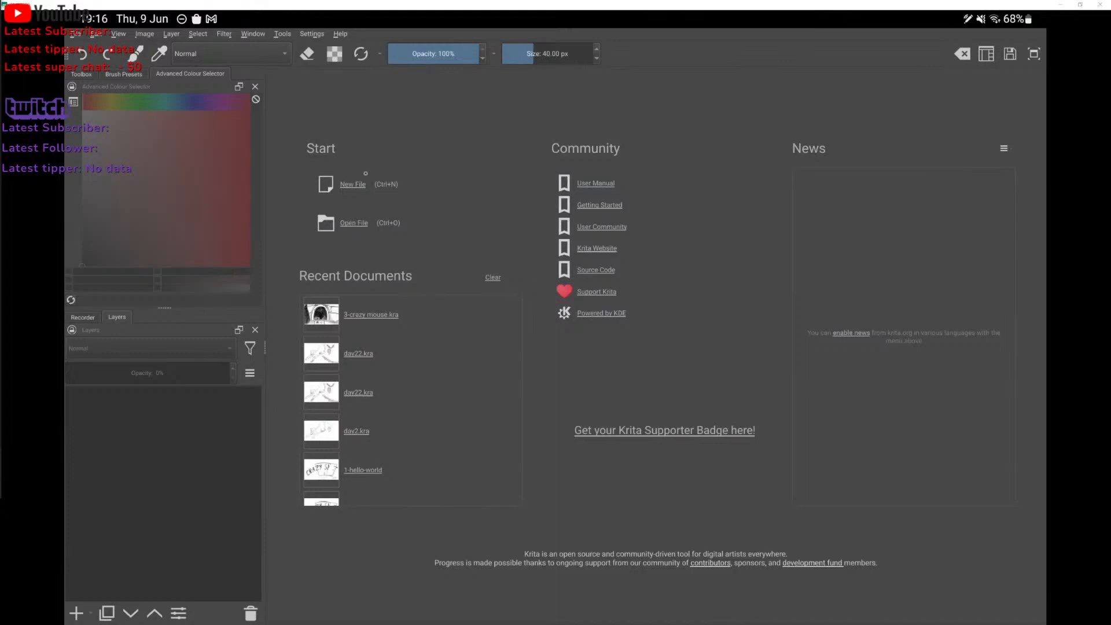
Create a custom 3840 × 2160 px RGB/Alpha document at 300 pixels per inch and display the window in full screen.
click(354, 184)
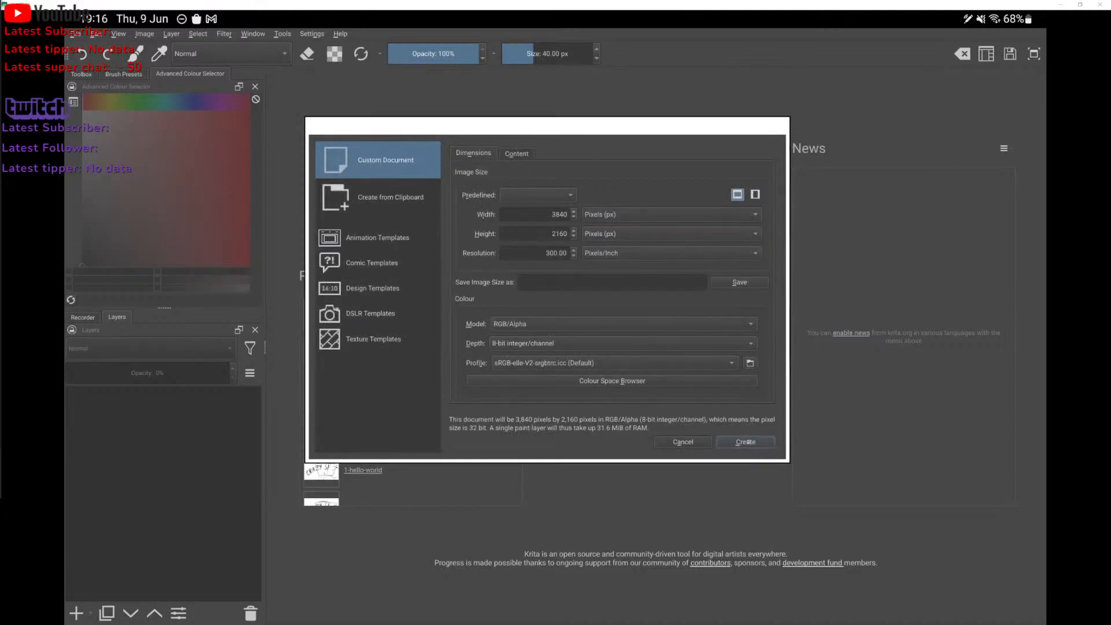
click(746, 442)
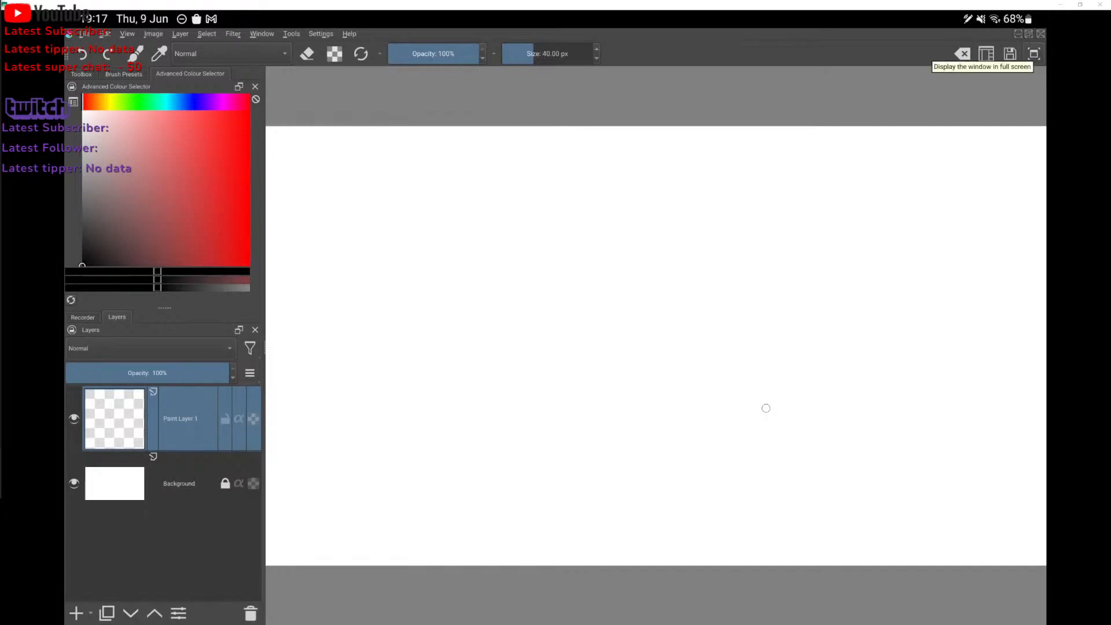
click(1034, 53)
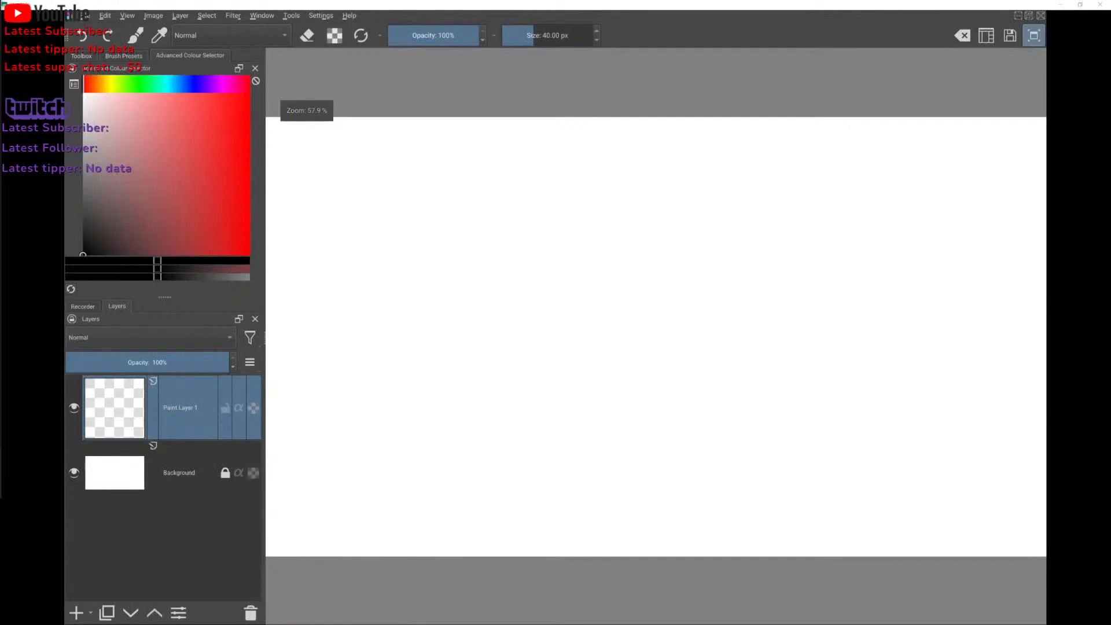
right_click(753, 207)
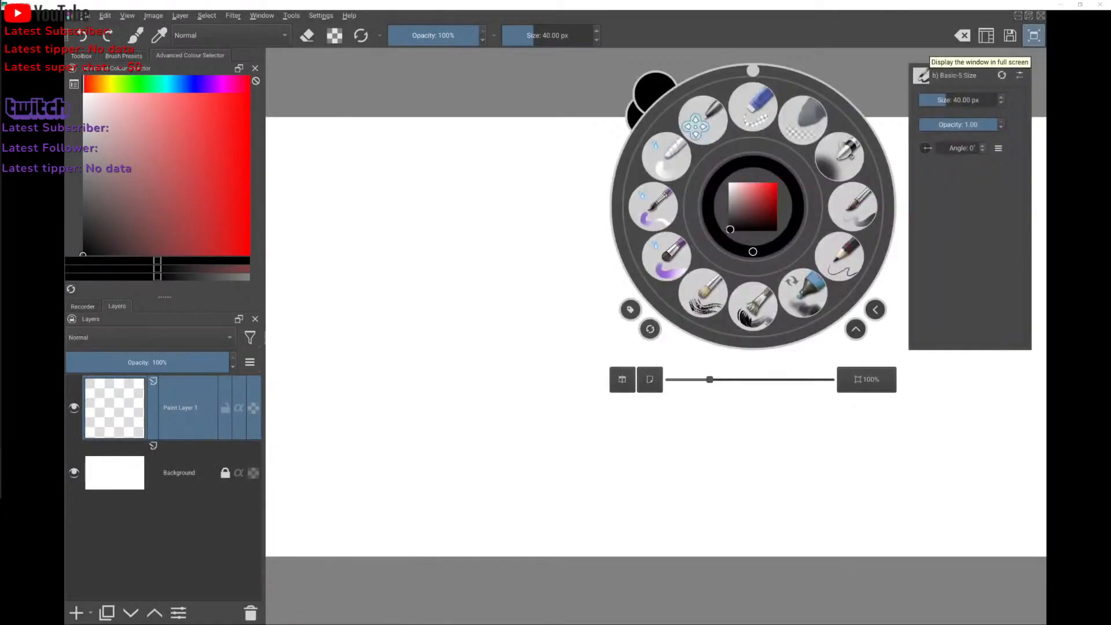
right_click(753, 207)
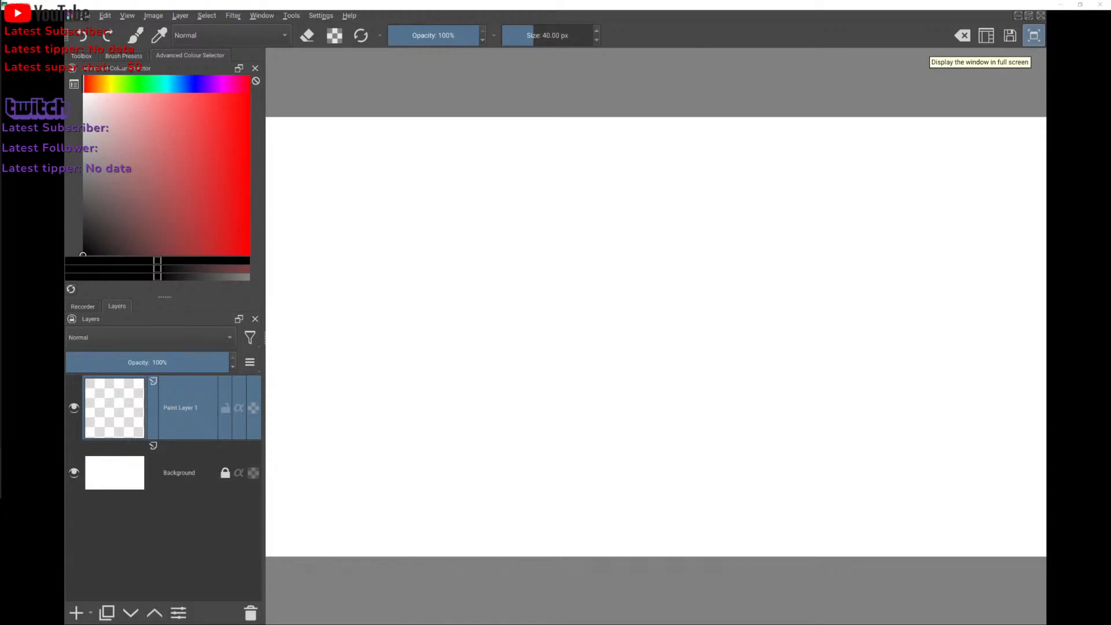
Start saving the document under a new name in the Krita document (*.kra) format.
click(85, 15)
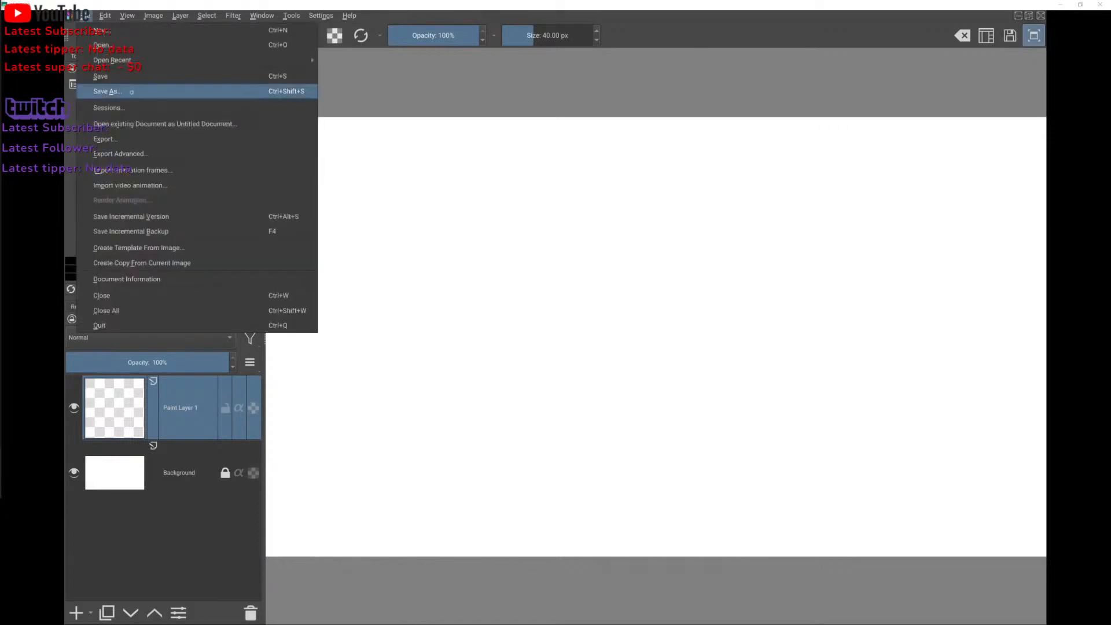
click(132, 91)
click(489, 227)
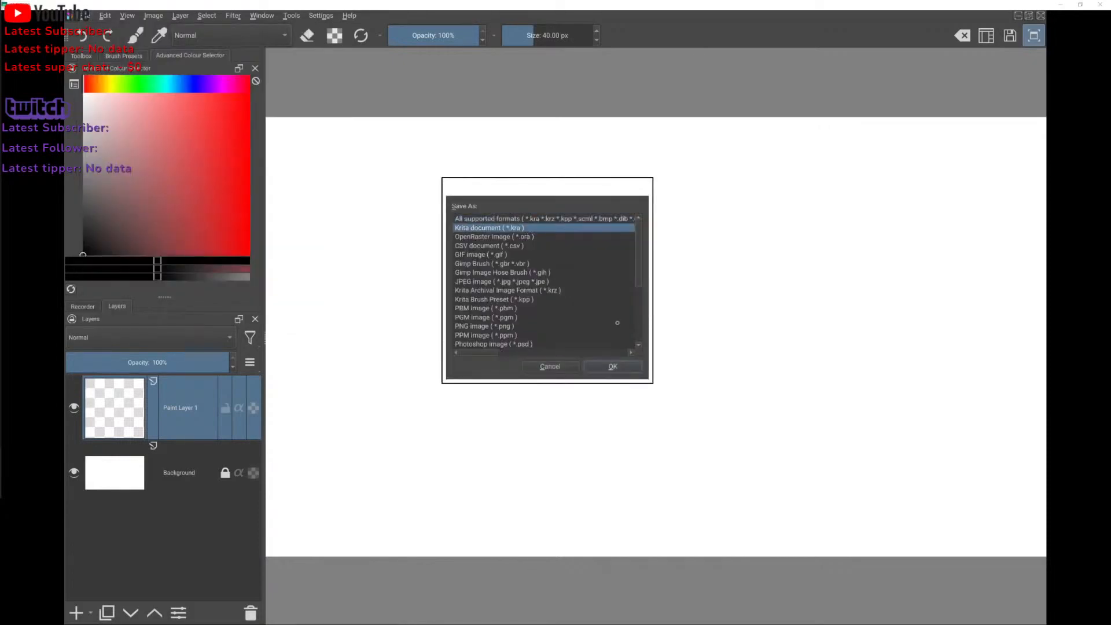
click(612, 366)
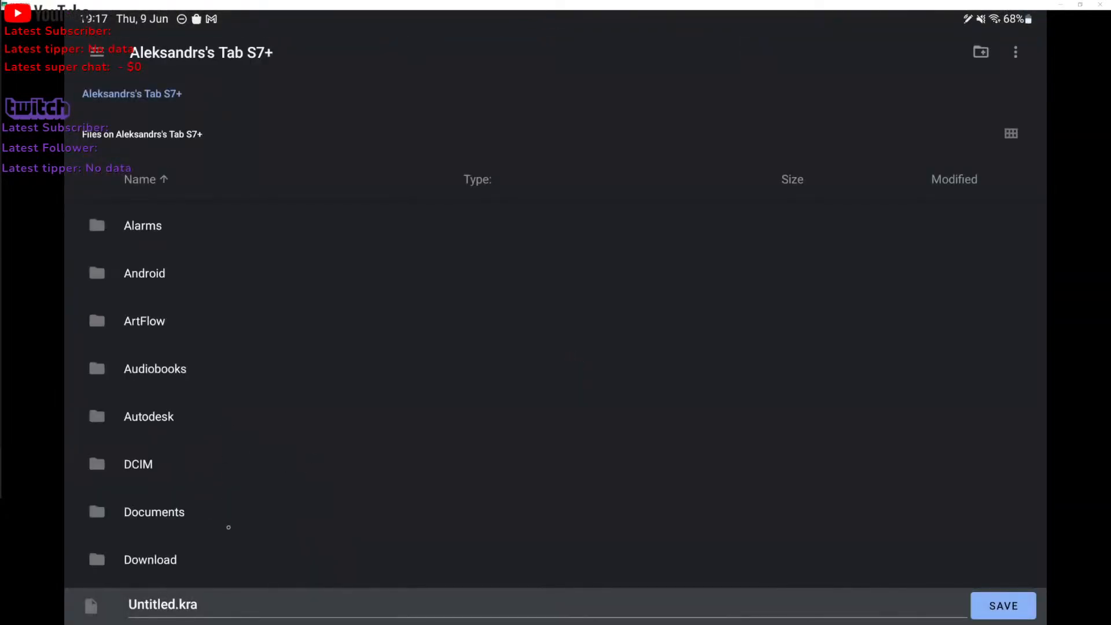
Browse the tablet's storage for a save location, checking the Krita_works and Krita folders.
drag(237, 535, 315, 299)
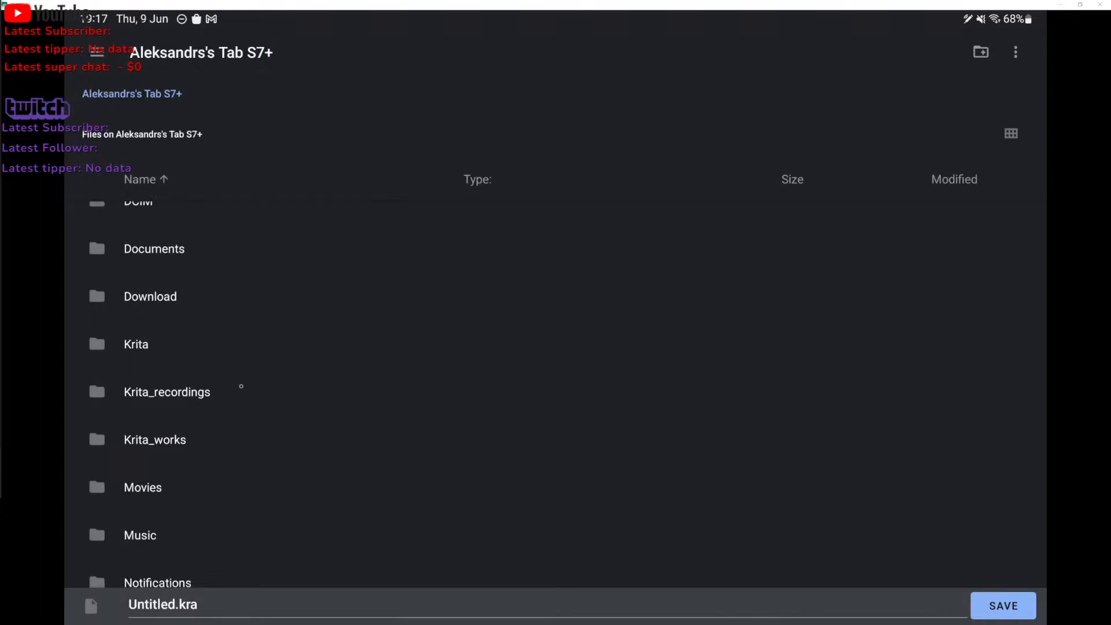
click(200, 440)
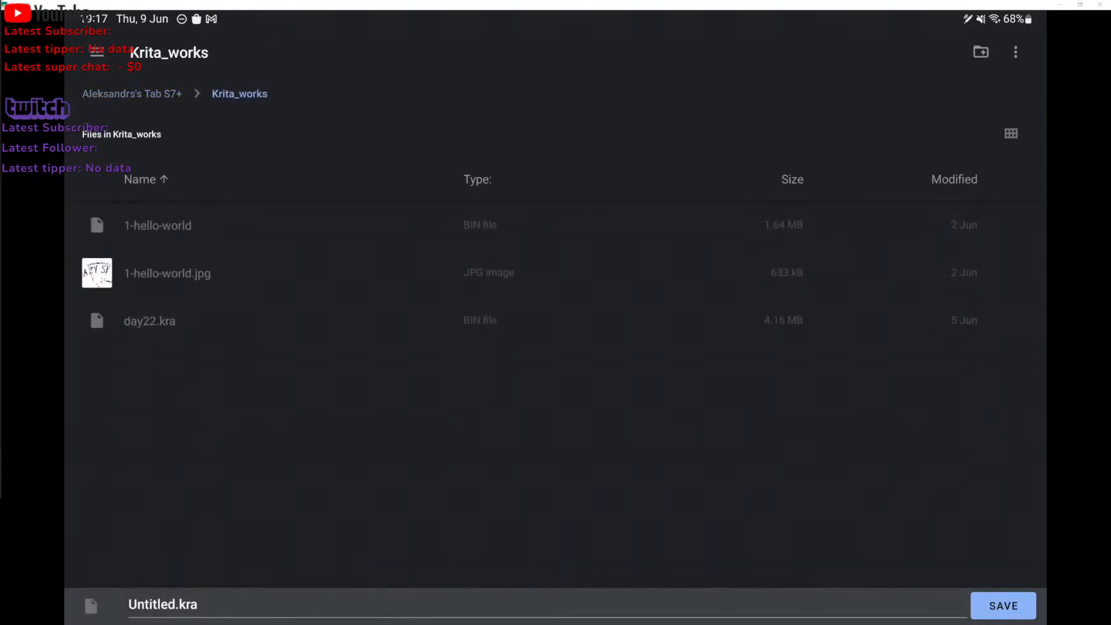
click(153, 94)
drag(214, 520, 255, 290)
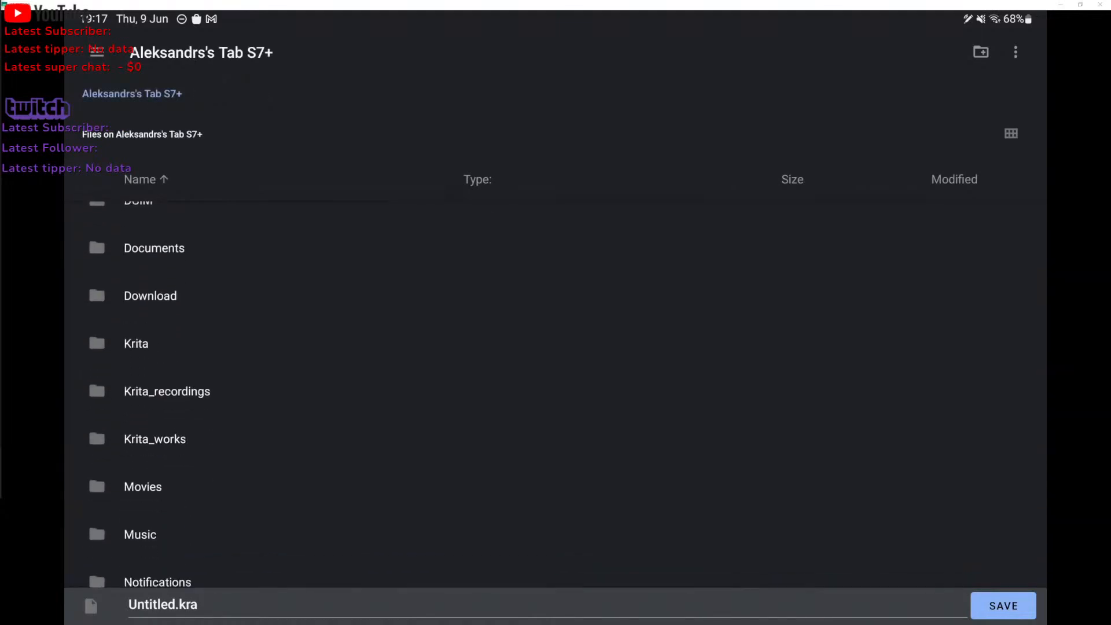
click(86, 338)
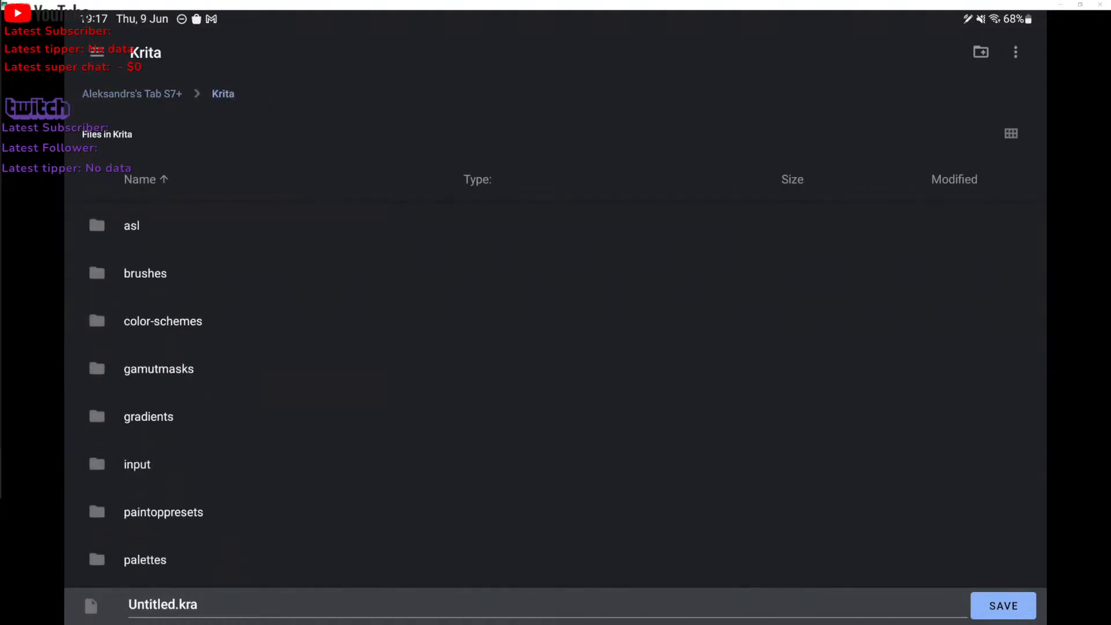
drag(382, 463, 385, 278)
drag(564, 293, 564, 479)
click(132, 95)
drag(290, 498, 301, 283)
click(191, 442)
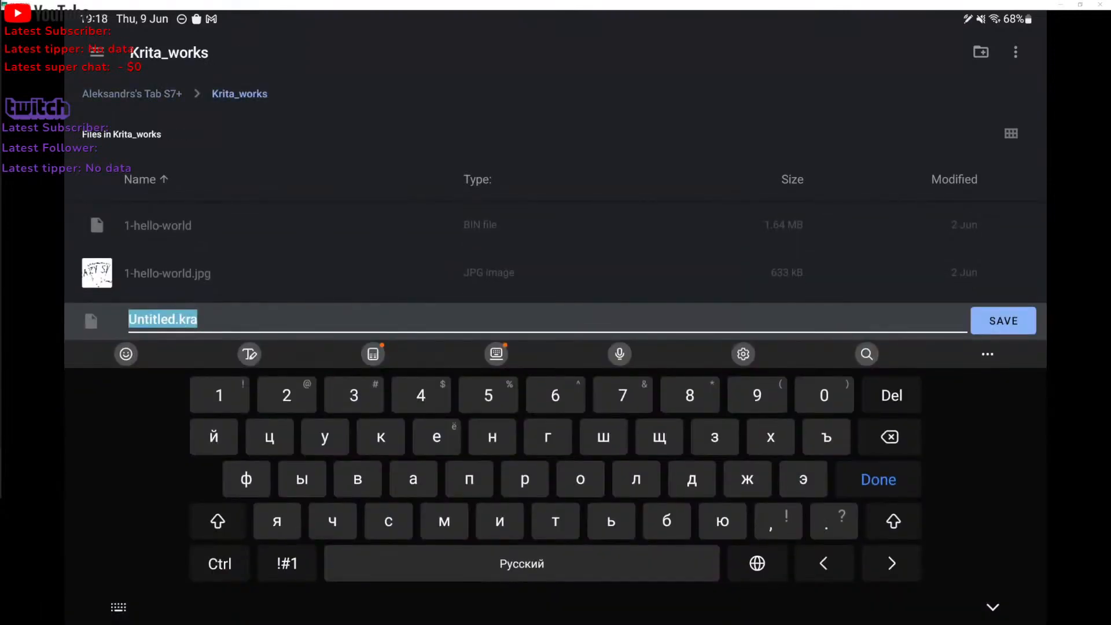
Replace the default file name with 3-wicked, keeping the .kra extension and using the English keyboard layout for the letters.
click(174, 320)
key(BackSpace)
key(BackSpace)
key(BackSpace)
key(BackSpace)
key(BackSpace)
key(BackSpace)
key(BackSpace)
key(BackSpace)
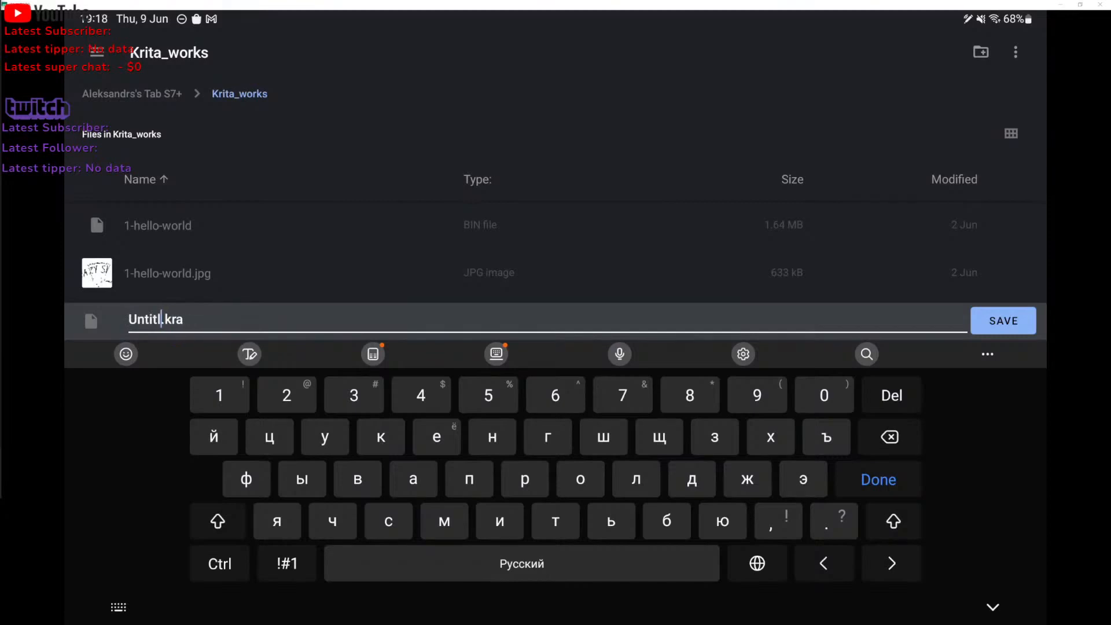
text(3)
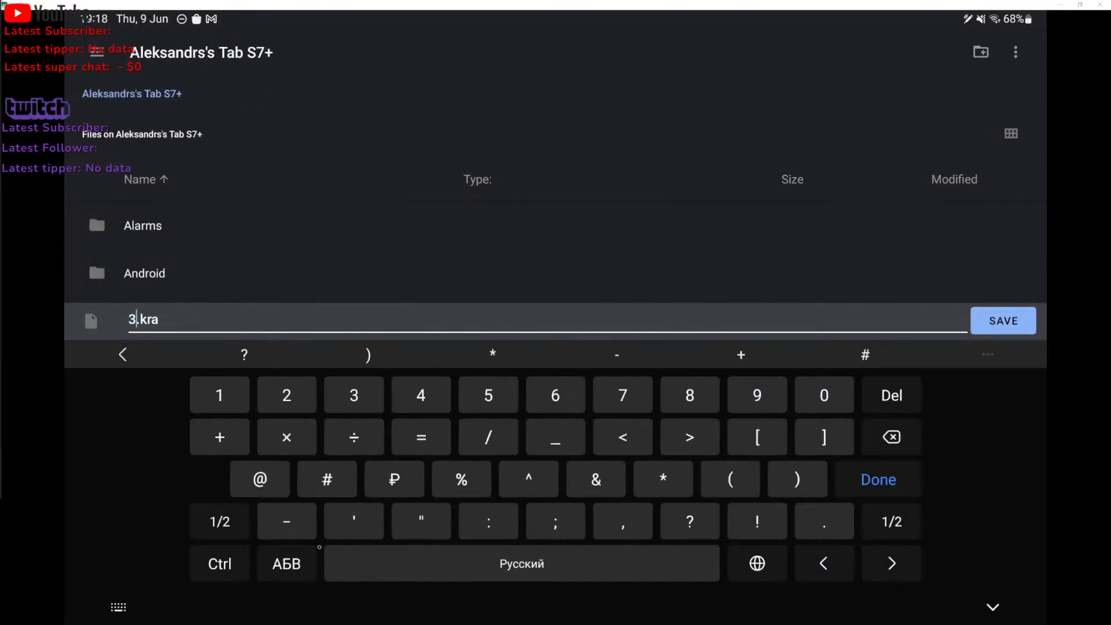
text(-)
click(287, 564)
click(336, 566)
drag(463, 563, 585, 564)
text(wi)
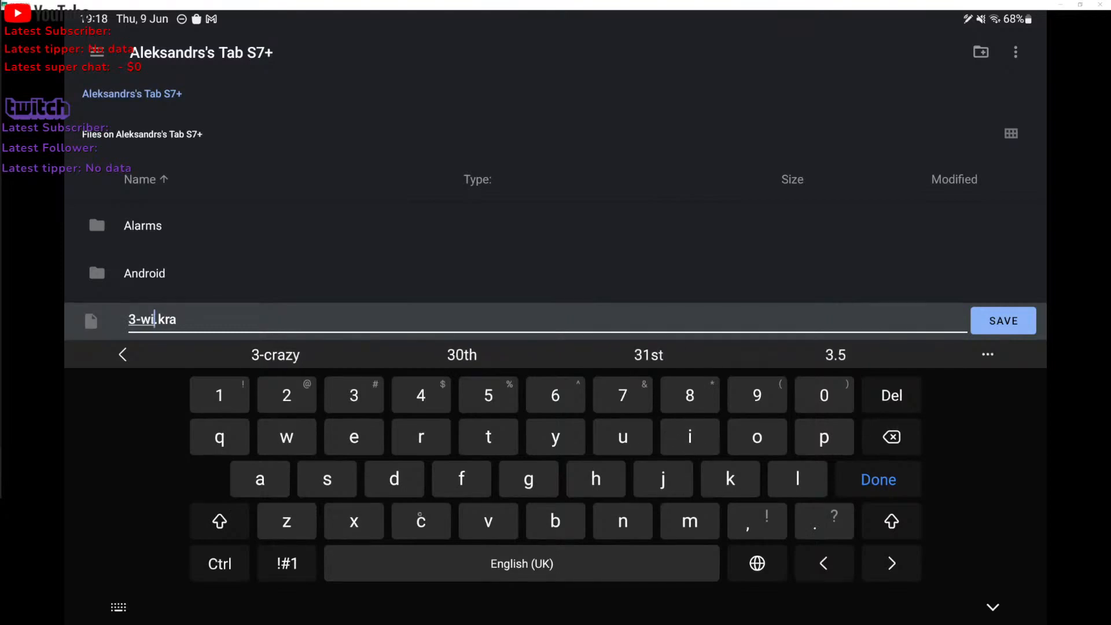
text(cked)
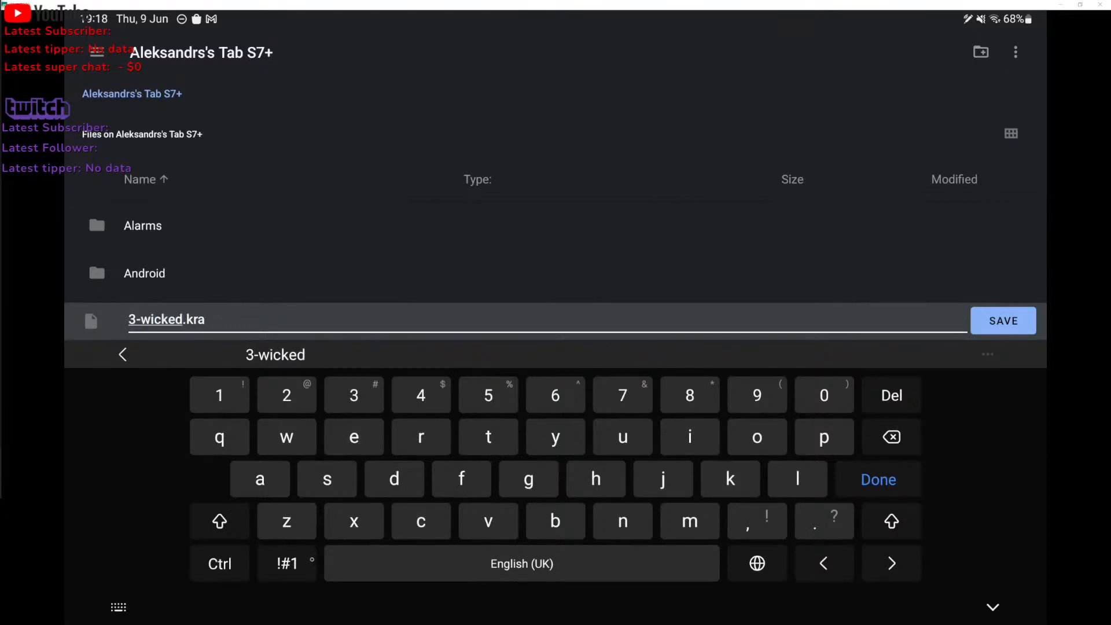
Complete the file name as 3-wicked-castle.kra and save the document in the tablet's main storage folder.
click(287, 564)
text(-casr)
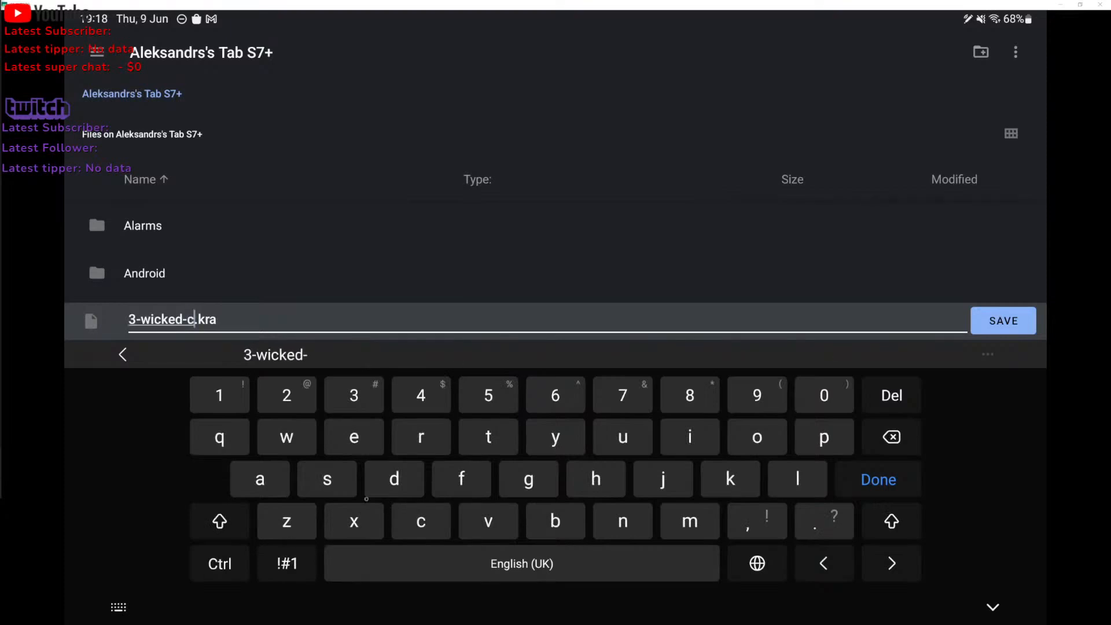
text(le)
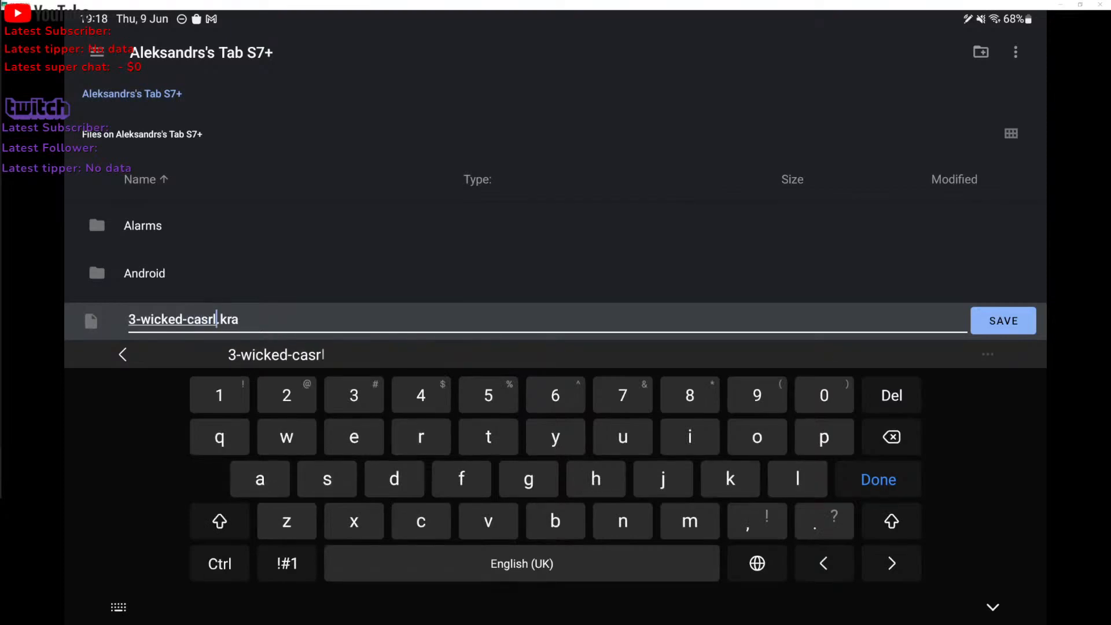
click(224, 325)
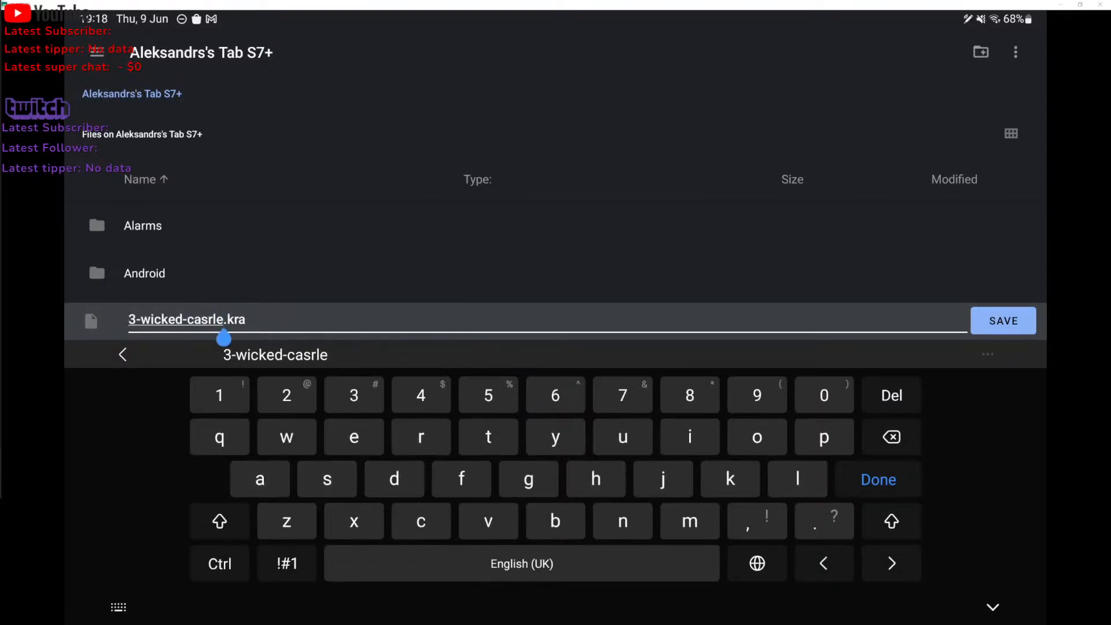
click(209, 324)
drag(209, 339, 213, 340)
key(BackSpace)
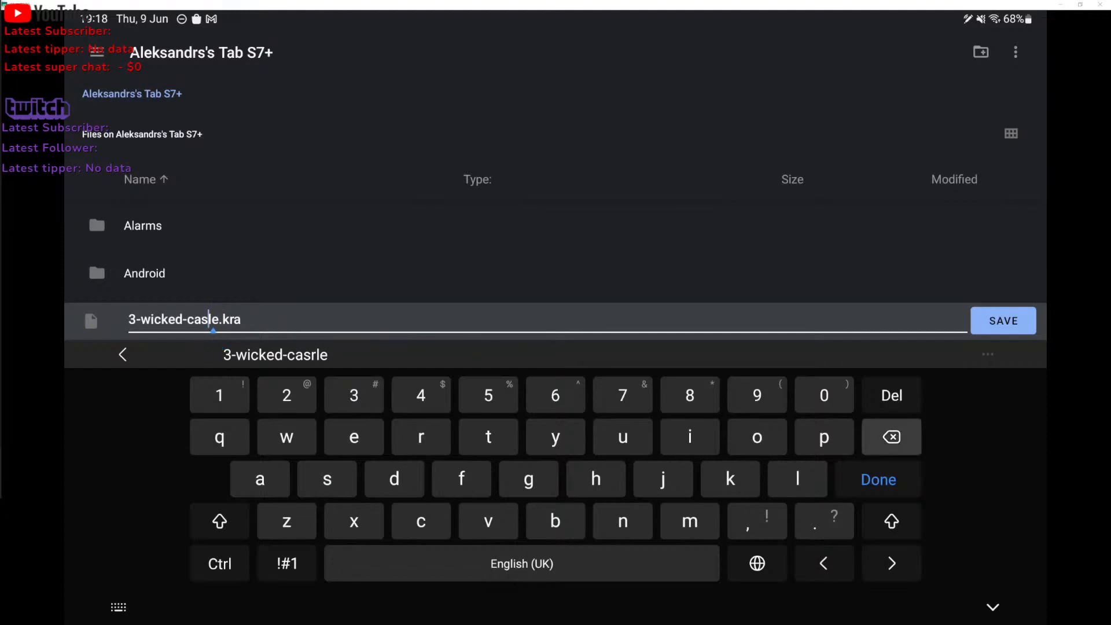
text(t)
click(406, 314)
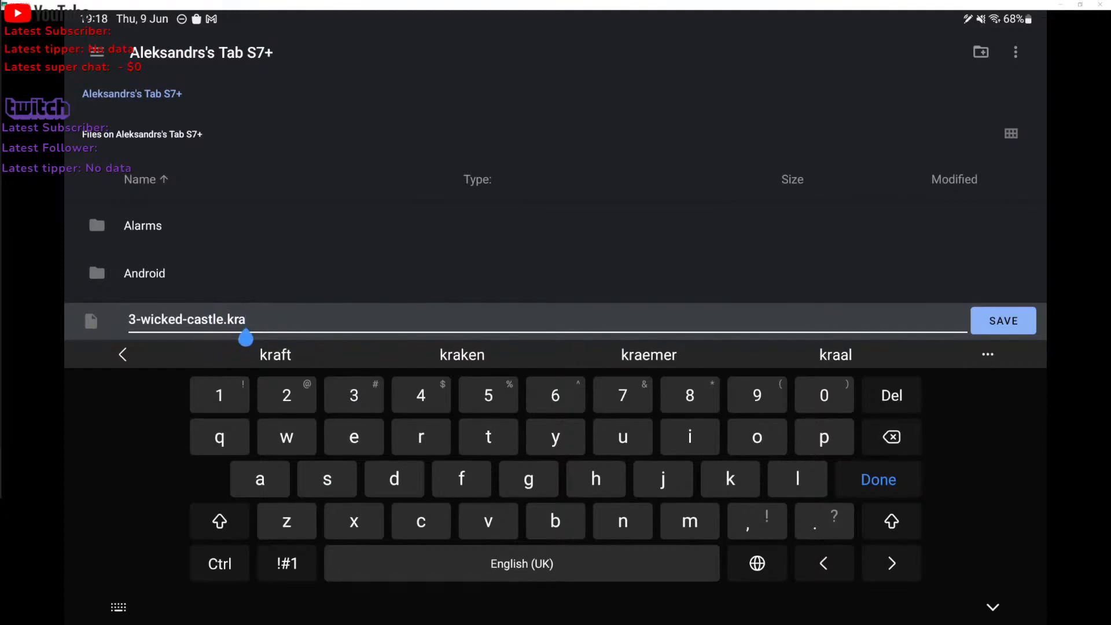
click(1003, 321)
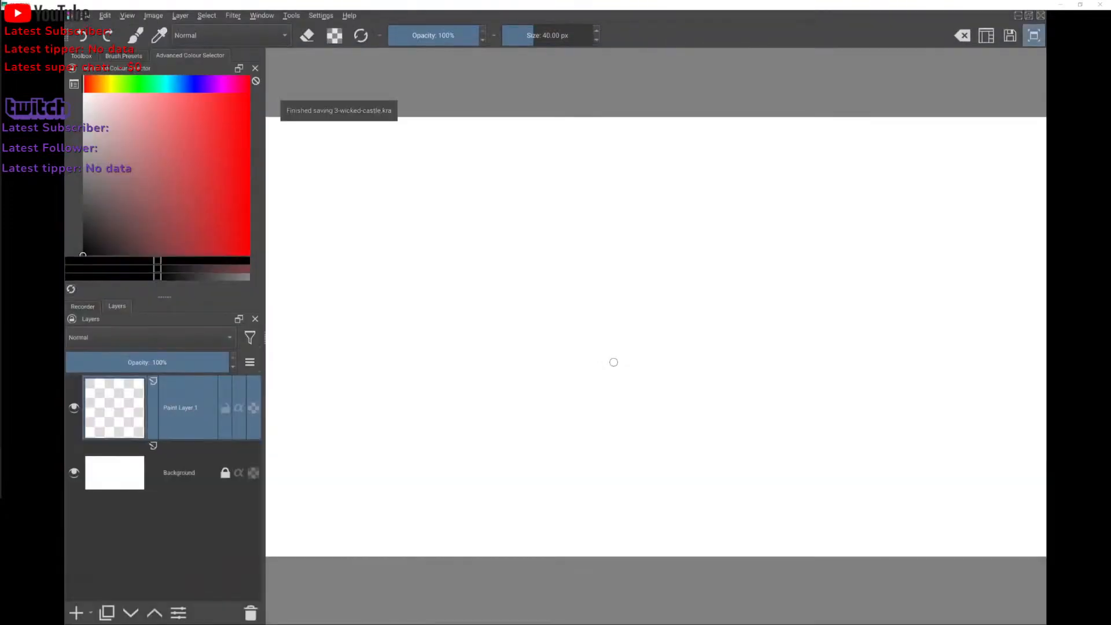
Start recording the canvas, return to the layer list, and draw and undo a test brush stroke on Paint Layer 1.
click(82, 307)
click(96, 495)
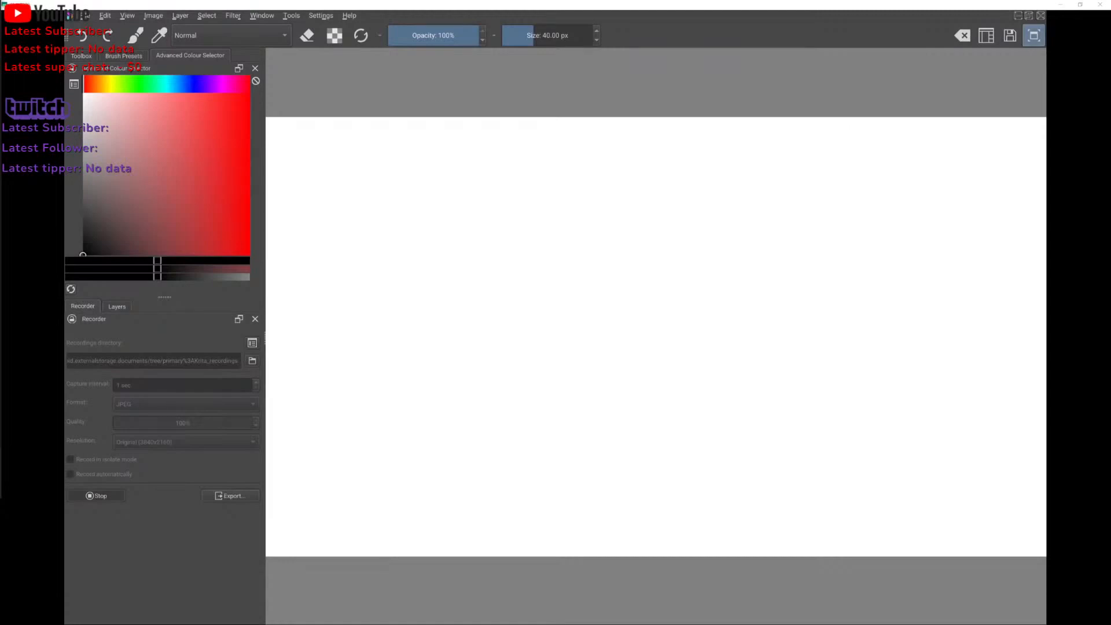
click(127, 304)
mouse_move(417, 304)
mouse_down()
mouse_move(533, 241)
mouse_move(675, 404)
mouse_up()
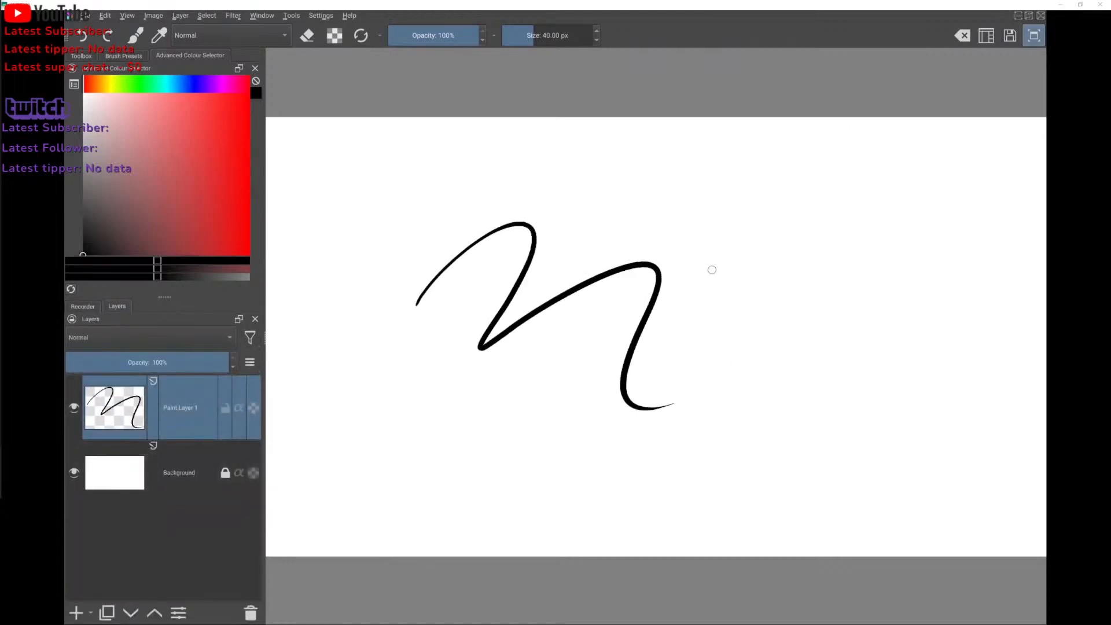
key(ctrl+z)
Set the opacity of Paint Layer 1 to 56% and add a new paint layer above it.
click(187, 362)
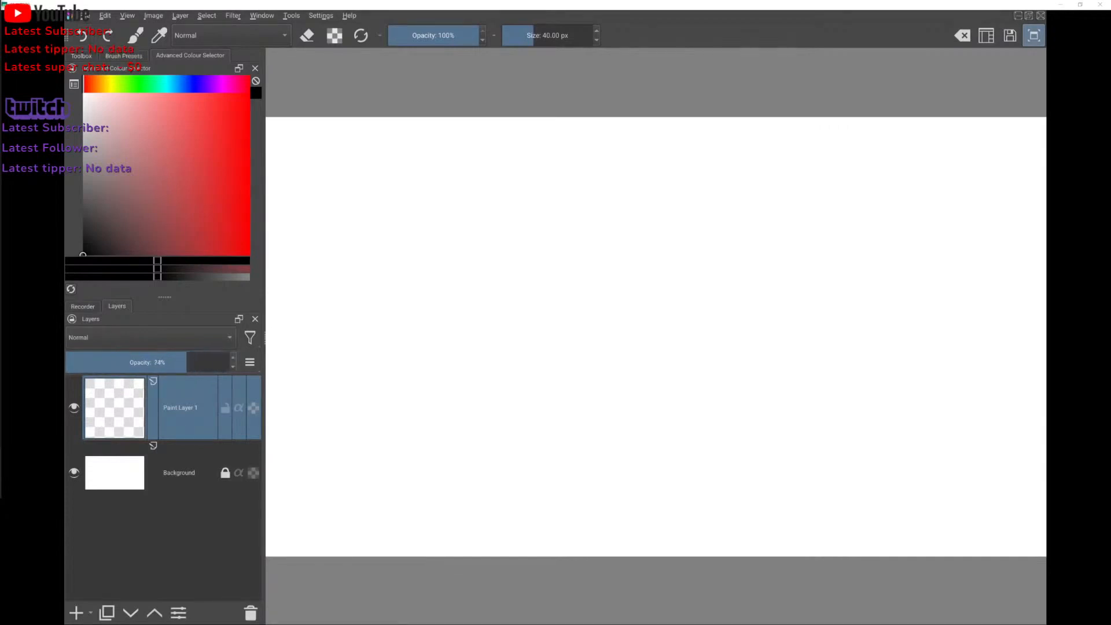
drag(186, 362, 174, 386)
key(Insert)
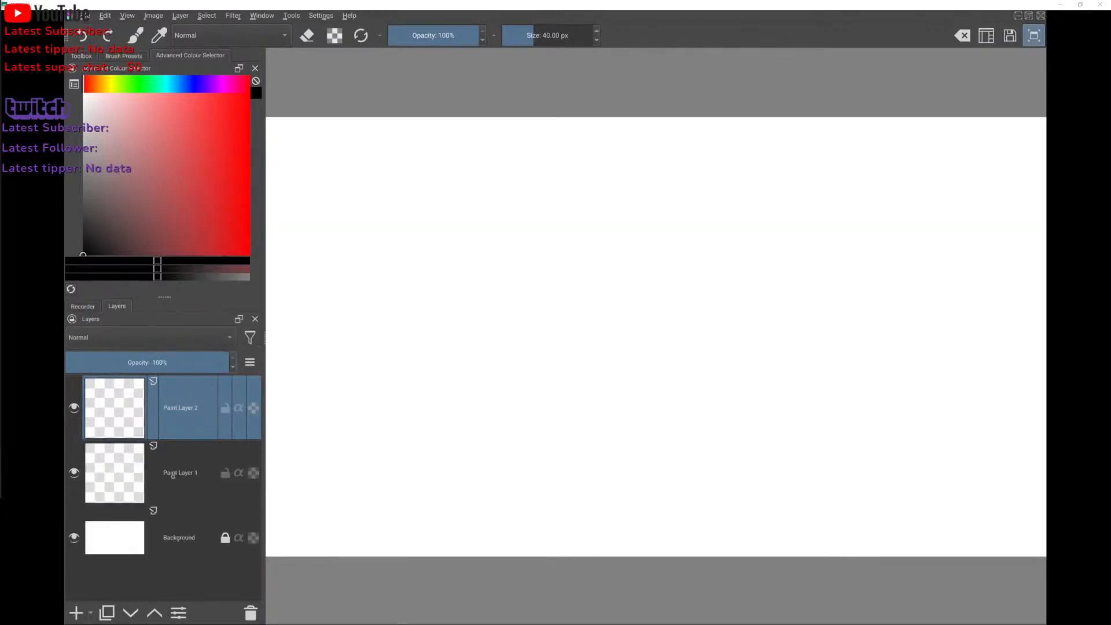
Make Paint Layer 1 active and switch to the 10 px pencil brush preset.
click(186, 474)
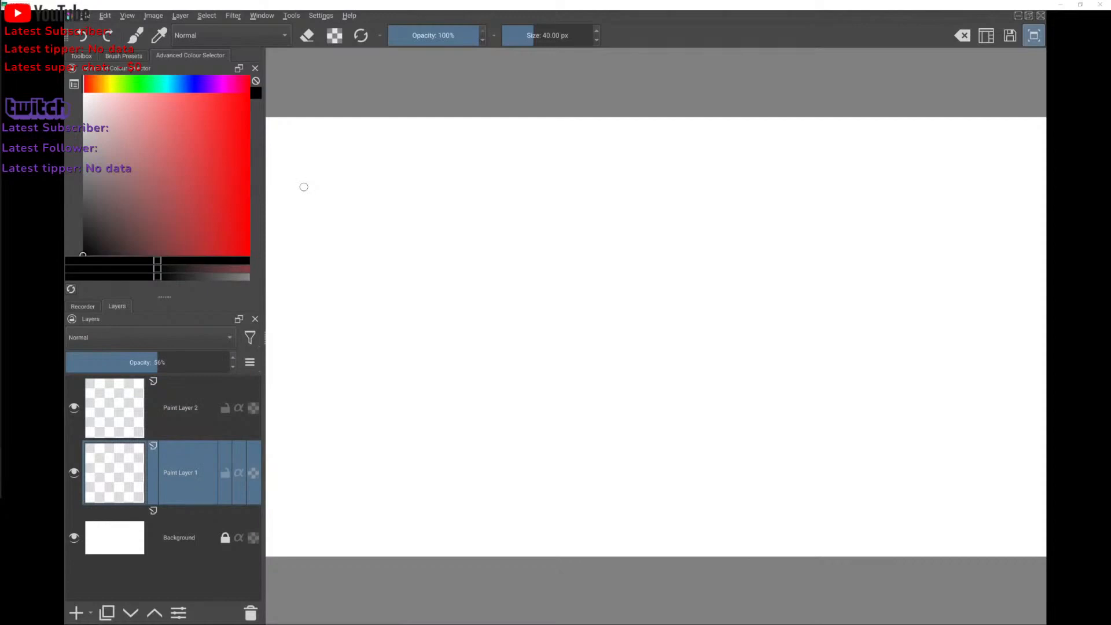
click(187, 431)
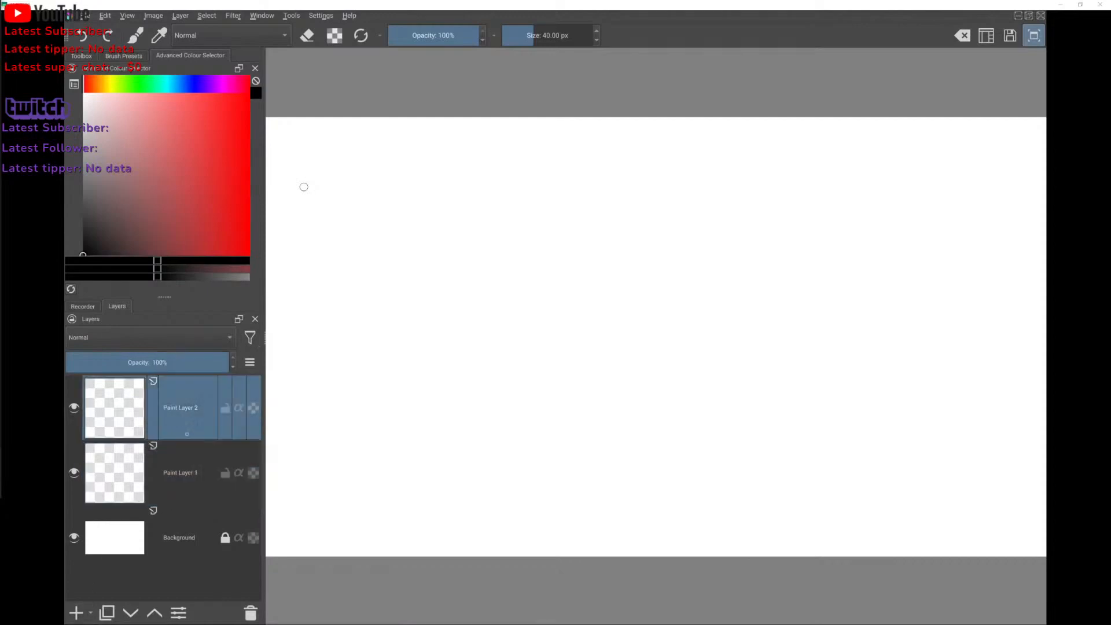
click(198, 465)
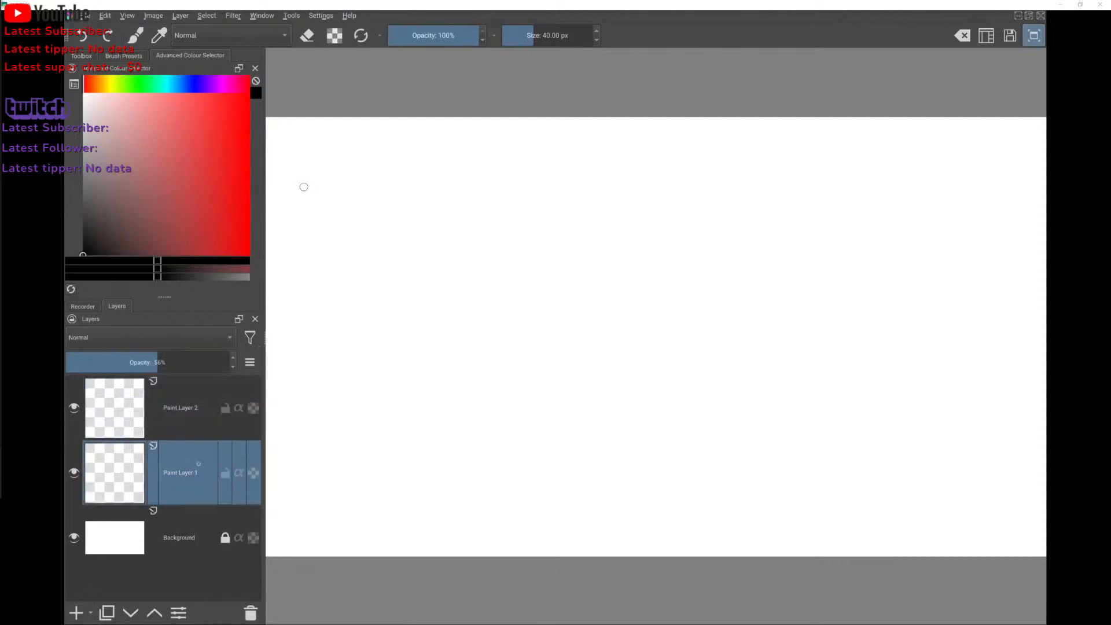
right_click(602, 304)
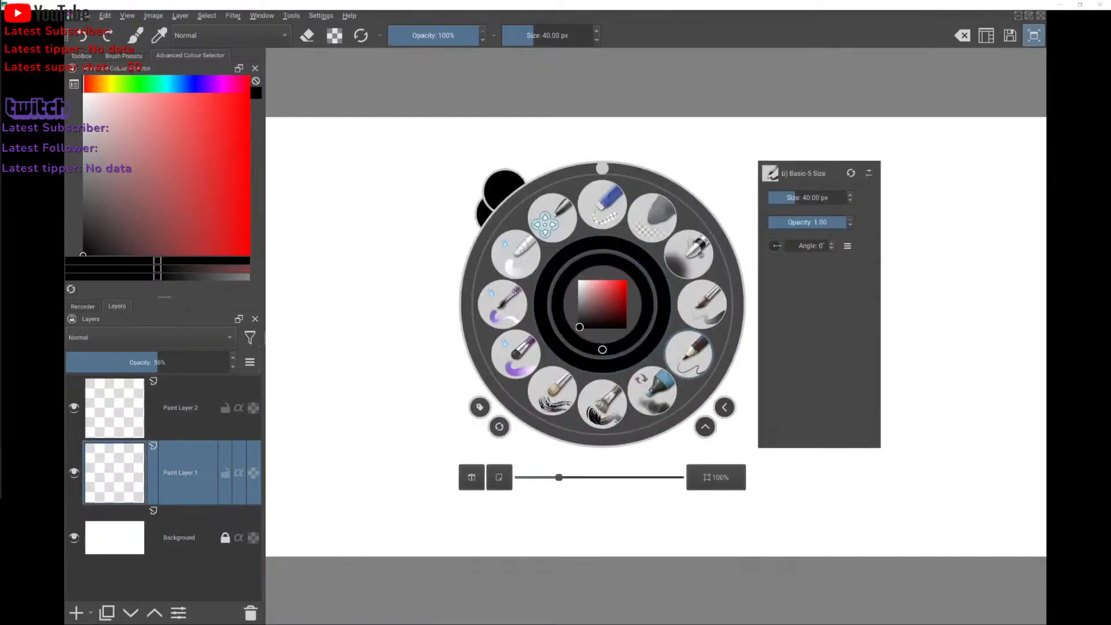
click(689, 353)
right_click(602, 304)
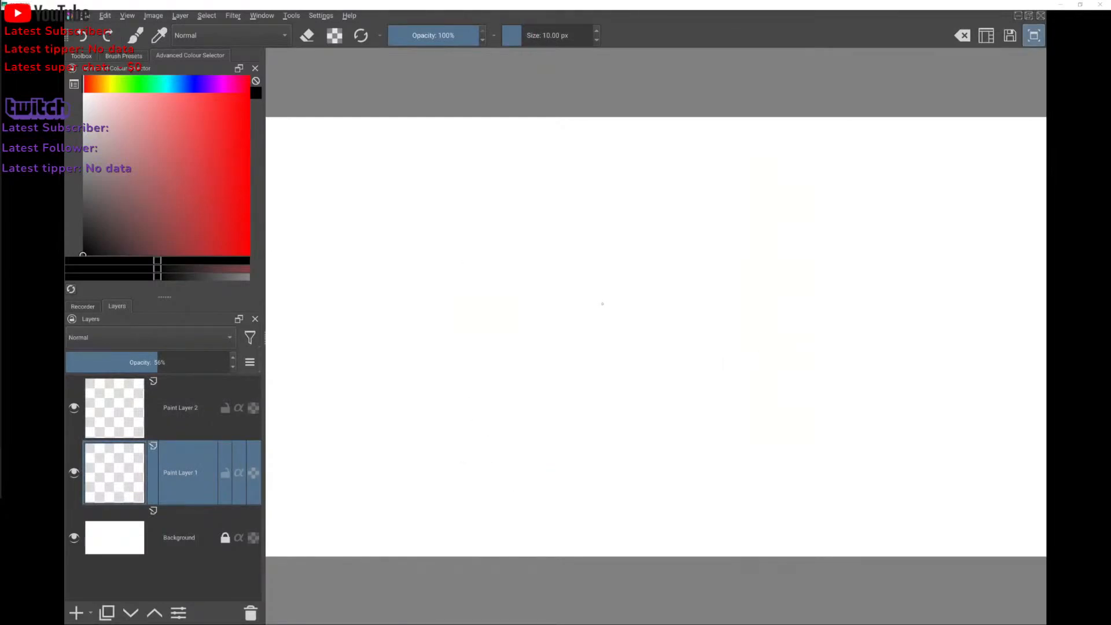
Draw a wavy test pencil stroke across the canvas on Paint Layer 1 and undo it.
mouse_move(418, 265)
mouse_down()
mouse_move(482, 234)
mouse_move(601, 405)
mouse_move(800, 315)
mouse_up()
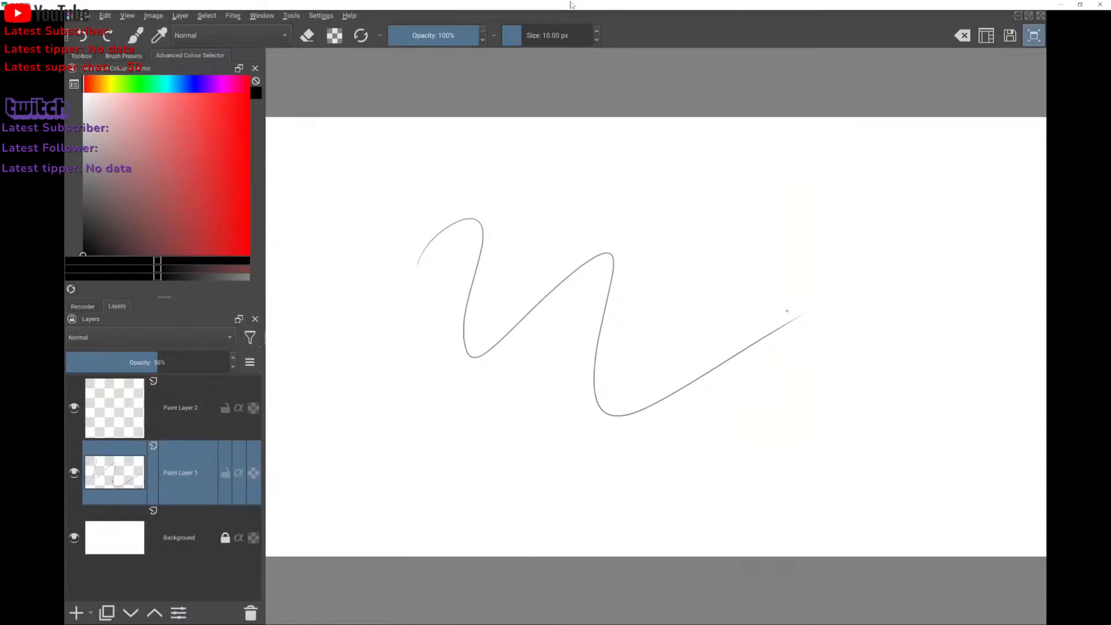
key(ctrl+z)
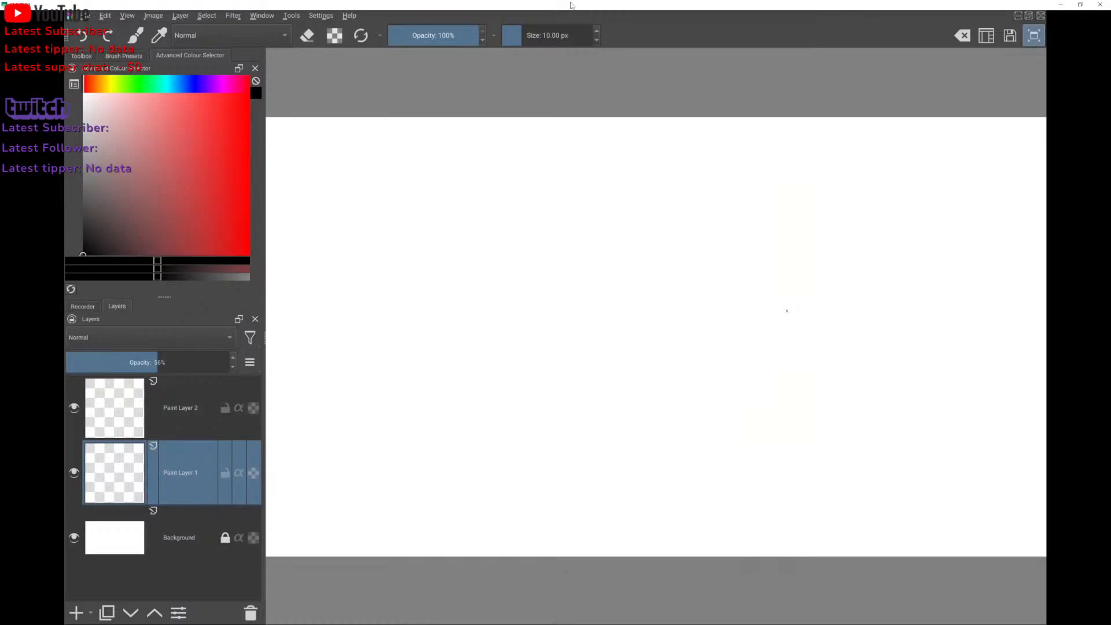
drag(787, 311, 788, 304)
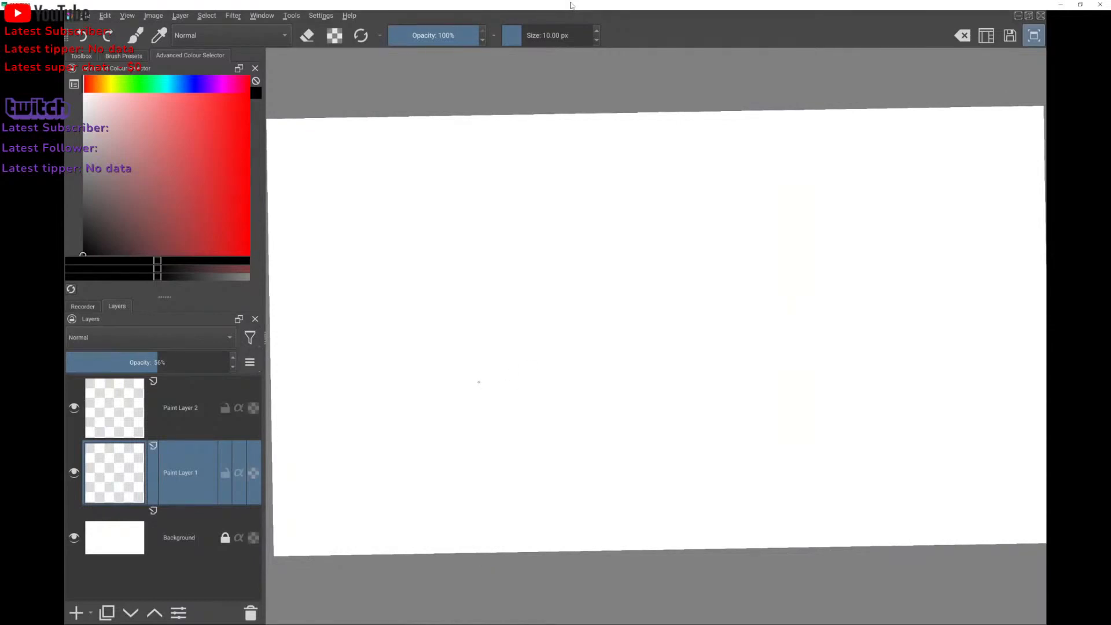
Try several shallow arched pencil strokes across the canvas on Paint Layer 1, undoing each attempt.
mouse_move(478, 382)
mouse_down()
mouse_move(494, 372)
mouse_move(496, 383)
mouse_up()
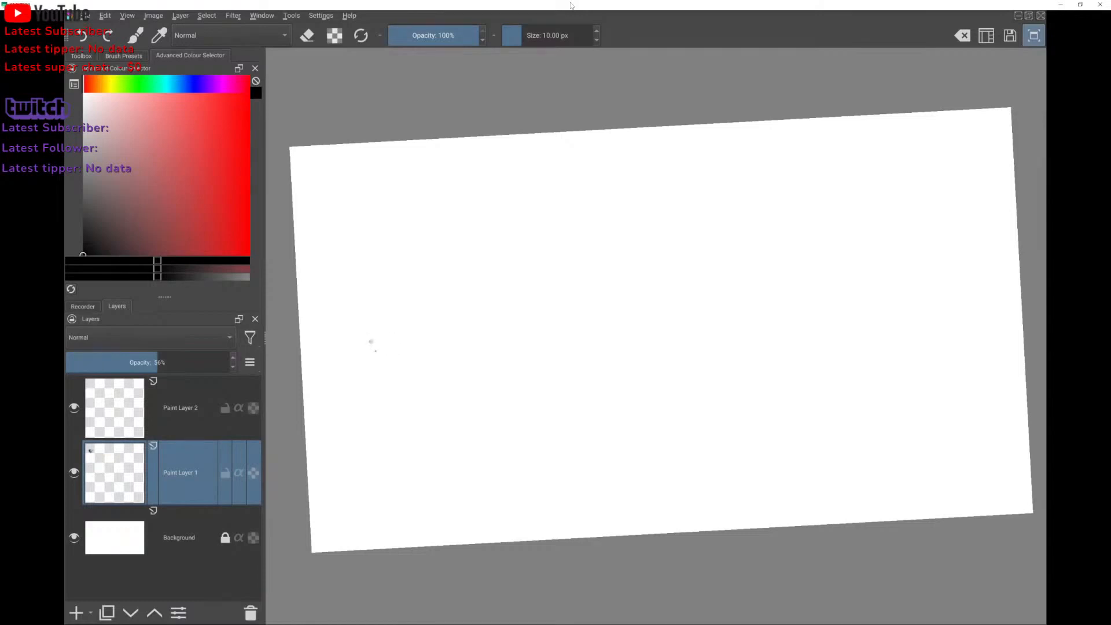
drag(368, 344, 417, 313)
key(ctrl+z)
mouse_move(369, 346)
mouse_down()
mouse_move(594, 313)
mouse_move(775, 309)
mouse_move(927, 326)
mouse_up()
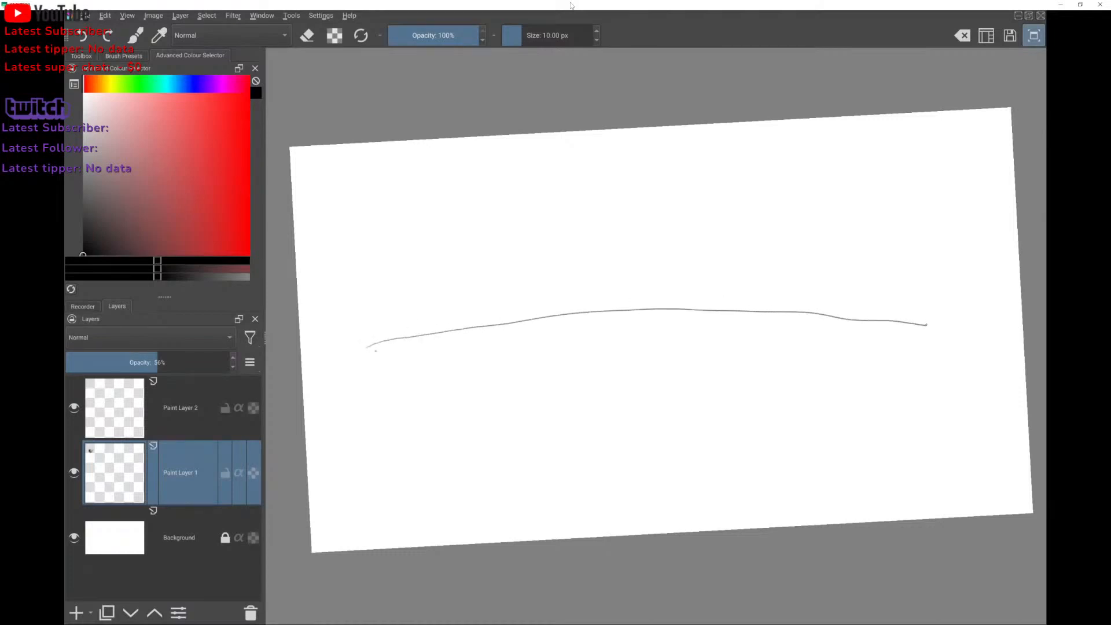
key(ctrl+z)
mouse_move(374, 350)
mouse_down()
mouse_move(525, 305)
mouse_move(683, 288)
mouse_move(938, 307)
mouse_up()
key(ctrl+z)
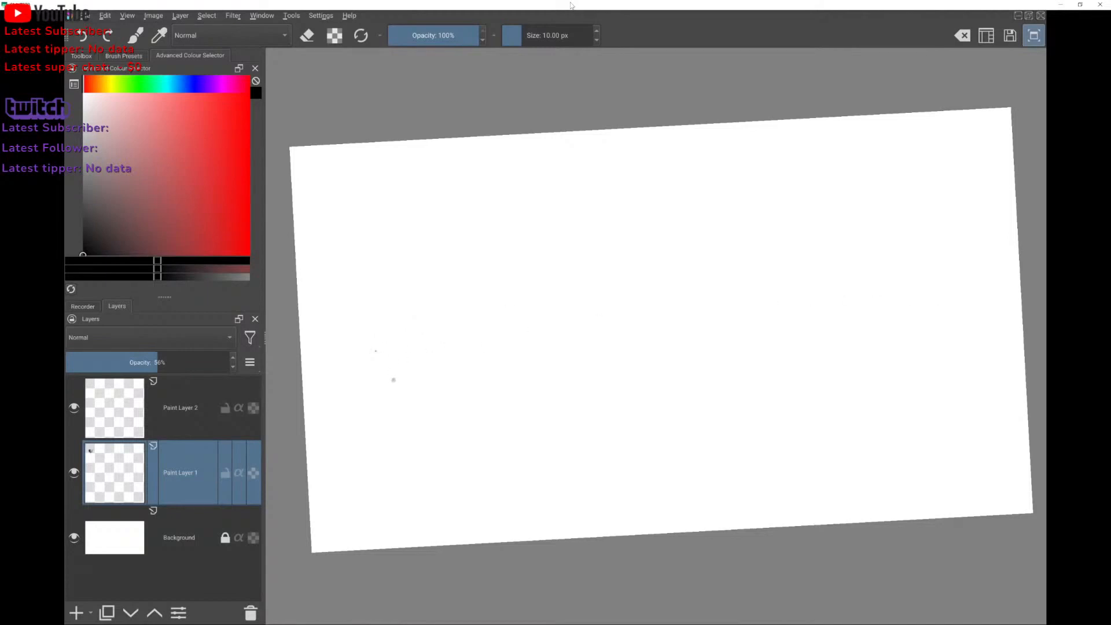
mouse_move(391, 380)
mouse_down()
mouse_move(659, 332)
mouse_move(940, 368)
mouse_up()
key(ctrl+z)
mouse_move(405, 381)
mouse_down()
mouse_move(595, 352)
mouse_move(931, 370)
mouse_up()
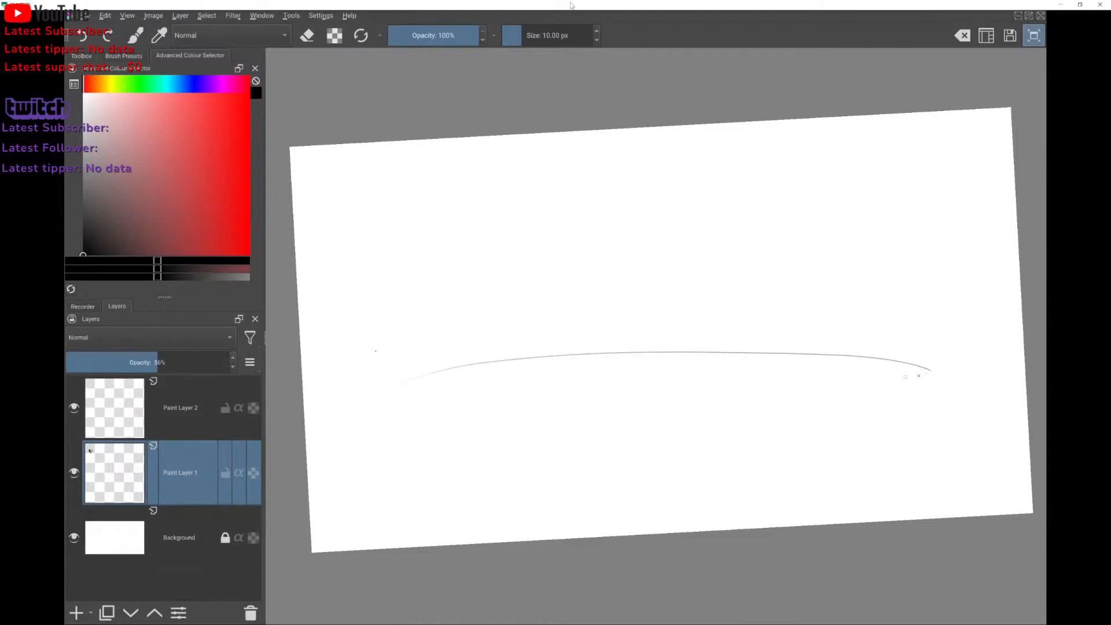
key(ctrl+z)
mouse_move(401, 392)
mouse_down()
mouse_move(454, 372)
mouse_move(769, 359)
mouse_move(936, 383)
mouse_up()
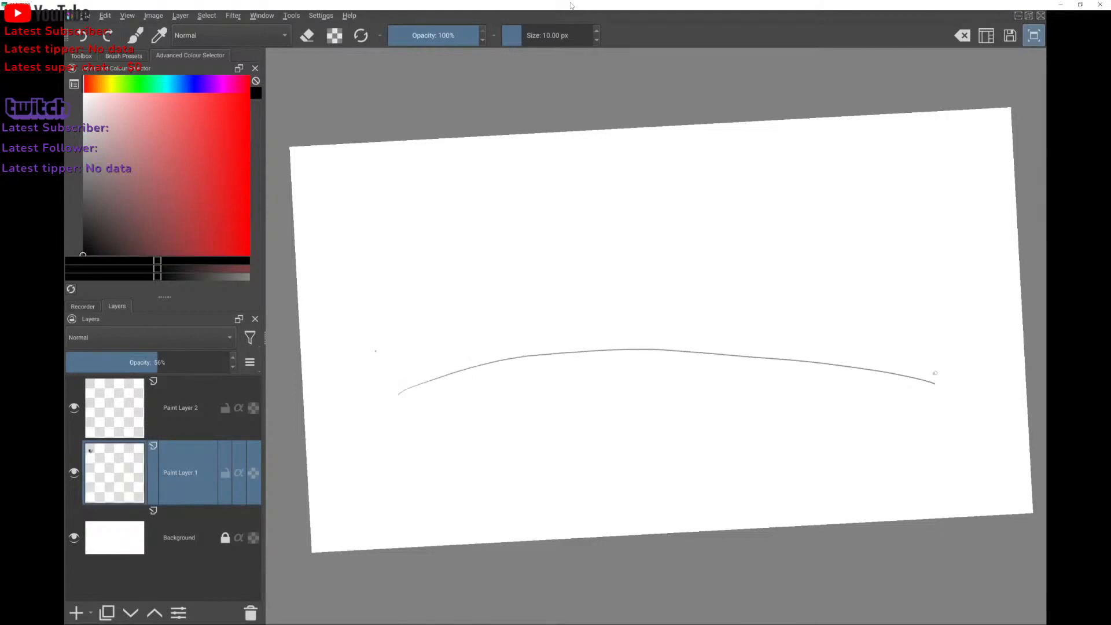
key(ctrl+z)
Draw a long shallow arch across the lower canvas and sketch a jagged rocky underside running down from both of its ends.
mouse_move(403, 404)
mouse_down()
mouse_move(518, 360)
mouse_move(778, 345)
mouse_move(945, 382)
mouse_up()
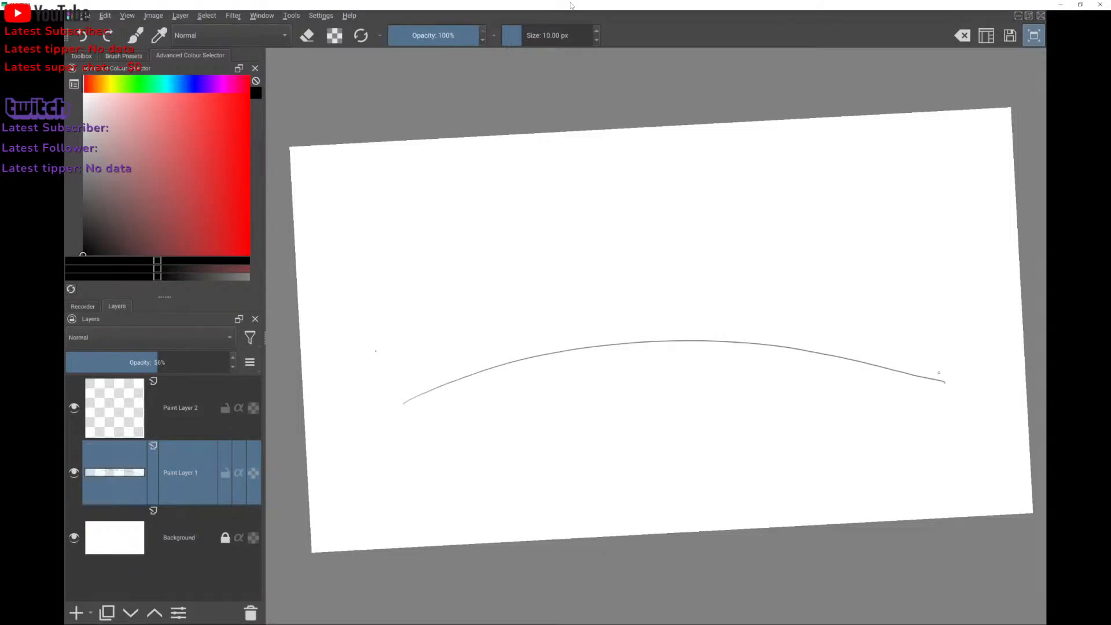
scroll(656, 336, up, 1)
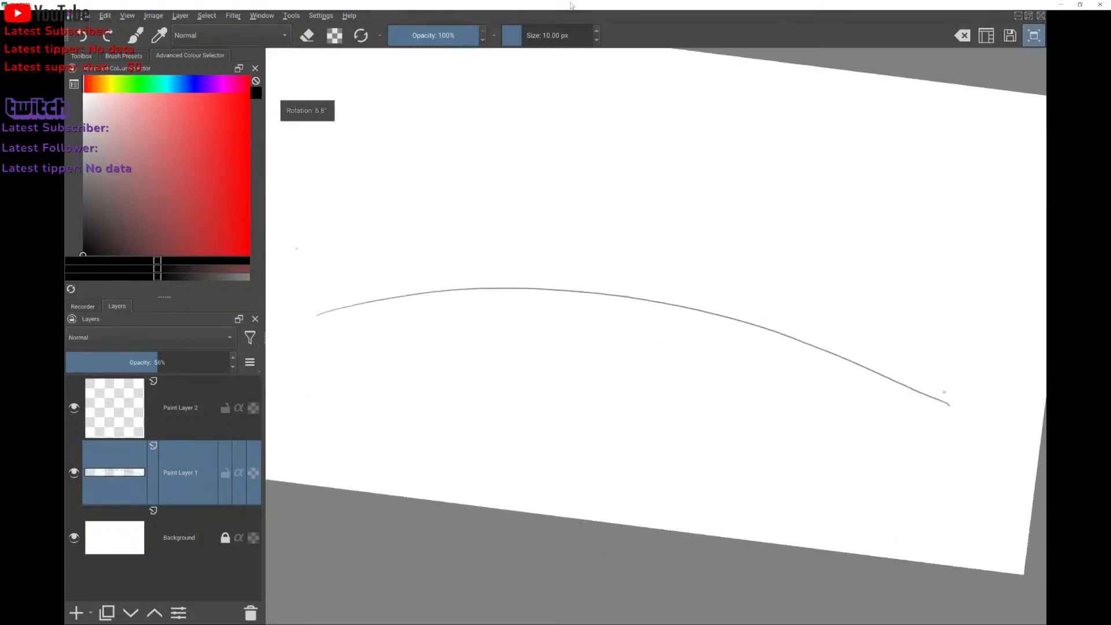
scroll(656, 336, down, 2)
scroll(657, 335, up, 2)
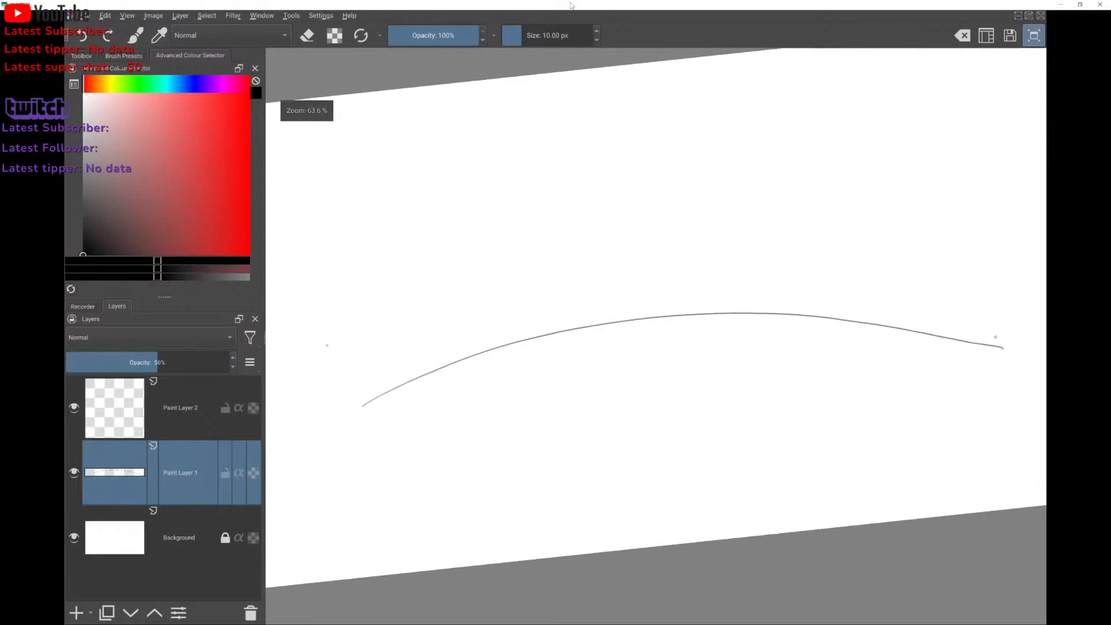
scroll(656, 335, down, 1)
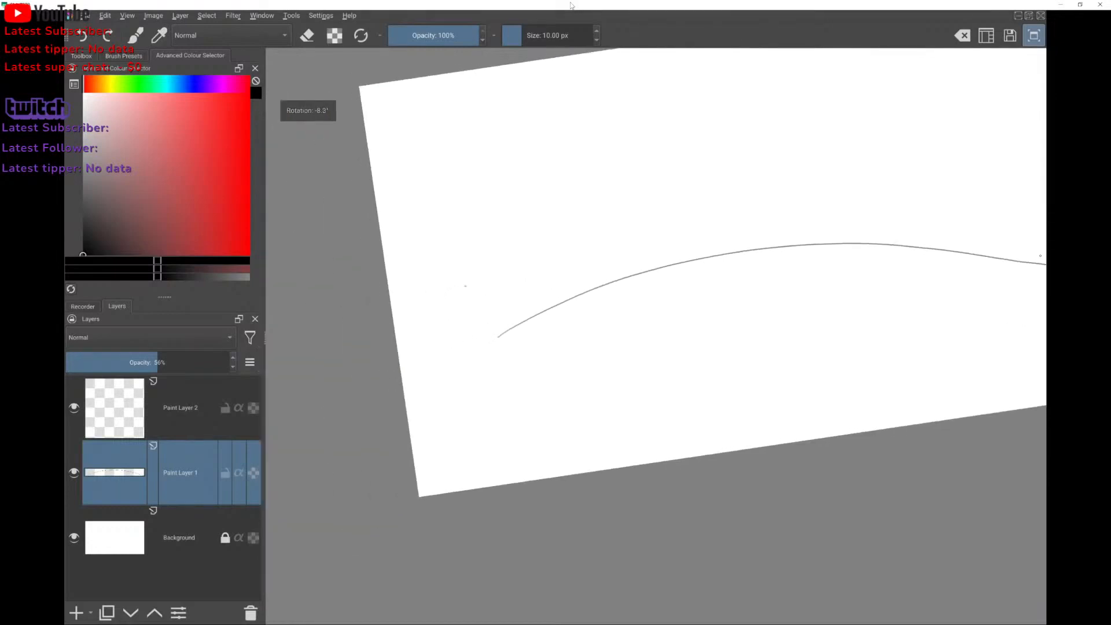
scroll(657, 336, down, 1)
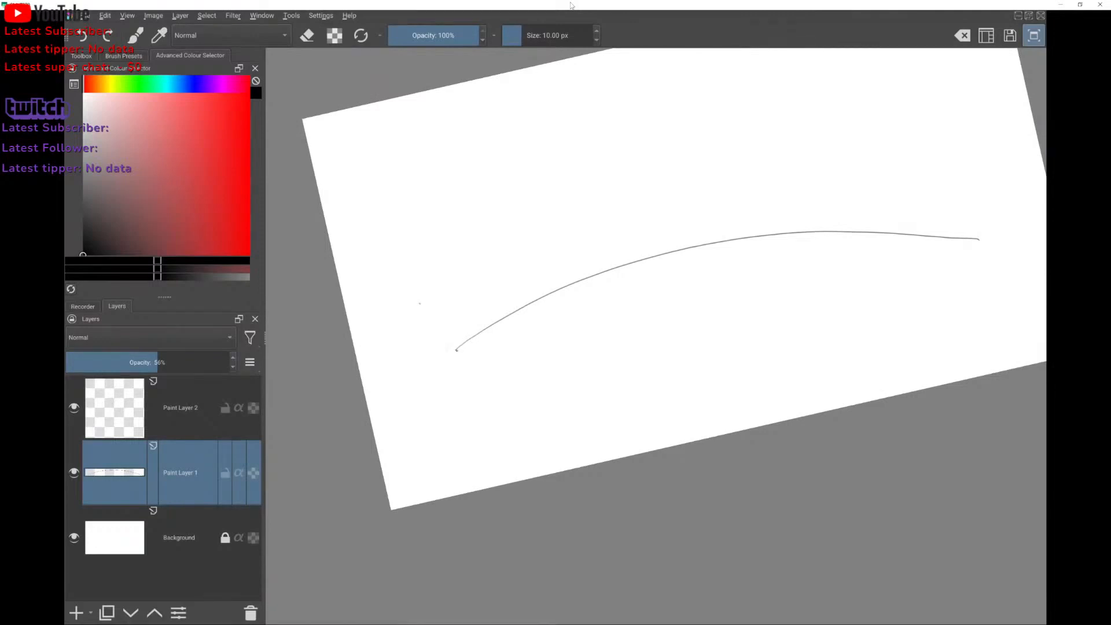
mouse_move(463, 355)
mouse_down()
mouse_move(653, 436)
mouse_move(681, 436)
mouse_move(723, 413)
mouse_up()
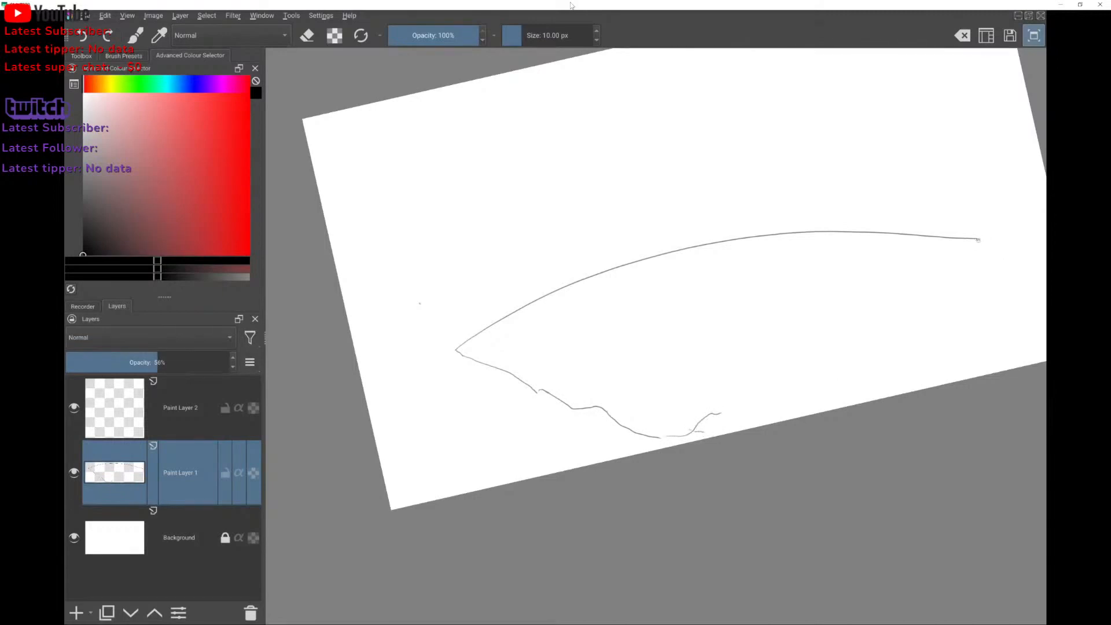
mouse_move(964, 259)
mouse_down()
mouse_move(947, 279)
mouse_move(900, 284)
mouse_move(891, 322)
mouse_move(843, 368)
mouse_move(735, 430)
mouse_up()
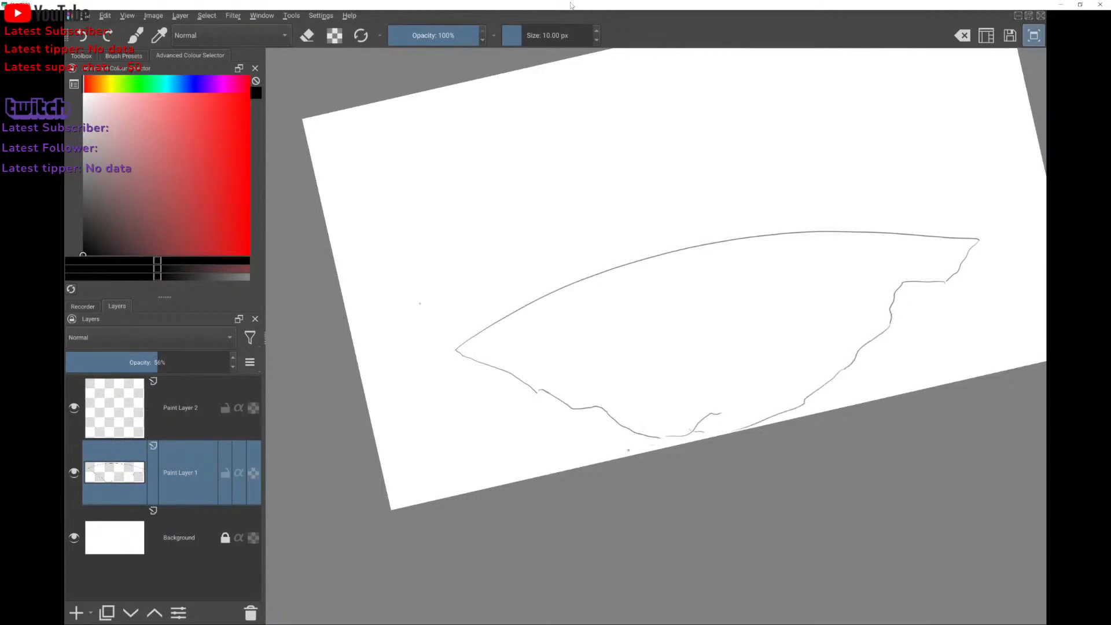
Close the gap at the lowest part of the rocky underside with a connecting pencil stroke.
scroll(656, 336, up, 1)
scroll(657, 336, down, 2)
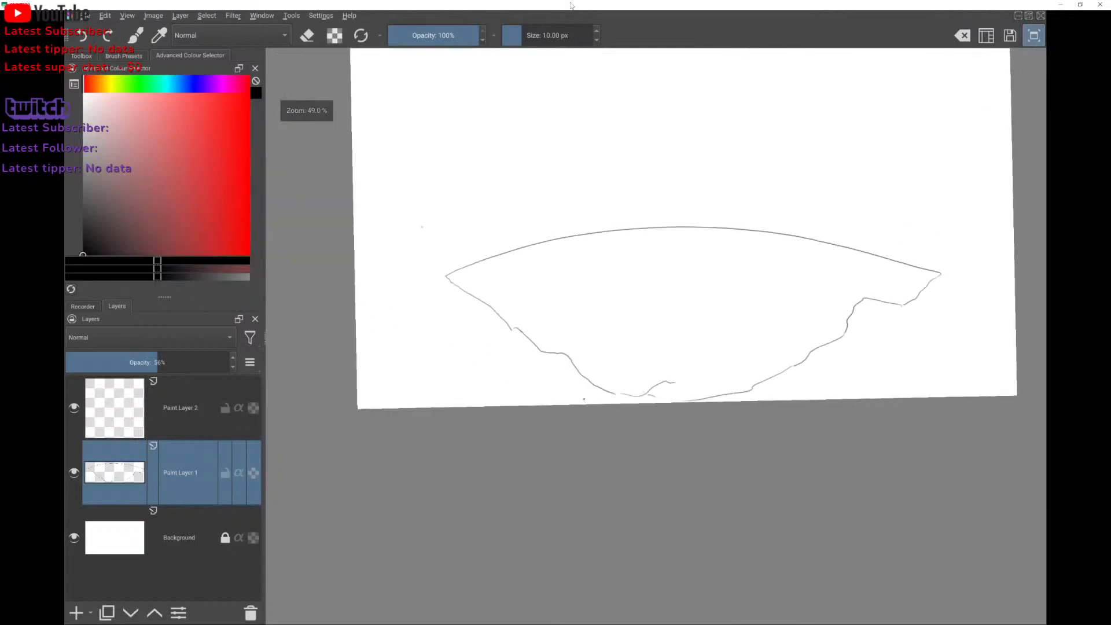
scroll(584, 399, up, 2)
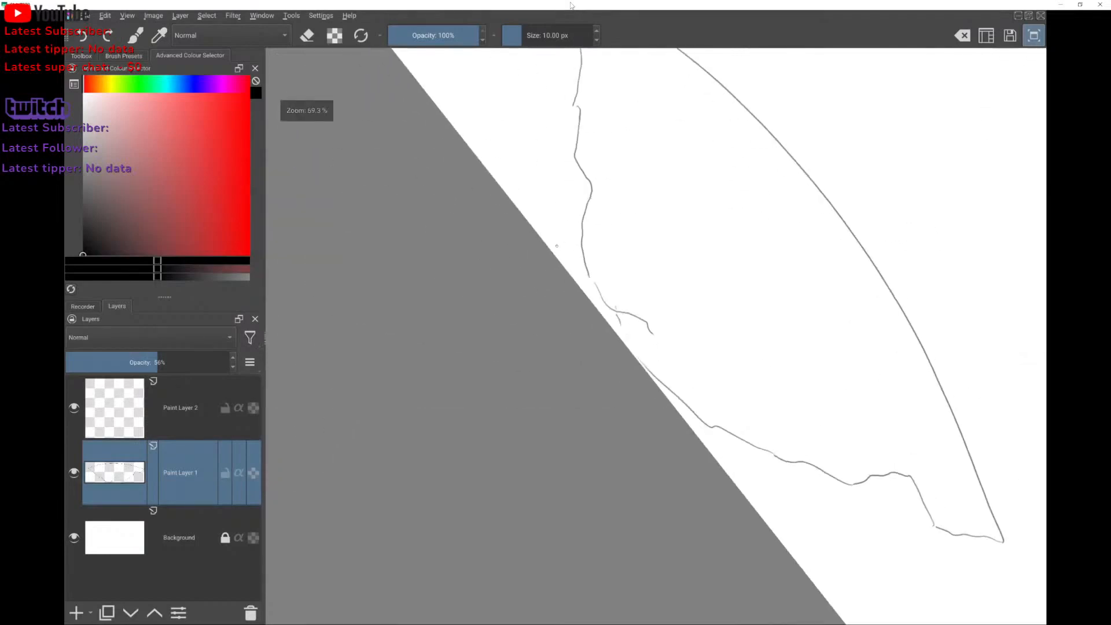
drag(639, 358, 589, 272)
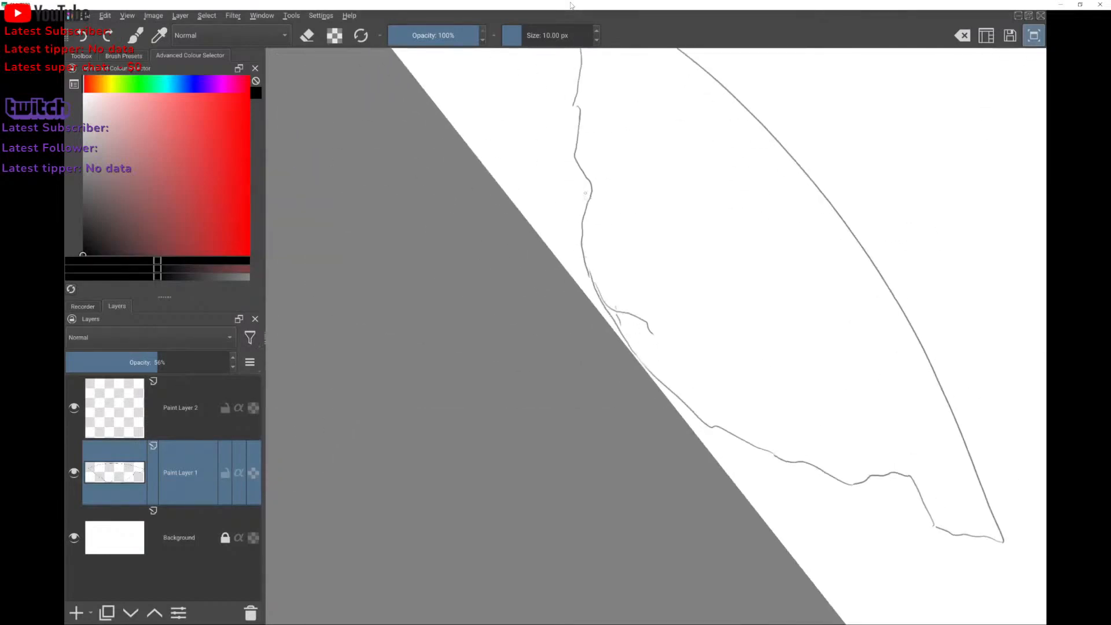
Hatch the left tip of the landmass with short, dense pencil strokes hanging below the arch.
scroll(600, 239, down, 1)
scroll(656, 336, down, 2)
scroll(656, 336, up, 3)
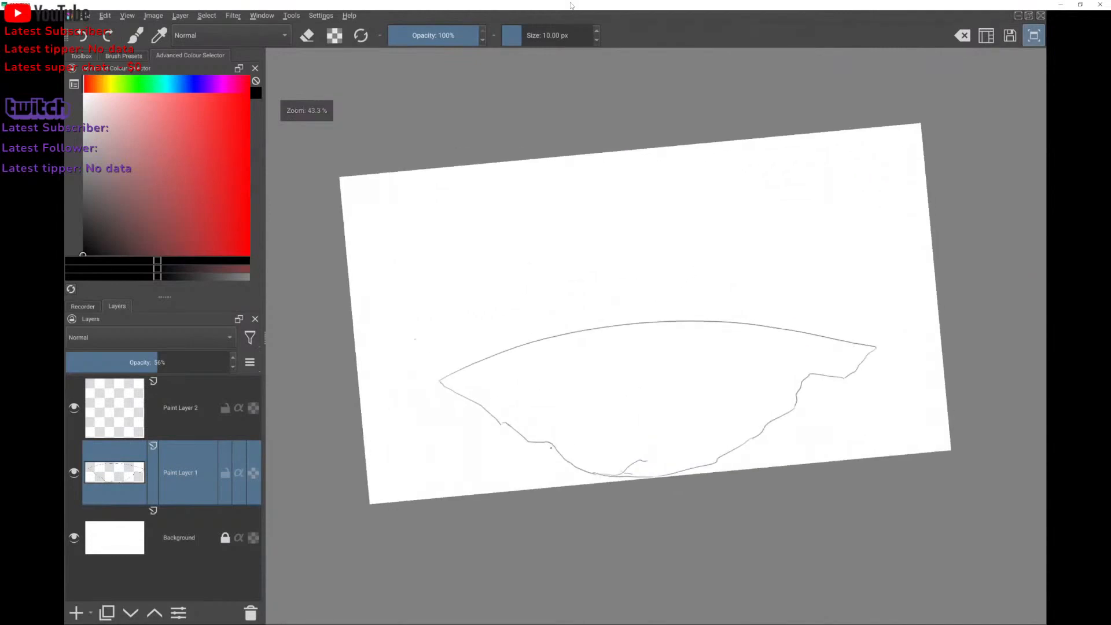
scroll(656, 335, up, 1)
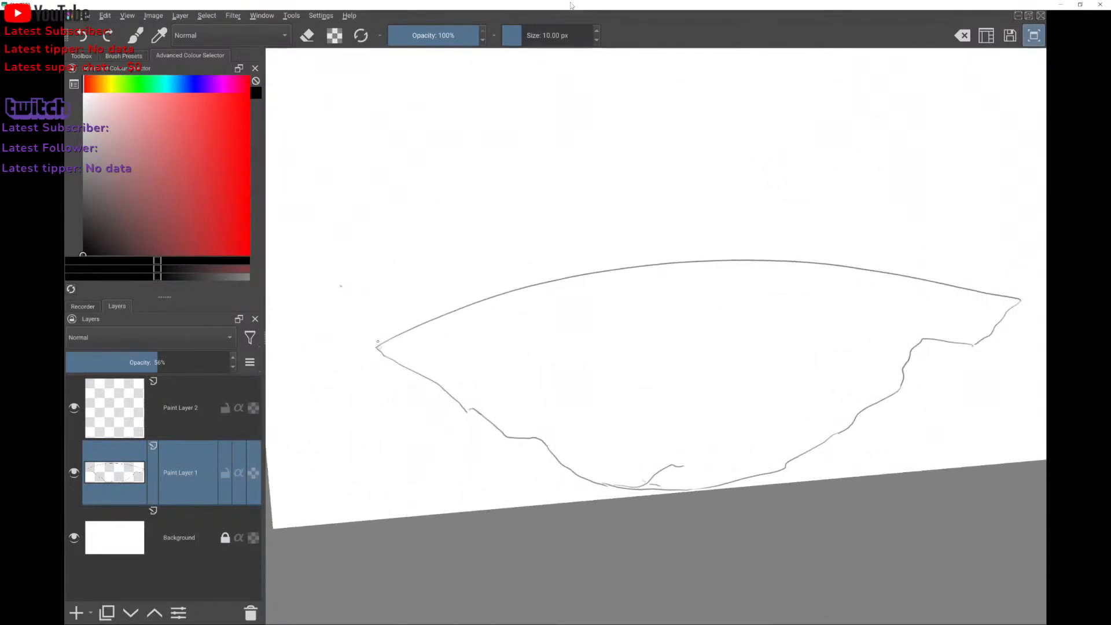
mouse_move(375, 349)
mouse_down()
mouse_move(378, 372)
mouse_move(384, 347)
mouse_move(404, 336)
mouse_move(380, 387)
mouse_move(397, 353)
mouse_up()
drag(411, 332, 404, 340)
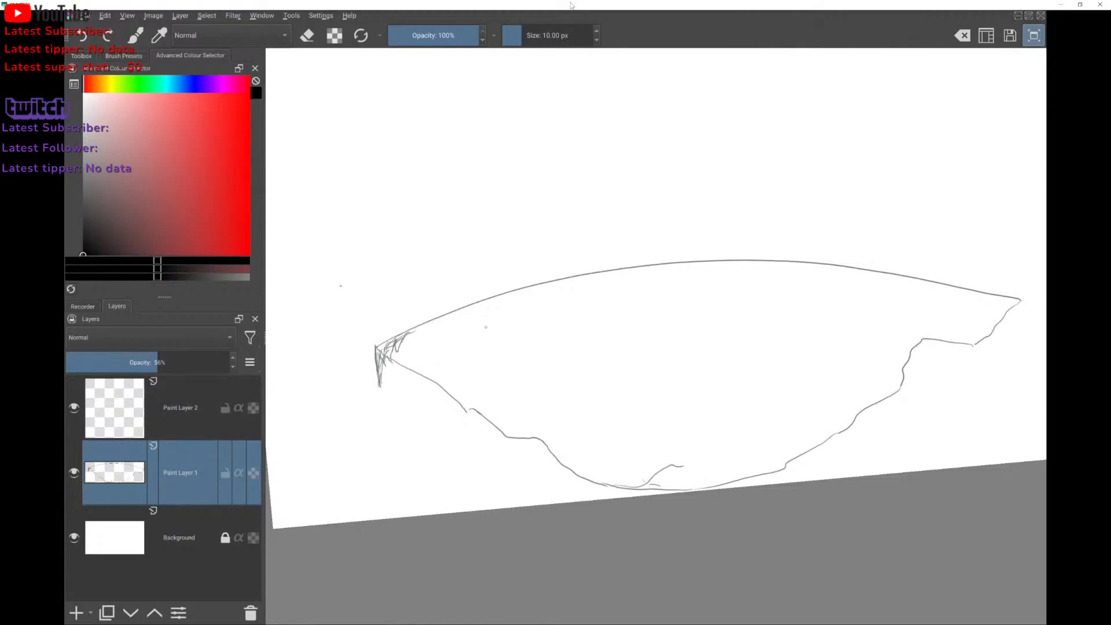
drag(810, 347, 747, 275)
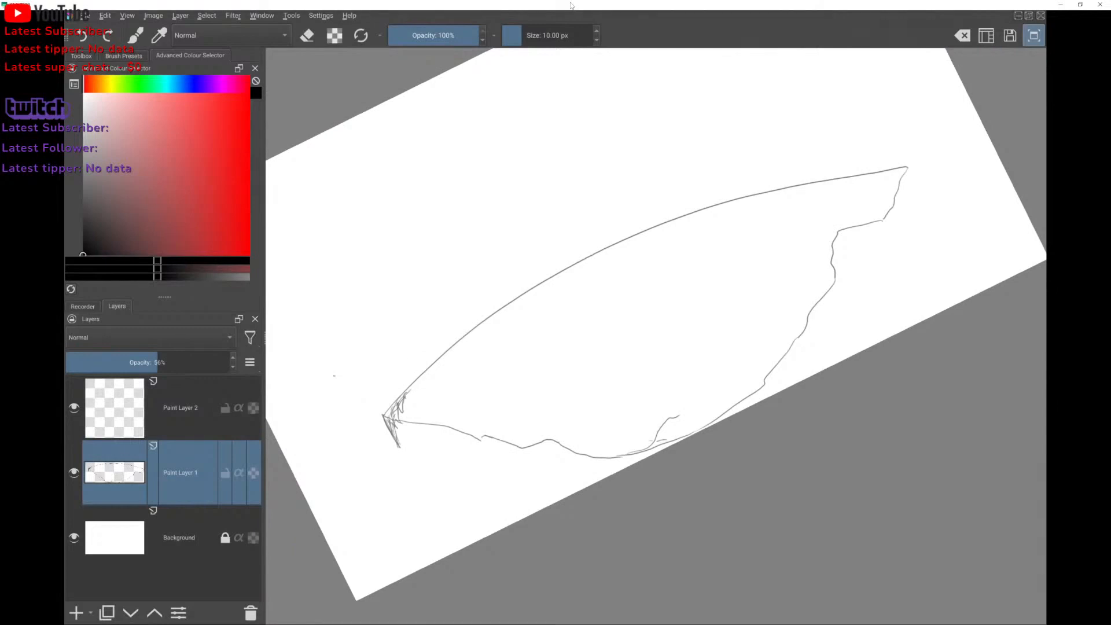
drag(407, 395, 395, 430)
Hatch the right tip of the landmass with short downward pencil strokes.
scroll(657, 335, down, 1)
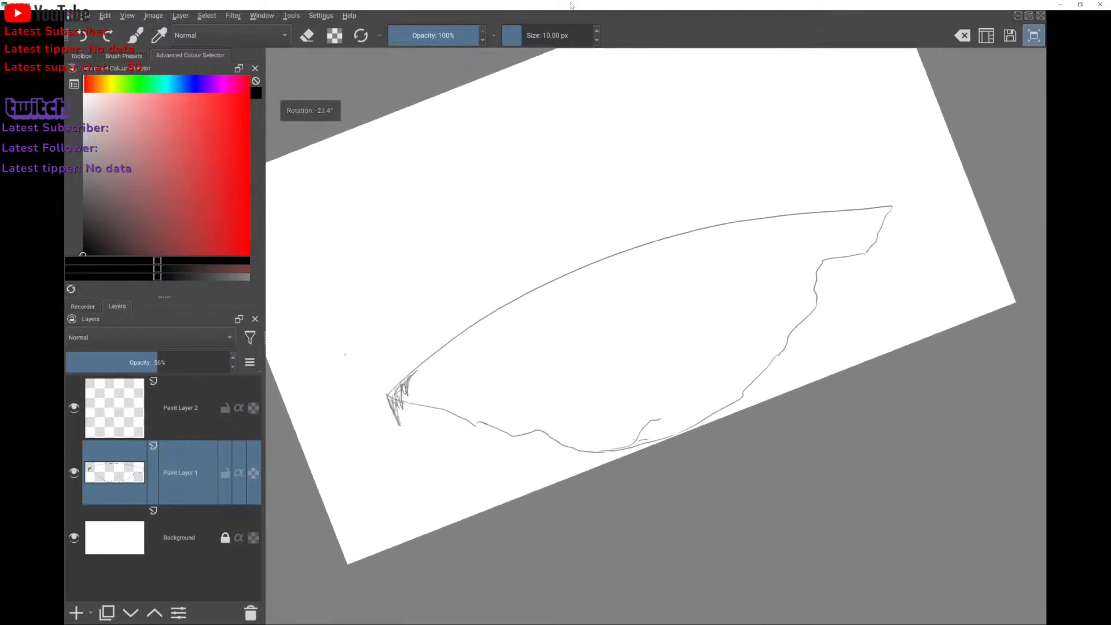
scroll(656, 336, up, 2)
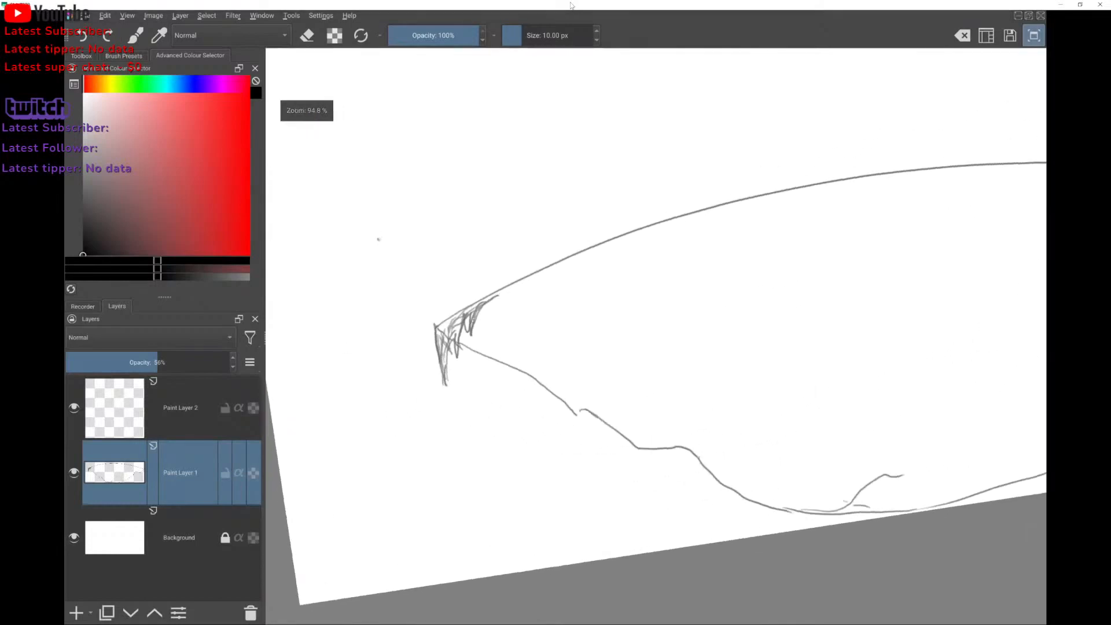
scroll(656, 336, down, 1)
scroll(657, 335, right, 3)
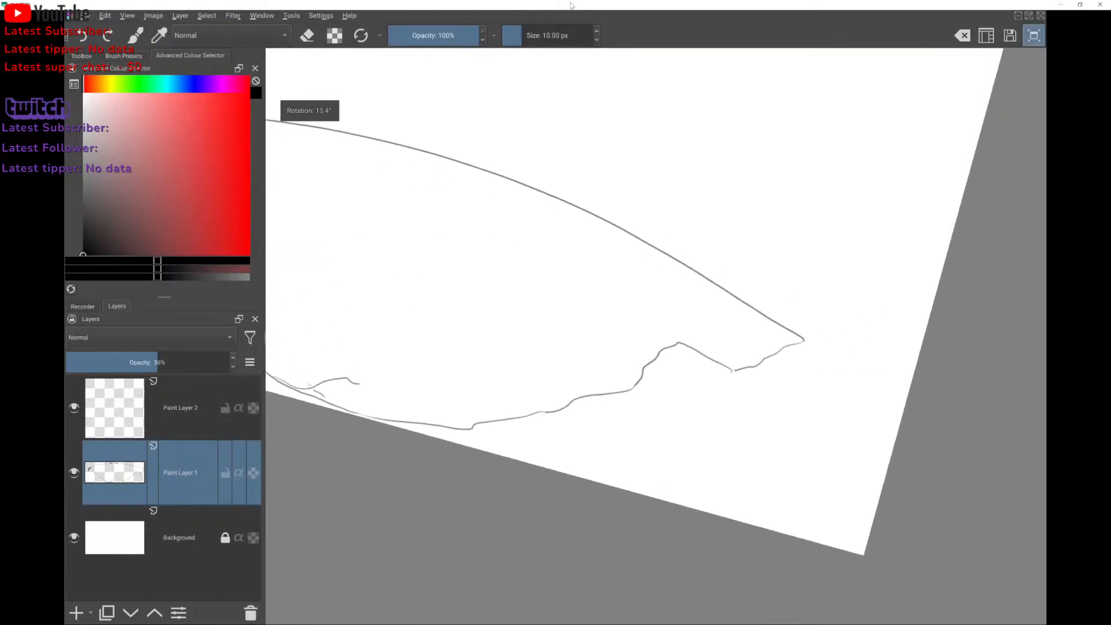
scroll(657, 335, right, 3)
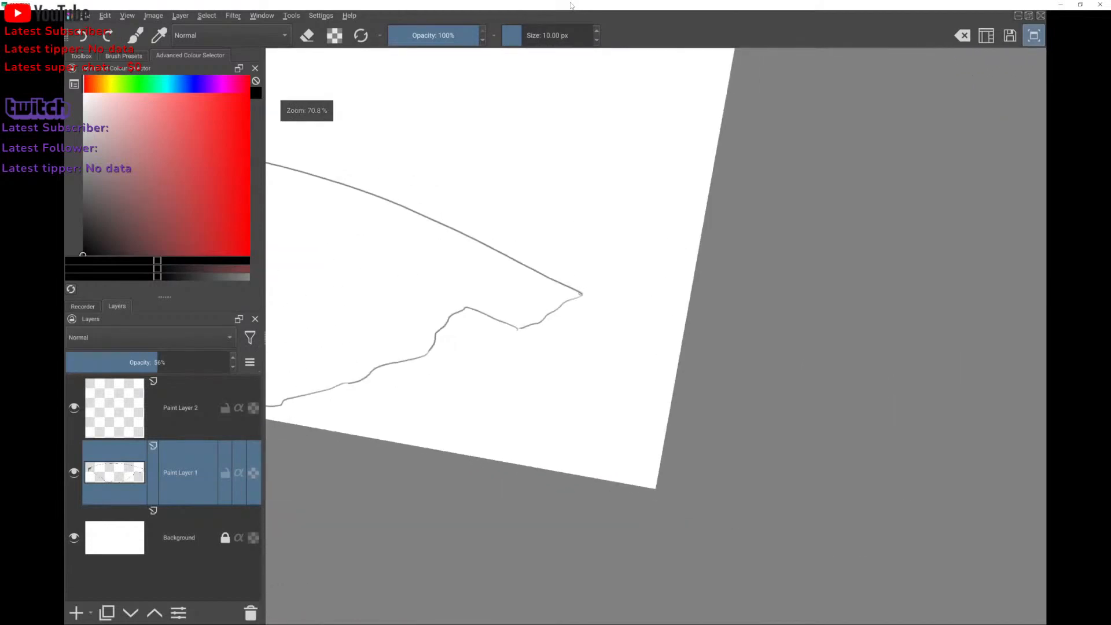
mouse_move(583, 292)
mouse_down()
mouse_move(571, 345)
mouse_move(576, 296)
mouse_move(570, 334)
mouse_move(573, 299)
mouse_move(563, 321)
mouse_up()
drag(565, 296, 550, 322)
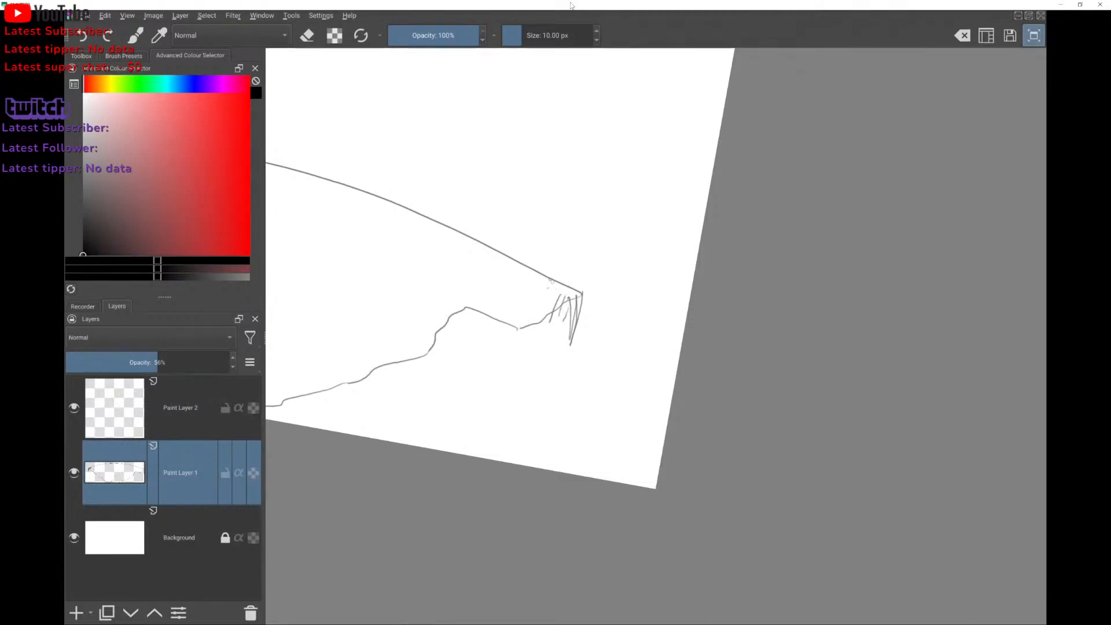
Add longer hanging spikes and small jagged strokes under the arch just inward from the right tip.
drag(552, 280, 519, 379)
drag(519, 379, 544, 272)
drag(544, 271, 527, 341)
drag(542, 286, 561, 306)
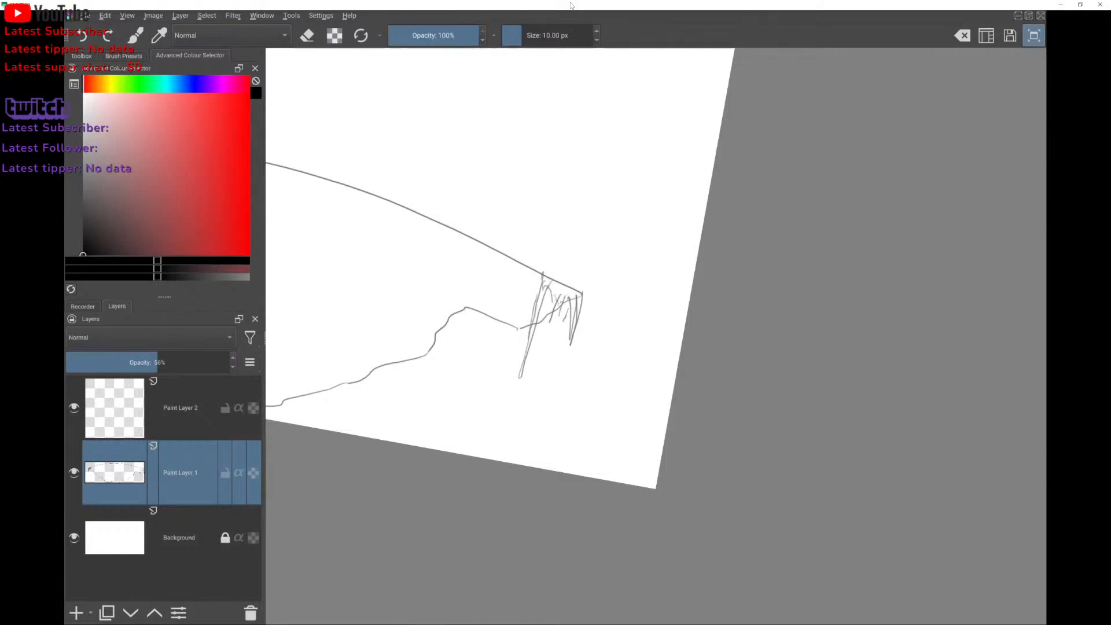
mouse_move(566, 260)
mouse_down()
mouse_move(583, 161)
mouse_move(615, 155)
mouse_move(659, 186)
mouse_move(672, 217)
mouse_move(645, 186)
mouse_move(619, 211)
mouse_up()
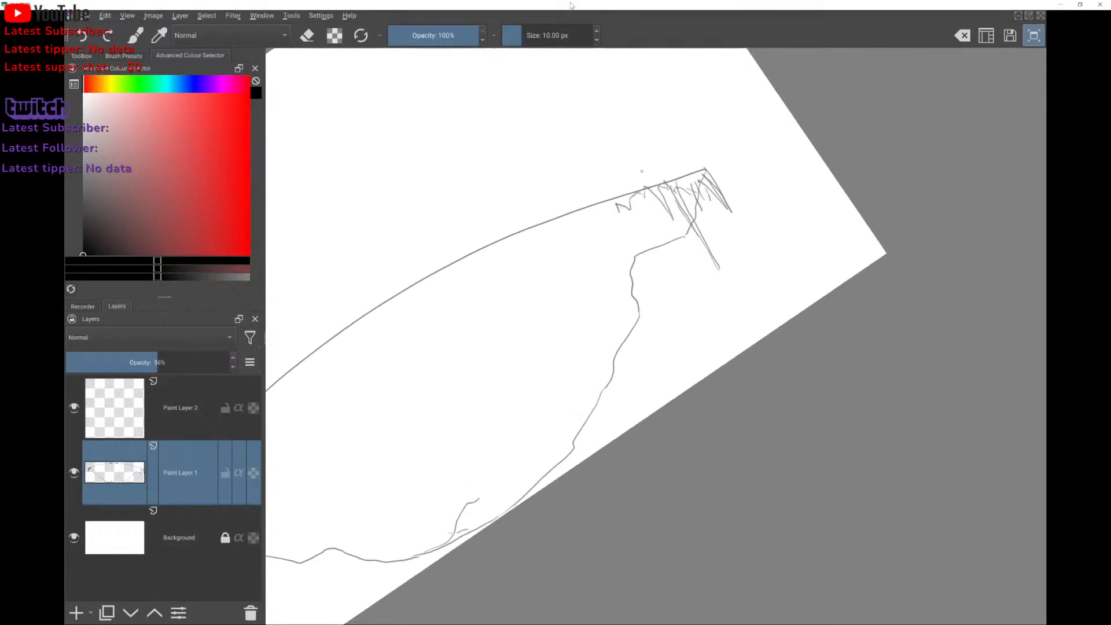
Sketch a jagged hanging grass fringe along the arch between both tips and a raised contour over its left end.
mouse_move(656, 336)
mouse_down()
mouse_move(759, 260)
mouse_move(781, 265)
mouse_up()
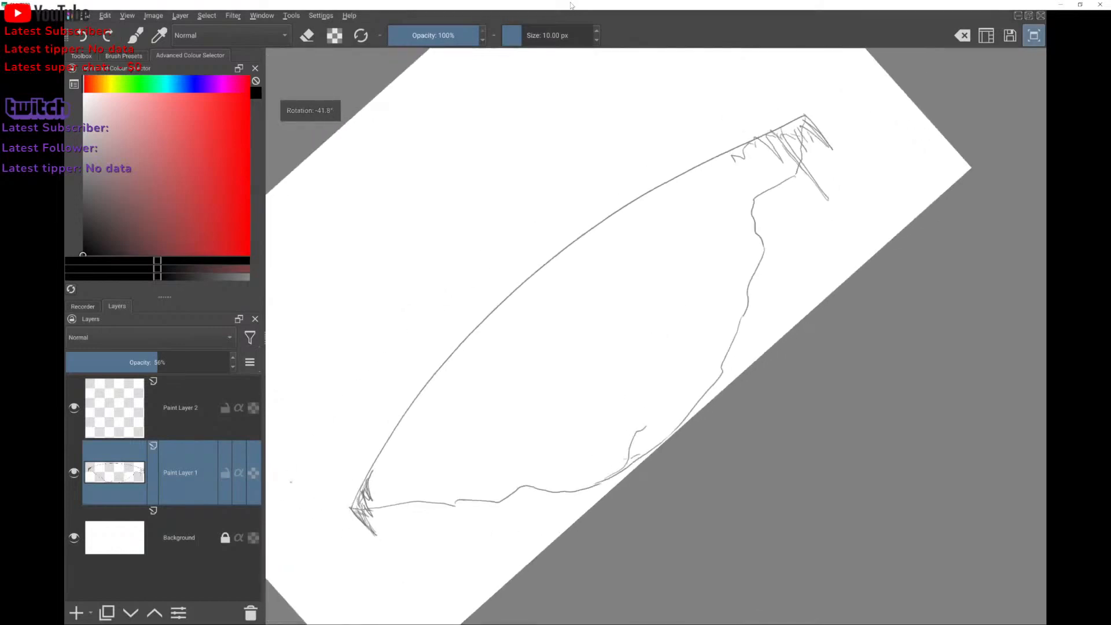
mouse_move(368, 485)
mouse_down()
mouse_move(391, 462)
mouse_move(411, 480)
mouse_move(388, 437)
mouse_move(409, 434)
mouse_move(397, 421)
mouse_move(410, 402)
mouse_move(461, 340)
mouse_move(476, 359)
mouse_move(463, 335)
mouse_move(473, 359)
mouse_move(489, 318)
mouse_move(546, 255)
mouse_move(534, 287)
mouse_move(584, 243)
mouse_up()
mouse_move(738, 152)
mouse_down()
mouse_move(654, 186)
mouse_move(643, 215)
mouse_move(632, 200)
mouse_move(614, 213)
mouse_move(618, 255)
mouse_move(601, 226)
mouse_move(584, 236)
mouse_move(592, 266)
mouse_move(571, 240)
mouse_move(590, 265)
mouse_move(578, 241)
mouse_move(600, 222)
mouse_up()
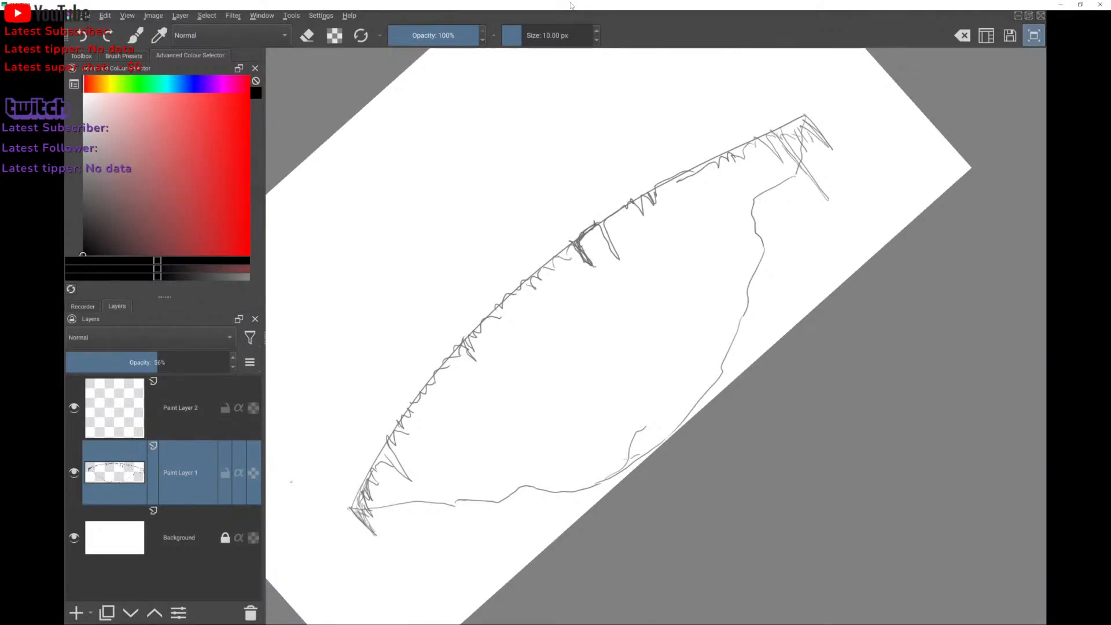
mouse_move(351, 508)
mouse_down()
mouse_move(370, 462)
mouse_move(344, 500)
mouse_move(452, 348)
mouse_up()
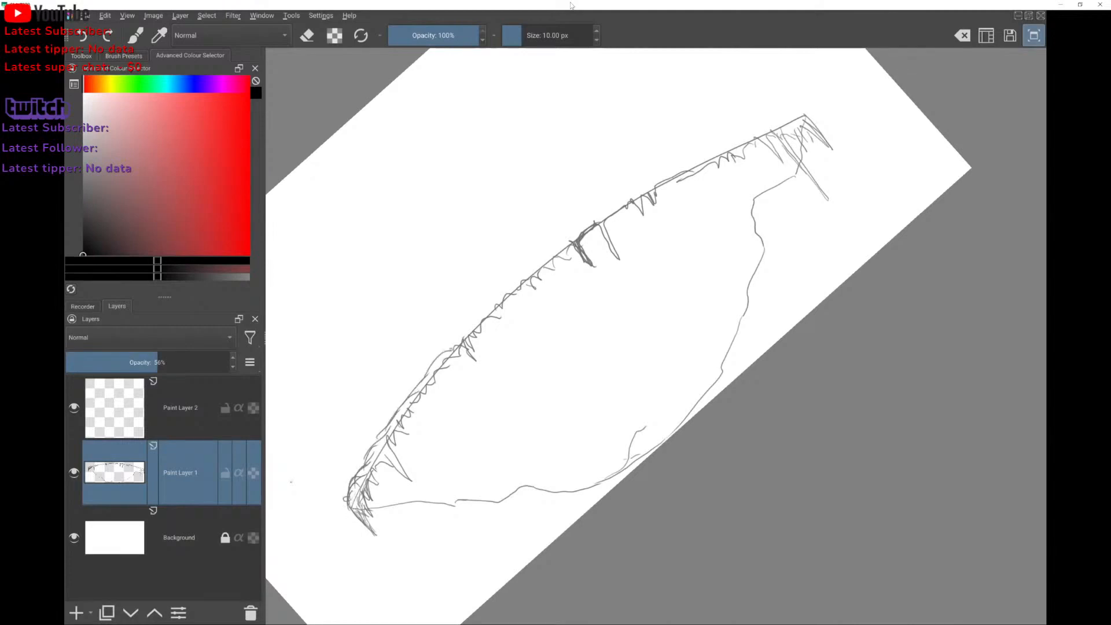
Draw a bushy tuft of spiky grass blades on top of the landmass at its left tip.
mouse_move(350, 486)
mouse_down()
mouse_move(331, 488)
mouse_move(347, 481)
mouse_move(353, 449)
mouse_move(372, 453)
mouse_move(381, 434)
mouse_up()
scroll(655, 335, up, 3)
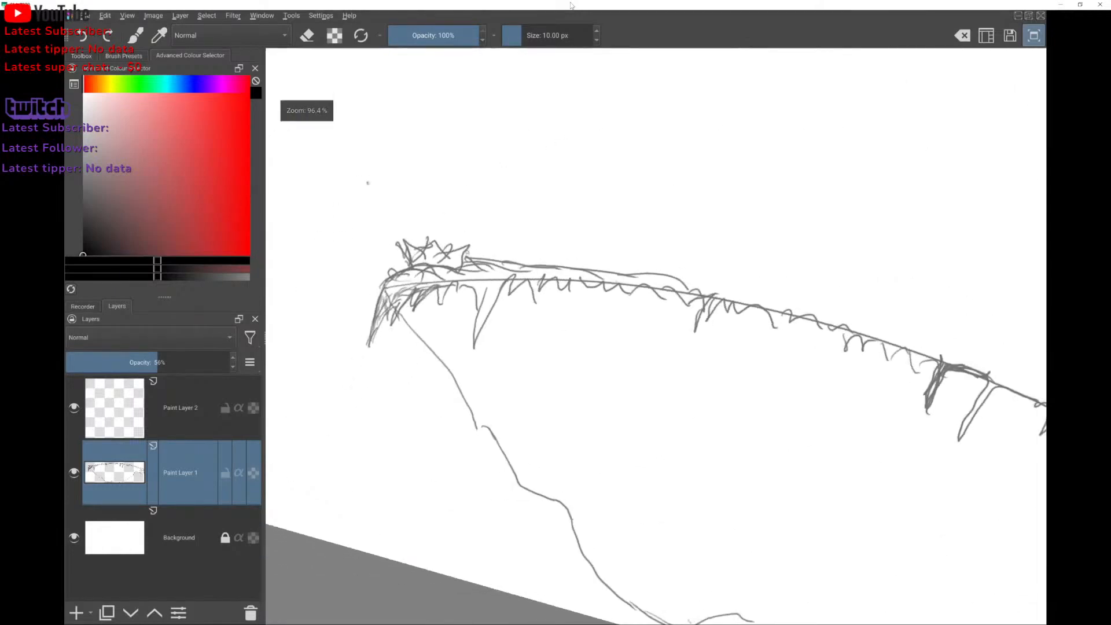
mouse_move(467, 258)
mouse_down()
mouse_move(459, 235)
mouse_move(485, 215)
mouse_move(448, 215)
mouse_up()
mouse_move(438, 248)
mouse_down()
mouse_move(435, 211)
mouse_move(421, 225)
mouse_up()
mouse_move(434, 255)
mouse_down()
mouse_move(416, 219)
mouse_move(402, 234)
mouse_move(408, 256)
mouse_move(398, 212)
mouse_up()
mouse_move(428, 262)
mouse_down()
mouse_move(409, 222)
mouse_move(414, 196)
mouse_up()
mouse_move(436, 245)
mouse_down()
mouse_move(444, 194)
mouse_move(452, 213)
mouse_up()
drag(444, 231, 443, 192)
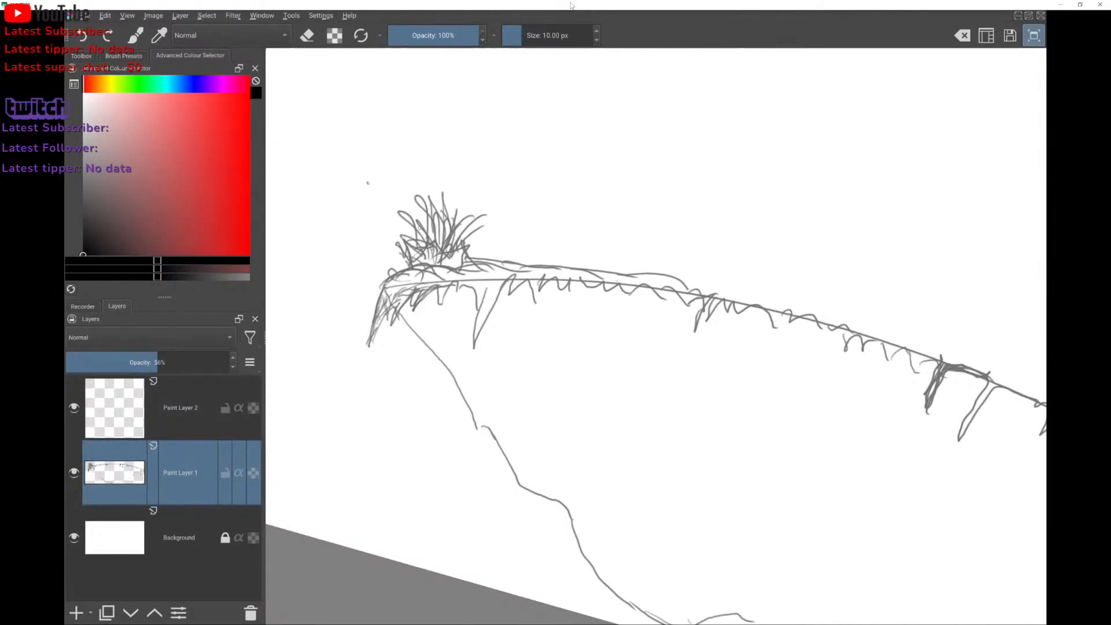
Sketch a rough, jagged grass contour along the upper edge of the landmass at its right end.
scroll(611, 422, down, 2)
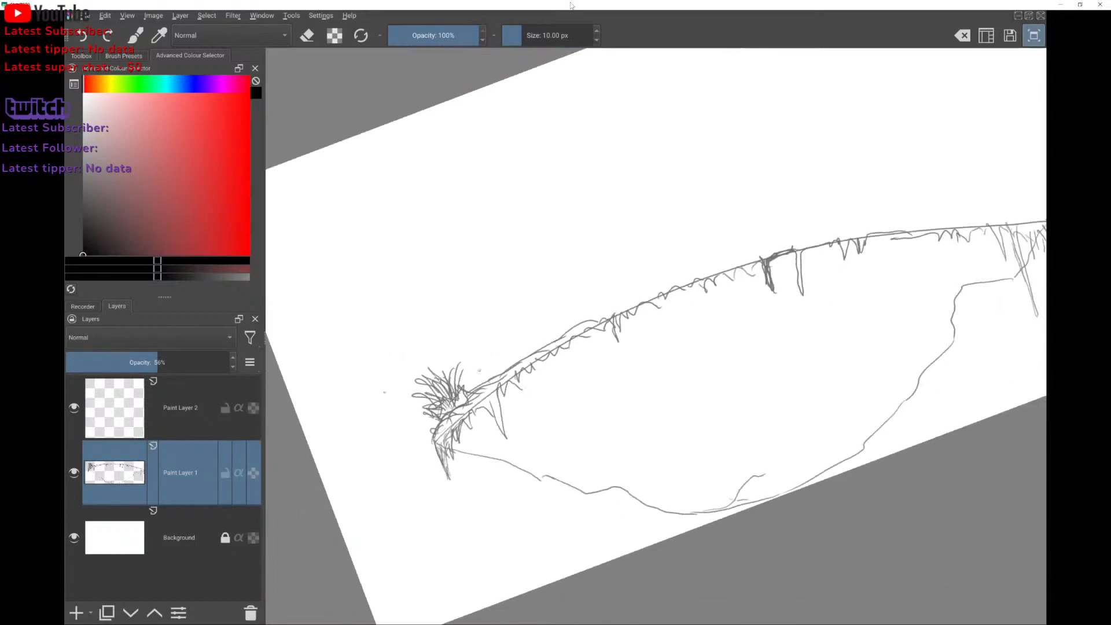
scroll(656, 336, down, 2)
scroll(655, 336, up, 1)
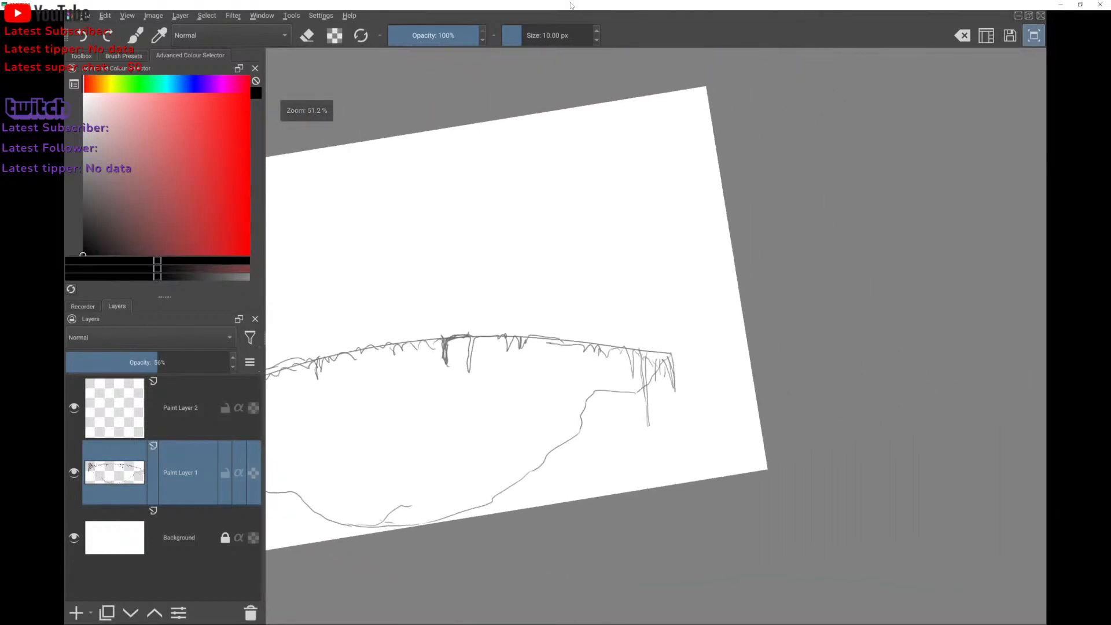
scroll(655, 335, up, 3)
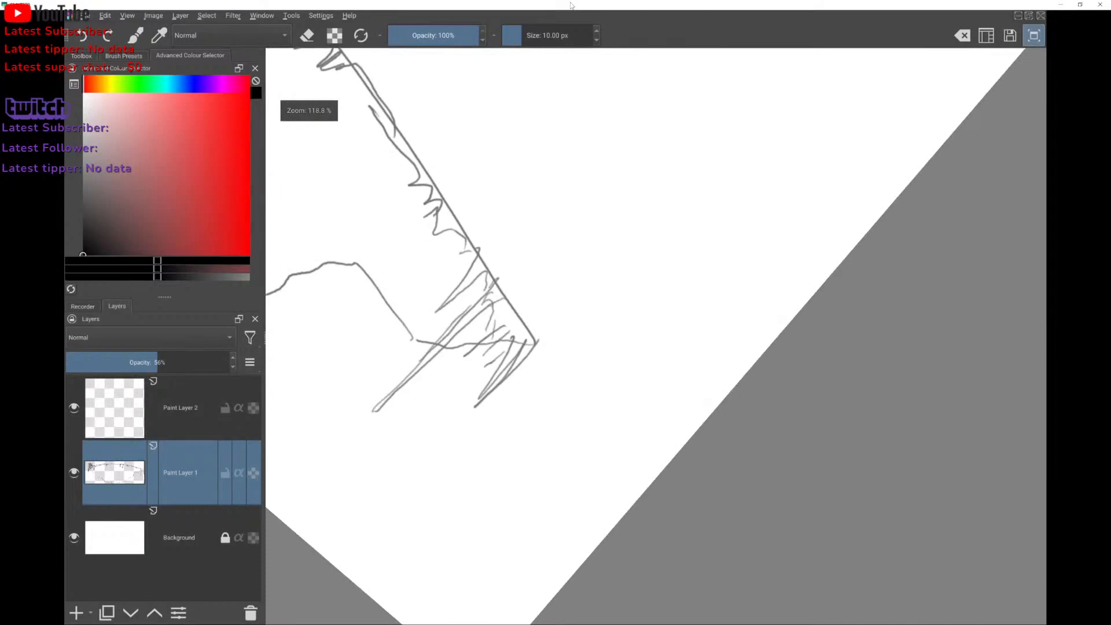
mouse_move(547, 337)
mouse_down()
mouse_move(533, 347)
mouse_move(540, 331)
mouse_move(529, 335)
mouse_move(511, 282)
mouse_move(429, 170)
mouse_up()
drag(432, 177, 417, 146)
scroll(409, 305, down, 2)
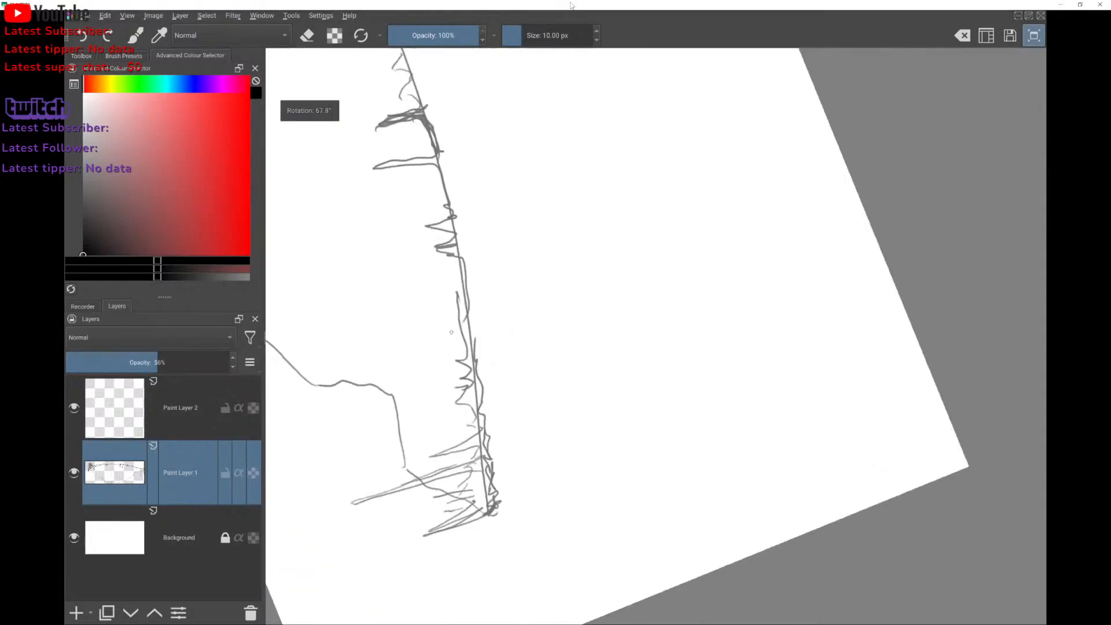
Extend the rough, jagged grass contour along the upper edge of the arch from its right part across the middle towards the left.
drag(475, 394, 450, 194)
drag(461, 245, 434, 136)
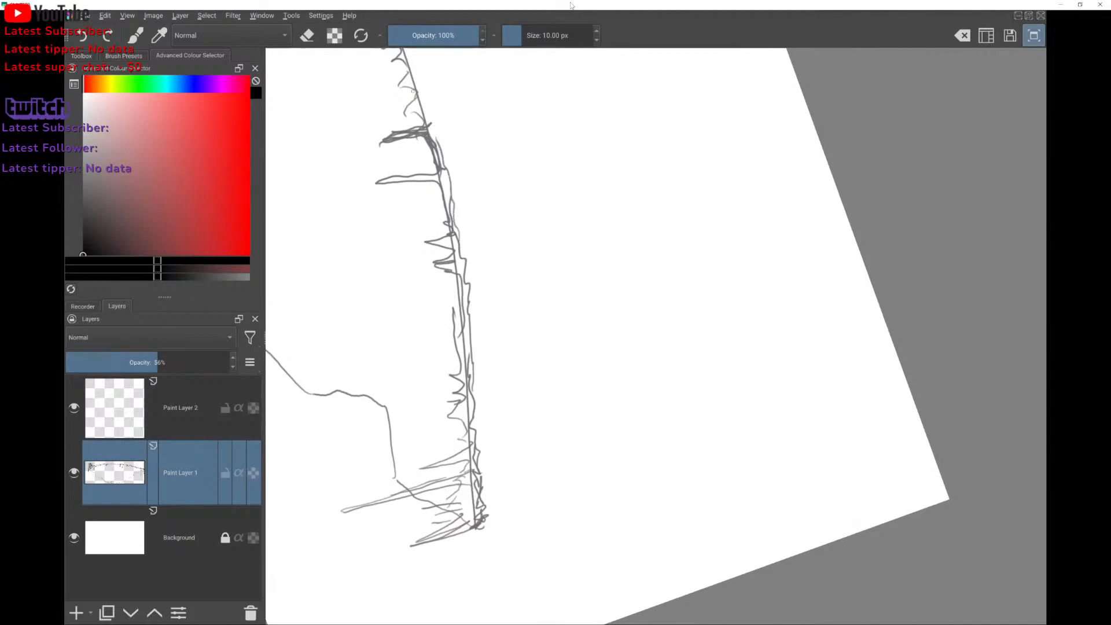
scroll(386, 301, up, 1)
drag(379, 374, 417, 225)
mouse_move(412, 147)
mouse_down()
mouse_move(338, 129)
mouse_move(350, 132)
mouse_up()
drag(403, 328, 450, 196)
mouse_move(438, 121)
mouse_down()
mouse_move(406, 177)
mouse_move(426, 329)
mouse_move(480, 389)
mouse_move(581, 368)
mouse_move(502, 351)
mouse_move(422, 385)
mouse_move(514, 417)
mouse_move(582, 361)
mouse_move(506, 370)
mouse_up()
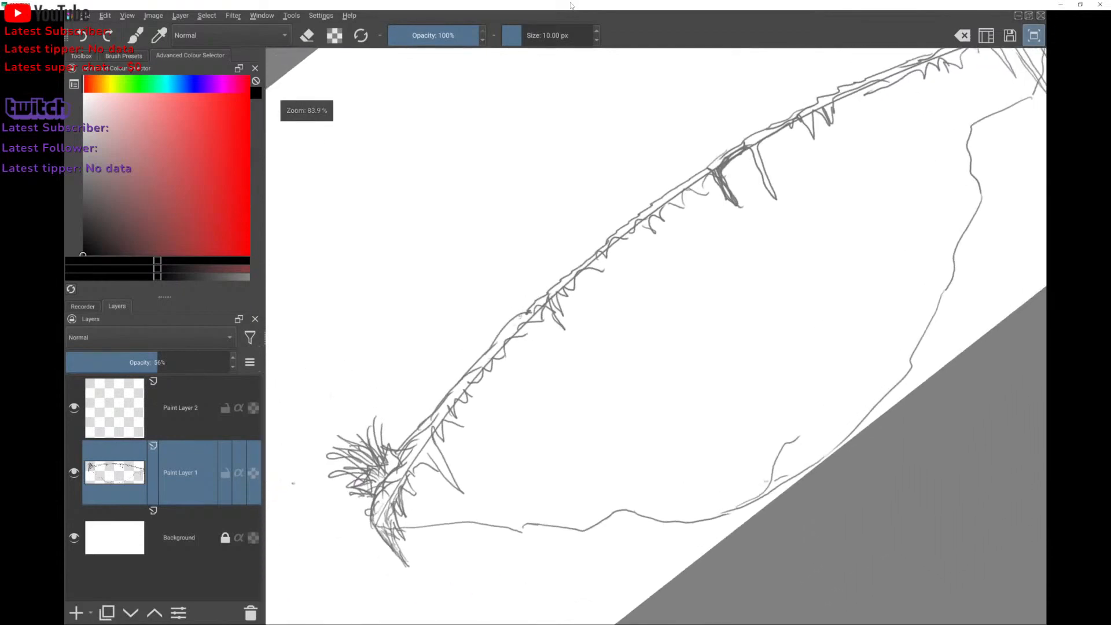
drag(526, 313, 670, 190)
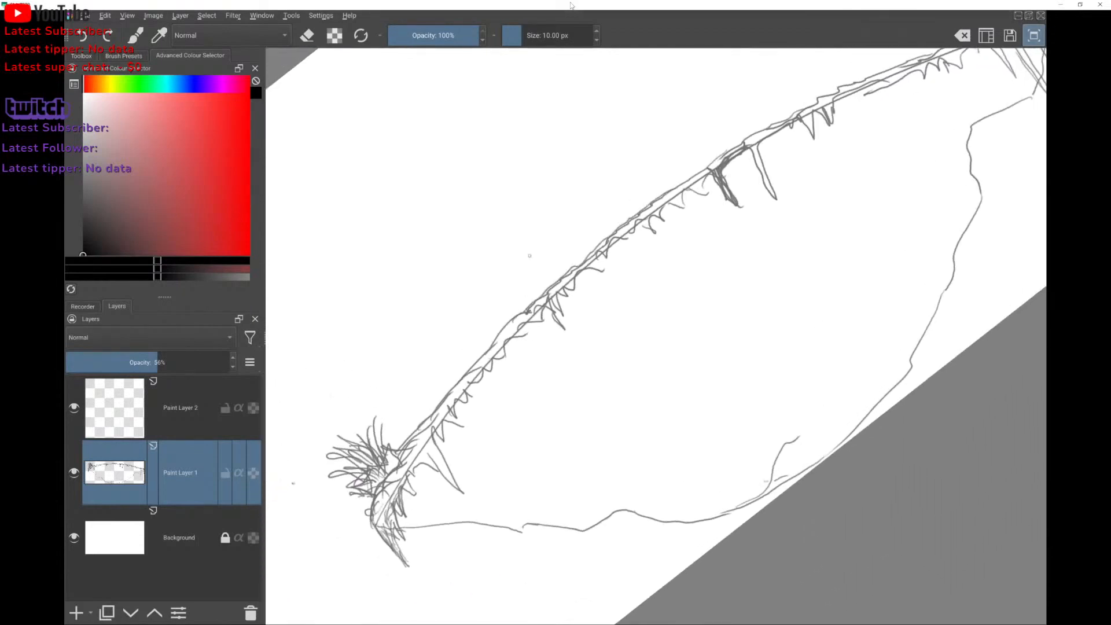
Sketch short curved rock-texture marks inside the landmass just below its left tip, along the left underside edge.
drag(503, 347, 601, 373)
mouse_move(478, 362)
mouse_down()
mouse_move(460, 422)
mouse_move(429, 398)
mouse_move(439, 410)
mouse_move(454, 386)
mouse_move(481, 436)
mouse_move(488, 464)
mouse_move(460, 470)
mouse_up()
mouse_move(443, 421)
mouse_down()
mouse_move(477, 488)
mouse_move(499, 478)
mouse_move(490, 505)
mouse_move(475, 481)
mouse_move(485, 503)
mouse_move(527, 479)
mouse_up()
drag(502, 429, 512, 458)
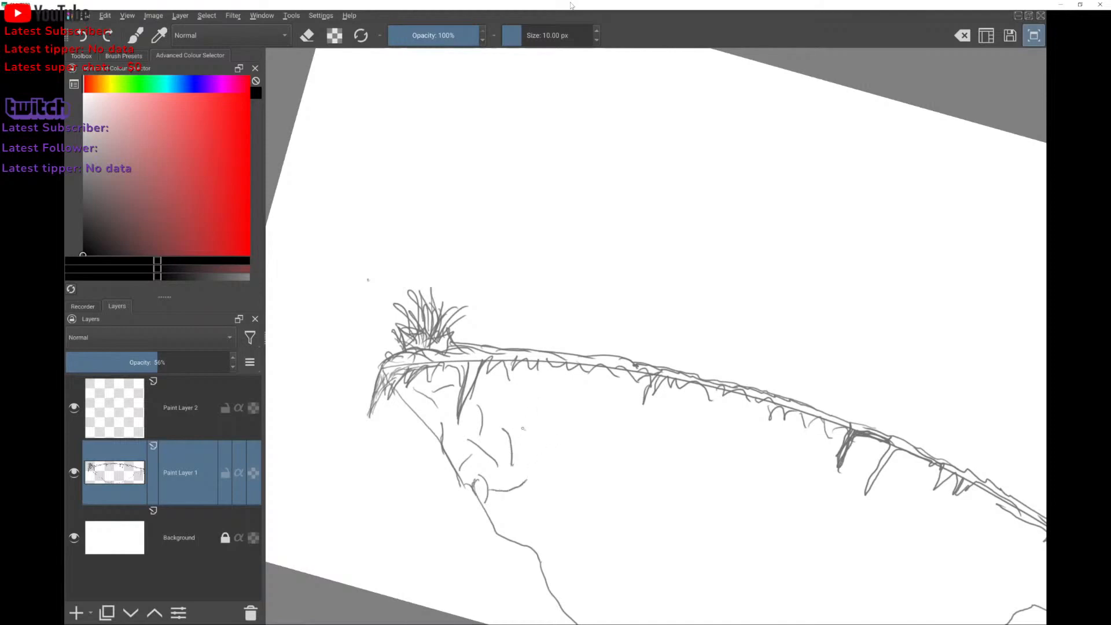
mouse_move(526, 396)
mouse_down()
mouse_move(522, 429)
mouse_move(509, 426)
mouse_move(559, 414)
mouse_move(555, 456)
mouse_move(539, 469)
mouse_move(560, 531)
mouse_move(536, 546)
mouse_move(543, 574)
mouse_move(502, 540)
mouse_move(476, 490)
mouse_move(463, 489)
mouse_move(487, 513)
mouse_move(530, 482)
mouse_up()
drag(636, 365, 547, 267)
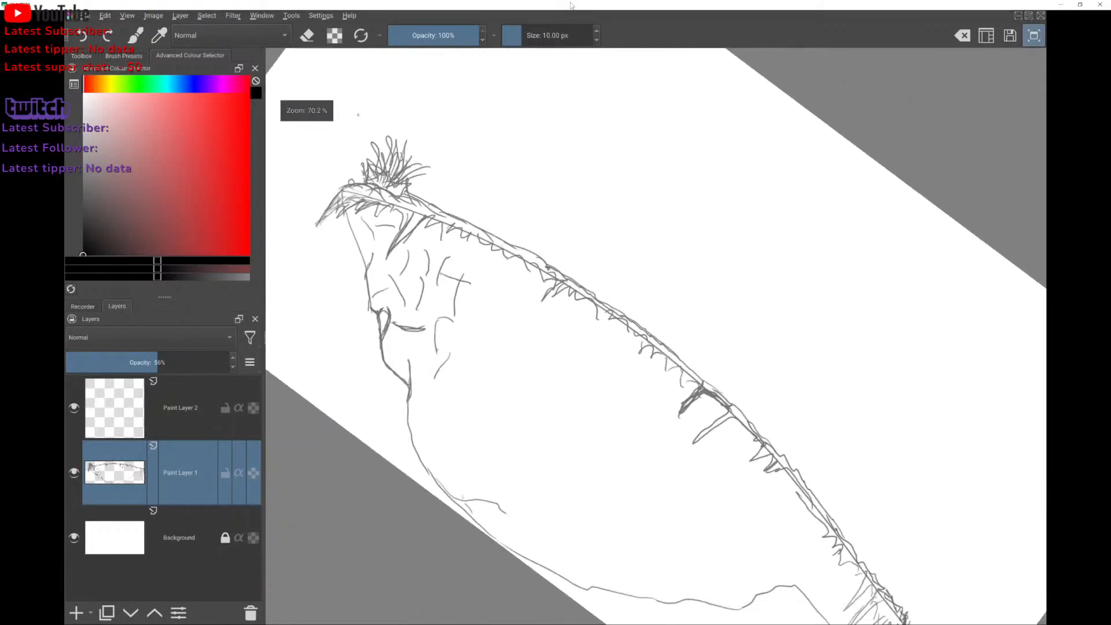
Add small cross-shaped and forked crack marks along the lower-left edge of the landmass.
mouse_move(444, 317)
mouse_down()
mouse_move(410, 379)
mouse_move(426, 431)
mouse_move(441, 413)
mouse_move(435, 449)
mouse_up()
drag(433, 440, 439, 439)
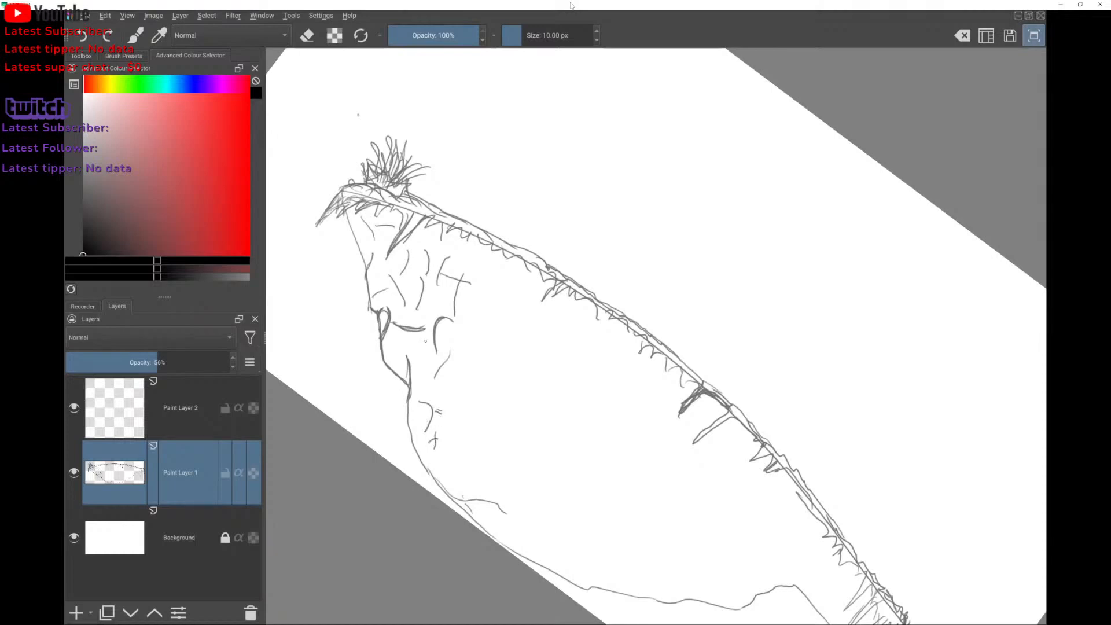
scroll(426, 341, up, 1)
mouse_move(405, 351)
mouse_down()
mouse_move(410, 365)
mouse_move(420, 341)
mouse_up()
mouse_move(418, 343)
mouse_down()
mouse_move(432, 377)
mouse_move(445, 374)
mouse_move(434, 380)
mouse_move(456, 397)
mouse_move(468, 382)
mouse_move(470, 407)
mouse_move(451, 360)
mouse_up()
mouse_move(460, 390)
mouse_down()
mouse_move(468, 430)
mouse_move(483, 418)
mouse_up()
mouse_move(485, 408)
mouse_down()
mouse_move(478, 425)
mouse_move(491, 434)
mouse_up()
mouse_move(482, 383)
mouse_down()
mouse_move(480, 398)
mouse_move(500, 361)
mouse_up()
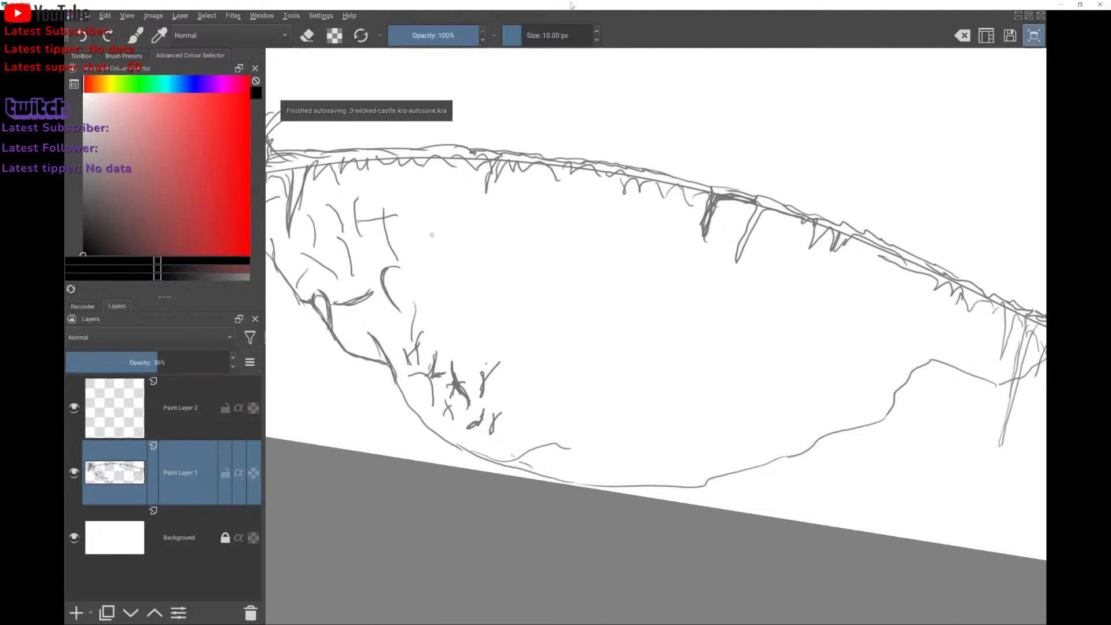
Add small angular and hooked crack marks further inward and higher up on the landmass's left side.
mouse_move(436, 313)
mouse_down()
mouse_move(457, 328)
mouse_move(447, 312)
mouse_up()
mouse_move(428, 257)
mouse_down()
mouse_move(427, 283)
mouse_move(430, 268)
mouse_move(410, 286)
mouse_move(431, 260)
mouse_move(415, 285)
mouse_move(426, 273)
mouse_up()
drag(421, 251, 425, 275)
drag(425, 254, 434, 287)
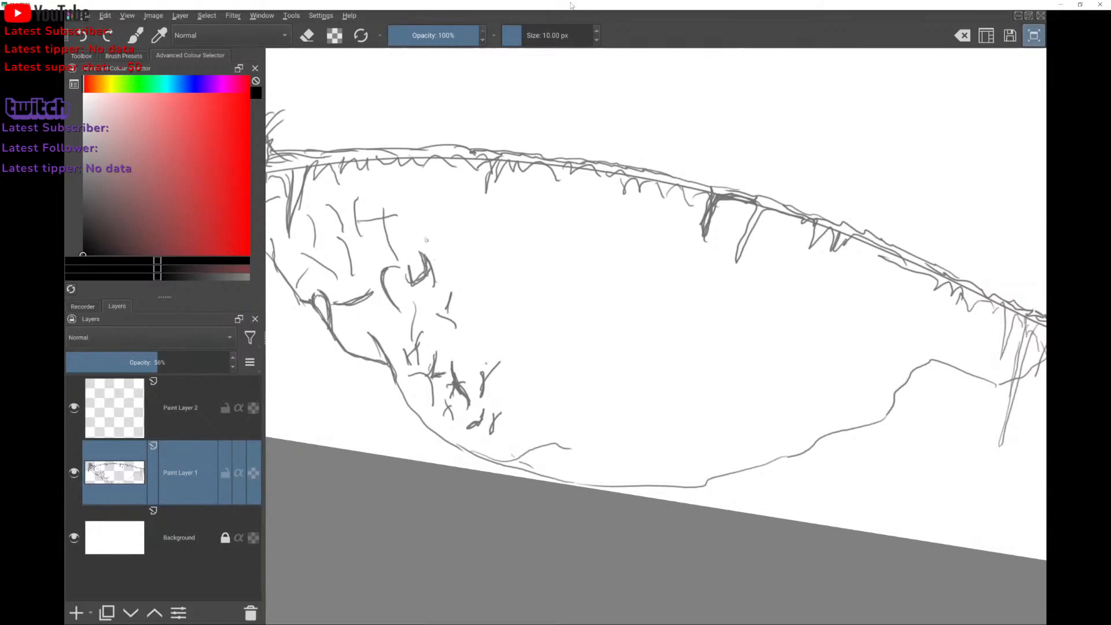
drag(416, 227, 426, 242)
mouse_move(425, 242)
mouse_down()
mouse_move(437, 233)
mouse_move(424, 219)
mouse_up()
scroll(558, 217, down, 2)
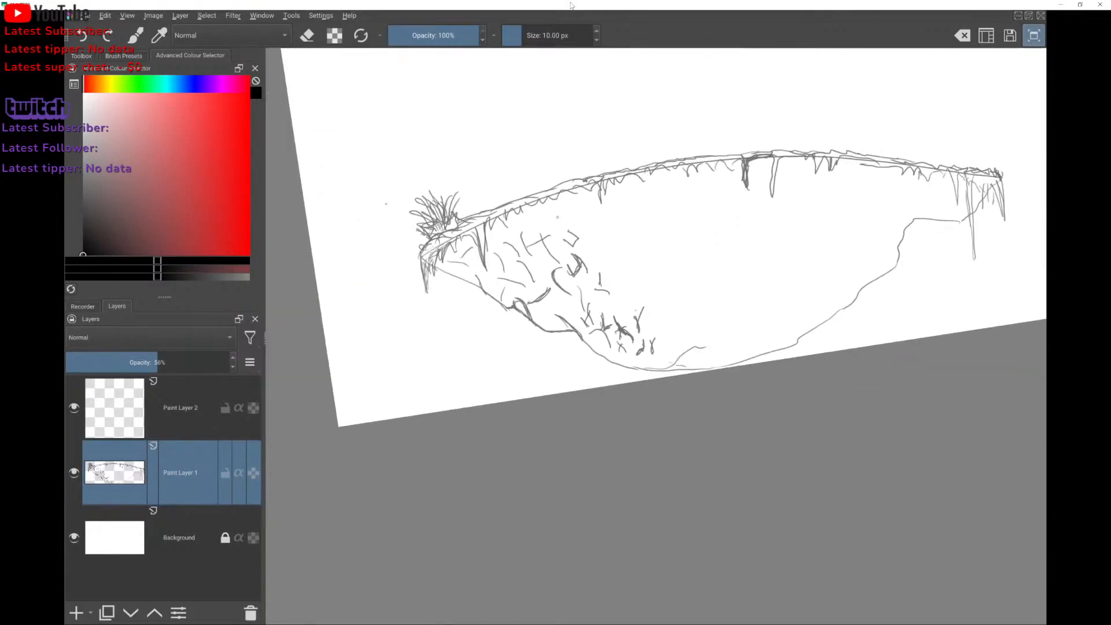
Switch the paint colour to white and paint over the crack and texture marks on the landmass's left side.
key(e)
key(e)
key(x)
drag(657, 264, 723, 255)
mouse_move(653, 303)
mouse_down()
mouse_move(687, 316)
mouse_move(708, 297)
mouse_up()
mouse_move(636, 329)
mouse_down()
mouse_move(636, 352)
mouse_move(621, 348)
mouse_move(647, 344)
mouse_move(585, 305)
mouse_move(590, 266)
mouse_move(617, 273)
mouse_move(553, 271)
mouse_move(540, 243)
mouse_move(547, 234)
mouse_move(542, 254)
mouse_move(503, 269)
mouse_move(516, 266)
mouse_move(510, 286)
mouse_move(464, 257)
mouse_move(563, 298)
mouse_move(520, 299)
mouse_move(537, 308)
mouse_move(591, 306)
mouse_move(564, 320)
mouse_move(608, 320)
mouse_move(618, 338)
mouse_move(717, 298)
mouse_move(656, 334)
mouse_move(679, 347)
mouse_up()
drag(676, 272, 615, 265)
Adjust the brush size to 30 px.
key(bracketleft)
key(bracketleft)
key(bracketleft)
key(bracketleft)
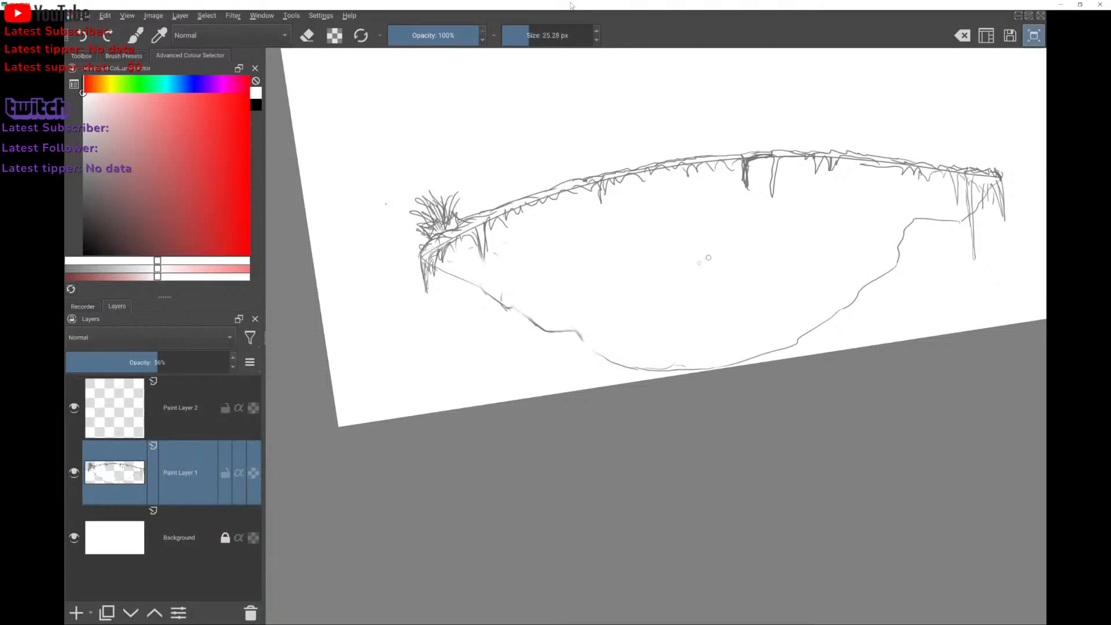
key(bracketleft)
key(bracketleft)
key(bracketleft)
key(bracketright)
key(bracketright)
key(bracketright)
key(bracketright)
key(bracketright)
key(bracketright)
key(bracketright)
key(bracketright)
key(bracketright)
key(bracketleft)
key(bracketleft)
key(bracketleft)
key(bracketleft)
drag(722, 241, 741, 249)
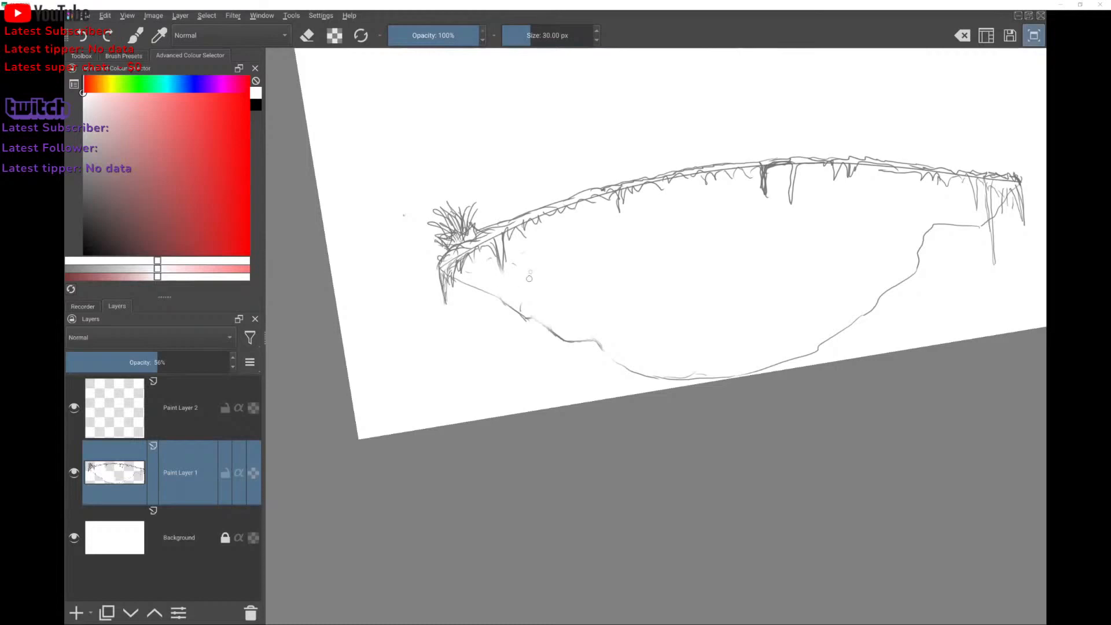
Switch the paint colour back to black and try a slanted stroke inward from the left underside edge, undoing each attempt.
key(x)
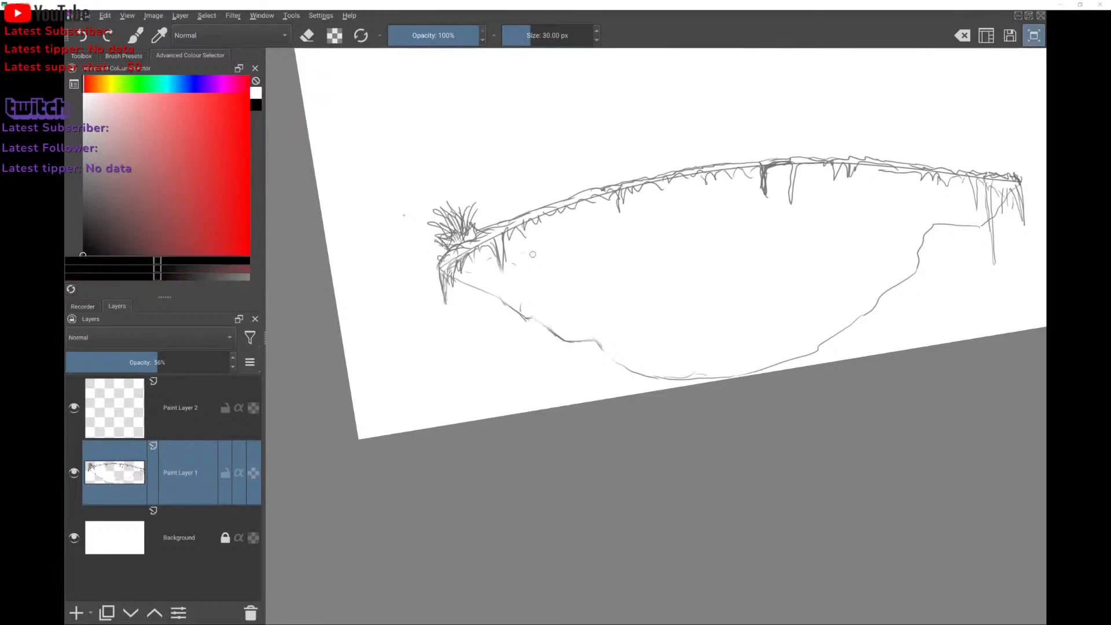
drag(502, 299, 567, 262)
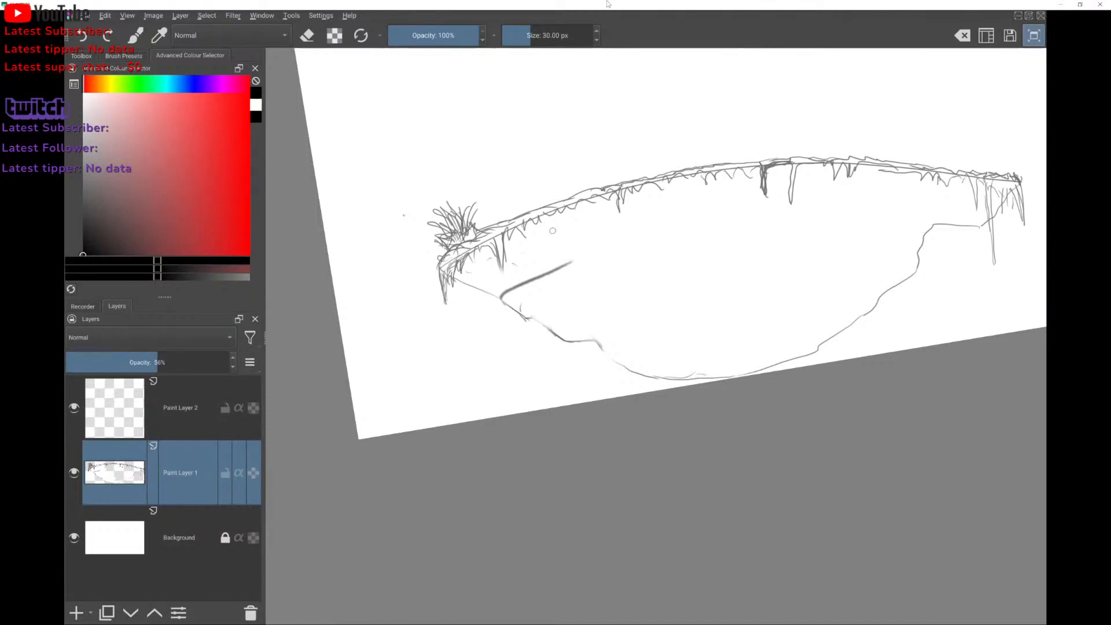
key(ctrl+z)
drag(503, 294, 555, 263)
key(ctrl+z)
Reselect the Pencil-2 brush and reduce its size to 8.61 px, undoing the trial strokes on the landmass's left side.
right_click(661, 243)
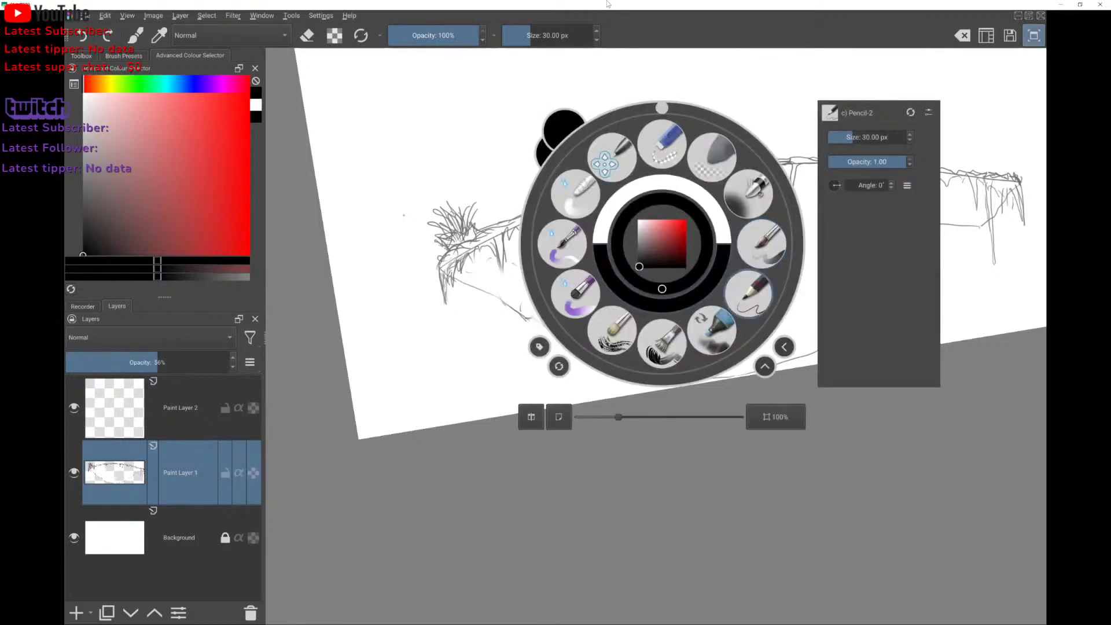
click(748, 293)
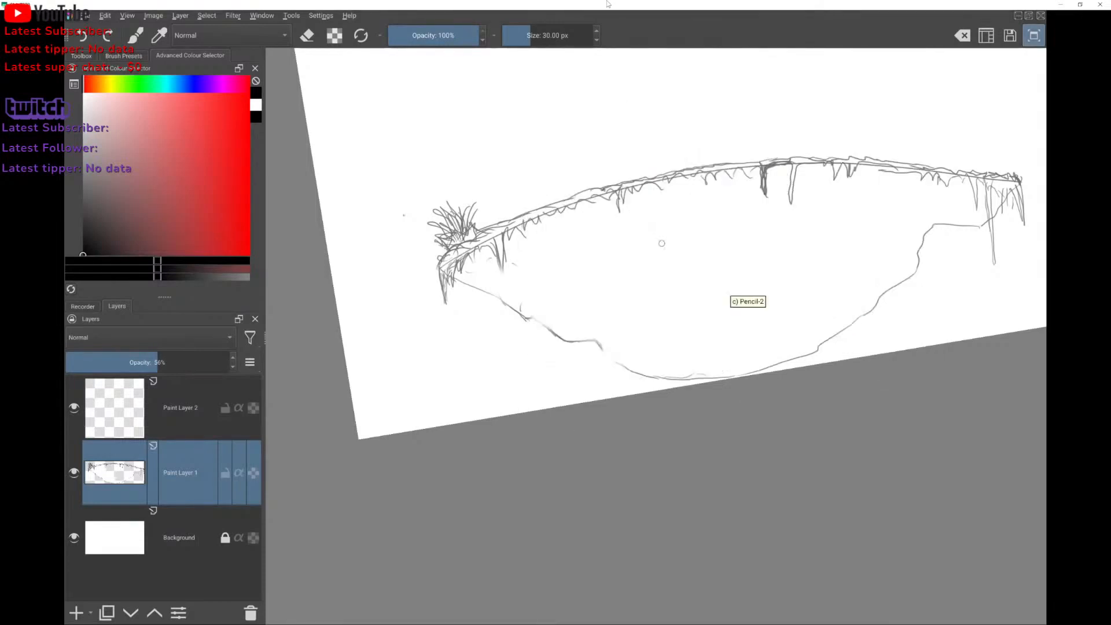
drag(510, 297, 635, 255)
key(ctrl+z)
drag(525, 38, 521, 36)
drag(515, 290, 600, 260)
key(ctrl+z)
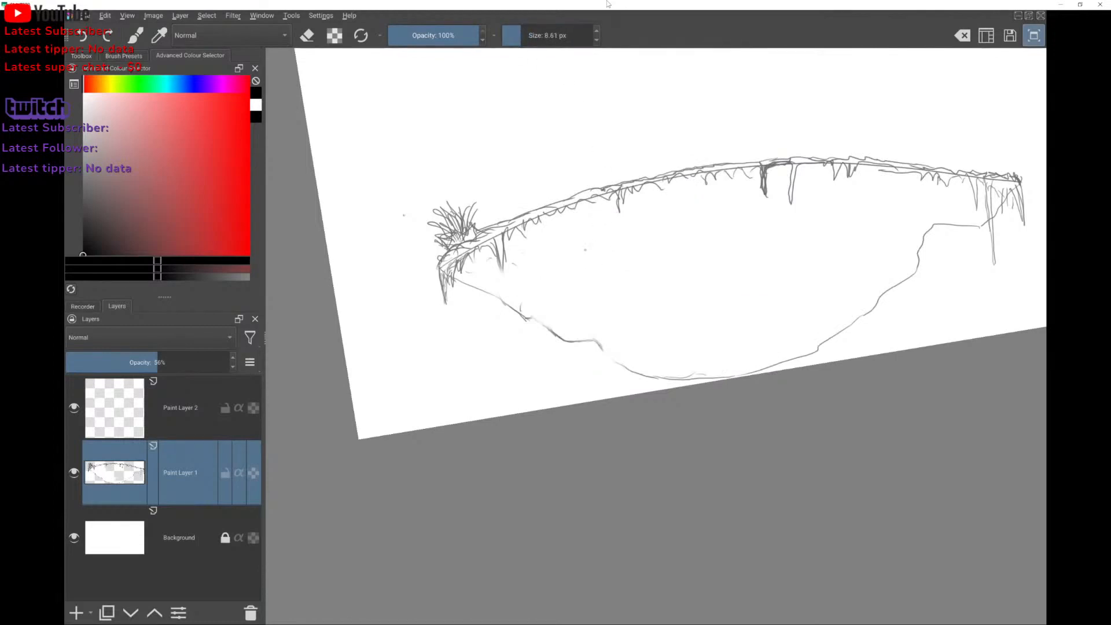
Show only the canvas and draw three long, thin parallel strokes inside the landmass near its left end.
key(Tab)
scroll(430, 160, up, 1)
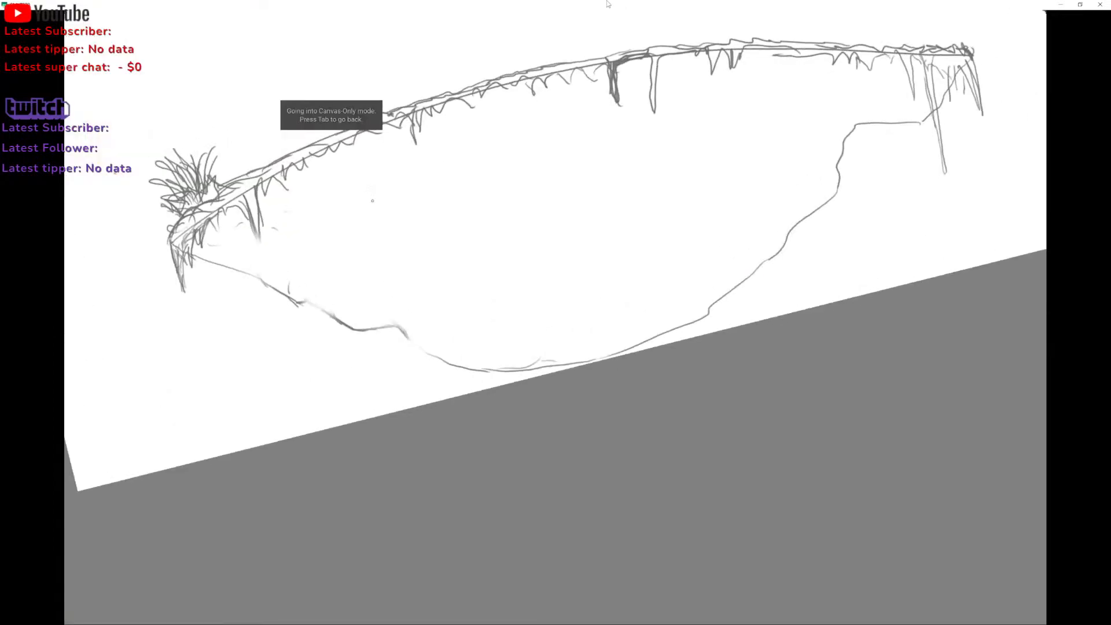
scroll(373, 200, up, 3)
mouse_move(380, 320)
mouse_down()
mouse_move(447, 271)
mouse_move(561, 227)
mouse_up()
drag(455, 232, 508, 203)
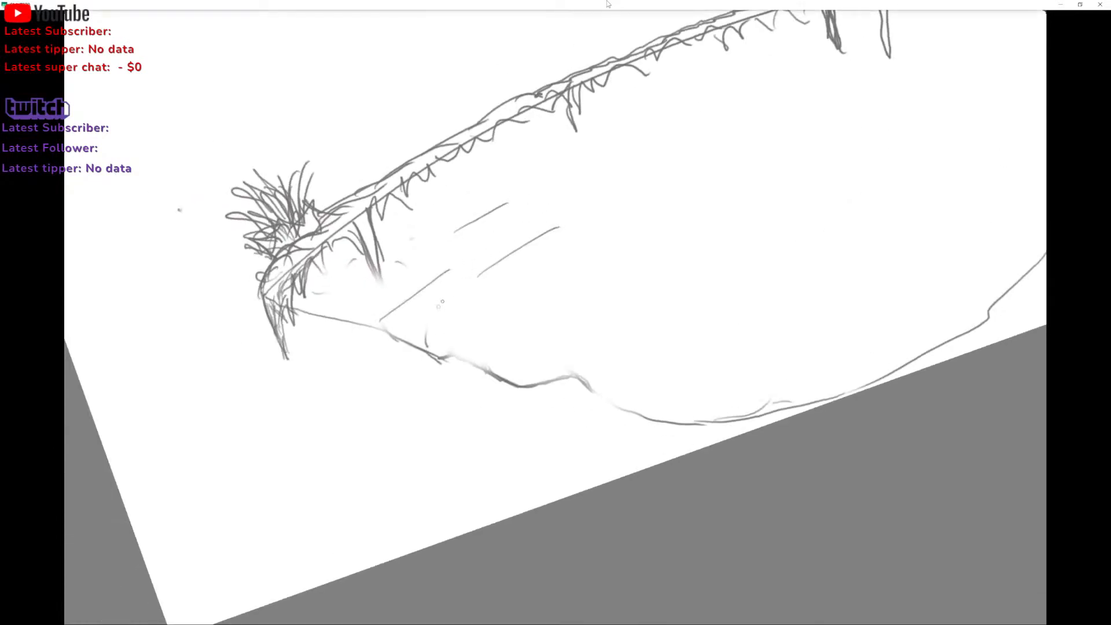
Add closely spaced parallel hatch strokes rising inward from the left underside edge, undoing the ones that miss.
drag(413, 342, 452, 308)
mouse_move(434, 351)
mouse_down()
mouse_move(463, 328)
mouse_move(442, 345)
mouse_move(438, 336)
mouse_move(512, 319)
mouse_move(500, 327)
mouse_move(488, 300)
mouse_move(496, 295)
mouse_up()
mouse_move(412, 323)
mouse_down()
mouse_move(463, 286)
mouse_move(648, 210)
mouse_up()
drag(558, 255, 642, 213)
key(ctrl+z)
key(ctrl+z)
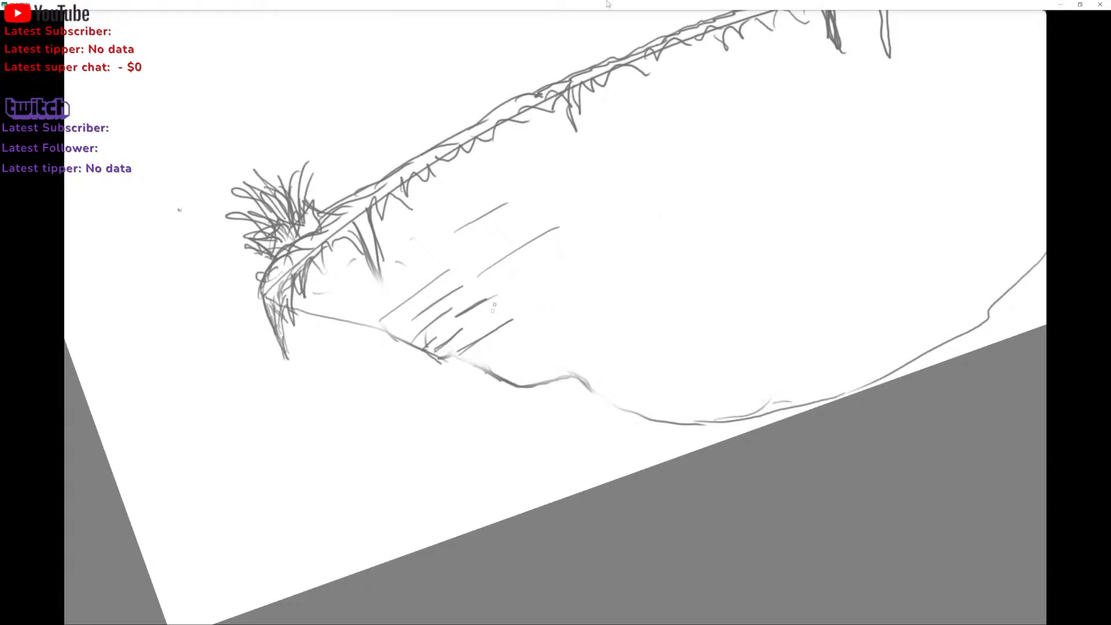
mouse_move(493, 311)
mouse_down()
mouse_move(586, 259)
mouse_move(528, 271)
mouse_up()
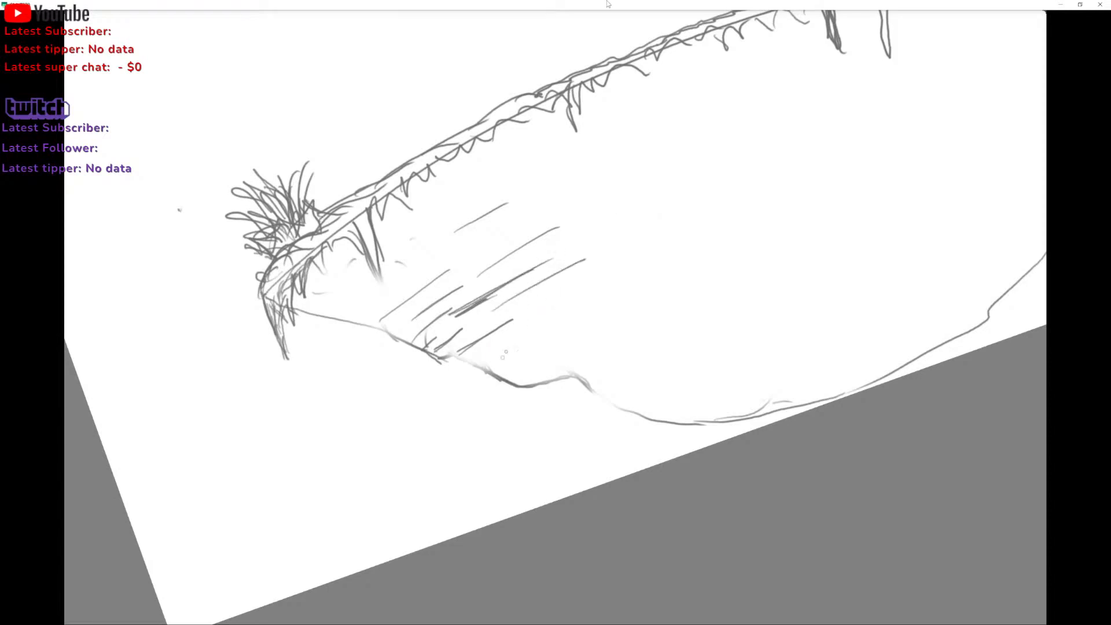
Continue the parallel hatch strokes across the left half of the landmass, from the lower-left edge up towards the grass fringe.
mouse_move(483, 371)
mouse_down()
mouse_move(562, 314)
mouse_move(677, 257)
mouse_up()
drag(544, 205, 642, 157)
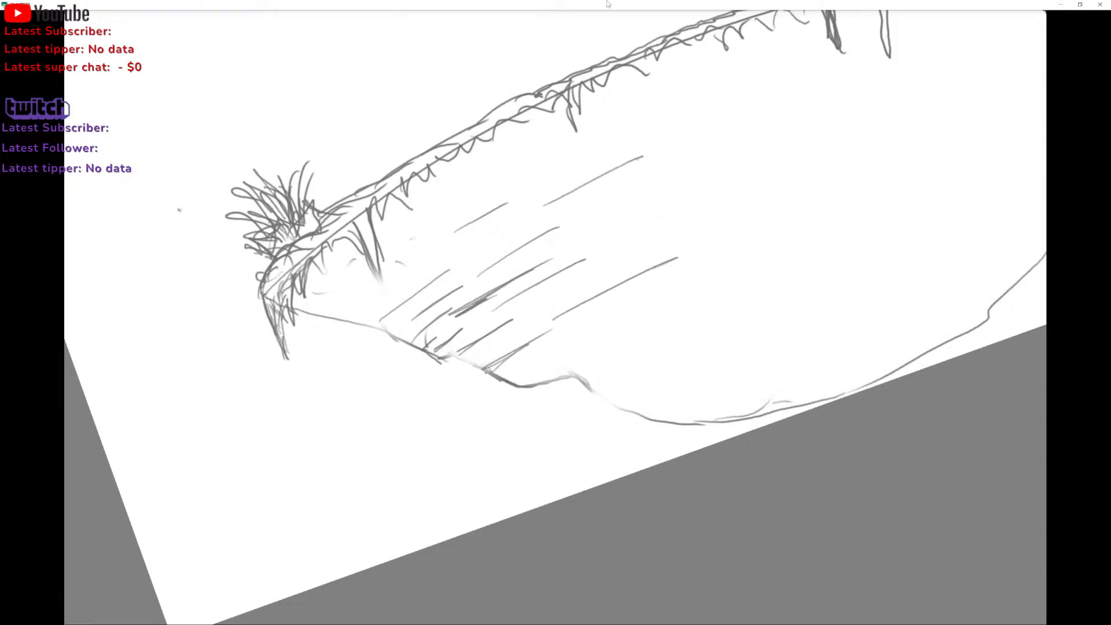
drag(723, 136, 737, 129)
drag(602, 204, 692, 165)
mouse_move(566, 377)
mouse_down()
mouse_move(645, 334)
mouse_move(647, 360)
mouse_move(658, 355)
mouse_up()
drag(628, 399, 701, 366)
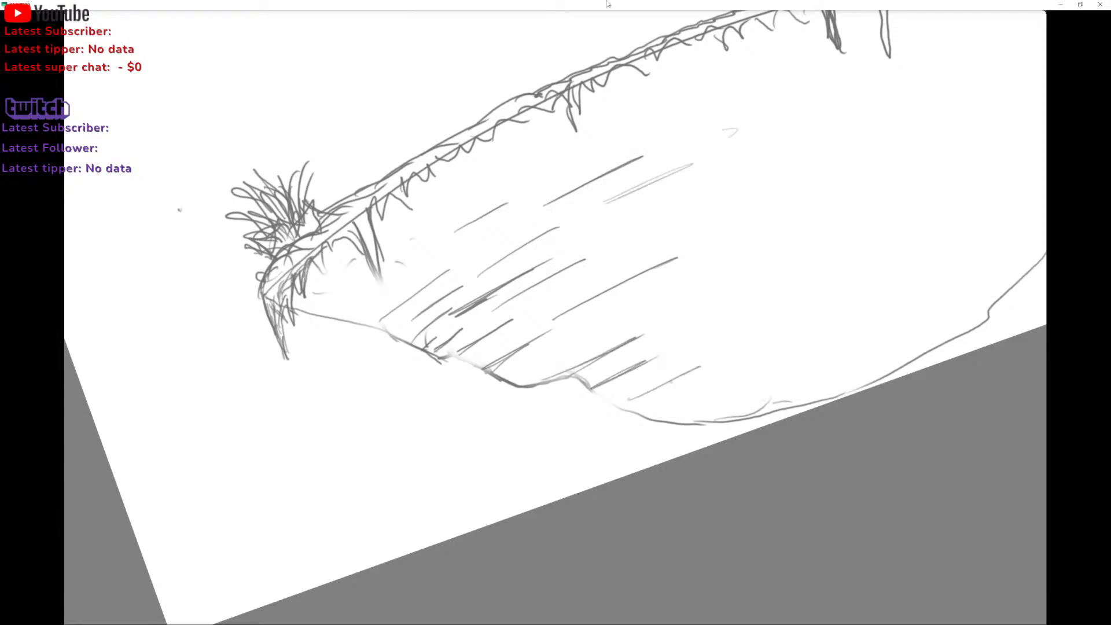
Draw parallel hatch strokes in the lower middle of the landmass and along its bottom edge.
drag(677, 328, 740, 299)
drag(637, 314, 714, 283)
drag(708, 393, 848, 351)
mouse_move(914, 329)
mouse_down()
mouse_move(952, 315)
mouse_move(893, 341)
mouse_up()
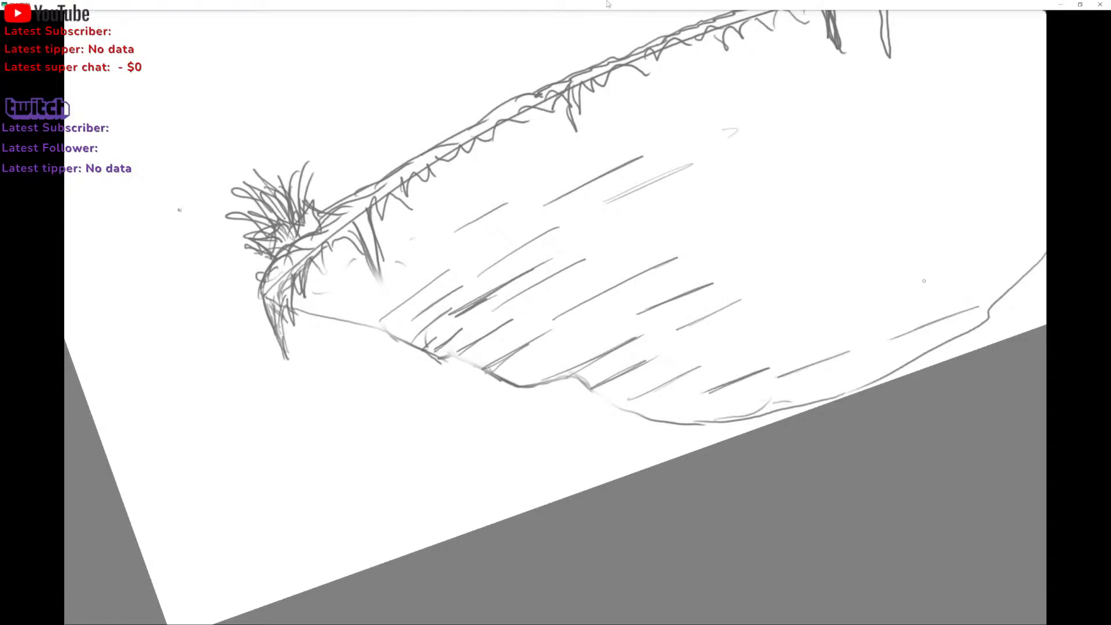
mouse_move(732, 132)
mouse_down()
mouse_move(426, 221)
mouse_move(434, 224)
mouse_up()
Hatch the landmass's lower-right side with parallel strokes running inward from the right underside edge.
mouse_move(703, 302)
mouse_down()
mouse_move(655, 329)
mouse_move(716, 297)
mouse_up()
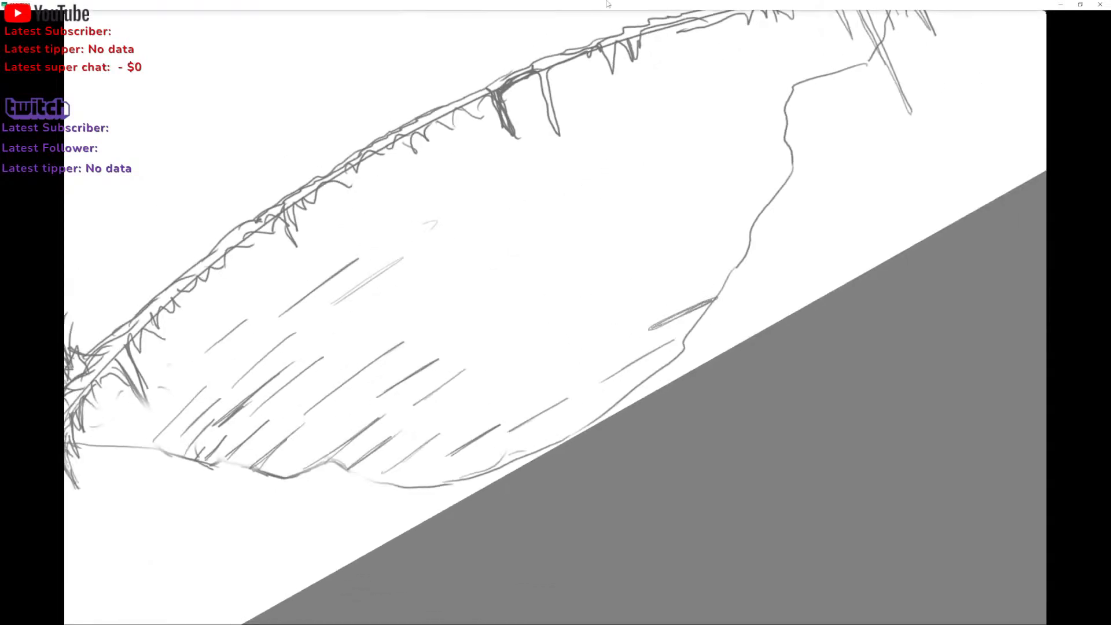
mouse_move(621, 338)
mouse_down()
mouse_move(685, 315)
mouse_move(733, 270)
mouse_up()
mouse_move(631, 313)
mouse_down()
mouse_move(713, 279)
mouse_move(750, 227)
mouse_up()
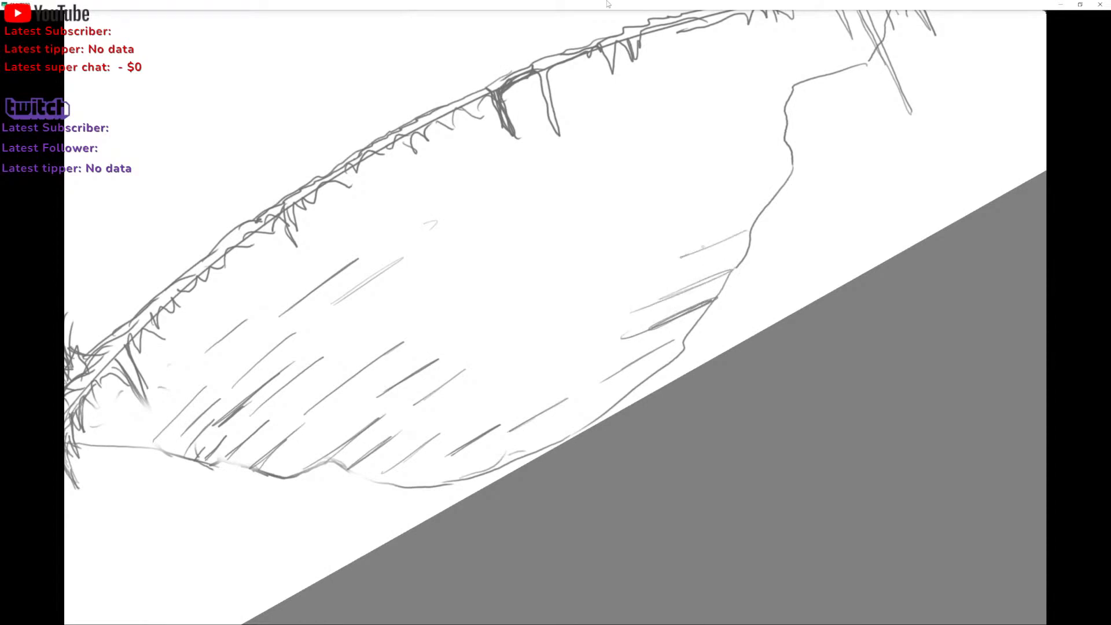
drag(683, 255, 752, 226)
drag(594, 306, 685, 268)
mouse_move(608, 300)
mouse_down()
mouse_move(666, 273)
mouse_move(735, 203)
mouse_up()
drag(629, 246, 733, 204)
drag(705, 203, 739, 191)
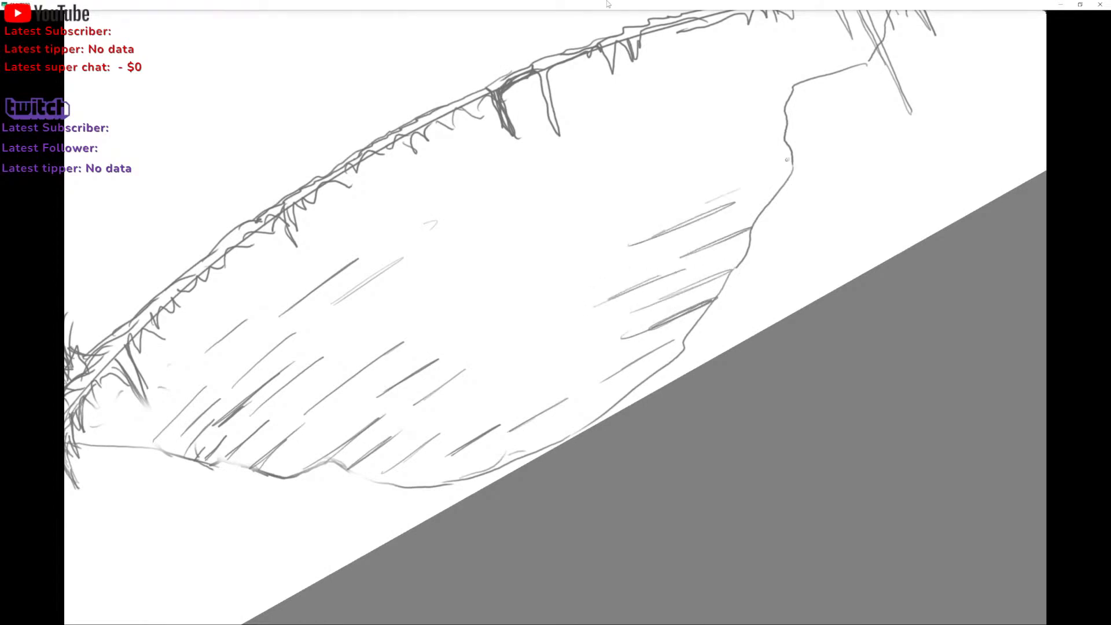
Add parallel hatch strokes along the upper part of the right underside edge, just below the notch.
drag(762, 151, 783, 143)
mouse_move(718, 165)
mouse_down()
mouse_move(792, 137)
mouse_move(759, 148)
mouse_move(787, 109)
mouse_up()
drag(669, 150, 780, 110)
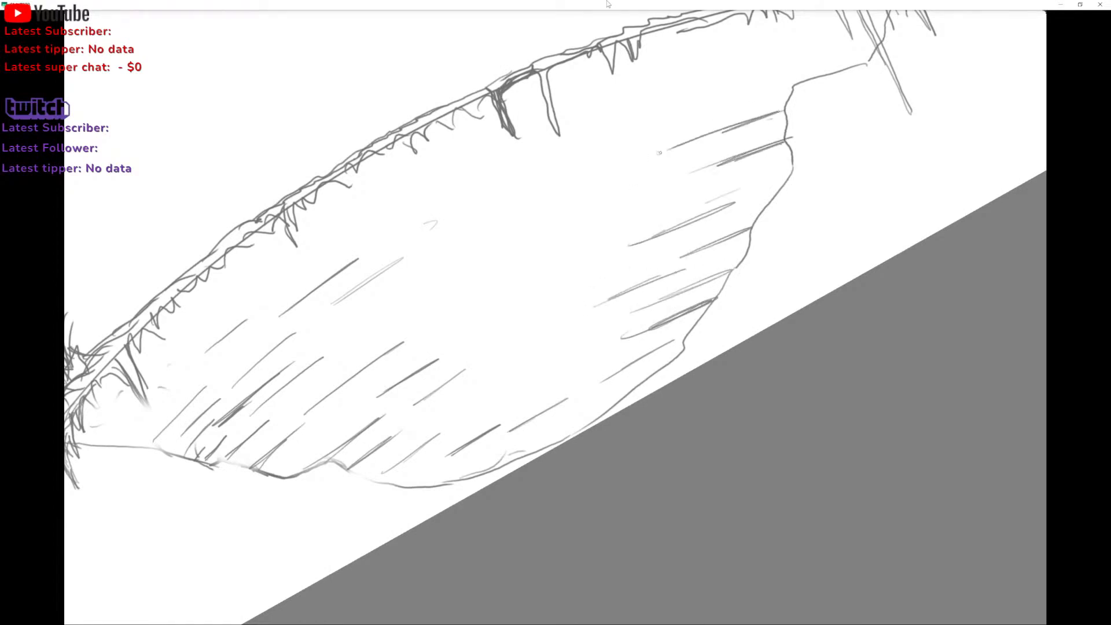
mouse_move(773, 177)
mouse_down()
mouse_move(800, 164)
mouse_move(776, 174)
mouse_up()
drag(709, 184, 761, 168)
mouse_move(684, 191)
mouse_down()
mouse_move(742, 170)
mouse_move(747, 121)
mouse_up()
Draw parallel hatch strokes beneath the grass fringe in the narrow area leading to the right tip.
scroll(657, 173, down, 1)
mouse_move(675, 149)
mouse_down()
mouse_move(746, 121)
mouse_move(739, 96)
mouse_up()
drag(707, 109, 793, 81)
drag(664, 135, 724, 116)
drag(632, 146, 694, 122)
drag(601, 147, 647, 125)
drag(569, 156, 644, 127)
drag(578, 149, 606, 132)
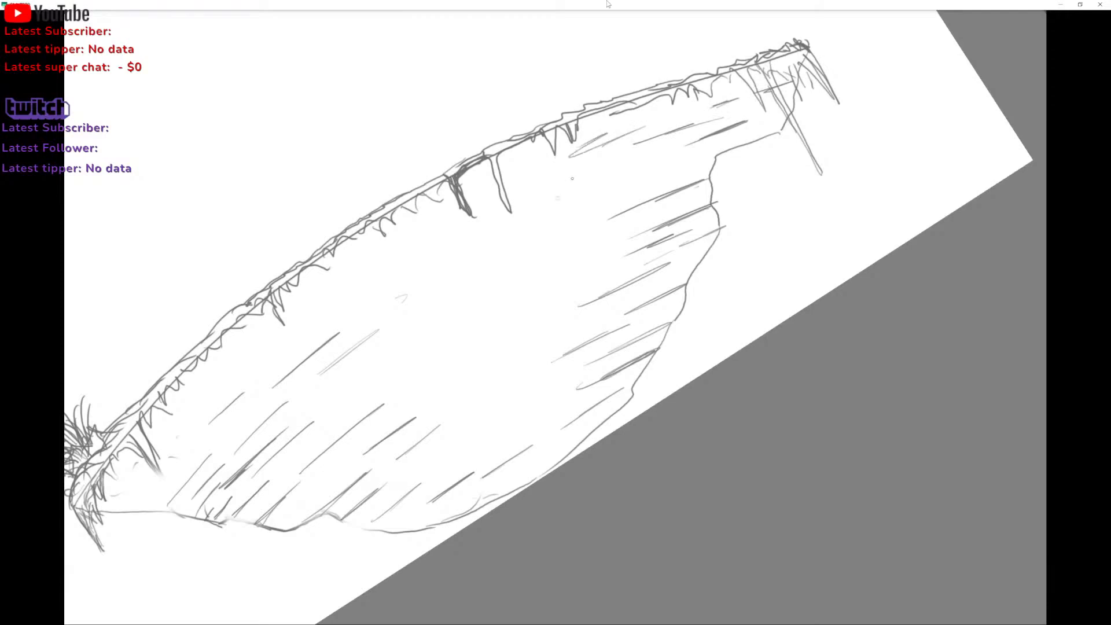
Add hatch strokes under and around the long hanging spikes right of the arch's middle.
drag(559, 205, 634, 173)
drag(532, 210, 608, 176)
drag(484, 177, 539, 150)
drag(506, 193, 566, 166)
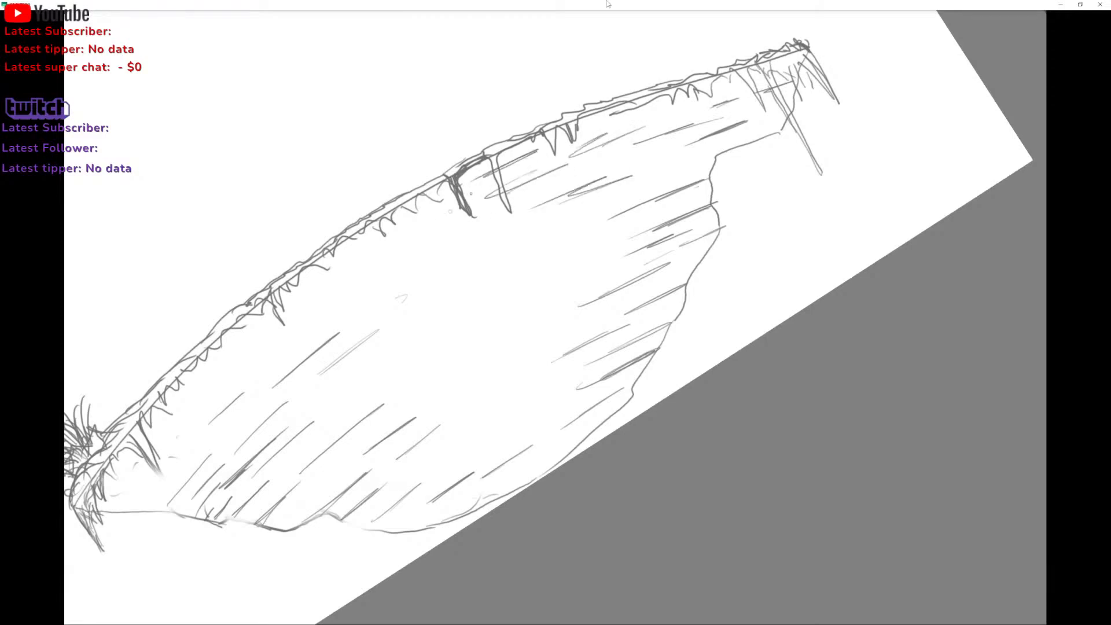
drag(419, 224, 479, 193)
mouse_move(404, 229)
mouse_down()
mouse_move(445, 210)
mouse_move(481, 209)
mouse_up()
Continue the hatch strokes just beneath the grass fringe from the arch's middle down to the left tip.
drag(388, 258, 434, 236)
drag(325, 278, 408, 228)
drag(318, 286, 377, 244)
mouse_move(253, 345)
mouse_down()
mouse_move(312, 299)
mouse_move(296, 307)
mouse_up()
drag(186, 397, 241, 342)
drag(140, 465, 185, 412)
drag(153, 449, 169, 426)
Draw longer parallel hatch strokes across the upper middle of the landmass, below the row under the fringe.
mouse_move(240, 380)
mouse_down()
mouse_move(436, 252)
mouse_move(516, 220)
mouse_move(525, 231)
mouse_move(570, 223)
mouse_up()
drag(482, 264, 572, 224)
drag(519, 269, 586, 246)
drag(411, 315, 471, 282)
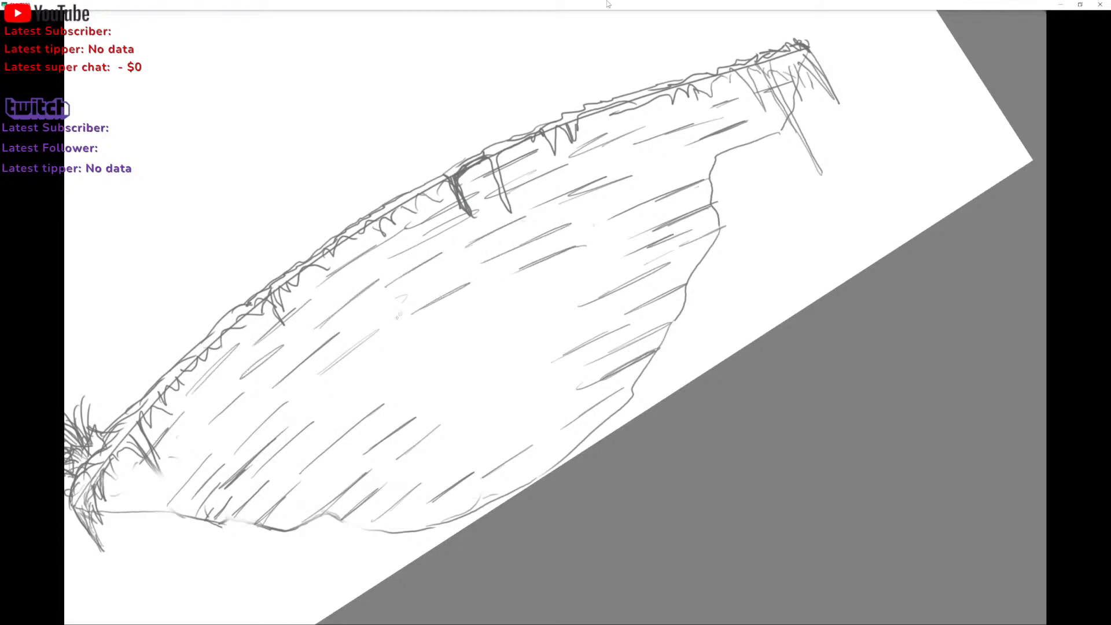
Fill the blank centre and lower middle of the landmass with parallel hatch strokes and narrow elongated loops.
mouse_move(383, 353)
mouse_down()
mouse_move(464, 312)
mouse_move(415, 341)
mouse_up()
drag(334, 399, 571, 274)
mouse_move(509, 339)
mouse_down()
mouse_move(565, 308)
mouse_move(476, 381)
mouse_move(413, 398)
mouse_up()
drag(509, 391, 455, 421)
drag(566, 375, 513, 402)
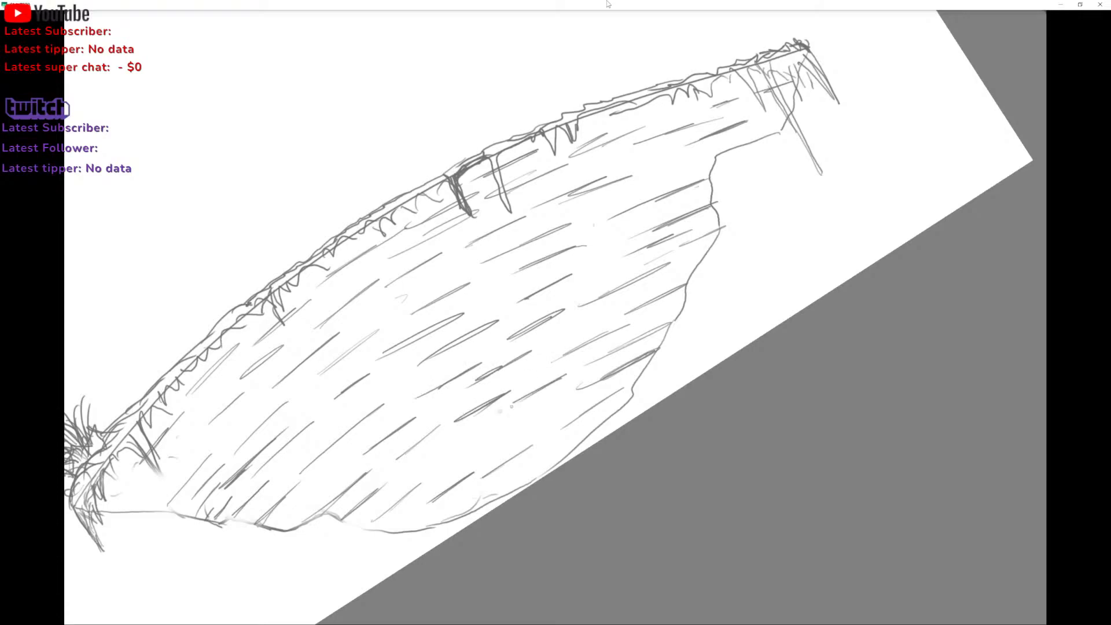
mouse_move(437, 468)
mouse_down()
mouse_move(480, 440)
mouse_move(438, 464)
mouse_up()
drag(496, 436, 545, 407)
Add short hatch strokes beneath the left tip and at the notch in the underside near the right tip.
mouse_move(661, 69)
mouse_down()
mouse_move(780, 86)
mouse_move(878, 147)
mouse_move(865, 156)
mouse_up()
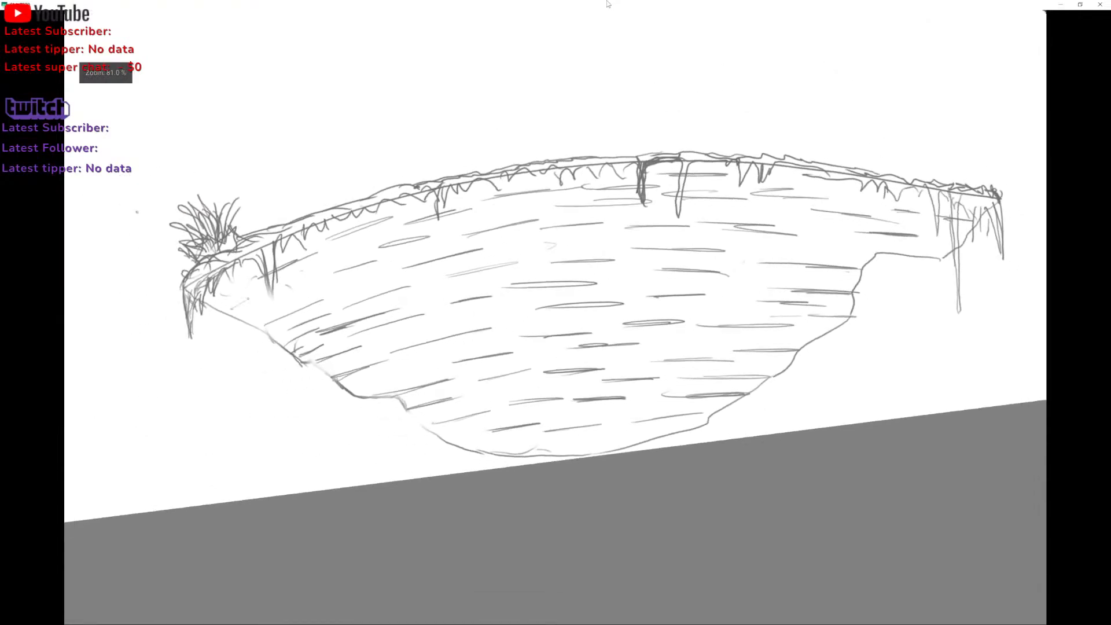
mouse_move(248, 298)
mouse_down()
mouse_move(319, 272)
mouse_move(288, 321)
mouse_move(185, 313)
mouse_move(123, 158)
mouse_move(113, 168)
mouse_move(217, 262)
mouse_move(227, 303)
mouse_move(261, 241)
mouse_move(141, 214)
mouse_move(156, 121)
mouse_move(190, 124)
mouse_move(209, 166)
mouse_up()
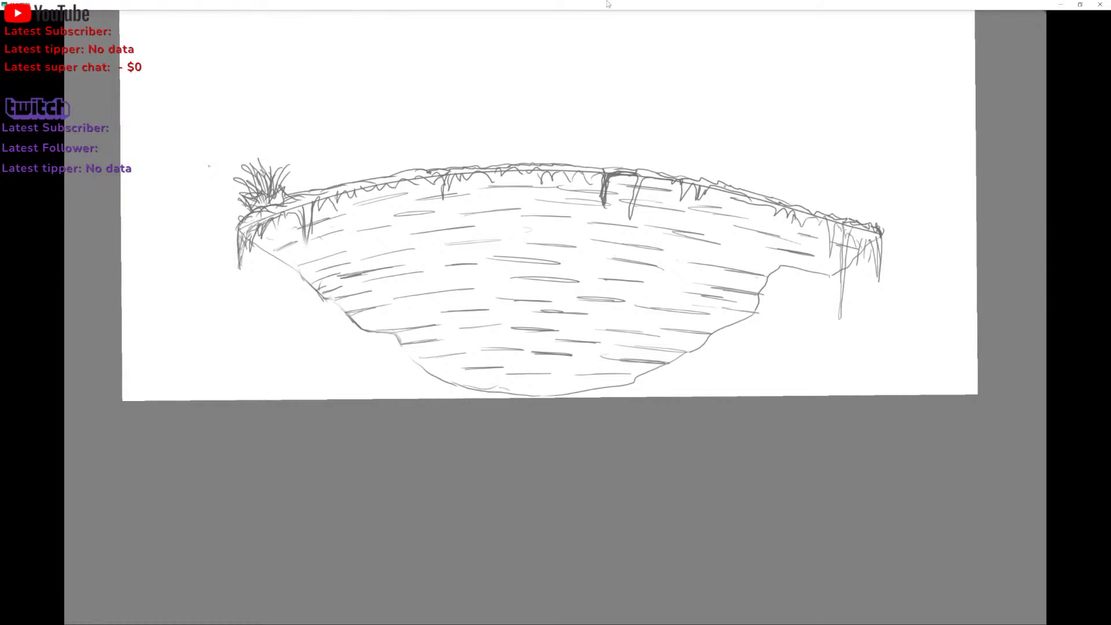
mouse_move(725, 186)
mouse_down()
mouse_move(454, 157)
mouse_move(196, 262)
mouse_up()
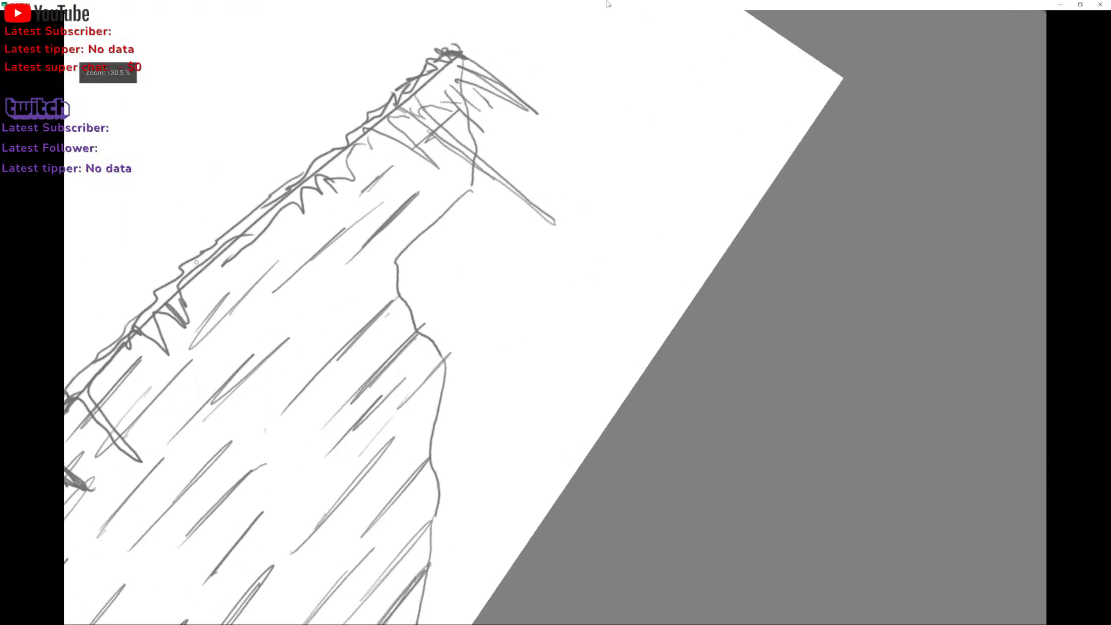
mouse_move(405, 246)
mouse_down()
mouse_move(370, 283)
mouse_move(431, 229)
mouse_up()
drag(396, 270, 379, 288)
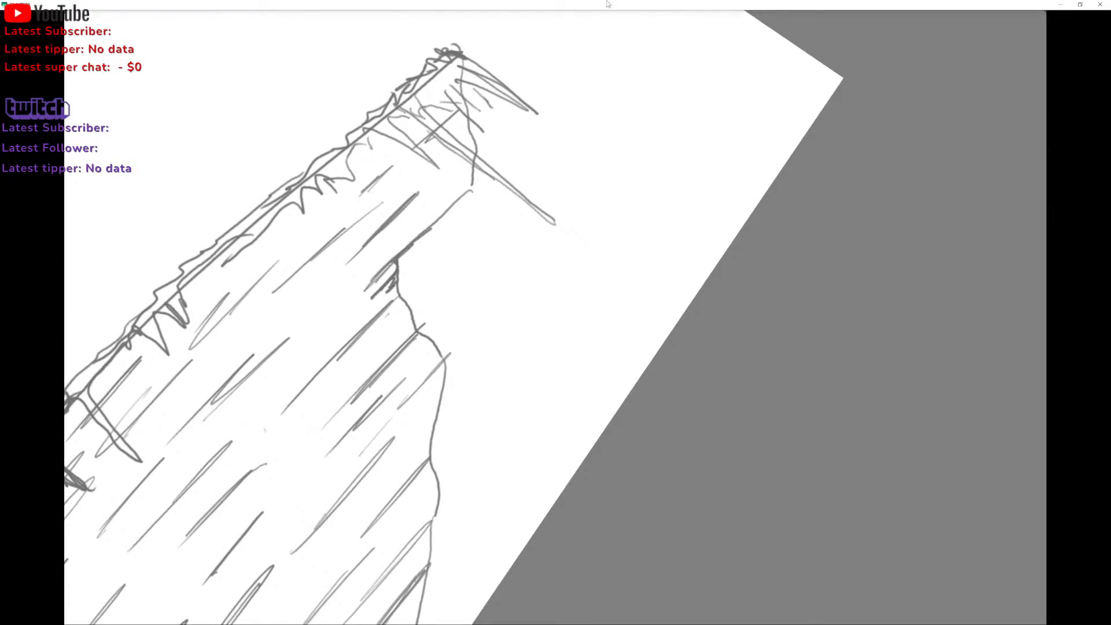
Darken the landmass's right underside outline with short strokes from the notch down toward the bottom.
drag(398, 292, 359, 331)
mouse_move(407, 298)
mouse_down()
mouse_move(416, 328)
mouse_move(342, 408)
mouse_up()
mouse_move(425, 335)
mouse_down()
mouse_move(442, 360)
mouse_move(418, 381)
mouse_move(437, 389)
mouse_move(407, 420)
mouse_move(431, 434)
mouse_move(396, 492)
mouse_up()
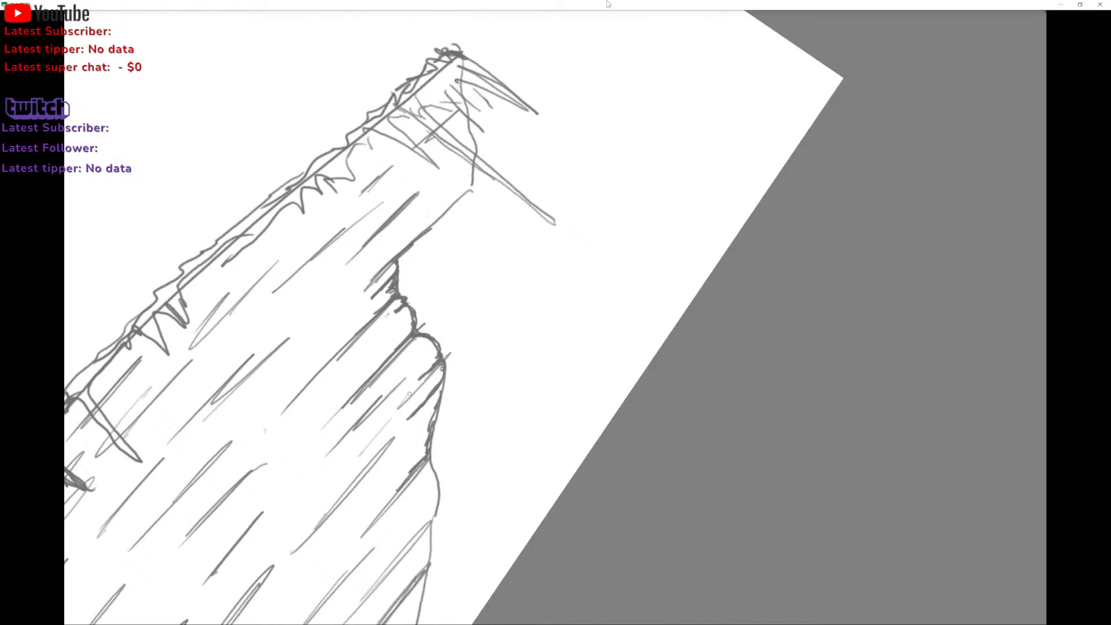
drag(409, 394, 546, 189)
mouse_move(542, 315)
mouse_down()
mouse_move(491, 347)
mouse_move(516, 338)
mouse_move(525, 353)
mouse_move(497, 381)
mouse_move(493, 416)
mouse_up()
mouse_move(515, 379)
mouse_down()
mouse_move(489, 437)
mouse_move(433, 485)
mouse_up()
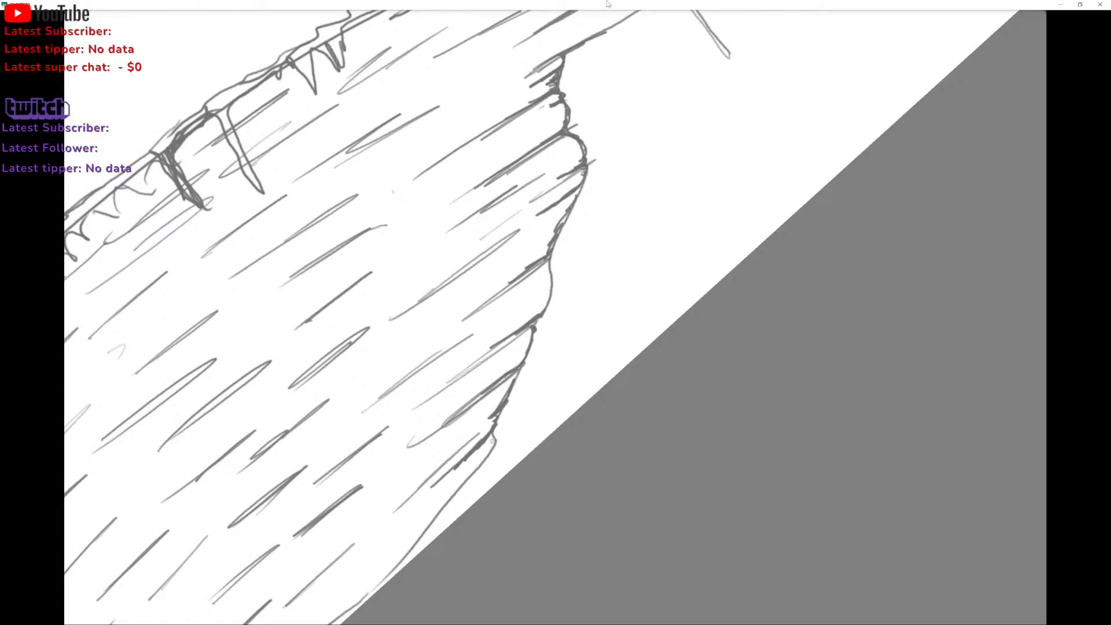
drag(495, 437, 370, 559)
Thicken the outline along the lower left curve near the landmass's bottom.
drag(491, 378, 656, 230)
drag(330, 446, 290, 464)
mouse_move(367, 427)
mouse_down()
mouse_move(325, 452)
mouse_move(350, 443)
mouse_up()
drag(350, 444, 275, 468)
drag(323, 456, 275, 470)
mouse_move(356, 449)
mouse_down()
mouse_move(260, 470)
mouse_move(202, 466)
mouse_up()
Continue thickening the lower left outline upward around the bump in the underside.
scroll(228, 434, up, 3)
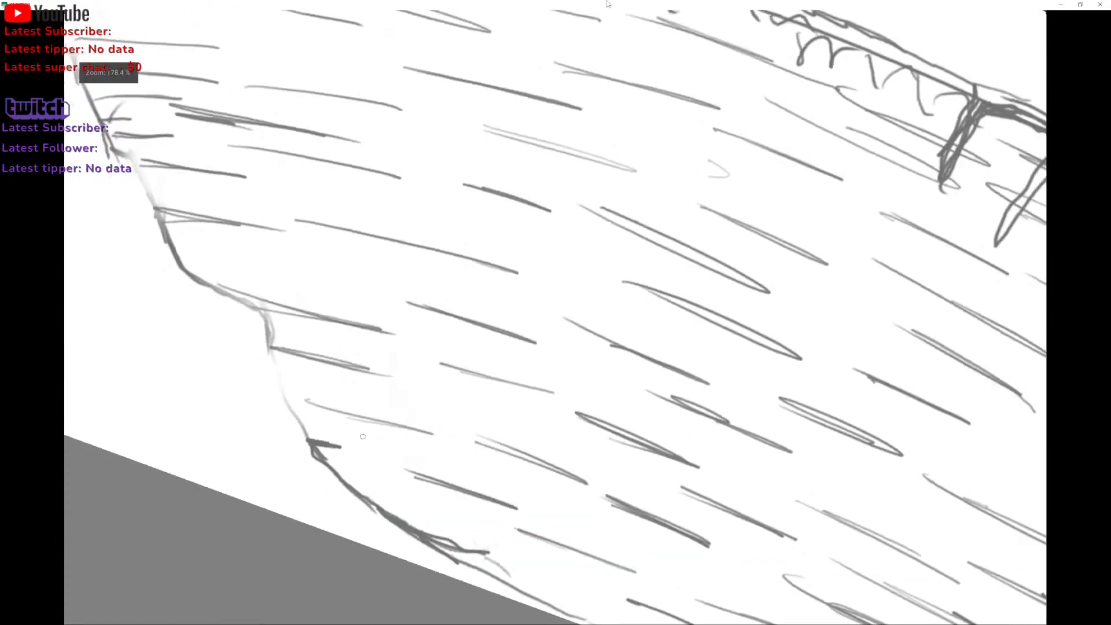
mouse_move(253, 366)
mouse_down()
mouse_move(259, 302)
mouse_move(257, 349)
mouse_up()
drag(256, 302, 276, 235)
scroll(262, 206, up, 2)
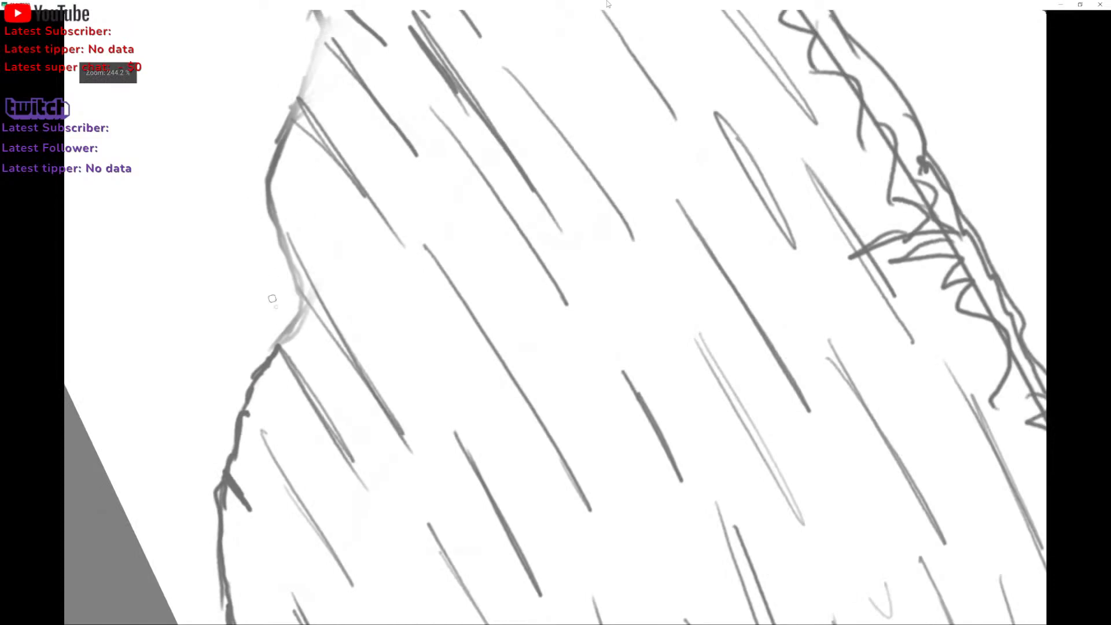
mouse_move(280, 345)
mouse_down()
mouse_move(294, 298)
mouse_move(277, 216)
mouse_up()
scroll(266, 163, up, 3)
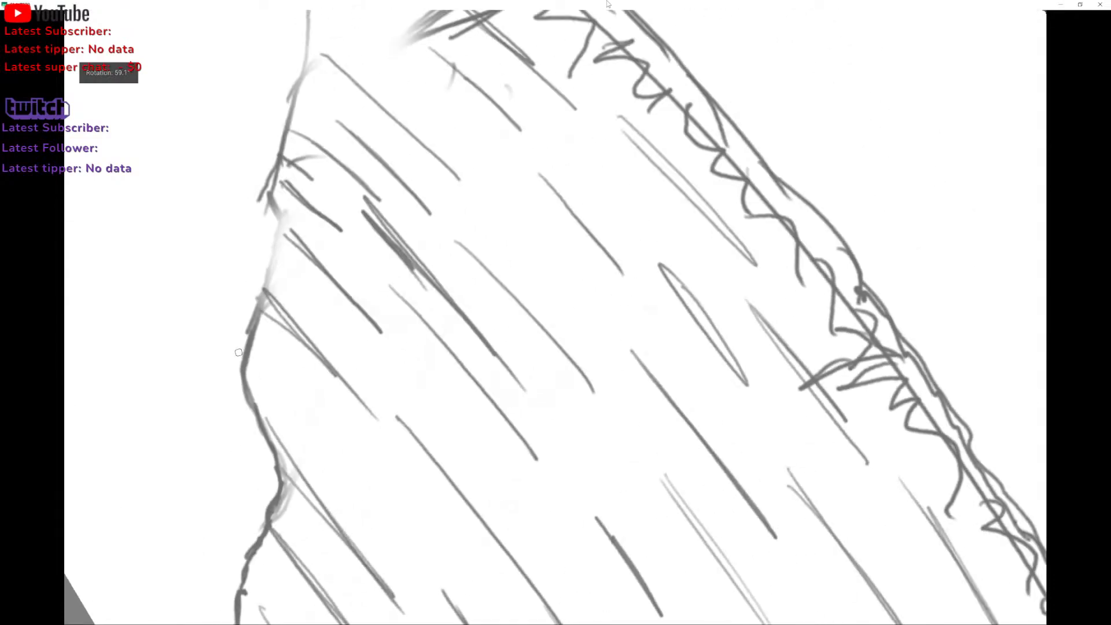
Darken the jagged left edge of the landmass up to the grass at the left tip, adding small crack marks.
mouse_move(267, 290)
mouse_down()
mouse_move(287, 226)
mouse_move(309, 258)
mouse_up()
drag(275, 297, 246, 341)
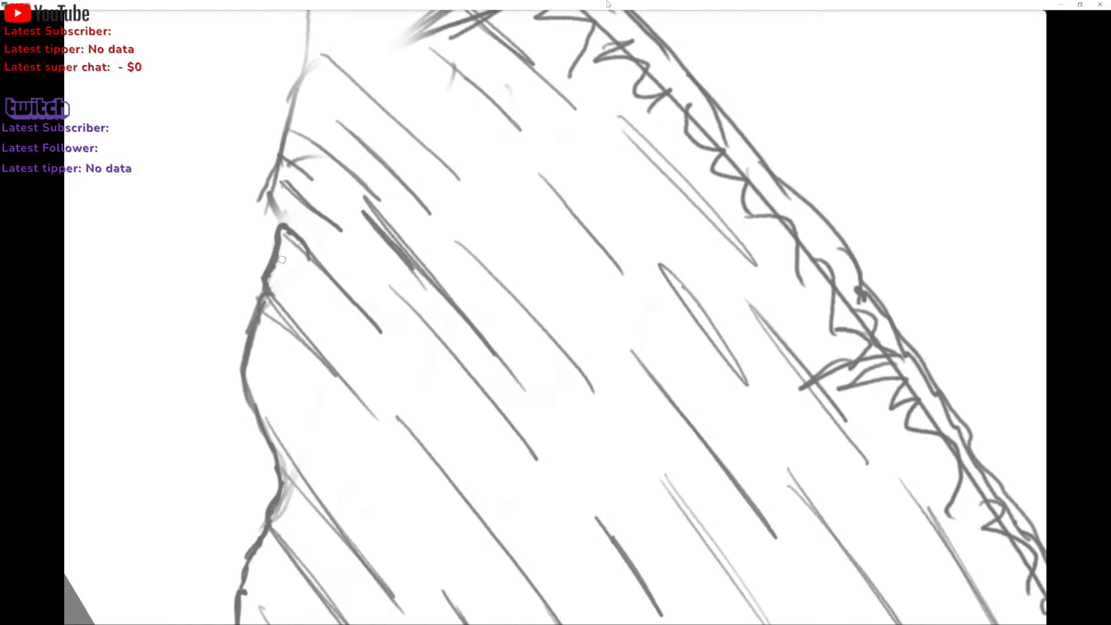
mouse_move(283, 220)
mouse_down()
mouse_move(271, 173)
mouse_move(306, 51)
mouse_move(294, 78)
mouse_up()
scroll(555, 317, up, 4)
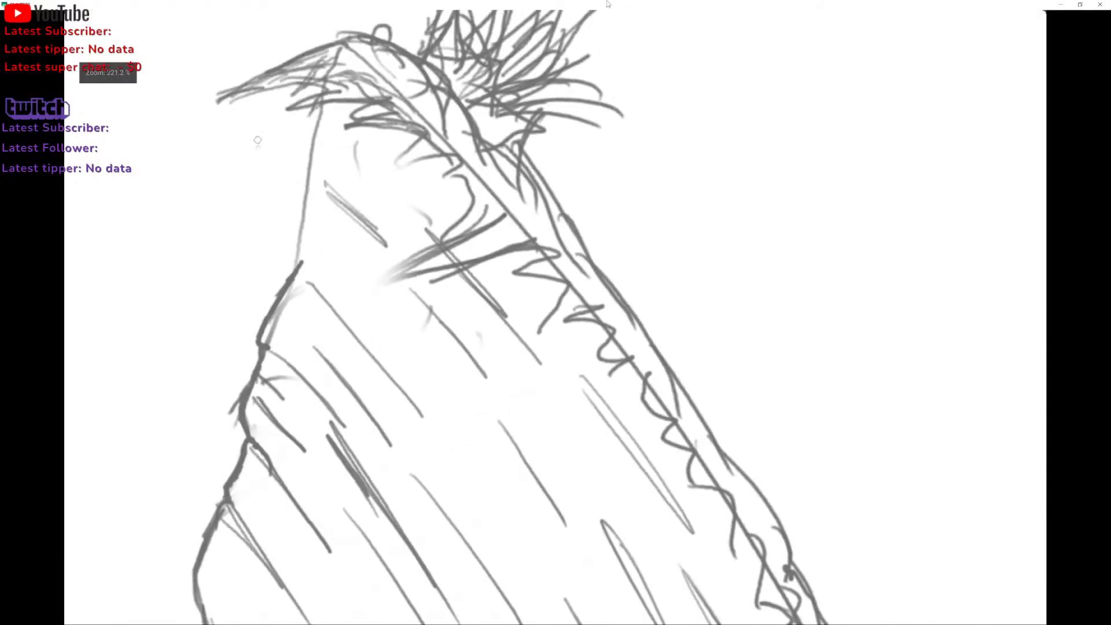
drag(289, 248, 343, 318)
mouse_move(296, 253)
mouse_down()
mouse_move(300, 206)
mouse_move(293, 225)
mouse_move(307, 201)
mouse_move(316, 220)
mouse_move(330, 190)
mouse_move(311, 137)
mouse_move(326, 162)
mouse_up()
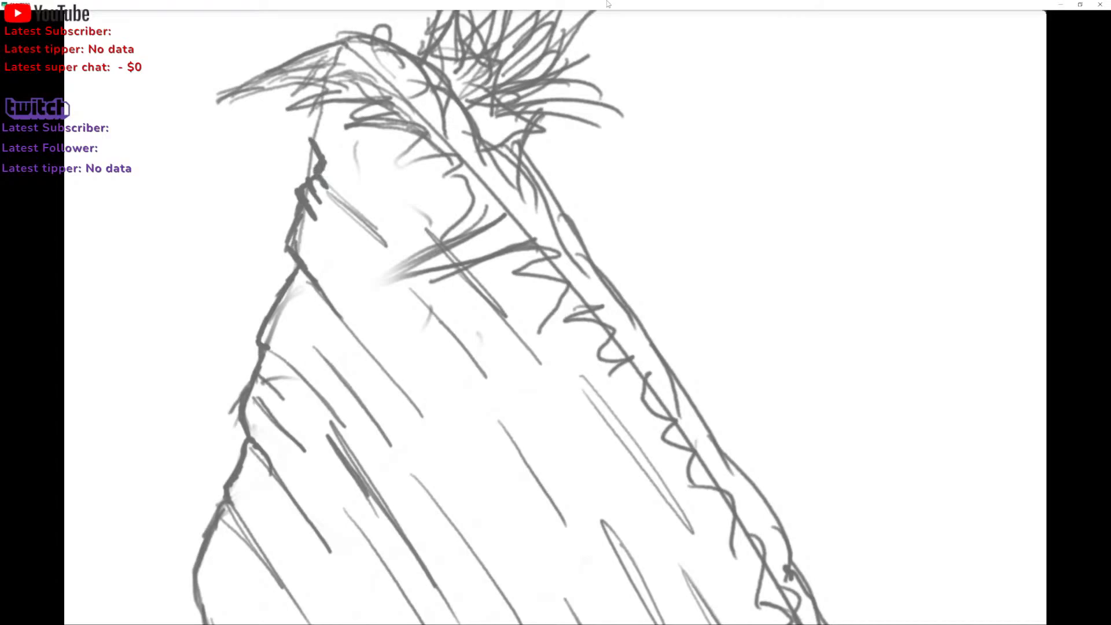
mouse_move(320, 116)
mouse_down()
mouse_move(311, 139)
mouse_move(323, 116)
mouse_move(334, 128)
mouse_move(327, 77)
mouse_move(340, 48)
mouse_up()
Thicken the underside and end edge of the right overhang from the notch up to the hanging grass.
mouse_move(555, 313)
mouse_down()
mouse_move(500, 271)
mouse_move(369, 245)
mouse_up()
mouse_move(137, 291)
mouse_down()
mouse_move(69, 283)
mouse_move(252, 130)
mouse_move(175, 292)
mouse_move(126, 298)
mouse_move(347, 324)
mouse_move(486, 321)
mouse_move(490, 351)
mouse_up()
mouse_move(641, 129)
mouse_down()
mouse_move(675, 86)
mouse_move(623, 93)
mouse_move(636, 125)
mouse_move(541, 168)
mouse_up()
mouse_move(608, 133)
mouse_down()
mouse_move(547, 148)
mouse_move(636, 124)
mouse_up()
drag(774, 84, 483, 155)
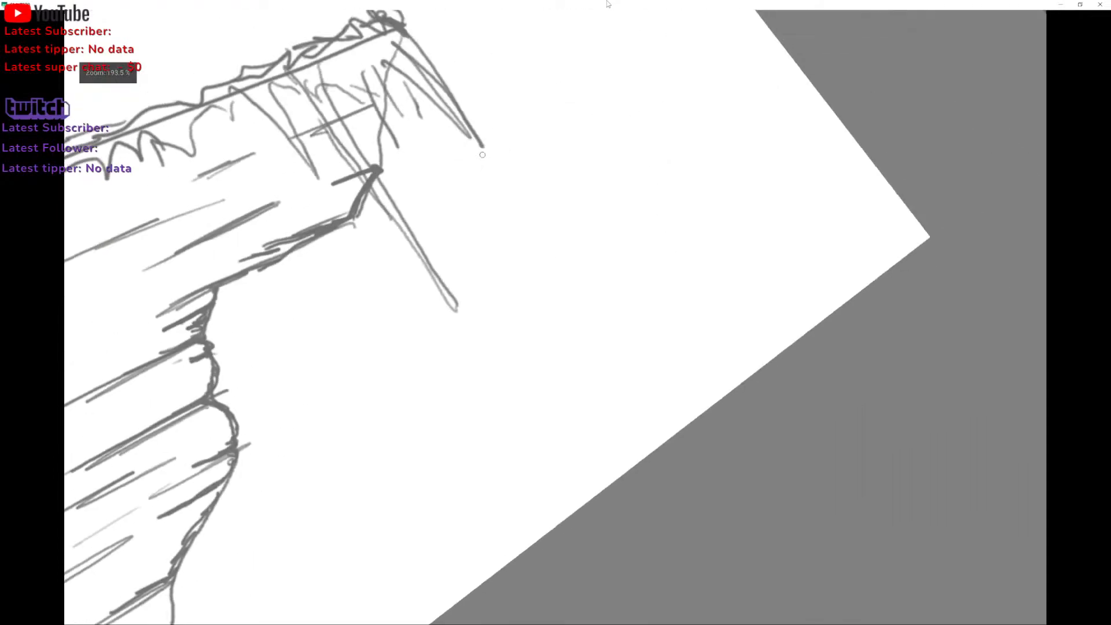
drag(377, 158, 382, 99)
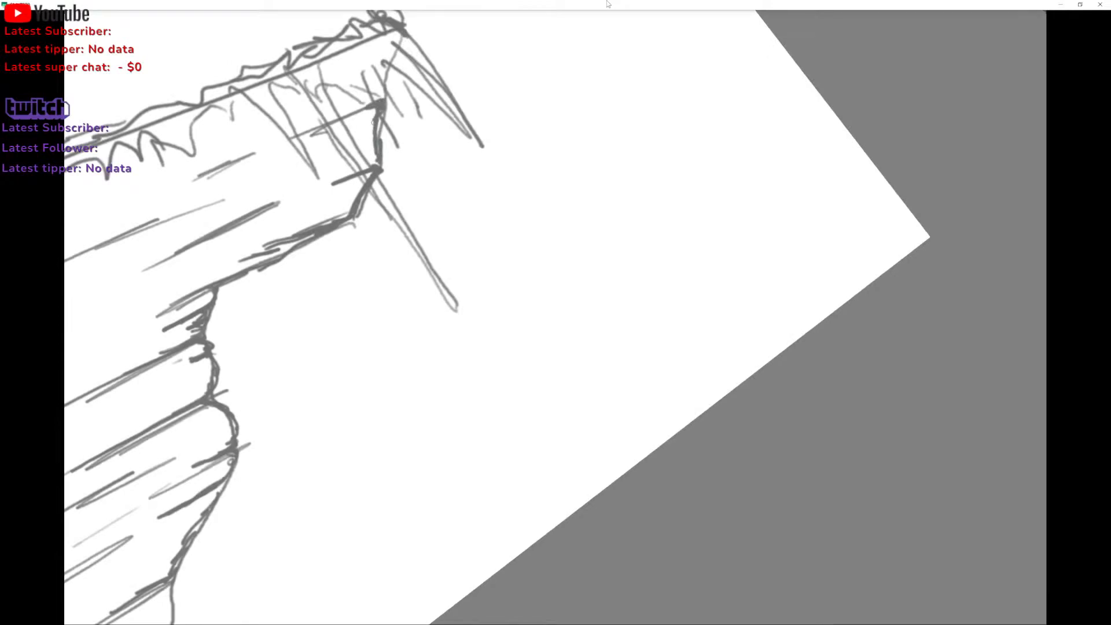
mouse_move(377, 165)
mouse_down()
mouse_move(387, 80)
mouse_move(330, 100)
mouse_up()
Add parallel hatch strokes in the blank gaps across the middle of the landmass.
mouse_move(348, 60)
mouse_down()
mouse_move(368, 249)
mouse_move(401, 255)
mouse_up()
mouse_move(414, 173)
mouse_down()
mouse_move(650, 139)
mouse_move(779, 59)
mouse_move(732, 13)
mouse_move(937, 70)
mouse_move(1033, 133)
mouse_move(1017, 80)
mouse_move(889, 12)
mouse_up()
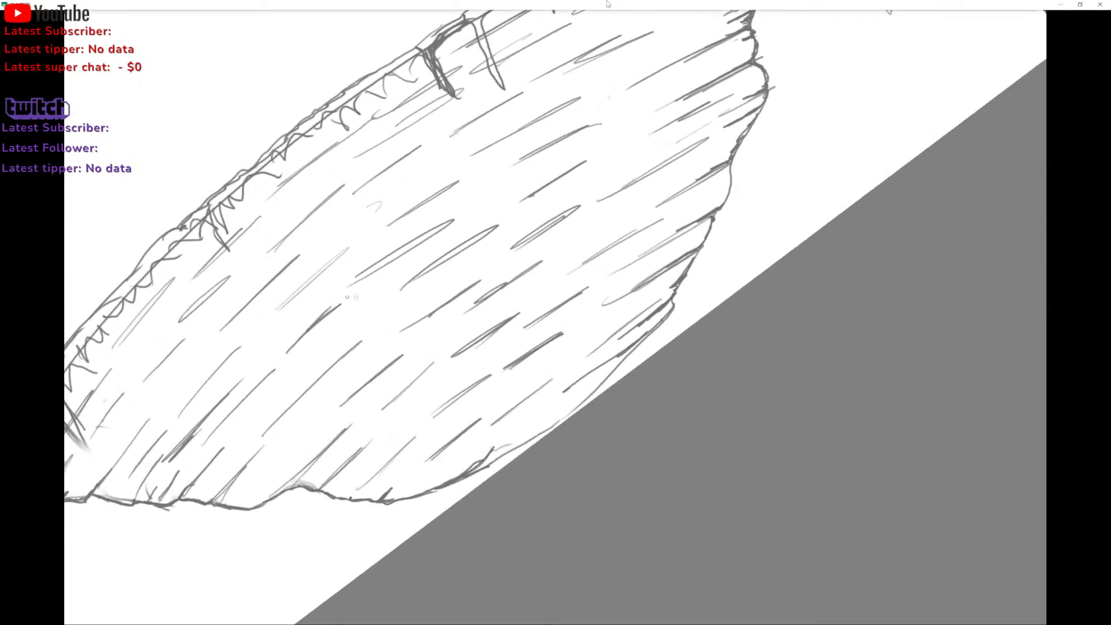
drag(368, 331, 274, 420)
drag(363, 275, 440, 223)
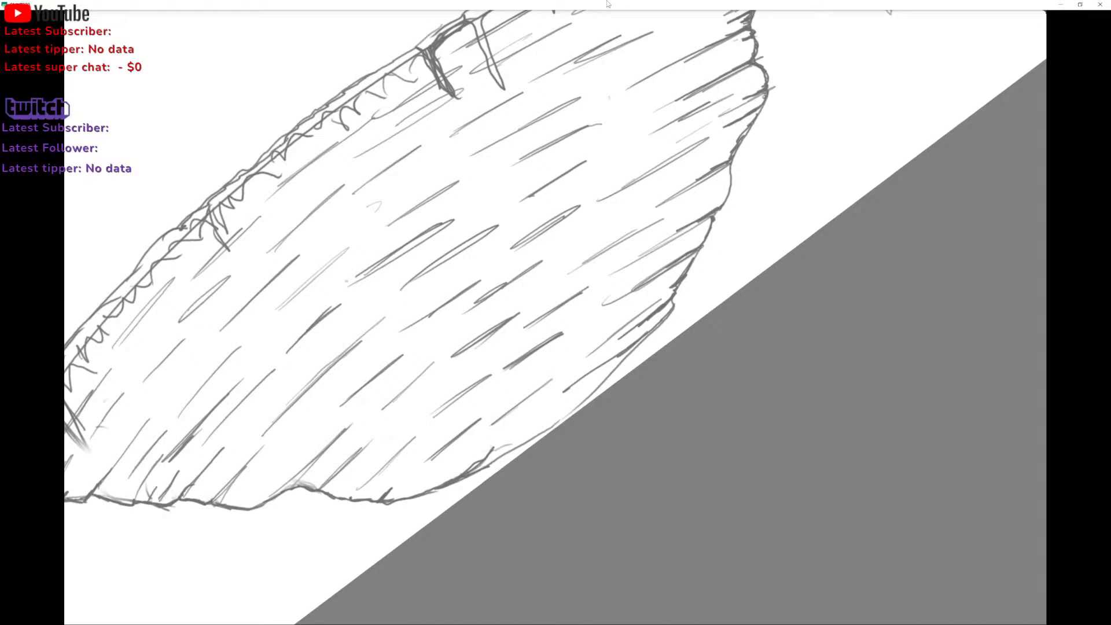
drag(346, 282, 471, 204)
drag(269, 314, 362, 237)
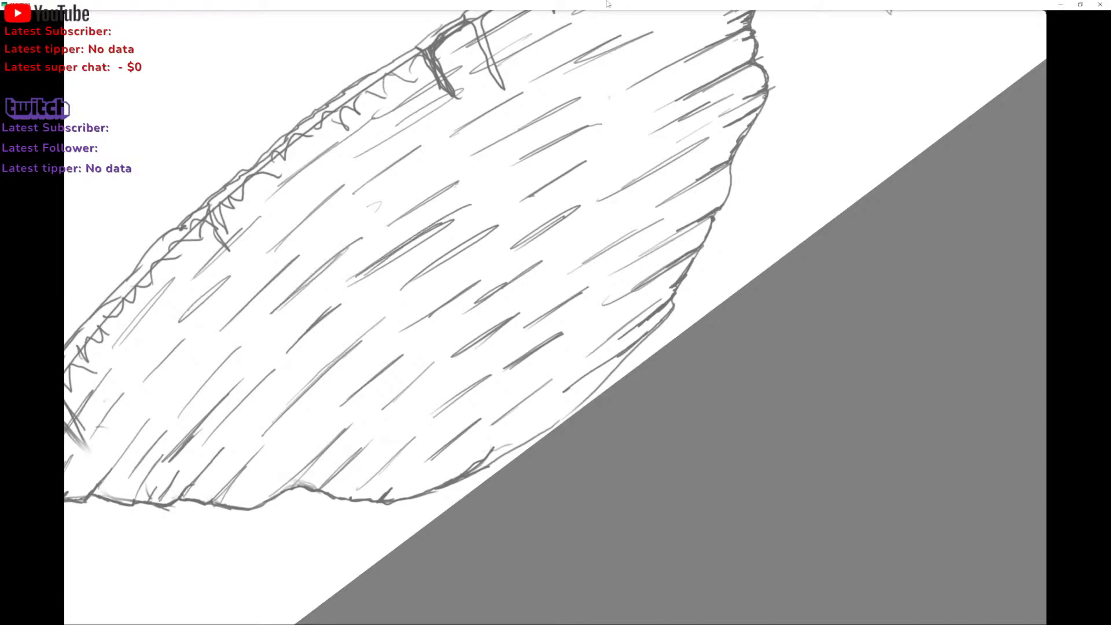
drag(502, 170, 577, 131)
Add a few hatch strokes beneath the grass fringe leading into the right overhang.
scroll(618, 100, down, 2)
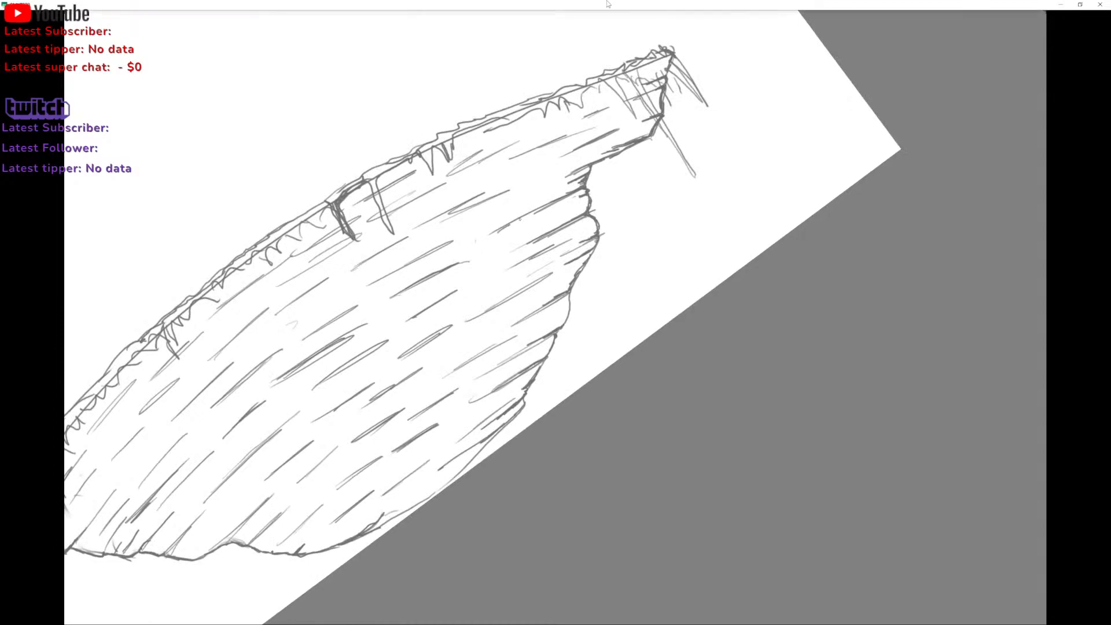
drag(511, 159, 602, 122)
drag(499, 147, 467, 168)
drag(602, 109, 567, 125)
Darken hatch strokes in the left half of the landmass with repeated parallel strokes.
scroll(556, 317, down, 3)
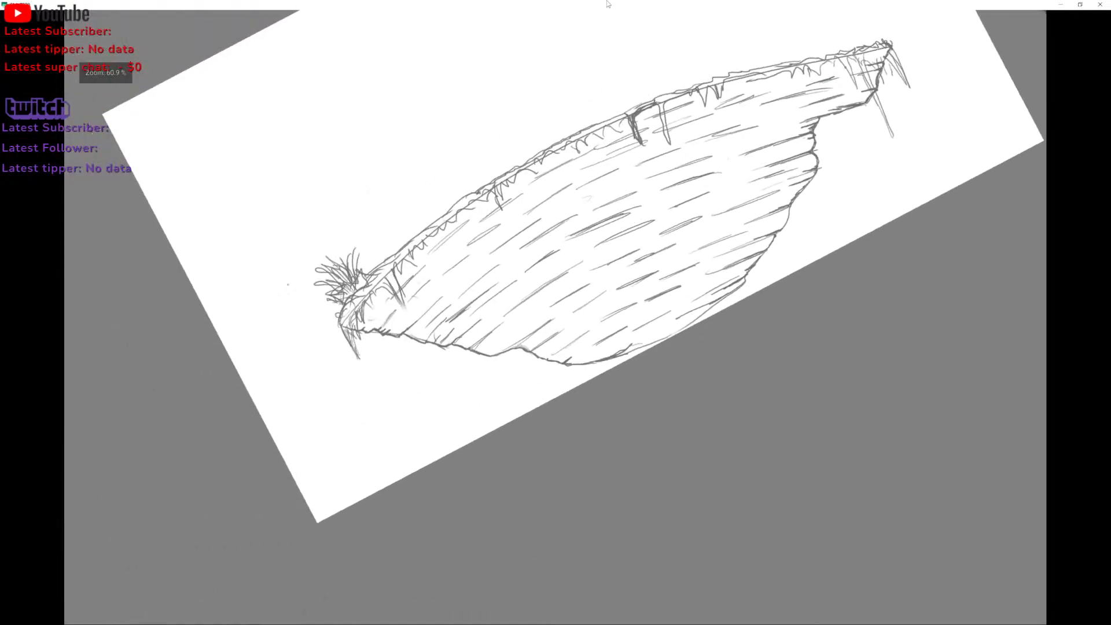
drag(471, 251, 403, 305)
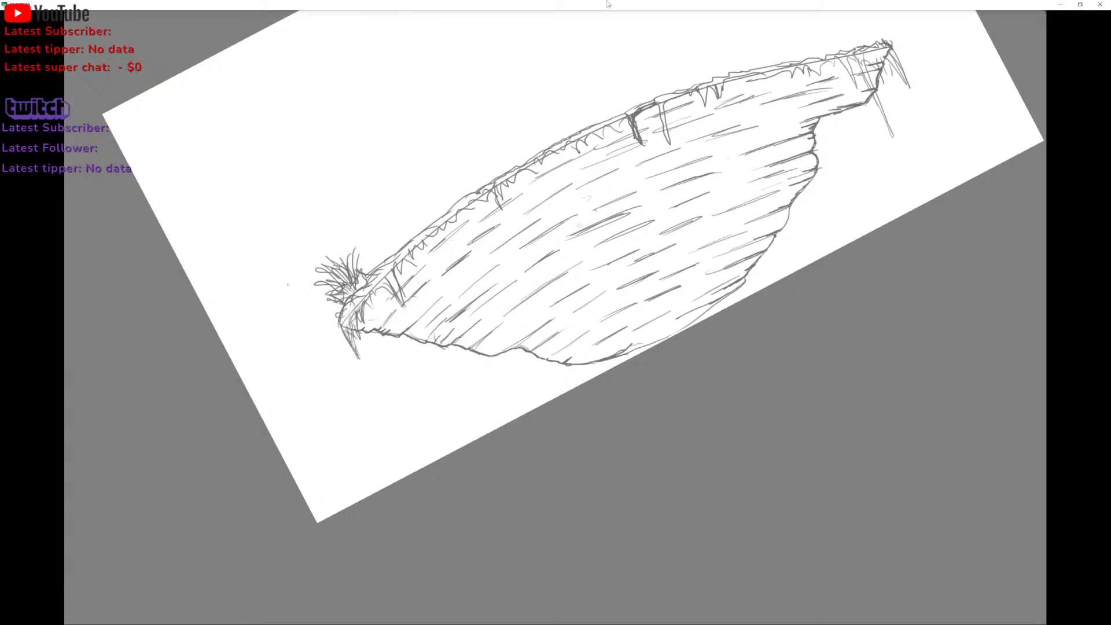
drag(498, 279, 471, 302)
drag(477, 296, 460, 312)
mouse_move(497, 261)
mouse_down()
mouse_move(464, 290)
mouse_move(487, 300)
mouse_move(475, 308)
mouse_up()
Build up one long, heavy hatch stroke across the centre of the landmass.
drag(590, 245, 686, 203)
drag(622, 229, 686, 203)
mouse_move(656, 215)
mouse_down()
mouse_move(693, 200)
mouse_move(676, 207)
mouse_up()
mouse_move(681, 208)
mouse_down()
mouse_move(700, 196)
mouse_move(594, 241)
mouse_up()
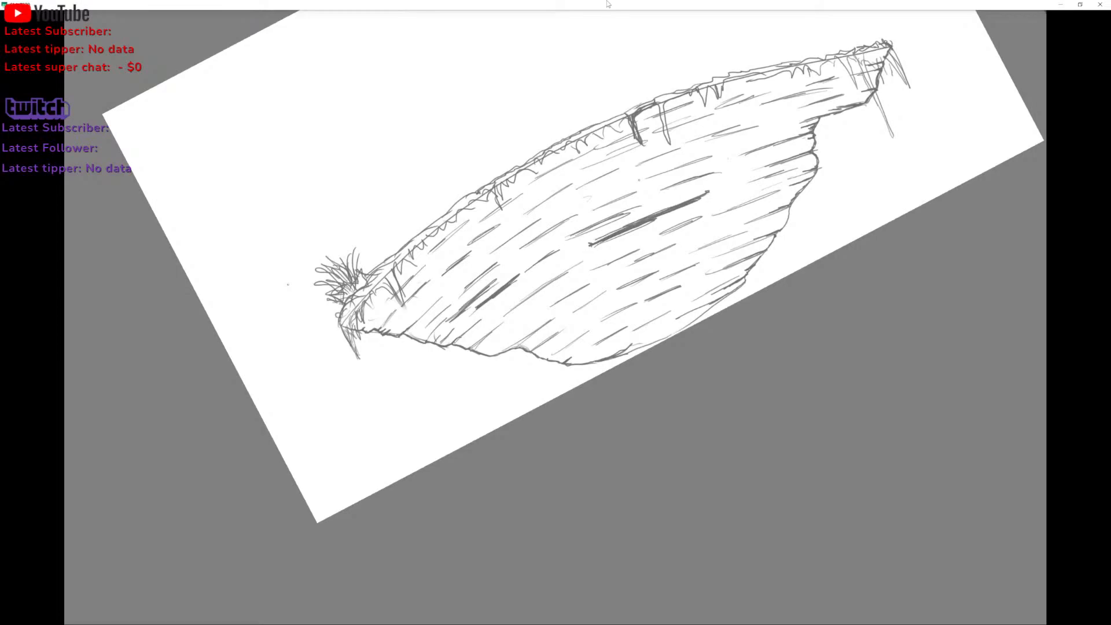
Darken a hatch stroke in the upper left middle of the landmass, below the grass fringe.
scroll(638, 180, up, 4)
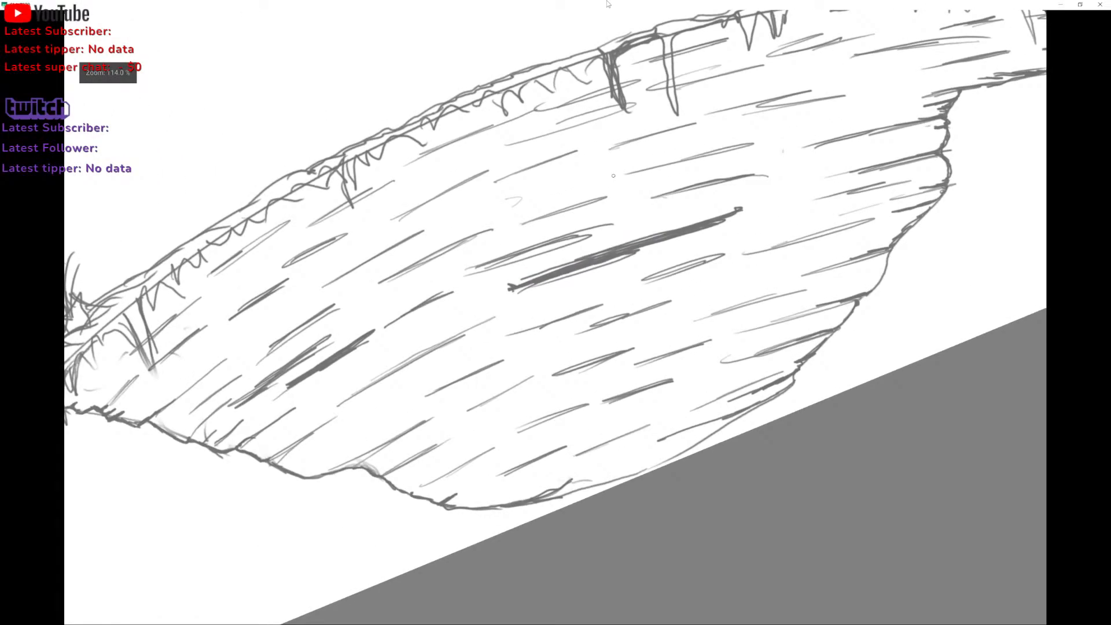
drag(388, 224, 449, 190)
mouse_move(457, 186)
mouse_down()
mouse_move(509, 163)
mouse_move(379, 230)
mouse_move(471, 185)
mouse_move(419, 216)
mouse_move(479, 193)
mouse_up()
scroll(678, 139, down, 2)
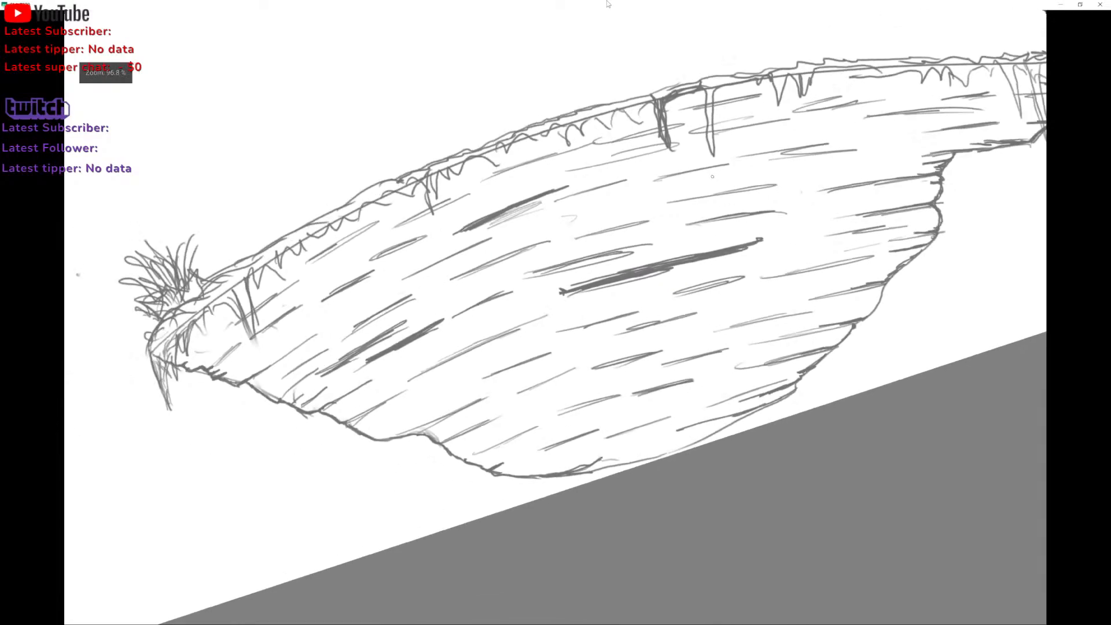
Darken selected hatch strokes around the heavy central stroke and toward the right side of the landmass.
scroll(678, 139, up, 3)
mouse_move(362, 286)
mouse_down()
mouse_move(484, 235)
mouse_move(325, 306)
mouse_move(489, 232)
mouse_up()
mouse_move(625, 162)
mouse_down()
mouse_move(400, 248)
mouse_move(521, 197)
mouse_move(444, 243)
mouse_move(474, 221)
mouse_up()
mouse_move(362, 195)
mouse_down()
mouse_move(415, 163)
mouse_move(321, 229)
mouse_move(424, 155)
mouse_up()
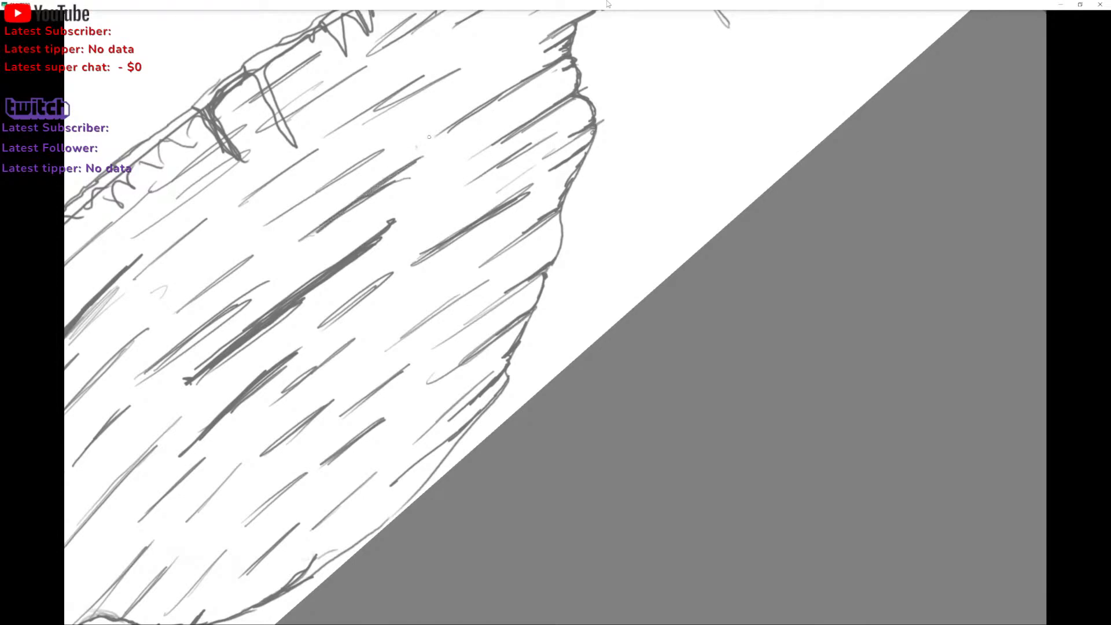
Draw a narrow hatch loop in the lower middle and darken the long hatch strokes near the lower left edge.
mouse_move(324, 359)
mouse_down()
mouse_move(350, 362)
mouse_move(555, 168)
mouse_up()
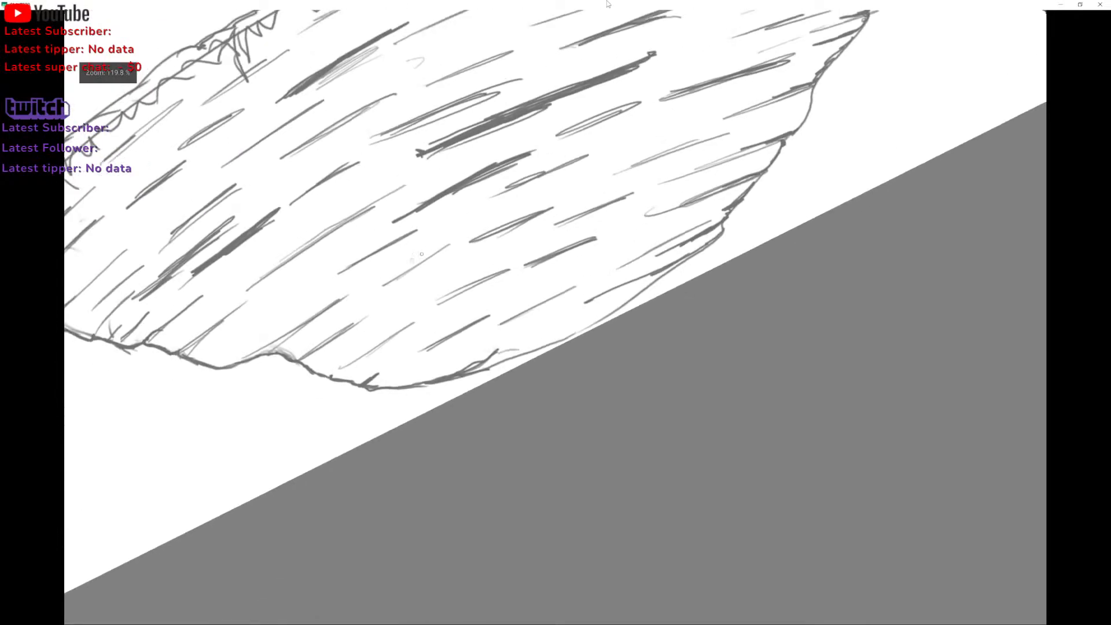
drag(463, 242, 383, 285)
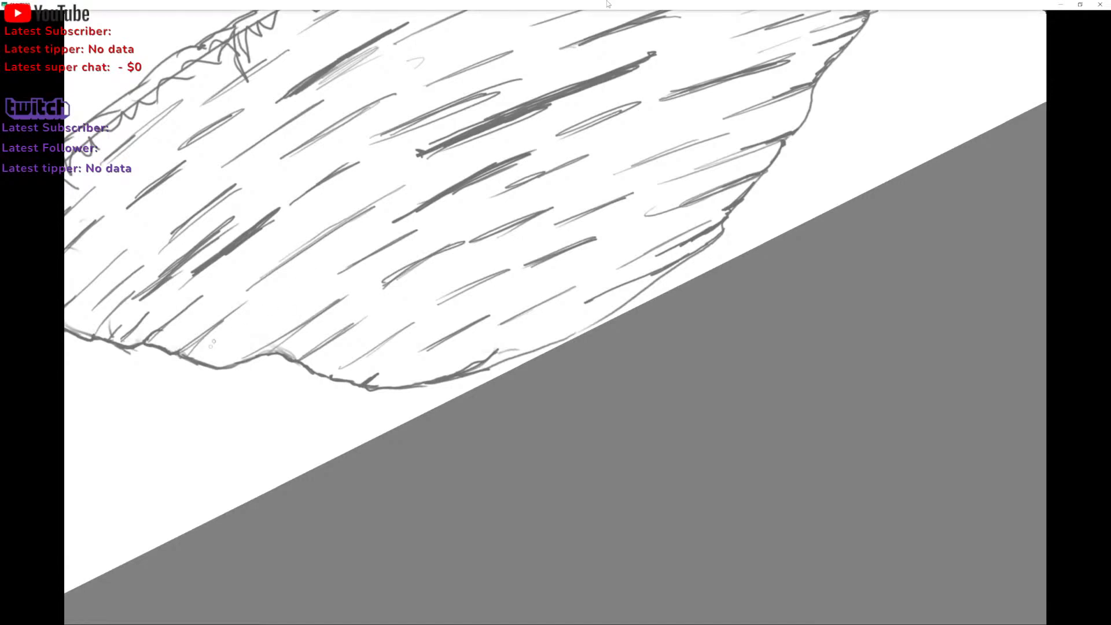
drag(197, 364, 296, 292)
drag(220, 345, 314, 280)
mouse_move(239, 298)
mouse_down()
mouse_move(176, 352)
mouse_move(368, 213)
mouse_up()
drag(273, 272, 389, 196)
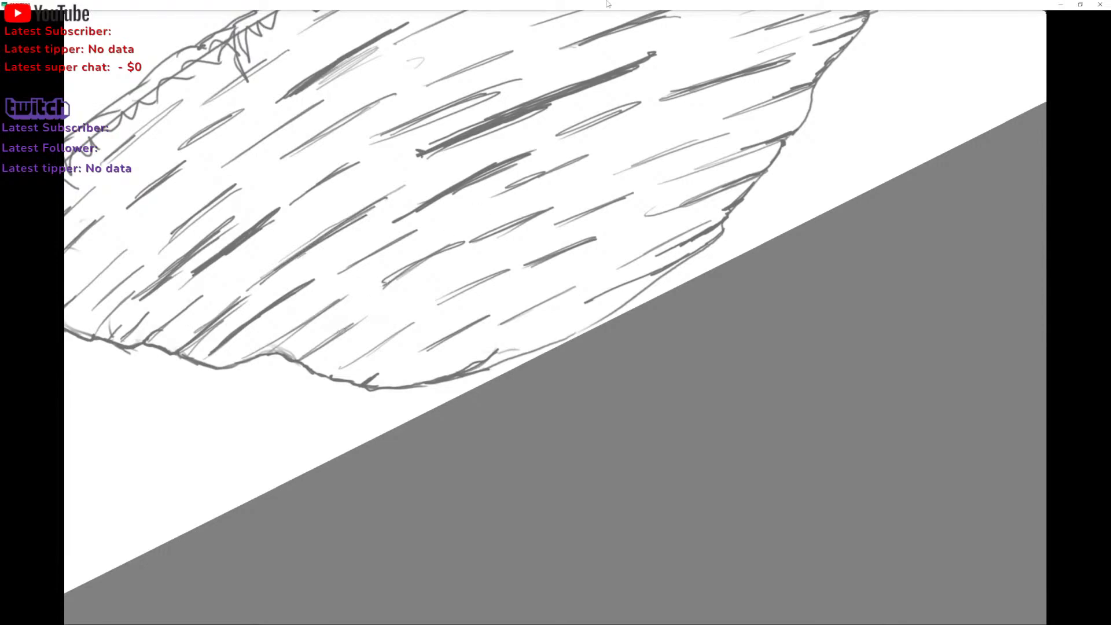
mouse_move(363, 318)
mouse_down()
mouse_move(307, 354)
mouse_move(247, 359)
mouse_move(299, 328)
mouse_up()
scroll(548, 240, down, 3)
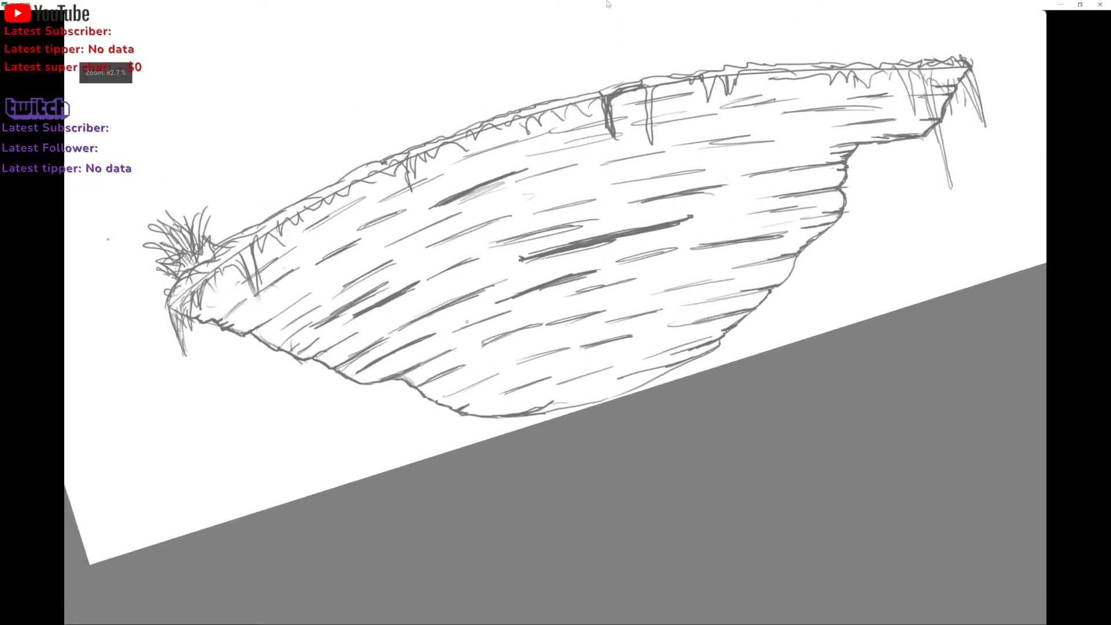
scroll(548, 241, up, 1)
scroll(406, 292, down, 3)
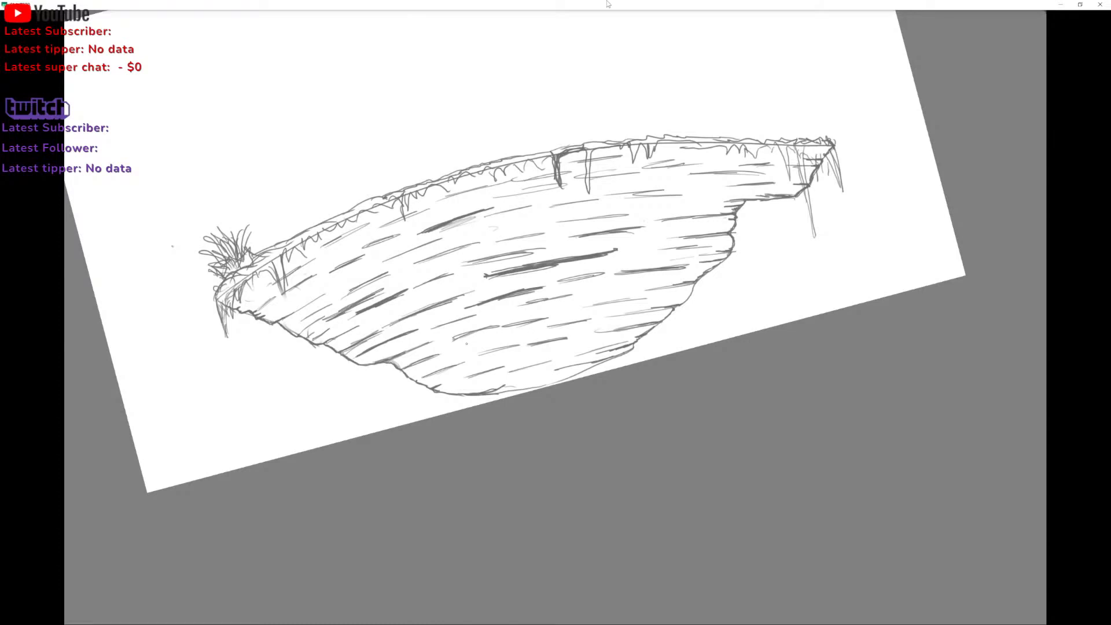
scroll(551, 251, down, 1)
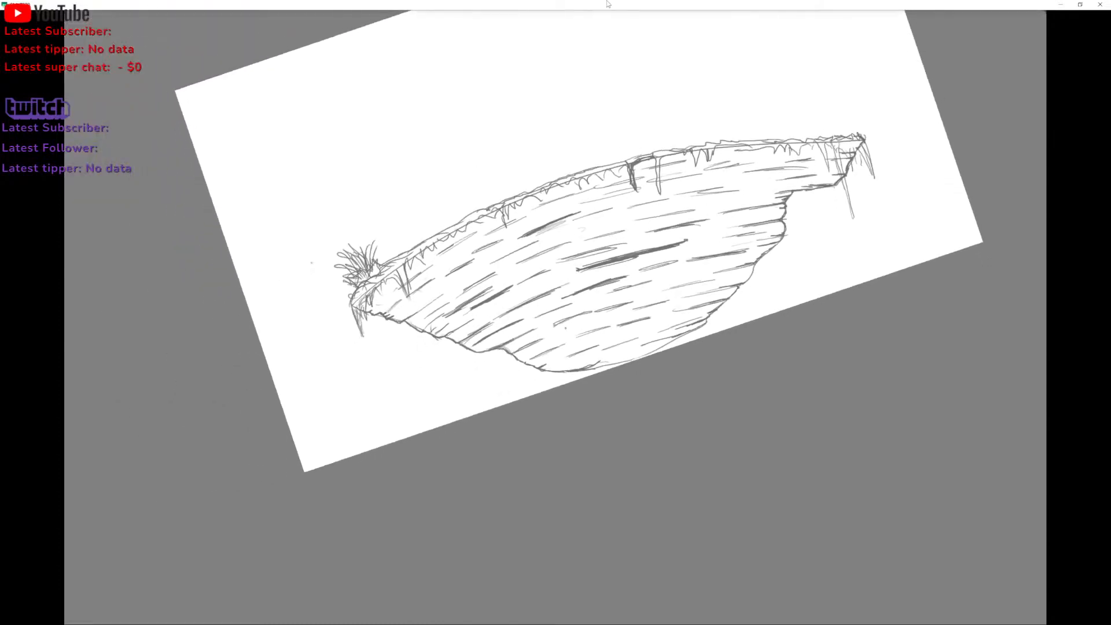
right_click(454, 305)
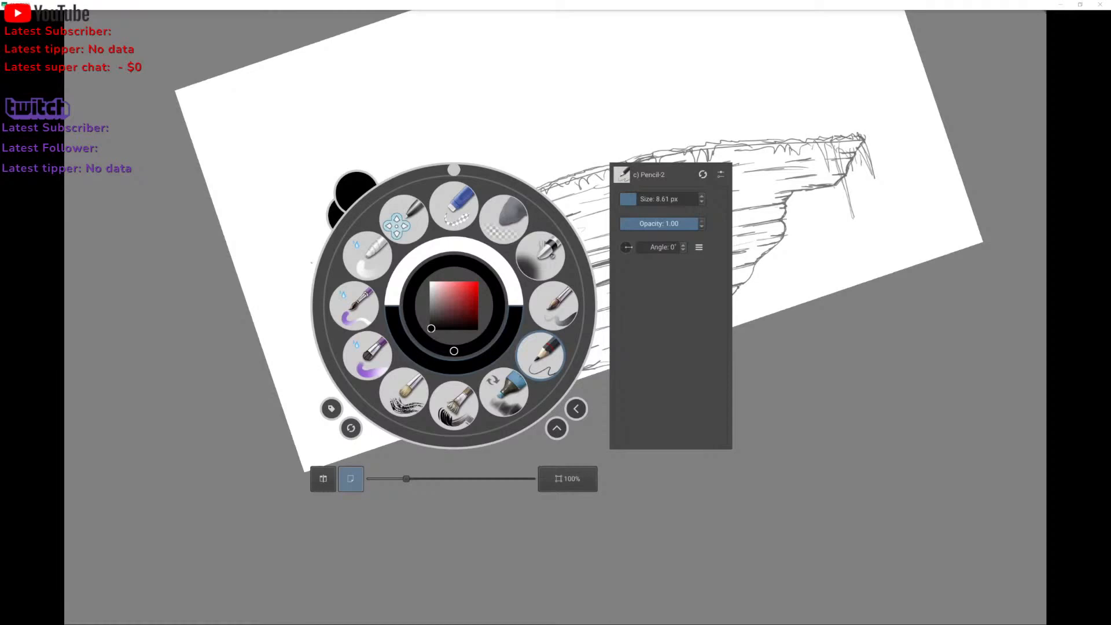
scroll(549, 241, up, 2)
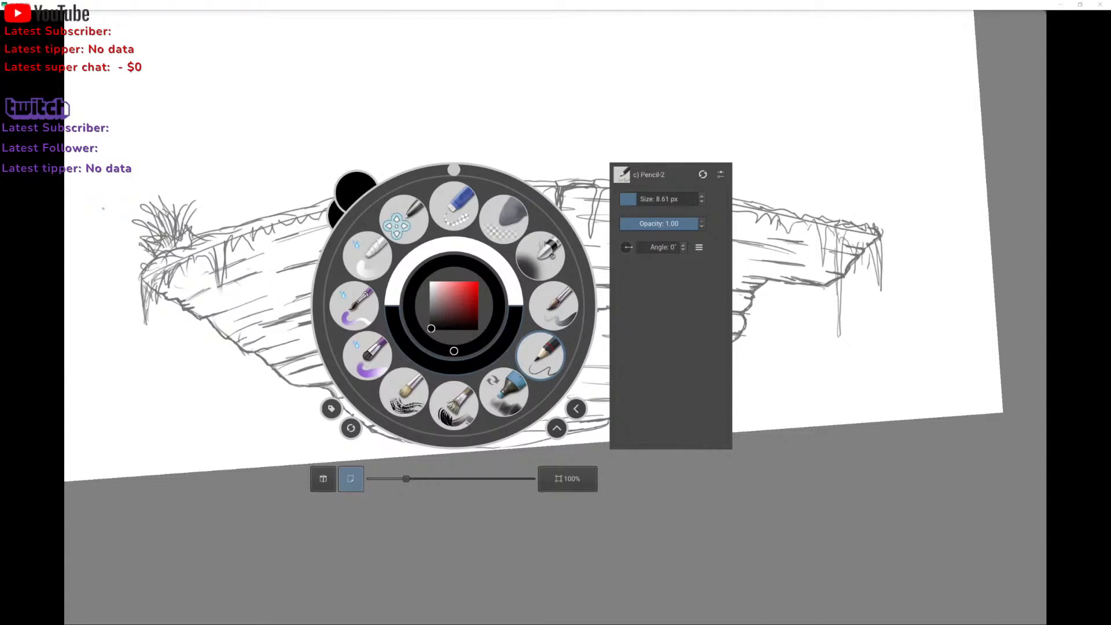
right_click(418, 383)
Draw a long crack line from the grass fringe down to the lower left edge and thicken it with overlapping strokes.
scroll(550, 324, up, 1)
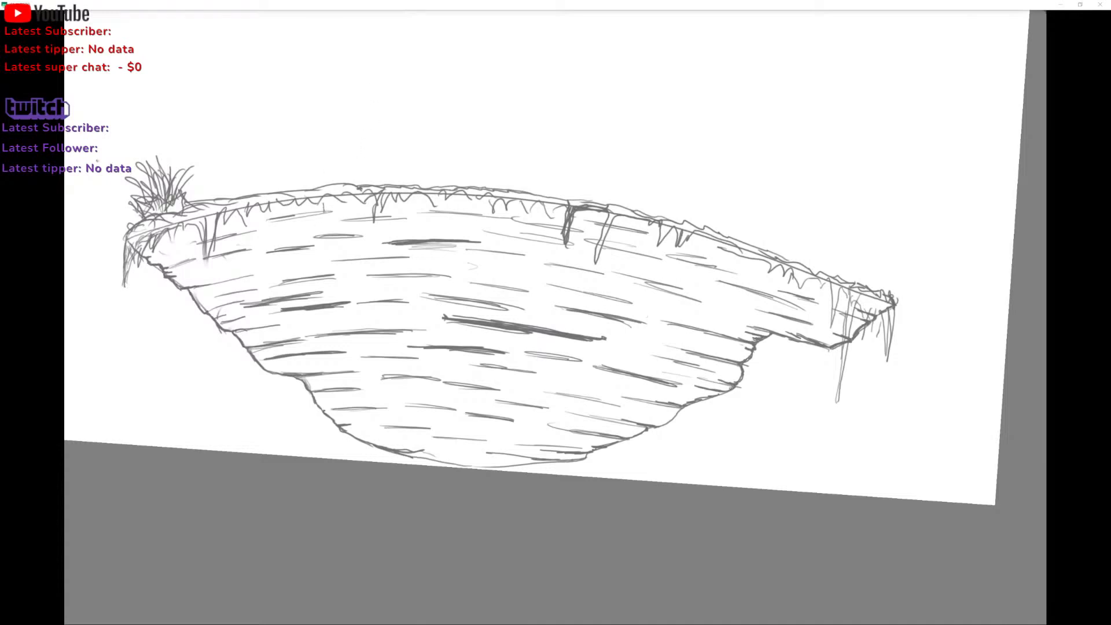
drag(323, 205, 349, 402)
drag(356, 436, 348, 356)
drag(325, 206, 354, 439)
drag(347, 391, 353, 406)
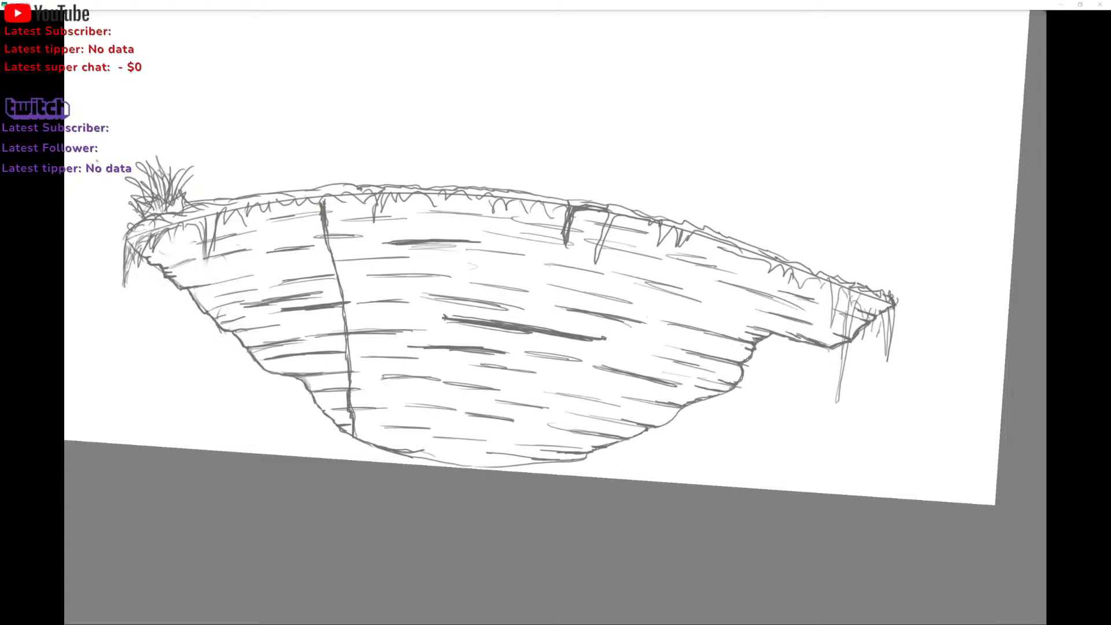
drag(346, 343, 348, 357)
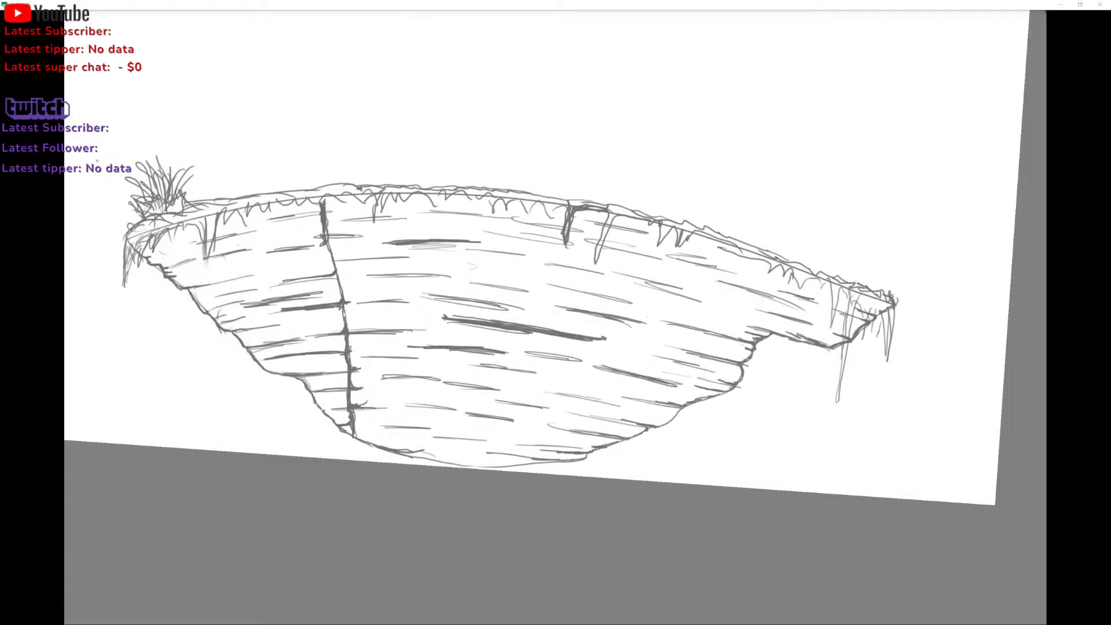
Draw a matching crack line from the right grass fringe down to the lower right edge and thicken its lower part.
drag(443, 317, 592, 298)
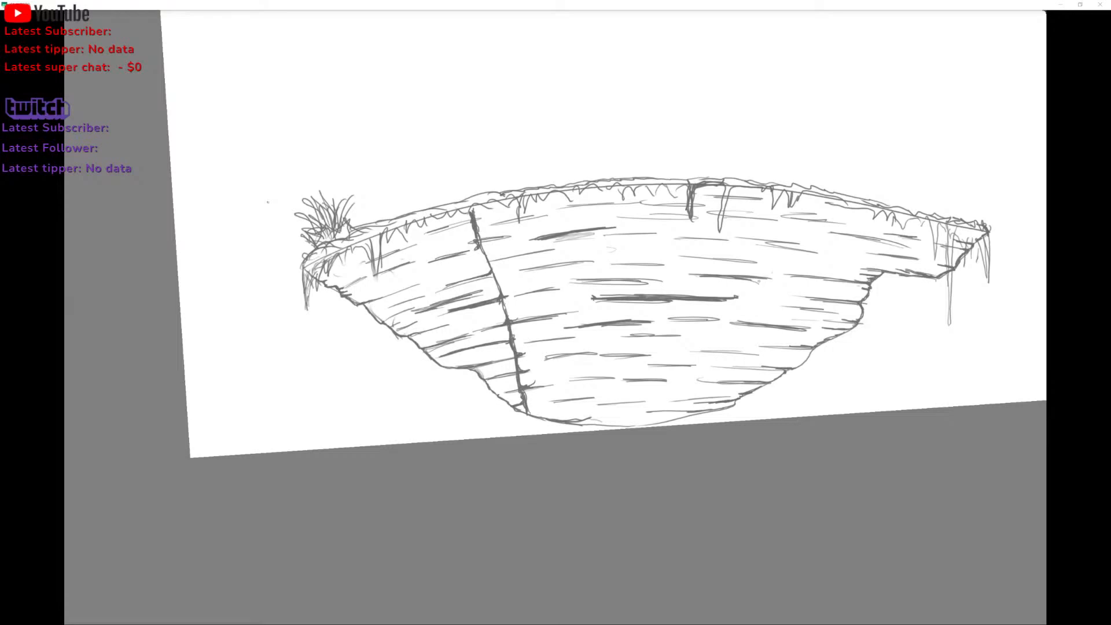
drag(816, 198, 745, 393)
drag(750, 384, 719, 410)
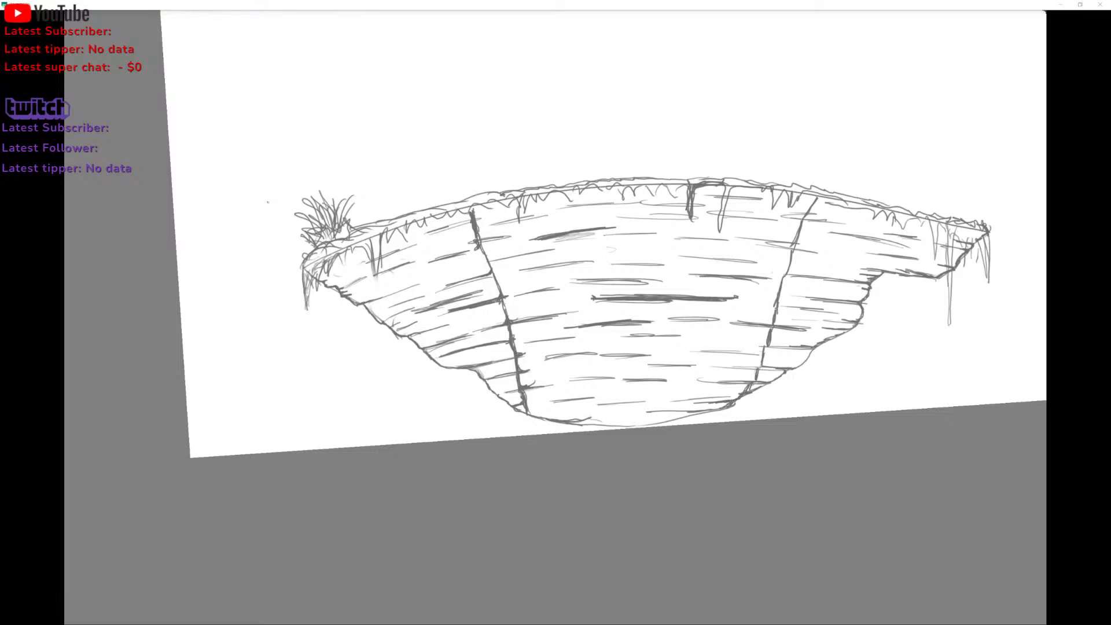
mouse_move(759, 369)
mouse_down()
mouse_move(754, 379)
mouse_move(760, 371)
mouse_up()
drag(776, 330, 767, 350)
drag(781, 279, 774, 302)
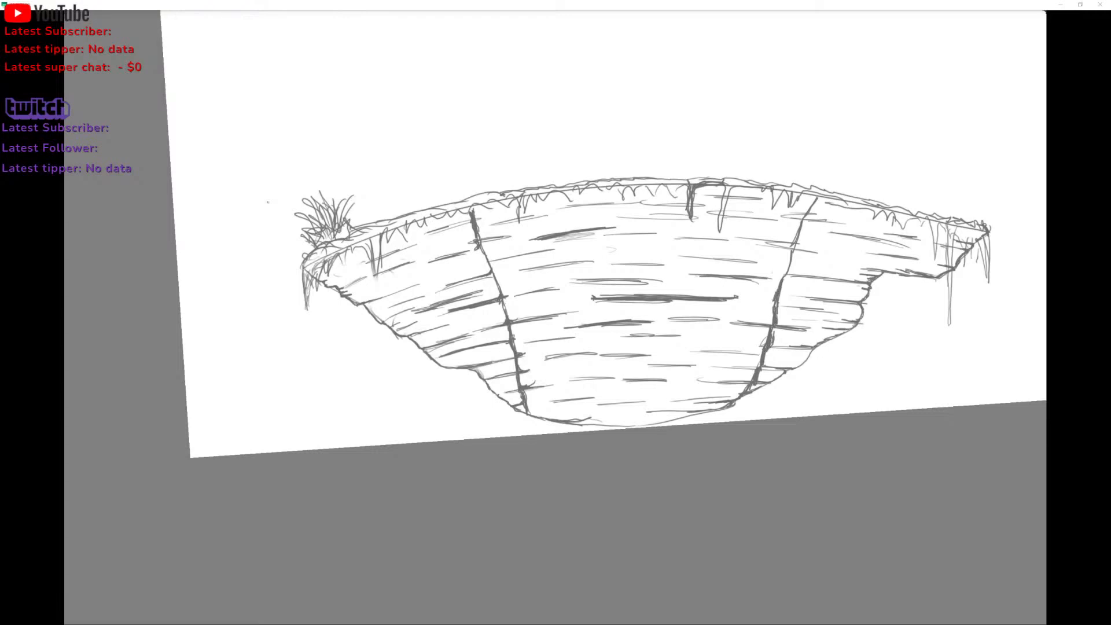
Thicken the upper part of the right crack line up to the grass fringe, adding small side marks.
mouse_move(794, 250)
mouse_down()
mouse_move(790, 280)
mouse_move(792, 248)
mouse_up()
mouse_move(794, 249)
mouse_down()
mouse_move(803, 251)
mouse_move(799, 218)
mouse_up()
drag(783, 223, 799, 216)
drag(815, 195, 806, 213)
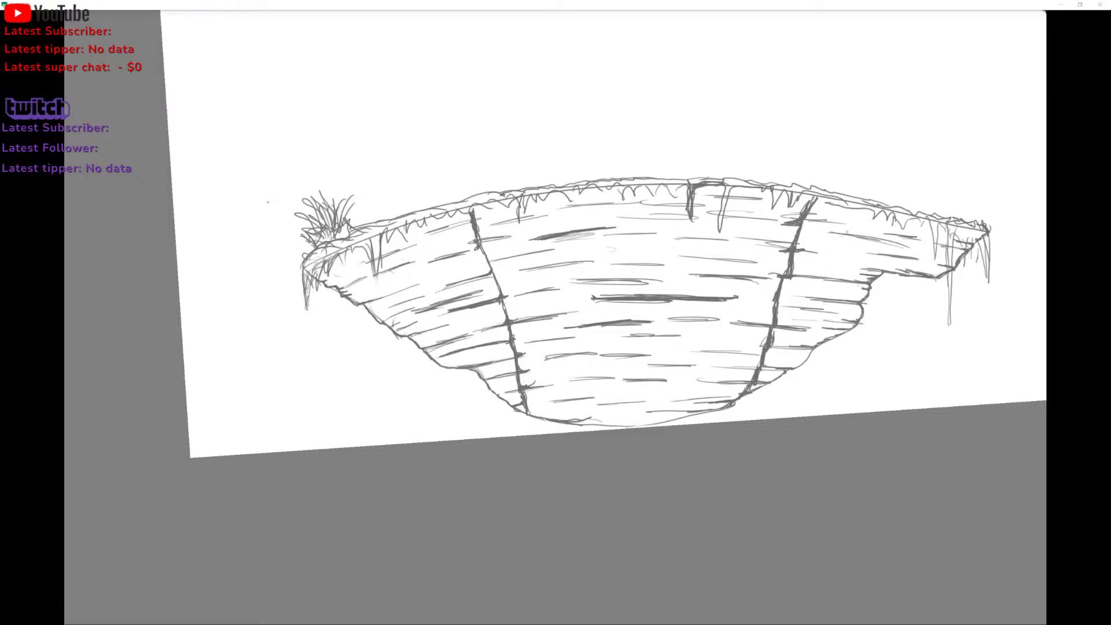
Add short dark hatch strokes along the inner side of the right crack line, from its upper part to the middle.
mouse_move(758, 238)
mouse_down()
mouse_move(794, 235)
mouse_move(752, 234)
mouse_move(788, 265)
mouse_move(776, 264)
mouse_up()
mouse_move(764, 265)
mouse_down()
mouse_move(788, 265)
mouse_move(759, 261)
mouse_move(778, 289)
mouse_move(767, 307)
mouse_up()
drag(736, 306, 765, 307)
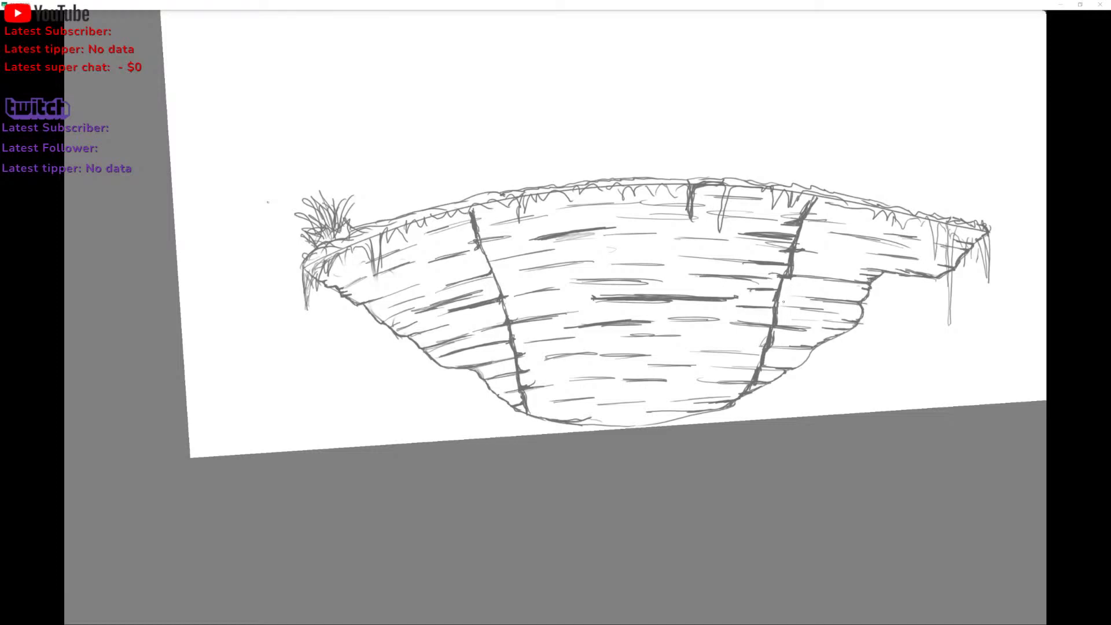
drag(786, 290, 825, 289)
key(ctrl+z)
drag(767, 337, 723, 336)
Add short dark side marks along the left crack line, from its upper part down towards the lower left edge.
scroll(556, 317, up, 4)
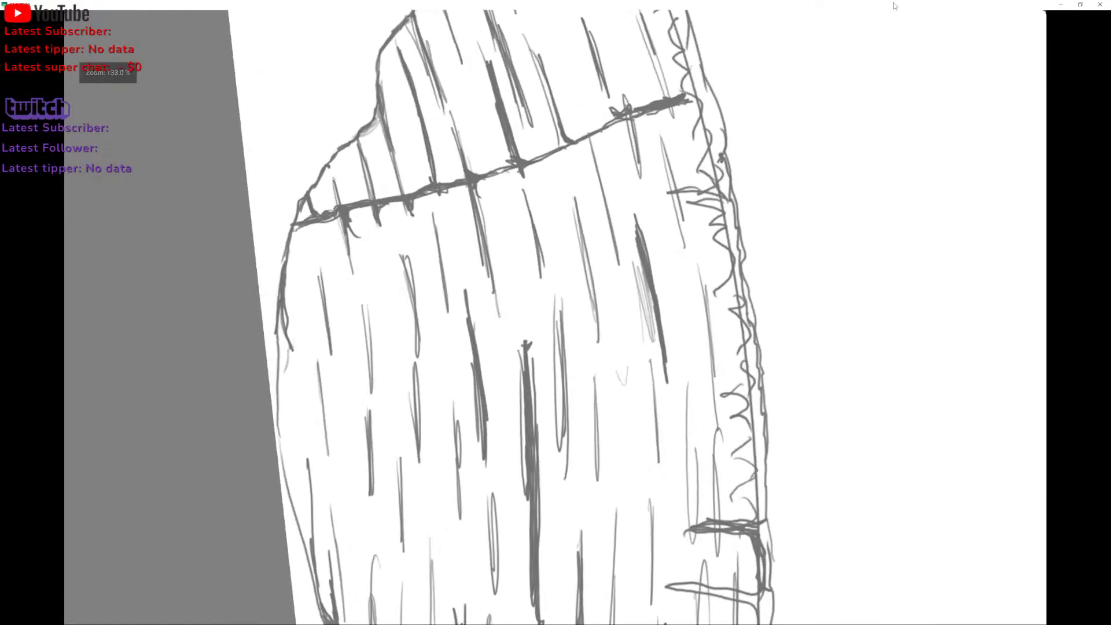
mouse_move(415, 157)
mouse_down()
mouse_move(421, 195)
mouse_move(410, 140)
mouse_up()
drag(547, 165, 559, 214)
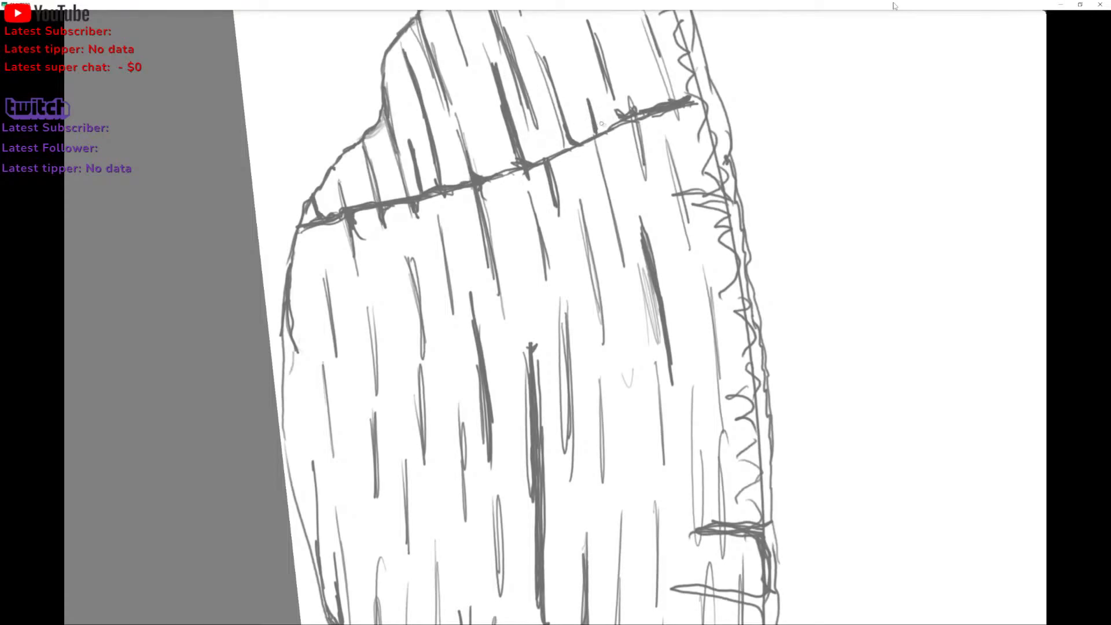
drag(598, 145, 611, 220)
scroll(608, 194, up, 2)
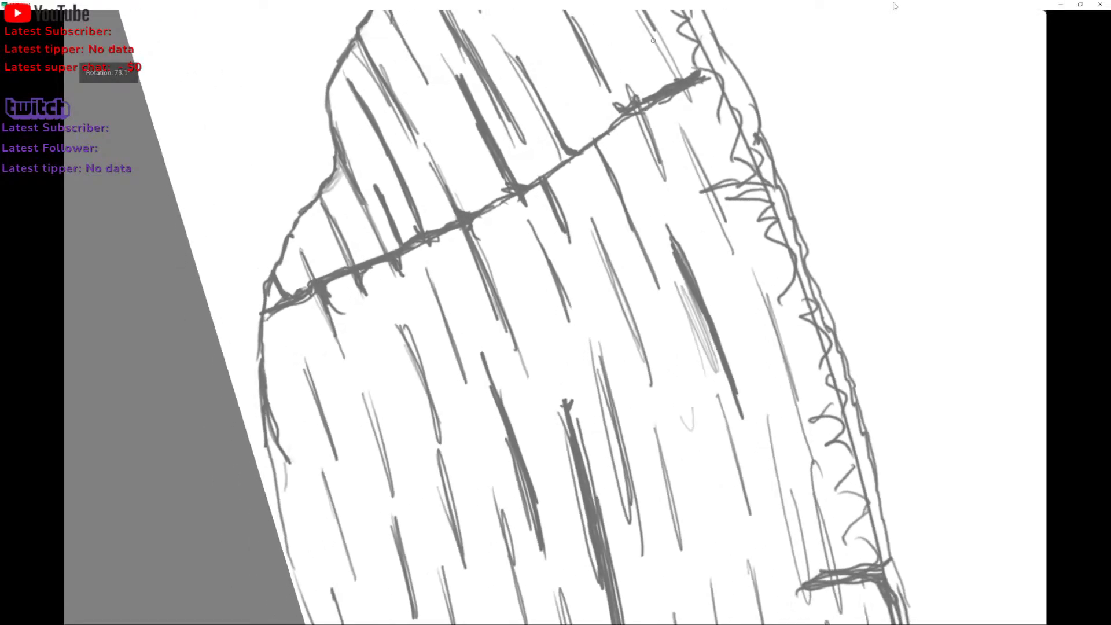
drag(373, 288, 389, 330)
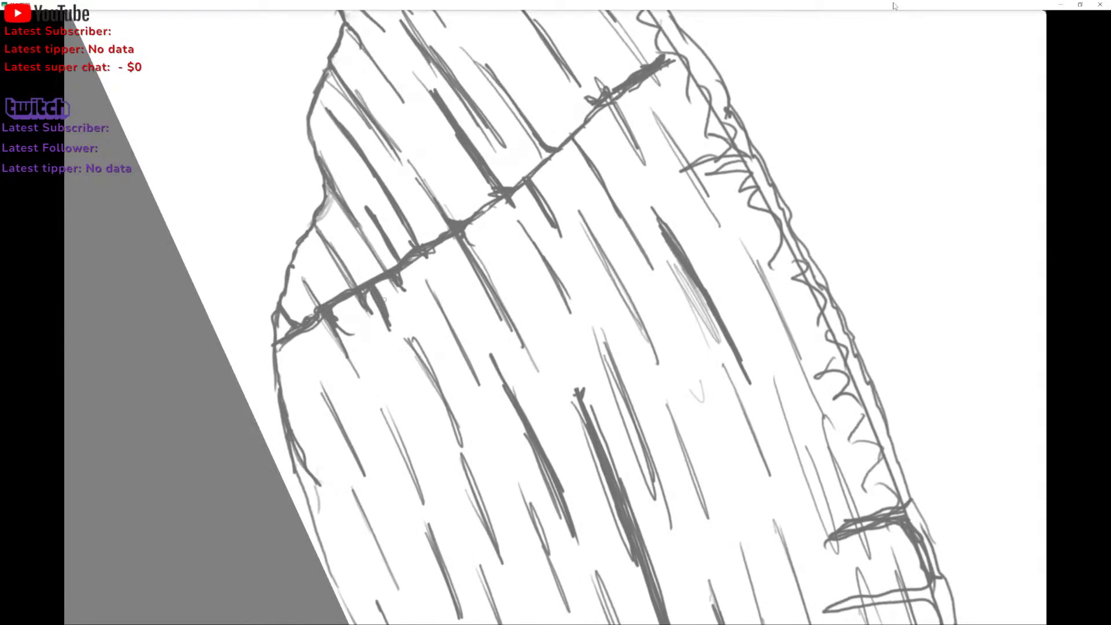
drag(340, 303, 374, 360)
scroll(556, 347, down, 3)
scroll(498, 404, down, 3)
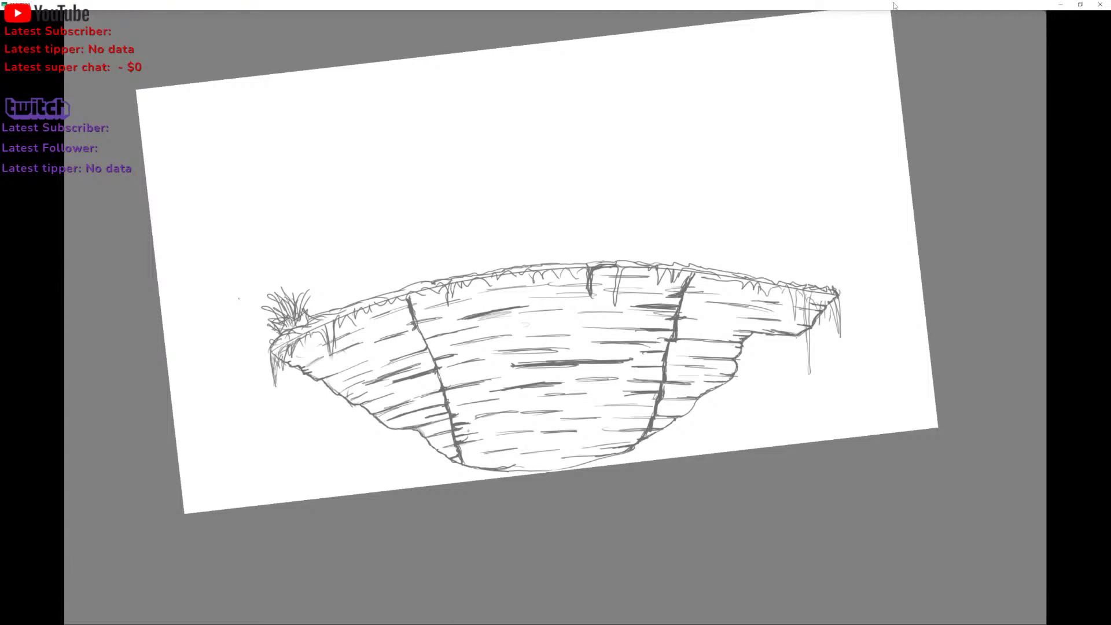
Sketch thin diagonal strokes crossing each other at several points along the left crack line.
scroll(537, 262, down, 1)
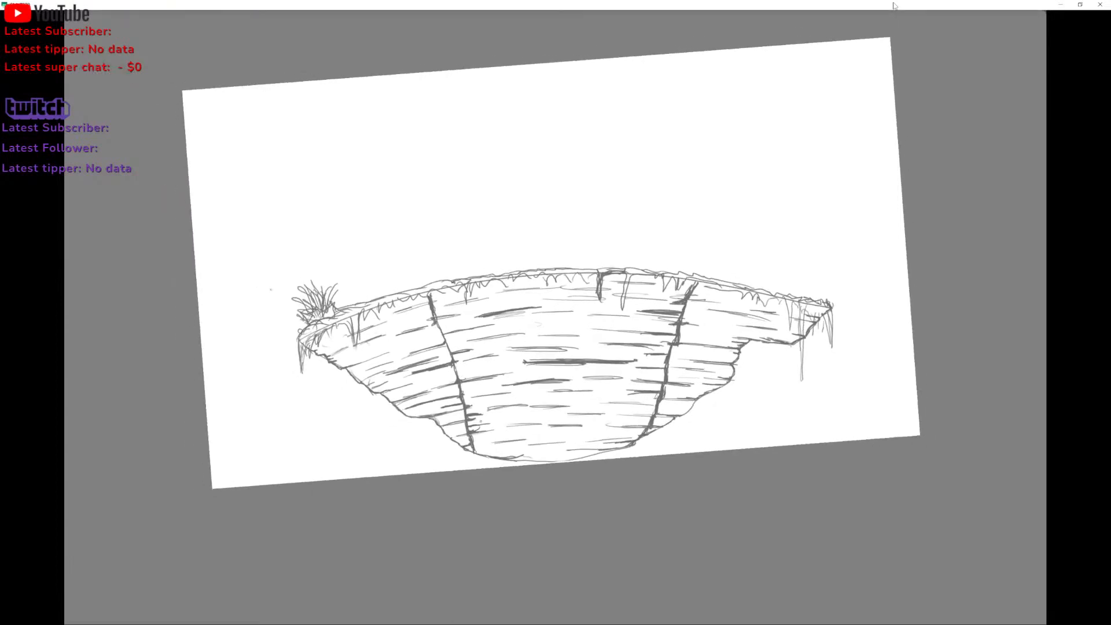
scroll(537, 262, up, 3)
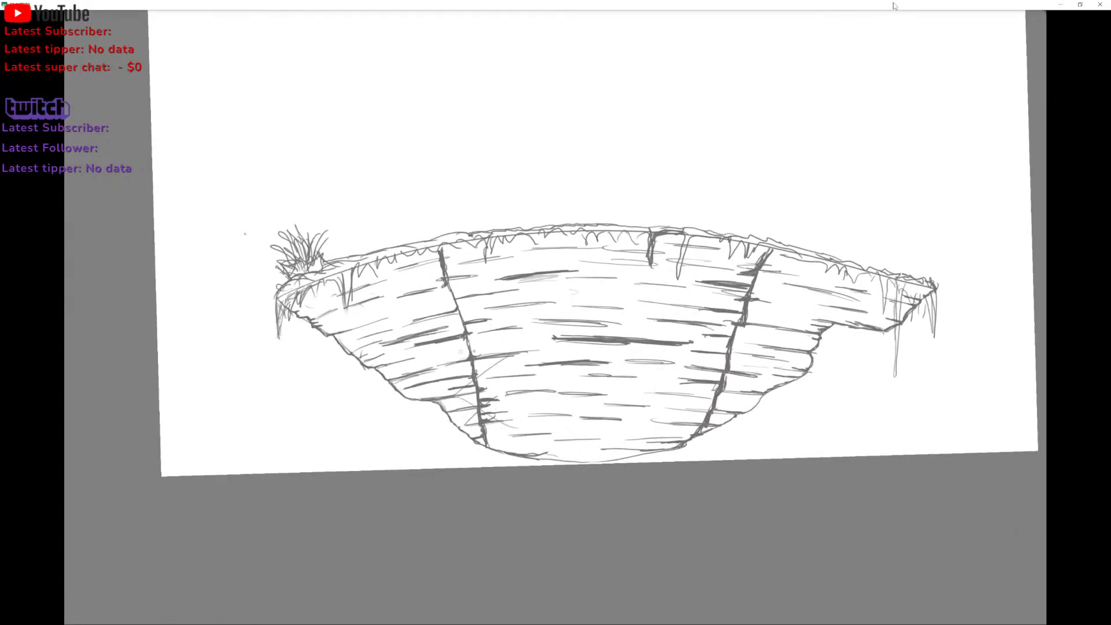
drag(431, 352, 496, 313)
drag(432, 308, 497, 342)
Thicken the top of the right crack line below the grass fringe and add a short hatch stroke on its outer side.
scroll(544, 325, up, 6)
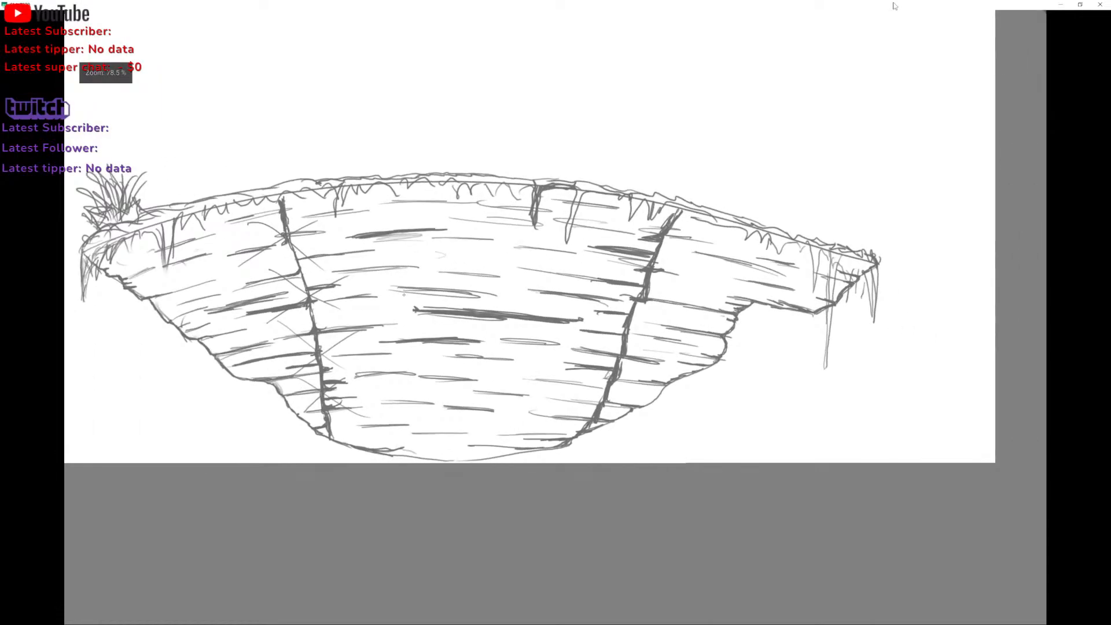
scroll(556, 317, up, 1)
scroll(556, 317, down, 2)
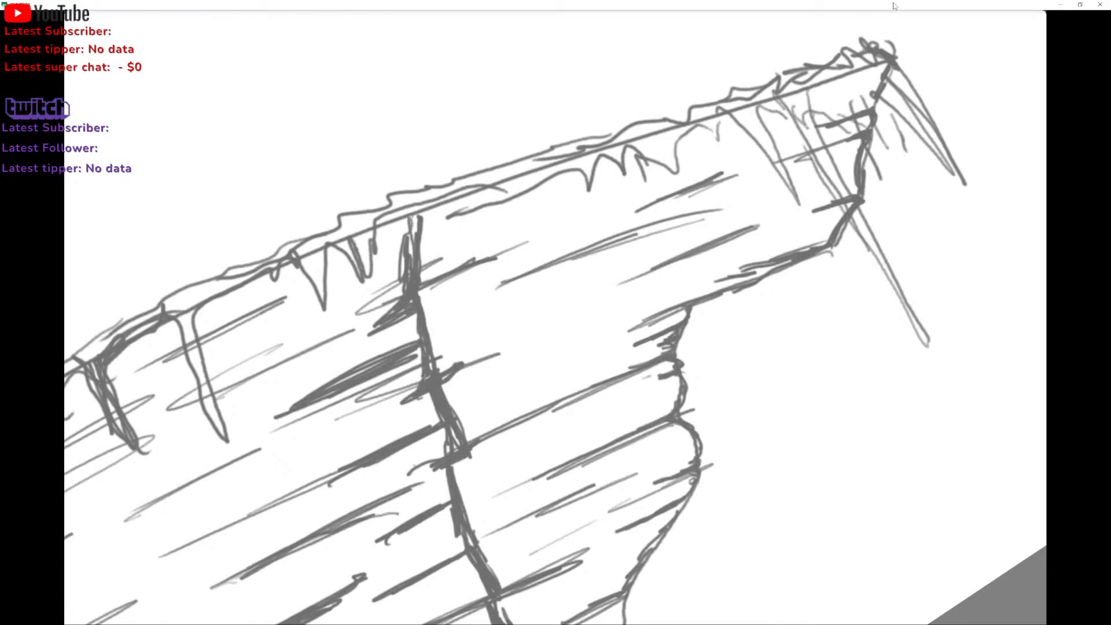
drag(415, 219, 426, 280)
scroll(556, 318, up, 1)
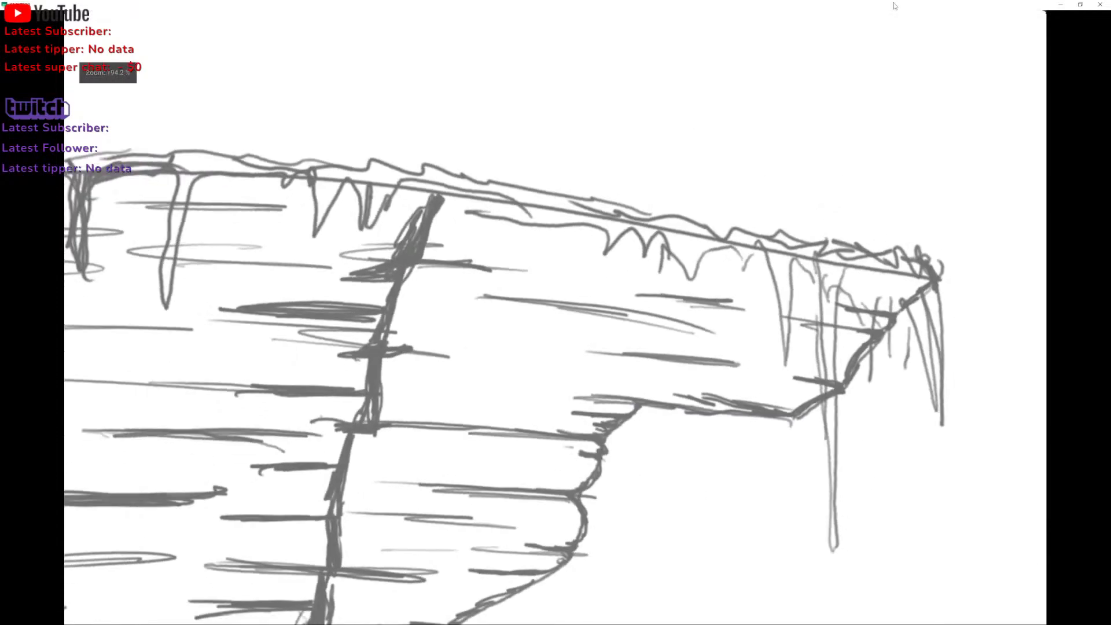
drag(429, 230, 511, 240)
scroll(556, 317, down, 3)
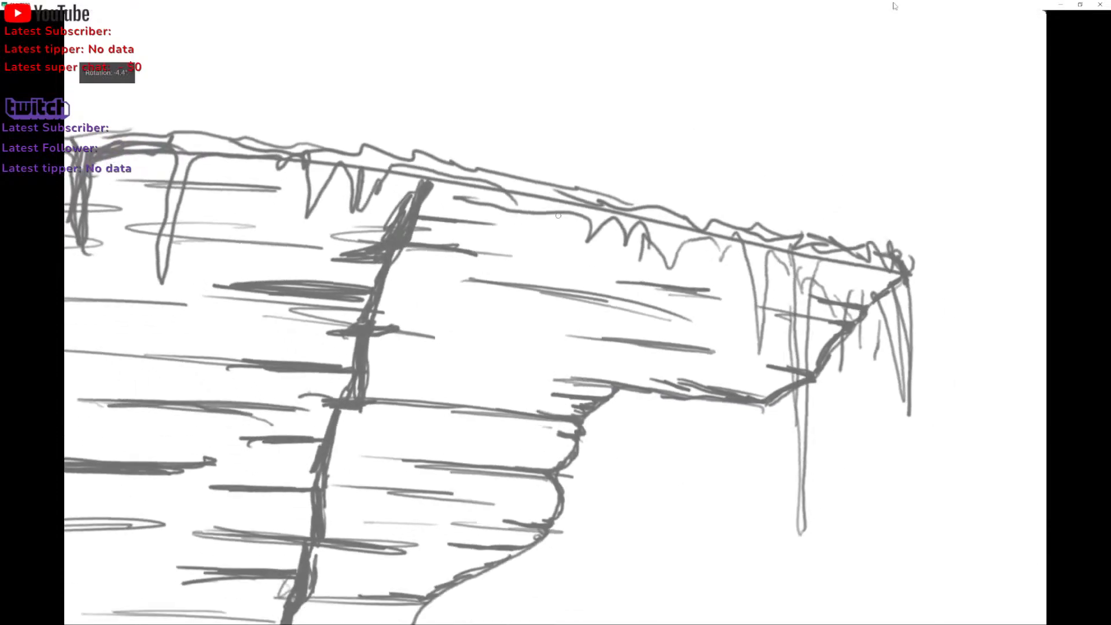
Add more hatch strokes against the inner side of the right crack line, at its middle and lower part.
scroll(555, 317, up, 1)
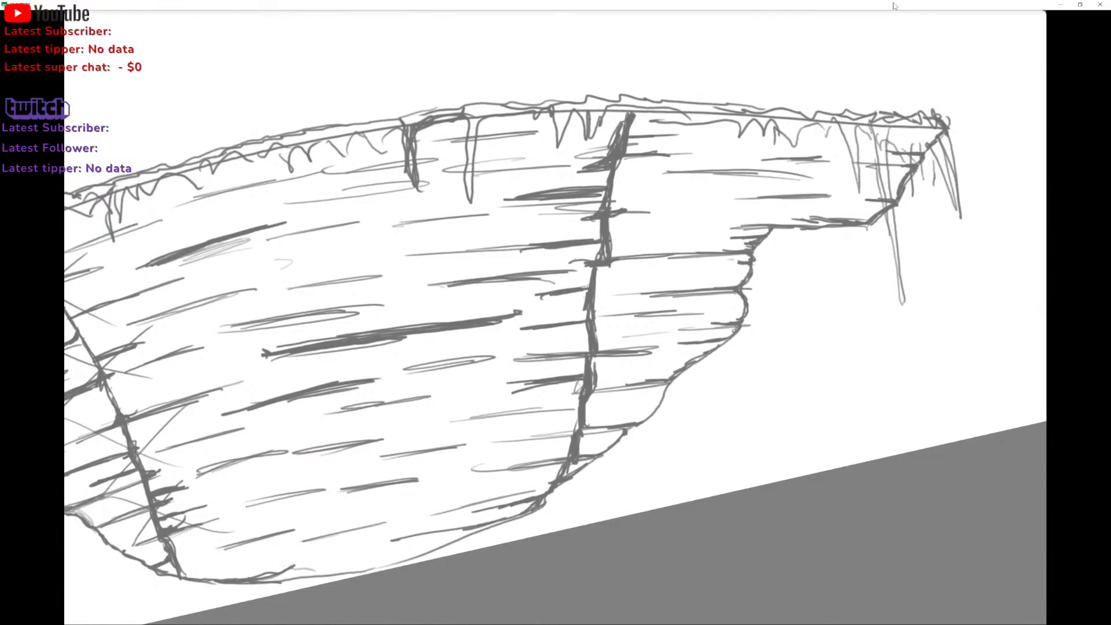
drag(504, 303, 554, 295)
mouse_move(552, 410)
mouse_down()
mouse_move(551, 407)
mouse_move(469, 416)
mouse_up()
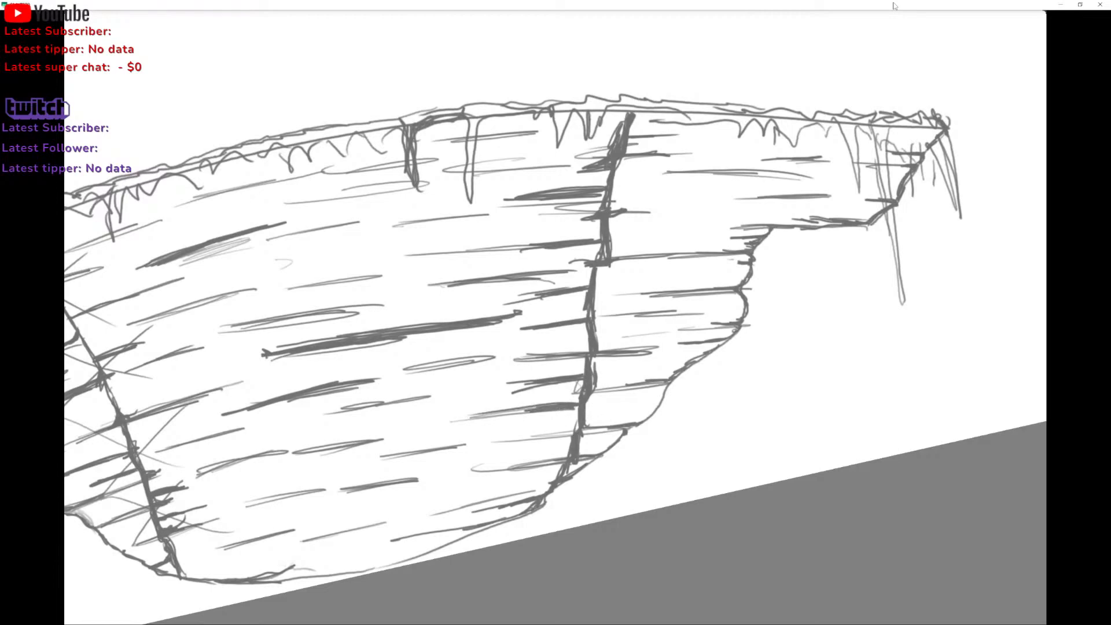
scroll(555, 318, down, 3)
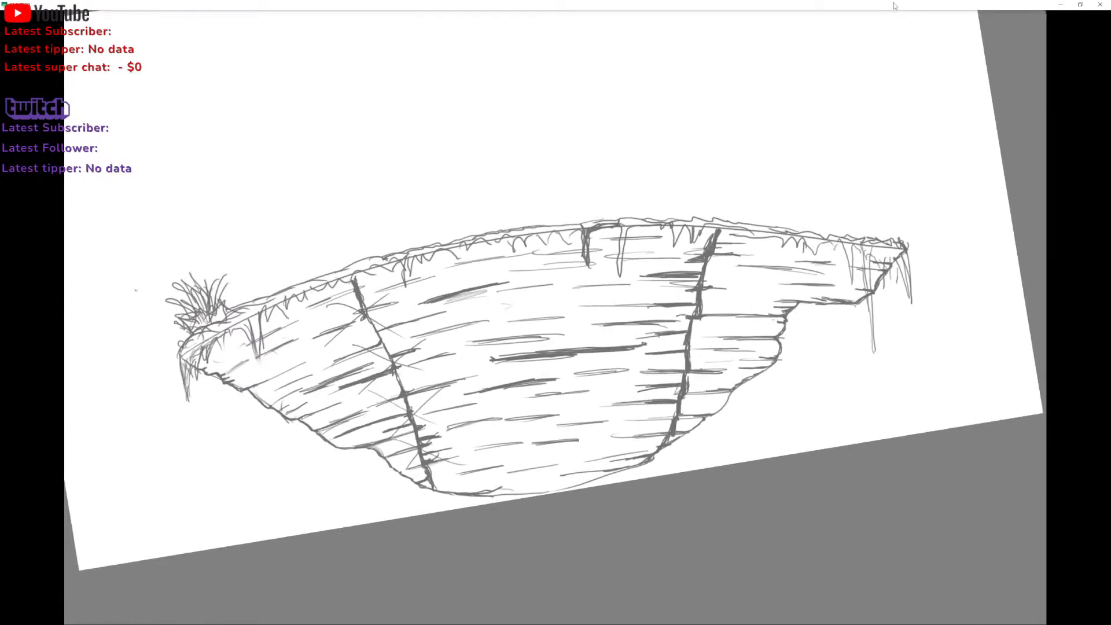
Rework the lower right outline beside the crack line, removing the small cross marks and redrawing the edge darker and more stepped.
scroll(556, 318, up, 3)
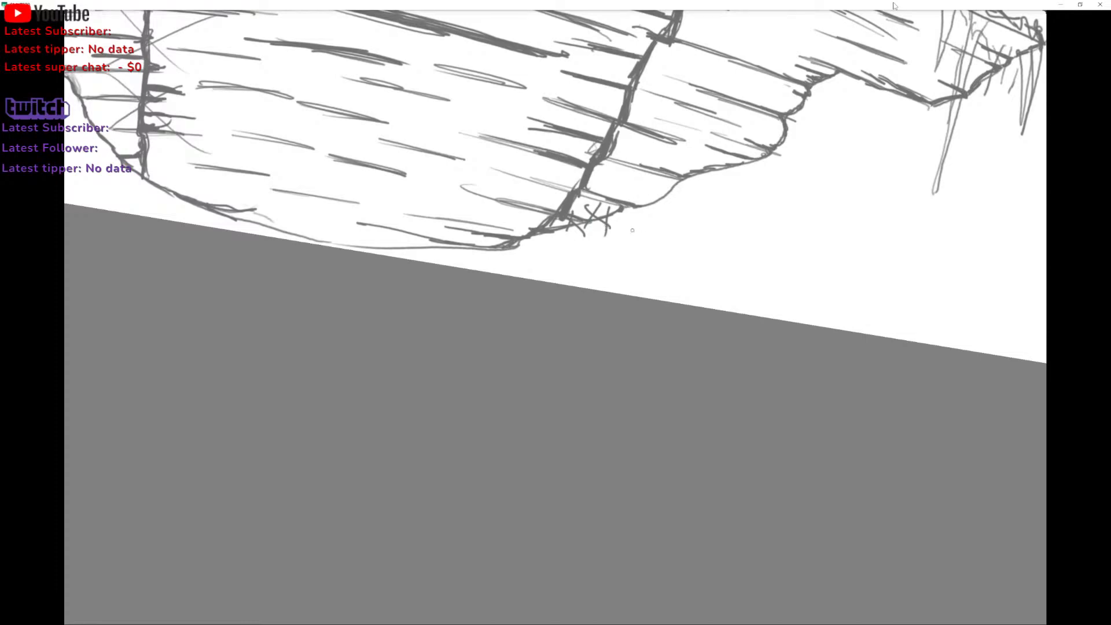
mouse_move(632, 230)
mouse_down()
mouse_move(595, 216)
mouse_move(540, 242)
mouse_move(597, 211)
mouse_move(674, 207)
mouse_move(606, 229)
mouse_up()
scroll(596, 178, down, 3)
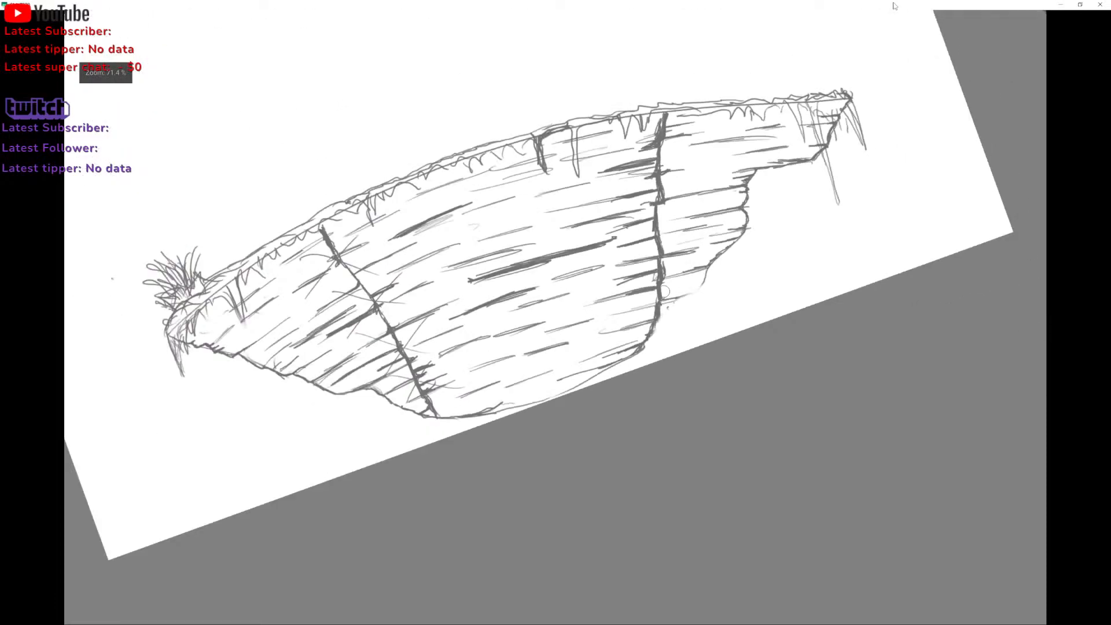
drag(665, 291, 718, 295)
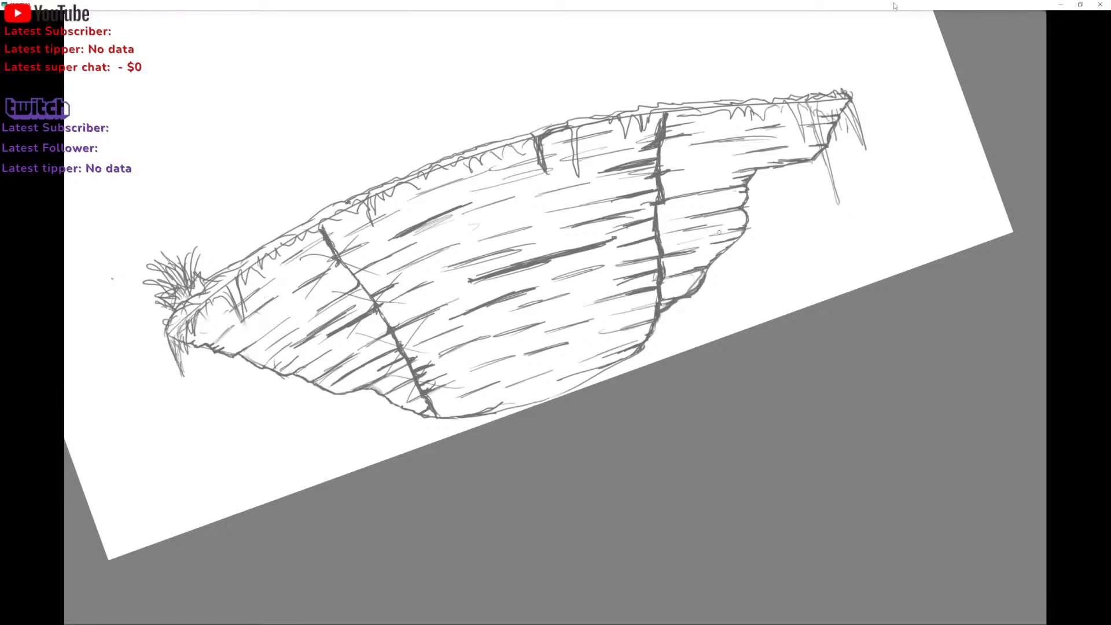
scroll(630, 247, down, 2)
Erase the upper part of the left crack line together with the uppermost diagonal strokes crossing it.
scroll(555, 317, up, 5)
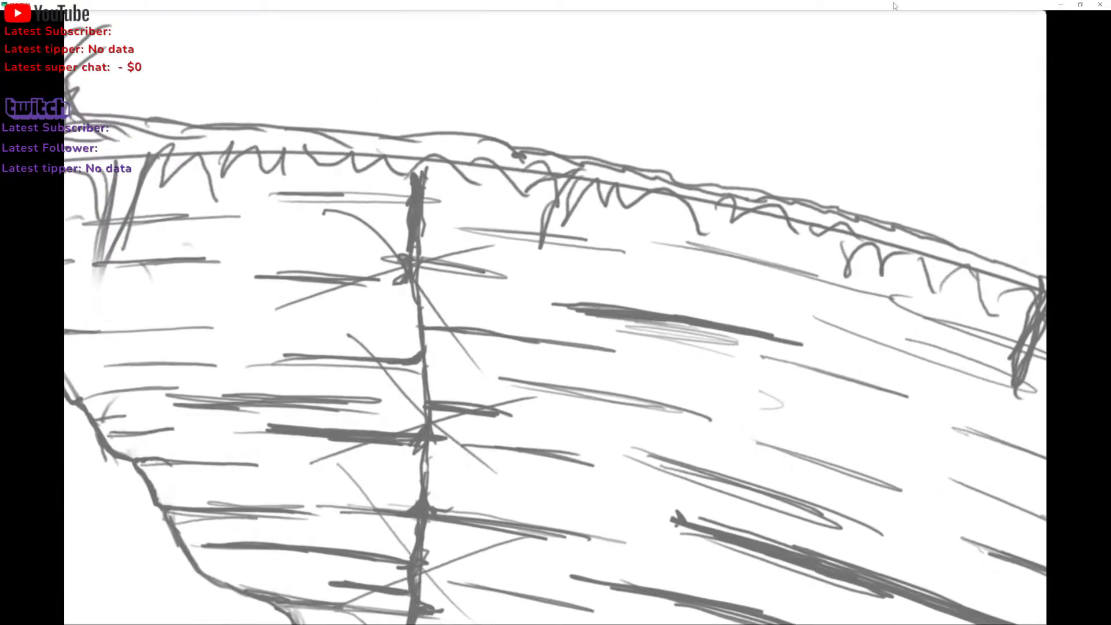
mouse_move(404, 239)
mouse_down()
mouse_move(432, 226)
mouse_move(401, 227)
mouse_move(429, 204)
mouse_move(414, 197)
mouse_move(425, 176)
mouse_move(414, 241)
mouse_move(429, 264)
mouse_move(408, 277)
mouse_move(445, 319)
mouse_move(419, 302)
mouse_move(413, 312)
mouse_move(411, 292)
mouse_move(408, 335)
mouse_move(434, 347)
mouse_move(412, 348)
mouse_move(470, 356)
mouse_move(420, 397)
mouse_move(437, 368)
mouse_move(423, 376)
mouse_move(408, 407)
mouse_move(438, 422)
mouse_move(420, 425)
mouse_move(451, 432)
mouse_move(446, 421)
mouse_move(524, 396)
mouse_move(522, 406)
mouse_move(545, 404)
mouse_move(465, 435)
mouse_move(472, 462)
mouse_move(419, 469)
mouse_move(437, 456)
mouse_move(417, 453)
mouse_move(435, 474)
mouse_move(419, 495)
mouse_move(440, 502)
mouse_move(420, 505)
mouse_move(453, 461)
mouse_up()
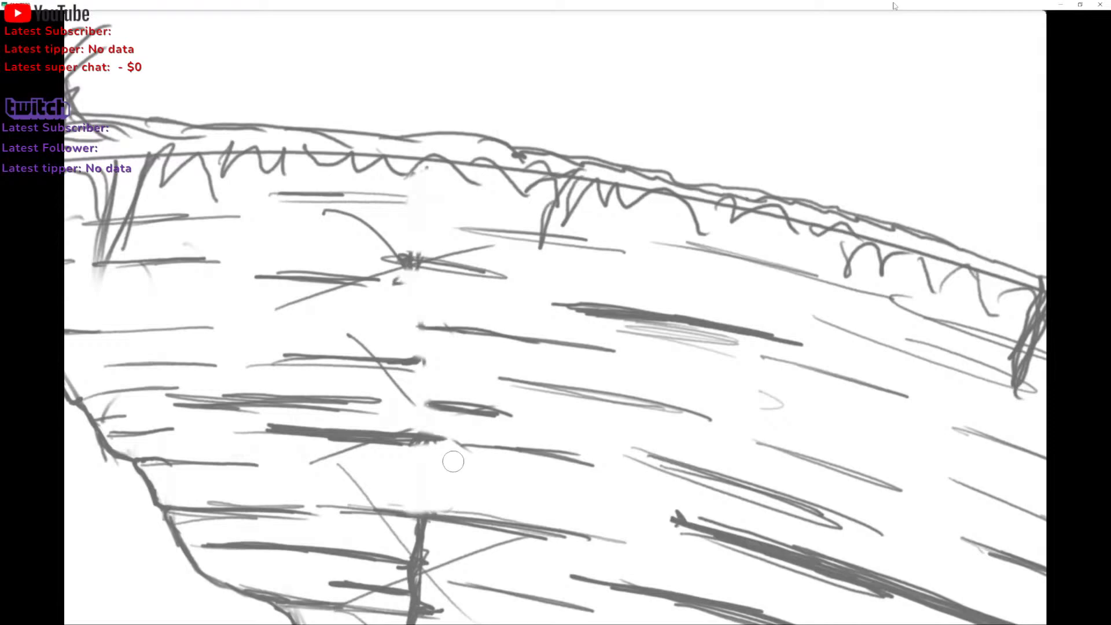
mouse_move(463, 252)
mouse_down()
mouse_move(388, 237)
mouse_move(387, 219)
mouse_move(312, 220)
mouse_move(380, 272)
mouse_move(394, 272)
mouse_move(388, 238)
mouse_move(427, 247)
mouse_up()
drag(299, 300, 265, 308)
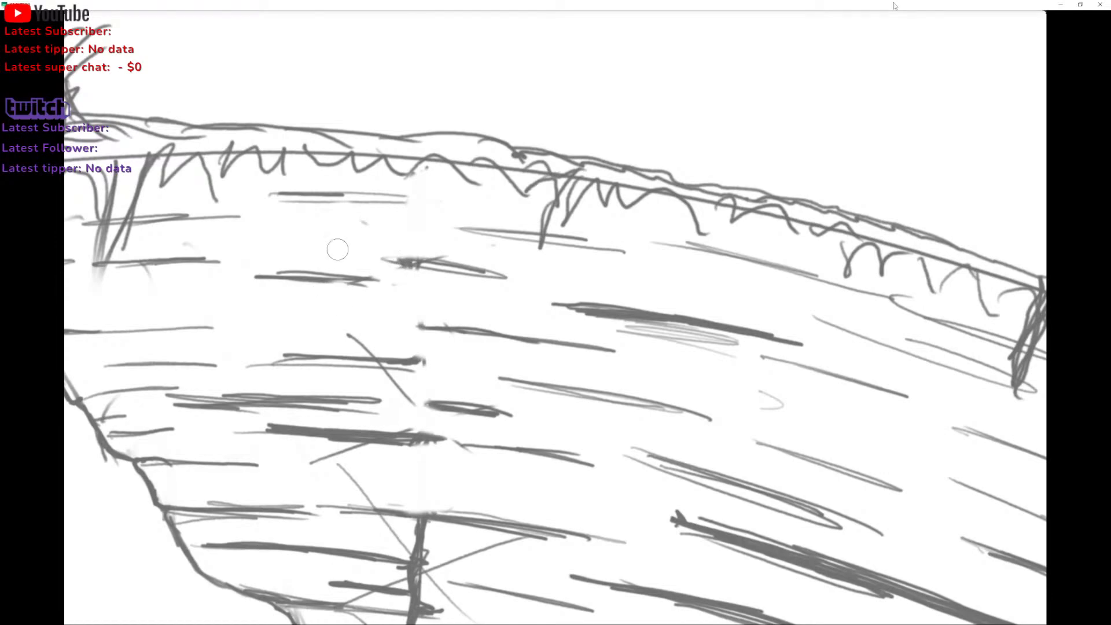
Erase the diagonal strokes left among the hatching around the middle of the left crack line, keeping the hatch lines.
scroll(414, 86, up, 1)
mouse_move(415, 86)
mouse_down()
mouse_move(493, 76)
mouse_move(777, 83)
mouse_move(780, 96)
mouse_move(918, 187)
mouse_up()
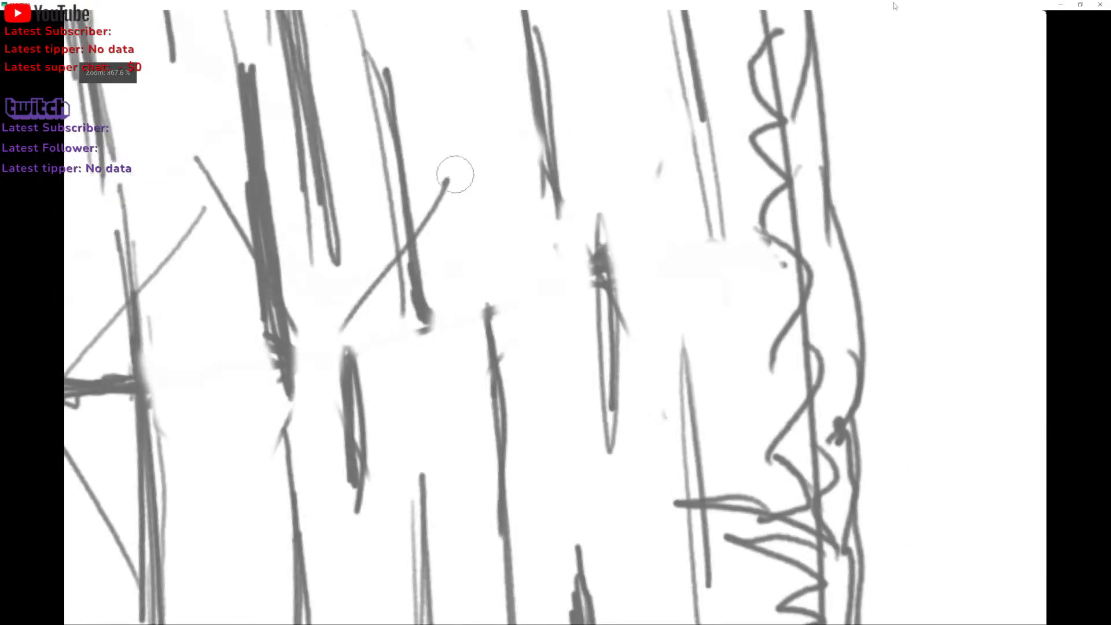
mouse_move(456, 174)
mouse_down()
mouse_move(440, 220)
mouse_move(391, 263)
mouse_move(381, 303)
mouse_move(362, 278)
mouse_up()
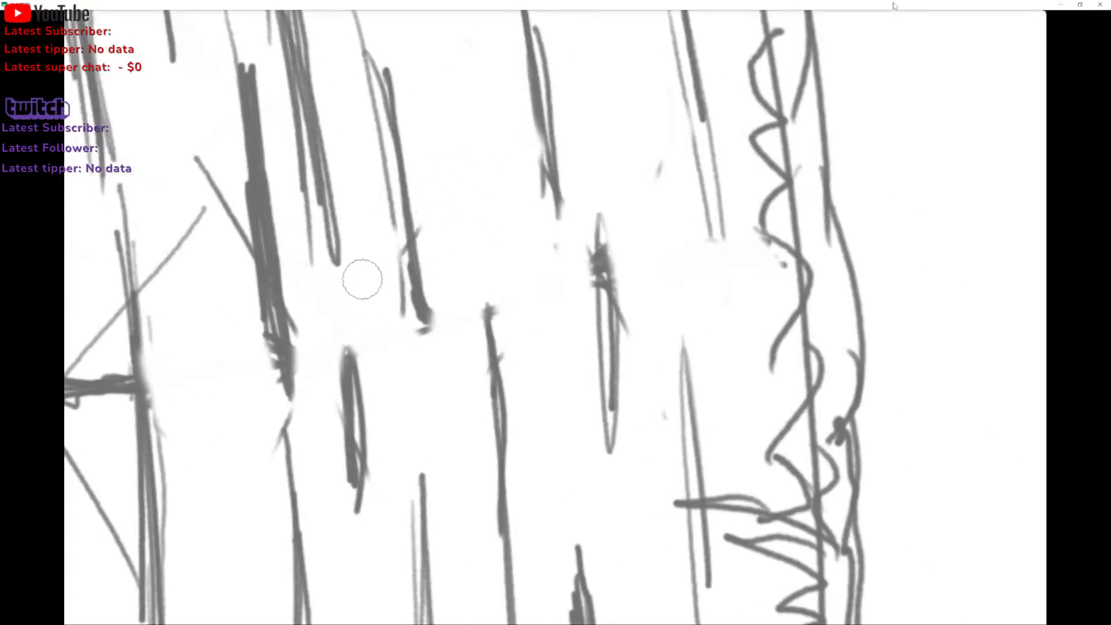
mouse_move(226, 180)
mouse_down()
mouse_move(200, 164)
mouse_move(224, 184)
mouse_move(238, 283)
mouse_up()
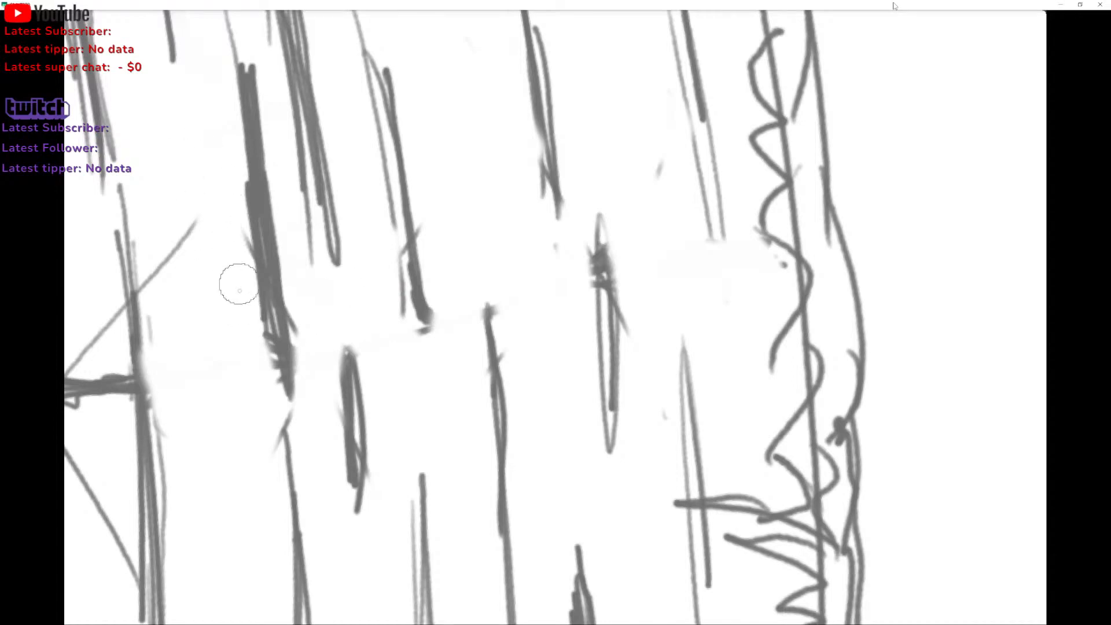
mouse_move(358, 268)
mouse_down()
mouse_move(226, 215)
mouse_move(244, 260)
mouse_move(248, 250)
mouse_move(283, 433)
mouse_move(249, 257)
mouse_move(274, 421)
mouse_move(284, 251)
mouse_move(306, 426)
mouse_move(292, 396)
mouse_move(350, 385)
mouse_up()
Erase the lower part of the left crack line and its remaining diagonal strokes down to the lower left edge.
scroll(291, 396, down, 2)
mouse_move(285, 273)
mouse_down()
mouse_move(273, 310)
mouse_move(265, 278)
mouse_move(265, 306)
mouse_move(233, 311)
mouse_move(210, 336)
mouse_move(231, 354)
mouse_move(229, 382)
mouse_move(232, 343)
mouse_move(233, 406)
mouse_move(233, 373)
mouse_move(215, 395)
mouse_move(216, 335)
mouse_move(191, 368)
mouse_move(195, 467)
mouse_move(206, 450)
mouse_move(222, 464)
mouse_move(219, 527)
mouse_move(203, 342)
mouse_move(164, 351)
mouse_move(173, 333)
mouse_move(153, 403)
mouse_move(149, 277)
mouse_move(160, 349)
mouse_move(125, 388)
mouse_move(130, 347)
mouse_move(130, 373)
mouse_move(382, 283)
mouse_up()
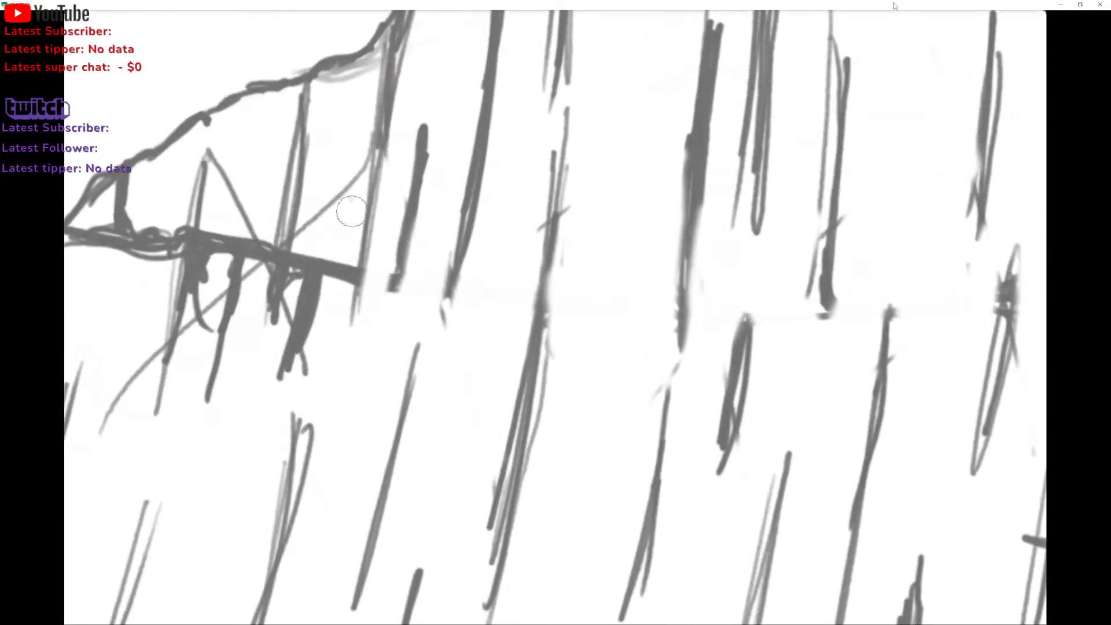
mouse_move(334, 253)
mouse_down()
mouse_move(304, 313)
mouse_move(290, 297)
mouse_move(325, 166)
mouse_move(340, 199)
mouse_move(352, 191)
mouse_move(303, 349)
mouse_move(358, 371)
mouse_up()
drag(441, 320, 451, 320)
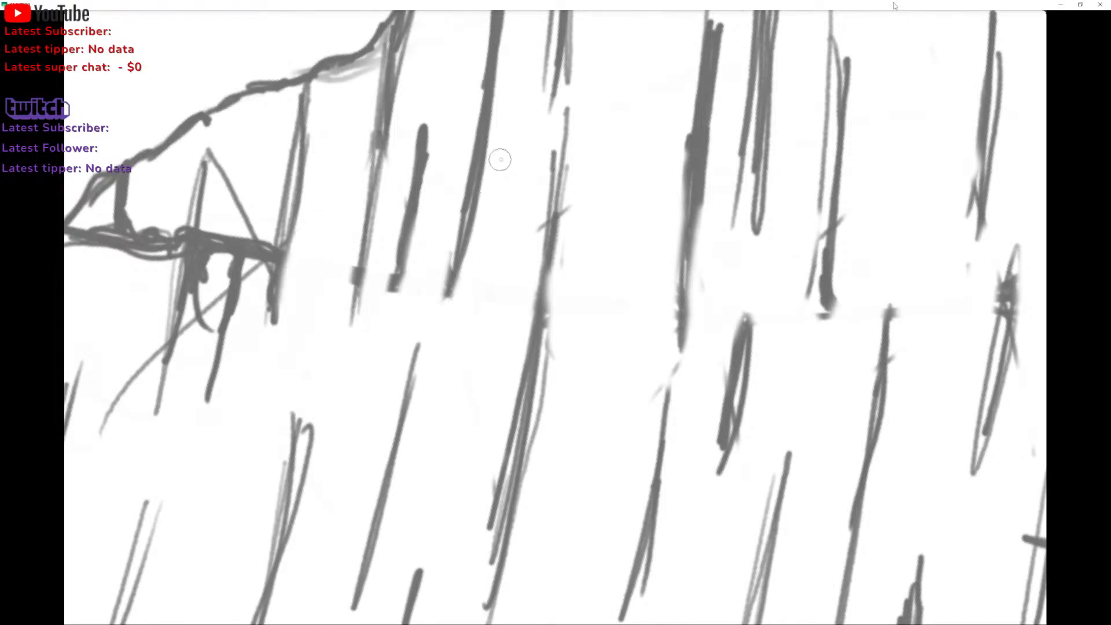
mouse_move(249, 243)
mouse_down()
mouse_move(250, 276)
mouse_move(245, 242)
mouse_move(232, 261)
mouse_move(230, 248)
mouse_move(222, 301)
mouse_move(220, 151)
mouse_move(220, 215)
mouse_move(188, 341)
mouse_move(192, 323)
mouse_move(205, 344)
mouse_move(186, 404)
mouse_move(137, 409)
mouse_move(143, 384)
mouse_move(127, 365)
mouse_move(123, 375)
mouse_move(148, 213)
mouse_move(124, 265)
mouse_move(161, 212)
mouse_move(160, 272)
mouse_move(176, 213)
mouse_move(146, 244)
mouse_move(103, 254)
mouse_move(103, 233)
mouse_move(86, 271)
mouse_move(104, 217)
mouse_up()
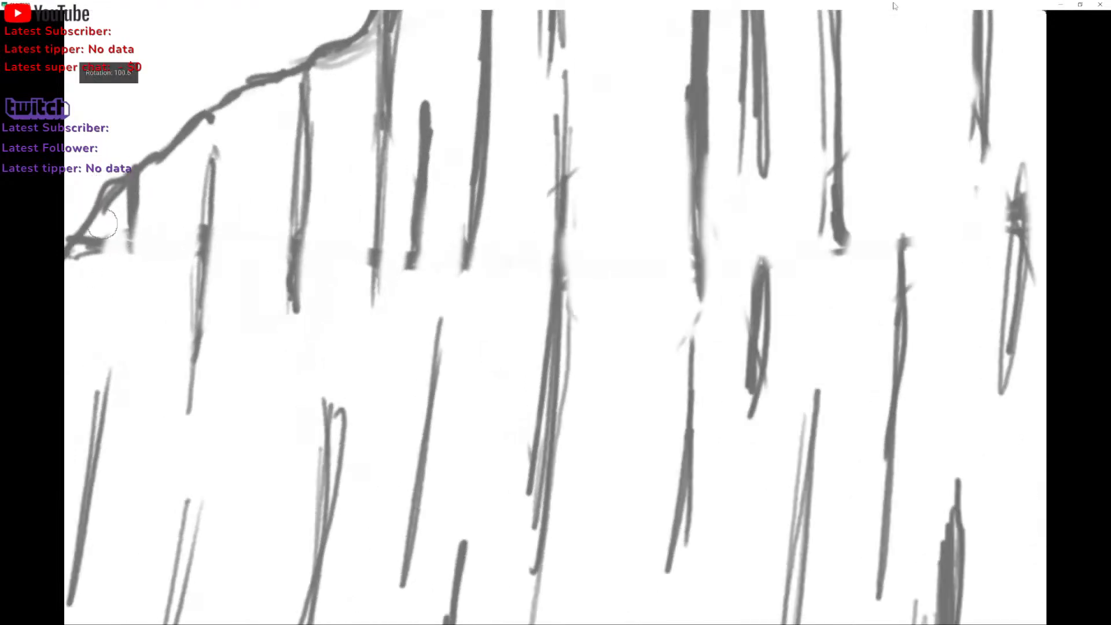
mouse_move(165, 281)
mouse_down()
mouse_move(127, 315)
mouse_move(163, 284)
mouse_move(166, 312)
mouse_up()
scroll(165, 308, down, 4)
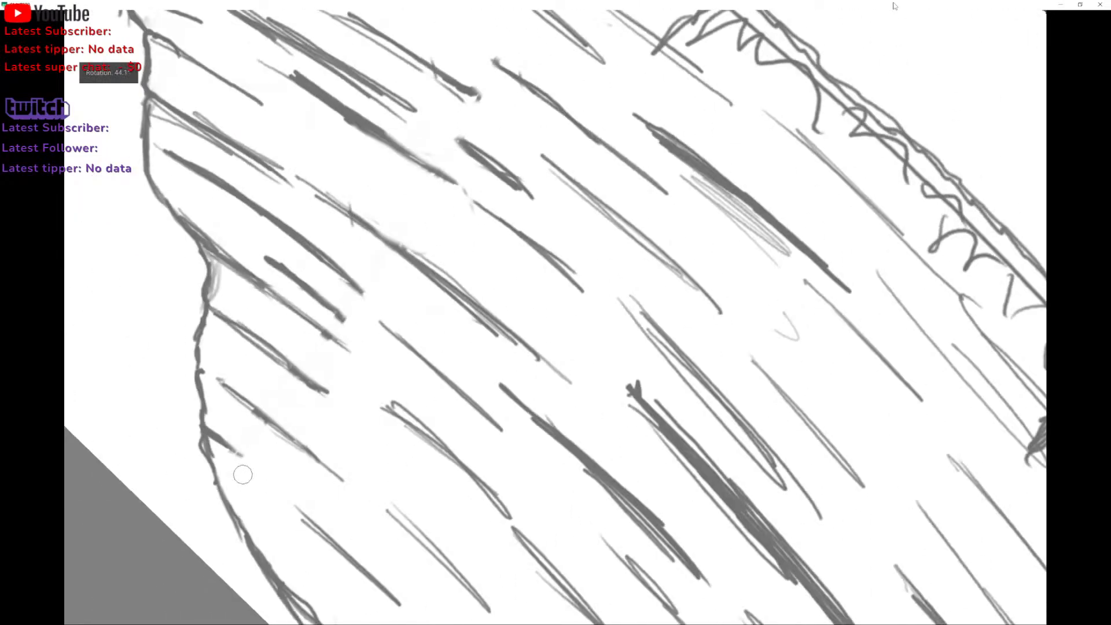
scroll(520, 483, down, 5)
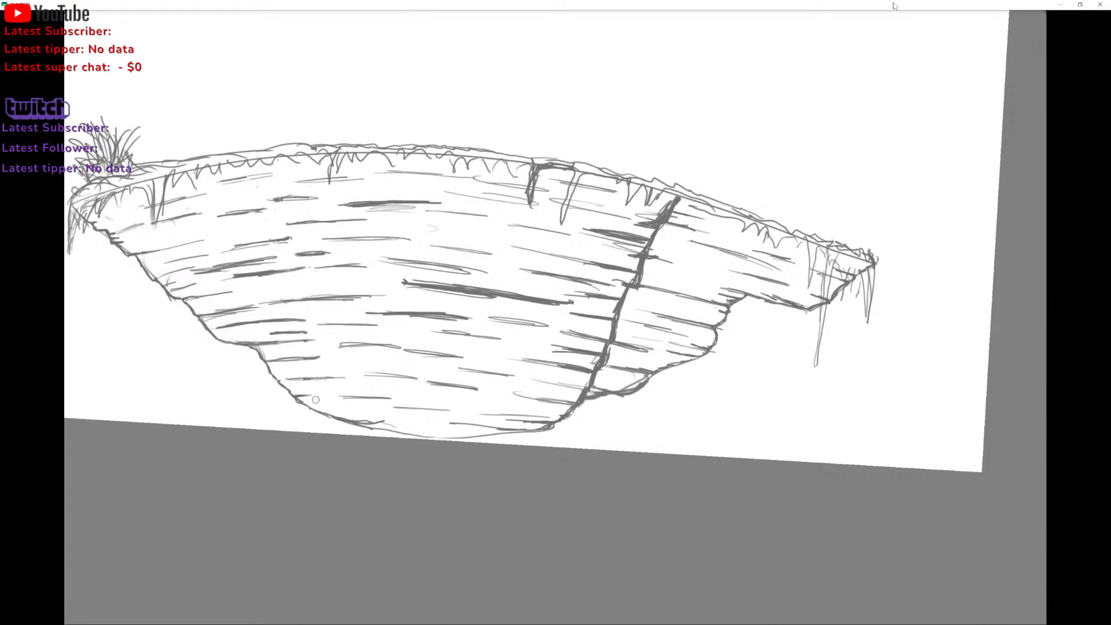
Turn off eraser mode for the Pencil-2 brush and return to the canvas-only view.
scroll(556, 317, up, 2)
scroll(556, 317, down, 1)
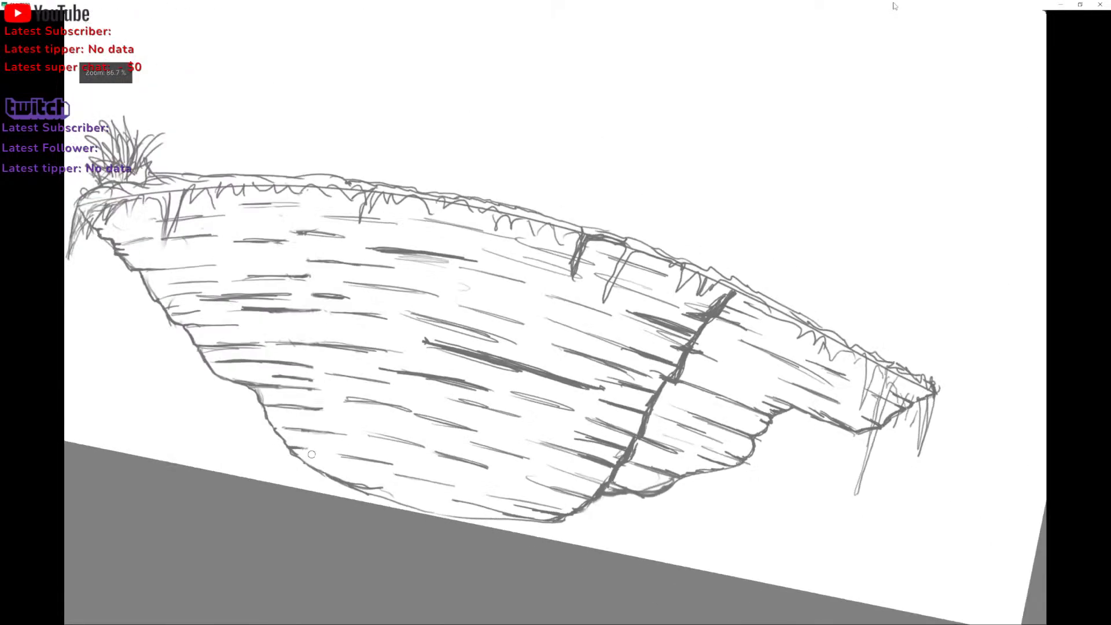
right_click(339, 250)
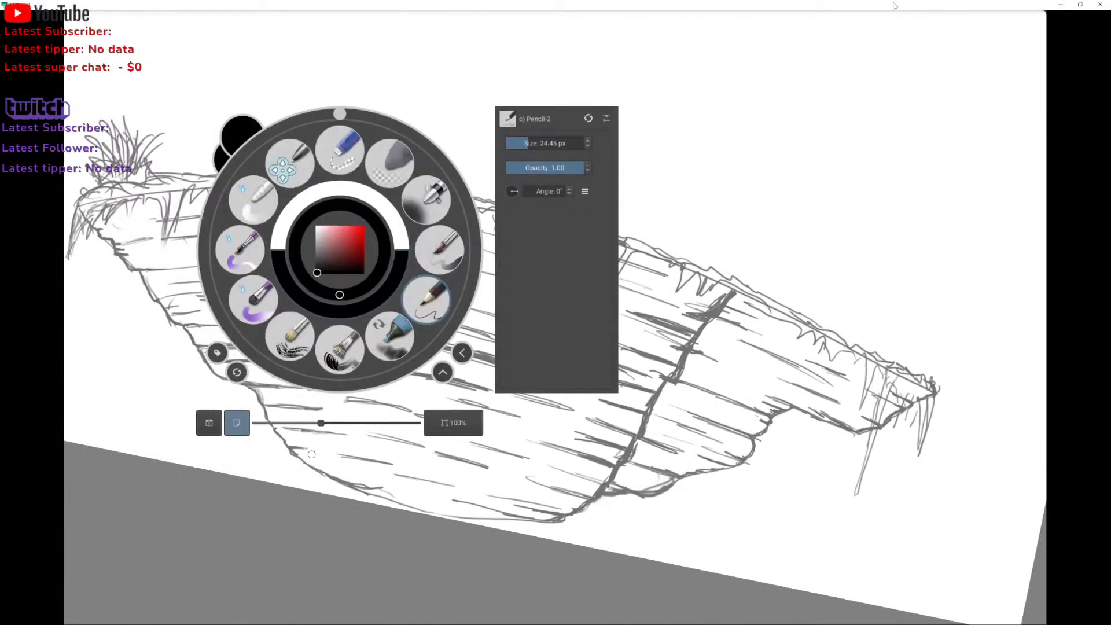
click(311, 454)
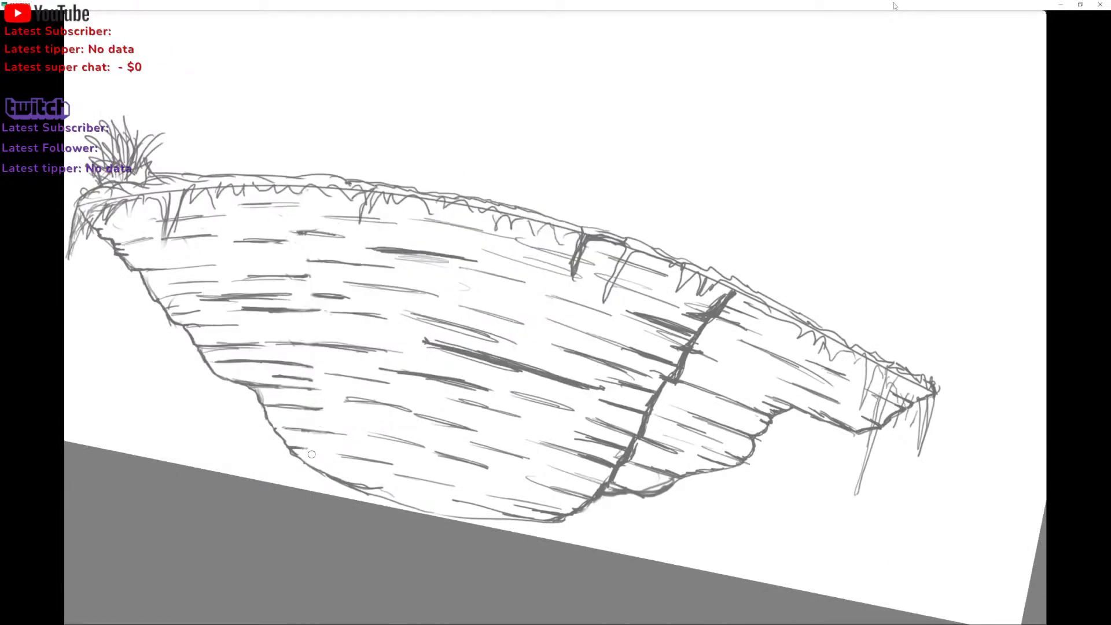
key(Tab)
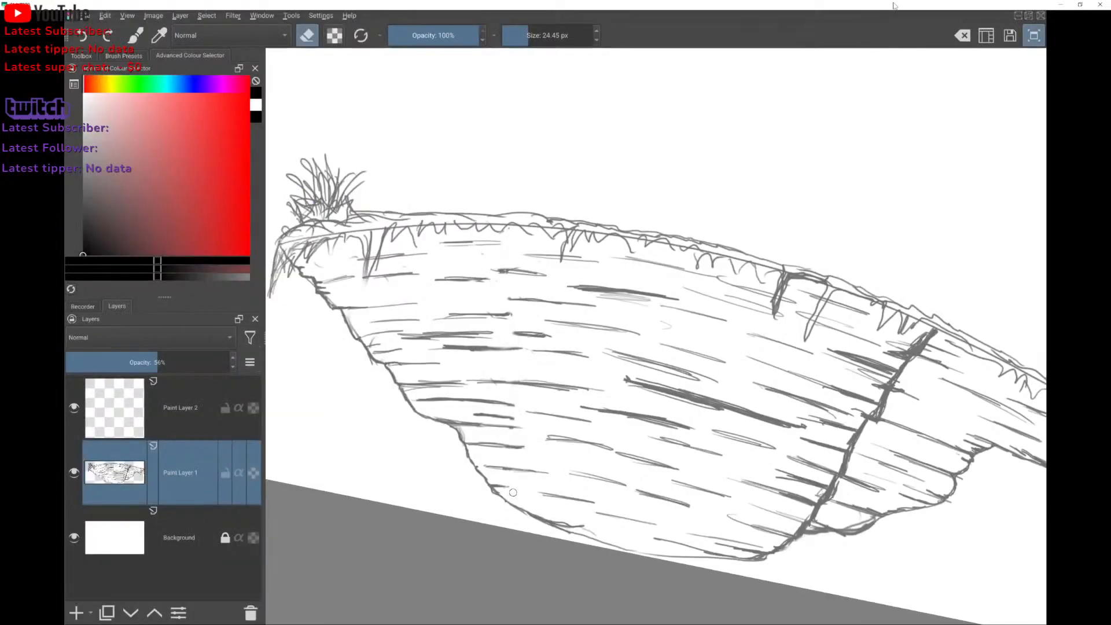
key(e)
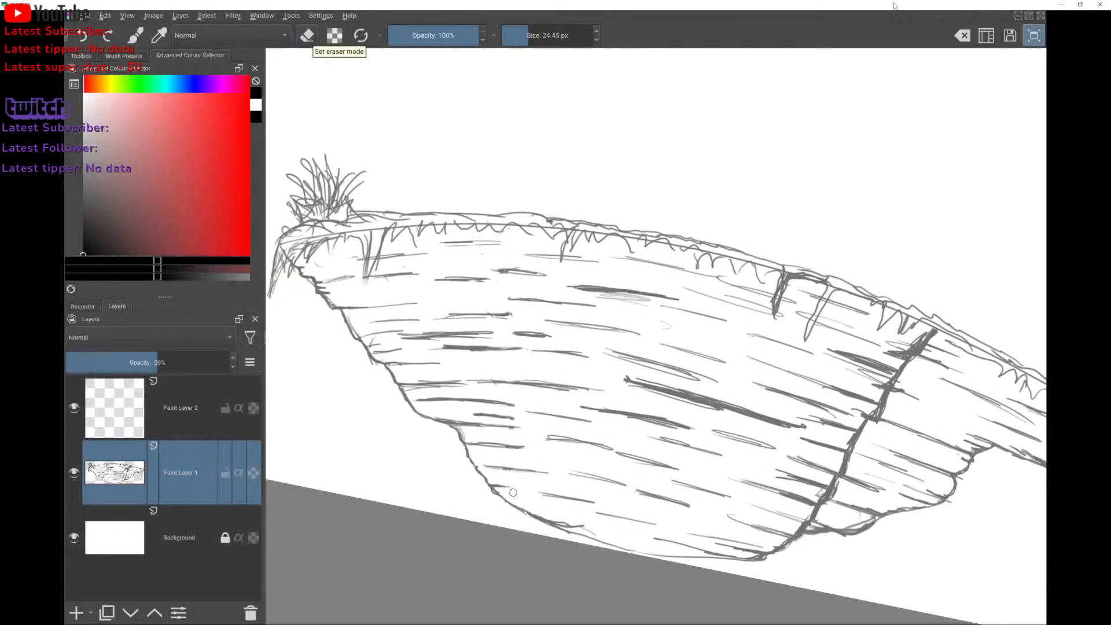
key(Tab)
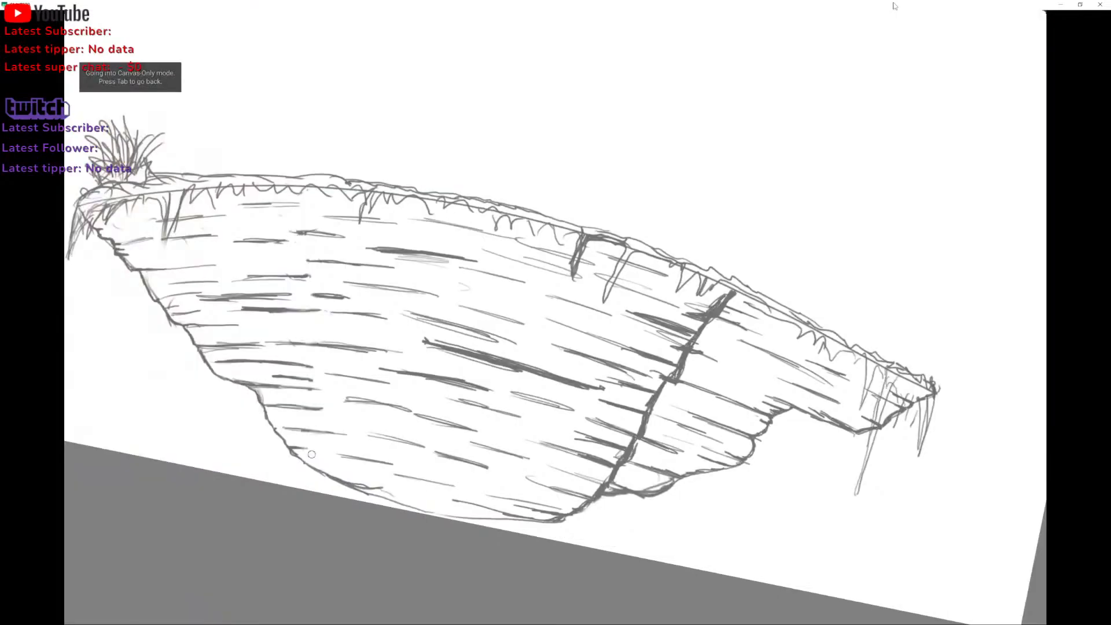
scroll(277, 371, up, 2)
mouse_move(277, 371)
mouse_down()
mouse_move(191, 458)
mouse_move(173, 459)
mouse_move(236, 491)
mouse_up()
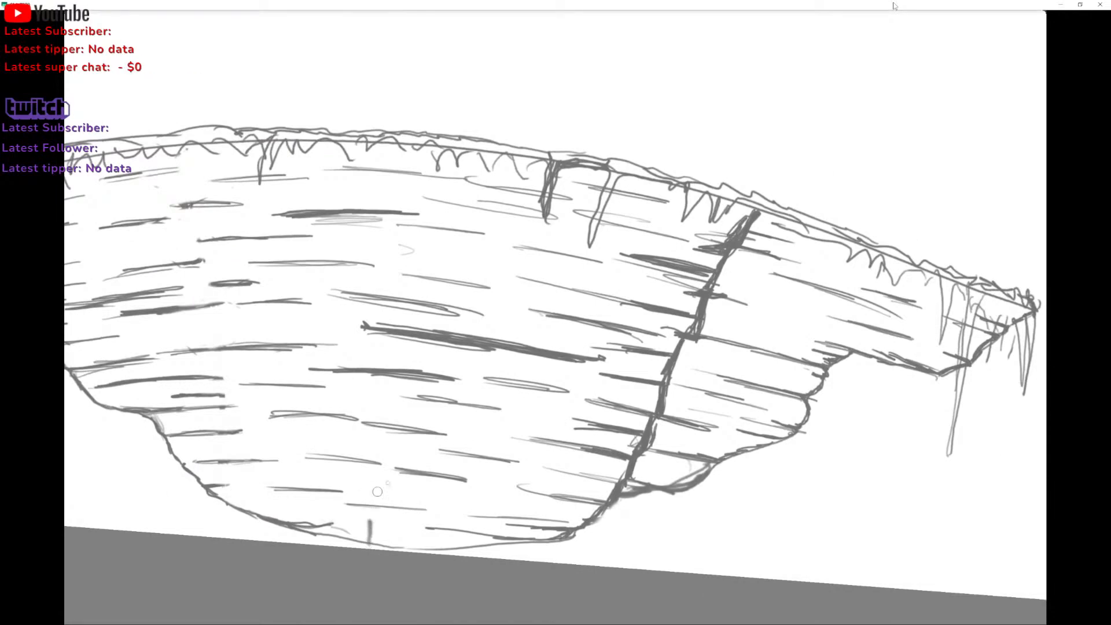
key(ctrl+z)
drag(374, 520, 354, 328)
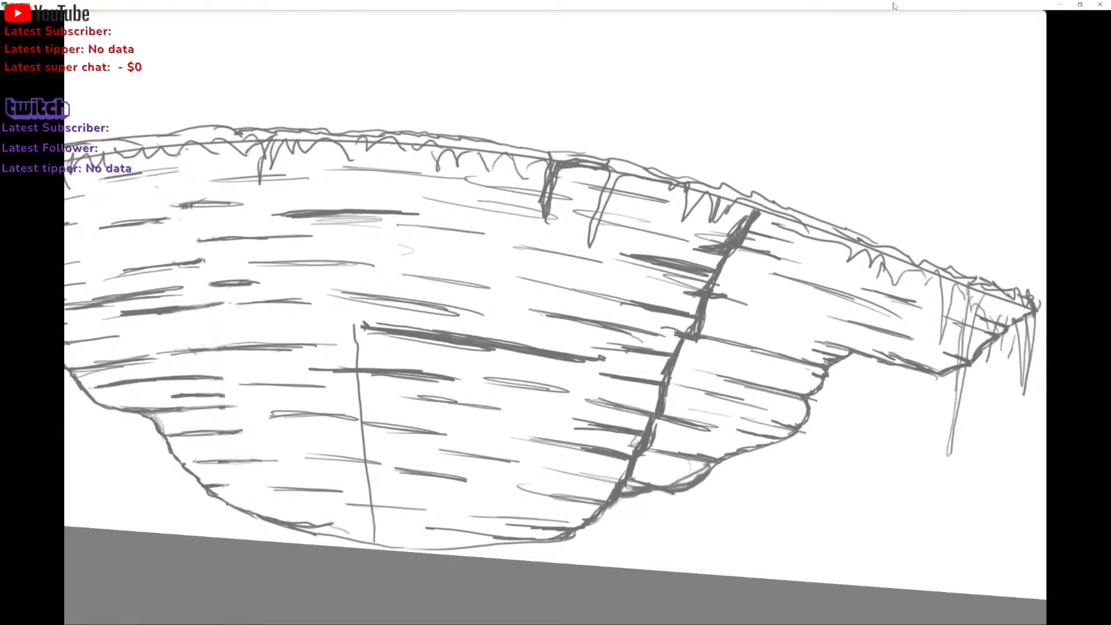
key(ctrl+z)
drag(355, 232, 353, 320)
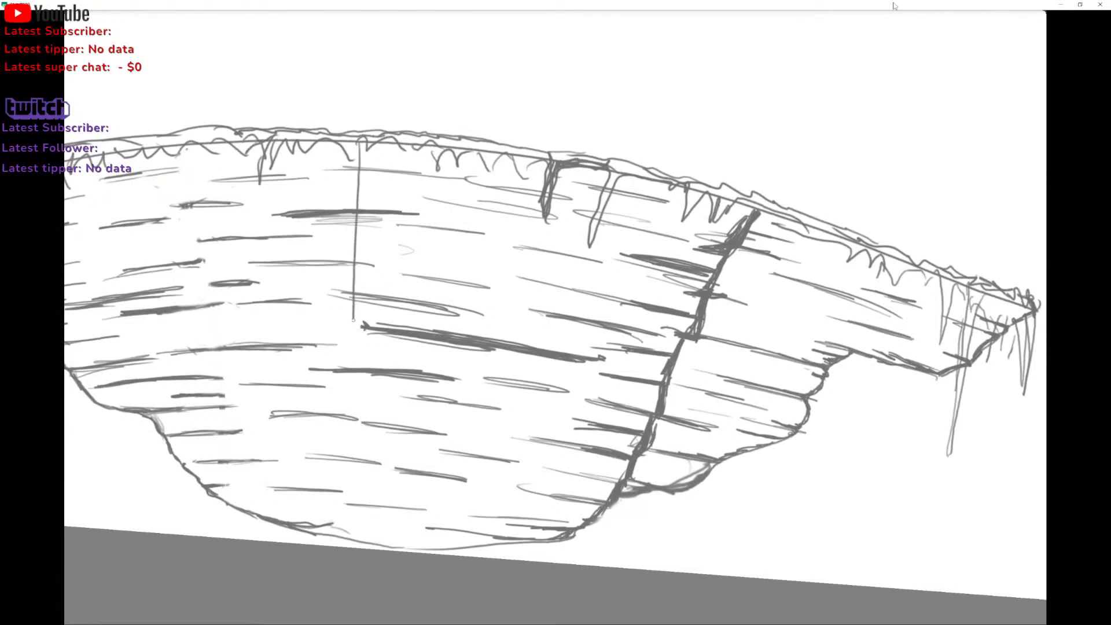
key(ctrl+z)
Draw a long vertical crack from the grass edge to the mid-height hatching, a shorter one to its left, and darken the hatch at the long crack's foot.
drag(339, 179, 332, 344)
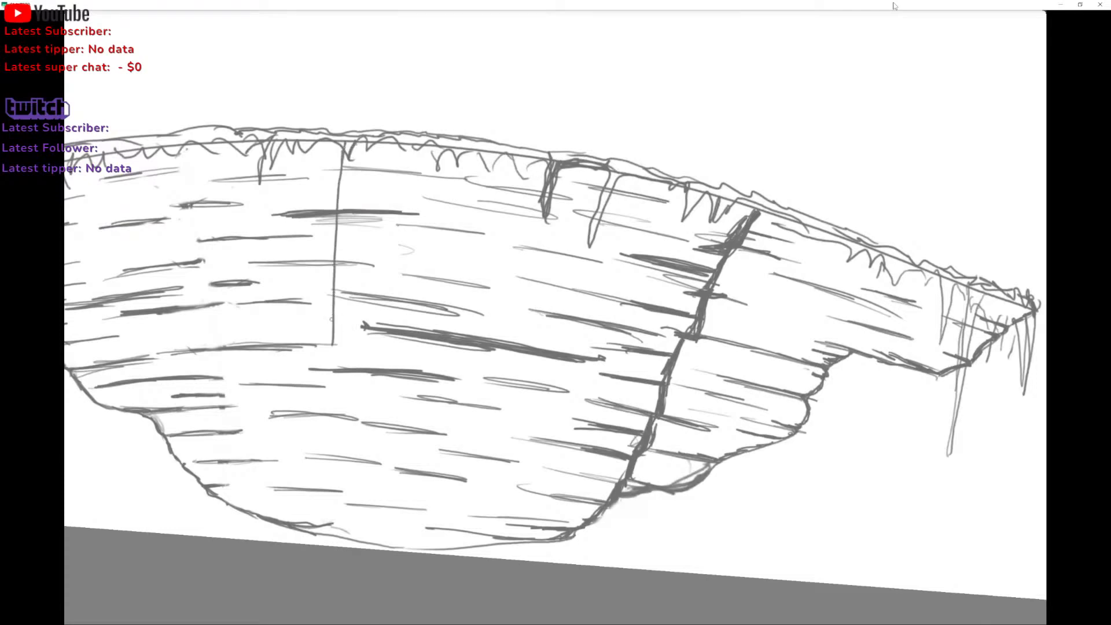
scroll(556, 317, down, 3)
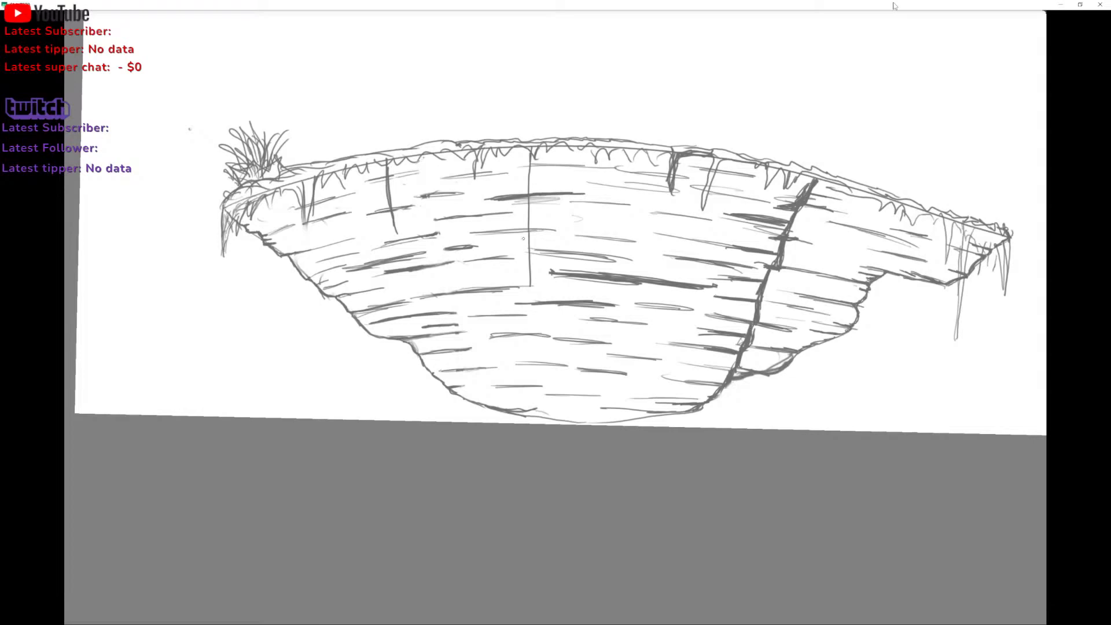
scroll(524, 238, up, 3)
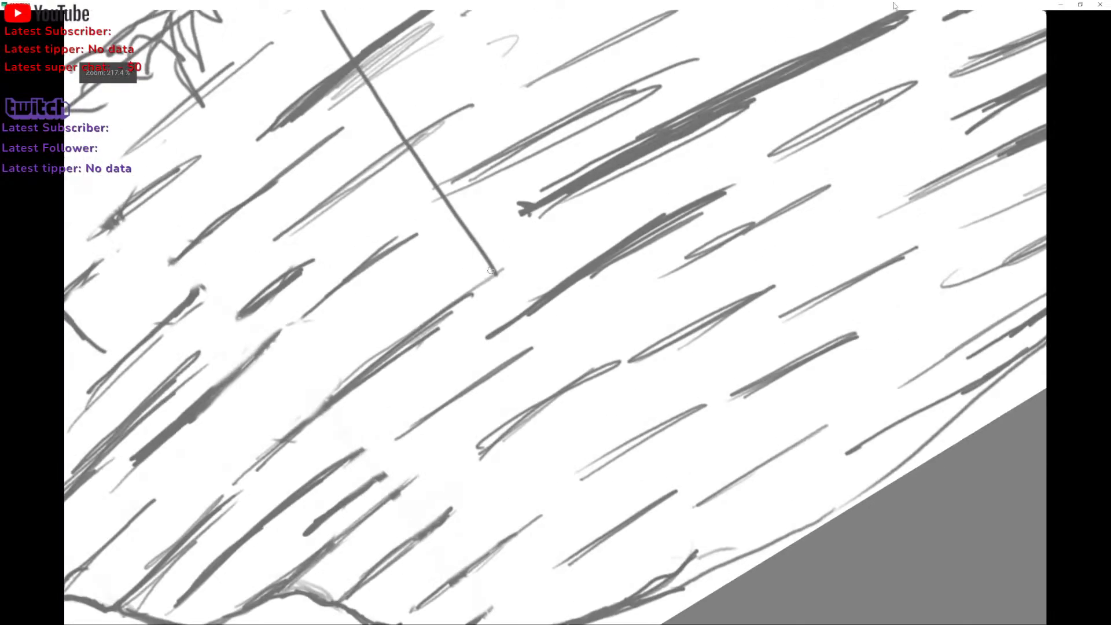
drag(493, 272, 397, 346)
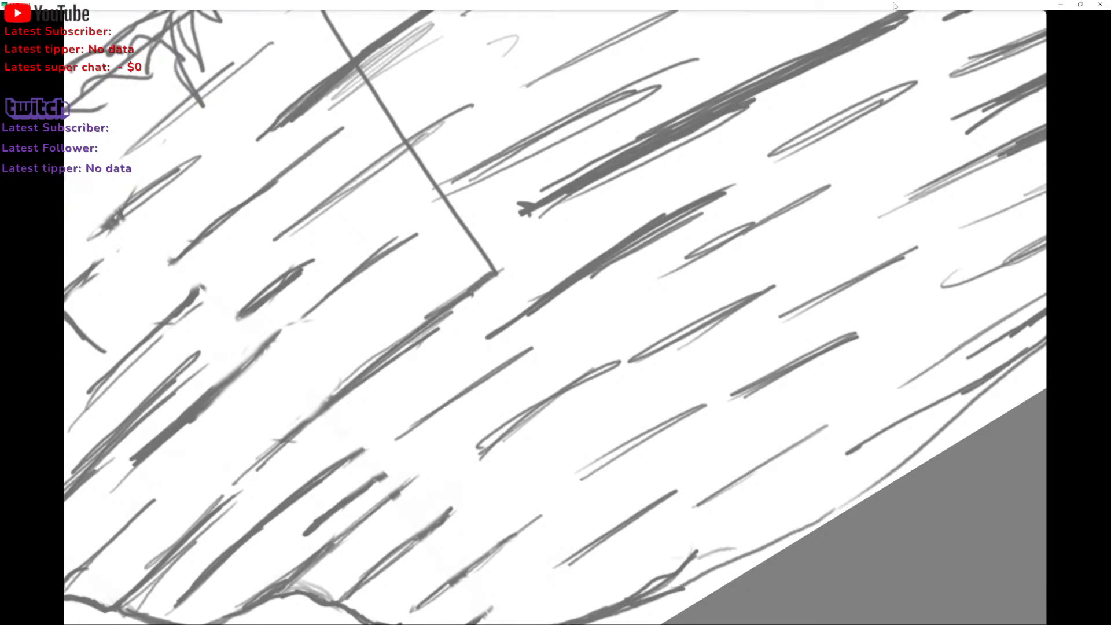
scroll(366, 328, down, 1)
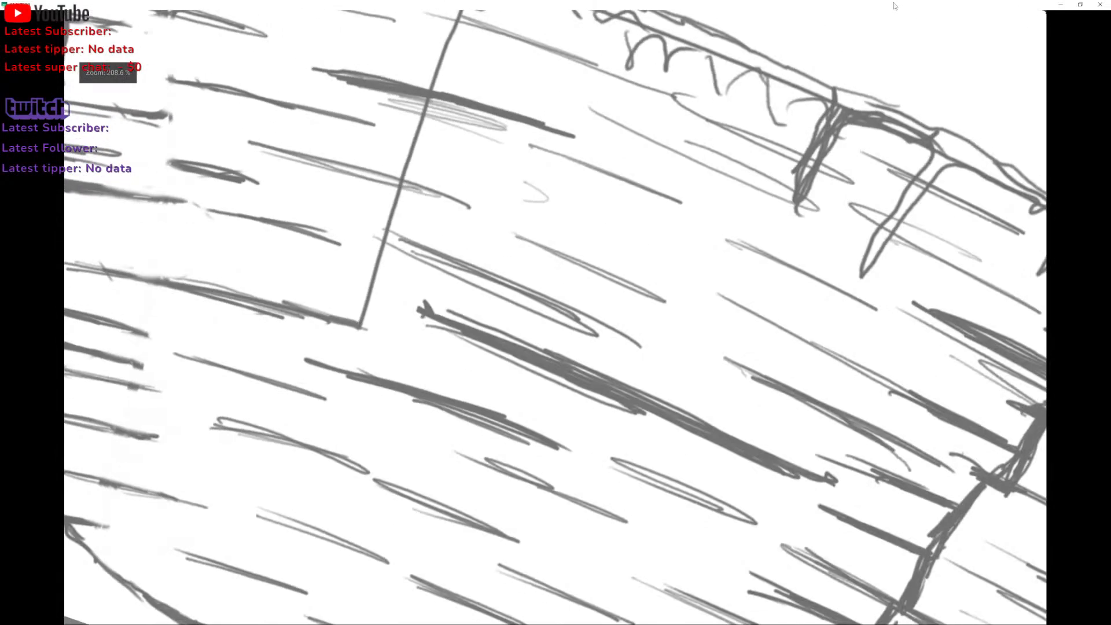
Add short thick hatch marks on both sides of the long vertical crack just above its foot.
mouse_move(363, 312)
mouse_down()
mouse_move(374, 242)
mouse_move(380, 297)
mouse_move(403, 299)
mouse_up()
mouse_move(368, 271)
mouse_down()
mouse_move(368, 256)
mouse_move(342, 246)
mouse_move(355, 248)
mouse_up()
drag(380, 286, 390, 291)
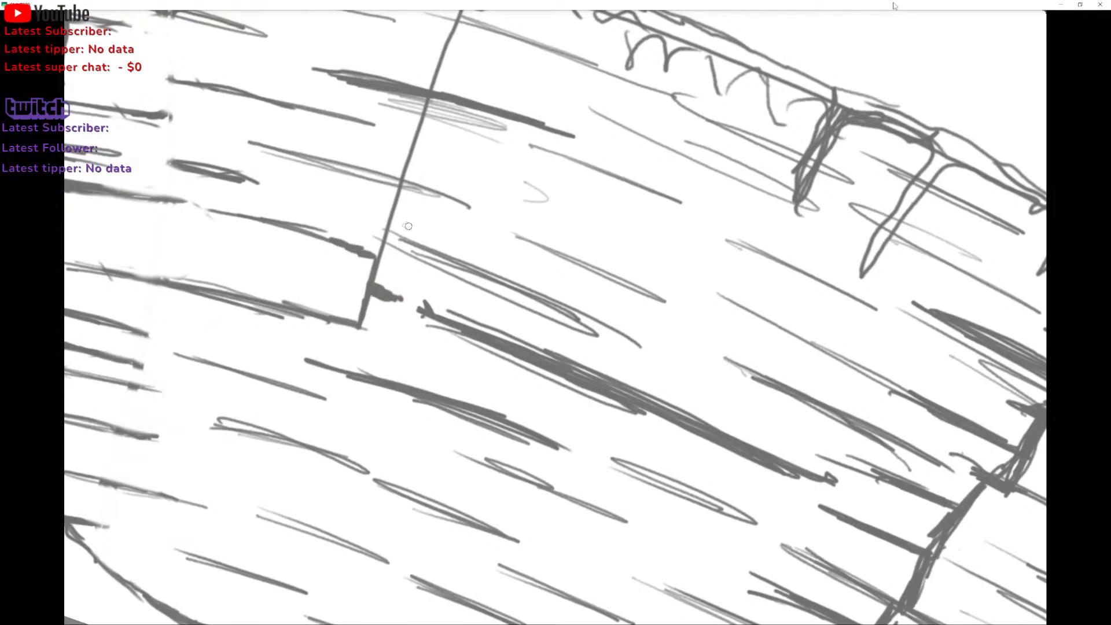
mouse_move(381, 136)
mouse_down()
mouse_move(372, 123)
mouse_move(359, 187)
mouse_up()
drag(341, 232, 317, 191)
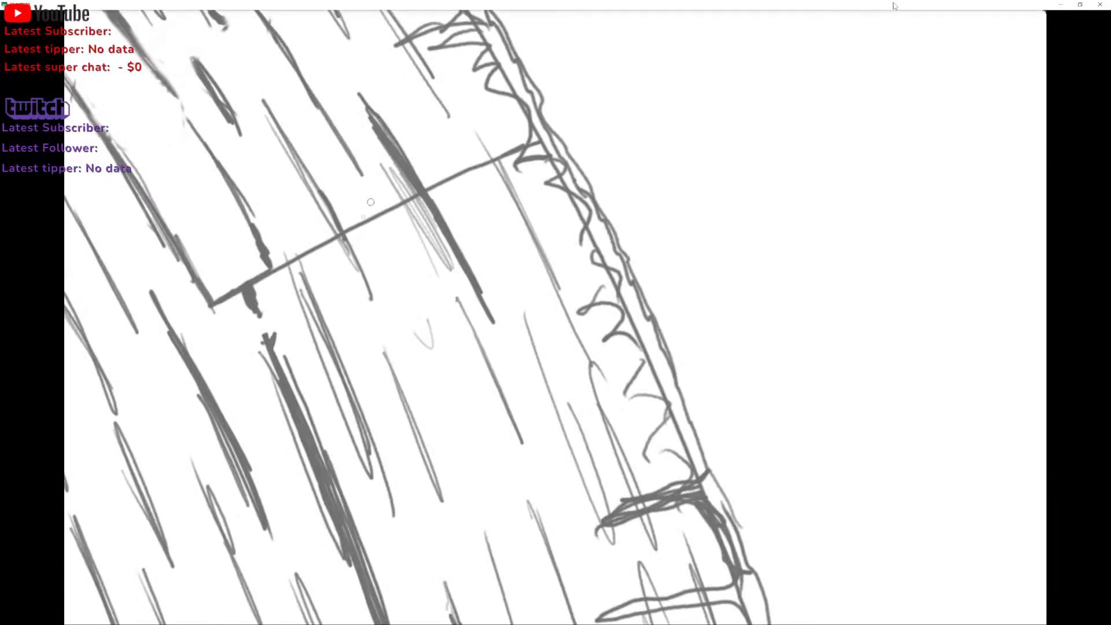
Thicken the long vertical crack along its length and add small notches and a short hatch stroke near its upper end.
drag(456, 173, 492, 243)
mouse_move(463, 168)
mouse_down()
mouse_move(455, 172)
mouse_move(517, 149)
mouse_move(480, 169)
mouse_move(513, 142)
mouse_up()
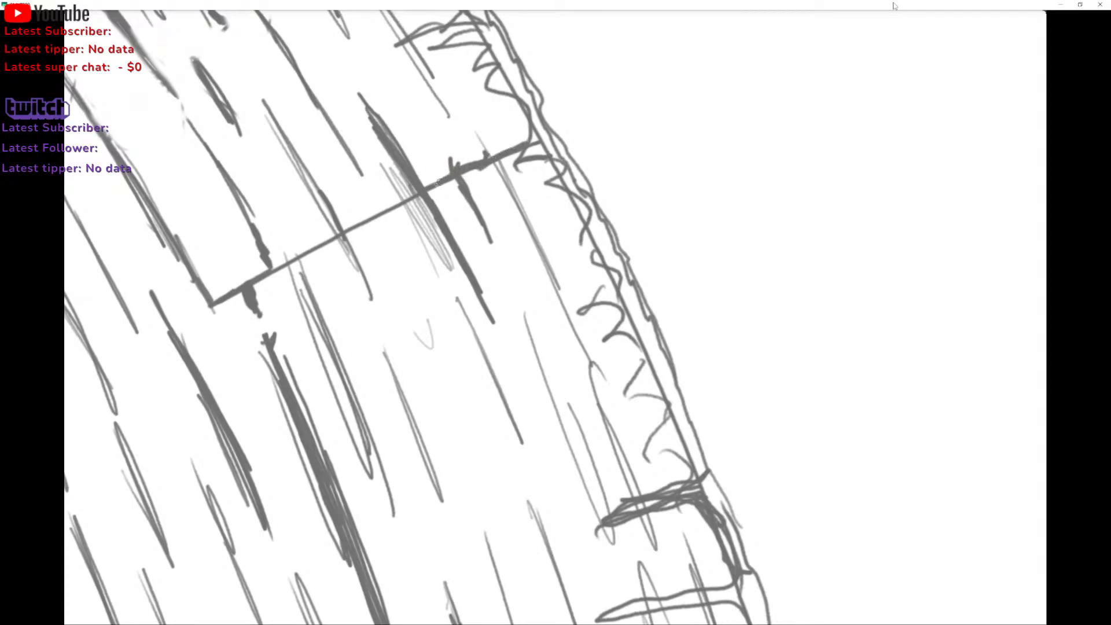
mouse_move(417, 193)
mouse_down()
mouse_move(346, 232)
mouse_move(334, 220)
mouse_move(354, 226)
mouse_up()
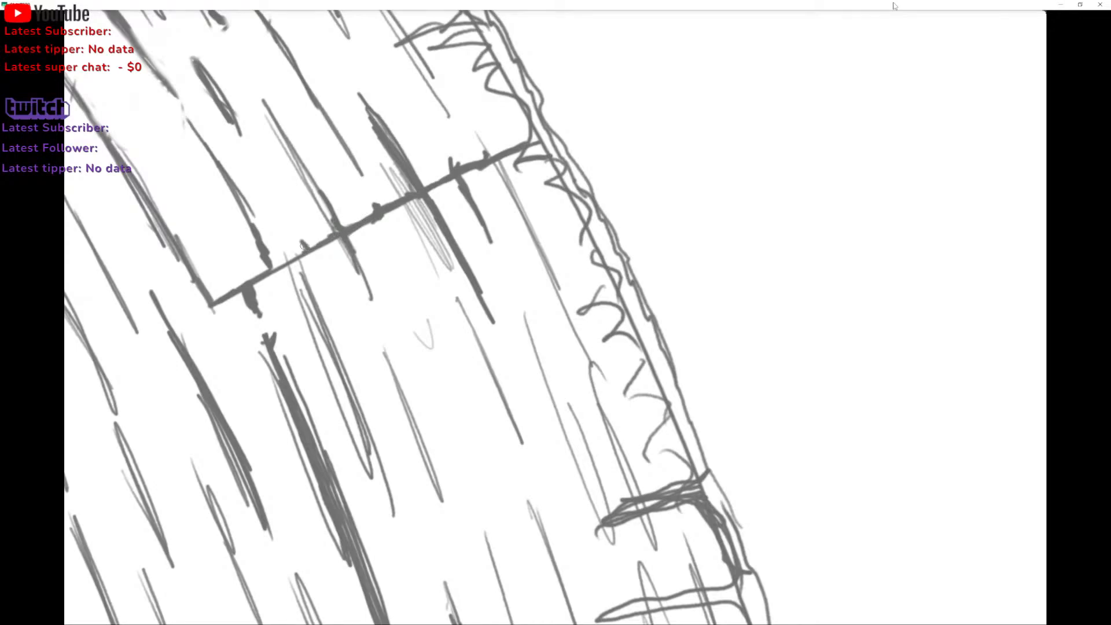
mouse_move(304, 246)
mouse_down()
mouse_move(282, 269)
mouse_move(314, 234)
mouse_move(306, 262)
mouse_move(267, 251)
mouse_move(282, 267)
mouse_up()
drag(213, 304, 242, 286)
Add a horizontal ledge stroke at the foot of the shorter left crack and short side strokes along its length.
mouse_move(325, 181)
mouse_down()
mouse_move(414, 327)
mouse_move(399, 297)
mouse_move(263, 344)
mouse_move(479, 253)
mouse_move(465, 293)
mouse_move(419, 255)
mouse_move(810, 189)
mouse_move(829, 197)
mouse_up()
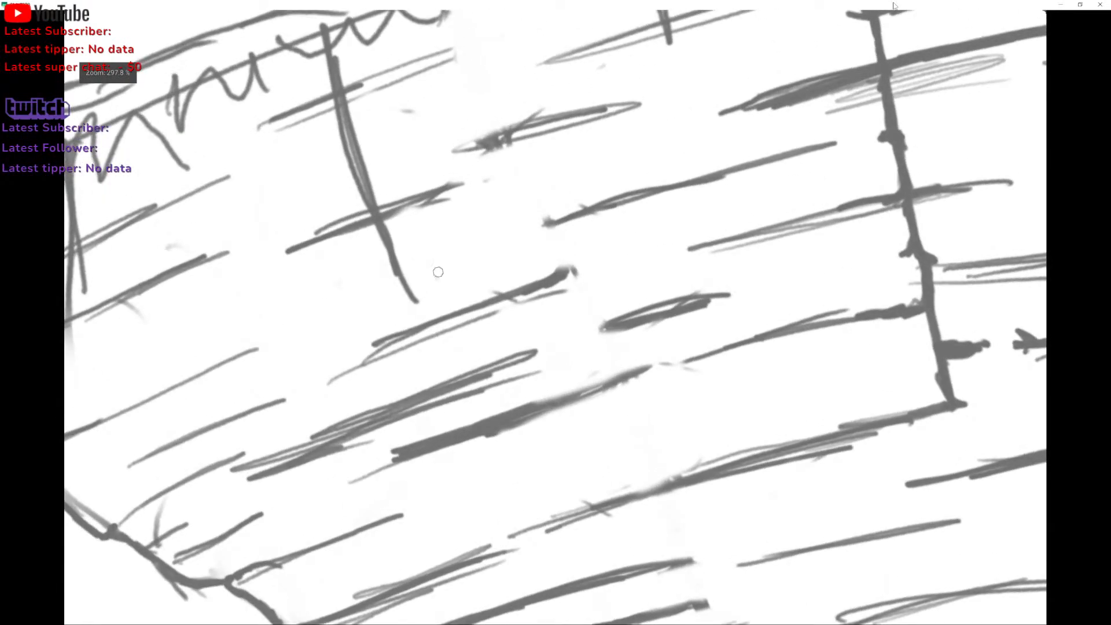
mouse_move(389, 311)
mouse_down()
mouse_move(501, 269)
mouse_move(451, 288)
mouse_move(404, 293)
mouse_move(382, 270)
mouse_up()
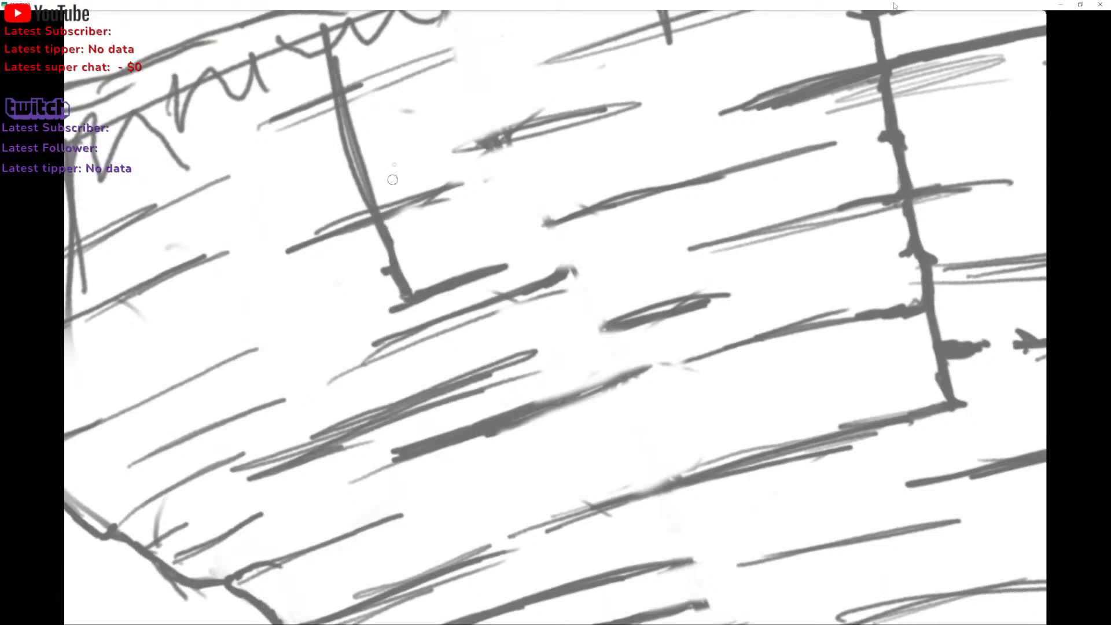
mouse_move(377, 169)
mouse_down()
mouse_move(366, 197)
mouse_move(371, 163)
mouse_move(371, 184)
mouse_move(383, 163)
mouse_move(415, 150)
mouse_up()
mouse_move(360, 168)
mouse_down()
mouse_move(347, 104)
mouse_move(308, 134)
mouse_up()
mouse_move(383, 96)
mouse_down()
mouse_move(349, 111)
mouse_move(388, 91)
mouse_up()
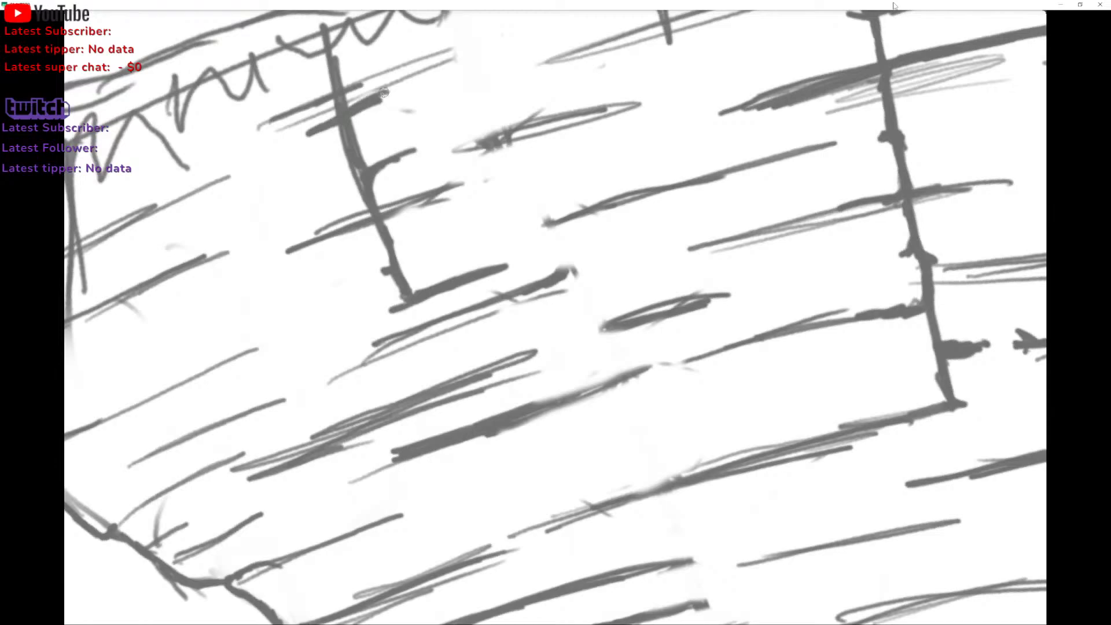
scroll(555, 317, down, 5)
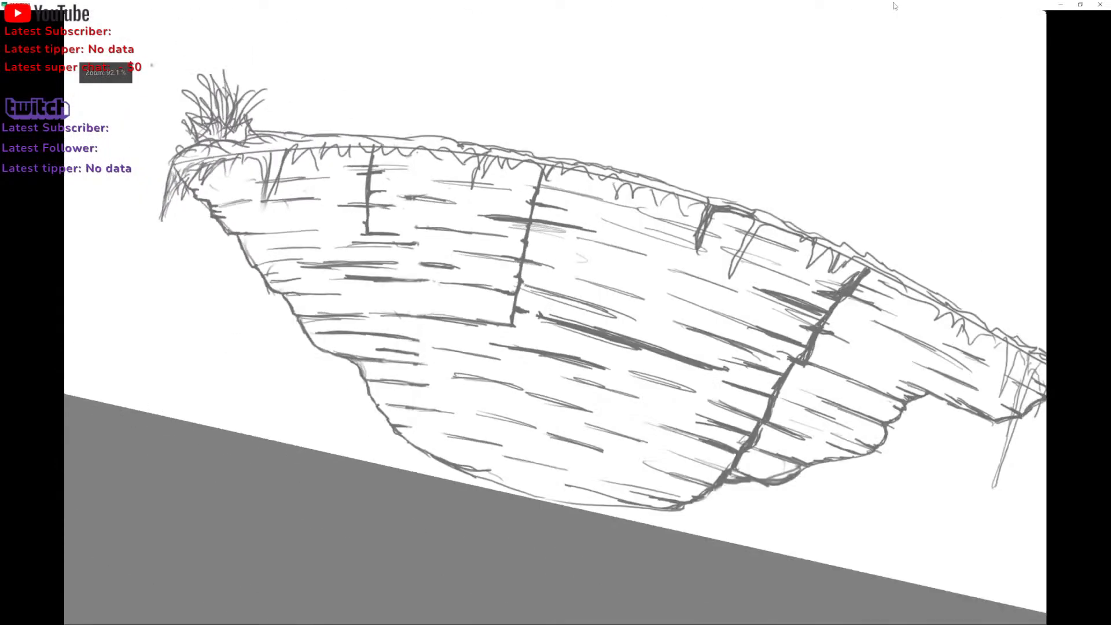
Extend the short hatch line on the right side of the thick diagonal crack, near its upper part.
scroll(556, 317, up, 1)
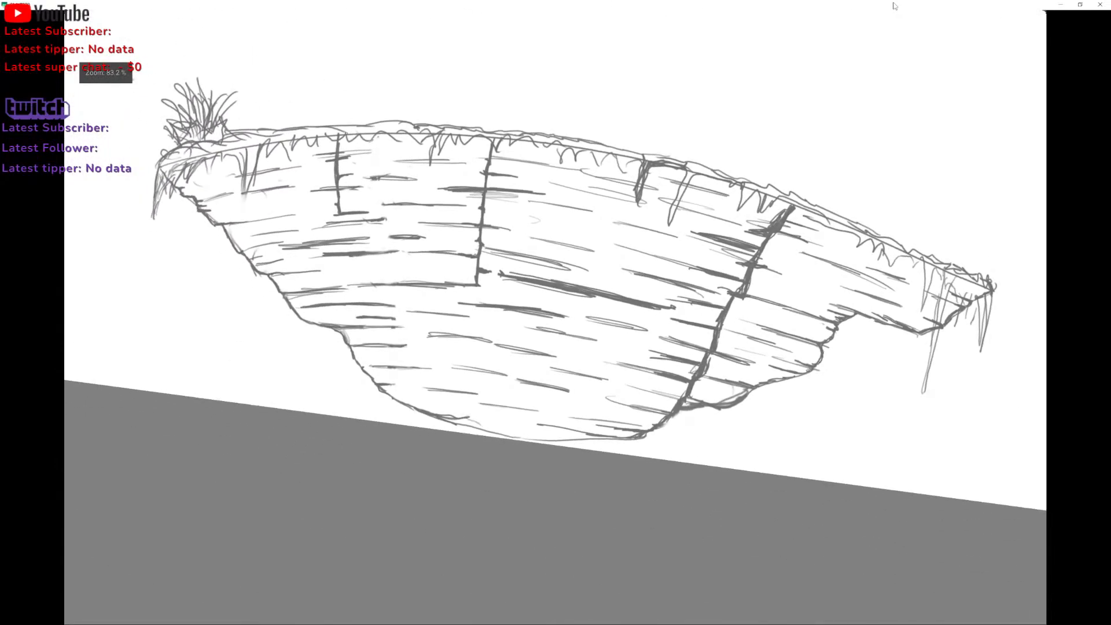
scroll(556, 317, up, 1)
scroll(556, 317, down, 2)
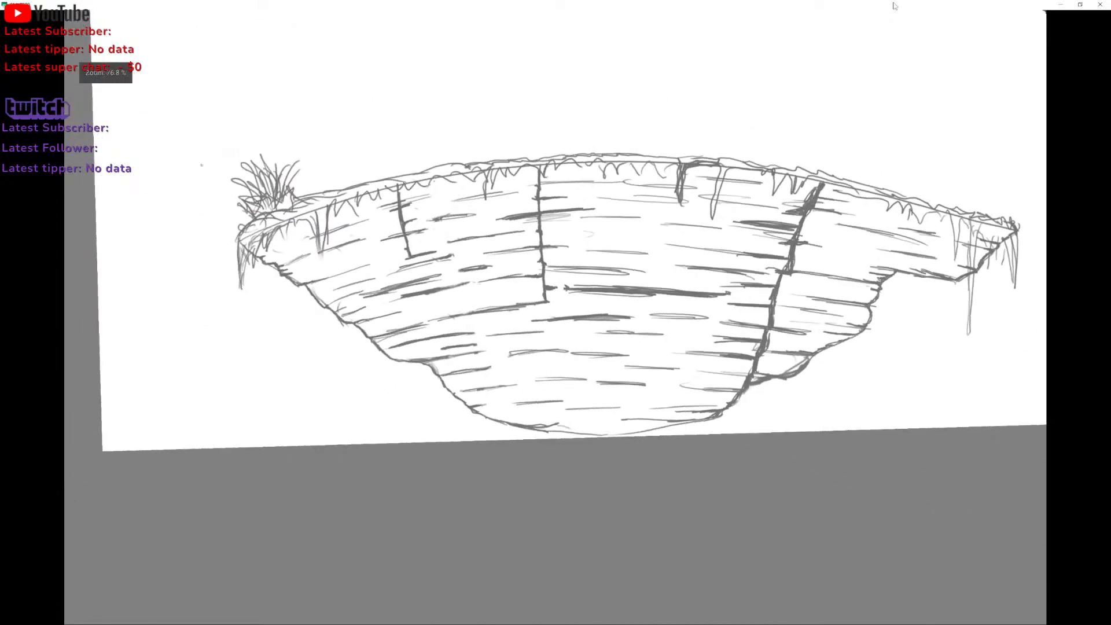
scroll(555, 317, up, 1)
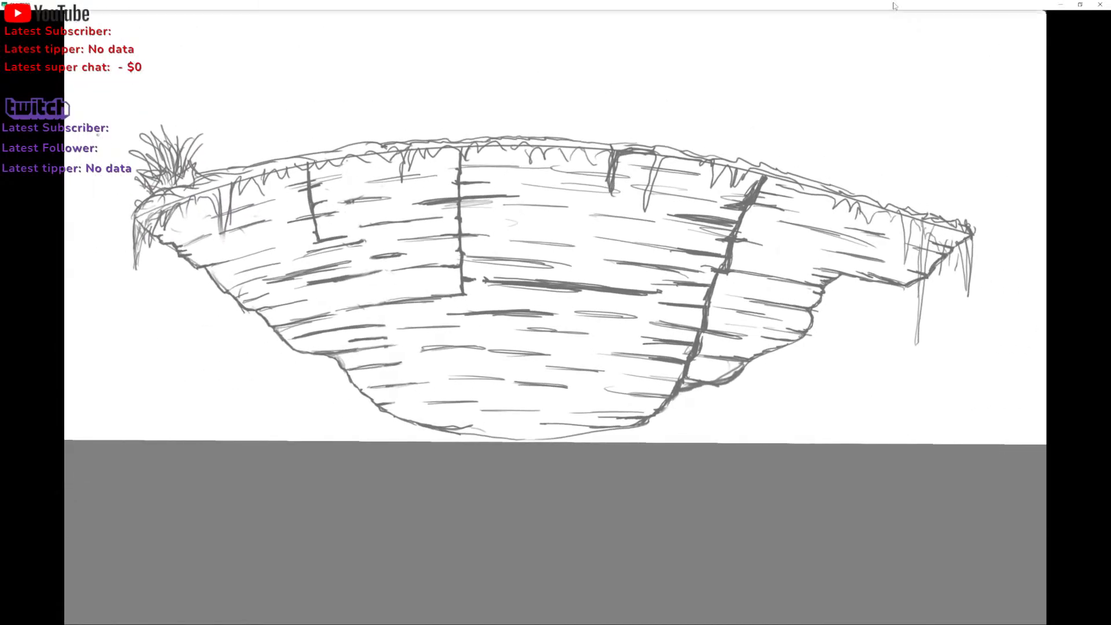
scroll(556, 317, up, 3)
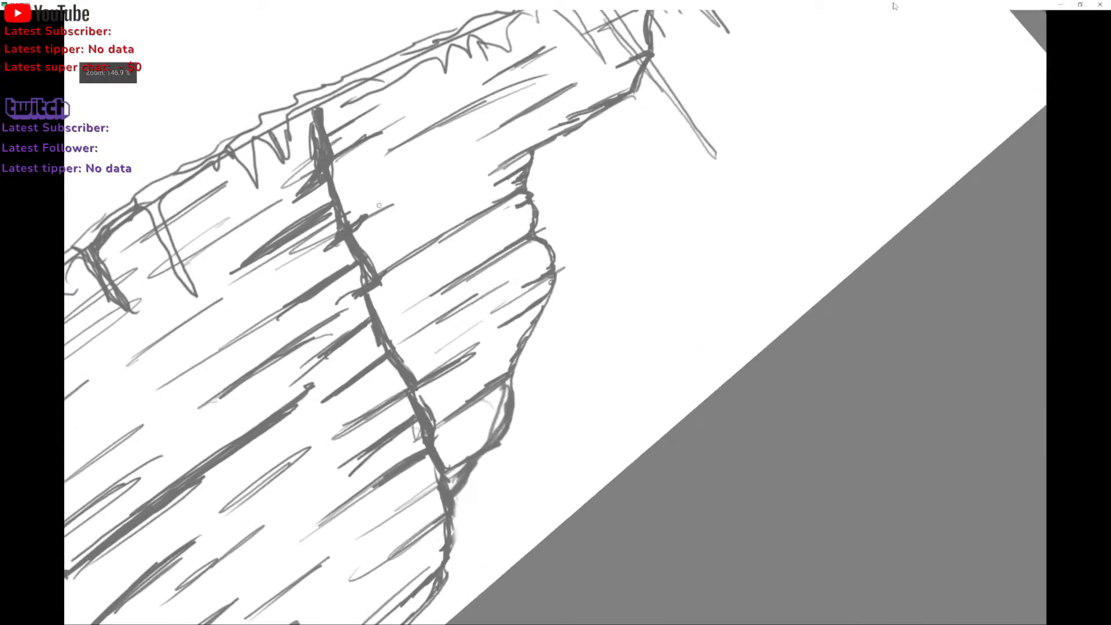
drag(379, 205, 428, 183)
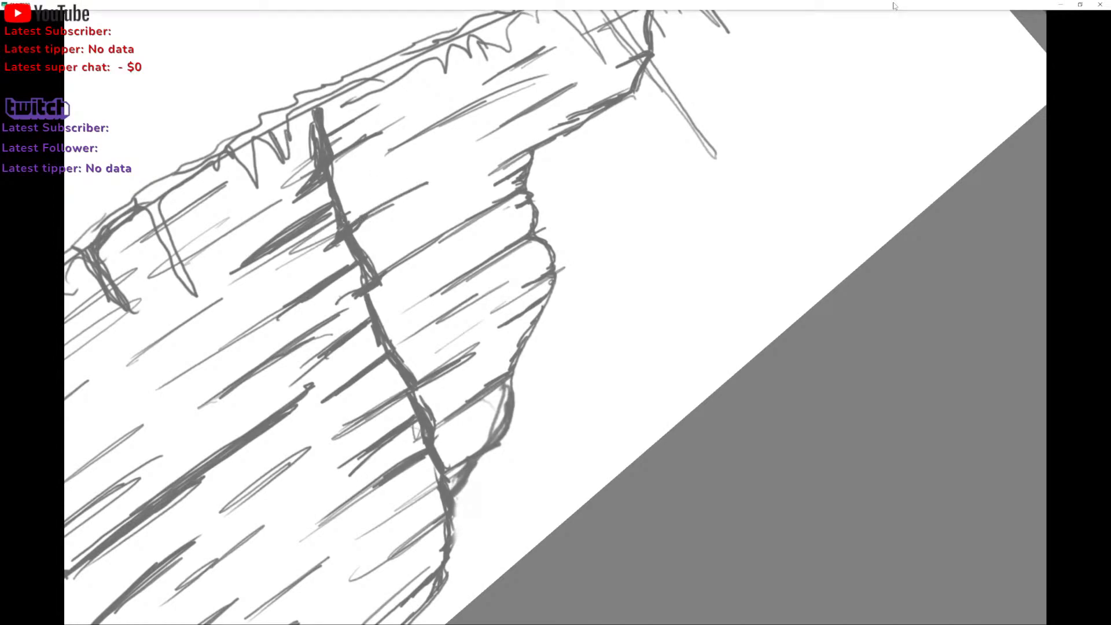
scroll(555, 317, down, 3)
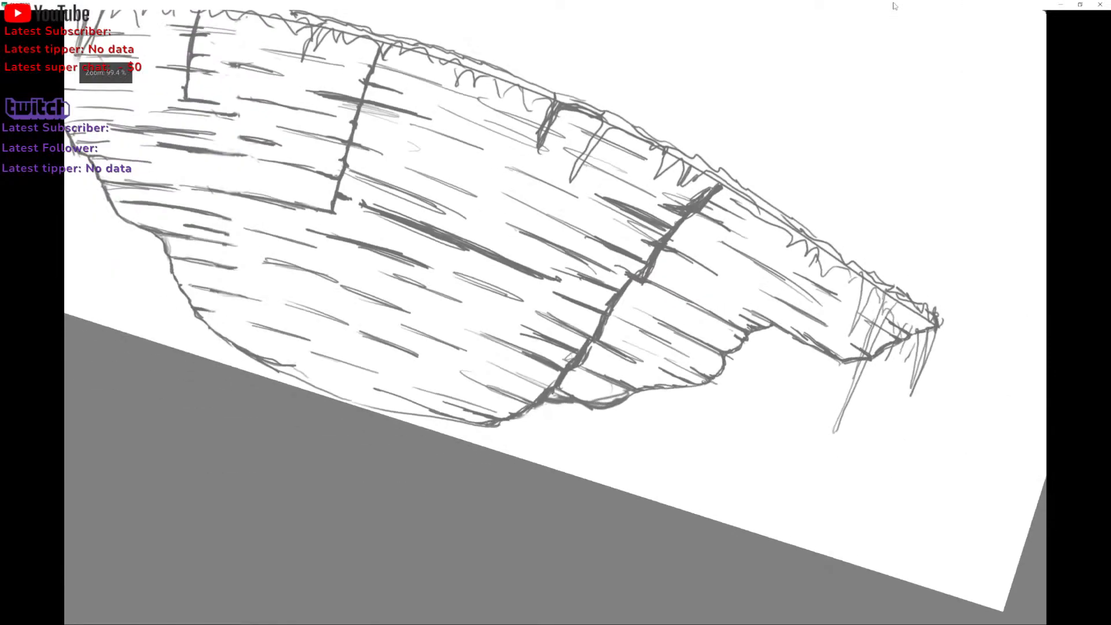
scroll(556, 318, down, 3)
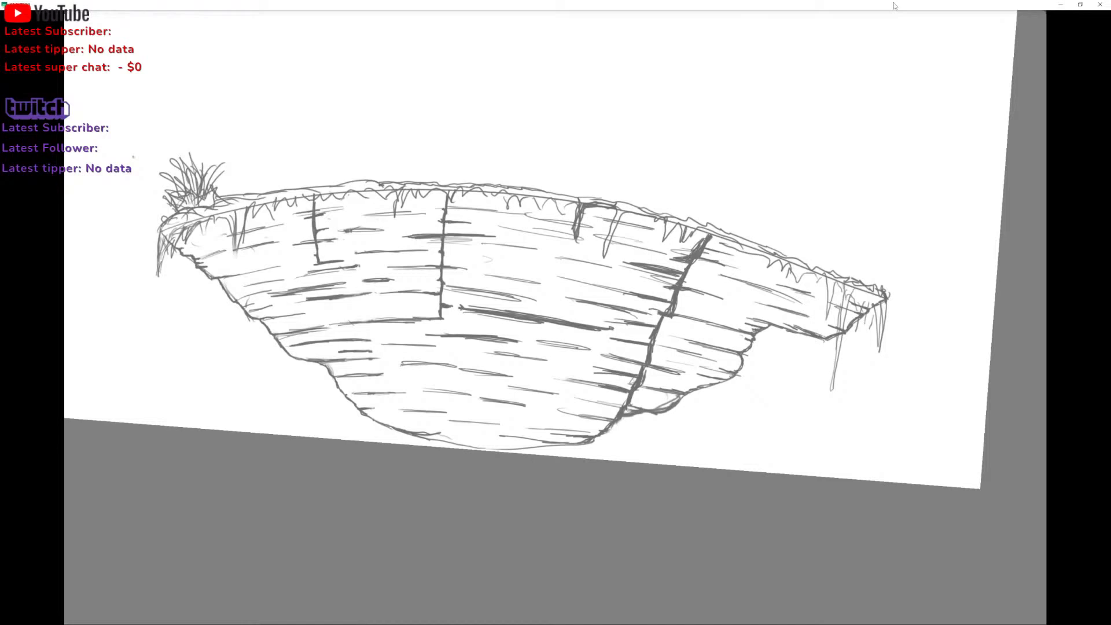
scroll(555, 317, down, 2)
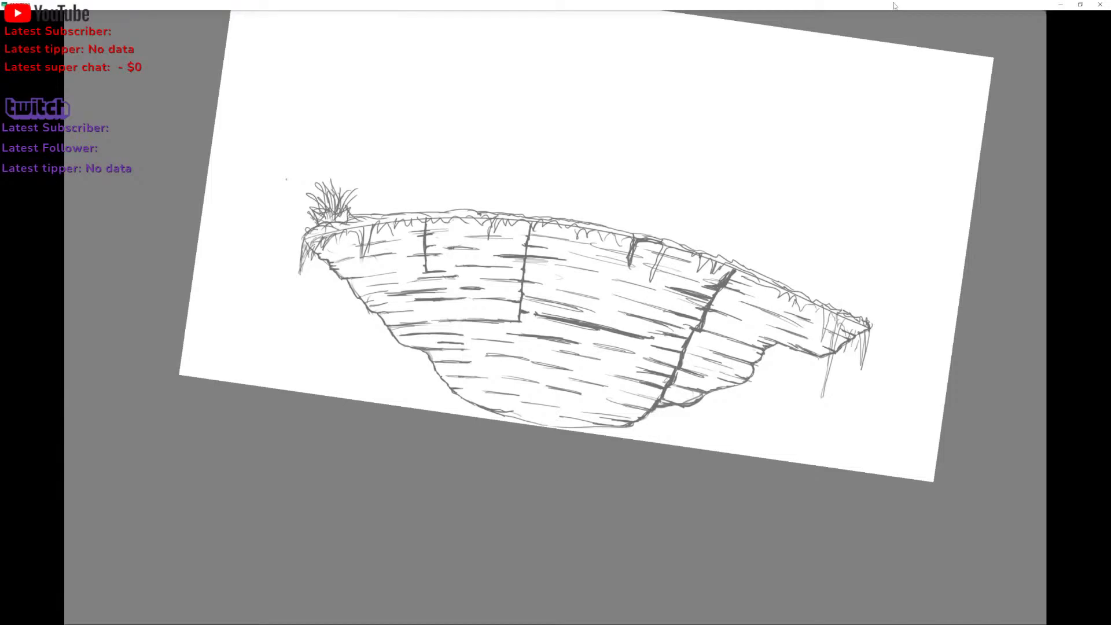
scroll(555, 317, up, 5)
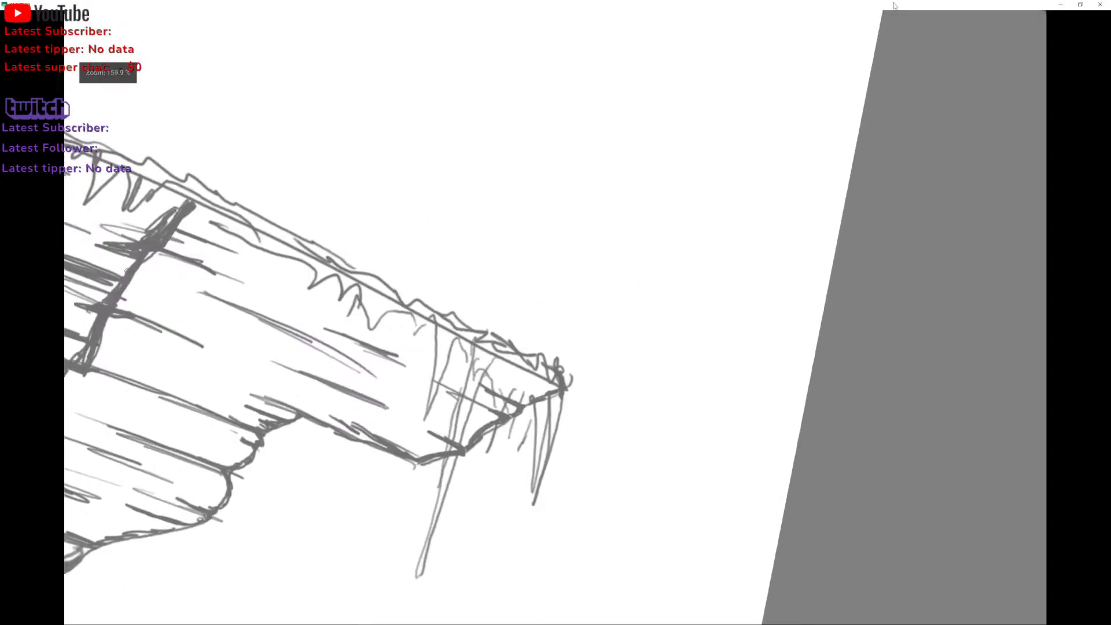
scroll(556, 317, down, 5)
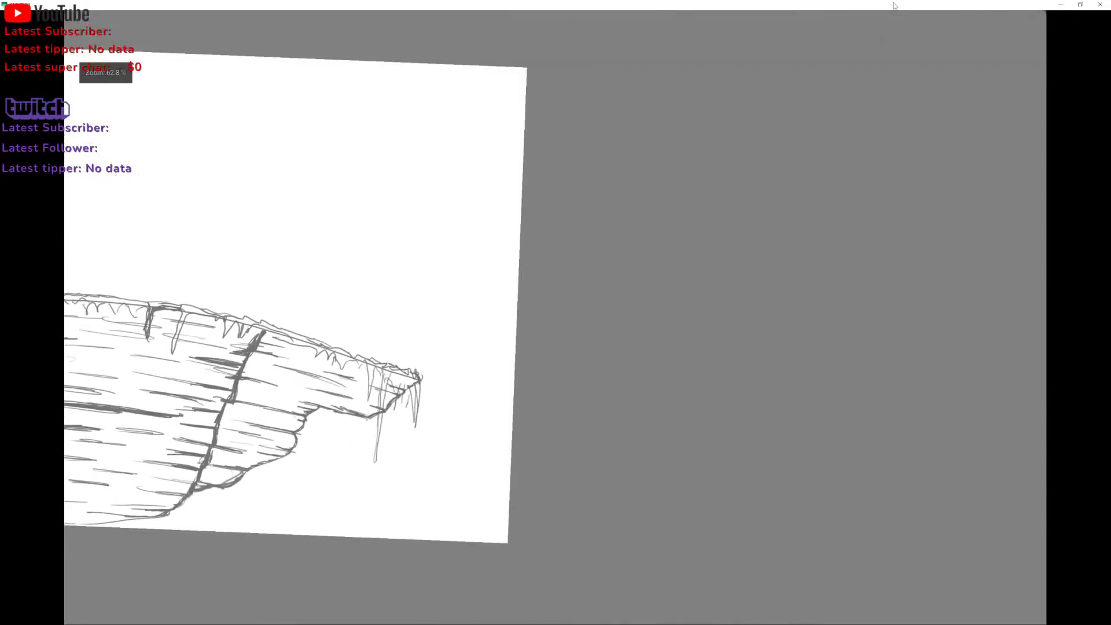
scroll(555, 317, down, 3)
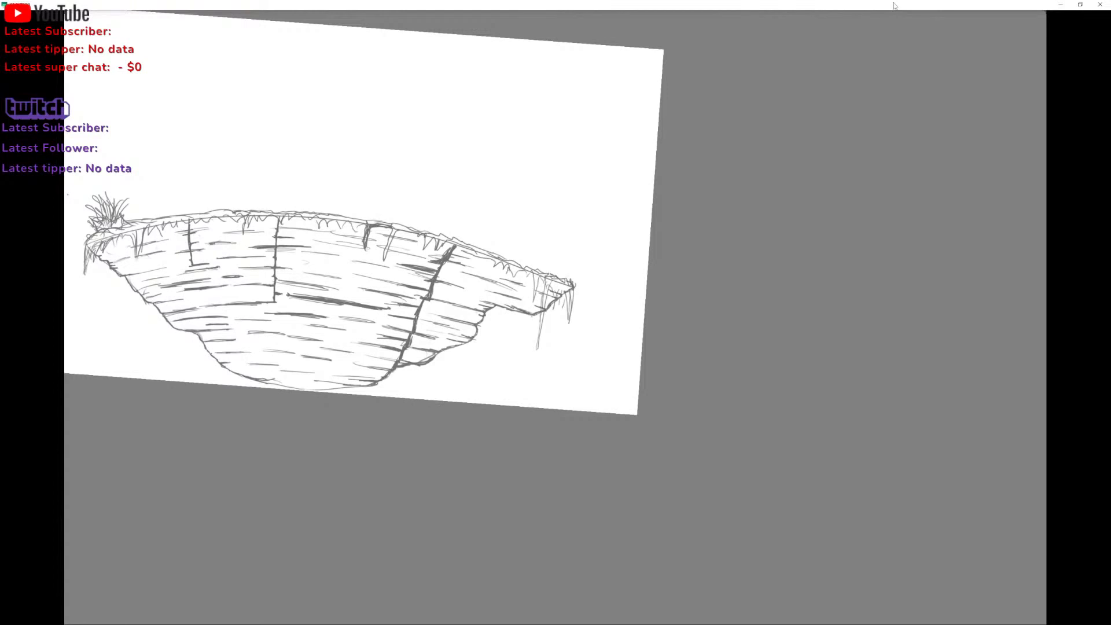
scroll(556, 317, up, 4)
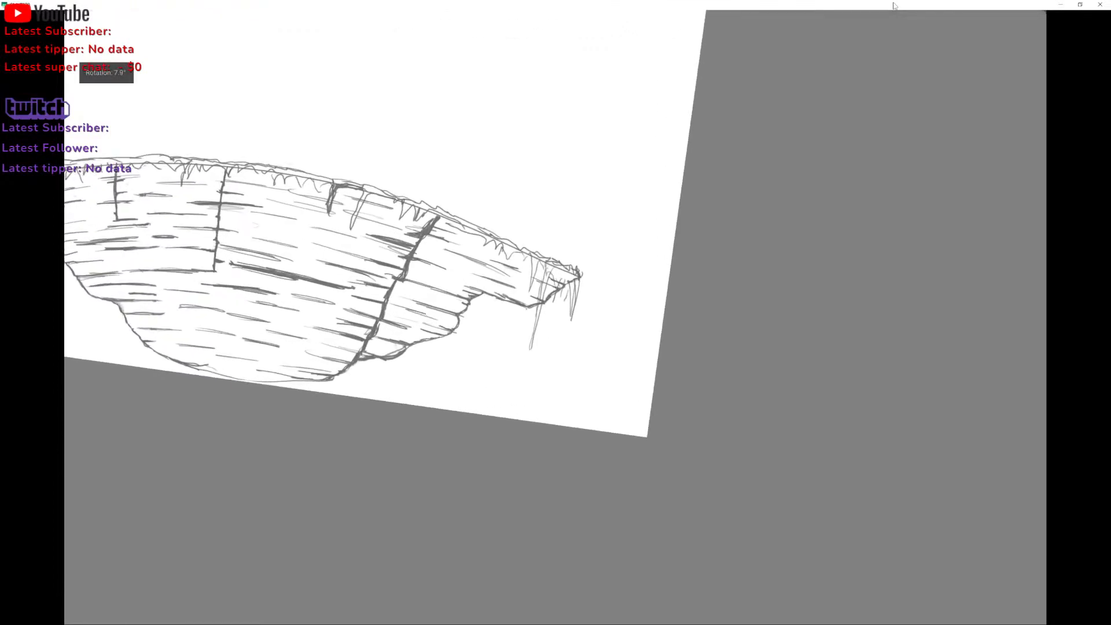
scroll(555, 317, up, 1)
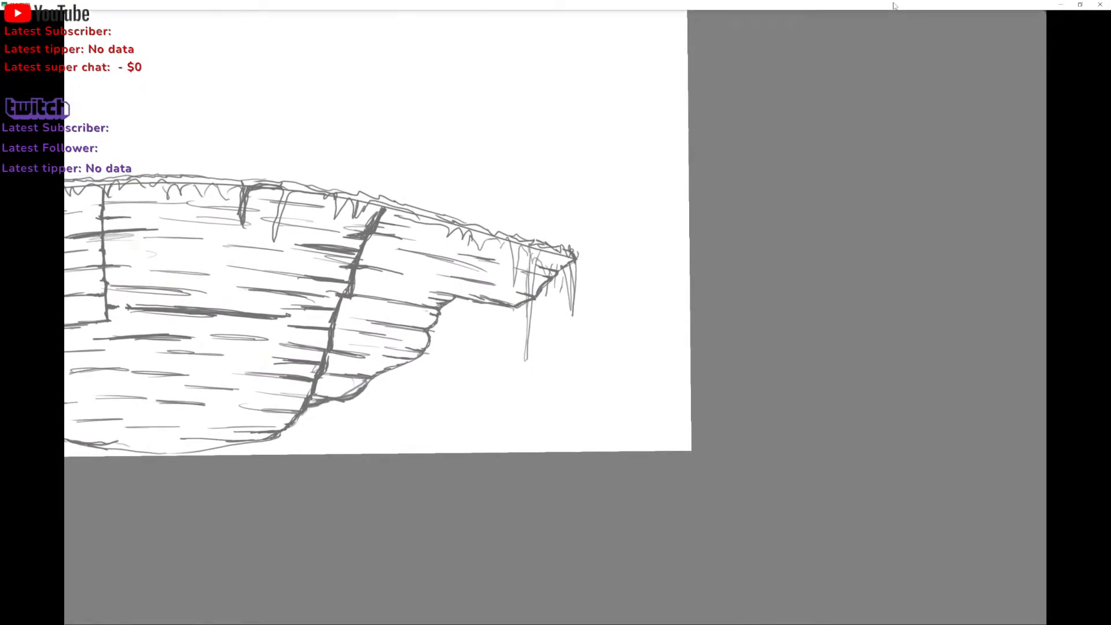
scroll(556, 317, down, 4)
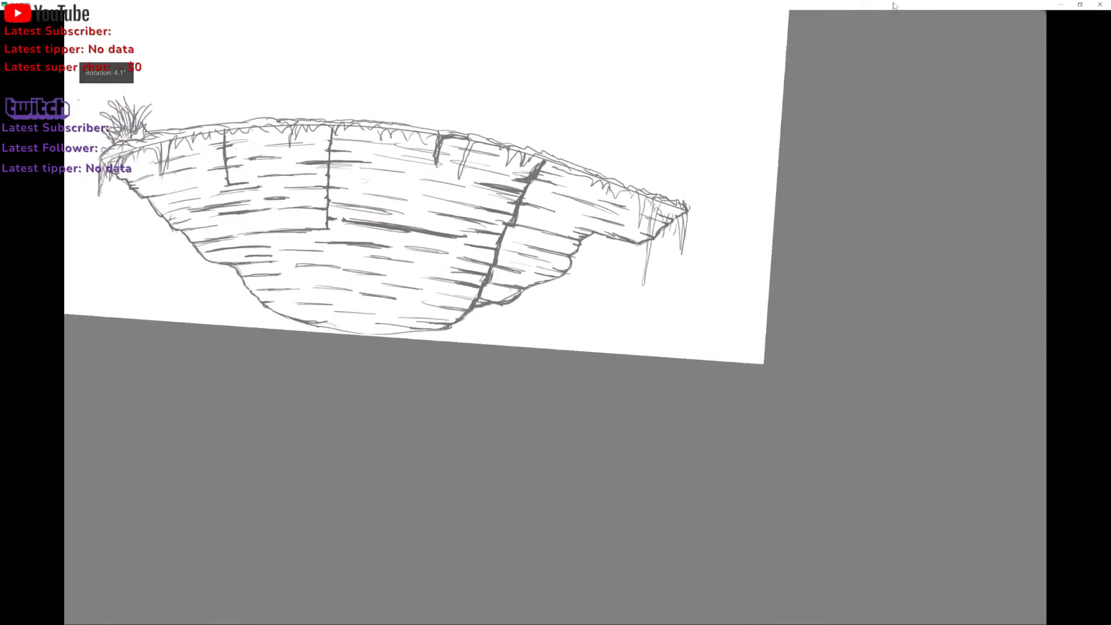
scroll(556, 317, down, 1)
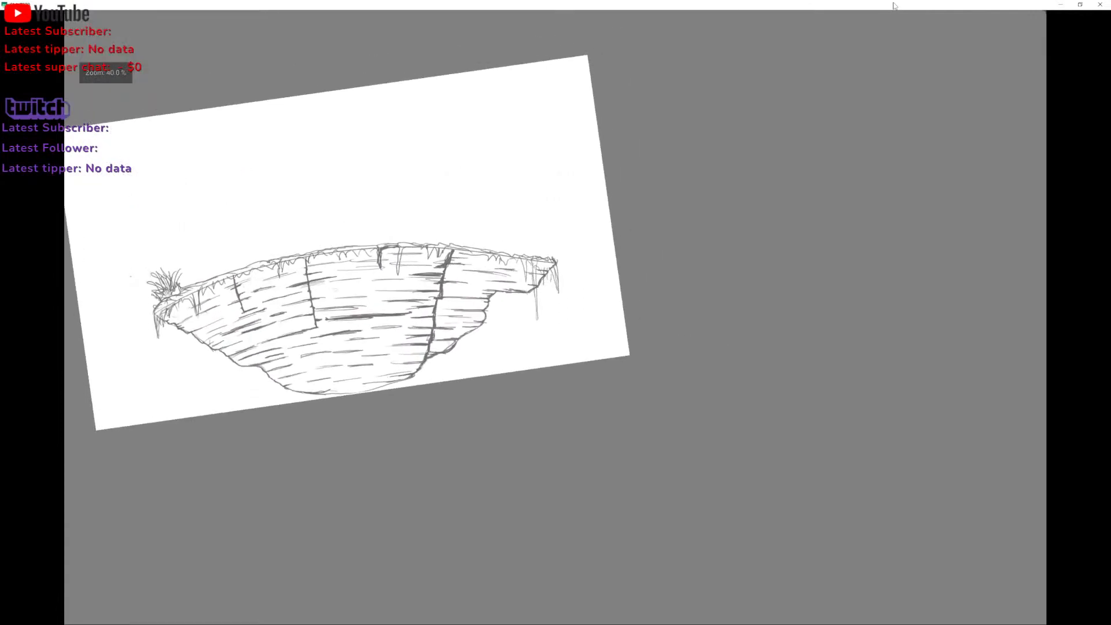
scroll(556, 317, up, 1)
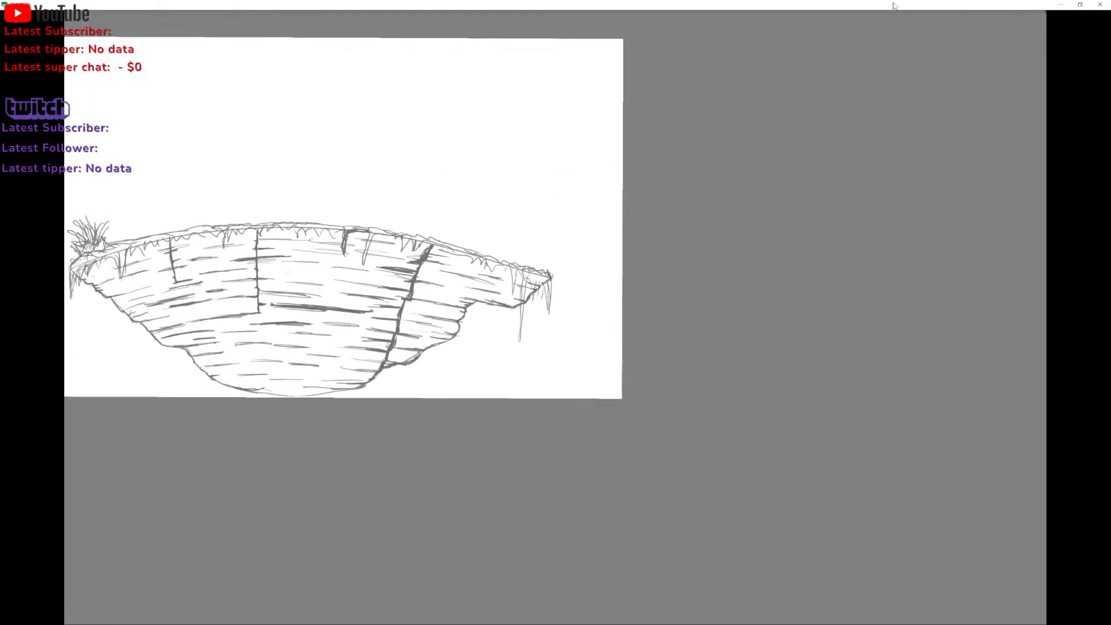
scroll(555, 317, up, 2)
scroll(555, 317, down, 1)
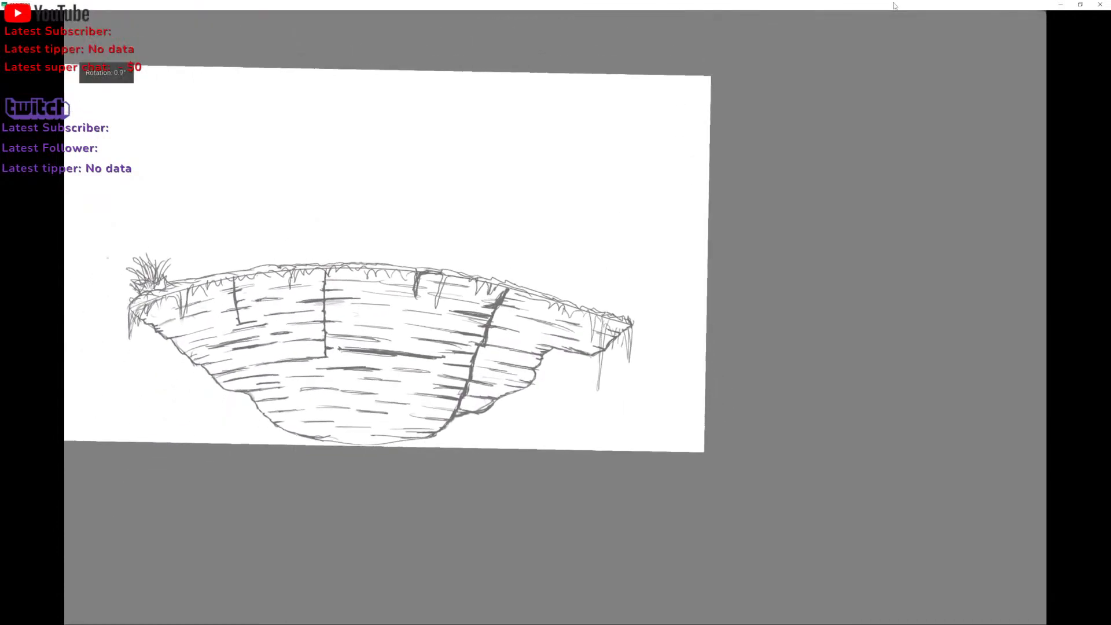
scroll(555, 317, up, 1)
scroll(556, 317, down, 1)
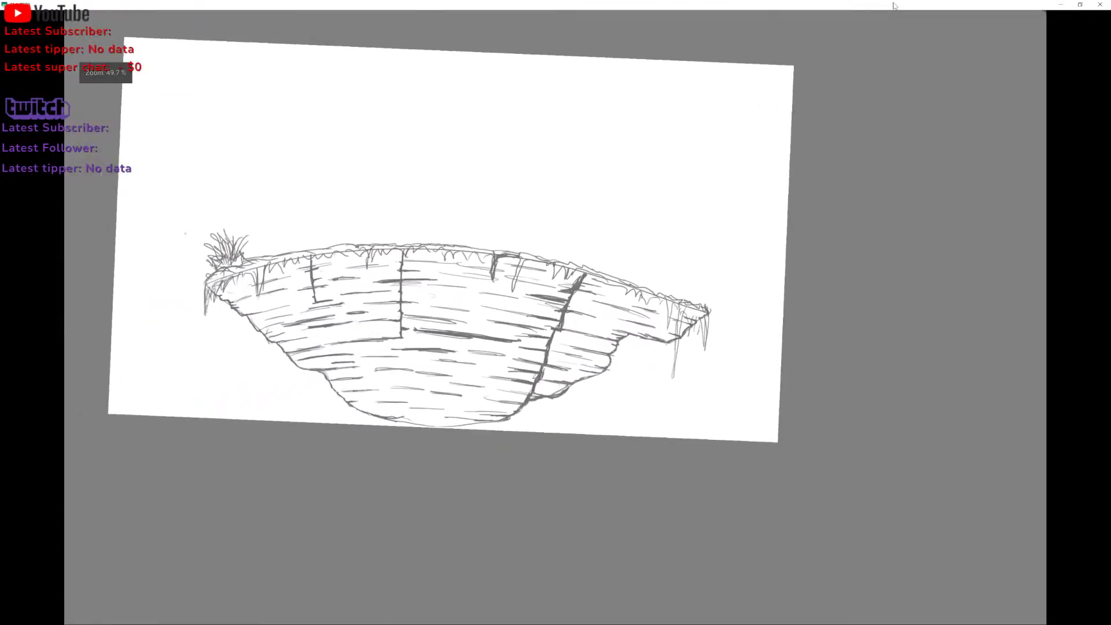
scroll(556, 317, up, 1)
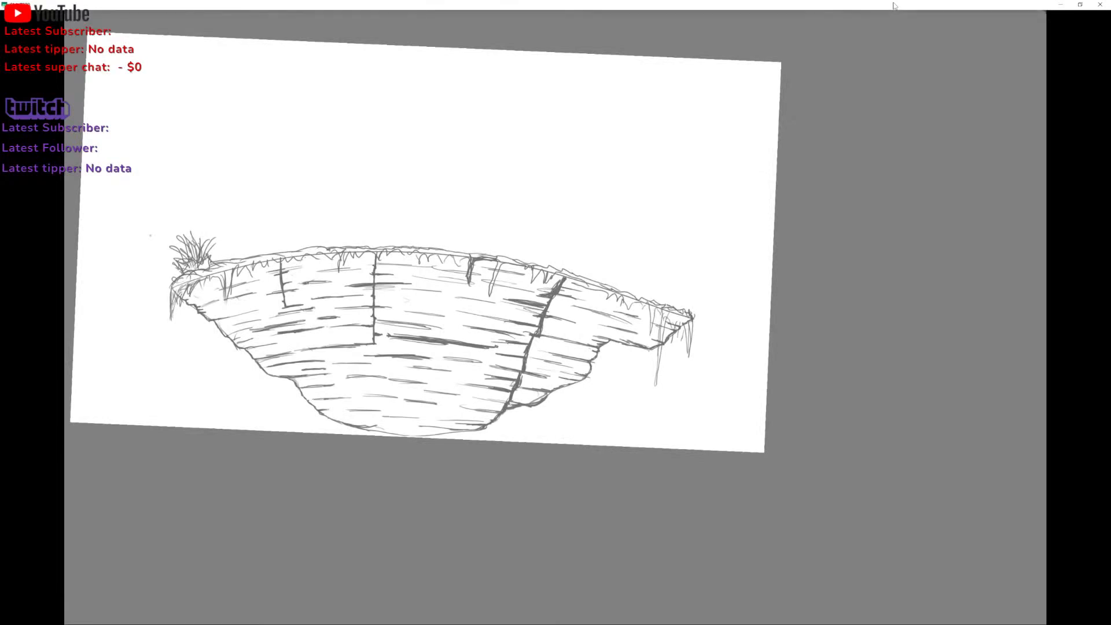
Add a new paint layer directly above Paint Layer 1 and return to the canvas-only view.
key(Tab)
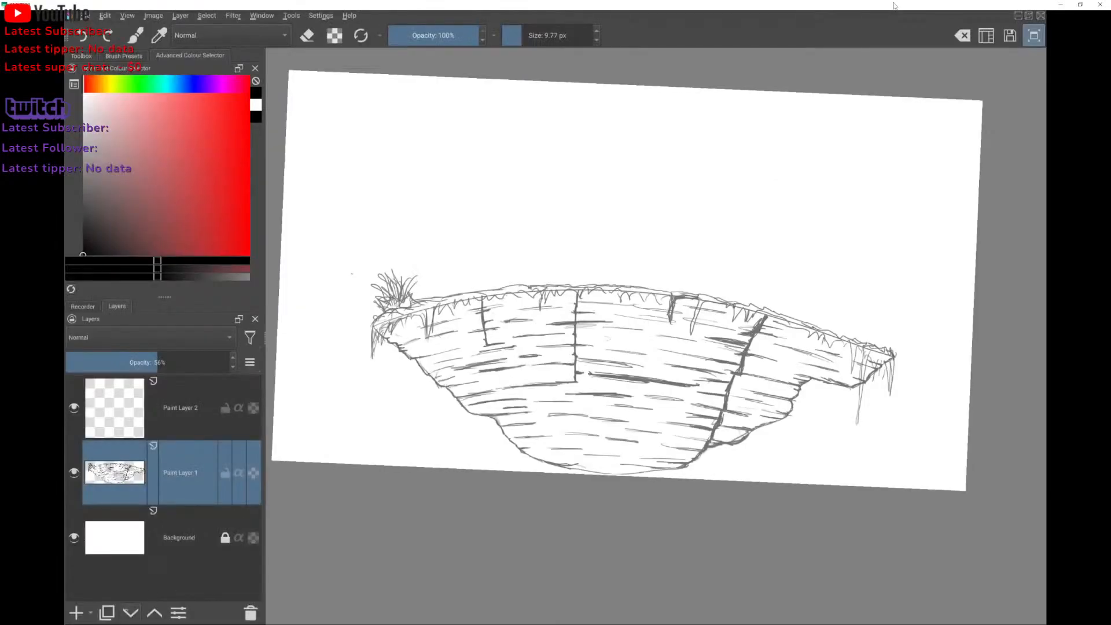
key(Insert)
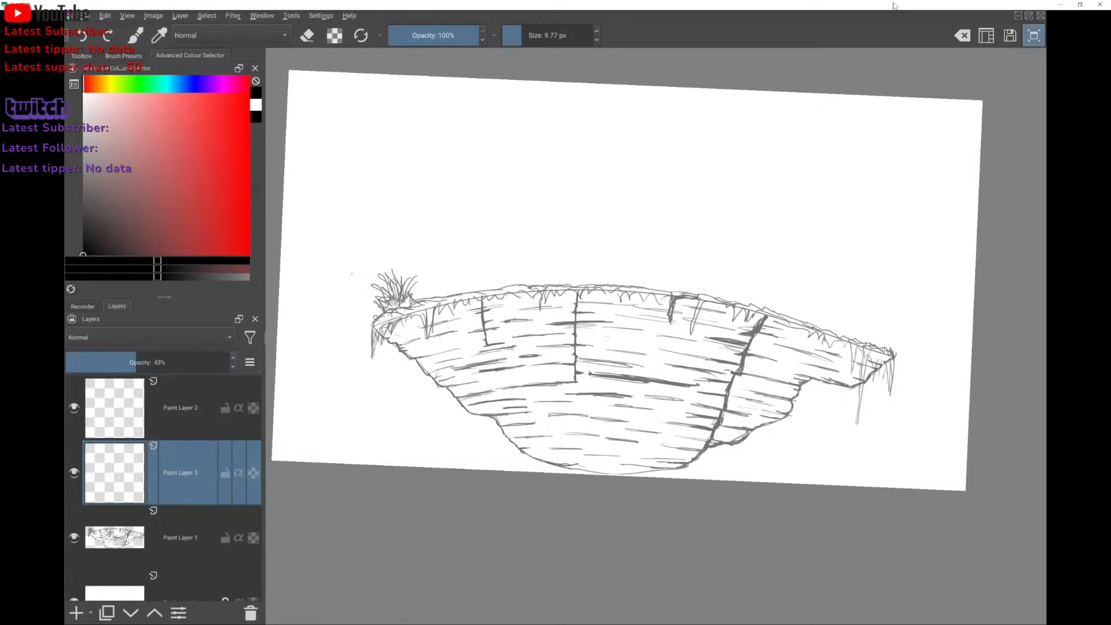
scroll(657, 336, up, 2)
scroll(656, 335, down, 1)
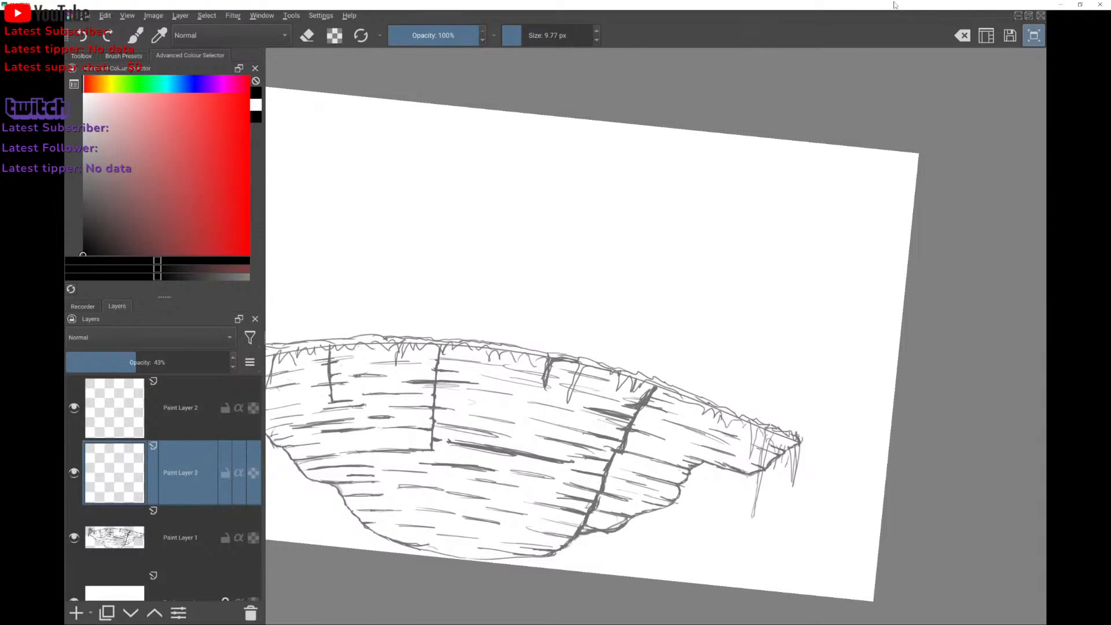
scroll(656, 335, up, 1)
scroll(656, 336, down, 2)
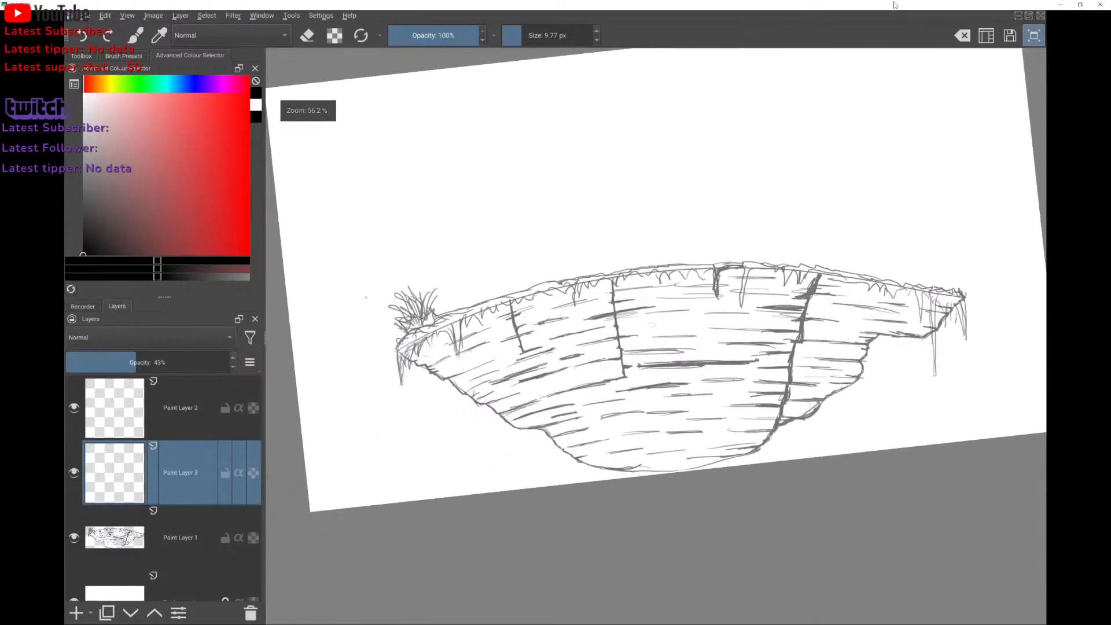
scroll(656, 335, up, 1)
scroll(657, 336, up, 1)
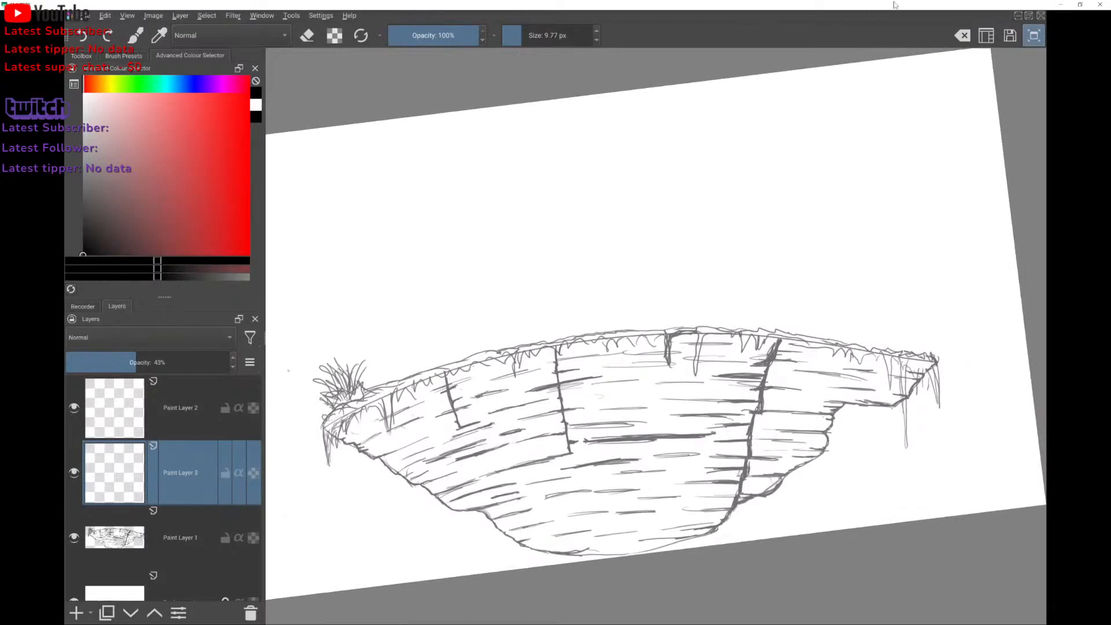
scroll(656, 324, down, 1)
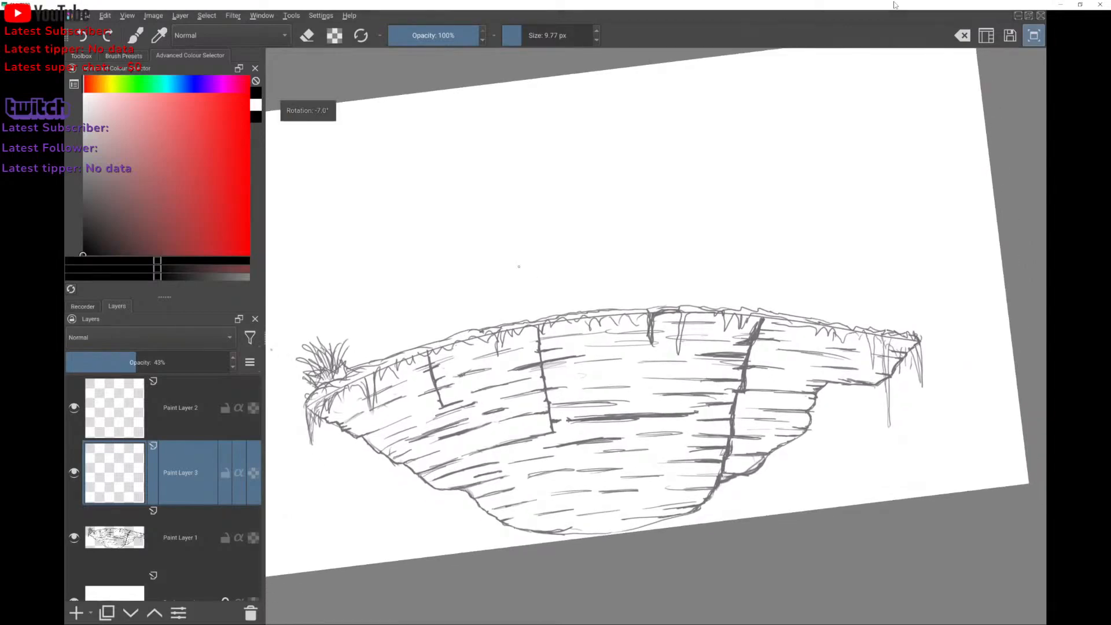
key(Tab)
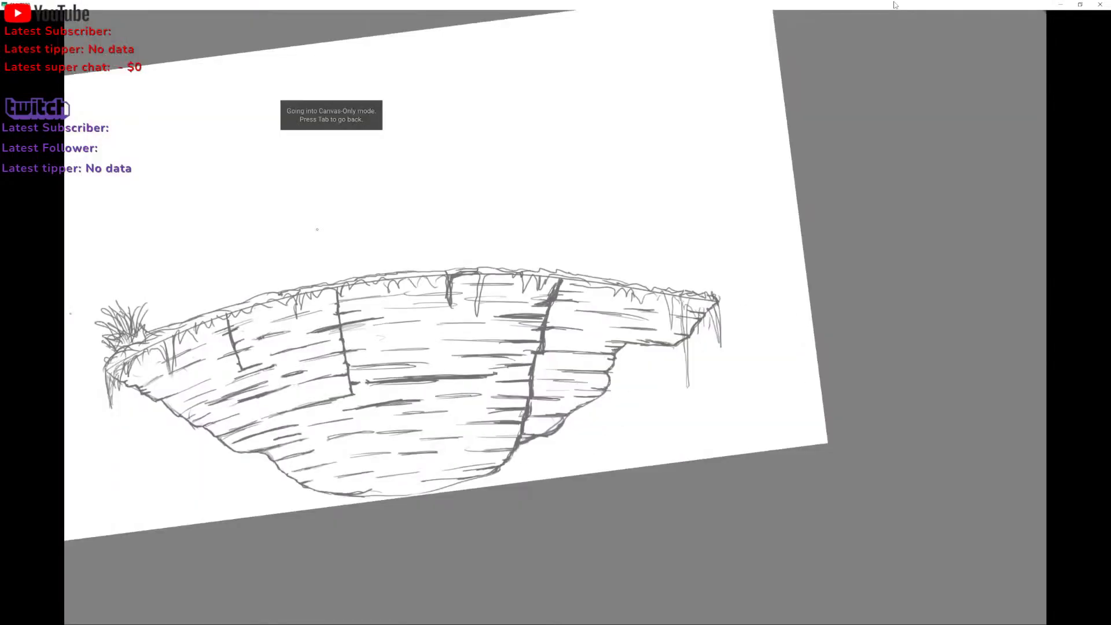
scroll(555, 324, up, 1)
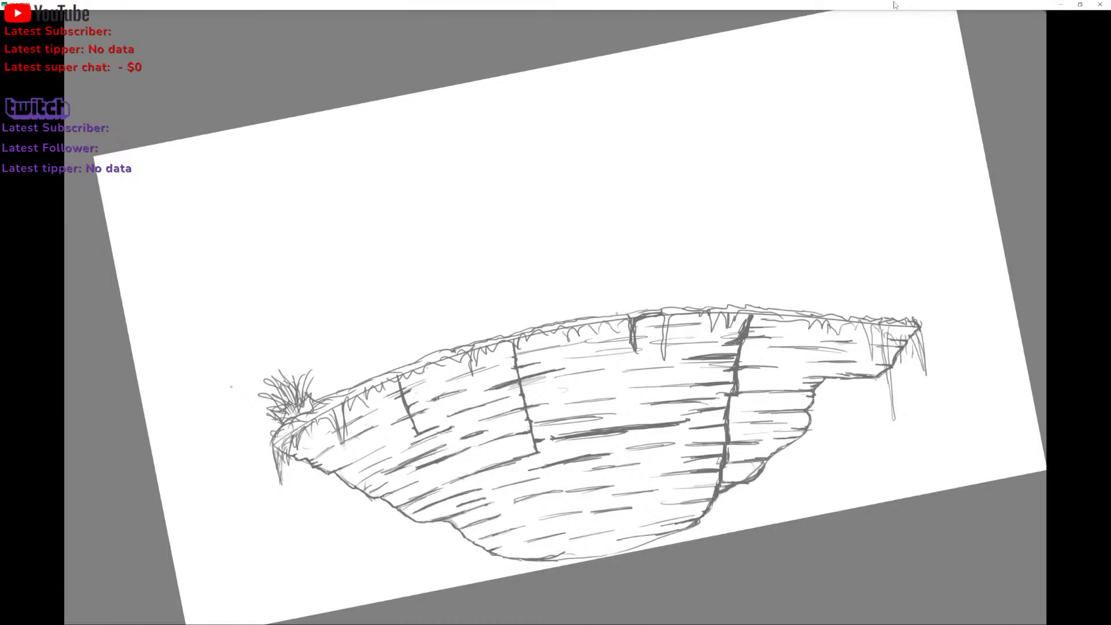
drag(616, 312, 601, 208)
drag(472, 333, 455, 222)
scroll(547, 400, down, 2)
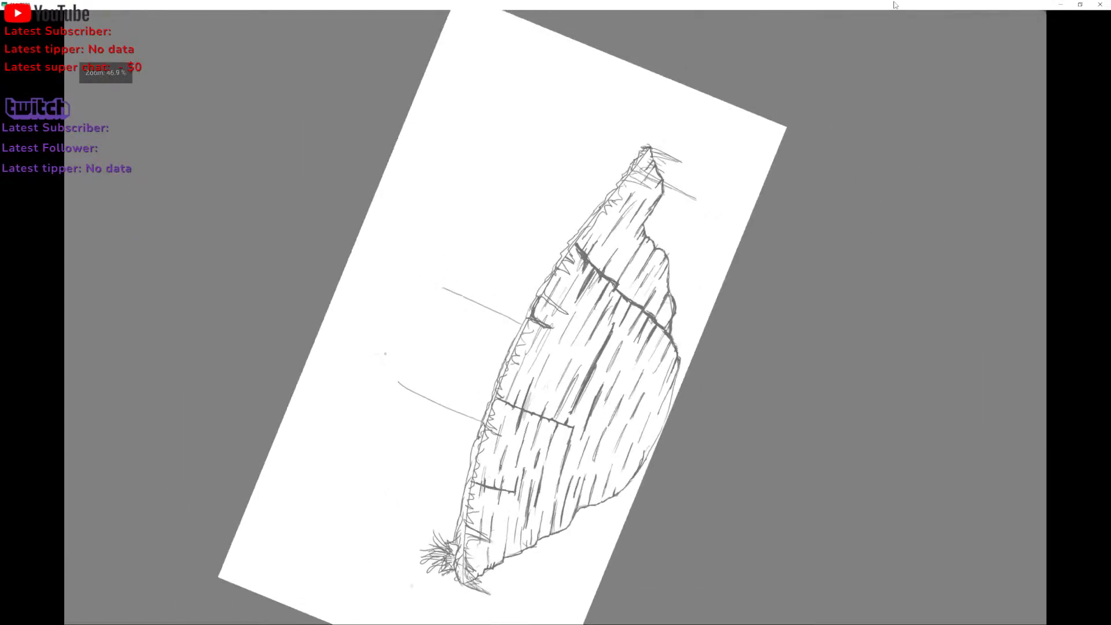
drag(398, 382, 442, 287)
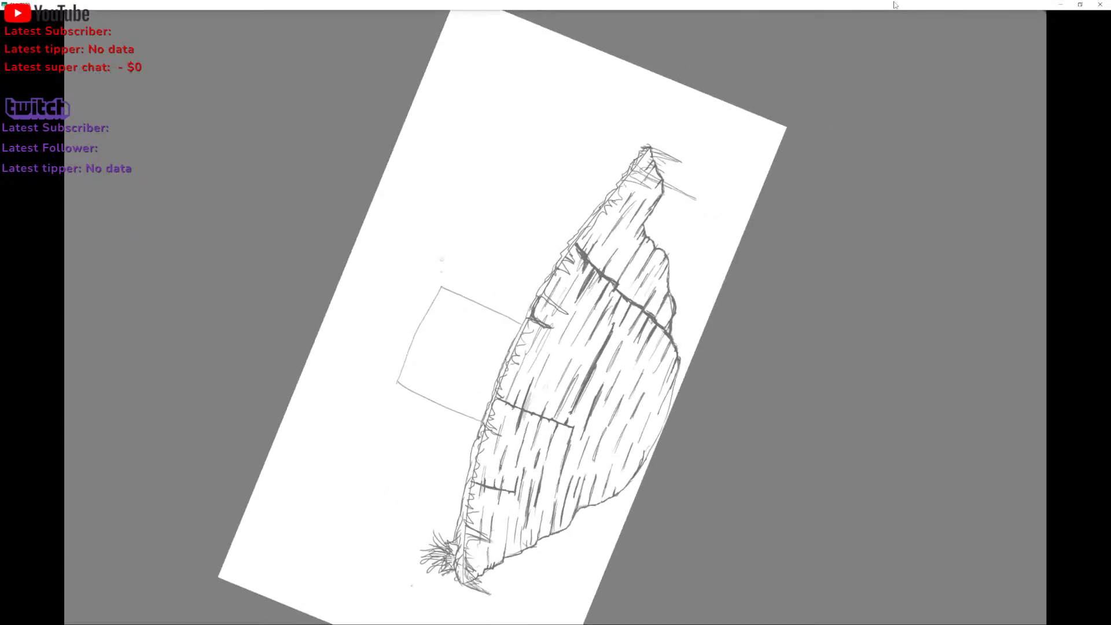
scroll(463, 317, up, 1)
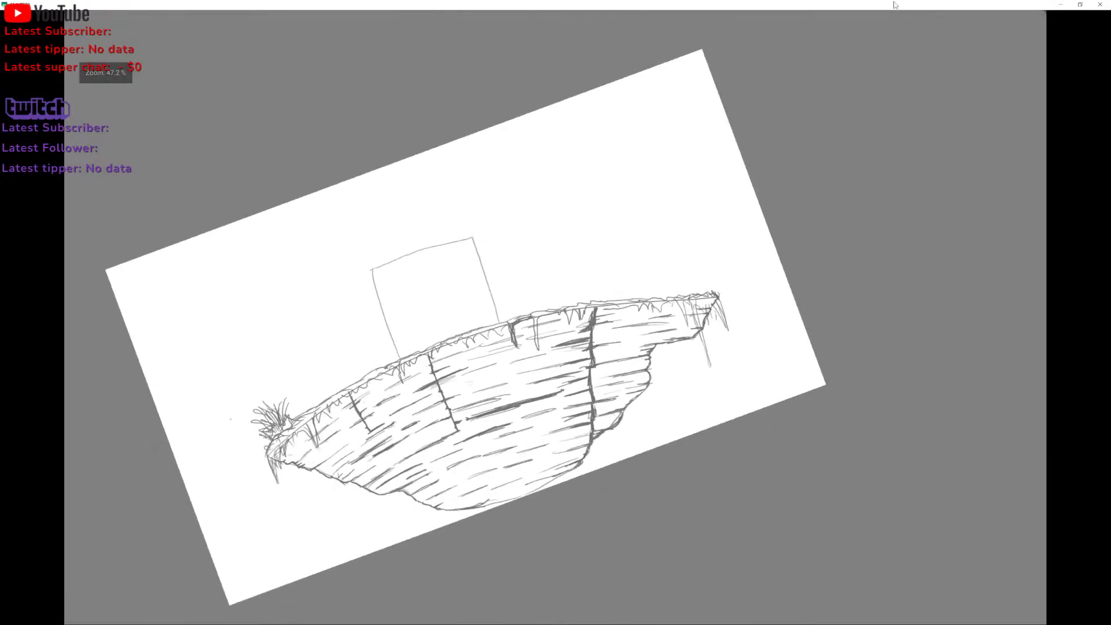
scroll(480, 231, up, 1)
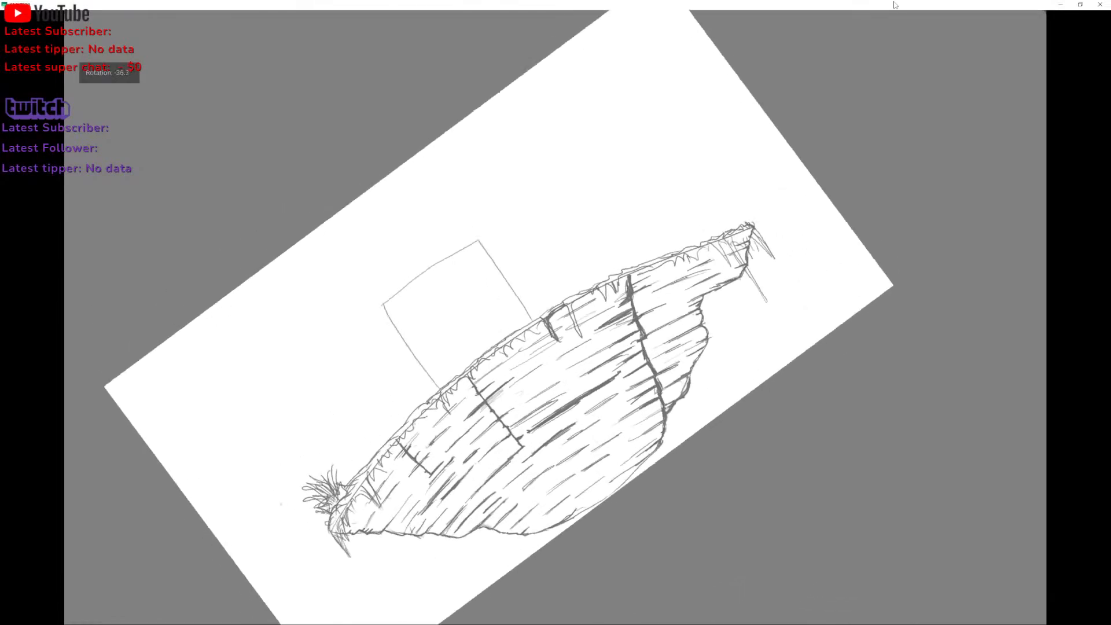
scroll(555, 312, down, 1)
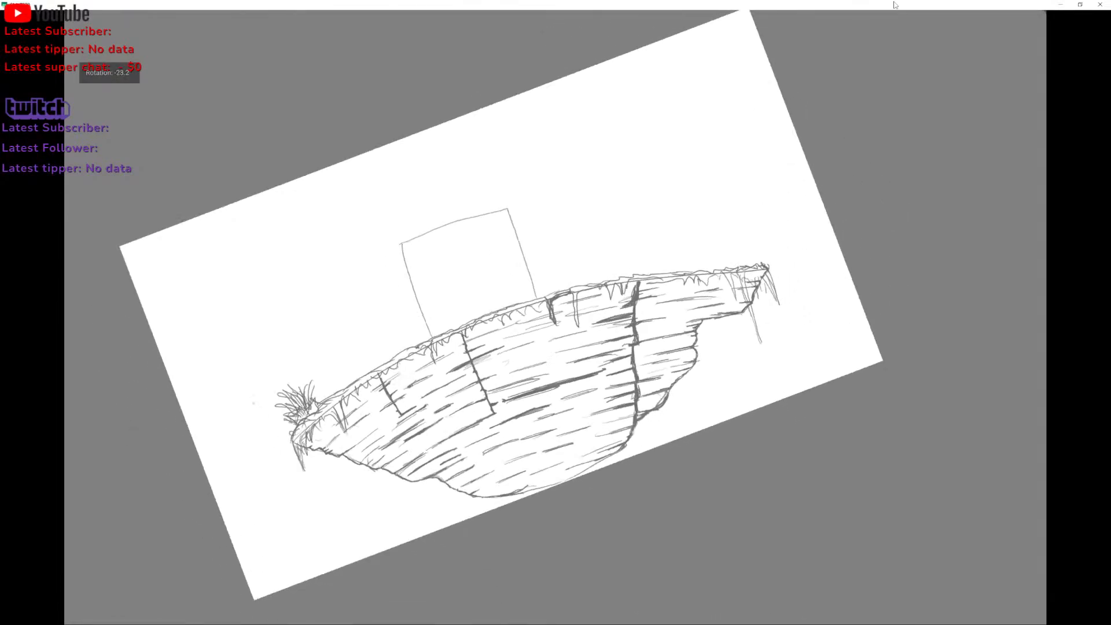
scroll(556, 312, up, 3)
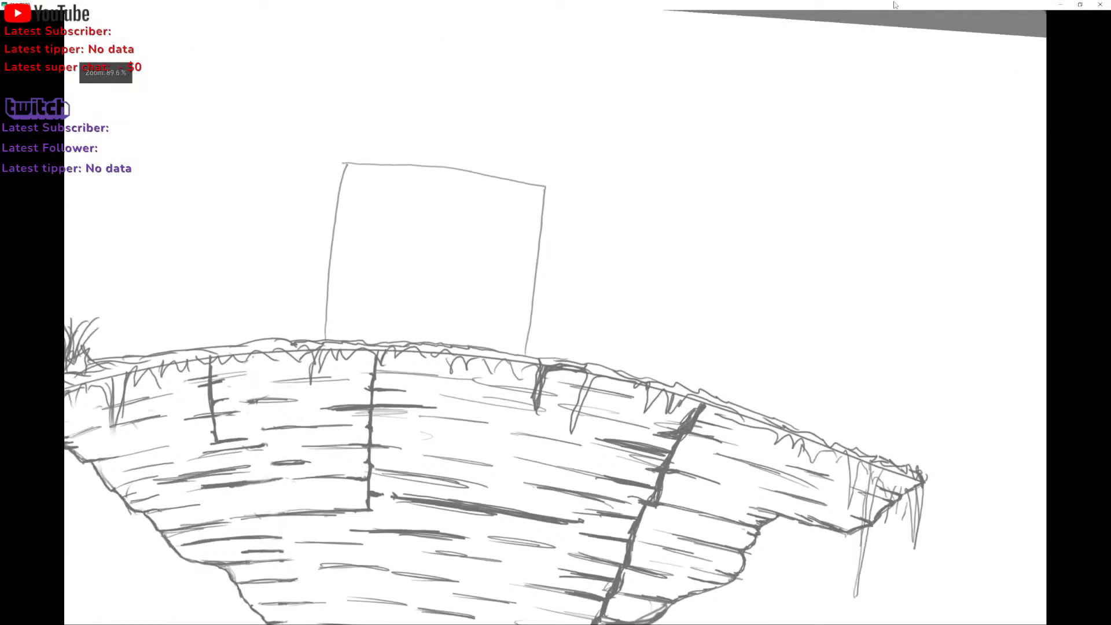
scroll(555, 312, up, 1)
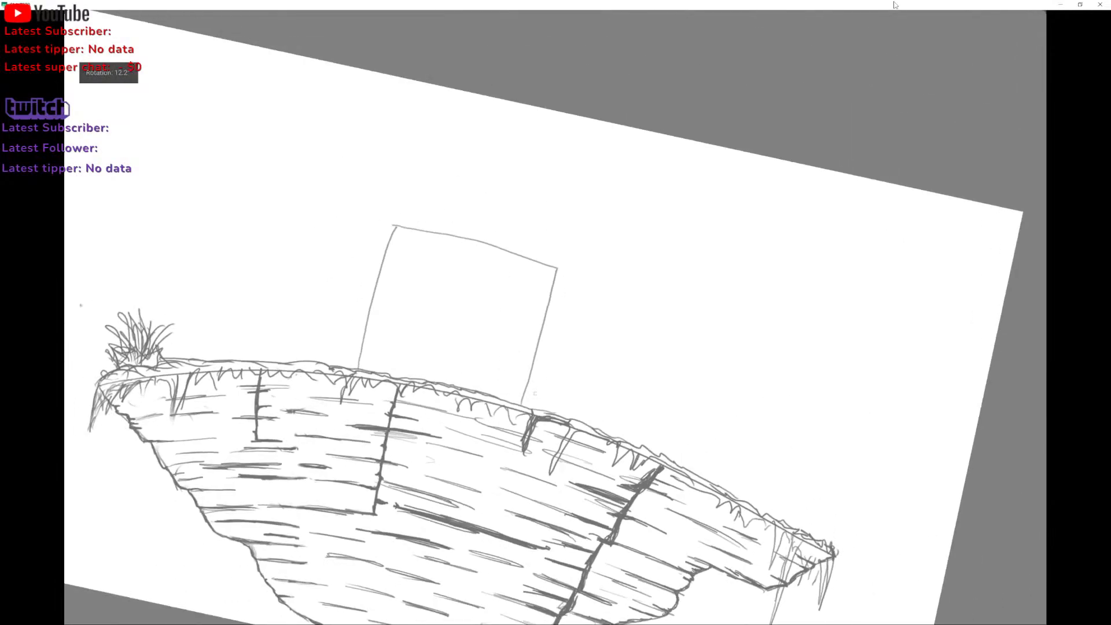
drag(522, 402, 548, 306)
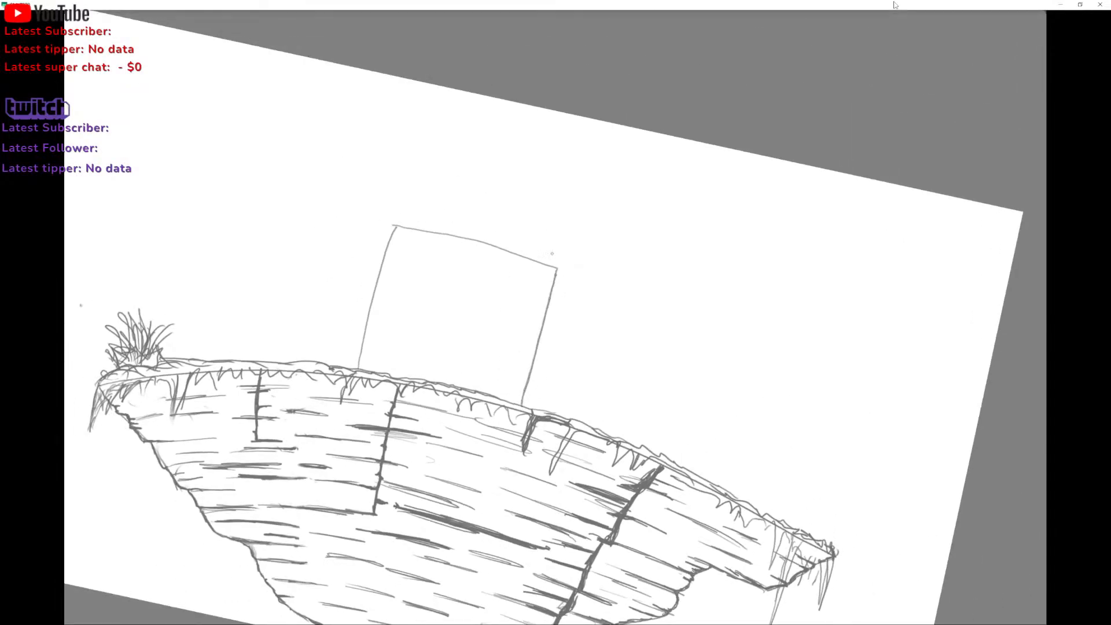
scroll(556, 313, down, 1)
key(ctrl+z)
key(ctrl+z)
key(ctrl+z)
key(ctrl+z)
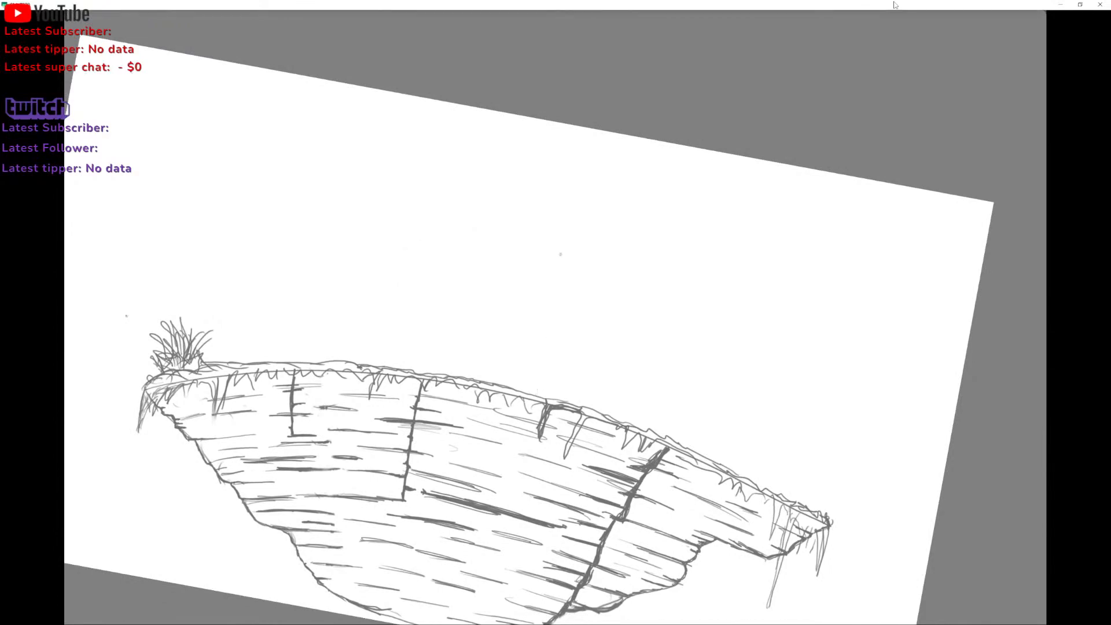
Draw the tower's right wall as a straight line rising from the landmass surface, undoing and redrawing it until the angle suits.
scroll(552, 260, down, 1)
drag(546, 404, 583, 269)
key(ctrl+z)
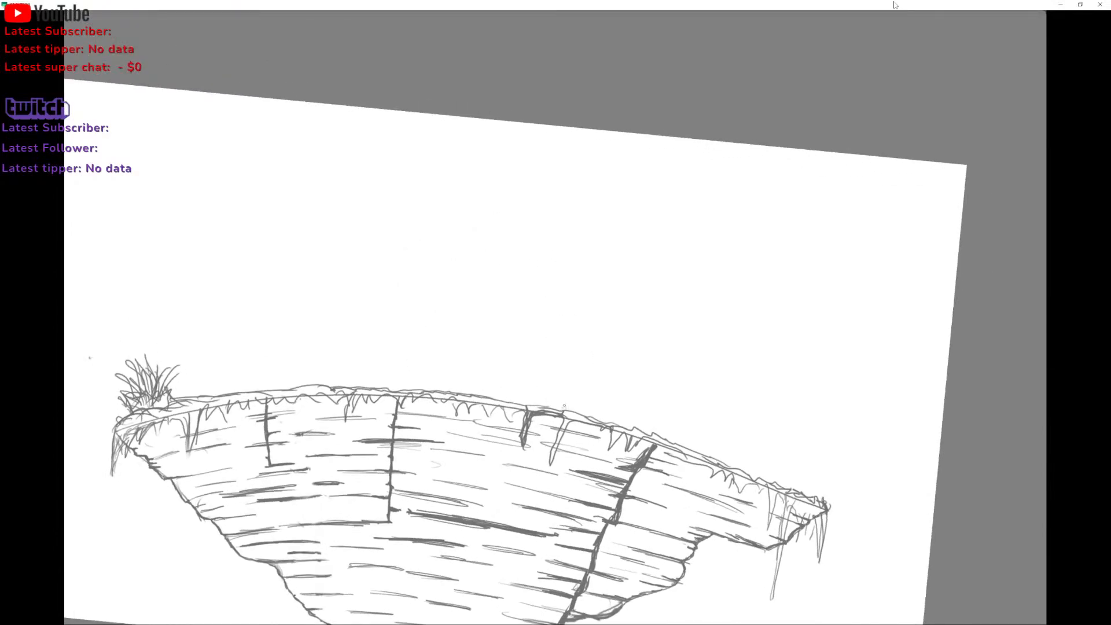
drag(564, 406, 601, 264)
key(ctrl+z)
drag(562, 405, 630, 272)
key(ctrl+z)
drag(582, 412, 583, 263)
key(ctrl+z)
drag(577, 413, 577, 272)
Draw the tower's left wall as a line slanting inward from the landmass surface, undoing and redrawing it to adjust the slope.
drag(404, 392, 465, 251)
key(ctrl+z)
drag(404, 389, 464, 248)
key(ctrl+z)
drag(390, 389, 452, 246)
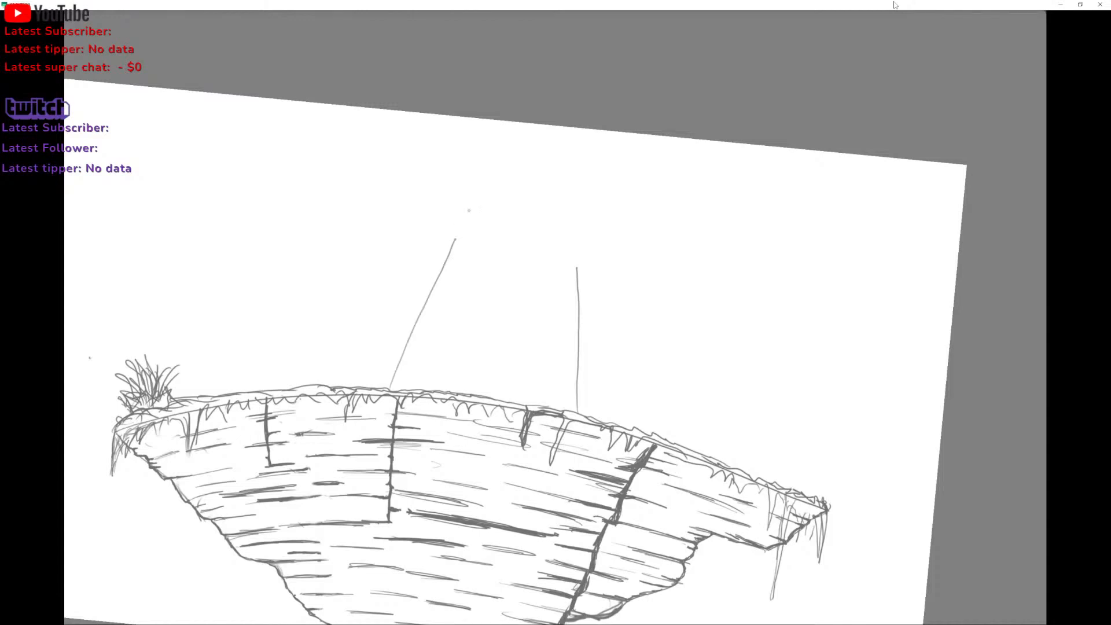
key(ctrl+z)
drag(390, 389, 446, 243)
Reinforce both tower walls with extra overlapping strokes along their length.
mouse_move(389, 387)
mouse_down()
mouse_move(430, 252)
mouse_move(402, 342)
mouse_up()
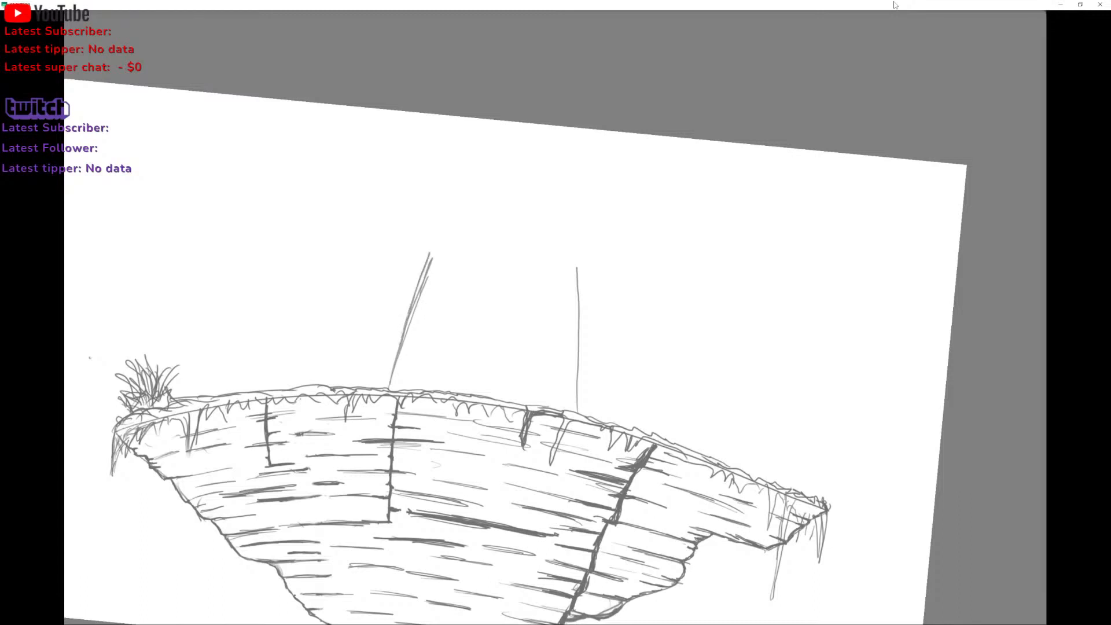
drag(390, 379, 418, 280)
drag(583, 389, 573, 265)
mouse_move(575, 309)
mouse_down()
mouse_move(575, 406)
mouse_move(576, 268)
mouse_up()
Close the tower outline with a gently curved top edge joining the upper ends of both walls.
mouse_move(822, 504)
mouse_down()
mouse_move(806, 181)
mouse_move(836, 132)
mouse_up()
mouse_move(320, 453)
mouse_down()
mouse_move(368, 354)
mouse_move(427, 290)
mouse_move(386, 328)
mouse_move(321, 449)
mouse_up()
drag(391, 322, 427, 284)
mouse_move(836, 132)
mouse_down()
mouse_move(816, 403)
mouse_move(786, 298)
mouse_up()
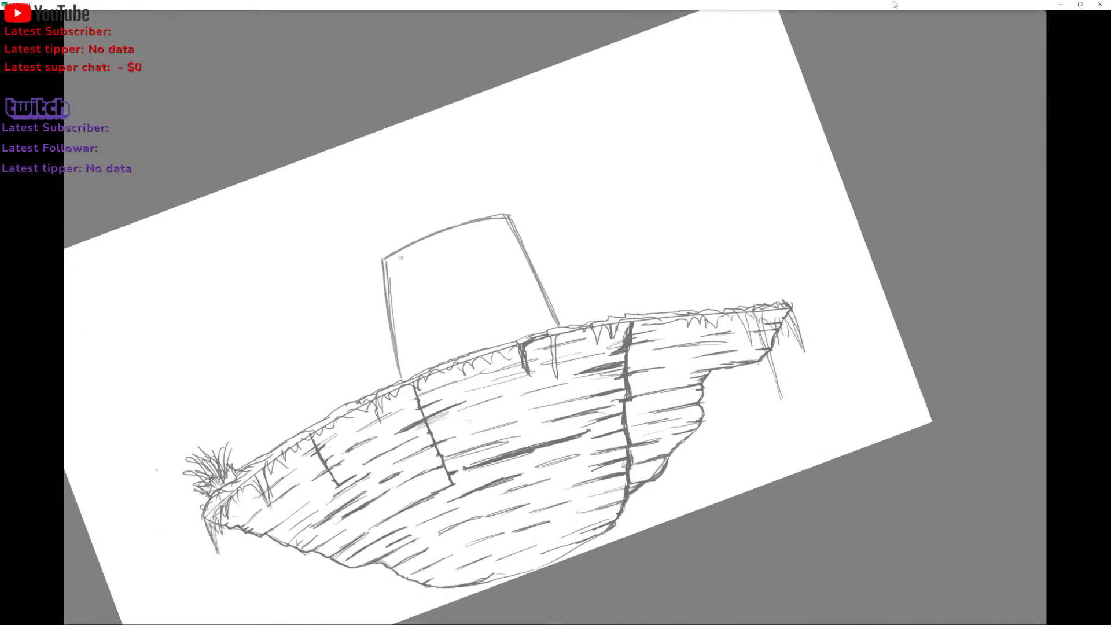
mouse_move(385, 260)
mouse_down()
mouse_move(394, 278)
mouse_move(502, 211)
mouse_up()
key(ctrl+z)
Draw the first uneven hanging blocks below the left end of the tower's top edge and shade the foot of the tallest one.
drag(695, 347, 655, 240)
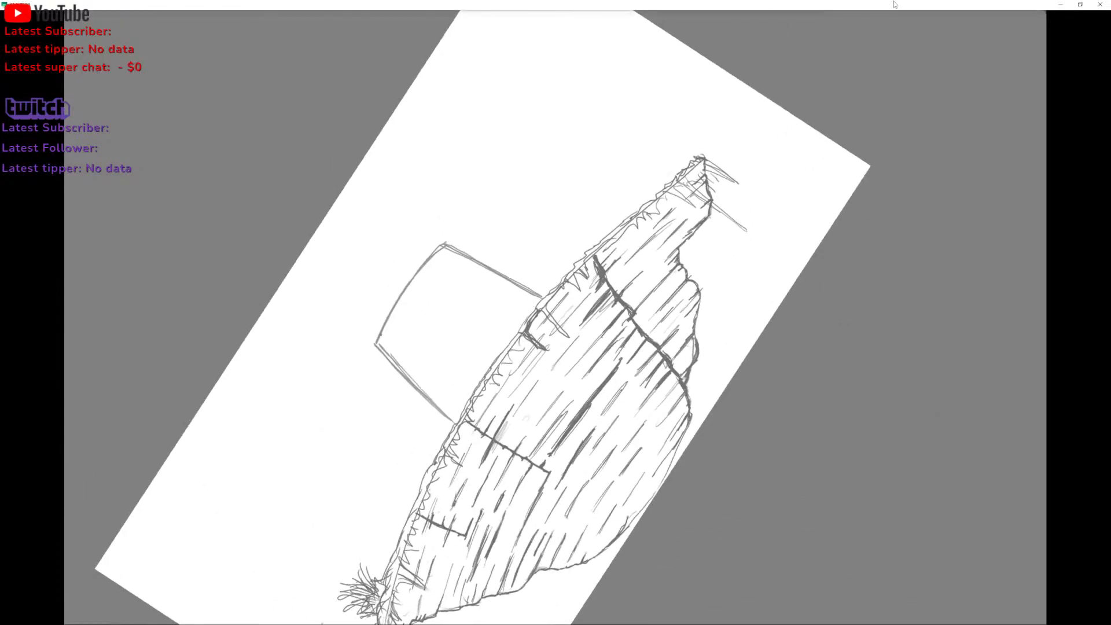
scroll(556, 317, up, 3)
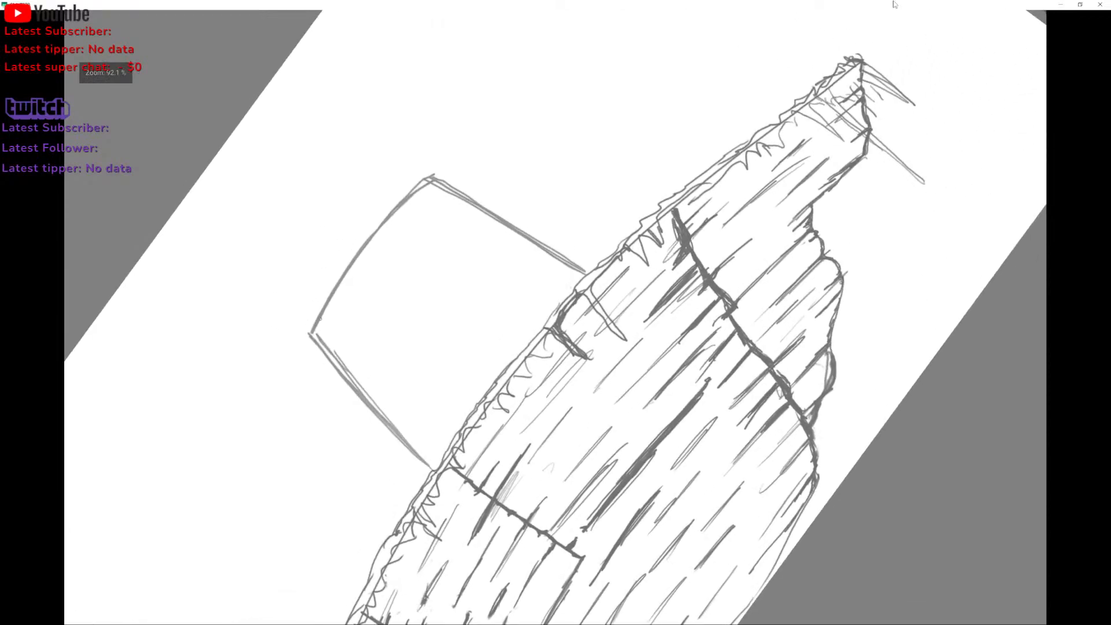
mouse_move(354, 350)
mouse_down()
mouse_move(361, 298)
mouse_move(360, 327)
mouse_move(340, 309)
mouse_move(363, 338)
mouse_up()
scroll(356, 328, down, 1)
mouse_move(363, 338)
mouse_down()
mouse_move(356, 298)
mouse_move(342, 335)
mouse_move(341, 307)
mouse_move(340, 337)
mouse_move(366, 348)
mouse_move(347, 359)
mouse_move(369, 349)
mouse_up()
drag(361, 303, 368, 344)
drag(355, 347, 346, 359)
mouse_move(376, 315)
mouse_down()
mouse_move(376, 286)
mouse_move(395, 297)
mouse_up()
drag(394, 281, 393, 300)
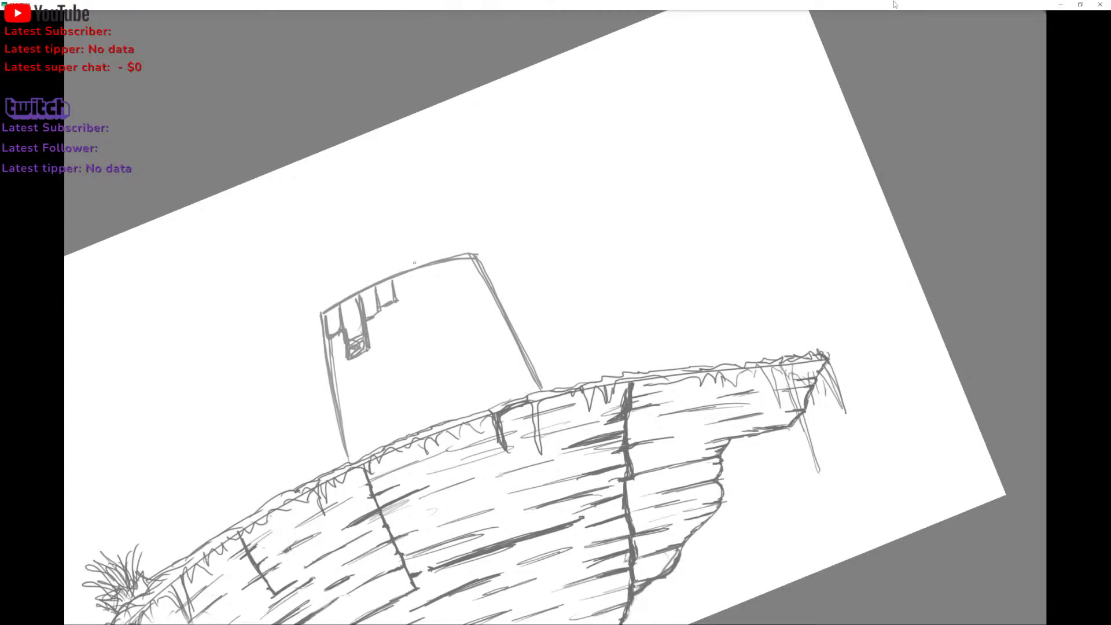
Undo the last few block strokes and sketch uneven, thick-edged hanging blocks along the rest of the tower's top edge.
key(ctrl+z)
key(ctrl+z)
key(ctrl+z)
key(ctrl+z)
mouse_move(398, 276)
mouse_down()
mouse_move(406, 311)
mouse_move(392, 320)
mouse_move(423, 304)
mouse_move(389, 325)
mouse_up()
drag(369, 318, 380, 311)
mouse_move(383, 283)
mouse_down()
mouse_move(386, 311)
mouse_move(370, 318)
mouse_up()
mouse_move(367, 320)
mouse_down()
mouse_move(447, 278)
mouse_move(443, 269)
mouse_move(366, 290)
mouse_move(447, 266)
mouse_move(470, 292)
mouse_up()
mouse_move(463, 259)
mouse_down()
mouse_move(466, 278)
mouse_move(488, 283)
mouse_move(455, 294)
mouse_move(471, 301)
mouse_up()
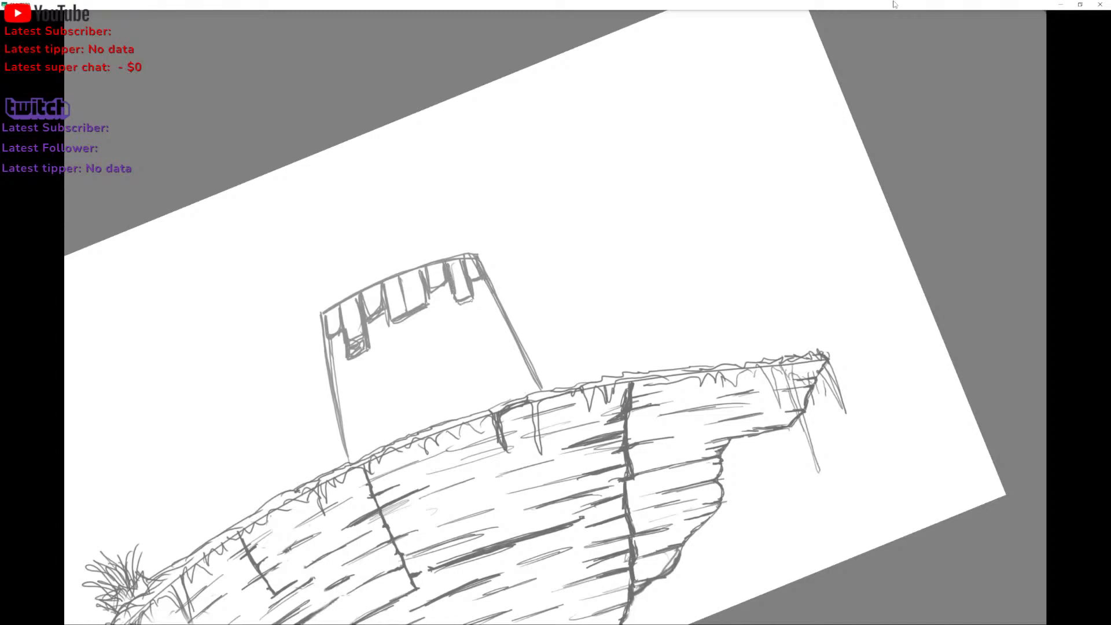
mouse_move(426, 266)
mouse_down()
mouse_move(431, 286)
mouse_move(446, 289)
mouse_up()
mouse_move(438, 282)
mouse_down()
mouse_move(449, 293)
mouse_move(412, 311)
mouse_up()
Clear the shading from the foot of the tall block near the left end of the tower's top edge.
scroll(555, 318, up, 1)
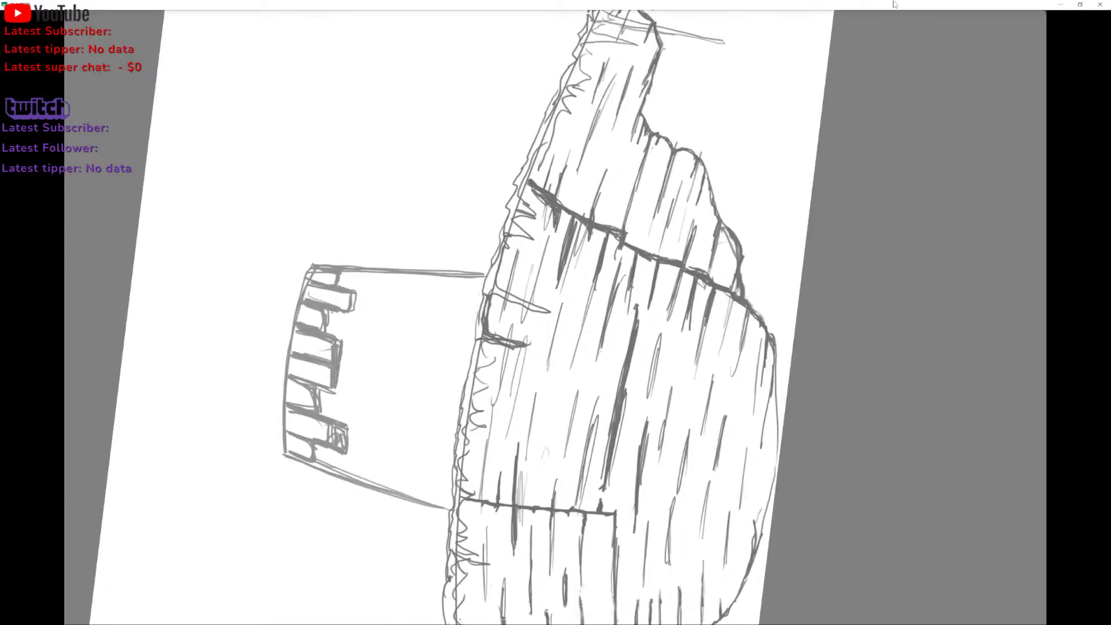
scroll(555, 317, down, 3)
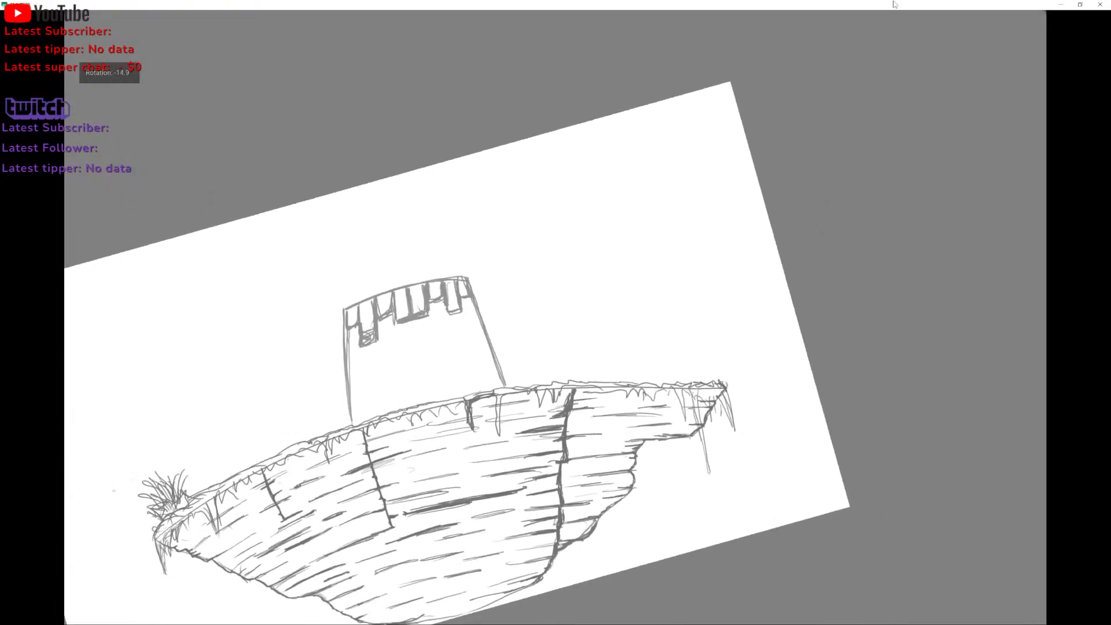
mouse_move(363, 313)
mouse_down()
mouse_move(365, 340)
mouse_move(377, 341)
mouse_up()
key(ctrl+z)
key(ctrl+z)
key(ctrl+z)
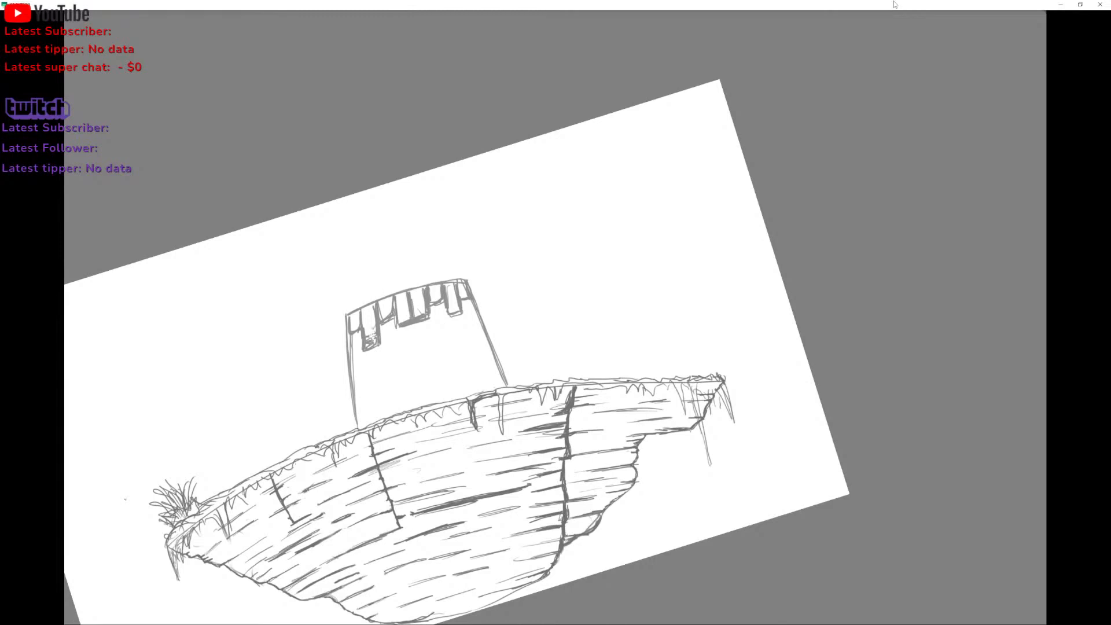
key(ctrl+z)
key(ctrl+z)
Erase the tall block near the left end of the tower's top edge and clean up the stray lines along the left wall.
scroll(555, 317, up, 3)
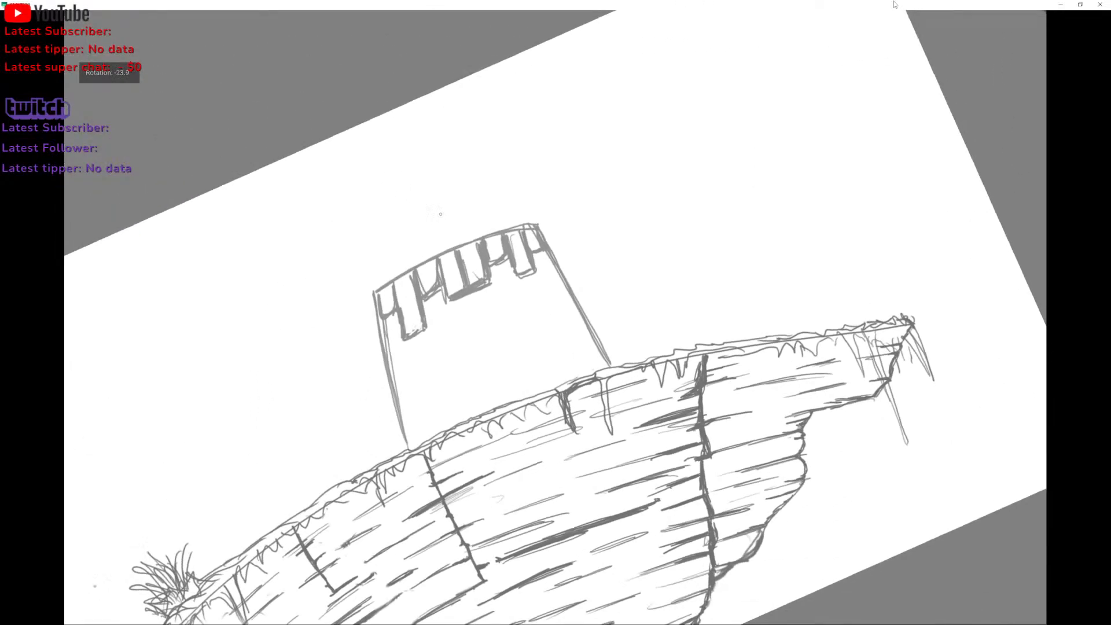
scroll(556, 317, down, 1)
scroll(555, 318, down, 2)
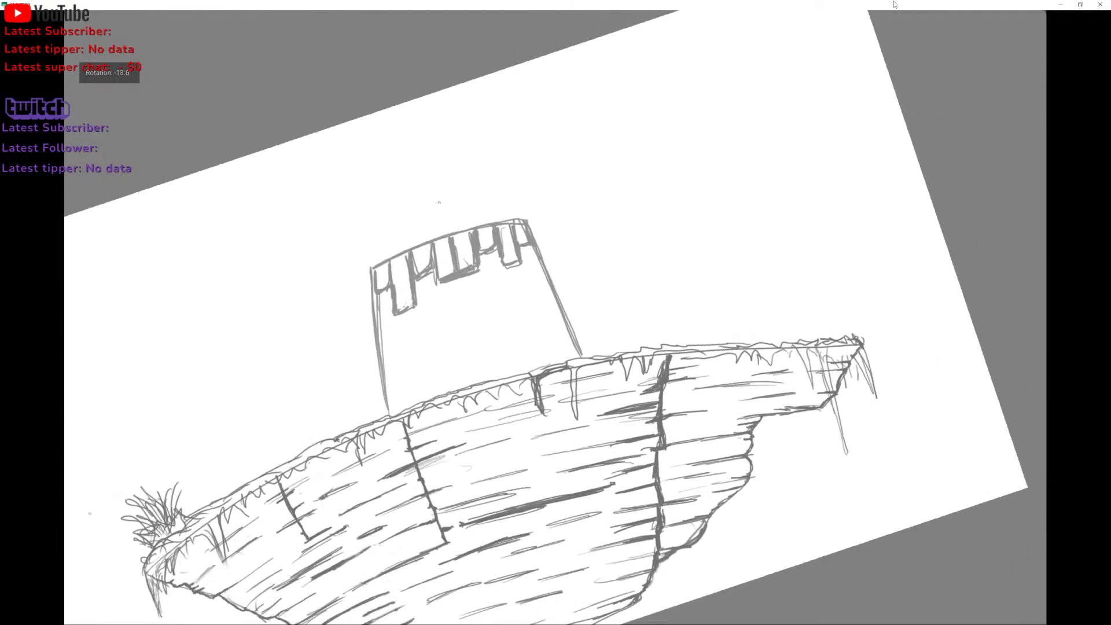
scroll(556, 317, up, 1)
scroll(555, 317, down, 1)
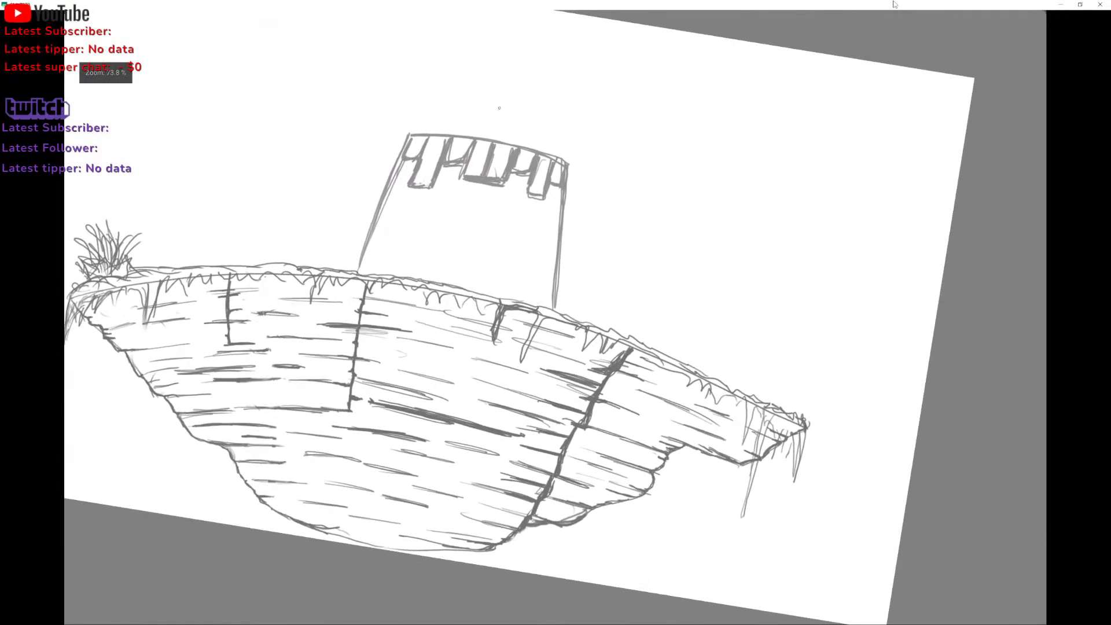
scroll(555, 318, up, 1)
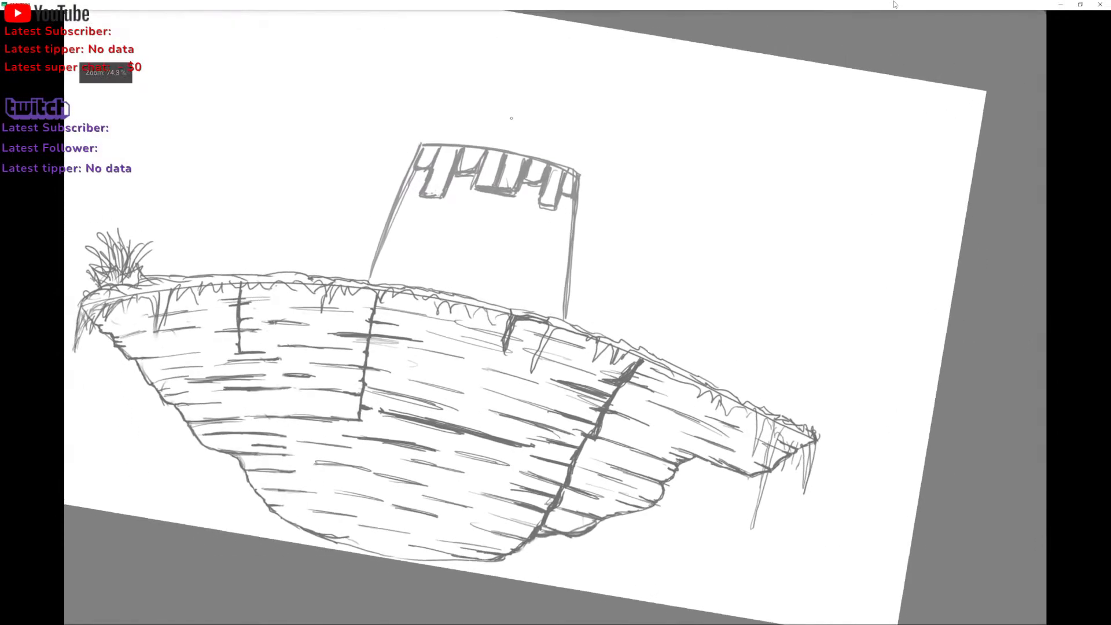
mouse_move(434, 165)
mouse_down()
mouse_move(433, 186)
mouse_move(450, 152)
mouse_up()
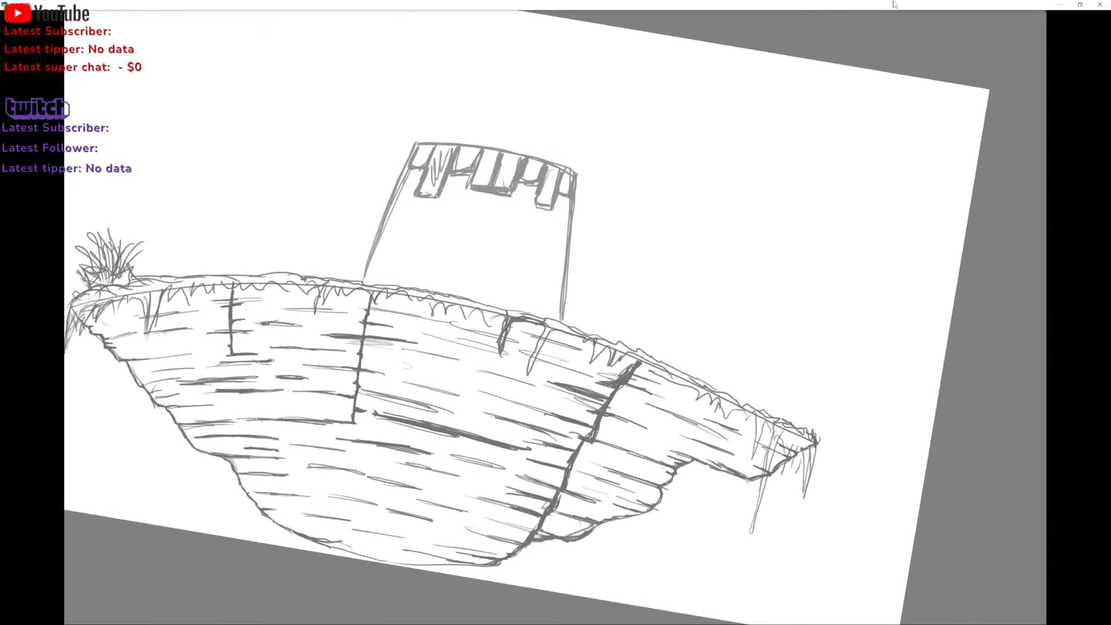
key(ctrl+z)
mouse_move(434, 178)
mouse_down()
mouse_move(442, 196)
mouse_move(449, 168)
mouse_up()
mouse_move(436, 209)
mouse_down()
mouse_move(419, 181)
mouse_move(427, 169)
mouse_move(429, 198)
mouse_move(441, 163)
mouse_move(435, 194)
mouse_move(421, 208)
mouse_up()
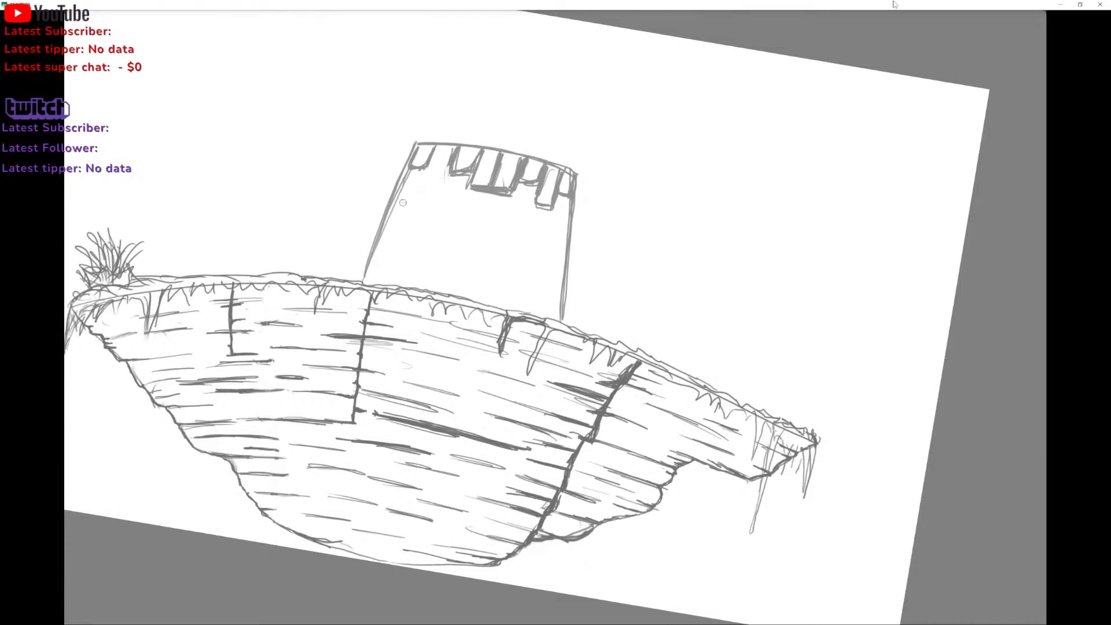
drag(405, 183, 379, 238)
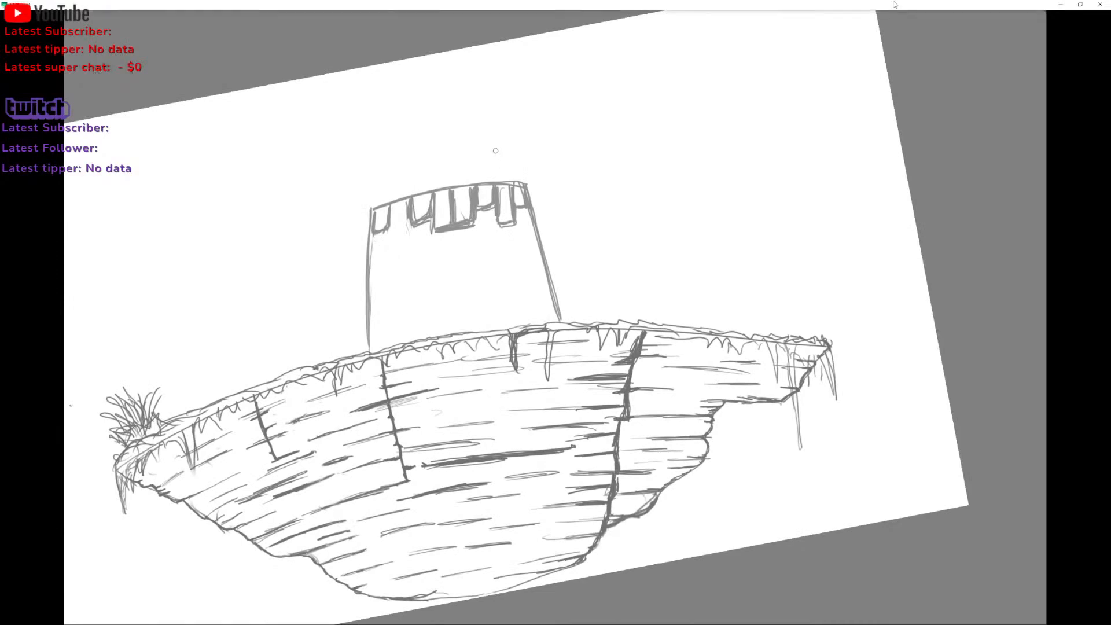
scroll(494, 144, down, 2)
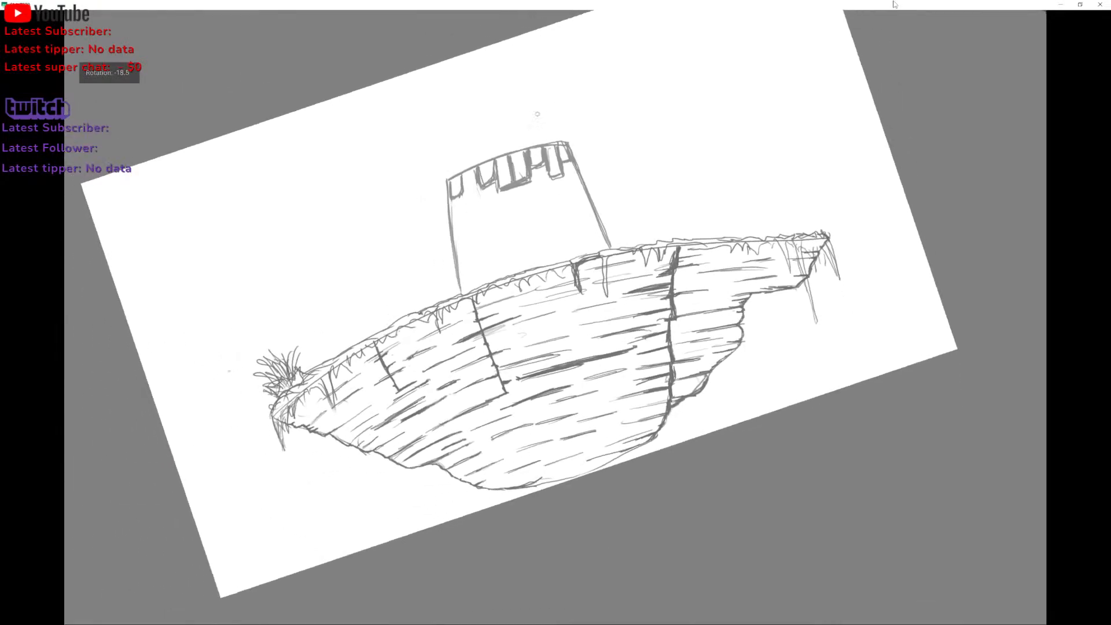
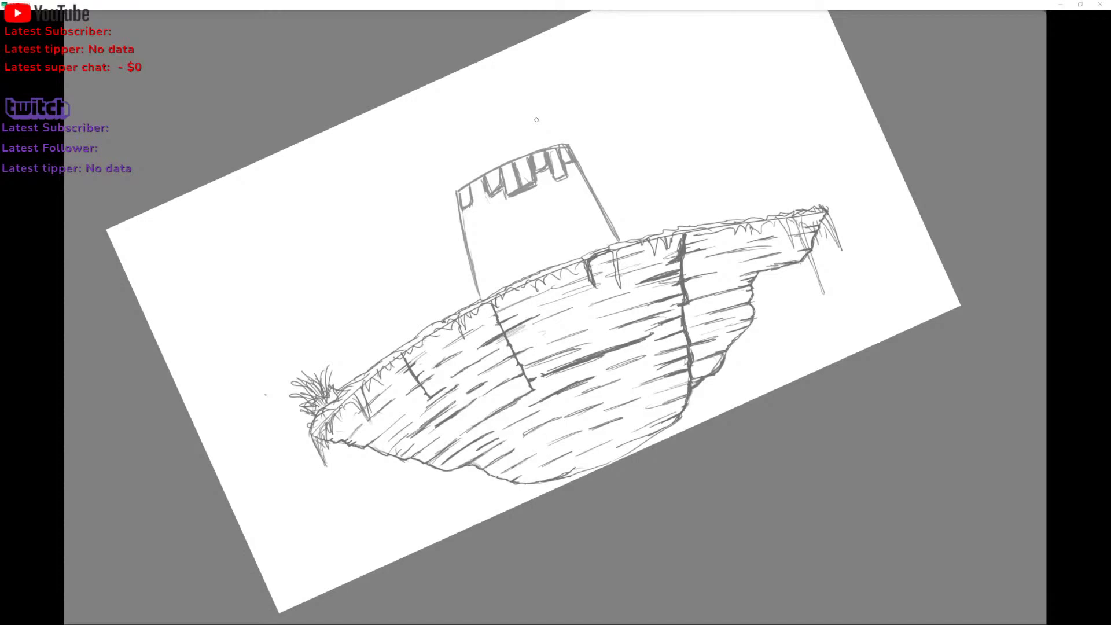
scroll(536, 120, up, 1)
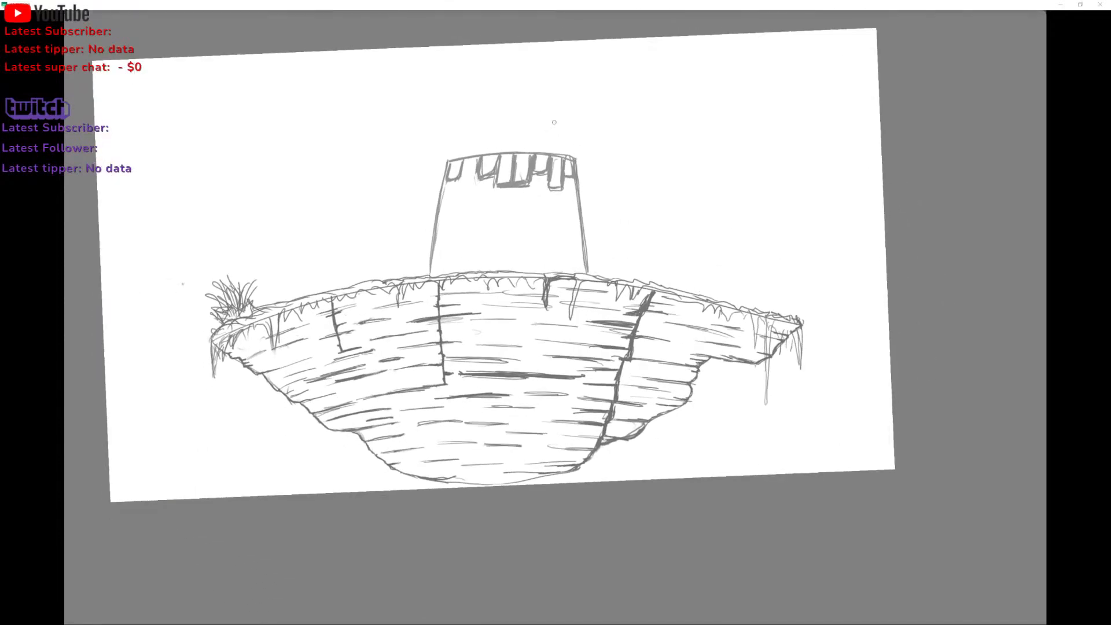
scroll(554, 122, up, 1)
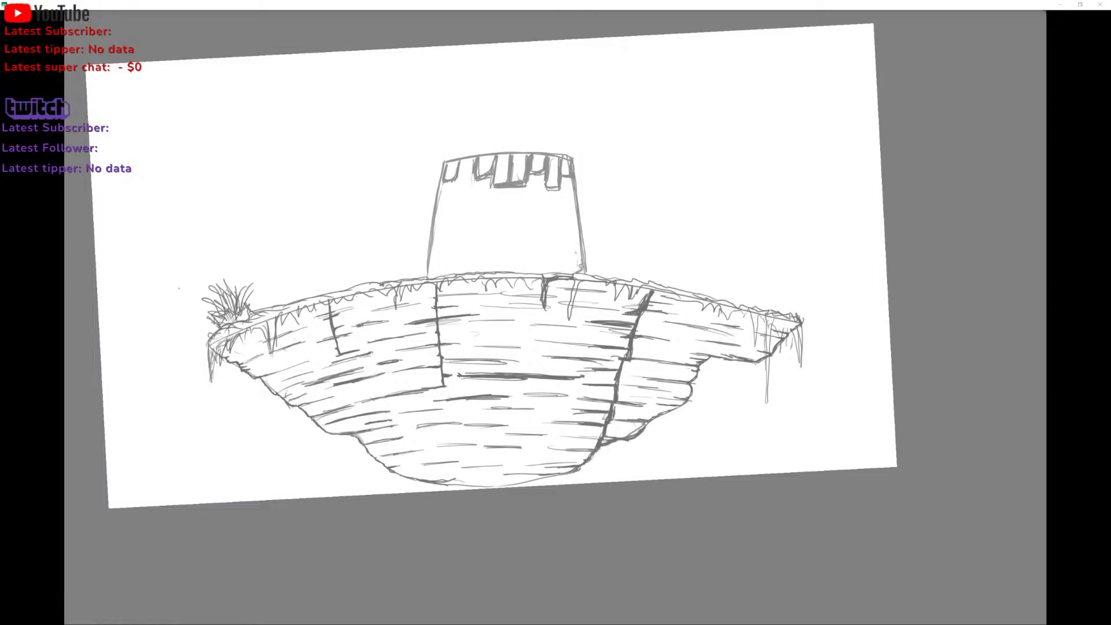
mouse_move(579, 268)
mouse_down()
mouse_move(563, 277)
mouse_move(518, 373)
mouse_move(471, 387)
mouse_move(438, 382)
mouse_move(429, 365)
mouse_move(444, 273)
mouse_up()
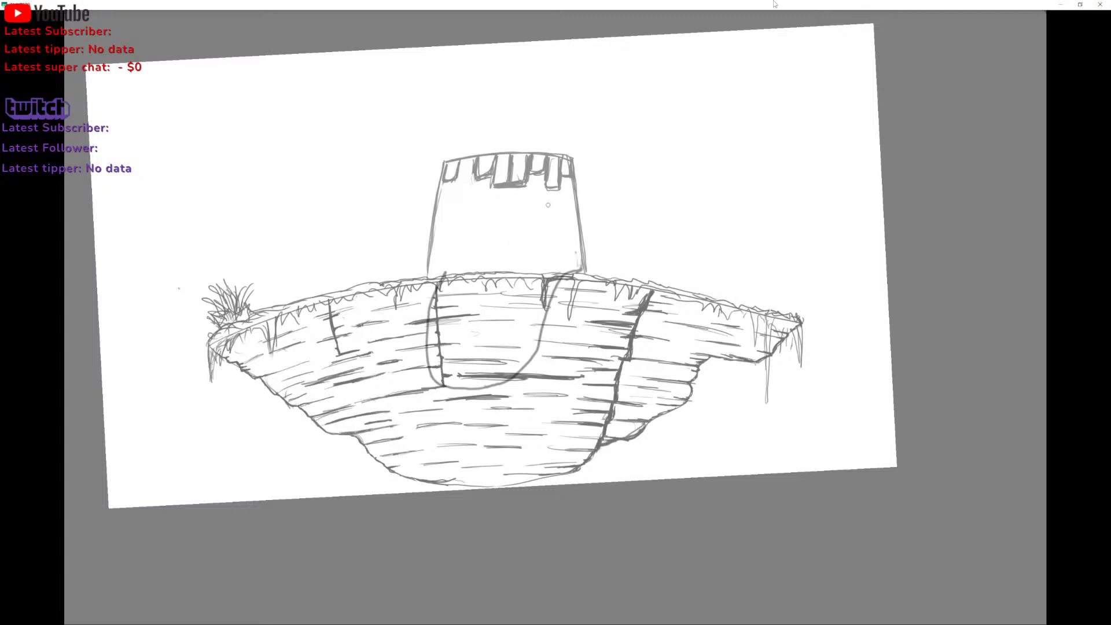
key(ctrl+z)
key(ctrl+z)
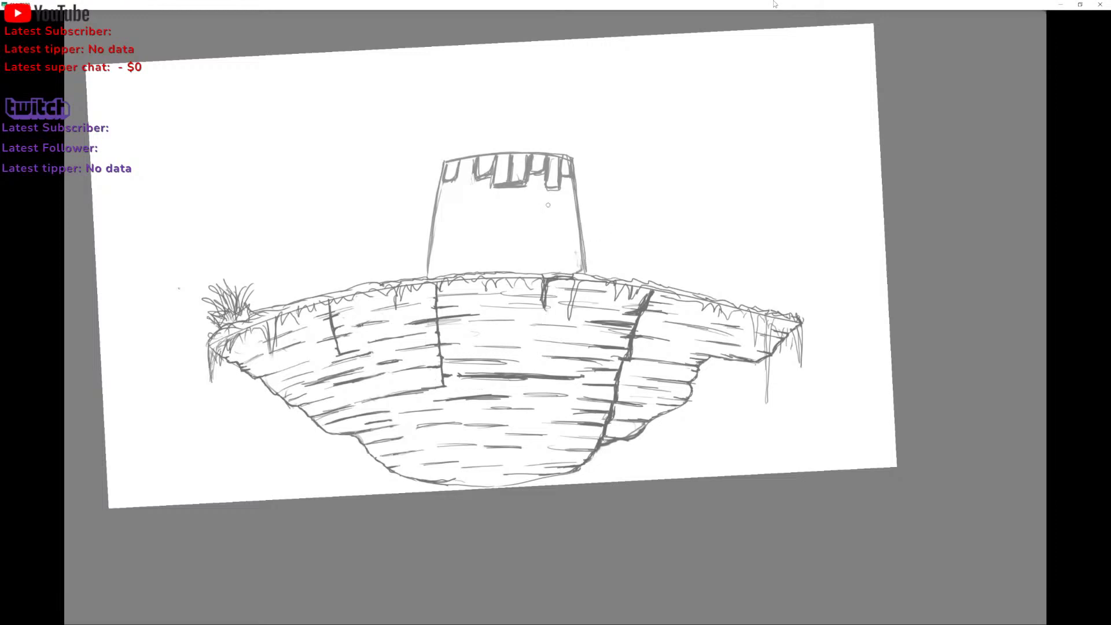
drag(548, 205, 546, 201)
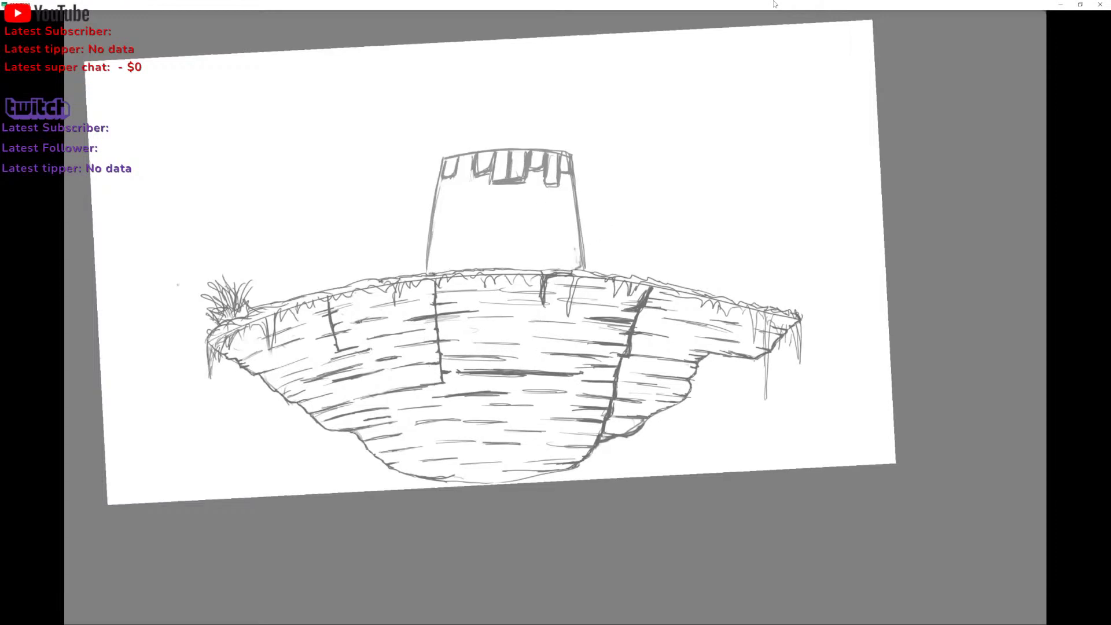
mouse_move(439, 279)
mouse_down()
mouse_move(480, 365)
mouse_move(513, 377)
mouse_move(541, 370)
mouse_up()
key(ctrl+z)
mouse_move(439, 275)
mouse_down()
mouse_move(482, 370)
mouse_move(528, 391)
mouse_move(570, 349)
mouse_move(562, 275)
mouse_up()
key(ctrl+z)
Sketch two overlapping rounded arches at the tower's foot, with a thick curve running down from where they meet, and bring up the layer list.
drag(496, 251, 554, 248)
mouse_move(495, 248)
mouse_down()
mouse_move(453, 251)
mouse_move(433, 270)
mouse_up()
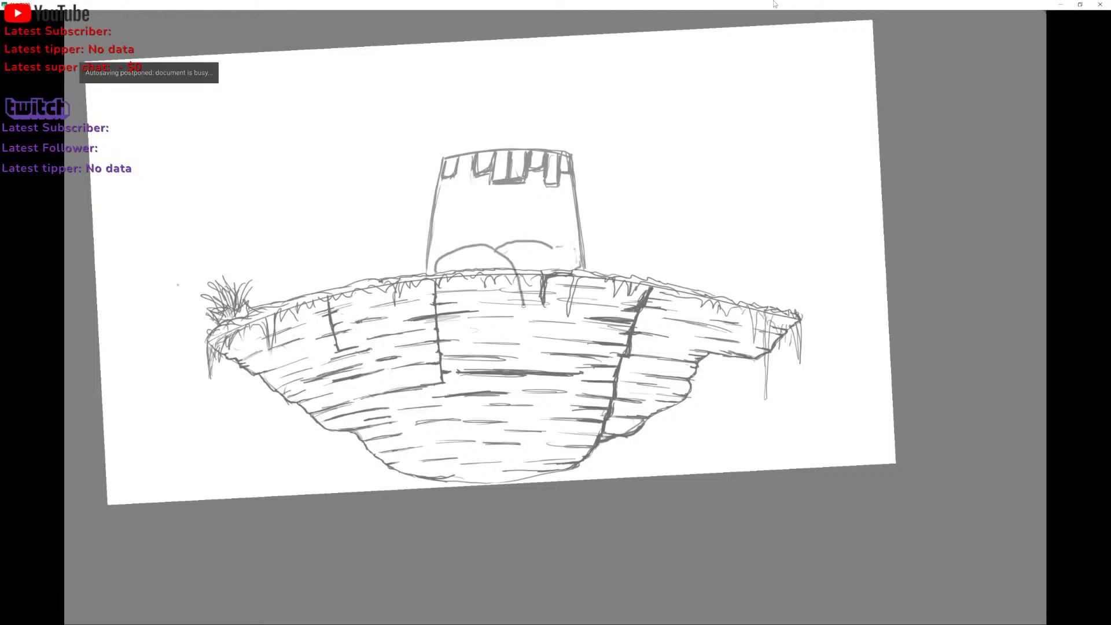
drag(522, 305, 492, 251)
mouse_move(495, 250)
mouse_down()
mouse_move(522, 293)
mouse_move(497, 252)
mouse_up()
key(Tab)
click(82, 306)
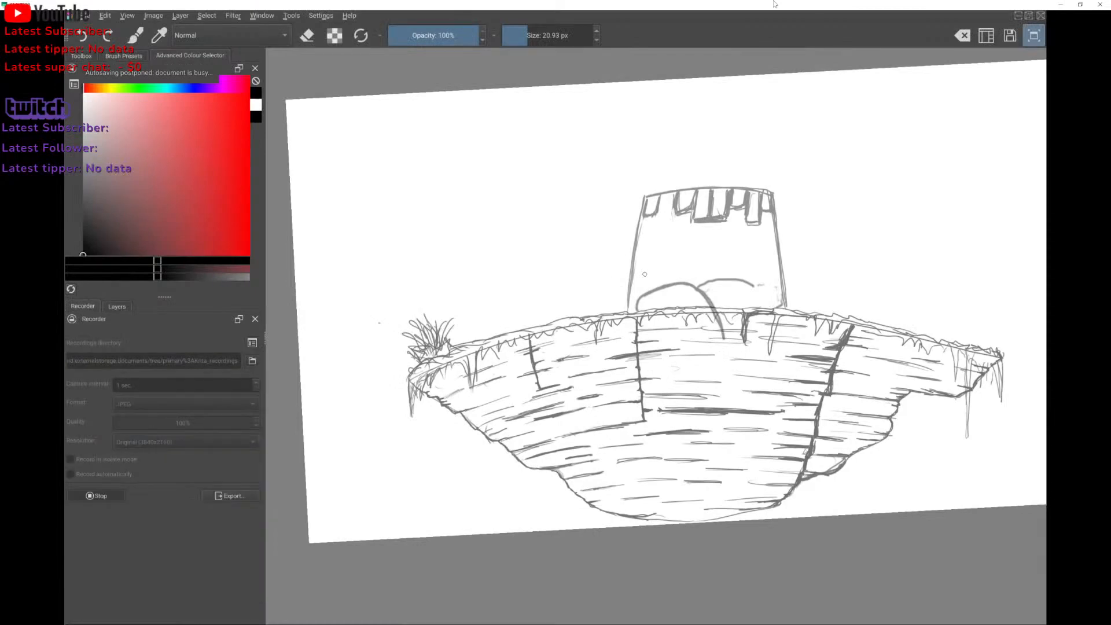
click(117, 306)
key(Tab)
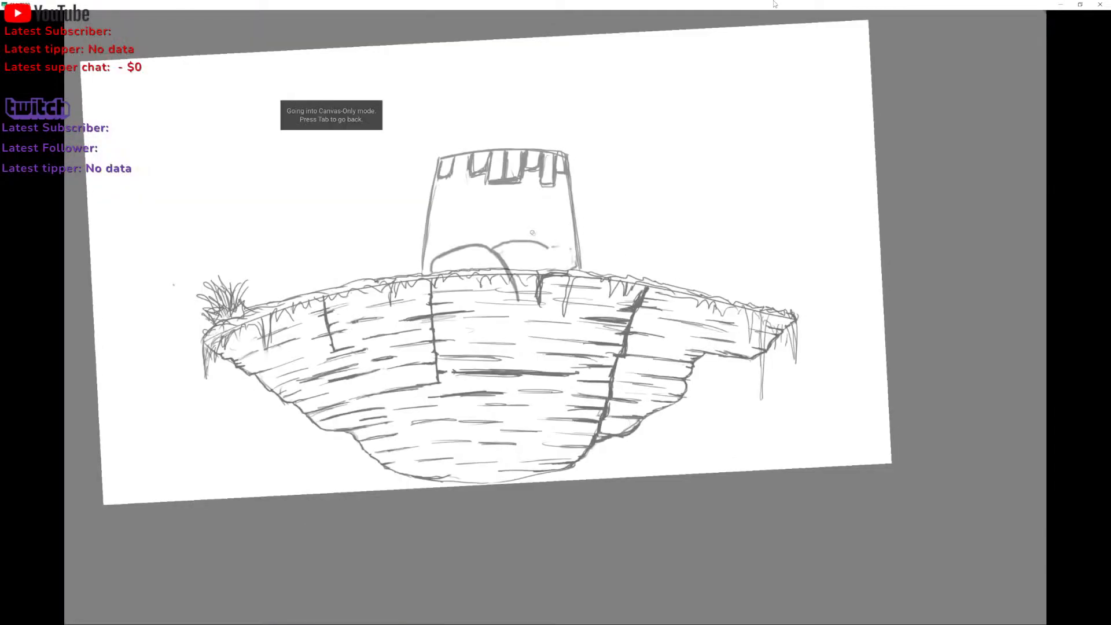
mouse_move(566, 253)
mouse_down()
mouse_move(575, 314)
mouse_move(557, 345)
mouse_move(529, 353)
mouse_move(494, 325)
mouse_up()
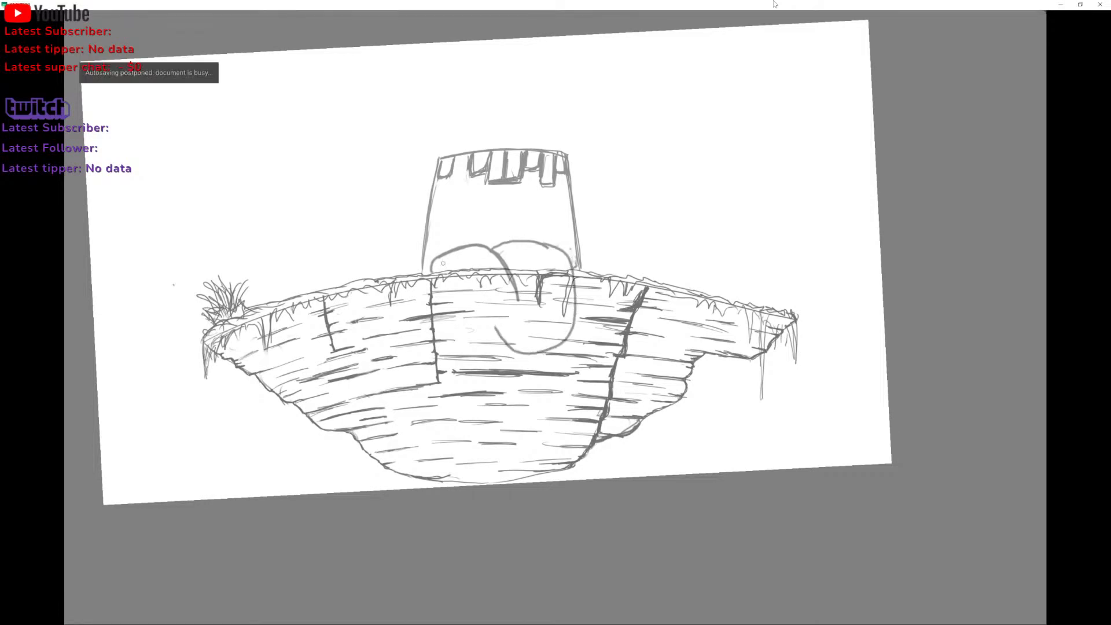
mouse_move(432, 271)
mouse_down()
mouse_move(481, 309)
mouse_move(505, 353)
mouse_up()
mouse_move(433, 272)
mouse_down()
mouse_move(496, 347)
mouse_move(531, 350)
mouse_up()
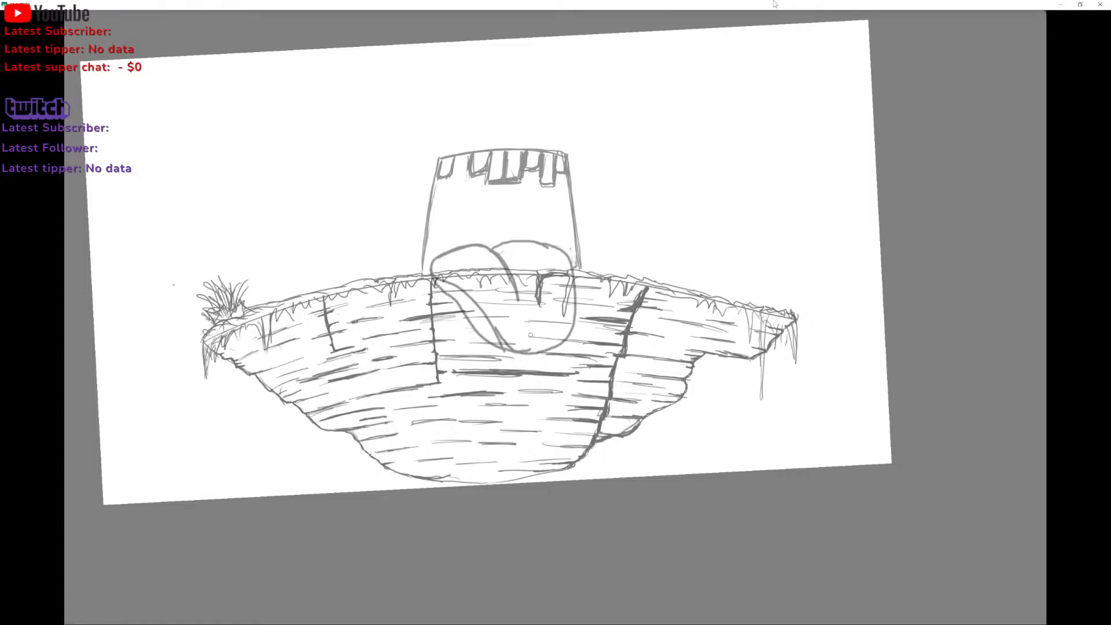
key(ctrl+z)
key(ctrl+z)
key(ctrl+z)
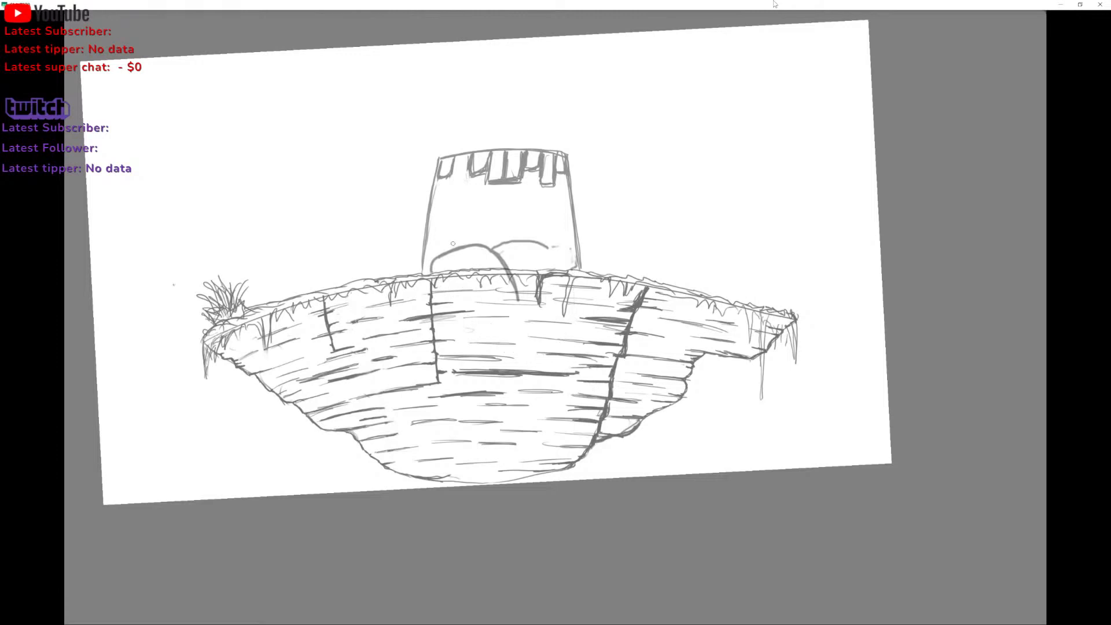
Draw the sides of the shape down from both arches over the rock and close them in a rounded bottom.
mouse_move(434, 272)
mouse_down()
mouse_move(489, 350)
mouse_move(513, 361)
mouse_move(549, 350)
mouse_move(574, 315)
mouse_move(558, 248)
mouse_move(510, 247)
mouse_move(444, 307)
mouse_move(412, 307)
mouse_up()
mouse_move(438, 405)
mouse_down()
mouse_move(451, 335)
mouse_move(469, 302)
mouse_up()
mouse_move(436, 367)
mouse_down()
mouse_move(437, 411)
mouse_move(453, 325)
mouse_move(483, 297)
mouse_move(438, 350)
mouse_up()
mouse_move(438, 408)
mouse_down()
mouse_move(421, 489)
mouse_move(443, 511)
mouse_move(451, 503)
mouse_move(354, 369)
mouse_move(446, 250)
mouse_move(435, 228)
mouse_move(407, 249)
mouse_move(411, 316)
mouse_up()
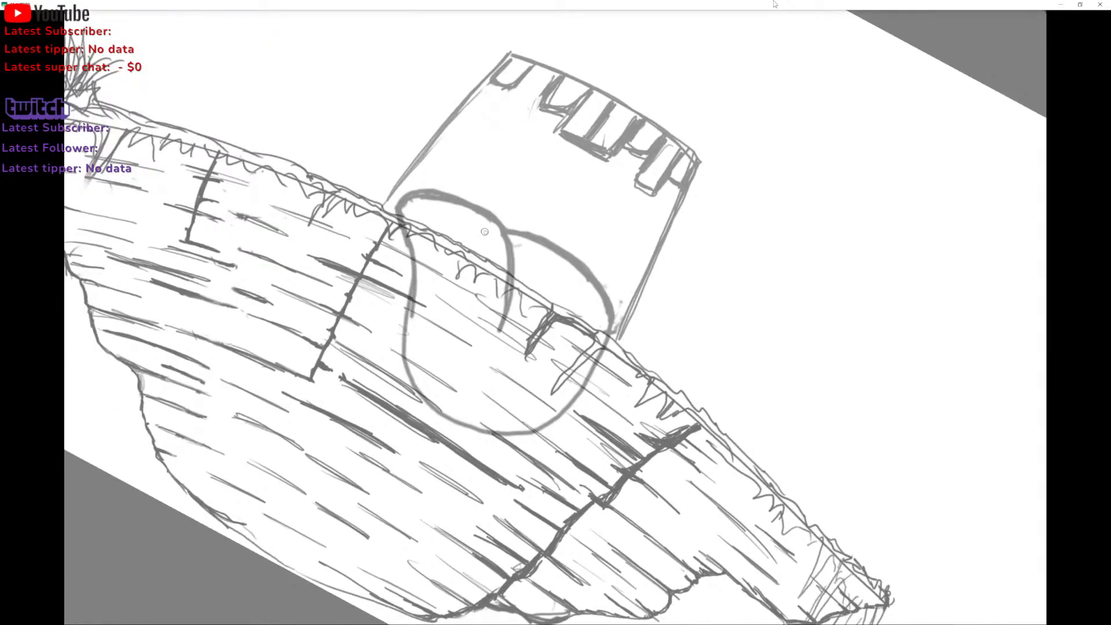
Go over the left arch and the left side of the rounded shape to thicken their outline.
drag(415, 192, 413, 278)
drag(404, 213, 411, 293)
key(ctrl+z)
key(Tab)
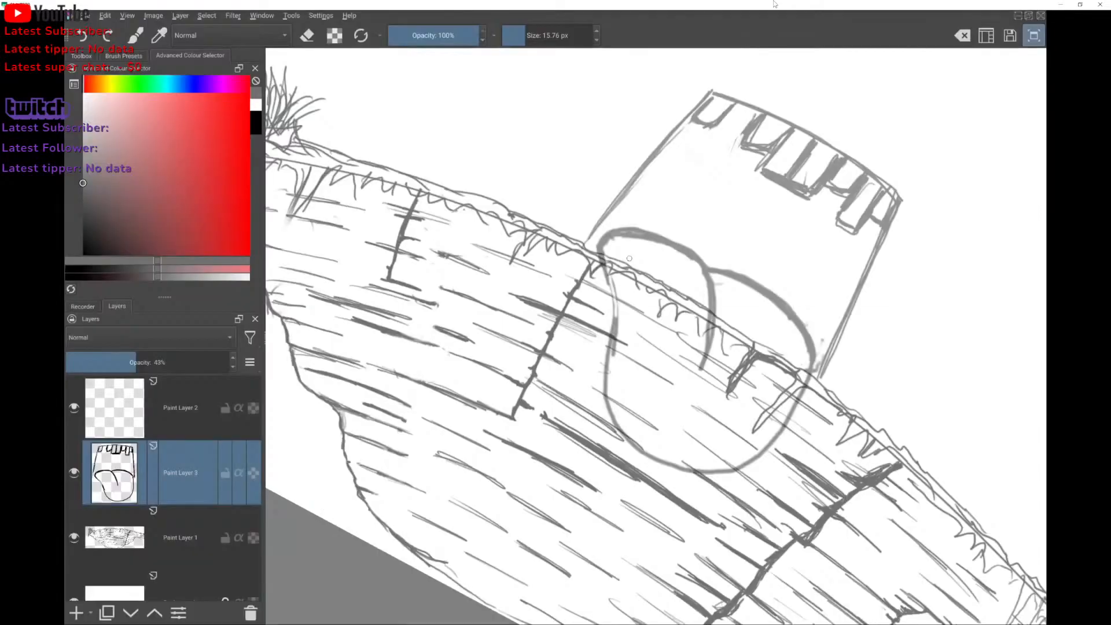
key(Tab)
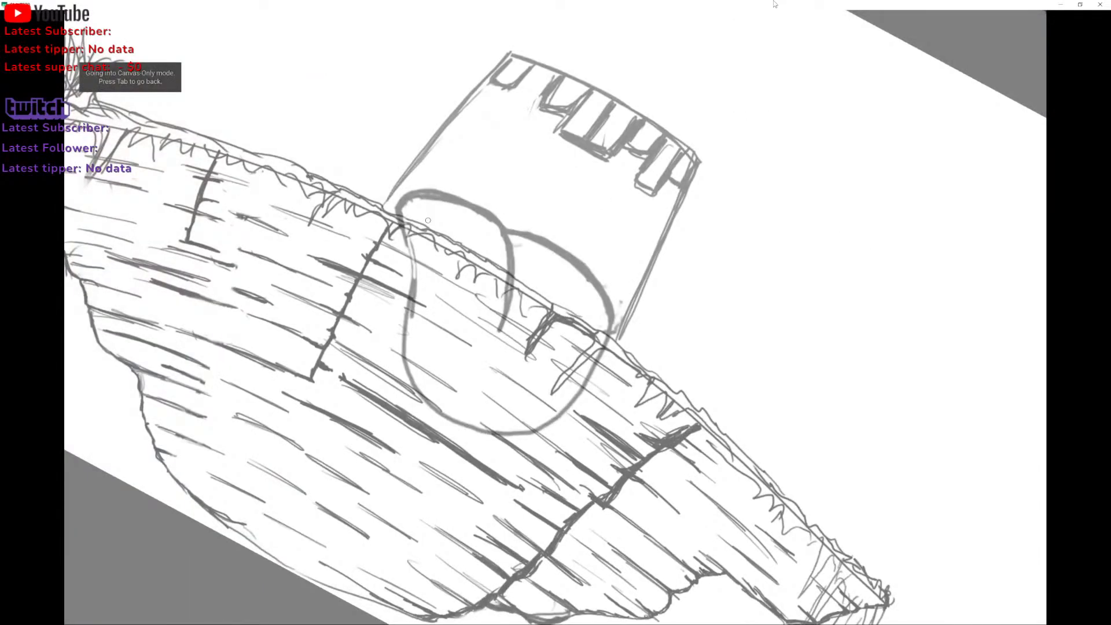
mouse_move(414, 281)
mouse_down()
mouse_move(404, 224)
mouse_move(414, 283)
mouse_move(405, 342)
mouse_move(412, 384)
mouse_move(433, 410)
mouse_up()
Thicken the lower right curve of the rounded shape and extend the end of its inner curve downwards.
key(Tab)
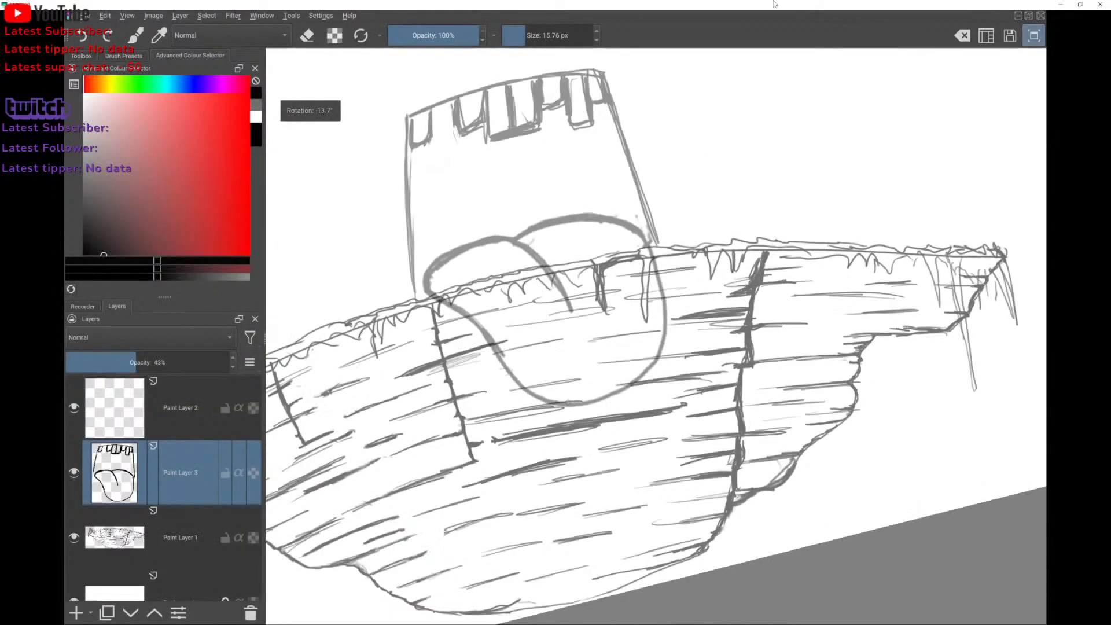
scroll(474, 474, up, 3)
mouse_move(530, 468)
mouse_down()
mouse_move(588, 439)
mouse_move(614, 401)
mouse_move(623, 339)
mouse_up()
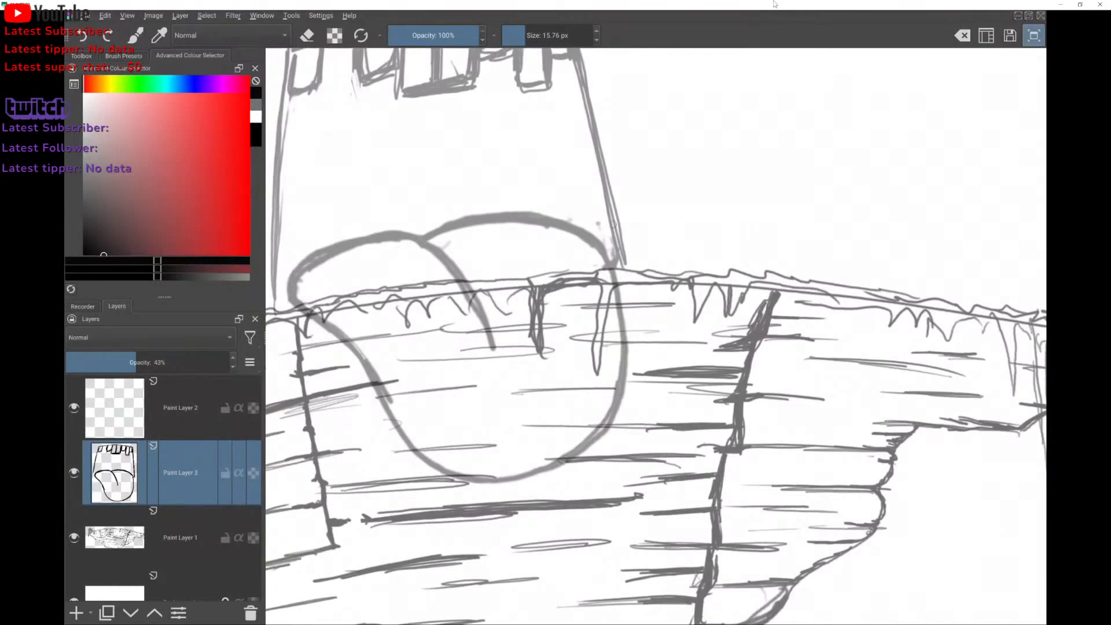
drag(500, 347, 498, 374)
key(Tab)
key(Tab)
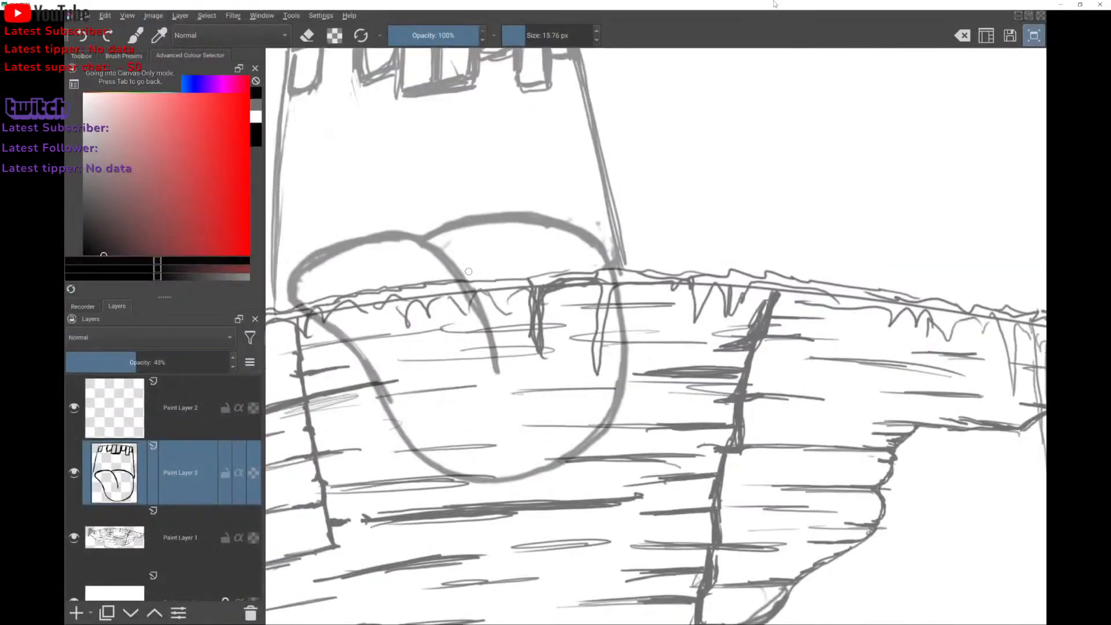
key(Tab)
scroll(267, 234, down, 3)
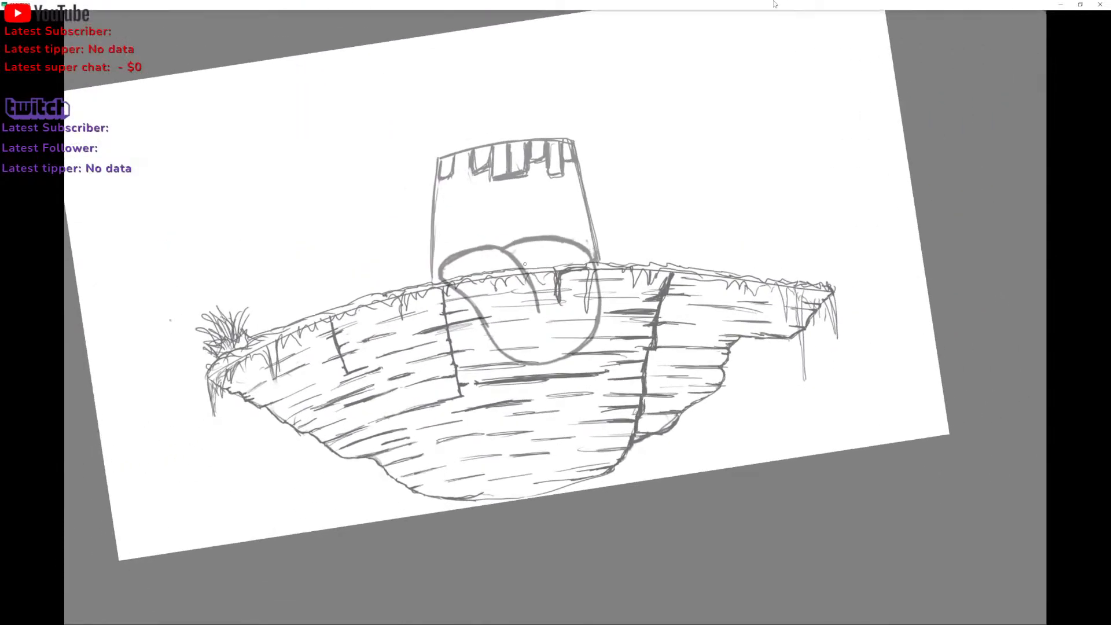
drag(525, 264, 525, 269)
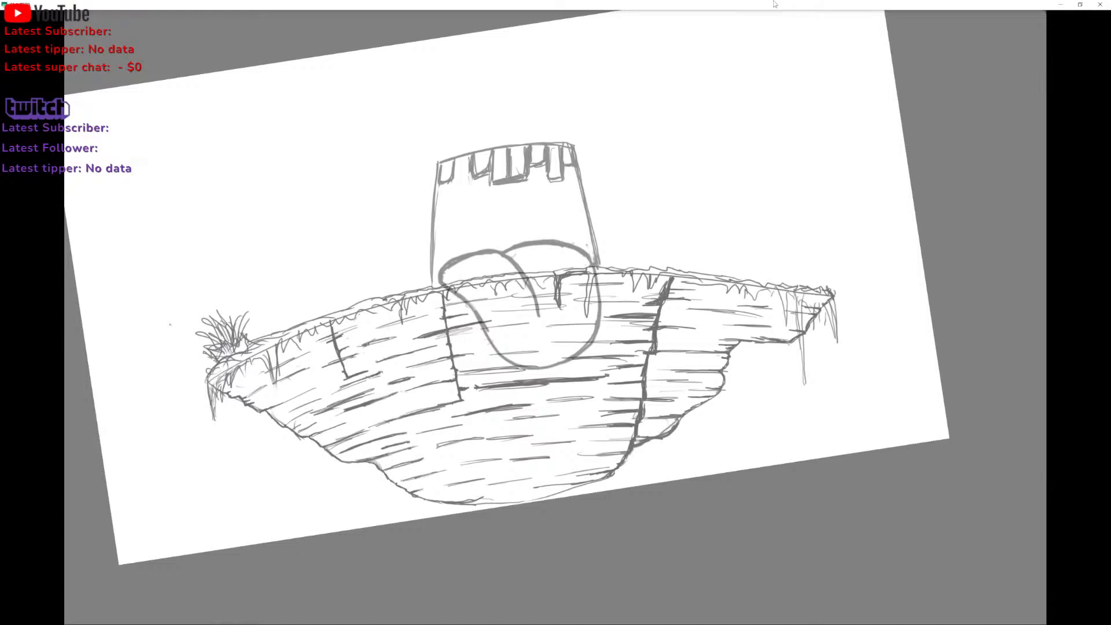
Hatch vertical shading below the rounded shape's lower edge and sketch a small oval with shaded surroundings beneath its right part.
mouse_move(465, 307)
mouse_down()
mouse_move(483, 379)
mouse_move(497, 391)
mouse_move(506, 380)
mouse_move(503, 397)
mouse_move(525, 412)
mouse_move(535, 370)
mouse_move(551, 415)
mouse_move(586, 391)
mouse_move(590, 402)
mouse_move(586, 356)
mouse_up()
mouse_move(551, 394)
mouse_down()
mouse_move(553, 420)
mouse_move(560, 408)
mouse_move(570, 416)
mouse_move(561, 412)
mouse_move(575, 404)
mouse_move(568, 398)
mouse_move(567, 410)
mouse_move(581, 363)
mouse_move(572, 389)
mouse_move(564, 371)
mouse_move(563, 408)
mouse_move(565, 391)
mouse_move(580, 420)
mouse_move(573, 467)
mouse_up()
drag(584, 411, 586, 455)
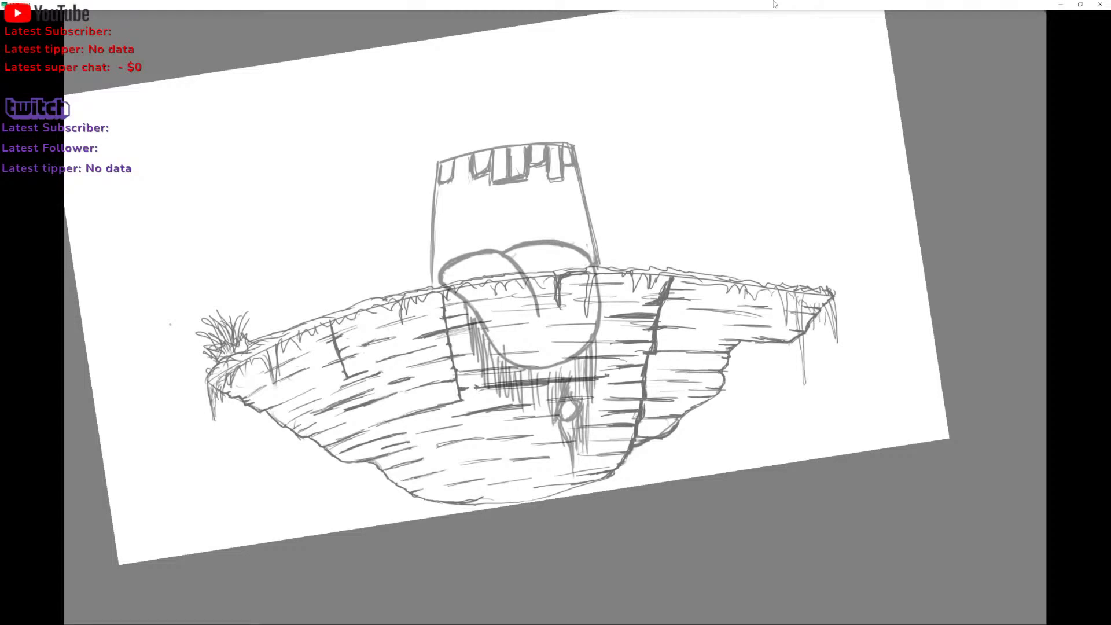
Extend the vertical hatching up along the left side of the rounded shape and add a thin line hanging below it.
mouse_move(457, 298)
mouse_down()
mouse_move(463, 327)
mouse_move(451, 325)
mouse_move(473, 385)
mouse_up()
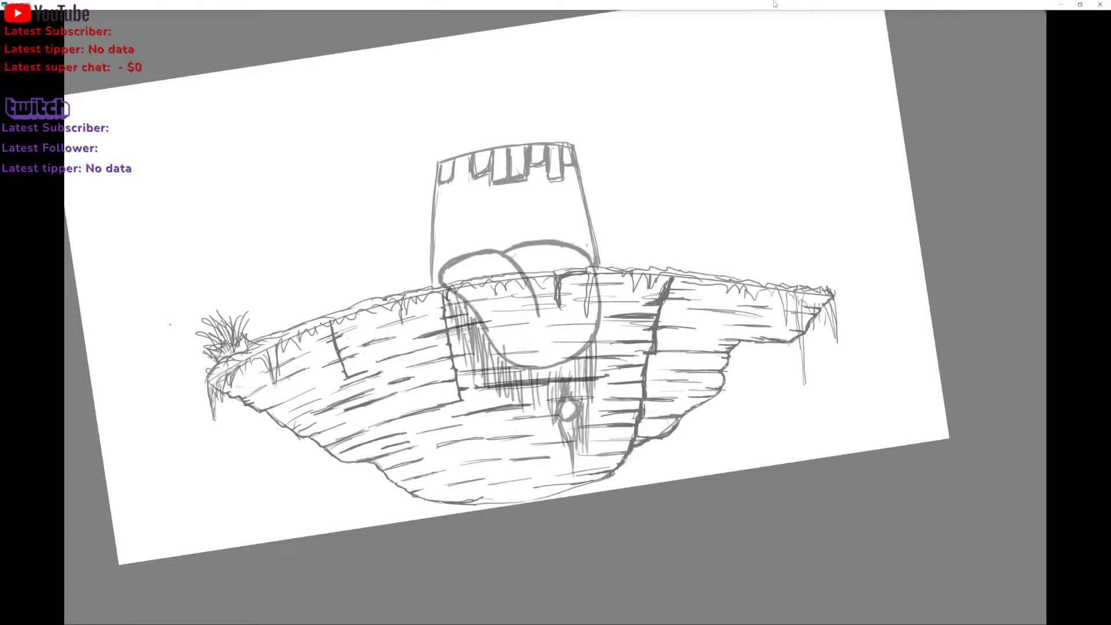
drag(471, 348, 478, 428)
drag(474, 379, 481, 430)
key(ctrl+z)
drag(519, 330, 509, 329)
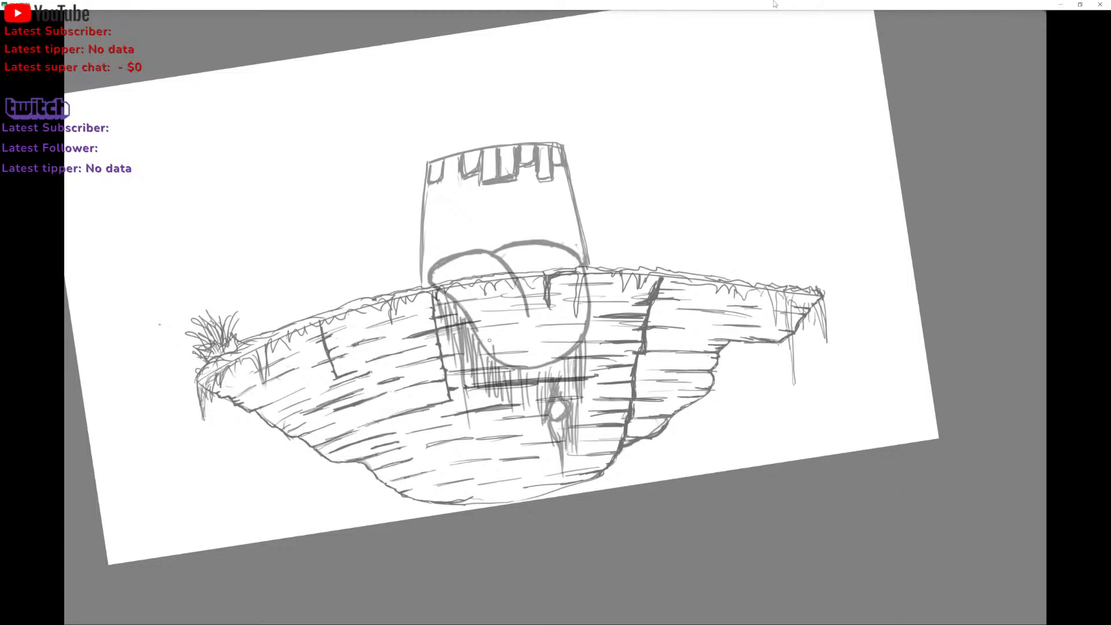
drag(489, 340, 484, 341)
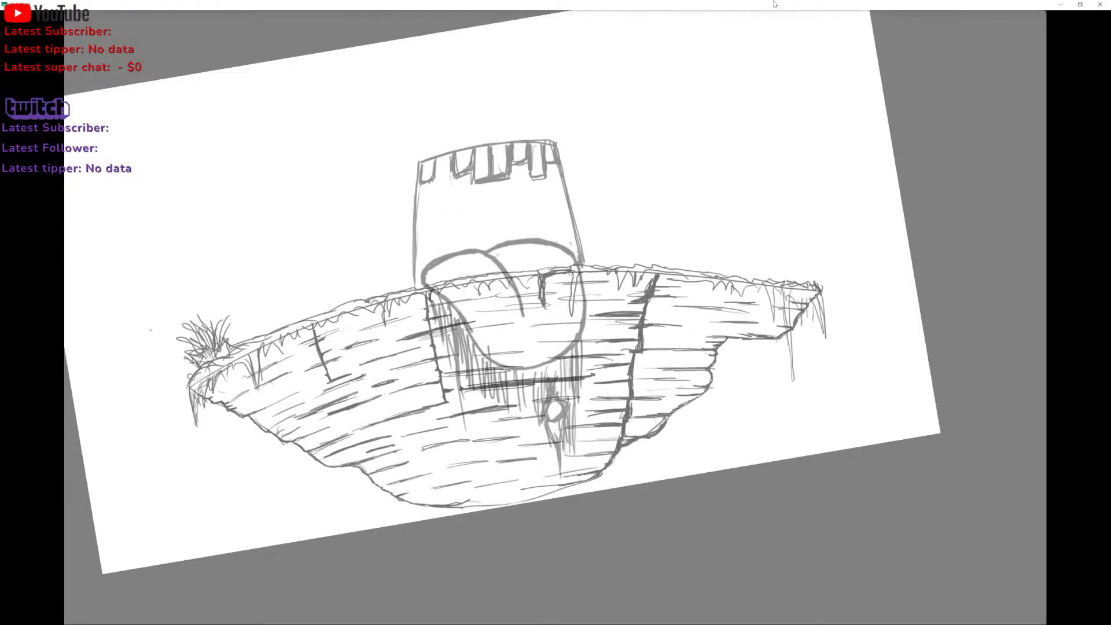
drag(821, 287, 748, 182)
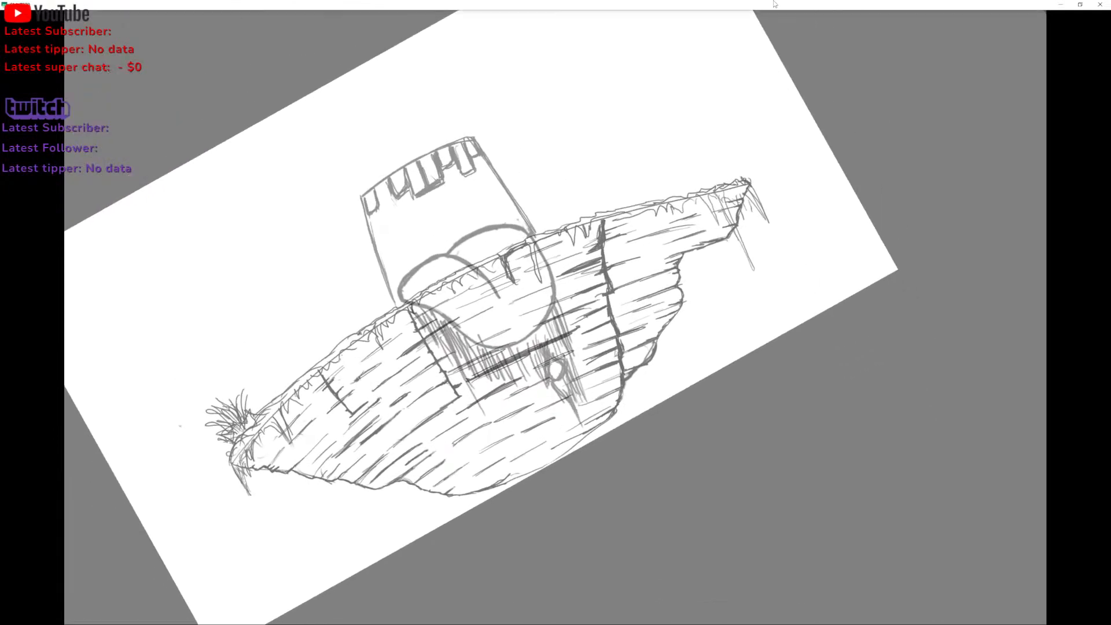
mouse_move(448, 385)
mouse_down()
mouse_move(504, 424)
mouse_move(555, 439)
mouse_move(554, 329)
mouse_move(530, 400)
mouse_move(475, 381)
mouse_move(446, 396)
mouse_up()
key(ctrl+z)
mouse_move(365, 353)
mouse_down()
mouse_move(435, 370)
mouse_move(497, 353)
mouse_up()
mouse_move(557, 301)
mouse_down()
mouse_move(573, 246)
mouse_move(603, 227)
mouse_move(558, 347)
mouse_up()
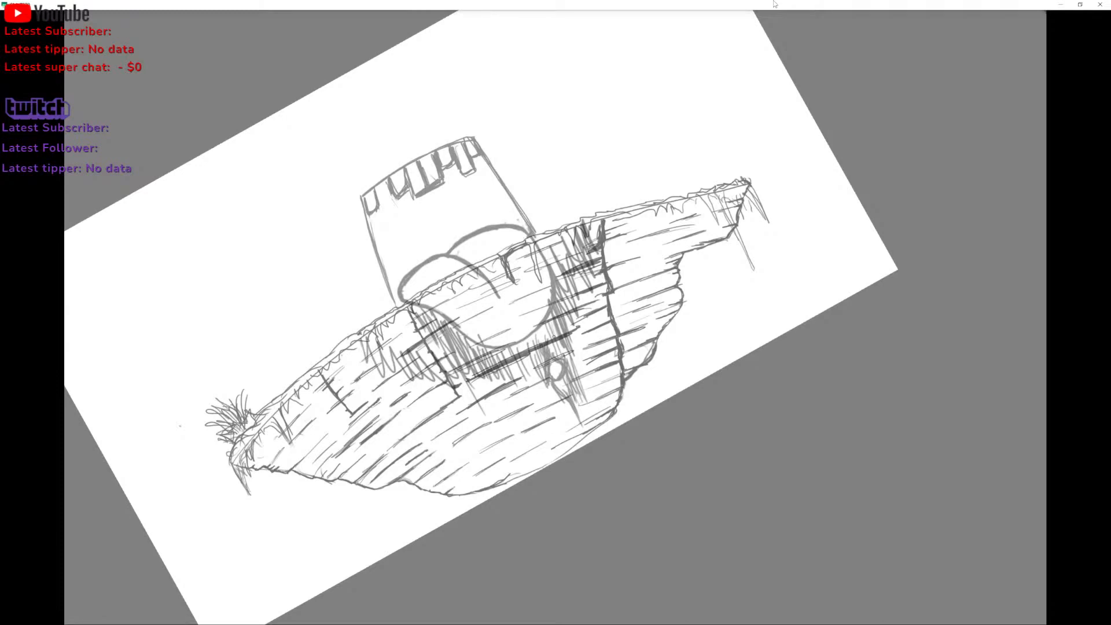
scroll(554, 337, down, 2)
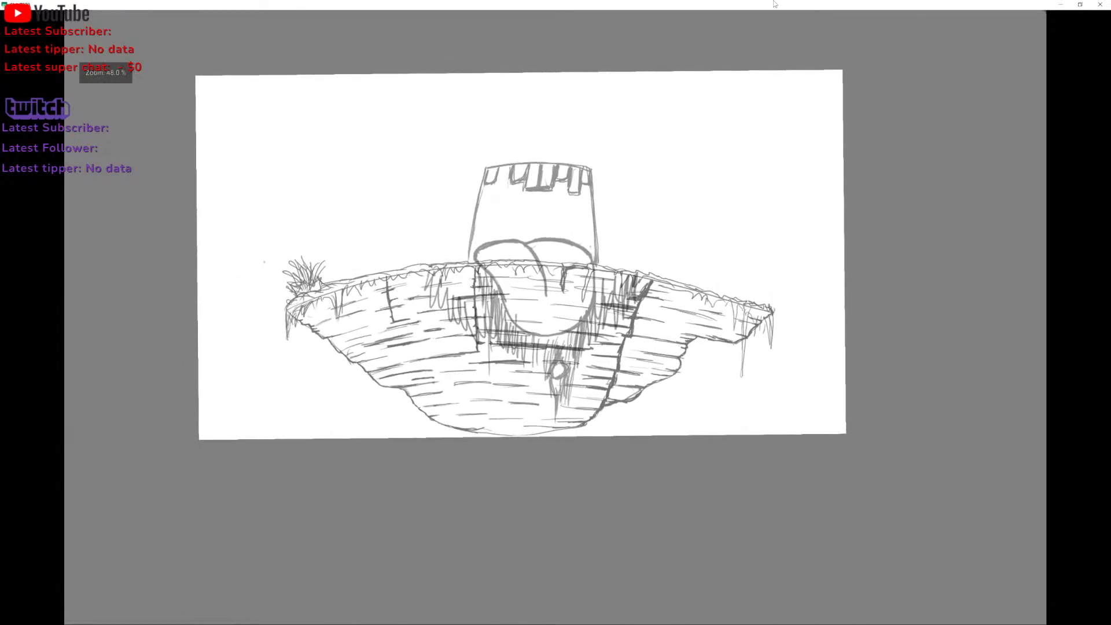
key(ctrl+z)
key(ctrl+z)
key(ctrl+z)
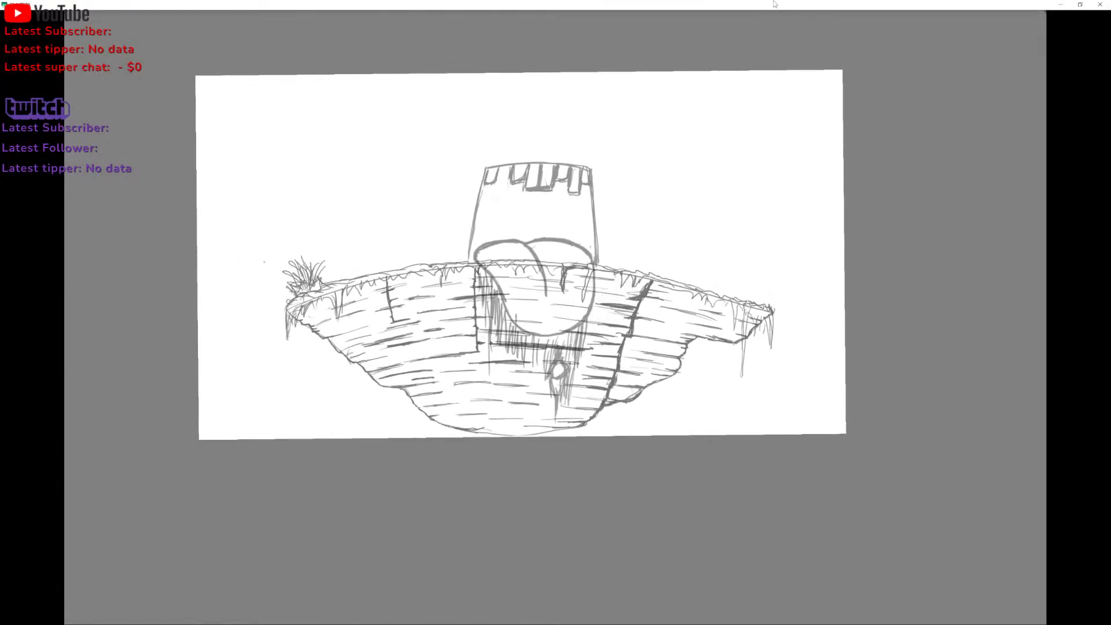
Sketch long sweeping strokes across the landmass's underside and hatch the rock's lower edge beneath the small oval.
scroll(521, 255, up, 5)
key(Tab)
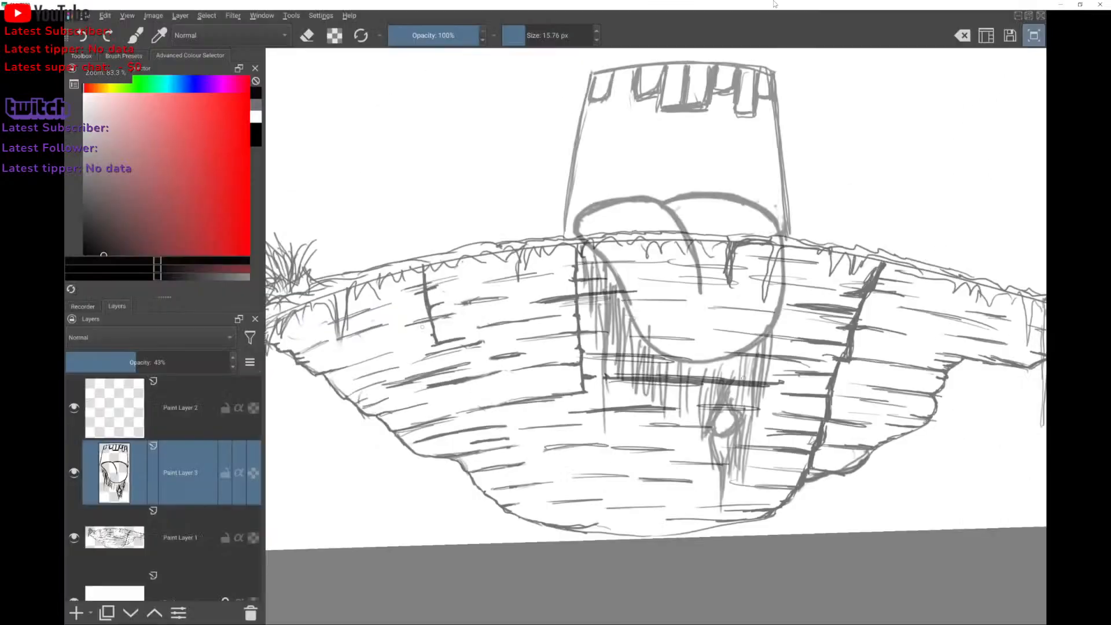
key(Tab)
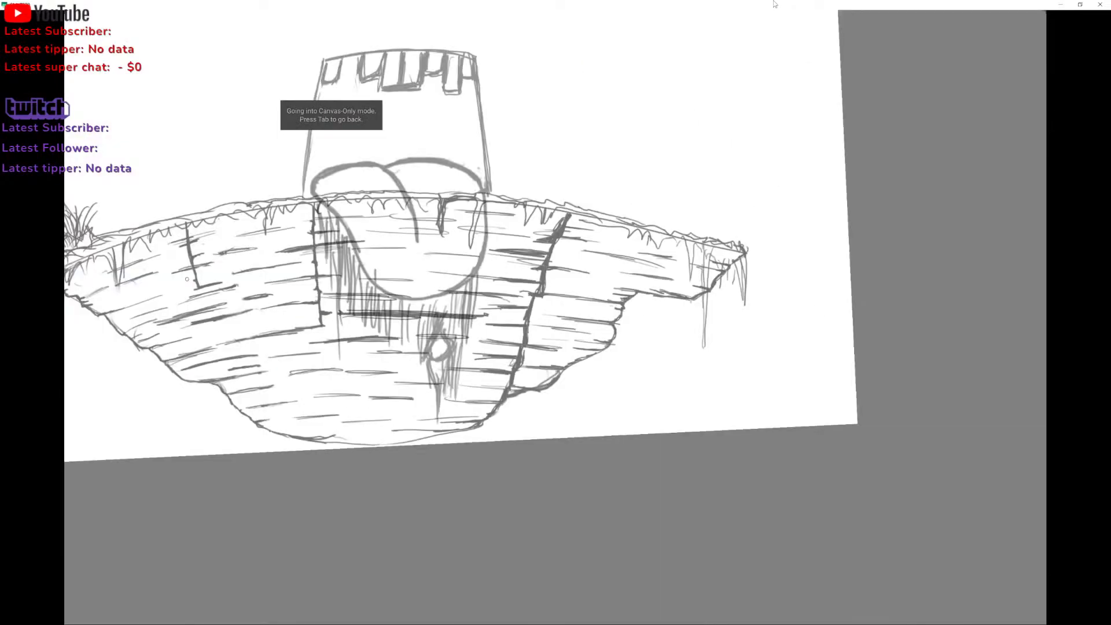
scroll(439, 278, down, 4)
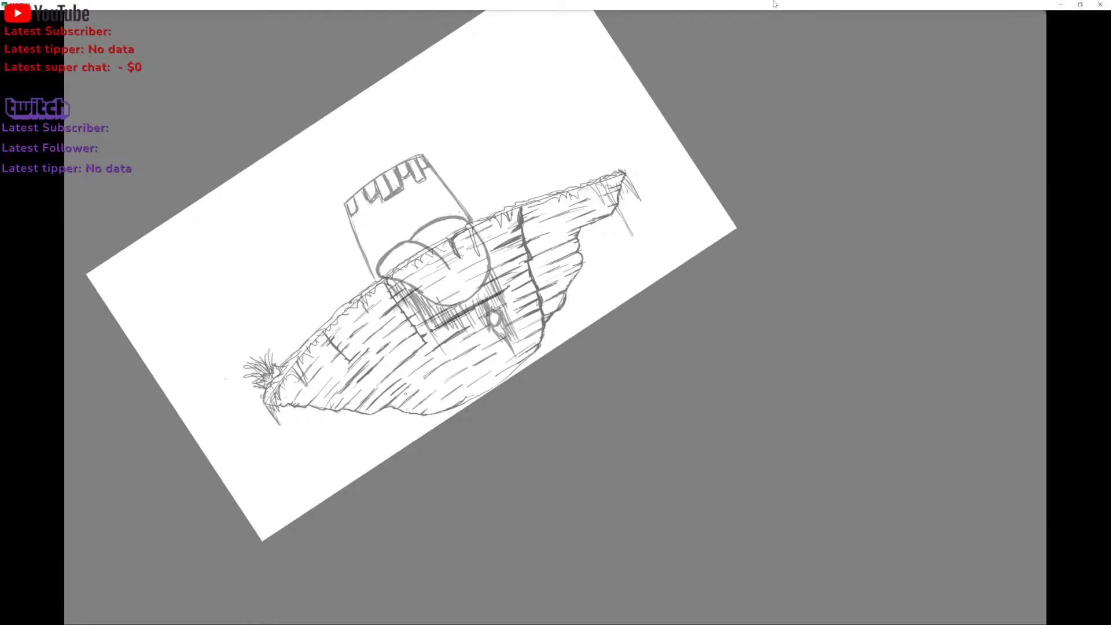
mouse_move(288, 496)
mouse_down()
mouse_move(686, 219)
mouse_move(368, 429)
mouse_move(623, 263)
mouse_up()
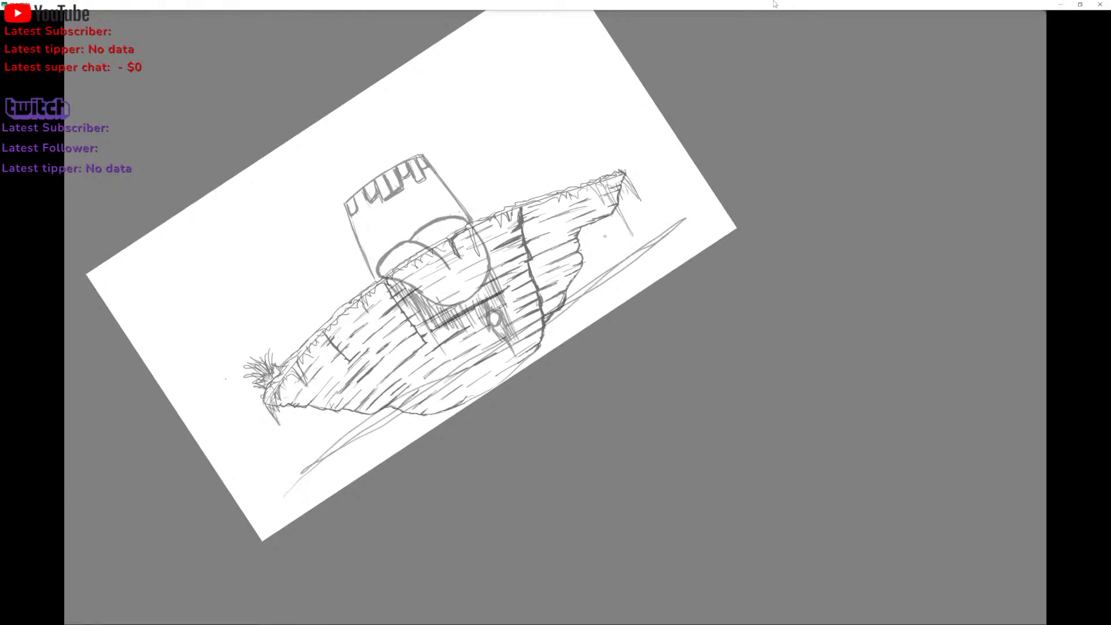
scroll(523, 357, down, 1)
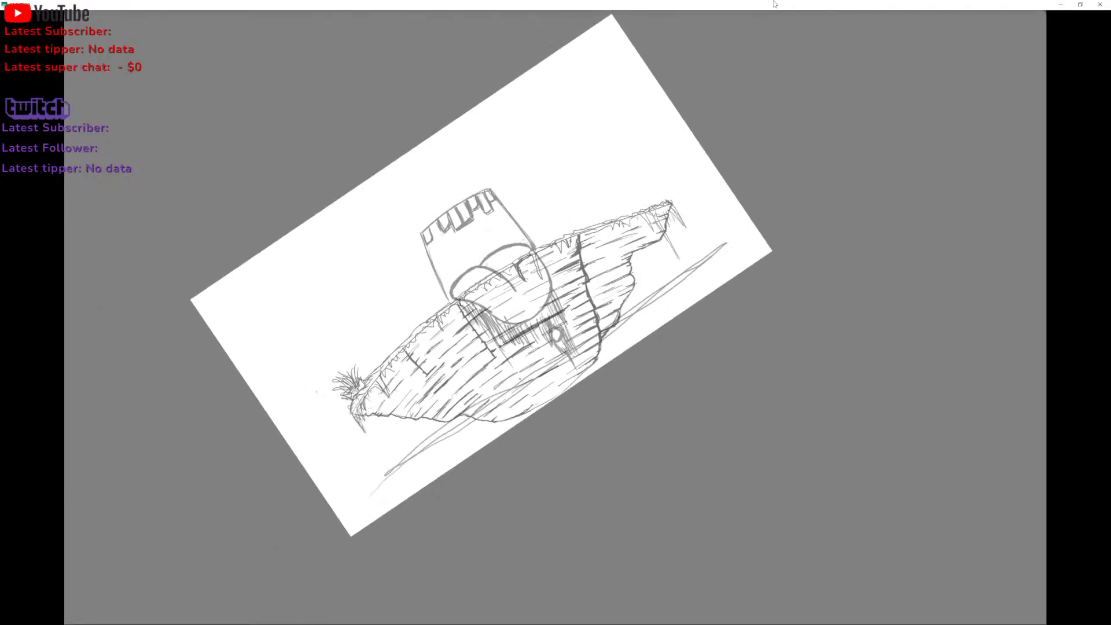
mouse_move(521, 397)
mouse_down()
mouse_move(590, 344)
mouse_move(518, 408)
mouse_up()
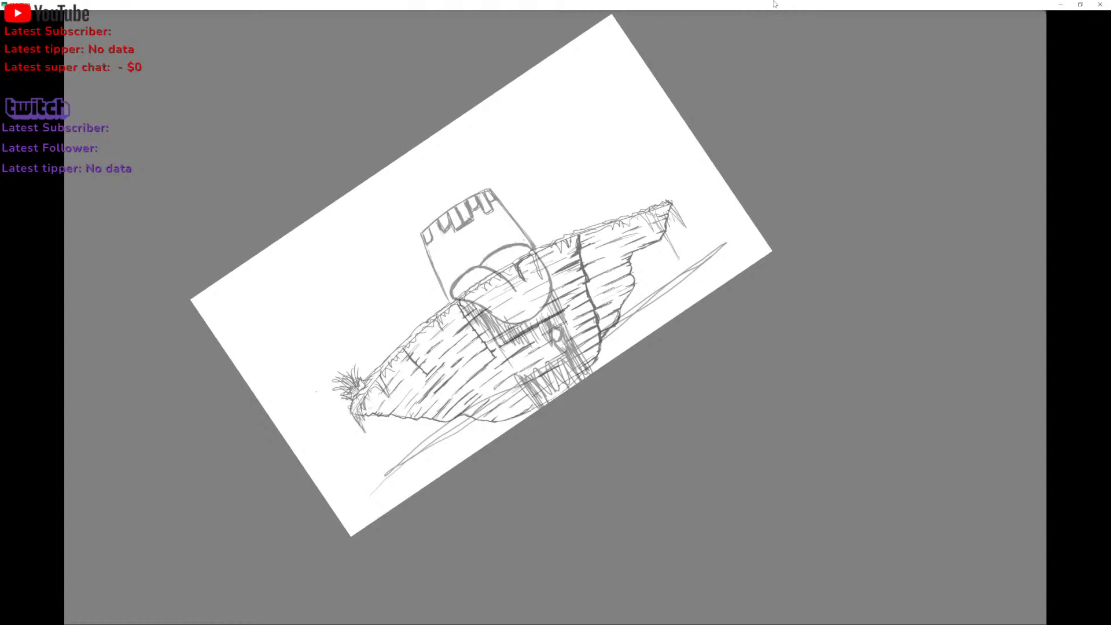
Undo the hatching on the rock's lower edge and the long sweeping strokes across the landmass's underside.
key(ctrl+z)
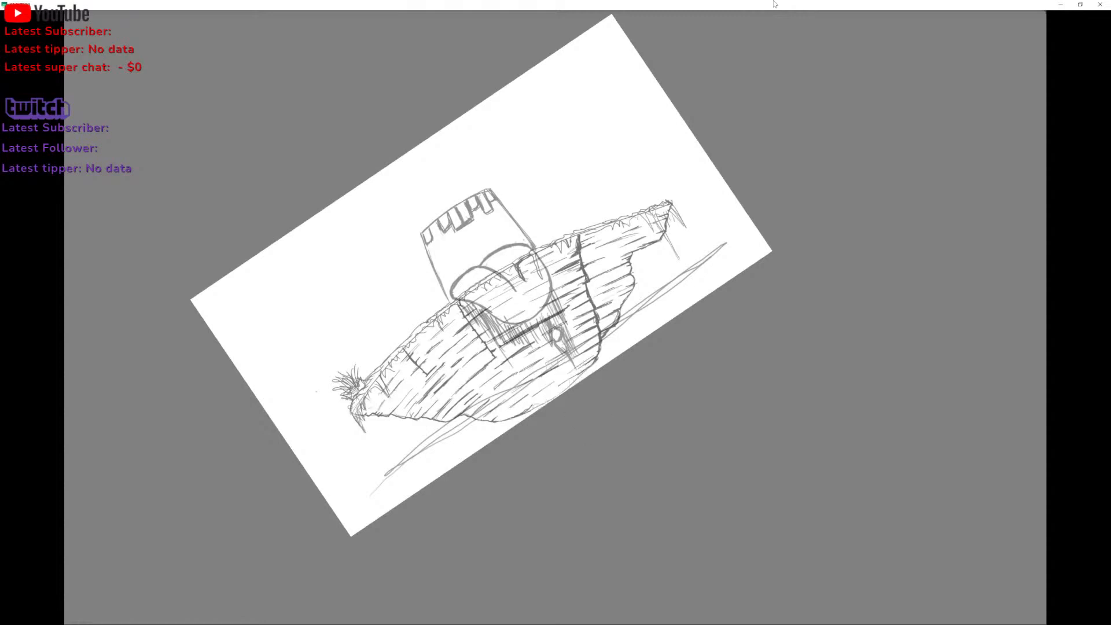
key(ctrl+z)
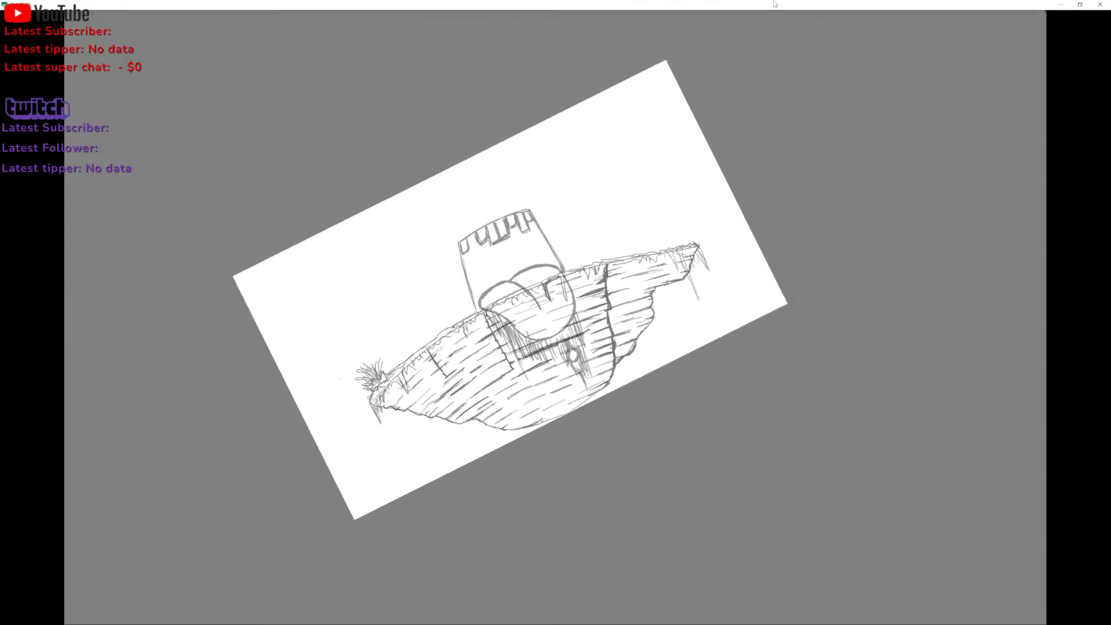
Try to sketch a larger wavy outline around the tower and loose curves along the landmass's underside.
mouse_move(415, 216)
mouse_down()
mouse_move(544, 152)
mouse_move(577, 259)
mouse_up()
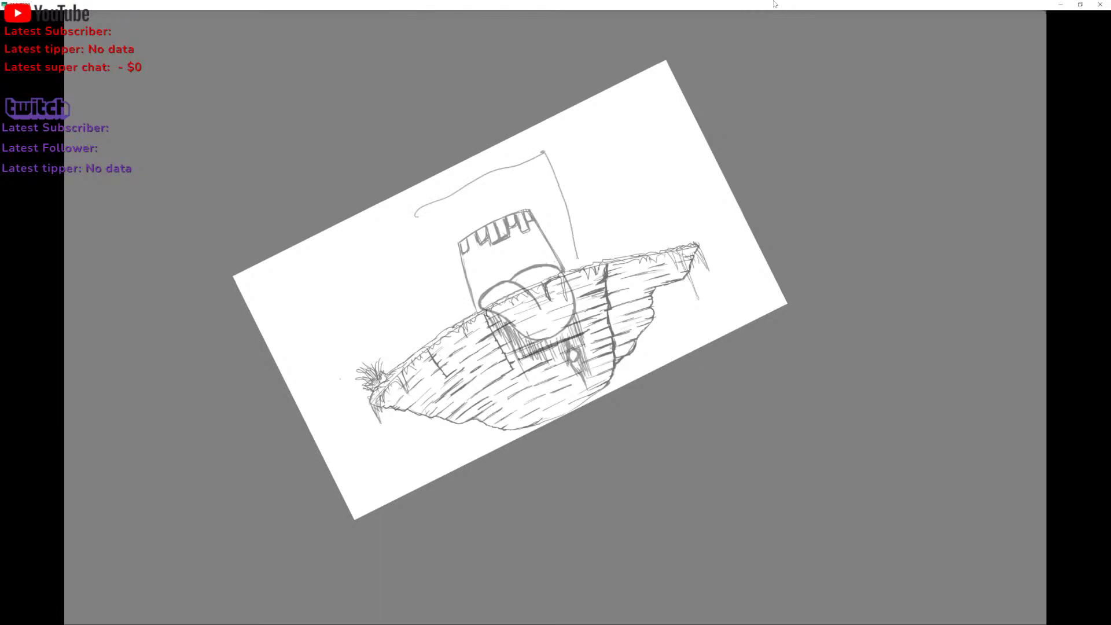
drag(414, 211, 454, 327)
drag(474, 445, 542, 400)
mouse_move(663, 346)
mouse_down()
mouse_move(672, 320)
mouse_move(664, 346)
mouse_up()
drag(643, 272, 660, 288)
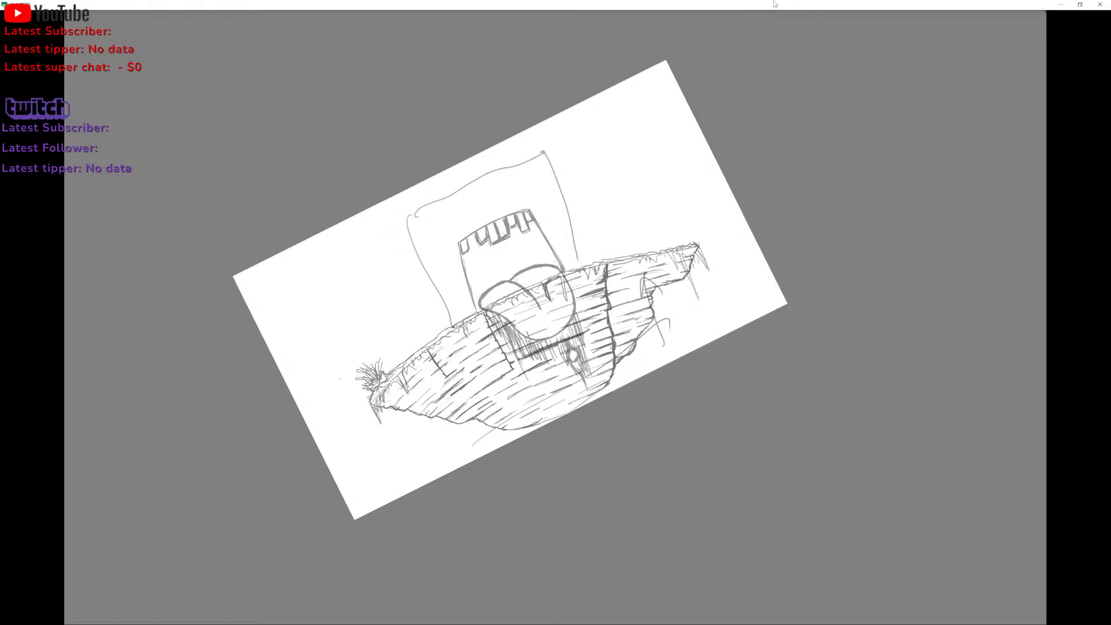
scroll(509, 290, down, 2)
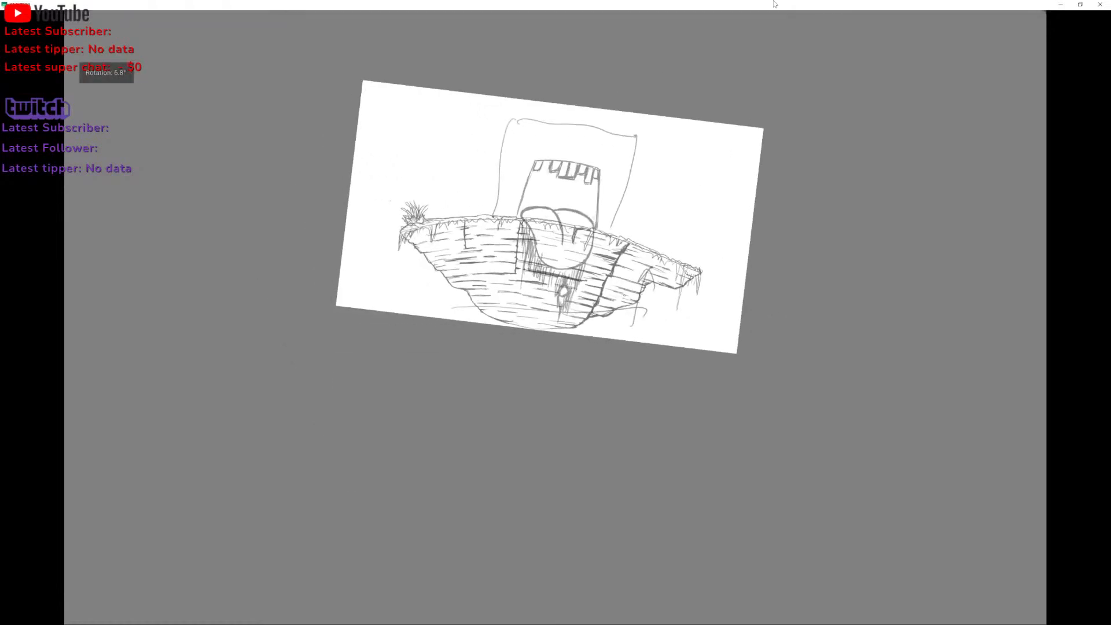
scroll(521, 232, up, 3)
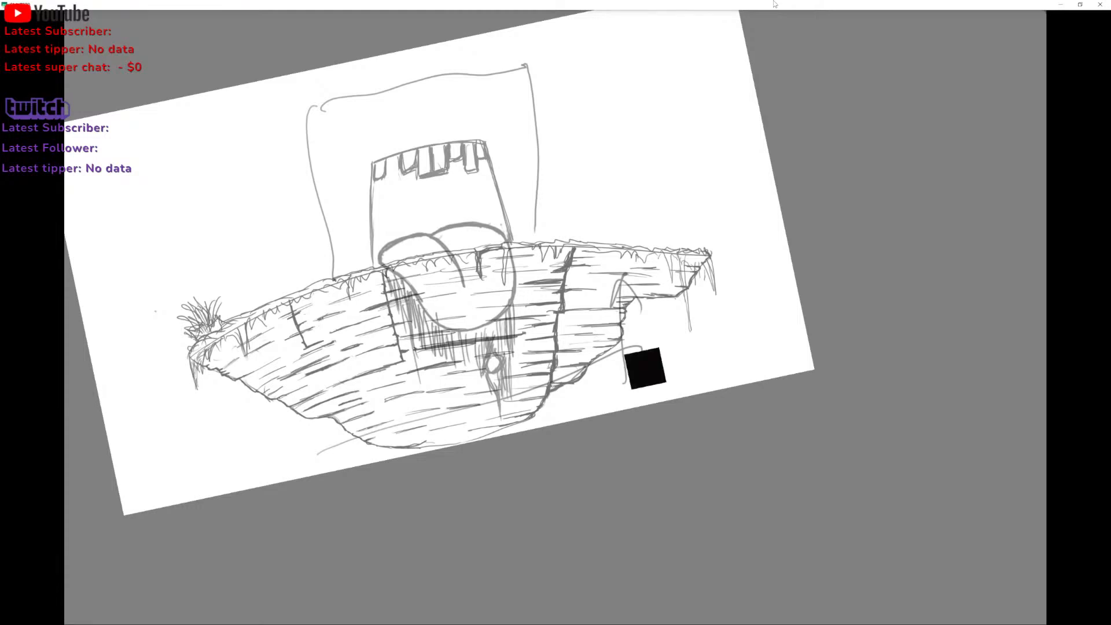
Undo the larger outline around the tower and the loose curves along the underside.
scroll(521, 277, down, 2)
key(ctrl+z)
key(ctrl+z)
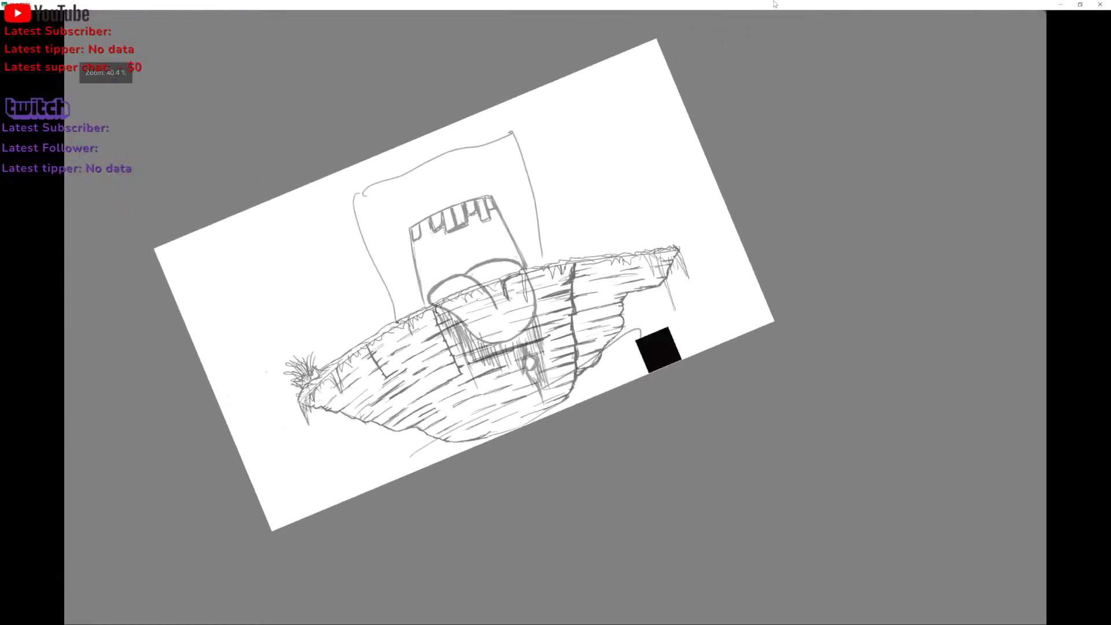
key(ctrl+z)
key(ctrl+z)
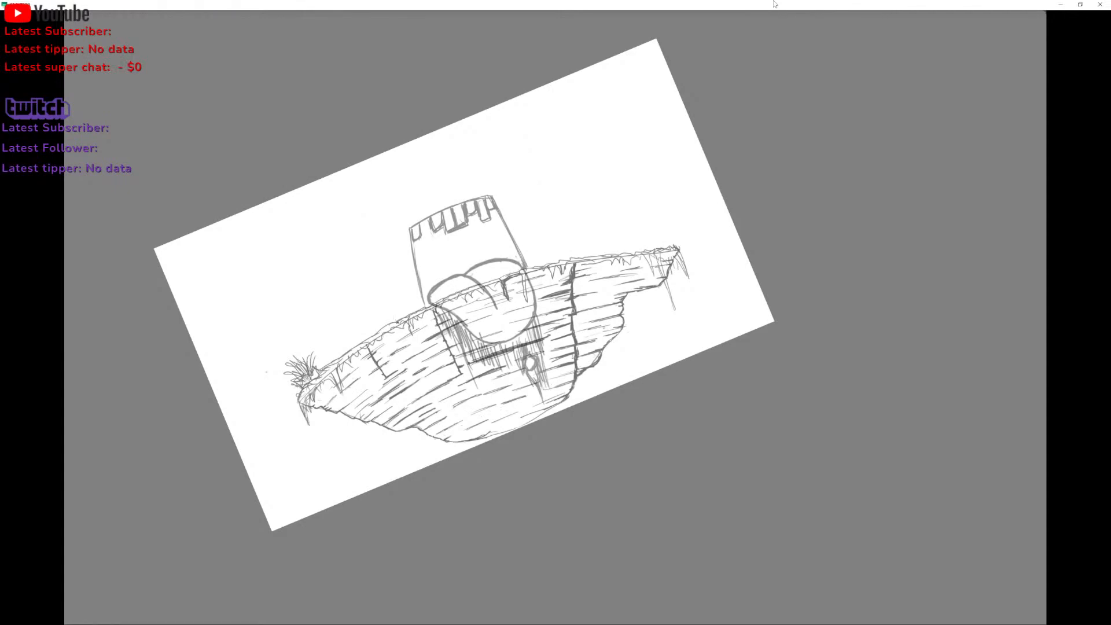
Hatch long vertical strokes from the rounded shape's lower left edge down the rock towards the landmass's underside.
scroll(521, 301, up, 4)
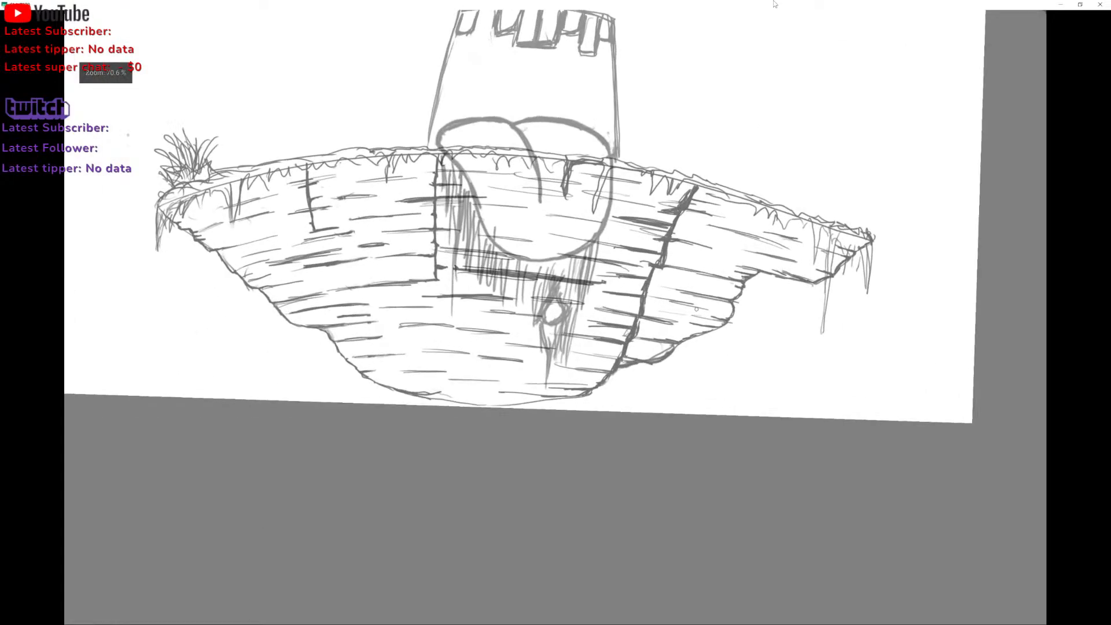
drag(447, 242, 457, 336)
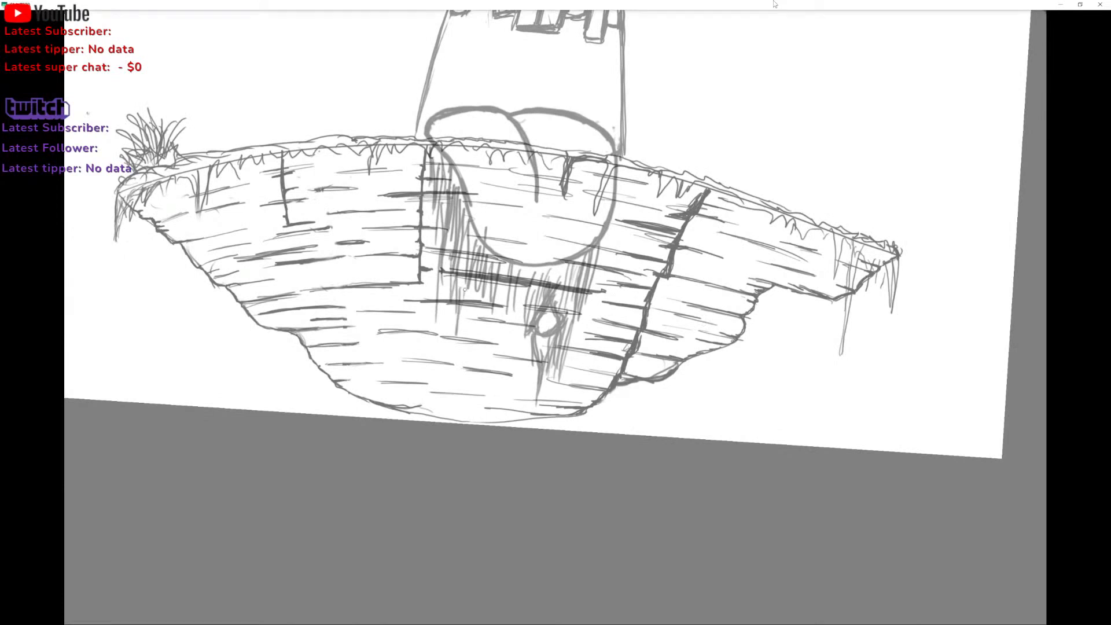
drag(464, 287, 464, 336)
mouse_move(480, 293)
mouse_down()
mouse_move(479, 348)
mouse_move(504, 312)
mouse_move(508, 365)
mouse_up()
drag(515, 291, 513, 346)
mouse_move(502, 288)
mouse_down()
mouse_move(499, 365)
mouse_move(486, 363)
mouse_up()
mouse_move(463, 300)
mouse_down()
mouse_move(459, 341)
mouse_move(457, 387)
mouse_up()
mouse_move(468, 324)
mouse_down()
mouse_move(456, 379)
mouse_move(485, 407)
mouse_up()
mouse_move(492, 354)
mouse_down()
mouse_move(483, 417)
mouse_move(498, 412)
mouse_up()
mouse_move(520, 352)
mouse_down()
mouse_move(510, 405)
mouse_move(518, 416)
mouse_up()
drag(536, 375, 524, 425)
Build up dense vertical hatching around and beneath the small oval down to the bottom of the rock.
drag(555, 339, 545, 379)
drag(573, 325, 556, 385)
drag(558, 369, 540, 409)
drag(543, 374, 533, 417)
drag(534, 341, 530, 371)
drag(528, 353, 514, 416)
drag(526, 344, 511, 420)
drag(532, 309, 524, 358)
drag(528, 336, 519, 396)
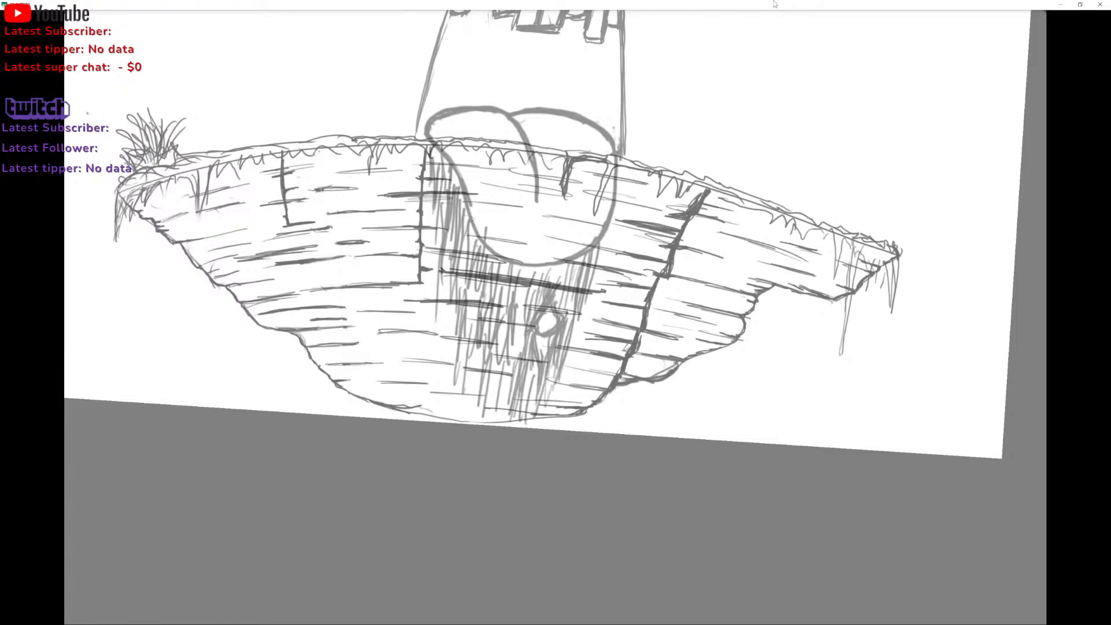
drag(528, 302, 525, 317)
drag(525, 318, 500, 426)
drag(507, 388, 500, 424)
drag(519, 355, 516, 365)
drag(536, 393, 534, 423)
drag(546, 409, 538, 418)
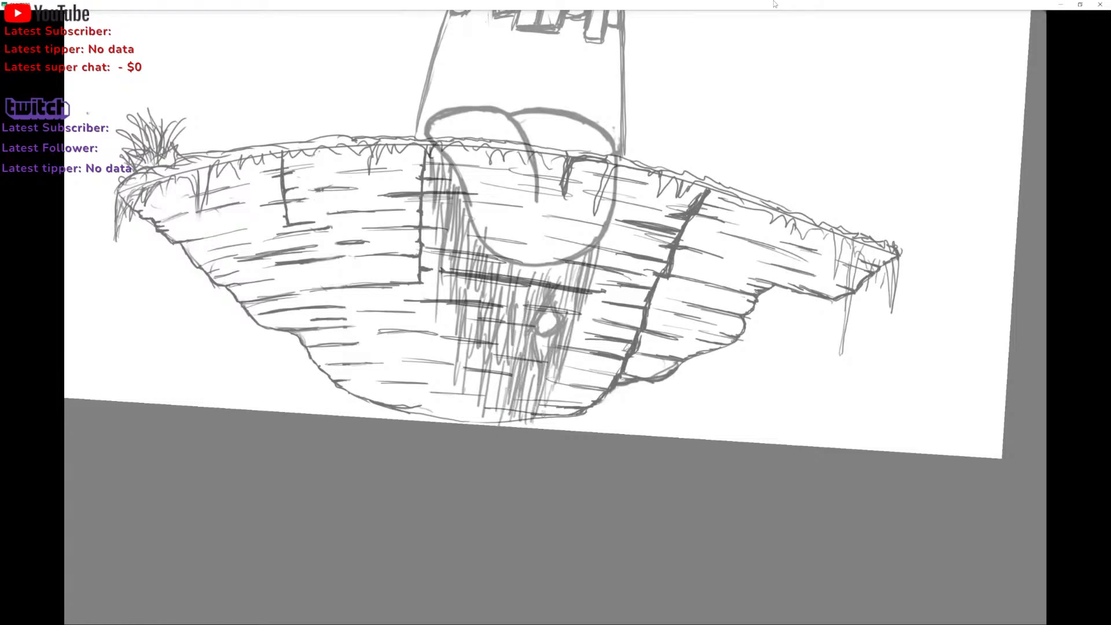
Add short shading strokes under the rounded shape's right edge and darken the hatching along its left side.
mouse_move(575, 325)
mouse_down()
mouse_move(567, 335)
mouse_move(566, 310)
mouse_up()
drag(591, 266, 581, 281)
drag(577, 279, 572, 290)
drag(595, 259, 573, 287)
drag(600, 247, 591, 260)
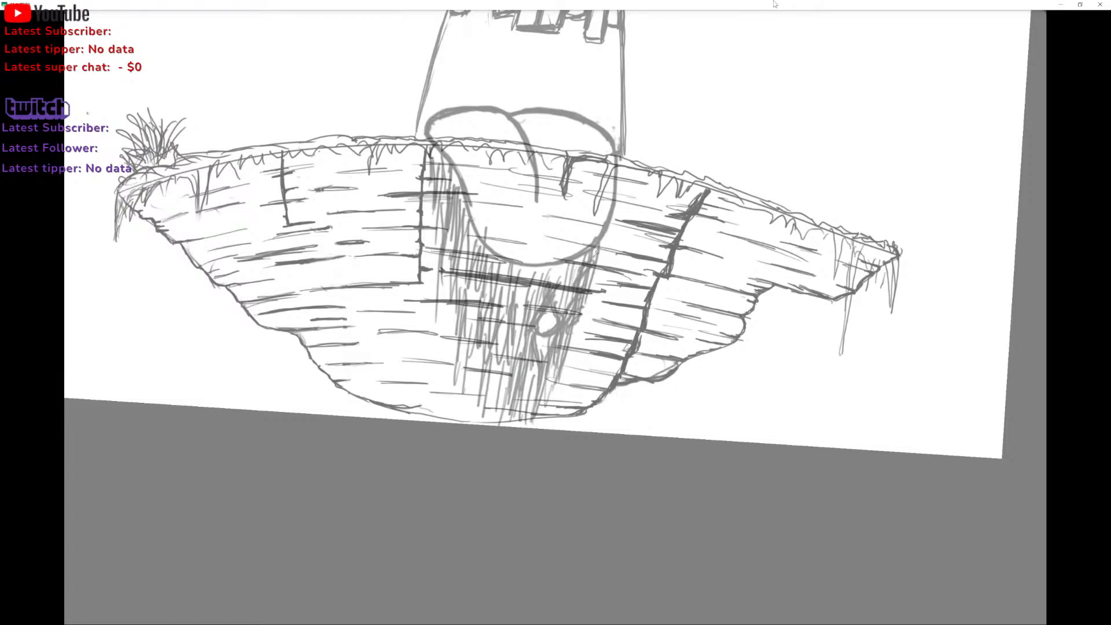
drag(447, 203, 438, 216)
drag(442, 174, 444, 207)
drag(439, 151, 434, 168)
drag(454, 241, 444, 264)
mouse_move(450, 260)
mouse_down()
mouse_move(445, 321)
mouse_move(459, 299)
mouse_up()
drag(459, 307, 453, 379)
scroll(521, 289, down, 3)
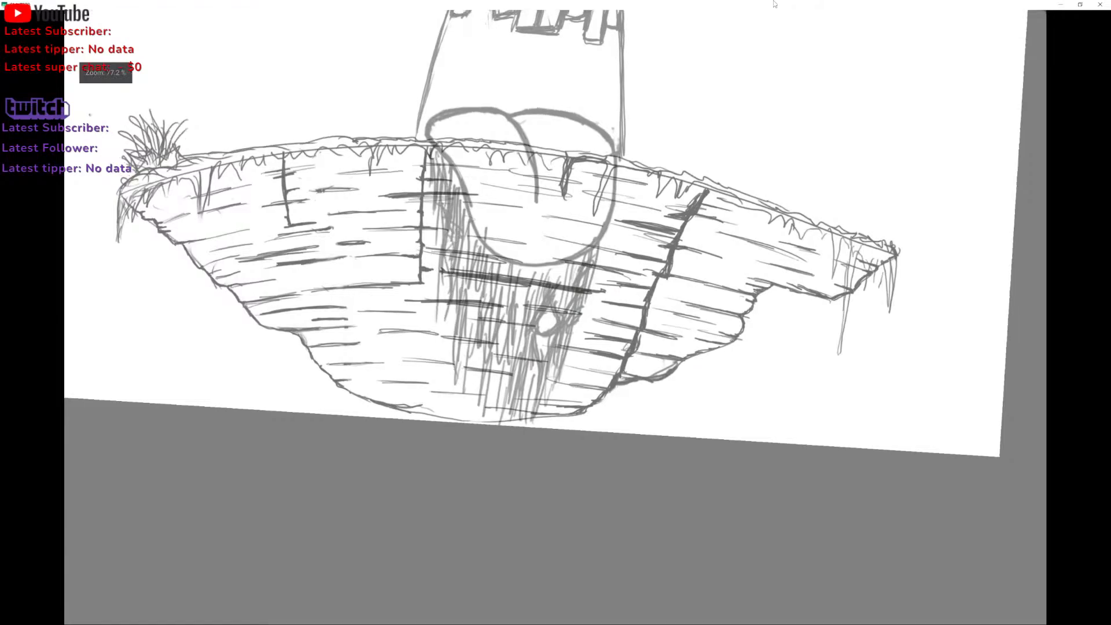
scroll(521, 290, up, 2)
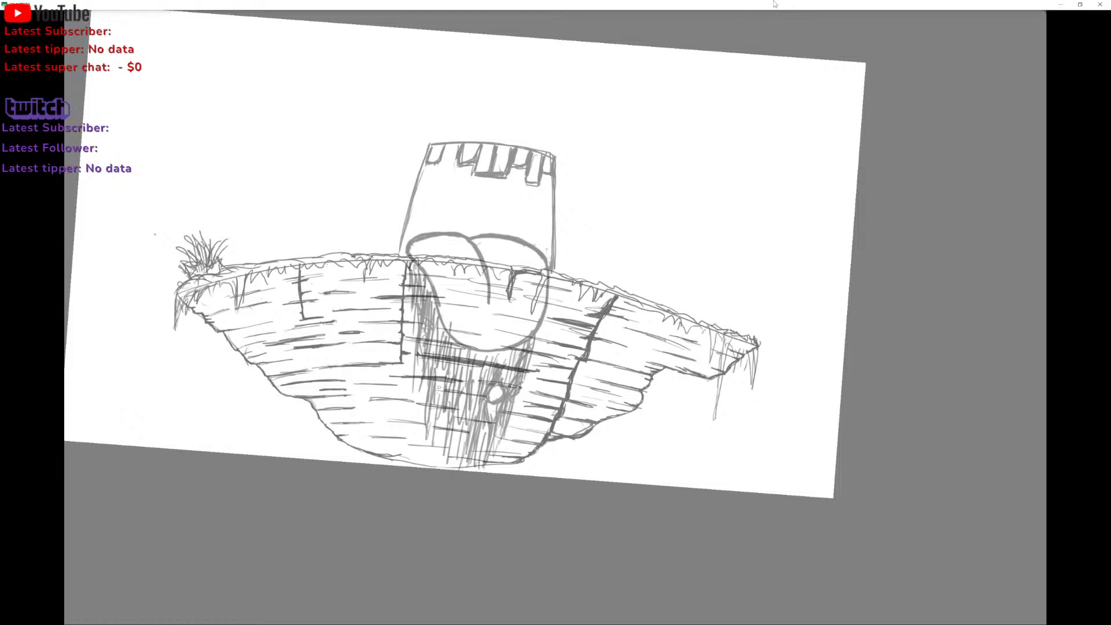
Enlarge the brush to 137.69 px and erase the vertical hatching and small oval around the rounded shape.
key(])
key(])
key(])
key(])
right_click(489, 352)
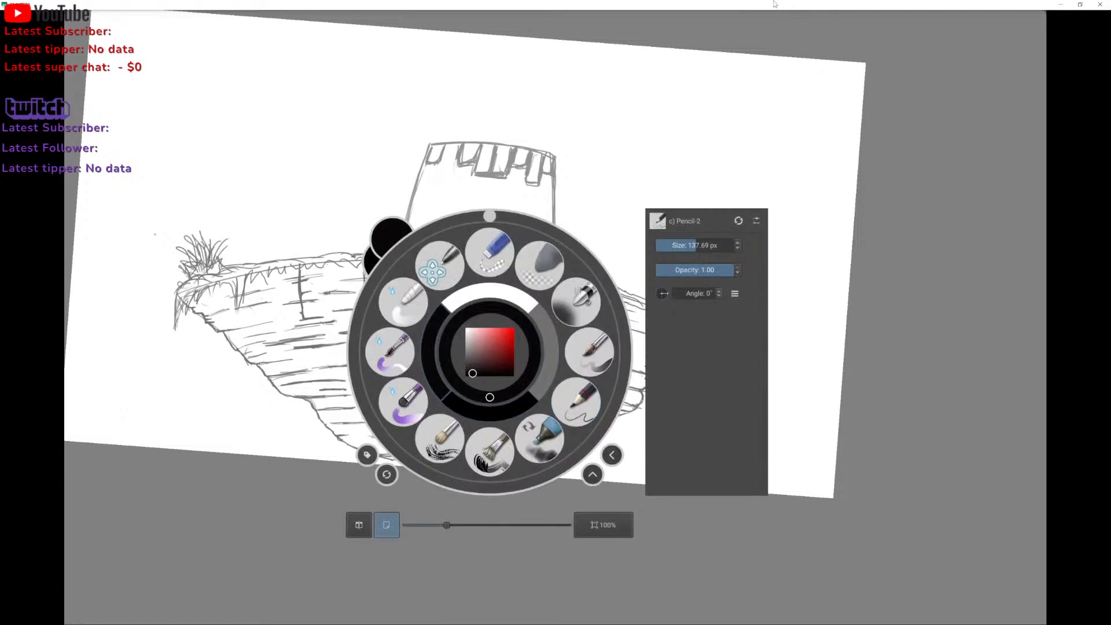
right_click(489, 346)
right_click(489, 346)
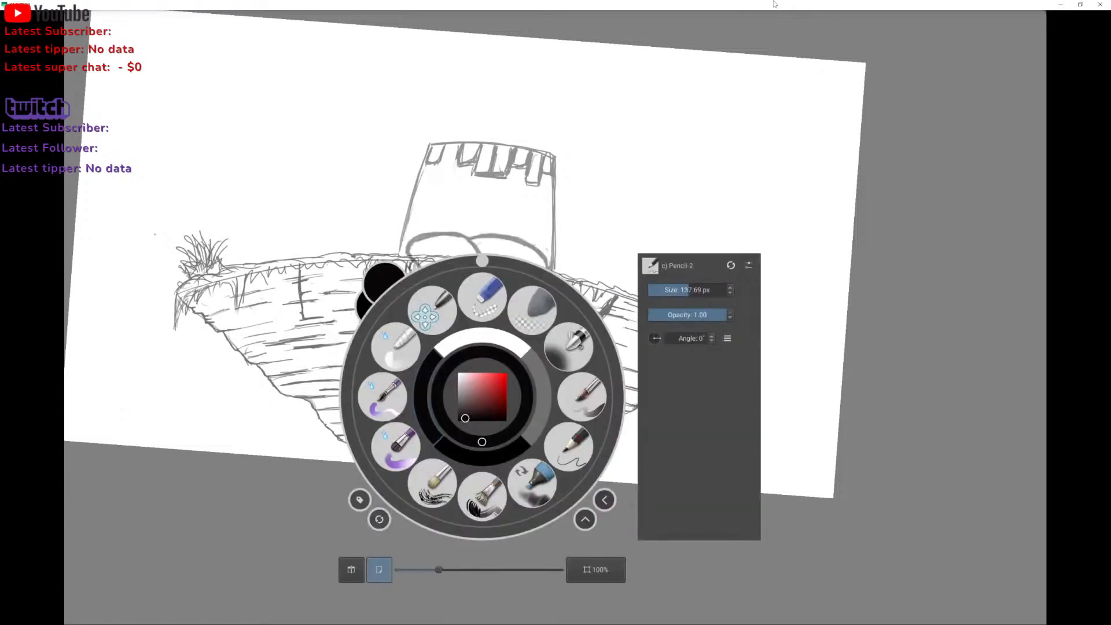
right_click(483, 396)
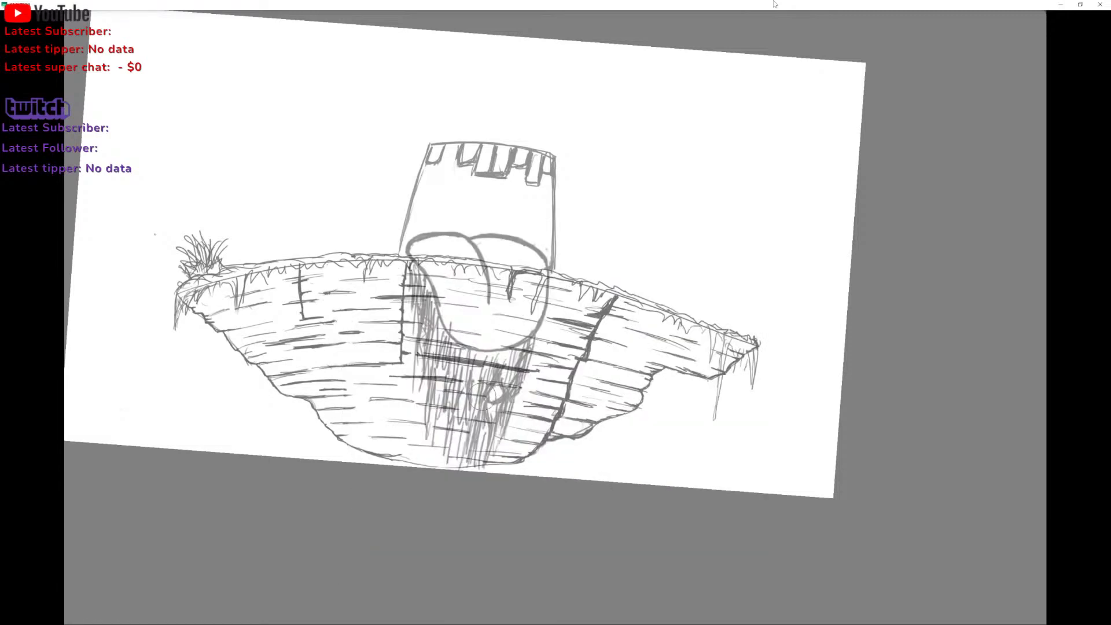
mouse_move(483, 397)
mouse_down()
mouse_move(476, 432)
mouse_move(514, 397)
mouse_move(537, 347)
mouse_move(477, 386)
mouse_move(483, 410)
mouse_move(460, 463)
mouse_move(483, 460)
mouse_move(449, 461)
mouse_move(445, 389)
mouse_move(441, 430)
mouse_move(408, 364)
mouse_move(417, 300)
mouse_move(468, 374)
mouse_move(456, 363)
mouse_move(474, 364)
mouse_move(436, 345)
mouse_move(408, 236)
mouse_up()
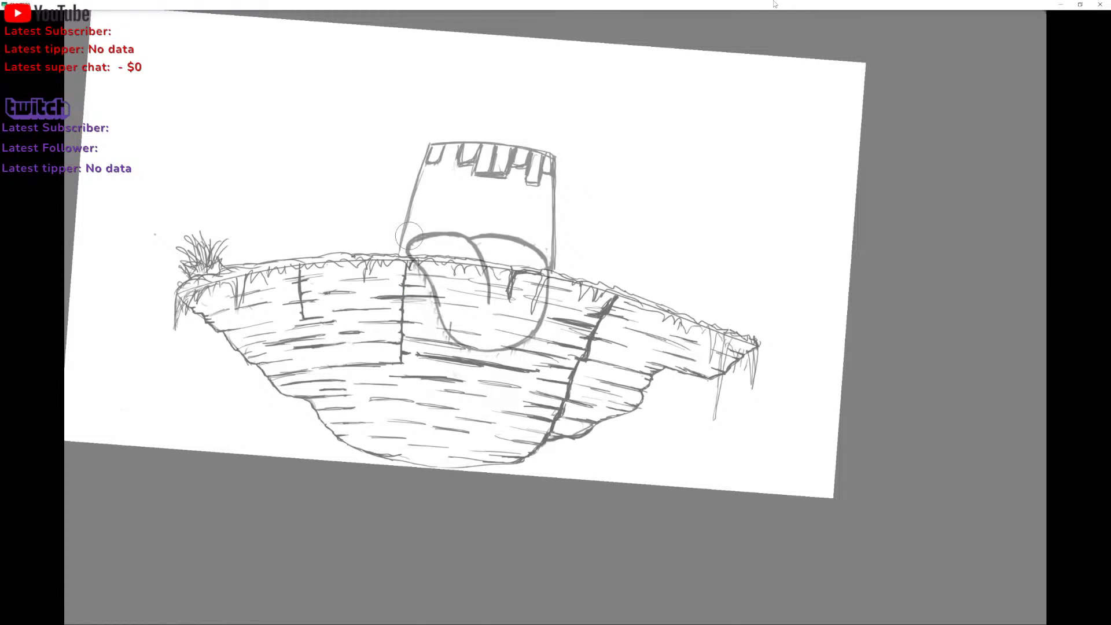
Shrink the brush and draw the two long side lines of a second, taller tower between the grass tuft and the first tower.
key([)
key([)
key([)
key([)
key([)
key([)
key([)
key([)
mouse_move(608, 166)
mouse_down()
mouse_move(573, 253)
mouse_move(612, 164)
mouse_move(515, 316)
mouse_move(630, 218)
mouse_move(620, 200)
mouse_move(596, 207)
mouse_up()
key(ctrl+z)
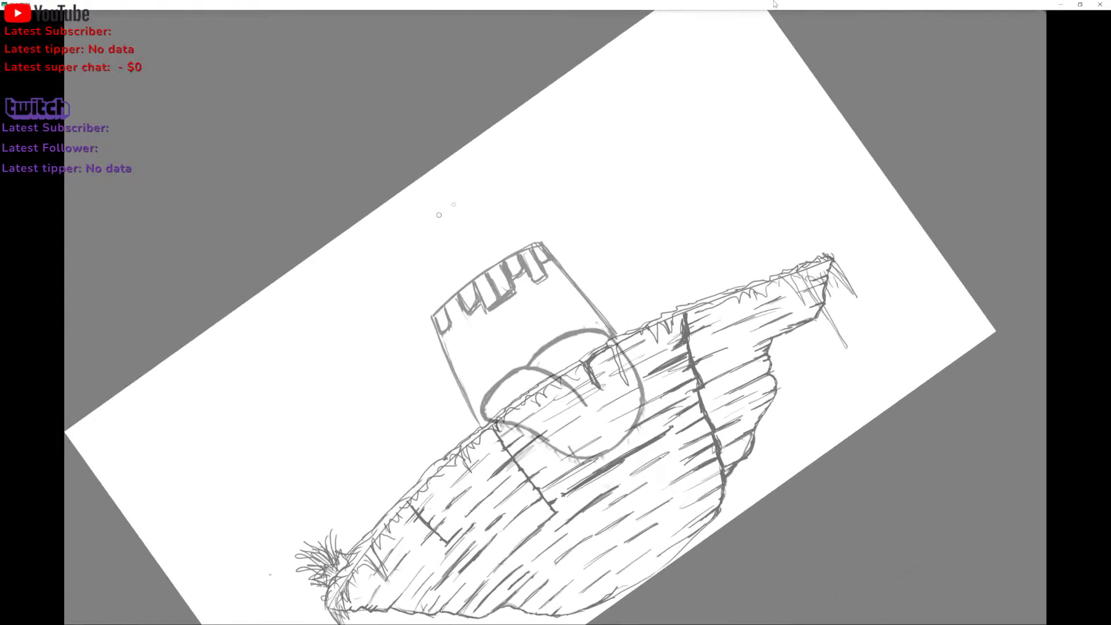
mouse_move(390, 280)
mouse_down()
mouse_move(503, 268)
mouse_move(402, 380)
mouse_up()
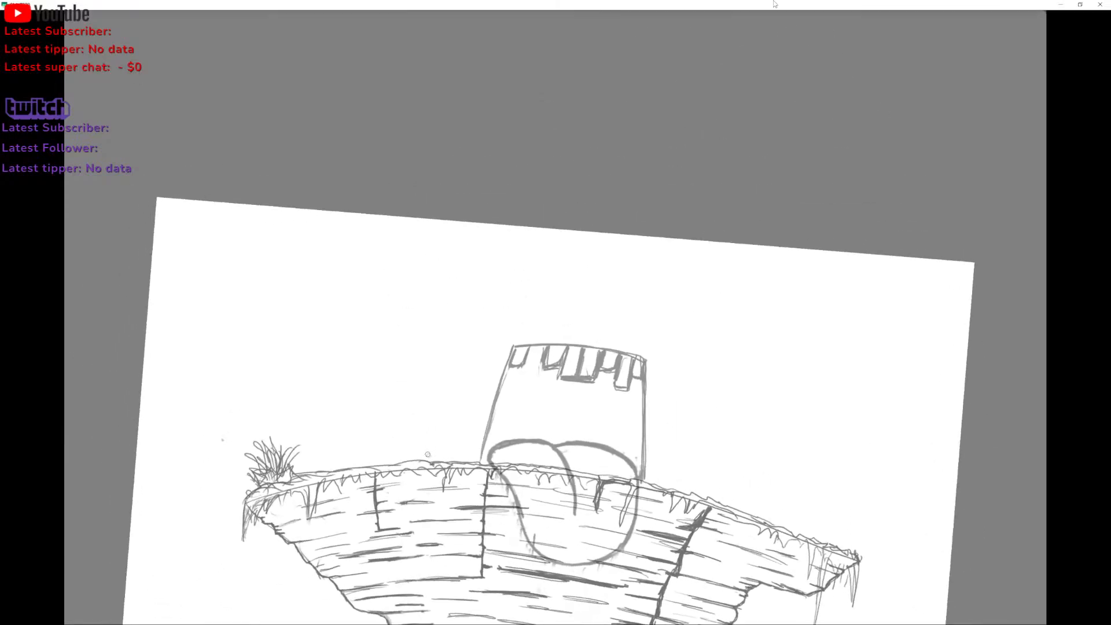
drag(412, 461, 417, 254)
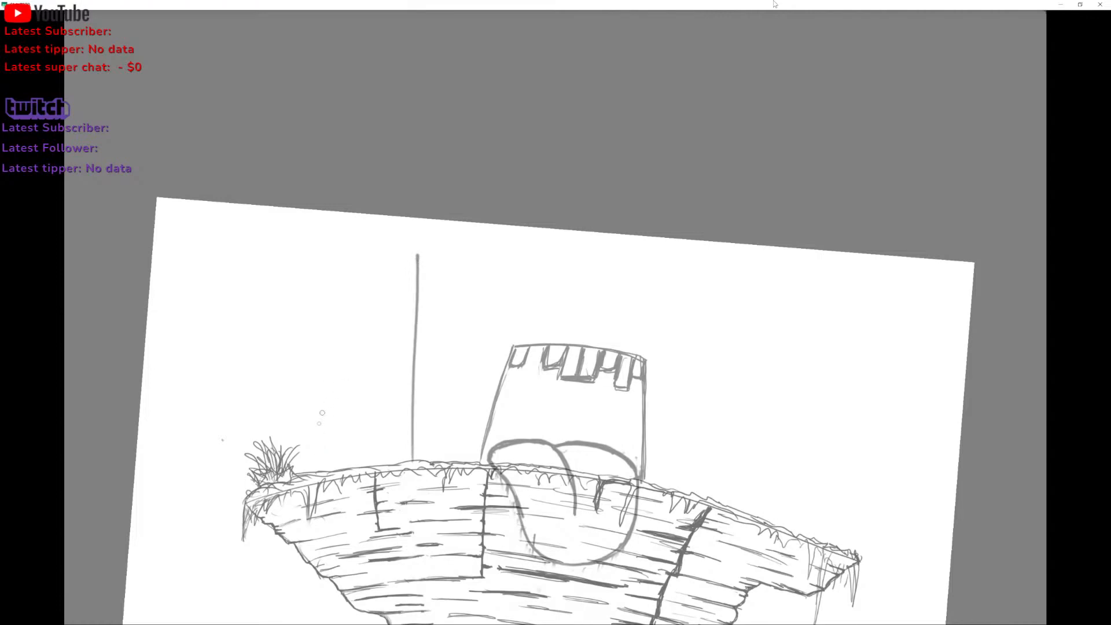
drag(301, 471, 329, 261)
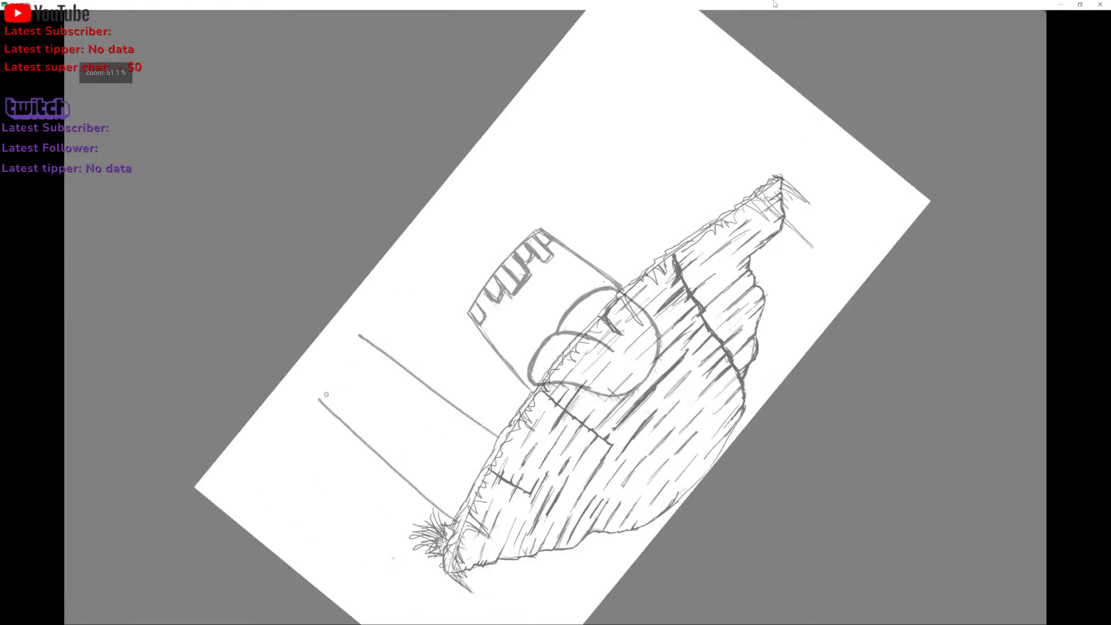
Sketch jagged battlements and a closing edge across the top of the second tower.
mouse_move(320, 399)
mouse_down()
mouse_move(372, 331)
mouse_move(320, 401)
mouse_move(359, 336)
mouse_move(348, 343)
mouse_up()
key(ctrl+z)
key(ctrl+z)
key(ctrl+z)
mouse_move(349, 349)
mouse_down()
mouse_move(357, 354)
mouse_move(354, 337)
mouse_up()
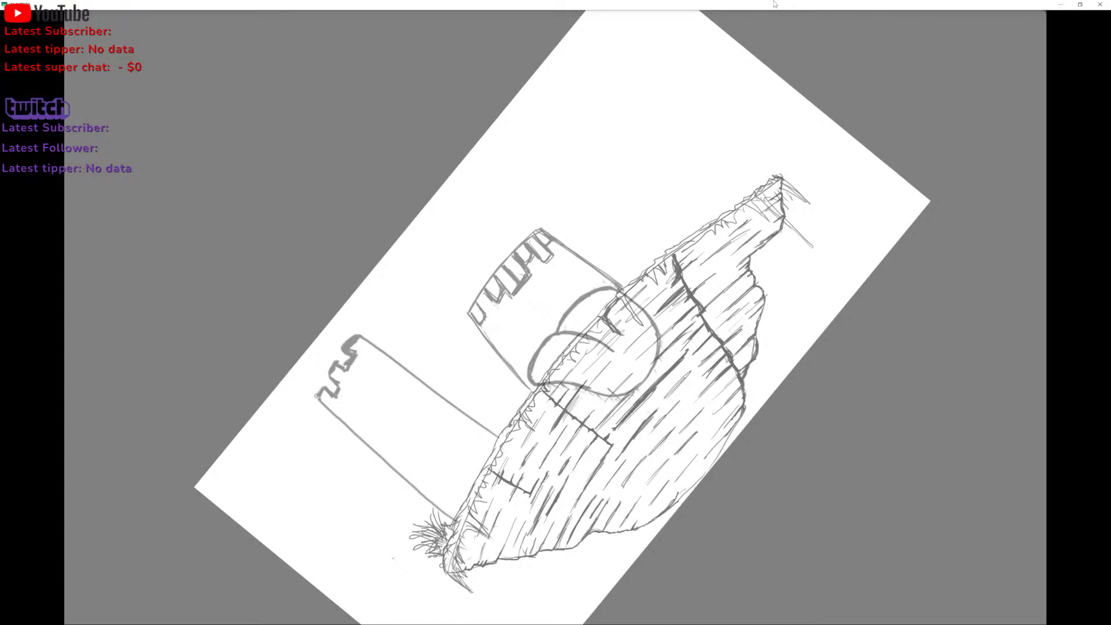
drag(315, 402, 365, 328)
mouse_move(319, 392)
mouse_down()
mouse_move(338, 360)
mouse_move(313, 402)
mouse_up()
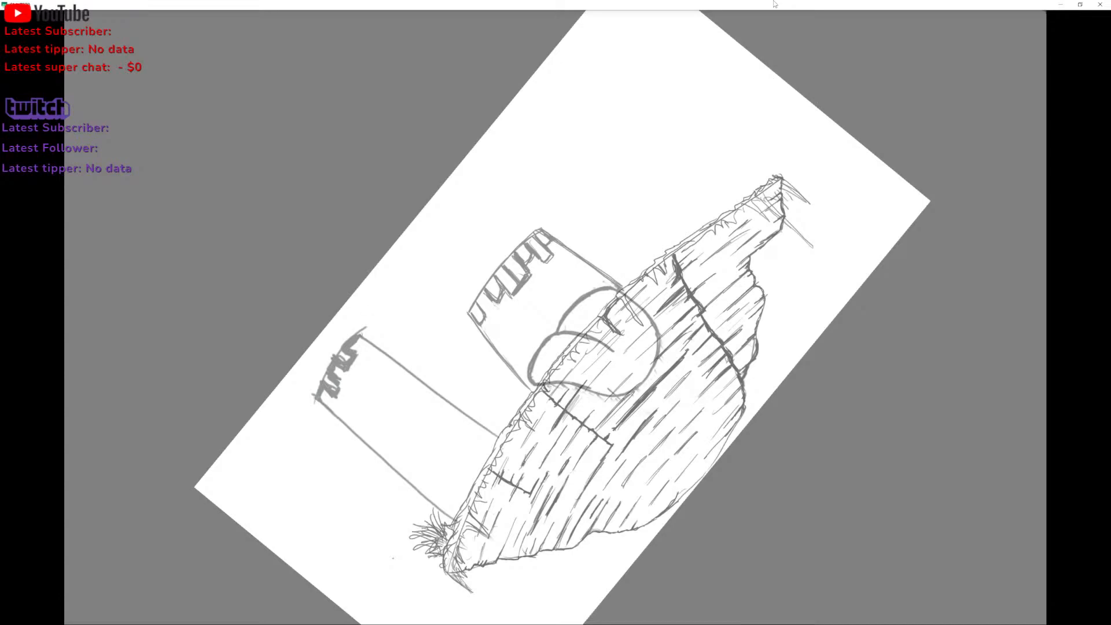
Thicken both side lines of the second tower from the battlements down to the ground.
mouse_move(359, 338)
mouse_down()
mouse_move(396, 370)
mouse_move(370, 357)
mouse_up()
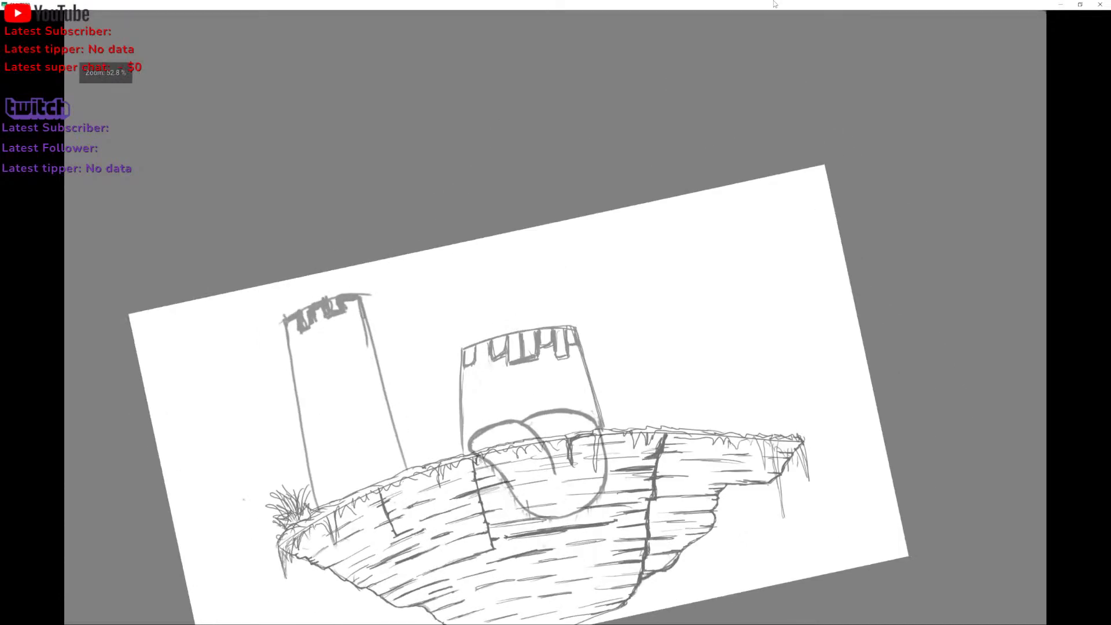
drag(361, 309, 409, 475)
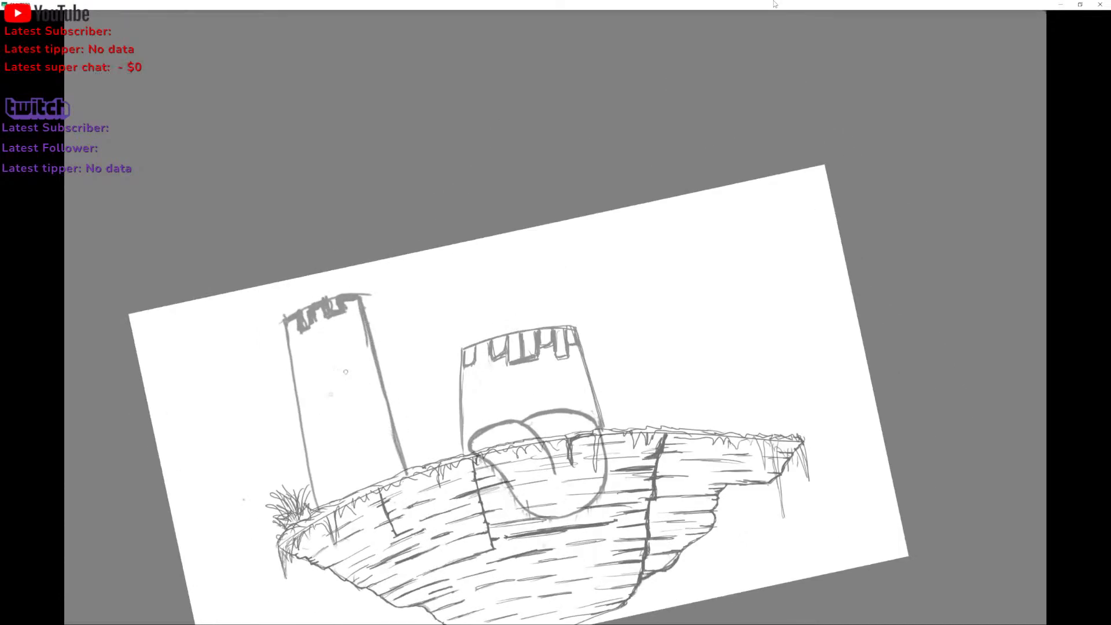
drag(301, 447, 320, 508)
drag(294, 384, 309, 463)
drag(283, 328, 309, 443)
drag(304, 436, 316, 488)
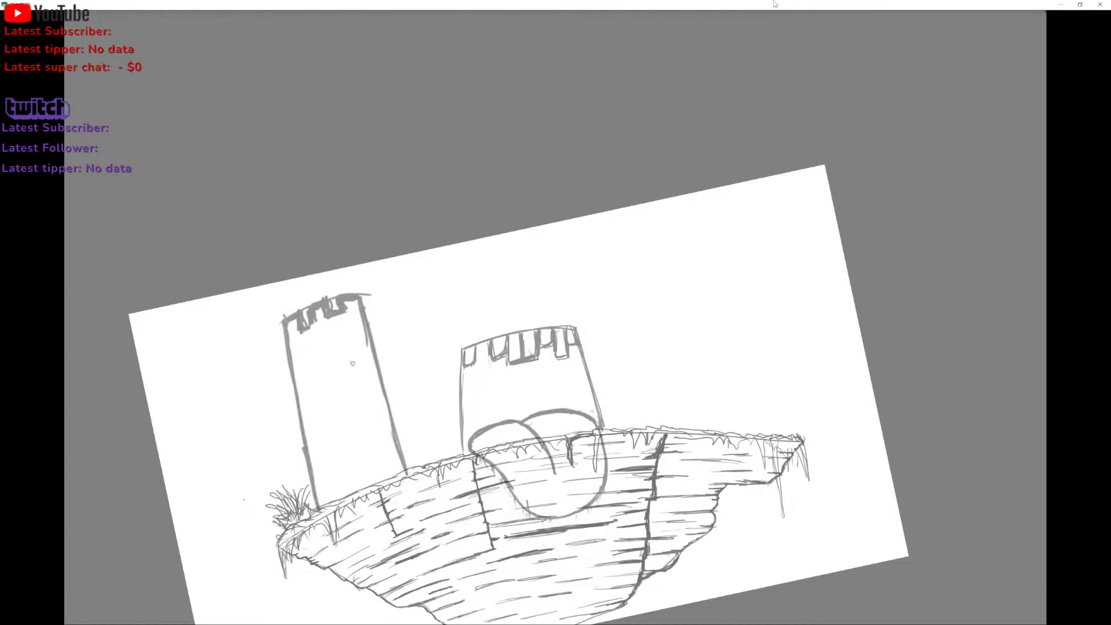
Try to sketch a brick pattern below the second tower's battlements and undo it.
mouse_move(291, 346)
mouse_down()
mouse_move(313, 336)
mouse_move(312, 364)
mouse_move(363, 324)
mouse_move(331, 322)
mouse_move(331, 336)
mouse_move(317, 335)
mouse_up()
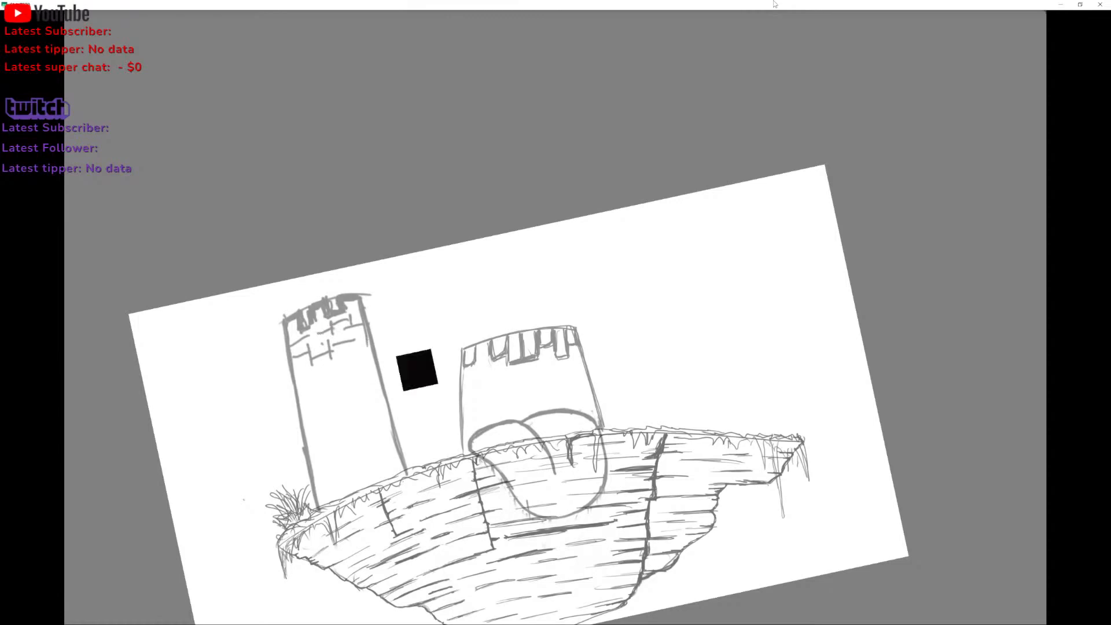
key(ctrl+z)
key(ctrl+z)
key(ctrl+z)
key(ctrl+z)
key(ctrl+z)
key(ctrl+z)
key(ctrl+z)
key(ctrl+z)
key(ctrl+z)
key(ctrl+z)
key(ctrl+z)
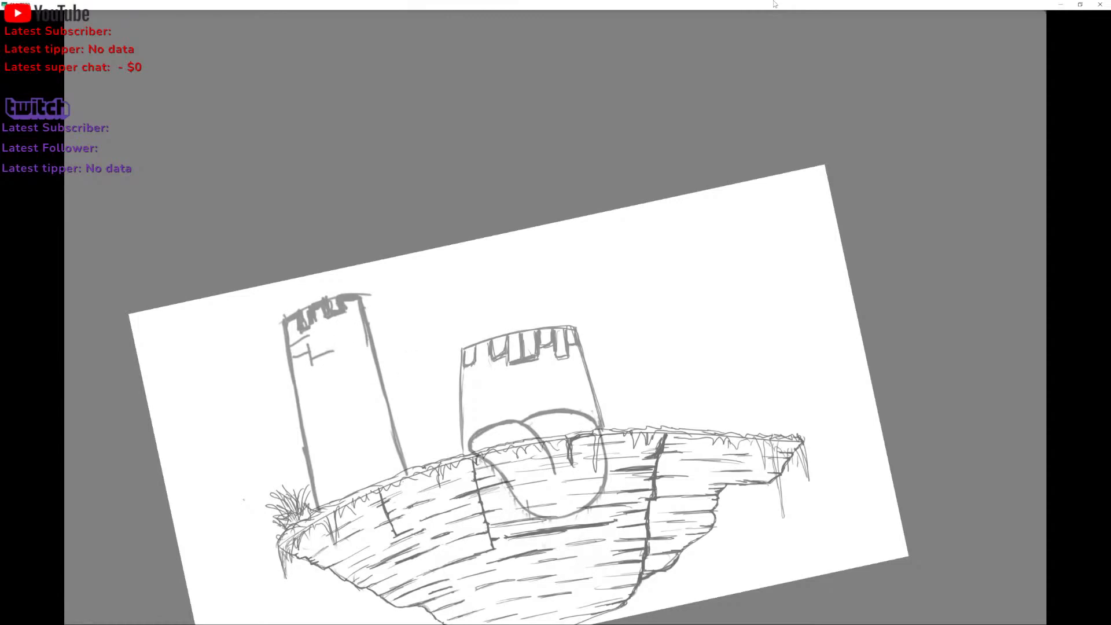
Draw two curved bands across the second tower just below its battlements.
scroll(370, 324, up, 5)
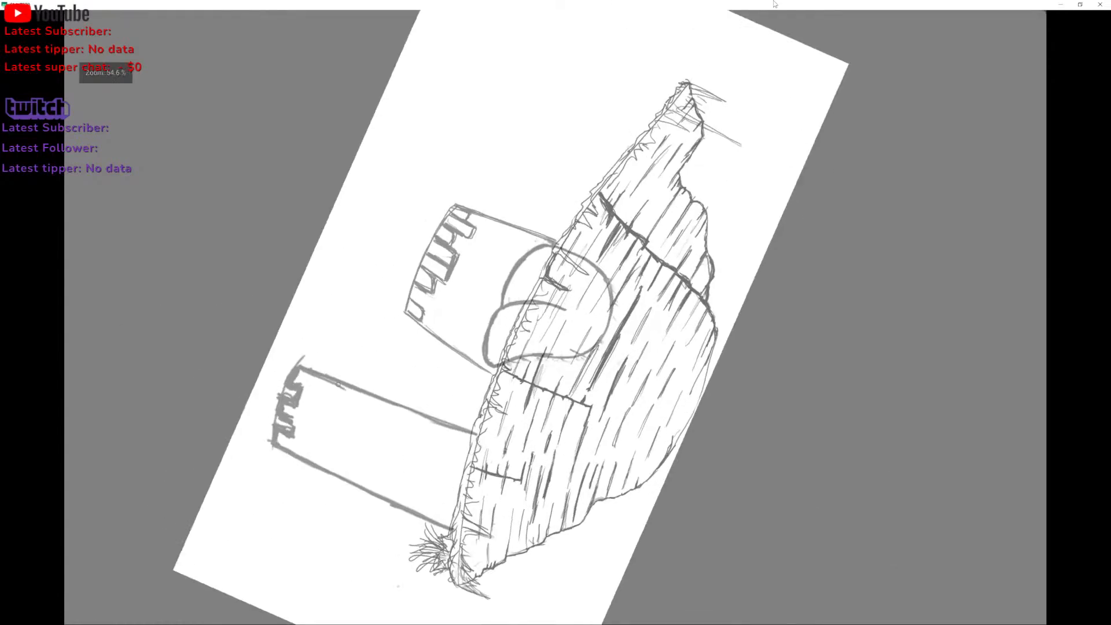
drag(248, 408, 319, 275)
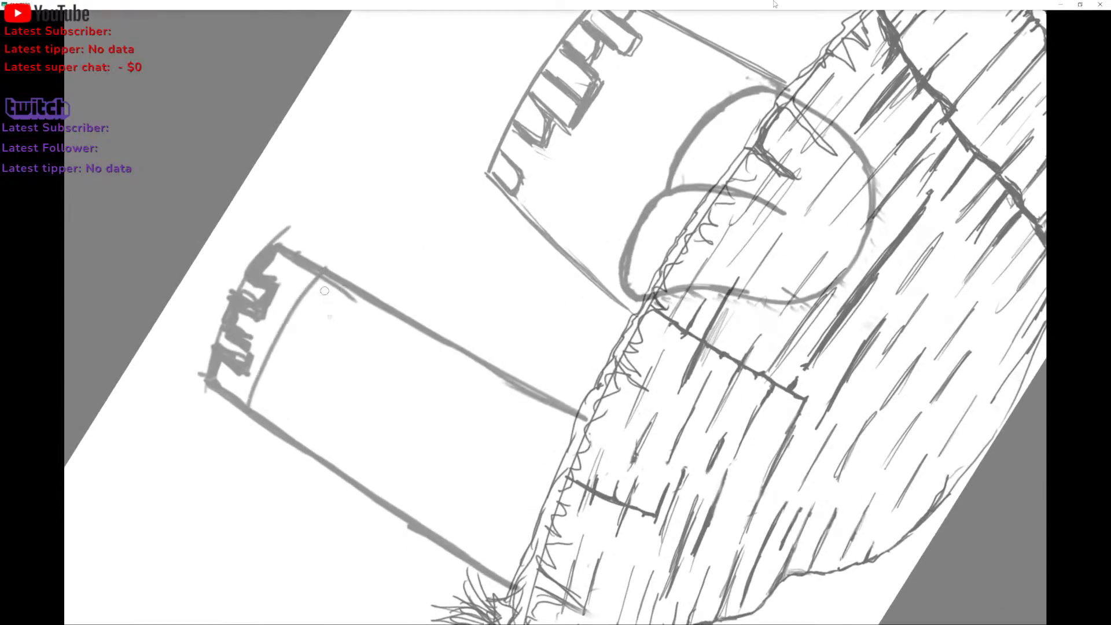
drag(281, 427, 350, 298)
Try to fill the rest of the second tower with evenly spaced curved bands down to its base.
mouse_move(305, 444)
mouse_down()
mouse_move(322, 389)
mouse_move(378, 307)
mouse_up()
mouse_move(498, 571)
mouse_down()
mouse_move(567, 427)
mouse_move(504, 569)
mouse_move(492, 511)
mouse_move(542, 407)
mouse_up()
key(ctrl+z)
drag(451, 536, 518, 385)
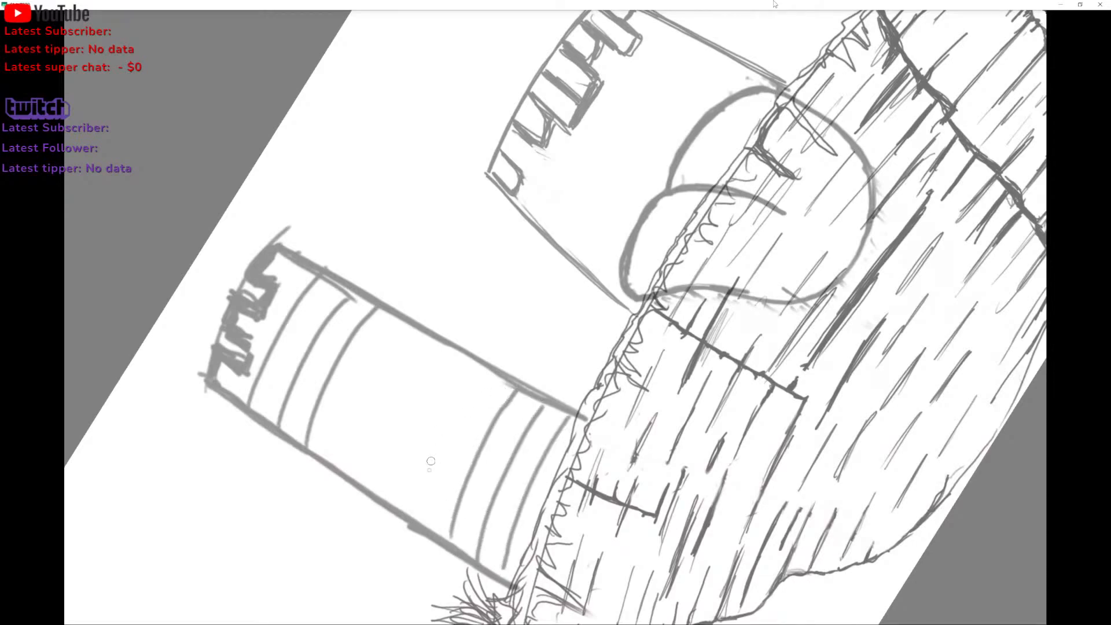
drag(419, 521, 485, 369)
drag(390, 499, 456, 354)
mouse_move(354, 477)
mouse_down()
mouse_move(396, 376)
mouse_move(433, 330)
mouse_up()
mouse_move(324, 455)
mouse_down()
mouse_move(335, 415)
mouse_move(401, 308)
mouse_up()
key(ctrl+z)
mouse_move(434, 241)
mouse_down()
mouse_move(584, 188)
mouse_move(460, 249)
mouse_move(509, 228)
mouse_move(509, 248)
mouse_up()
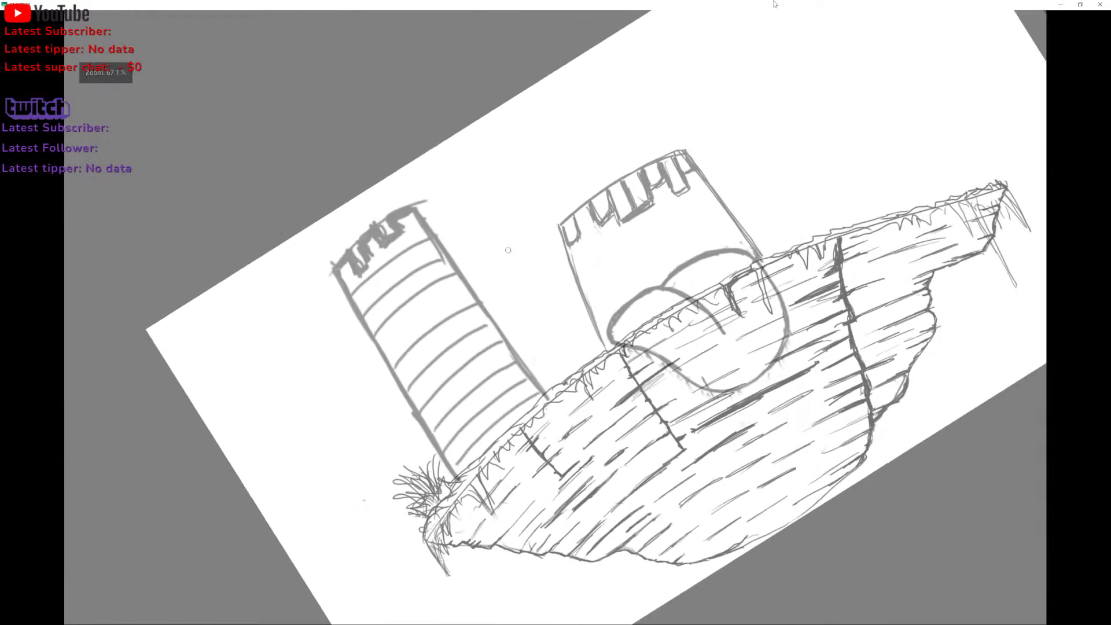
Undo the curved bands on the second tower except the two nearest the battlements.
key(ctrl+z)
key(ctrl+z)
key(ctrl+z)
key(ctrl+z)
key(ctrl+z)
key(ctrl+z)
key(ctrl+z)
key(ctrl+z)
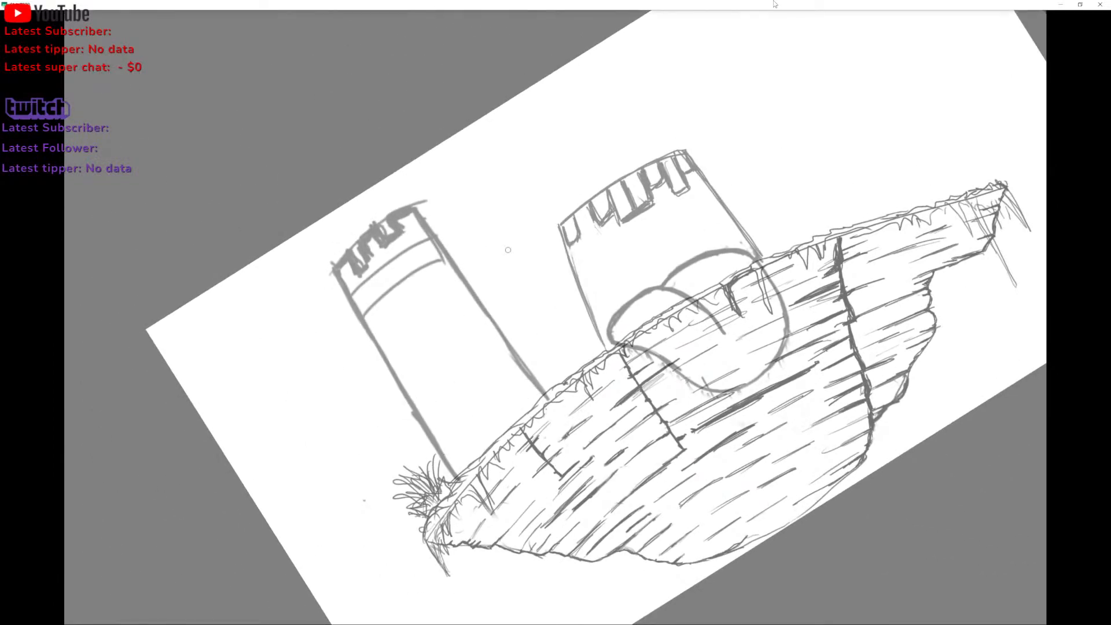
Draw five evenly spaced curved bands across the tall second tower, from its base up toward the battlements.
drag(509, 250, 452, 277)
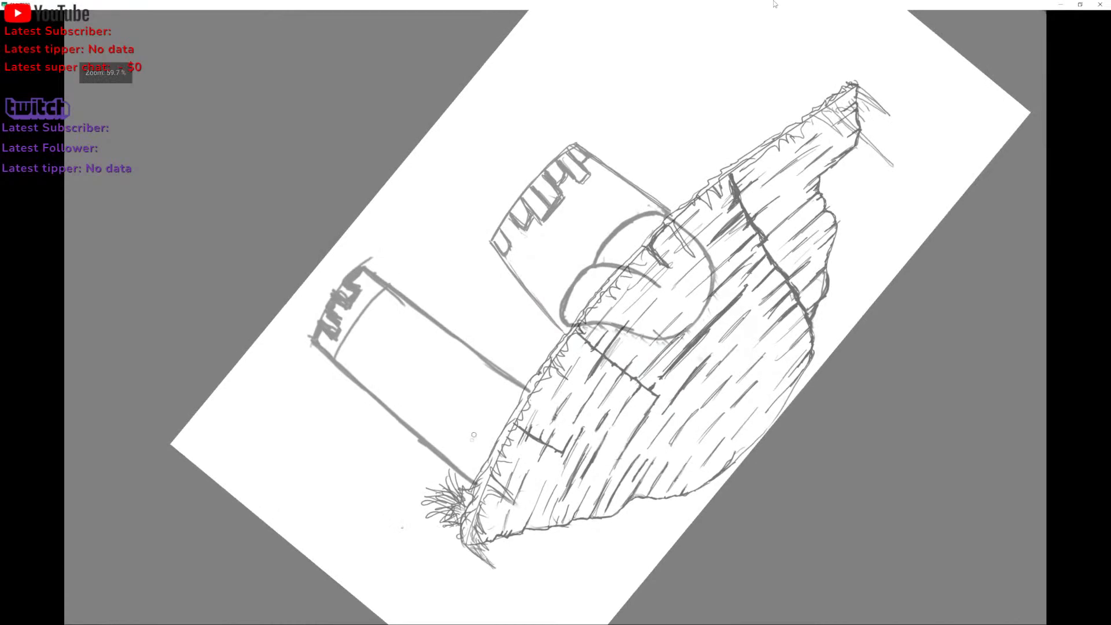
drag(458, 464, 515, 374)
drag(430, 441, 482, 364)
drag(402, 417, 460, 338)
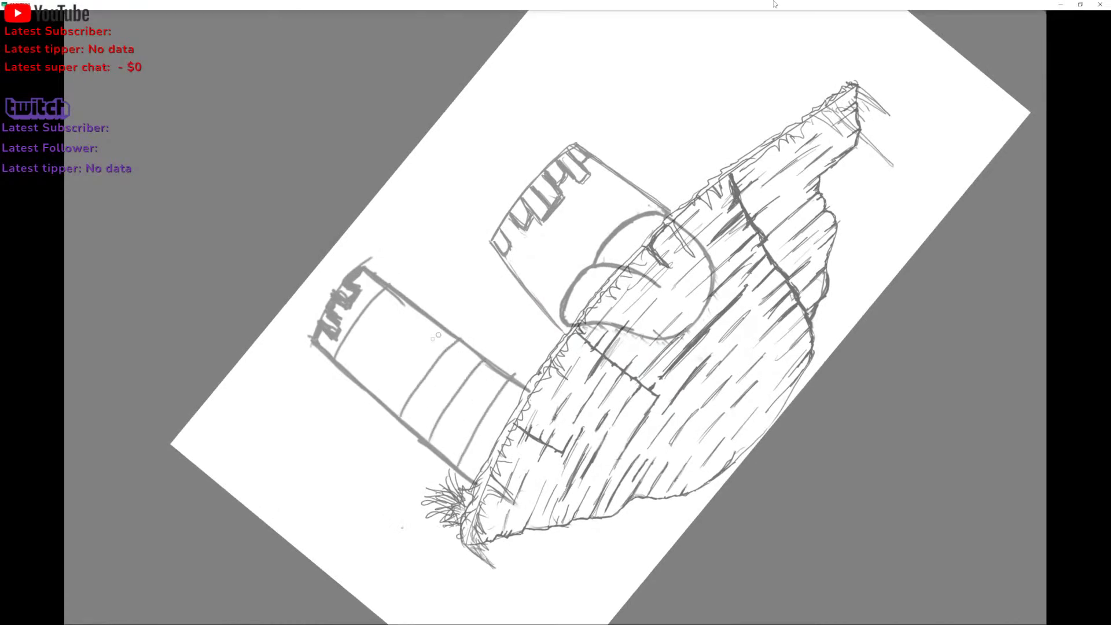
drag(379, 393, 429, 322)
drag(353, 375, 408, 307)
Draw staggered vertical joints between the curved bands to form bricks in the rows above the tall tower's base.
mouse_move(427, 260)
mouse_down()
mouse_move(422, 238)
mouse_move(475, 224)
mouse_move(504, 163)
mouse_up()
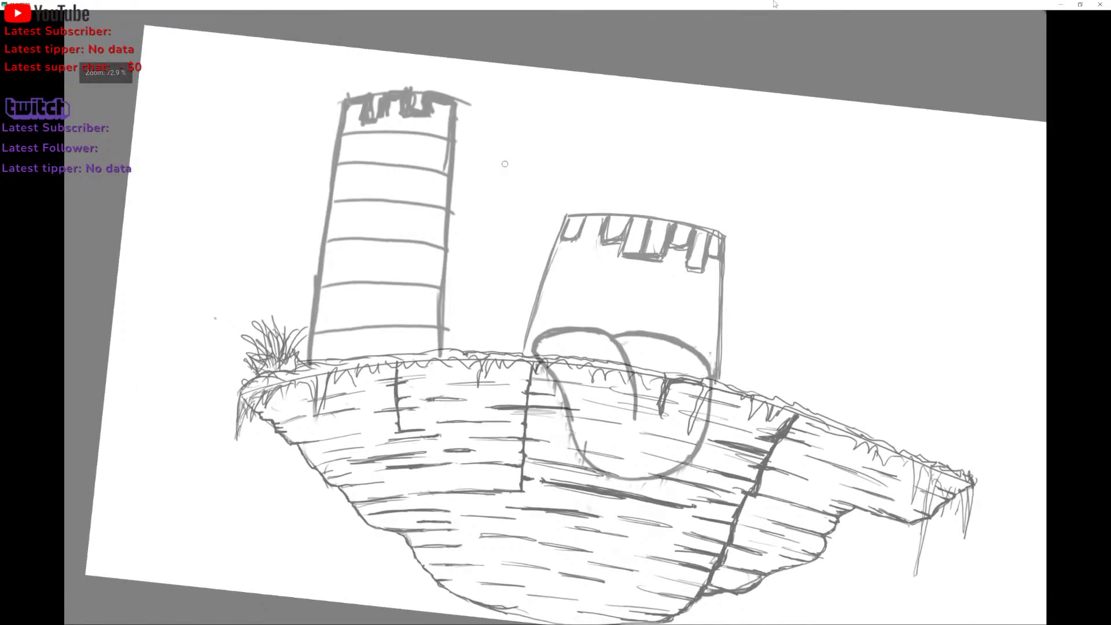
drag(366, 284, 364, 323)
drag(405, 277, 406, 246)
mouse_move(357, 281)
mouse_down()
mouse_move(358, 242)
mouse_move(382, 203)
mouse_up()
drag(420, 239, 419, 210)
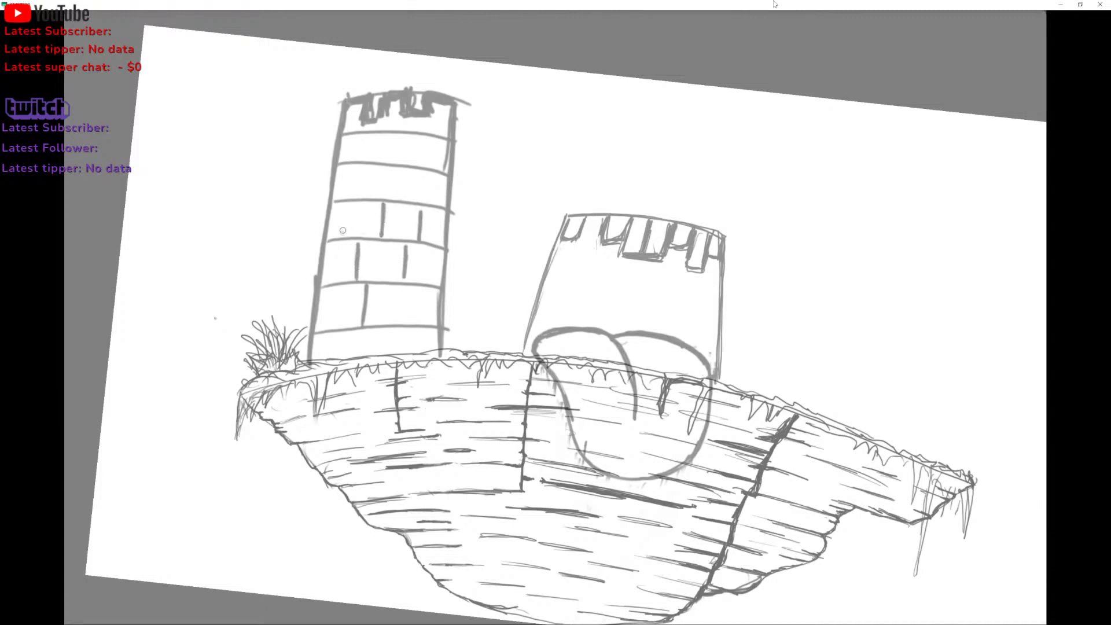
drag(342, 235, 340, 204)
mouse_move(398, 195)
mouse_down()
mouse_move(401, 172)
mouse_move(427, 189)
mouse_move(425, 137)
mouse_move(346, 136)
mouse_up()
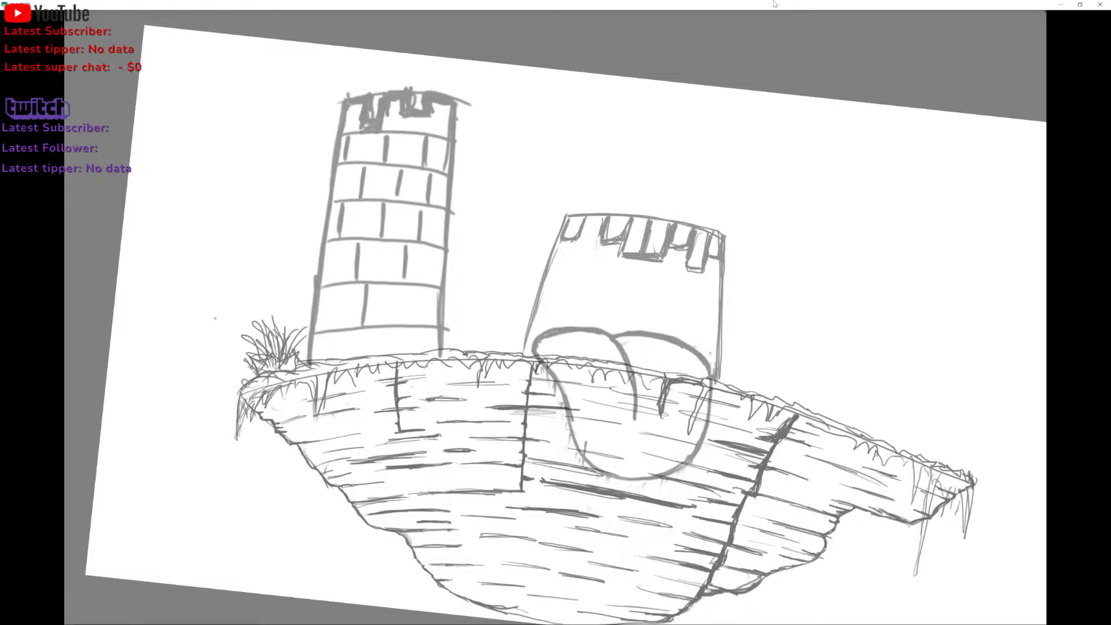
Redraw the tall tower's battlements as three taller merlons separated by deep gaps reaching toward the first brick row.
mouse_move(405, 116)
mouse_down()
mouse_move(405, 132)
mouse_move(426, 117)
mouse_up()
mouse_move(414, 99)
mouse_down()
mouse_move(409, 113)
mouse_move(419, 97)
mouse_move(373, 122)
mouse_move(370, 93)
mouse_move(368, 125)
mouse_move(380, 97)
mouse_up()
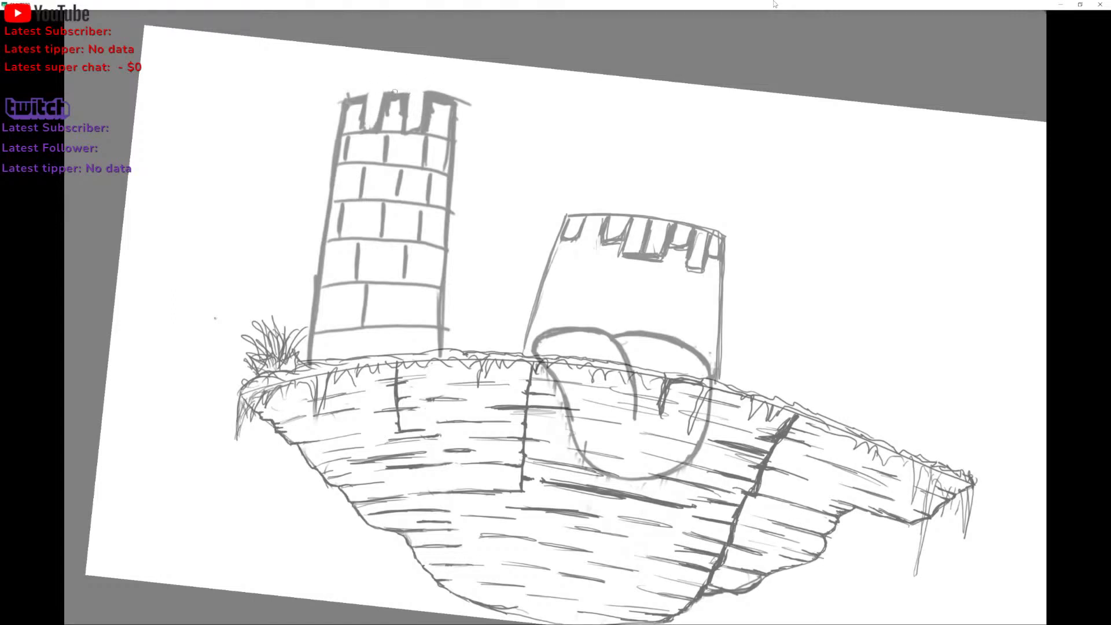
mouse_move(430, 91)
mouse_down()
mouse_move(469, 103)
mouse_move(462, 116)
mouse_up()
Add vertical brick joints to the two lowest rows of the tall tower, undoing the misplaced strokes.
scroll(453, 232, down, 3)
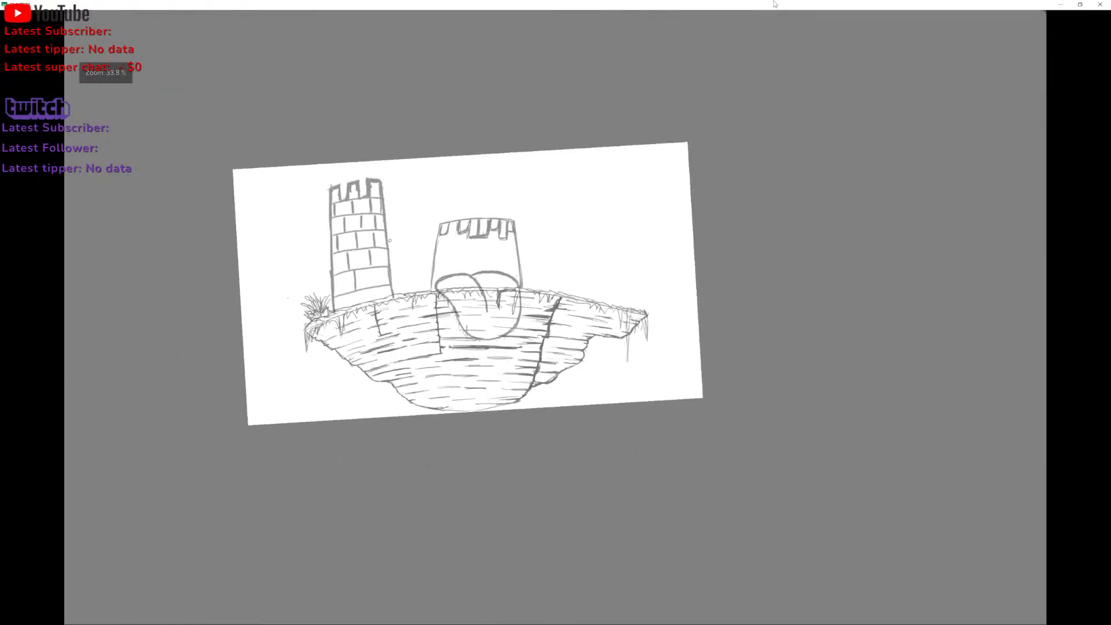
scroll(389, 240, up, 6)
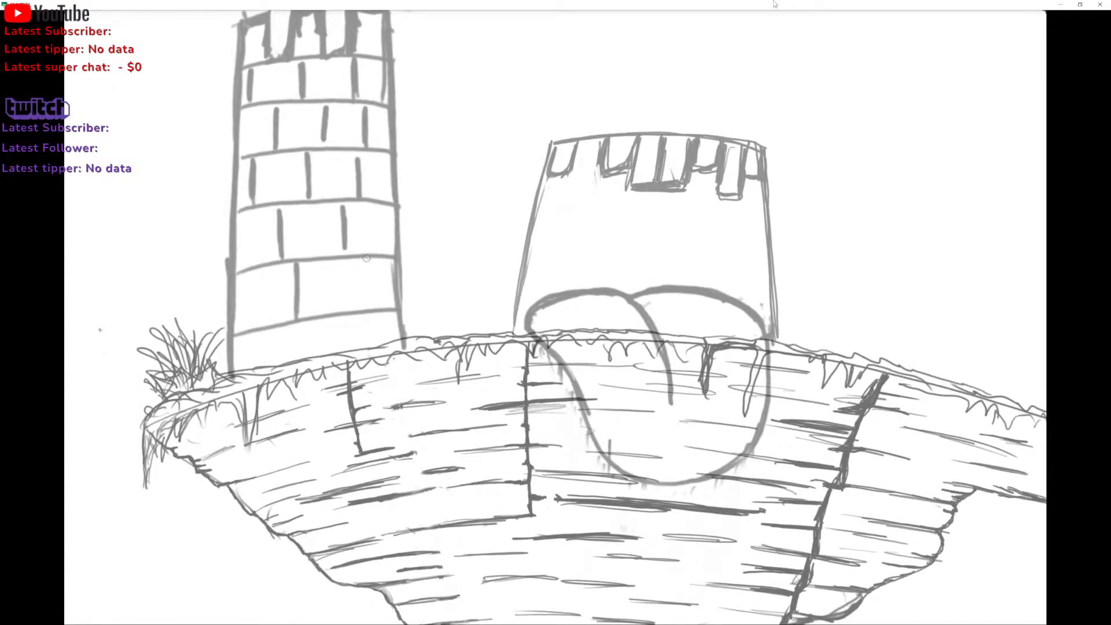
mouse_move(366, 257)
mouse_down()
mouse_move(369, 308)
mouse_move(389, 345)
mouse_up()
drag(343, 317, 343, 355)
key(ctrl+z)
drag(338, 315, 338, 363)
key(ctrl+z)
drag(337, 316, 336, 350)
mouse_move(273, 365)
mouse_down()
mouse_move(272, 328)
mouse_move(236, 369)
mouse_up()
key(ctrl+z)
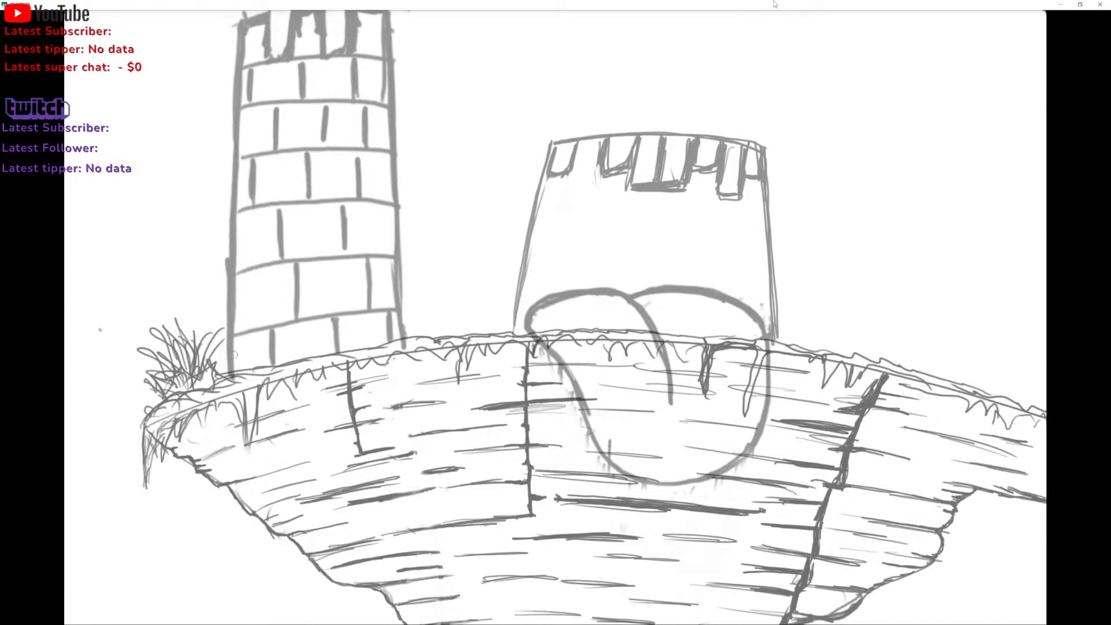
Add an edge joint to the second-lowest brick row and thicken the joints in the row above it.
drag(240, 337, 239, 272)
scroll(428, 316, down, 1)
drag(349, 259, 345, 209)
drag(283, 259, 285, 213)
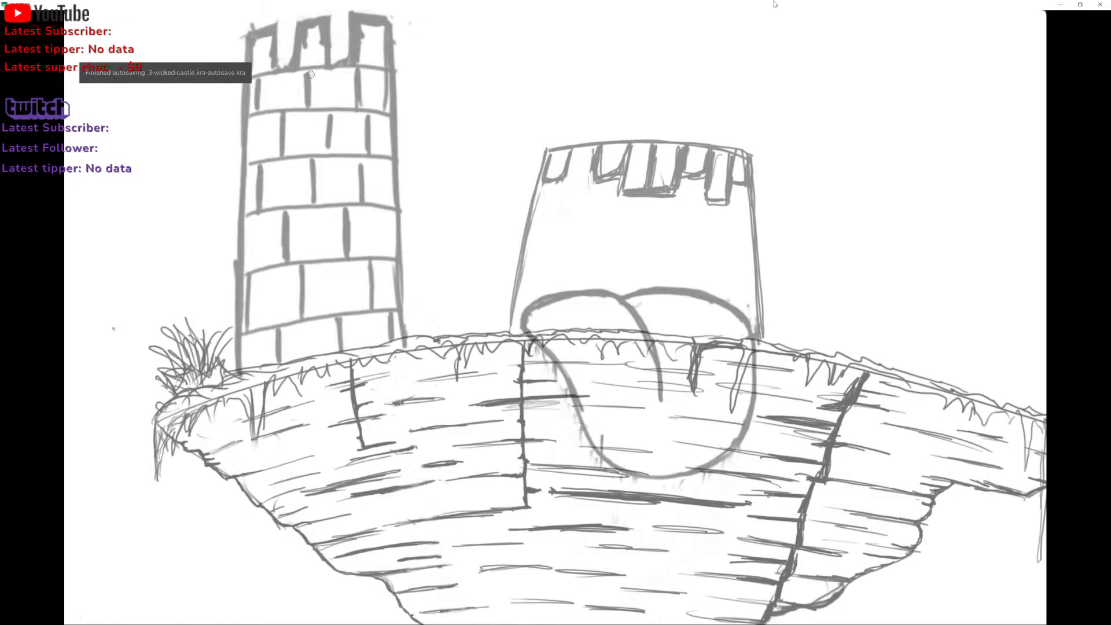
Thicken the curved horizontal brick lines across the tall tower with heavier strokes.
scroll(556, 317, down, 2)
scroll(556, 317, up, 4)
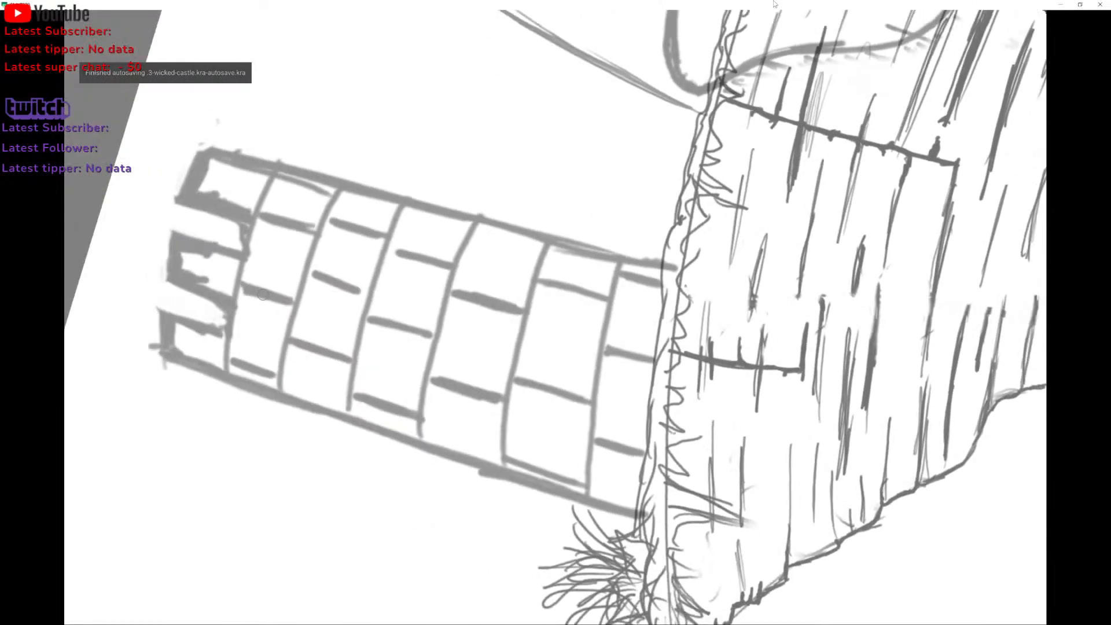
drag(263, 294, 257, 292)
mouse_move(276, 384)
mouse_down()
mouse_move(302, 258)
mouse_move(341, 174)
mouse_move(308, 231)
mouse_move(273, 391)
mouse_up()
key(ctrl+z)
mouse_move(342, 411)
mouse_down()
mouse_move(353, 303)
mouse_move(399, 201)
mouse_up()
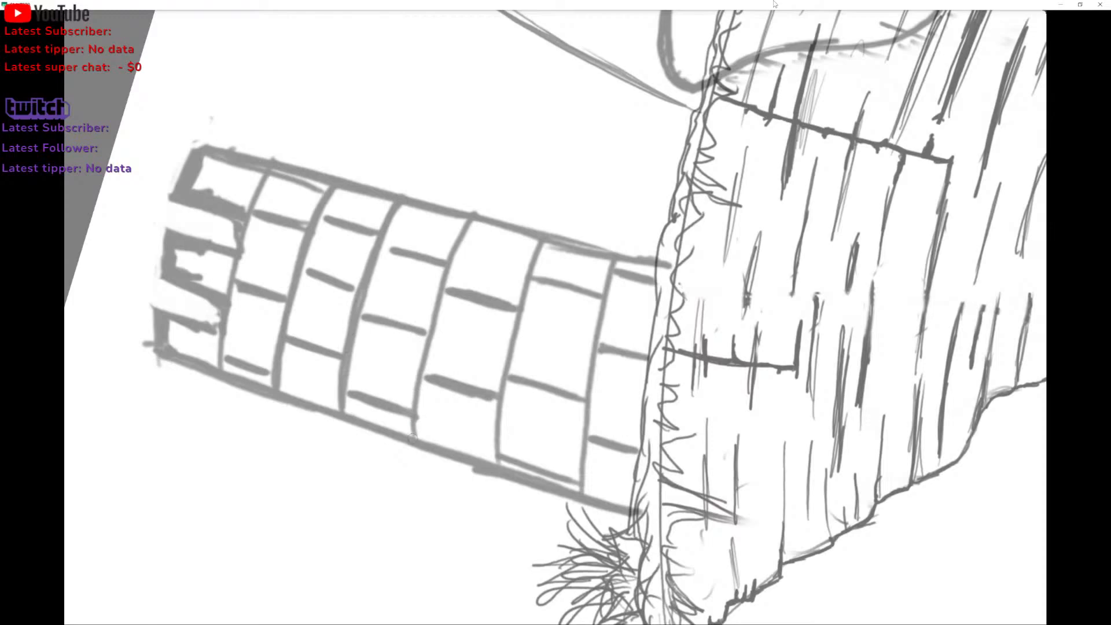
mouse_move(412, 438)
mouse_down()
mouse_move(432, 312)
mouse_move(479, 212)
mouse_up()
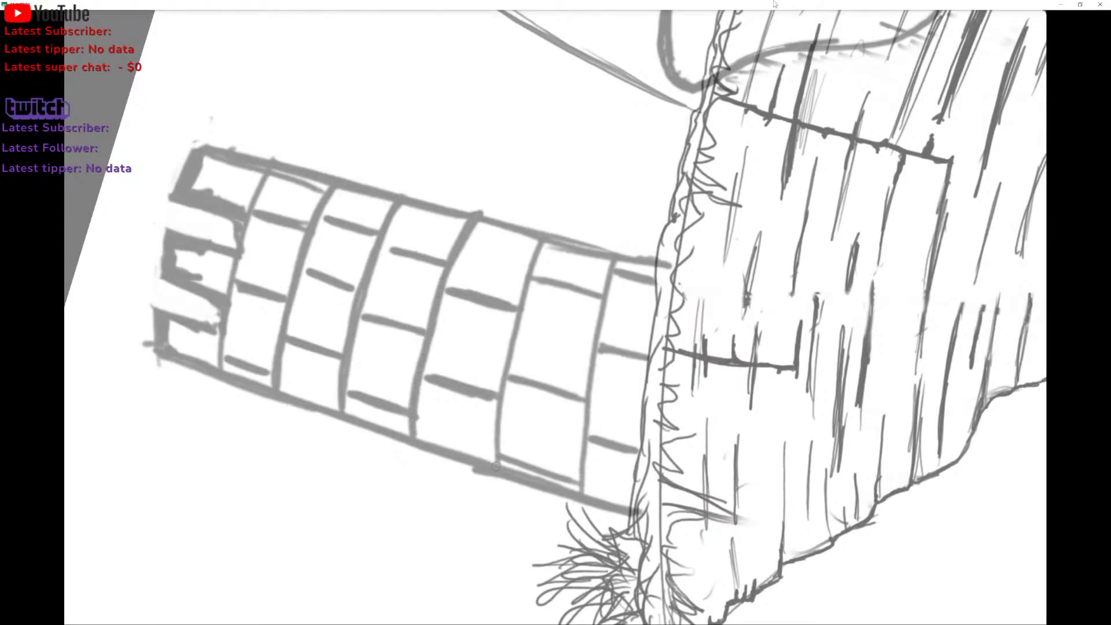
mouse_move(496, 466)
mouse_down()
mouse_move(501, 371)
mouse_move(544, 243)
mouse_up()
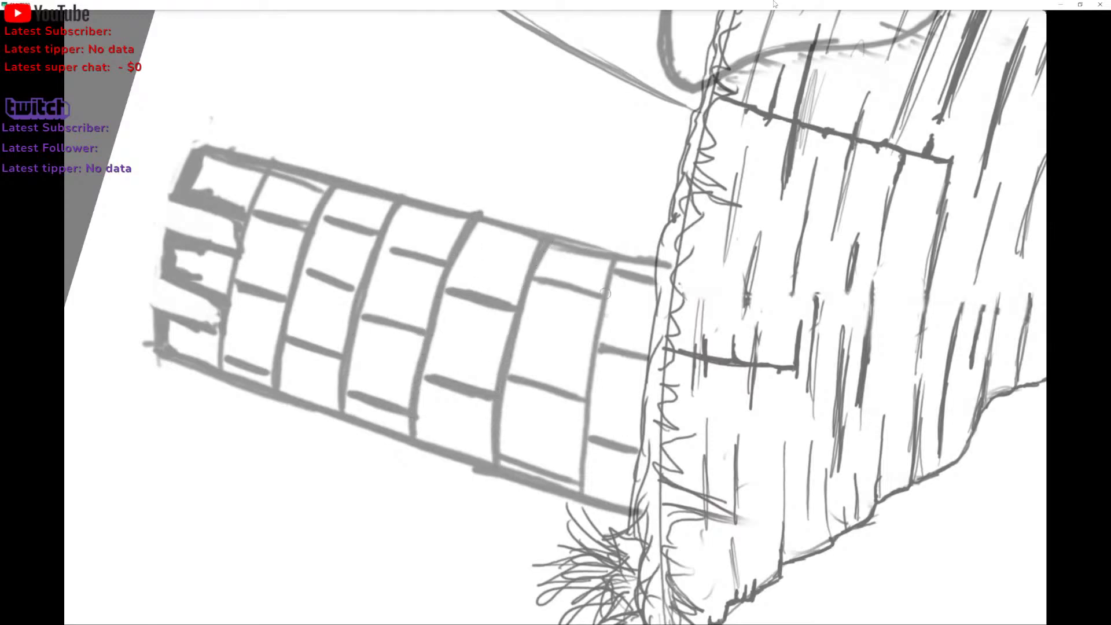
mouse_move(584, 492)
mouse_down()
mouse_move(594, 358)
mouse_move(621, 254)
mouse_move(587, 362)
mouse_move(582, 488)
mouse_up()
Thicken the middle vertical joint in the tall tower's second brick row below the battlements.
scroll(554, 412, down, 3)
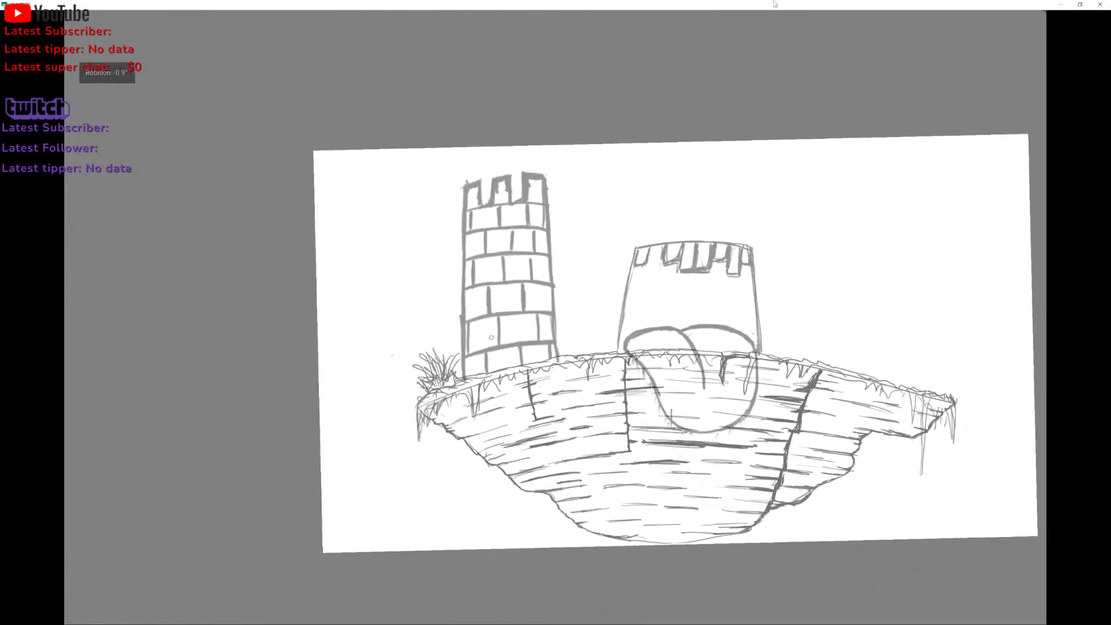
scroll(498, 332, up, 4)
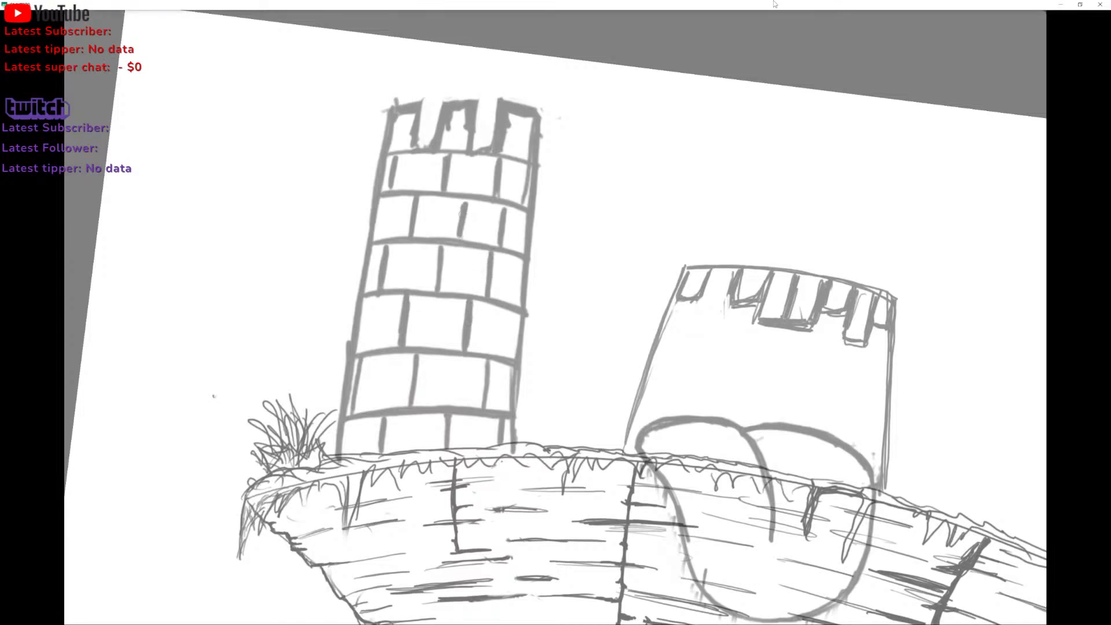
drag(463, 214, 461, 201)
scroll(394, 140, up, 1)
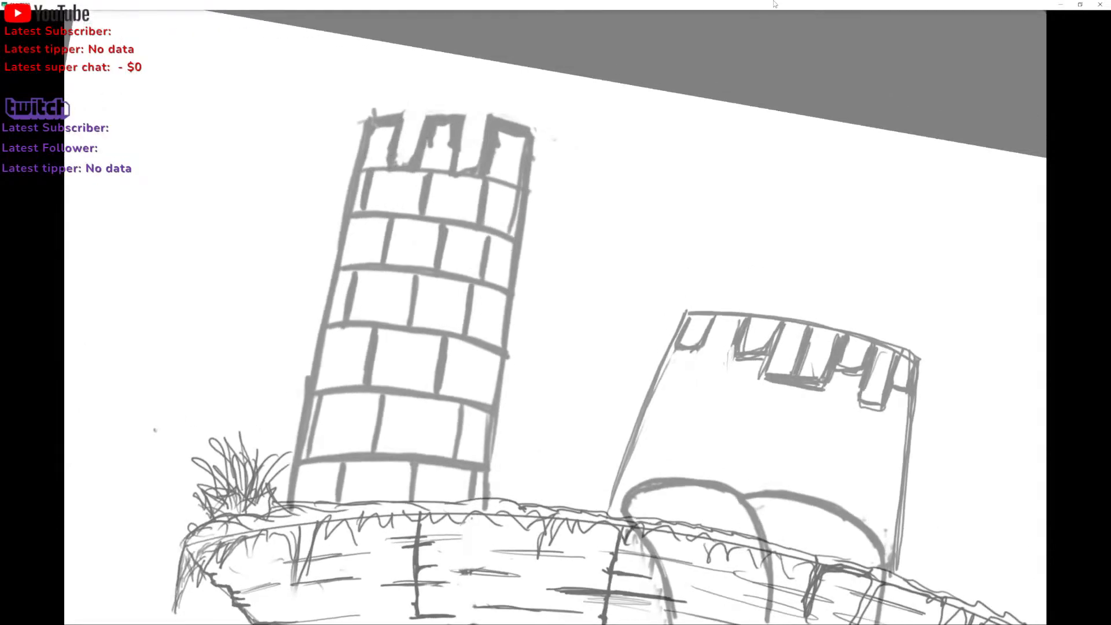
scroll(420, 119, down, 2)
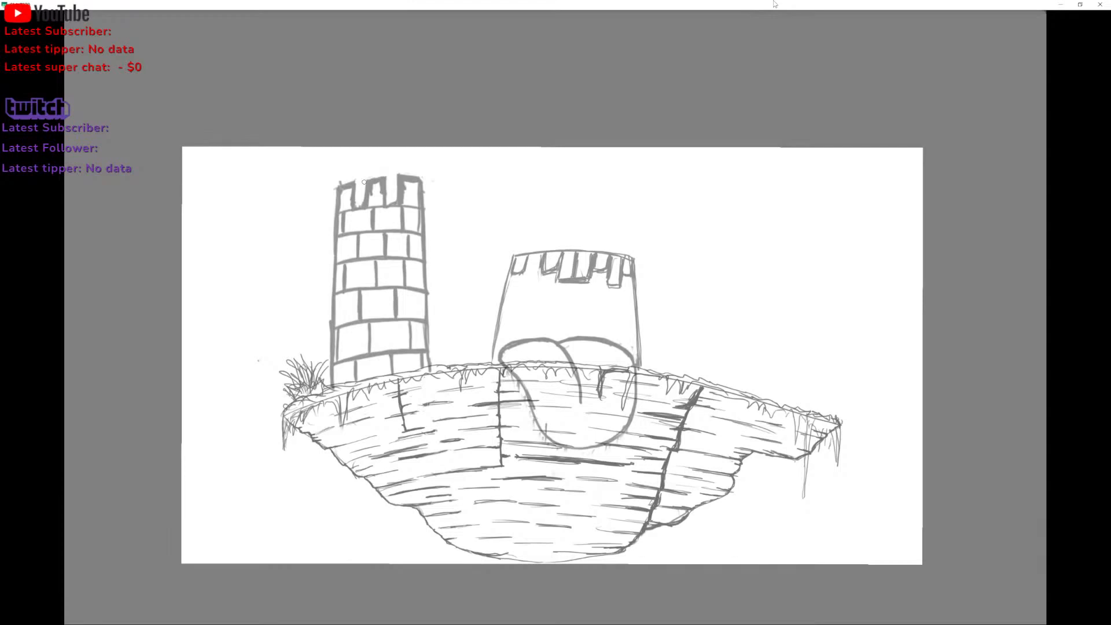
Outline a low wall near the landmass's right tip, with two short end posts joined by a curved top edge.
scroll(364, 182, up, 1)
scroll(424, 116, down, 2)
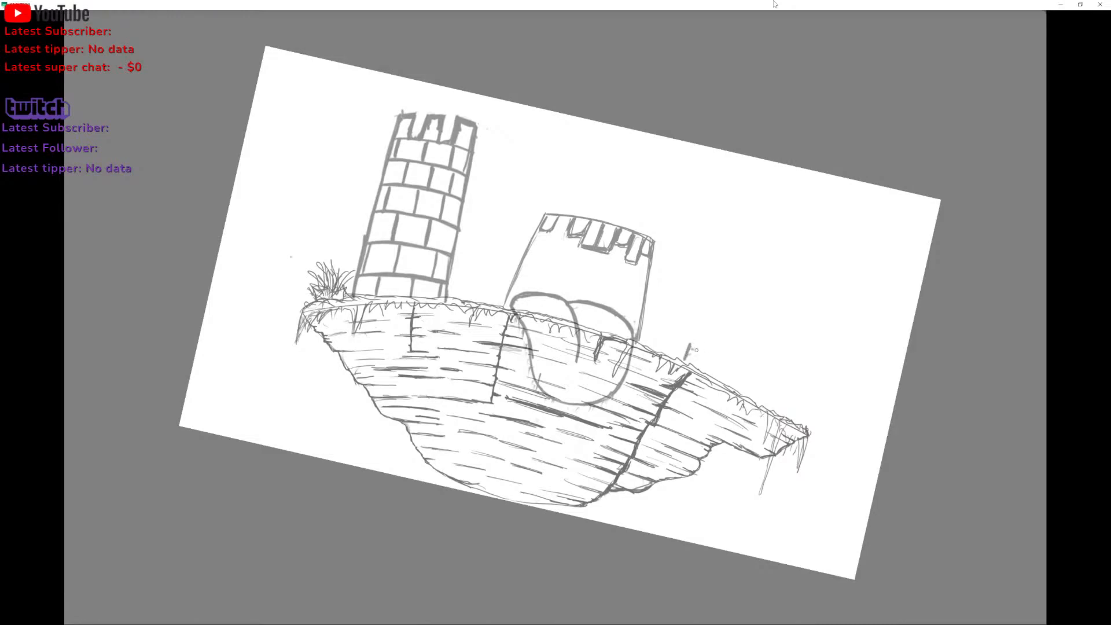
scroll(473, 380, up, 3)
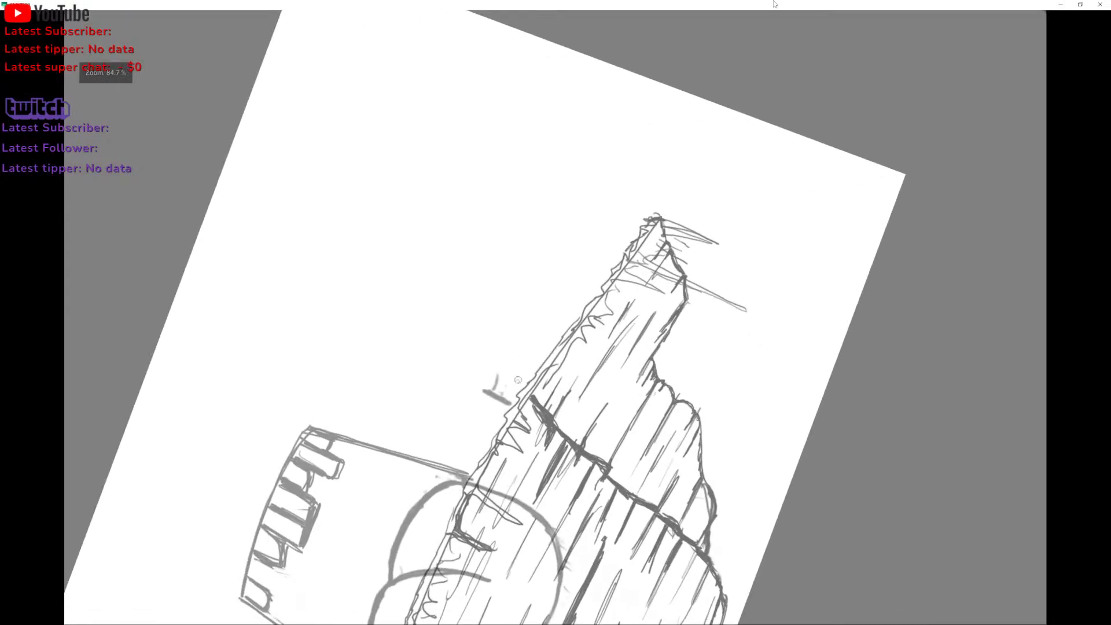
mouse_move(493, 387)
mouse_down()
mouse_move(582, 269)
mouse_move(607, 282)
mouse_move(586, 266)
mouse_up()
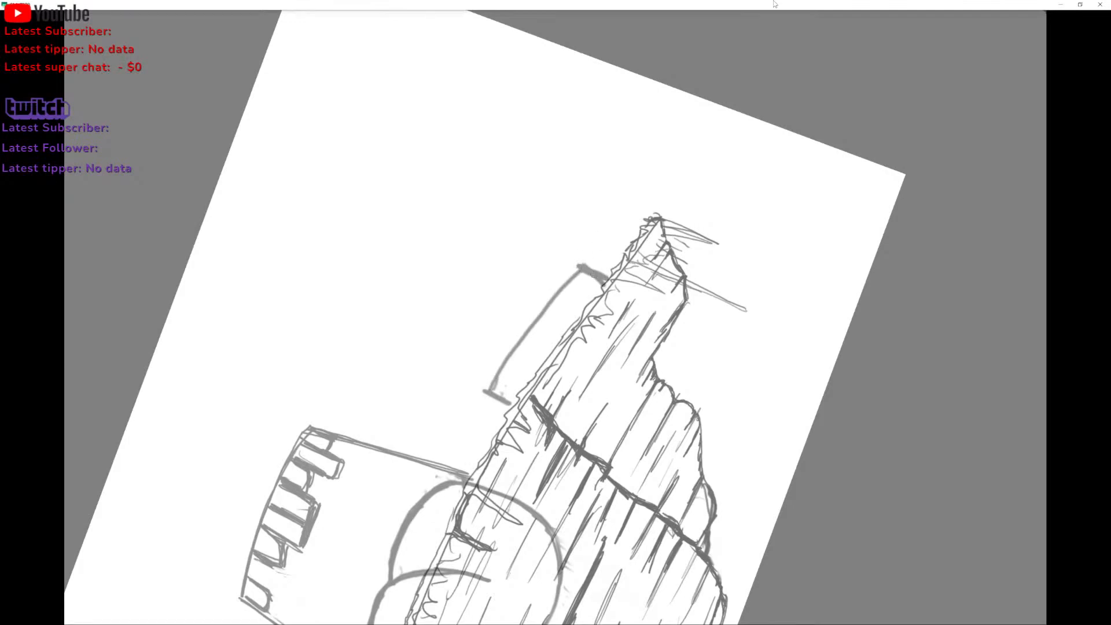
drag(498, 386, 573, 275)
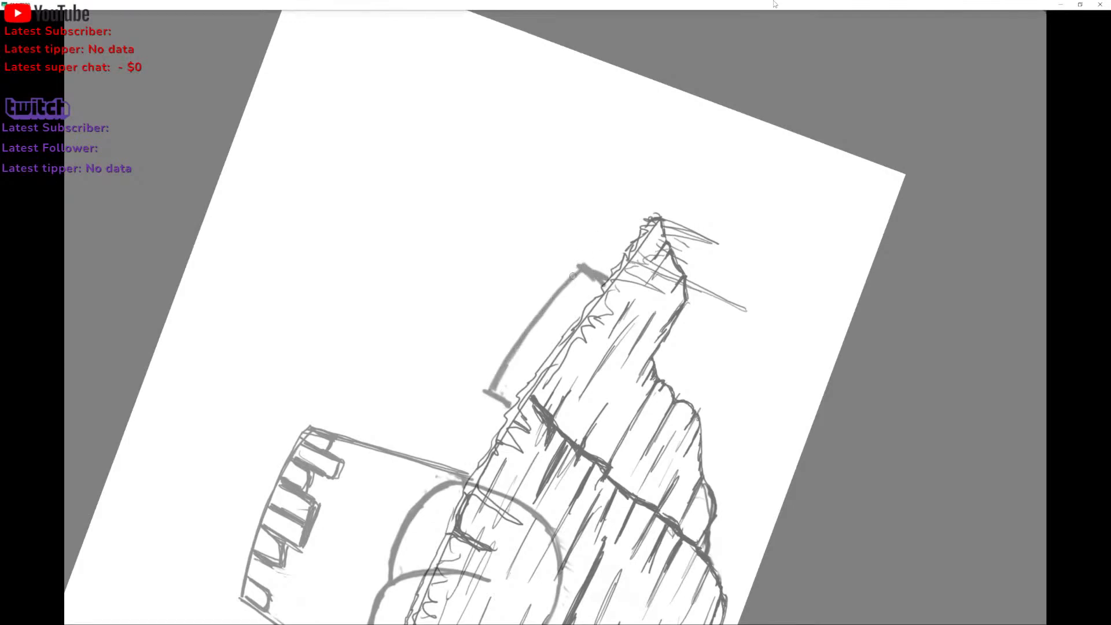
Divide the low wall into sections with thick vertical posts, including a second post beside its right end.
mouse_move(524, 341)
mouse_down()
mouse_move(551, 357)
mouse_move(523, 368)
mouse_move(532, 377)
mouse_up()
key(ctrl+z)
drag(542, 319, 565, 337)
drag(543, 315, 565, 336)
mouse_move(575, 279)
mouse_down()
mouse_move(599, 294)
mouse_move(592, 285)
mouse_up()
mouse_move(494, 375)
mouse_down()
mouse_move(575, 271)
mouse_move(603, 285)
mouse_move(583, 330)
mouse_up()
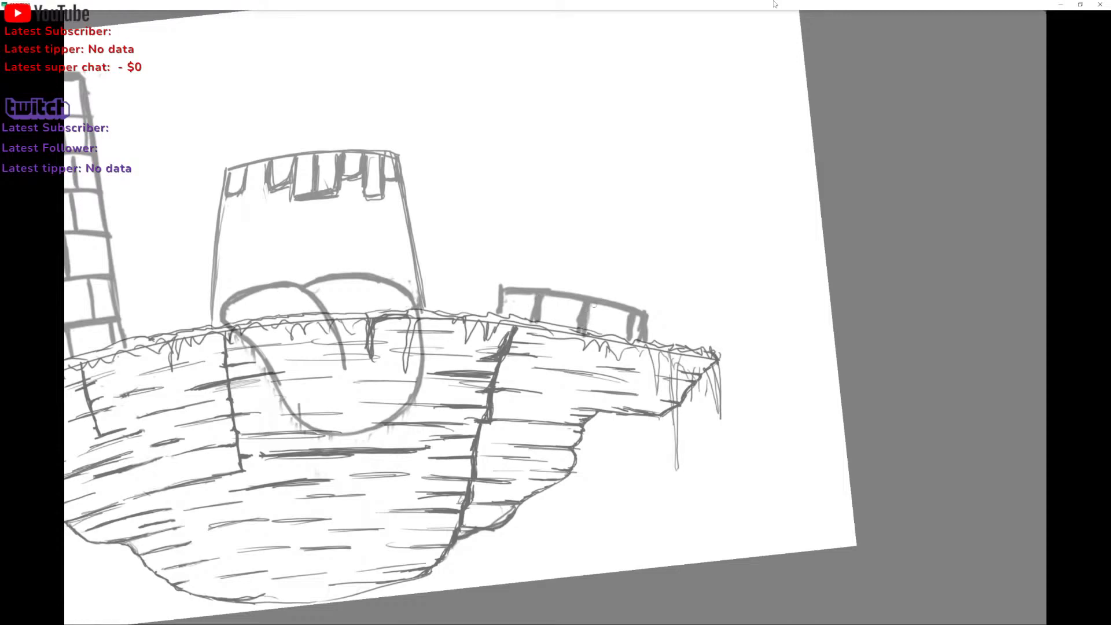
mouse_move(618, 268)
mouse_down()
mouse_move(596, 231)
mouse_move(665, 281)
mouse_up()
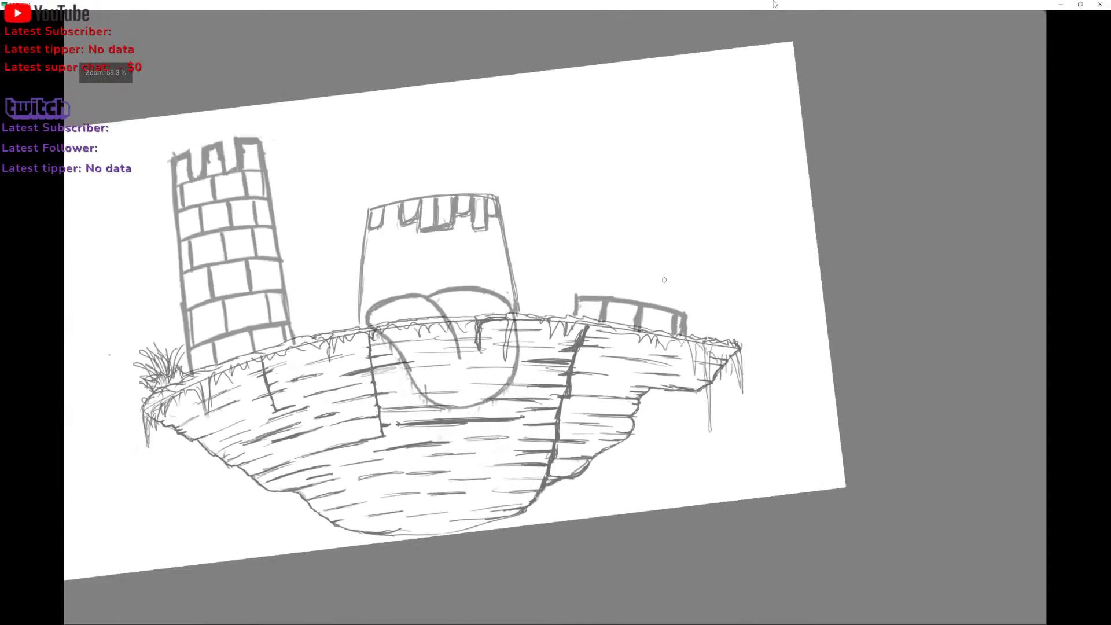
Trim the excess lines at the low wall's left end and along the adjoining top edge.
drag(579, 300, 577, 317)
mouse_move(575, 277)
mouse_down()
mouse_move(476, 328)
mouse_move(463, 340)
mouse_move(472, 352)
mouse_up()
mouse_move(523, 313)
mouse_down()
mouse_move(489, 179)
mouse_move(449, 282)
mouse_move(522, 192)
mouse_up()
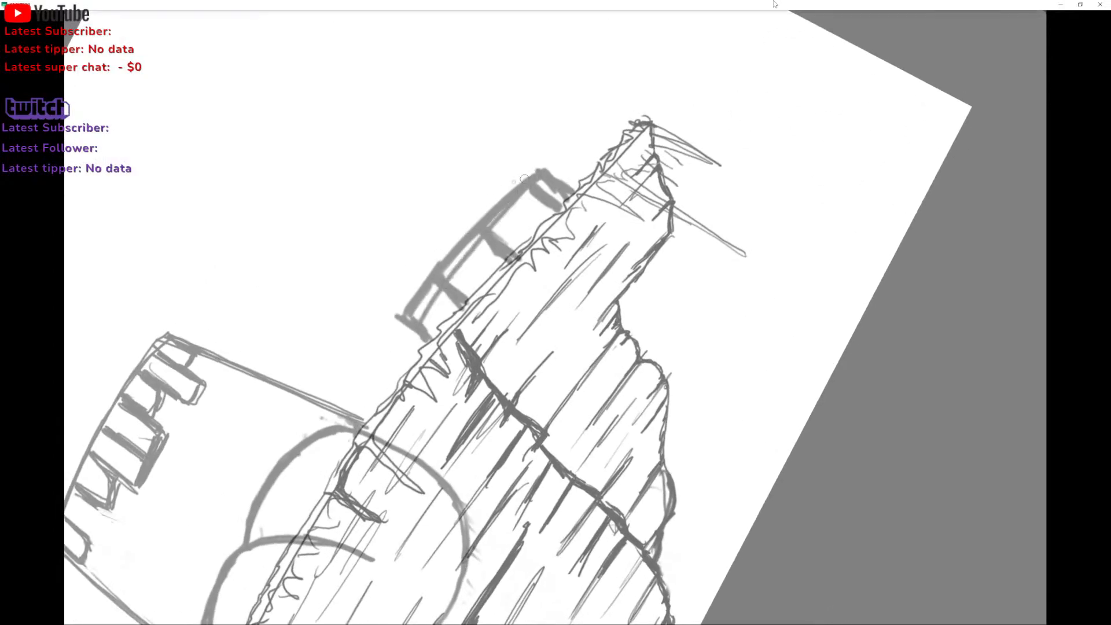
mouse_move(405, 319)
mouse_down()
mouse_move(499, 202)
mouse_move(479, 224)
mouse_up()
drag(432, 279, 377, 343)
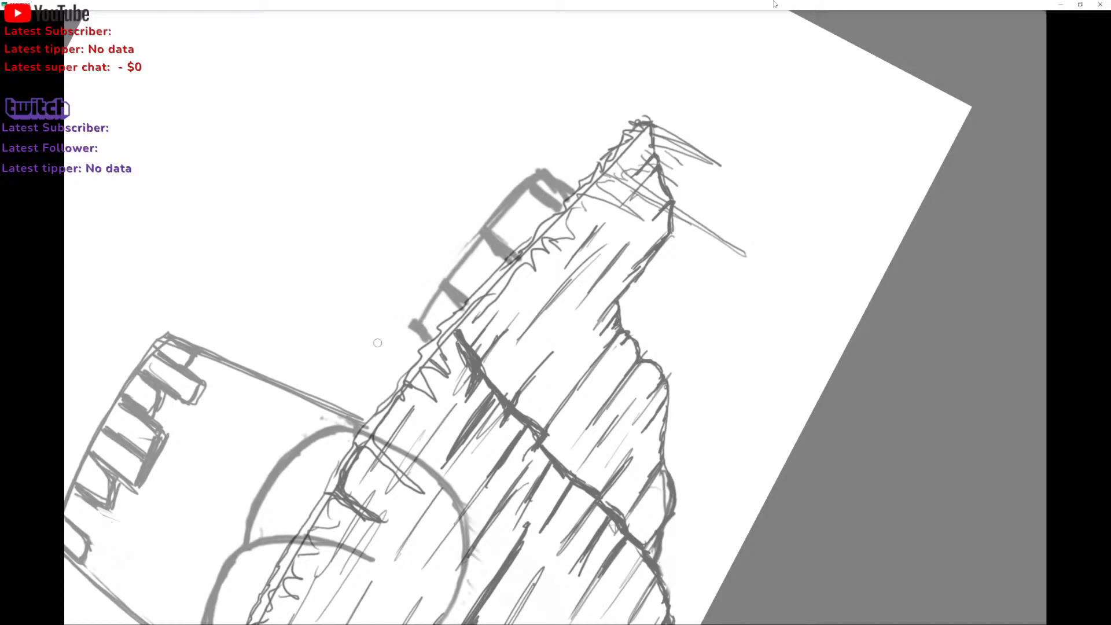
Clean up the rest of the low wall's top edge and slim the outer side of its right end post.
drag(505, 194, 483, 224)
mouse_move(483, 224)
mouse_down()
mouse_move(528, 178)
mouse_move(505, 194)
mouse_up()
drag(422, 308, 411, 325)
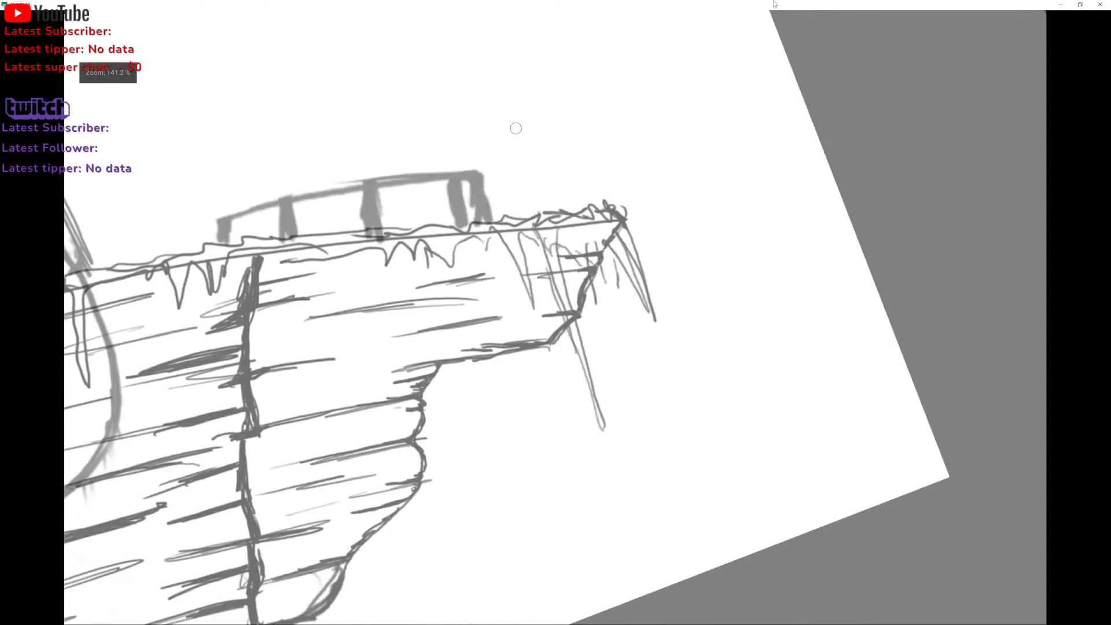
drag(488, 180, 490, 216)
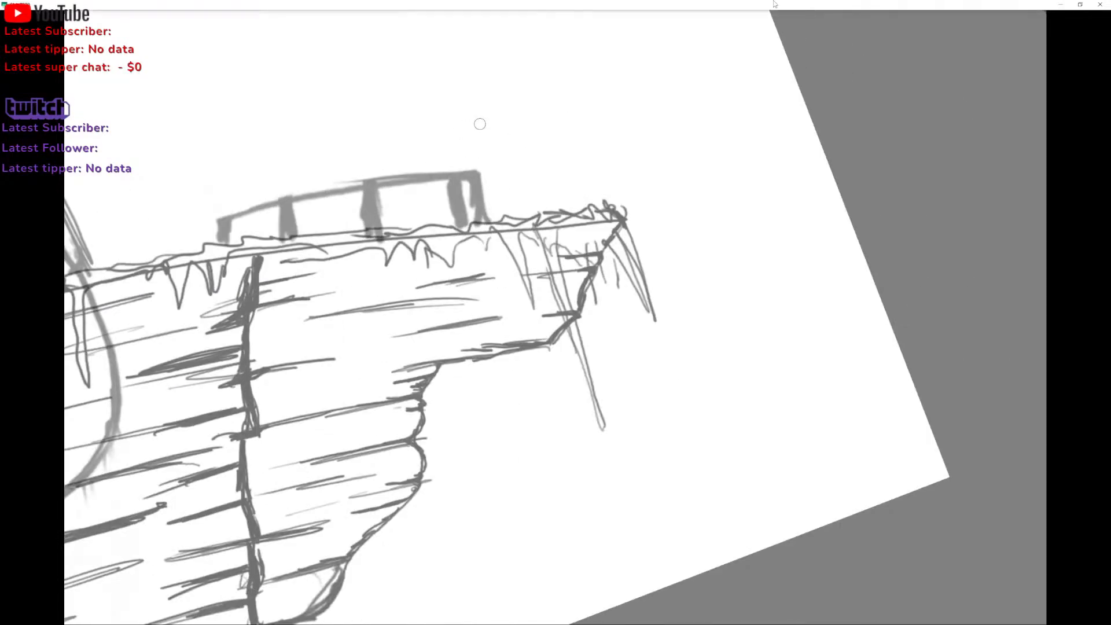
Review the two towers and the low wall on the landmass from several zoom levels and angles.
scroll(480, 123, down, 5)
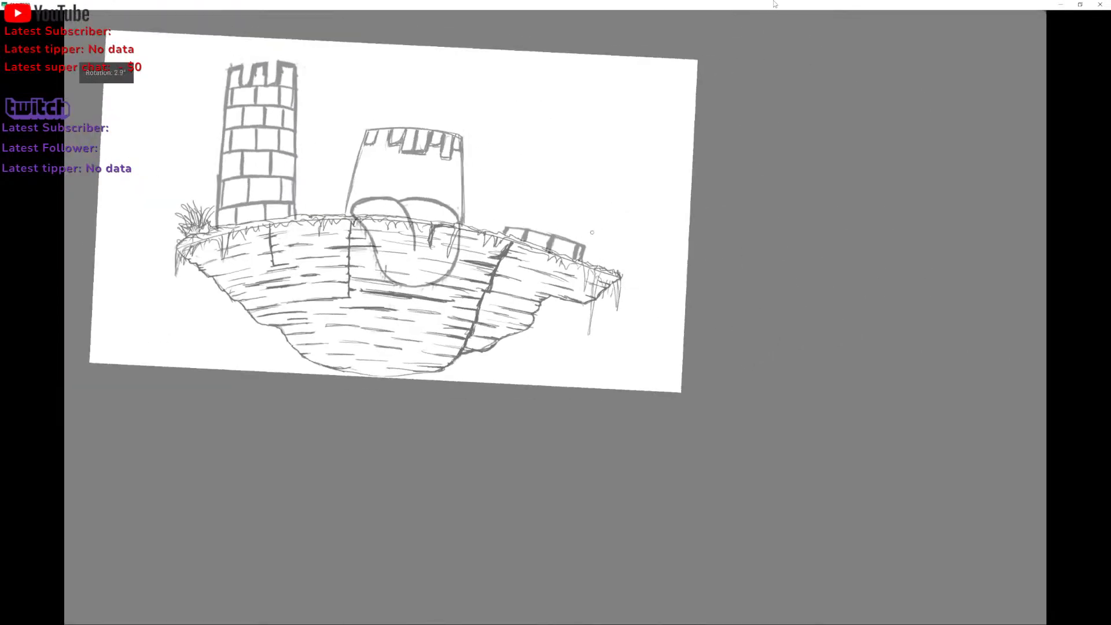
scroll(592, 232, down, 1)
scroll(581, 172, up, 6)
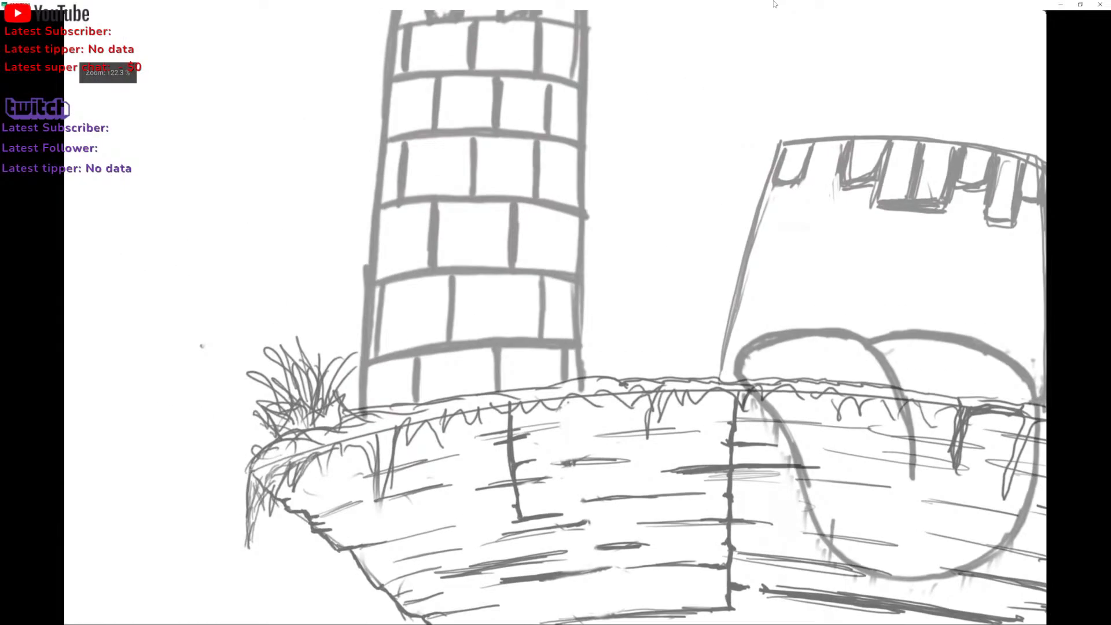
scroll(345, 307, down, 5)
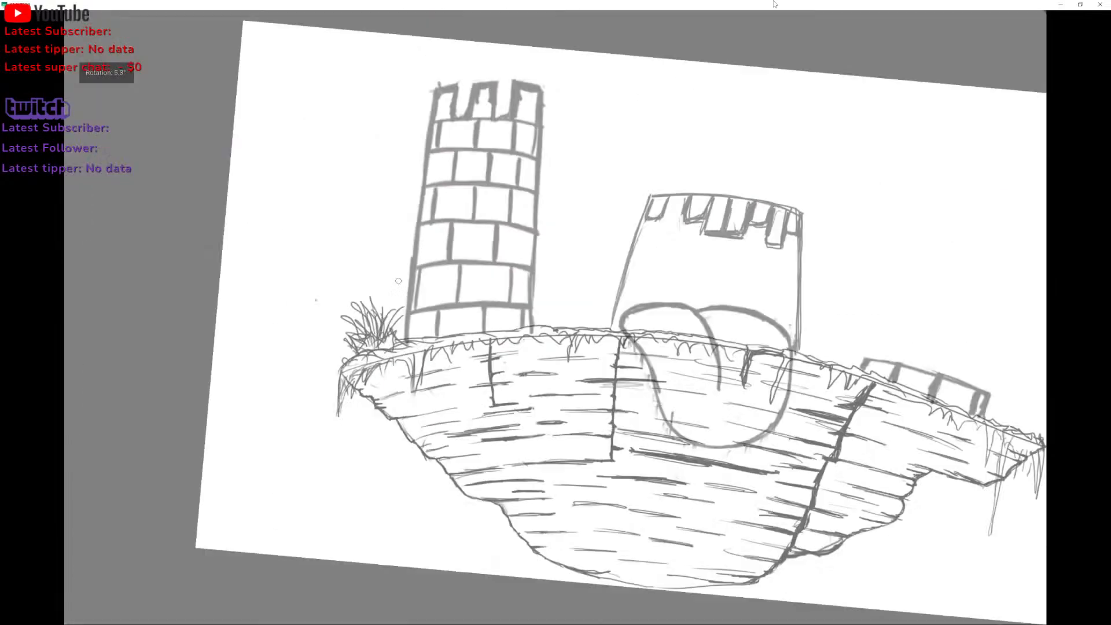
scroll(556, 301, down, 1)
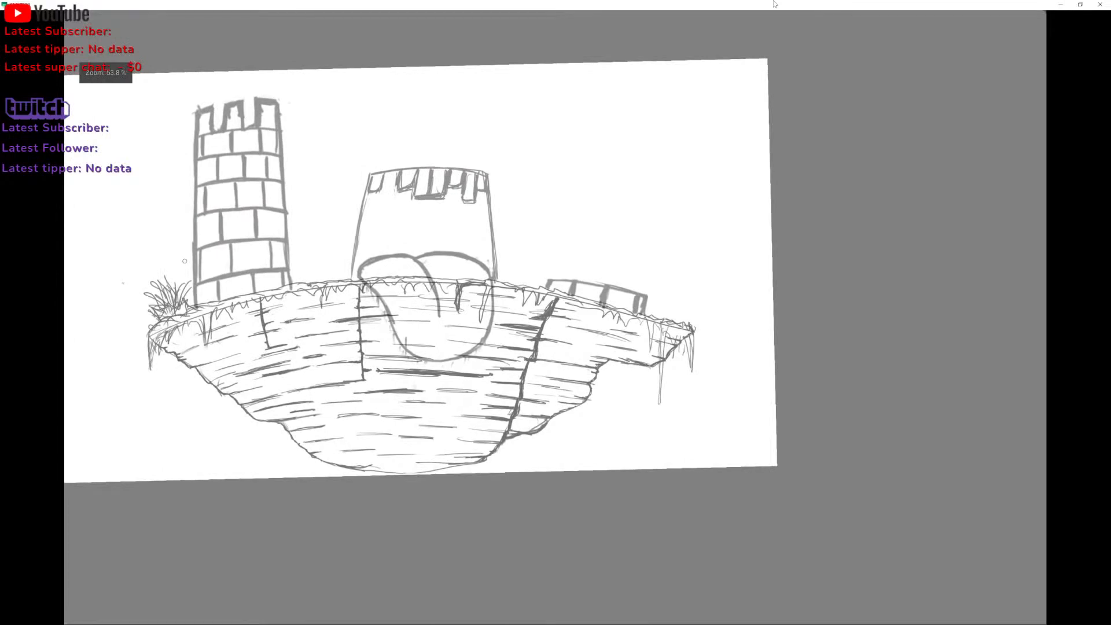
scroll(463, 301, up, 2)
scroll(555, 317, up, 2)
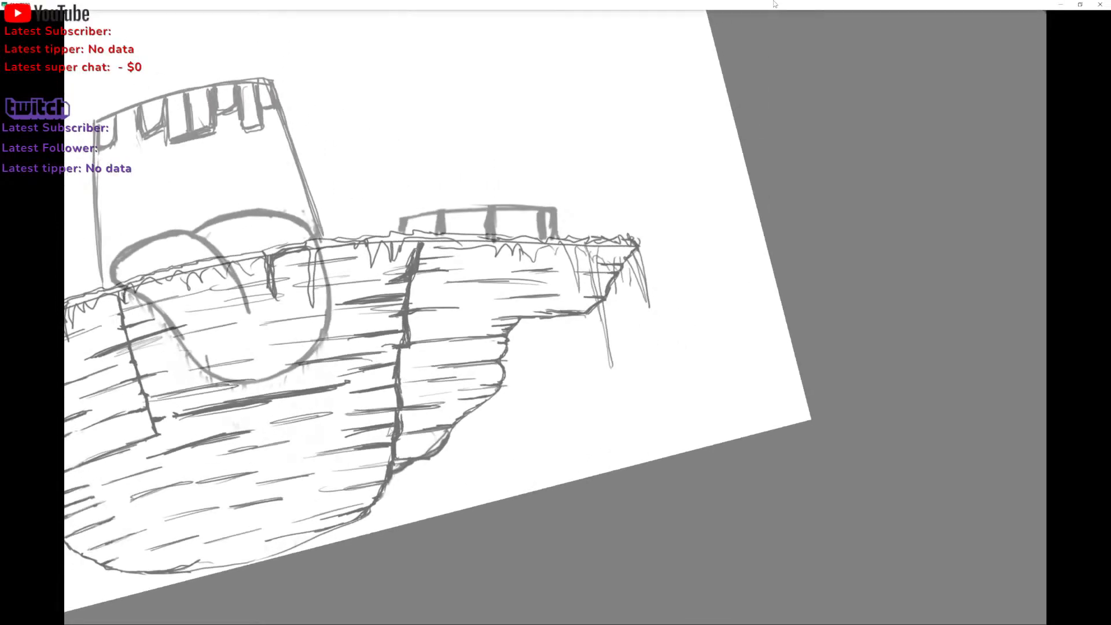
scroll(455, 310, up, 3)
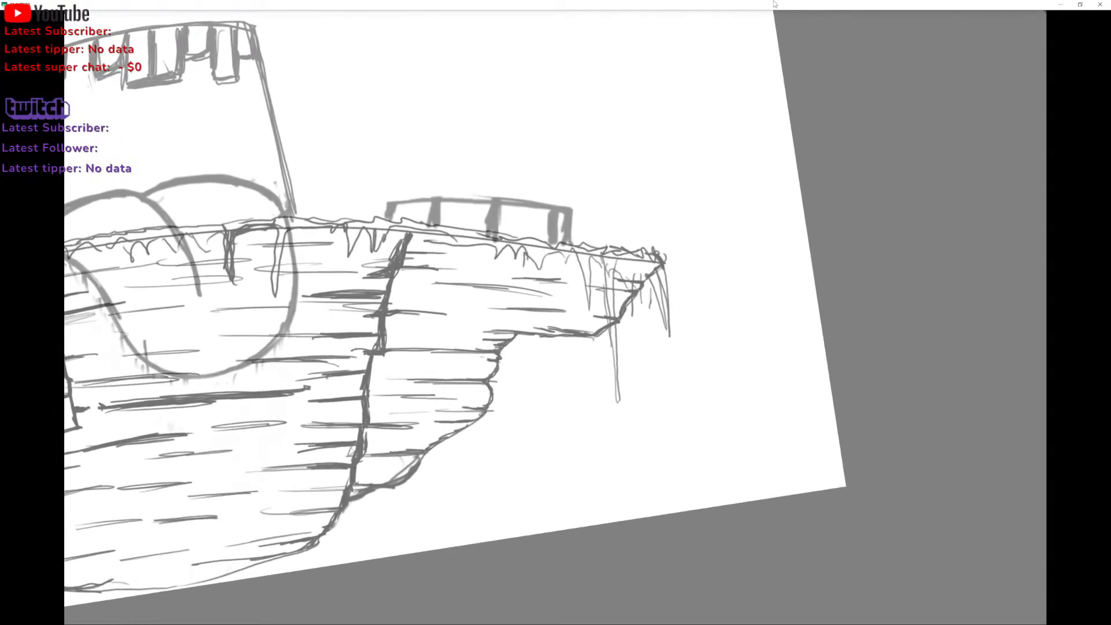
scroll(555, 318, down, 1)
scroll(555, 317, up, 3)
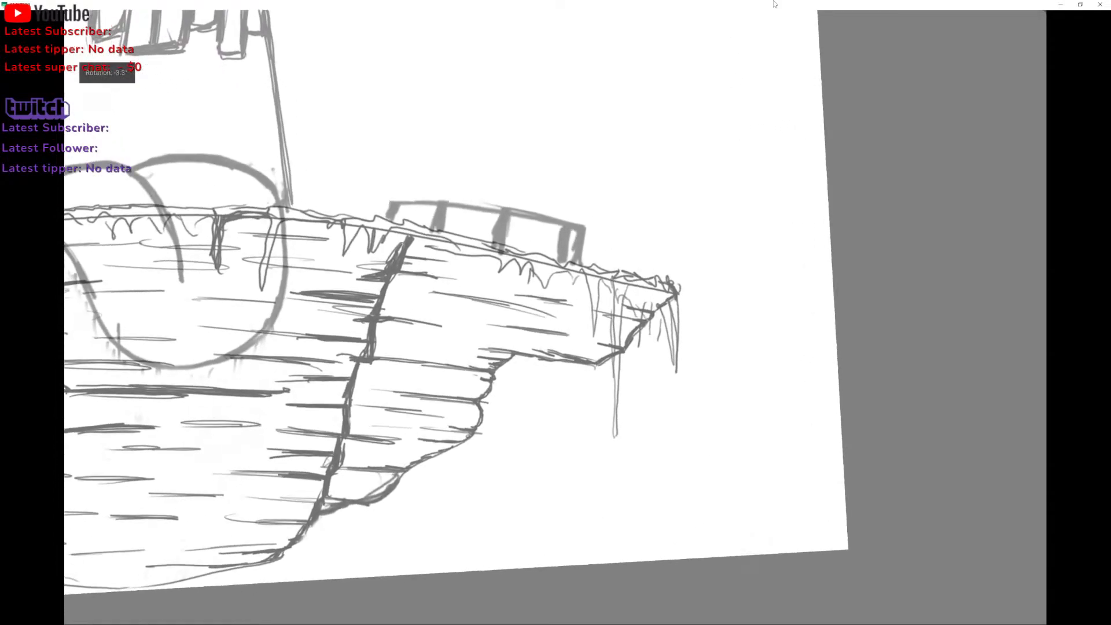
scroll(555, 317, up, 1)
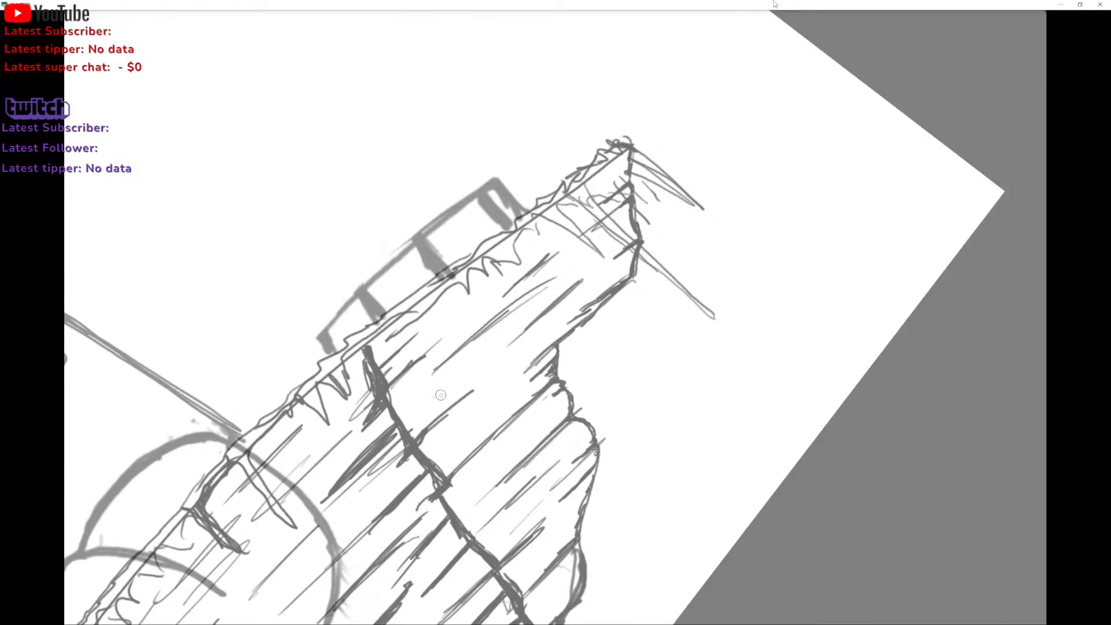
drag(441, 395, 500, 334)
key(ctrl+z)
mouse_move(457, 392)
mouse_down()
mouse_move(573, 285)
mouse_move(476, 369)
mouse_up()
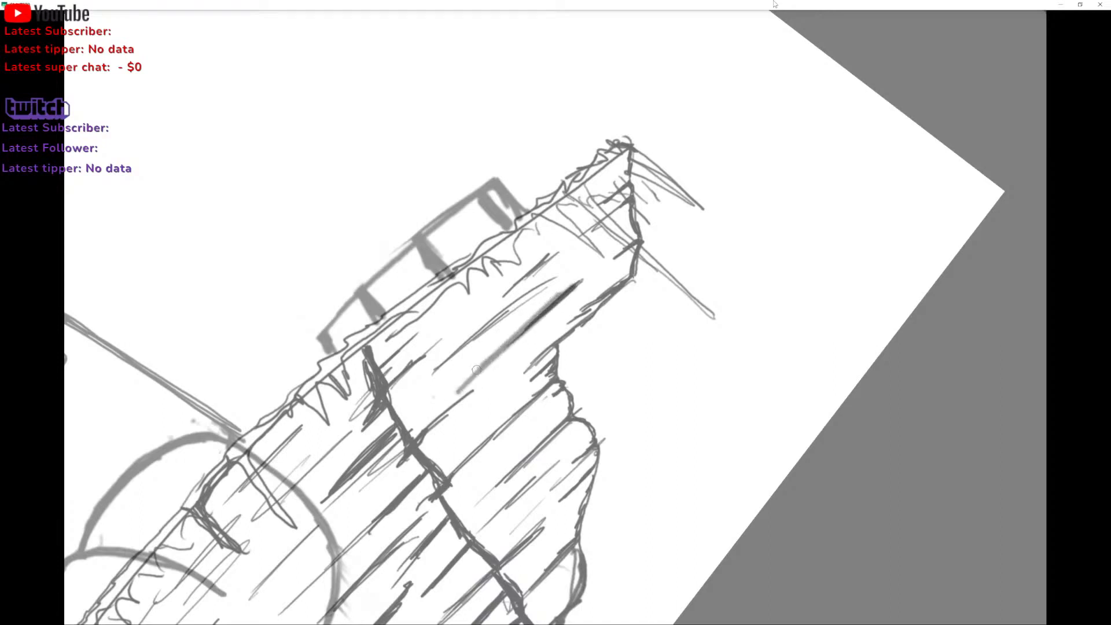
key(ctrl+z)
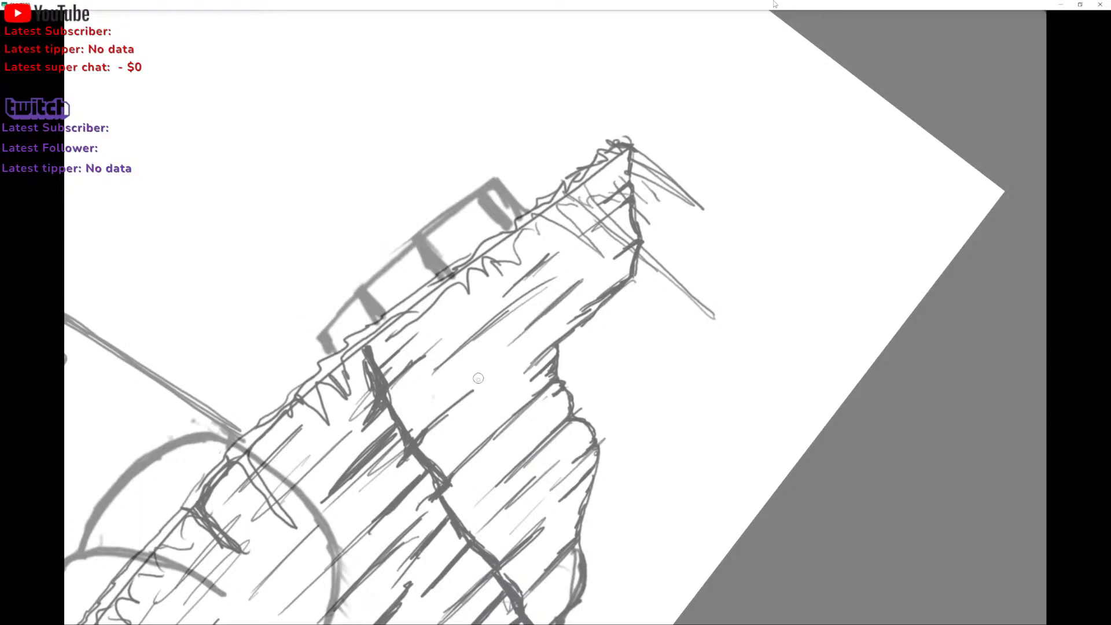
Draw the top edge and outer side of a block beneath the low wall, overlapping the landmass's right underside.
mouse_move(572, 299)
mouse_down()
mouse_move(468, 394)
mouse_move(571, 298)
mouse_up()
mouse_move(571, 258)
mouse_down()
mouse_move(597, 297)
mouse_move(570, 350)
mouse_move(556, 426)
mouse_up()
drag(564, 384, 537, 507)
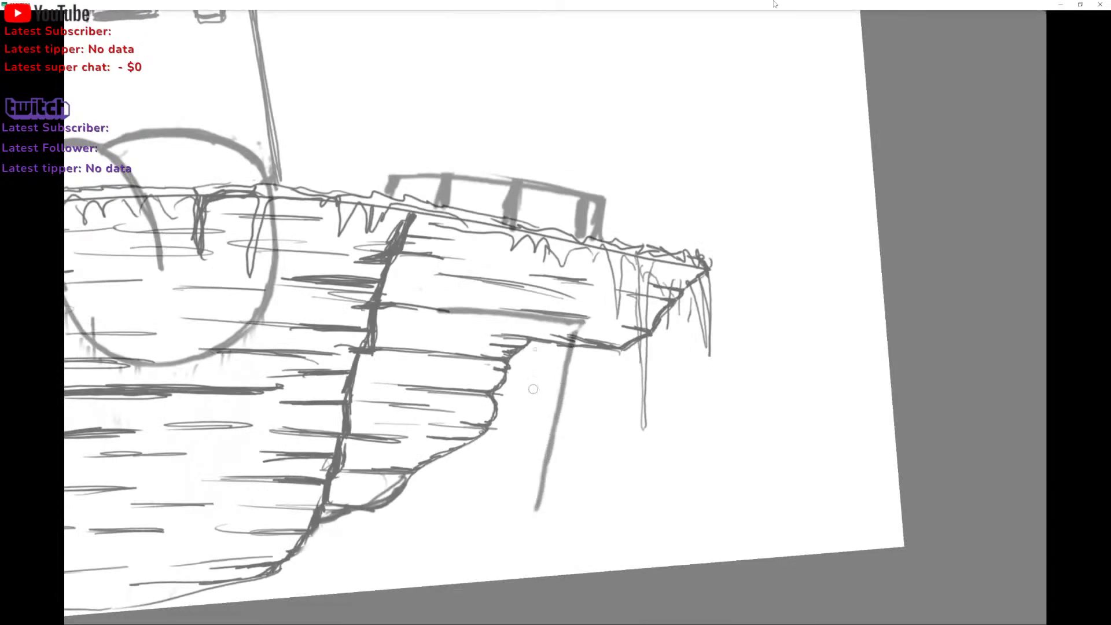
key(ctrl+z)
key(ctrl+z)
key(ctrl+z)
key(ctrl+z)
key(ctrl+z)
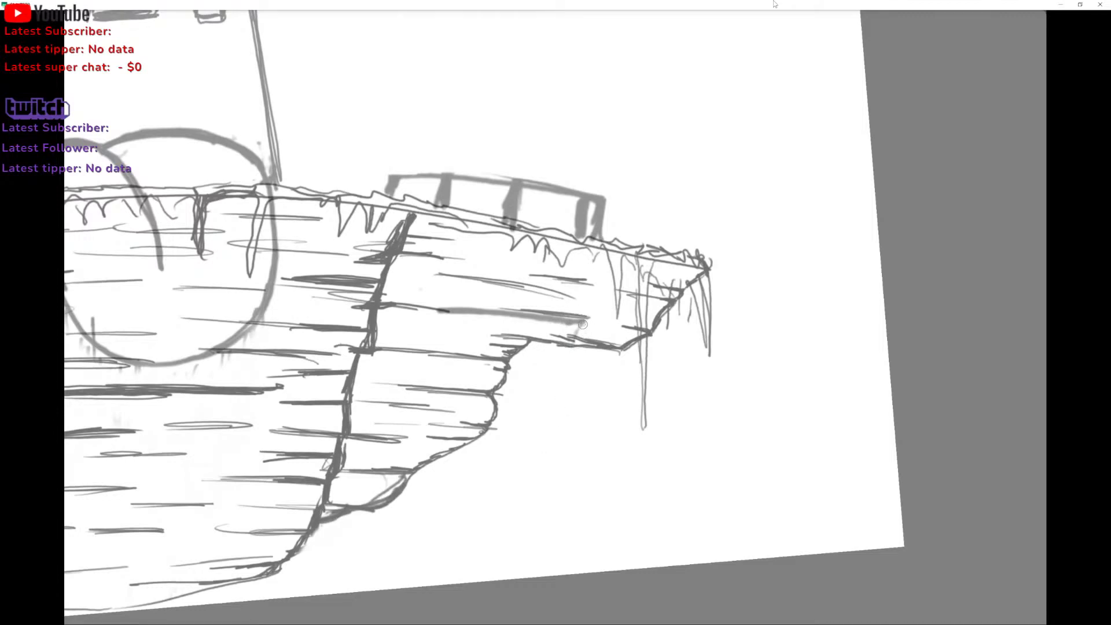
drag(583, 319, 555, 496)
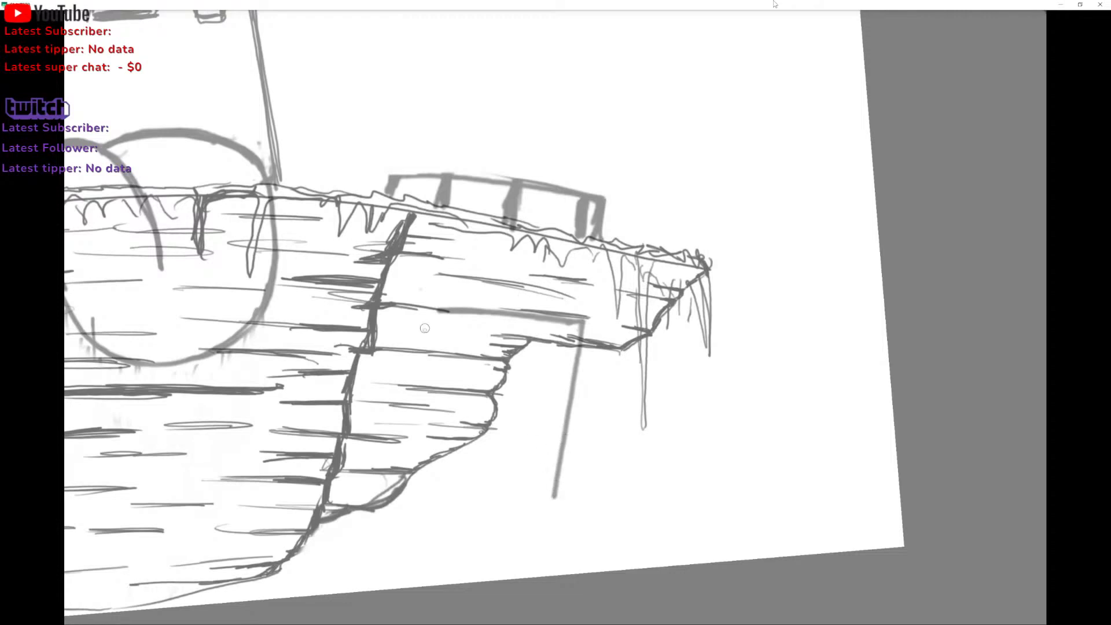
Draw the block's inner side over the rock and close the outline with a bottom edge.
mouse_move(431, 323)
mouse_down()
mouse_move(383, 402)
mouse_move(388, 391)
mouse_move(394, 507)
mouse_up()
drag(384, 411, 393, 528)
drag(385, 488, 399, 321)
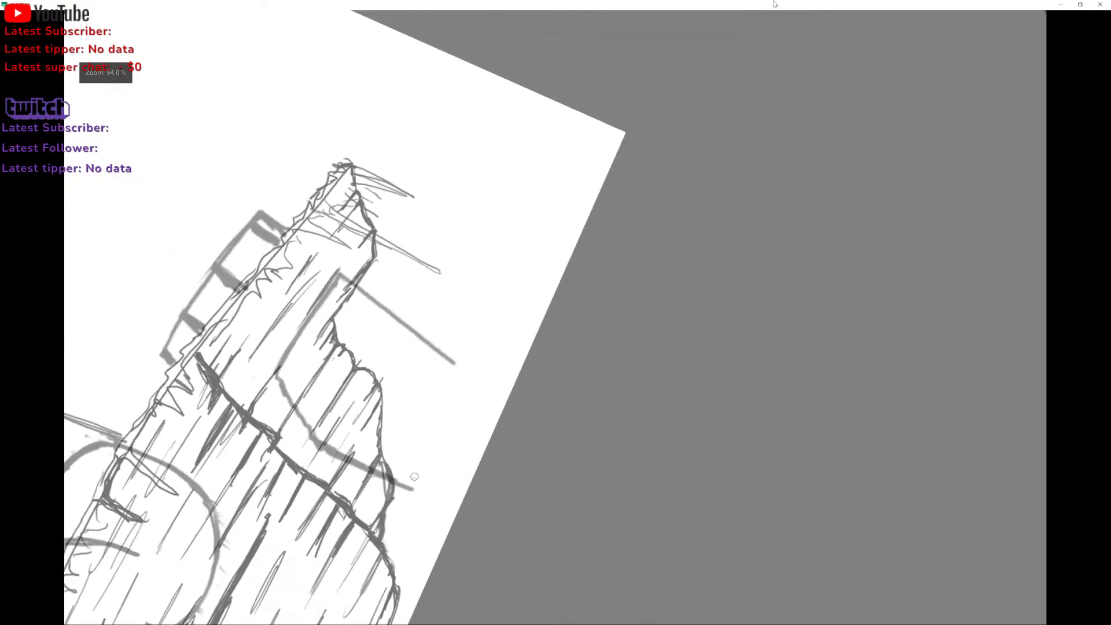
mouse_move(470, 377)
mouse_down()
mouse_move(410, 487)
mouse_move(439, 438)
mouse_up()
mouse_move(450, 353)
mouse_down()
mouse_move(452, 341)
mouse_move(442, 371)
mouse_move(458, 199)
mouse_up()
mouse_move(436, 261)
mouse_down()
mouse_move(478, 171)
mouse_move(513, 223)
mouse_move(503, 276)
mouse_move(330, 236)
mouse_move(371, 272)
mouse_up()
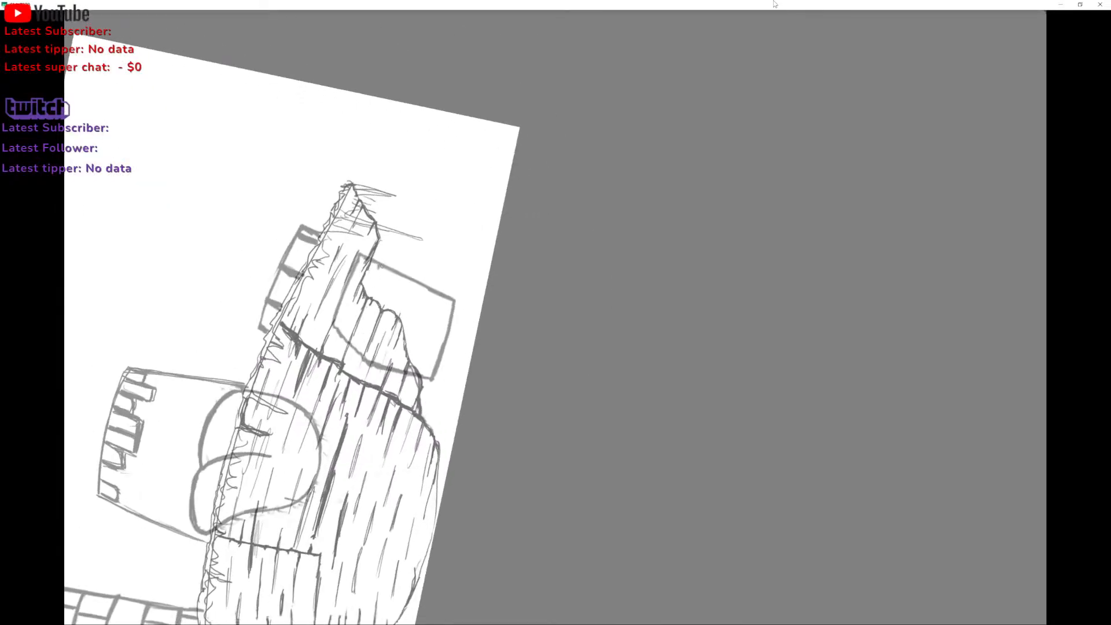
Divide the block below the low wall into rows with three horizontal lines.
mouse_move(379, 267)
mouse_down()
mouse_move(349, 332)
mouse_move(377, 265)
mouse_move(348, 338)
mouse_up()
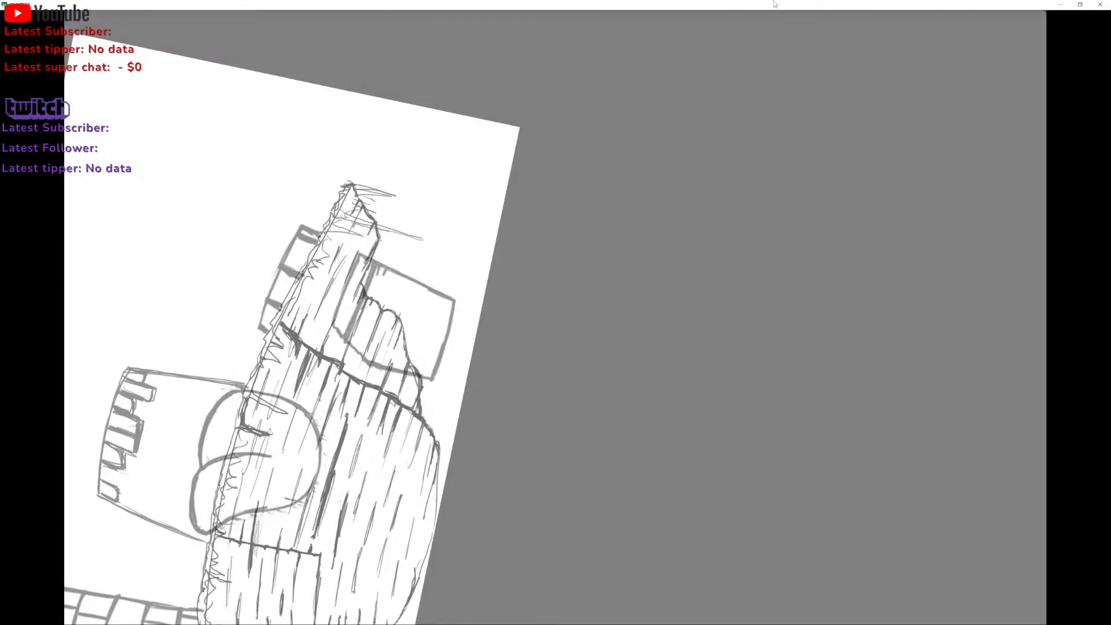
mouse_move(395, 278)
mouse_down()
mouse_move(368, 359)
mouse_move(396, 282)
mouse_move(412, 324)
mouse_move(399, 363)
mouse_move(422, 288)
mouse_up()
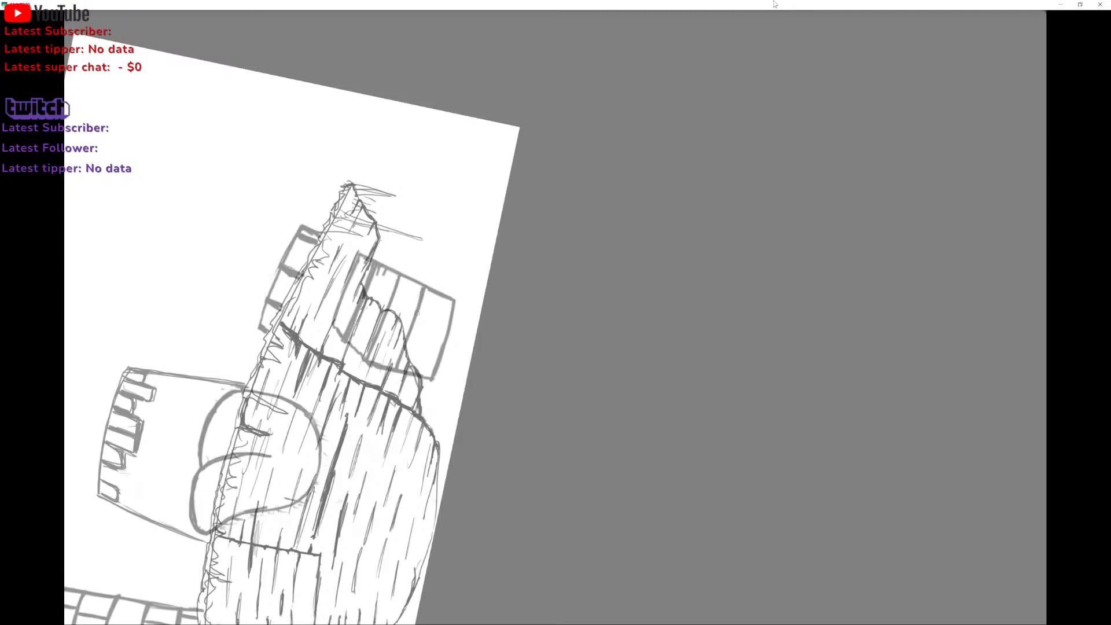
mouse_move(396, 368)
mouse_down()
mouse_move(417, 306)
mouse_move(399, 346)
mouse_up()
mouse_move(397, 303)
mouse_down()
mouse_move(419, 265)
mouse_move(403, 305)
mouse_move(471, 310)
mouse_up()
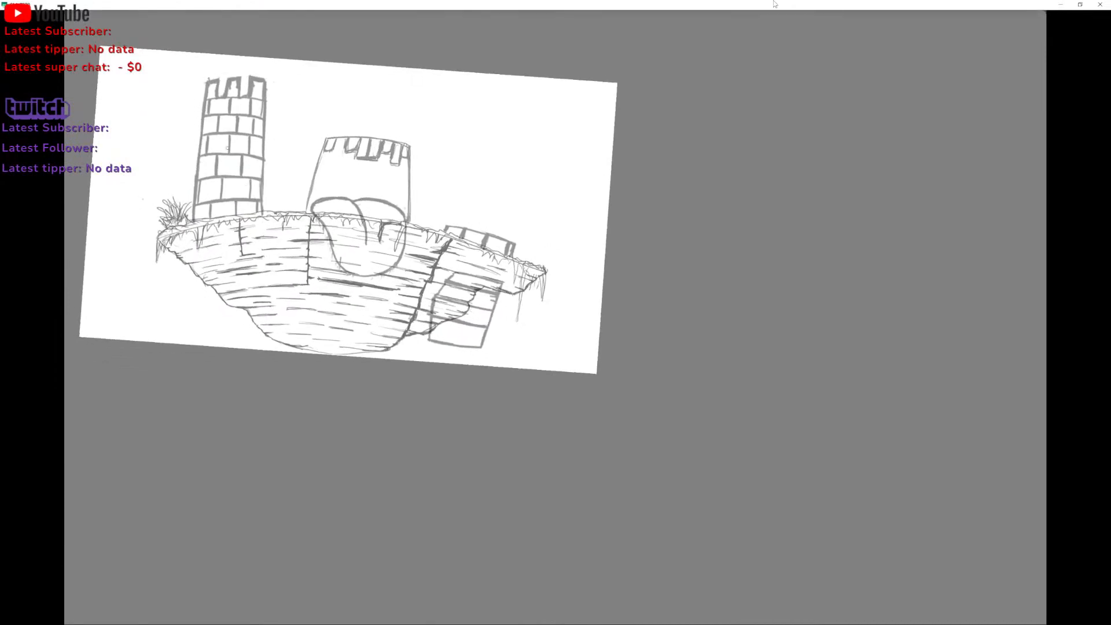
Try short vertical marks along the right side of the tall tower's brick rows.
drag(227, 149, 331, 279)
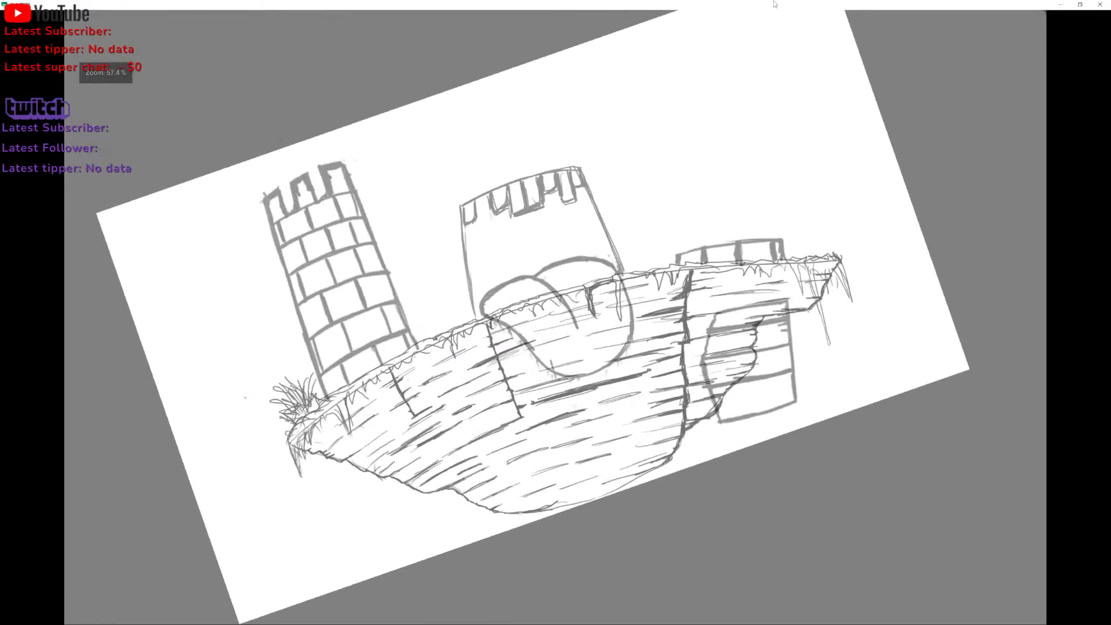
drag(370, 369, 364, 328)
drag(375, 304, 373, 290)
drag(372, 271, 358, 223)
drag(349, 208, 346, 203)
drag(345, 187, 339, 173)
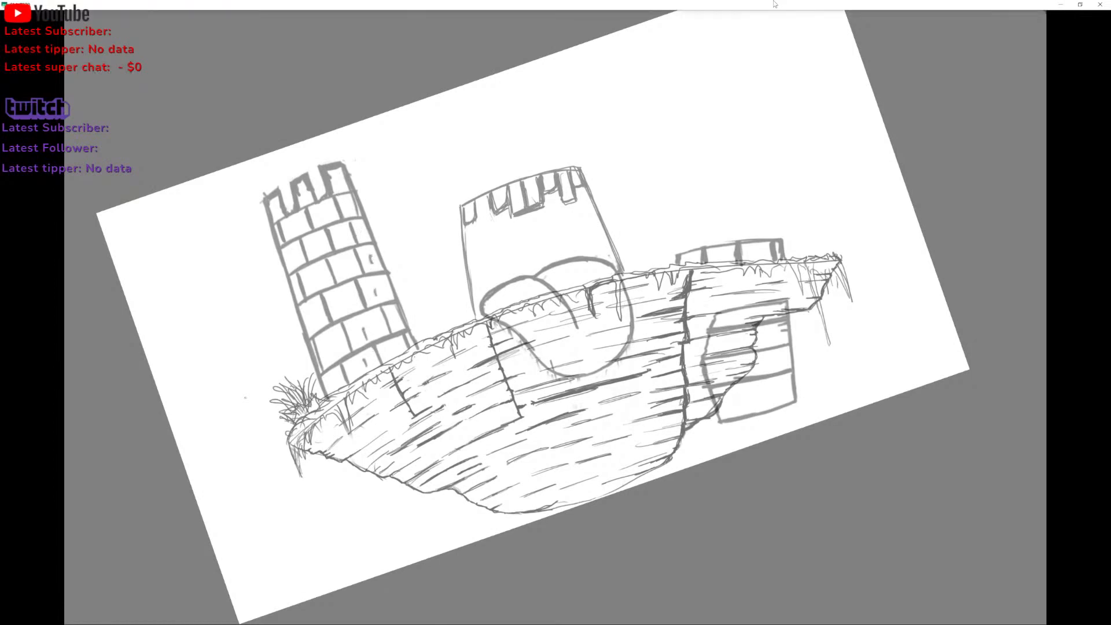
key(ctrl+z)
key(ctrl+z)
Try a column of short vertical marks down the low wall and lower block, and matching marks on the tall tower.
mouse_move(730, 251)
mouse_down()
mouse_move(441, 194)
mouse_move(491, 207)
mouse_move(473, 394)
mouse_up()
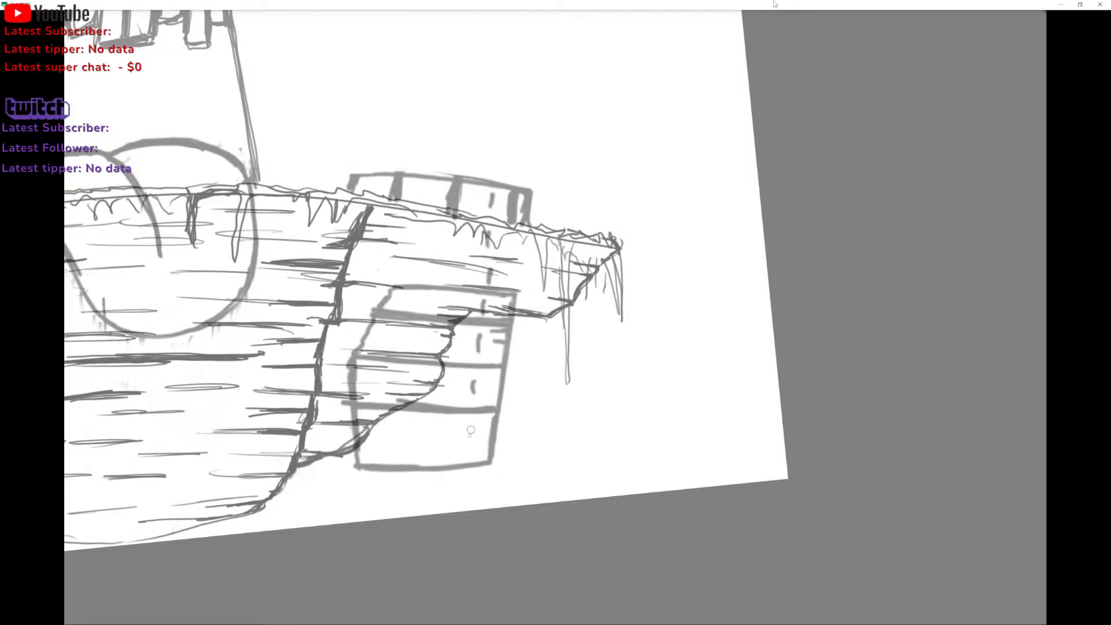
drag(462, 431, 464, 448)
scroll(455, 426, down, 4)
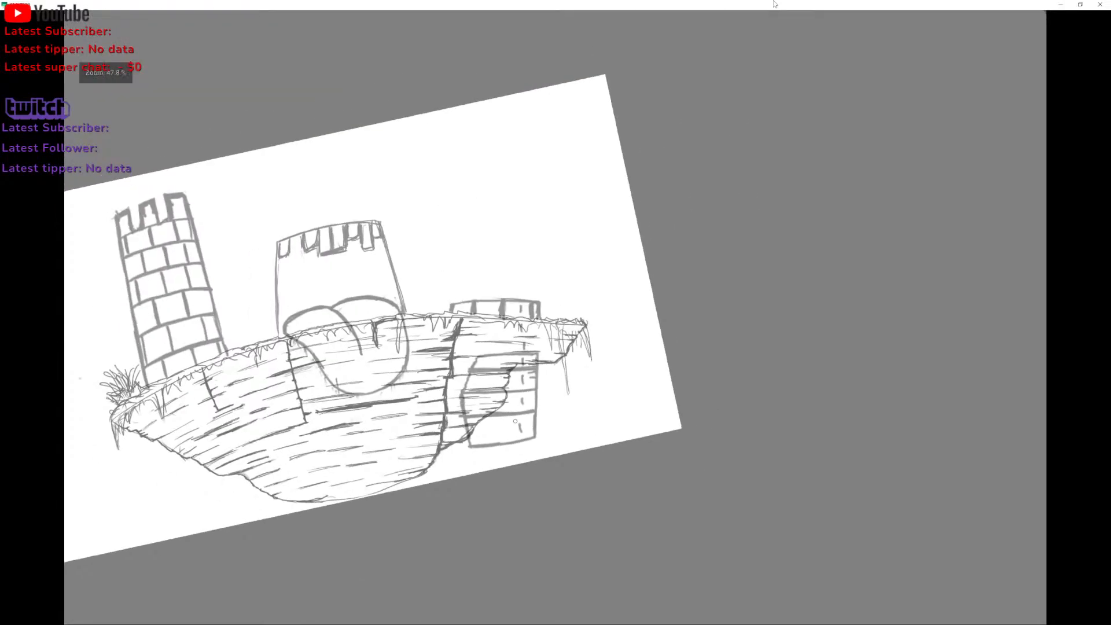
drag(192, 198, 195, 210)
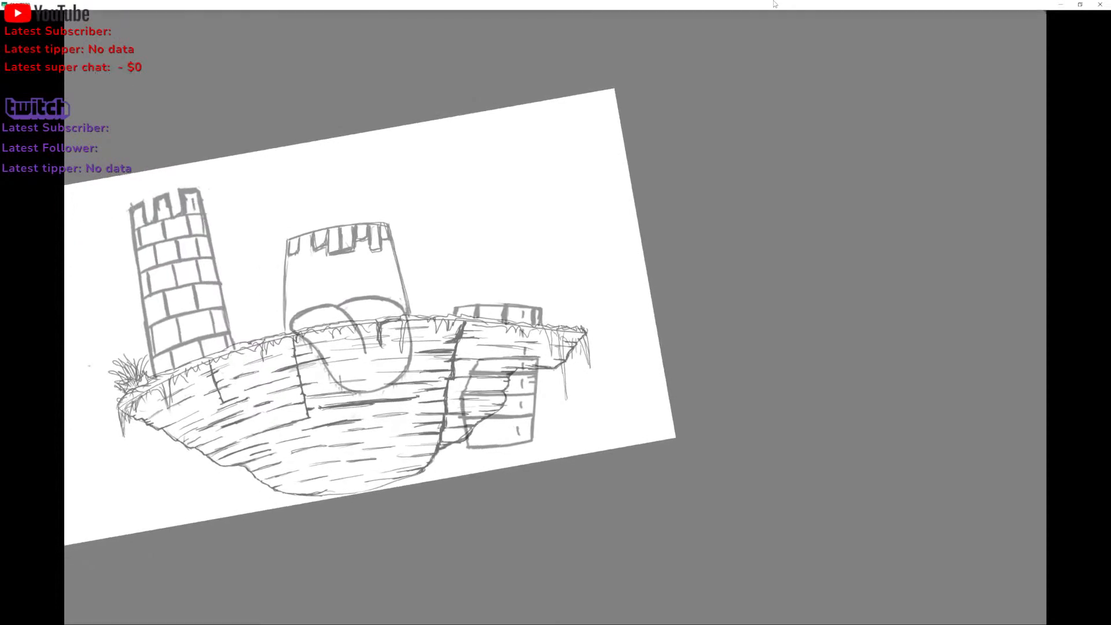
drag(204, 265, 206, 276)
drag(217, 337, 223, 355)
key(ctrl)
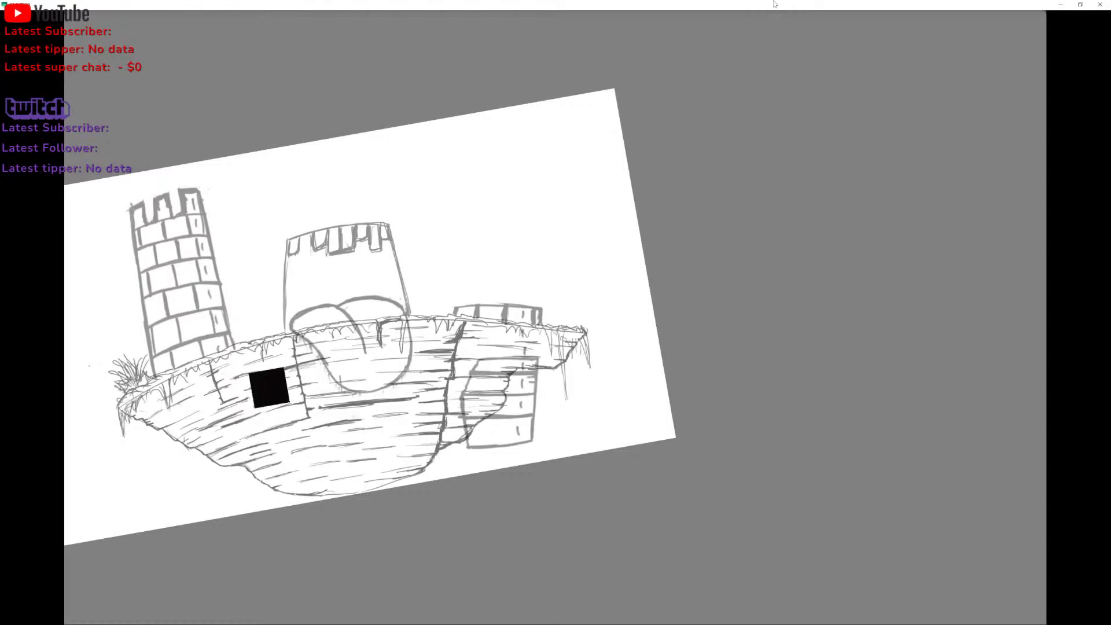
key(ctrl+z)
key(ctrl+z)
key(ctrl+z)
key(ctrl+z)
key(ctrl+z)
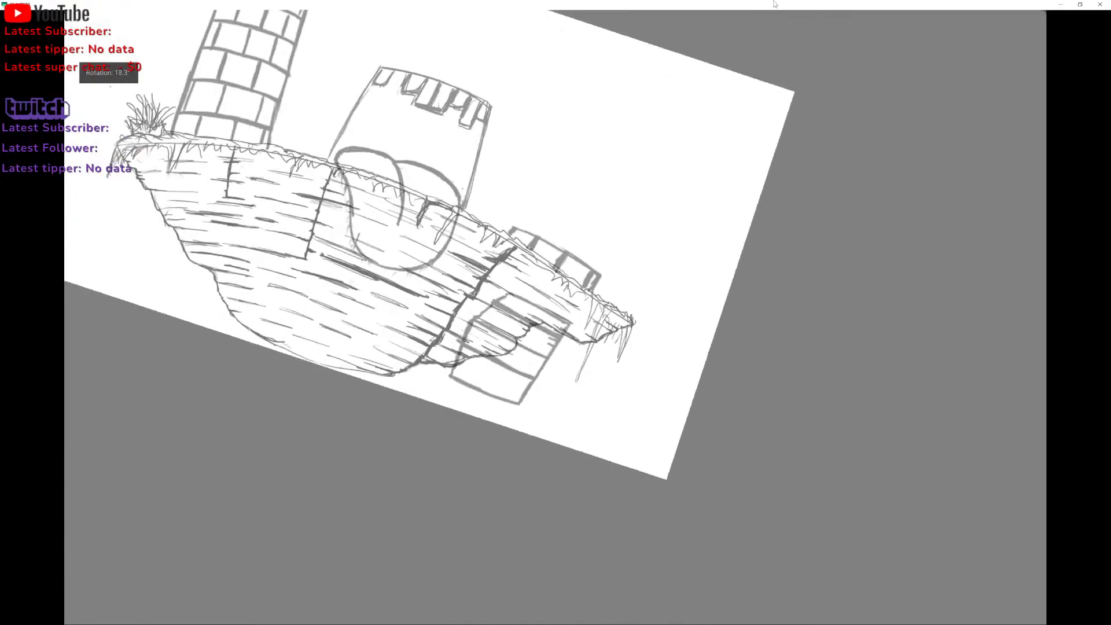
Try a loop around the low wall and curved guide lines above and below the lower block and tall tower.
mouse_move(522, 278)
mouse_down()
mouse_move(605, 284)
mouse_move(502, 324)
mouse_up()
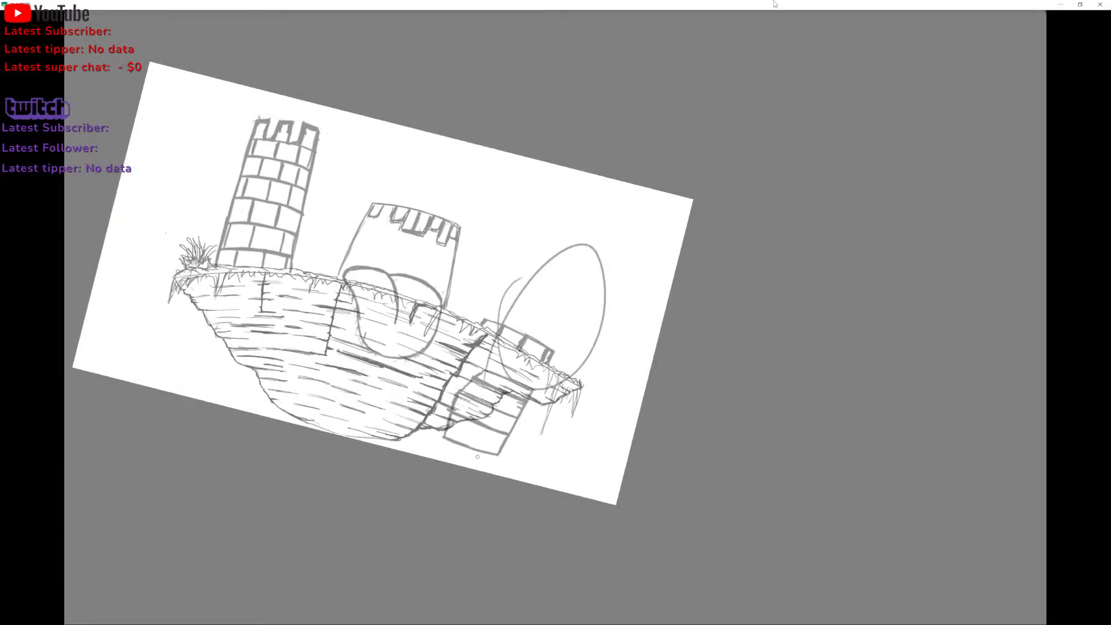
key(ctrl+z)
key(ctrl+z)
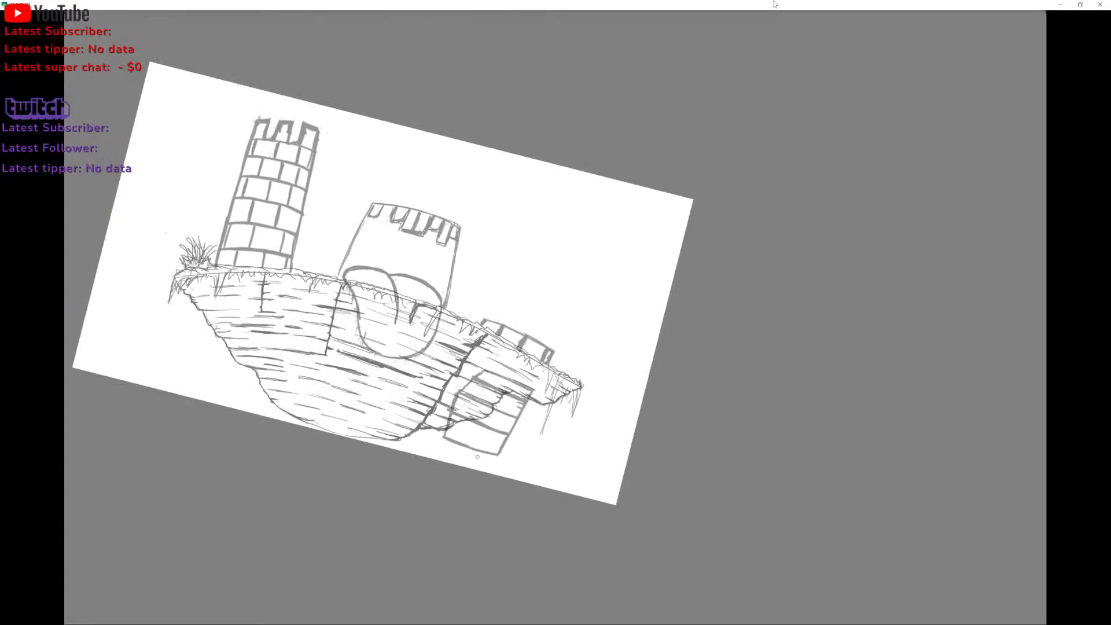
drag(480, 311, 591, 331)
drag(438, 449, 576, 464)
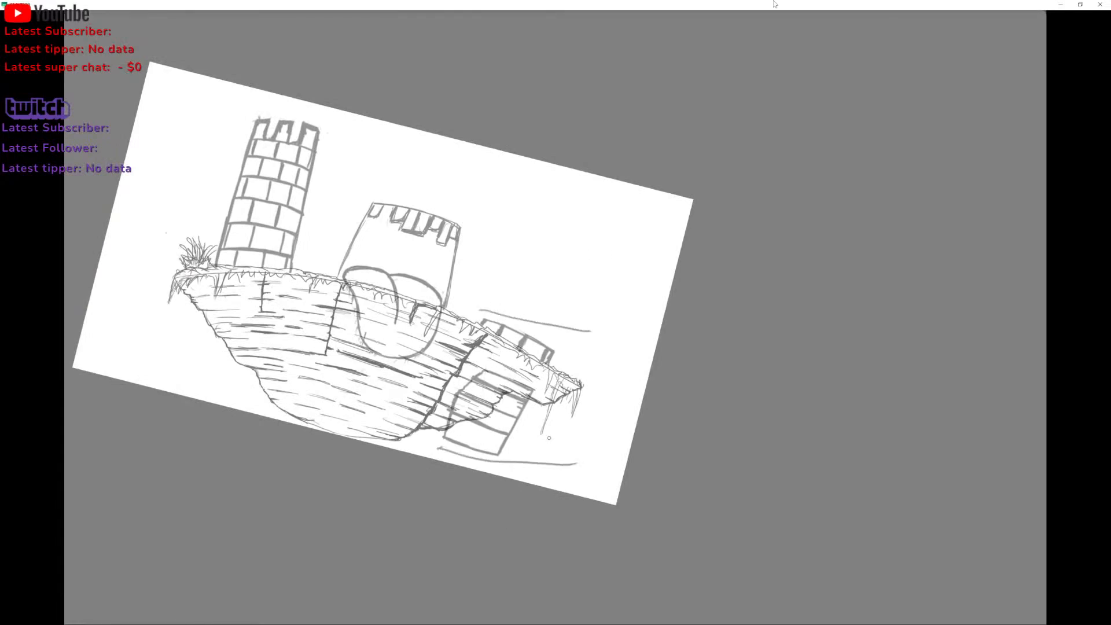
drag(244, 102, 370, 136)
drag(214, 261, 319, 270)
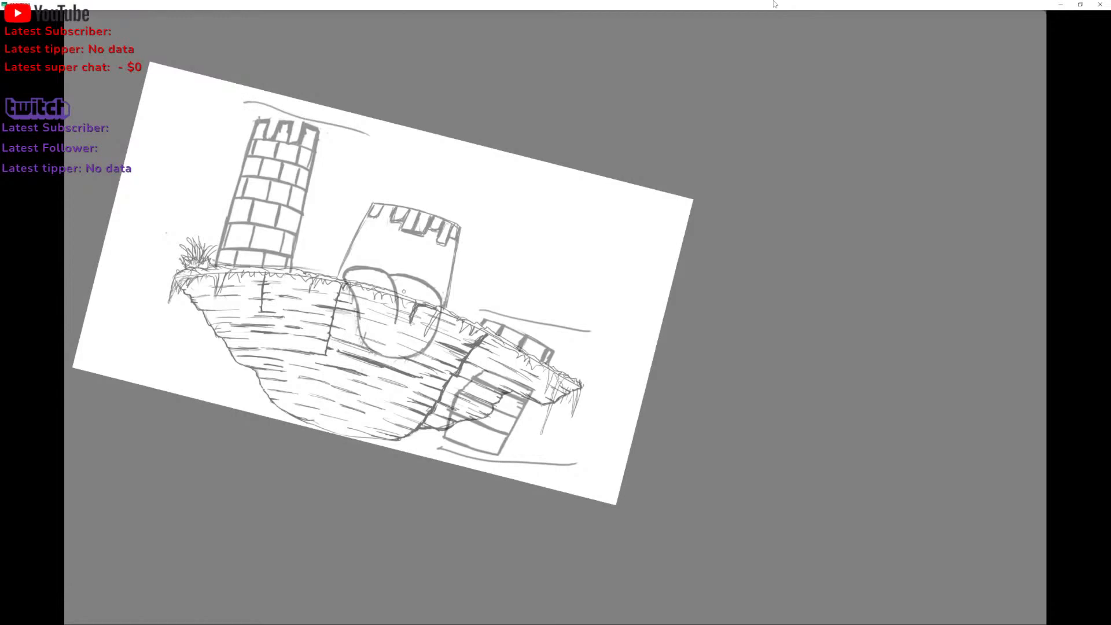
drag(403, 292, 397, 329)
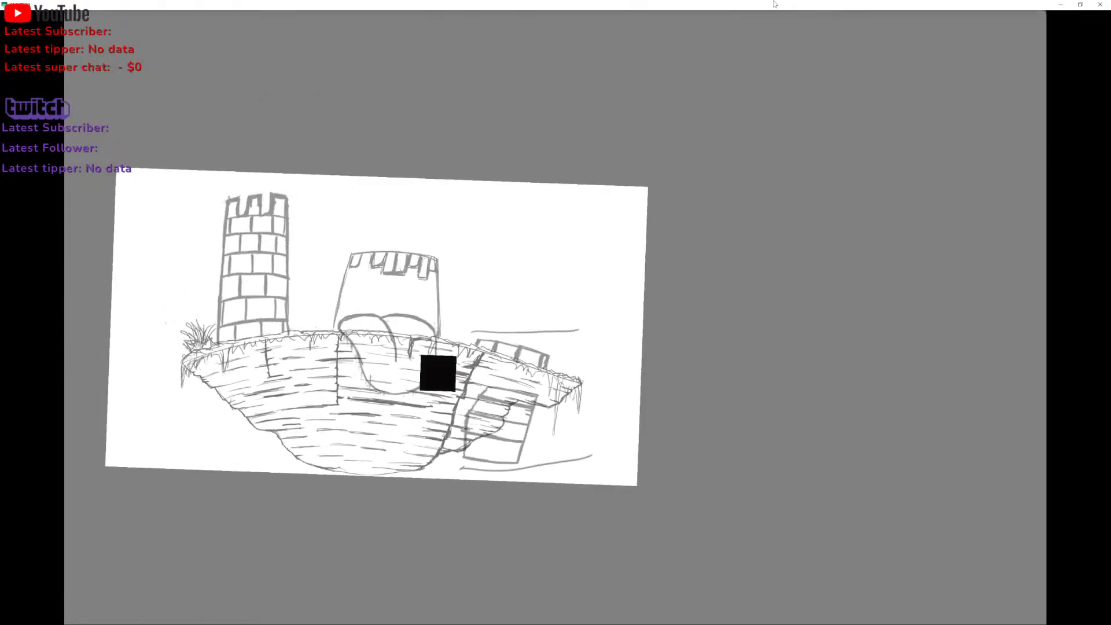
key(ctrl+z)
key(ctrl+z)
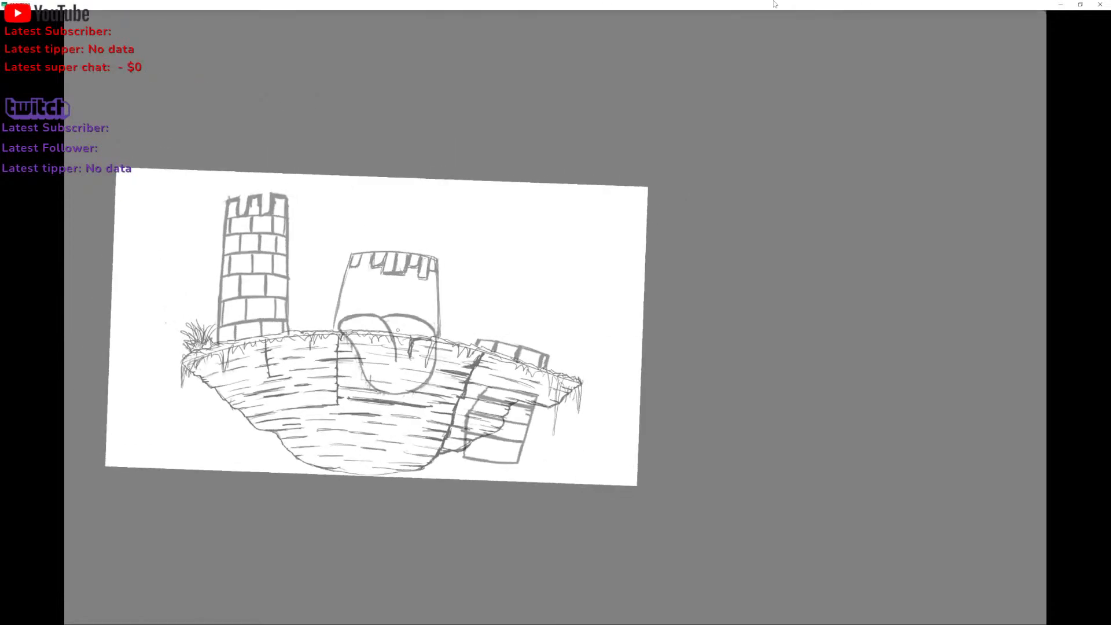
Reinforce the inner side of the lower block's outline down to its bottom corner.
drag(397, 330, 405, 308)
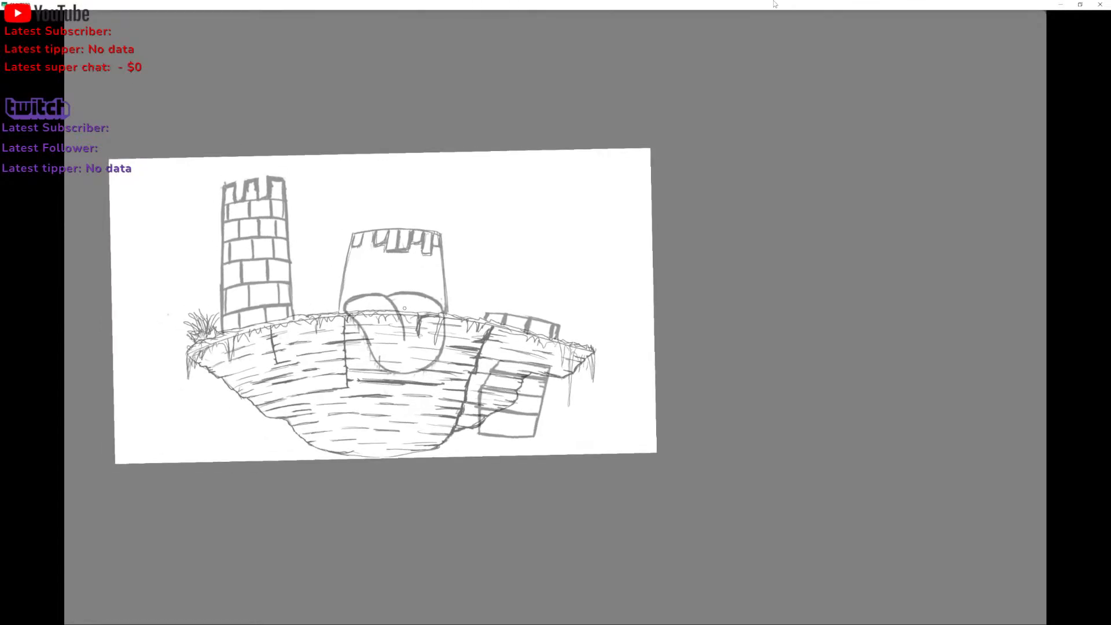
mouse_move(534, 436)
mouse_down()
mouse_move(518, 432)
mouse_move(516, 397)
mouse_move(544, 412)
mouse_up()
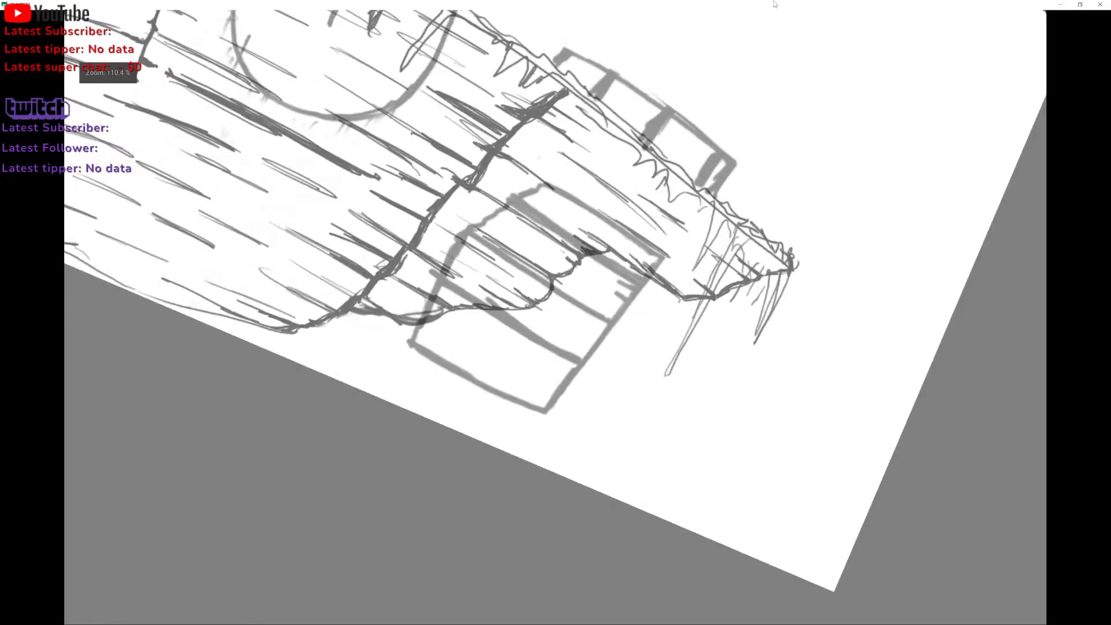
key(Tab)
key(Tab)
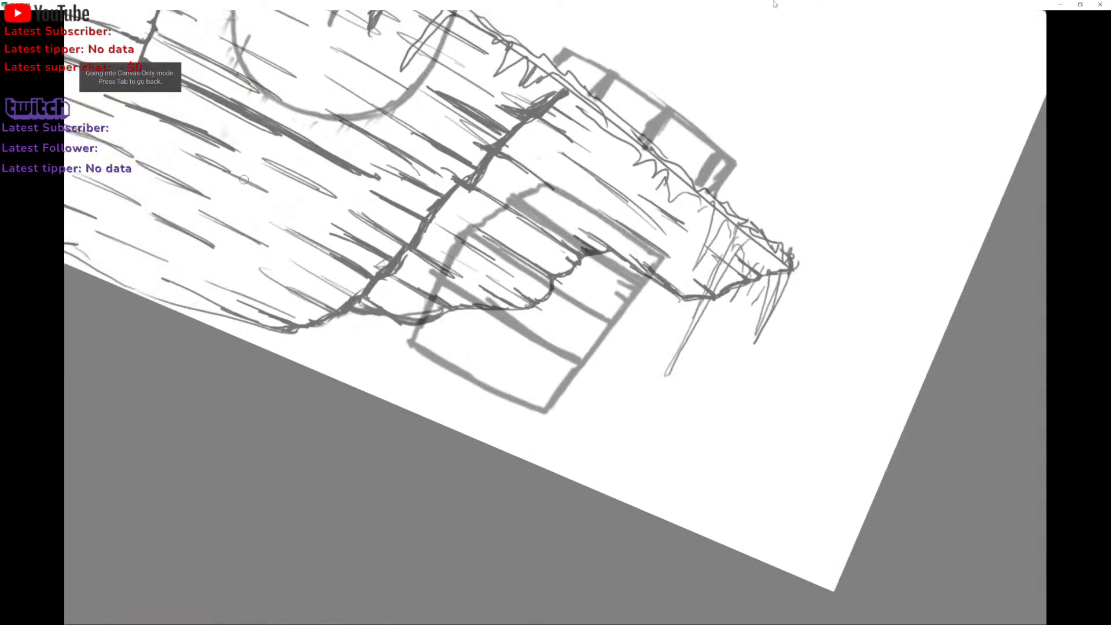
scroll(563, 229, up, 3)
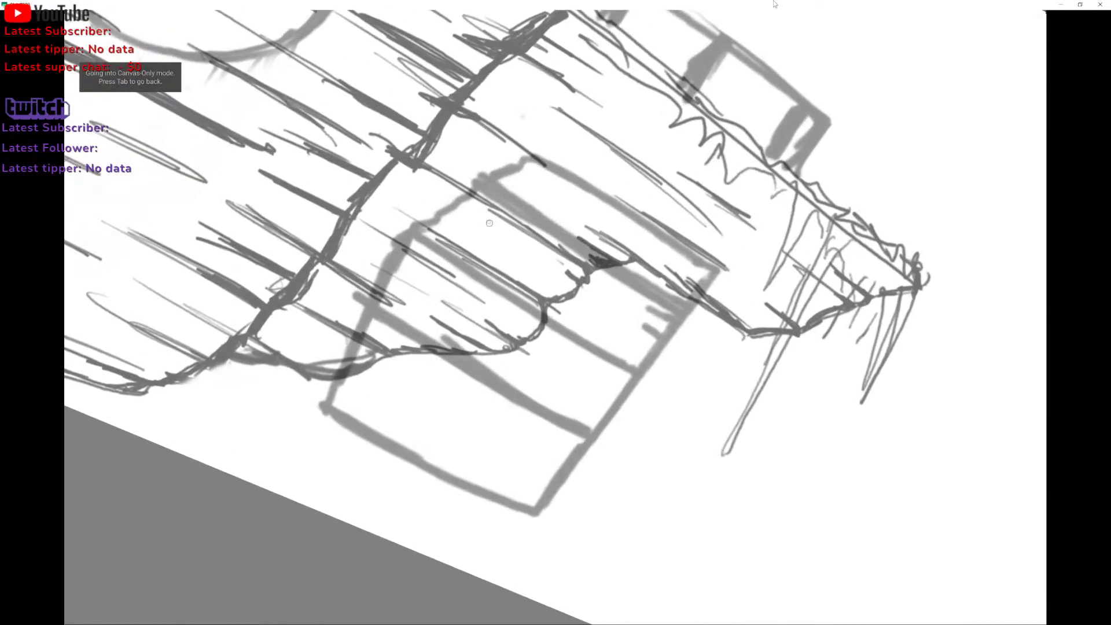
mouse_move(395, 236)
mouse_down()
mouse_move(331, 358)
mouse_move(322, 410)
mouse_up()
scroll(402, 212, down, 2)
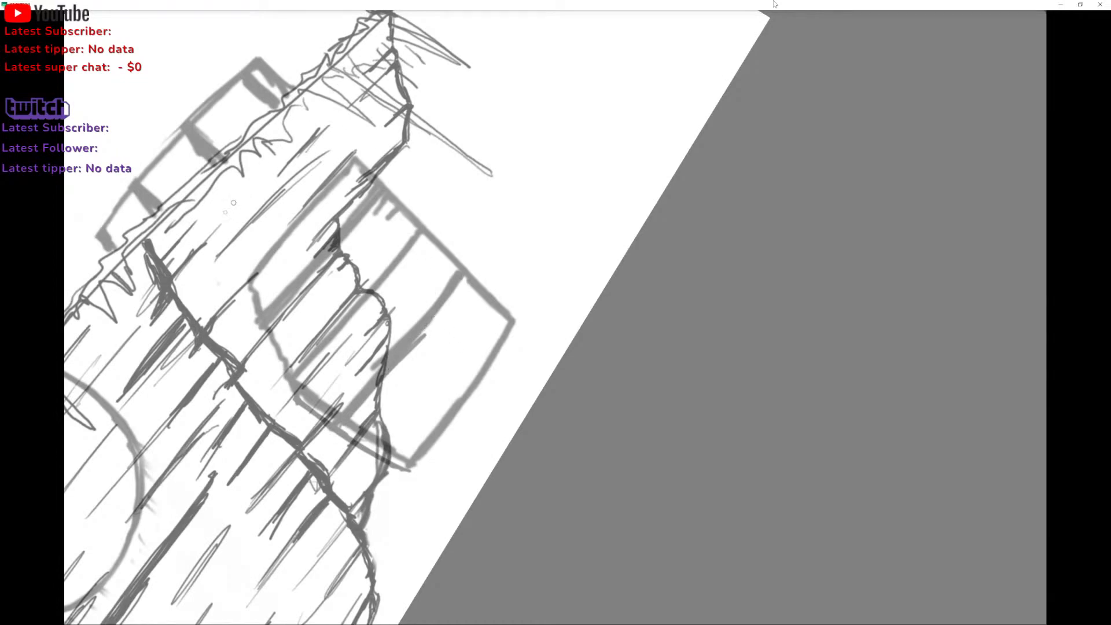
Add long row lines across the rock between the low wall and the lower block's top edge.
drag(190, 243, 292, 121)
mouse_move(292, 121)
mouse_down()
mouse_move(206, 221)
mouse_move(313, 104)
mouse_up()
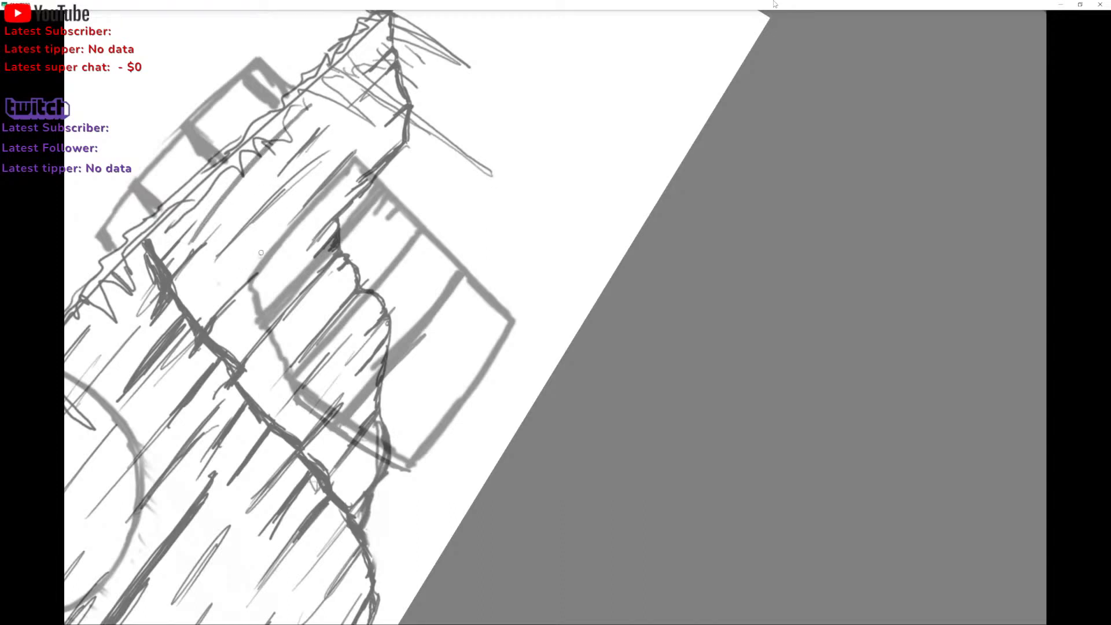
mouse_move(261, 253)
mouse_down()
mouse_move(330, 173)
mouse_move(237, 279)
mouse_up()
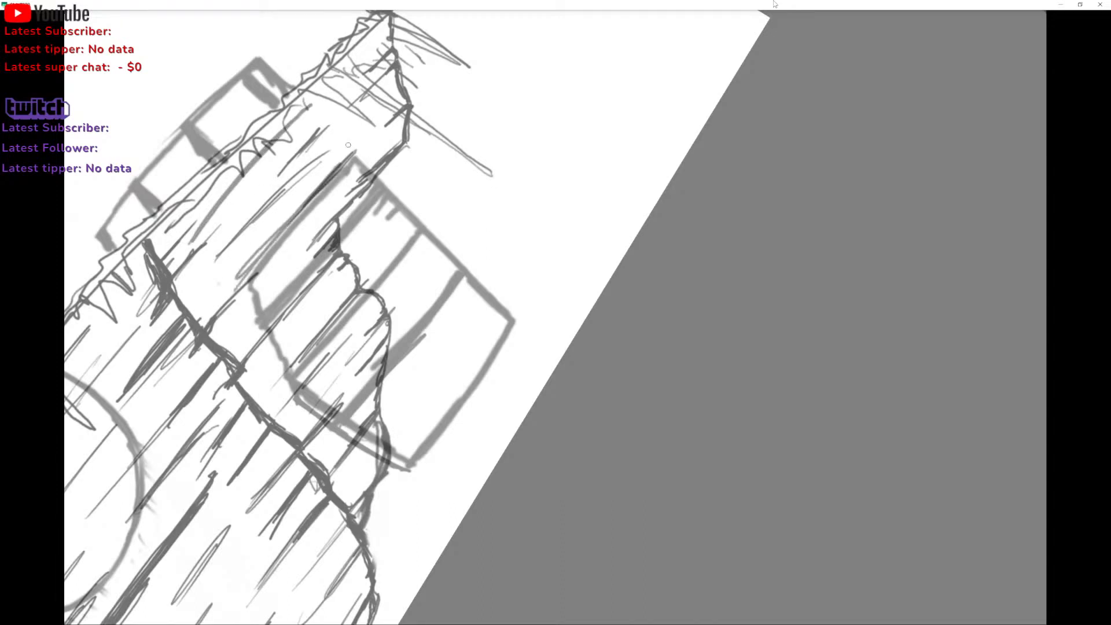
Undo the latest strokes along the upper end of the overturned tower beneath the cliff.
drag(333, 207, 298, 247)
key(ctrl+z)
key(ctrl+z)
key(ctrl+z)
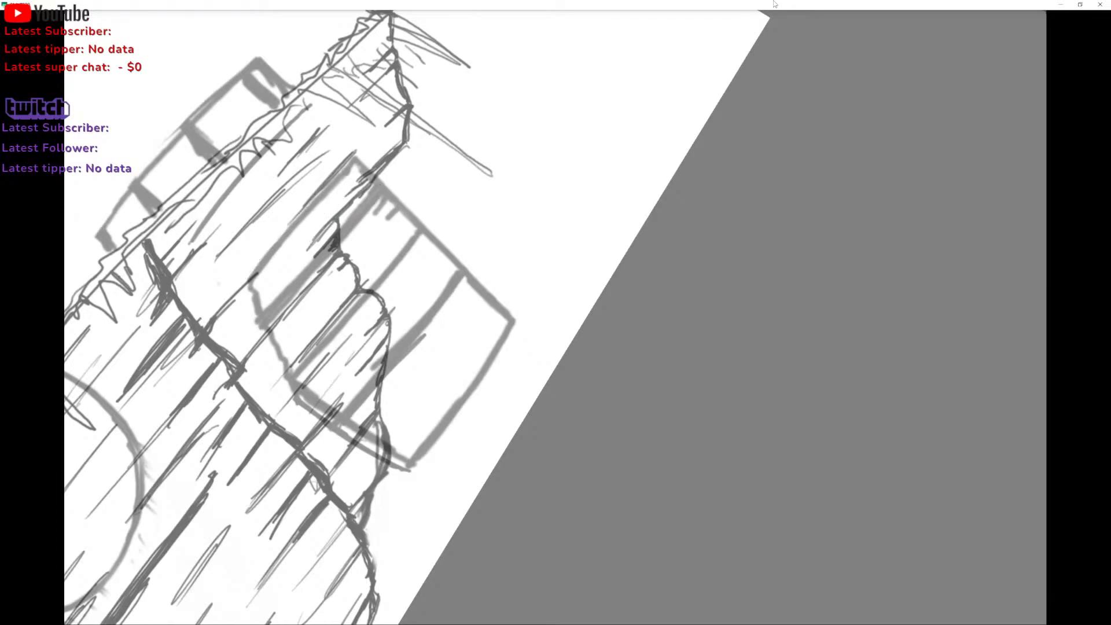
Sketch three merlons along the lower end of the overturned tower, undoing the stray stroke.
drag(492, 175, 541, 146)
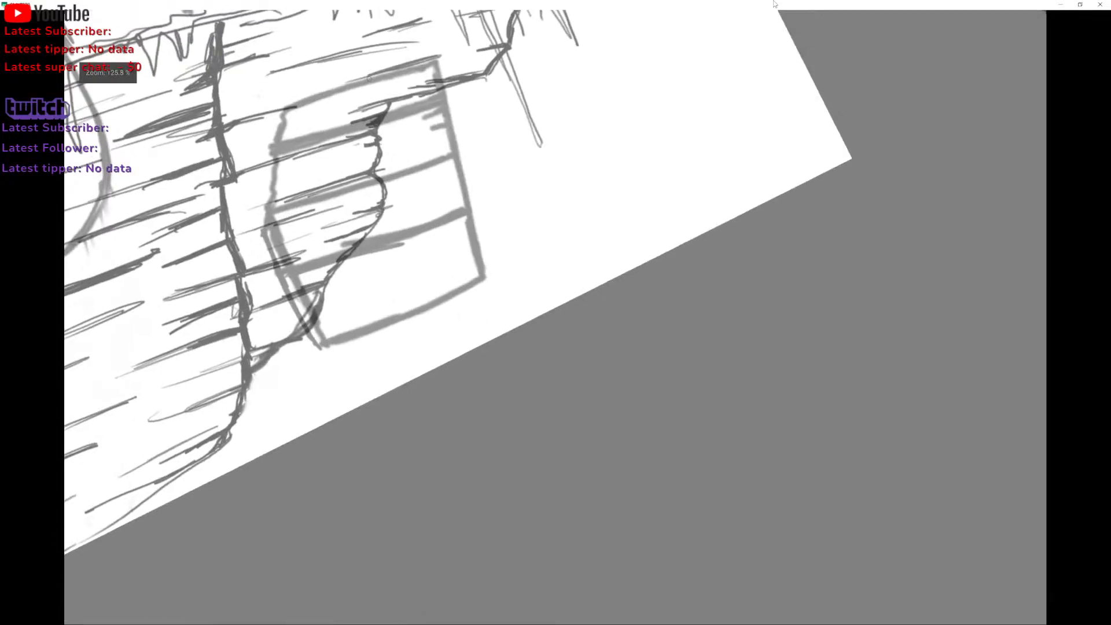
mouse_move(487, 291)
mouse_down()
mouse_move(483, 320)
mouse_move(465, 332)
mouse_move(473, 329)
mouse_move(446, 321)
mouse_move(450, 338)
mouse_move(487, 316)
mouse_up()
mouse_move(409, 319)
mouse_down()
mouse_move(417, 346)
mouse_move(378, 358)
mouse_move(418, 350)
mouse_up()
drag(368, 334, 381, 364)
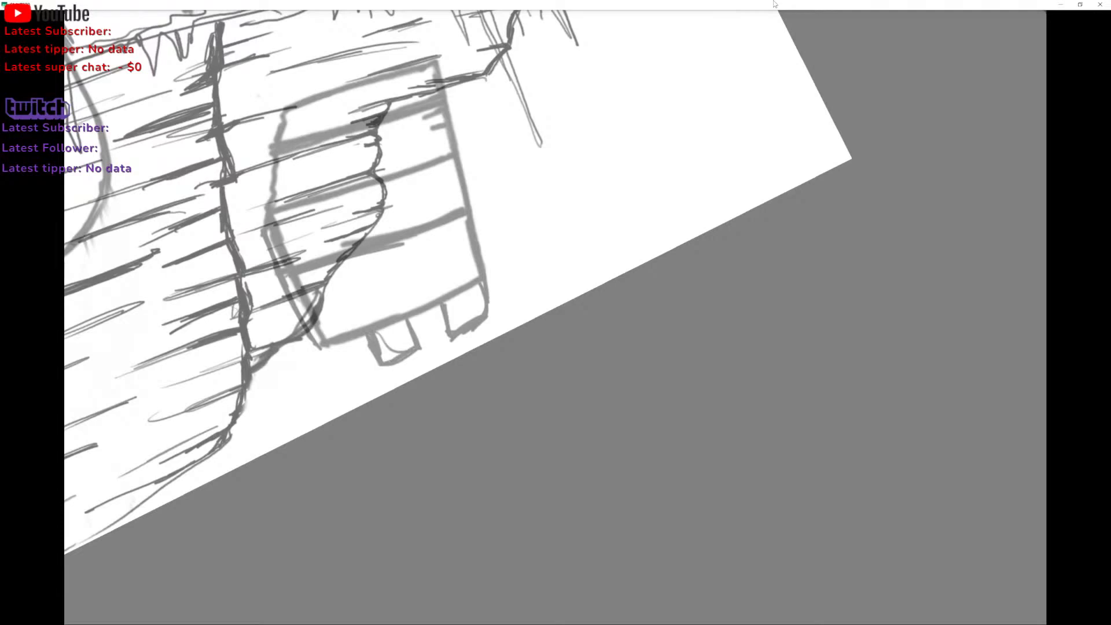
mouse_move(320, 344)
mouse_down()
mouse_move(335, 372)
mouse_move(364, 374)
mouse_up()
mouse_move(353, 340)
mouse_down()
mouse_move(368, 373)
mouse_move(348, 375)
mouse_move(365, 372)
mouse_up()
mouse_move(309, 341)
mouse_down()
mouse_move(353, 381)
mouse_move(302, 378)
mouse_up()
key(ctrl+z)
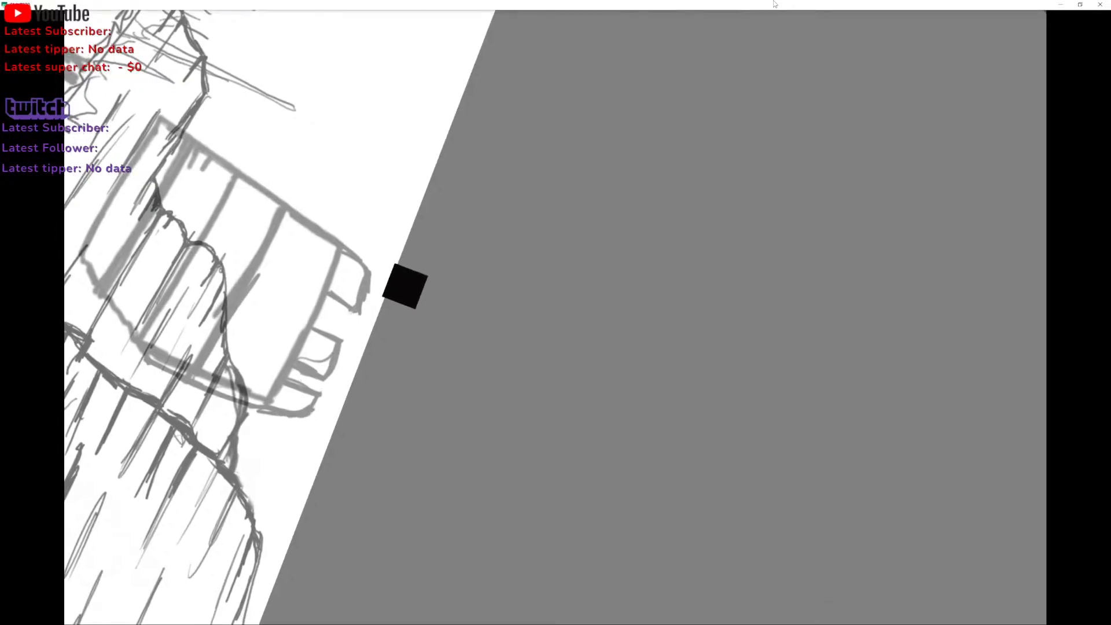
Thicken the merlon sides and add small rear battlement lines in the gaps between them on the overturned tower.
mouse_move(333, 298)
mouse_down()
mouse_move(349, 310)
mouse_move(339, 335)
mouse_move(349, 345)
mouse_move(326, 390)
mouse_up()
mouse_move(372, 281)
mouse_down()
mouse_move(357, 325)
mouse_move(327, 297)
mouse_up()
mouse_move(316, 391)
mouse_down()
mouse_move(287, 377)
mouse_move(313, 412)
mouse_up()
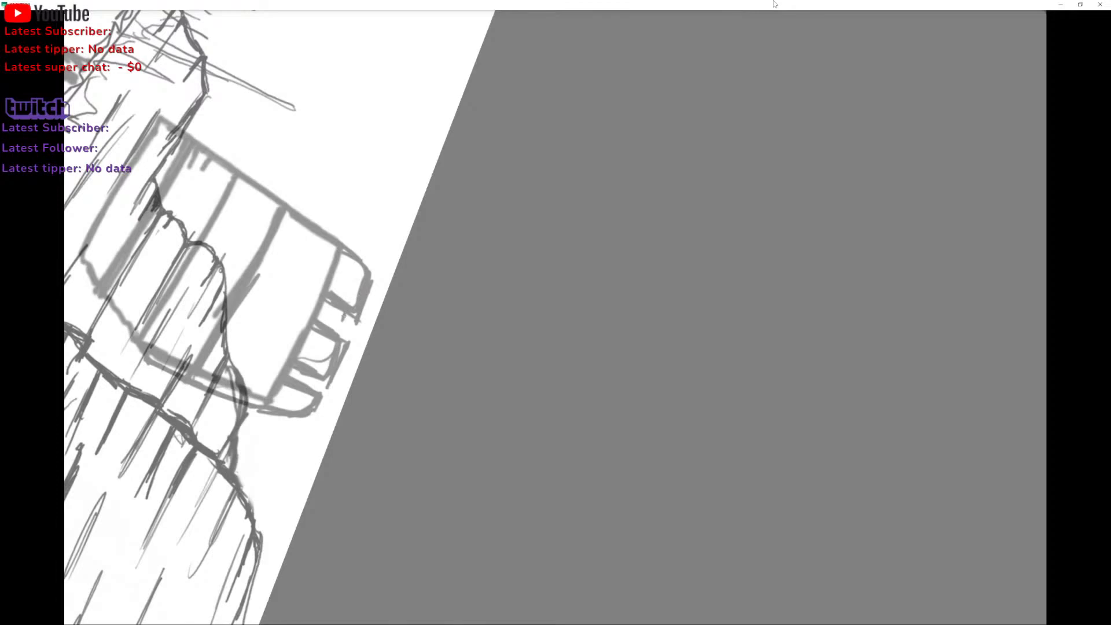
drag(324, 310, 338, 323)
drag(335, 322, 322, 316)
Reinforce the cliff-side outline of the overturned tower from its merlons up toward its upper end.
mouse_move(329, 271)
mouse_down()
mouse_move(416, 299)
mouse_move(405, 292)
mouse_up()
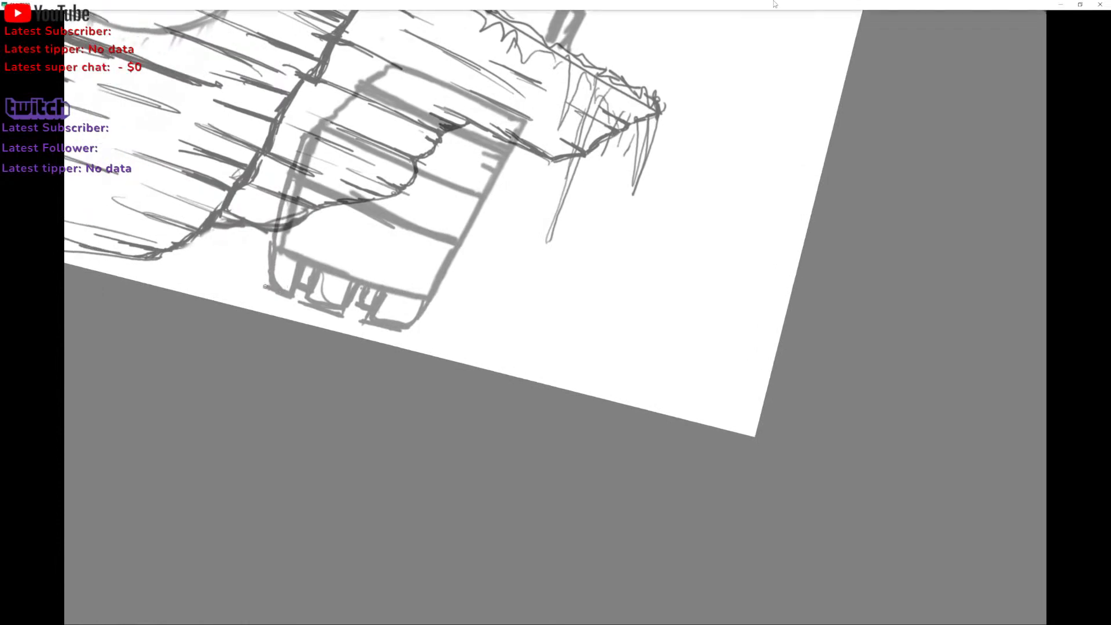
drag(265, 287, 267, 235)
drag(299, 140, 272, 229)
Add rear battlement detail in the gaps between the merlons of the tall brick tower.
scroll(463, 231, down, 5)
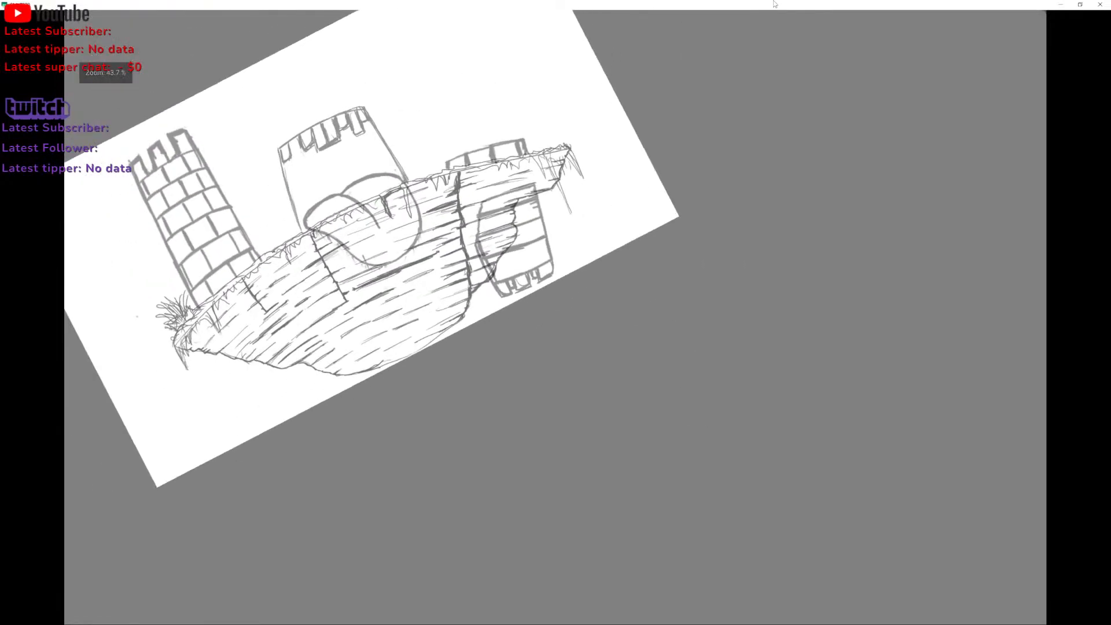
scroll(556, 312, up, 3)
scroll(555, 312, up, 4)
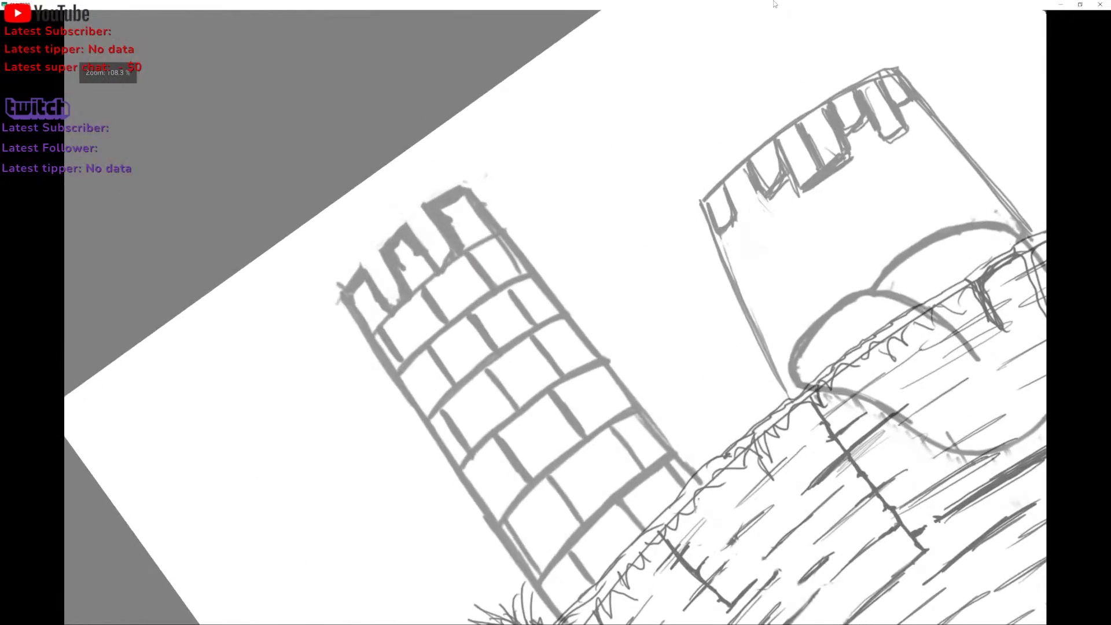
mouse_move(368, 285)
mouse_down()
mouse_move(434, 247)
mouse_move(444, 257)
mouse_up()
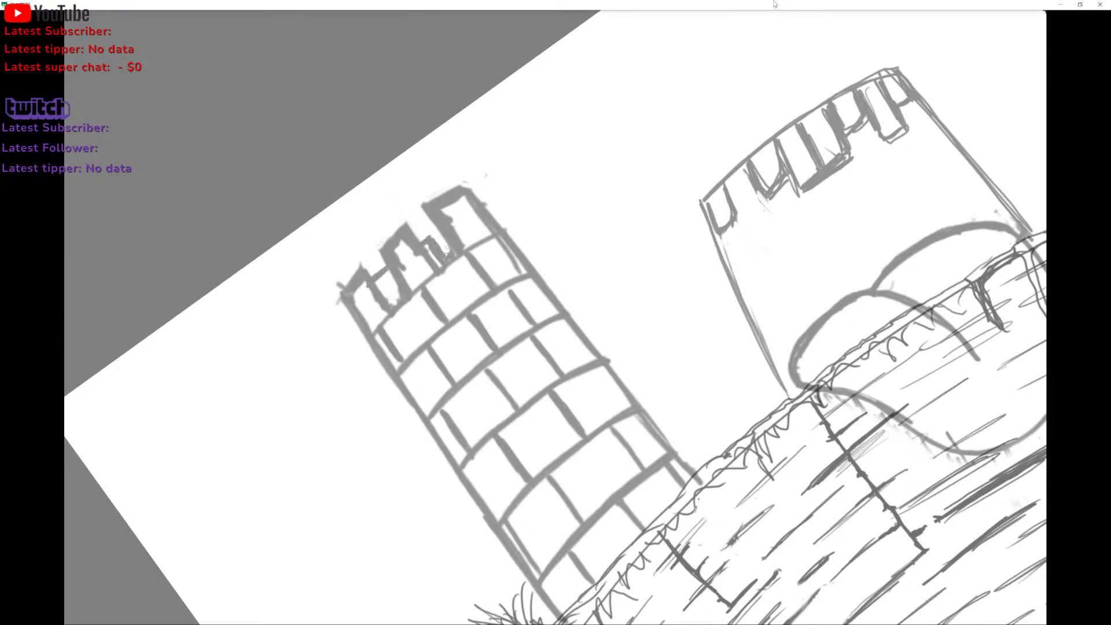
click(481, 241)
Examine the whole castle sketch, comparing the towers and the floating cliff from different angles and distances.
scroll(492, 155, down, 3)
drag(526, 162, 397, 179)
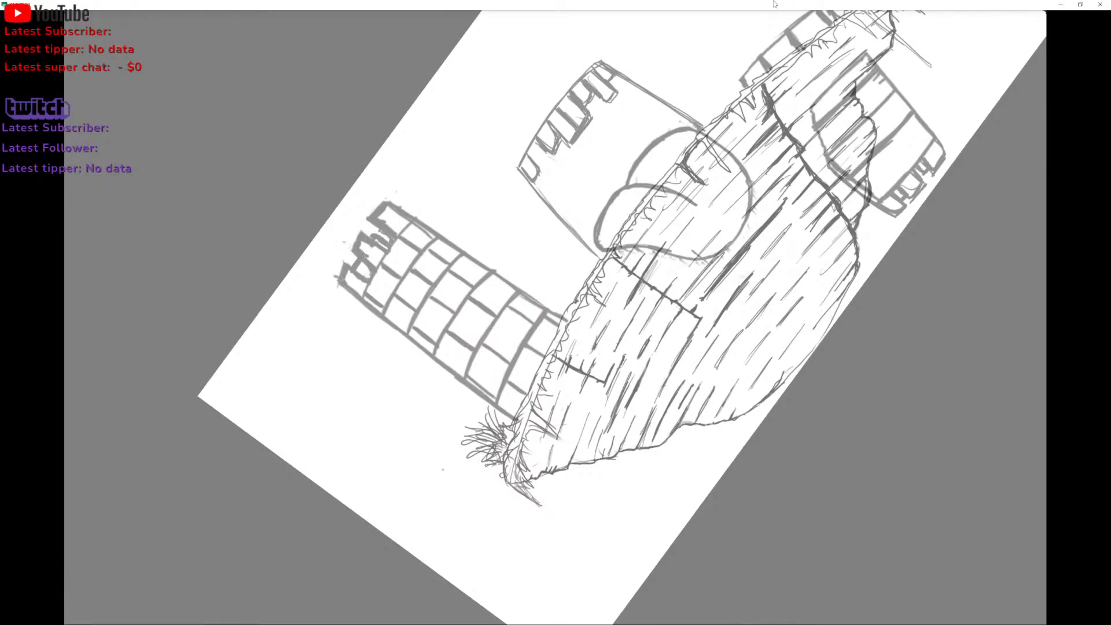
drag(344, 242, 317, 135)
scroll(609, 320, up, 5)
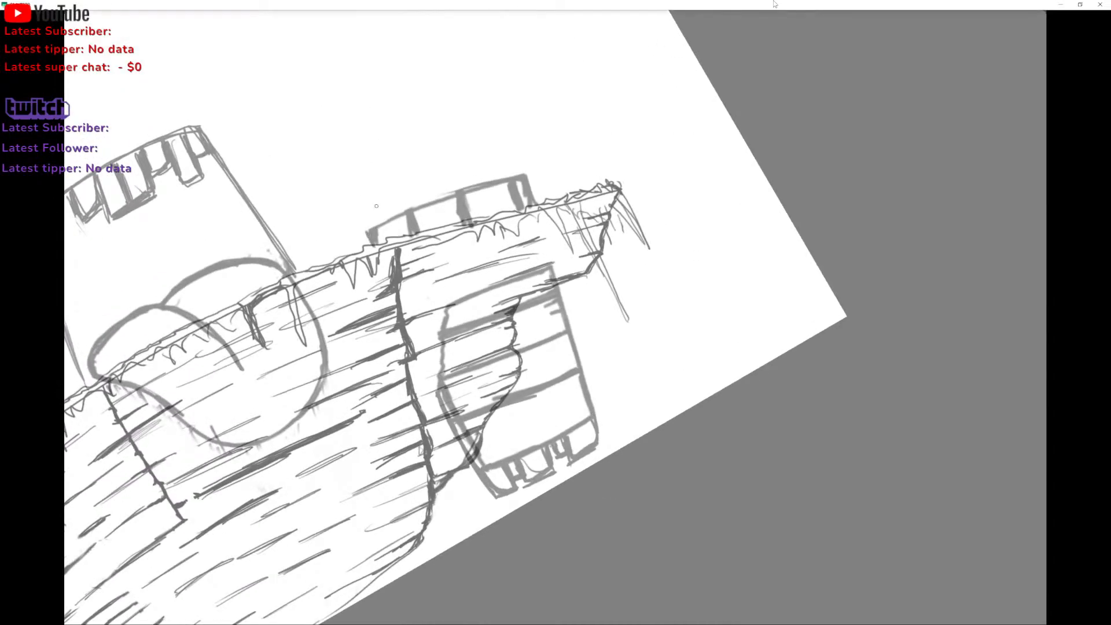
drag(377, 206, 381, 256)
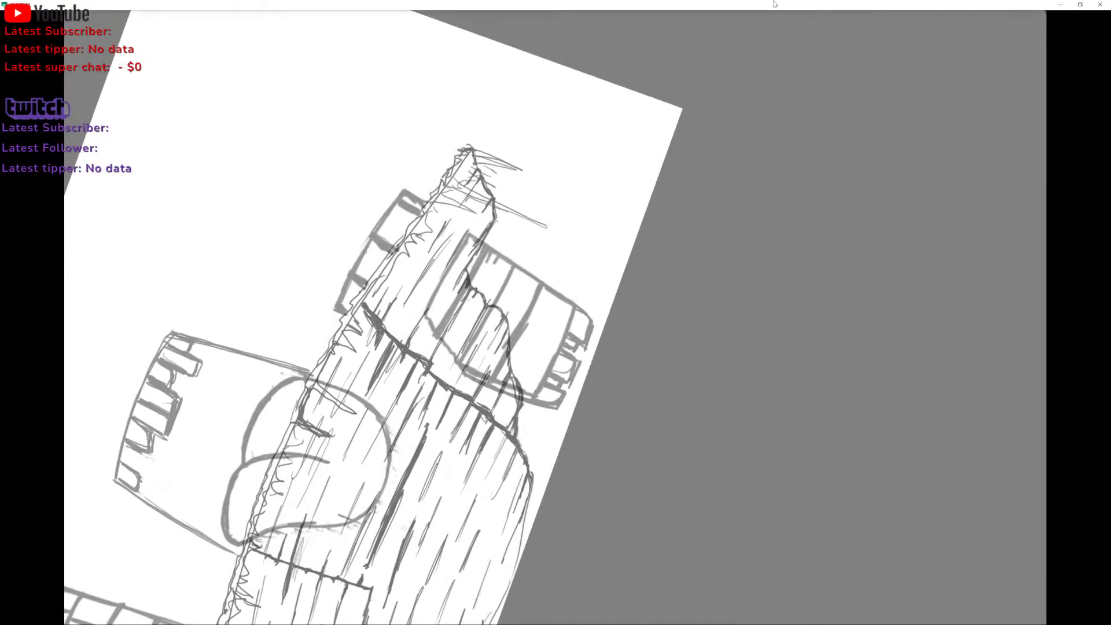
drag(370, 240, 337, 299)
scroll(351, 244, down, 3)
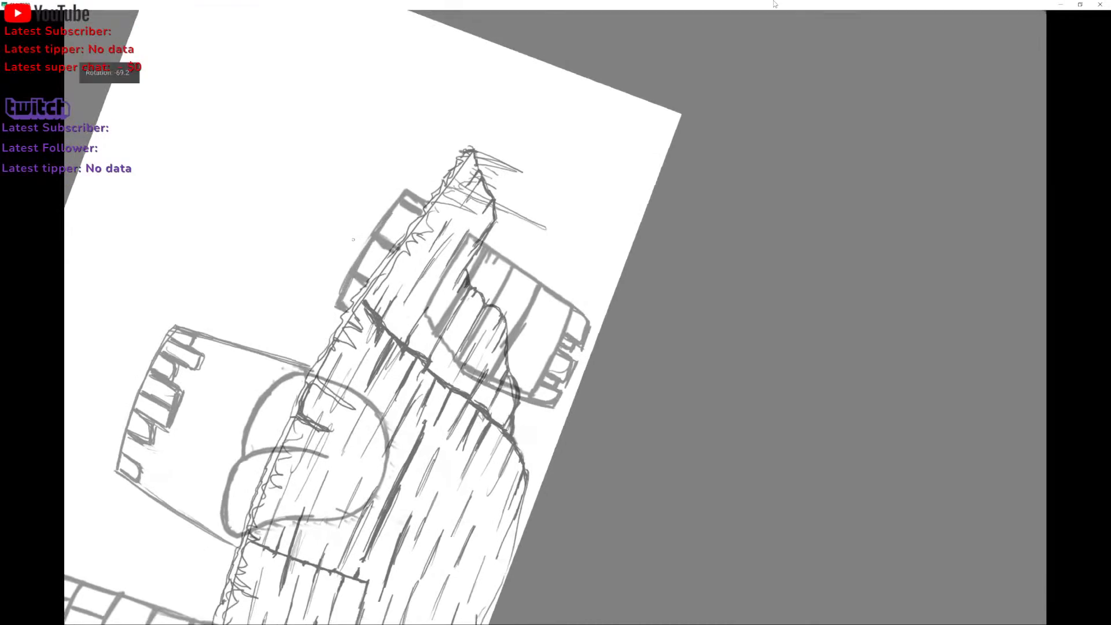
drag(435, 271, 415, 342)
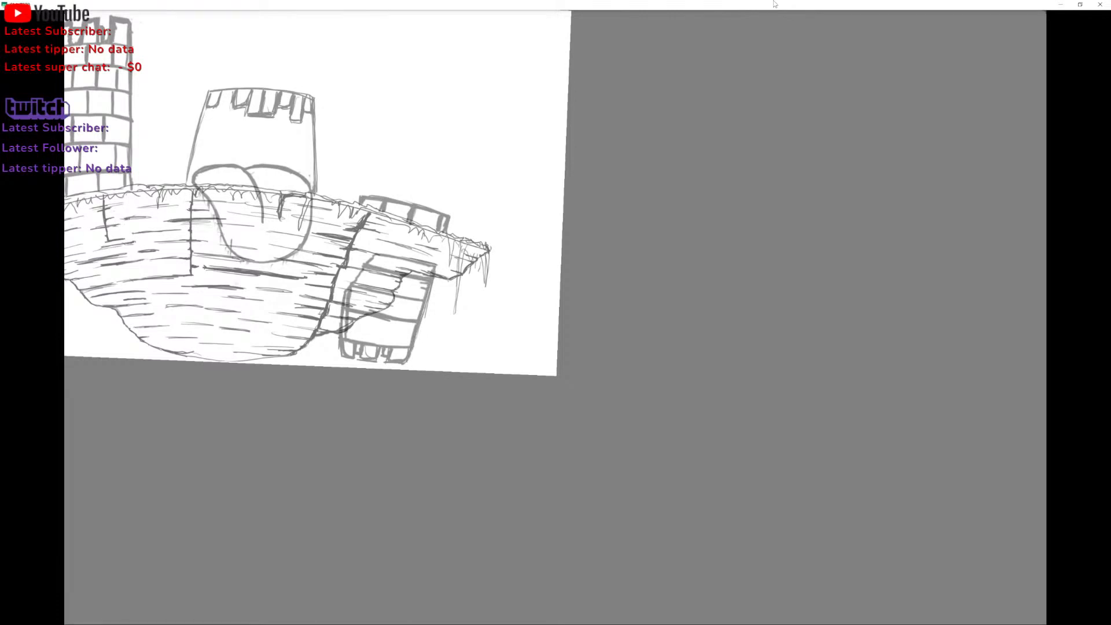
scroll(348, 232, down, 4)
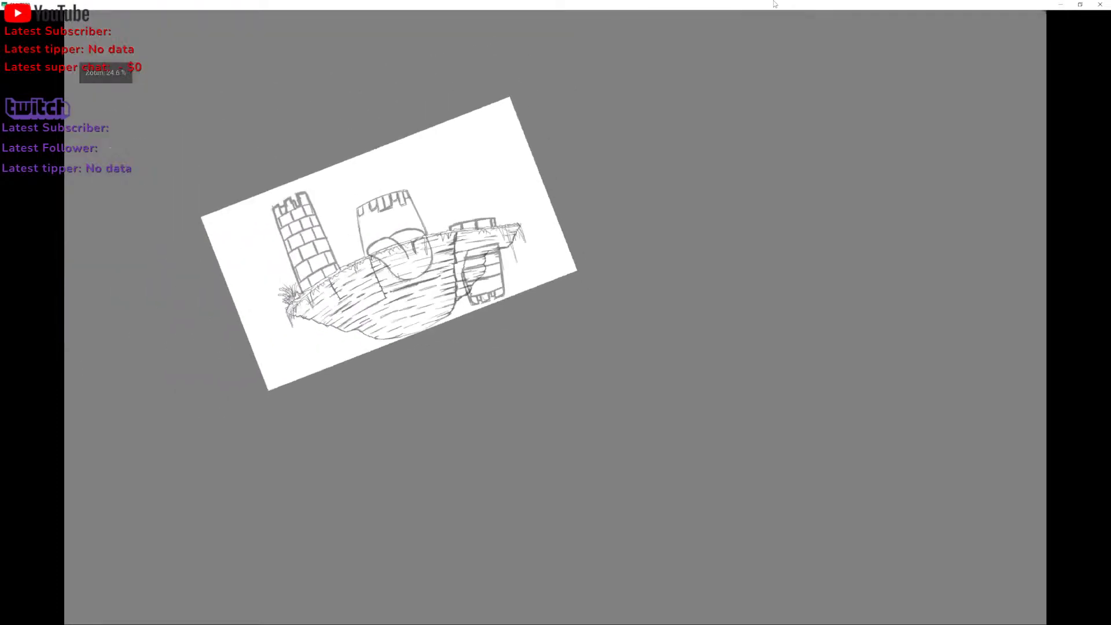
Erase the thick course lines inside the overturned tower while keeping its outline and the rock strokes.
scroll(481, 266, up, 6)
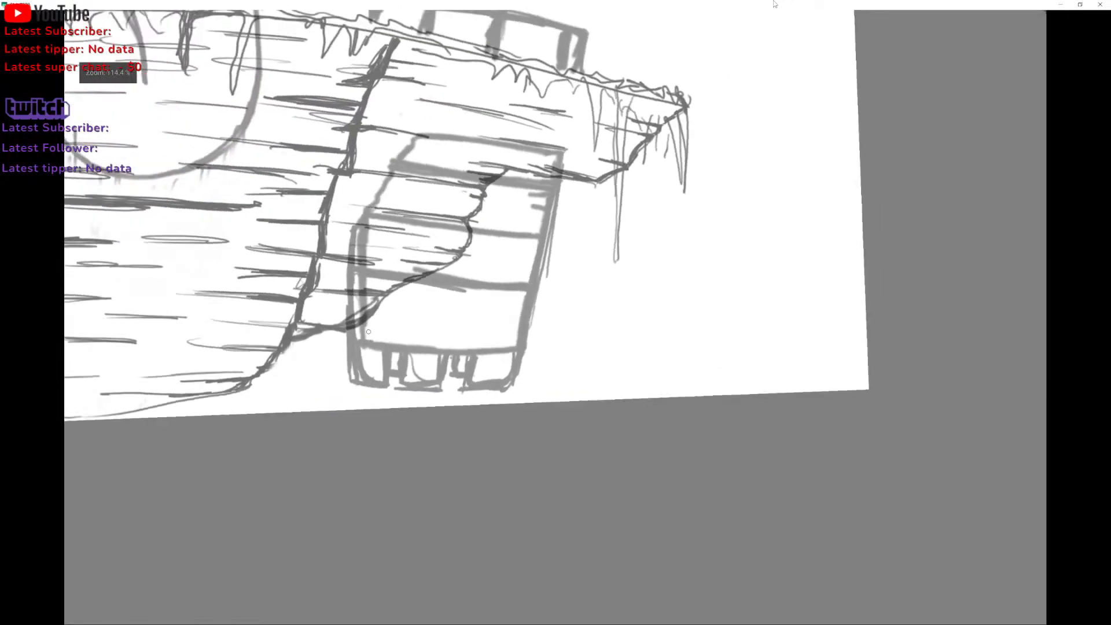
scroll(401, 319, down, 1)
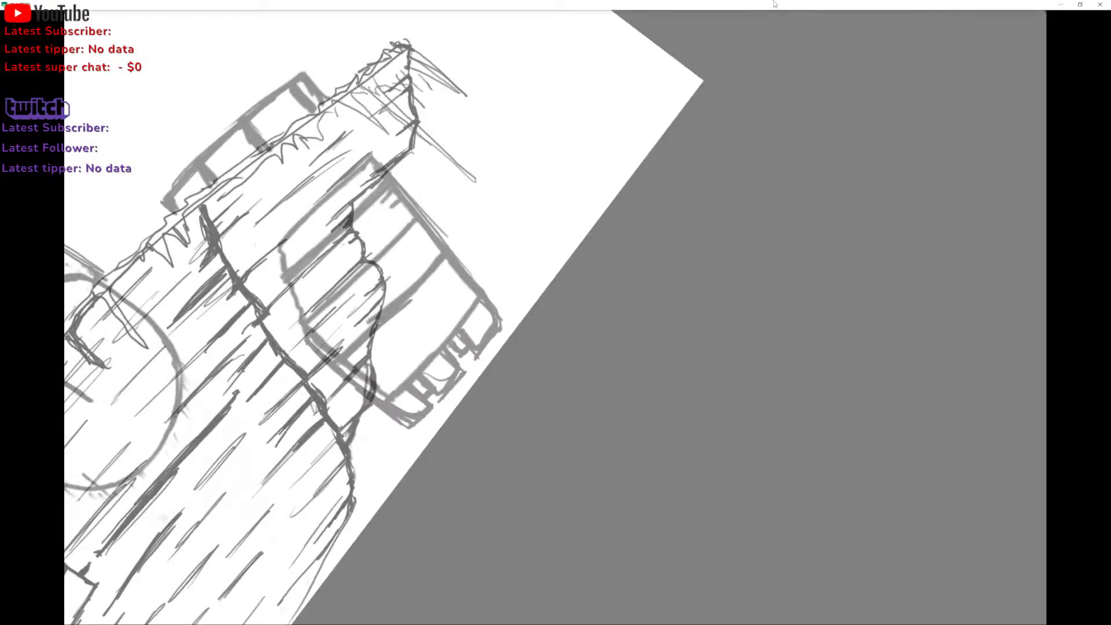
right_click(377, 322)
click(399, 303)
drag(400, 322, 355, 345)
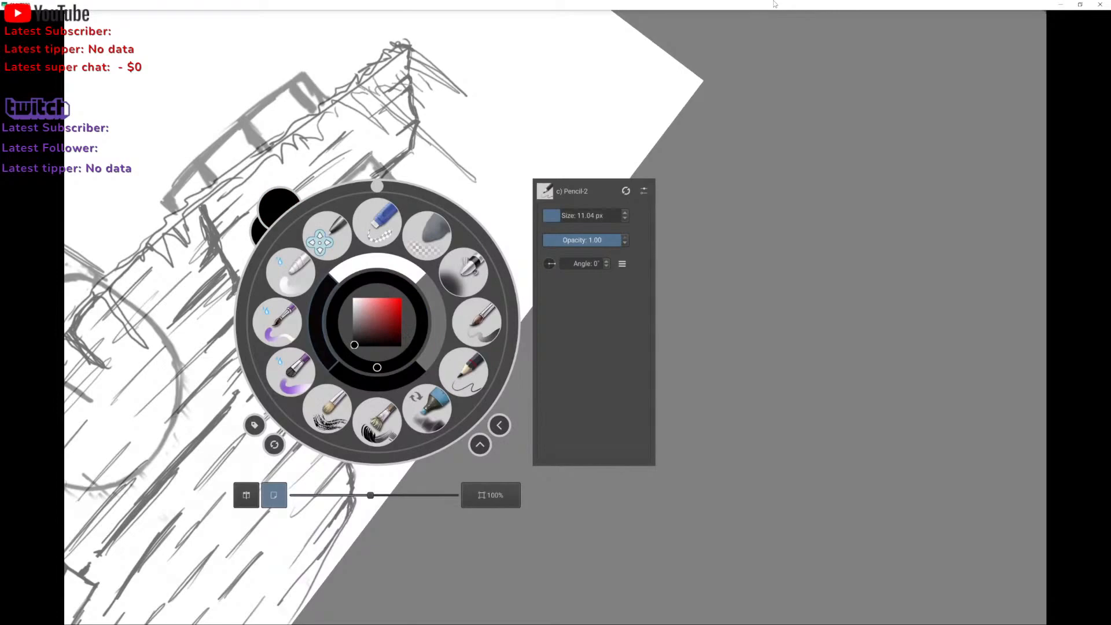
key(Escape)
mouse_move(400, 316)
mouse_down()
mouse_move(410, 302)
mouse_move(346, 352)
mouse_move(383, 383)
mouse_move(330, 346)
mouse_move(344, 354)
mouse_up()
mouse_move(427, 271)
mouse_down()
mouse_move(421, 239)
mouse_move(427, 260)
mouse_move(407, 249)
mouse_move(337, 295)
mouse_move(361, 268)
mouse_move(325, 307)
mouse_move(353, 240)
mouse_move(309, 263)
mouse_move(364, 197)
mouse_move(385, 201)
mouse_move(380, 190)
mouse_move(329, 277)
mouse_move(299, 273)
mouse_move(307, 311)
mouse_move(339, 355)
mouse_up()
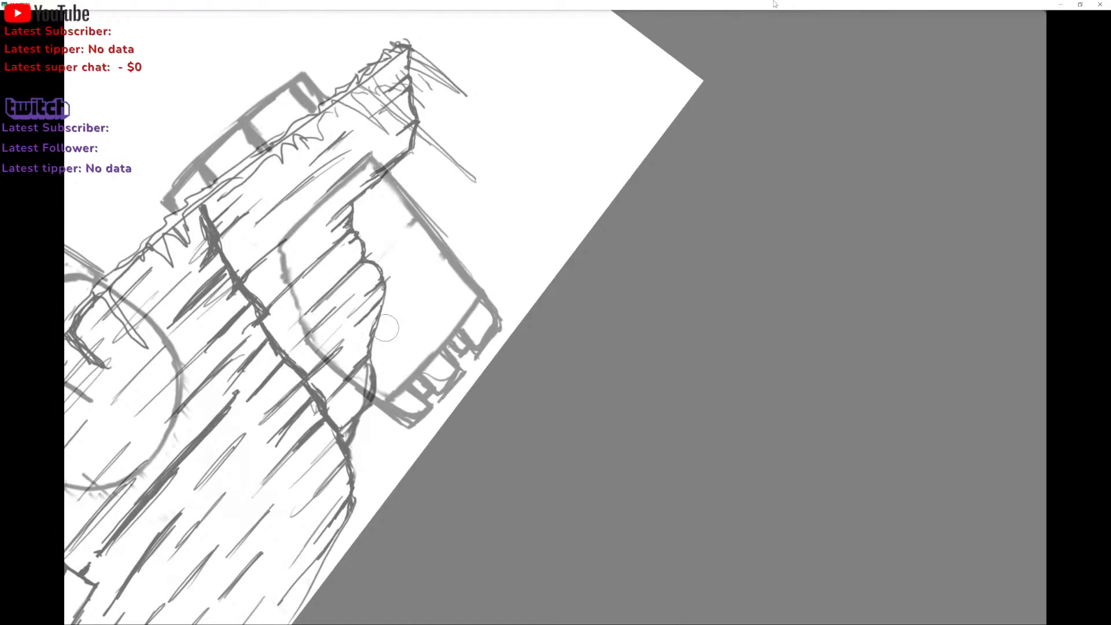
mouse_move(395, 237)
mouse_down()
mouse_move(418, 242)
mouse_move(433, 266)
mouse_up()
Reduce the brush size and redraw thinner brick course lines across the overturned tower, undoing unsatisfactory strokes.
key([)
key([)
key([)
key([)
mouse_move(446, 262)
mouse_down()
mouse_move(344, 370)
mouse_move(447, 263)
mouse_move(351, 375)
mouse_move(399, 323)
mouse_up()
key(ctrl+z)
key(ctrl+z)
mouse_move(351, 368)
mouse_down()
mouse_move(445, 270)
mouse_move(346, 369)
mouse_move(311, 339)
mouse_move(424, 239)
mouse_move(308, 347)
mouse_move(390, 236)
mouse_move(324, 335)
mouse_move(440, 222)
mouse_move(326, 337)
mouse_move(408, 206)
mouse_move(299, 311)
mouse_move(385, 225)
mouse_move(305, 302)
mouse_up()
key(ctrl+z)
key(ctrl+z)
key(ctrl+z)
key(ctrl+z)
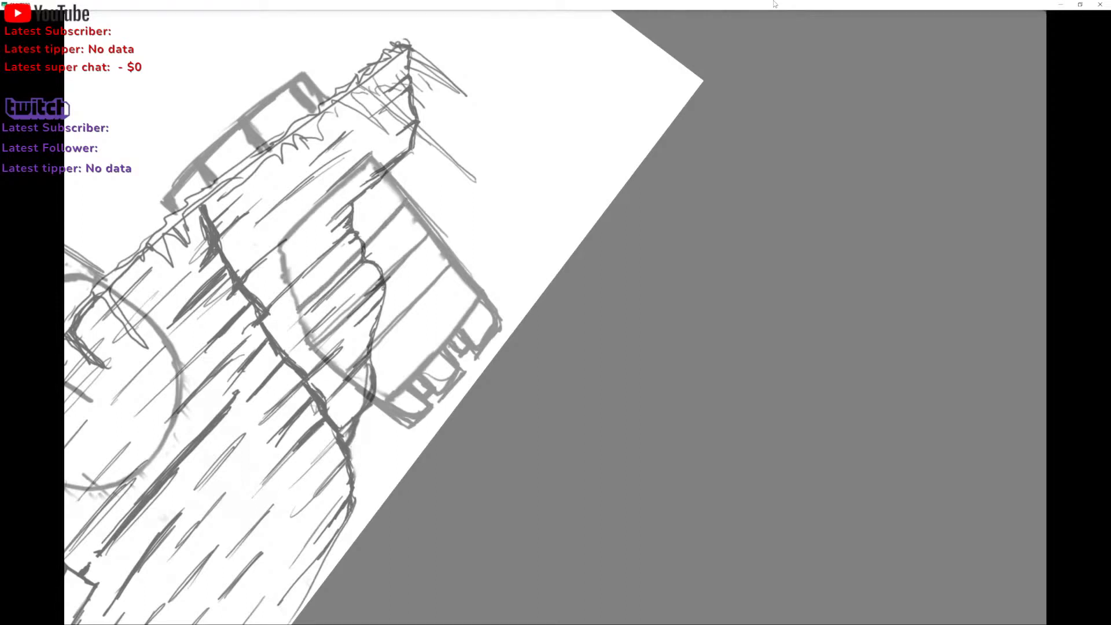
Redo the last course line and add a parallel line just inside the overturned tower's upper edge.
key(ctrl+z)
mouse_move(405, 206)
mouse_down()
mouse_move(300, 307)
mouse_move(403, 206)
mouse_move(345, 263)
mouse_up()
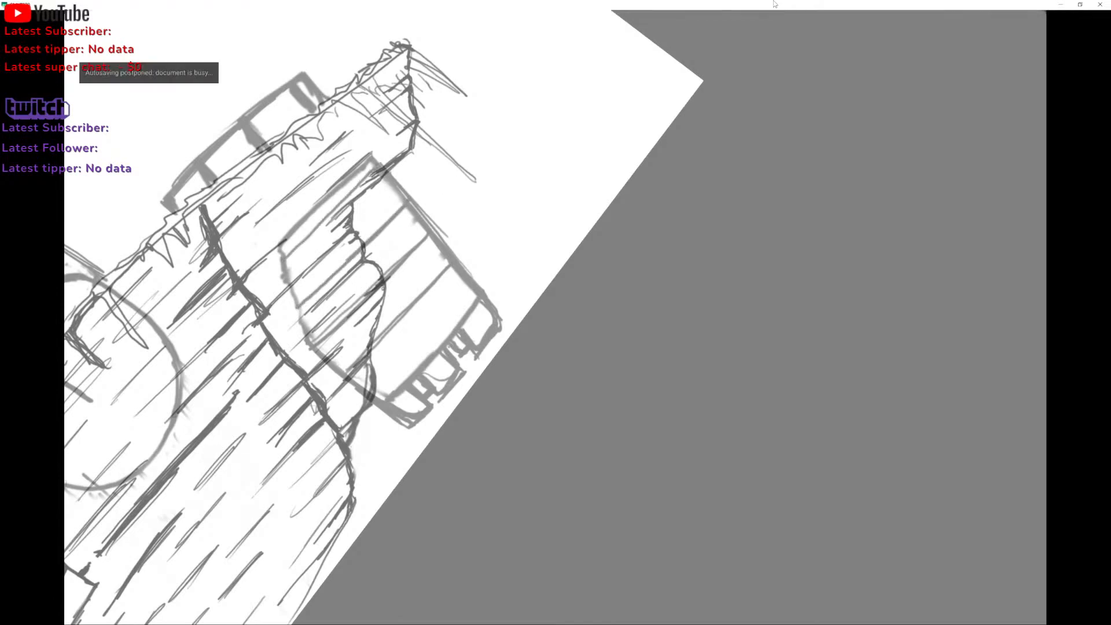
mouse_move(374, 169)
mouse_down()
mouse_move(292, 246)
mouse_move(373, 166)
mouse_up()
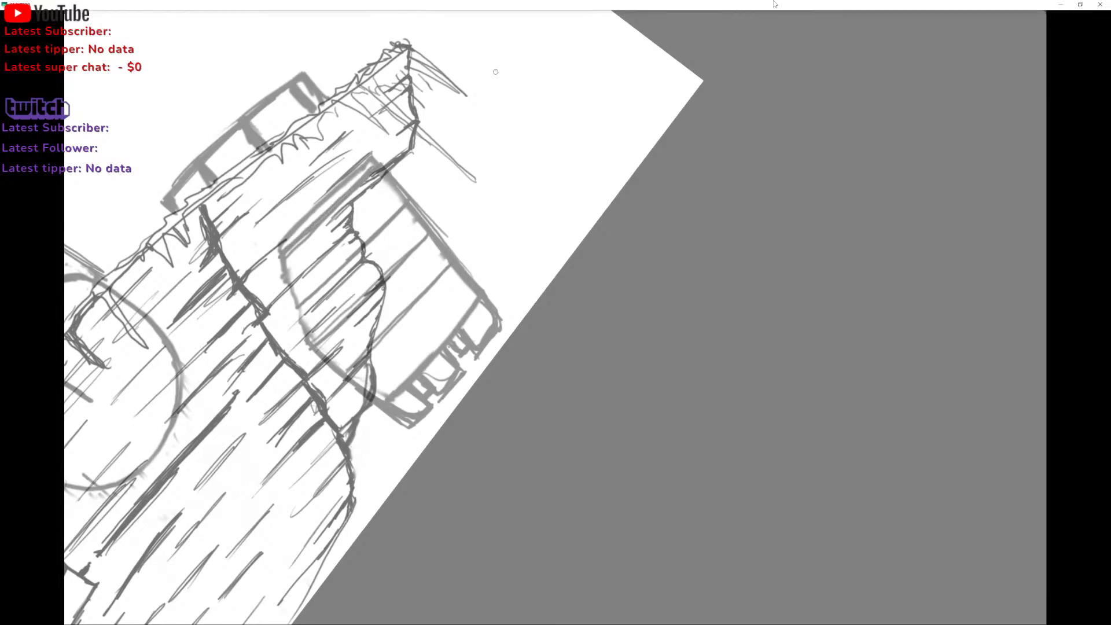
Draw staggered vertical brick joints in the two courses nearest the merlons of the overturned tower.
mouse_move(496, 72)
mouse_down()
mouse_move(553, 99)
mouse_move(569, 223)
mouse_move(699, 179)
mouse_up()
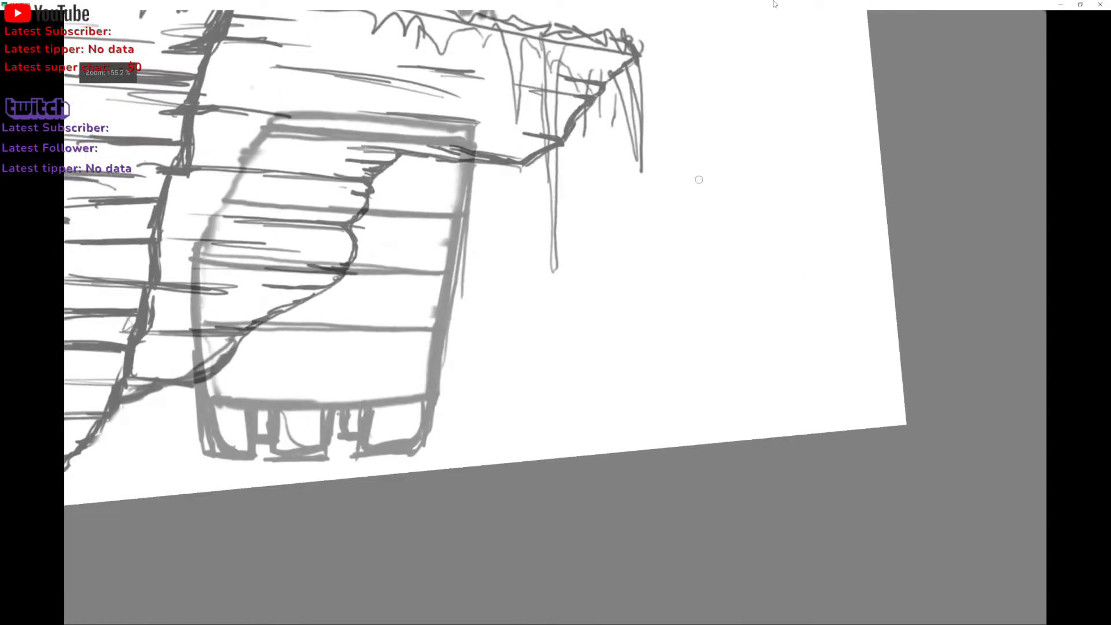
mouse_move(311, 397)
mouse_down()
mouse_move(310, 334)
mouse_move(306, 384)
mouse_up()
drag(409, 392, 415, 332)
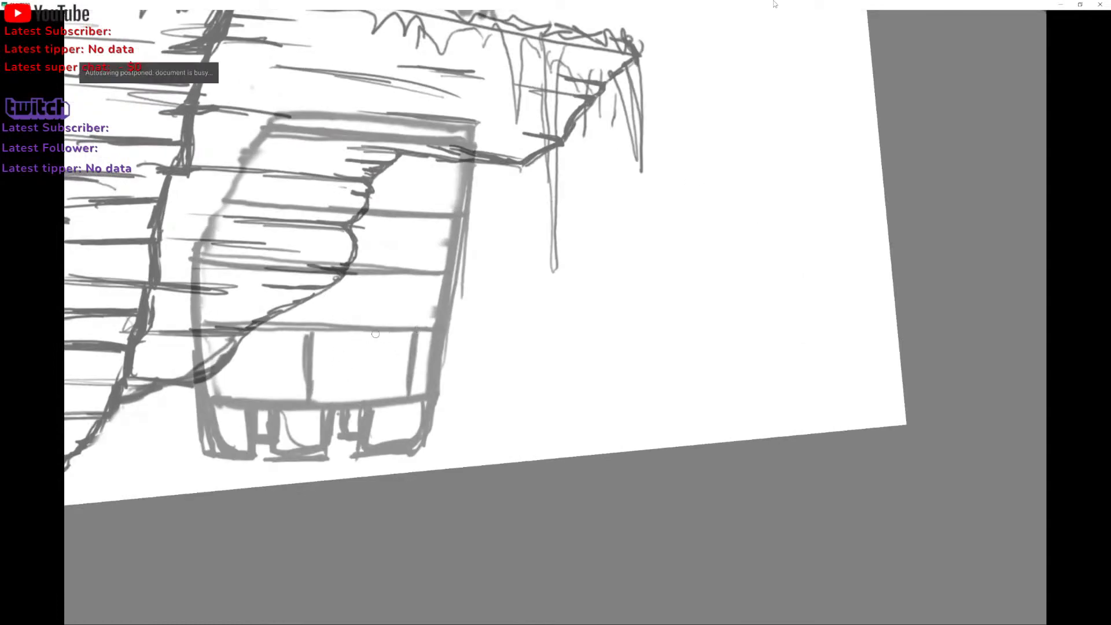
drag(221, 394, 216, 309)
mouse_move(365, 326)
mouse_down()
mouse_move(361, 296)
mouse_move(360, 325)
mouse_up()
drag(264, 321, 262, 271)
mouse_move(432, 326)
mouse_down()
mouse_move(431, 276)
mouse_move(403, 223)
mouse_move(395, 269)
mouse_up()
Draw staggered vertical brick joints in the two upper courses of the overturned tower.
mouse_move(323, 263)
mouse_down()
mouse_move(321, 215)
mouse_move(320, 262)
mouse_up()
mouse_move(223, 260)
mouse_down()
mouse_move(221, 217)
mouse_move(221, 260)
mouse_up()
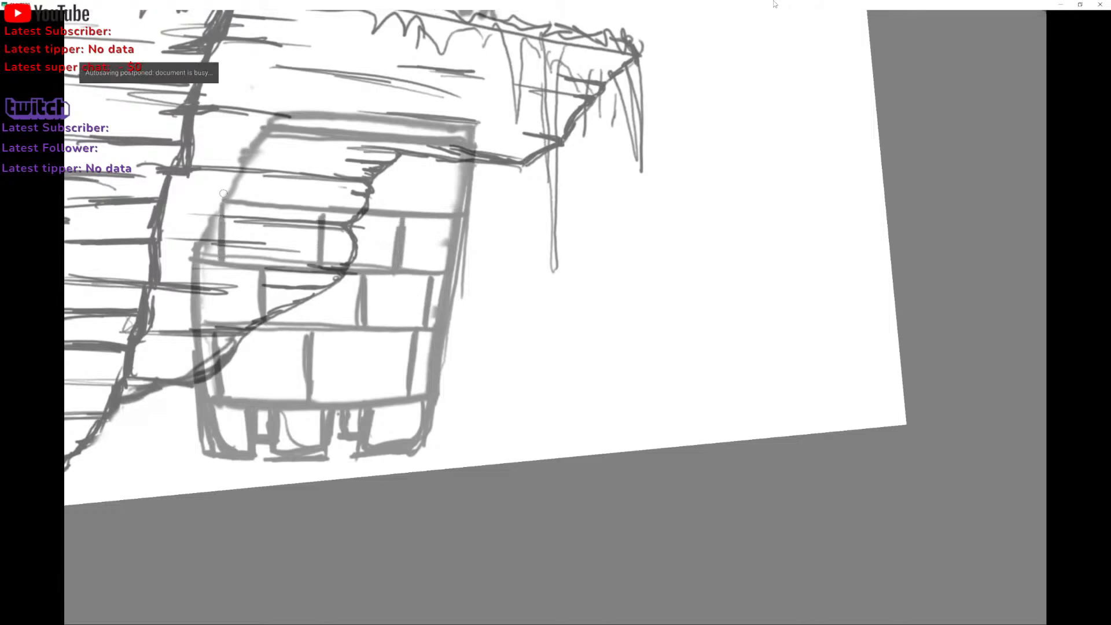
mouse_move(318, 213)
mouse_down()
mouse_move(317, 266)
mouse_move(316, 255)
mouse_up()
mouse_move(264, 191)
mouse_down()
mouse_move(261, 147)
mouse_move(259, 200)
mouse_up()
drag(346, 208, 348, 145)
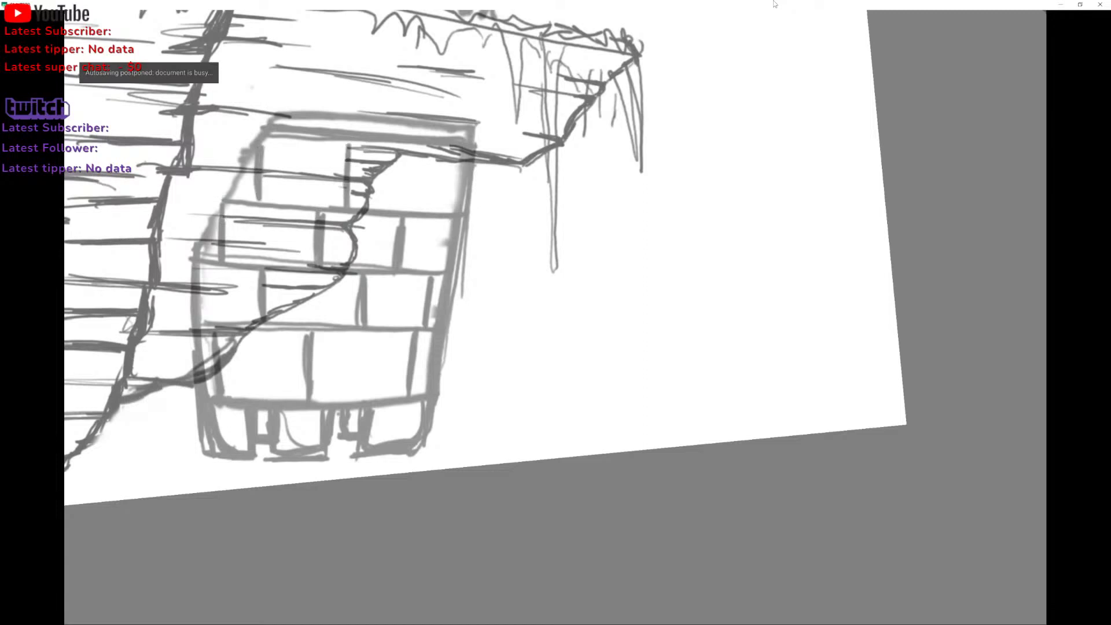
mouse_move(433, 204)
mouse_down()
mouse_move(433, 148)
mouse_move(427, 213)
mouse_up()
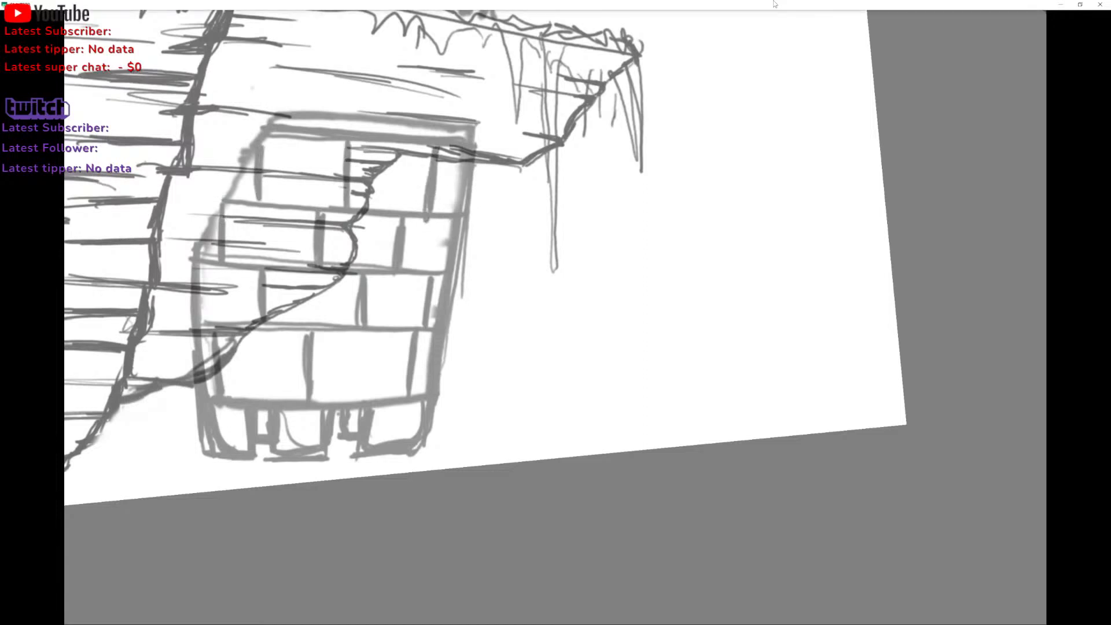
Thicken the brick joints near both sides of the overturned tower.
drag(438, 152, 435, 193)
drag(218, 217, 214, 259)
mouse_move(209, 242)
mouse_down()
mouse_move(205, 260)
mouse_move(258, 315)
mouse_move(212, 356)
mouse_move(210, 373)
mouse_up()
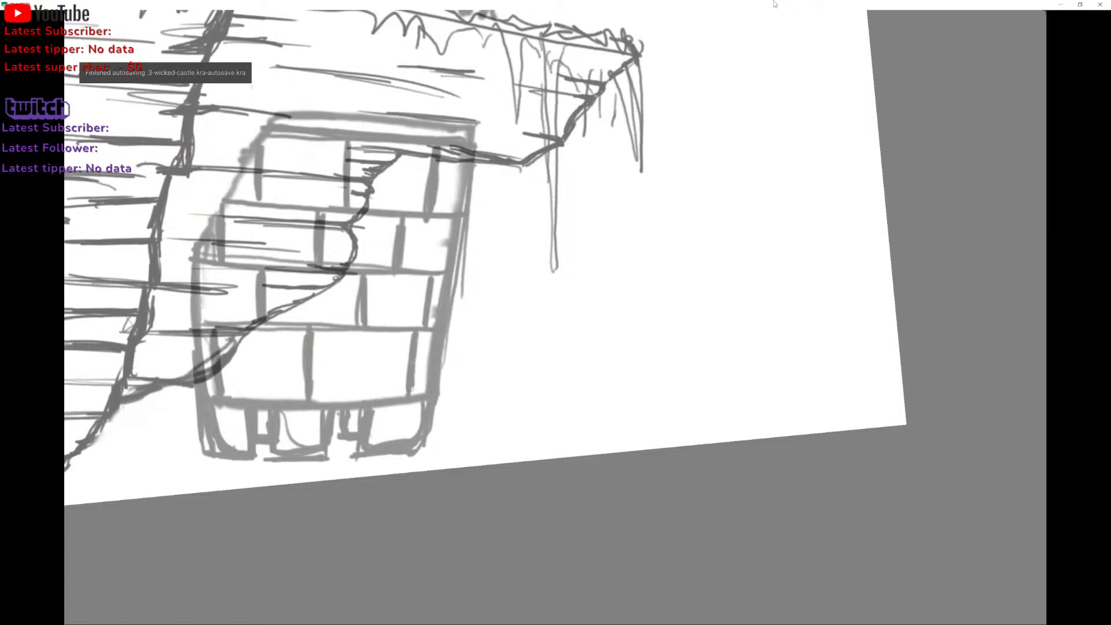
drag(434, 276, 429, 319)
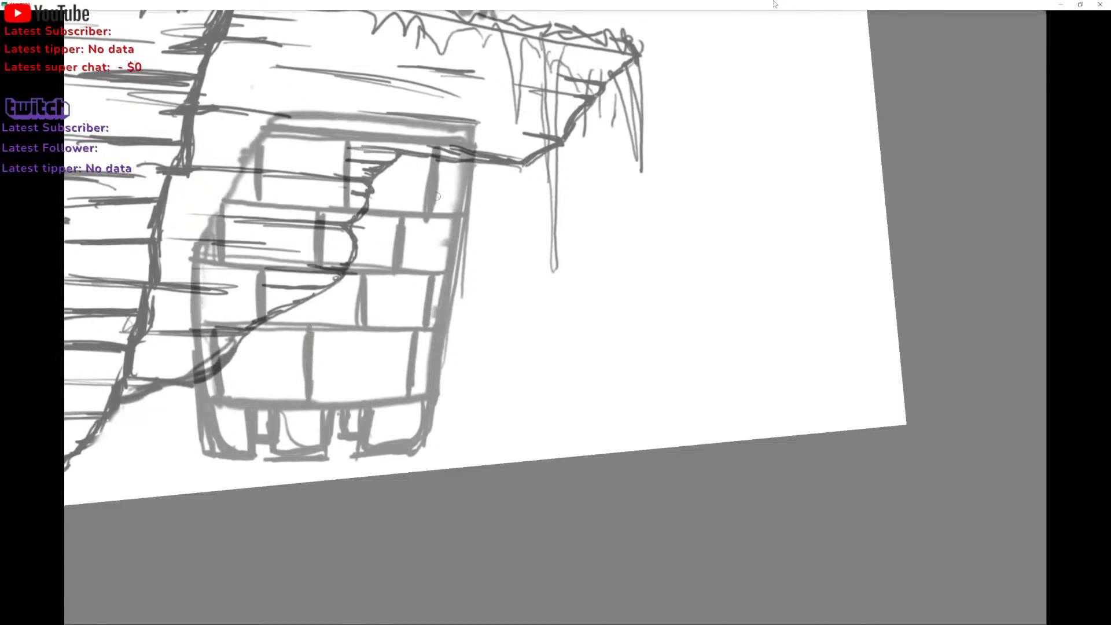
drag(419, 172, 310, 218)
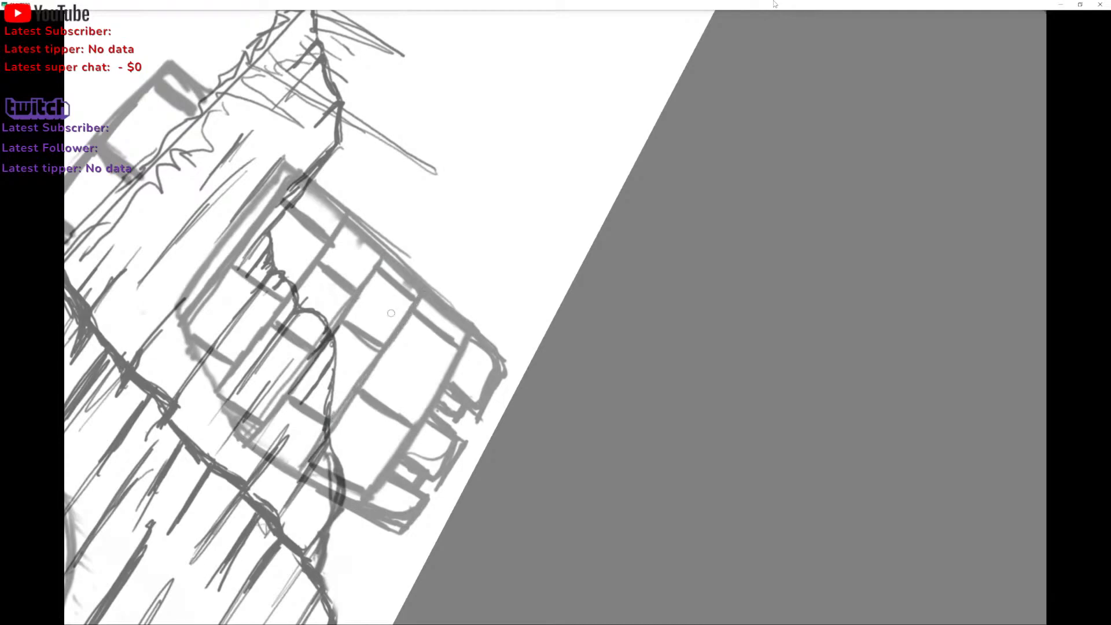
drag(383, 472, 451, 363)
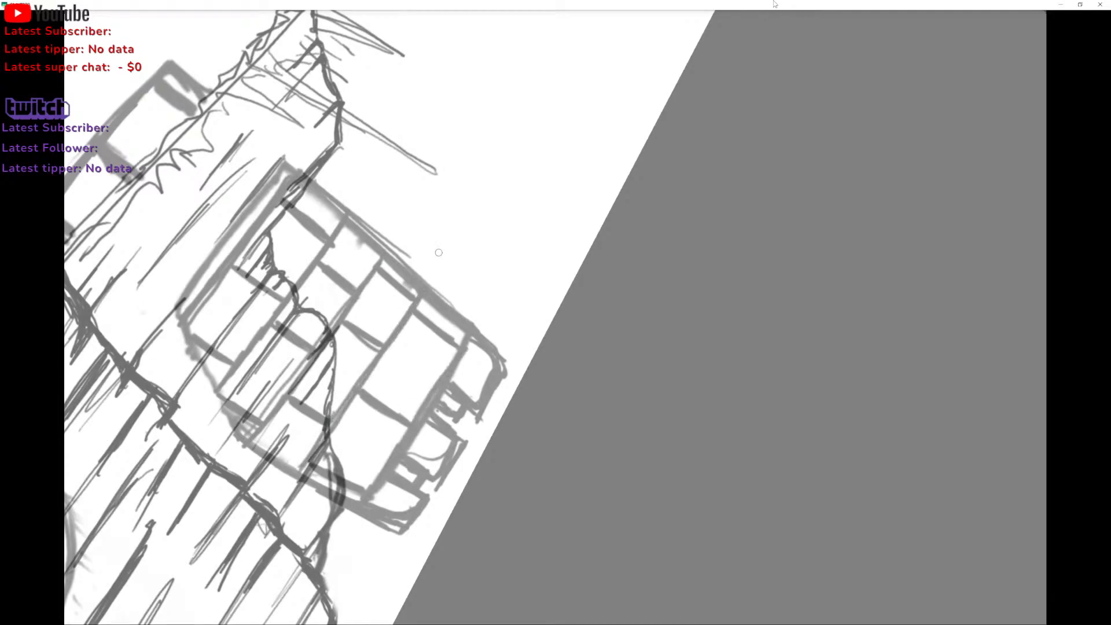
scroll(438, 252, down, 4)
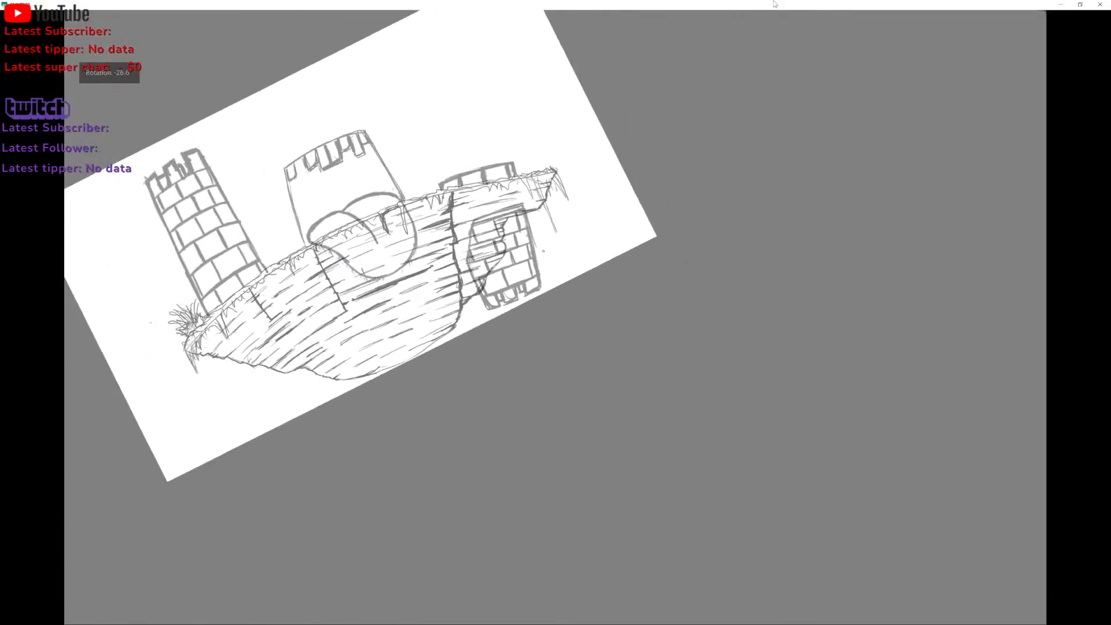
scroll(360, 246, down, 2)
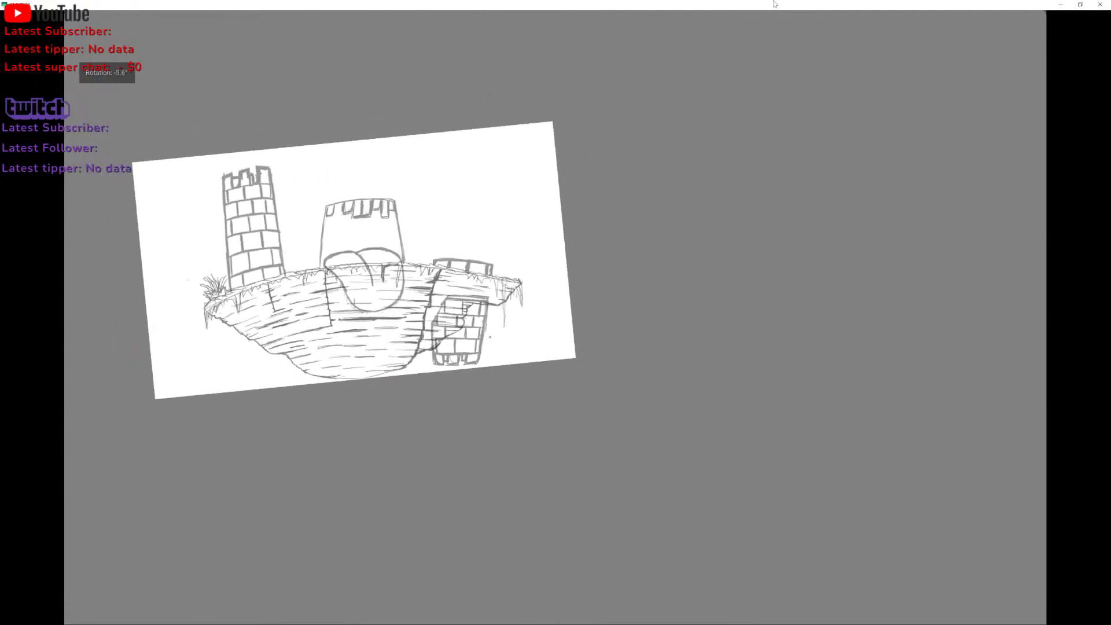
scroll(354, 260, up, 1)
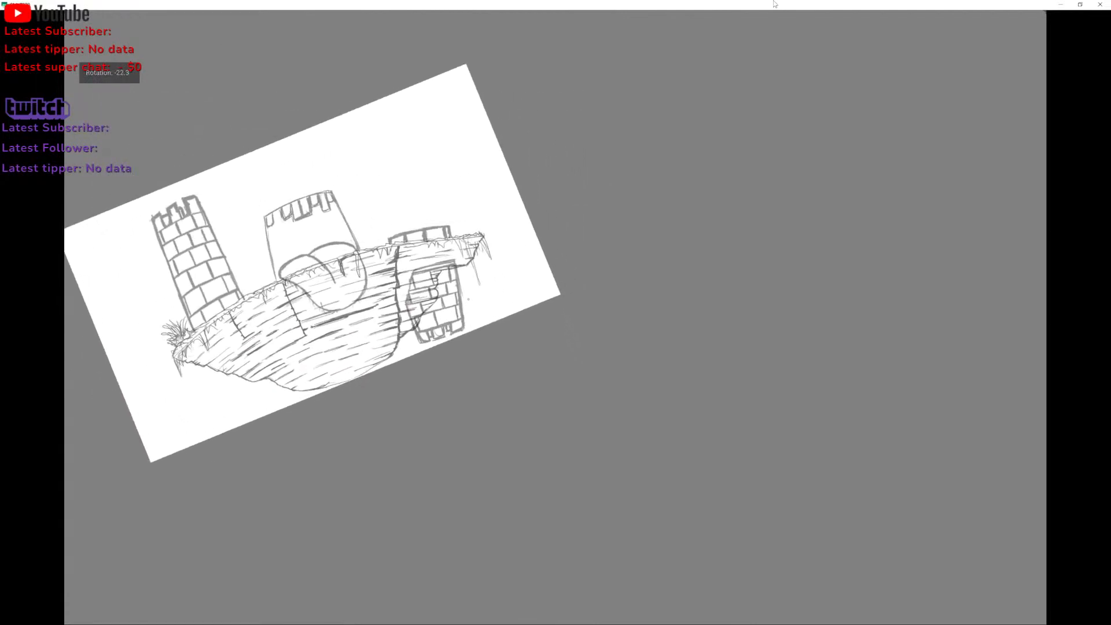
scroll(347, 266, down, 1)
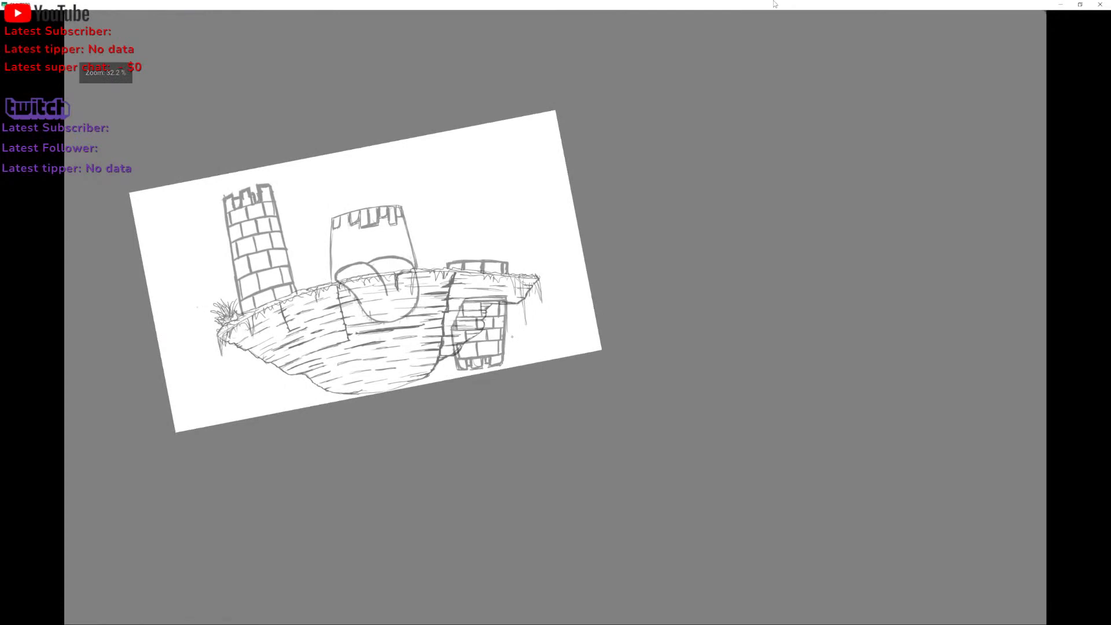
scroll(359, 270, right, 1)
mouse_move(444, 347)
mouse_down()
mouse_move(467, 304)
mouse_move(490, 300)
mouse_move(476, 341)
mouse_up()
key(ctrl+z)
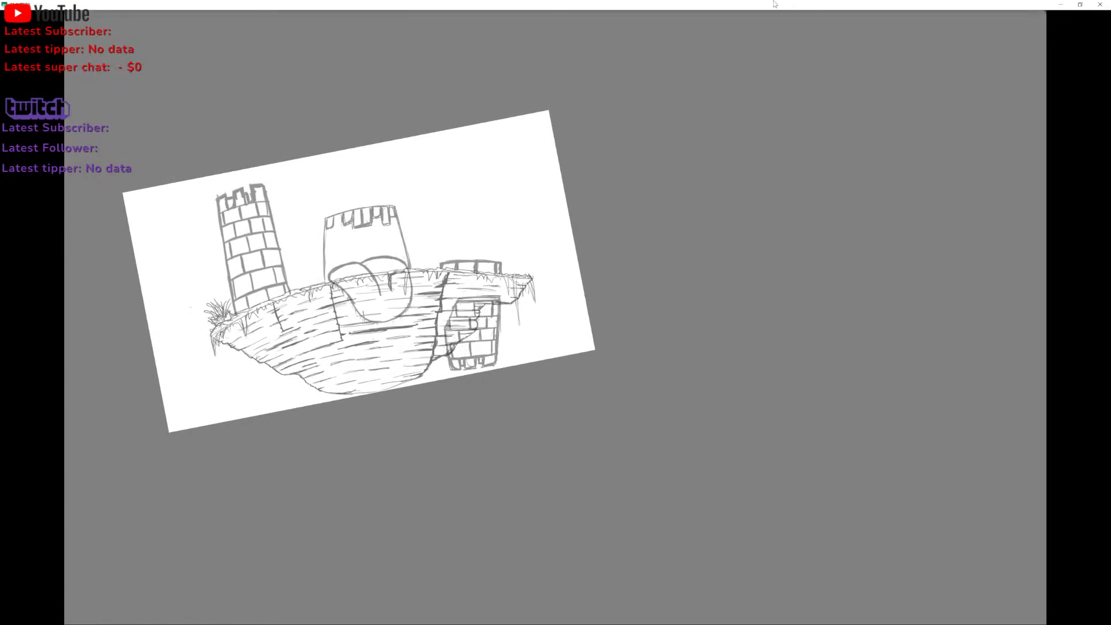
Reshape the overturned tower's upper edge into a jagged, broken outline with a notch between its two corners.
scroll(475, 324, up, 5)
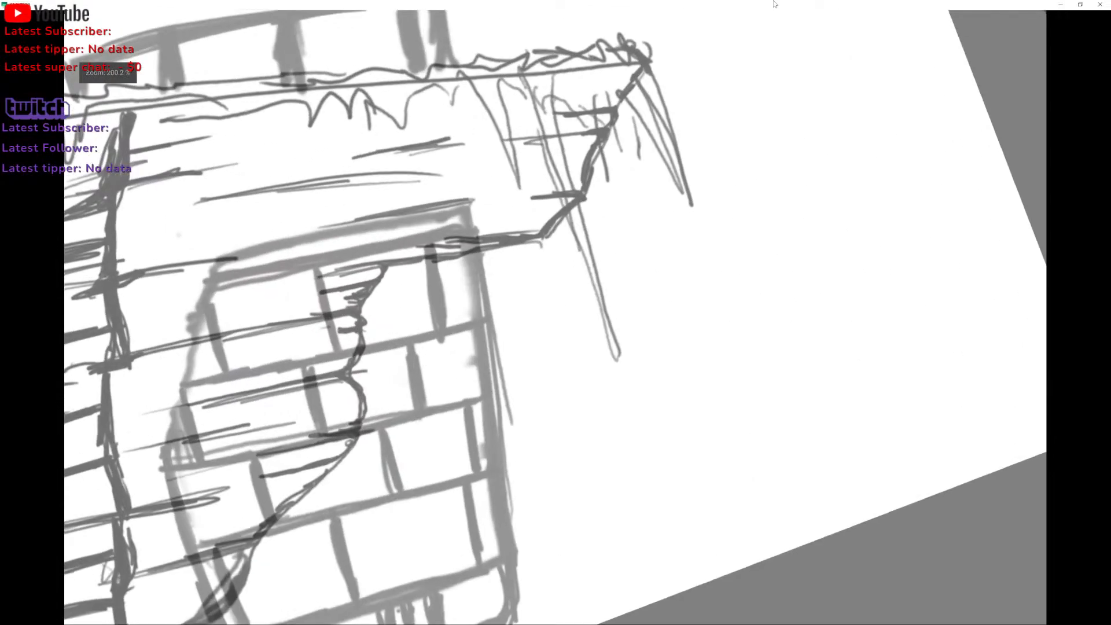
key(Tab)
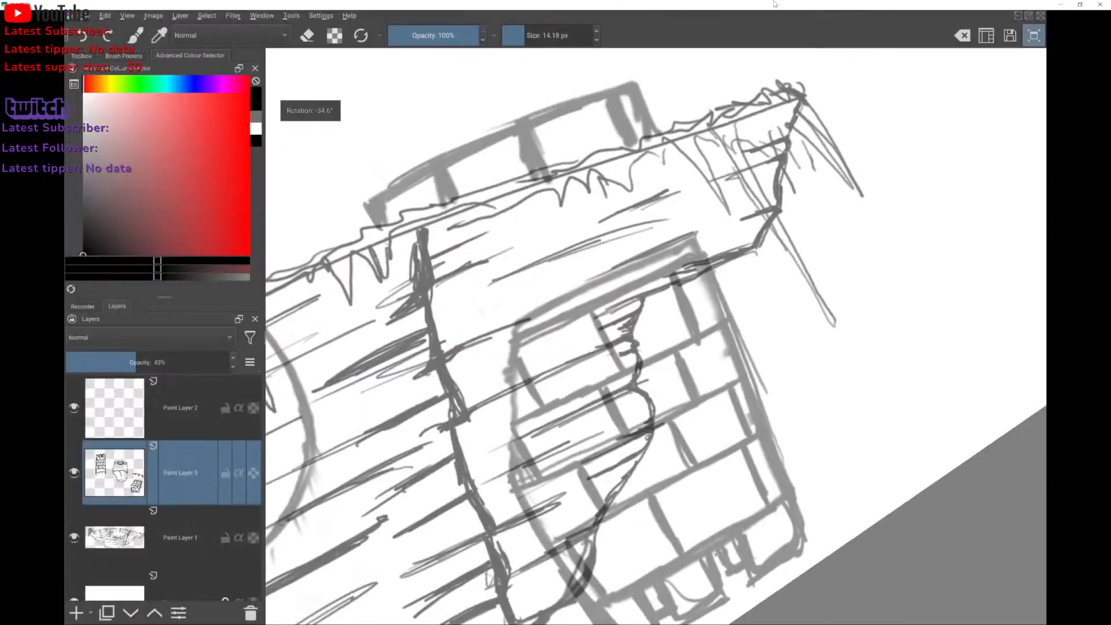
key(Tab)
scroll(440, 312, up, 2)
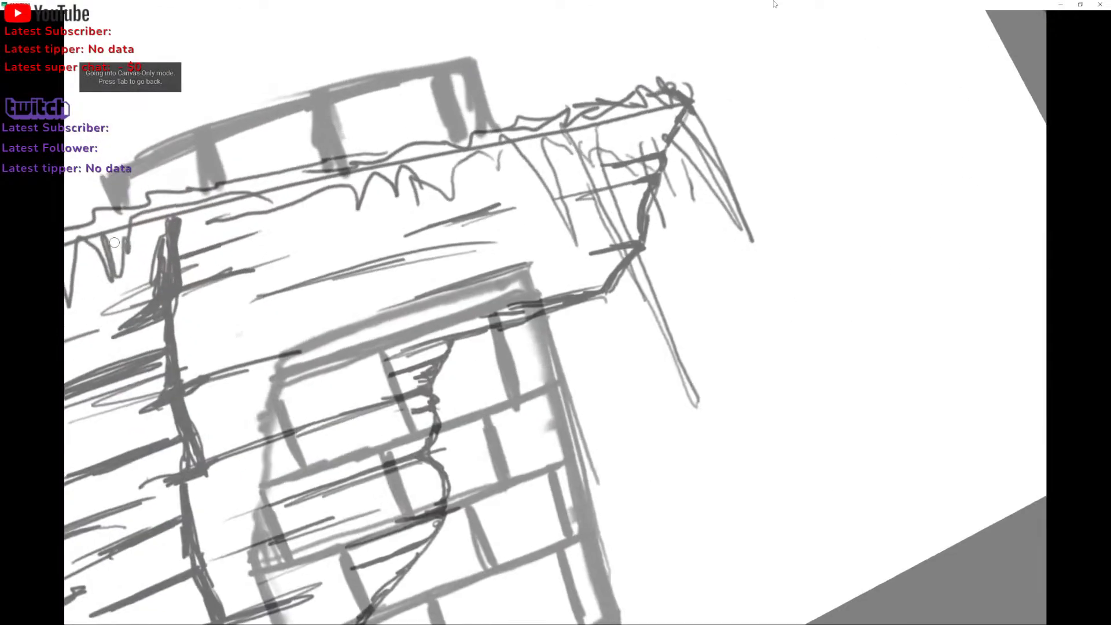
mouse_move(101, 244)
mouse_down()
mouse_move(178, 151)
mouse_move(177, 177)
mouse_up()
mouse_move(495, 250)
mouse_down()
mouse_move(484, 274)
mouse_move(509, 250)
mouse_move(485, 280)
mouse_up()
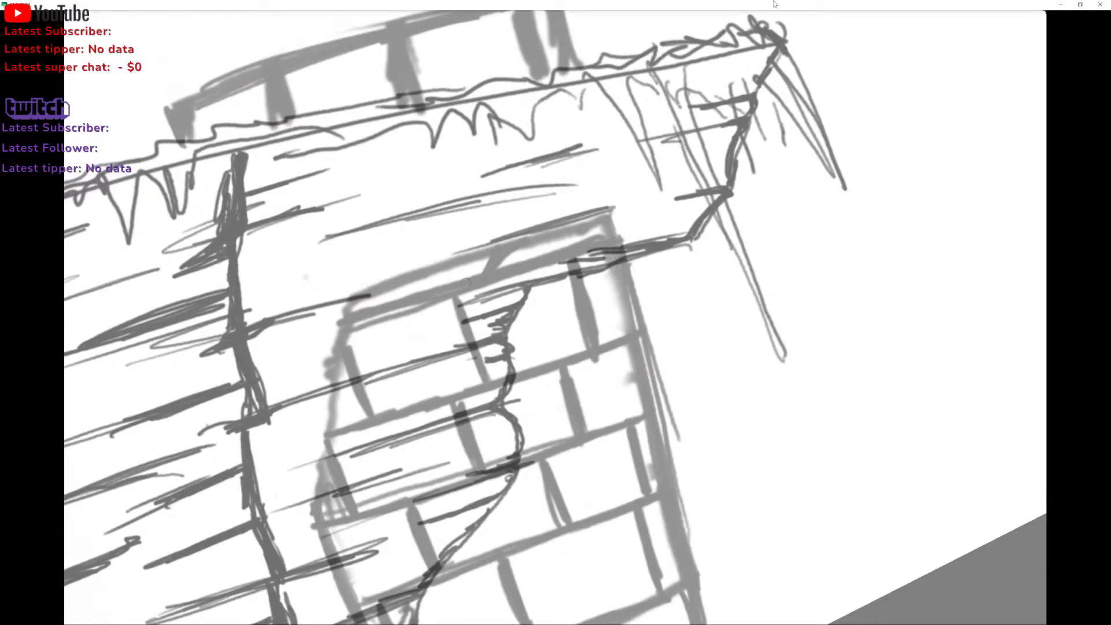
drag(466, 282, 488, 264)
drag(527, 232, 554, 223)
mouse_move(467, 259)
mouse_down()
mouse_move(485, 240)
mouse_move(436, 274)
mouse_move(386, 280)
mouse_move(402, 288)
mouse_move(447, 252)
mouse_move(410, 277)
mouse_move(389, 265)
mouse_move(400, 288)
mouse_move(380, 295)
mouse_move(413, 298)
mouse_move(402, 274)
mouse_move(383, 269)
mouse_move(384, 299)
mouse_move(381, 286)
mouse_move(421, 301)
mouse_up()
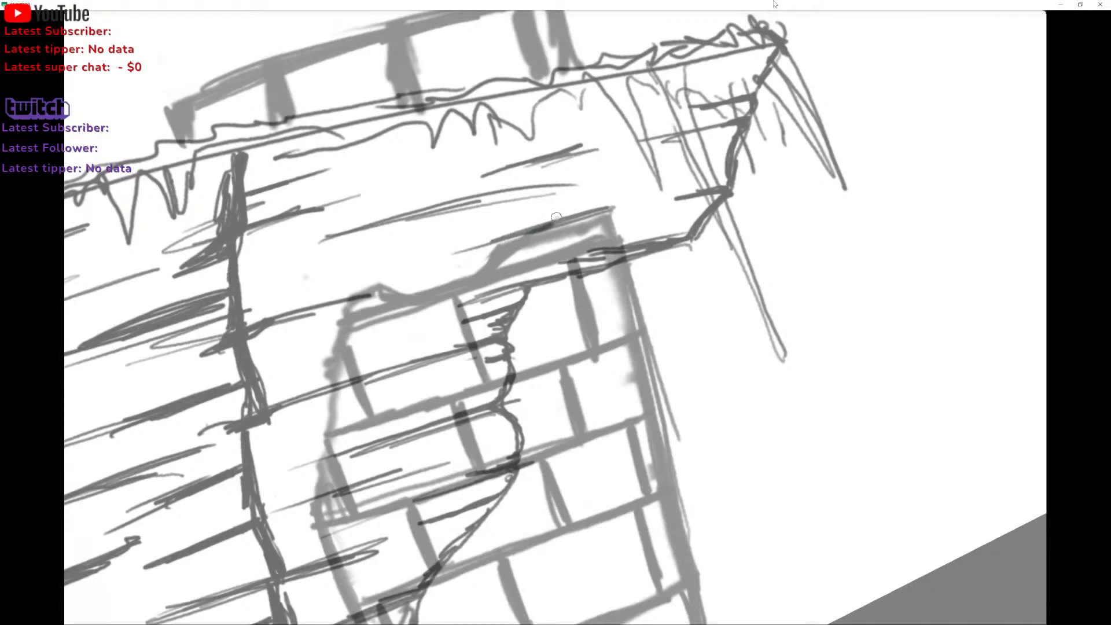
mouse_move(525, 217)
mouse_down()
mouse_move(530, 203)
mouse_move(550, 200)
mouse_move(559, 227)
mouse_move(558, 203)
mouse_move(541, 204)
mouse_up()
Add a small rounded stub near the right end of the overturned tower's broken edge and strengthen the tower's left outline.
scroll(544, 188, down, 2)
scroll(629, 219, up, 4)
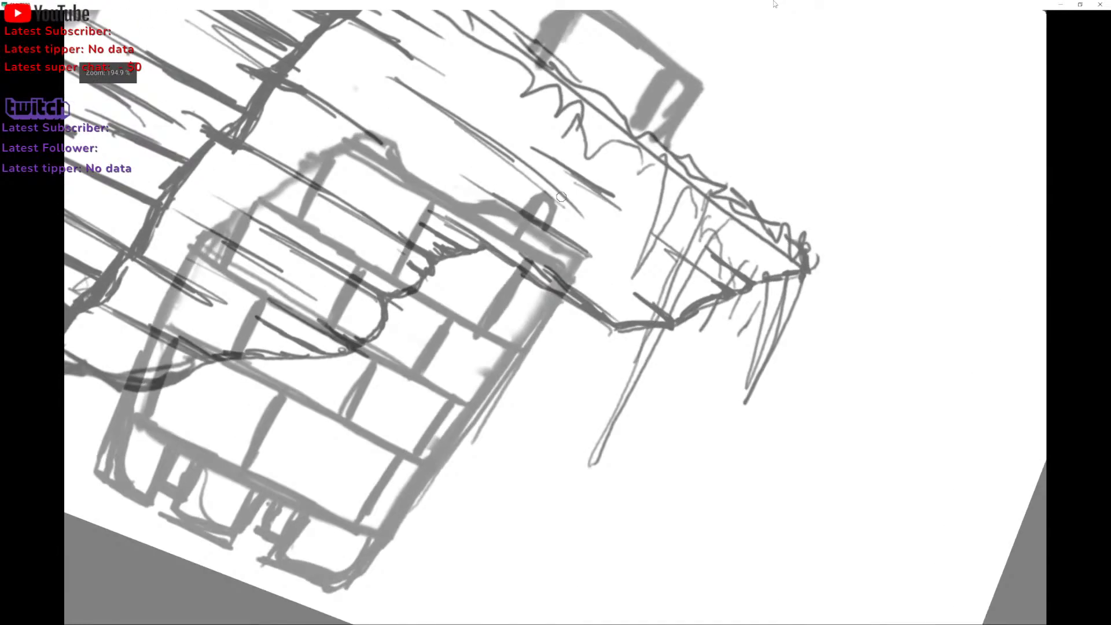
mouse_move(493, 237)
mouse_down()
mouse_move(507, 204)
mouse_move(504, 259)
mouse_move(551, 291)
mouse_move(505, 229)
mouse_up()
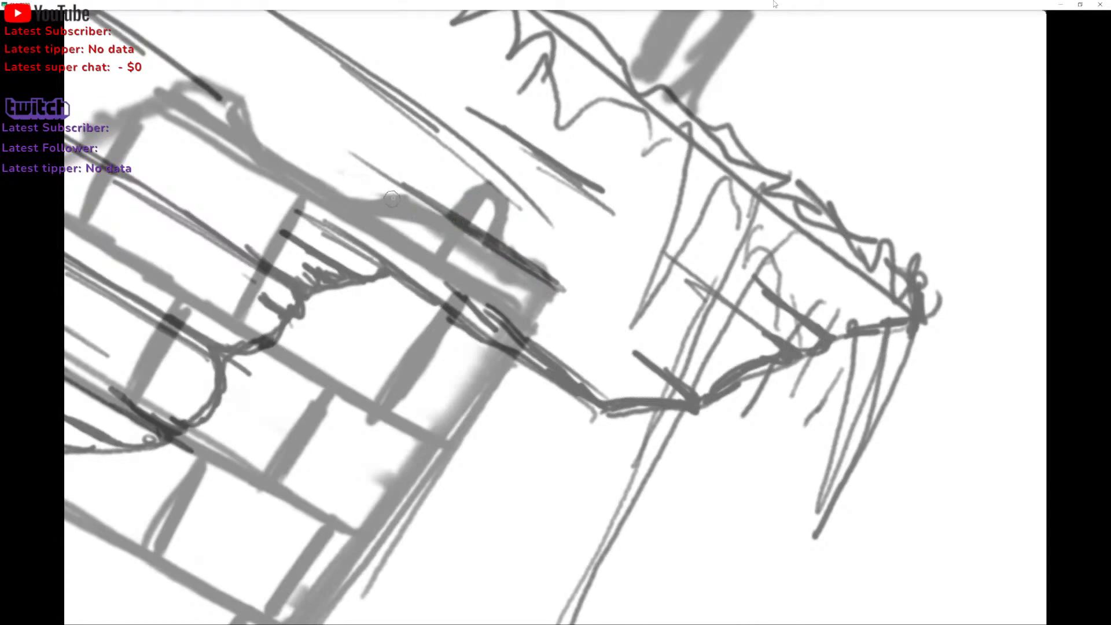
drag(242, 115, 190, 74)
scroll(556, 312, down, 5)
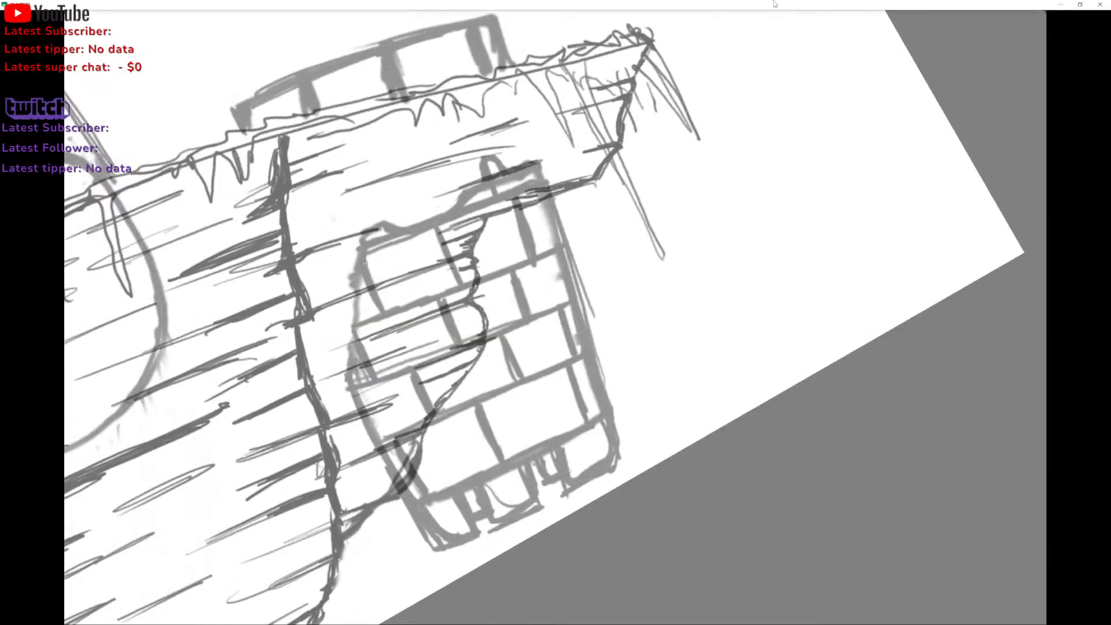
drag(356, 273, 345, 355)
mouse_move(372, 447)
mouse_down()
mouse_move(326, 441)
mouse_move(323, 393)
mouse_move(284, 394)
mouse_move(325, 423)
mouse_move(478, 384)
mouse_move(595, 332)
mouse_move(650, 351)
mouse_move(651, 365)
mouse_up()
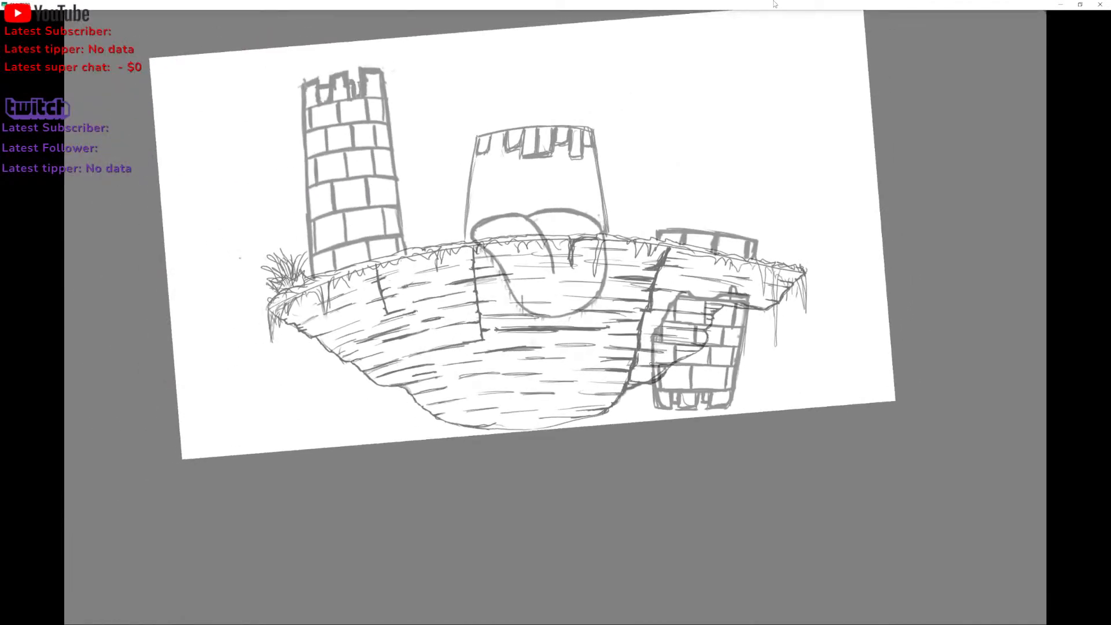
Sketch a tall, slightly slanted side line rising from the ground between the standing tower and the central tower, retrying the stroke as needed.
scroll(474, 237, up, 3)
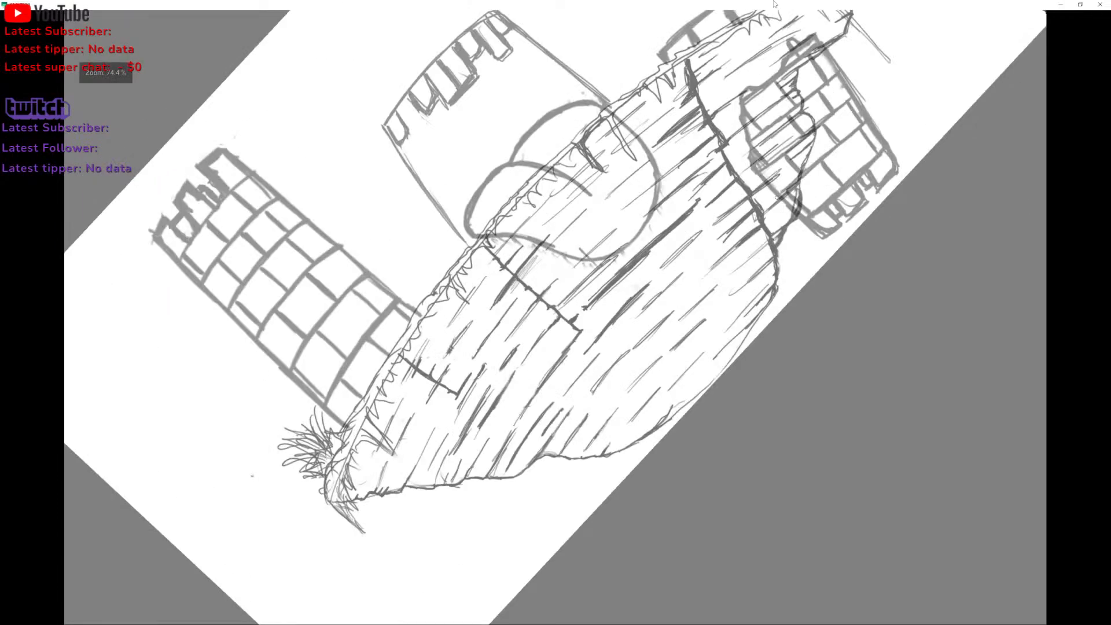
scroll(555, 317, down, 1)
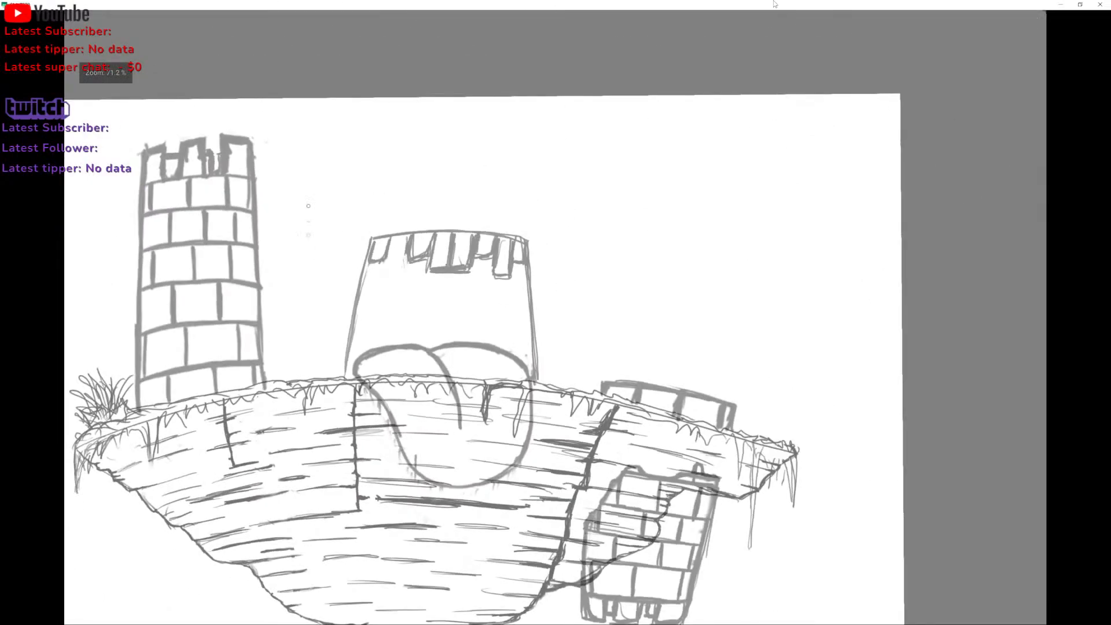
drag(310, 380, 339, 193)
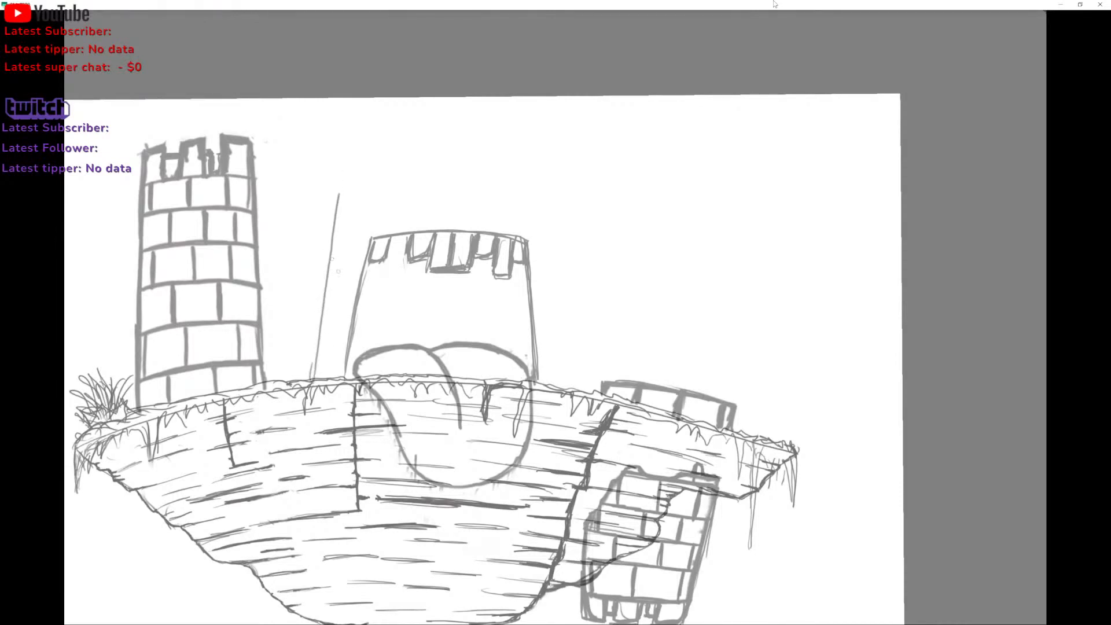
key(ctrl+z)
mouse_move(311, 375)
mouse_down()
mouse_move(323, 166)
mouse_move(304, 391)
mouse_up()
key(ctrl+z)
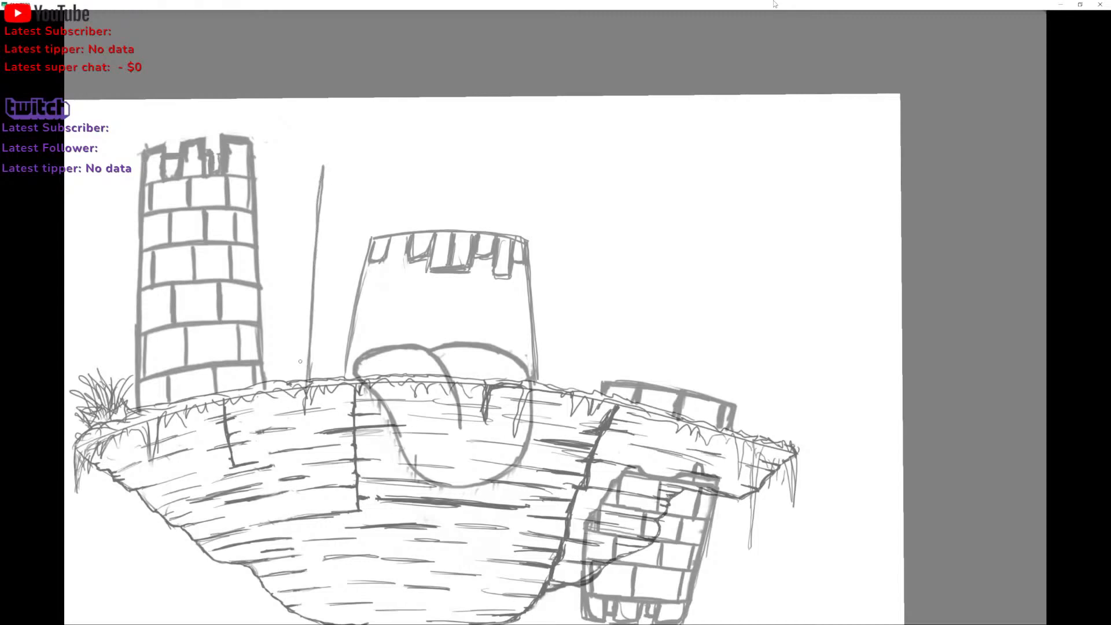
Try a small square divided into quarters beside the top of the new side line, then undo its strokes.
scroll(480, 272, up, 2)
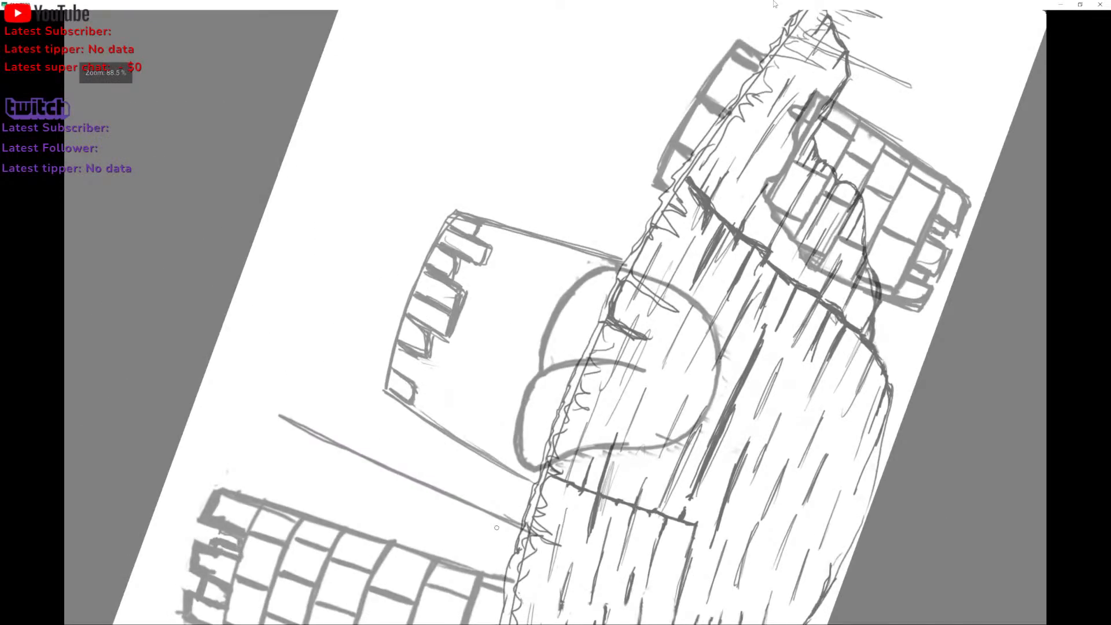
drag(355, 429, 365, 362)
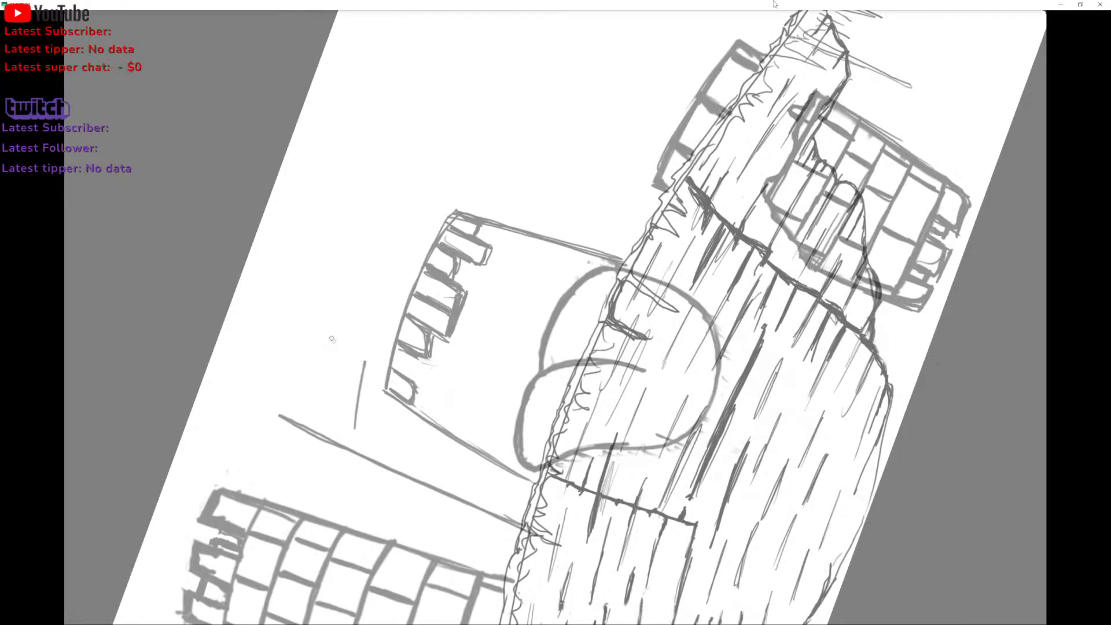
drag(318, 328, 365, 363)
mouse_move(302, 409)
mouse_down()
mouse_move(354, 431)
mouse_move(319, 327)
mouse_move(305, 391)
mouse_up()
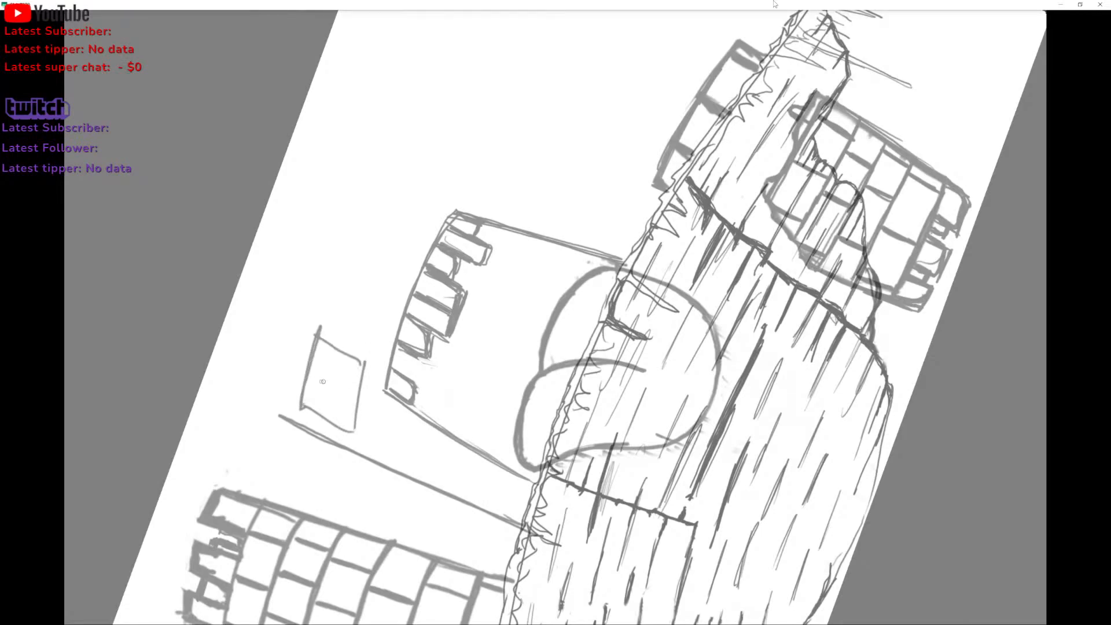
drag(336, 349, 323, 420)
mouse_move(308, 375)
mouse_down()
mouse_move(345, 385)
mouse_move(360, 402)
mouse_up()
drag(352, 342, 376, 153)
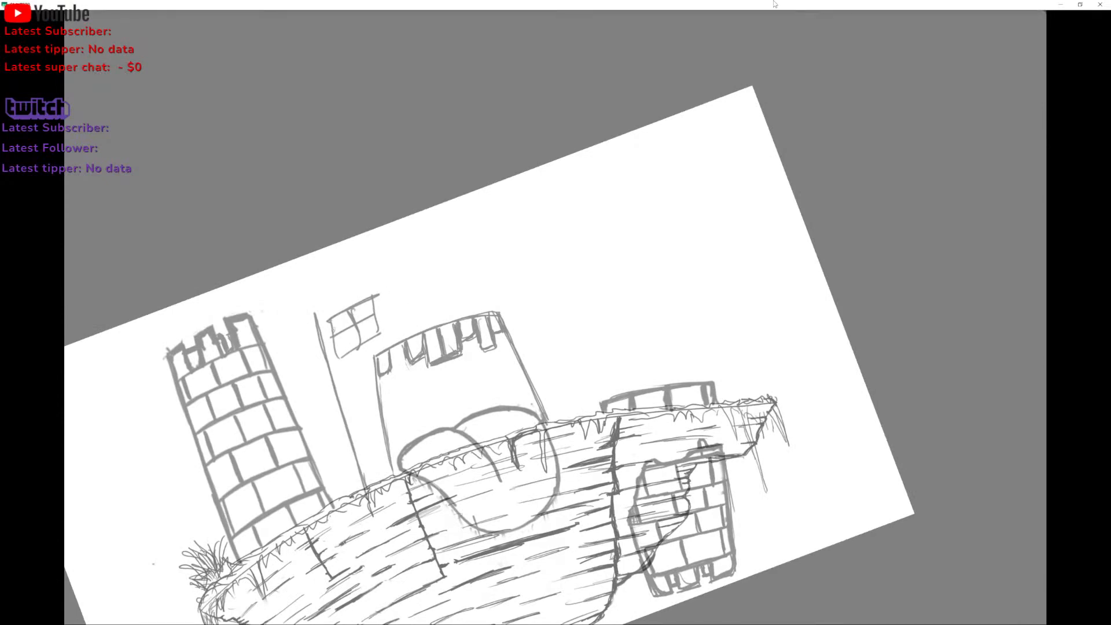
mouse_move(333, 323)
mouse_down()
mouse_move(345, 350)
mouse_move(371, 329)
mouse_up()
key(ctrl+z)
key(ctrl+z)
key(ctrl+z)
key(ctrl+z)
key(ctrl+z)
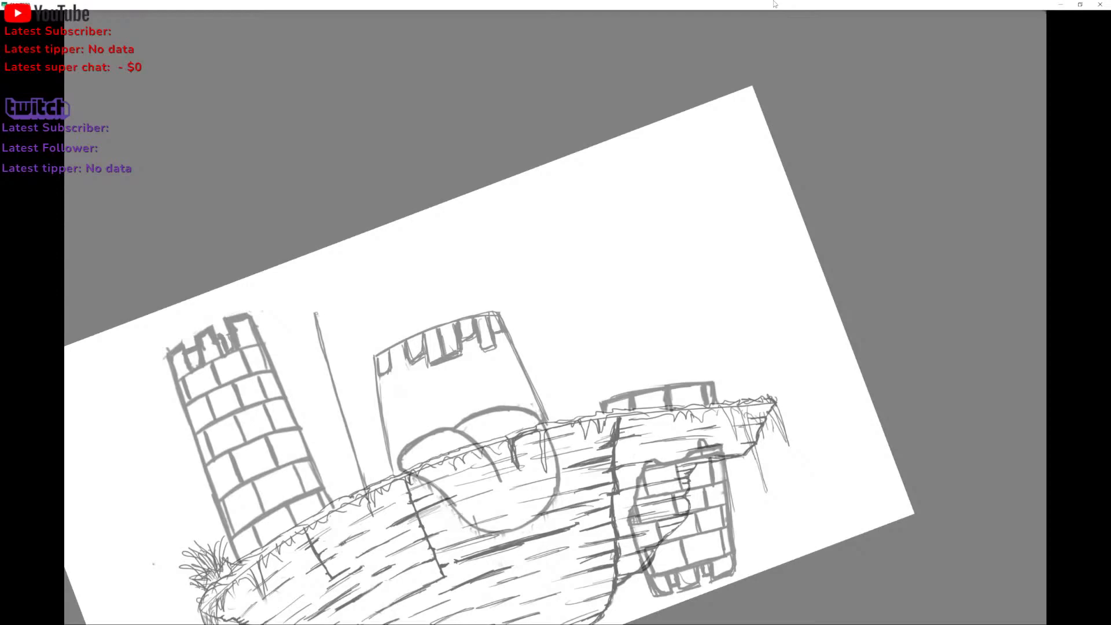
Draw a square merlon on the side line's top, a curved line arching over the central tower, and a matching merlon at its far end.
mouse_move(317, 315)
mouse_down()
mouse_move(348, 303)
mouse_move(356, 337)
mouse_up()
scroll(463, 376, down, 1)
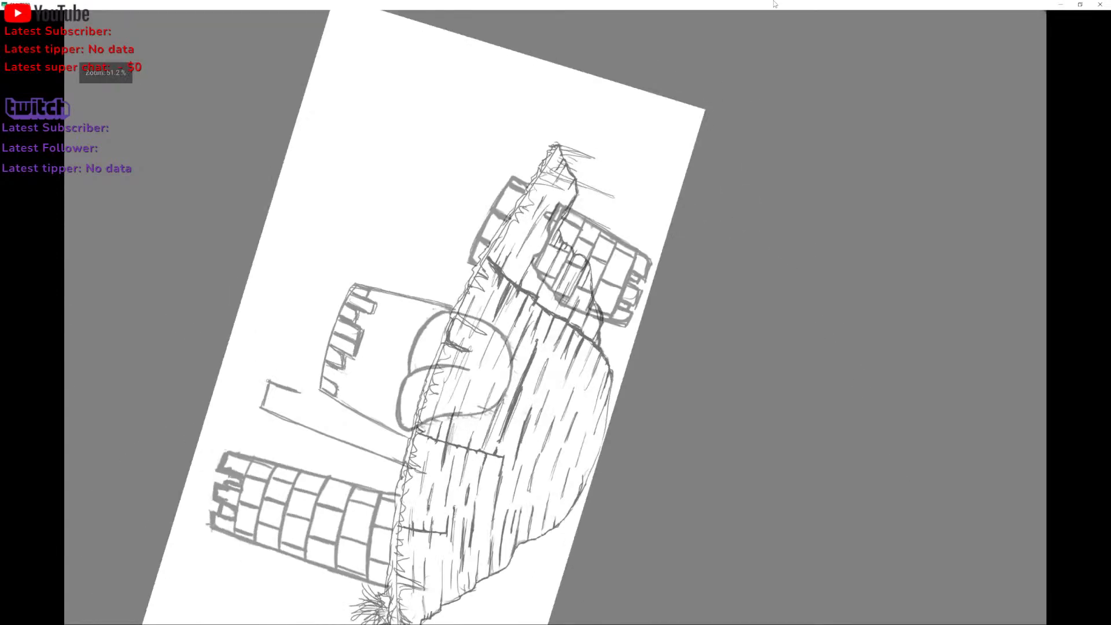
mouse_move(295, 422)
mouse_down()
mouse_move(353, 244)
mouse_move(344, 245)
mouse_move(376, 241)
mouse_move(379, 270)
mouse_up()
scroll(342, 239, down, 1)
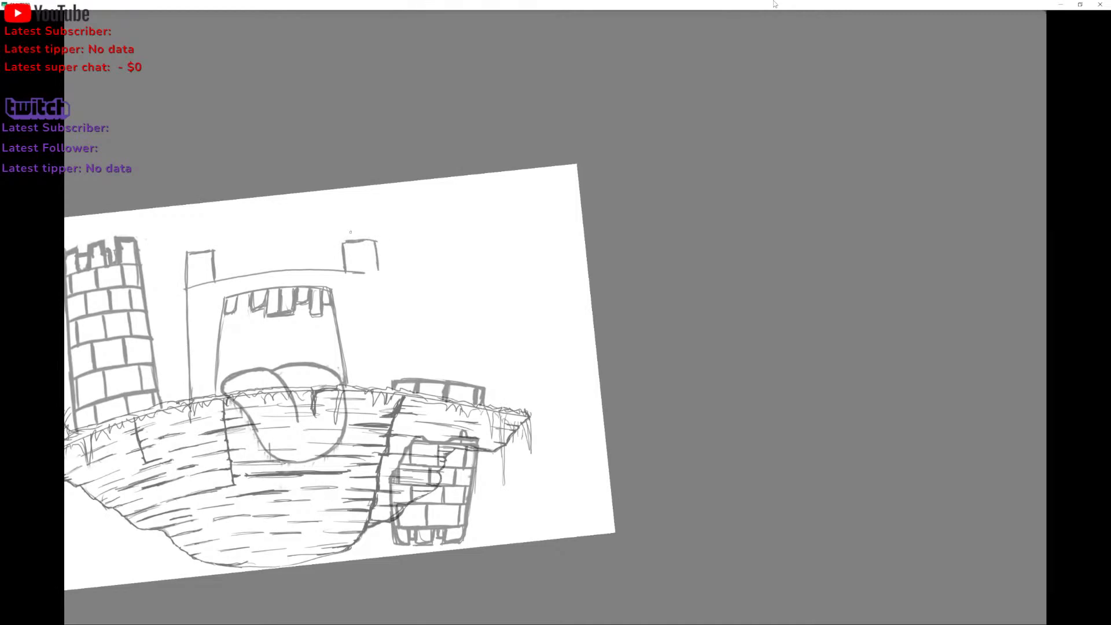
scroll(351, 232, down, 1)
Draw a curved guideline across the tops of both corner merlons and thicken the merlons' outlines.
mouse_move(275, 429)
mouse_down()
mouse_move(292, 354)
mouse_move(358, 233)
mouse_up()
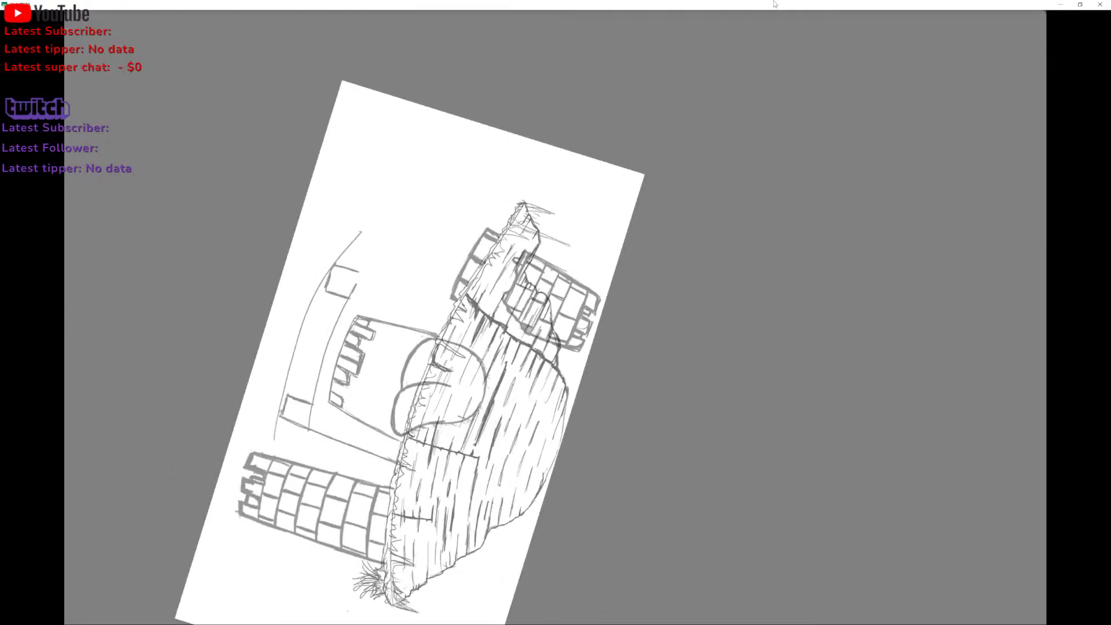
mouse_move(282, 396)
mouse_down()
mouse_move(278, 417)
mouse_move(307, 400)
mouse_move(279, 409)
mouse_up()
drag(321, 290, 338, 293)
drag(332, 269, 322, 284)
mouse_move(328, 264)
mouse_down()
mouse_move(355, 272)
mouse_move(343, 303)
mouse_up()
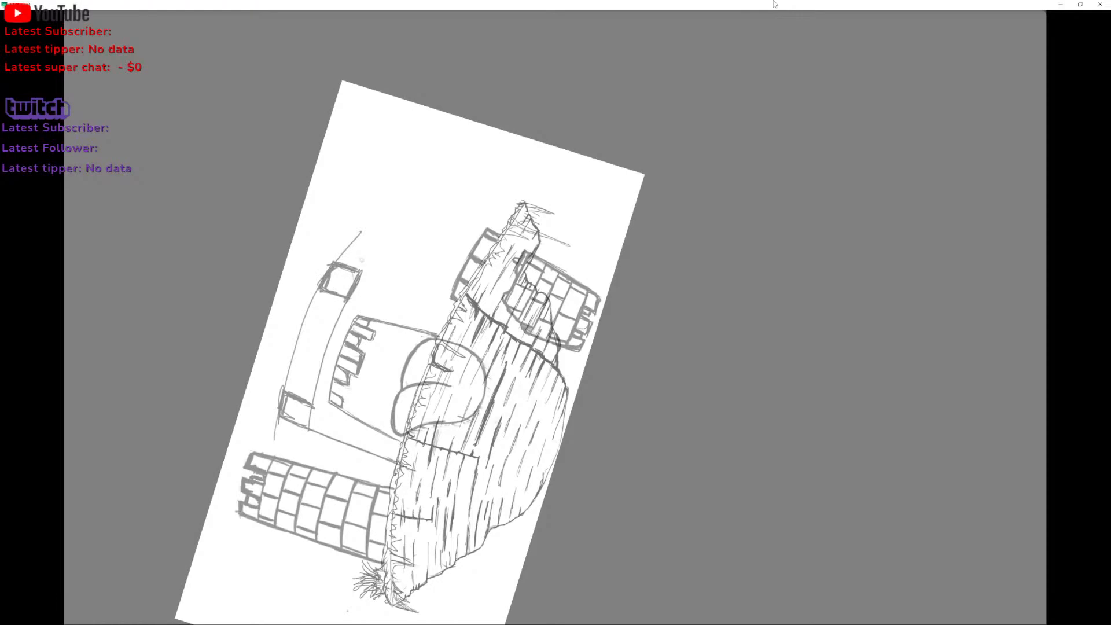
Sketch two smaller merlon blocks along the curved line between the large tower's corner merlons.
mouse_move(312, 232)
mouse_down()
mouse_move(425, 217)
mouse_move(530, 11)
mouse_up()
drag(253, 322, 263, 348)
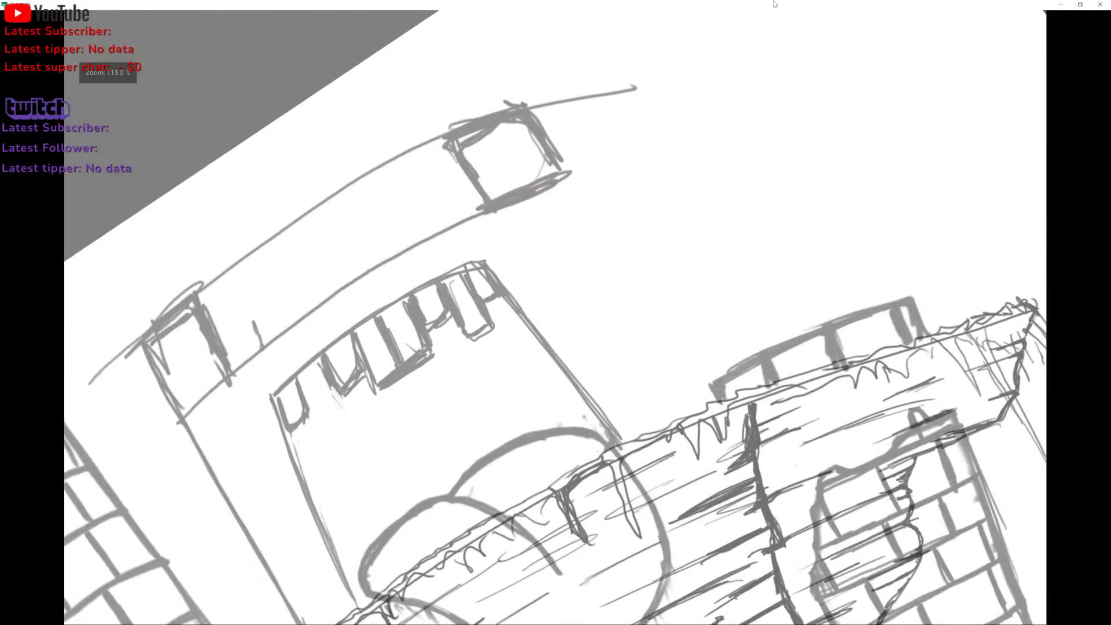
mouse_move(268, 274)
mouse_down()
mouse_move(309, 337)
mouse_move(324, 283)
mouse_move(343, 292)
mouse_up()
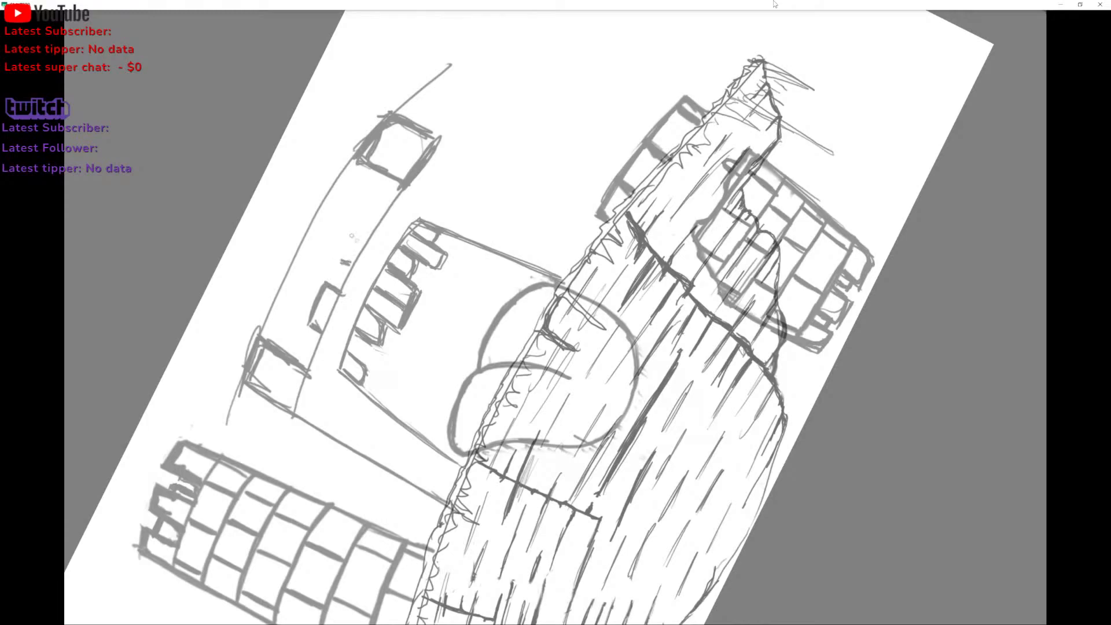
mouse_move(345, 248)
mouse_down()
mouse_move(372, 206)
mouse_move(382, 212)
mouse_move(345, 250)
mouse_move(402, 188)
mouse_up()
mouse_move(364, 251)
mouse_down()
mouse_move(311, 376)
mouse_move(338, 263)
mouse_up()
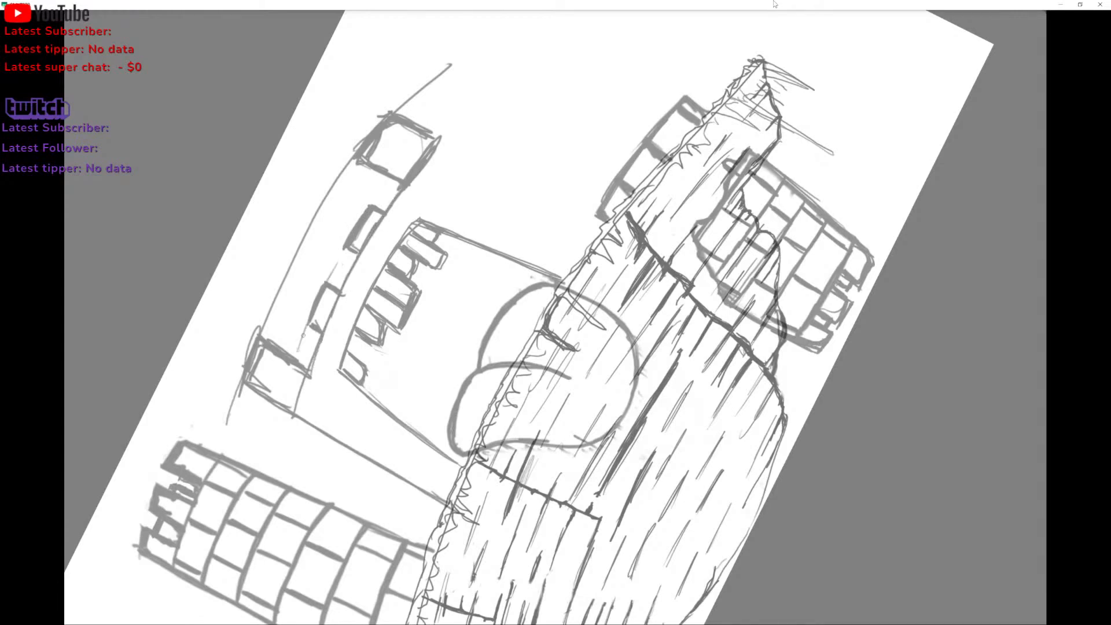
Connect the small merlon blocks and the corner merlons with a curved parapet line parallel to the lower curve.
drag(296, 357, 391, 180)
drag(325, 320, 308, 367)
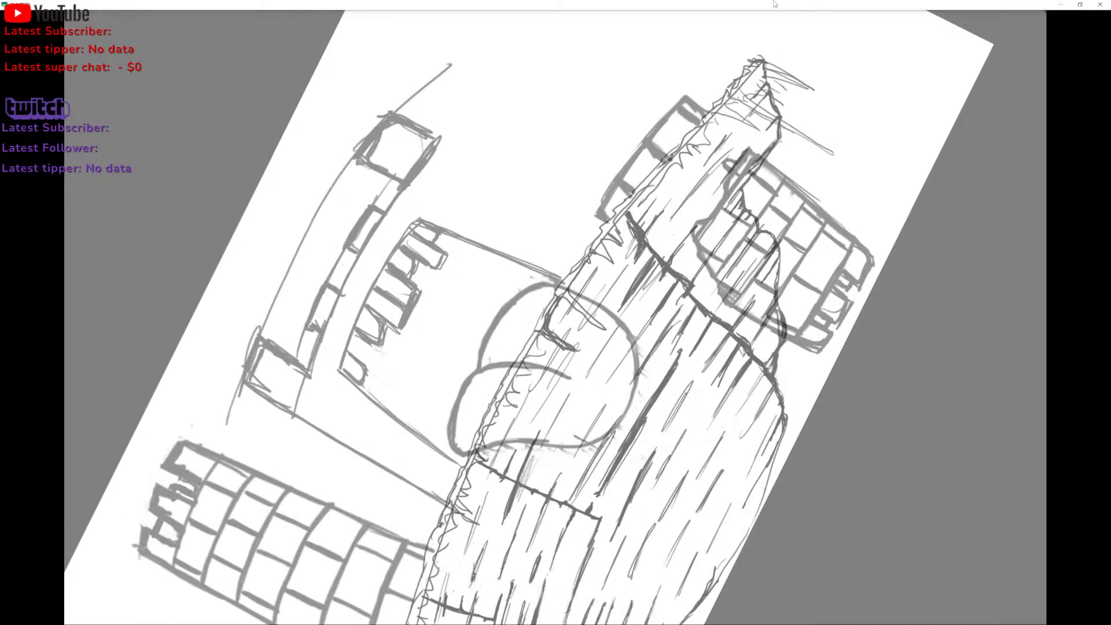
drag(323, 311, 320, 317)
mouse_move(359, 189)
mouse_down()
mouse_move(379, 163)
mouse_move(394, 178)
mouse_up()
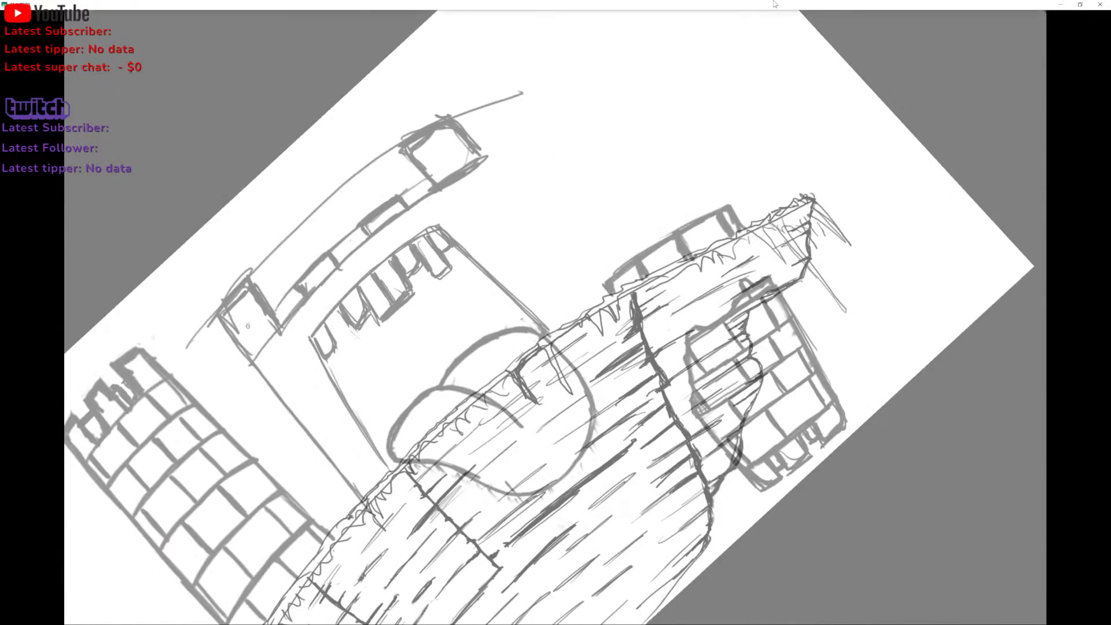
Try a small square opening in the middle of each corner merlon, then undo both.
mouse_move(236, 315)
mouse_down()
mouse_move(253, 336)
mouse_move(263, 327)
mouse_up()
drag(237, 302, 244, 320)
mouse_move(251, 305)
mouse_down()
mouse_move(263, 322)
mouse_move(238, 321)
mouse_move(252, 335)
mouse_up()
mouse_move(429, 148)
mouse_down()
mouse_move(431, 159)
mouse_move(454, 155)
mouse_move(446, 134)
mouse_move(455, 152)
mouse_up()
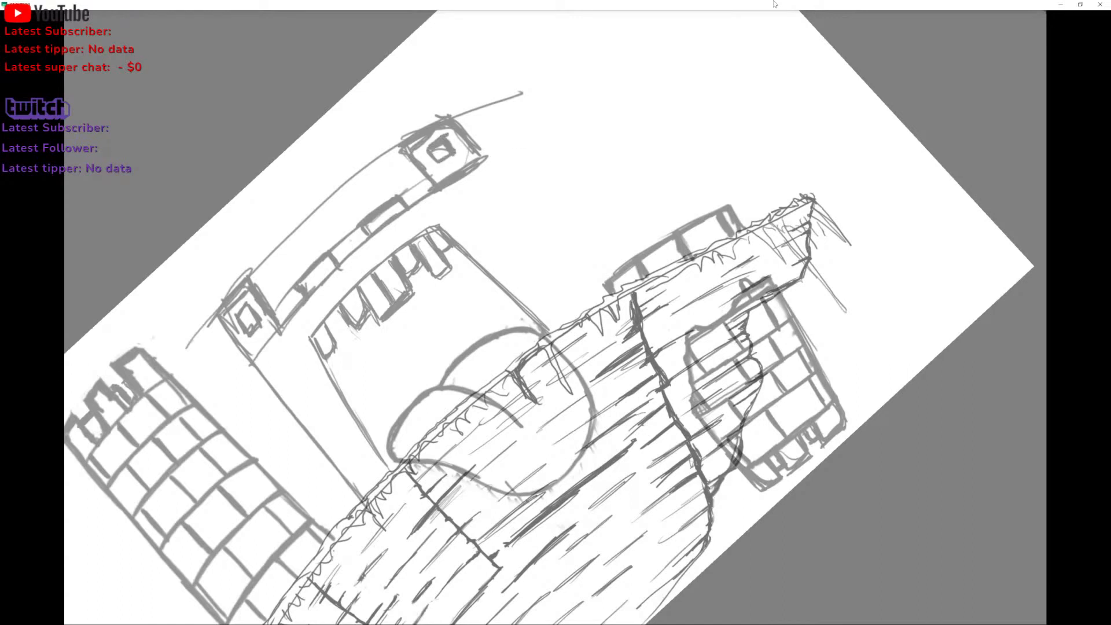
key(ctrl+z)
key(ctrl+z)
key(ctrl+z)
key(ctrl+z)
key(ctrl+z)
key(ctrl+z)
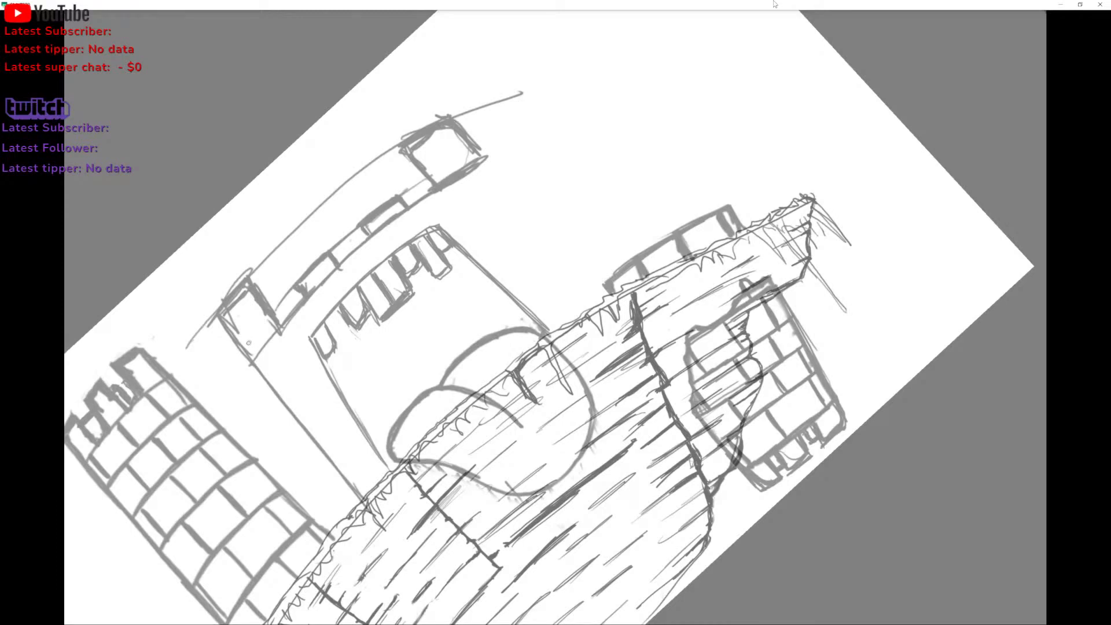
Try a small opening at the base of the left corner merlon, then undo its strokes.
drag(243, 335, 255, 354)
mouse_move(240, 335)
mouse_down()
mouse_move(251, 358)
mouse_move(252, 328)
mouse_move(261, 346)
mouse_move(247, 332)
mouse_move(250, 353)
mouse_up()
key(ctrl+z)
key(ctrl+z)
key(ctrl+z)
key(ctrl+z)
Draw a small block in the lower corner of each corner merlon and hatch the corner merlons and the two middle blocks.
mouse_move(252, 355)
mouse_down()
mouse_move(265, 346)
mouse_move(253, 346)
mouse_up()
mouse_move(432, 166)
mouse_down()
mouse_move(441, 183)
mouse_move(442, 154)
mouse_move(455, 171)
mouse_move(438, 175)
mouse_move(450, 179)
mouse_move(428, 145)
mouse_move(444, 132)
mouse_move(461, 139)
mouse_move(466, 165)
mouse_up()
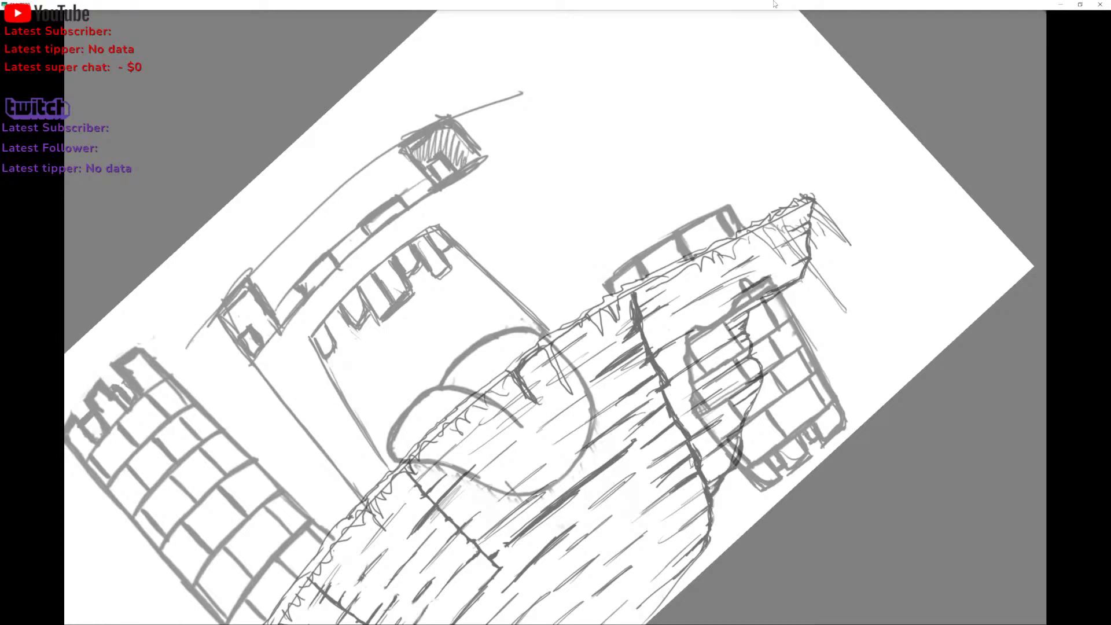
mouse_move(265, 339)
mouse_down()
mouse_move(250, 298)
mouse_move(230, 329)
mouse_up()
drag(301, 284, 399, 202)
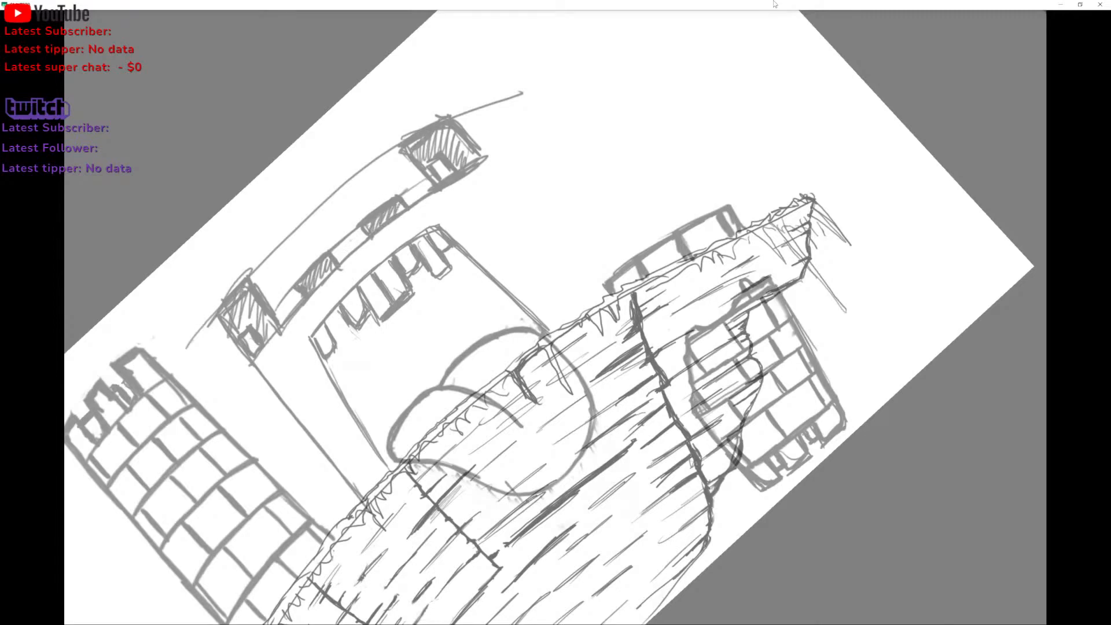
Shade the large tower with diagonal hatching beneath the battlements and along its right side, and try out its right edge line.
scroll(555, 317, down, 3)
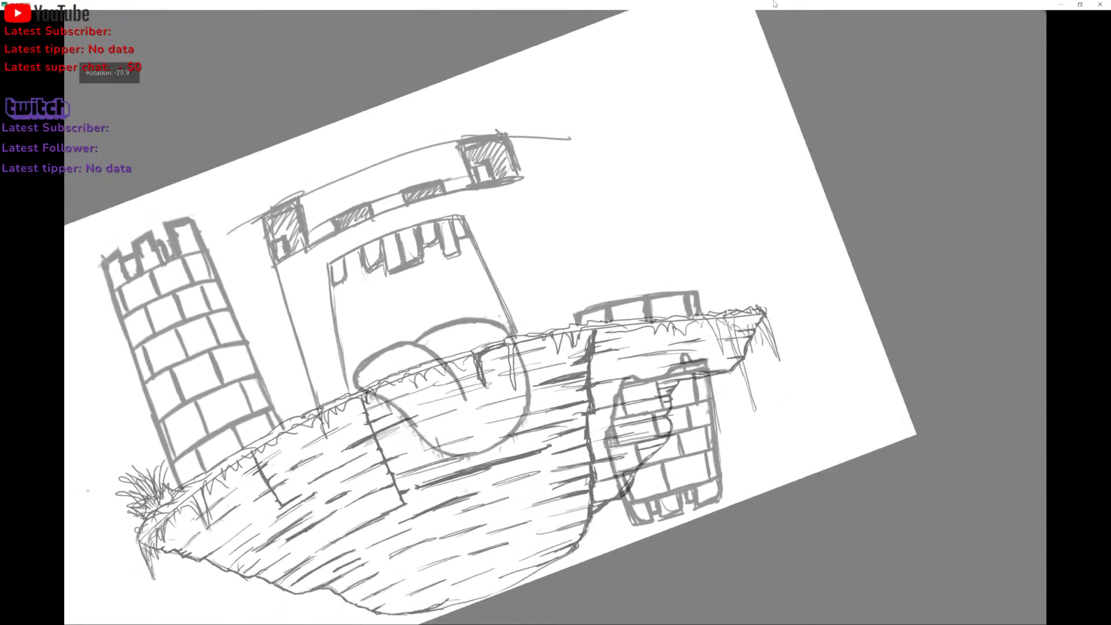
mouse_move(317, 281)
mouse_down()
mouse_move(389, 246)
mouse_move(495, 229)
mouse_move(512, 255)
mouse_move(511, 321)
mouse_up()
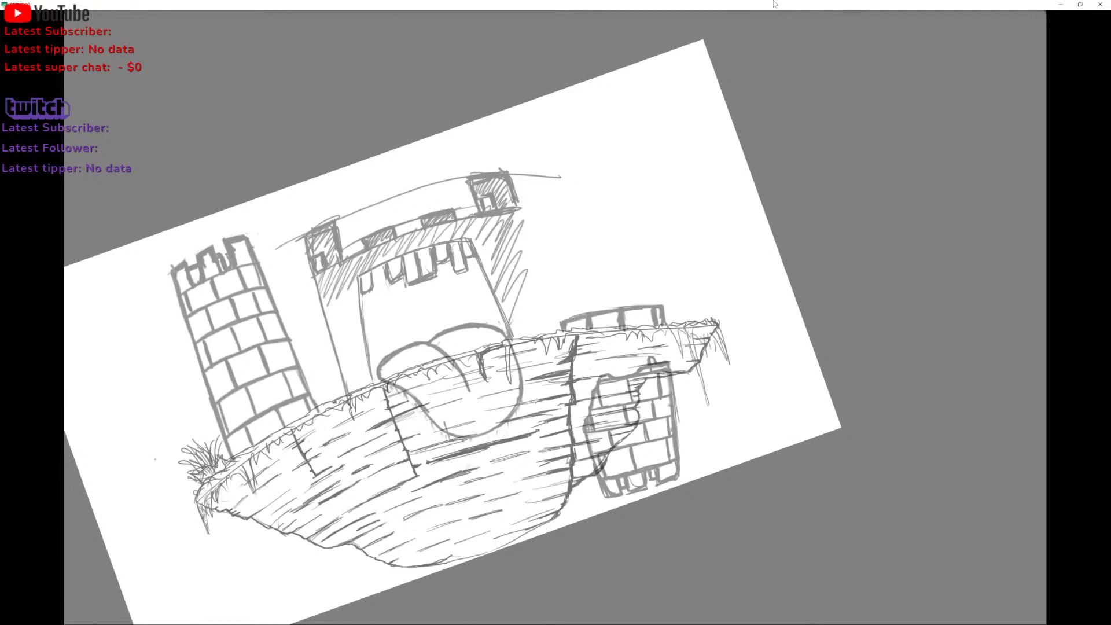
drag(517, 191, 549, 309)
key(ctrl+z)
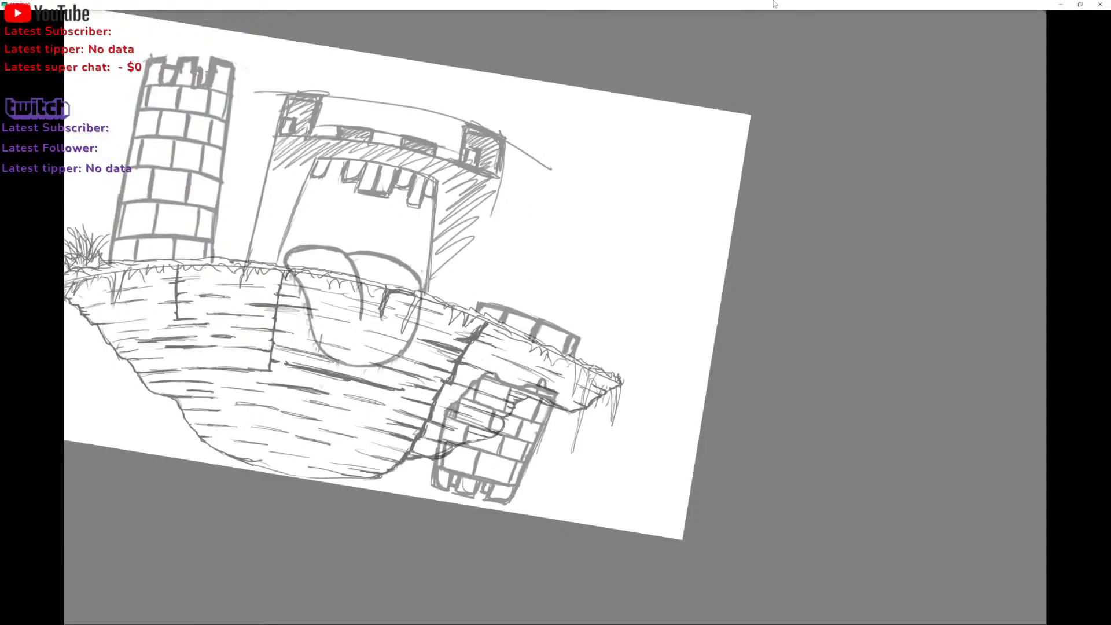
Draw the large tower's side edges down to the island and divide the hatched band beneath its battlements into blocks.
drag(496, 176, 463, 314)
mouse_move(475, 272)
mouse_down()
mouse_move(463, 307)
mouse_move(492, 197)
mouse_move(476, 266)
mouse_up()
drag(486, 201, 460, 316)
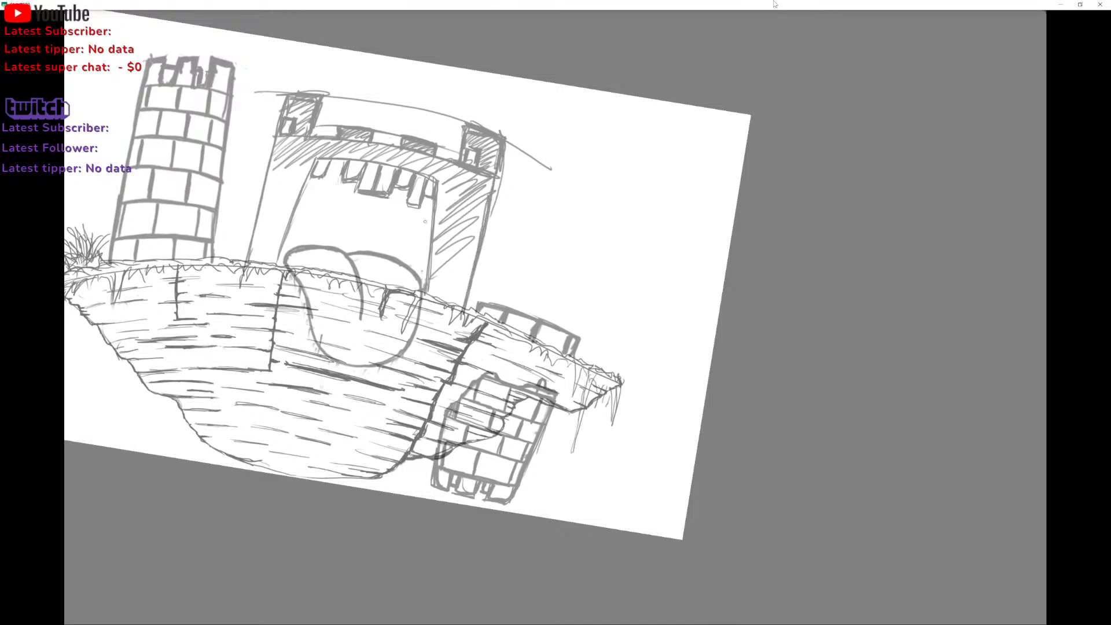
mouse_move(244, 265)
mouse_down()
mouse_move(283, 96)
mouse_move(265, 166)
mouse_move(277, 99)
mouse_move(228, 212)
mouse_up()
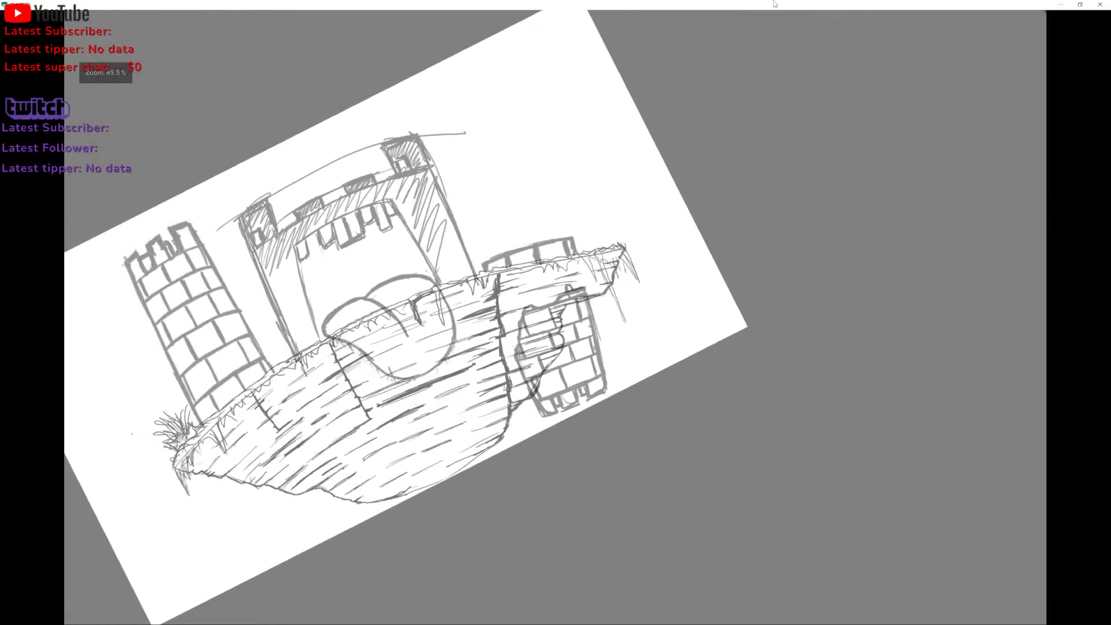
mouse_move(268, 277)
mouse_down()
mouse_move(288, 263)
mouse_move(289, 246)
mouse_up()
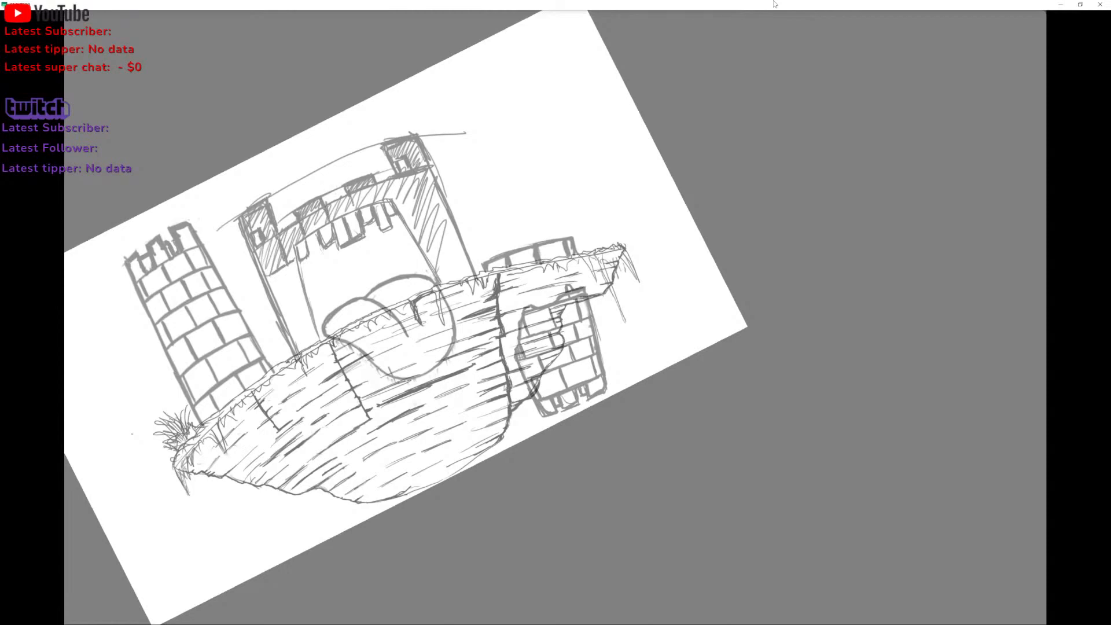
mouse_move(348, 207)
mouse_down()
mouse_move(383, 185)
mouse_move(434, 187)
mouse_up()
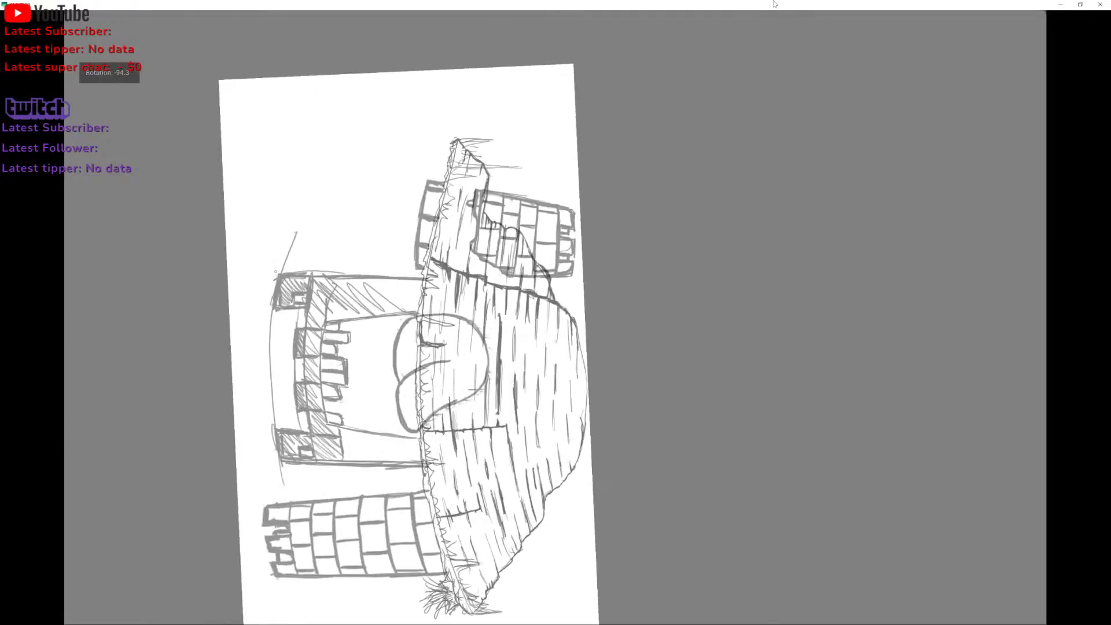
Draw evenly spaced stone course lines across the hatched right side of the large tower, down to the island's surface.
scroll(382, 336, up, 5)
drag(289, 136, 243, 273)
drag(327, 295, 367, 129)
mouse_move(367, 129)
mouse_down()
mouse_move(328, 289)
mouse_move(349, 173)
mouse_up()
drag(286, 137, 255, 249)
drag(386, 212, 385, 226)
drag(415, 290, 439, 148)
drag(415, 290, 438, 149)
mouse_move(491, 298)
mouse_down()
mouse_move(513, 158)
mouse_move(493, 292)
mouse_up()
drag(493, 293, 512, 156)
drag(561, 291, 581, 168)
drag(579, 170, 563, 288)
drag(568, 234, 574, 170)
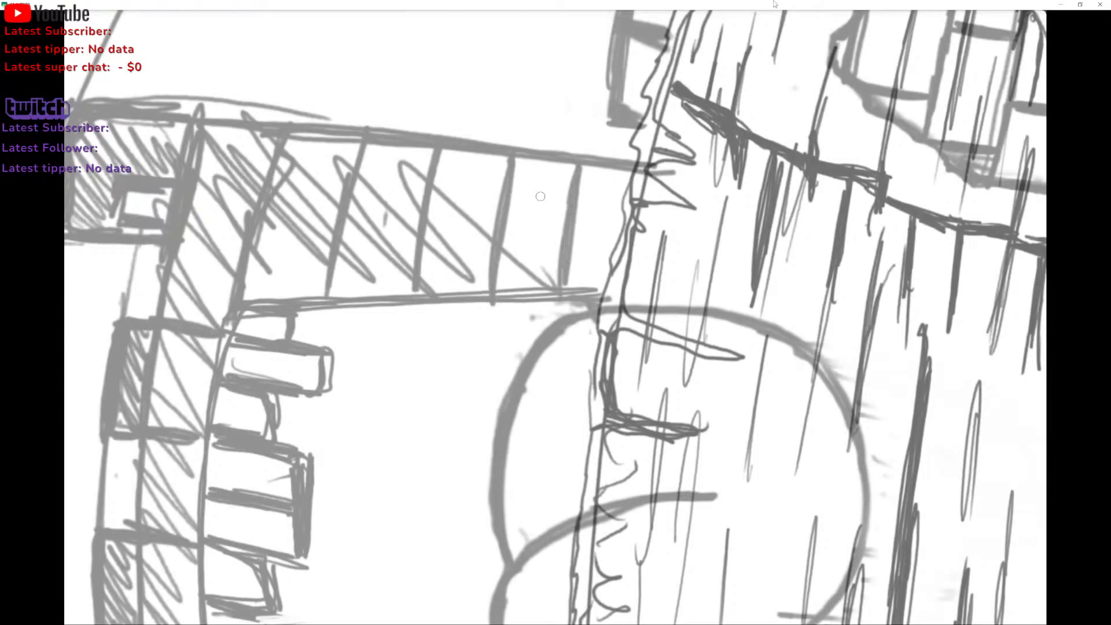
drag(556, 463, 645, 130)
Draw a curved guide line across the central tower's face and tidy the hatched band's lower edge on the large tower's left side.
scroll(556, 317, down, 3)
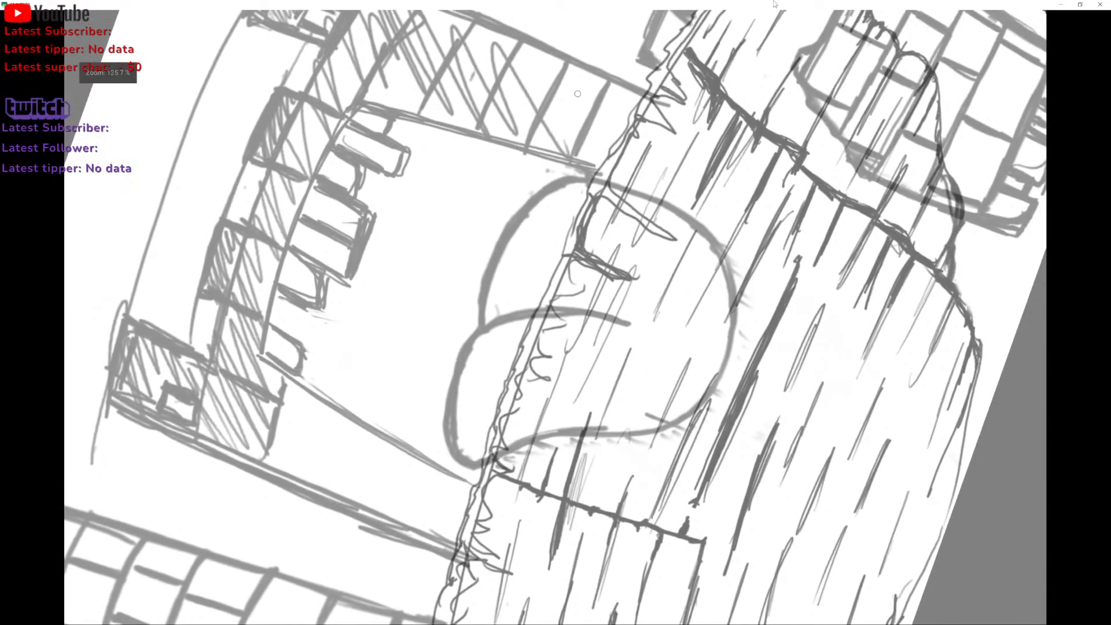
mouse_move(434, 85)
mouse_down()
mouse_move(371, 243)
mouse_move(311, 462)
mouse_up()
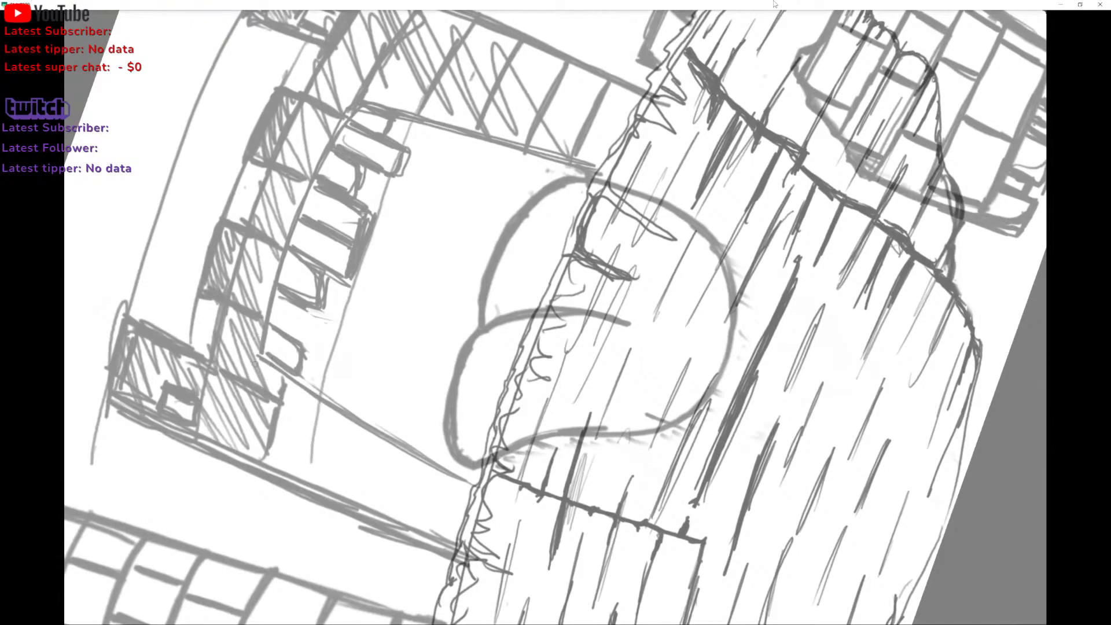
scroll(255, 364, down, 3)
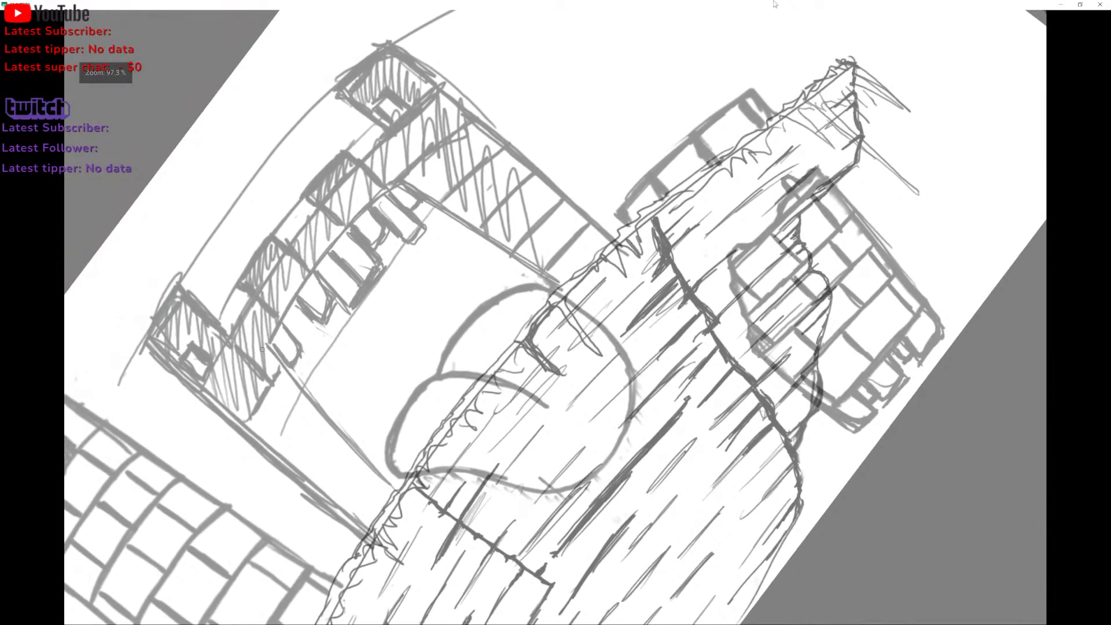
drag(270, 334, 237, 415)
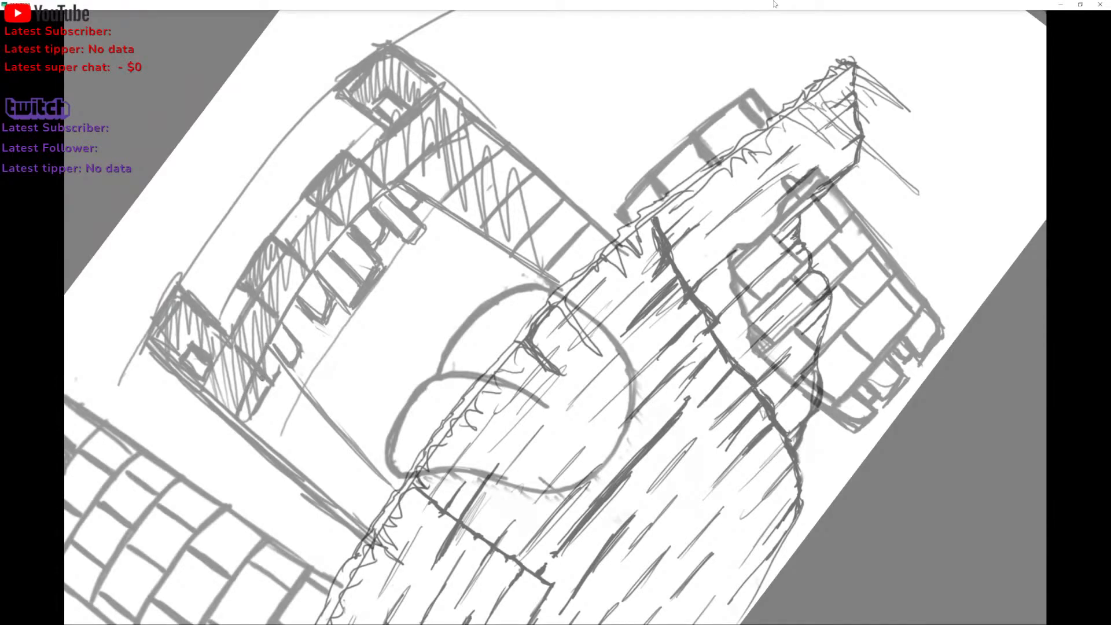
mouse_move(272, 376)
mouse_down()
mouse_move(255, 415)
mouse_move(264, 368)
mouse_move(248, 406)
mouse_move(277, 379)
mouse_up()
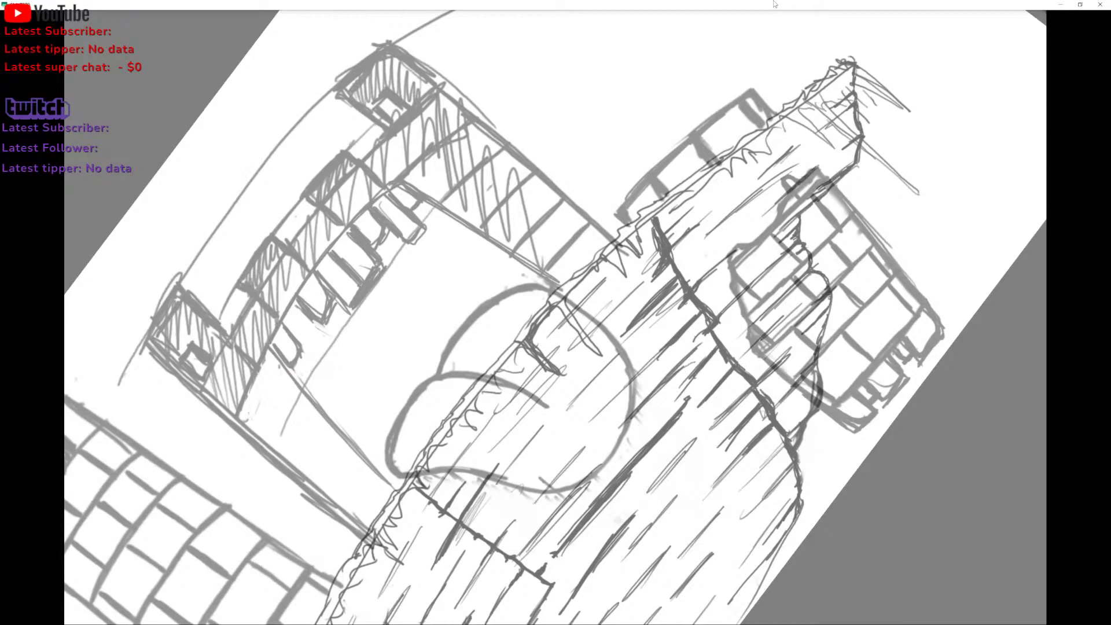
Strengthen the central tower's left edge and draw more curved guide lines across its face to align the stone courses.
scroll(427, 360, down, 1)
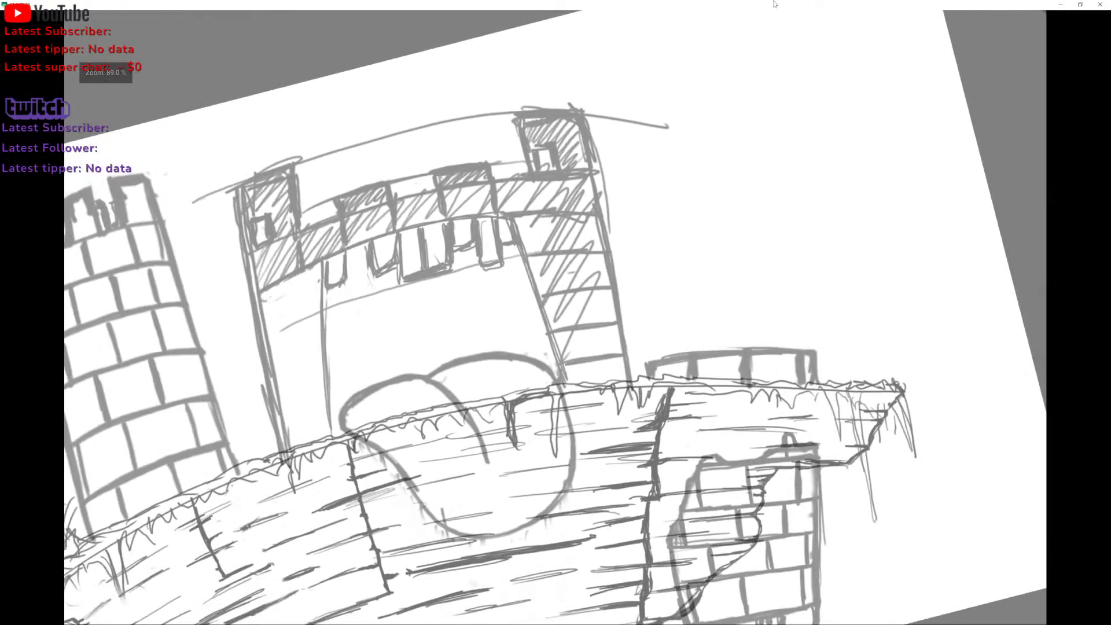
drag(317, 263, 326, 397)
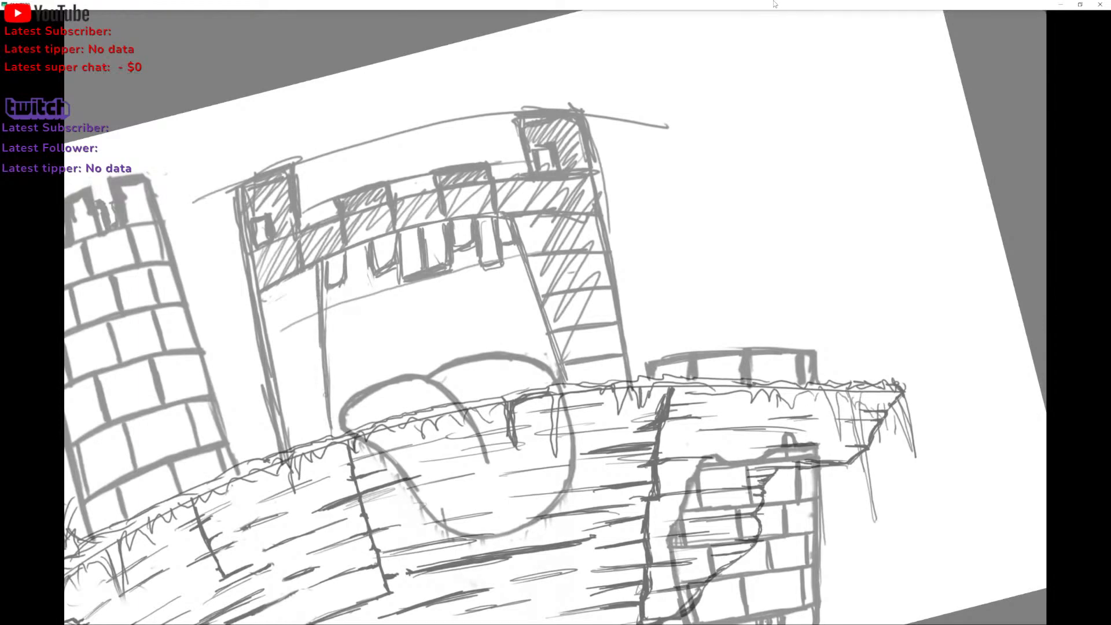
scroll(406, 119, down, 2)
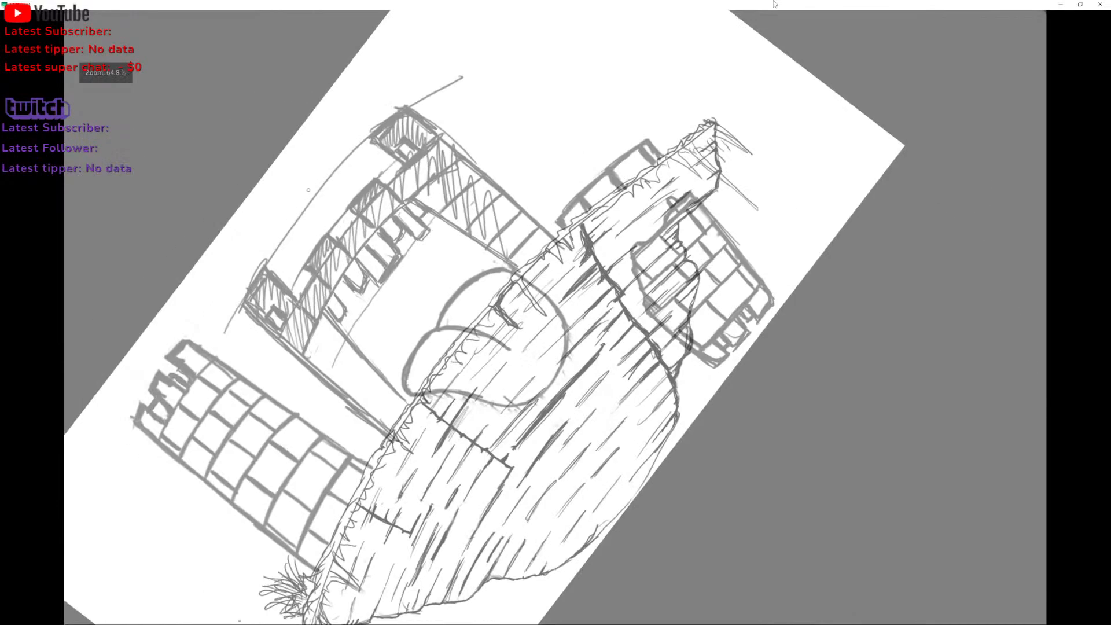
scroll(405, 119, up, 2)
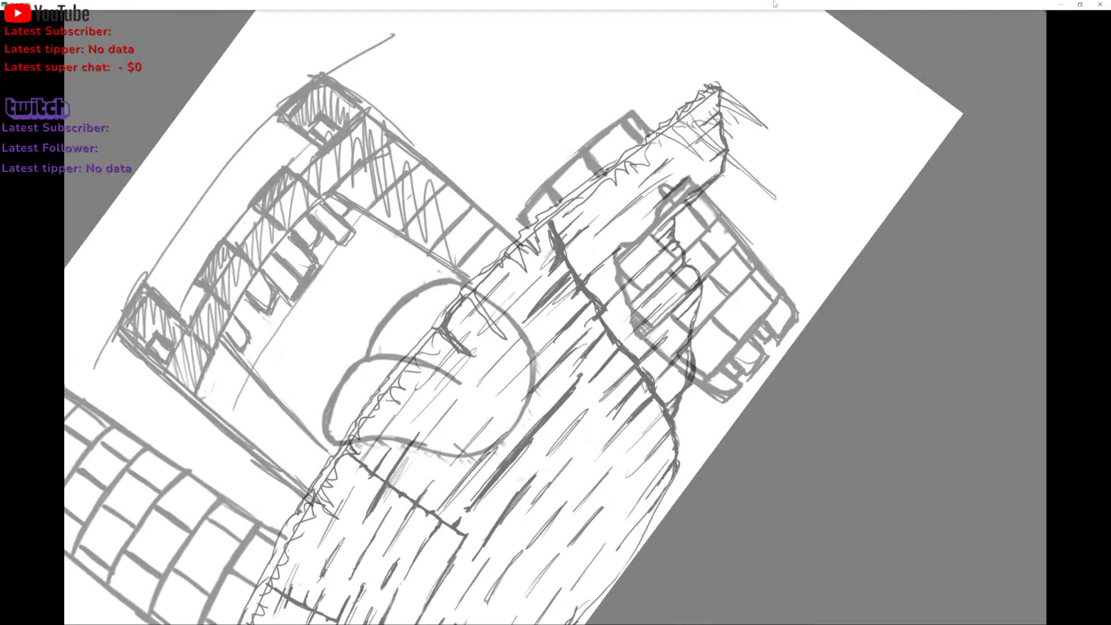
drag(397, 233, 244, 433)
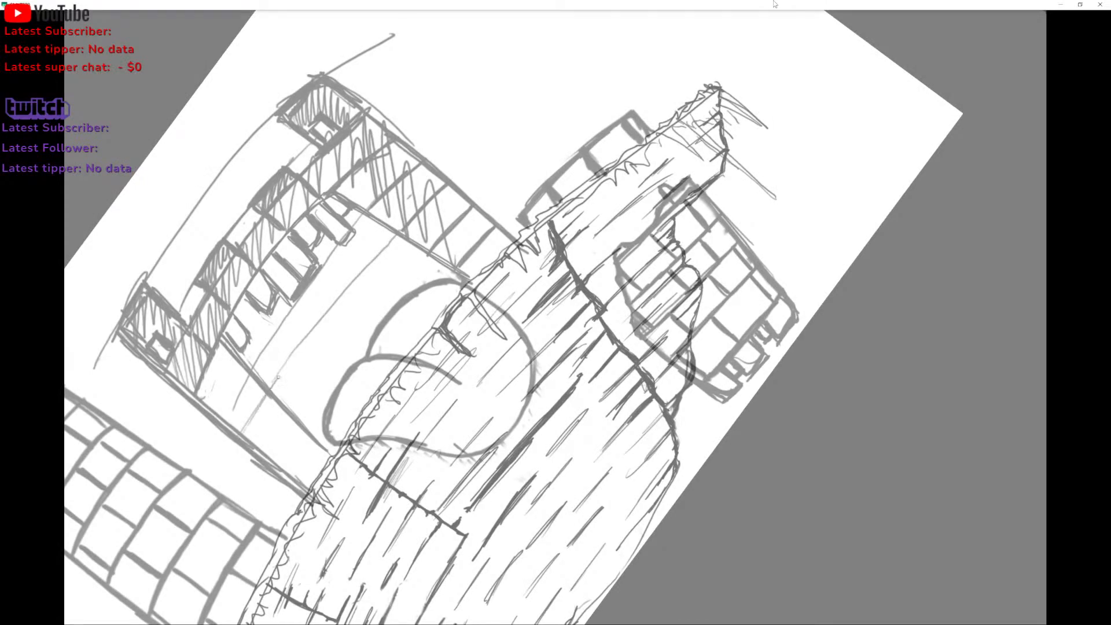
mouse_move(275, 383)
mouse_down()
mouse_move(385, 238)
mouse_move(412, 269)
mouse_move(264, 458)
mouse_move(324, 372)
mouse_up()
mouse_move(438, 285)
mouse_down()
mouse_move(292, 471)
mouse_move(448, 271)
mouse_up()
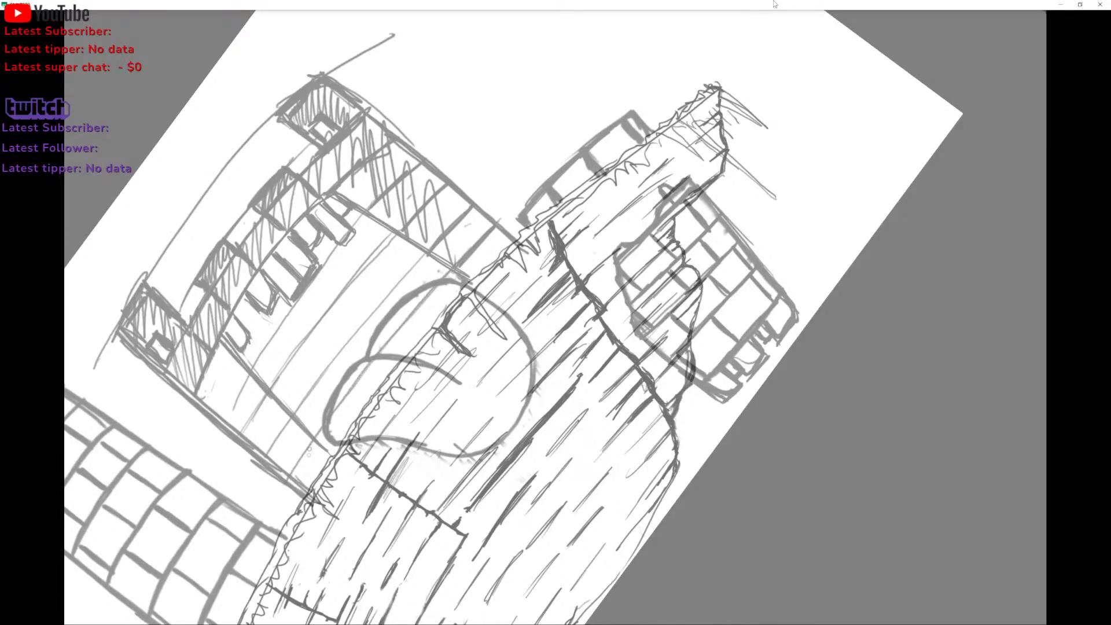
Draw short stone course lines across the large tower's left side, following the curved guide lines.
drag(312, 442, 288, 481)
mouse_move(289, 418)
mouse_down()
mouse_move(273, 457)
mouse_move(260, 459)
mouse_up()
drag(263, 395, 245, 434)
drag(245, 377, 223, 419)
Draw staggered vertical block joints between the course lines on the large tower's left side, redoing two faulty strokes.
drag(257, 221, 192, 272)
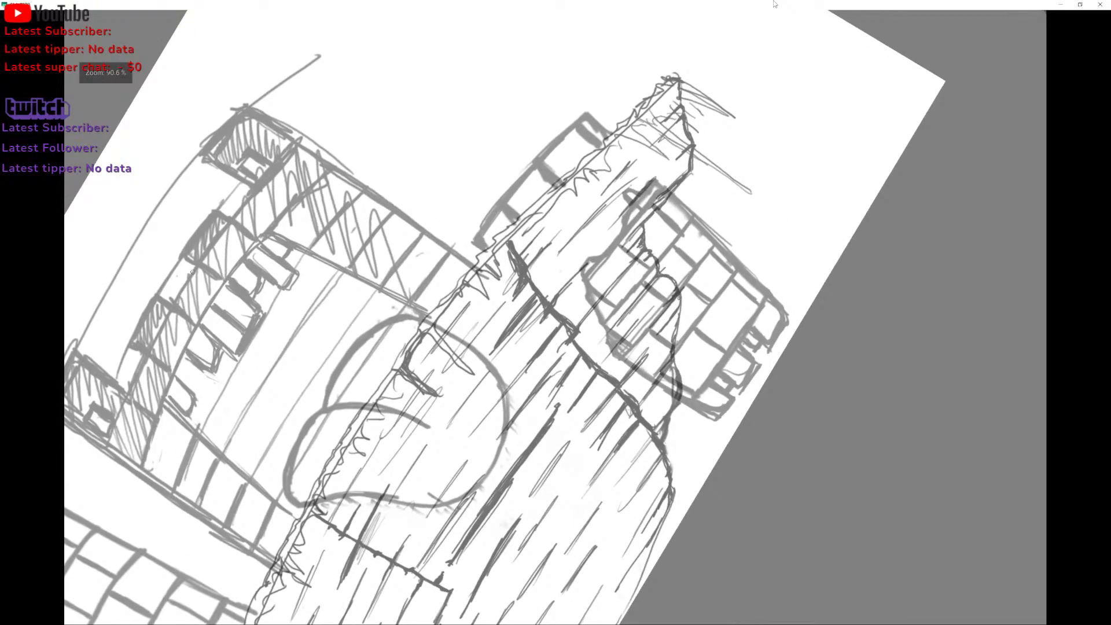
drag(369, 236, 347, 268)
mouse_move(678, 79)
mouse_down()
mouse_move(821, 357)
mouse_move(814, 424)
mouse_up()
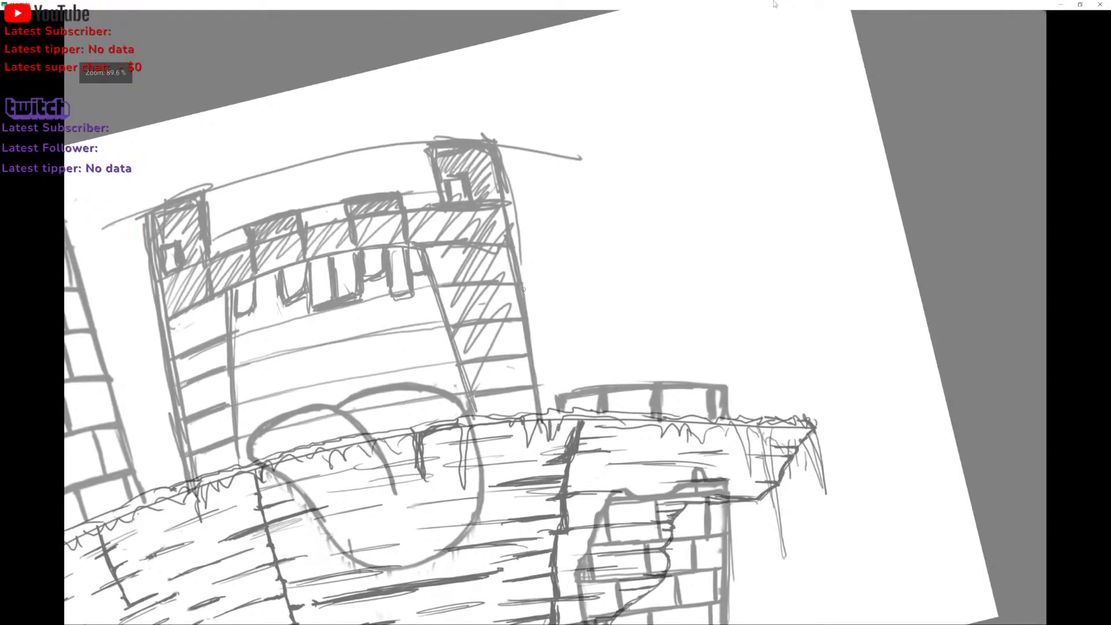
drag(197, 306, 192, 347)
mouse_move(221, 343)
mouse_down()
mouse_move(216, 369)
mouse_move(179, 391)
mouse_move(189, 415)
mouse_up()
mouse_move(215, 374)
mouse_down()
mouse_move(212, 406)
mouse_move(225, 387)
mouse_move(223, 404)
mouse_up()
key(ctrl+z)
key(ctrl+z)
drag(225, 373, 208, 444)
mouse_move(225, 374)
mouse_down()
mouse_move(222, 397)
mouse_move(188, 397)
mouse_up()
drag(215, 347, 213, 365)
mouse_move(191, 317)
mouse_down()
mouse_move(190, 336)
mouse_move(188, 324)
mouse_up()
drag(224, 316, 222, 328)
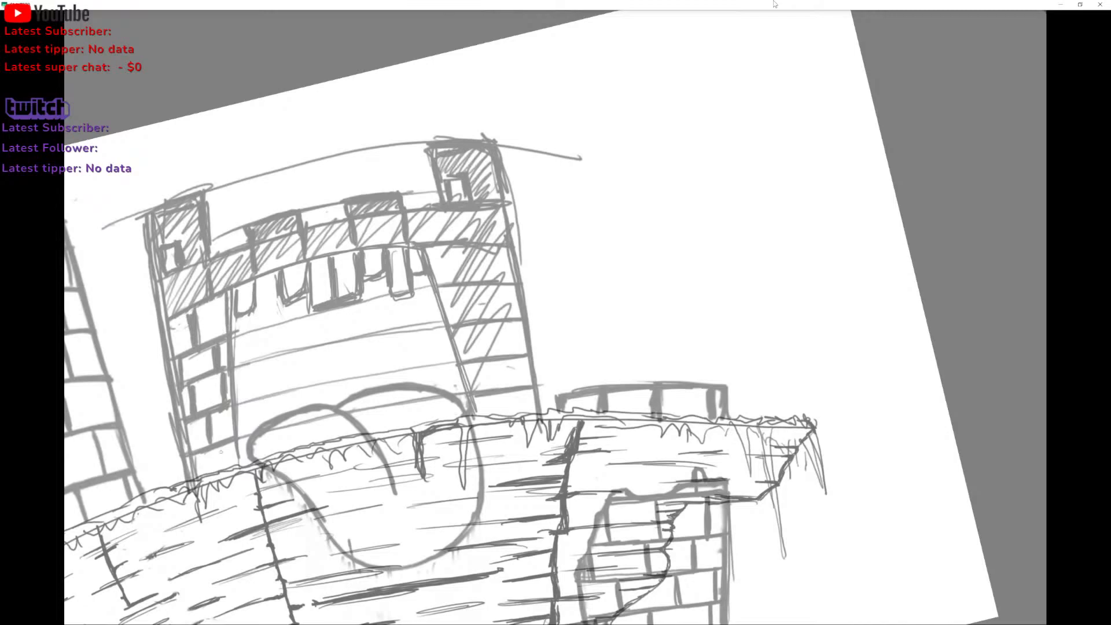
mouse_move(203, 455)
mouse_down()
mouse_move(210, 475)
mouse_move(196, 480)
mouse_up()
Draw staggered vertical block joints between the course lines on the large tower's right side.
mouse_move(201, 456)
mouse_down()
mouse_move(194, 485)
mouse_move(144, 375)
mouse_up()
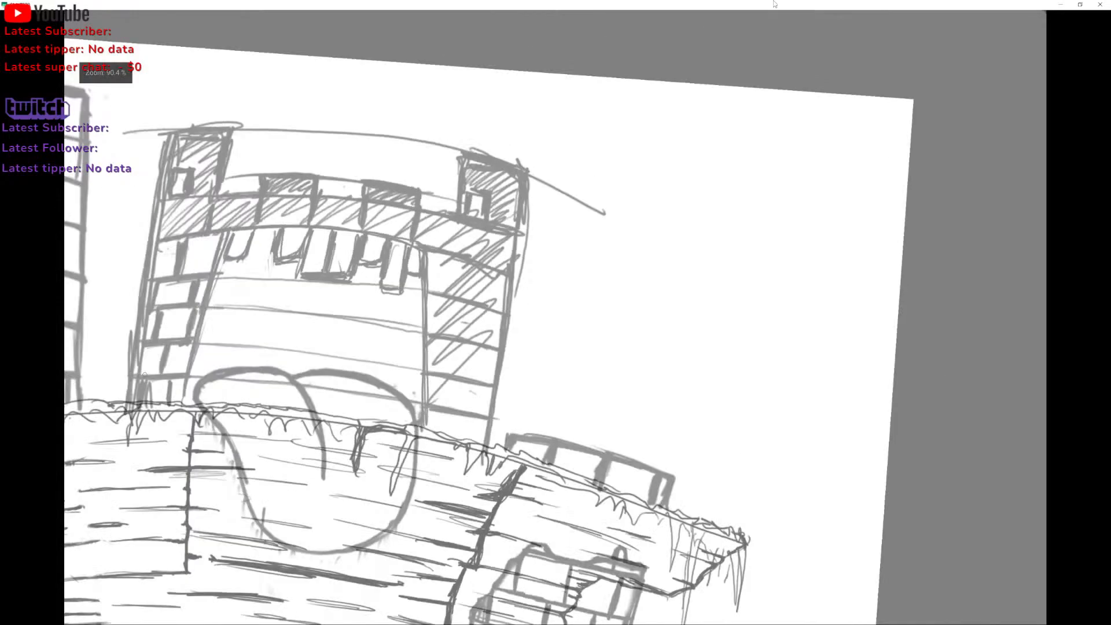
drag(441, 256, 438, 287)
drag(440, 257, 436, 290)
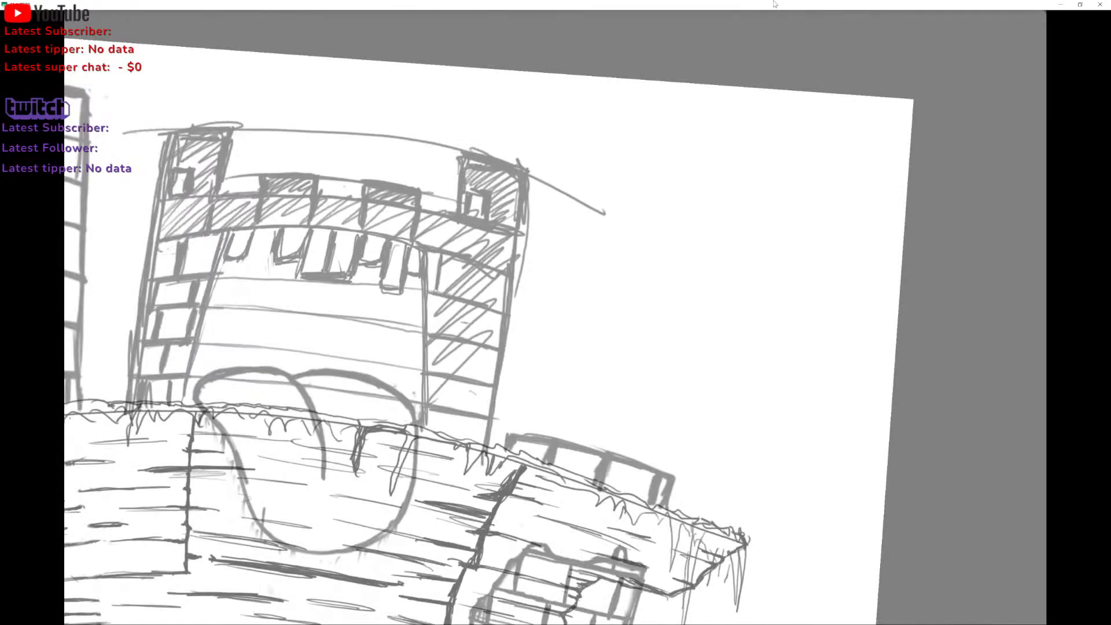
drag(489, 265, 479, 304)
mouse_move(458, 315)
mouse_down()
mouse_move(452, 337)
mouse_move(490, 345)
mouse_move(474, 347)
mouse_move(471, 384)
mouse_up()
mouse_move(437, 343)
mouse_down()
mouse_move(456, 384)
mouse_move(434, 402)
mouse_move(443, 393)
mouse_move(482, 399)
mouse_move(461, 443)
mouse_up()
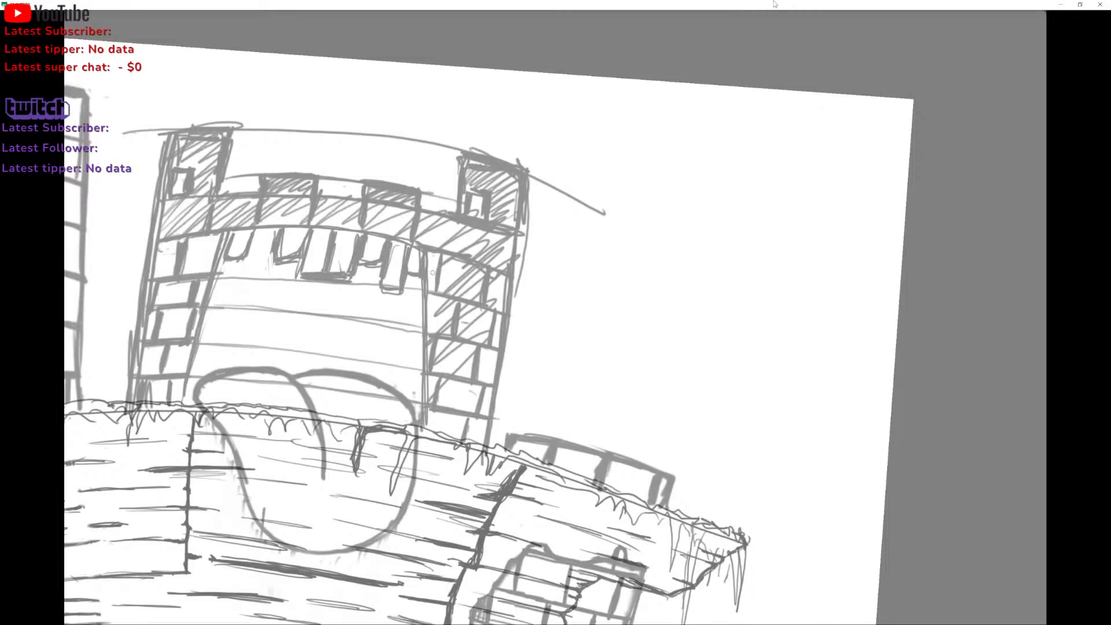
Try reworking the upper block joints on the large tower's left side, then undo the strokes.
drag(203, 255, 192, 274)
drag(217, 234, 189, 275)
key(ctrl+z)
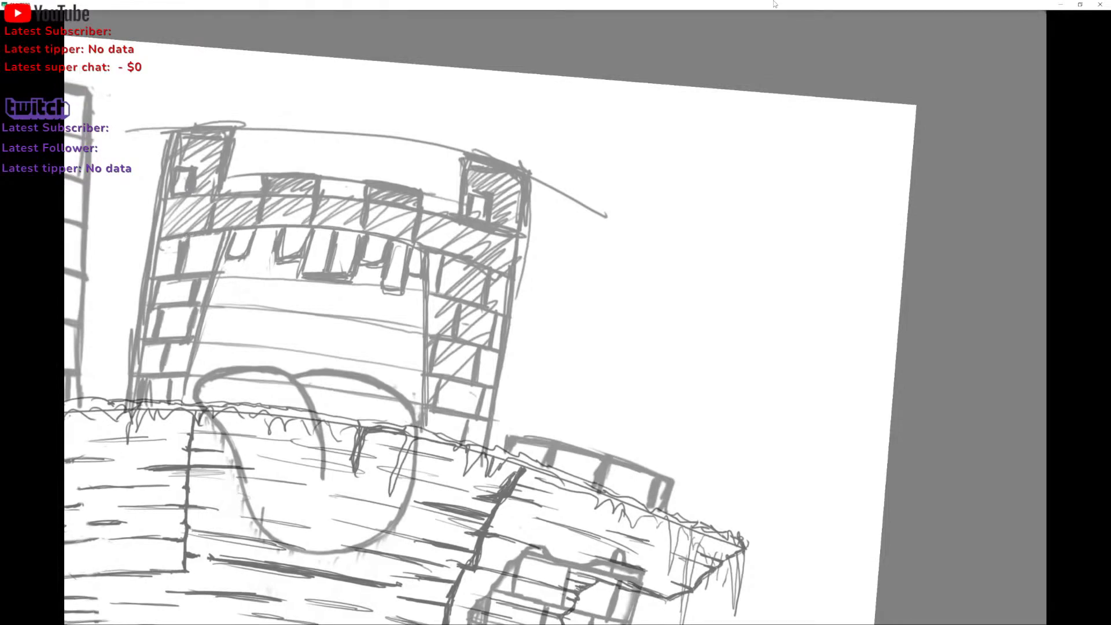
key(ctrl+z)
key(ctrl+z)
key(ctrl+z)
key(ctrl+z)
key(ctrl+z)
key(ctrl+z)
Thin and clean up the vertical block joints in every course on the large tower's left side.
drag(161, 312, 159, 331)
drag(159, 283, 151, 301)
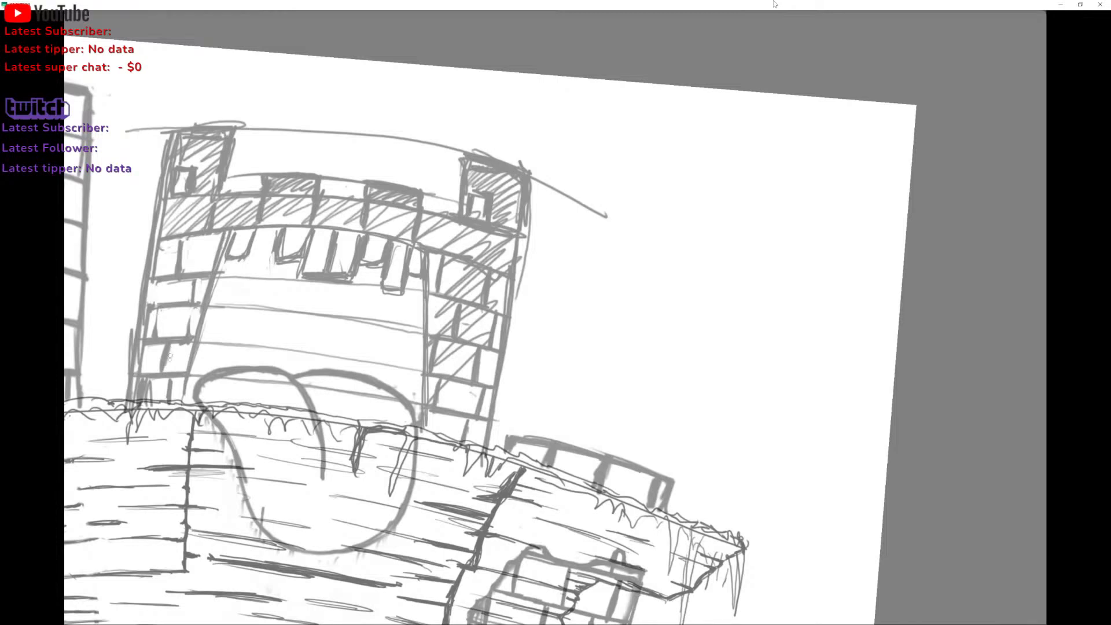
mouse_move(170, 358)
mouse_down()
mouse_move(166, 367)
mouse_move(167, 350)
mouse_up()
mouse_move(168, 350)
mouse_down()
mouse_move(172, 399)
mouse_move(170, 378)
mouse_move(144, 379)
mouse_move(134, 398)
mouse_move(154, 380)
mouse_move(168, 389)
mouse_up()
drag(163, 345, 161, 358)
mouse_move(158, 305)
mouse_down()
mouse_move(153, 333)
mouse_move(188, 335)
mouse_up()
drag(197, 284, 194, 302)
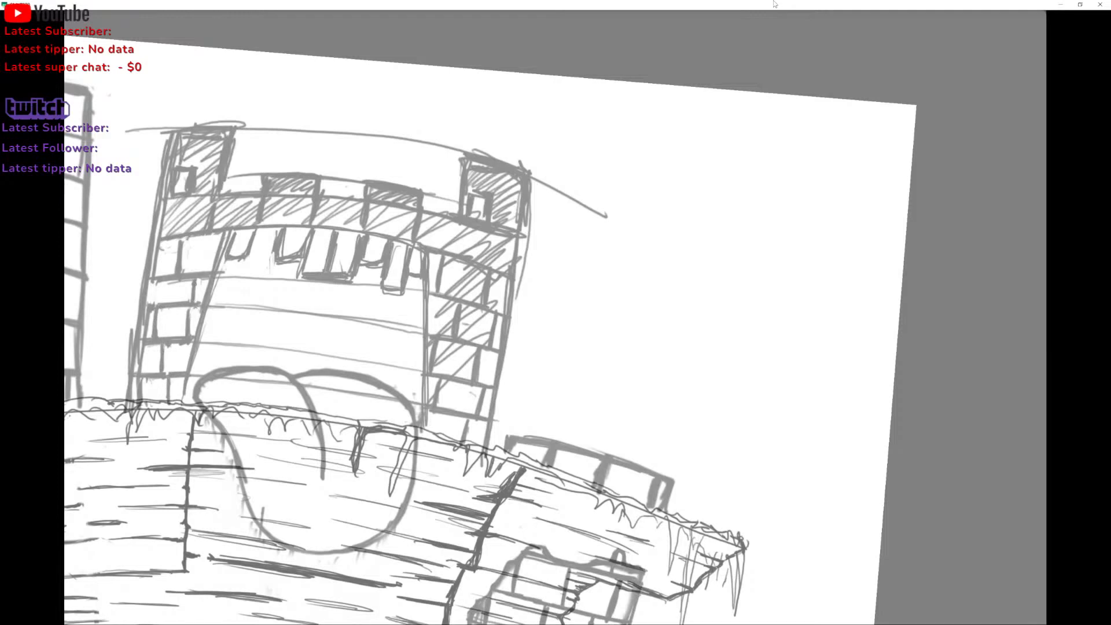
mouse_move(175, 242)
mouse_down()
mouse_move(178, 268)
mouse_move(215, 250)
mouse_move(210, 279)
mouse_up()
Circle the standing left tower and the overturned tower with loose loops, then undo both loops.
scroll(392, 307, down, 4)
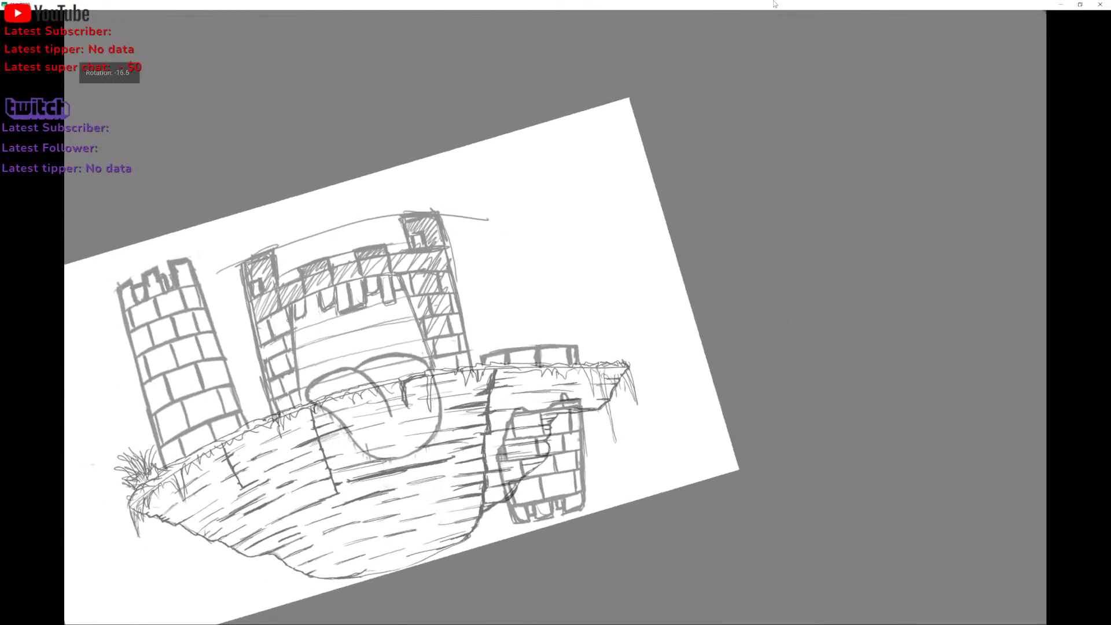
scroll(371, 330, down, 3)
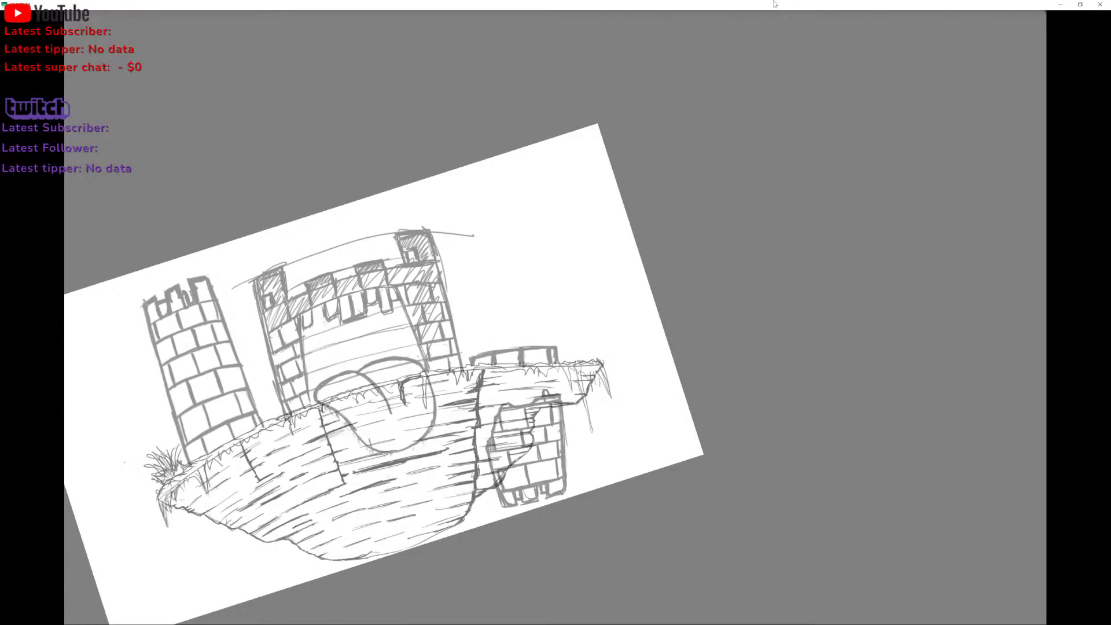
scroll(383, 365, down, 1)
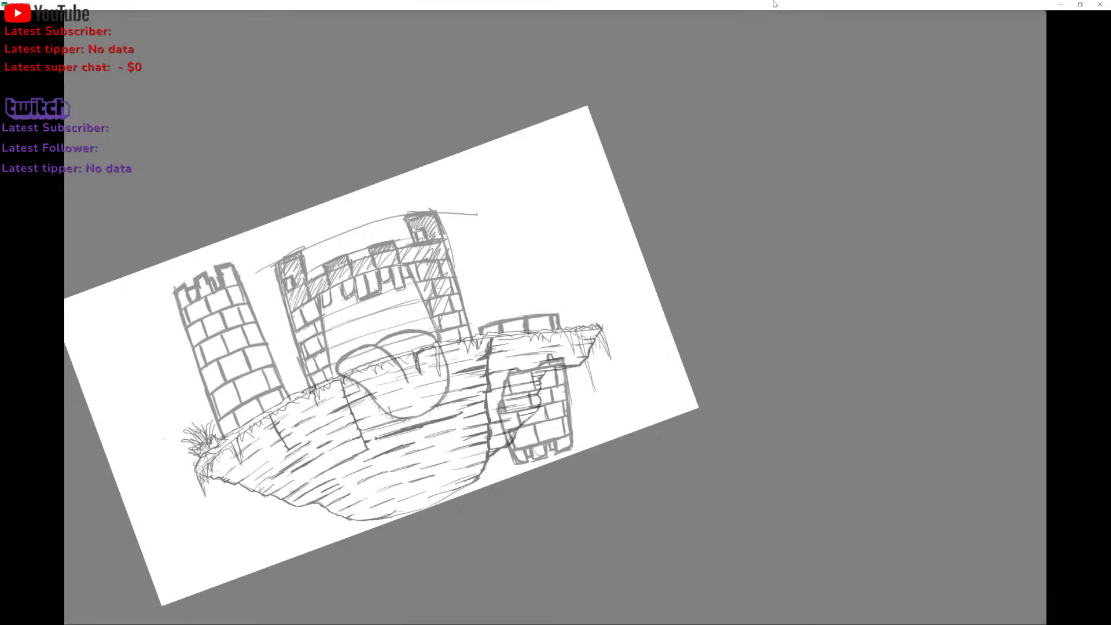
mouse_move(190, 267)
mouse_down()
mouse_move(272, 223)
mouse_move(161, 352)
mouse_up()
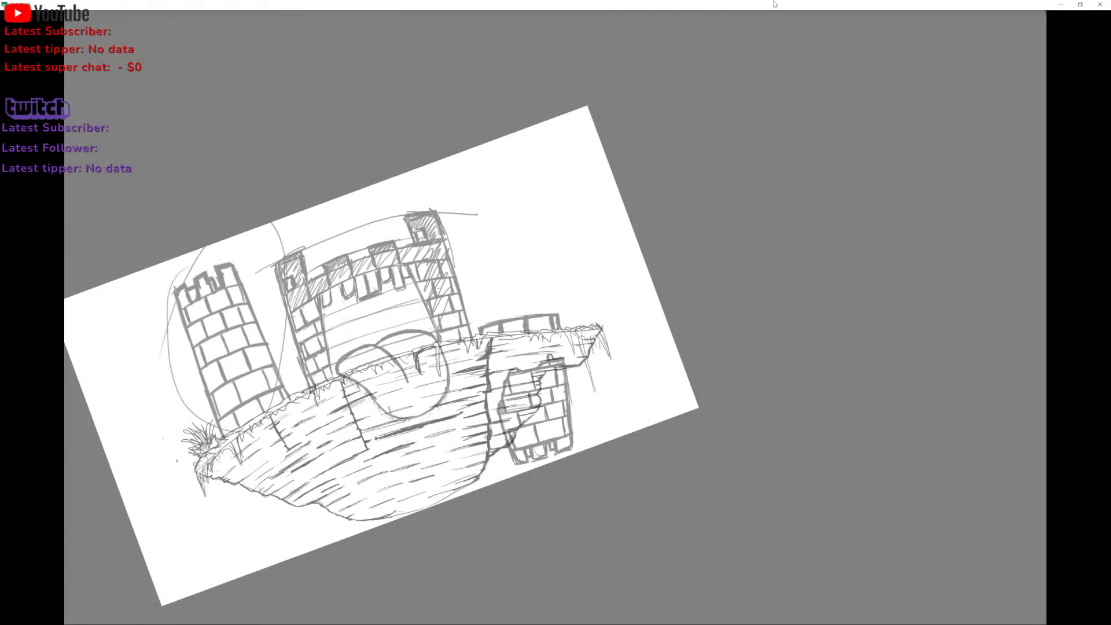
drag(502, 285, 521, 292)
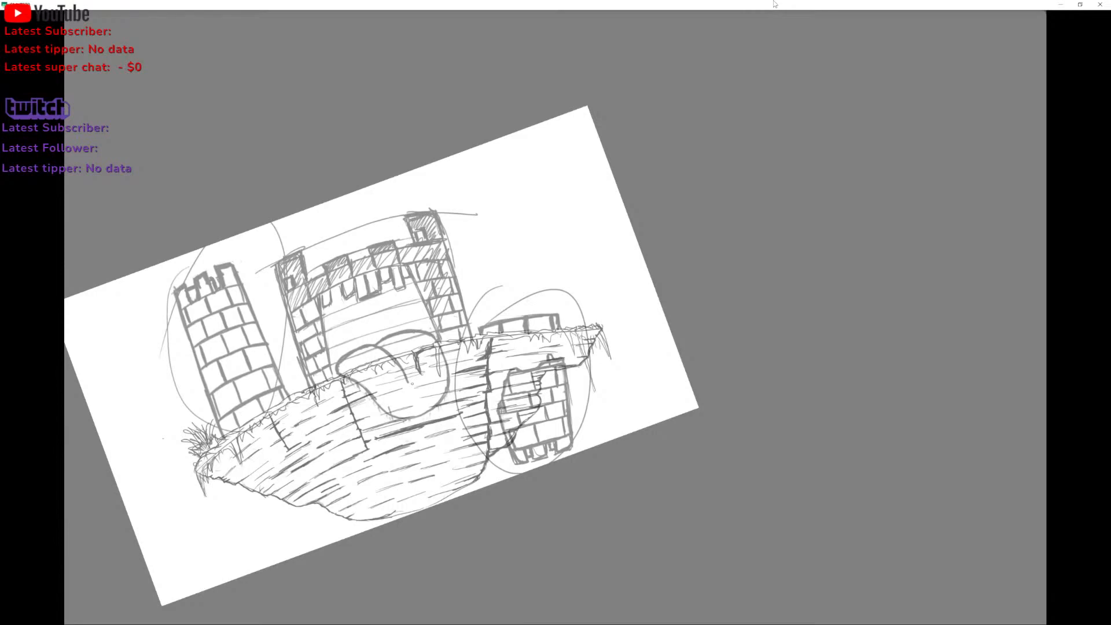
scroll(519, 339, down, 2)
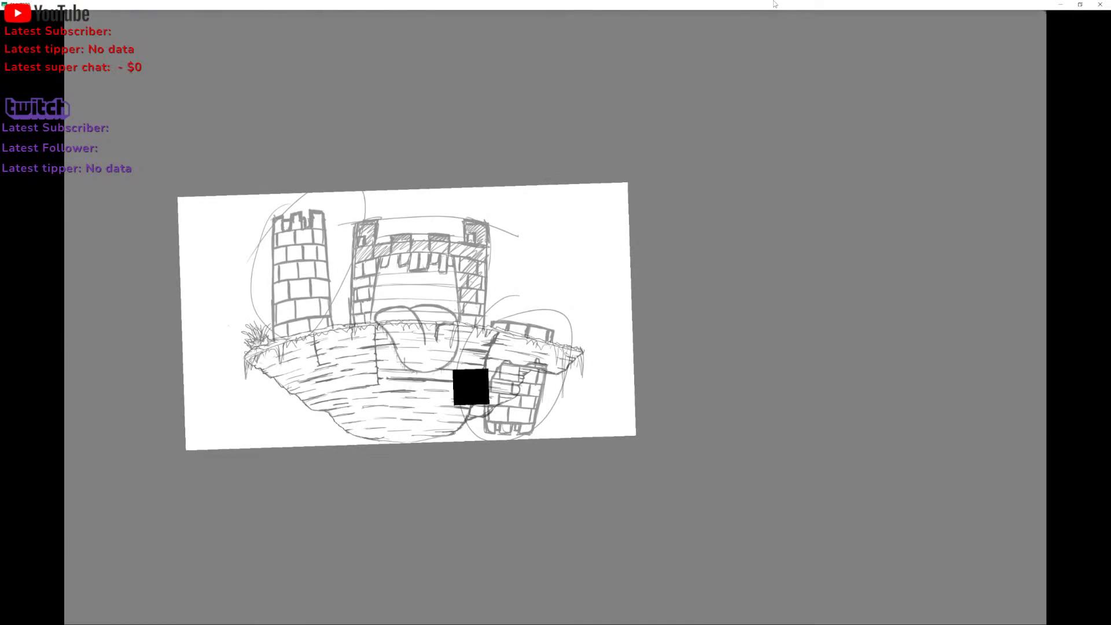
key(ctrl+z)
key(ctrl+z)
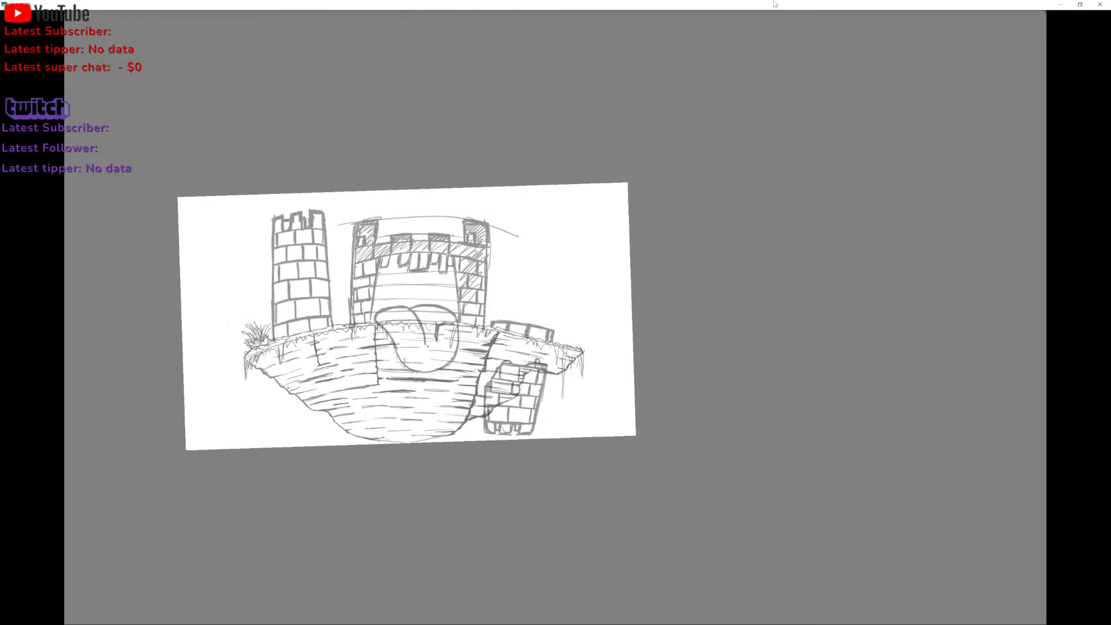
scroll(407, 316, down, 1)
scroll(407, 316, up, 2)
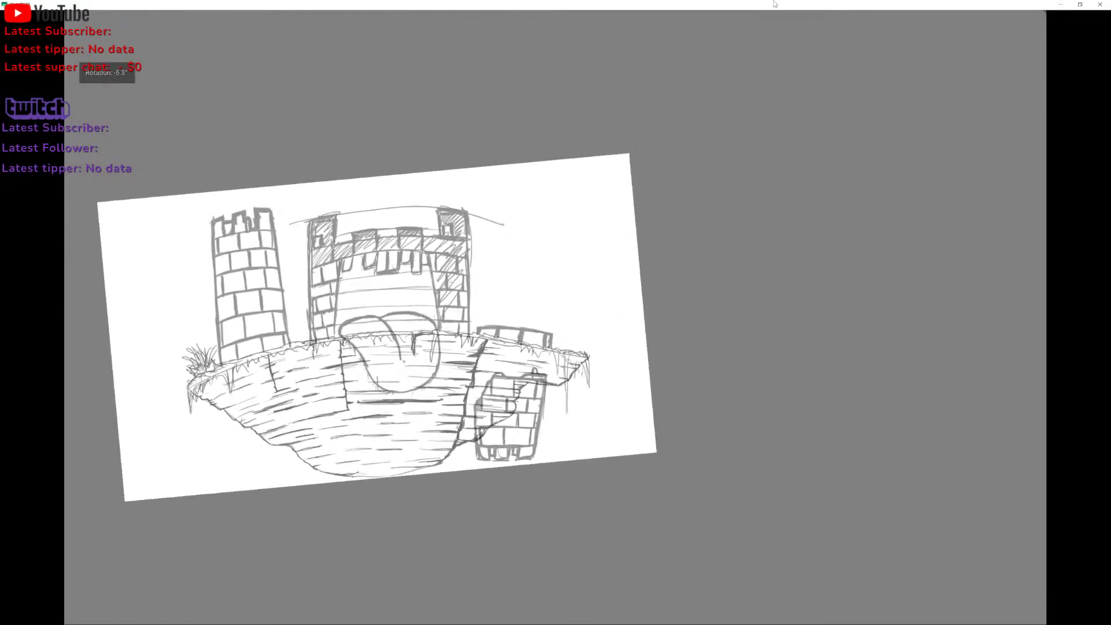
scroll(404, 244, up, 4)
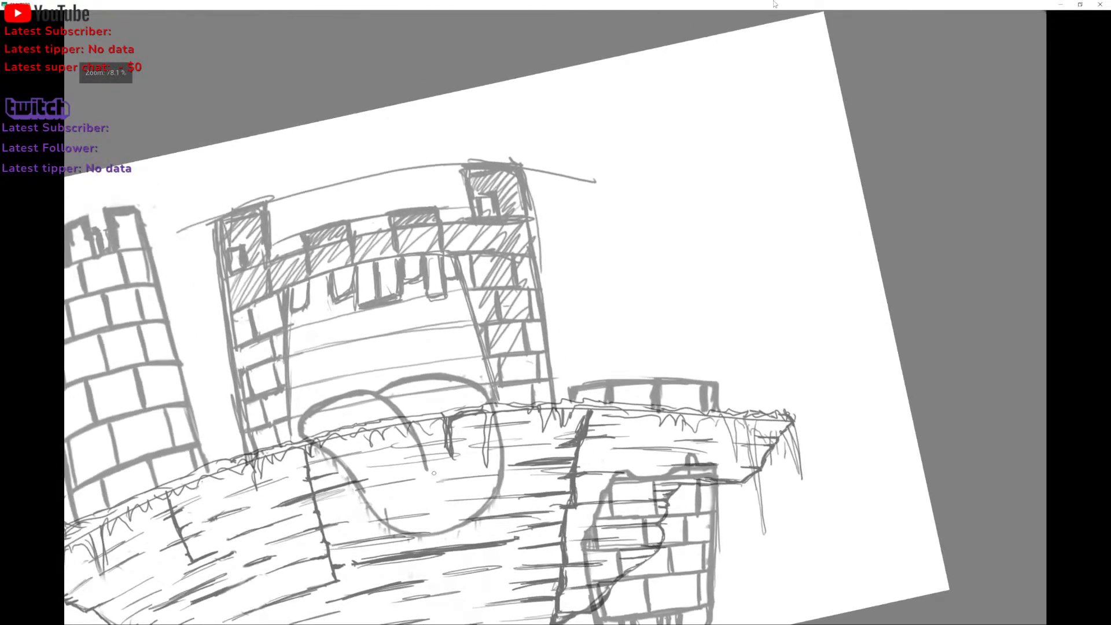
scroll(495, 315, up, 1)
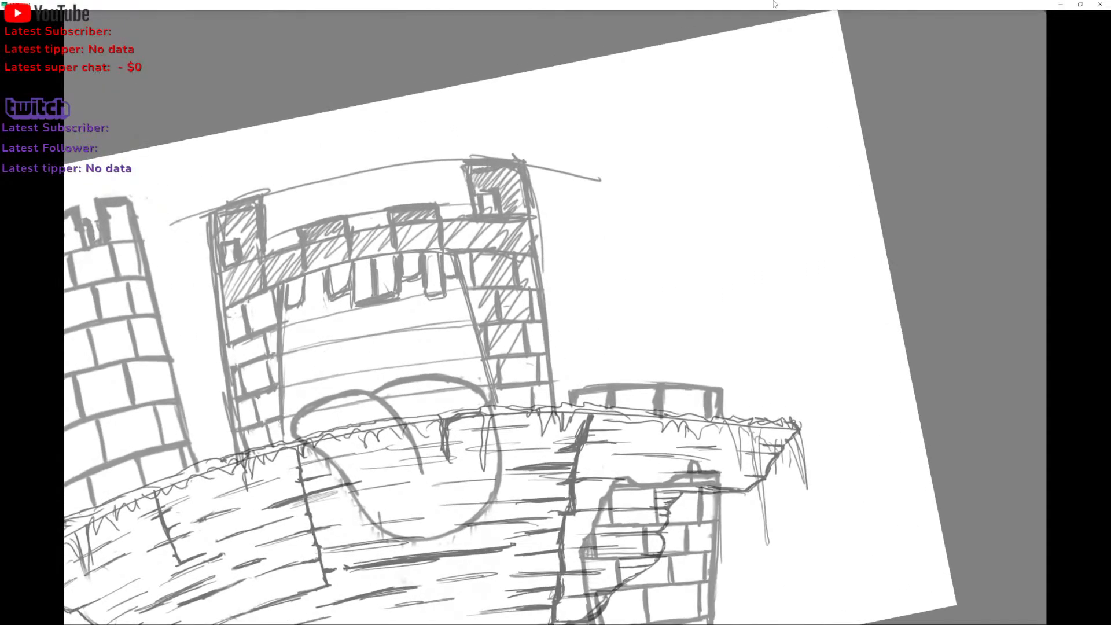
Draw an open mouth arch with a hanging uvula above the tongue on the large tower's front and thicken its outline.
mouse_move(283, 439)
mouse_down()
mouse_move(295, 369)
mouse_move(347, 325)
mouse_move(304, 365)
mouse_move(284, 431)
mouse_move(347, 325)
mouse_move(366, 320)
mouse_move(382, 340)
mouse_move(404, 340)
mouse_move(417, 312)
mouse_move(367, 321)
mouse_move(382, 347)
mouse_move(394, 340)
mouse_move(368, 333)
mouse_move(366, 357)
mouse_move(389, 354)
mouse_move(383, 318)
mouse_move(388, 355)
mouse_move(366, 331)
mouse_move(369, 358)
mouse_move(384, 358)
mouse_move(392, 316)
mouse_move(457, 336)
mouse_move(492, 401)
mouse_up()
key(ctrl+z)
key(ctrl+z)
mouse_move(486, 395)
mouse_down()
mouse_move(460, 345)
mouse_move(392, 318)
mouse_move(448, 326)
mouse_move(483, 375)
mouse_up()
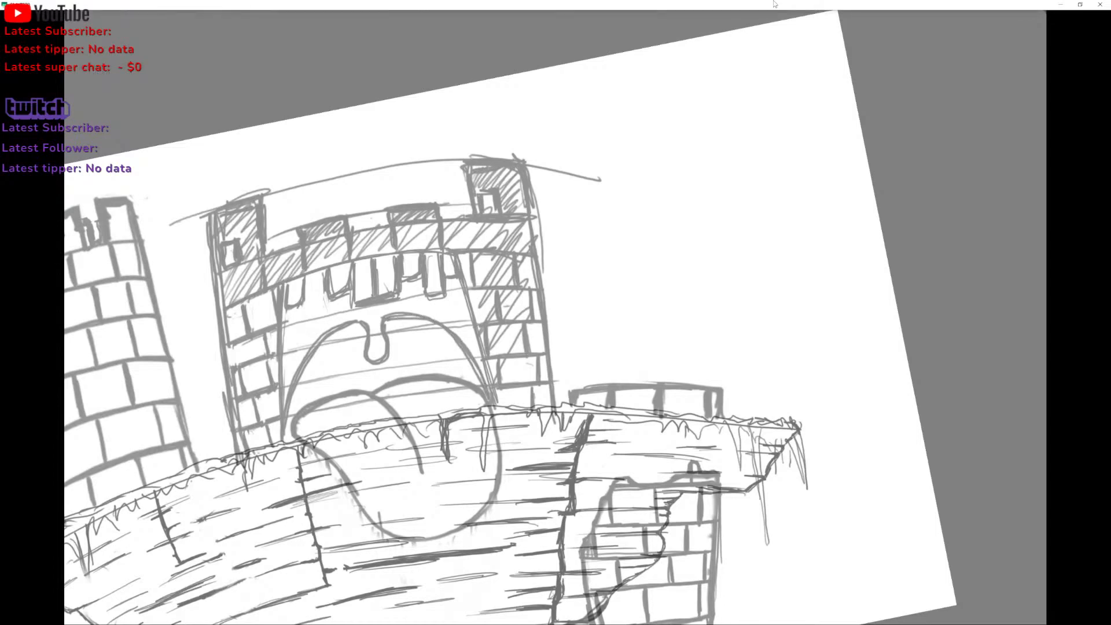
mouse_move(408, 313)
mouse_down()
mouse_move(391, 317)
mouse_move(383, 355)
mouse_move(358, 325)
mouse_move(287, 393)
mouse_move(286, 441)
mouse_move(304, 355)
mouse_move(335, 331)
mouse_move(364, 331)
mouse_move(364, 357)
mouse_move(387, 323)
mouse_move(371, 364)
mouse_up()
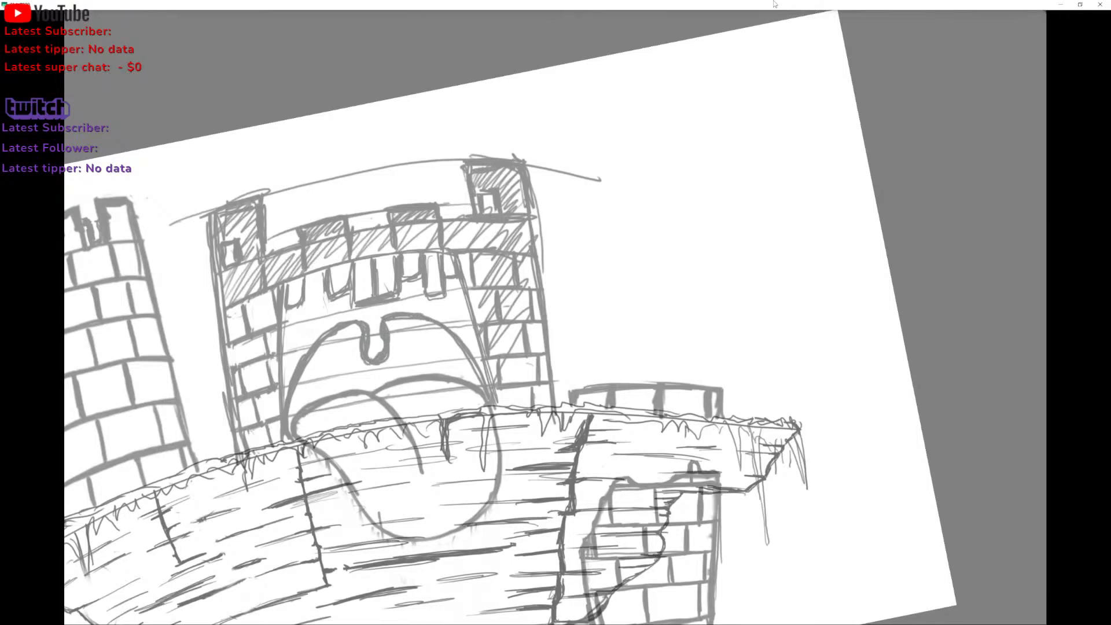
drag(466, 345, 493, 404)
scroll(532, 289, down, 3)
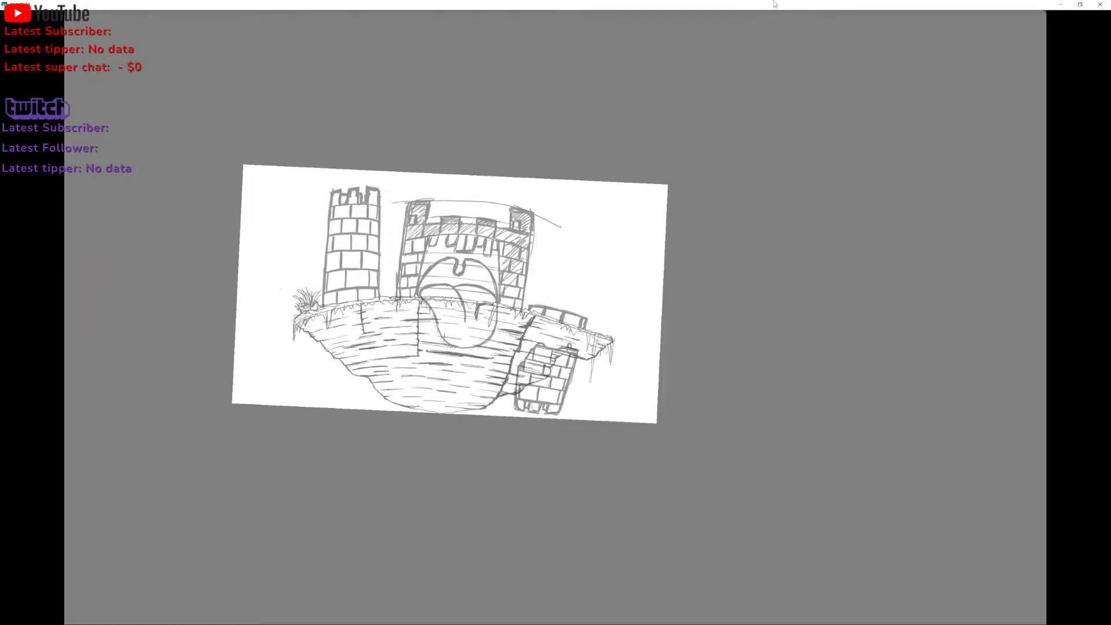
scroll(450, 295, up, 1)
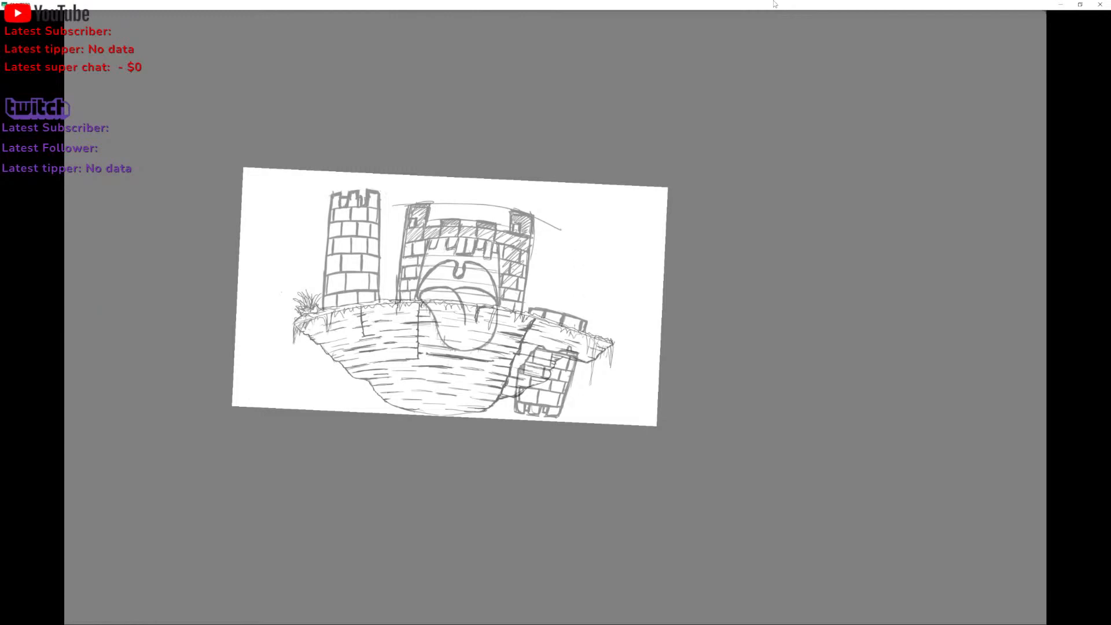
Sketch a tree with a rounded, lobed crown and a thin trunk on the cliff's right end beside the large tower.
mouse_move(575, 316)
mouse_down()
mouse_move(575, 264)
mouse_move(567, 329)
mouse_move(573, 281)
mouse_move(556, 294)
mouse_move(550, 274)
mouse_move(555, 258)
mouse_move(573, 249)
mouse_move(570, 265)
mouse_move(586, 246)
mouse_move(578, 270)
mouse_move(596, 270)
mouse_move(595, 288)
mouse_move(595, 257)
mouse_move(564, 298)
mouse_up()
mouse_move(566, 283)
mouse_down()
mouse_move(562, 297)
mouse_move(589, 294)
mouse_move(568, 293)
mouse_move(571, 283)
mouse_move(531, 355)
mouse_up()
scroll(596, 252, up, 5)
drag(535, 300, 515, 356)
mouse_move(526, 314)
mouse_down()
mouse_move(526, 341)
mouse_move(544, 309)
mouse_up()
mouse_move(535, 350)
mouse_down()
mouse_move(544, 290)
mouse_move(510, 336)
mouse_up()
drag(539, 288, 524, 334)
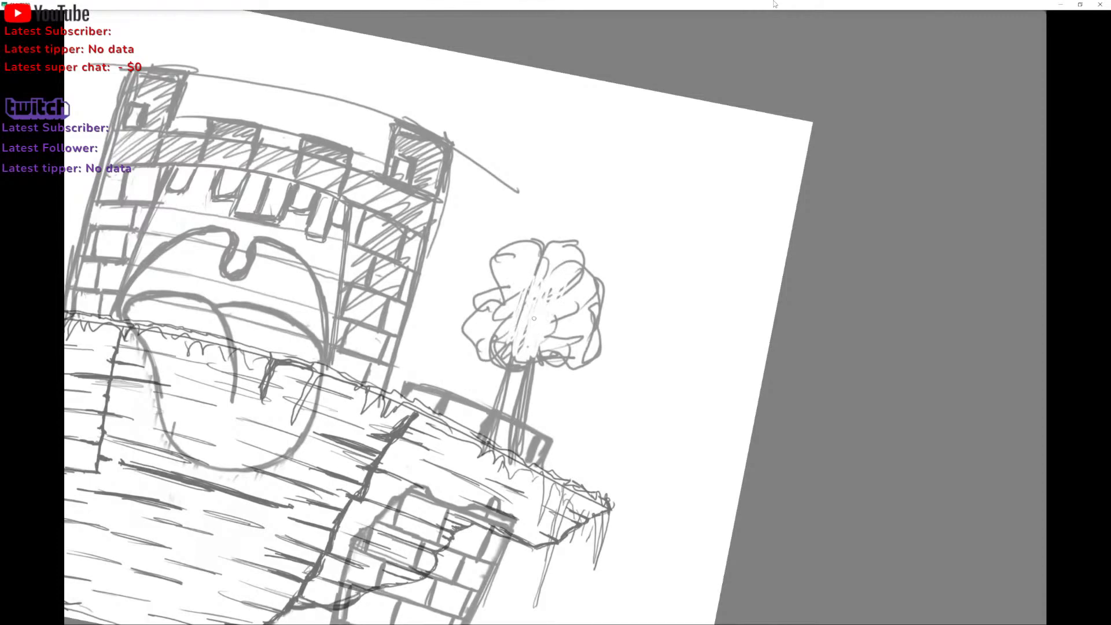
Erase the rough lines inside the tree crown and redraw its outline as bold, puffy lobes.
drag(556, 294, 560, 298)
mouse_move(582, 322)
mouse_down()
mouse_move(580, 281)
mouse_move(566, 271)
mouse_move(504, 310)
mouse_move(524, 261)
mouse_move(491, 292)
mouse_move(497, 327)
mouse_move(523, 346)
mouse_move(501, 352)
mouse_move(522, 357)
mouse_move(550, 337)
mouse_move(536, 354)
mouse_move(579, 345)
mouse_move(587, 297)
mouse_move(553, 274)
mouse_move(520, 347)
mouse_move(535, 292)
mouse_move(496, 308)
mouse_move(537, 265)
mouse_move(552, 256)
mouse_move(569, 336)
mouse_move(585, 349)
mouse_move(586, 282)
mouse_up()
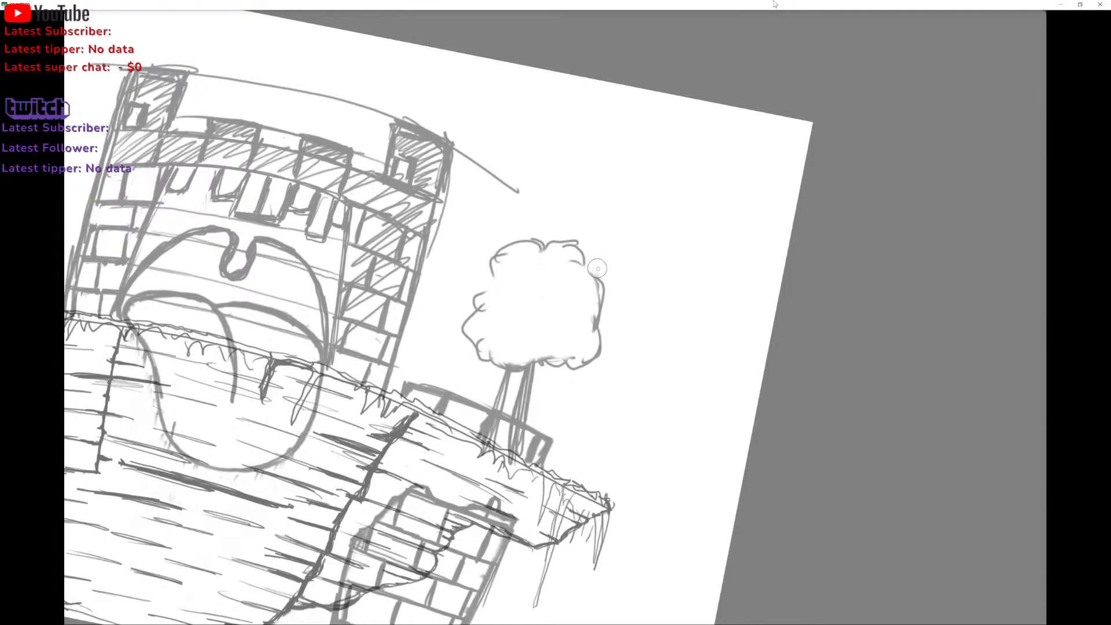
key([)
key([)
key([)
key([)
drag(596, 279, 584, 265)
mouse_move(485, 279)
mouse_down()
mouse_move(467, 323)
mouse_move(472, 339)
mouse_move(462, 323)
mouse_move(463, 339)
mouse_move(489, 335)
mouse_move(475, 354)
mouse_move(492, 348)
mouse_move(521, 363)
mouse_move(542, 341)
mouse_move(547, 364)
mouse_move(566, 339)
mouse_move(572, 364)
mouse_move(600, 331)
mouse_move(588, 322)
mouse_move(606, 342)
mouse_move(544, 256)
mouse_move(566, 243)
mouse_move(603, 291)
mouse_move(529, 238)
mouse_move(529, 251)
mouse_move(511, 247)
mouse_move(500, 282)
mouse_move(497, 264)
mouse_move(587, 166)
mouse_up()
Try sketching a large cloud outline around the standing left tower, then undo the strokes.
scroll(494, 225, down, 5)
mouse_move(223, 377)
mouse_down()
mouse_move(307, 426)
mouse_move(383, 281)
mouse_move(302, 292)
mouse_move(220, 428)
mouse_up()
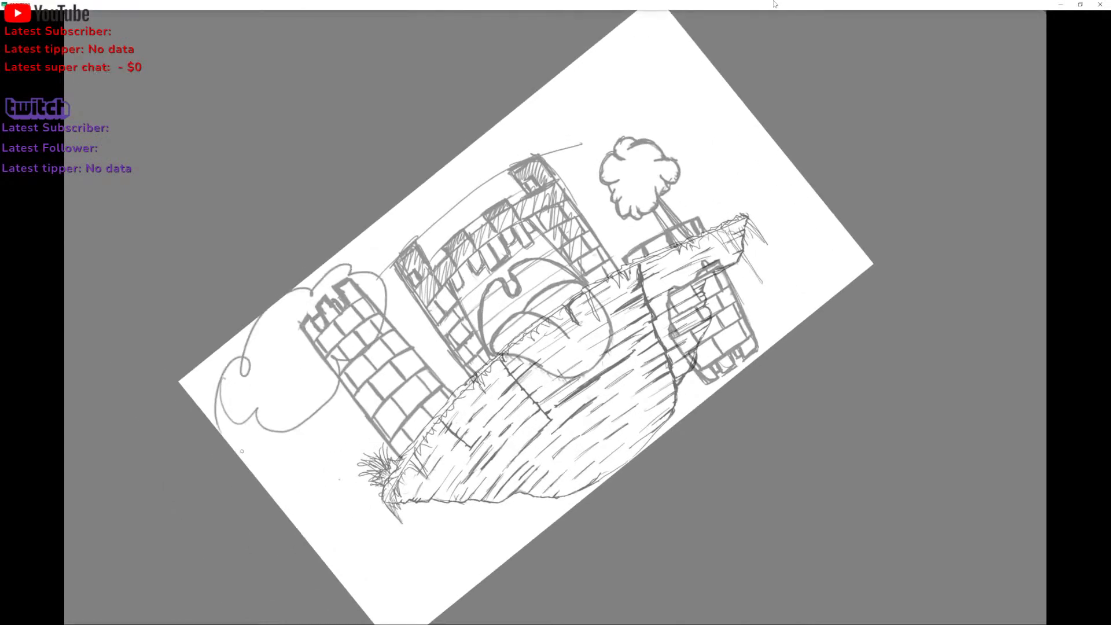
key(ctrl+z)
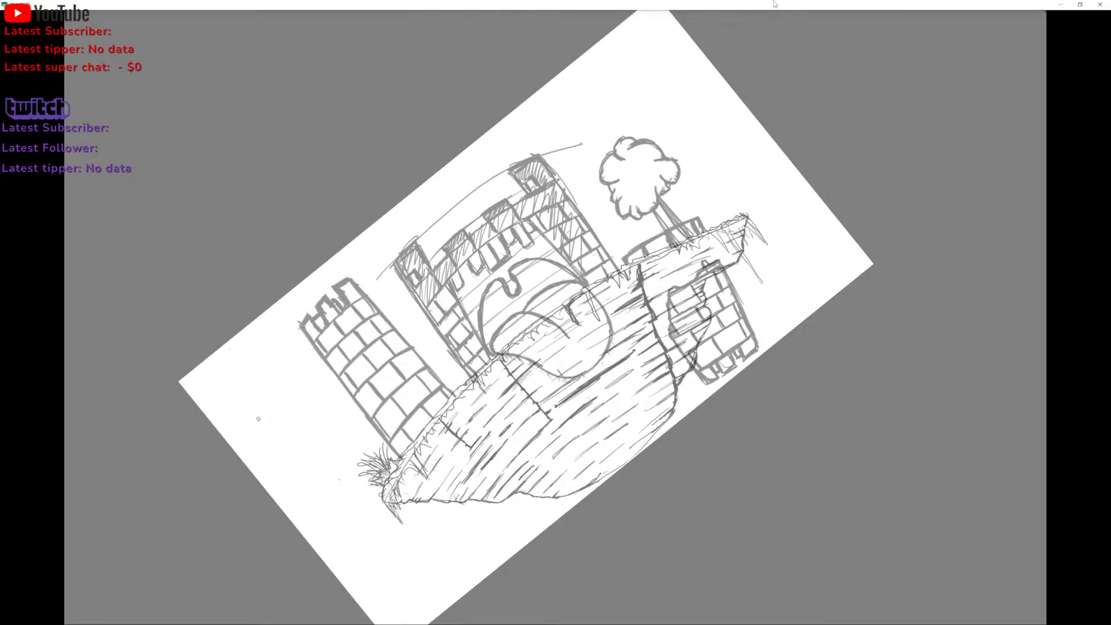
mouse_move(245, 414)
mouse_down()
mouse_move(261, 386)
mouse_move(377, 305)
mouse_move(381, 367)
mouse_move(357, 466)
mouse_move(286, 498)
mouse_move(251, 408)
mouse_move(276, 417)
mouse_up()
key(ctrl+z)
mouse_move(558, 137)
mouse_down()
mouse_move(733, 173)
mouse_move(532, 126)
mouse_up()
key(ctrl+z)
Draw short curved foliage lines inside the tree crown, suggesting eye creases, a brow and a frowning mouth.
scroll(555, 318, up, 3)
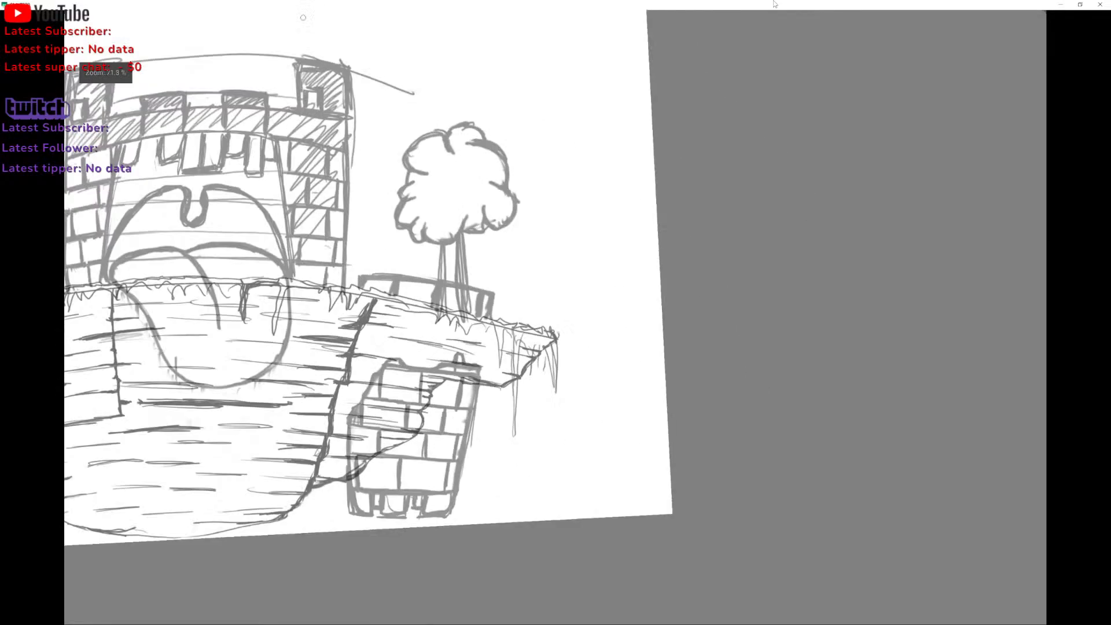
mouse_move(389, 284)
mouse_down()
mouse_move(403, 252)
mouse_move(463, 229)
mouse_move(440, 264)
mouse_move(447, 274)
mouse_move(416, 305)
mouse_up()
mouse_move(413, 292)
mouse_down()
mouse_move(410, 320)
mouse_move(412, 297)
mouse_move(416, 322)
mouse_move(401, 297)
mouse_move(429, 288)
mouse_move(432, 308)
mouse_up()
key(ctrl+z)
key(ctrl+z)
key(ctrl+z)
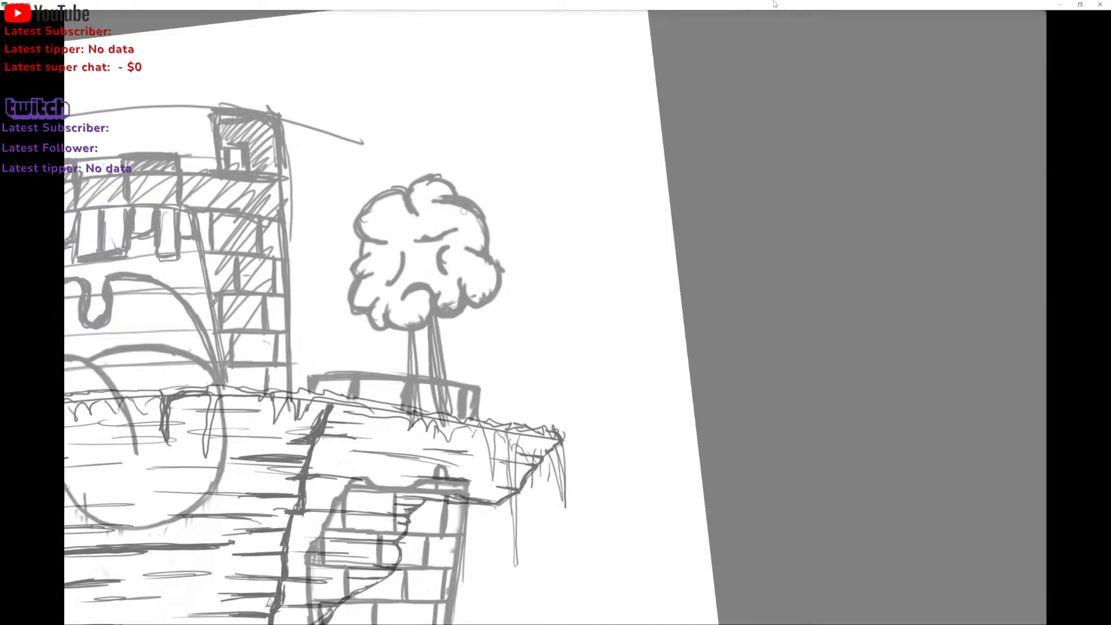
Thicken both sides of the tree trunk from the crown down to the ground.
drag(412, 336, 415, 378)
drag(415, 331, 448, 409)
mouse_move(439, 317)
mouse_down()
mouse_move(451, 420)
mouse_move(445, 369)
mouse_up()
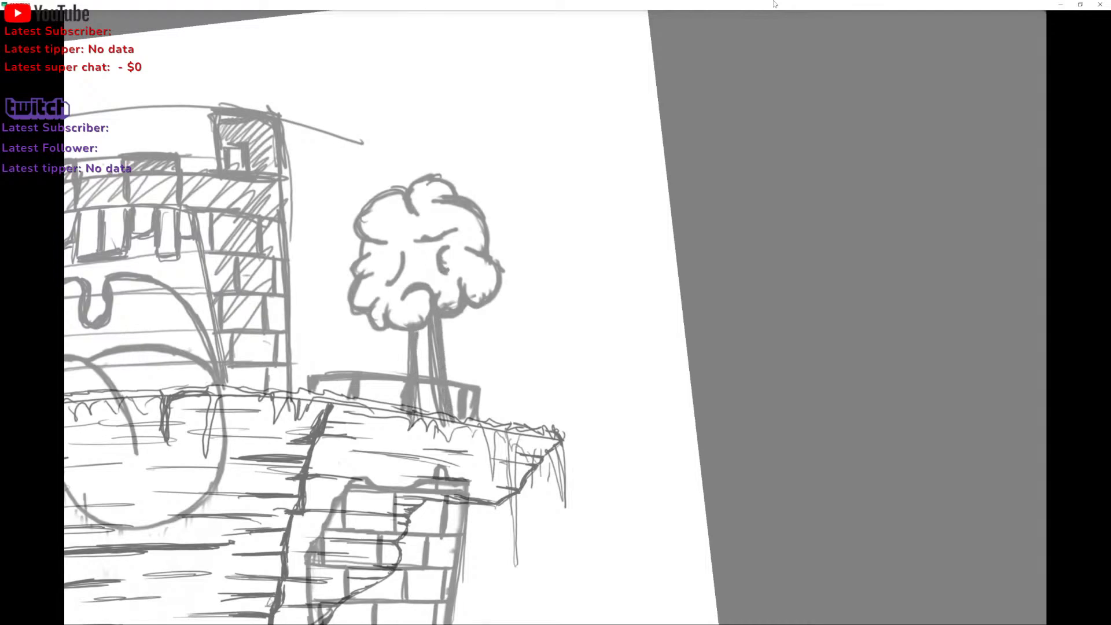
Add a dot pupil to each eye of the tree's face.
drag(387, 268, 387, 265)
drag(450, 251, 451, 260)
key(ctrl+z)
click(451, 258)
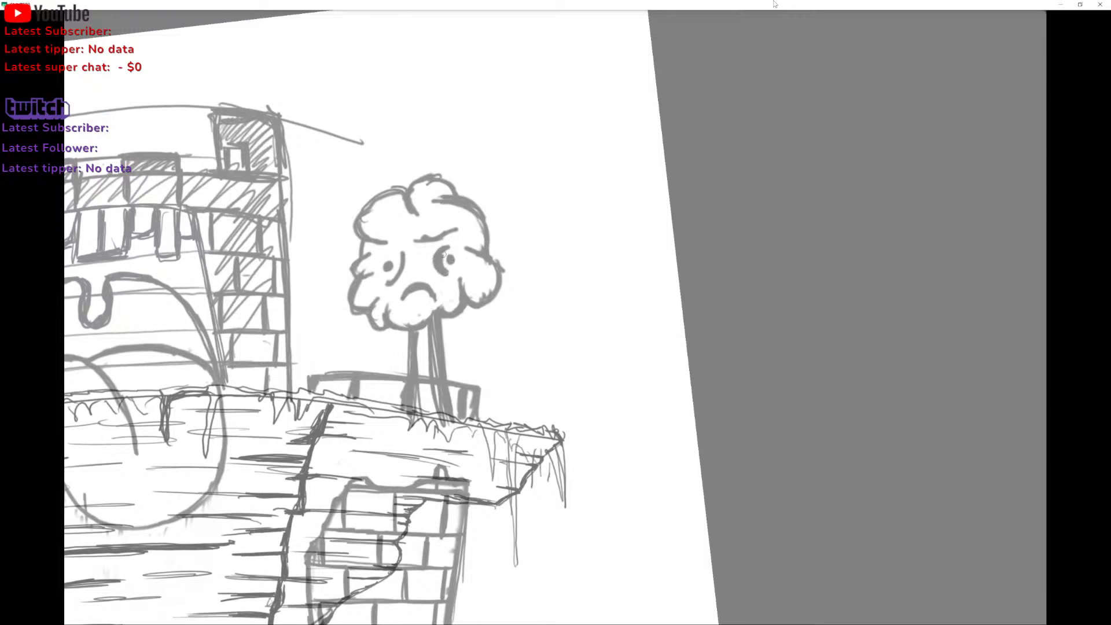
Thicken the crease beside the tree's right eye and remove the short brow line above it.
drag(432, 264, 450, 275)
drag(415, 242, 439, 241)
key(ctrl+z)
drag(431, 235, 456, 227)
key(ctrl+z)
mouse_move(461, 208)
mouse_down()
mouse_move(453, 232)
mouse_move(426, 236)
mouse_move(441, 223)
mouse_move(419, 238)
mouse_move(456, 227)
mouse_up()
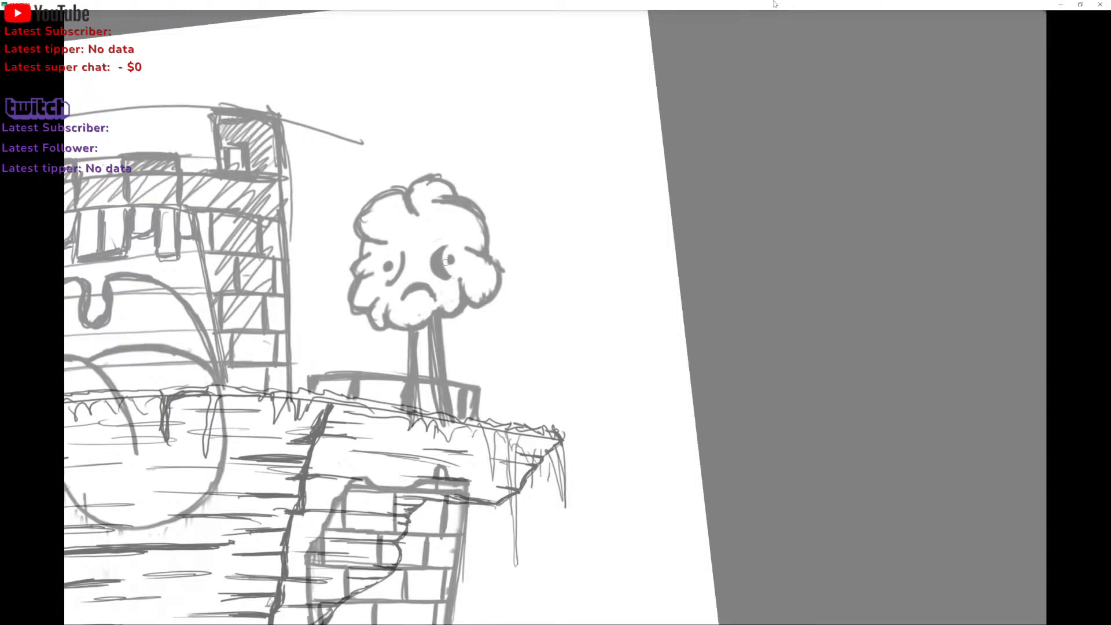
mouse_move(447, 278)
mouse_down()
mouse_move(428, 267)
mouse_move(449, 279)
mouse_up()
right_click(400, 234)
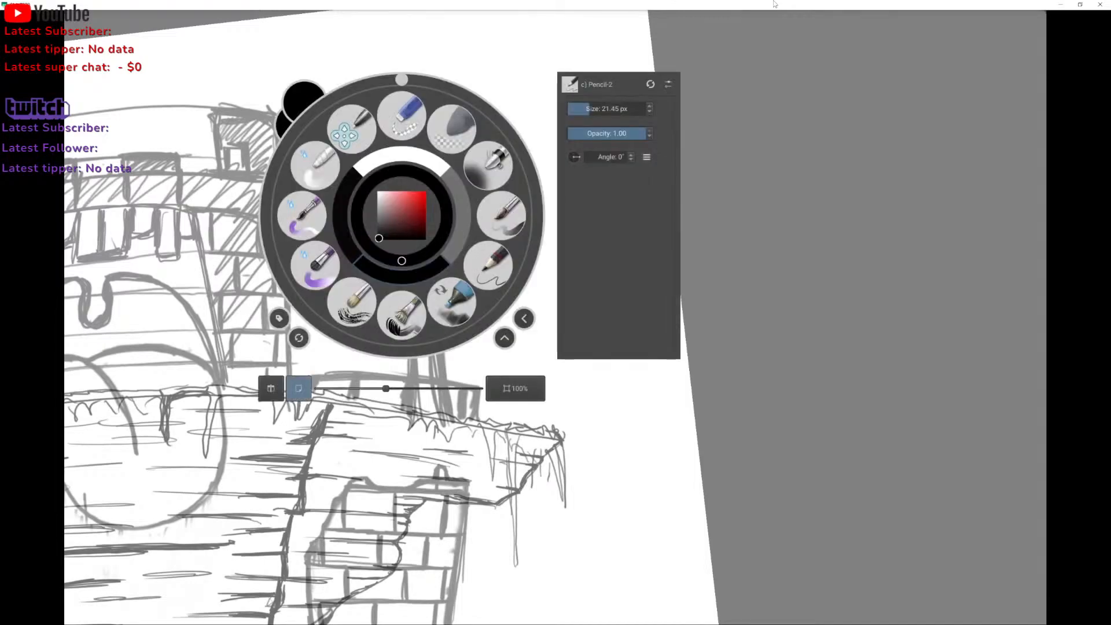
right_click(403, 215)
key(ctrl+z)
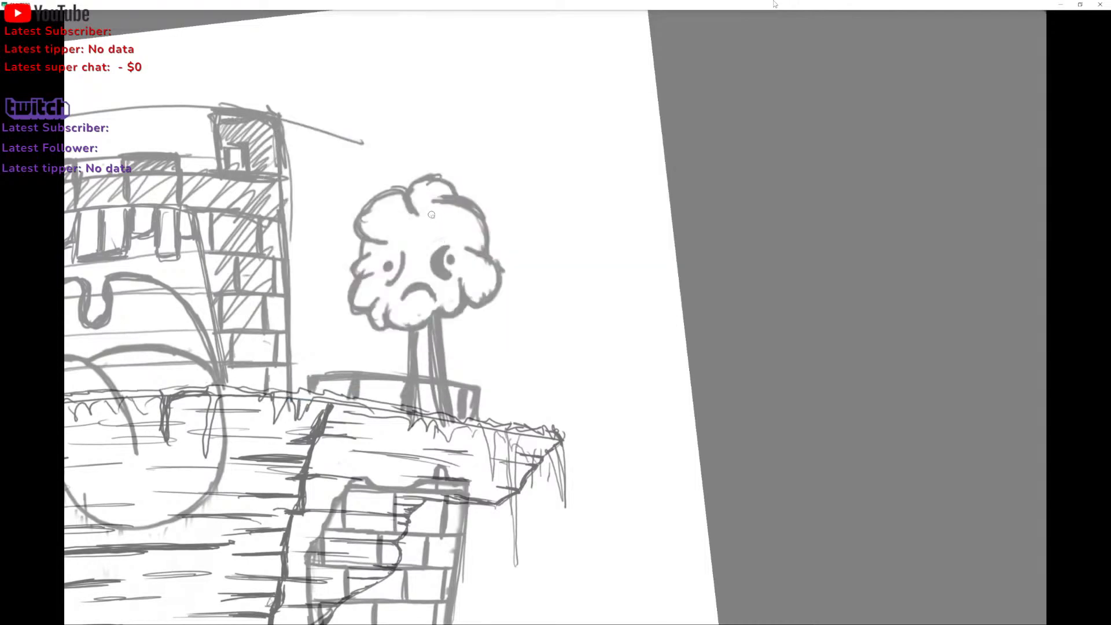
Add a small tongue hanging from the tree's mouth and a curled brow line across its forehead.
drag(451, 274, 430, 263)
mouse_move(455, 275)
mouse_down()
mouse_move(444, 279)
mouse_move(429, 247)
mouse_up()
mouse_move(409, 293)
mouse_down()
mouse_move(425, 308)
mouse_move(429, 293)
mouse_up()
key(ctrl+z)
key(ctrl+z)
key(ctrl+z)
drag(416, 309, 426, 290)
mouse_move(397, 232)
mouse_down()
mouse_move(455, 237)
mouse_move(435, 241)
mouse_move(454, 232)
mouse_move(434, 240)
mouse_move(451, 218)
mouse_up()
key(ctrl+z)
key(ctrl+z)
key(ctrl+z)
key(ctrl+z)
Thin the crease beside the tree's right eye, then erase and redraw the crease beside its left eye.
scroll(452, 193, down, 4)
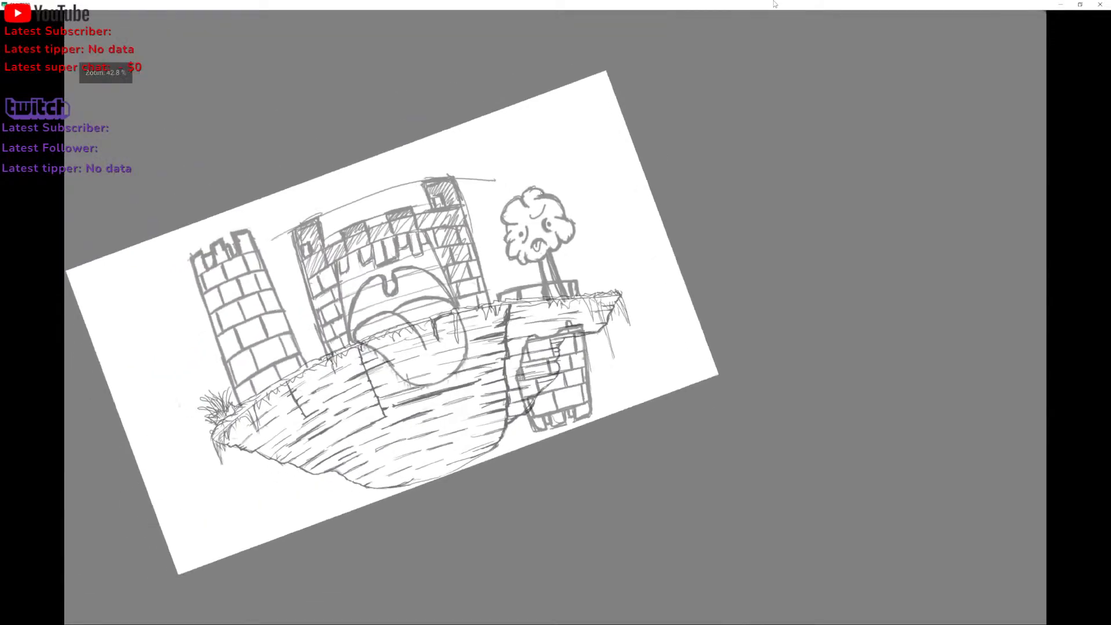
scroll(451, 232, down, 1)
scroll(490, 172, up, 5)
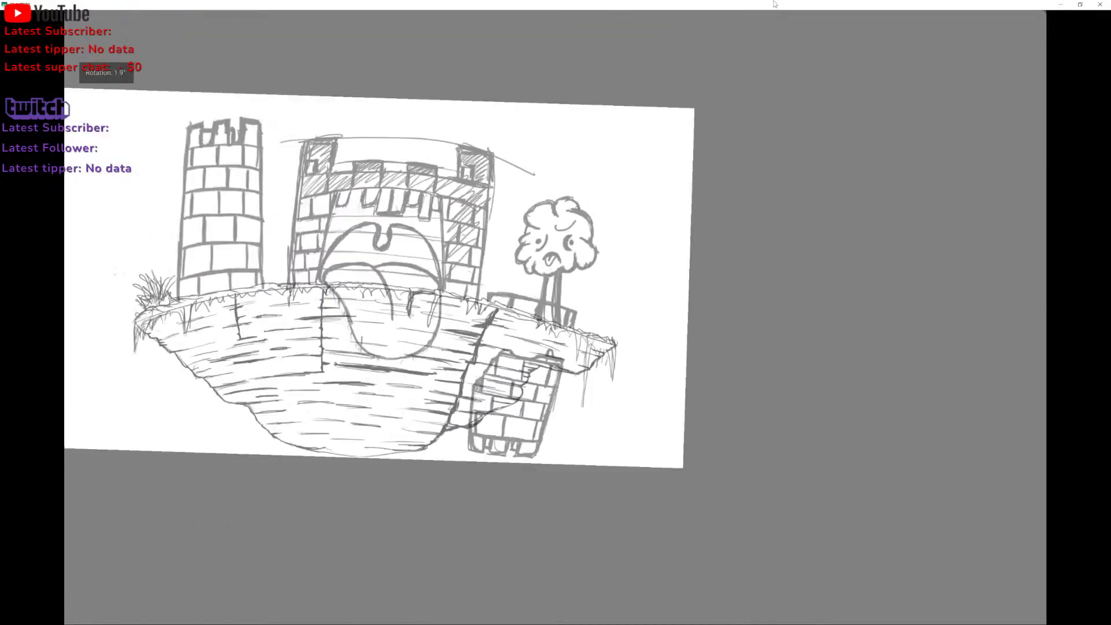
scroll(490, 172, up, 3)
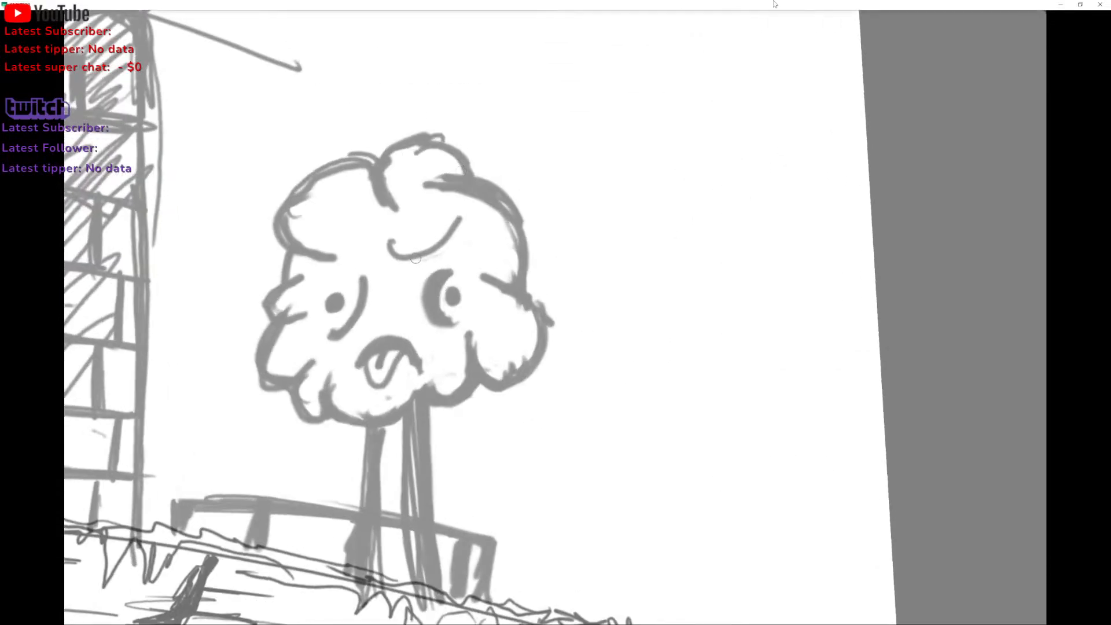
mouse_move(444, 312)
mouse_down()
mouse_move(445, 267)
mouse_move(437, 294)
mouse_move(453, 323)
mouse_move(442, 276)
mouse_move(449, 319)
mouse_up()
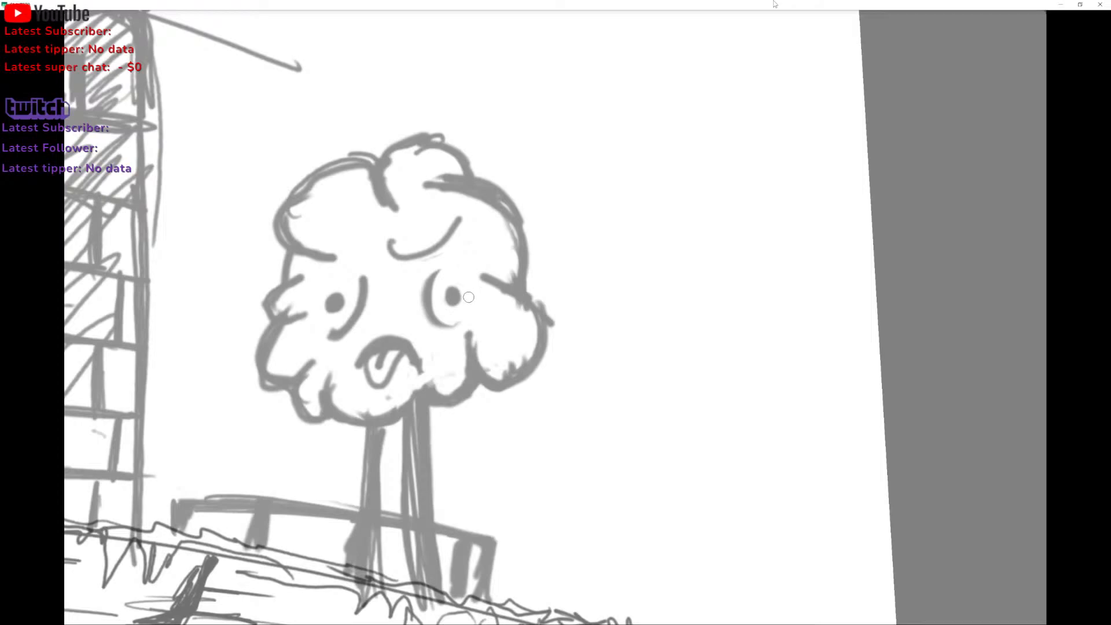
mouse_move(345, 320)
mouse_down()
mouse_move(364, 279)
mouse_move(344, 344)
mouse_move(351, 322)
mouse_move(325, 336)
mouse_move(389, 272)
mouse_up()
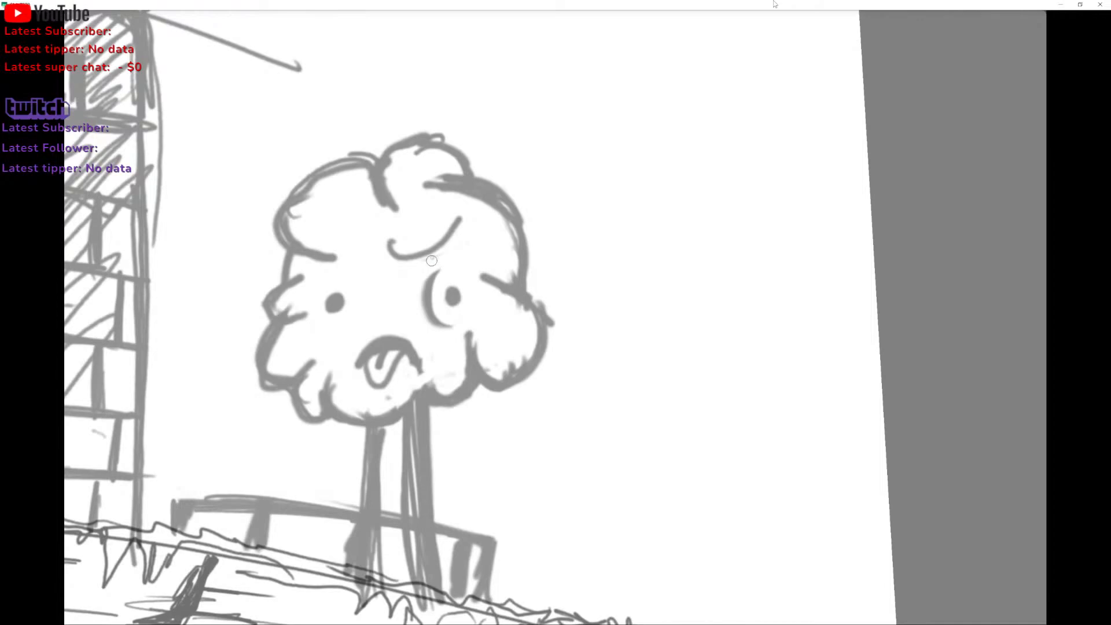
mouse_move(343, 332)
mouse_down()
mouse_move(364, 276)
mouse_move(365, 311)
mouse_move(347, 332)
mouse_move(370, 301)
mouse_up()
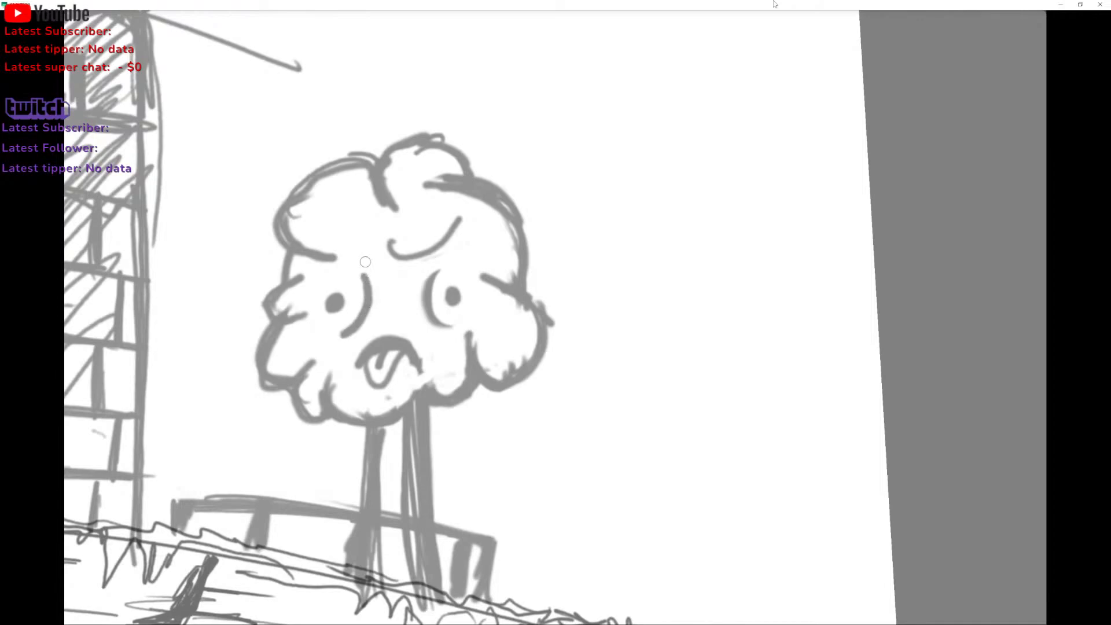
Clean up the tree crown's top and upper-left lobes, smoothing the outline and erasing stray double lines.
scroll(365, 261, down, 5)
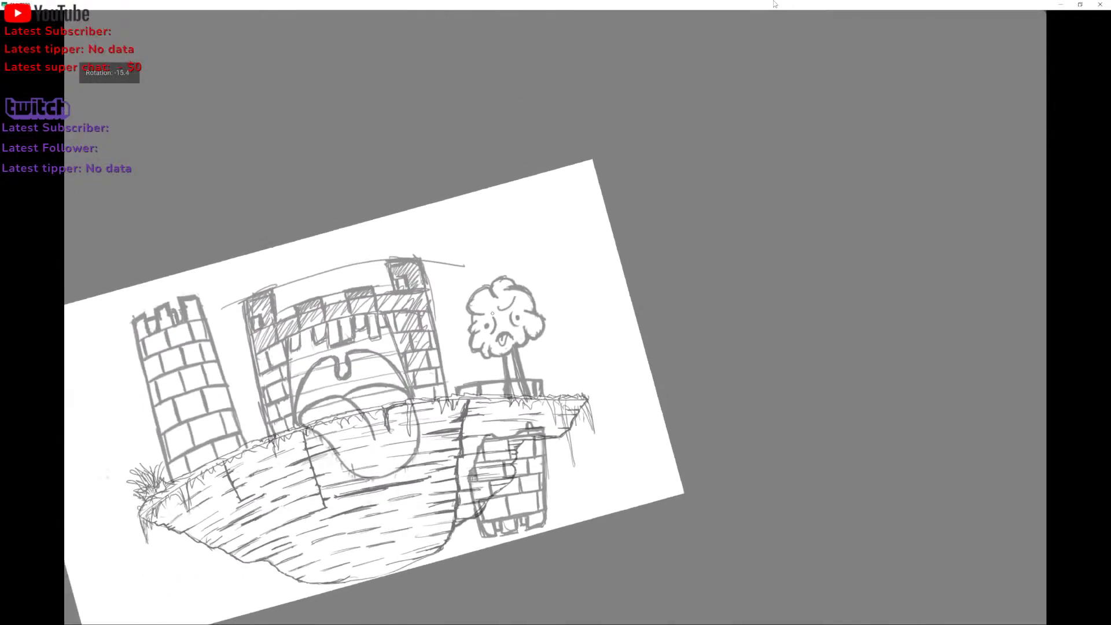
scroll(493, 313, down, 1)
scroll(530, 329, up, 1)
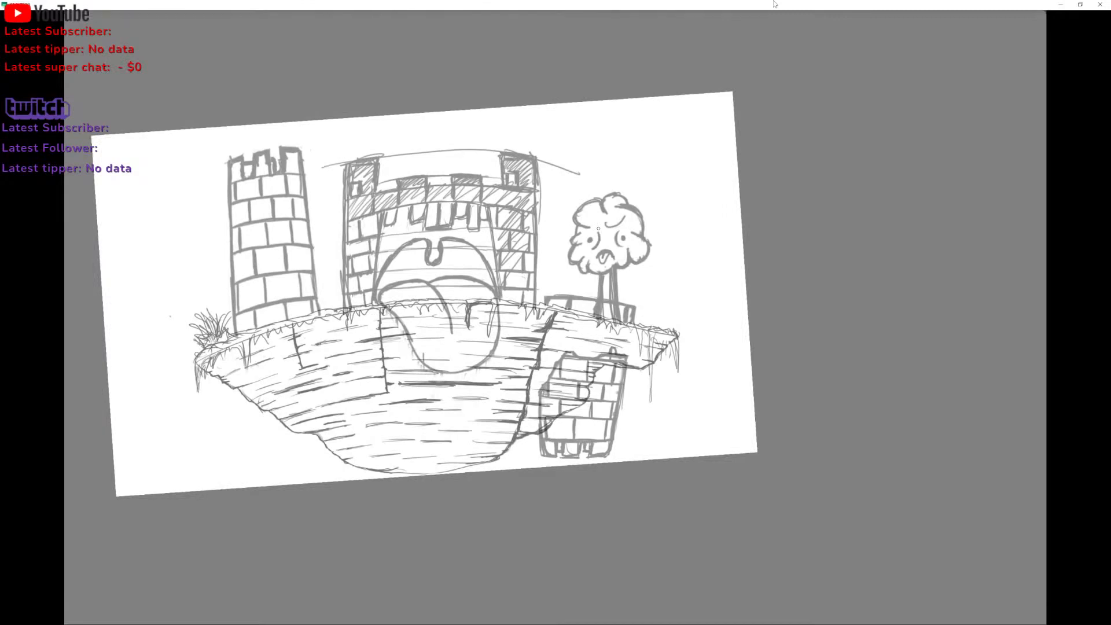
scroll(599, 228, up, 8)
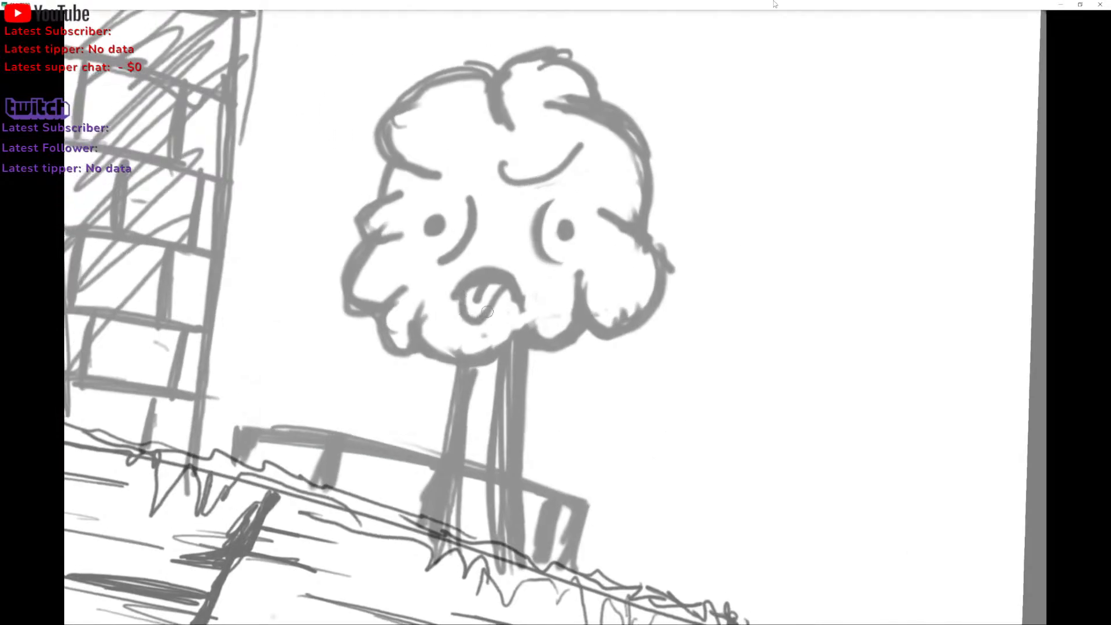
scroll(503, 260, down, 8)
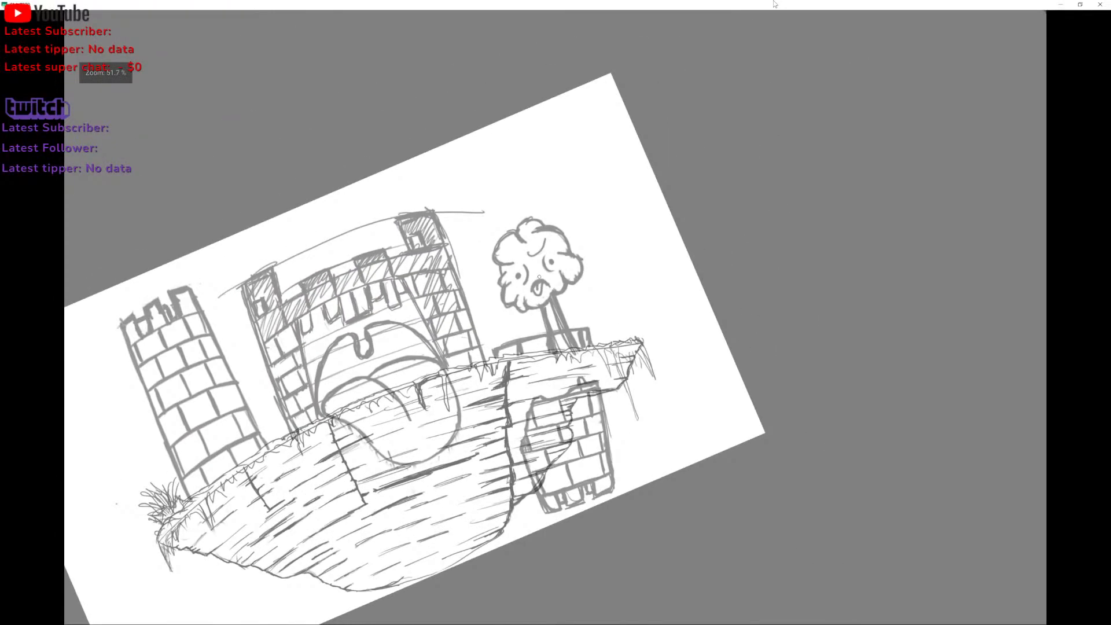
scroll(612, 218, up, 8)
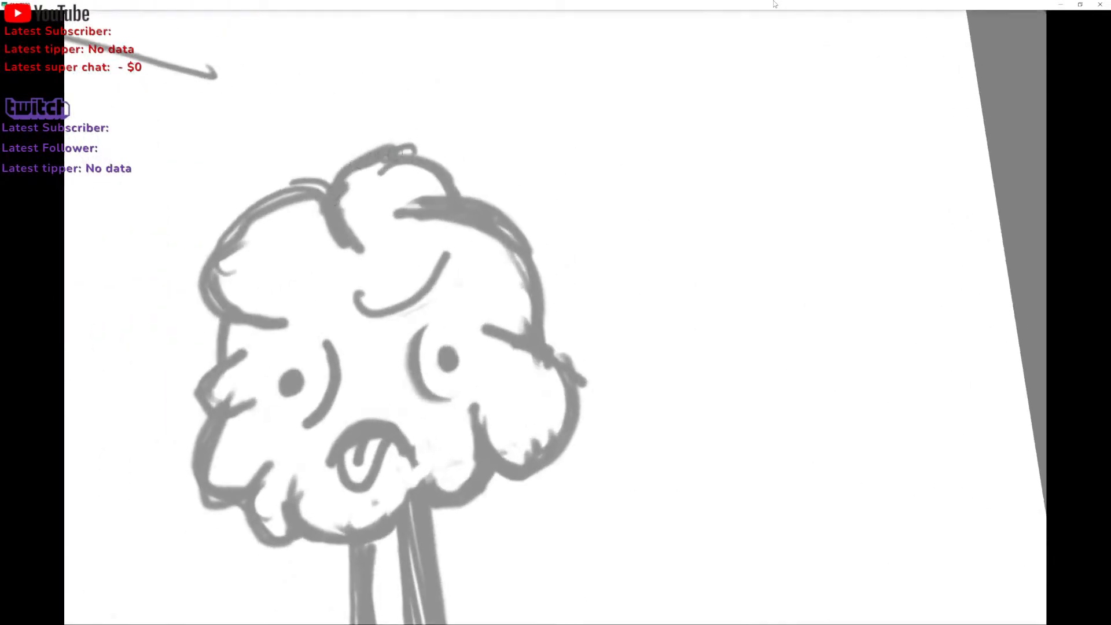
mouse_move(377, 148)
mouse_down()
mouse_move(434, 161)
mouse_move(458, 200)
mouse_up()
drag(353, 162, 385, 143)
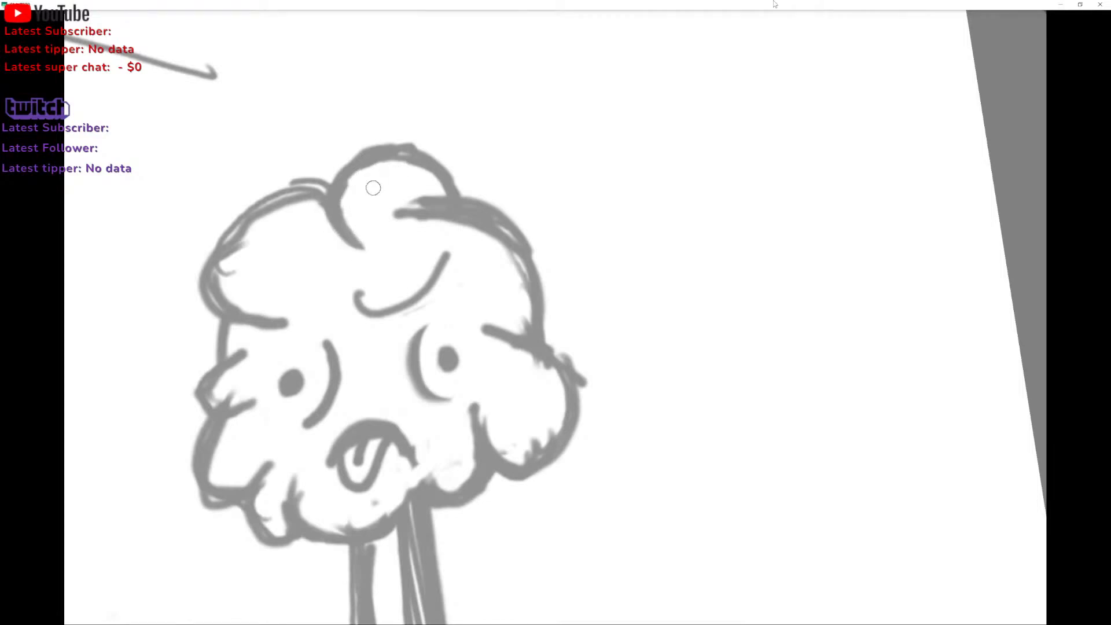
mouse_move(230, 271)
mouse_down()
mouse_move(247, 243)
mouse_move(228, 279)
mouse_up()
mouse_move(221, 232)
mouse_down()
mouse_move(238, 213)
mouse_move(202, 256)
mouse_move(281, 184)
mouse_move(302, 176)
mouse_move(318, 187)
mouse_move(244, 216)
mouse_up()
mouse_move(320, 167)
mouse_down()
mouse_move(322, 183)
mouse_move(291, 180)
mouse_up()
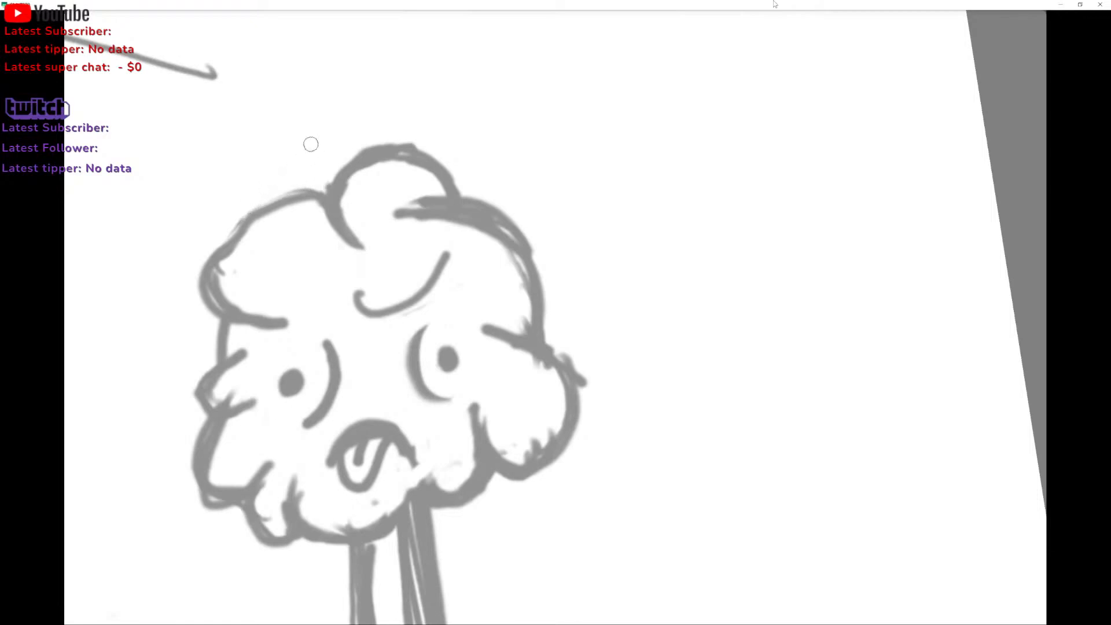
Draw small tufts and a curved sprig sticking up from the top of the tree crown.
mouse_move(219, 209)
mouse_down()
mouse_move(249, 222)
mouse_move(250, 186)
mouse_move(247, 219)
mouse_up()
key(ctrl+z)
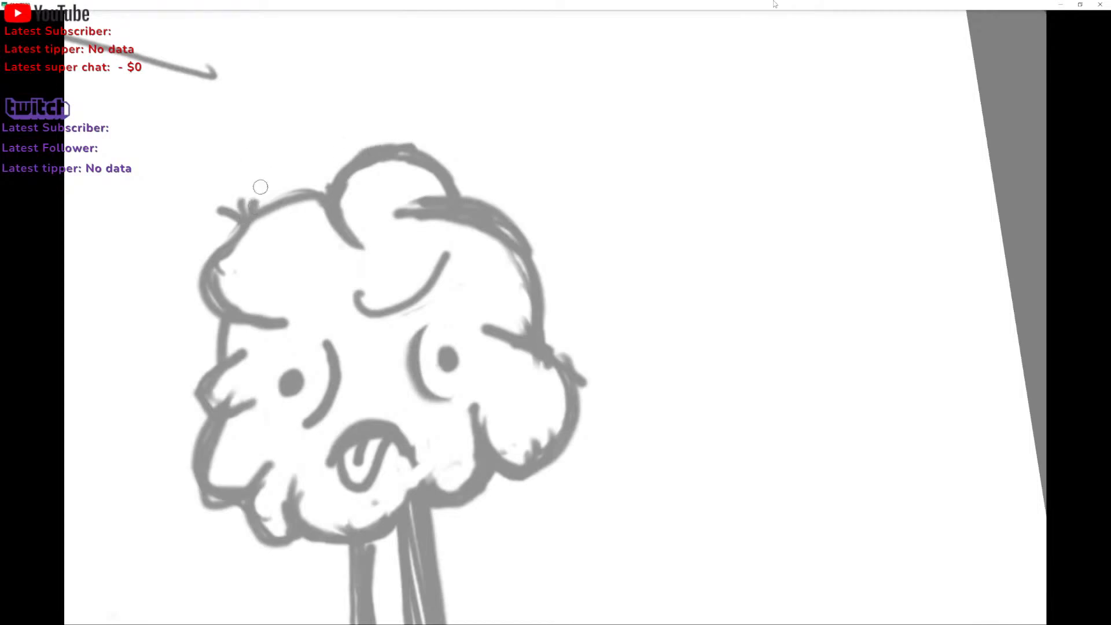
scroll(260, 187, down, 5)
scroll(421, 208, up, 5)
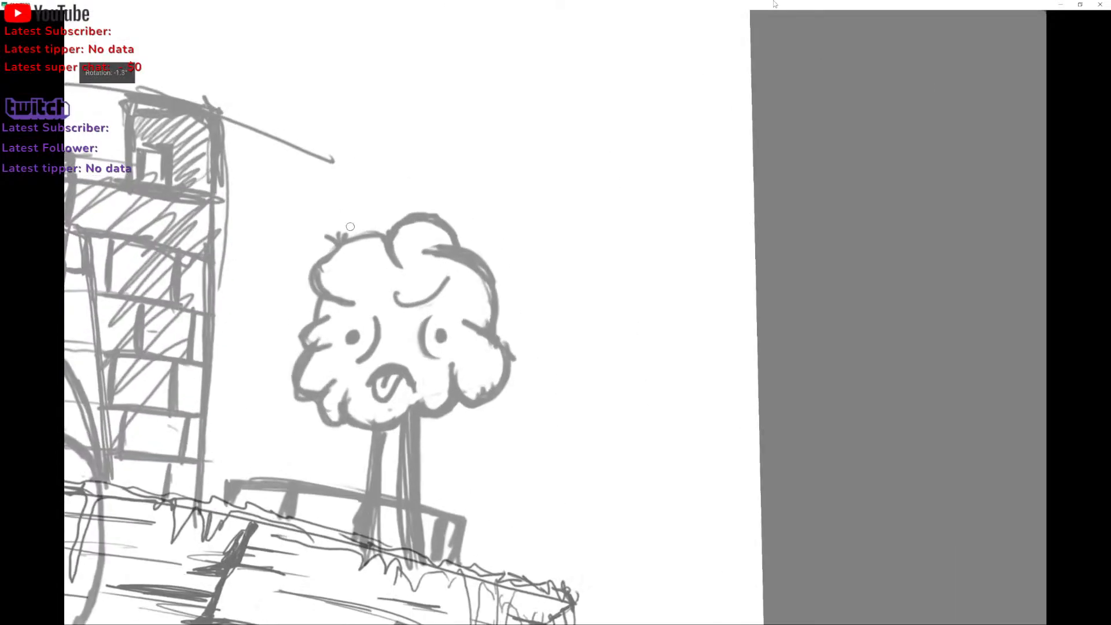
drag(441, 220, 466, 204)
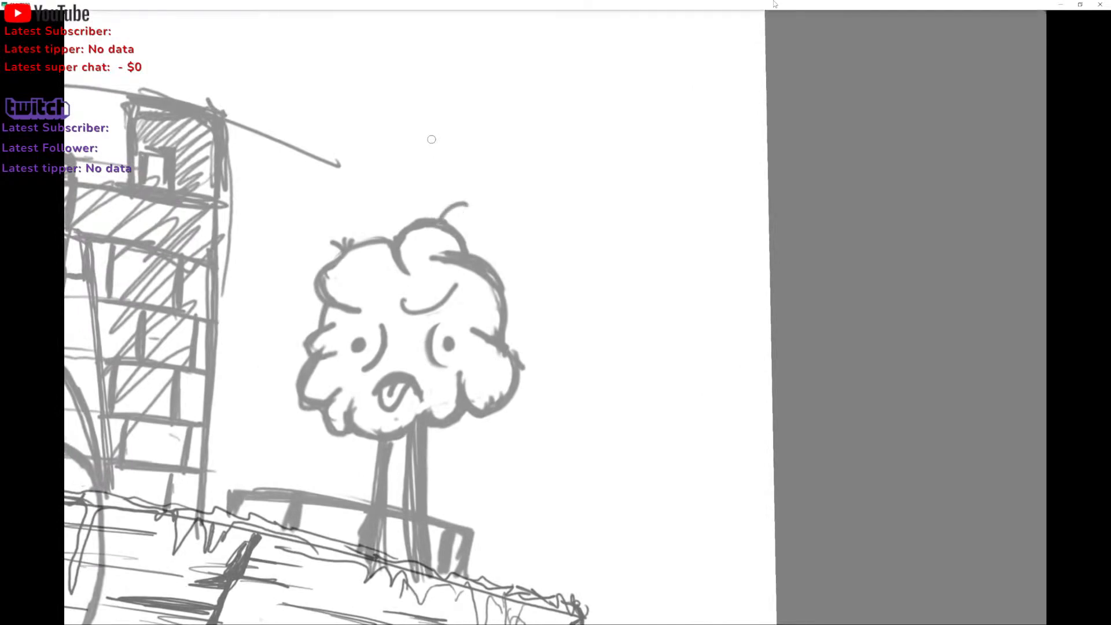
mouse_move(349, 247)
mouse_down()
mouse_move(344, 232)
mouse_move(396, 239)
mouse_move(410, 204)
mouse_move(372, 225)
mouse_move(374, 209)
mouse_move(407, 205)
mouse_move(392, 215)
mouse_move(388, 207)
mouse_move(417, 197)
mouse_up()
key(ctrl+z)
key(ctrl+z)
key(ctrl+z)
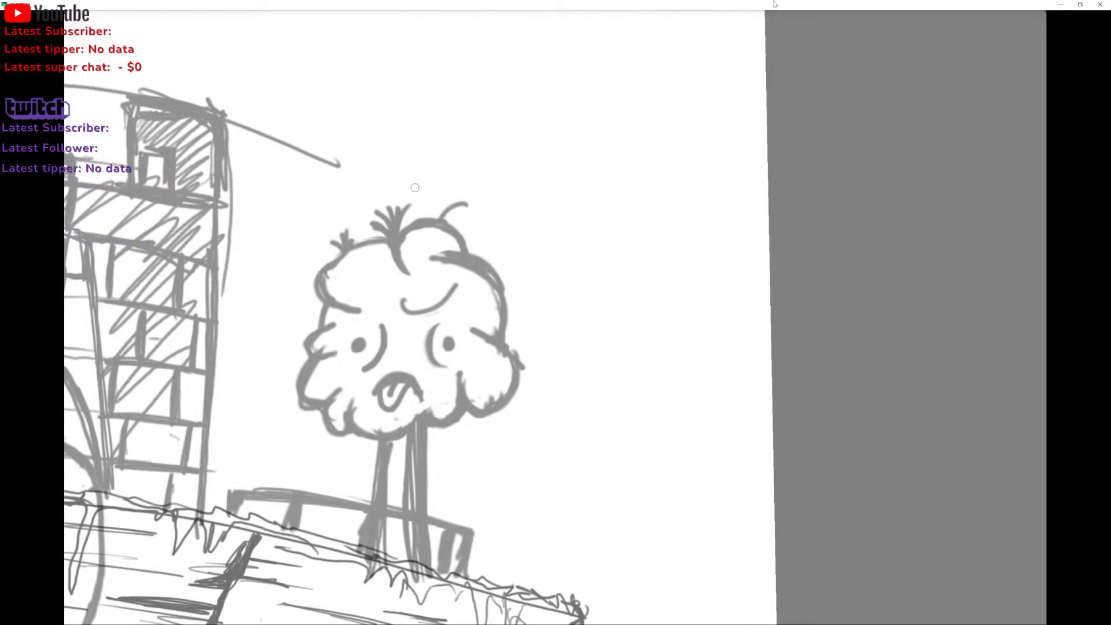
scroll(415, 187, down, 3)
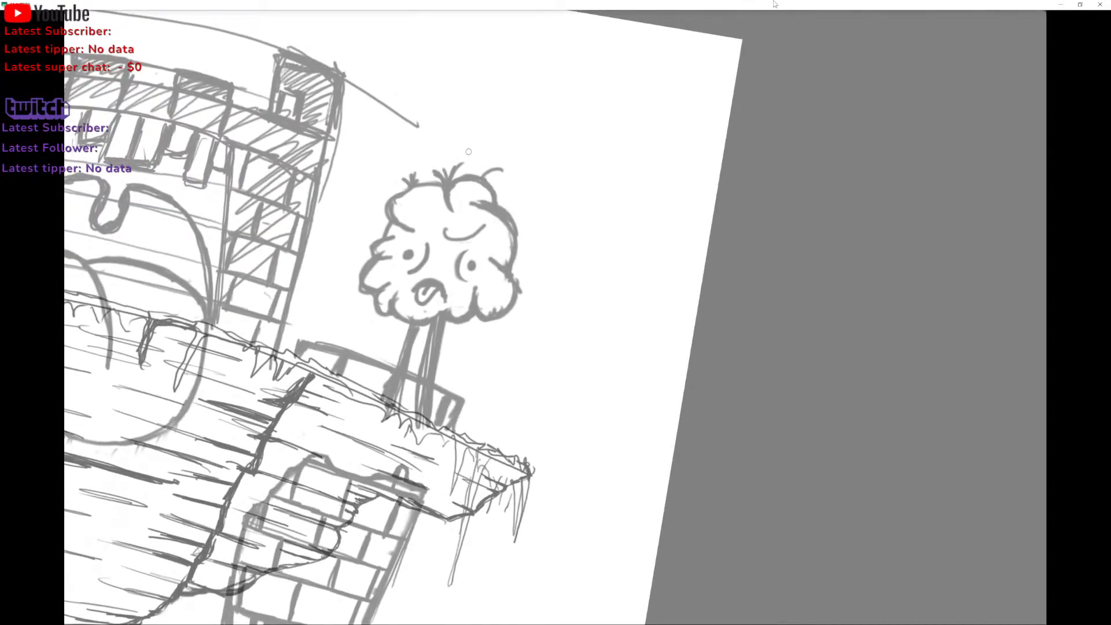
scroll(469, 151, down, 2)
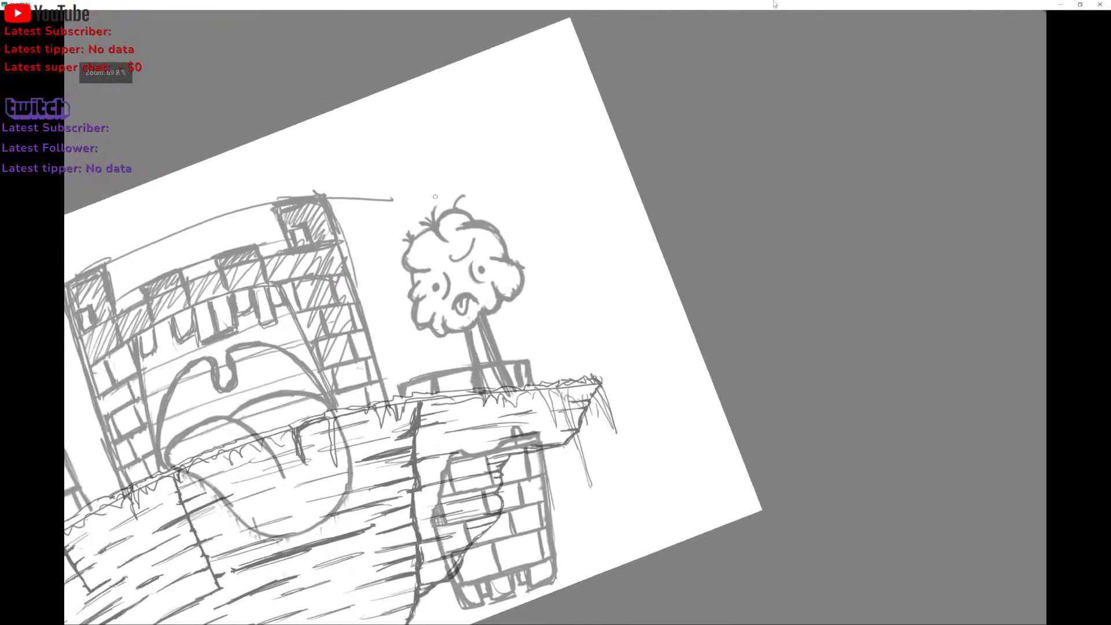
scroll(435, 197, up, 4)
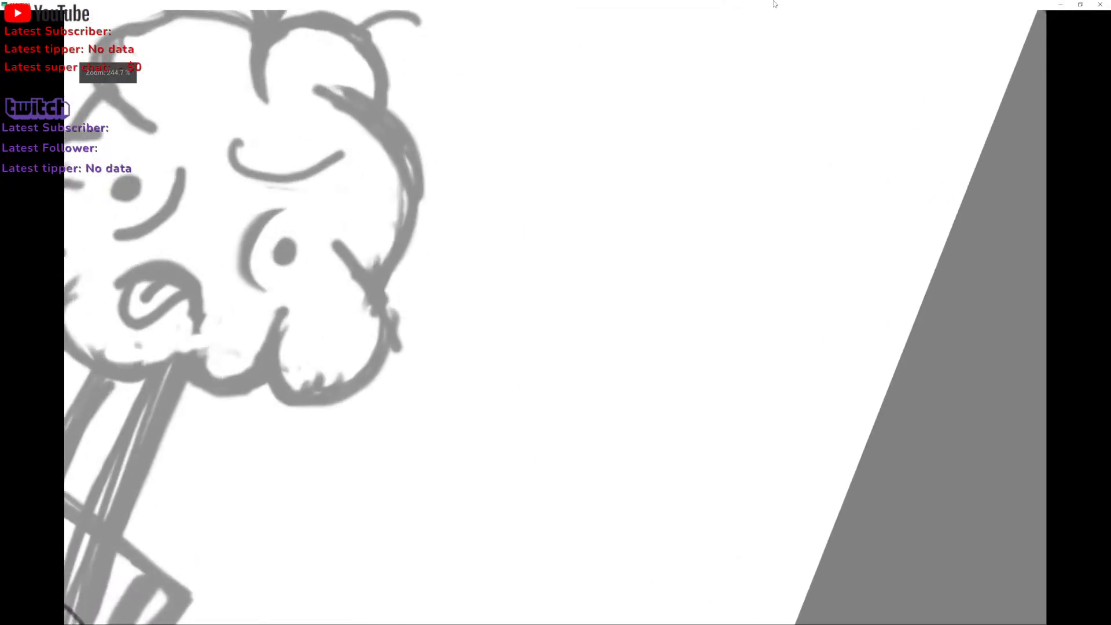
Erase the stray line sticking out beside the lower-right lobe of the tree crown.
mouse_move(397, 358)
mouse_down()
mouse_move(395, 316)
mouse_move(392, 364)
mouse_move(395, 341)
mouse_up()
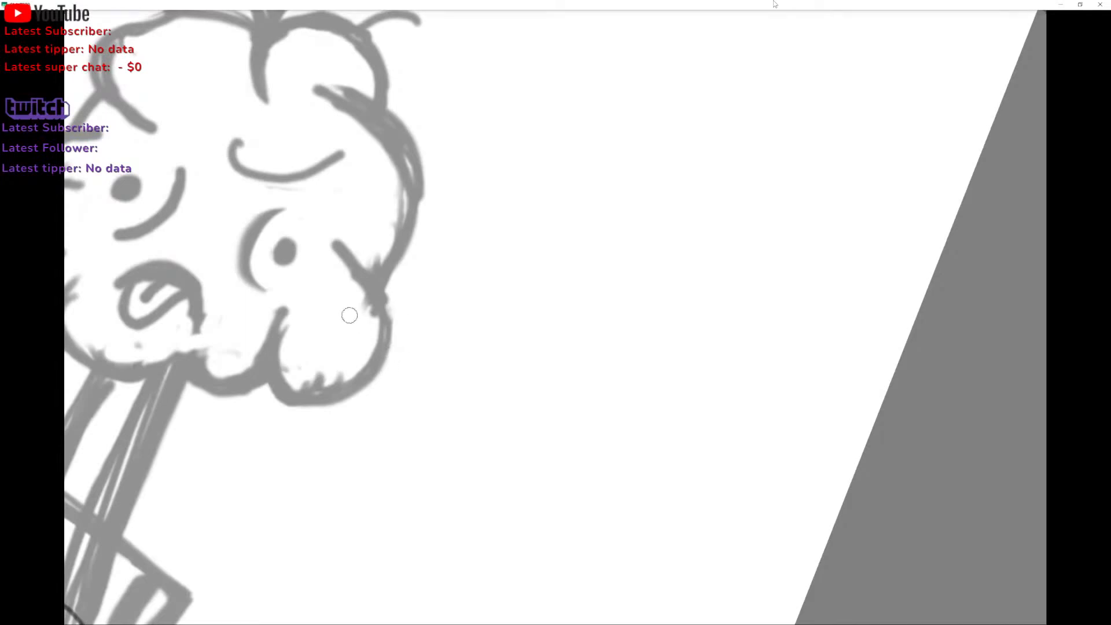
scroll(289, 102, down, 1)
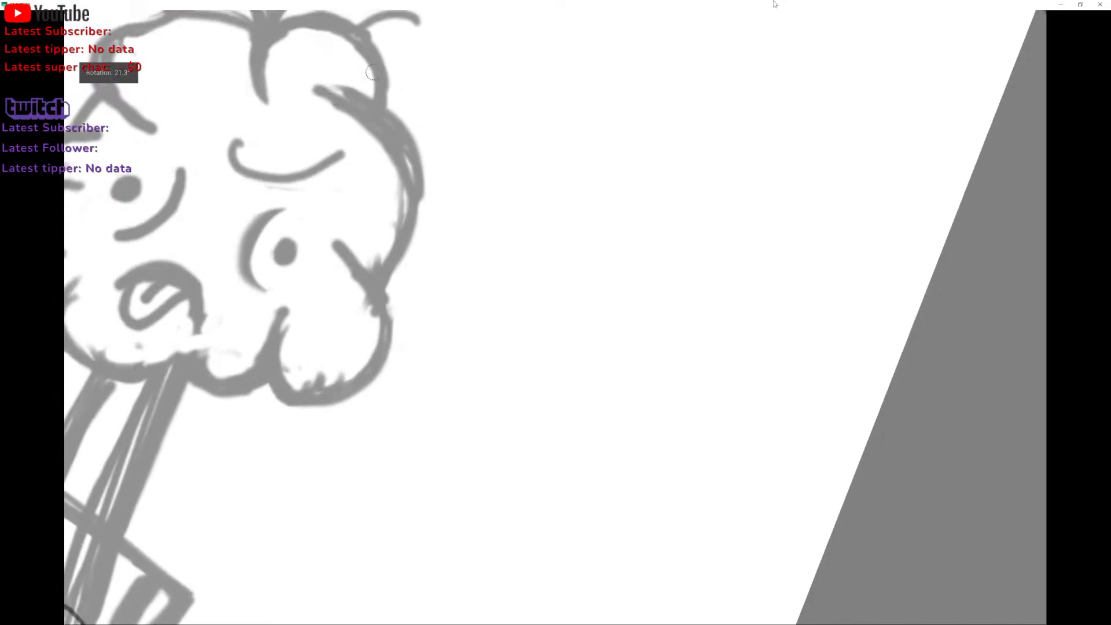
scroll(406, 33, down, 3)
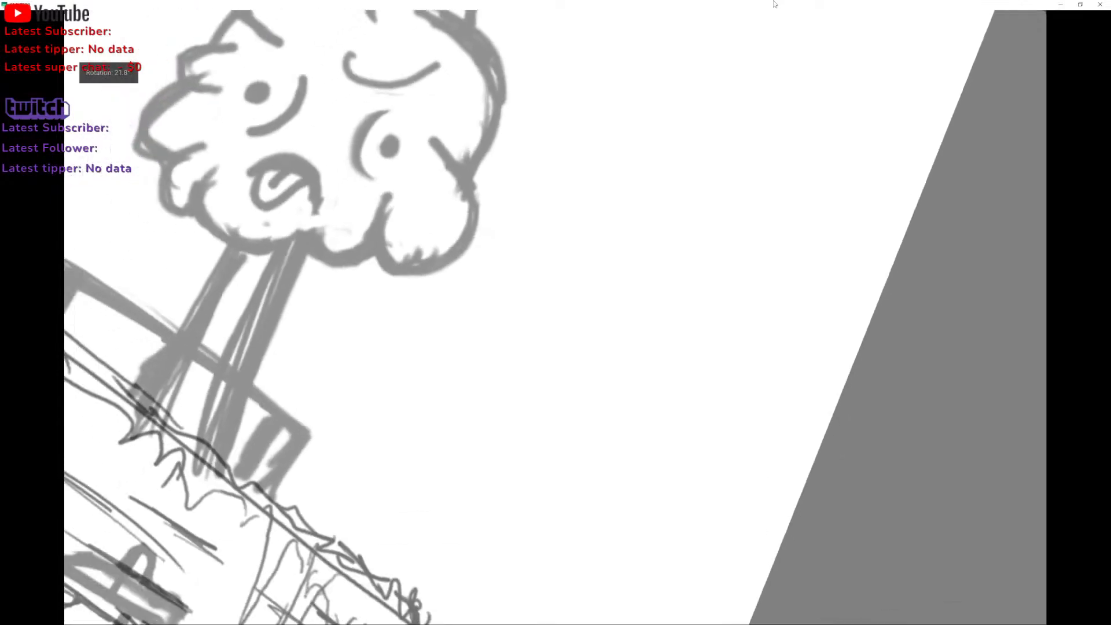
scroll(313, 171, down, 1)
key(Tab)
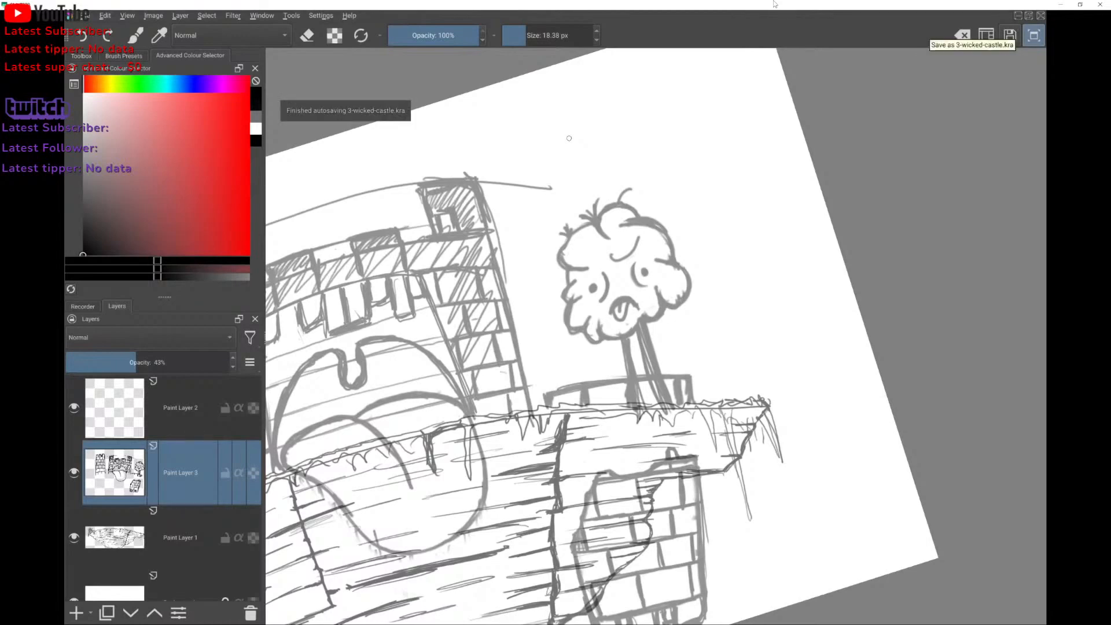
key(Tab)
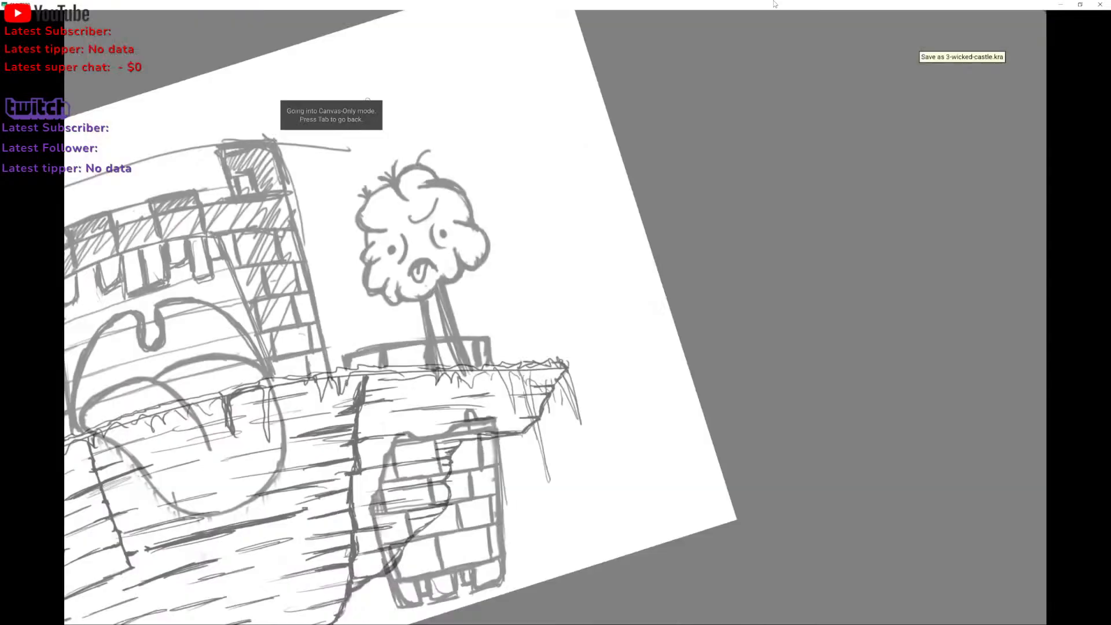
scroll(579, 121, down, 3)
drag(592, 107, 584, 126)
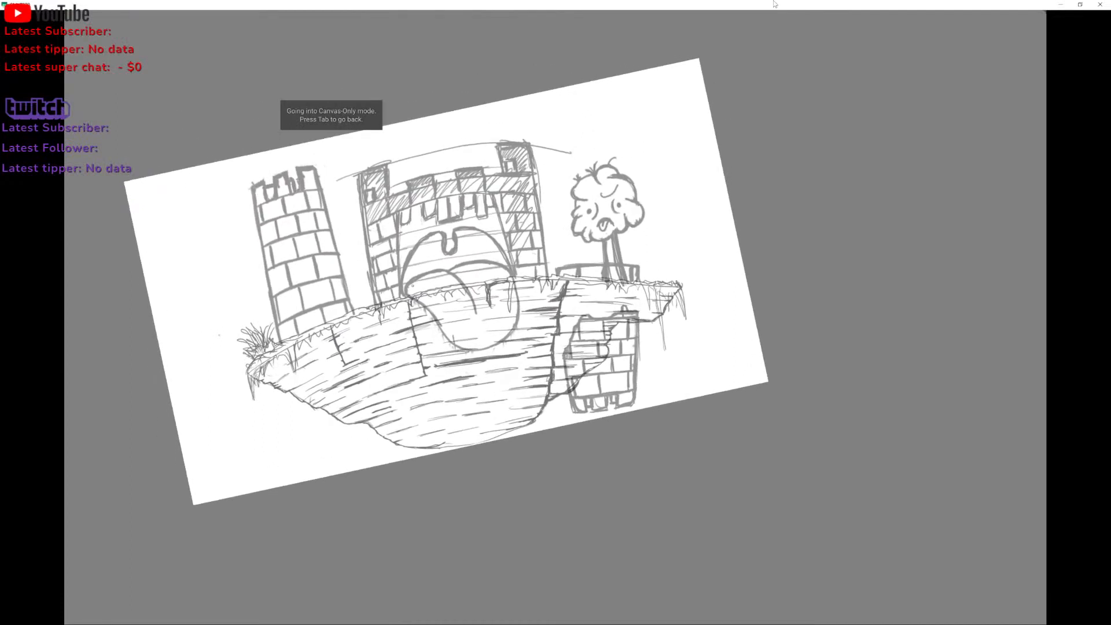
Try shading the castle's large tongue with rough hatching strokes.
drag(412, 282, 437, 322)
mouse_move(450, 282)
mouse_down()
mouse_move(466, 346)
mouse_move(486, 354)
mouse_move(478, 293)
mouse_move(493, 322)
mouse_up()
mouse_move(489, 278)
mouse_down()
mouse_move(501, 336)
mouse_move(514, 334)
mouse_up()
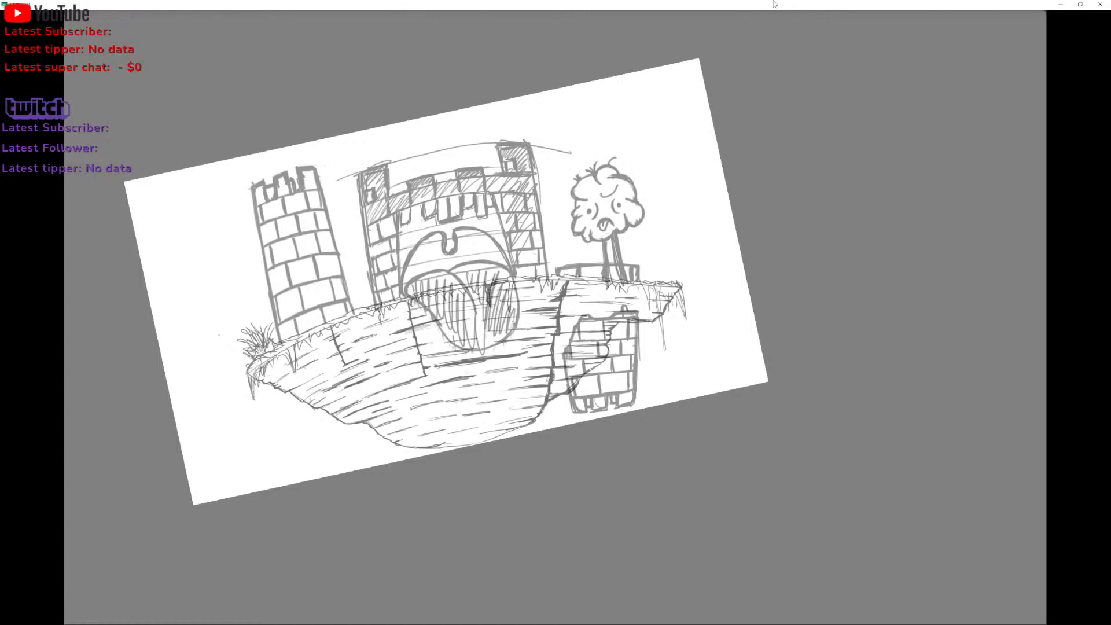
key(ctrl+z)
key(ctrl+z)
key(ctrl+z)
key(ctrl+z)
key(ctrl+z)
key(ctrl+z)
key(ctrl+z)
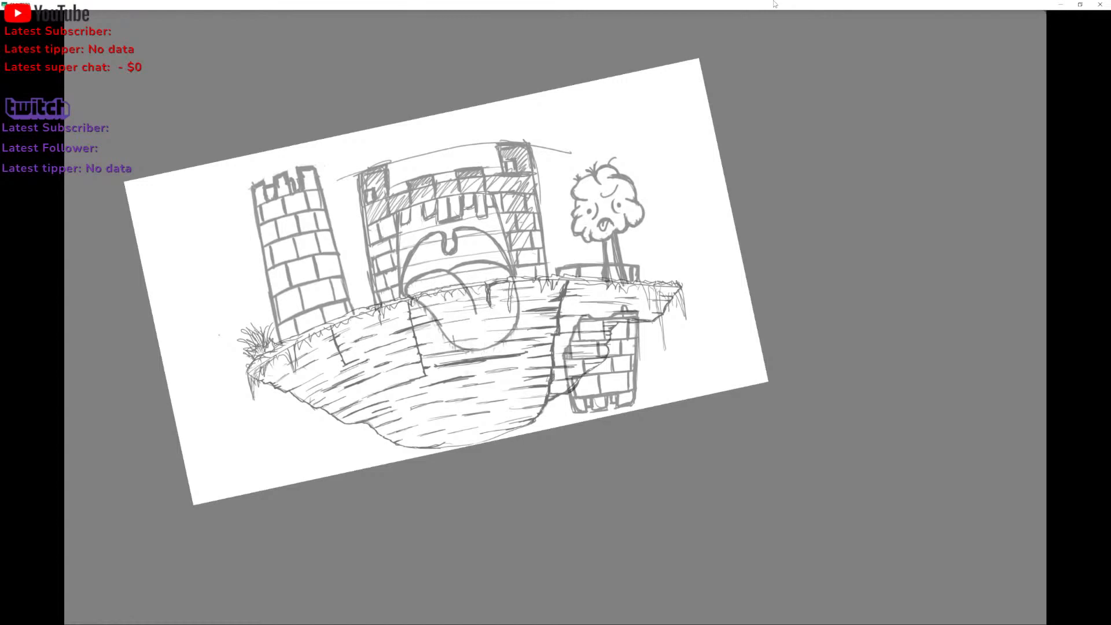
Try a large looping cloud outline around the top of the left tower.
scroll(472, 278, down, 1)
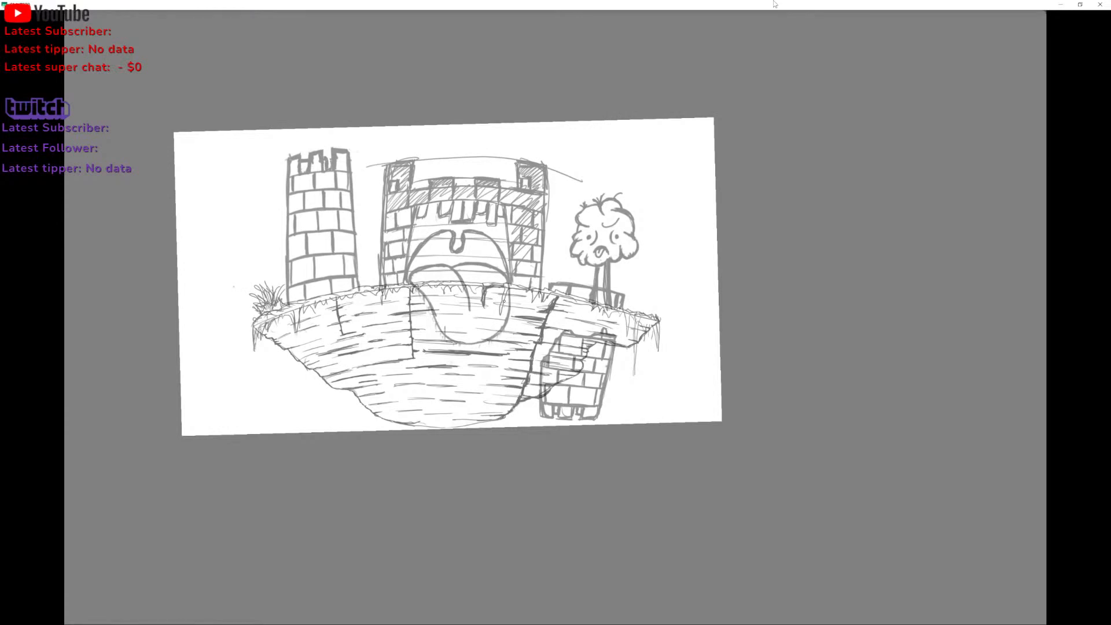
key(4)
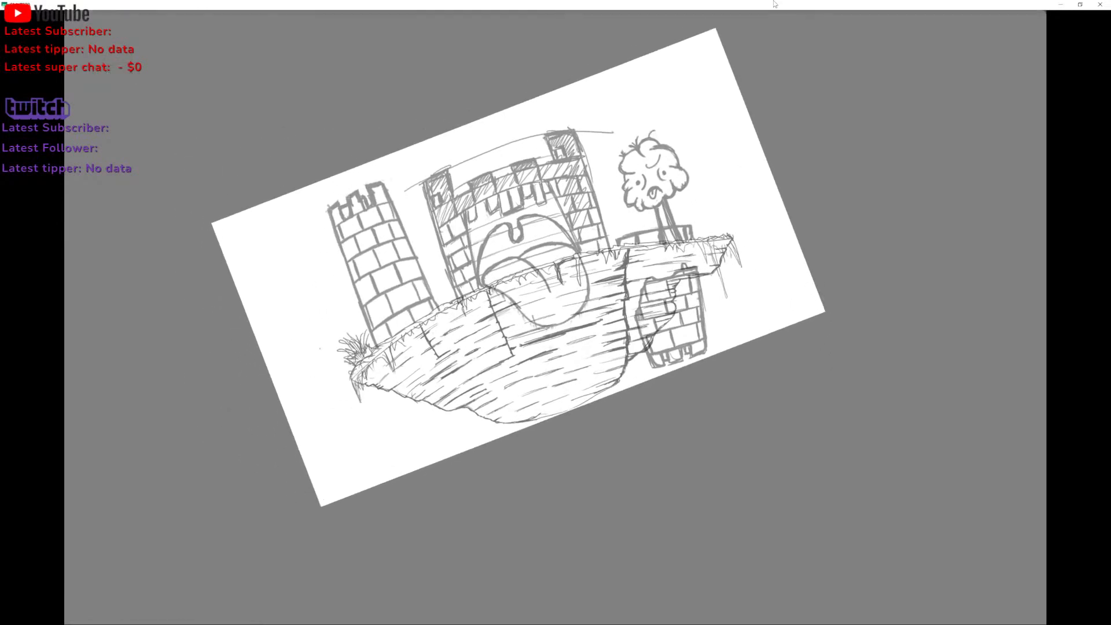
mouse_move(338, 201)
mouse_down()
mouse_move(380, 224)
mouse_move(278, 251)
mouse_up()
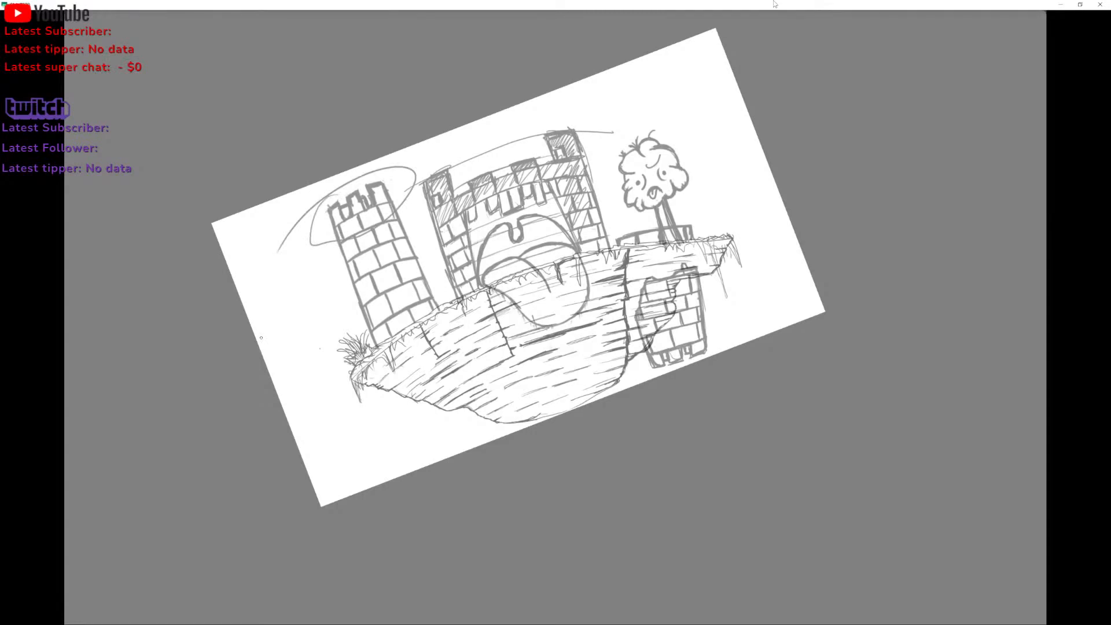
key(ctrl+z)
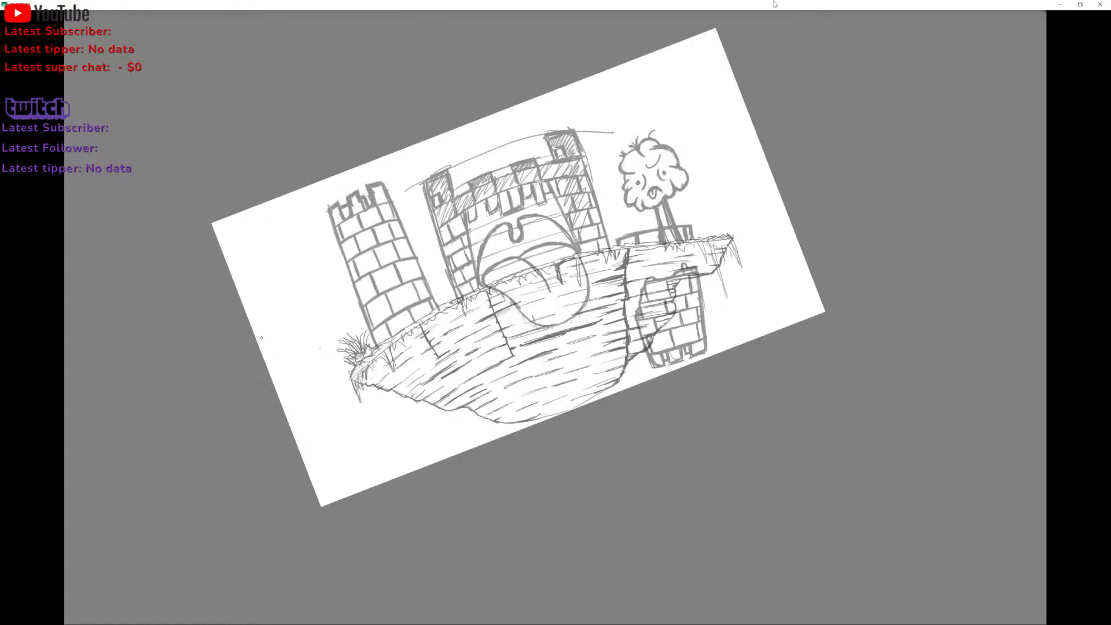
Sketch a long puffy cloud behind the left tower, running out to the canvas's left edge.
drag(261, 337, 261, 335)
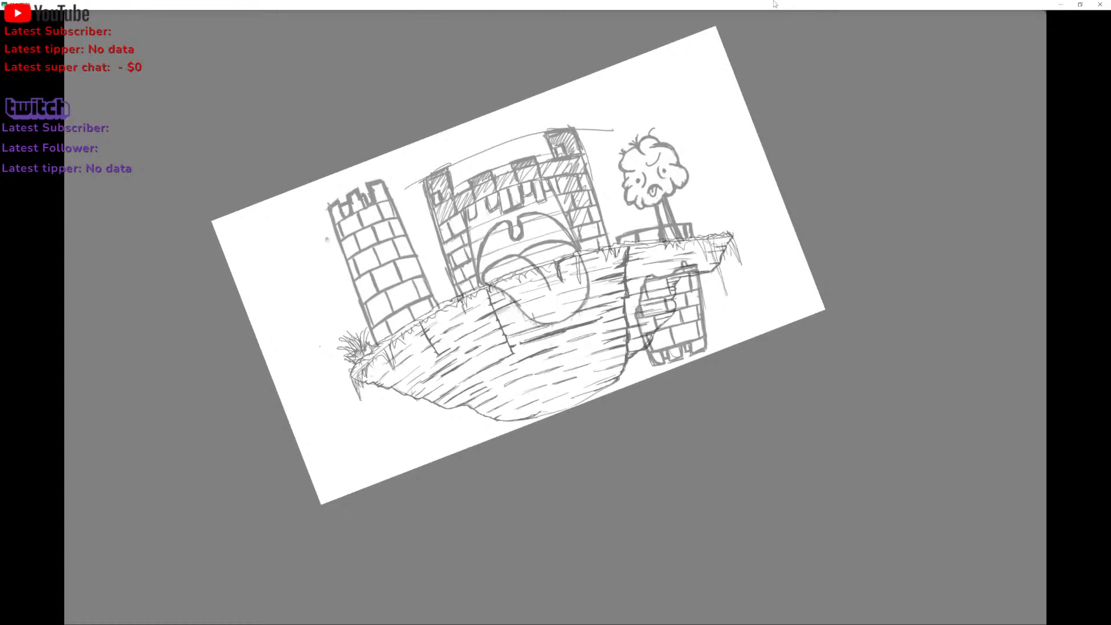
mouse_move(345, 232)
mouse_down()
mouse_move(406, 219)
mouse_move(431, 235)
mouse_move(327, 324)
mouse_move(263, 326)
mouse_up()
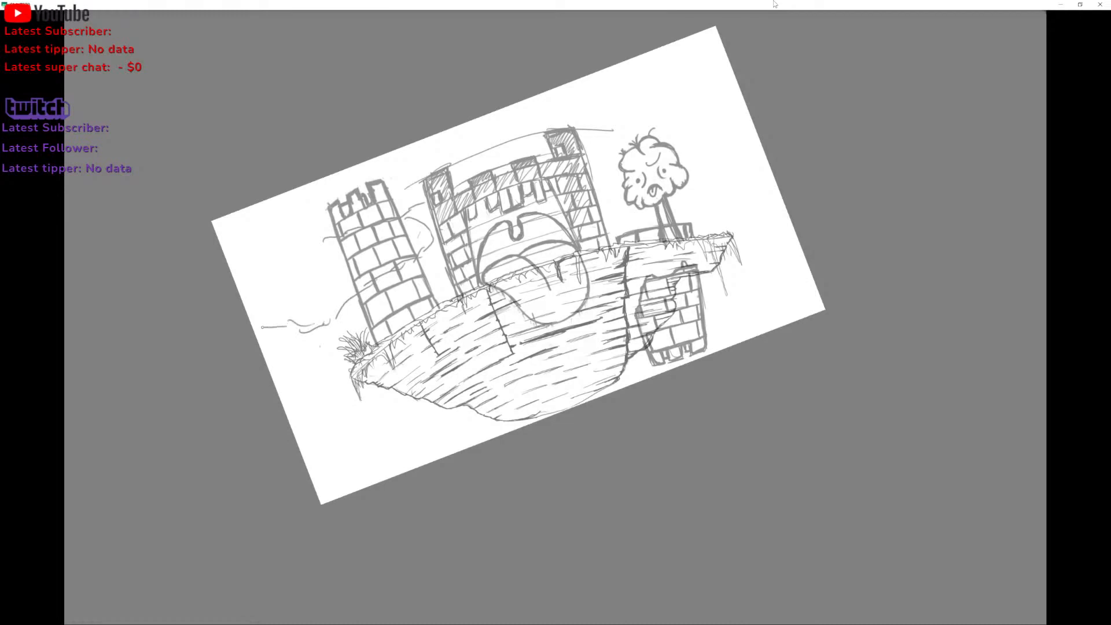
drag(234, 277, 335, 234)
mouse_move(401, 225)
mouse_down()
mouse_move(429, 216)
mouse_move(431, 240)
mouse_move(359, 308)
mouse_move(325, 324)
mouse_move(254, 327)
mouse_move(288, 317)
mouse_up()
drag(284, 326, 278, 333)
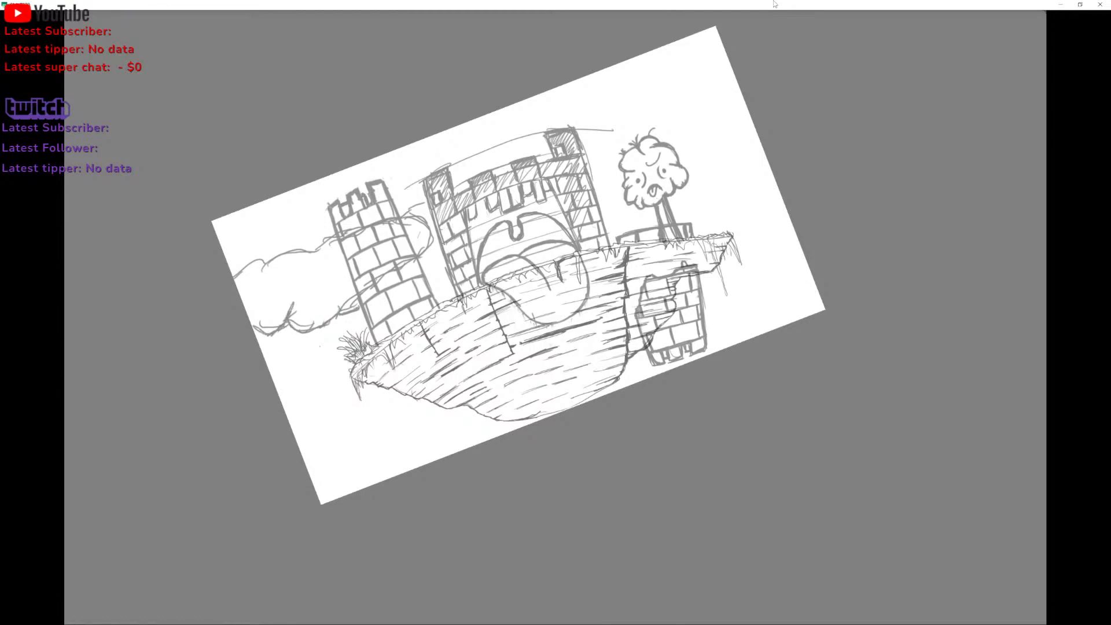
Reinforce the upper bumps of the cloud between the canvas edge and the left tower.
mouse_move(251, 281)
mouse_down()
mouse_move(238, 261)
mouse_move(271, 253)
mouse_up()
mouse_move(245, 272)
mouse_down()
mouse_move(273, 244)
mouse_move(263, 254)
mouse_move(312, 256)
mouse_move(293, 252)
mouse_move(316, 231)
mouse_move(308, 262)
mouse_up()
key(ctrl+z)
key(ctrl+z)
drag(309, 262, 337, 233)
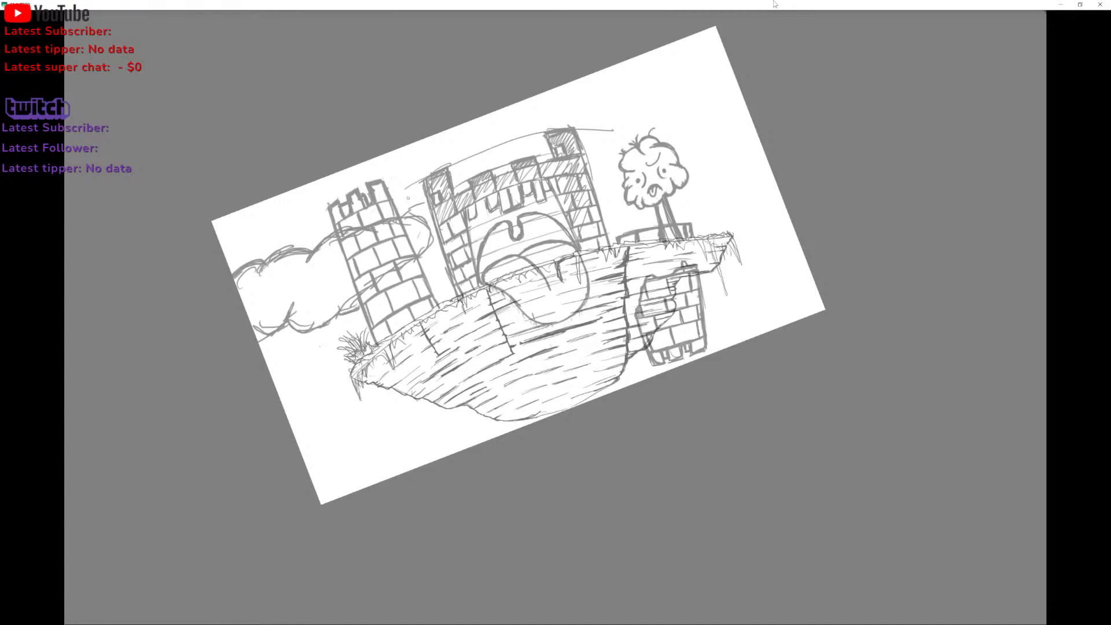
Try adding an oval and a curved crescent shape on the face of the floating rock.
mouse_move(474, 334)
mouse_down()
mouse_move(433, 374)
mouse_move(590, 351)
mouse_move(512, 388)
mouse_up()
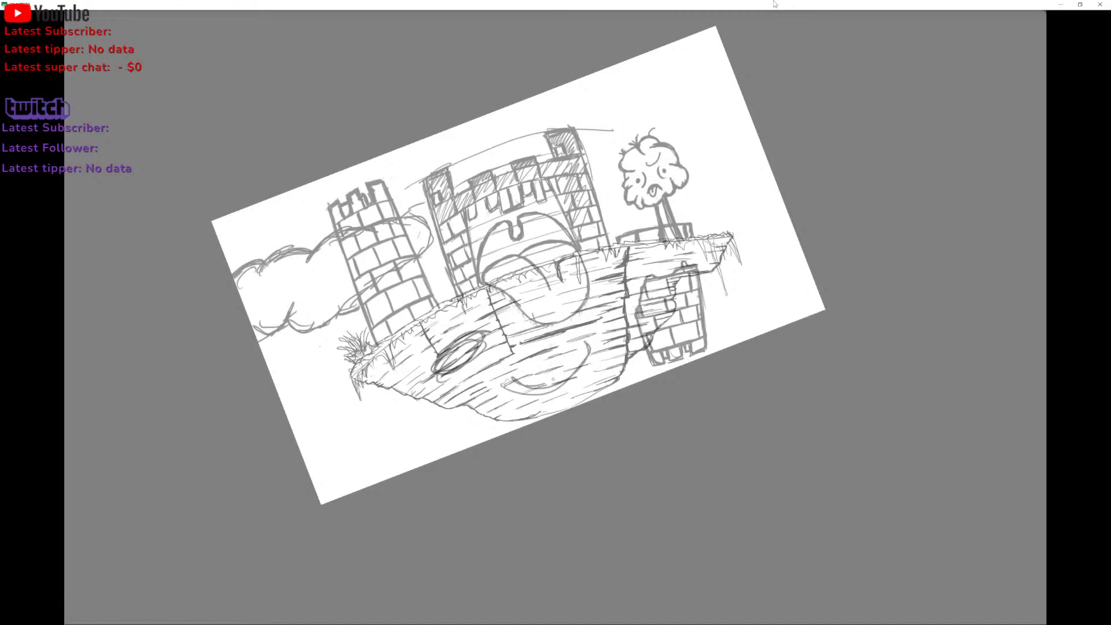
drag(588, 341, 505, 387)
drag(582, 360, 508, 400)
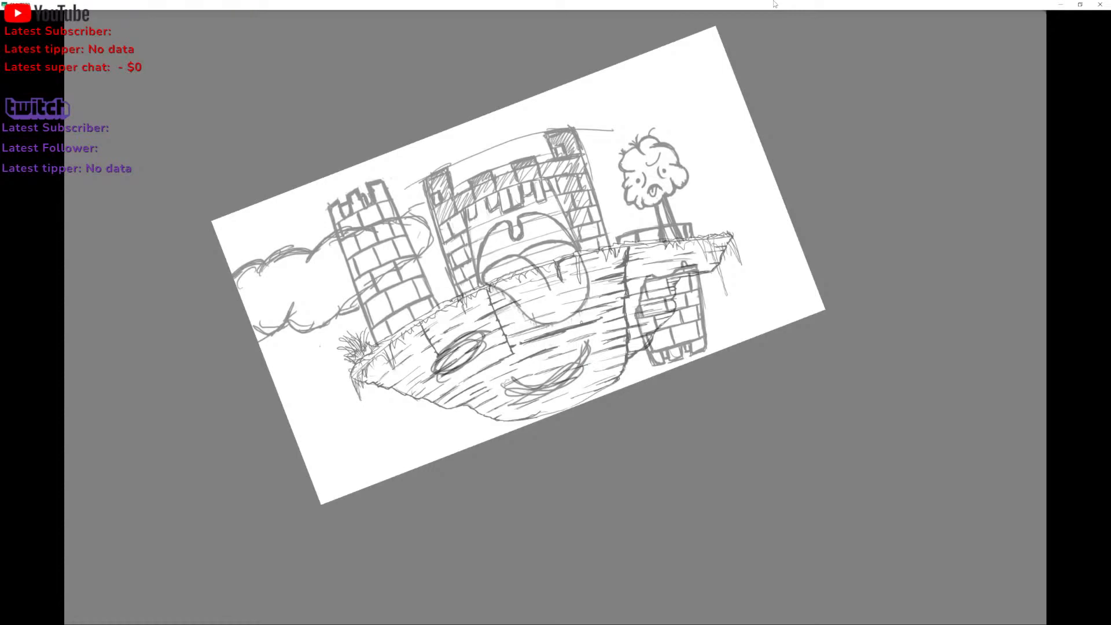
key(ctrl+z)
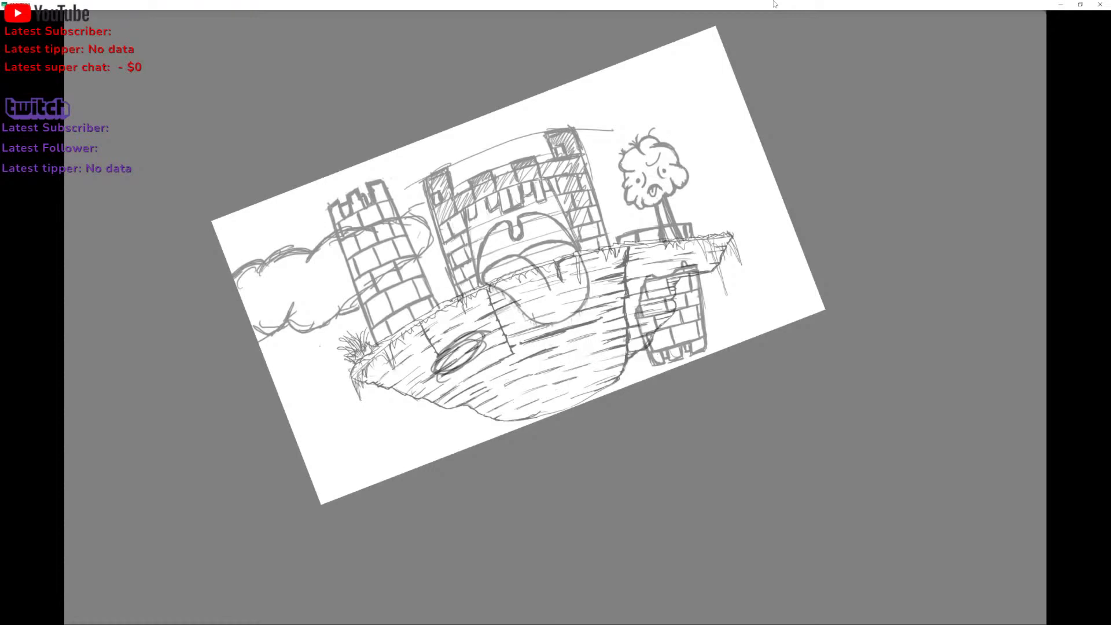
key(ctrl+z)
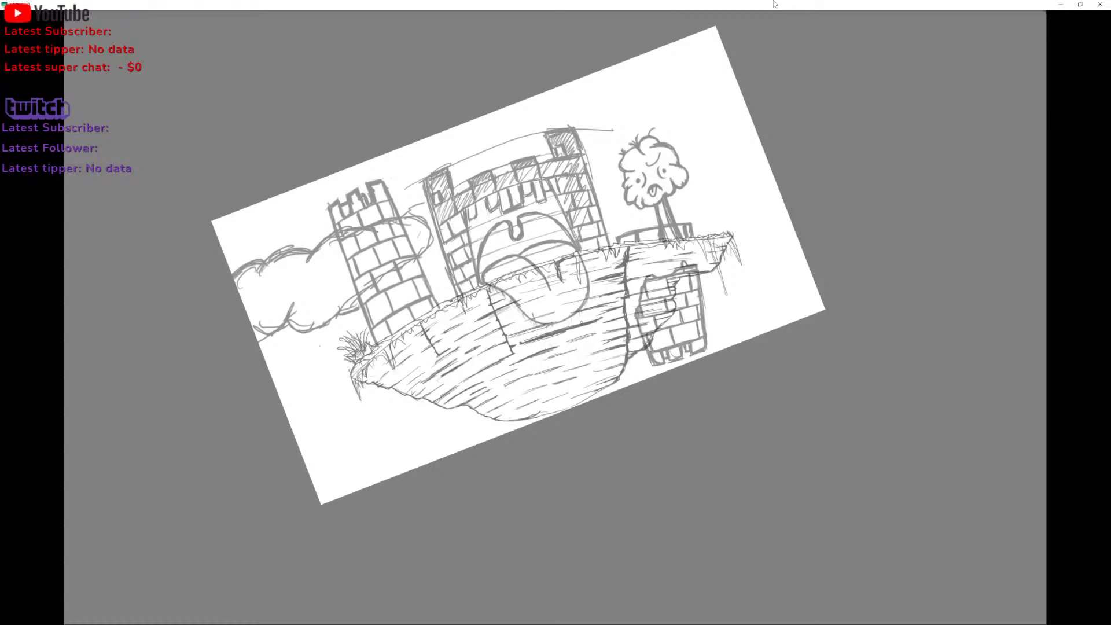
Thicken the underside of the left cloud from the canvas edge to the tower.
drag(518, 265, 524, 277)
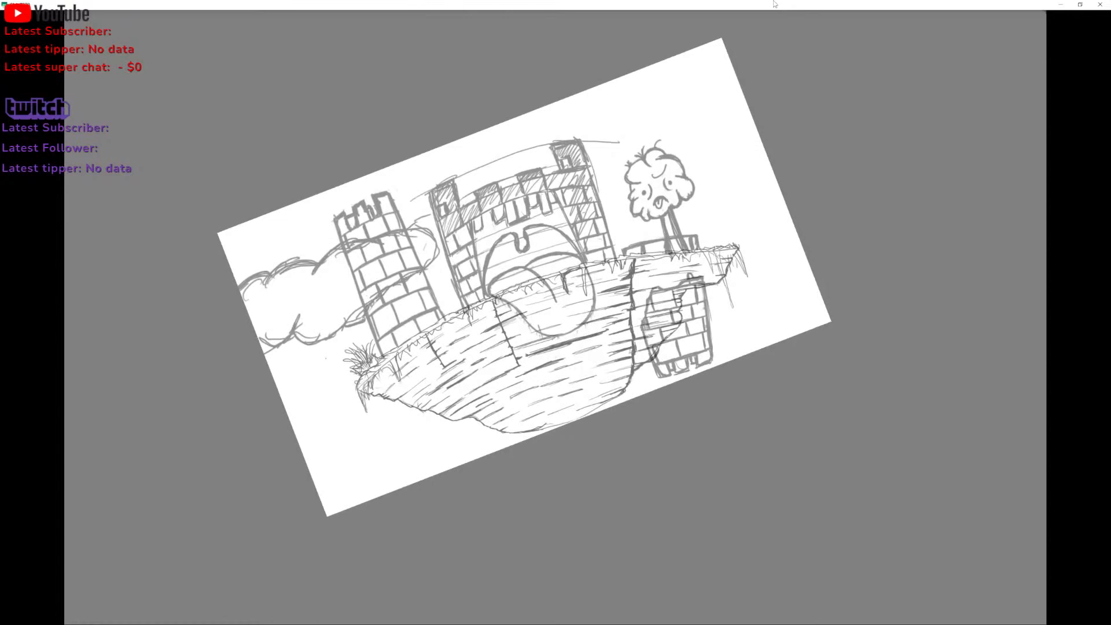
mouse_move(422, 267)
mouse_down()
mouse_move(435, 244)
mouse_move(419, 268)
mouse_up()
drag(310, 346, 376, 298)
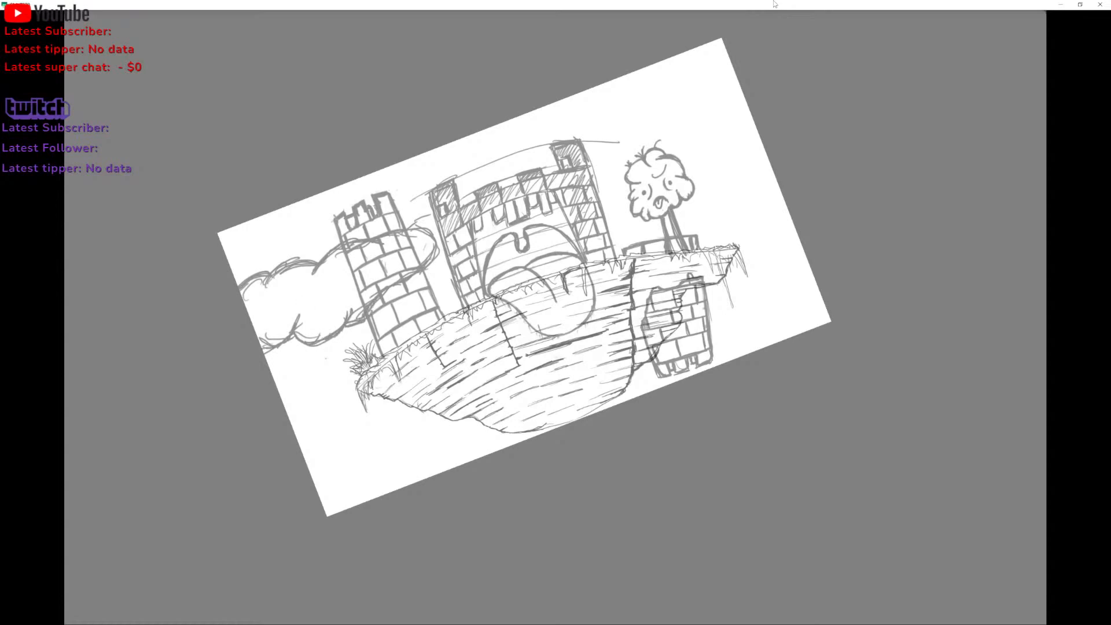
right_click(281, 346)
key(Escape)
drag(264, 352, 287, 342)
Add inner curls to the left cloud to suggest separate puffs, including one across the left tower.
mouse_move(271, 279)
mouse_down()
mouse_move(261, 301)
mouse_move(275, 311)
mouse_up()
mouse_move(323, 286)
mouse_down()
mouse_move(321, 315)
mouse_move(324, 286)
mouse_move(349, 300)
mouse_move(331, 281)
mouse_move(348, 309)
mouse_up()
key(ctrl+z)
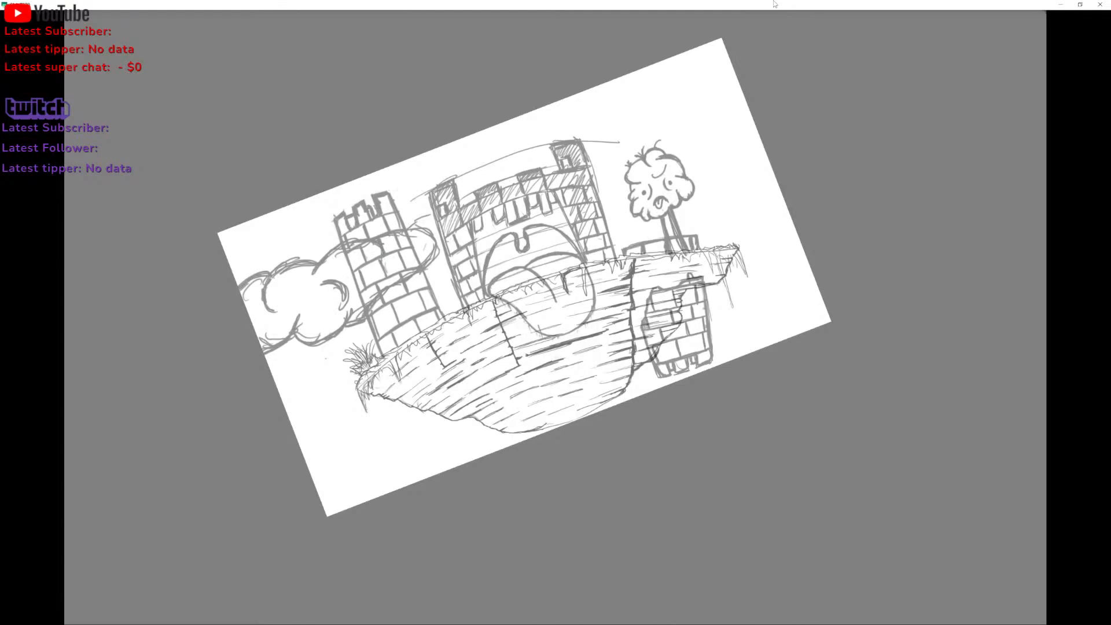
drag(381, 244, 374, 270)
Sketch the loose outline of a second cloud rising behind the large tower and curling down toward the tree.
drag(457, 190, 491, 182)
key(ctrl+z)
mouse_move(512, 155)
mouse_down()
mouse_move(490, 181)
mouse_move(524, 139)
mouse_move(595, 112)
mouse_up()
drag(593, 184, 620, 162)
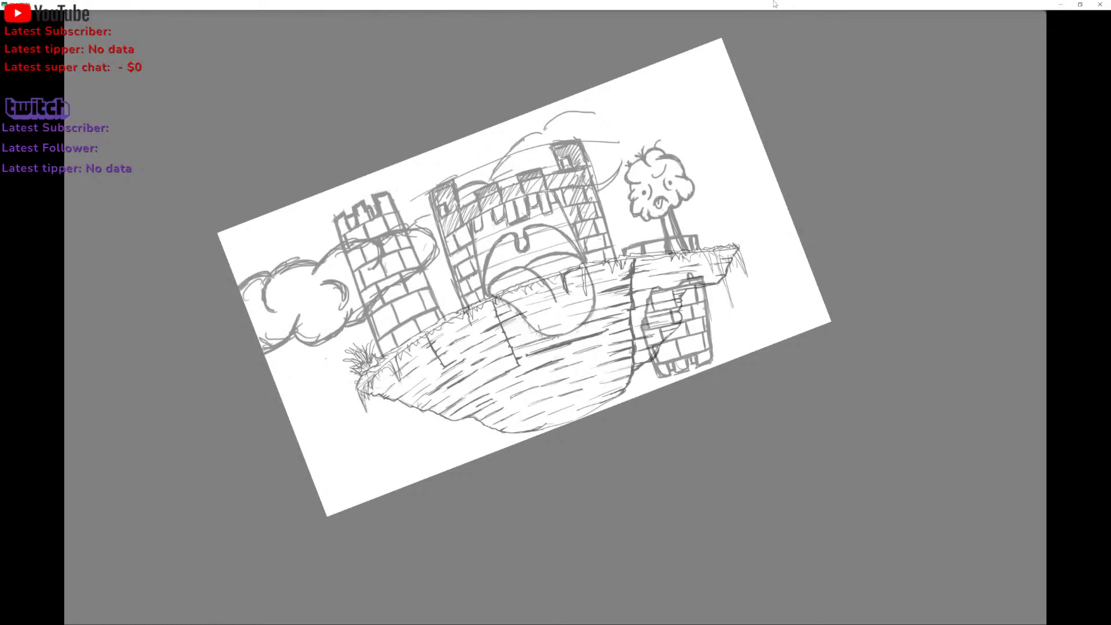
mouse_move(597, 190)
mouse_down()
mouse_move(624, 169)
mouse_move(614, 182)
mouse_up()
Close and reinforce the bumpy outline of the cloud behind the large tower.
drag(599, 118, 599, 146)
drag(586, 111, 603, 140)
mouse_move(568, 110)
mouse_down()
mouse_move(586, 111)
mouse_move(516, 145)
mouse_move(489, 183)
mouse_up()
drag(517, 141, 497, 176)
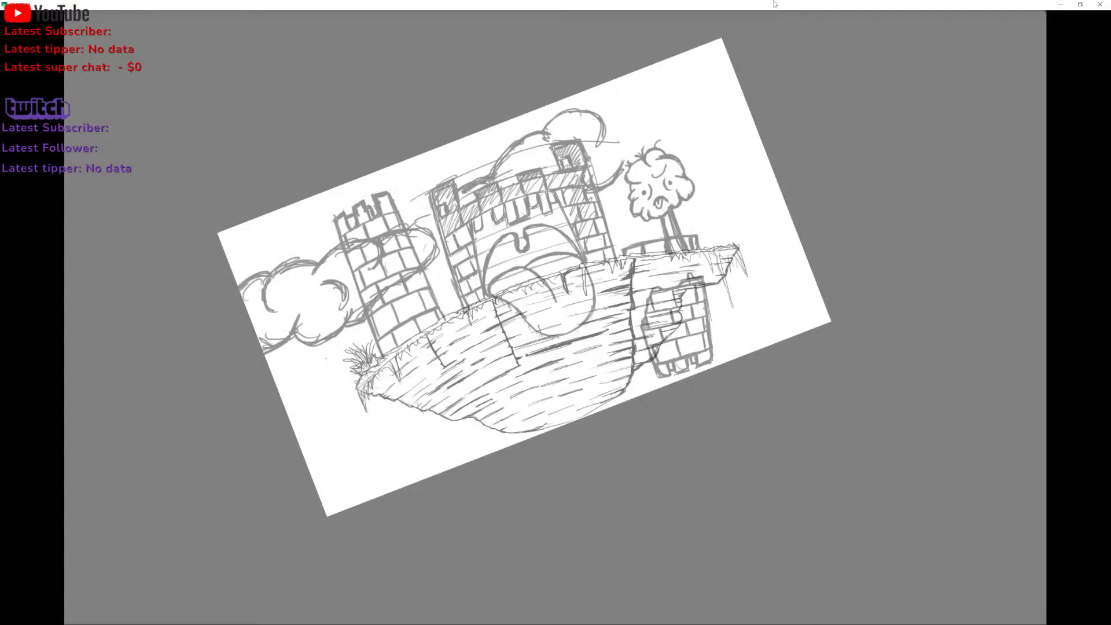
drag(428, 206, 417, 225)
Rough out a third cloud in the upper-right corner beyond the tree, running off the canvas edge.
mouse_move(604, 124)
mouse_down()
mouse_move(642, 123)
mouse_move(633, 151)
mouse_move(628, 121)
mouse_move(635, 144)
mouse_move(618, 161)
mouse_move(643, 135)
mouse_up()
mouse_move(667, 80)
mouse_down()
mouse_move(540, 128)
mouse_move(569, 172)
mouse_move(586, 167)
mouse_up()
mouse_move(575, 141)
mouse_down()
mouse_move(555, 164)
mouse_move(567, 173)
mouse_up()
drag(576, 118, 561, 146)
drag(565, 124, 566, 148)
mouse_move(584, 107)
mouse_down()
mouse_move(559, 164)
mouse_move(614, 164)
mouse_move(599, 175)
mouse_up()
key(ctrl+z)
drag(578, 133, 557, 170)
mouse_move(568, 143)
mouse_down()
mouse_move(578, 133)
mouse_move(590, 186)
mouse_move(637, 166)
mouse_up()
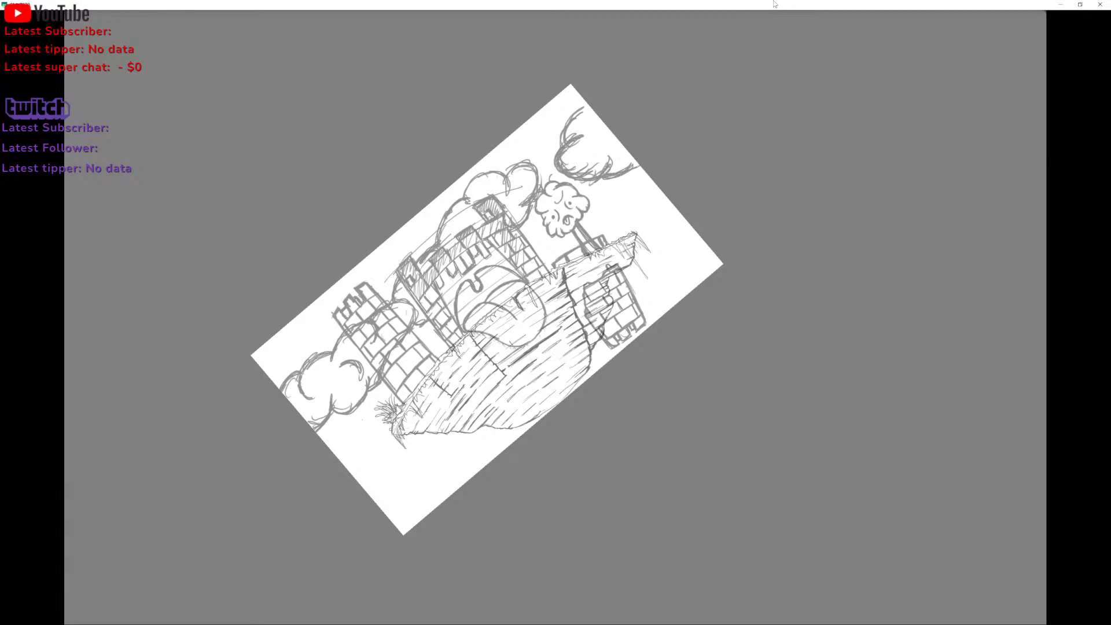
Erase the scribbled lines along the left and lower outline of the upper-right cloud.
scroll(735, 77, up, 5)
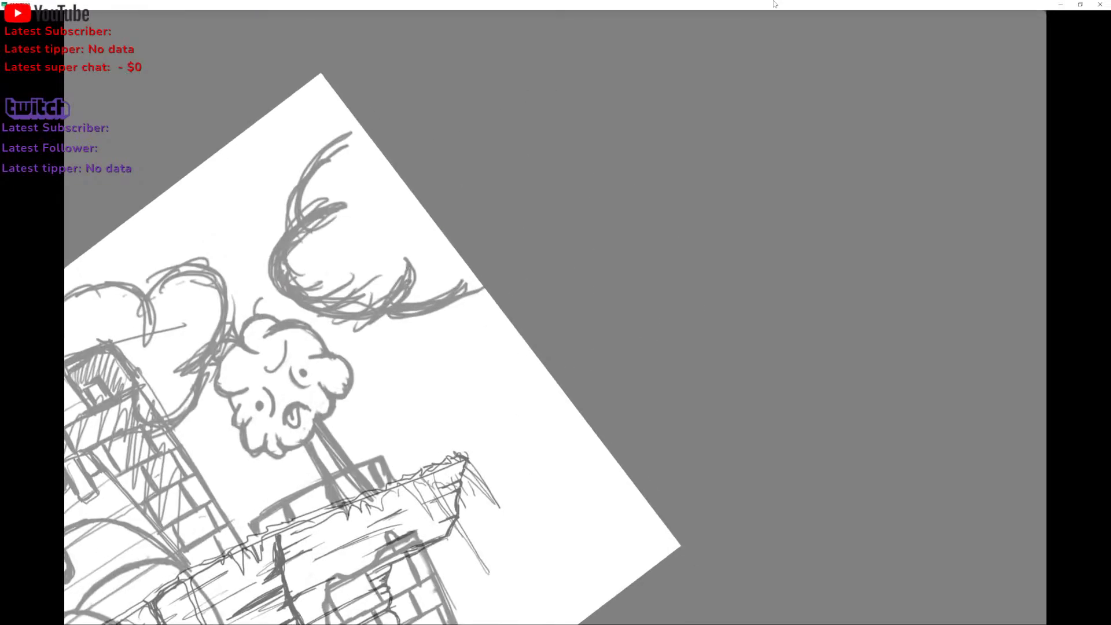
drag(406, 258, 404, 286)
right_click(327, 211)
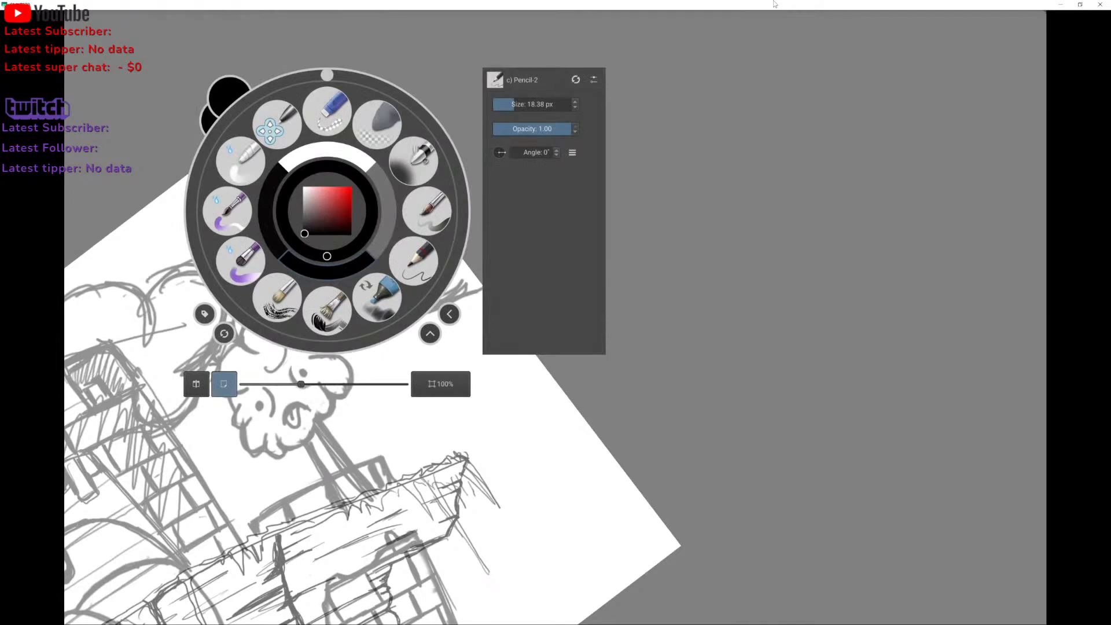
right_click(327, 211)
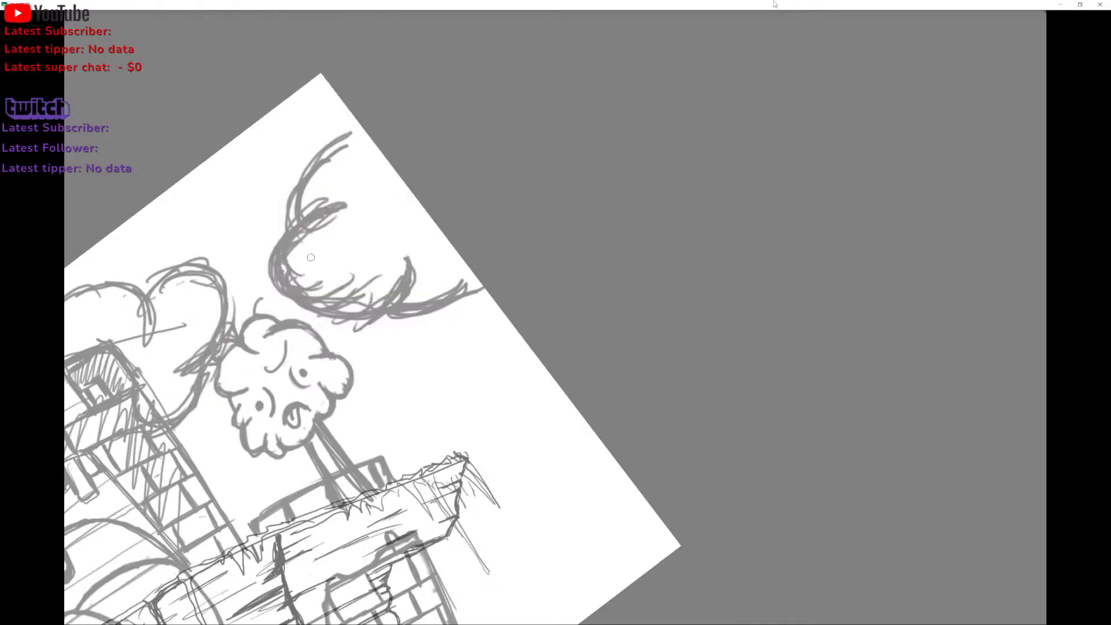
mouse_move(345, 205)
mouse_down()
mouse_move(285, 250)
mouse_move(289, 269)
mouse_move(323, 300)
mouse_move(355, 295)
mouse_move(338, 278)
mouse_move(265, 276)
mouse_move(281, 293)
mouse_move(281, 238)
mouse_move(273, 280)
mouse_move(309, 307)
mouse_move(280, 253)
mouse_move(336, 160)
mouse_move(315, 268)
mouse_move(360, 282)
mouse_move(389, 252)
mouse_move(373, 272)
mouse_move(390, 275)
mouse_move(401, 250)
mouse_move(369, 304)
mouse_move(380, 270)
mouse_move(411, 280)
mouse_move(402, 300)
mouse_move(423, 246)
mouse_move(408, 307)
mouse_move(471, 273)
mouse_move(456, 290)
mouse_move(464, 278)
mouse_move(367, 304)
mouse_move(337, 333)
mouse_up()
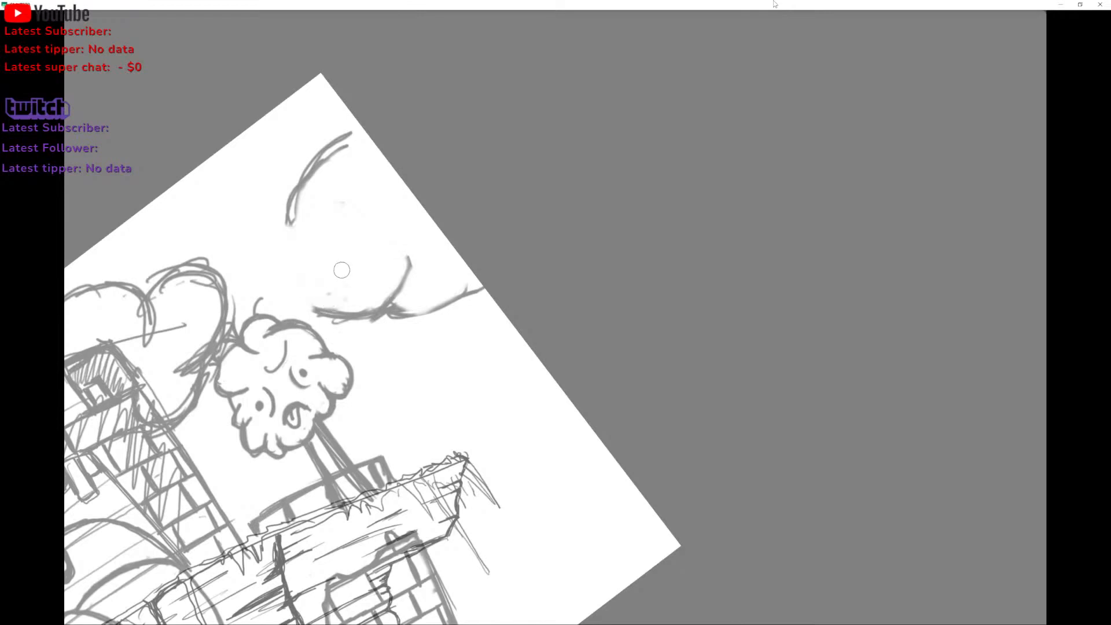
Redraw the lower and left lobes of the upper-right cloud with cleaner curves.
mouse_move(317, 312)
mouse_down()
mouse_move(302, 286)
mouse_move(320, 317)
mouse_move(333, 308)
mouse_move(323, 288)
mouse_move(371, 317)
mouse_up()
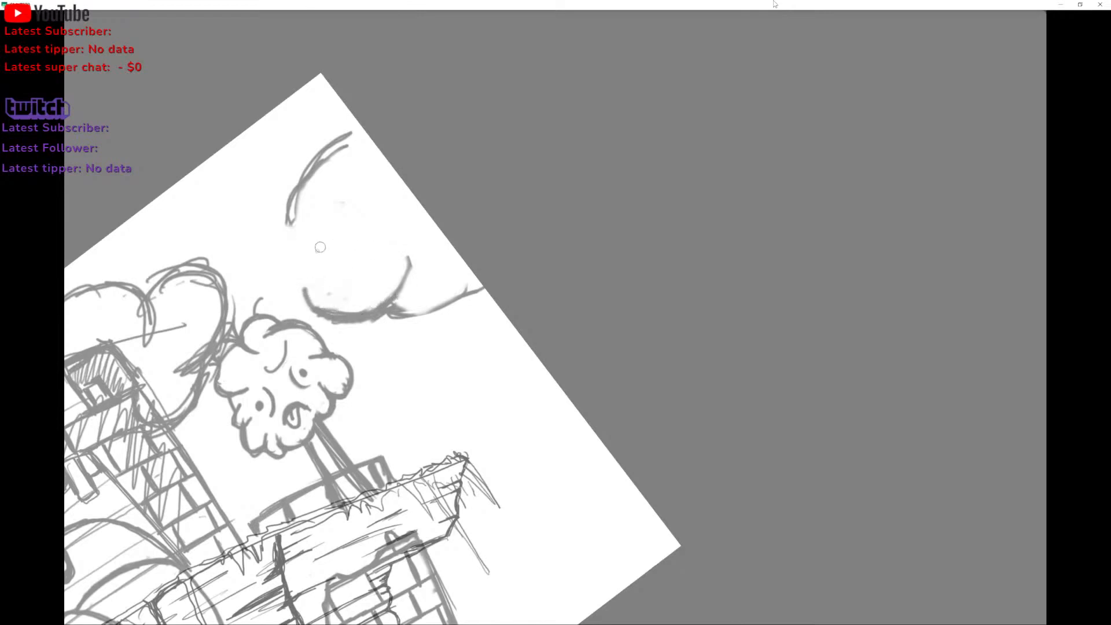
mouse_move(293, 230)
mouse_down()
mouse_move(303, 266)
mouse_move(293, 280)
mouse_move(283, 262)
mouse_up()
click(313, 289)
key(ctrl+z)
key(ctrl+z)
mouse_move(308, 299)
mouse_down()
mouse_move(291, 246)
mouse_move(297, 212)
mouse_move(291, 233)
mouse_move(312, 207)
mouse_up()
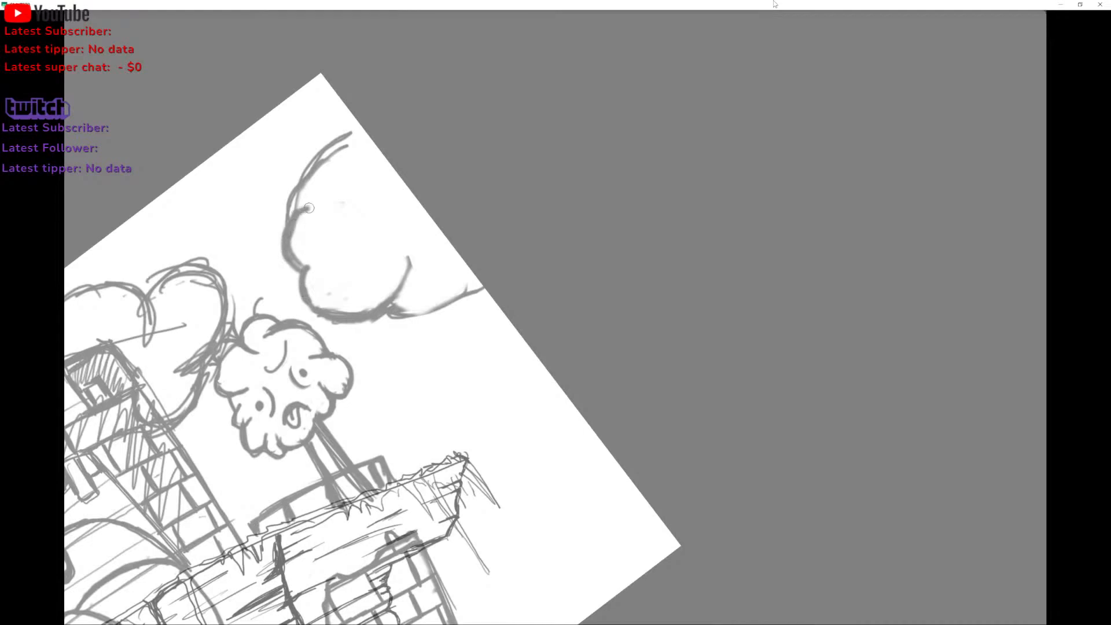
Add inward creases between the upper-right cloud's left lobes and thicken its upper outline to the canvas edge.
drag(281, 248, 323, 207)
mouse_move(292, 242)
mouse_down()
mouse_move(303, 265)
mouse_move(320, 252)
mouse_move(304, 306)
mouse_up()
drag(301, 205, 336, 148)
drag(301, 203, 356, 129)
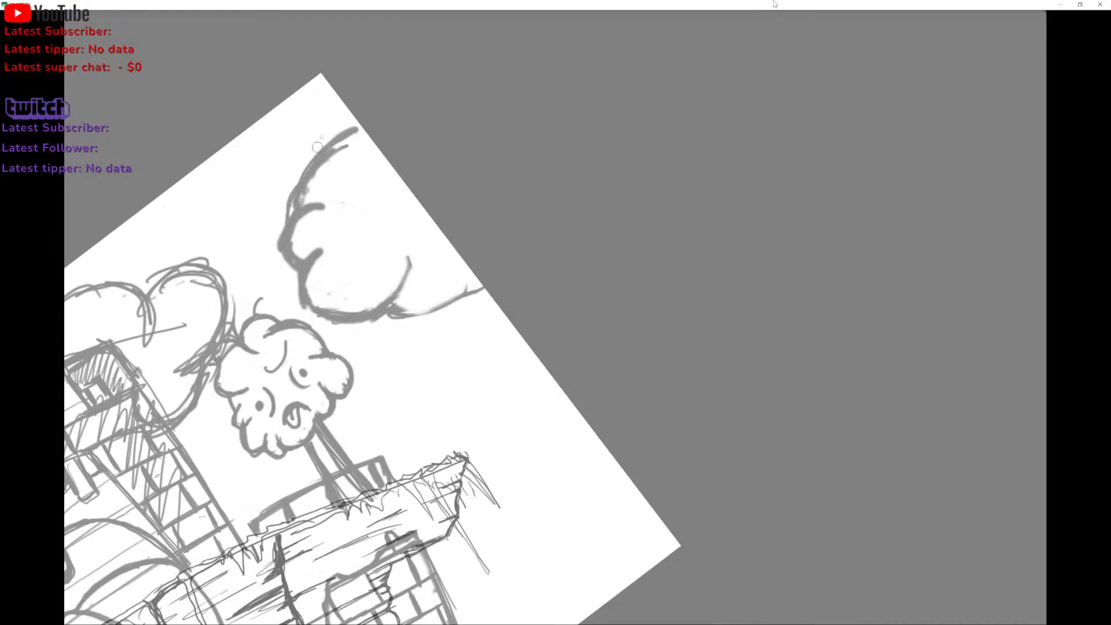
mouse_move(300, 200)
mouse_down()
mouse_move(347, 125)
mouse_move(356, 132)
mouse_up()
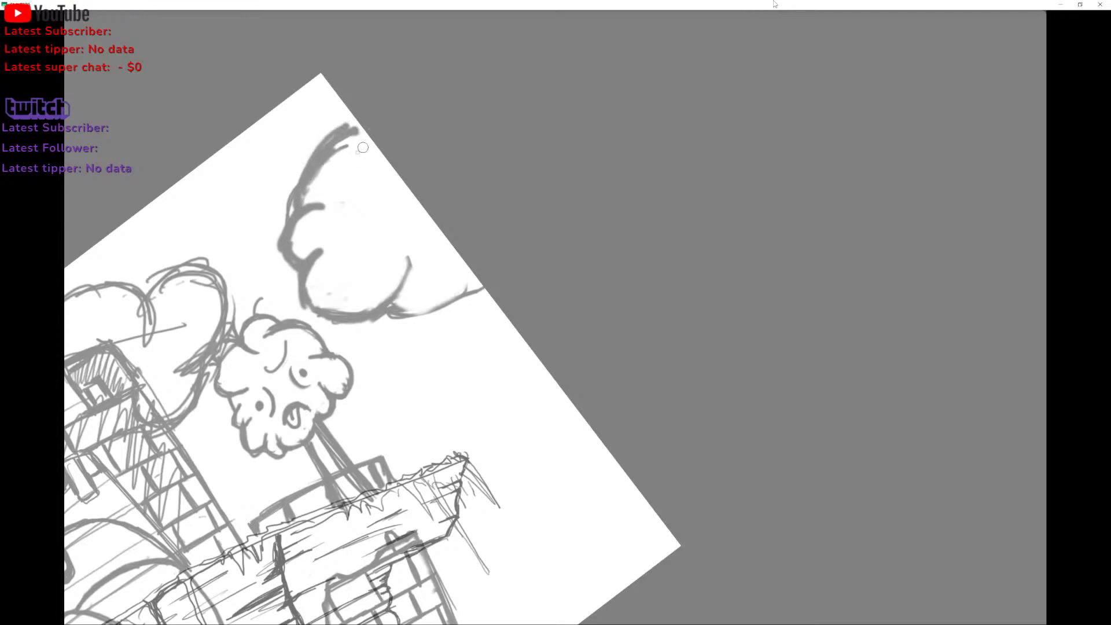
Extend the inner crease of the upper-right cloud and redraw its last lower lobe at the canvas edge.
drag(306, 255, 347, 243)
mouse_move(404, 286)
mouse_down()
mouse_move(405, 261)
mouse_move(382, 297)
mouse_move(389, 314)
mouse_move(457, 273)
mouse_up()
drag(431, 316, 470, 271)
key(ctrl+z)
key(ctrl+z)
key(ctrl+z)
mouse_move(470, 273)
mouse_down()
mouse_move(439, 313)
mouse_move(409, 322)
mouse_up()
drag(465, 299, 484, 288)
scroll(373, 324, down, 4)
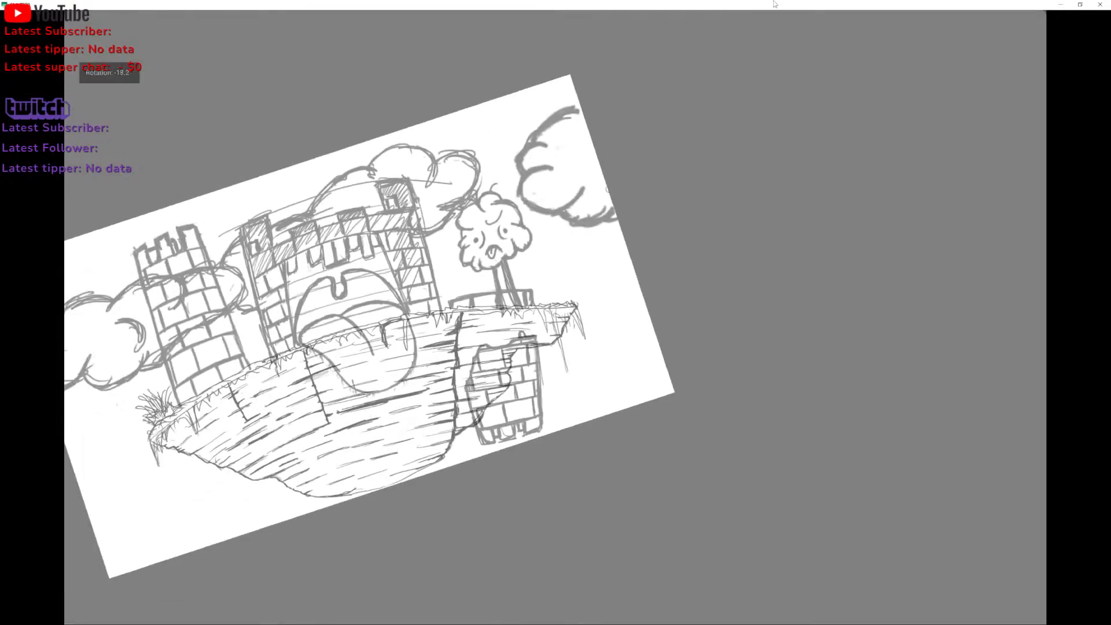
Erase the upper-right cloud's upper outline and its two upper creases.
scroll(373, 324, up, 4)
scroll(555, 237, up, 3)
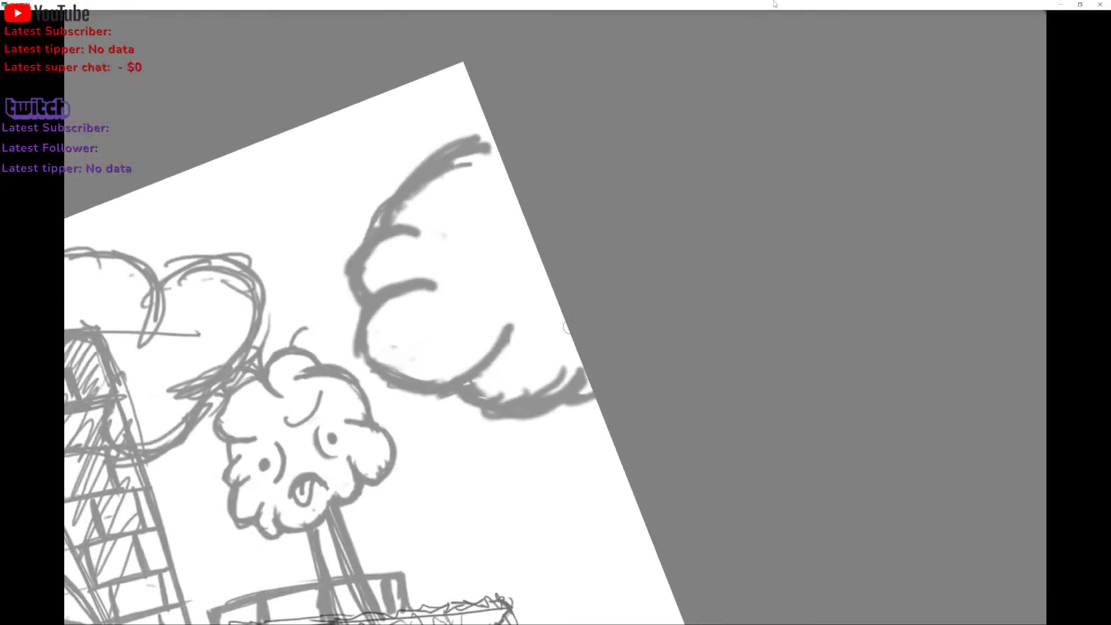
mouse_move(393, 191)
mouse_down()
mouse_move(416, 168)
mouse_move(420, 184)
mouse_move(462, 136)
mouse_move(448, 154)
mouse_move(463, 163)
mouse_move(414, 174)
mouse_move(413, 200)
mouse_move(355, 252)
mouse_move(348, 277)
mouse_move(357, 295)
mouse_move(377, 249)
mouse_move(404, 247)
mouse_move(376, 247)
mouse_move(431, 283)
mouse_move(424, 290)
mouse_move(424, 241)
mouse_move(427, 295)
mouse_move(383, 336)
mouse_move(421, 288)
mouse_move(384, 307)
mouse_move(414, 285)
mouse_up()
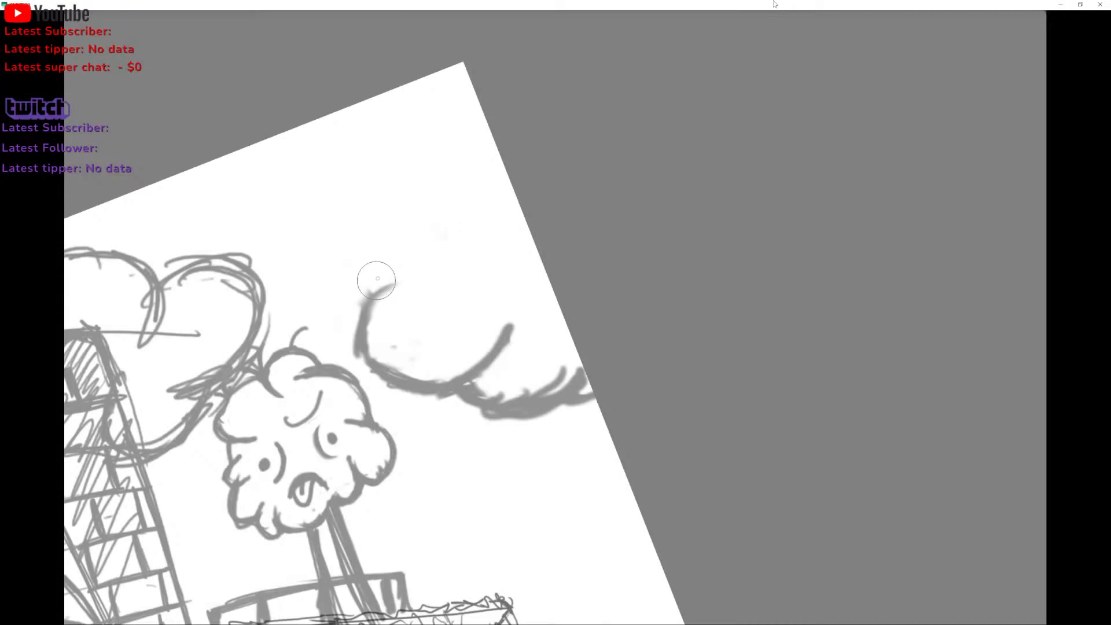
Reduce the brush size and redraw the upper-right cloud's upper-left lobe with a thinner curve.
key(bracketleft)
key(bracketleft)
key(bracketleft)
key(bracketleft)
key(bracketleft)
key(bracketleft)
mouse_move(373, 291)
mouse_down()
mouse_move(386, 242)
mouse_move(372, 299)
mouse_move(400, 285)
mouse_move(401, 236)
mouse_move(452, 225)
mouse_up()
Redraw the upper-right cloud's top lobe as a curve running out to the canvas edge.
mouse_move(363, 270)
mouse_down()
mouse_move(434, 224)
mouse_move(457, 148)
mouse_move(480, 146)
mouse_up()
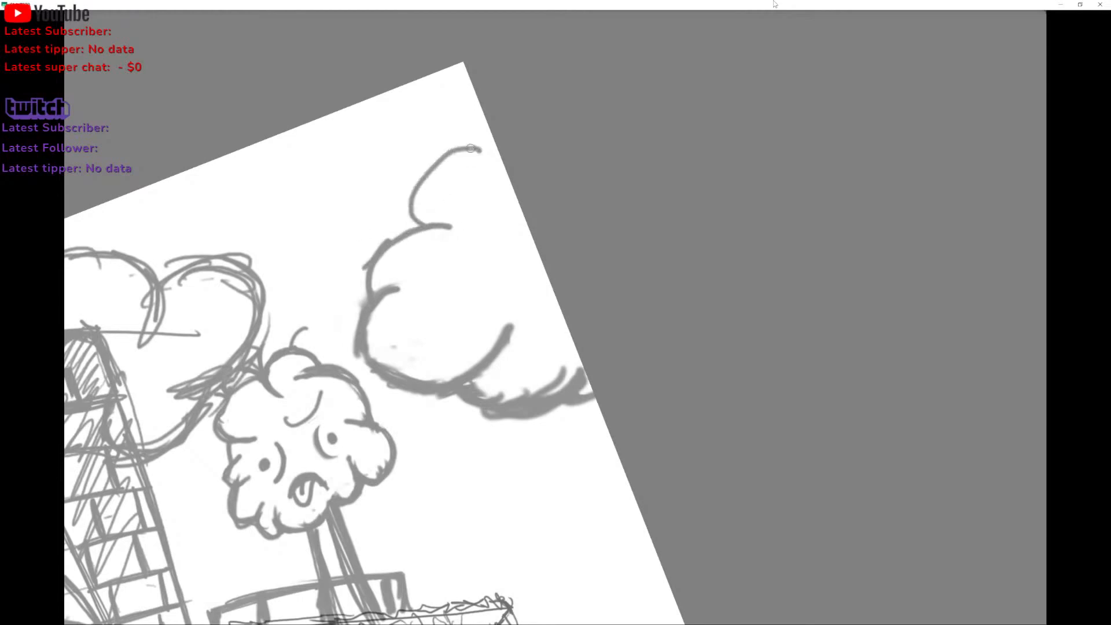
key(ctrl+z)
mouse_move(439, 223)
mouse_down()
mouse_move(463, 173)
mouse_move(495, 146)
mouse_up()
key(ctrl+z)
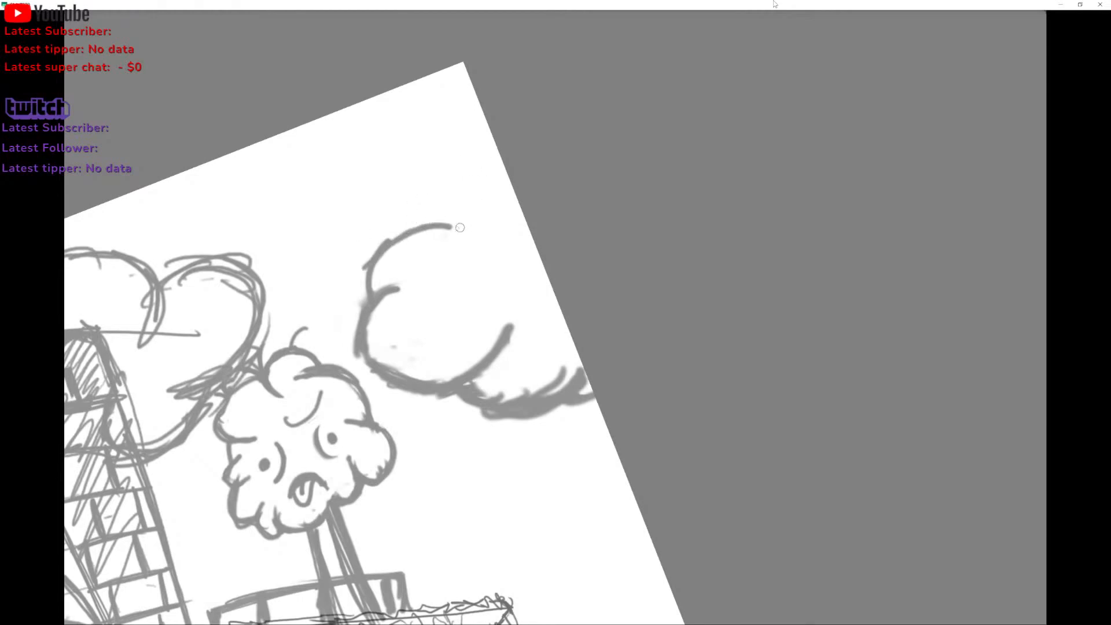
mouse_move(459, 225)
mouse_down()
mouse_move(454, 250)
mouse_move(510, 184)
mouse_up()
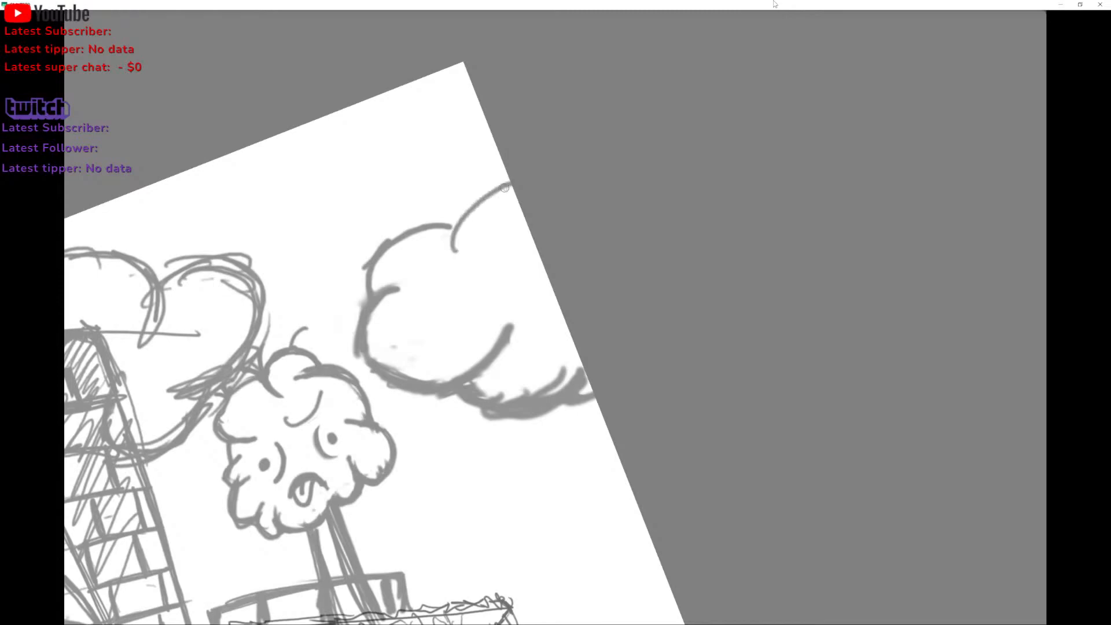
mouse_move(455, 250)
mouse_down()
mouse_move(489, 193)
mouse_move(511, 183)
mouse_up()
Sketch a low, elongated cloud behind the tree's crown, extending out on both sides of it.
scroll(497, 247, down, 3)
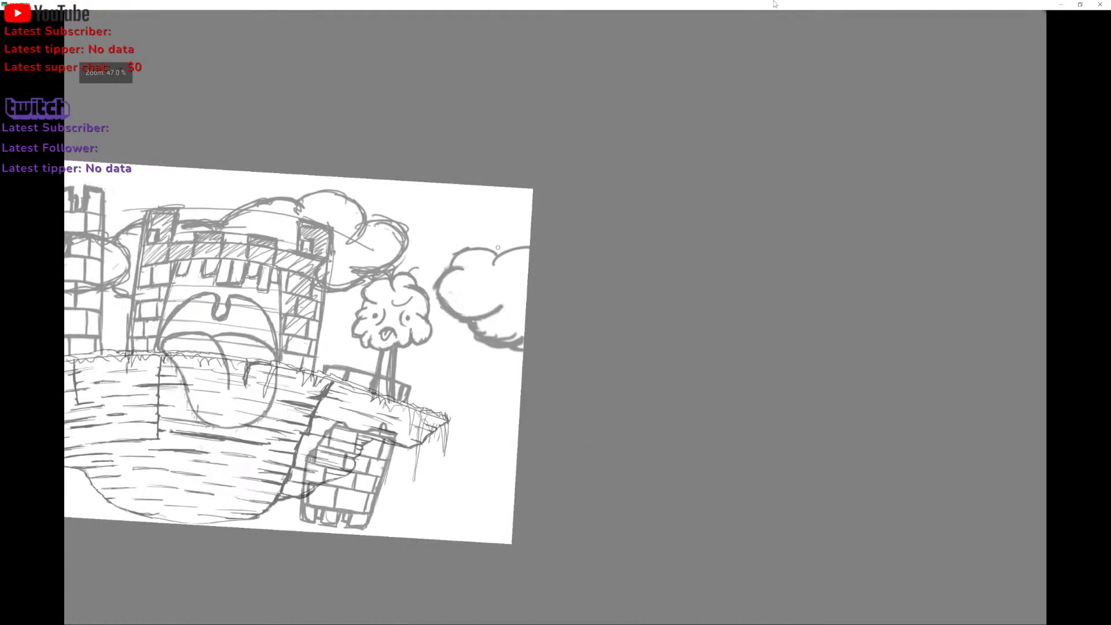
scroll(498, 247, down, 2)
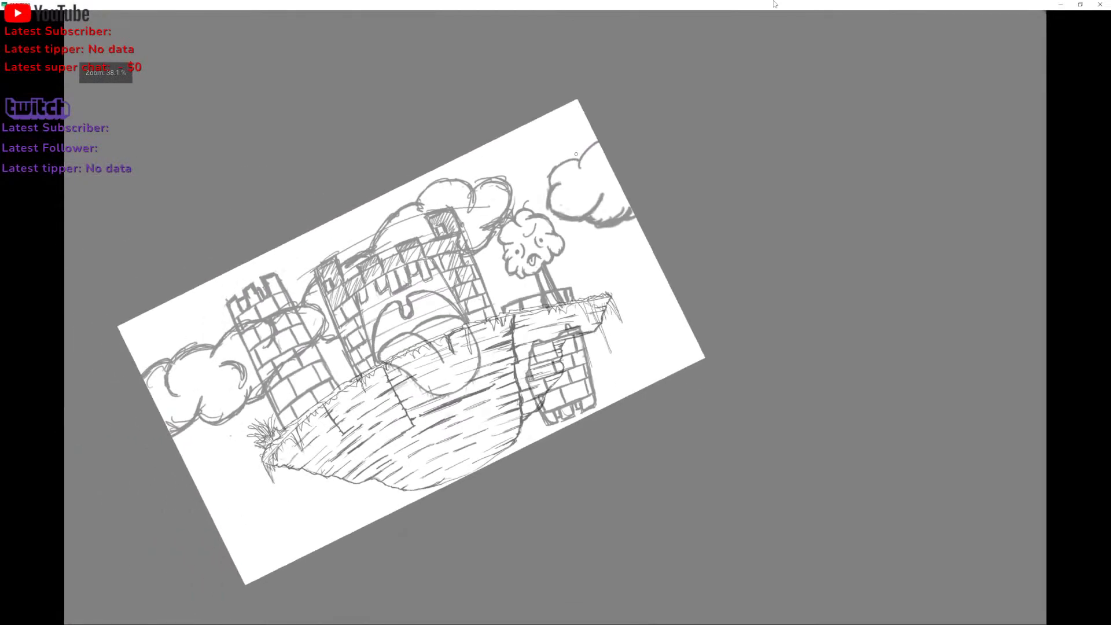
scroll(576, 154, up, 2)
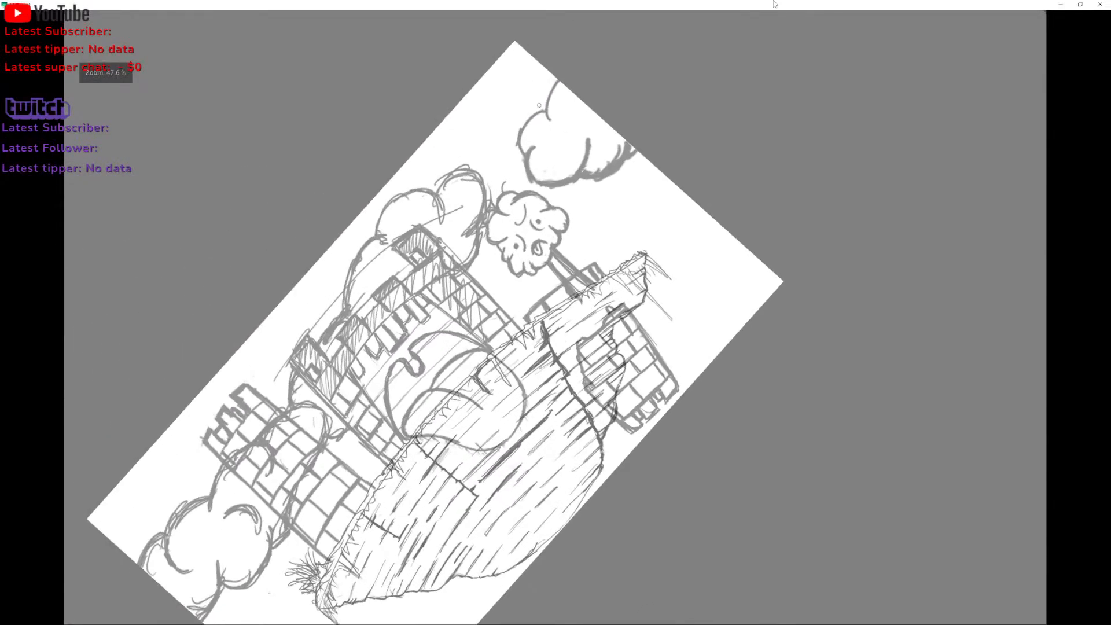
drag(605, 191, 597, 211)
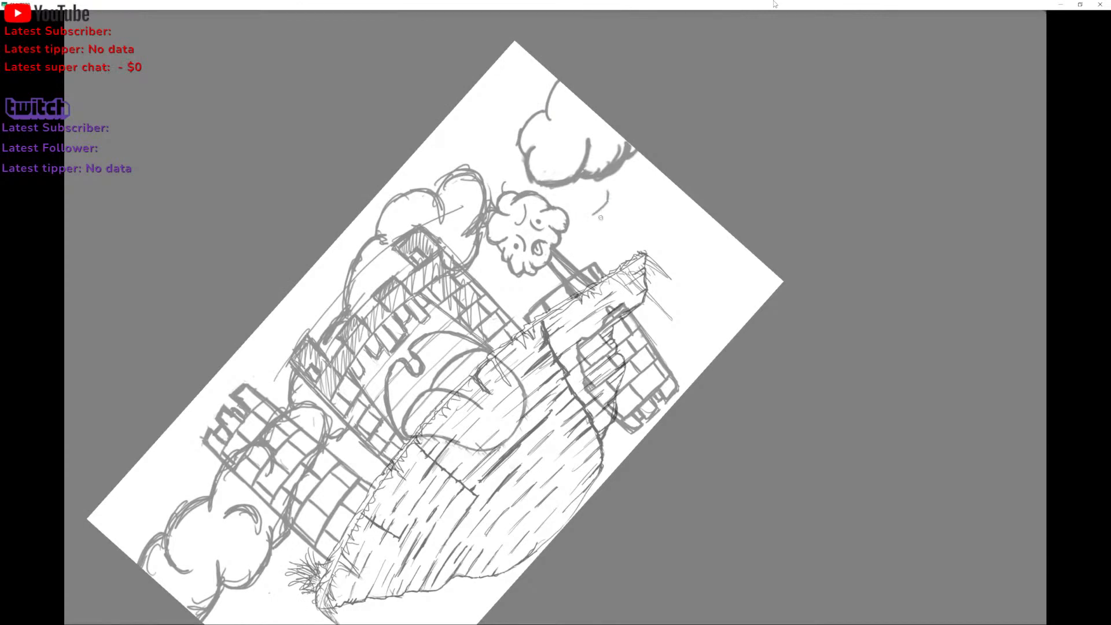
key(ctrl+z)
mouse_move(585, 211)
mouse_down()
mouse_move(613, 186)
mouse_move(566, 233)
mouse_up()
drag(601, 198, 562, 240)
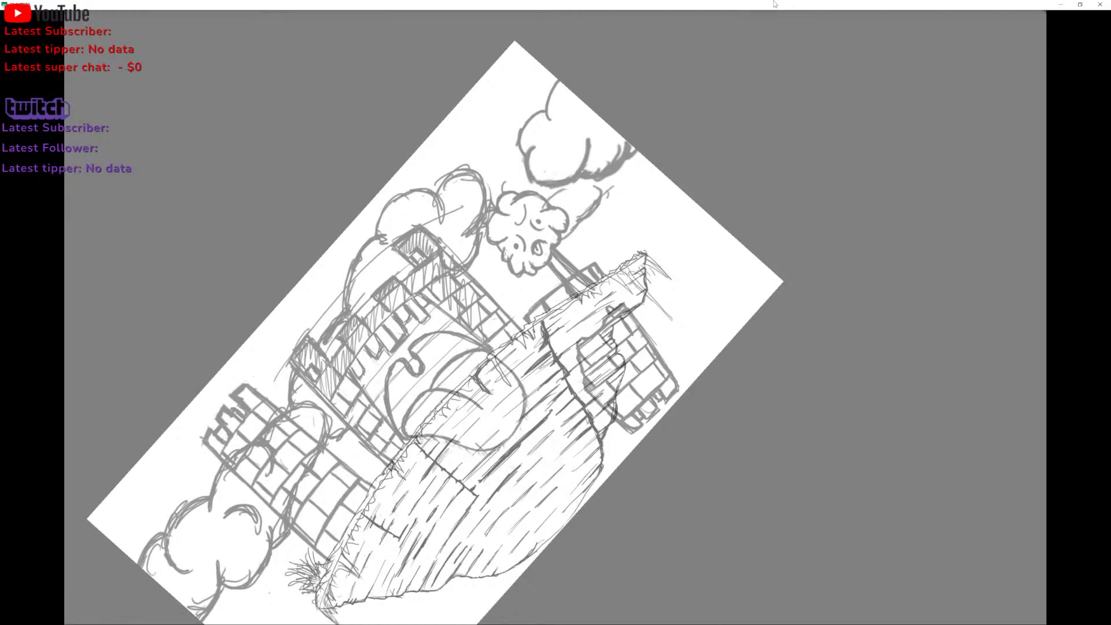
mouse_move(498, 261)
mouse_down()
mouse_move(489, 280)
mouse_move(511, 274)
mouse_up()
mouse_move(549, 205)
mouse_down()
mouse_move(606, 178)
mouse_move(580, 210)
mouse_move(616, 199)
mouse_up()
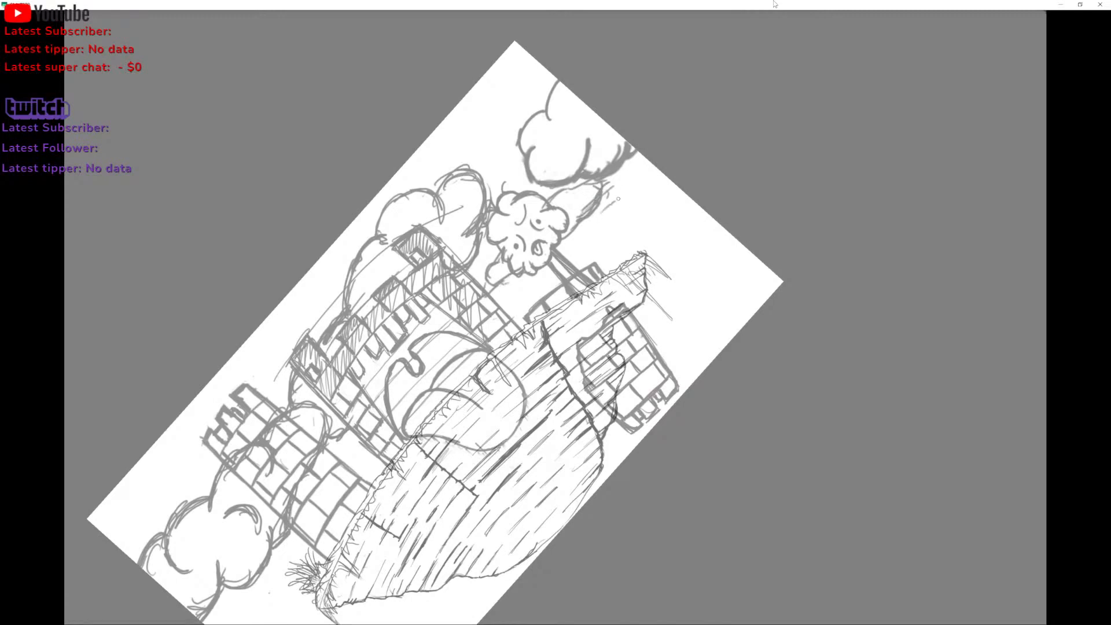
Sketch flat, streaky clouds below the upper-right cloud out to the canvas edge and between the tree and castle.
mouse_move(652, 164)
mouse_down()
mouse_move(595, 221)
mouse_move(654, 172)
mouse_move(625, 201)
mouse_up()
drag(627, 201, 602, 223)
drag(637, 177, 619, 197)
mouse_move(568, 246)
mouse_down()
mouse_move(588, 226)
mouse_move(560, 254)
mouse_up()
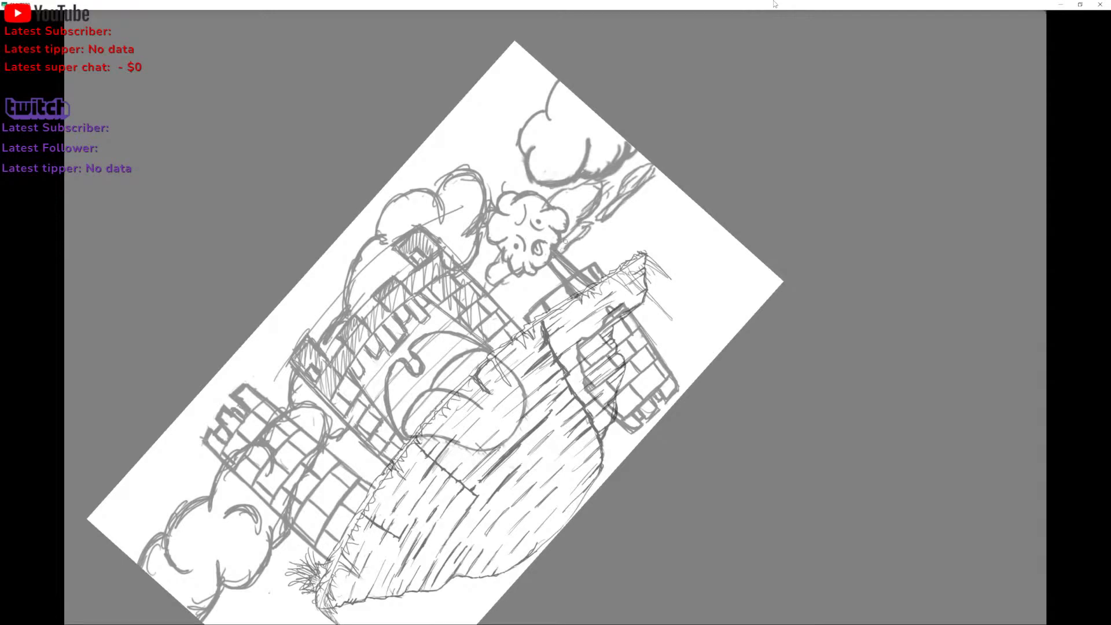
drag(499, 304, 521, 280)
Sketch a flat, elongated cloud beneath the left cloud, ending at the left tower.
scroll(555, 317, down, 2)
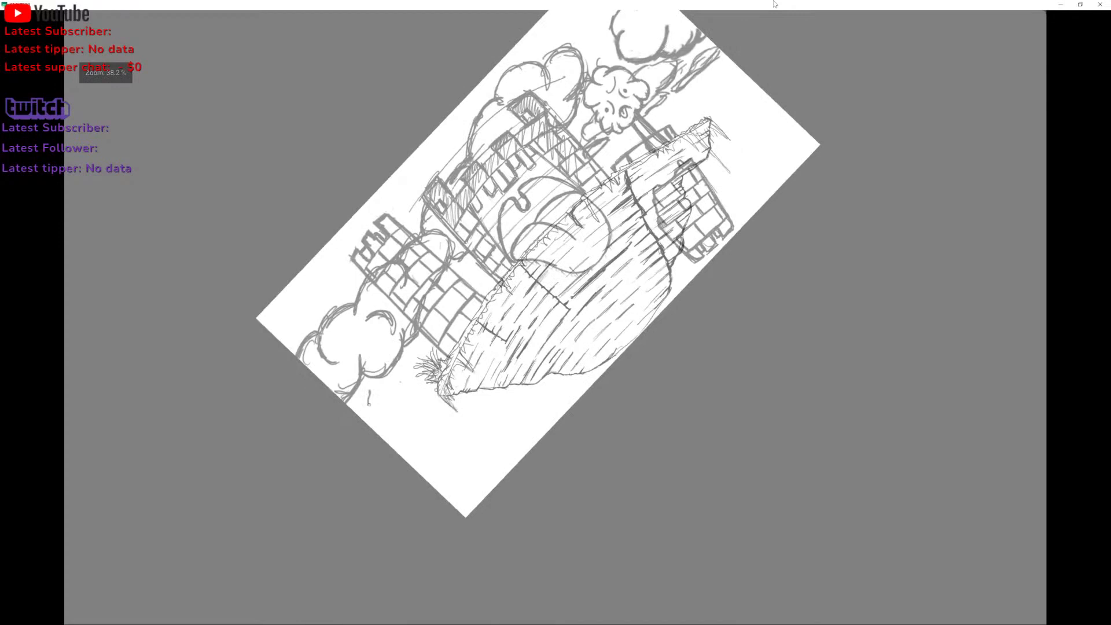
drag(369, 405, 422, 342)
drag(394, 383, 426, 340)
mouse_move(368, 407)
mouse_down()
mouse_move(408, 373)
mouse_move(385, 382)
mouse_up()
mouse_move(379, 382)
mouse_down()
mouse_move(411, 346)
mouse_move(406, 365)
mouse_up()
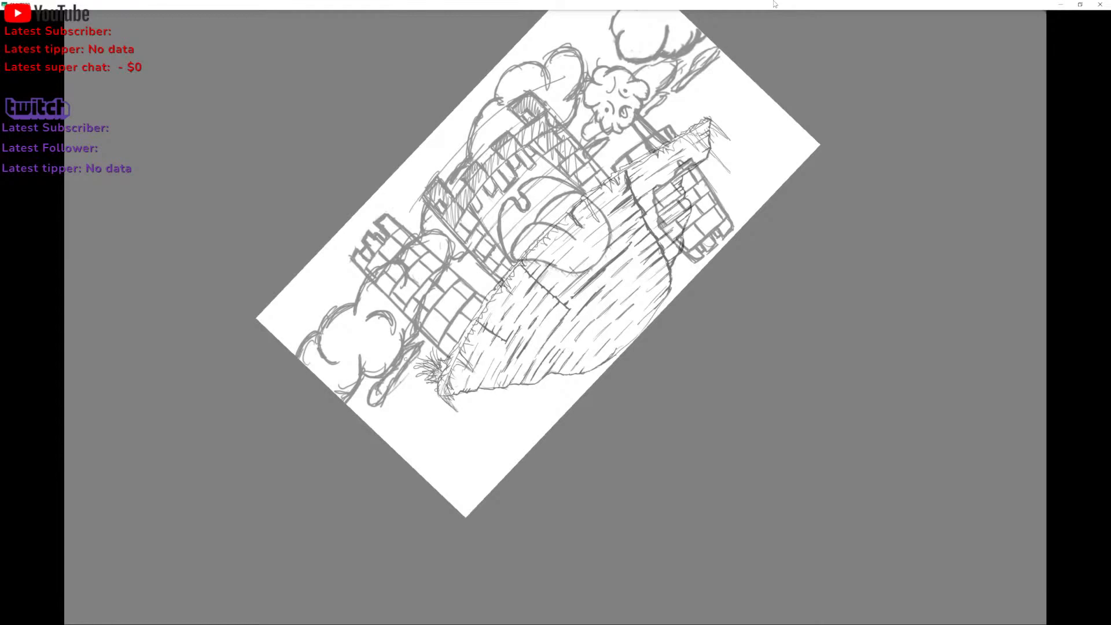
Add streaky cloud strokes between the left tower and castle and below the left cloud to the canvas edge.
drag(467, 283, 485, 270)
mouse_move(429, 342)
mouse_down()
mouse_move(387, 395)
mouse_move(368, 390)
mouse_up()
drag(354, 412, 366, 393)
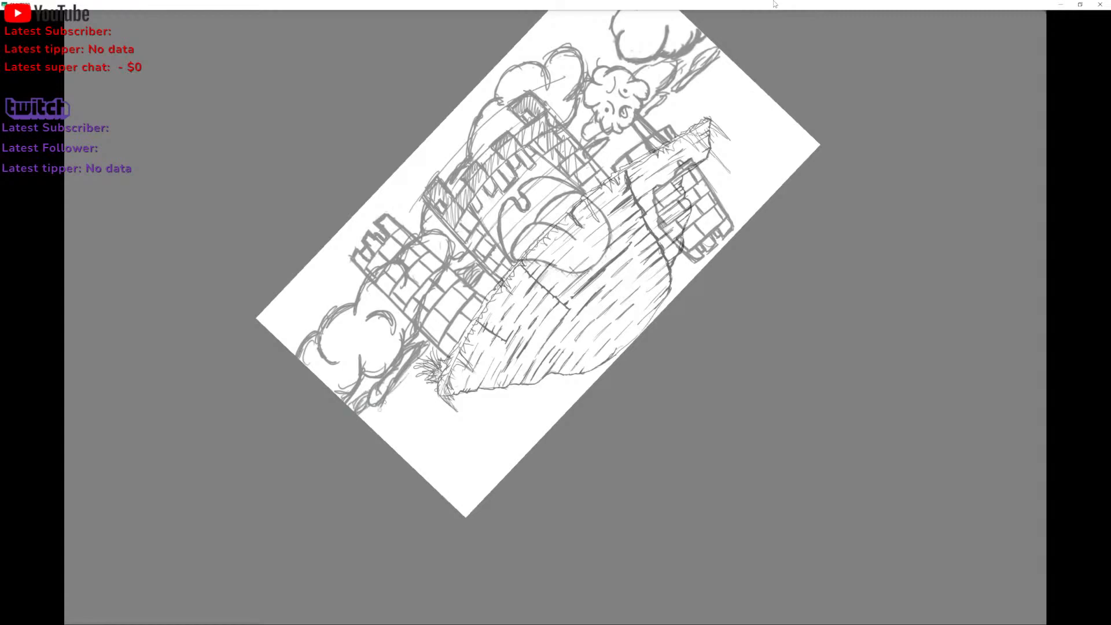
drag(383, 404, 408, 372)
drag(370, 423, 418, 364)
drag(412, 373, 370, 422)
drag(710, 118, 737, 215)
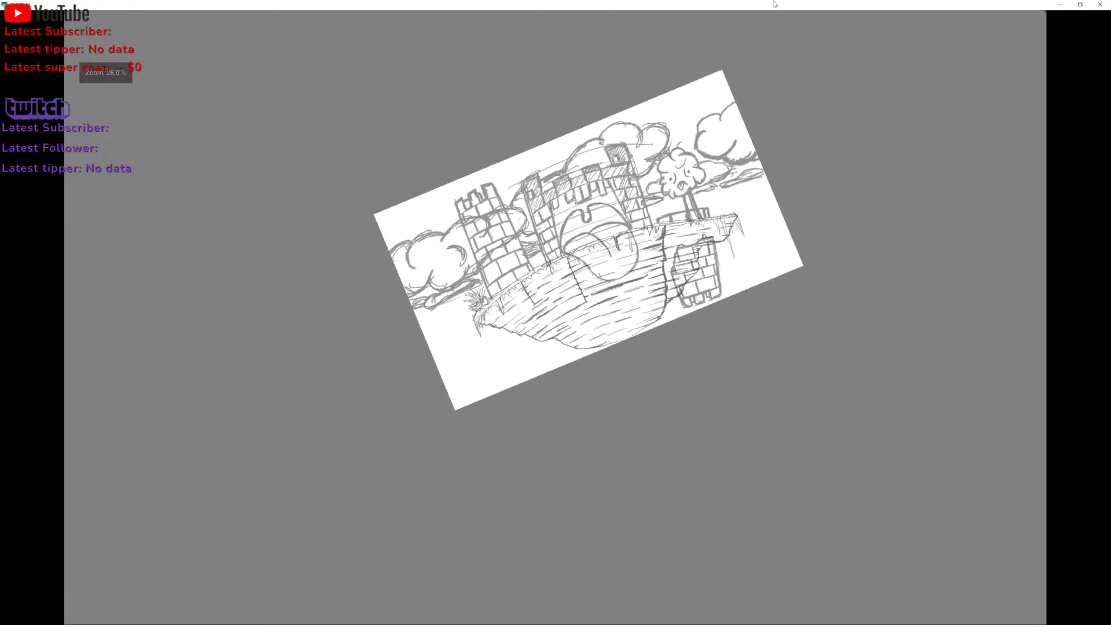
drag(681, 173, 667, 243)
scroll(602, 324, up, 1)
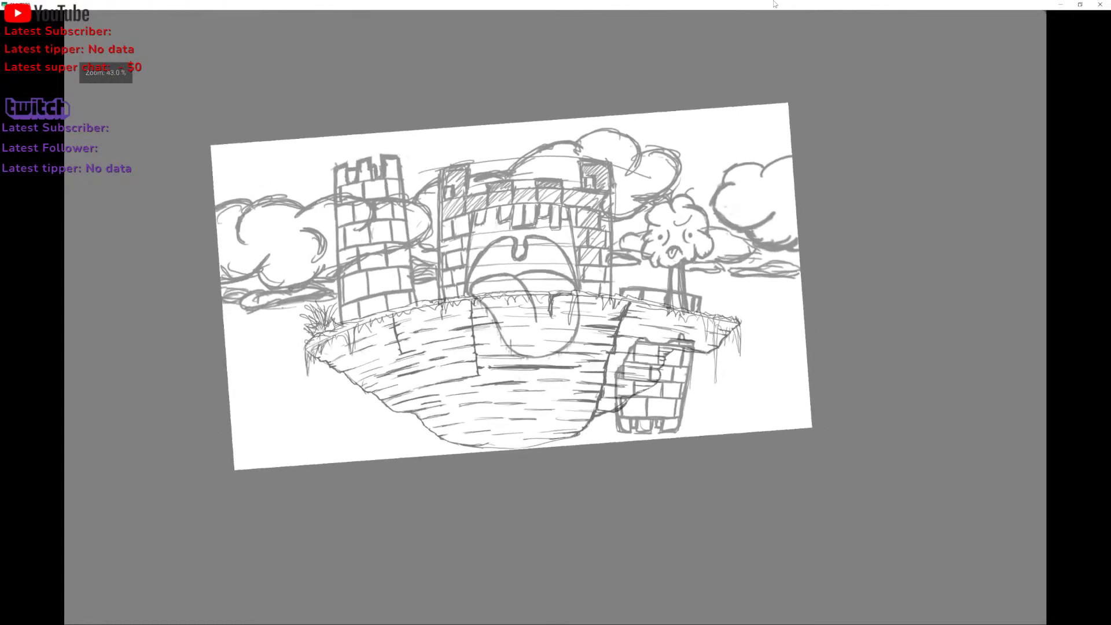
right_click(394, 365)
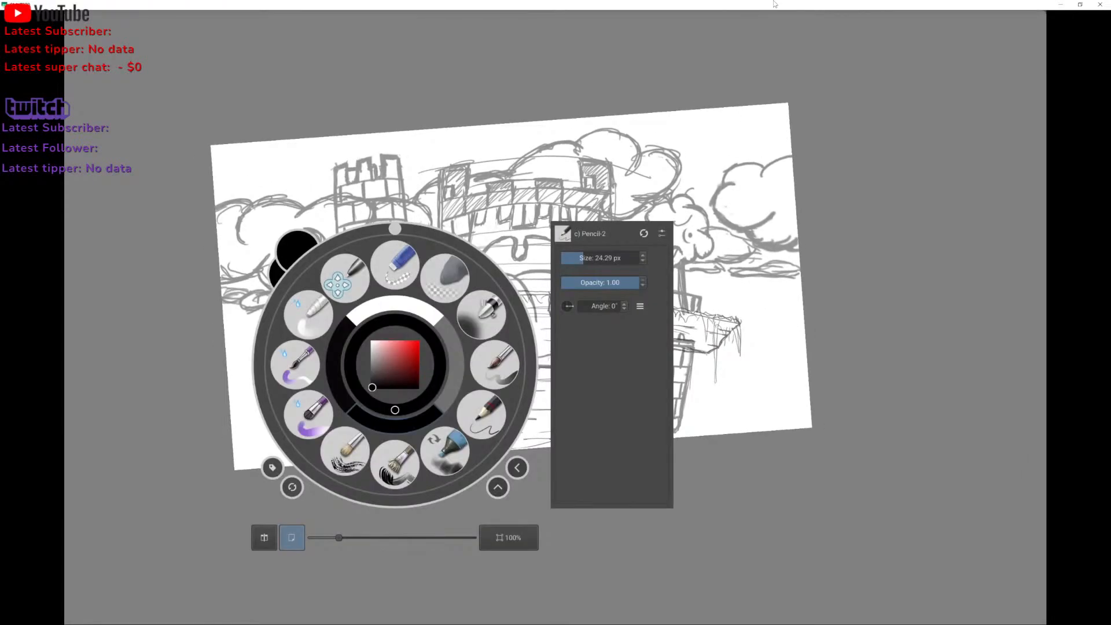
key(Escape)
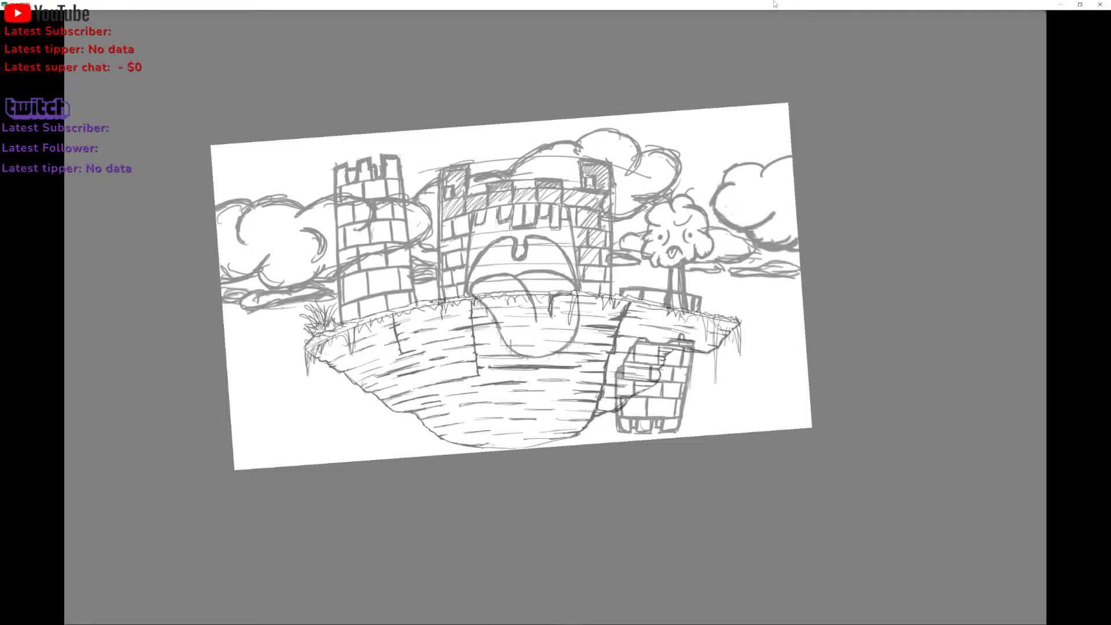
Try a pair of drips hanging from the grassy rim between the left tower and castle.
drag(511, 286, 507, 282)
mouse_move(424, 300)
mouse_down()
mouse_move(426, 343)
mouse_move(409, 337)
mouse_up()
drag(403, 306, 408, 335)
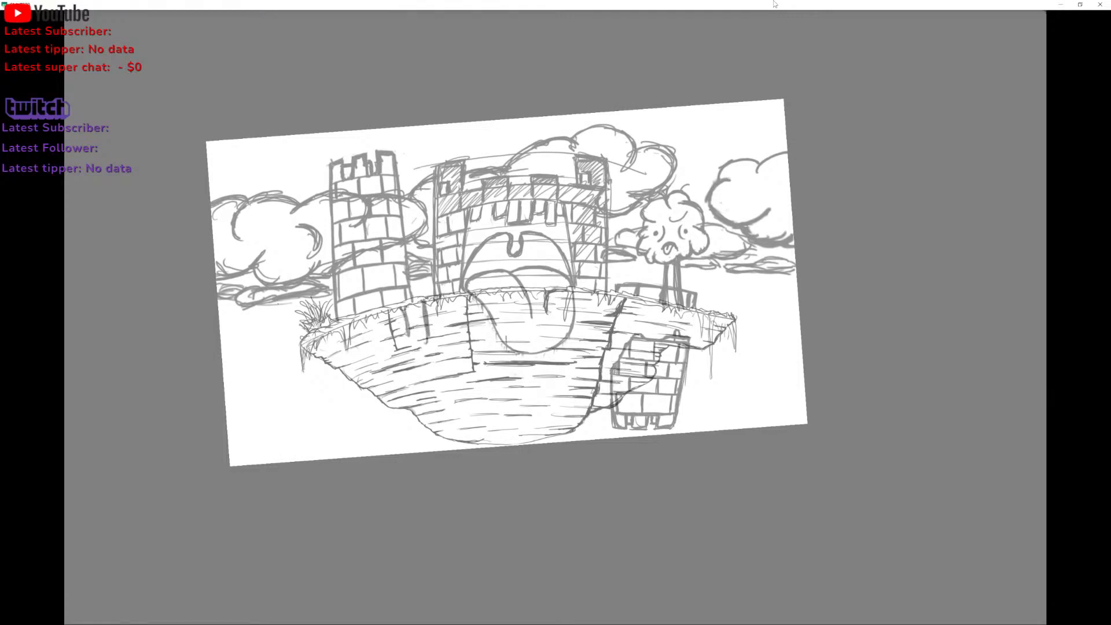
key(ctrl+z)
key(ctrl+z)
Draw shaded drips below the grassy rim between the left tower and castle, with one long strand down the cliff.
drag(427, 303, 426, 318)
mouse_move(426, 313)
mouse_down()
mouse_move(431, 335)
mouse_move(411, 307)
mouse_move(409, 336)
mouse_move(405, 318)
mouse_up()
mouse_move(403, 315)
mouse_down()
mouse_move(432, 349)
mouse_move(430, 367)
mouse_move(415, 325)
mouse_move(422, 341)
mouse_up()
drag(423, 339, 427, 355)
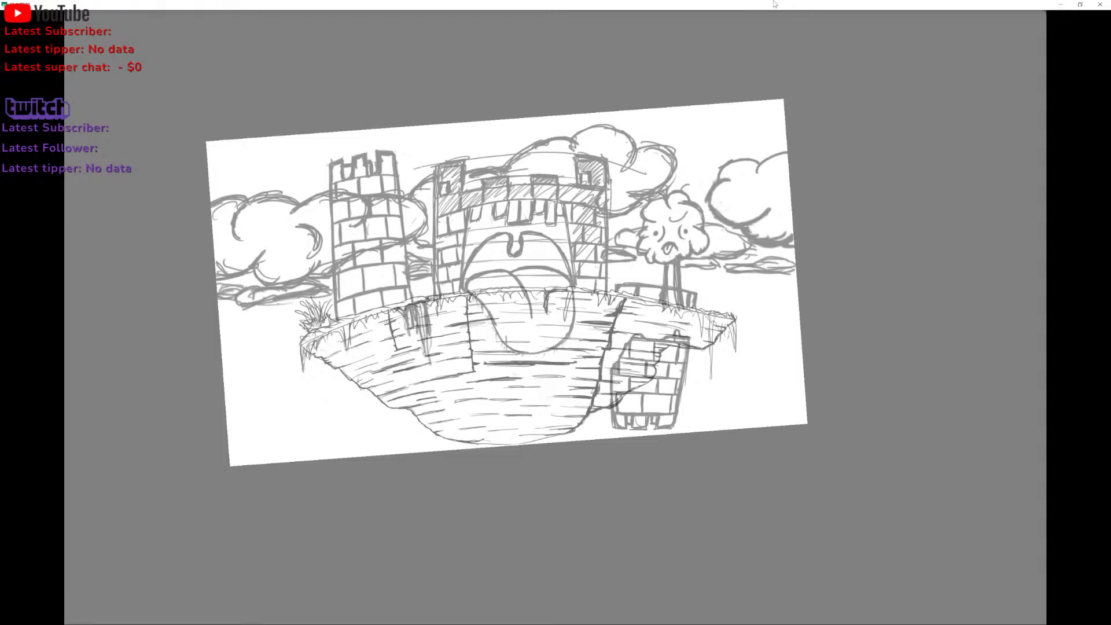
drag(422, 316, 425, 336)
mouse_move(425, 329)
mouse_down()
mouse_move(432, 379)
mouse_move(427, 359)
mouse_up()
drag(429, 362, 431, 420)
Draw drips of varied length along the cliff's left rim, including a long strand hanging off its left tip.
mouse_move(428, 301)
mouse_down()
mouse_move(442, 305)
mouse_move(442, 358)
mouse_move(461, 296)
mouse_move(455, 336)
mouse_up()
mouse_move(454, 307)
mouse_down()
mouse_move(454, 323)
mouse_move(465, 294)
mouse_move(454, 328)
mouse_move(387, 322)
mouse_move(386, 370)
mouse_up()
drag(376, 317, 369, 350)
mouse_move(368, 333)
mouse_down()
mouse_move(371, 314)
mouse_move(350, 351)
mouse_up()
drag(351, 328, 350, 374)
drag(348, 323, 349, 363)
drag(345, 330, 328, 349)
mouse_move(330, 331)
mouse_down()
mouse_move(326, 352)
mouse_move(315, 340)
mouse_move(302, 368)
mouse_move(303, 392)
mouse_up()
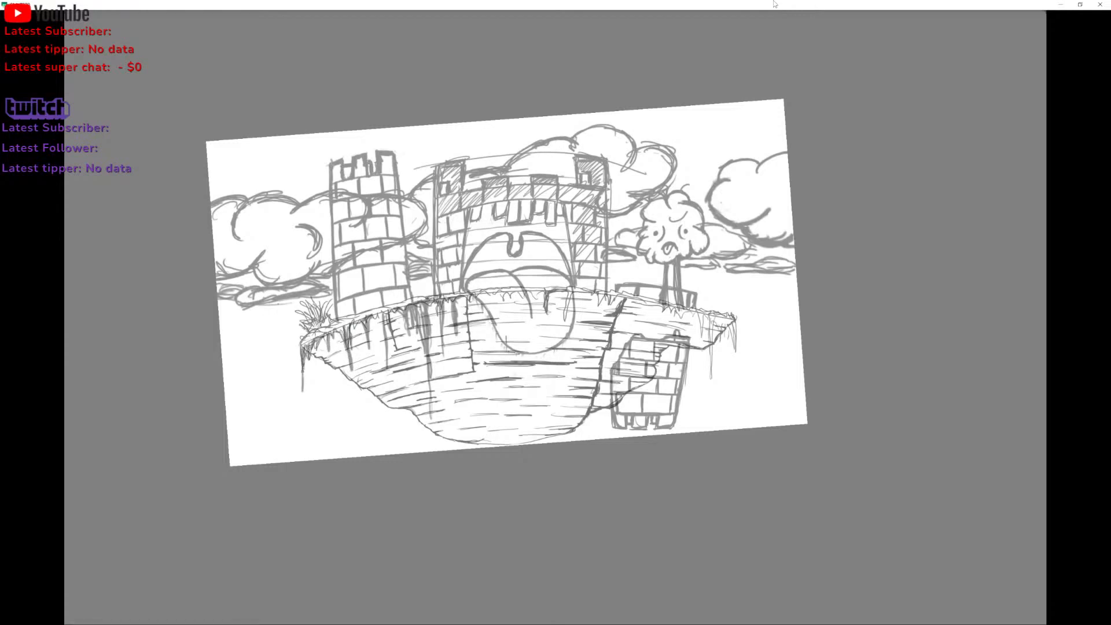
drag(300, 354, 305, 422)
drag(304, 375, 306, 418)
Draw vertical drips down the cliff face on both sides of the tongue.
drag(581, 293, 588, 386)
mouse_move(586, 303)
mouse_down()
mouse_move(586, 362)
mouse_move(596, 296)
mouse_move(592, 340)
mouse_up()
drag(592, 302, 592, 321)
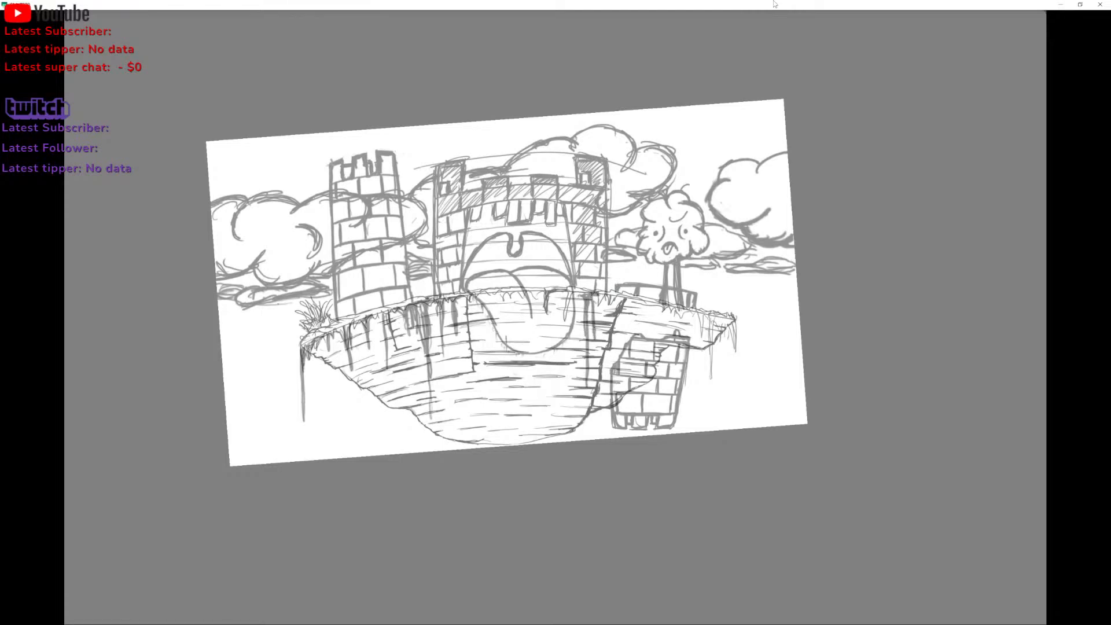
drag(483, 306, 482, 364)
drag(483, 318, 485, 370)
Try curved strands draped between the drips on the cliff's left half.
mouse_move(433, 376)
mouse_down()
mouse_move(443, 392)
mouse_move(496, 405)
mouse_up()
key(ctrl+z)
key(ctrl+z)
key(ctrl+z)
drag(429, 307, 482, 361)
key(ctrl+z)
drag(369, 324, 425, 368)
key(ctrl+z)
mouse_move(352, 326)
mouse_down()
mouse_move(360, 348)
mouse_move(384, 358)
mouse_move(415, 345)
mouse_move(432, 308)
mouse_move(474, 311)
mouse_move(449, 337)
mouse_move(408, 338)
mouse_move(393, 319)
mouse_move(412, 340)
mouse_move(435, 340)
mouse_move(402, 338)
mouse_move(410, 350)
mouse_up()
key(ctrl+z)
Sketch drooping curves below the rim on both sides of the tongue and extend the tongue's centre crease.
mouse_move(395, 323)
mouse_down()
mouse_move(410, 348)
mouse_move(431, 347)
mouse_move(480, 301)
mouse_up()
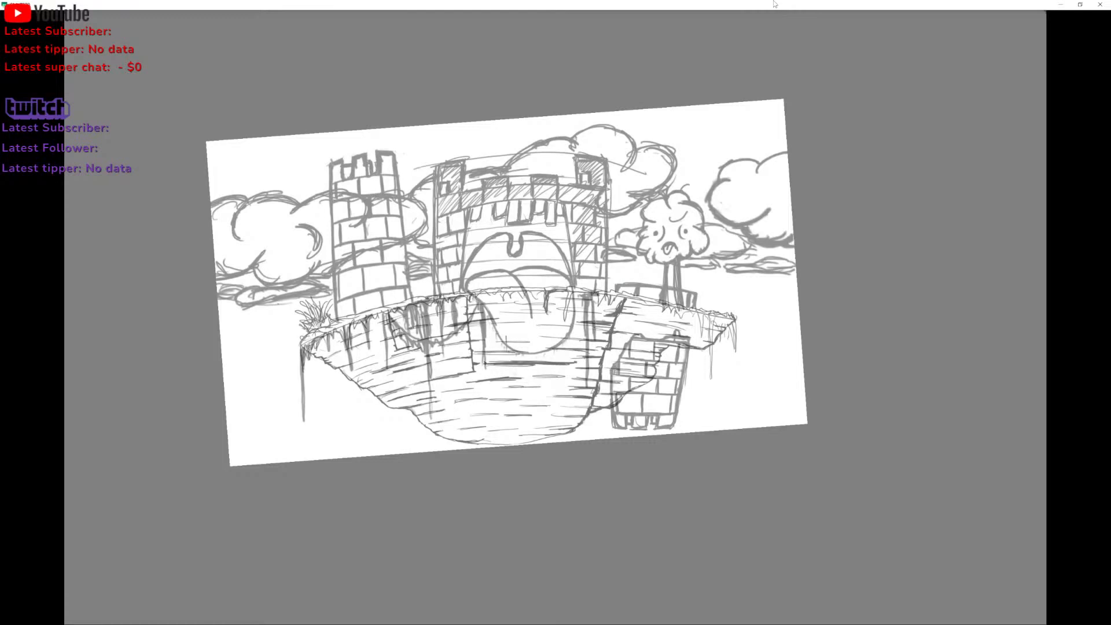
drag(564, 345, 575, 353)
mouse_move(529, 293)
mouse_down()
mouse_move(581, 356)
mouse_move(614, 363)
mouse_move(576, 351)
mouse_up()
drag(562, 335, 587, 367)
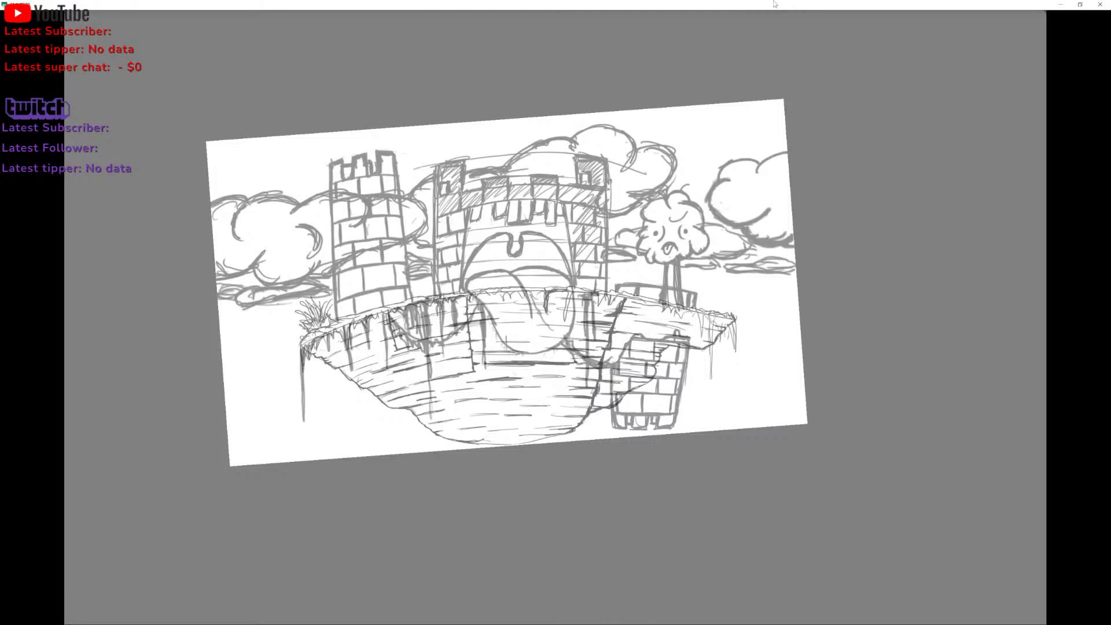
Sketch a drooping web between the long strand at the cliff's left tip and the rim, and shade its upper part.
mouse_move(313, 390)
mouse_down()
mouse_move(307, 398)
mouse_move(342, 327)
mouse_up()
mouse_move(341, 328)
mouse_down()
mouse_move(305, 399)
mouse_move(344, 332)
mouse_move(305, 371)
mouse_move(301, 422)
mouse_move(314, 390)
mouse_up()
mouse_move(335, 346)
mouse_down()
mouse_move(336, 366)
mouse_move(298, 407)
mouse_move(301, 424)
mouse_up()
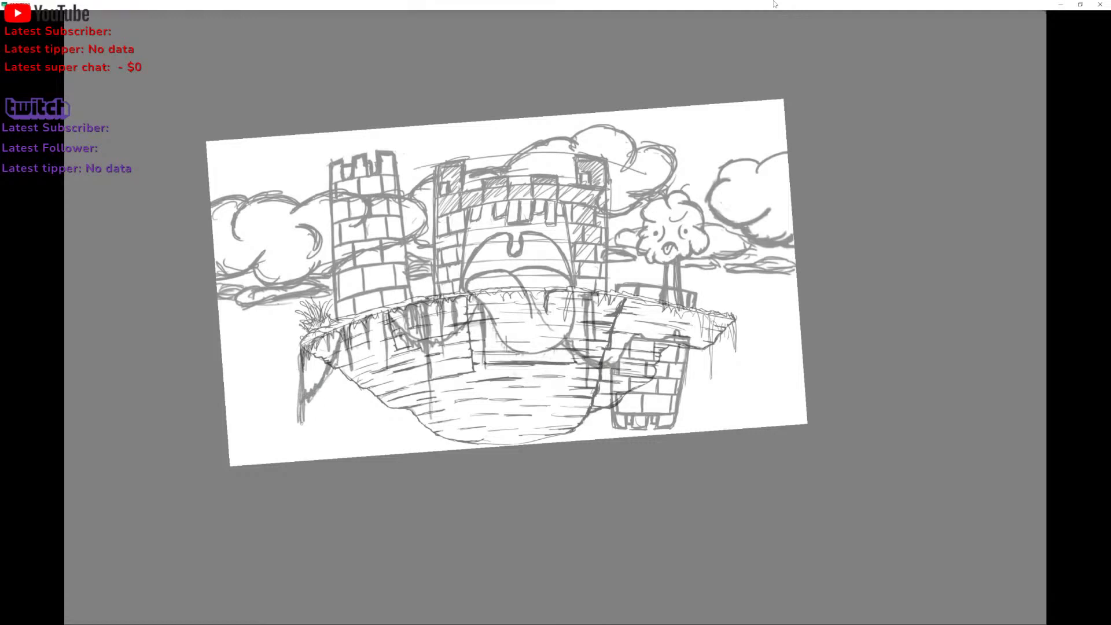
drag(347, 334, 343, 354)
mouse_move(347, 341)
mouse_down()
mouse_move(341, 359)
mouse_move(330, 346)
mouse_move(319, 373)
mouse_move(317, 354)
mouse_up()
drag(324, 350, 316, 368)
Draw long drips hanging off the cliff's right tip and shade beneath its rim.
drag(359, 290, 385, 268)
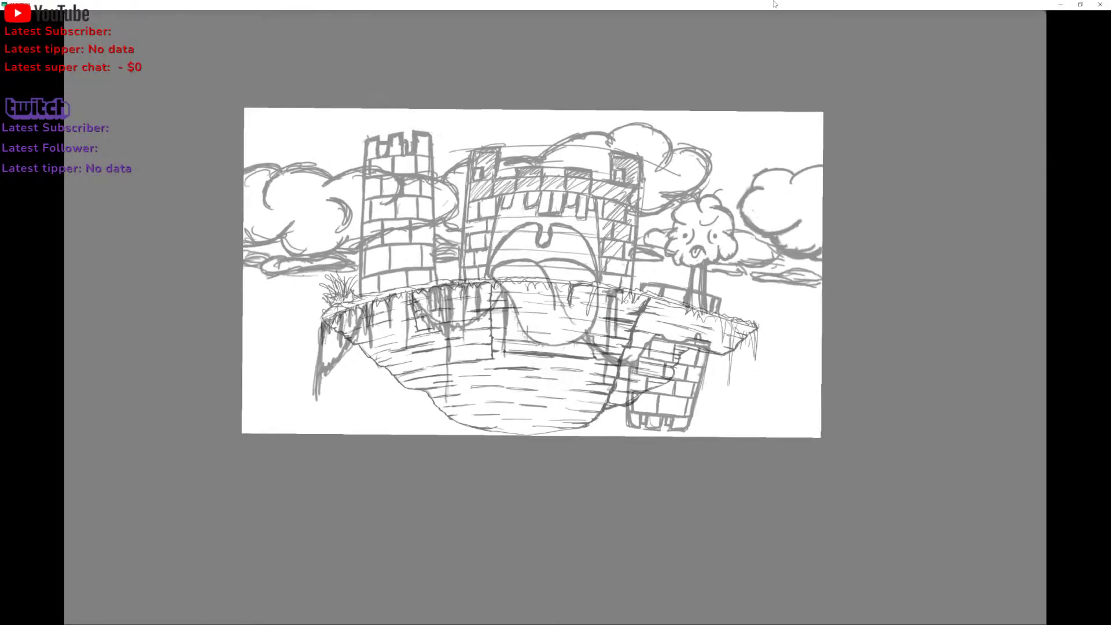
mouse_move(626, 302)
mouse_down()
mouse_move(467, 292)
mouse_move(416, 276)
mouse_move(278, 292)
mouse_move(347, 317)
mouse_move(371, 307)
mouse_move(449, 342)
mouse_move(460, 335)
mouse_move(464, 369)
mouse_move(473, 324)
mouse_move(485, 417)
mouse_move(493, 327)
mouse_move(476, 478)
mouse_move(479, 405)
mouse_up()
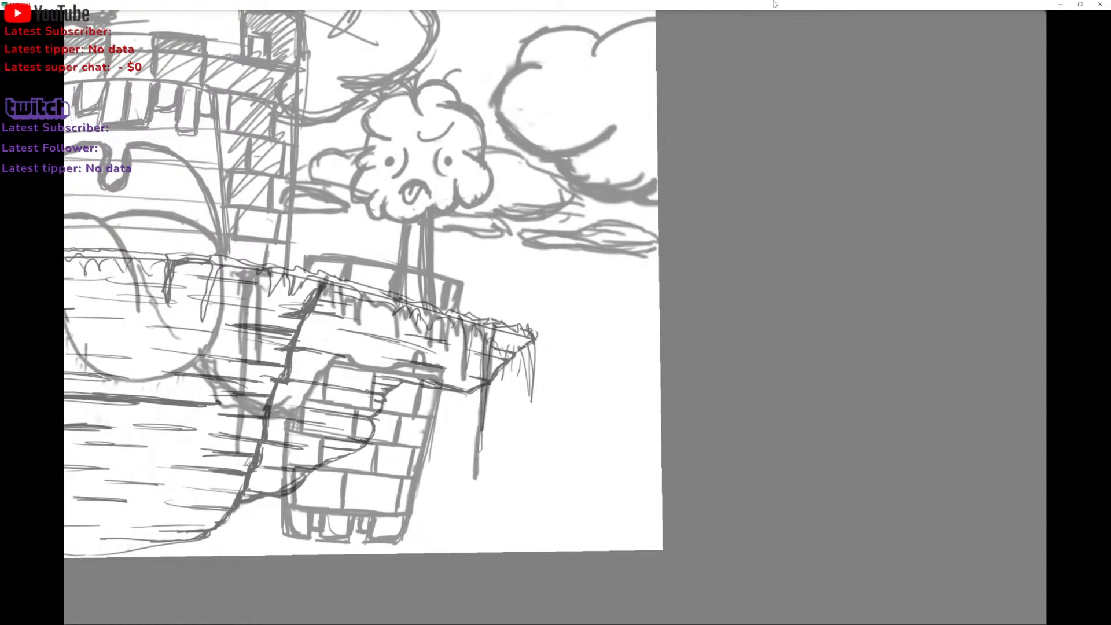
mouse_move(496, 329)
mouse_down()
mouse_move(518, 370)
mouse_move(523, 430)
mouse_move(528, 347)
mouse_move(526, 460)
mouse_move(531, 441)
mouse_up()
mouse_move(533, 370)
mouse_down()
mouse_move(529, 330)
mouse_move(498, 338)
mouse_move(511, 349)
mouse_move(494, 346)
mouse_move(529, 348)
mouse_move(490, 331)
mouse_move(518, 326)
mouse_up()
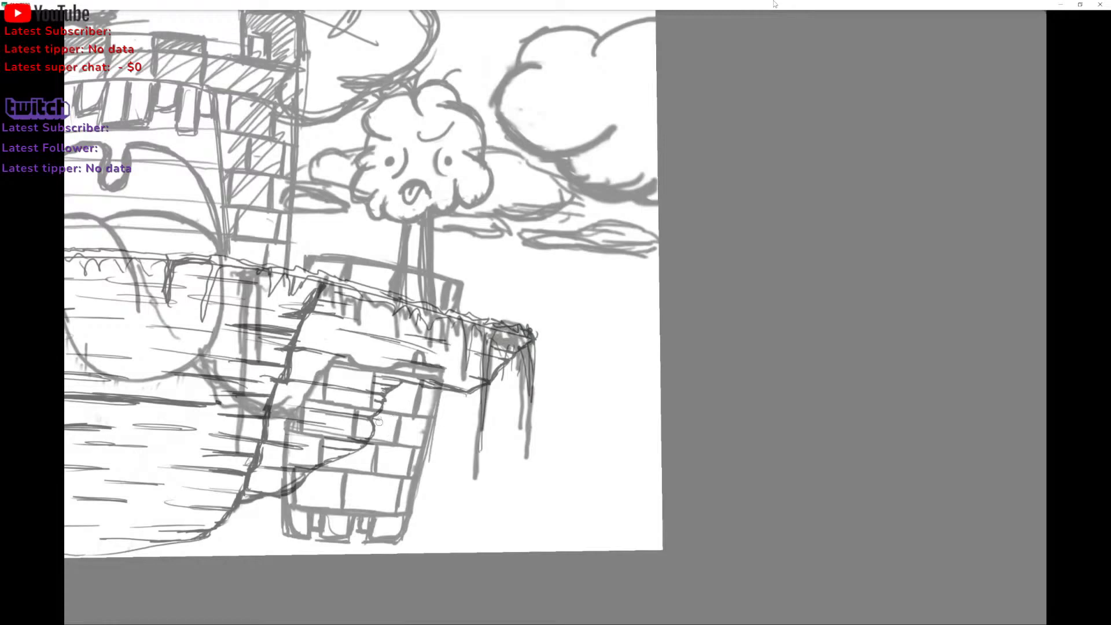
scroll(399, 301, down, 5)
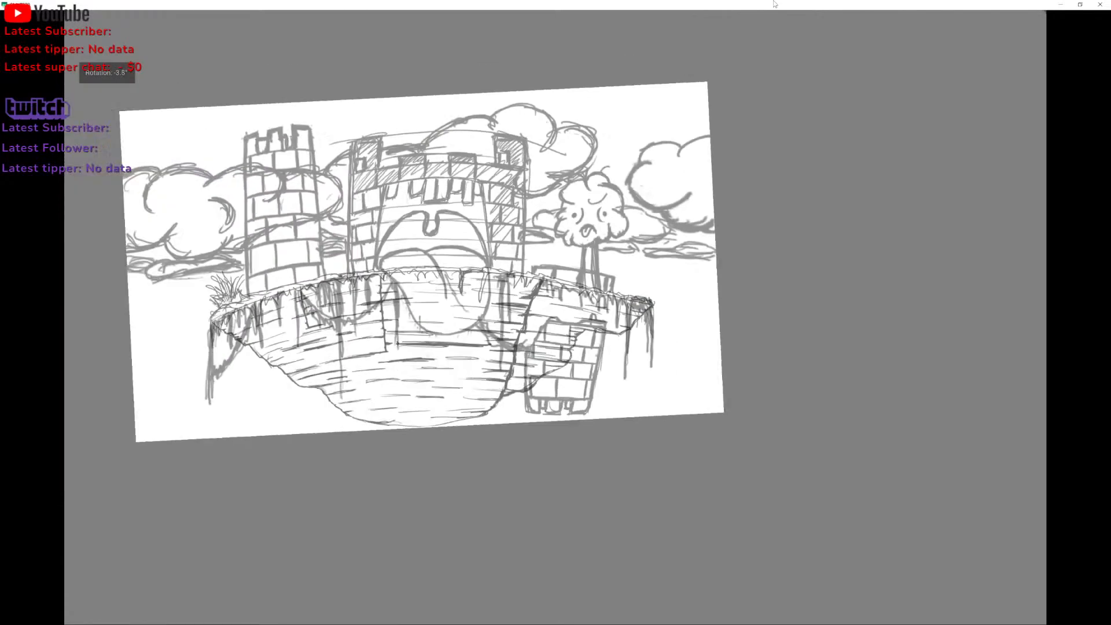
scroll(405, 347, up, 1)
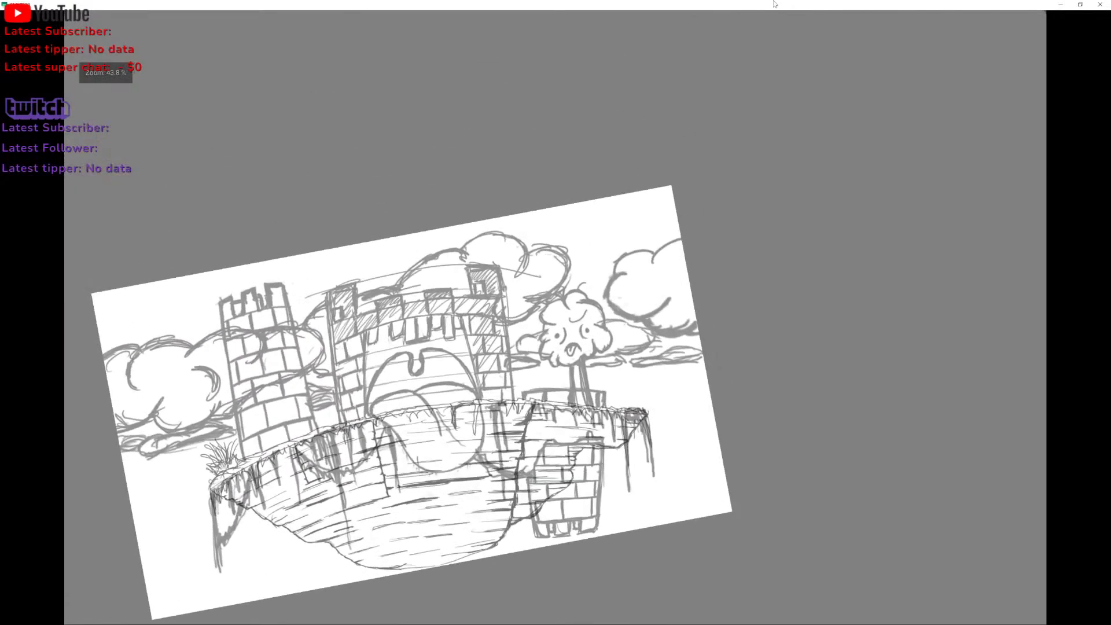
right_click(278, 407)
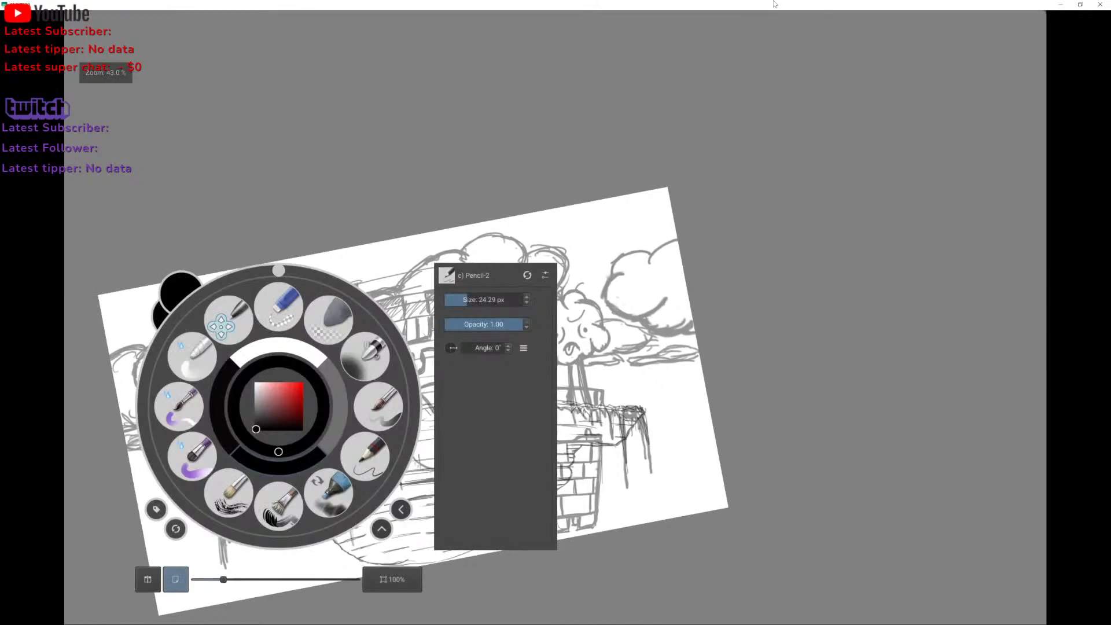
click(470, 82)
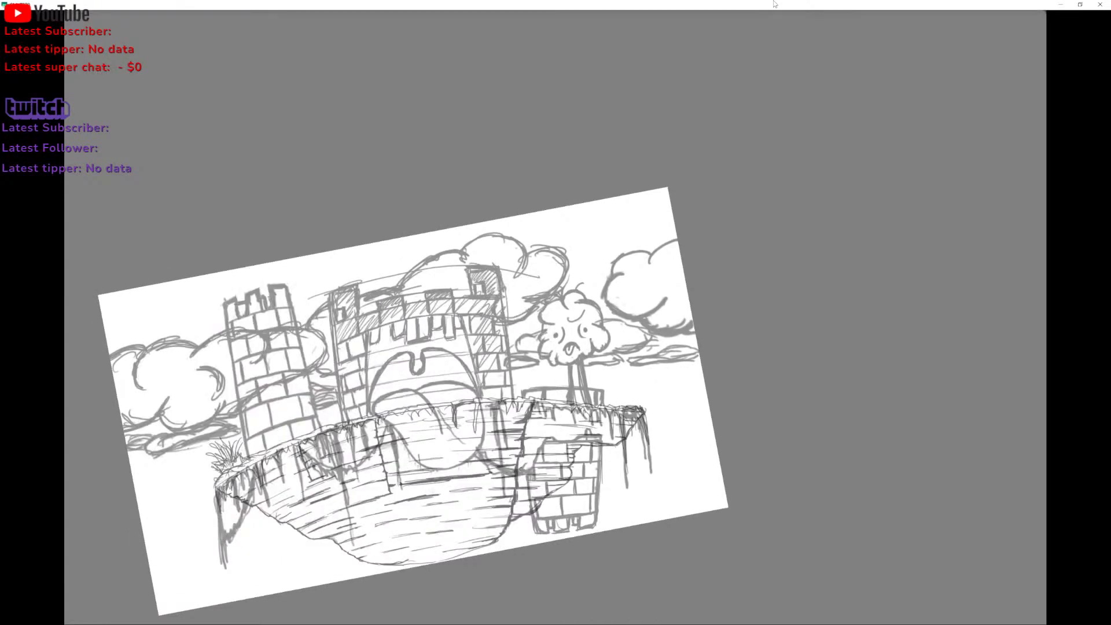
drag(415, 400, 458, 348)
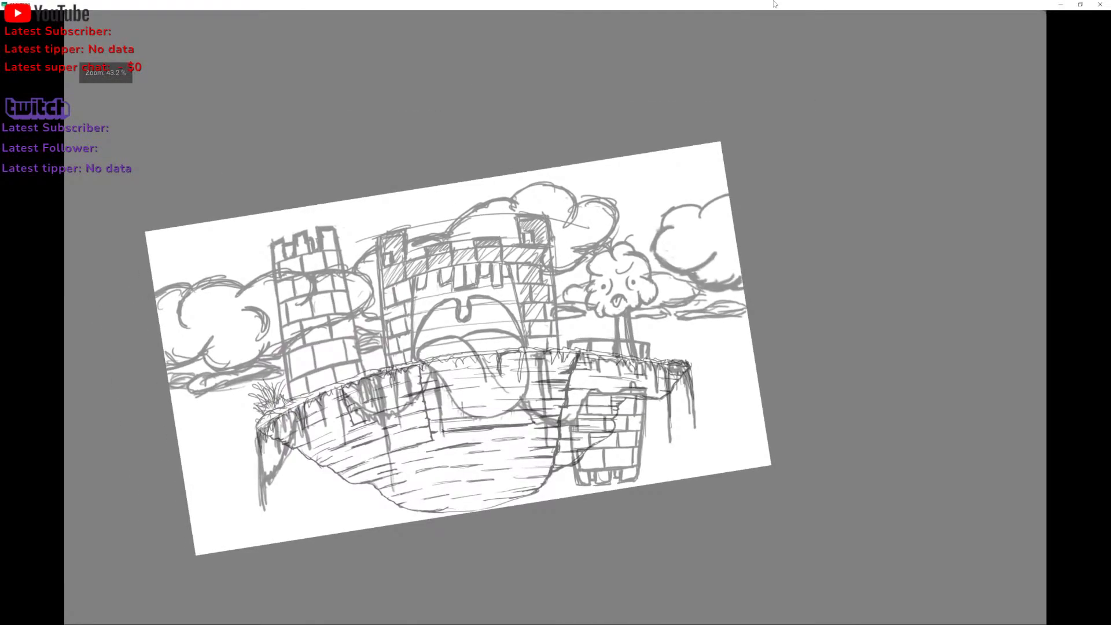
Bring back the hidden interface panels and add an empty paint layer above the castle sketch layer.
key(Tab)
drag(660, 386, 575, 333)
key(Insert)
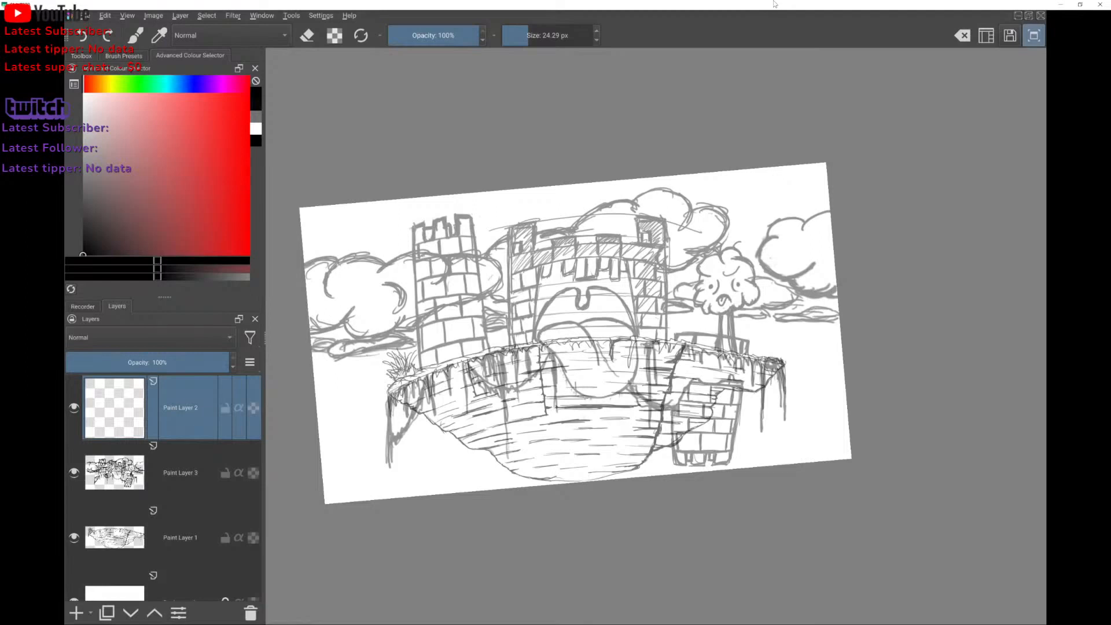
Try a small bird-shaped pencil stroke in the empty sky beside the cliff's left tip.
key(Down)
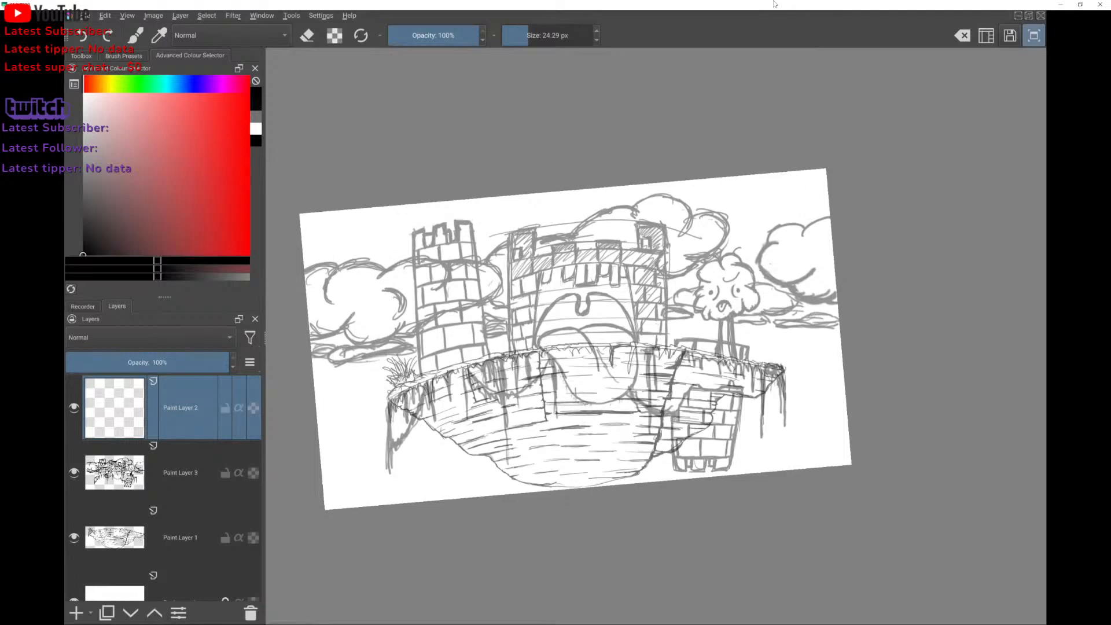
drag(332, 392, 355, 393)
drag(354, 390, 380, 380)
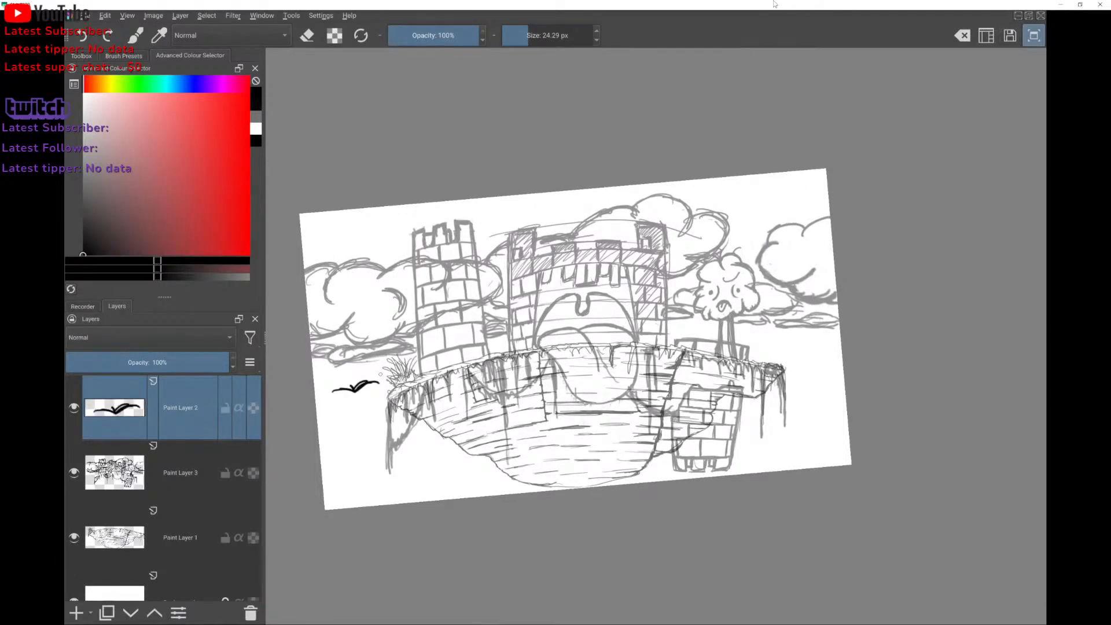
key(ctrl+z)
key(ctrl+z)
scroll(656, 347, up, 4)
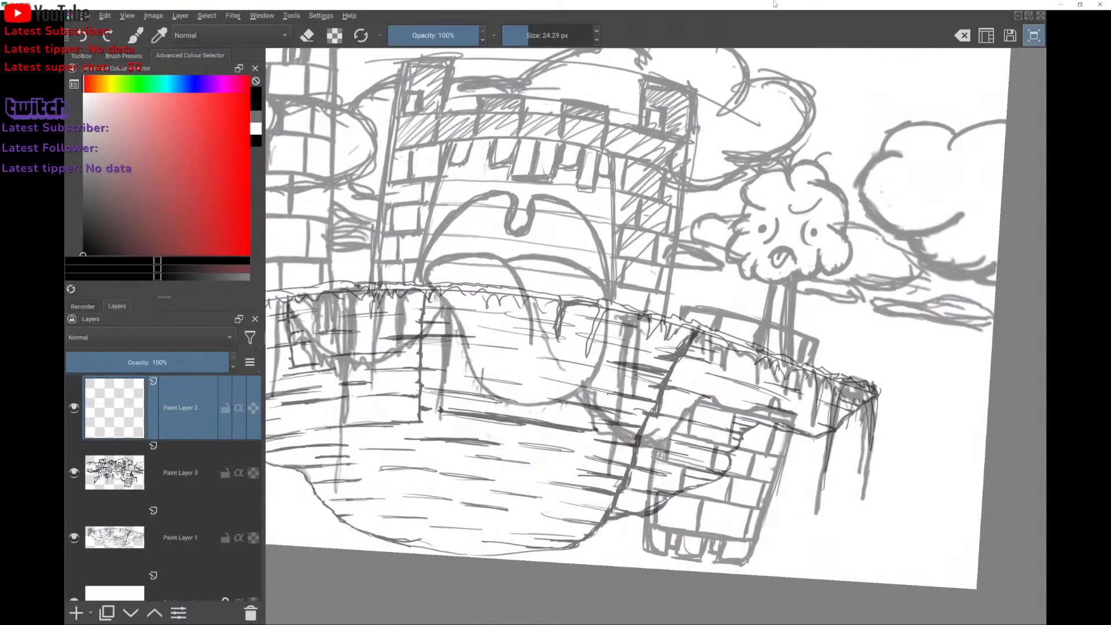
scroll(656, 335, down, 2)
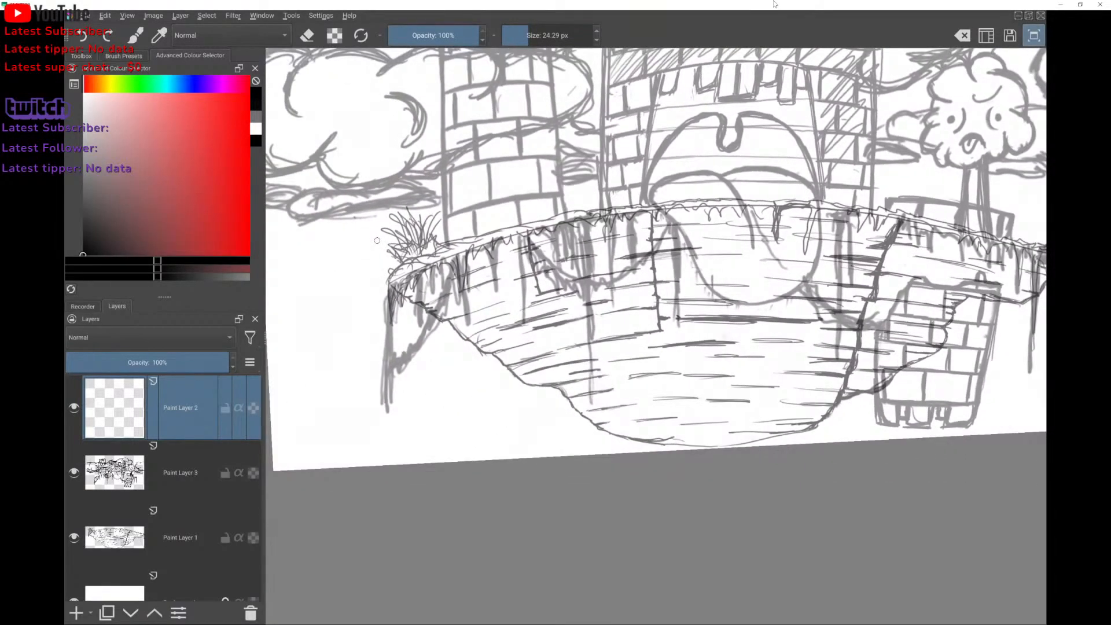
Compare the Pencil-2 and Basic-5 Size Opacity presets, and try an Airbrush Soft stroke across the cliff face.
right_click(424, 375)
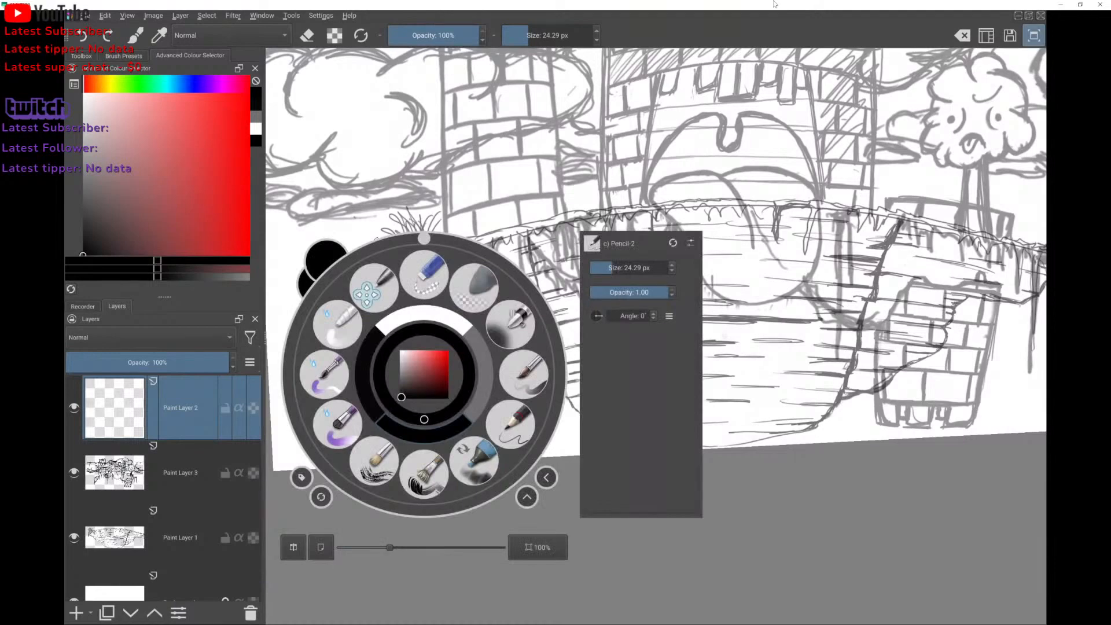
click(376, 240)
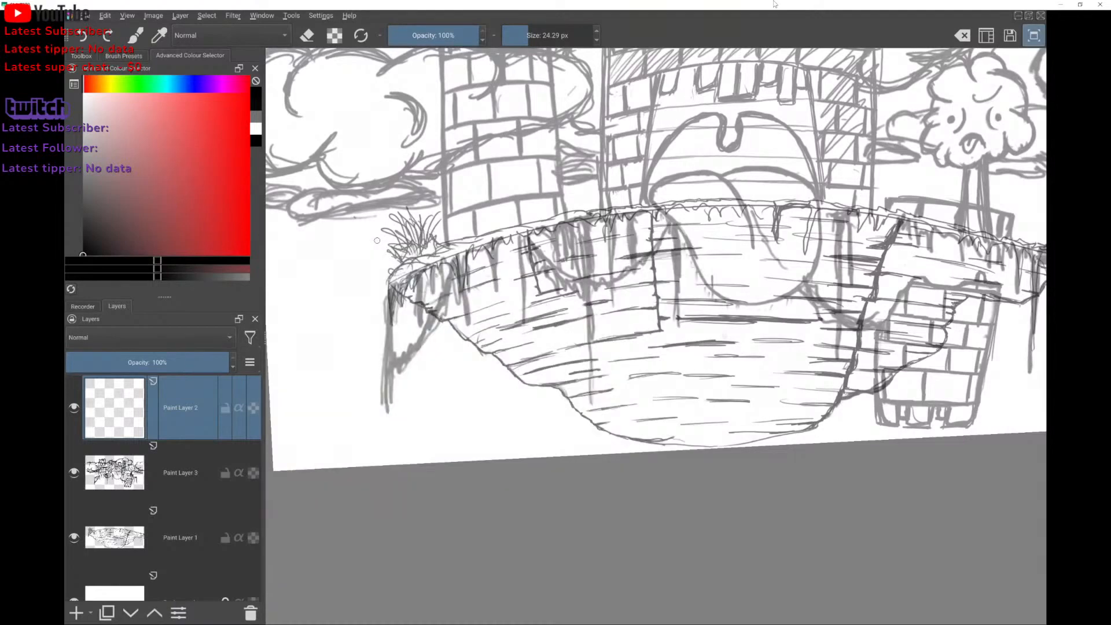
right_click(376, 240)
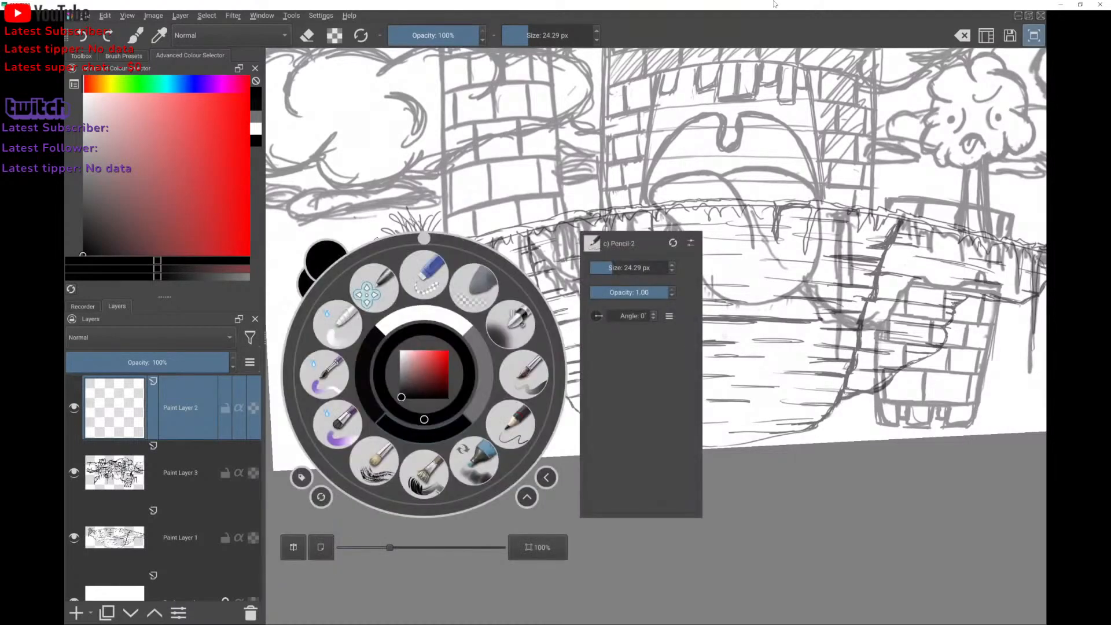
click(512, 373)
right_click(506, 371)
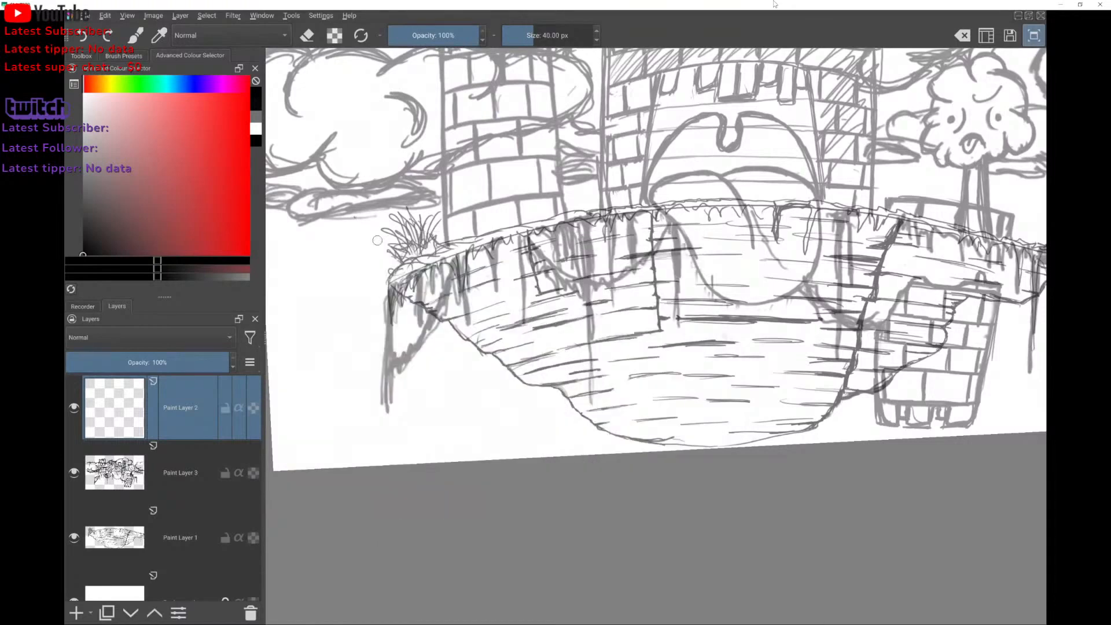
right_click(487, 299)
click(574, 350)
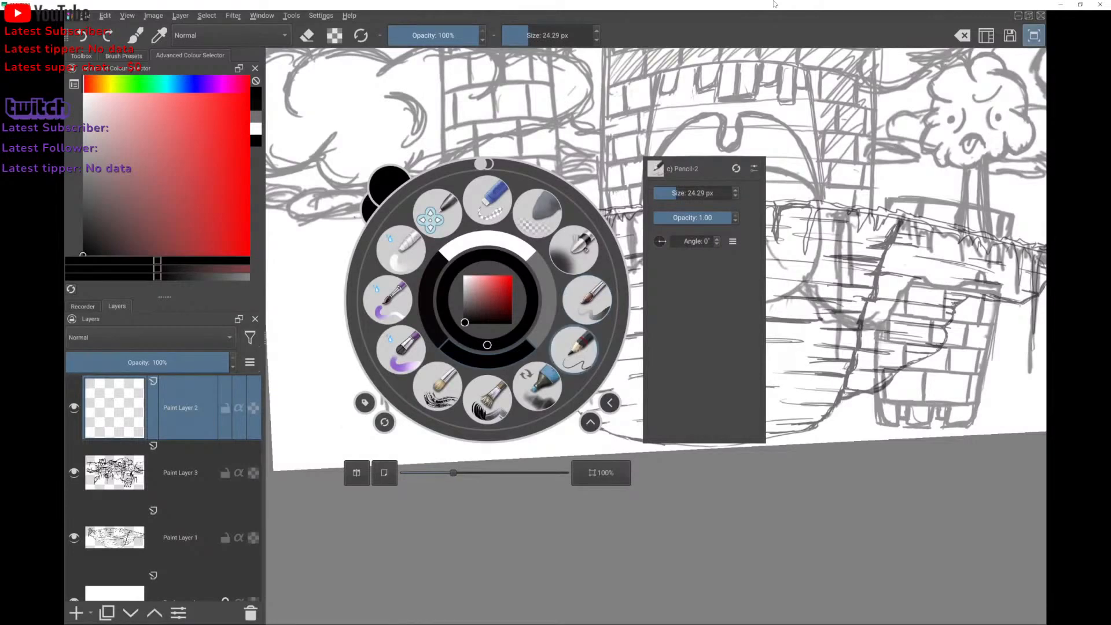
click(588, 300)
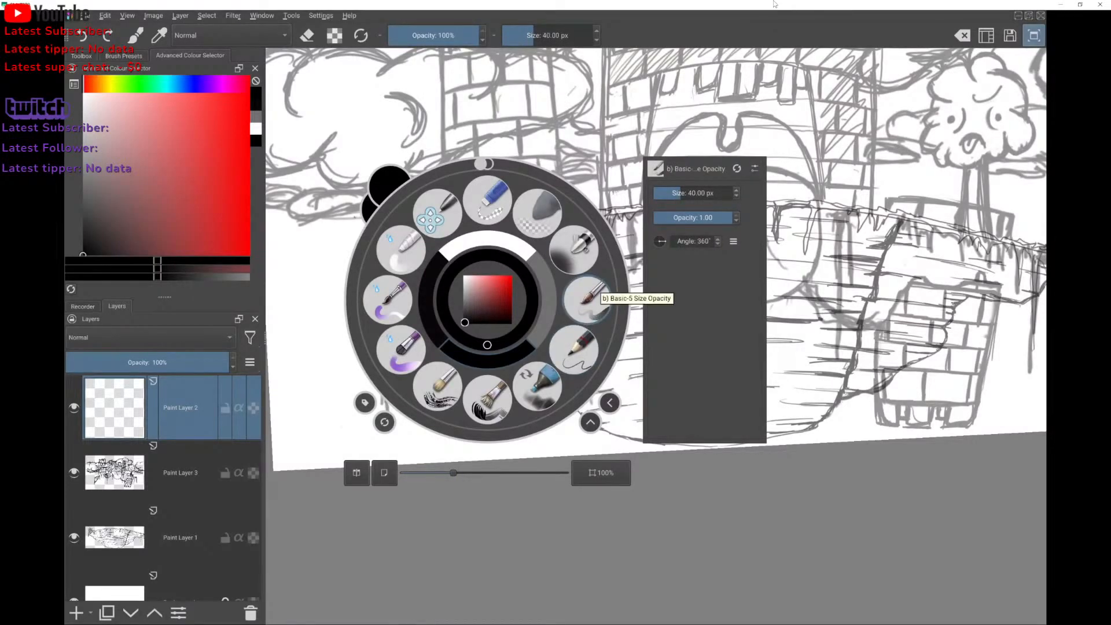
click(573, 246)
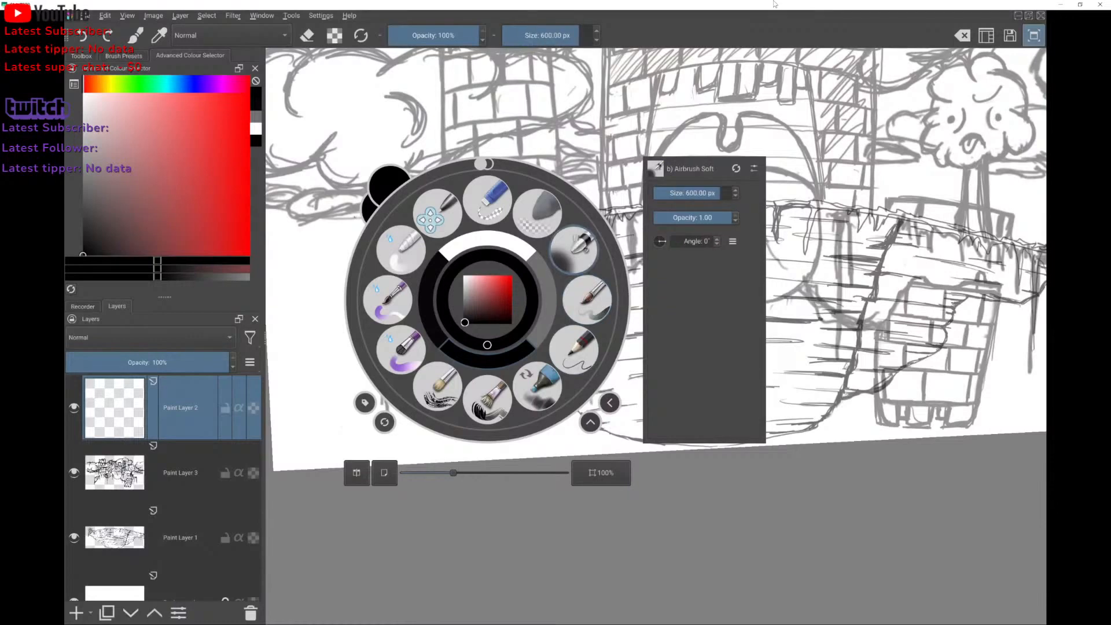
right_click(573, 246)
mouse_move(494, 285)
mouse_down()
mouse_move(503, 258)
mouse_move(613, 294)
mouse_move(695, 301)
mouse_move(810, 348)
mouse_move(868, 347)
mouse_up()
key(ctrl+z)
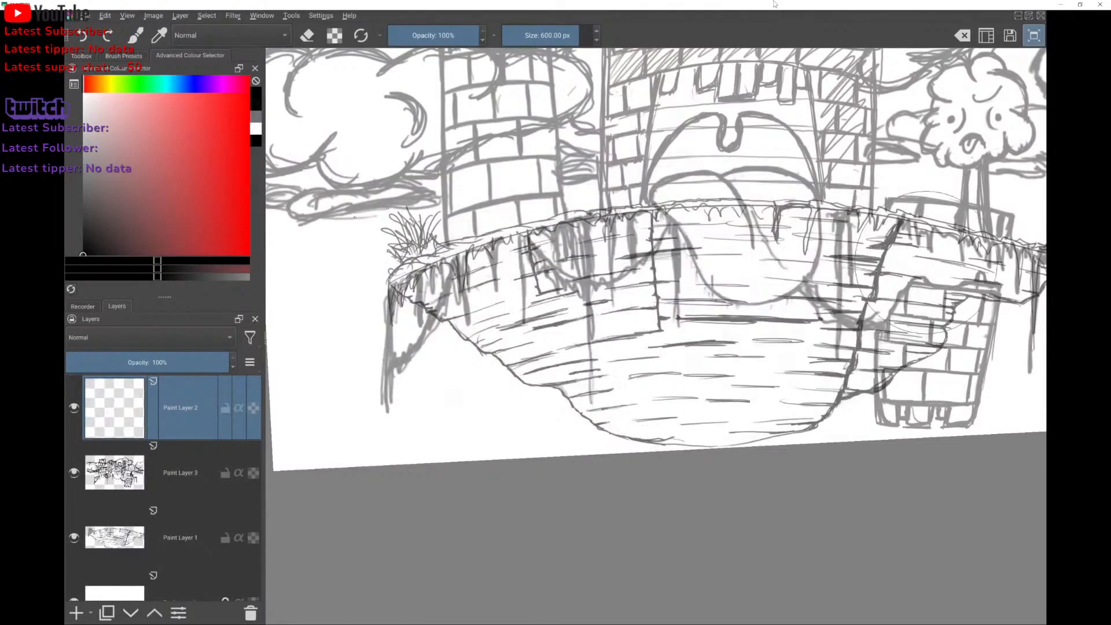
Try the Wet Paint Details brush at 15 px with a zigzag stroke on the cliff face.
right_click(927, 263)
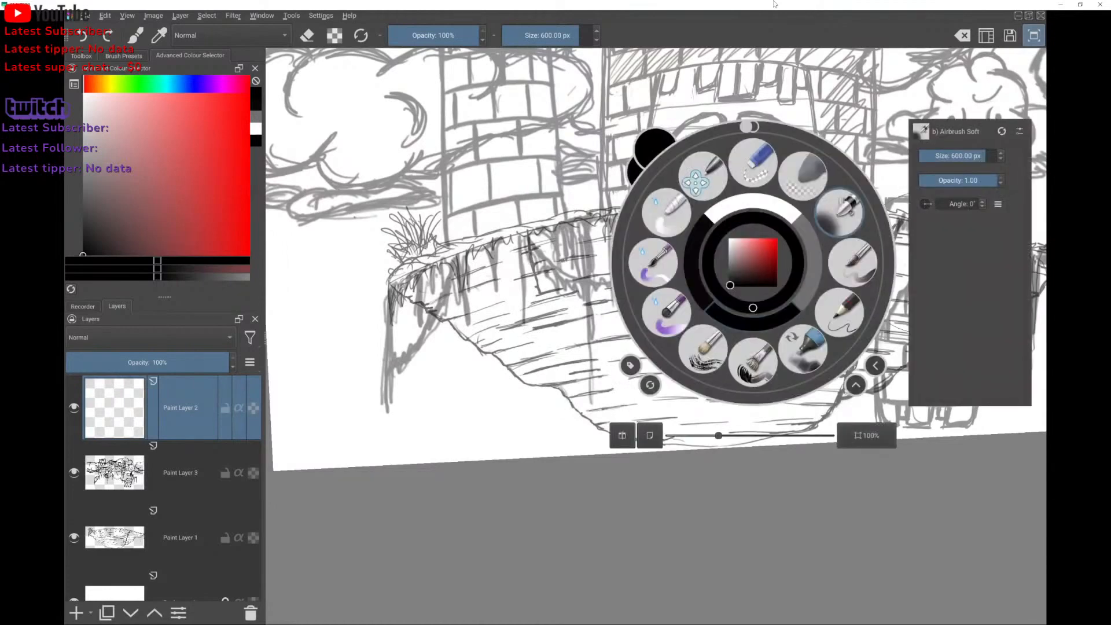
click(653, 262)
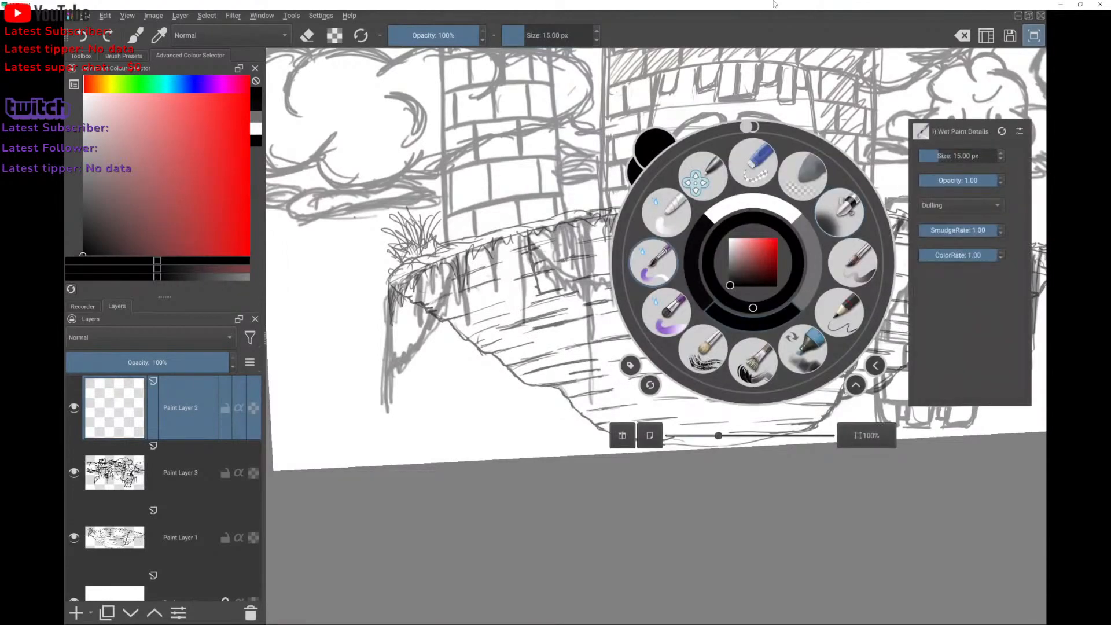
mouse_move(502, 317)
mouse_down()
mouse_move(516, 300)
mouse_move(552, 335)
mouse_move(642, 317)
mouse_up()
scroll(644, 308, up, 3)
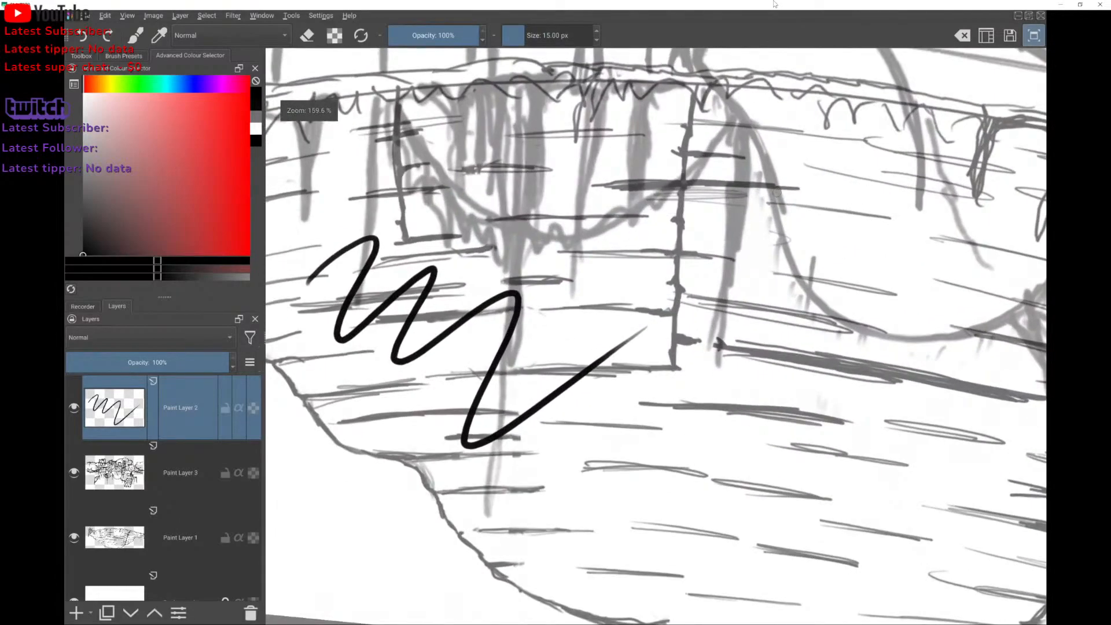
scroll(614, 333, up, 3)
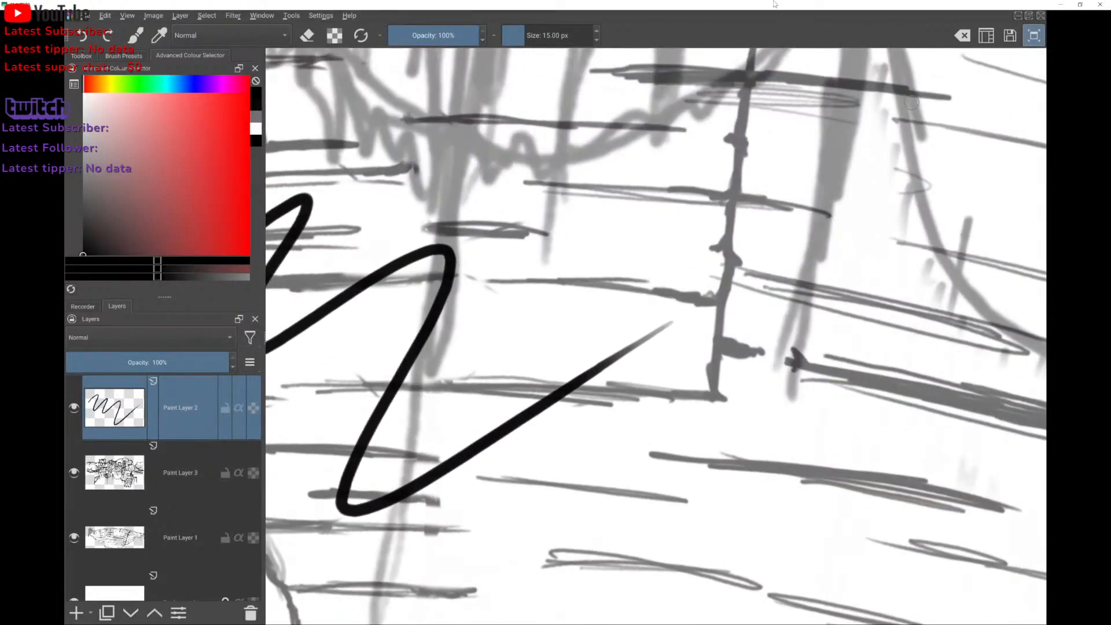
key(ctrl+z)
Try the Wet Paint brush on the cliff face at 46 px and at 11.59 px.
right_click(694, 251)
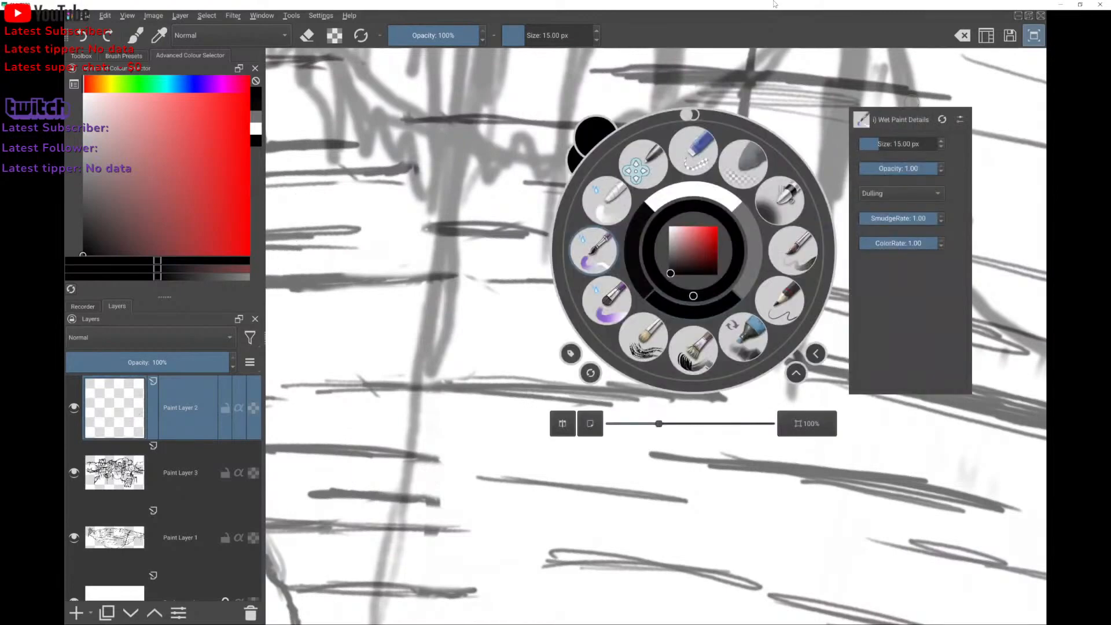
click(607, 300)
click(441, 365)
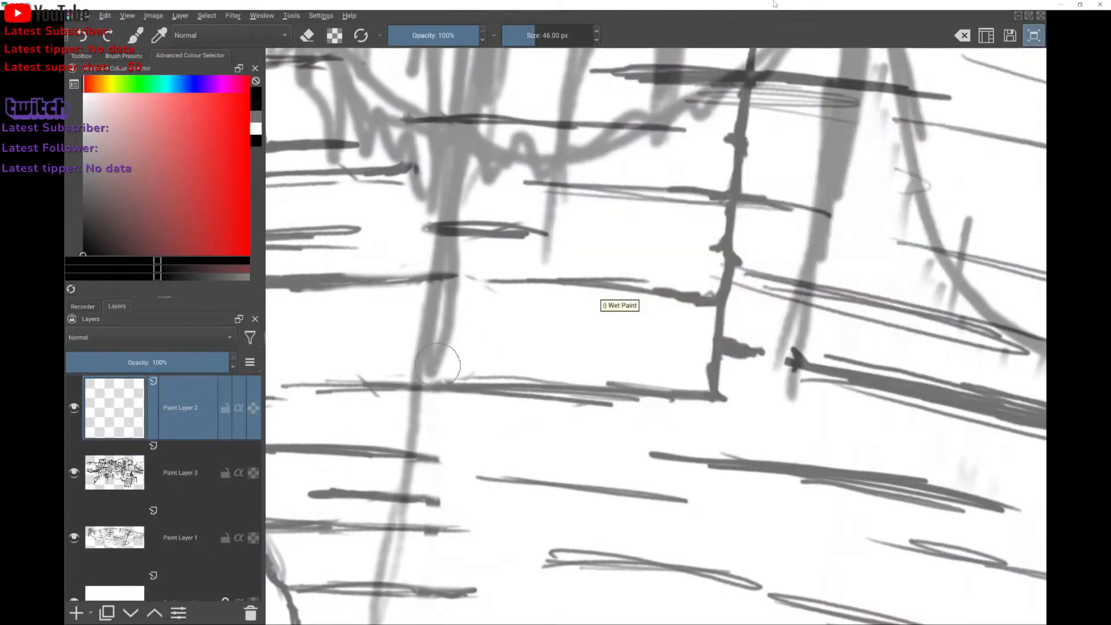
mouse_move(438, 368)
mouse_down()
mouse_move(464, 321)
mouse_move(491, 366)
mouse_move(547, 396)
mouse_up()
key(ctrl+z)
mouse_move(643, 308)
mouse_down()
mouse_move(576, 316)
mouse_move(618, 319)
mouse_up()
mouse_move(462, 385)
mouse_down()
mouse_move(496, 347)
mouse_move(633, 315)
mouse_move(670, 372)
mouse_up()
key(ctrl+z)
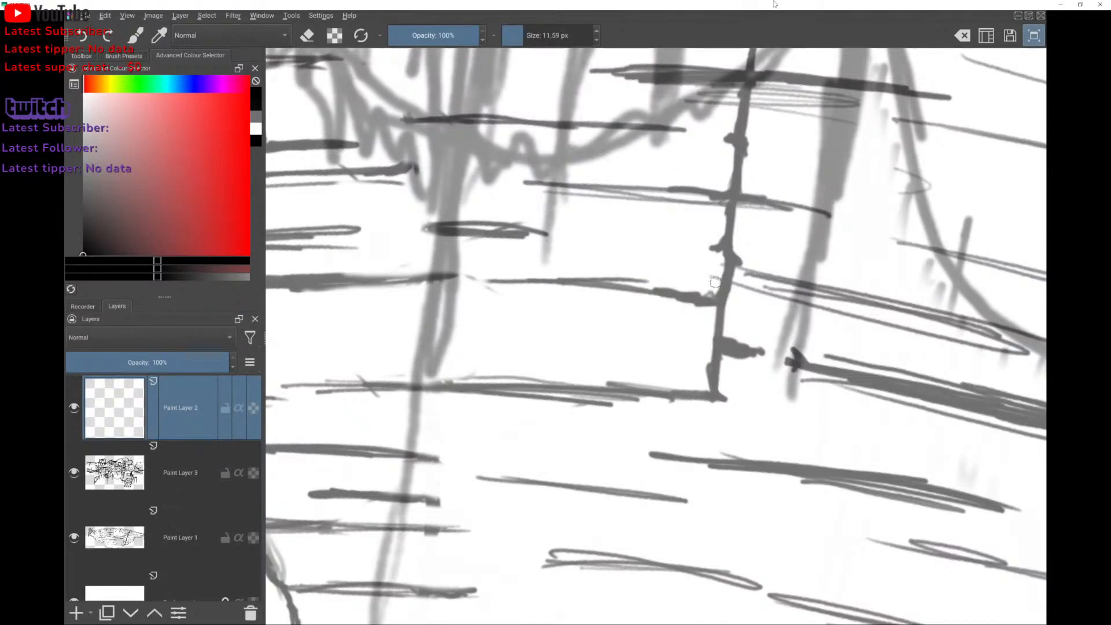
Try more test strokes over the cliff's rock lines, varying the brush size between attempts.
right_click(715, 283)
click(450, 354)
mouse_move(462, 351)
mouse_down()
mouse_move(497, 309)
mouse_move(539, 351)
mouse_move(621, 380)
mouse_up()
key(ctrl+z)
drag(625, 329, 609, 332)
key(ctrl+z)
mouse_move(496, 336)
mouse_down()
mouse_move(523, 346)
mouse_move(640, 255)
mouse_move(720, 335)
mouse_move(783, 342)
mouse_move(893, 304)
mouse_move(888, 370)
mouse_move(811, 442)
mouse_move(733, 460)
mouse_move(579, 451)
mouse_up()
key(ctrl+z)
shift+drag(590, 324, 536, 322)
drag(454, 378, 618, 439)
key(ctrl+z)
Test a 15 px Wet Paint Details zigzag on the cliff face and examine its edges and taper up close.
right_click(656, 331)
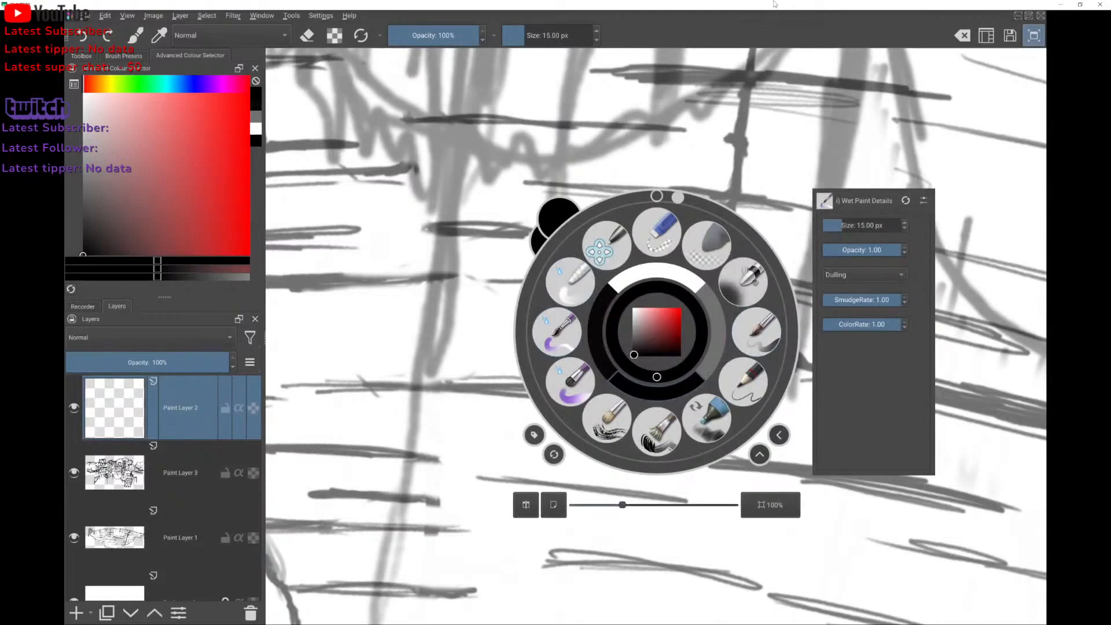
right_click(657, 332)
mouse_move(423, 358)
mouse_down()
mouse_move(497, 291)
mouse_move(543, 326)
mouse_move(587, 401)
mouse_move(731, 368)
mouse_up()
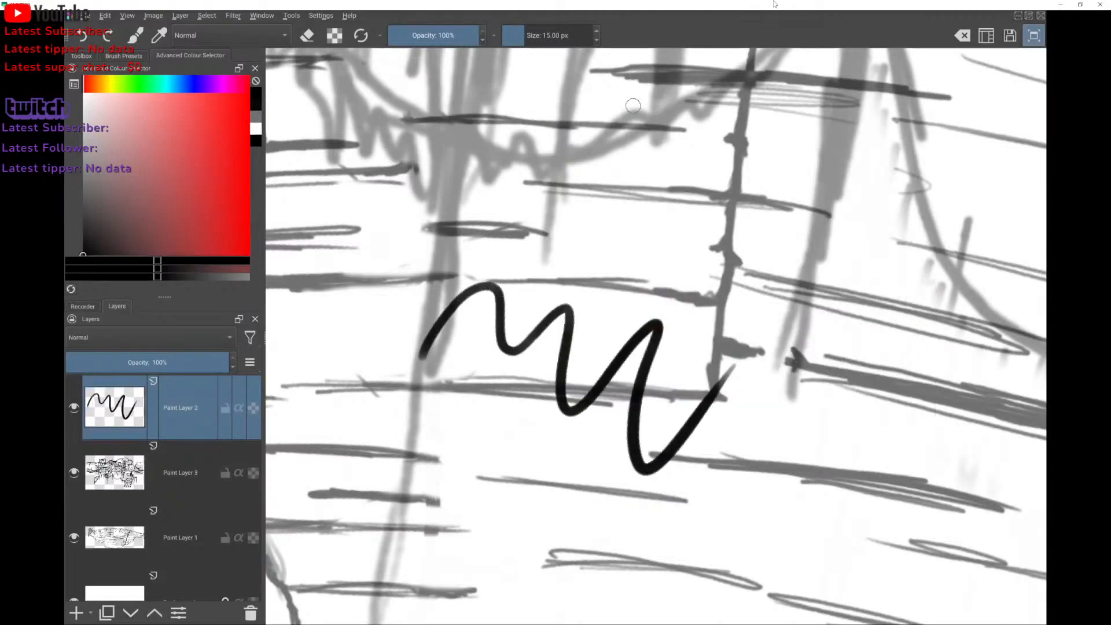
scroll(746, 379, up, 4)
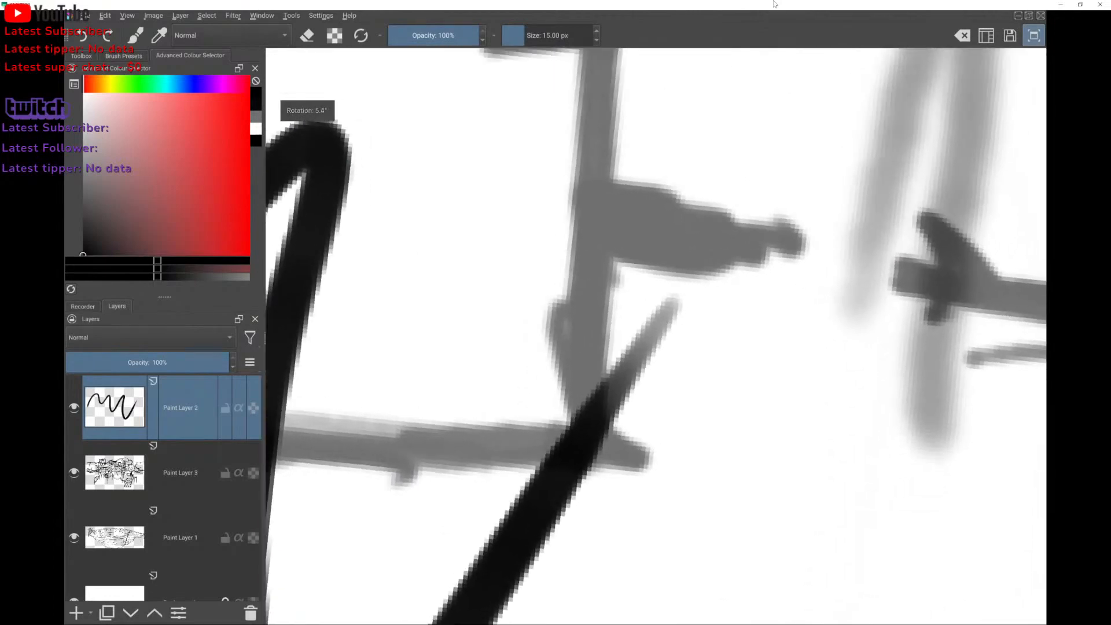
scroll(657, 336, up, 1)
scroll(656, 336, down, 1)
scroll(656, 337, down, 1)
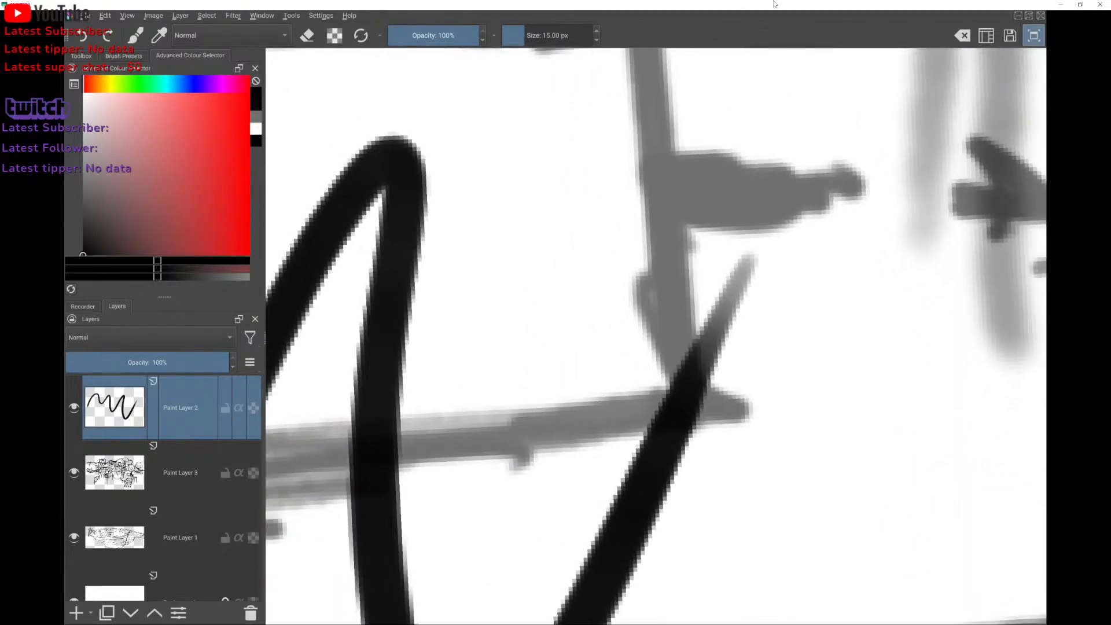
scroll(656, 336, down, 2)
scroll(656, 336, down, 1)
key(ctrl+z)
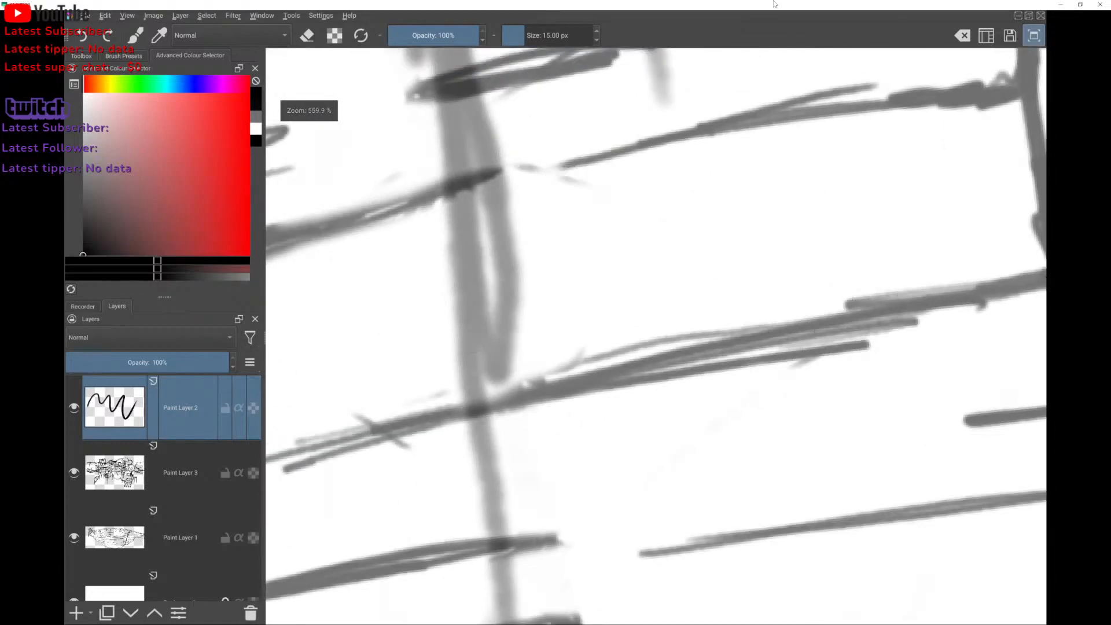
Switch to the Basic-5 Size Opacity brush at 11.04 px for inking the cliff.
scroll(657, 336, down, 2)
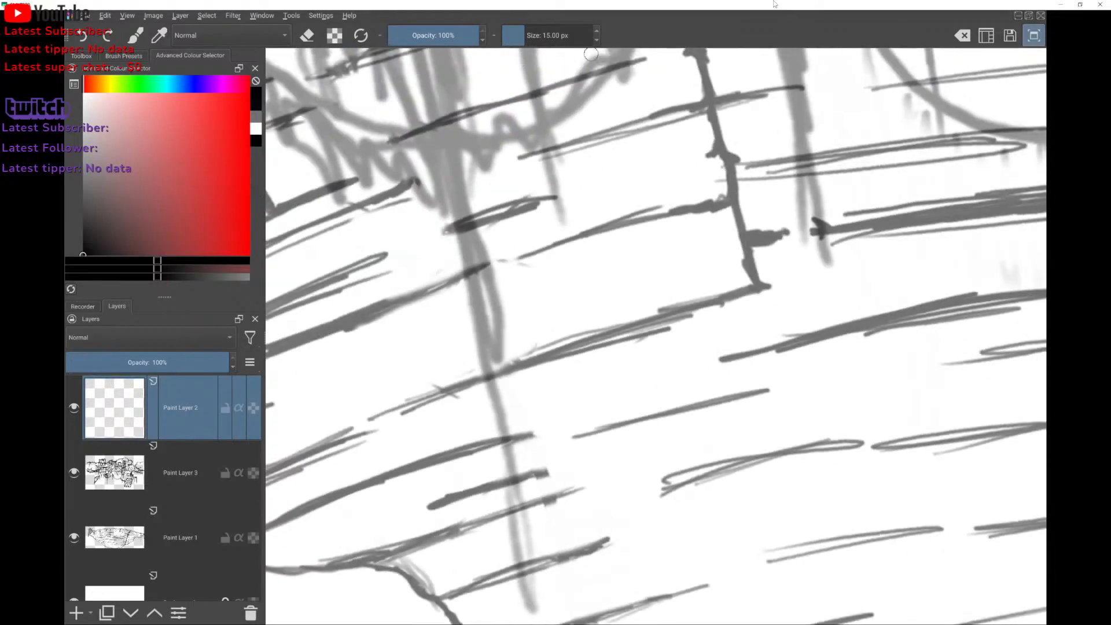
right_click(753, 207)
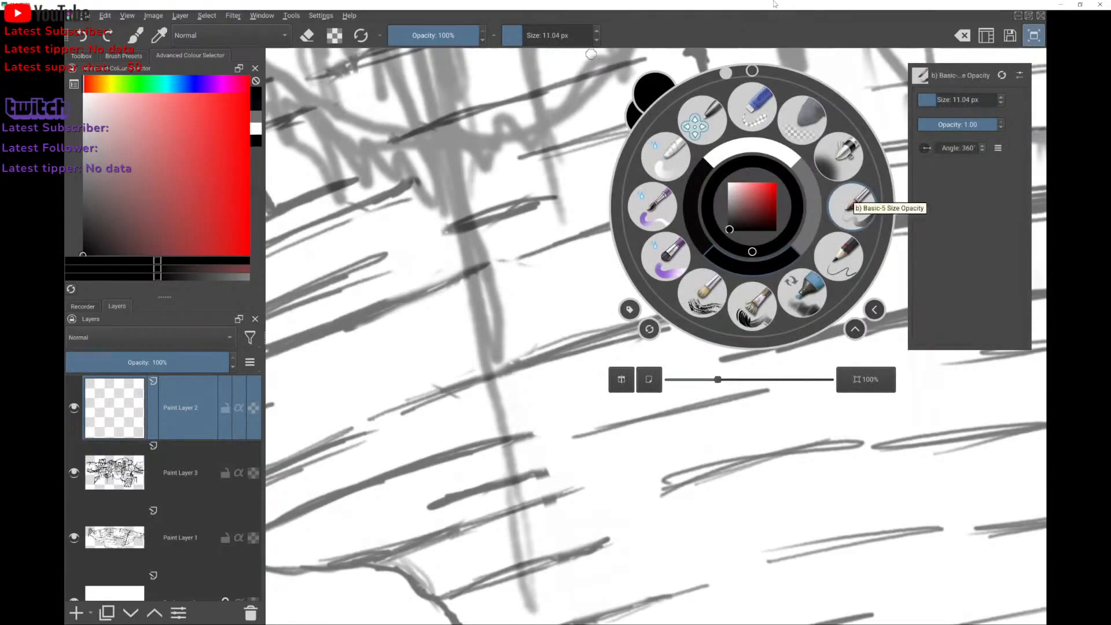
click(851, 204)
scroll(636, 52, down, 5)
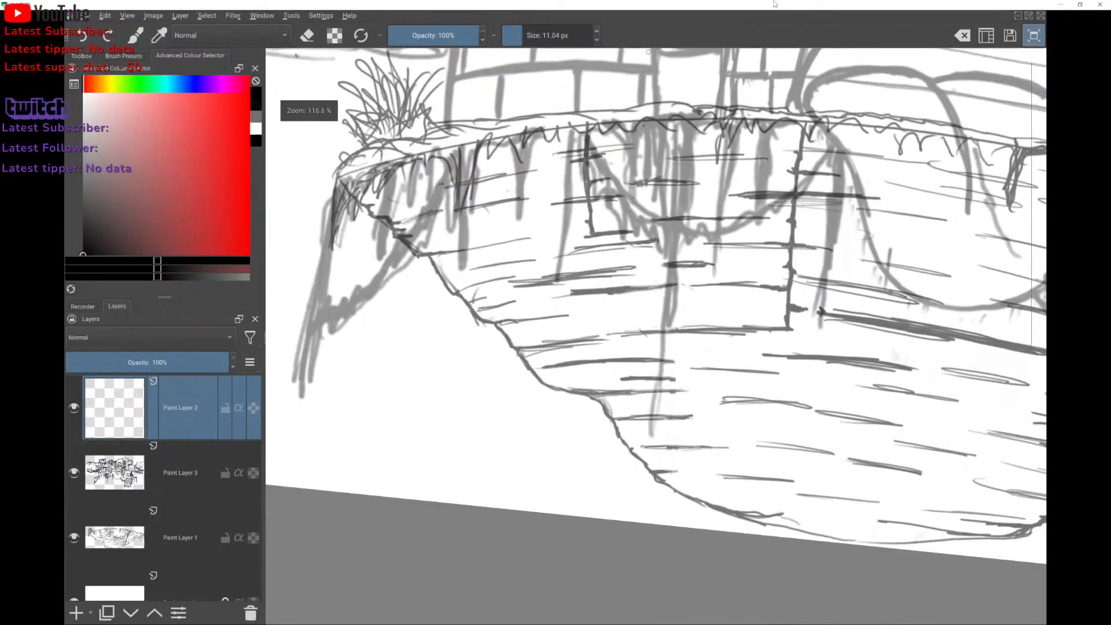
scroll(634, 177, up, 2)
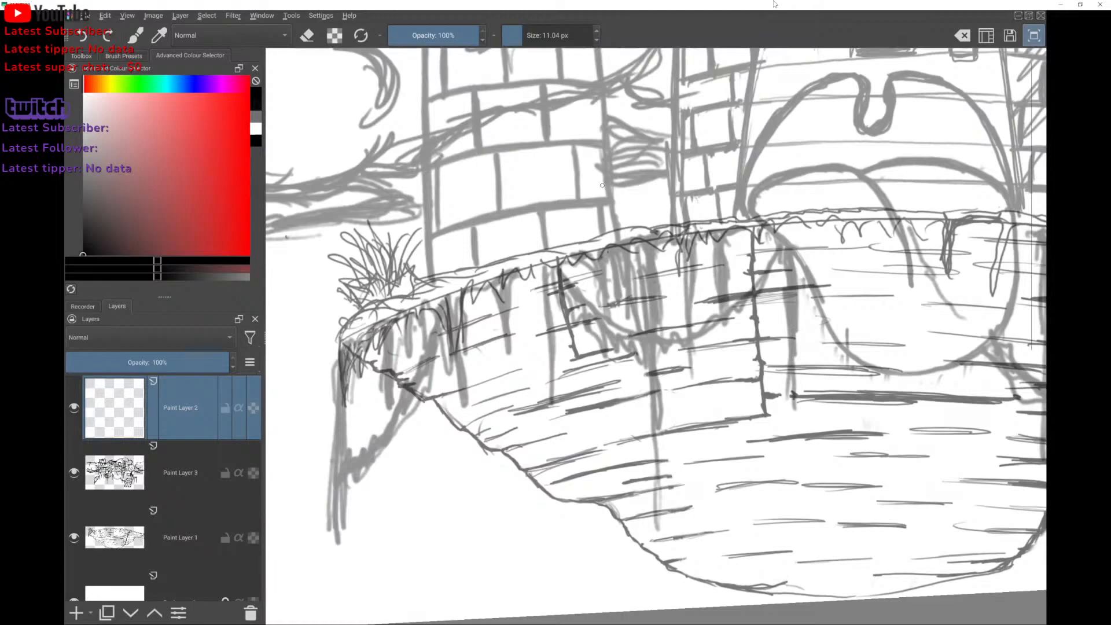
scroll(603, 186, down, 3)
Try zigzag strokes over the grass tuft and a curve around the cliff's left tip.
drag(613, 226, 570, 255)
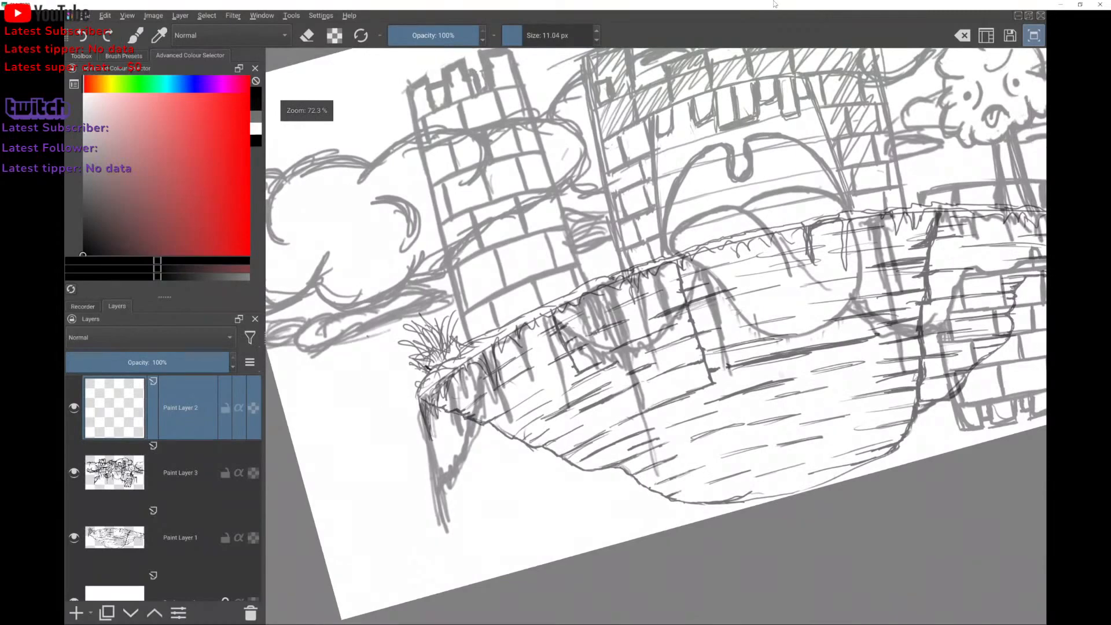
mouse_move(408, 342)
mouse_down()
mouse_move(440, 347)
mouse_move(457, 315)
mouse_move(466, 348)
mouse_up()
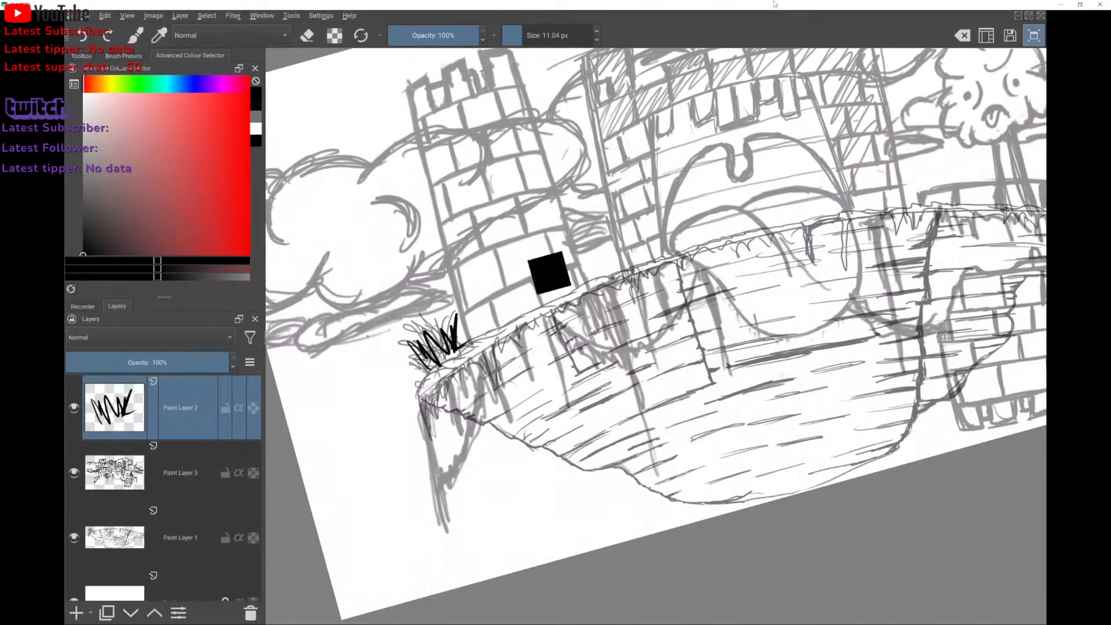
key(ctrl+z)
scroll(688, 290, down, 3)
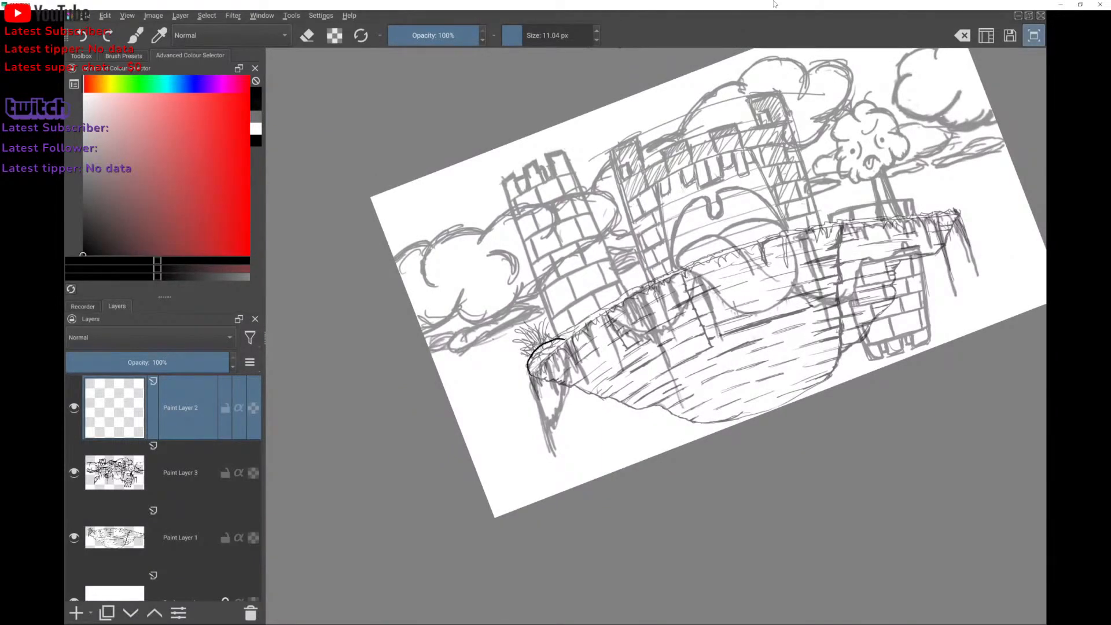
key(ctrl+z)
Ink the cliff's upper rim with a thick, slightly jagged black line from its left tip to its right tip.
scroll(561, 353, up, 5)
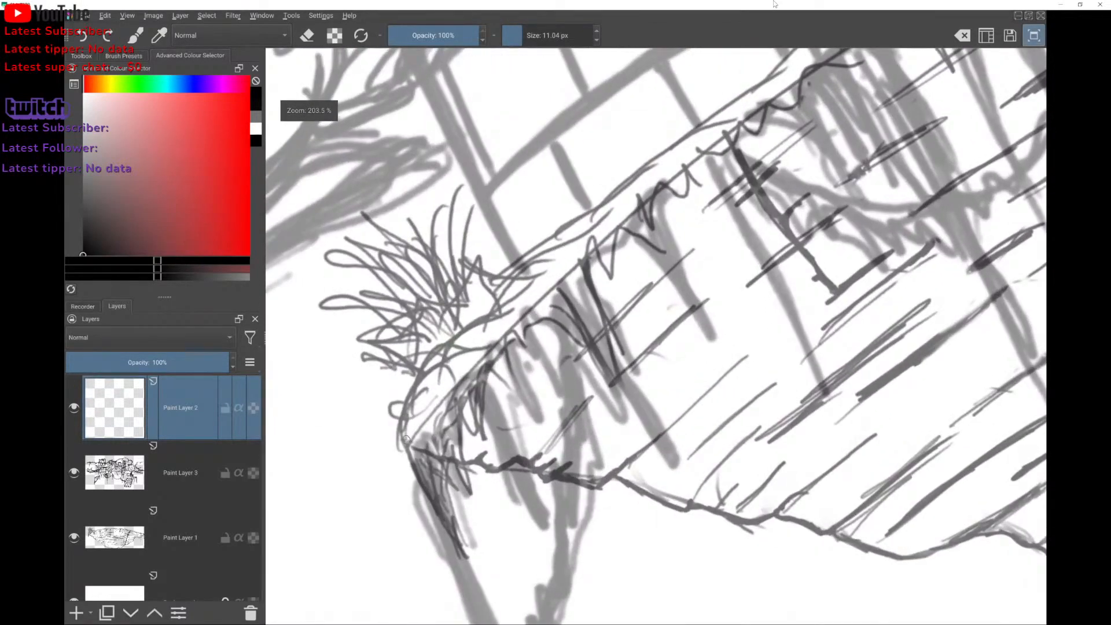
mouse_move(406, 447)
mouse_down()
mouse_move(398, 389)
mouse_move(433, 329)
mouse_move(535, 245)
mouse_move(589, 223)
mouse_move(686, 125)
mouse_move(726, 113)
mouse_move(769, 80)
mouse_move(519, 229)
mouse_move(436, 296)
mouse_move(433, 312)
mouse_move(520, 260)
mouse_move(523, 239)
mouse_move(637, 144)
mouse_move(625, 165)
mouse_move(725, 94)
mouse_up()
drag(742, 51, 495, 255)
mouse_move(473, 301)
mouse_down()
mouse_move(575, 234)
mouse_move(582, 216)
mouse_move(817, 81)
mouse_move(330, 383)
mouse_up()
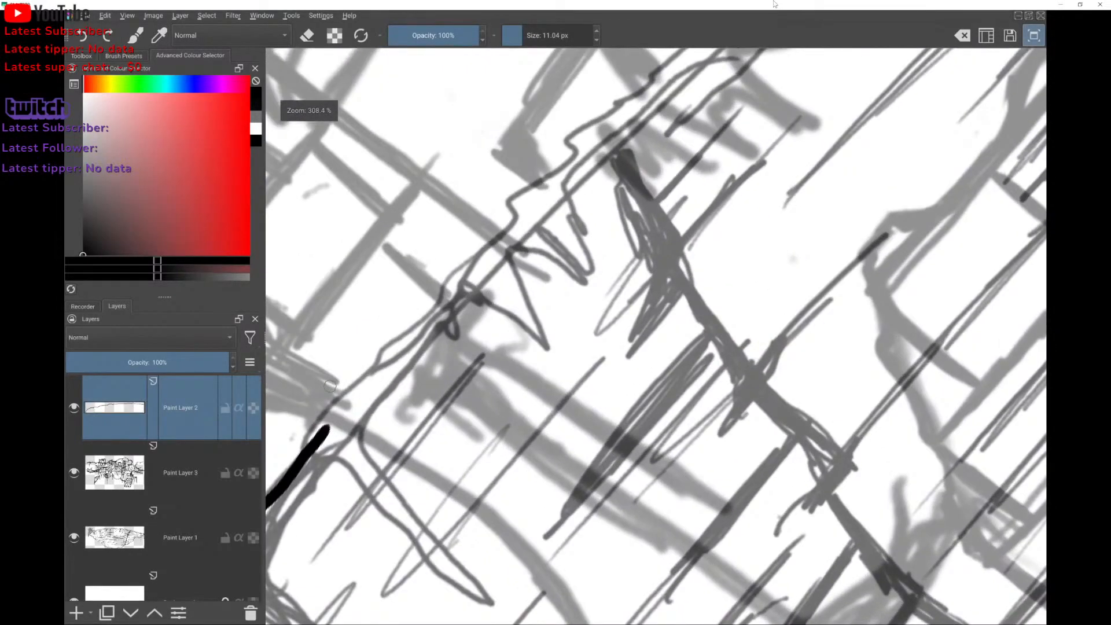
mouse_move(327, 426)
mouse_down()
mouse_move(507, 237)
mouse_move(547, 177)
mouse_move(637, 97)
mouse_move(441, 276)
mouse_up()
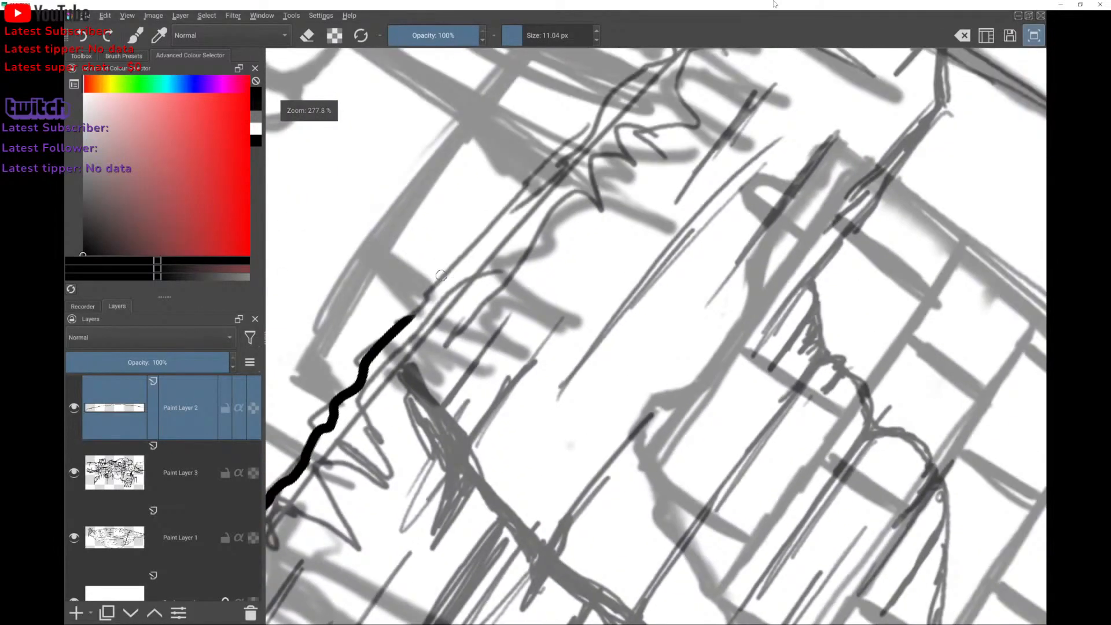
mouse_move(409, 313)
mouse_down()
mouse_move(558, 150)
mouse_move(622, 100)
mouse_move(317, 393)
mouse_move(393, 304)
mouse_move(390, 293)
mouse_move(496, 142)
mouse_move(564, 115)
mouse_up()
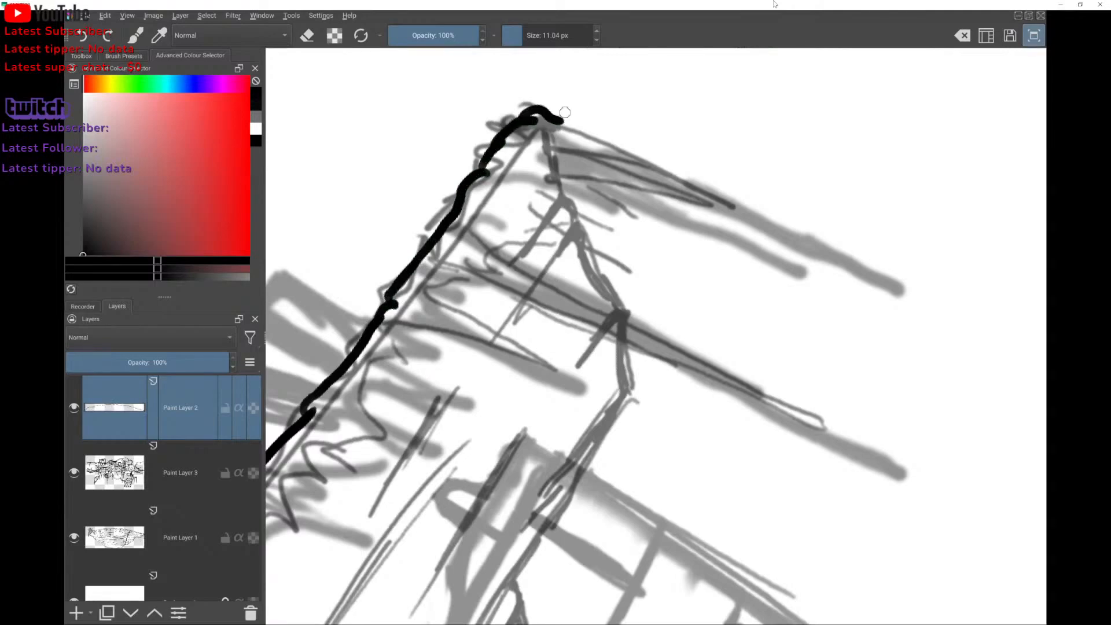
Ink a long vine straight down from the cliff's left tip and begin its jagged lower edge near the end.
mouse_move(470, 162)
mouse_down()
mouse_move(479, 213)
mouse_move(543, 67)
mouse_move(607, 133)
mouse_move(641, 112)
mouse_move(746, 171)
mouse_move(1013, 106)
mouse_up()
mouse_move(308, 388)
mouse_down()
mouse_move(390, 307)
mouse_move(456, 305)
mouse_move(434, 298)
mouse_move(394, 240)
mouse_move(389, 251)
mouse_up()
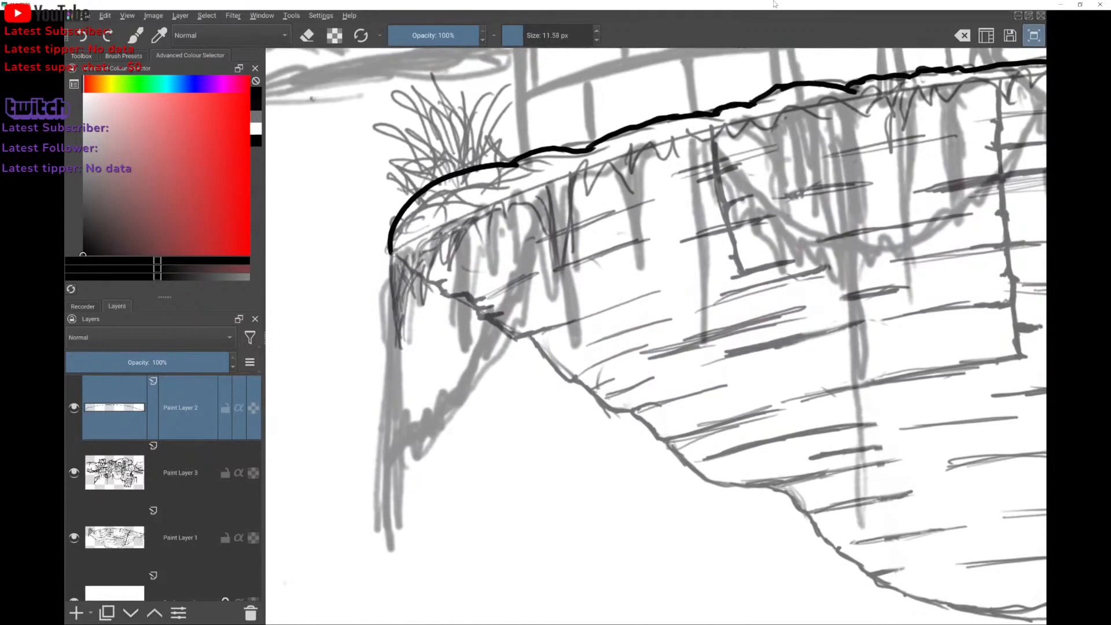
drag(389, 269, 391, 545)
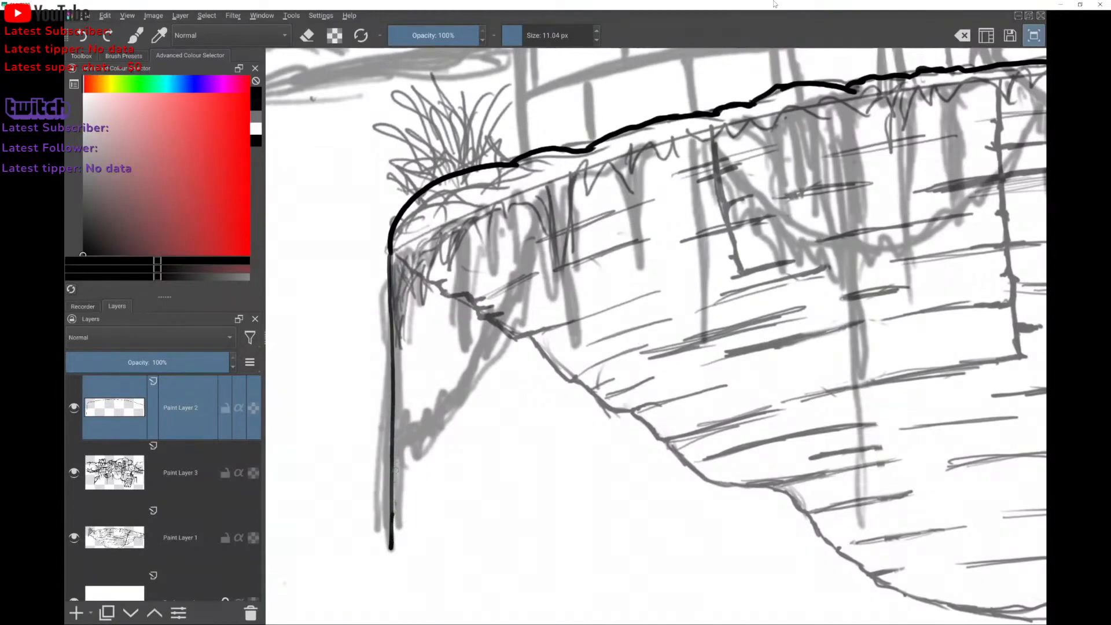
mouse_move(392, 515)
mouse_down()
mouse_move(396, 424)
mouse_move(399, 481)
mouse_move(404, 445)
mouse_move(438, 426)
mouse_up()
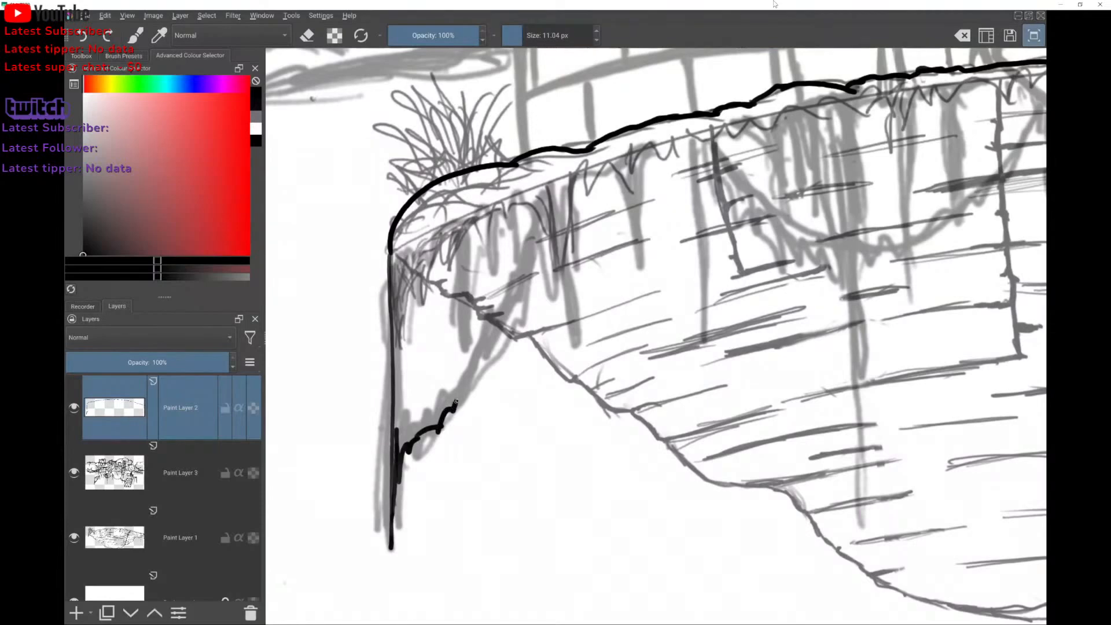
drag(456, 401, 464, 386)
Try a second jagged line just above the left vine's lower edge, then undo it.
mouse_move(399, 408)
mouse_down()
mouse_move(447, 404)
mouse_move(495, 325)
mouse_up()
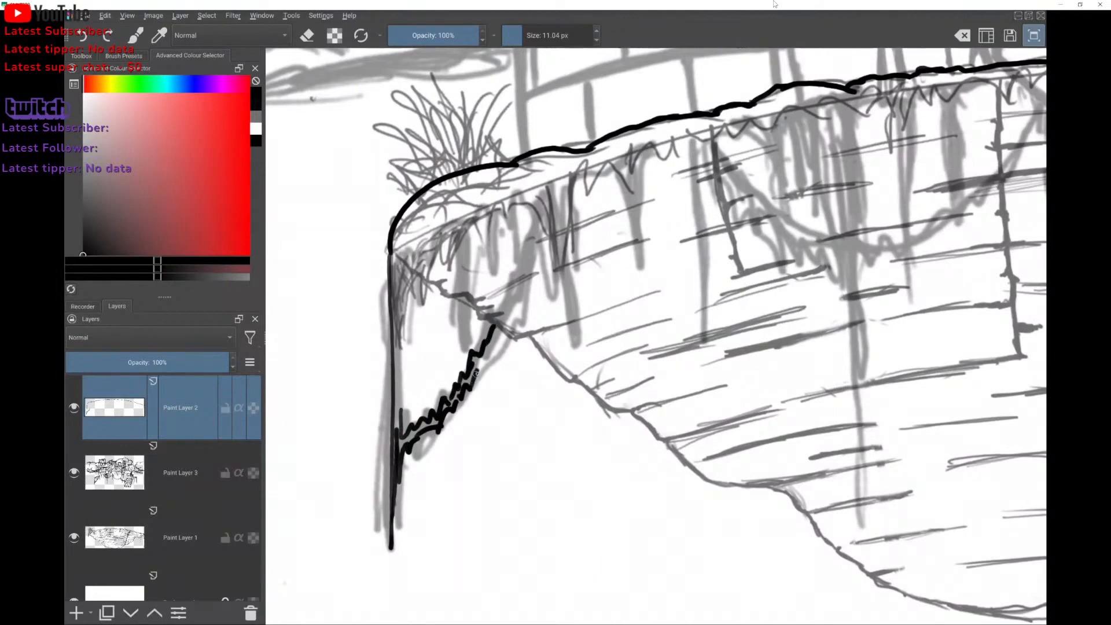
drag(484, 363, 496, 327)
key(ctrl+z)
key(ctrl+z)
key(ctrl+z)
key(ctrl+z)
key(ctrl+z)
key(ctrl+z)
key(ctrl+z)
key(ctrl+z)
key(ctrl+z)
key(ctrl+z)
key(ctrl+z)
key(ctrl+z)
key(ctrl+z)
key(ctrl+z)
key(ctrl+z)
key(ctrl+z)
key(ctrl+z)
key(ctrl+z)
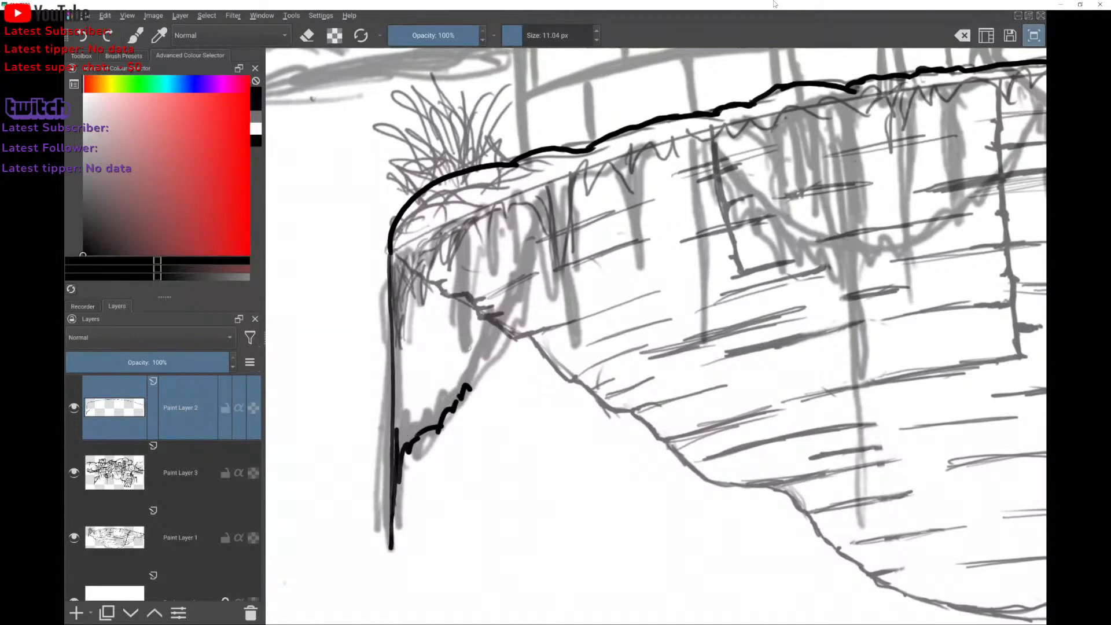
Extend the left vine's jagged diagonal edge up to the grass line under the rim, redoing its top section.
mouse_move(439, 427)
mouse_down()
mouse_move(497, 326)
mouse_move(500, 336)
mouse_move(516, 277)
mouse_move(521, 290)
mouse_move(535, 234)
mouse_move(527, 199)
mouse_up()
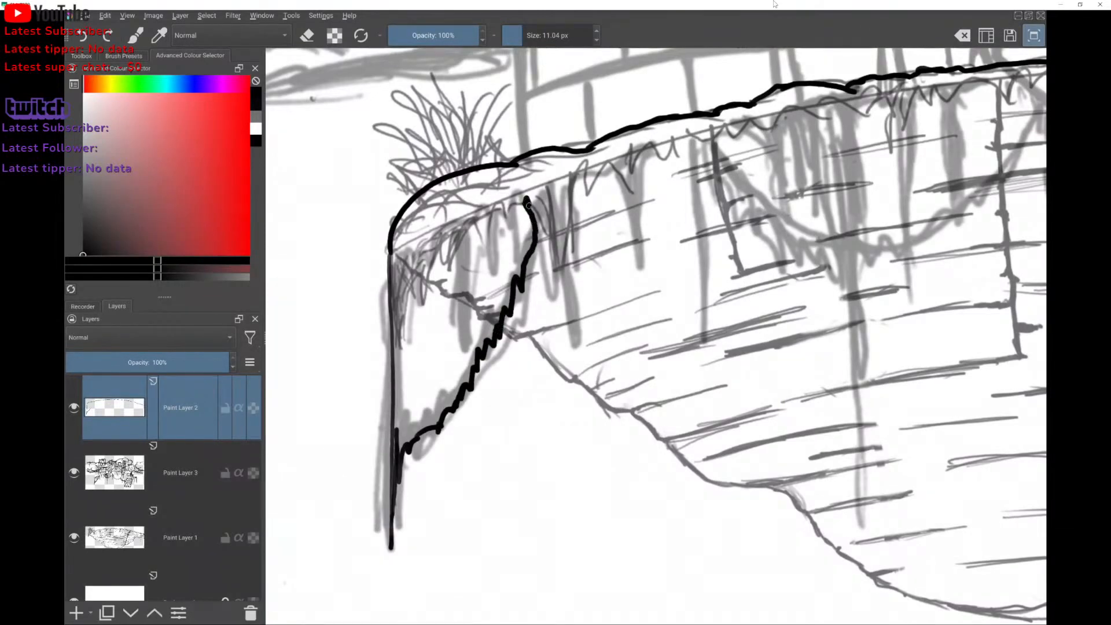
key(ctrl+z)
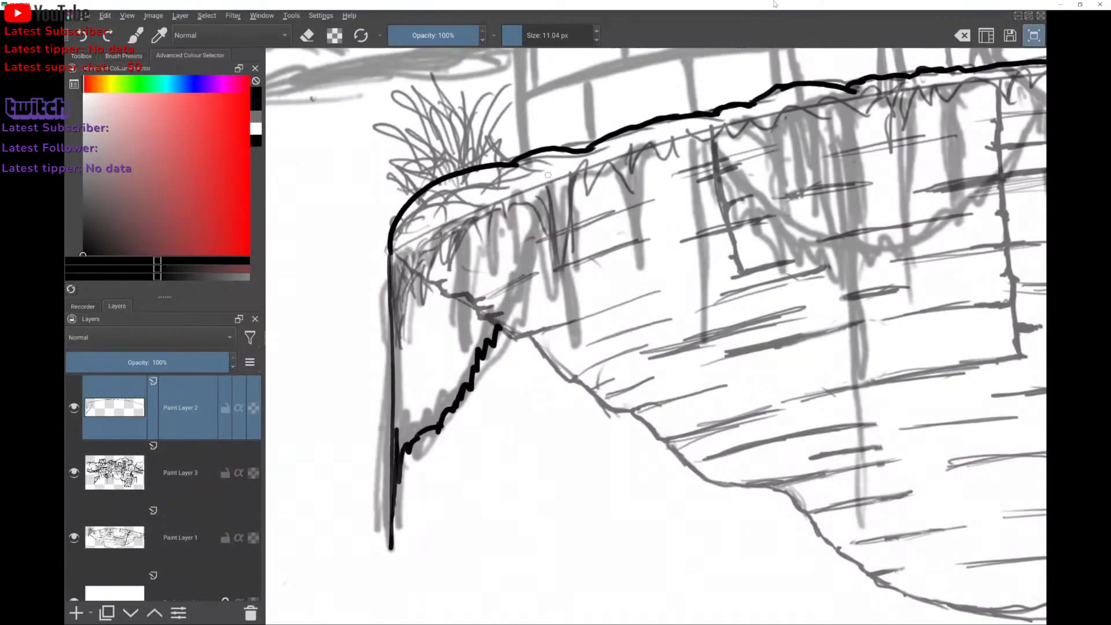
drag(498, 325, 534, 199)
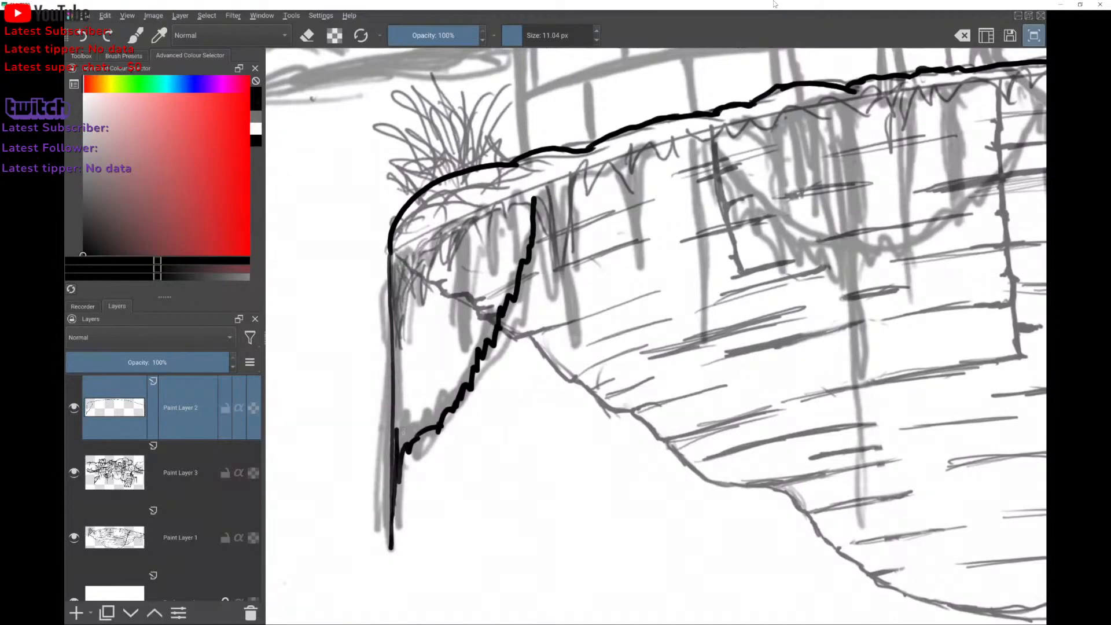
Ink the left vine's ragged inner edge and a spiky hanging-grass fringe beneath the rim's left section.
mouse_move(399, 439)
mouse_down()
mouse_move(409, 245)
mouse_move(395, 265)
mouse_move(394, 362)
mouse_up()
drag(400, 253, 403, 333)
mouse_move(410, 246)
mouse_down()
mouse_move(419, 294)
mouse_move(420, 240)
mouse_move(427, 269)
mouse_move(452, 214)
mouse_move(466, 260)
mouse_move(467, 216)
mouse_move(475, 238)
mouse_move(471, 224)
mouse_move(479, 237)
mouse_move(488, 208)
mouse_move(503, 226)
mouse_move(516, 186)
mouse_move(512, 210)
mouse_move(520, 196)
mouse_move(524, 212)
mouse_move(530, 190)
mouse_move(544, 227)
mouse_move(542, 187)
mouse_move(558, 253)
mouse_up()
drag(550, 194, 557, 251)
mouse_move(553, 181)
mouse_down()
mouse_move(570, 244)
mouse_move(565, 174)
mouse_move(587, 184)
mouse_move(607, 165)
mouse_move(609, 203)
mouse_move(613, 187)
mouse_move(622, 199)
mouse_move(624, 158)
mouse_move(633, 186)
mouse_move(638, 155)
mouse_move(645, 171)
mouse_move(652, 145)
mouse_move(678, 140)
mouse_move(679, 153)
mouse_move(667, 157)
mouse_move(690, 124)
mouse_move(686, 154)
mouse_up()
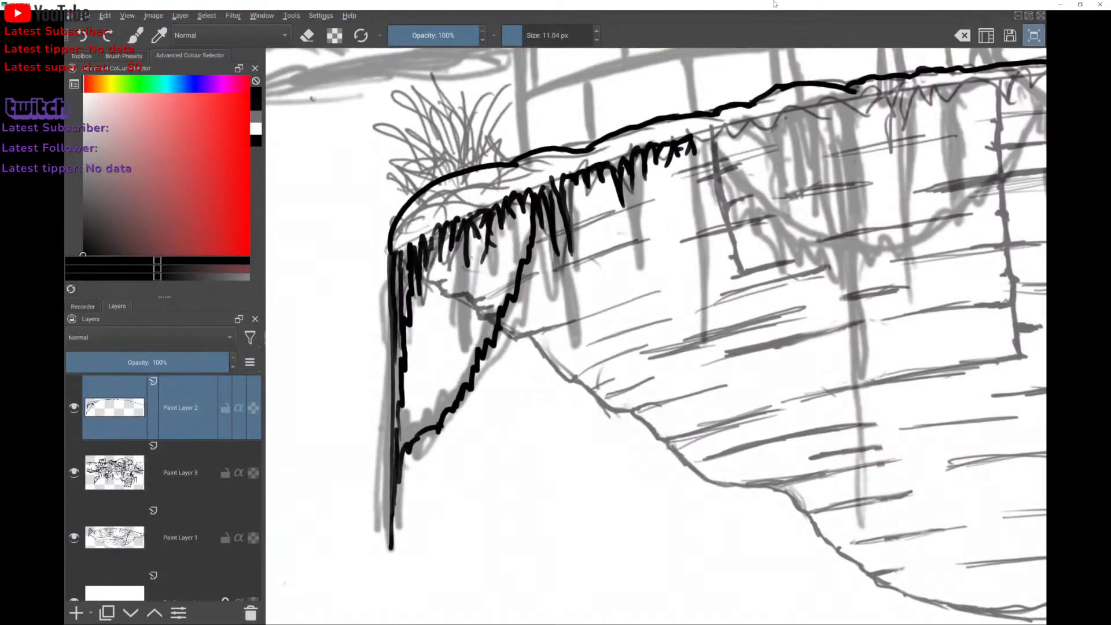
Add small forked tips and side shoots to the hanging grass strands near the cliff's left tip.
drag(472, 258, 463, 265)
mouse_move(466, 225)
mouse_down()
mouse_move(464, 247)
mouse_move(461, 230)
mouse_move(435, 256)
mouse_move(440, 269)
mouse_up()
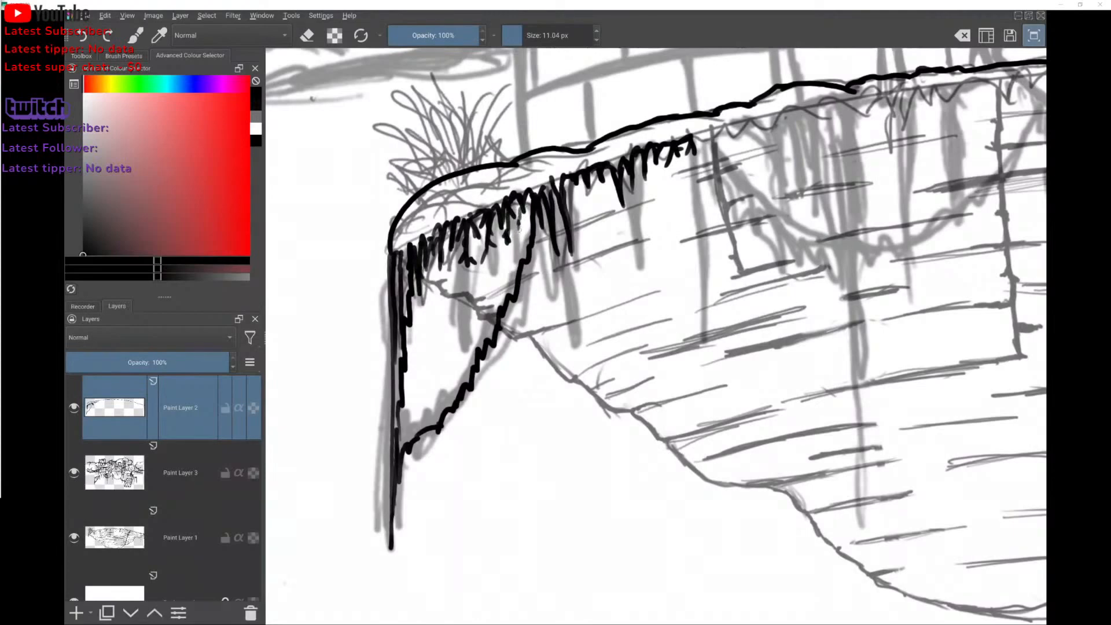
drag(520, 236, 515, 206)
drag(451, 266, 450, 276)
drag(462, 256, 381, 234)
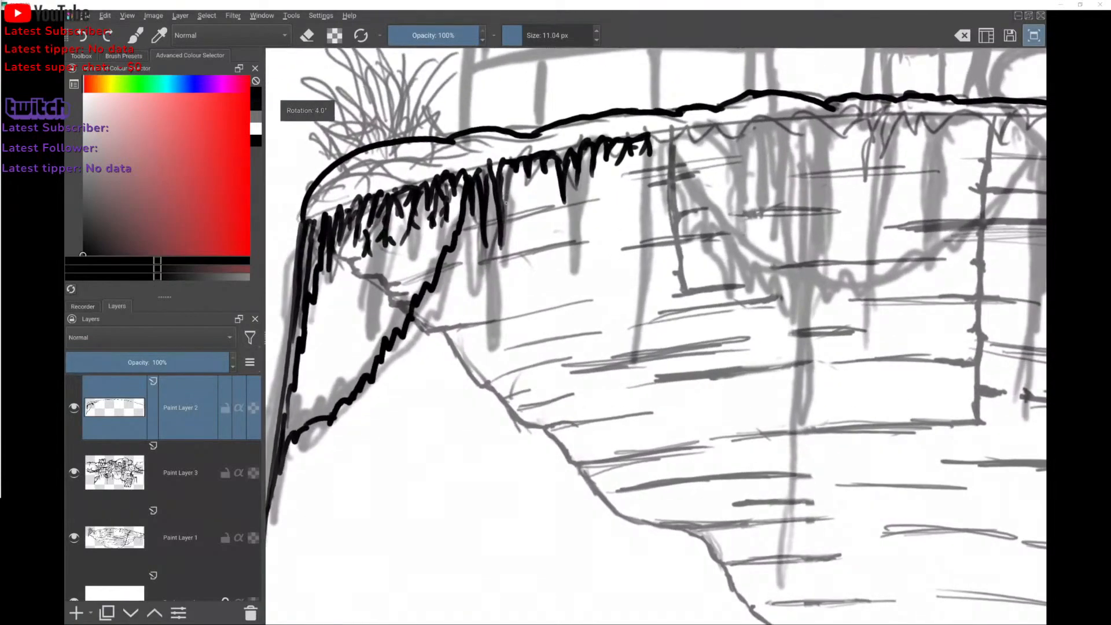
mouse_move(509, 219)
mouse_down()
mouse_move(507, 187)
mouse_move(500, 269)
mouse_up()
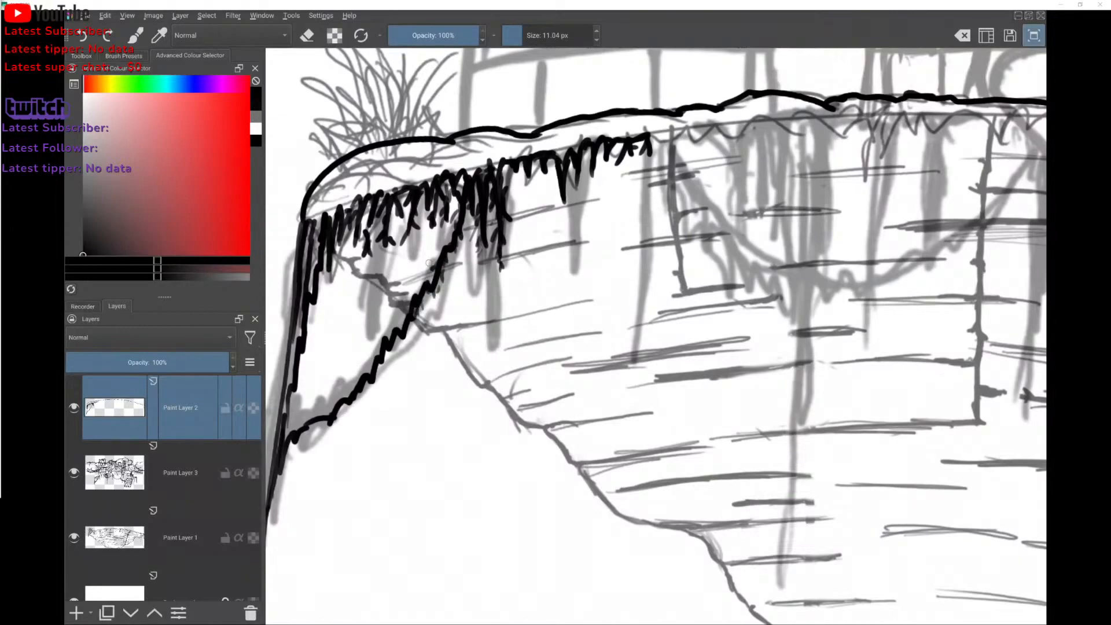
Dab small leaf marks along both sides of the jagged diagonal vine and on the left vine's inner edge.
scroll(370, 391, up, 4)
mouse_move(412, 294)
mouse_down()
mouse_move(424, 265)
mouse_move(428, 280)
mouse_move(452, 250)
mouse_move(436, 262)
mouse_move(452, 220)
mouse_move(458, 247)
mouse_move(471, 215)
mouse_move(474, 240)
mouse_move(498, 213)
mouse_move(482, 199)
mouse_move(487, 237)
mouse_move(515, 211)
mouse_move(526, 218)
mouse_move(520, 196)
mouse_move(540, 181)
mouse_move(528, 206)
mouse_move(546, 178)
mouse_move(543, 208)
mouse_move(567, 171)
mouse_move(574, 182)
mouse_move(573, 146)
mouse_move(598, 148)
mouse_move(606, 123)
mouse_move(614, 163)
mouse_up()
mouse_move(625, 117)
mouse_down()
mouse_move(632, 90)
mouse_move(641, 101)
mouse_move(655, 81)
mouse_move(478, 245)
mouse_up()
scroll(478, 245, up, 1)
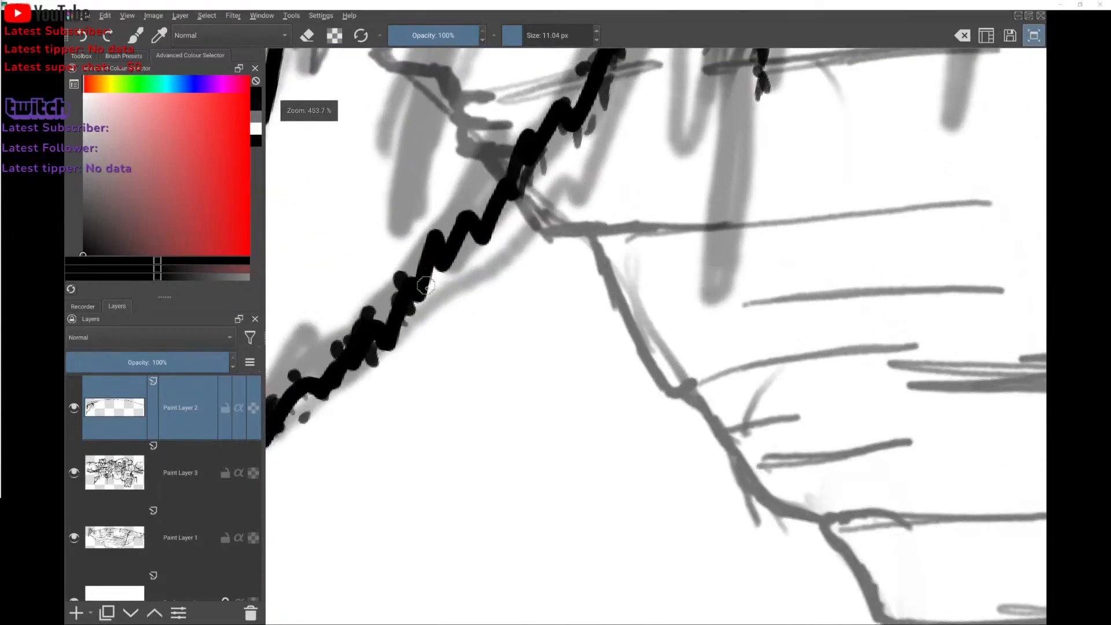
drag(427, 286, 429, 296)
mouse_move(443, 257)
mouse_down()
mouse_move(472, 232)
mouse_move(464, 252)
mouse_move(454, 228)
mouse_move(486, 189)
mouse_move(484, 228)
mouse_move(500, 200)
mouse_move(513, 211)
mouse_move(524, 108)
mouse_move(512, 165)
mouse_move(529, 122)
mouse_move(536, 154)
mouse_move(567, 106)
mouse_move(566, 156)
mouse_up()
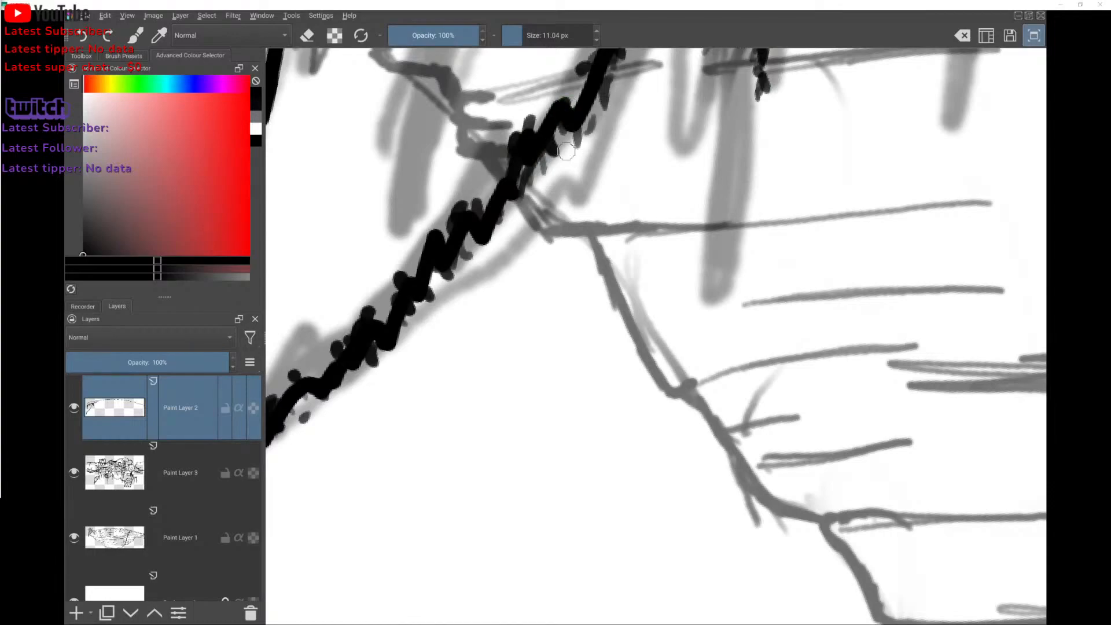
scroll(566, 156, down, 3)
scroll(515, 291, up, 2)
scroll(515, 291, down, 3)
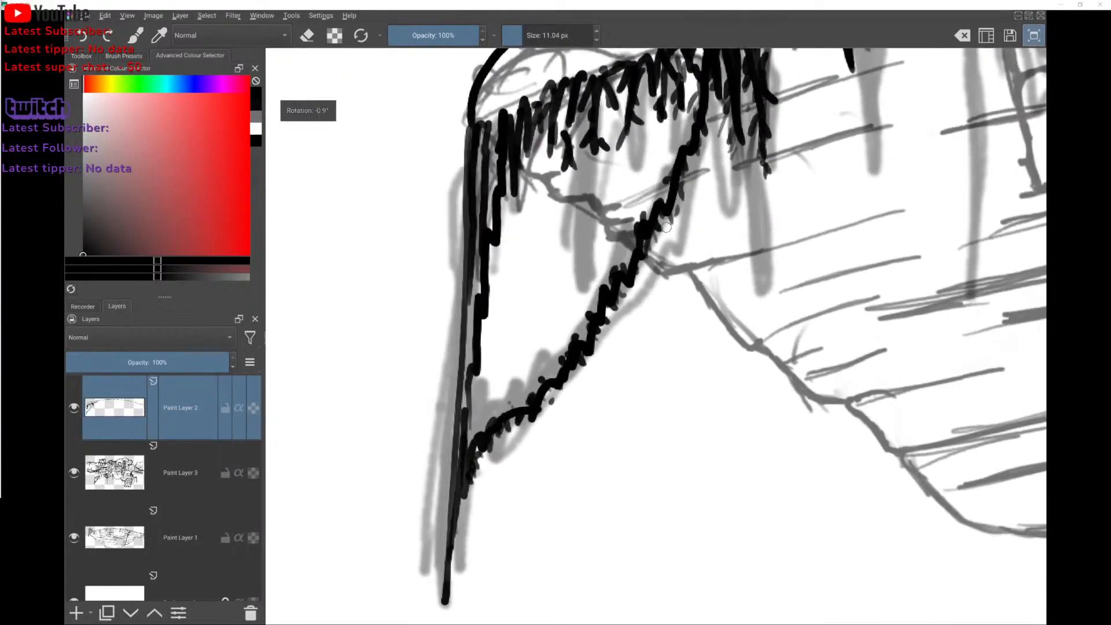
scroll(574, 309, down, 1)
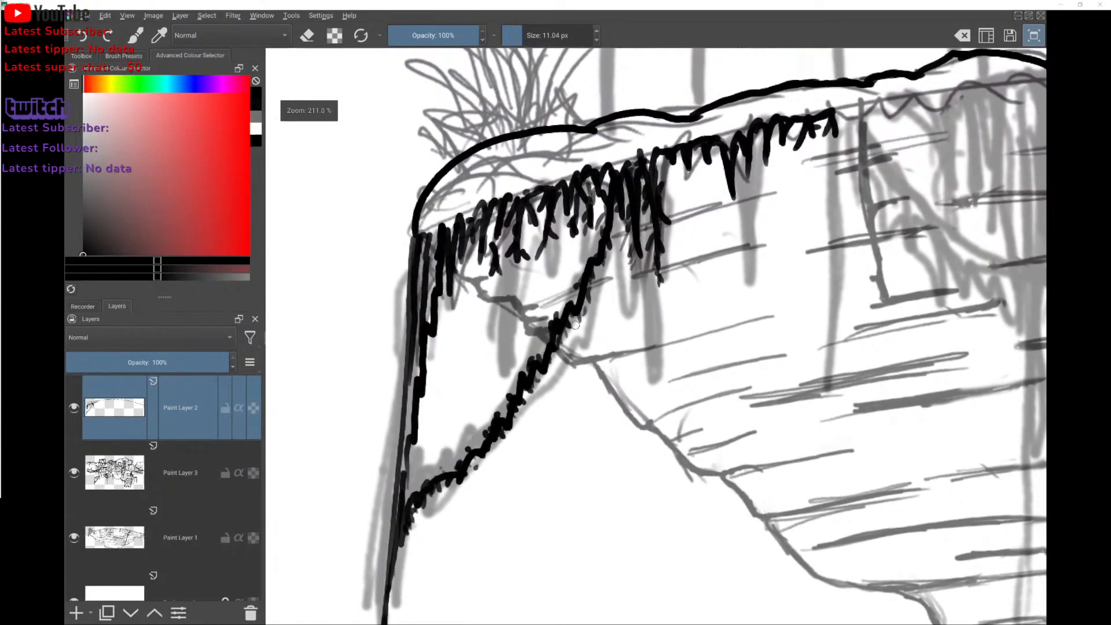
scroll(548, 327, up, 1)
scroll(548, 327, down, 1)
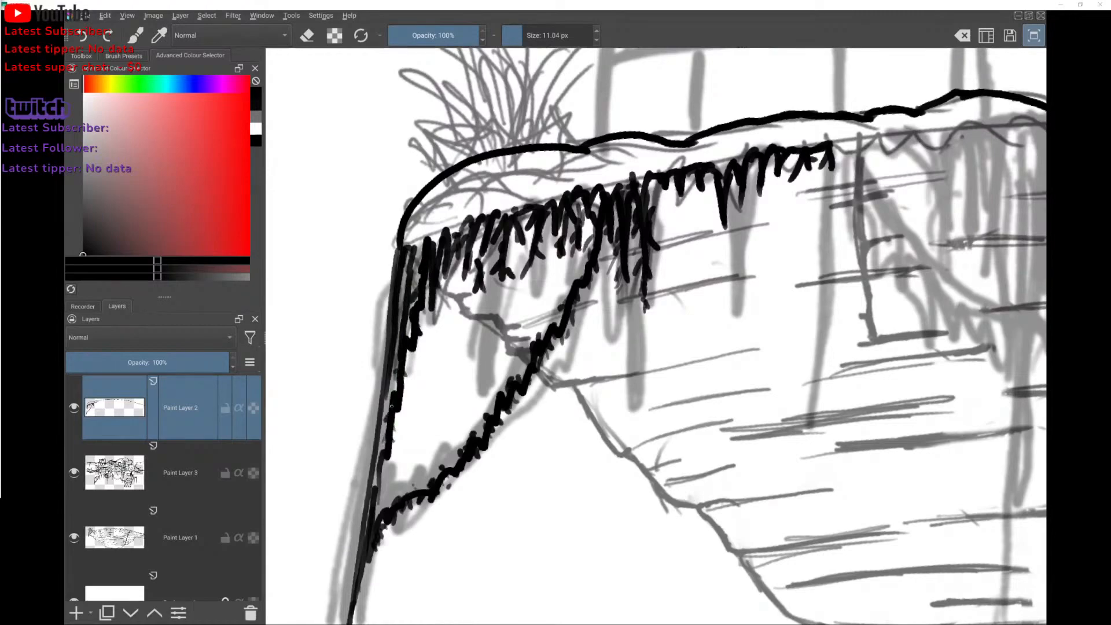
drag(394, 414, 391, 449)
click(382, 461)
Lengthen and fork the grass strands in the fringe just right of the diagonal vine.
drag(438, 402, 268, 467)
scroll(726, 224, up, 1)
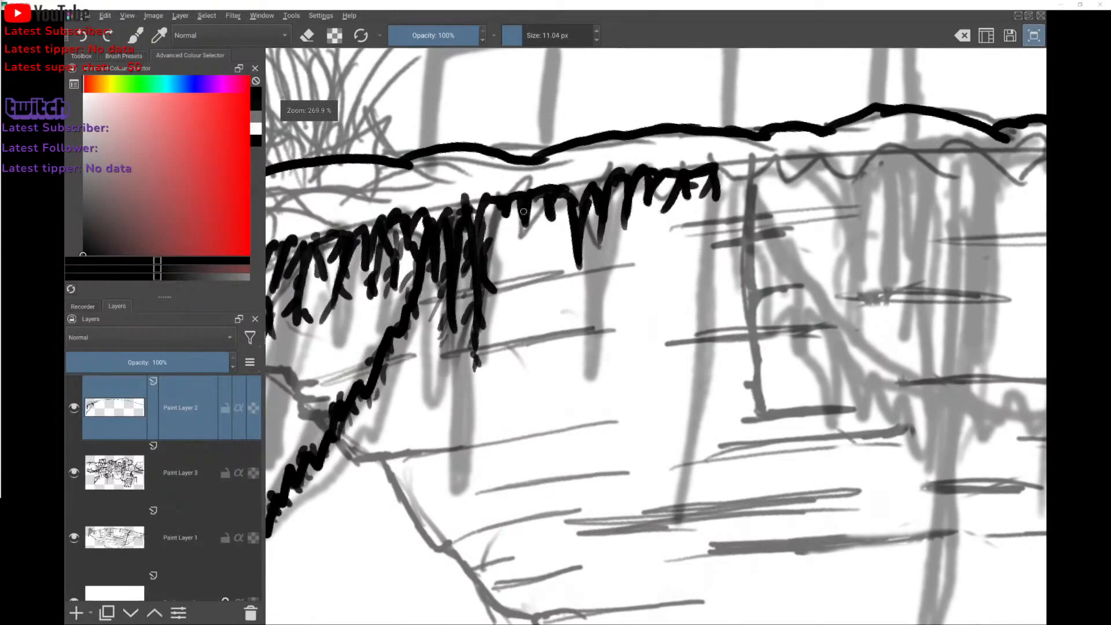
mouse_move(523, 212)
mouse_down()
mouse_move(522, 240)
mouse_move(516, 233)
mouse_move(530, 248)
mouse_up()
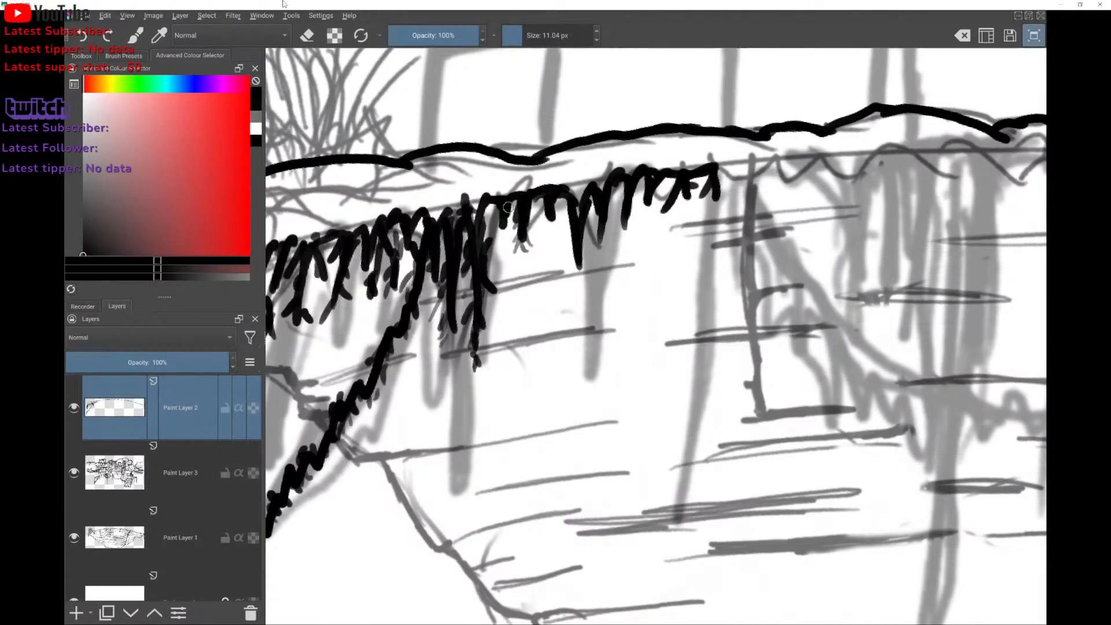
mouse_move(508, 207)
mouse_down()
mouse_move(518, 237)
mouse_move(553, 236)
mouse_move(545, 221)
mouse_up()
drag(556, 209, 578, 289)
drag(582, 246, 578, 288)
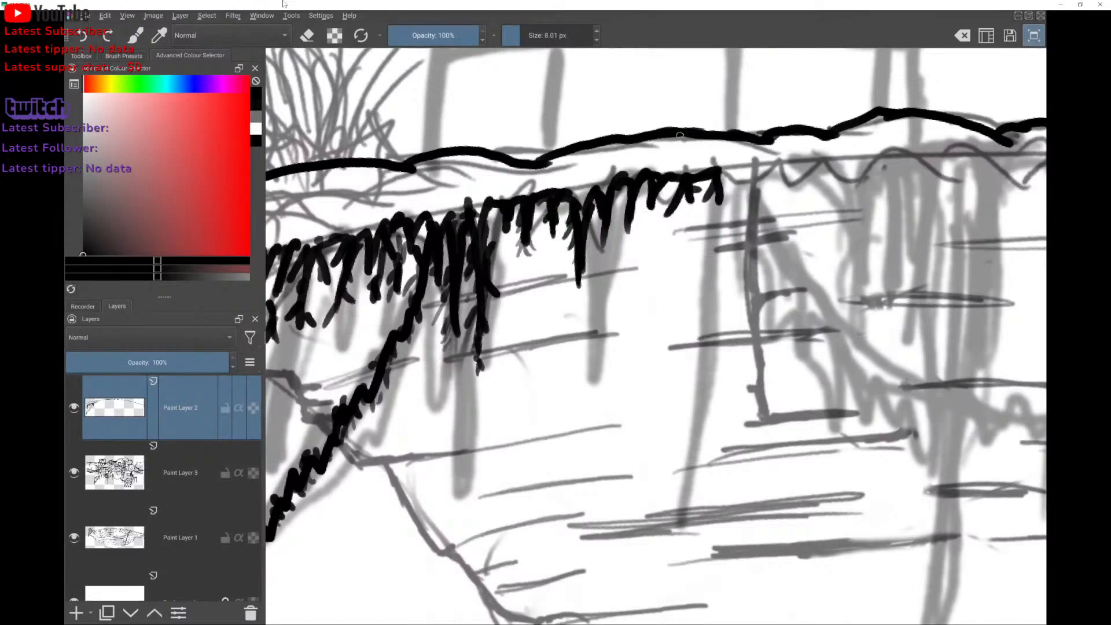
Continue the hanging-grass fringe rightward under the rim with an 8.01 px brush, adding short leafy clumps.
mouse_move(715, 174)
mouse_down()
mouse_move(744, 184)
mouse_move(744, 207)
mouse_move(753, 170)
mouse_move(832, 167)
mouse_up()
scroll(817, 119, up, 1)
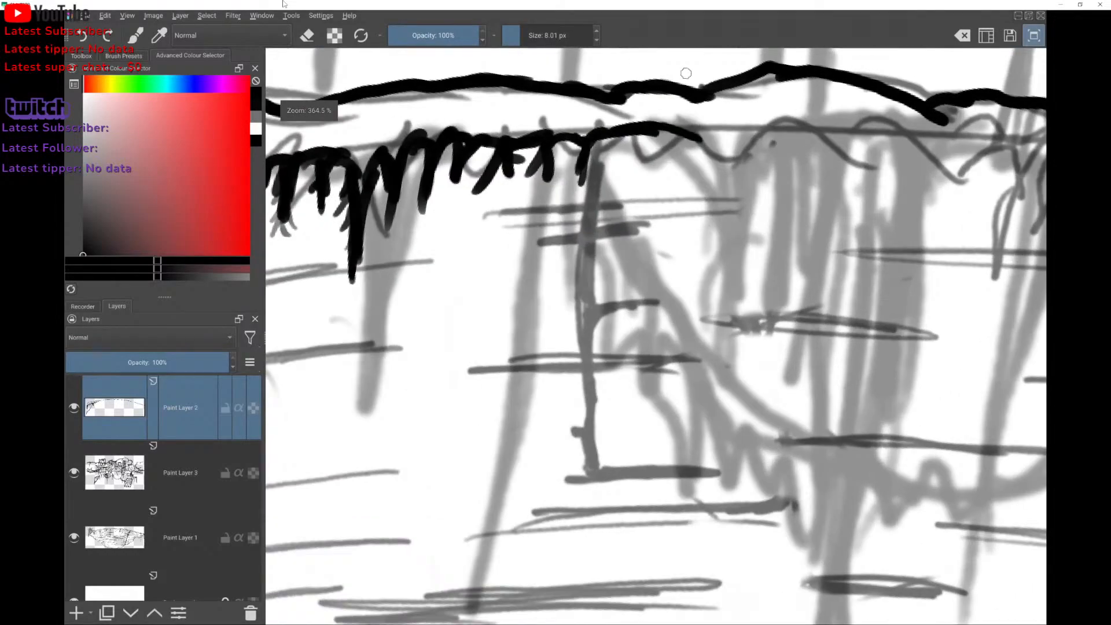
scroll(741, 348, down, 5)
scroll(764, 245, up, 5)
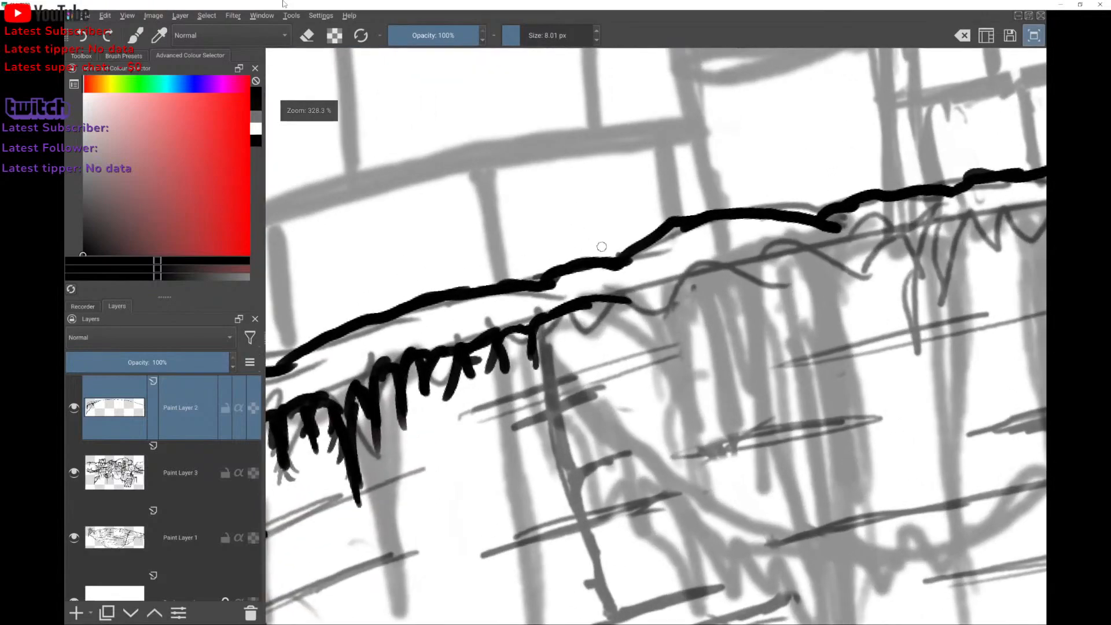
mouse_move(619, 284)
mouse_down()
mouse_move(638, 326)
mouse_move(632, 293)
mouse_move(709, 271)
mouse_move(696, 285)
mouse_move(716, 263)
mouse_move(695, 288)
mouse_move(717, 285)
mouse_move(746, 263)
mouse_move(739, 272)
mouse_move(734, 249)
mouse_move(745, 262)
mouse_move(745, 245)
mouse_move(763, 273)
mouse_move(757, 256)
mouse_move(768, 248)
mouse_move(779, 258)
mouse_move(773, 244)
mouse_move(784, 234)
mouse_move(802, 254)
mouse_move(852, 236)
mouse_up()
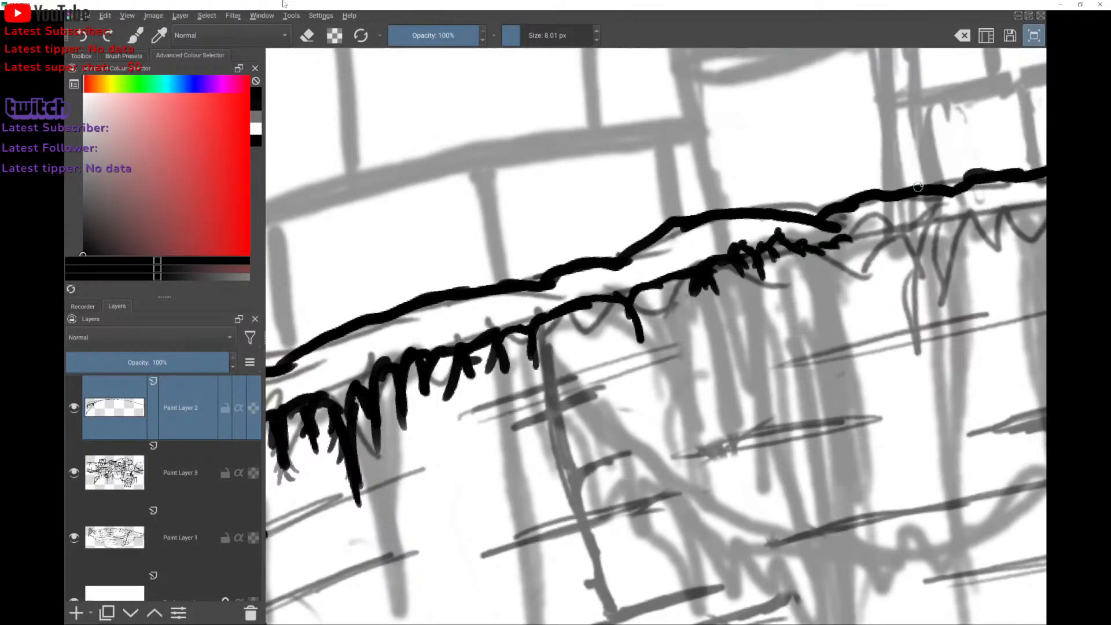
Extend the fringe farther along the rim toward the second crack in the cliff, reducing the brush to 6.60 px.
scroll(871, 154, up, 3)
mouse_move(566, 235)
mouse_down()
mouse_move(666, 214)
mouse_move(719, 219)
mouse_move(831, 190)
mouse_up()
drag(650, 124, 593, 213)
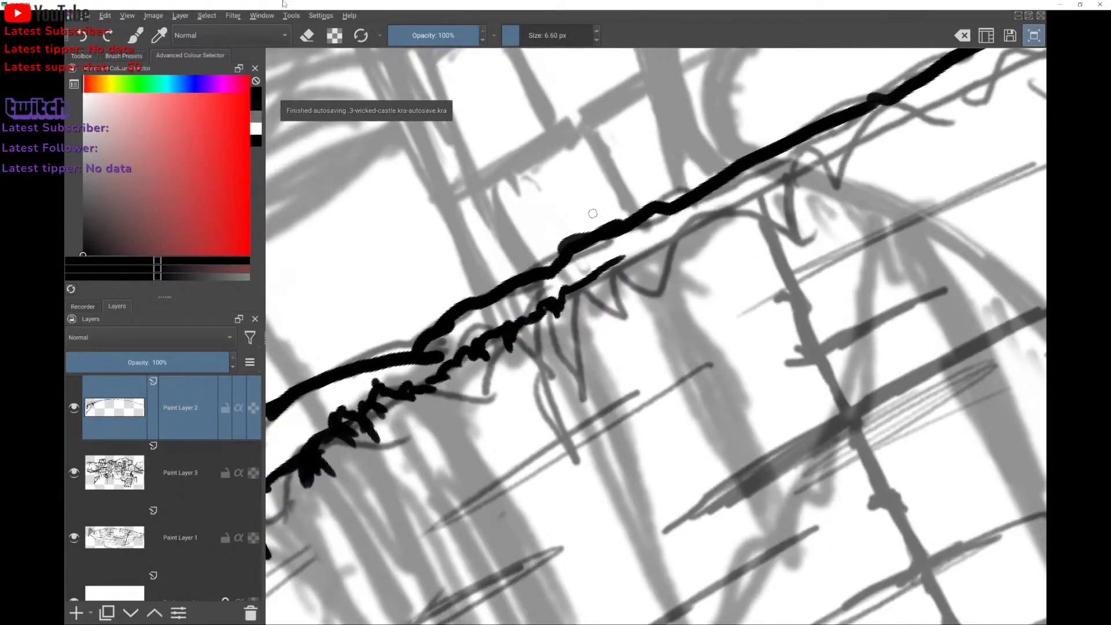
mouse_move(618, 265)
mouse_down()
mouse_move(637, 250)
mouse_move(637, 276)
mouse_move(642, 254)
mouse_move(636, 287)
mouse_move(611, 262)
mouse_move(614, 290)
mouse_move(591, 282)
mouse_up()
mouse_move(643, 250)
mouse_down()
mouse_move(793, 181)
mouse_move(804, 186)
mouse_up()
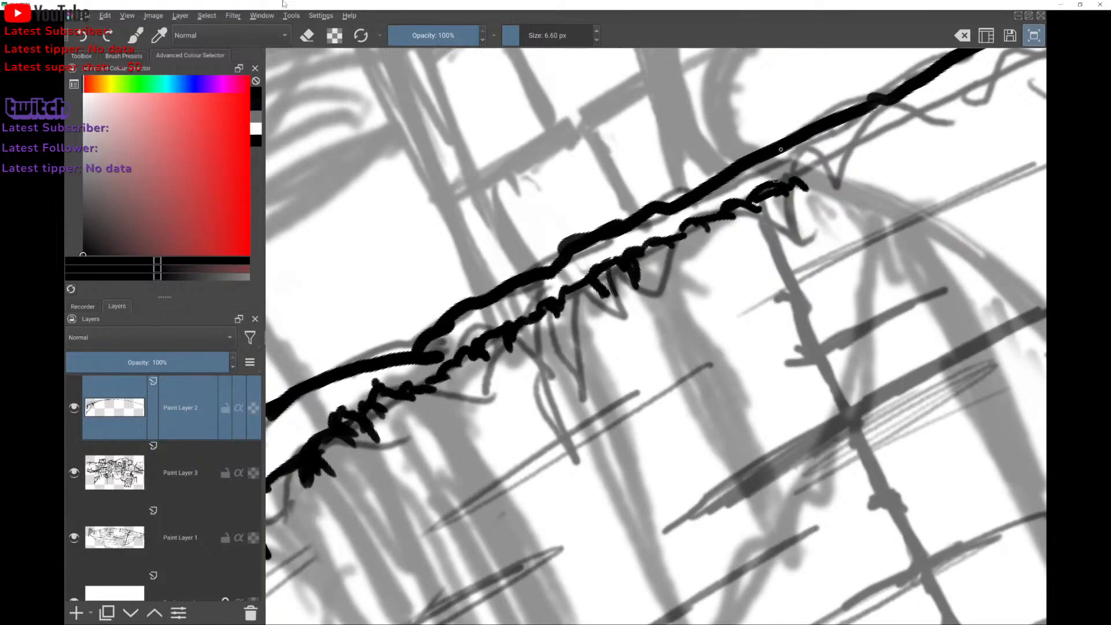
Ink a dense leafy fringe with one longer hanging strand beneath the rim's right section, around the long vertical crack.
scroll(768, 165, down, 1)
scroll(767, 166, down, 3)
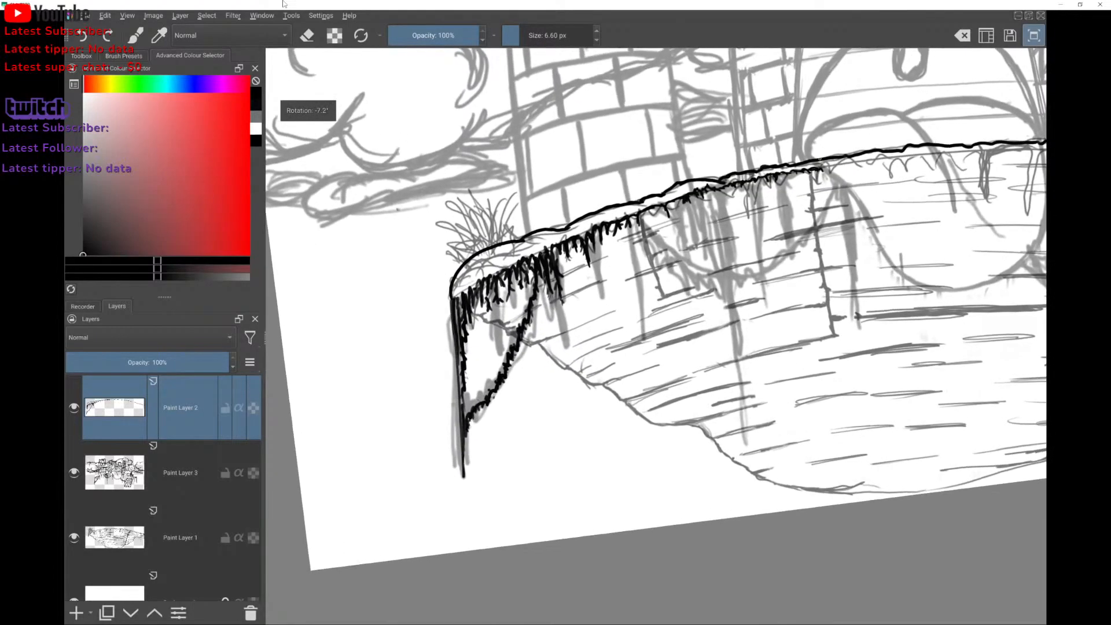
scroll(820, 158, up, 3)
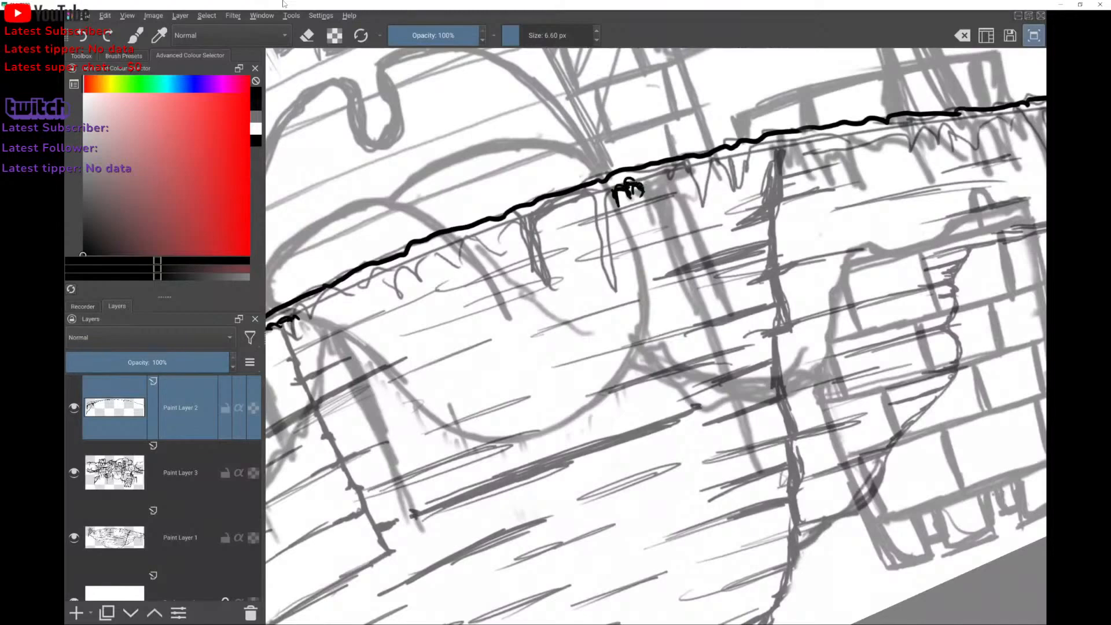
mouse_move(642, 183)
mouse_down()
mouse_move(689, 169)
mouse_move(678, 183)
mouse_move(685, 170)
mouse_move(695, 231)
mouse_move(683, 170)
mouse_up()
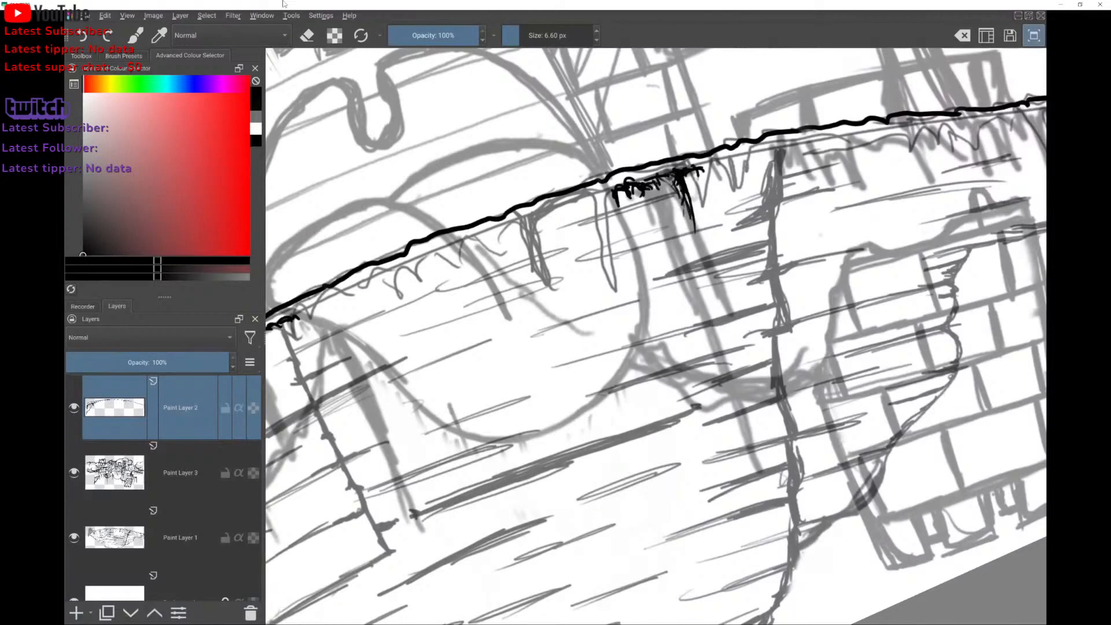
mouse_move(724, 153)
mouse_down()
mouse_move(704, 171)
mouse_move(716, 176)
mouse_up()
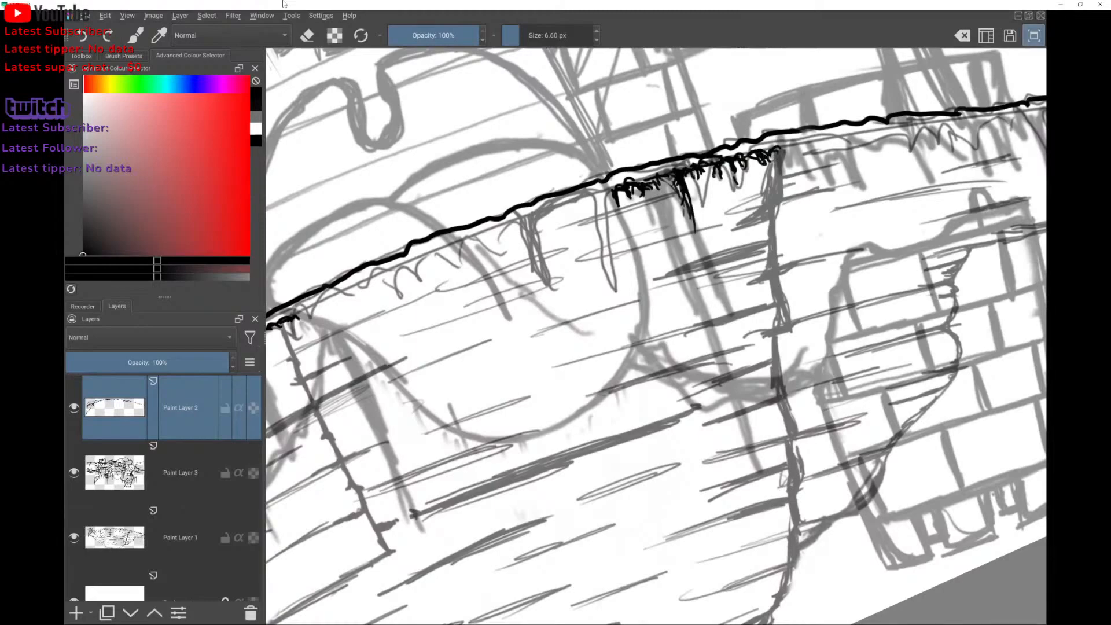
scroll(656, 336, up, 4)
mouse_move(466, 191)
mouse_down()
mouse_move(572, 162)
mouse_move(582, 144)
mouse_up()
scroll(613, 104, down, 4)
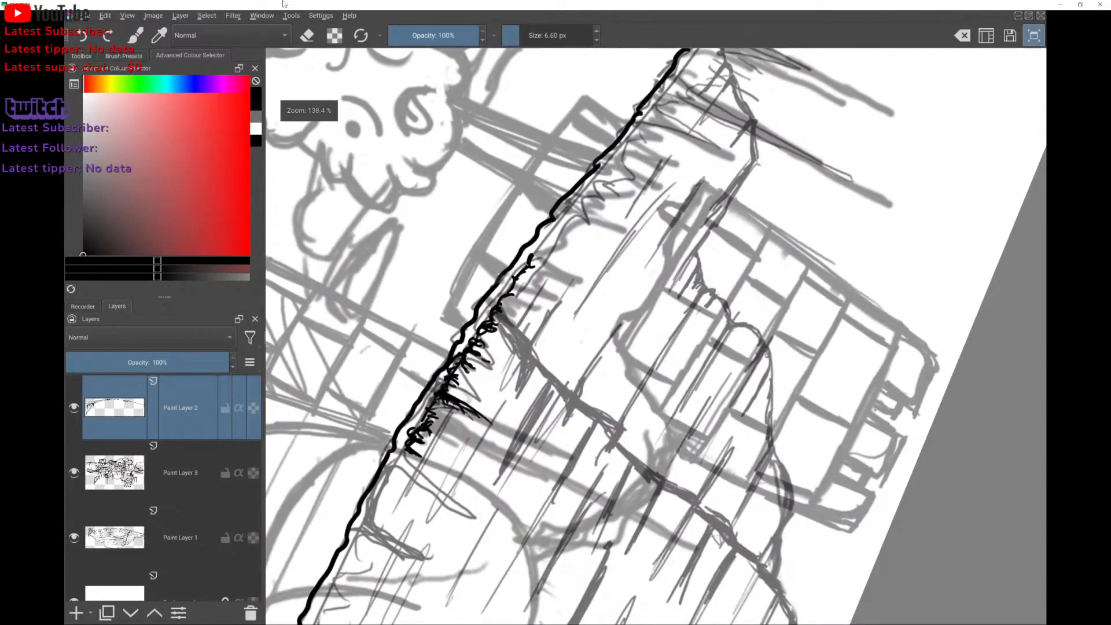
Try small leafy strokes extending the right fringe farther toward the cliff's right tip, then undo them.
drag(531, 260, 577, 208)
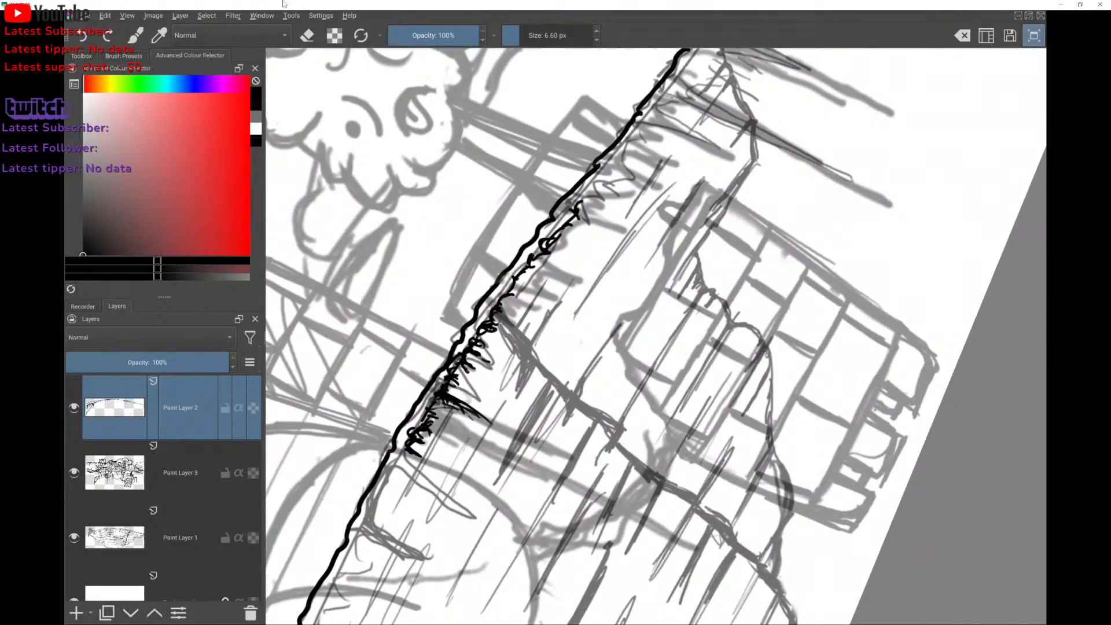
key(ctrl+z)
key(ctrl+z)
key(ctrl+z)
key(ctrl+z)
scroll(623, 241, up, 3)
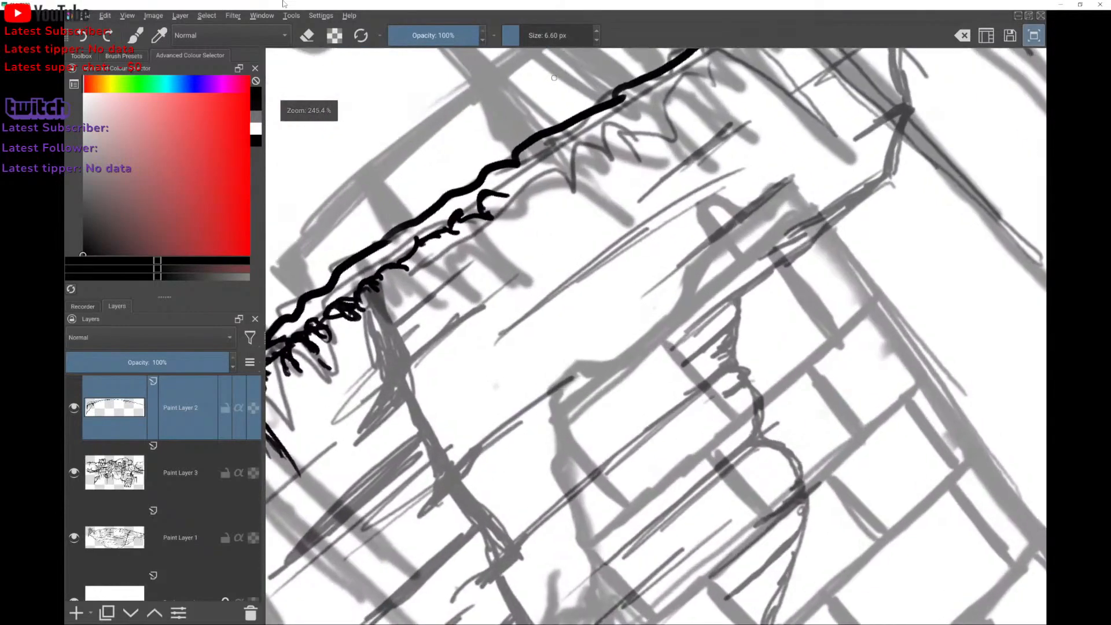
scroll(553, 77, up, 2)
key(ctrl+z)
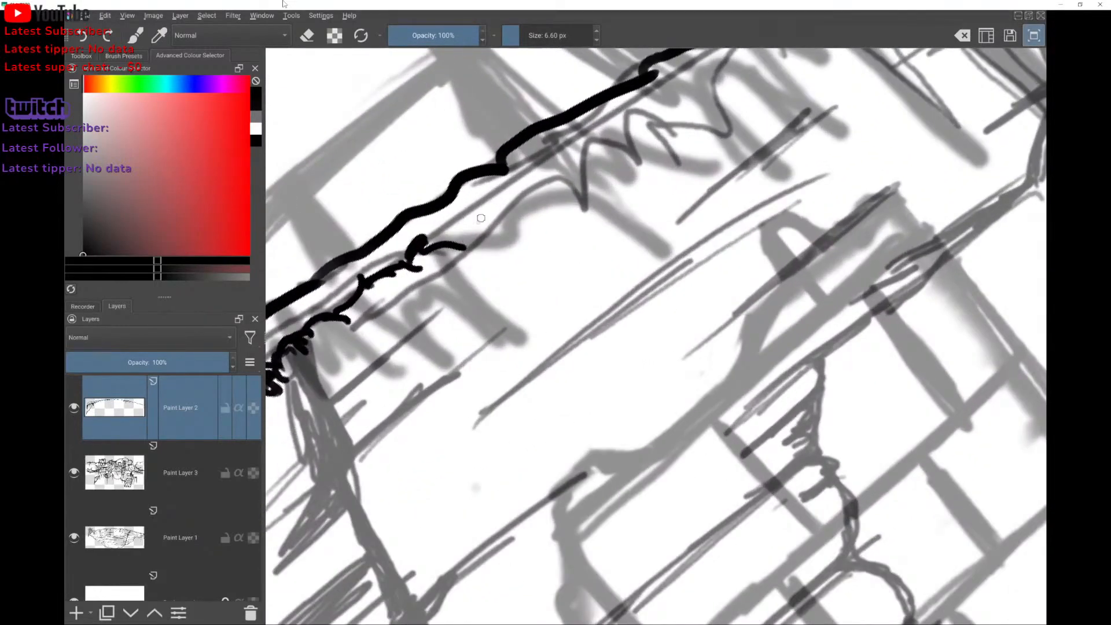
Ink the jagged grass line under the rim up to the cliff's right tip.
mouse_move(458, 240)
mouse_down()
mouse_move(513, 190)
mouse_move(527, 199)
mouse_move(553, 161)
mouse_move(706, 73)
mouse_move(457, 211)
mouse_up()
mouse_move(417, 246)
mouse_down()
mouse_move(463, 187)
mouse_move(459, 209)
mouse_move(560, 136)
mouse_move(566, 145)
mouse_move(502, 197)
mouse_move(588, 125)
mouse_up()
drag(613, 50, 512, 133)
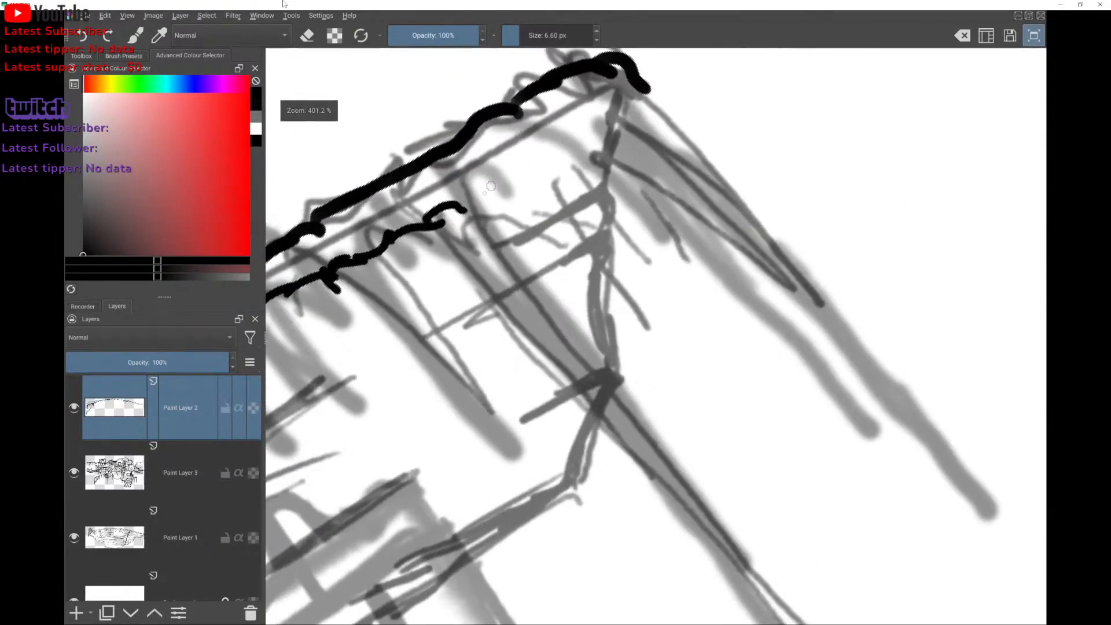
mouse_move(457, 201)
mouse_down()
mouse_move(519, 143)
mouse_move(640, 86)
mouse_up()
Ink the long outer strands of a vine hanging from the cliff's right tip, following the sketched vine.
mouse_move(561, 96)
mouse_down()
mouse_move(552, 162)
mouse_move(556, 151)
mouse_move(609, 176)
mouse_move(548, 236)
mouse_move(571, 242)
mouse_move(607, 209)
mouse_move(570, 162)
mouse_move(574, 143)
mouse_up()
mouse_move(604, 184)
mouse_down()
mouse_move(503, 493)
mouse_move(541, 345)
mouse_up()
drag(538, 391, 546, 350)
drag(510, 433, 523, 405)
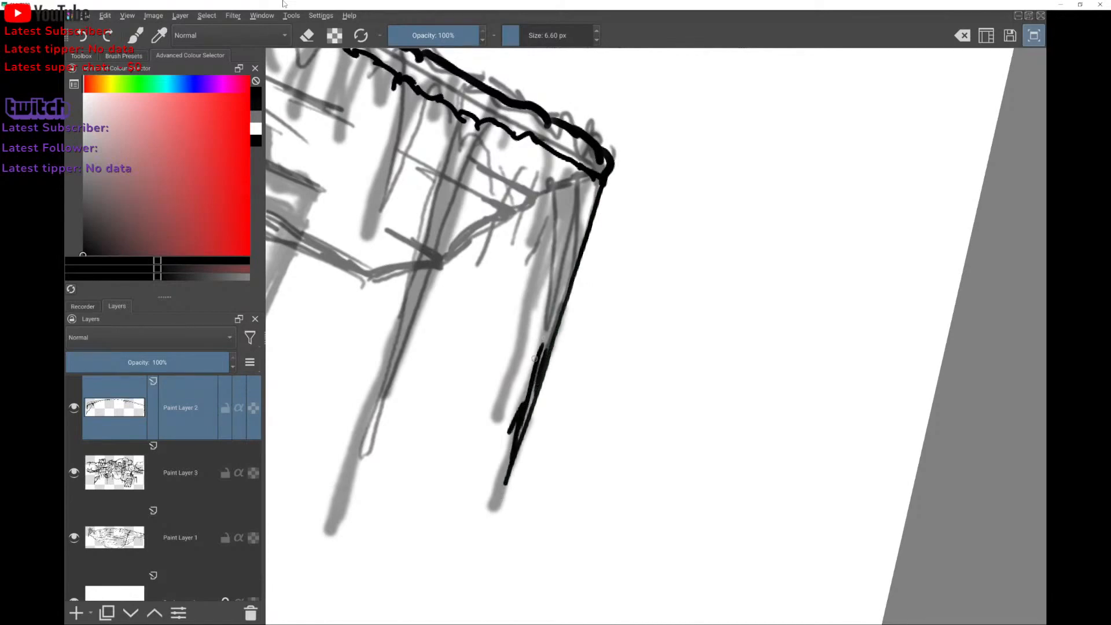
mouse_move(542, 342)
mouse_down()
mouse_move(565, 271)
mouse_move(536, 344)
mouse_up()
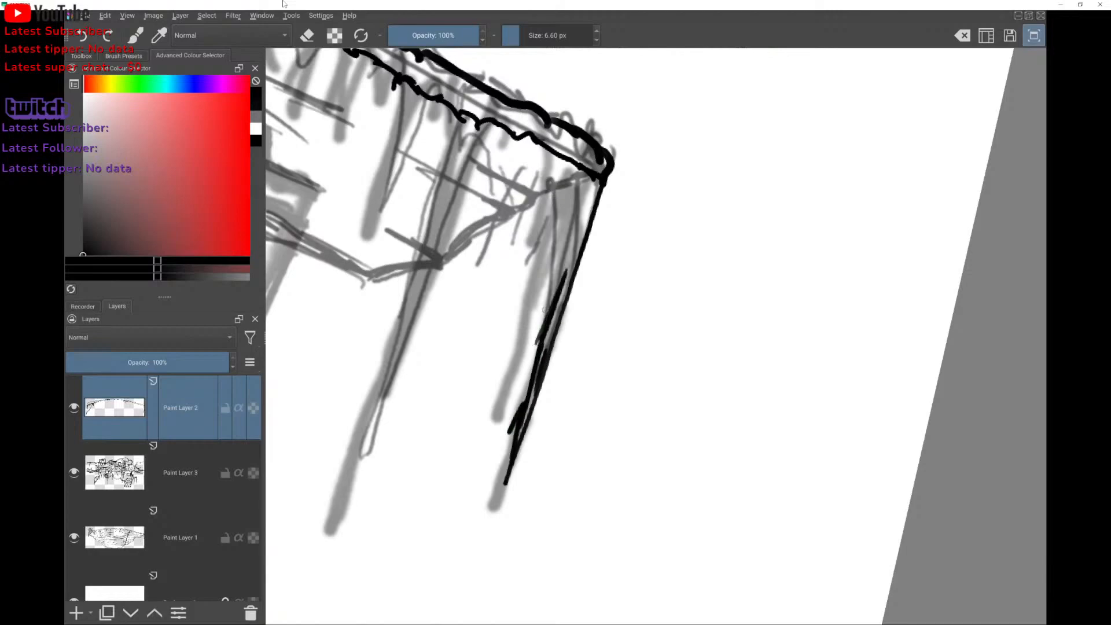
mouse_move(587, 185)
mouse_down()
mouse_move(461, 545)
mouse_move(506, 398)
mouse_up()
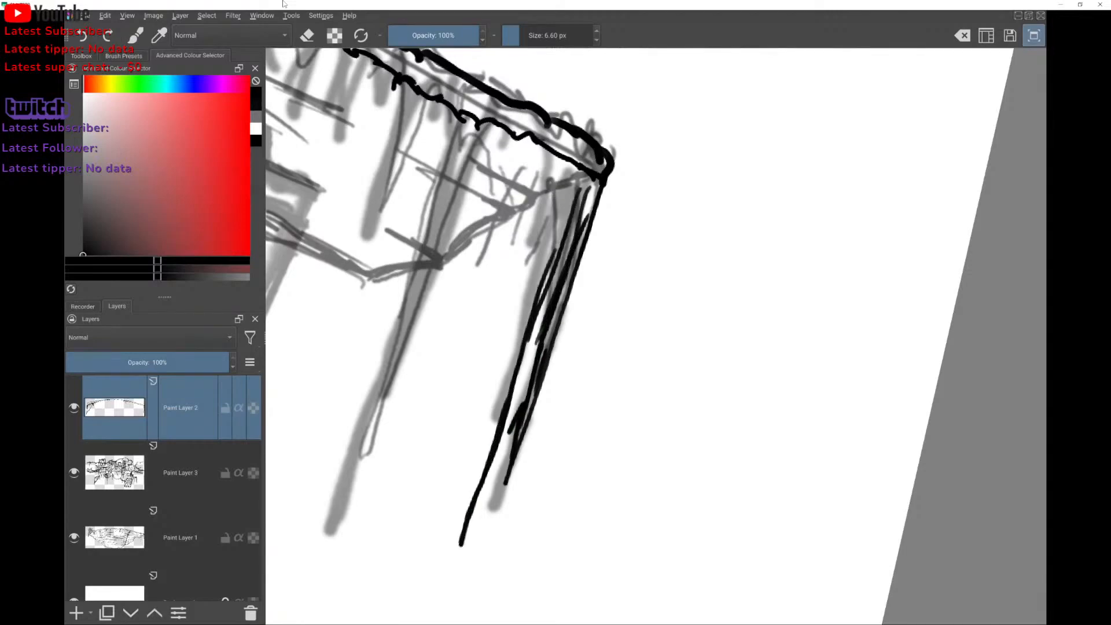
Thicken the right-tip vine with overlapping strands along its inner side, joining them to the rim.
drag(558, 199, 552, 227)
drag(496, 432, 484, 477)
drag(485, 477, 510, 379)
drag(528, 316, 486, 429)
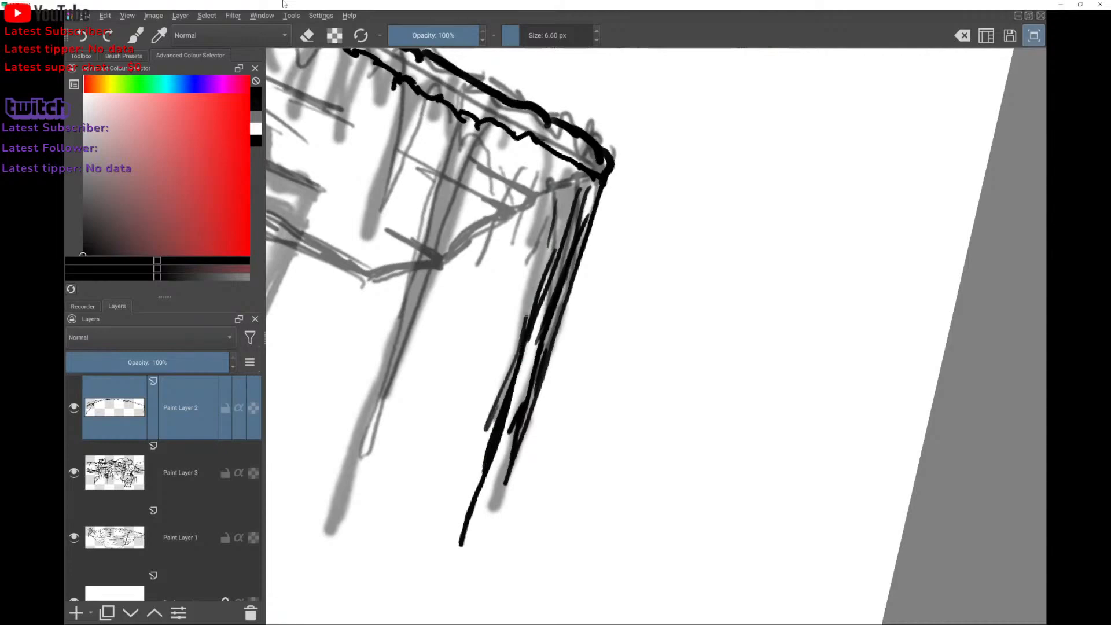
drag(537, 286, 514, 333)
drag(548, 233, 527, 282)
drag(567, 191, 554, 262)
mouse_move(579, 167)
mouse_down()
mouse_move(549, 217)
mouse_move(577, 168)
mouse_move(568, 159)
mouse_up()
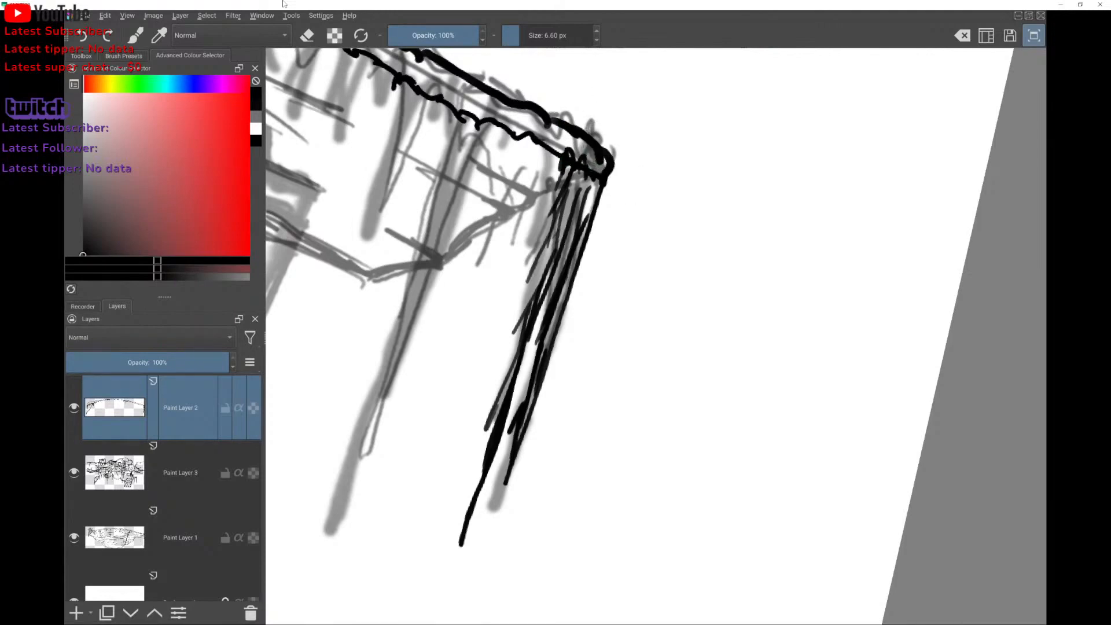
key(ctrl+z)
Ink a row of short and medium hanging strands beneath the rim, working inward from the right-tip vine.
drag(546, 161, 520, 229)
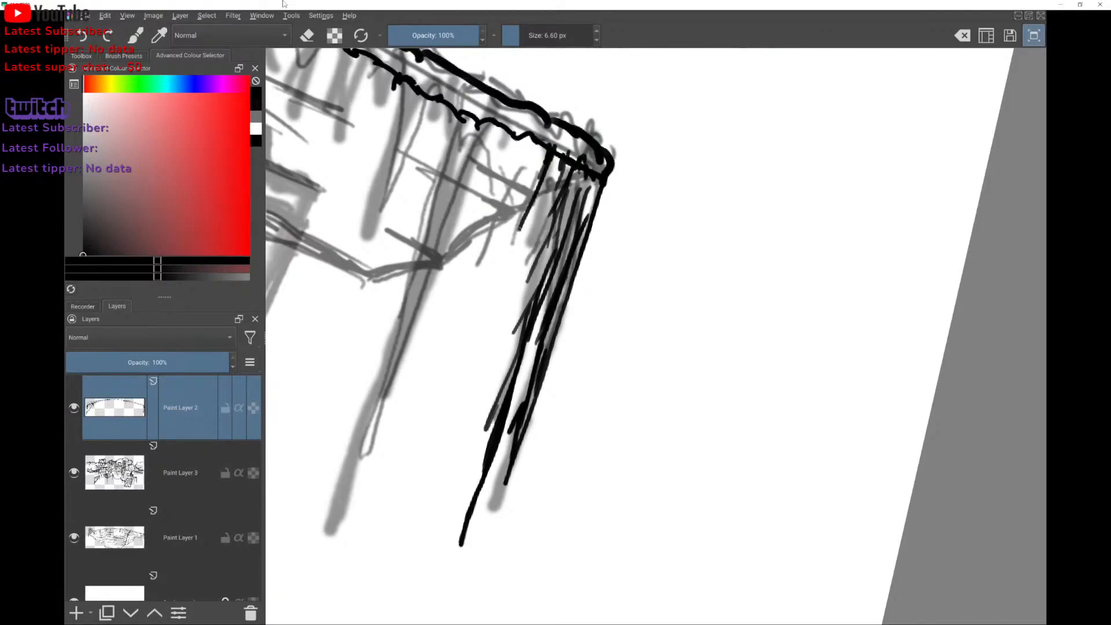
drag(552, 159, 521, 227)
mouse_move(528, 129)
mouse_down()
mouse_move(512, 175)
mouse_move(501, 155)
mouse_up()
mouse_move(526, 119)
mouse_down()
mouse_move(506, 101)
mouse_move(451, 128)
mouse_move(433, 160)
mouse_up()
drag(456, 105, 423, 169)
mouse_move(477, 59)
mouse_down()
mouse_move(457, 122)
mouse_move(470, 150)
mouse_move(550, 143)
mouse_up()
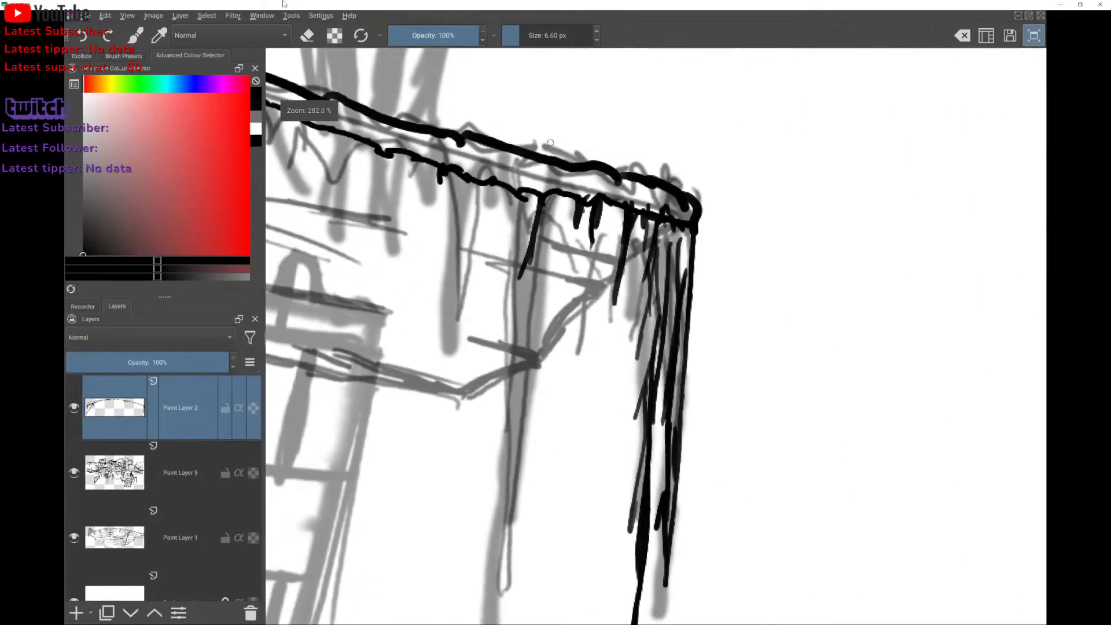
drag(476, 183, 466, 222)
mouse_move(465, 171)
mouse_down()
mouse_move(474, 186)
mouse_move(464, 242)
mouse_up()
mouse_move(433, 158)
mouse_down()
mouse_move(439, 191)
mouse_move(408, 132)
mouse_move(382, 171)
mouse_up()
drag(380, 150, 380, 190)
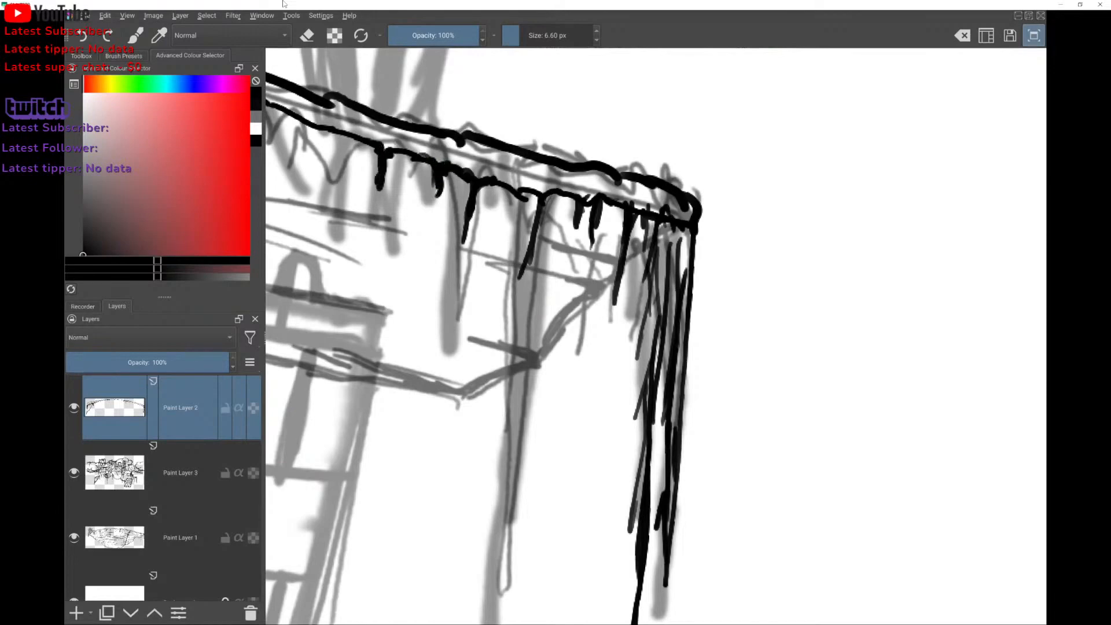
scroll(513, 87, down, 4)
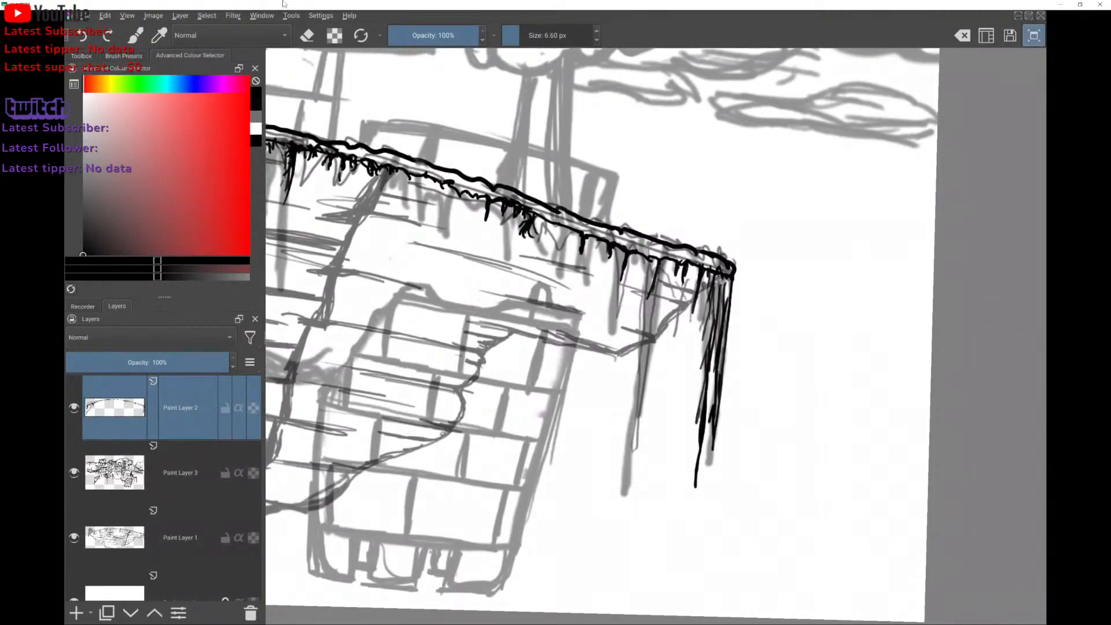
Ink a fan-shaped leafy tuft beneath the rim just right of the long vertical crack.
drag(543, 219, 535, 237)
scroll(657, 336, down, 2)
scroll(657, 336, up, 5)
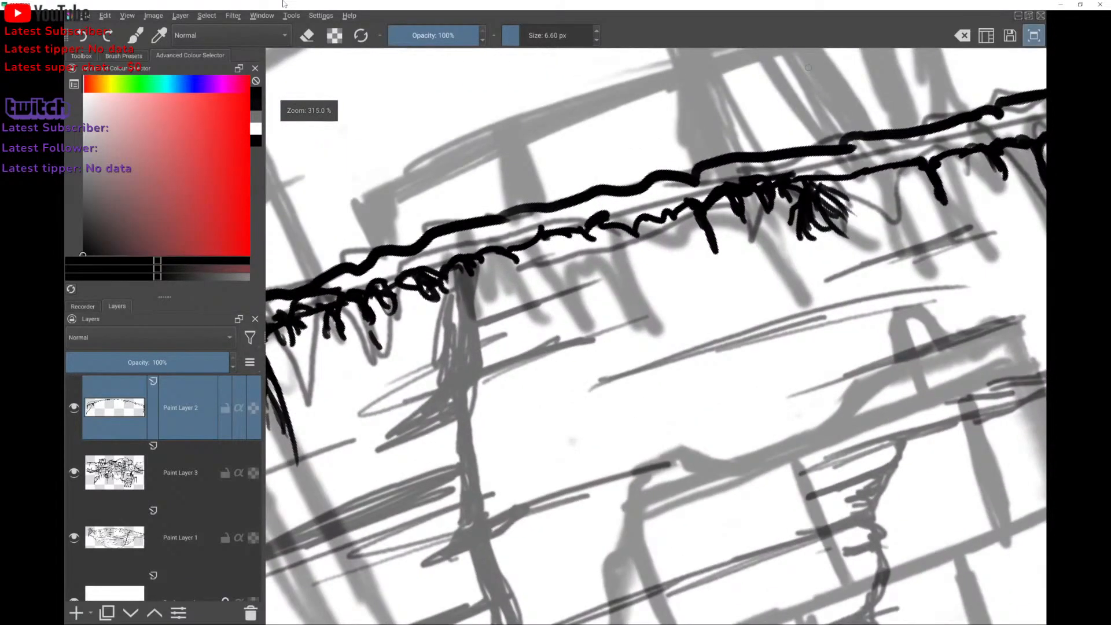
mouse_move(506, 250)
mouse_down()
mouse_move(502, 279)
mouse_move(488, 287)
mouse_move(495, 298)
mouse_up()
mouse_move(501, 282)
mouse_down()
mouse_move(489, 306)
mouse_move(507, 293)
mouse_up()
mouse_move(519, 260)
mouse_down()
mouse_move(507, 302)
mouse_move(516, 295)
mouse_up()
drag(527, 262, 514, 276)
drag(535, 250, 488, 276)
drag(498, 272, 496, 309)
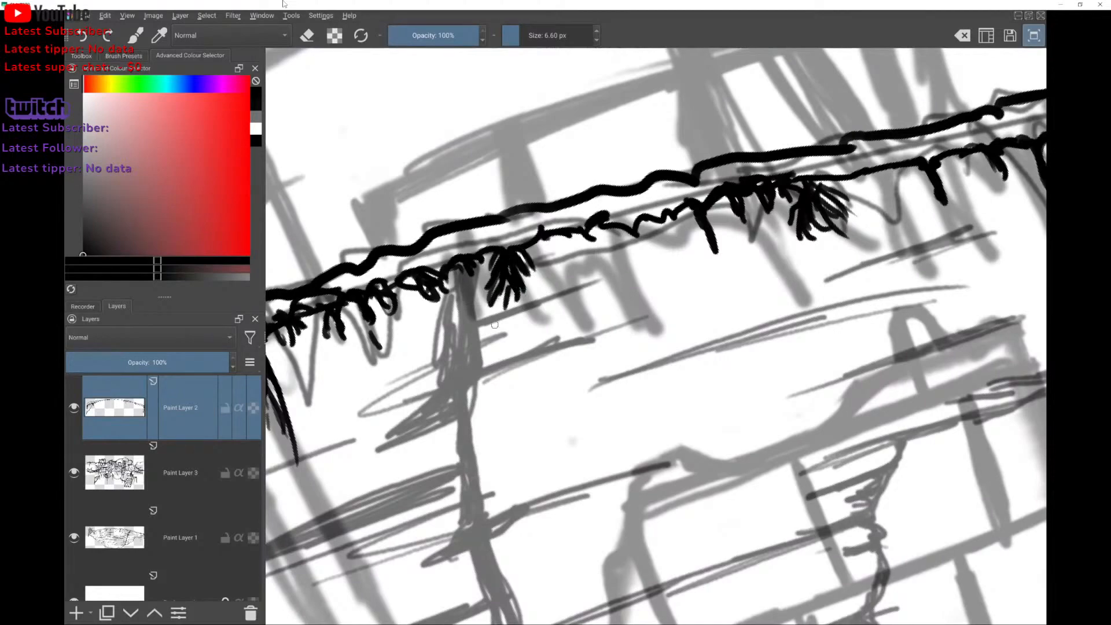
Ink a small leafy tuft near the right end of the fringe on the cliff's left section.
scroll(656, 336, down, 2)
scroll(656, 336, down, 2)
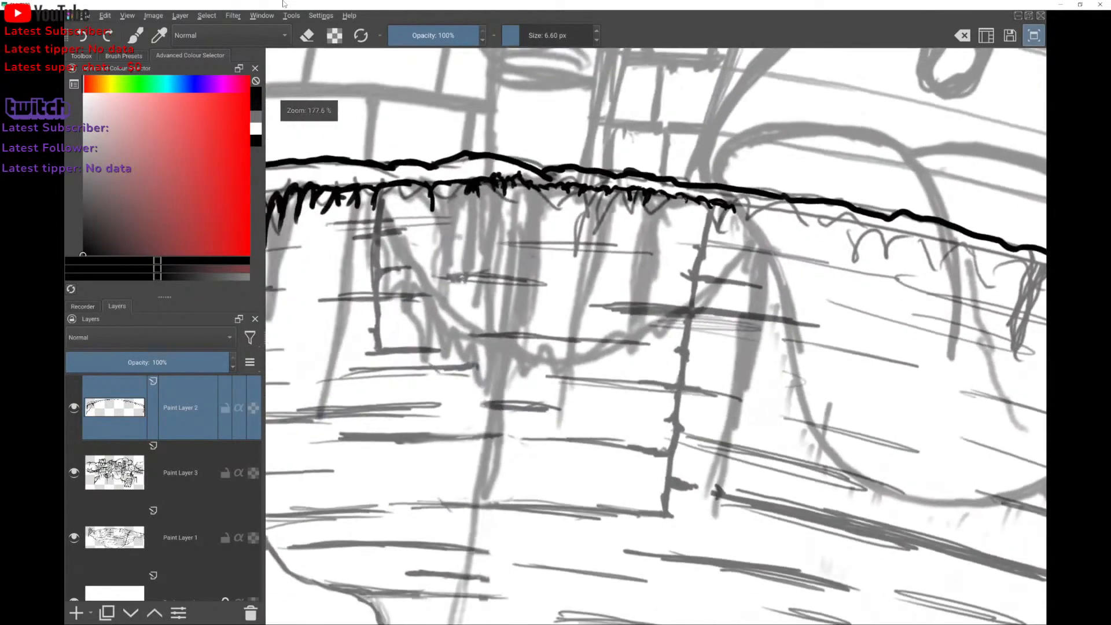
drag(686, 190, 677, 210)
drag(680, 195, 670, 214)
drag(685, 203, 675, 213)
mouse_move(676, 211)
mouse_down()
mouse_move(672, 220)
mouse_move(684, 214)
mouse_move(669, 208)
mouse_up()
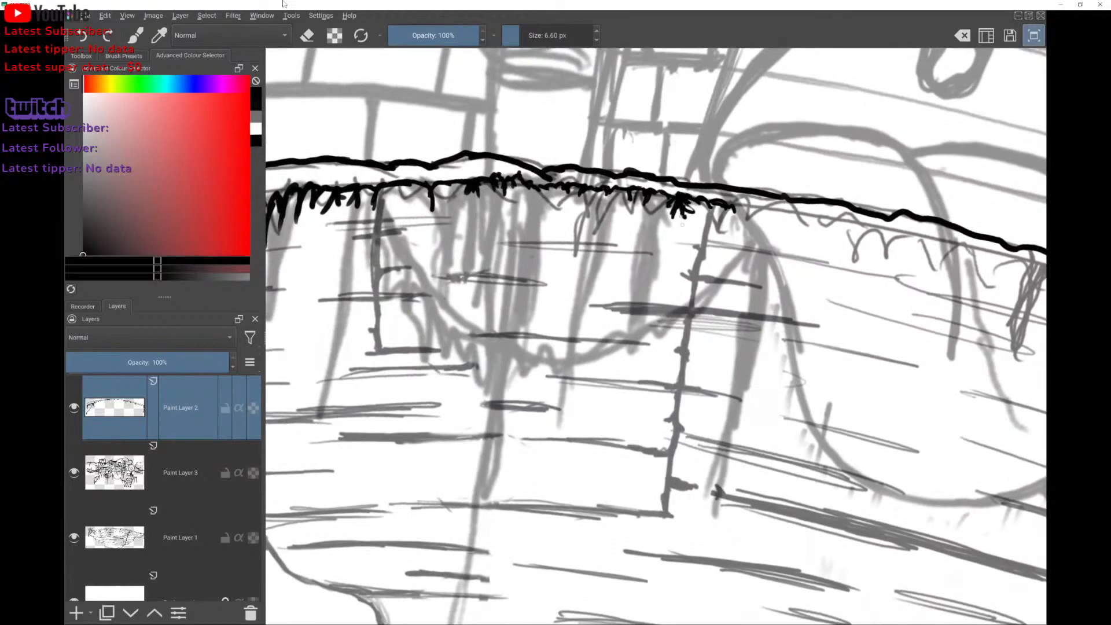
Ink another spreading leafy tuft farther left along the left section's fringe.
scroll(421, 174, up, 3)
drag(435, 204, 414, 222)
mouse_move(430, 199)
mouse_down()
mouse_move(411, 211)
mouse_move(430, 209)
mouse_up()
drag(442, 201, 460, 224)
drag(444, 214, 467, 232)
mouse_move(438, 220)
mouse_down()
mouse_move(433, 250)
mouse_move(419, 240)
mouse_up()
drag(441, 209, 418, 238)
drag(436, 220, 433, 248)
drag(443, 222, 464, 242)
scroll(596, 315, down, 5)
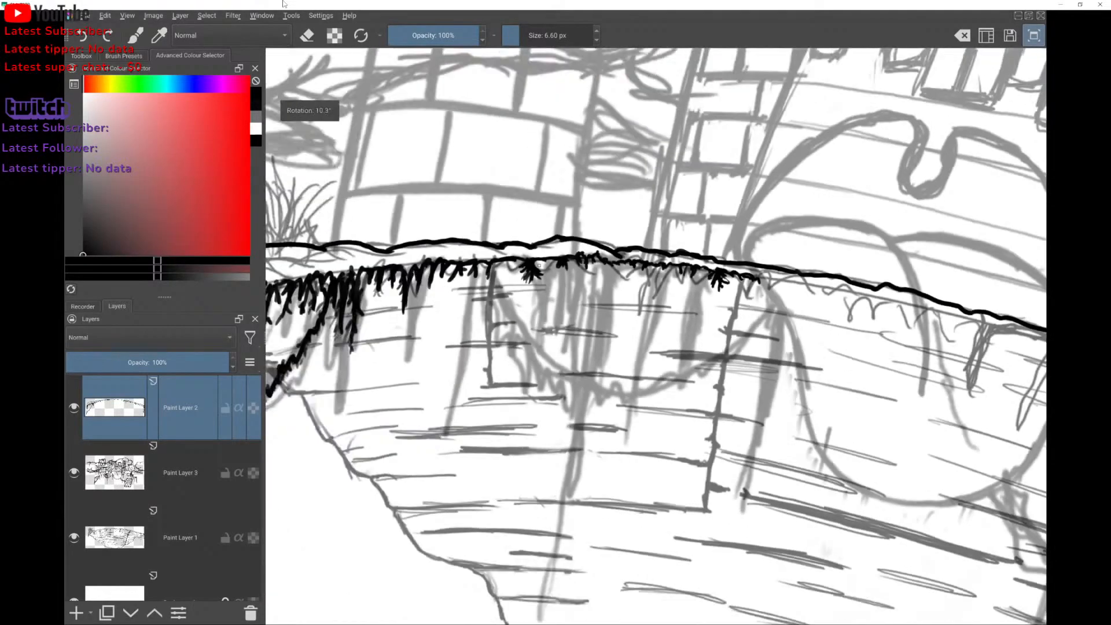
Hide Paint Layer 1 with the rock sketch and return to Paint Layer 2.
scroll(596, 315, up, 2)
scroll(656, 335, down, 4)
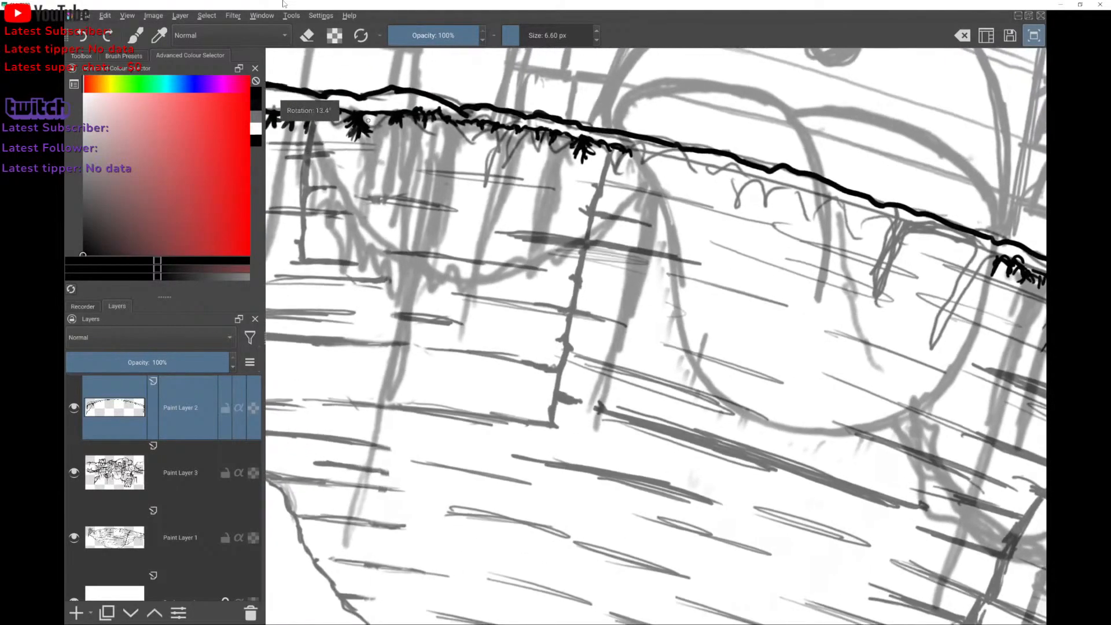
scroll(164, 489, down, 1)
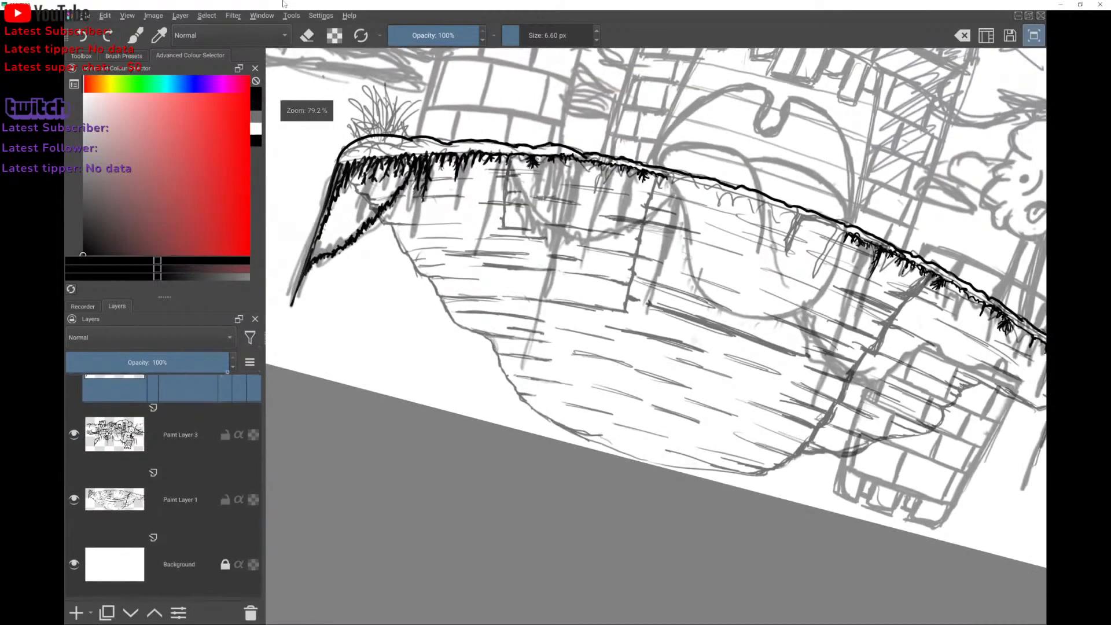
click(107, 505)
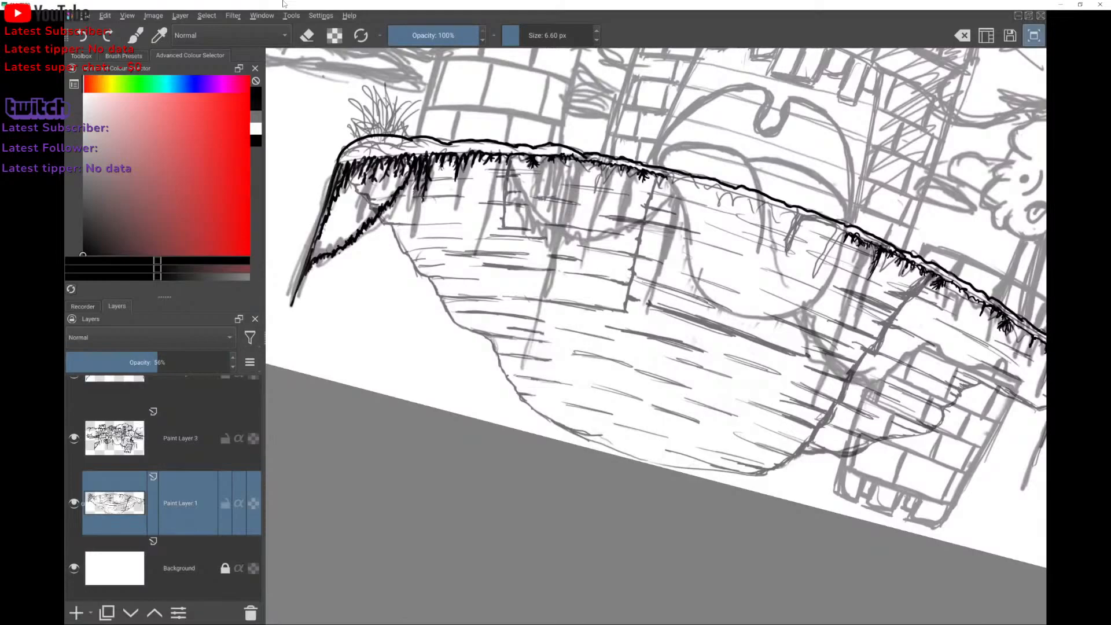
click(74, 504)
click(74, 504)
click(74, 504)
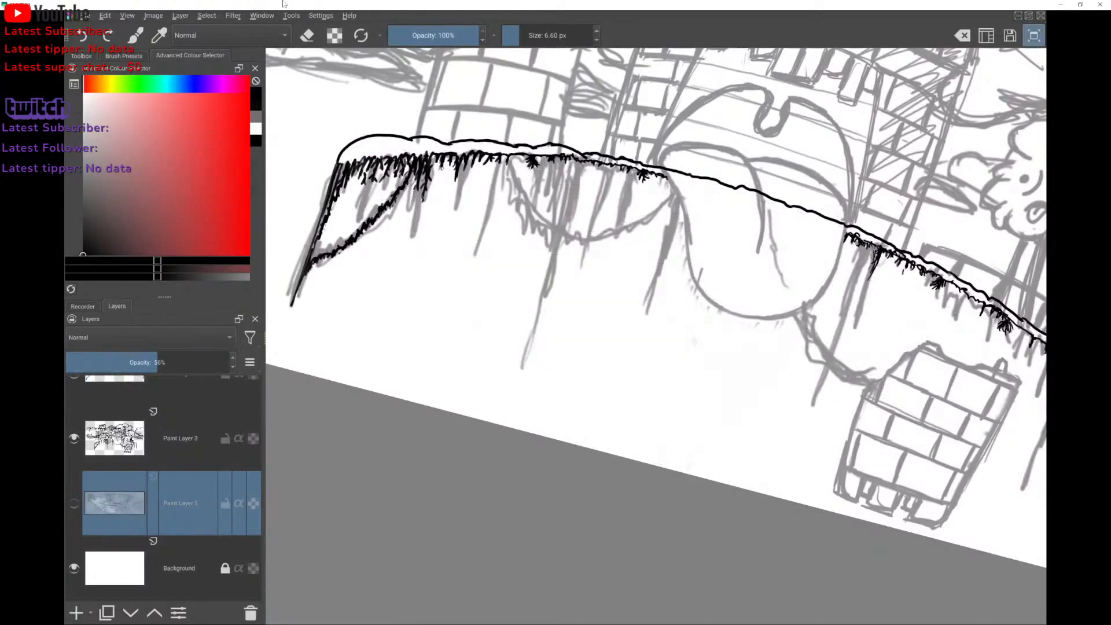
scroll(656, 336, down, 3)
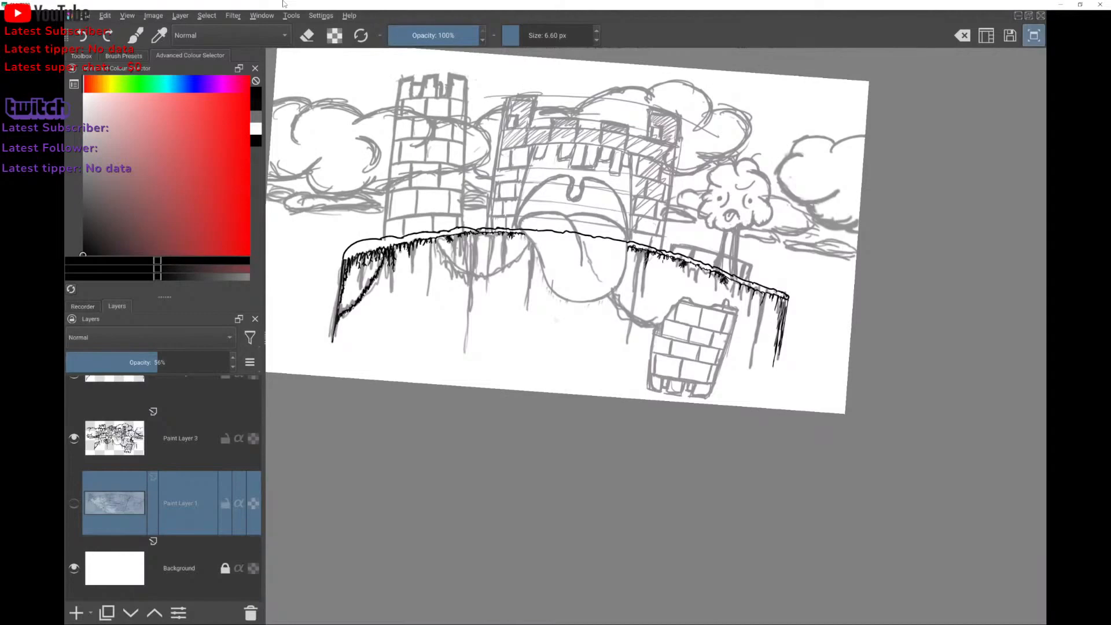
scroll(753, 260, up, 3)
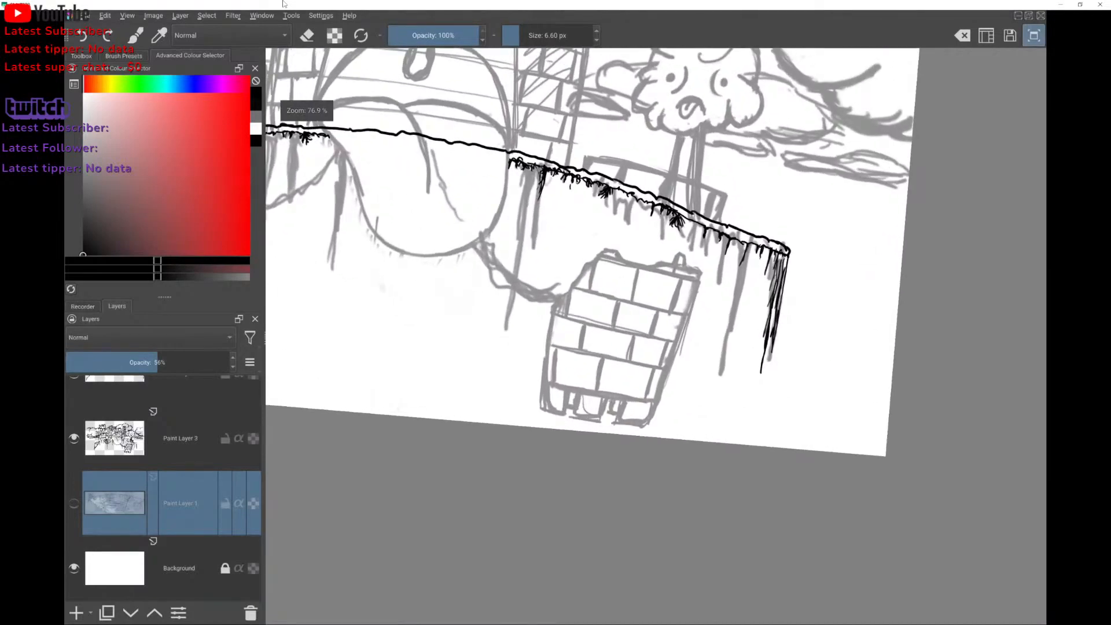
key(Insert)
Fill out the grass fringe beneath the rim with short dense blades from the right-tip vine inward.
scroll(788, 260, up, 4)
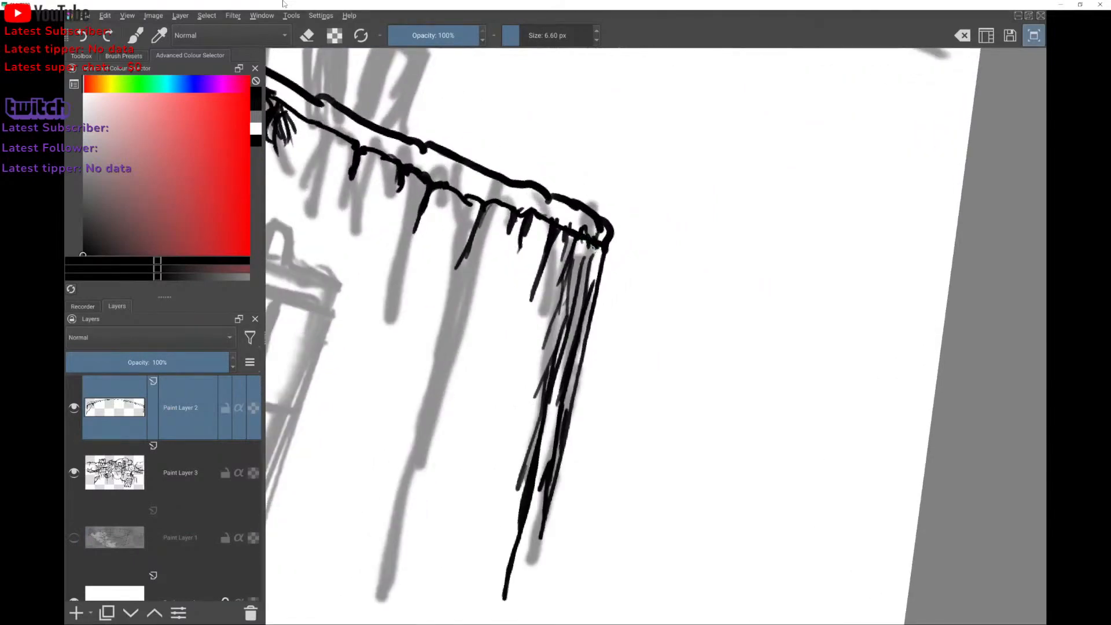
mouse_move(490, 204)
mouse_down()
mouse_move(460, 239)
mouse_move(463, 259)
mouse_move(490, 206)
mouse_move(505, 215)
mouse_move(500, 271)
mouse_up()
drag(524, 234, 519, 263)
drag(540, 217, 517, 297)
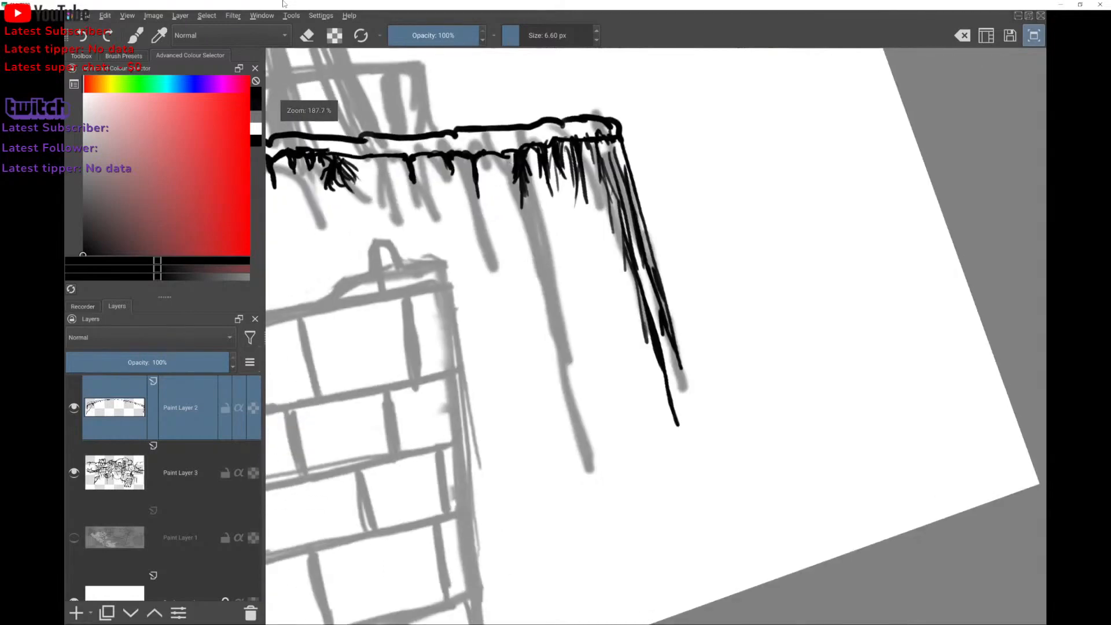
drag(511, 151, 507, 162)
drag(498, 155, 486, 178)
drag(481, 155, 475, 165)
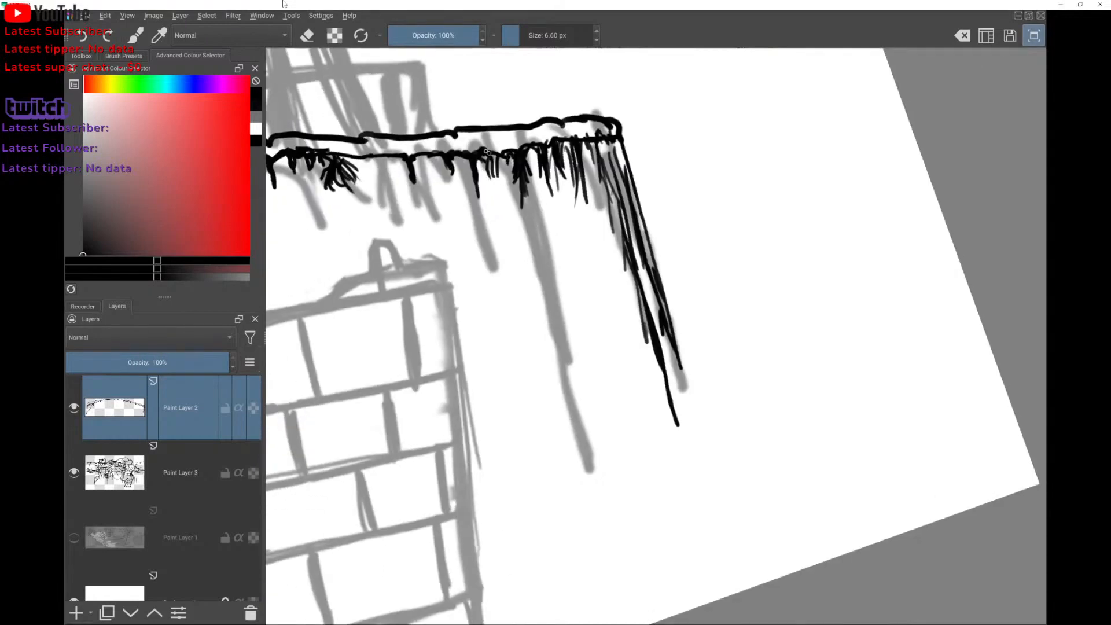
mouse_move(499, 156)
mouse_down()
mouse_move(491, 194)
mouse_move(427, 177)
mouse_up()
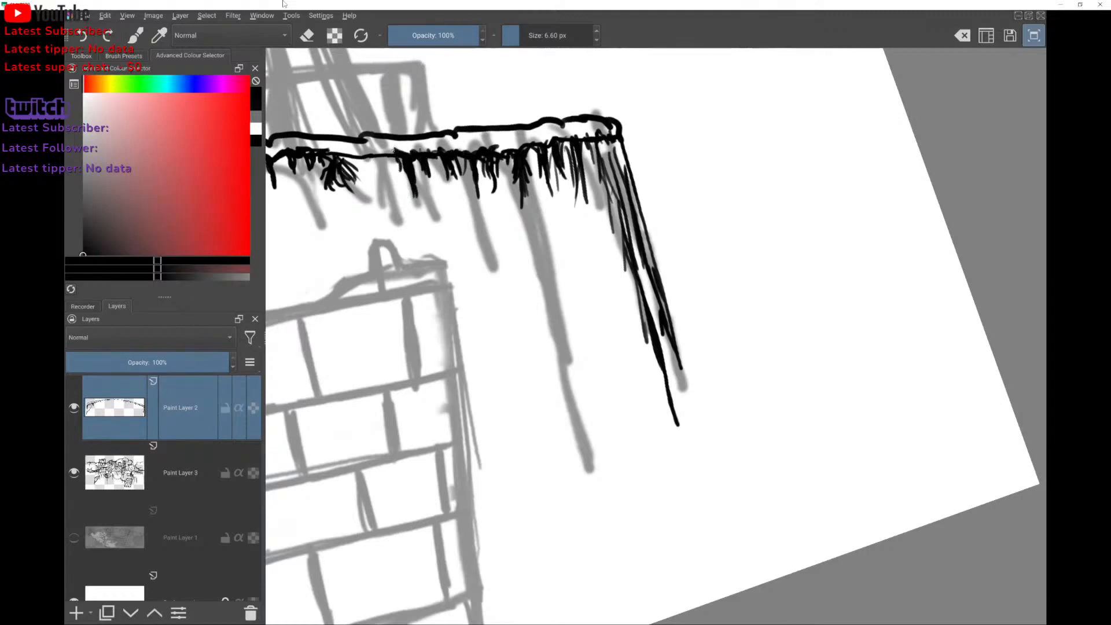
Ink a long branching vine hanging from the rim toward the right corner of the upside-down brick tower.
drag(380, 158, 379, 177)
drag(366, 156, 373, 237)
drag(381, 175, 395, 259)
mouse_move(385, 206)
mouse_down()
mouse_move(370, 289)
mouse_move(395, 293)
mouse_up()
scroll(609, 277, down, 2)
scroll(609, 278, down, 3)
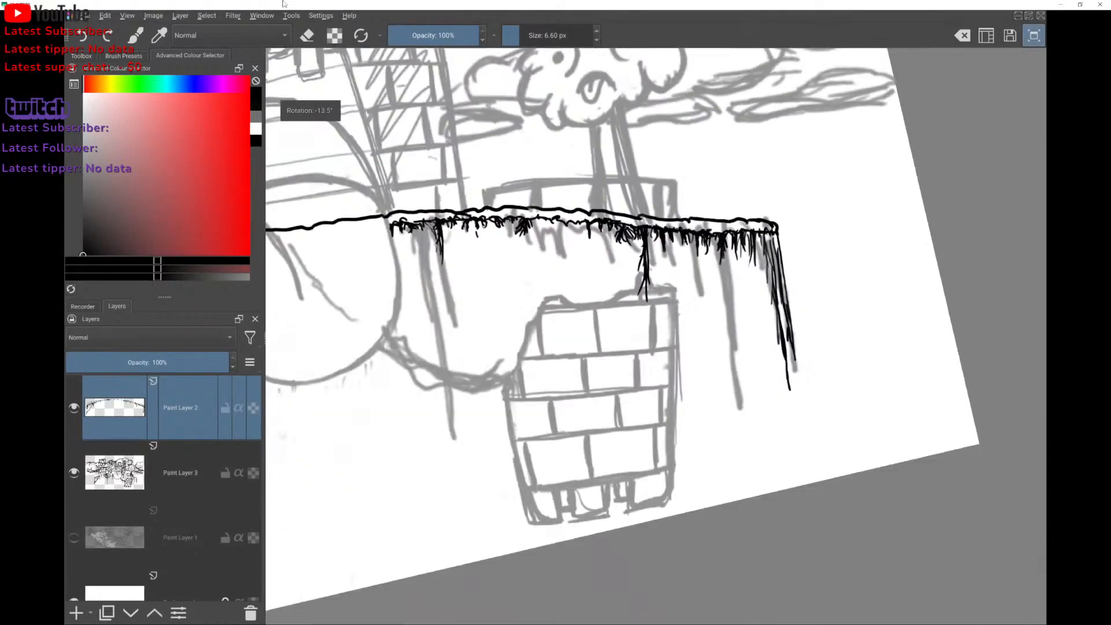
Ink leafy hanging strands beneath the left end of the rim's right section.
scroll(726, 279, up, 4)
scroll(726, 280, up, 3)
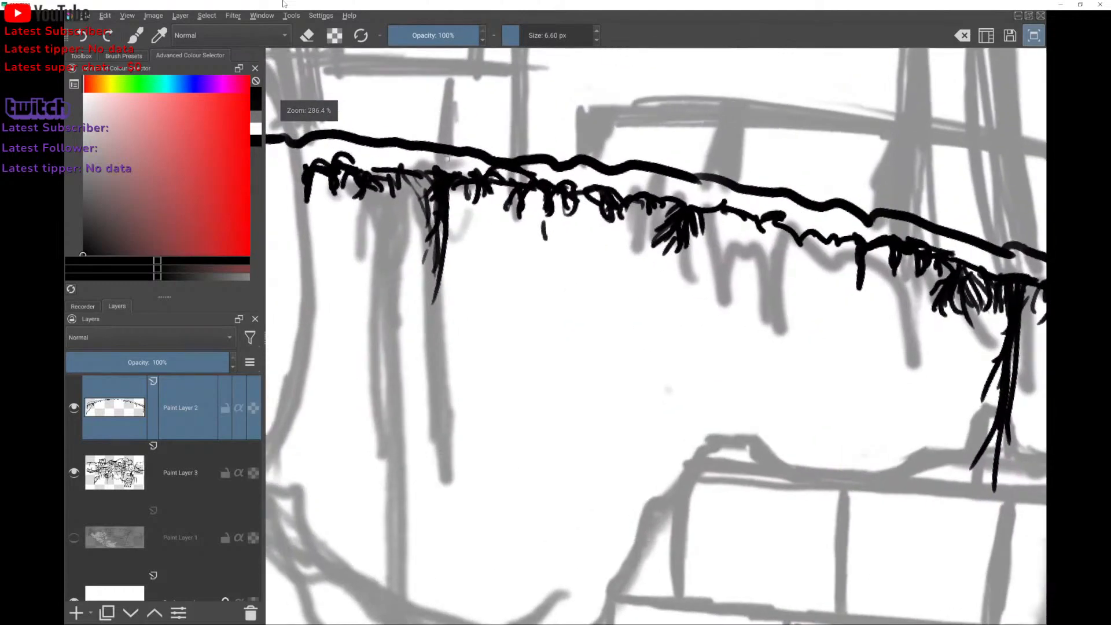
drag(409, 167, 396, 238)
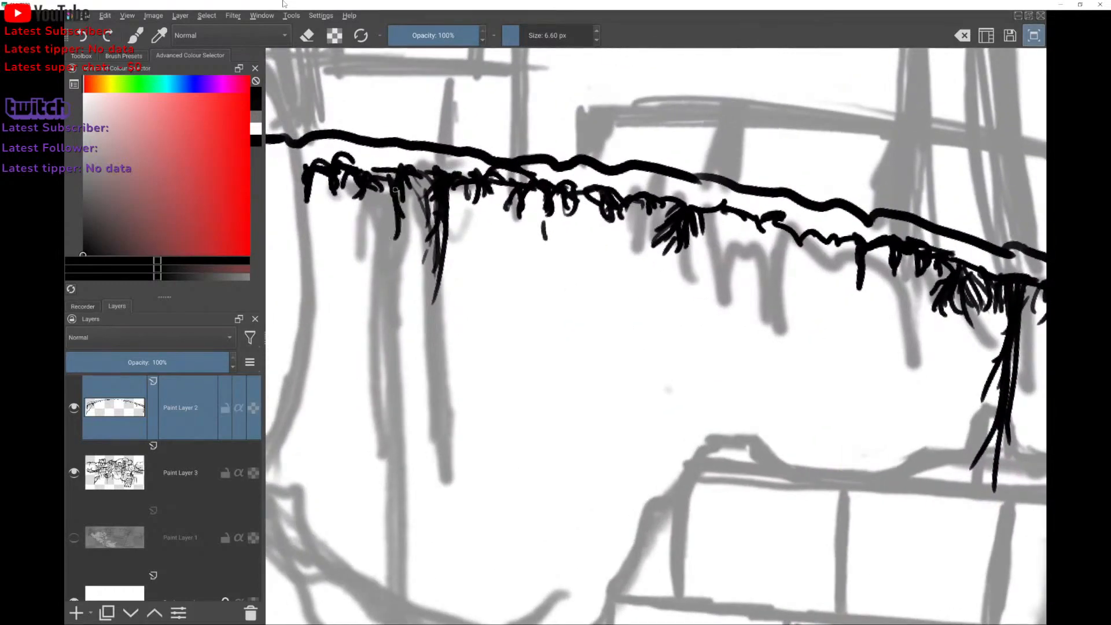
drag(395, 189, 359, 267)
drag(394, 213, 367, 265)
mouse_move(387, 249)
mouse_down()
mouse_move(385, 285)
mouse_move(398, 285)
mouse_up()
drag(397, 208, 389, 226)
drag(388, 177, 384, 204)
mouse_move(364, 162)
mouse_down()
mouse_move(338, 252)
mouse_move(350, 276)
mouse_up()
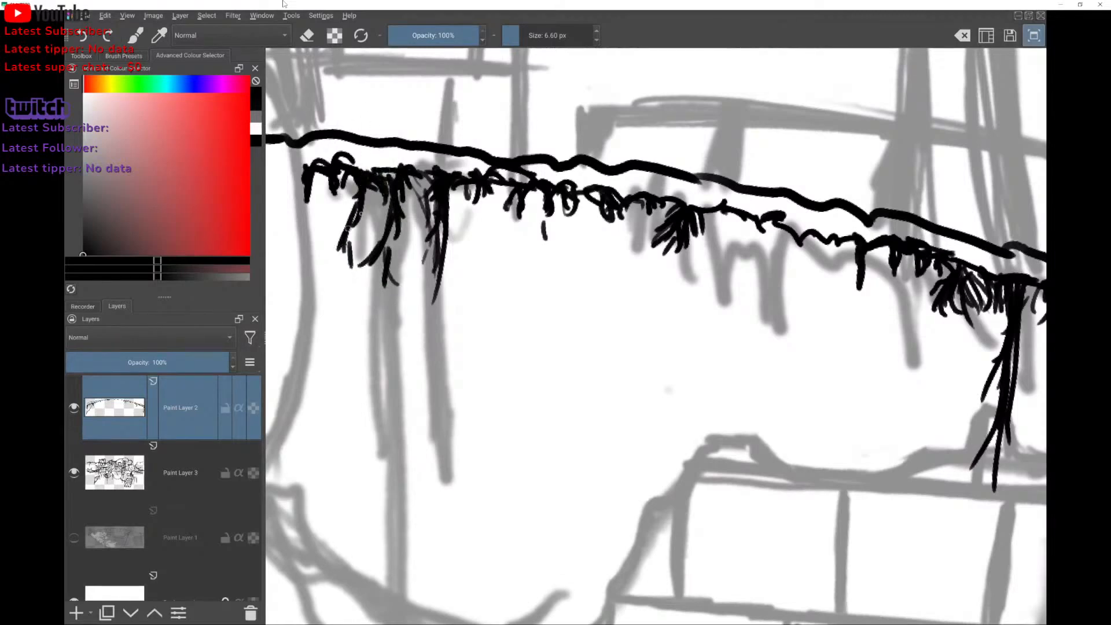
mouse_move(364, 195)
mouse_down()
mouse_move(351, 261)
mouse_move(388, 283)
mouse_up()
Add curved hanging strands and leaves to the fringe between the left-end vines and the fan-shaped tuft.
mouse_move(482, 185)
mouse_down()
mouse_move(470, 261)
mouse_move(482, 275)
mouse_move(458, 291)
mouse_up()
mouse_move(528, 191)
mouse_down()
mouse_move(505, 215)
mouse_move(514, 211)
mouse_move(507, 237)
mouse_move(521, 193)
mouse_move(522, 238)
mouse_up()
drag(538, 199, 551, 239)
mouse_move(570, 199)
mouse_down()
mouse_move(533, 271)
mouse_move(545, 271)
mouse_up()
mouse_move(628, 191)
mouse_down()
mouse_move(604, 252)
mouse_move(592, 255)
mouse_up()
drag(627, 201, 582, 277)
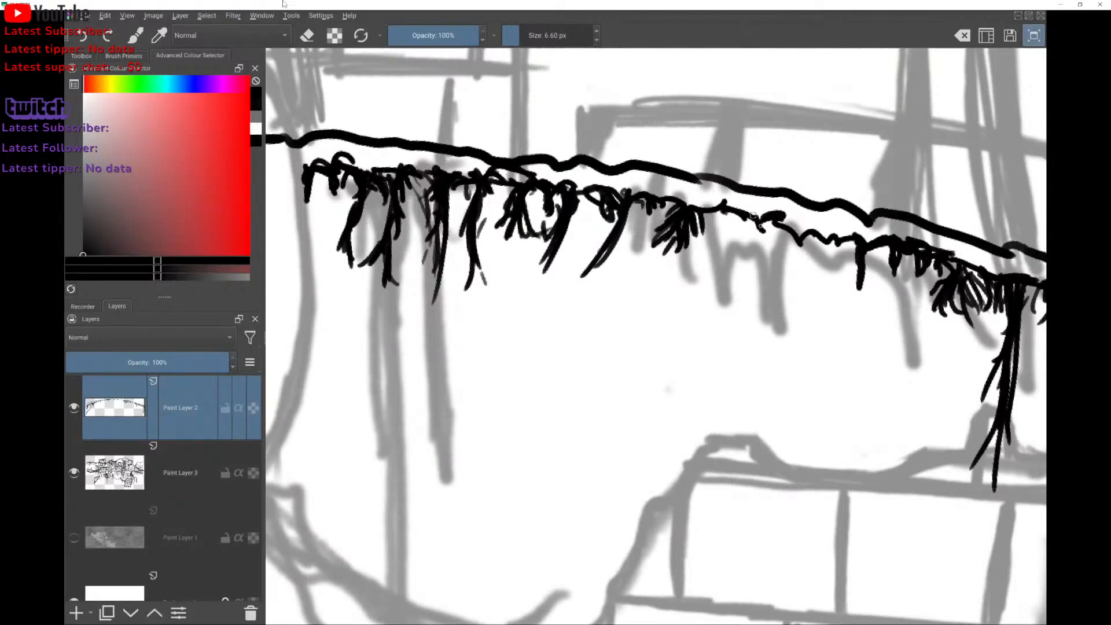
Ink curved grass blades beneath the bare rim stretch right of the fan-shaped tuft, undoing the last stroke.
mouse_move(735, 218)
mouse_down()
mouse_move(723, 238)
mouse_move(760, 274)
mouse_move(746, 231)
mouse_move(765, 279)
mouse_up()
mouse_move(790, 229)
mouse_down()
mouse_move(759, 278)
mouse_move(798, 253)
mouse_move(764, 299)
mouse_up()
mouse_move(809, 246)
mouse_down()
mouse_move(789, 301)
mouse_move(810, 298)
mouse_up()
scroll(765, 343, up, 3)
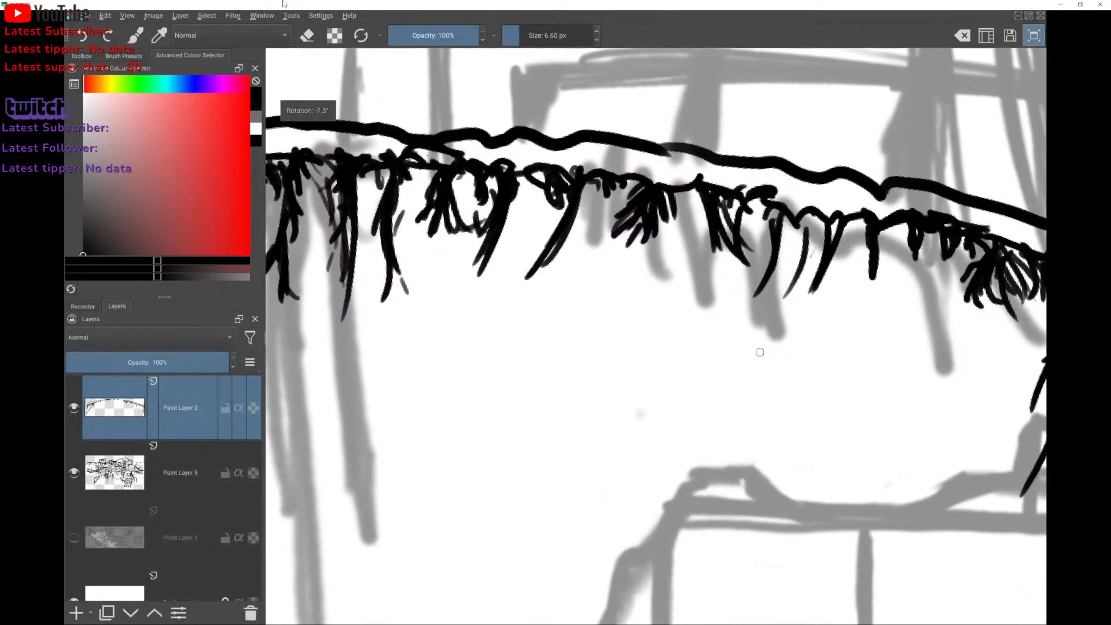
key(ctrl+z)
Fill the gaps among the curved blades with short strokes connecting them to the jagged grass line.
scroll(740, 341, up, 2)
drag(684, 209, 685, 245)
drag(702, 177, 680, 260)
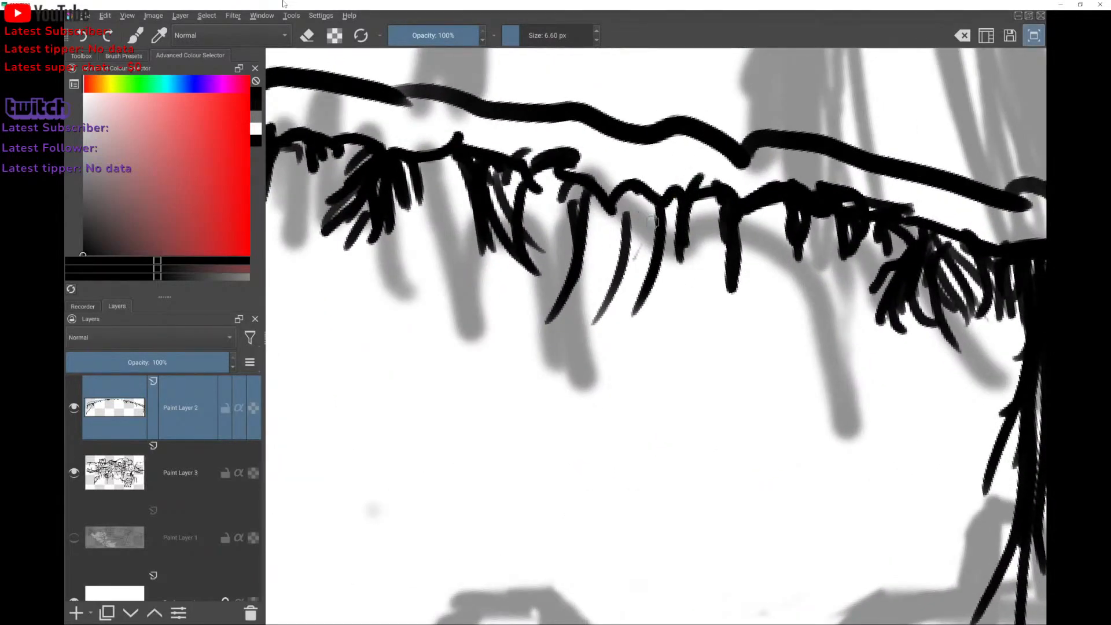
drag(608, 173, 631, 234)
drag(605, 194, 619, 263)
drag(586, 186, 580, 211)
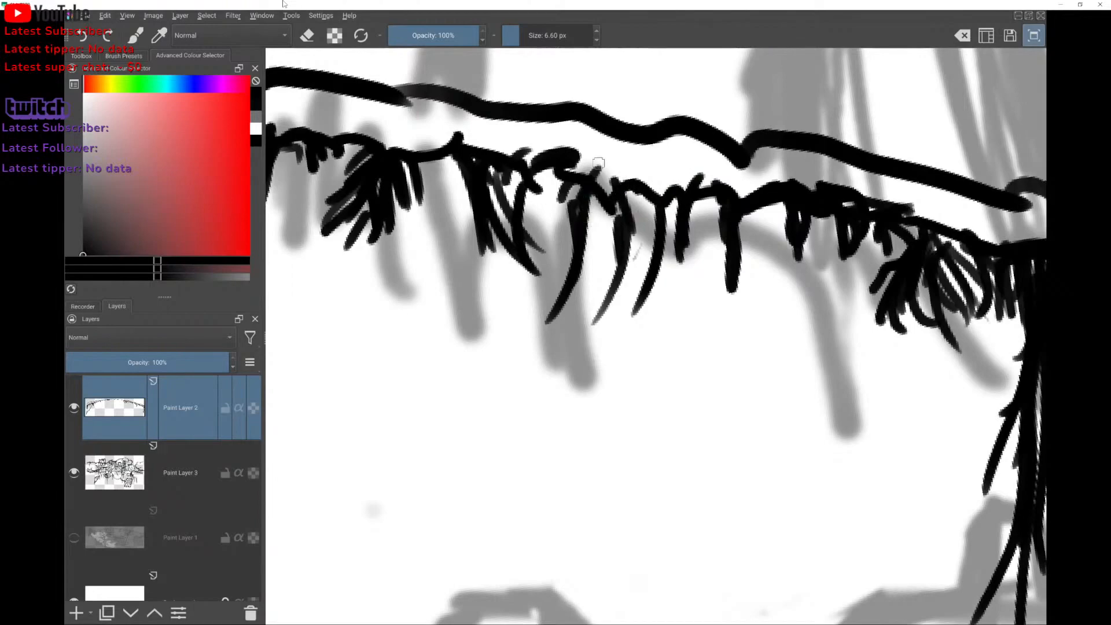
mouse_move(599, 168)
mouse_down()
mouse_move(572, 208)
mouse_move(546, 218)
mouse_move(551, 233)
mouse_up()
scroll(552, 258, down, 5)
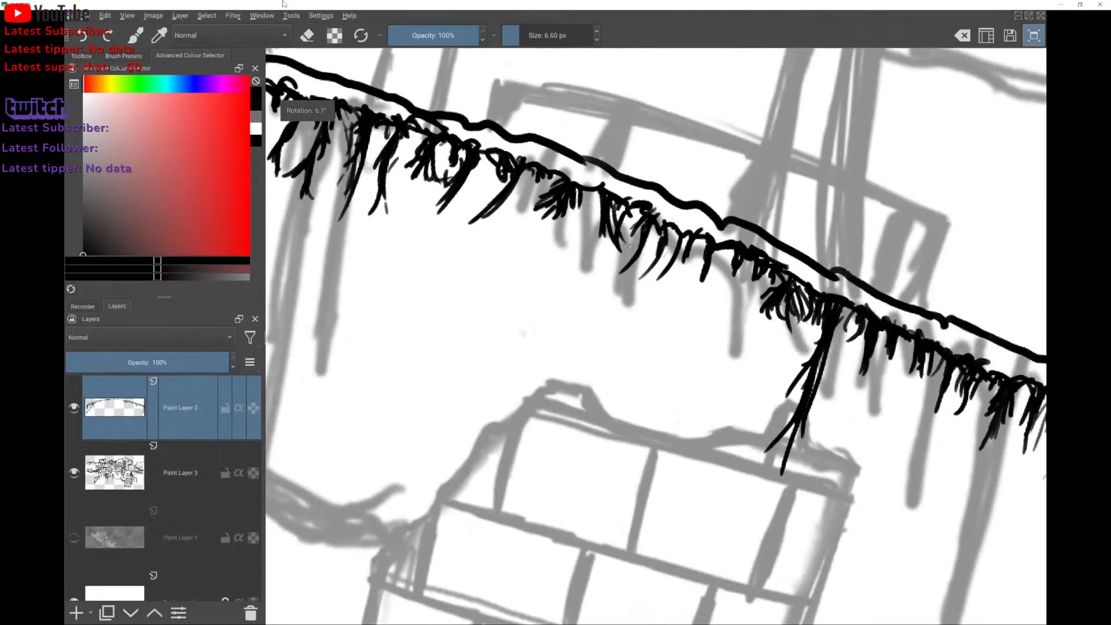
scroll(439, 204, down, 4)
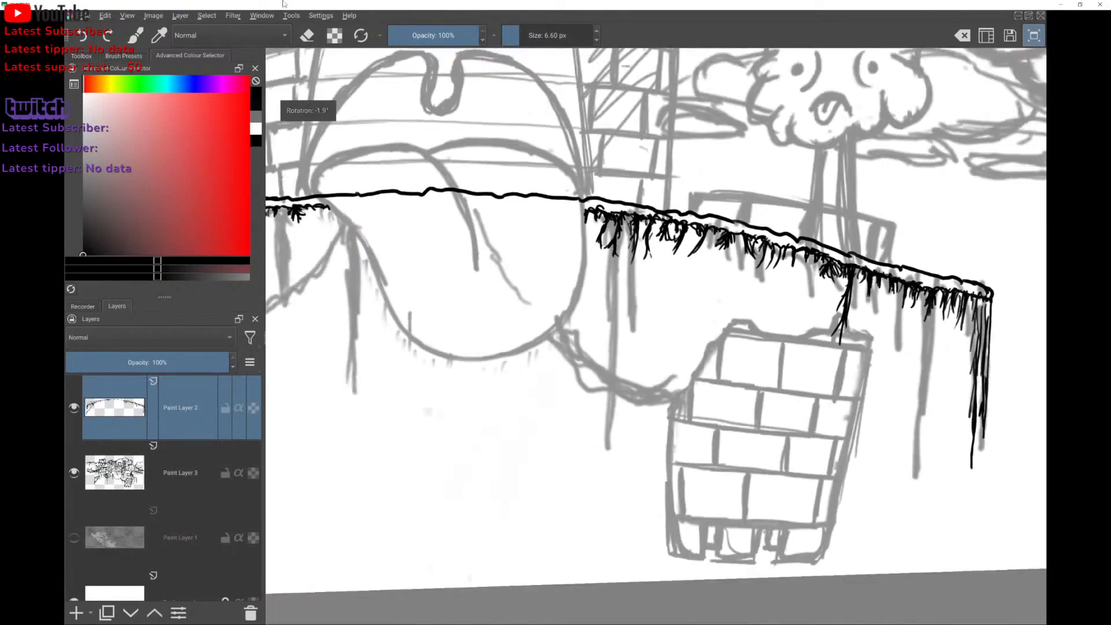
scroll(816, 248, up, 6)
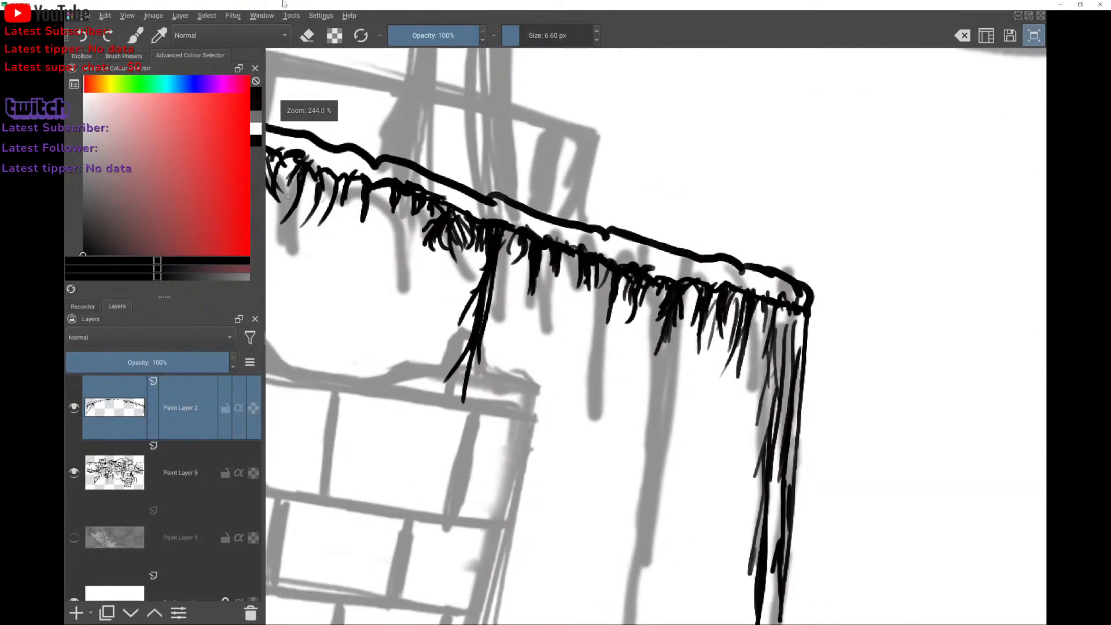
Ink longer hanging strands from the fringe just right of the leafy vine on the rim's right section, redrawing the curved one.
mouse_move(579, 272)
mouse_down()
mouse_move(549, 364)
mouse_move(572, 218)
mouse_move(569, 296)
mouse_up()
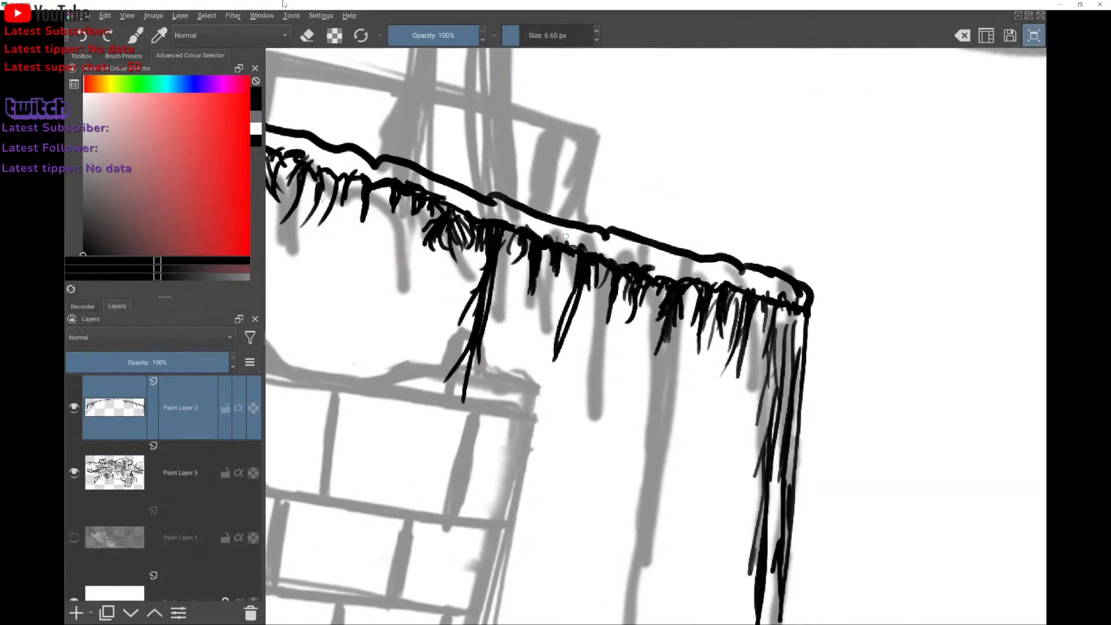
mouse_move(541, 252)
mouse_down()
mouse_move(524, 338)
mouse_move(533, 438)
mouse_up()
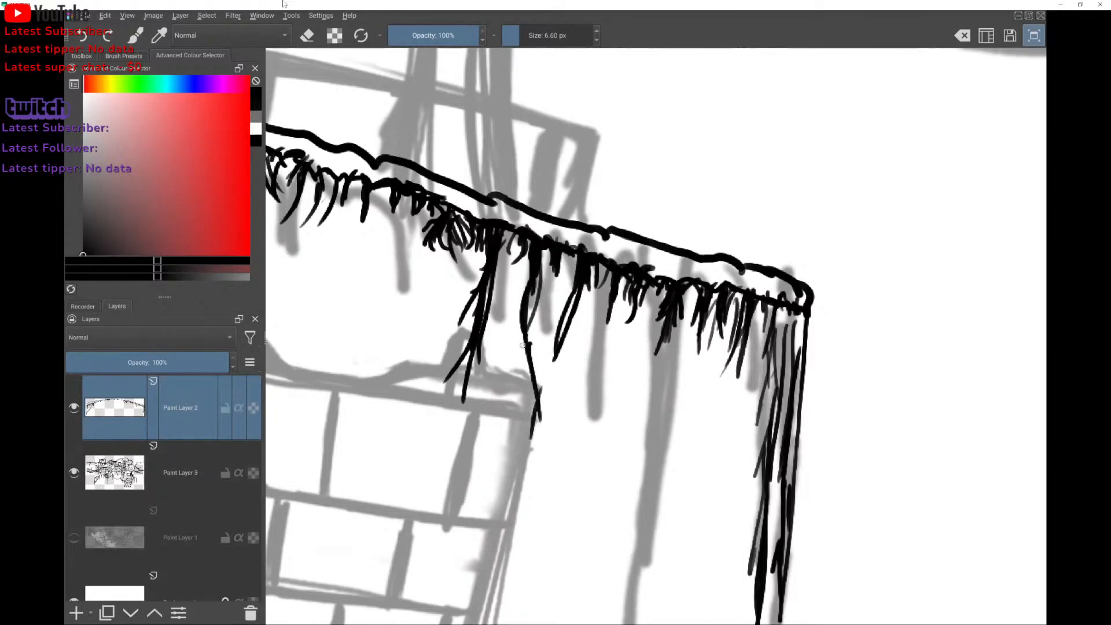
key(ctrl+z)
key(ctrl+z)
drag(523, 319, 516, 425)
Build a long tapering vine of overlapping strands beneath the outer half of the rim's right section.
drag(632, 292, 610, 360)
mouse_move(628, 297)
mouse_down()
mouse_move(616, 353)
mouse_move(604, 347)
mouse_move(599, 427)
mouse_up()
mouse_move(622, 327)
mouse_down()
mouse_move(587, 501)
mouse_move(608, 391)
mouse_up()
drag(621, 308, 572, 501)
drag(616, 353, 583, 457)
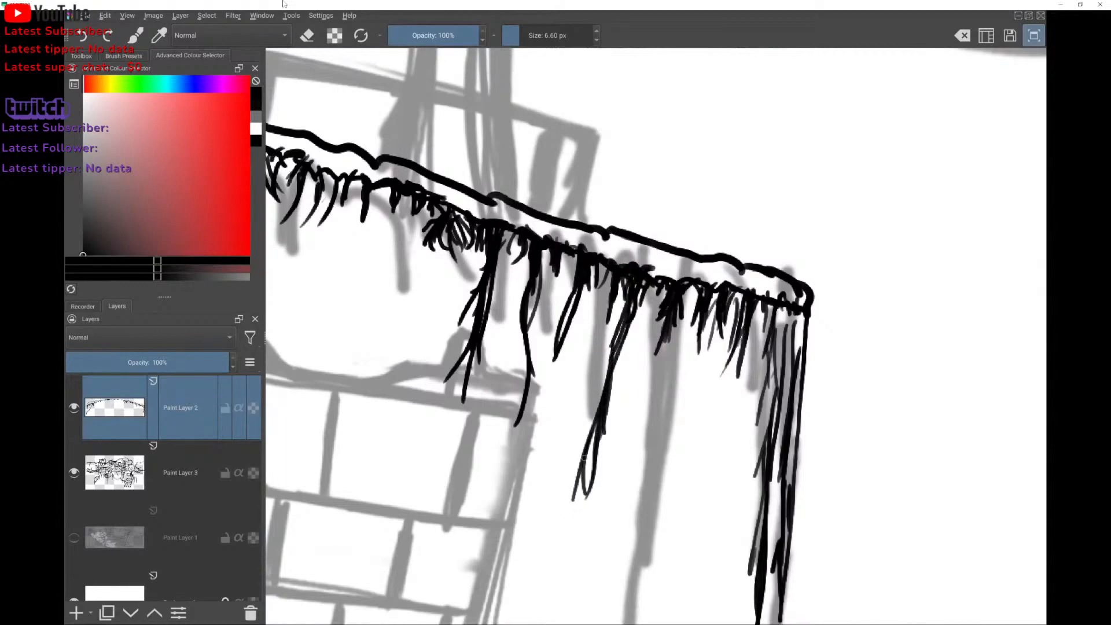
drag(631, 320, 584, 444)
drag(603, 386, 589, 463)
Extend the leafy strands at the left end of the rim's right section further down, then undo the last action.
scroll(577, 500, down, 3)
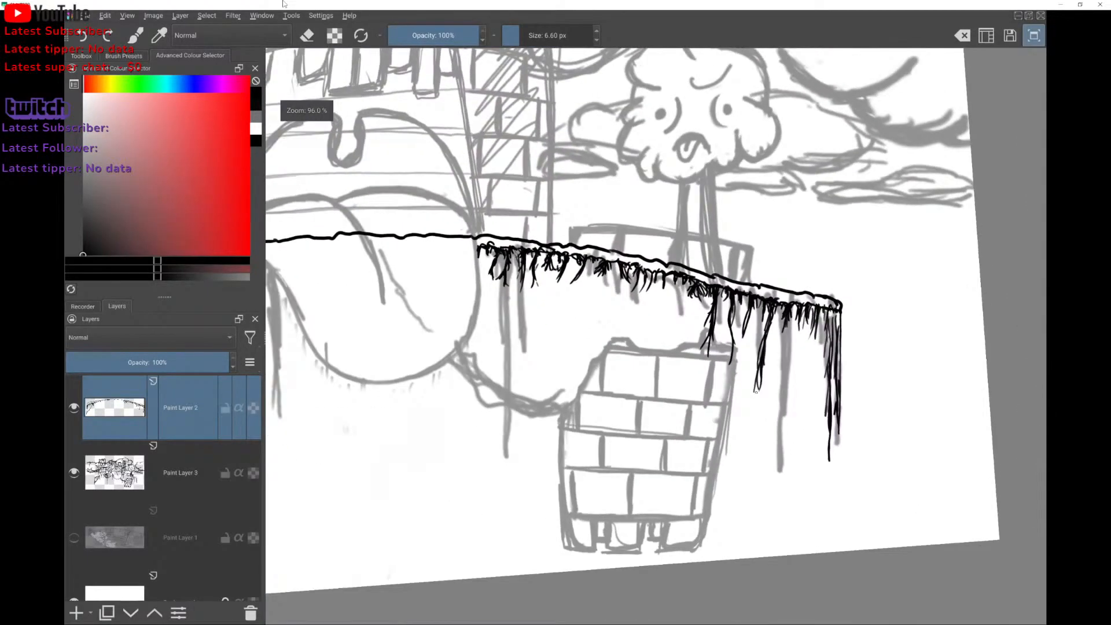
scroll(756, 392, up, 1)
drag(602, 261, 599, 309)
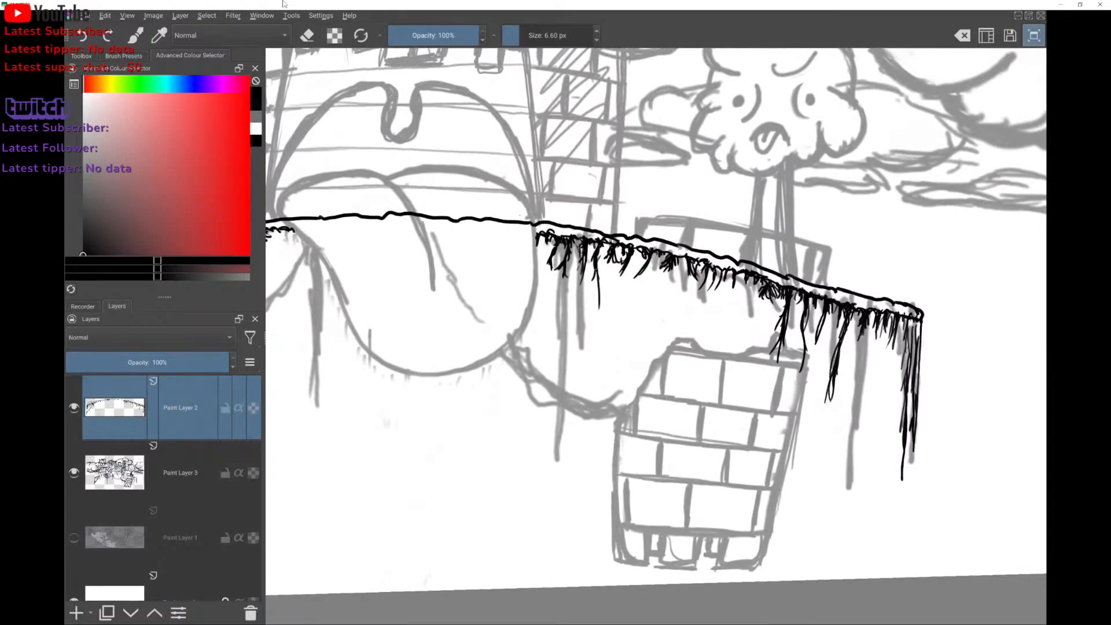
drag(582, 264, 578, 326)
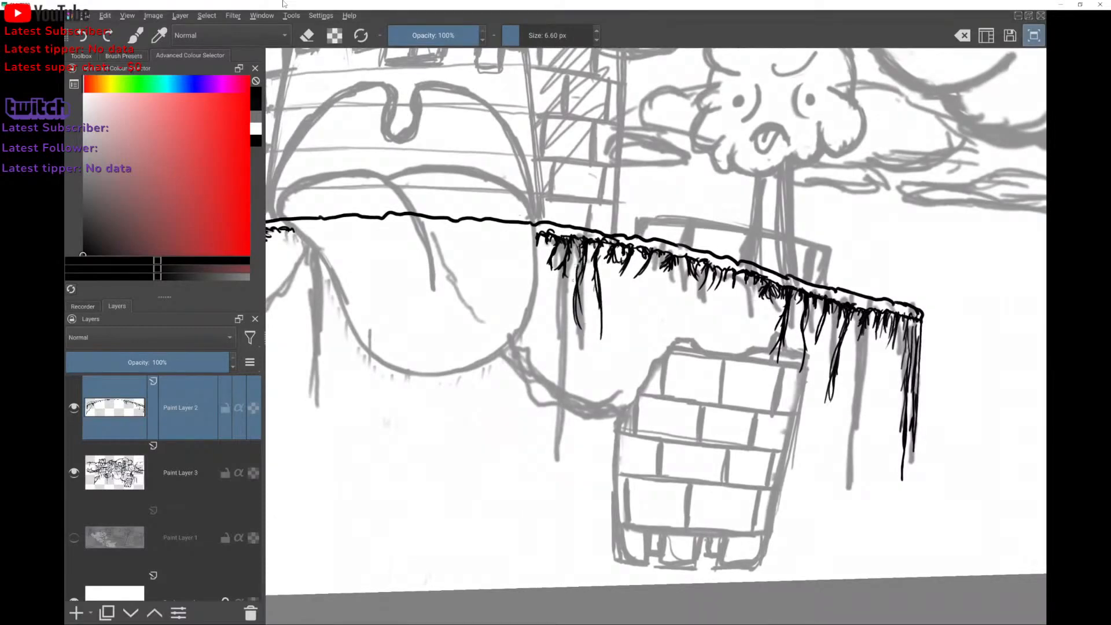
mouse_move(566, 261)
mouse_down()
mouse_move(542, 337)
mouse_move(546, 325)
mouse_up()
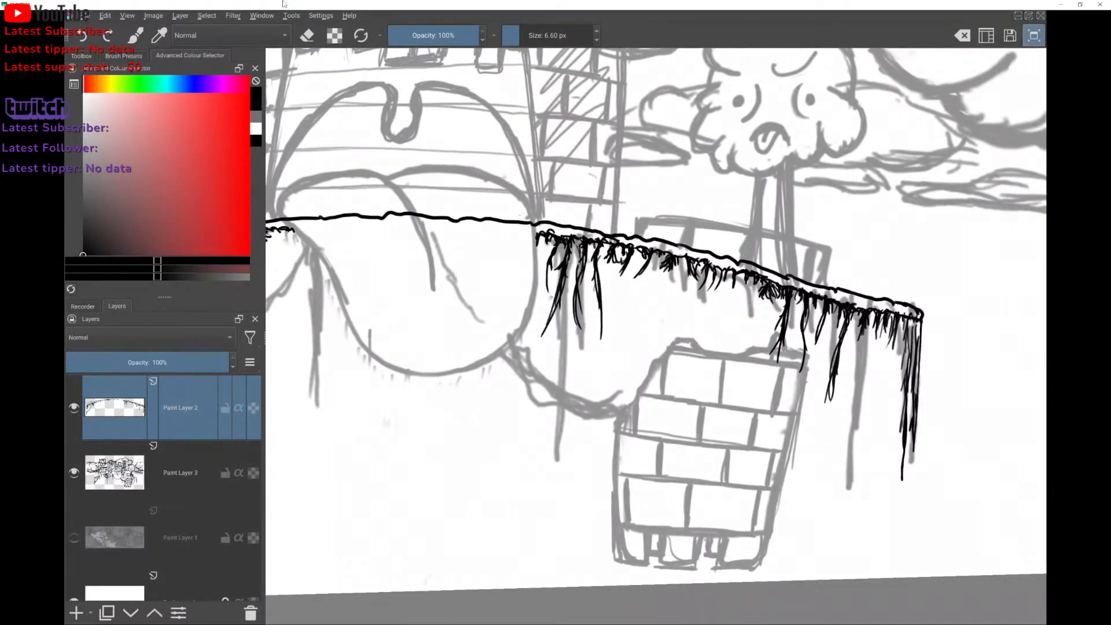
key(minus)
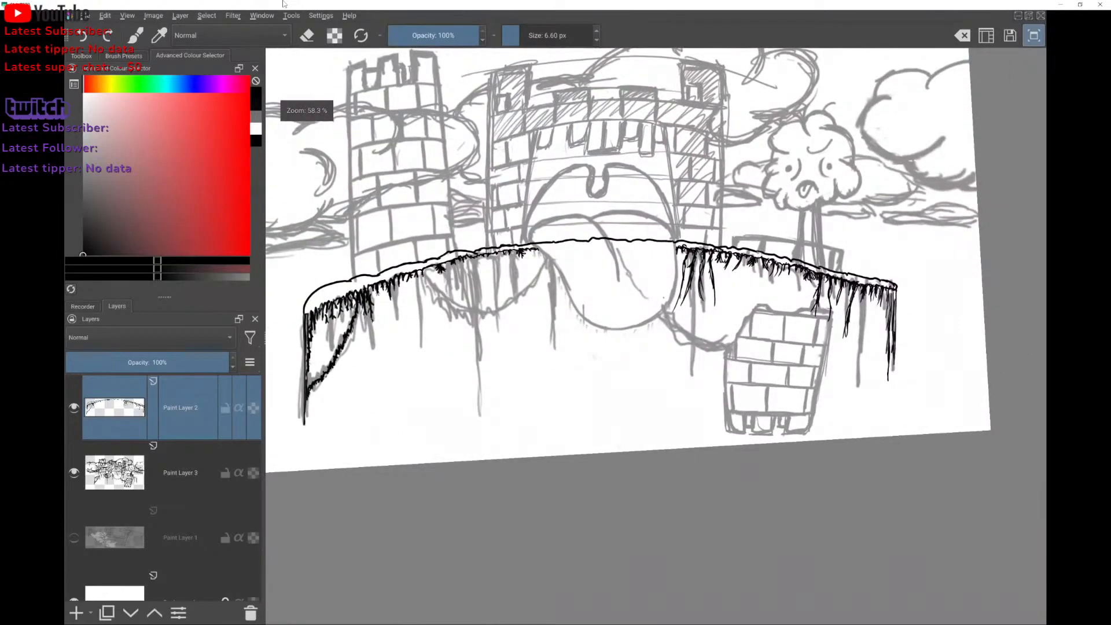
key(ctrl+z)
Ink pointed tufts and short hanging strands beneath the rim's left section, above the sketched hanging curve left of the mouth.
scroll(664, 298, up, 2)
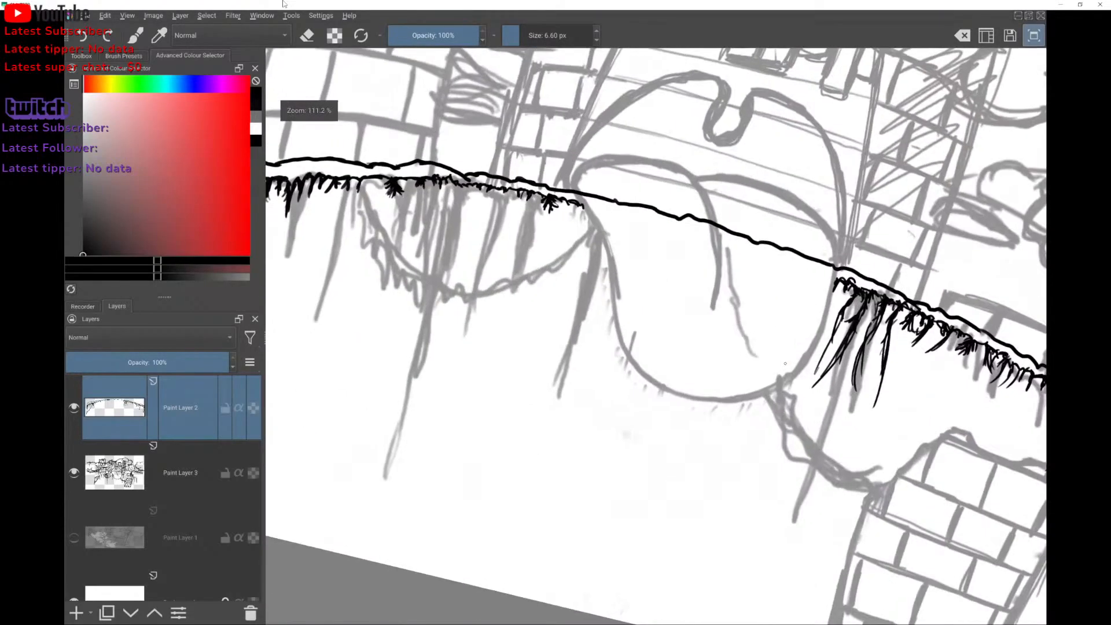
drag(489, 190, 479, 232)
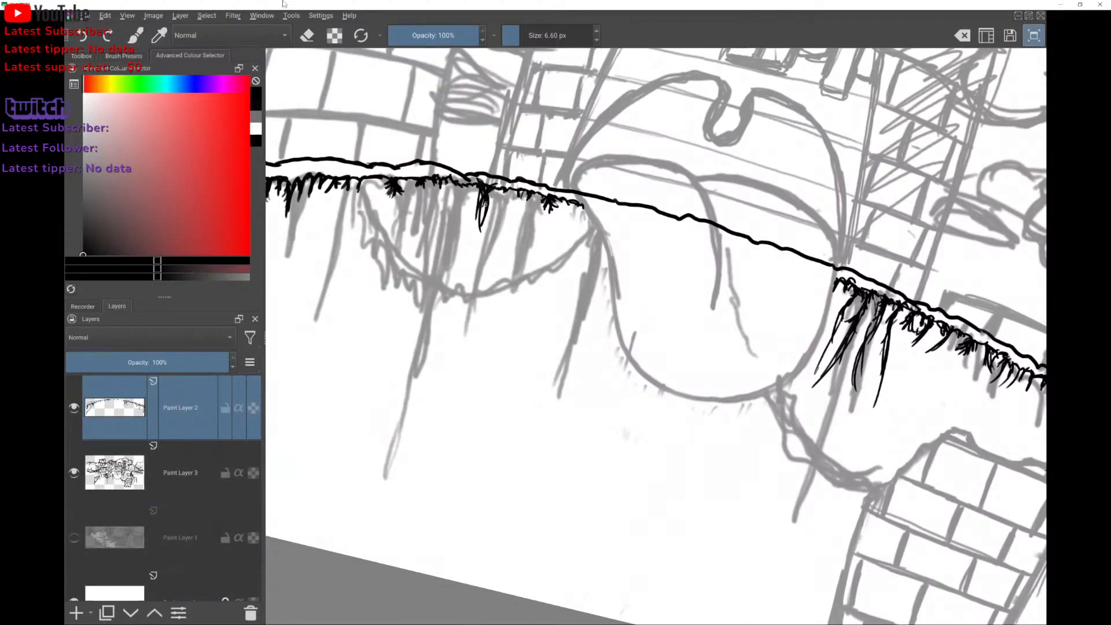
scroll(405, 155, up, 3)
drag(446, 215, 450, 286)
mouse_move(448, 216)
mouse_down()
mouse_move(445, 263)
mouse_move(462, 326)
mouse_up()
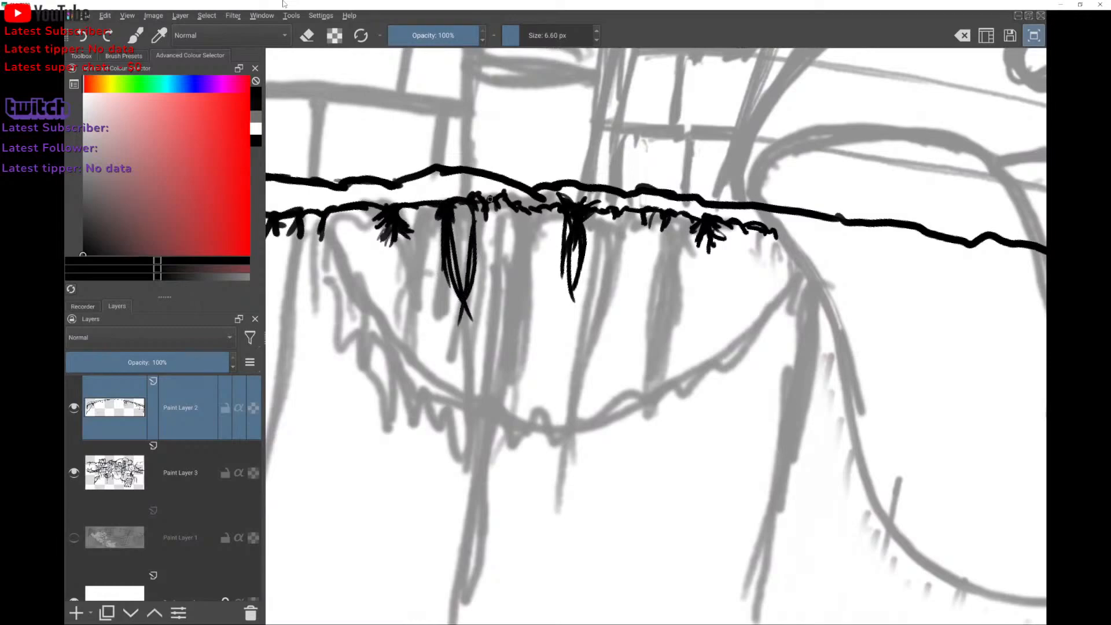
mouse_move(496, 197)
mouse_down()
mouse_move(485, 315)
mouse_move(487, 273)
mouse_move(491, 292)
mouse_move(516, 267)
mouse_up()
drag(615, 215, 614, 250)
drag(614, 214, 617, 259)
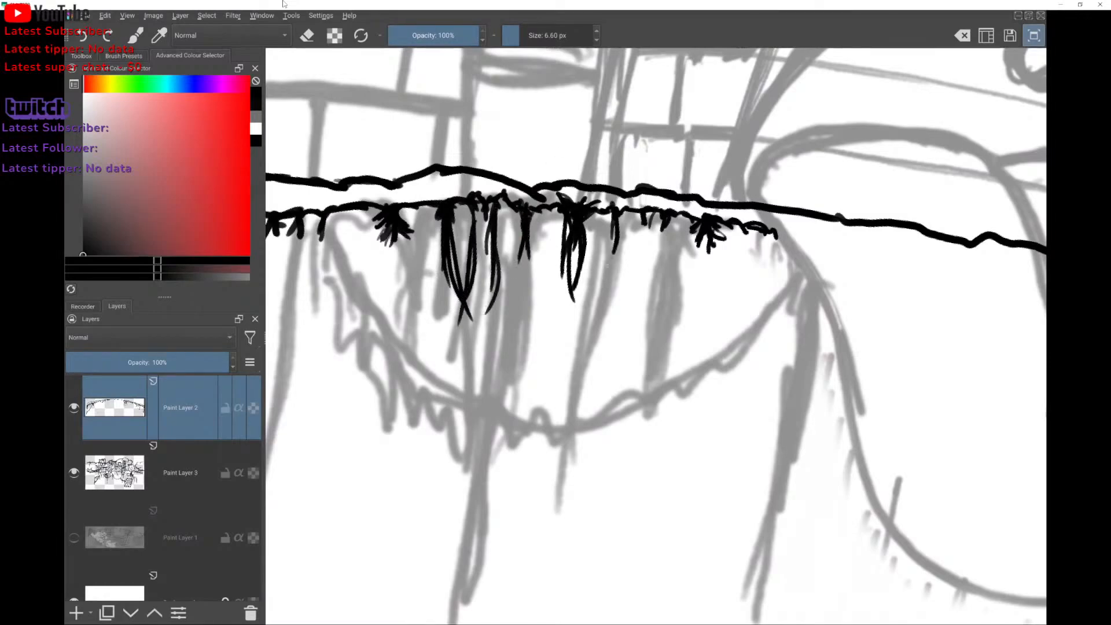
drag(641, 214, 631, 255)
mouse_move(653, 203)
mouse_down()
mouse_move(638, 249)
mouse_move(648, 250)
mouse_up()
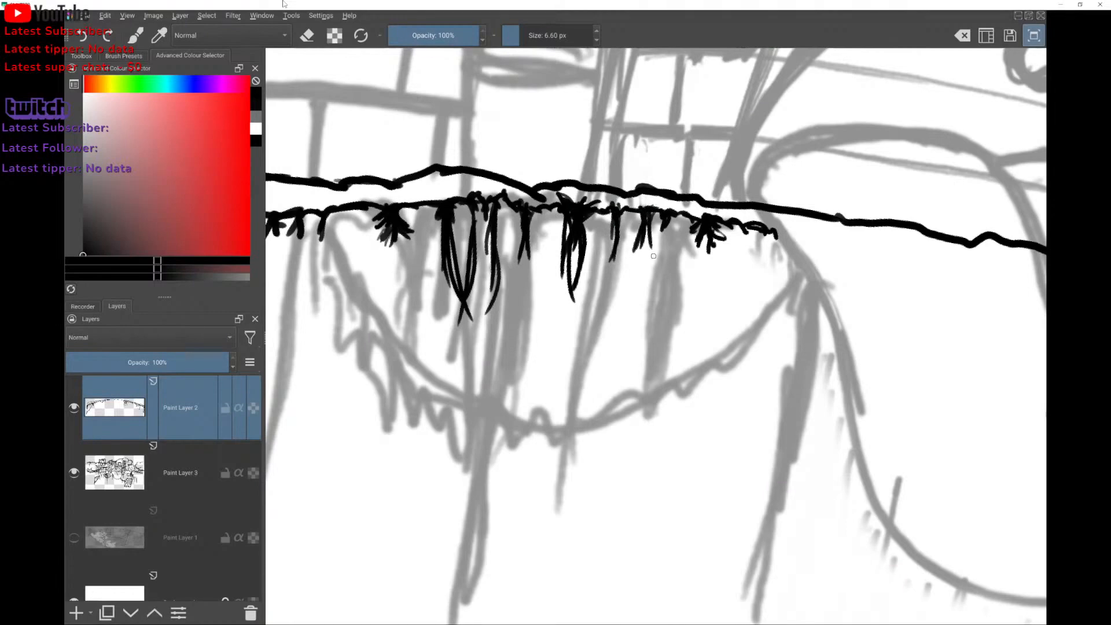
Add a forked strand and a cluster of drooping blades at the right end of the left section's fringe.
scroll(510, 296, up, 3)
drag(554, 216, 528, 276)
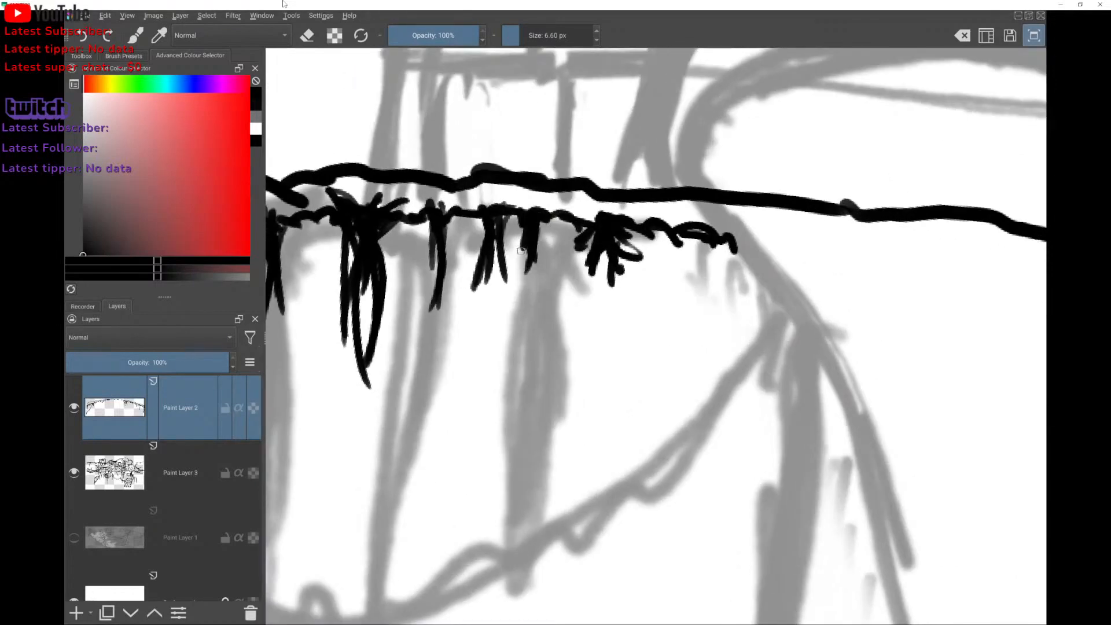
drag(540, 237, 537, 301)
mouse_move(556, 216)
mouse_down()
mouse_move(520, 393)
mouse_move(541, 397)
mouse_up()
drag(688, 240, 682, 308)
drag(673, 257, 666, 352)
mouse_move(691, 239)
mouse_down()
mouse_move(687, 351)
mouse_move(697, 267)
mouse_up()
drag(670, 246, 647, 294)
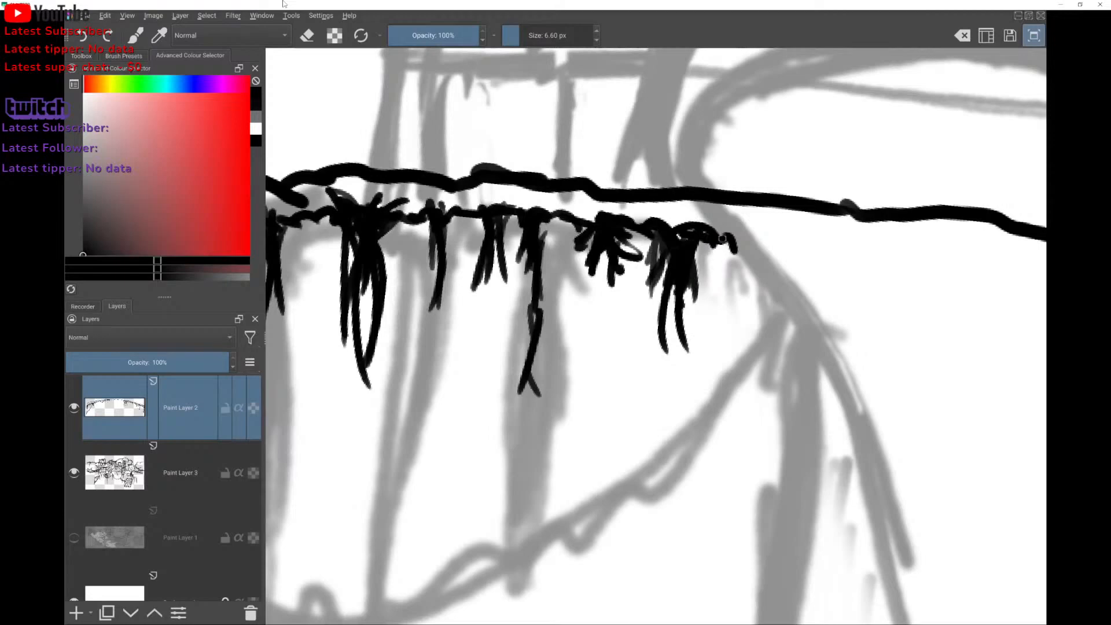
mouse_move(723, 238)
mouse_down()
mouse_move(717, 288)
mouse_move(730, 318)
mouse_move(751, 290)
mouse_up()
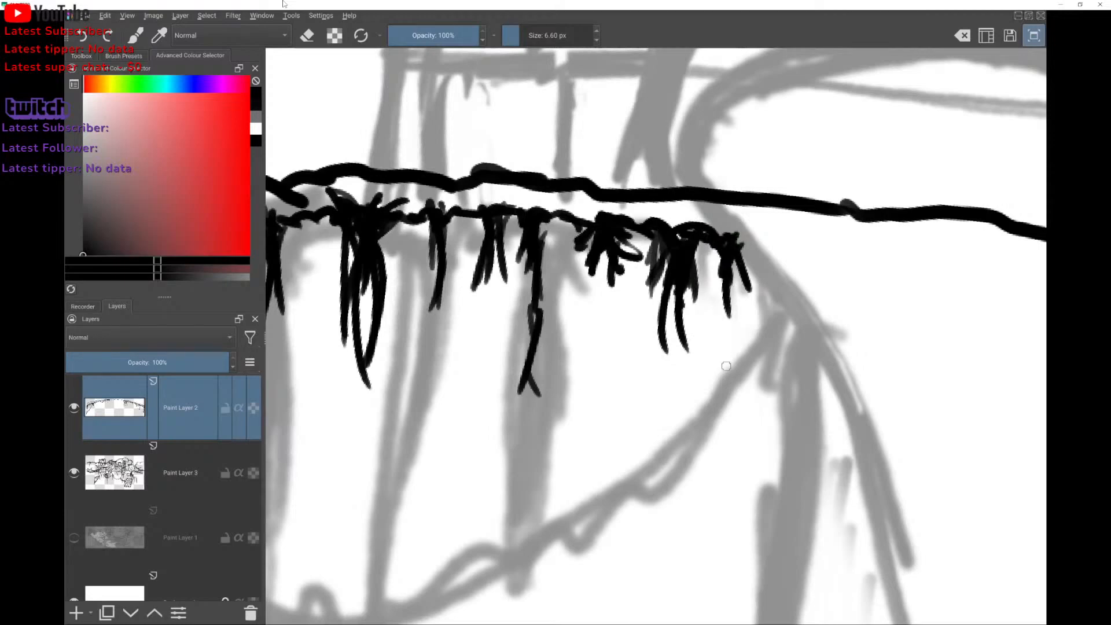
Extend the fan-shaped tuft at the left edge of the sketched hanging curve with long wavy strands.
scroll(726, 365, down, 3)
scroll(656, 335, up, 2)
mouse_move(499, 192)
mouse_down()
mouse_move(475, 250)
mouse_move(484, 257)
mouse_up()
drag(503, 228, 505, 312)
mouse_move(524, 213)
mouse_down()
mouse_move(515, 316)
mouse_move(498, 326)
mouse_up()
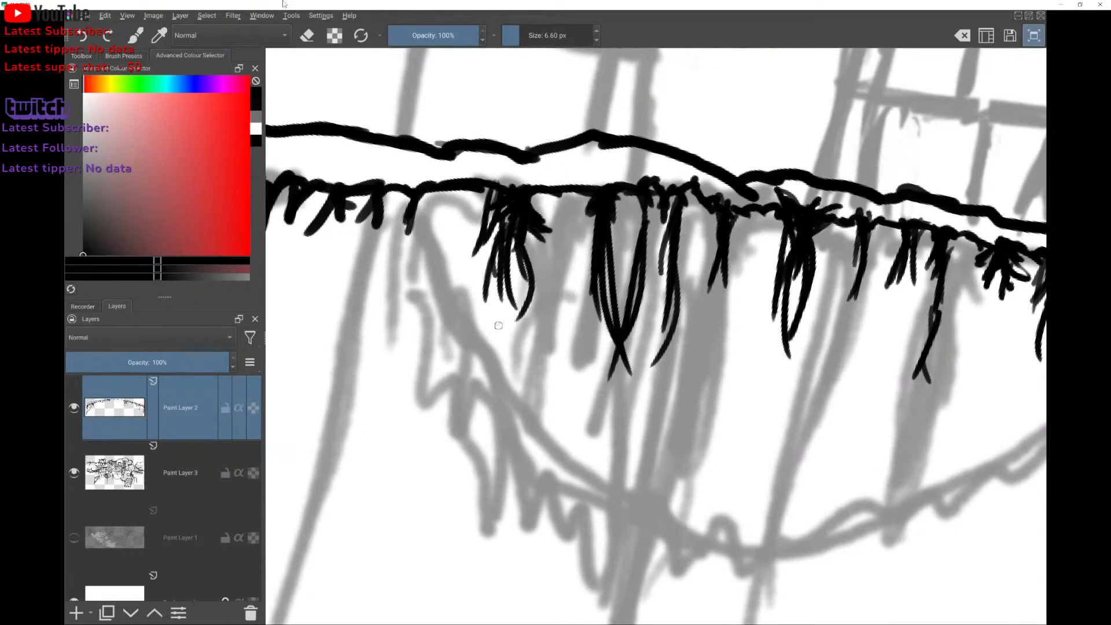
mouse_move(518, 252)
mouse_down()
mouse_move(509, 356)
mouse_move(523, 386)
mouse_up()
drag(511, 304, 502, 333)
Ink a pair of long frayed vines from the fringe between the dense left grass and the fan-shaped tuft.
scroll(578, 164, down, 5)
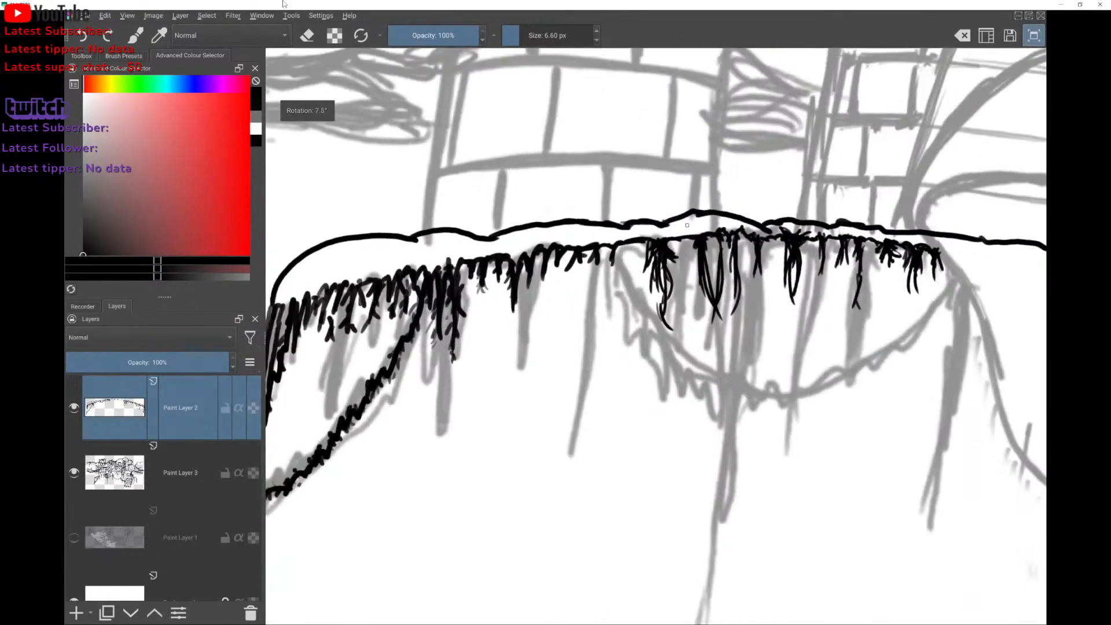
scroll(609, 206, down, 3)
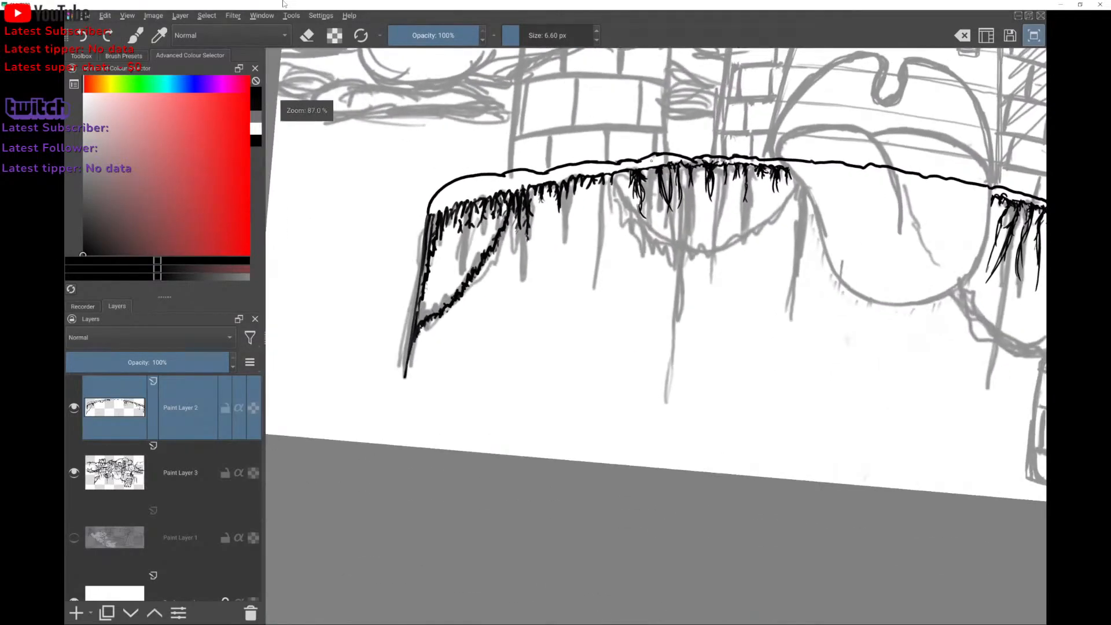
scroll(609, 206, down, 3)
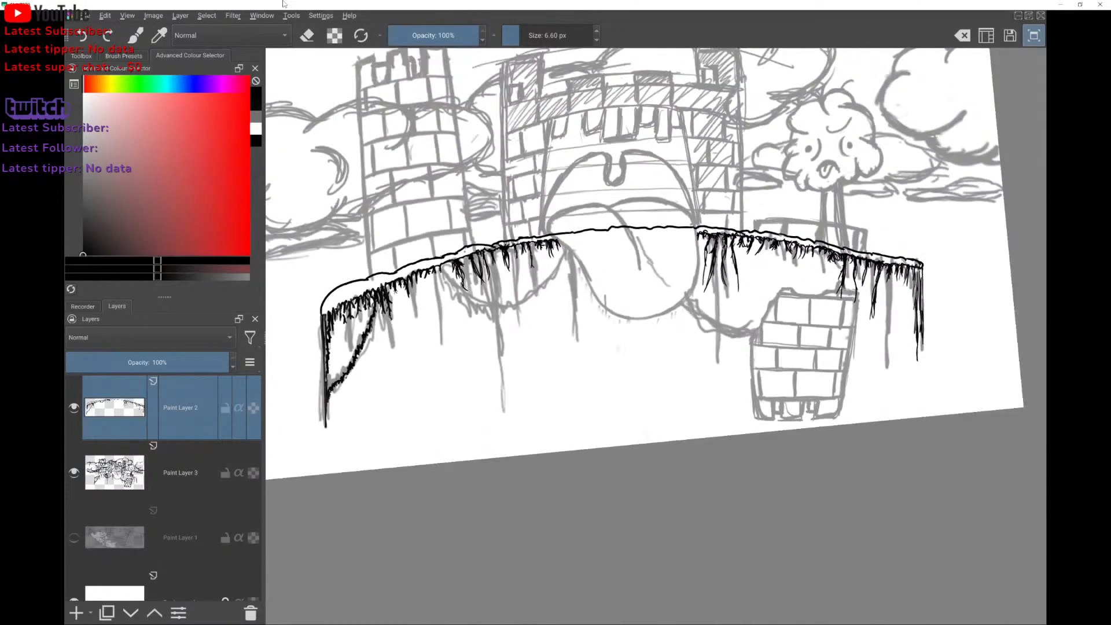
scroll(684, 207, up, 6)
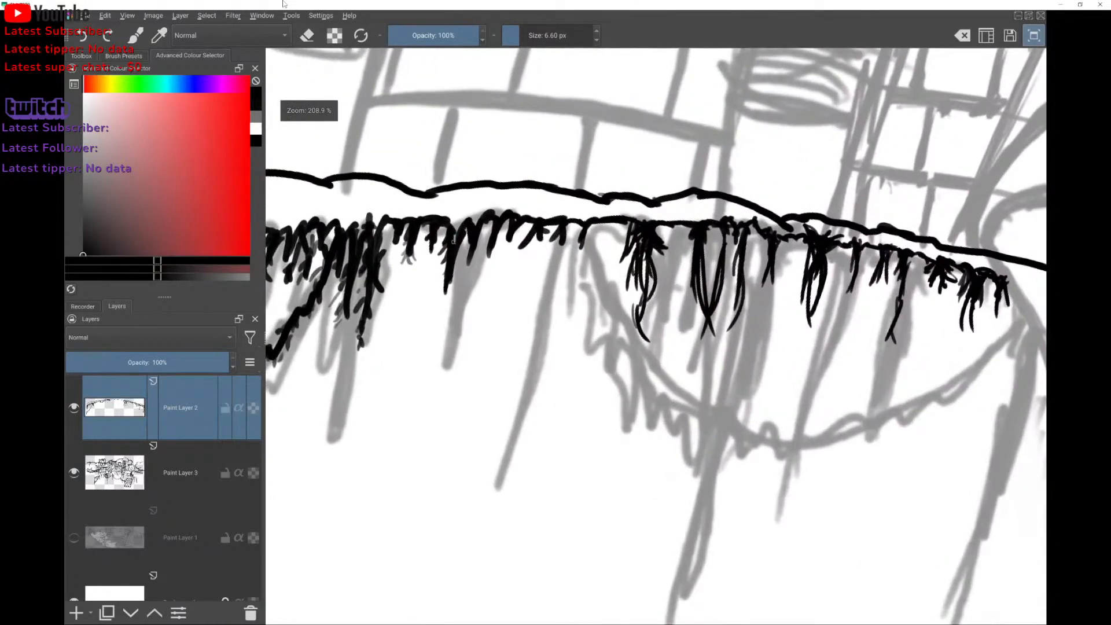
drag(452, 260, 423, 328)
drag(443, 279, 429, 368)
drag(433, 319, 403, 380)
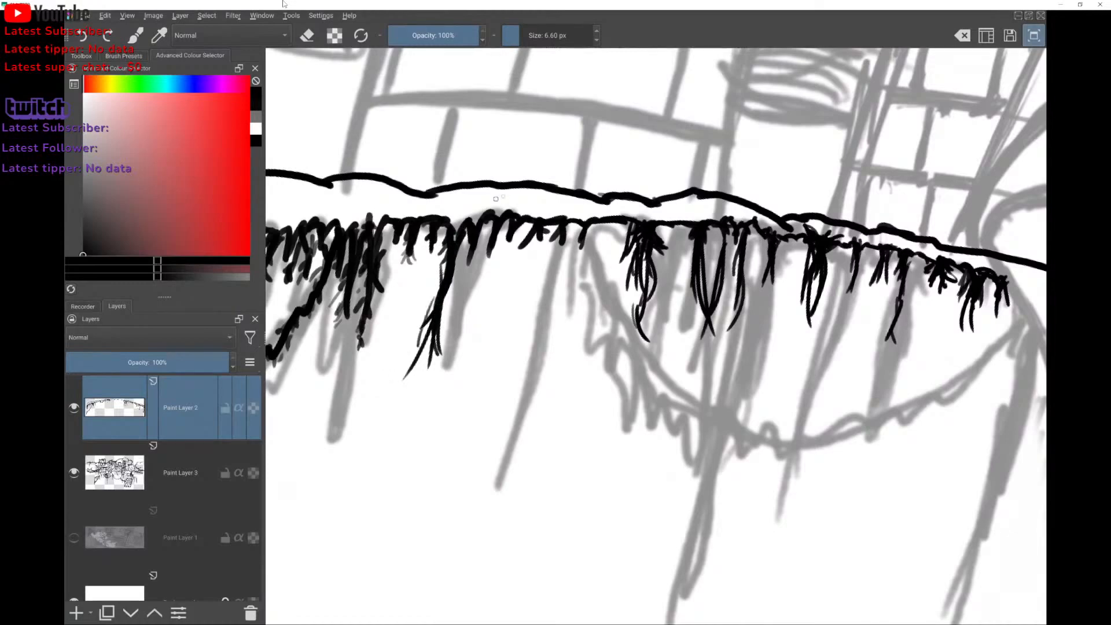
mouse_move(470, 239)
mouse_down()
mouse_move(445, 322)
mouse_move(458, 350)
mouse_up()
drag(473, 297, 444, 379)
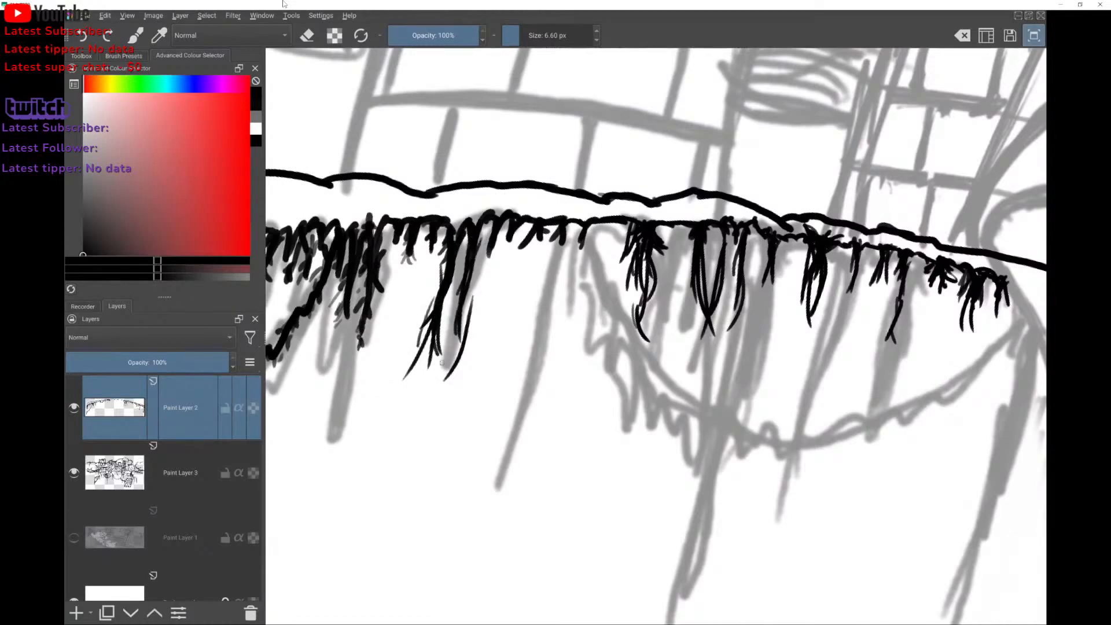
drag(454, 341, 441, 389)
Ink a thin branching vine with a forked tip just right of the paired frayed vines.
drag(527, 246, 512, 329)
drag(521, 248, 490, 325)
mouse_move(517, 275)
mouse_down()
mouse_move(505, 336)
mouse_move(521, 342)
mouse_up()
drag(519, 286, 491, 362)
mouse_move(516, 324)
mouse_down()
mouse_move(496, 375)
mouse_move(520, 379)
mouse_up()
drag(509, 331, 501, 369)
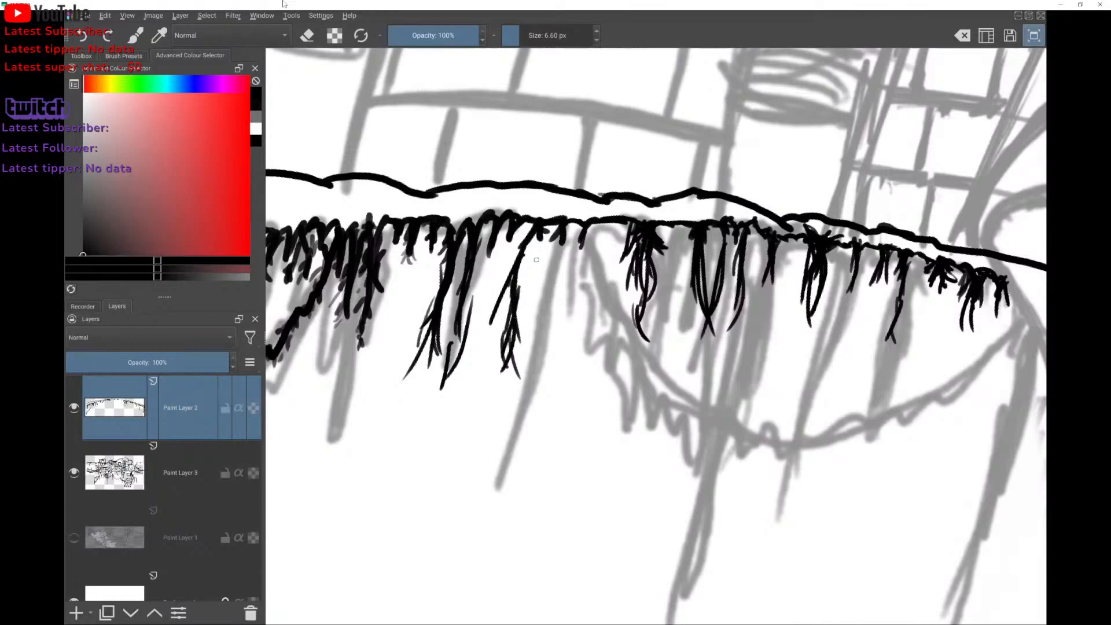
Ink a long twisted vine of crossing strands just left of the fan-shaped tuft.
drag(582, 237, 556, 338)
drag(575, 298, 551, 365)
scroll(572, 343, down, 3)
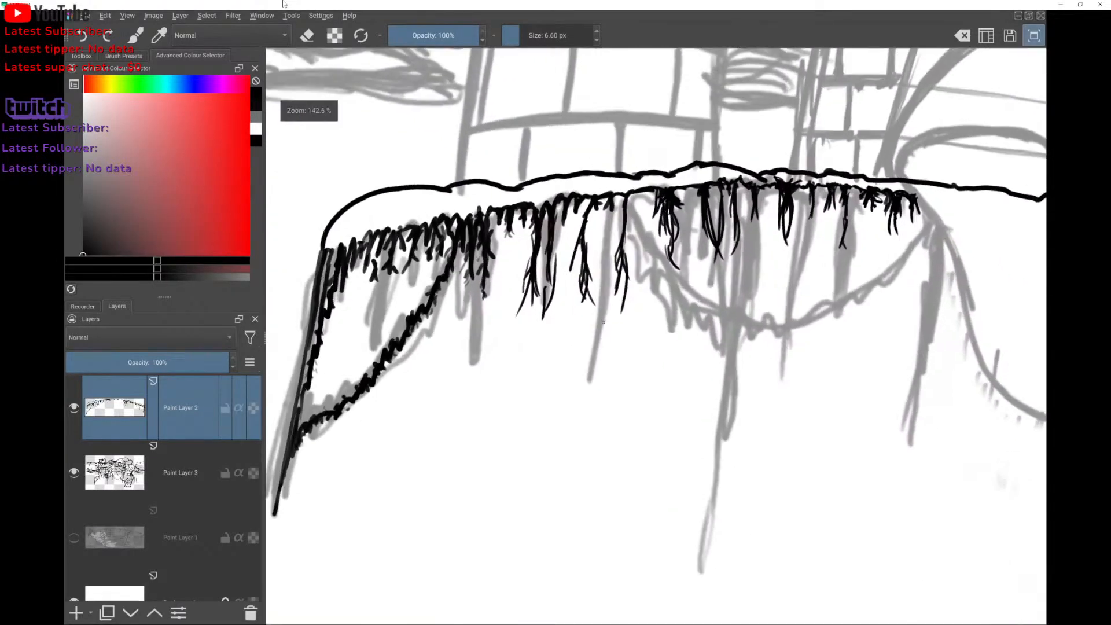
drag(628, 284, 602, 379)
drag(613, 324, 602, 394)
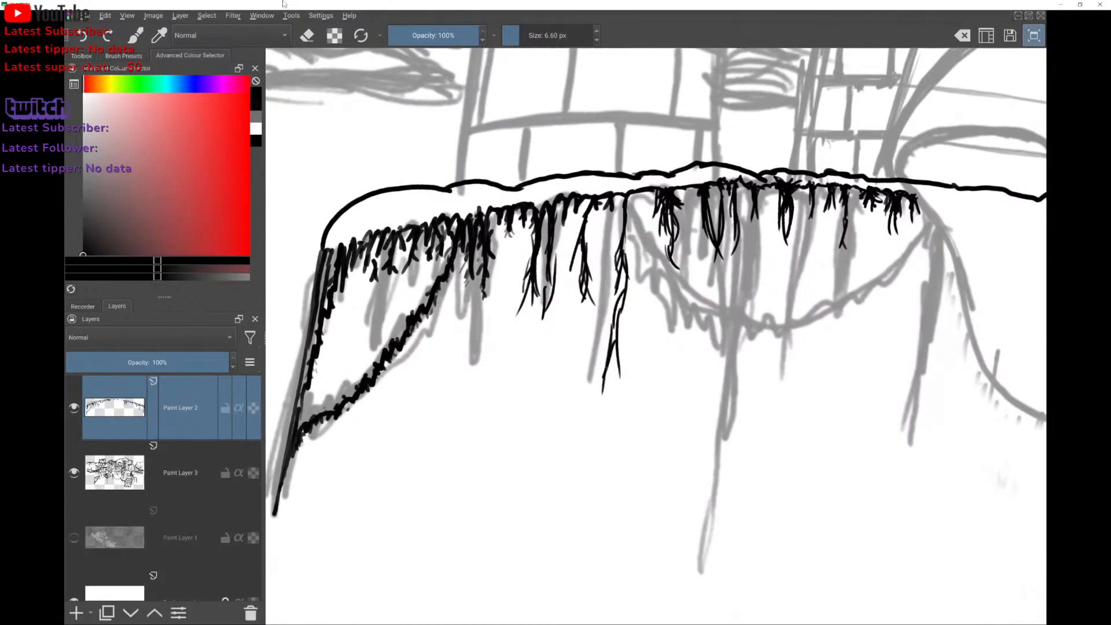
mouse_move(627, 255)
mouse_down()
mouse_move(612, 342)
mouse_move(622, 333)
mouse_up()
Lengthen the pointed tuft above the sketched hanging curve into a long vine with a curved, split tip.
scroll(631, 248, down, 2)
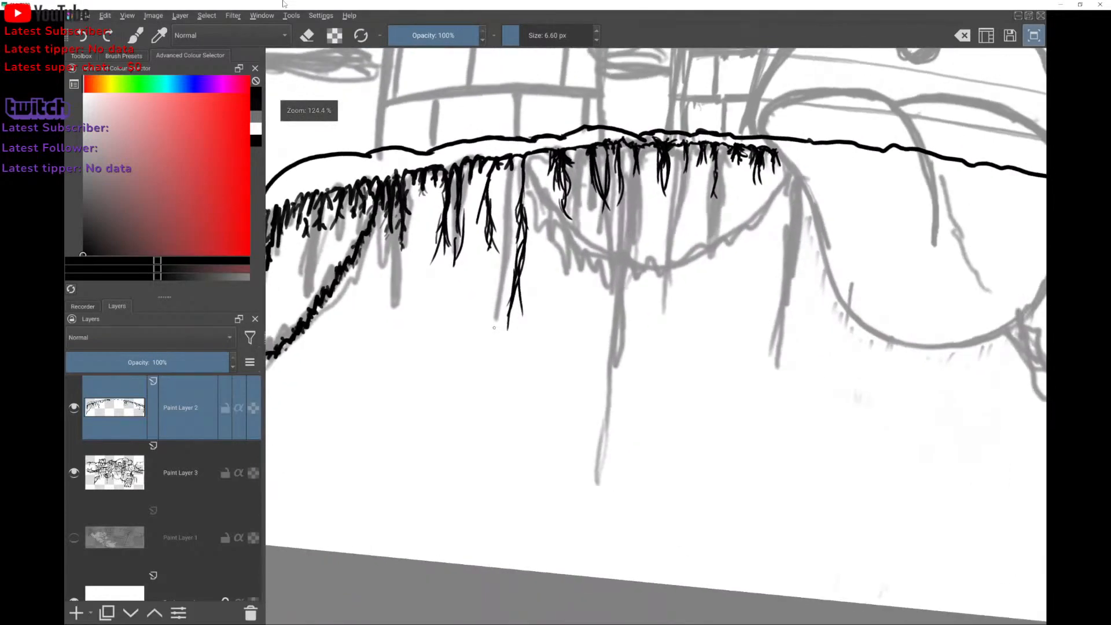
drag(658, 194, 638, 300)
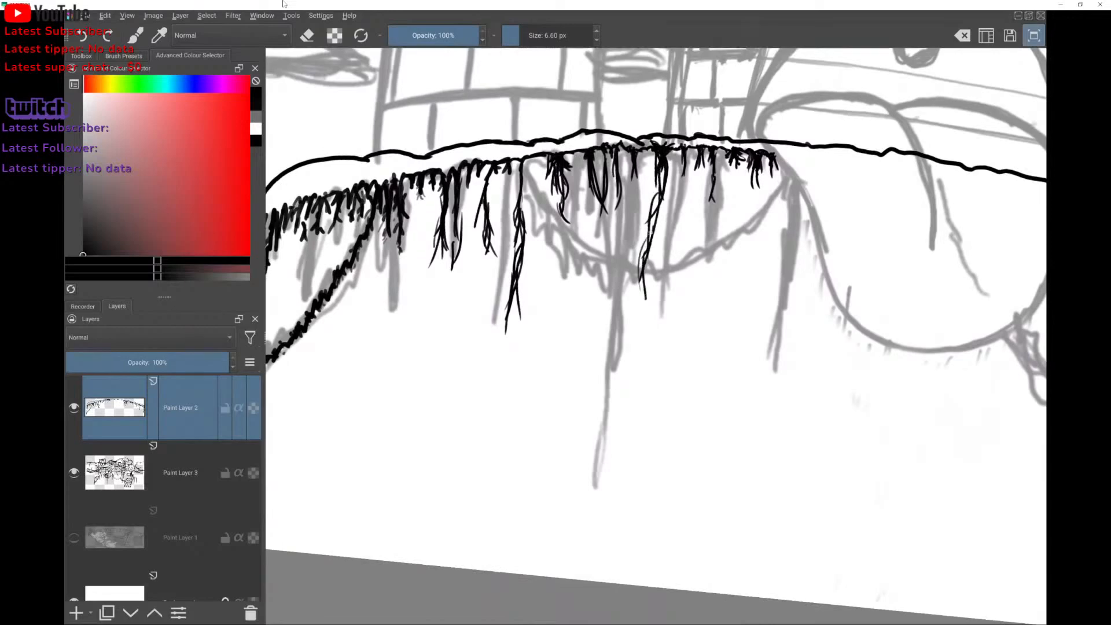
drag(652, 242, 635, 318)
mouse_move(643, 265)
mouse_down()
mouse_move(625, 325)
mouse_move(643, 346)
mouse_up()
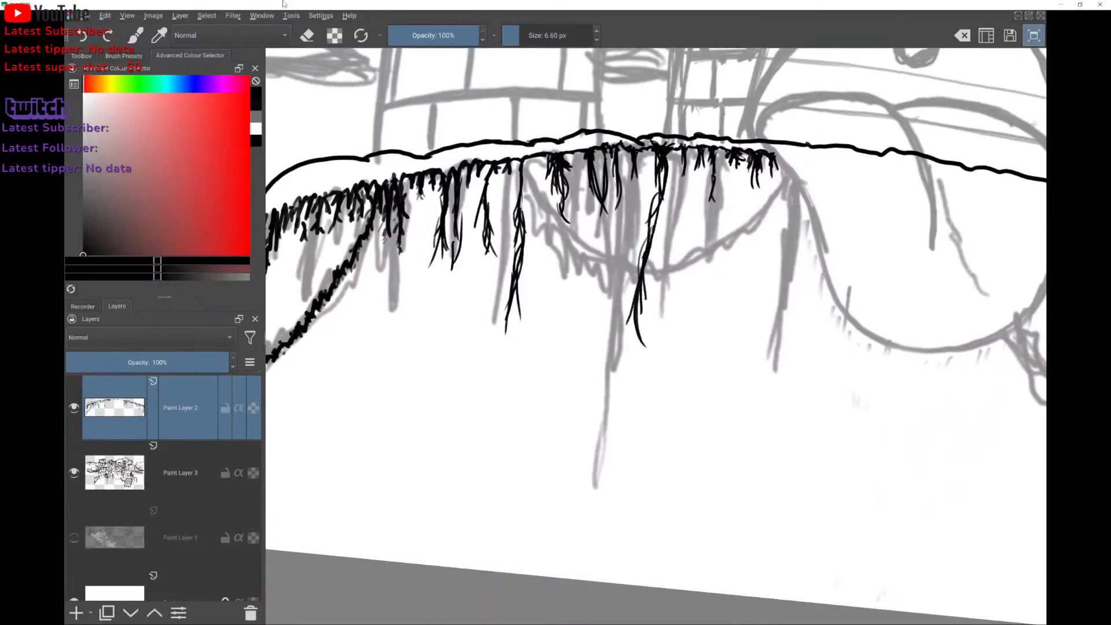
Add drooping strands along the diagonal vine at the cliff's left corner and curved strands linking it to the outer edge.
scroll(666, 290, down, 2)
scroll(656, 324, up, 1)
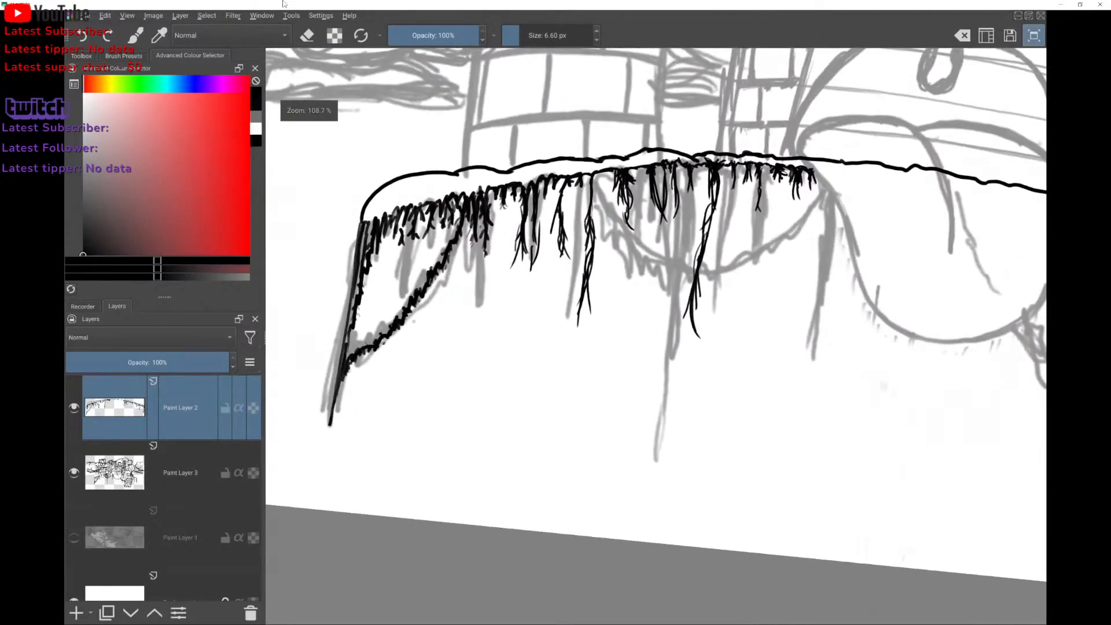
mouse_move(429, 286)
mouse_down()
mouse_move(414, 359)
mouse_move(405, 339)
mouse_move(392, 362)
mouse_up()
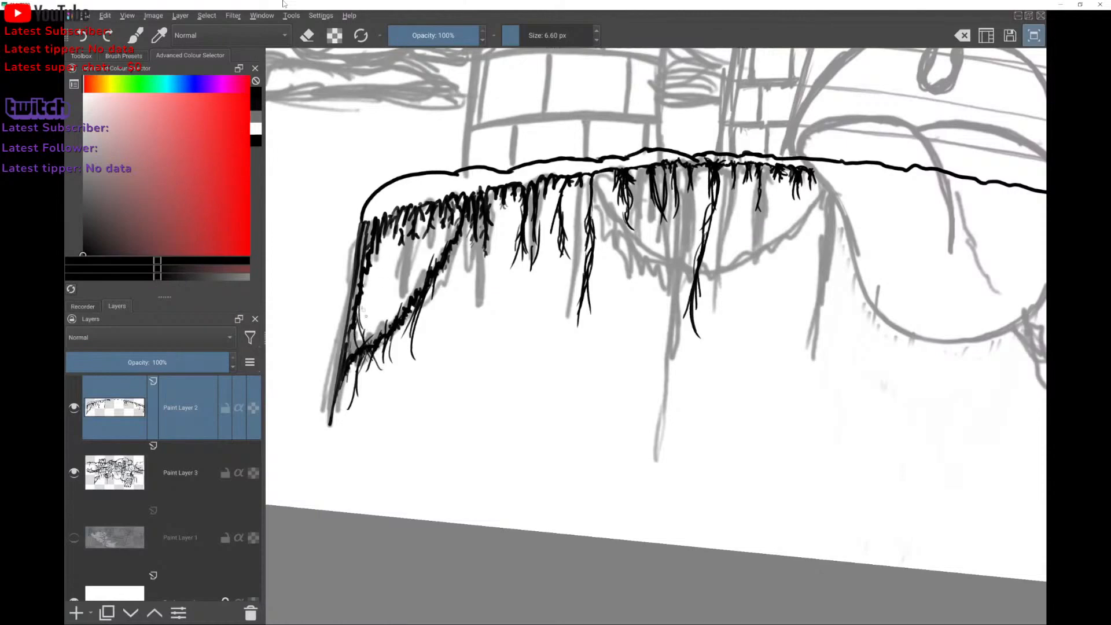
mouse_move(369, 267)
mouse_down()
mouse_move(386, 315)
mouse_move(402, 310)
mouse_up()
drag(366, 276, 392, 315)
drag(375, 251, 398, 312)
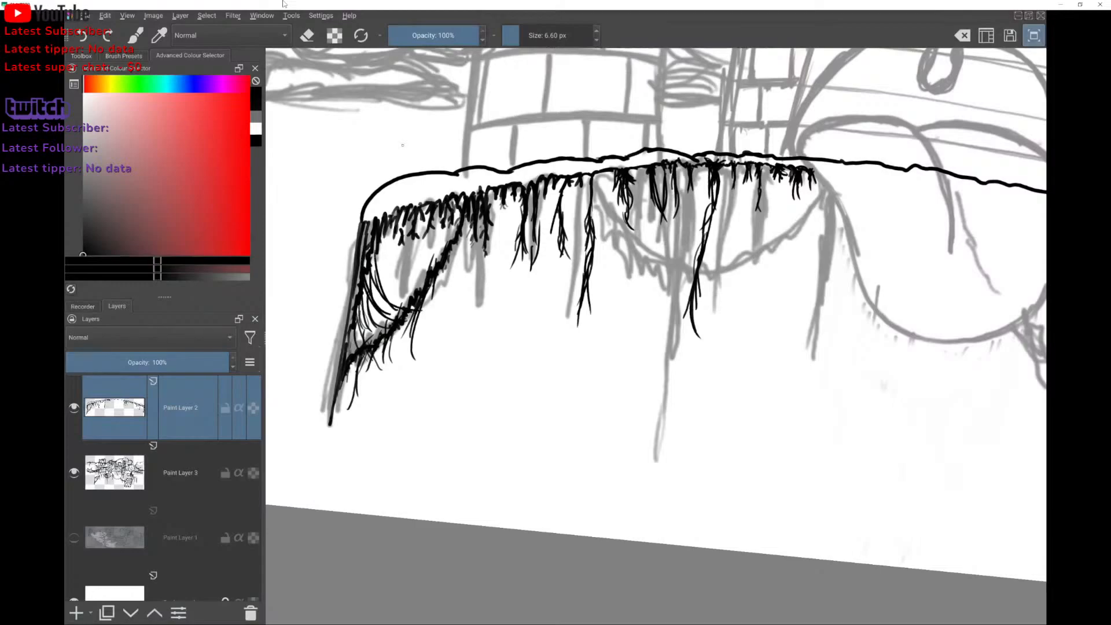
Ink curved blades along the fringe between the thin branching vine and the long twisted vine.
scroll(403, 145, down, 3)
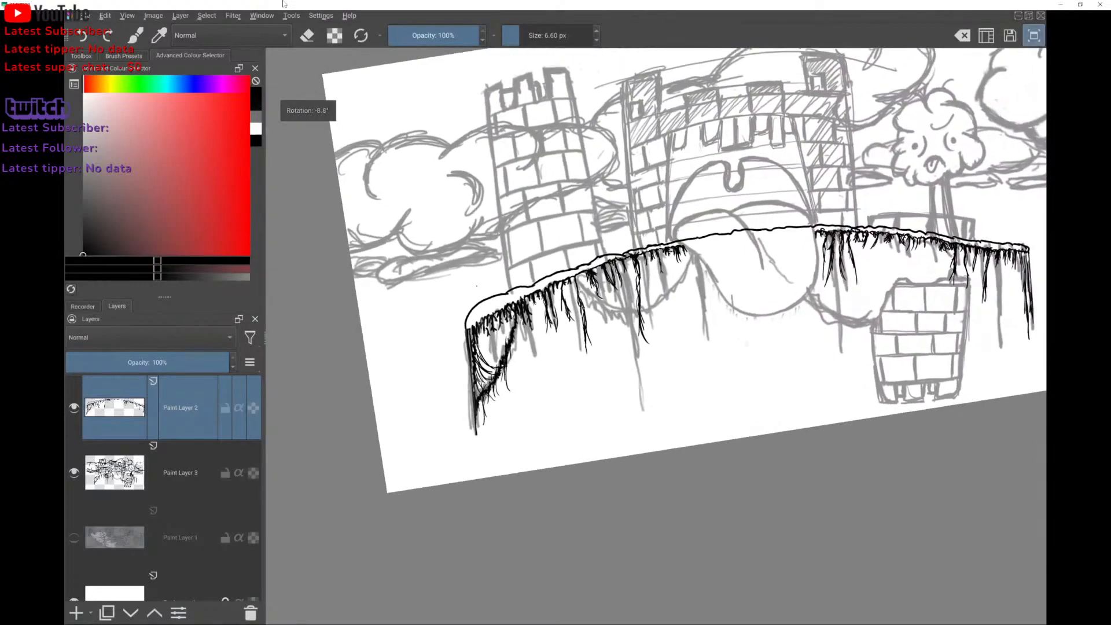
scroll(385, 229, up, 2)
drag(385, 230, 375, 219)
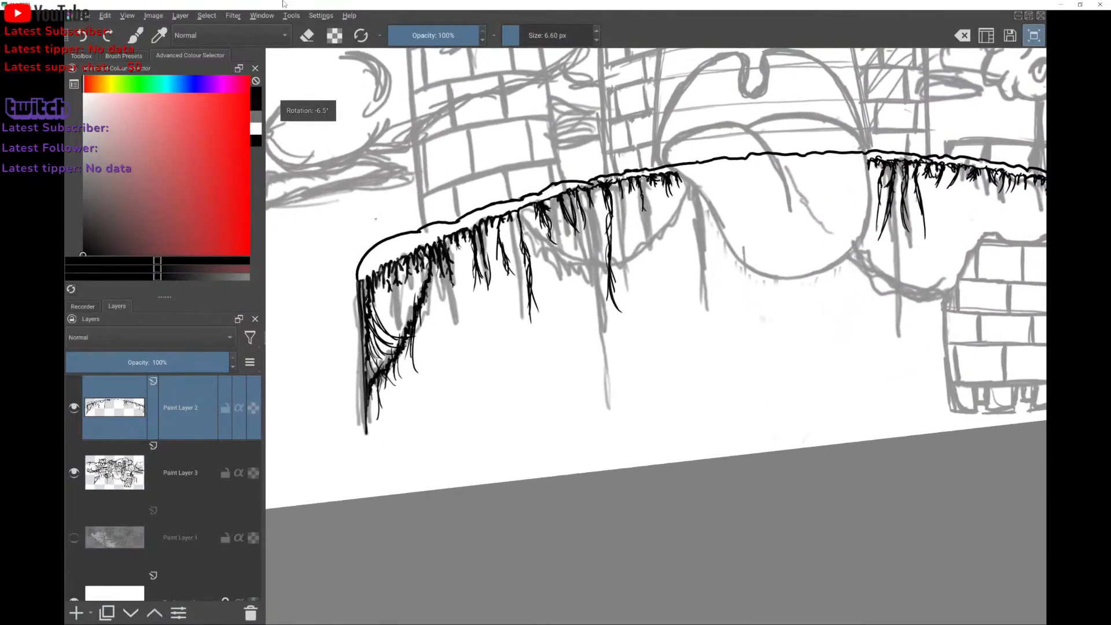
scroll(351, 82, up, 4)
mouse_move(530, 254)
mouse_down()
mouse_move(539, 338)
mouse_move(504, 327)
mouse_move(489, 342)
mouse_up()
mouse_move(483, 269)
mouse_down()
mouse_move(472, 327)
mouse_move(494, 362)
mouse_up()
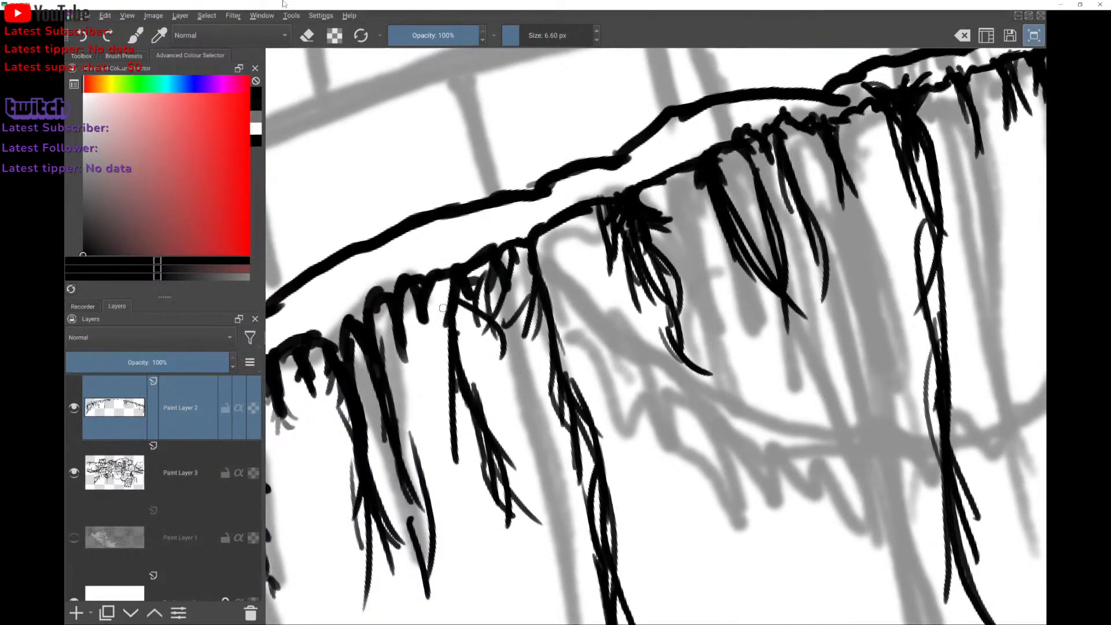
Redo the fringe blades from the thin branching vine's top to the long twisted vine, fanning them downward in curves.
mouse_move(443, 308)
mouse_down()
mouse_move(492, 379)
mouse_move(533, 342)
mouse_up()
key(ctrl+z)
key(ctrl+z)
drag(532, 259, 501, 296)
key(ctrl+z)
drag(430, 294, 483, 358)
drag(435, 283, 496, 341)
drag(469, 276, 519, 367)
drag(493, 254, 556, 426)
Ink short curved blades under the rim just right of the long twisted vine.
drag(542, 258, 568, 224)
drag(546, 278, 583, 221)
drag(571, 296, 576, 226)
drag(546, 280, 595, 220)
mouse_move(572, 272)
mouse_down()
mouse_move(592, 233)
mouse_move(606, 237)
mouse_move(598, 286)
mouse_up()
mouse_move(591, 277)
mouse_down()
mouse_move(542, 331)
mouse_move(562, 394)
mouse_up()
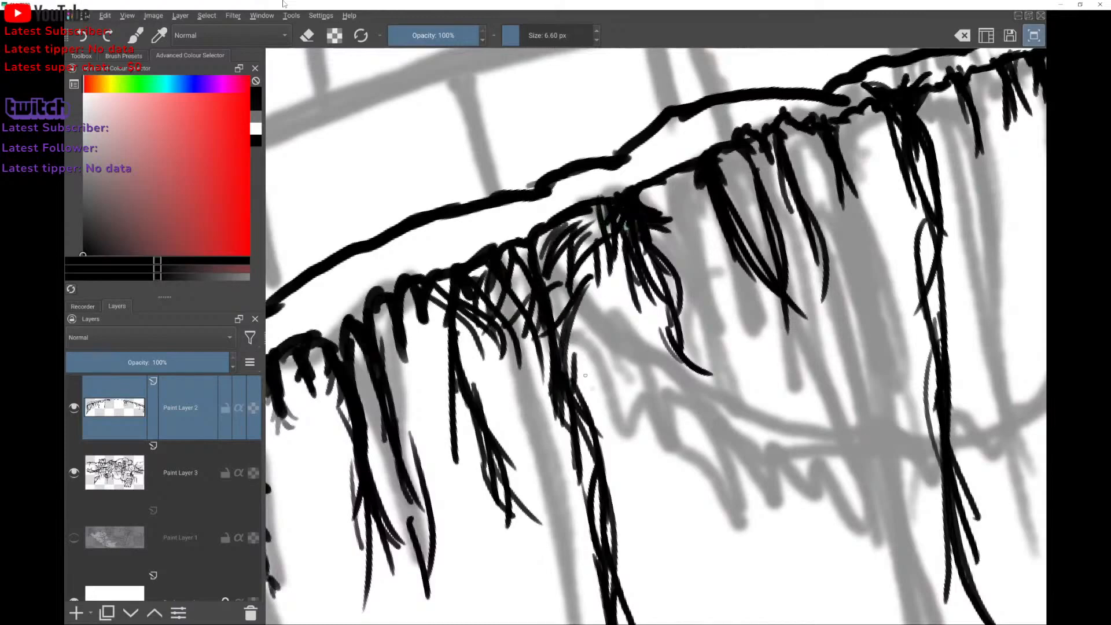
Add longer strands sweeping from the curled-tip tuft down into the side of the long twisted vine.
drag(588, 320, 575, 396)
drag(622, 293, 589, 381)
drag(620, 267, 571, 341)
mouse_move(611, 284)
mouse_down()
mouse_move(586, 347)
mouse_move(608, 327)
mouse_move(602, 398)
mouse_up()
drag(655, 303, 587, 416)
drag(600, 369, 610, 443)
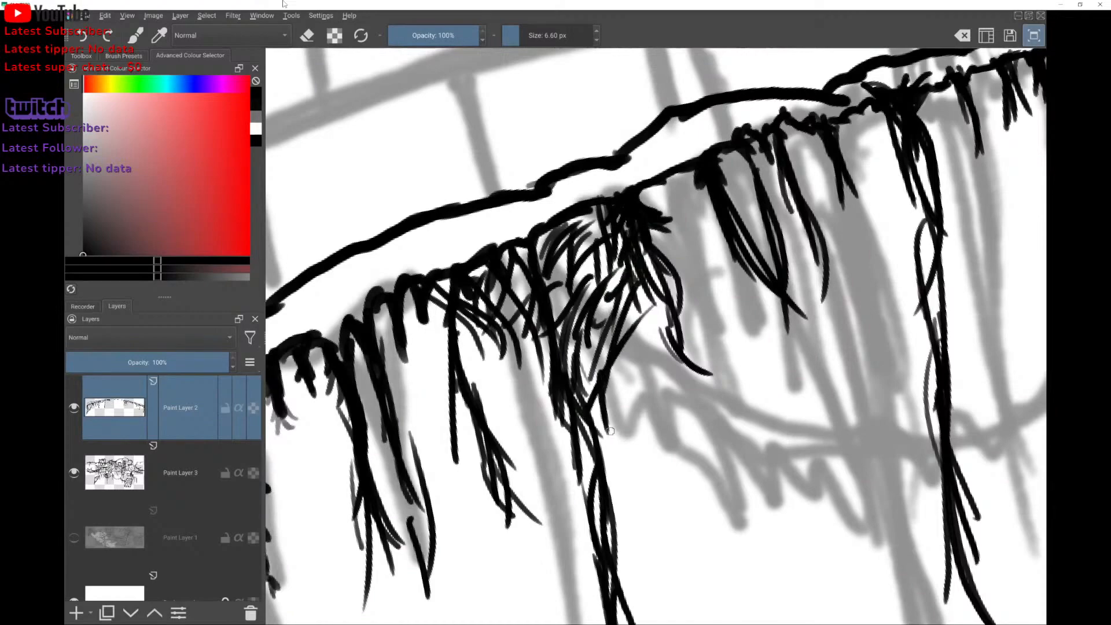
Ink a fan of curved blades around the upper part of the long split-tip vine above the sketched hanging curve.
scroll(656, 335, down, 6)
scroll(655, 336, down, 1)
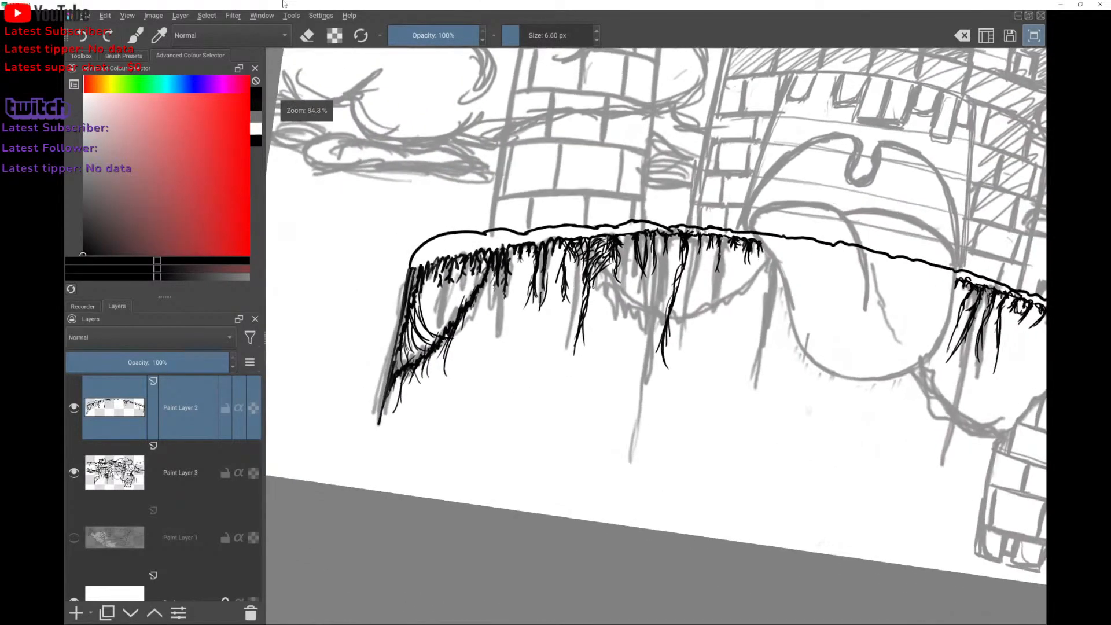
scroll(656, 336, down, 2)
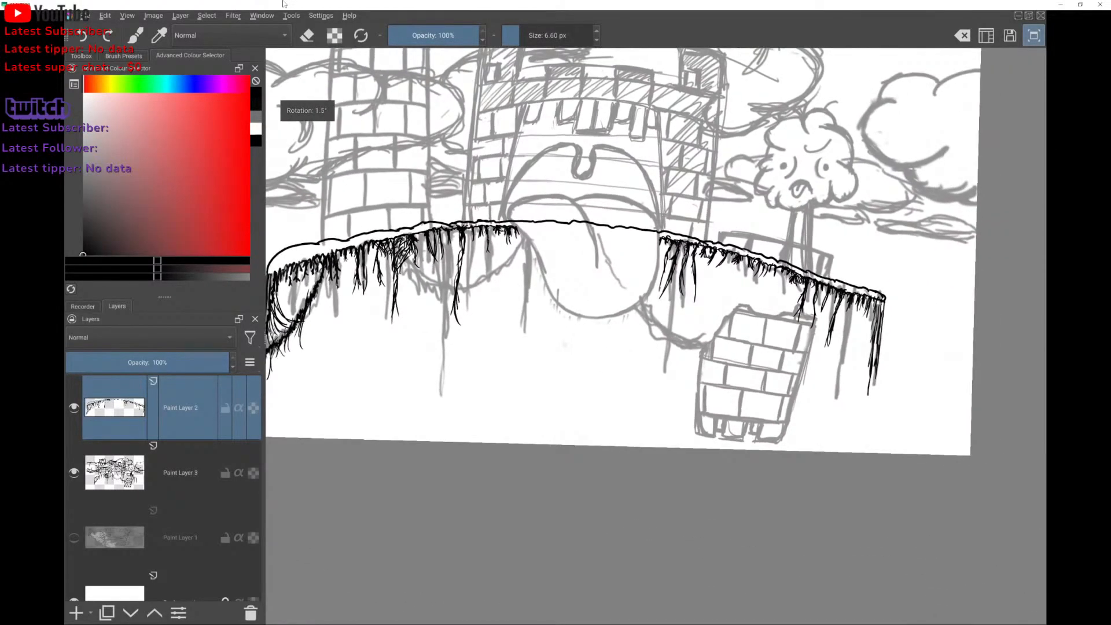
scroll(382, 202, up, 4)
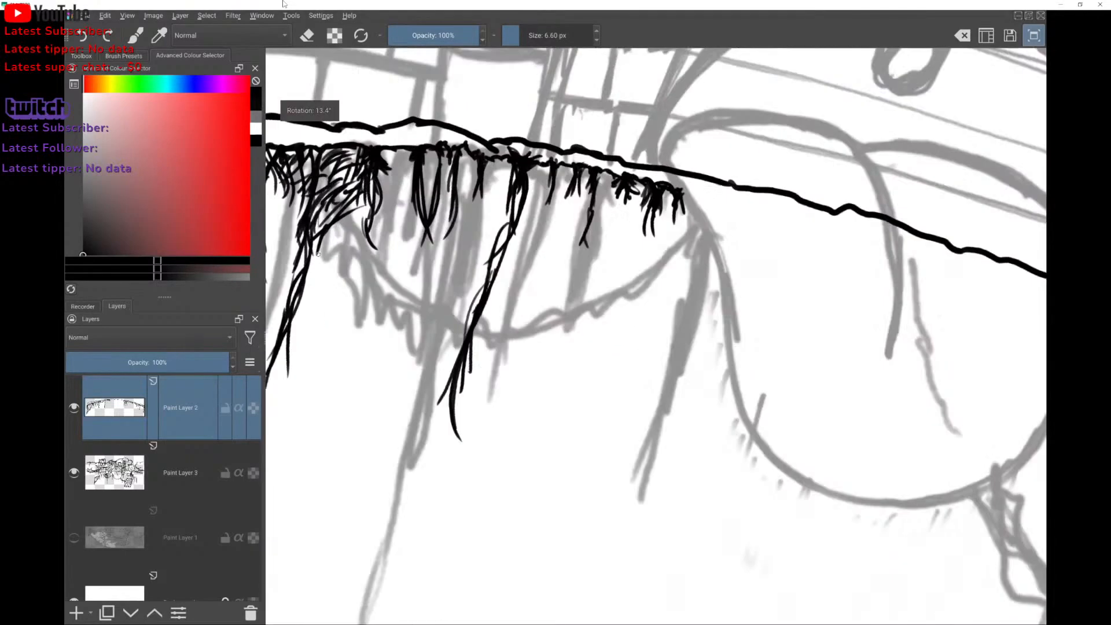
drag(482, 151, 492, 212)
mouse_move(490, 148)
mouse_down()
mouse_move(500, 229)
mouse_move(489, 200)
mouse_up()
mouse_move(491, 209)
mouse_down()
mouse_move(471, 268)
mouse_move(487, 194)
mouse_move(552, 180)
mouse_move(564, 159)
mouse_up()
drag(513, 234, 544, 177)
drag(518, 213, 557, 180)
drag(511, 228, 554, 192)
drag(485, 259, 499, 230)
mouse_move(474, 291)
mouse_down()
mouse_move(515, 242)
mouse_move(552, 239)
mouse_up()
drag(520, 240, 558, 207)
drag(519, 248, 591, 214)
mouse_move(545, 207)
mouse_down()
mouse_move(578, 189)
mouse_move(553, 287)
mouse_up()
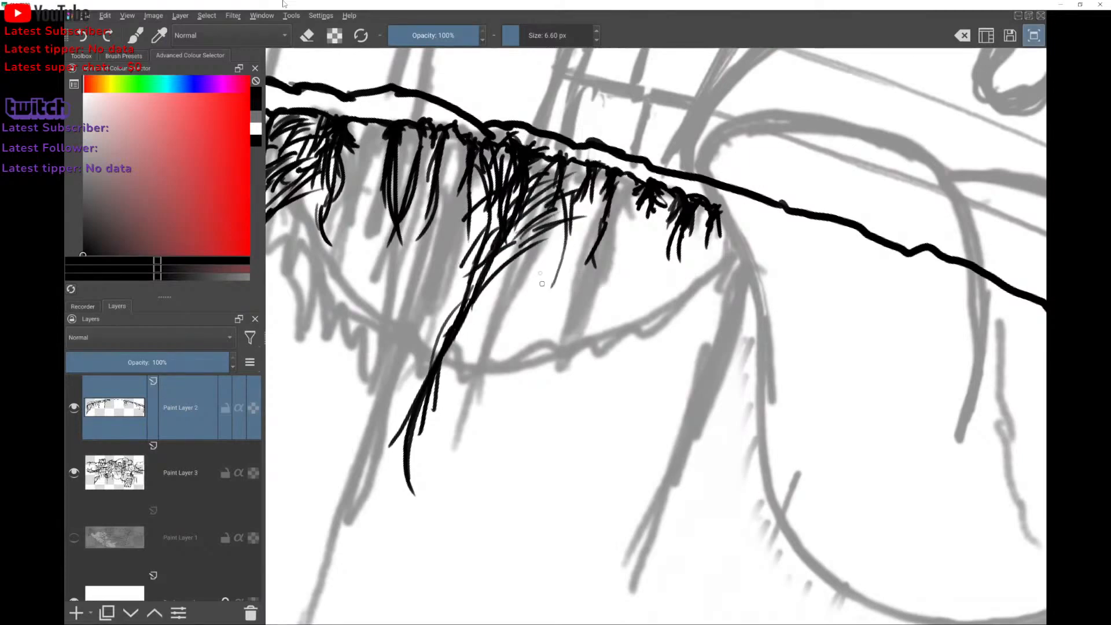
Fill out the fringe tufts right of the split-tip vine with crossing strands that taper to a point.
drag(563, 179, 578, 268)
drag(591, 191, 573, 282)
drag(579, 215, 594, 188)
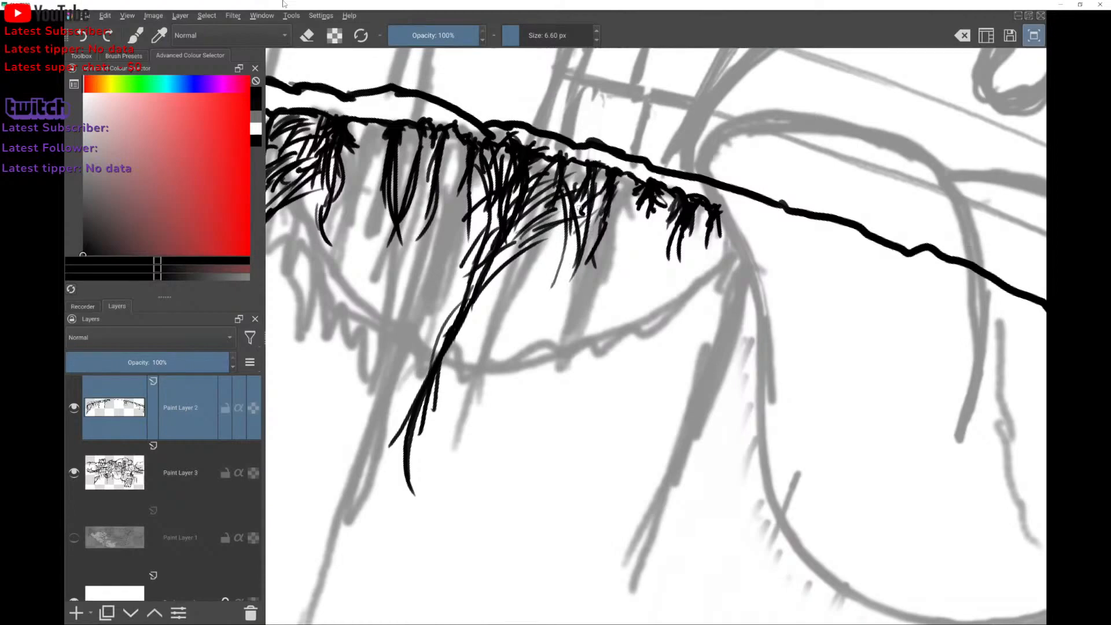
drag(596, 233, 631, 195)
drag(600, 218, 630, 181)
drag(602, 245, 636, 191)
drag(581, 288, 637, 218)
drag(577, 290, 592, 248)
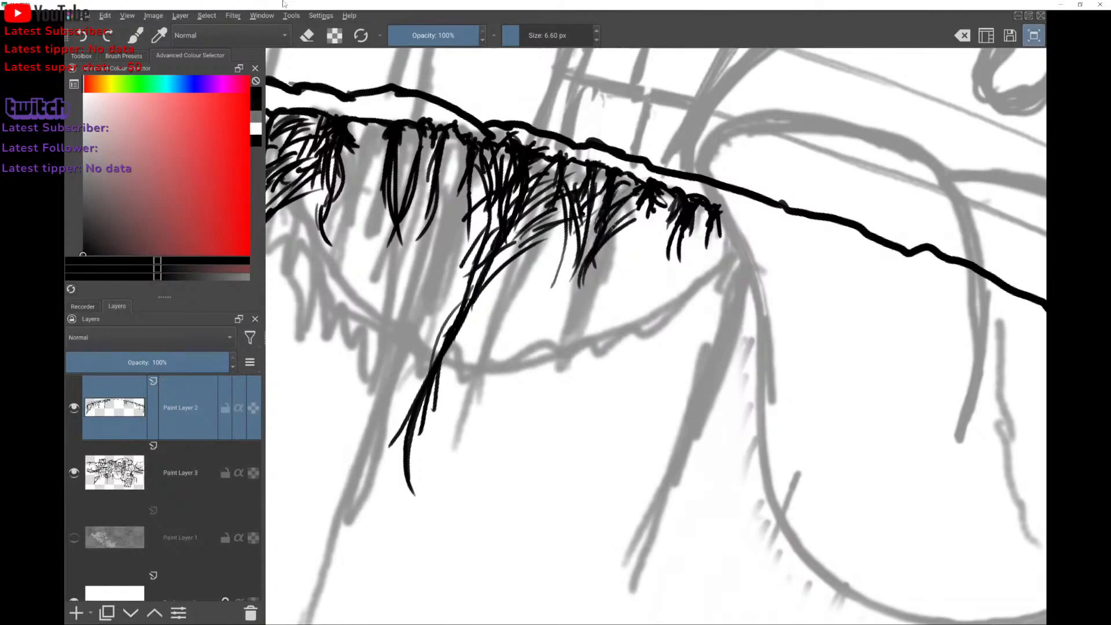
drag(578, 311, 600, 250)
drag(588, 210, 587, 314)
drag(555, 243, 579, 228)
drag(570, 292, 642, 236)
Lengthen the tuft at the fringe's end beside the sketched tongue into a thin pointed vine and thicken its neighbouring strands.
scroll(654, 289, down, 5)
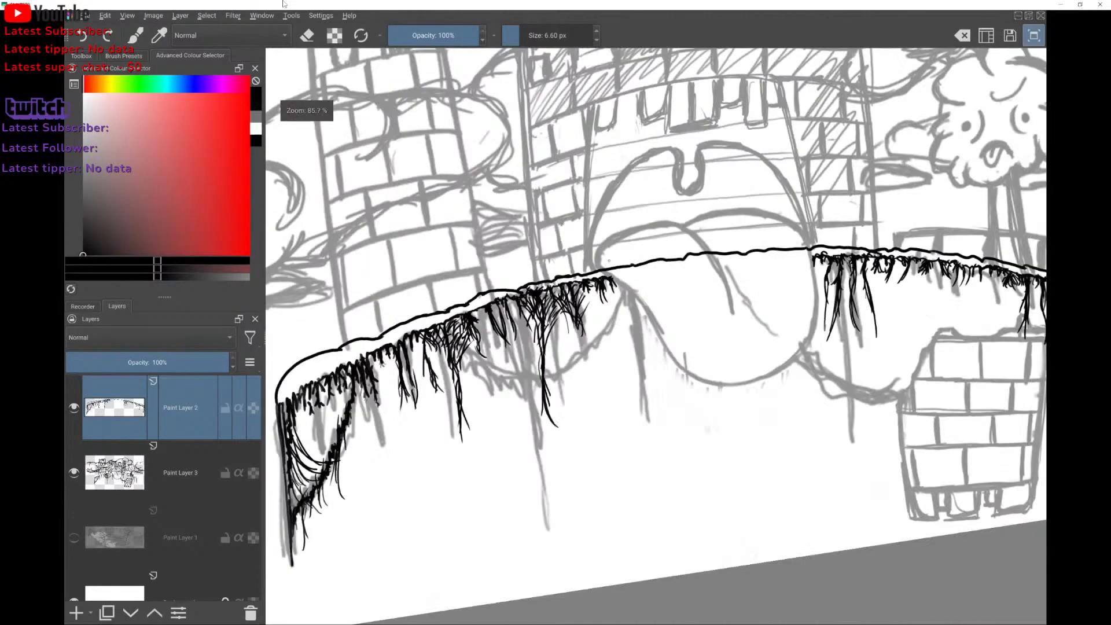
mouse_move(571, 246)
mouse_down()
mouse_move(578, 284)
mouse_move(572, 250)
mouse_up()
drag(573, 243, 577, 290)
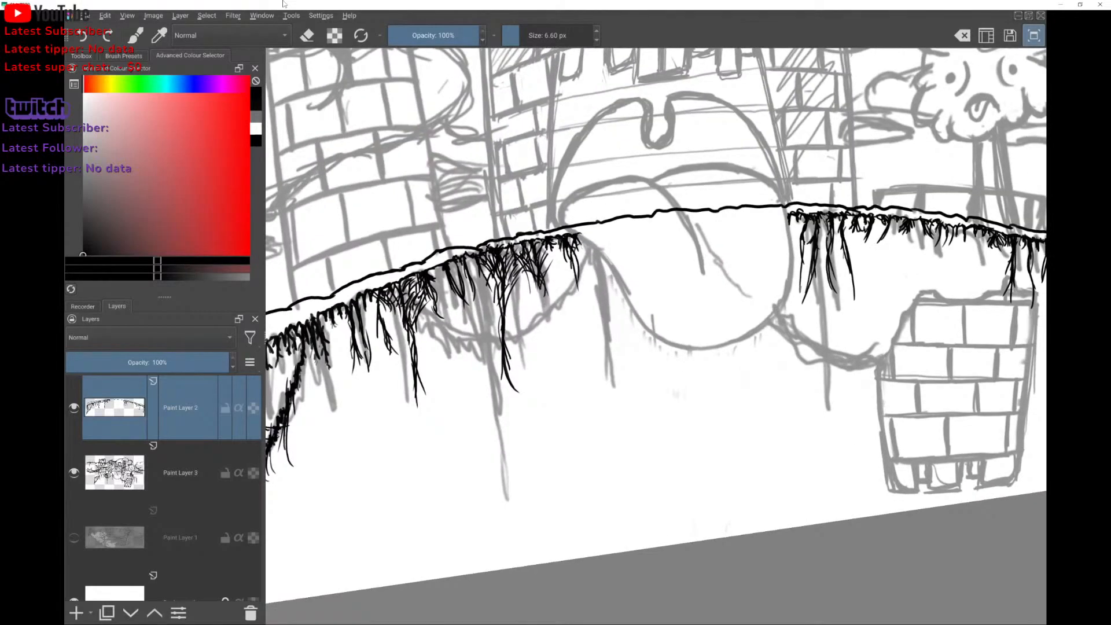
drag(577, 250, 586, 311)
drag(581, 248, 585, 324)
mouse_move(582, 255)
mouse_down()
mouse_move(595, 346)
mouse_move(586, 346)
mouse_up()
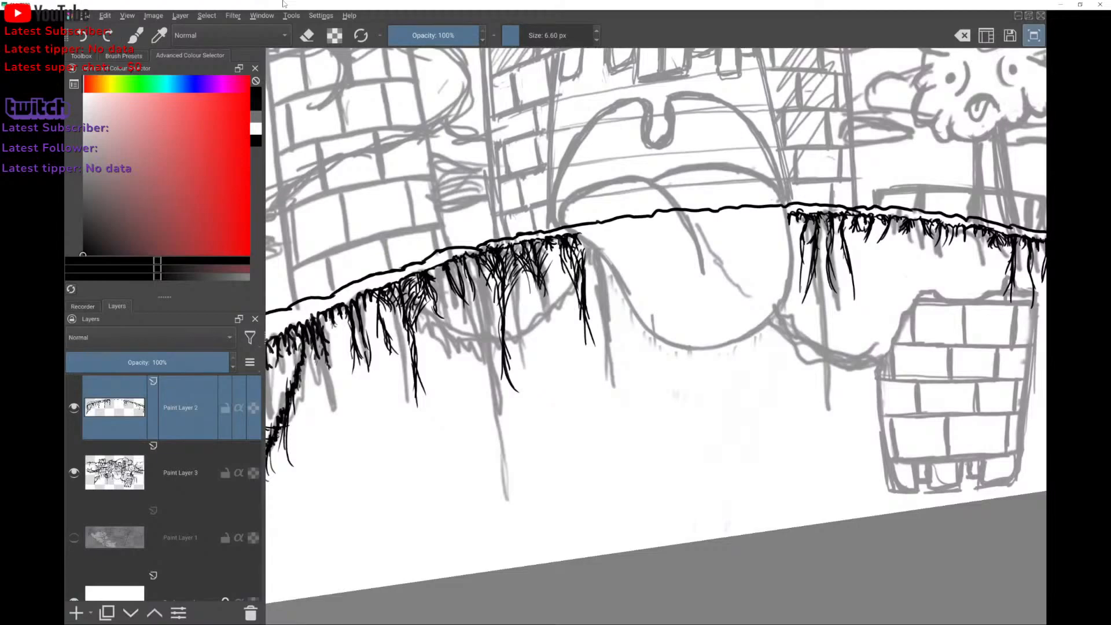
drag(548, 238, 557, 283)
drag(547, 249, 557, 286)
Ink short crossing blades along the rim fringe between the diagonal corner vine and the first pair of hanging vines.
scroll(657, 335, down, 3)
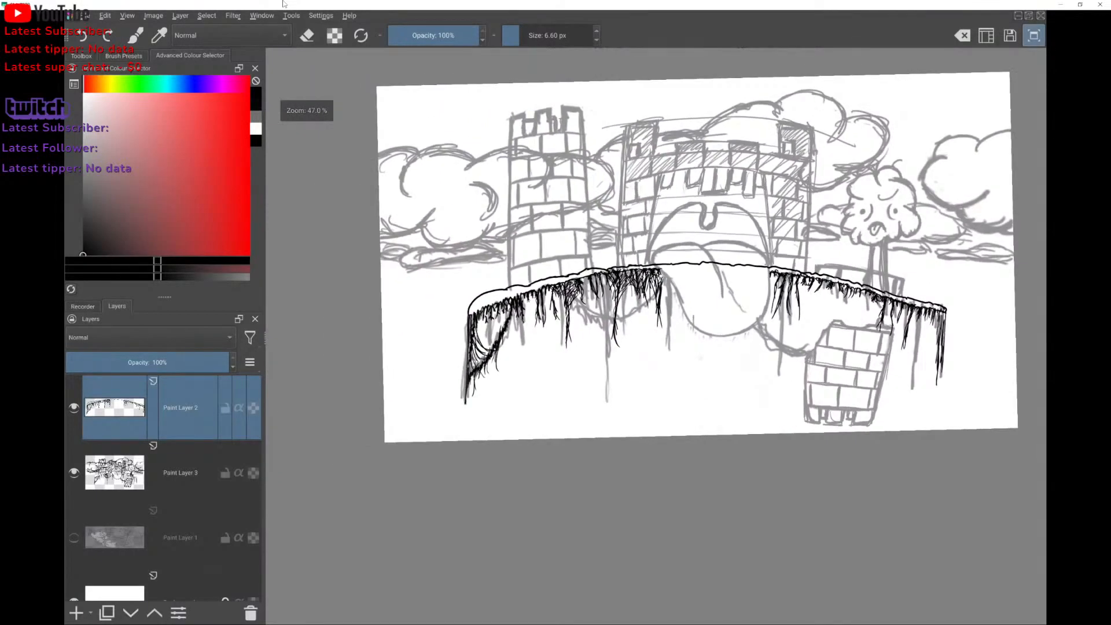
scroll(580, 282, up, 5)
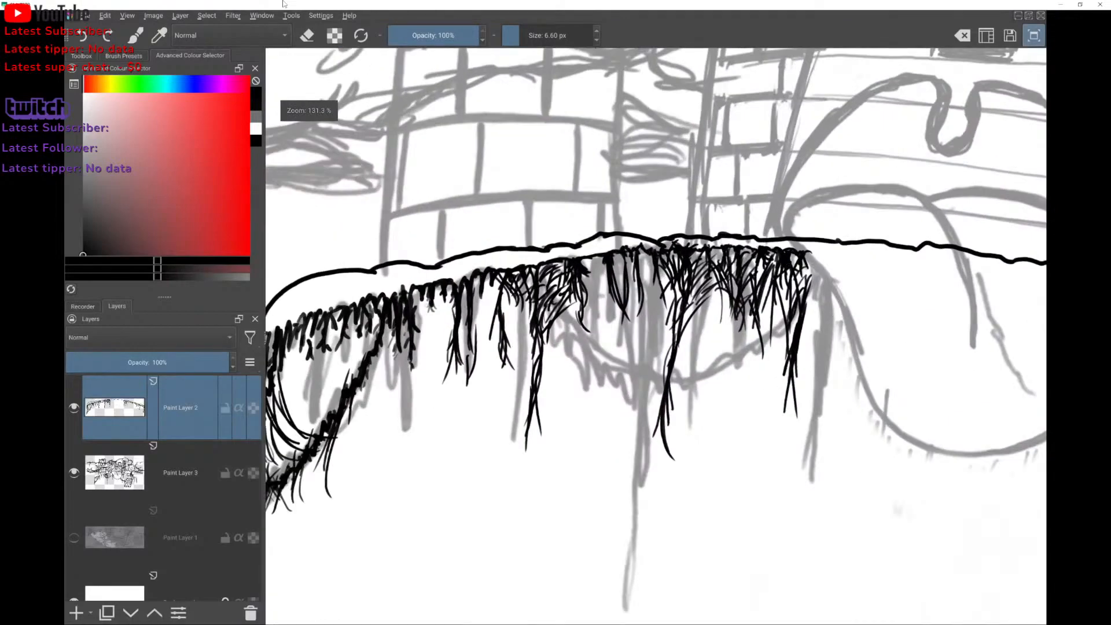
drag(411, 292, 429, 214)
mouse_move(431, 272)
mouse_down()
mouse_move(442, 362)
mouse_move(463, 321)
mouse_up()
drag(463, 249, 471, 340)
drag(470, 274, 457, 337)
drag(536, 234, 468, 340)
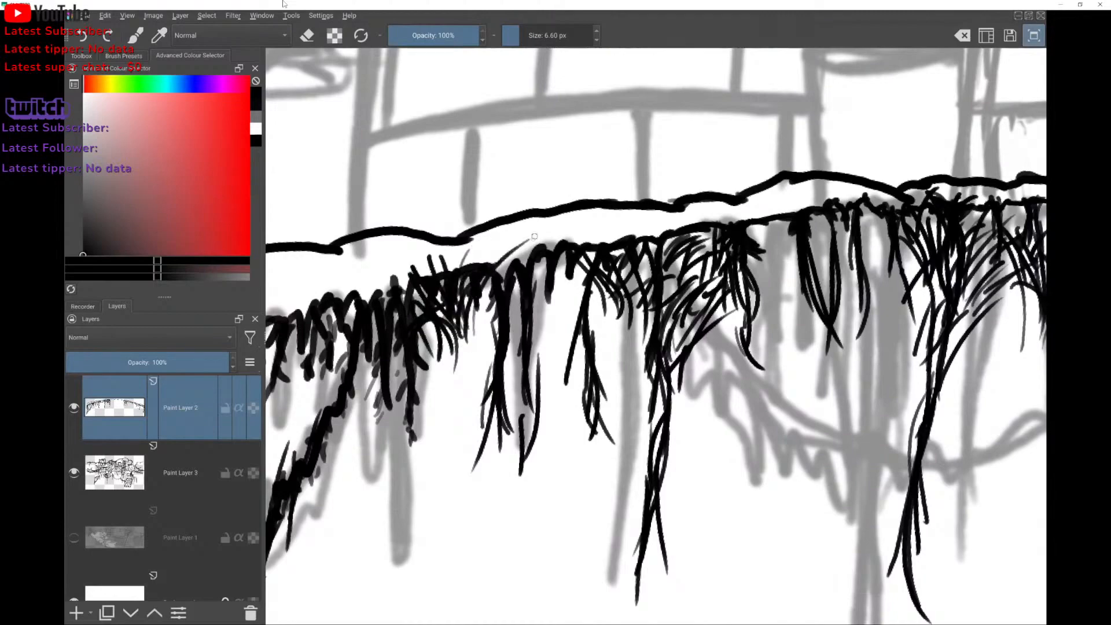
Add small forked strands beneath the left corner's fringe, between the outer edge and the diagonal vine.
mouse_move(559, 160)
mouse_down()
mouse_move(723, 124)
mouse_move(719, 112)
mouse_up()
scroll(723, 124, down, 2)
scroll(719, 112, up, 2)
scroll(719, 112, down, 1)
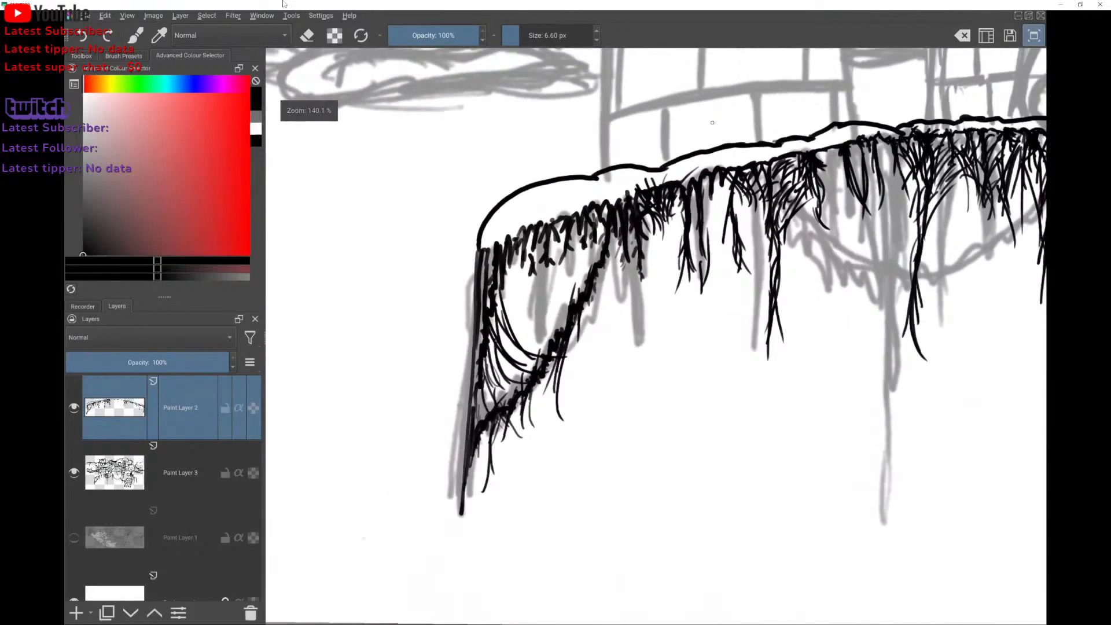
scroll(568, 212, up, 5)
drag(462, 279, 481, 365)
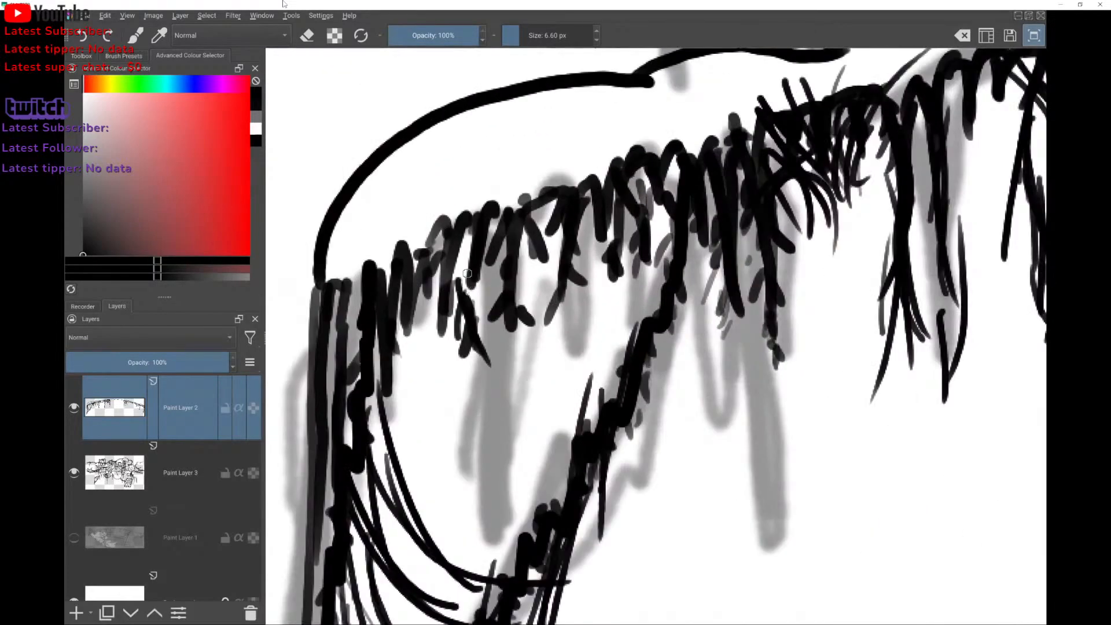
drag(466, 319, 449, 386)
mouse_move(489, 282)
mouse_down()
mouse_move(475, 340)
mouse_move(499, 373)
mouse_up()
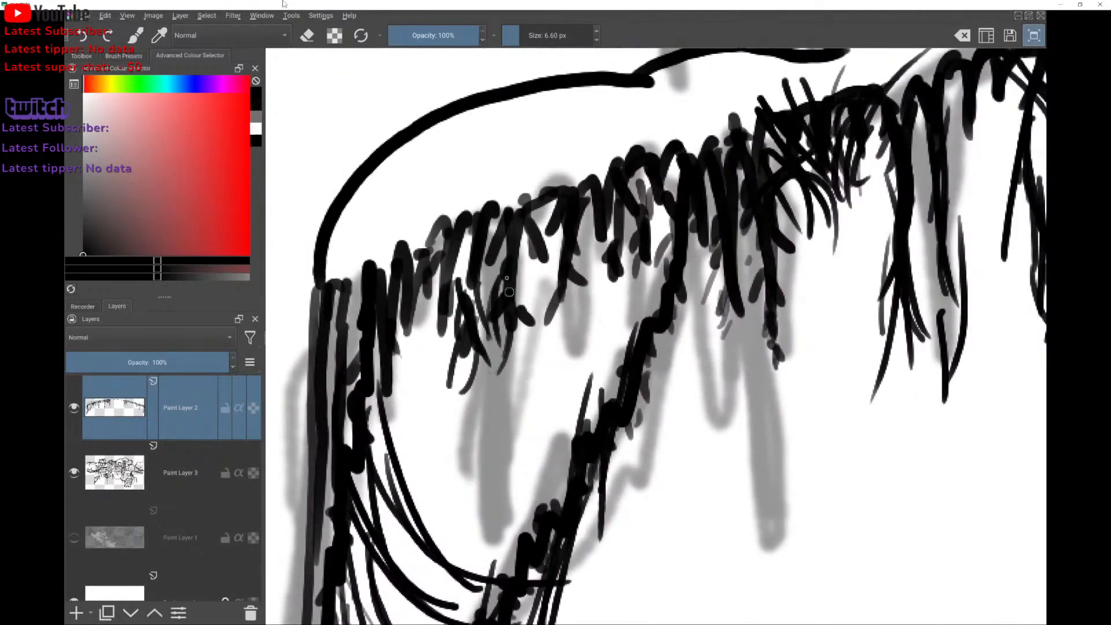
drag(520, 321, 542, 358)
drag(512, 333, 525, 361)
mouse_move(524, 284)
mouse_down()
mouse_move(550, 275)
mouse_move(547, 342)
mouse_up()
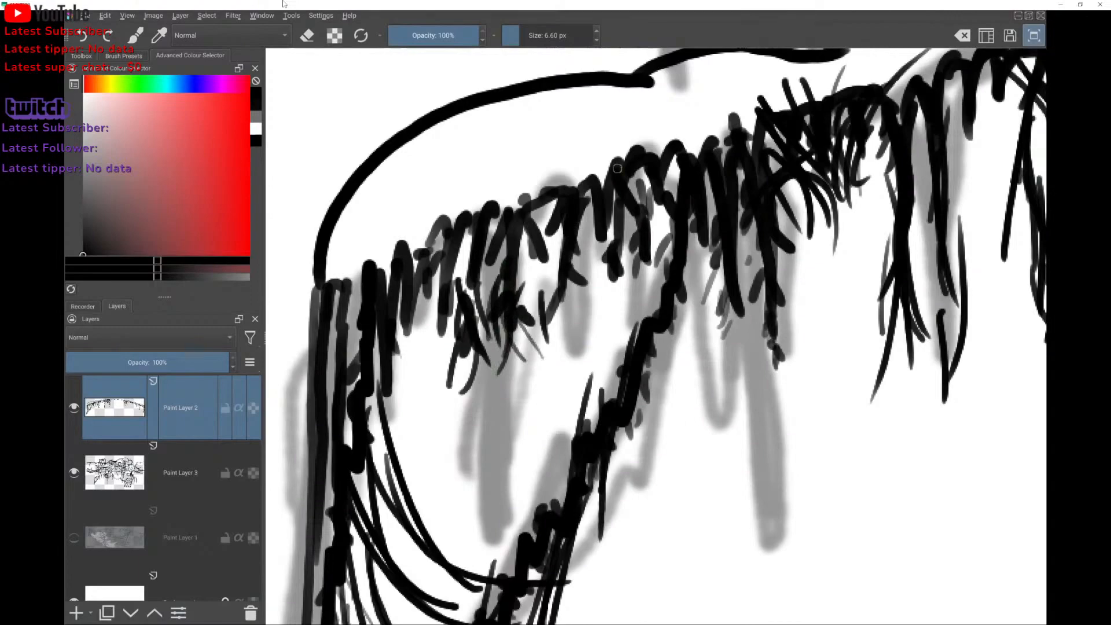
scroll(617, 168, down, 3)
mouse_move(448, 227)
mouse_down()
mouse_move(782, 324)
mouse_move(417, 232)
mouse_up()
key(ctrl+z)
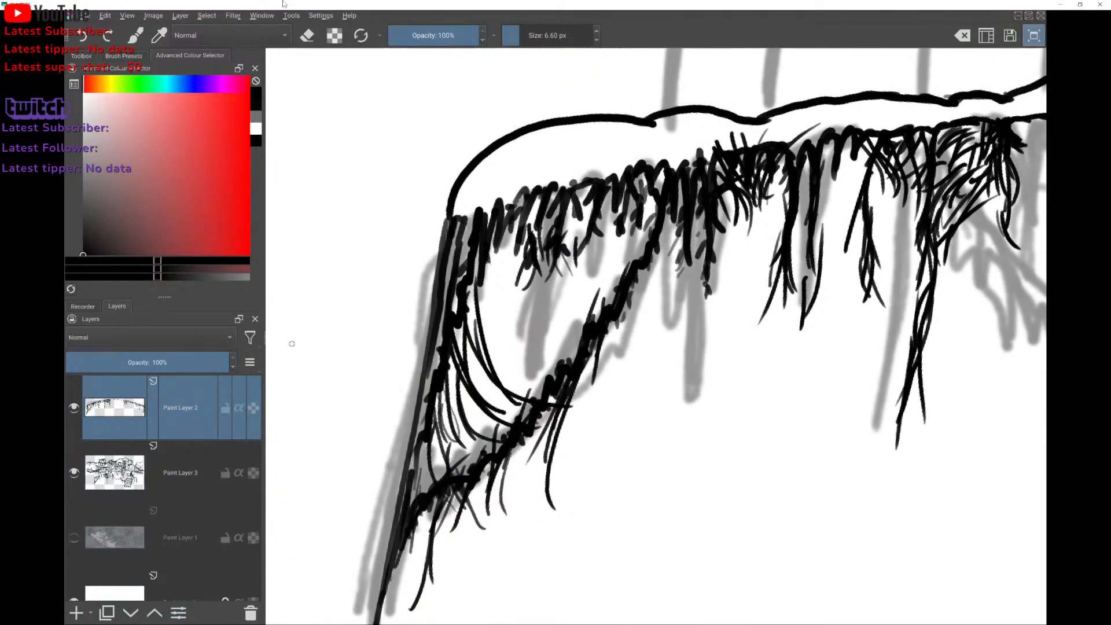
mouse_move(872, 149)
mouse_down()
mouse_move(990, 259)
mouse_move(979, 197)
mouse_up()
key(ctrl+z)
scroll(468, 300, down, 4)
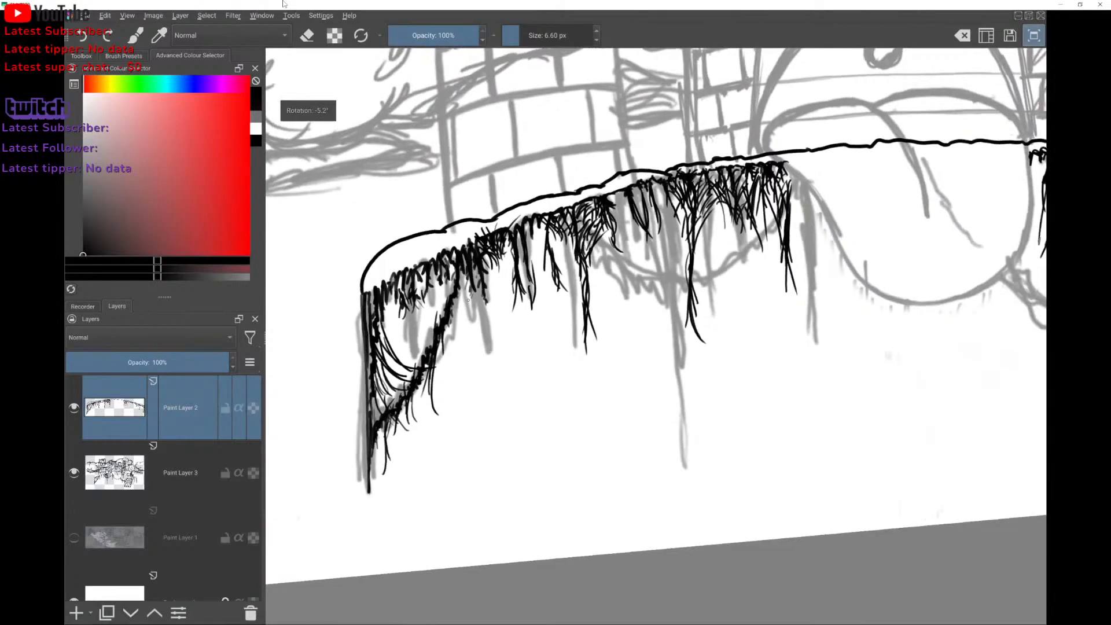
scroll(468, 299, up, 4)
mouse_move(568, 189)
mouse_down()
mouse_move(598, 205)
mouse_move(611, 159)
mouse_move(599, 215)
mouse_move(310, 373)
mouse_up()
scroll(621, 214, down, 2)
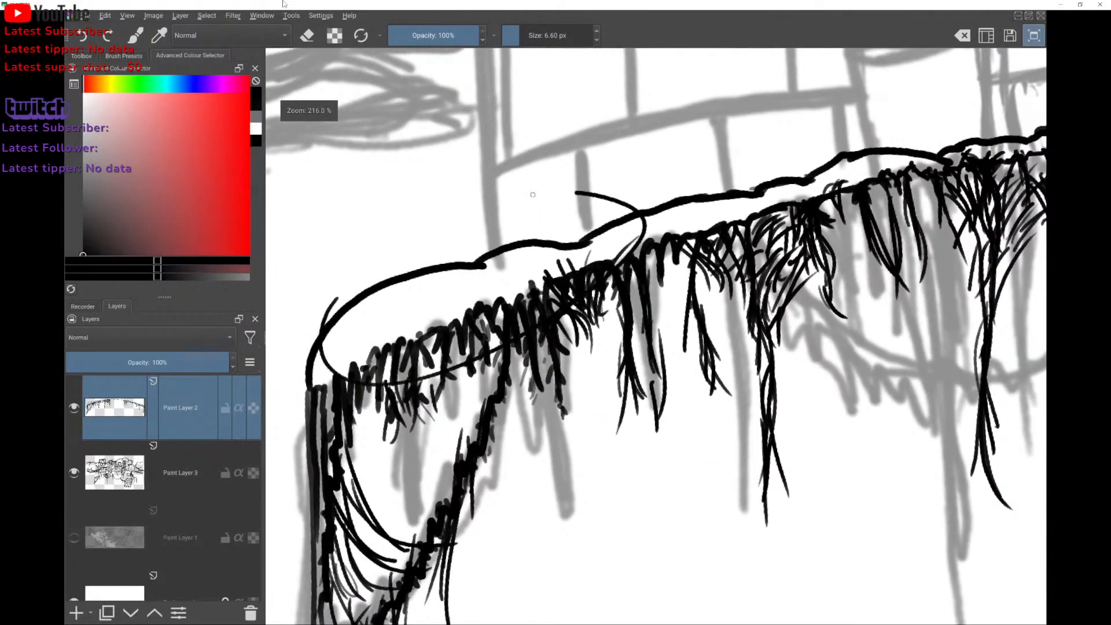
key(ctrl+z)
scroll(788, 241, down, 2)
mouse_move(907, 409)
mouse_down()
mouse_move(516, 442)
mouse_move(397, 429)
mouse_up()
drag(868, 347, 430, 270)
scroll(810, 348, up, 4)
drag(752, 347, 654, 372)
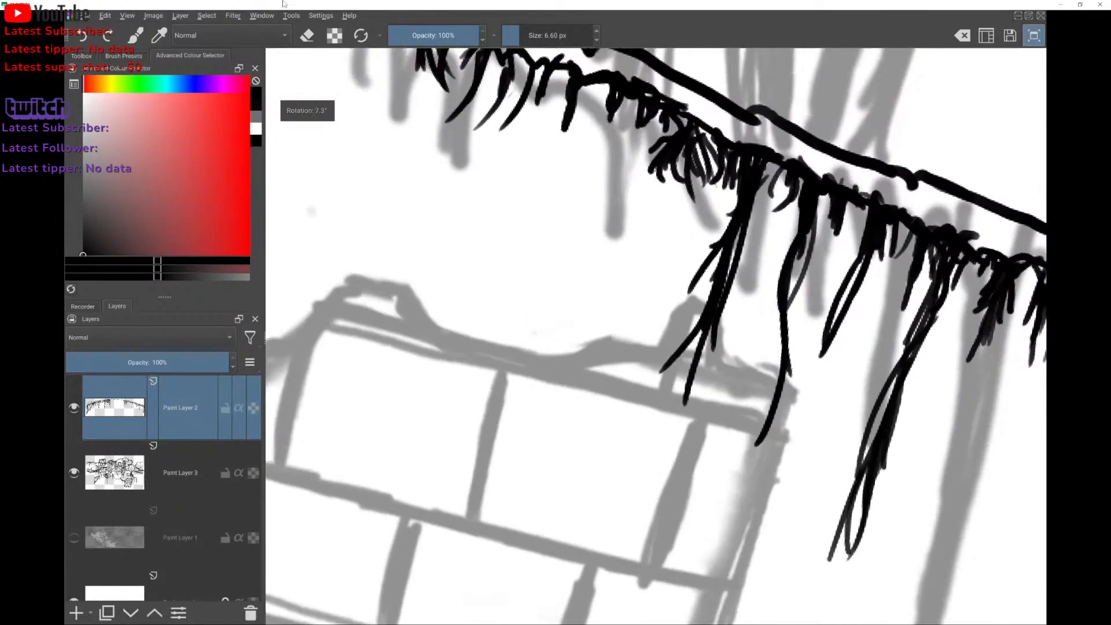
scroll(810, 405, down, 3)
scroll(654, 335, up, 3)
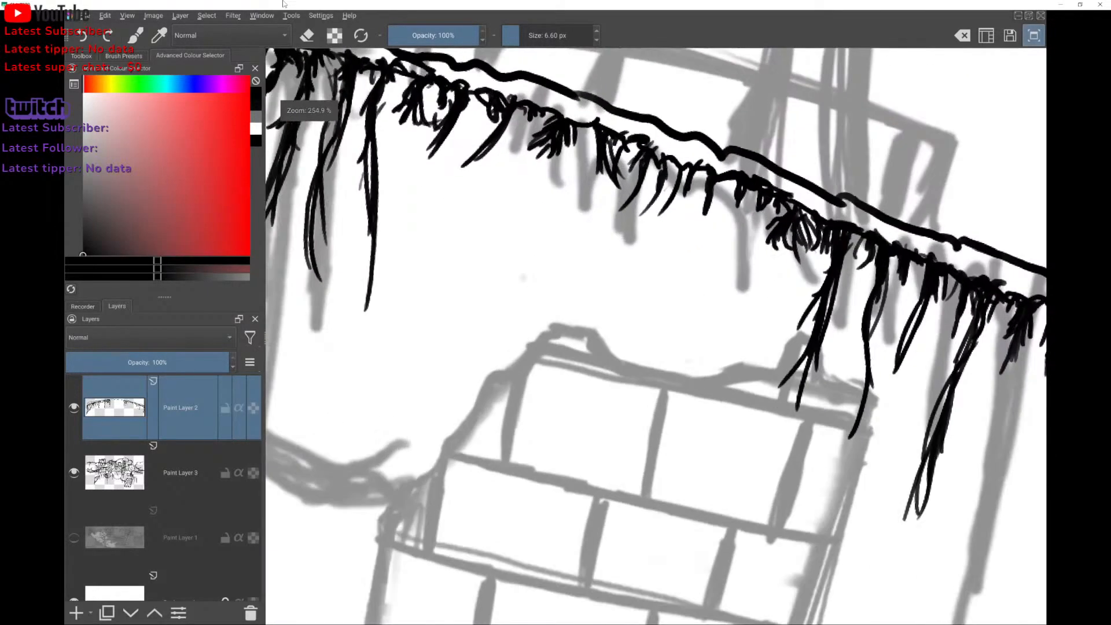
Ink thin drooping strands below the fringe at the cliff's right corner, stepping down toward the long vertical vines.
drag(810, 371, 642, 324)
scroll(654, 335, down, 3)
drag(648, 278, 644, 320)
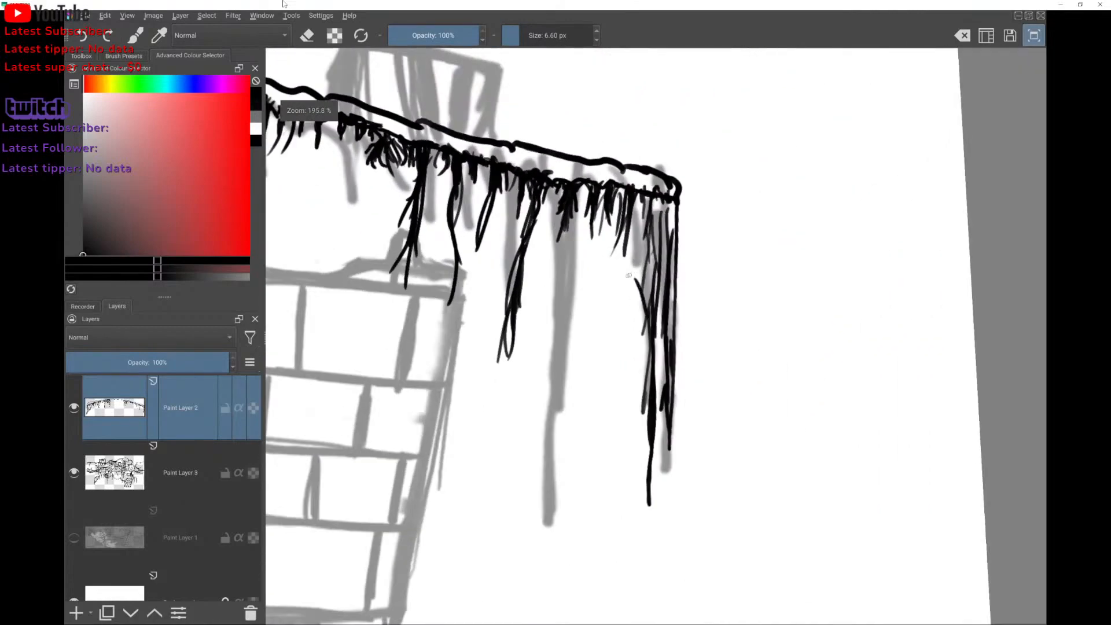
drag(635, 254, 615, 302)
drag(607, 244, 628, 324)
drag(636, 210, 631, 316)
drag(617, 238, 605, 297)
drag(602, 195, 596, 279)
drag(599, 243, 579, 282)
drag(579, 210, 572, 281)
drag(593, 207, 576, 283)
drag(587, 195, 582, 257)
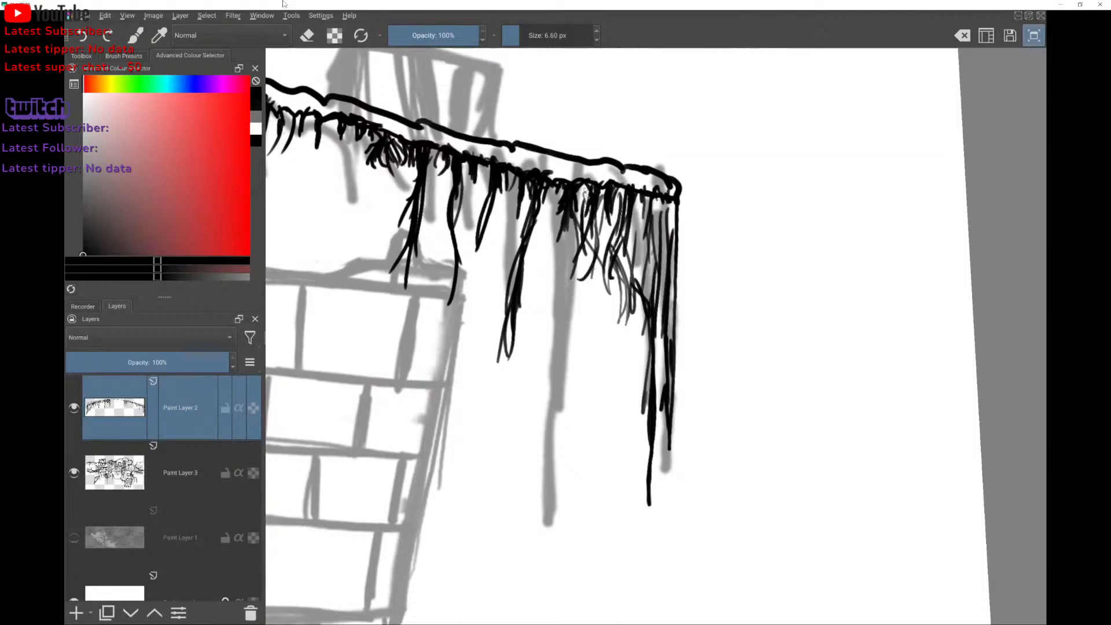
Cross more strands over the right corner's drooping blades to weave the fringe into the long vertical vines.
drag(605, 220, 593, 288)
drag(613, 198, 593, 281)
drag(610, 221, 602, 286)
drag(604, 288, 612, 325)
drag(636, 252, 606, 291)
mouse_move(655, 213)
mouse_down()
mouse_move(619, 287)
mouse_move(637, 248)
mouse_up()
Ink short slanted strands down the inner side of the right corner's long vines, redoing the last few strokes.
mouse_move(647, 250)
mouse_down()
mouse_move(648, 332)
mouse_move(632, 368)
mouse_up()
mouse_move(662, 313)
mouse_down()
mouse_move(625, 352)
mouse_move(630, 376)
mouse_up()
mouse_move(641, 345)
mouse_down()
mouse_move(623, 391)
mouse_move(621, 367)
mouse_up()
drag(650, 365, 637, 377)
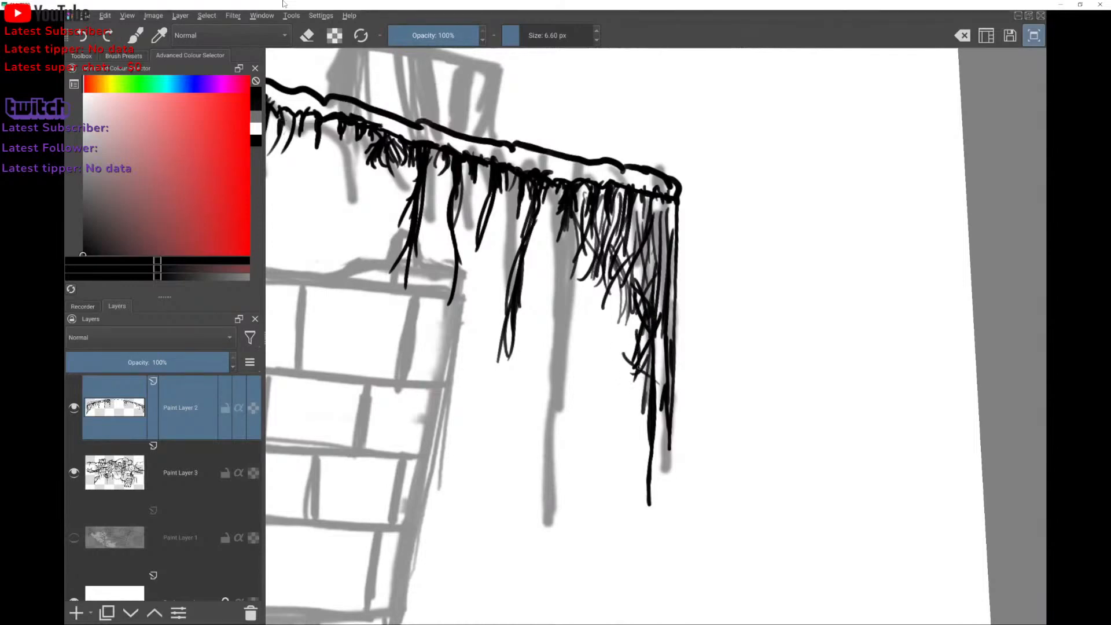
key(ctrl+z)
key(ctrl+z)
key(ctrl+z)
key(ctrl+z)
mouse_move(640, 297)
mouse_down()
mouse_move(623, 345)
mouse_move(630, 356)
mouse_up()
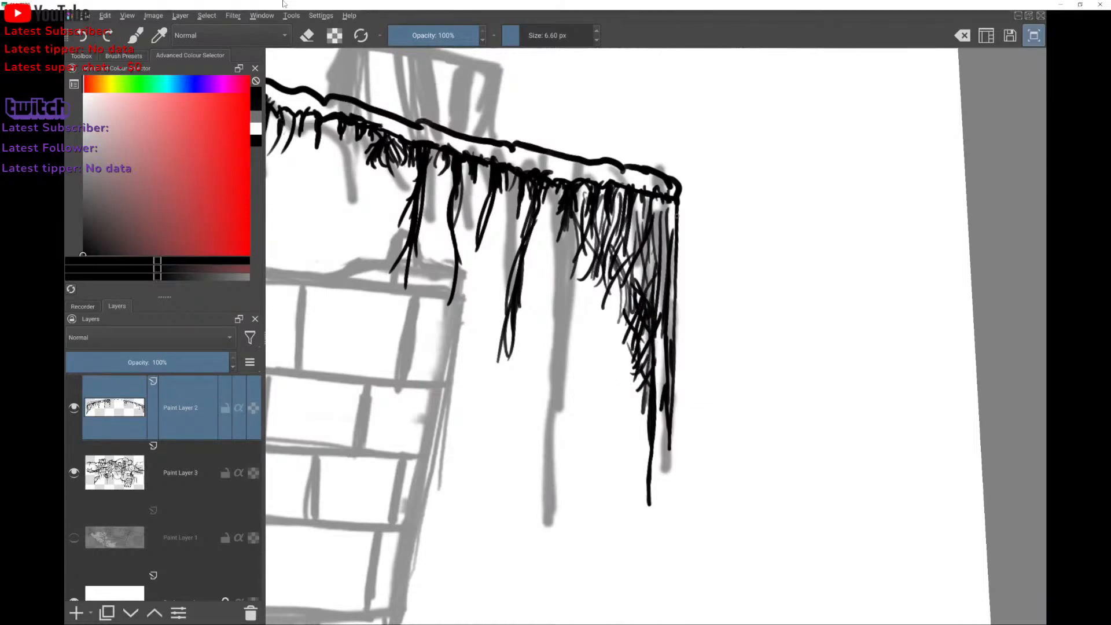
Crosshatch strands between the long hanging tufts under the rim just right of the sketched tongue.
scroll(677, 215, down, 5)
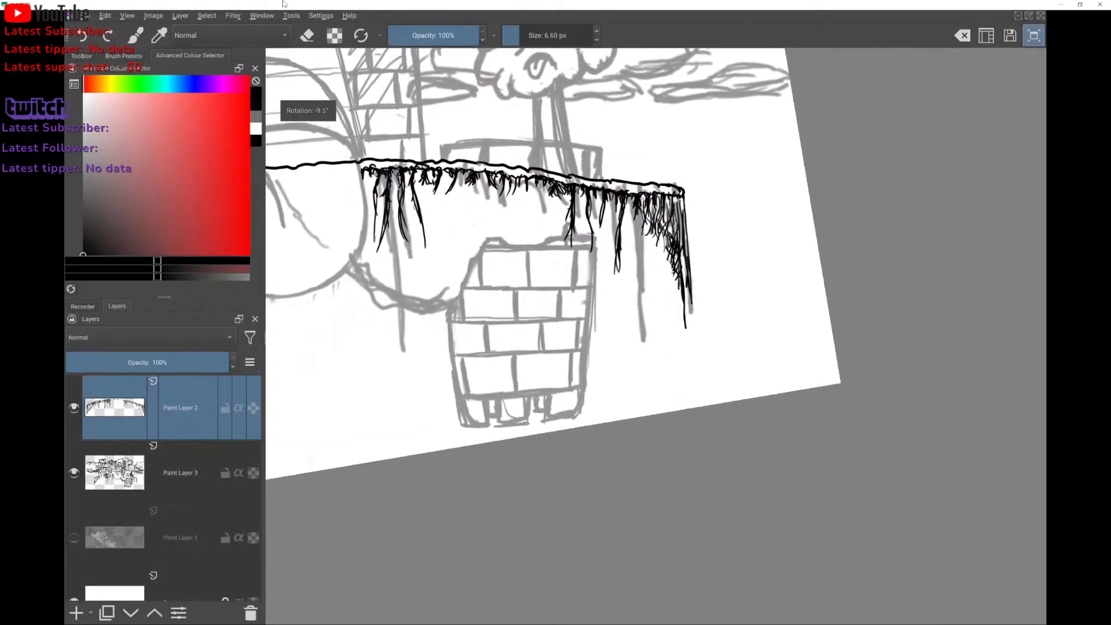
scroll(677, 231, up, 1)
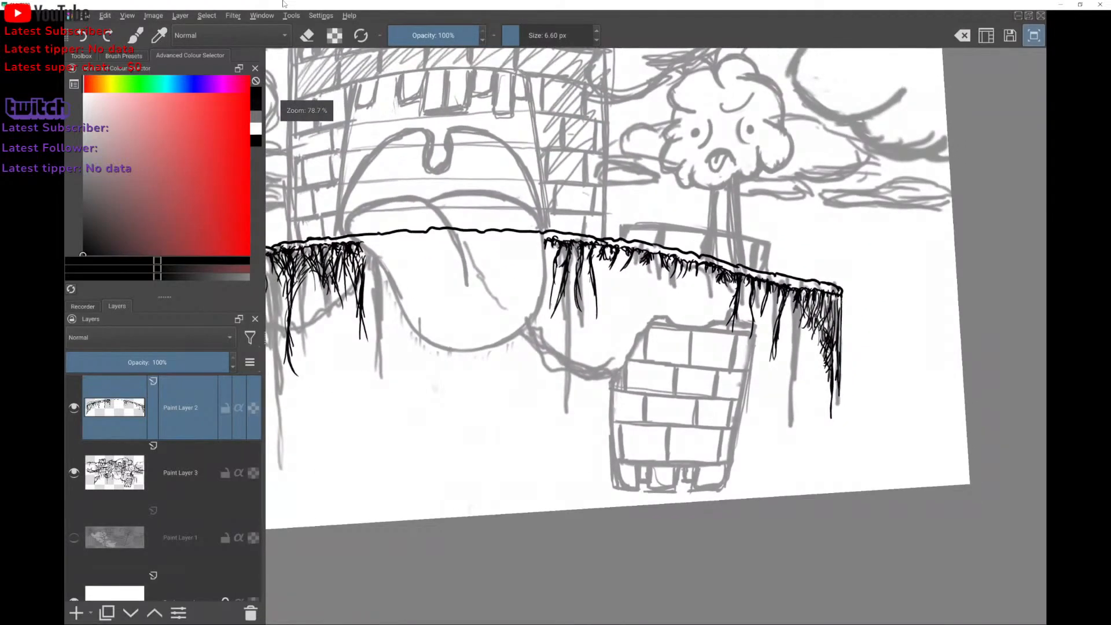
scroll(810, 290, up, 4)
scroll(719, 267, up, 2)
mouse_move(498, 245)
mouse_down()
mouse_move(516, 272)
mouse_move(515, 227)
mouse_move(521, 257)
mouse_up()
drag(499, 223, 515, 254)
drag(510, 172, 501, 220)
drag(525, 171, 429, 261)
mouse_move(464, 206)
mouse_down()
mouse_move(432, 248)
mouse_move(429, 237)
mouse_up()
drag(470, 171, 445, 201)
mouse_move(440, 279)
mouse_down()
mouse_move(483, 242)
mouse_move(471, 275)
mouse_up()
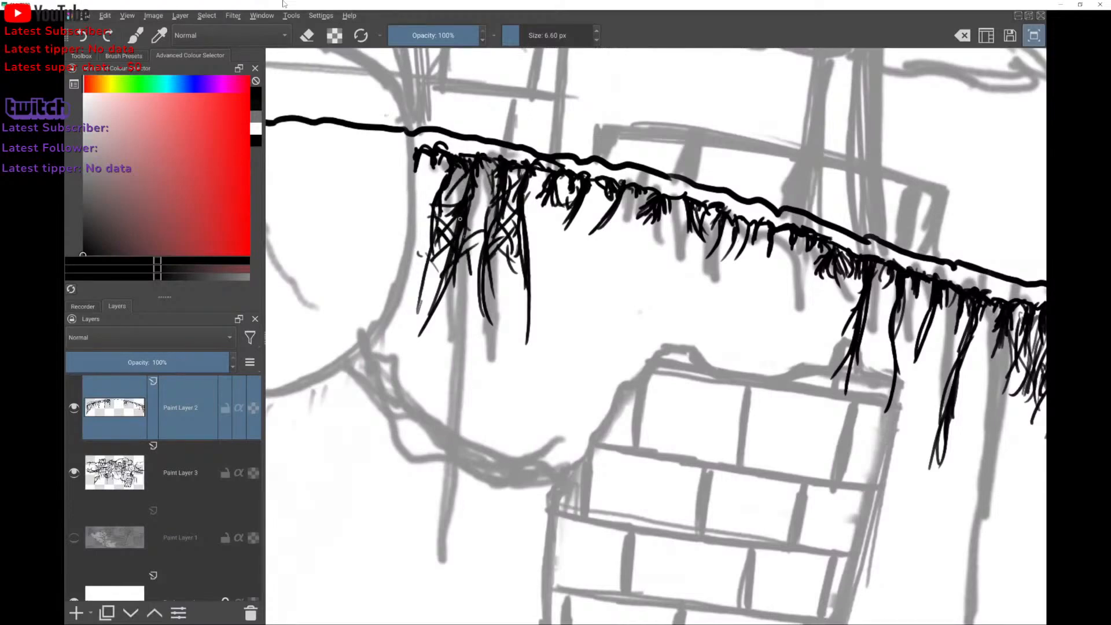
drag(463, 229, 480, 264)
mouse_move(490, 217)
mouse_down()
mouse_move(469, 255)
mouse_move(470, 234)
mouse_up()
mouse_move(495, 185)
mouse_down()
mouse_move(469, 214)
mouse_move(475, 225)
mouse_move(500, 170)
mouse_up()
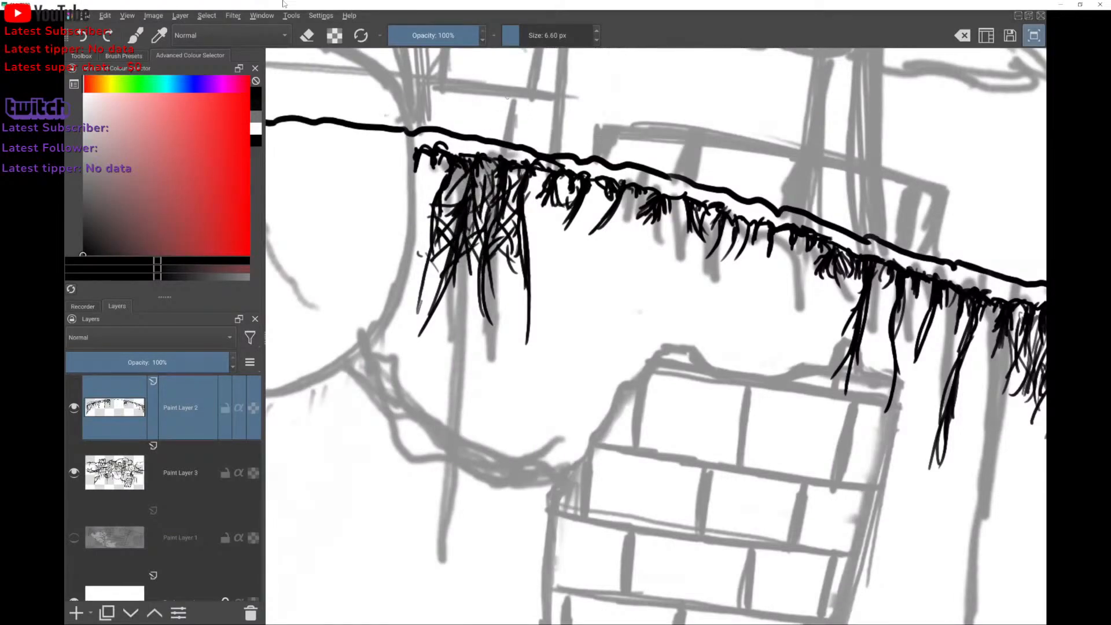
key(ctrl+z)
key(ctrl+z)
key(ctrl+z)
key(ctrl+z)
key(ctrl+z)
key(ctrl+z)
key(ctrl+z)
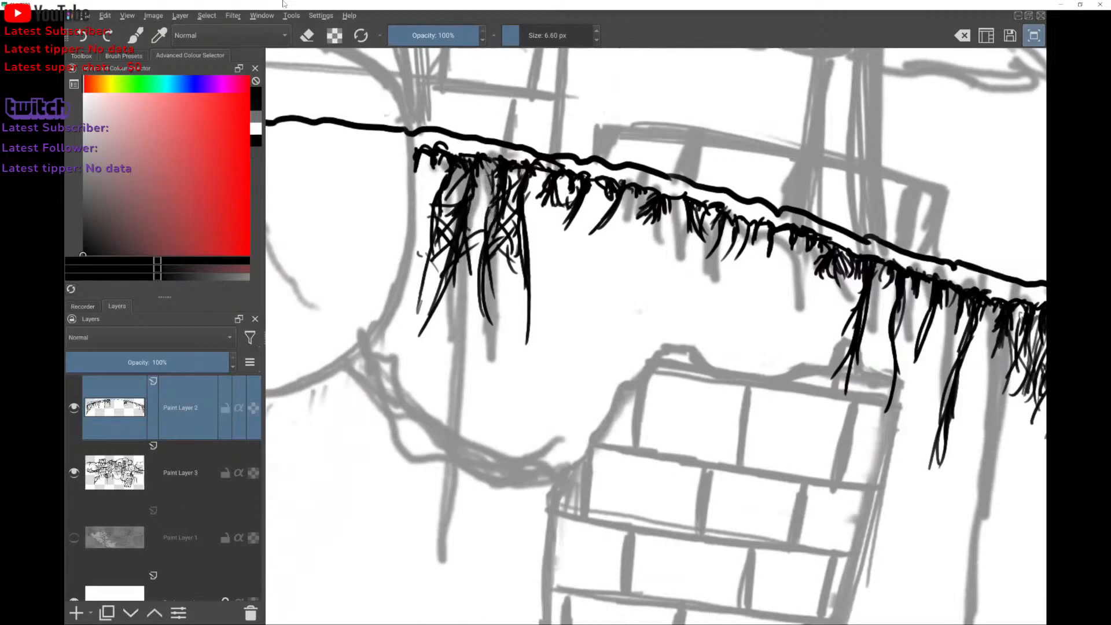
Undo the last two strokes and hatch the hanging root cluster beside the tongue's right edge with dense crossing black strokes.
key(ctrl+z)
key(ctrl+z)
drag(484, 217, 468, 249)
drag(492, 205, 458, 247)
drag(496, 184, 469, 219)
drag(497, 173, 475, 190)
drag(468, 223, 477, 271)
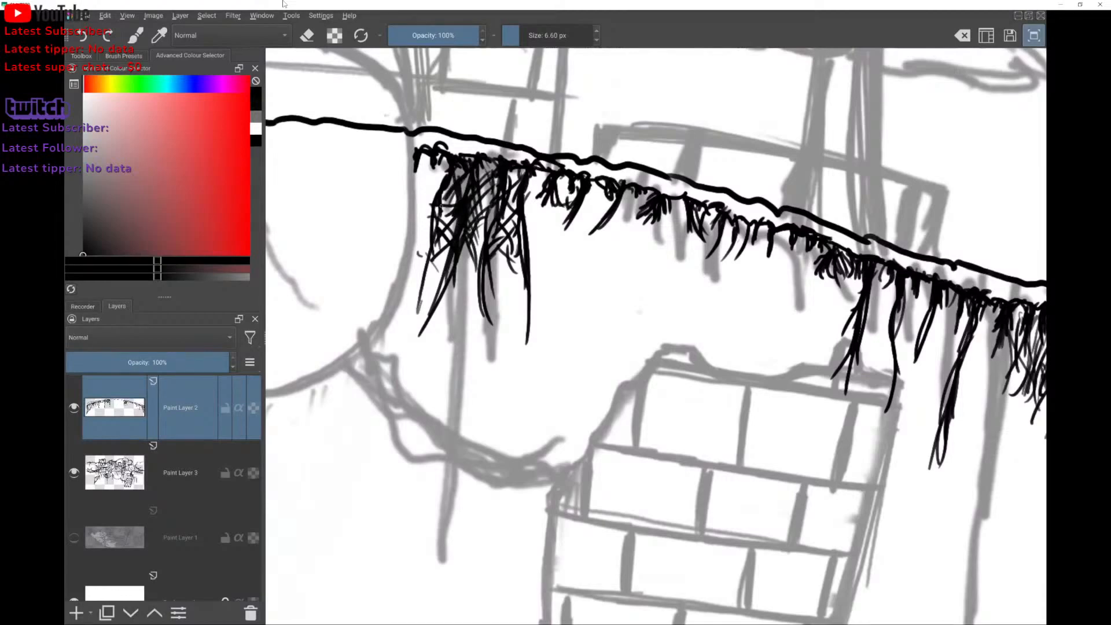
drag(457, 191, 441, 232)
drag(443, 168, 426, 197)
mouse_move(432, 165)
mouse_down()
mouse_move(413, 200)
mouse_move(419, 186)
mouse_move(420, 225)
mouse_up()
drag(434, 184, 417, 219)
Ink short upward grass blades inside the rounded left corner of the ledge on Paint Layer 2.
scroll(485, 125, down, 5)
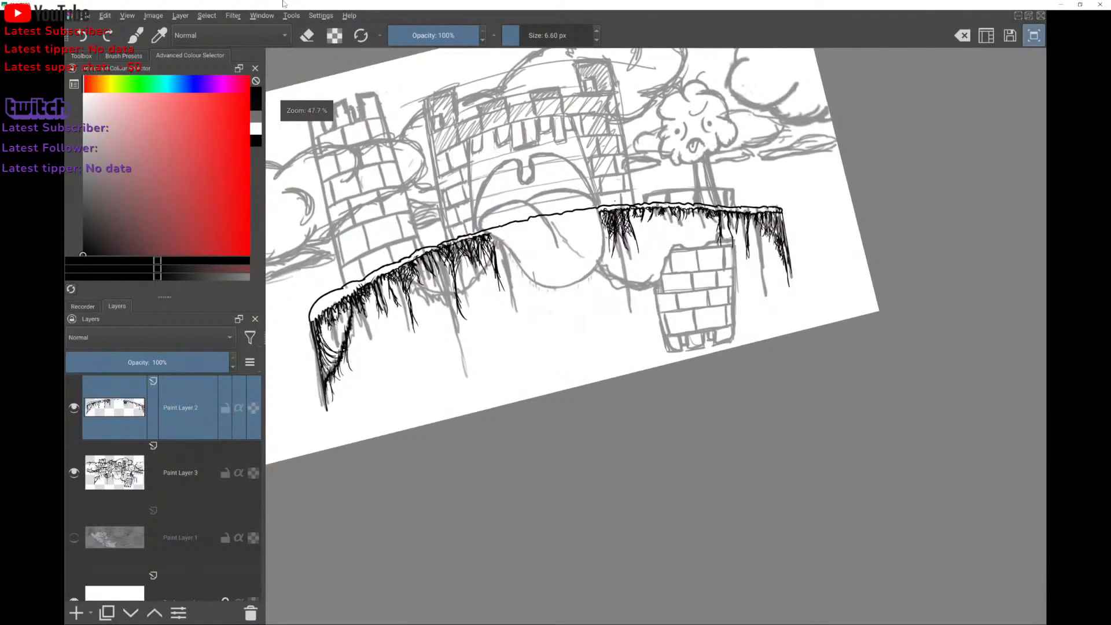
scroll(654, 260, up, 3)
scroll(654, 261, down, 3)
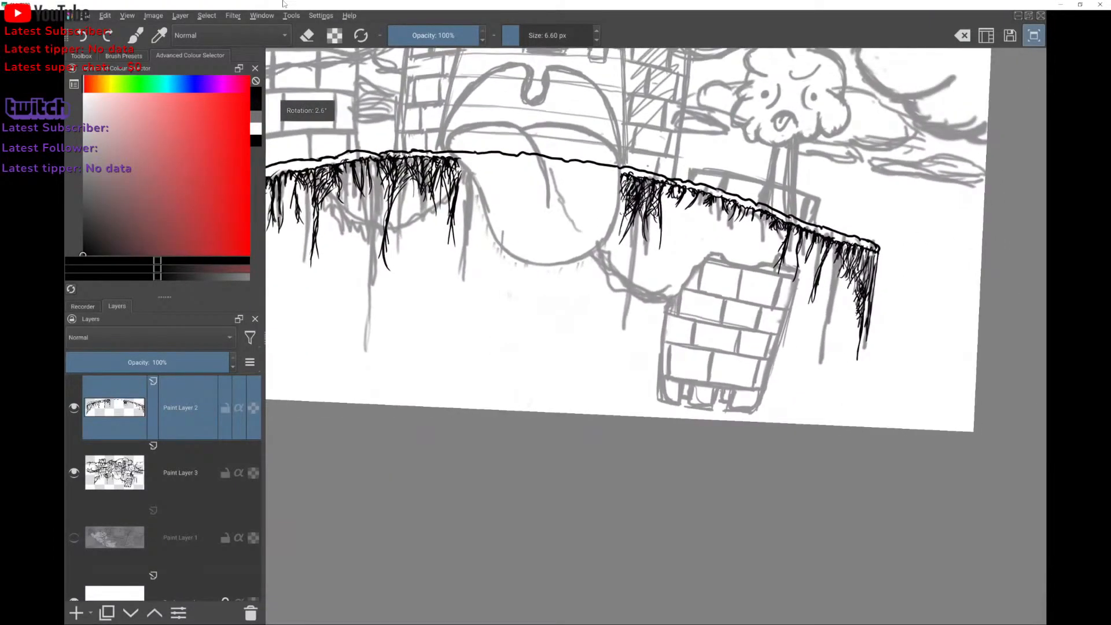
scroll(491, 364, up, 8)
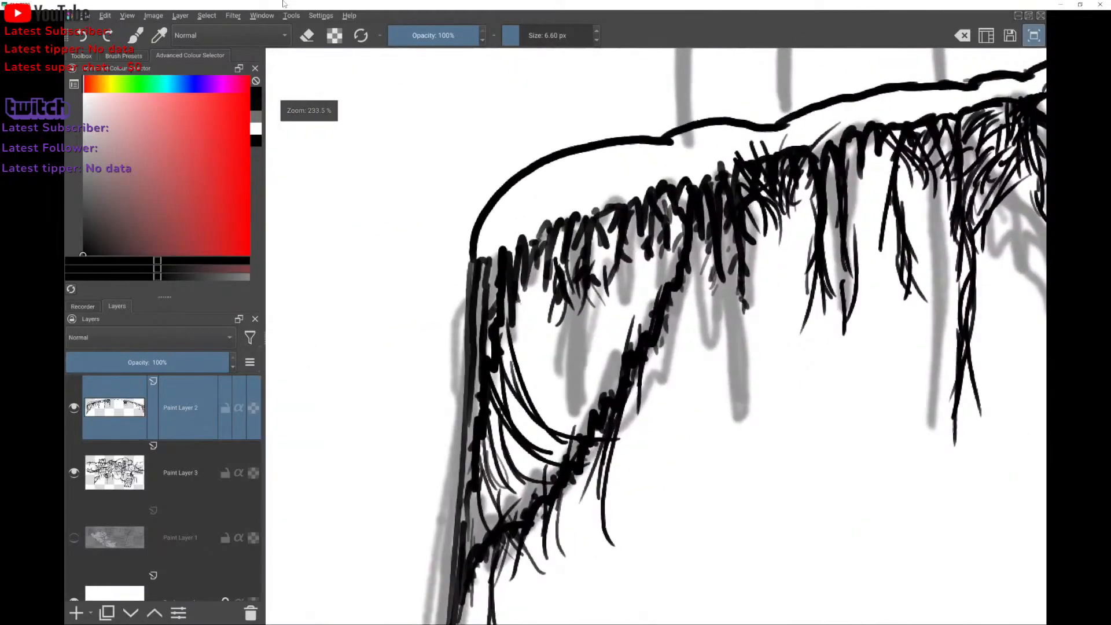
mouse_move(513, 214)
mouse_down()
mouse_move(505, 246)
mouse_move(526, 203)
mouse_up()
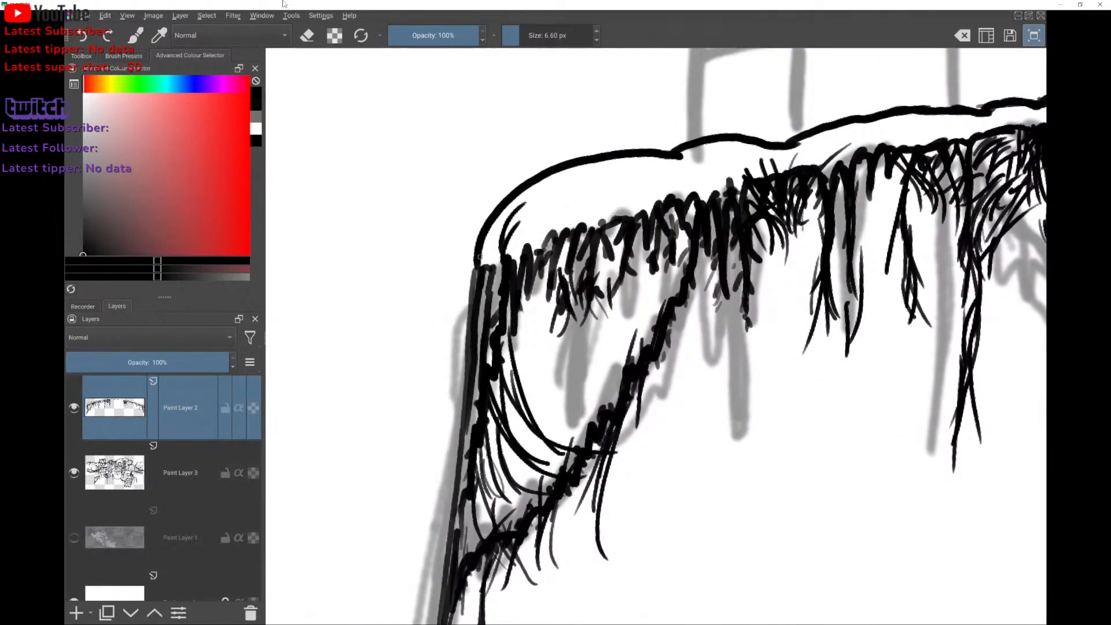
drag(481, 264, 500, 226)
mouse_move(491, 264)
mouse_down()
mouse_move(505, 231)
mouse_move(544, 198)
mouse_up()
mouse_move(525, 245)
mouse_down()
mouse_move(540, 200)
mouse_move(550, 225)
mouse_move(565, 180)
mouse_move(580, 219)
mouse_up()
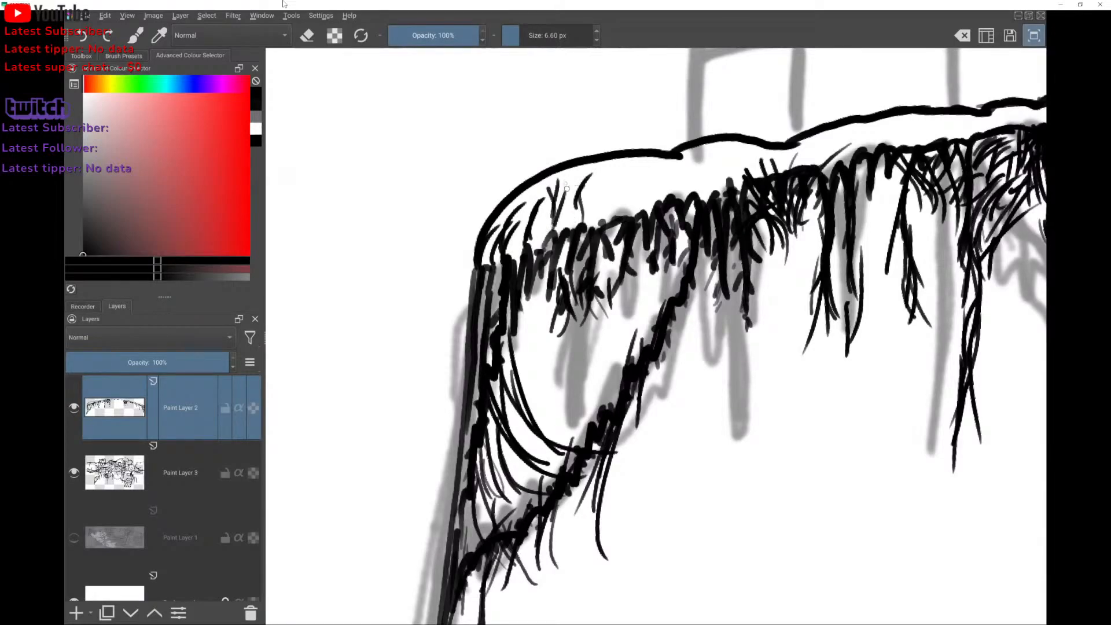
Add curved grass blades between the ledge outline and the root fringe, from the left corner to the second bump.
mouse_move(604, 163)
mouse_down()
mouse_move(612, 182)
mouse_move(596, 218)
mouse_move(606, 230)
mouse_up()
drag(635, 181, 621, 218)
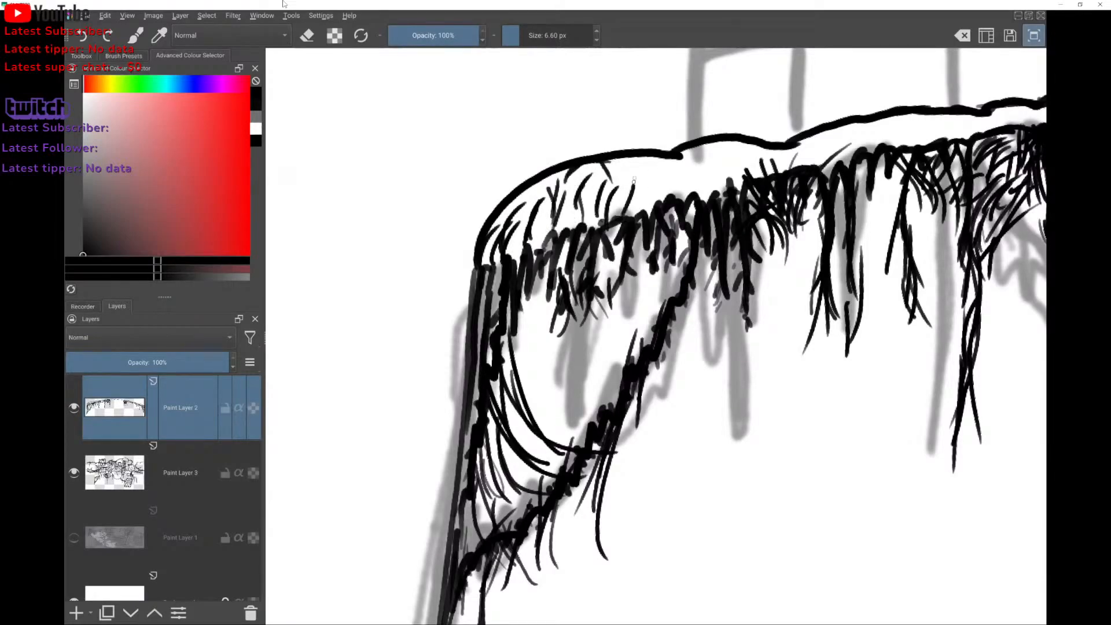
drag(642, 177, 629, 224)
drag(635, 159, 666, 196)
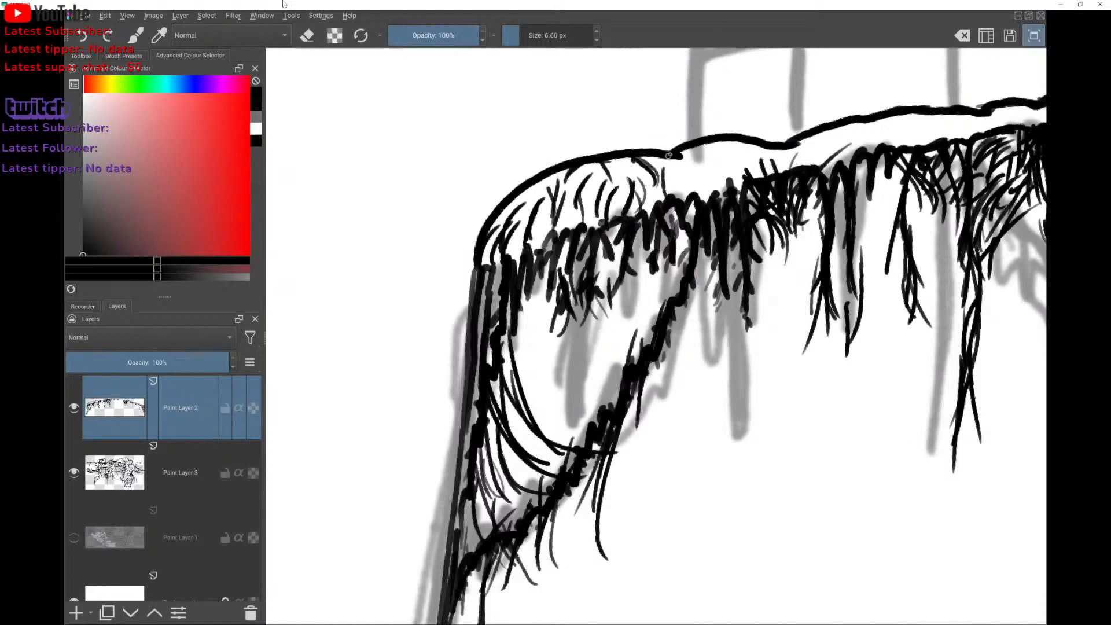
mouse_move(670, 153)
mouse_down()
mouse_move(674, 186)
mouse_move(702, 169)
mouse_up()
drag(725, 171, 708, 210)
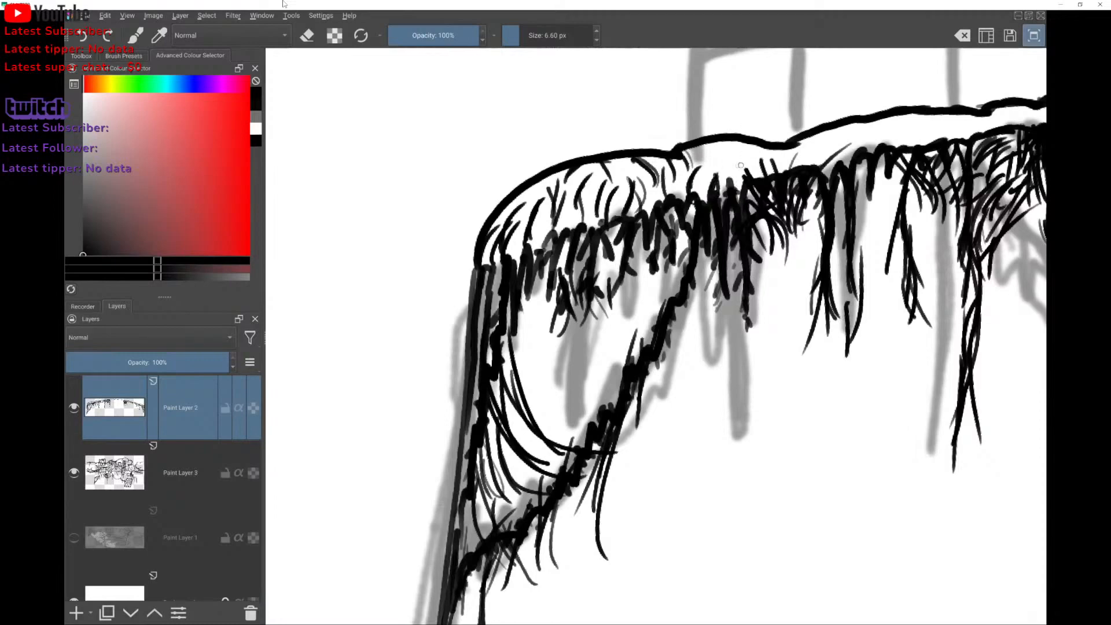
Ink more curved grass blades under the second and third bumps of the ledge's left part.
drag(713, 146, 732, 164)
drag(818, 160, 835, 123)
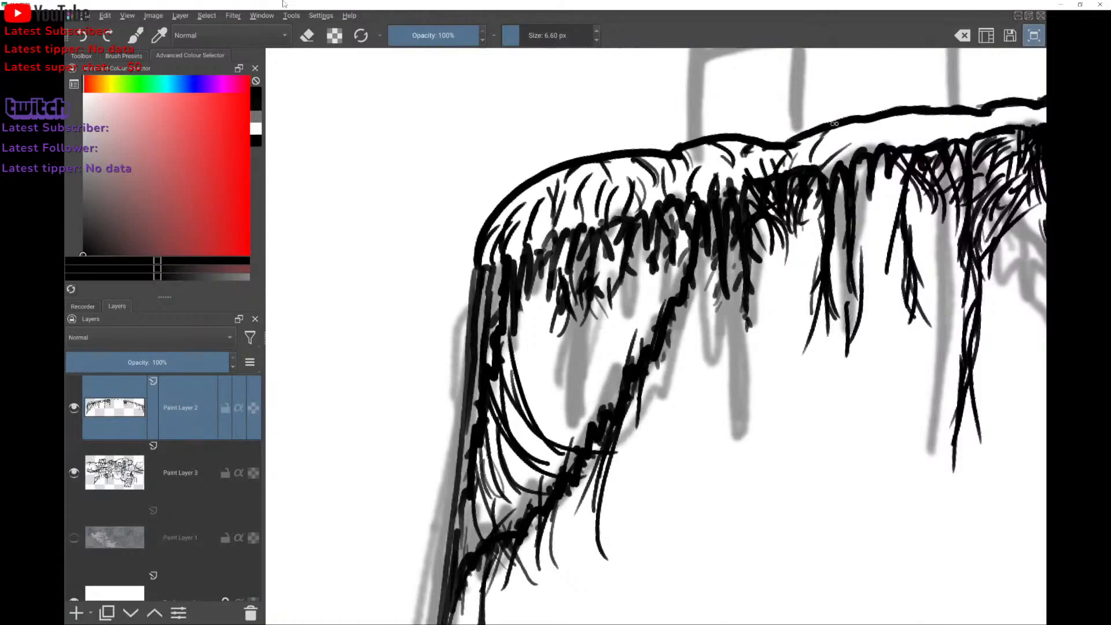
mouse_move(825, 172)
mouse_down()
mouse_move(853, 125)
mouse_move(874, 121)
mouse_up()
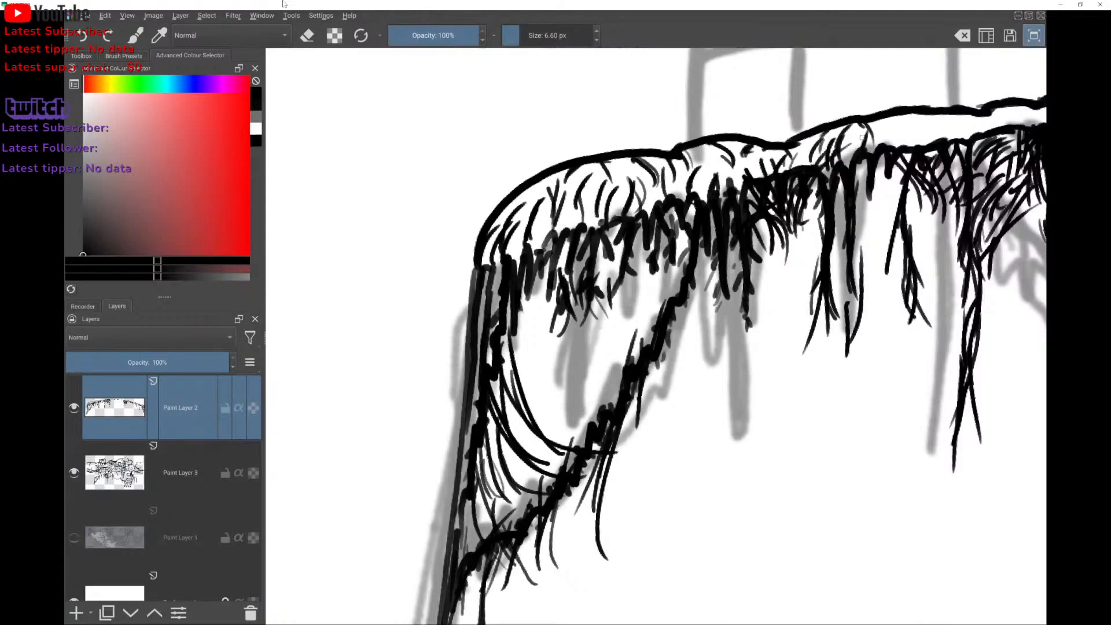
drag(905, 74, 444, 156)
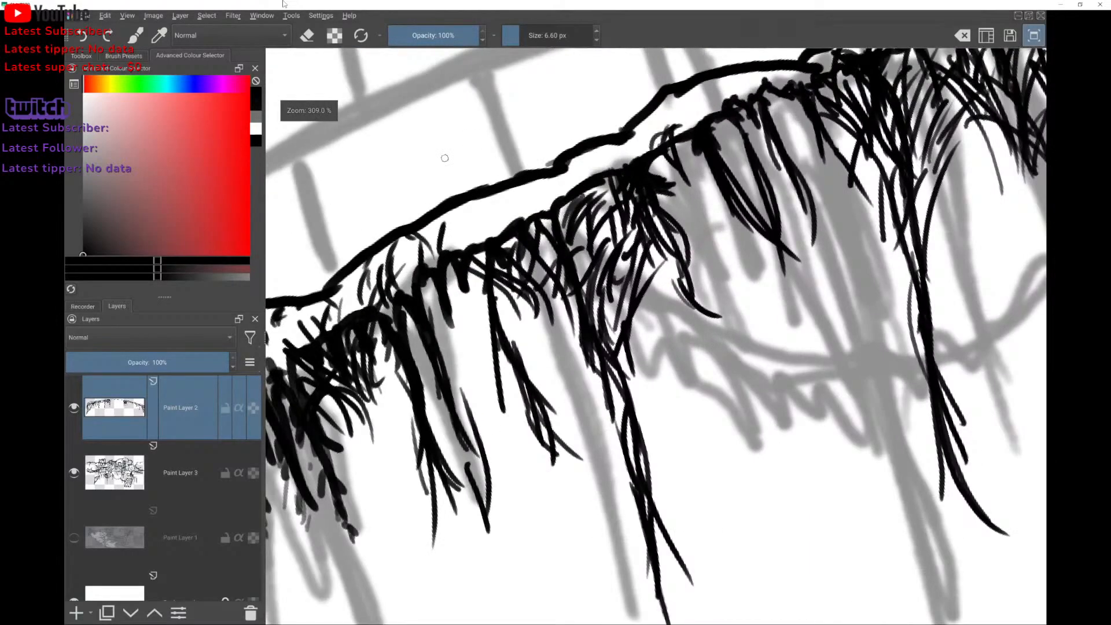
drag(454, 217, 448, 263)
mouse_move(426, 188)
mouse_down()
mouse_move(493, 318)
mouse_move(749, 210)
mouse_up()
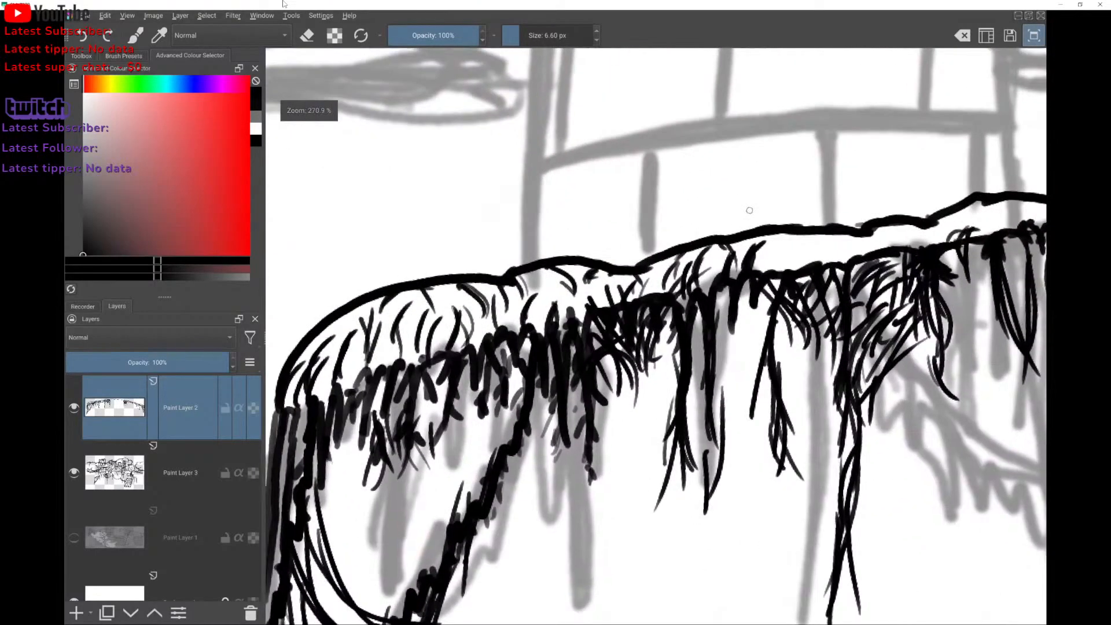
Thicken the root fringe with extra blades, working from the second bump back to the ledge's left corner.
mouse_move(524, 325)
mouse_down()
mouse_move(540, 290)
mouse_move(494, 304)
mouse_up()
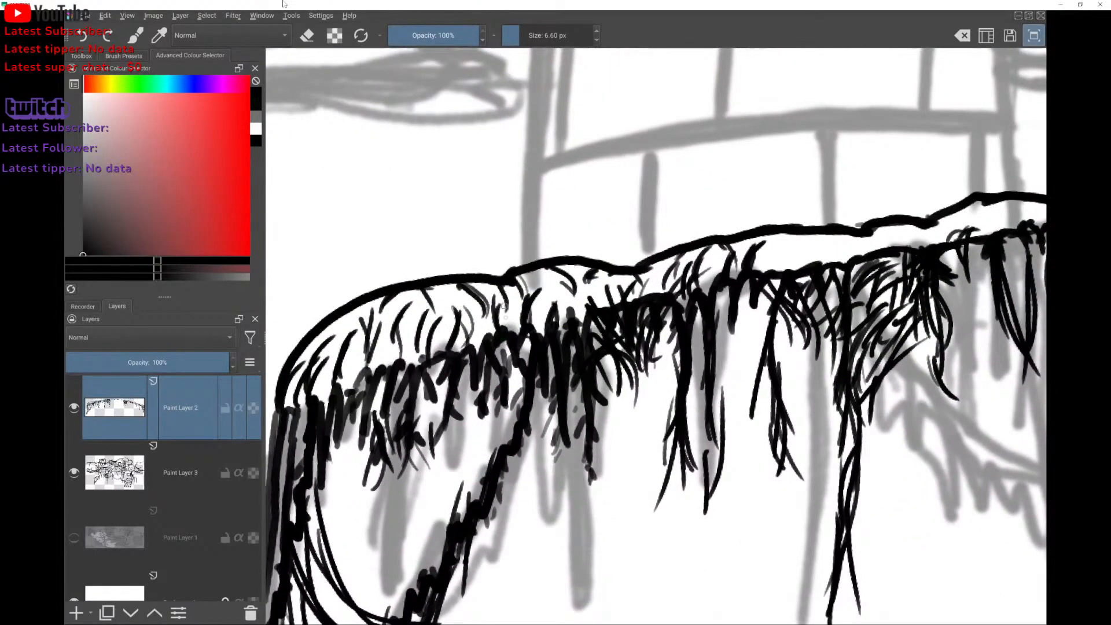
drag(467, 347, 451, 324)
drag(415, 371, 423, 326)
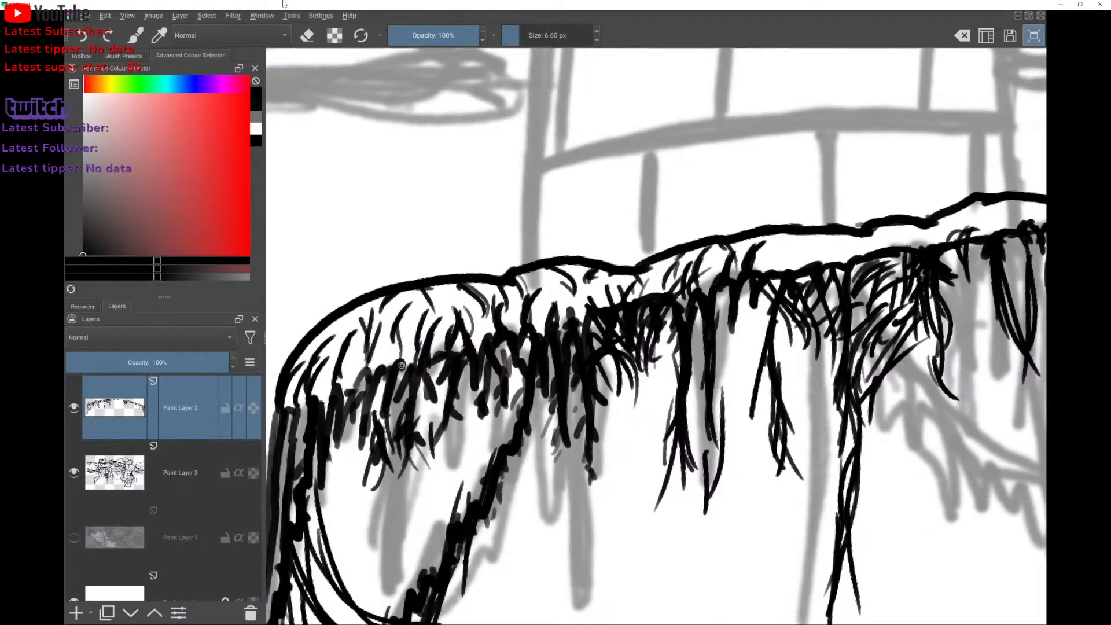
drag(367, 380, 374, 328)
drag(289, 413, 310, 349)
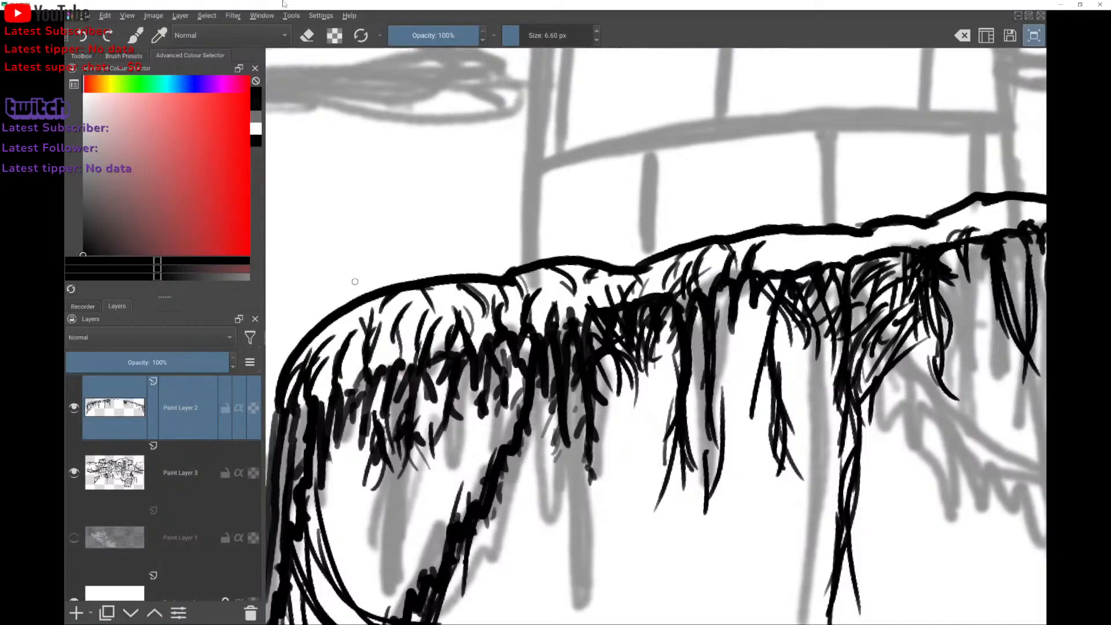
Ink small tufts along the inner fringe and beneath the outline right of the third bump on the left part.
scroll(656, 337, up, 3)
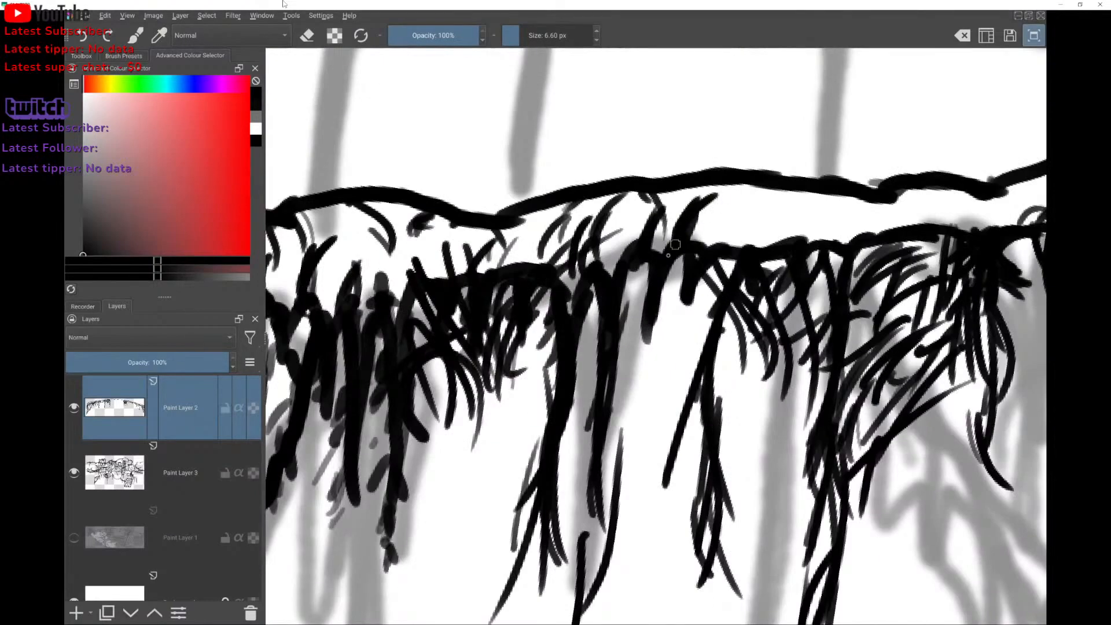
mouse_move(741, 249)
mouse_down()
mouse_move(739, 228)
mouse_move(718, 218)
mouse_move(746, 200)
mouse_move(758, 213)
mouse_move(854, 213)
mouse_move(861, 226)
mouse_up()
drag(886, 185, 890, 210)
drag(926, 154, 479, 145)
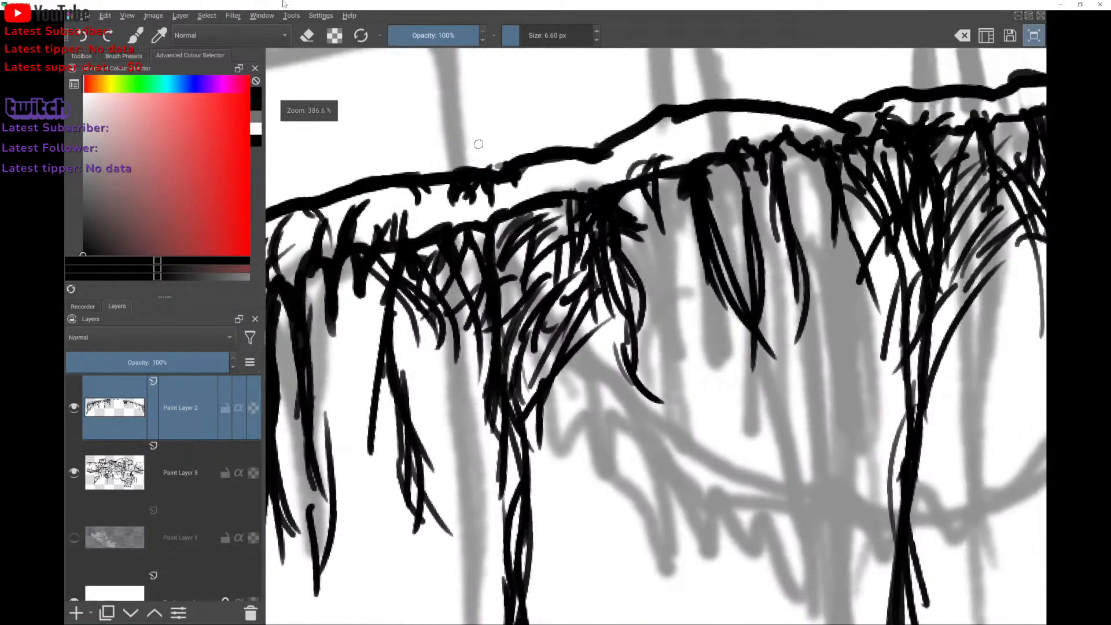
Continue the row of short grass tufts along the ledge outline toward the dense roots left of the tongue.
mouse_move(509, 207)
mouse_down()
mouse_move(517, 185)
mouse_move(562, 187)
mouse_move(629, 158)
mouse_up()
mouse_move(631, 160)
mouse_down()
mouse_move(626, 178)
mouse_move(667, 152)
mouse_up()
mouse_move(662, 169)
mouse_down()
mouse_move(704, 145)
mouse_move(734, 148)
mouse_up()
mouse_move(727, 141)
mouse_down()
mouse_move(748, 137)
mouse_move(746, 149)
mouse_move(786, 130)
mouse_move(591, 92)
mouse_up()
mouse_move(622, 128)
mouse_down()
mouse_move(644, 144)
mouse_move(635, 170)
mouse_move(672, 227)
mouse_up()
drag(641, 173, 674, 229)
mouse_move(622, 181)
mouse_down()
mouse_move(645, 236)
mouse_move(654, 207)
mouse_up()
mouse_move(636, 203)
mouse_down()
mouse_move(683, 246)
mouse_move(666, 232)
mouse_up()
Draw spiky grass tufts on the ledge outline above the dense root clusters just left of the tongue.
scroll(502, 340, down, 2)
drag(503, 247, 521, 272)
drag(497, 236, 511, 233)
mouse_move(526, 243)
mouse_down()
mouse_move(539, 233)
mouse_move(559, 244)
mouse_up()
drag(550, 232, 551, 214)
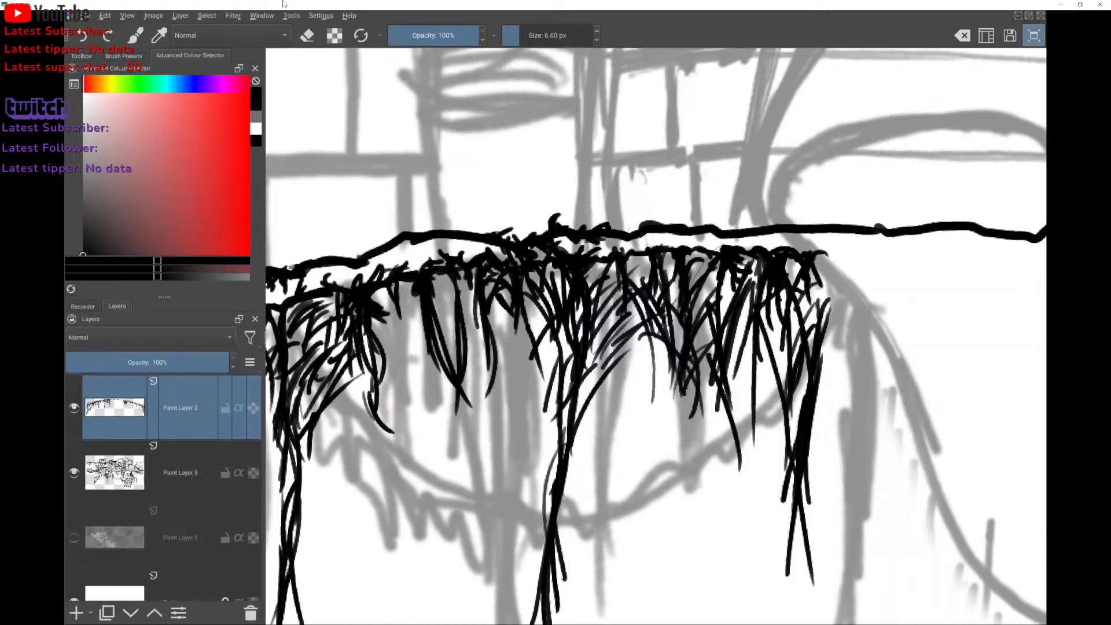
drag(633, 243, 648, 216)
drag(683, 236, 723, 248)
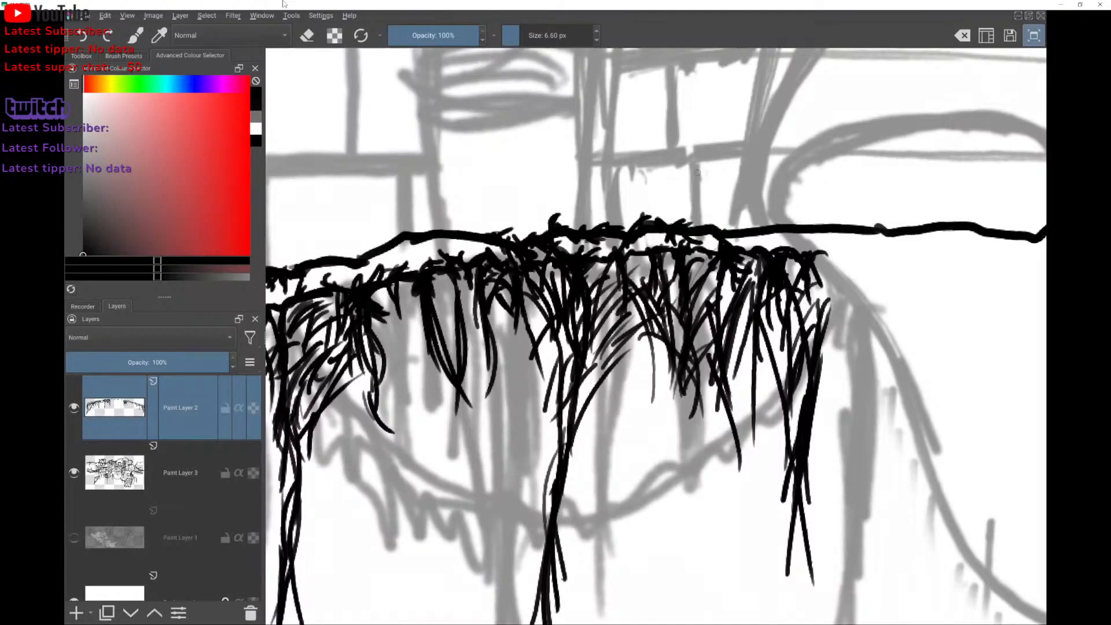
drag(697, 172, 416, 123)
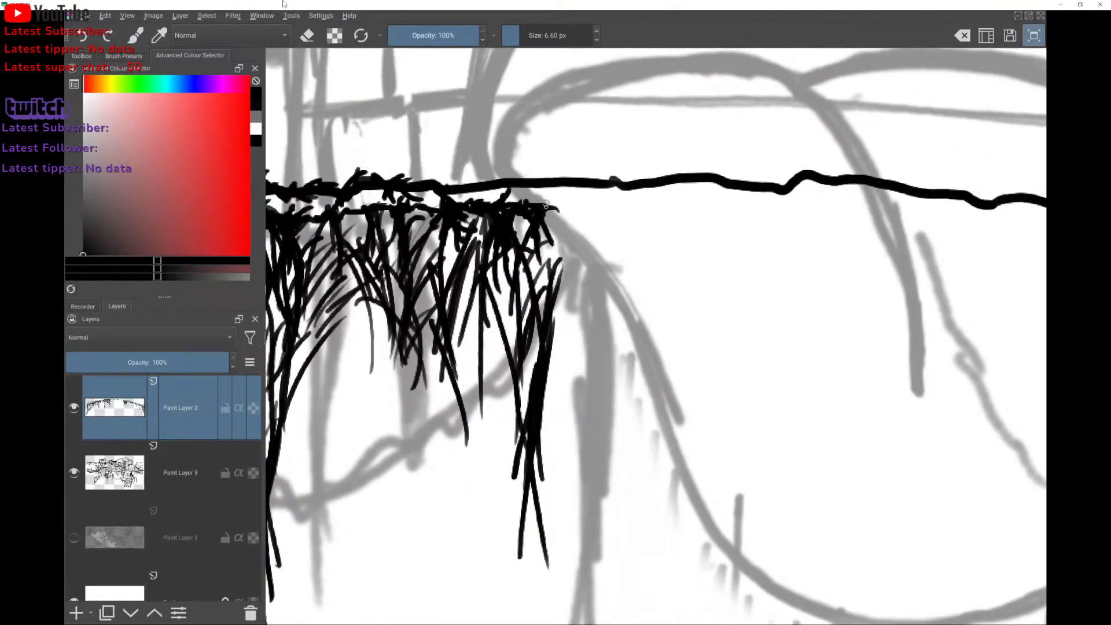
drag(546, 204, 578, 203)
key(ctrl+z)
key(ctrl+z)
Ink curled tufts between the outline and the fringe above the cross-hatched roots right of the tongue.
mouse_move(920, 237)
mouse_down()
mouse_move(745, 203)
mouse_move(566, 199)
mouse_move(295, 283)
mouse_up()
scroll(1020, 394, up, 2)
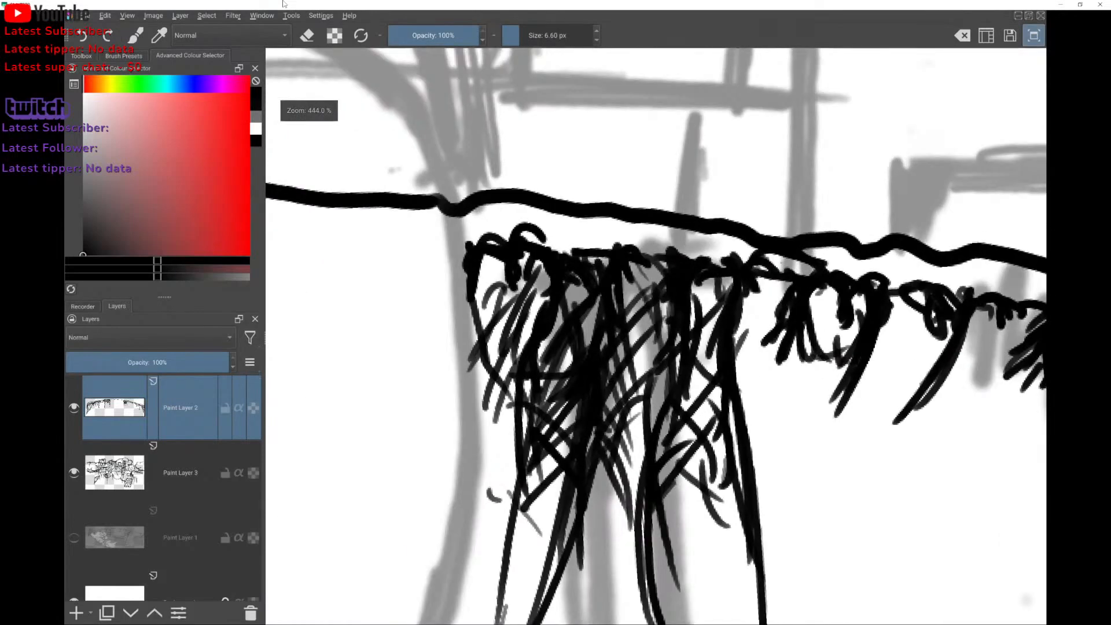
mouse_move(507, 239)
mouse_down()
mouse_move(515, 206)
mouse_move(508, 252)
mouse_up()
drag(538, 204, 557, 248)
mouse_move(589, 211)
mouse_down()
mouse_move(597, 244)
mouse_move(631, 227)
mouse_move(660, 254)
mouse_move(703, 254)
mouse_move(692, 266)
mouse_move(723, 271)
mouse_up()
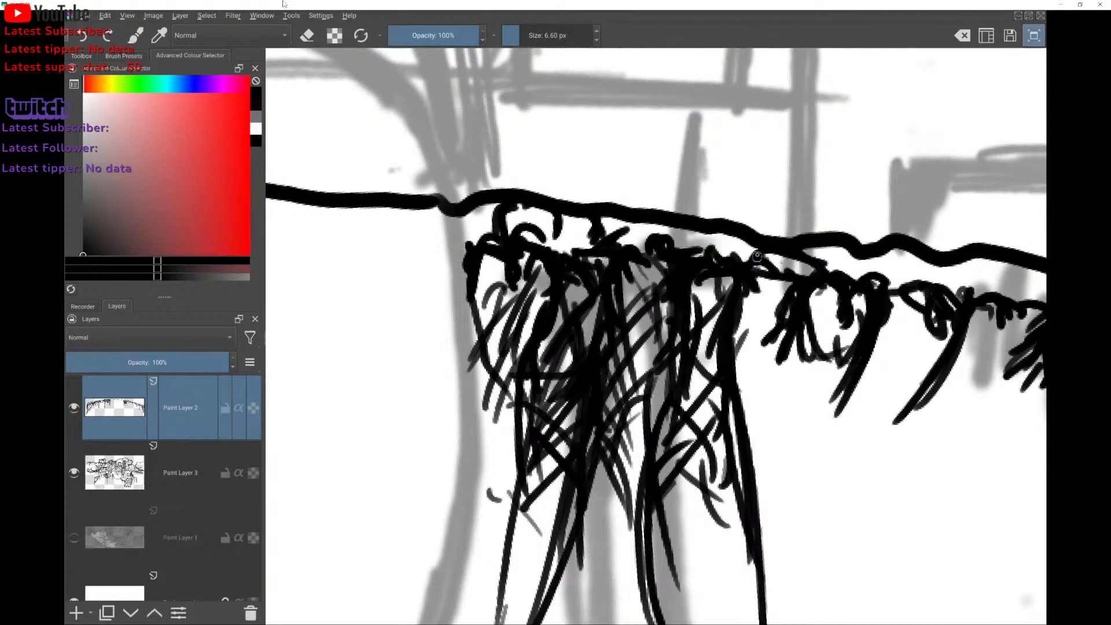
Add short tufts along the inner fringe of the ledge, just right of the cross-hatched roots.
drag(762, 176, 388, 125)
drag(501, 182, 518, 193)
drag(547, 176, 553, 188)
mouse_move(563, 182)
mouse_down()
mouse_move(569, 162)
mouse_move(564, 192)
mouse_up()
drag(574, 191, 616, 157)
mouse_move(618, 146)
mouse_down()
mouse_move(626, 181)
mouse_move(630, 171)
mouse_up()
mouse_move(671, 141)
mouse_down()
mouse_move(641, 182)
mouse_move(672, 171)
mouse_up()
Extend the short tufts farther right along the fringe and hang small strokes from the outline above it.
drag(714, 127, 718, 144)
drag(696, 137, 702, 148)
drag(716, 139, 751, 123)
drag(768, 96, 775, 118)
drag(786, 78, 803, 97)
drag(663, 116, 658, 141)
drag(689, 101, 690, 126)
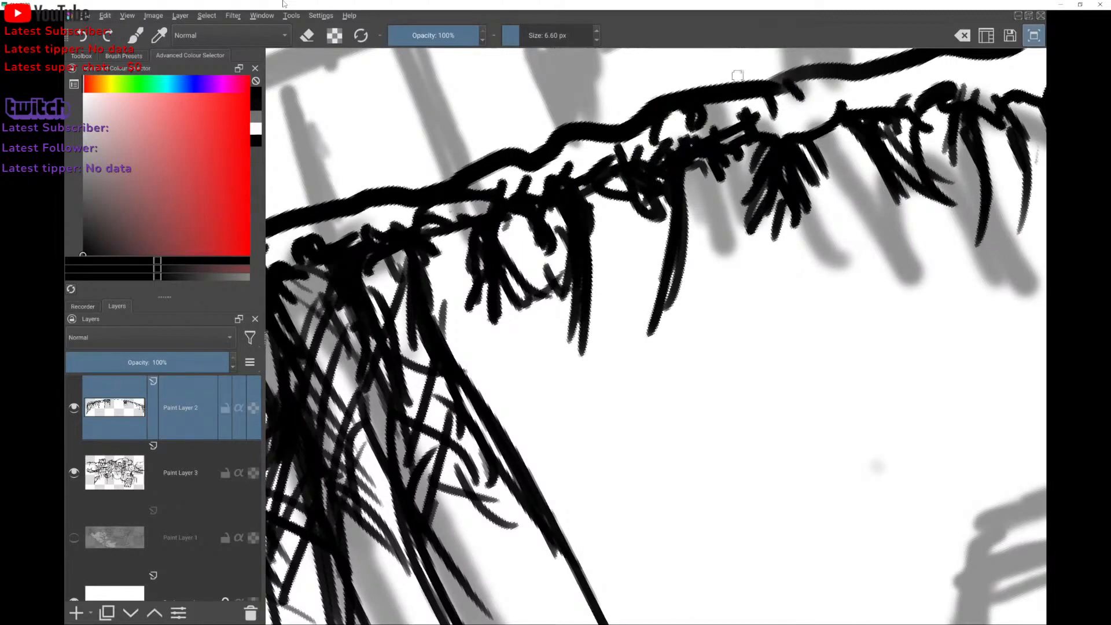
Fill the gap between the outline and the fringe on the ledge's right part with a loop and small tufts.
drag(739, 73, 474, 163)
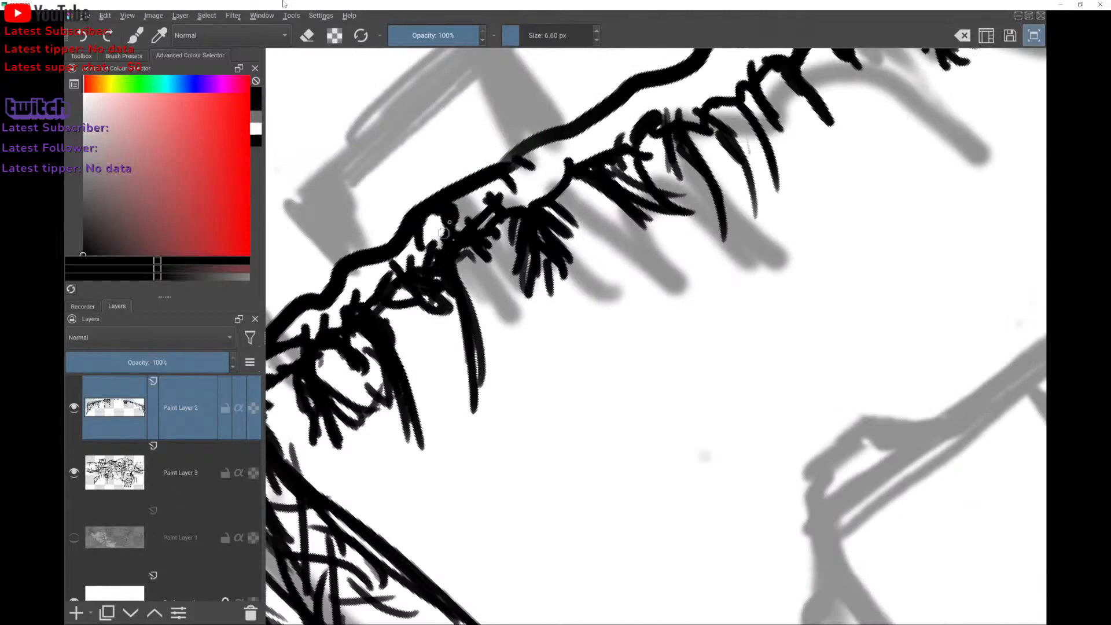
mouse_move(557, 138)
mouse_down()
mouse_move(563, 165)
mouse_move(541, 192)
mouse_up()
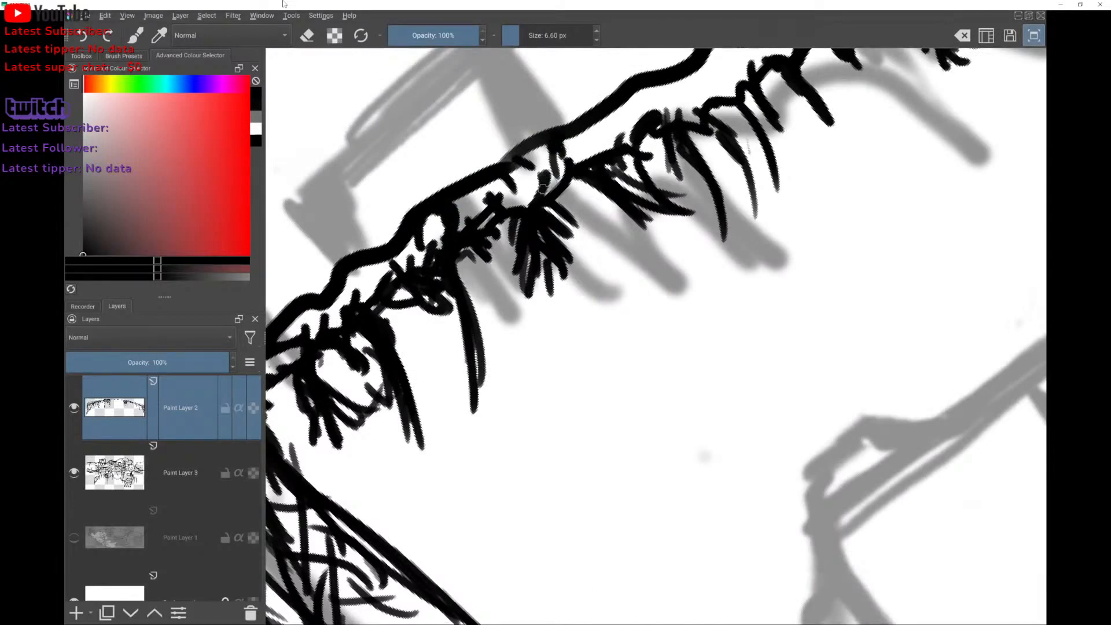
mouse_move(607, 116)
mouse_down()
mouse_move(618, 129)
mouse_move(593, 154)
mouse_up()
drag(645, 87, 669, 91)
mouse_move(671, 105)
mouse_down()
mouse_move(663, 121)
mouse_move(678, 120)
mouse_up()
mouse_move(694, 97)
mouse_down()
mouse_move(696, 114)
mouse_move(704, 108)
mouse_up()
drag(709, 83, 722, 97)
drag(725, 78, 731, 96)
Draw spiky grass tufts sticking up from the outline in the middle of the ledge's right part.
mouse_move(733, 71)
mouse_down()
mouse_move(733, 99)
mouse_move(734, 81)
mouse_move(473, 232)
mouse_move(494, 219)
mouse_up()
drag(484, 174, 532, 207)
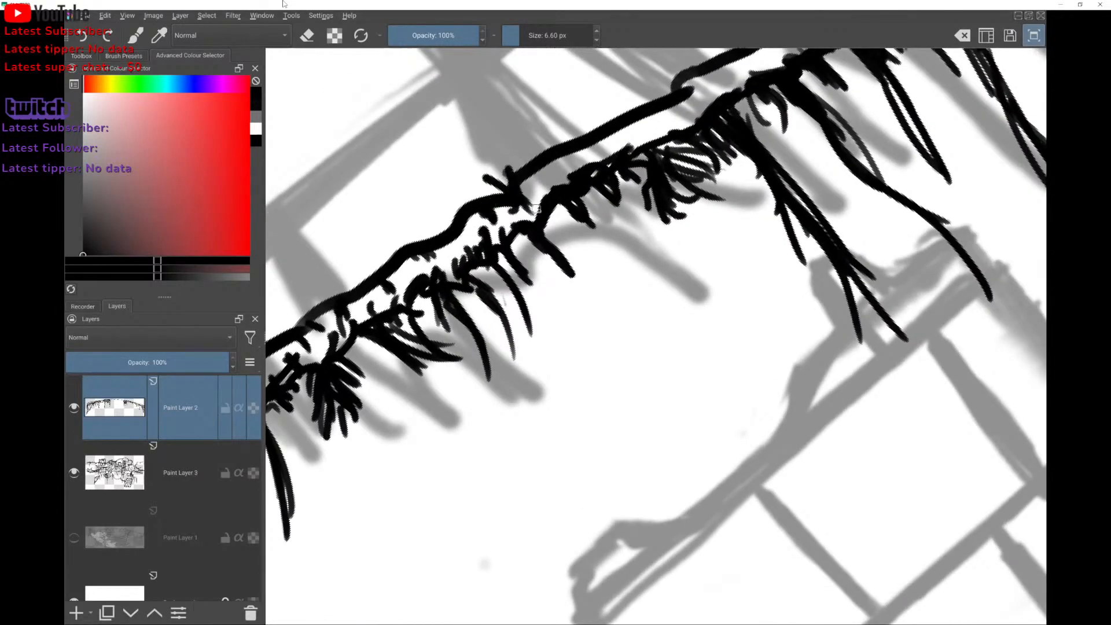
drag(526, 138, 535, 168)
drag(450, 186, 457, 227)
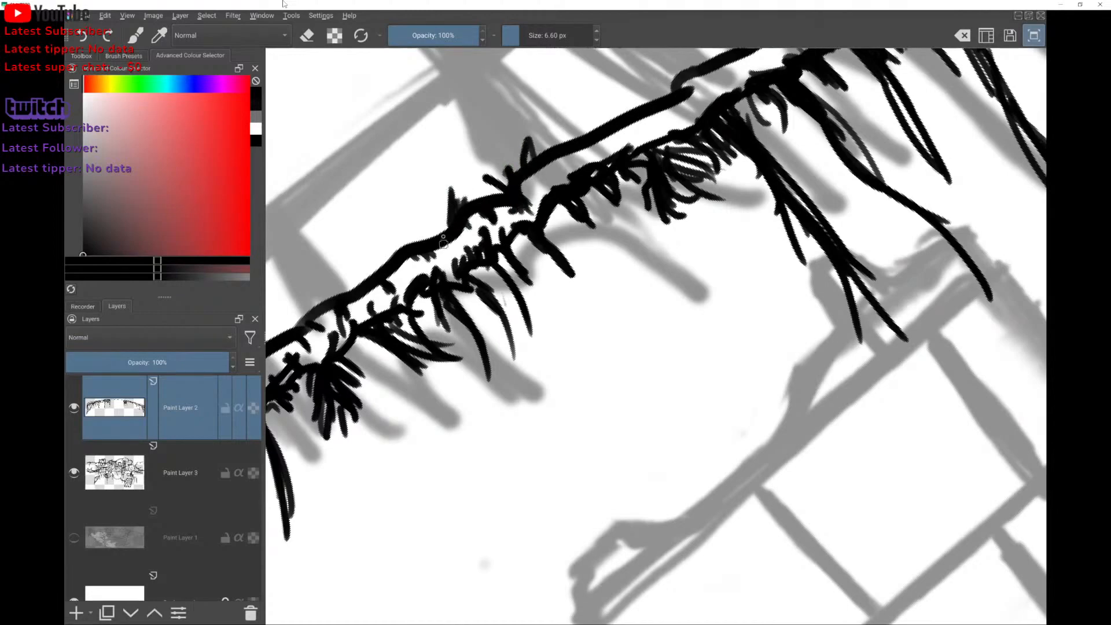
mouse_move(521, 179)
mouse_down()
mouse_move(514, 165)
mouse_move(538, 157)
mouse_move(562, 172)
mouse_up()
mouse_move(580, 149)
mouse_down()
mouse_move(600, 145)
mouse_move(590, 153)
mouse_move(614, 110)
mouse_up()
mouse_move(582, 133)
mouse_down()
mouse_move(608, 112)
mouse_move(639, 135)
mouse_up()
mouse_move(614, 131)
mouse_down()
mouse_move(646, 126)
mouse_move(609, 117)
mouse_up()
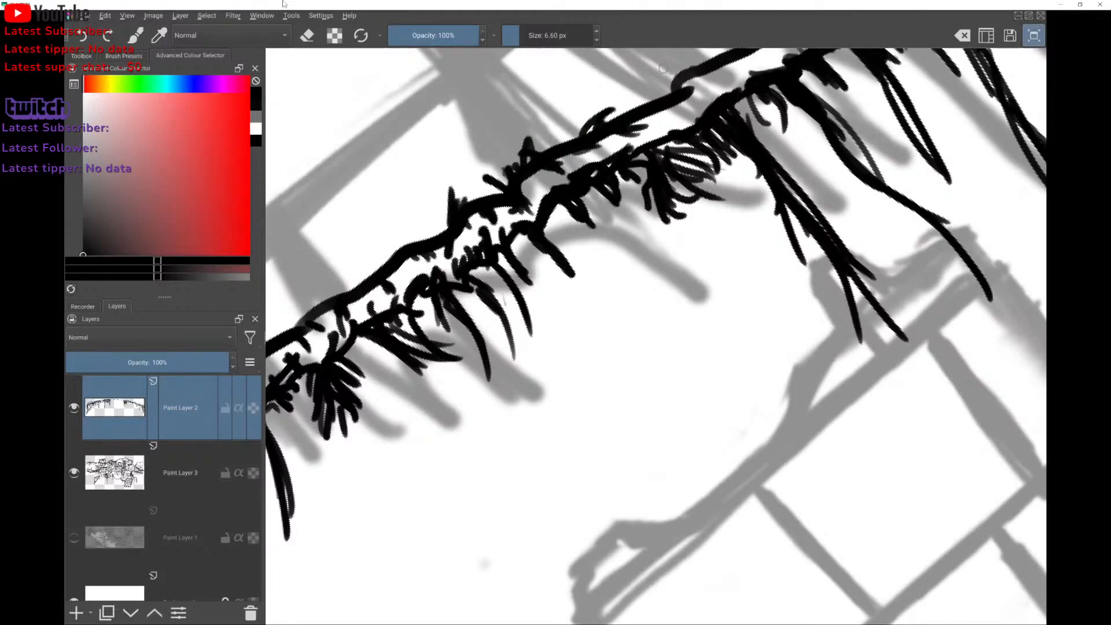
Continue the spiky outline tufts over the ledge stretch above the brick tower.
mouse_move(663, 69)
mouse_down()
mouse_move(575, 100)
mouse_move(522, 170)
mouse_move(525, 141)
mouse_move(531, 177)
mouse_up()
mouse_move(561, 139)
mouse_down()
mouse_move(602, 139)
mouse_move(575, 127)
mouse_move(572, 152)
mouse_up()
mouse_move(622, 111)
mouse_down()
mouse_move(608, 139)
mouse_move(636, 132)
mouse_move(637, 105)
mouse_move(654, 122)
mouse_move(674, 103)
mouse_move(629, 141)
mouse_up()
mouse_move(661, 99)
mouse_down()
mouse_move(645, 117)
mouse_move(674, 118)
mouse_up()
Ink small tufts along the outline up to the ledge's right corner and undo the last two strokes.
mouse_move(682, 94)
mouse_down()
mouse_move(669, 106)
mouse_move(709, 99)
mouse_move(686, 88)
mouse_move(449, 209)
mouse_move(427, 236)
mouse_move(461, 249)
mouse_up()
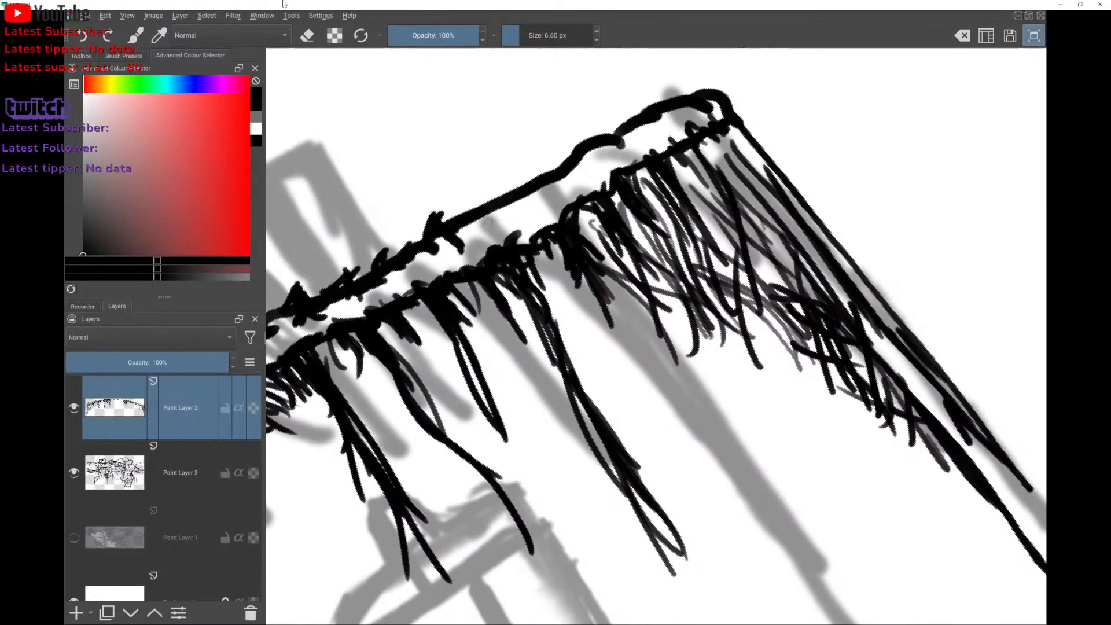
mouse_move(475, 208)
mouse_down()
mouse_move(486, 177)
mouse_move(482, 204)
mouse_up()
mouse_move(478, 218)
mouse_down()
mouse_move(510, 214)
mouse_move(507, 233)
mouse_move(482, 233)
mouse_up()
mouse_move(540, 155)
mouse_down()
mouse_move(547, 196)
mouse_move(523, 198)
mouse_move(534, 198)
mouse_move(557, 145)
mouse_move(511, 191)
mouse_move(551, 205)
mouse_move(580, 188)
mouse_move(589, 156)
mouse_move(642, 141)
mouse_move(677, 102)
mouse_move(725, 98)
mouse_up()
key(ctrl+z)
key(ctrl+z)
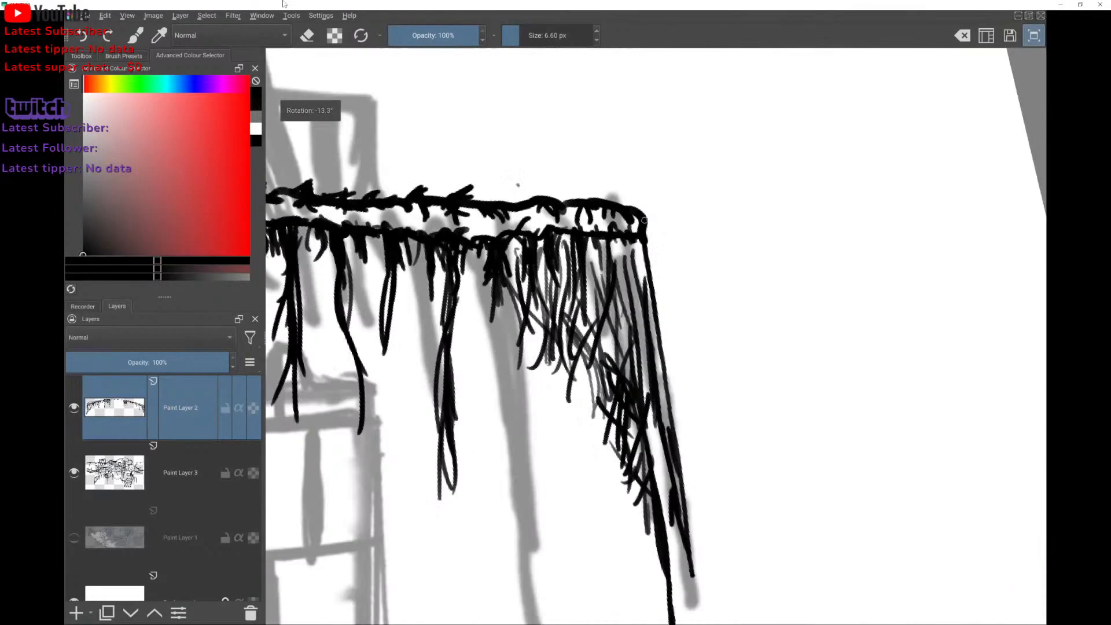
Darken the long hanging roots below the ledge's right corner with additional vertical strokes.
mouse_move(627, 234)
mouse_down()
mouse_move(659, 384)
mouse_move(614, 270)
mouse_move(602, 301)
mouse_up()
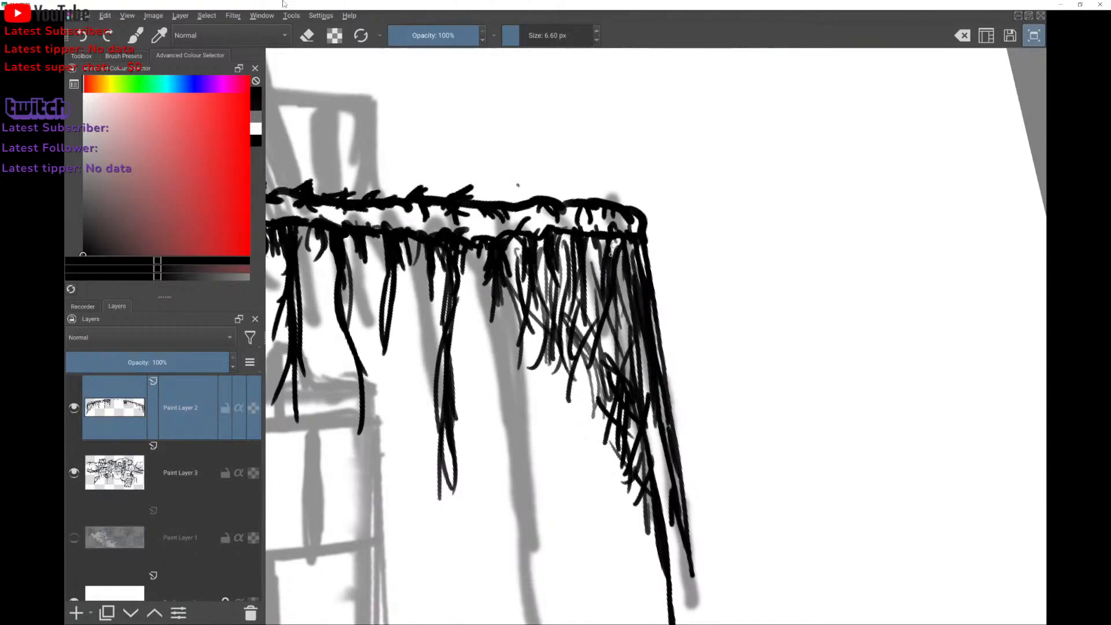
mouse_move(587, 258)
mouse_down()
mouse_move(600, 334)
mouse_move(578, 321)
mouse_up()
drag(592, 240, 599, 290)
Draw small grass tufts along the outer side of the outline, from the ledge's left corner across the second bump.
scroll(656, 335, down, 5)
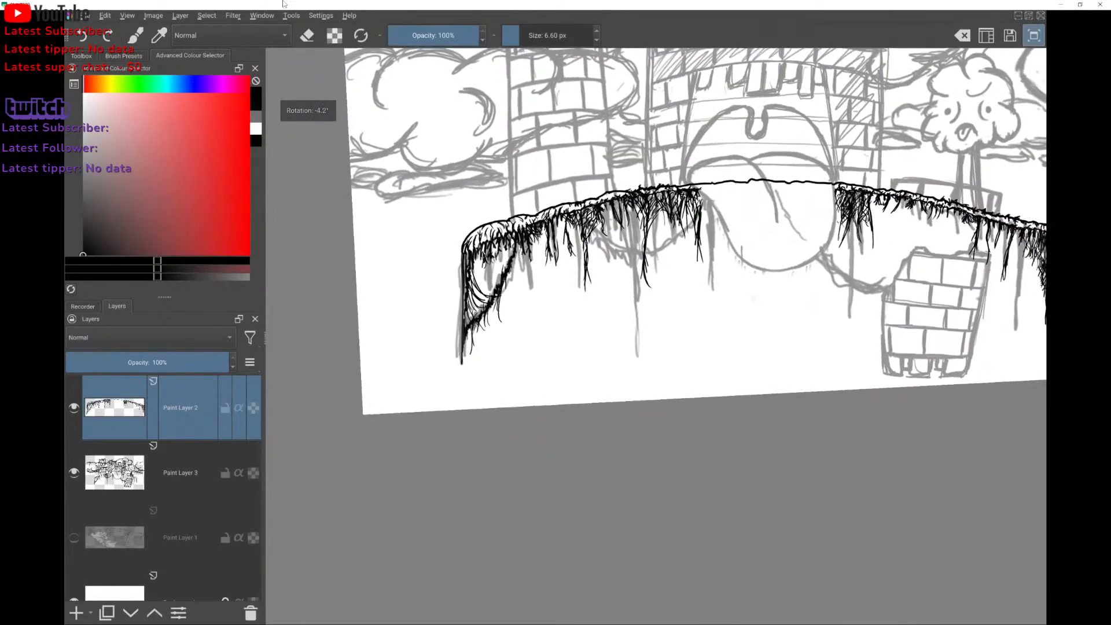
scroll(656, 336, up, 6)
scroll(655, 336, up, 2)
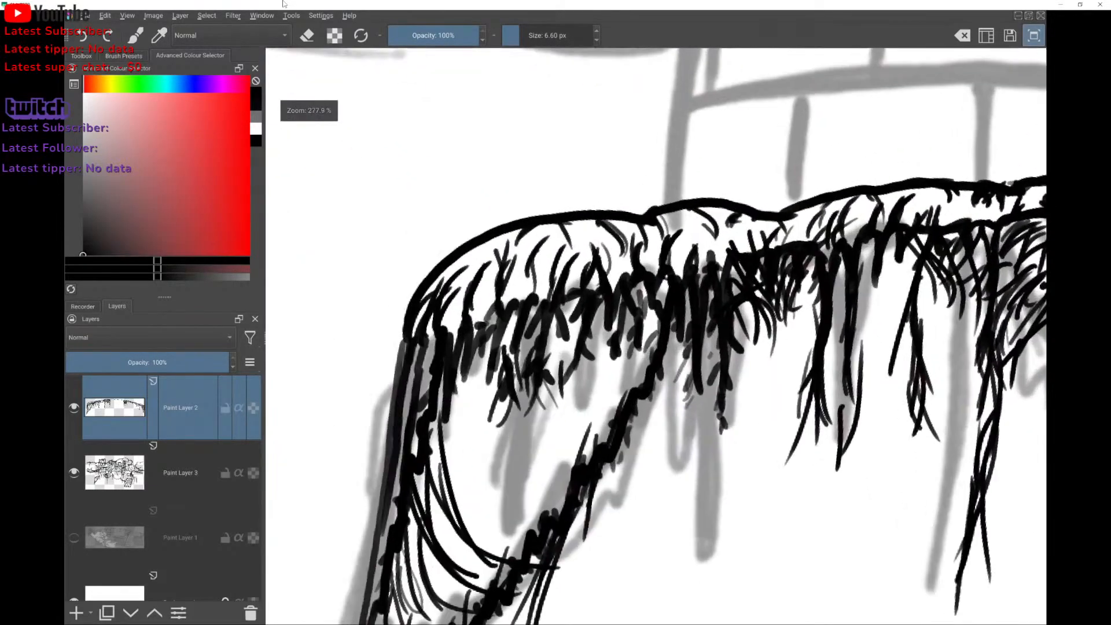
mouse_move(441, 252)
mouse_down()
mouse_move(443, 278)
mouse_move(457, 254)
mouse_up()
mouse_move(461, 226)
mouse_down()
mouse_move(463, 246)
mouse_move(484, 244)
mouse_move(529, 212)
mouse_move(575, 209)
mouse_up()
mouse_move(585, 210)
mouse_down()
mouse_move(618, 202)
mouse_move(632, 216)
mouse_move(660, 202)
mouse_up()
mouse_move(665, 204)
mouse_down()
mouse_move(688, 181)
mouse_move(728, 219)
mouse_move(737, 202)
mouse_move(774, 195)
mouse_up()
drag(763, 207, 787, 199)
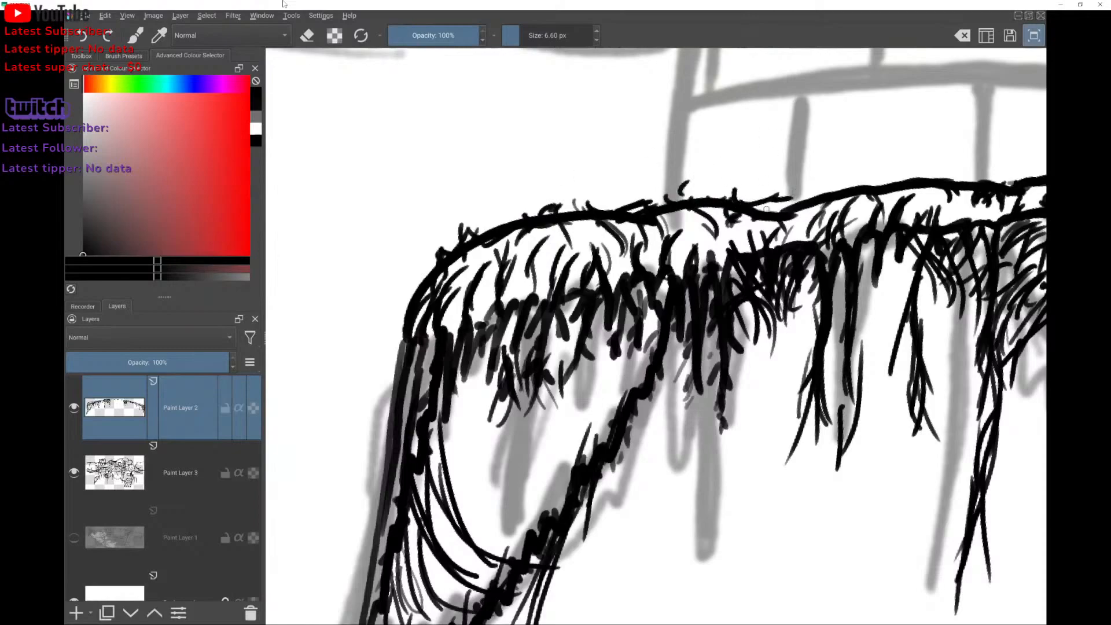
Ink small grass tufts along the outer side of the ledge outline, from the second bump to the existing tufts beside the castle.
scroll(736, 156, up, 2)
drag(523, 232, 543, 222)
drag(537, 208, 573, 204)
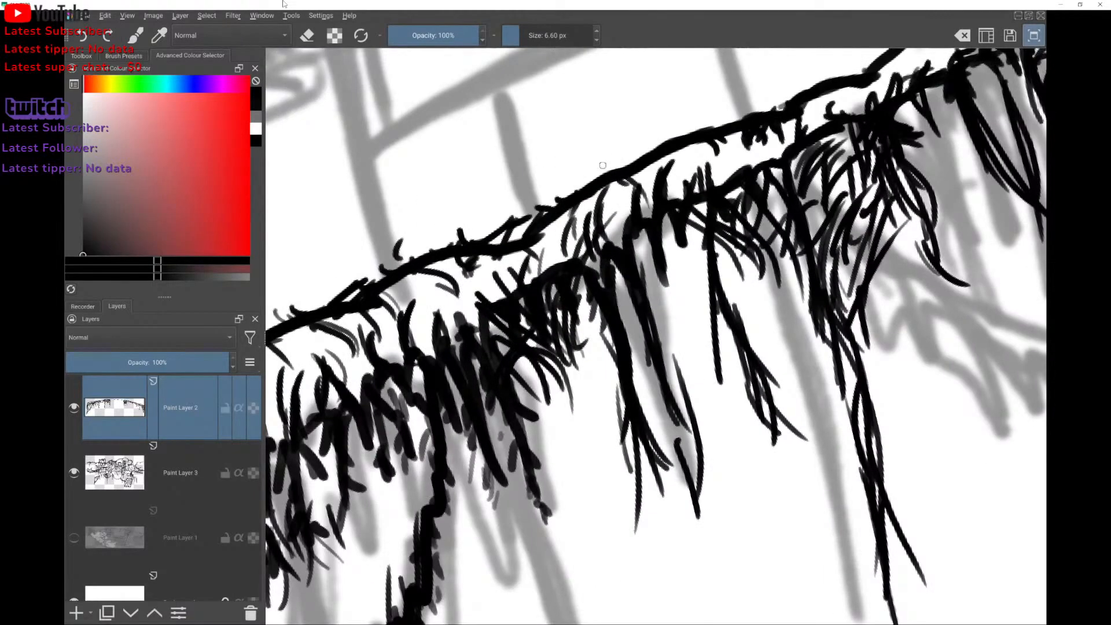
drag(603, 165, 605, 176)
mouse_move(625, 164)
mouse_down()
mouse_move(643, 146)
mouse_move(665, 147)
mouse_up()
mouse_move(668, 133)
mouse_down()
mouse_move(675, 141)
mouse_move(759, 111)
mouse_up()
drag(773, 112, 787, 106)
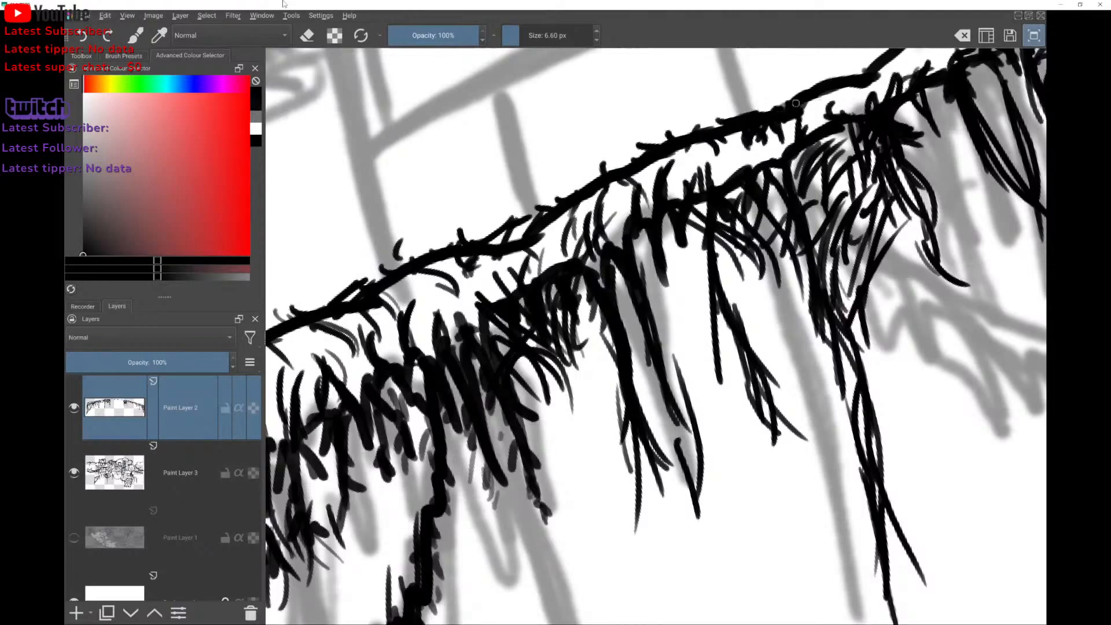
scroll(556, 152, down, 2)
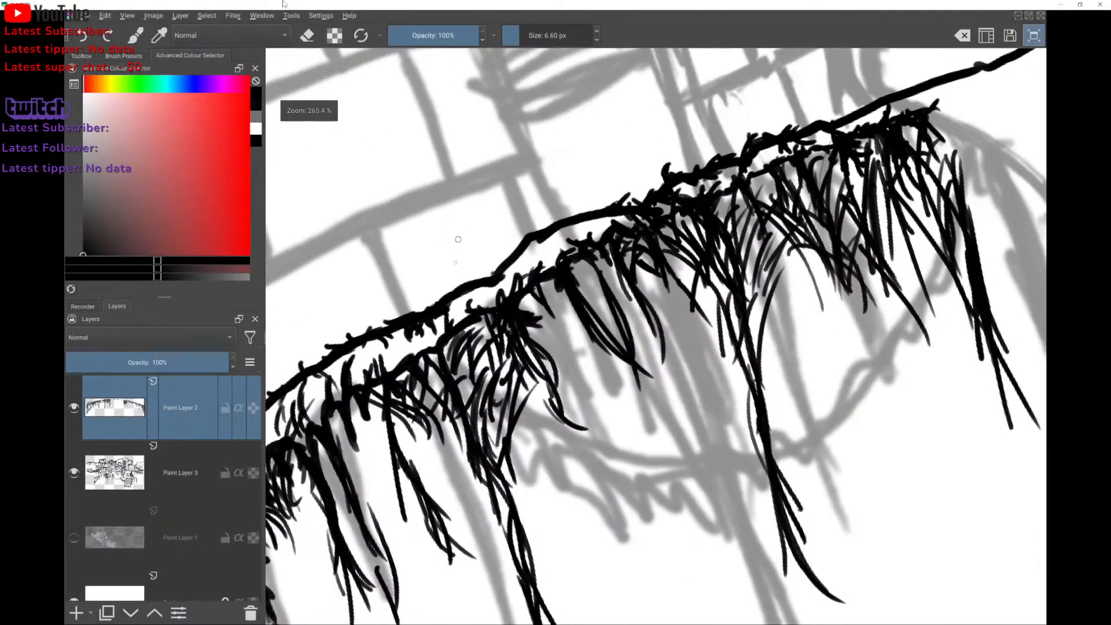
mouse_move(448, 292)
mouse_down()
mouse_move(469, 269)
mouse_move(509, 266)
mouse_move(517, 233)
mouse_move(563, 208)
mouse_move(652, 196)
mouse_up()
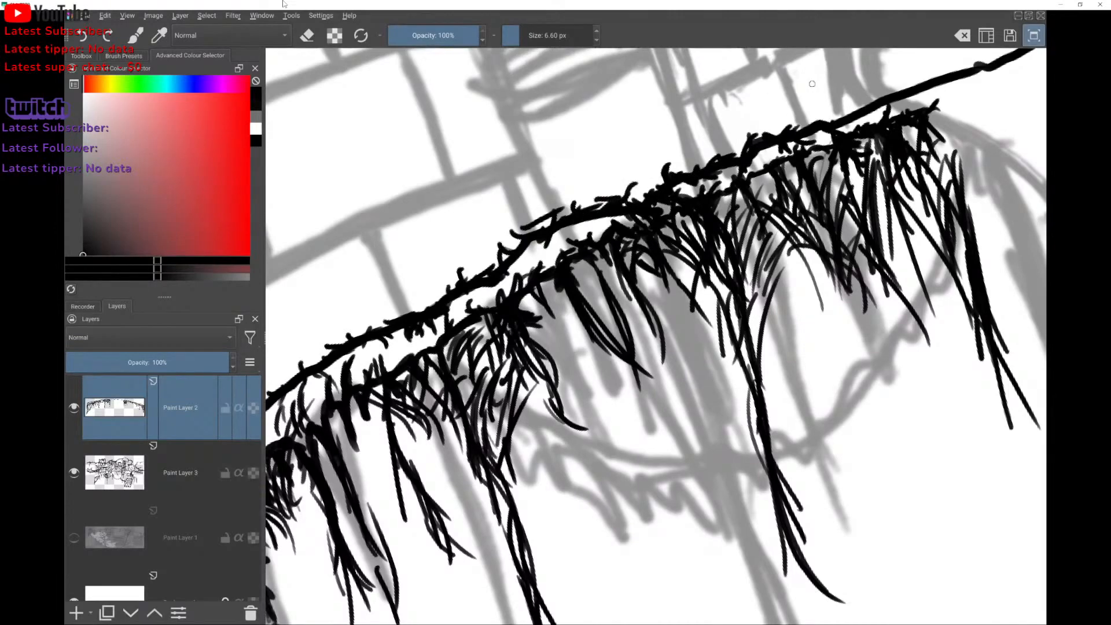
Continue the small grass tufts along the ledge outline where it meets the castle's open mouth.
mouse_move(811, 84)
mouse_down()
mouse_move(477, 176)
mouse_move(523, 195)
mouse_move(569, 160)
mouse_move(602, 166)
mouse_move(596, 149)
mouse_up()
drag(615, 145, 637, 151)
mouse_move(612, 135)
mouse_down()
mouse_move(614, 164)
mouse_move(600, 151)
mouse_move(667, 112)
mouse_move(709, 110)
mouse_move(596, 110)
mouse_move(533, 133)
mouse_up()
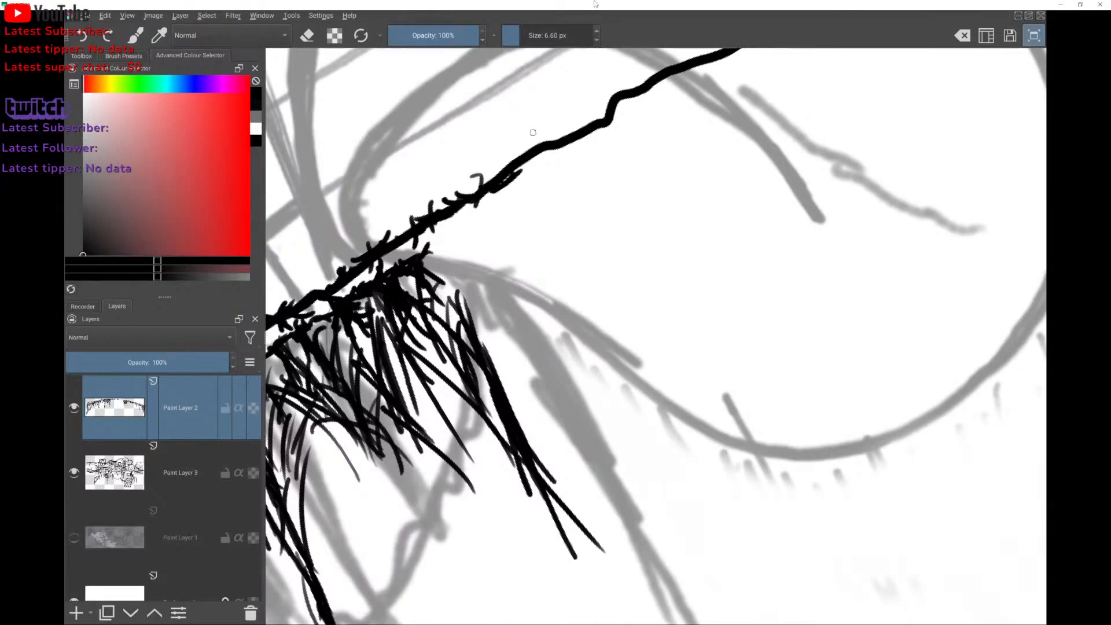
scroll(533, 132, up, 2)
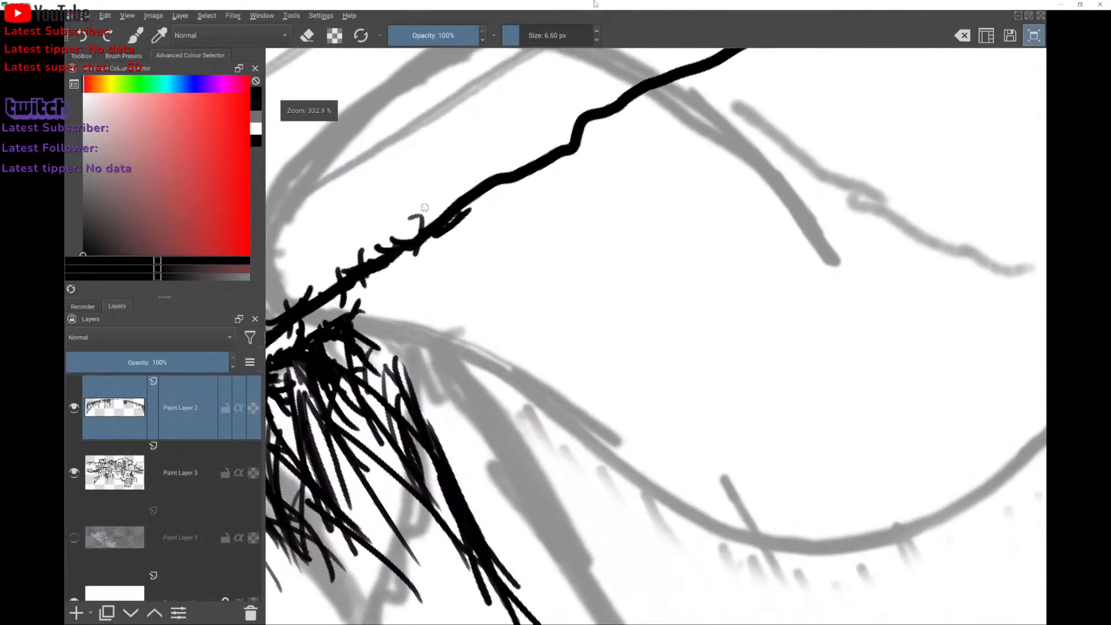
drag(427, 216, 438, 205)
mouse_move(463, 169)
mouse_down()
mouse_move(557, 190)
mouse_move(675, 246)
mouse_move(715, 233)
mouse_move(576, 267)
mouse_move(618, 272)
mouse_up()
Erase the ledge outline that crosses the castle's mouth and tongue, using a 54.46 px eraser.
key(e)
mouse_move(606, 266)
mouse_down()
mouse_move(593, 262)
mouse_move(557, 307)
mouse_move(518, 293)
mouse_move(509, 309)
mouse_move(556, 300)
mouse_move(698, 224)
mouse_move(705, 266)
mouse_up()
scroll(706, 200, down, 1)
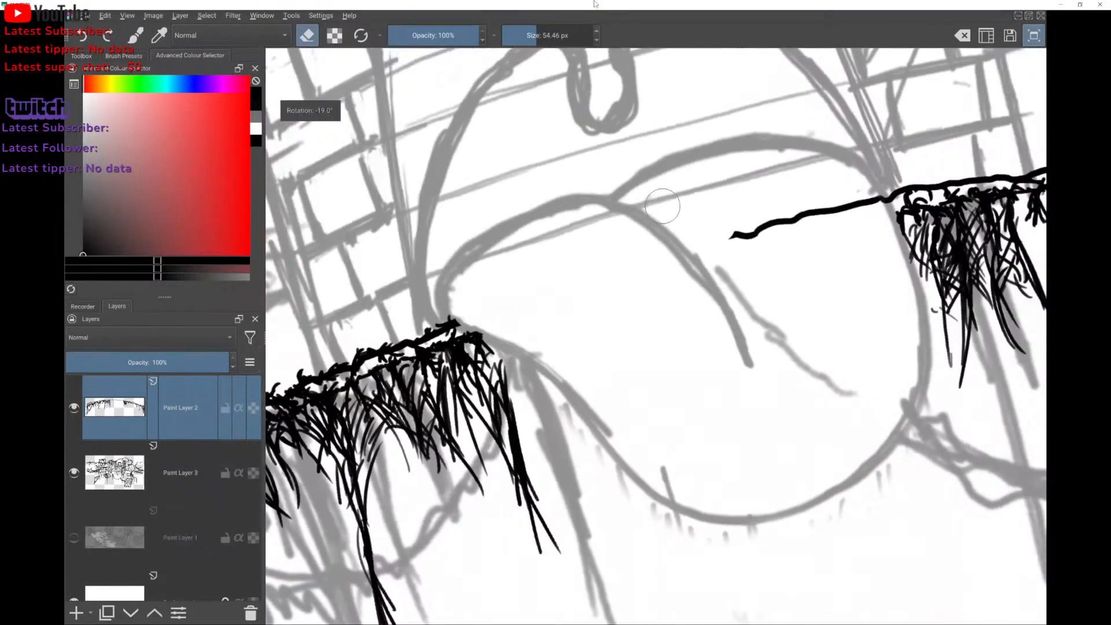
mouse_move(584, 268)
mouse_down()
mouse_move(640, 199)
mouse_move(675, 240)
mouse_up()
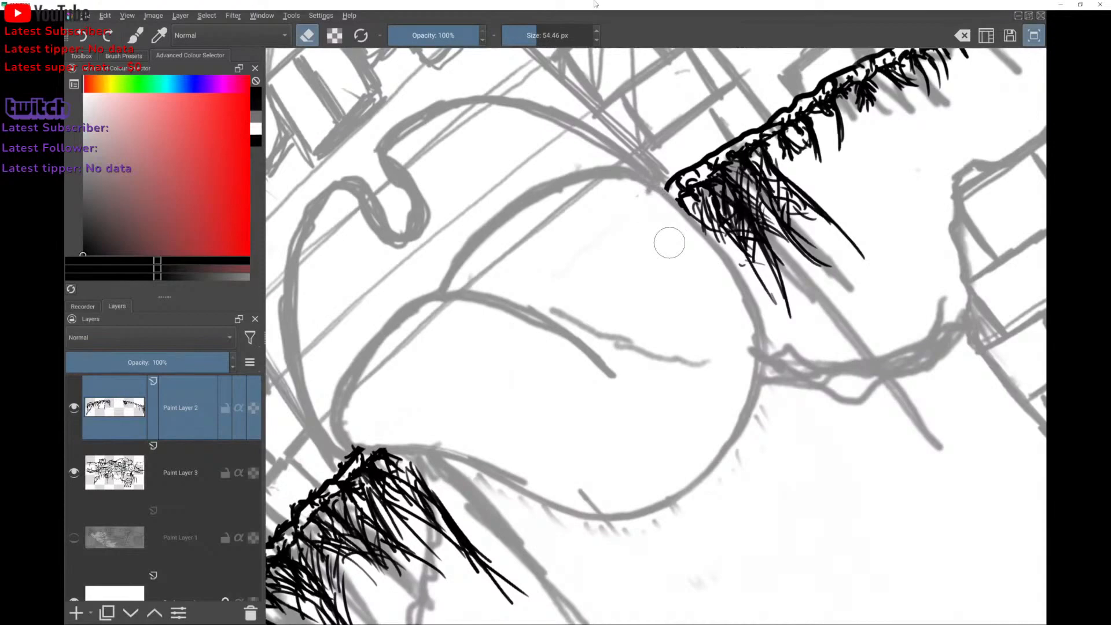
Switch from erasing back to painting and set the brush size to 10.71 px.
key(e)
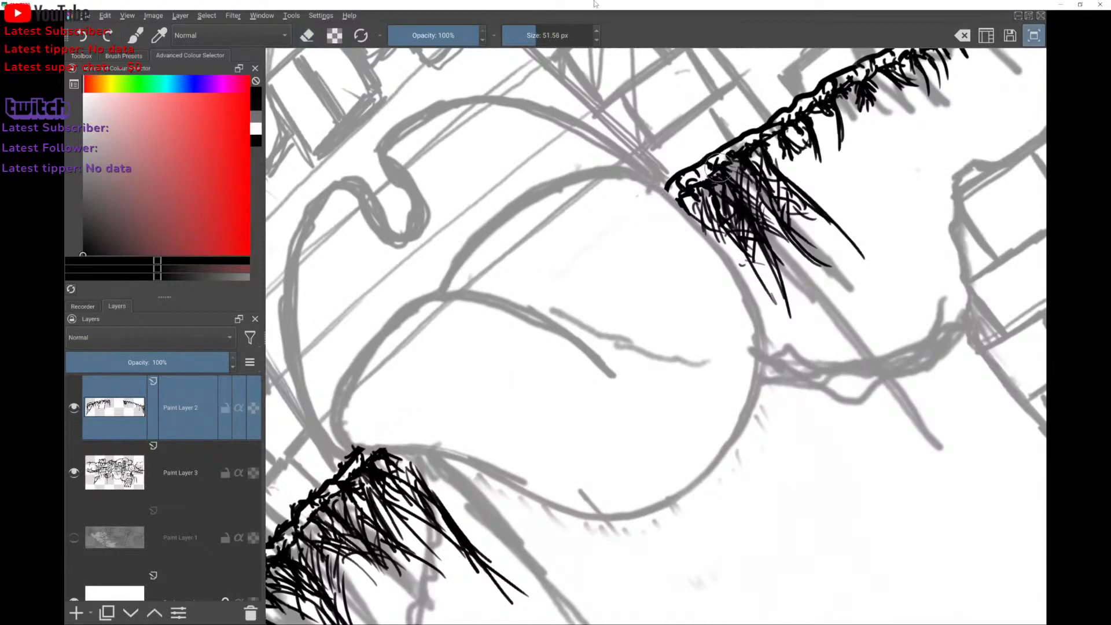
mouse_move(719, 168)
shift+mouse_down()
mouse_move(670, 174)
mouse_move(666, 186)
mouse_move(801, 94)
mouse_move(600, 118)
mouse_move(630, 103)
shift+mouse_up()
mouse_move(868, 347)
mouse_down()
mouse_move(657, 397)
mouse_move(675, 409)
mouse_move(912, 297)
mouse_move(1041, 312)
mouse_up()
mouse_move(553, 283)
mouse_down()
mouse_move(565, 272)
mouse_move(516, 260)
mouse_move(523, 269)
mouse_up()
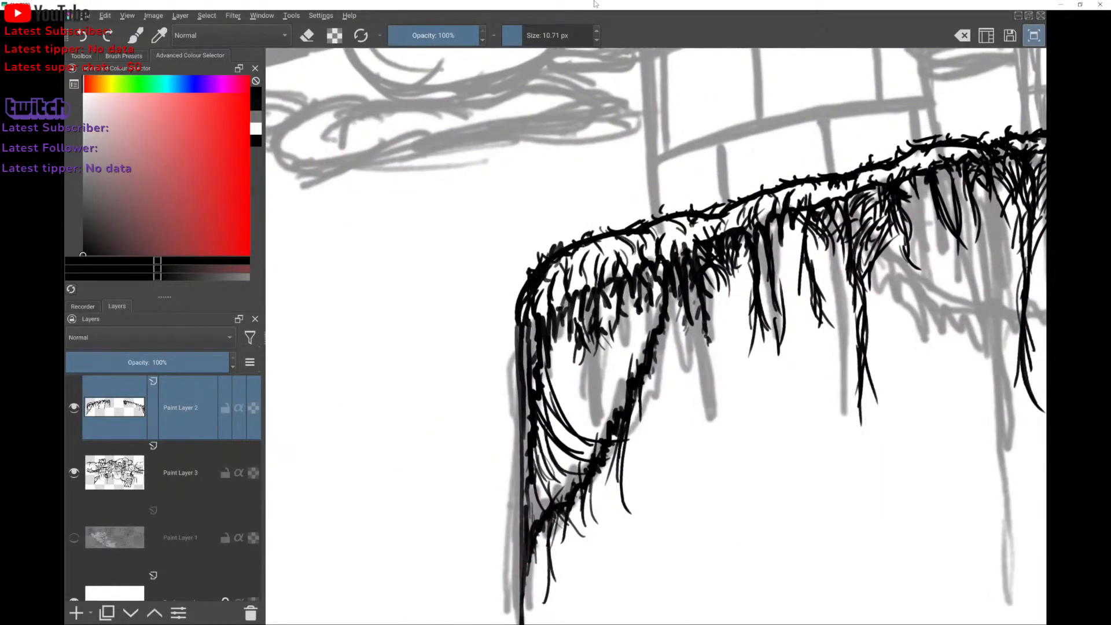
drag(611, 242, 774, 190)
scroll(821, 125, down, 6)
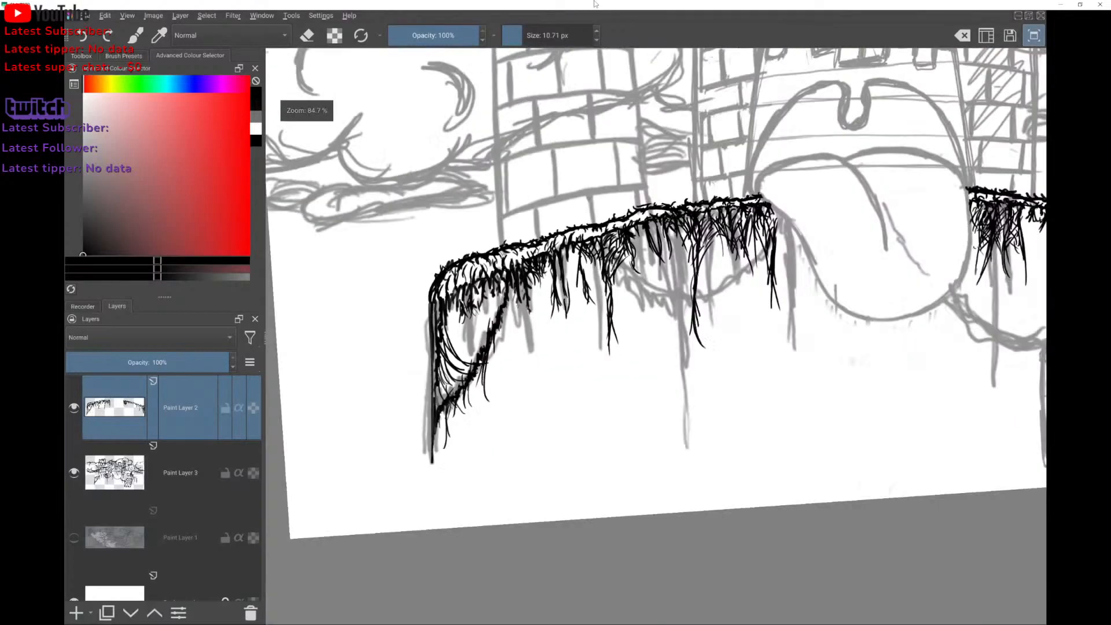
scroll(656, 336, down, 3)
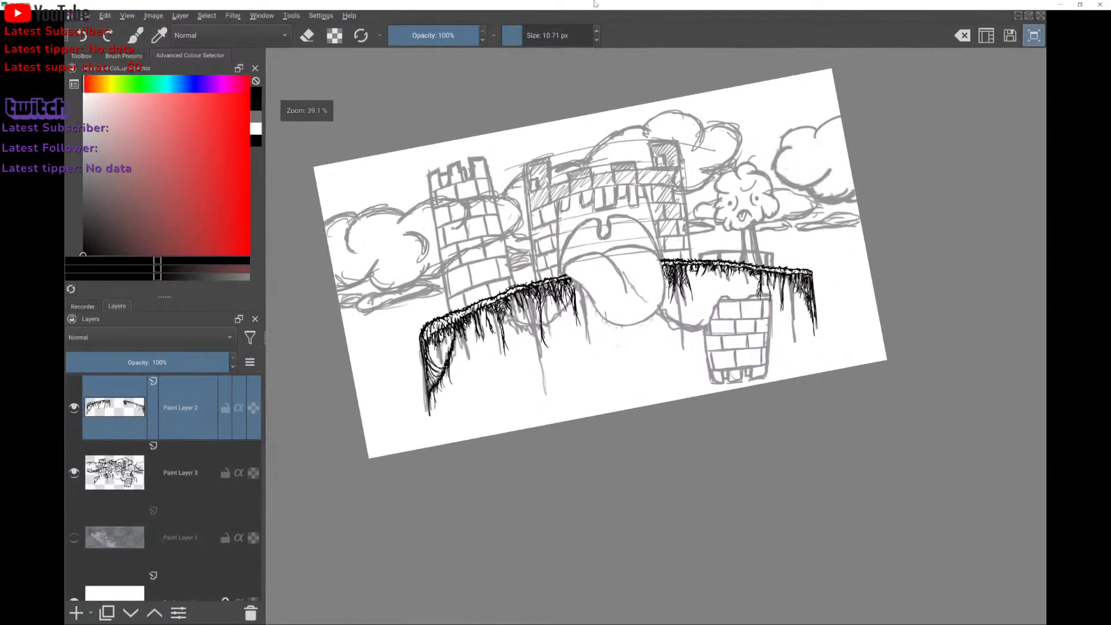
key(p)
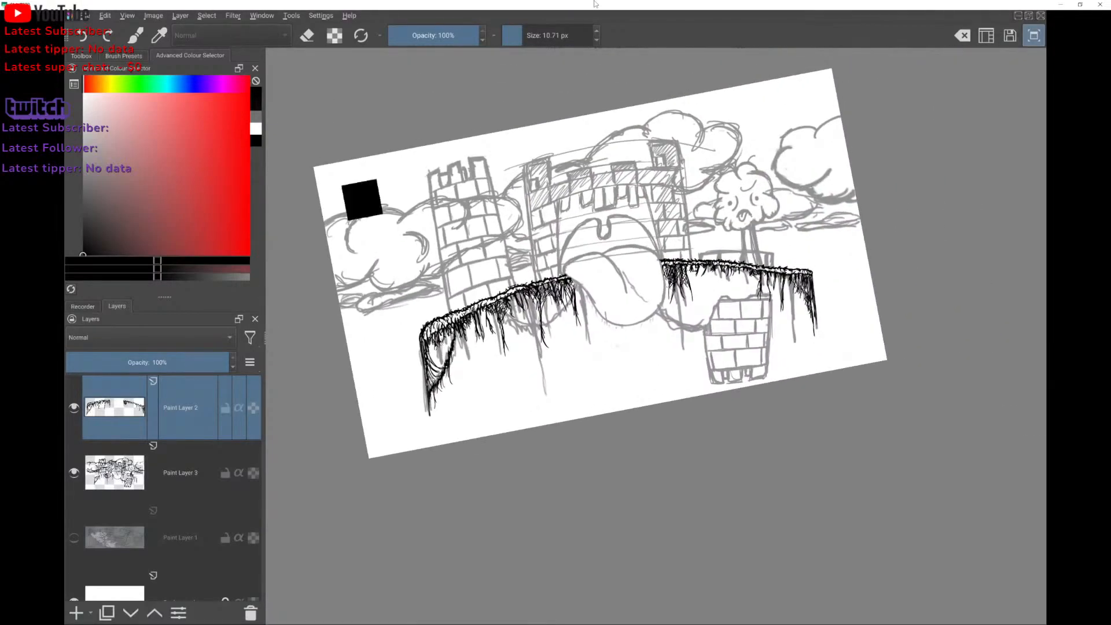
right_click(752, 206)
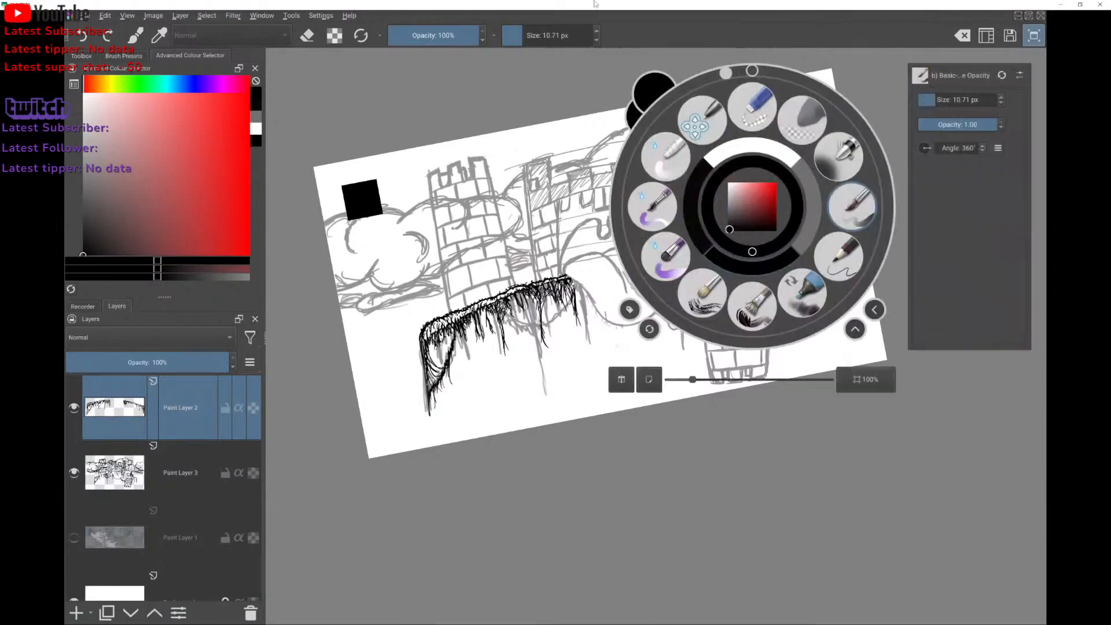
scroll(558, 354, down, 1)
key(Escape)
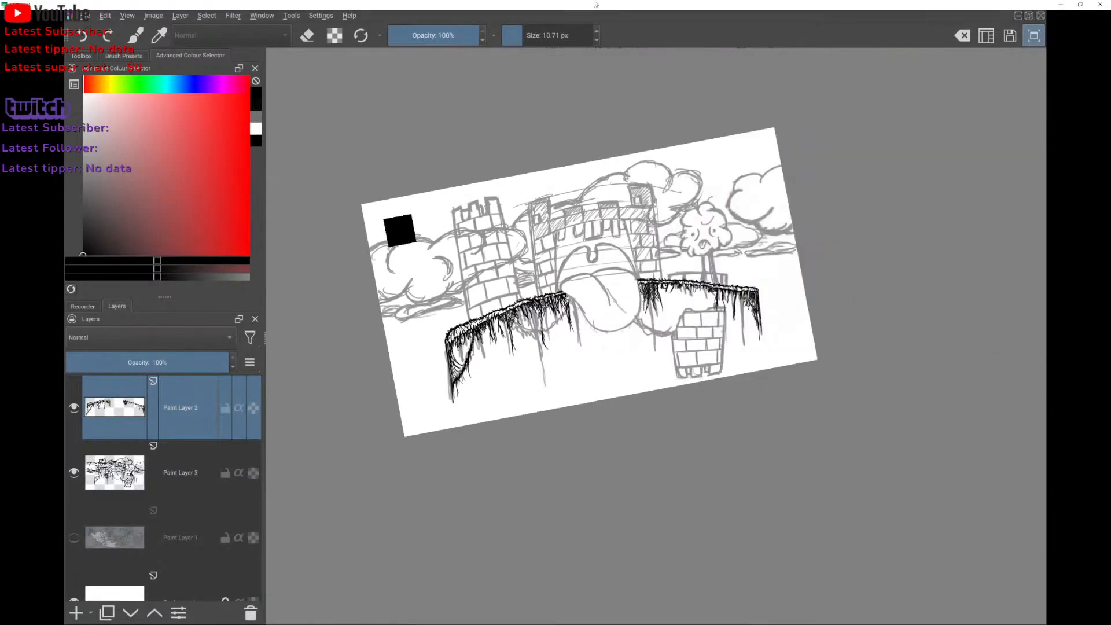
key(ctrl)
key(ctrl)
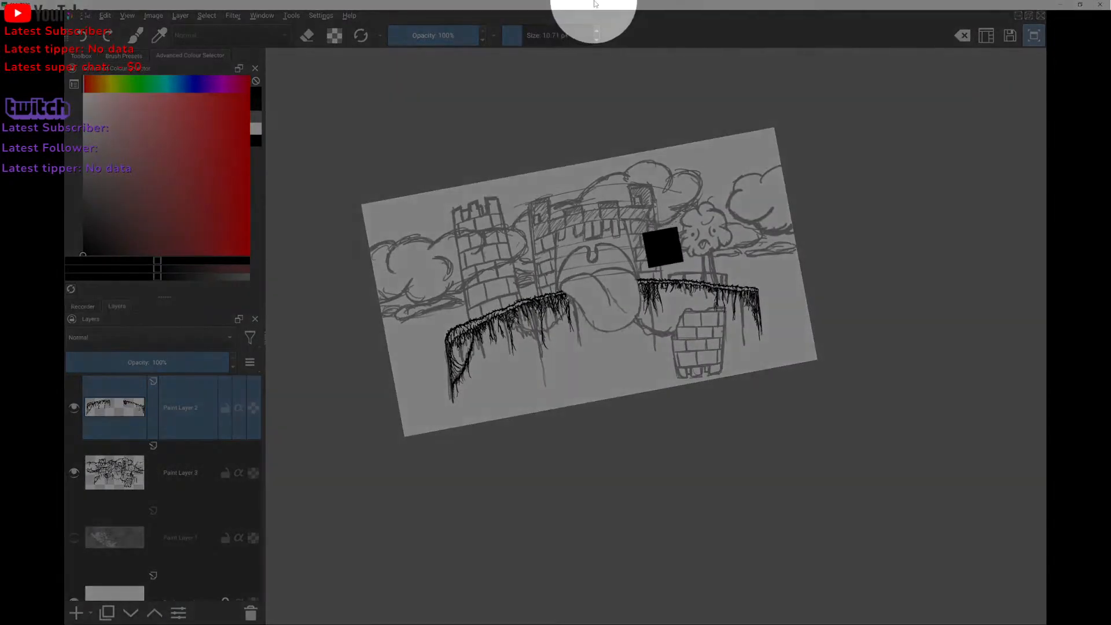
Reselect the Freehand Brush tool and bring back the Advanced Colour Selector.
click(81, 56)
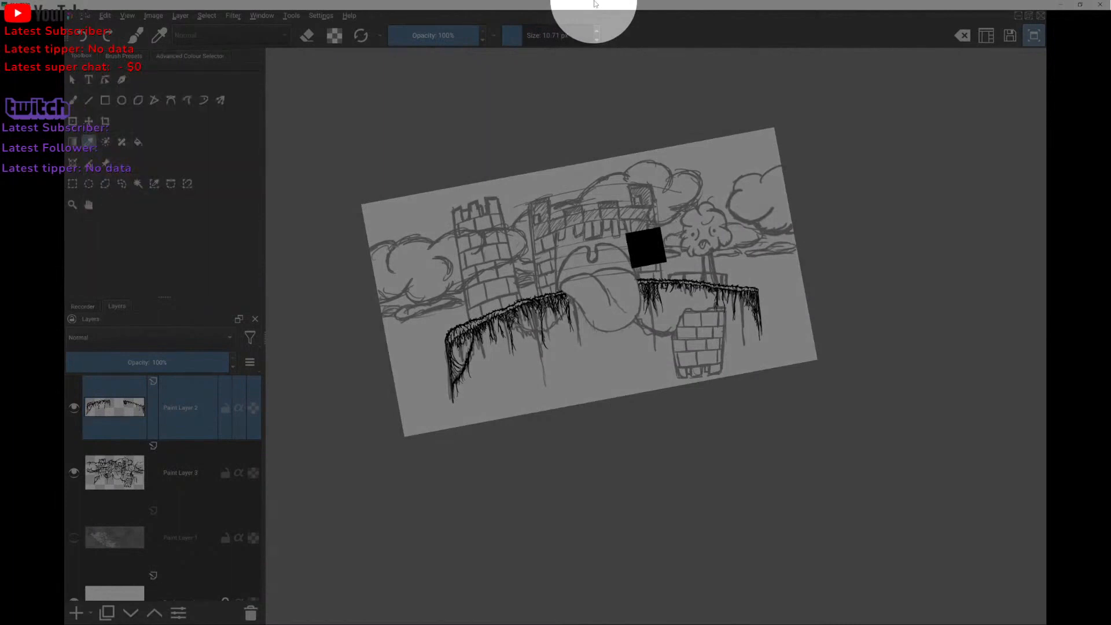
click(71, 80)
click(72, 100)
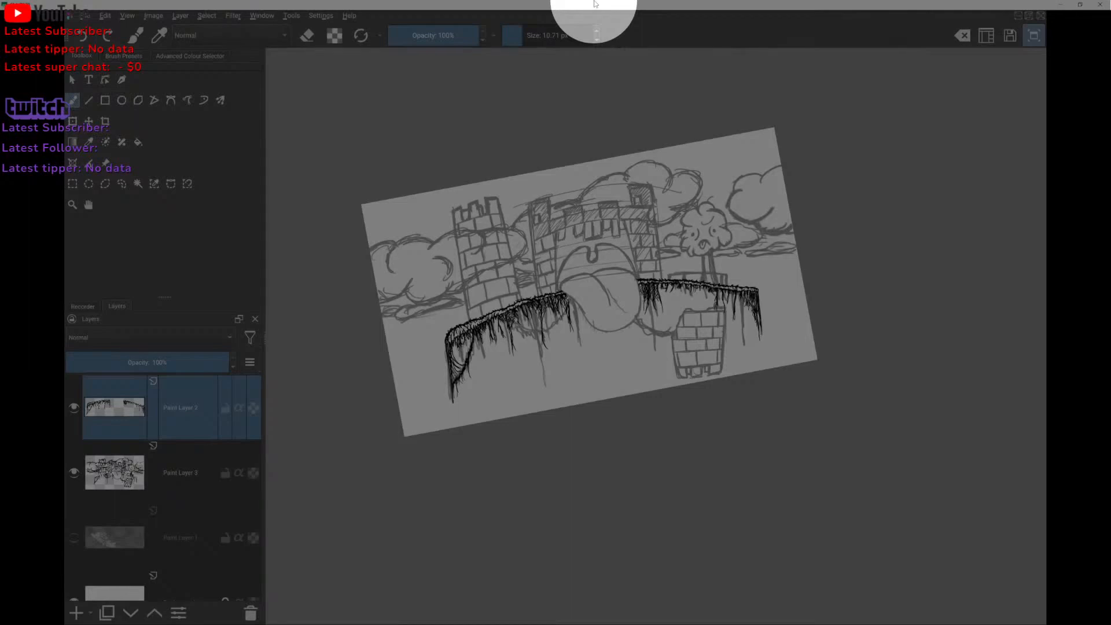
click(123, 56)
click(190, 55)
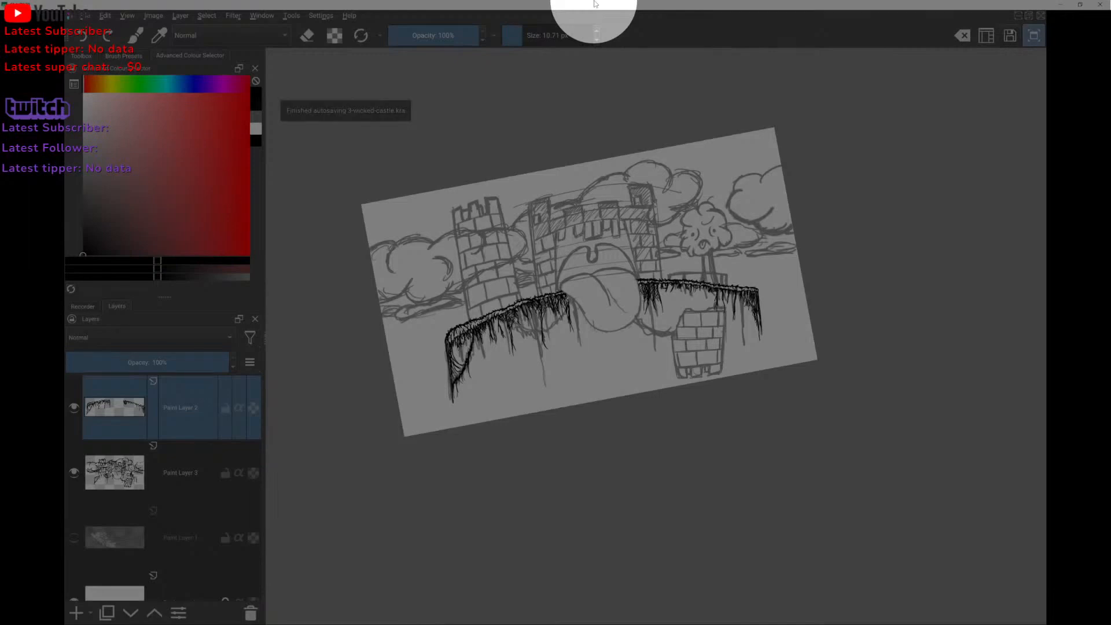
Make the hidden Paint Layer 1 with the rock sketch visible.
scroll(599, 278, up, 4)
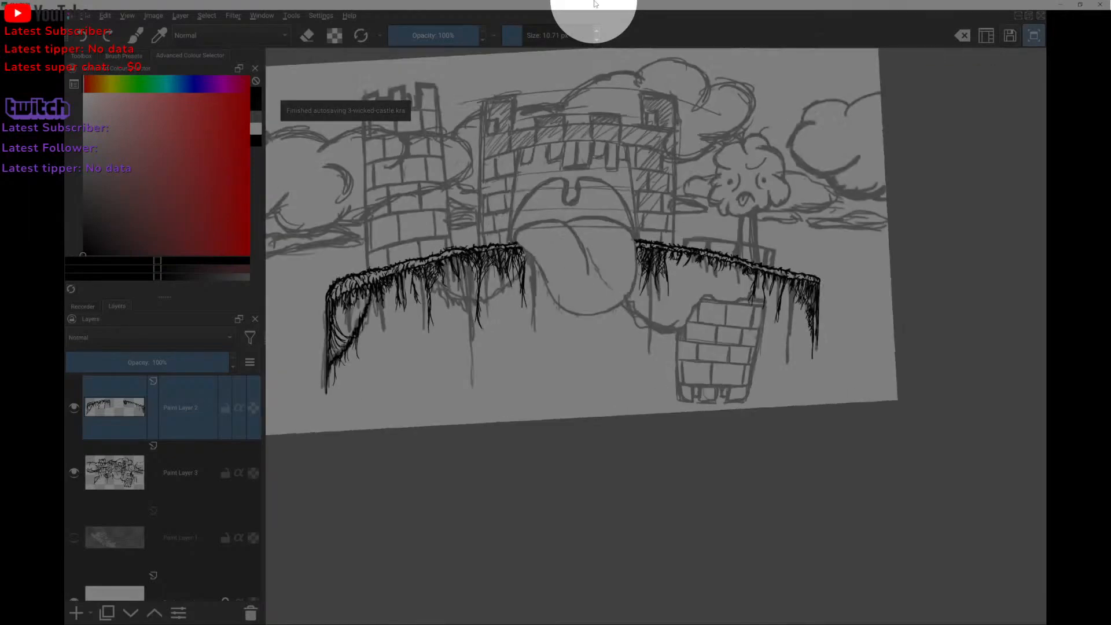
scroll(599, 278, down, 1)
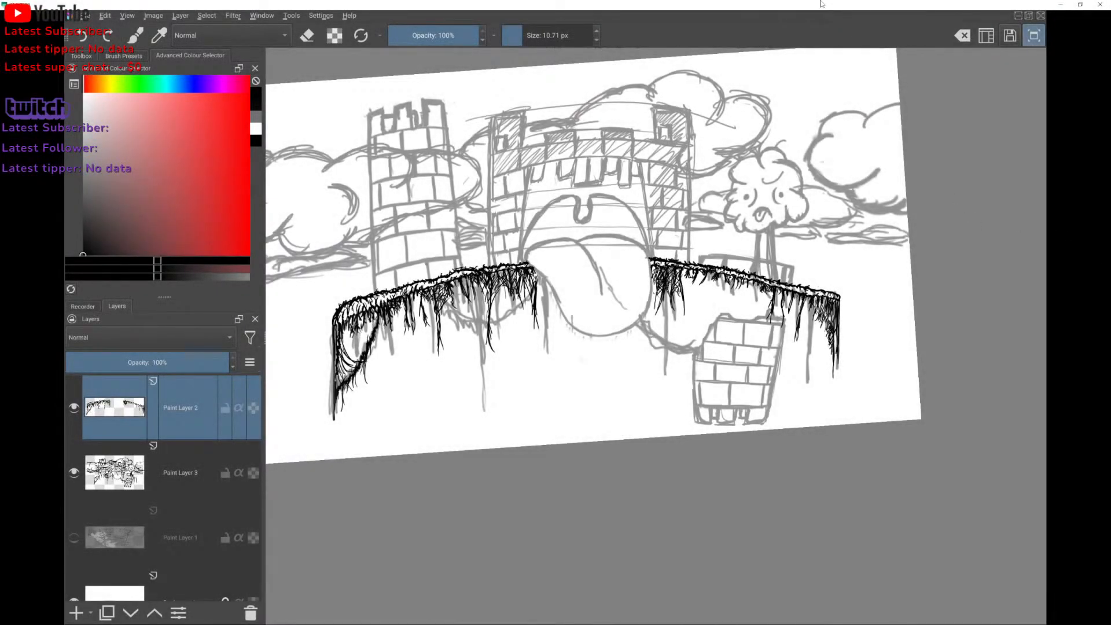
scroll(164, 486, down, 1)
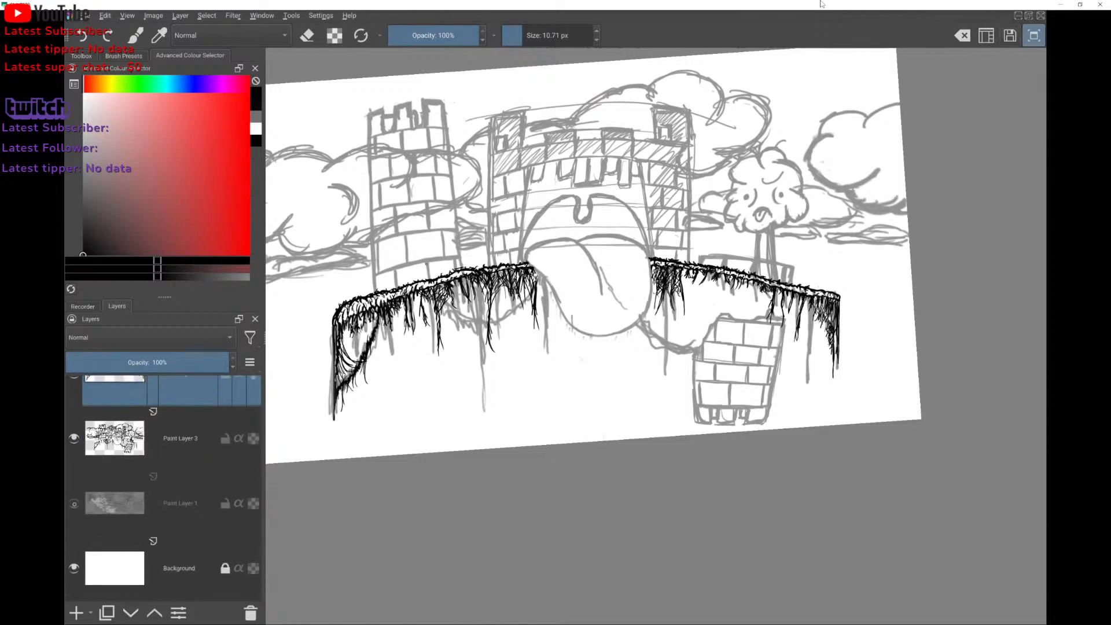
click(74, 504)
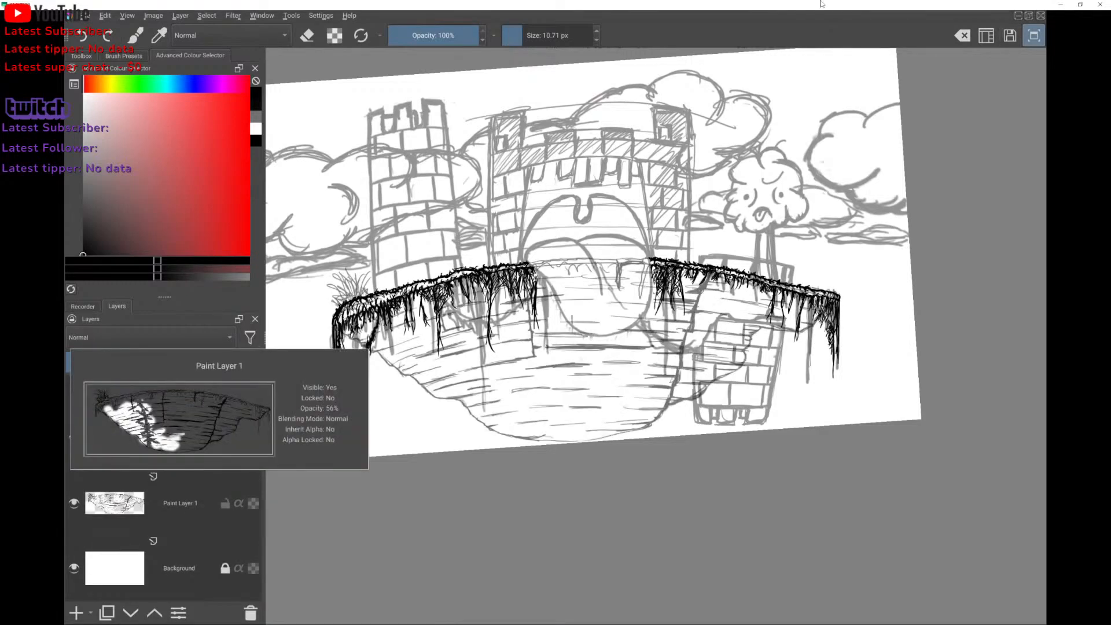
scroll(163, 486, up, 2)
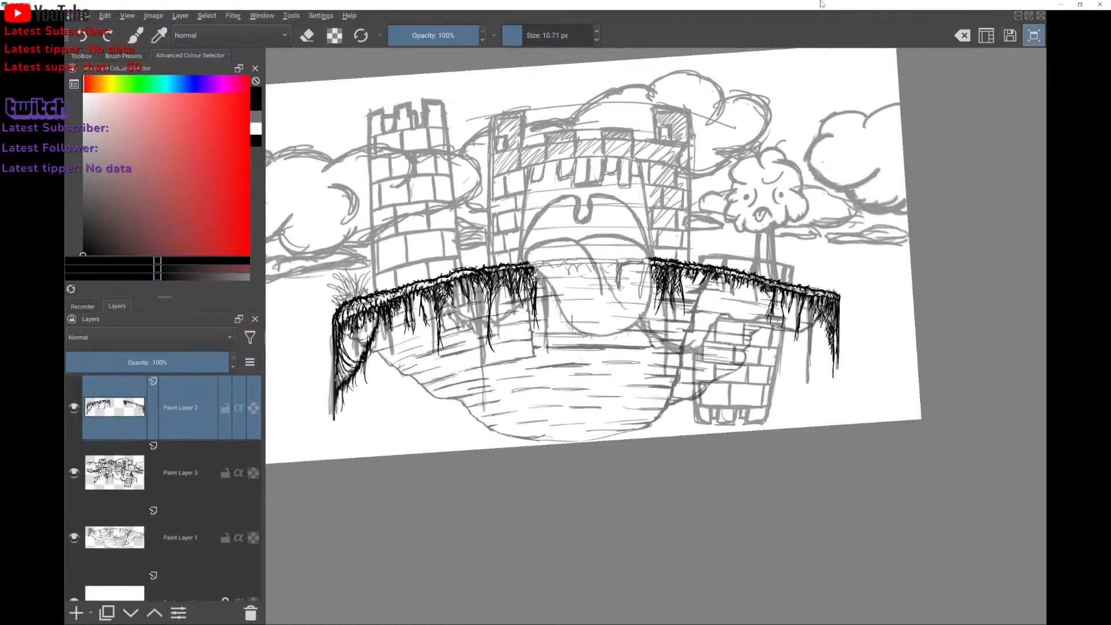
Ink the jagged left edge of the rock below the ledge on Paint Layer 2, following the rough sketch down from the ledge's left corner.
scroll(656, 336, up, 4)
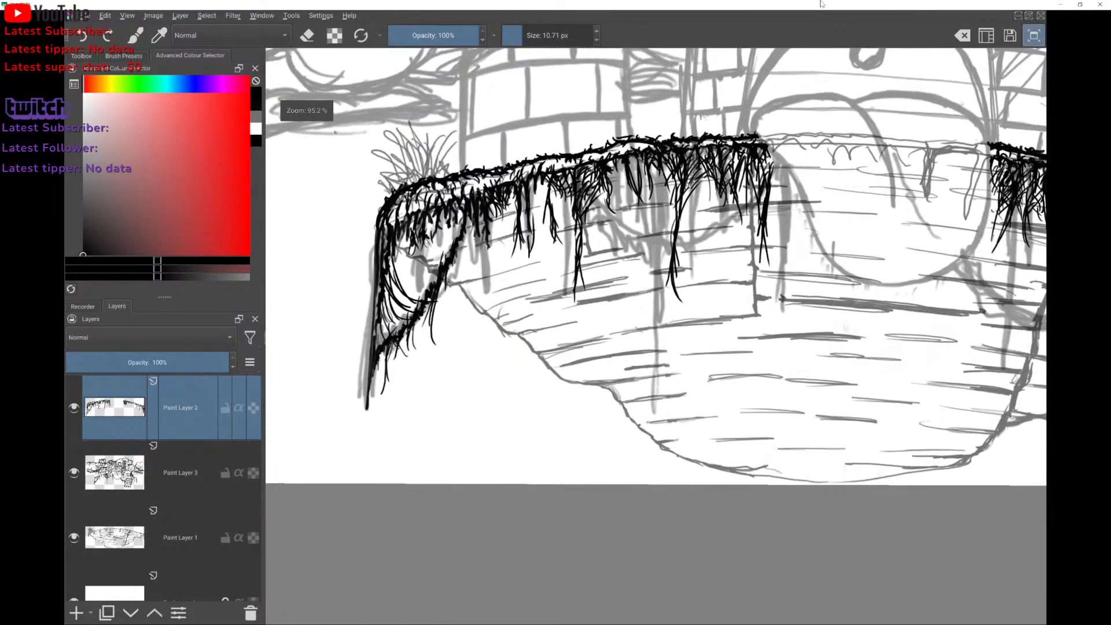
scroll(656, 335, up, 4)
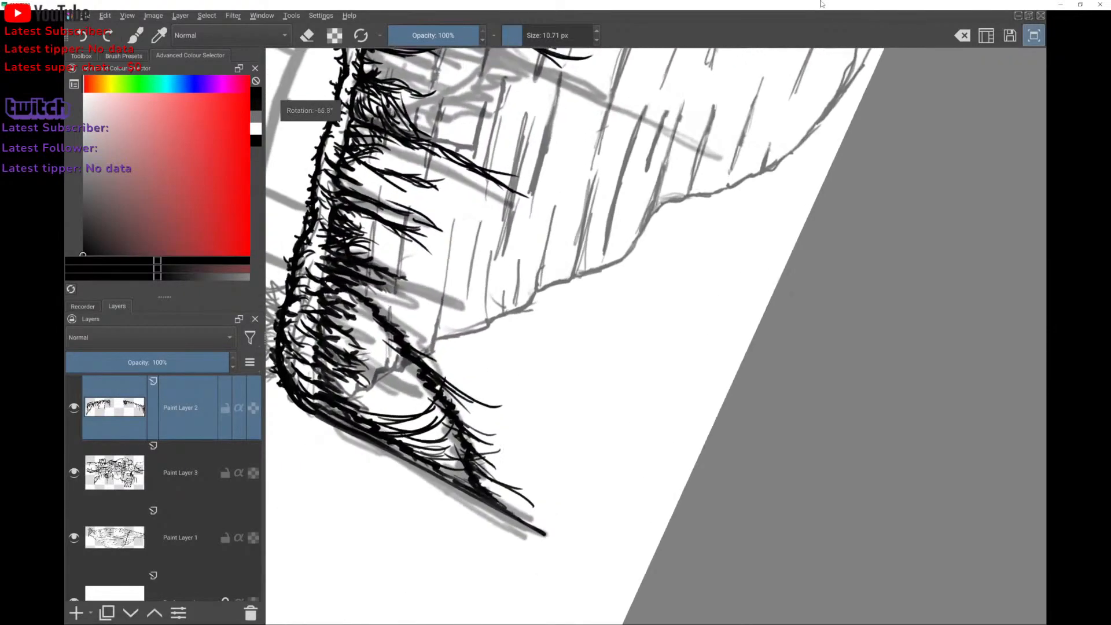
drag(338, 402, 377, 368)
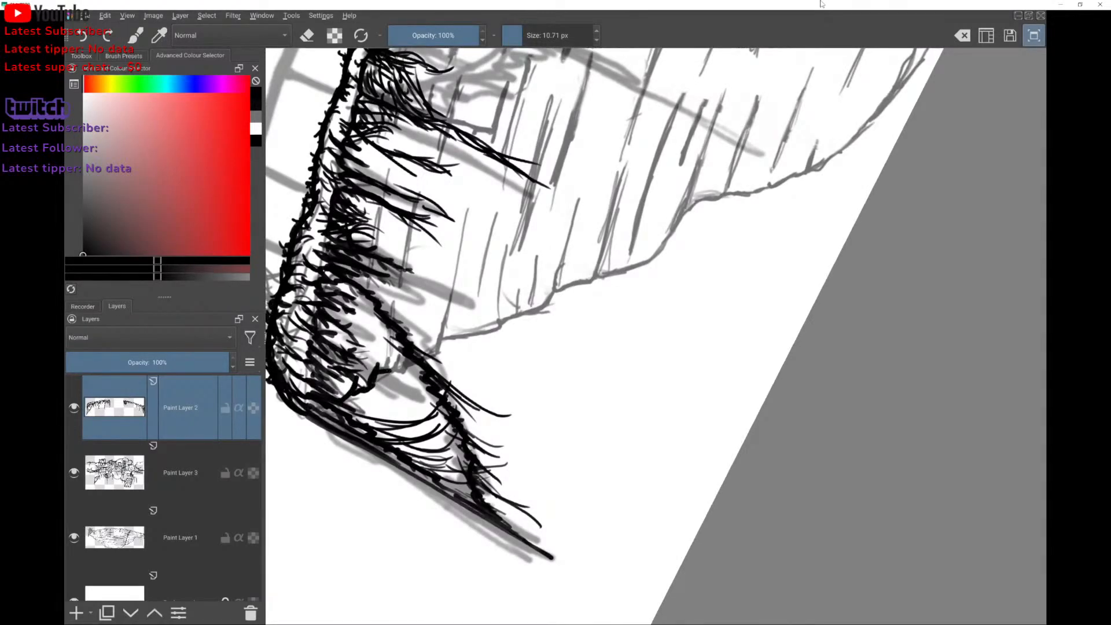
mouse_move(384, 370)
mouse_down()
mouse_move(550, 304)
mouse_move(558, 280)
mouse_move(645, 259)
mouse_move(700, 205)
mouse_move(797, 174)
mouse_move(842, 146)
mouse_move(905, 77)
mouse_up()
drag(791, 168, 403, 307)
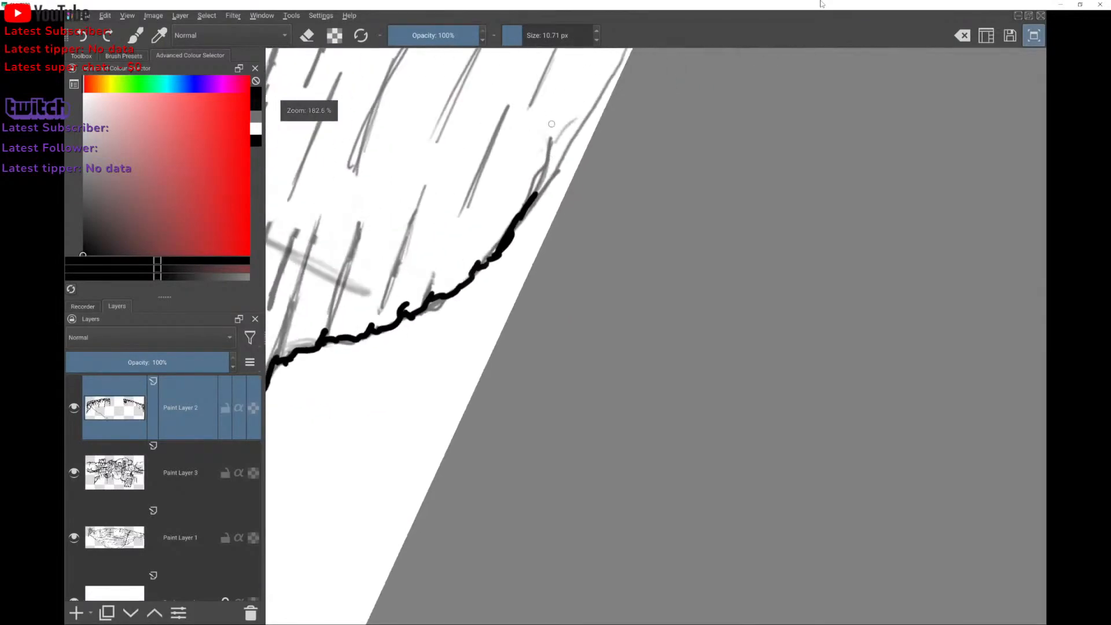
Continue the jagged rock outline along the underside of the rock, adding short notches into the stone.
mouse_move(536, 193)
mouse_down()
mouse_move(541, 137)
mouse_move(601, 99)
mouse_move(605, 79)
mouse_up()
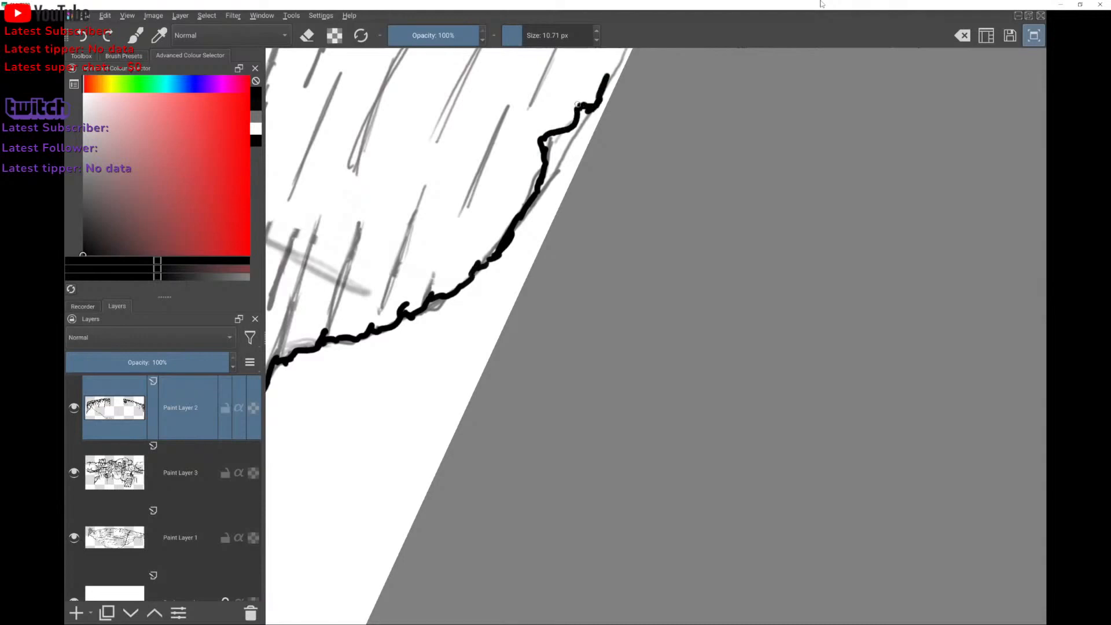
mouse_move(556, 132)
mouse_down()
mouse_move(562, 109)
mouse_move(521, 179)
mouse_up()
drag(551, 96, 354, 291)
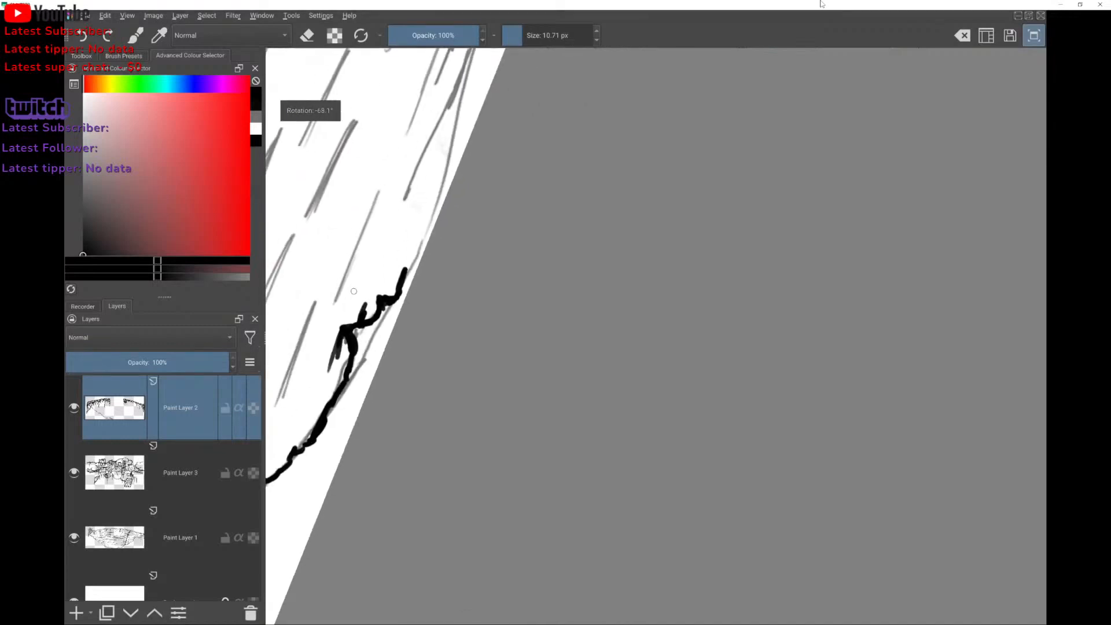
mouse_move(405, 258)
mouse_down()
mouse_move(458, 103)
mouse_move(342, 290)
mouse_up()
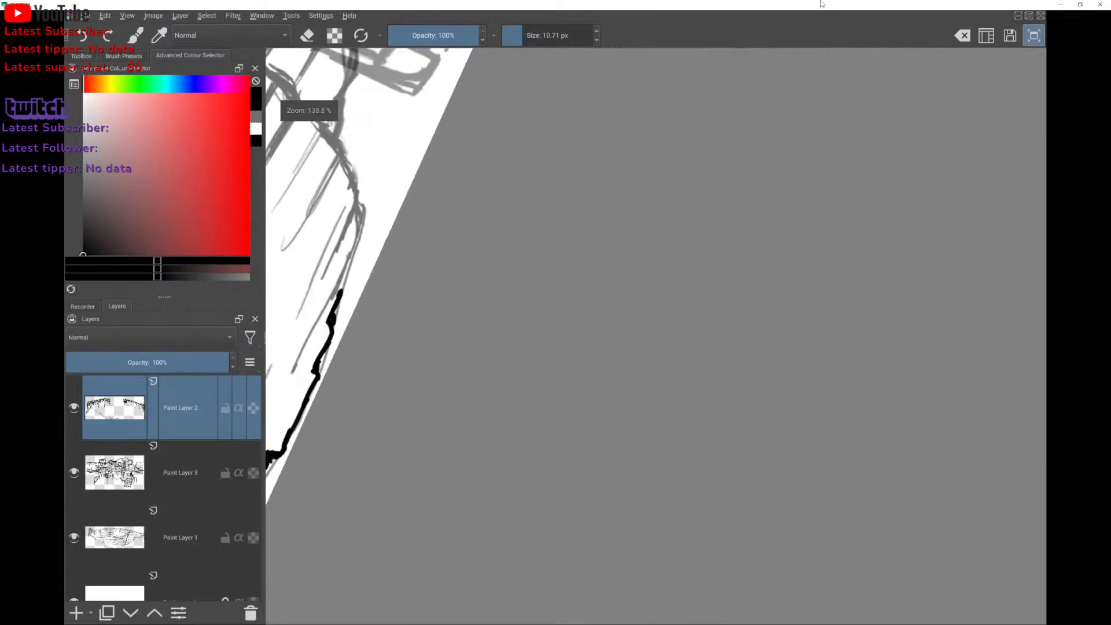
Ink the stepped right edge of the rock with short inward cracks, rising across the sketched brick block towards the ledge.
mouse_move(362, 226)
mouse_down()
mouse_move(355, 204)
mouse_move(336, 240)
mouse_move(355, 185)
mouse_move(343, 161)
mouse_move(330, 173)
mouse_move(334, 86)
mouse_move(389, 281)
mouse_move(409, 231)
mouse_move(392, 190)
mouse_move(376, 216)
mouse_move(391, 172)
mouse_move(394, 112)
mouse_move(377, 132)
mouse_move(394, 104)
mouse_move(390, 83)
mouse_move(409, 258)
mouse_move(366, 260)
mouse_move(399, 273)
mouse_move(371, 260)
mouse_move(364, 184)
mouse_up()
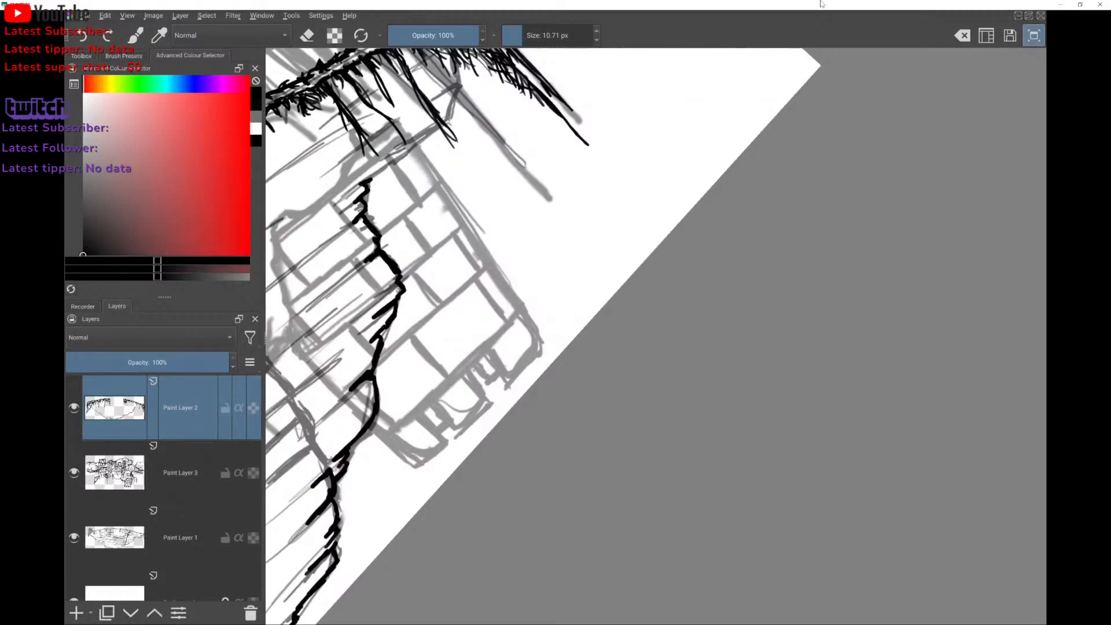
drag(457, 267, 640, 292)
scroll(622, 258, up, 2)
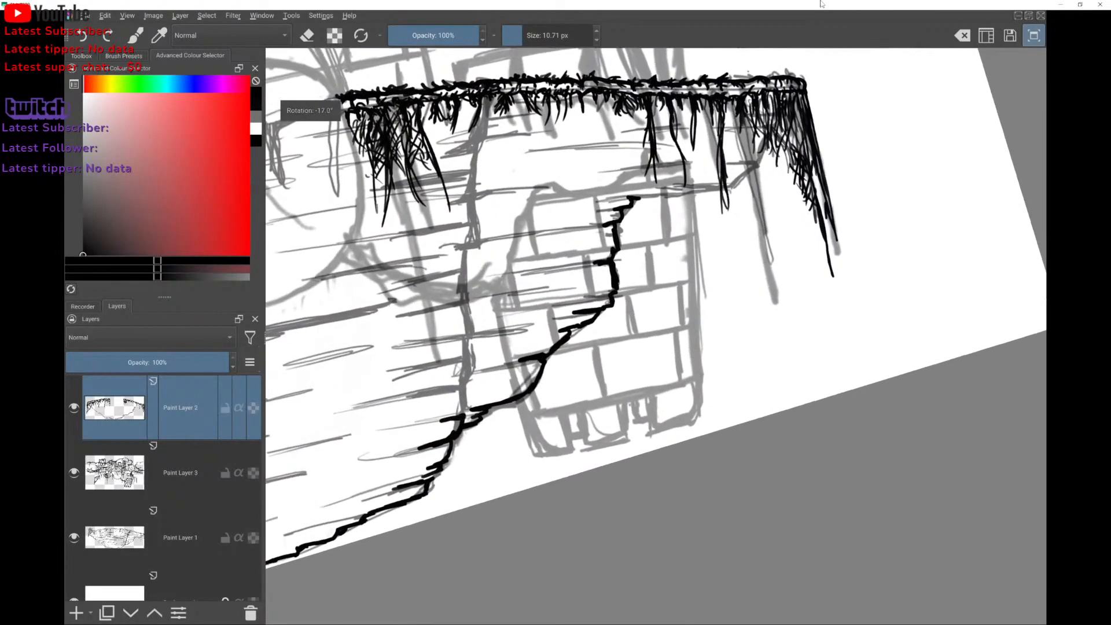
drag(636, 204, 624, 214)
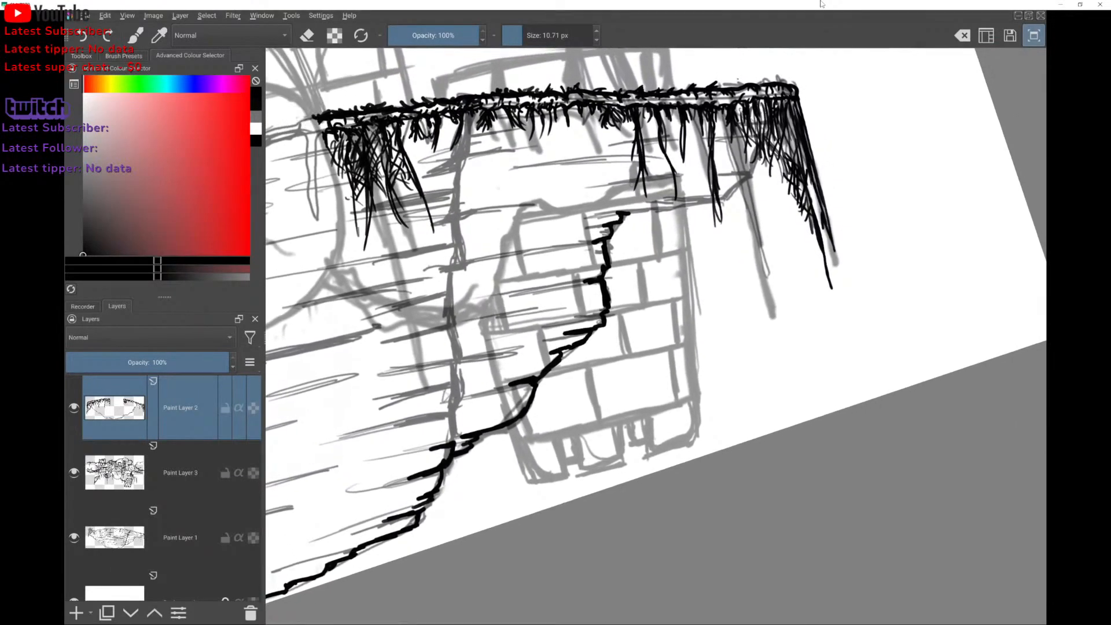
scroll(440, 451, up, 6)
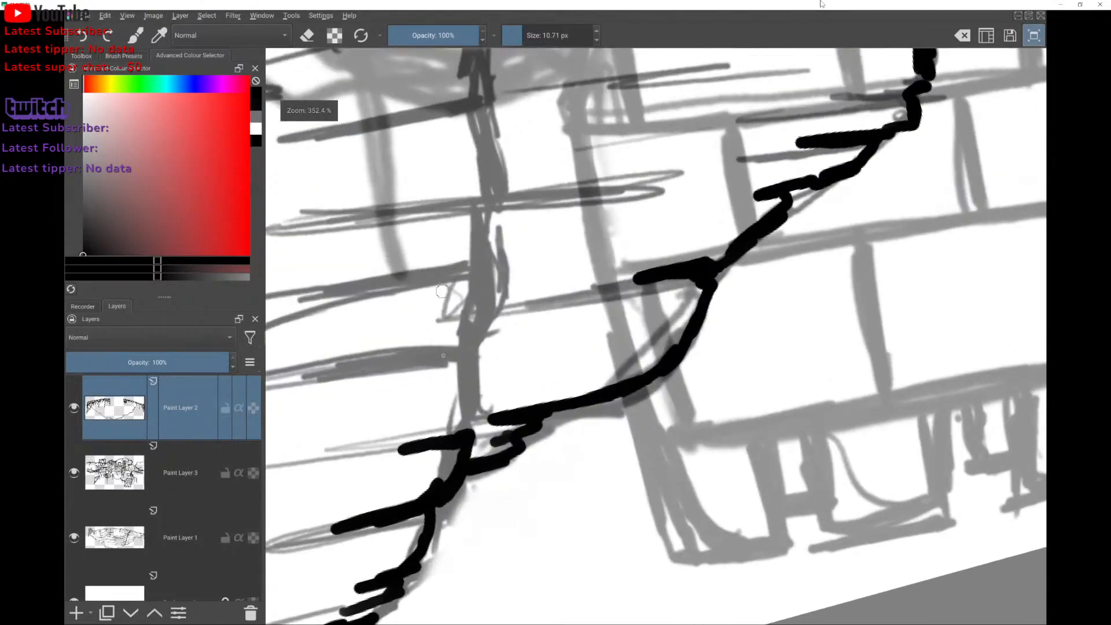
With the brush at 8.57 px, ink the notched vertical rock edge up to the grassy ledge and the short stepped edge beside it.
mouse_move(471, 410)
mouse_down()
mouse_move(474, 426)
mouse_move(469, 353)
mouse_move(440, 357)
mouse_move(484, 339)
mouse_move(479, 271)
mouse_move(491, 263)
mouse_move(481, 218)
mouse_up()
key(bracketleft)
mouse_move(479, 258)
mouse_down()
mouse_move(490, 204)
mouse_move(467, 209)
mouse_up()
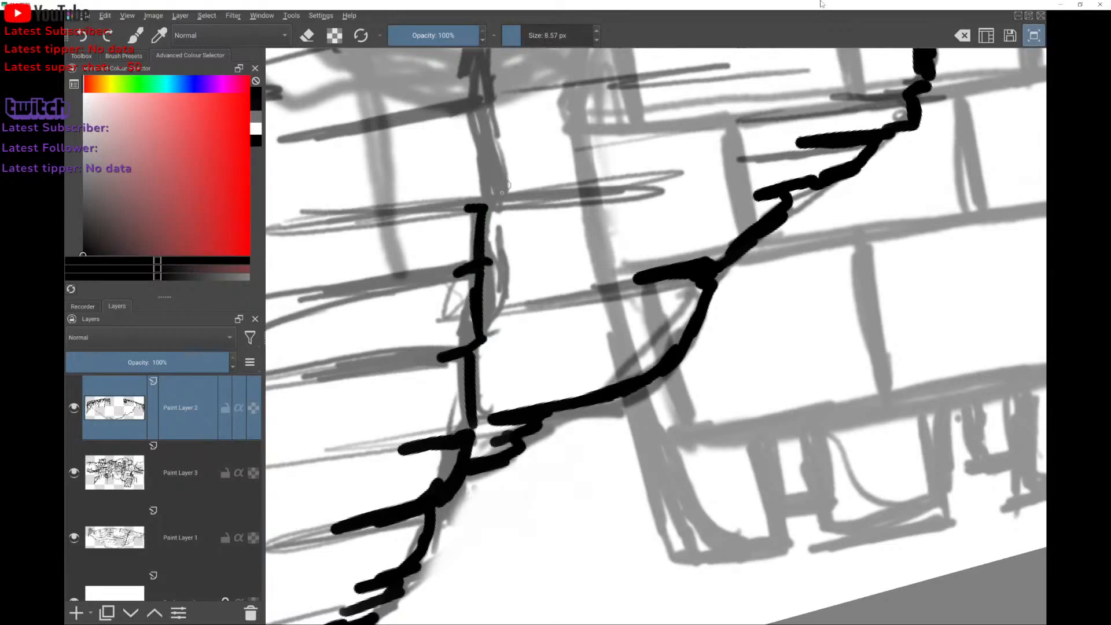
scroll(523, 382, down, 3)
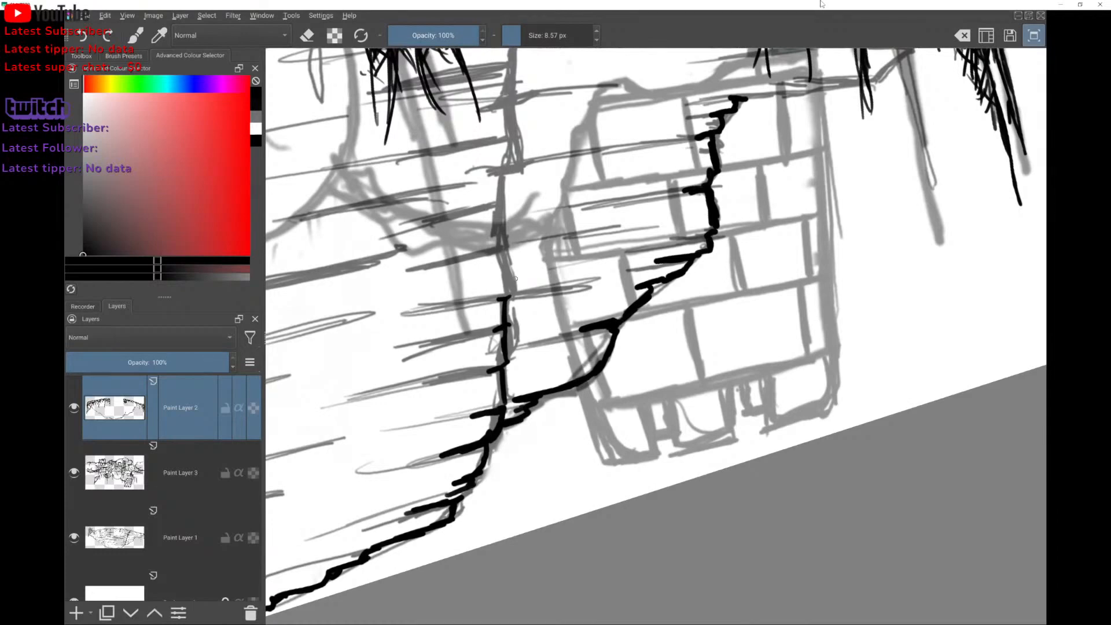
mouse_move(507, 294)
mouse_down()
mouse_move(499, 205)
mouse_move(489, 206)
mouse_move(500, 173)
mouse_move(506, 185)
mouse_move(515, 154)
mouse_up()
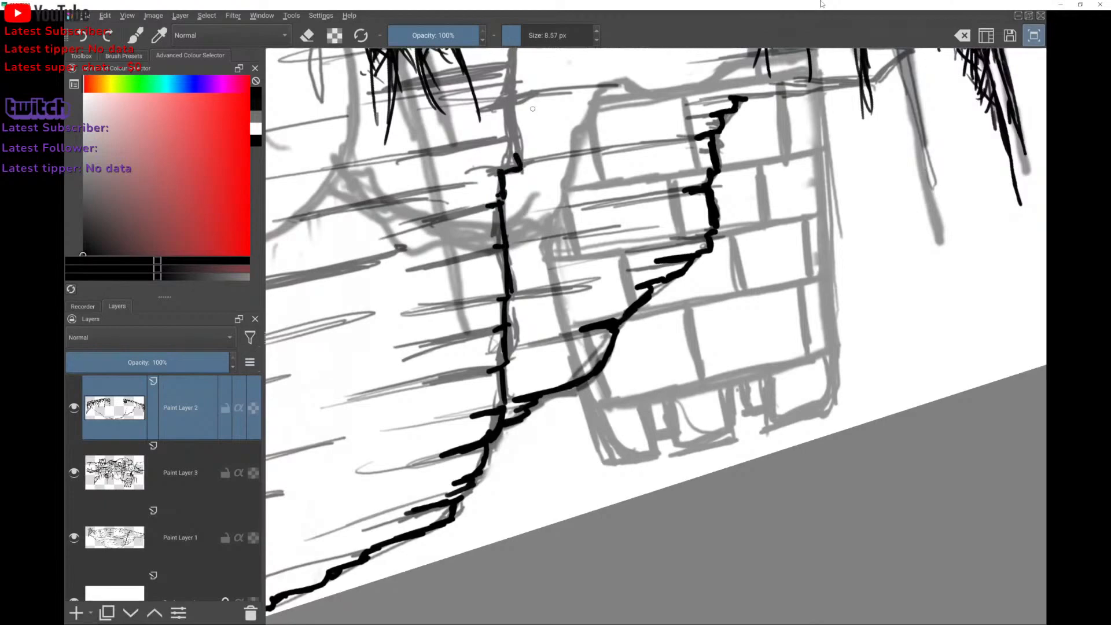
scroll(600, 315, down, 3)
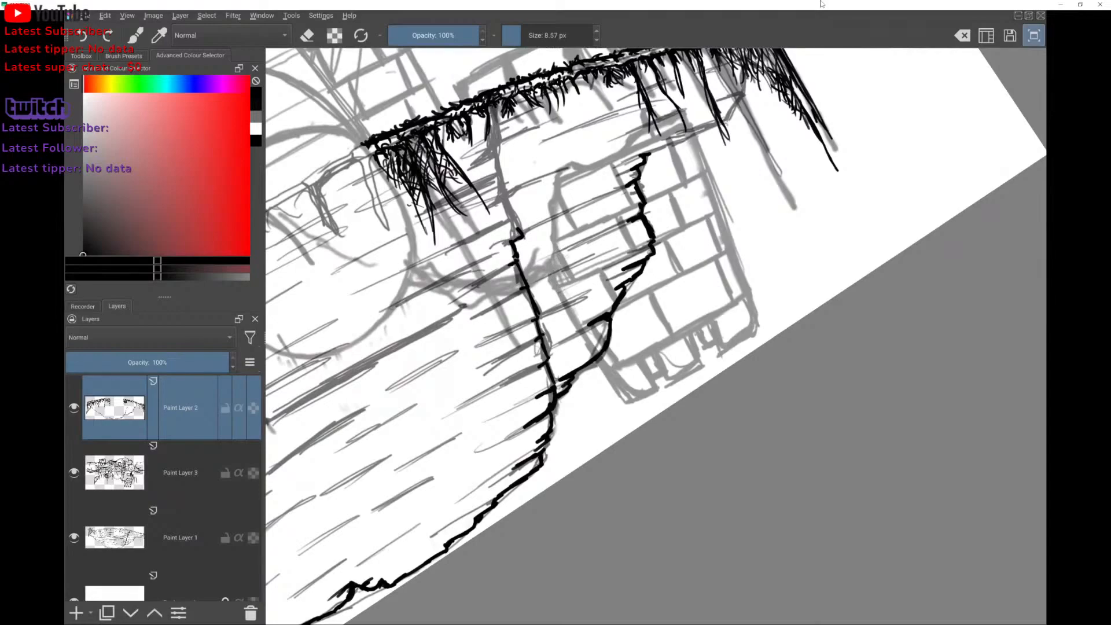
scroll(532, 213, down, 1)
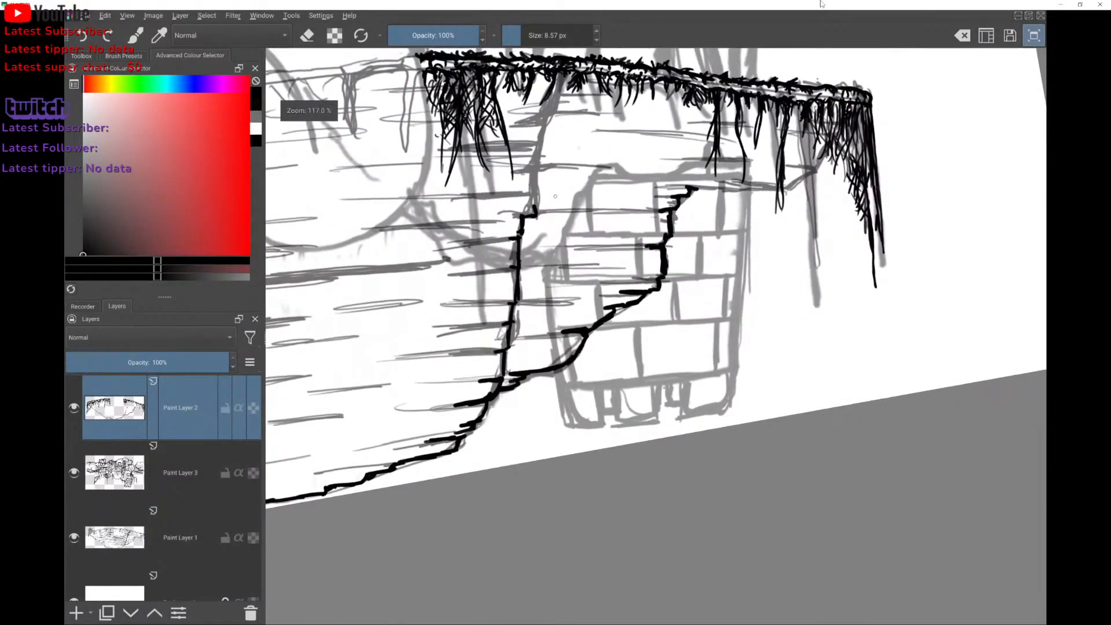
scroll(563, 207, down, 2)
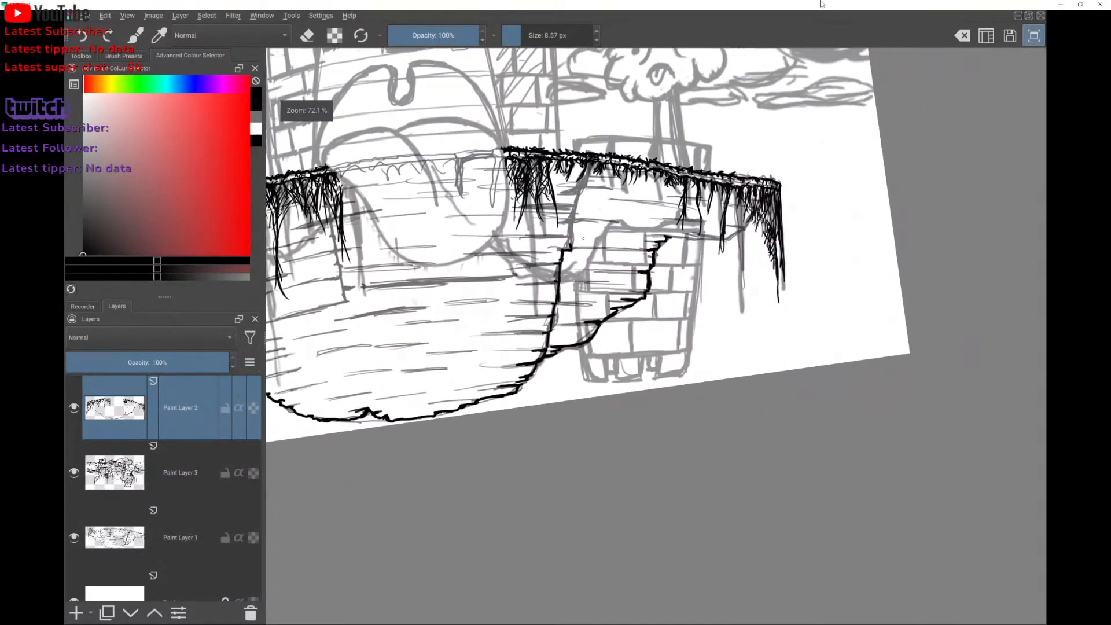
scroll(582, 238, up, 2)
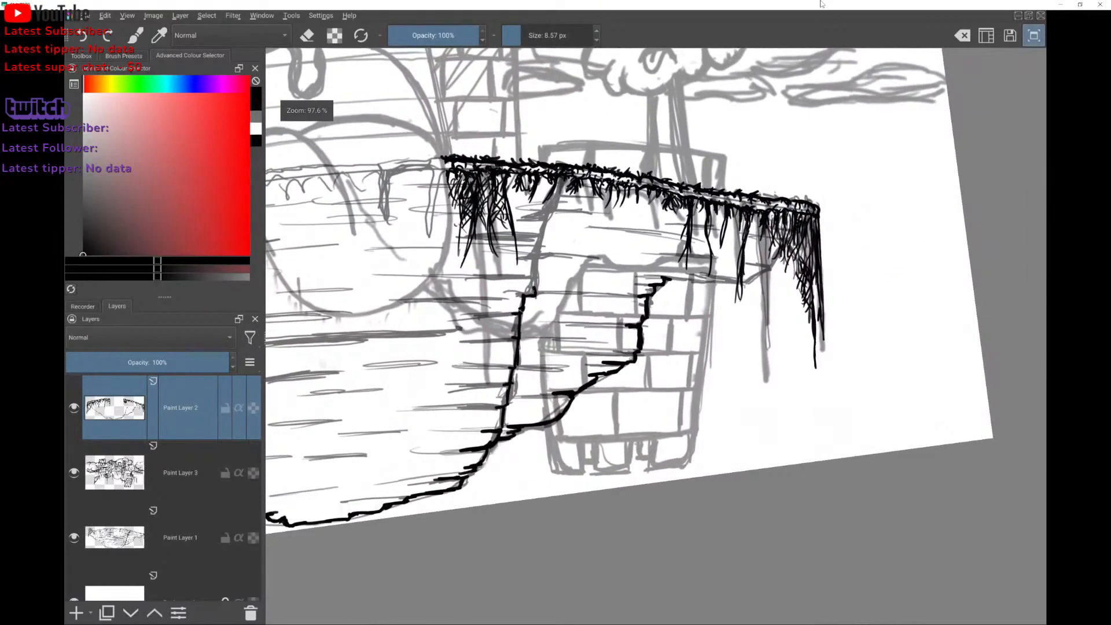
drag(534, 293, 559, 196)
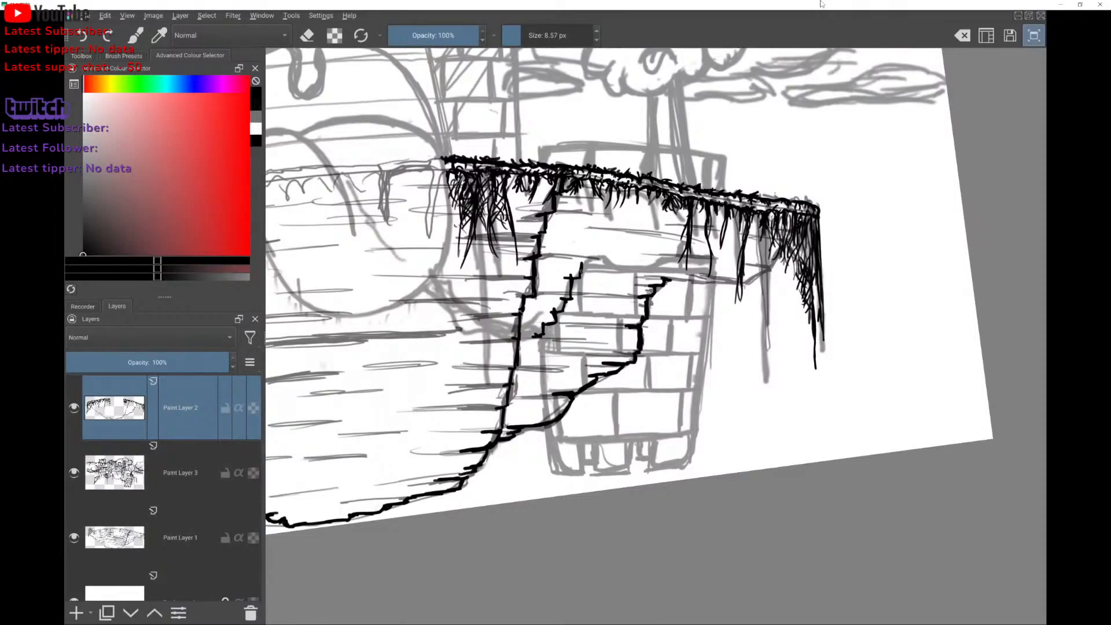
Ink the overhang's underside from the top of the short stepped edge across the sketched bricks to the hanging roots near the ledge's right end.
drag(580, 264, 628, 265)
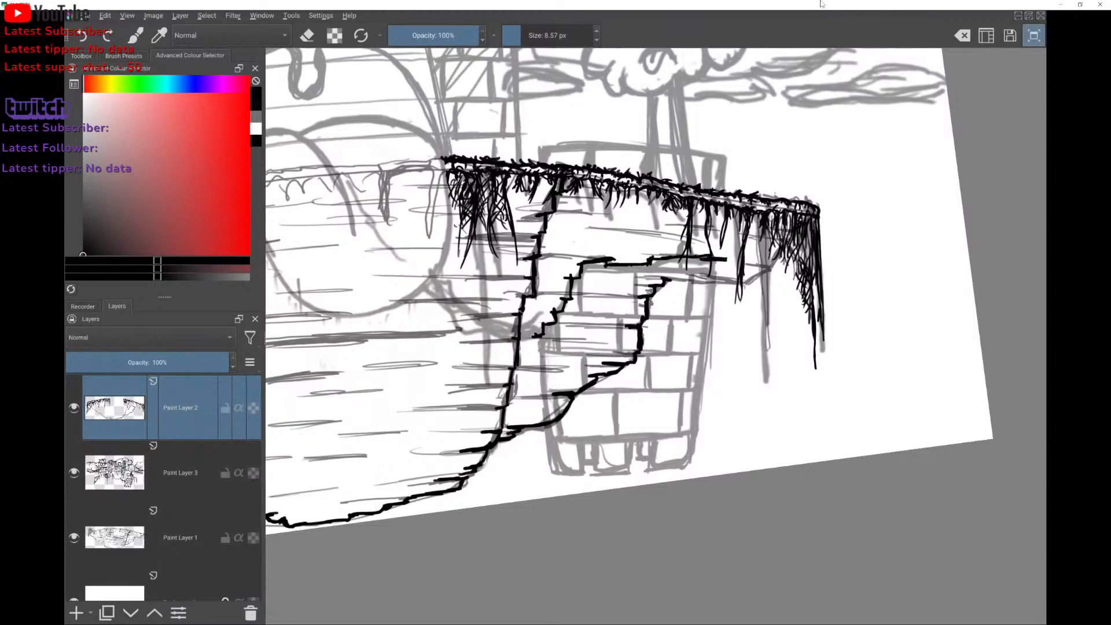
mouse_move(727, 260)
mouse_down()
mouse_move(471, 243)
mouse_move(497, 256)
mouse_up()
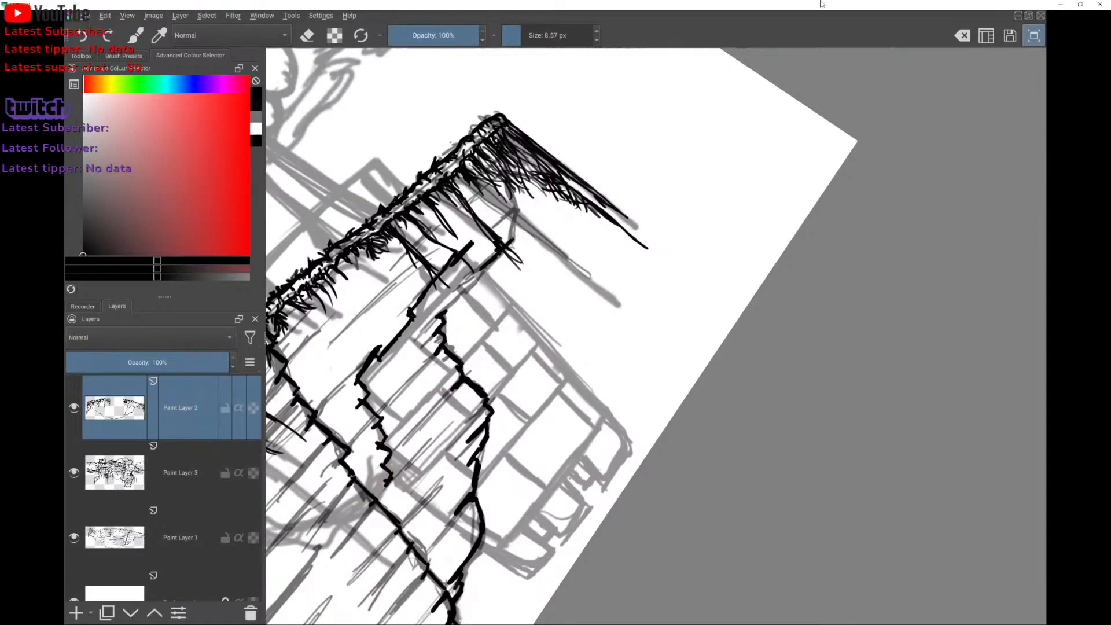
mouse_move(515, 209)
mouse_down()
mouse_move(496, 223)
mouse_move(509, 185)
mouse_move(634, 120)
mouse_move(651, 137)
mouse_up()
drag(534, 282, 557, 219)
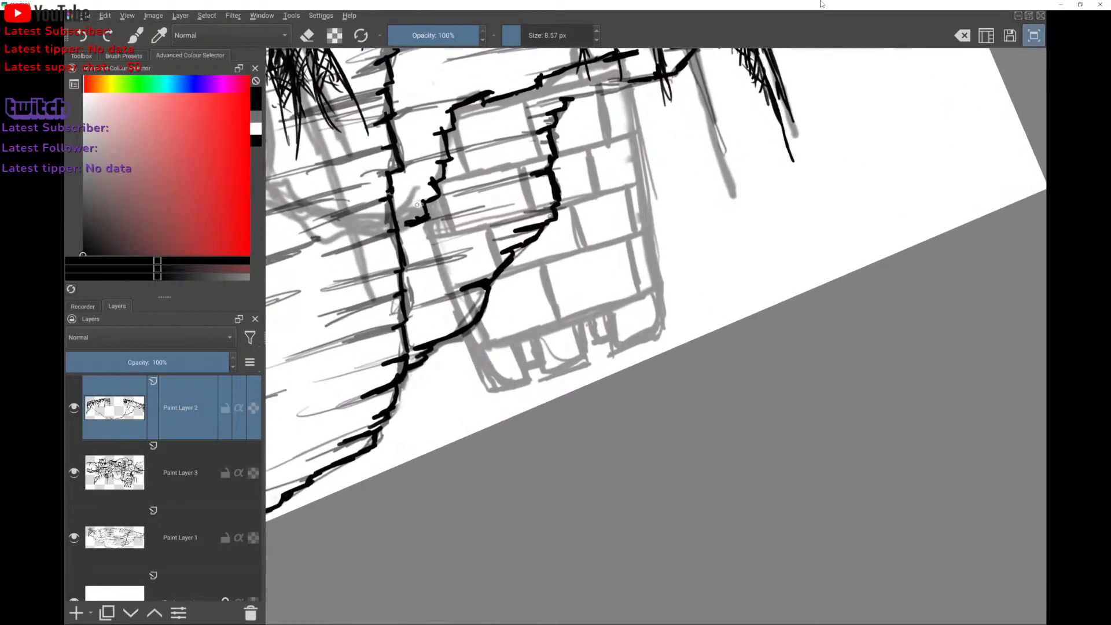
Lengthen the short crack lines running inward from each corner of the stepped edge beneath the overhang.
drag(417, 204, 428, 200)
key(ctrl+z)
scroll(427, 163, up, 6)
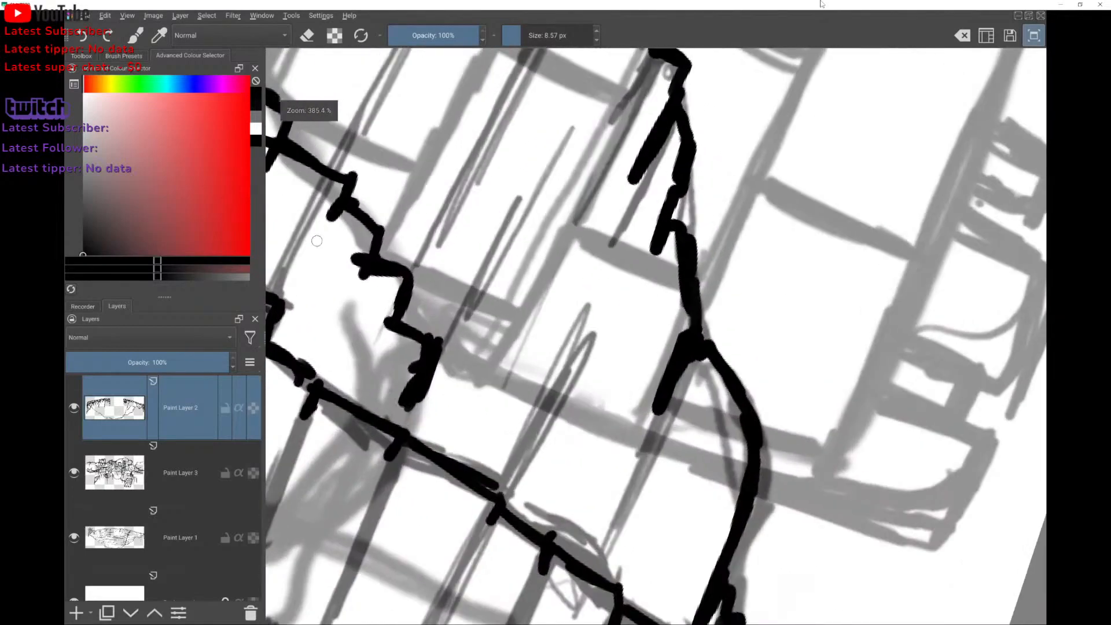
mouse_move(369, 362)
mouse_down()
mouse_move(390, 310)
mouse_move(346, 310)
mouse_up()
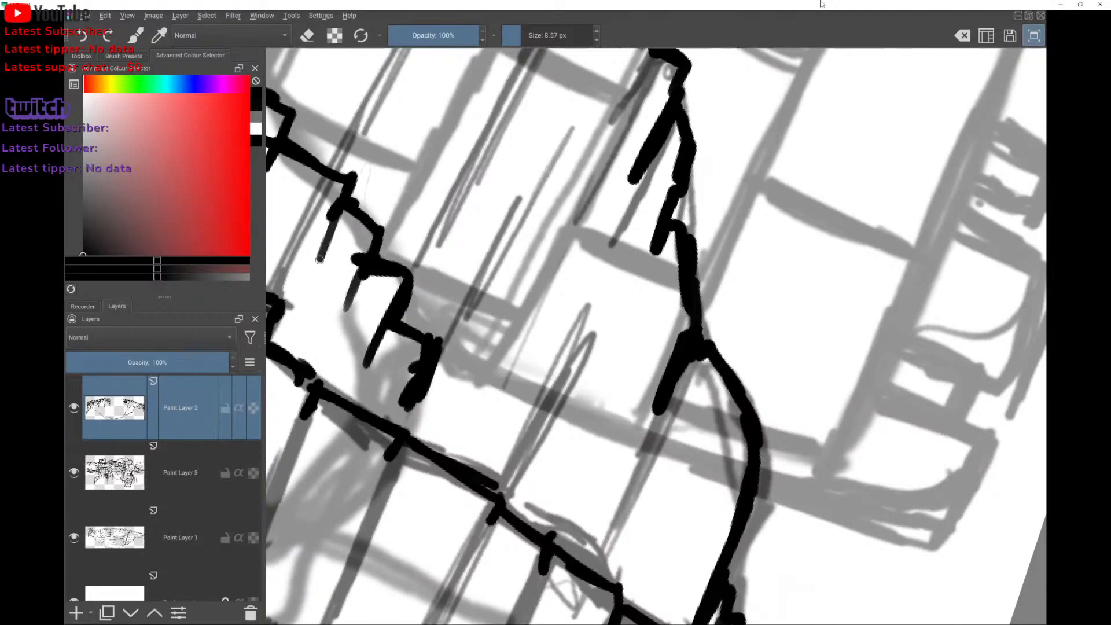
scroll(429, 198, down, 3)
drag(382, 196, 361, 240)
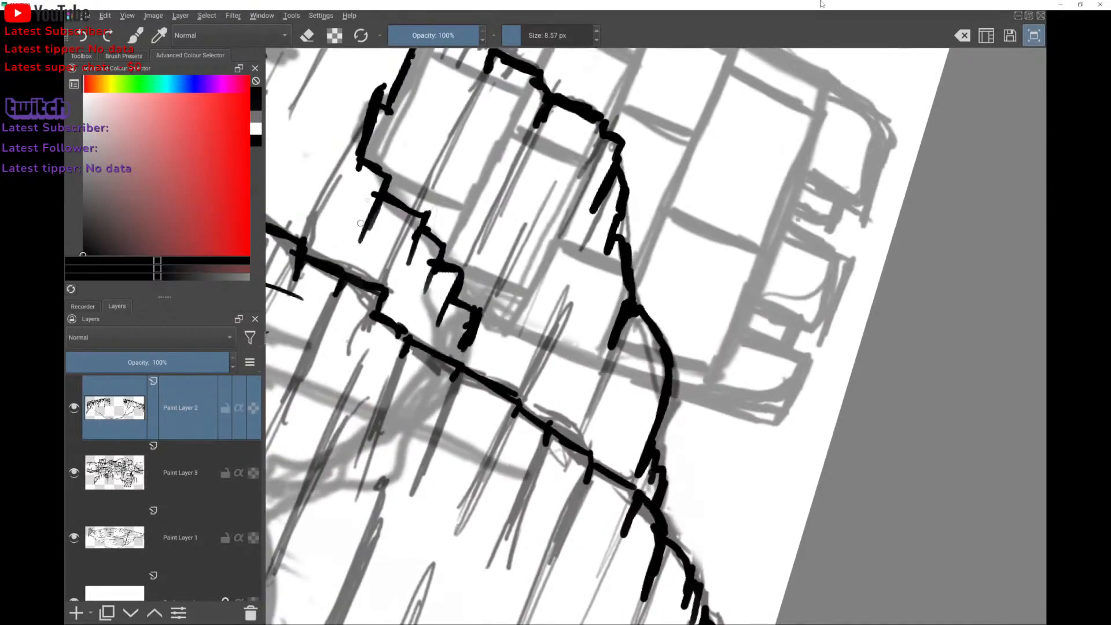
drag(356, 165, 345, 202)
mouse_move(374, 124)
mouse_down()
mouse_move(350, 173)
mouse_move(358, 154)
mouse_move(346, 146)
mouse_move(358, 134)
mouse_move(341, 206)
mouse_up()
scroll(273, 120, down, 1)
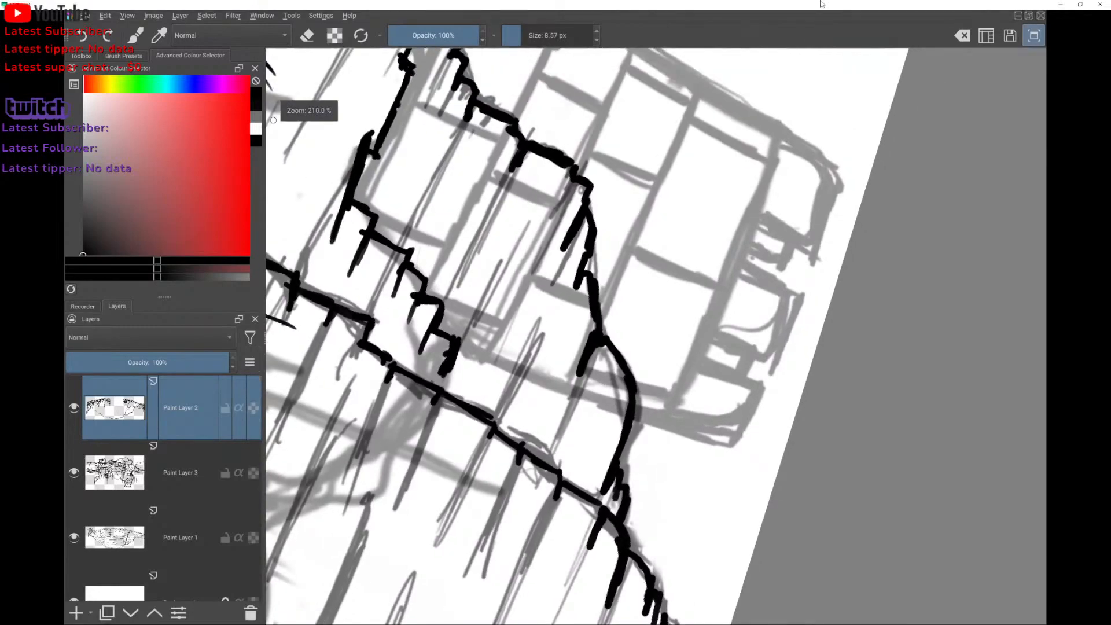
Thicken the upper stretch of the overhang's underside line towards the hanging roots.
scroll(273, 120, up, 2)
scroll(278, 246, down, 2)
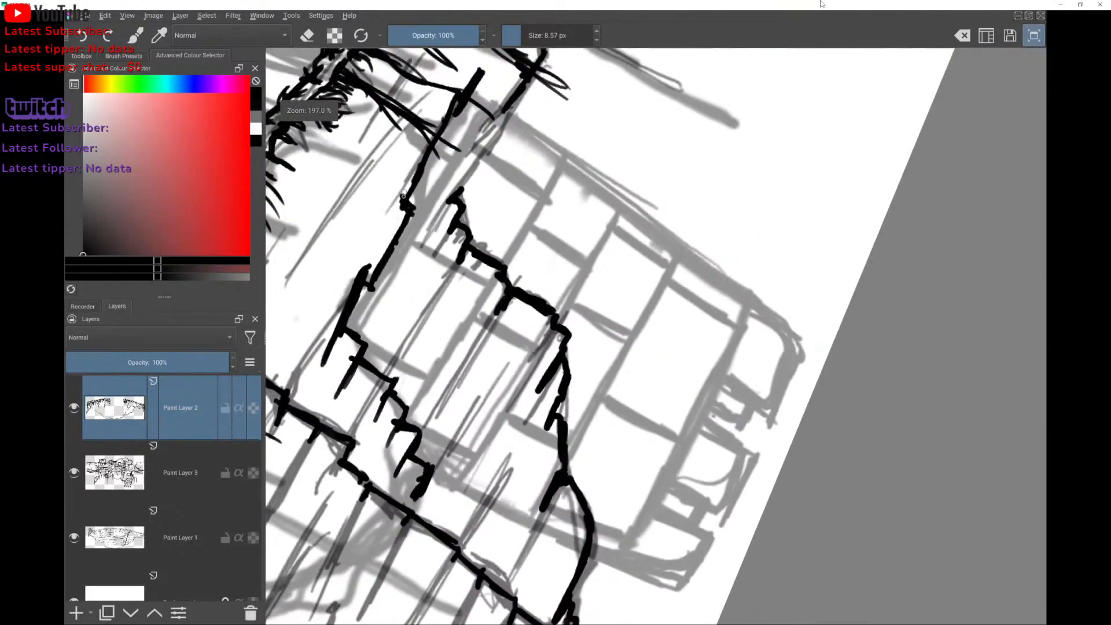
drag(403, 196, 470, 73)
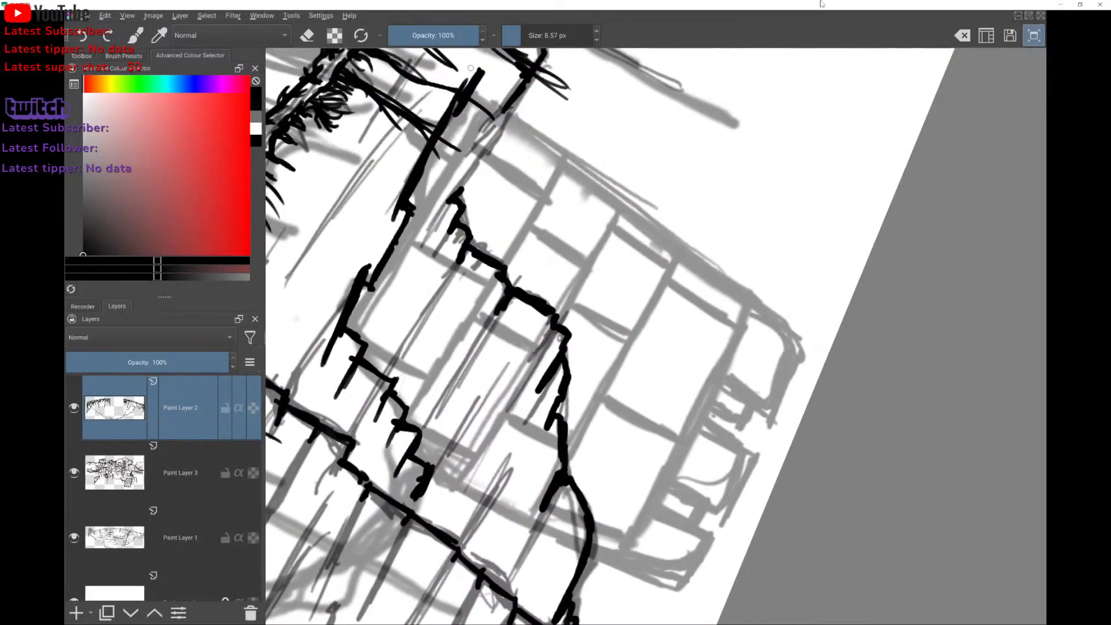
scroll(470, 68, down, 1)
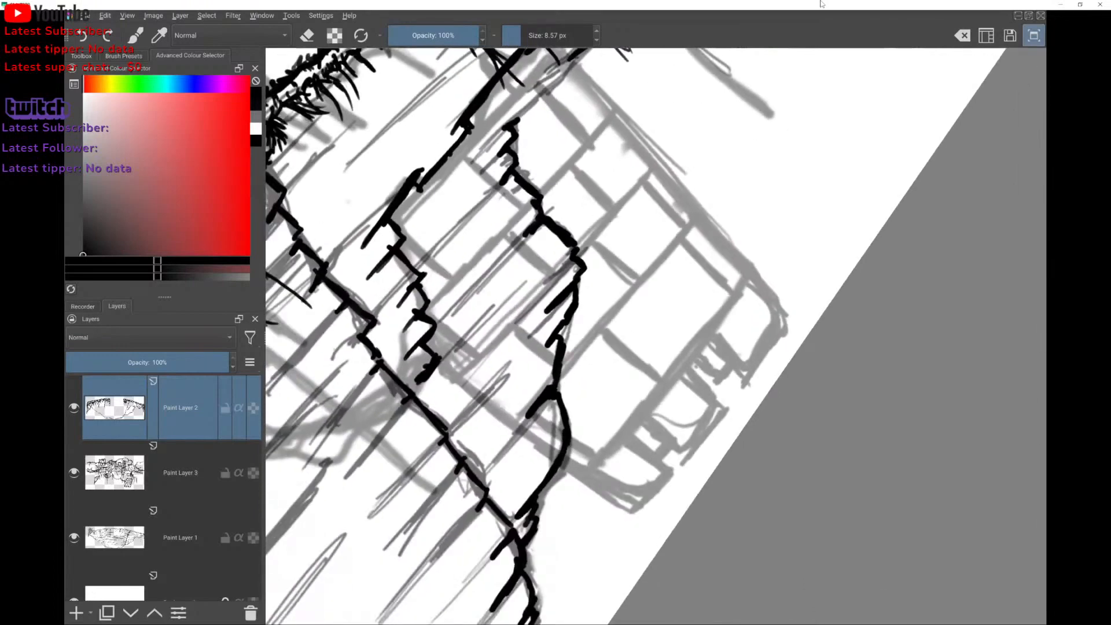
Erase along part of the overhang's underside line and the lower stepped edge to thin the ink and taper its cracks to points.
key(e)
drag(431, 176, 465, 138)
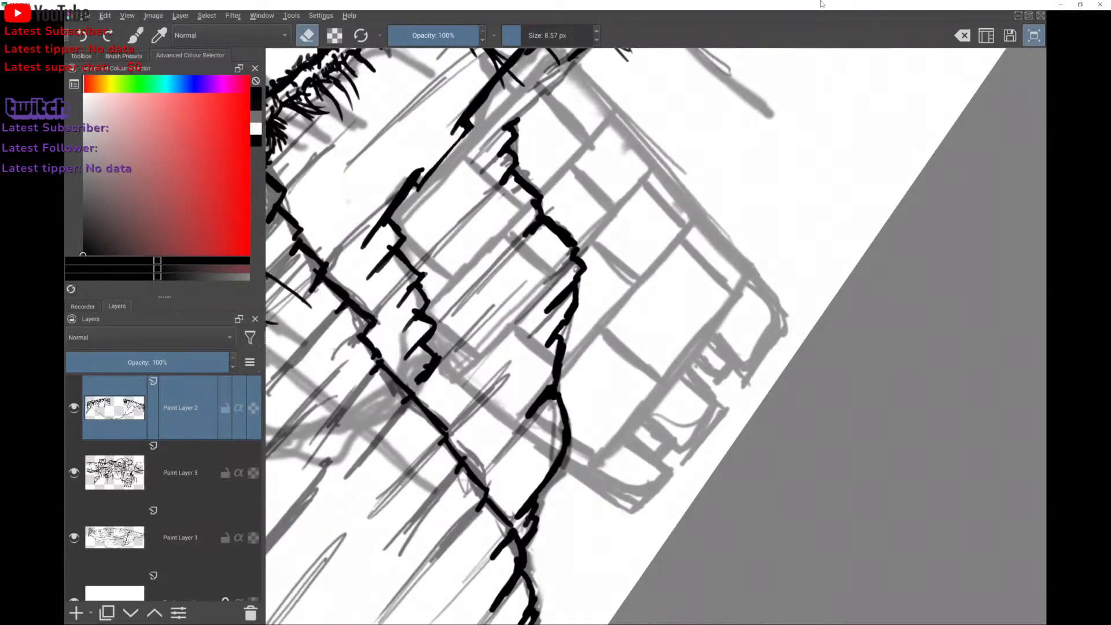
scroll(436, 243, up, 3)
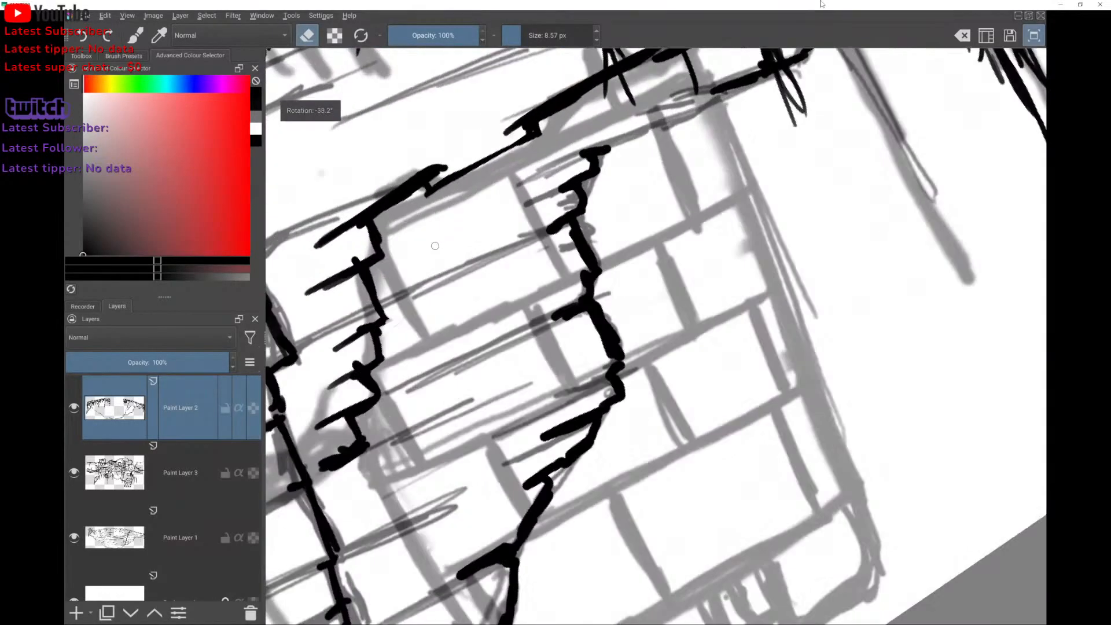
mouse_move(318, 401)
mouse_down()
mouse_move(308, 411)
mouse_move(326, 443)
mouse_move(310, 429)
mouse_up()
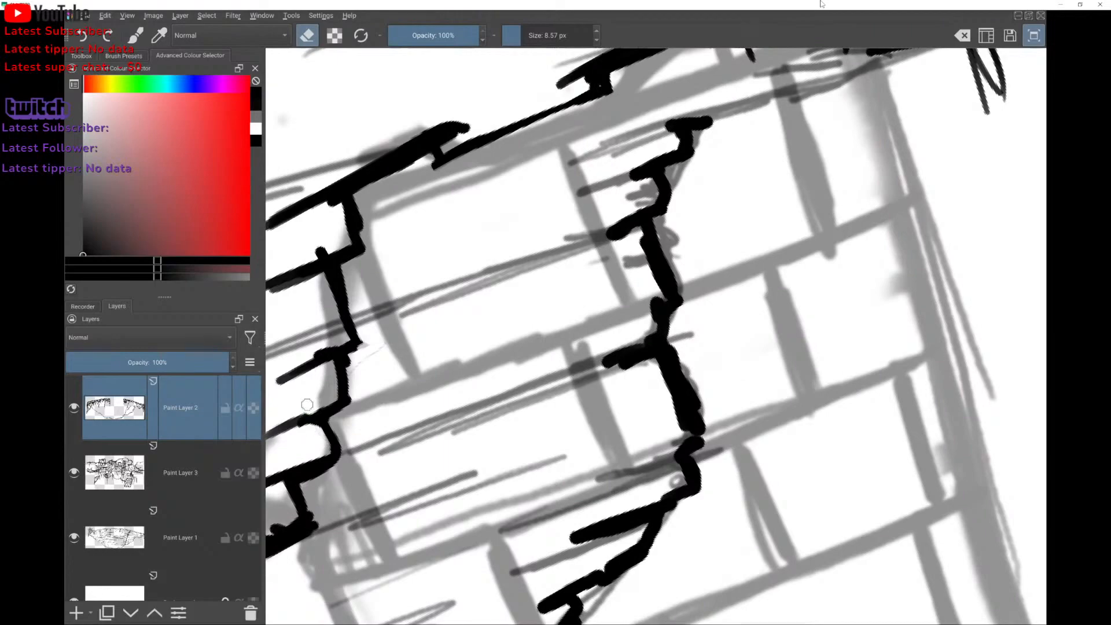
scroll(307, 405, up, 2)
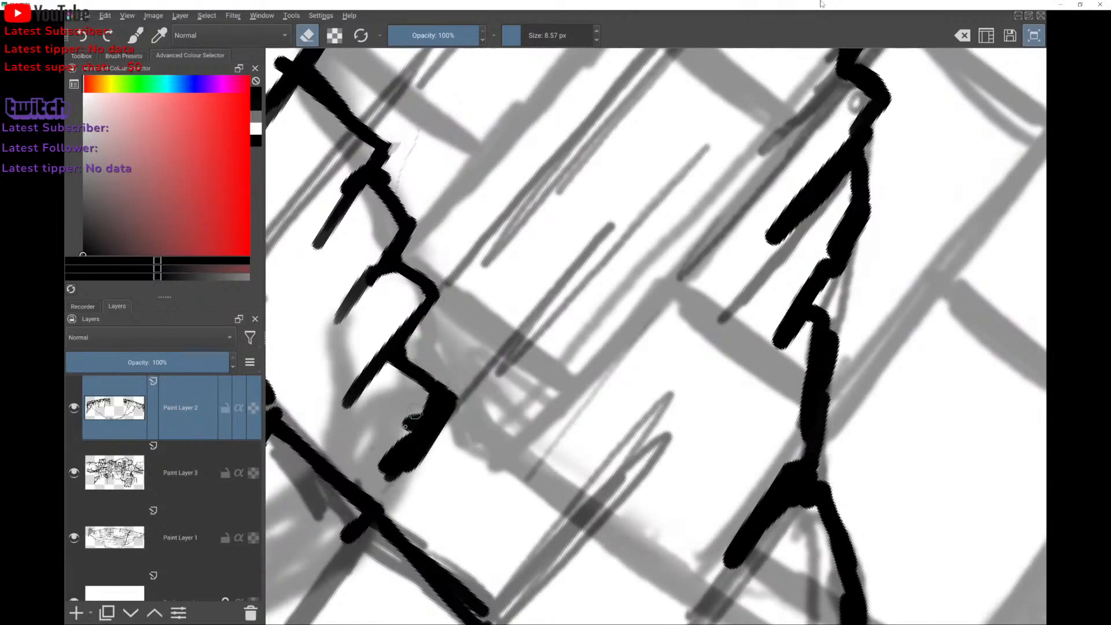
mouse_move(415, 417)
mouse_down()
mouse_move(390, 453)
mouse_move(407, 435)
mouse_move(389, 473)
mouse_up()
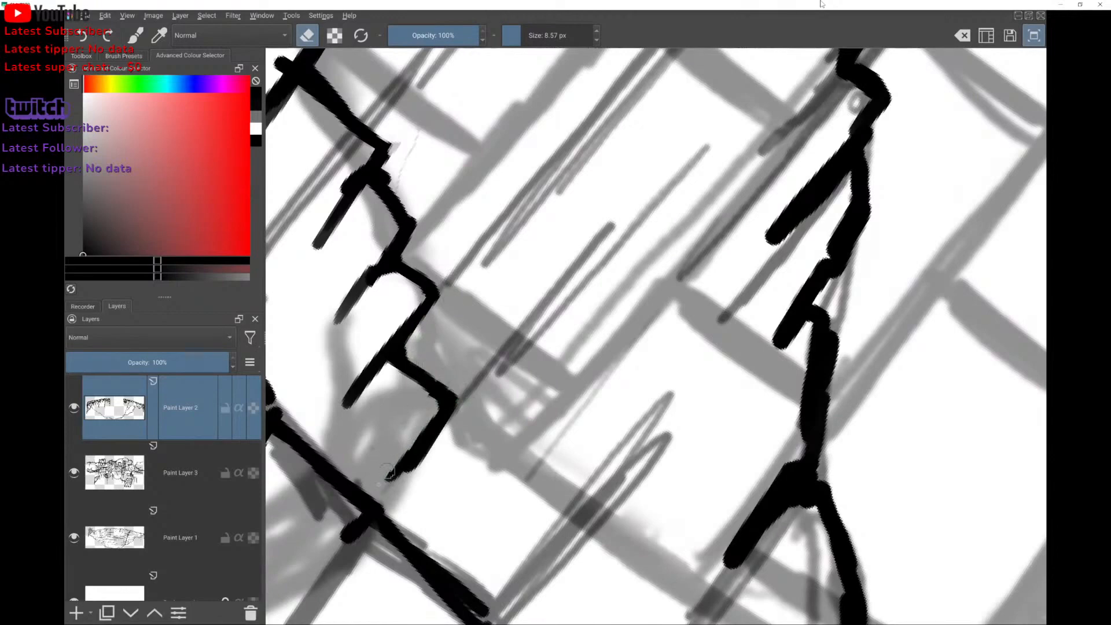
mouse_move(362, 510)
mouse_down()
mouse_move(346, 531)
mouse_move(350, 522)
mouse_up()
drag(417, 463, 437, 436)
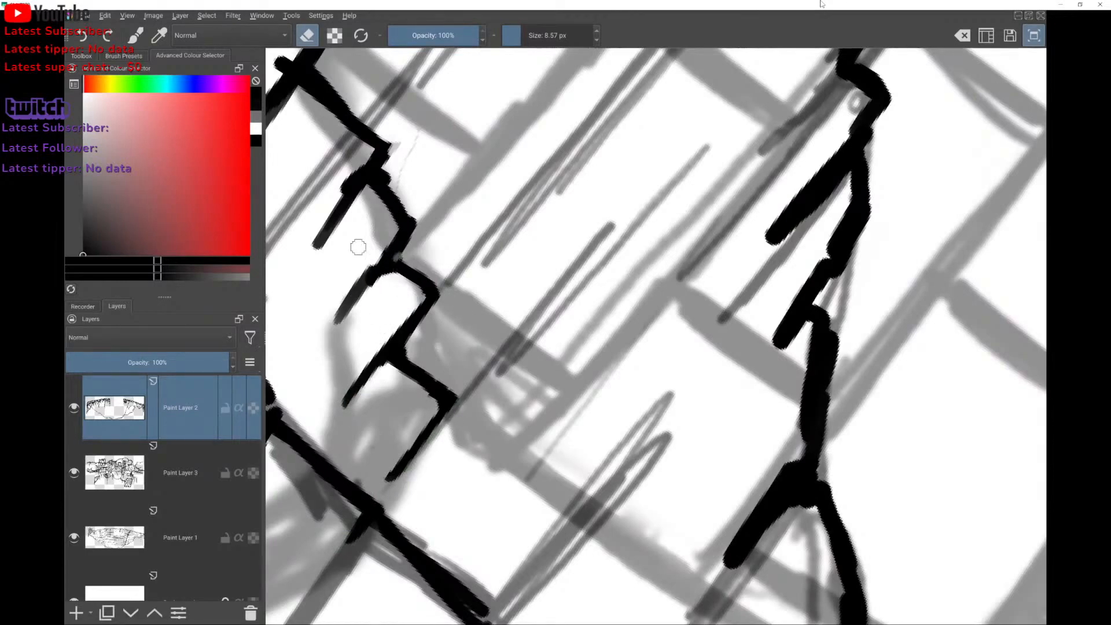
mouse_move(367, 257)
mouse_down()
mouse_move(374, 251)
mouse_move(328, 318)
mouse_up()
scroll(602, 324, down, 2)
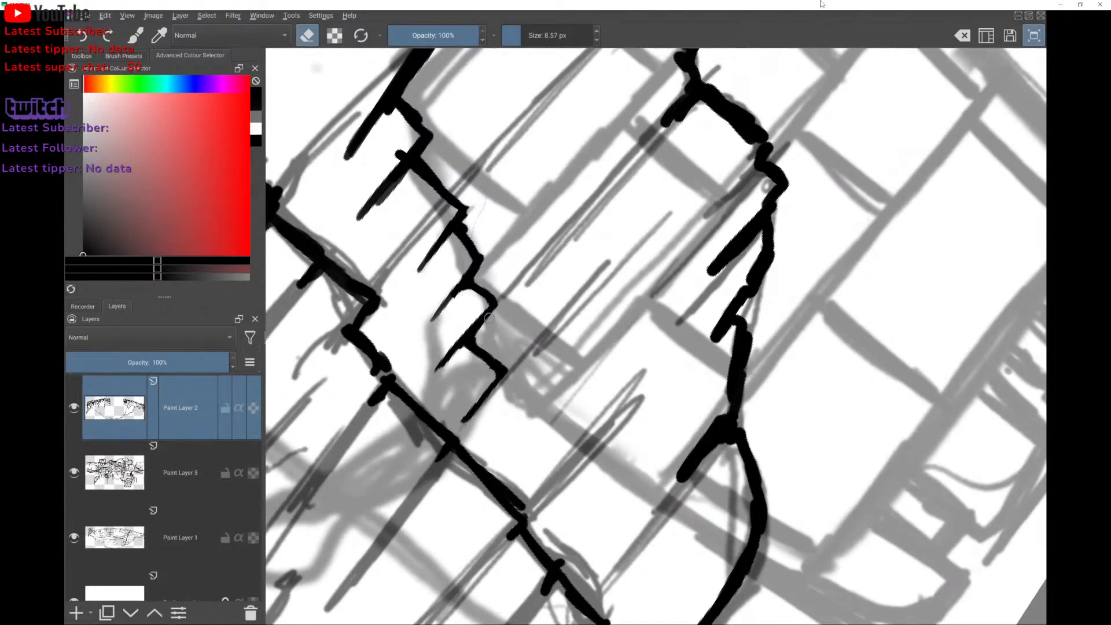
scroll(490, 317, down, 3)
scroll(517, 342, up, 3)
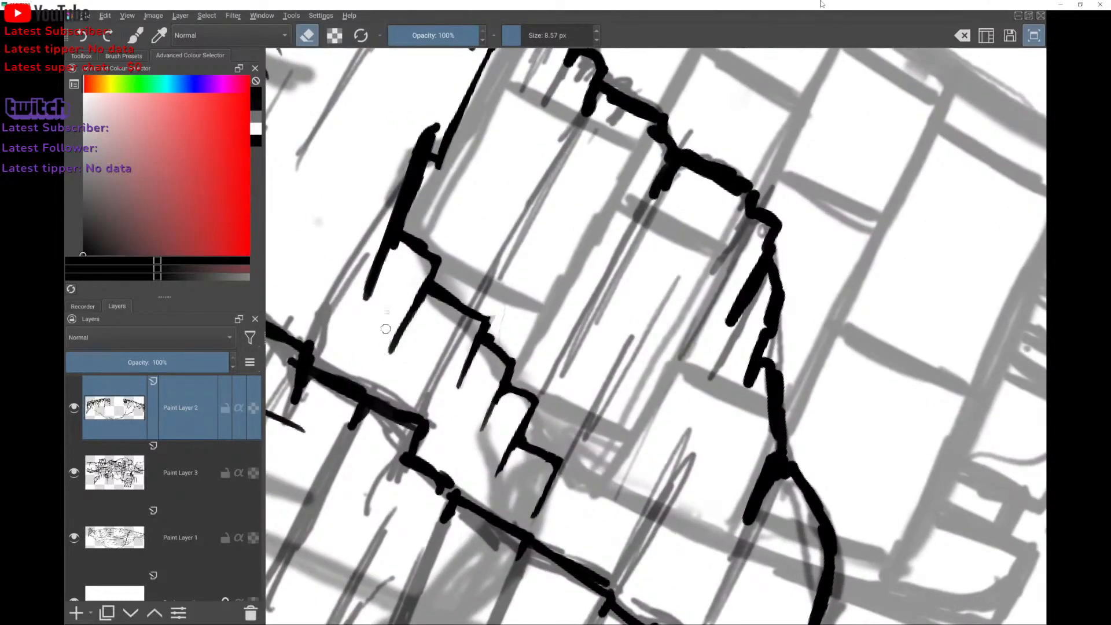
Taper the crack at the top of the stepped edge and trim the upper steps into thinner, cleaner lines with the eraser.
mouse_move(391, 255)
mouse_down()
mouse_move(395, 248)
mouse_move(372, 300)
mouse_up()
scroll(431, 212, up, 3)
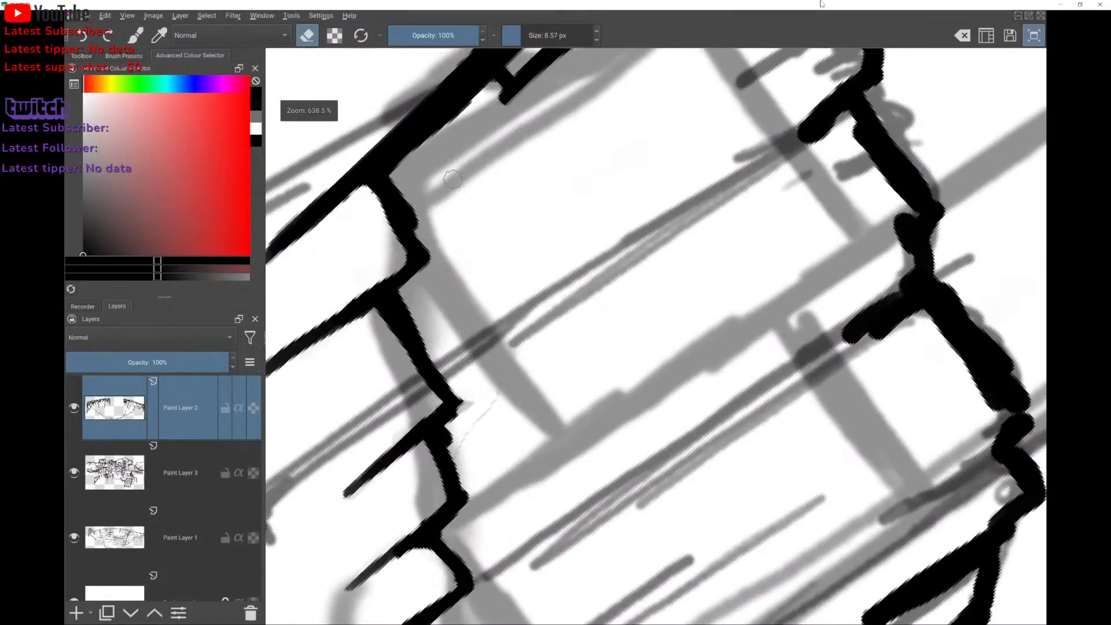
mouse_move(398, 173)
mouse_down()
mouse_move(416, 226)
mouse_move(408, 220)
mouse_move(440, 267)
mouse_up()
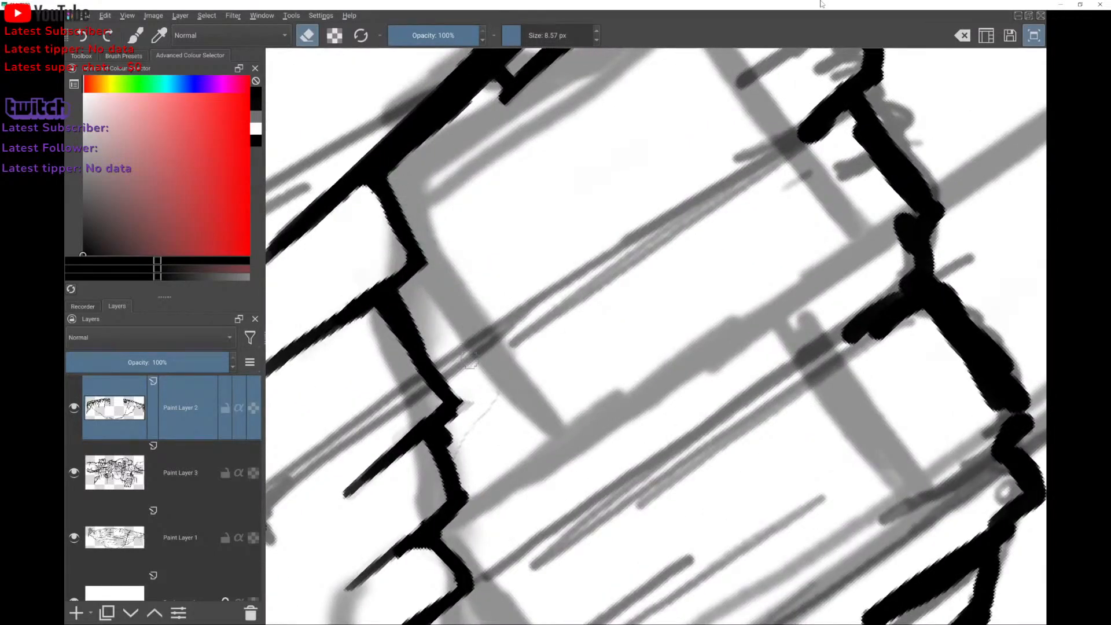
drag(399, 298, 462, 389)
mouse_move(418, 322)
mouse_down()
mouse_move(475, 415)
mouse_move(454, 432)
mouse_move(461, 504)
mouse_up()
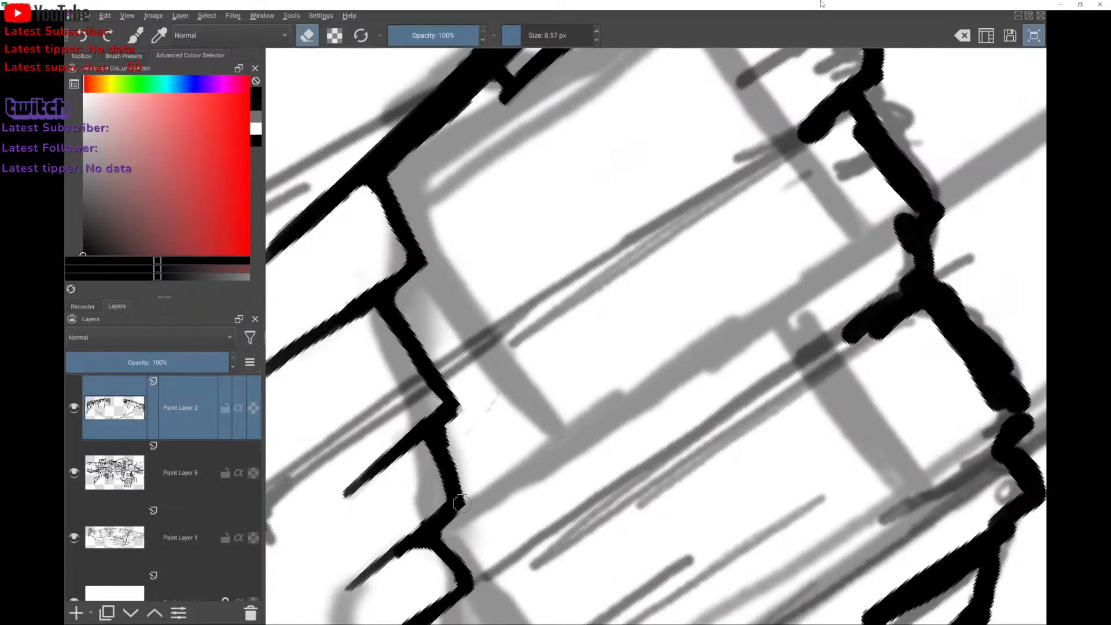
scroll(461, 504, down, 5)
scroll(574, 349, up, 5)
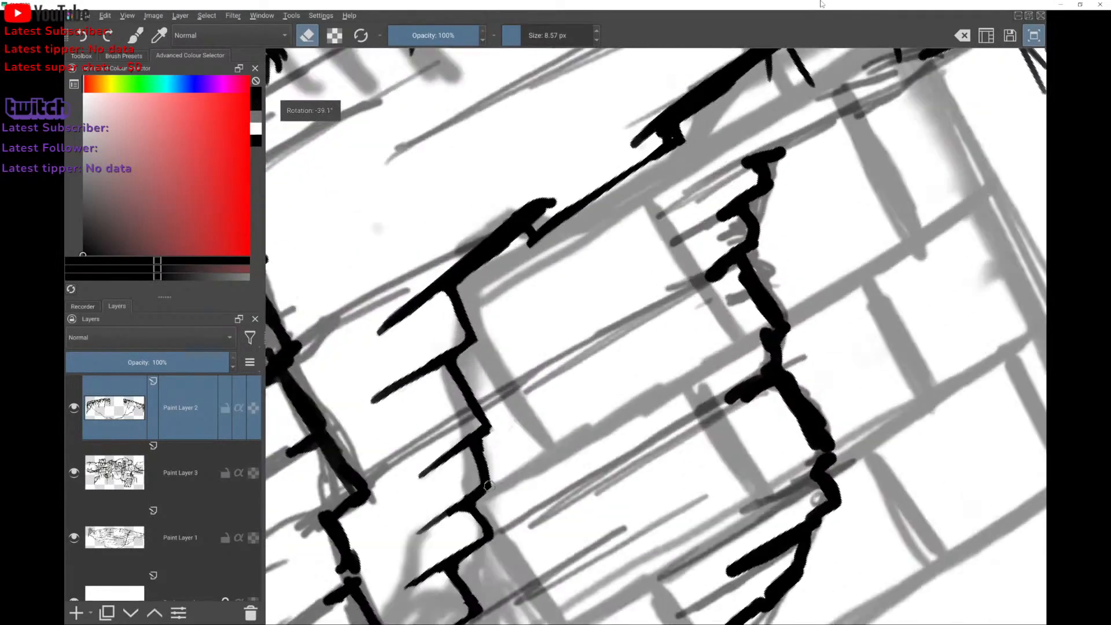
Erase excess ink along the overhang's underside to slim the line and sharpen its notches and crack ends.
mouse_move(488, 228)
mouse_down()
mouse_move(514, 203)
mouse_move(488, 187)
mouse_move(307, 342)
mouse_move(492, 198)
mouse_up()
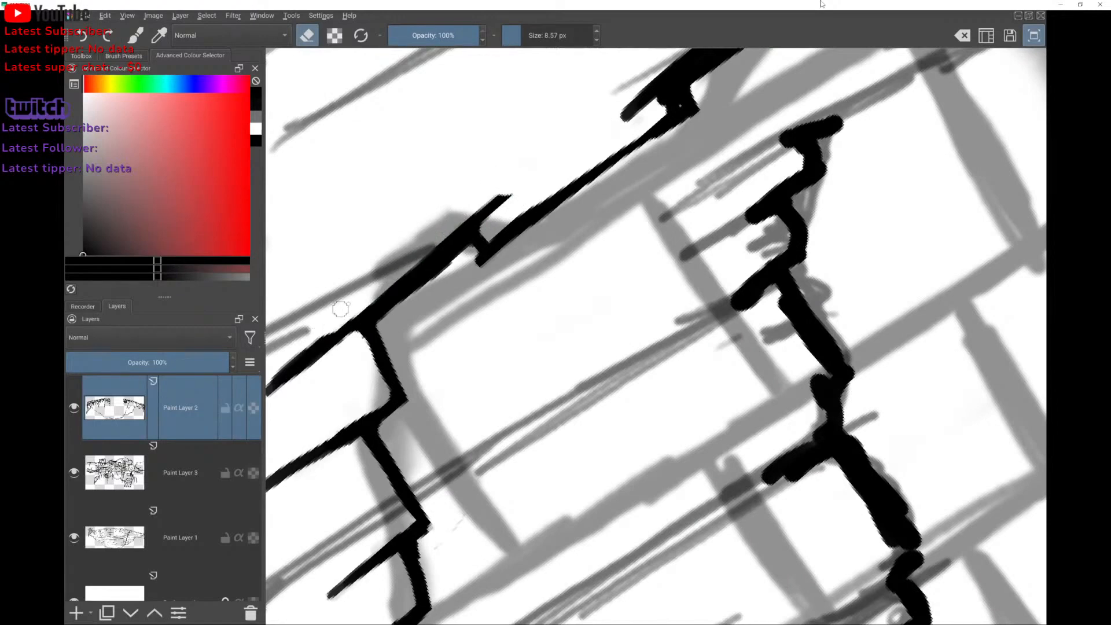
scroll(362, 251, up, 3)
mouse_move(374, 298)
mouse_down()
mouse_move(350, 344)
mouse_move(410, 233)
mouse_move(326, 408)
mouse_move(300, 410)
mouse_up()
scroll(300, 410, down, 5)
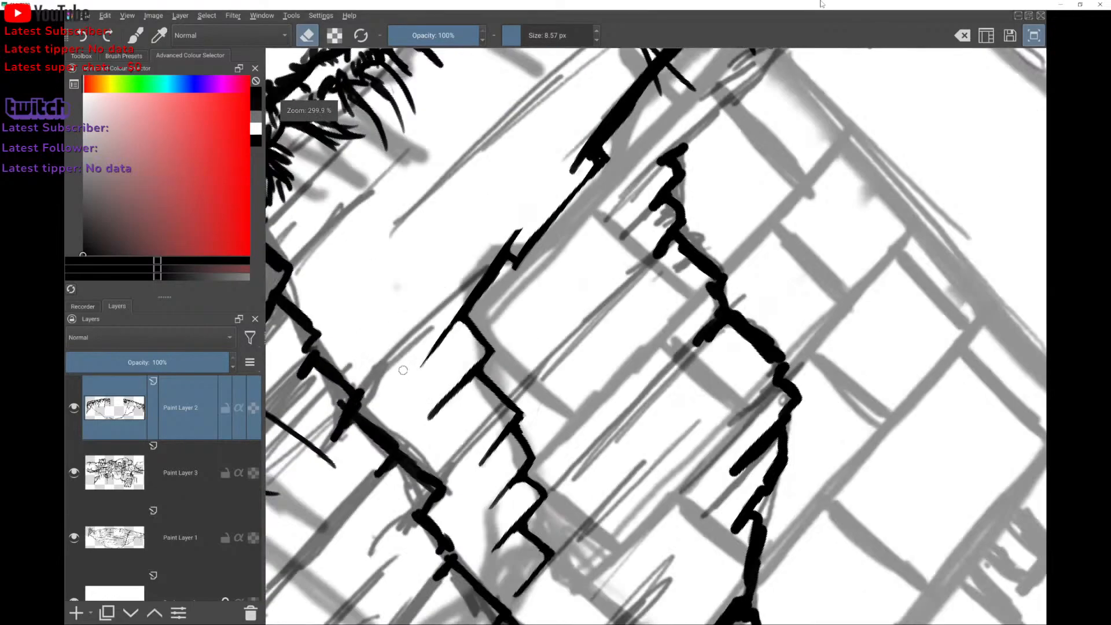
scroll(656, 336, up, 3)
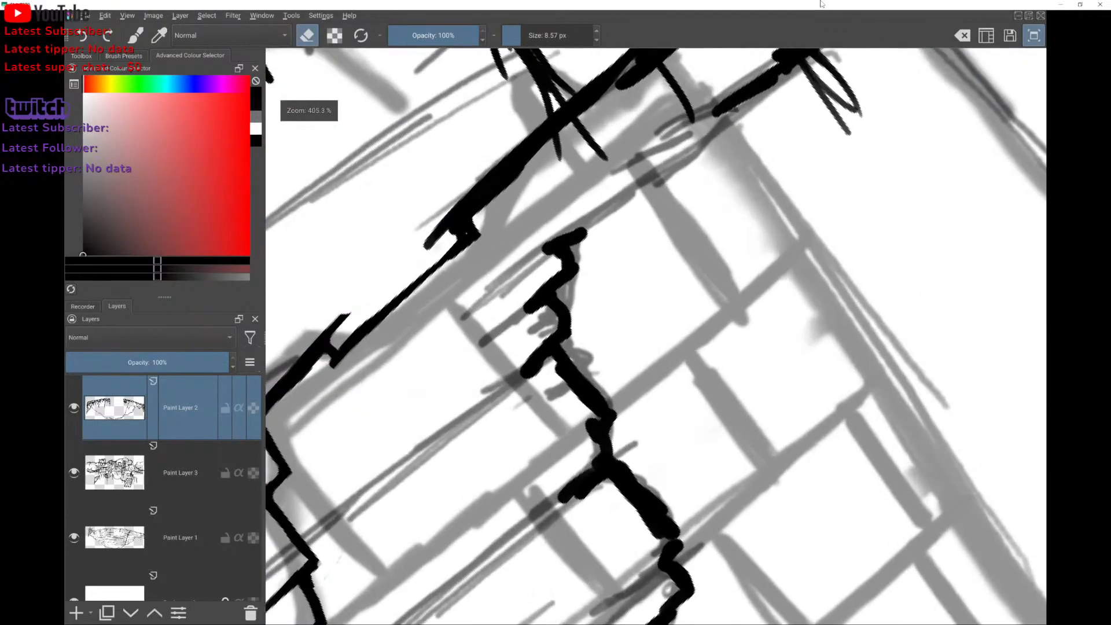
drag(481, 218, 544, 146)
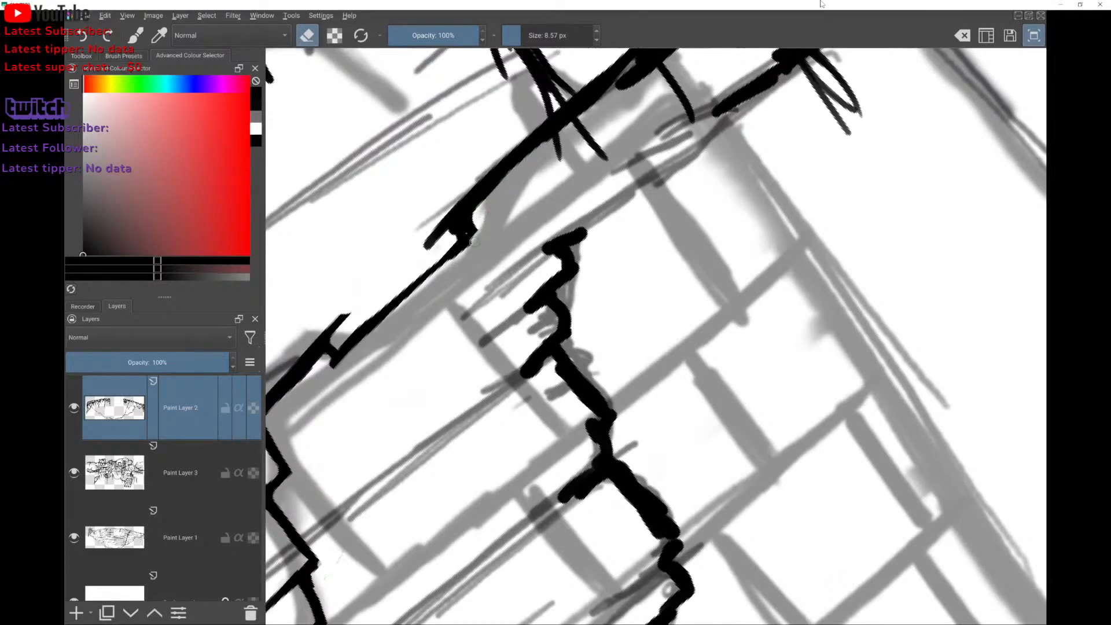
mouse_move(475, 242)
mouse_down()
mouse_move(450, 269)
mouse_move(483, 233)
mouse_move(450, 234)
mouse_move(423, 260)
mouse_move(450, 232)
mouse_move(424, 259)
mouse_up()
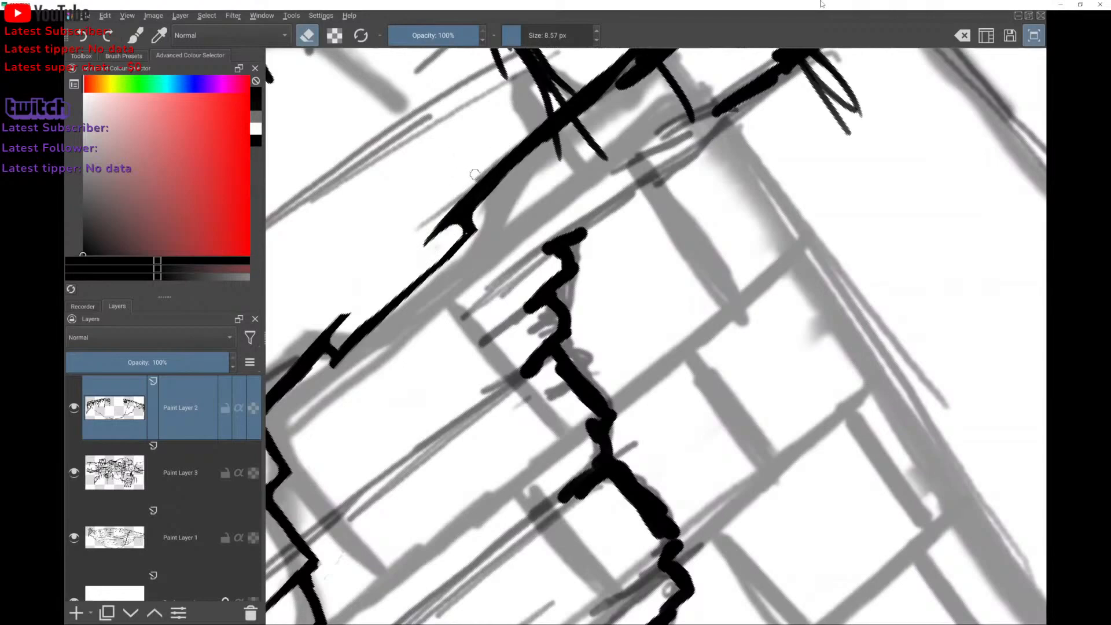
Erase along the upper stretch of the overhang's underside line, slimming it and tapering its upper end where it crosses the hanging roots.
mouse_move(475, 174)
mouse_down()
mouse_move(431, 229)
mouse_move(530, 132)
mouse_up()
drag(488, 167, 431, 234)
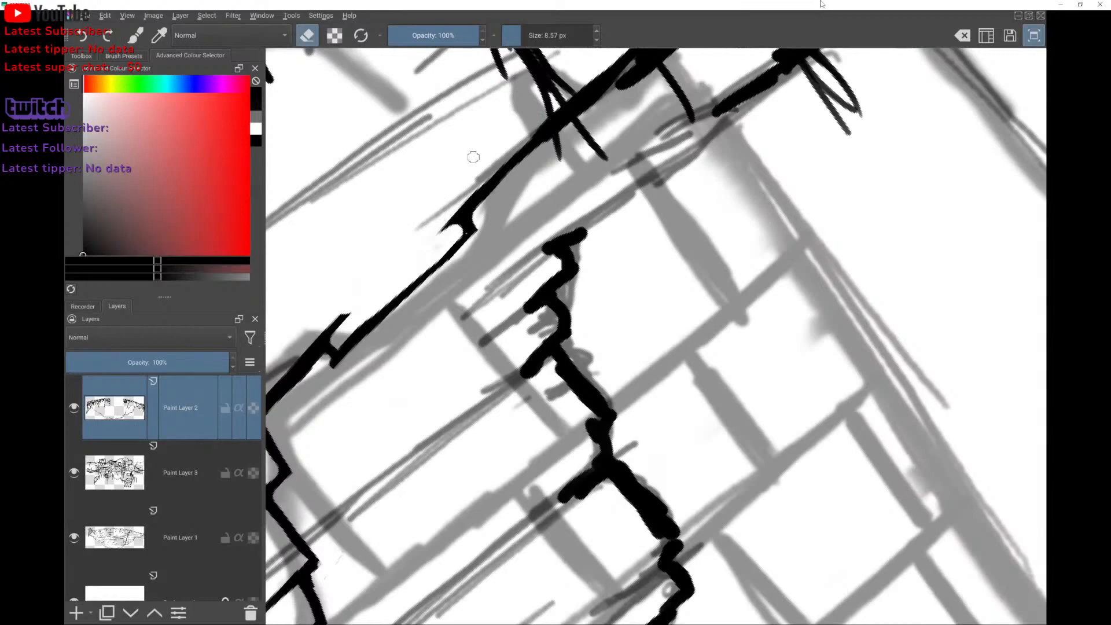
scroll(471, 156, down, 3)
scroll(500, 251, up, 3)
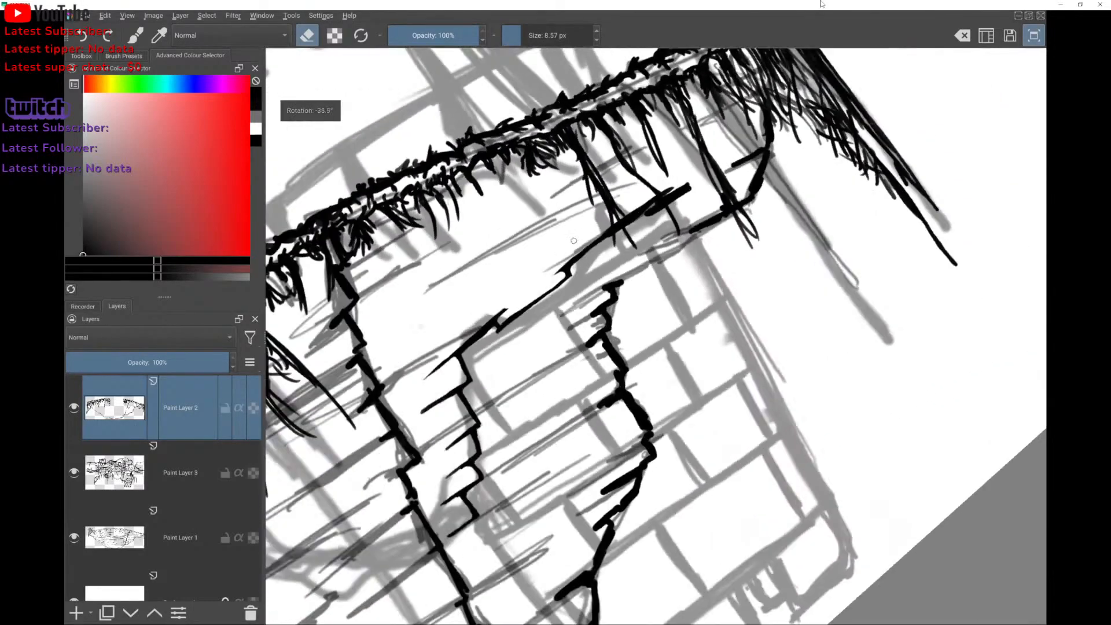
scroll(310, 149, up, 3)
scroll(464, 241, down, 4)
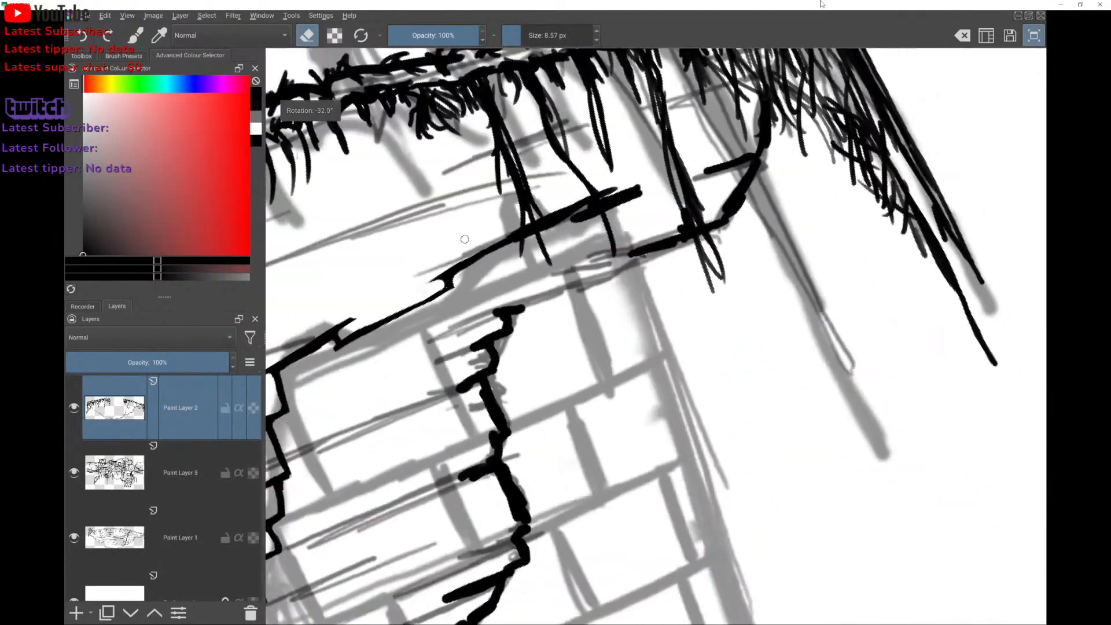
scroll(502, 254, up, 5)
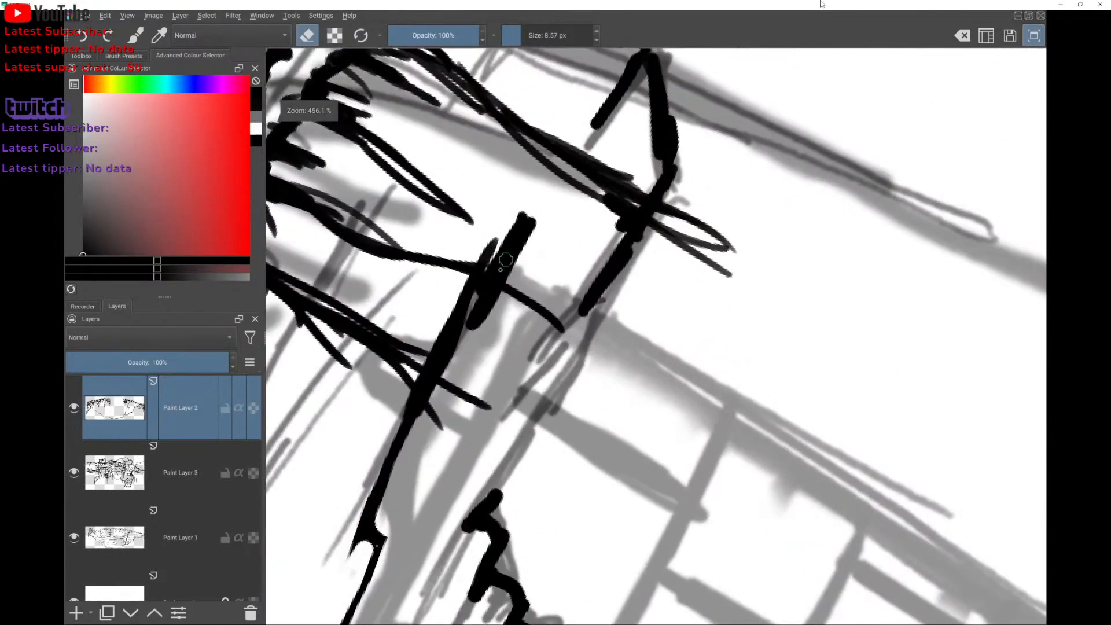
mouse_move(491, 308)
mouse_down()
mouse_move(477, 329)
mouse_move(491, 303)
mouse_up()
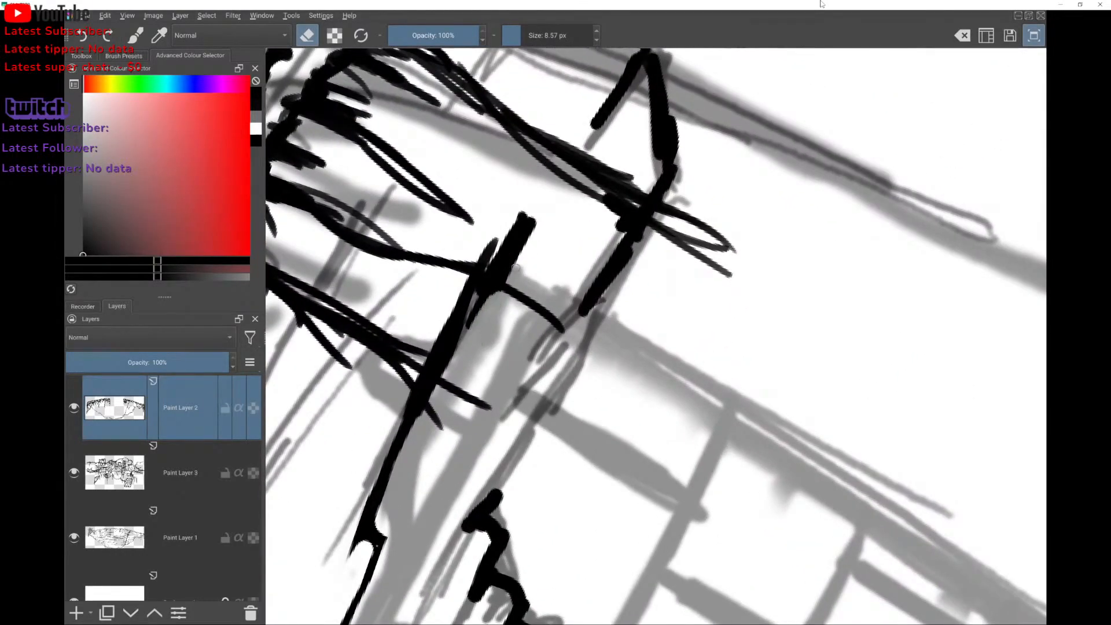
mouse_move(515, 268)
mouse_down()
mouse_move(538, 209)
mouse_move(524, 203)
mouse_move(510, 226)
mouse_move(533, 200)
mouse_move(487, 256)
mouse_up()
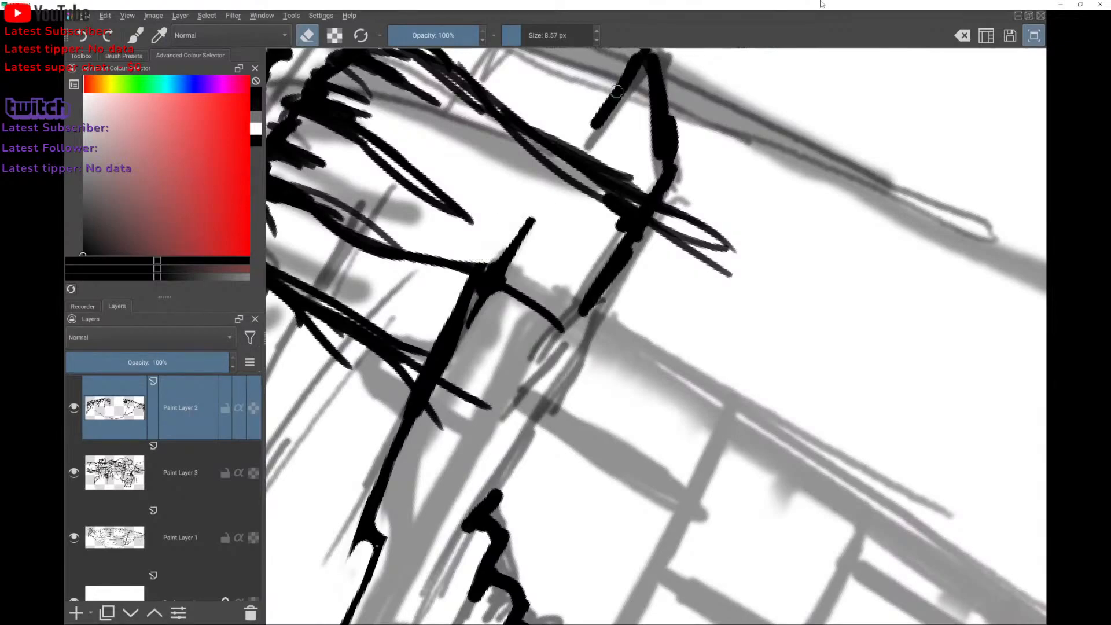
Thin the short crack and the angled rock edge at the outer end of the overhang with the eraser.
drag(600, 95, 590, 123)
scroll(688, 232, down, 2)
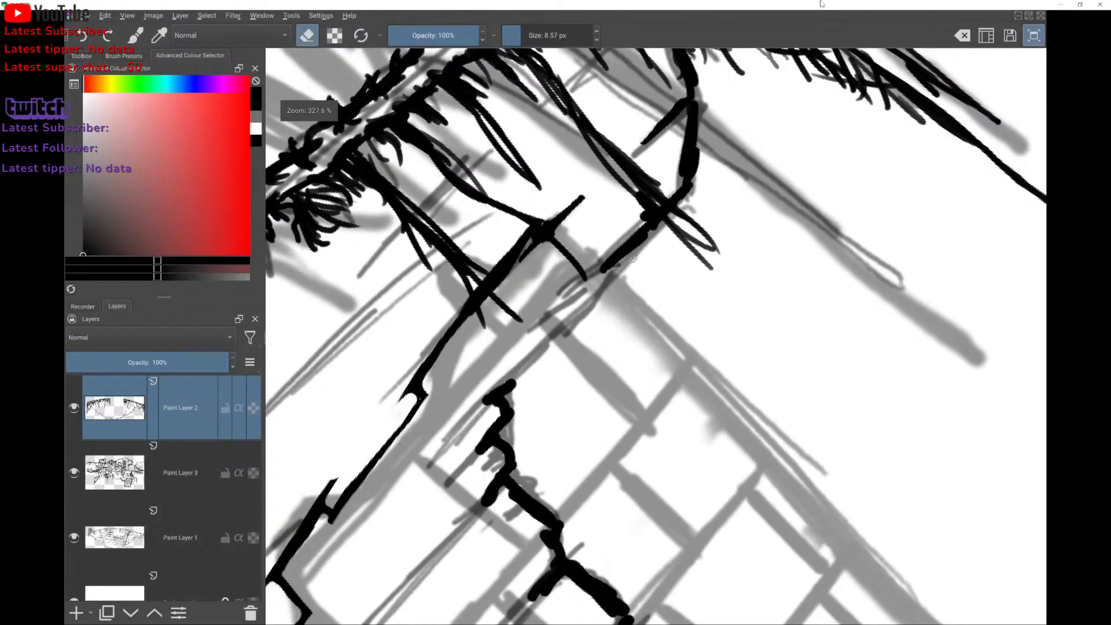
drag(652, 236, 610, 268)
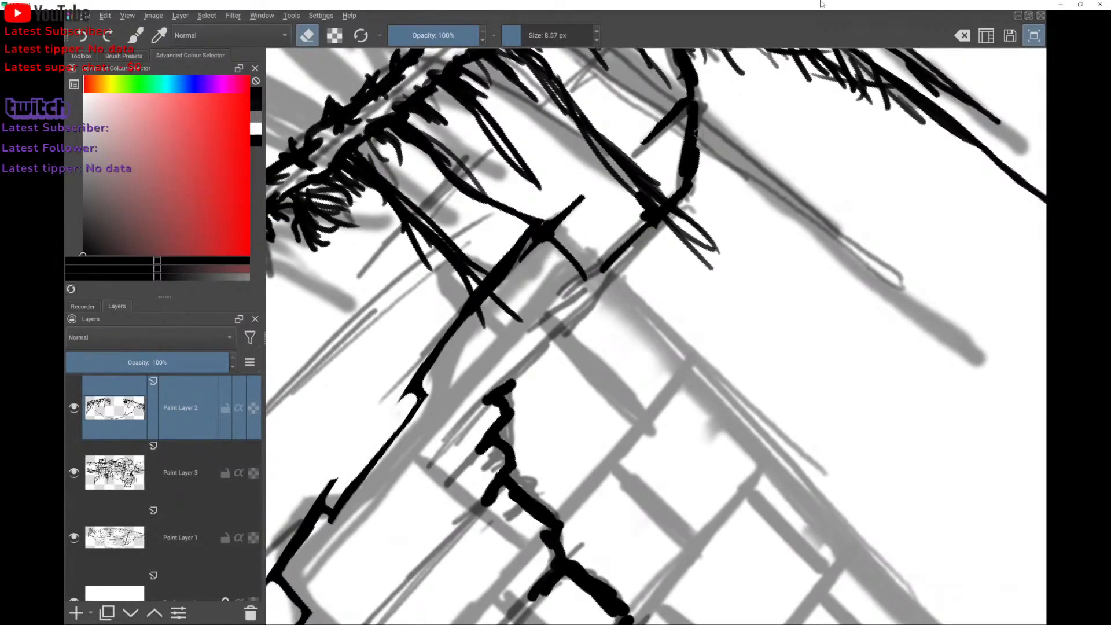
mouse_move(699, 172)
mouse_down()
mouse_move(697, 113)
mouse_move(698, 167)
mouse_move(688, 152)
mouse_move(676, 173)
mouse_move(680, 113)
mouse_up()
scroll(681, 114, down, 3)
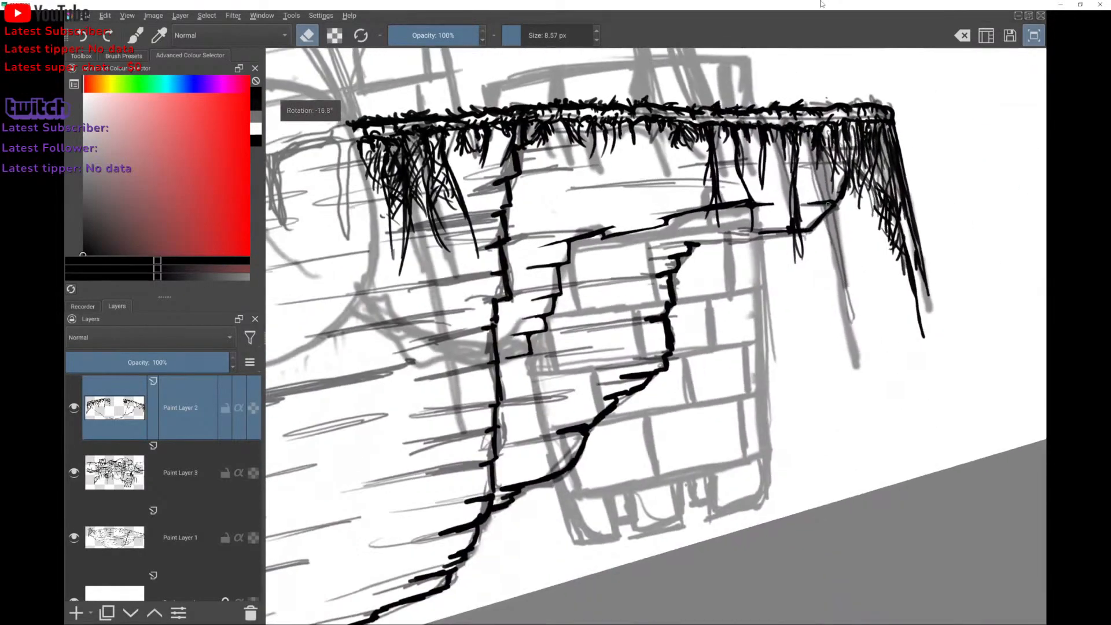
Erase the inked stepped edge crossing the brick tower beneath the overhang, using a 63.38 px eraser.
scroll(828, 204, up, 2)
key(e)
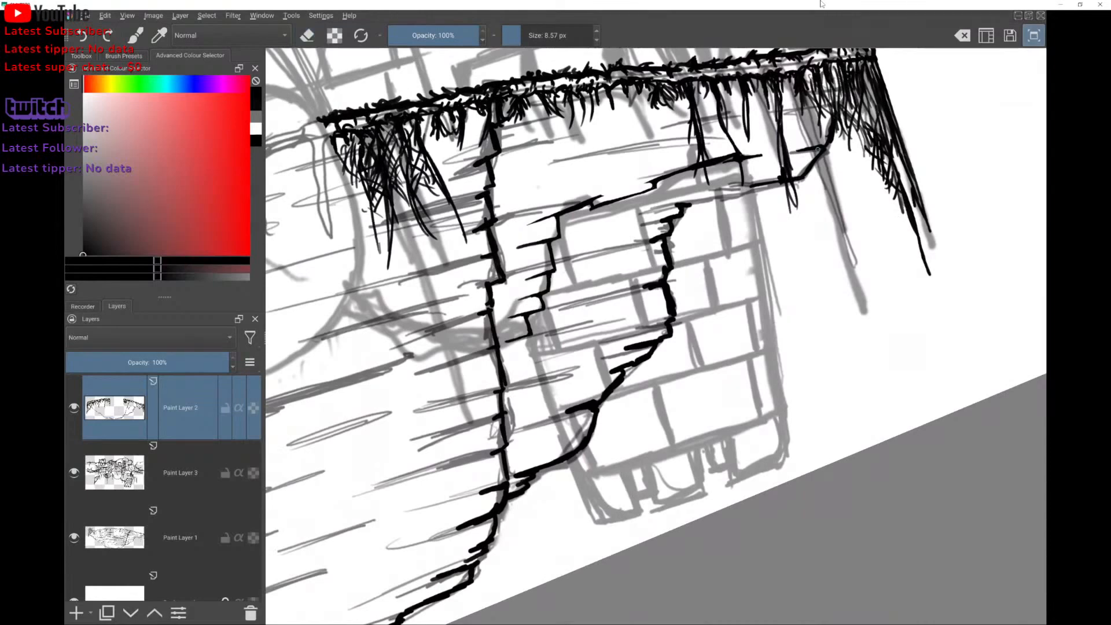
drag(817, 150, 829, 161)
drag(600, 377, 629, 377)
mouse_move(607, 452)
mouse_down()
mouse_move(606, 389)
mouse_move(607, 449)
mouse_move(595, 383)
mouse_move(599, 468)
mouse_move(677, 283)
mouse_move(682, 292)
mouse_move(686, 227)
mouse_move(669, 231)
mouse_up()
key(e)
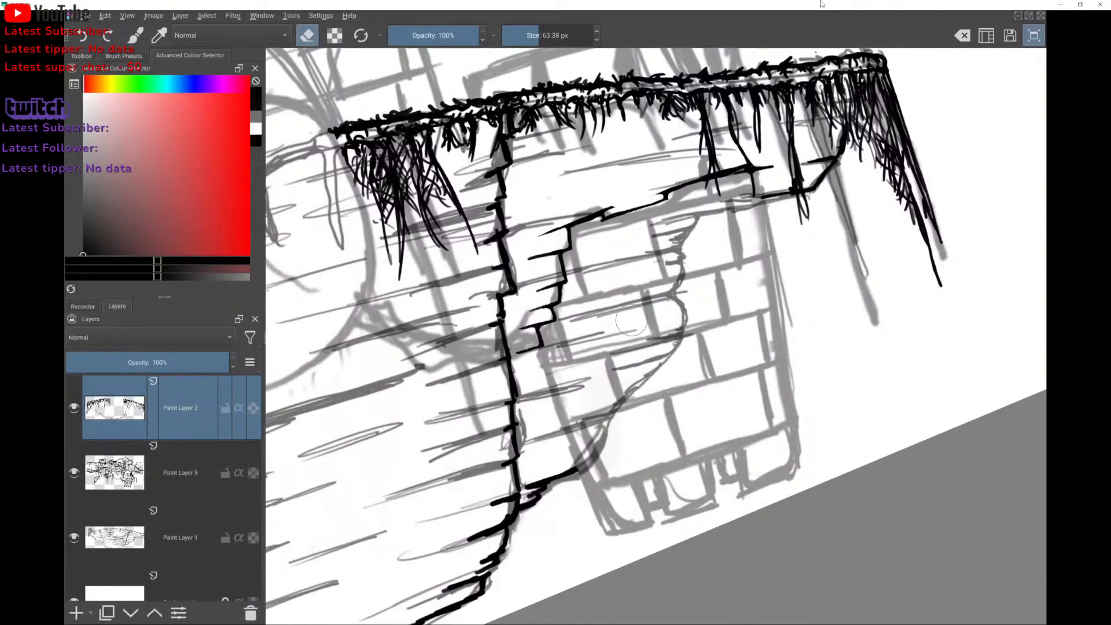
key(e)
right_click(632, 320)
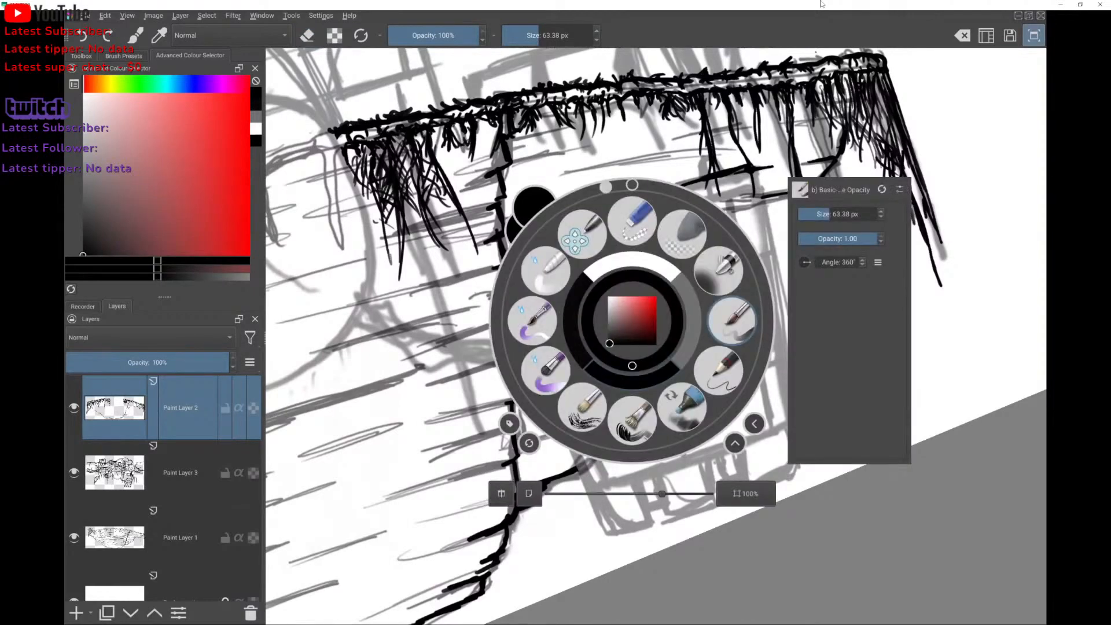
key(e)
right_click(632, 322)
drag(761, 185, 776, 185)
key(ctrl+z)
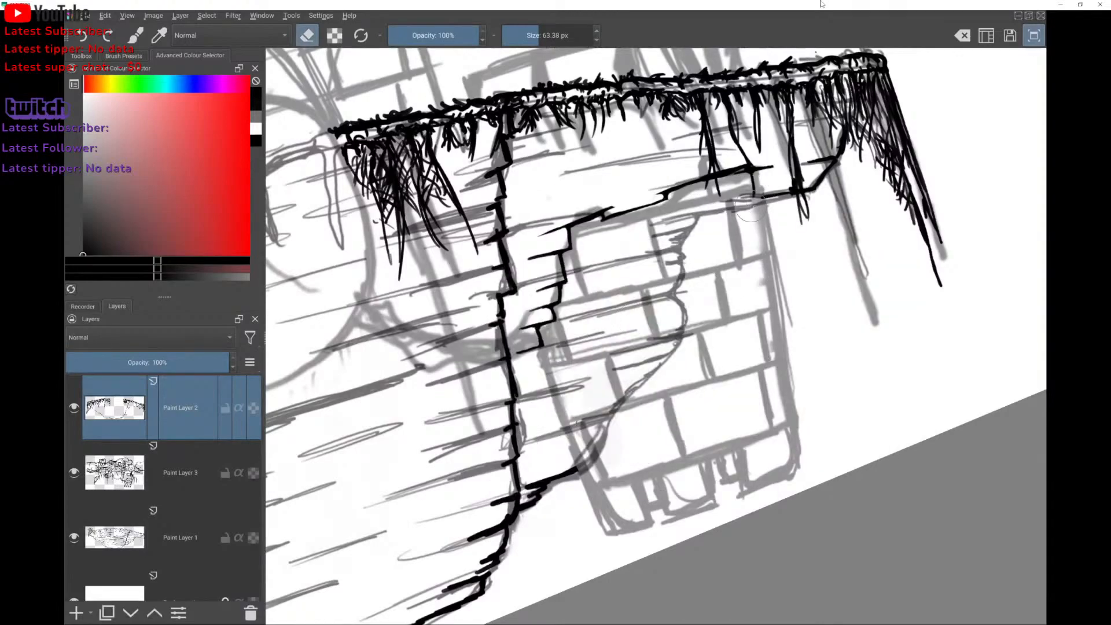
key(e)
Reduce the brush to 9.06 px and ink the first slanted crack lines among the roots at the opposite end of the rock mass.
scroll(738, 229, down, 3)
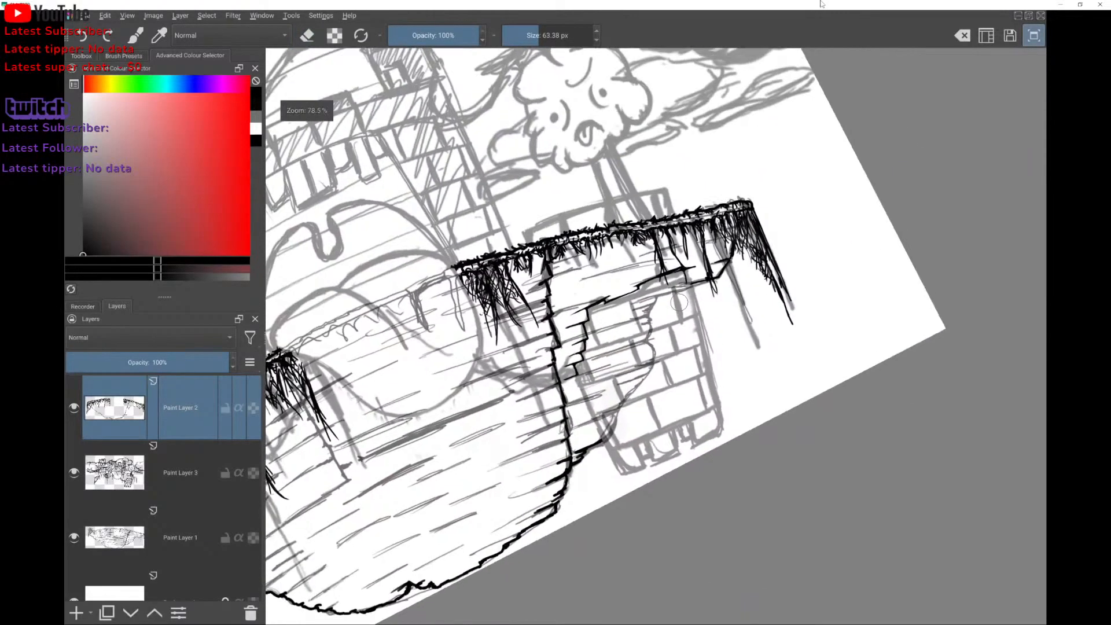
drag(679, 302, 814, 221)
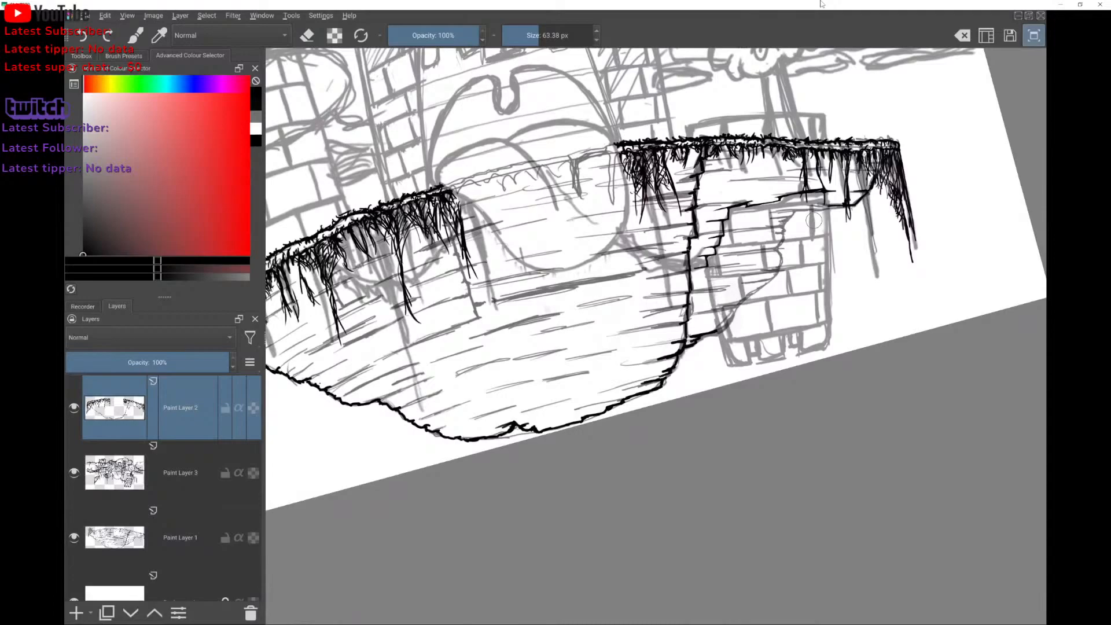
drag(442, 188, 670, 168)
mouse_move(442, 243)
mouse_down()
mouse_move(335, 285)
mouse_move(278, 286)
mouse_move(280, 272)
mouse_up()
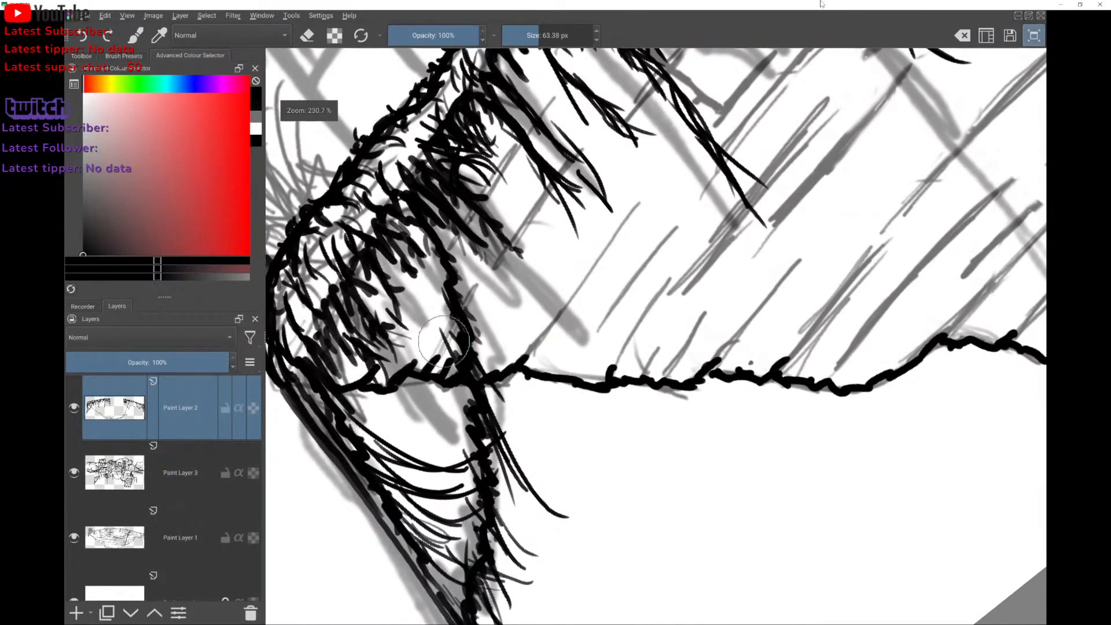
drag(471, 320, 431, 320)
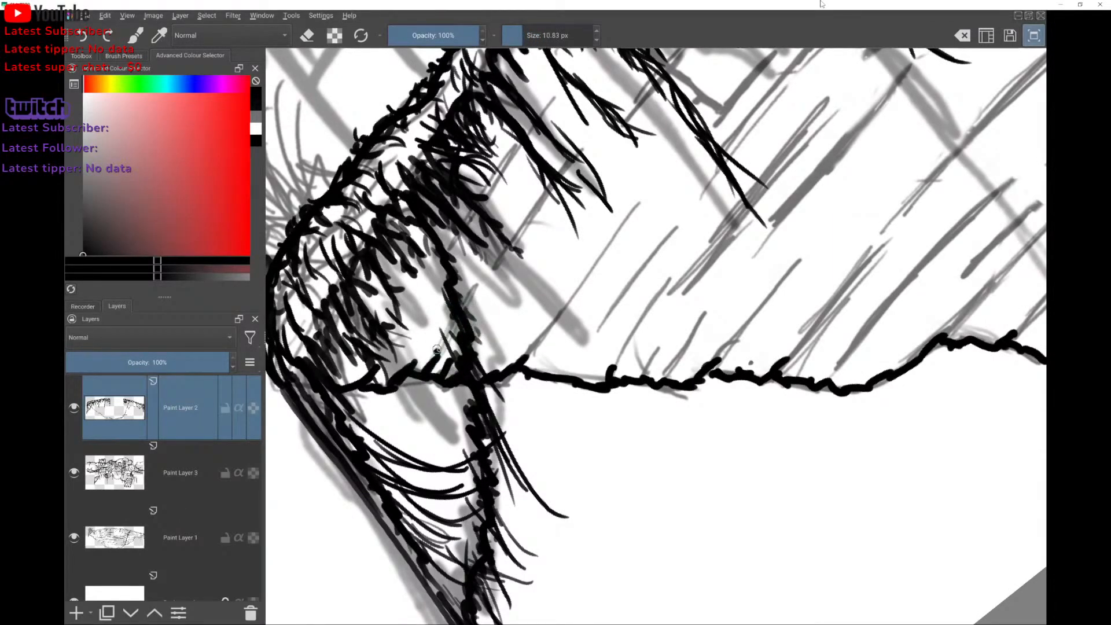
mouse_move(442, 349)
mouse_down()
mouse_move(427, 369)
mouse_move(475, 288)
mouse_move(428, 368)
mouse_up()
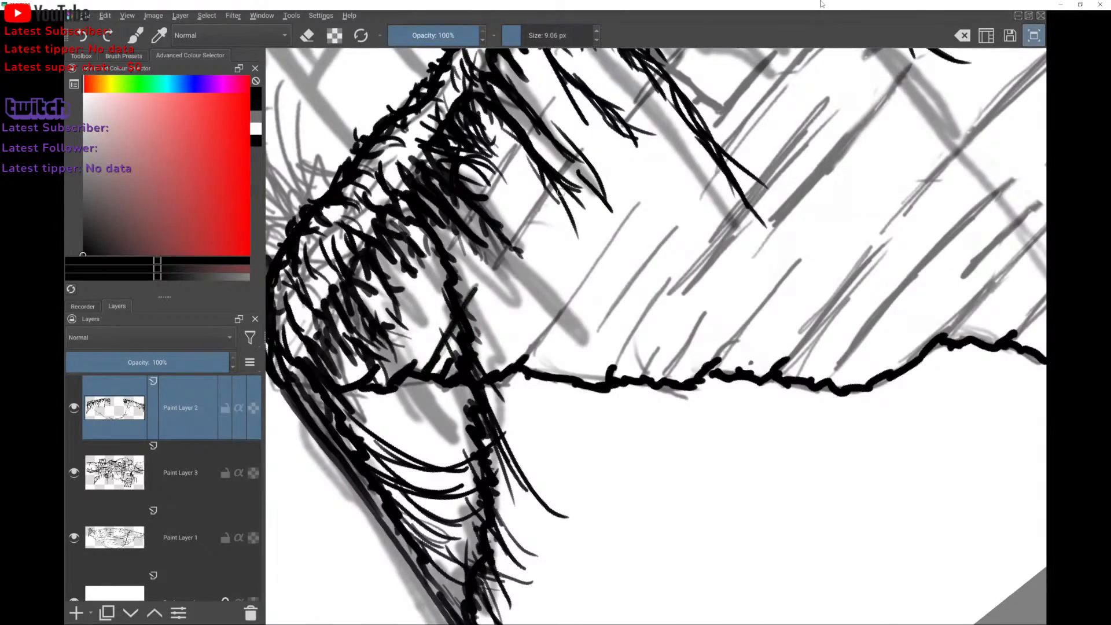
drag(491, 274, 582, 148)
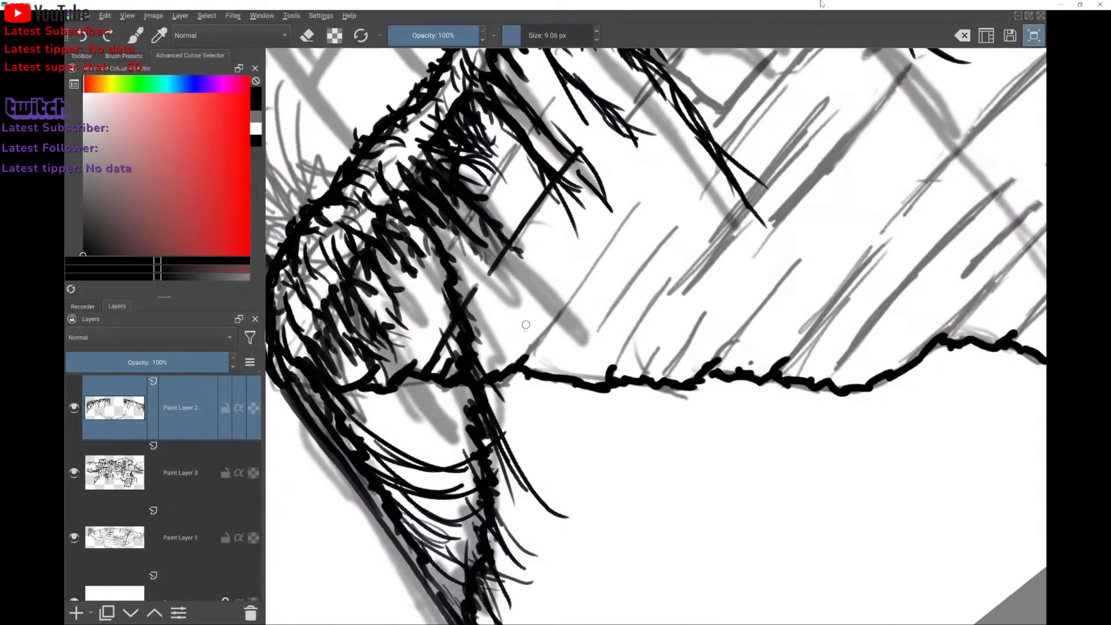
Ink a long slanted crack line rising from the rock's bottom edge beside the roots, redrawing it until it follows the sketch.
drag(524, 358, 628, 195)
key(ctrl+z)
drag(525, 360, 623, 219)
key(ctrl+z)
drag(521, 362, 632, 217)
key(ctrl+z)
drag(521, 362, 642, 210)
key(ctrl+z)
drag(521, 361, 637, 223)
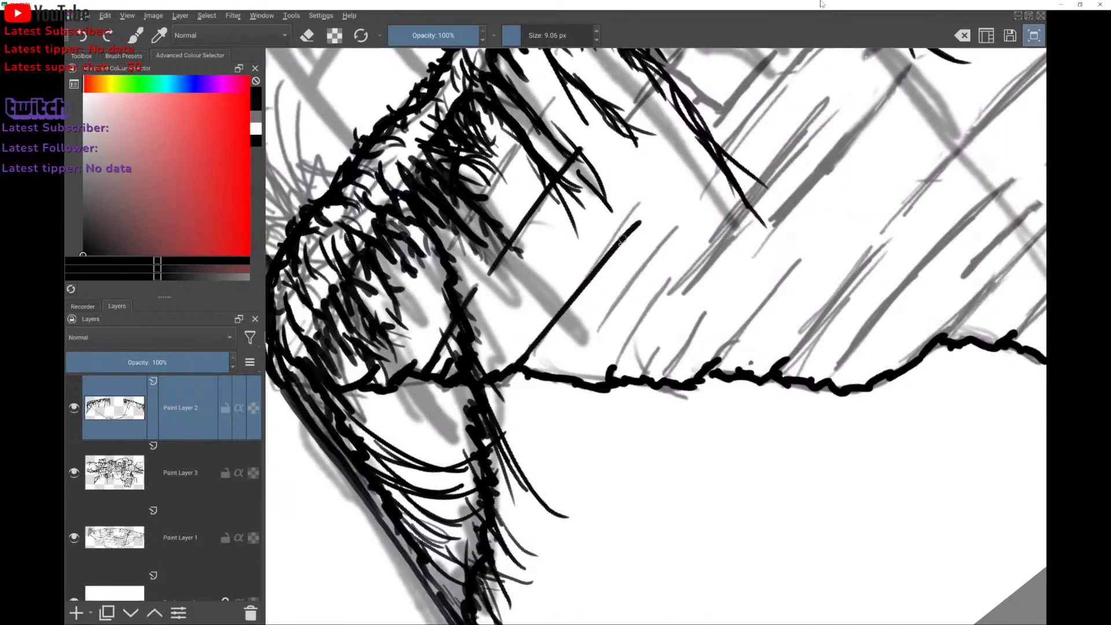
key(ctrl+z)
drag(523, 357, 632, 207)
drag(596, 331, 676, 223)
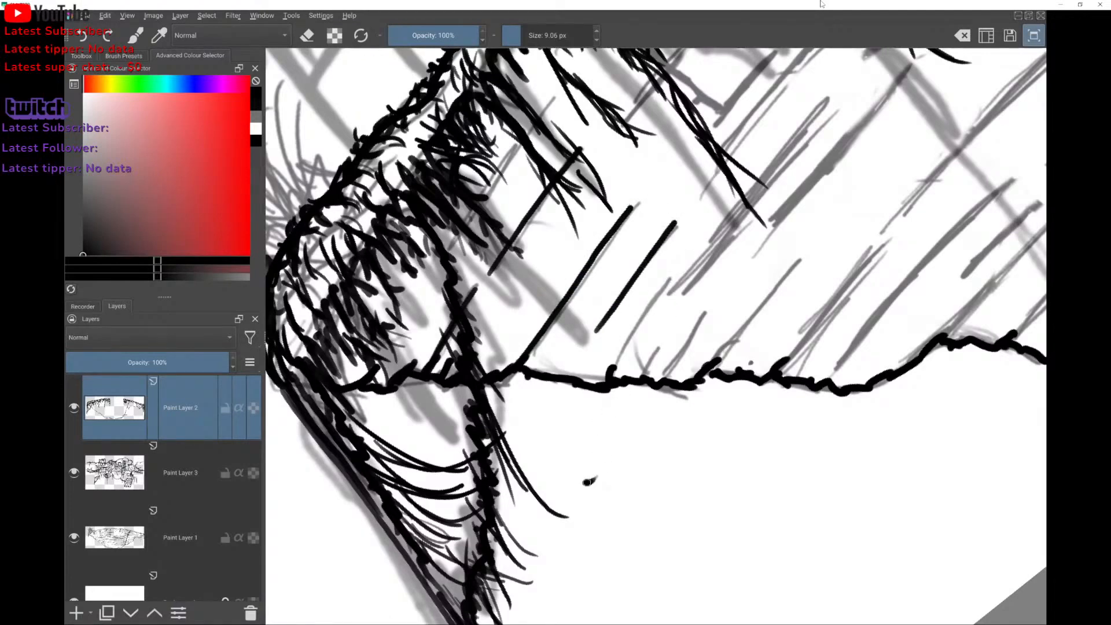
mouse_move(584, 482)
mouse_down()
mouse_move(767, 453)
mouse_move(852, 464)
mouse_up()
drag(740, 493, 752, 470)
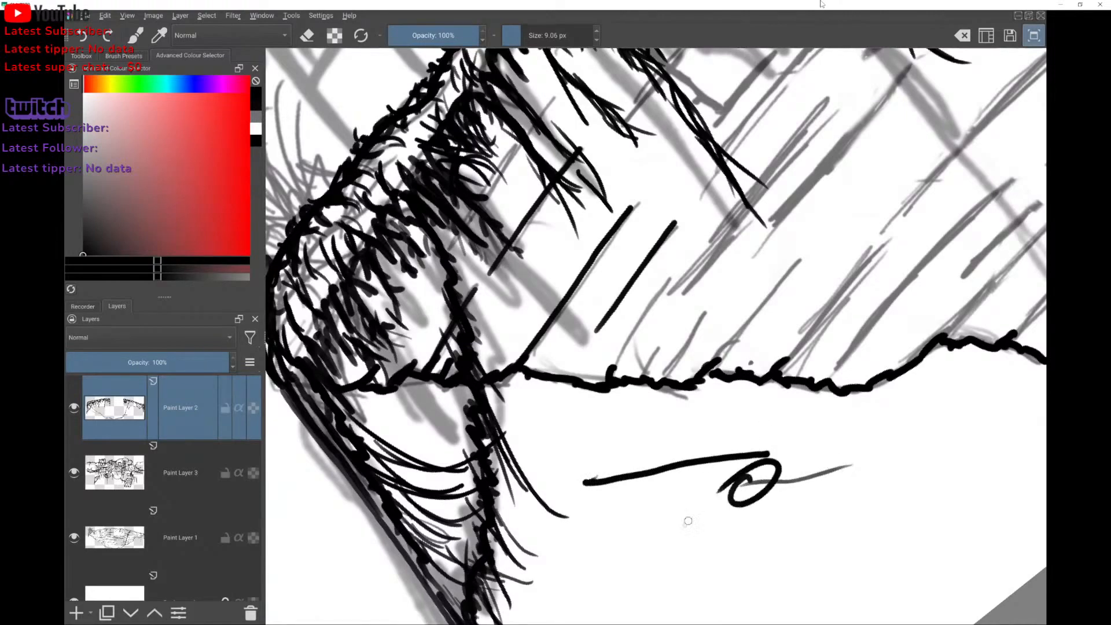
key(ctrl+z)
key(ctrl+z)
key(ctrl+z)
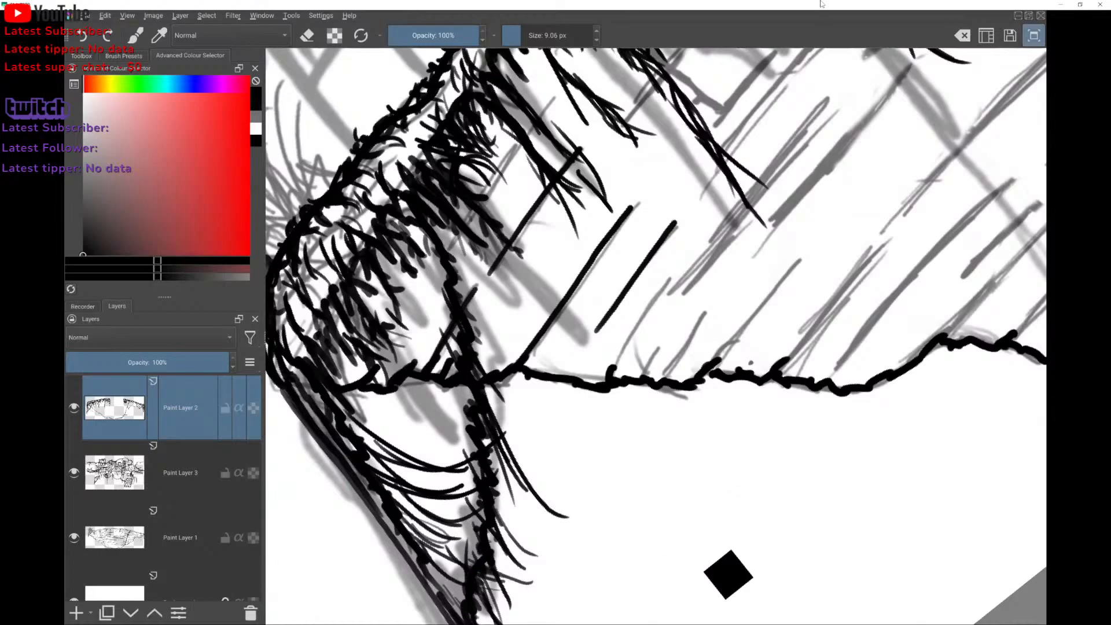
key(ctrl+z)
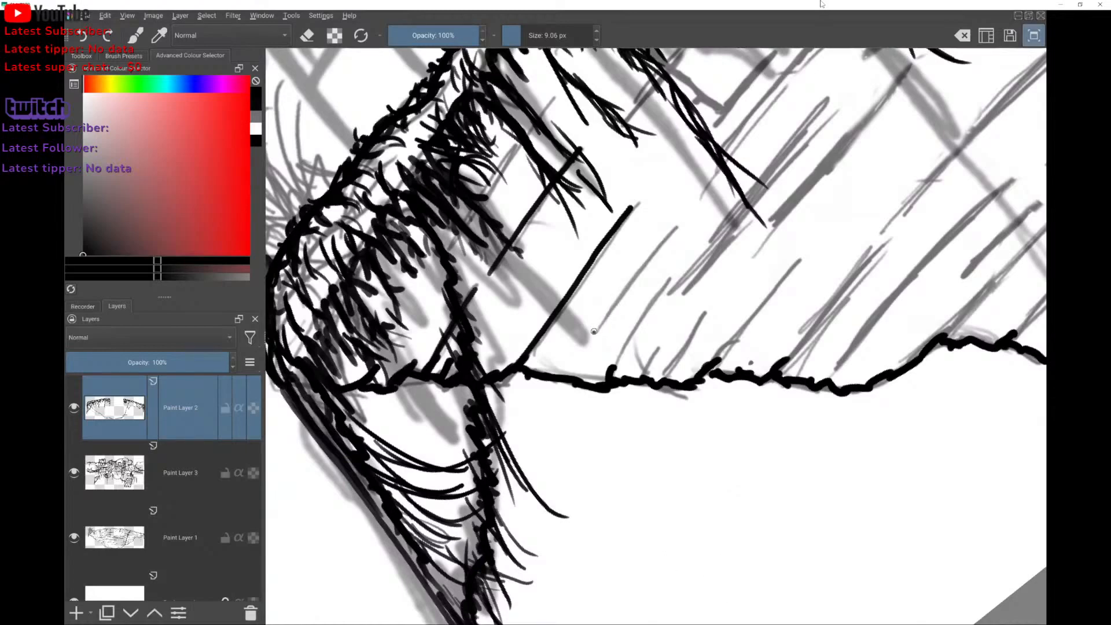
Ink five more slanted crack lines of varying length along the rock's bottom edge, following the sketched hatching.
drag(597, 330, 676, 226)
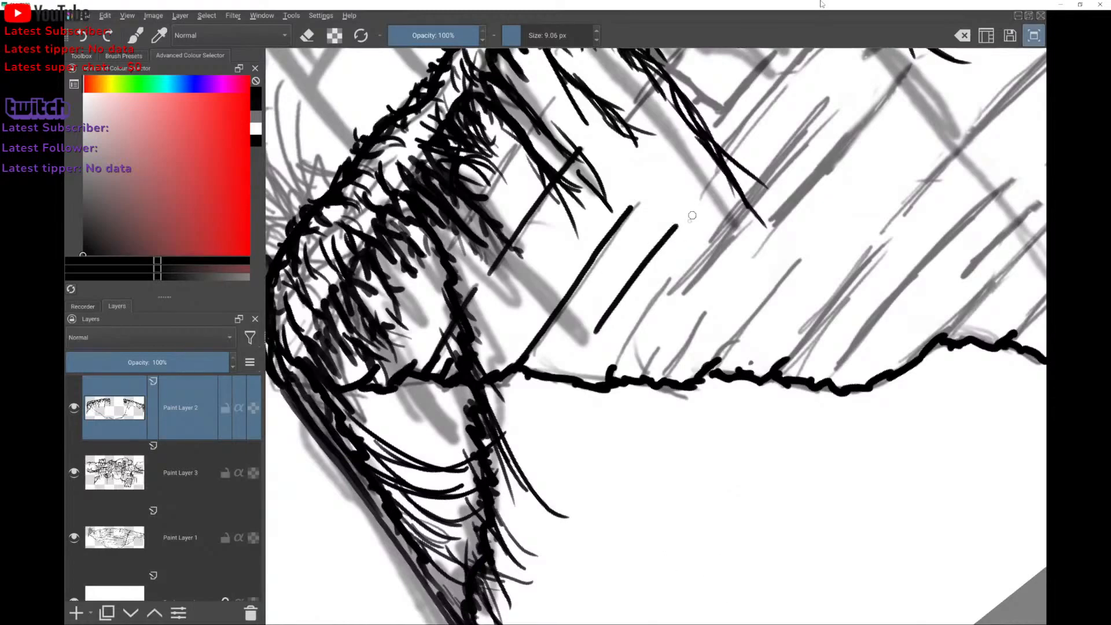
drag(611, 375, 661, 292)
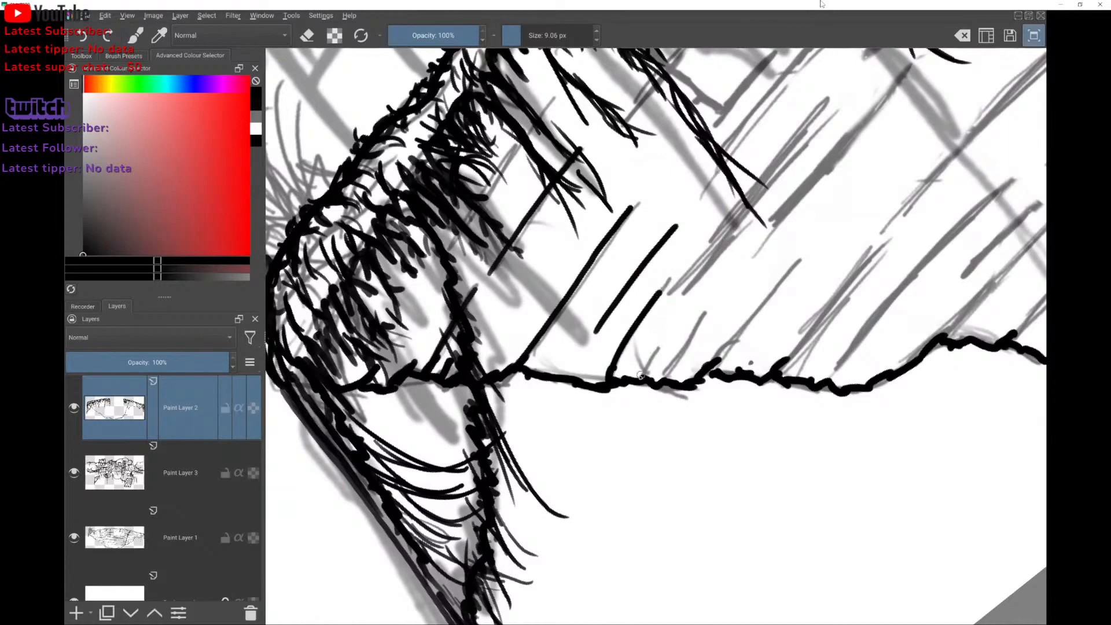
drag(646, 374, 708, 311)
key(ctrl+z)
key(ctrl+z)
drag(664, 380, 705, 314)
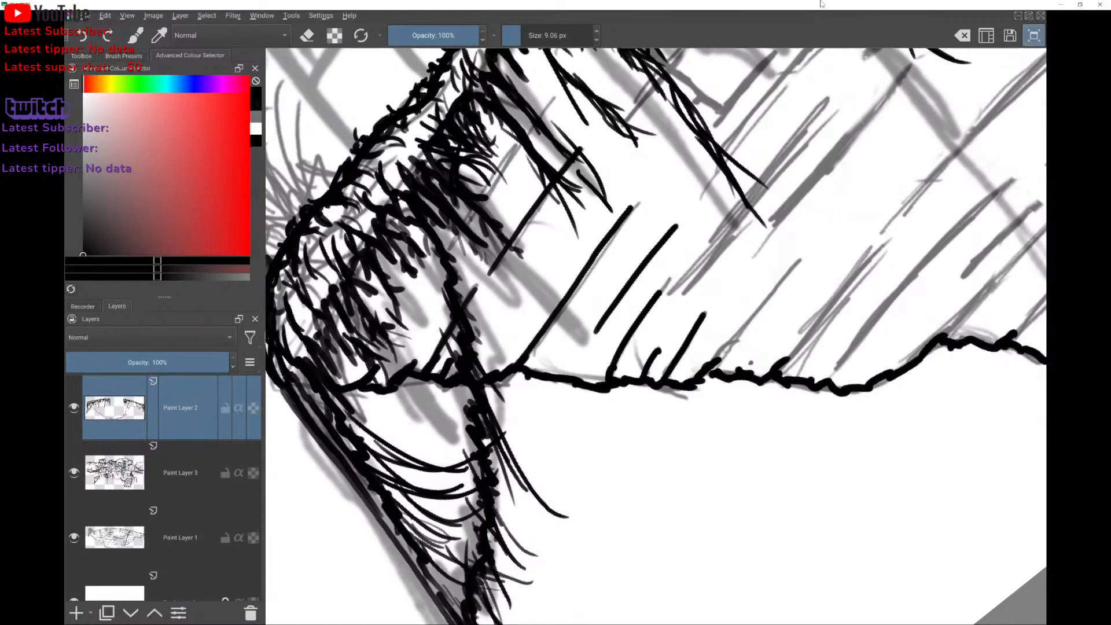
drag(713, 369, 790, 257)
key(ctrl+z)
drag(707, 368, 799, 261)
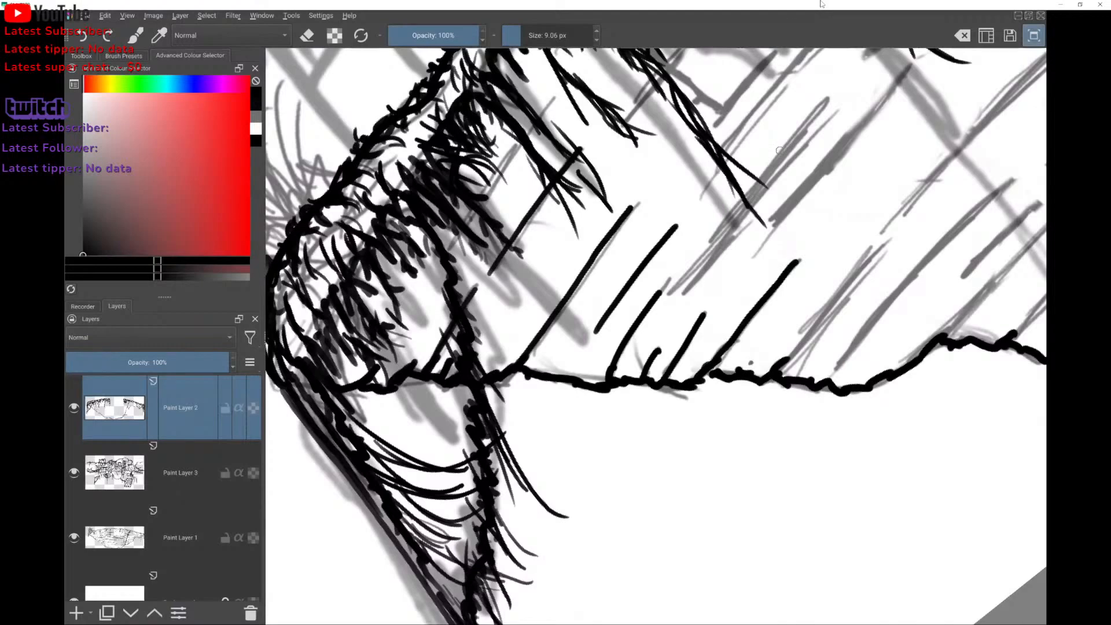
Ink short slanted crack lines between the hanging root clumps along the underside of the grassy ledge.
scroll(622, 361, down, 2)
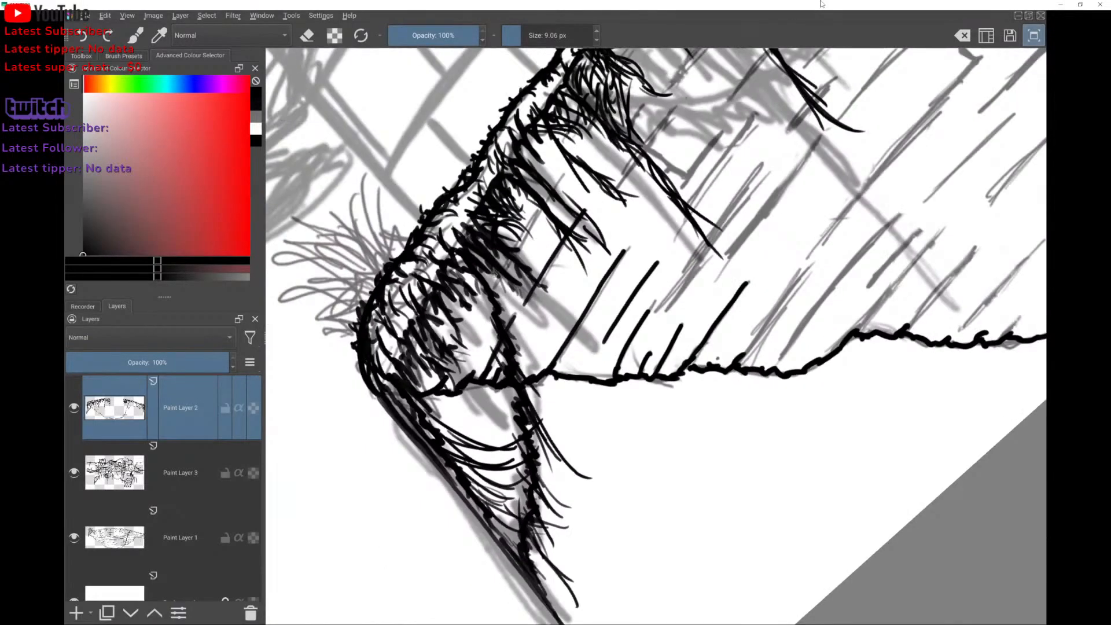
mouse_move(505, 260)
mouse_down()
mouse_move(561, 173)
mouse_move(498, 267)
mouse_up()
key(ctrl+z)
drag(617, 186, 666, 123)
scroll(656, 336, down, 3)
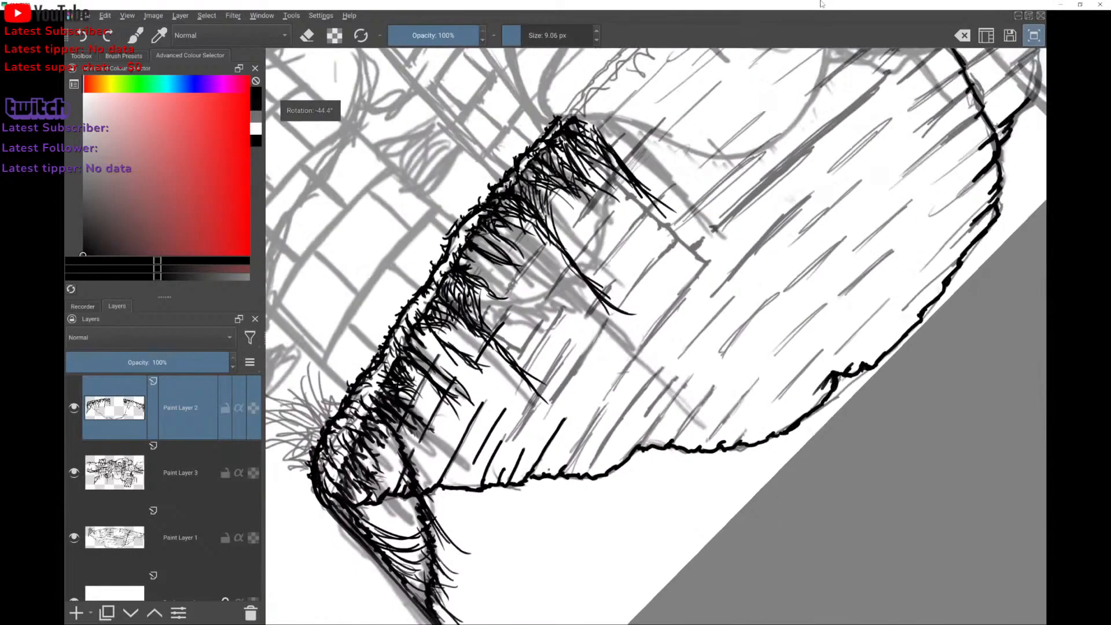
drag(546, 238, 508, 287)
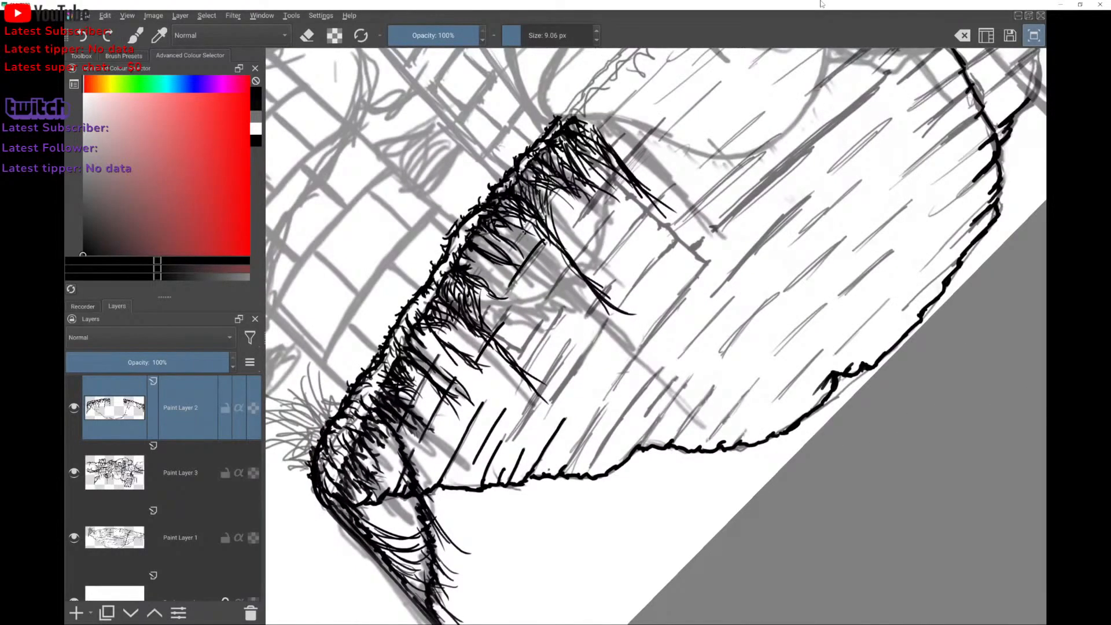
drag(512, 246, 562, 176)
drag(517, 358, 641, 138)
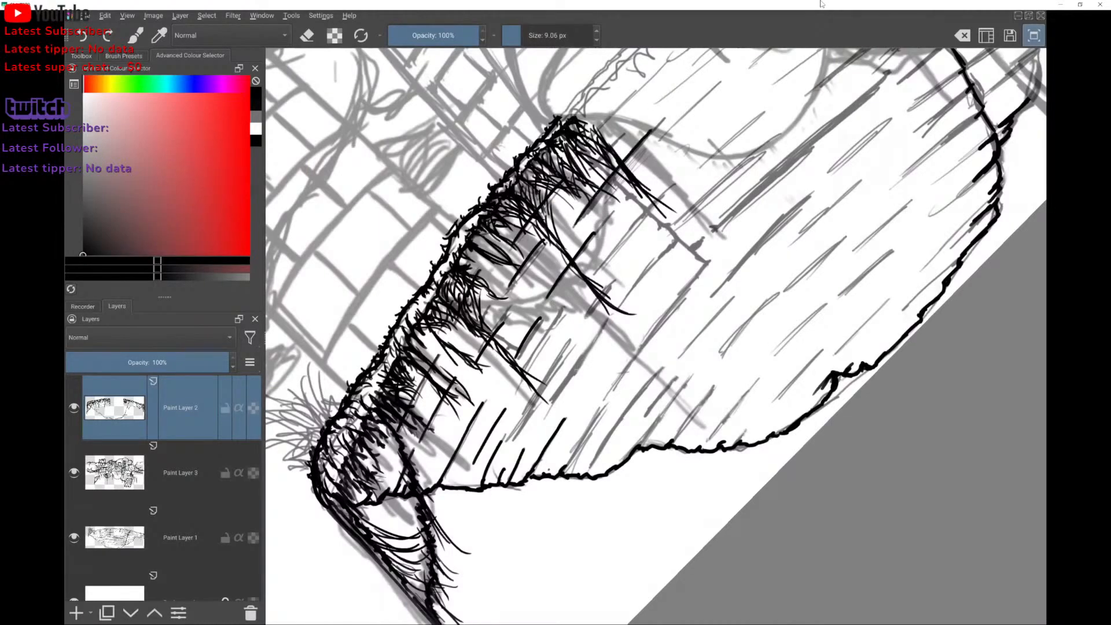
Add slanted crack lines on the rock face just below the tips of the hanging roots.
drag(551, 406, 606, 321)
drag(515, 430, 566, 343)
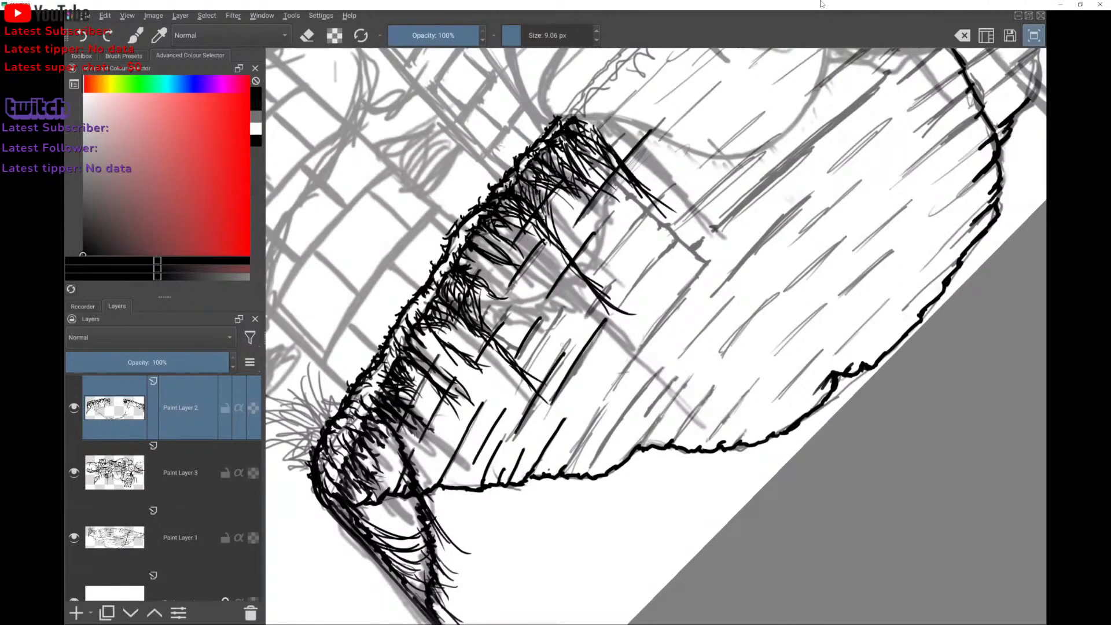
drag(515, 389, 560, 318)
drag(595, 272, 660, 193)
Ink two longer slanted crack lines farther into the rock face beyond the roots, redrawing each over the sketch.
drag(620, 308, 679, 237)
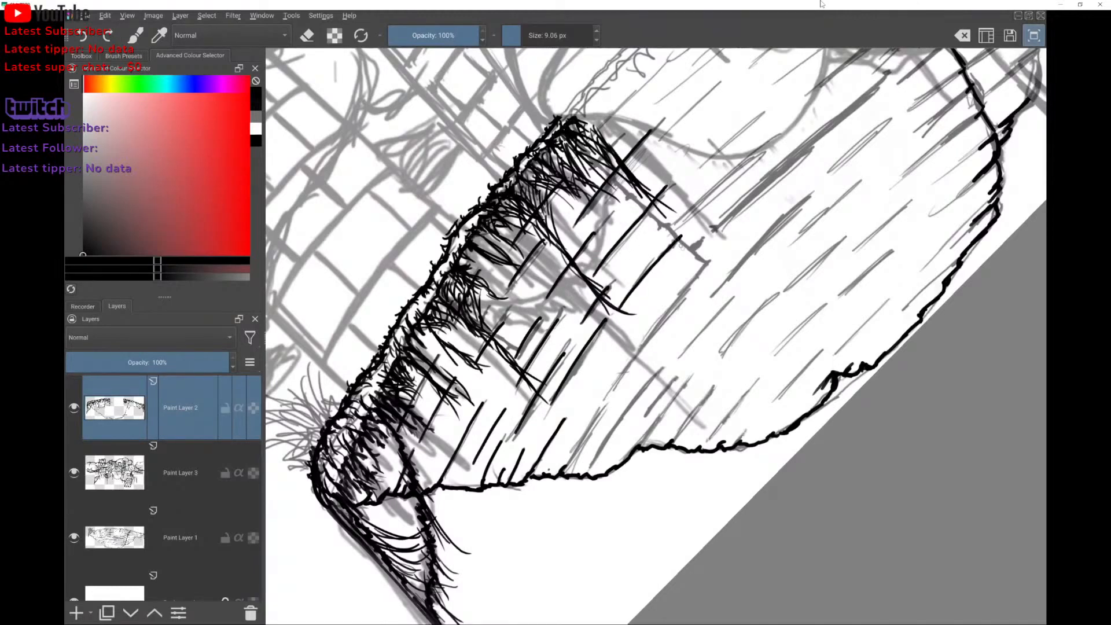
key(ctrl+z)
drag(620, 308, 679, 238)
drag(604, 396, 706, 259)
key(ctrl+z)
drag(607, 396, 705, 264)
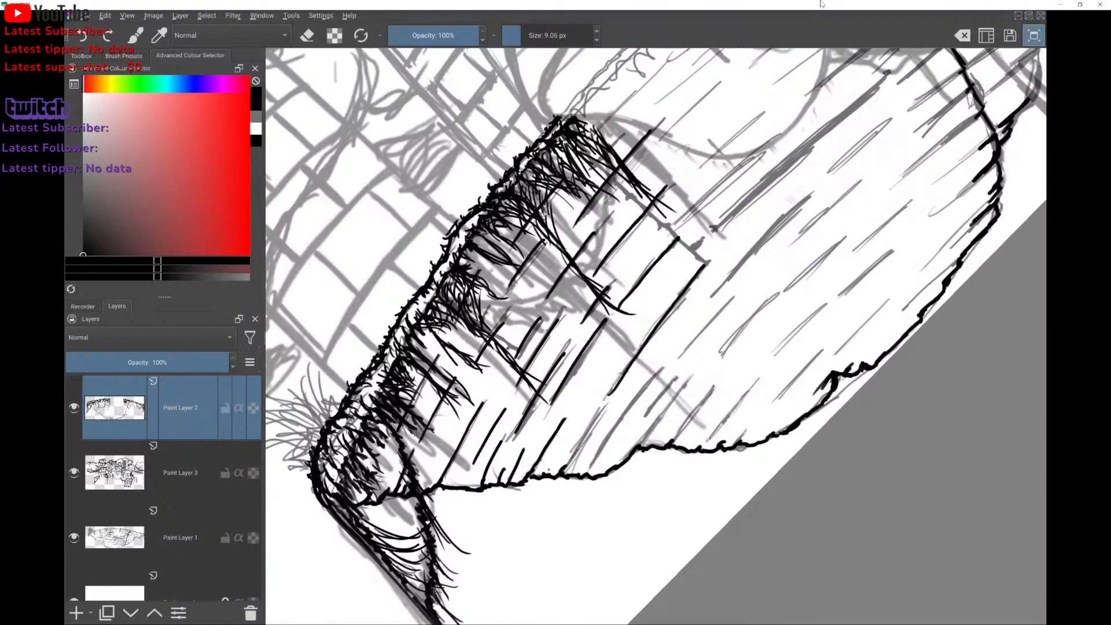
Ink seven more slanted crack lines along the rock's bottom edge, from the hatching beside the roots toward the notch.
drag(567, 469, 599, 411)
drag(592, 457, 654, 371)
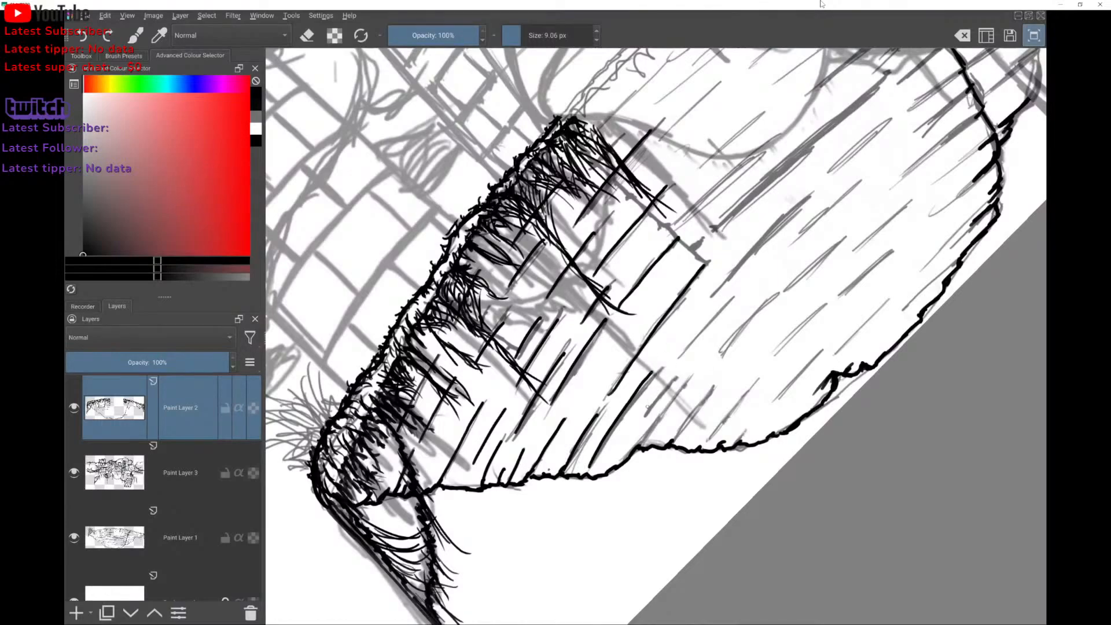
drag(643, 413, 676, 371)
drag(640, 445, 687, 372)
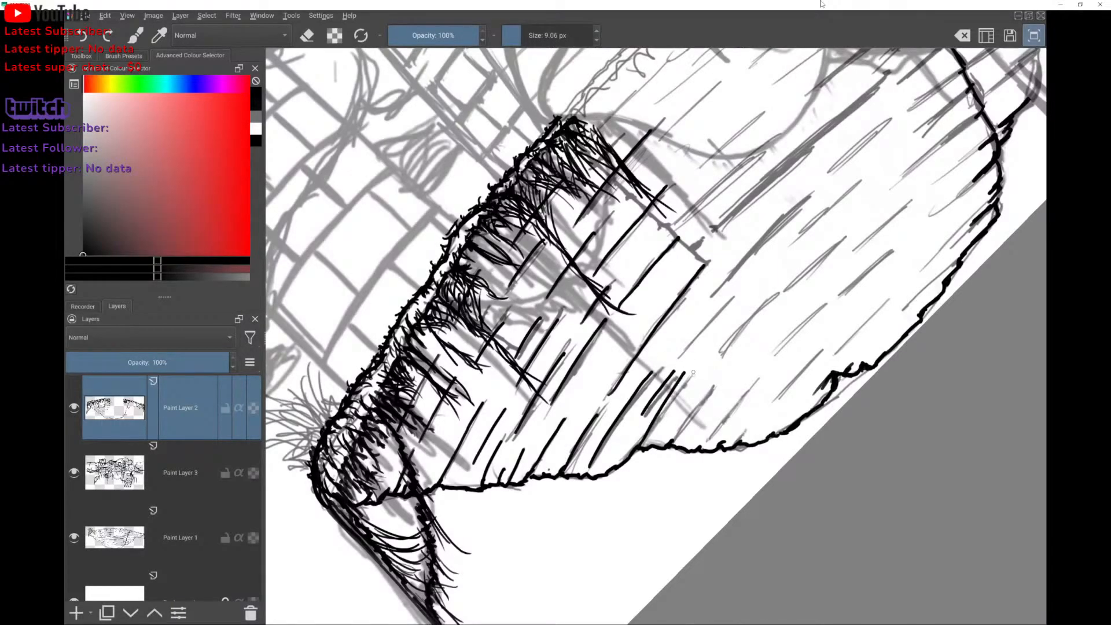
key(ctrl+z)
drag(640, 446, 691, 376)
scroll(690, 329, up, 2)
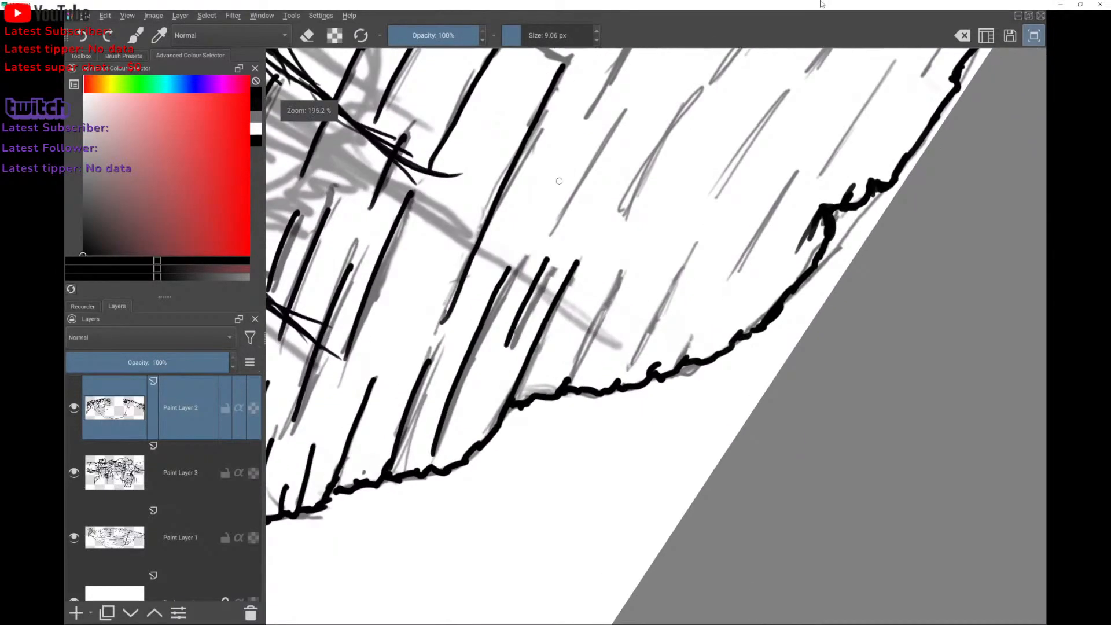
drag(565, 382, 624, 279)
drag(628, 365, 700, 237)
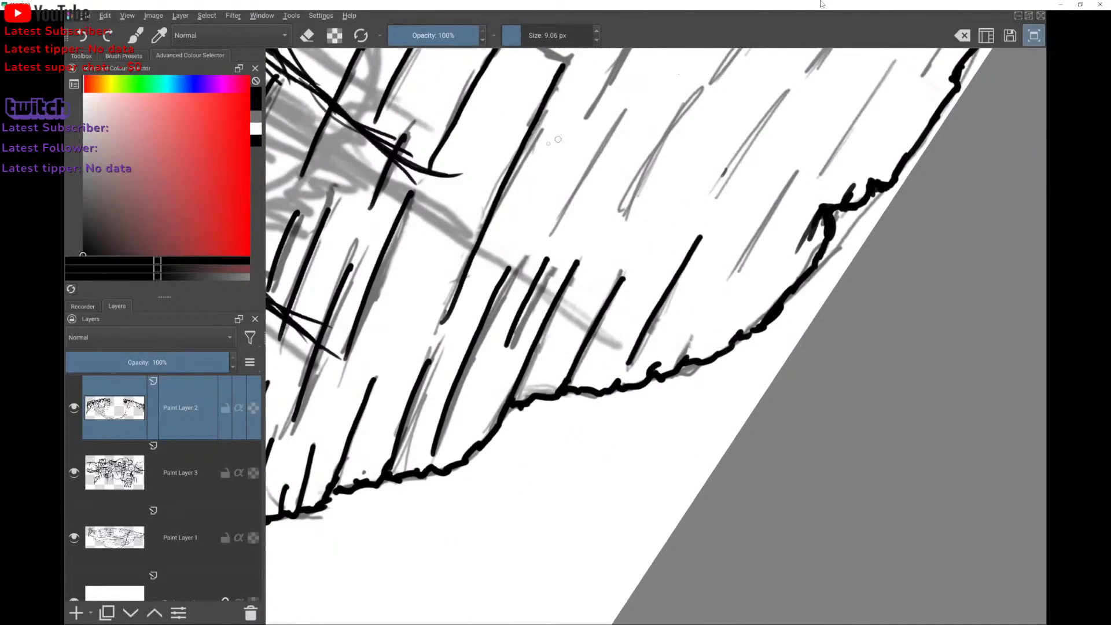
Ink crack lines around the notch in the rock's bottom edge and along its outer contour, tracing the sketched hatching.
scroll(450, 261, down, 2)
drag(584, 343, 632, 260)
key(ctrl+z)
drag(586, 343, 628, 266)
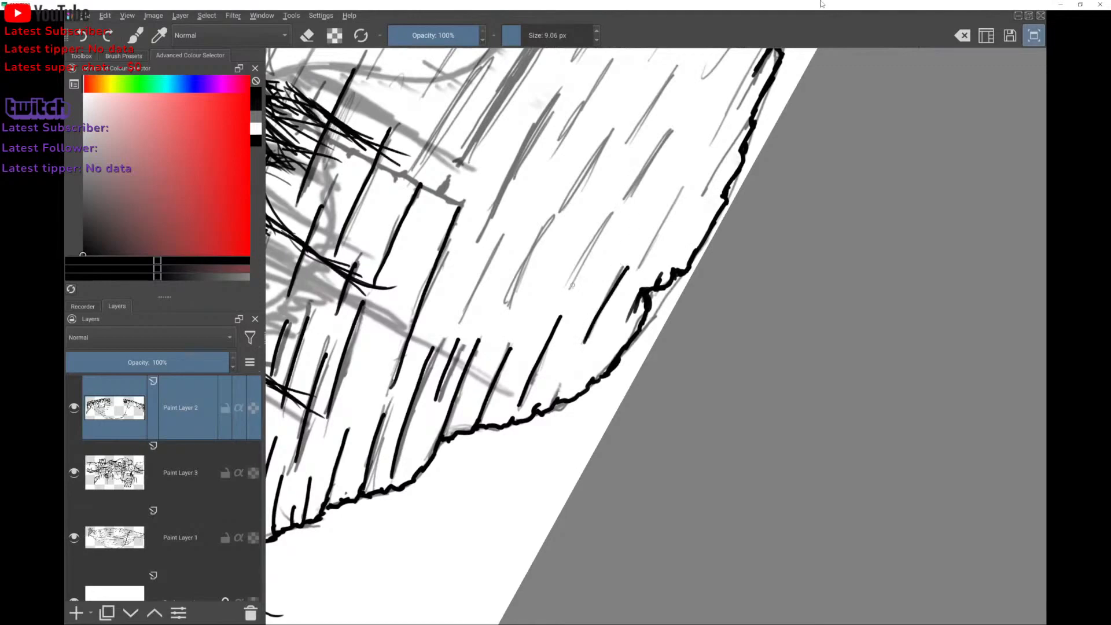
drag(564, 298, 671, 129)
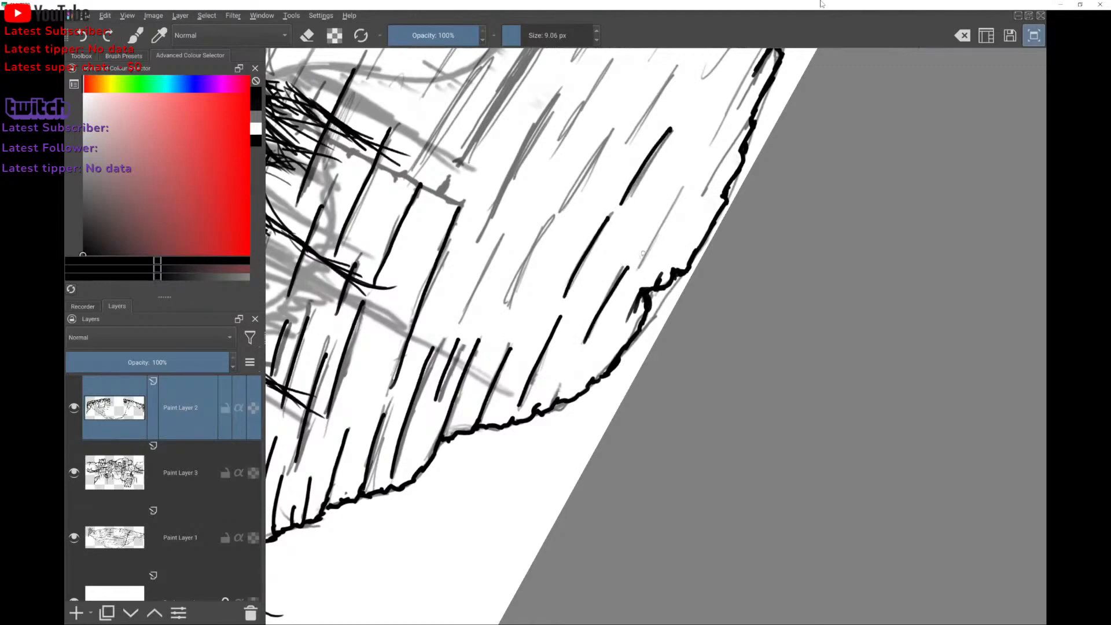
drag(635, 272, 684, 185)
drag(750, 117, 701, 197)
Ink staggered crack lines from the rock's side contour inward across the middle of the rock face.
scroll(656, 336, down, 3)
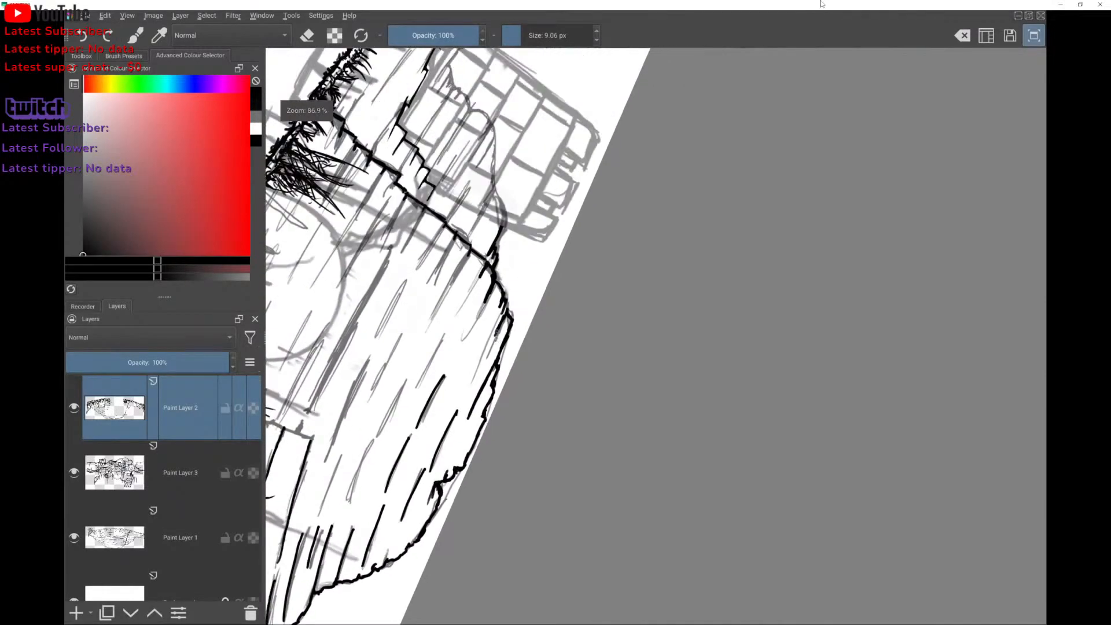
drag(483, 300, 416, 392)
drag(485, 266, 452, 319)
drag(466, 251, 429, 319)
key(ctrl+z)
drag(471, 249, 430, 319)
mouse_move(429, 319)
mouse_down()
mouse_move(479, 242)
mouse_move(370, 399)
mouse_up()
key(ctrl+z)
mouse_move(410, 362)
mouse_down()
mouse_move(342, 507)
mouse_move(315, 517)
mouse_up()
drag(344, 451, 316, 516)
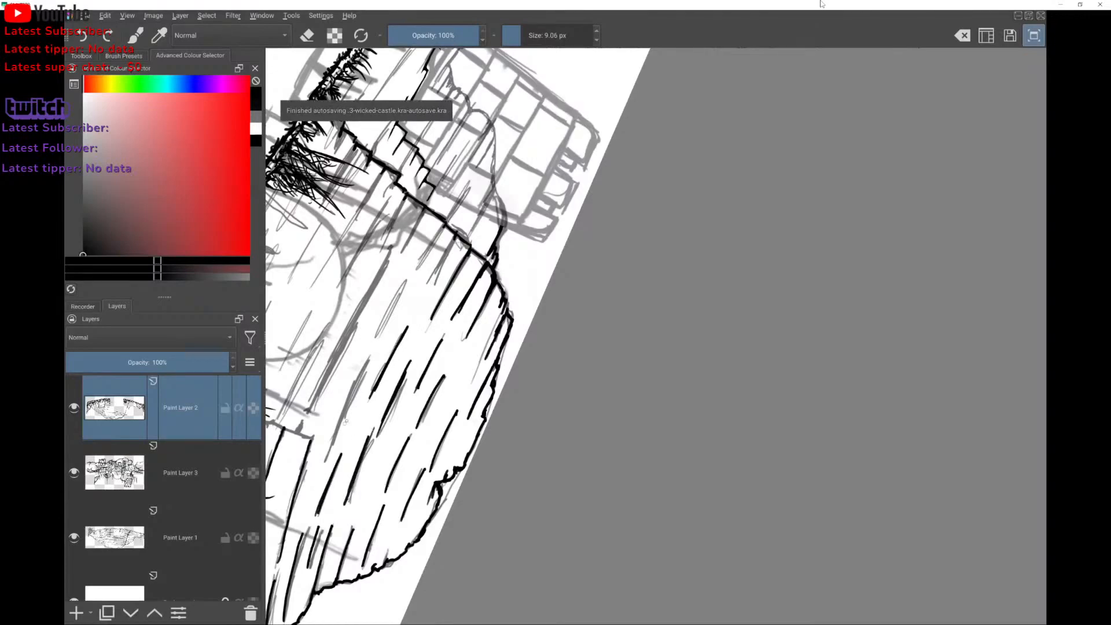
Extend the crack hatching with longer lines up the inner rock face and short ones below the side contour.
mouse_move(367, 361)
mouse_down()
mouse_move(323, 458)
mouse_move(325, 447)
mouse_up()
drag(407, 274, 375, 344)
drag(393, 305, 377, 342)
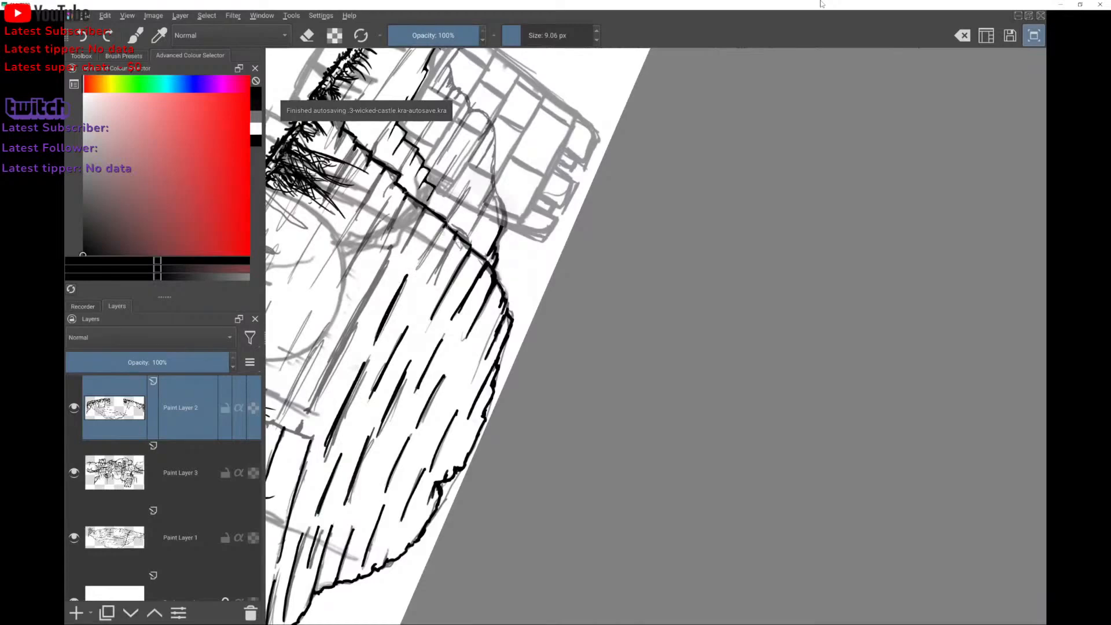
drag(423, 255, 416, 270)
drag(443, 223, 412, 275)
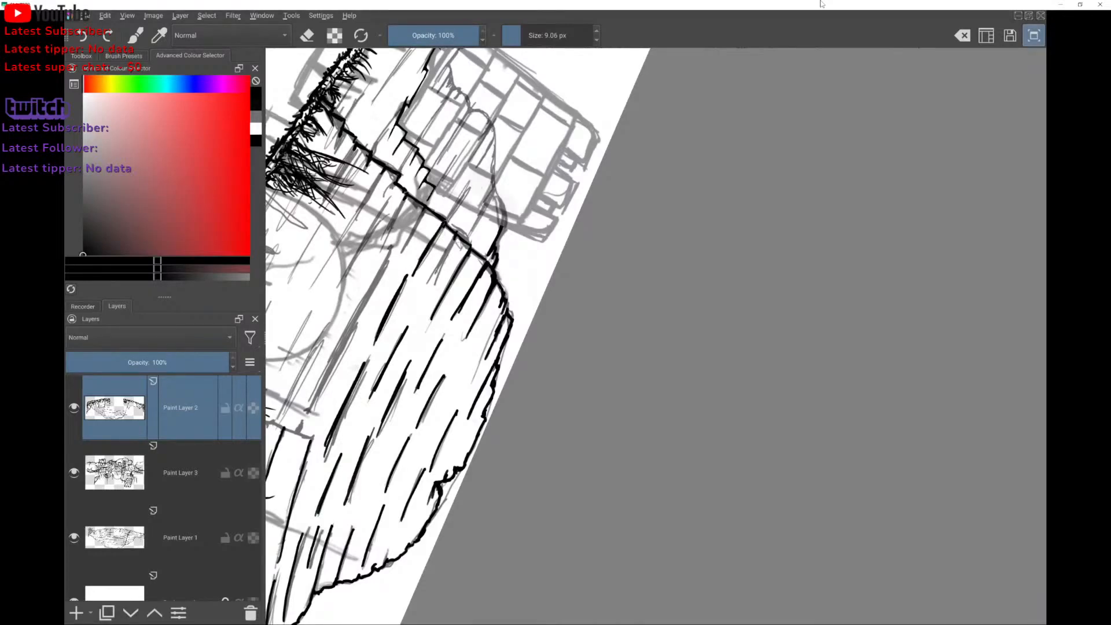
drag(457, 235, 427, 289)
Ink crack lines beside the lower edge of the sketched tongue, between the hanging roots and the long sketched crack.
scroll(538, 336, down, 3)
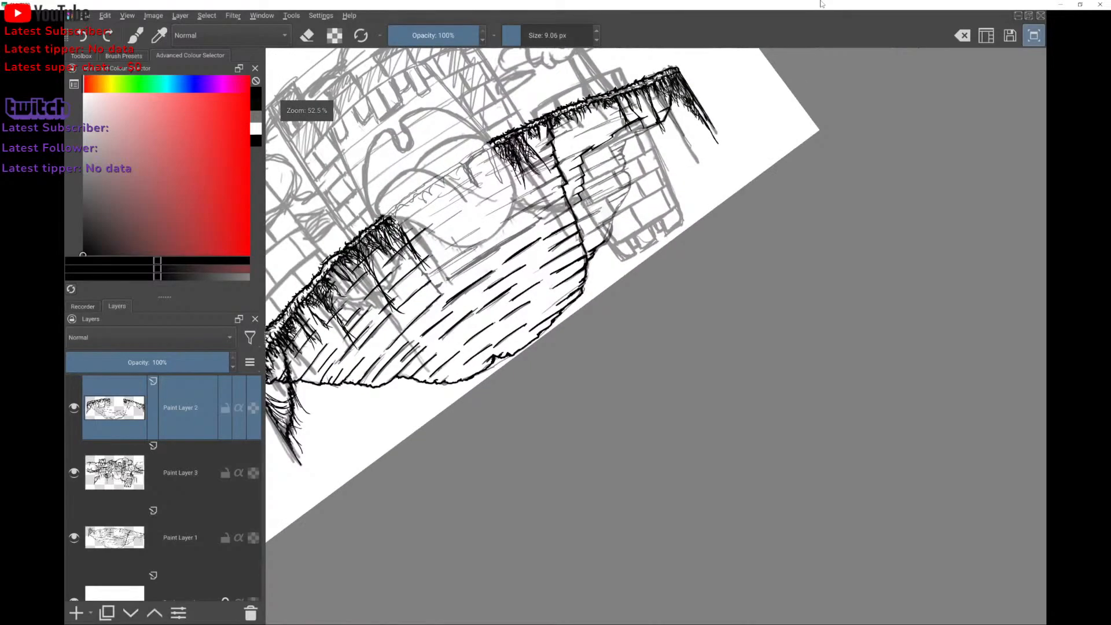
scroll(485, 265, up, 3)
mouse_move(379, 336)
mouse_down()
mouse_move(439, 240)
mouse_move(382, 333)
mouse_up()
drag(384, 273, 388, 262)
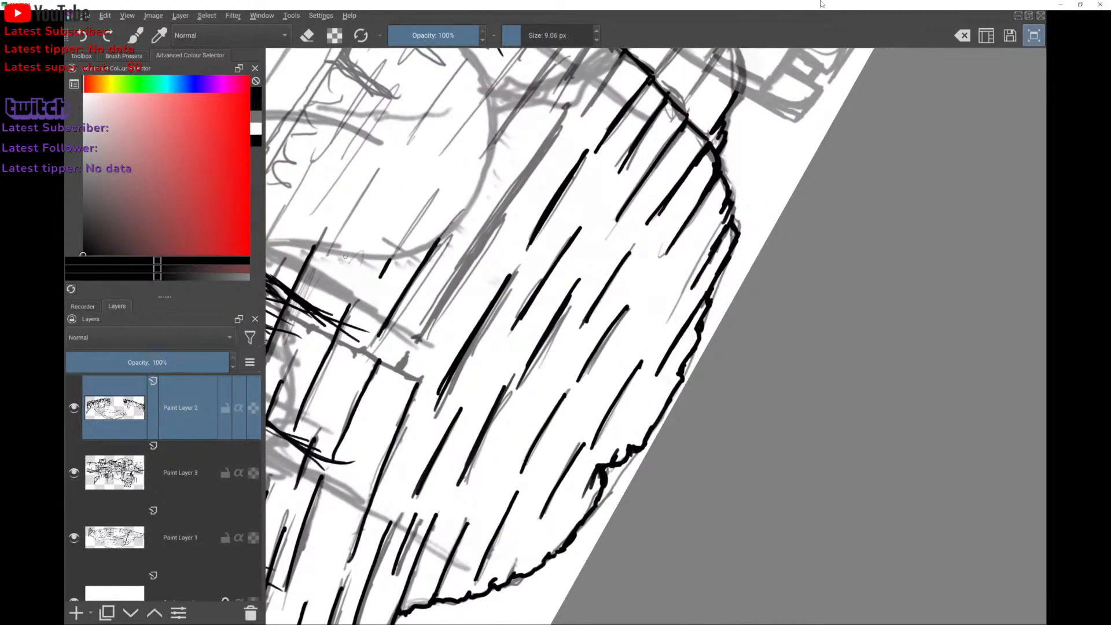
Ink the jagged vertical rock edge from its corner up to the hanging roots and add short crack ticks along it.
drag(399, 370, 421, 373)
scroll(406, 313, down, 1)
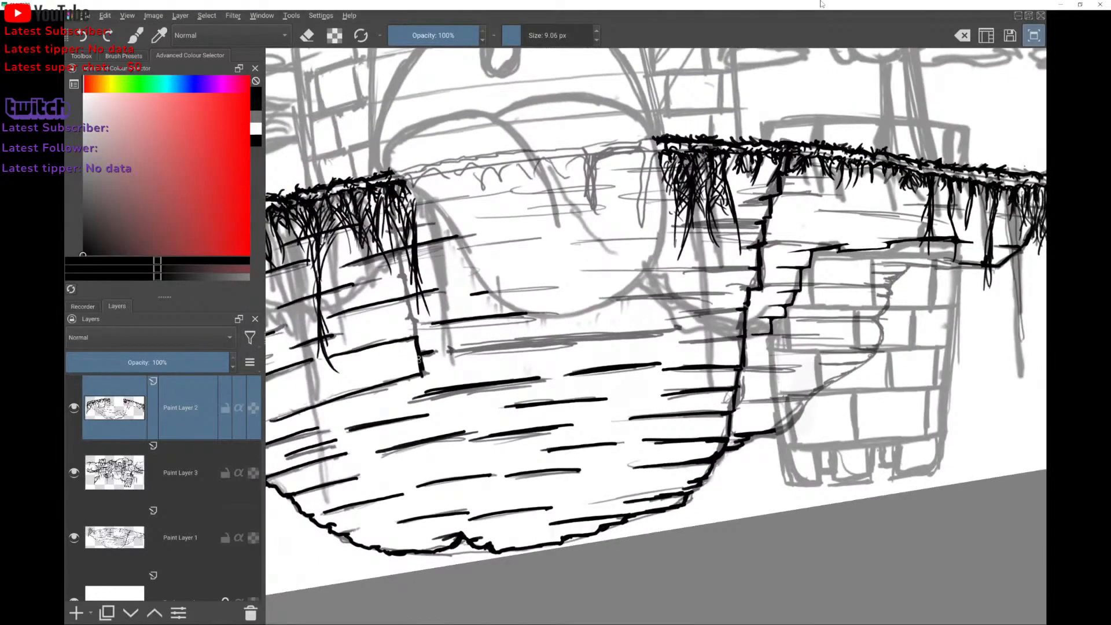
drag(409, 300, 417, 336)
drag(411, 294, 390, 201)
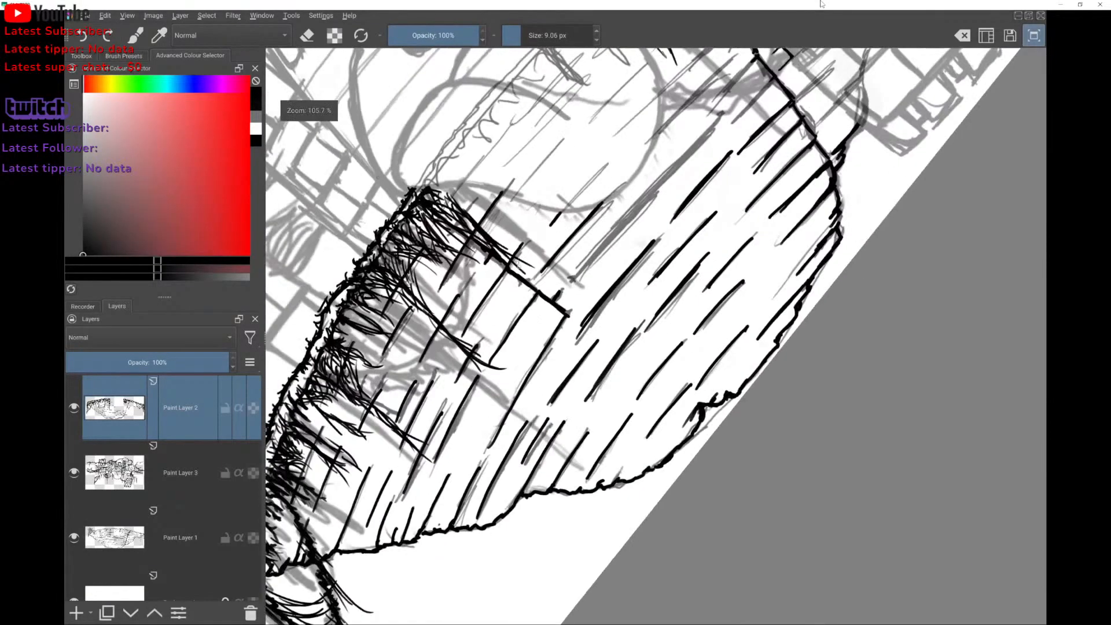
mouse_move(522, 281)
mouse_down()
mouse_move(505, 305)
mouse_move(540, 307)
mouse_move(523, 295)
mouse_move(515, 303)
mouse_move(527, 297)
mouse_move(508, 279)
mouse_up()
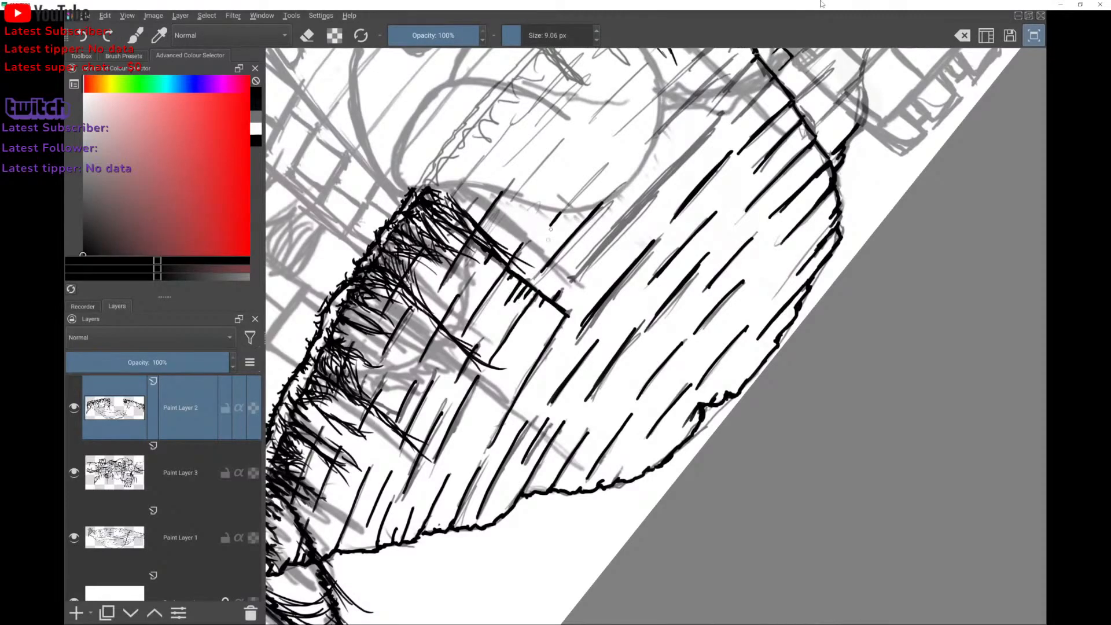
Ink a long crack line beneath the sketched tongue and shorter ones leading up to the right-hand root clump.
drag(579, 277, 719, 120)
drag(585, 147, 412, 300)
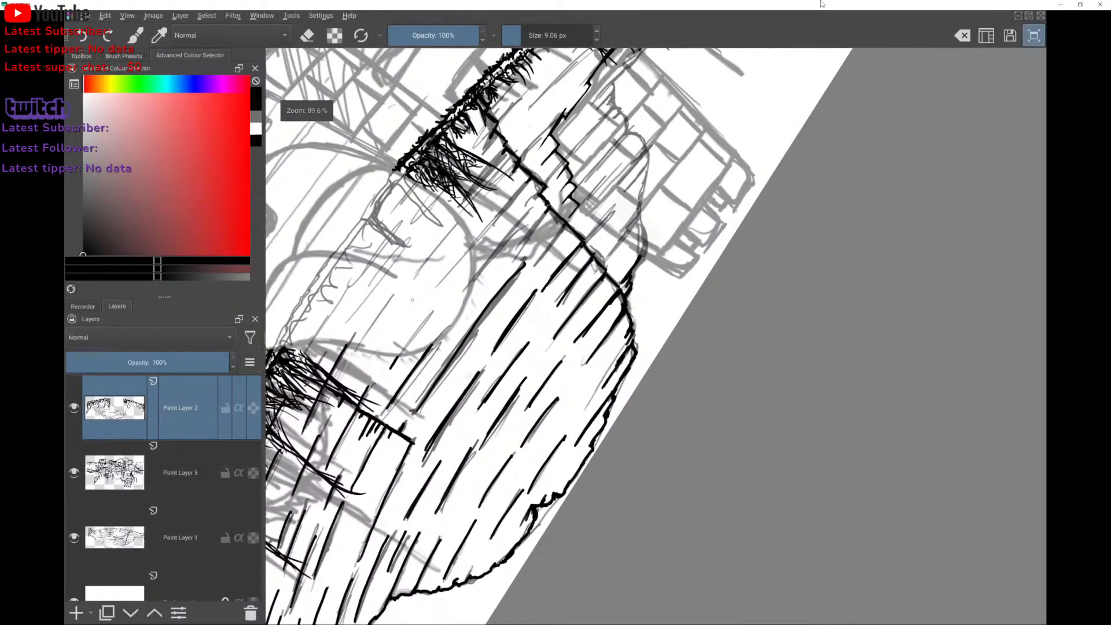
mouse_move(474, 280)
mouse_down()
mouse_move(525, 218)
mouse_move(522, 186)
mouse_move(477, 237)
mouse_move(529, 182)
mouse_move(489, 230)
mouse_up()
key(ctrl+z)
key(ctrl+z)
key(ctrl+z)
drag(530, 175, 474, 242)
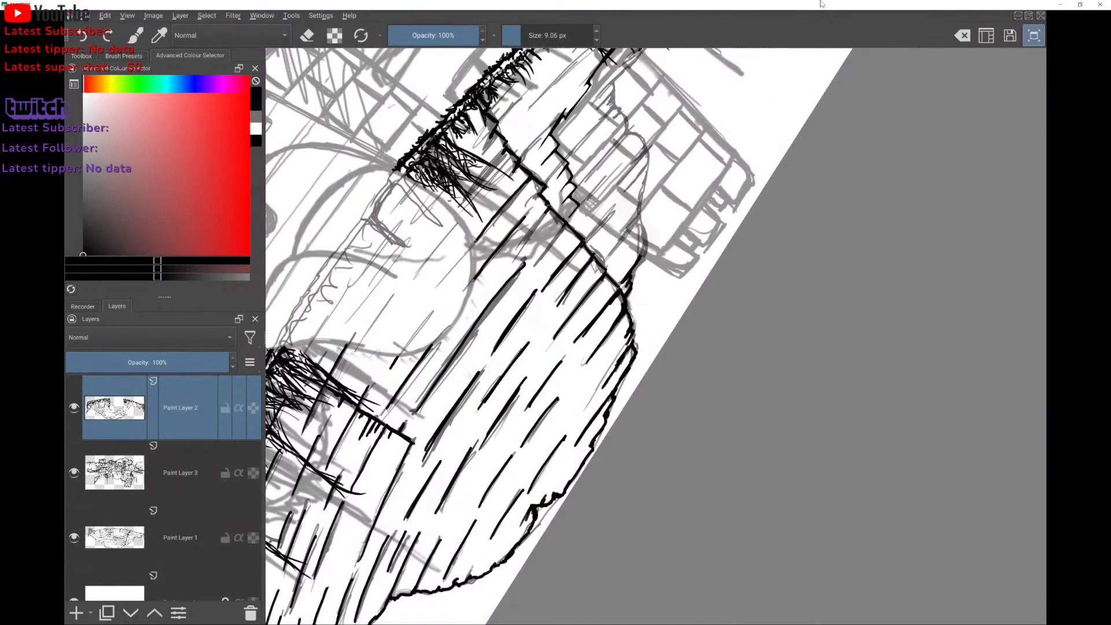
drag(503, 152, 459, 204)
drag(475, 154, 498, 123)
Ink short crack lines branching inward from the jagged side contour of the rock, below the right-hand roots.
scroll(655, 335, up, 2)
scroll(656, 336, down, 2)
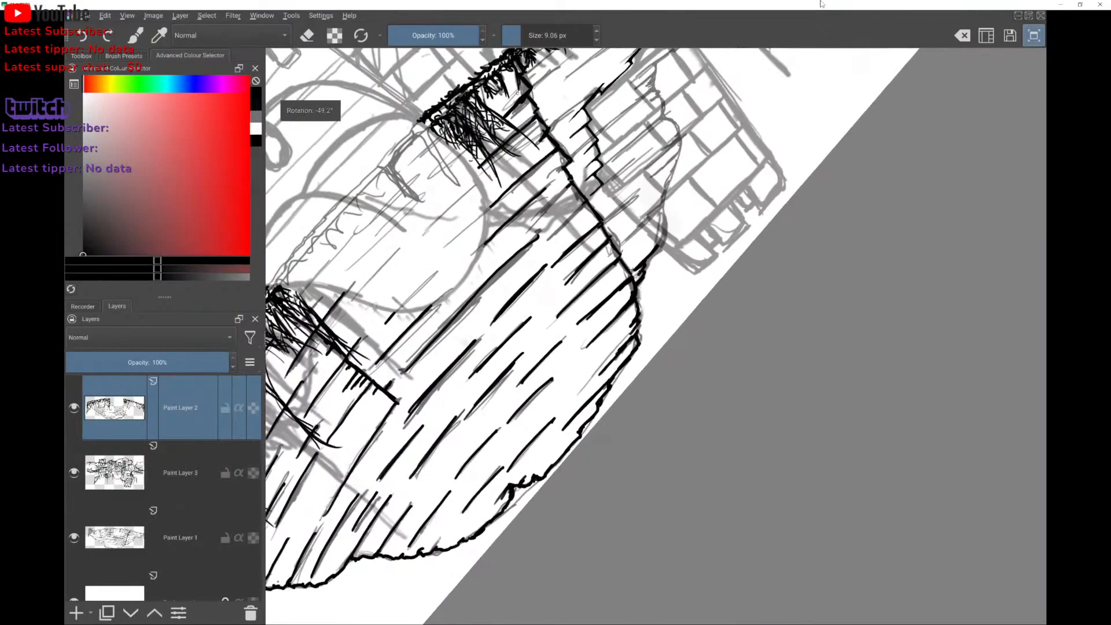
mouse_move(583, 205)
mouse_down()
mouse_move(544, 258)
mouse_move(564, 229)
mouse_up()
key(ctrl+z)
scroll(656, 335, up, 2)
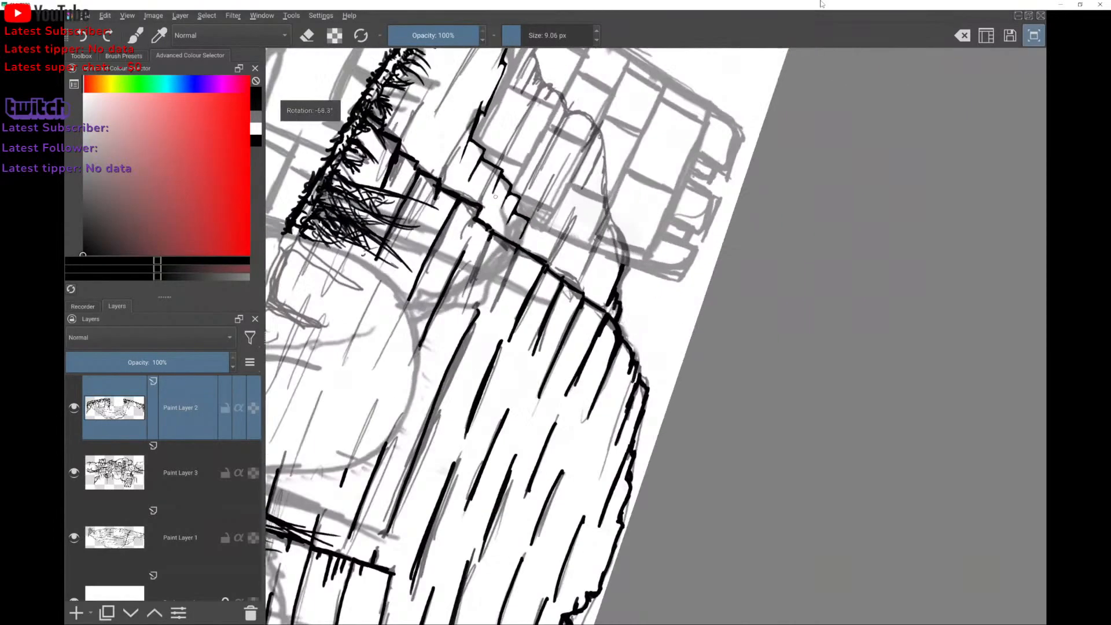
drag(529, 263, 503, 330)
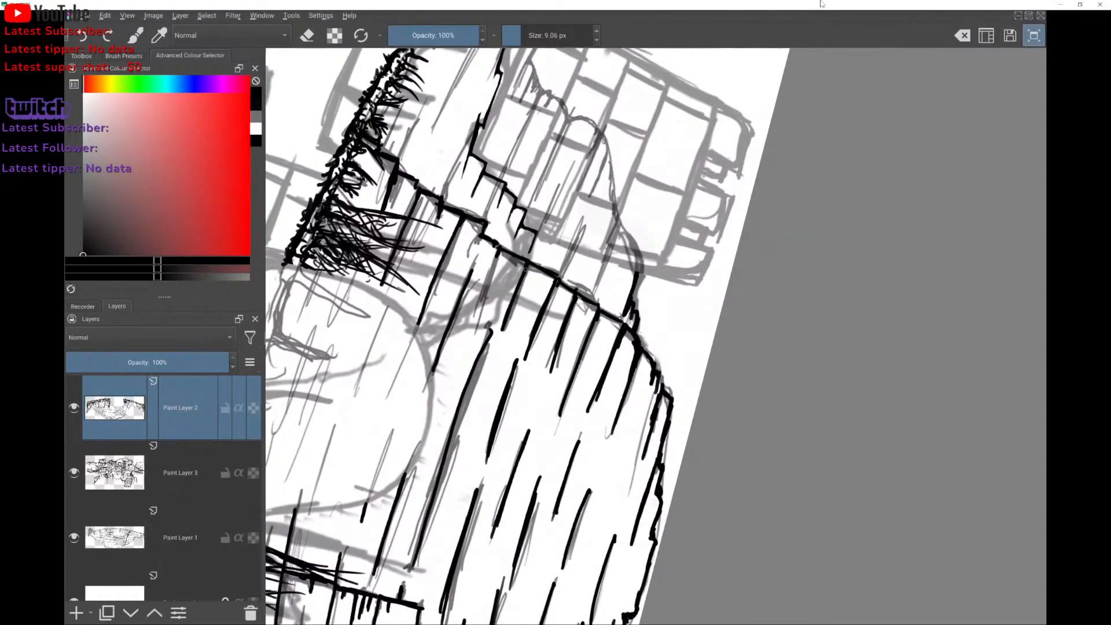
key(ctrl+z)
drag(528, 263, 504, 327)
drag(498, 248, 477, 313)
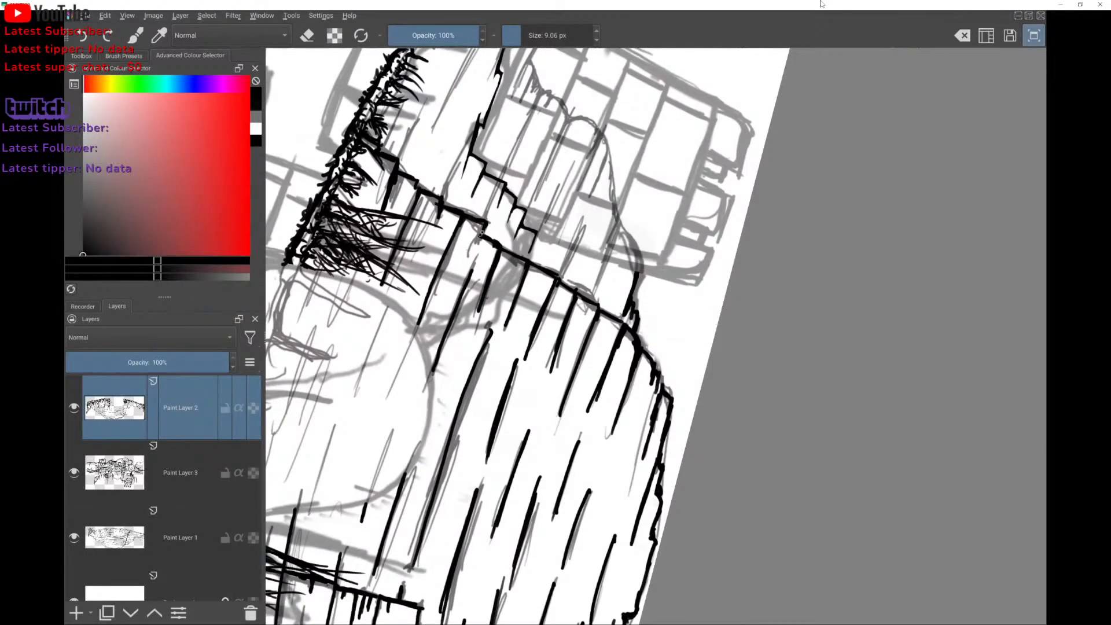
drag(481, 237, 475, 255)
Ink a long crack line on the outer rock block under the right-hand grassy ledge, plus a small touch-up mark.
scroll(579, 289, down, 4)
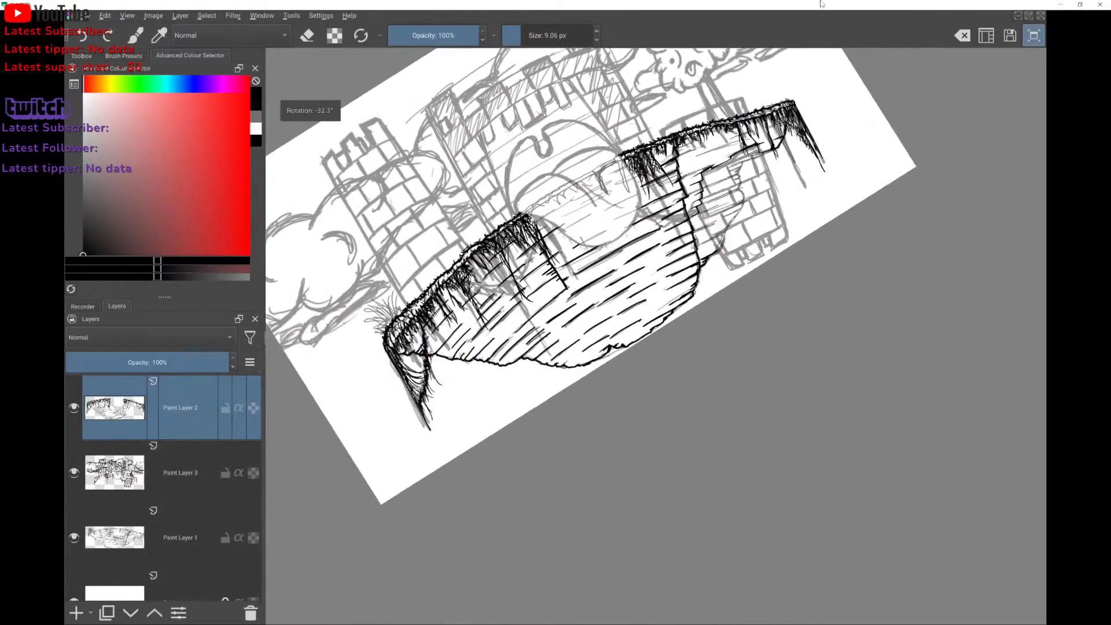
scroll(602, 232, up, 1)
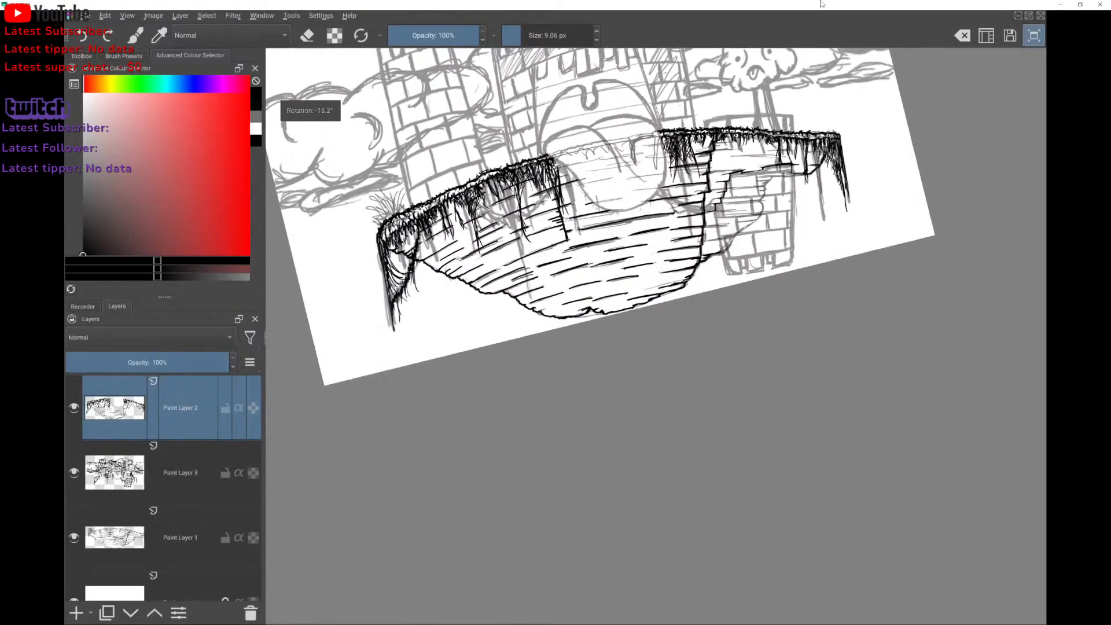
scroll(602, 231, down, 1)
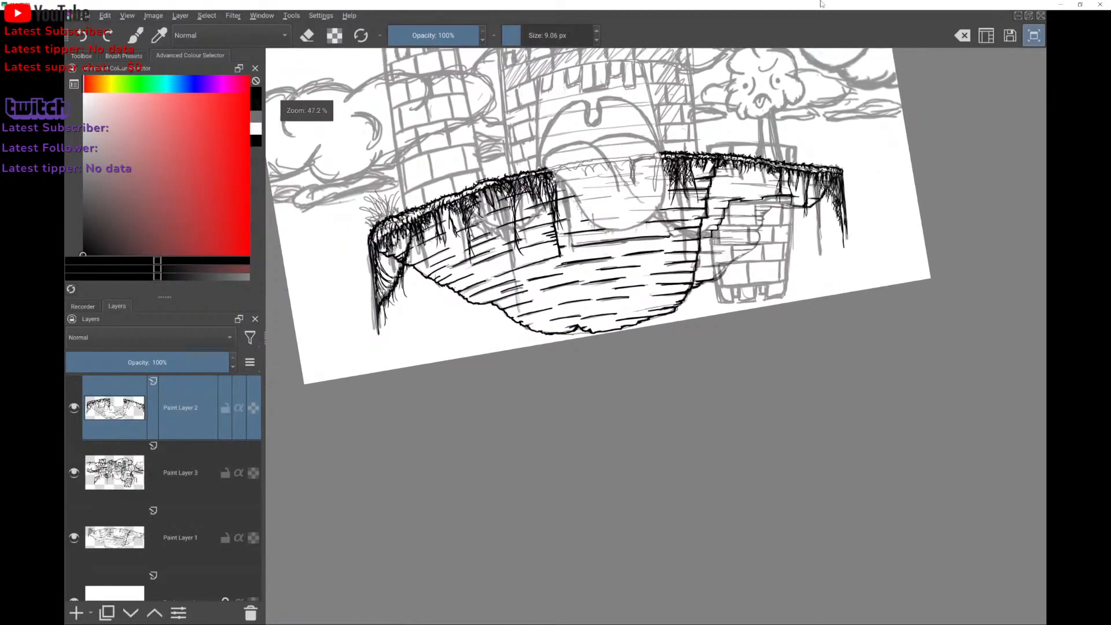
scroll(602, 231, down, 1)
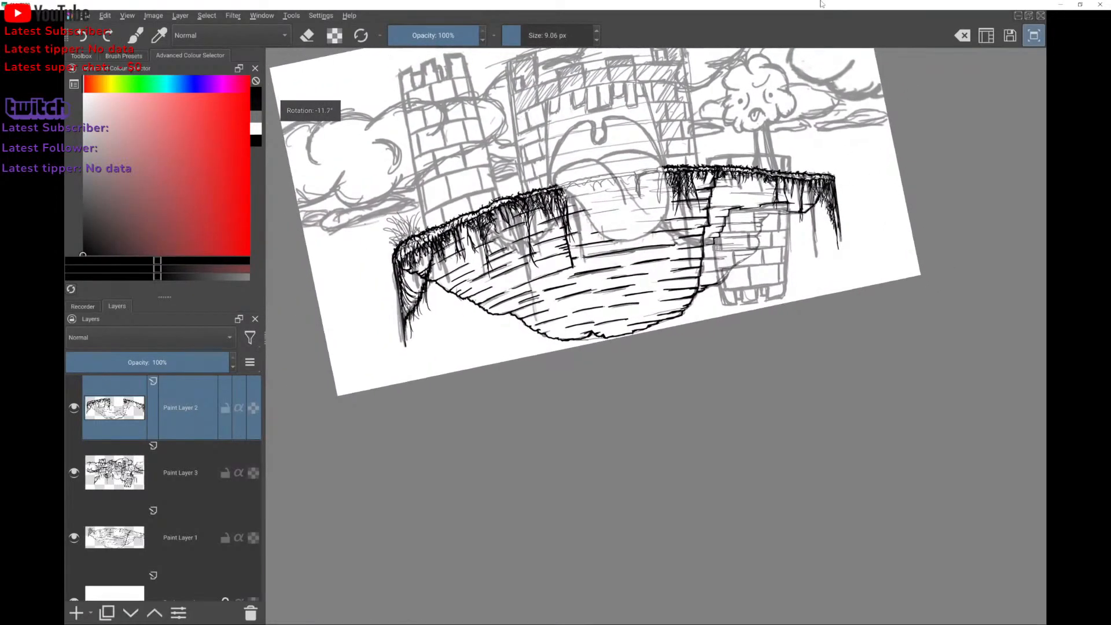
scroll(602, 231, down, 1)
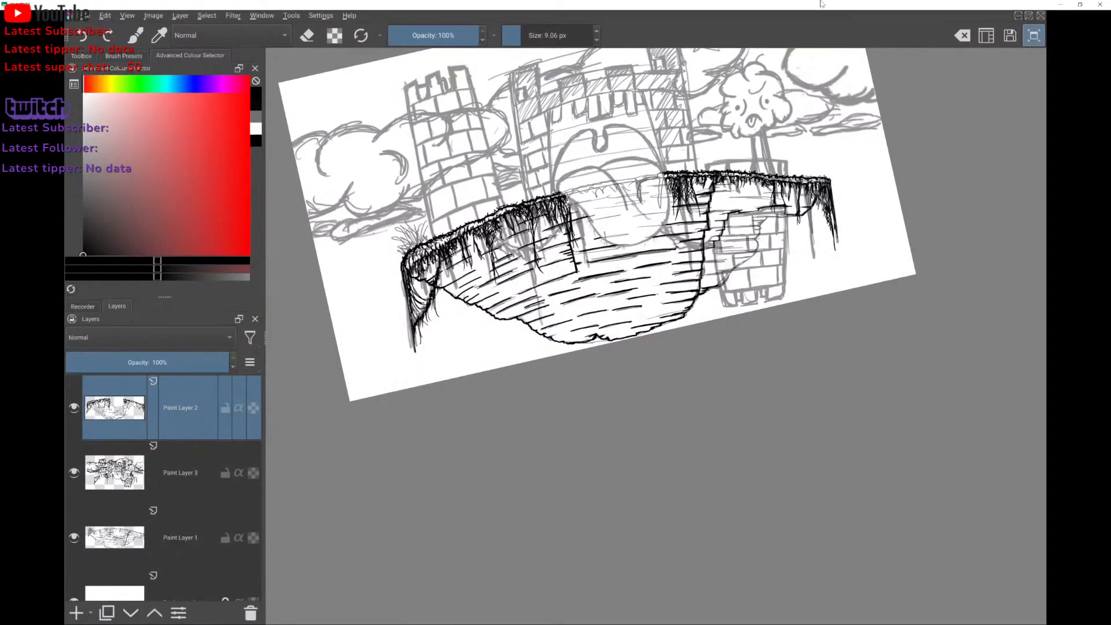
scroll(602, 231, up, 6)
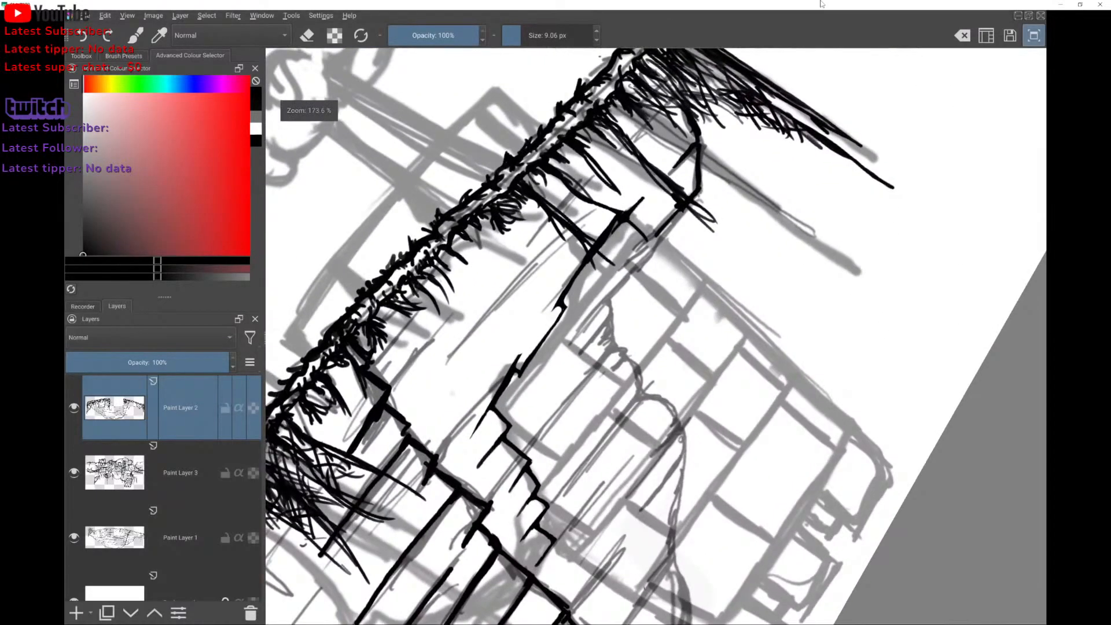
drag(450, 354, 566, 236)
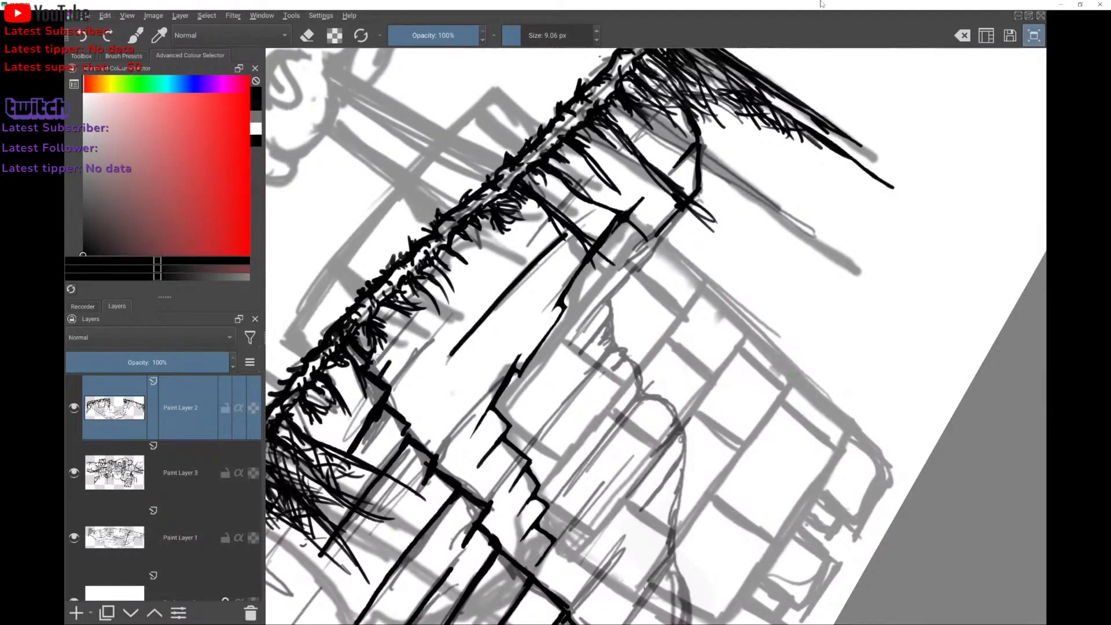
drag(375, 361, 378, 360)
Add a new empty paint layer above Paint Layer 2 and save the file.
scroll(656, 336, down, 6)
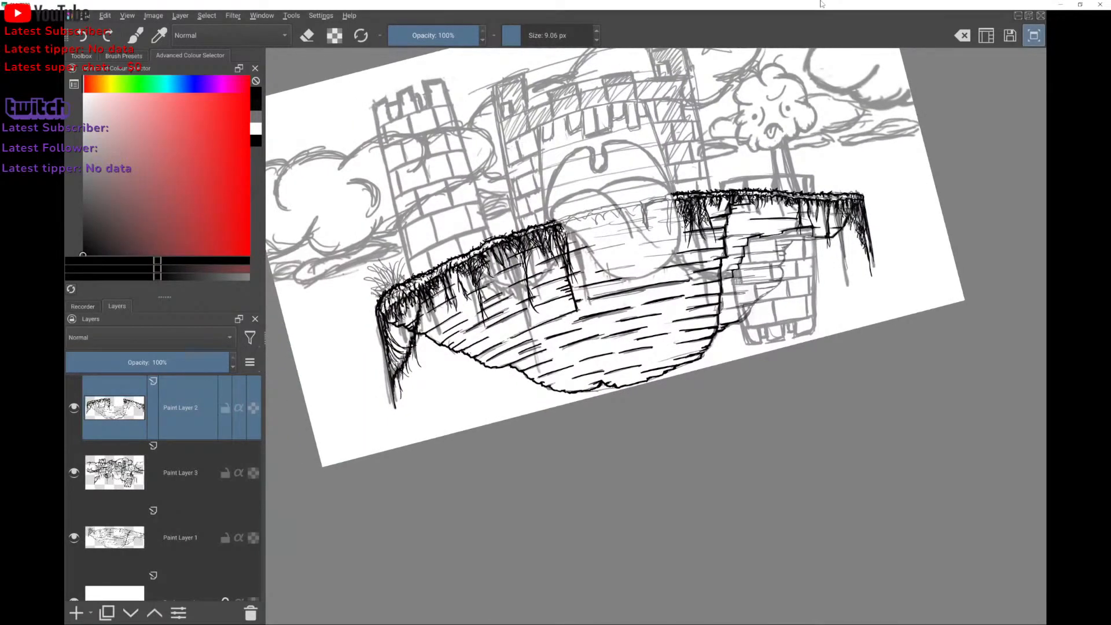
scroll(656, 278, up, 2)
scroll(655, 277, down, 2)
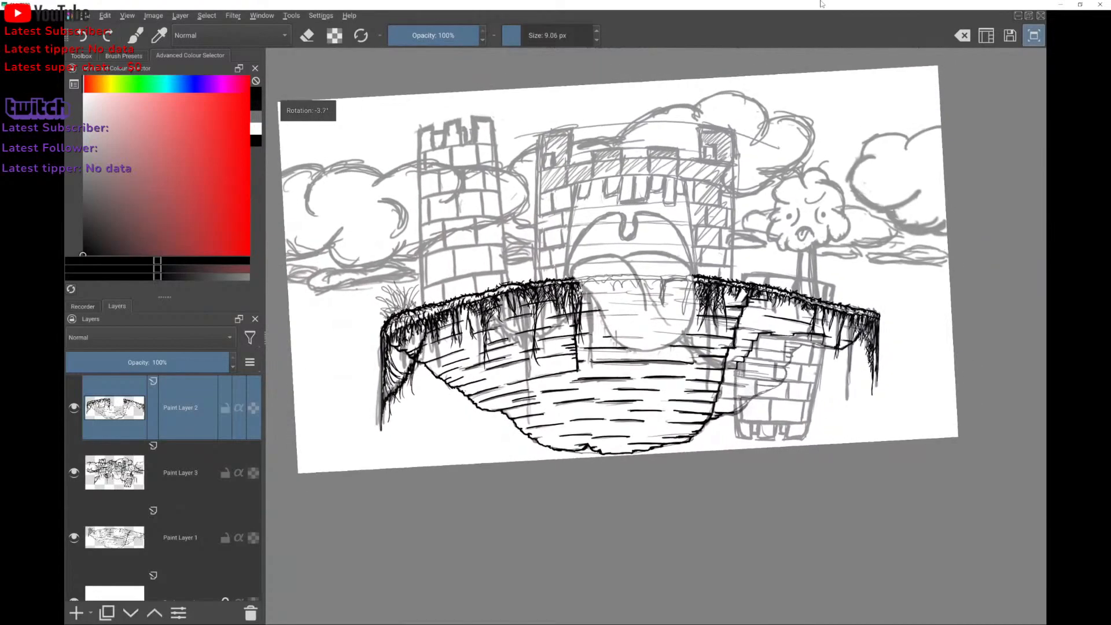
scroll(692, 278, up, 1)
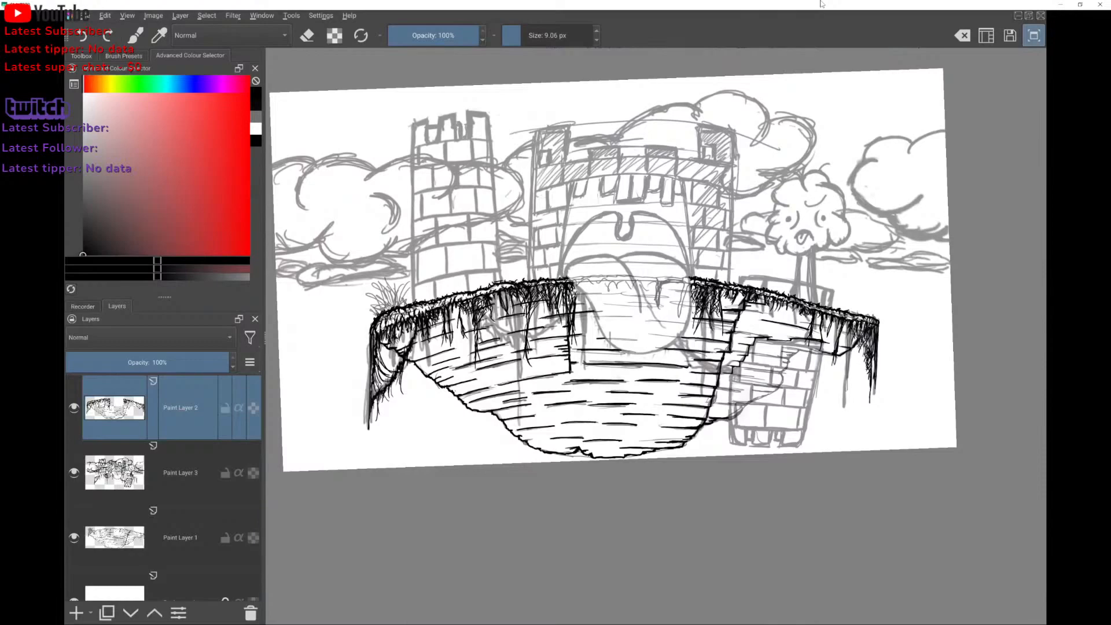
key(Insert)
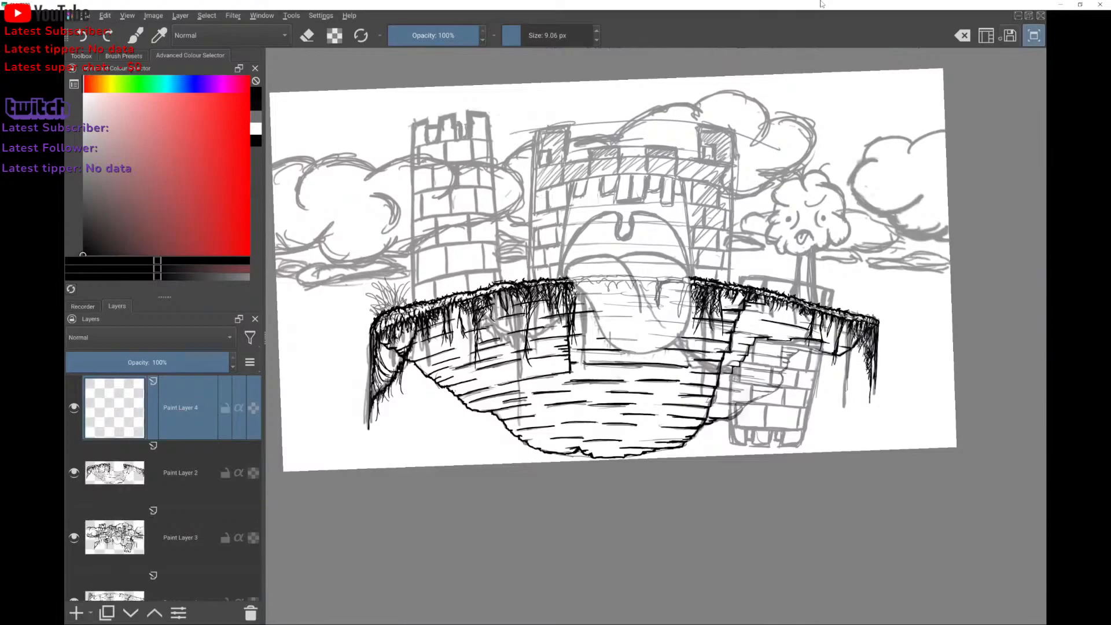
key(ctrl+s)
scroll(602, 260, up, 2)
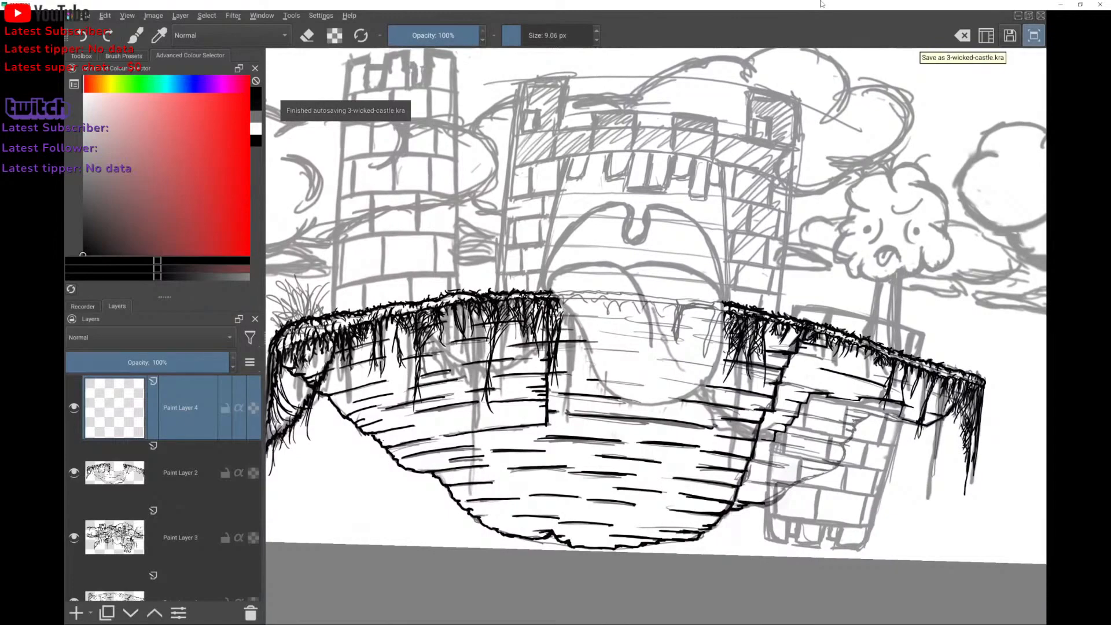
scroll(656, 336, down, 2)
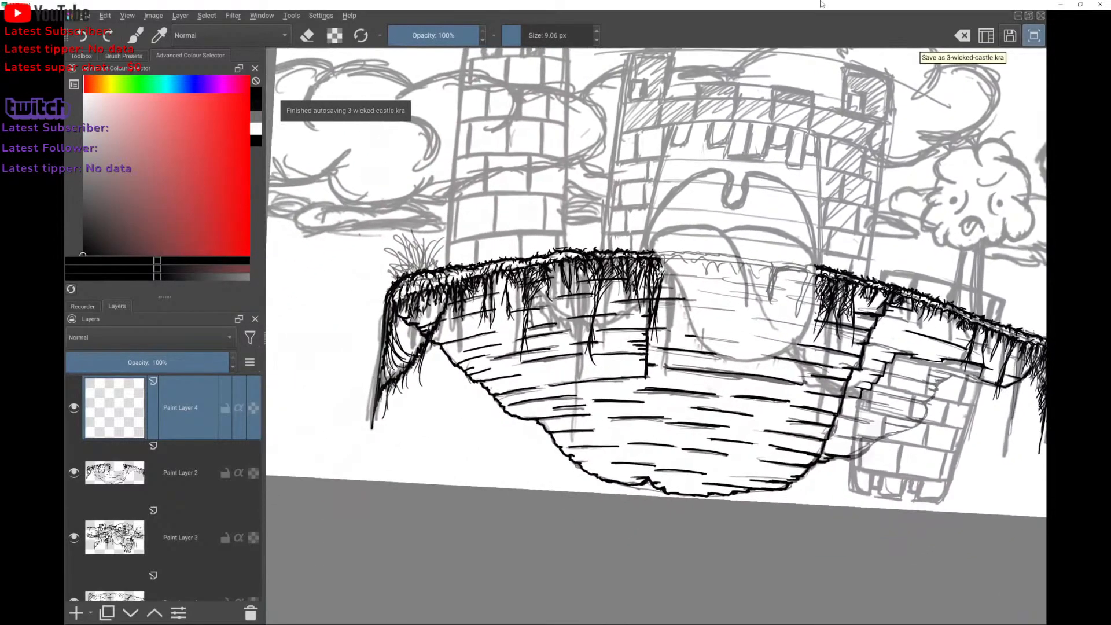
scroll(656, 336, up, 3)
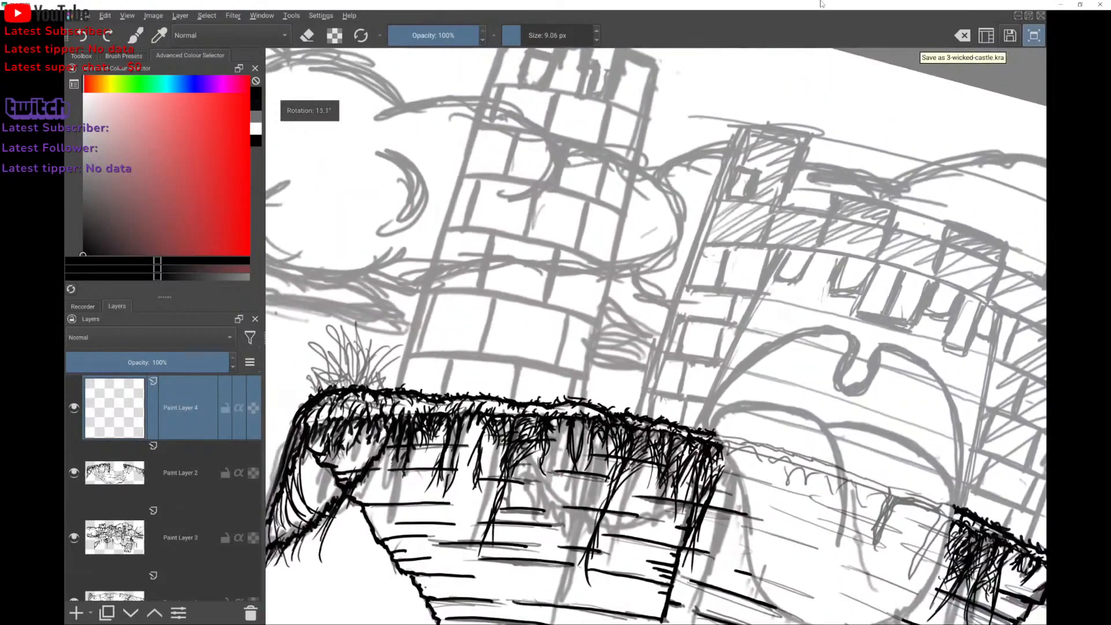
Ink two segments of the left tower's left edge, one rising from the grass and one beside the battlements.
drag(396, 389, 426, 287)
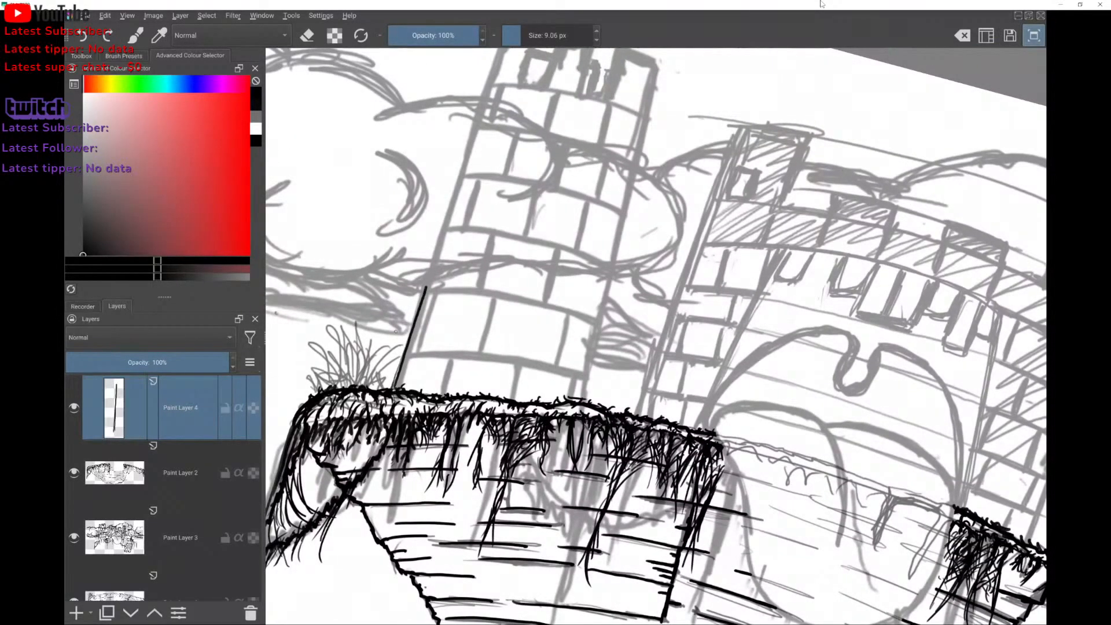
scroll(656, 335, down, 2)
drag(416, 283, 435, 232)
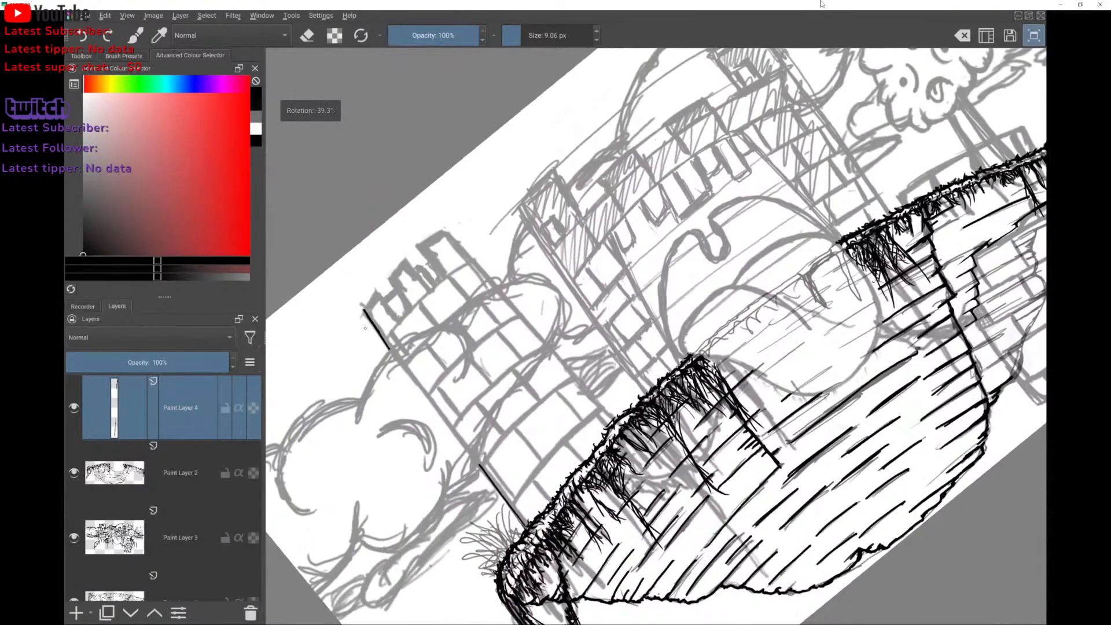
scroll(384, 304, up, 2)
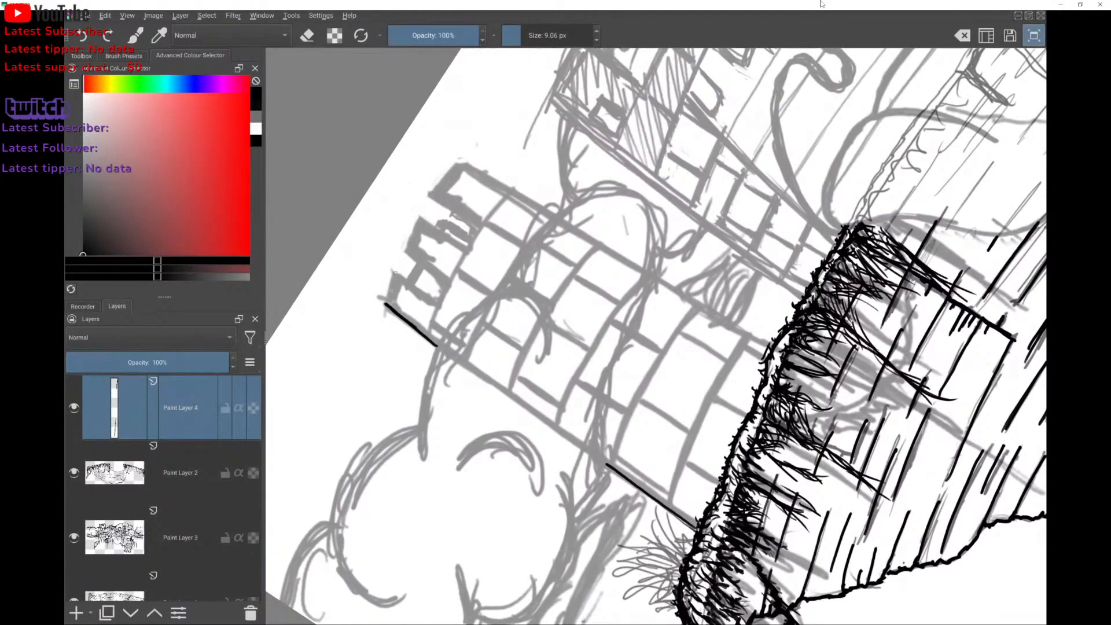
Draw a thin curved guide line across the tops of the left tower's battlements on Paint Layer 3.
mouse_move(375, 332)
mouse_down()
mouse_move(405, 248)
mouse_move(483, 137)
mouse_up()
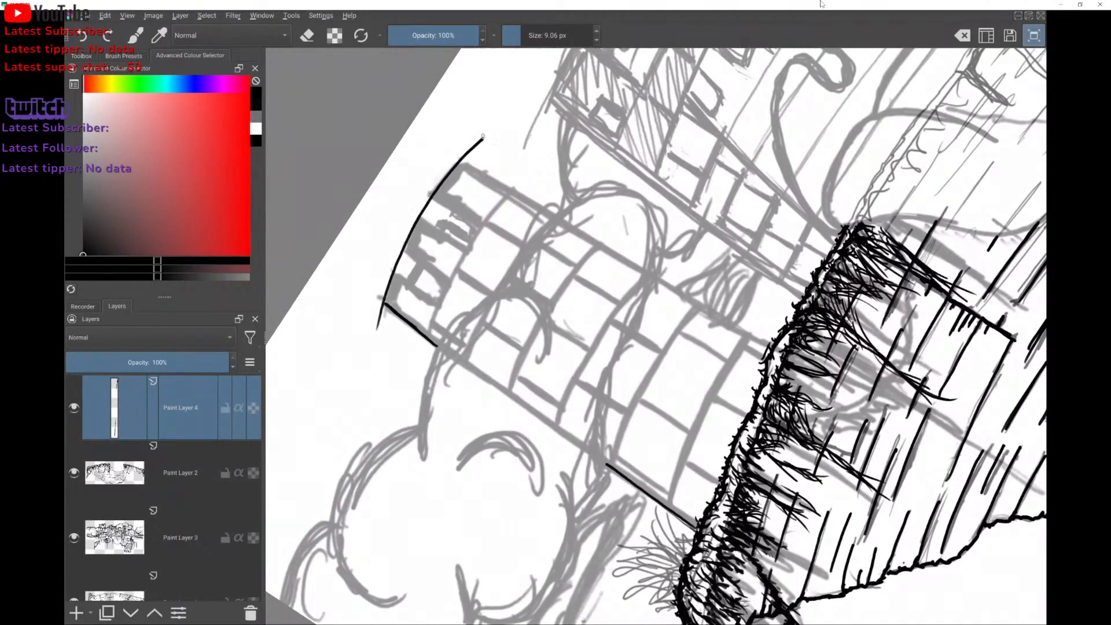
key(ctrl+z)
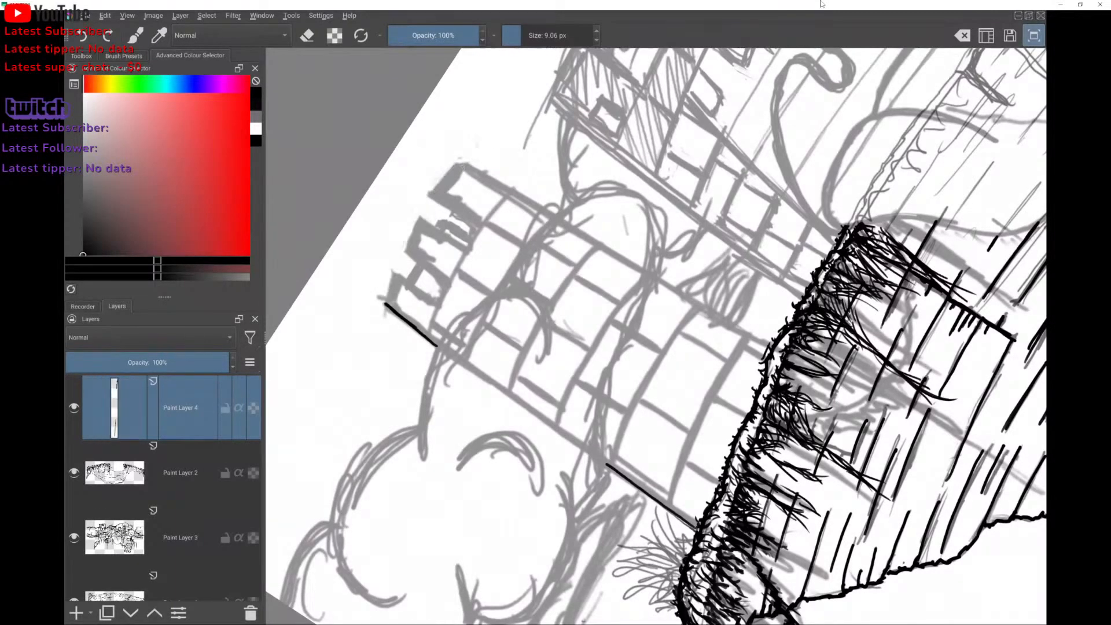
scroll(173, 454, down, 3)
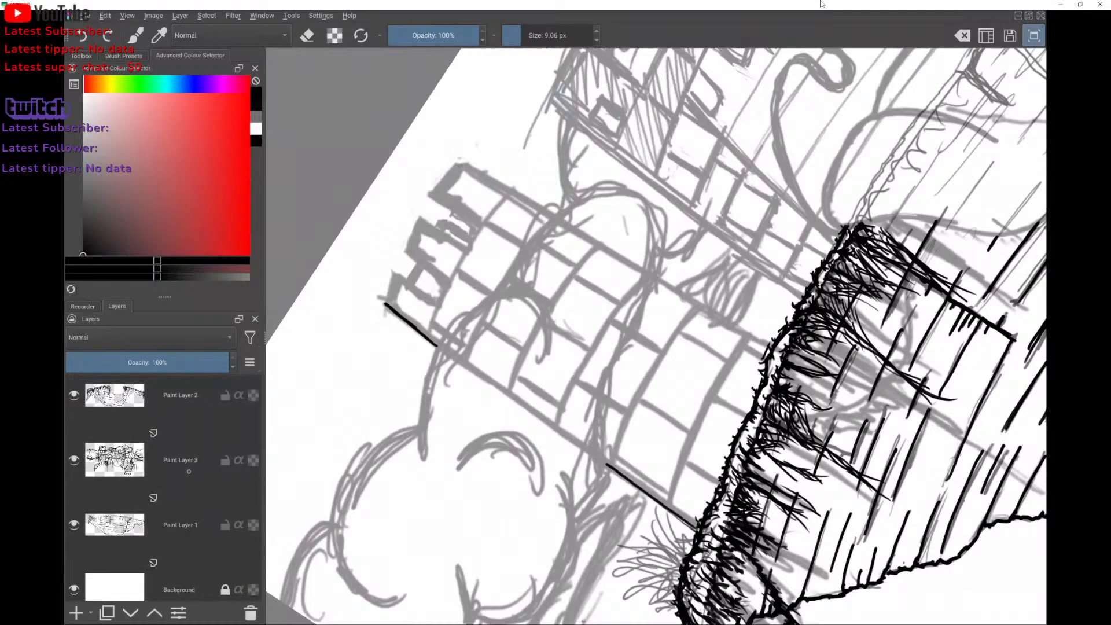
click(173, 454)
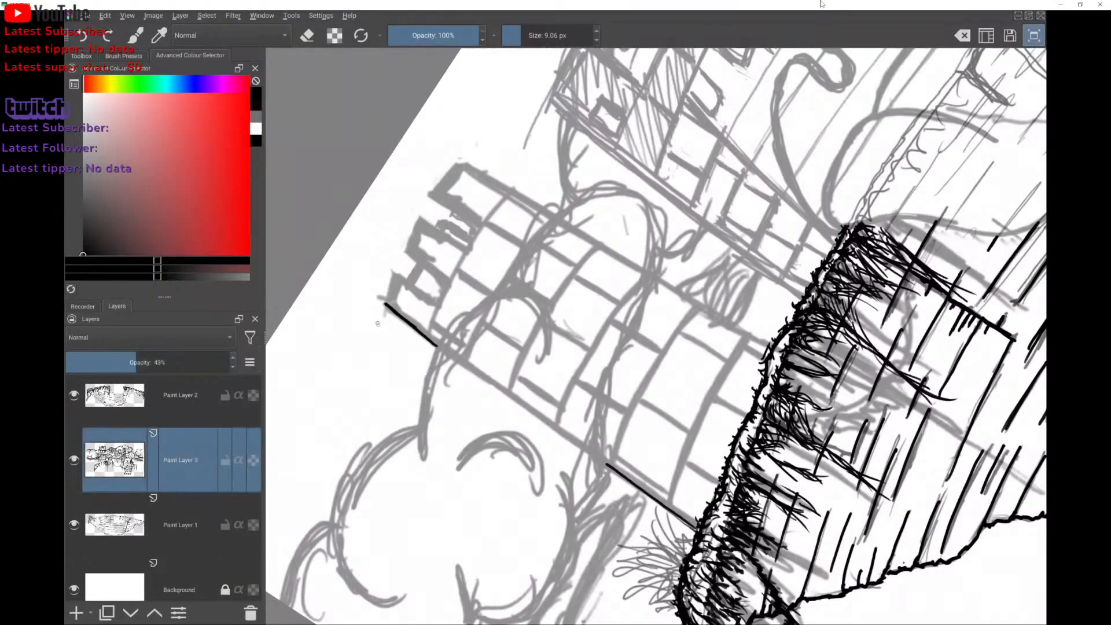
mouse_move(377, 323)
mouse_down()
mouse_move(429, 203)
mouse_move(491, 129)
mouse_up()
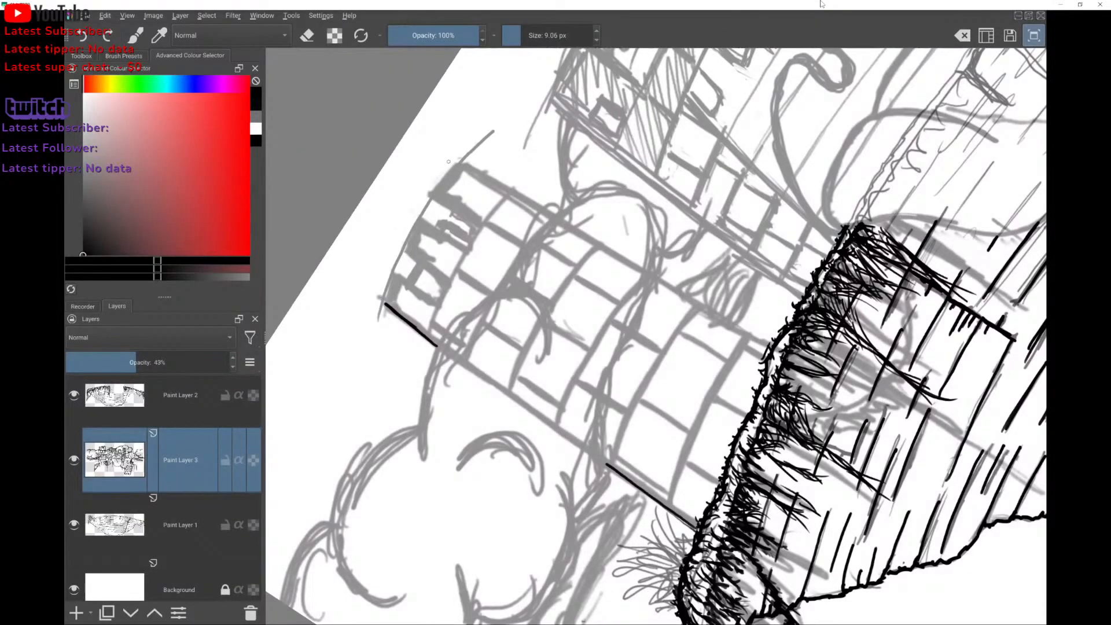
Ink the first merlon's top along the guide arc and the adjoining vertical crenel edges on Paint Layer 4.
scroll(174, 454, up, 3)
click(176, 408)
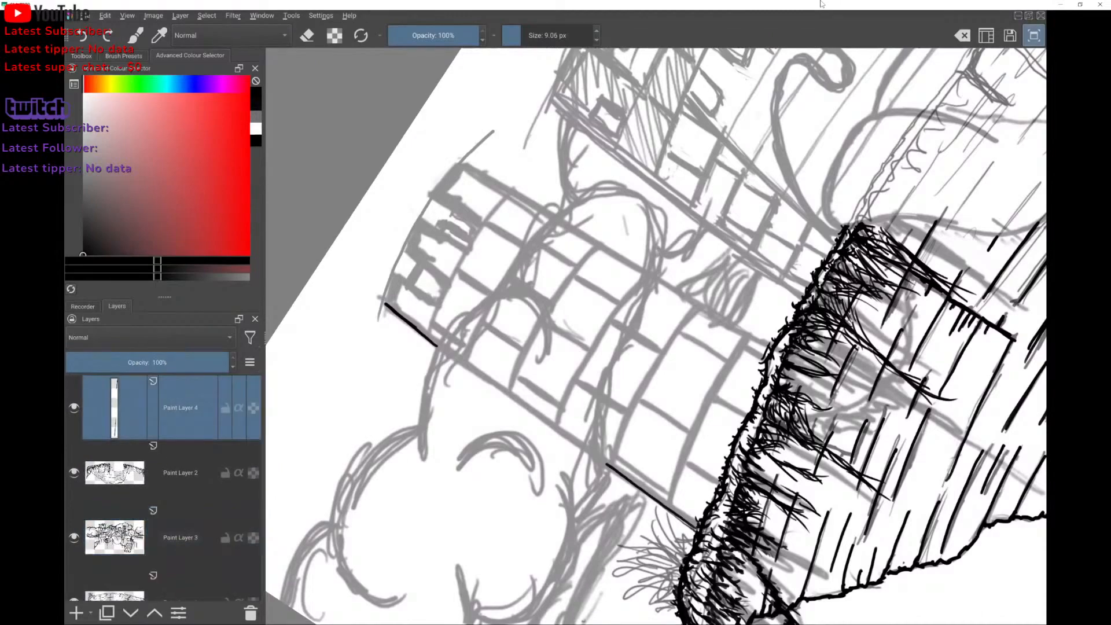
mouse_move(383, 303)
mouse_down()
mouse_move(396, 267)
mouse_move(431, 270)
mouse_move(432, 282)
mouse_up()
scroll(457, 283, down, 1)
drag(441, 232, 451, 281)
drag(473, 217, 481, 264)
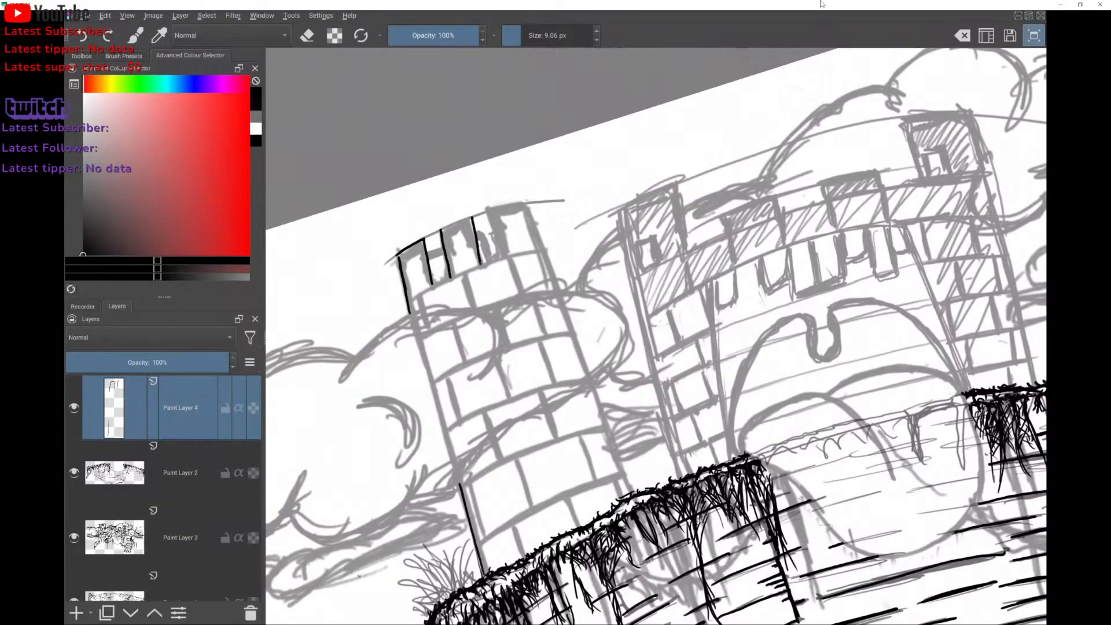
Replace the last crenel edge, ink the remaining ones, and ink the left tower's right edge down to the grass.
scroll(486, 186, down, 2)
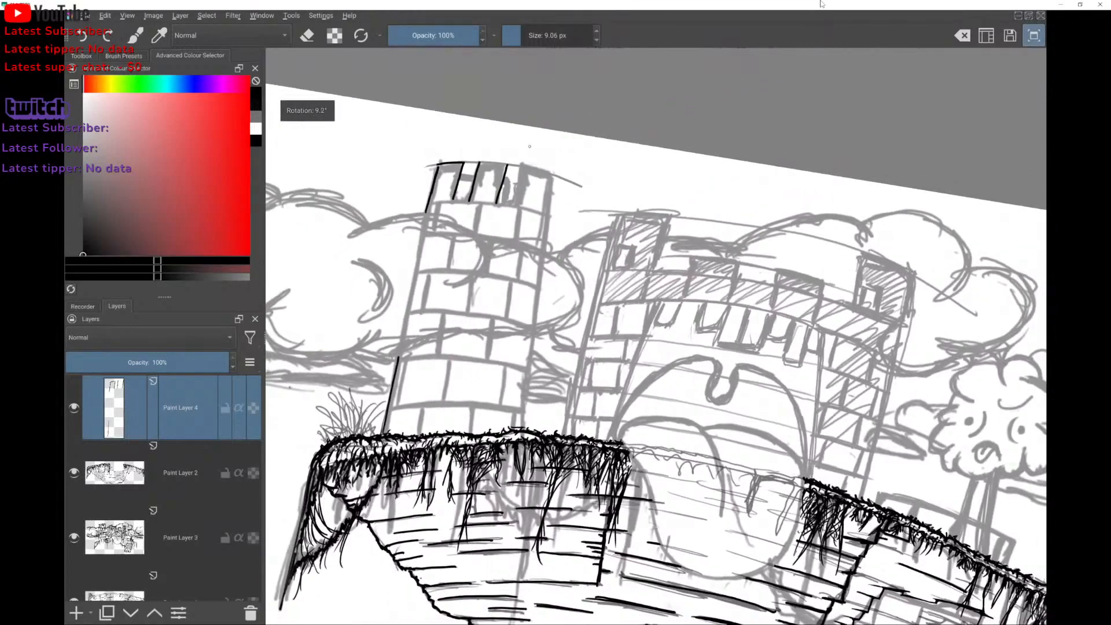
key(ctrl+z)
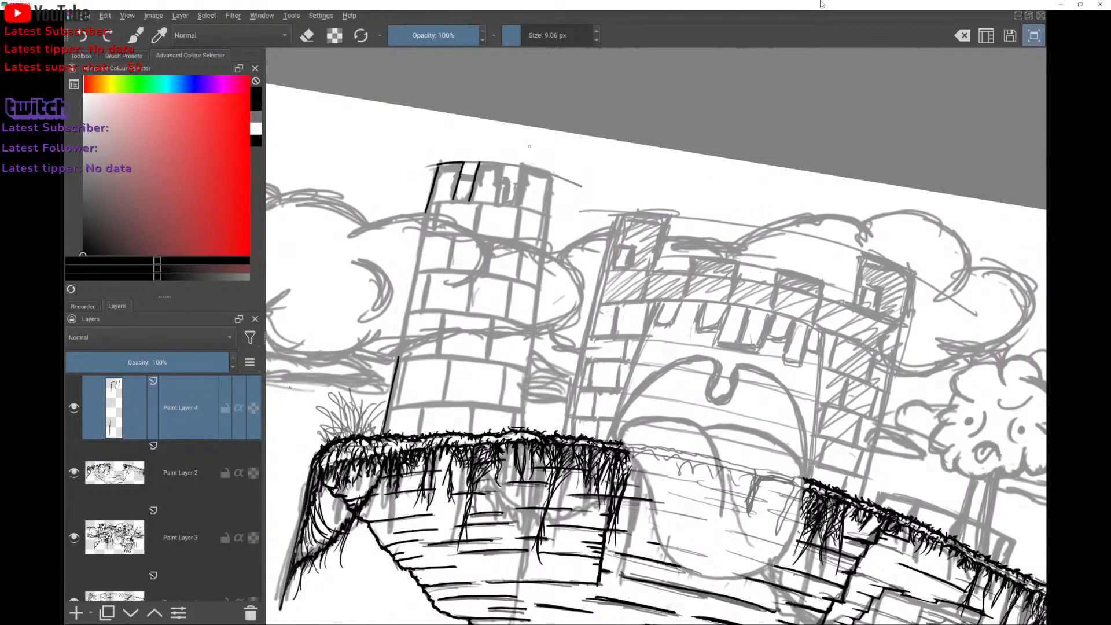
mouse_move(500, 207)
mouse_down()
mouse_move(509, 163)
mouse_move(499, 206)
mouse_move(507, 164)
mouse_move(521, 180)
mouse_move(515, 206)
mouse_move(552, 186)
mouse_move(521, 425)
mouse_up()
key(ctrl+z)
key(ctrl+z)
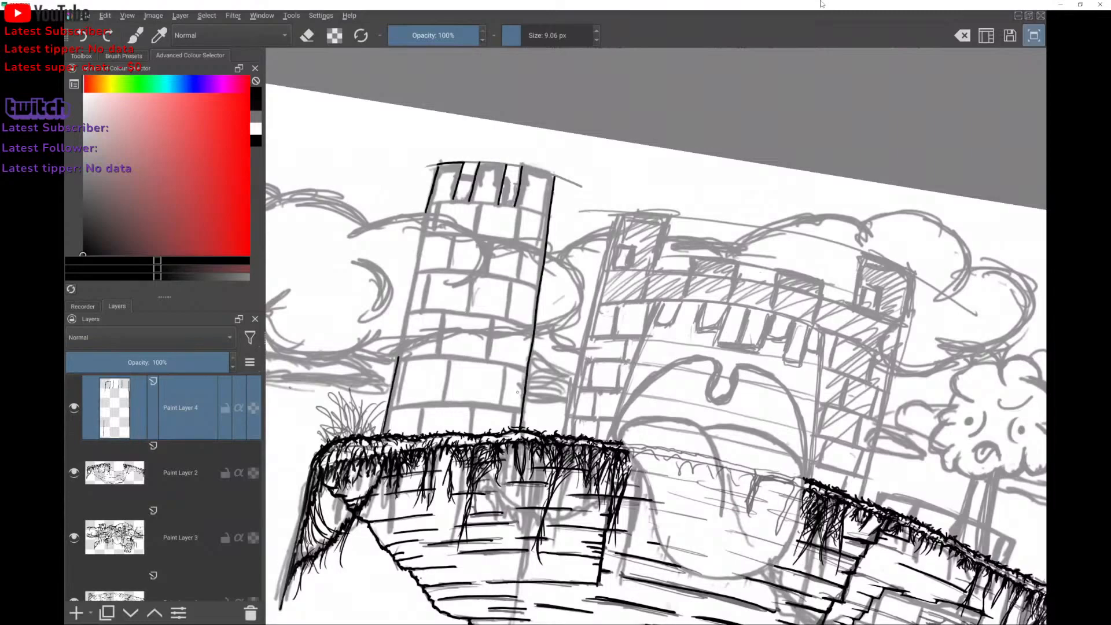
drag(517, 392, 559, 376)
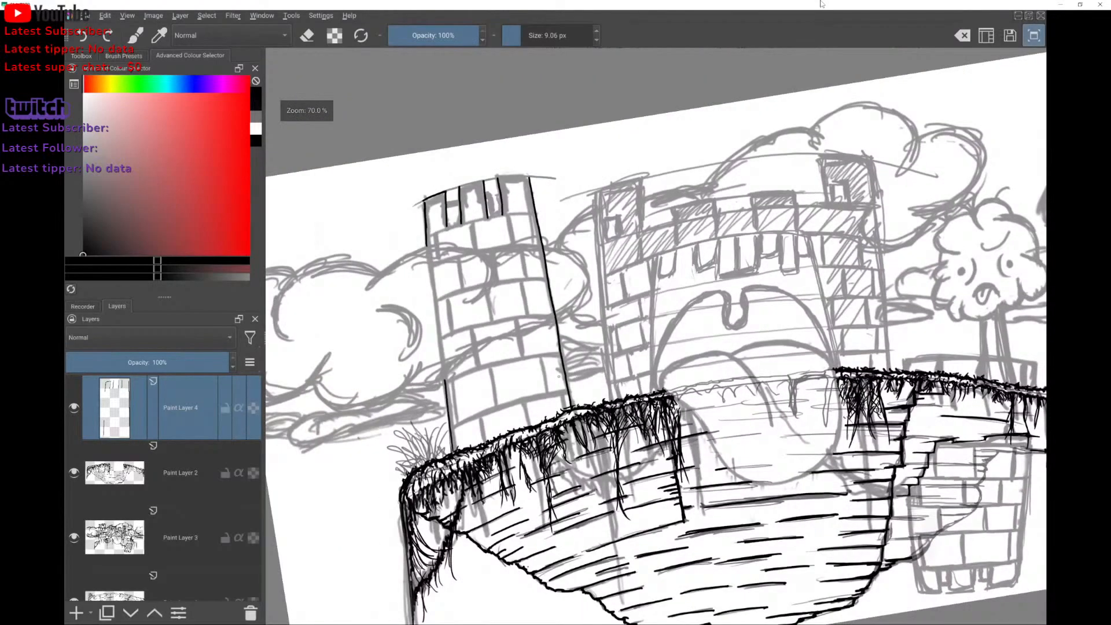
ctrl+click(439, 253)
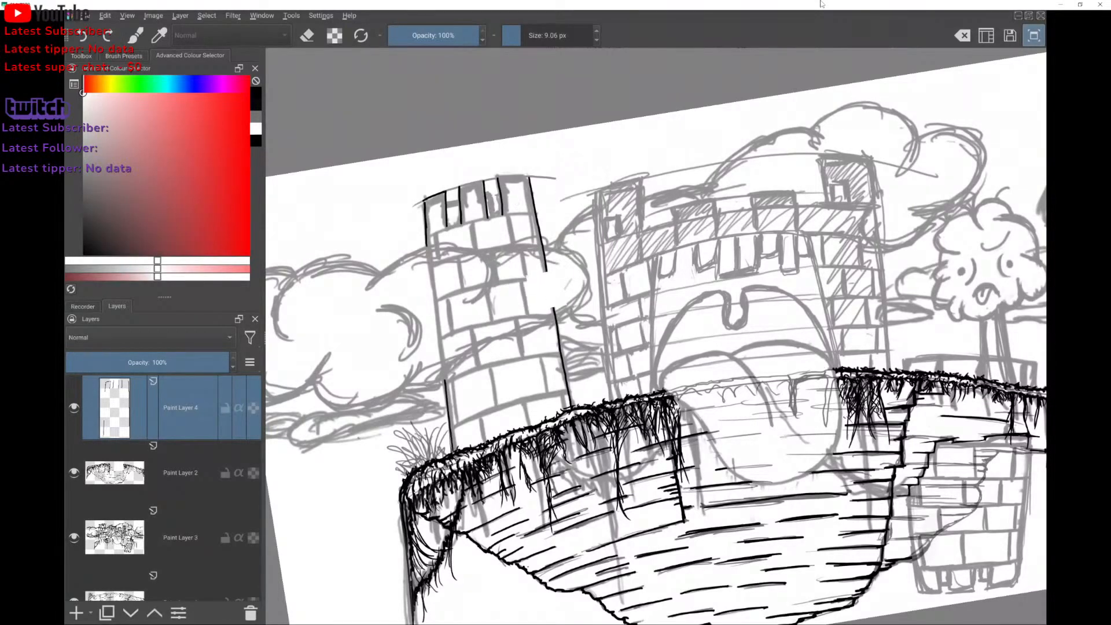
drag(541, 246, 513, 228)
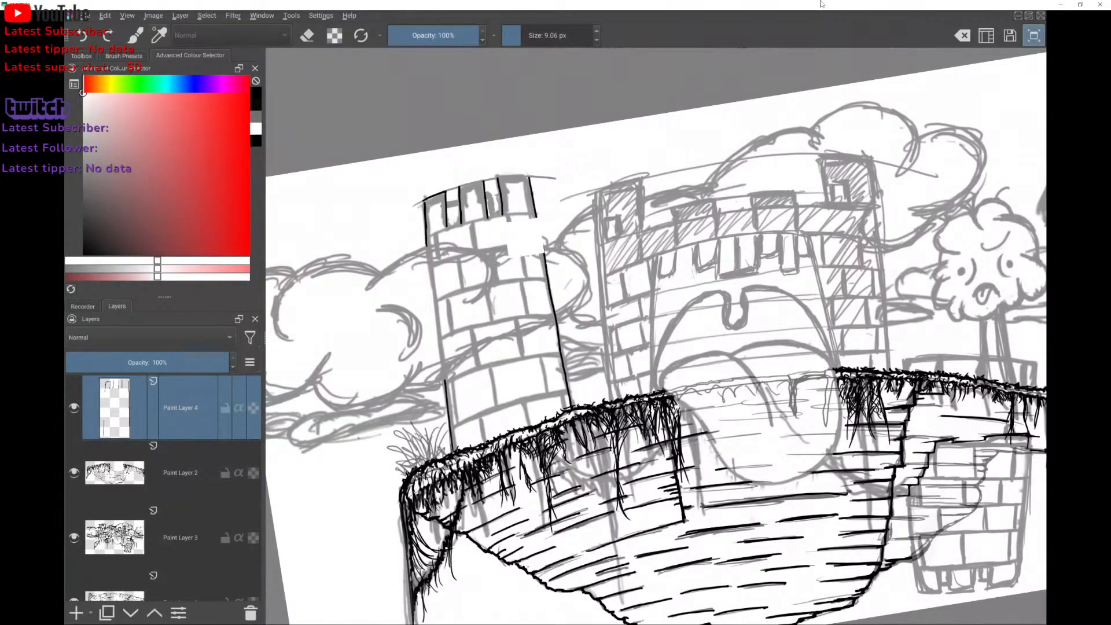
drag(524, 237, 533, 200)
click(81, 56)
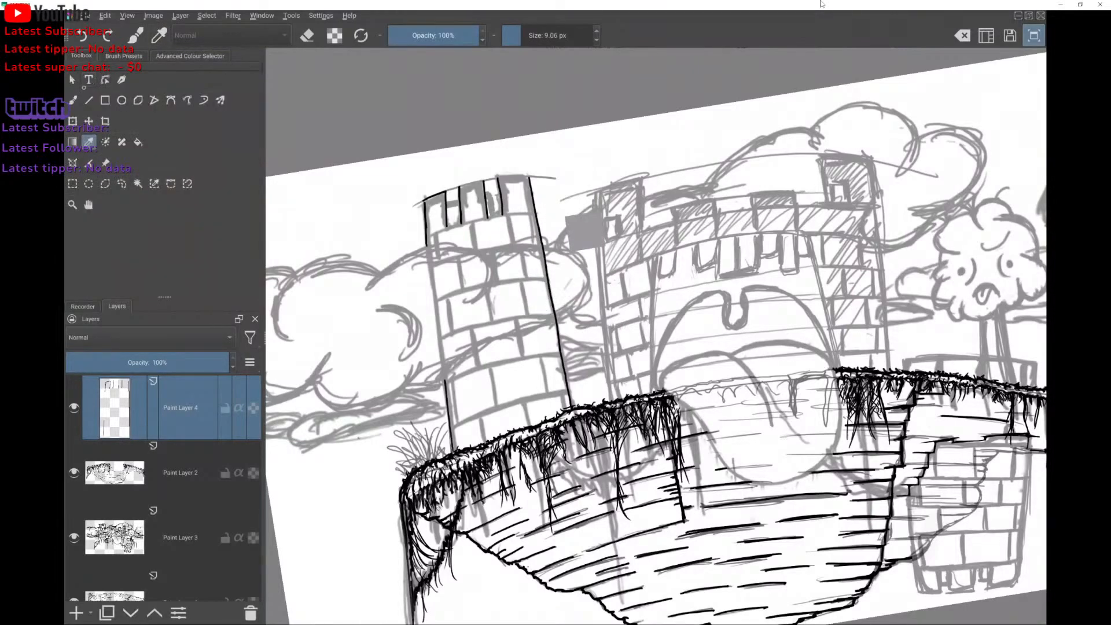
key(b)
click(190, 57)
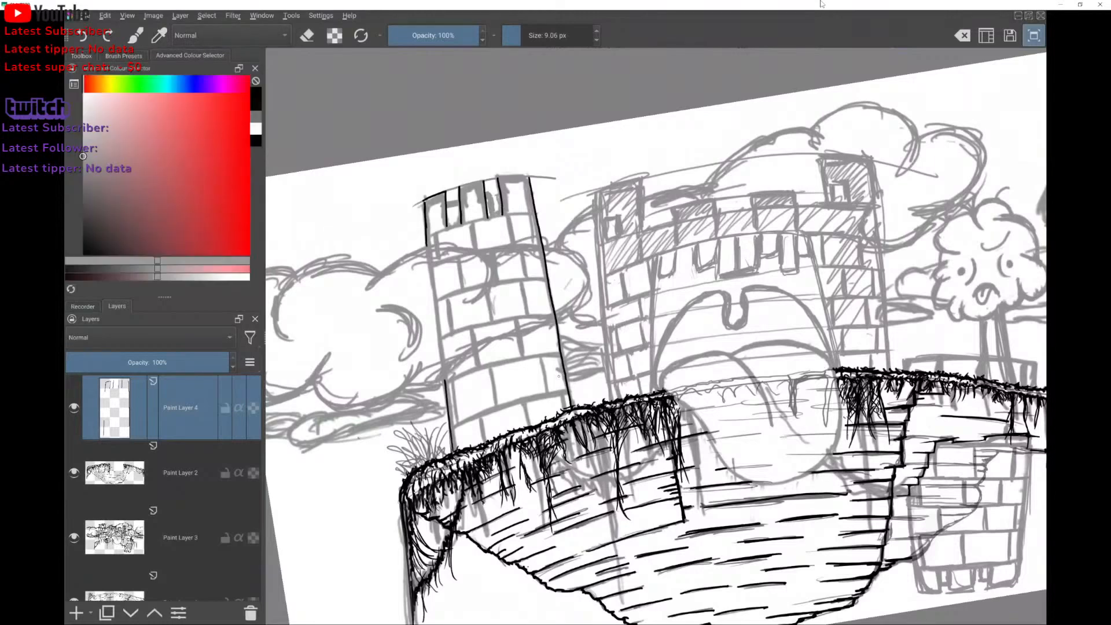
click(83, 255)
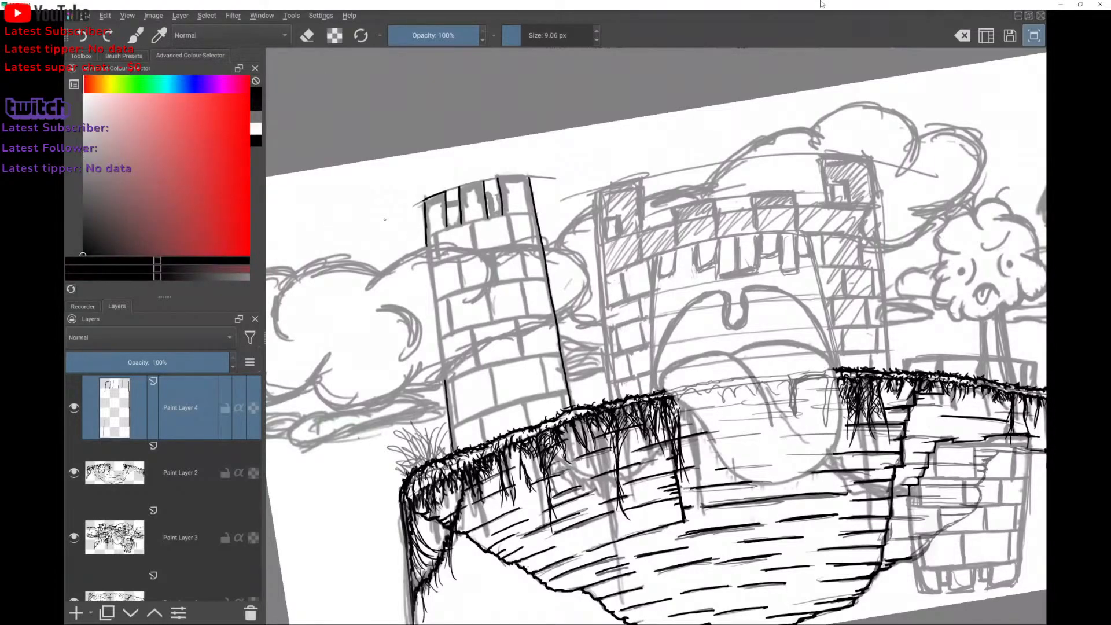
mouse_move(486, 210)
mouse_down()
mouse_move(391, 377)
mouse_move(382, 301)
mouse_up()
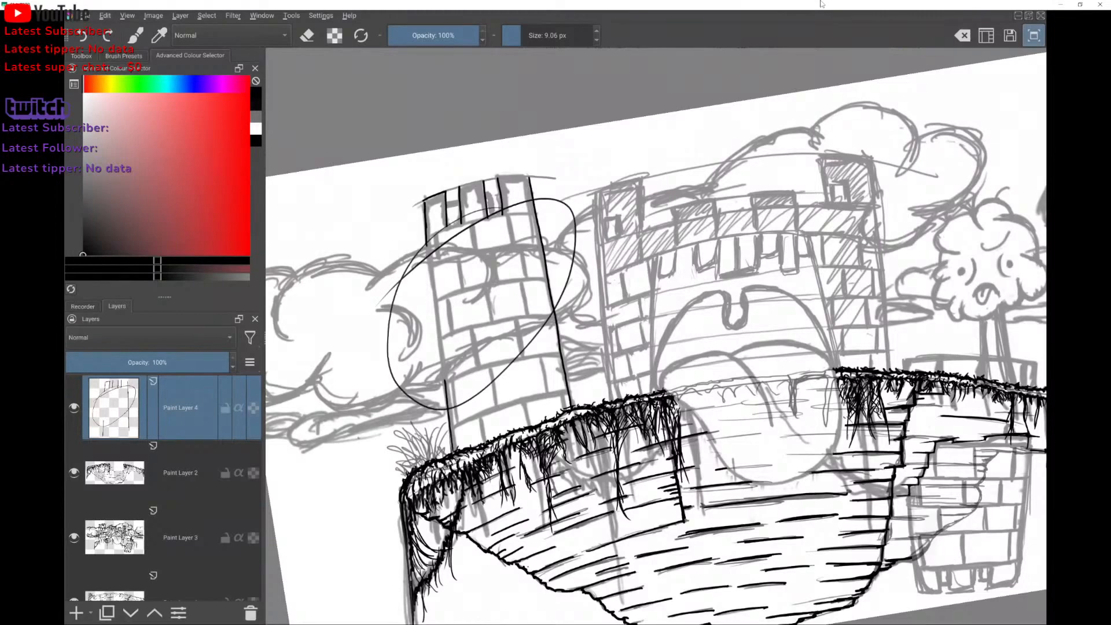
scroll(555, 324, up, 3)
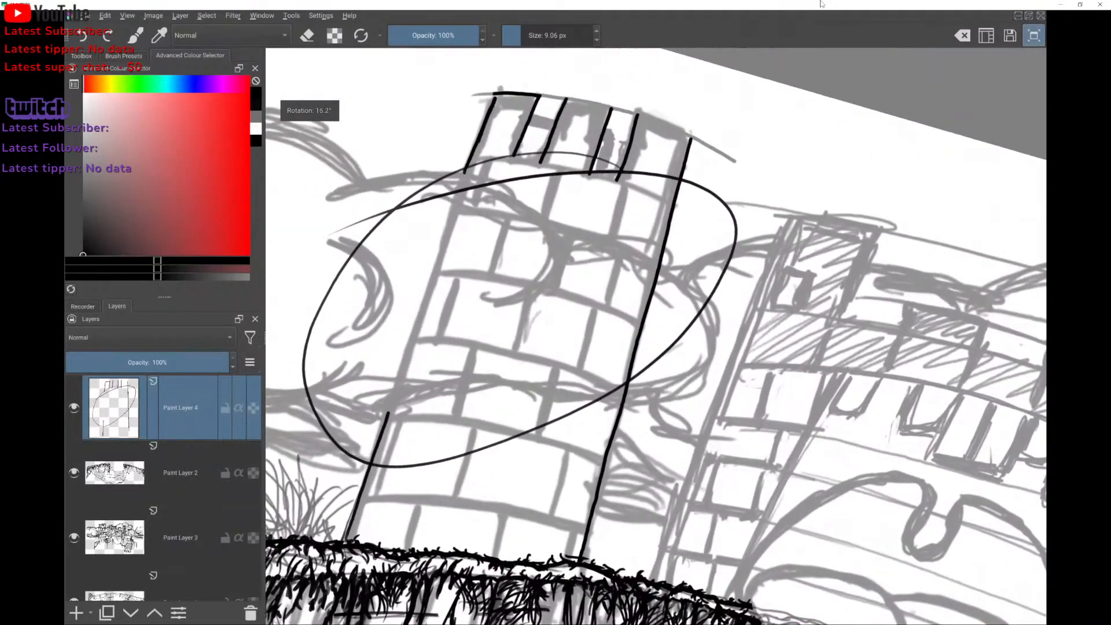
scroll(556, 324, up, 1)
key(ctrl+z)
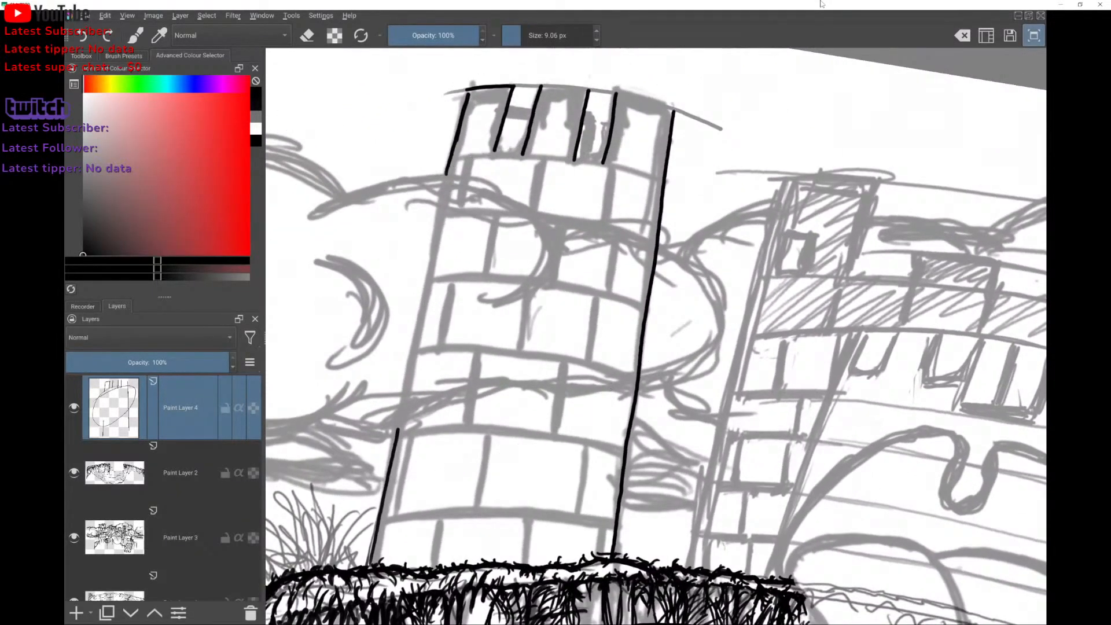
Erase the middle stretch of the left tower's right edge with an 81.12 px eraser.
scroll(655, 336, up, 1)
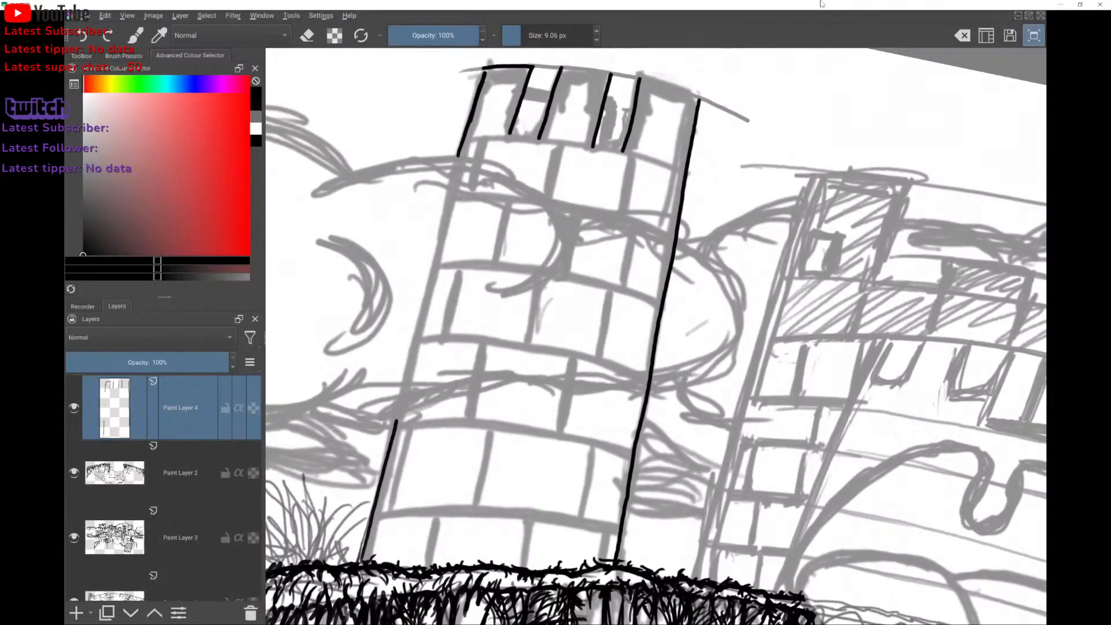
key(e)
scroll(656, 335, down, 1)
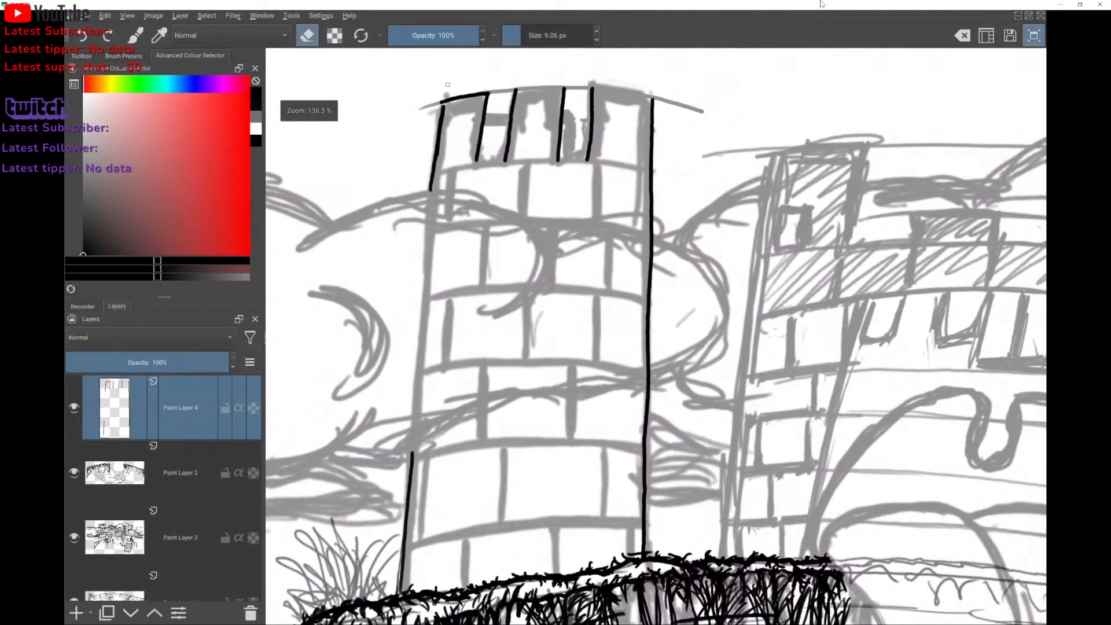
scroll(656, 336, down, 1)
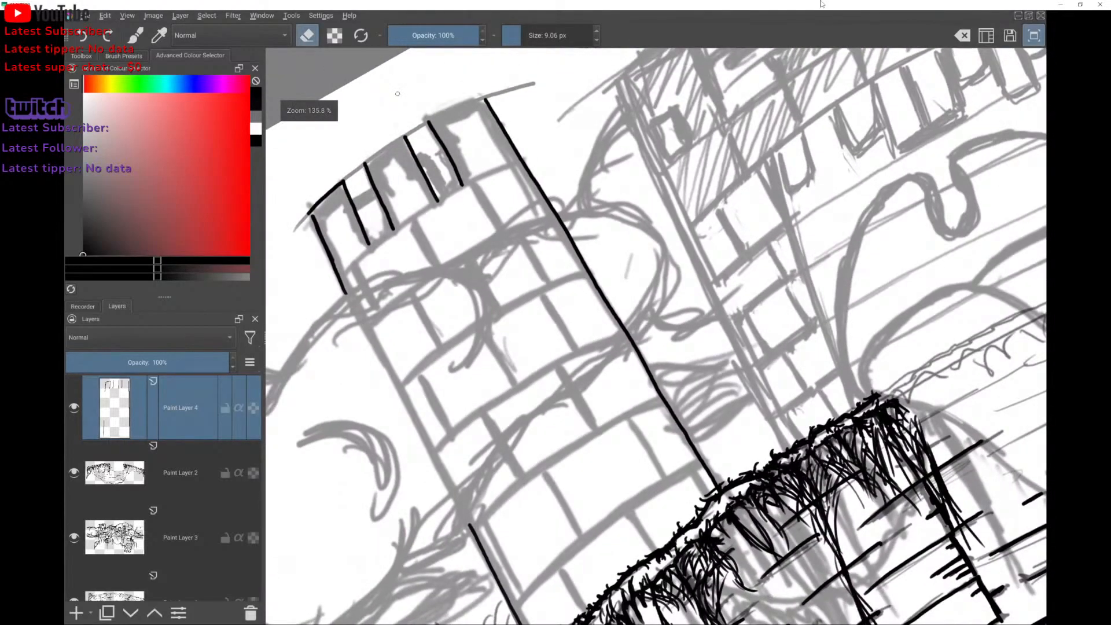
mouse_move(566, 232)
mouse_down()
mouse_move(562, 263)
mouse_move(607, 241)
mouse_move(596, 255)
mouse_move(604, 290)
mouse_move(583, 304)
mouse_move(595, 284)
mouse_move(609, 324)
mouse_up()
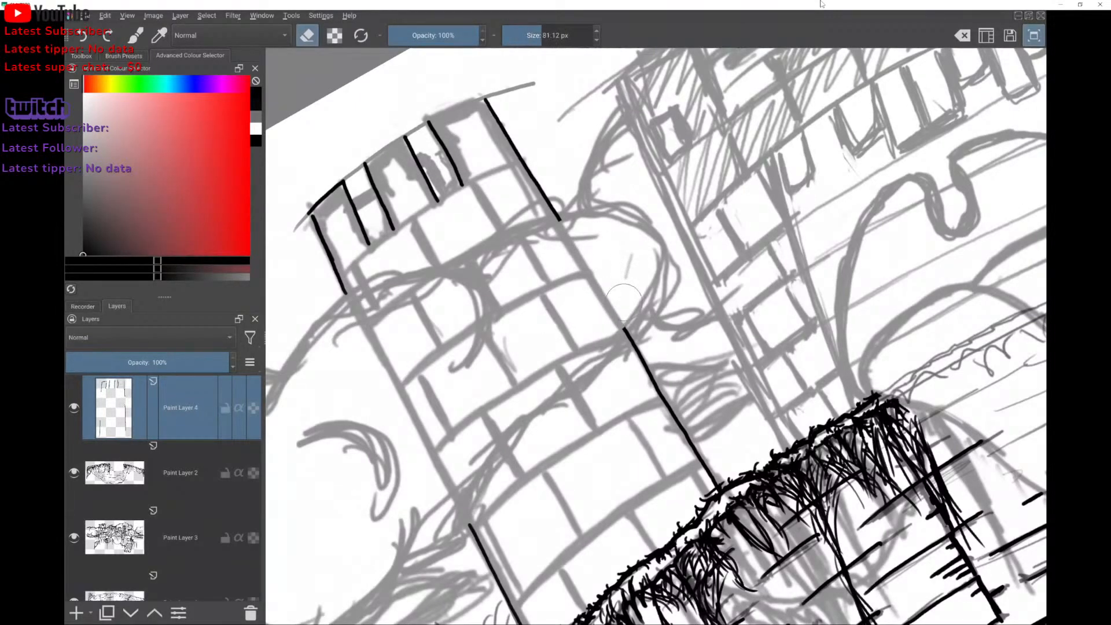
drag(606, 274, 735, 242)
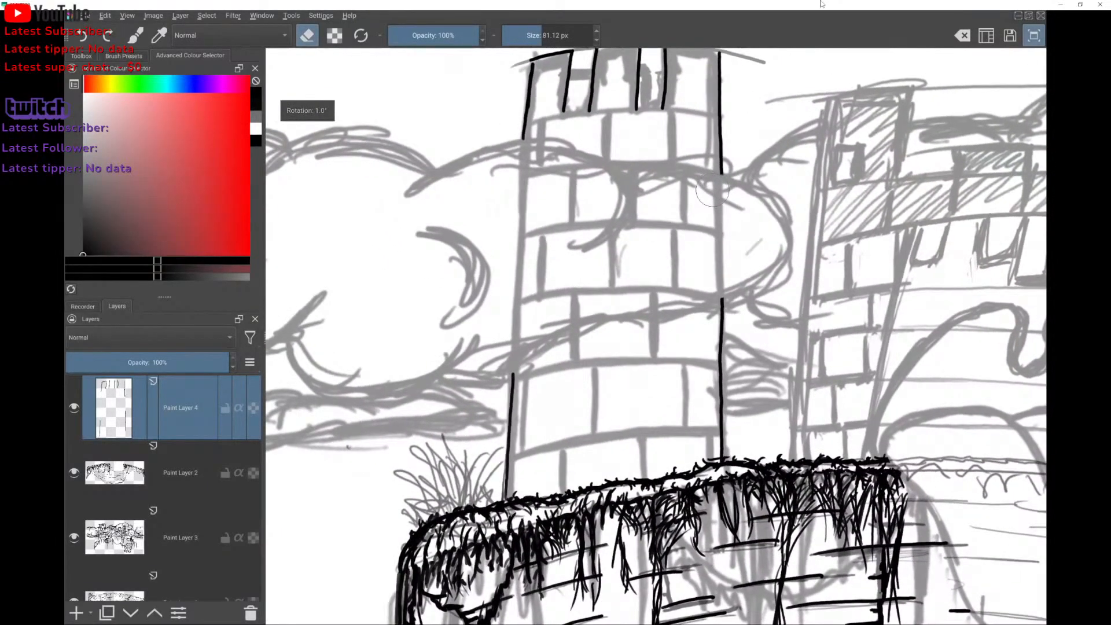
Return to inking with an 11.02 px brush and ink a middle segment of the tower's left edge and the first brick joints beside it.
shift+drag(625, 237, 596, 236)
key(e)
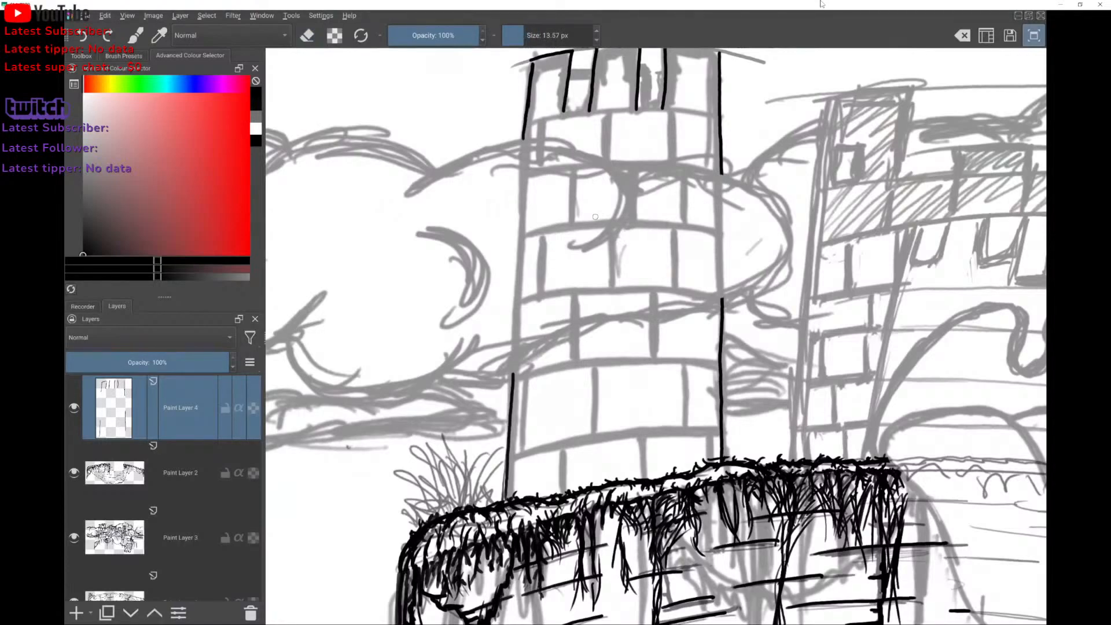
mouse_move(572, 187)
mouse_down()
mouse_move(572, 219)
mouse_move(589, 203)
mouse_move(572, 204)
mouse_move(571, 225)
mouse_up()
key(ctrl+z)
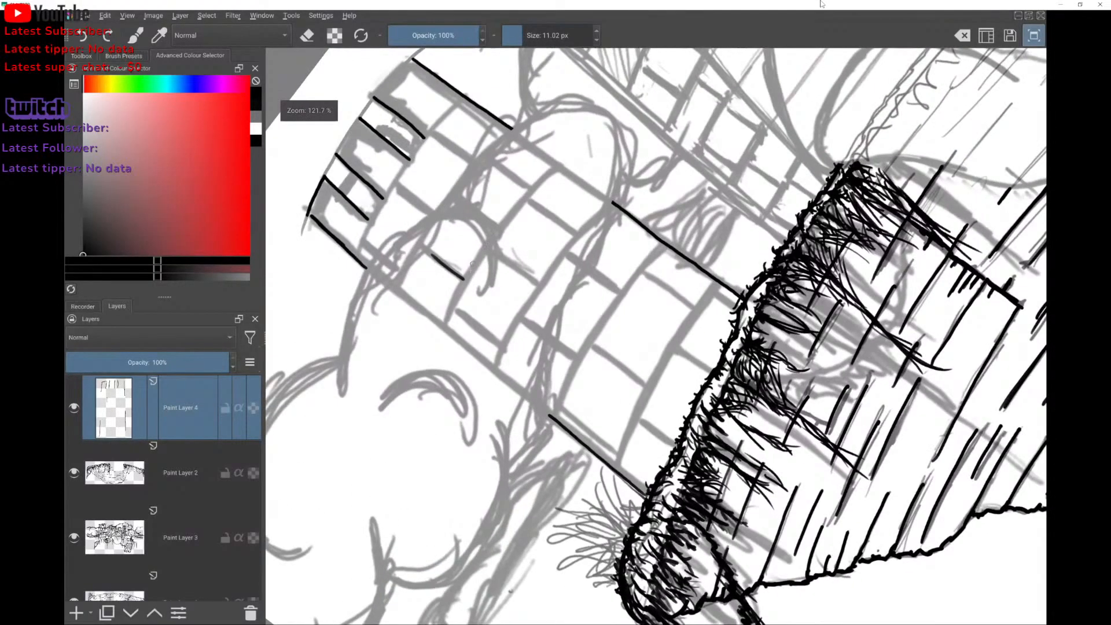
drag(452, 301, 532, 179)
drag(441, 193, 462, 281)
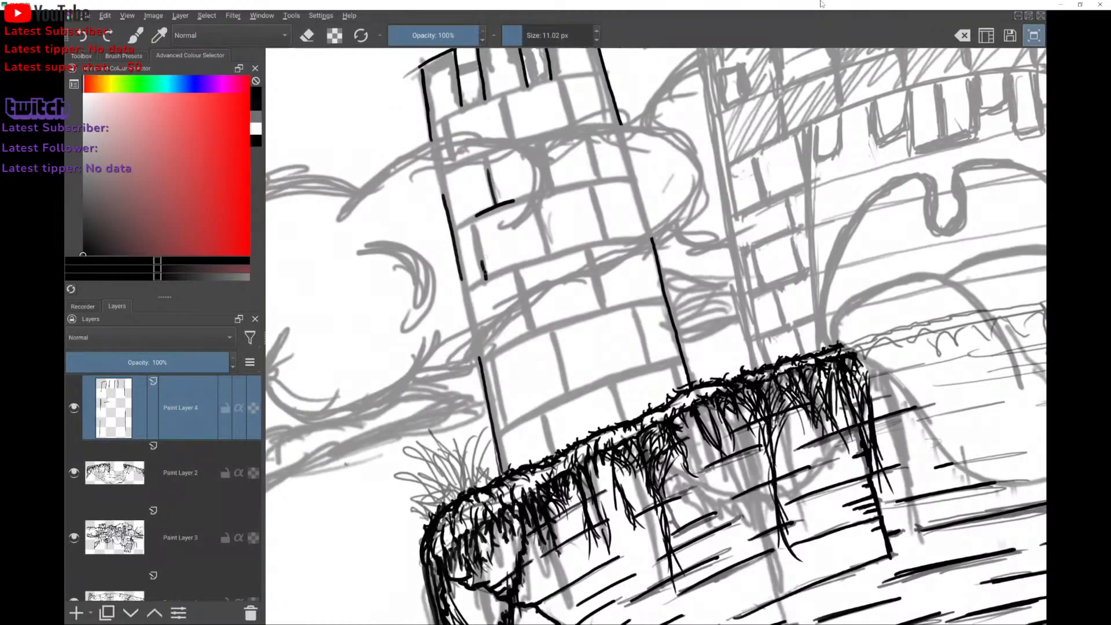
Ink a curved brick course line across the middle of the left tower and a short vertical joint beneath it.
drag(485, 271, 443, 240)
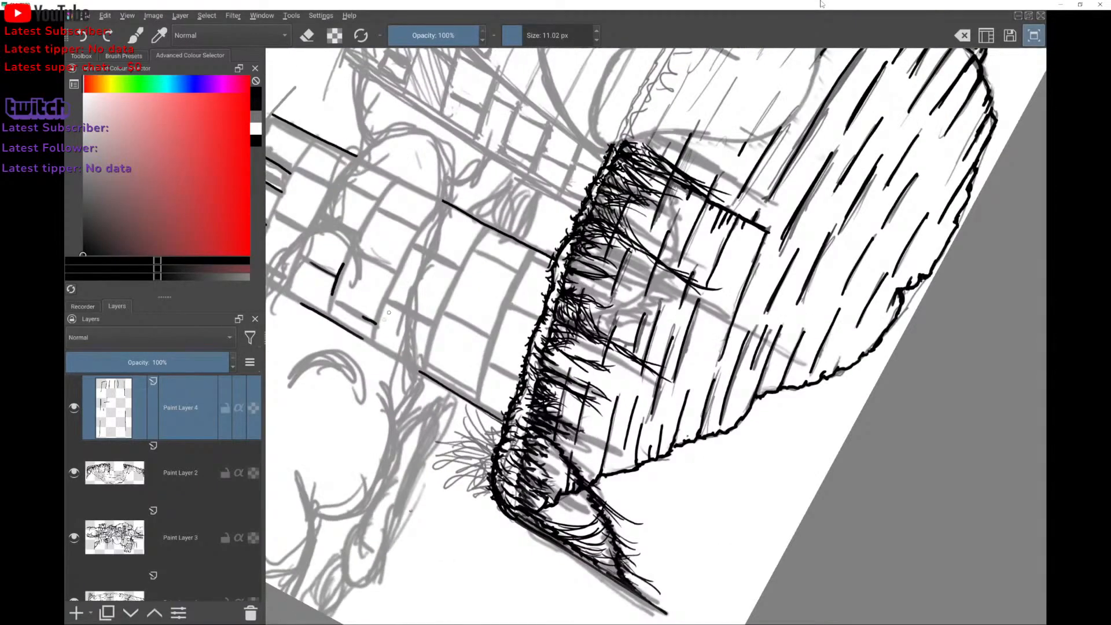
drag(374, 325, 423, 223)
drag(656, 336, 556, 370)
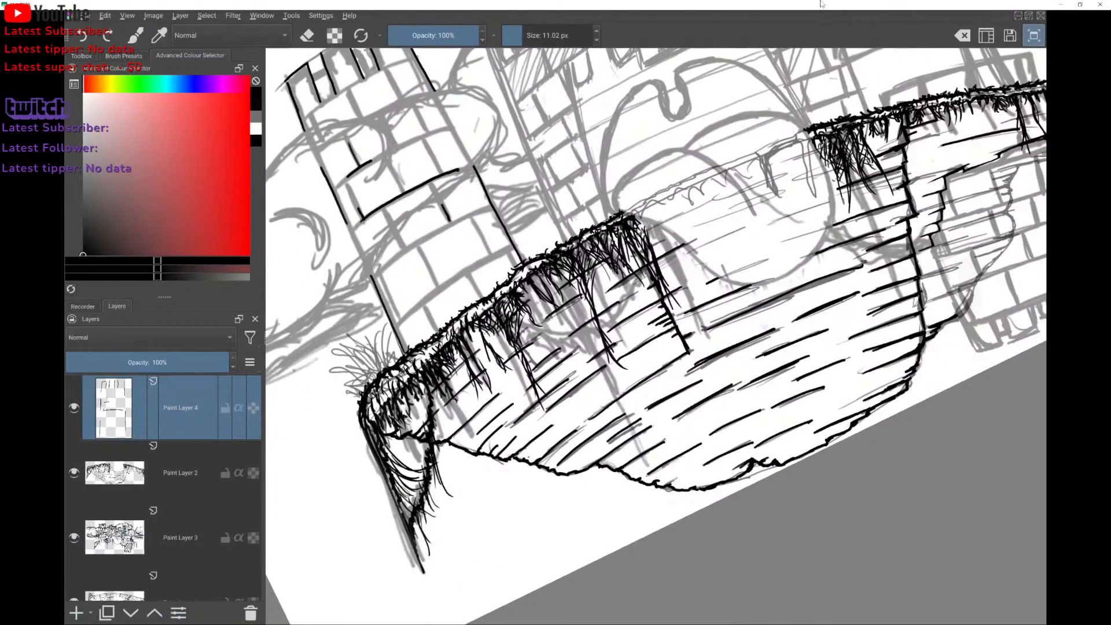
drag(396, 254, 444, 232)
key(ctrl+z)
key(ctrl+z)
mouse_move(689, 350)
mouse_down()
mouse_move(728, 227)
mouse_move(787, 232)
mouse_up()
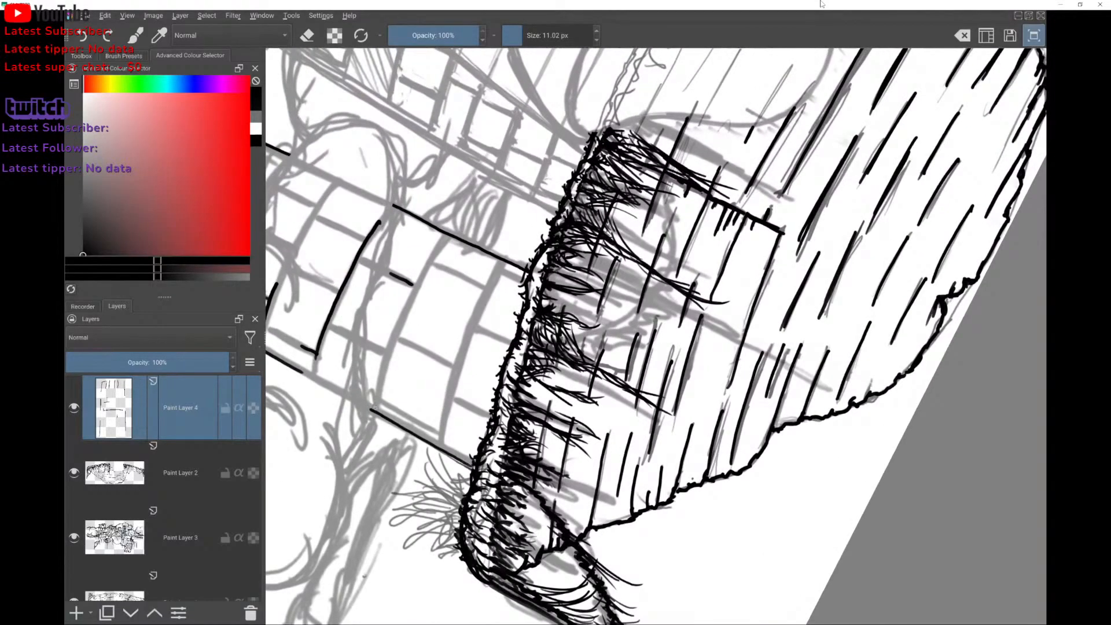
Ink the next curved course line down, spanning the tower's full width, and a short vertical joint above its left part.
mouse_move(375, 412)
mouse_down()
mouse_move(407, 301)
mouse_move(450, 234)
mouse_up()
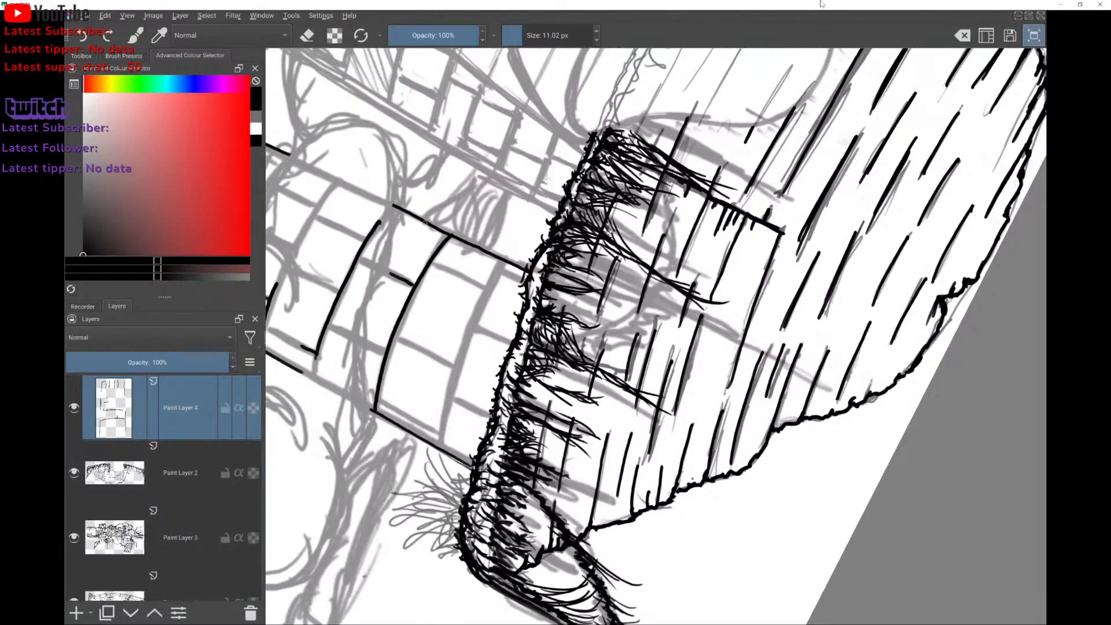
drag(364, 342, 385, 350)
scroll(656, 337, up, 2)
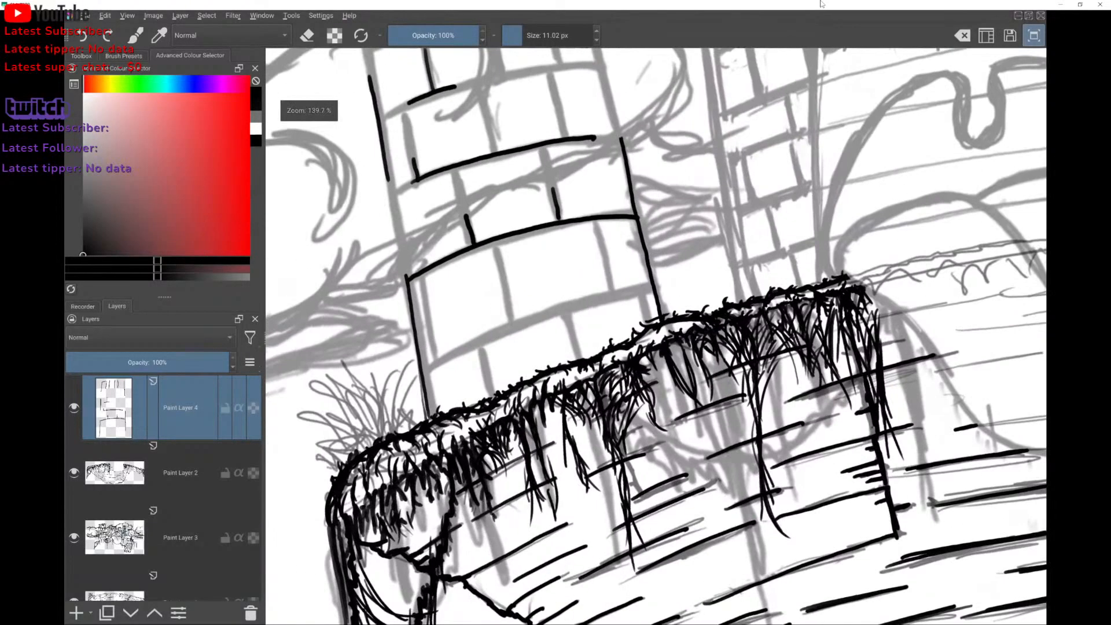
Lengthen the vertical brick joints at the left tower's middle and ink the lowest curved course line just above the grass.
drag(458, 183, 472, 233)
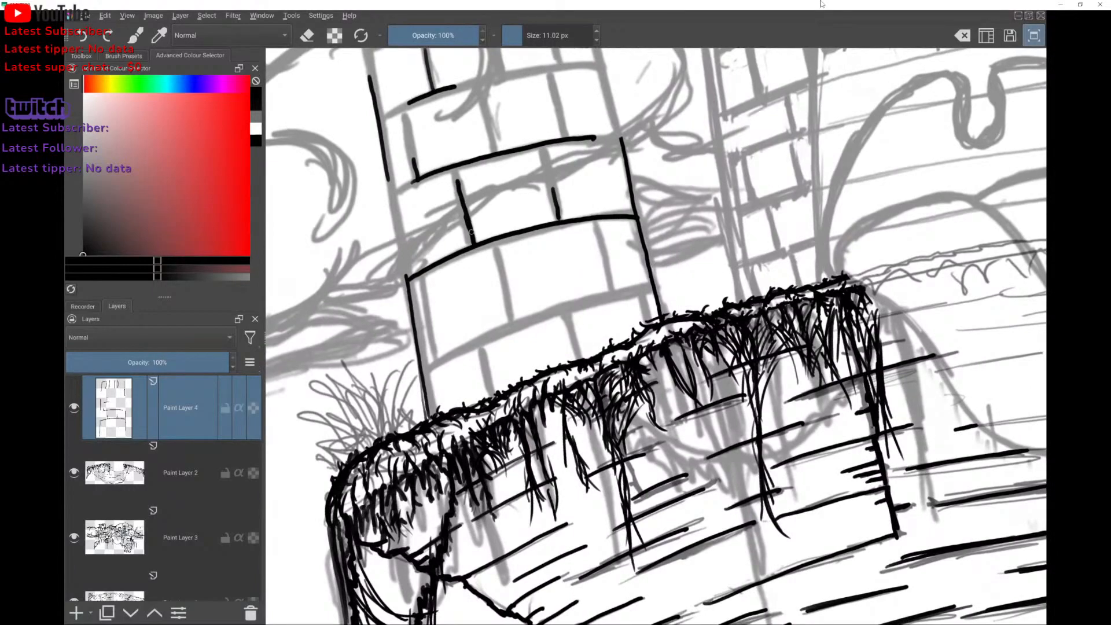
drag(552, 181, 555, 201)
scroll(656, 336, down, 1)
scroll(656, 336, down, 1)
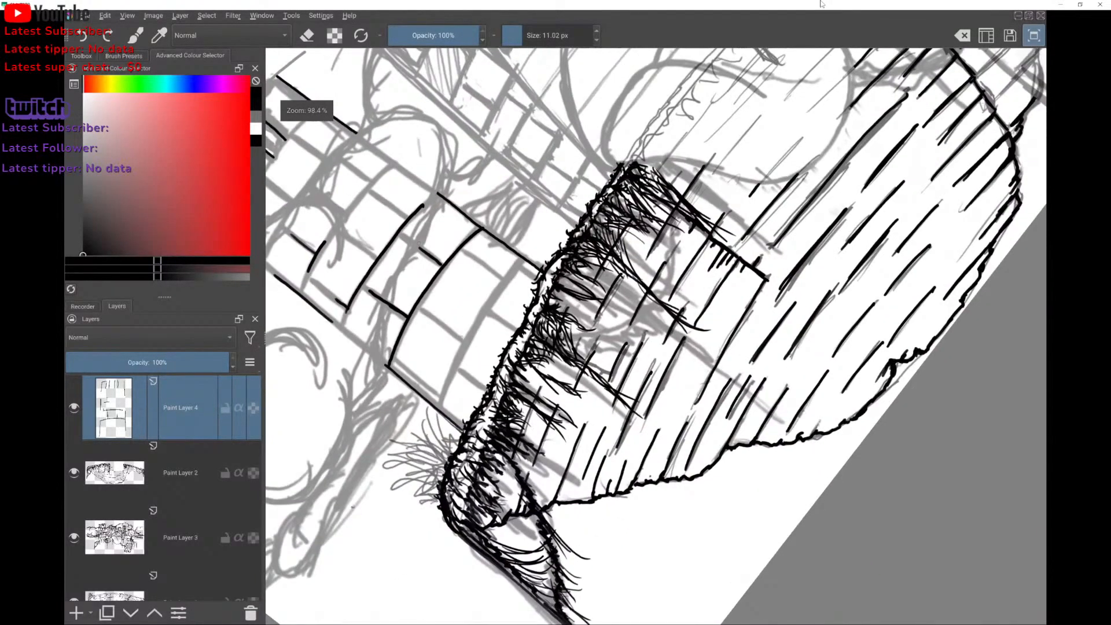
mouse_move(440, 408)
mouse_down()
mouse_move(473, 321)
mouse_move(518, 262)
mouse_move(485, 266)
mouse_move(483, 284)
mouse_move(429, 286)
mouse_up()
scroll(656, 336, down, 1)
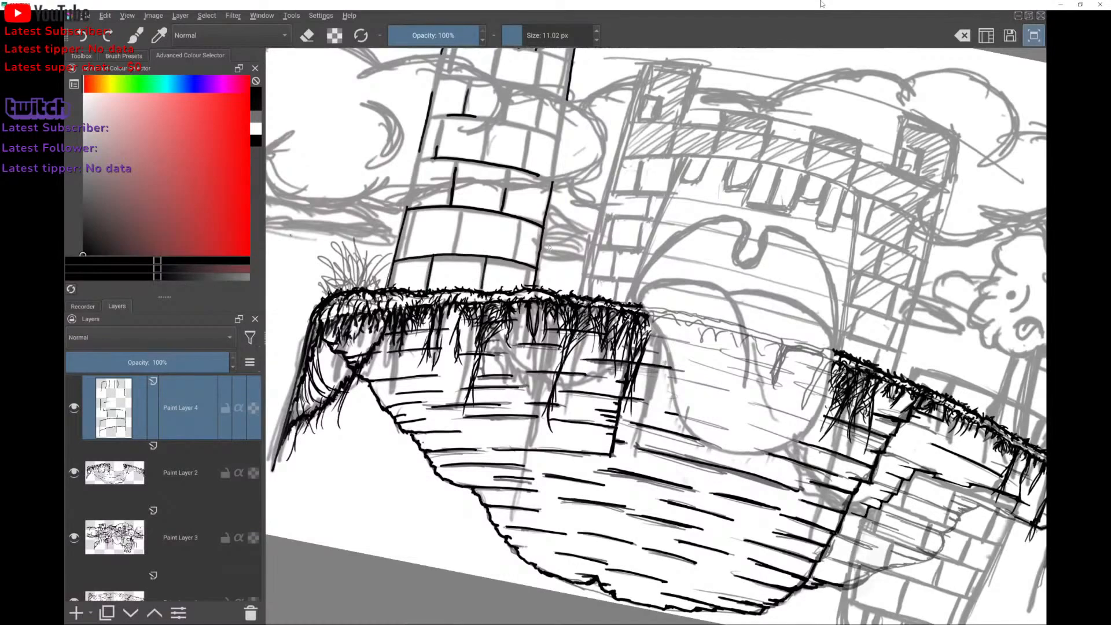
Ink the vertical brick joints in the left tower's two lowest courses, redoing the leftmost one beside the tower's edge.
mouse_move(524, 286)
mouse_down()
mouse_move(511, 231)
mouse_move(511, 258)
mouse_move(522, 221)
mouse_up()
drag(451, 249, 460, 214)
mouse_move(403, 255)
mouse_down()
mouse_move(417, 211)
mouse_move(407, 255)
mouse_up()
key(ctrl+z)
key(ctrl+z)
drag(416, 208, 404, 254)
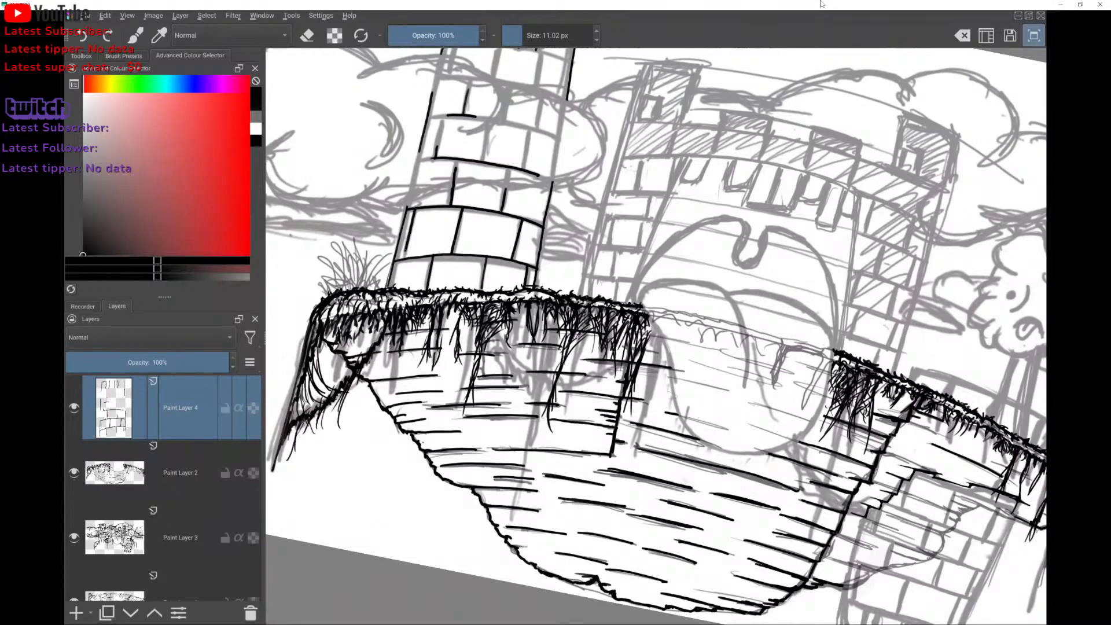
Try to ink a curved course line across the upper part of the left tower, and undo the stroke.
scroll(656, 336, down, 2)
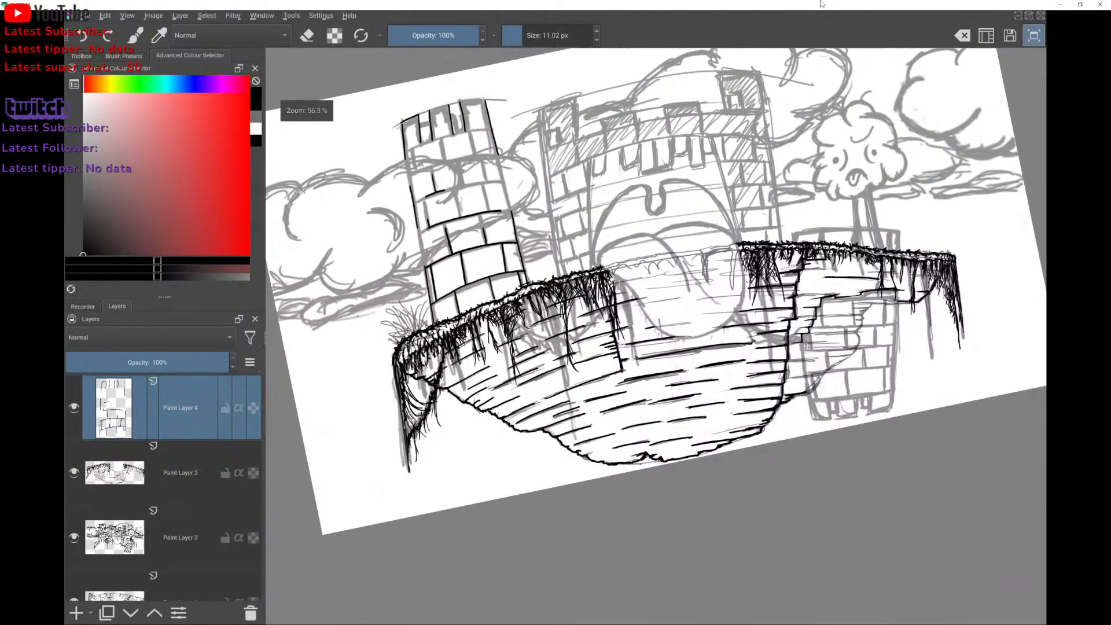
scroll(655, 336, up, 3)
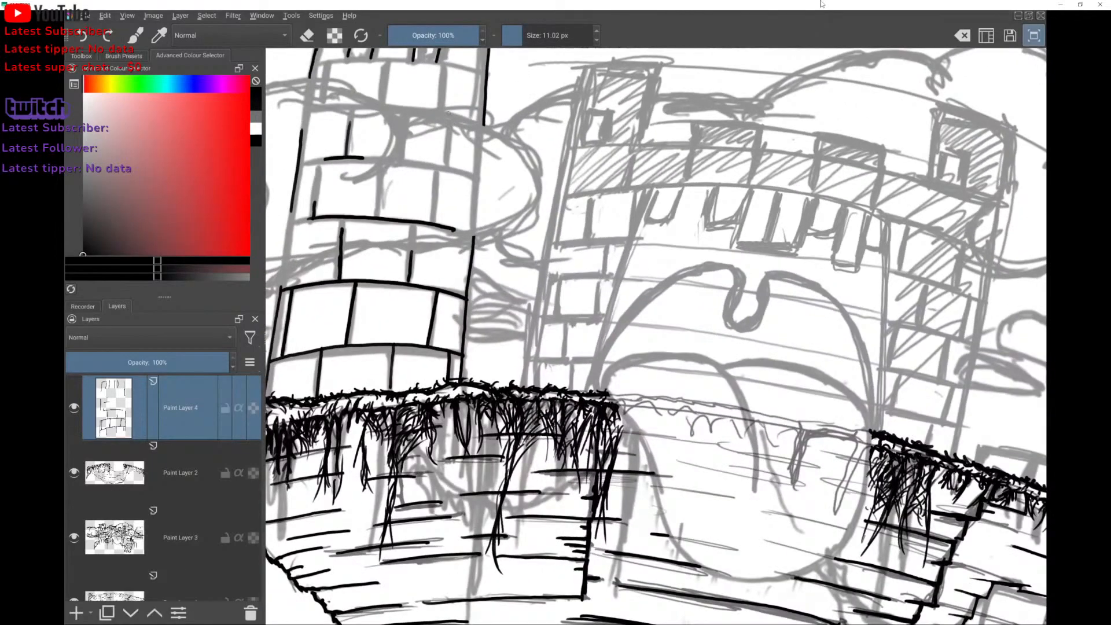
scroll(656, 335, down, 1)
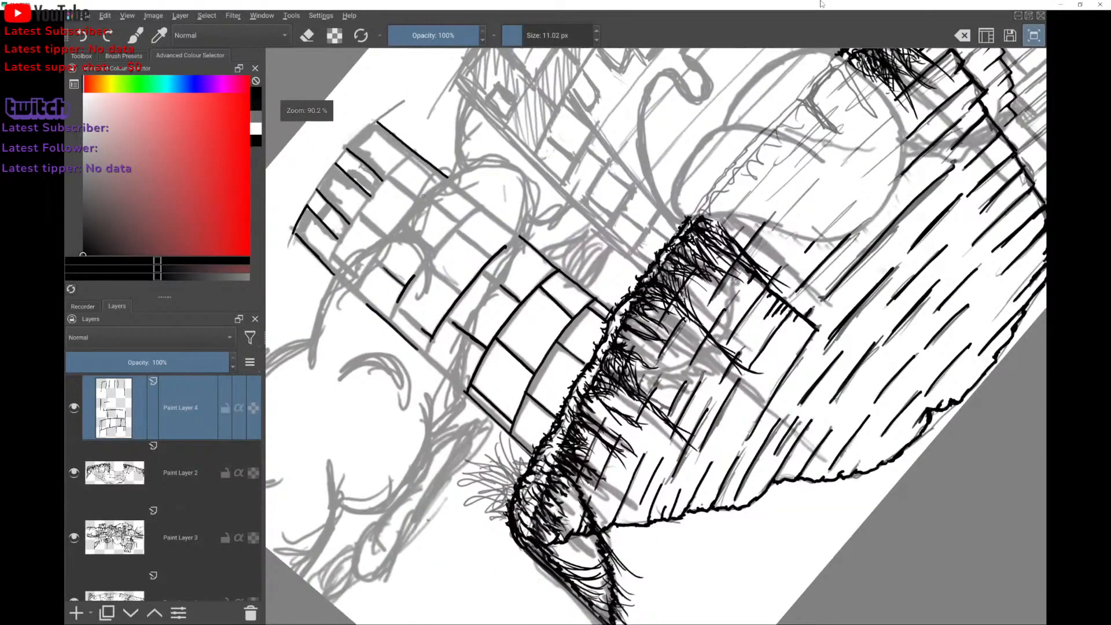
drag(393, 233, 484, 156)
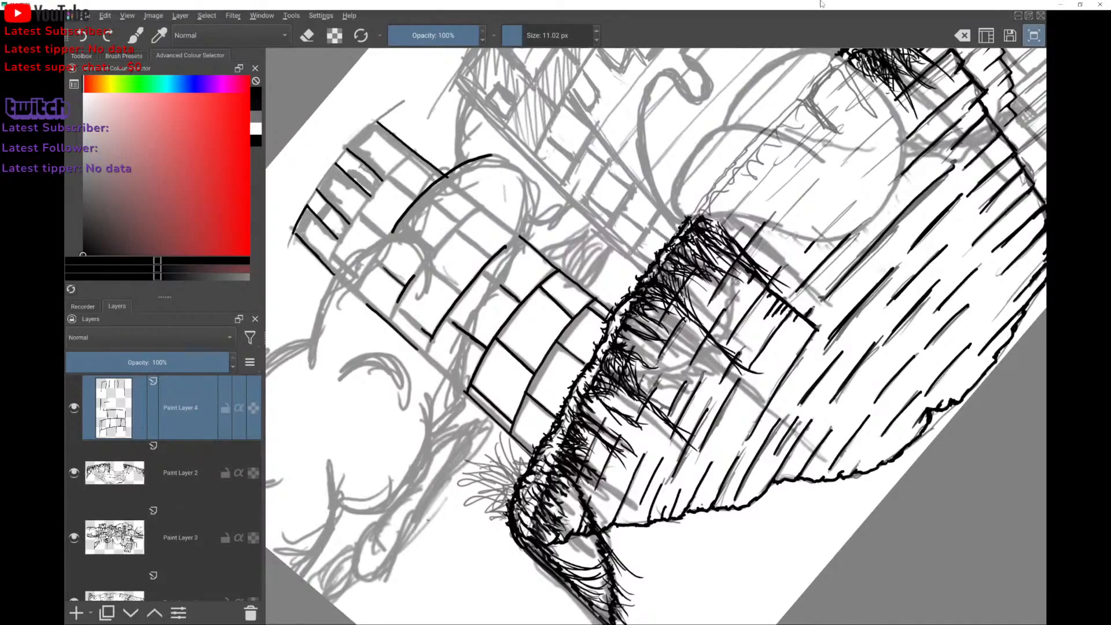
scroll(656, 336, down, 1)
key(ctrl+z)
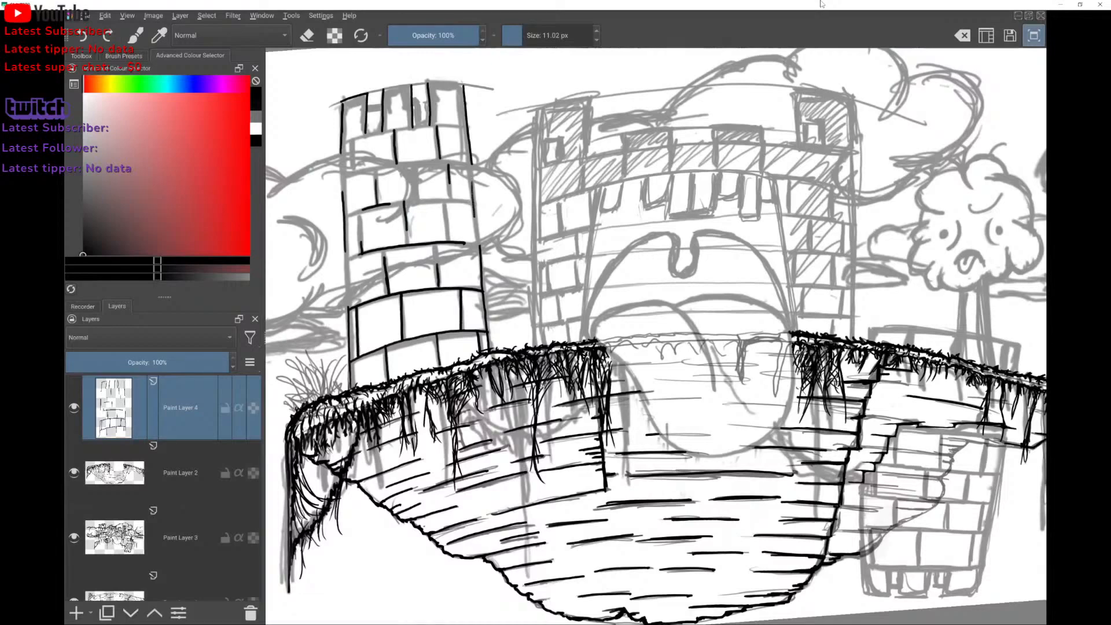
Ink the top edges of the middle and right merlons on the left tower's battlements.
scroll(524, 283, up, 2)
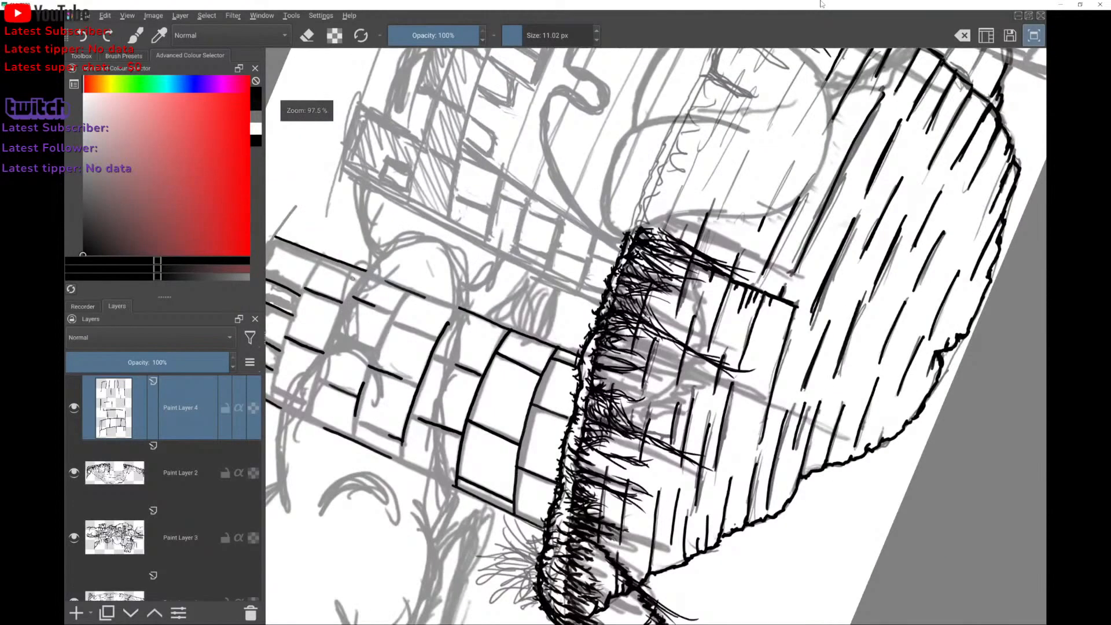
scroll(416, 252, down, 2)
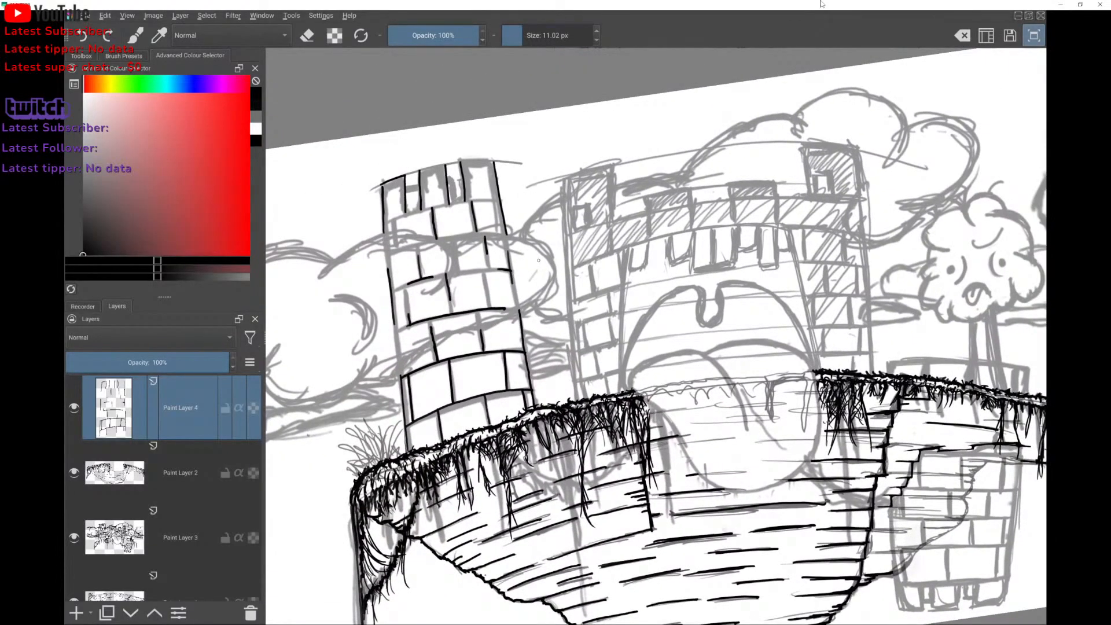
scroll(538, 261, down, 1)
scroll(544, 204, up, 1)
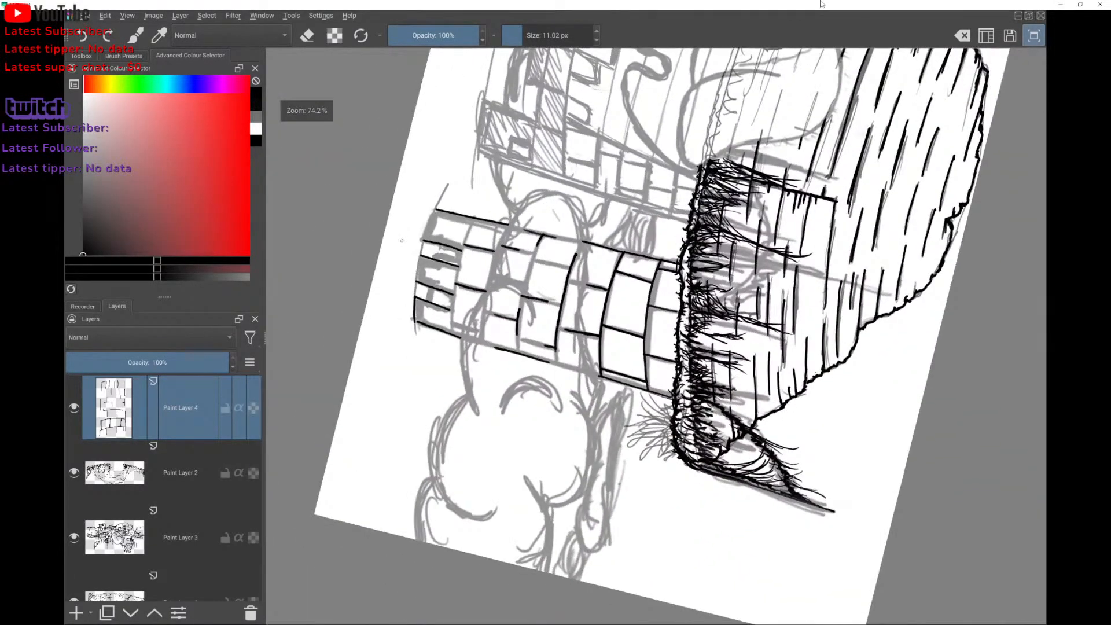
scroll(402, 240, up, 3)
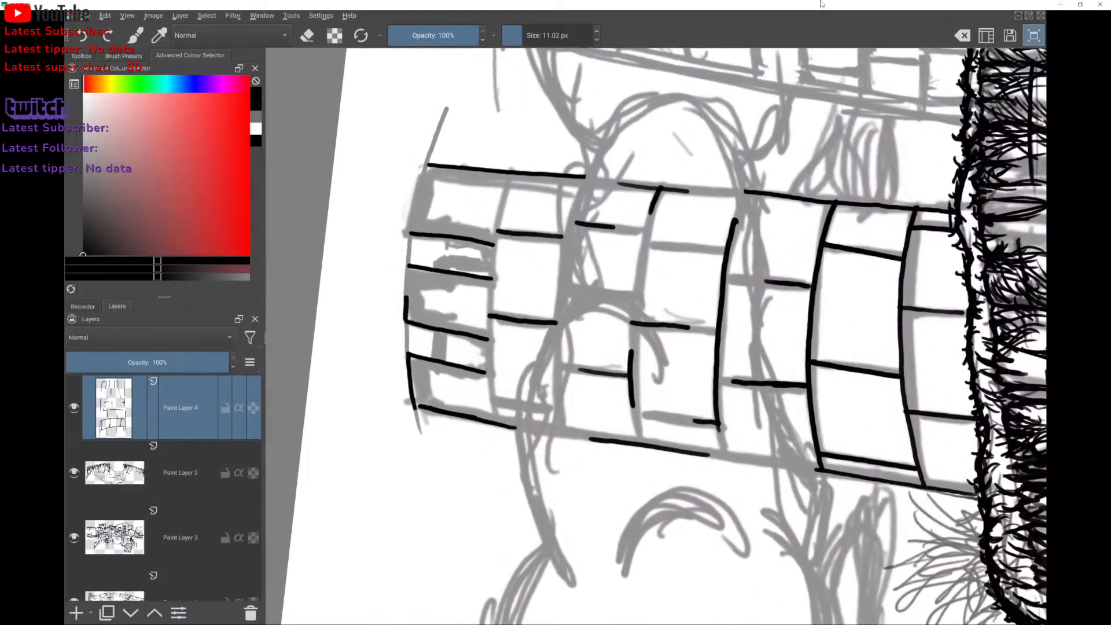
drag(407, 263, 406, 325)
drag(410, 233, 429, 161)
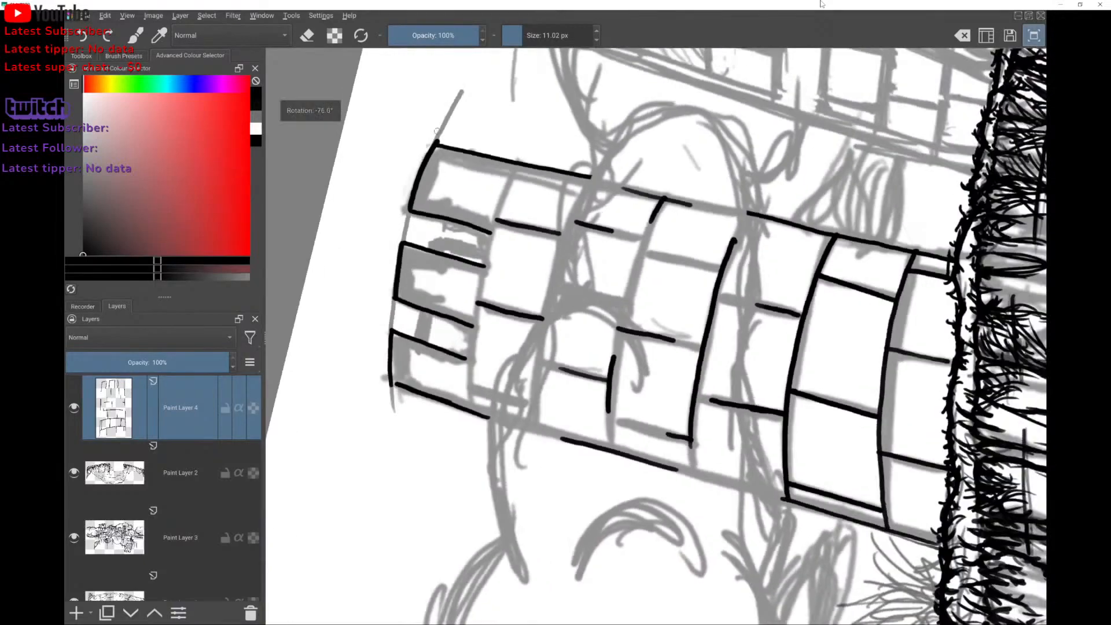
Ink the curved line along the base of the left tower's battlements, undoing and redrawing the stroke.
scroll(657, 335, up, 2)
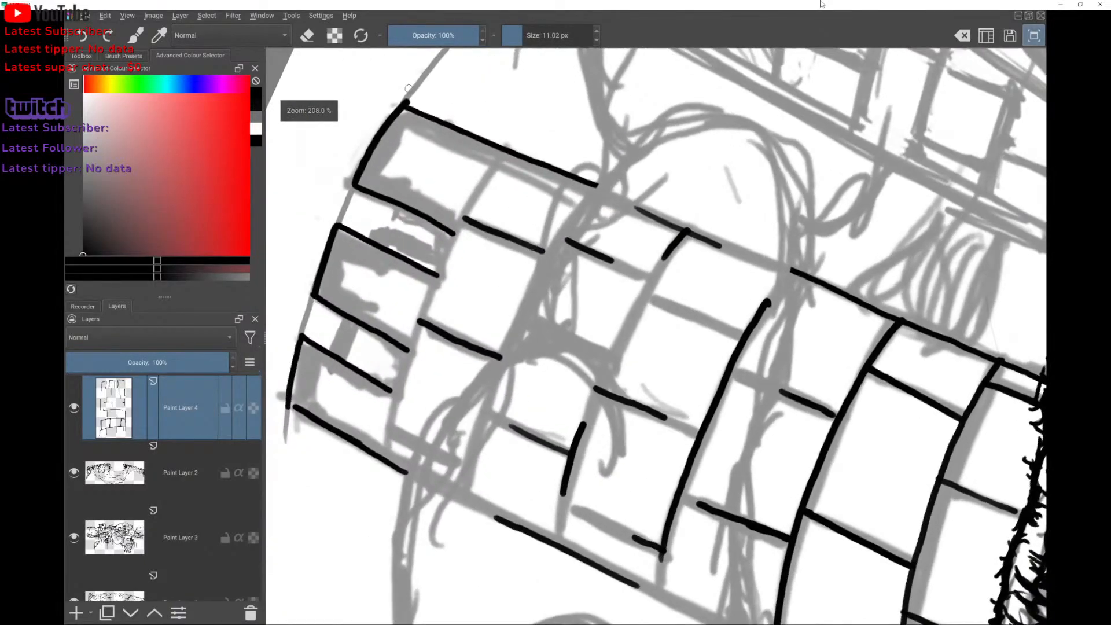
mouse_move(383, 460)
mouse_down()
mouse_move(398, 374)
mouse_move(454, 246)
mouse_up()
key(ctrl+z)
mouse_move(383, 454)
mouse_down()
mouse_move(408, 340)
mouse_move(499, 161)
mouse_move(441, 254)
mouse_move(389, 457)
mouse_up()
key(ctrl+z)
mouse_move(386, 404)
mouse_down()
mouse_move(416, 321)
mouse_move(368, 320)
mouse_move(399, 261)
mouse_move(470, 223)
mouse_move(494, 241)
mouse_move(406, 322)
mouse_up()
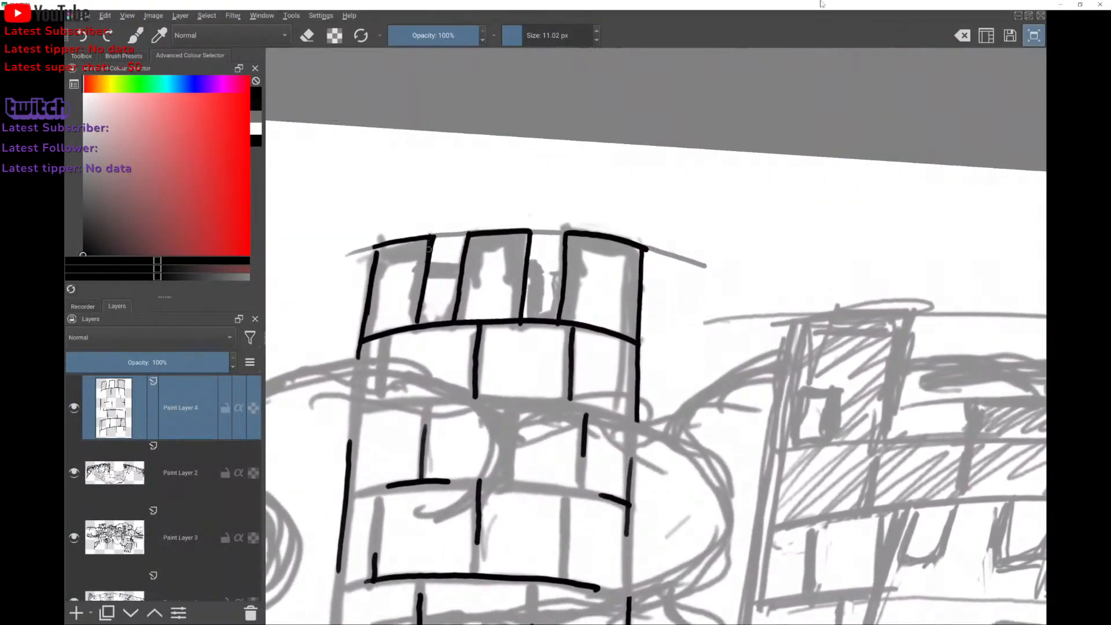
Thicken the right sides of the left and middle merlons and the left side of the right merlon.
mouse_move(429, 249)
mouse_down()
mouse_move(418, 326)
mouse_move(467, 233)
mouse_move(457, 315)
mouse_move(520, 305)
mouse_move(520, 318)
mouse_move(530, 223)
mouse_up()
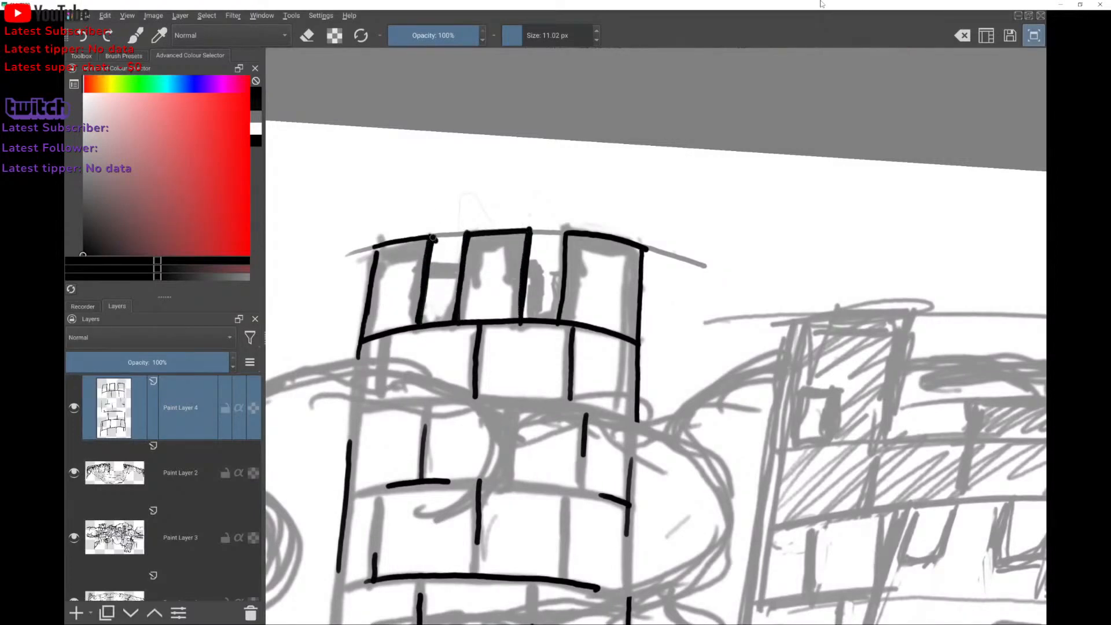
drag(437, 243, 424, 322)
drag(533, 235, 524, 314)
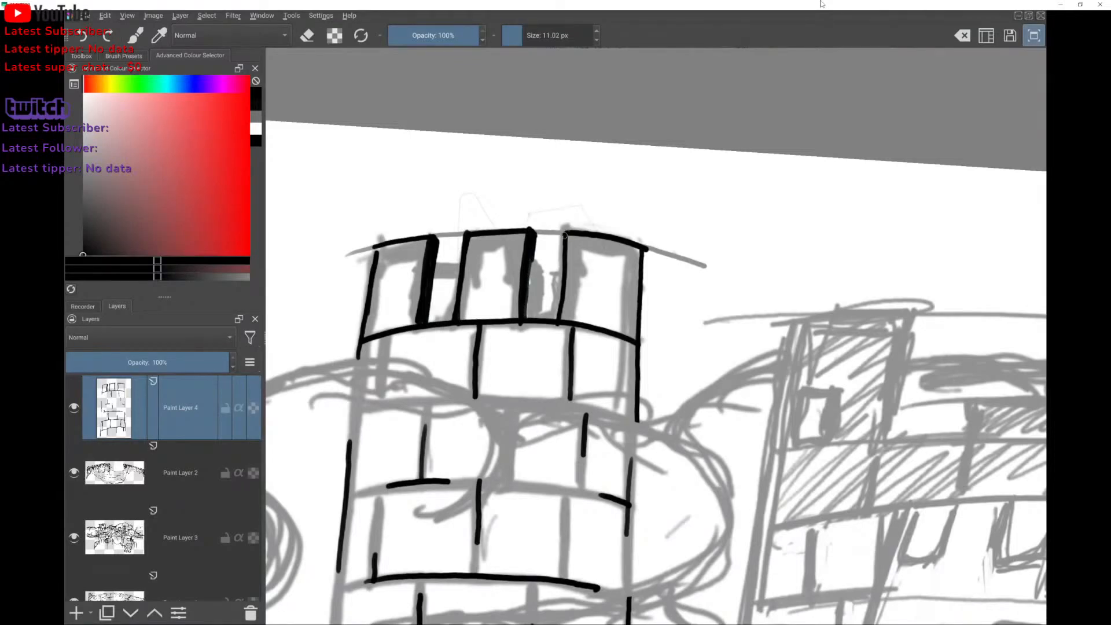
drag(562, 237, 562, 315)
drag(643, 249, 642, 263)
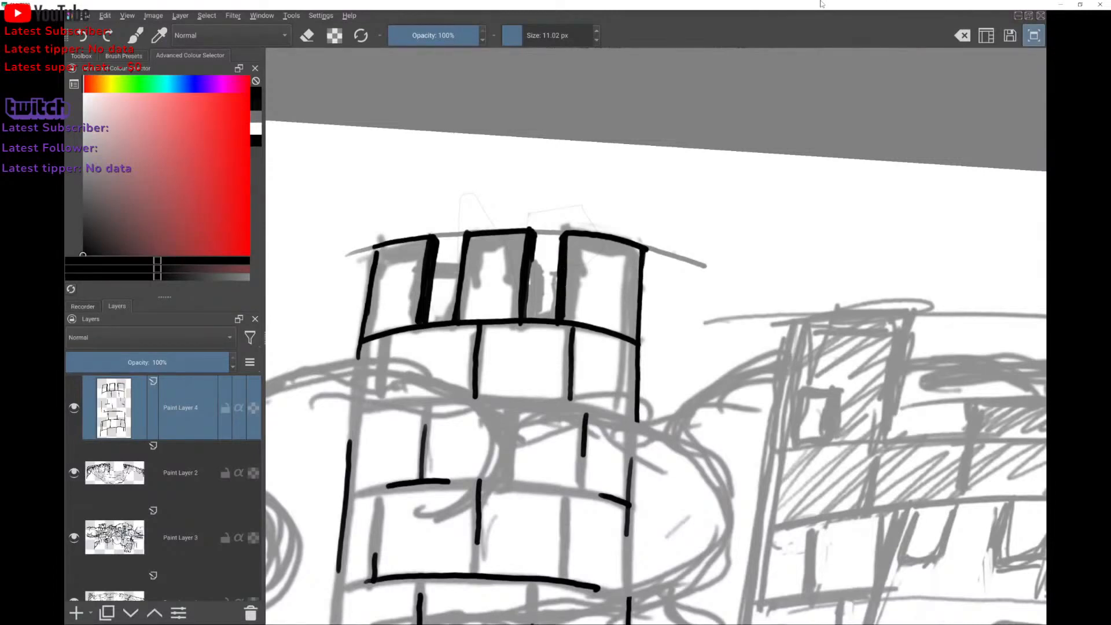
Try to ink a line across the battlements from the right merlon's top corner to the left one's, and undo it.
drag(639, 341, 538, 214)
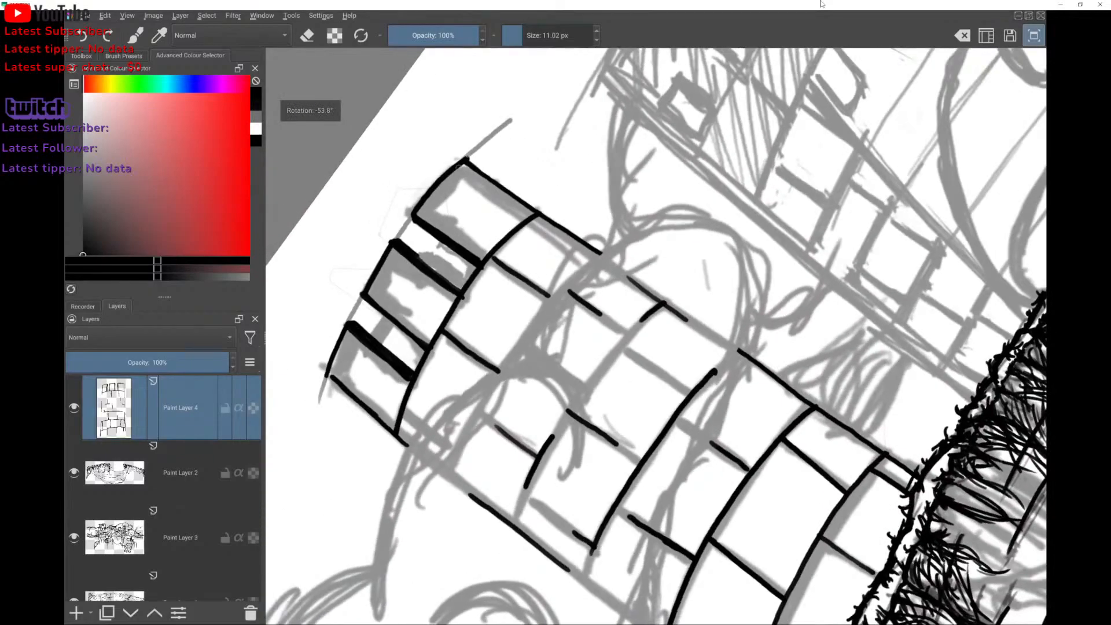
mouse_move(466, 161)
mouse_down()
mouse_move(414, 284)
mouse_move(330, 378)
mouse_up()
drag(538, 214, 656, 213)
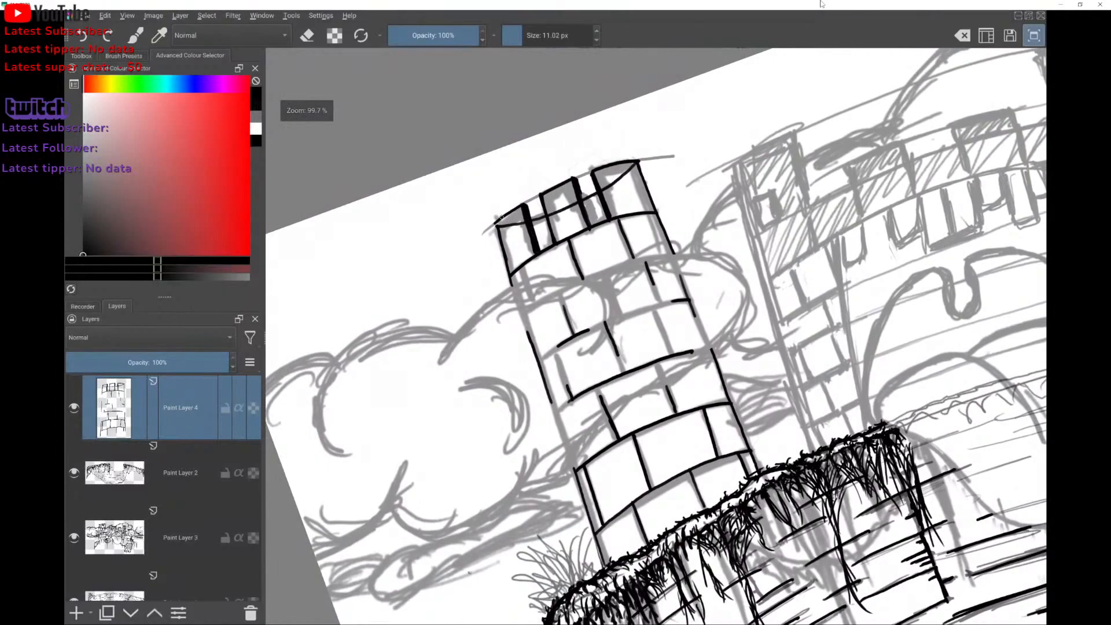
scroll(587, 230, up, 6)
key(ctrl+z)
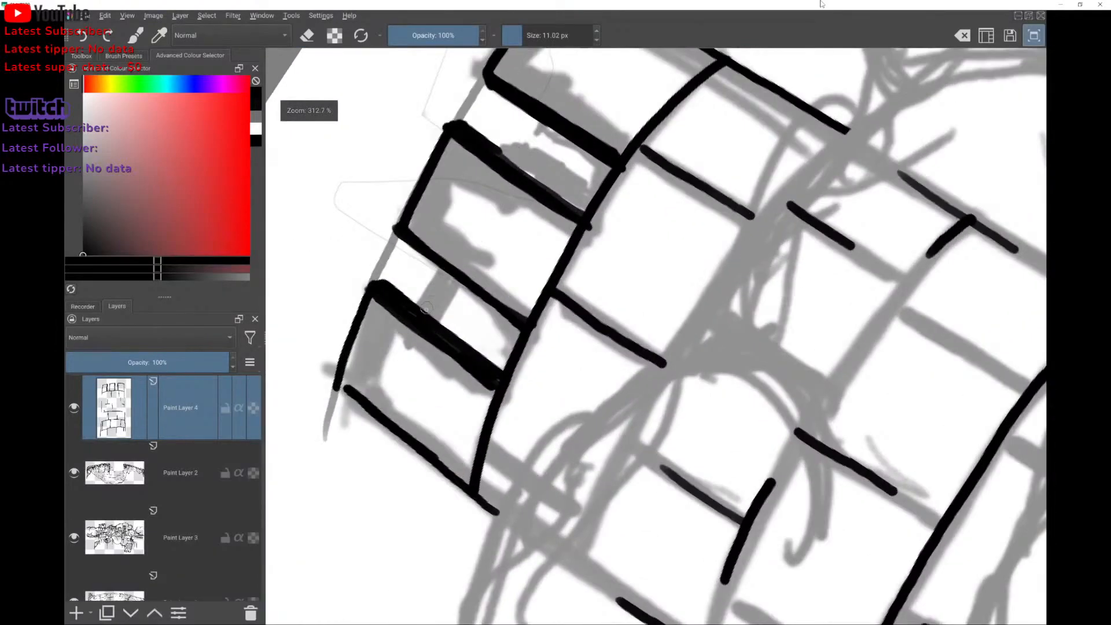
Ink a crossbar in the left battlement gap, then outline the shaded wall pieces in the right gap and fill them black.
mouse_move(446, 275)
mouse_down()
mouse_move(430, 303)
mouse_move(449, 271)
mouse_up()
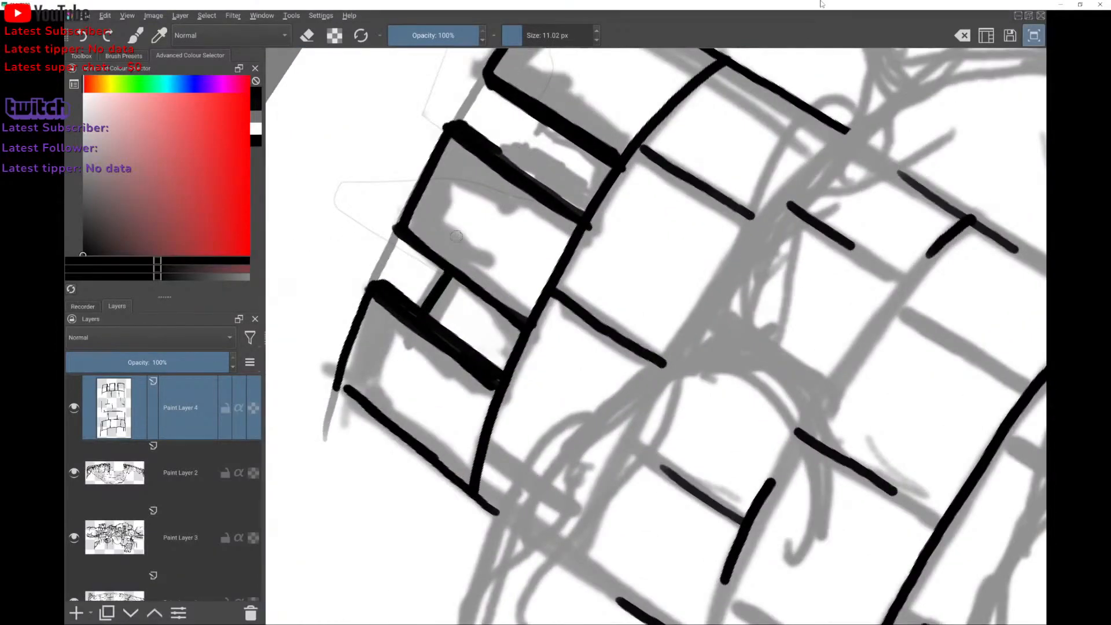
drag(515, 162, 525, 146)
scroll(526, 135, down, 2)
drag(539, 237, 568, 298)
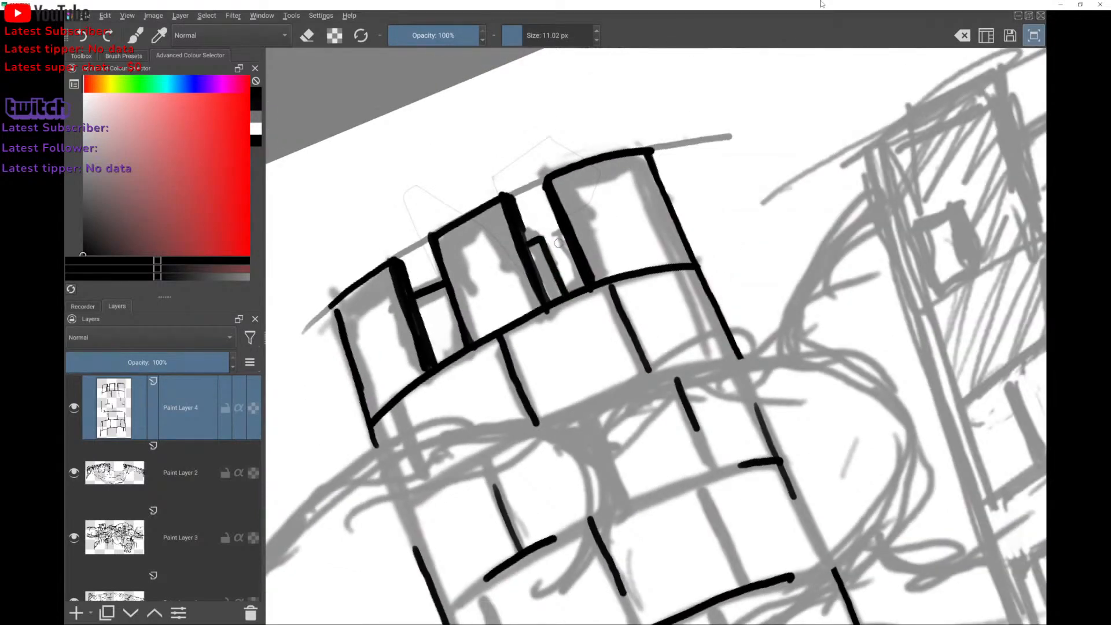
drag(558, 234, 583, 285)
mouse_move(562, 238)
mouse_down()
mouse_move(577, 263)
mouse_move(533, 251)
mouse_move(552, 293)
mouse_move(544, 259)
mouse_up()
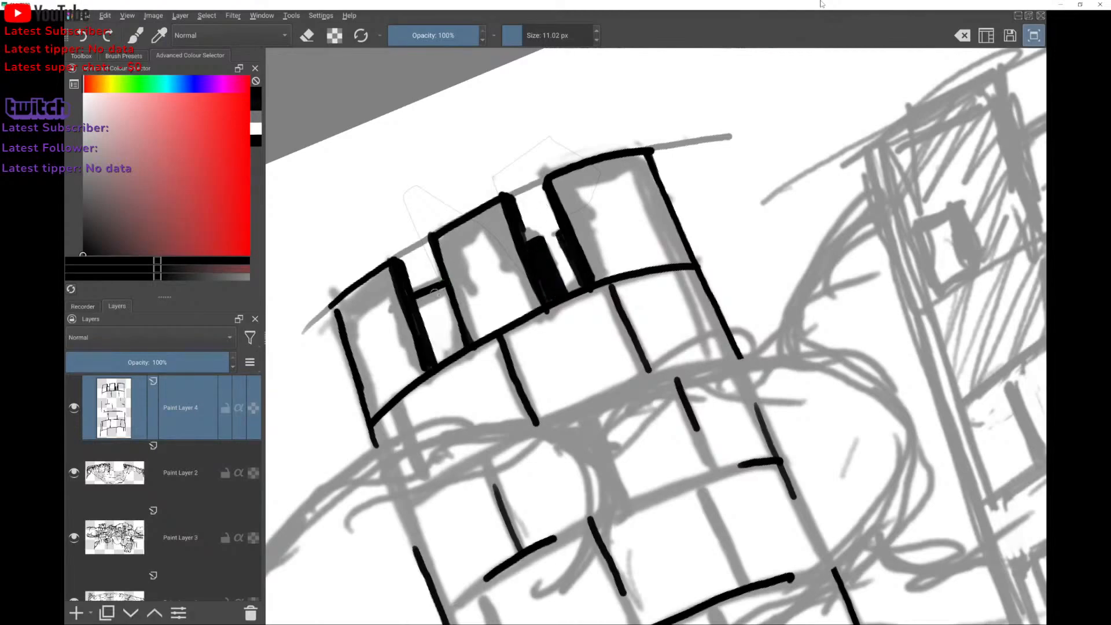
Try to fill the area beneath the crossbar in the left battlement gap with black, and undo it.
mouse_move(435, 294)
mouse_down()
mouse_move(418, 315)
mouse_move(436, 296)
mouse_move(431, 337)
mouse_move(452, 309)
mouse_move(447, 352)
mouse_up()
scroll(439, 310, down, 4)
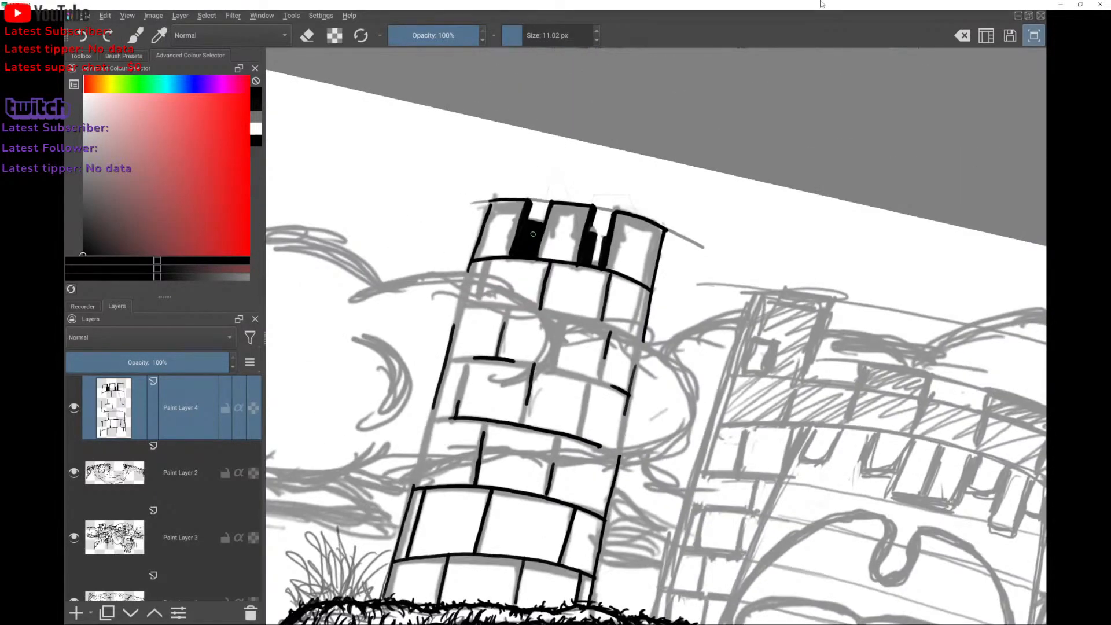
scroll(533, 233, down, 3)
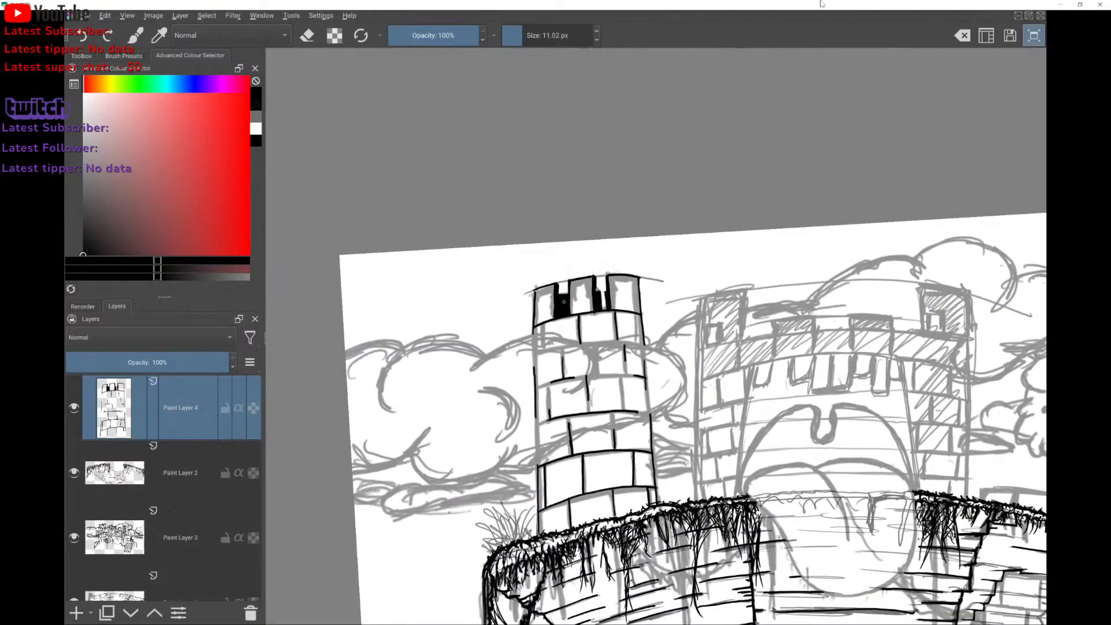
scroll(564, 302, up, 3)
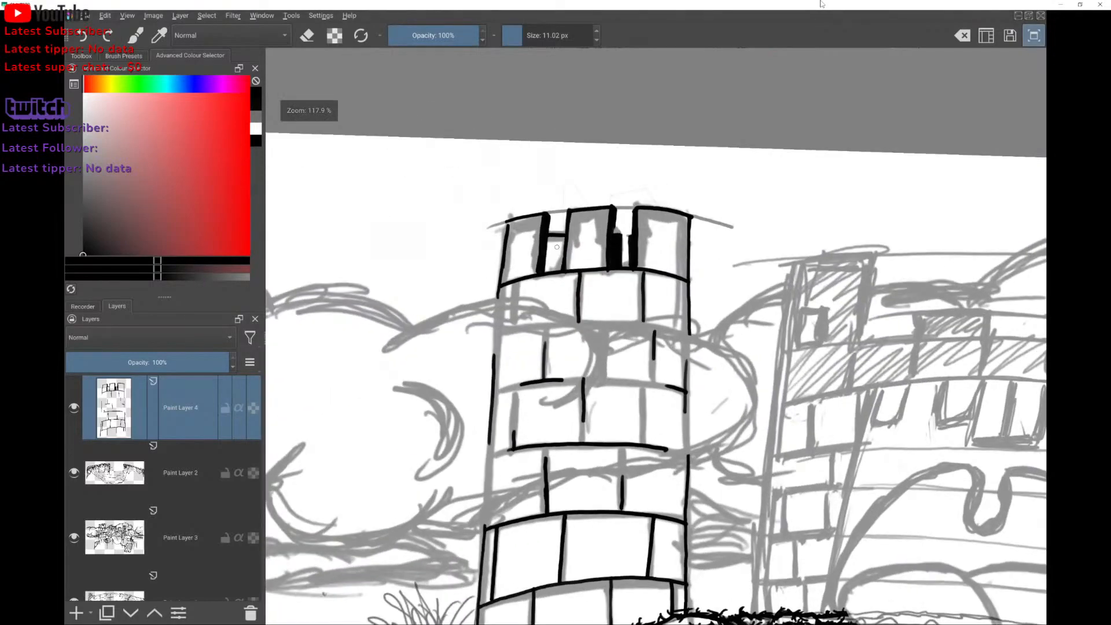
scroll(557, 247, up, 3)
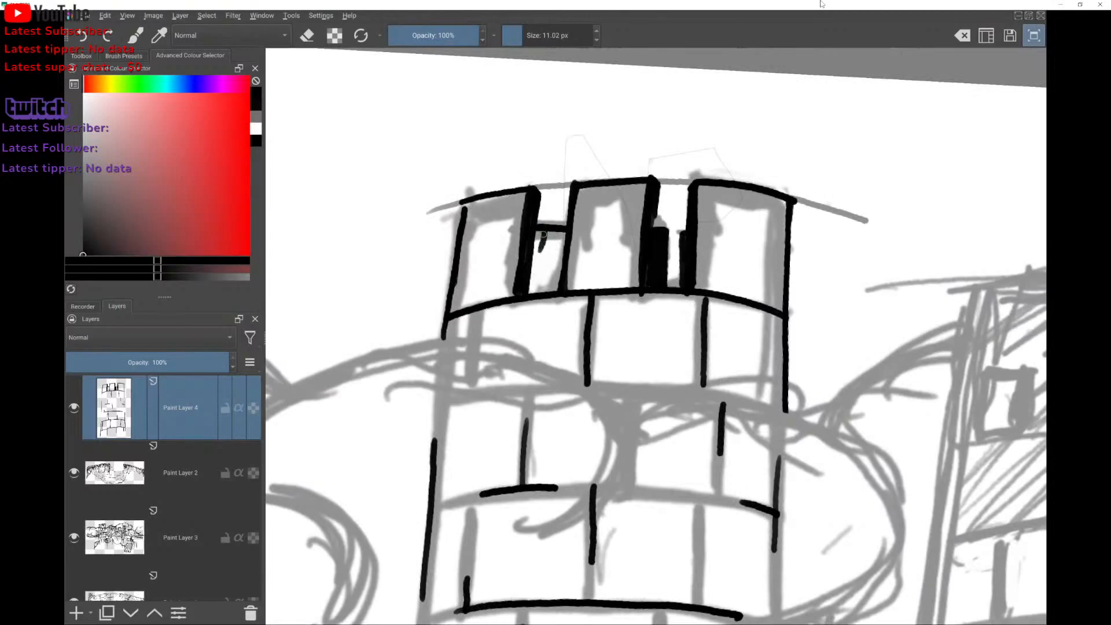
Fill the left battlement gap solid black below its crossbar and reinforce the outer edge of the left merlon.
mouse_move(543, 234)
mouse_down()
mouse_move(538, 282)
mouse_move(555, 239)
mouse_move(557, 258)
mouse_move(565, 249)
mouse_move(557, 284)
mouse_move(547, 288)
mouse_move(549, 275)
mouse_move(538, 292)
mouse_move(552, 288)
mouse_move(556, 228)
mouse_move(531, 292)
mouse_move(544, 221)
mouse_up()
scroll(544, 221, down, 4)
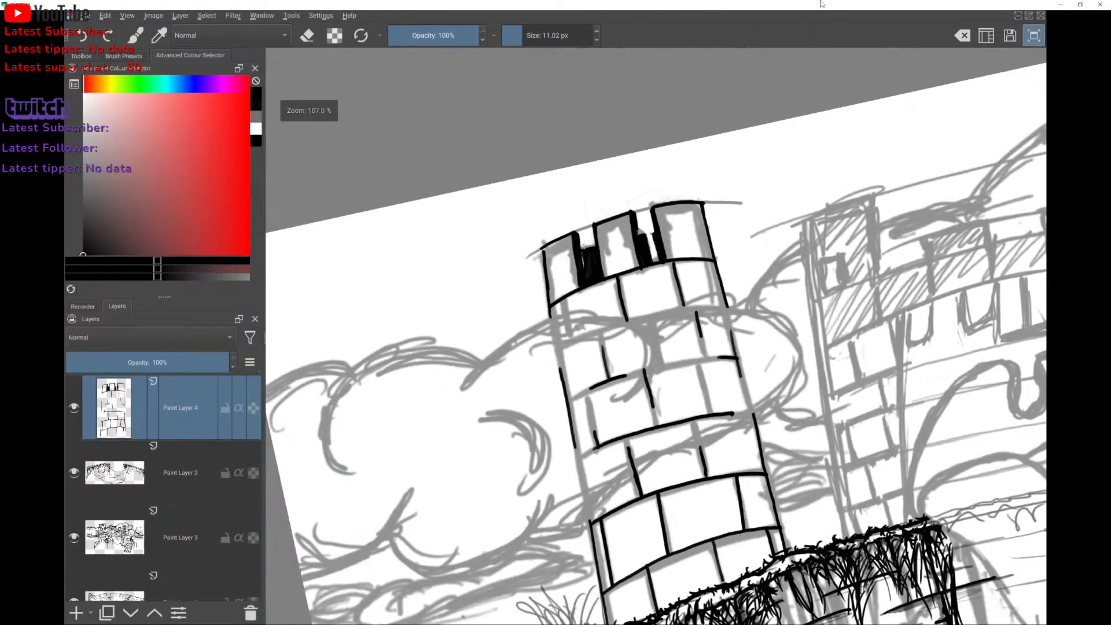
scroll(583, 247, up, 3)
drag(499, 214, 501, 256)
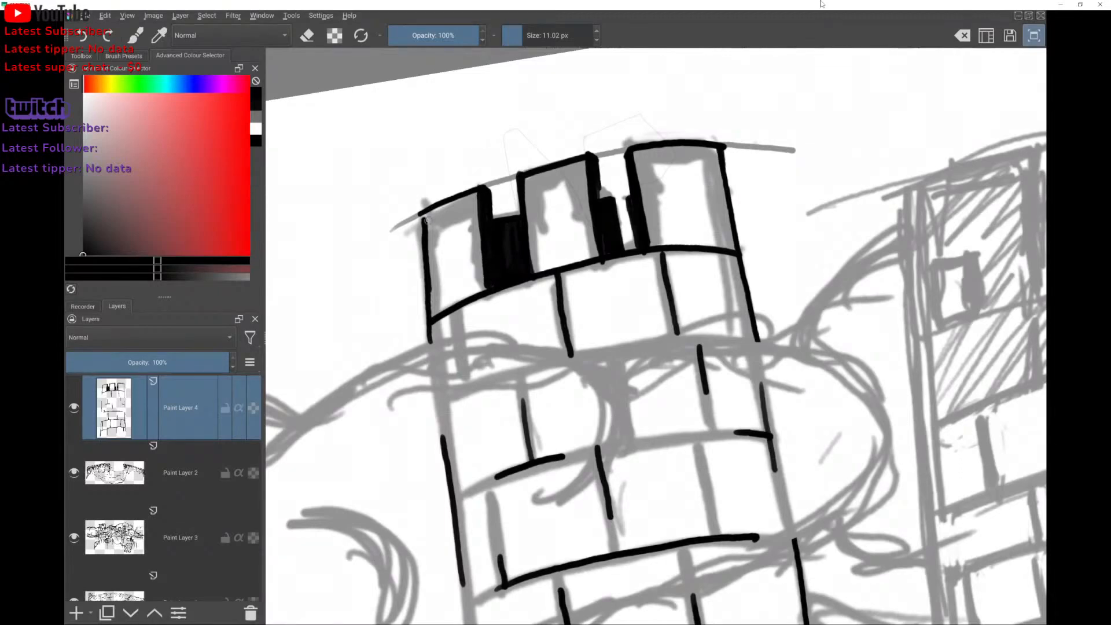
drag(424, 214, 430, 328)
scroll(500, 232, down, 3)
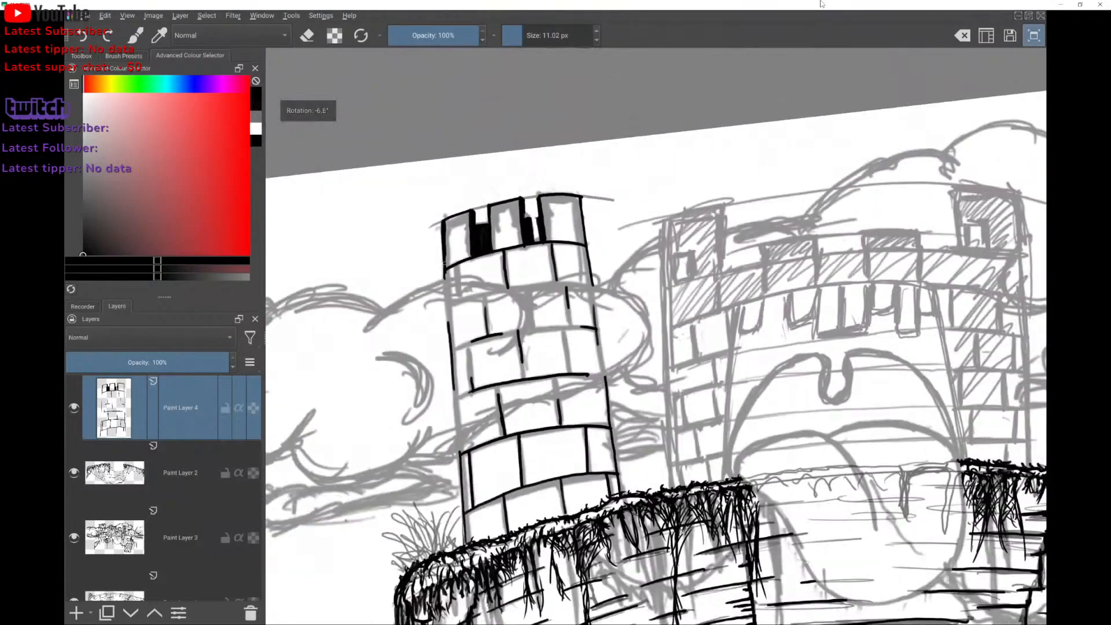
scroll(656, 336, up, 1)
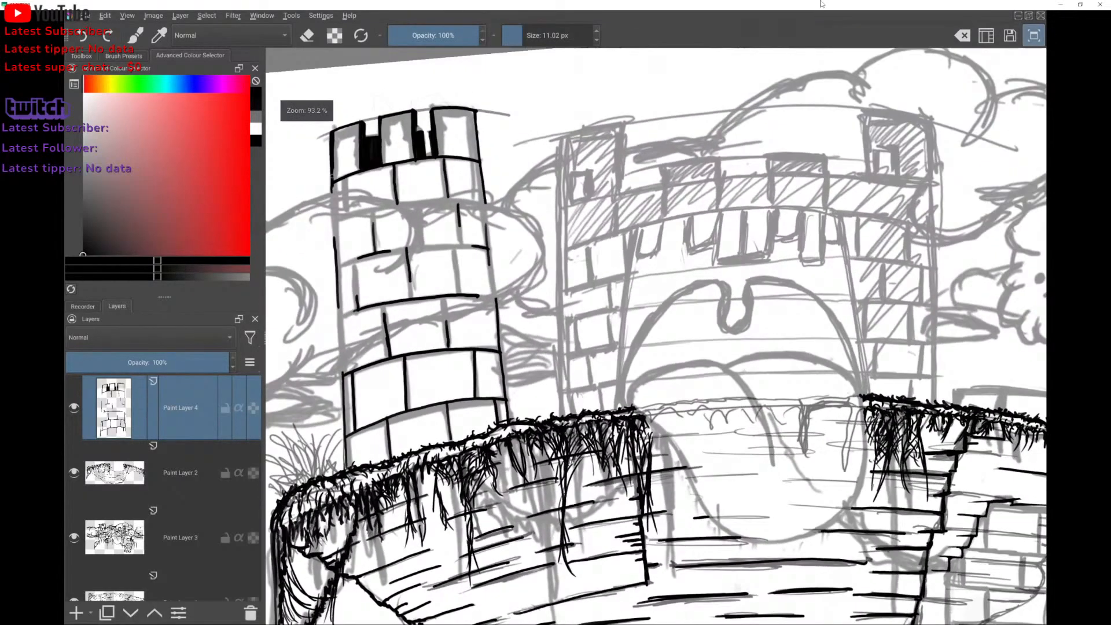
scroll(656, 335, down, 3)
scroll(656, 335, down, 1)
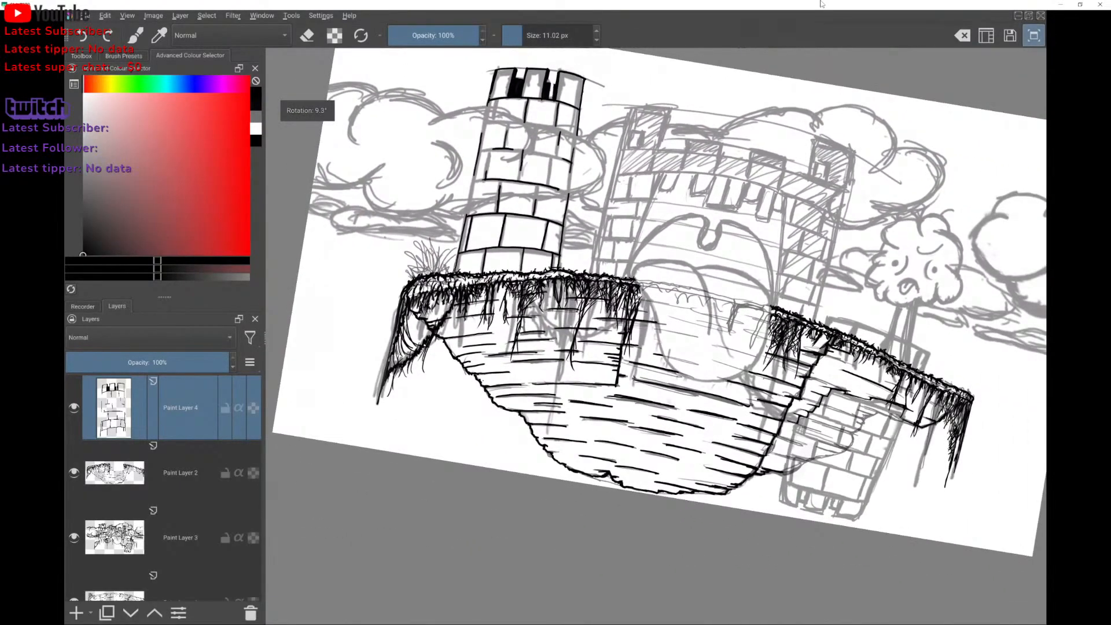
scroll(657, 336, up, 3)
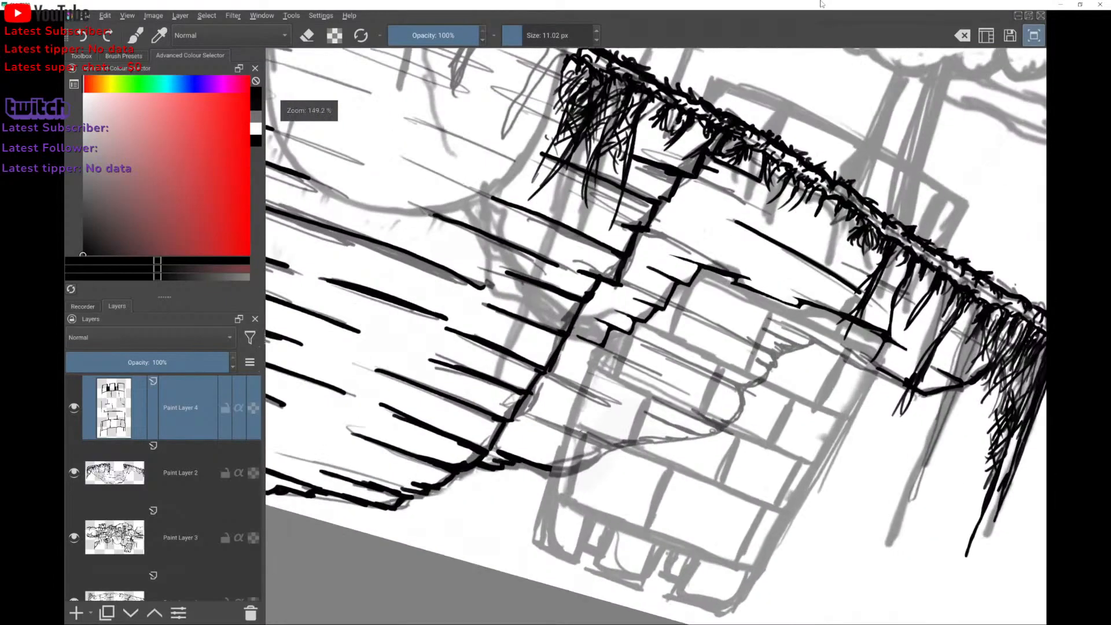
Try to ink the left side edge of the upside-down brick tower at the drawing's lower right, undoing the strokes.
scroll(656, 335, down, 1)
scroll(656, 336, up, 1)
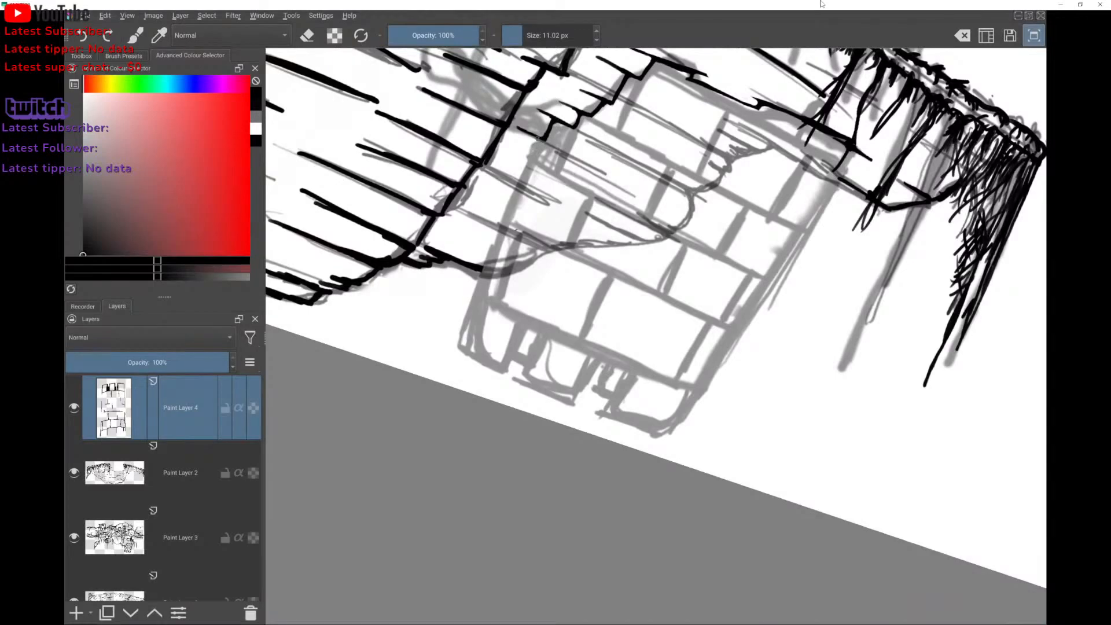
drag(535, 145, 496, 256)
key(ctrl+z)
drag(535, 141, 455, 346)
key(ctrl+z)
drag(536, 140, 478, 296)
key(ctrl+z)
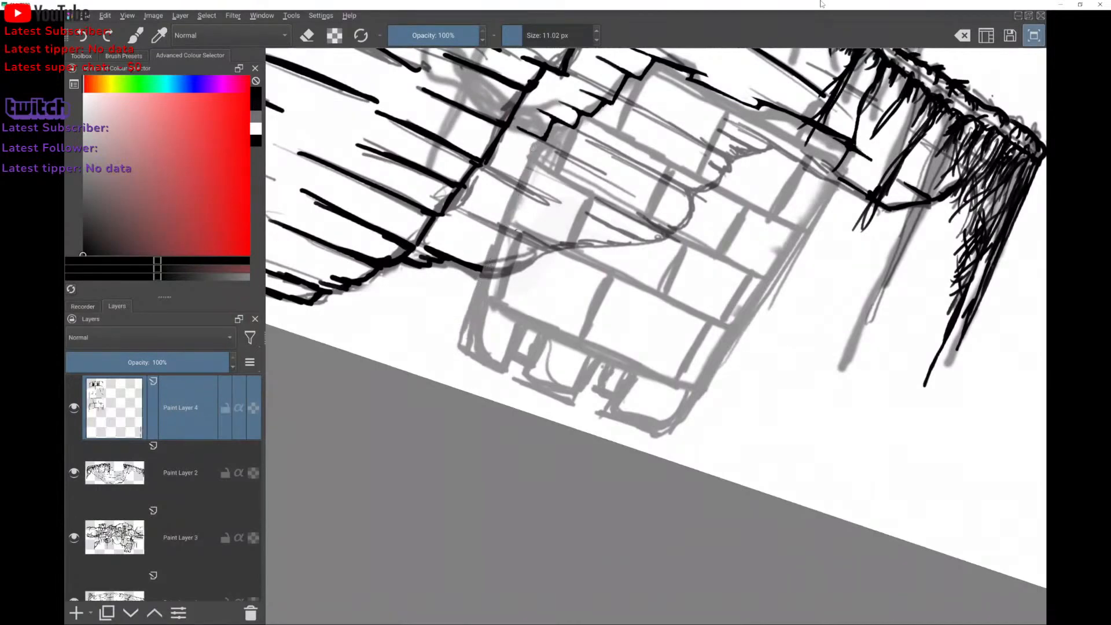
Ink the left and right side edges of the upside-down brick tower with long straight strokes over the sketch.
drag(540, 136, 460, 341)
key(ctrl+z)
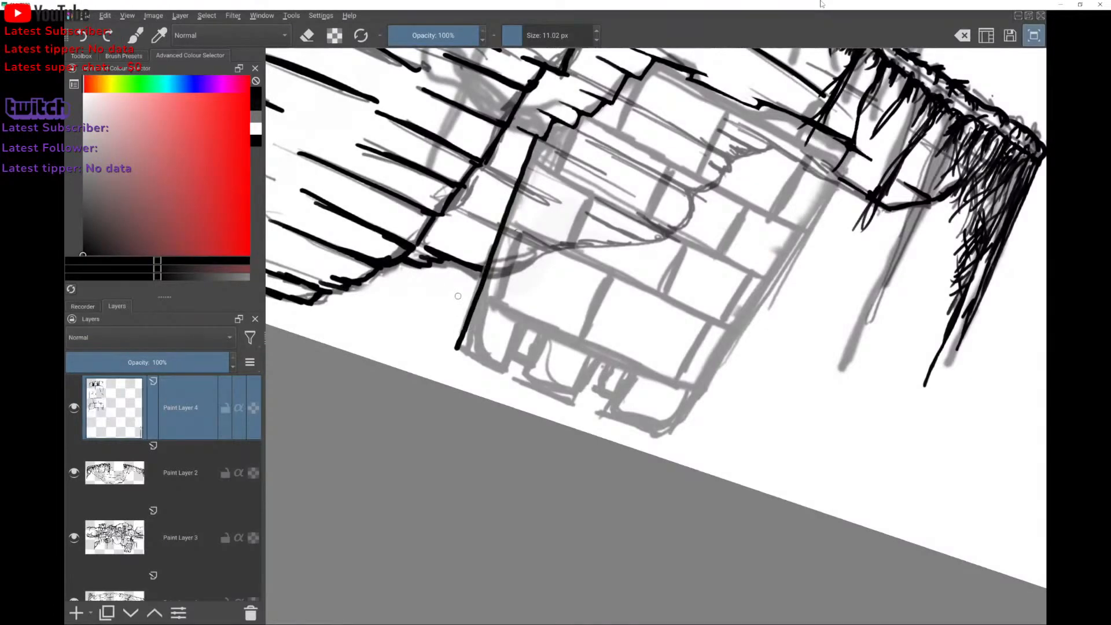
scroll(655, 336, down, 2)
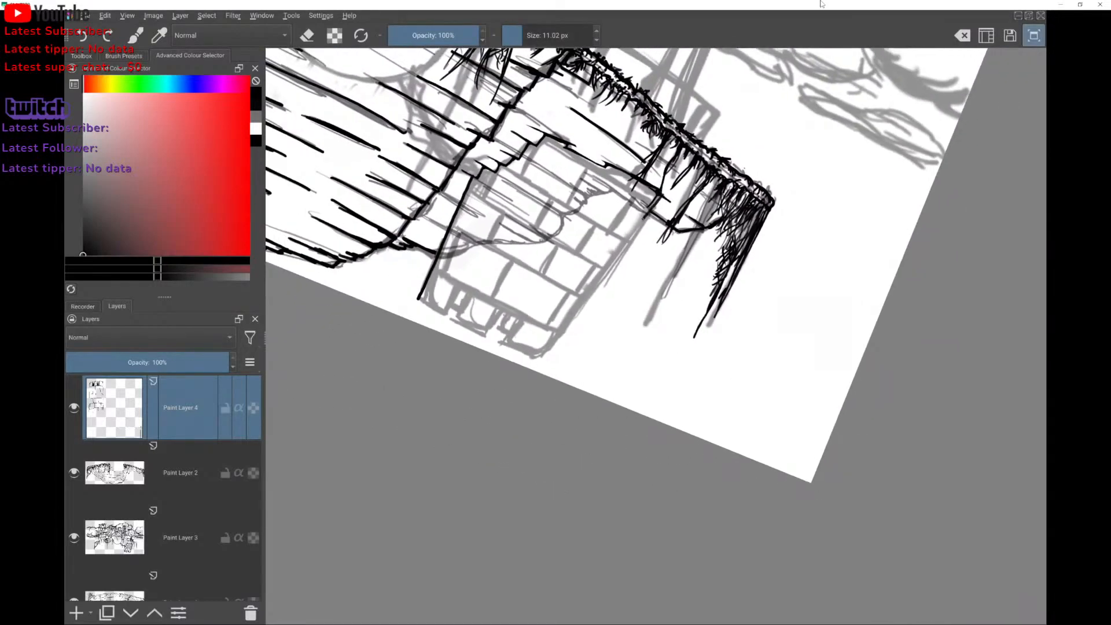
drag(642, 219, 551, 346)
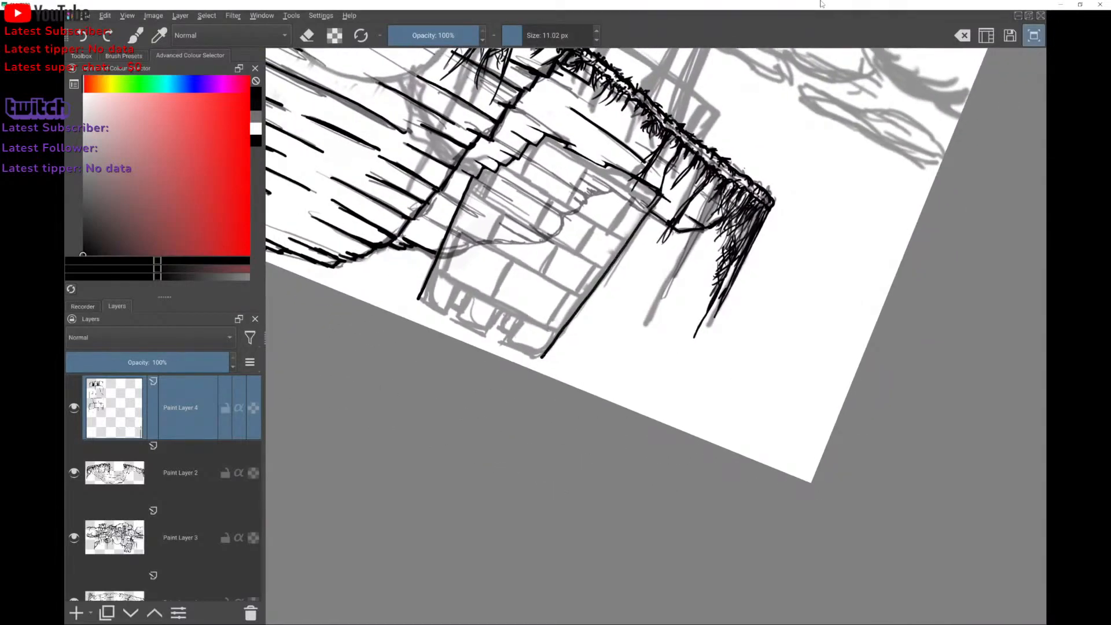
Select Paint Layer 3 and sketch a curved guide bulging outward along the ends of the upside-down tower's battlements.
scroll(555, 289, down, 3)
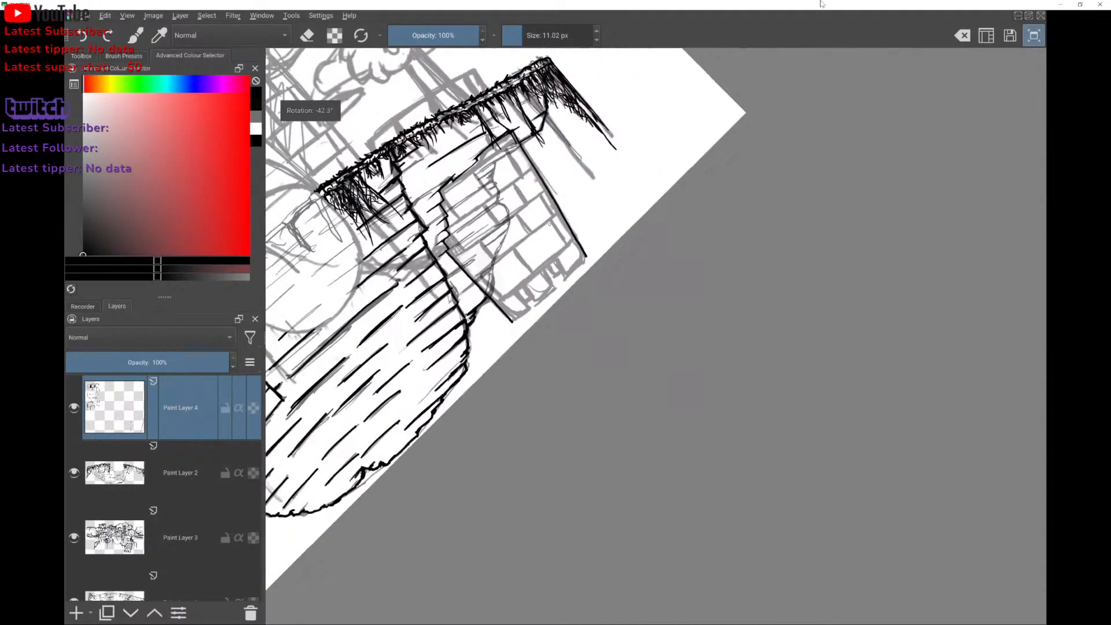
scroll(550, 224, up, 3)
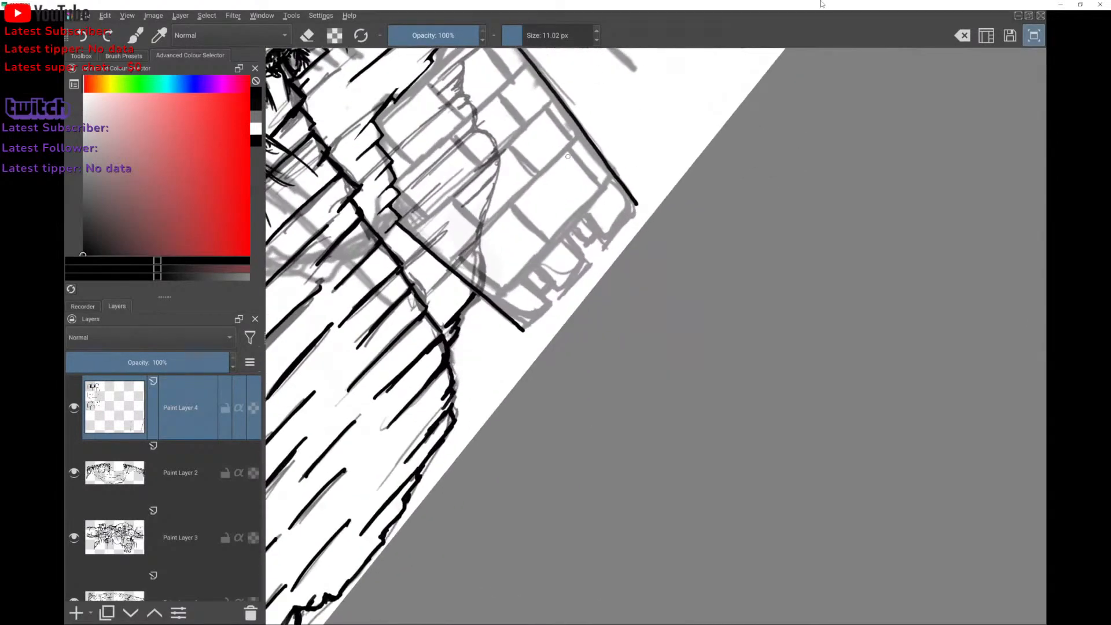
scroll(193, 538, down, 1)
click(179, 500)
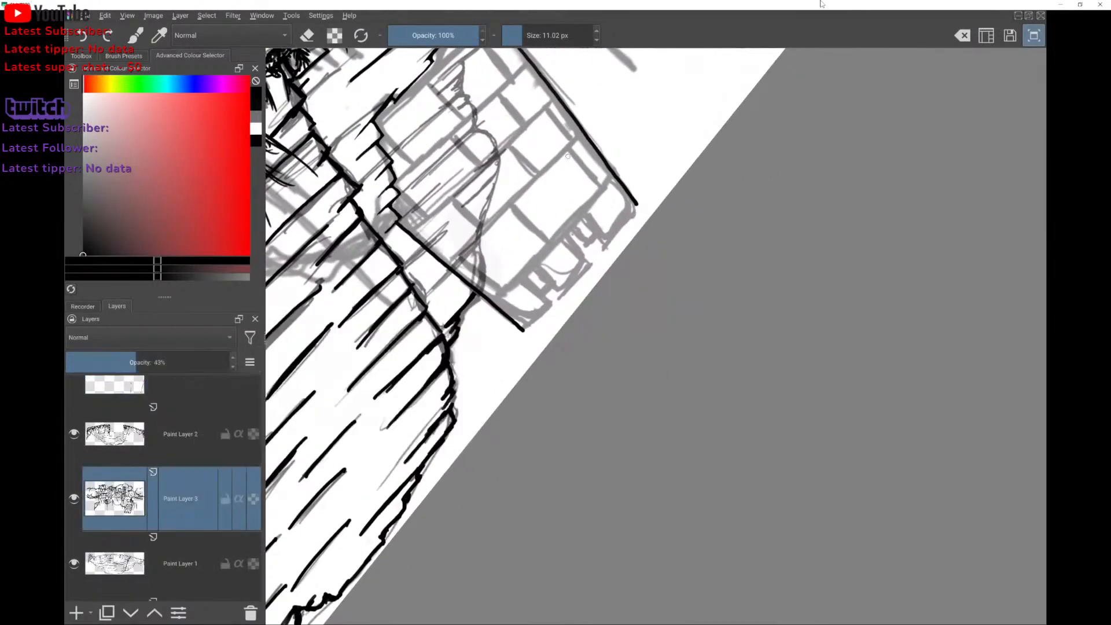
mouse_move(580, 273)
mouse_down()
mouse_move(653, 160)
mouse_move(640, 205)
mouse_move(602, 259)
mouse_move(488, 359)
mouse_move(500, 360)
mouse_move(539, 298)
mouse_move(675, 167)
mouse_up()
key(ctrl+z)
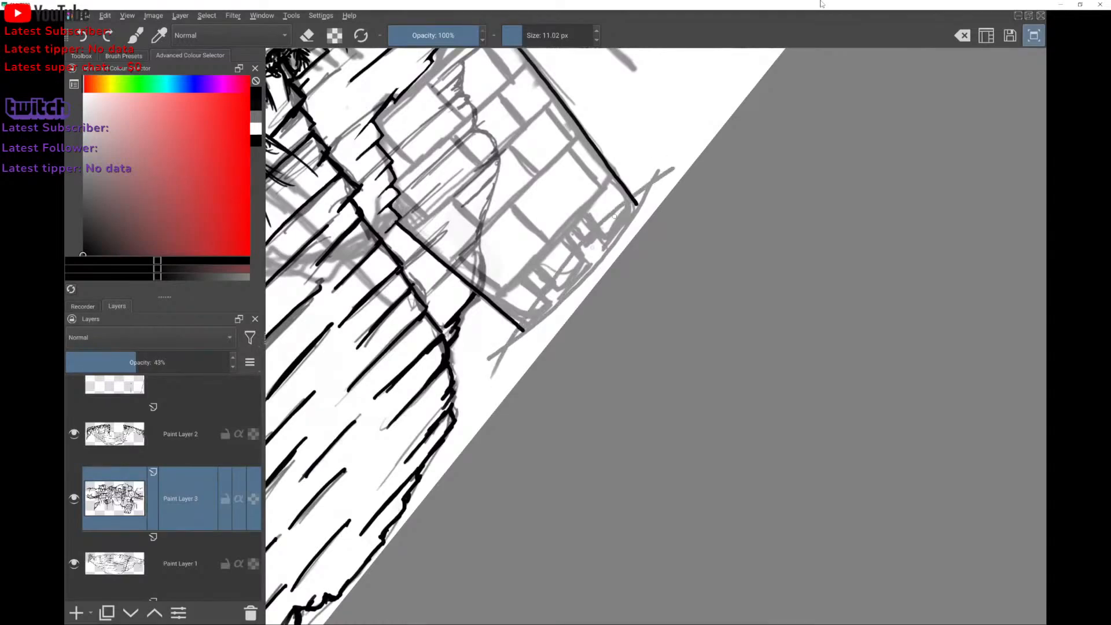
Sketch a second guide curve bowing inward across the battlements to cross the first near both tower edges, redoing unsatisfactory strokes.
key(ctrl+z)
mouse_move(492, 386)
mouse_down()
mouse_move(550, 294)
mouse_move(667, 179)
mouse_up()
key(ctrl+z)
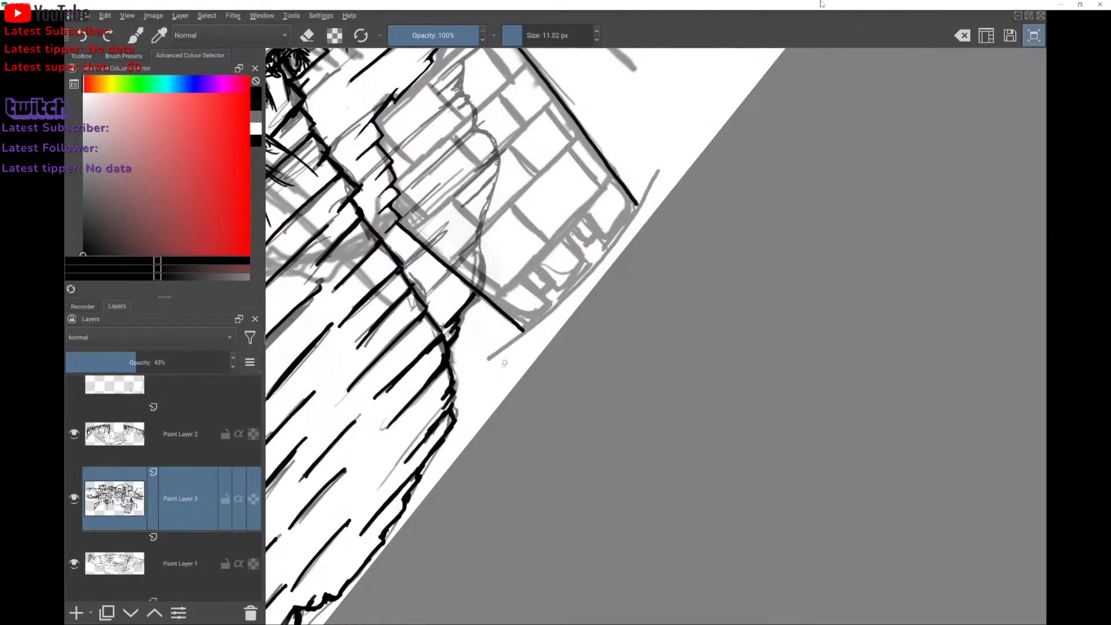
mouse_move(496, 377)
mouse_down()
mouse_move(573, 270)
mouse_move(672, 181)
mouse_move(541, 299)
mouse_move(665, 183)
mouse_up()
key(ctrl+z)
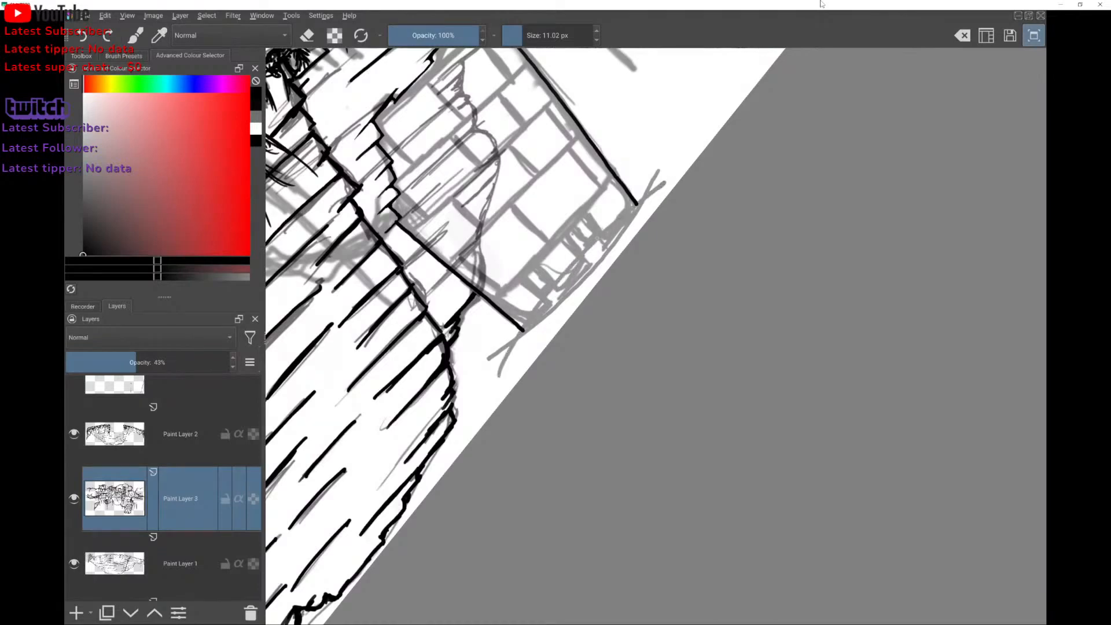
key(ctrl+z)
mouse_move(498, 387)
mouse_down()
mouse_move(575, 253)
mouse_move(652, 177)
mouse_up()
key(ctrl+z)
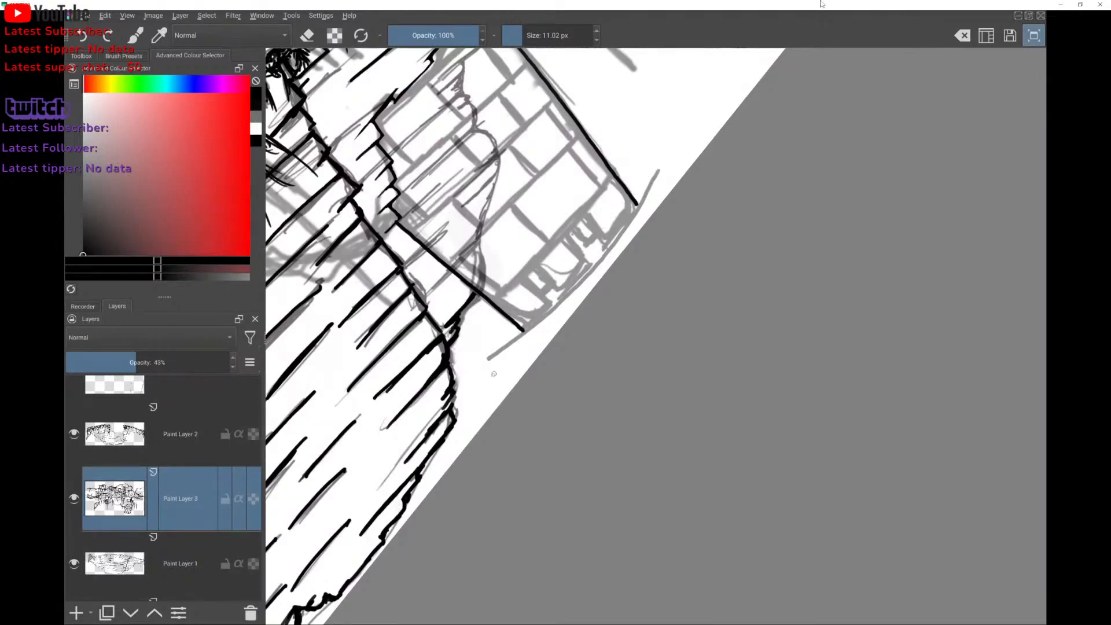
drag(494, 374, 659, 170)
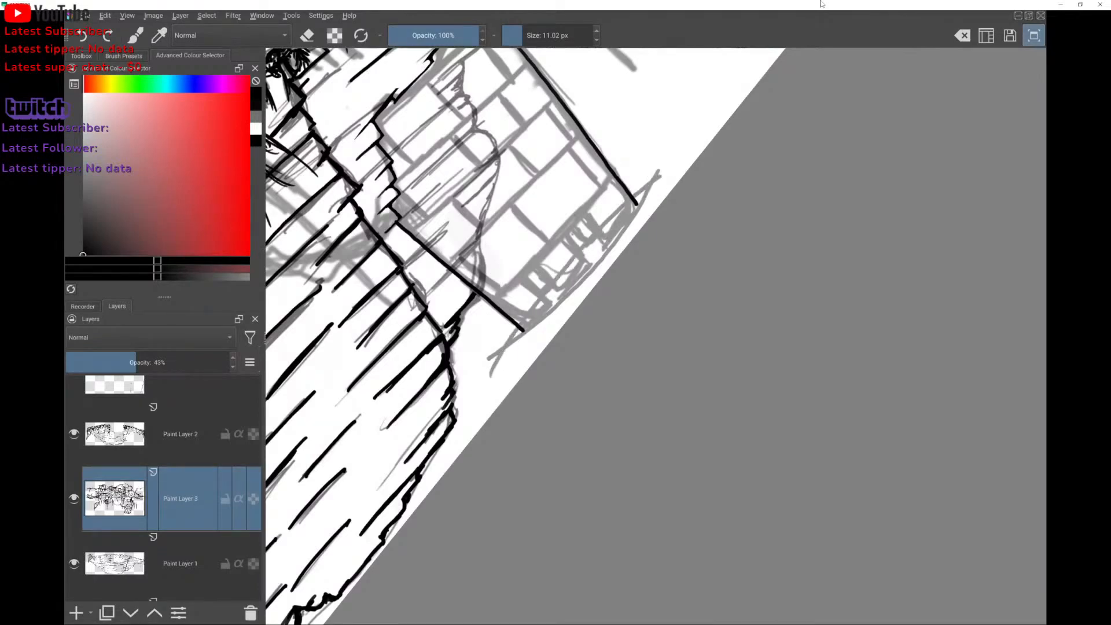
Return to Paint Layer 4 and ink the outer edge of the upside-down tower's left merlon along the guide curve.
scroll(579, 266, down, 2)
scroll(579, 266, up, 2)
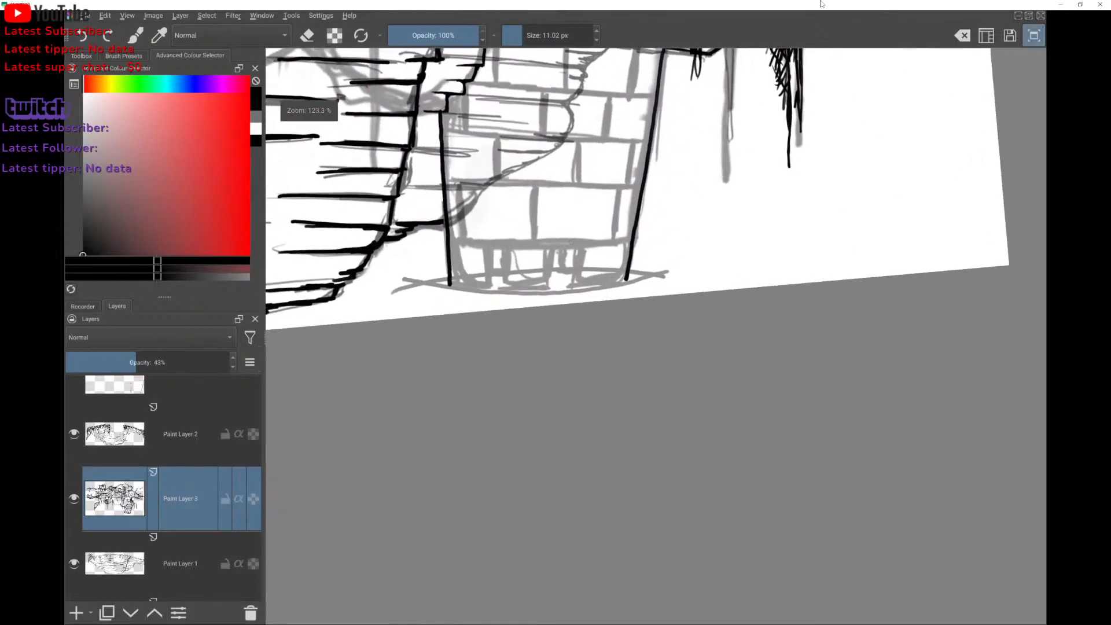
scroll(579, 232, down, 3)
scroll(579, 231, up, 2)
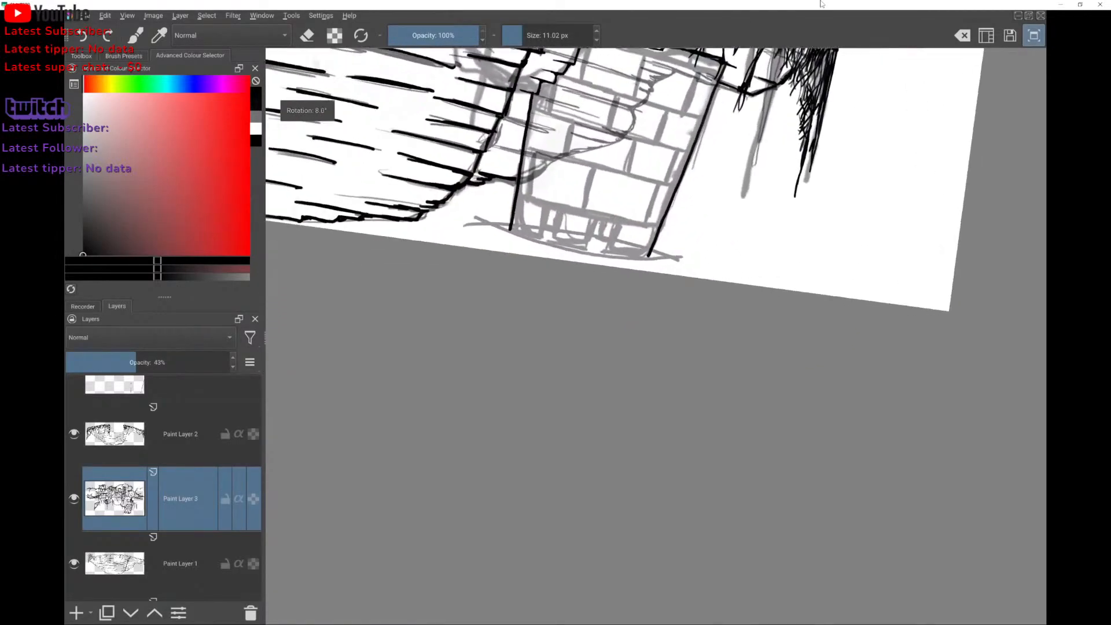
scroll(578, 232, up, 3)
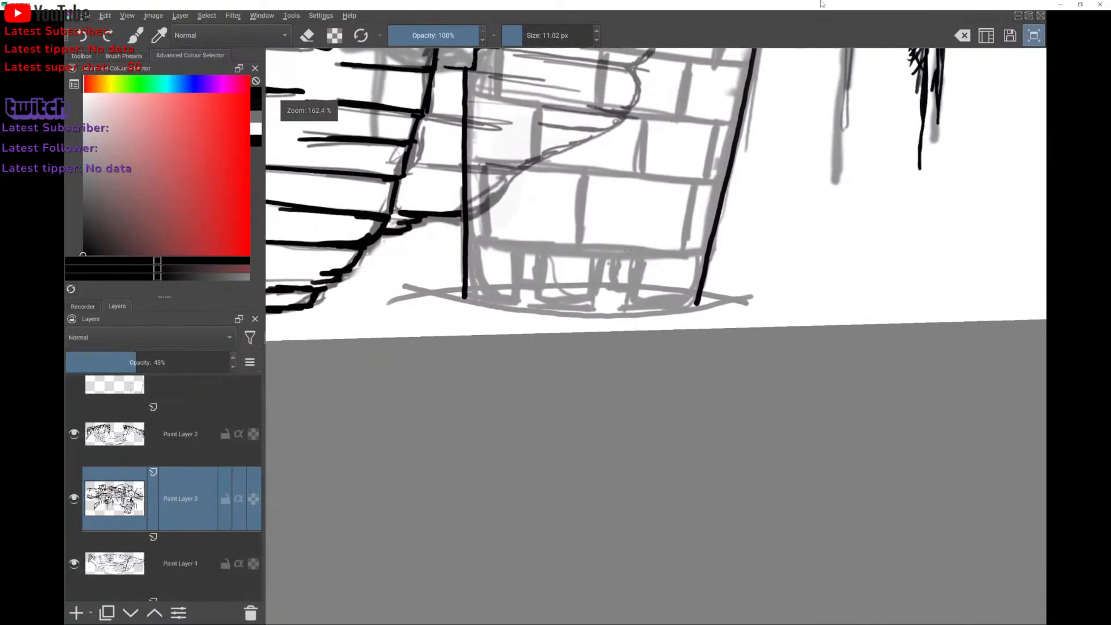
scroll(180, 486, up, 1)
click(180, 407)
scroll(628, 250, up, 2)
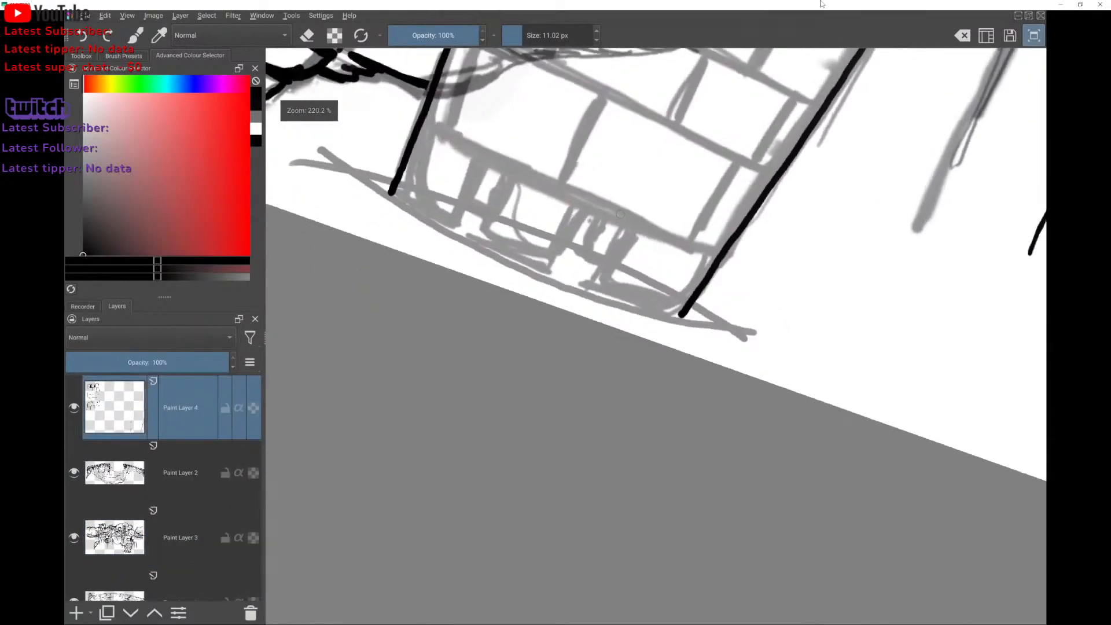
scroll(627, 251, down, 1)
scroll(658, 272, up, 2)
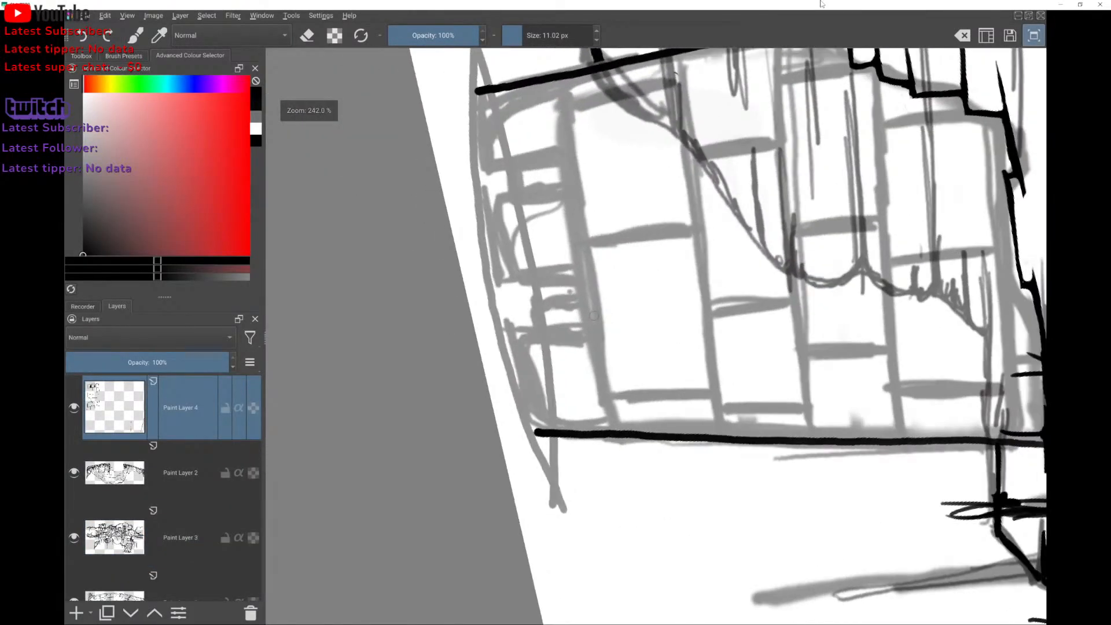
drag(475, 90, 476, 171)
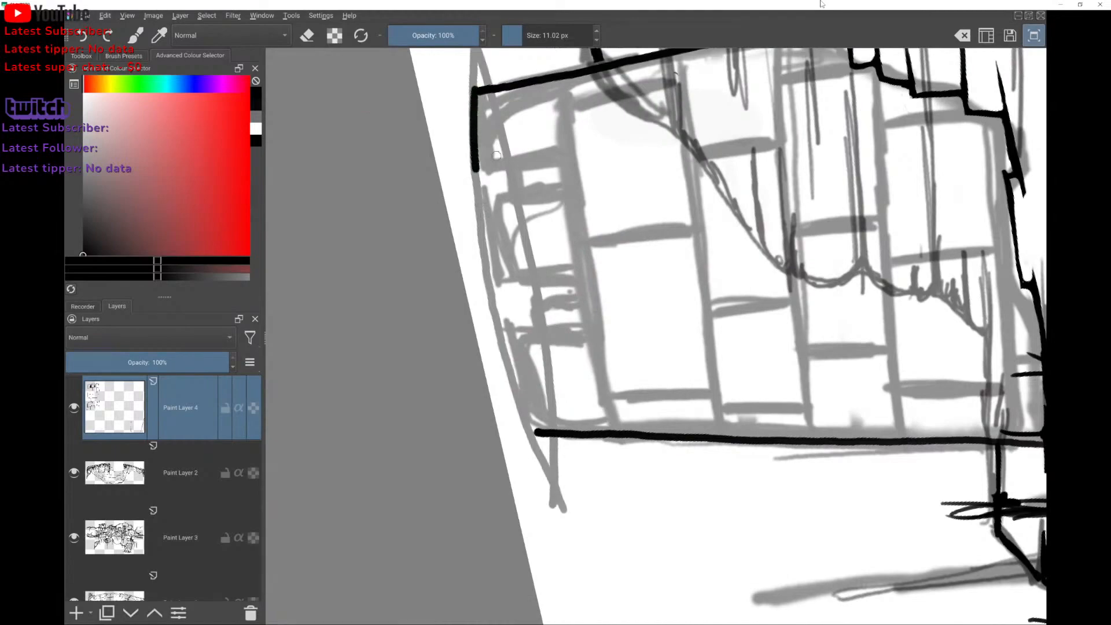
Ink the side edges of the three merlons and the line joining their bases across the full tower width.
scroll(497, 155, down, 2)
scroll(468, 332, up, 1)
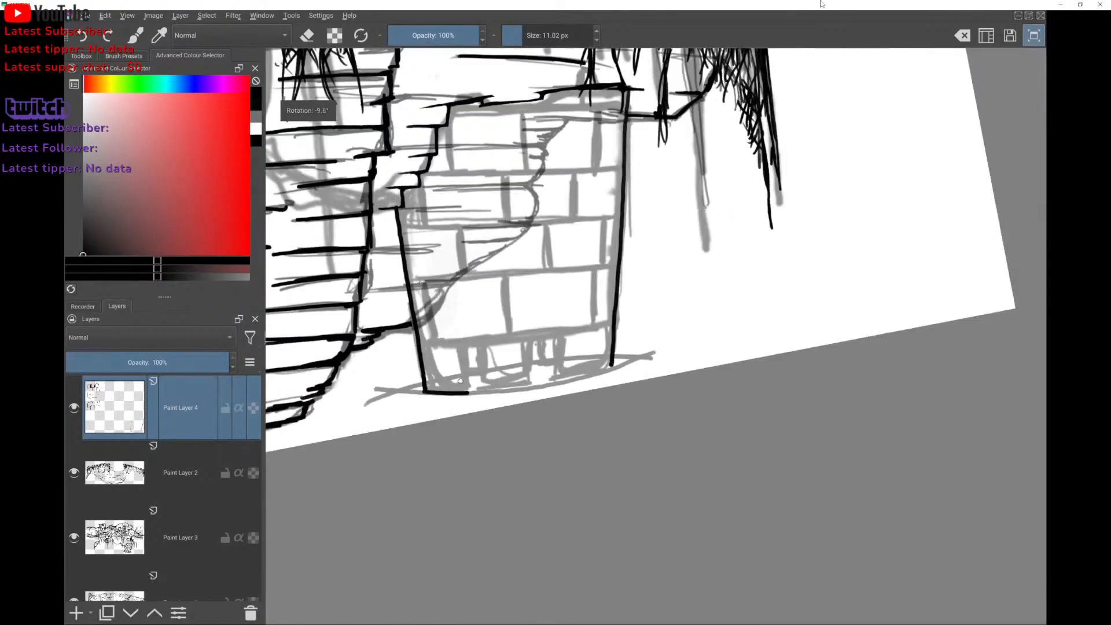
scroll(456, 359, up, 1)
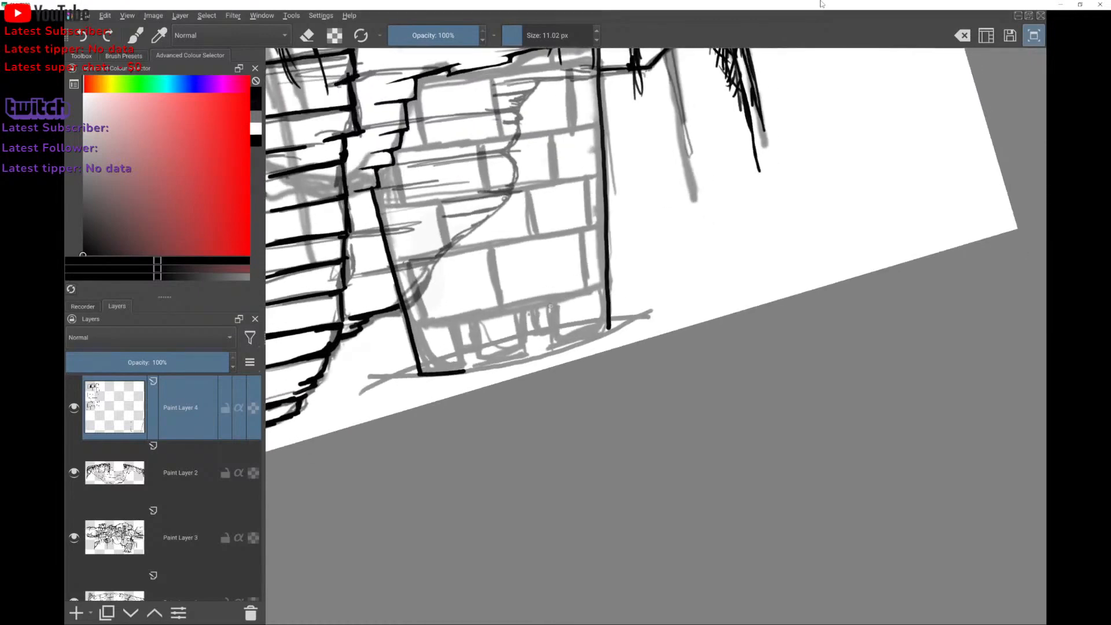
mouse_move(551, 311)
mouse_down()
mouse_move(556, 348)
mouse_move(521, 319)
mouse_move(525, 349)
mouse_up()
mouse_move(471, 318)
mouse_down()
mouse_move(478, 365)
mouse_move(459, 353)
mouse_move(455, 323)
mouse_move(471, 330)
mouse_move(478, 363)
mouse_move(477, 341)
mouse_move(461, 375)
mouse_move(451, 357)
mouse_move(358, 368)
mouse_up()
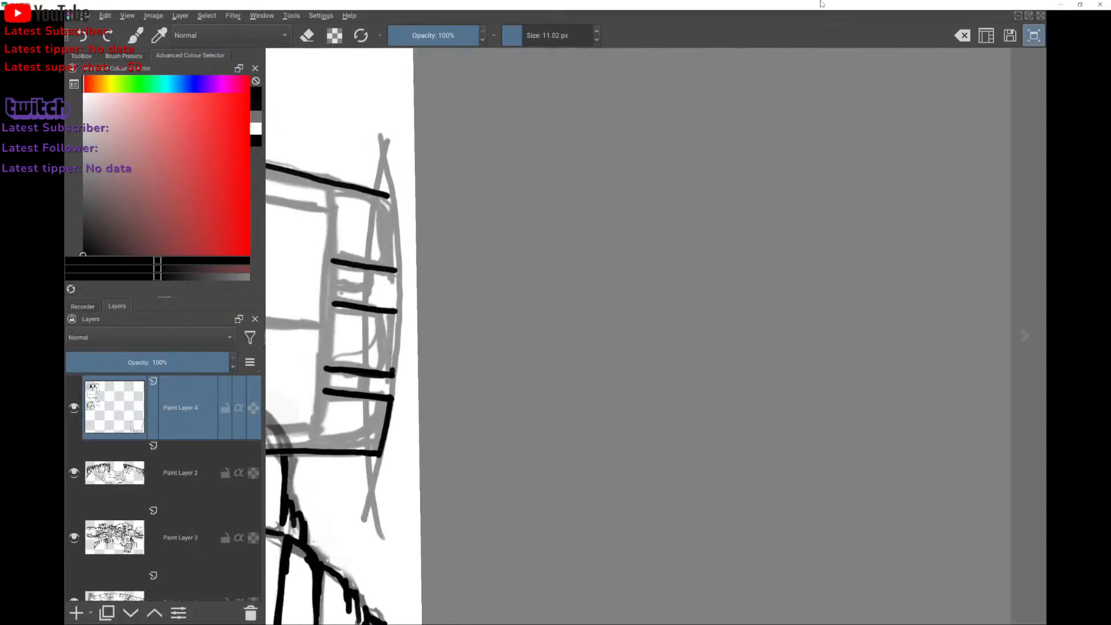
drag(333, 186, 310, 450)
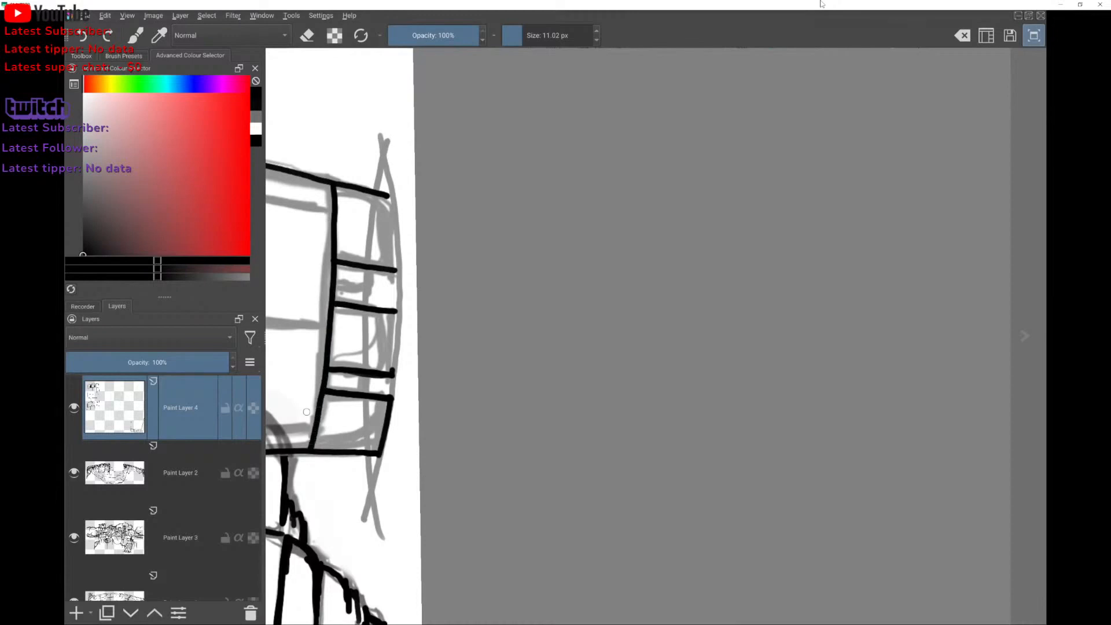
Ink the outer edges of the middle and right merlons to close their outlines.
drag(397, 265, 389, 201)
mouse_move(395, 309)
mouse_down()
mouse_move(391, 373)
mouse_move(399, 313)
mouse_move(392, 375)
mouse_up()
key(ctrl+z)
key(ctrl+z)
scroll(386, 312, down, 3)
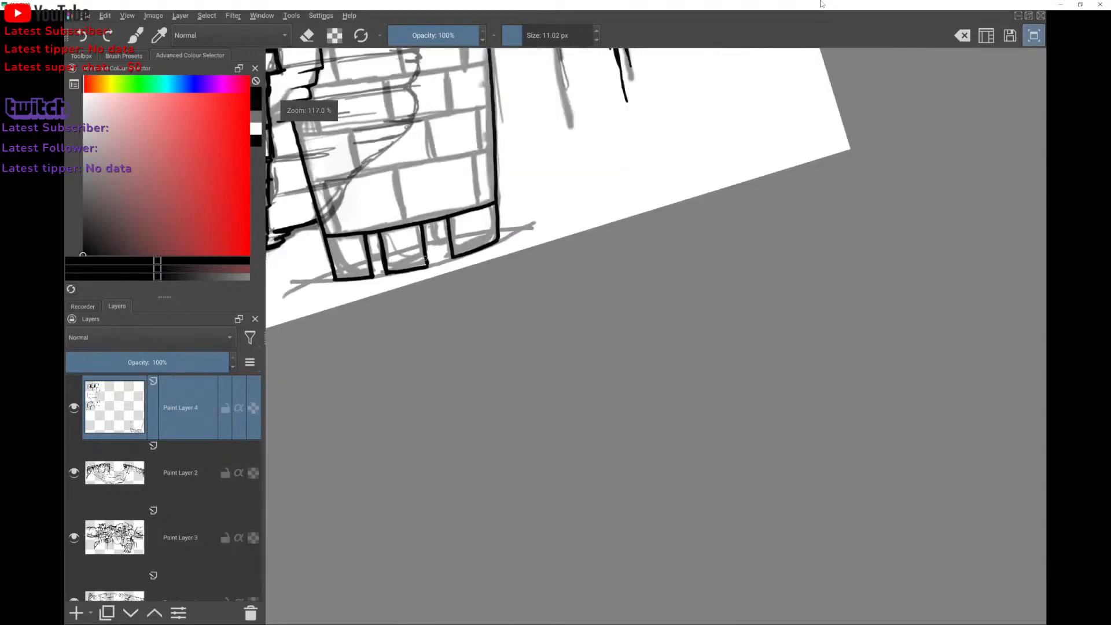
Fill the inner parts of both battlement gaps black and thicken the merlon edges on either side of the right gap.
scroll(425, 258, down, 1)
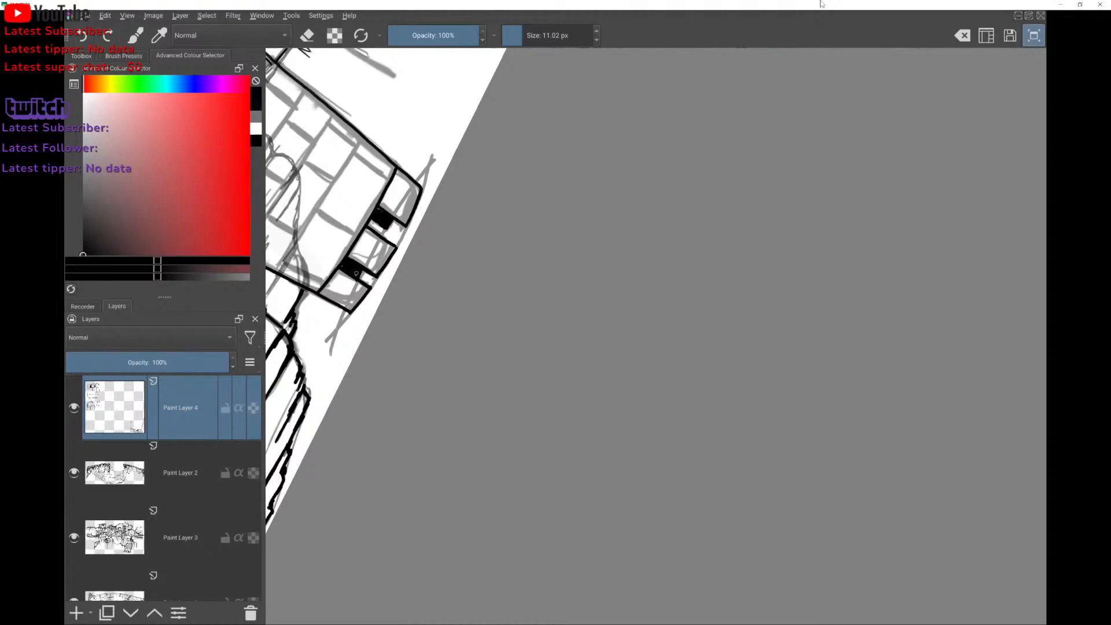
drag(359, 236, 377, 251)
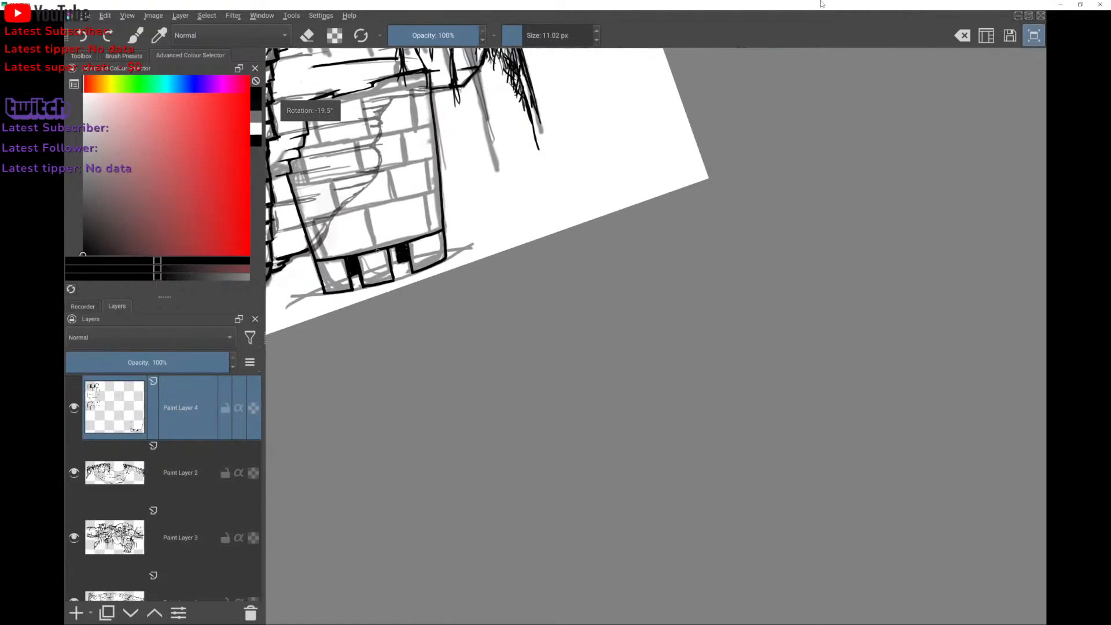
scroll(377, 250, up, 5)
drag(365, 320, 362, 328)
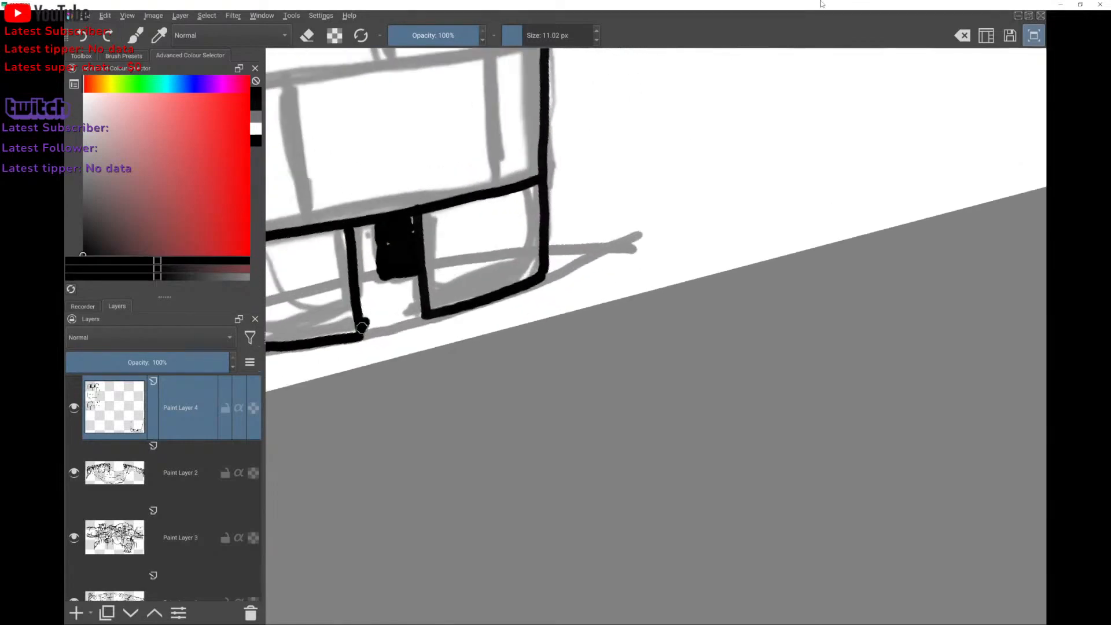
drag(356, 230, 363, 318)
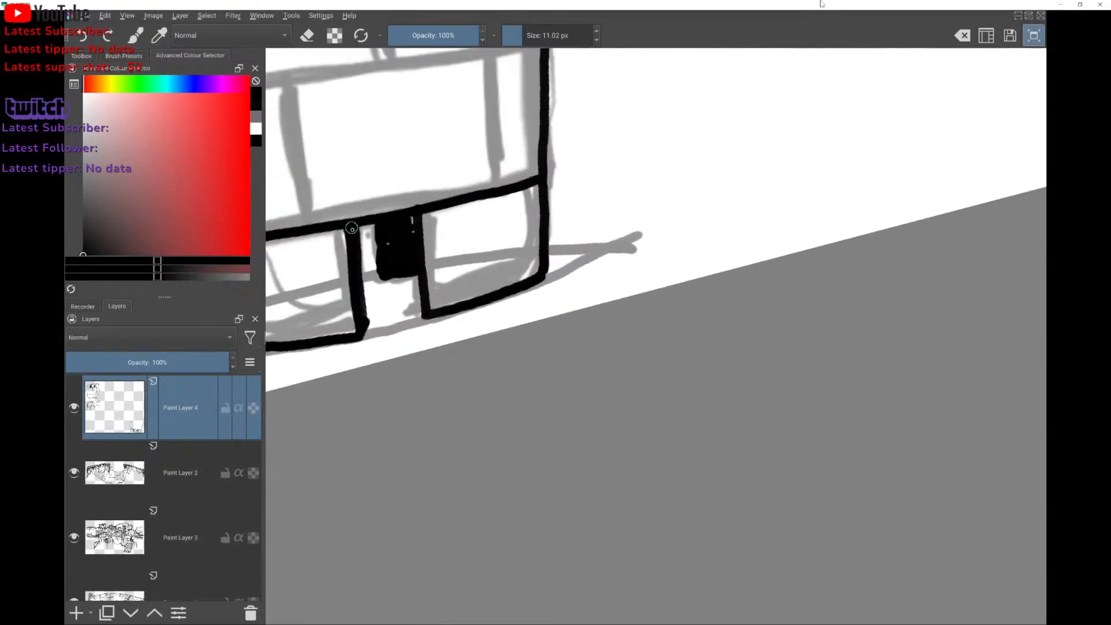
drag(351, 228, 357, 286)
mouse_move(422, 311)
mouse_down()
mouse_move(412, 220)
mouse_move(407, 246)
mouse_move(393, 233)
mouse_move(382, 265)
mouse_move(378, 229)
mouse_up()
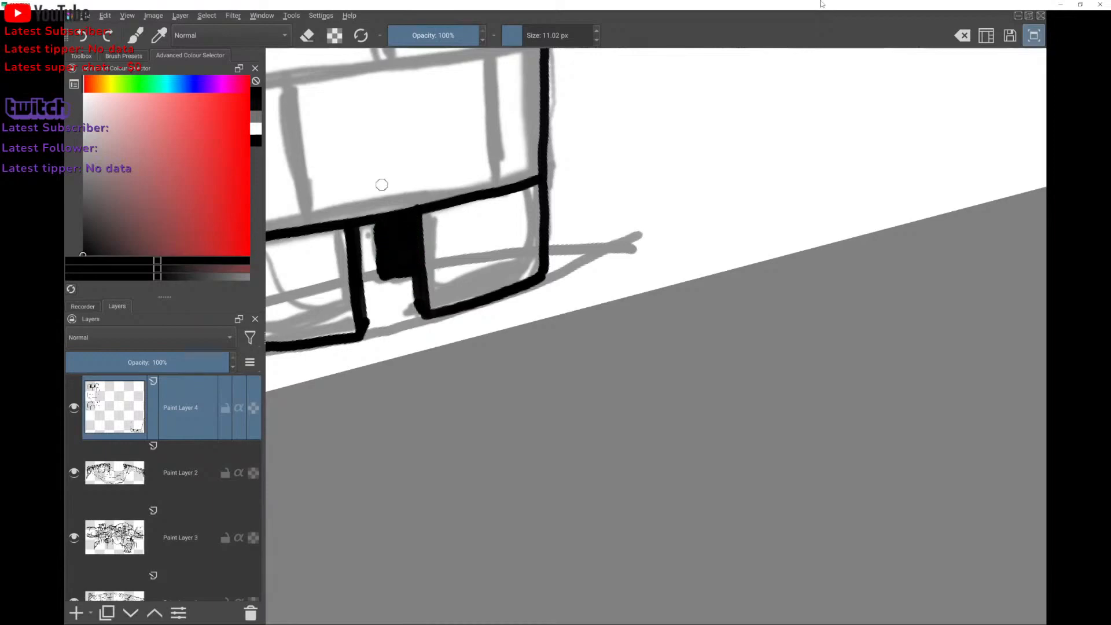
Thicken the left merlon's edge along the left battlement gap and touch up the remaining white specks in its black fill.
mouse_move(380, 183)
mouse_down()
mouse_move(439, 188)
mouse_move(528, 168)
mouse_move(582, 111)
mouse_move(700, 50)
mouse_up()
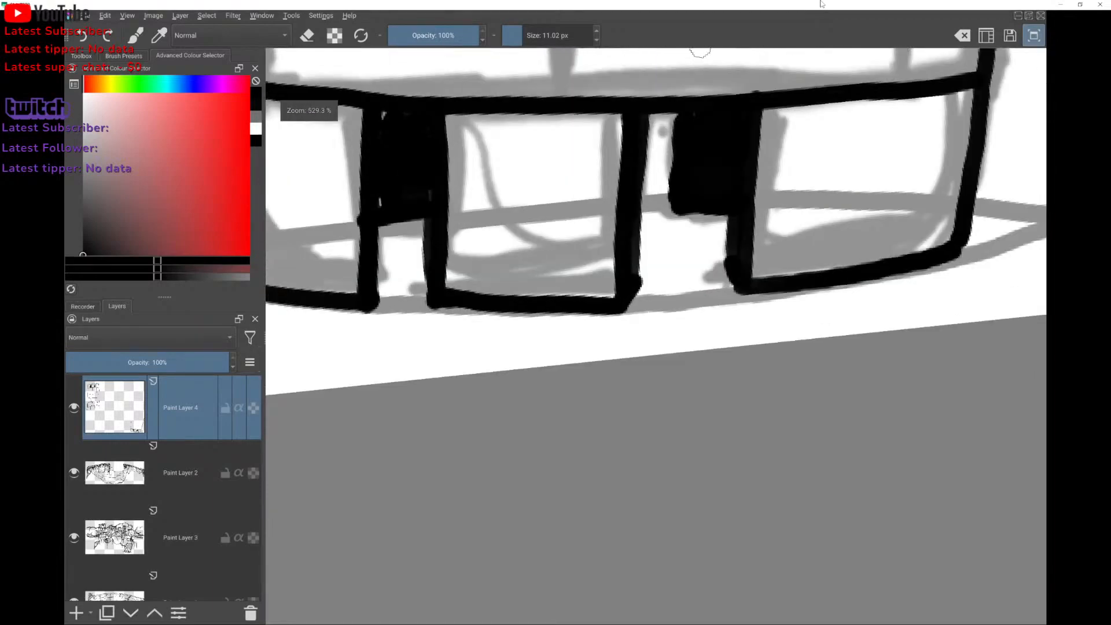
mouse_move(378, 203)
mouse_down()
mouse_move(377, 292)
mouse_move(375, 193)
mouse_move(376, 260)
mouse_move(378, 233)
mouse_up()
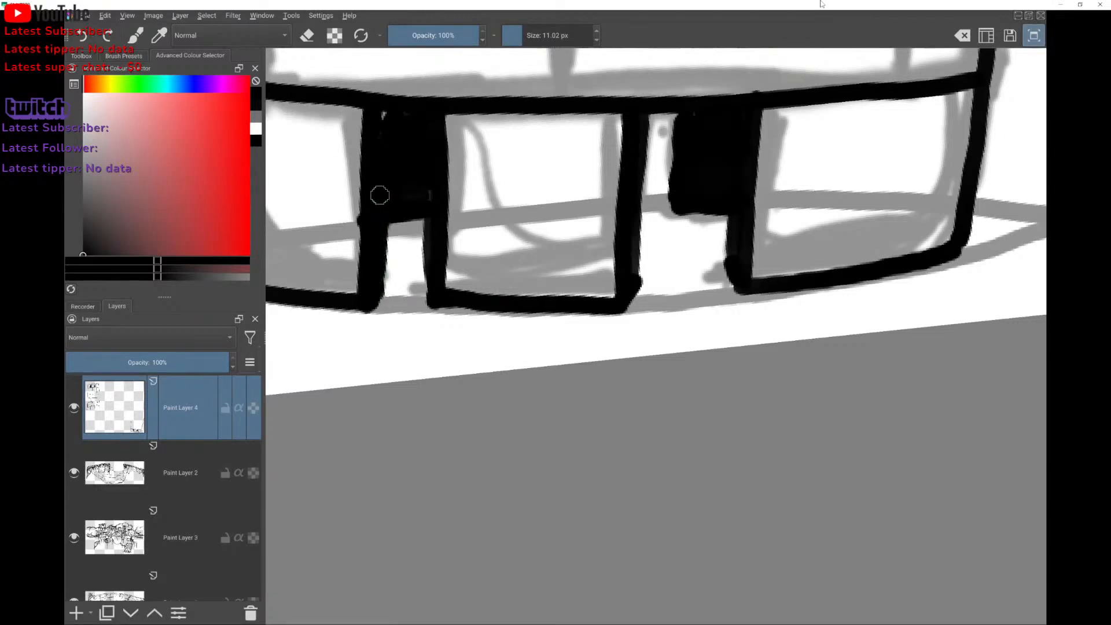
drag(380, 117, 491, 200)
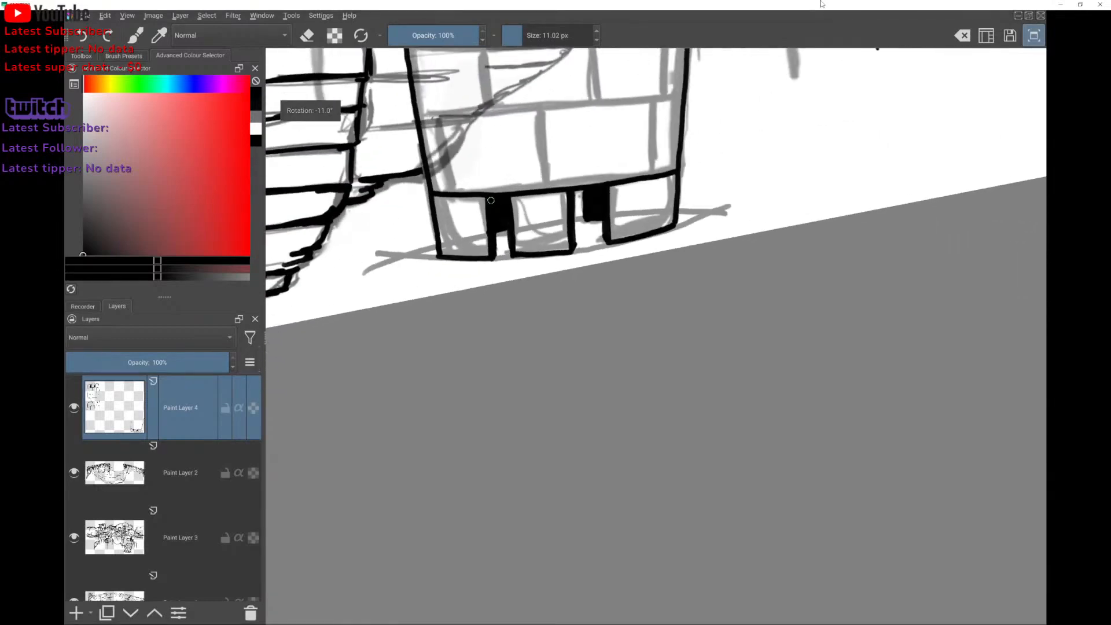
right_click(425, 207)
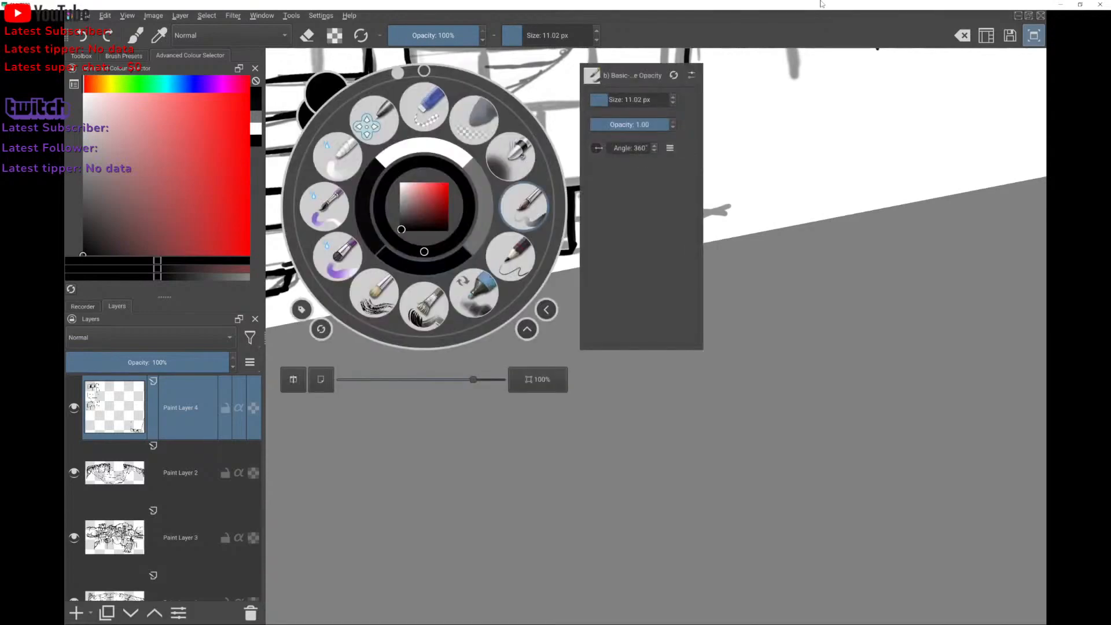
right_click(490, 200)
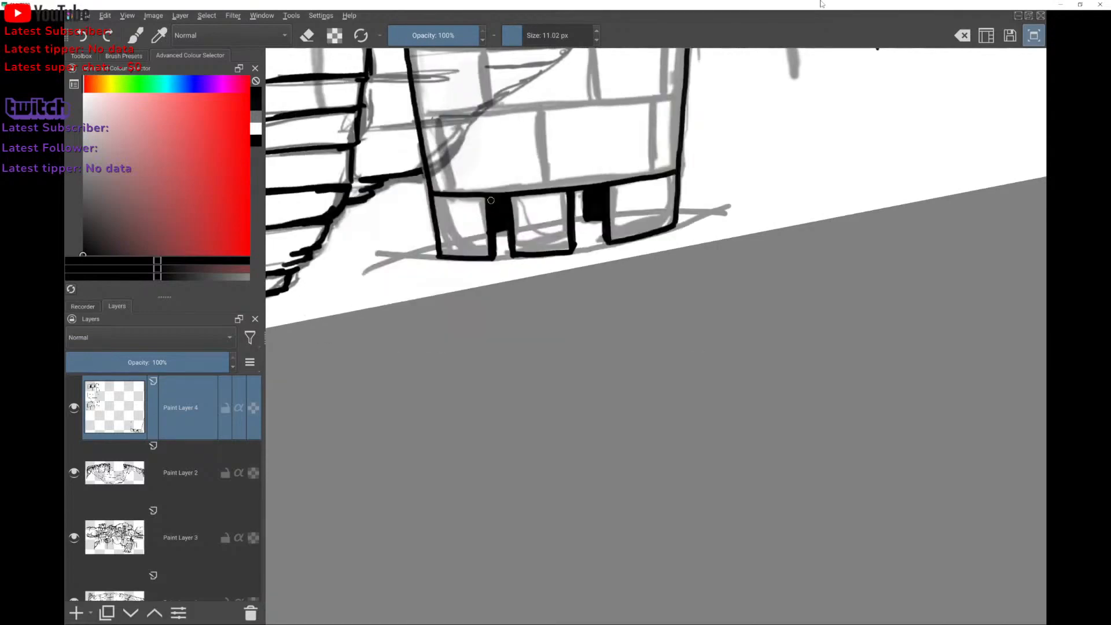
scroll(491, 200, down, 6)
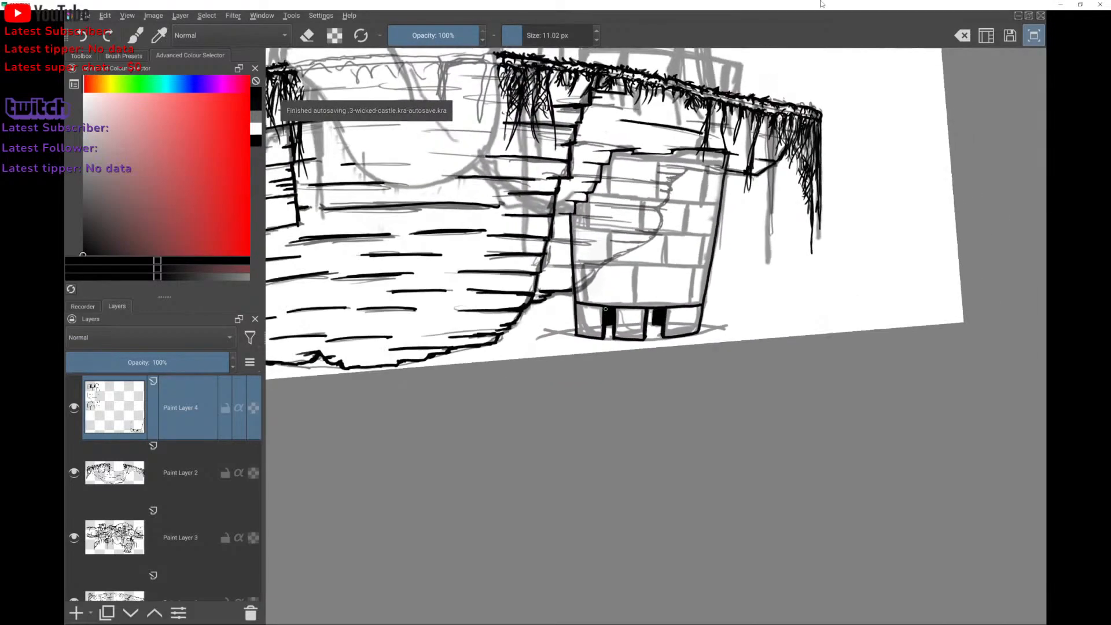
Toggle the visibility of Paint Layer 1 to compare the upside-down tower with and without its rock sketch.
scroll(701, 262, up, 6)
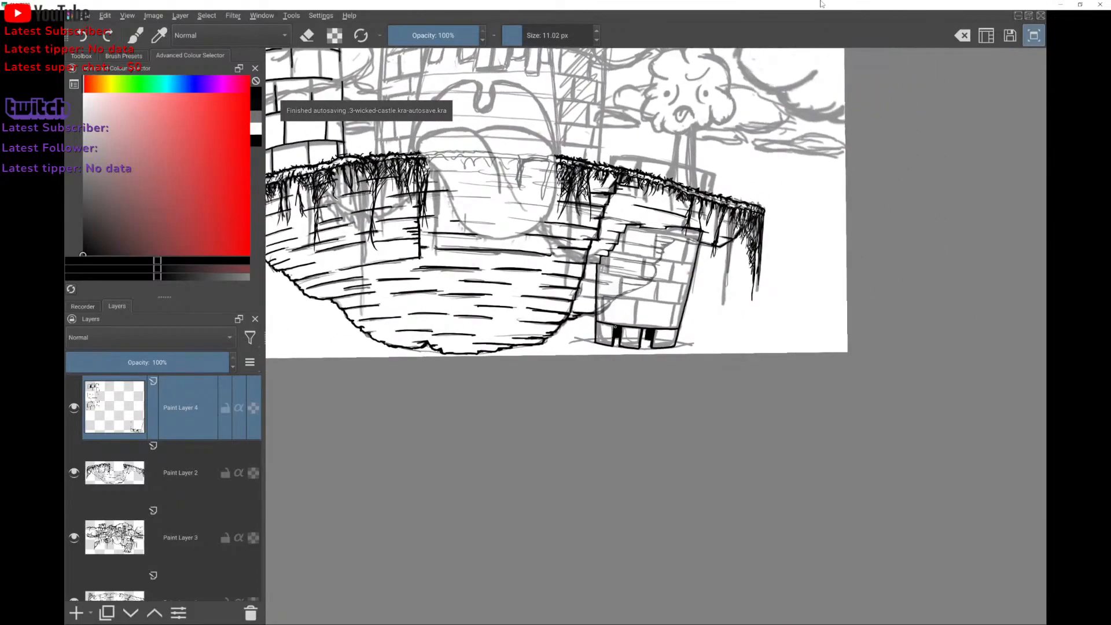
scroll(735, 498, down, 2)
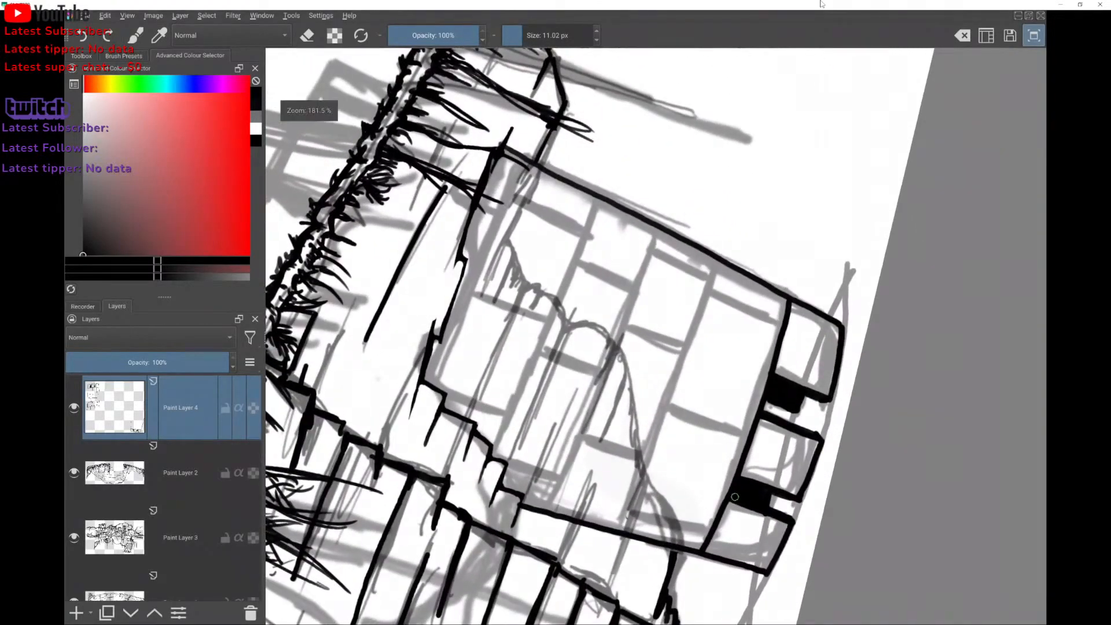
scroll(673, 397, down, 2)
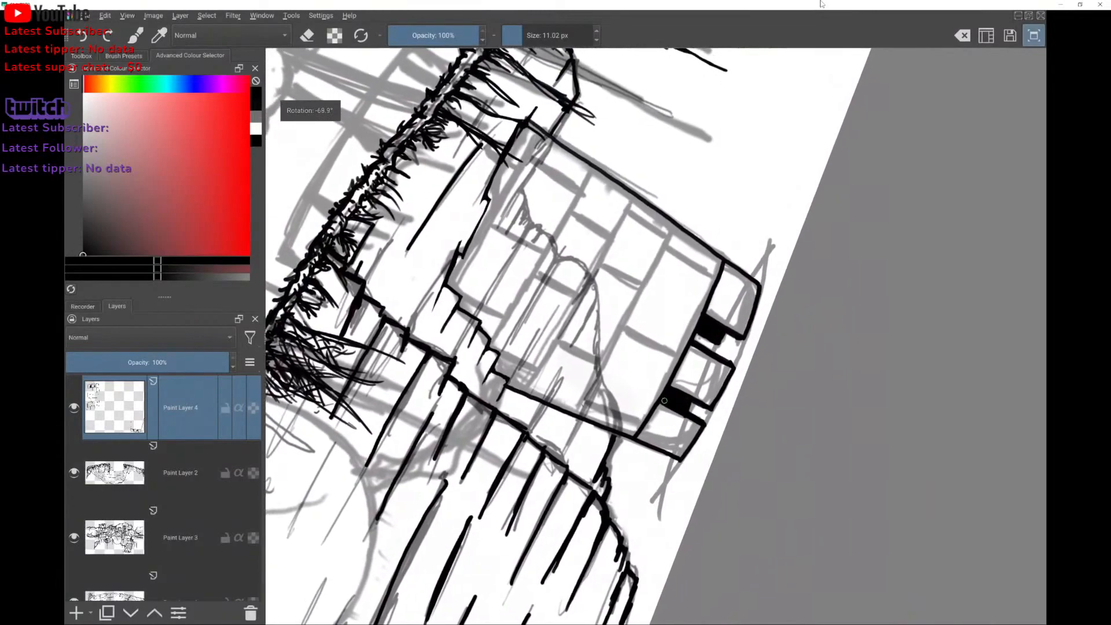
scroll(585, 382, up, 2)
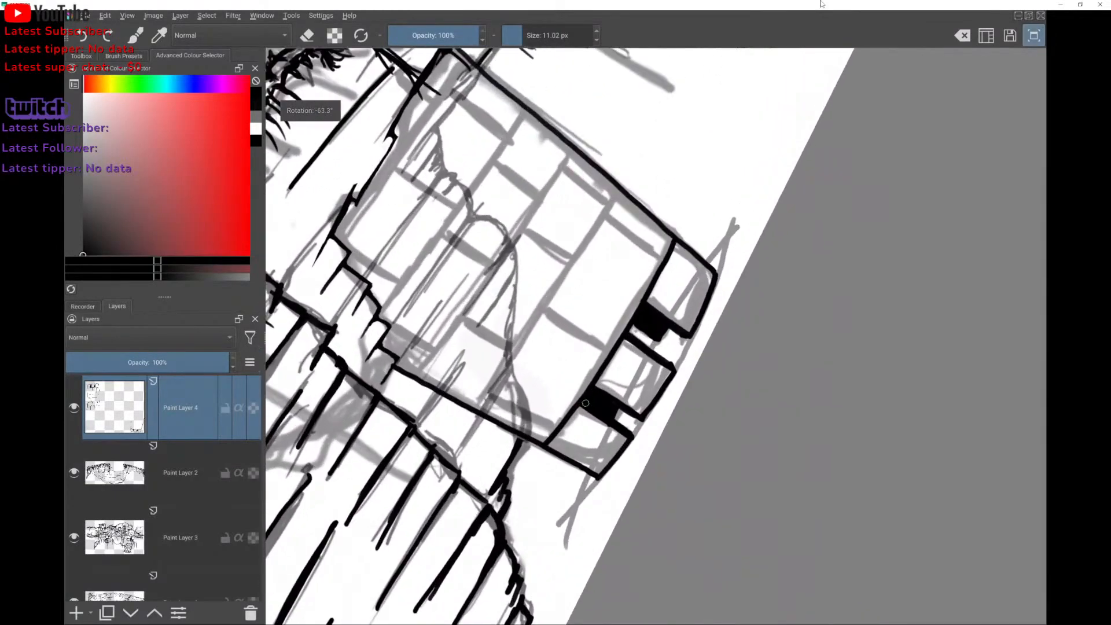
scroll(539, 415, down, 1)
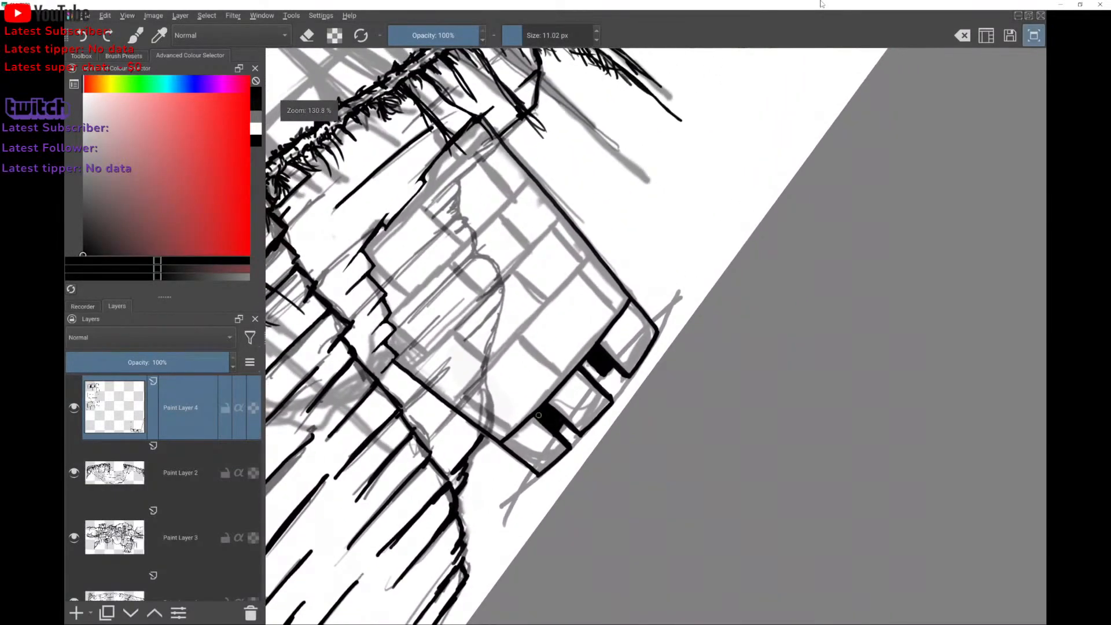
scroll(165, 489, down, 3)
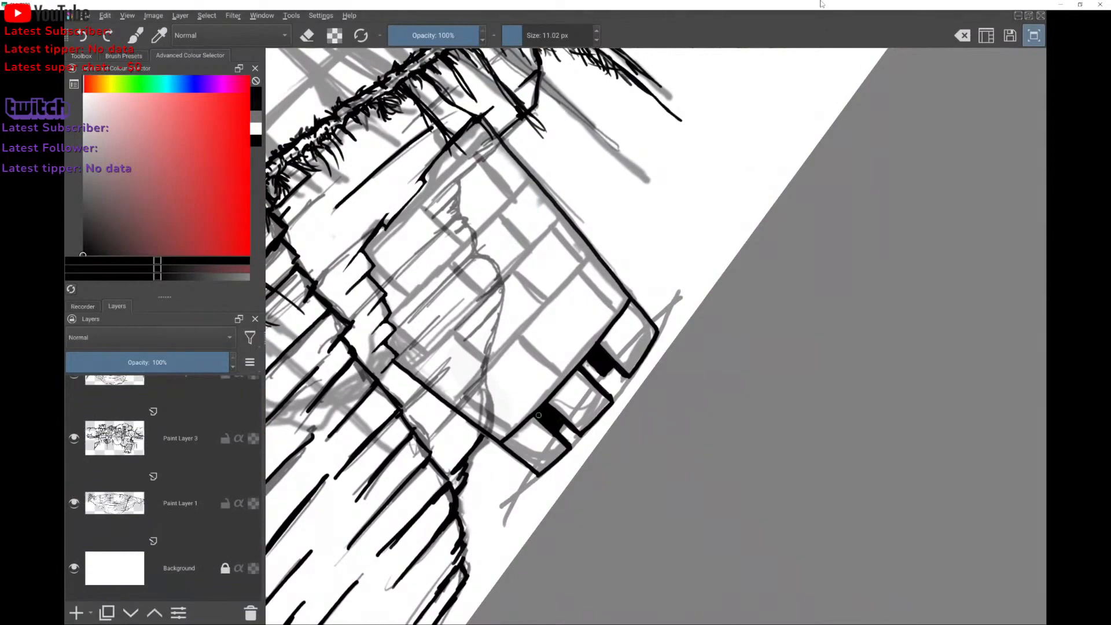
click(74, 503)
scroll(655, 335, down, 4)
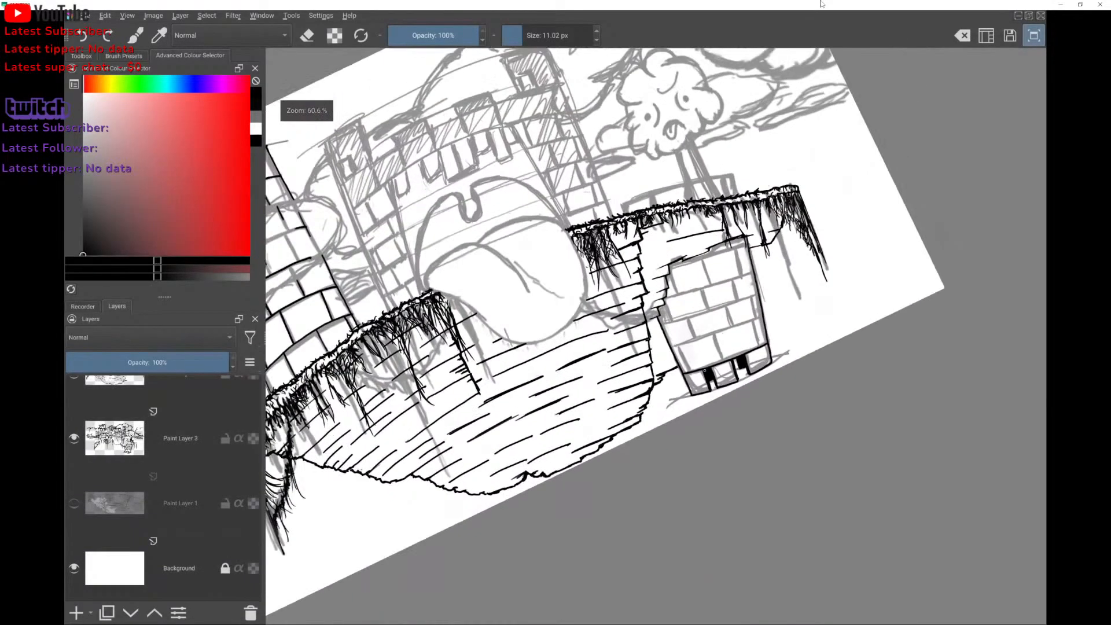
scroll(655, 335, up, 5)
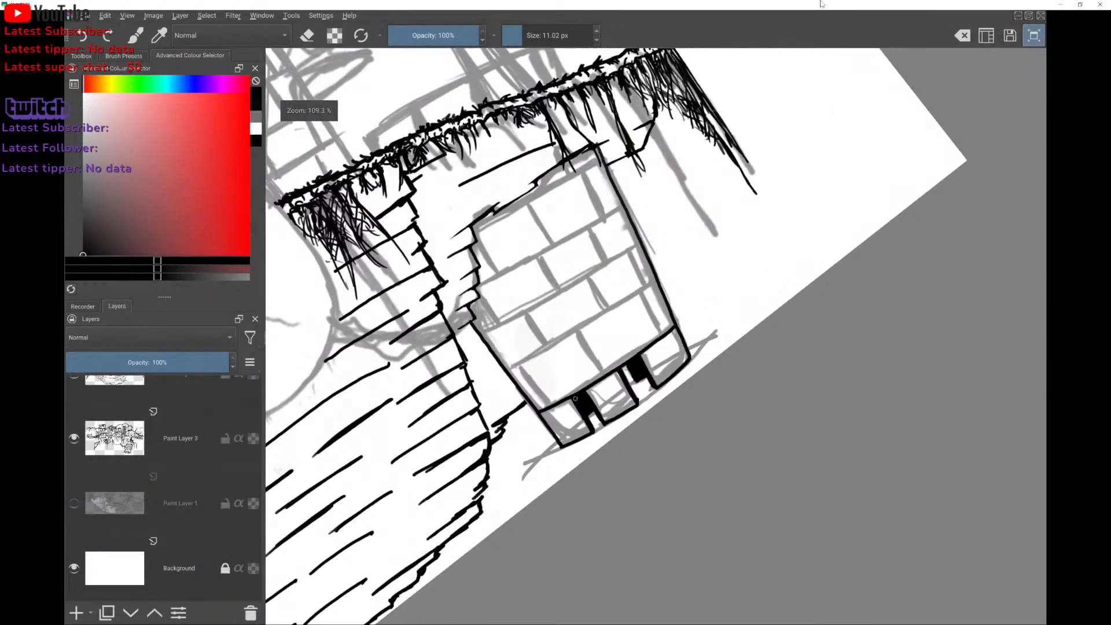
scroll(656, 335, down, 1)
scroll(570, 372, up, 1)
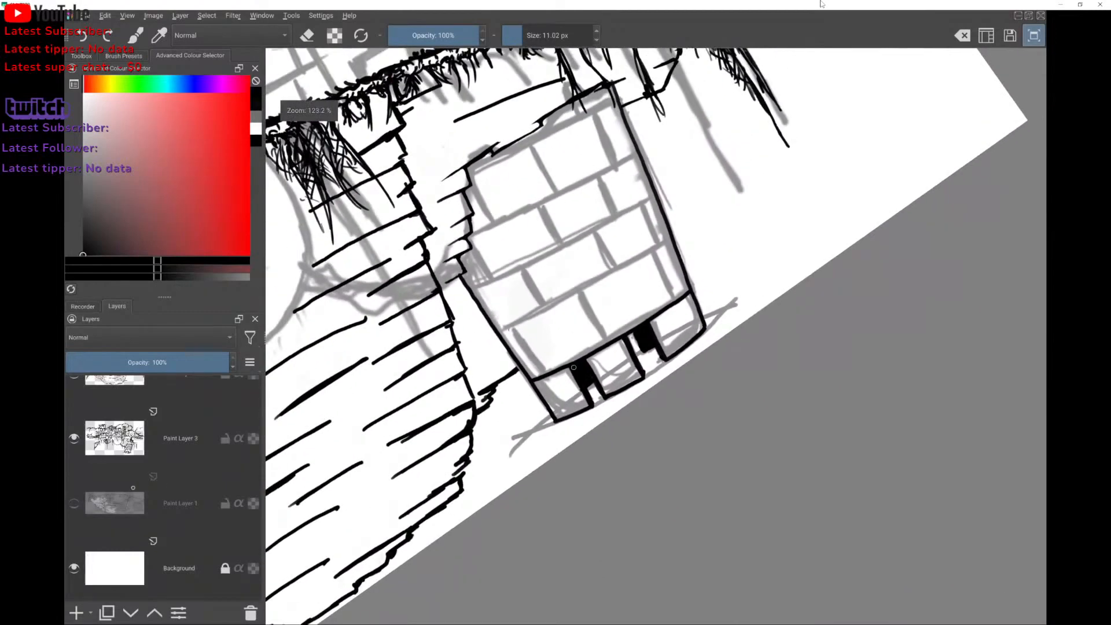
click(74, 503)
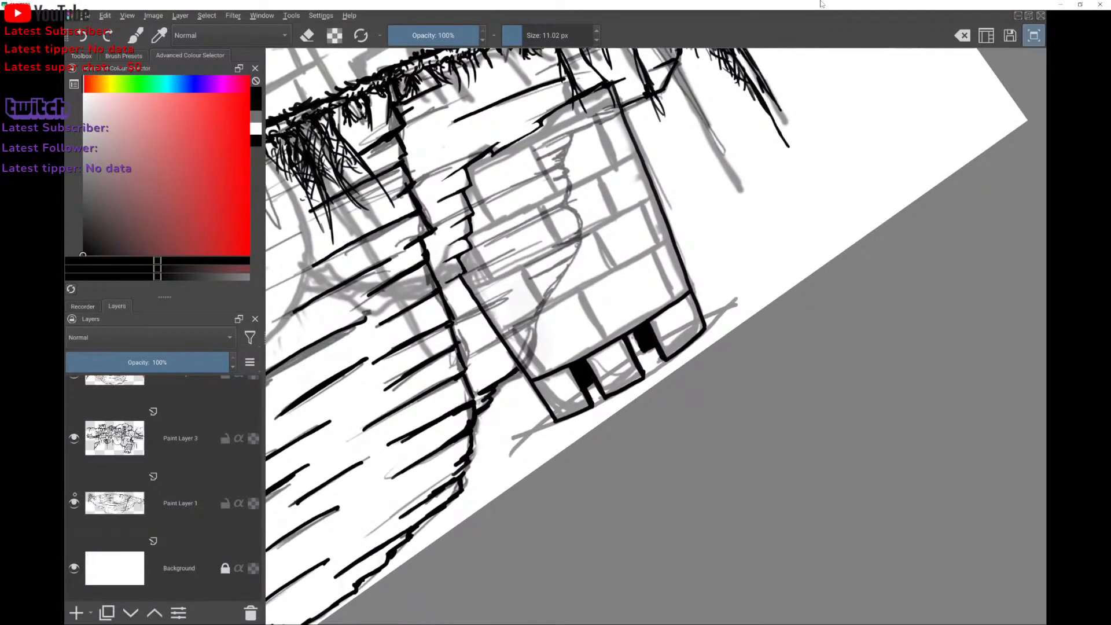
click(74, 503)
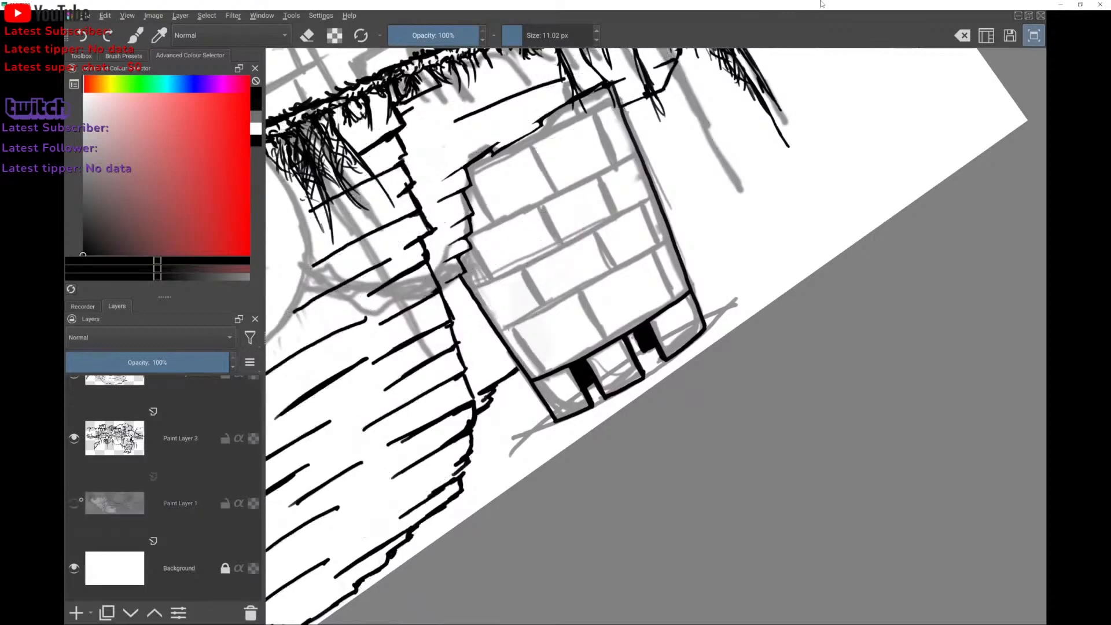
click(81, 504)
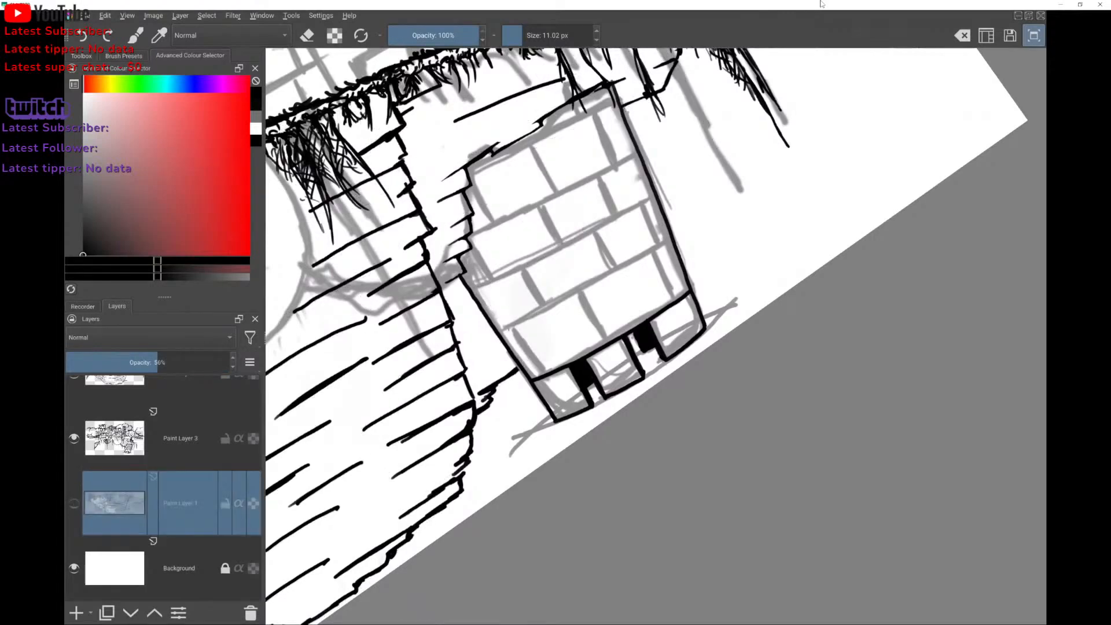
click(74, 503)
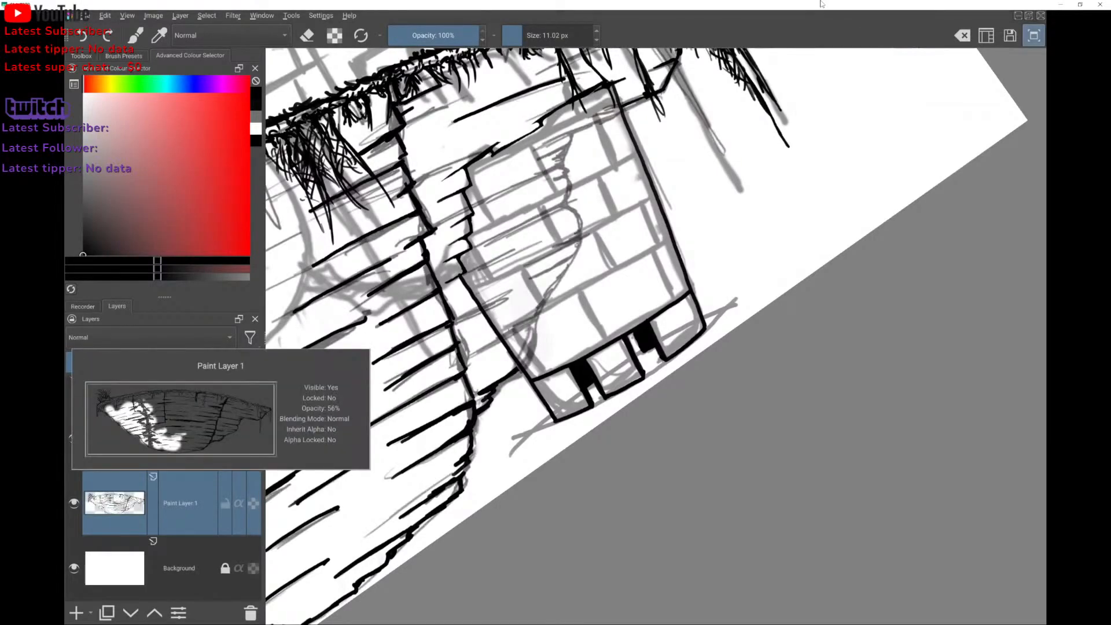
Make Paint Layer 2 active and ink two rock texture lines between the grass edge and the upside-down tower.
drag(170, 480, 169, 545)
click(172, 480)
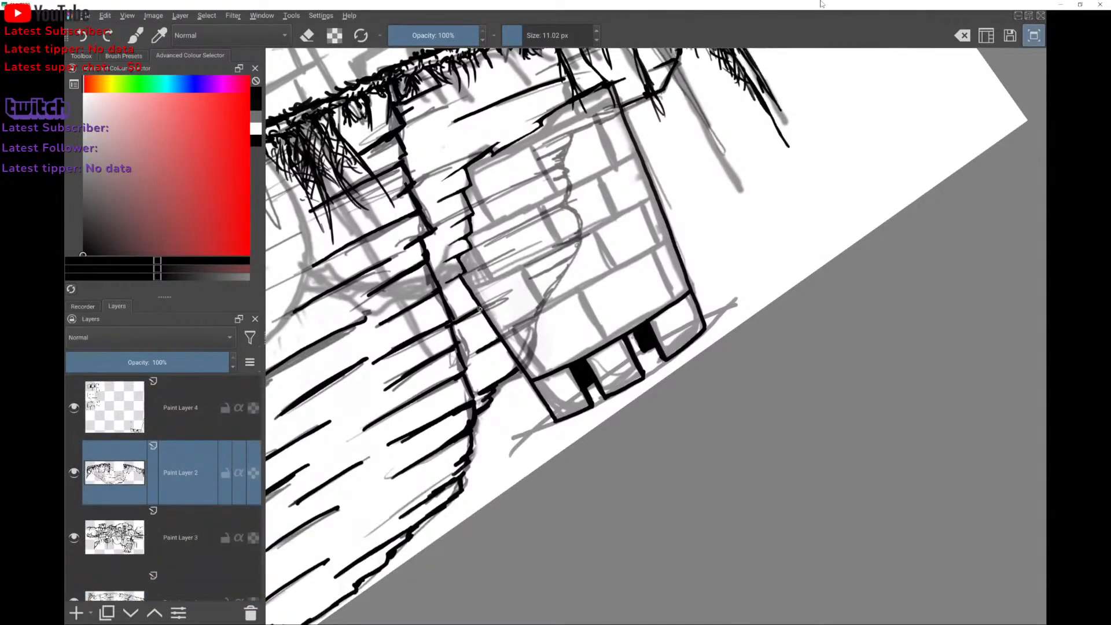
scroll(657, 336, down, 3)
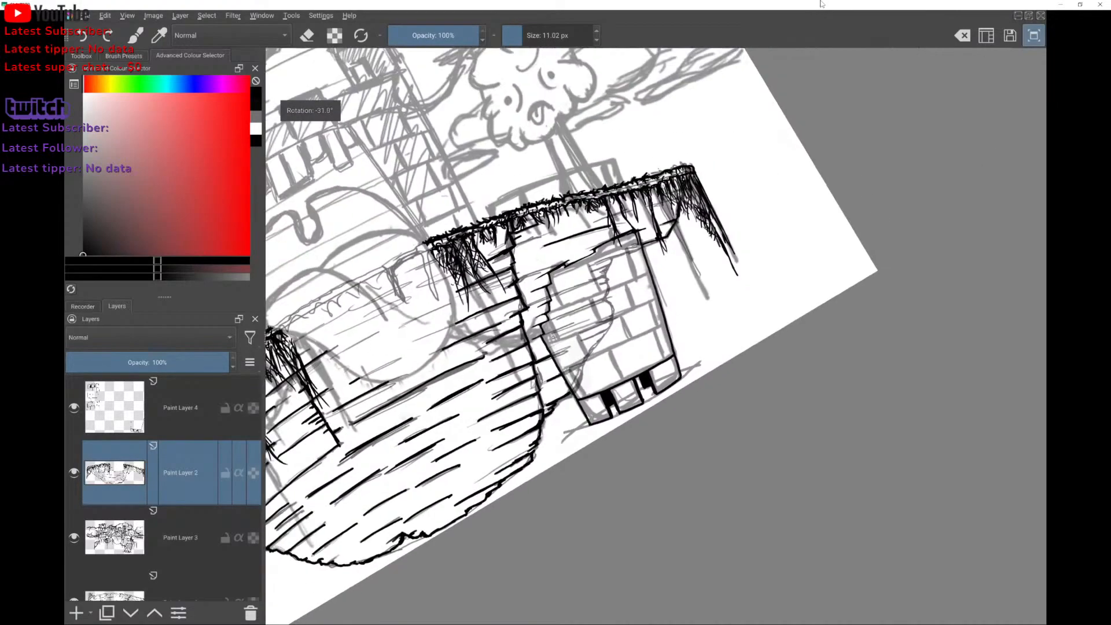
scroll(589, 324, up, 4)
scroll(587, 445, up, 2)
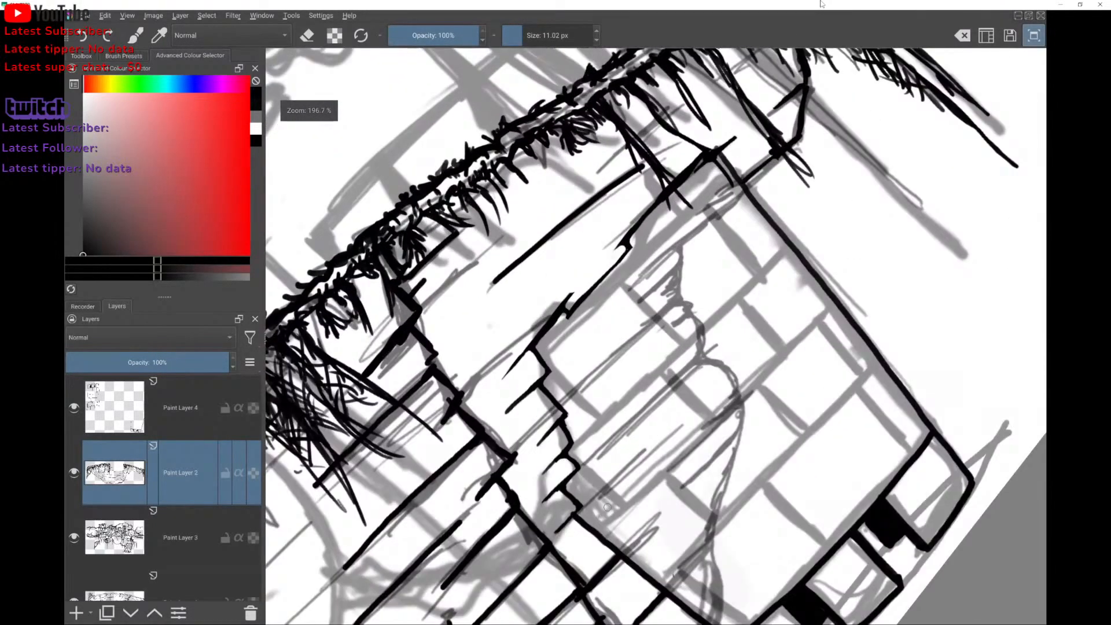
drag(415, 308, 495, 240)
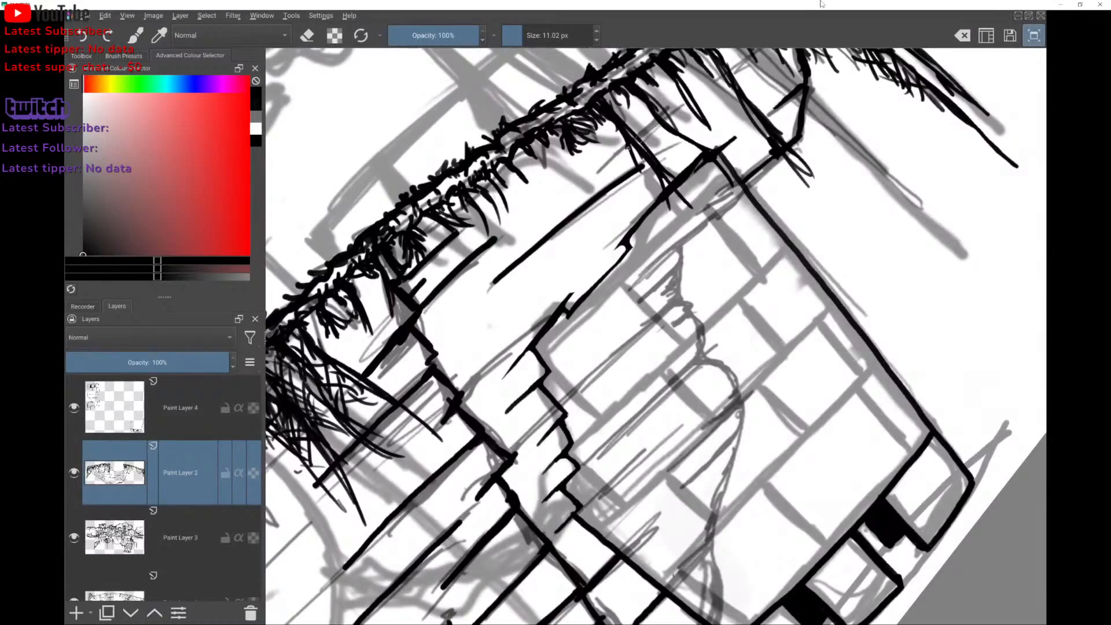
drag(598, 168, 667, 112)
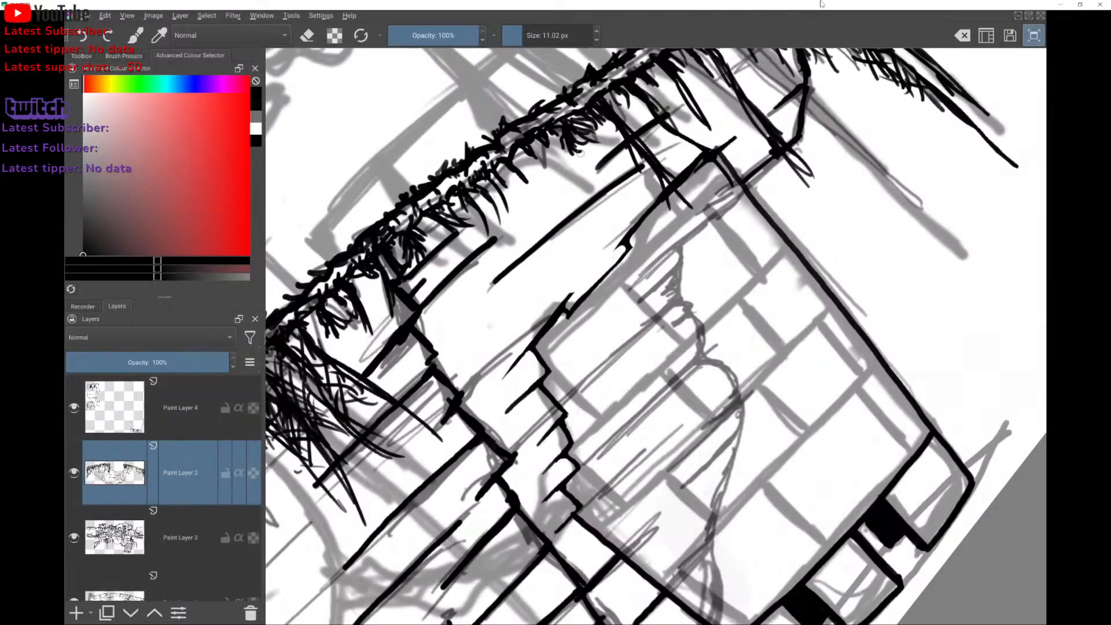
Hide Paint Layer 1 to clear its rock sketch from the upside-down tower's brick guide.
scroll(116, 492, down, 3)
click(73, 503)
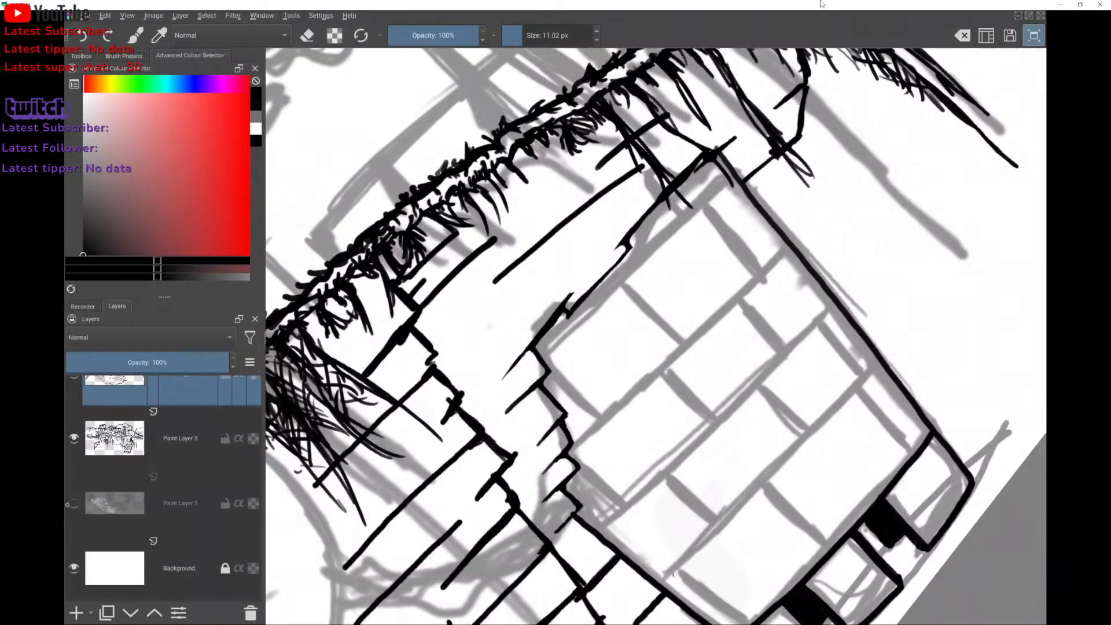
scroll(656, 336, down, 2)
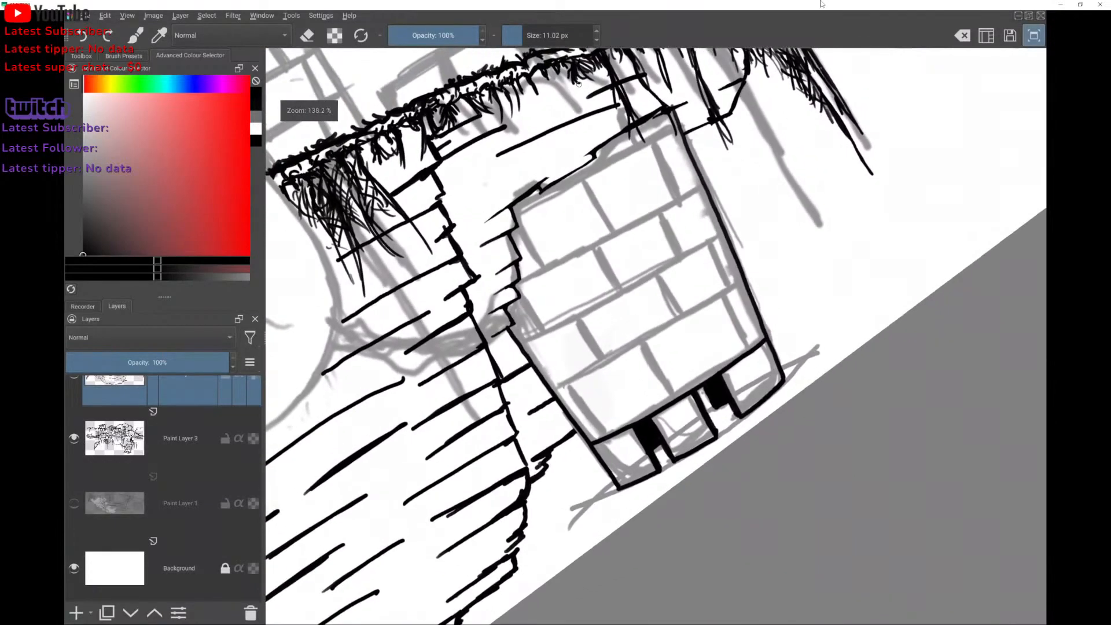
drag(498, 118, 748, 138)
scroll(656, 337, down, 2)
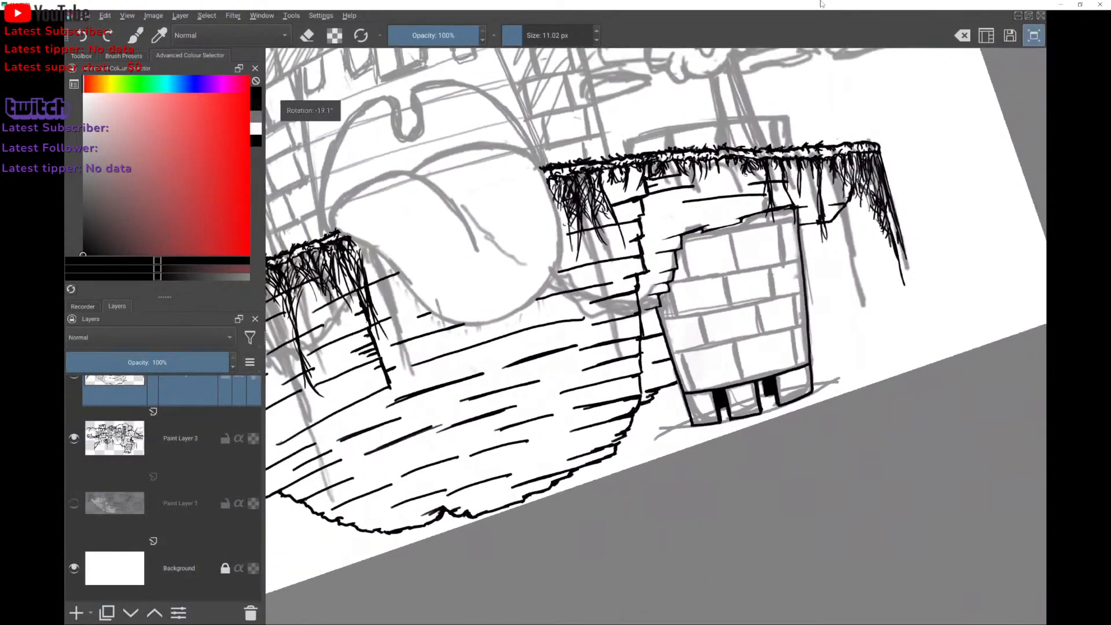
scroll(657, 336, down, 2)
scroll(656, 336, up, 4)
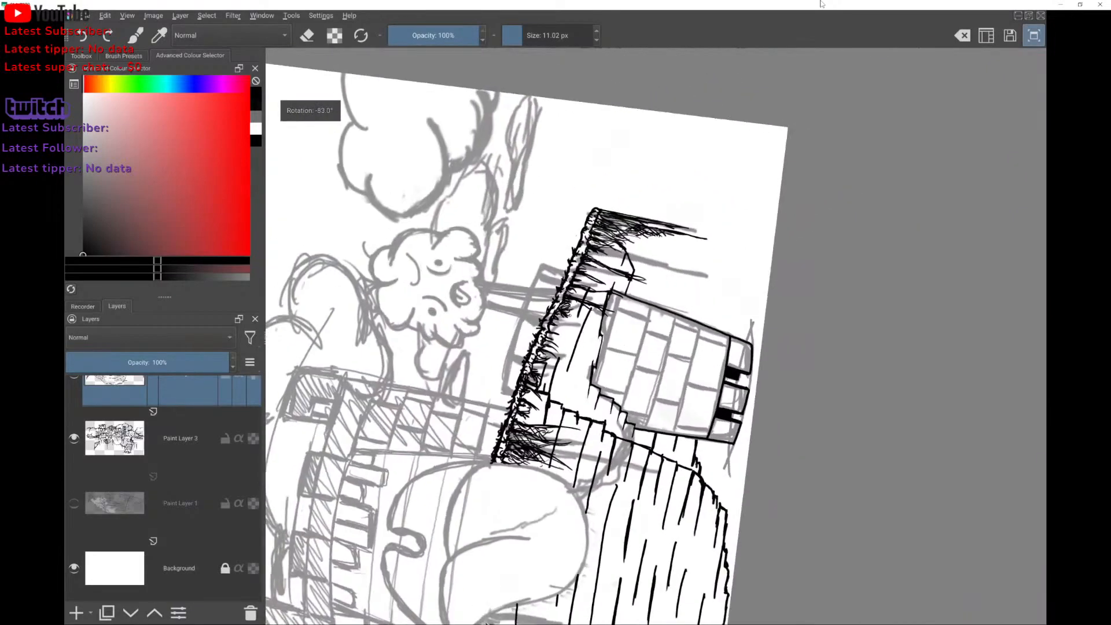
scroll(437, 288, up, 3)
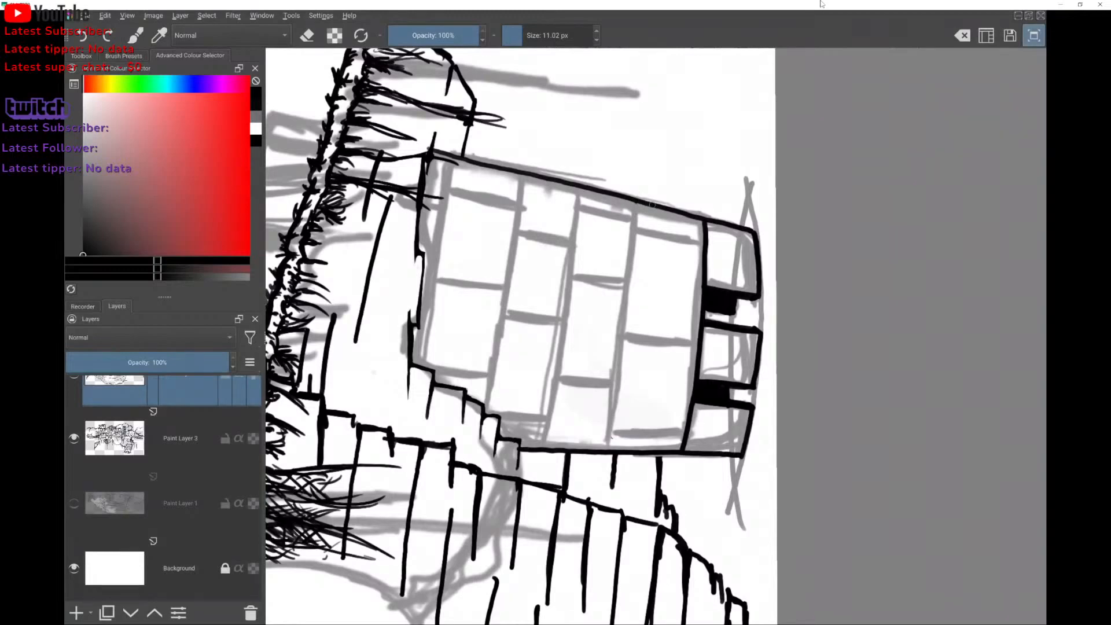
Try to ink the two curved brick-course lines nearest the upside-down tower's battlements.
drag(639, 205, 609, 450)
key(ctrl+z)
drag(638, 199, 612, 441)
key(ctrl+z)
mouse_move(639, 201)
mouse_down()
mouse_move(632, 342)
mouse_move(609, 452)
mouse_up()
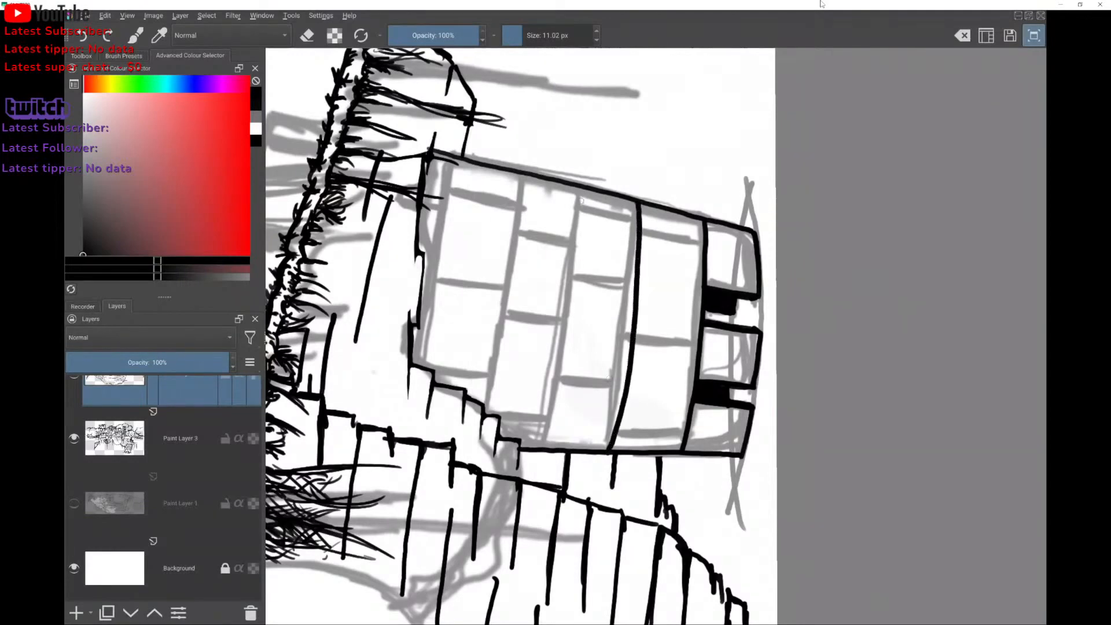
mouse_move(576, 185)
mouse_down()
mouse_move(568, 358)
mouse_move(545, 446)
mouse_up()
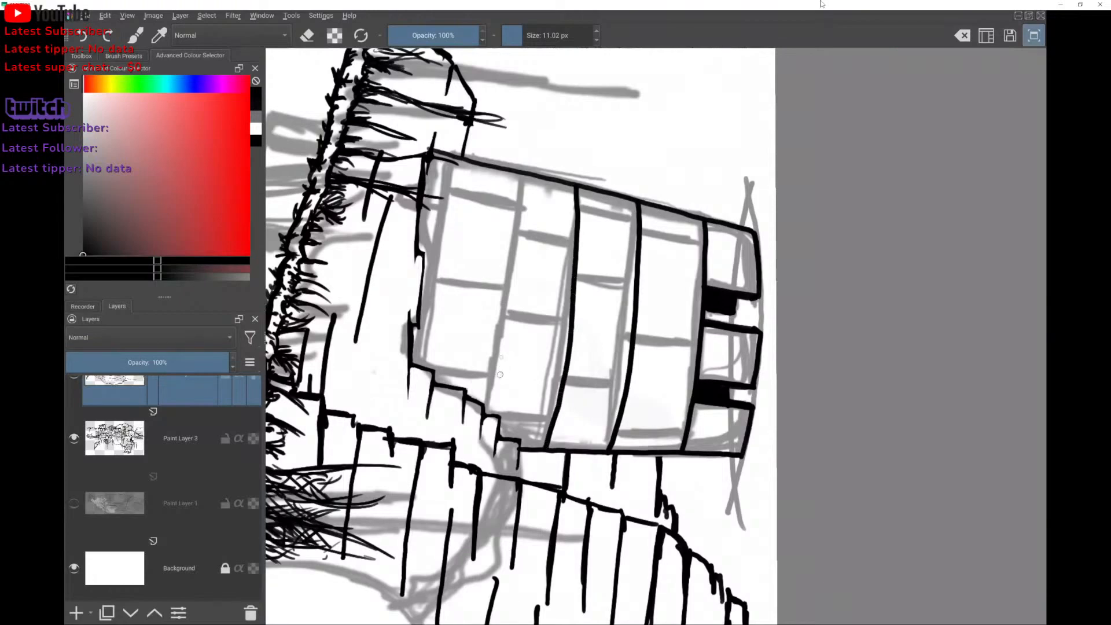
key(ctrl+z)
key(ctrl+z)
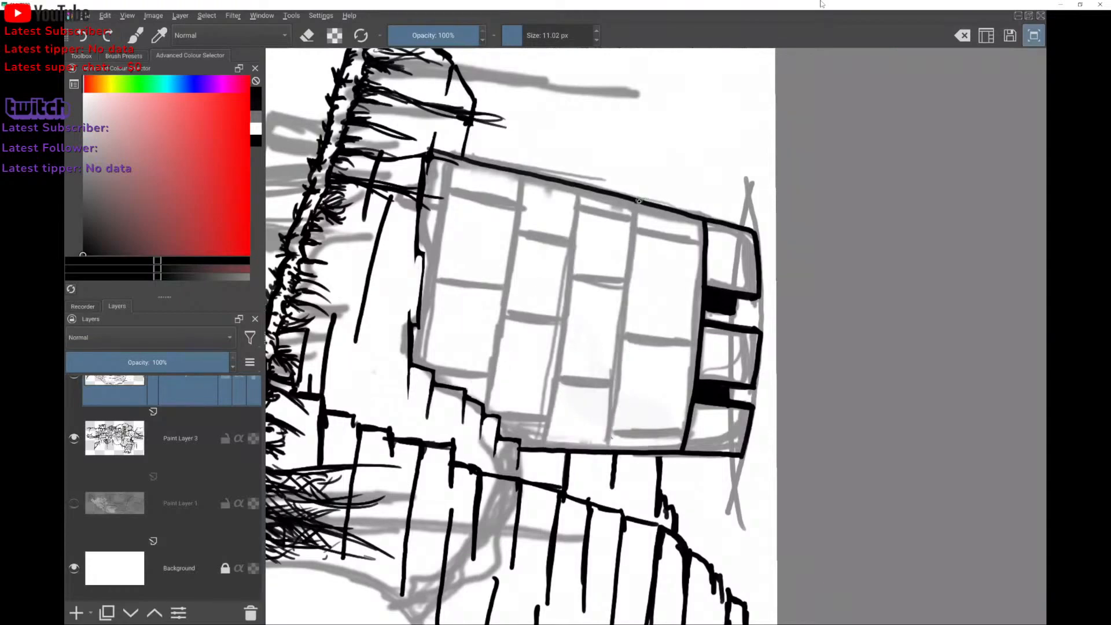
Ink the two curved brick-course lines closest to the battlements across the full width of the upside-down tower.
mouse_move(639, 201)
mouse_down()
mouse_move(632, 348)
mouse_move(606, 450)
mouse_move(547, 422)
mouse_move(570, 318)
mouse_move(572, 187)
mouse_move(571, 334)
mouse_up()
key(ctrl+z)
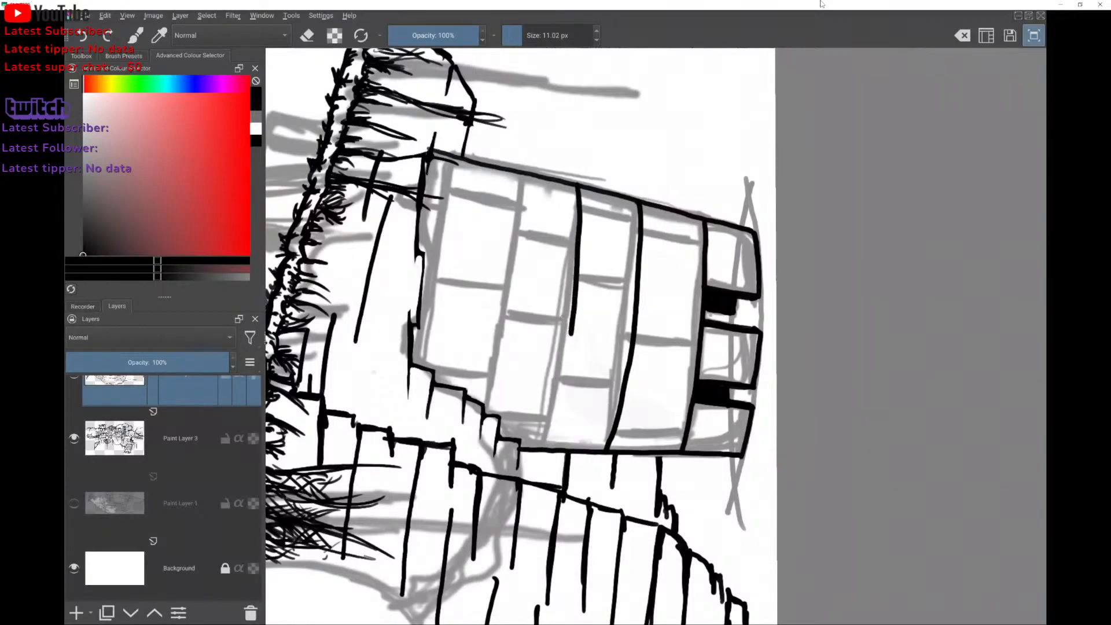
key(ctrl+z)
scroll(688, 306, down, 4)
drag(625, 305, 627, 347)
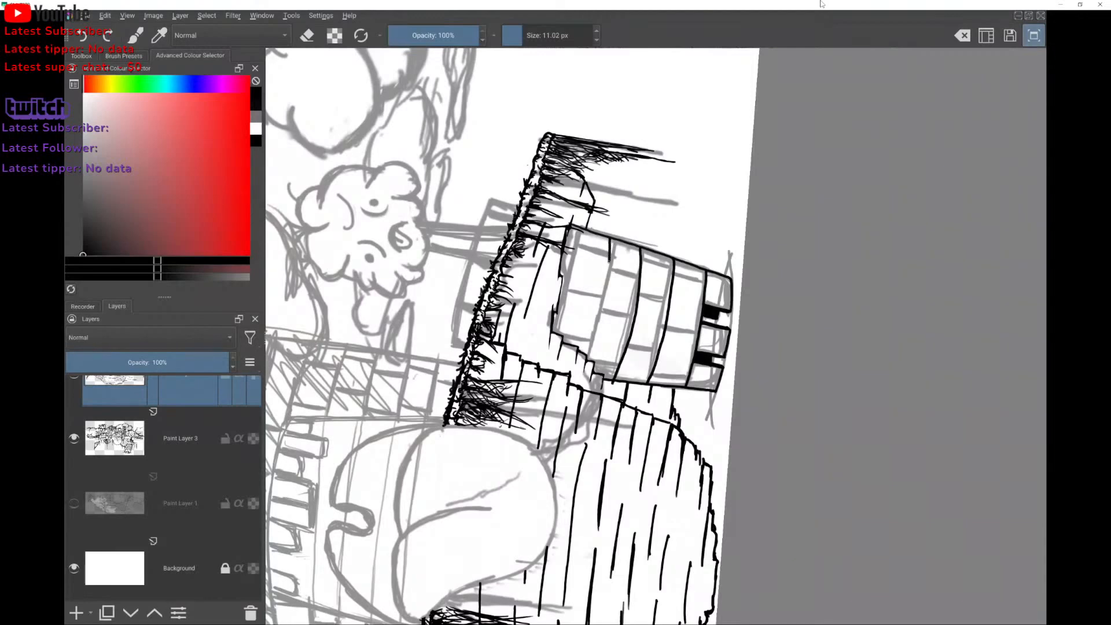
Try to ink the remaining two course lines at the rock end of the upside-down tower.
drag(609, 261, 590, 363)
drag(579, 227, 553, 337)
scroll(550, 305, down, 3)
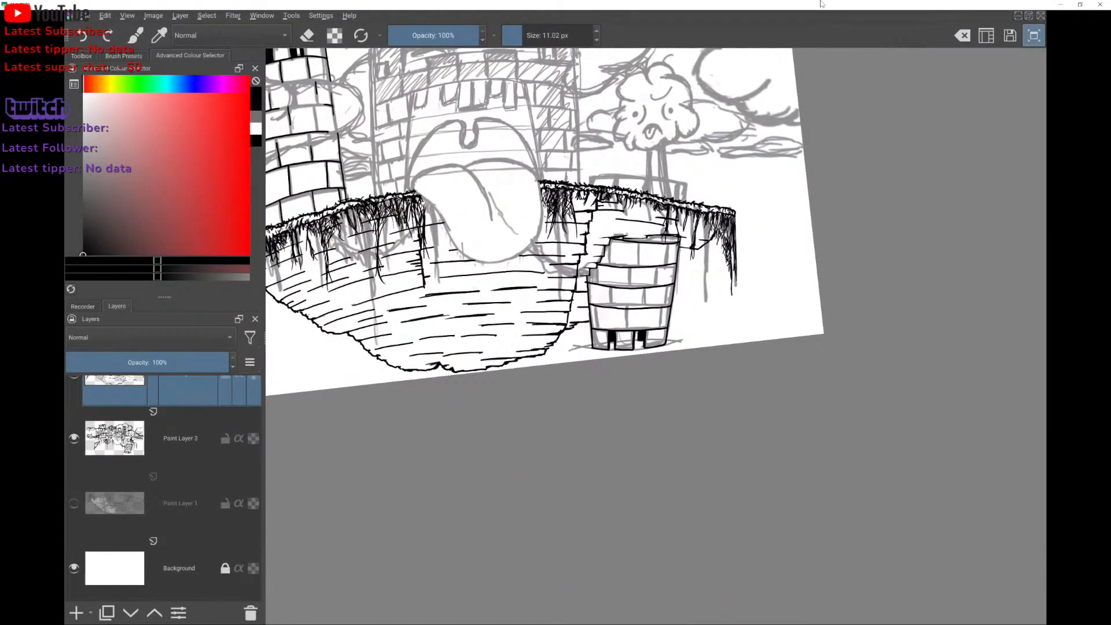
scroll(660, 321, up, 5)
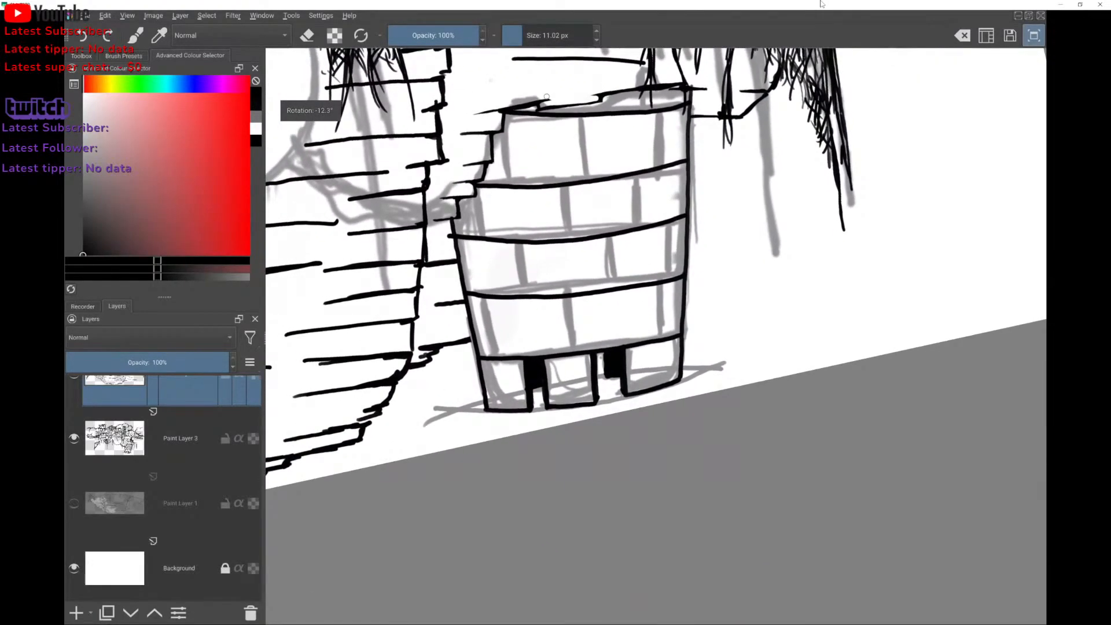
key(ctrl+z)
key(ctrl+z)
scroll(656, 335, up, 1)
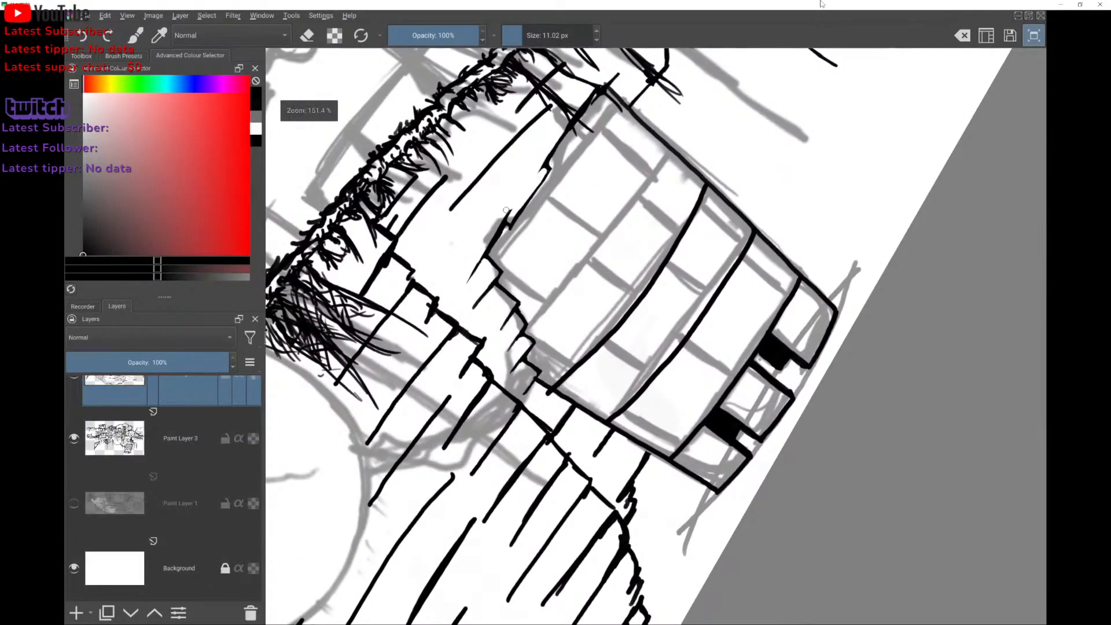
Switch to canvas-only mode and ink the last two brick-course lines towards the rock end of the upside-down tower.
key(Tab)
scroll(637, 290, down, 2)
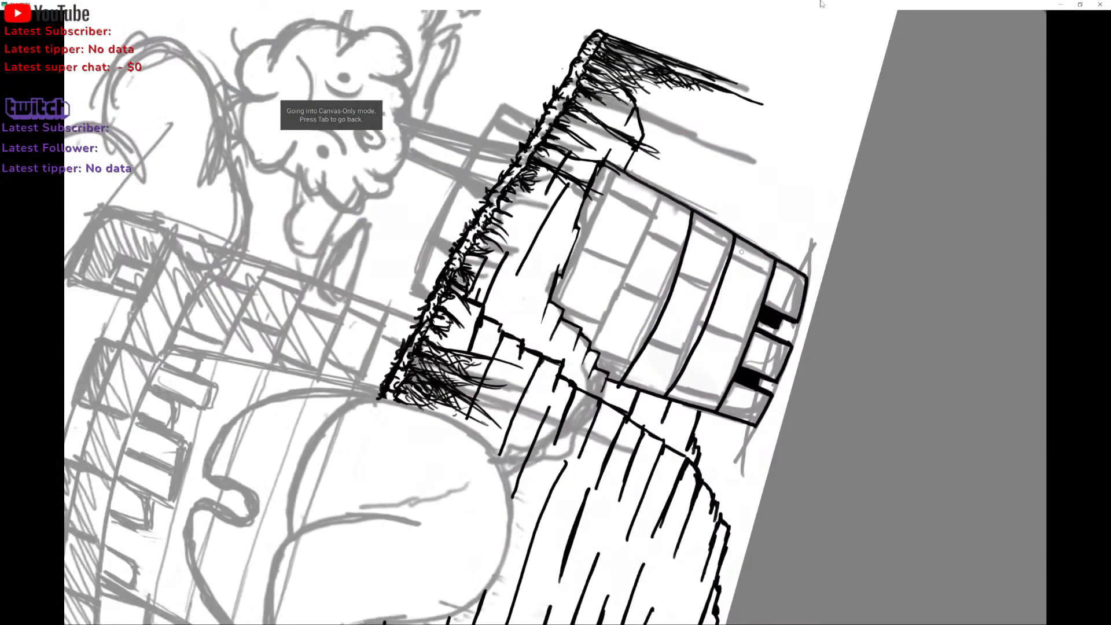
mouse_move(652, 190)
mouse_down()
mouse_move(625, 289)
mouse_move(596, 348)
mouse_up()
key(ctrl+z)
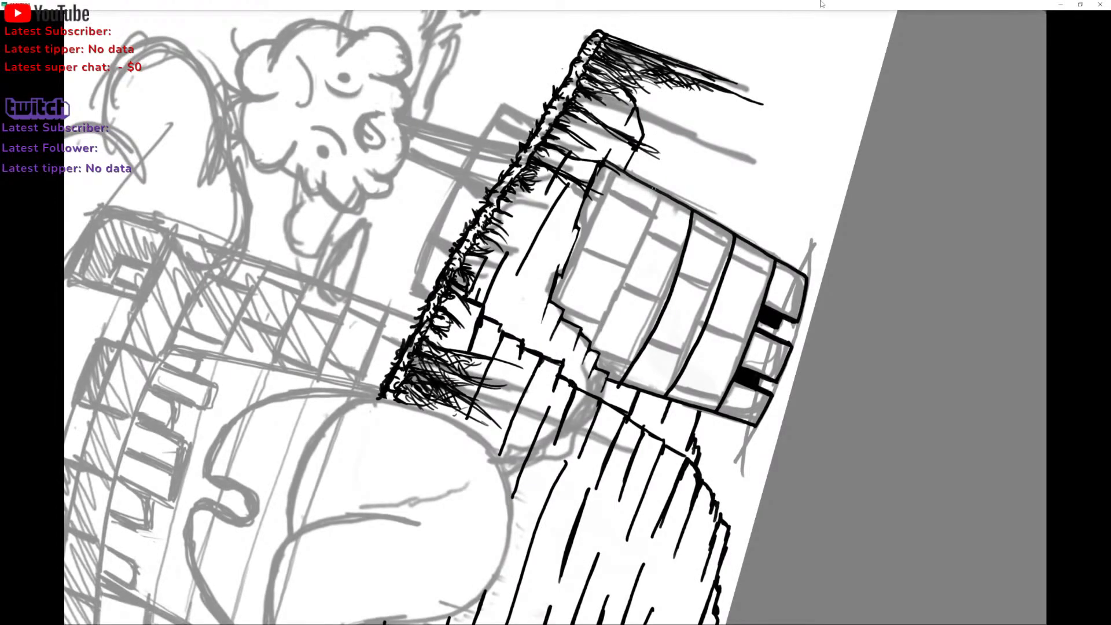
drag(652, 187, 590, 347)
drag(620, 166, 558, 304)
key(ctrl+z)
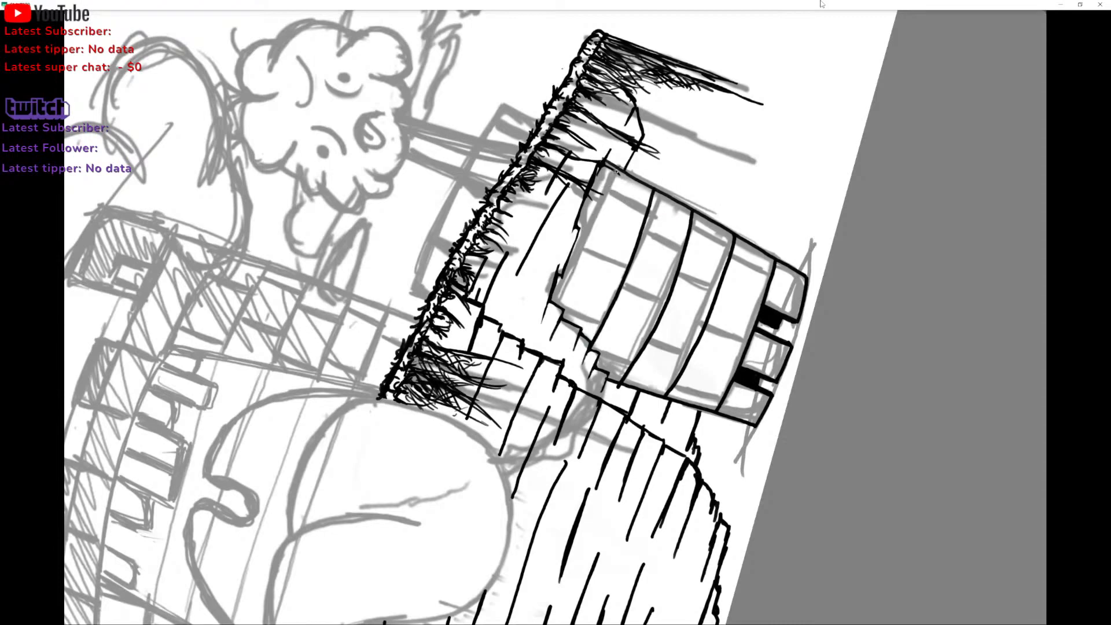
drag(617, 166, 557, 308)
mouse_move(530, 235)
mouse_down()
mouse_move(587, 238)
mouse_move(616, 256)
mouse_move(597, 286)
mouse_move(608, 181)
mouse_move(625, 227)
mouse_move(694, 265)
mouse_move(691, 278)
mouse_move(998, 499)
mouse_move(994, 518)
mouse_up()
mouse_move(570, 397)
mouse_down()
mouse_move(588, 392)
mouse_move(684, 223)
mouse_move(588, 253)
mouse_move(467, 405)
mouse_up()
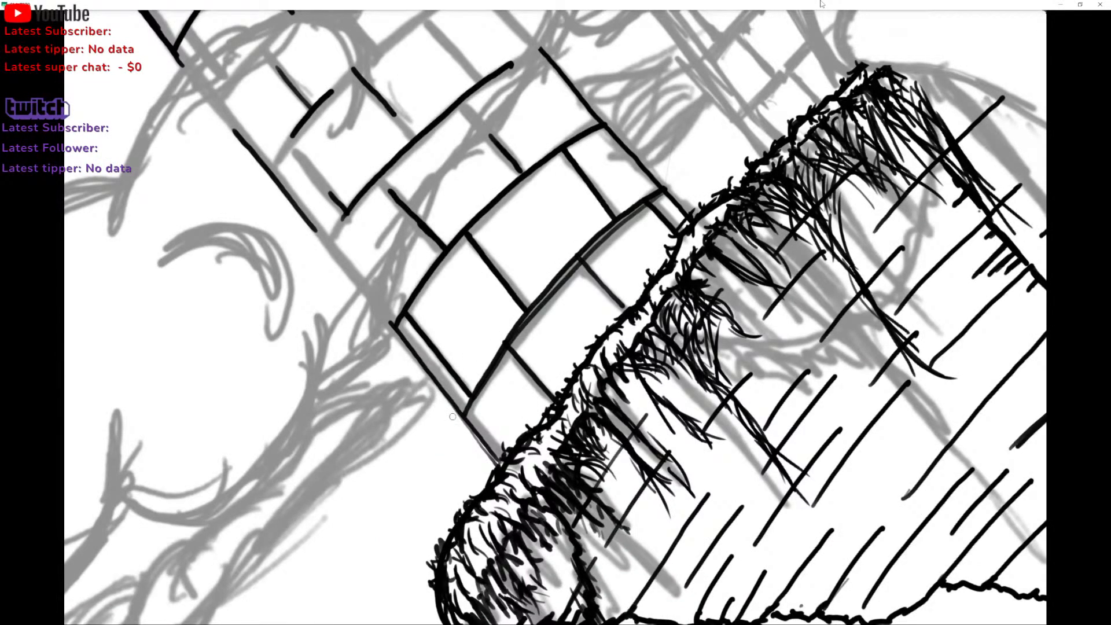
Ink the three brick joints in the course next to the upside-down tower's battlements.
key(ctrl+z)
mouse_move(453, 417)
mouse_down()
mouse_move(367, 397)
mouse_move(402, 342)
mouse_move(133, 242)
mouse_up()
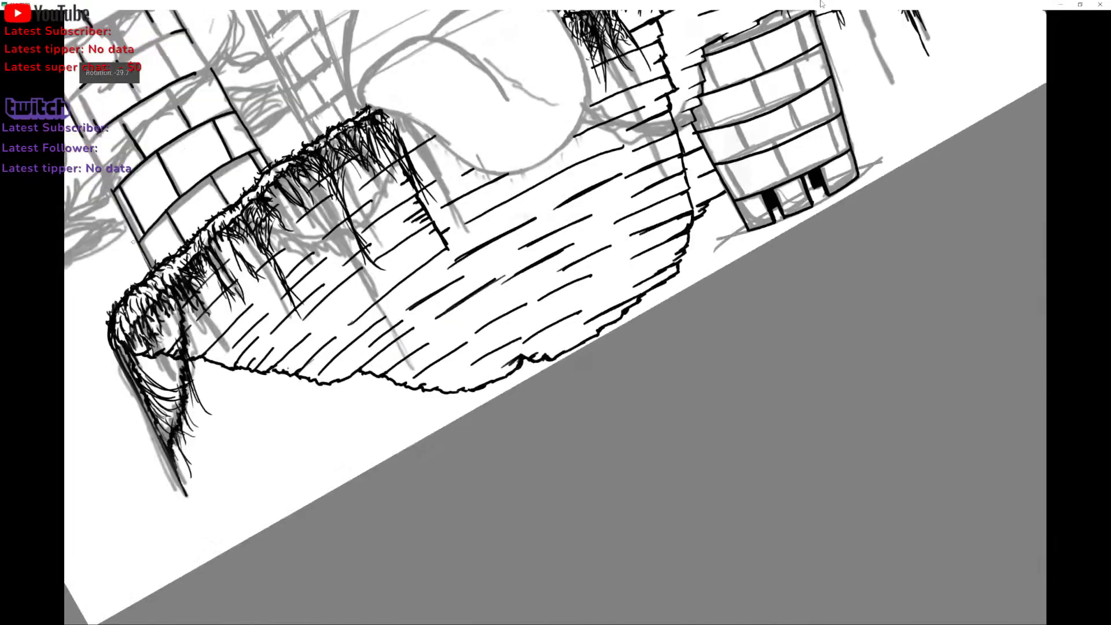
drag(807, 181, 554, 364)
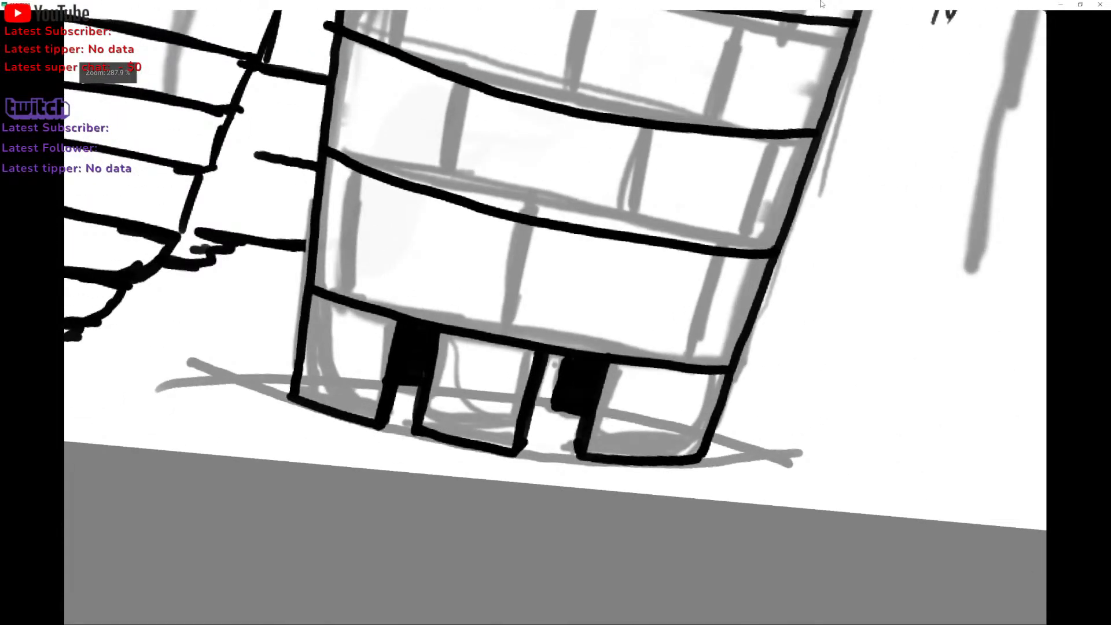
drag(525, 224, 504, 335)
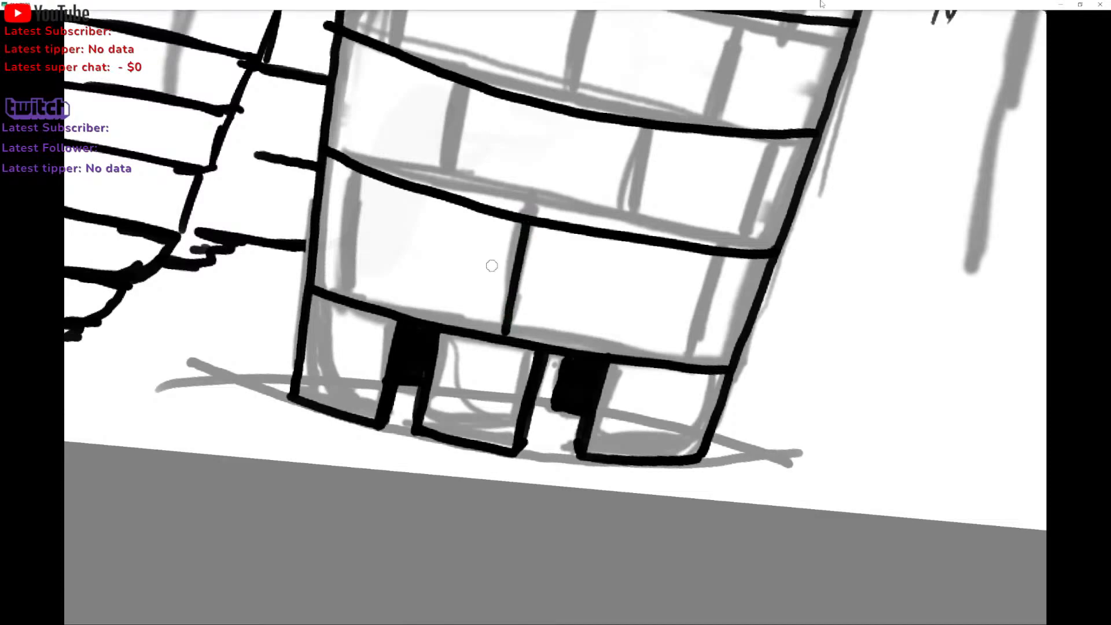
drag(359, 177, 340, 290)
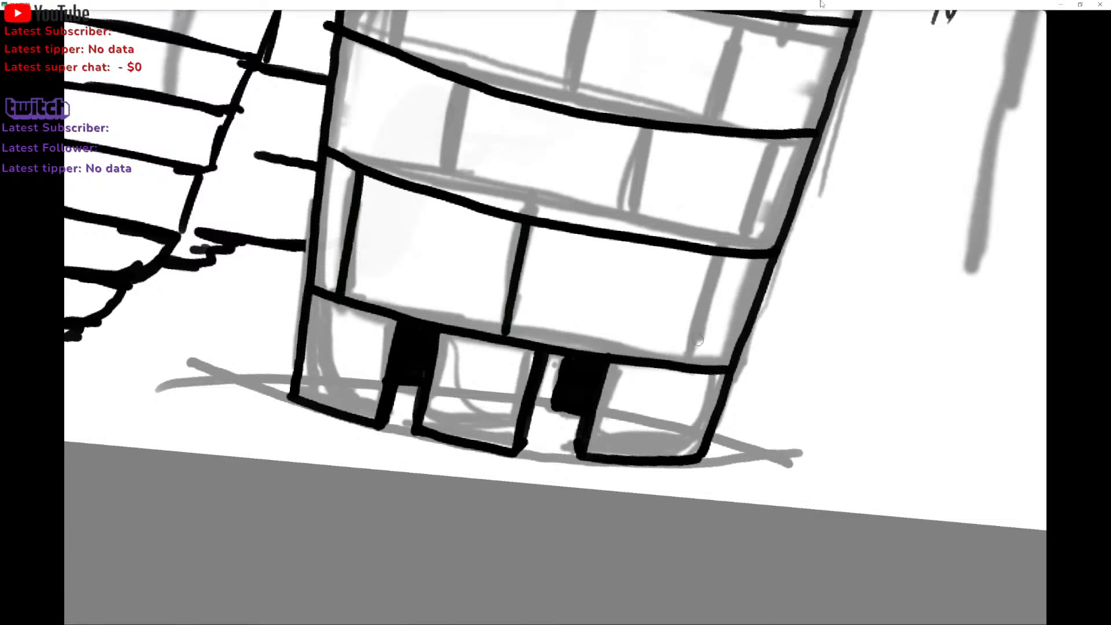
drag(719, 254, 683, 363)
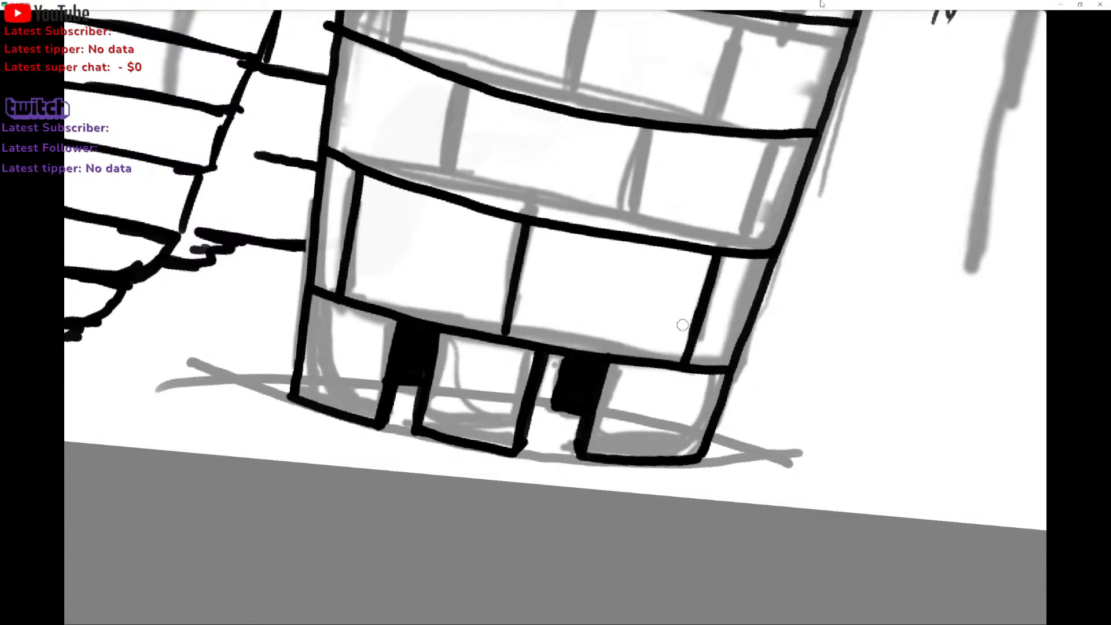
Ink the two brick joints in the second course from the upside-down tower's battlements.
scroll(682, 325, down, 2)
mouse_move(661, 273)
mouse_down()
mouse_move(679, 207)
mouse_move(661, 269)
mouse_up()
drag(597, 200, 583, 270)
drag(485, 181, 477, 245)
key(minus)
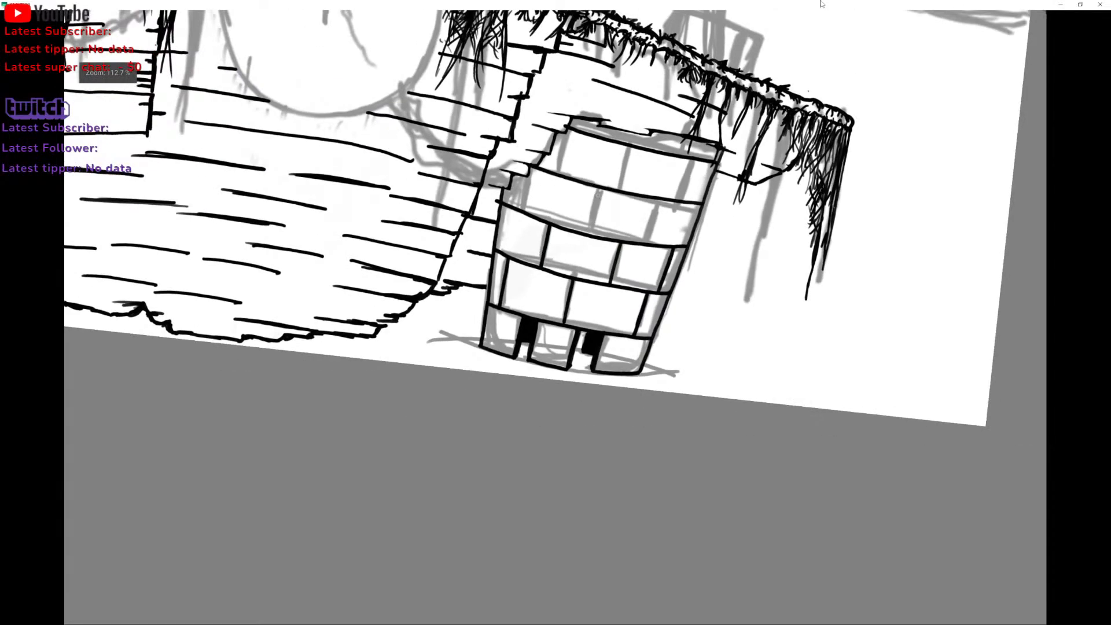
Ink the brick joints and left brick ends in the two full courses nearest the upside-down tower's broken rock end.
drag(602, 187, 589, 231)
drag(522, 209, 530, 166)
mouse_move(646, 242)
mouse_down()
mouse_move(660, 197)
mouse_move(656, 217)
mouse_up()
drag(696, 157, 682, 200)
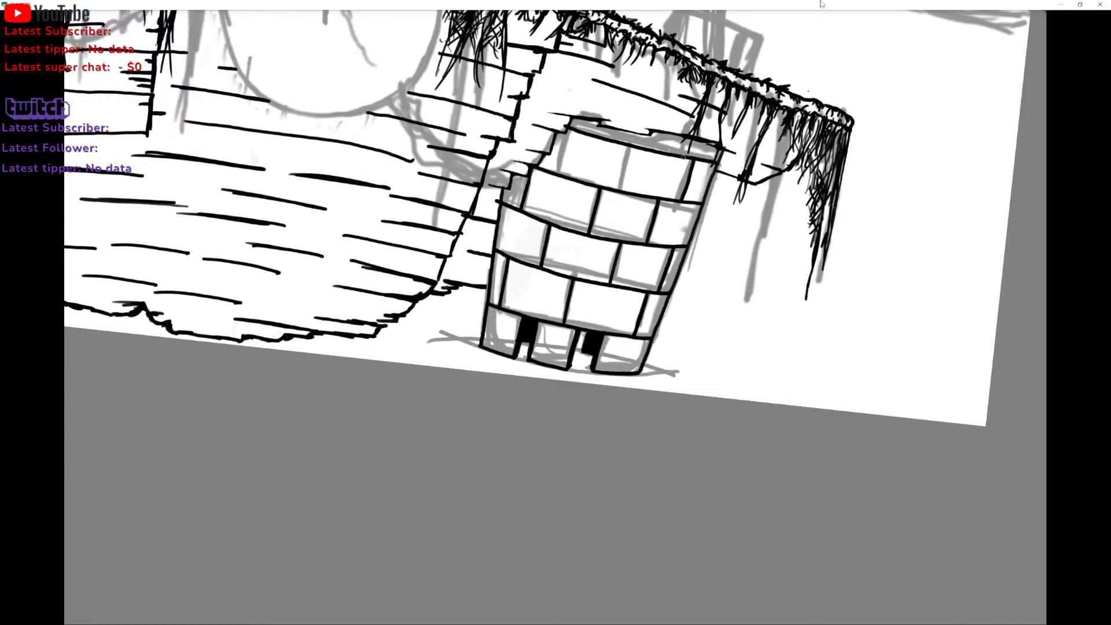
mouse_move(631, 145)
mouse_down()
mouse_move(619, 189)
mouse_move(564, 145)
mouse_move(568, 130)
mouse_up()
scroll(602, 213, down, 3)
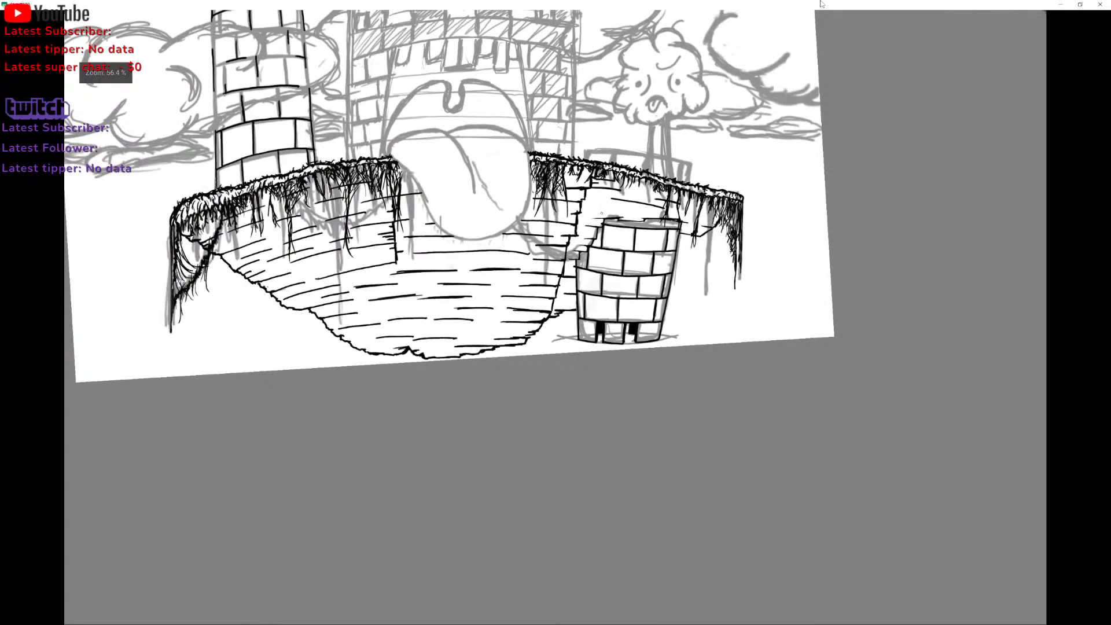
Ink the short brick joints in the narrow partial course along the upside-down tower's broken rock end.
scroll(602, 213, up, 5)
drag(582, 207, 576, 233)
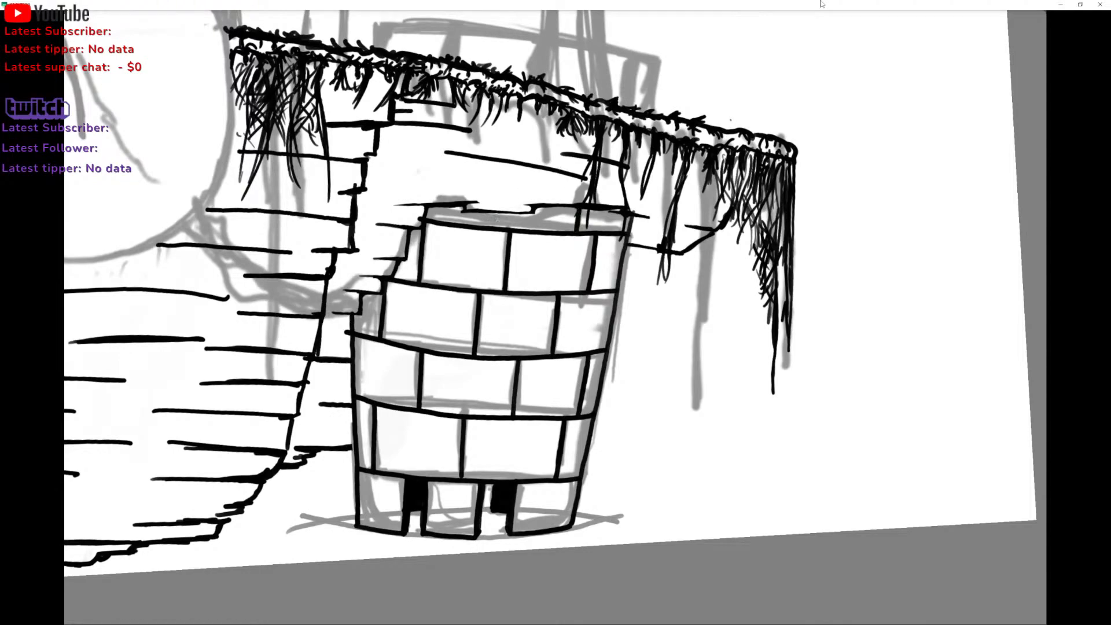
drag(496, 213, 494, 226)
scroll(446, 195, down, 4)
scroll(423, 180, up, 3)
scroll(424, 180, down, 3)
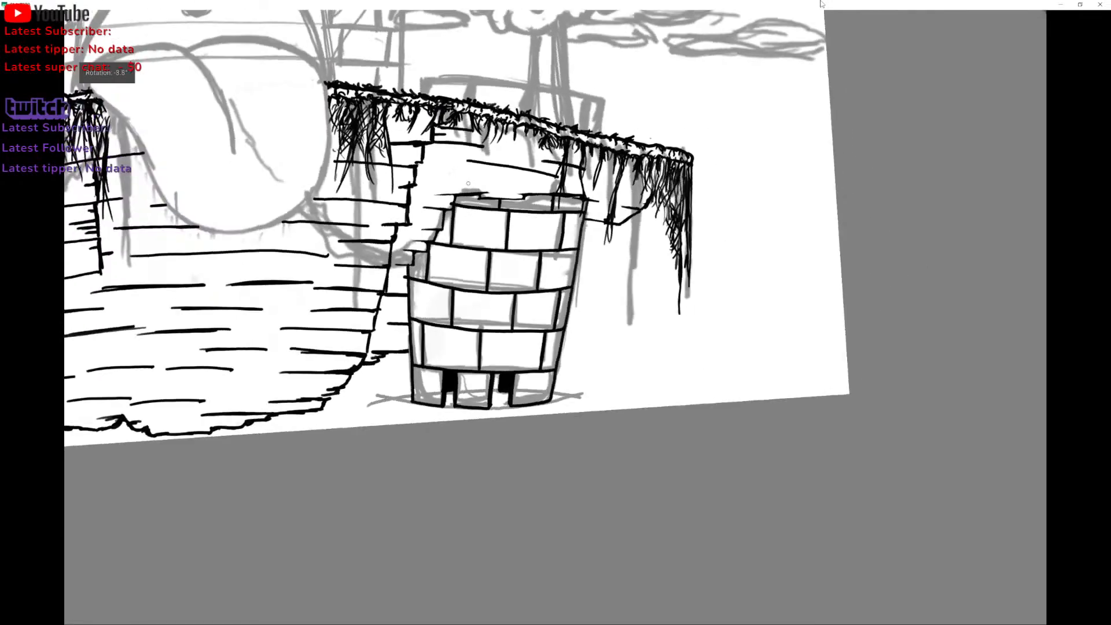
scroll(351, 216, up, 1)
scroll(351, 216, down, 1)
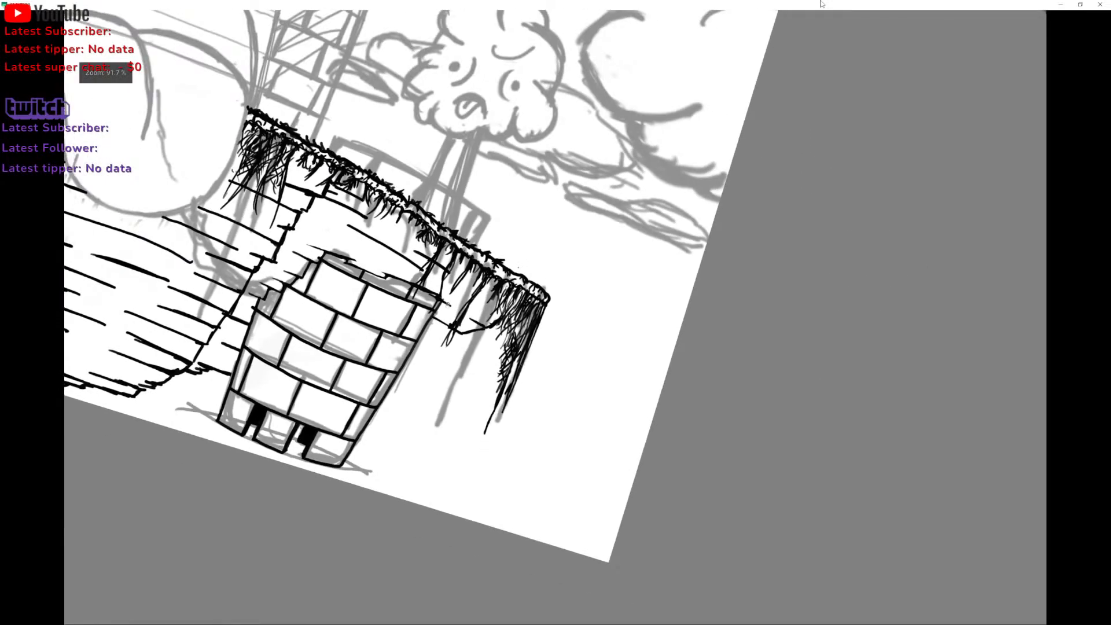
Try to extend the upside-down tower's right edge in a straight line past the grass, undoing each guide stroke.
drag(442, 295, 527, 130)
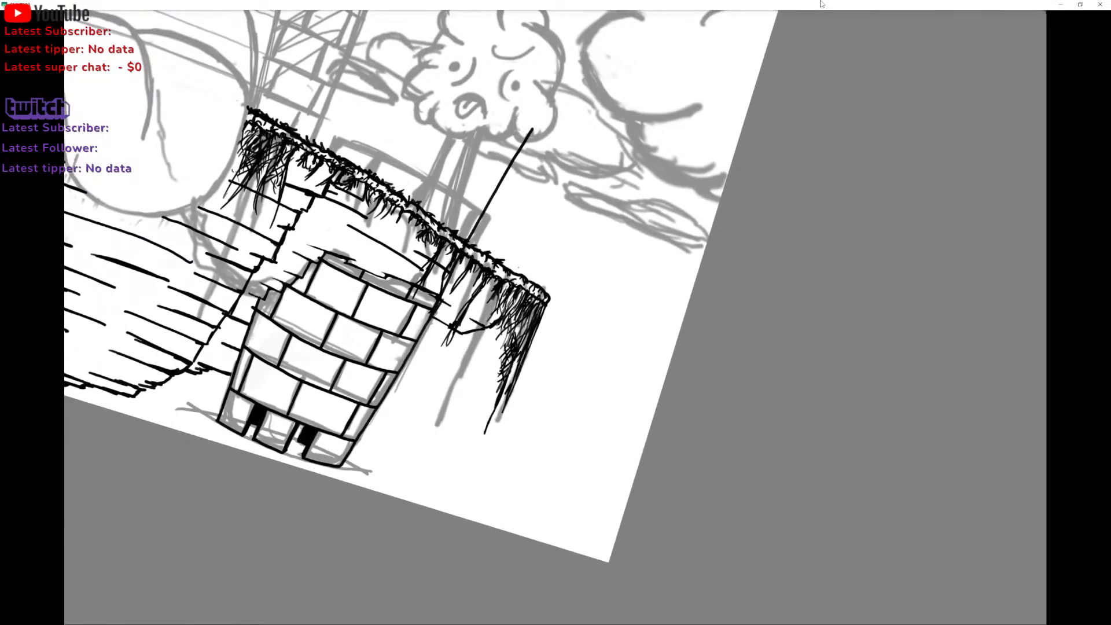
key(ctrl+z)
drag(433, 319, 512, 149)
key(ctrl+z)
drag(423, 334, 503, 169)
key(ctrl+z)
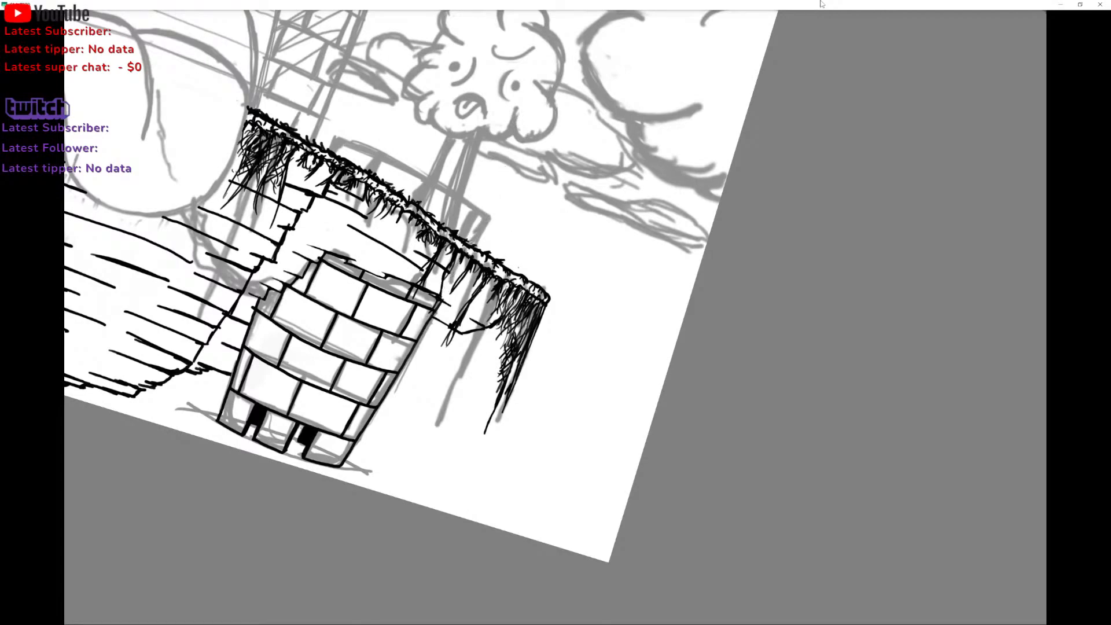
Ink the side edges and curved top edge of the tower's stub above the grass, leaving a gap at the tree trunk.
drag(479, 225, 474, 242)
drag(259, 307, 294, 192)
key(ctrl+z)
mouse_move(263, 305)
mouse_down()
mouse_move(301, 192)
mouse_move(365, 73)
mouse_up()
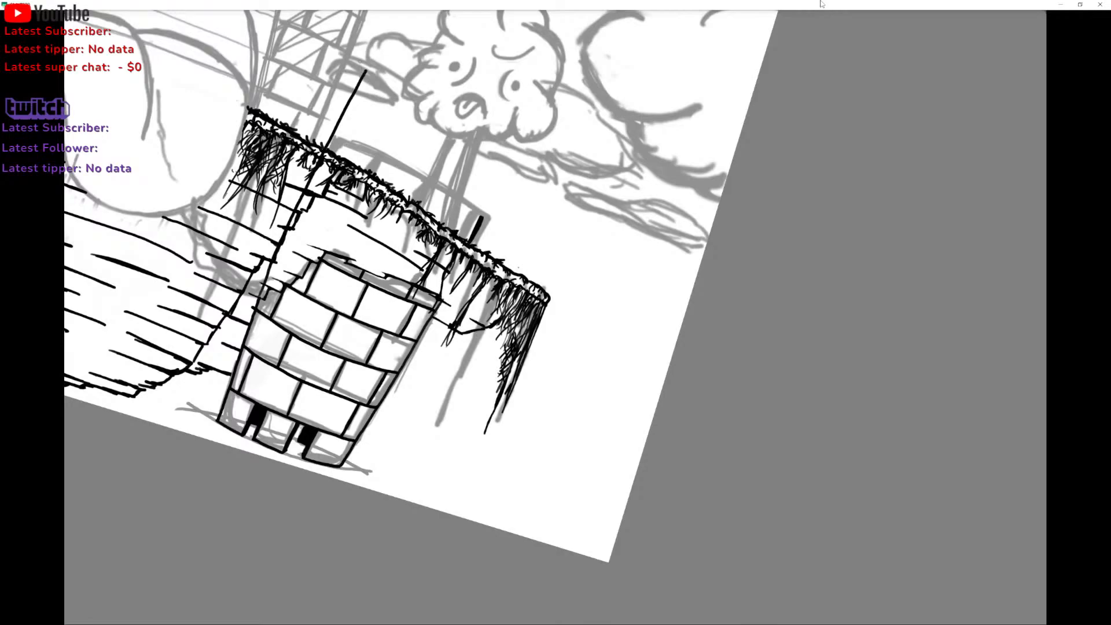
key(ctrl+z)
mouse_move(330, 131)
mouse_down()
mouse_move(322, 148)
mouse_move(334, 106)
mouse_move(287, 289)
mouse_move(335, 244)
mouse_move(355, 205)
mouse_up()
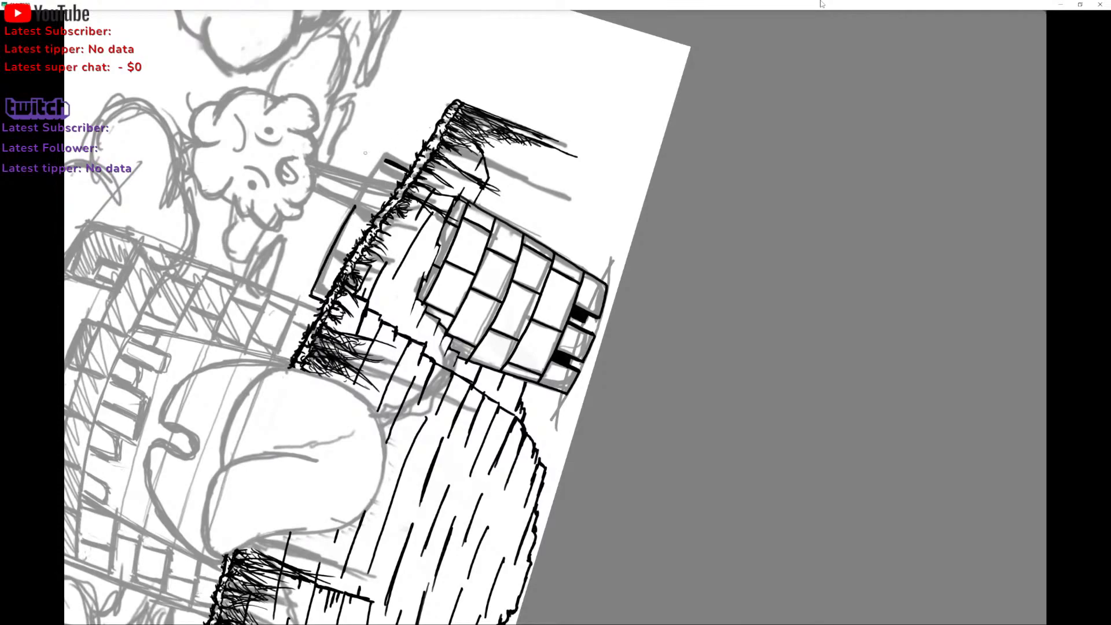
drag(366, 153, 436, 221)
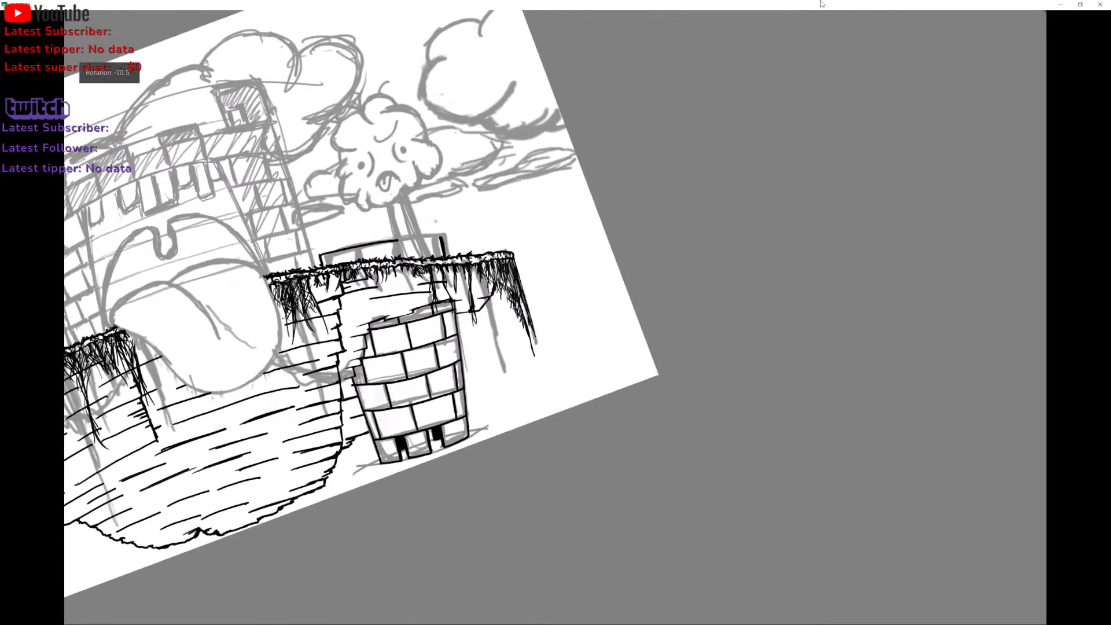
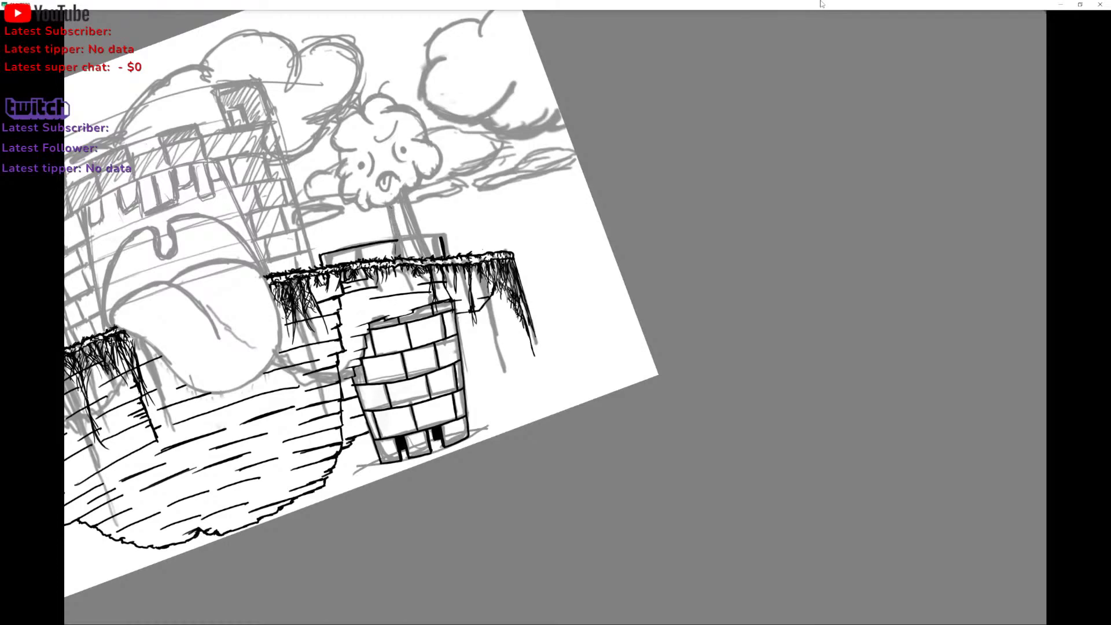
Ink the right corner of the stub's top edge and one brick joint on each side of the tree trunk.
drag(388, 210, 395, 236)
key(ctrl+z)
scroll(396, 214, up, 4)
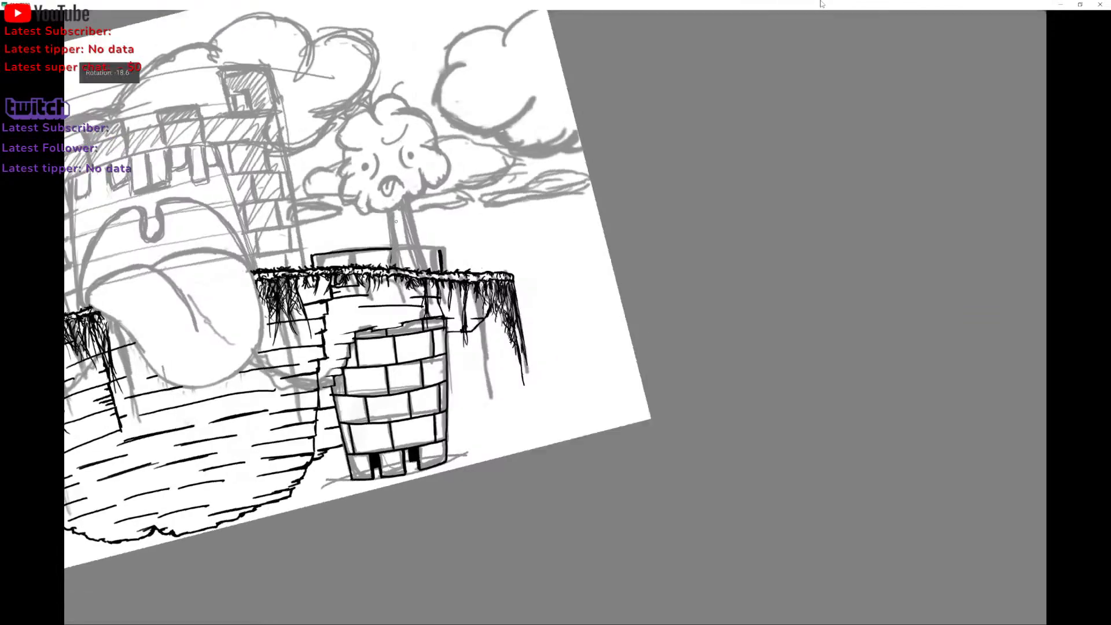
drag(340, 180, 350, 214)
scroll(340, 189, up, 2)
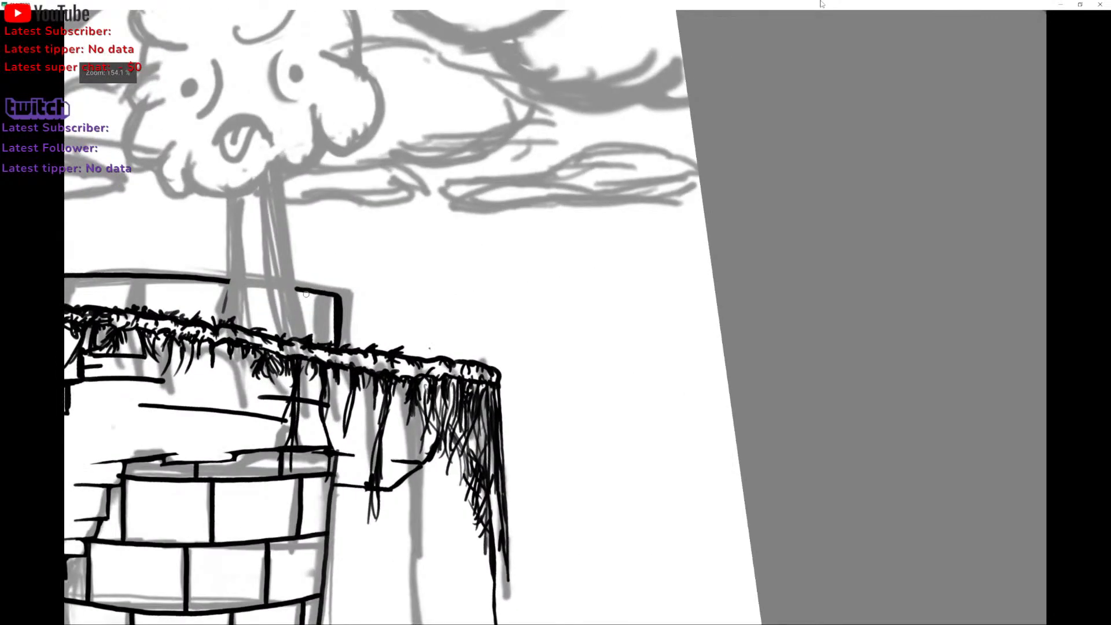
mouse_move(322, 295)
mouse_down()
mouse_move(319, 343)
mouse_move(320, 327)
mouse_up()
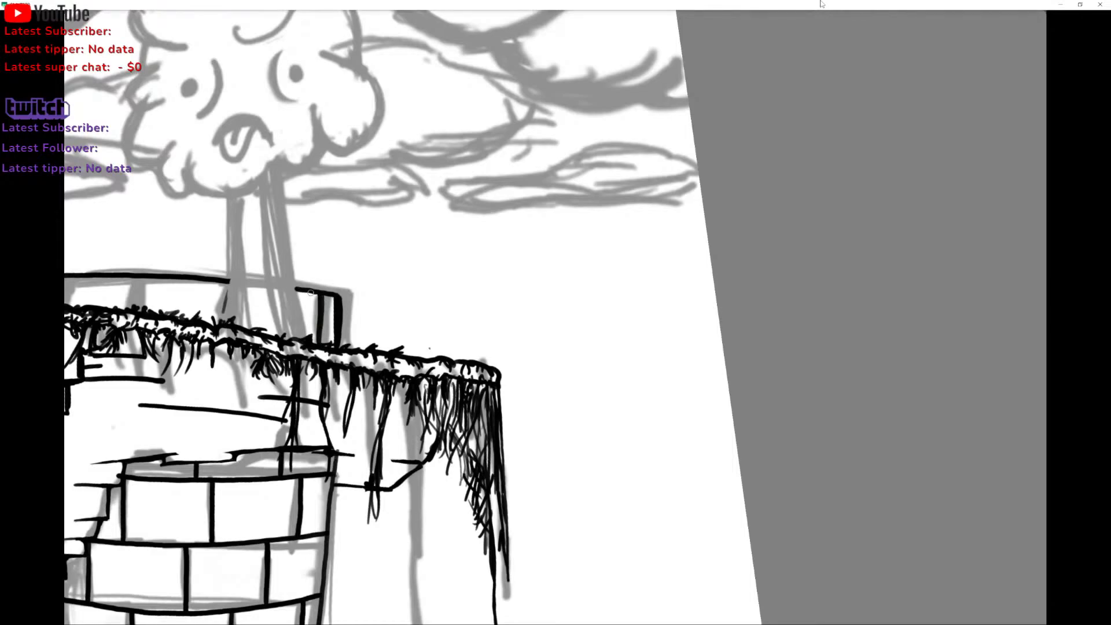
drag(141, 282, 138, 313)
Try to touch up the stub's top edge at the left brick joint and undo the stroke.
scroll(406, 278, down, 3)
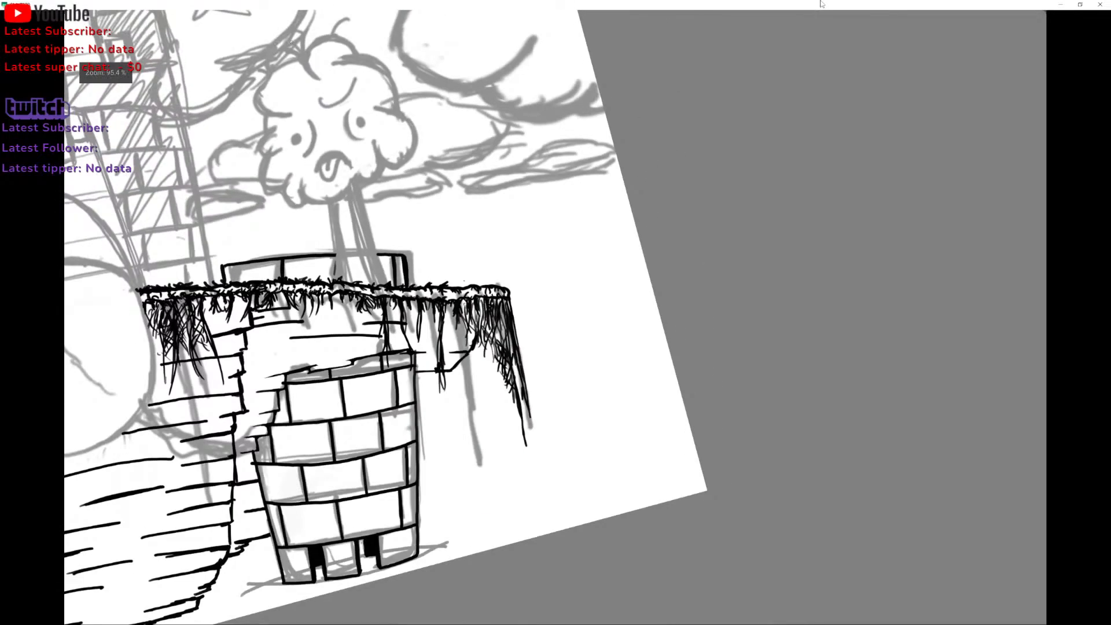
scroll(281, 239, up, 5)
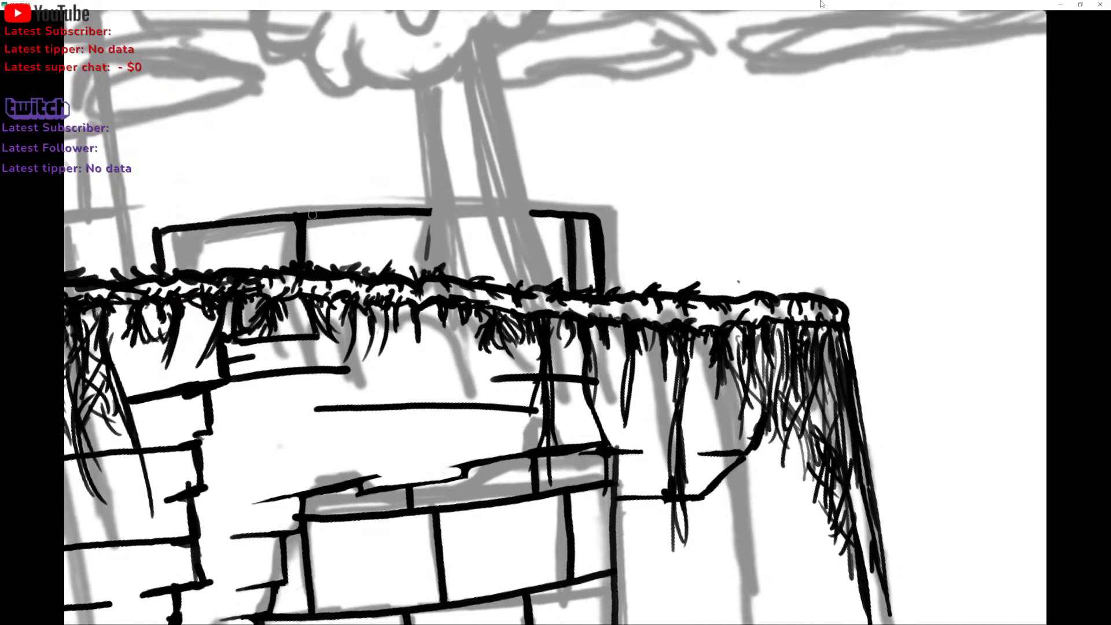
drag(298, 217, 246, 222)
key(ctrl+z)
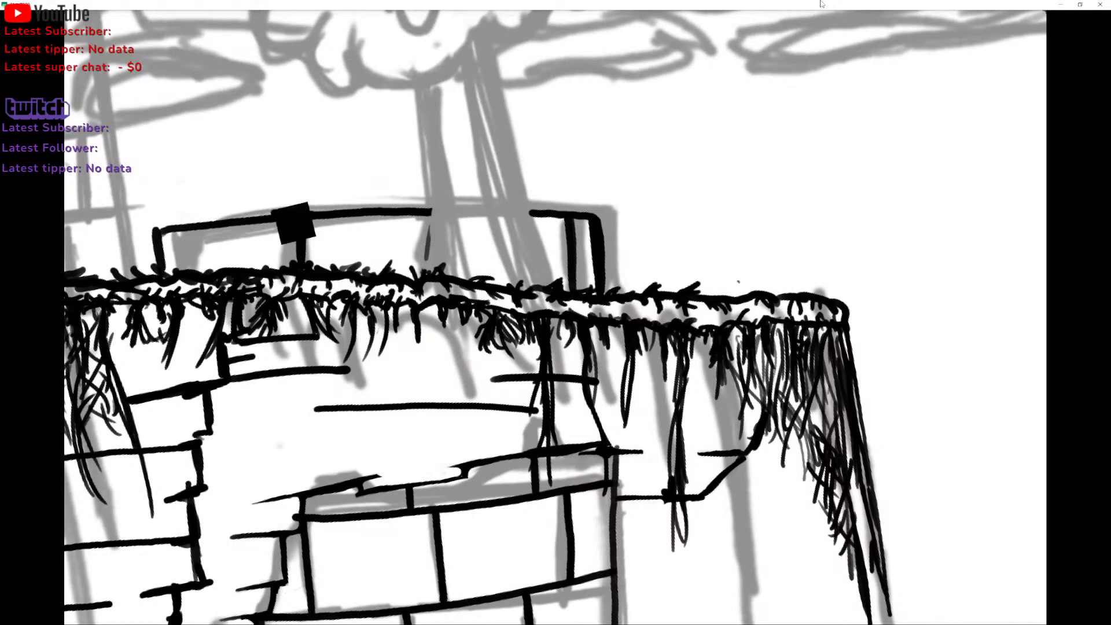
drag(245, 193, 261, 202)
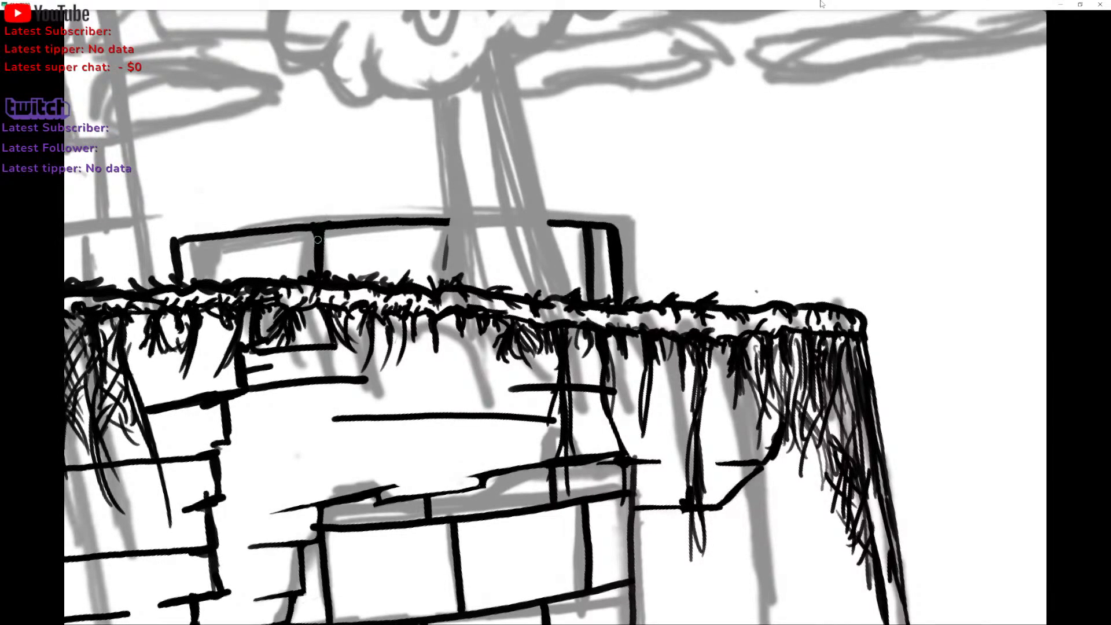
scroll(325, 255, down, 4)
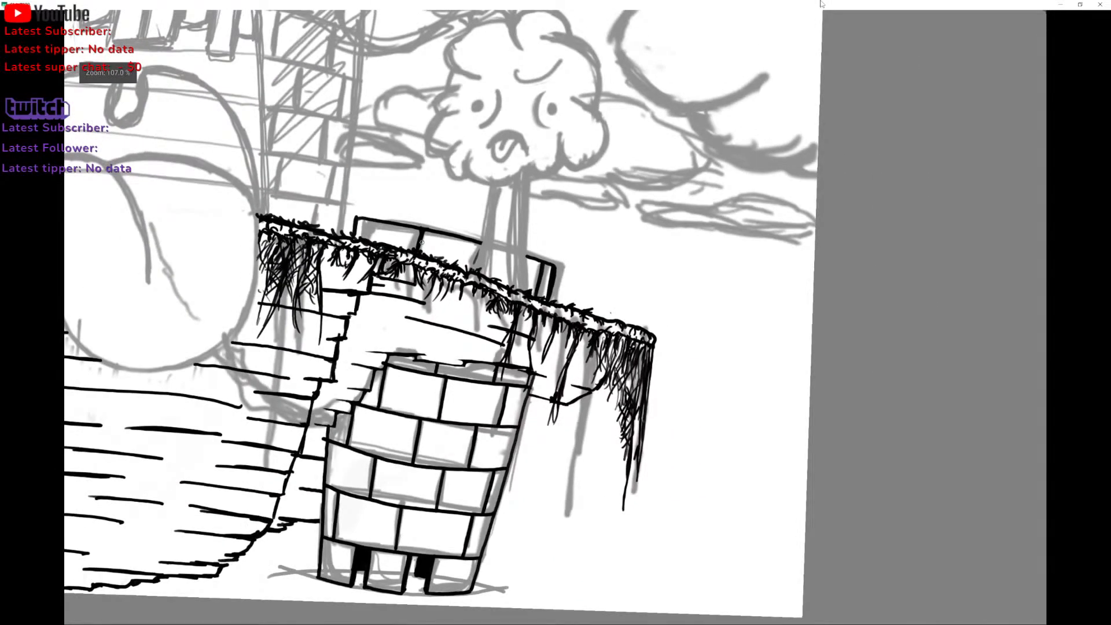
scroll(422, 243, down, 7)
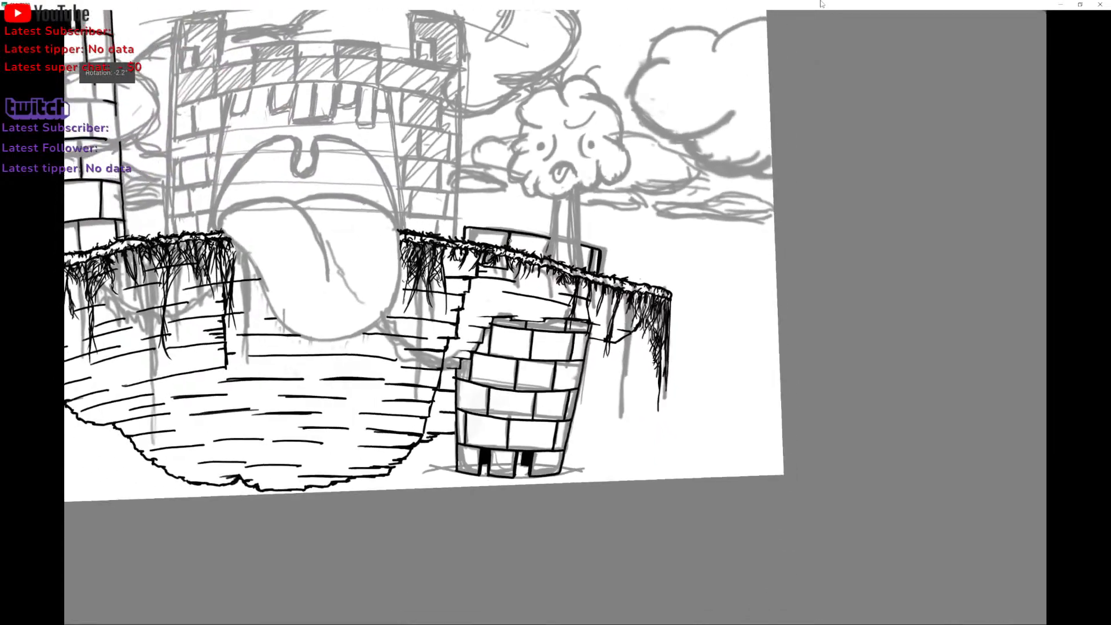
scroll(540, 227, up, 2)
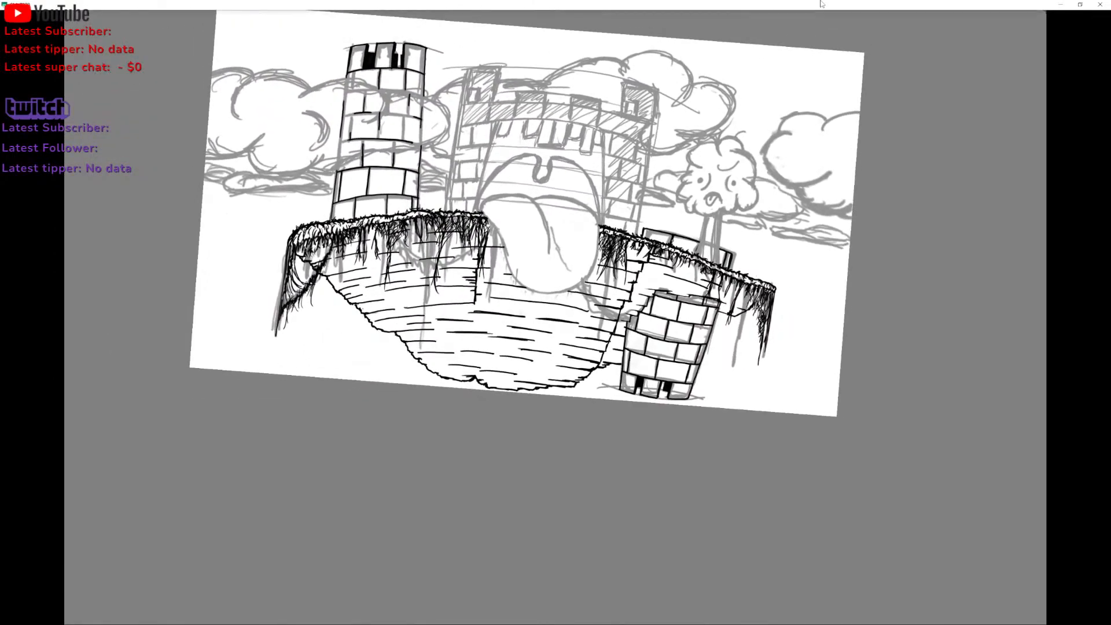
scroll(555, 317, up, 5)
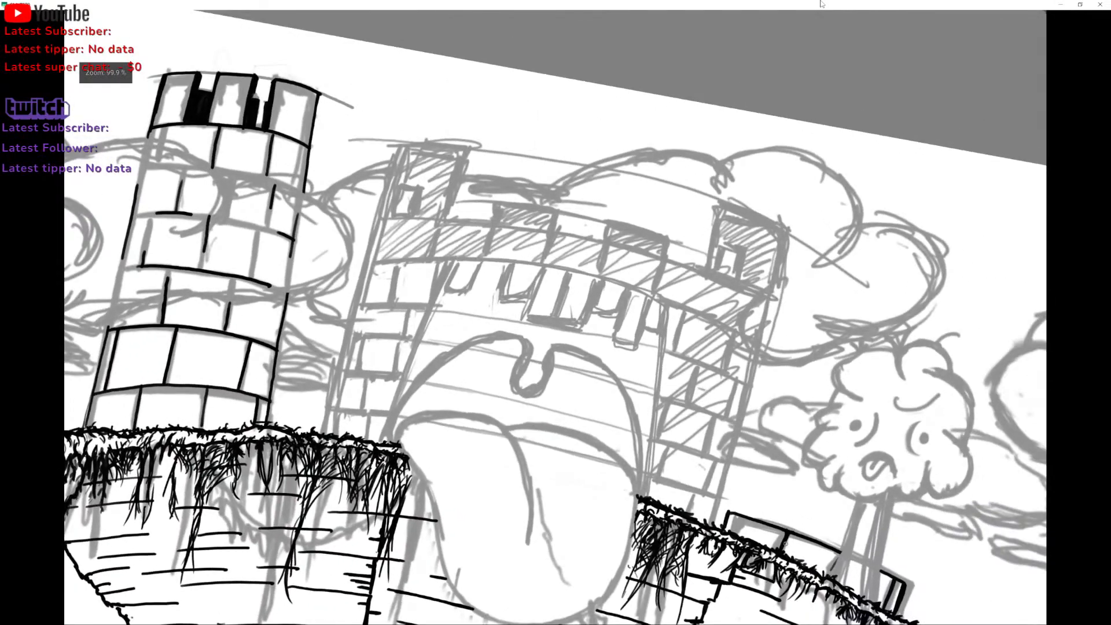
scroll(555, 317, down, 5)
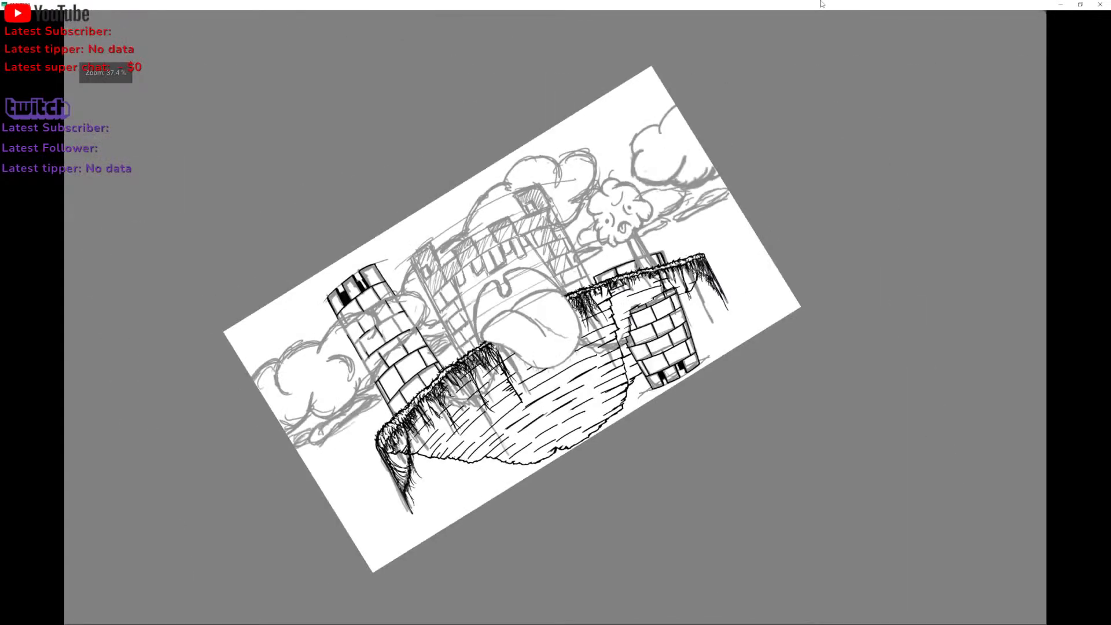
Try to ink the outer left and right edges of the central castle and undo the strokes.
key(Tab)
mouse_move(397, 321)
mouse_down()
mouse_move(421, 300)
mouse_move(433, 376)
mouse_up()
mouse_move(419, 304)
mouse_down()
mouse_move(415, 340)
mouse_move(443, 376)
mouse_up()
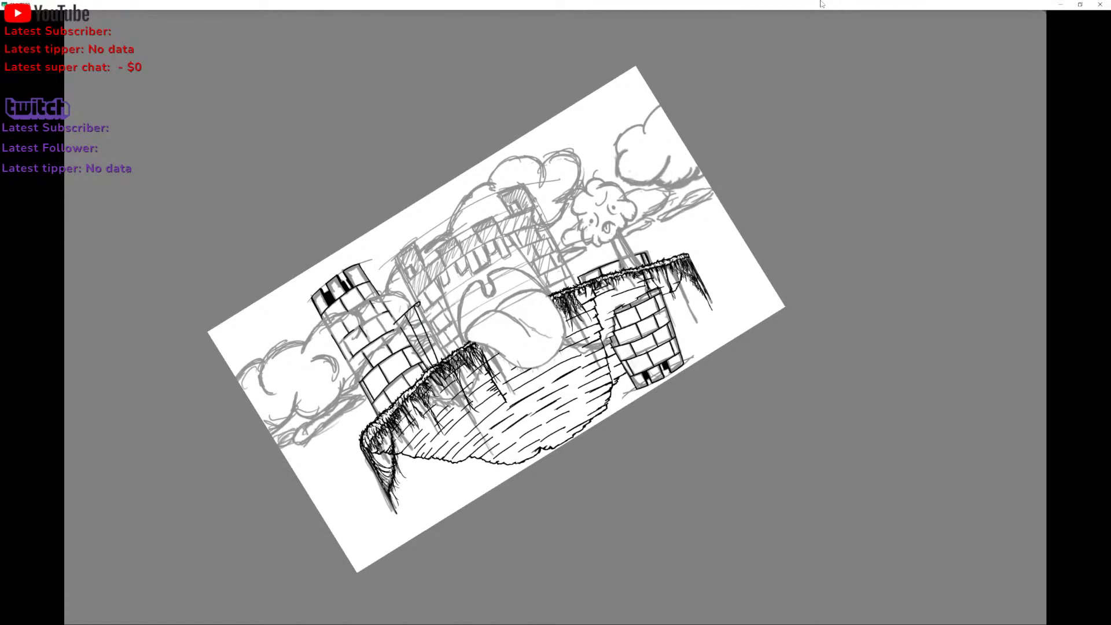
mouse_move(543, 239)
mouse_down()
mouse_move(575, 227)
mouse_move(624, 275)
mouse_up()
key(ctrl+z)
key(ctrl+z)
key(ctrl+z)
key(ctrl+z)
Ink the central castle's outer left edge from its corner turret down to the grass, undoing the misplaced strokes.
scroll(556, 317, up, 3)
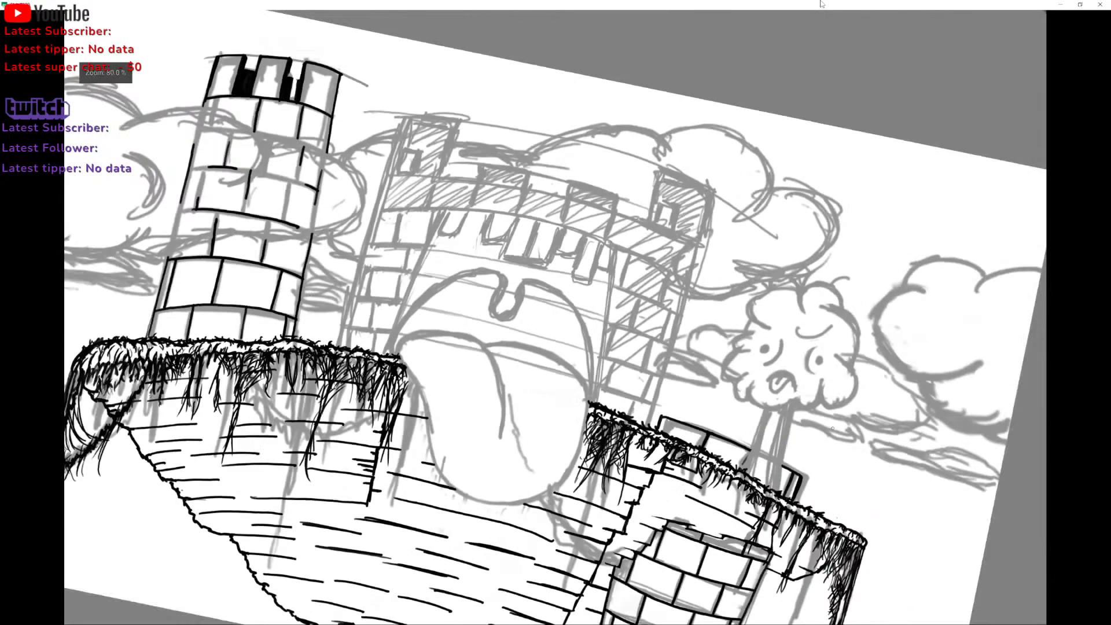
drag(833, 428, 826, 421)
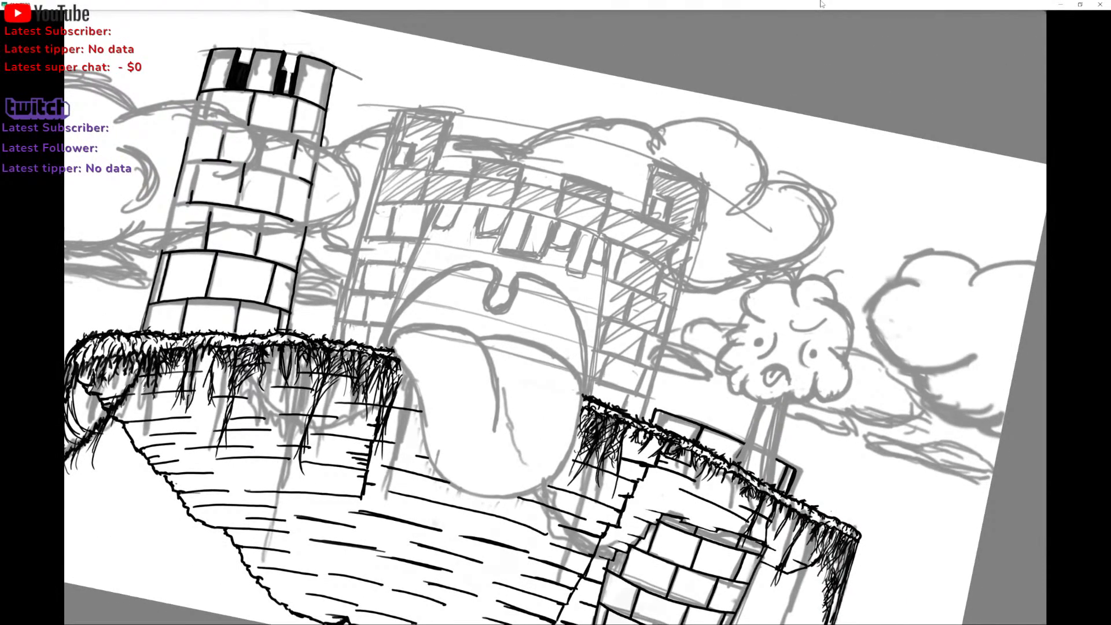
drag(399, 109, 347, 292)
key(ctrl+z)
drag(330, 340, 369, 216)
key(ctrl+z)
mouse_move(396, 111)
mouse_down()
mouse_move(333, 339)
mouse_move(456, 496)
mouse_up()
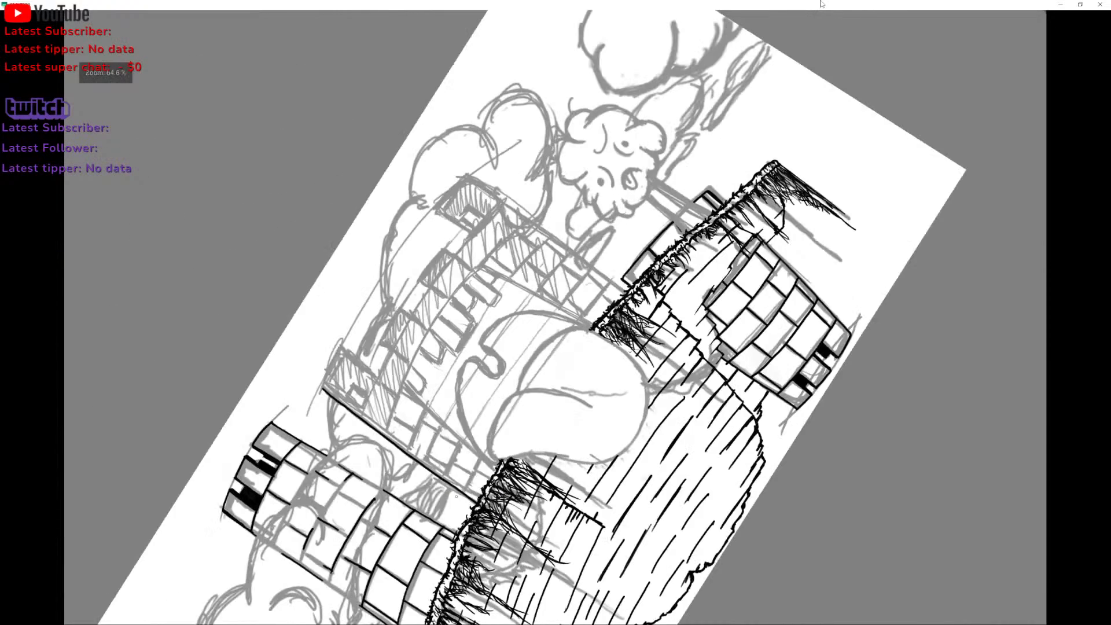
Try to ink the arc joining the central castle's turret tops and the battlement's base curve, and undo both strokes.
drag(313, 400, 485, 157)
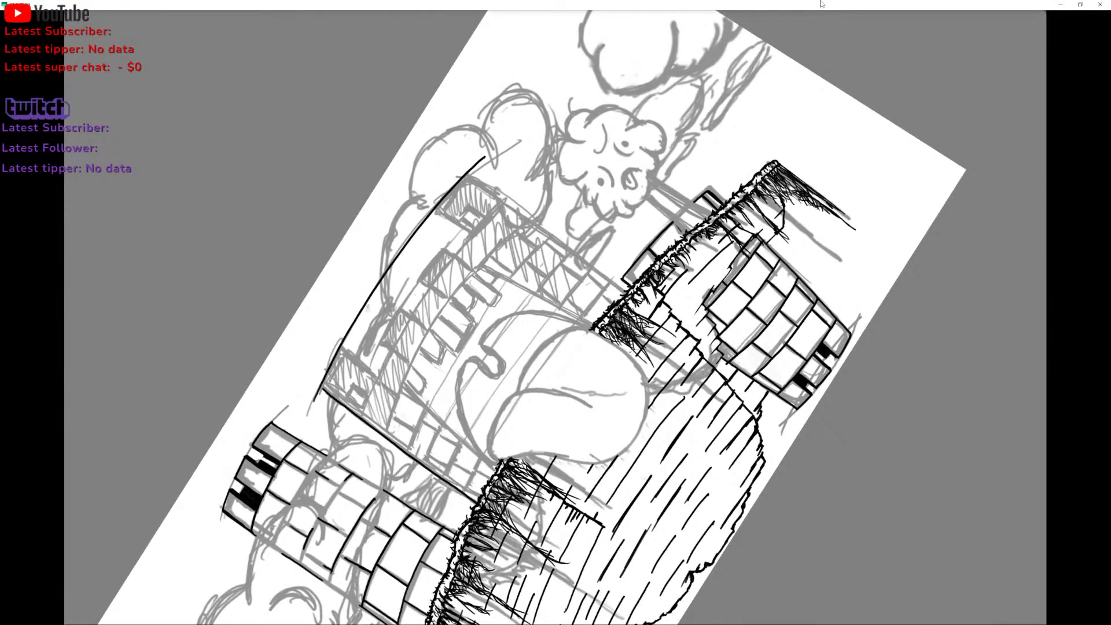
key(ctrl+z)
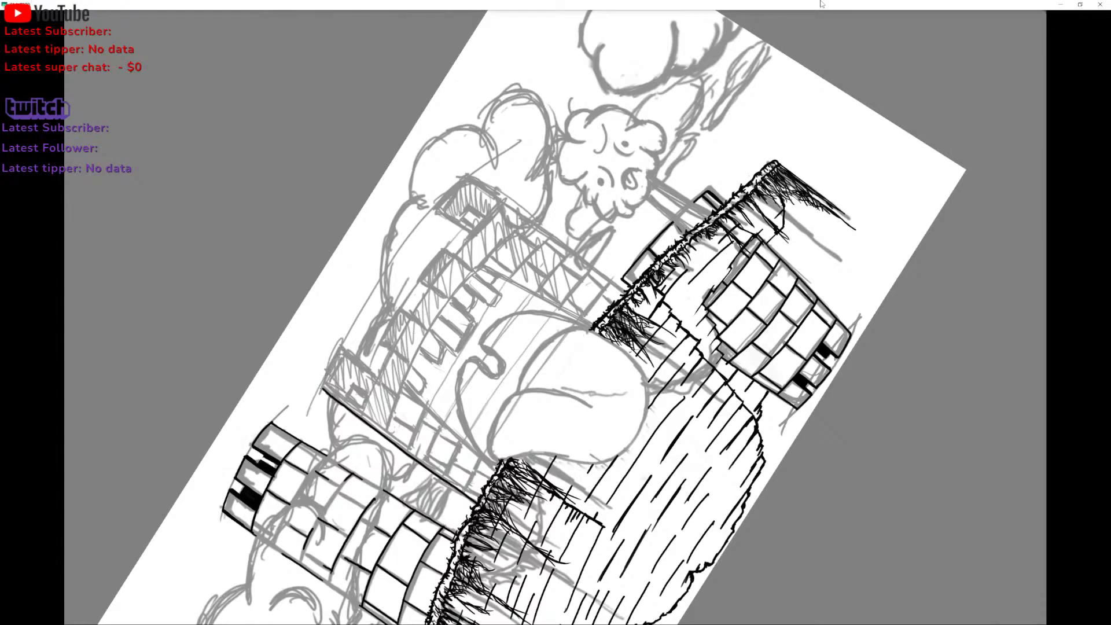
mouse_move(360, 413)
mouse_down()
mouse_move(437, 275)
mouse_move(509, 200)
mouse_up()
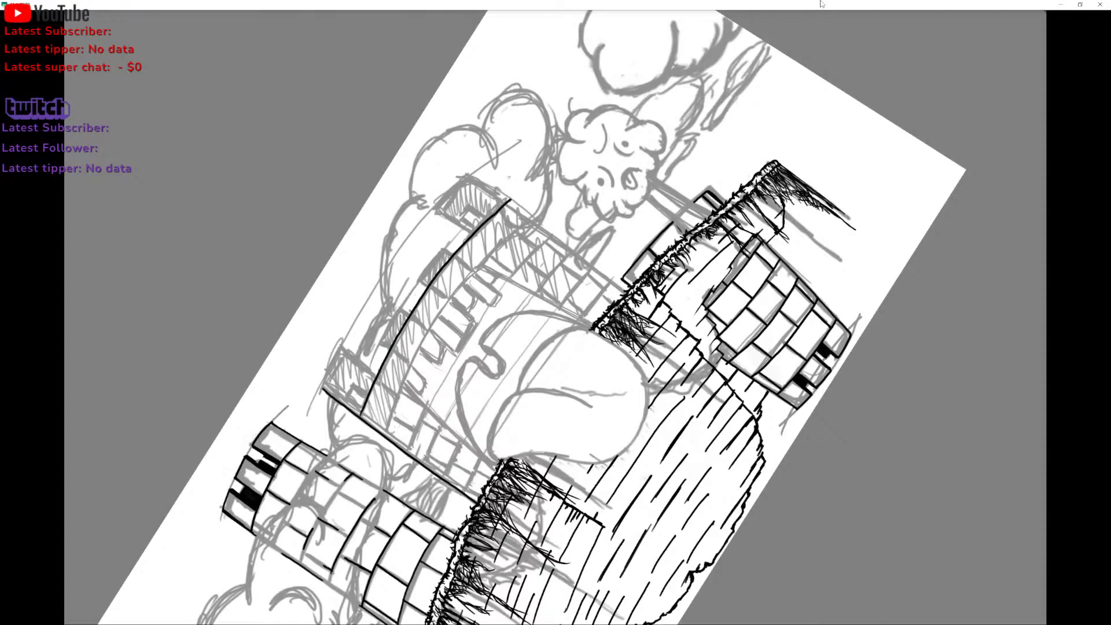
key(ctrl+z)
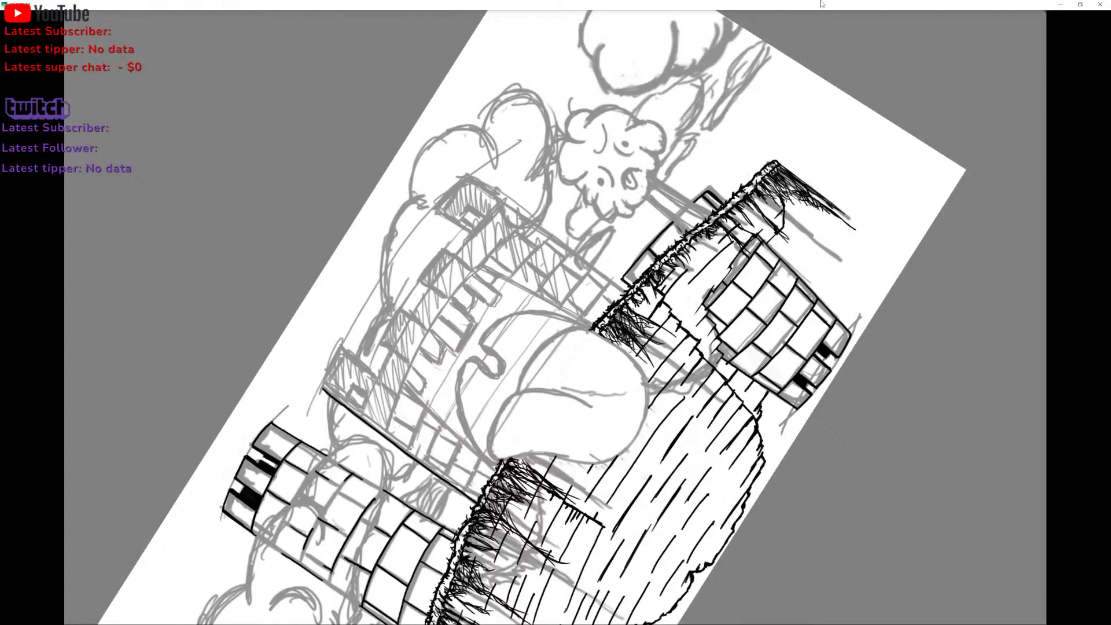
Ink the curved base line of the central castle's battlement between its corner turrets, undoing the misplaced strokes, and mark the merlons' short side edges.
drag(364, 407, 402, 327)
key(ctrl+z)
mouse_move(363, 418)
mouse_down()
mouse_move(421, 298)
mouse_move(476, 237)
mouse_up()
key(ctrl+z)
mouse_move(379, 373)
mouse_down()
mouse_move(447, 259)
mouse_move(504, 204)
mouse_up()
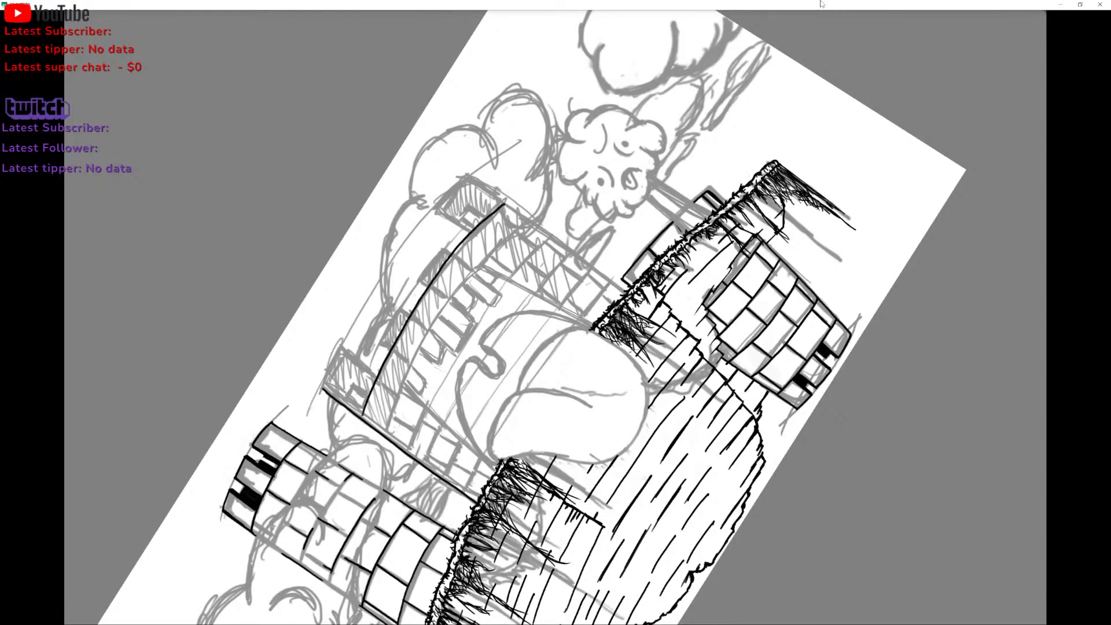
scroll(492, 243, down, 1)
drag(421, 256, 428, 263)
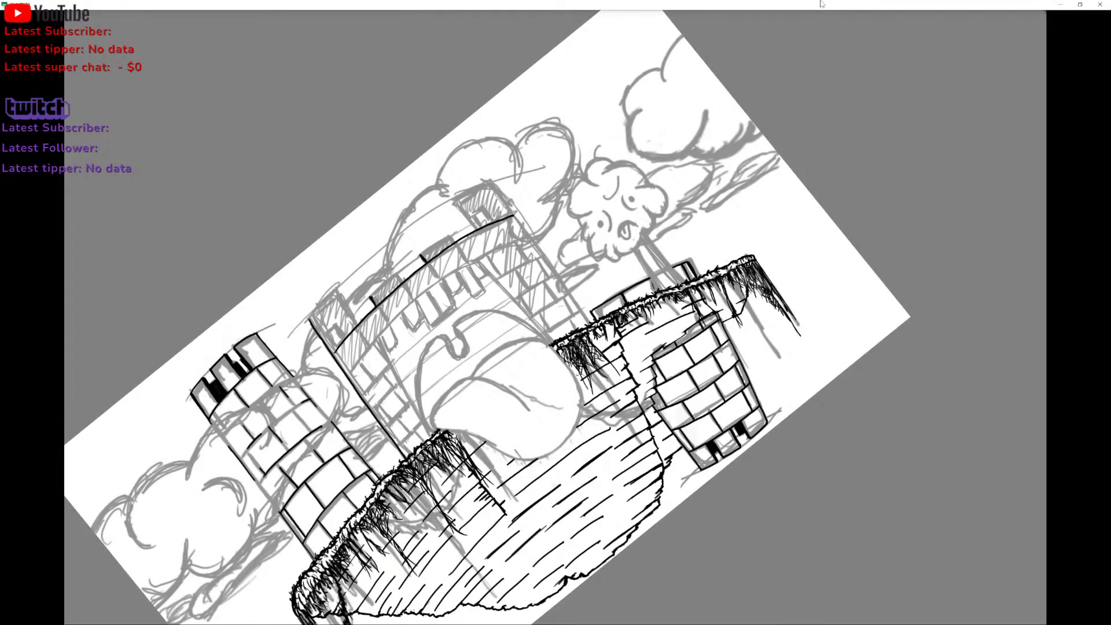
scroll(491, 324, down, 1)
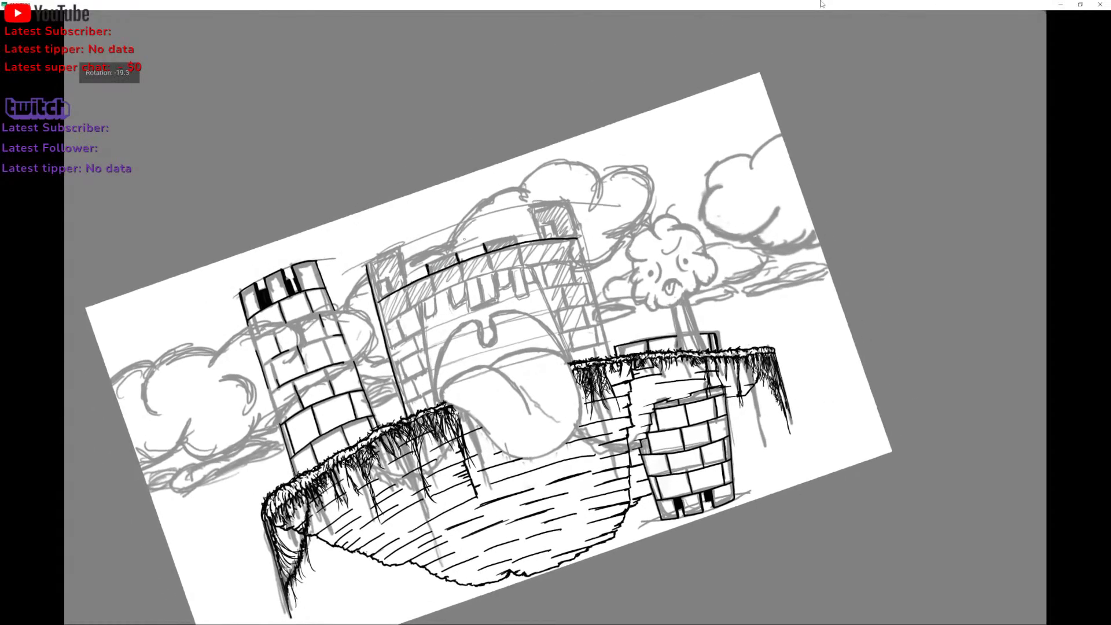
scroll(550, 324, down, 2)
scroll(569, 337, up, 4)
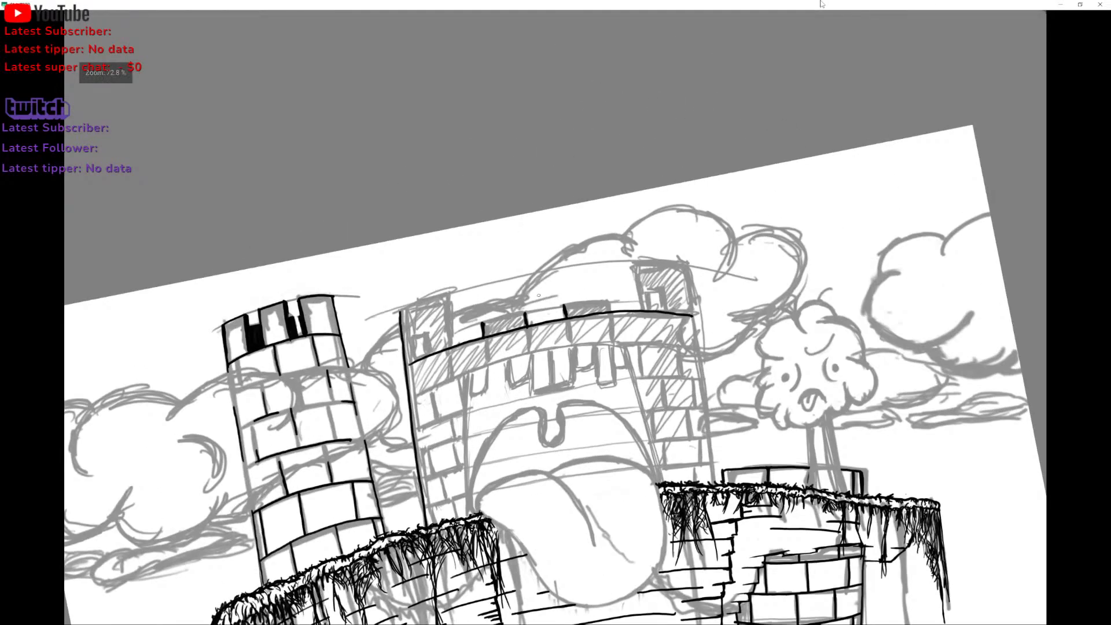
scroll(569, 337, down, 2)
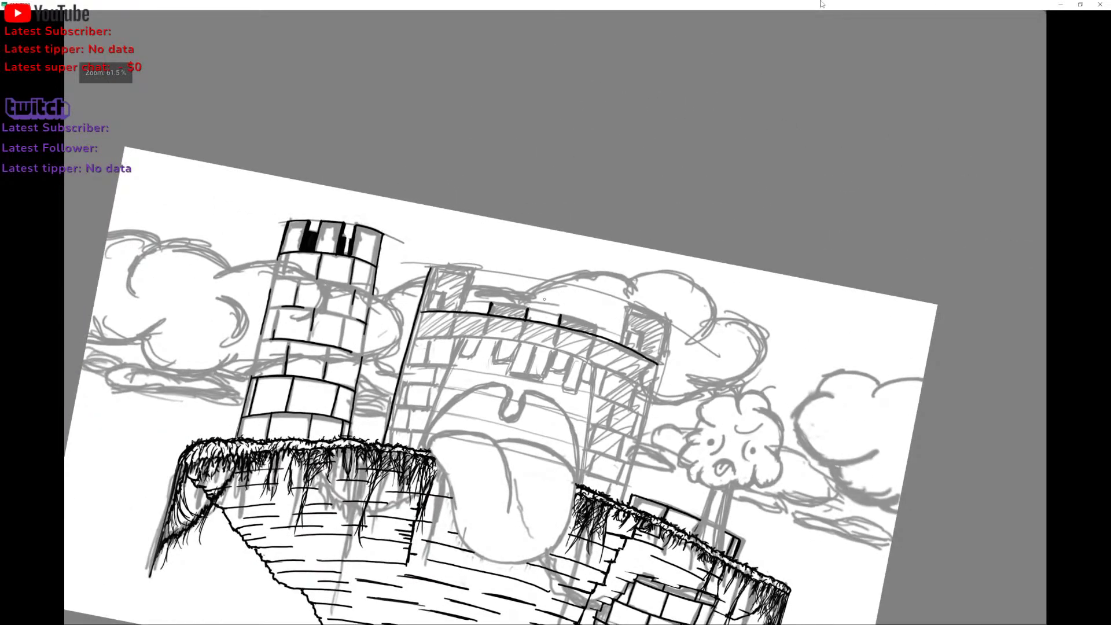
scroll(555, 299, up, 1)
scroll(555, 299, up, 1)
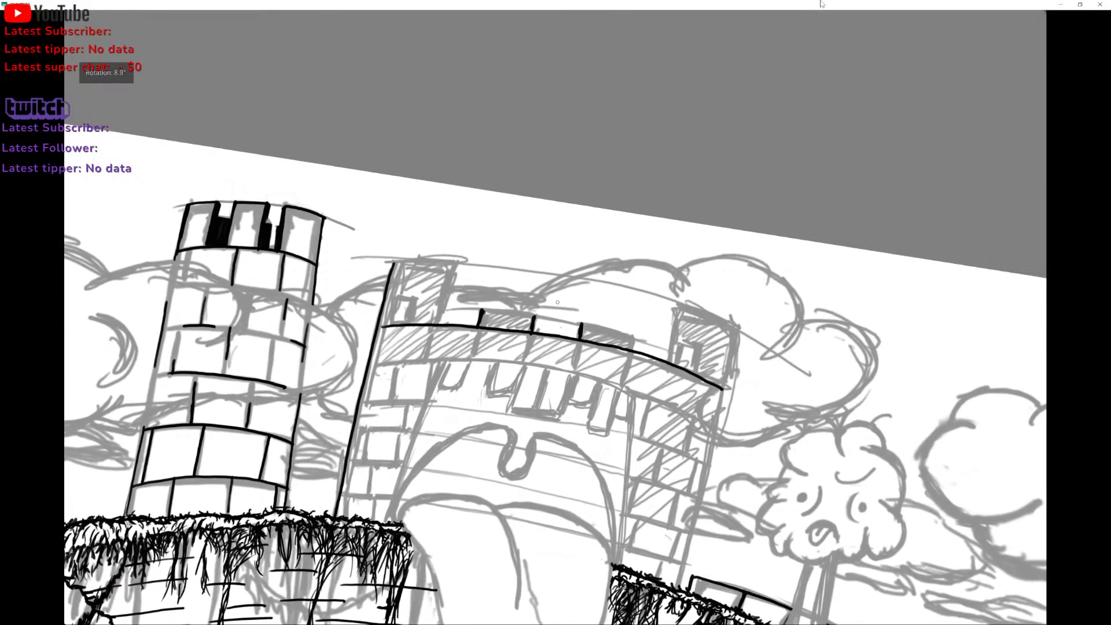
scroll(556, 301, down, 1)
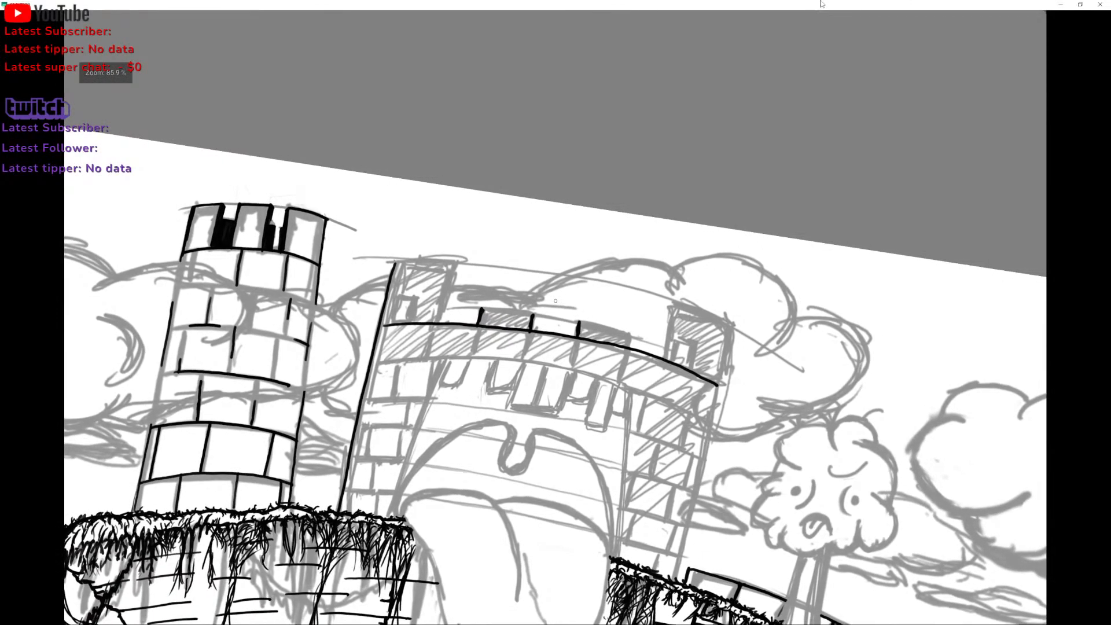
key(Tab)
scroll(657, 335, down, 1)
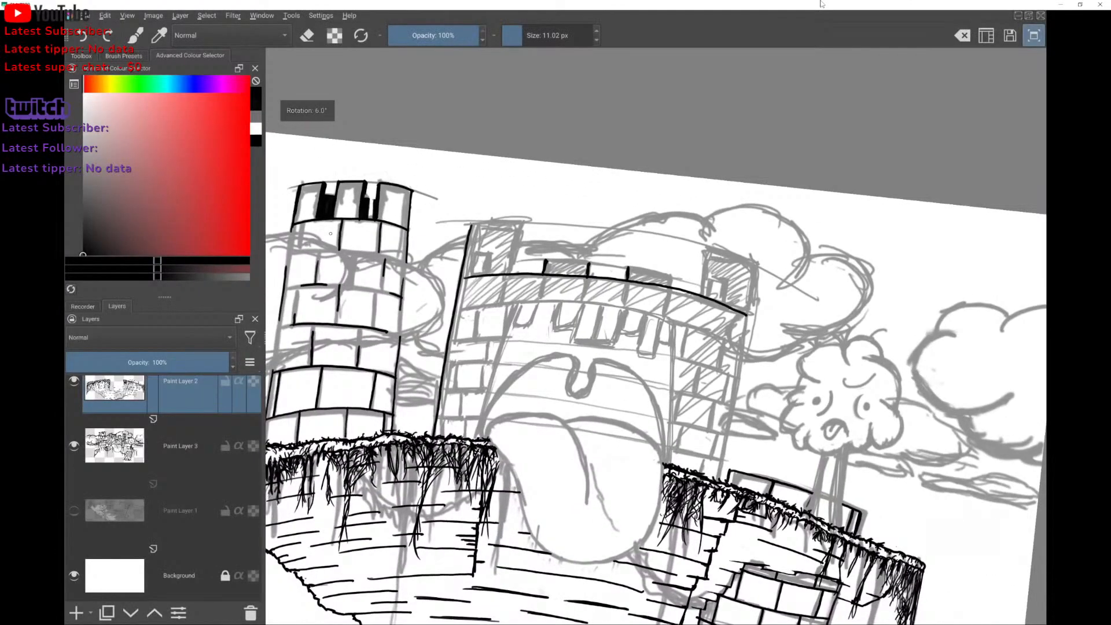
key(Tab)
Ink the inner edge of the central castle's left corner turret and the brick joint below it.
scroll(129, 196, up, 3)
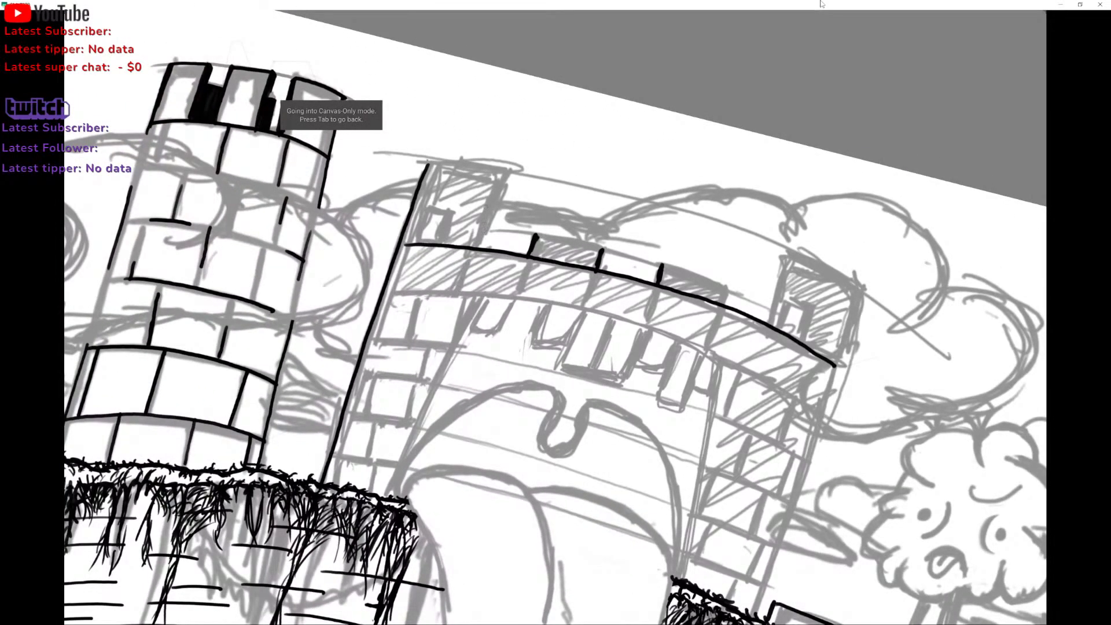
mouse_move(476, 249)
mouse_down()
mouse_move(504, 170)
mouse_move(502, 178)
mouse_up()
key(ctrl+z)
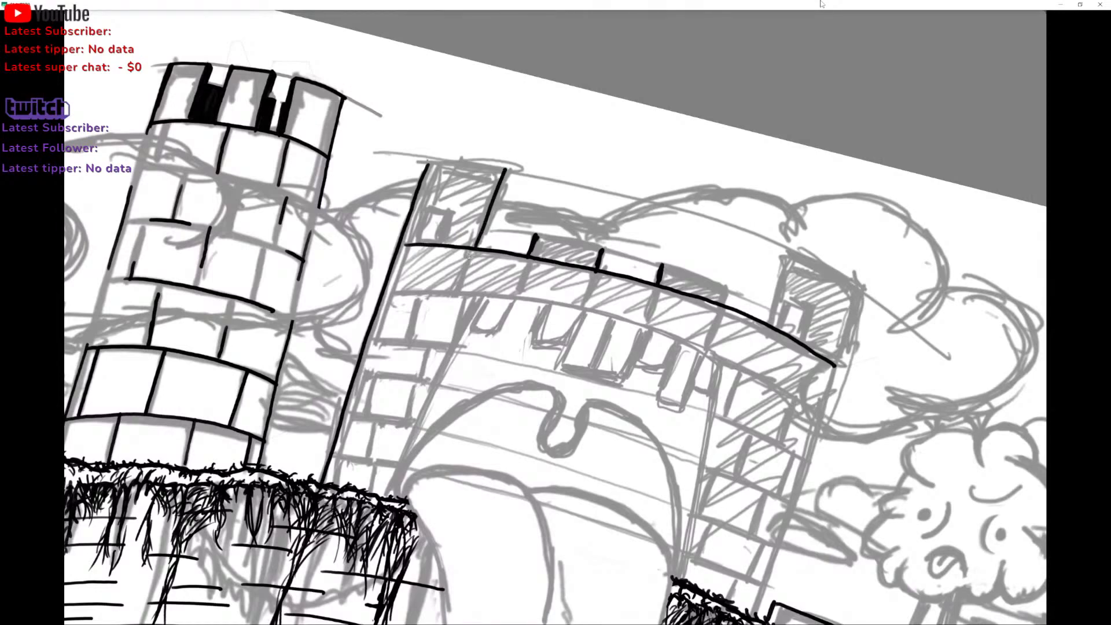
drag(463, 247, 450, 287)
mouse_move(452, 343)
mouse_down()
mouse_move(463, 297)
mouse_move(452, 337)
mouse_move(330, 378)
mouse_up()
drag(474, 252, 456, 306)
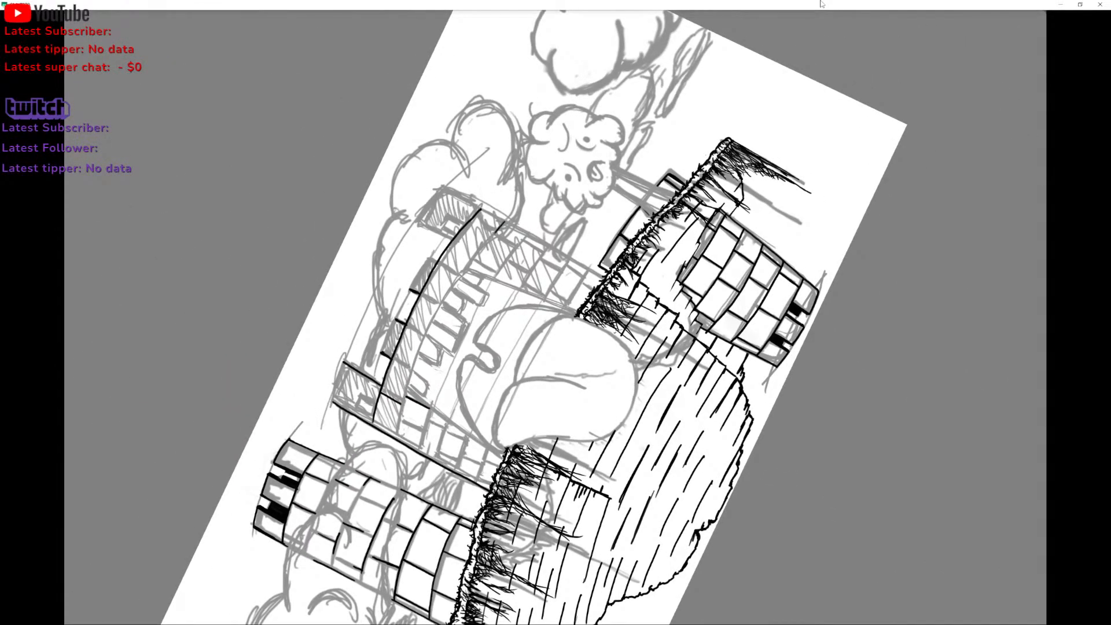
Ink the lower curve of the central castle's battlement band and a short brick course line below it on the right side.
mouse_move(499, 227)
mouse_down()
mouse_move(440, 311)
mouse_move(400, 407)
mouse_up()
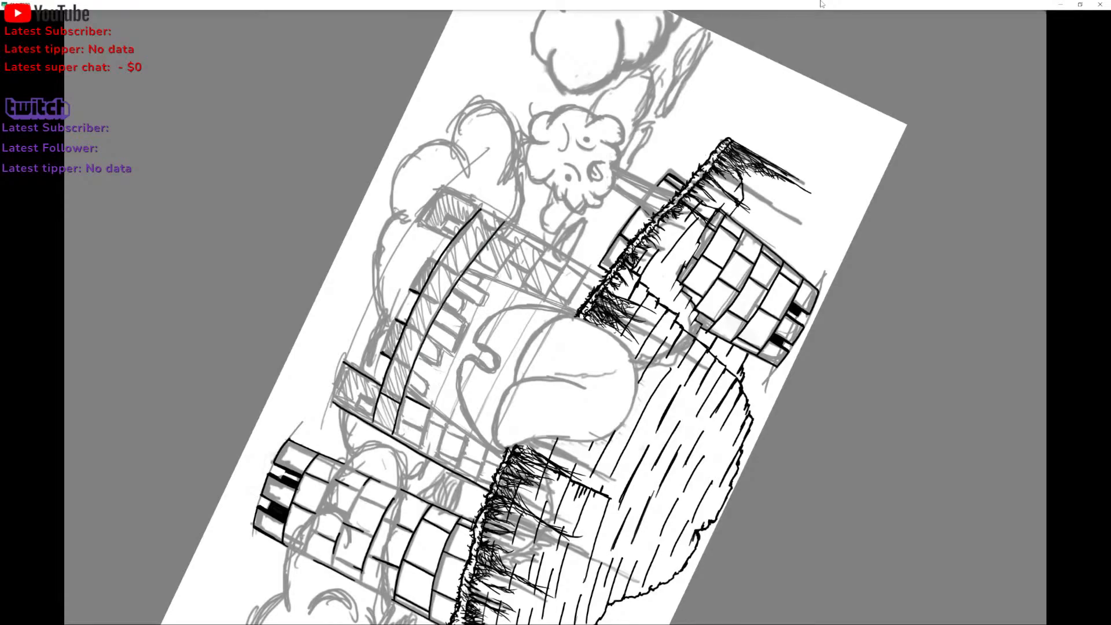
drag(499, 272, 526, 234)
Ink the central castle's outer right edge from its corner turret down to the grass.
scroll(527, 209, down, 2)
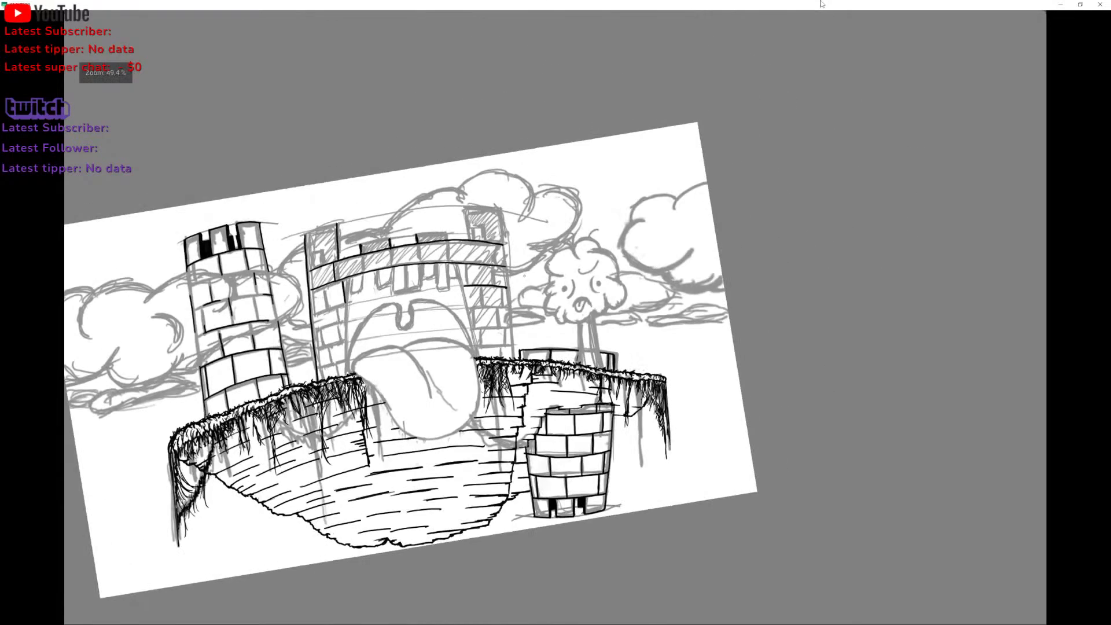
scroll(457, 280, up, 4)
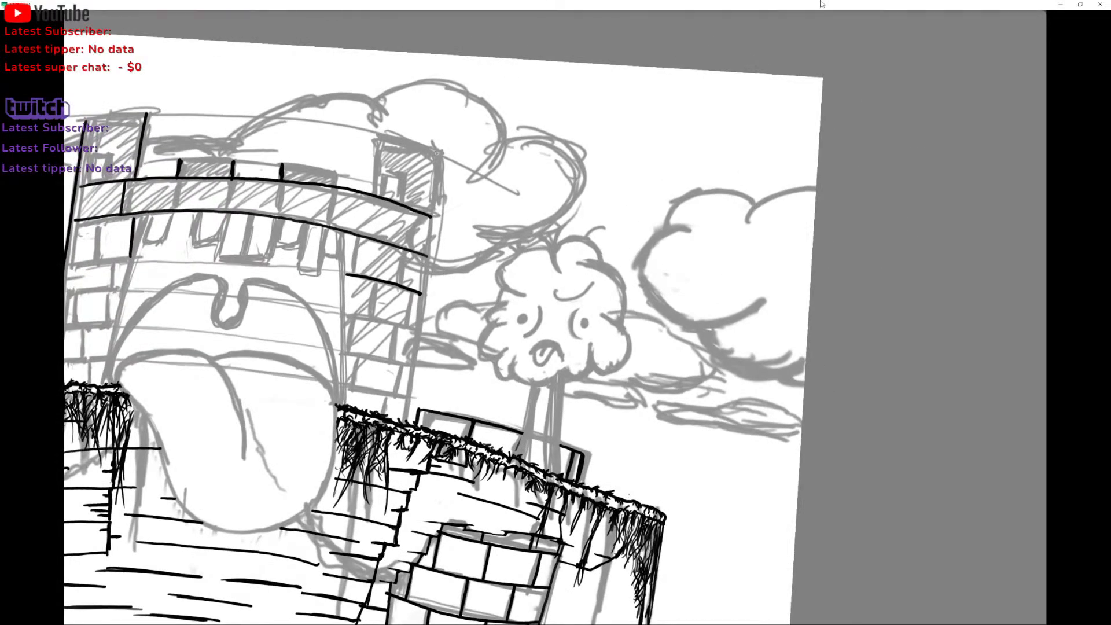
drag(437, 165, 404, 416)
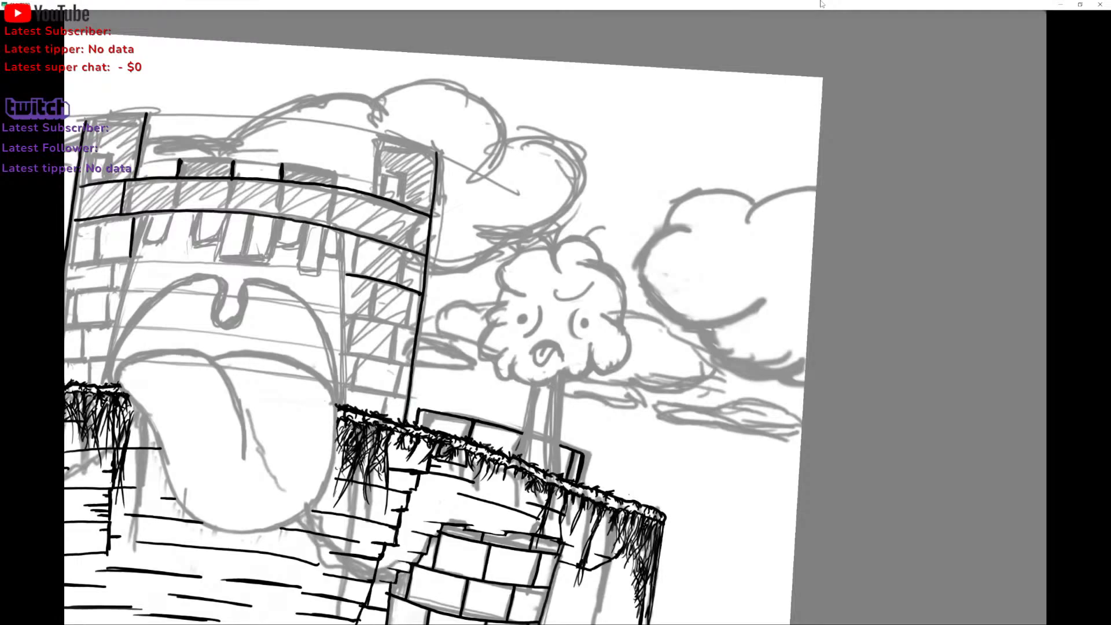
Ink the inner edge of the right corner turret and close the tops of both corner turrets.
drag(373, 195, 377, 135)
drag(547, 354, 190, 449)
mouse_move(389, 138)
mouse_down()
mouse_move(394, 207)
mouse_move(370, 325)
mouse_move(280, 455)
mouse_up()
drag(350, 67, 352, 136)
drag(347, 260, 583, 226)
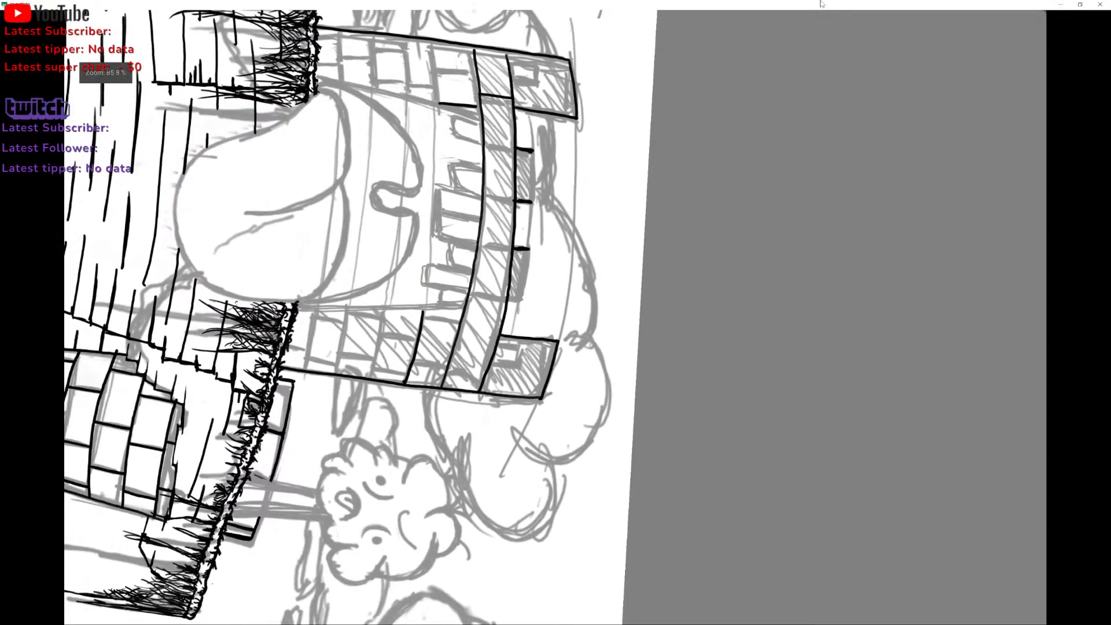
Ink the two slanted edges framing the castle's face from the battlement band down to the grass, redoing the right one.
drag(382, 509, 573, 301)
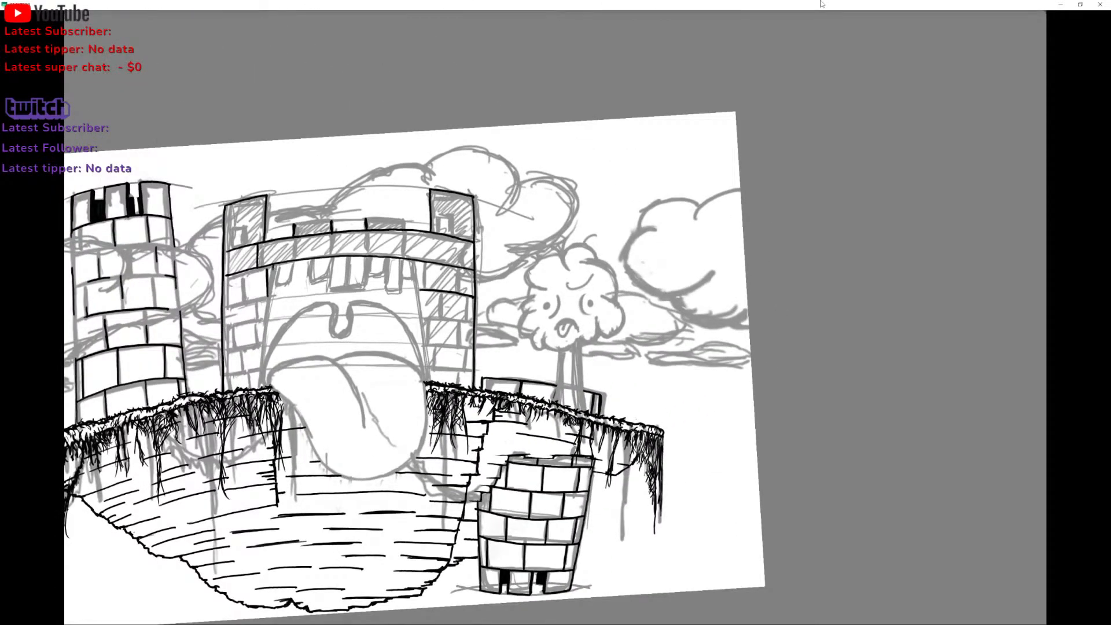
drag(273, 269, 262, 340)
drag(409, 260, 427, 366)
key(ctrl+z)
drag(410, 260, 428, 382)
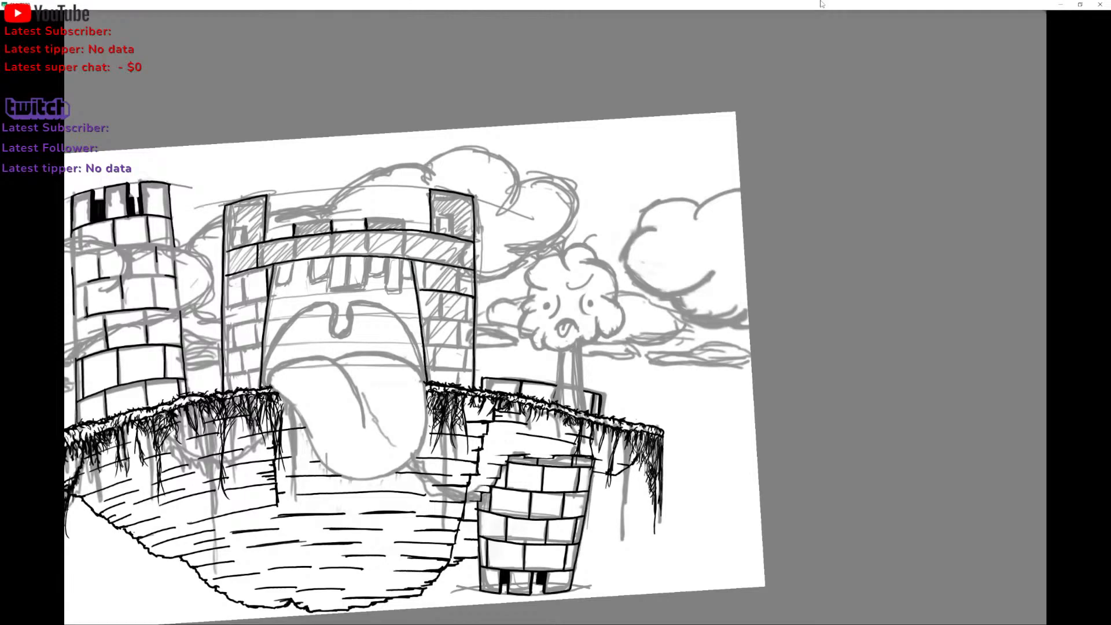
Ink the four vertical brick joints across the middle of the battlement band and extend the last one into the right merlon's side.
scroll(450, 355, up, 1)
scroll(347, 284, up, 3)
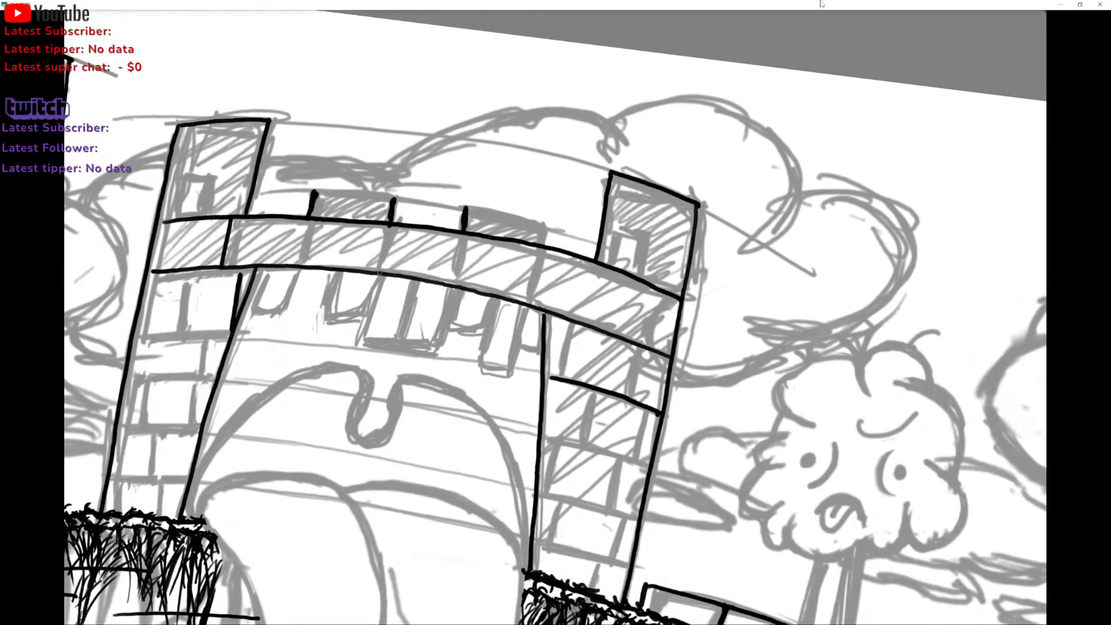
drag(379, 272, 393, 200)
drag(301, 267, 313, 193)
key(ctrl+z)
drag(299, 266, 314, 193)
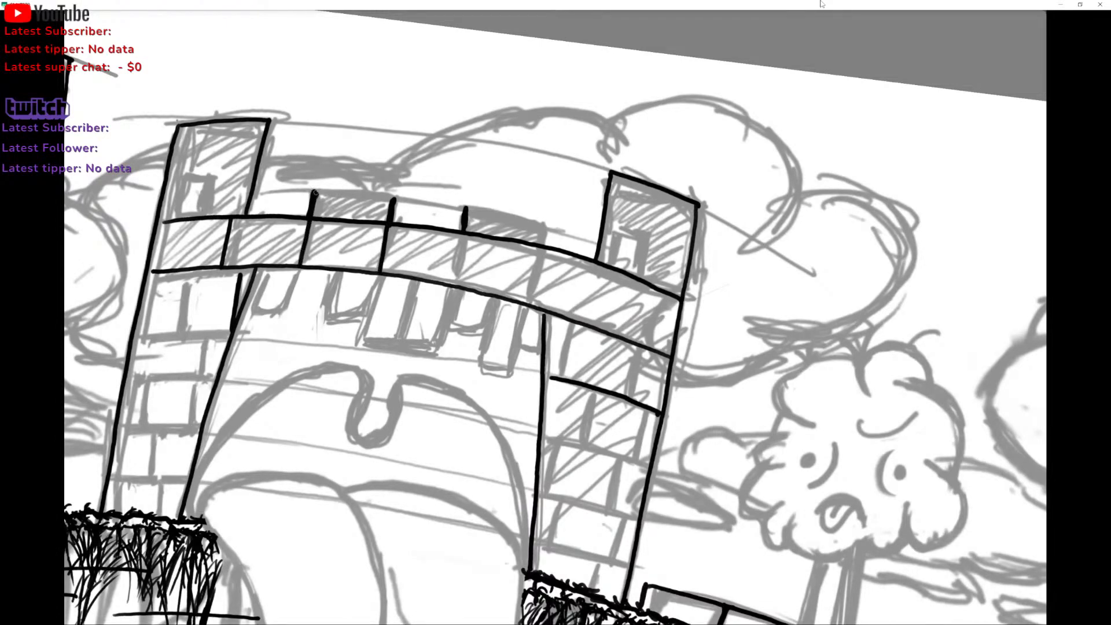
drag(464, 225, 453, 286)
drag(530, 304, 547, 232)
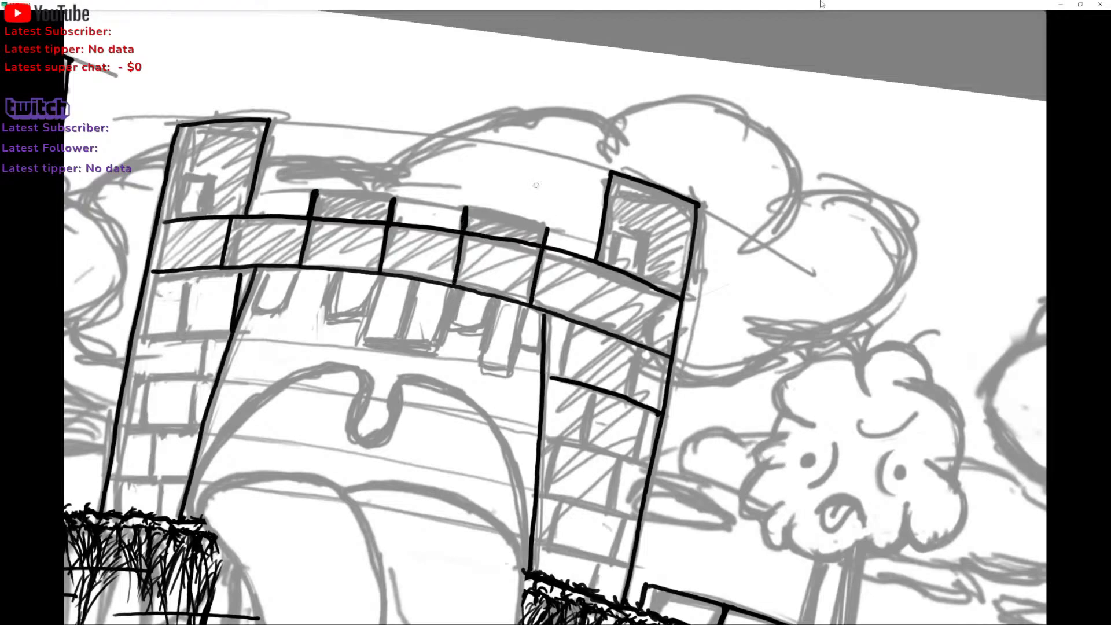
Ink the top edges of the two merlons between the central castle's corner turrets.
mouse_move(431, 62)
mouse_down()
mouse_move(174, 400)
mouse_move(130, 422)
mouse_up()
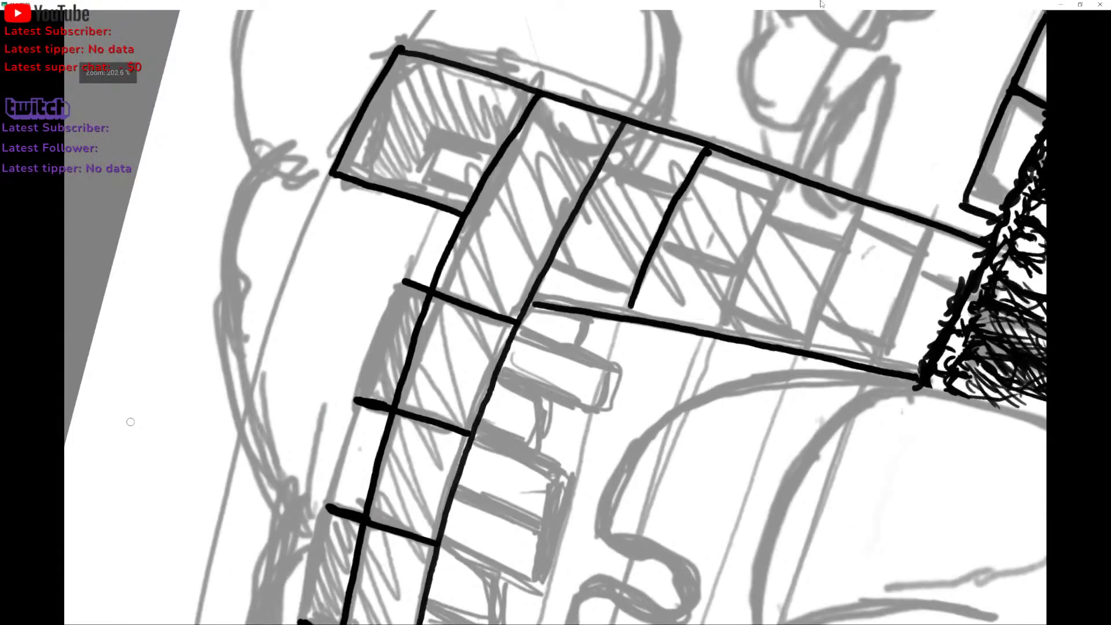
drag(356, 399, 405, 282)
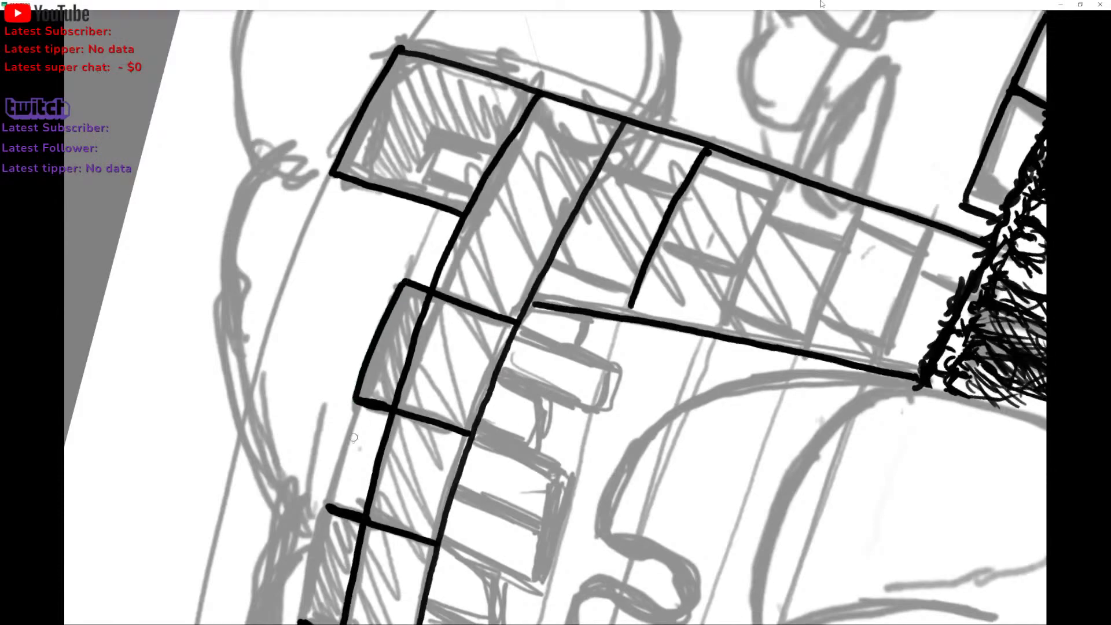
drag(326, 450, 472, 214)
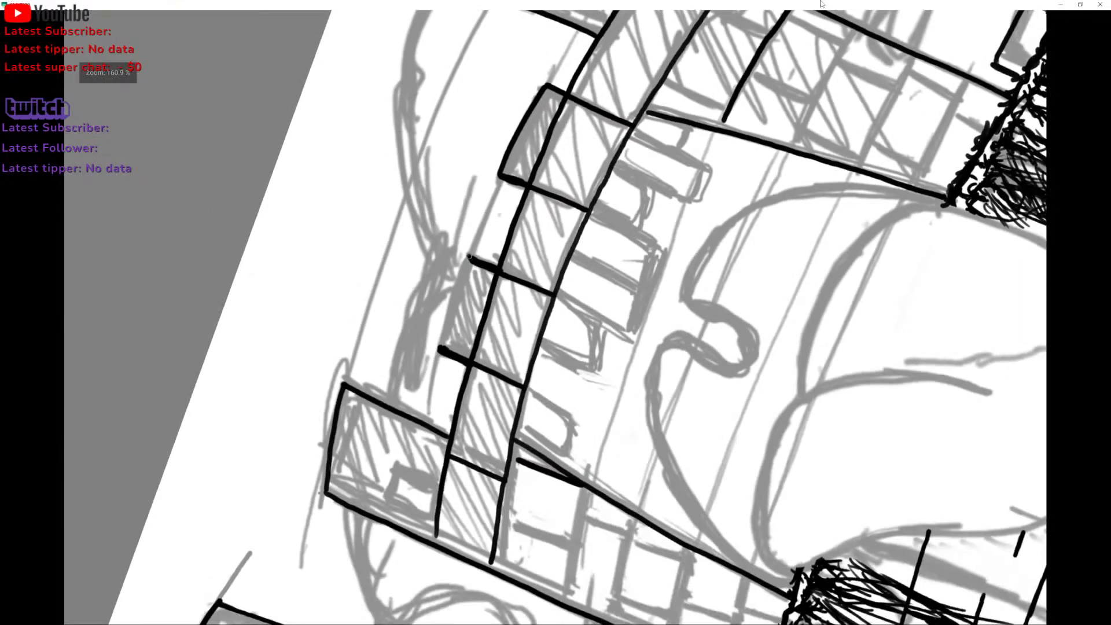
mouse_move(470, 256)
mouse_down()
mouse_move(441, 348)
mouse_move(531, 252)
mouse_move(534, 203)
mouse_move(570, 126)
mouse_up()
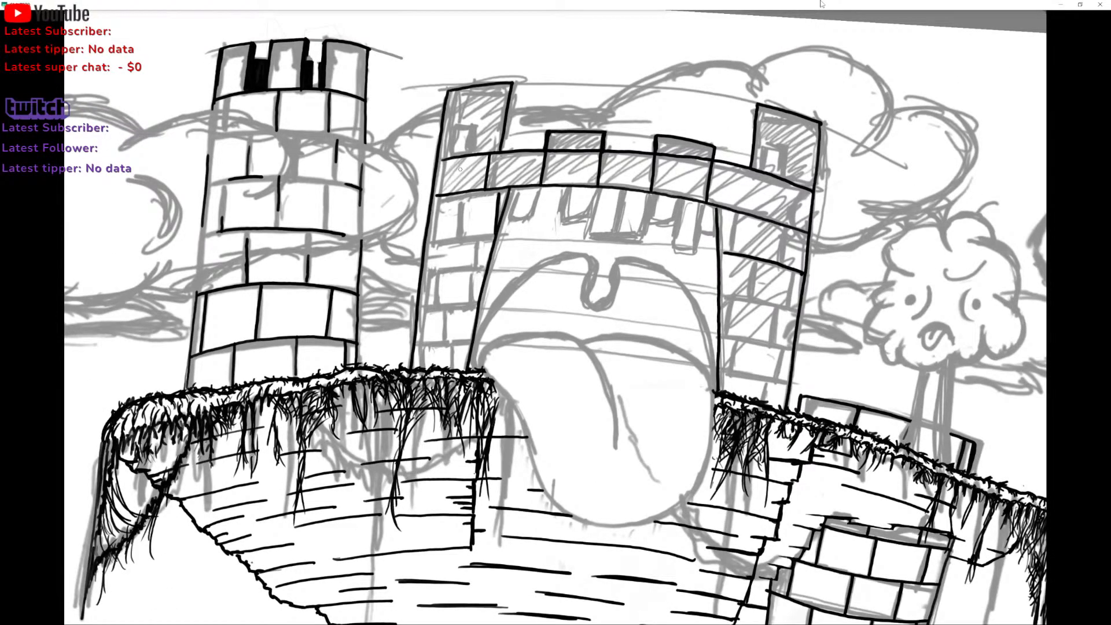
Ink four brick course lines across the castle's left wall section beside the face, redrawing the one nearest the grass.
drag(460, 169, 356, 303)
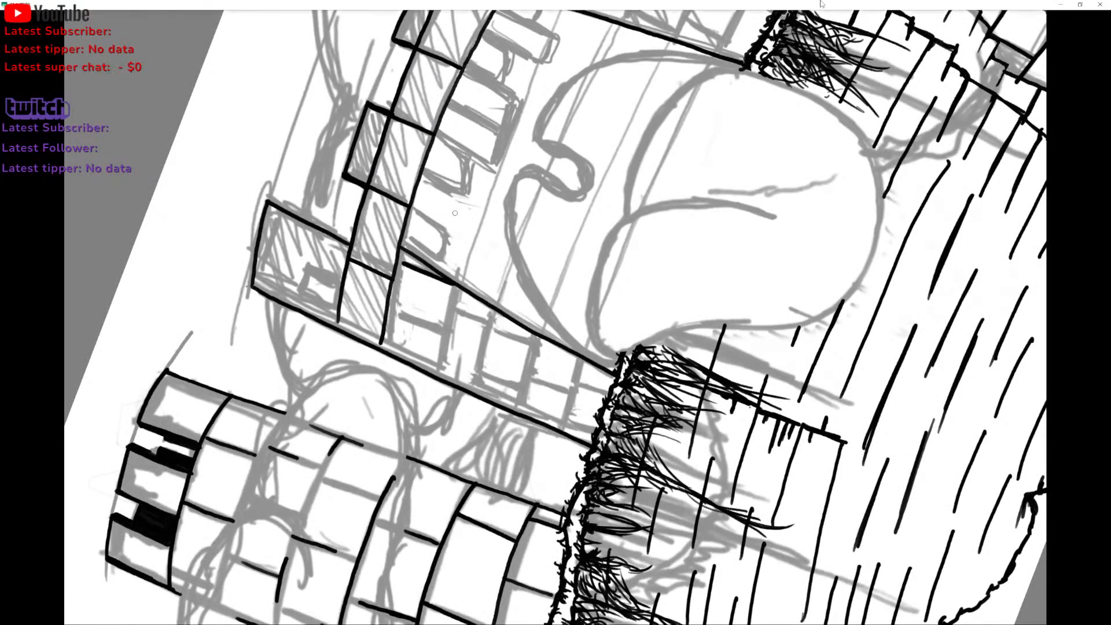
drag(452, 288, 432, 369)
drag(498, 311, 476, 386)
drag(542, 337, 520, 411)
mouse_move(584, 359)
mouse_down()
mouse_move(565, 426)
mouse_move(580, 374)
mouse_move(565, 434)
mouse_up()
key(ctrl+z)
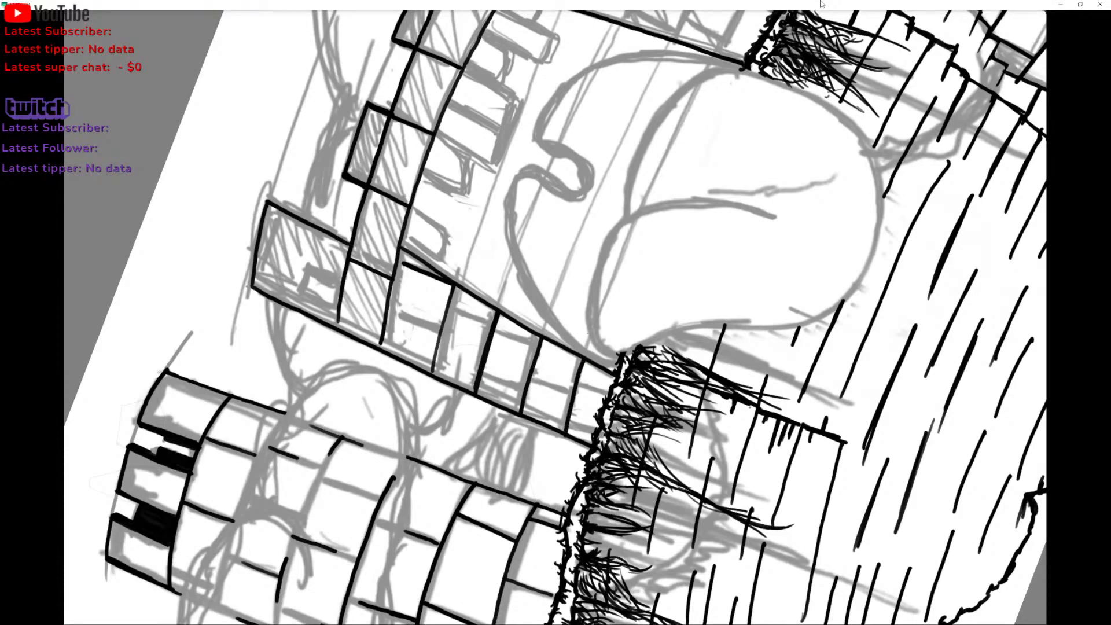
key(ctrl+z)
drag(582, 359, 562, 424)
key(ctrl+z)
drag(583, 358, 561, 432)
key(ctrl+z)
drag(582, 357, 562, 431)
Try to ink a curve from the left wall's lowest brick course across the castle's mouth and undo the stroke.
drag(584, 357, 692, 122)
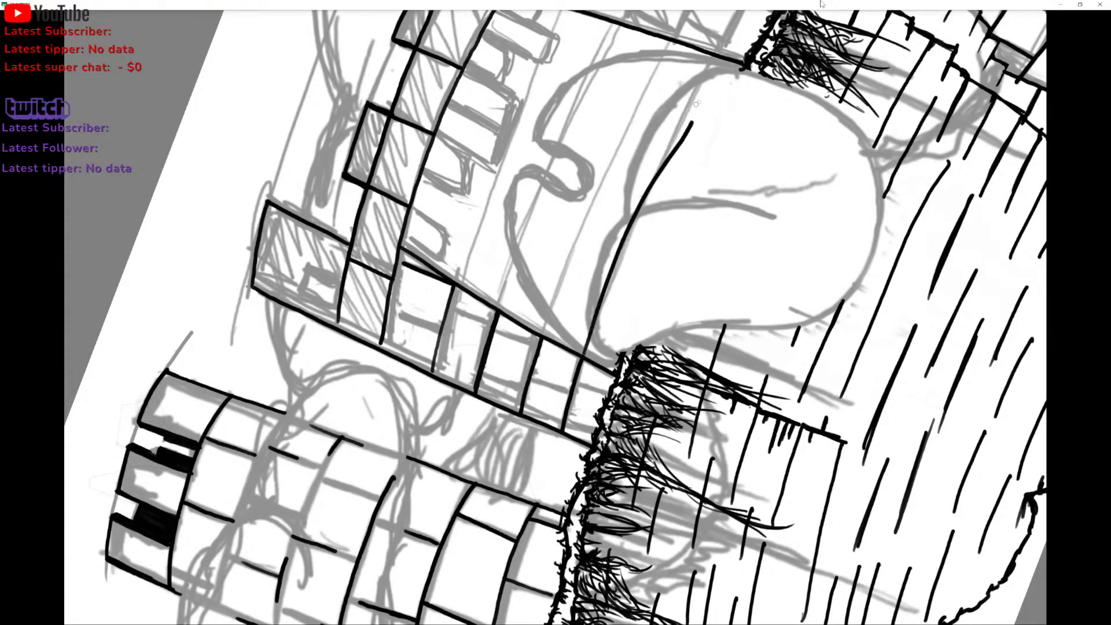
scroll(698, 101, down, 3)
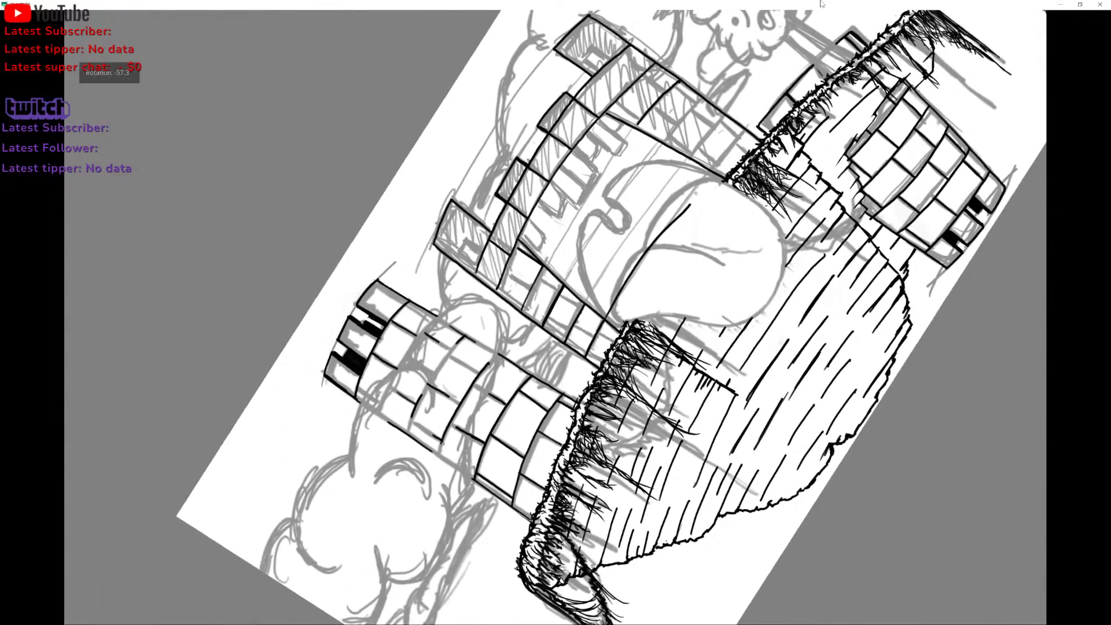
key(ctrl+z)
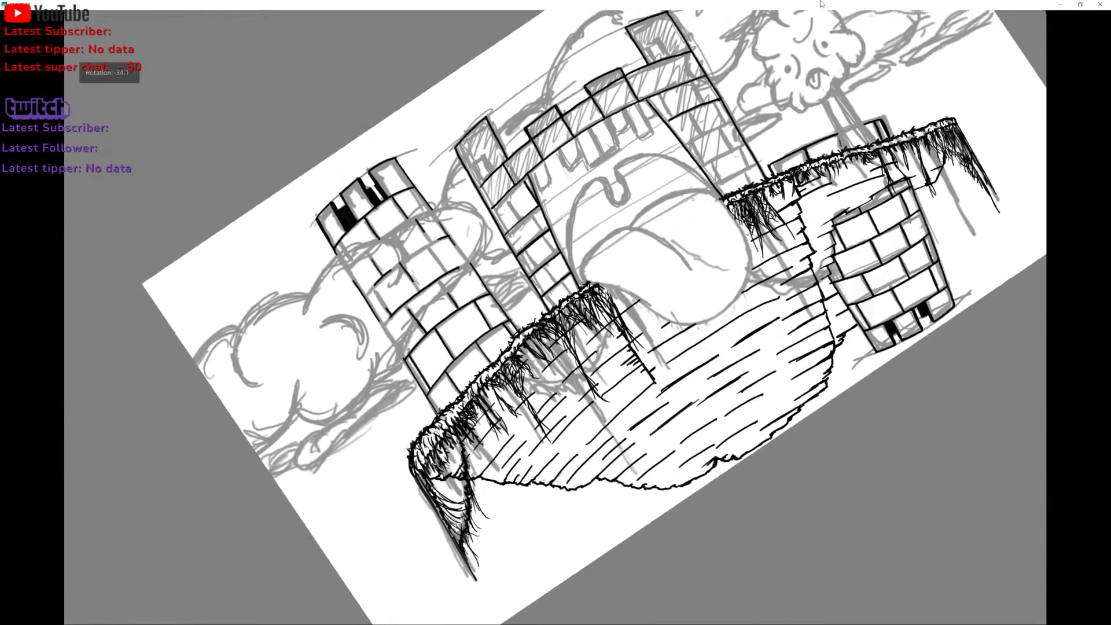
scroll(668, 178, down, 2)
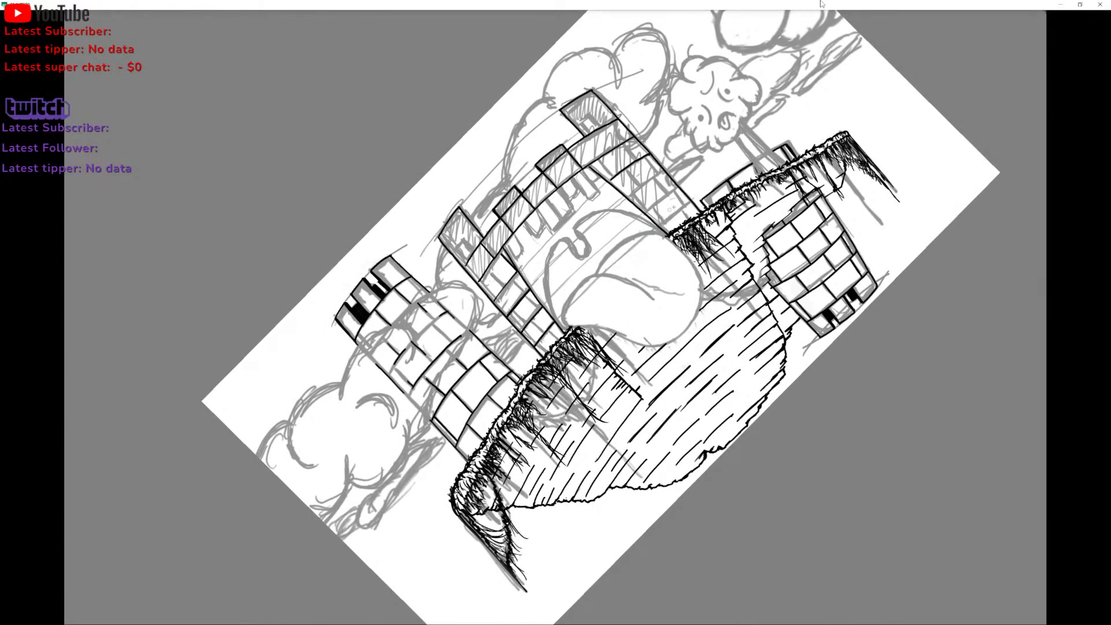
mouse_move(695, 201)
mouse_down()
mouse_move(603, 261)
mouse_move(570, 325)
mouse_up()
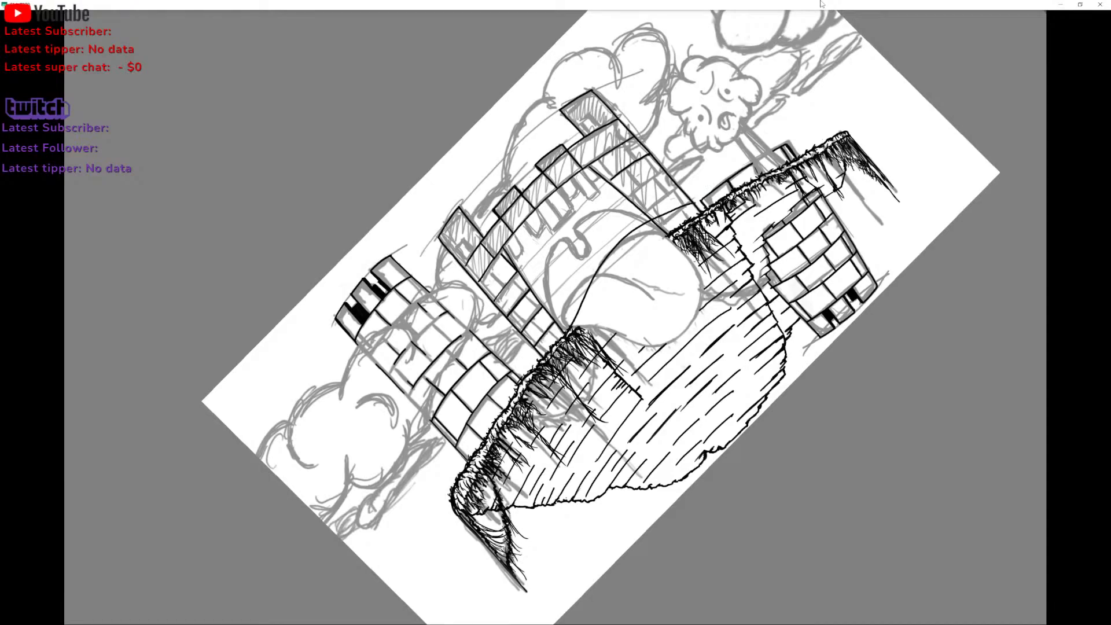
key(ctrl+z)
scroll(579, 134, down, 2)
scroll(570, 248, up, 1)
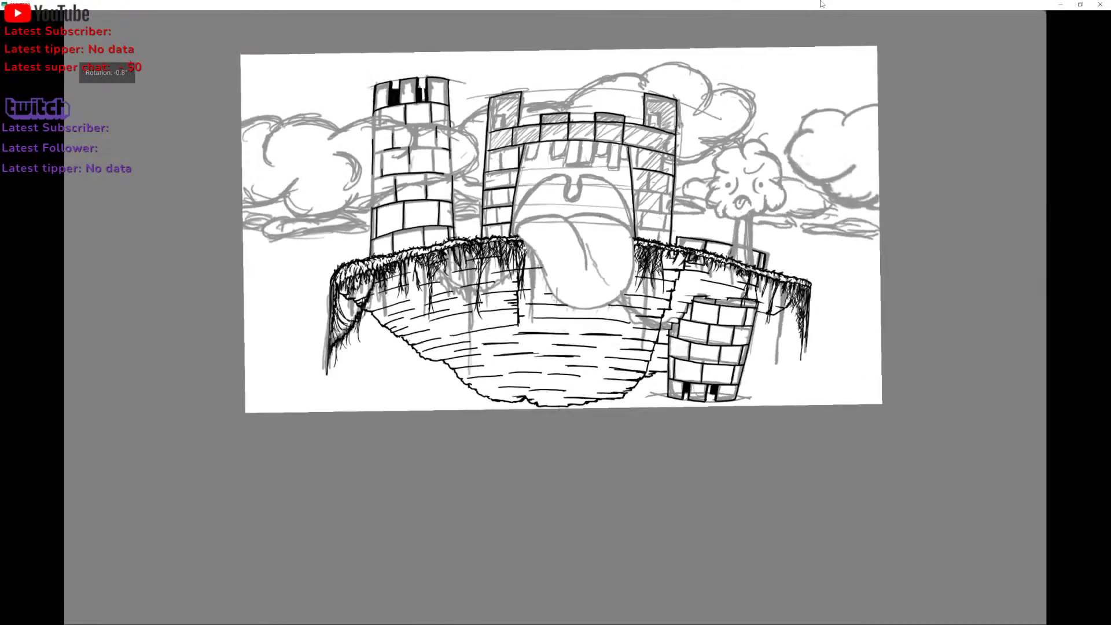
Ink the lower curved brick course lines across the central castle's right tower, following the grey sketch.
scroll(570, 249, down, 1)
scroll(521, 313, up, 5)
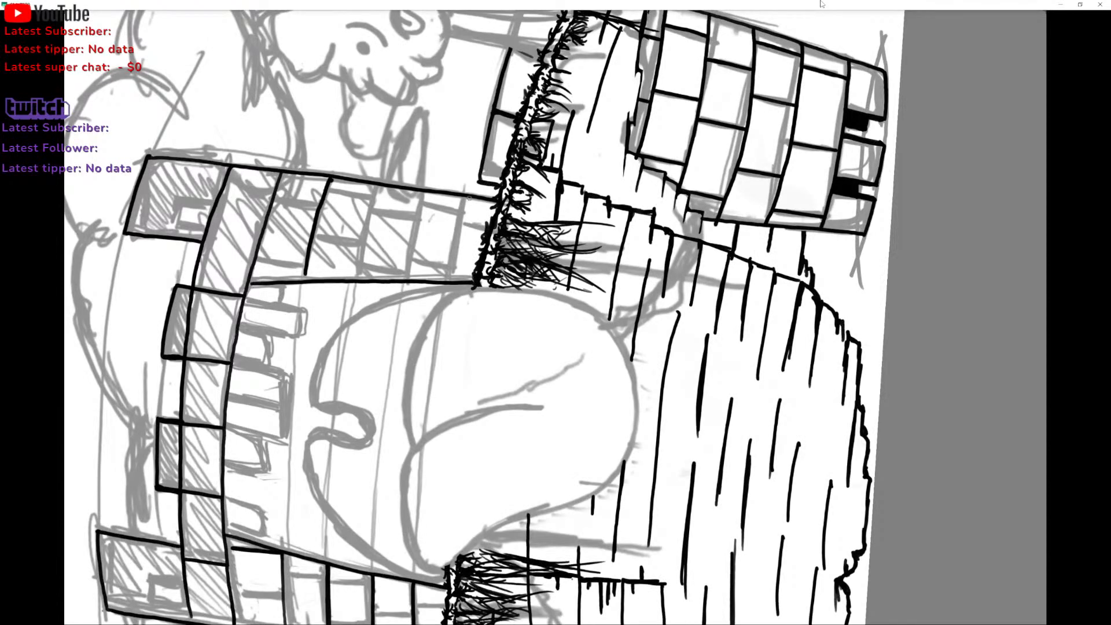
mouse_move(470, 198)
mouse_down()
mouse_move(447, 272)
mouse_move(466, 201)
mouse_move(444, 281)
mouse_up()
key(ctrl+z)
key(ctrl+z)
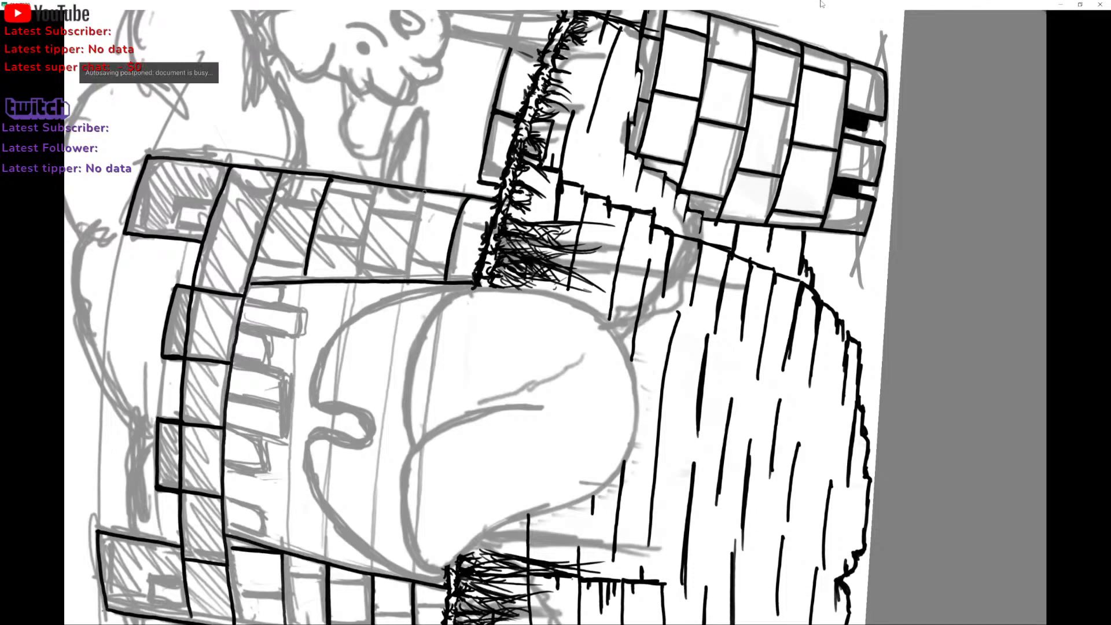
mouse_move(423, 191)
mouse_down()
mouse_move(404, 273)
mouse_move(425, 193)
mouse_move(370, 209)
mouse_move(355, 279)
mouse_up()
scroll(556, 317, down, 4)
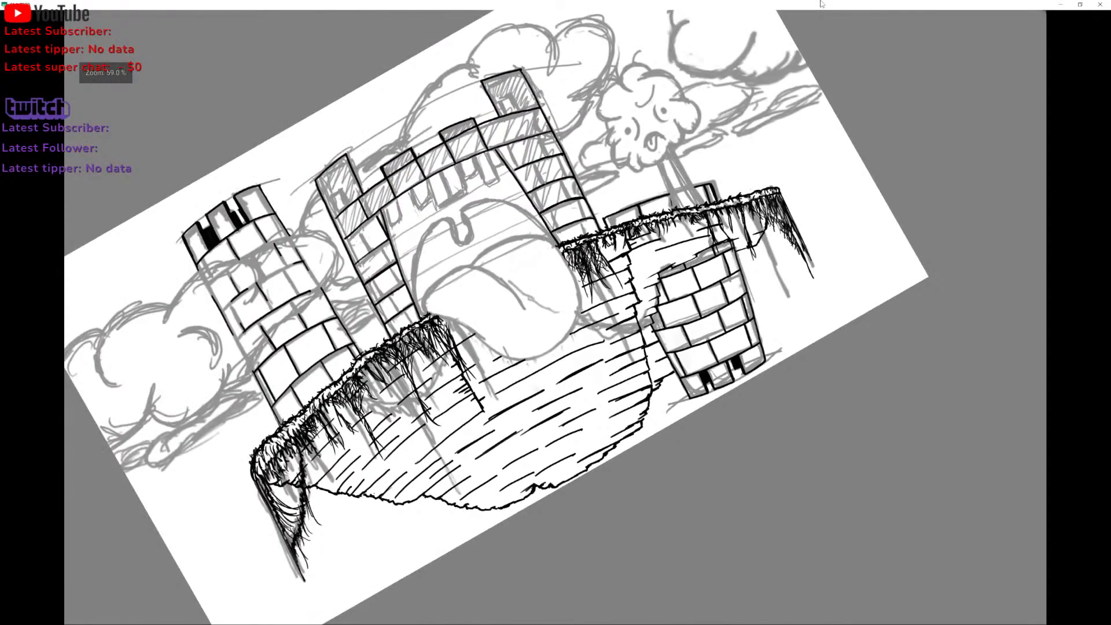
Reinforce the uppermost brick course lines on the central castle's right tower so they meet its edges.
scroll(555, 317, up, 4)
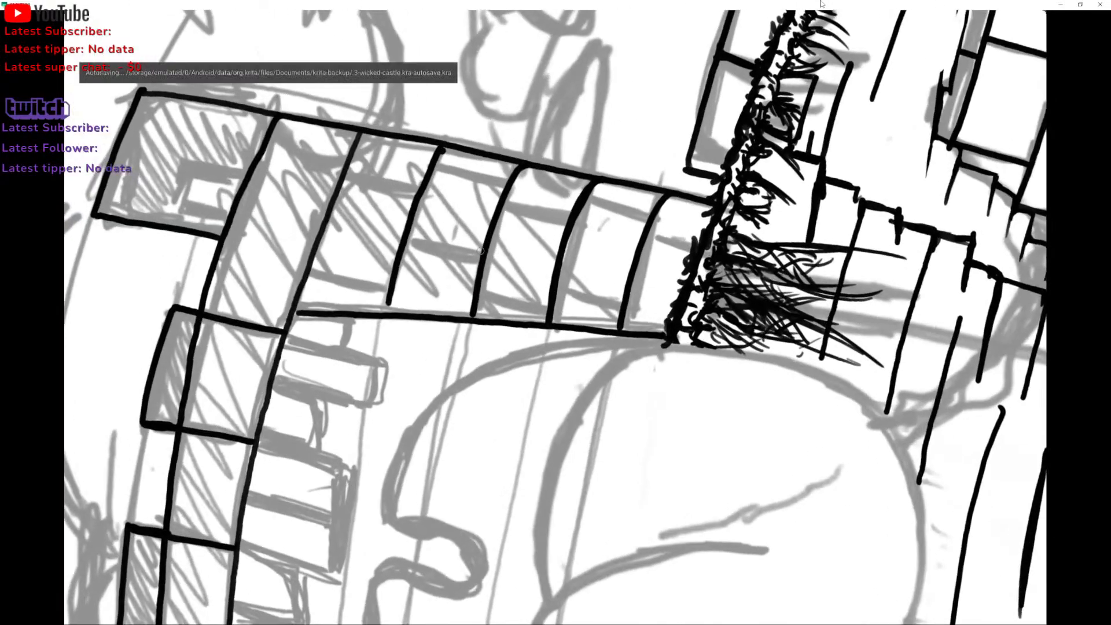
drag(364, 133, 298, 289)
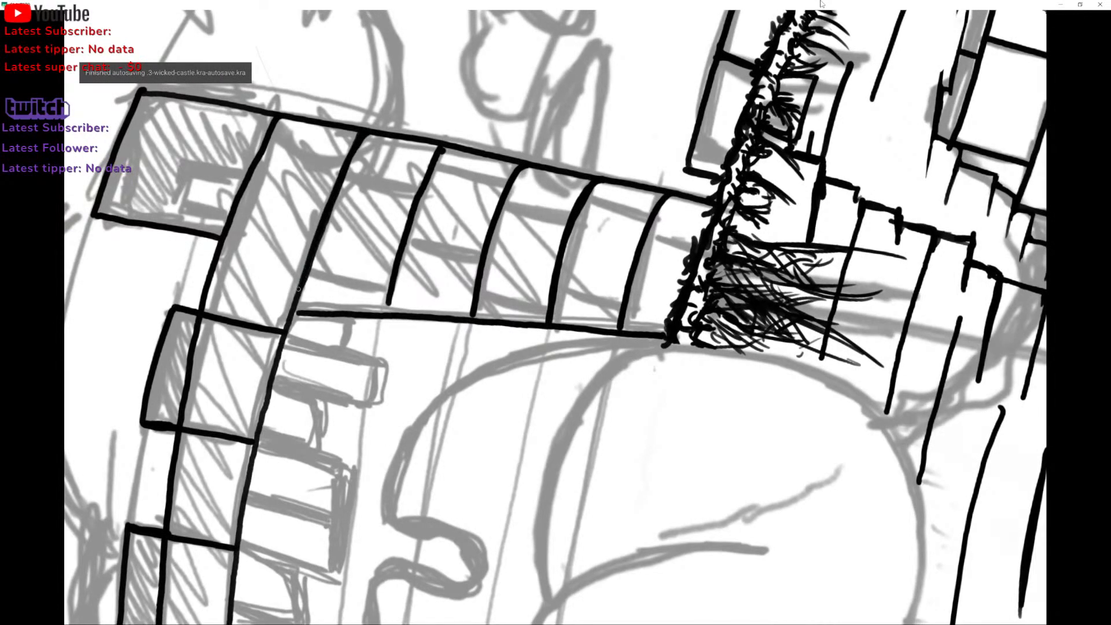
mouse_move(448, 144)
mouse_down()
mouse_move(416, 203)
mouse_move(389, 312)
mouse_up()
scroll(555, 318, down, 5)
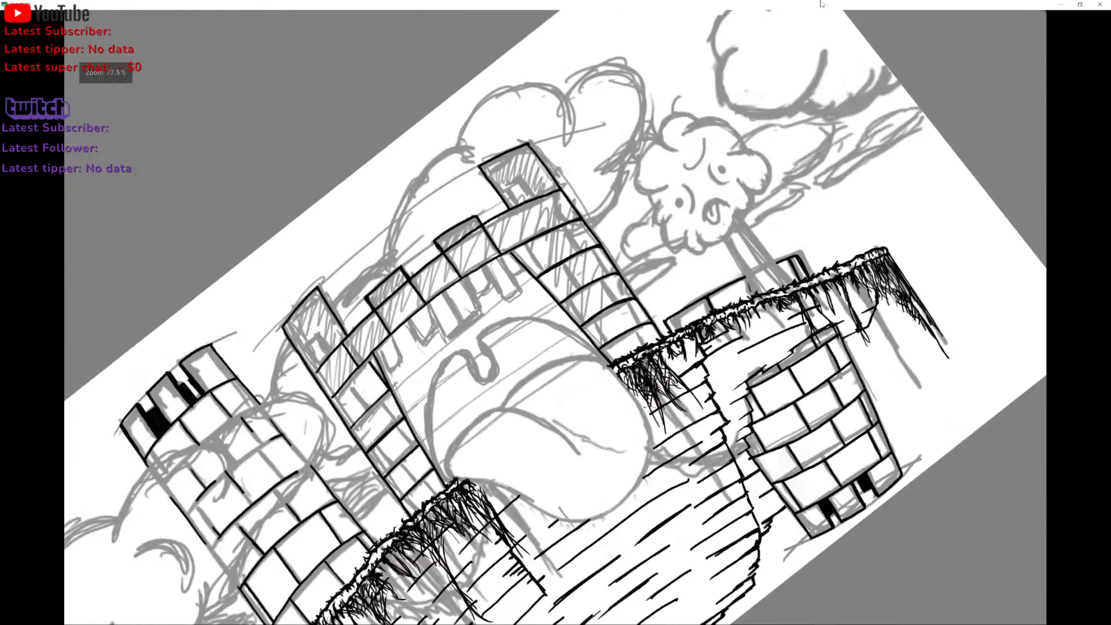
scroll(555, 317, down, 3)
mouse_move(670, 152)
mouse_down()
mouse_move(680, 161)
mouse_move(663, 192)
mouse_up()
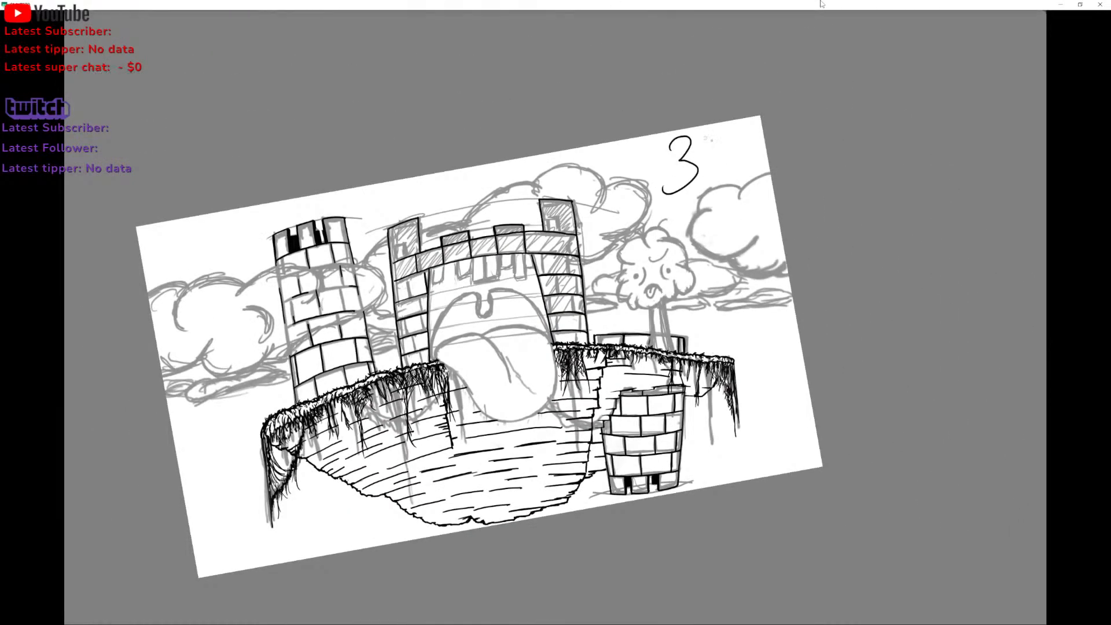
drag(704, 133, 711, 178)
drag(701, 136, 693, 197)
key(ctrl+z)
key(ctrl+z)
key(ctrl+z)
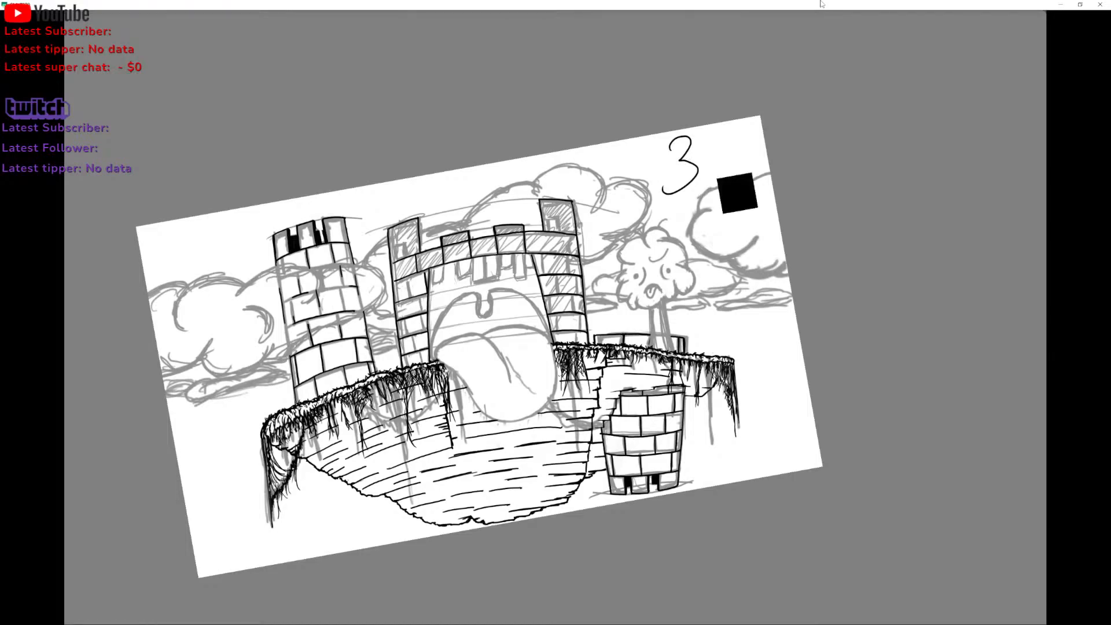
Ink the staggered vertical brick joints in all five rows of the central castle's left tower.
scroll(555, 317, up, 5)
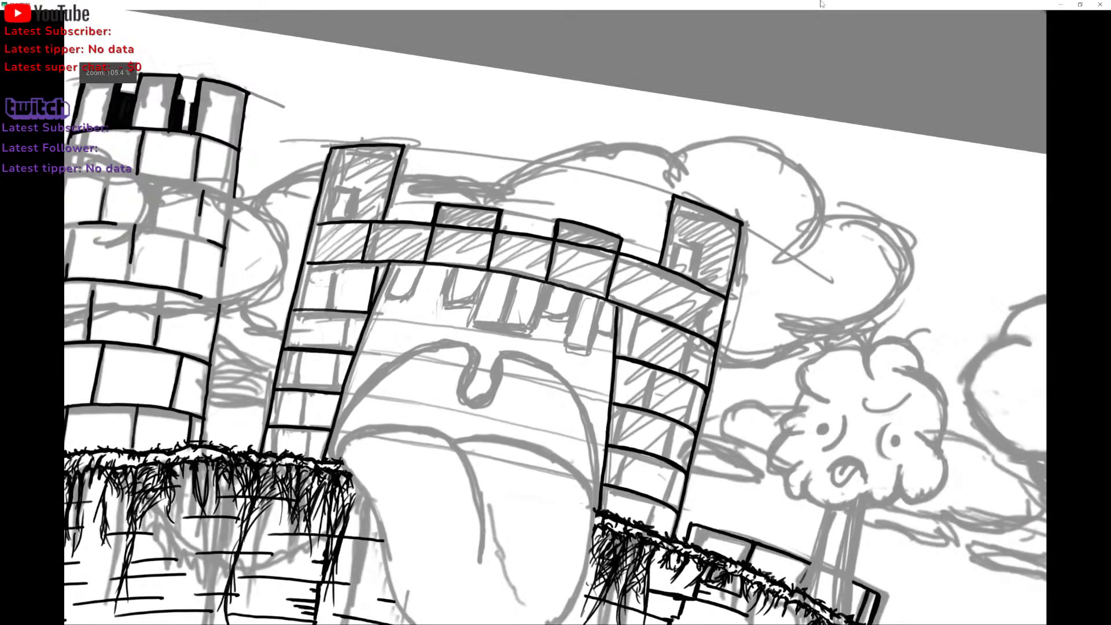
scroll(555, 317, up, 3)
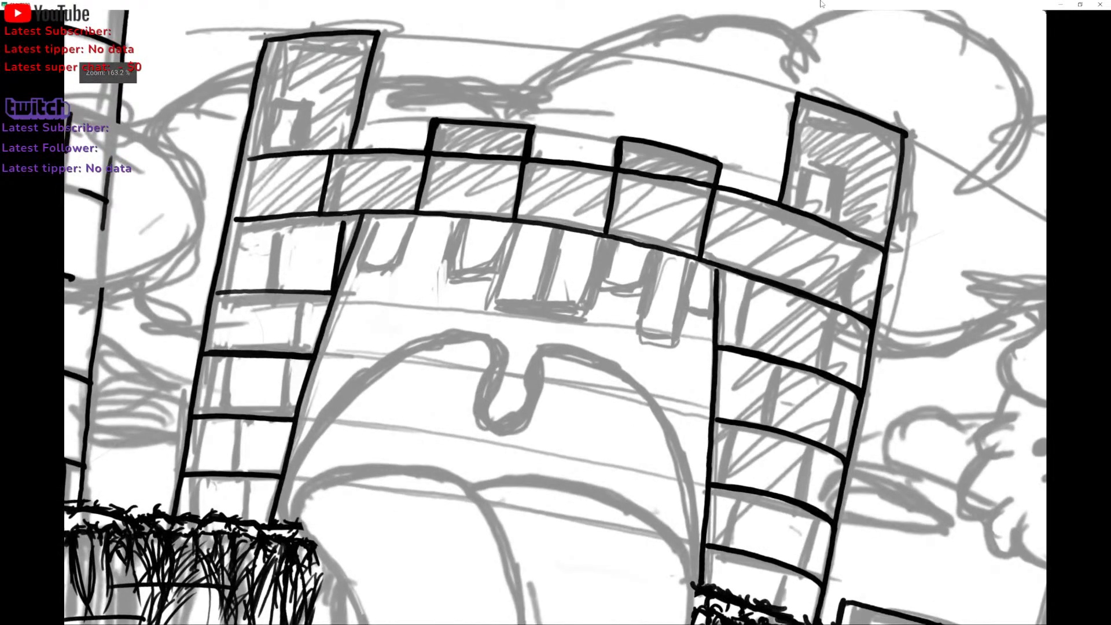
mouse_move(280, 216)
mouse_down()
mouse_move(272, 276)
mouse_move(280, 214)
mouse_up()
drag(301, 291, 279, 413)
drag(229, 355, 236, 471)
drag(246, 477, 245, 521)
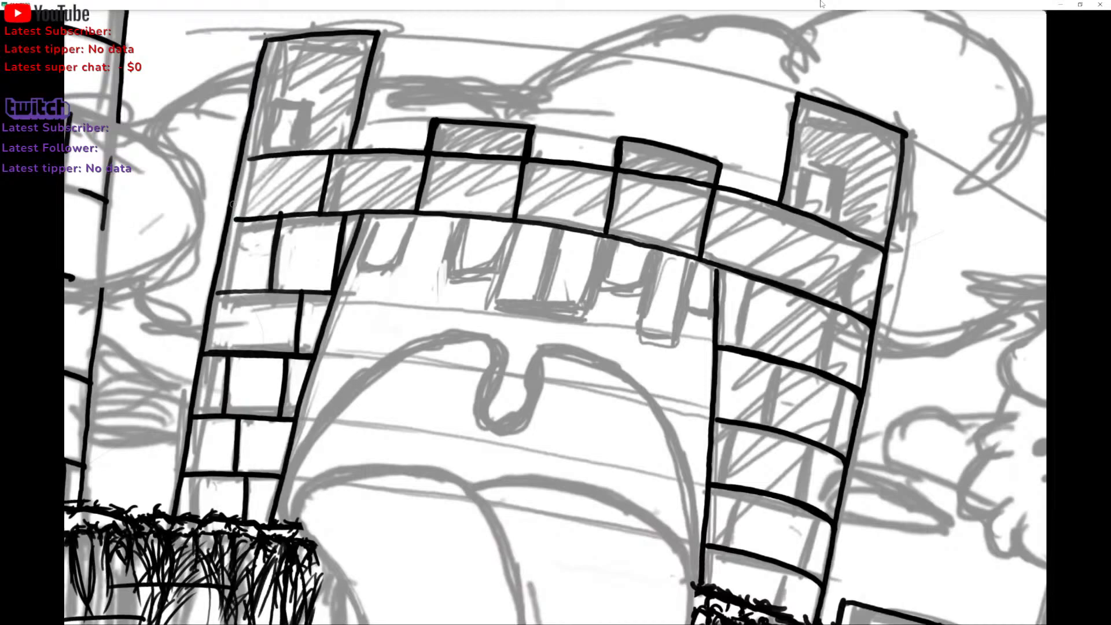
mouse_move(233, 204)
mouse_down()
mouse_move(272, 303)
mouse_move(209, 307)
mouse_move(305, 134)
mouse_up()
scroll(356, 294, up, 3)
mouse_move(129, 230)
mouse_down()
mouse_move(190, 111)
mouse_move(126, 240)
mouse_move(173, 127)
mouse_up()
key(ctrl+z)
key(ctrl+z)
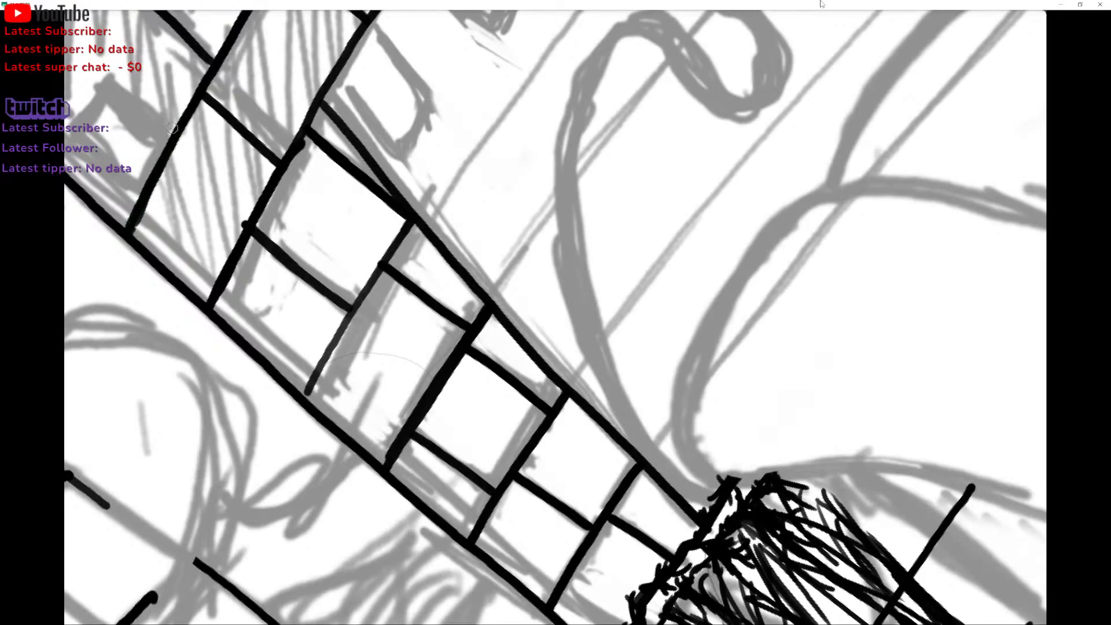
Ink a second vertical joint in the left tower's second brick row from the top.
scroll(172, 127, down, 5)
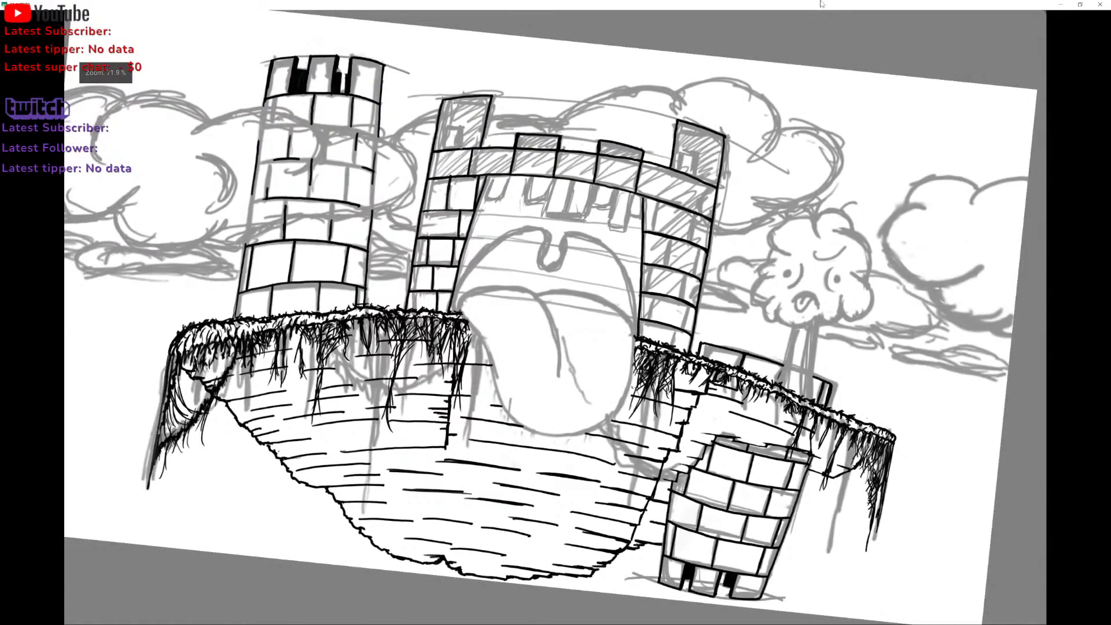
scroll(504, 220, up, 1)
scroll(391, 258, up, 1)
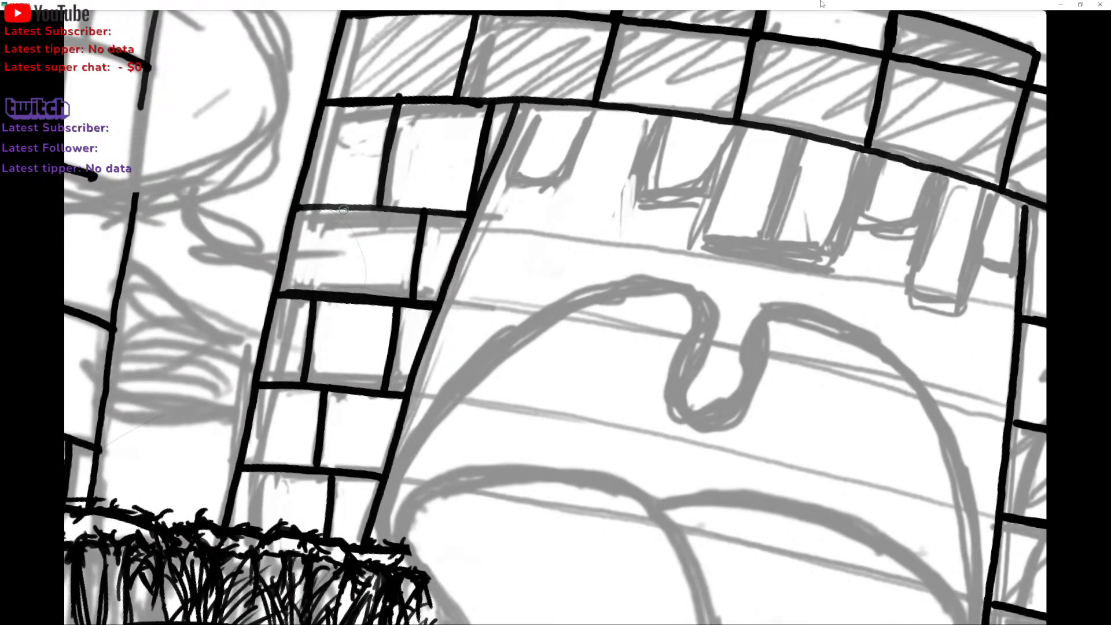
mouse_move(340, 209)
mouse_down()
mouse_move(325, 289)
mouse_move(341, 207)
mouse_move(325, 272)
mouse_up()
scroll(326, 272, down, 3)
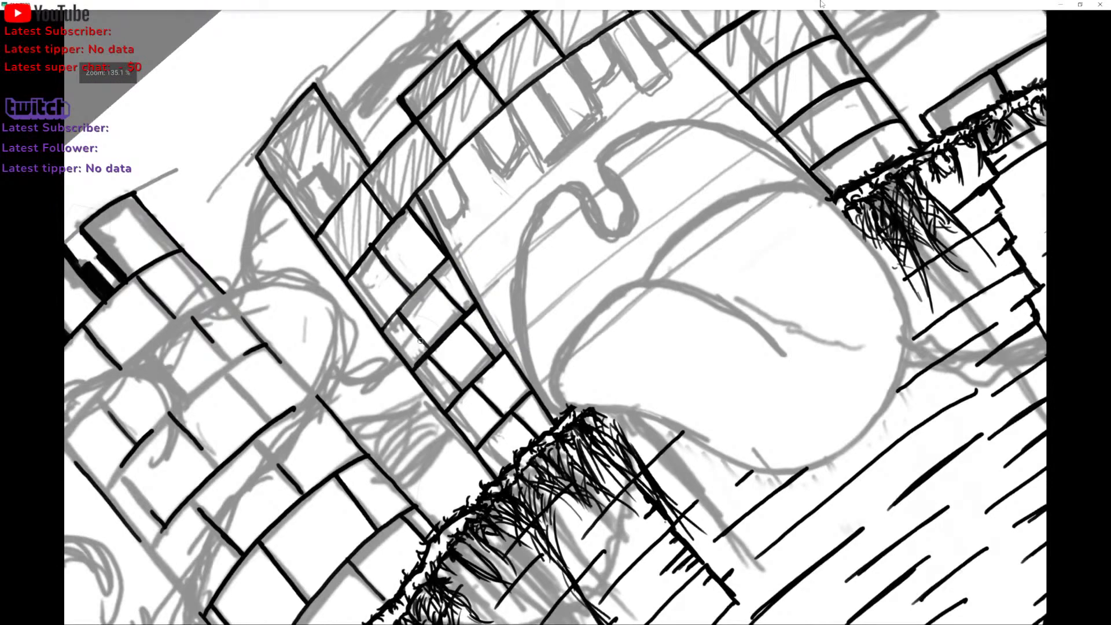
Ink the right-hand vertical brick joints in the lower four rows of the central castle's right tower.
scroll(421, 341, up, 3)
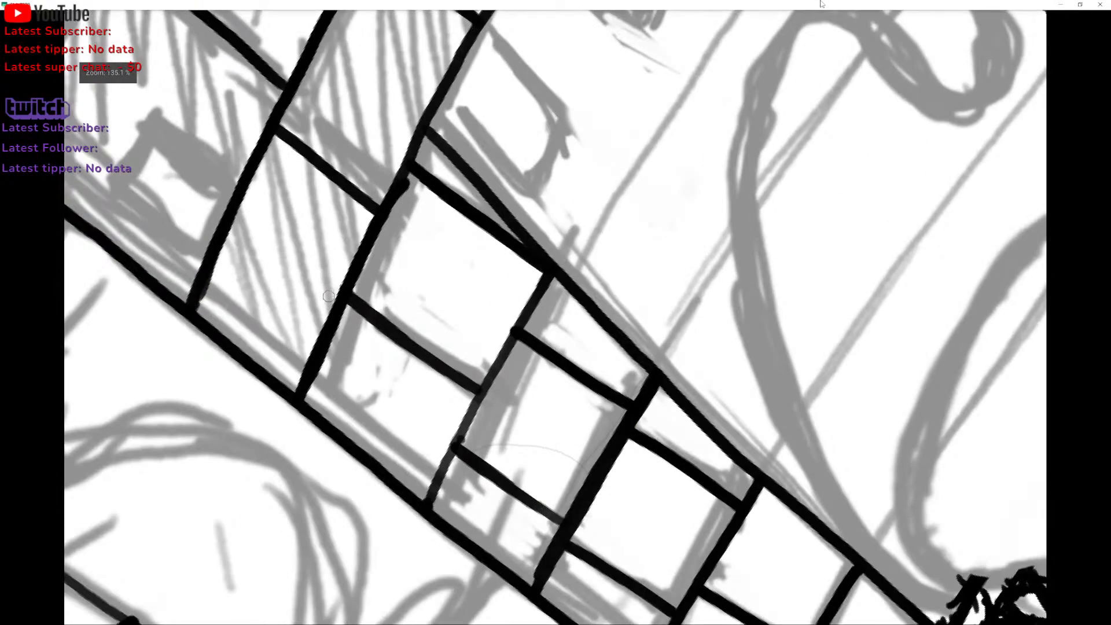
scroll(340, 240, down, 5)
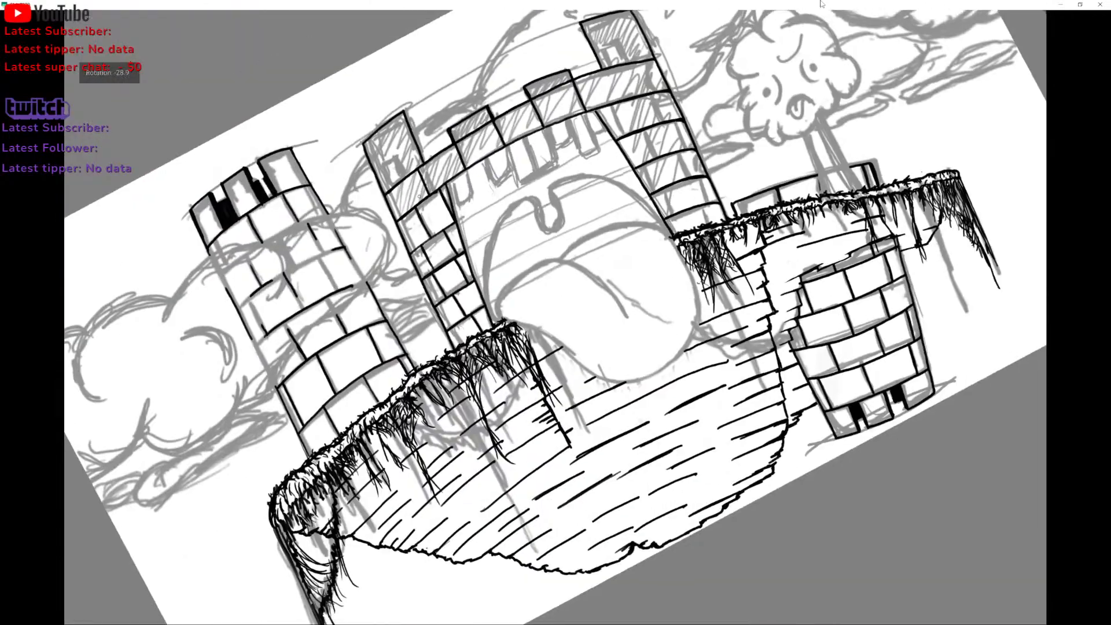
scroll(485, 149, up, 5)
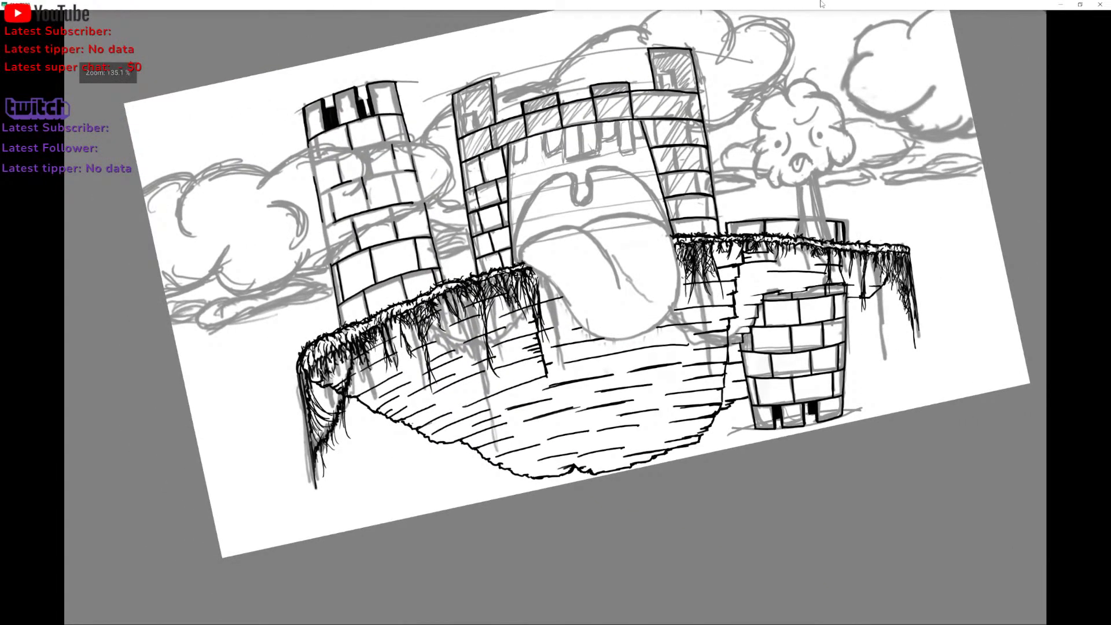
scroll(485, 148, up, 7)
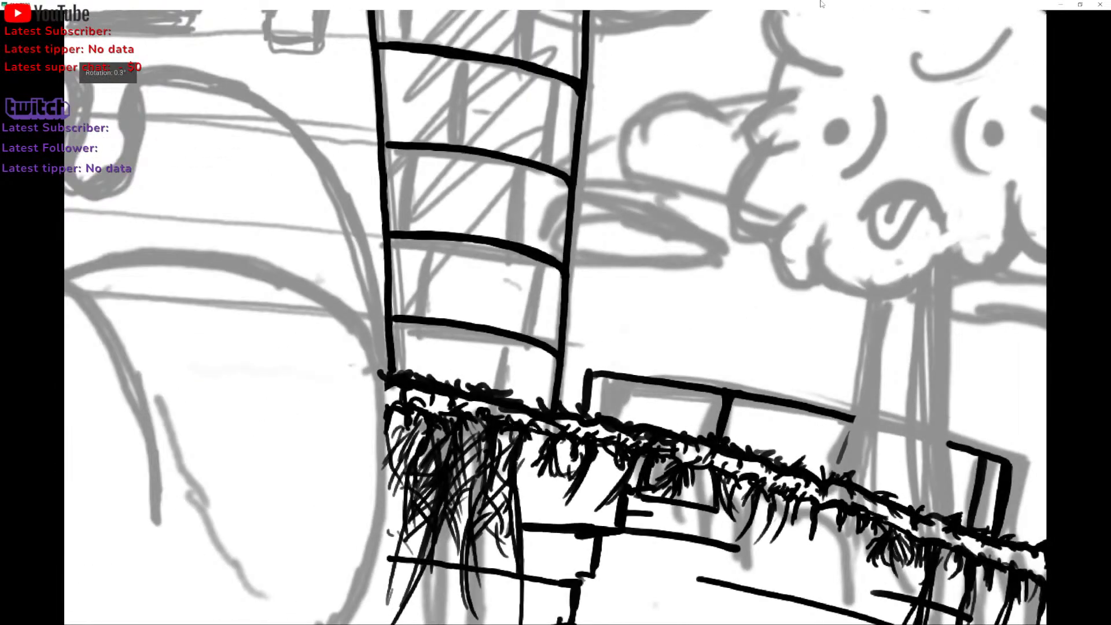
drag(505, 337, 500, 395)
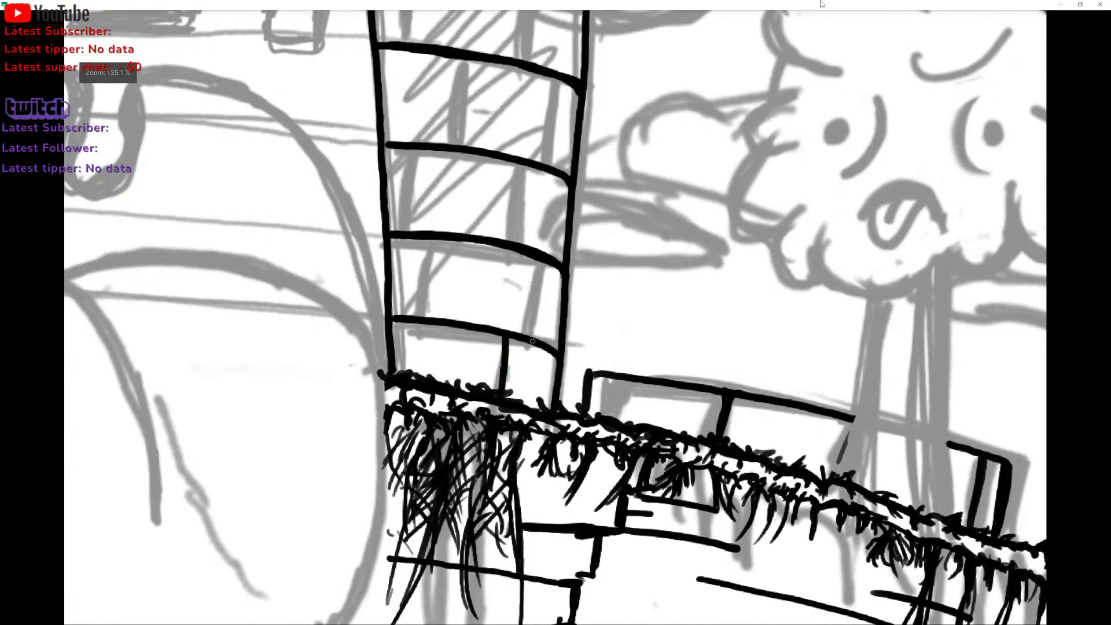
click(534, 336)
drag(542, 263, 538, 338)
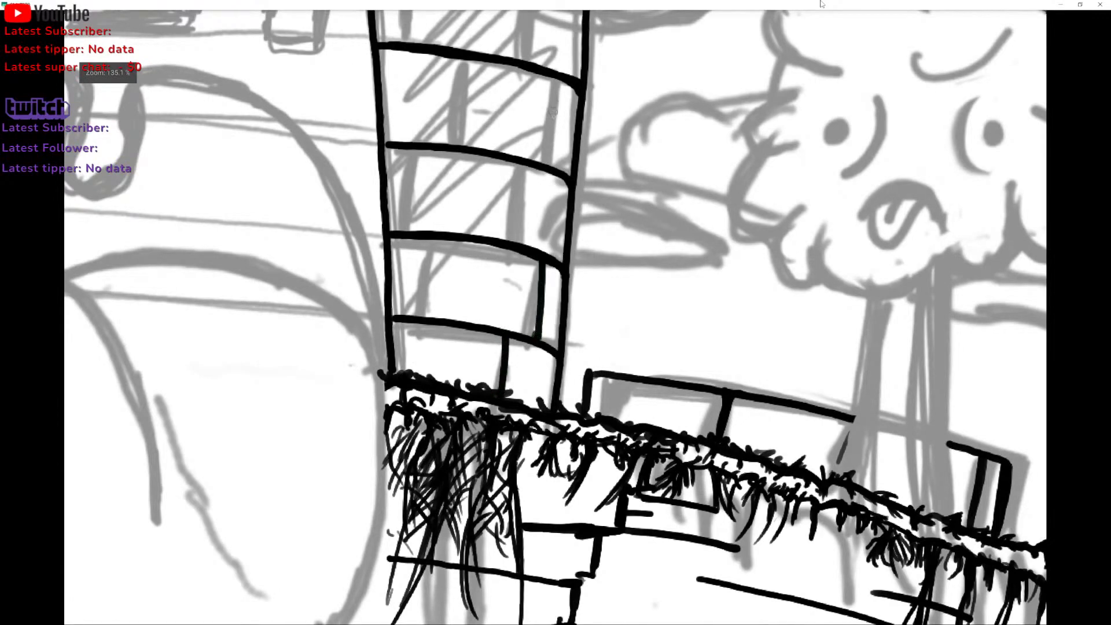
drag(550, 158, 552, 110)
mouse_move(554, 72)
mouse_down()
mouse_move(551, 142)
mouse_move(518, 191)
mouse_move(520, 243)
mouse_up()
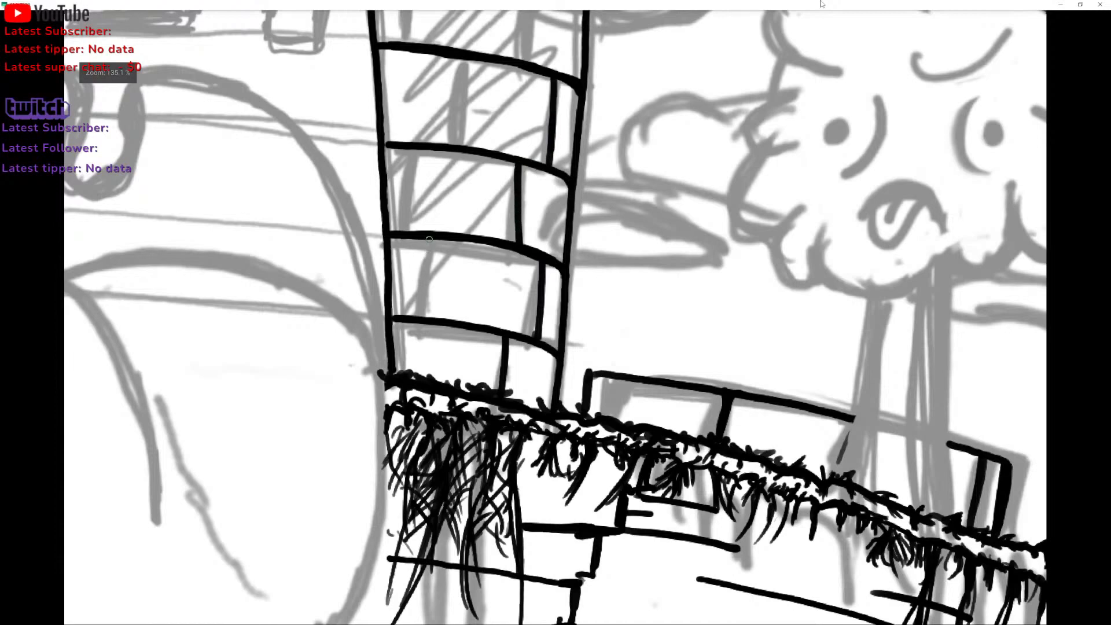
Ink the left-hand vertical joints in the right tower's middle brick rows and a line along its top row's outer edge.
drag(429, 238, 424, 316)
mouse_move(405, 232)
mouse_down()
mouse_move(410, 150)
mouse_move(458, 115)
mouse_move(461, 52)
mouse_up()
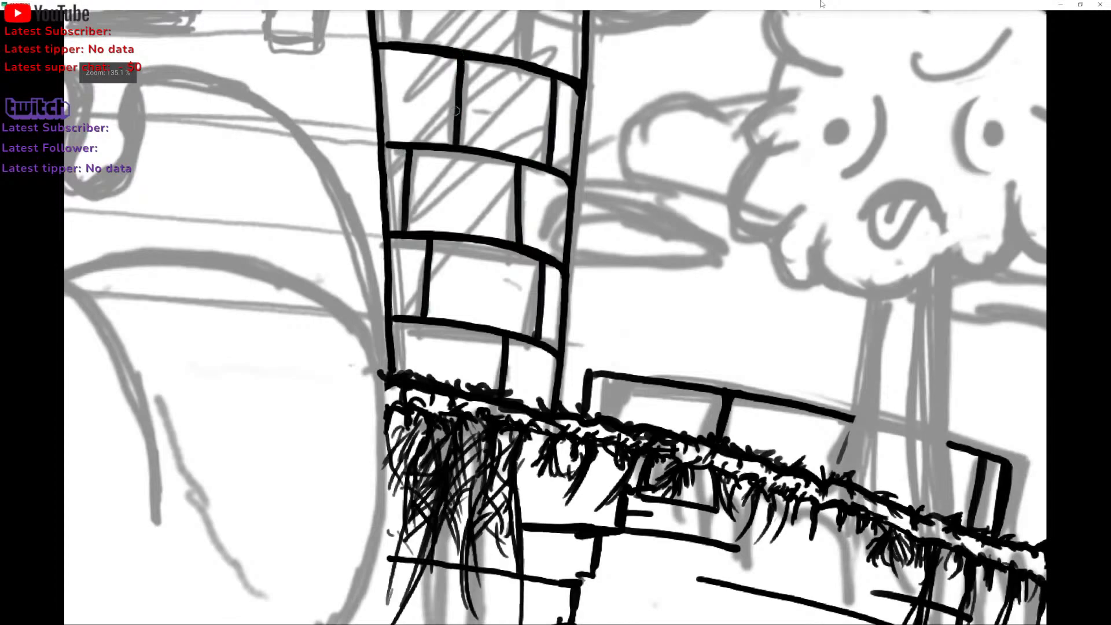
mouse_move(456, 111)
mouse_down()
mouse_move(457, 371)
mouse_move(319, 401)
mouse_move(509, 374)
mouse_move(540, 242)
mouse_up()
scroll(457, 371, up, 5)
drag(435, 342, 464, 215)
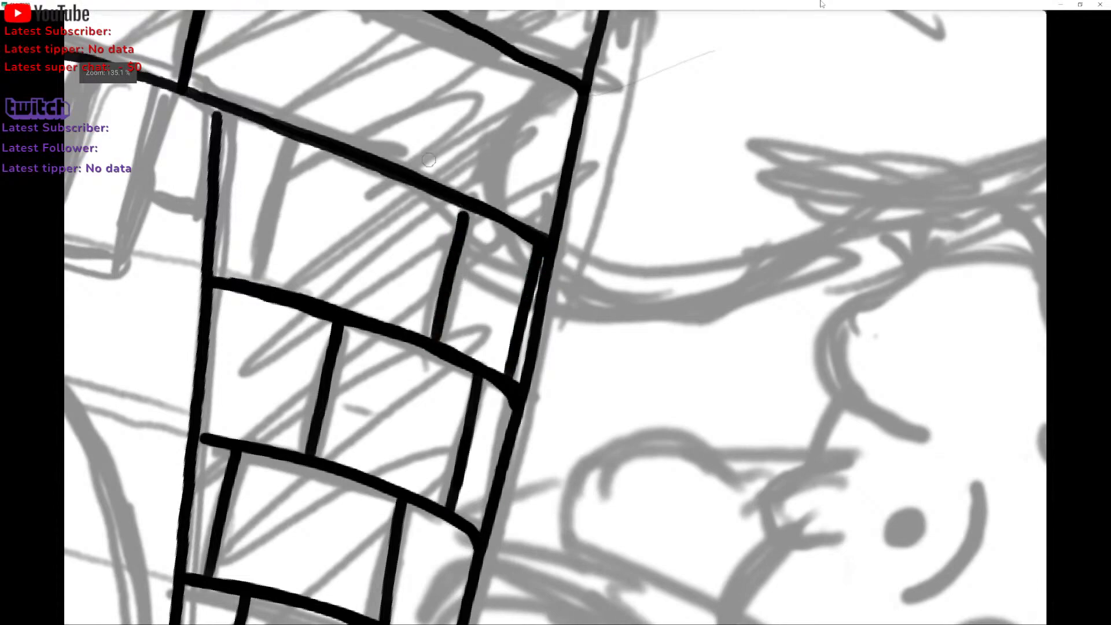
drag(291, 138, 249, 284)
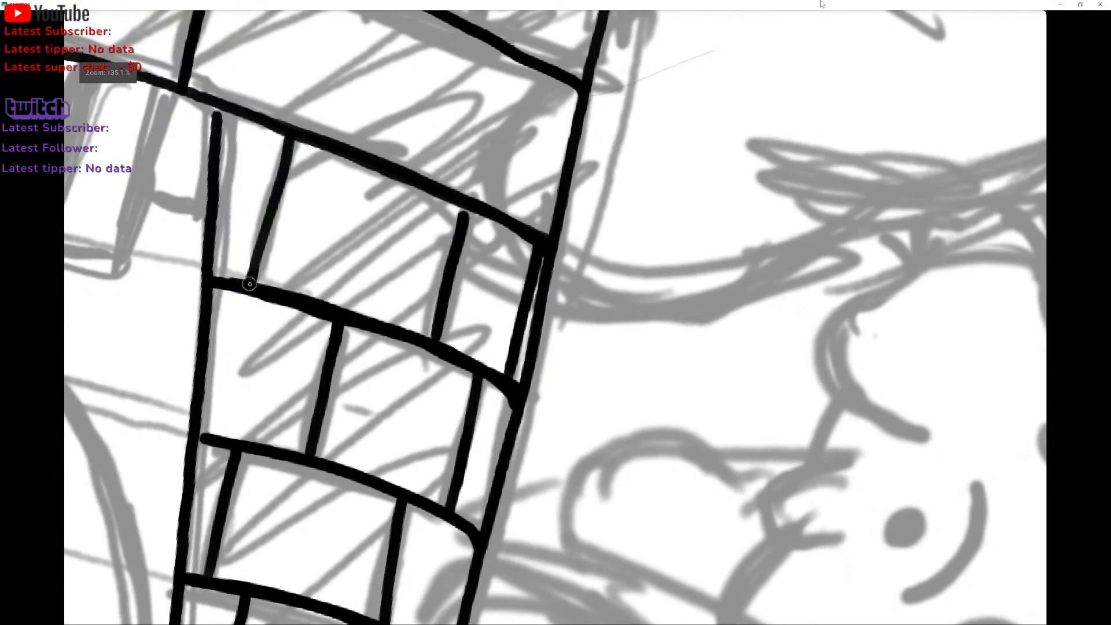
scroll(531, 290, down, 4)
key(ctrl+z)
key(ctrl+z)
Ink two vertical joints in the right tower's uppermost brick row, just beneath the hatched battlement band.
drag(393, 317, 397, 320)
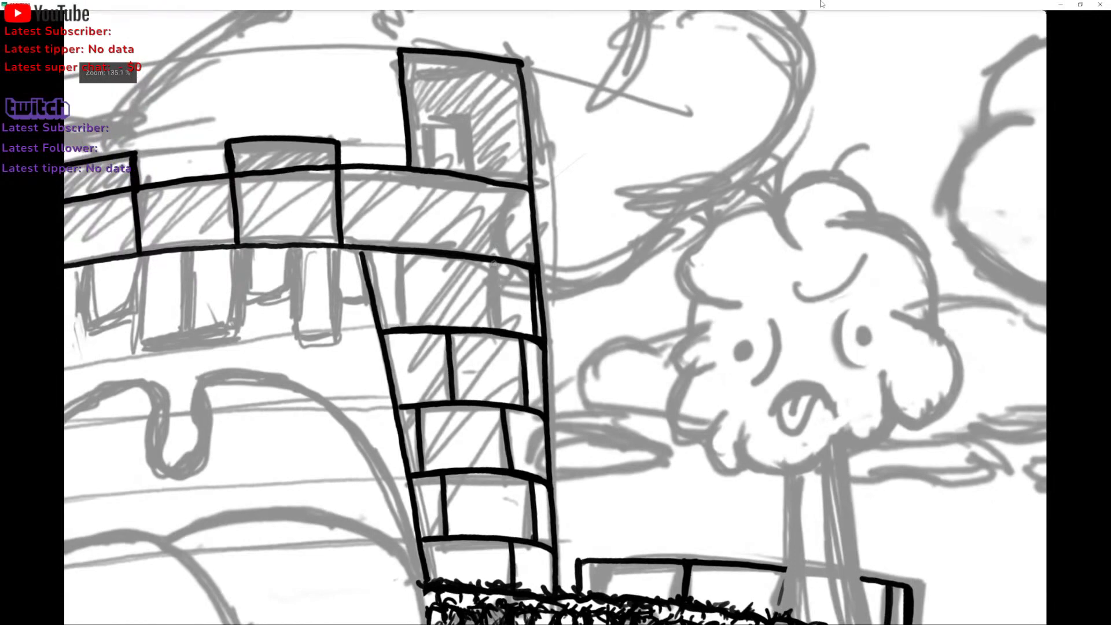
drag(493, 262, 493, 331)
drag(399, 252, 398, 329)
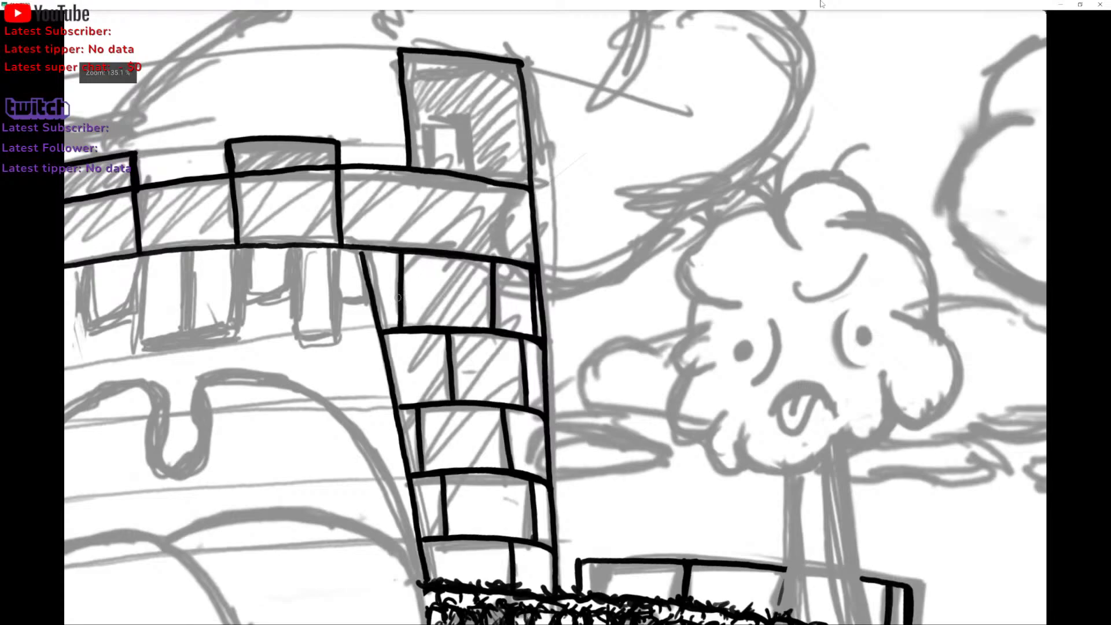
scroll(556, 317, down, 3)
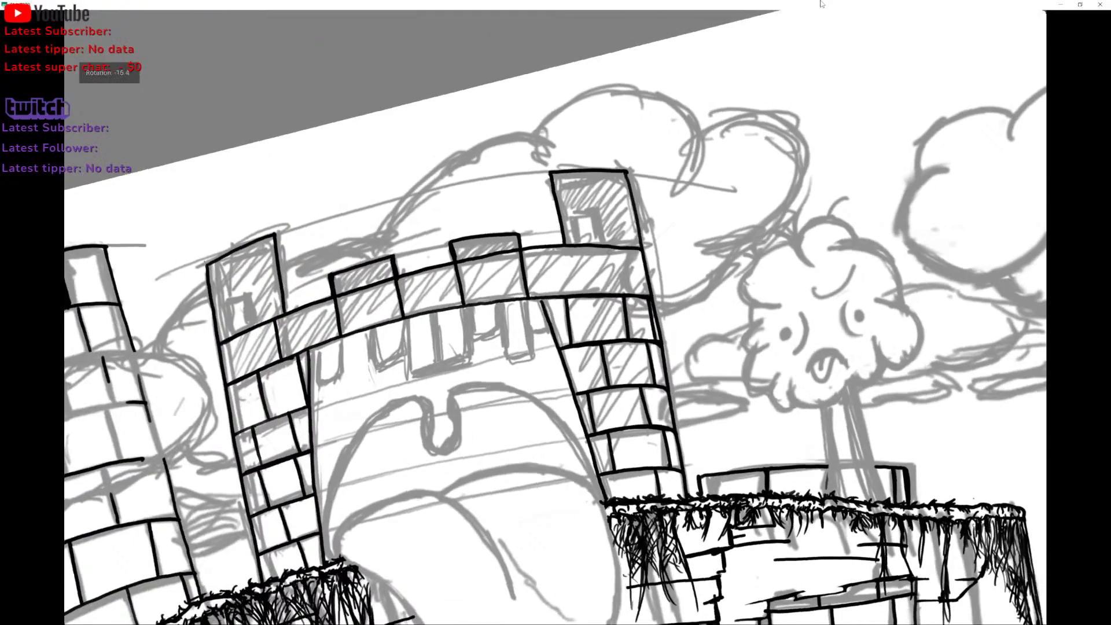
scroll(555, 317, up, 4)
scroll(556, 317, up, 2)
scroll(555, 317, down, 4)
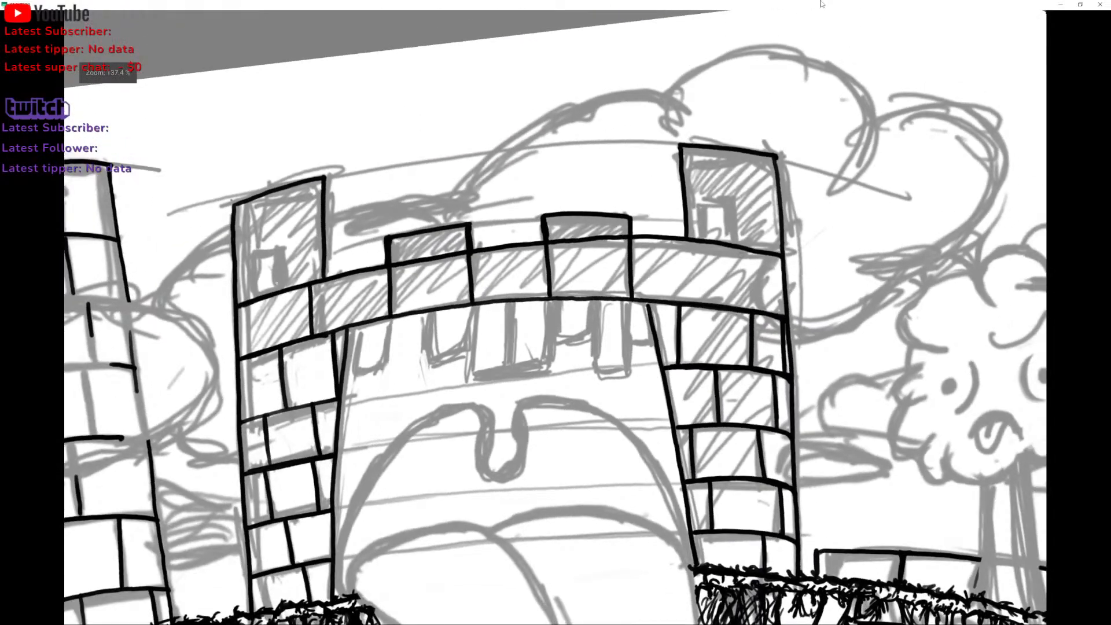
scroll(555, 317, up, 1)
scroll(556, 317, up, 4)
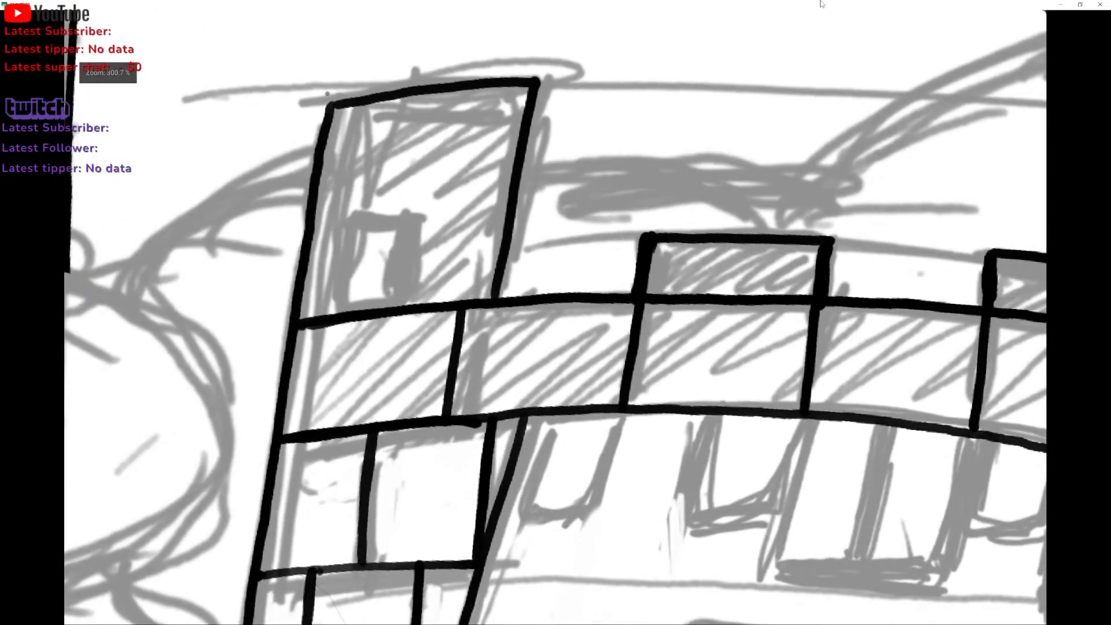
mouse_move(520, 118)
mouse_down()
mouse_move(452, 291)
mouse_move(334, 203)
mouse_up()
key(ctrl+z)
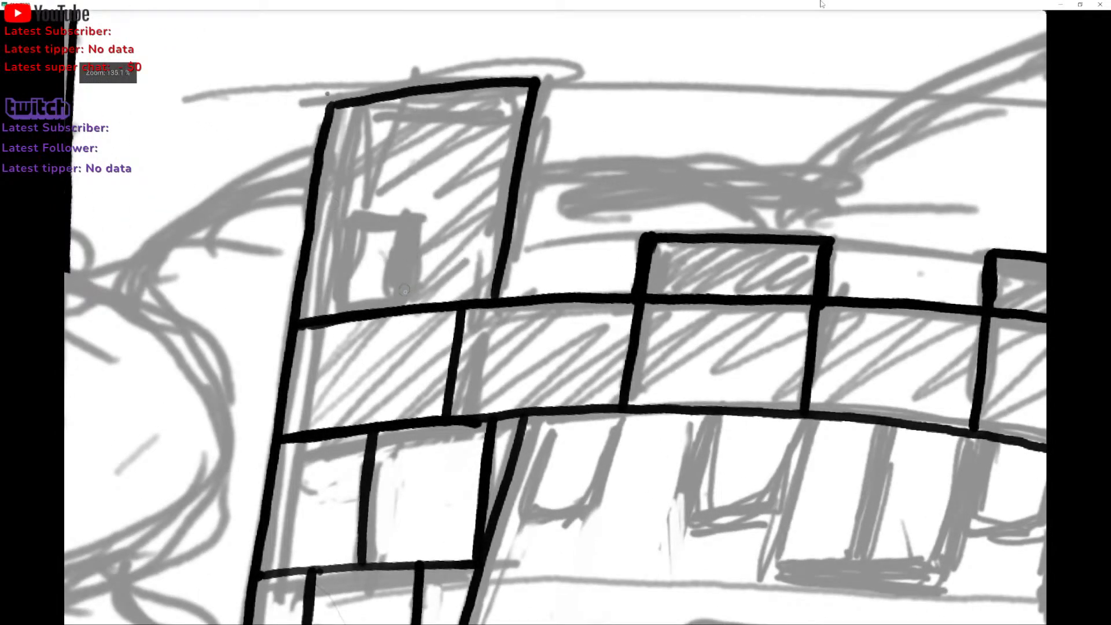
drag(403, 302, 409, 218)
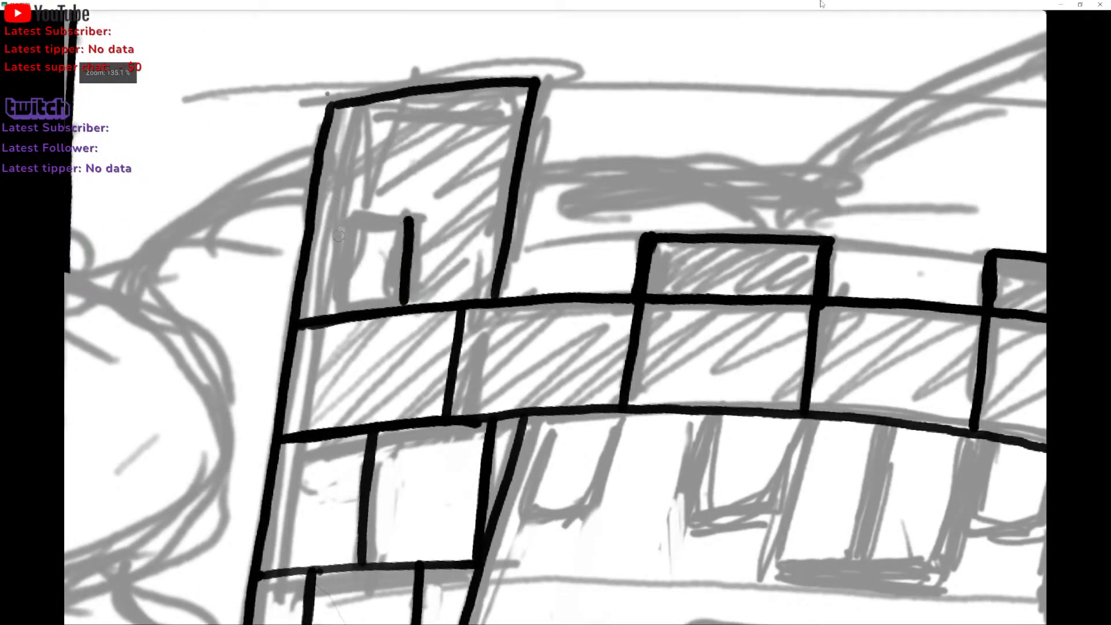
key(ctrl+z)
drag(340, 217, 319, 318)
key(ctrl+z)
Ink the two upright sides and the top edge of the small window opening in the central castle's left turret.
drag(335, 224, 317, 317)
drag(420, 213, 409, 304)
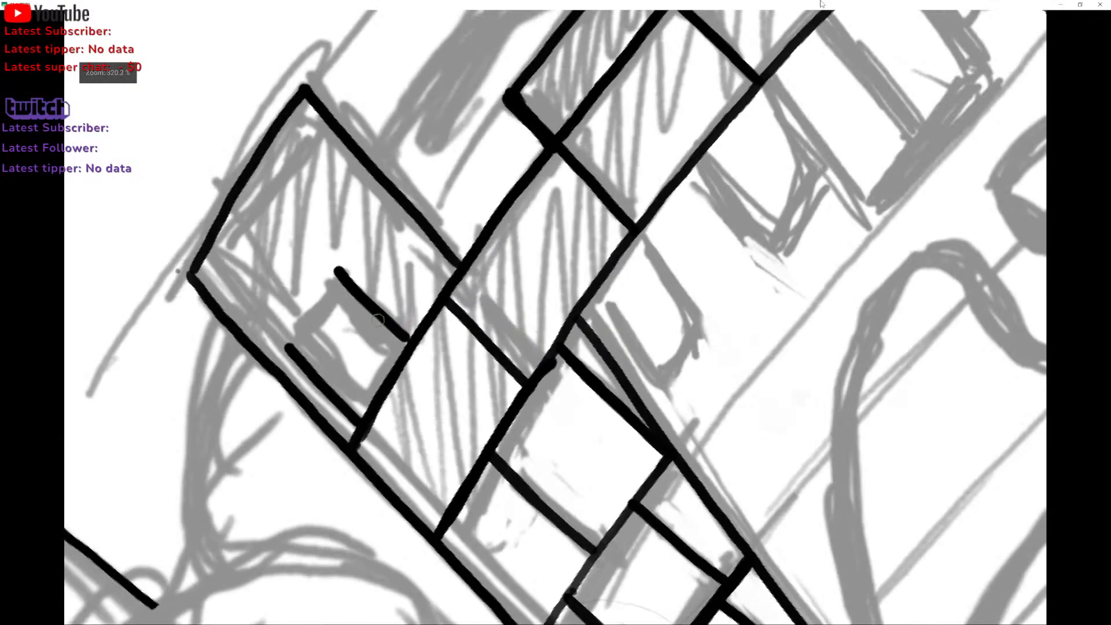
drag(287, 348, 339, 269)
drag(290, 342, 299, 342)
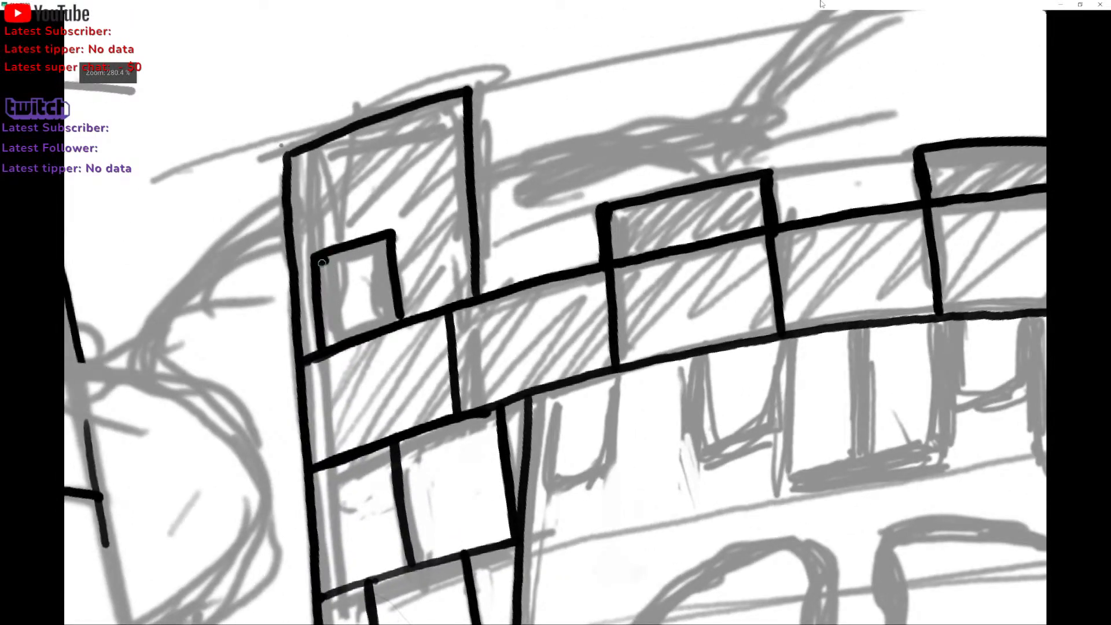
Thicken the left side of the left turret's small window opening with repeated ink strokes.
drag(326, 262, 325, 319)
drag(322, 268, 326, 348)
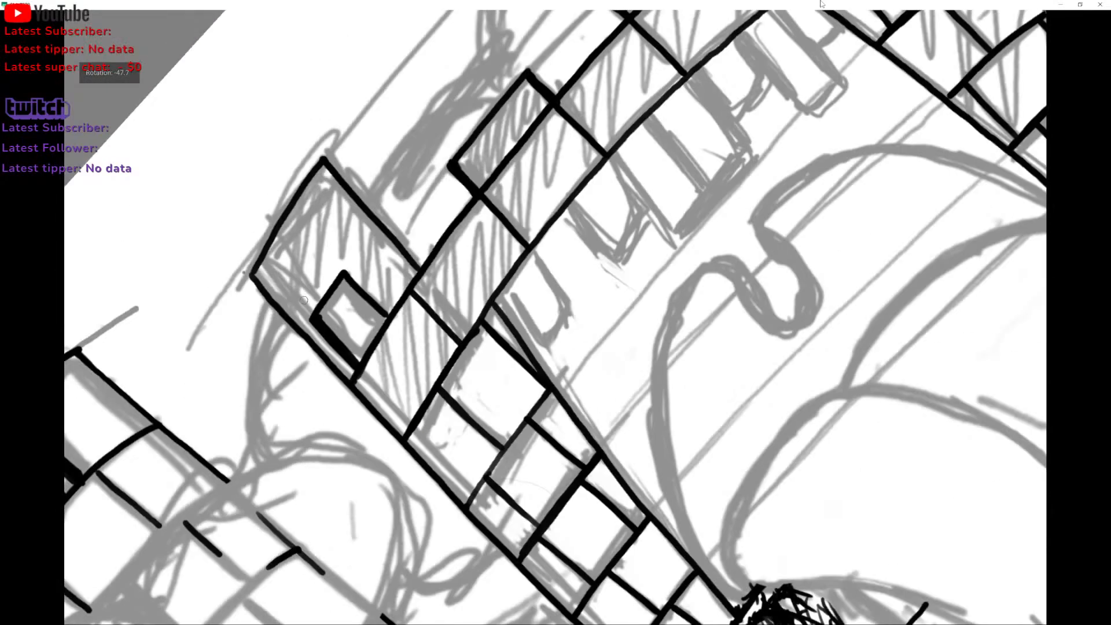
mouse_move(304, 300)
mouse_down()
mouse_move(312, 326)
mouse_move(339, 249)
mouse_move(381, 216)
mouse_up()
scroll(382, 217, up, 2)
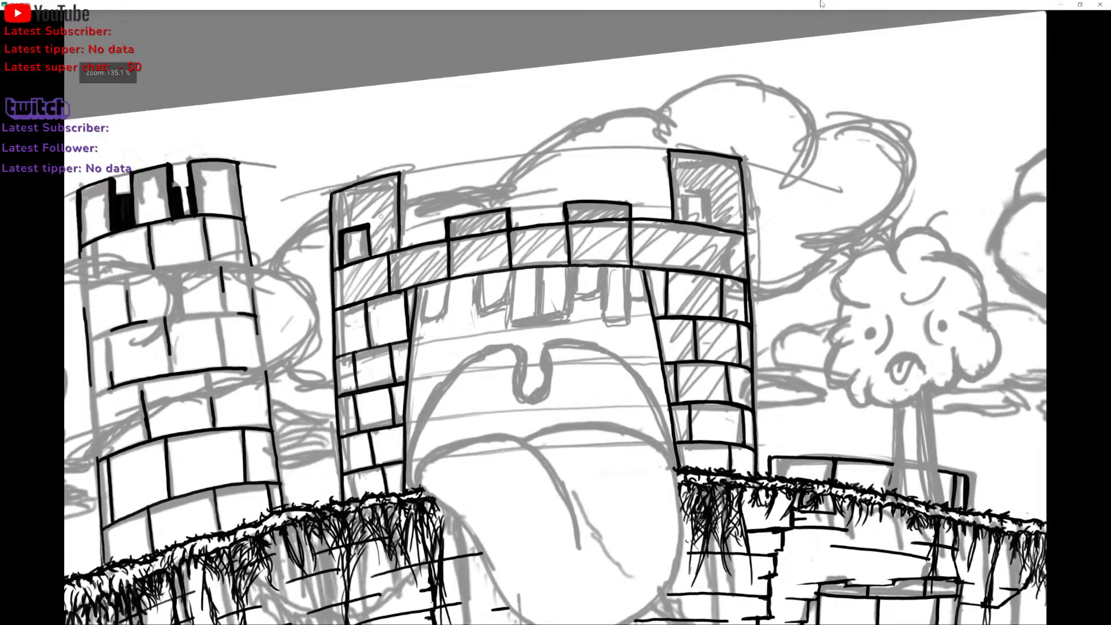
scroll(381, 216, down, 3)
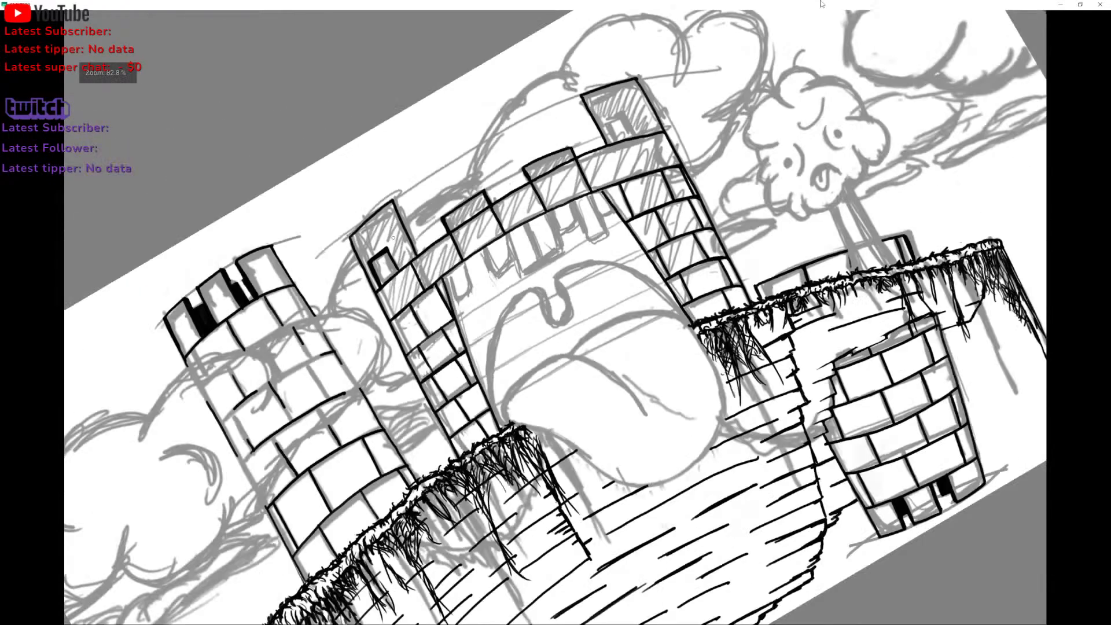
drag(435, 169, 659, 65)
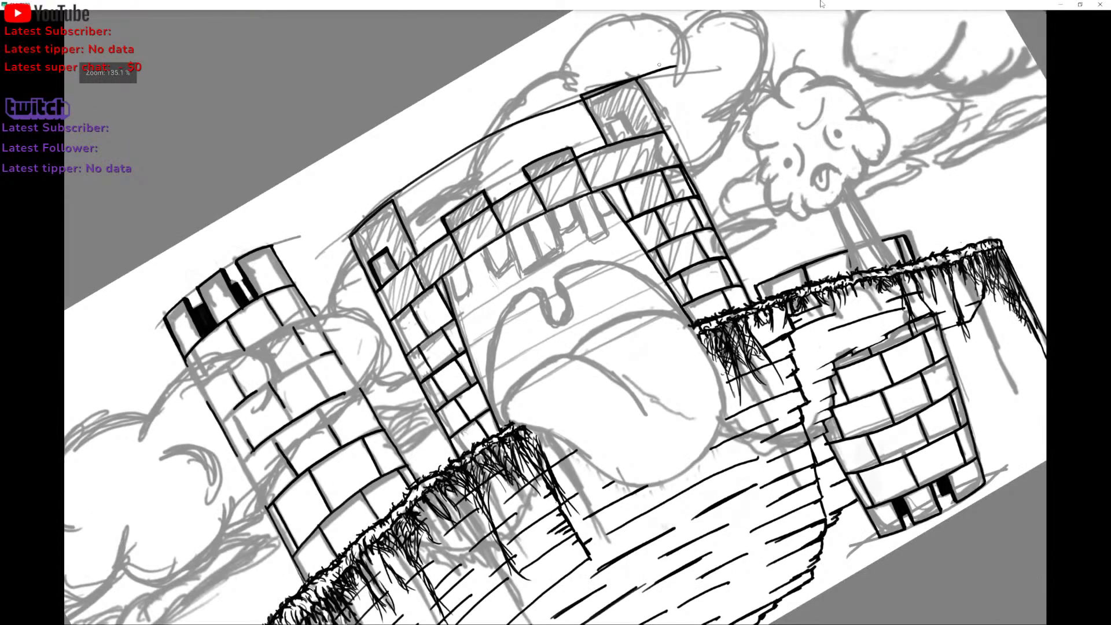
scroll(659, 64, down, 2)
key(ctrl+z)
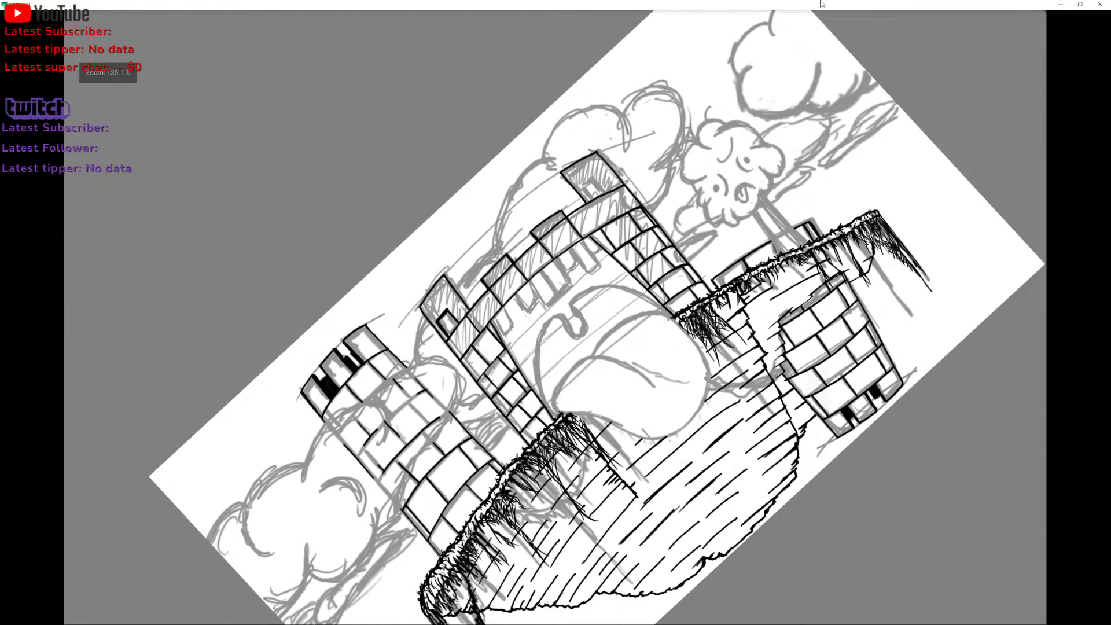
mouse_move(404, 312)
mouse_down()
mouse_move(460, 282)
mouse_move(662, 108)
mouse_up()
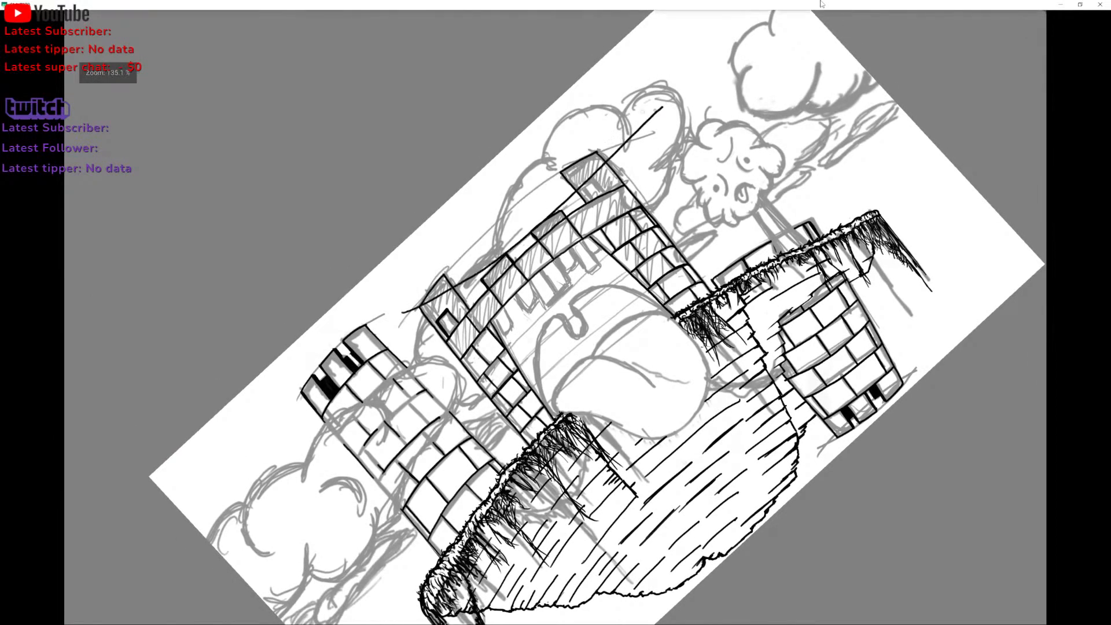
key(ctrl+z)
mouse_move(407, 313)
mouse_down()
mouse_move(568, 191)
mouse_move(655, 107)
mouse_up()
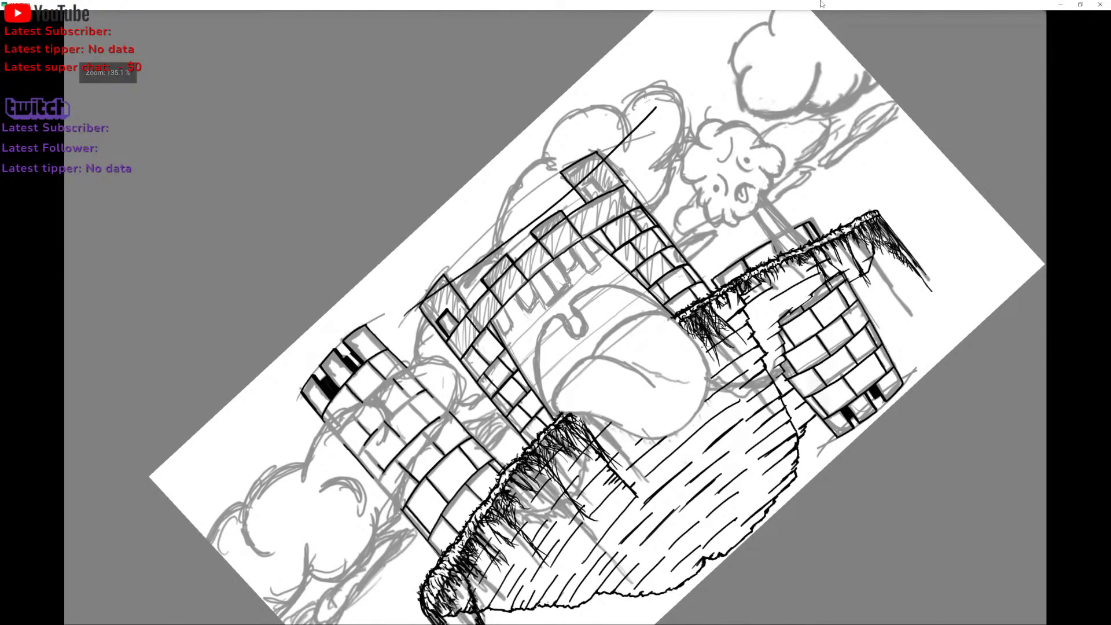
scroll(556, 317, down, 3)
scroll(555, 317, up, 3)
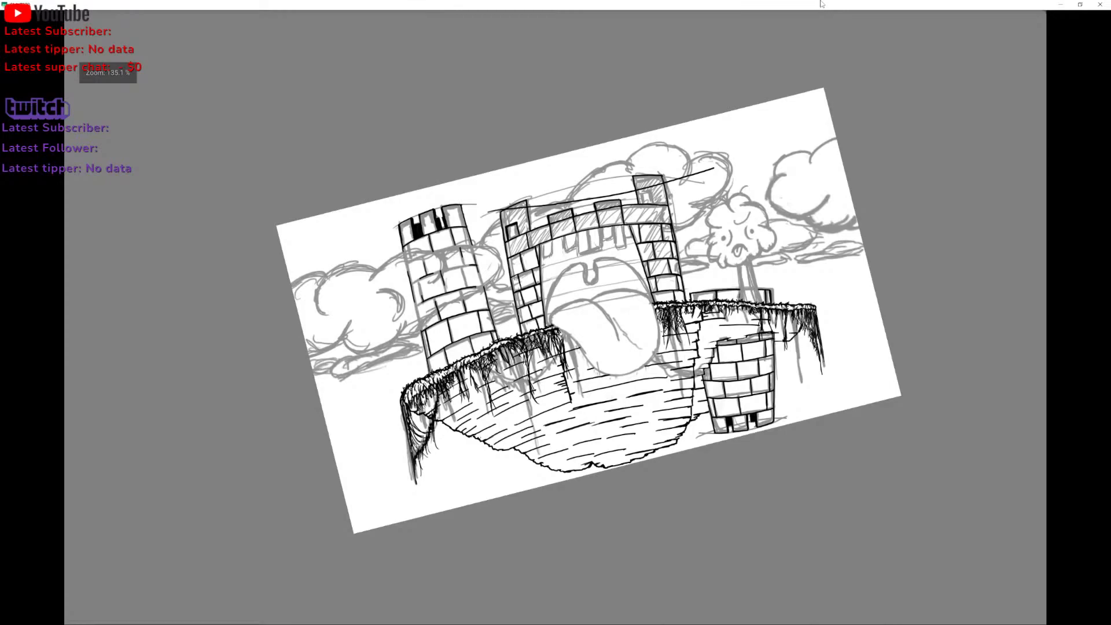
scroll(555, 317, up, 3)
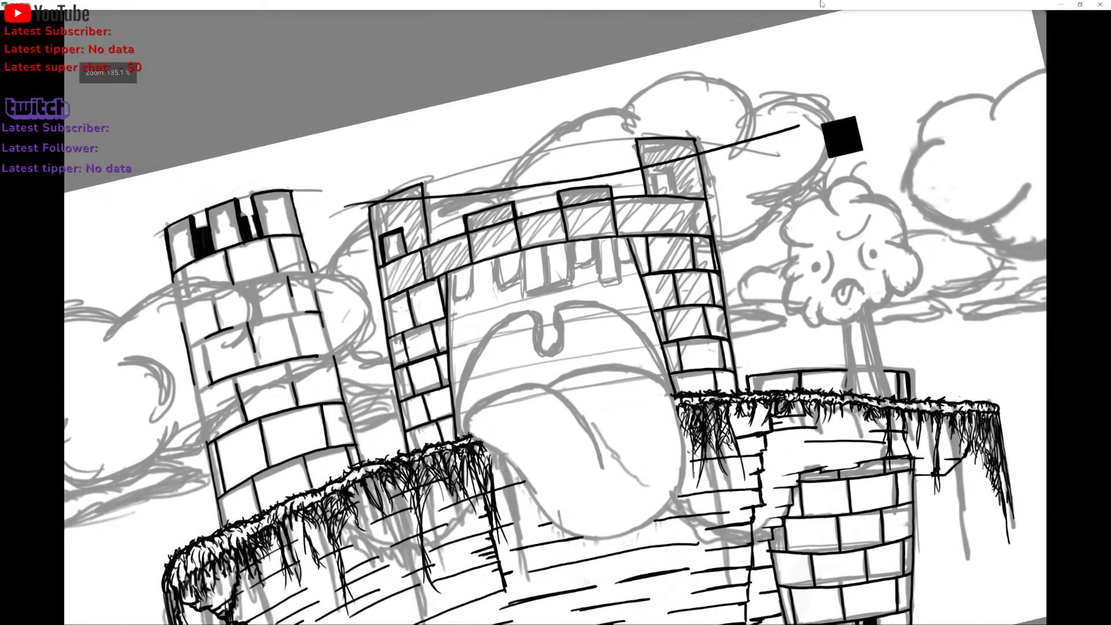
key(ctrl+z)
Ink the sides and top of the small window opening in the central castle's right turret and thicken its left side.
scroll(556, 317, up, 3)
scroll(805, 58, up, 5)
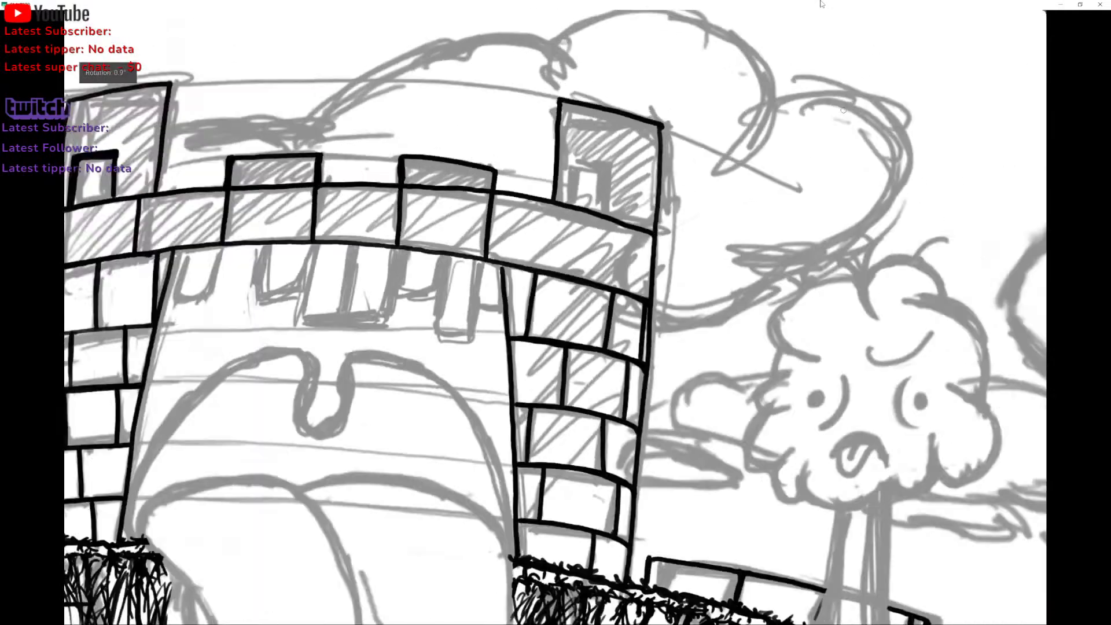
mouse_move(495, 339)
mouse_down()
mouse_move(503, 261)
mouse_move(576, 267)
mouse_move(566, 362)
mouse_up()
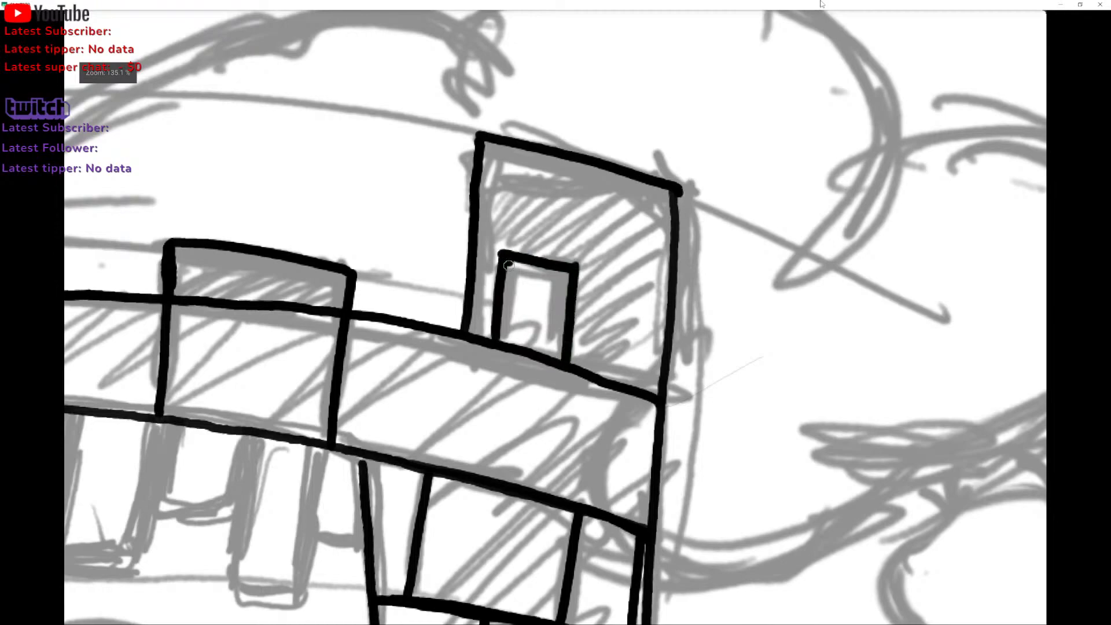
drag(508, 264, 499, 339)
mouse_move(501, 284)
mouse_down()
mouse_move(467, 310)
mouse_move(500, 267)
mouse_move(476, 304)
mouse_up()
Thicken the left and top edges of the window opening in the central castle's left turret into a heavy black border.
scroll(493, 231, down, 5)
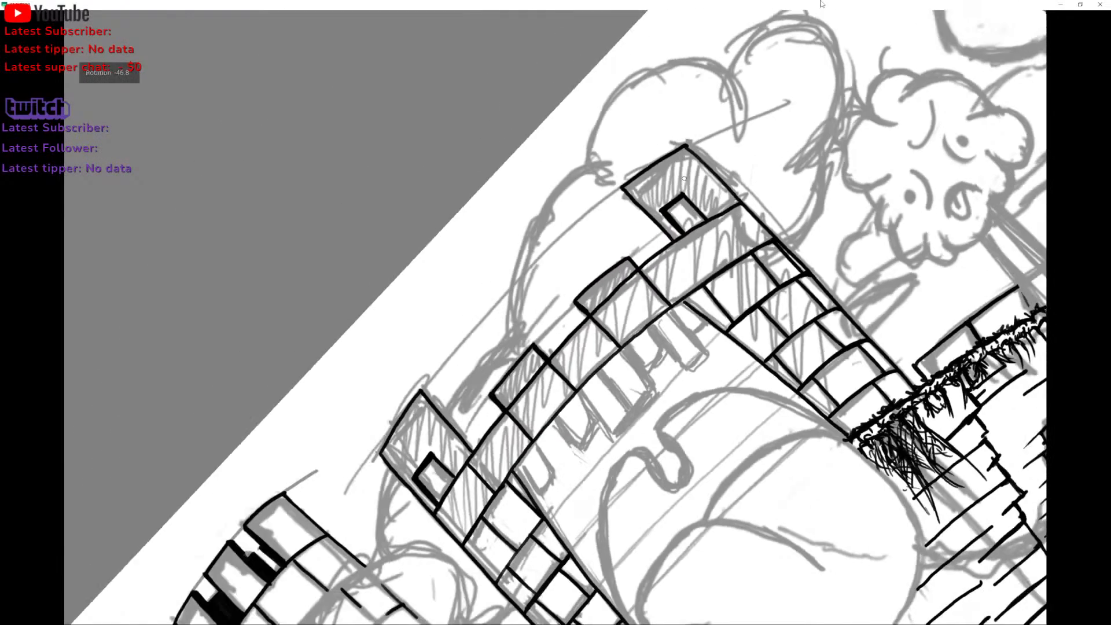
scroll(549, 312, up, 4)
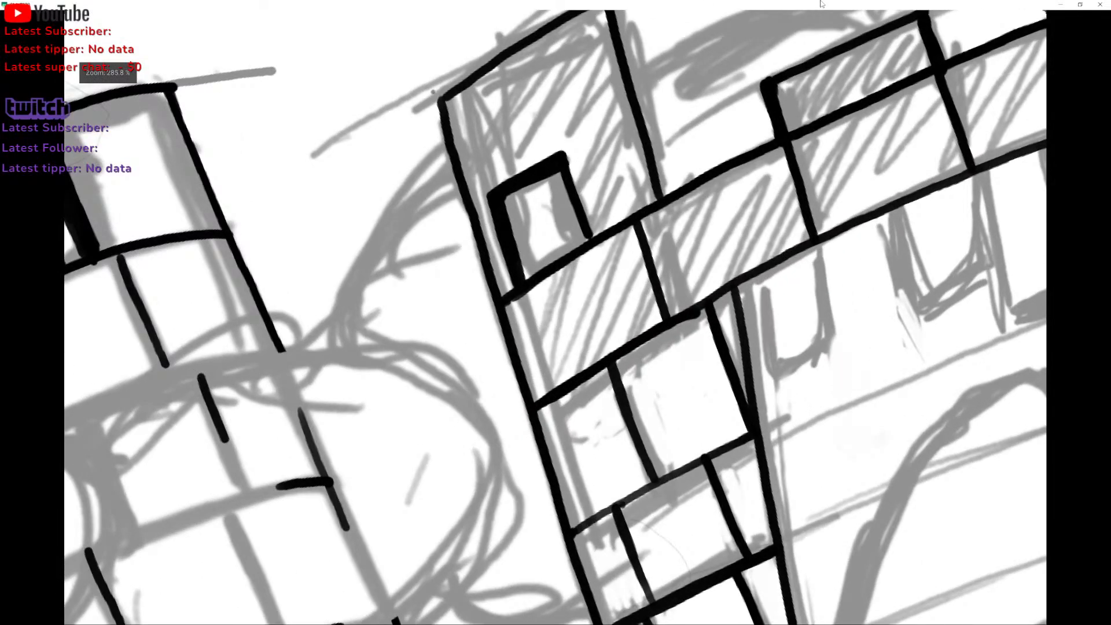
drag(508, 233, 528, 284)
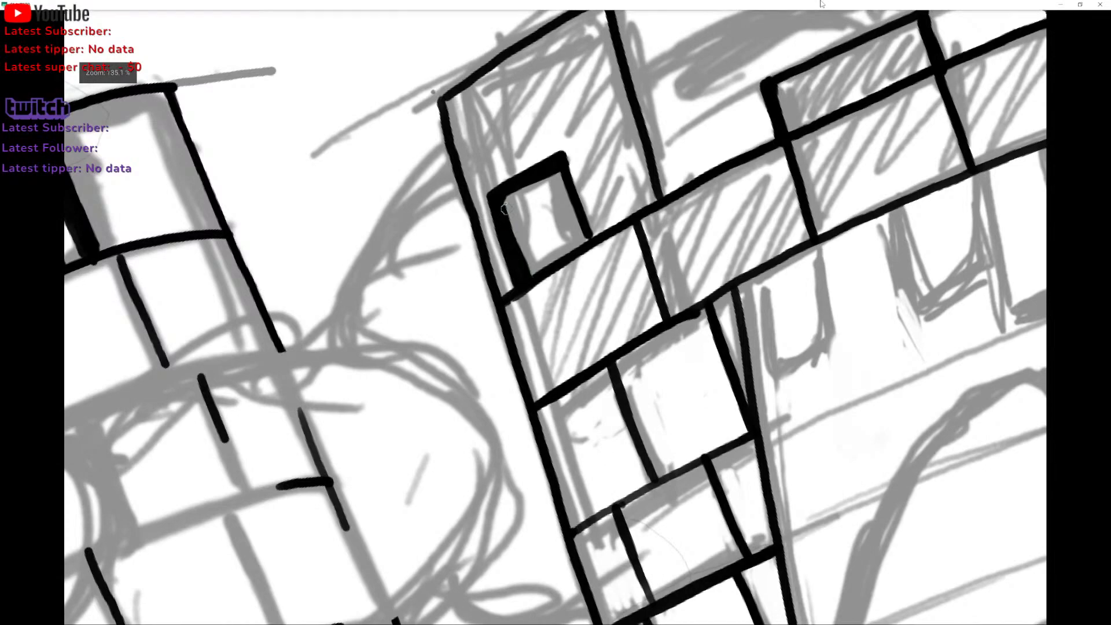
drag(501, 203, 522, 262)
scroll(521, 262, down, 4)
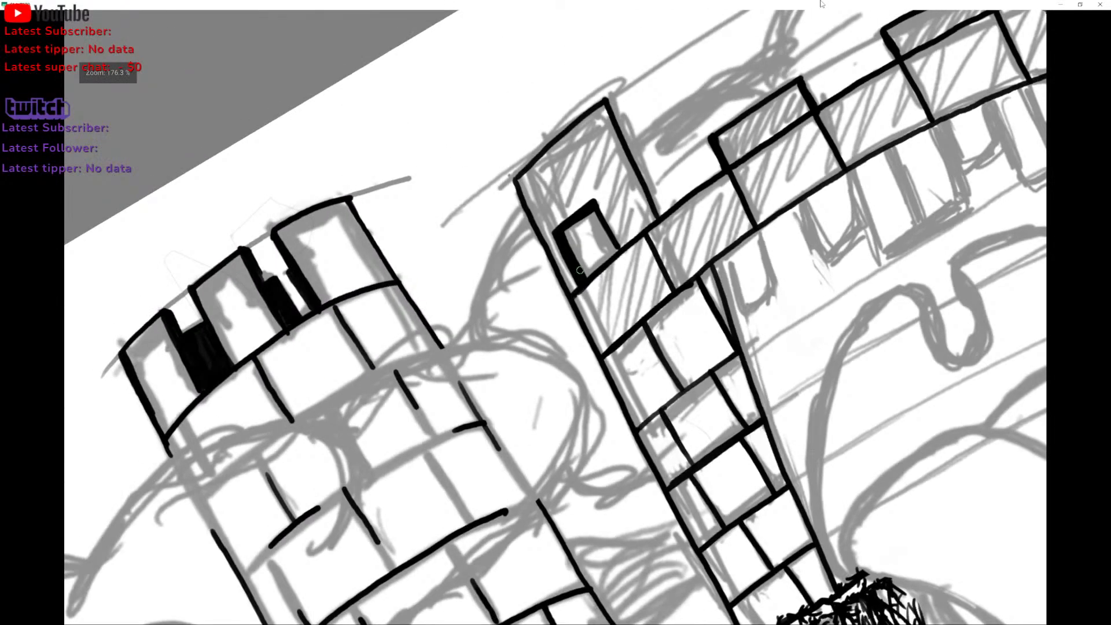
scroll(521, 262, up, 8)
drag(471, 264, 550, 193)
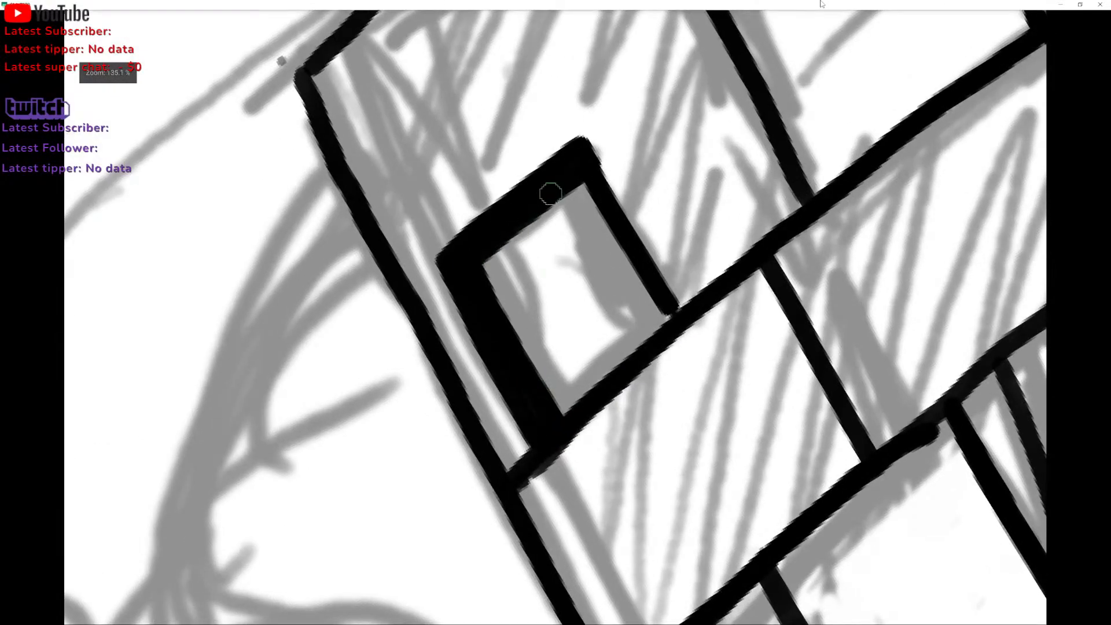
scroll(533, 181, down, 4)
scroll(589, 216, down, 3)
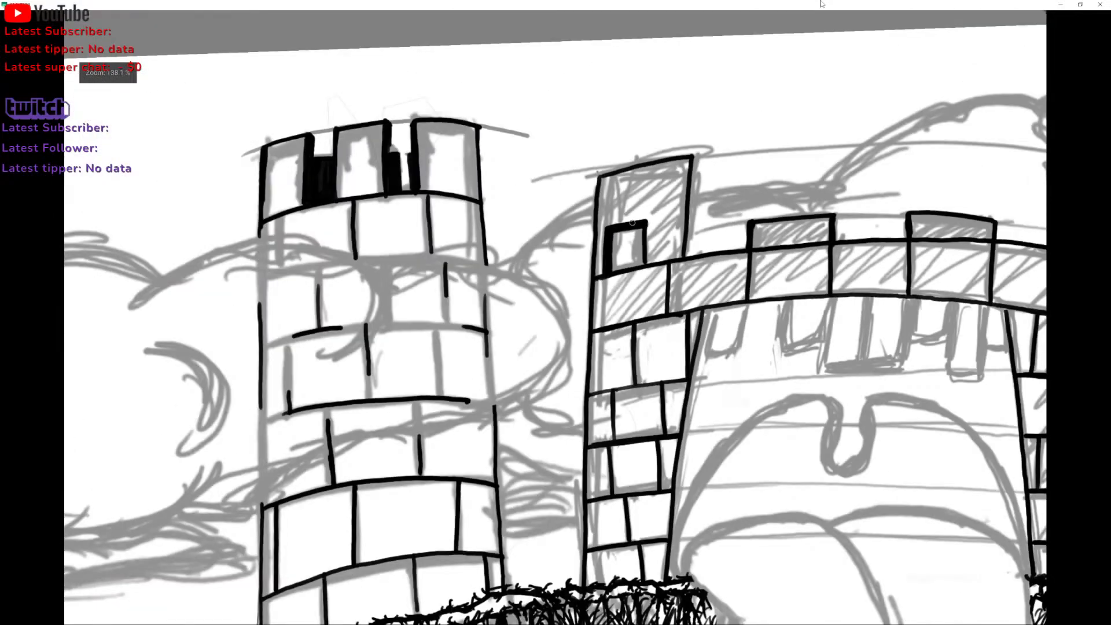
scroll(635, 216, down, 1)
scroll(635, 216, down, 2)
scroll(630, 209, down, 2)
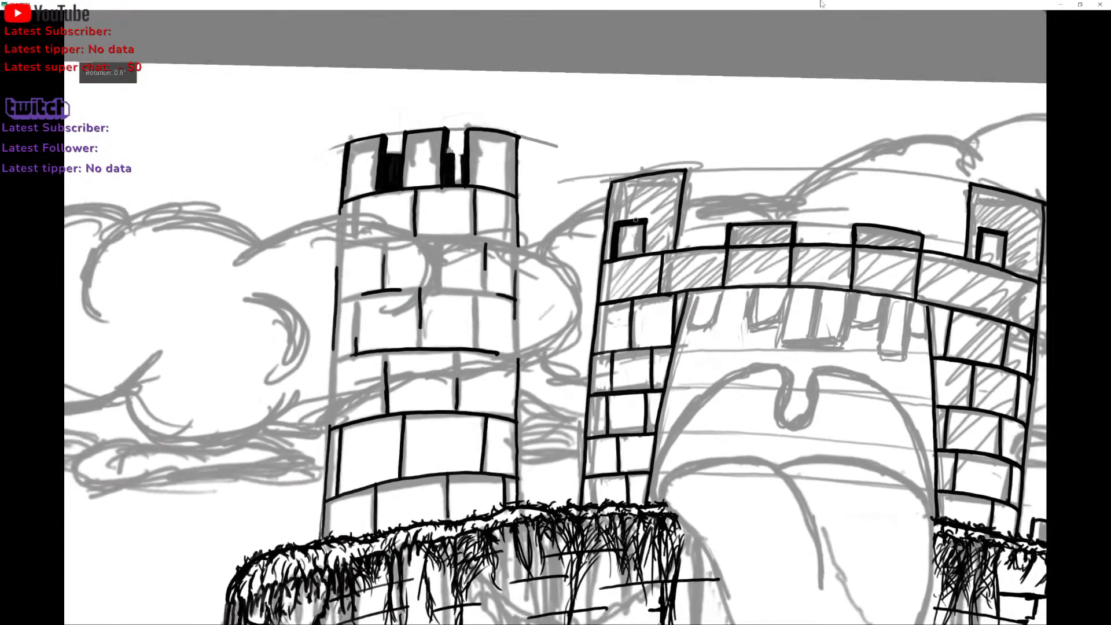
scroll(629, 204, up, 2)
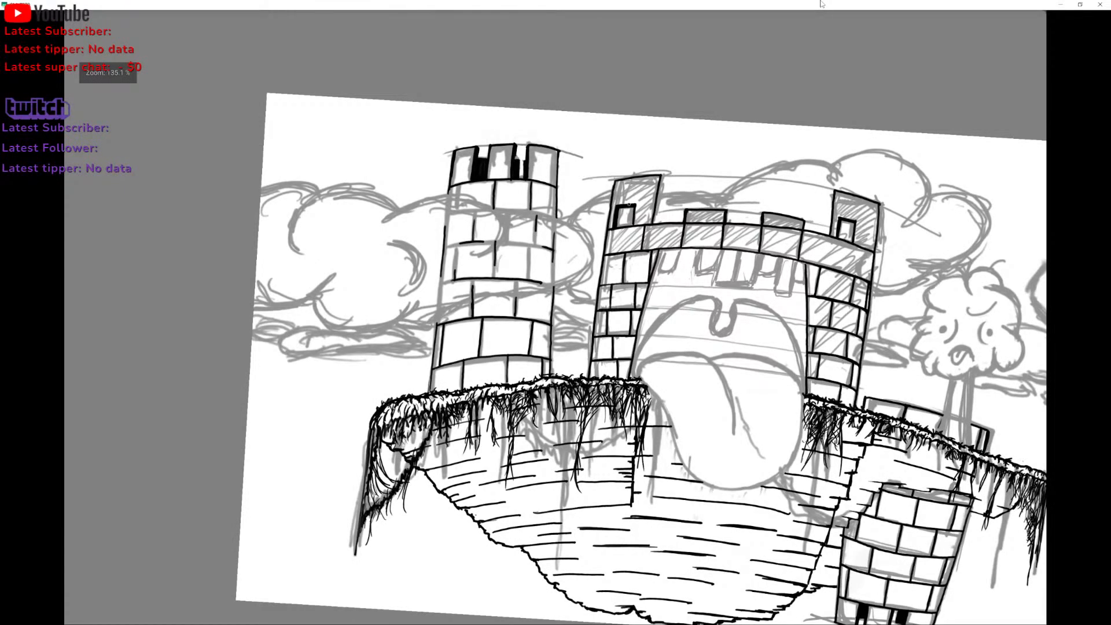
scroll(629, 205, down, 3)
Bring back the hidden interface panels and make the grey sketch layer, Paint Layer 3, active, hiding and reshowing it to identify it.
key(Tab)
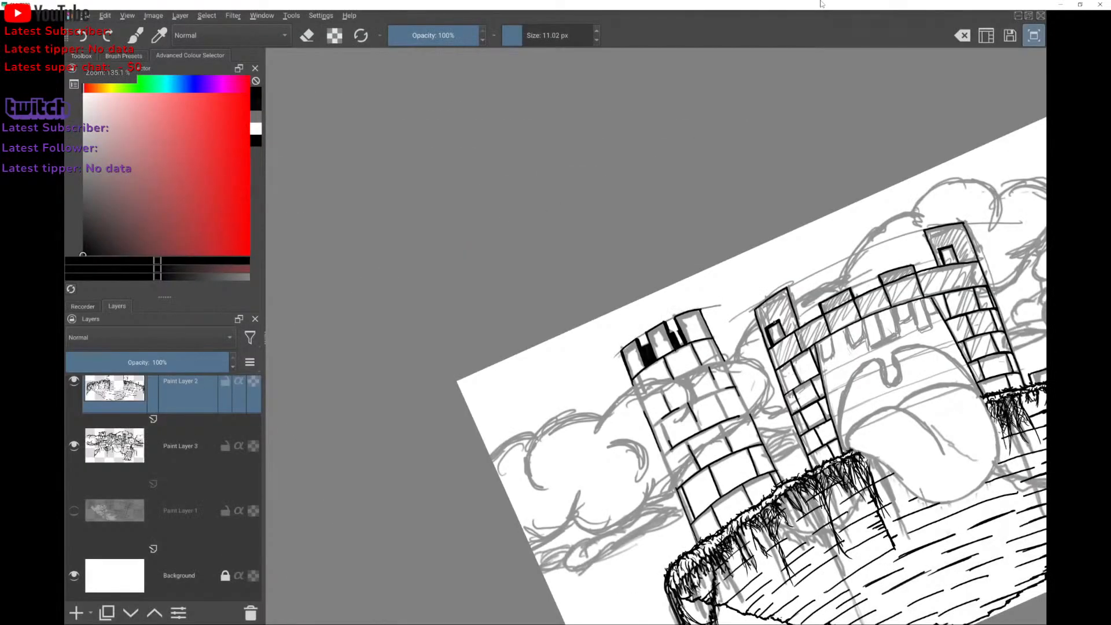
scroll(170, 438, down, 1)
click(170, 428)
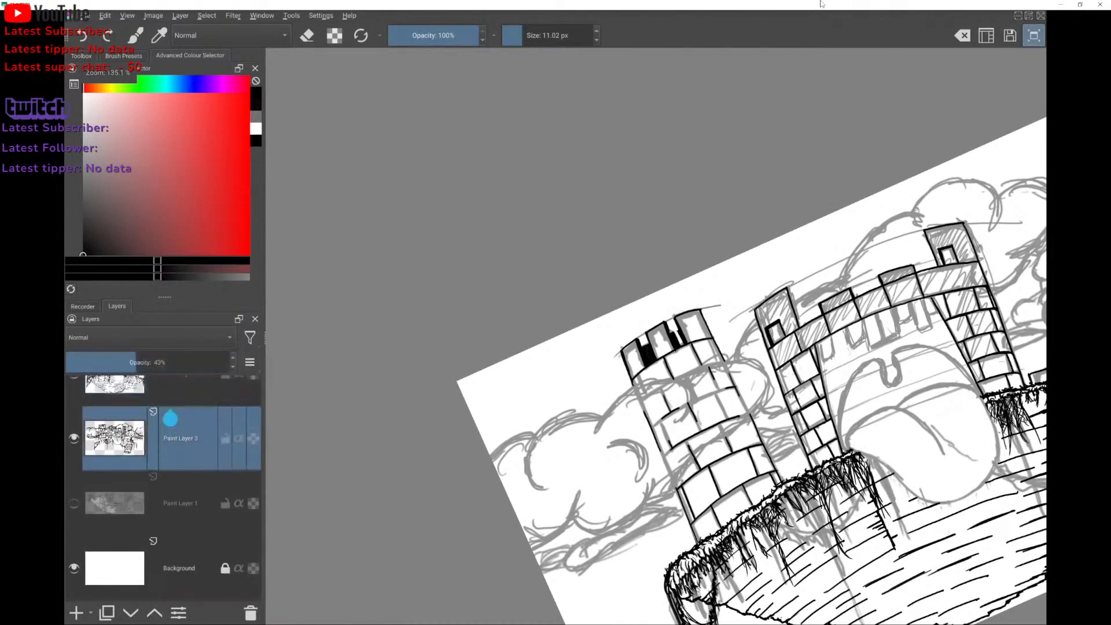
click(170, 501)
scroll(170, 492, up, 2)
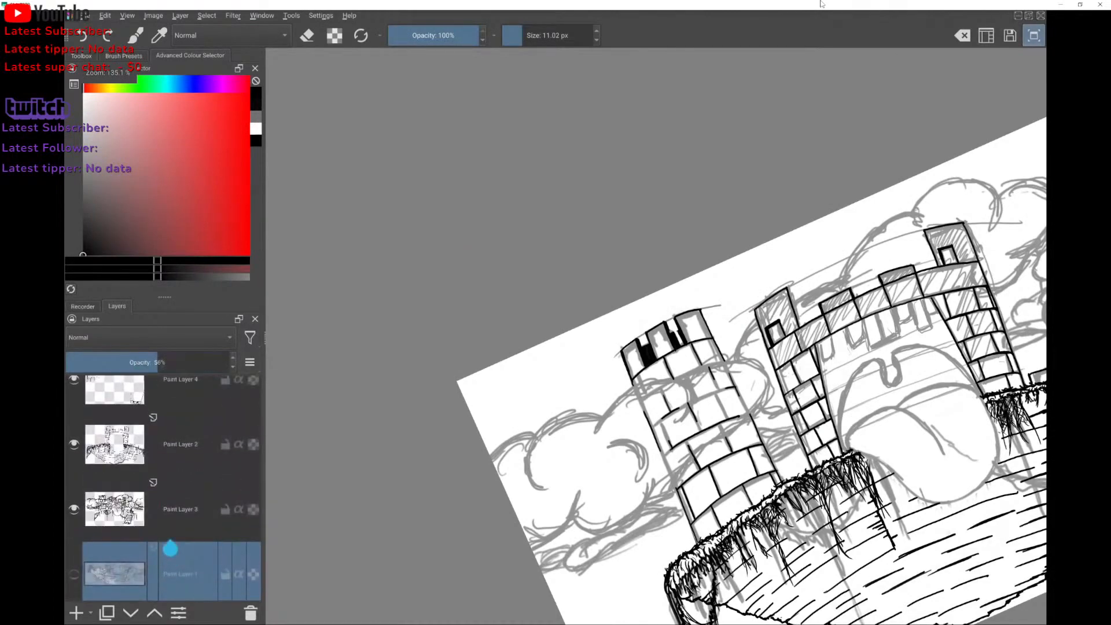
click(74, 510)
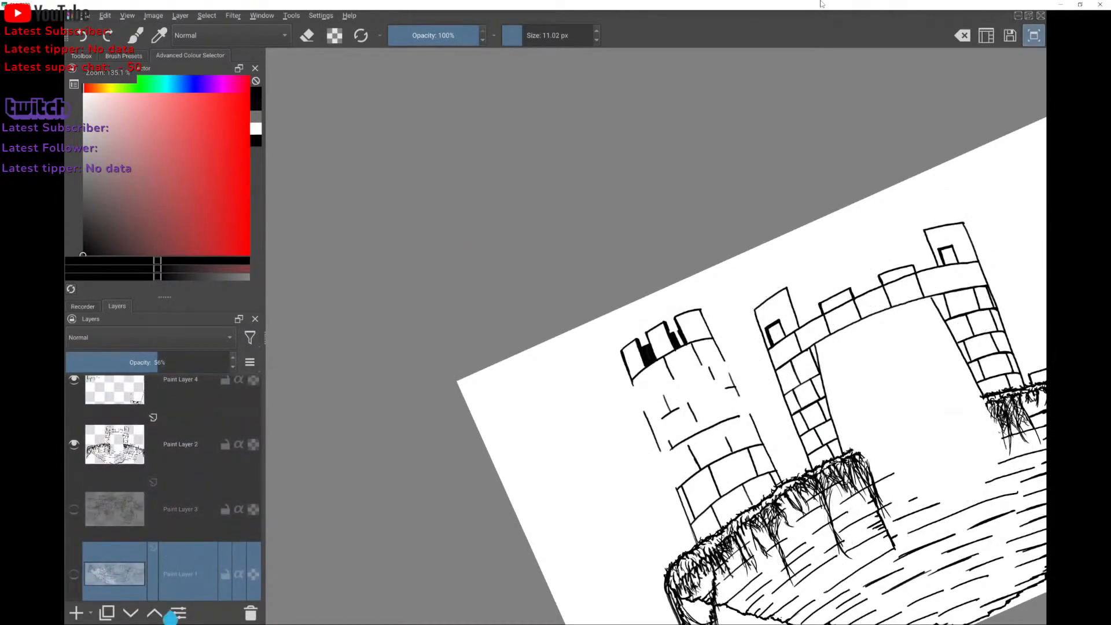
click(74, 509)
click(180, 509)
scroll(655, 336, up, 2)
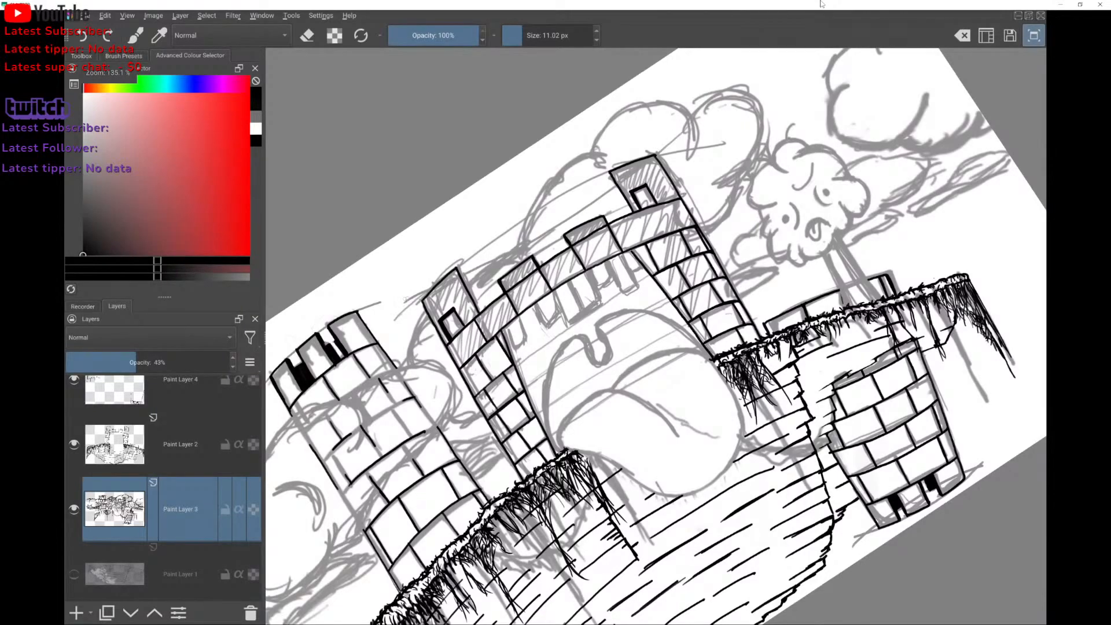
scroll(656, 335, down, 2)
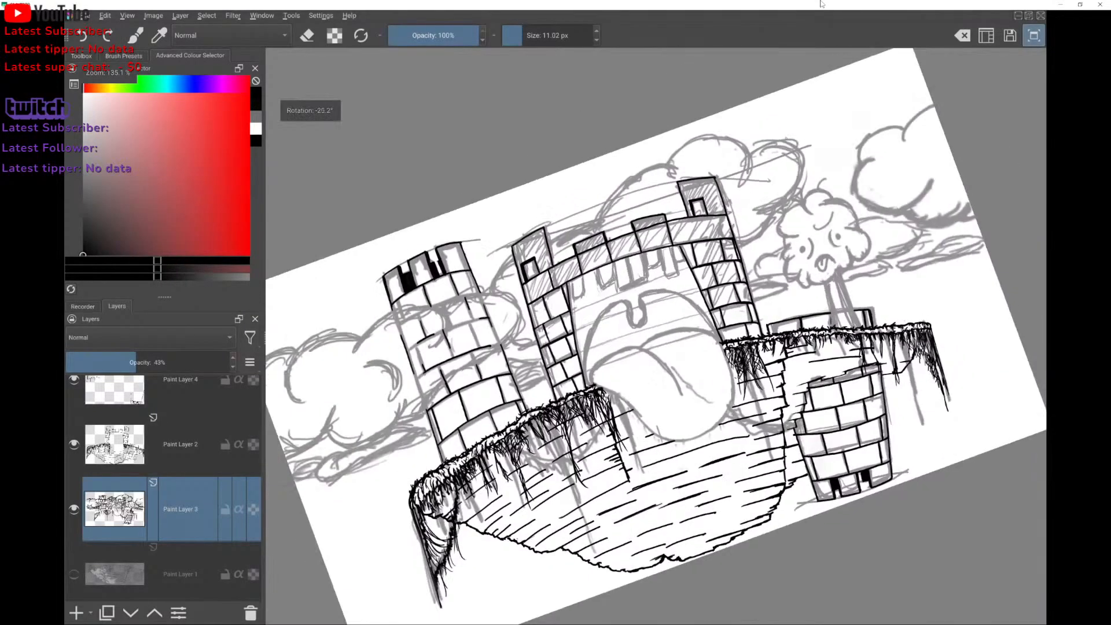
scroll(656, 335, up, 4)
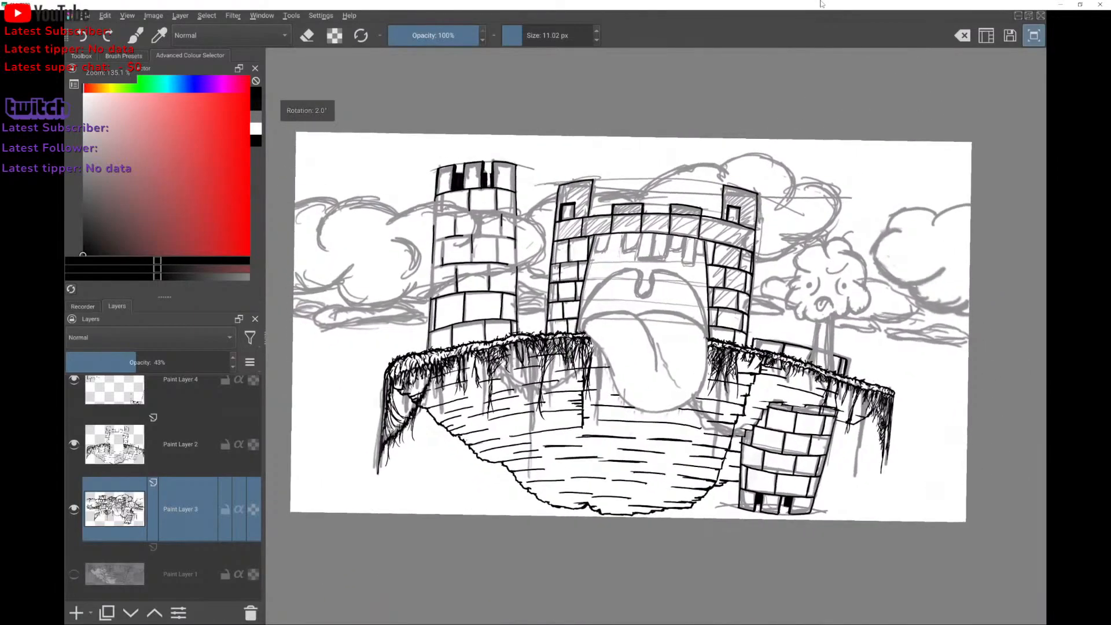
scroll(655, 336, up, 1)
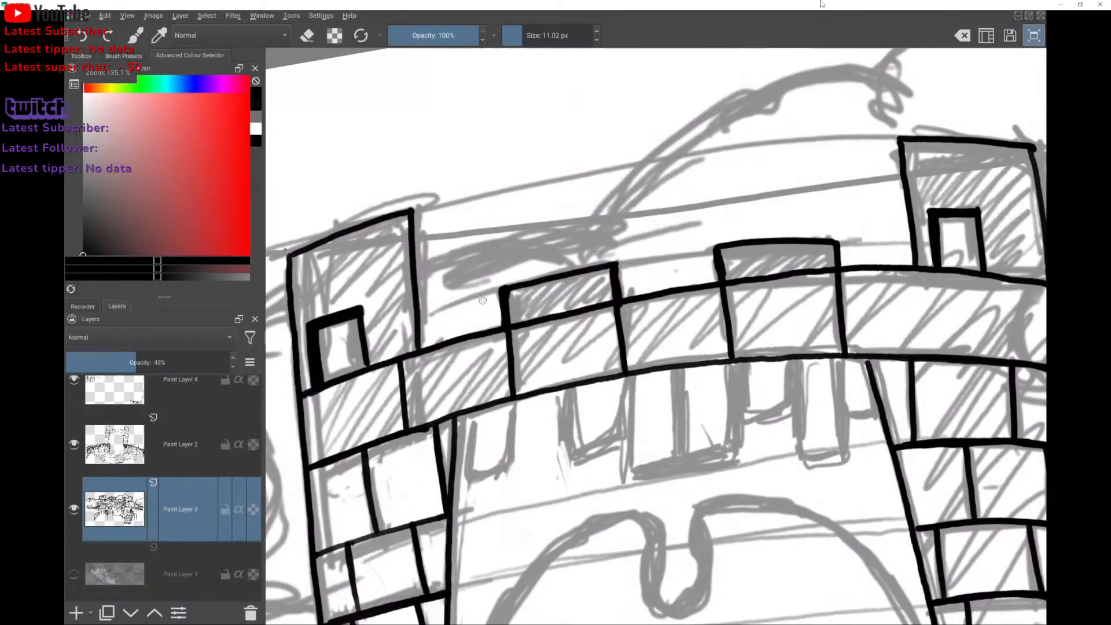
scroll(655, 336, down, 3)
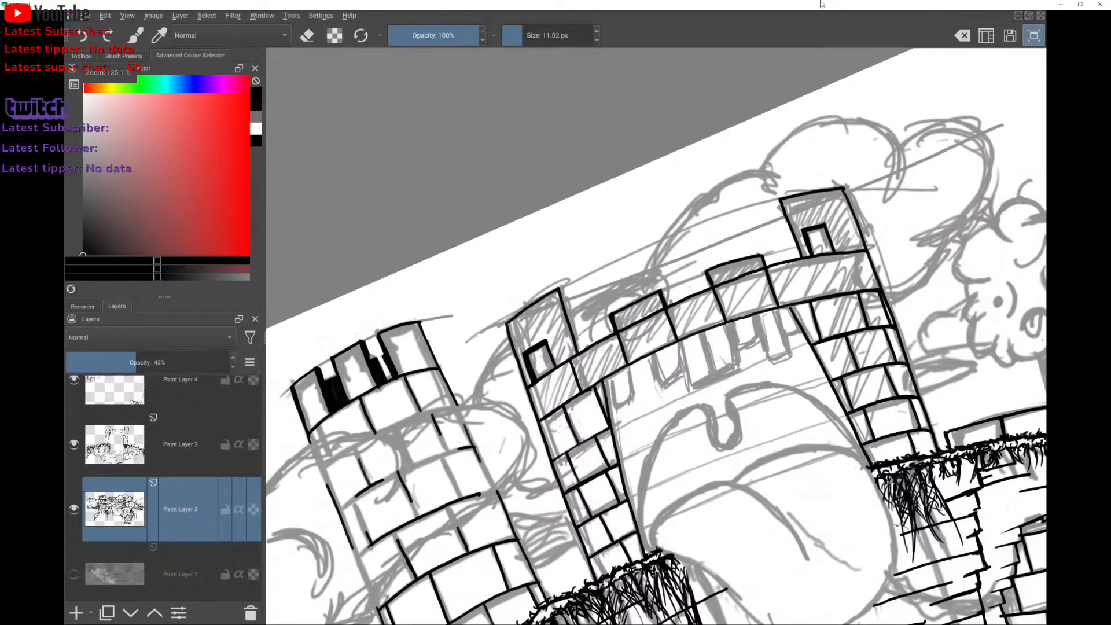
drag(719, 251, 778, 261)
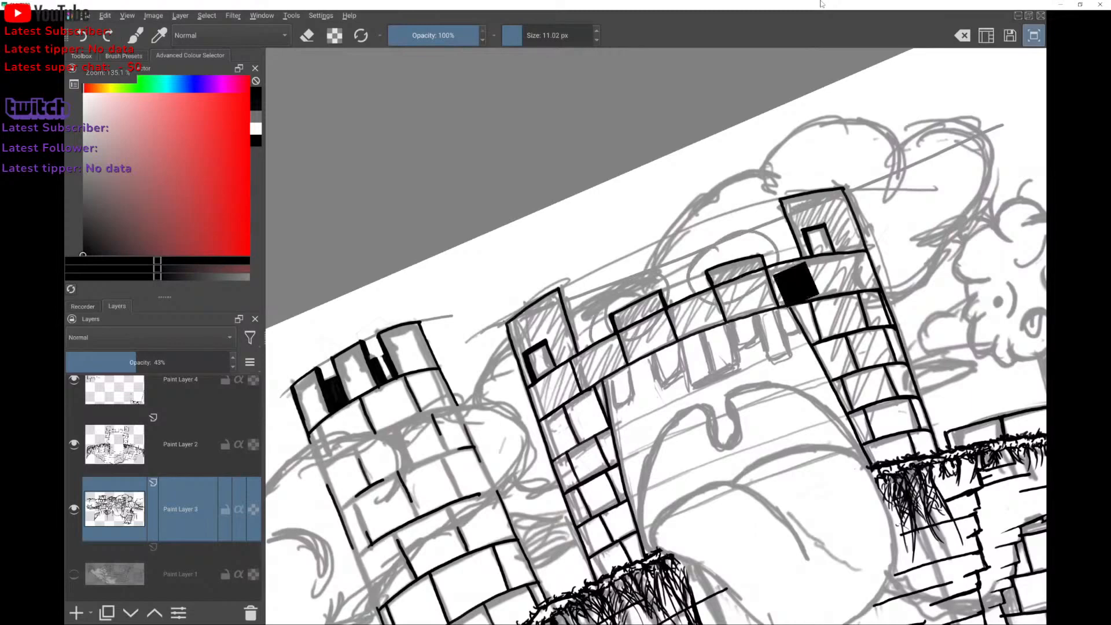
key(ctrl+z)
key(ctrl+z)
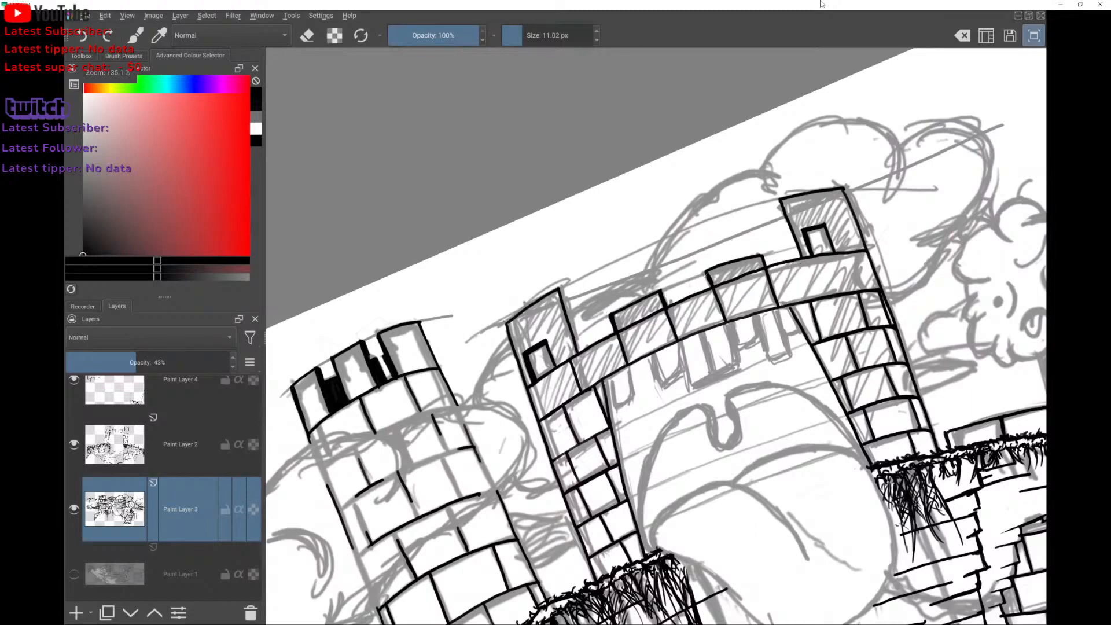
drag(602, 312, 666, 272)
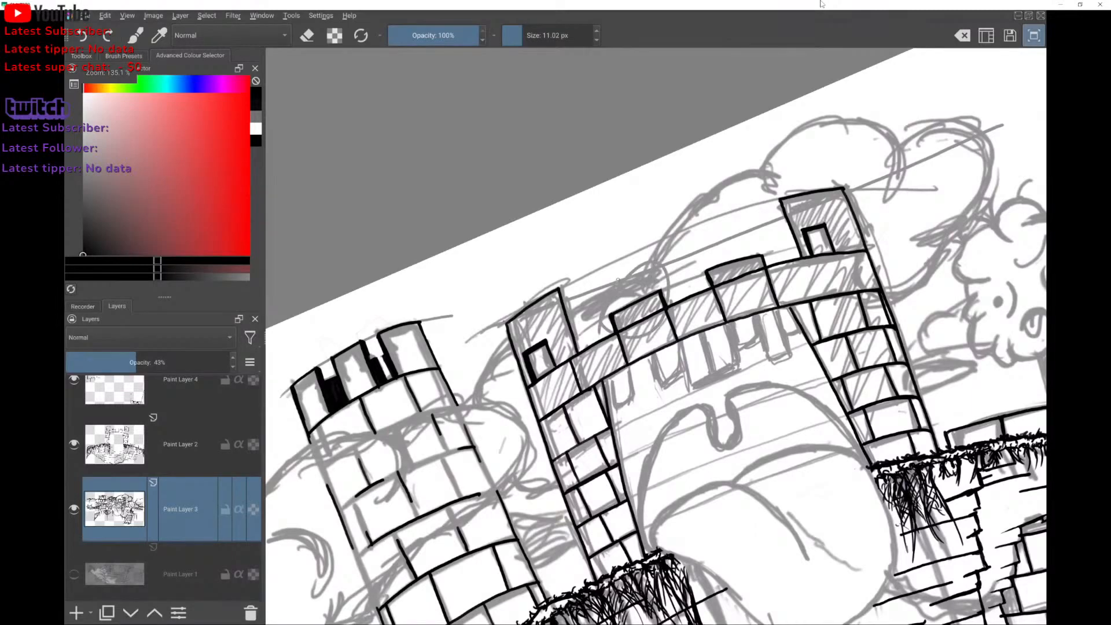
key(ctrl+z)
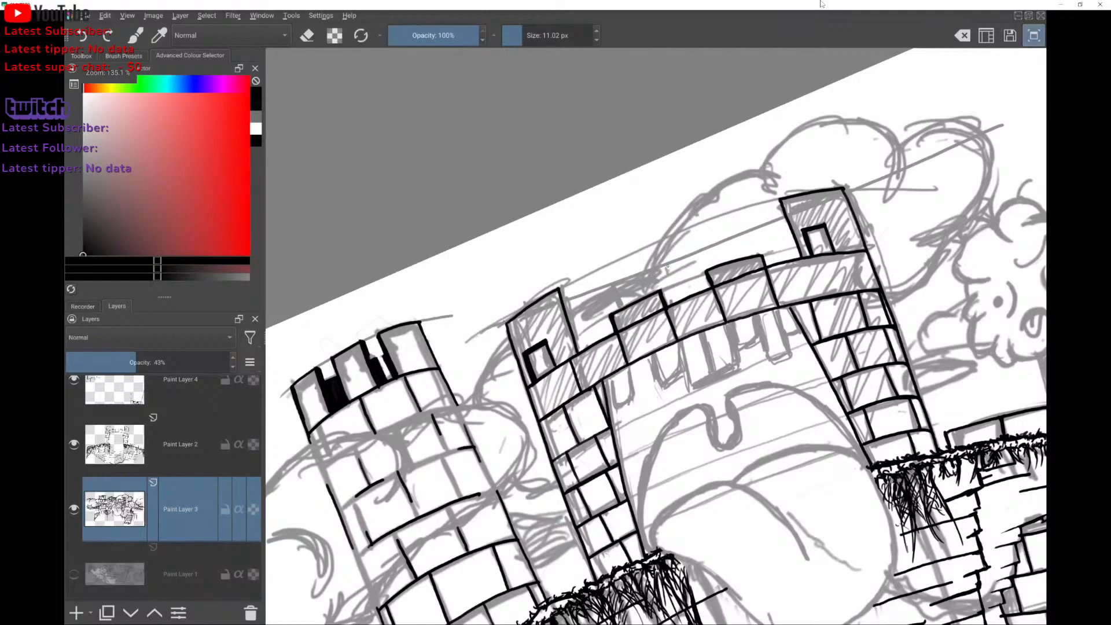
Sketch the upright edges of the rear battlements behind the central castle's front wall and hatch their blocks in grey.
drag(668, 265, 683, 299)
drag(720, 248, 720, 260)
drag(764, 230, 774, 263)
drag(580, 313, 588, 339)
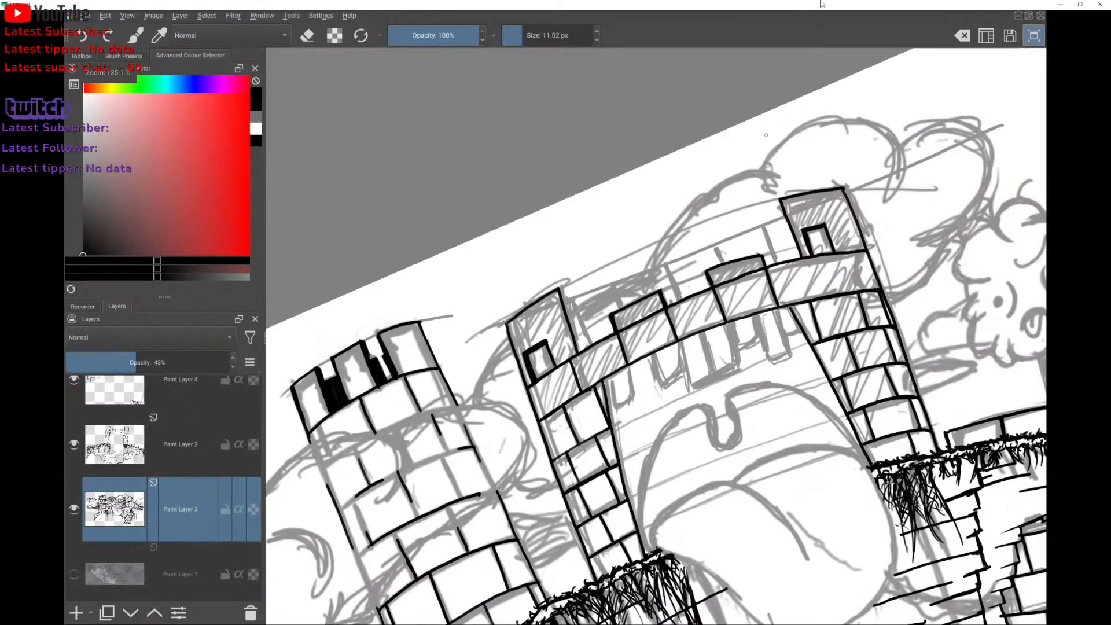
mouse_move(720, 259)
mouse_down()
mouse_move(756, 227)
mouse_move(771, 264)
mouse_up()
mouse_move(668, 289)
mouse_down()
mouse_move(661, 279)
mouse_move(639, 291)
mouse_up()
scroll(656, 336, down, 2)
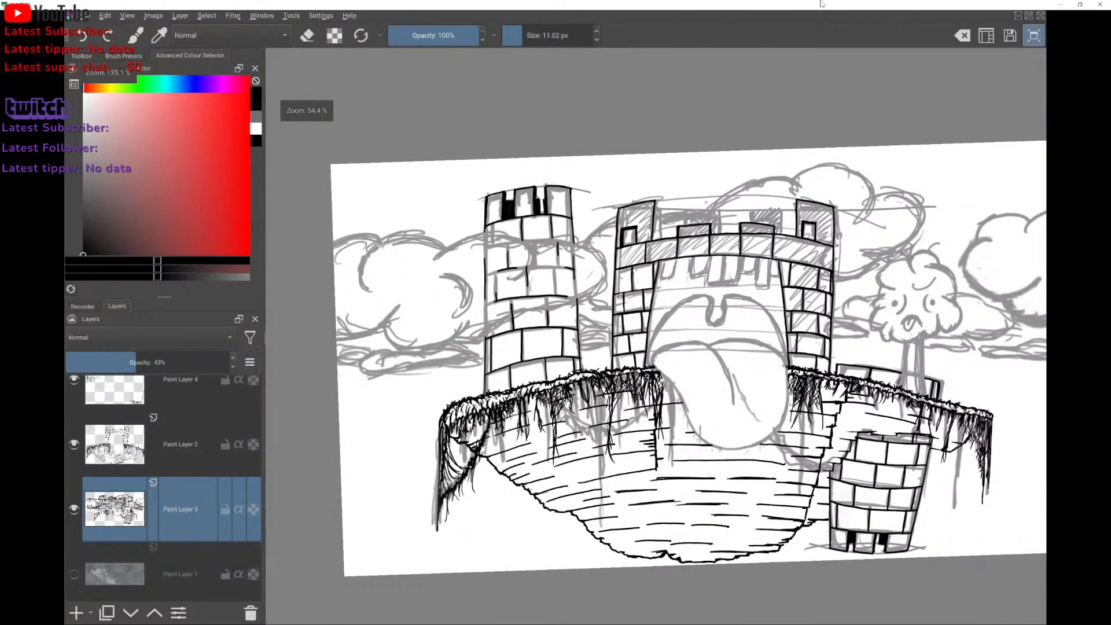
Examine the sketched rear battlements between the central castle's two turrets at several zoom levels and canvas rotations.
scroll(706, 202, up, 5)
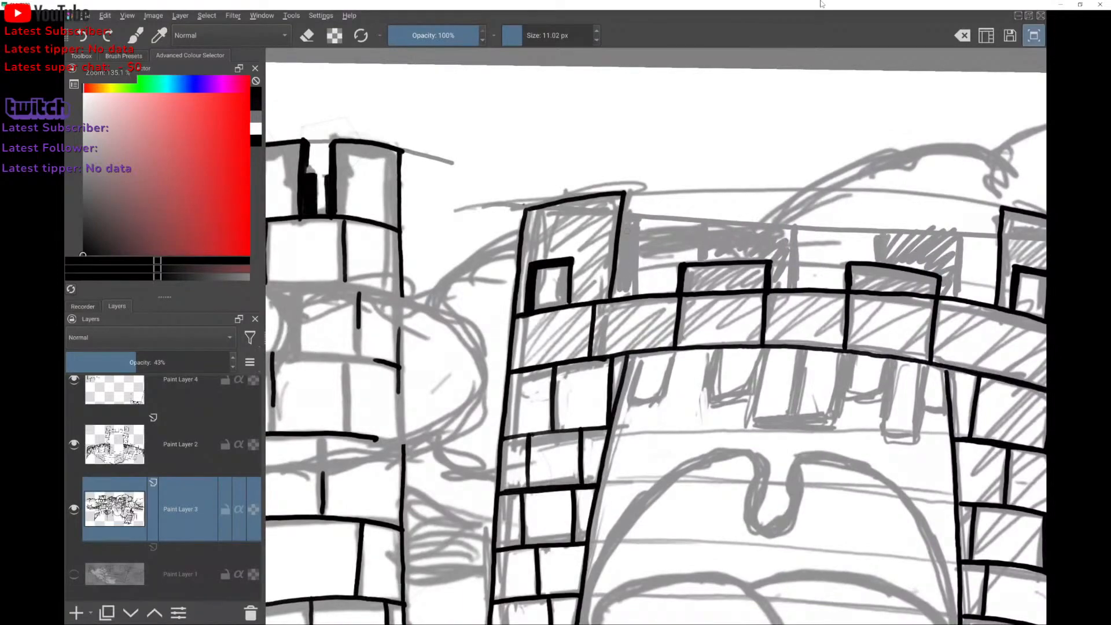
scroll(770, 379, down, 2)
scroll(656, 362, down, 3)
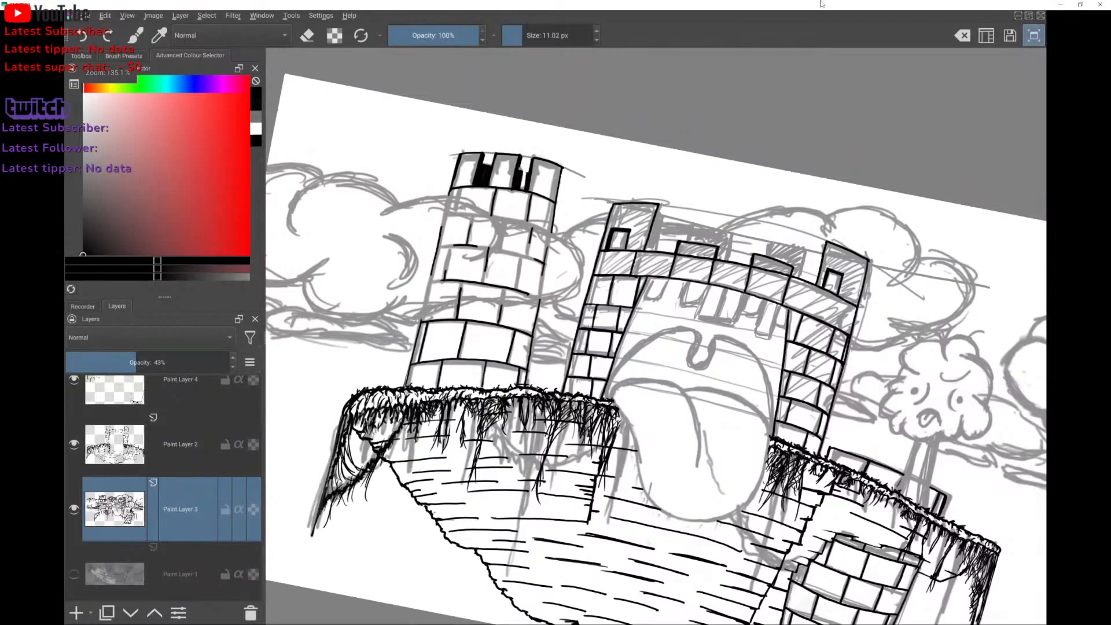
scroll(656, 337, up, 5)
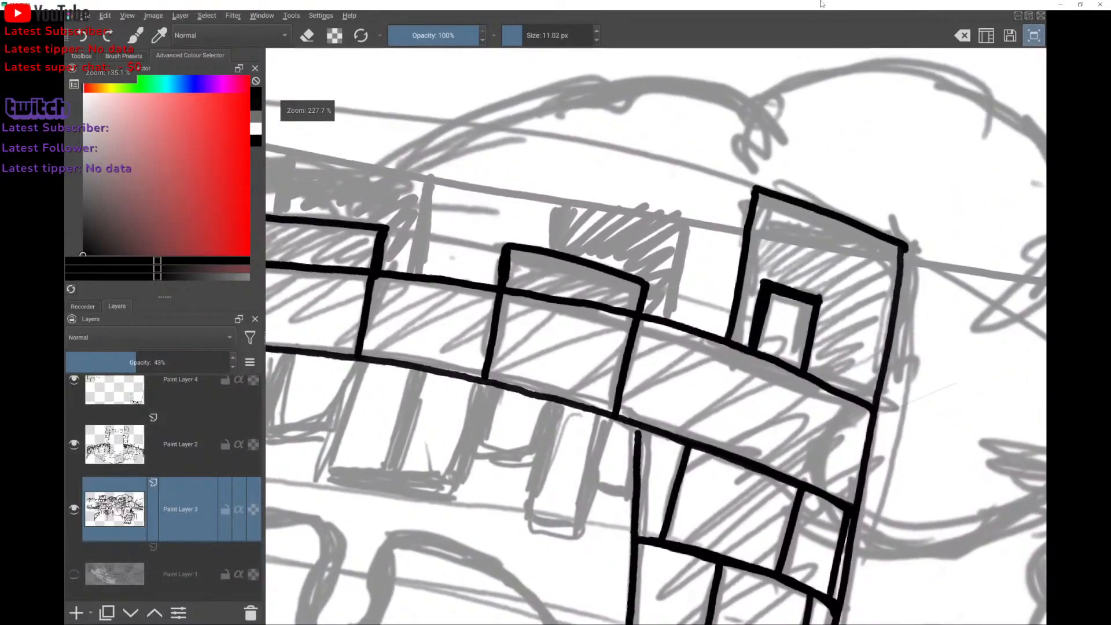
scroll(656, 337, down, 3)
scroll(656, 337, down, 2)
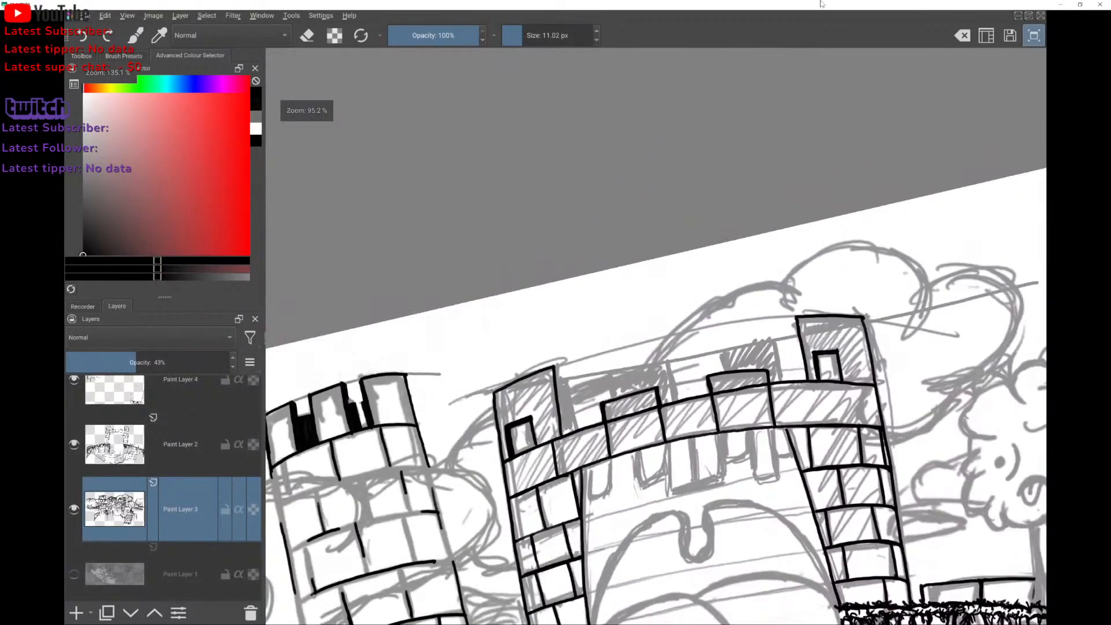
scroll(655, 337, down, 1)
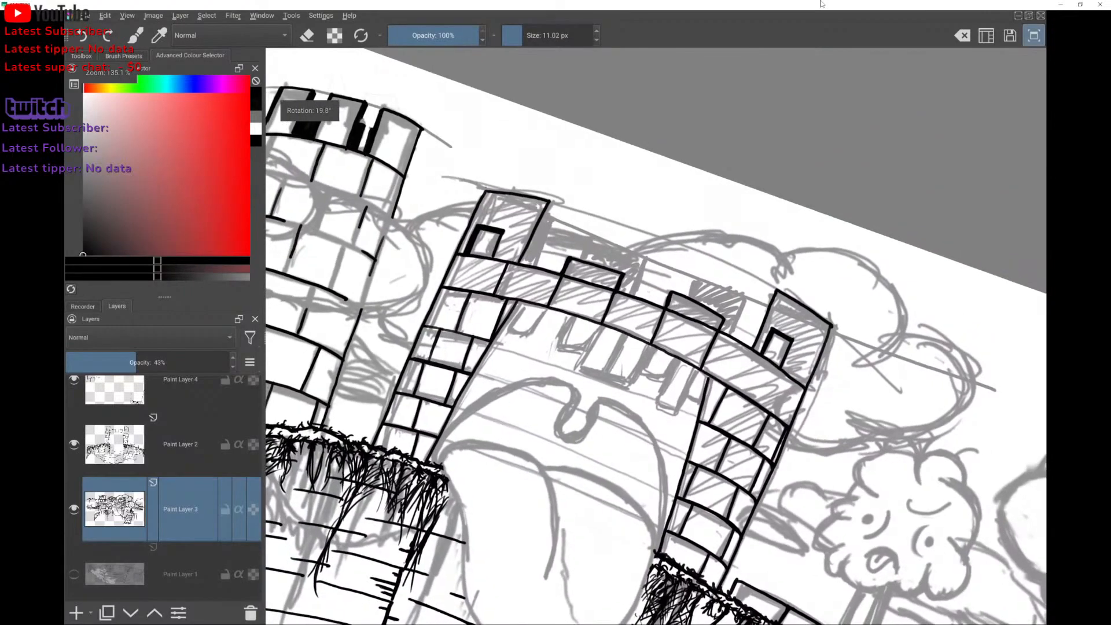
scroll(656, 337, down, 1)
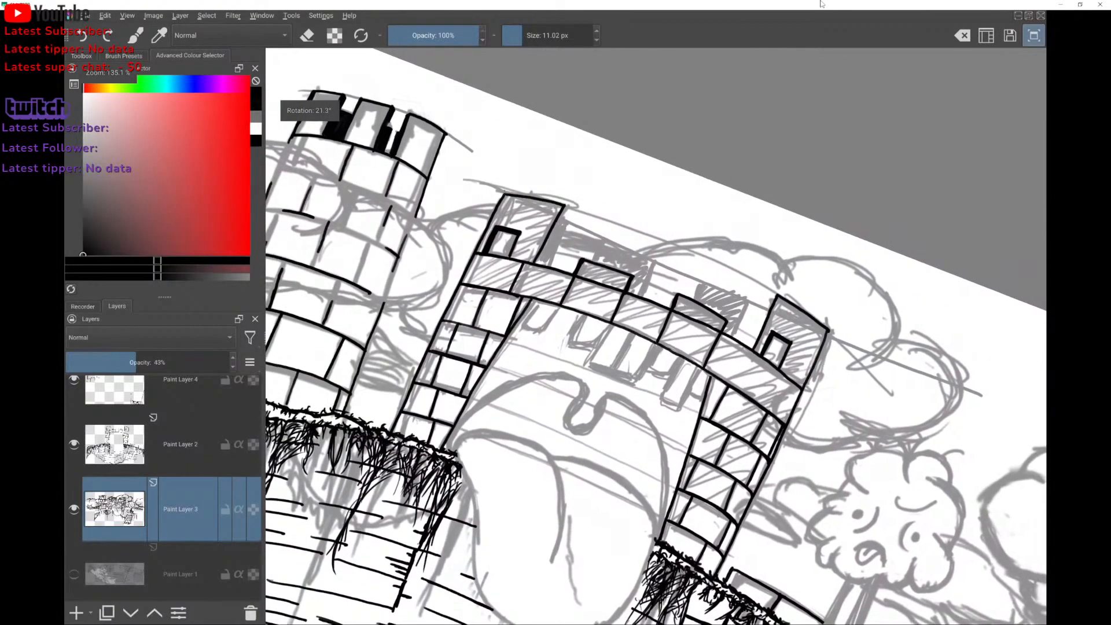
scroll(656, 336, down, 1)
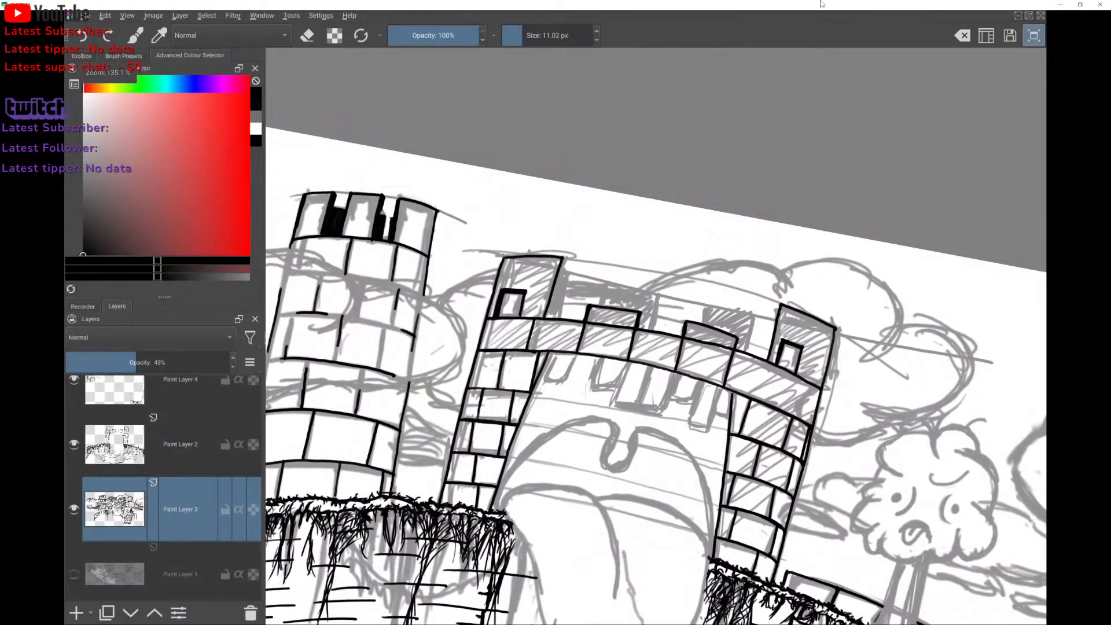
scroll(656, 337, up, 4)
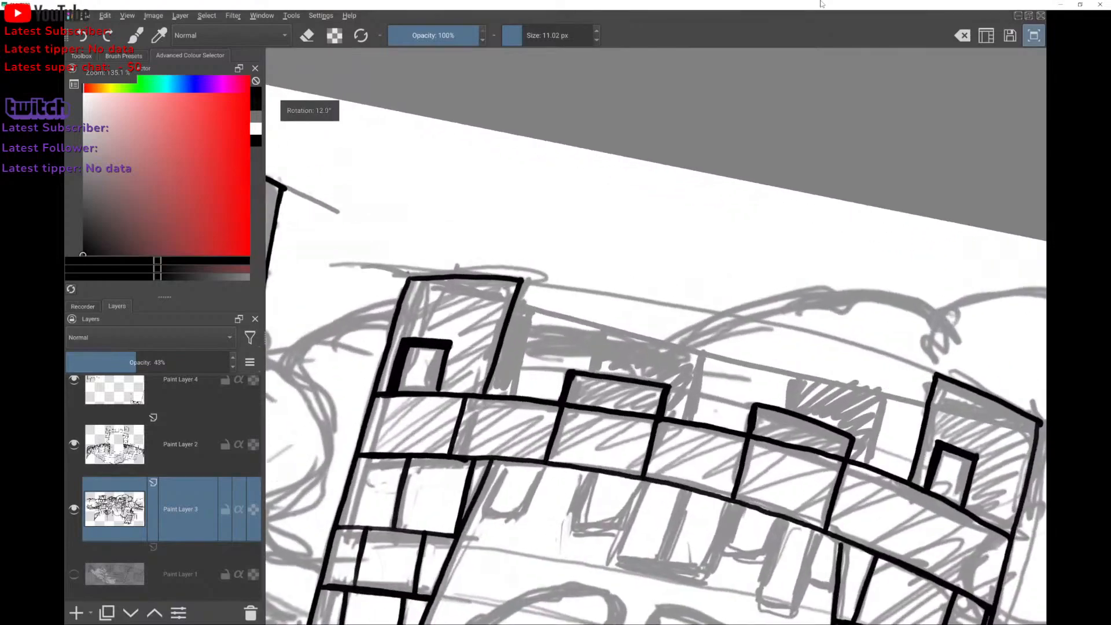
scroll(163, 487, up, 1)
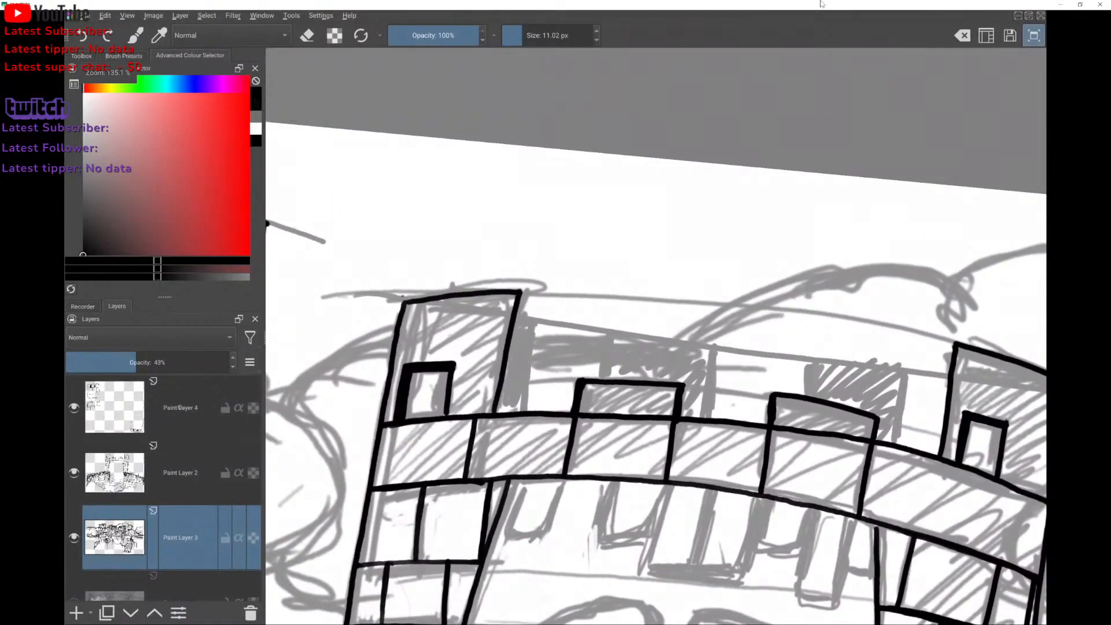
Select Paint Layer 4 and toggle its visibility to check which linework it holds.
click(180, 408)
click(74, 408)
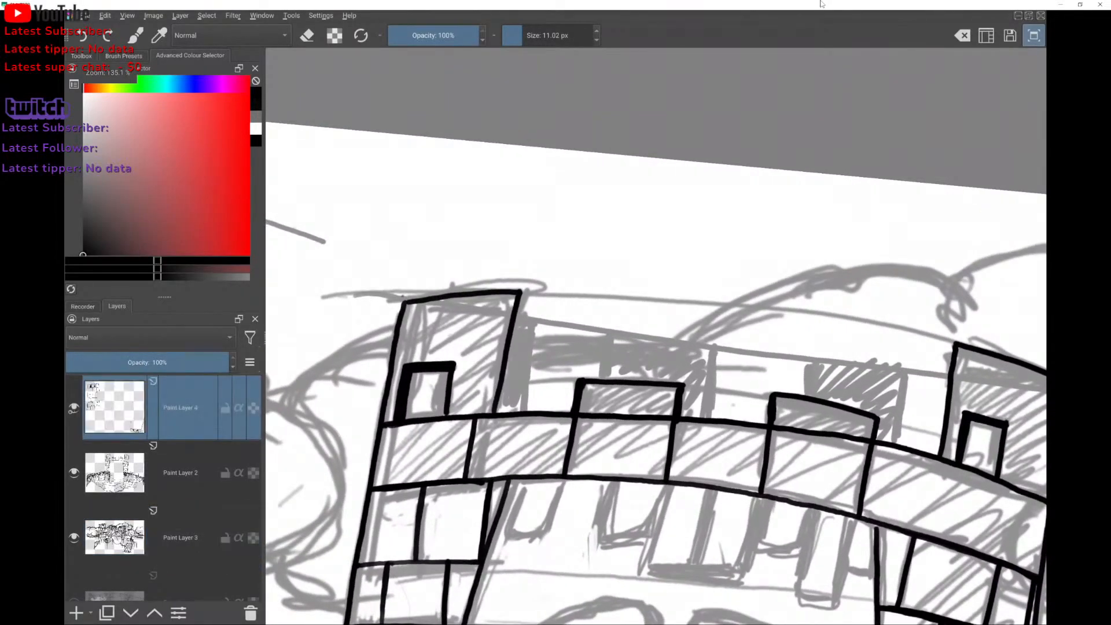
scroll(579, 330, down, 4)
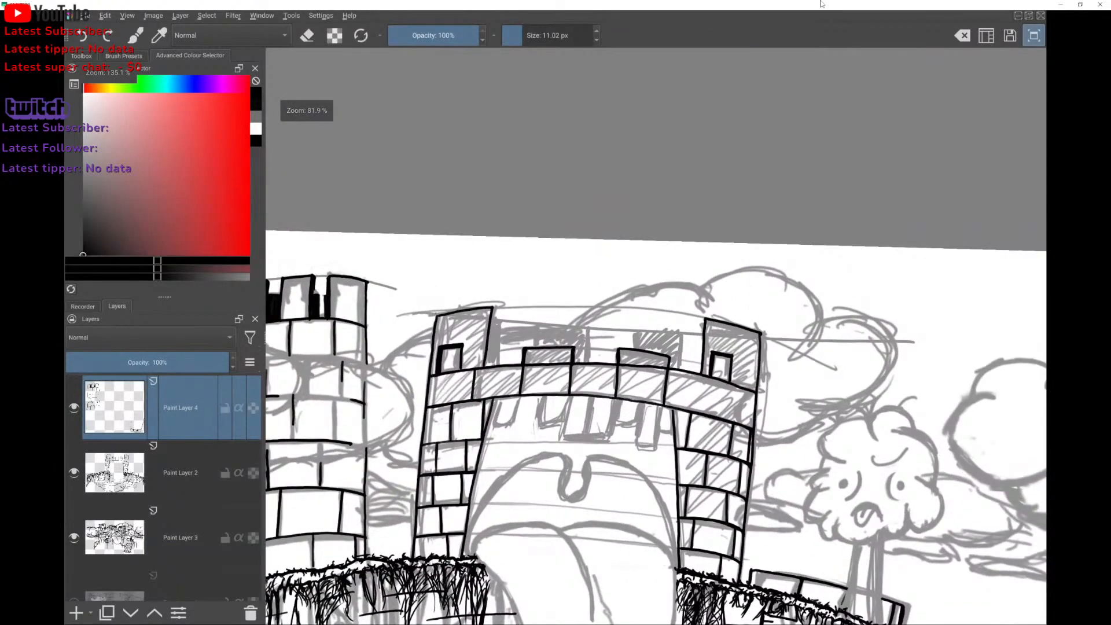
Select Paint Layer 2 and hide and reshow it several times to identify its linework.
click(164, 474)
click(74, 472)
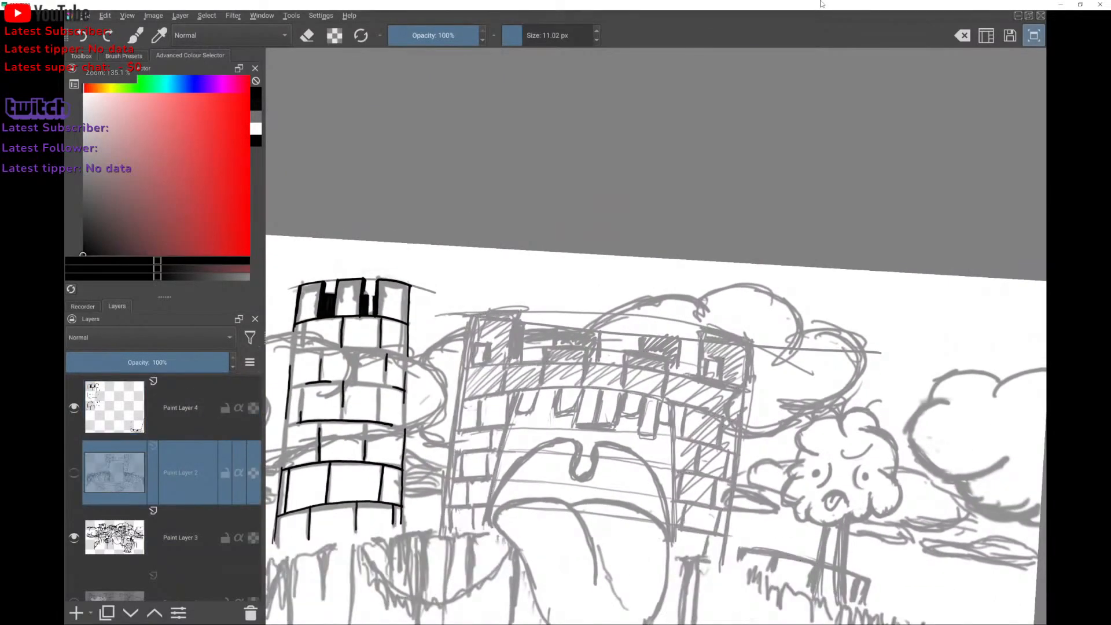
scroll(613, 370, down, 3)
scroll(614, 371, up, 2)
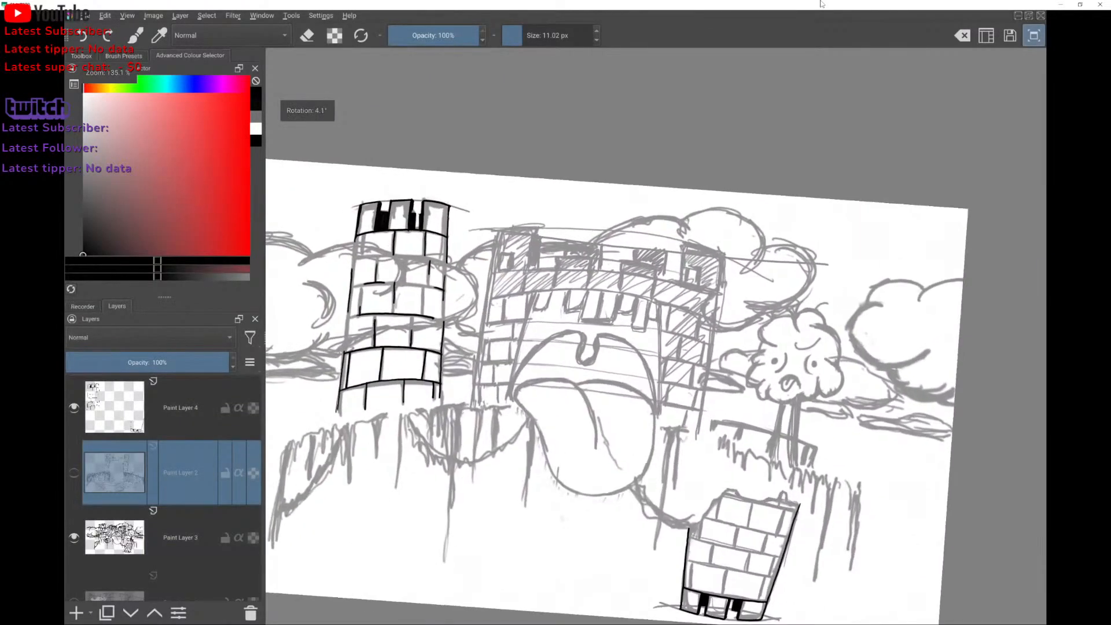
click(74, 473)
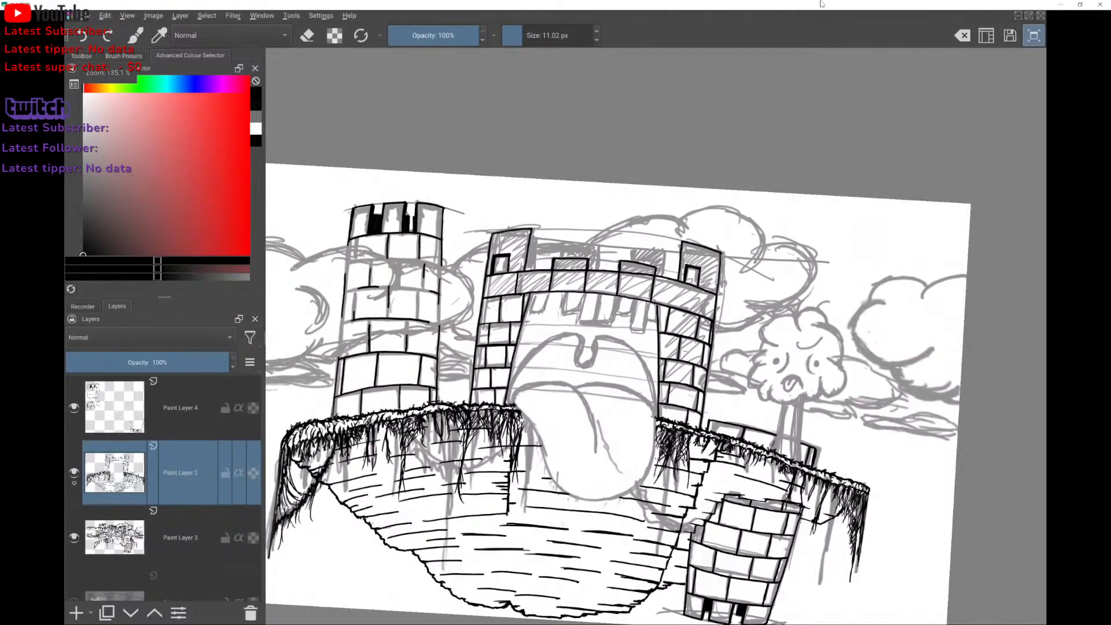
click(74, 473)
click(74, 473)
click(74, 473)
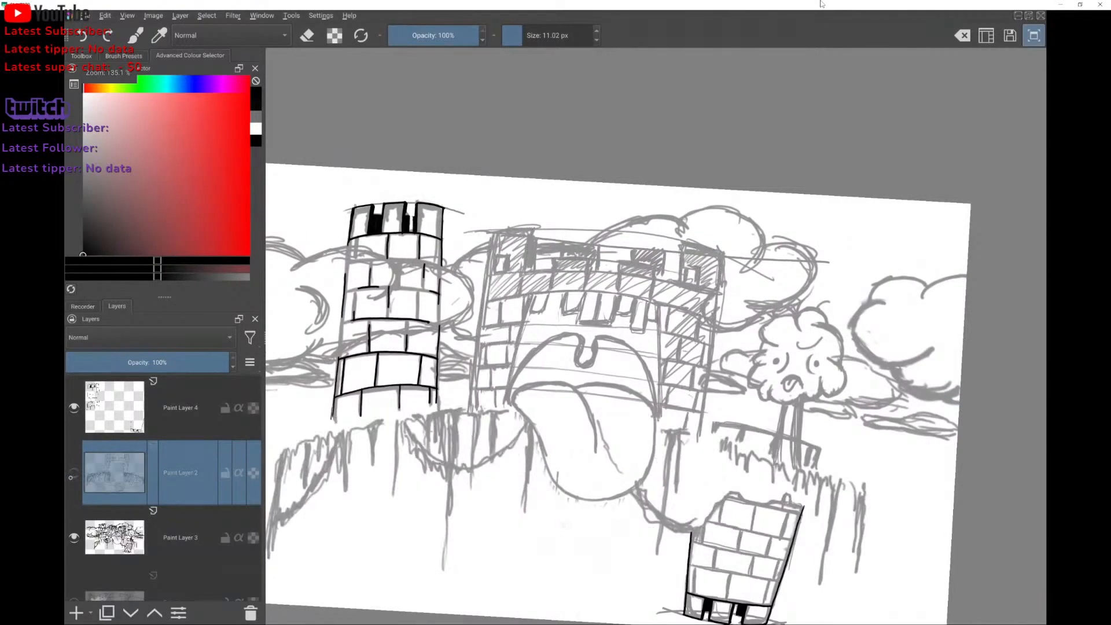
click(74, 472)
click(75, 473)
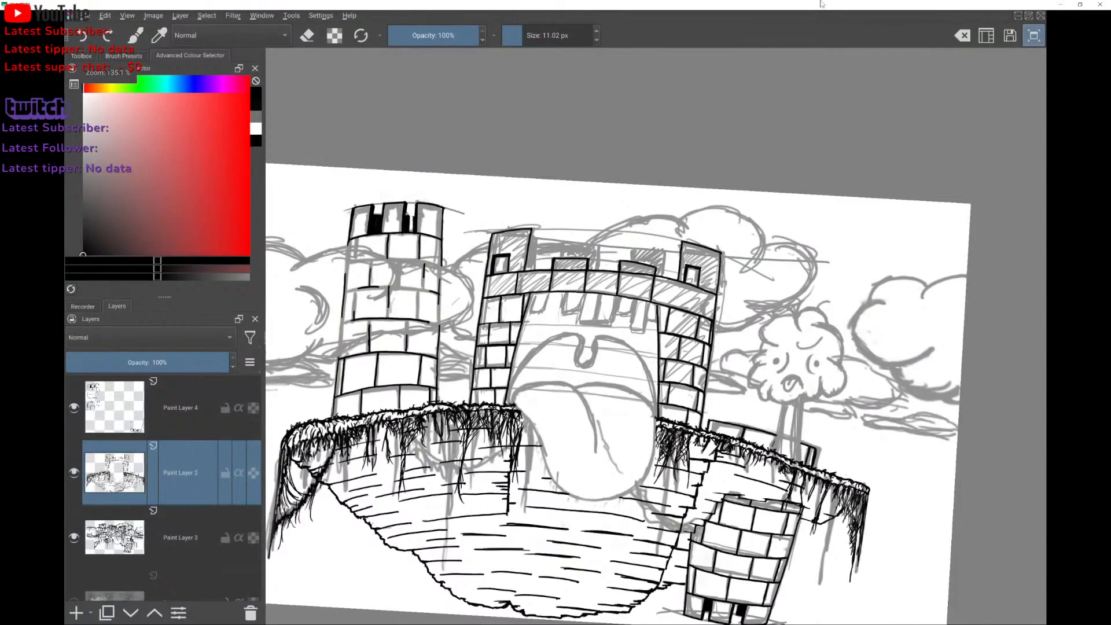
Make Paint Layer 4 the active layer again, hiding and reshowing it to check its contents.
scroll(655, 335, down, 1)
scroll(656, 335, up, 3)
scroll(656, 335, down, 1)
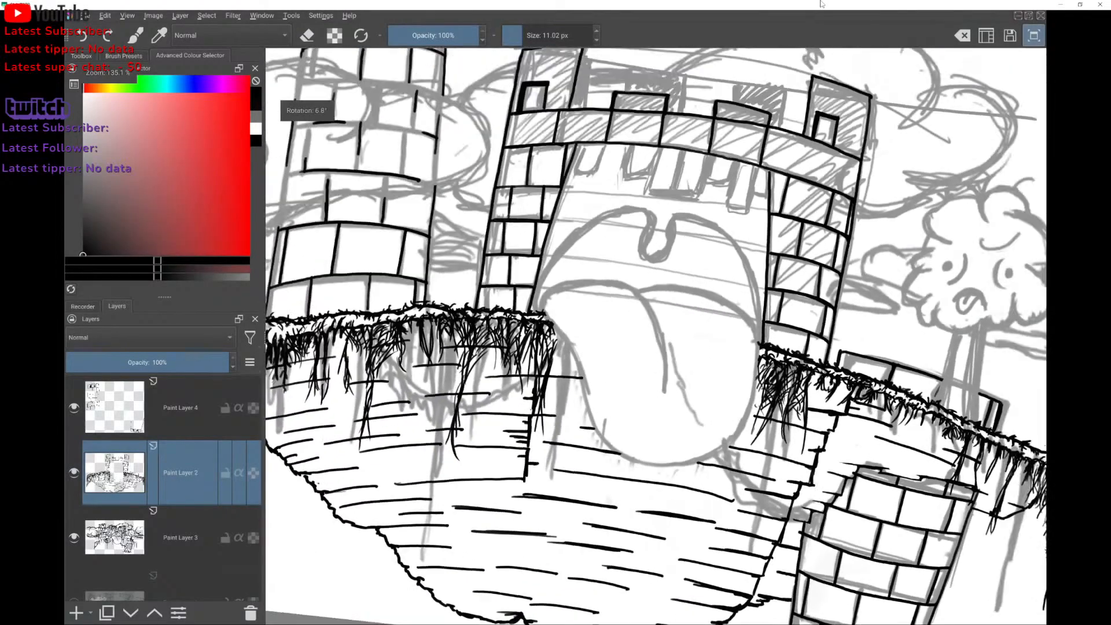
scroll(656, 336, up, 1)
click(181, 408)
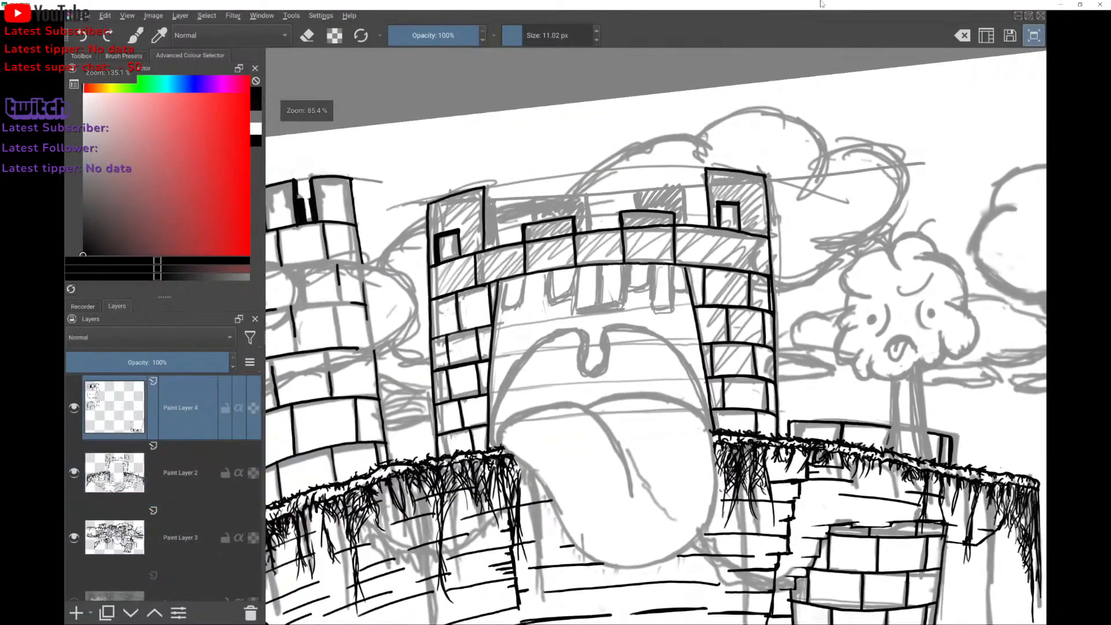
click(74, 408)
click(74, 408)
Ink the left, right and top edges of the rear battlement block behind the front wall's left merlon.
scroll(656, 336, up, 2)
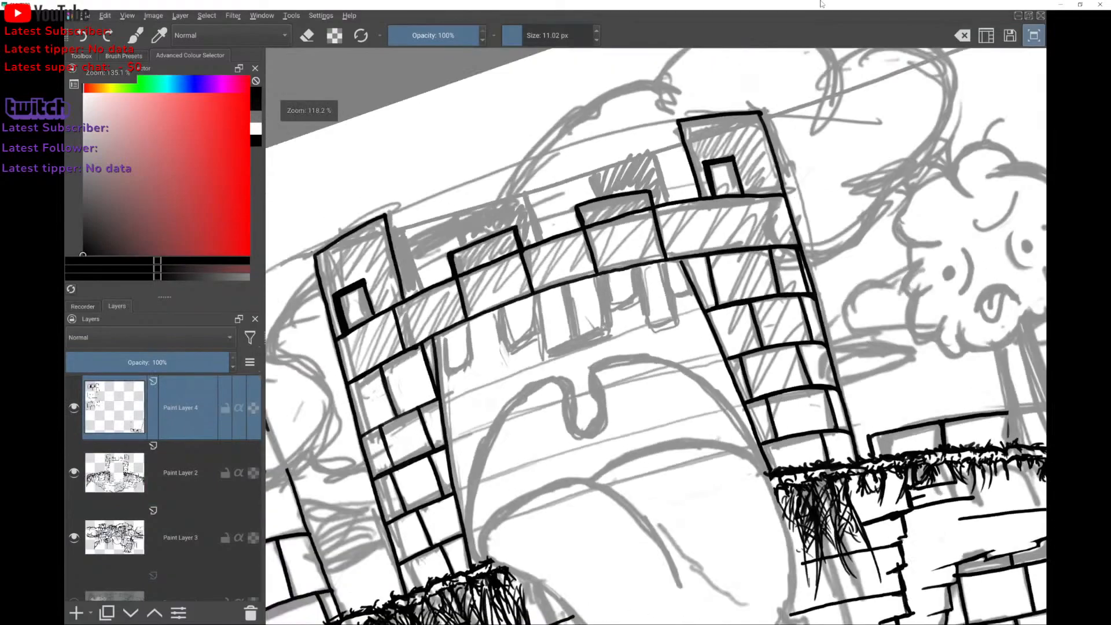
scroll(656, 336, down, 2)
scroll(655, 336, down, 1)
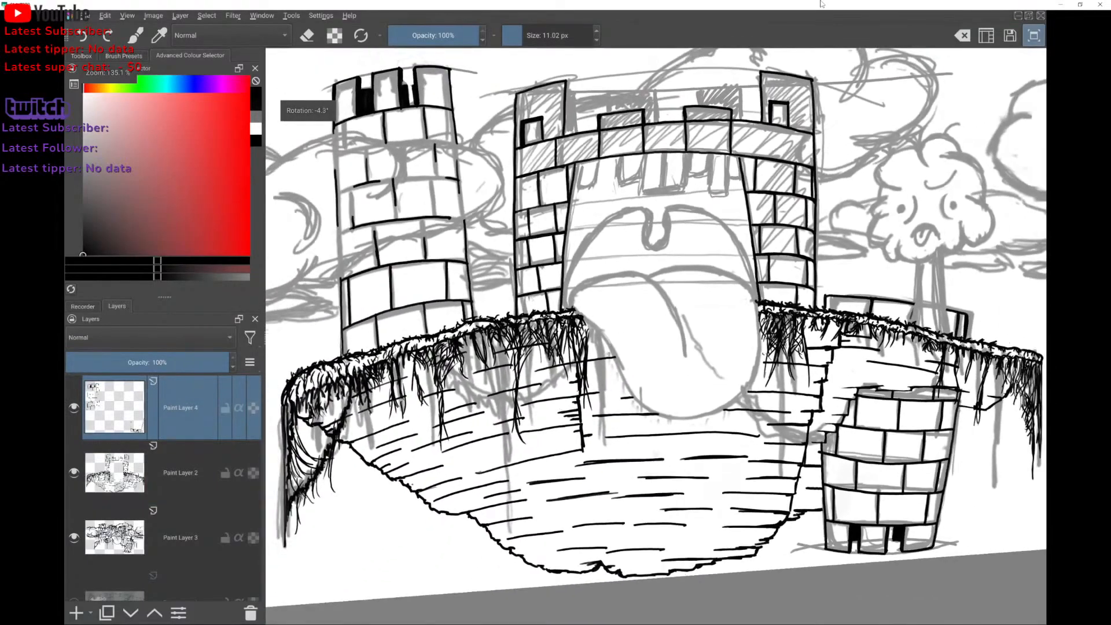
scroll(656, 336, down, 2)
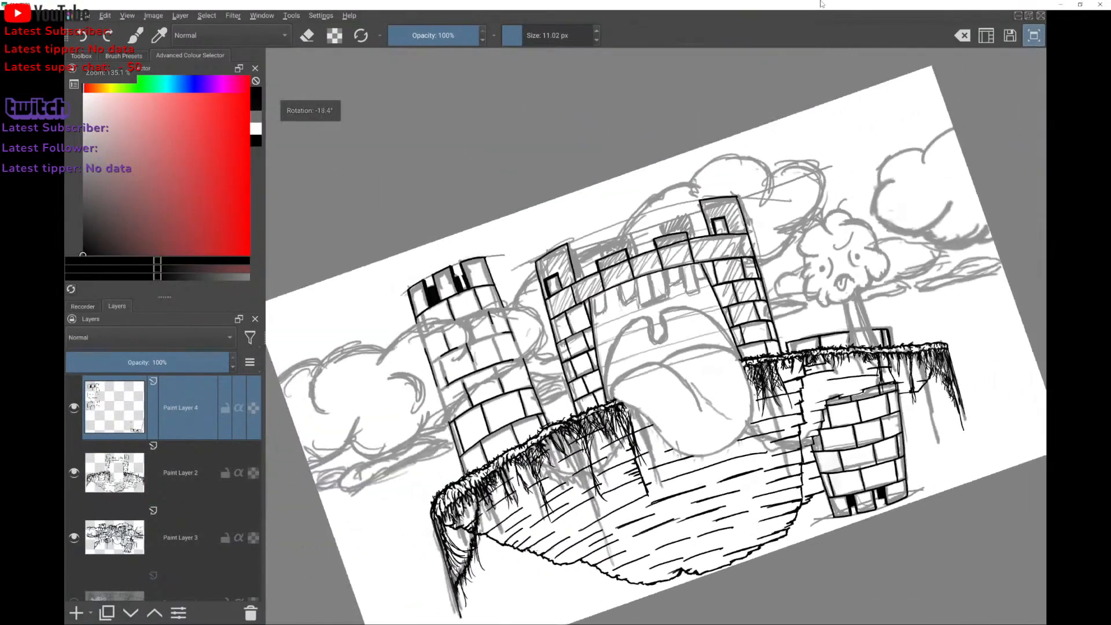
scroll(655, 336, up, 2)
scroll(656, 336, up, 4)
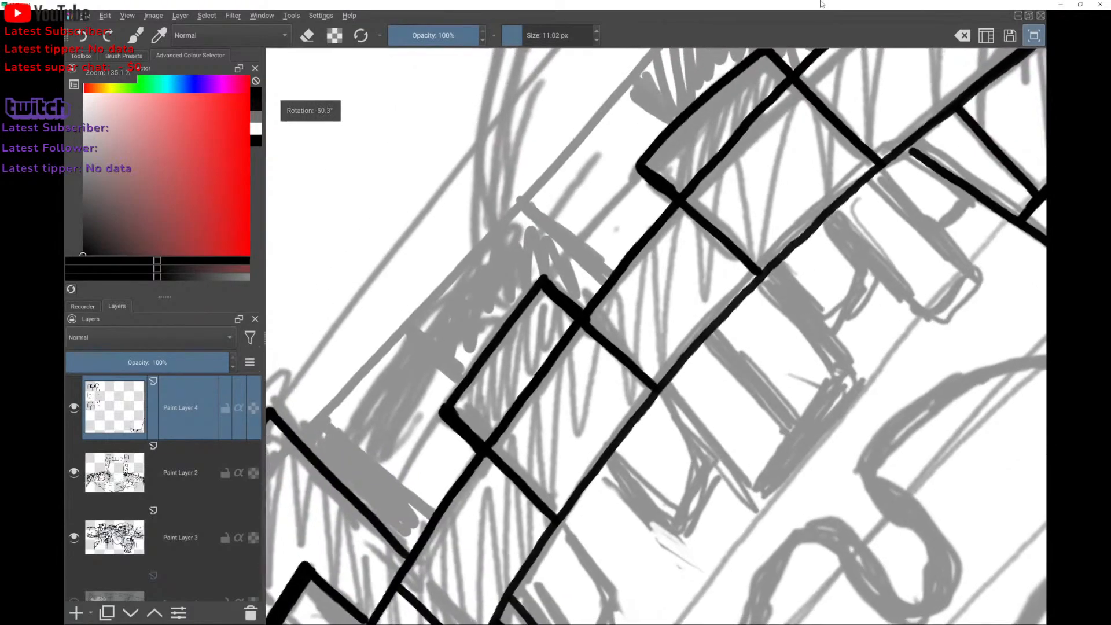
scroll(656, 336, down, 1)
scroll(656, 335, down, 1)
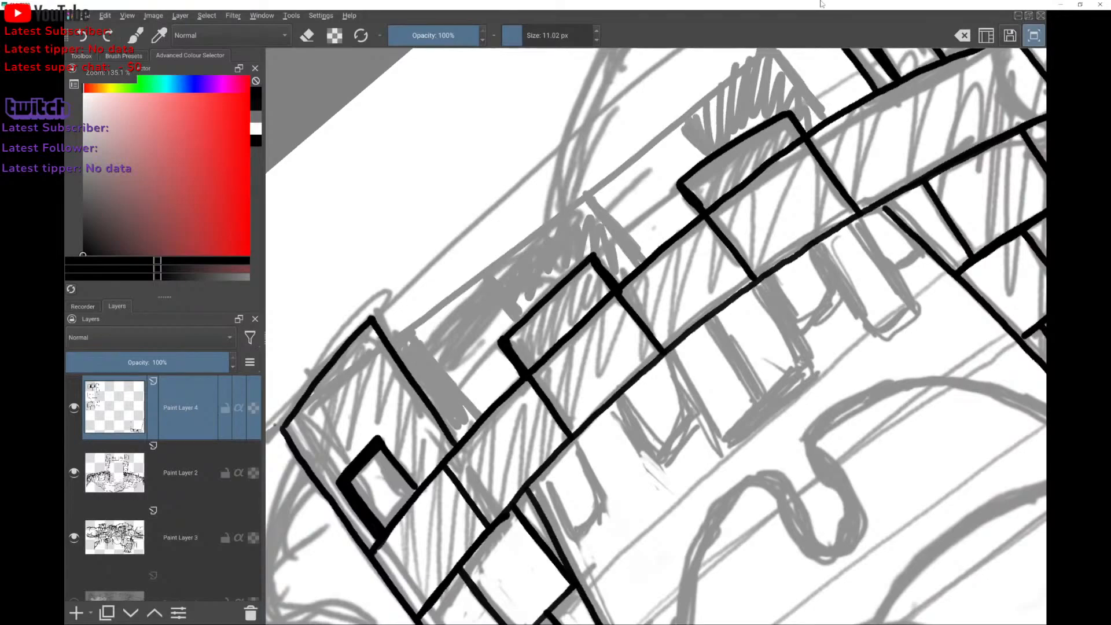
scroll(655, 335, up, 1)
drag(446, 283, 485, 334)
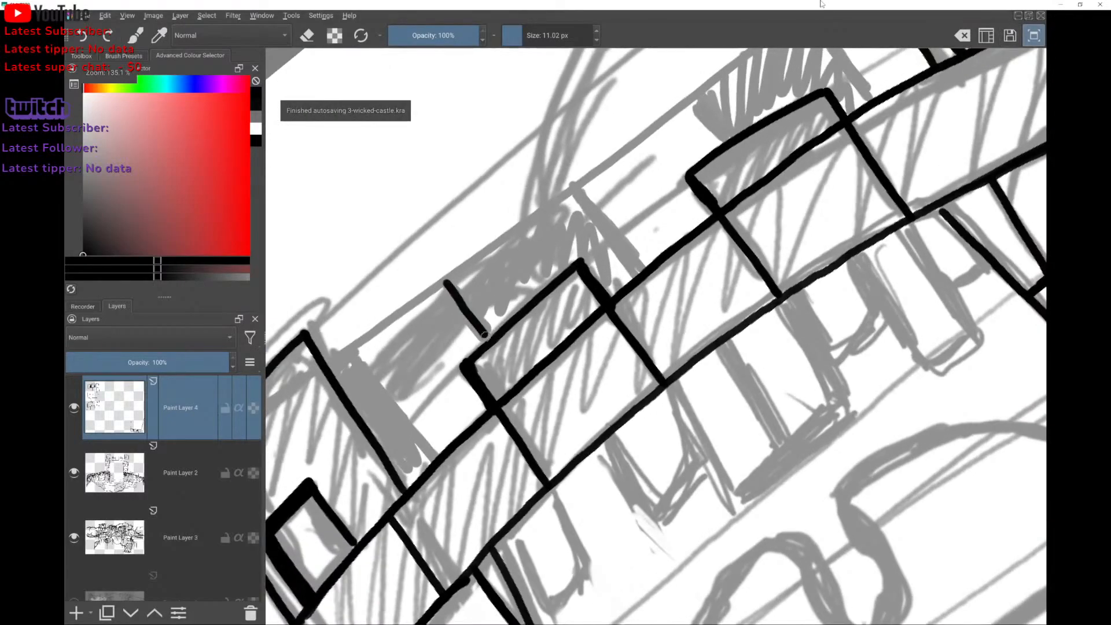
drag(548, 99, 614, 133)
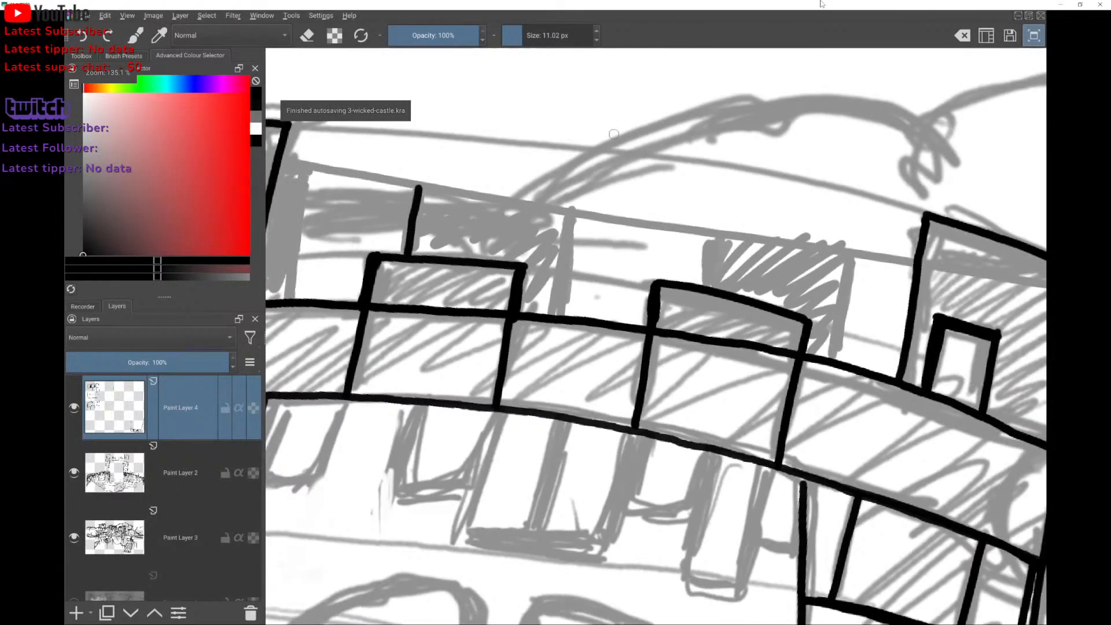
mouse_move(568, 216)
mouse_down()
mouse_move(559, 314)
mouse_move(539, 254)
mouse_move(510, 261)
mouse_up()
drag(367, 317, 461, 214)
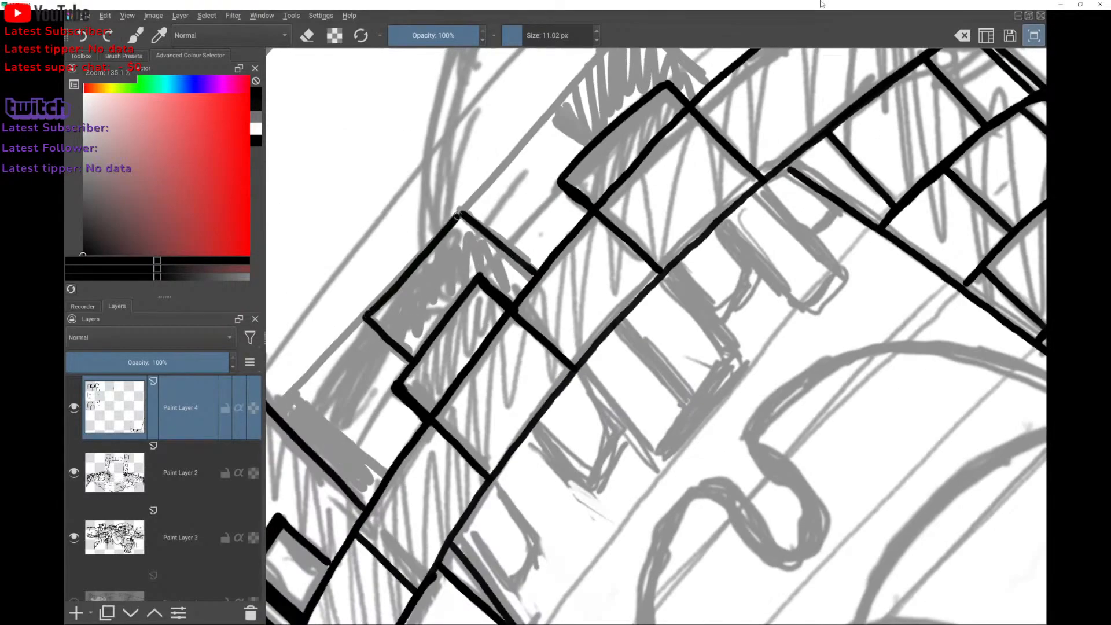
Ink the left edge of the rear battlement block behind the right merlon and try strokes for its remaining sides.
drag(475, 175, 425, 205)
drag(494, 212, 497, 232)
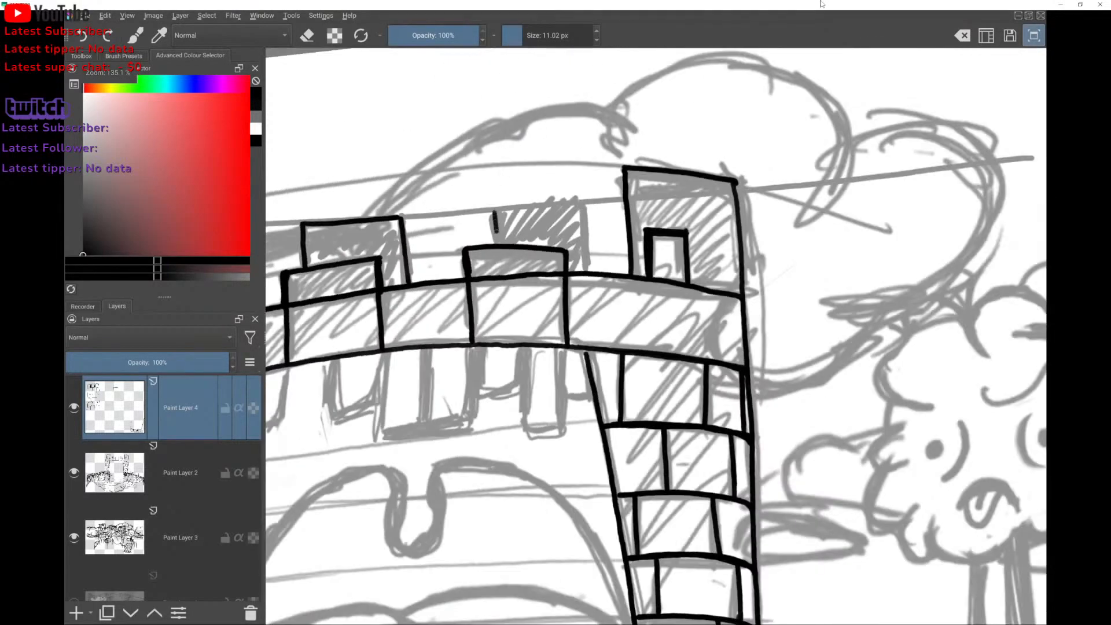
drag(584, 205, 590, 270)
mouse_move(583, 232)
mouse_down()
mouse_move(584, 243)
mouse_move(461, 253)
mouse_move(448, 302)
mouse_move(467, 237)
mouse_move(441, 315)
mouse_up()
key(ctrl+z)
key(ctrl+z)
Ink the side edge of the rear battlement block standing next to the central castle's left turret.
scroll(656, 336, down, 2)
scroll(655, 336, up, 4)
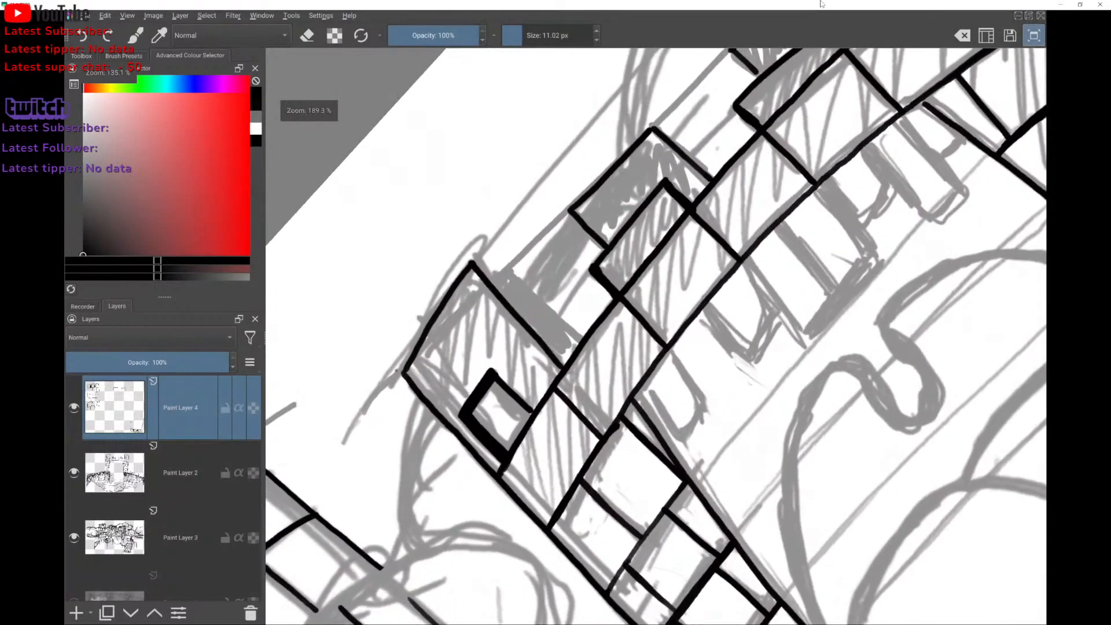
drag(491, 222, 496, 338)
key(ctrl+z)
scroll(656, 336, up, 1)
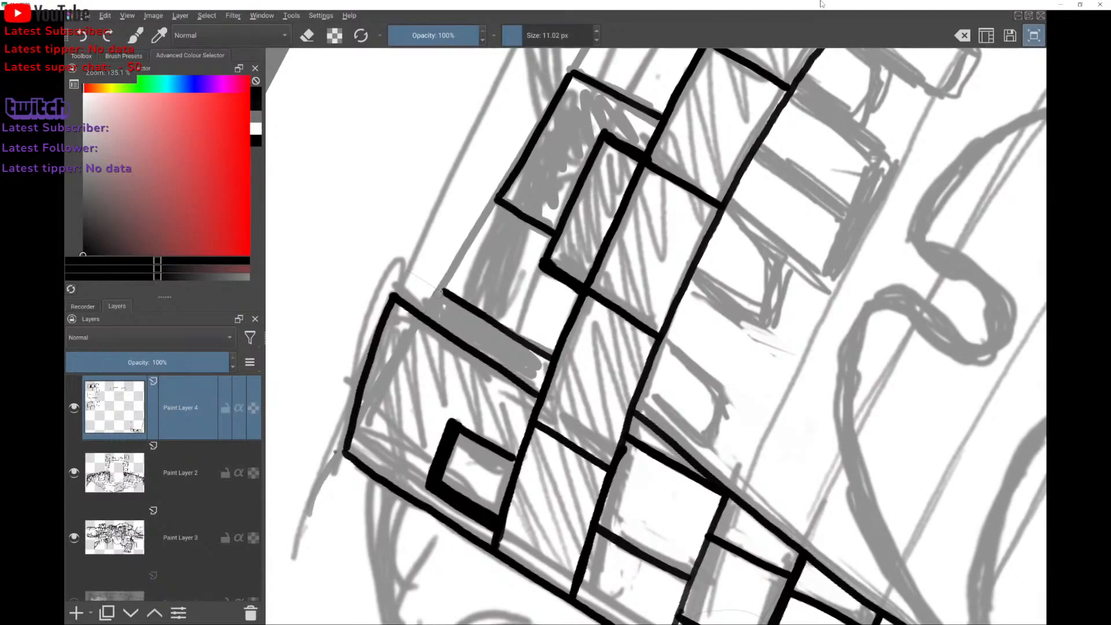
Thicken the right edge of the large battlement block on the central castle's left turret.
drag(444, 292, 427, 314)
scroll(491, 326, down, 1)
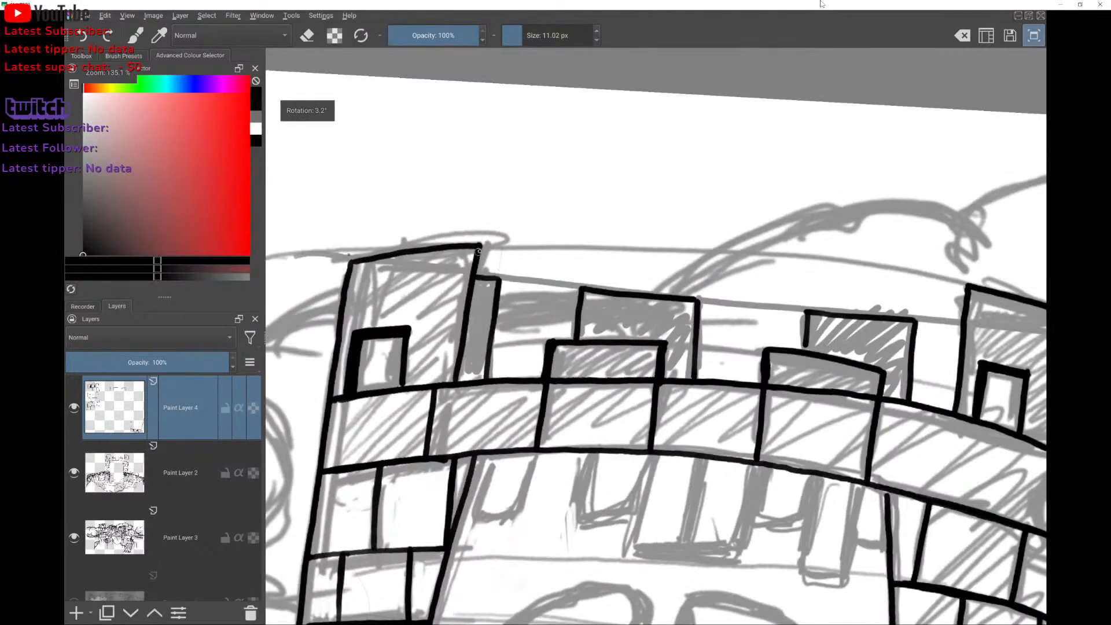
mouse_move(478, 251)
mouse_down()
mouse_move(461, 380)
mouse_move(475, 248)
mouse_up()
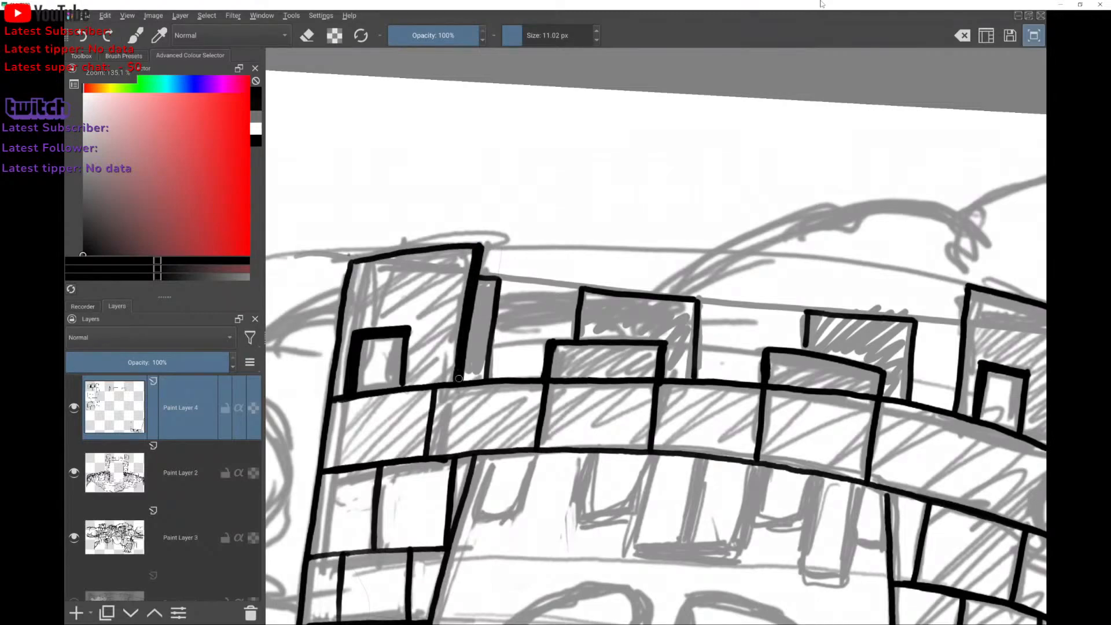
scroll(656, 336, down, 1)
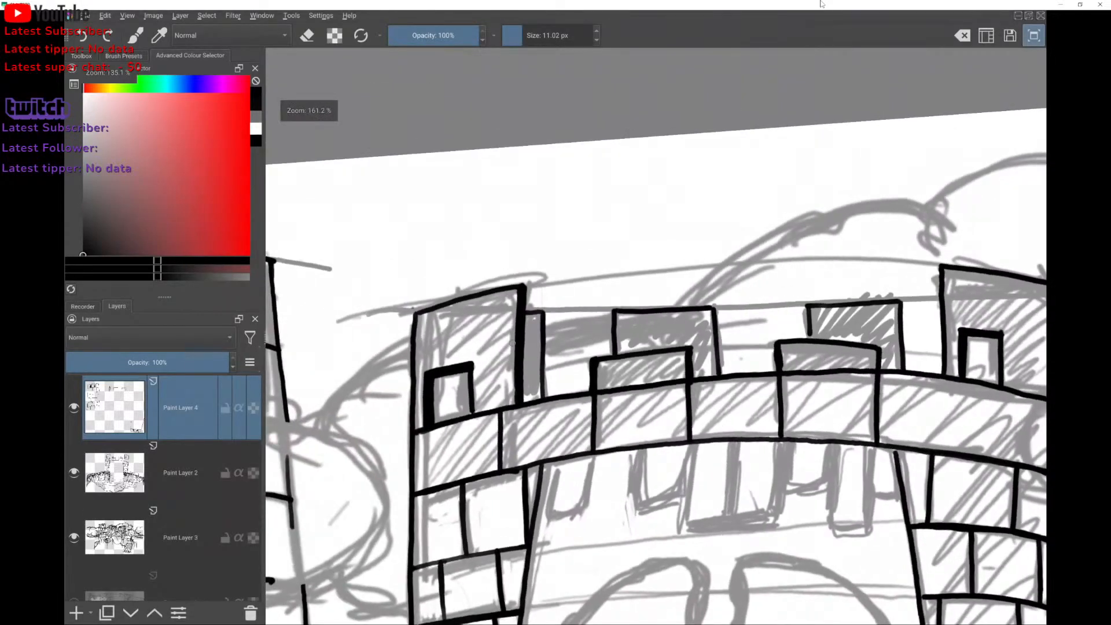
Thicken the left edge of the rear block behind the front wall's right merlon, plus that merlon's right and top edges.
scroll(512, 343, up, 3)
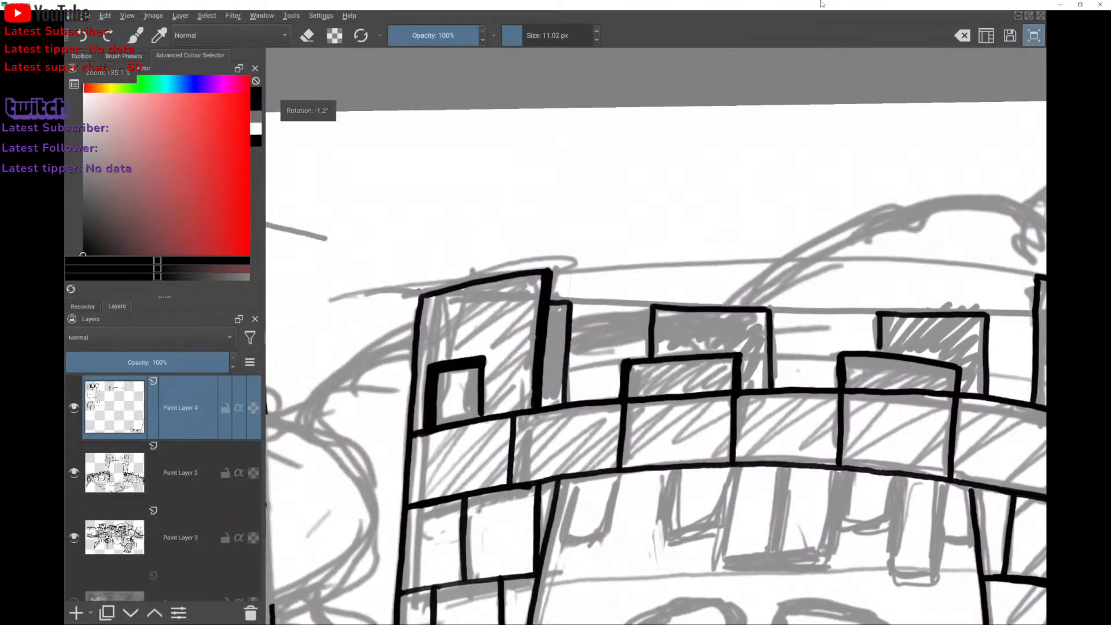
scroll(655, 336, down, 4)
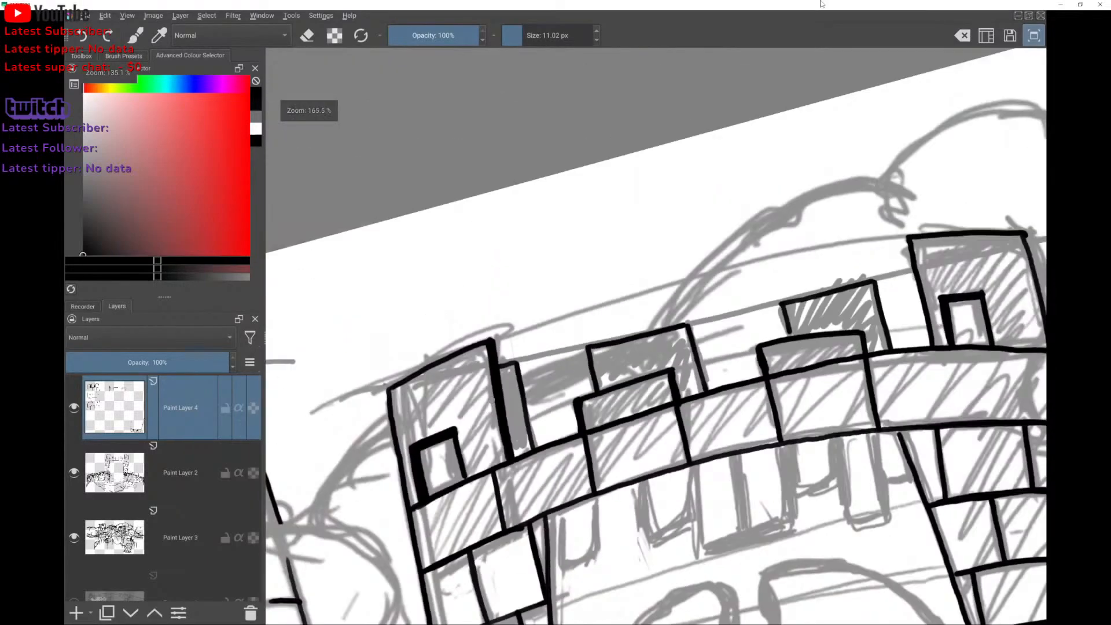
scroll(655, 336, up, 1)
scroll(656, 336, up, 4)
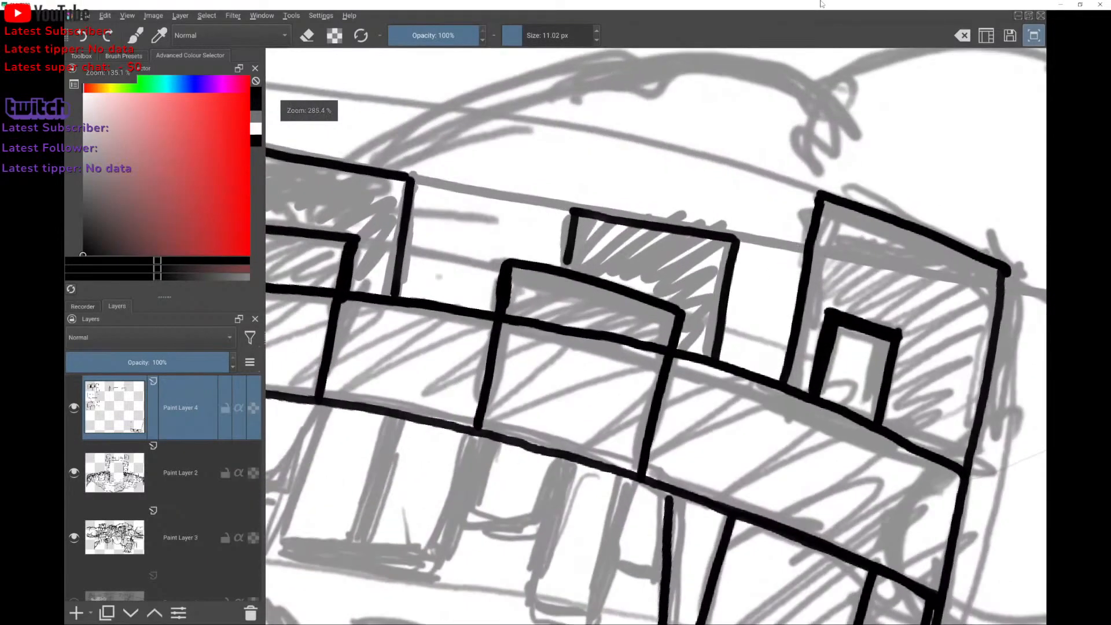
drag(573, 212, 565, 264)
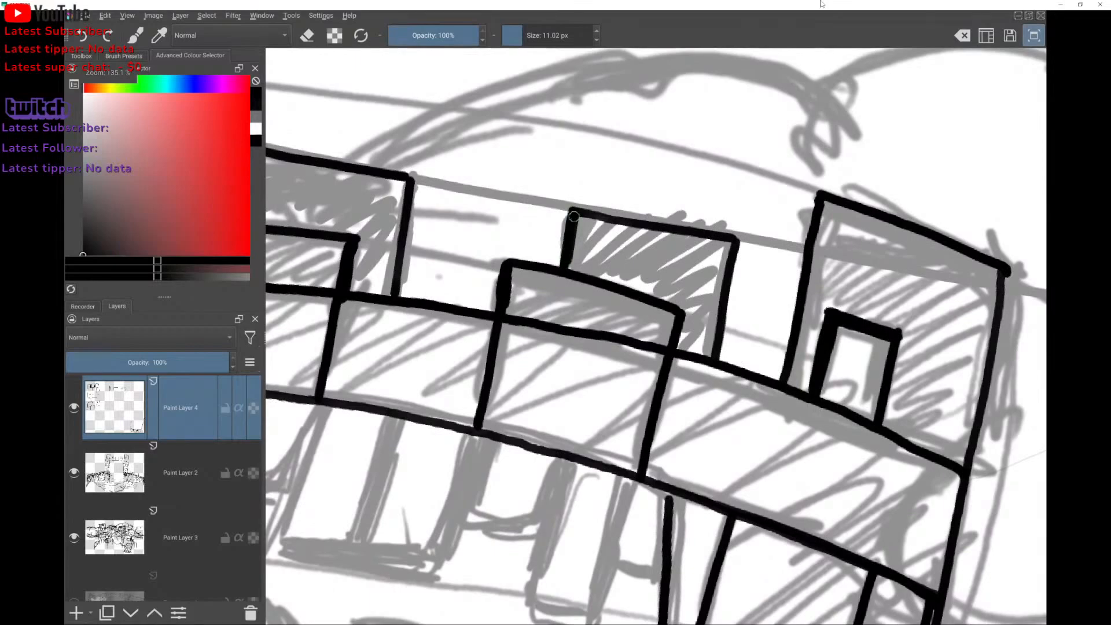
mouse_move(672, 304)
mouse_down()
mouse_move(683, 312)
mouse_move(676, 350)
mouse_move(677, 331)
mouse_up()
scroll(667, 335, down, 2)
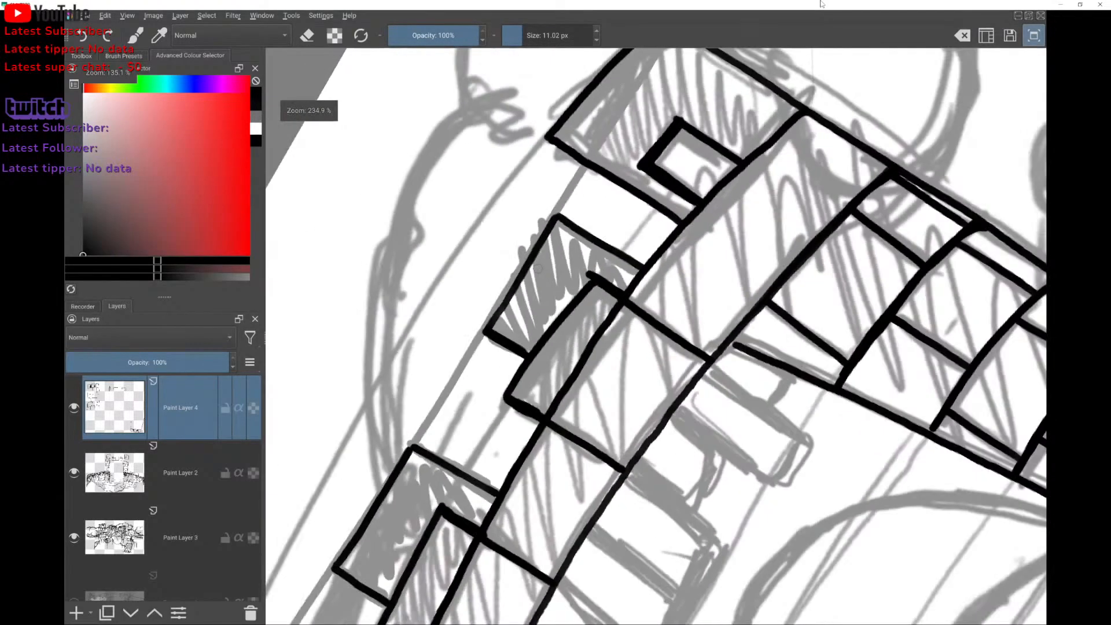
drag(588, 276, 509, 396)
scroll(656, 335, down, 2)
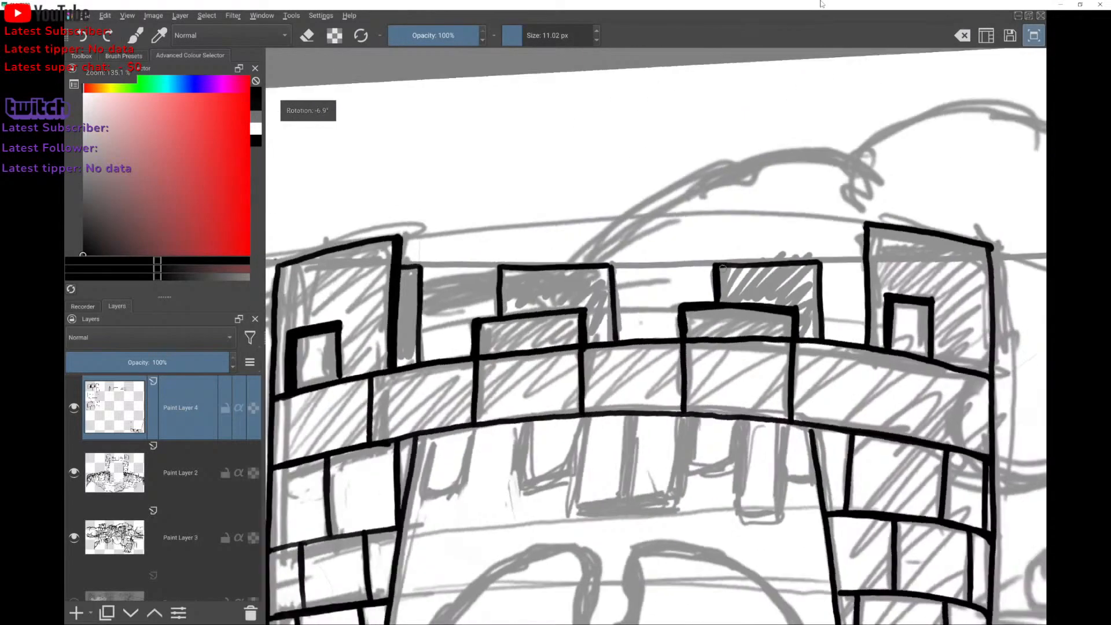
Thicken the right edge of the front wall's left merlon.
scroll(656, 336, up, 3)
drag(597, 235, 588, 265)
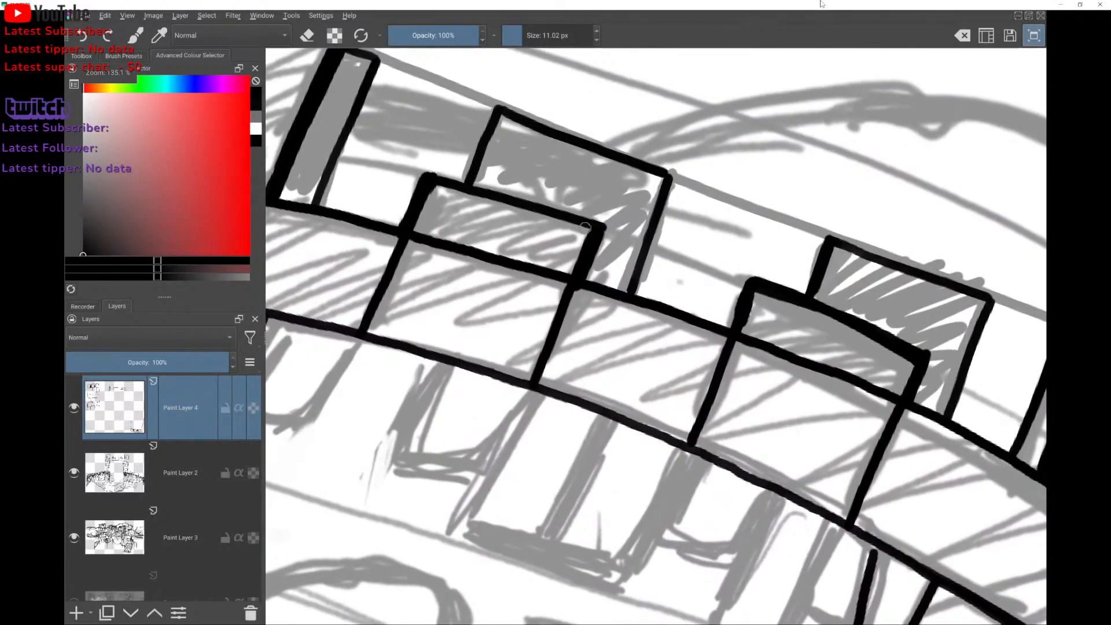
scroll(585, 228, down, 4)
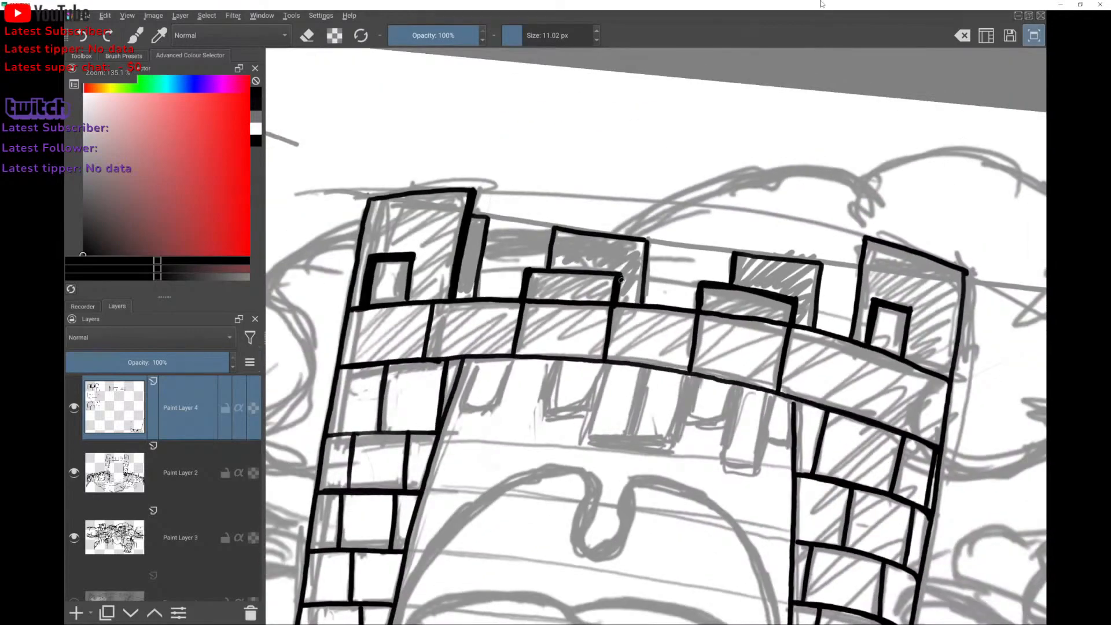
drag(622, 283, 619, 300)
Thicken the gap-facing side edges of the rear battlement blocks and the left edge of the right turret's large block.
mouse_move(490, 232)
mouse_down()
mouse_move(490, 229)
mouse_move(480, 292)
mouse_up()
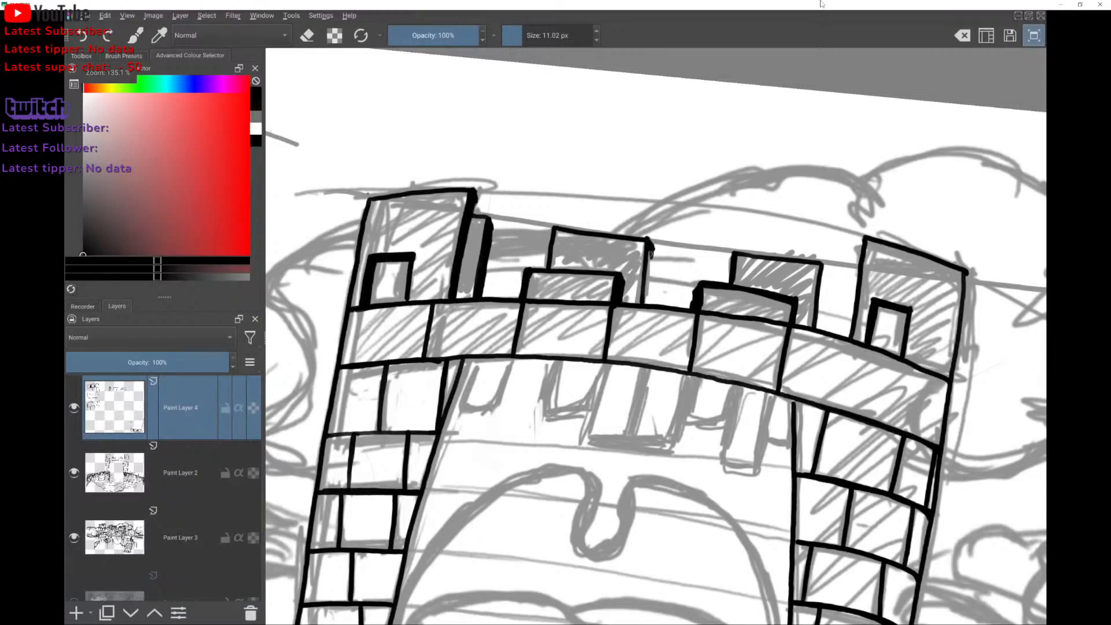
drag(650, 250, 646, 300)
drag(728, 258, 729, 279)
mouse_move(857, 247)
mouse_down()
mouse_move(846, 334)
mouse_move(852, 310)
mouse_up()
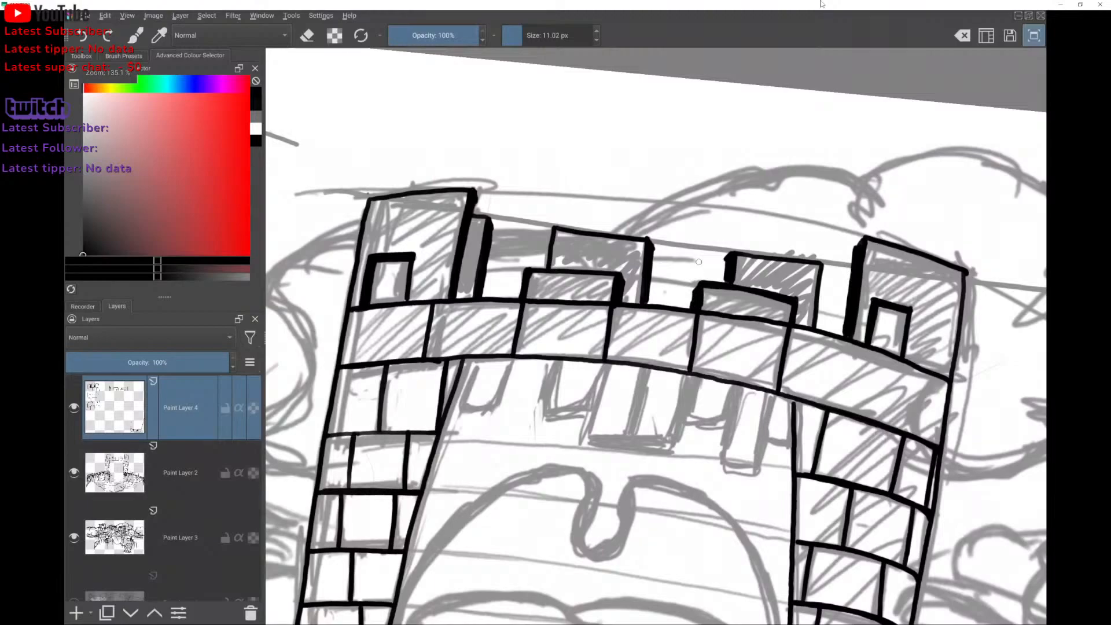
Make the left turret block's right edge heavier and go over its top edge with a thicker line.
scroll(698, 262, down, 4)
scroll(656, 336, up, 5)
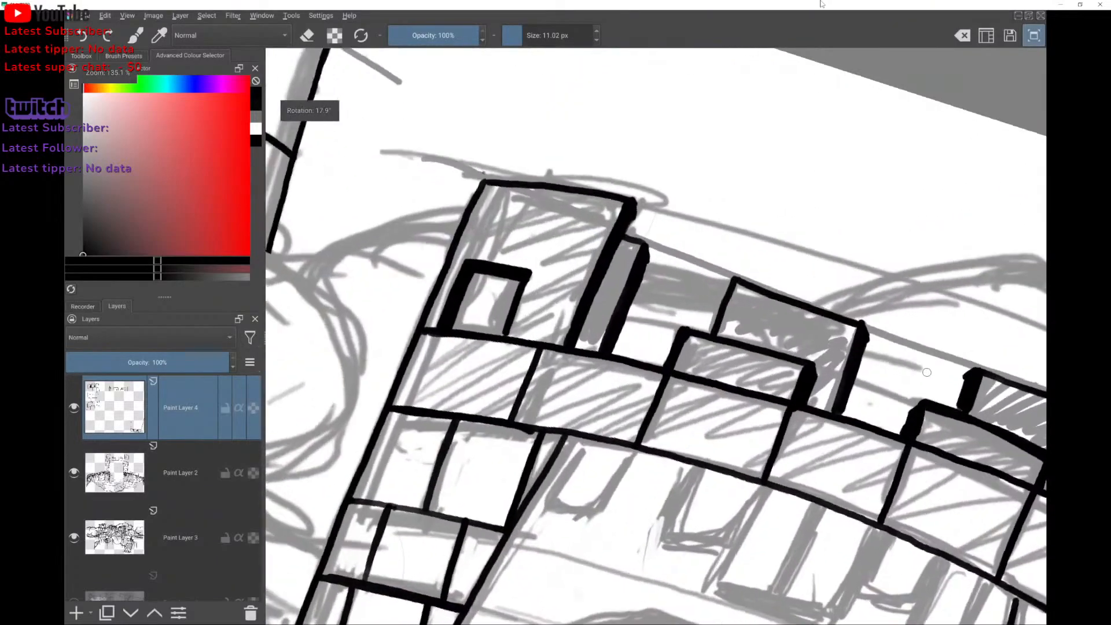
scroll(653, 216, up, 2)
drag(619, 197, 544, 363)
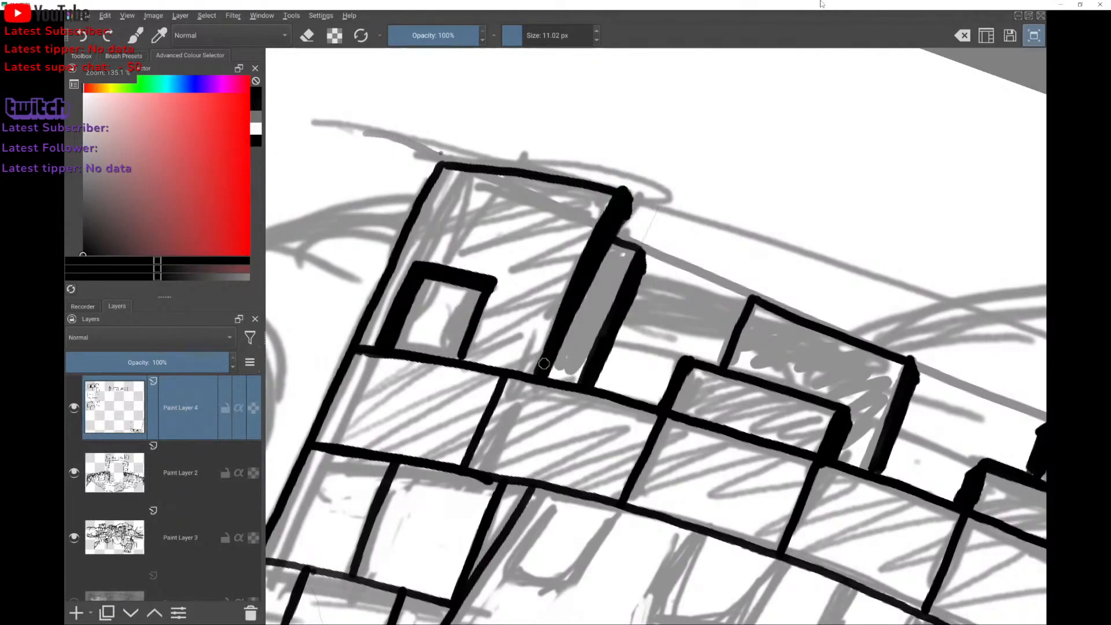
scroll(585, 358, up, 3)
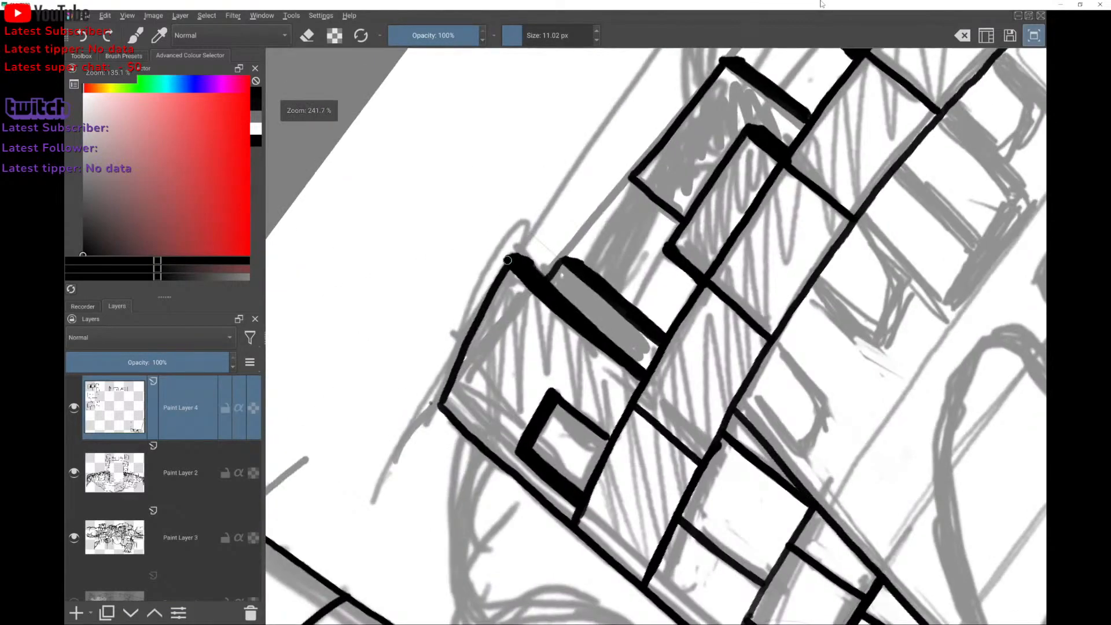
drag(505, 260, 470, 336)
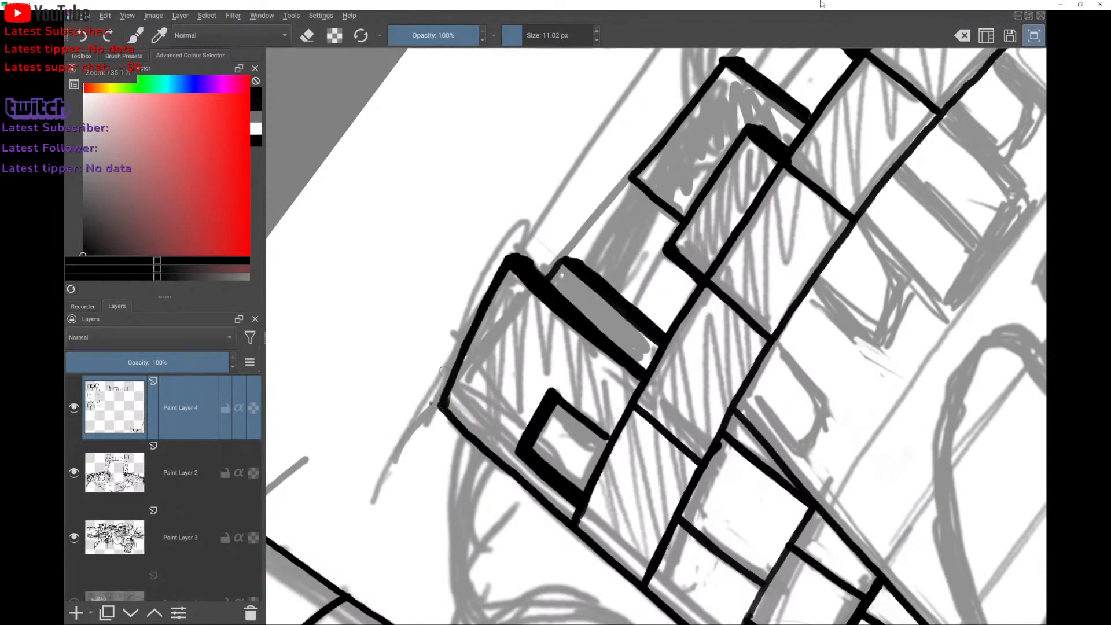
scroll(451, 386, down, 2)
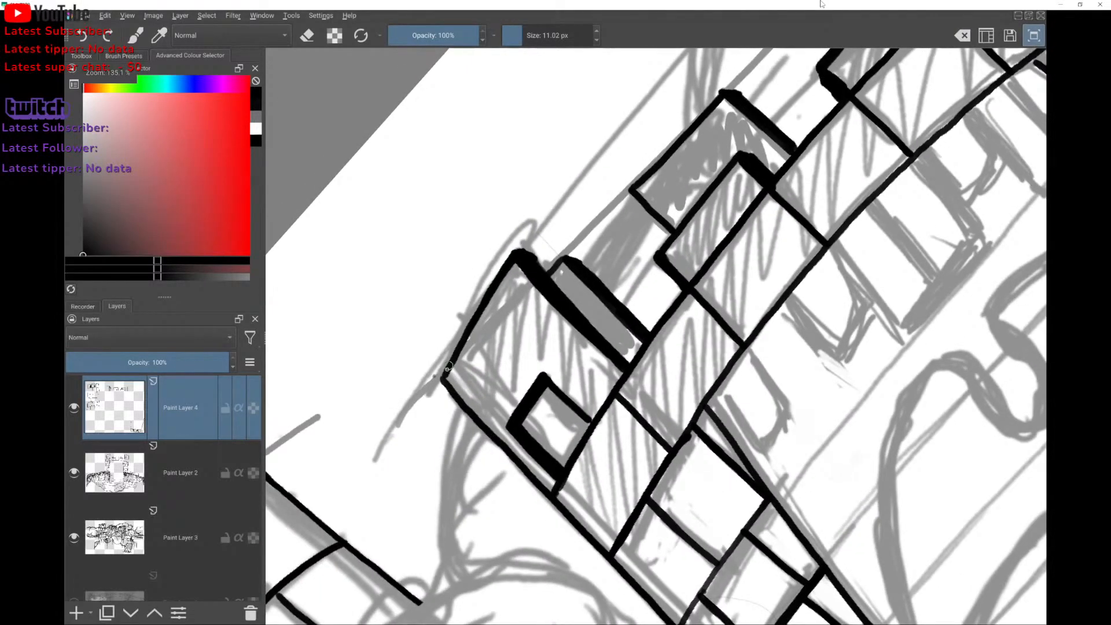
scroll(522, 219, down, 5)
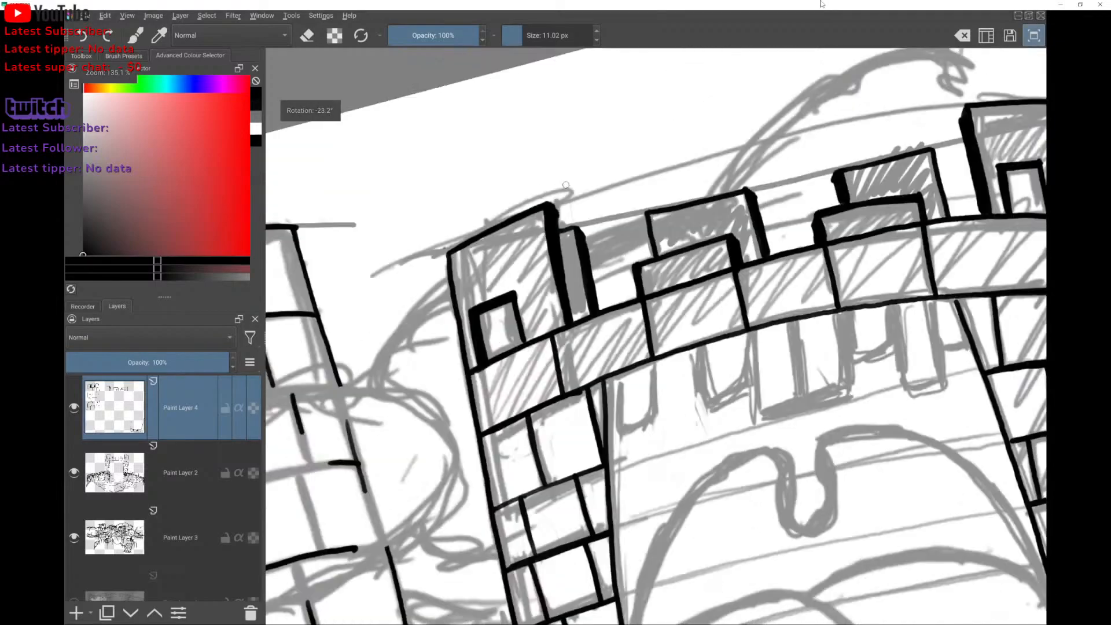
scroll(644, 204, down, 2)
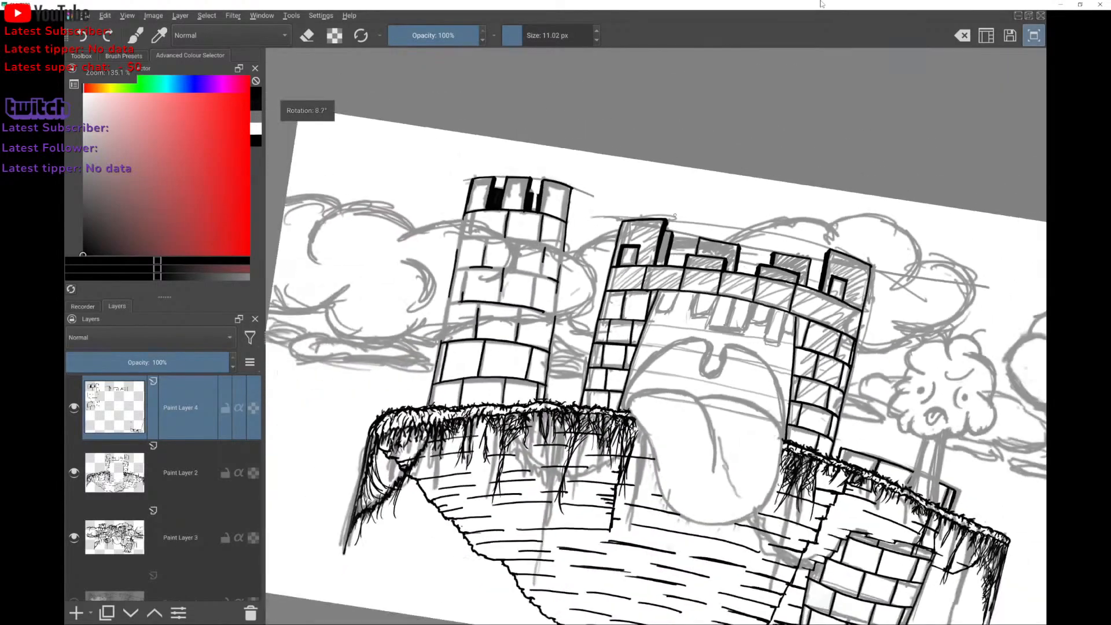
Add a further thickening stroke down the right edge of the rear block behind the left merlon.
scroll(393, 141, up, 5)
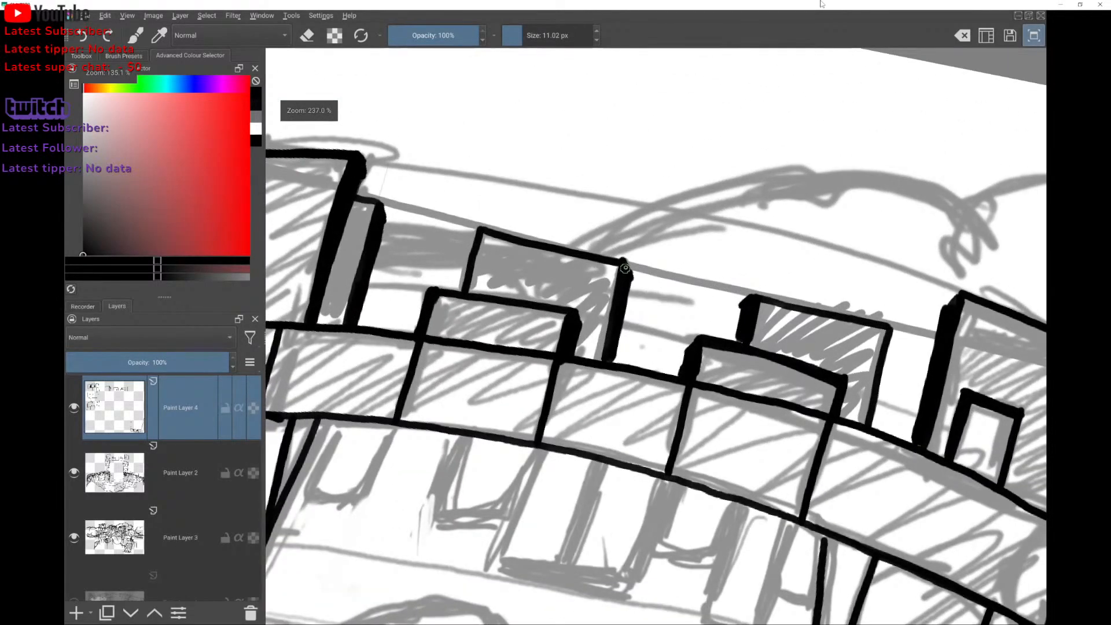
drag(629, 281, 613, 364)
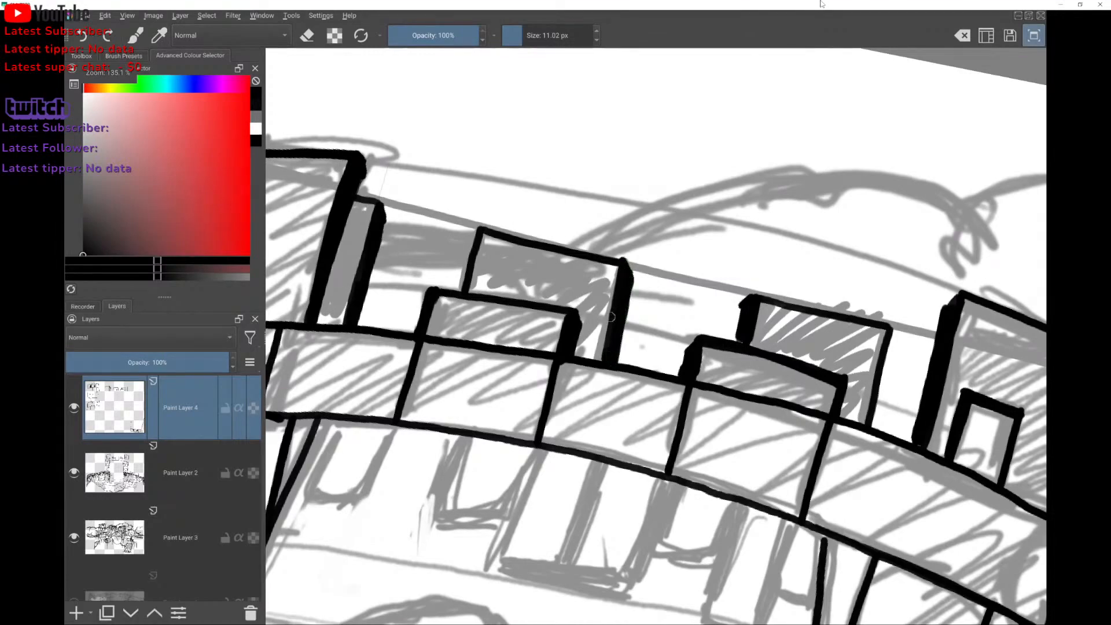
scroll(664, 298, down, 4)
scroll(664, 298, up, 4)
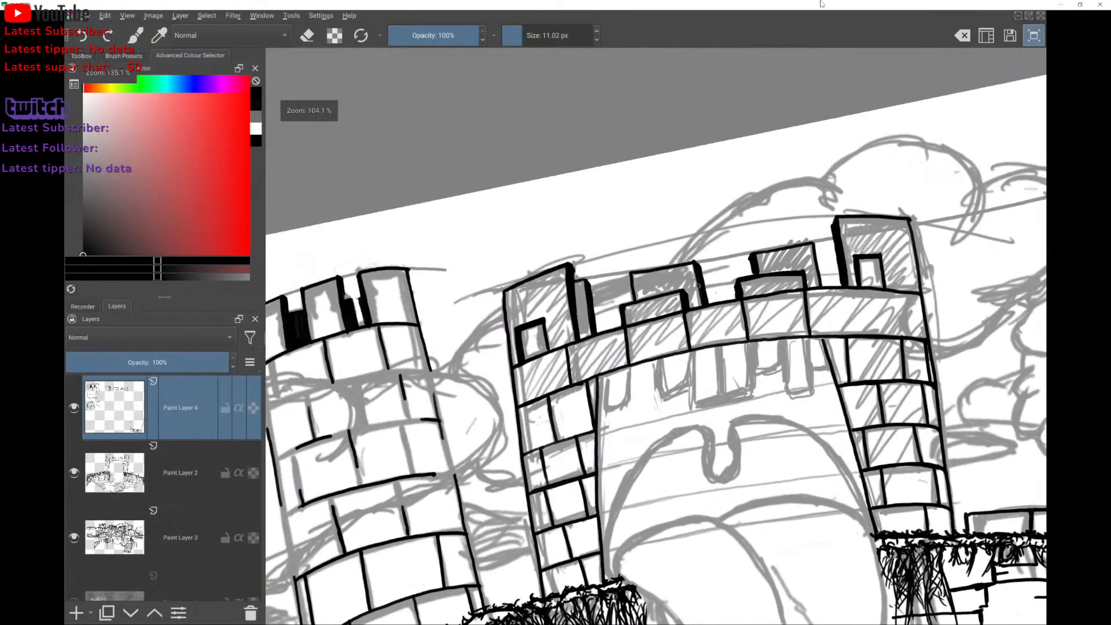
Thicken the inner left side of the window in the left turret's battlement block.
drag(500, 378, 502, 450)
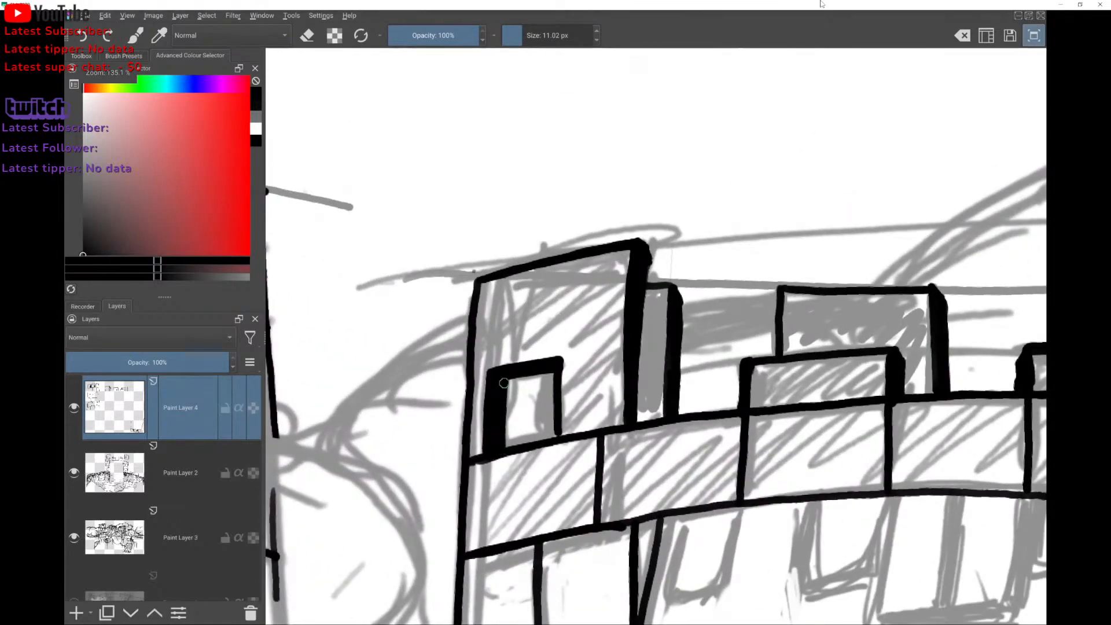
scroll(664, 336, down, 4)
scroll(582, 365, up, 4)
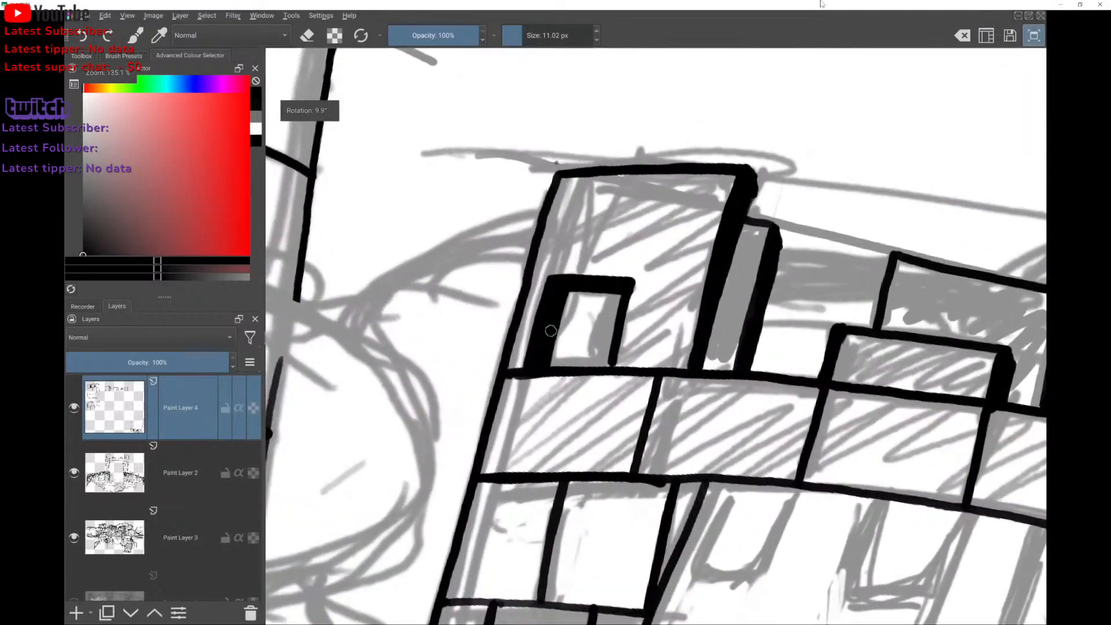
mouse_move(527, 330)
mouse_down()
mouse_move(557, 283)
mouse_move(538, 324)
mouse_move(588, 279)
mouse_move(568, 352)
mouse_move(602, 331)
mouse_up()
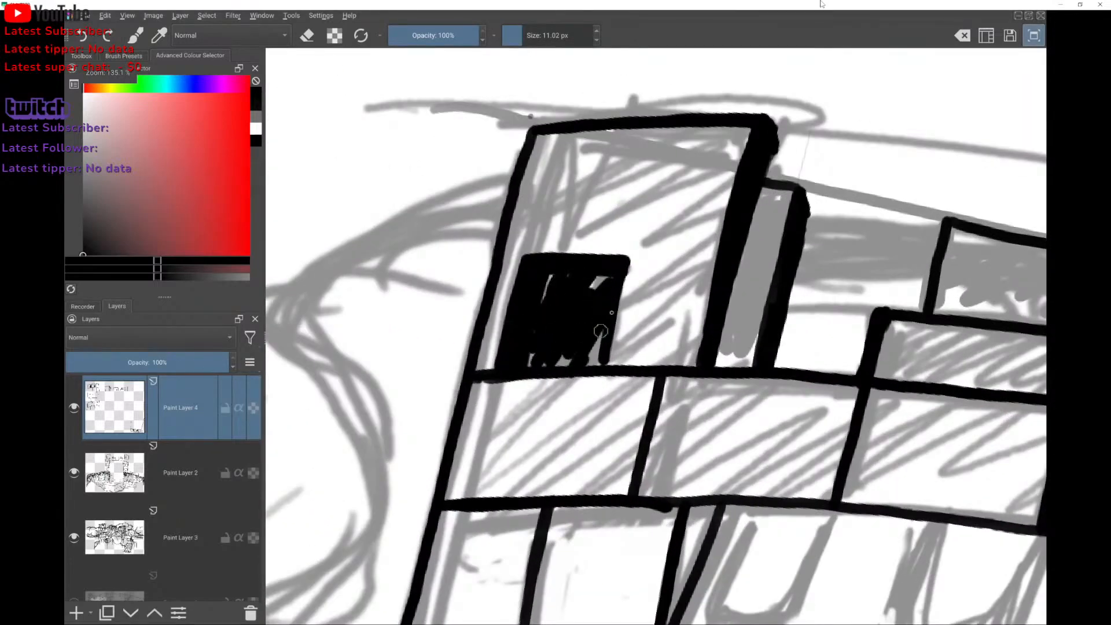
key(ctrl+z)
scroll(660, 255, down, 1)
scroll(660, 254, down, 3)
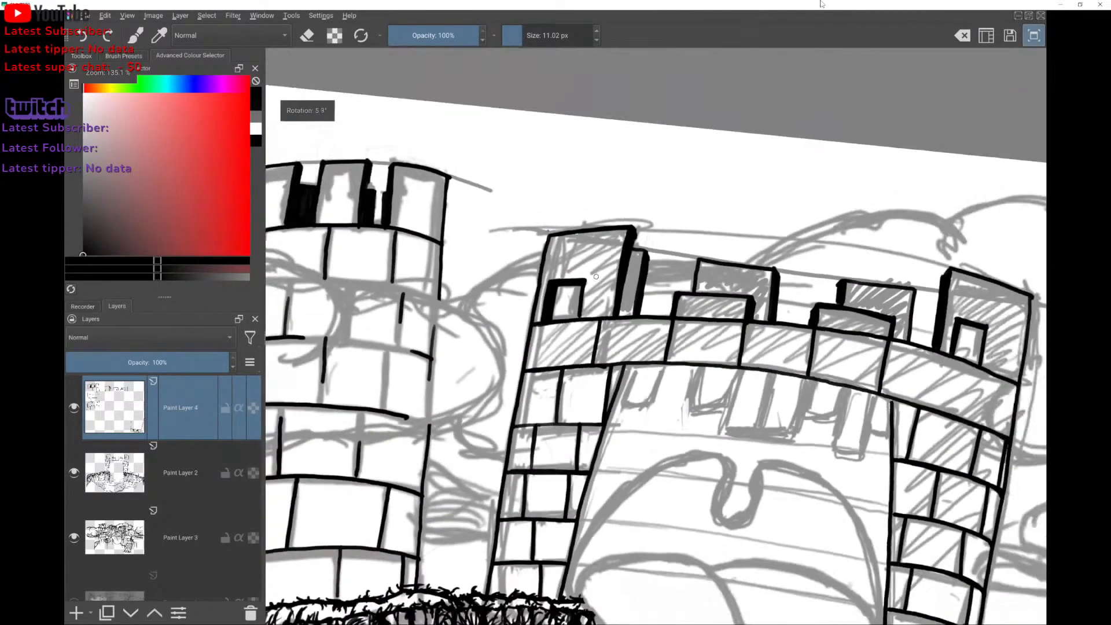
mouse_move(338, 160)
mouse_down()
mouse_move(326, 163)
mouse_move(412, 208)
mouse_move(316, 169)
mouse_up()
key(ctrl+z)
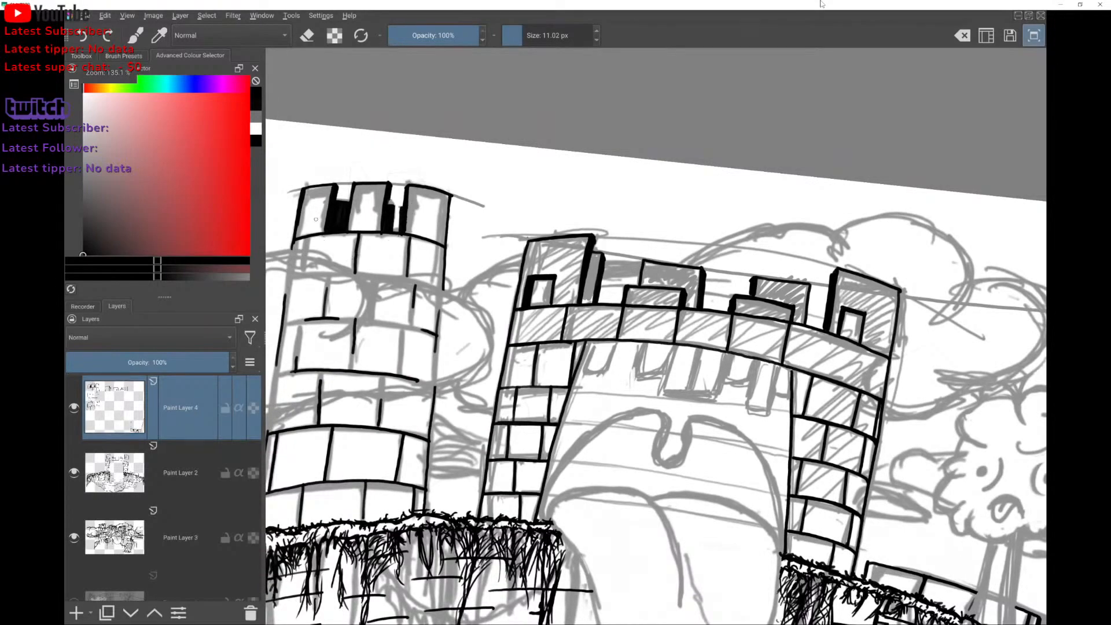
Thicken the right and top sides of the window frame in the right turret's battlement block.
scroll(656, 335, up, 6)
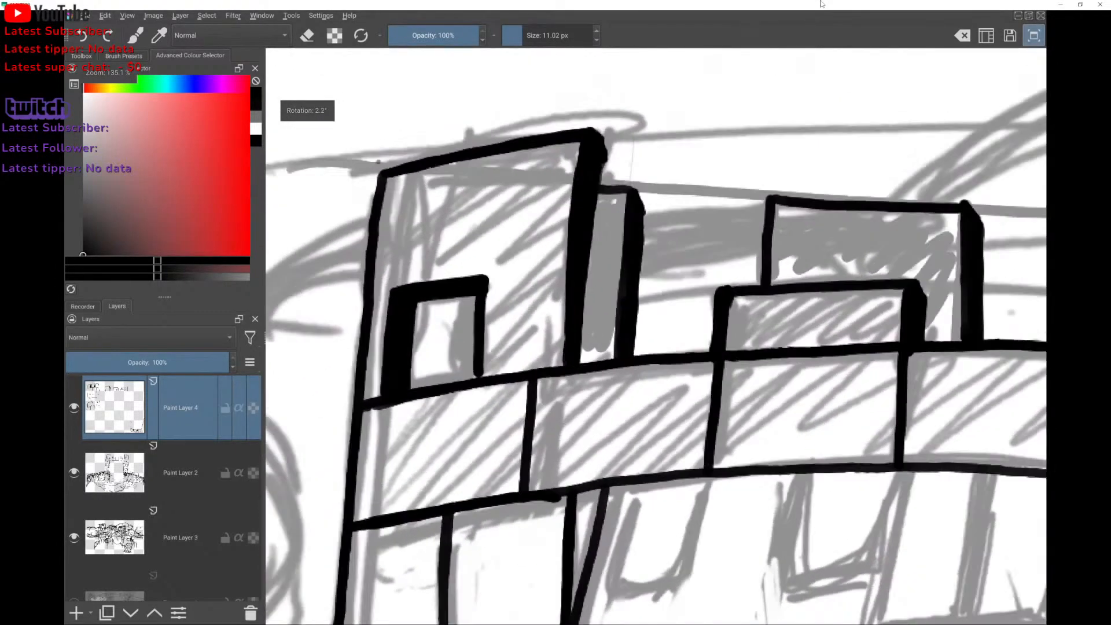
scroll(657, 335, down, 3)
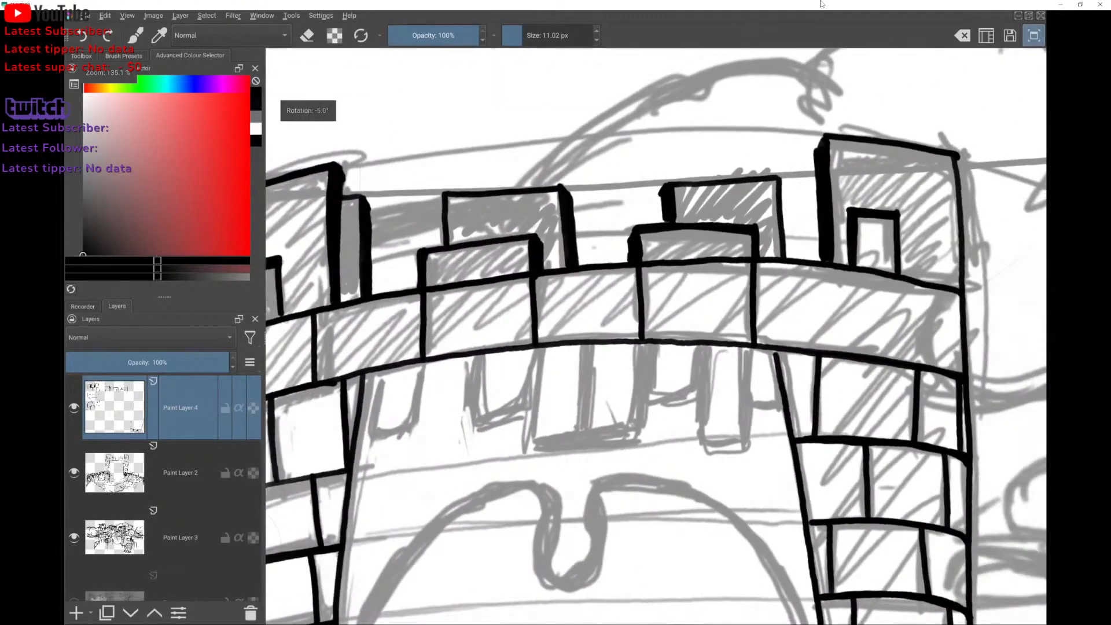
scroll(657, 336, up, 3)
scroll(656, 336, down, 1)
scroll(656, 335, up, 2)
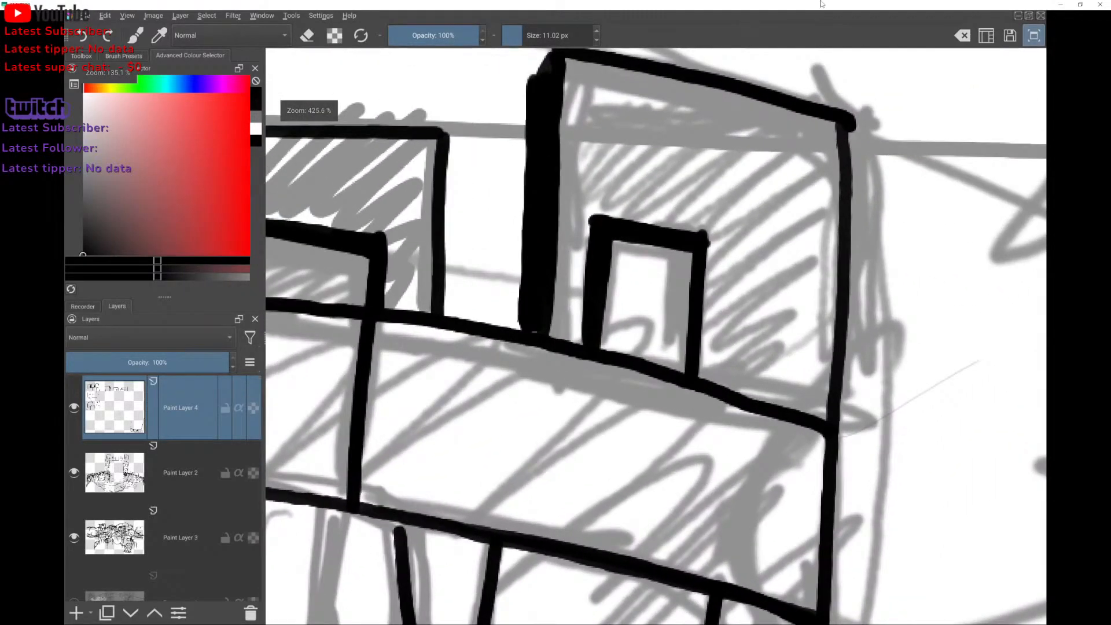
mouse_move(691, 252)
mouse_down()
mouse_move(672, 290)
mouse_move(677, 279)
mouse_move(670, 365)
mouse_move(689, 261)
mouse_move(681, 352)
mouse_up()
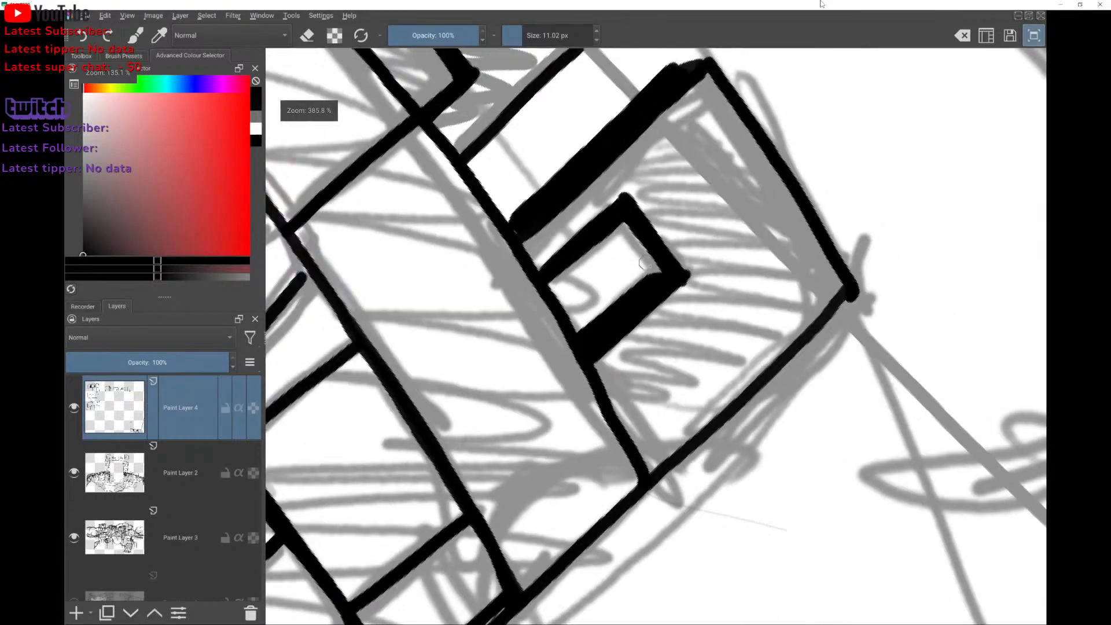
mouse_move(644, 263)
mouse_down()
mouse_move(616, 215)
mouse_move(648, 266)
mouse_move(622, 222)
mouse_move(631, 237)
mouse_up()
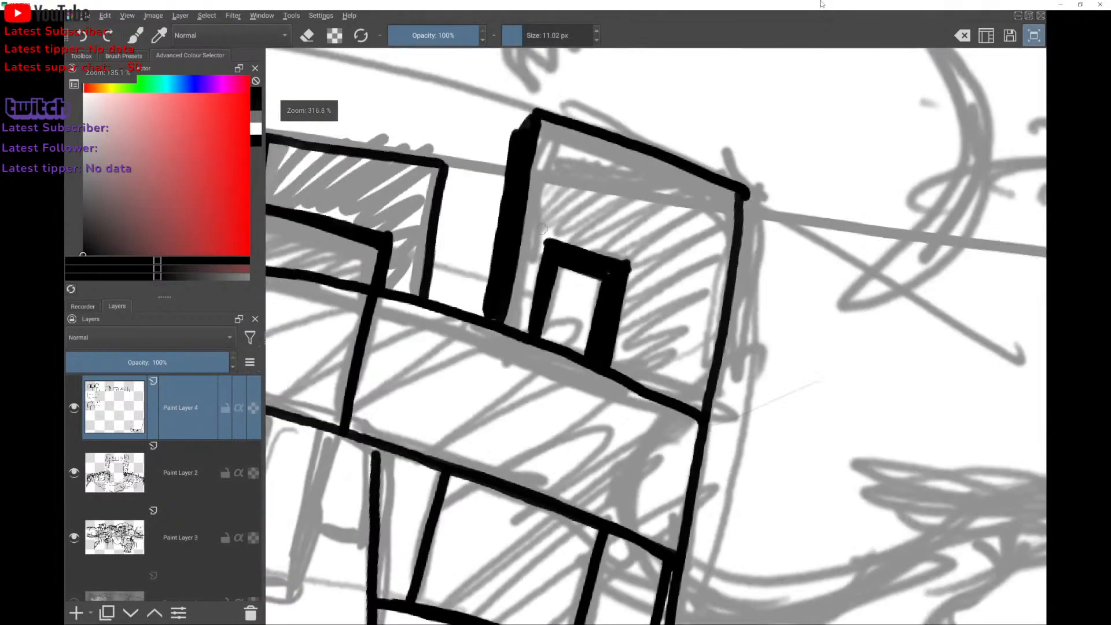
Erase the extra thickening inside the left side of the right turret's window frame on Paint Layer 2.
drag(544, 230, 531, 246)
key(ctrl+z)
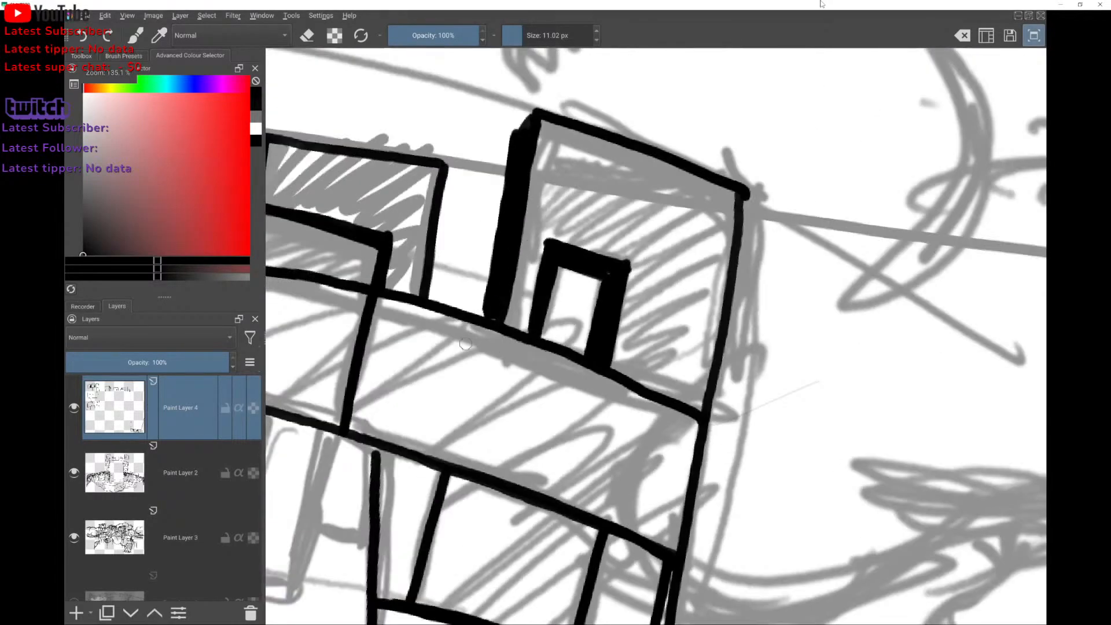
key(e)
drag(558, 278, 560, 272)
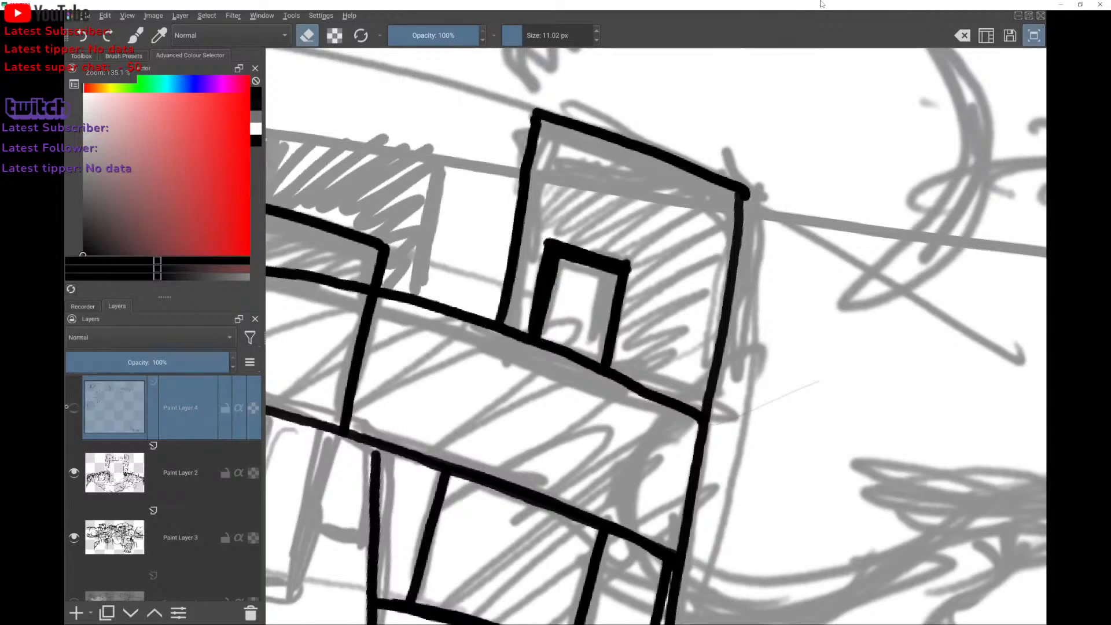
click(74, 472)
click(74, 473)
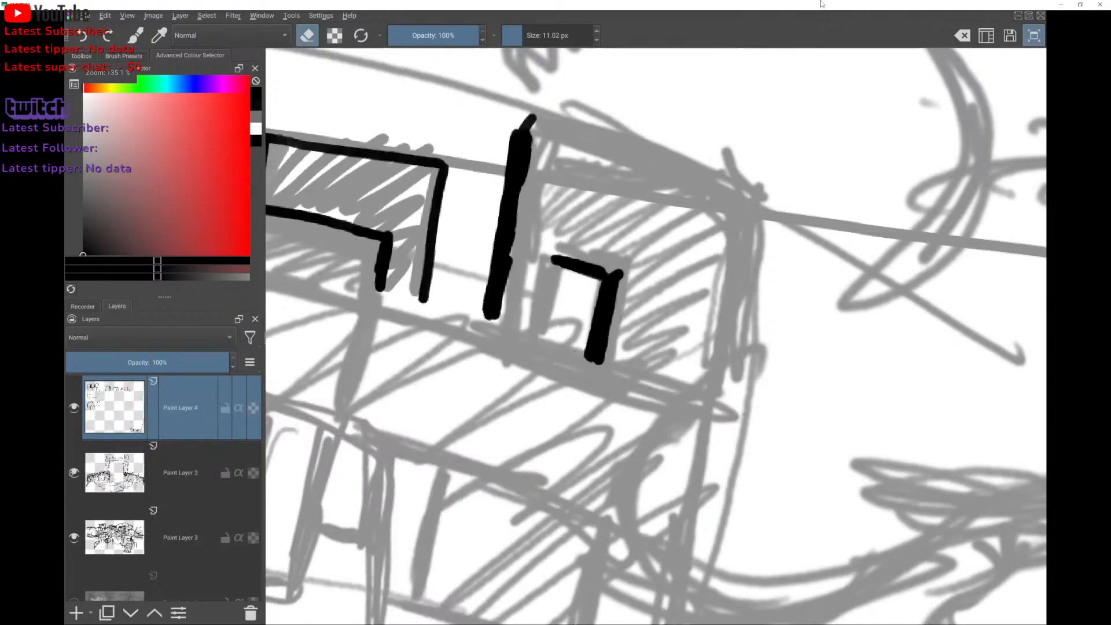
click(181, 473)
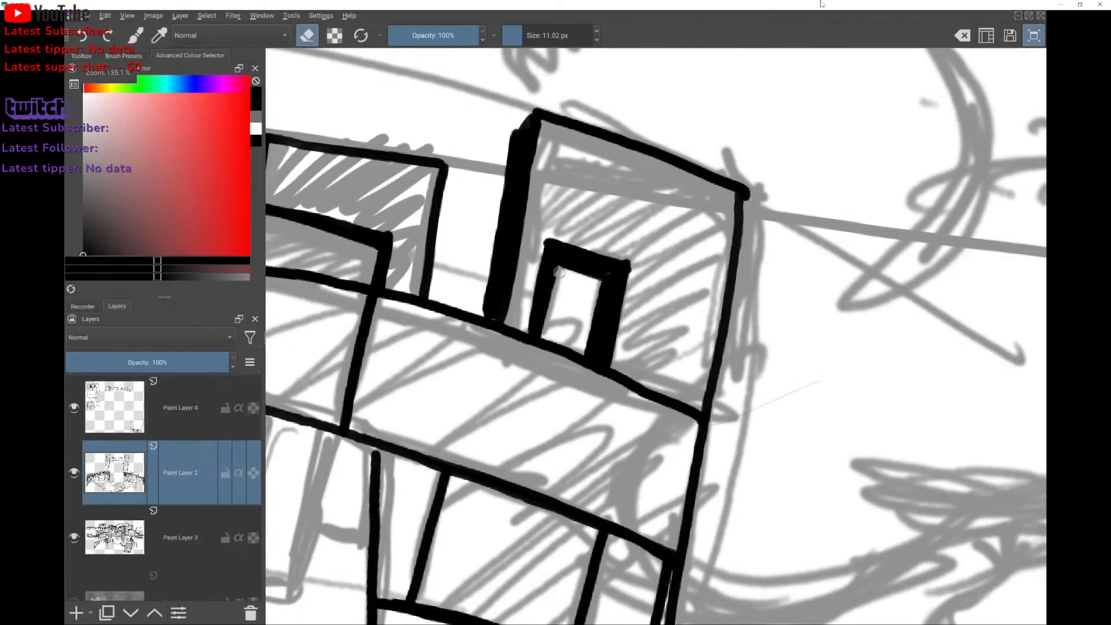
drag(556, 272, 543, 322)
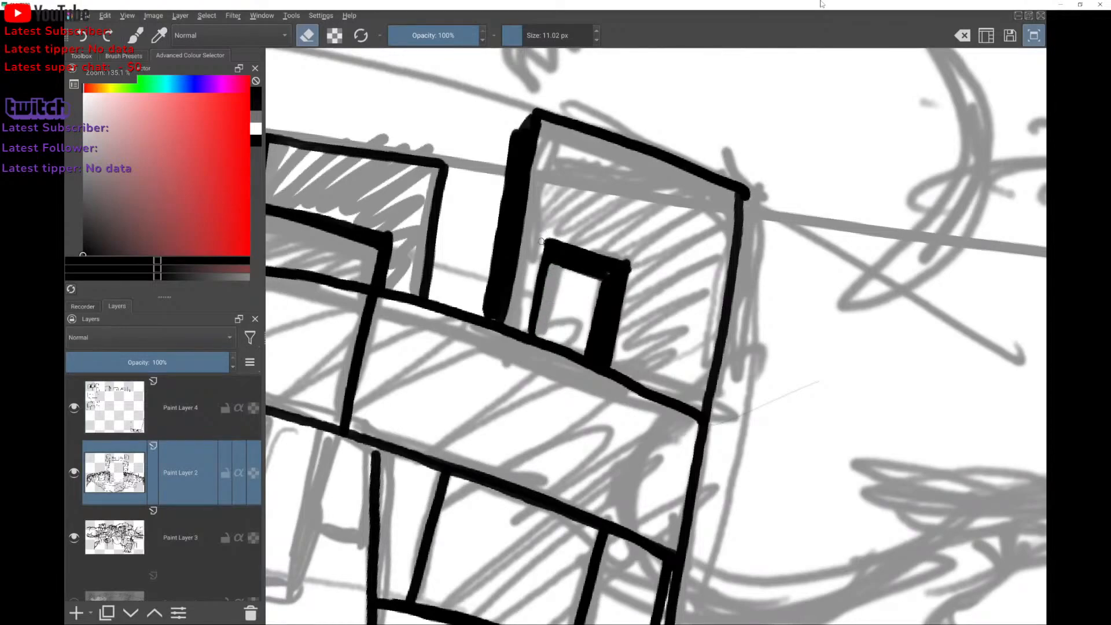
Examine the inked castle and floating island as a whole from several canvas angles.
scroll(542, 220, down, 6)
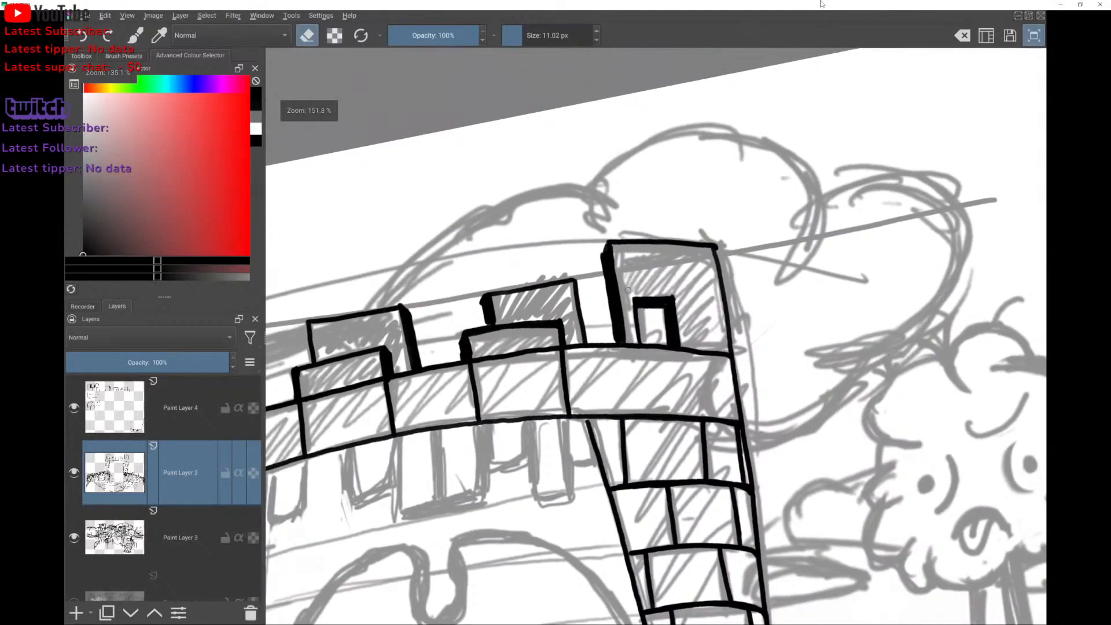
scroll(764, 243, down, 2)
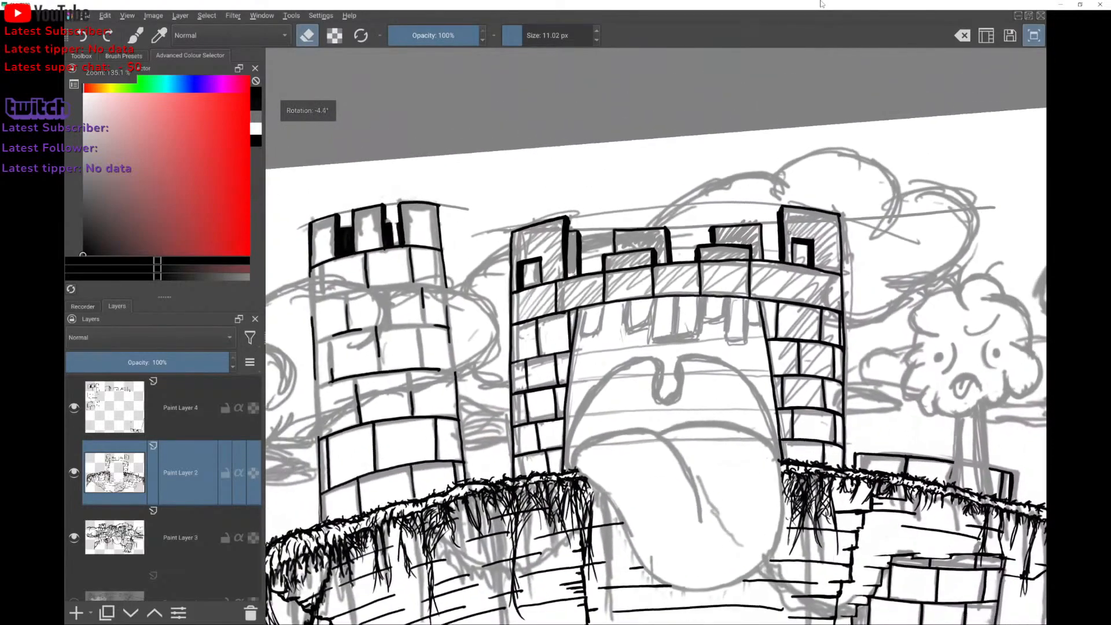
scroll(790, 230, up, 1)
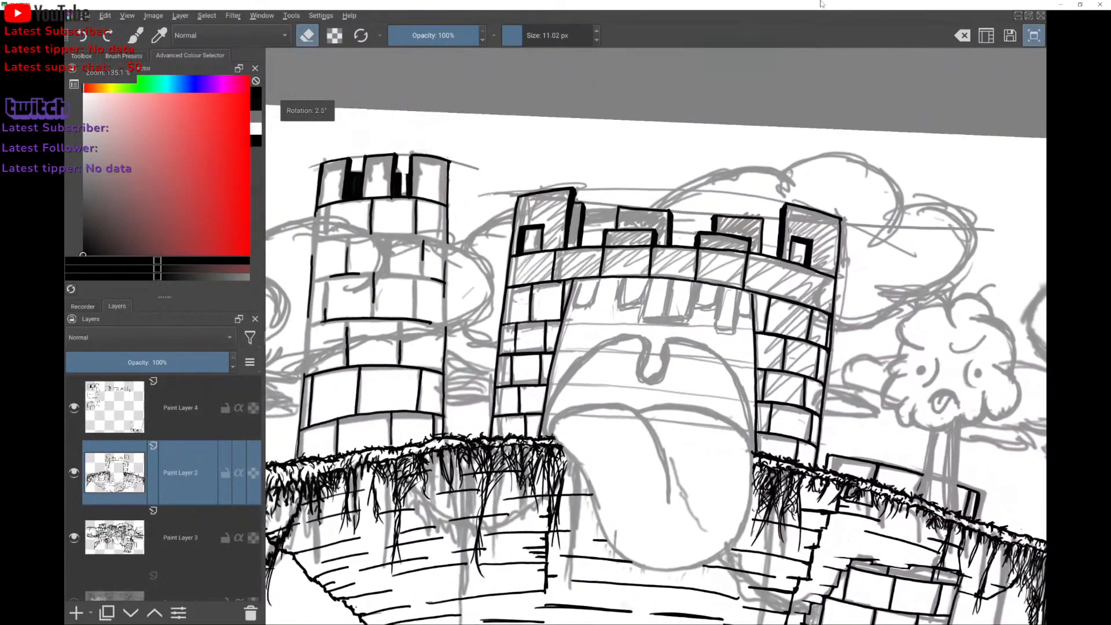
scroll(789, 230, down, 1)
scroll(868, 208, down, 2)
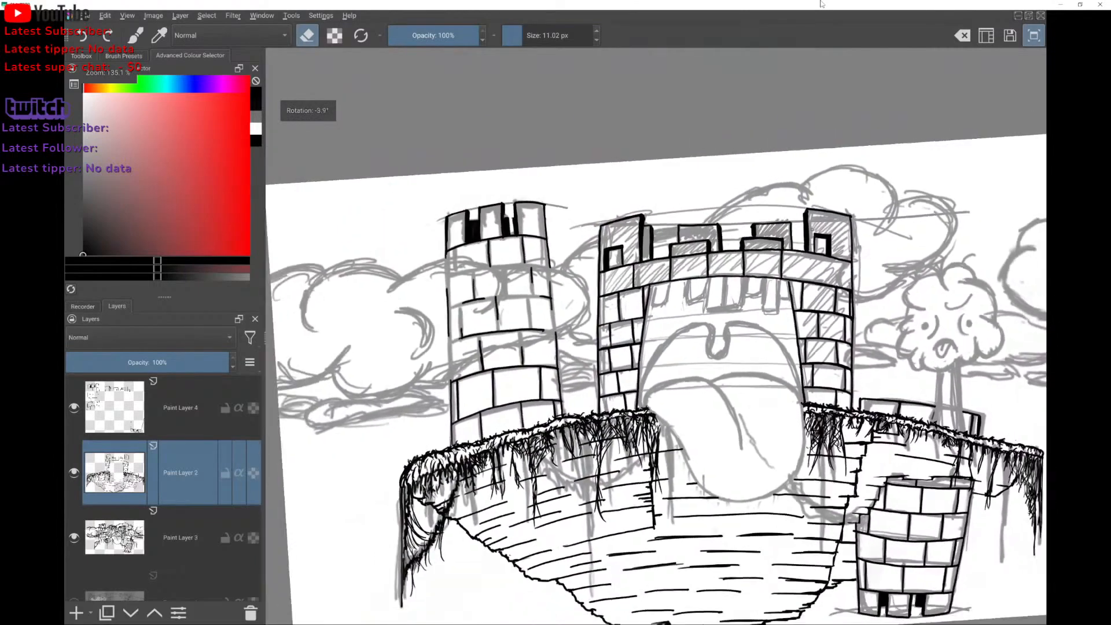
scroll(834, 347, down, 1)
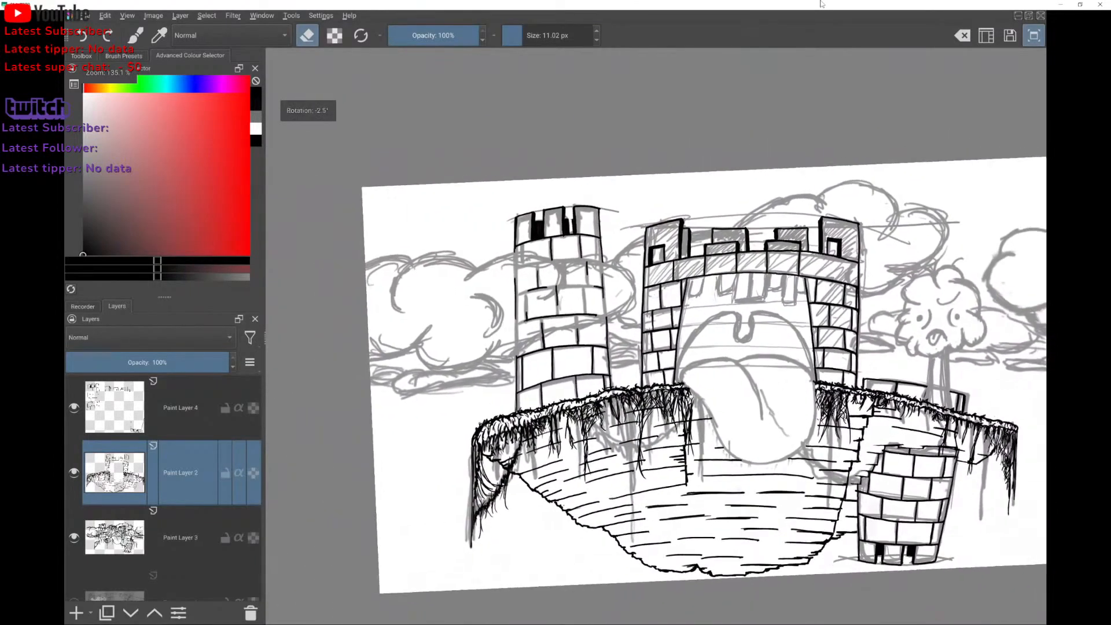
scroll(849, 173, up, 1)
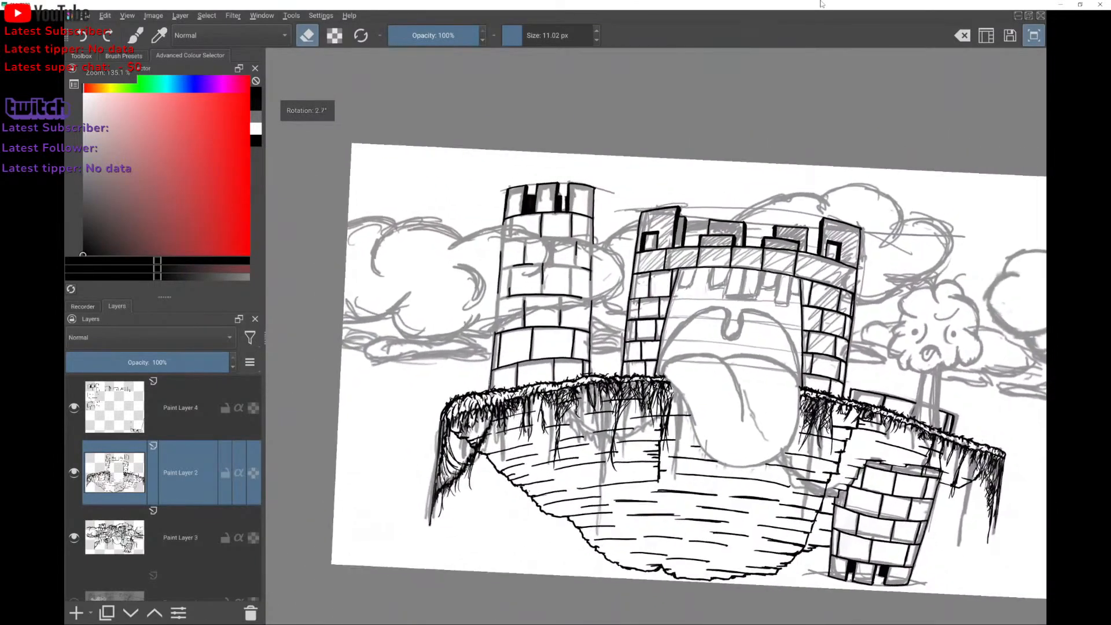
key(Page_Up)
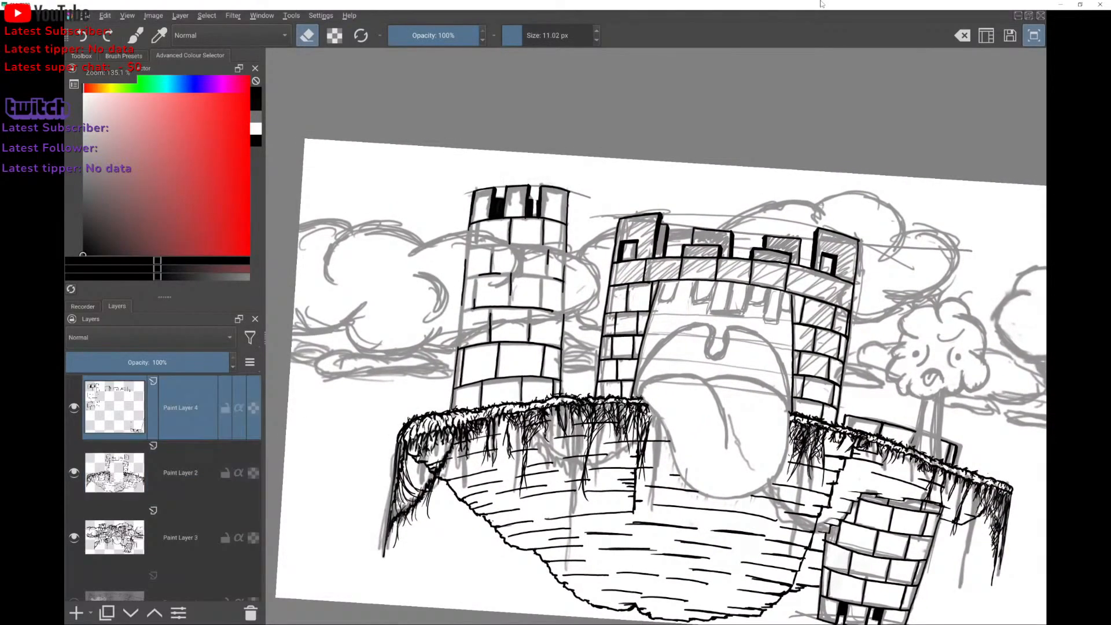
key(Page_Down)
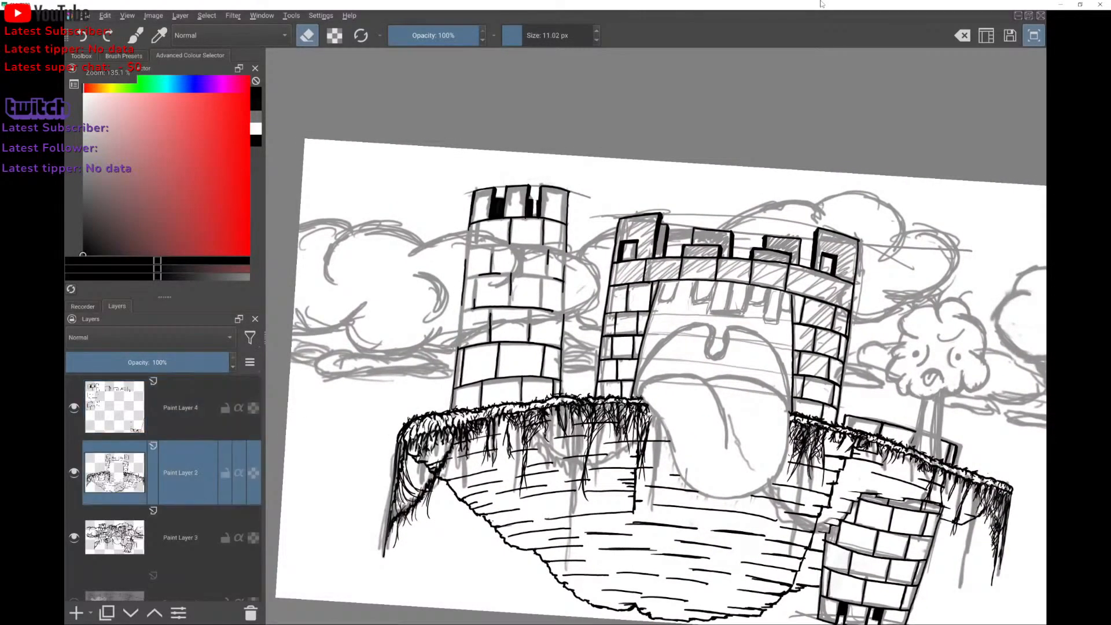
Ink the tongue's hanging outline on Paint Layer 2, from the left mouth corner down around its rounded tip.
scroll(657, 335, up, 3)
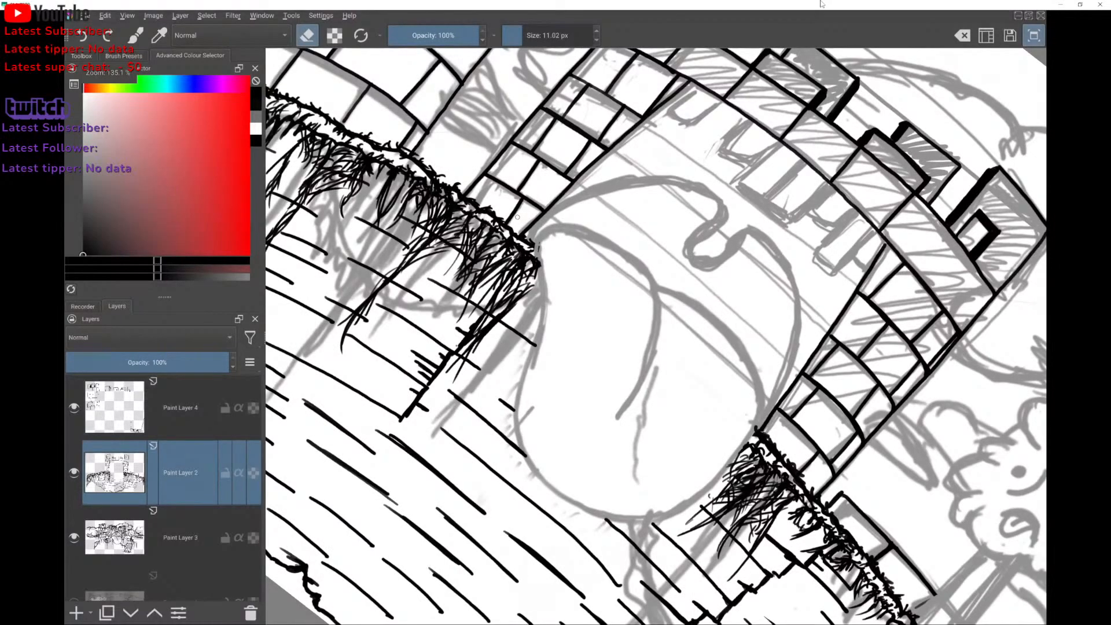
key(e)
mouse_move(541, 266)
mouse_down()
mouse_move(514, 407)
mouse_move(523, 460)
mouse_move(535, 475)
mouse_move(568, 478)
mouse_move(634, 430)
mouse_up()
scroll(835, 406, up, 4)
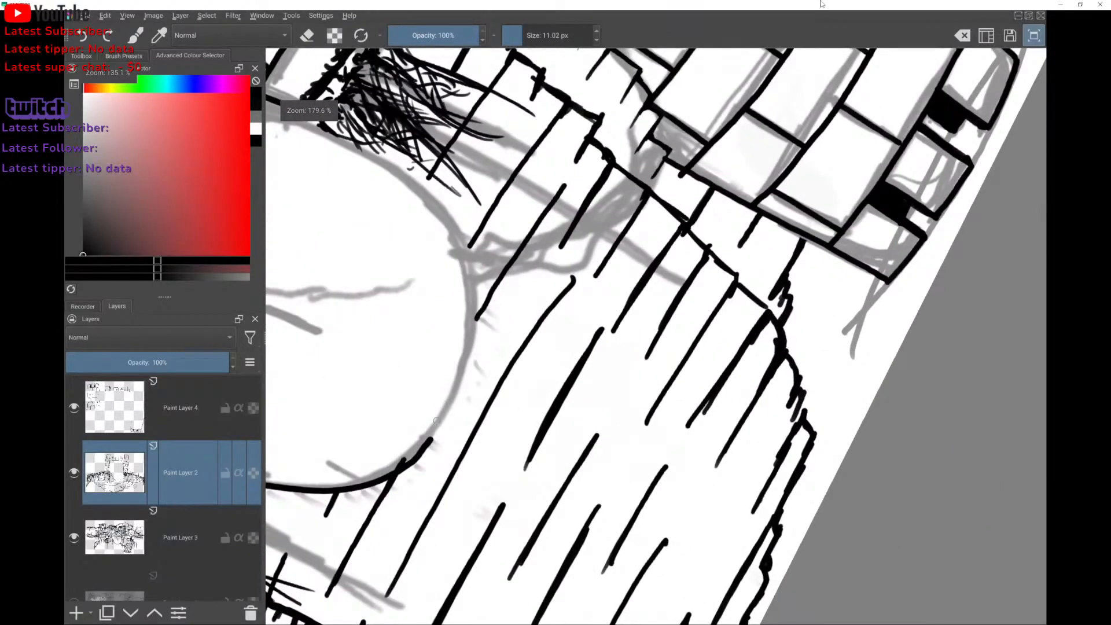
drag(430, 440, 446, 408)
key(ctrl+z)
drag(452, 314, 543, 299)
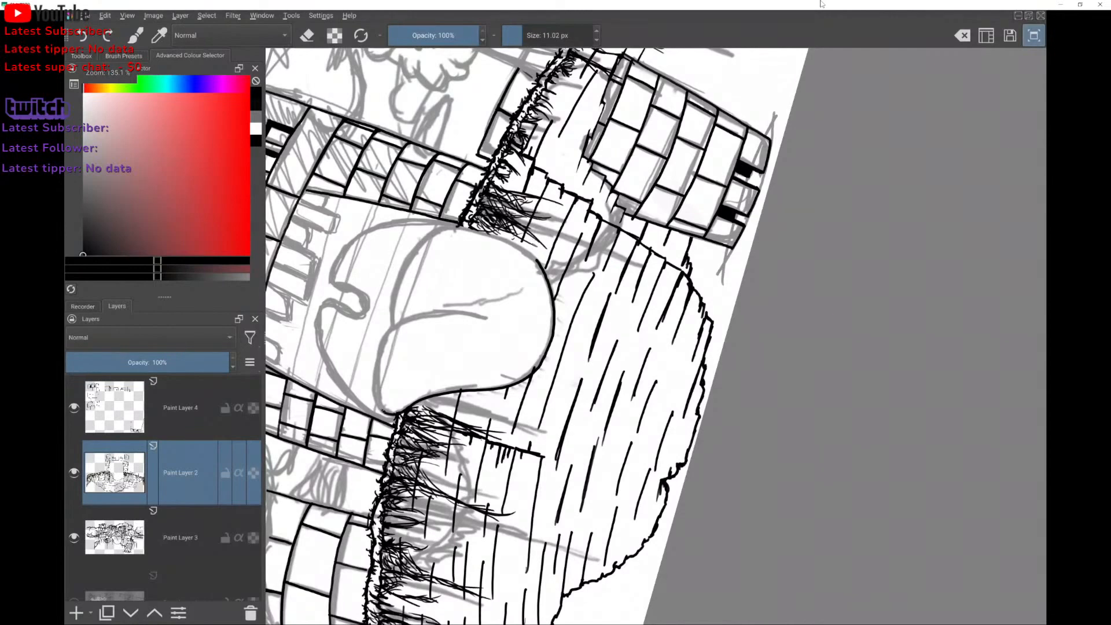
Ink the tongue's upper edge as two rounded lobes that meet at the central fold.
drag(383, 408, 381, 341)
drag(398, 281, 420, 243)
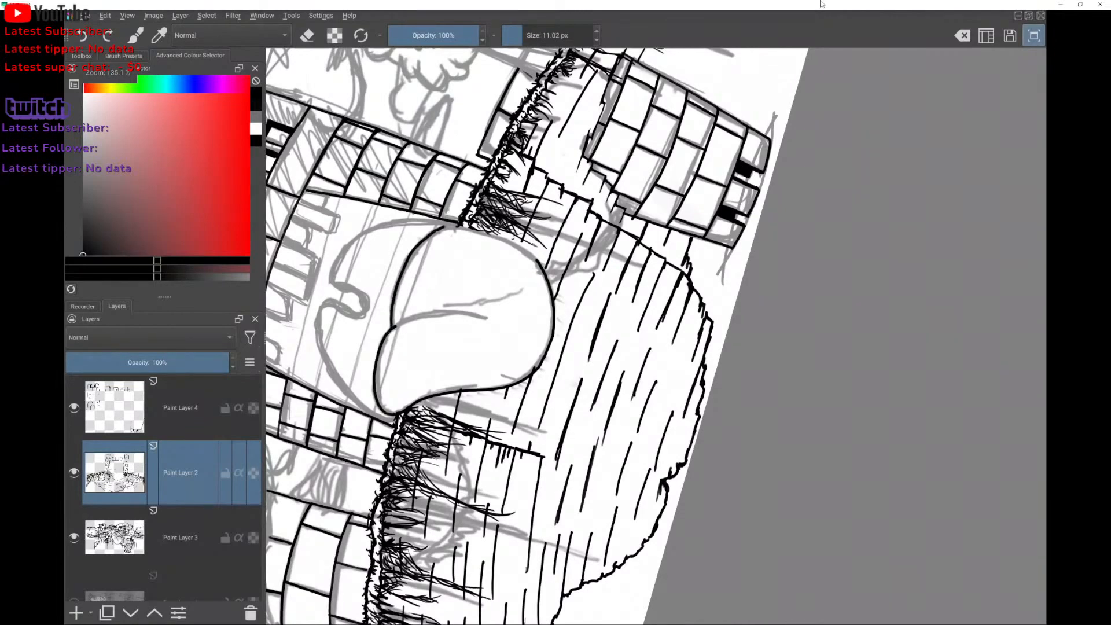
key(ctrl+z)
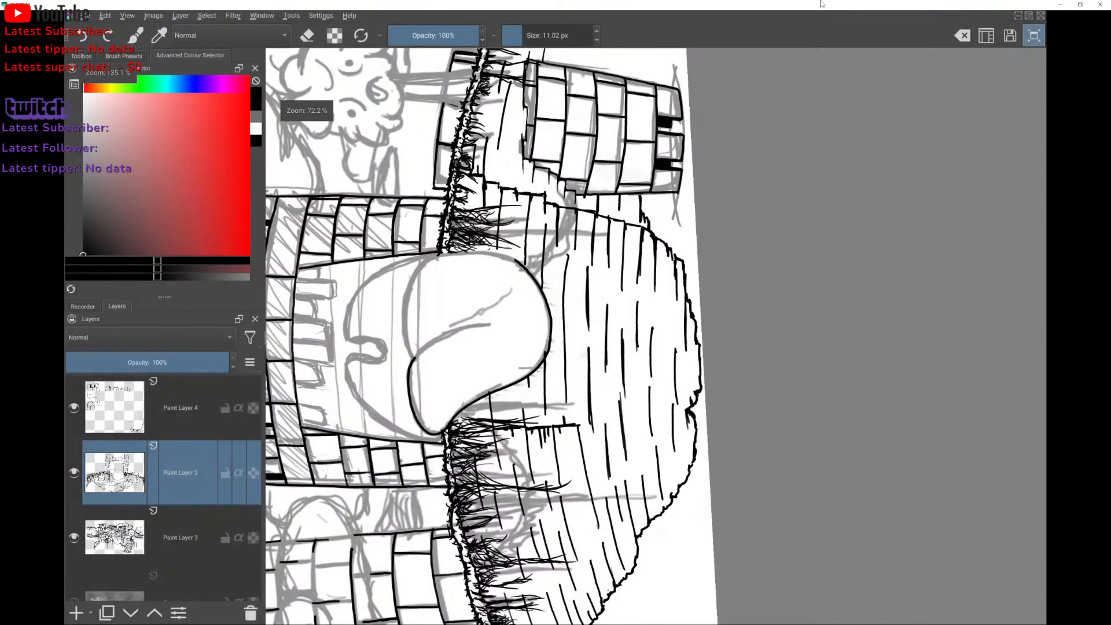
mouse_move(413, 357)
mouse_down()
mouse_move(410, 287)
mouse_move(424, 269)
mouse_up()
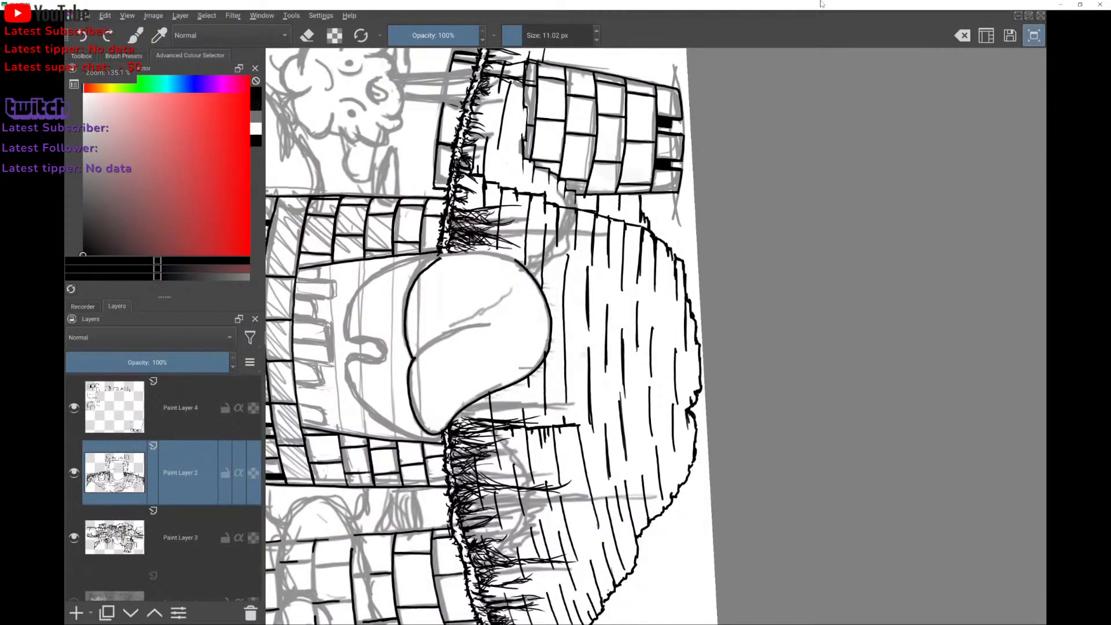
key(ctrl+z)
mouse_move(408, 350)
mouse_down()
mouse_move(406, 306)
mouse_move(422, 278)
mouse_up()
key(ctrl+z)
drag(408, 354, 404, 304)
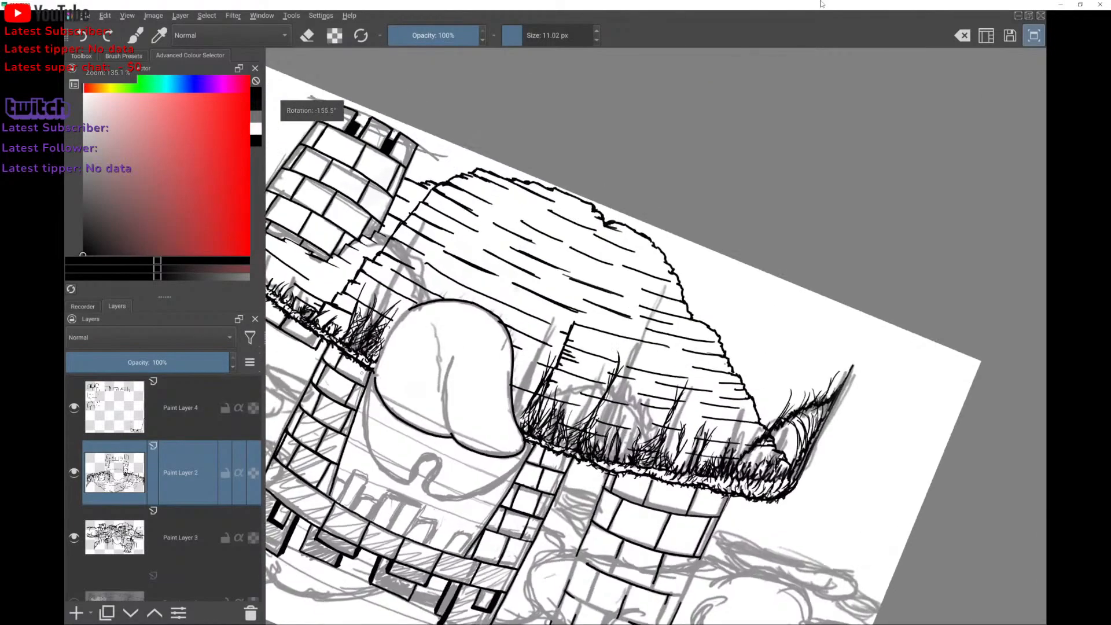
Complete the tongue outline along its right side and ink the curved centre crease down from the fold.
scroll(417, 371, up, 5)
mouse_move(329, 422)
mouse_down()
mouse_move(334, 306)
mouse_move(374, 213)
mouse_move(407, 172)
mouse_up()
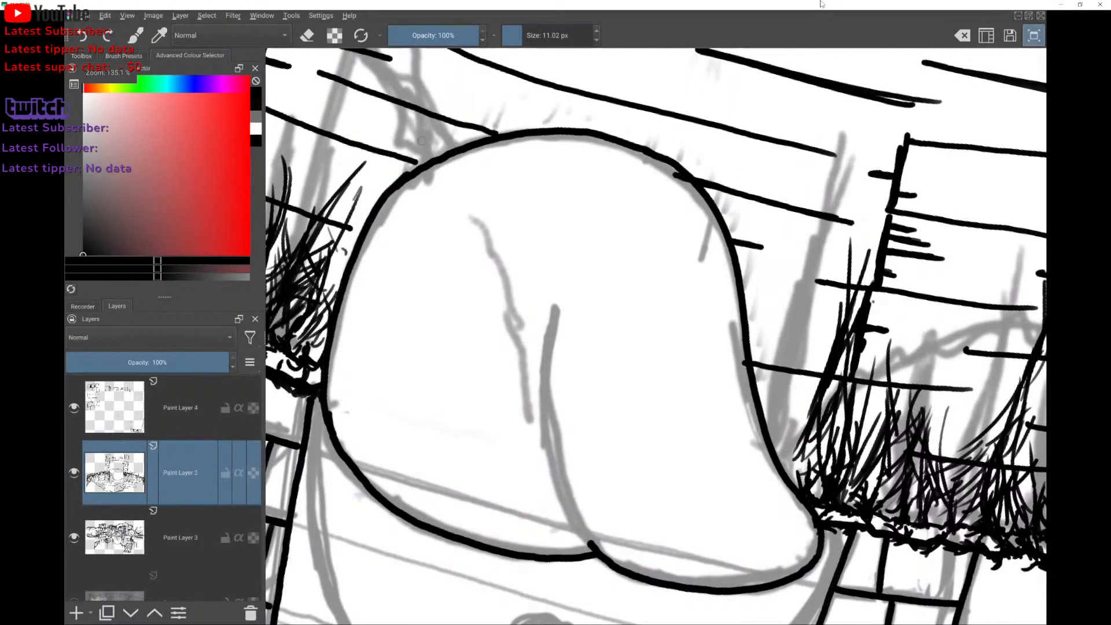
scroll(579, 348, down, 4)
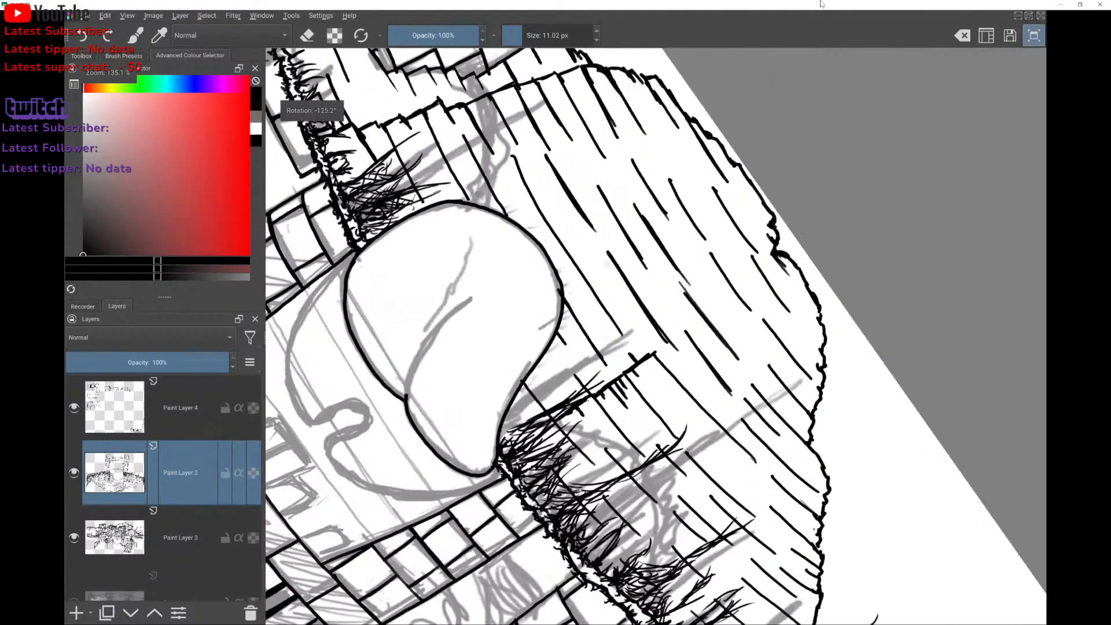
mouse_move(381, 409)
mouse_down()
mouse_move(396, 349)
mouse_move(451, 296)
mouse_up()
scroll(579, 289, down, 4)
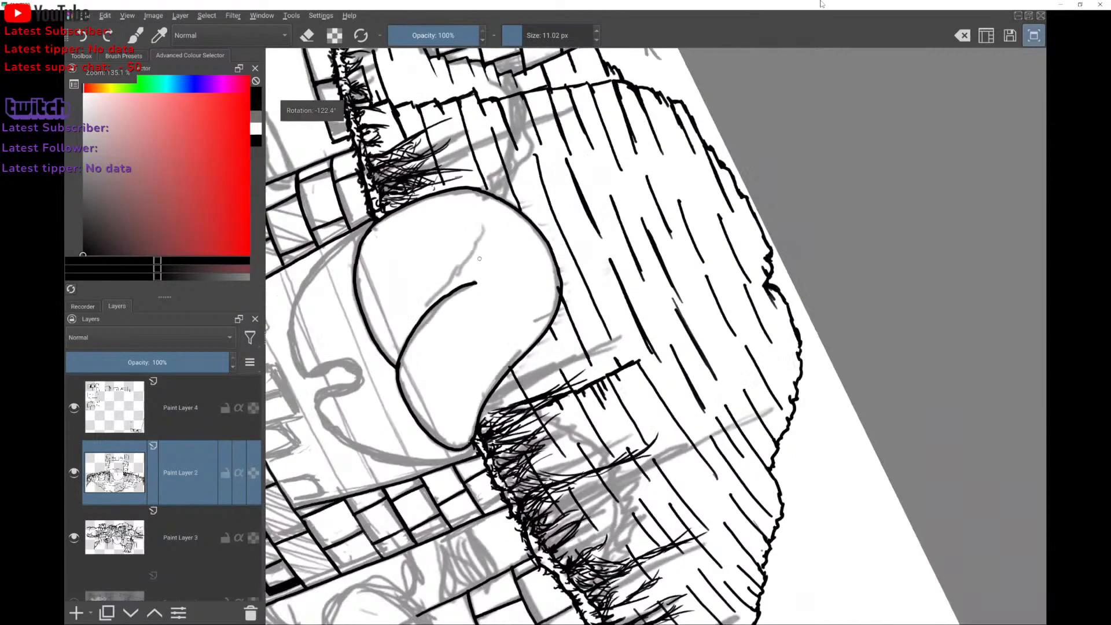
Switch to canvas-only mode and bring the whole drawing into view.
scroll(544, 290, down, 1)
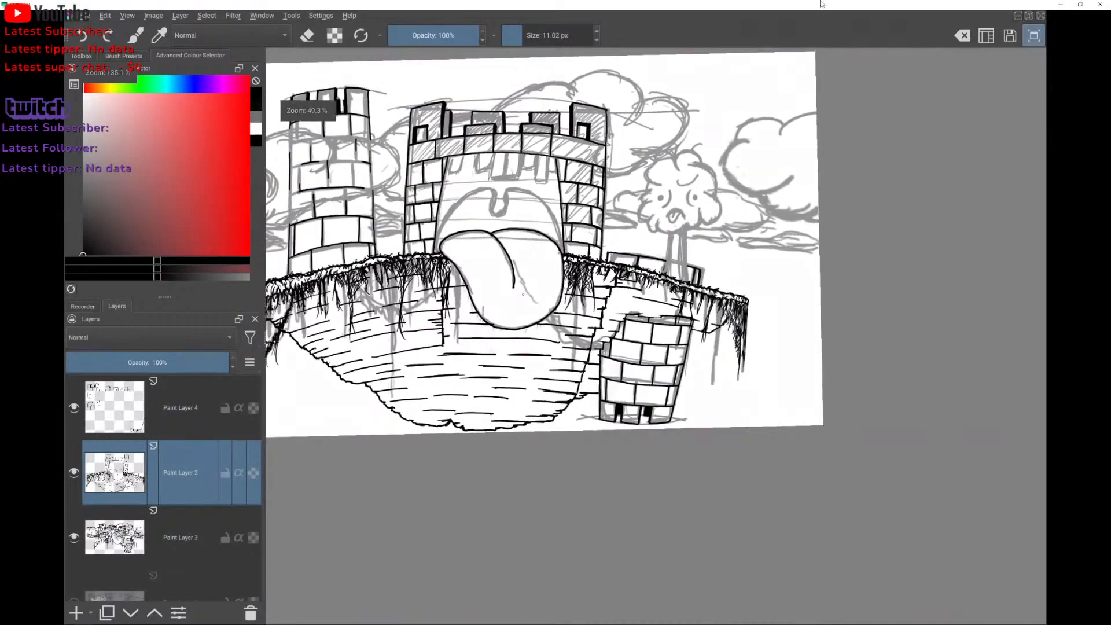
scroll(544, 289, up, 3)
scroll(556, 347, down, 2)
scroll(463, 220, up, 4)
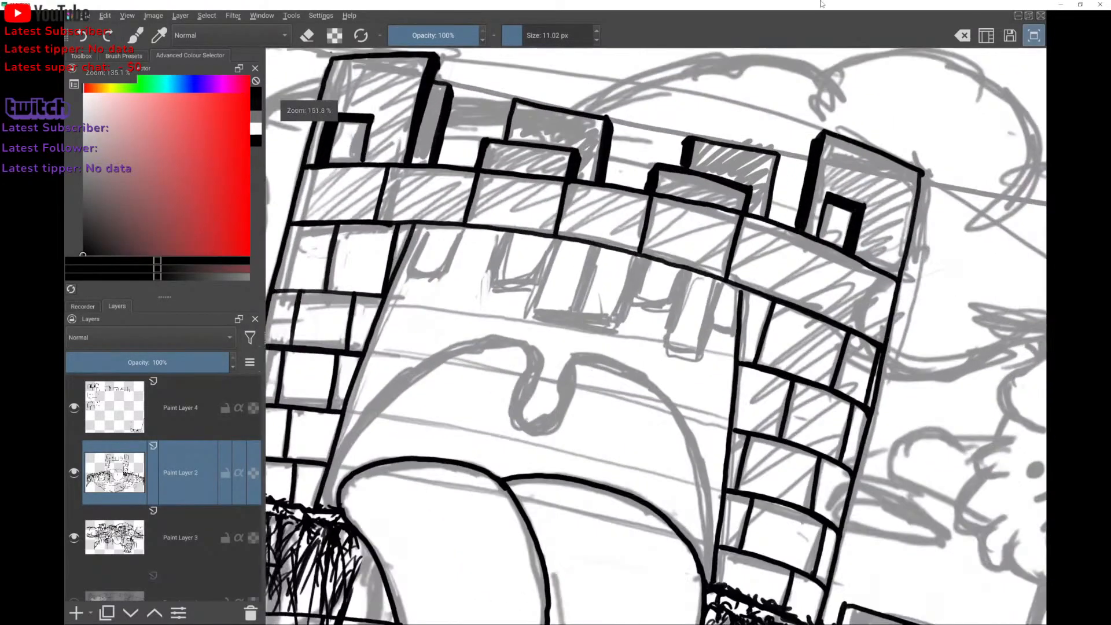
key(Tab)
scroll(556, 312, down, 2)
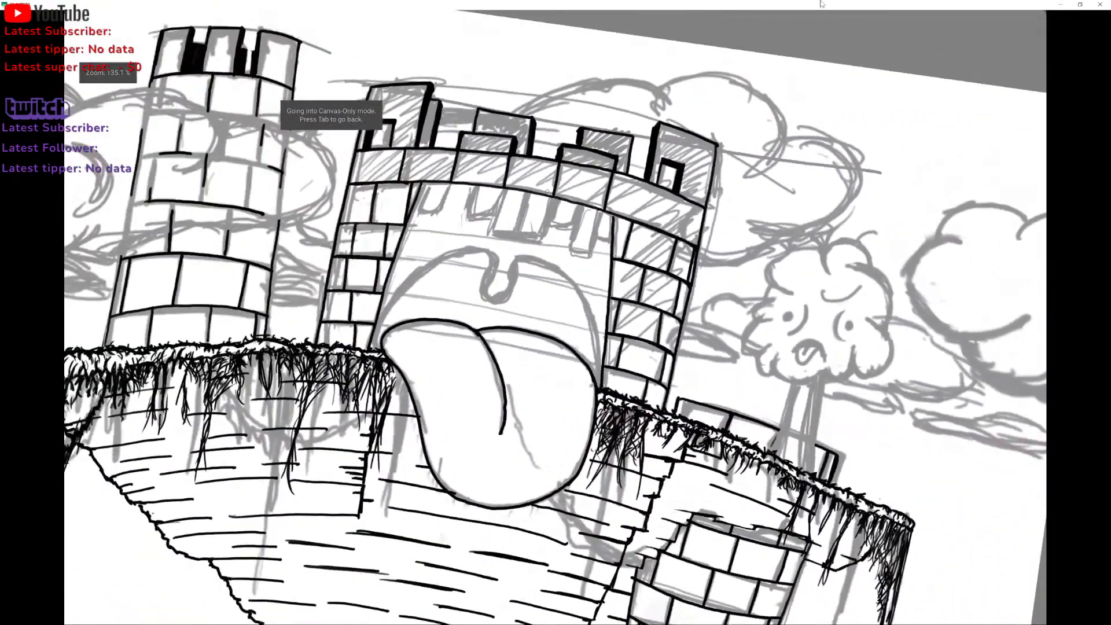
scroll(556, 312, down, 2)
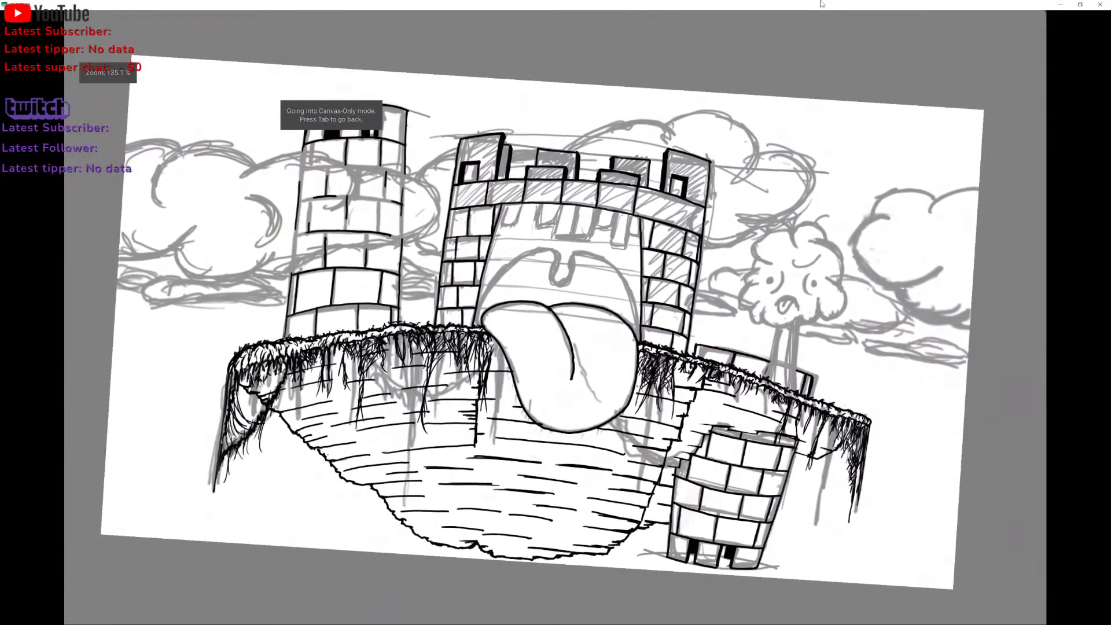
scroll(555, 313, up, 1)
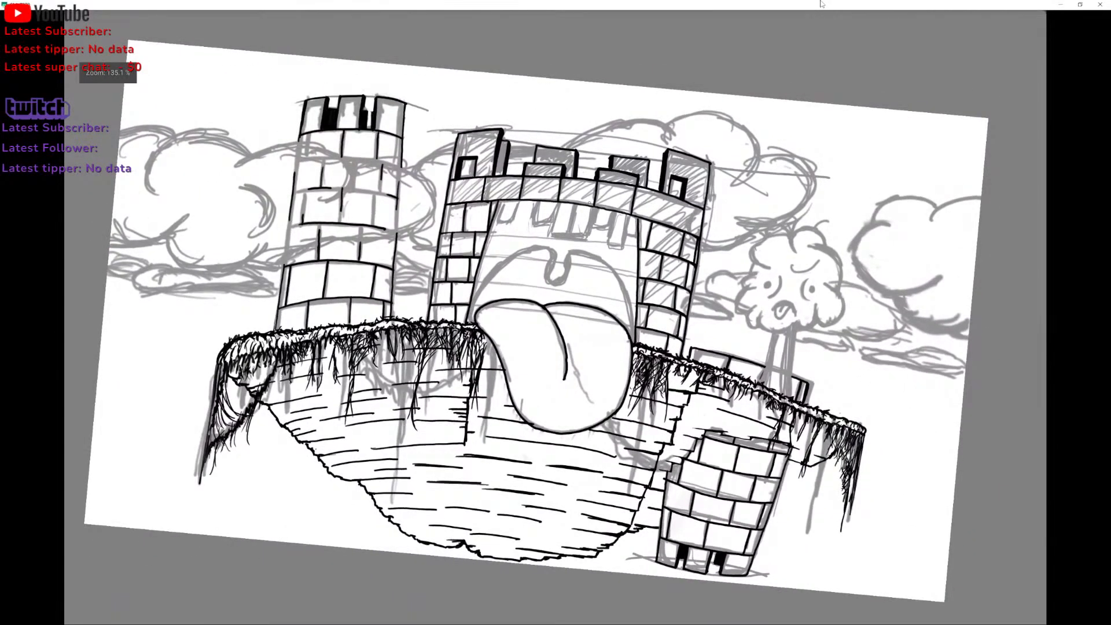
drag(523, 181, 485, 304)
mouse_move(558, 194)
mouse_down()
mouse_move(522, 330)
mouse_move(570, 250)
mouse_move(547, 331)
mouse_up()
mouse_move(601, 182)
mouse_down()
mouse_move(573, 317)
mouse_move(591, 326)
mouse_up()
drag(627, 190, 616, 354)
key(ctrl+z)
key(ctrl+z)
key(ctrl+z)
key(ctrl+z)
key(ctrl+z)
key(ctrl+z)
key(ctrl+z)
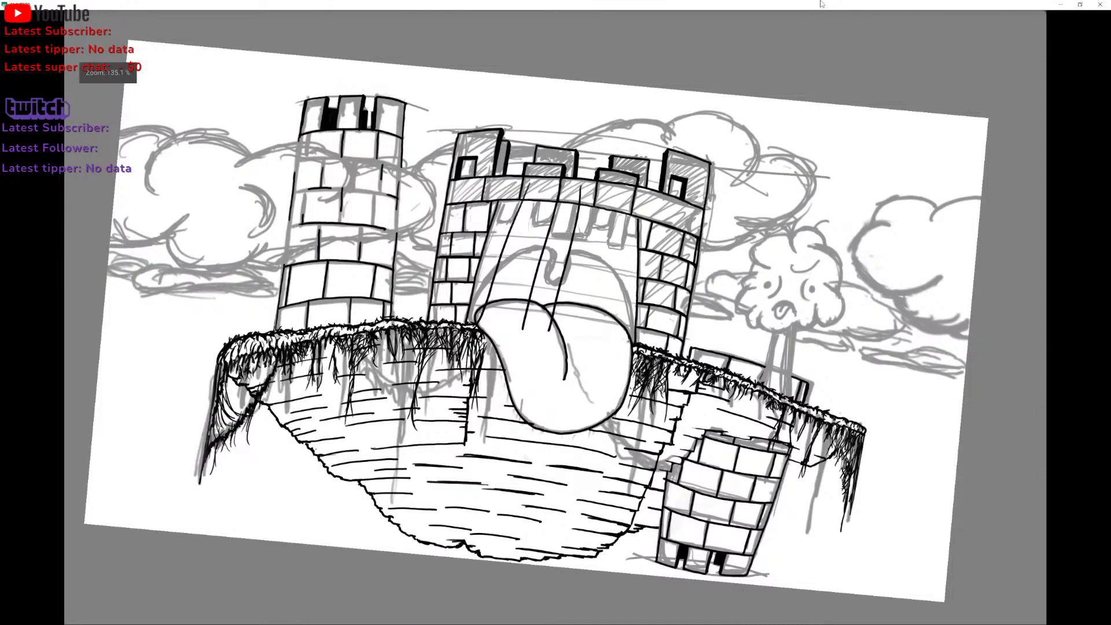
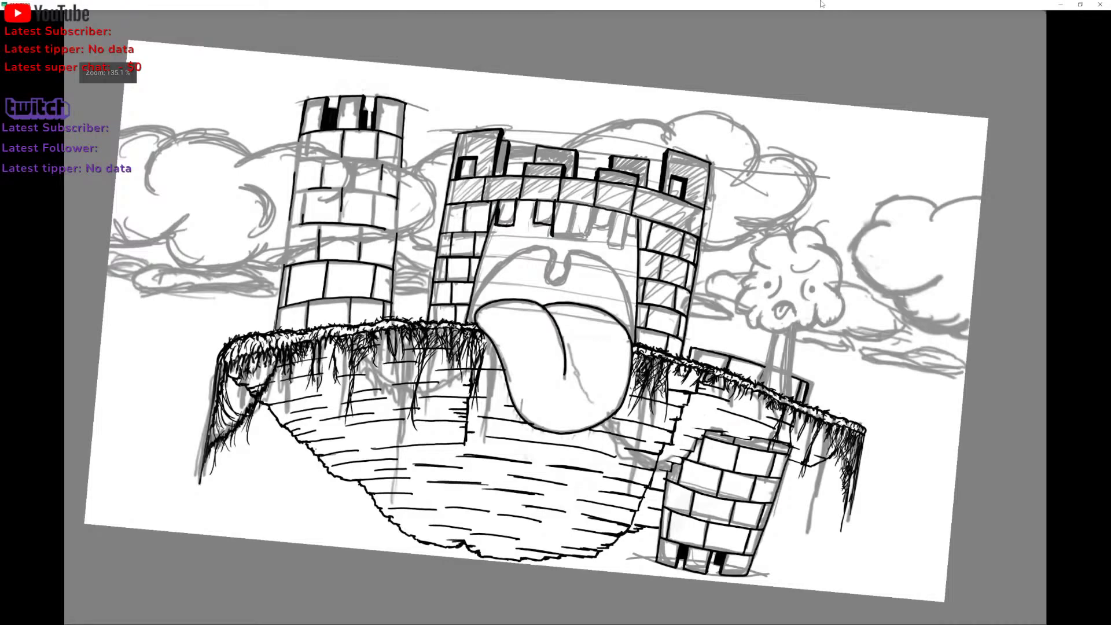
Ink the dividing line and bottom edge of the two long front teeth above the castle's mouth.
drag(573, 207, 569, 234)
scroll(555, 317, up, 5)
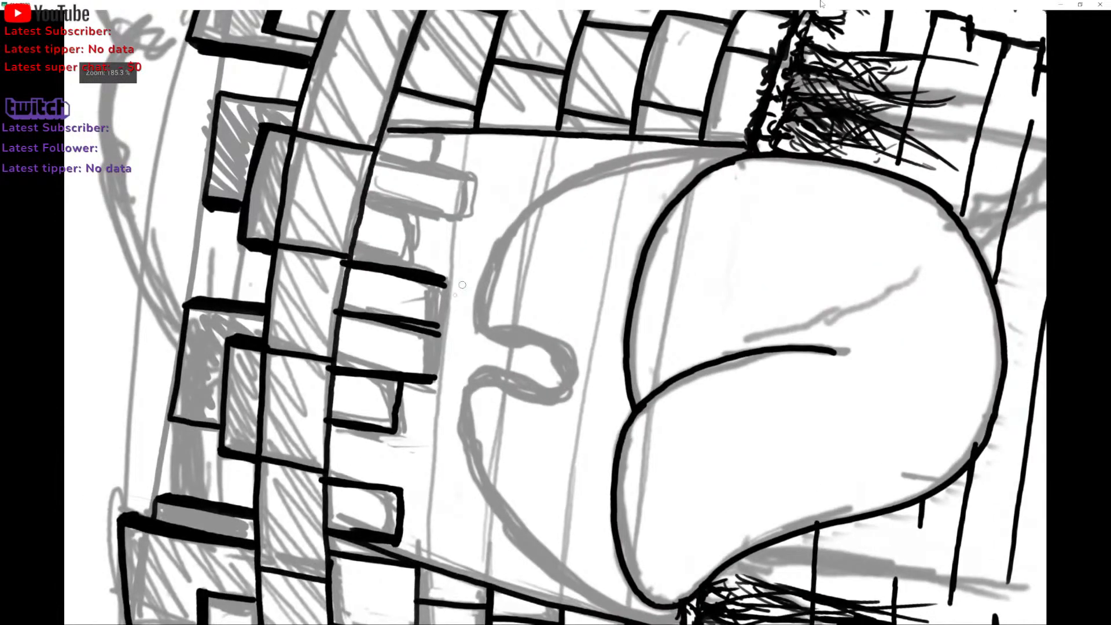
key(ctrl+z)
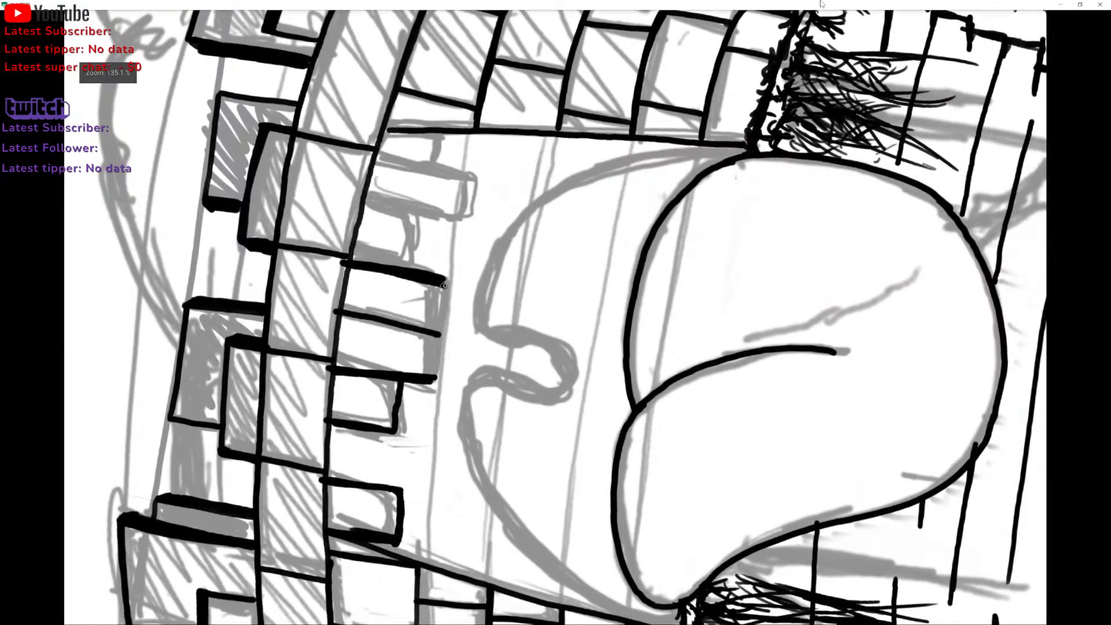
mouse_move(445, 282)
mouse_down()
mouse_move(434, 372)
mouse_move(439, 271)
mouse_up()
Thicken the dividing line between the two long front teeth.
scroll(439, 271, down, 2)
scroll(438, 271, up, 4)
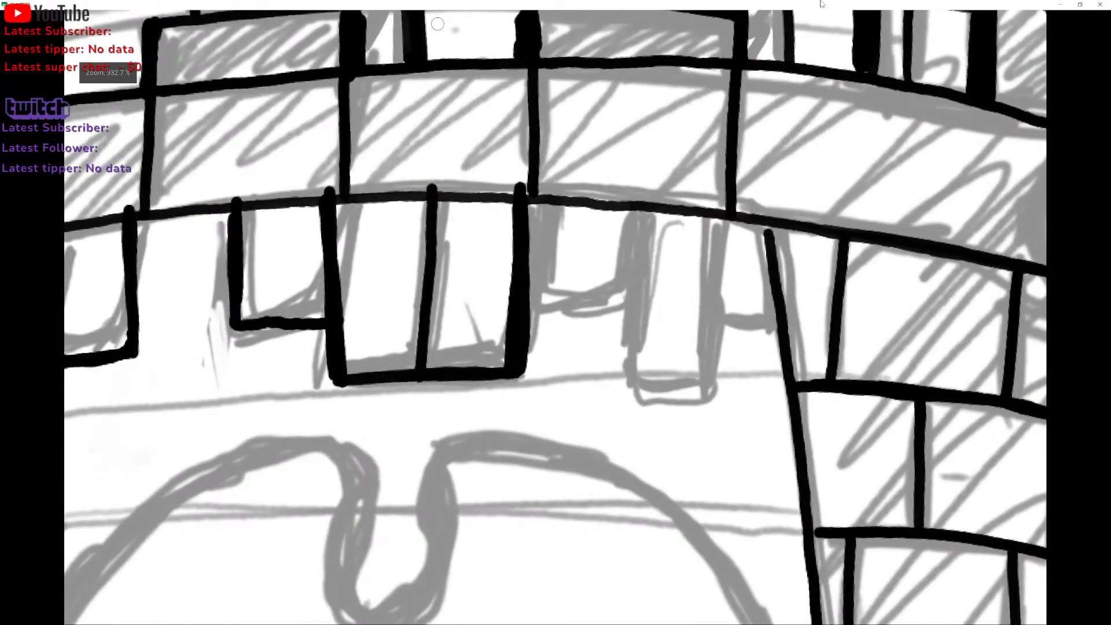
drag(431, 204, 428, 371)
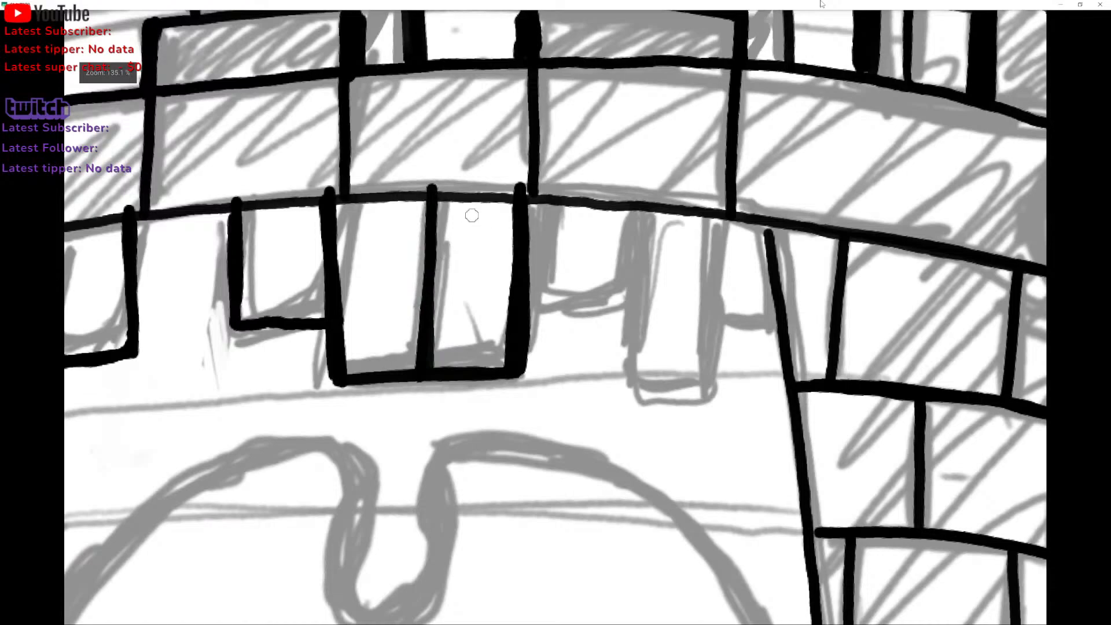
scroll(471, 216, up, 2)
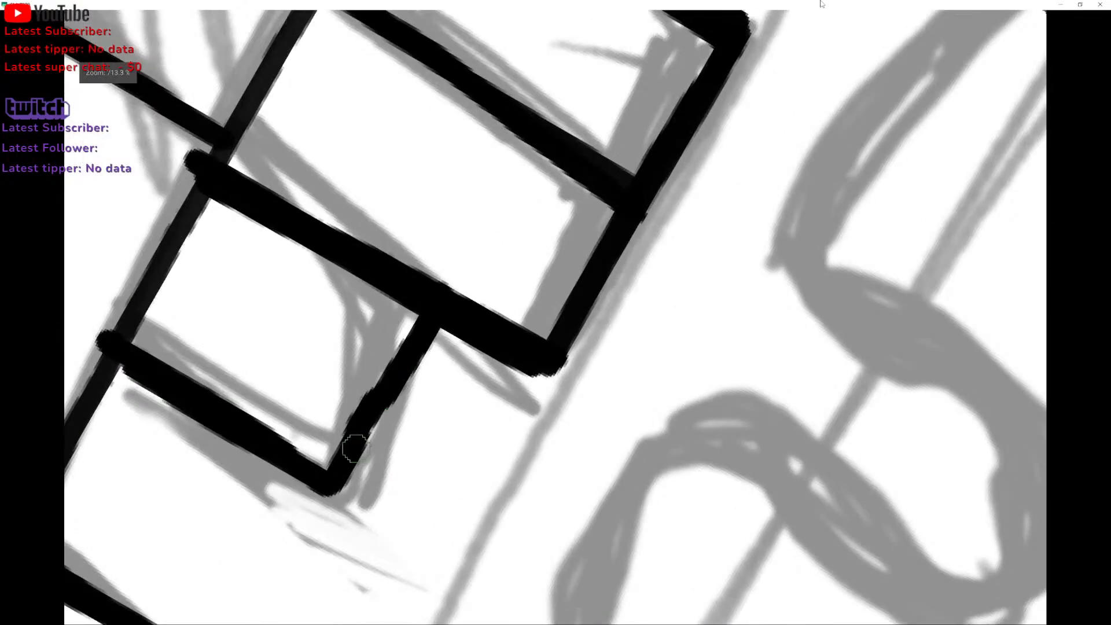
Thicken the bottom edge of the short tooth immediately left of the two long front teeth.
mouse_move(354, 447)
mouse_down()
mouse_move(422, 318)
mouse_move(383, 367)
mouse_up()
scroll(380, 364, down, 3)
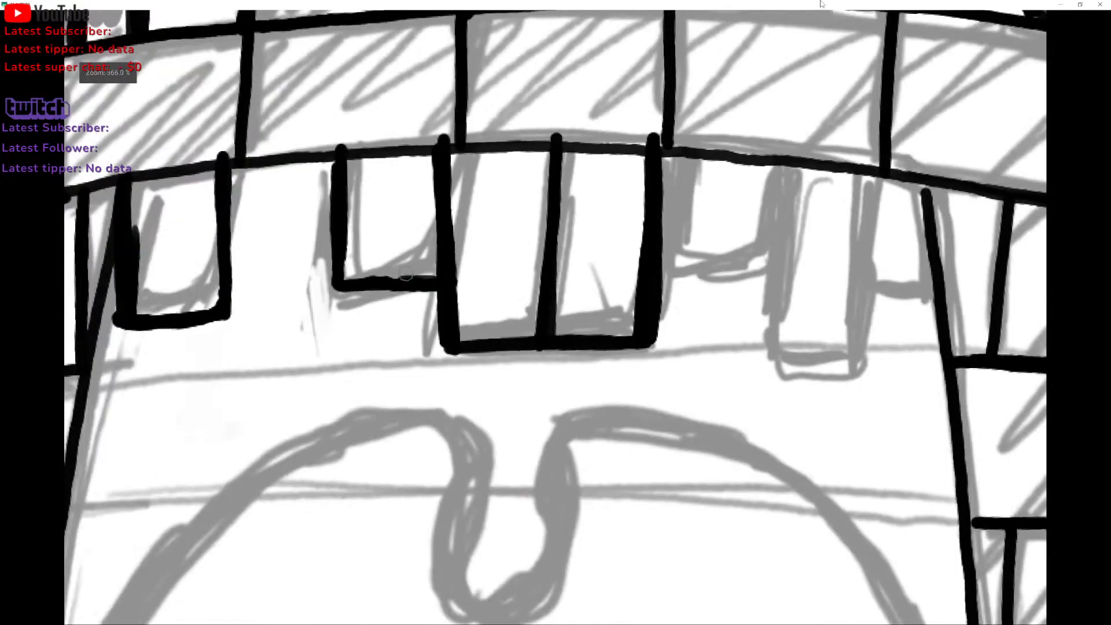
scroll(341, 210, down, 1)
Ink the bottom edge of the short tooth immediately right of the two long front teeth.
scroll(343, 216, up, 1)
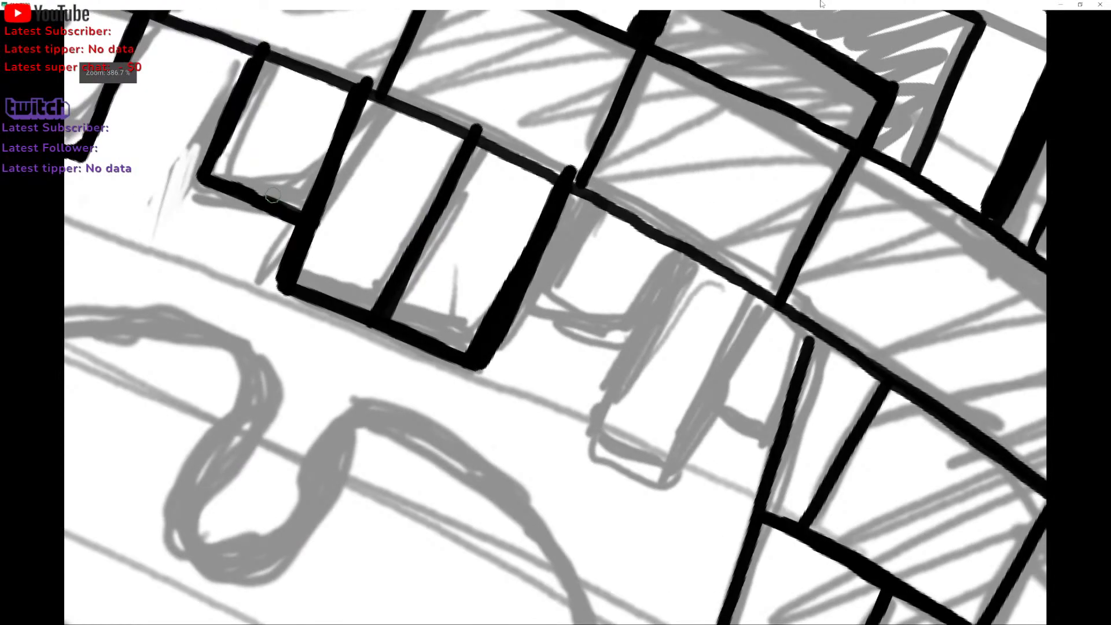
drag(554, 132, 527, 170)
key(ctrl+z)
scroll(526, 218, up, 1)
scroll(511, 206, down, 1)
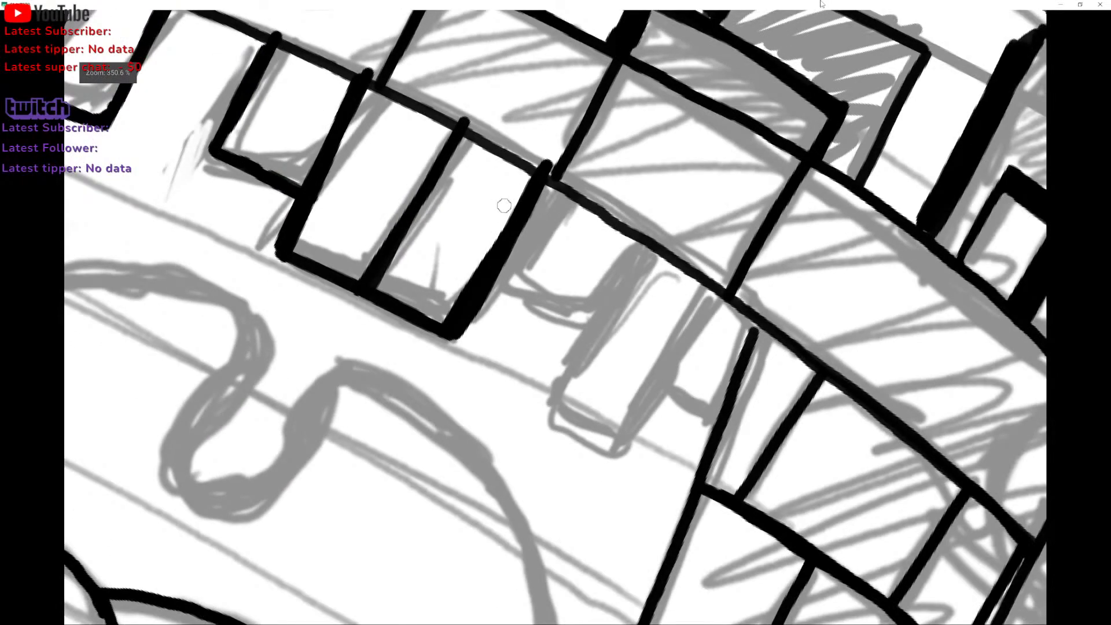
drag(498, 277, 578, 329)
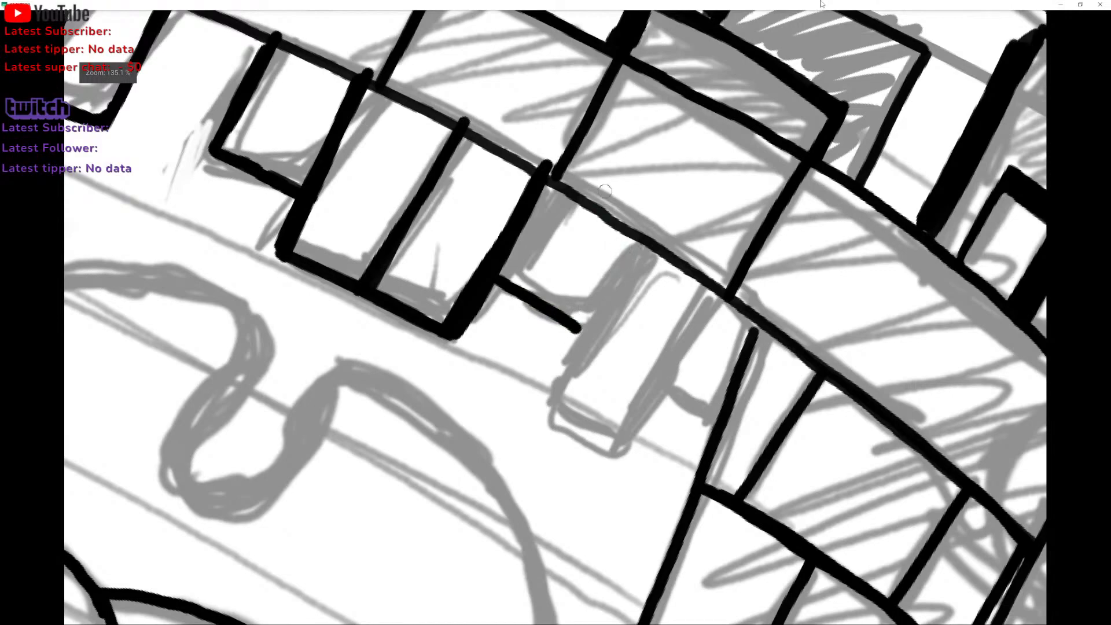
Outline both sides and the bottom edge of the long tooth to the right of that short tooth.
scroll(605, 191, down, 1)
drag(554, 180, 507, 334)
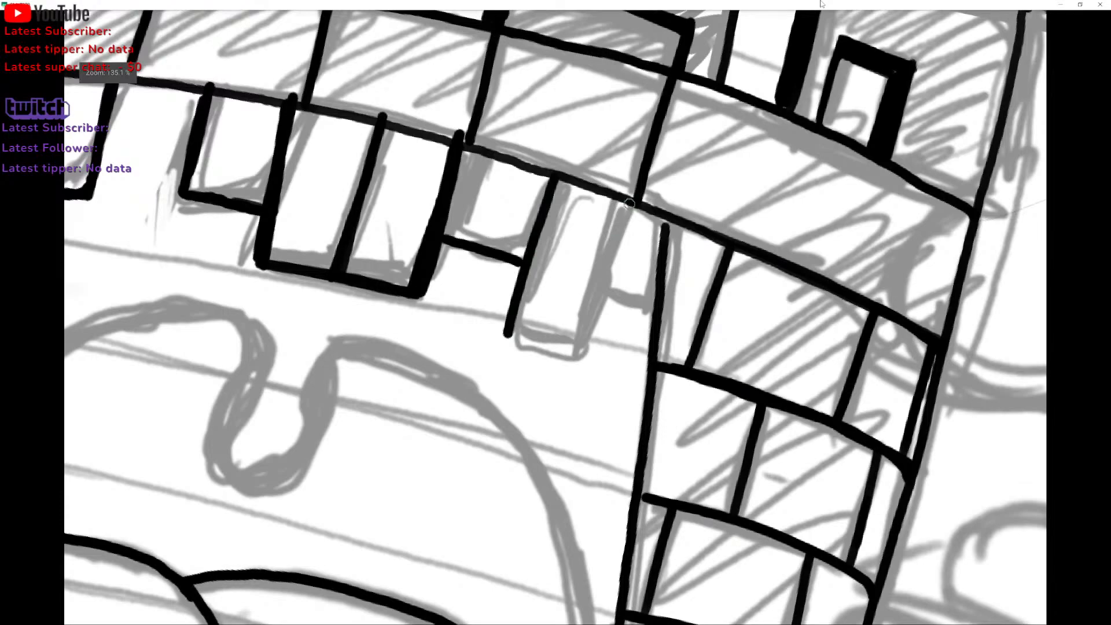
drag(630, 204, 582, 352)
scroll(550, 348, up, 1)
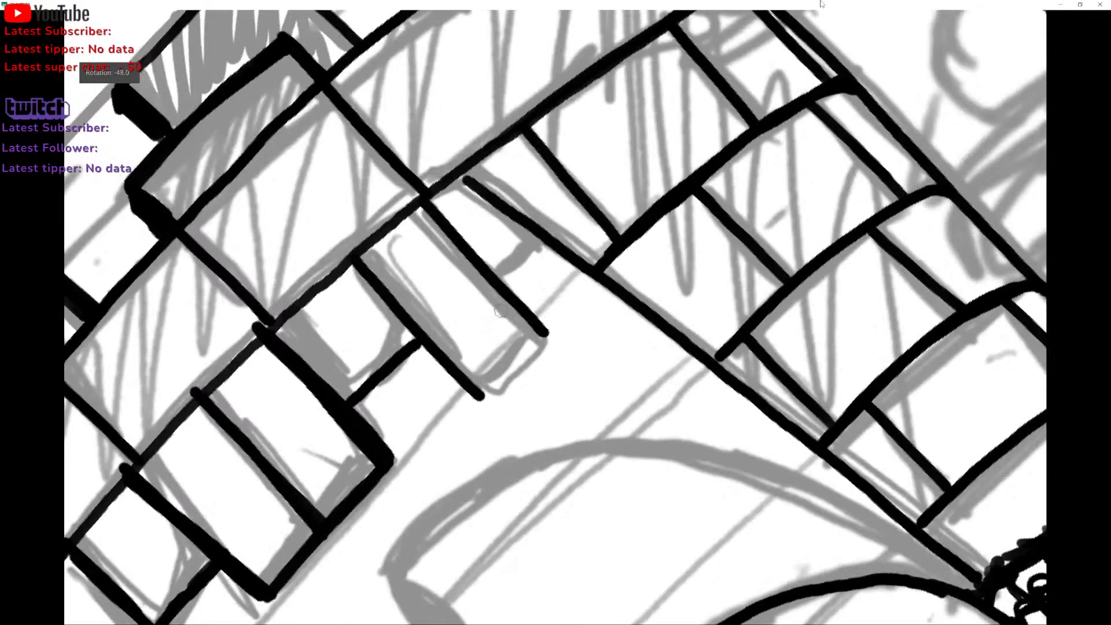
drag(482, 397, 545, 334)
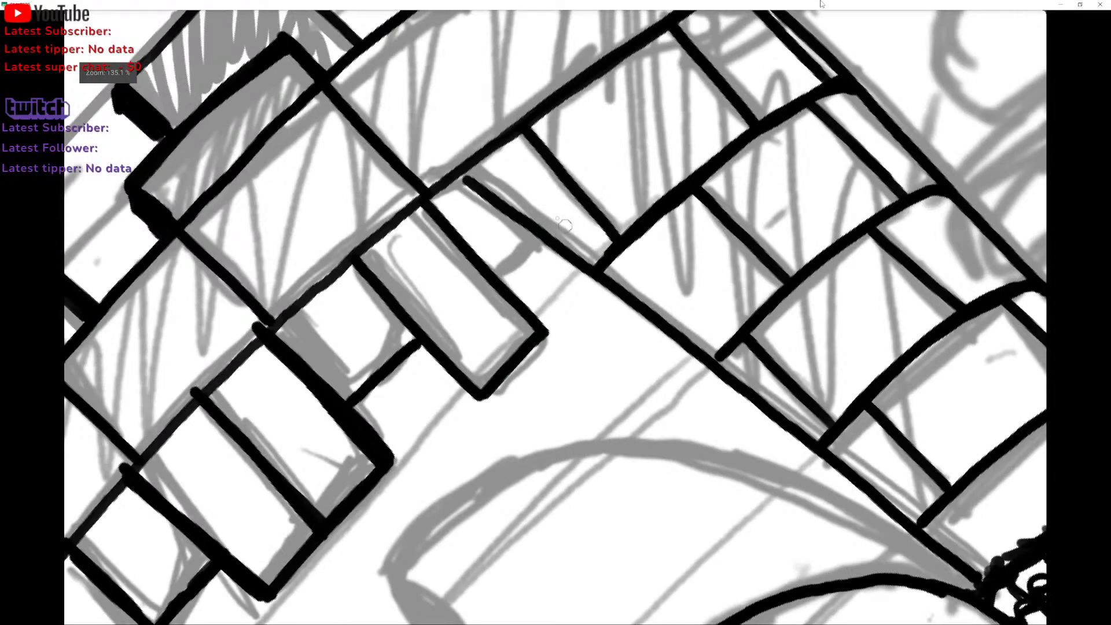
Ink the bottom edge of the small tooth between the right-hand long tooth and the mouth's right wall.
drag(496, 279, 539, 240)
scroll(551, 205, down, 5)
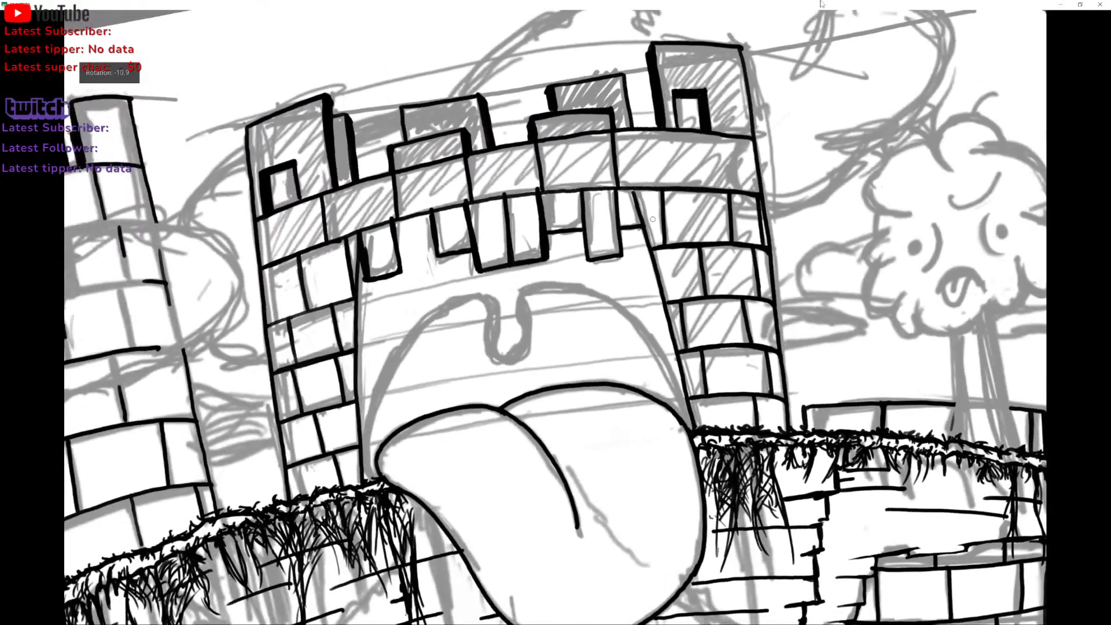
scroll(667, 221, up, 1)
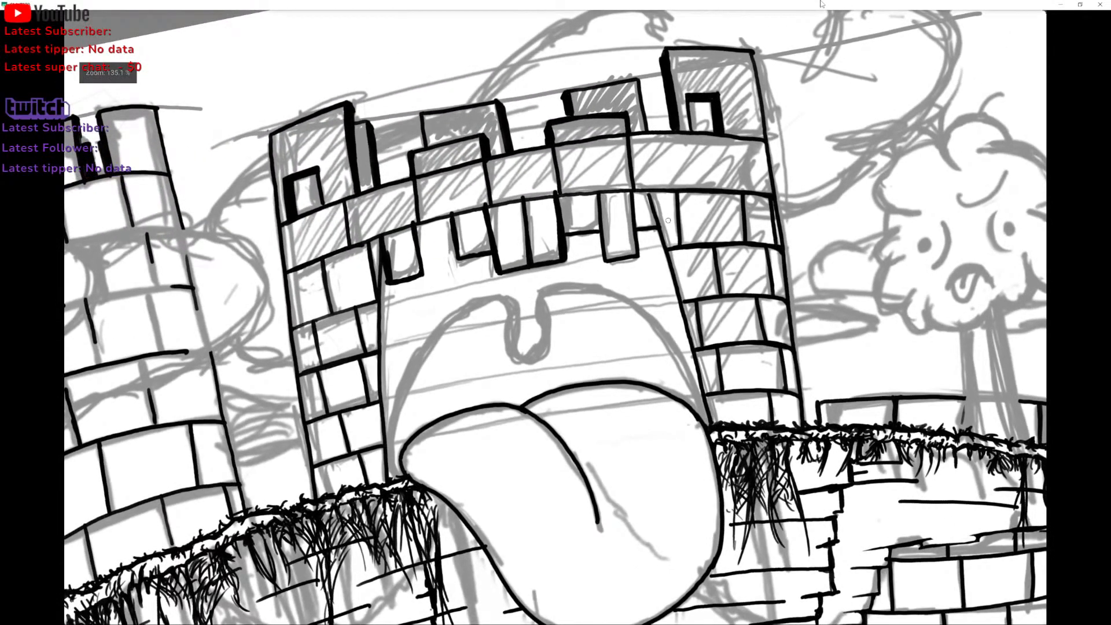
mouse_move(439, 206)
mouse_down()
mouse_move(426, 316)
mouse_move(385, 272)
mouse_up()
key(ctrl+z)
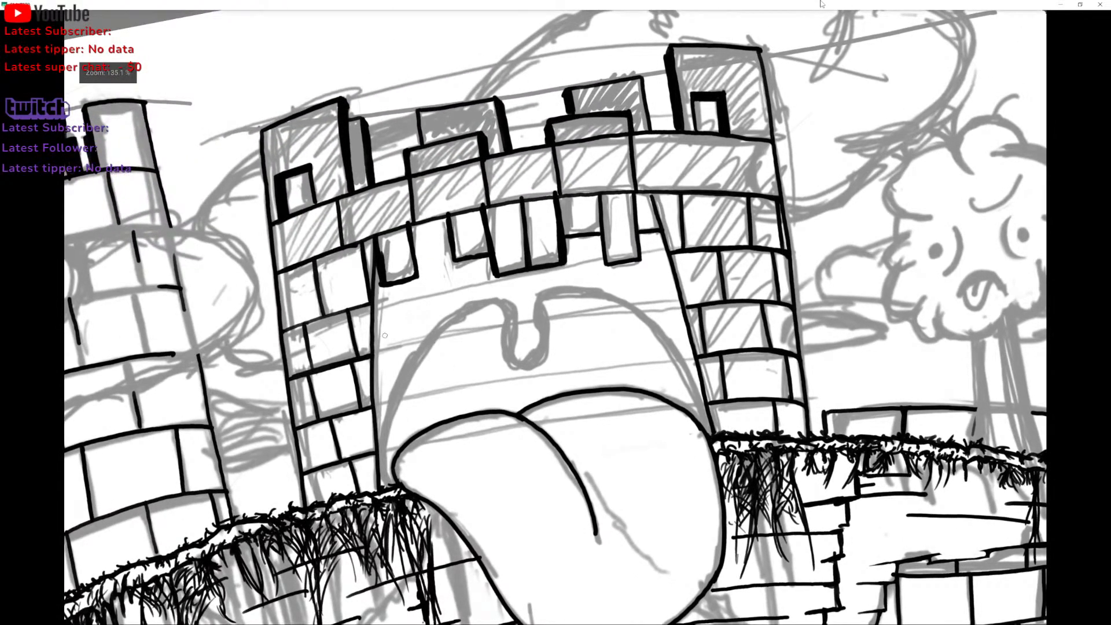
Erase the excess thickness along the inner left edge of the leftmost tooth.
scroll(383, 215, up, 3)
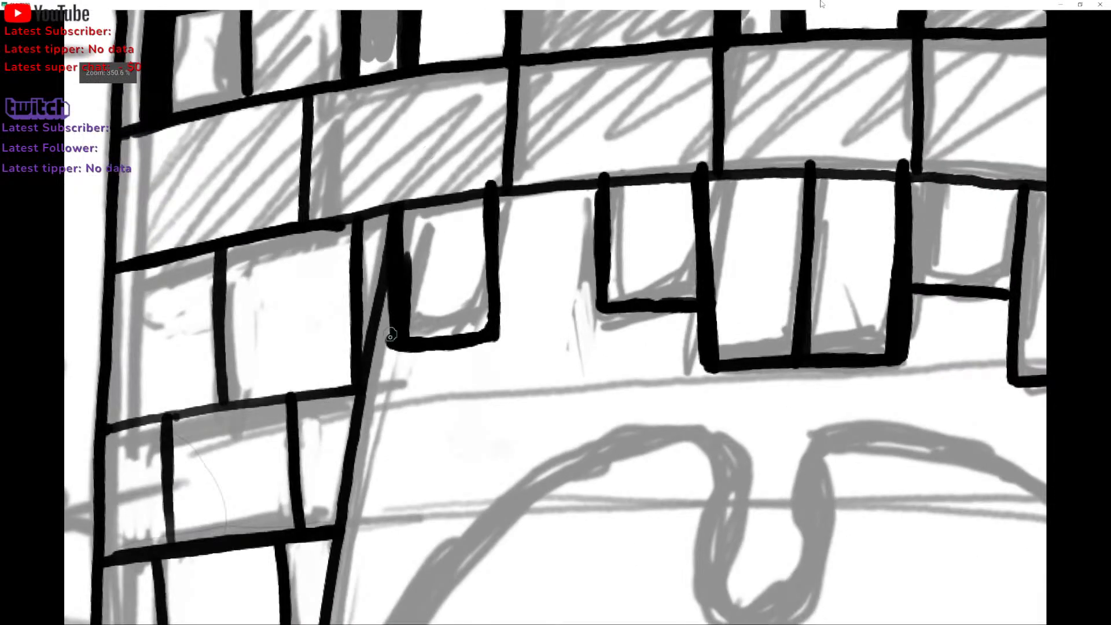
drag(391, 341, 395, 193)
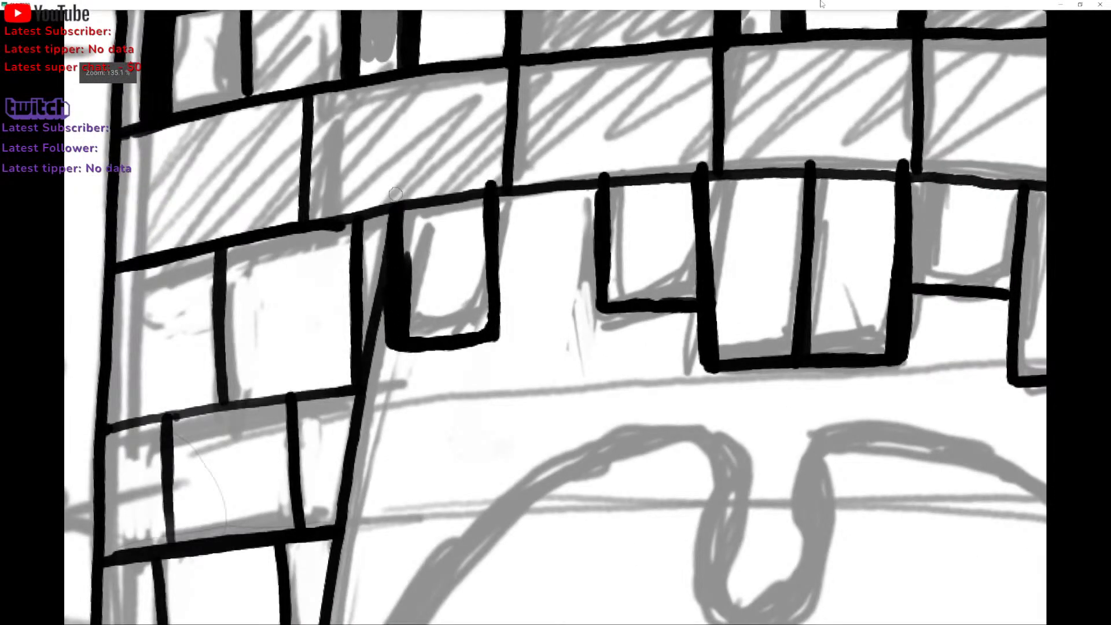
drag(402, 243, 408, 270)
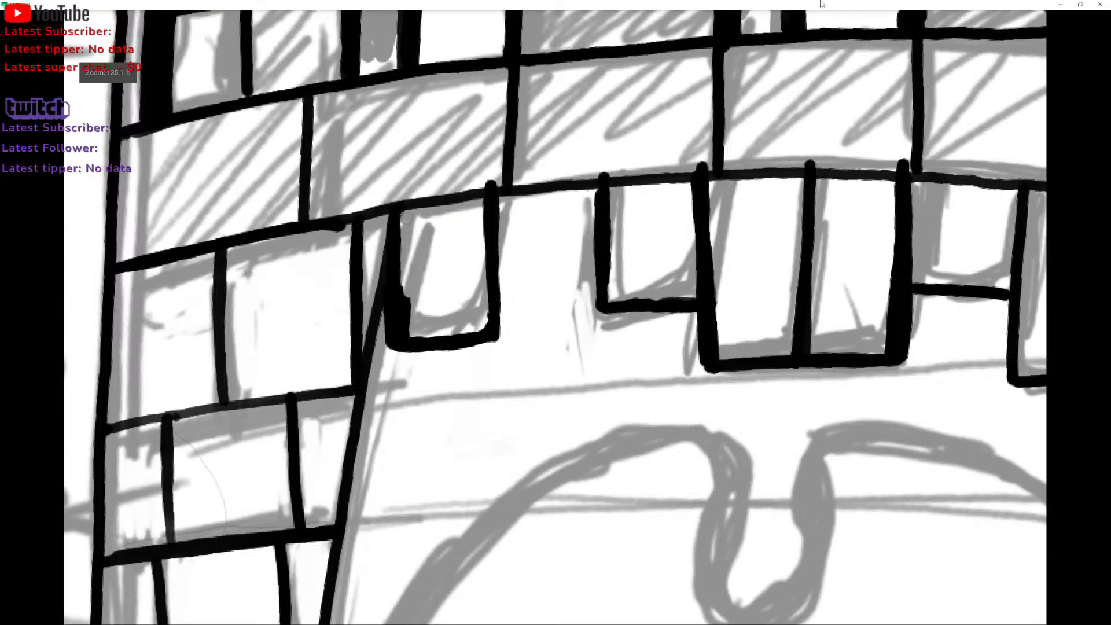
mouse_move(403, 218)
mouse_down()
mouse_move(410, 332)
mouse_move(399, 330)
mouse_move(393, 275)
mouse_up()
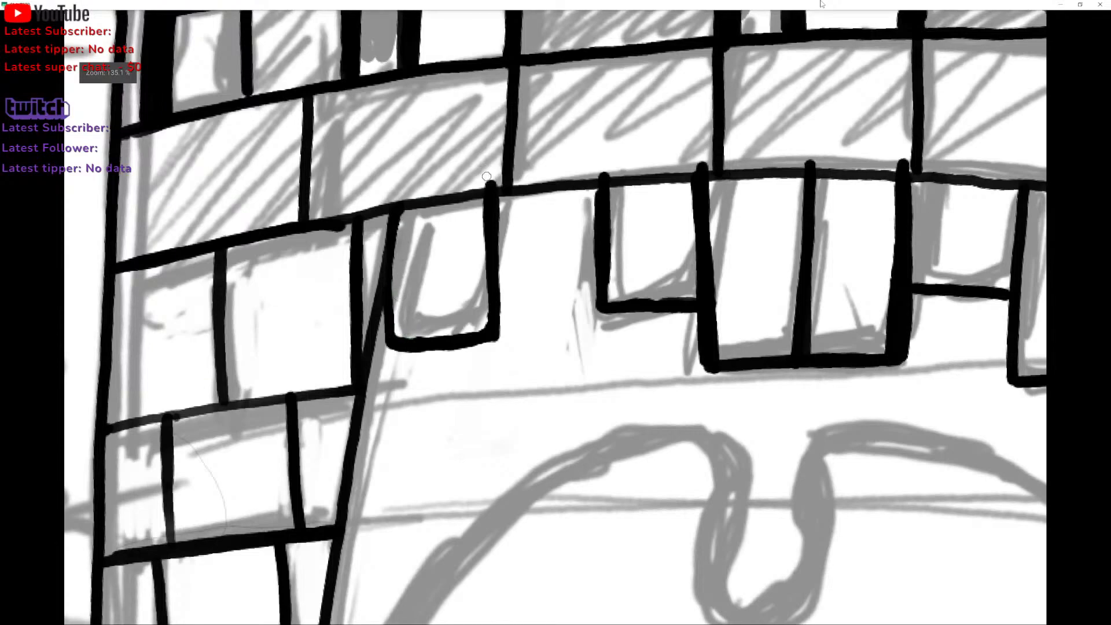
Erase the tooth line ends that overshoot the curved wall line above the castle's teeth.
mouse_move(486, 177)
mouse_down()
mouse_move(496, 179)
mouse_move(479, 180)
mouse_up()
drag(591, 98, 273, 263)
drag(391, 319, 385, 334)
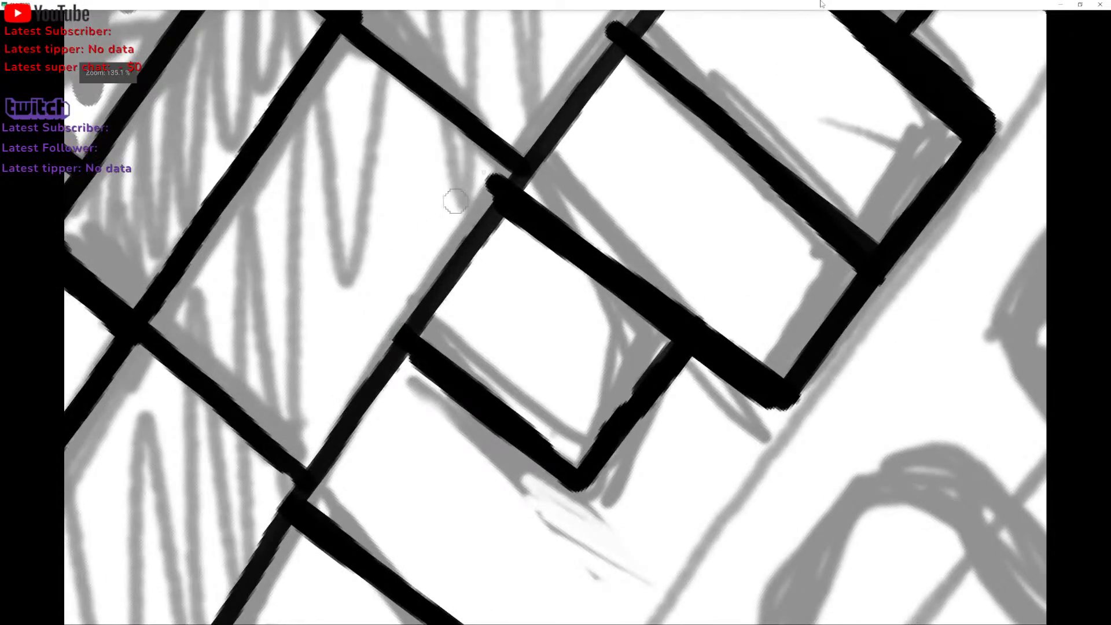
mouse_move(485, 176)
mouse_down()
mouse_move(463, 219)
mouse_move(500, 152)
mouse_move(357, 312)
mouse_up()
drag(454, 191, 462, 175)
drag(534, 70, 553, 49)
scroll(606, 120, down, 4)
scroll(606, 121, down, 4)
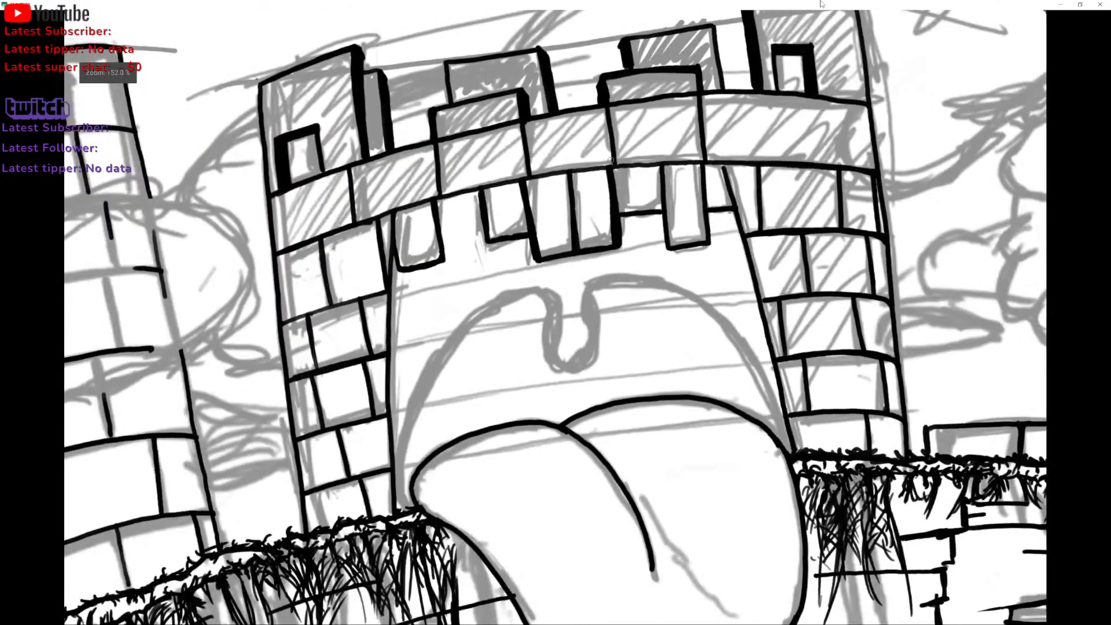
scroll(610, 160, down, 4)
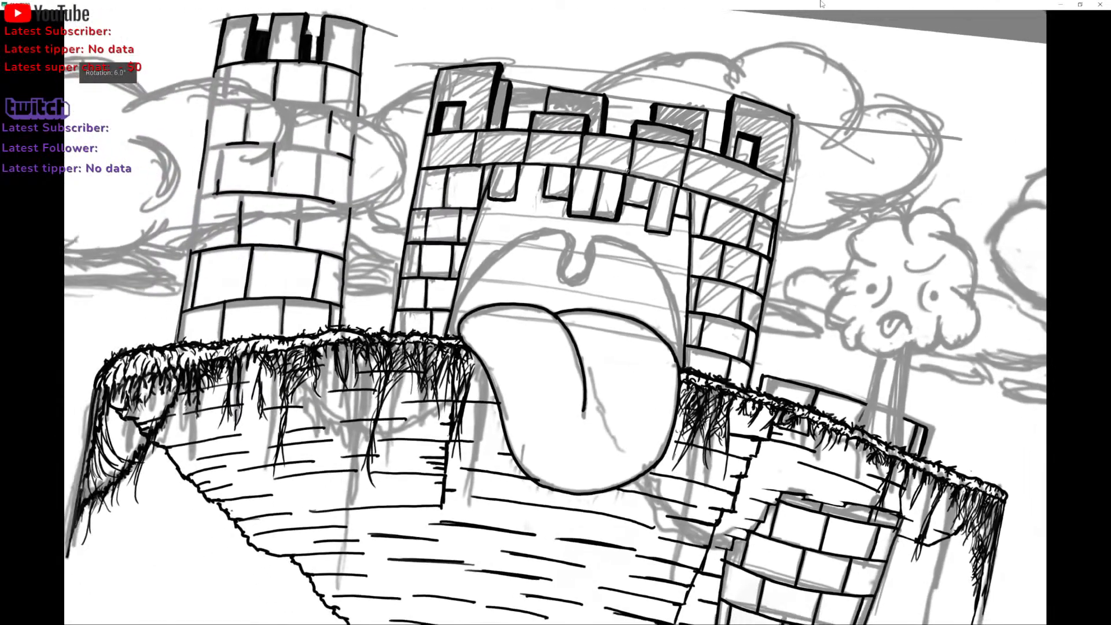
scroll(640, 194, down, 1)
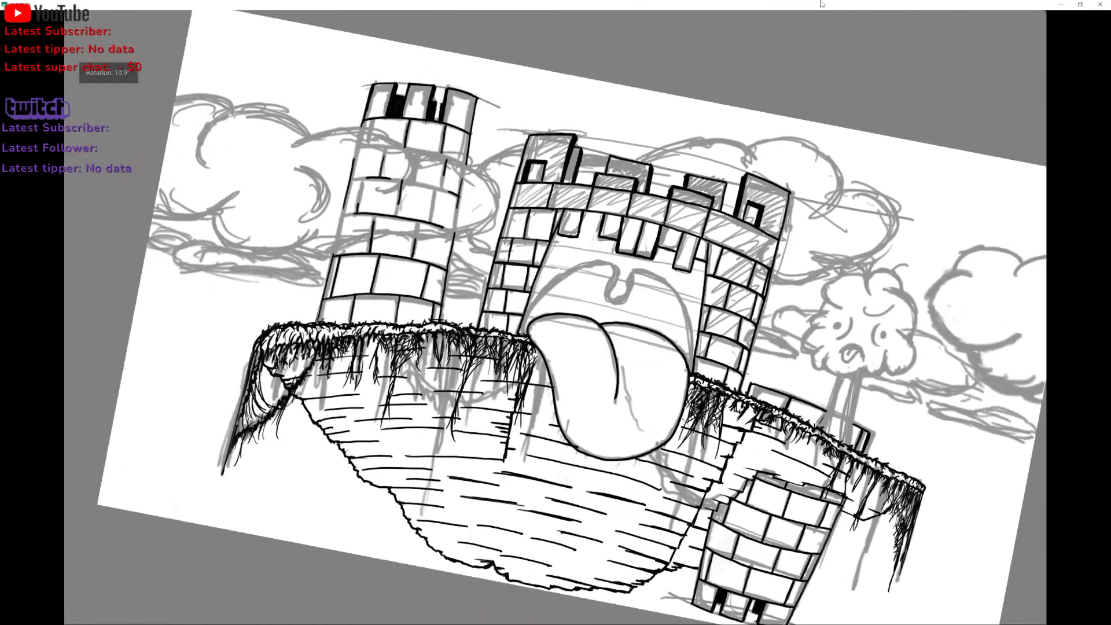
scroll(671, 179, up, 4)
scroll(708, 168, up, 1)
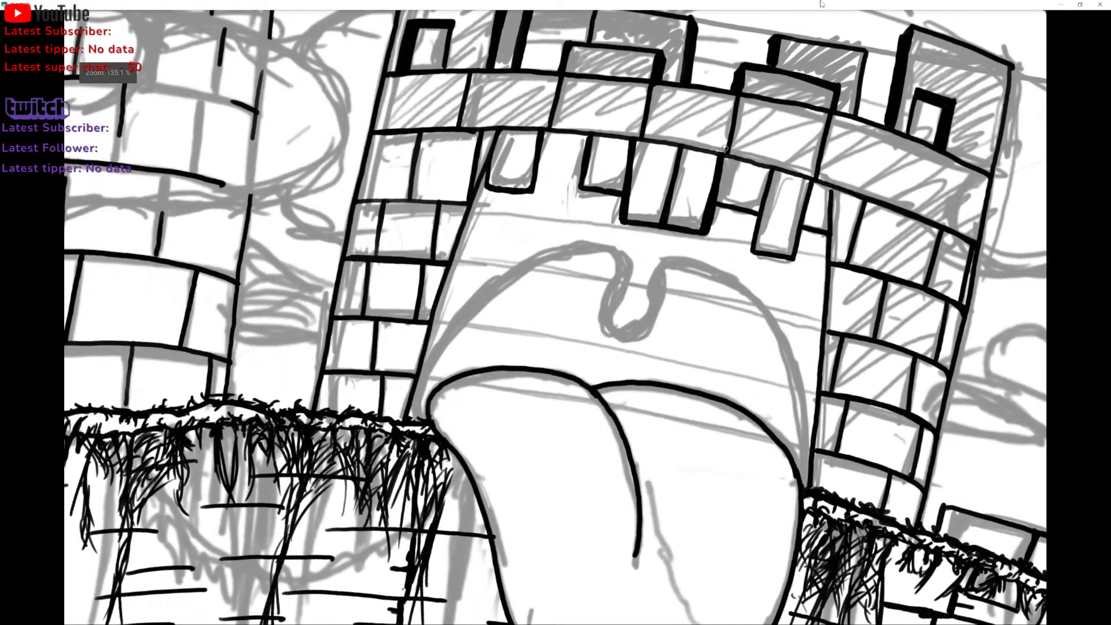
key(Tab)
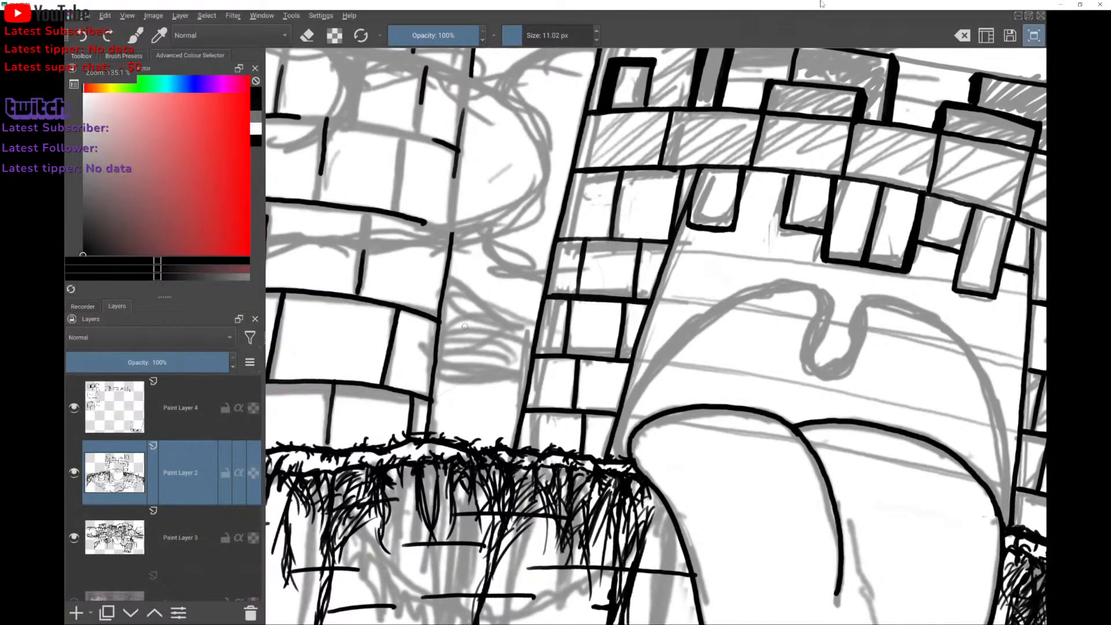
right_click(424, 206)
click(320, 379)
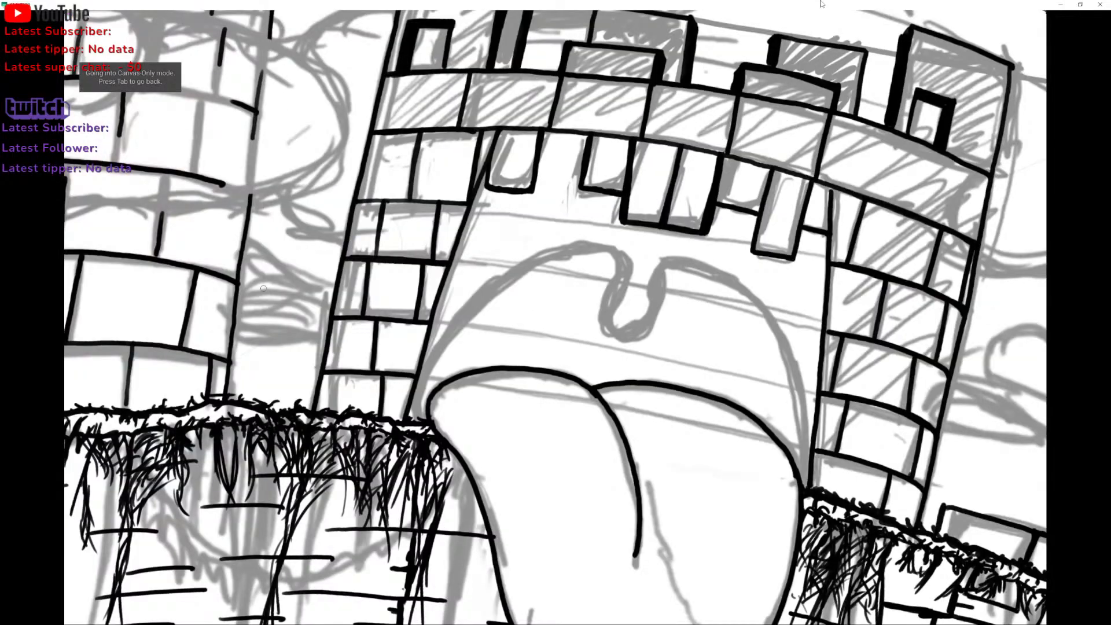
drag(288, 290, 86, 218)
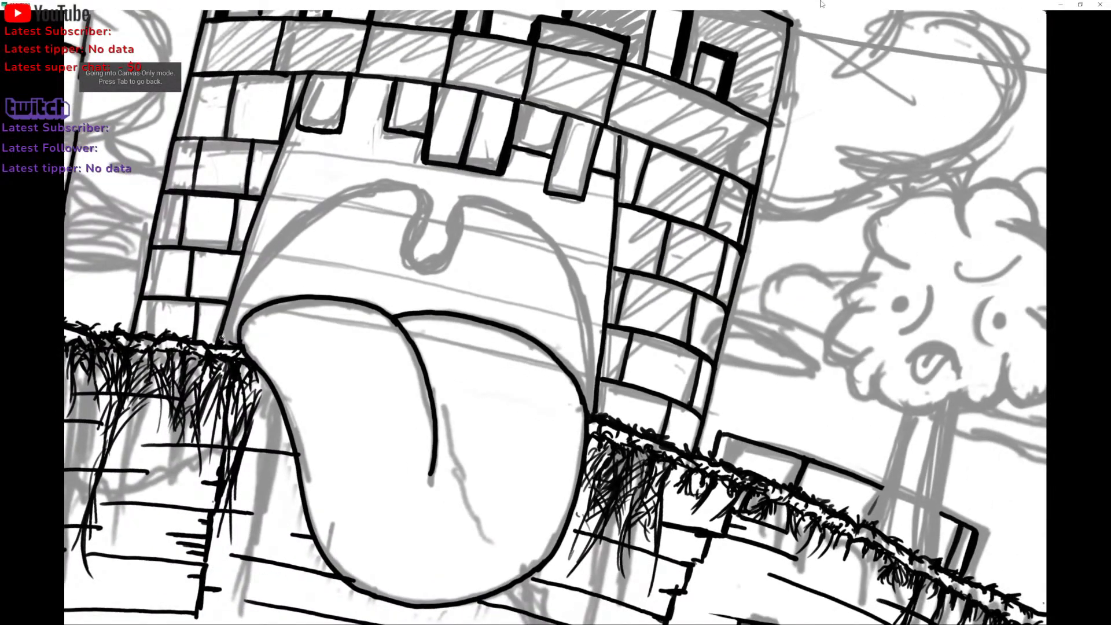
mouse_move(221, 337)
mouse_down()
mouse_move(354, 191)
mouse_move(415, 179)
mouse_move(371, 260)
mouse_up()
key(ctrl+z)
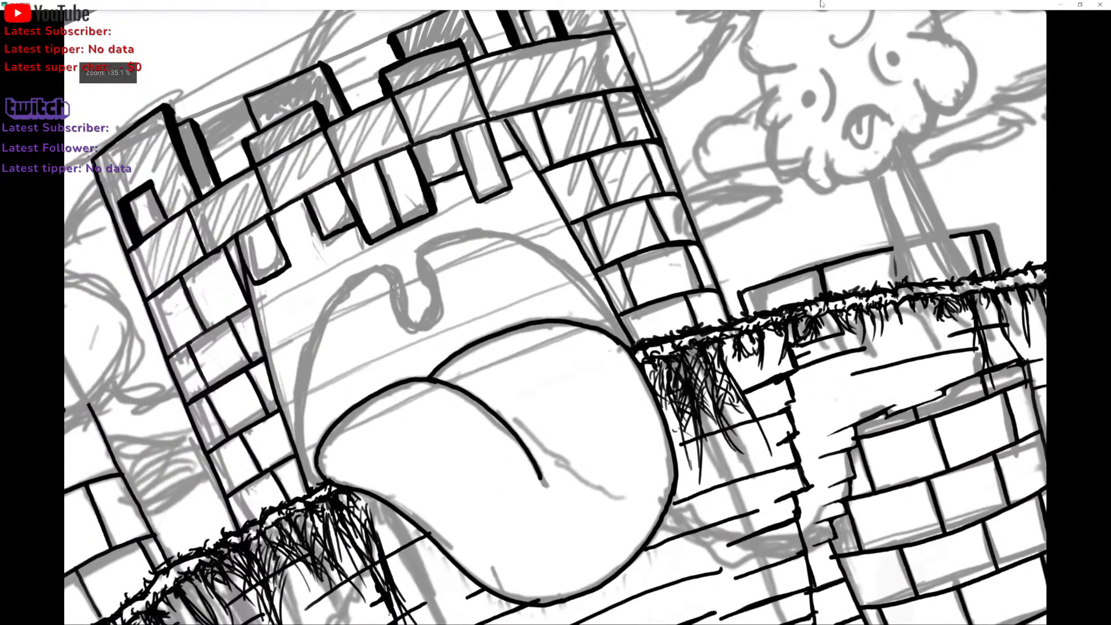
drag(325, 317, 298, 455)
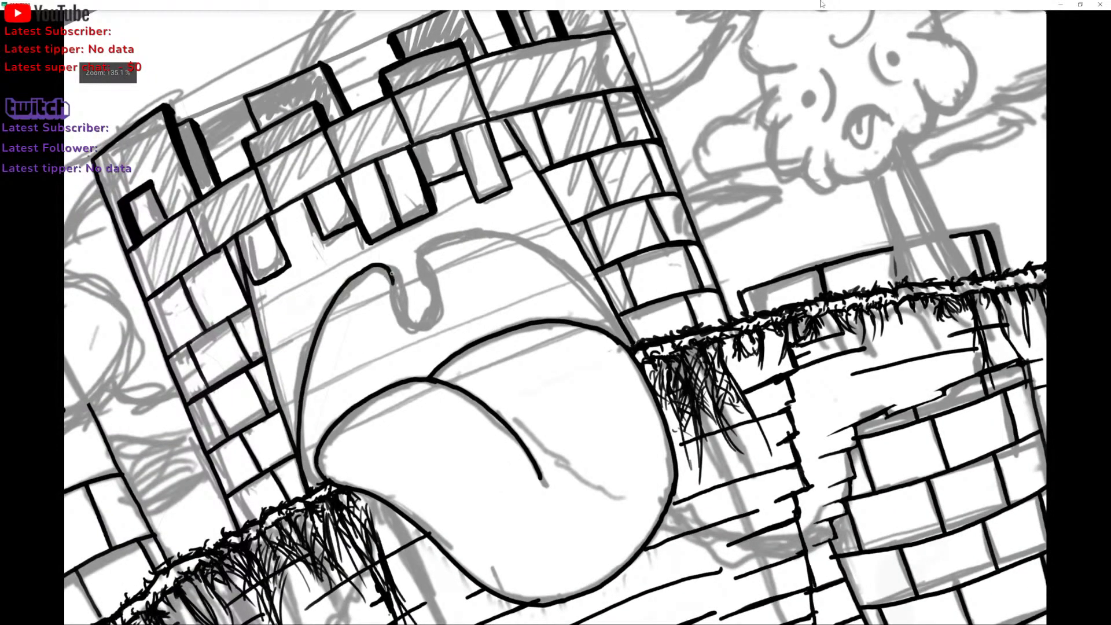
key(ctrl+z)
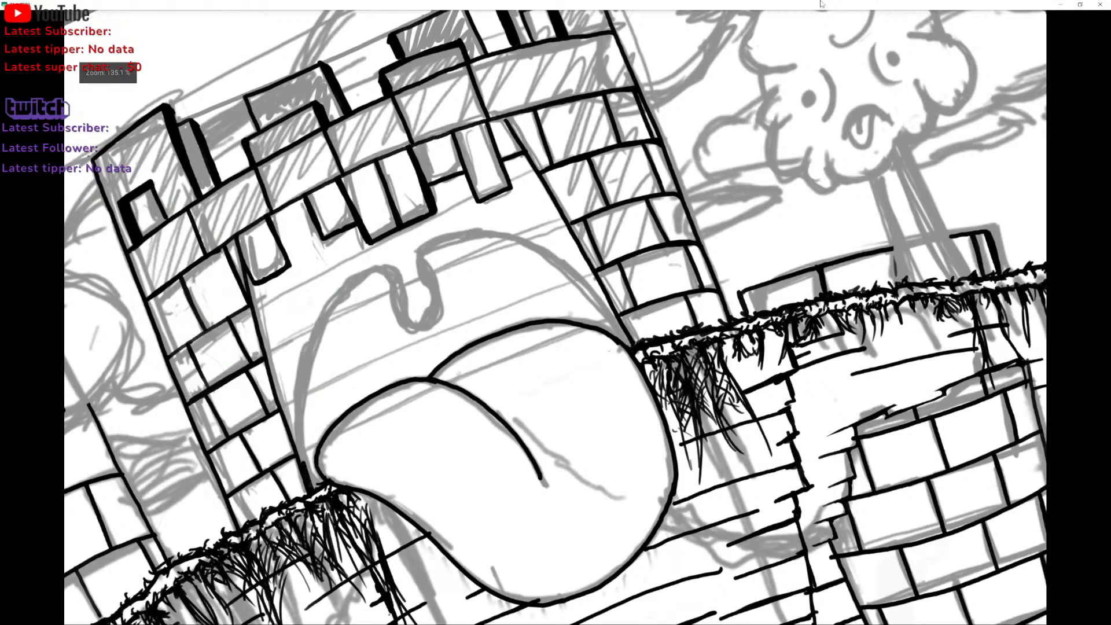
right_click(298, 418)
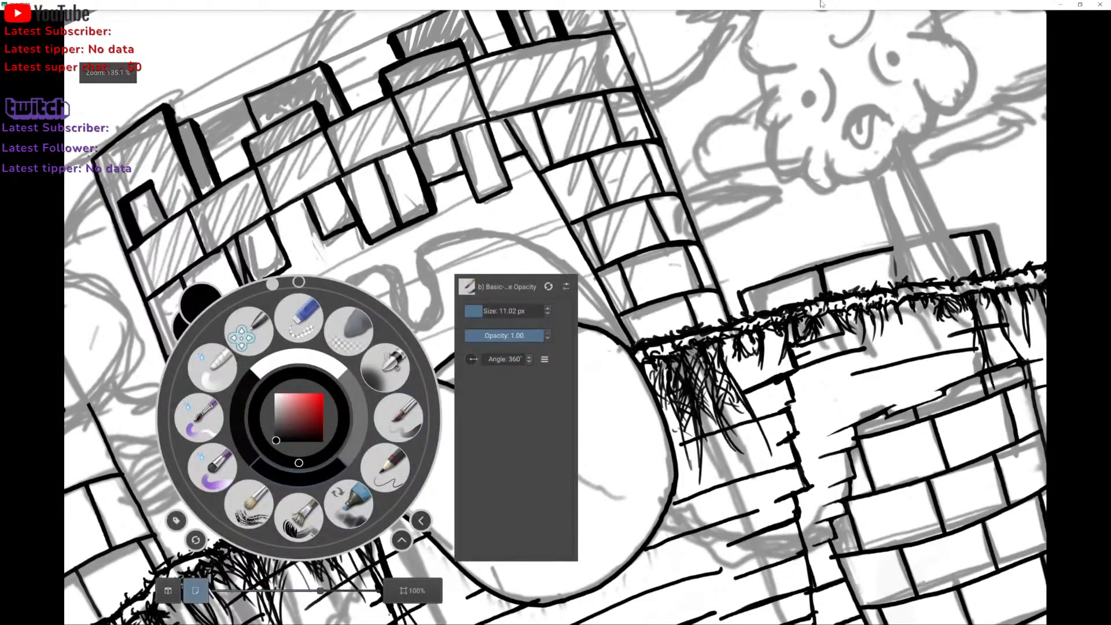
right_click(308, 482)
scroll(556, 317, down, 1)
mouse_move(312, 492)
mouse_down()
mouse_move(303, 388)
mouse_move(316, 333)
mouse_move(358, 281)
mouse_up()
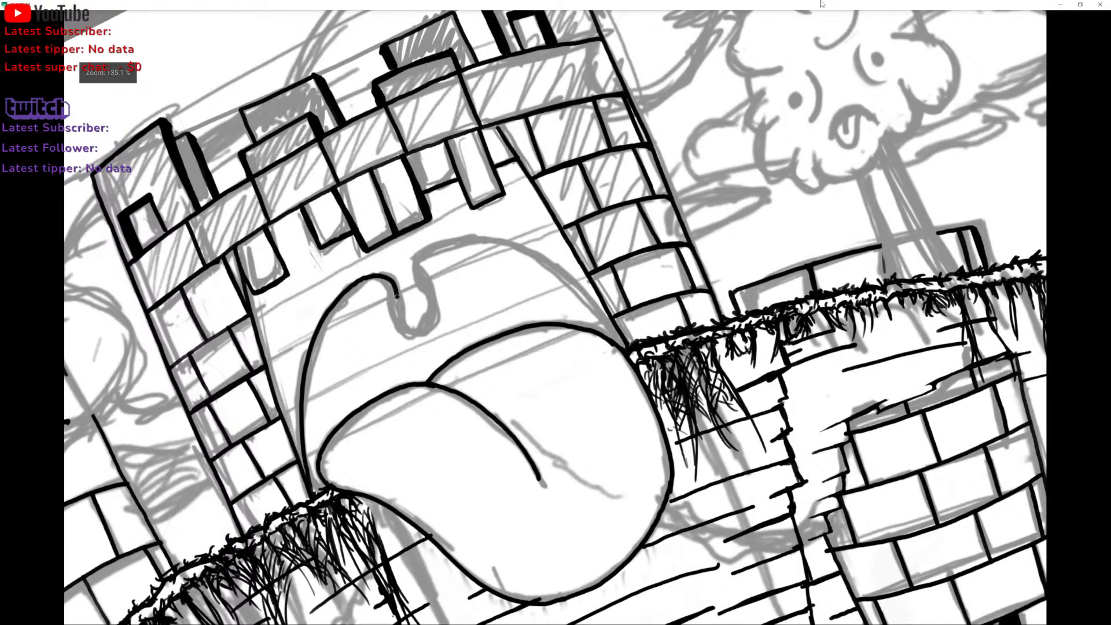
key(ctrl+z)
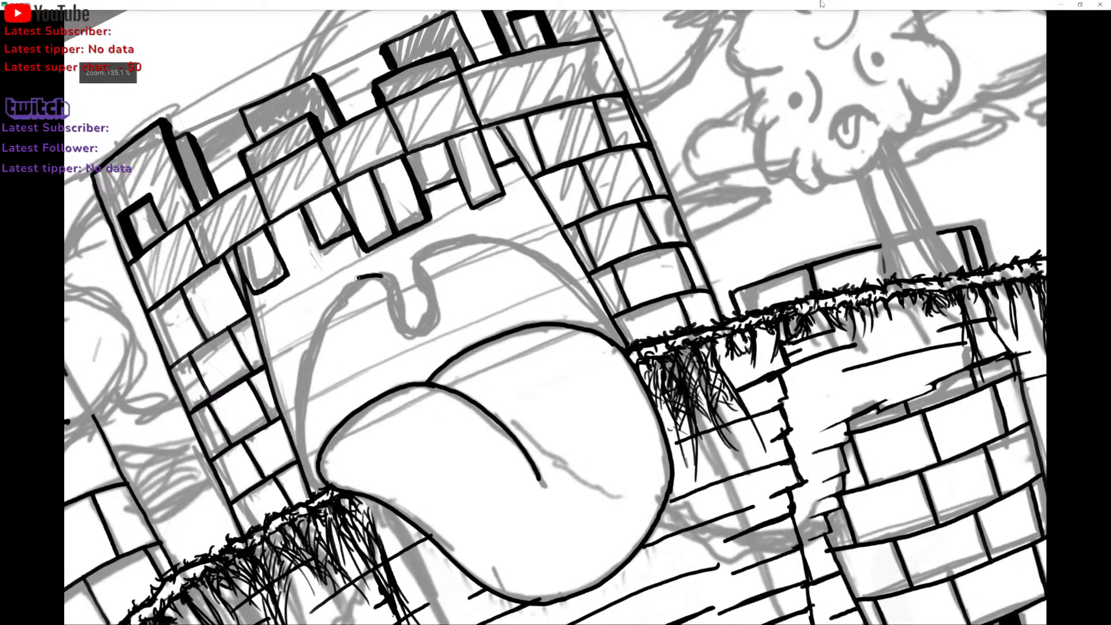
mouse_move(358, 278)
mouse_down()
mouse_move(312, 348)
mouse_move(303, 457)
mouse_up()
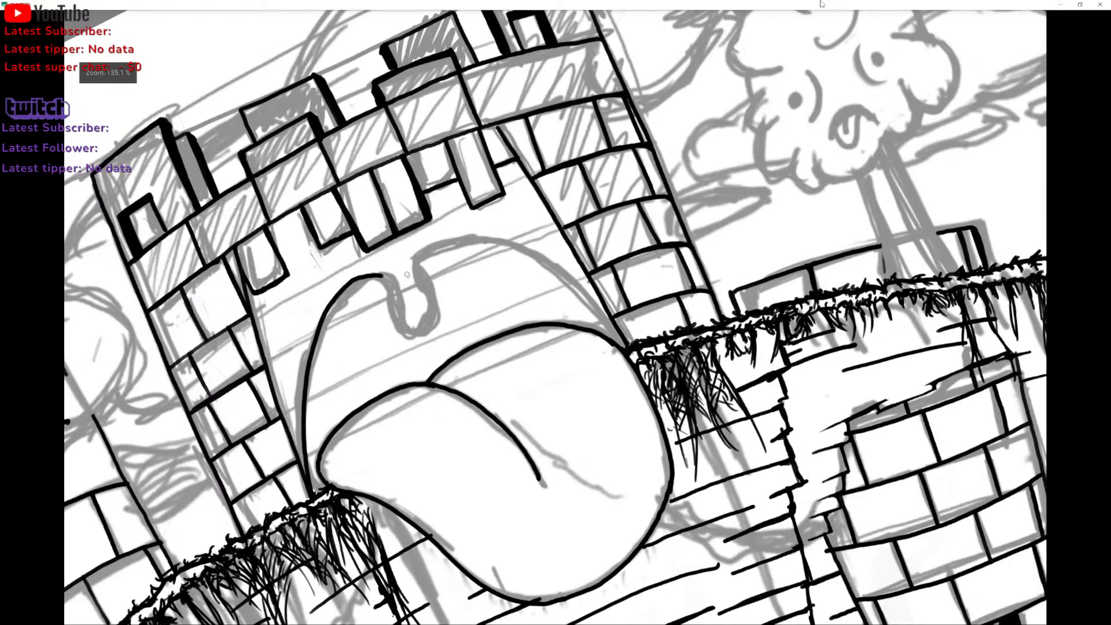
key(ctrl+z)
Ink the left half of the mouth's arch up from the grass and the hanging uvula at its centre.
mouse_move(316, 495)
mouse_down()
mouse_move(302, 407)
mouse_move(319, 342)
mouse_move(364, 283)
mouse_up()
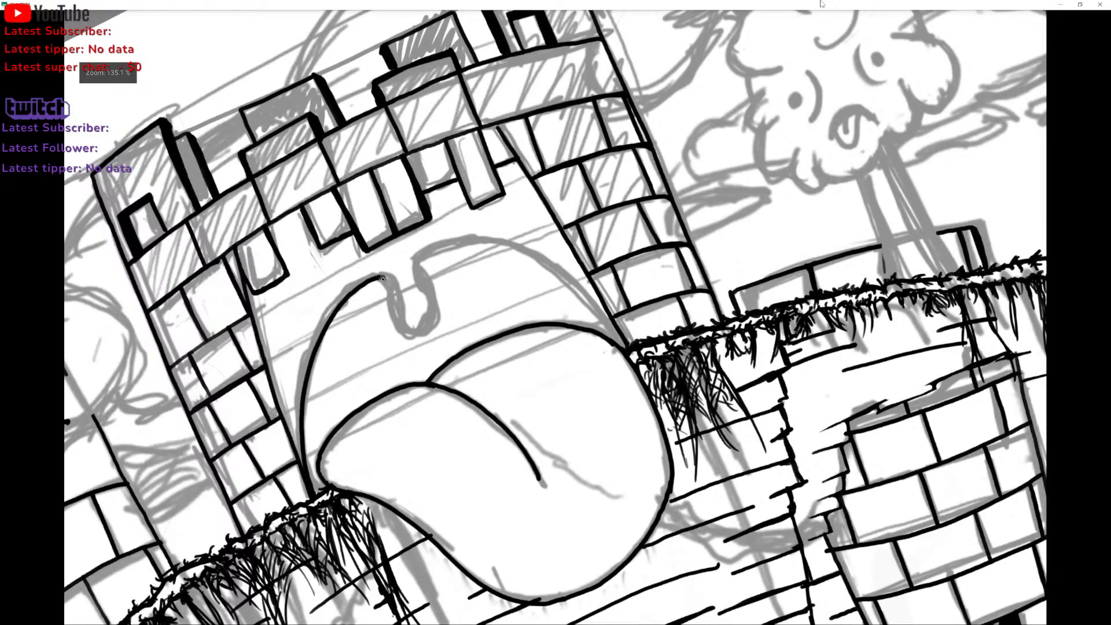
mouse_move(414, 333)
mouse_down()
mouse_move(437, 301)
mouse_move(419, 257)
mouse_up()
mouse_move(442, 212)
mouse_down()
mouse_move(396, 362)
mouse_move(366, 389)
mouse_move(378, 418)
mouse_move(411, 406)
mouse_move(405, 340)
mouse_move(459, 246)
mouse_move(434, 272)
mouse_move(404, 360)
mouse_up()
key(ctrl+z)
key(ctrl+z)
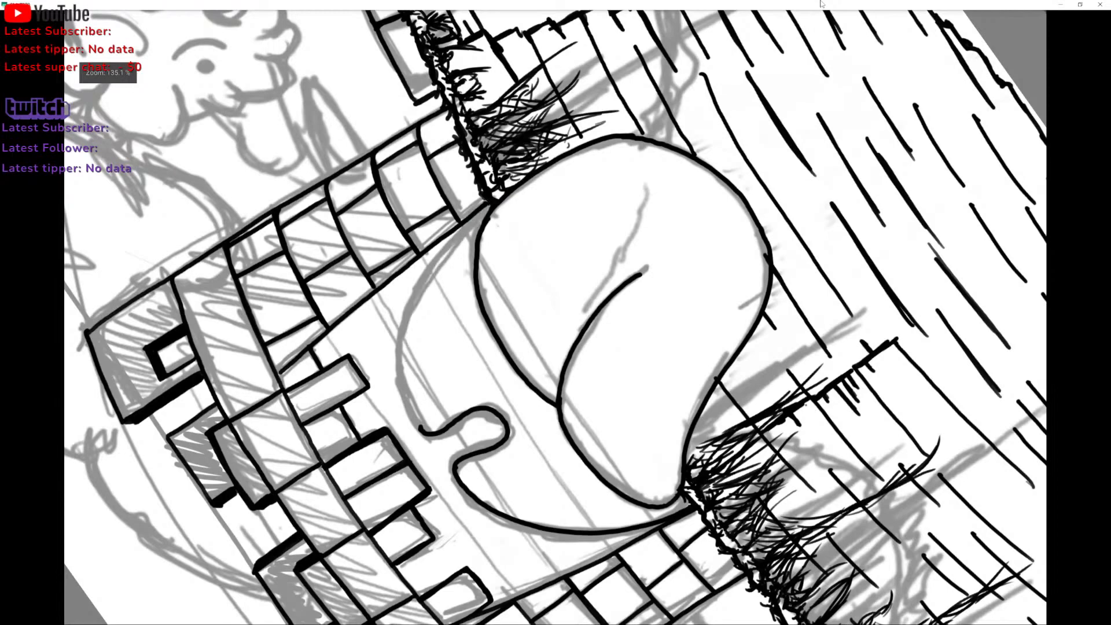
Ink the right half of the mouth's arch from the grass edge to the uvula.
mouse_move(480, 211)
mouse_down()
mouse_move(409, 318)
mouse_move(401, 375)
mouse_move(415, 416)
mouse_up()
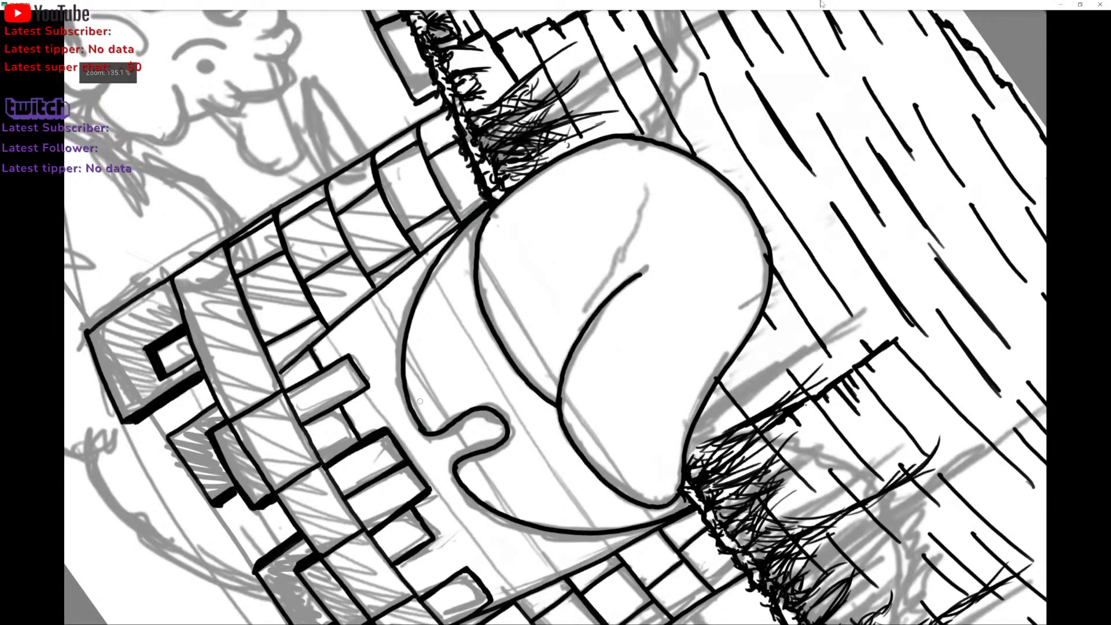
scroll(556, 317, down, 6)
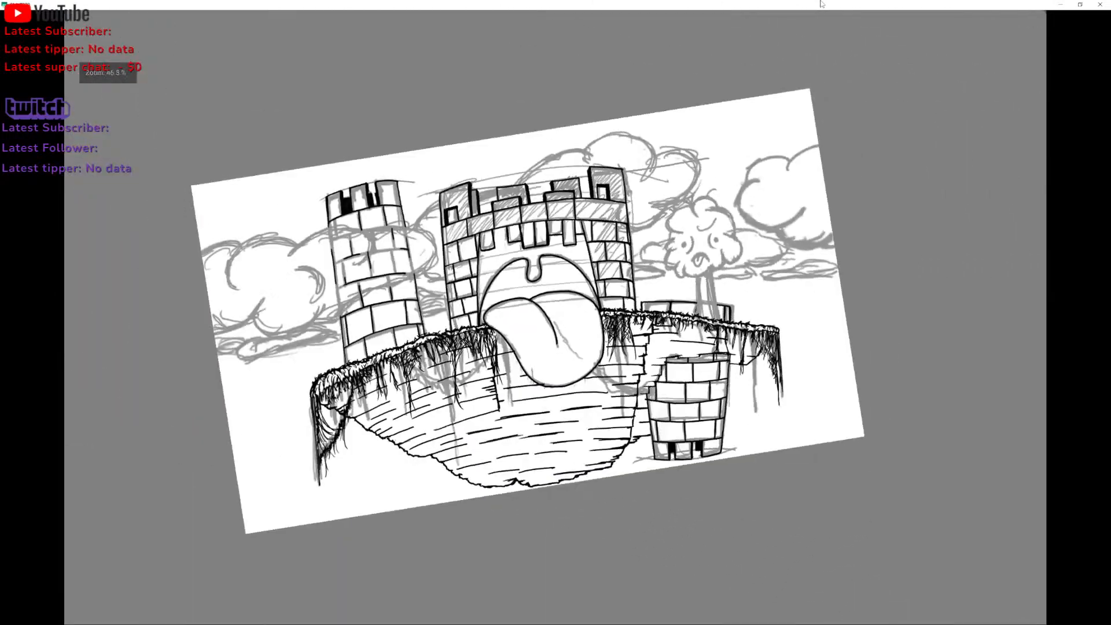
scroll(556, 317, up, 6)
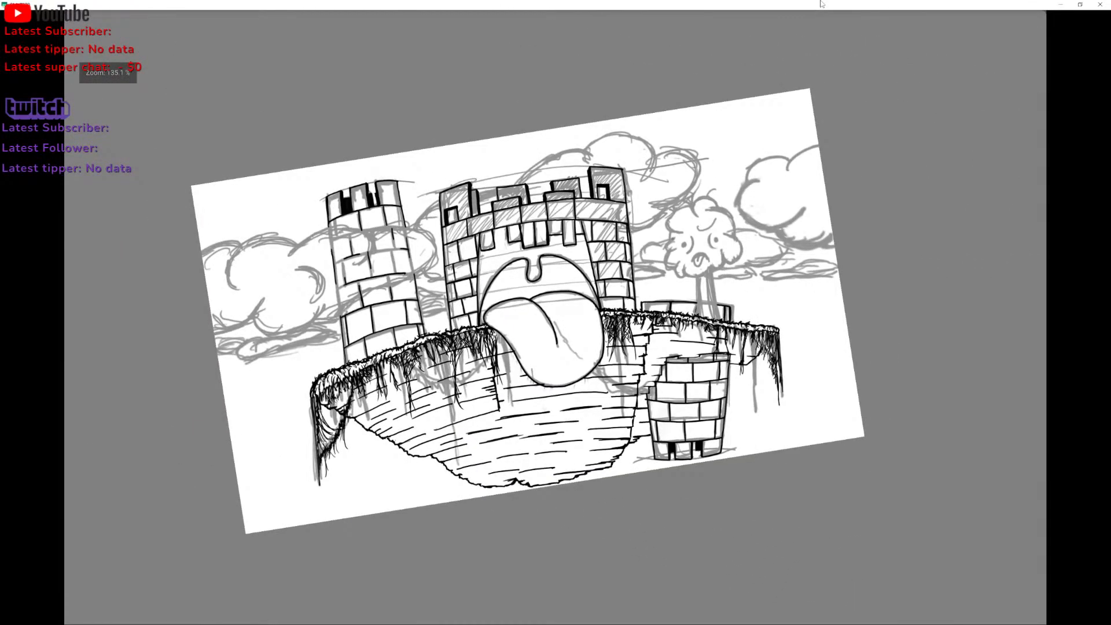
scroll(556, 317, up, 5)
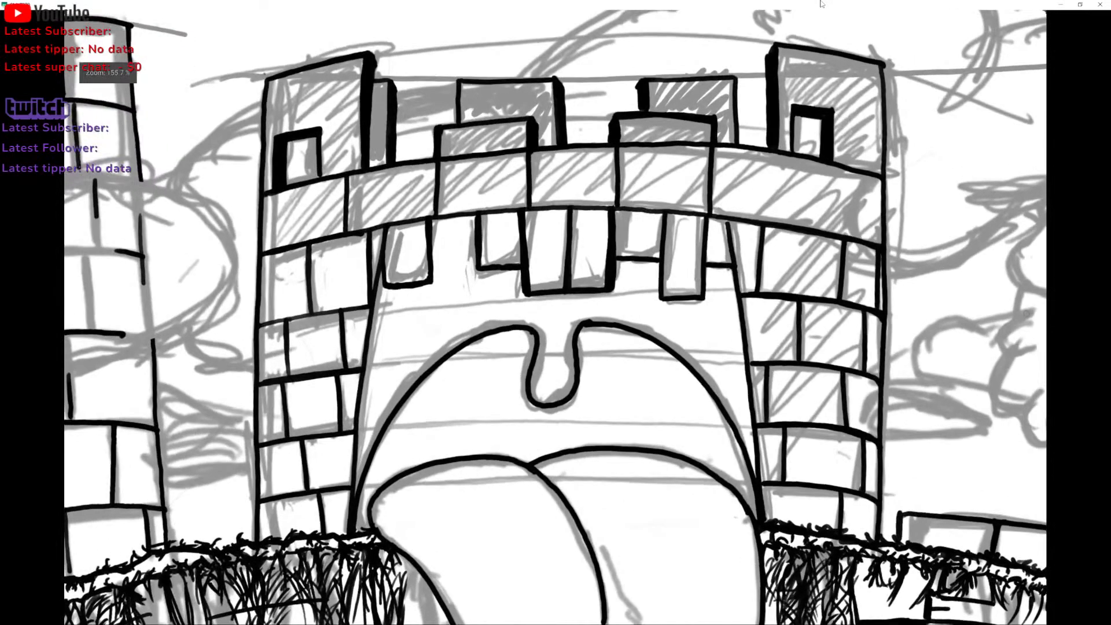
Thicken the two slanted wall lines flanking the castle's mouth, from the teeth down to the grass.
scroll(376, 285, down, 1)
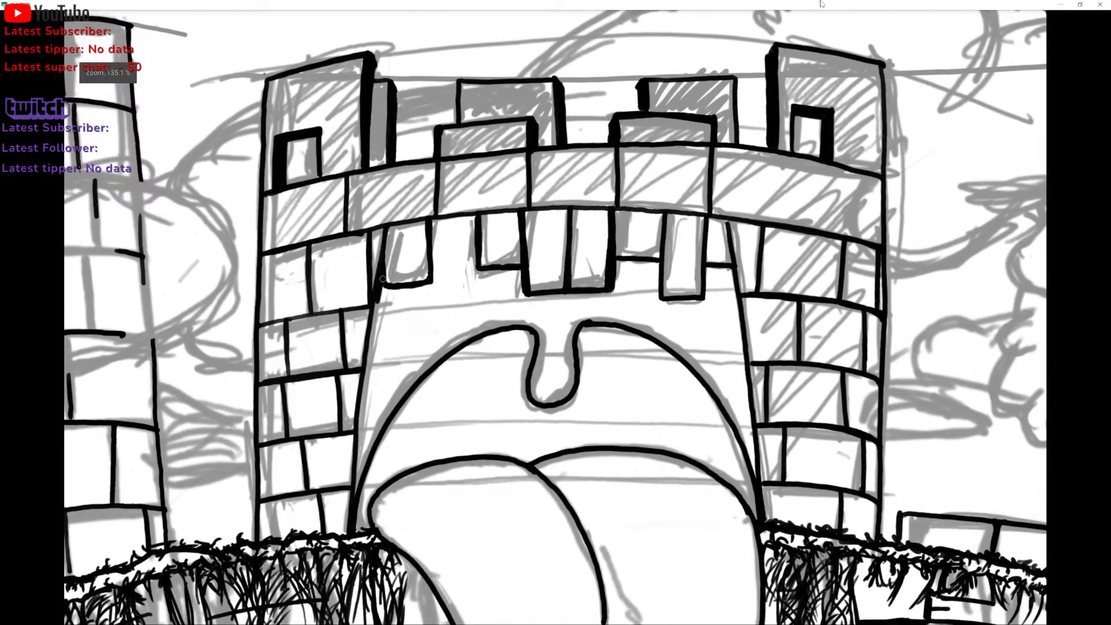
drag(373, 325, 360, 414)
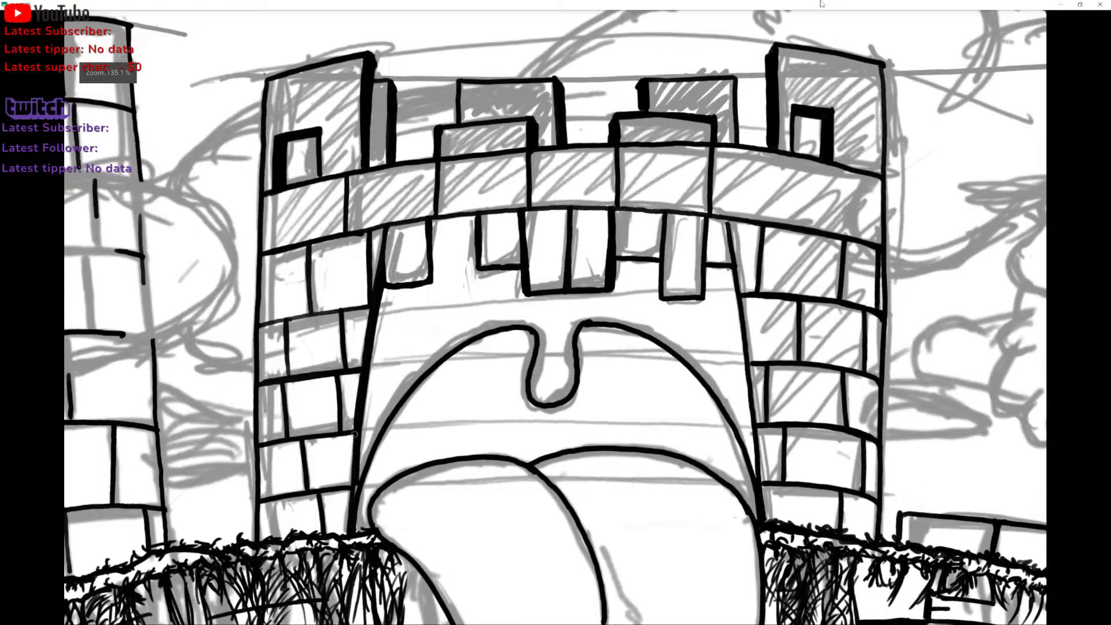
scroll(355, 434, up, 1)
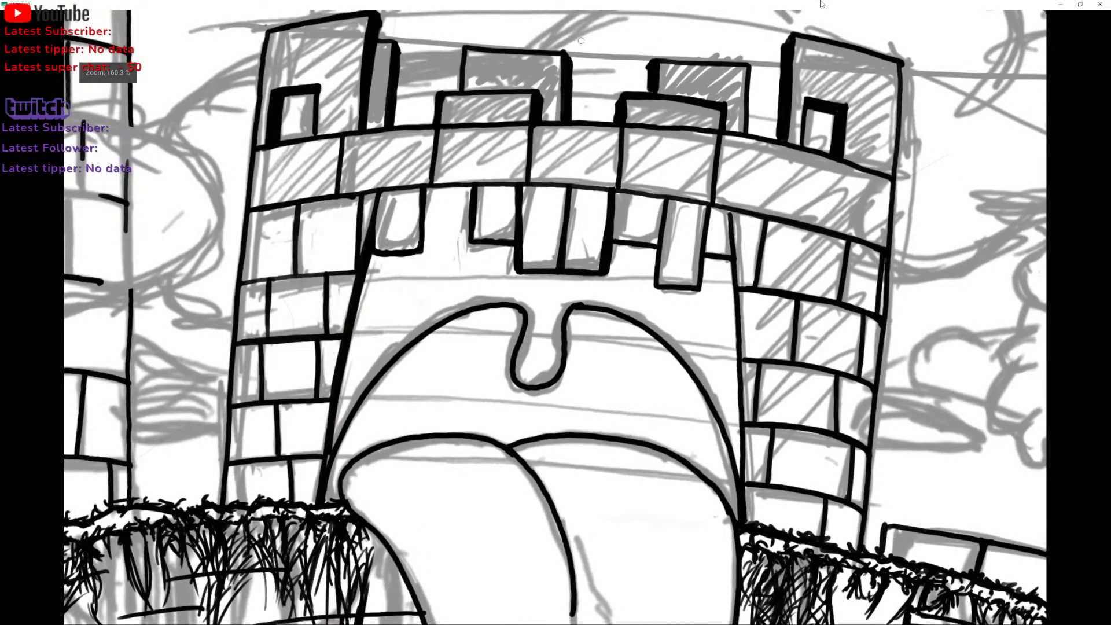
scroll(555, 317, down, 2)
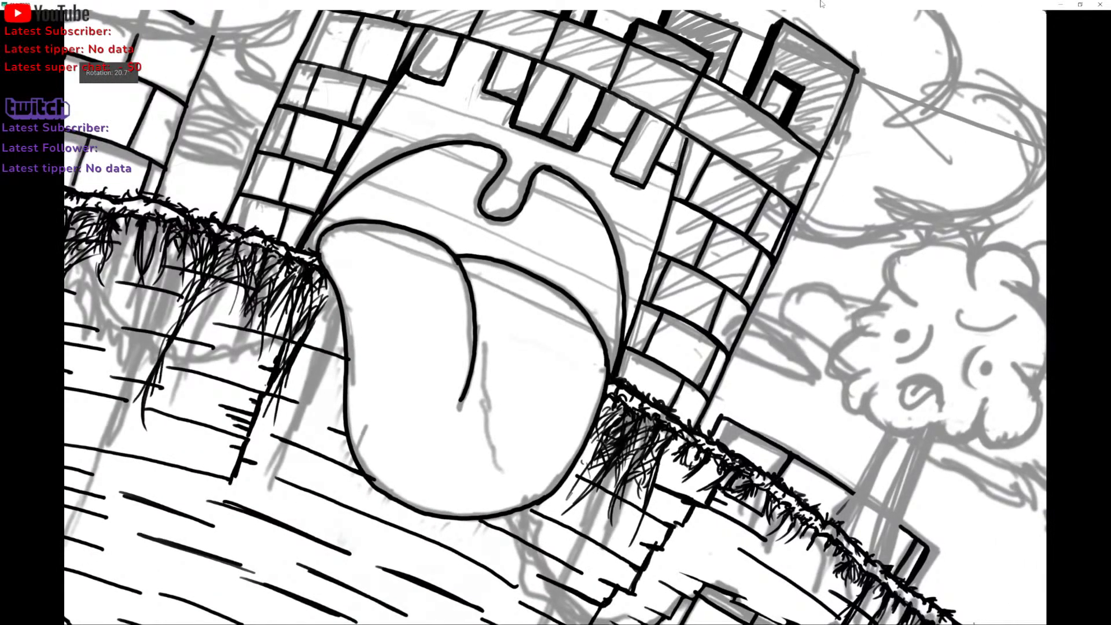
drag(674, 173, 673, 187)
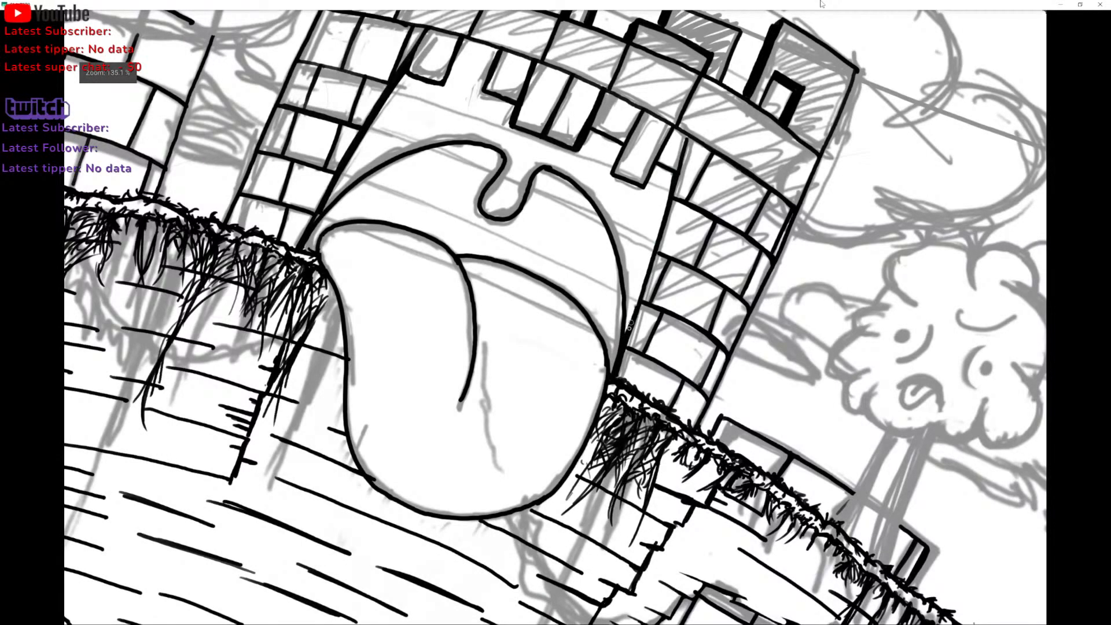
drag(639, 292, 672, 175)
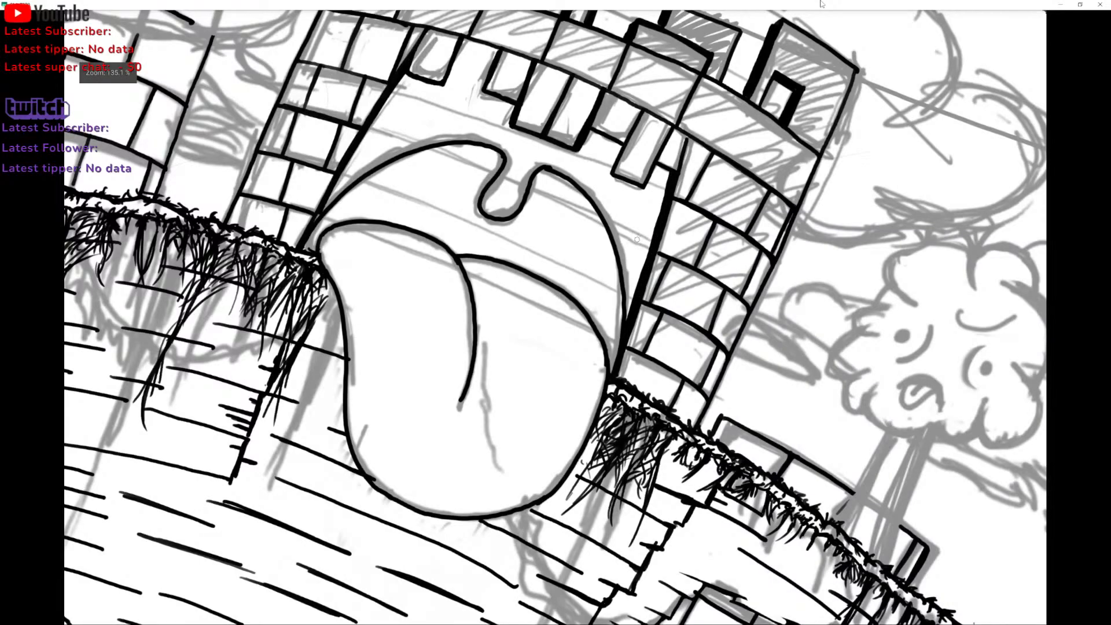
Try scribbling black between the teeth and the mouth's arch, including the uvula, and undo the strokes.
scroll(637, 239, down, 5)
scroll(612, 287, up, 4)
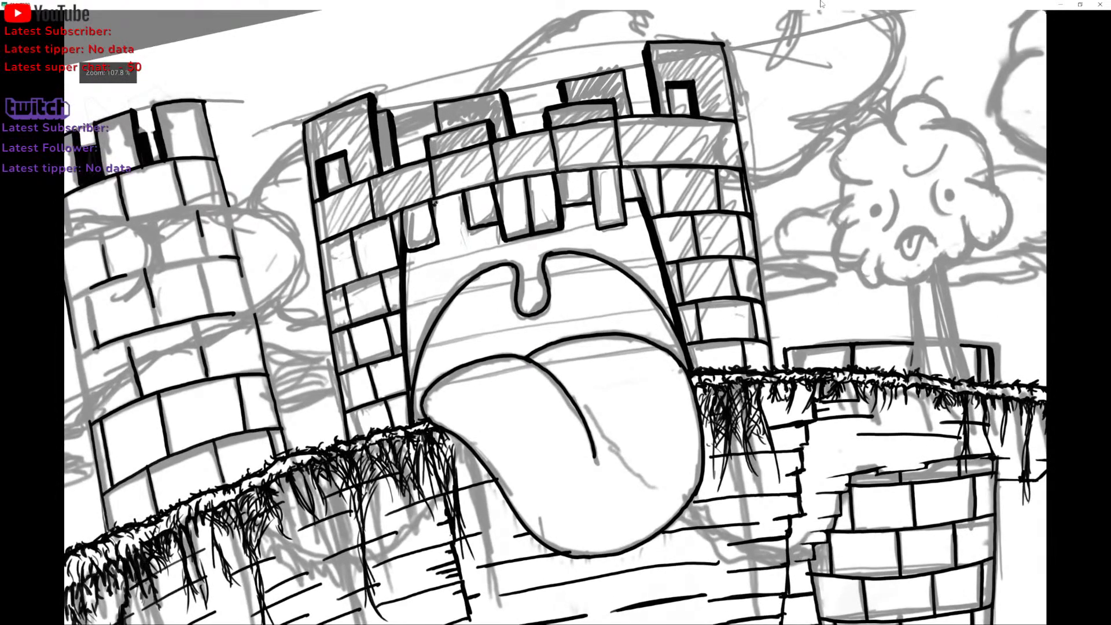
mouse_move(436, 202)
mouse_down()
mouse_move(454, 220)
mouse_move(426, 269)
mouse_move(430, 255)
mouse_move(416, 263)
mouse_move(435, 253)
mouse_move(414, 346)
mouse_move(453, 263)
mouse_move(472, 253)
mouse_move(456, 246)
mouse_move(466, 248)
mouse_move(455, 277)
mouse_move(493, 237)
mouse_move(525, 245)
mouse_move(538, 258)
mouse_move(527, 299)
mouse_move(549, 238)
mouse_move(550, 247)
mouse_move(582, 215)
mouse_move(565, 242)
mouse_move(611, 230)
mouse_move(612, 245)
mouse_move(632, 217)
mouse_move(651, 257)
mouse_move(640, 236)
mouse_move(648, 246)
mouse_move(614, 255)
mouse_up()
scroll(672, 264, down, 3)
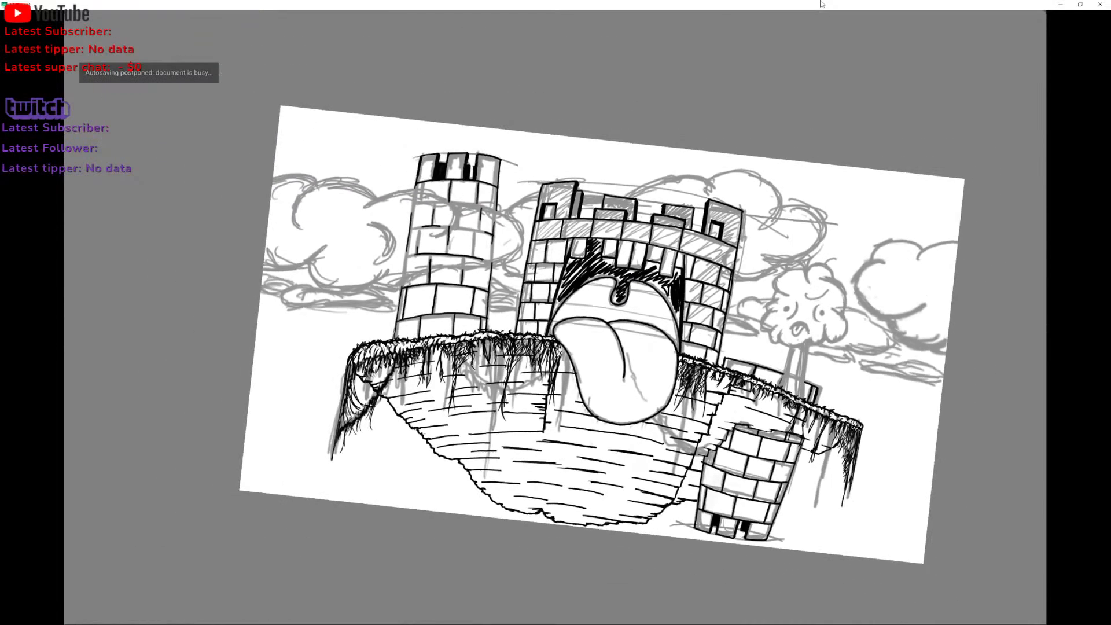
scroll(672, 335, down, 1)
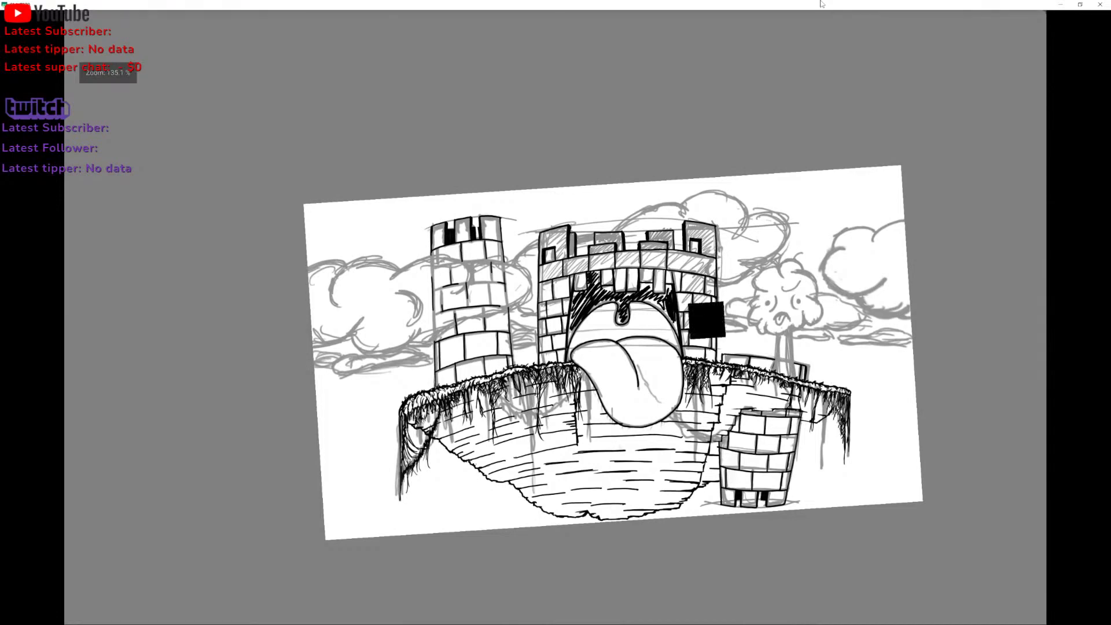
key(ctrl+z)
key(ctrl+z)
Try hatching the space beneath the mouth's arch in black on both sides of the uvula, and undo it.
scroll(625, 347, up, 4)
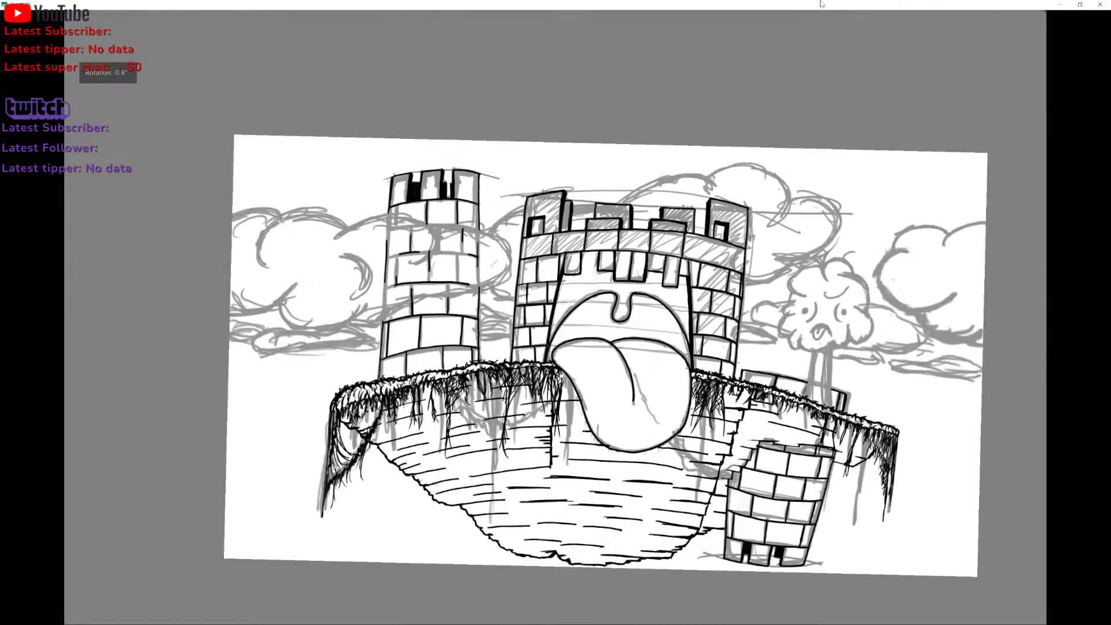
scroll(625, 347, down, 4)
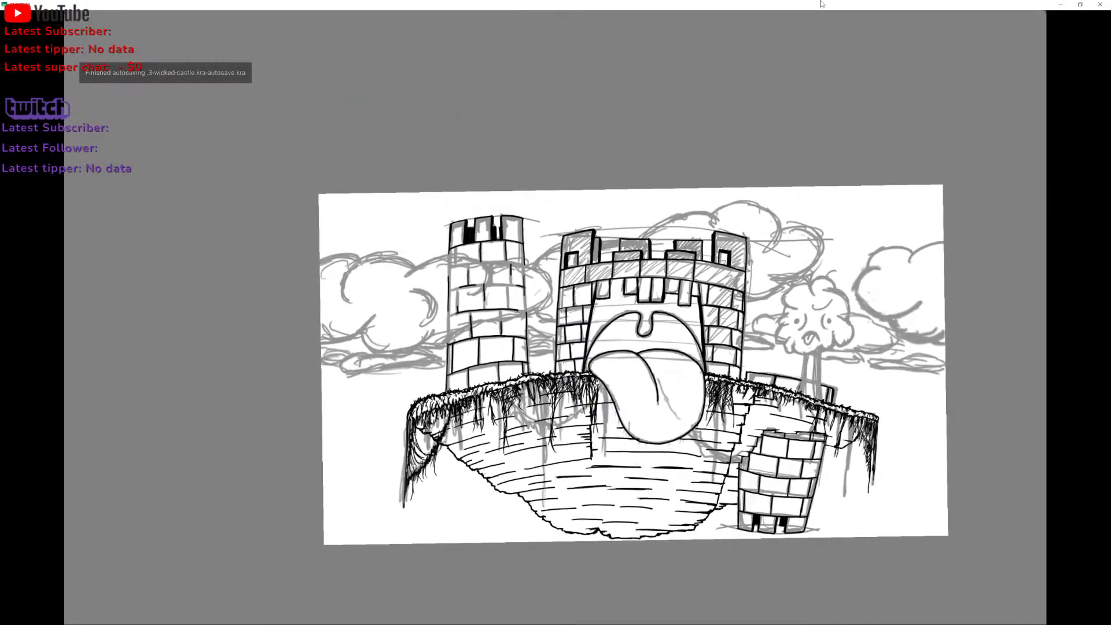
scroll(637, 359, up, 2)
scroll(636, 359, down, 1)
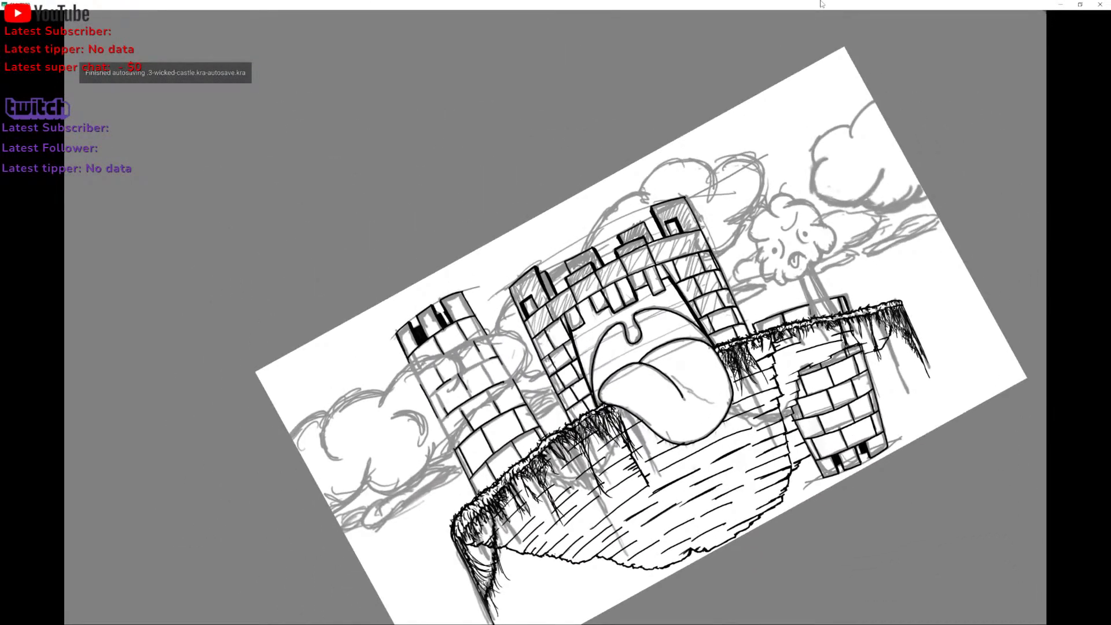
mouse_move(613, 328)
mouse_down()
mouse_move(596, 373)
mouse_move(678, 325)
mouse_move(609, 371)
mouse_move(614, 331)
mouse_move(598, 380)
mouse_move(614, 334)
mouse_move(665, 324)
mouse_up()
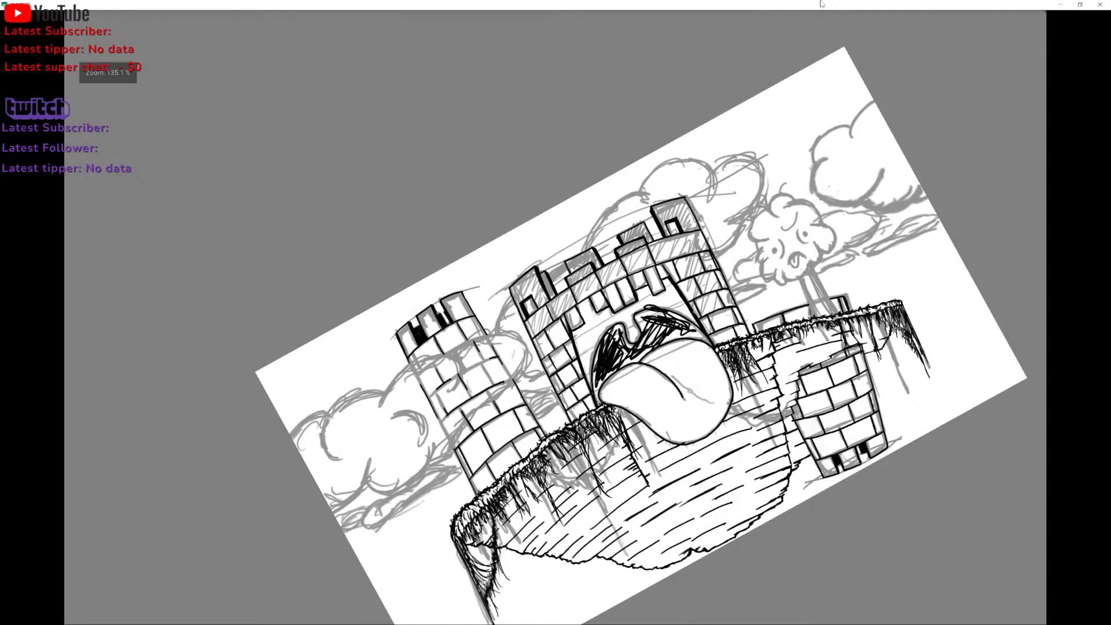
key(ctrl+z)
Try filling the uvula and the area above the arch's left half with thin black strokes, and undo them.
scroll(697, 290, up, 3)
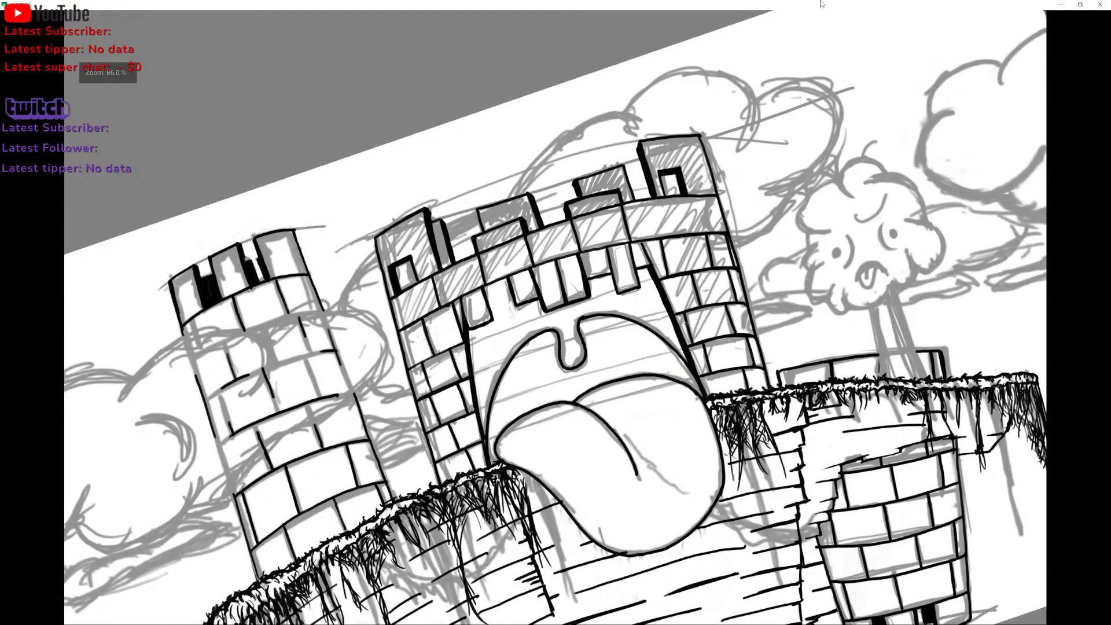
mouse_move(566, 318)
mouse_down()
mouse_move(572, 350)
mouse_move(562, 317)
mouse_move(525, 322)
mouse_move(483, 384)
mouse_up()
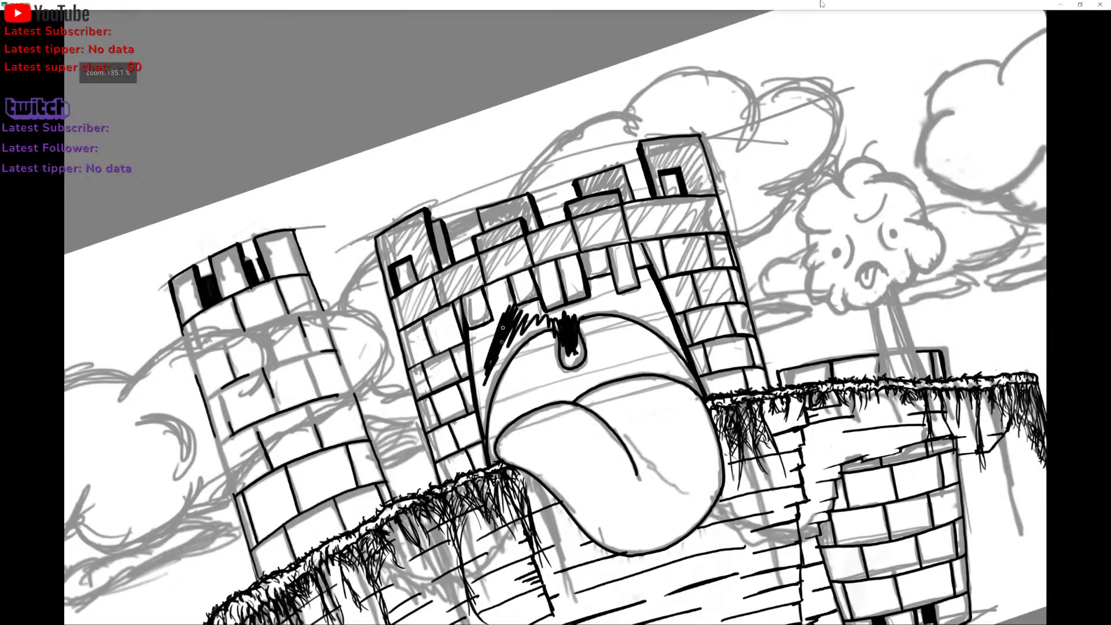
key(ctrl+z)
key(ctrl+z)
key(ctrl+z)
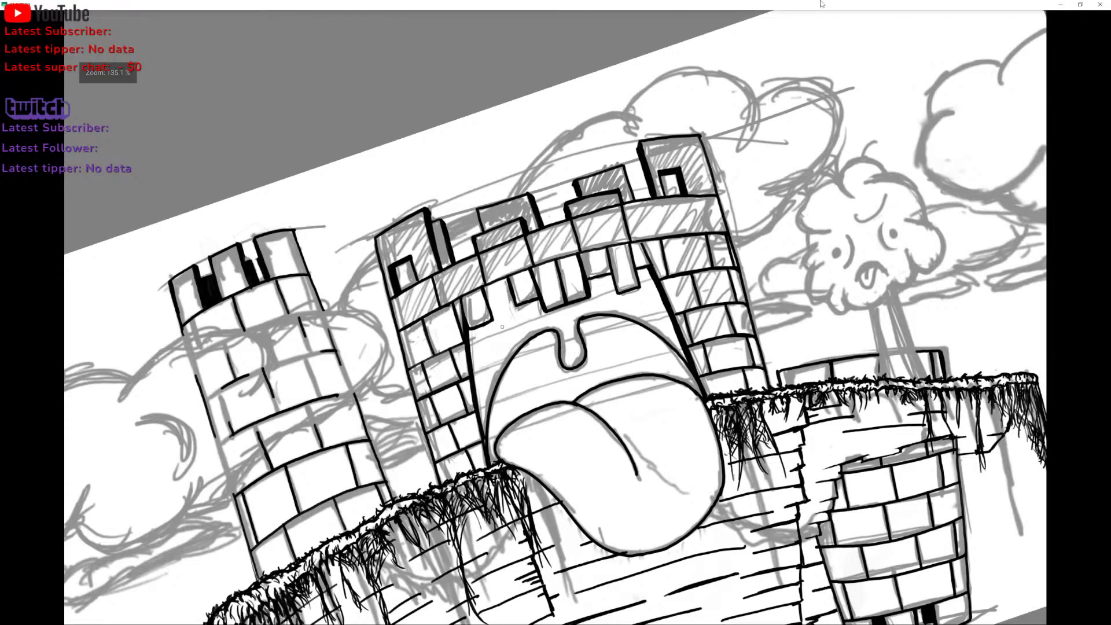
Block in the uvula and the area between the teeth and the mouth's arch in solid black with a thicker brush.
mouse_move(507, 322)
mouse_down()
mouse_move(484, 376)
mouse_move(500, 298)
mouse_move(502, 347)
mouse_move(529, 316)
mouse_move(509, 347)
mouse_move(531, 322)
mouse_move(565, 317)
mouse_move(570, 353)
mouse_move(564, 333)
mouse_move(599, 289)
mouse_move(631, 306)
mouse_move(649, 278)
mouse_move(670, 329)
mouse_move(658, 313)
mouse_move(613, 303)
mouse_up()
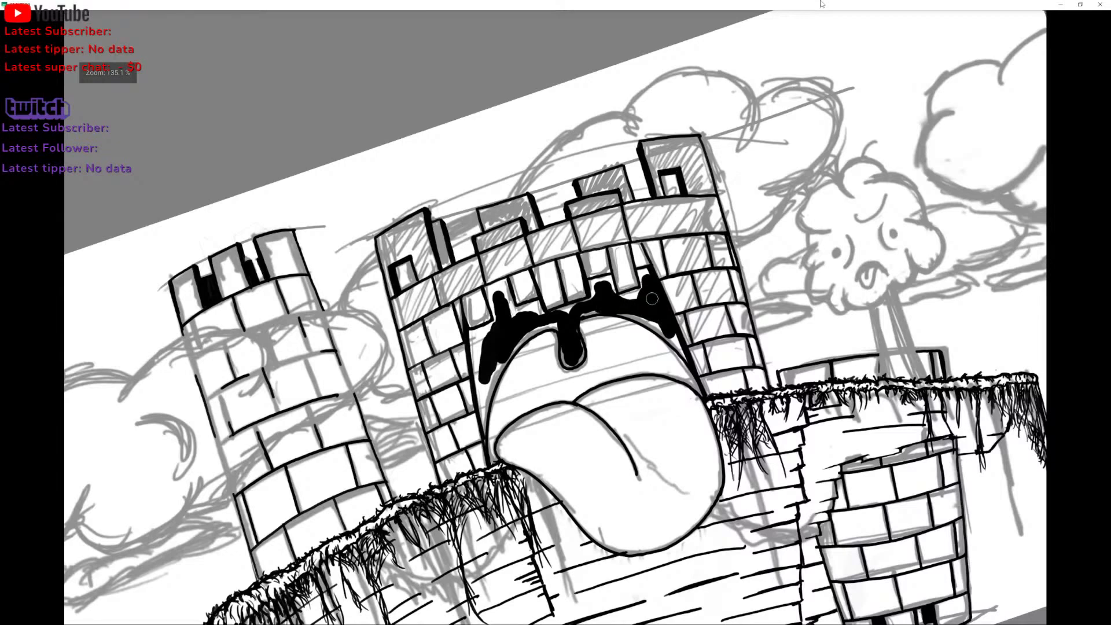
mouse_move(488, 338)
mouse_down()
mouse_move(483, 408)
mouse_move(509, 346)
mouse_move(503, 359)
mouse_move(519, 334)
mouse_move(529, 328)
mouse_move(515, 344)
mouse_move(558, 325)
mouse_up()
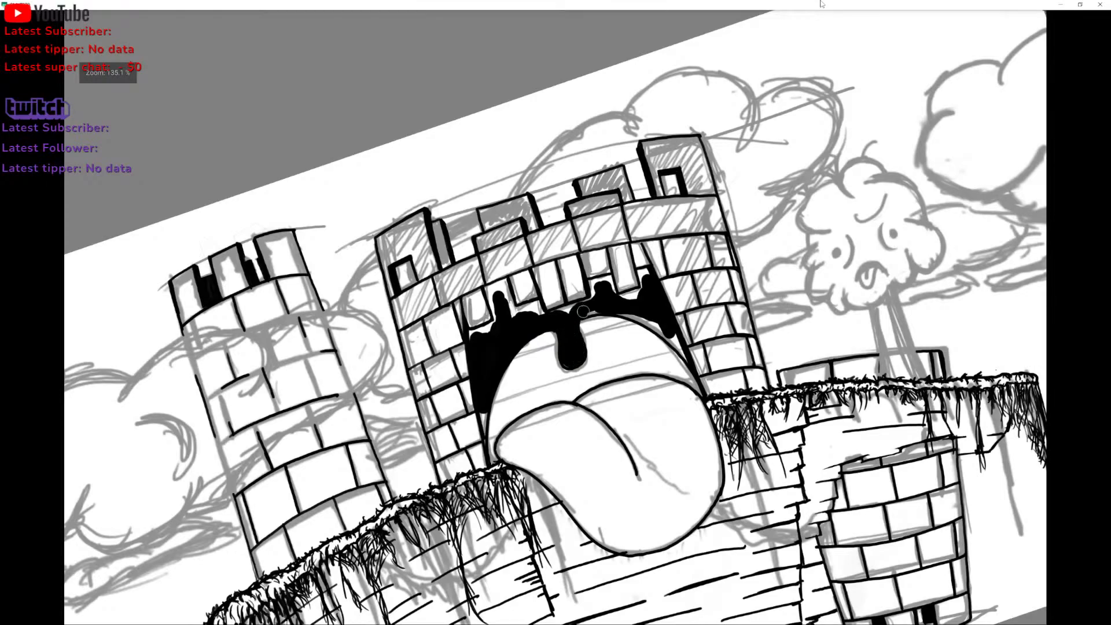
Fill the area between the arch's right side and the wall line in black, working up around the right-hand teeth.
scroll(609, 279, down, 3)
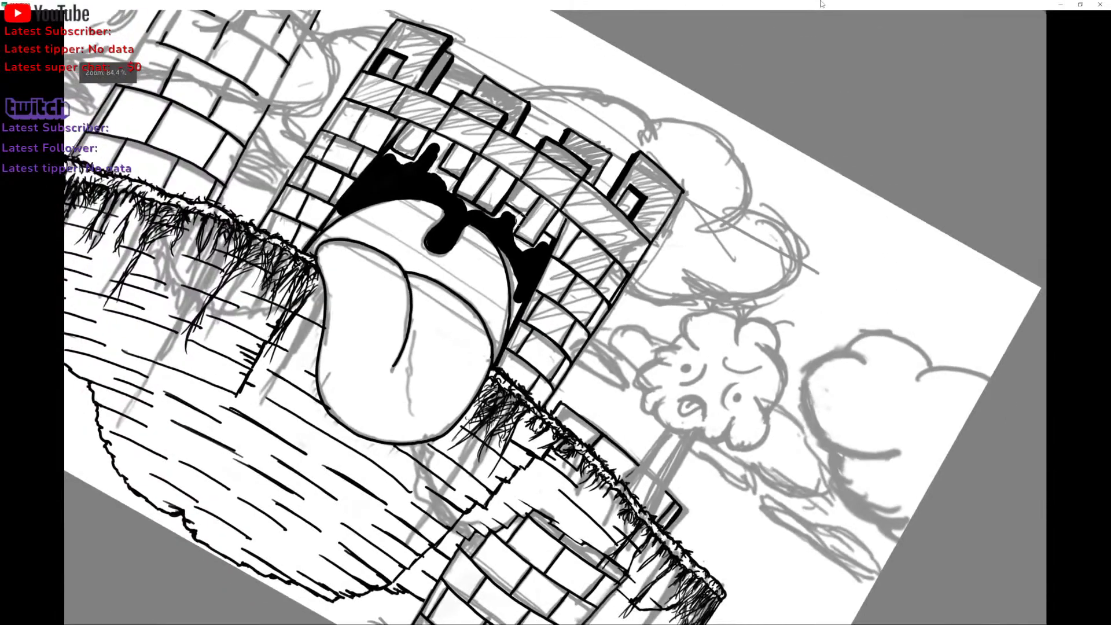
scroll(541, 280, up, 5)
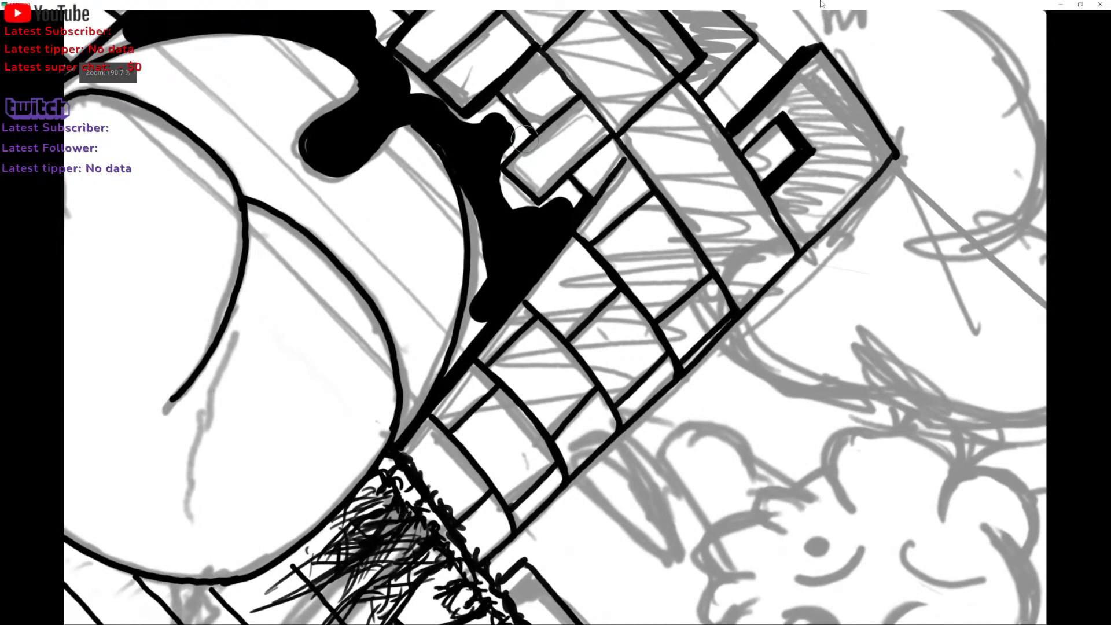
right_click(451, 149)
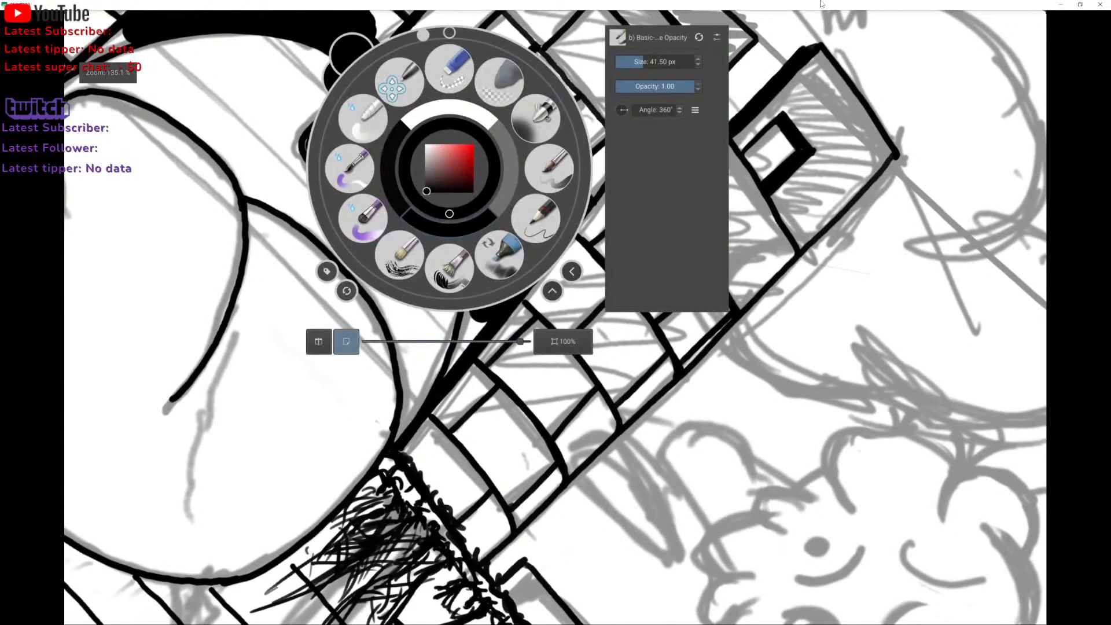
right_click(450, 147)
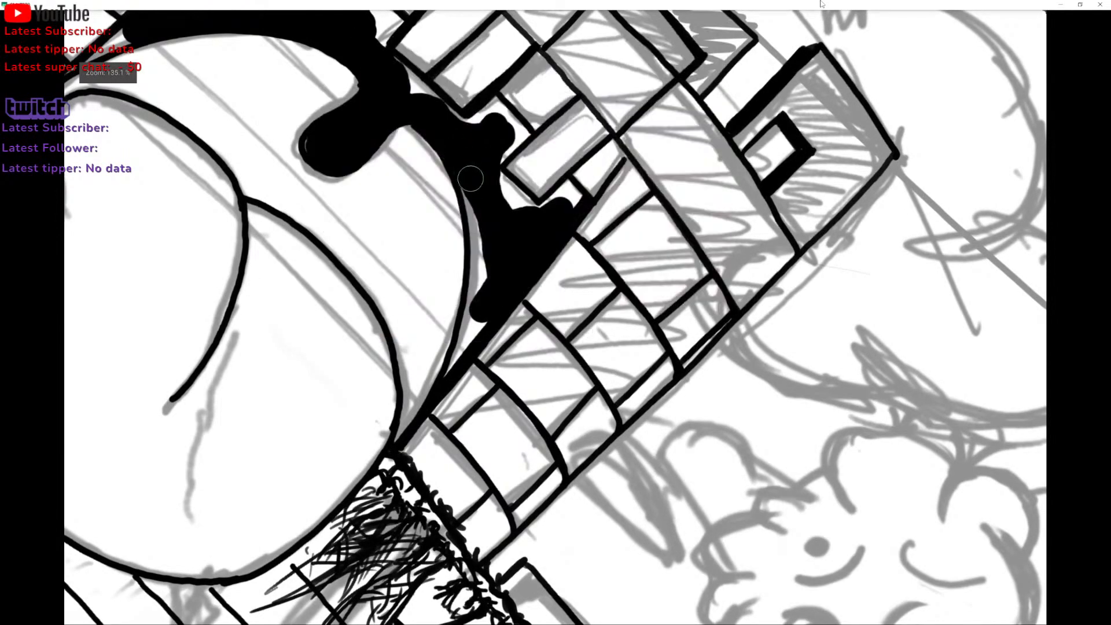
mouse_move(470, 178)
mouse_down()
mouse_move(482, 258)
mouse_move(455, 366)
mouse_up()
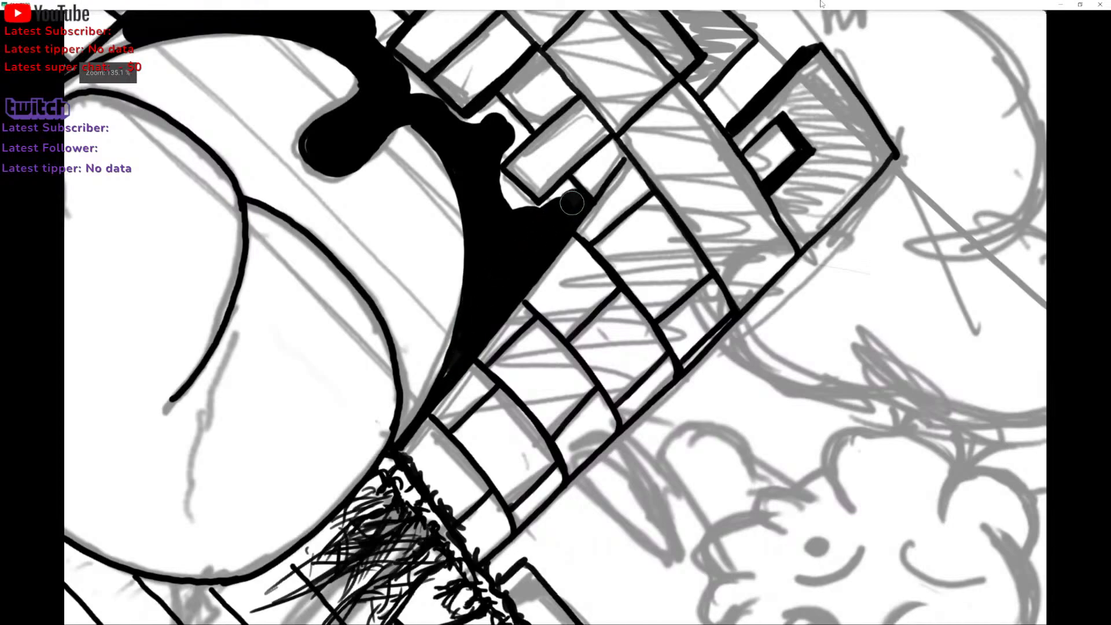
drag(572, 202, 566, 195)
mouse_move(500, 197)
mouse_down()
mouse_move(489, 169)
mouse_move(508, 196)
mouse_move(486, 155)
mouse_move(521, 129)
mouse_move(499, 111)
mouse_move(459, 124)
mouse_move(405, 85)
mouse_move(459, 121)
mouse_up()
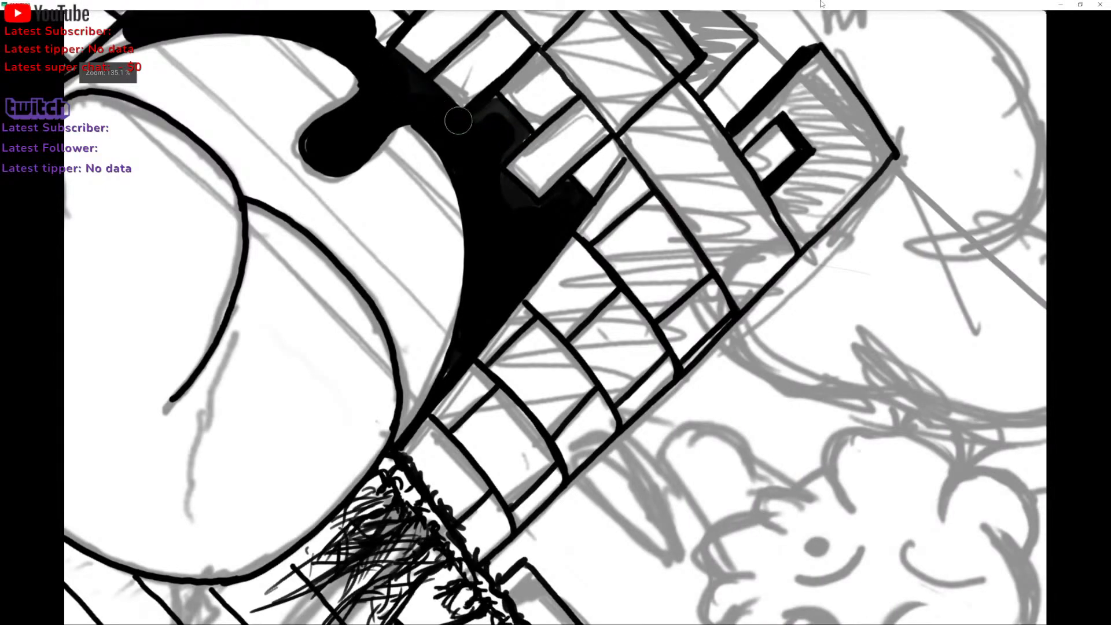
Fill the narrow area between the arch's left side and the wall line in black down to the grass.
scroll(459, 120, down, 3)
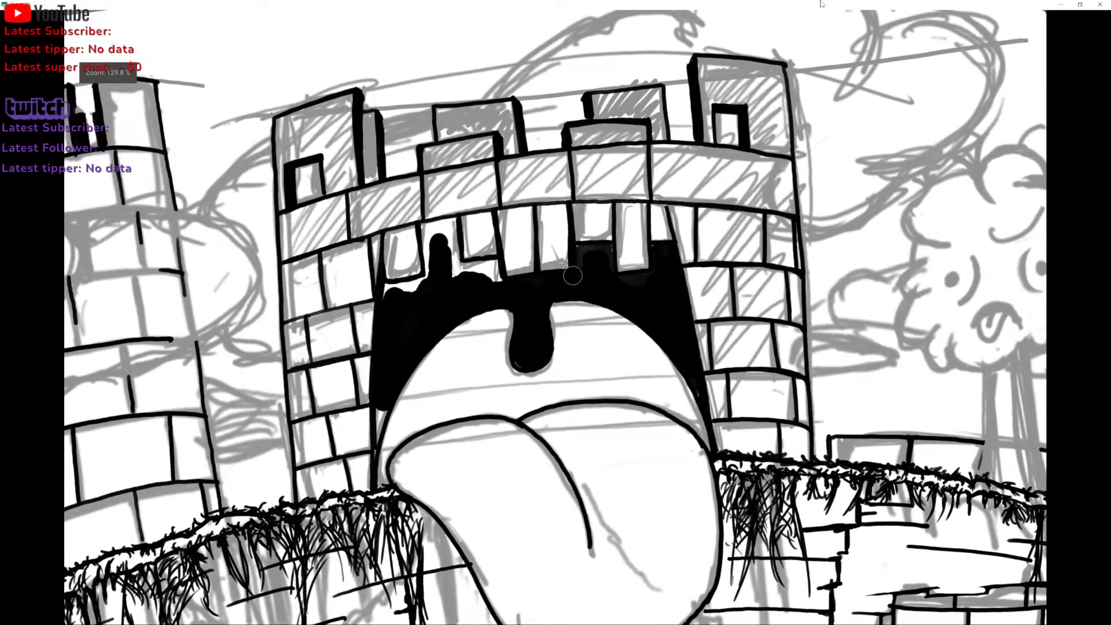
scroll(573, 276, down, 1)
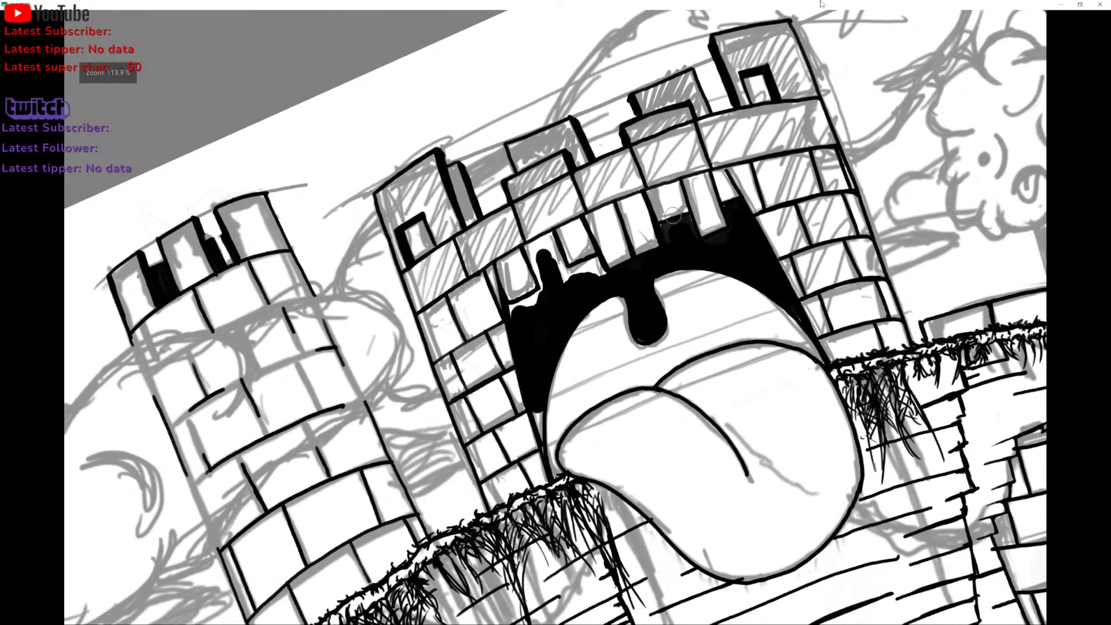
scroll(673, 216, up, 1)
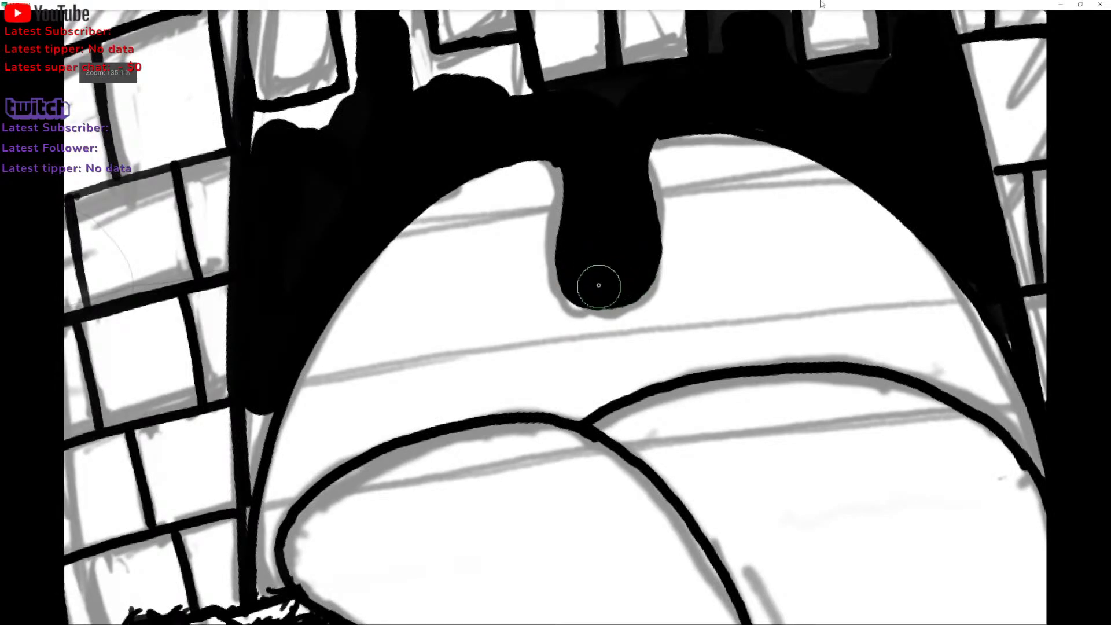
drag(595, 250, 690, 193)
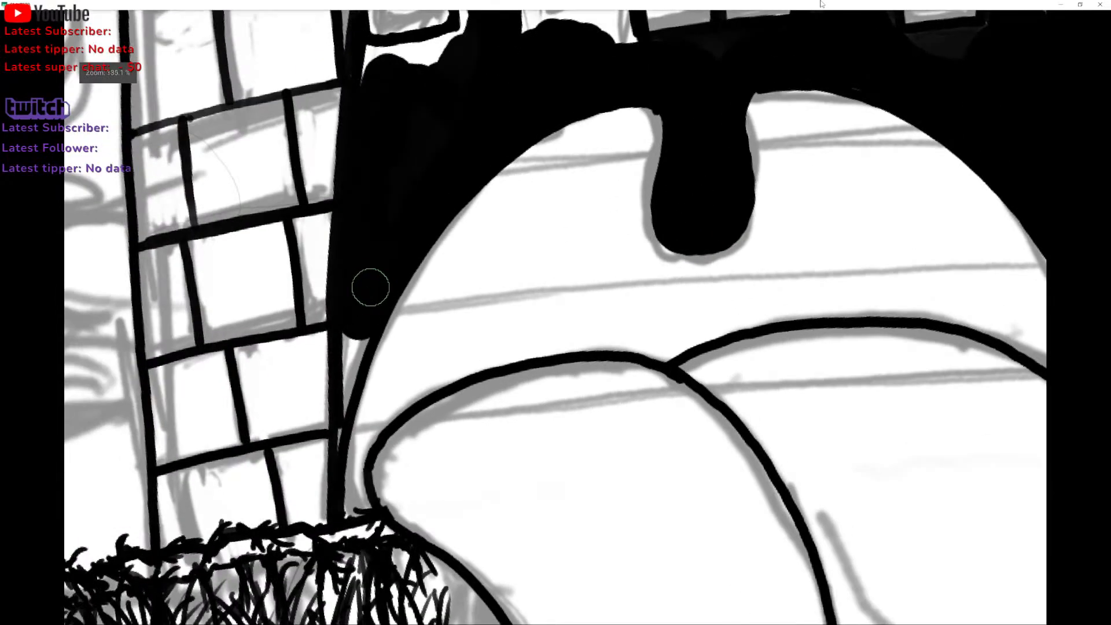
mouse_move(371, 288)
mouse_down()
mouse_move(345, 291)
mouse_move(360, 349)
mouse_move(350, 375)
mouse_move(348, 344)
mouse_move(337, 444)
mouse_up()
drag(375, 233, 383, 454)
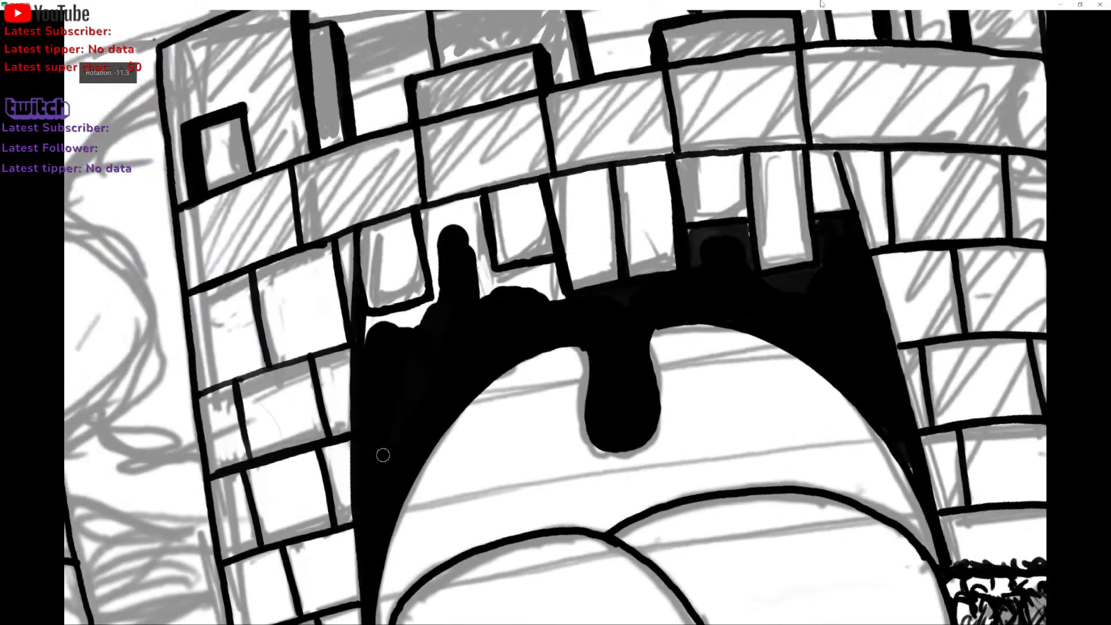
Fill the gap between the two left teeth and the space beneath them in solid black.
mouse_move(369, 324)
mouse_down()
mouse_move(368, 348)
mouse_move(382, 326)
mouse_move(426, 315)
mouse_move(381, 322)
mouse_move(437, 303)
mouse_move(424, 311)
mouse_move(445, 281)
mouse_move(433, 234)
mouse_up()
mouse_move(432, 216)
mouse_down()
mouse_move(425, 222)
mouse_move(449, 209)
mouse_move(459, 215)
mouse_move(450, 223)
mouse_move(481, 227)
mouse_move(475, 199)
mouse_move(494, 287)
mouse_up()
scroll(504, 189, up, 3)
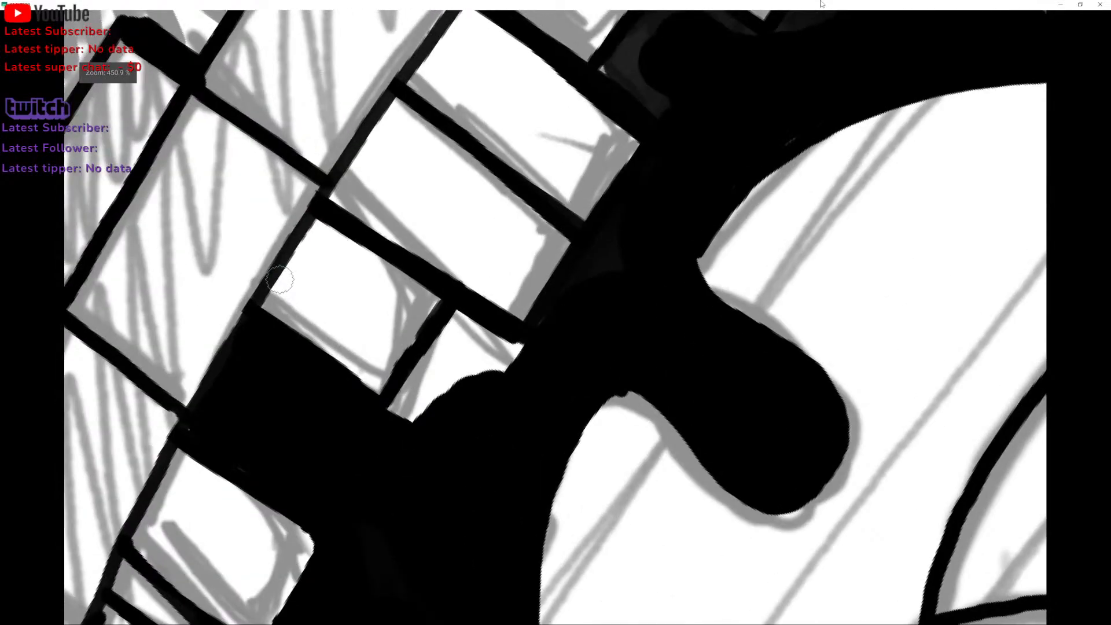
mouse_move(518, 347)
mouse_down()
mouse_move(459, 397)
mouse_move(466, 360)
mouse_move(416, 405)
mouse_move(456, 322)
mouse_up()
Touch up the black fill along the edges of the middle and right-hand teeth, covering the leftover specks.
drag(606, 34, 578, 48)
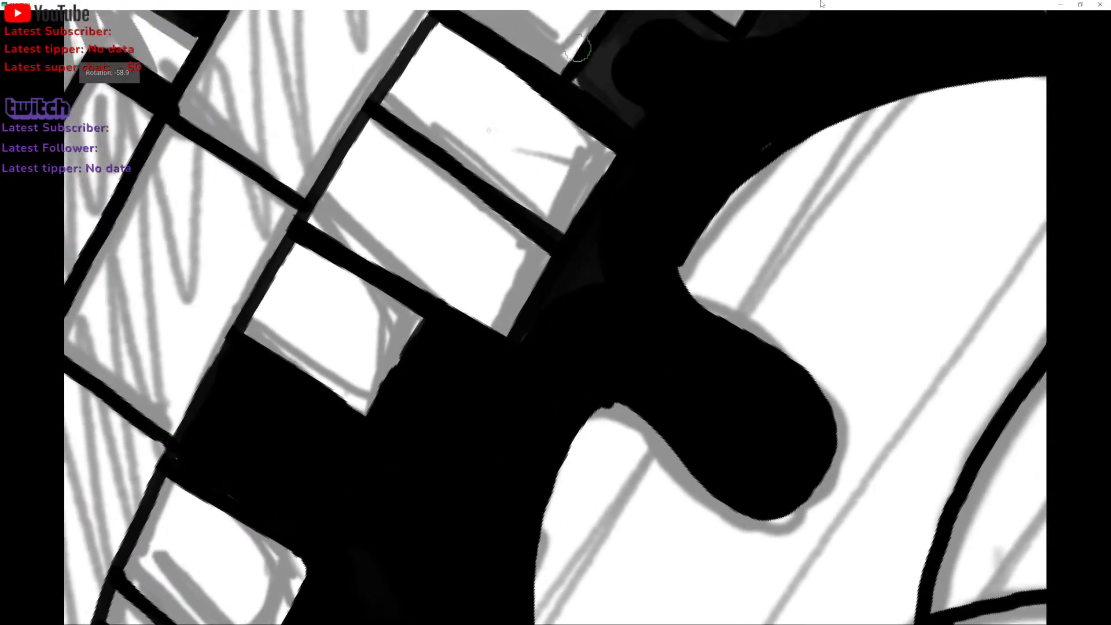
drag(453, 170, 402, 190)
mouse_move(554, 99)
mouse_down()
mouse_move(614, 41)
mouse_move(602, 29)
mouse_move(583, 129)
mouse_move(588, 117)
mouse_move(595, 142)
mouse_move(593, 119)
mouse_up()
mouse_move(603, 80)
mouse_down()
mouse_move(486, 260)
mouse_move(457, 265)
mouse_up()
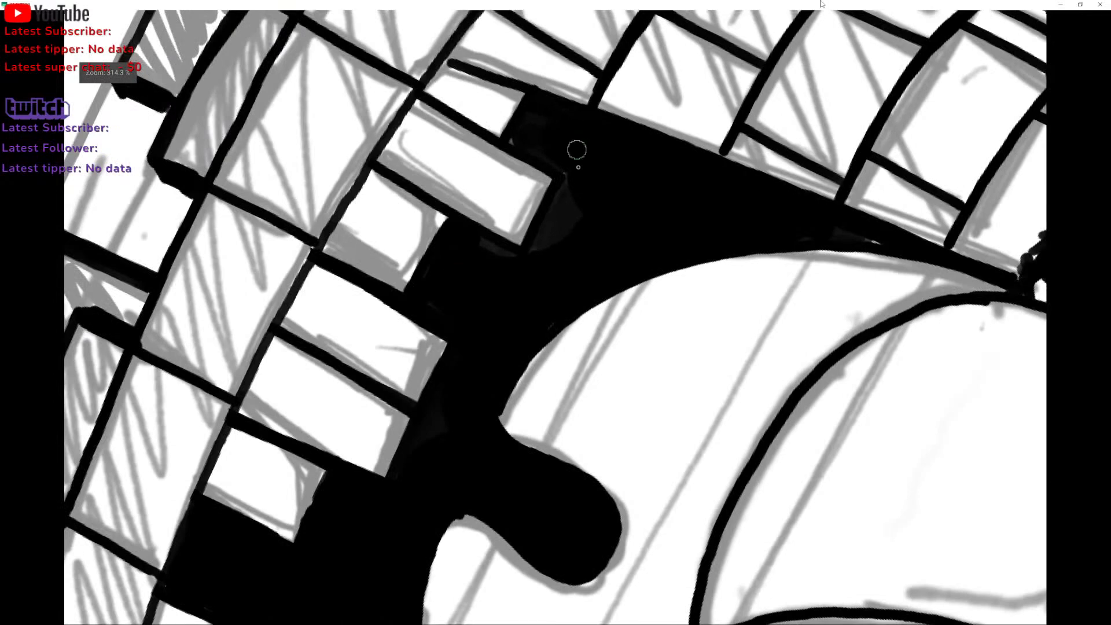
mouse_move(573, 165)
mouse_down()
mouse_move(543, 244)
mouse_move(552, 247)
mouse_move(492, 271)
mouse_move(517, 264)
mouse_move(491, 248)
mouse_up()
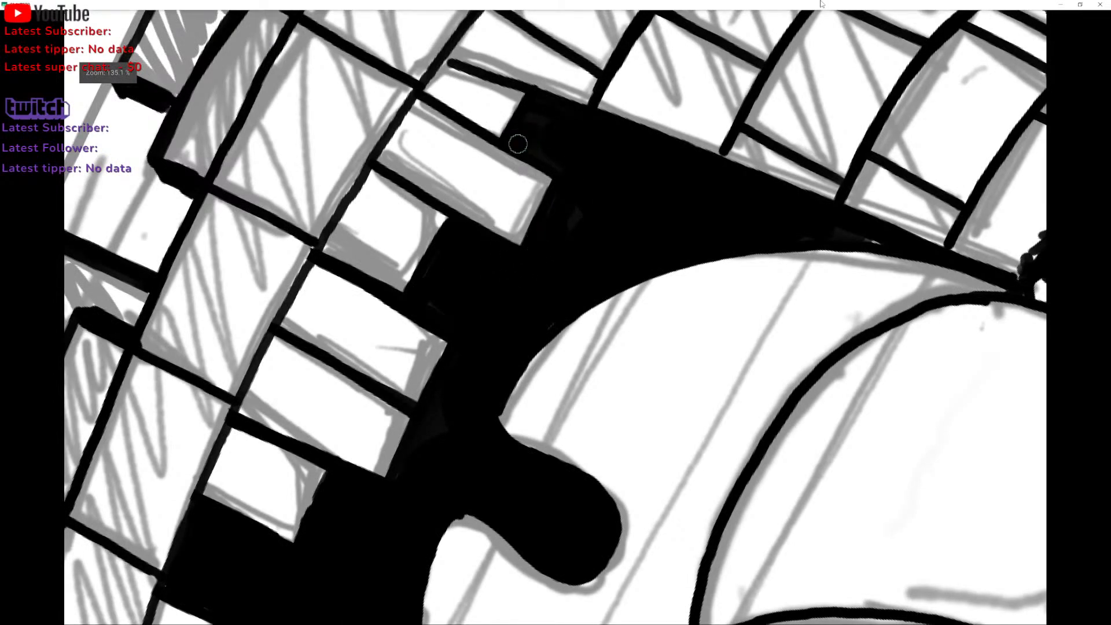
Fill the remaining slivers in the narrow corner between the arch's right side and the wall line in black.
drag(458, 43, 464, 47)
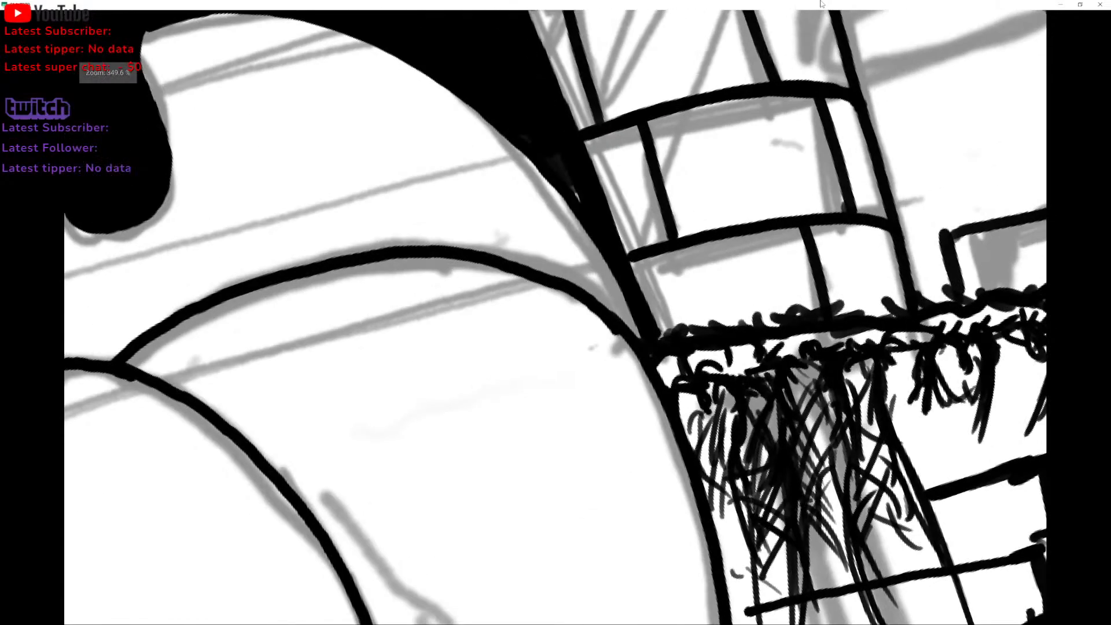
scroll(549, 312, up, 4)
mouse_move(550, 131)
mouse_down()
mouse_move(552, 98)
mouse_move(536, 81)
mouse_up()
scroll(545, 219, down, 6)
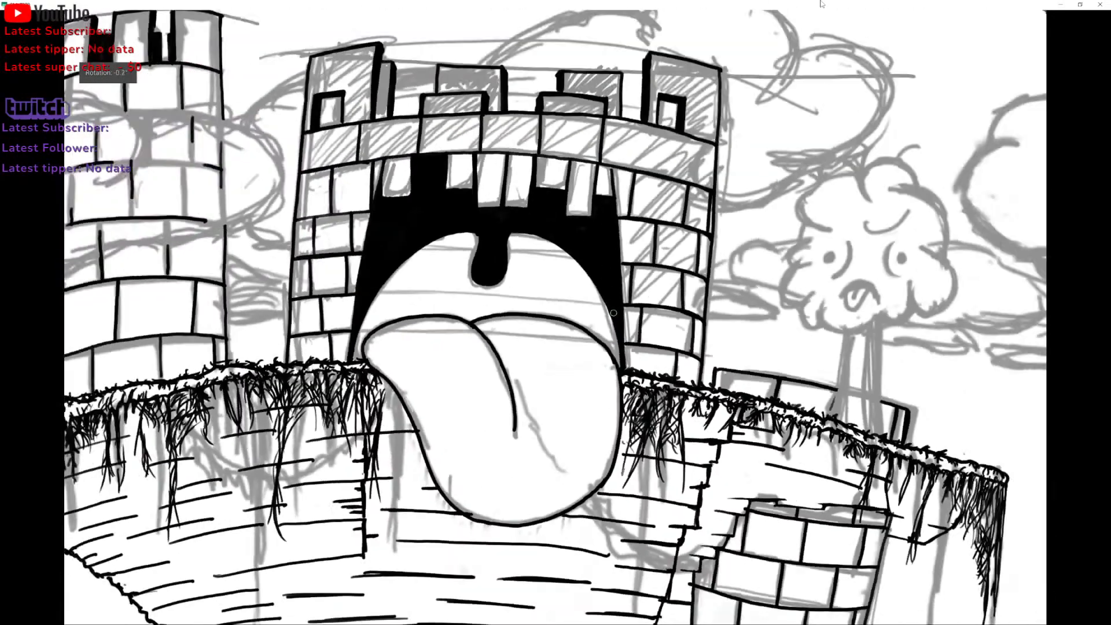
Try inking a curved brick line across the mouth to connect the wall's rows on both sides.
scroll(614, 312, down, 5)
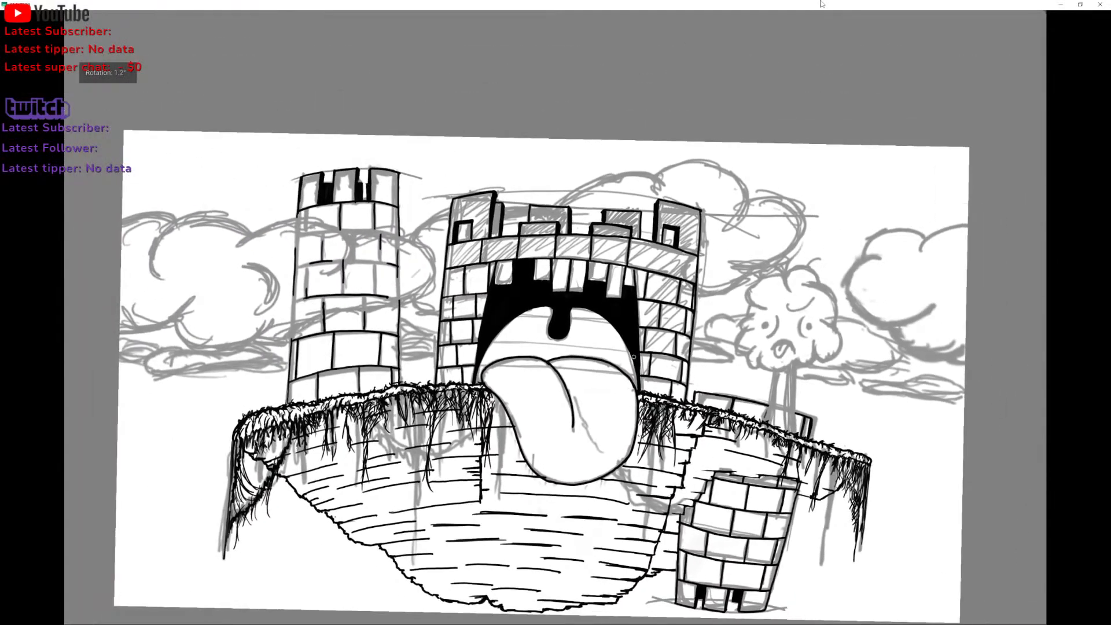
scroll(634, 357, down, 2)
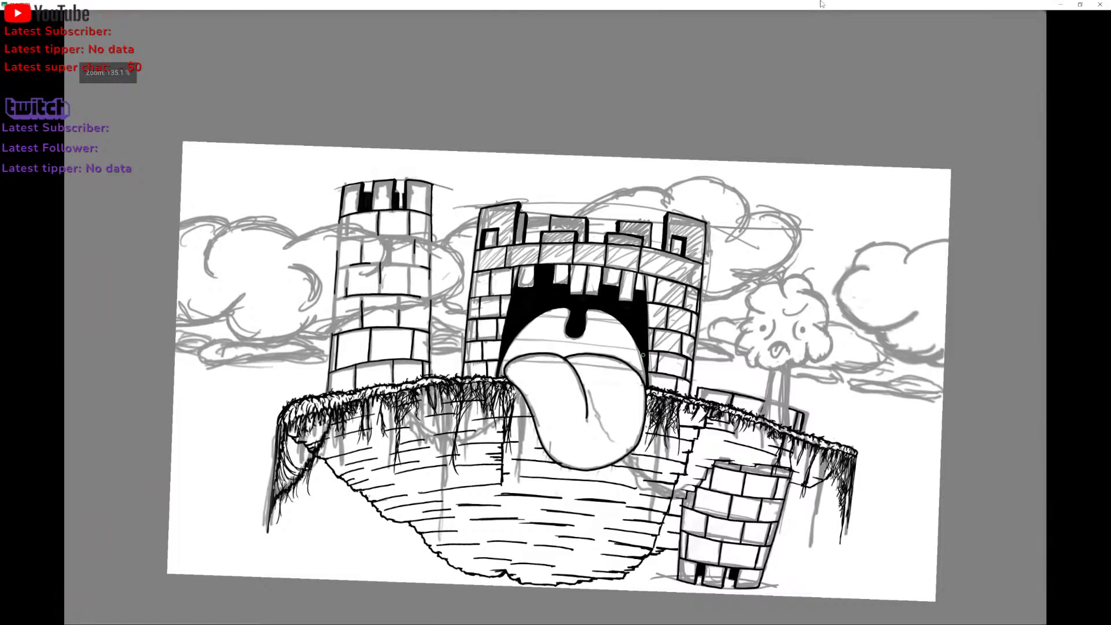
scroll(643, 355, up, 4)
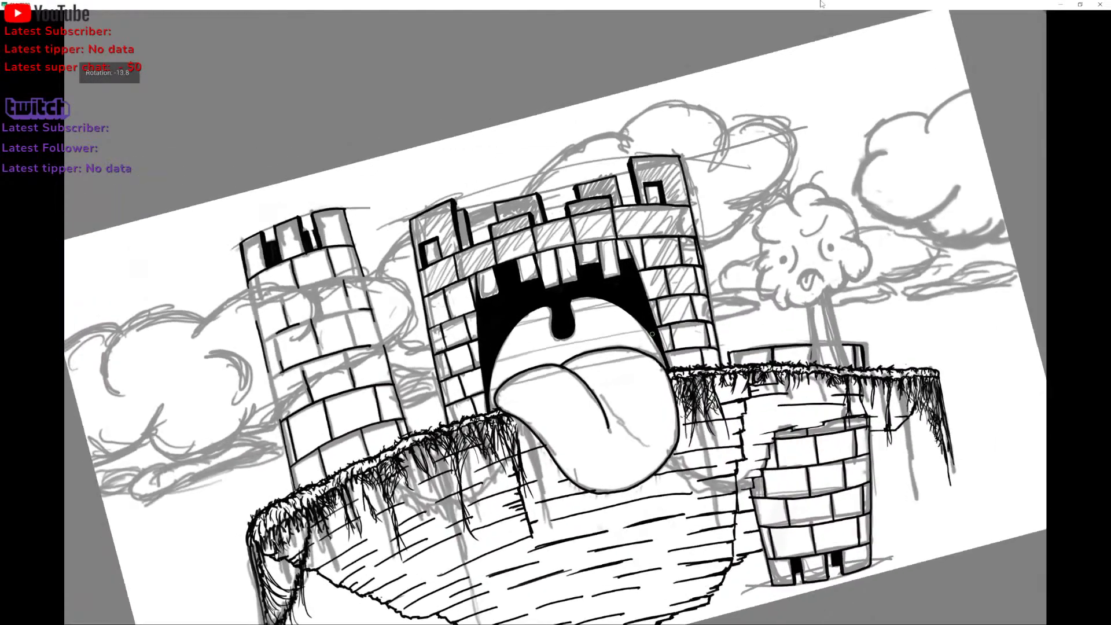
scroll(643, 297, down, 4)
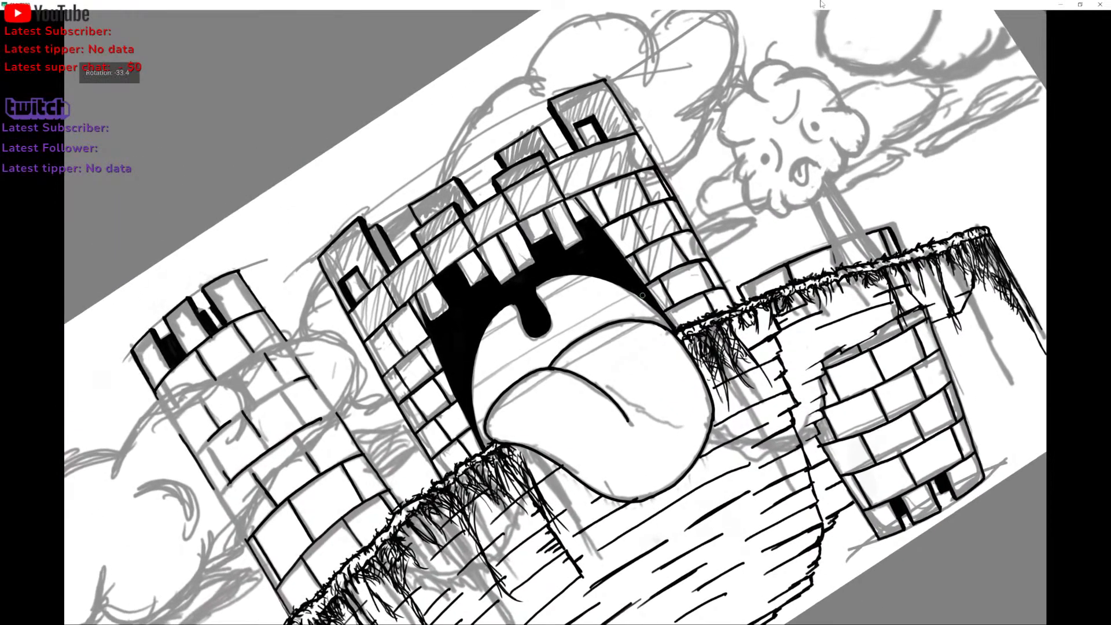
scroll(674, 318, down, 1)
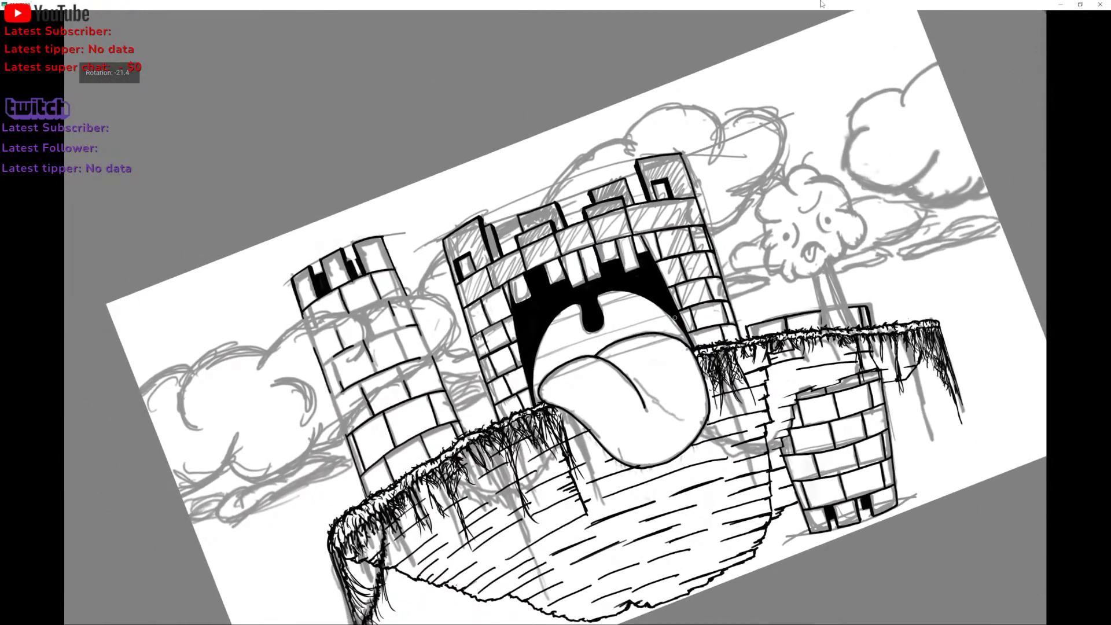
scroll(675, 318, up, 4)
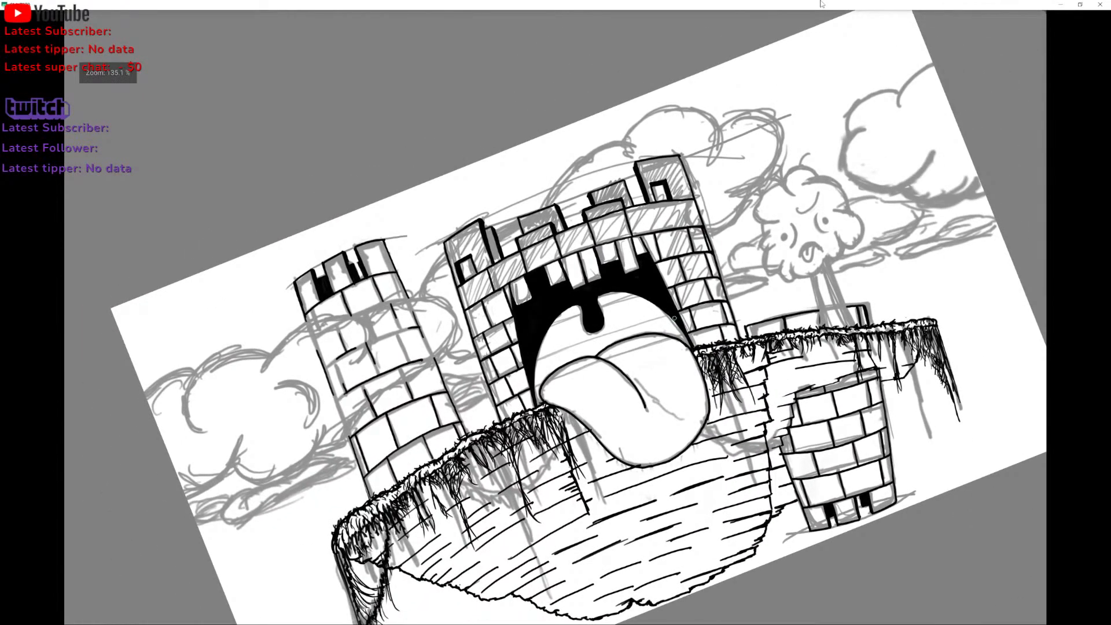
scroll(674, 319, up, 4)
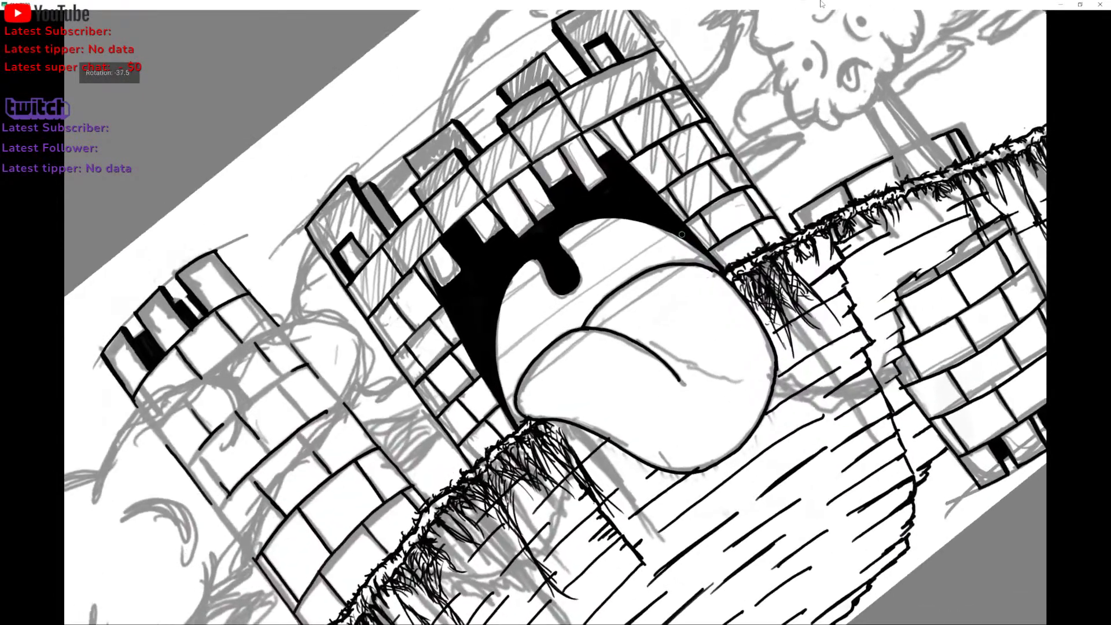
scroll(706, 202, down, 1)
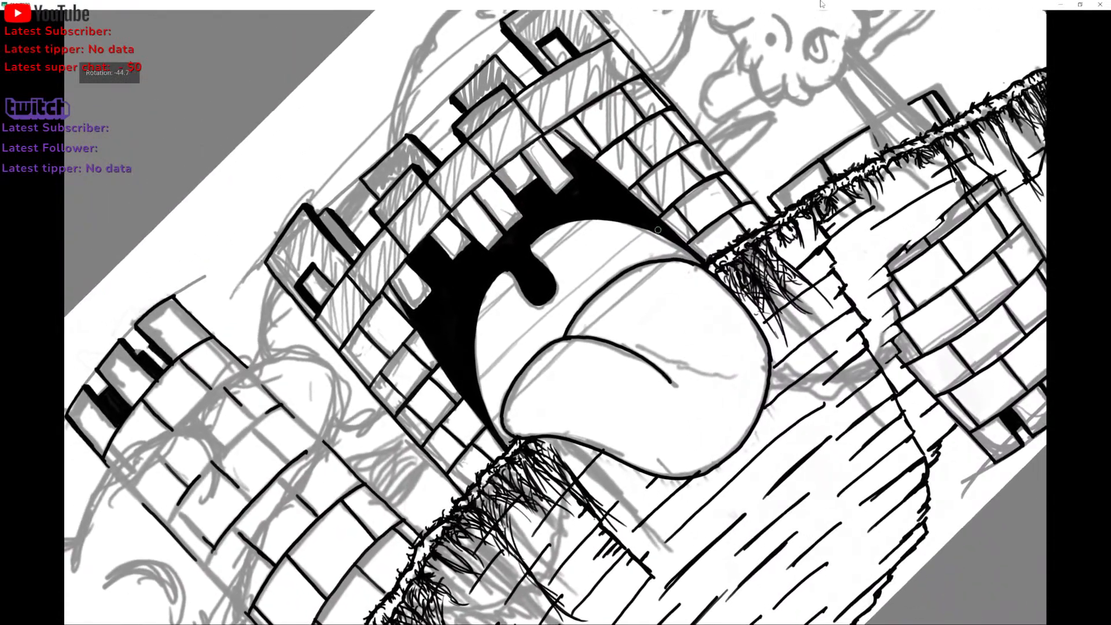
drag(658, 230, 508, 342)
key(ctrl+z)
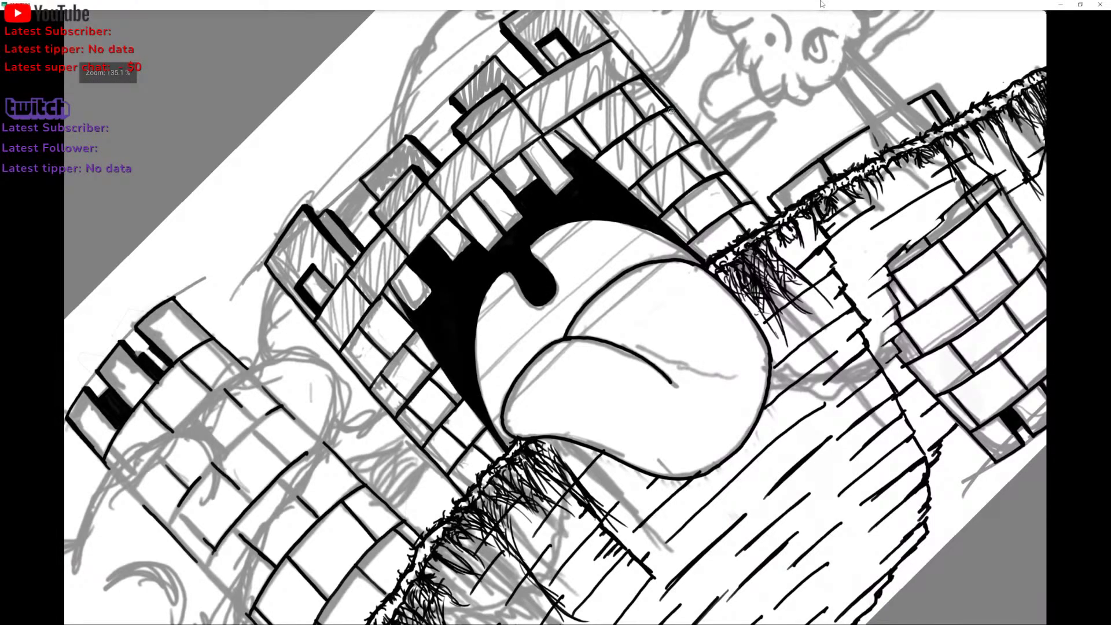
mouse_move(683, 113)
mouse_down()
mouse_move(652, 175)
mouse_move(552, 281)
mouse_move(431, 377)
mouse_move(373, 404)
mouse_up()
scroll(367, 416, down, 3)
key(ctrl+z)
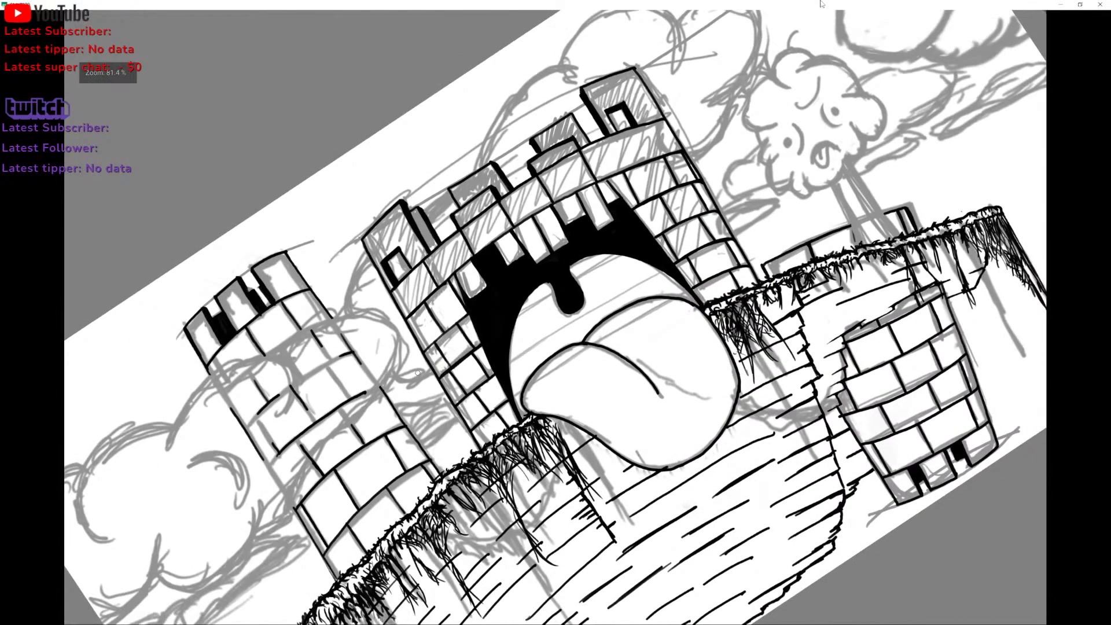
Try inking a curved brick row across the back of the mouth, with short vertical joints and a second curve beneath.
mouse_move(441, 382)
mouse_down()
mouse_move(482, 377)
mouse_move(616, 298)
mouse_move(705, 211)
mouse_up()
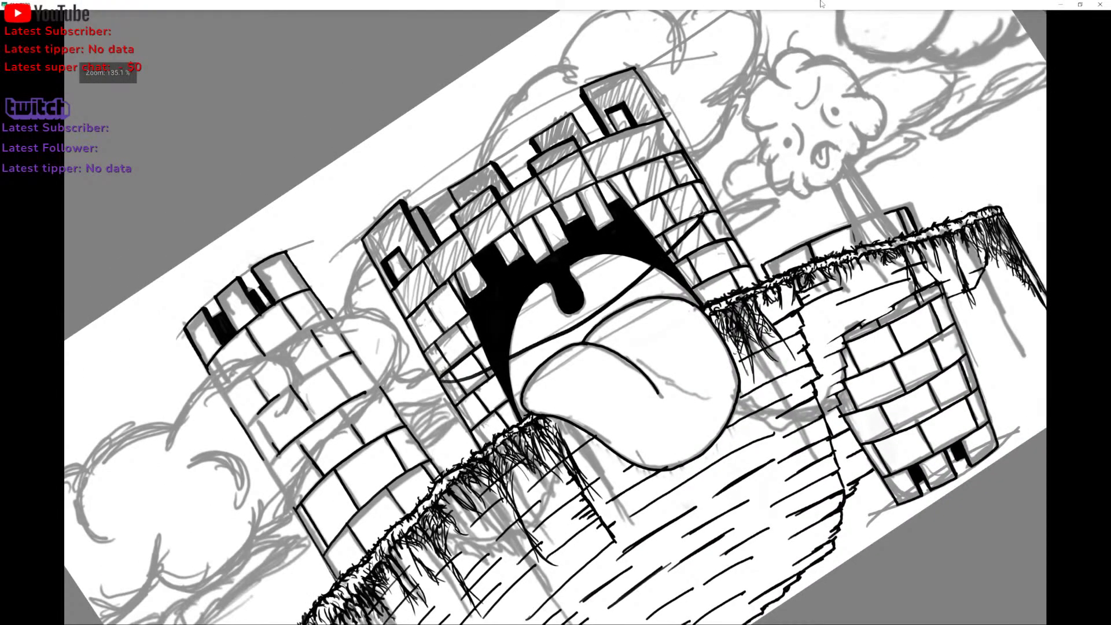
key(ctrl+z)
mouse_move(447, 370)
mouse_down()
mouse_move(492, 366)
mouse_move(718, 211)
mouse_up()
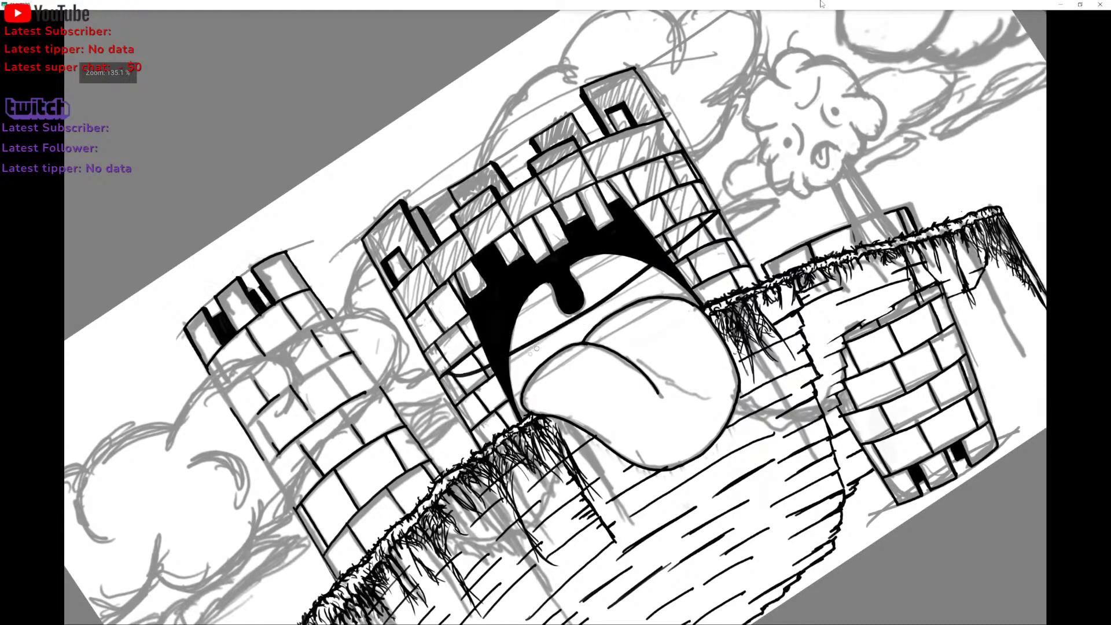
drag(528, 347, 536, 364)
drag(567, 324, 573, 344)
drag(608, 298, 611, 314)
drag(631, 275, 637, 290)
drag(494, 398, 724, 254)
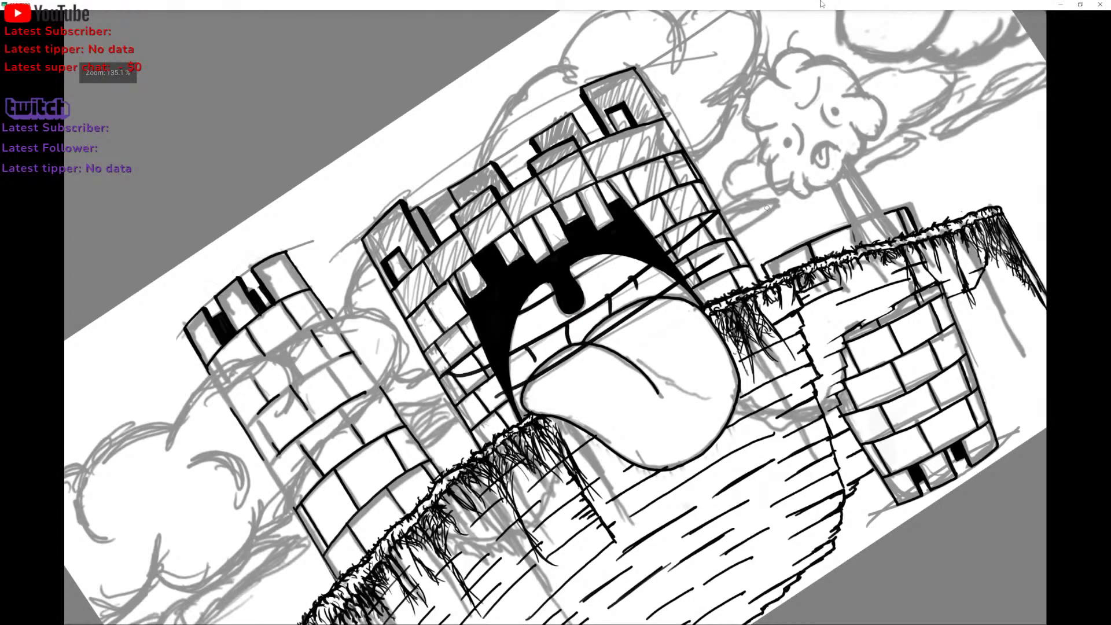
Undo the stray black square beside the tree and all the inked brick lines across the mouth.
click(825, 220)
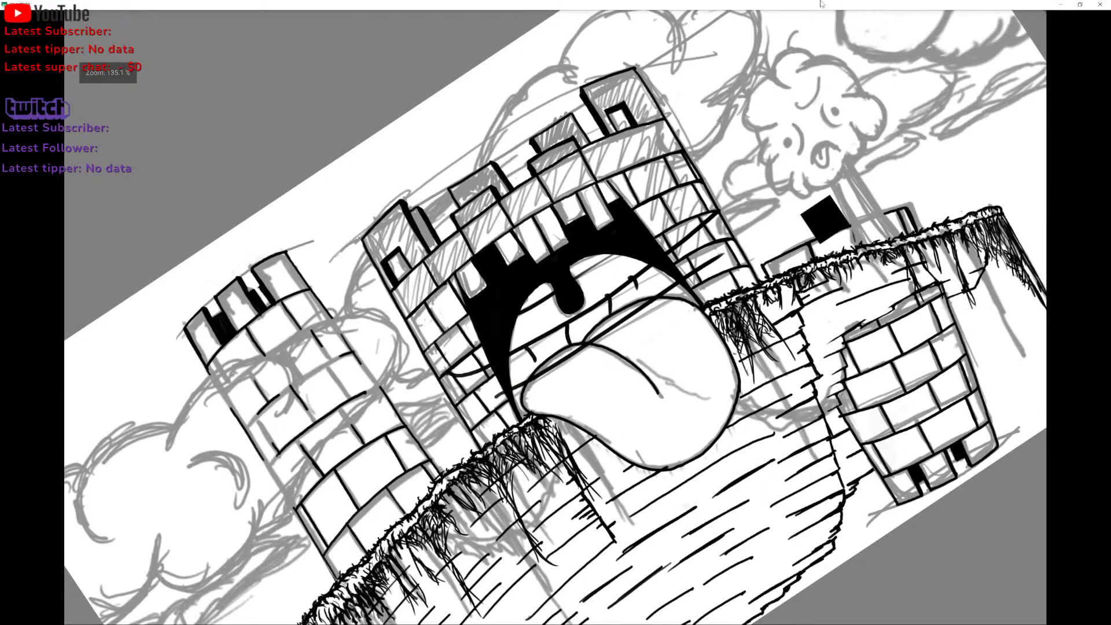
key(ctrl+z)
key(ctrl+shift+z)
key(ctrl+z)
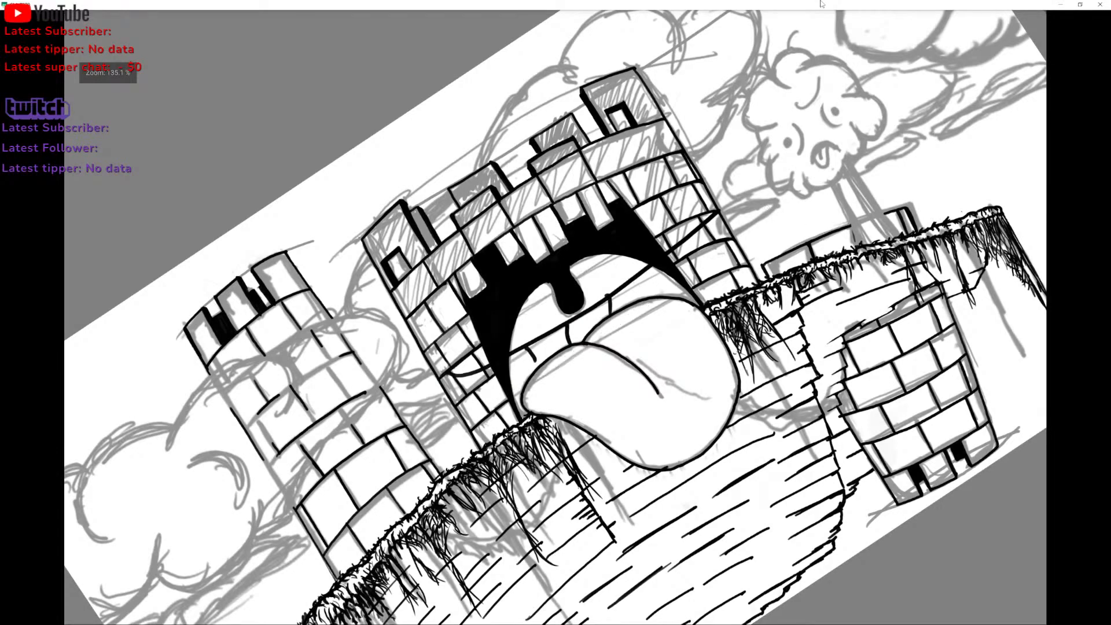
key(ctrl+z)
key(ctrl+z)
key(ctrl+z)
key(ctrl+z)
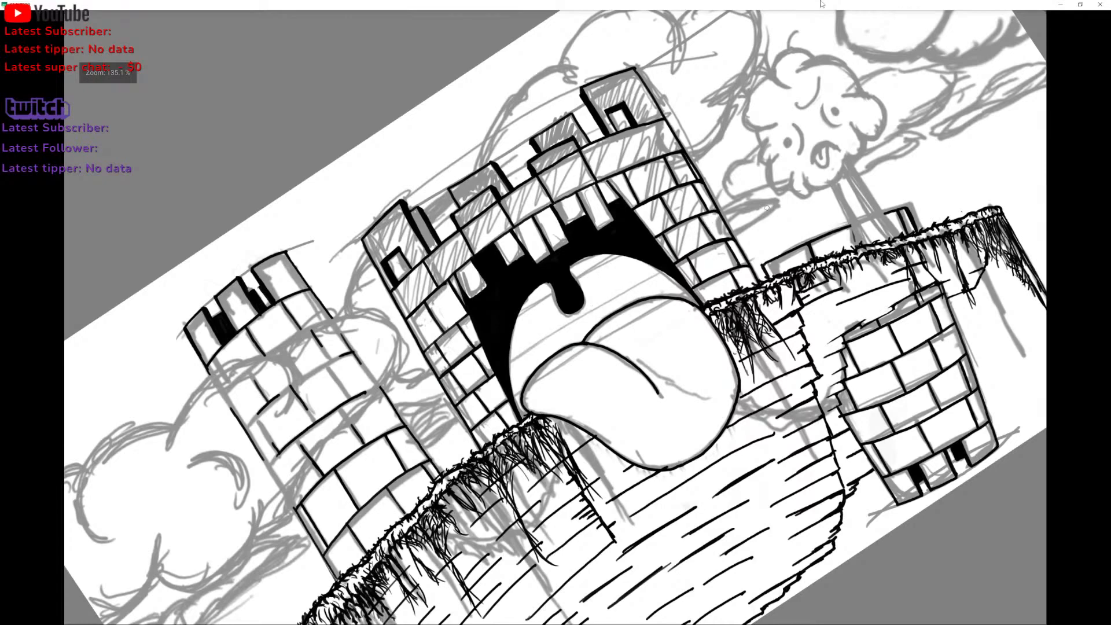
scroll(556, 318, down, 4)
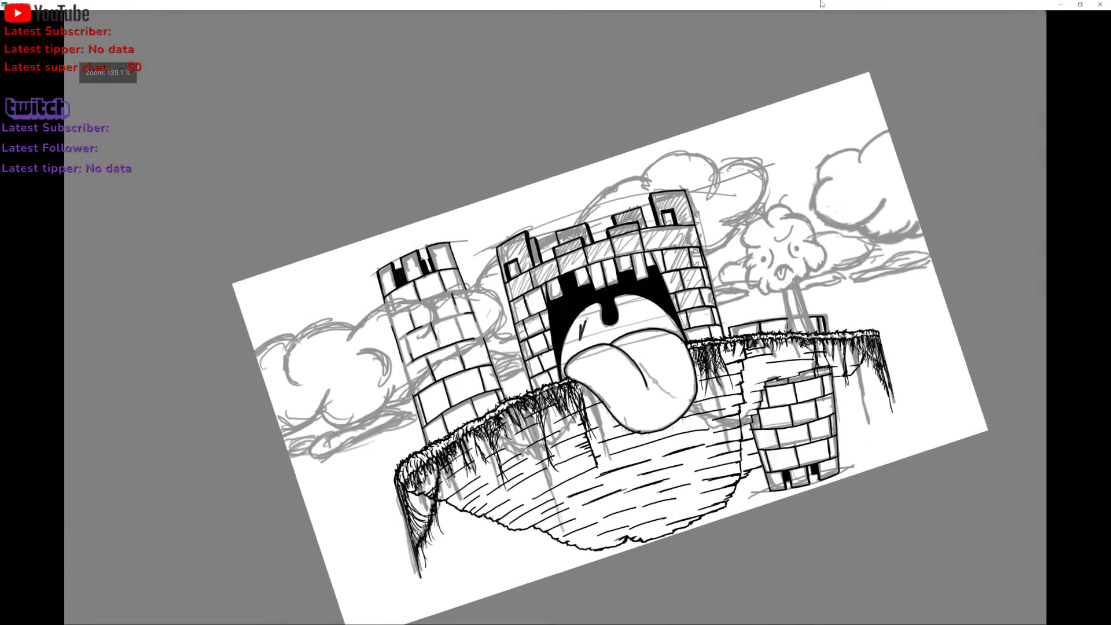
drag(582, 321, 666, 318)
key(ctrl+z)
scroll(614, 350, down, 1)
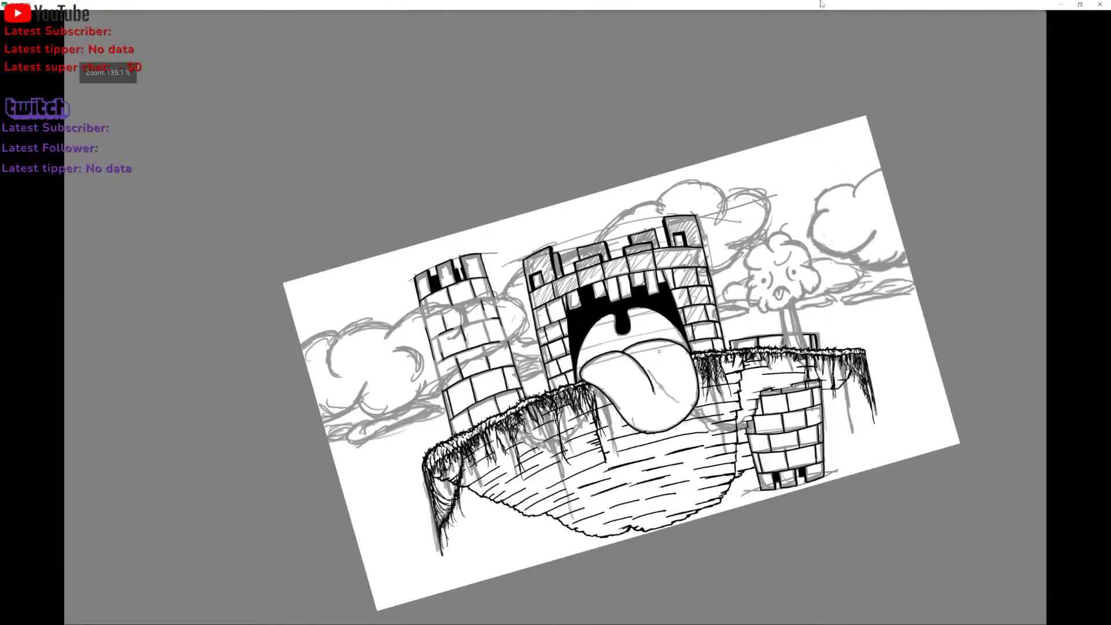
scroll(659, 351, up, 5)
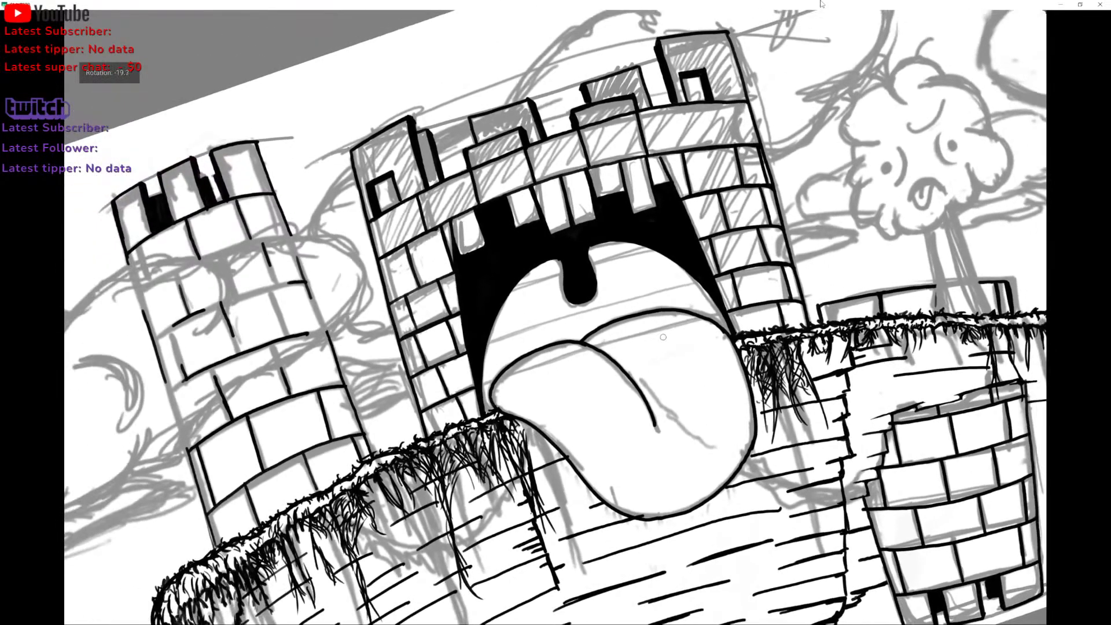
scroll(666, 338, down, 2)
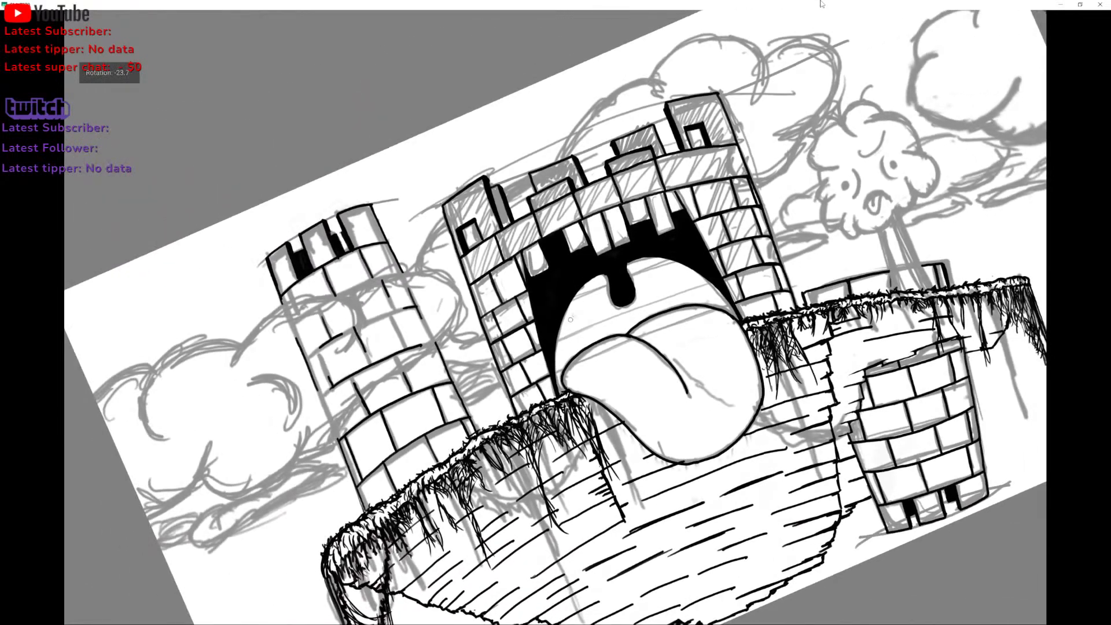
mouse_move(570, 318)
mouse_down()
mouse_move(595, 285)
mouse_move(603, 318)
mouse_move(643, 308)
mouse_move(663, 272)
mouse_move(693, 287)
mouse_move(665, 305)
mouse_move(698, 281)
mouse_up()
key(ctrl+z)
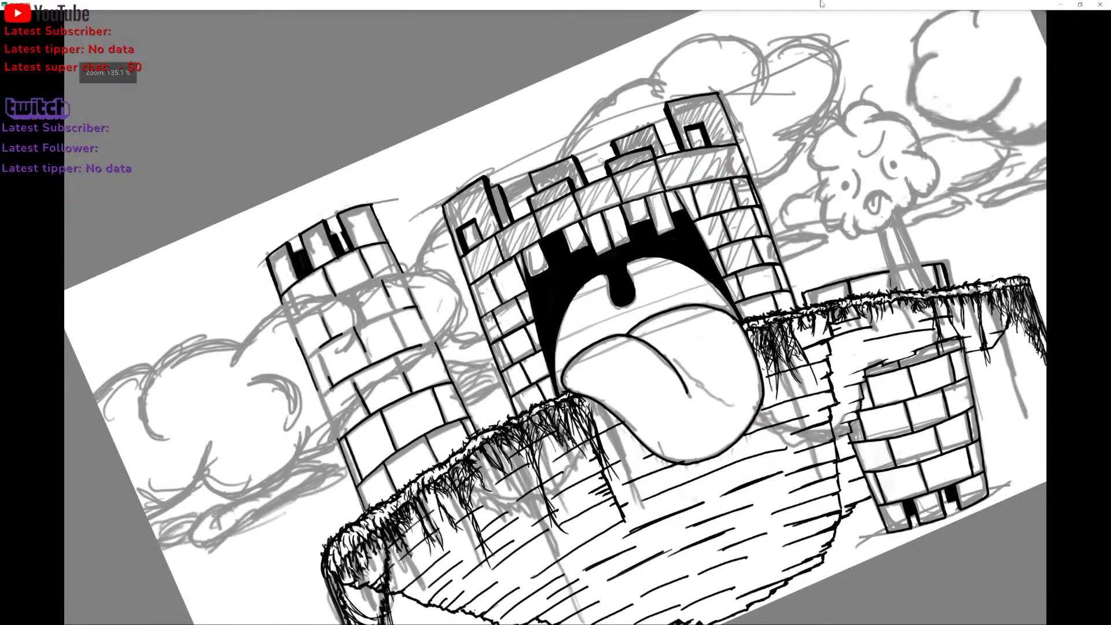
scroll(672, 121, up, 1)
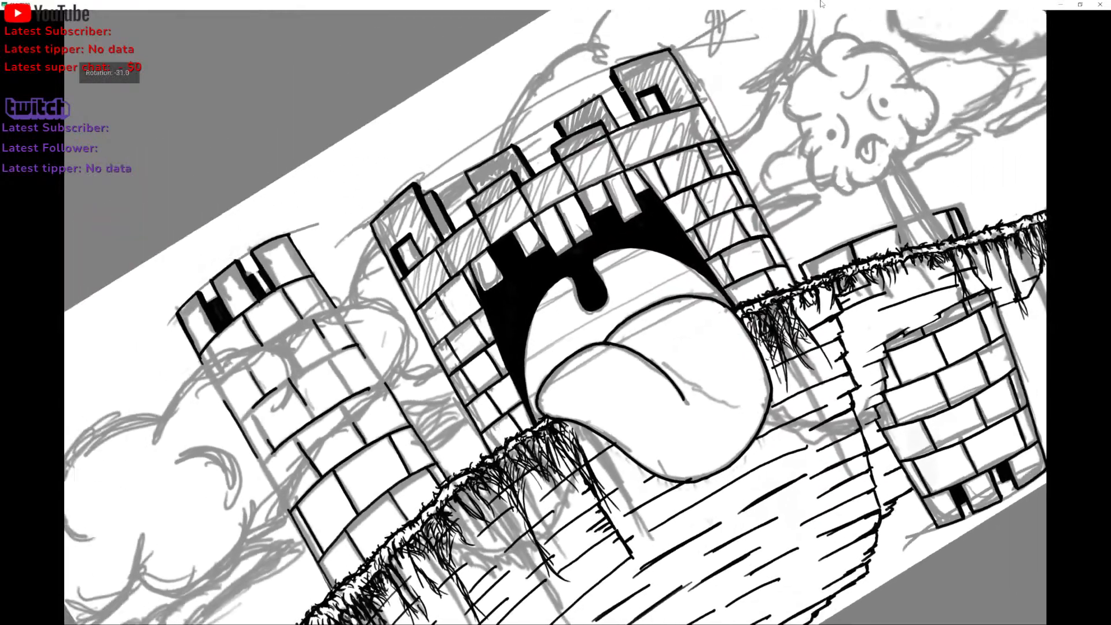
Make the grey sketch layer, Paint Layer 3, active and toggle its visibility off and on to check its contents.
key(Tab)
scroll(171, 517, down, 3)
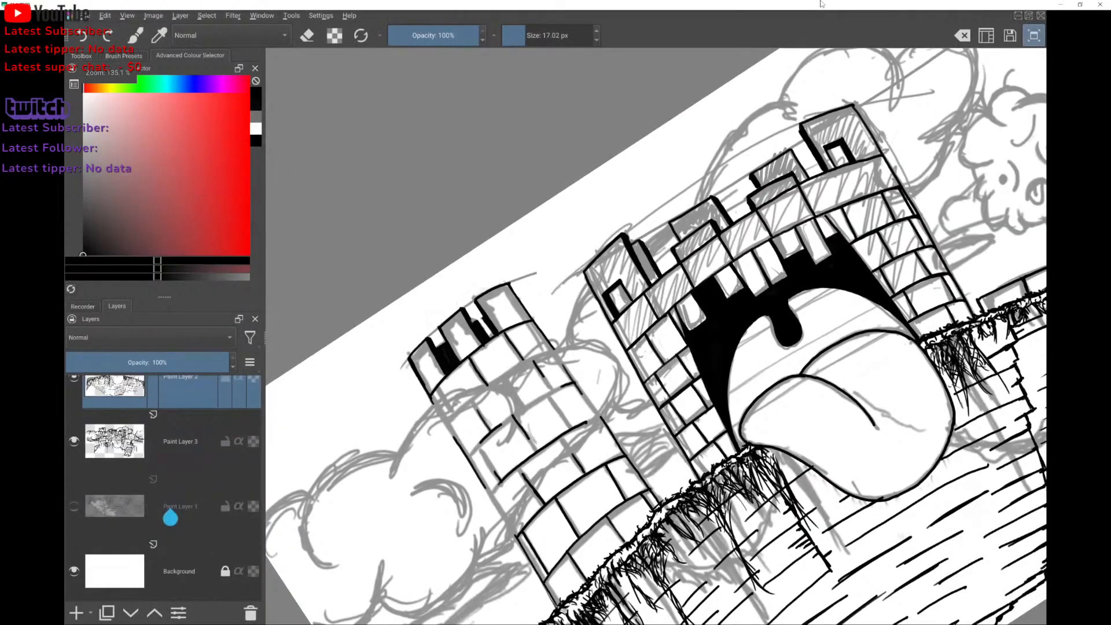
click(173, 442)
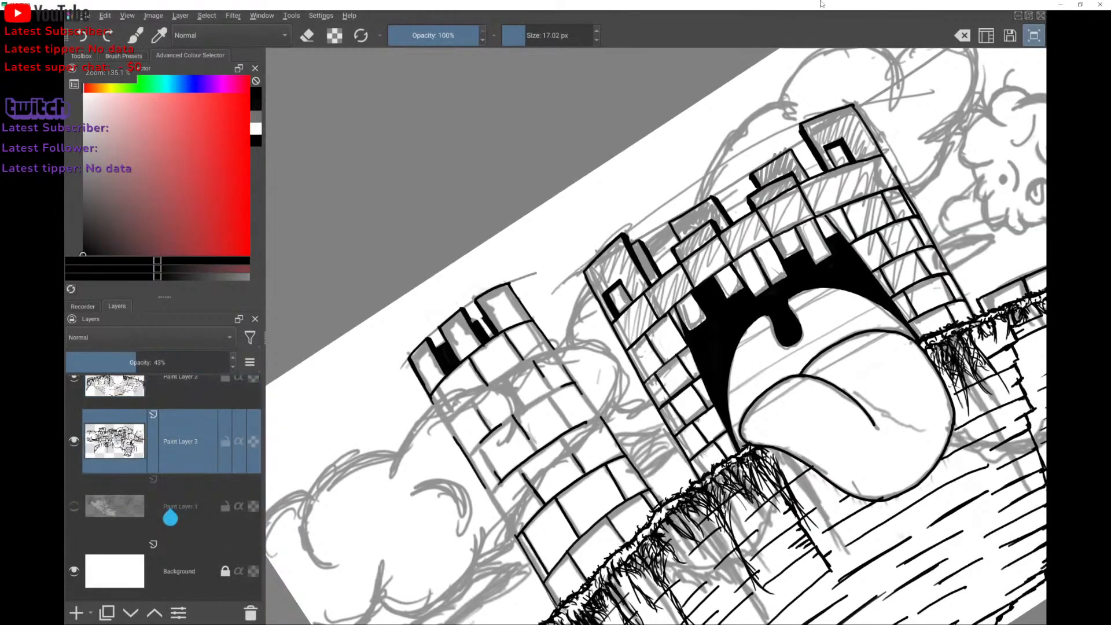
click(74, 441)
click(74, 441)
Sketch a curved grey guide line across the mouth, linking the brick rows on either side of the wall.
scroll(657, 335, up, 2)
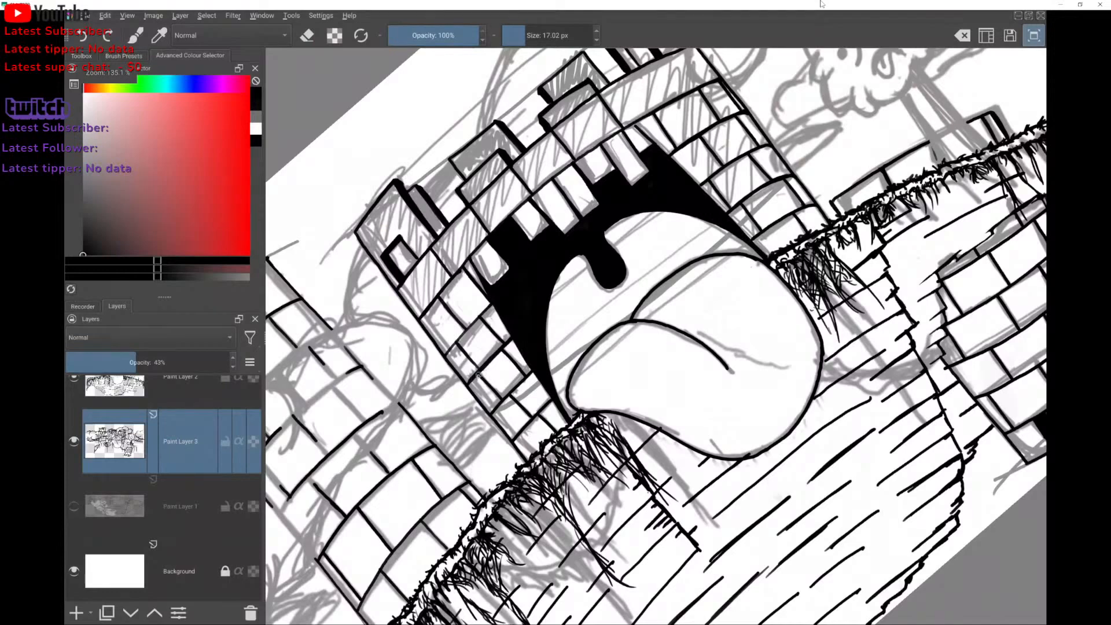
drag(476, 376, 752, 152)
key(ctrl+z)
mouse_move(471, 377)
mouse_down()
mouse_move(644, 268)
mouse_move(771, 145)
mouse_up()
Sketch a second grey curve close along the first guide line, across the mouth beneath the uvula.
scroll(656, 335, down, 6)
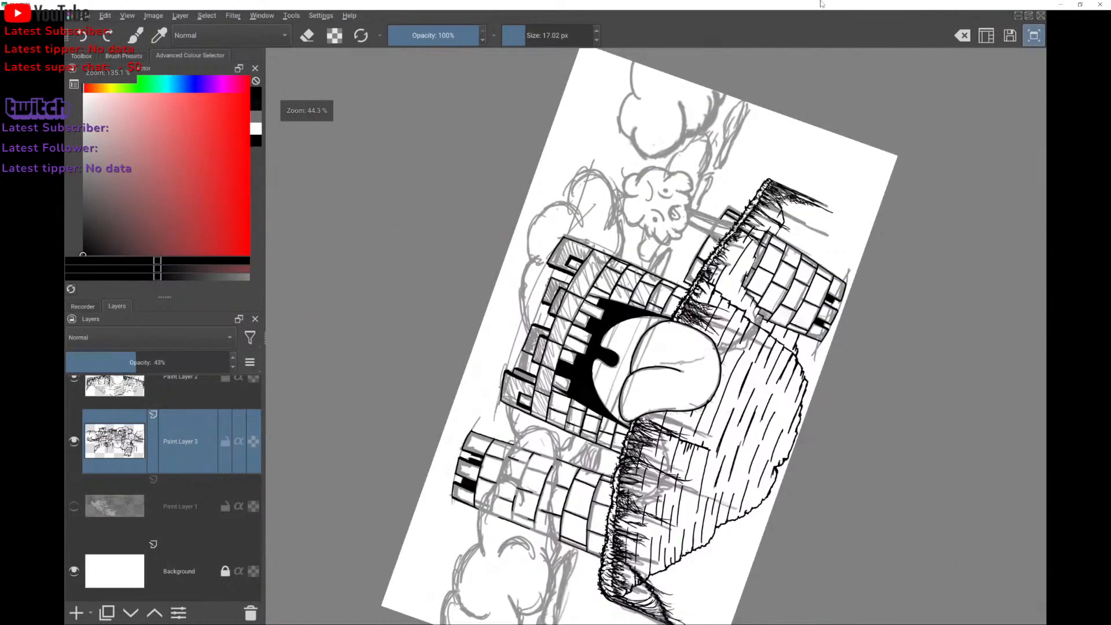
scroll(656, 336, down, 1)
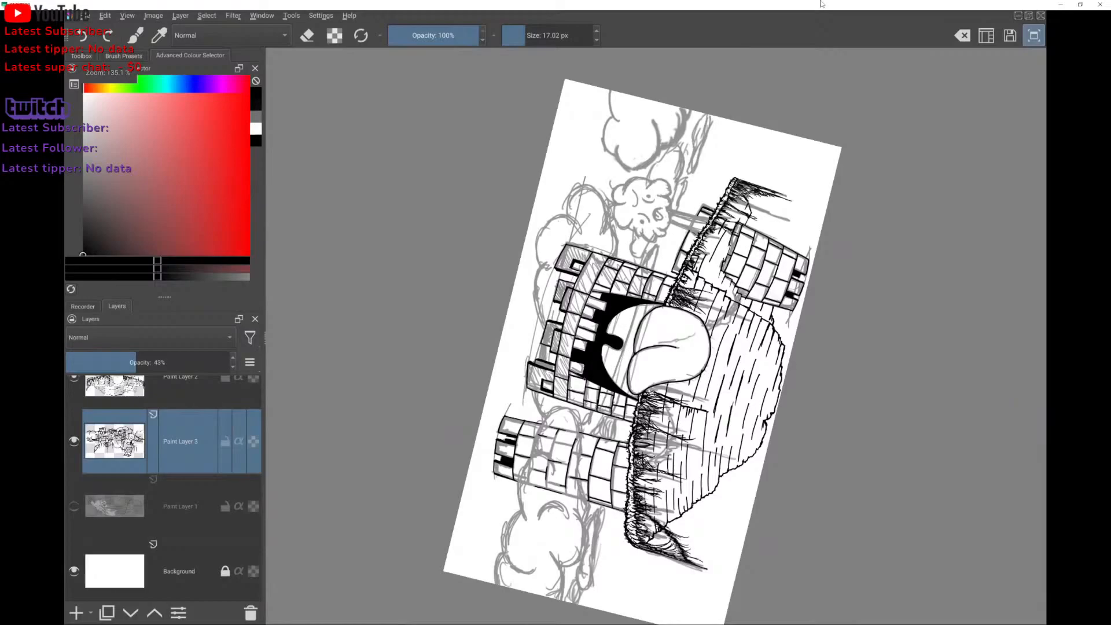
scroll(655, 335, down, 1)
scroll(655, 336, up, 5)
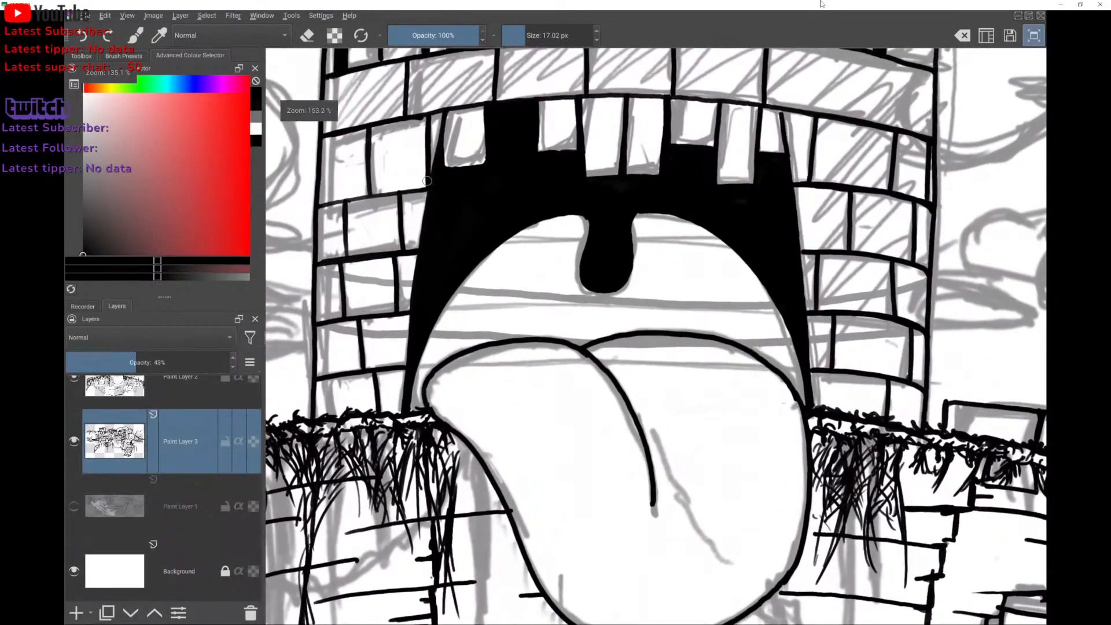
drag(427, 181, 465, 405)
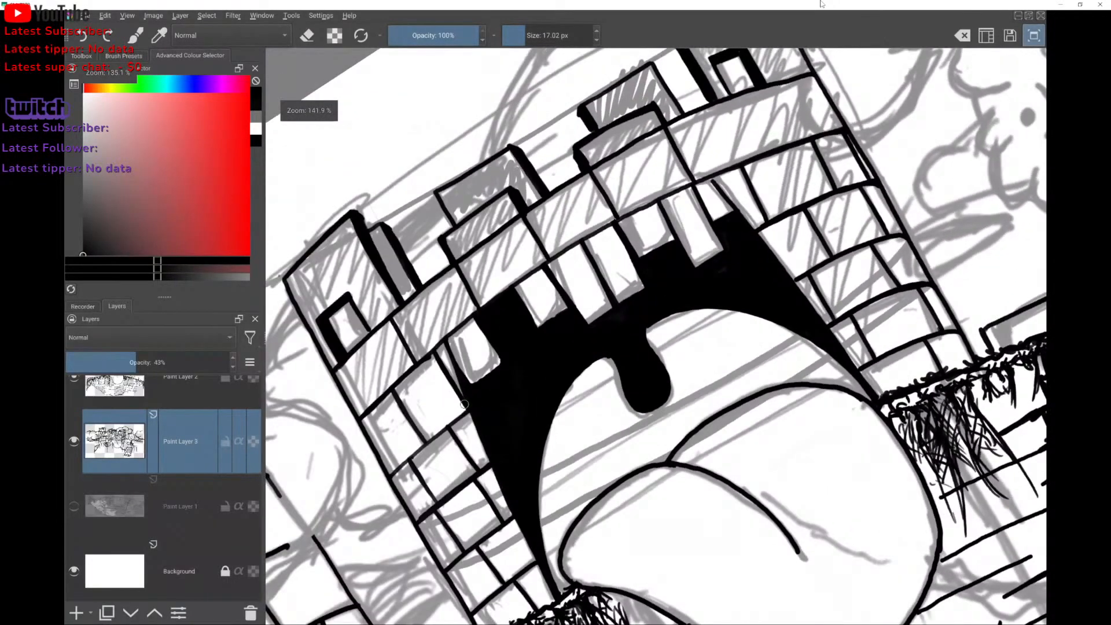
drag(627, 425, 877, 267)
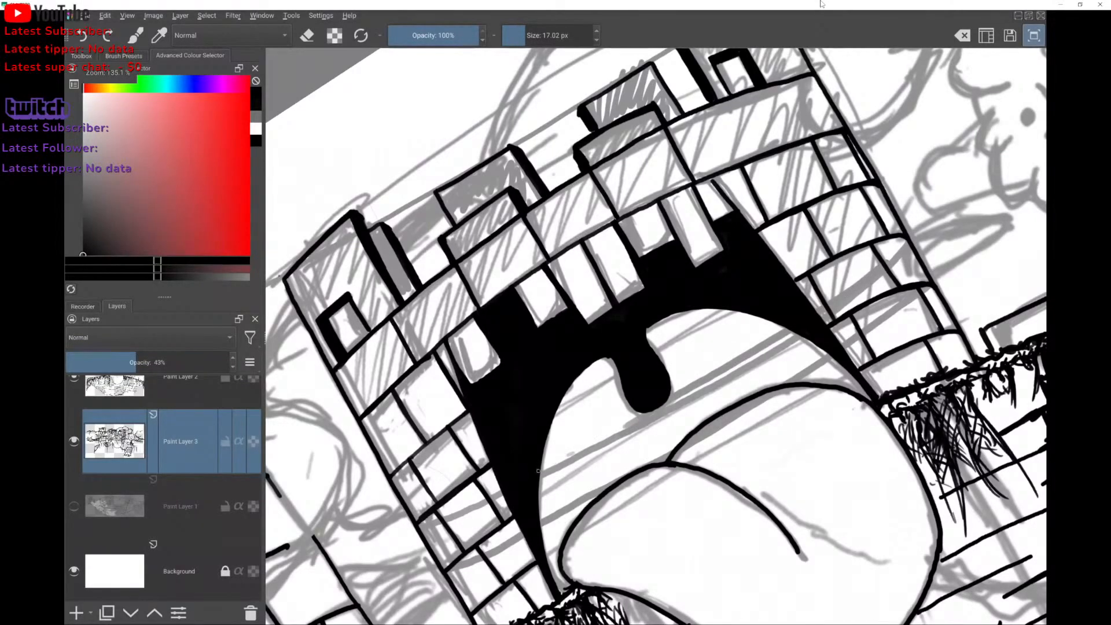
drag(544, 469, 688, 391)
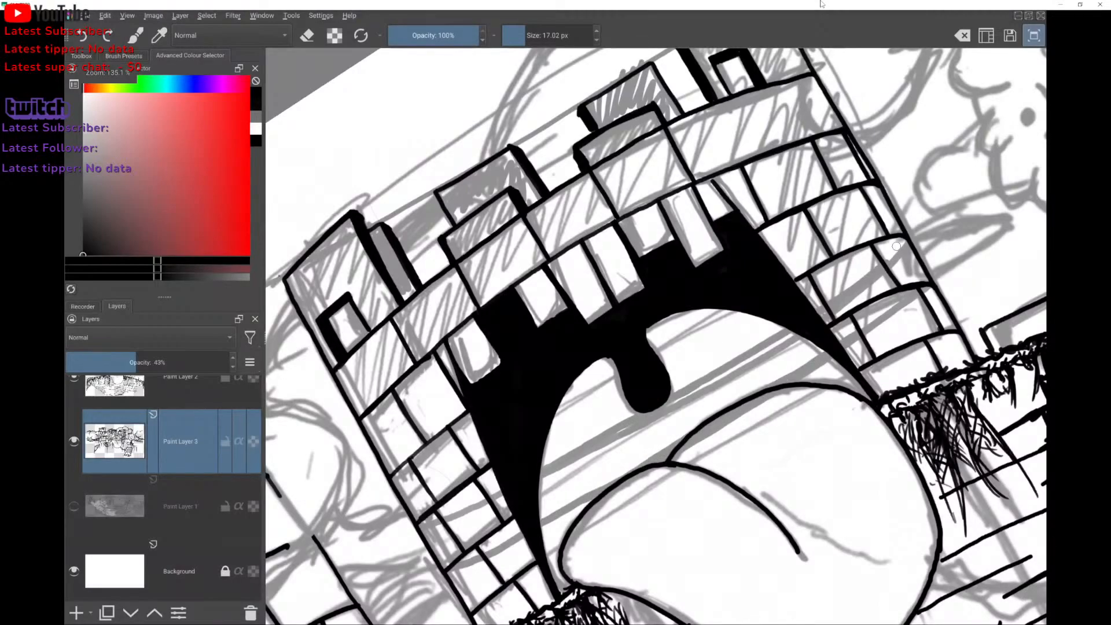
Sketch short grey vertical joints between the guide lines at the back of the mouth to divide the rows into bricks.
scroll(896, 246, down, 2)
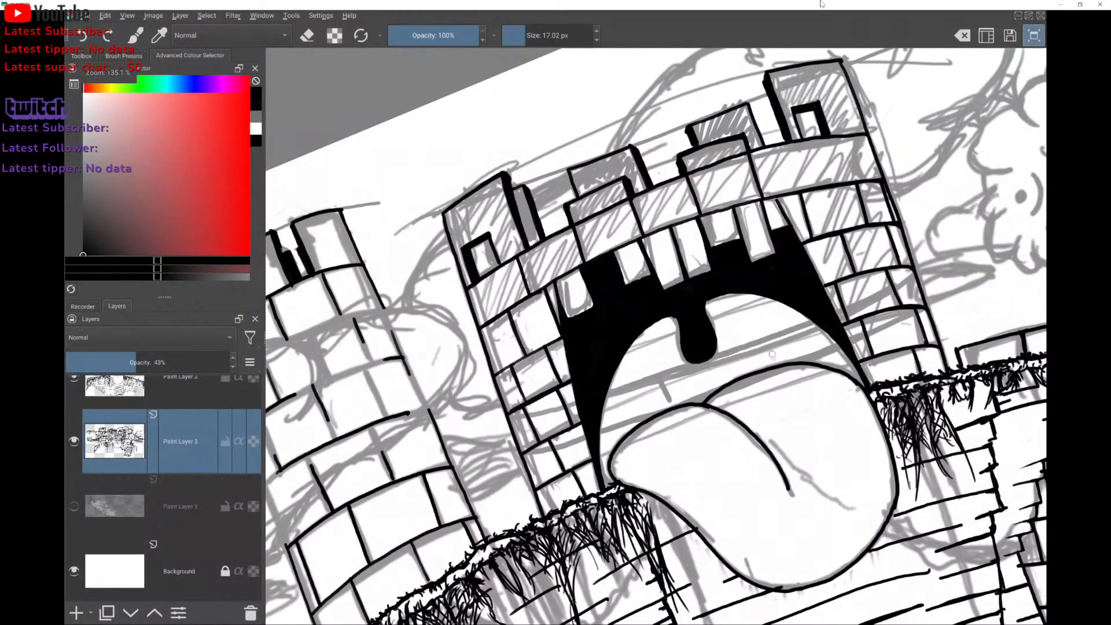
drag(740, 358, 744, 374)
drag(605, 398, 617, 395)
drag(601, 439, 609, 454)
scroll(612, 396, down, 3)
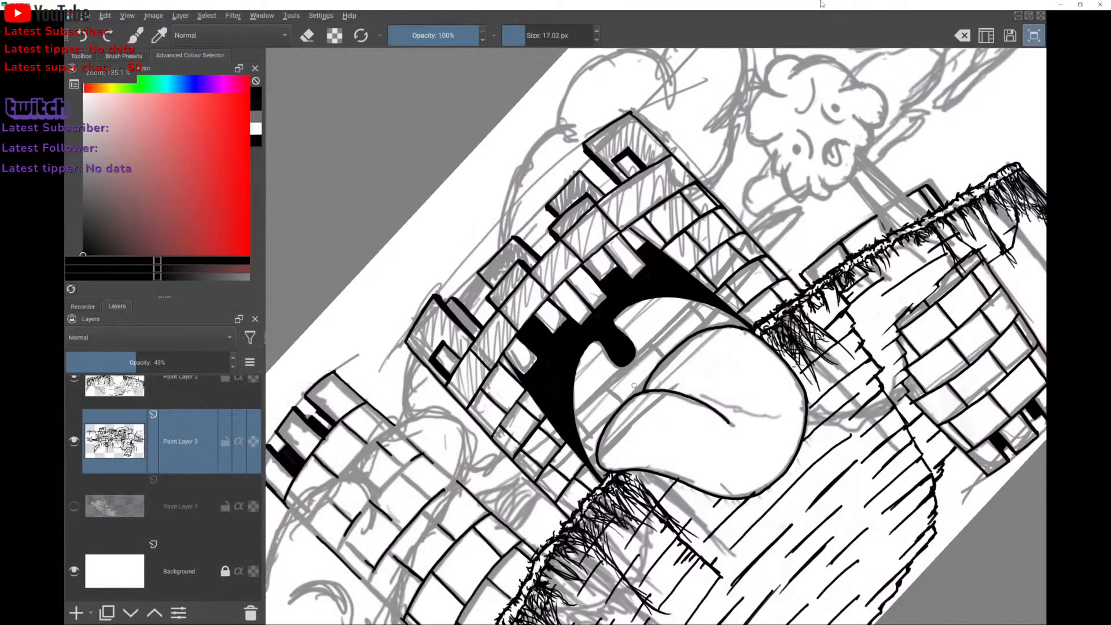
scroll(635, 386, down, 1)
scroll(593, 344, up, 3)
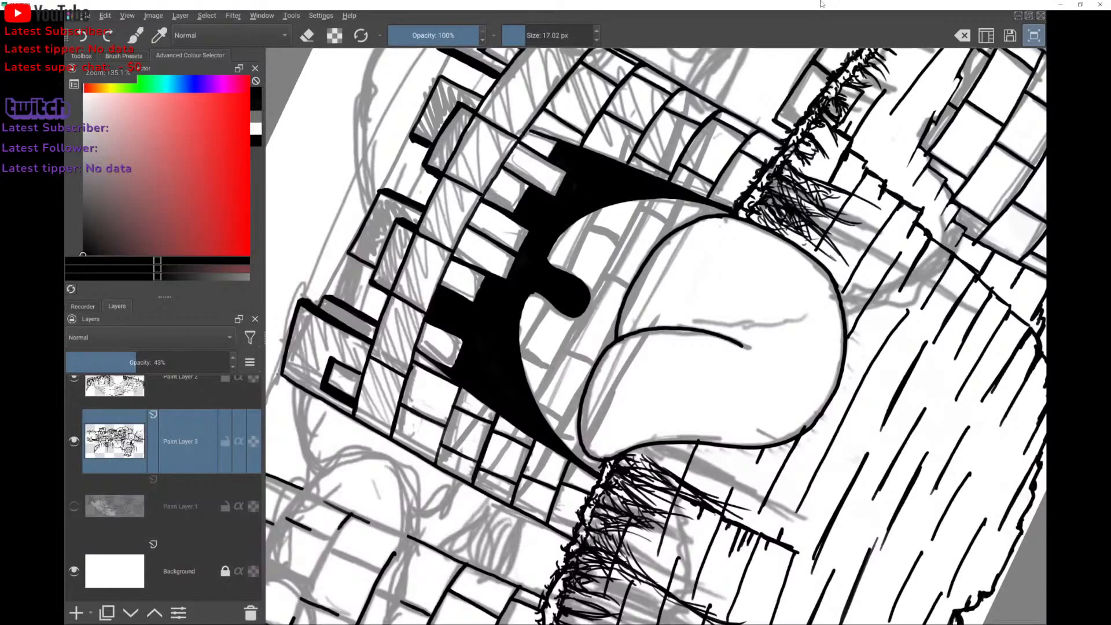
scroll(555, 258, down, 3)
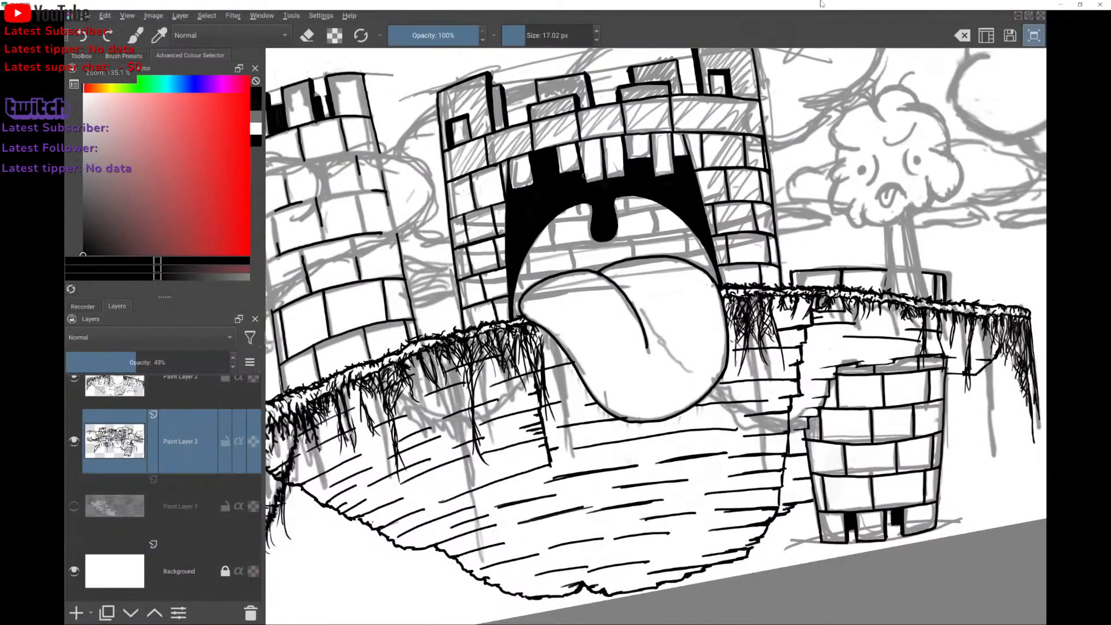
Set the brush size to 9.16 px and make the ink layer, Paint Layer 2, active.
scroll(659, 143, down, 2)
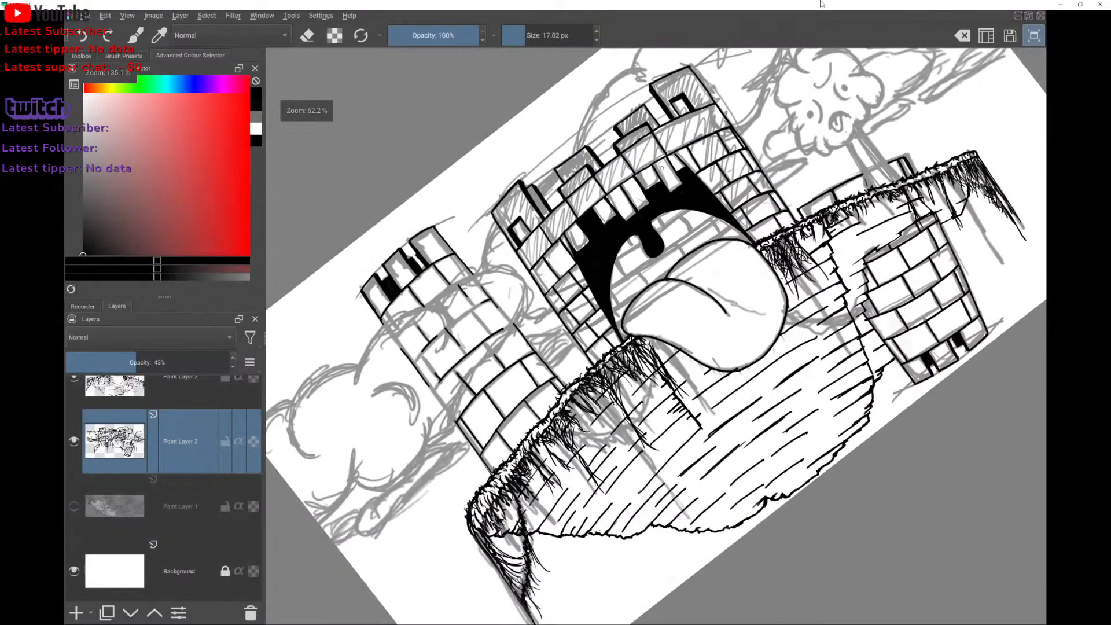
scroll(661, 168, up, 2)
scroll(688, 162, down, 1)
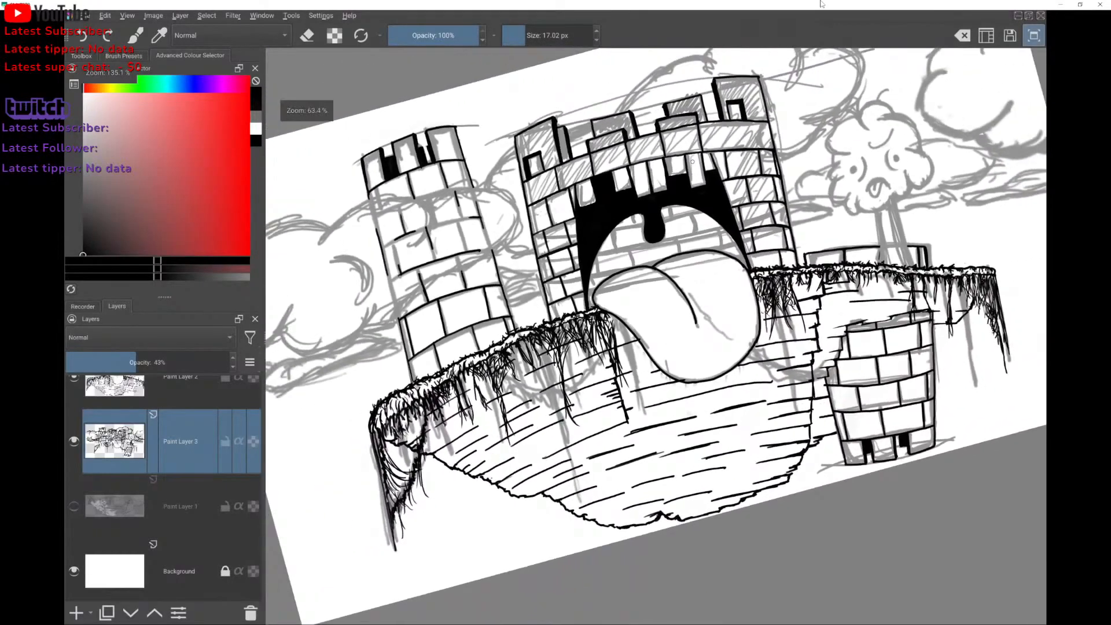
drag(519, 35, 521, 36)
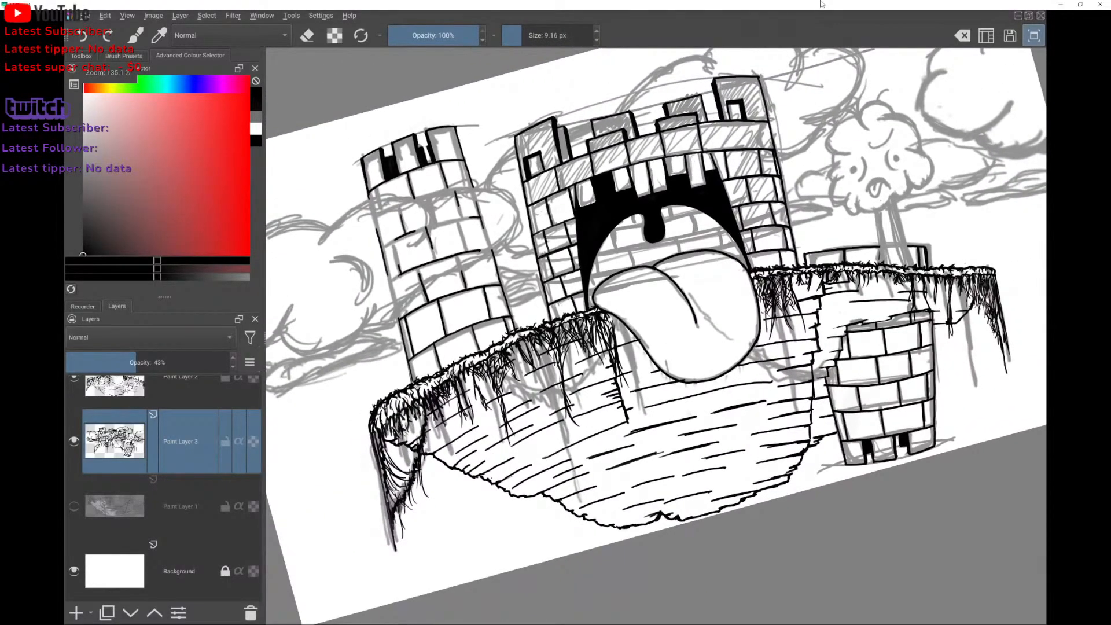
key(Insert)
key(Page_Down)
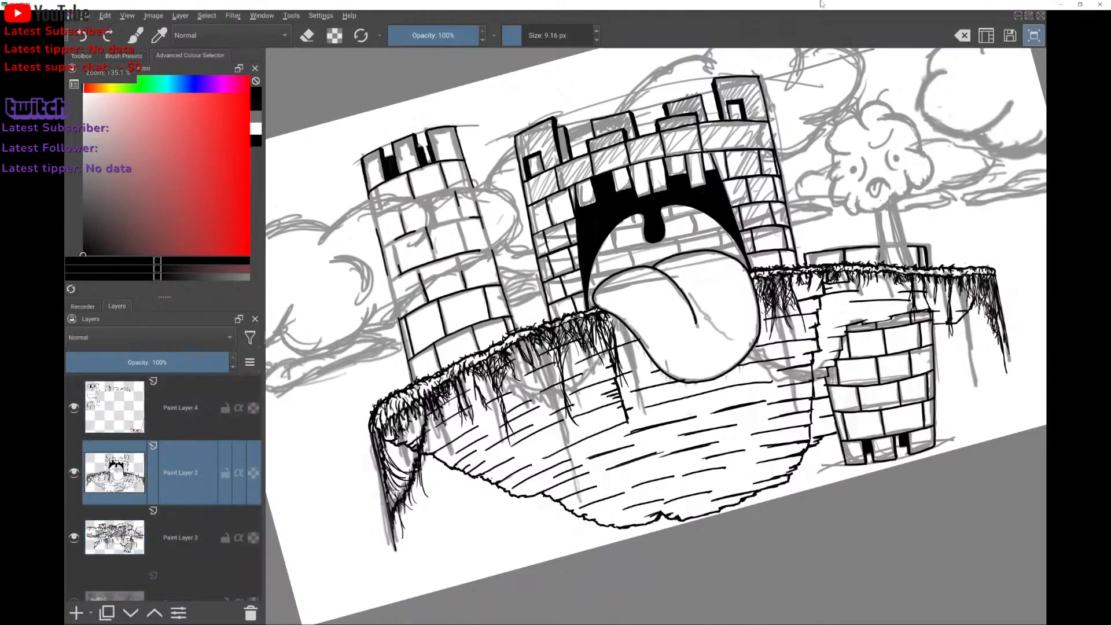
Ink the long horizontal brick lines across the back of the mouth, around and beneath the uvula, following the grey guides.
scroll(745, 270, up, 4)
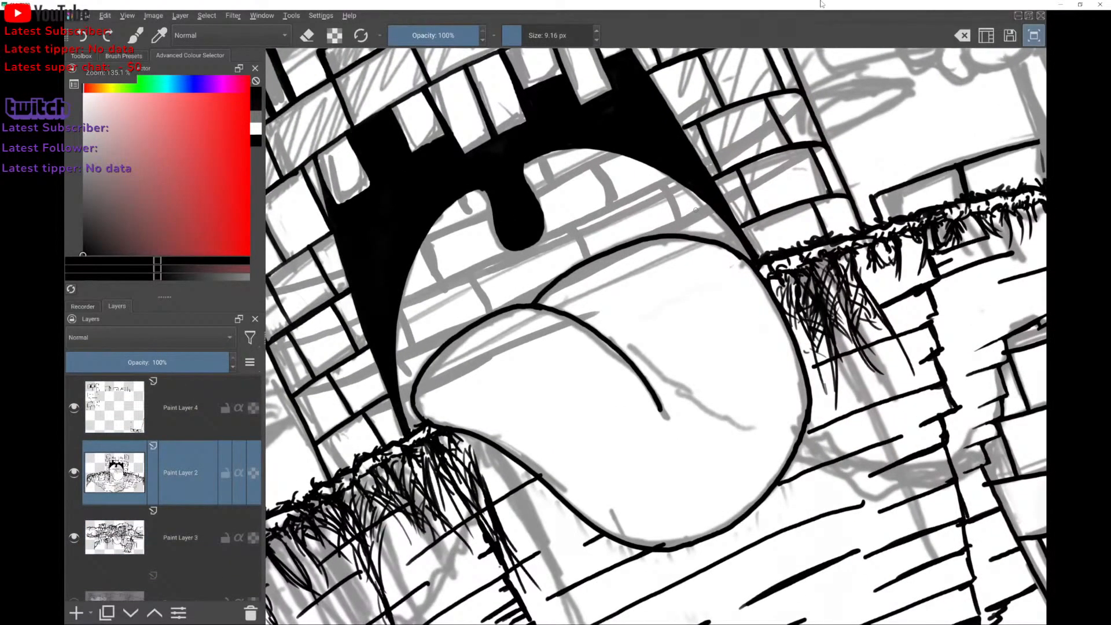
scroll(696, 210, down, 1)
scroll(696, 210, up, 2)
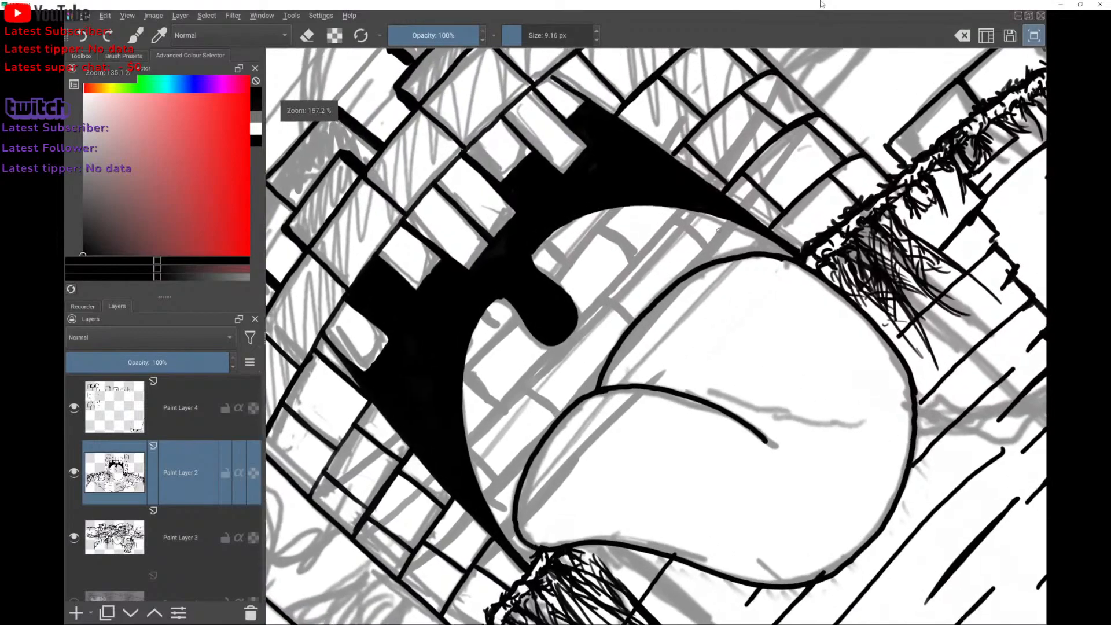
key(Tab)
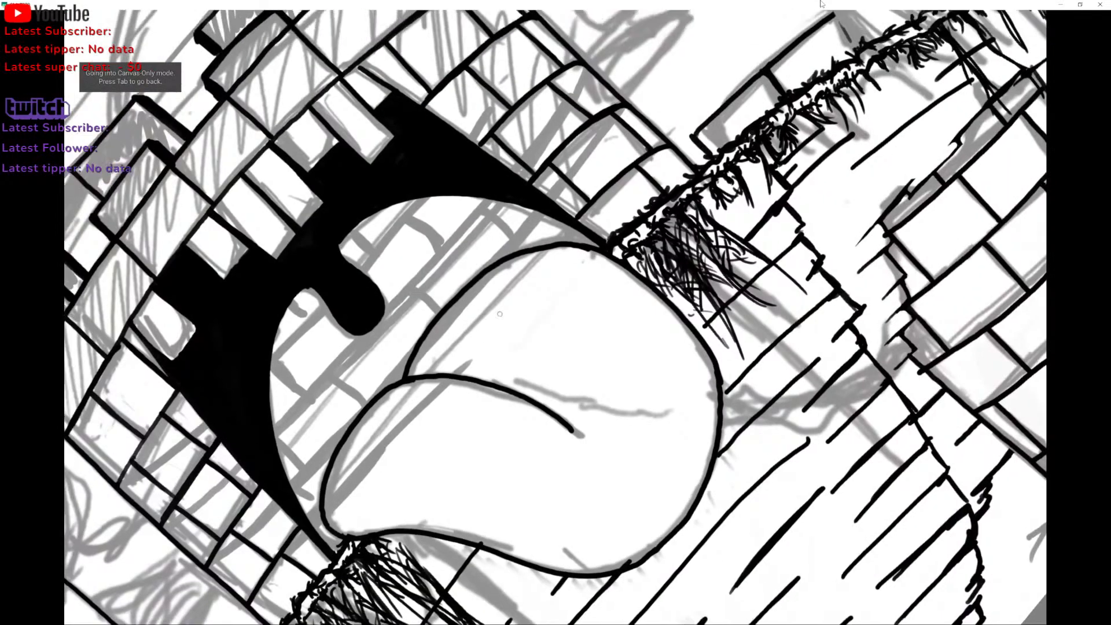
drag(500, 314, 621, 311)
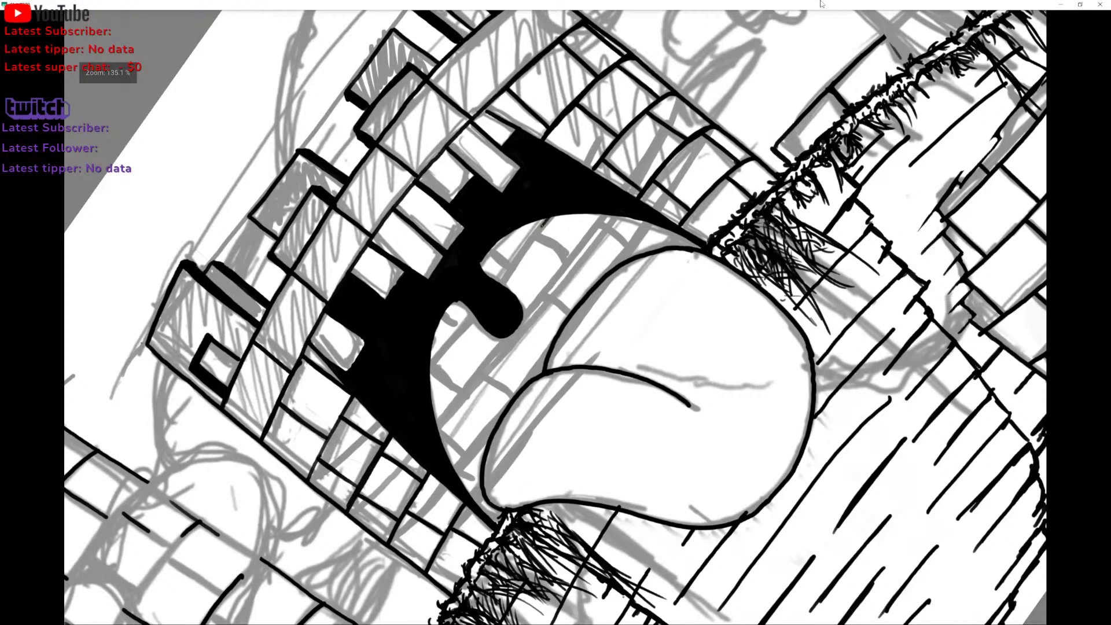
drag(542, 224, 503, 275)
drag(443, 349, 545, 220)
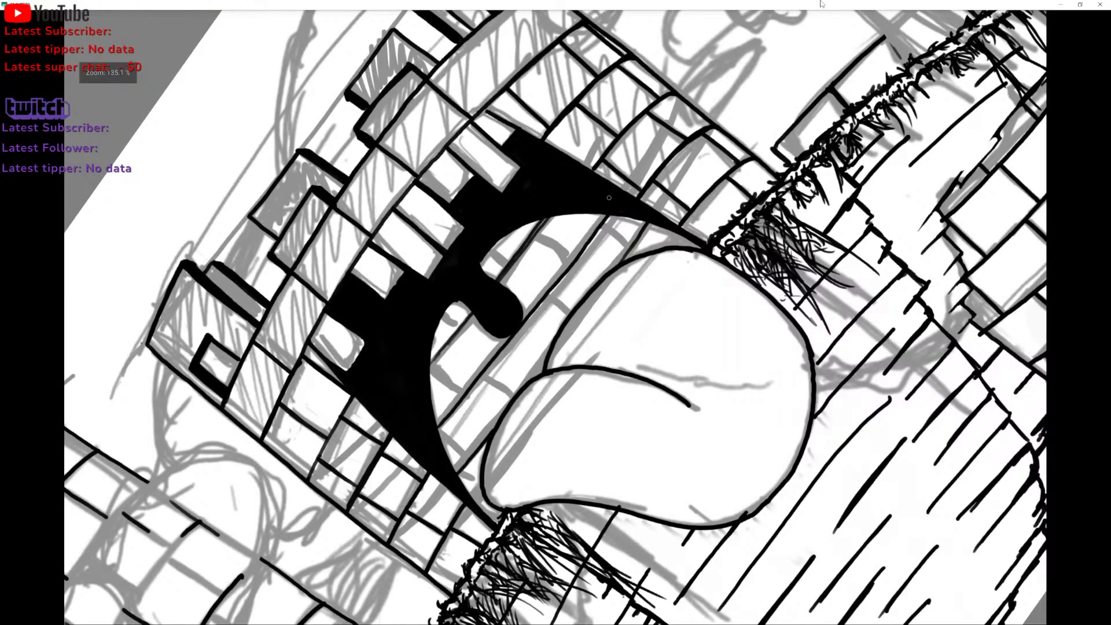
Ink the lowest brick row line behind the tongue, joining it to the tongue's upper outline.
scroll(609, 197, down, 1)
scroll(609, 197, up, 1)
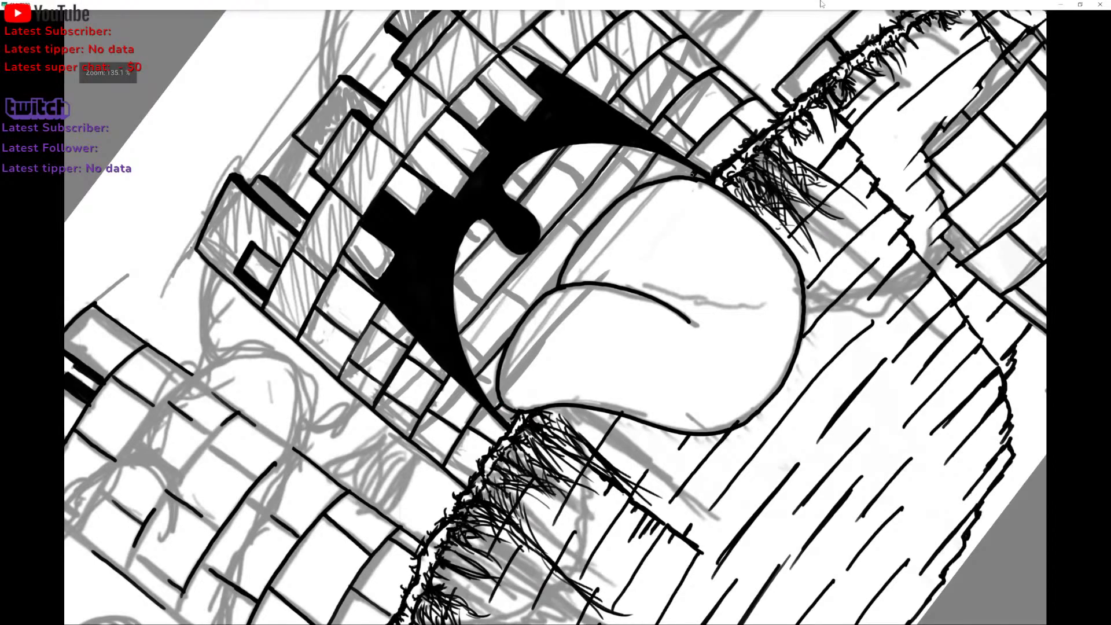
scroll(556, 317, down, 3)
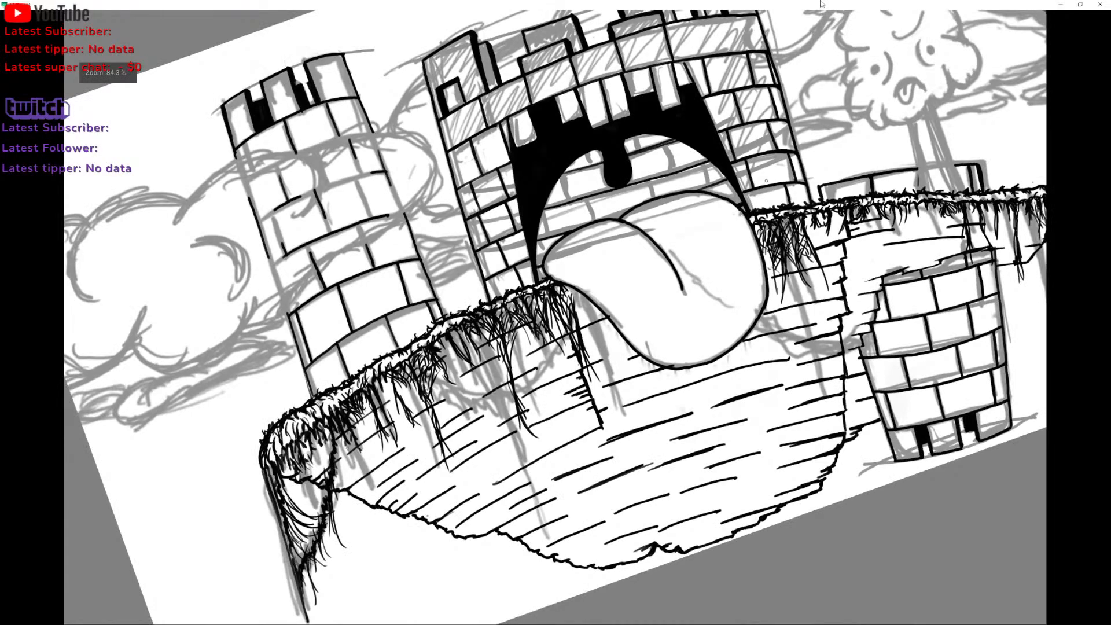
scroll(555, 317, up, 5)
drag(512, 303, 528, 267)
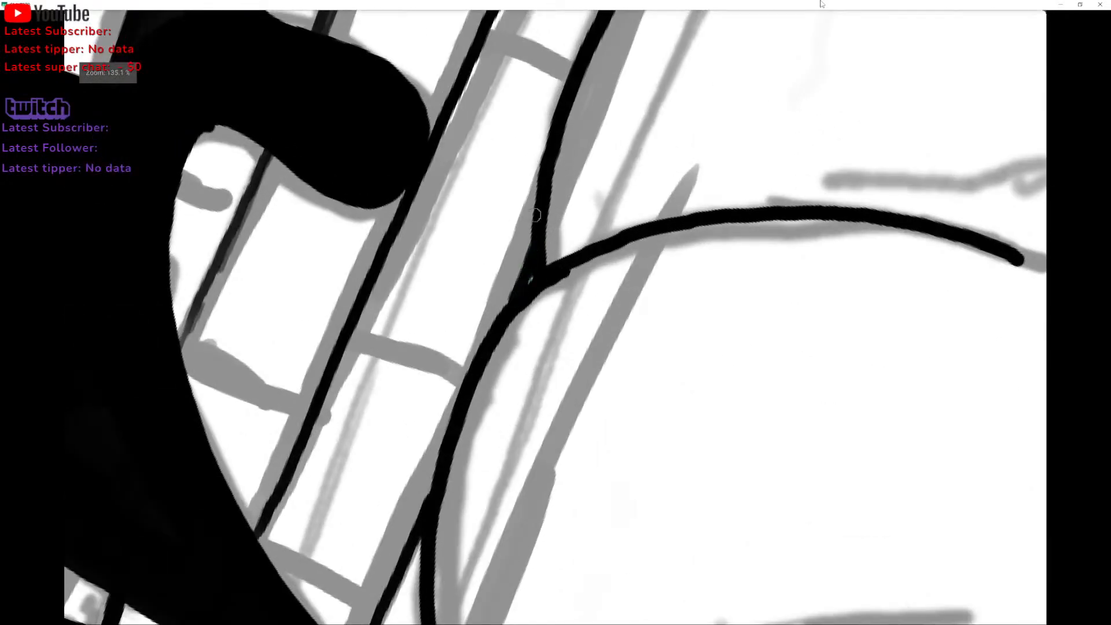
Ink the short vertical brick joints at the left edge of the mouth, above and beside the tongue.
scroll(535, 216, up, 8)
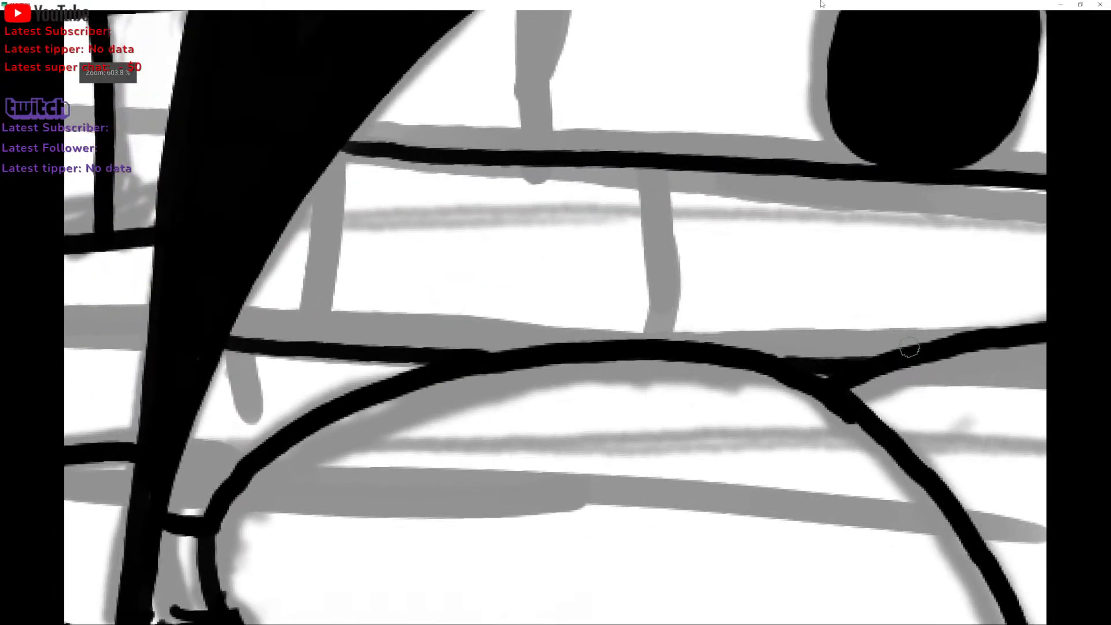
drag(335, 151, 322, 243)
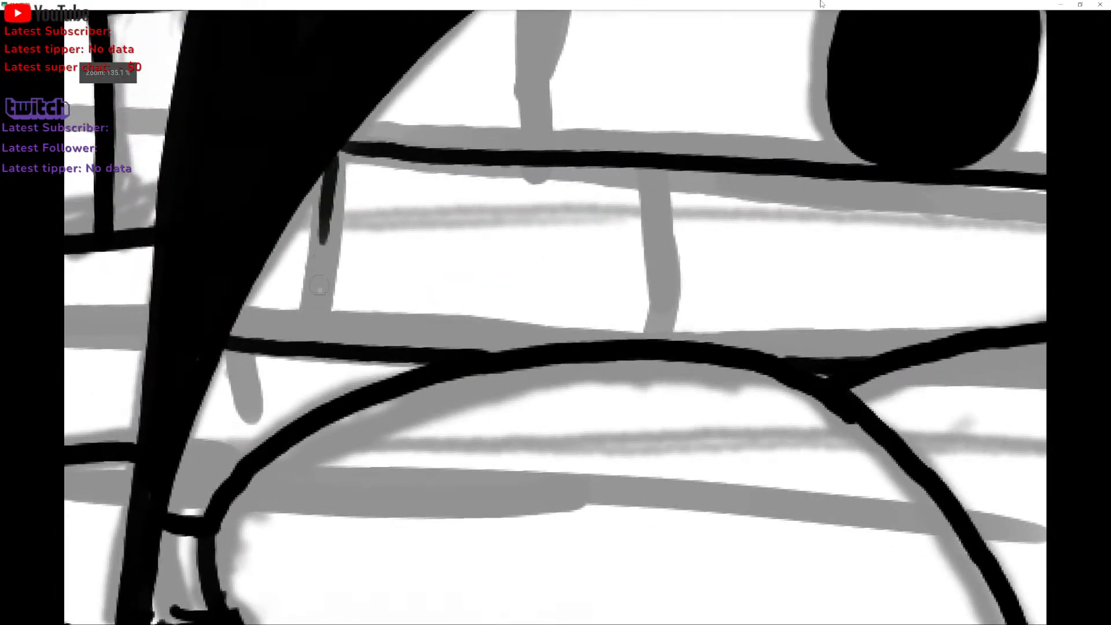
mouse_move(316, 343)
mouse_down()
mouse_move(340, 143)
mouse_move(315, 345)
mouse_up()
key(ctrl+z)
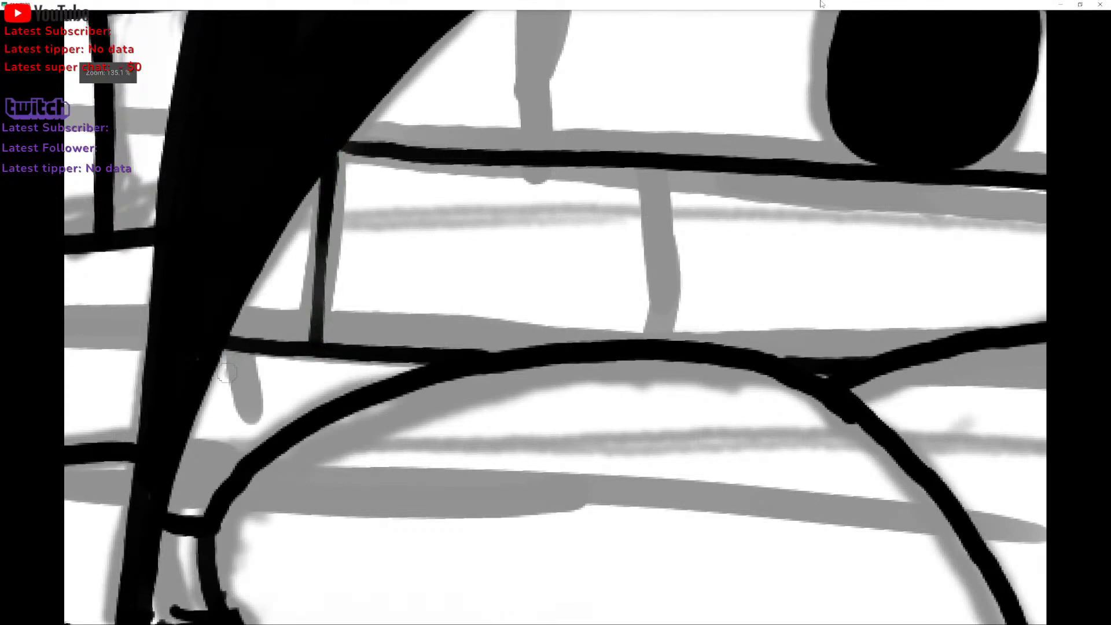
scroll(223, 379, down, 2)
scroll(290, 389, down, 2)
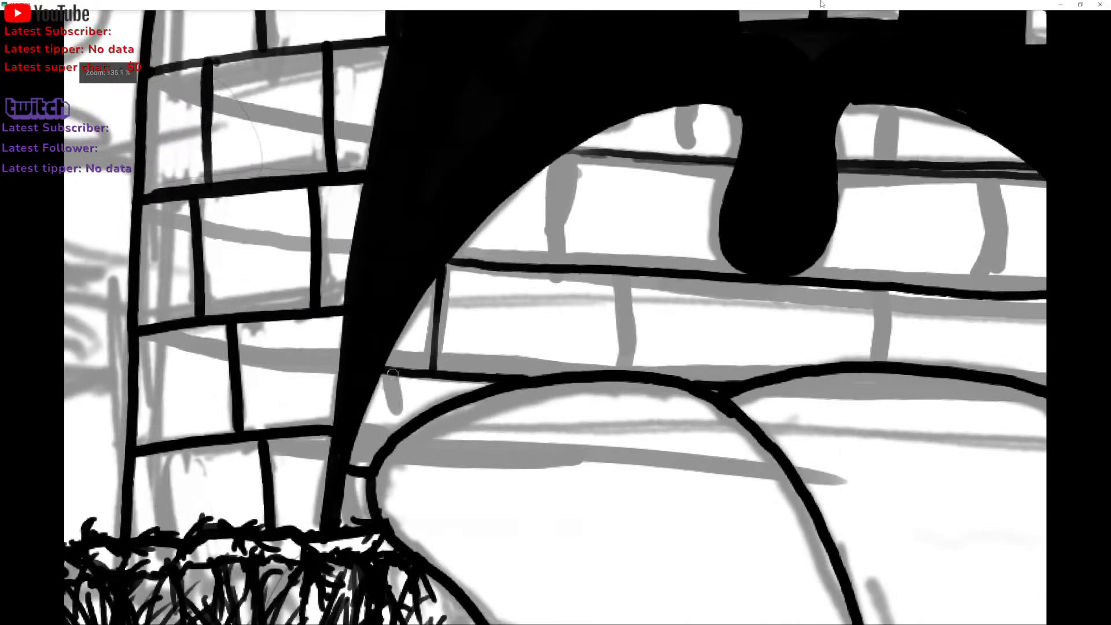
mouse_move(384, 375)
mouse_down()
mouse_move(374, 454)
mouse_move(382, 369)
mouse_up()
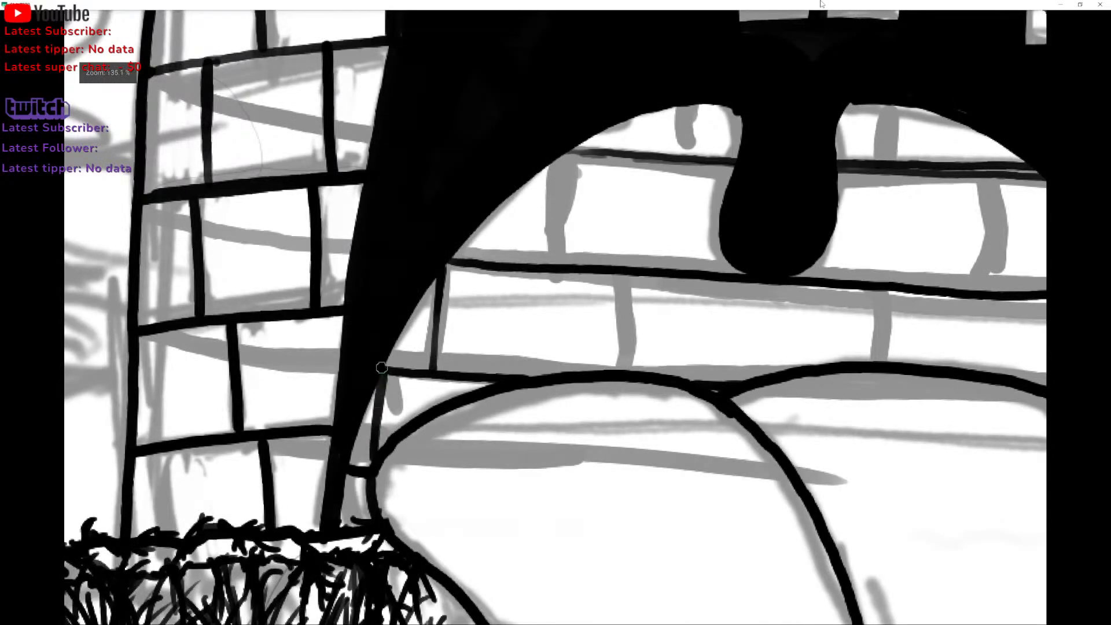
right_click(370, 424)
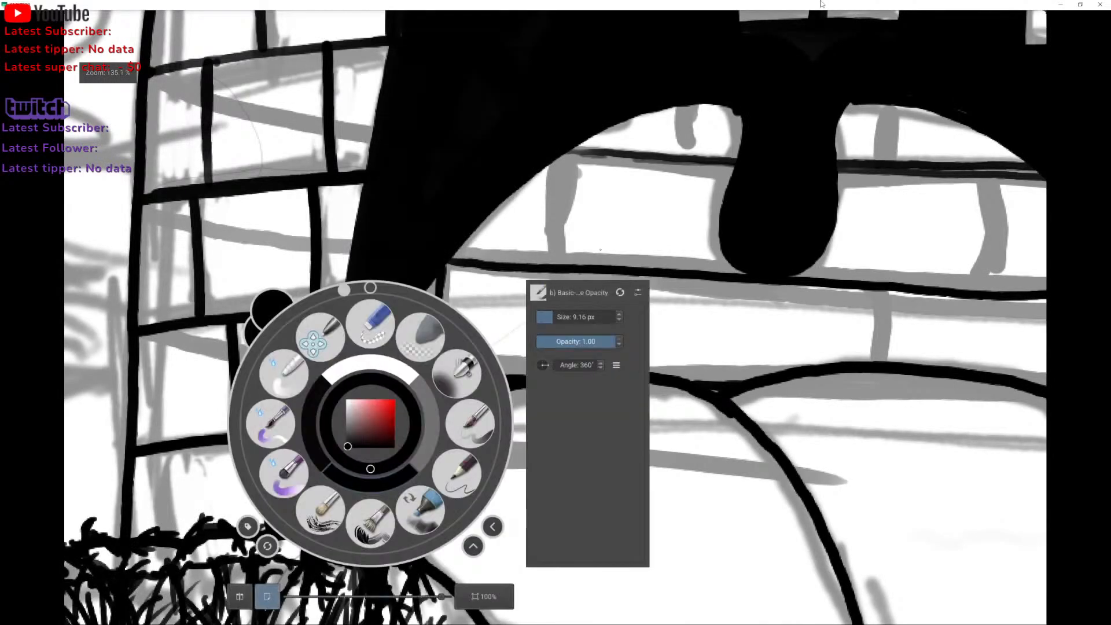
right_click(371, 424)
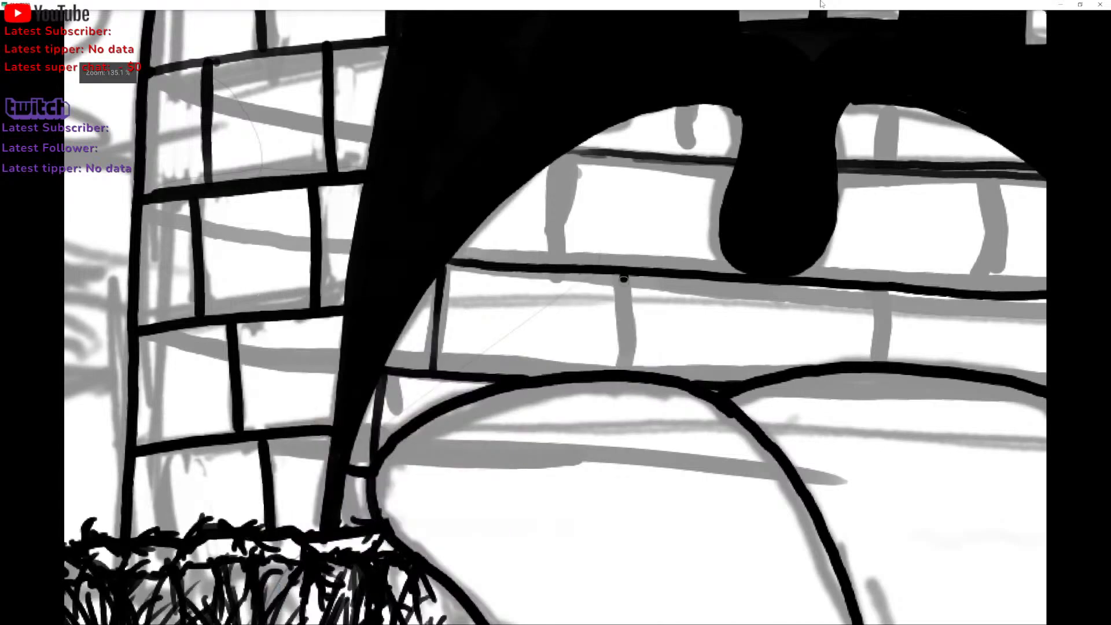
Ink one vertical joint in each of the two brick rows left of the uvula, over the grey guides.
drag(624, 279, 617, 372)
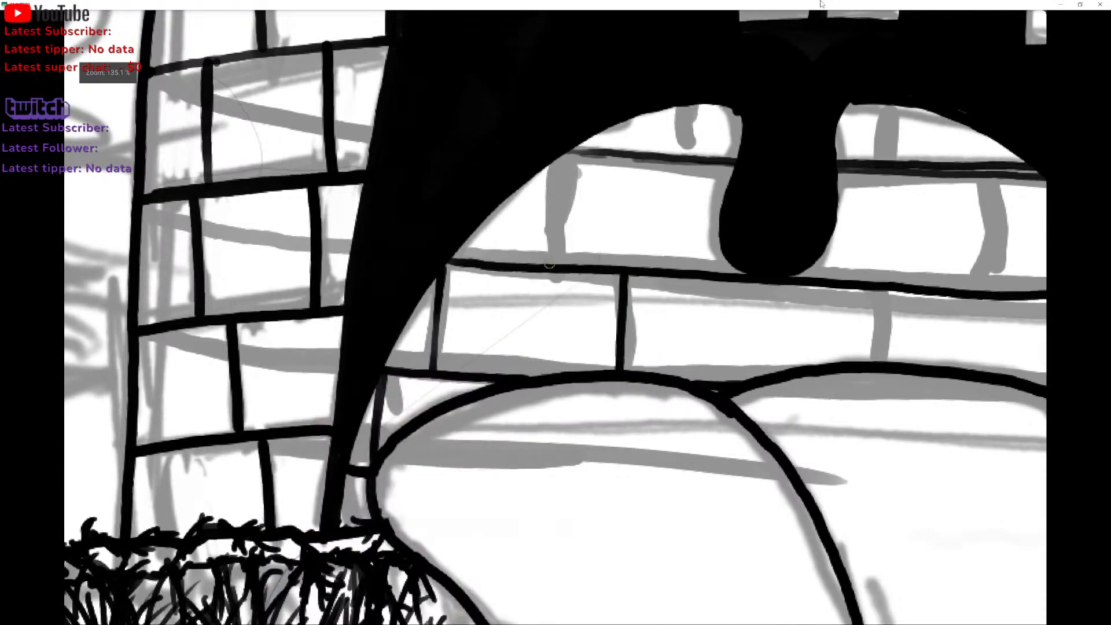
drag(551, 264, 560, 152)
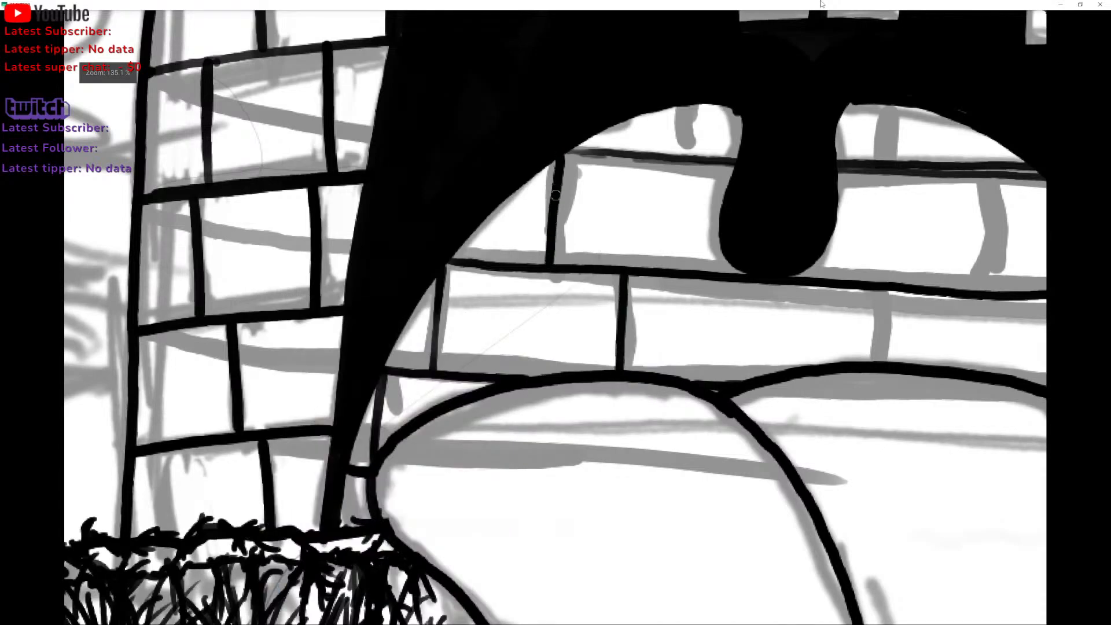
right_click(547, 225)
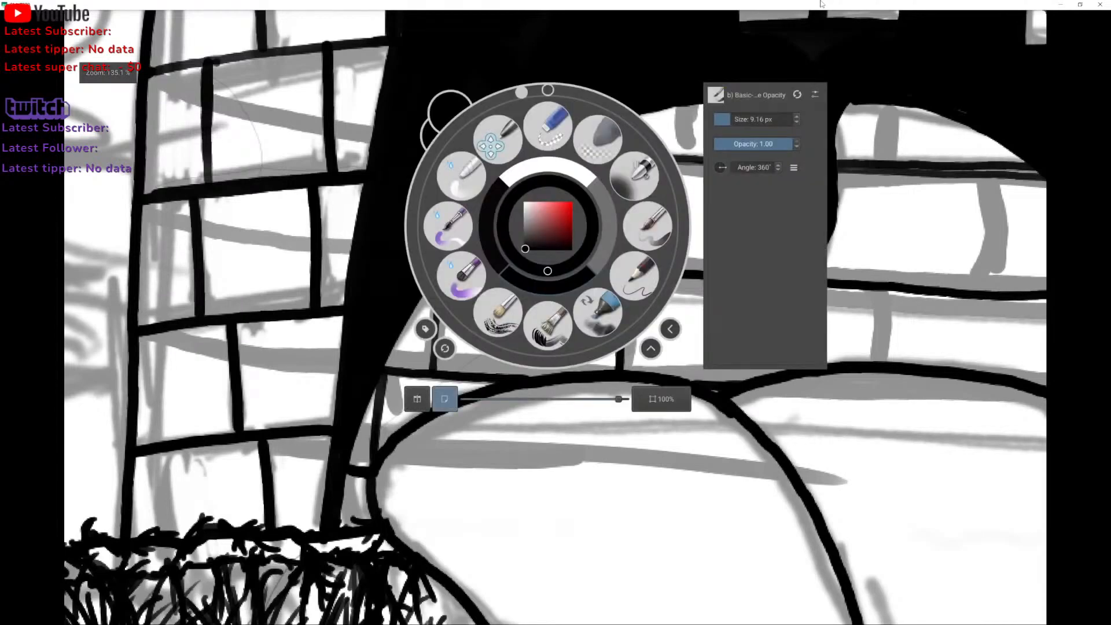
right_click(547, 226)
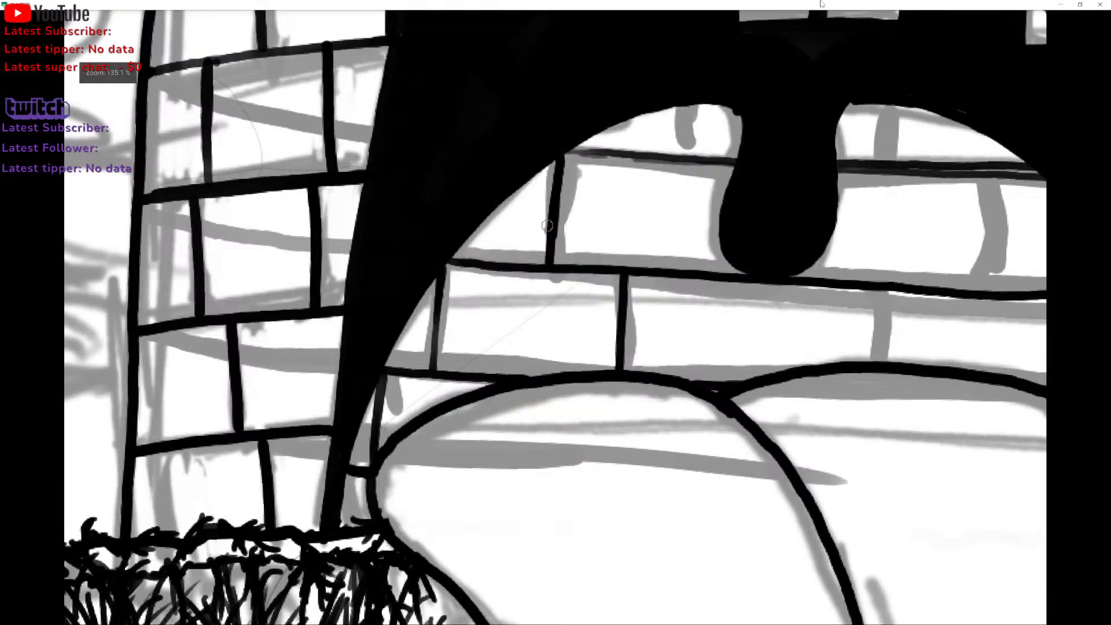
scroll(547, 225, down, 3)
scroll(547, 225, up, 1)
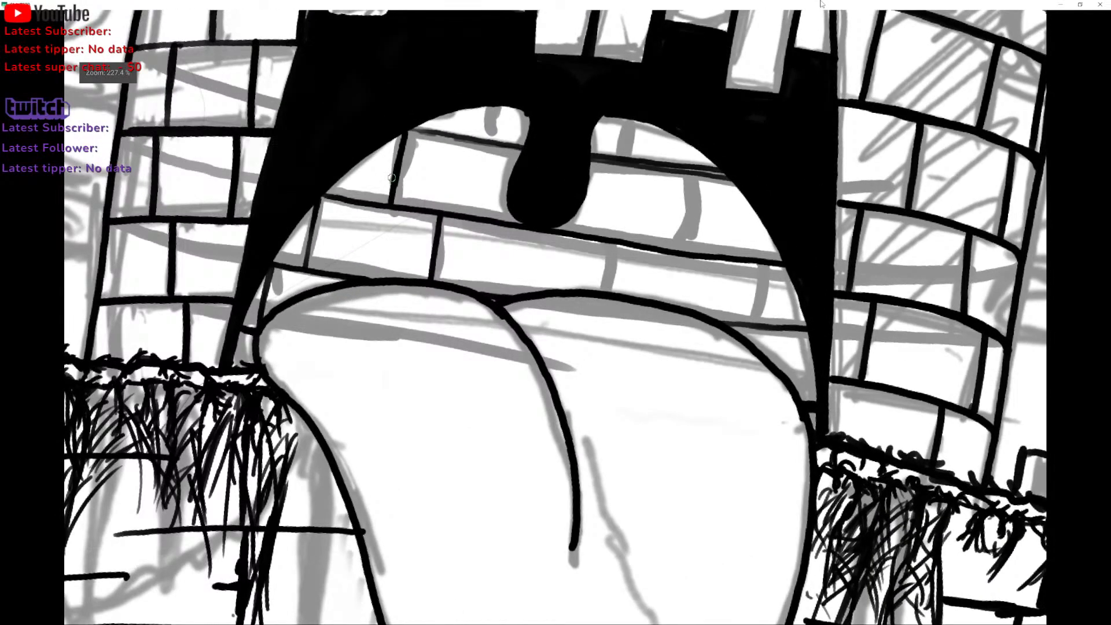
key(Tab)
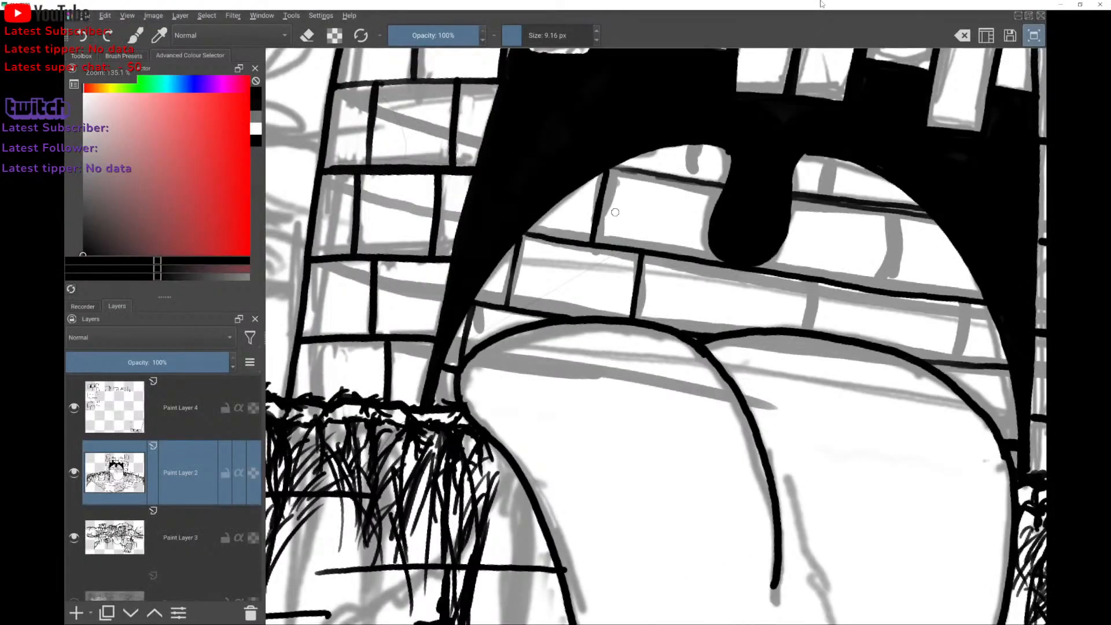
key(Tab)
scroll(414, 174, up, 2)
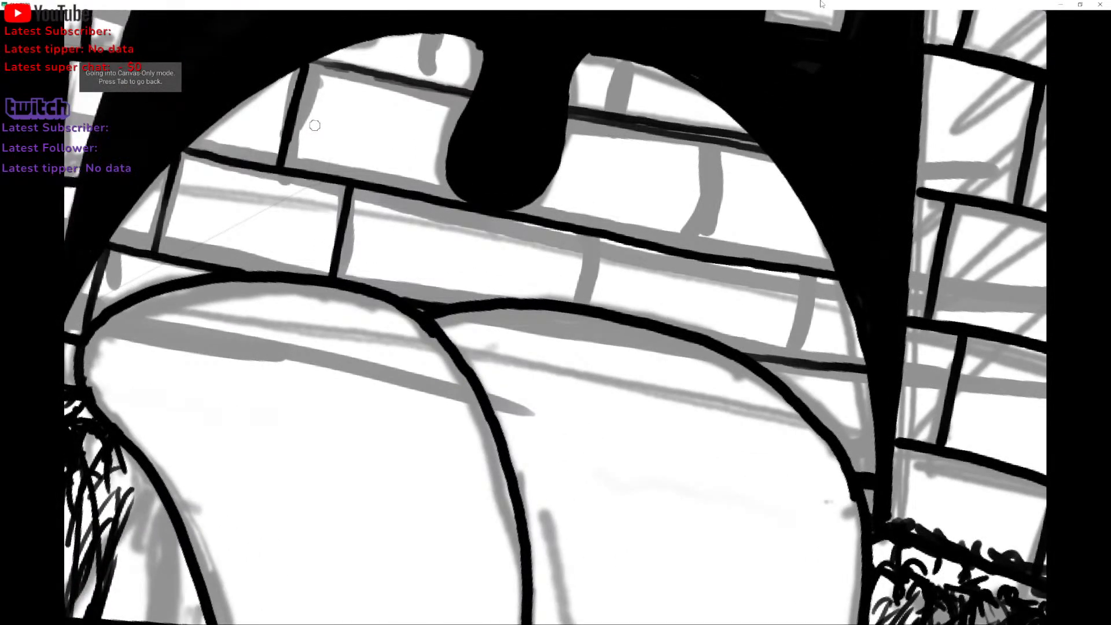
right_click(314, 126)
right_click(315, 126)
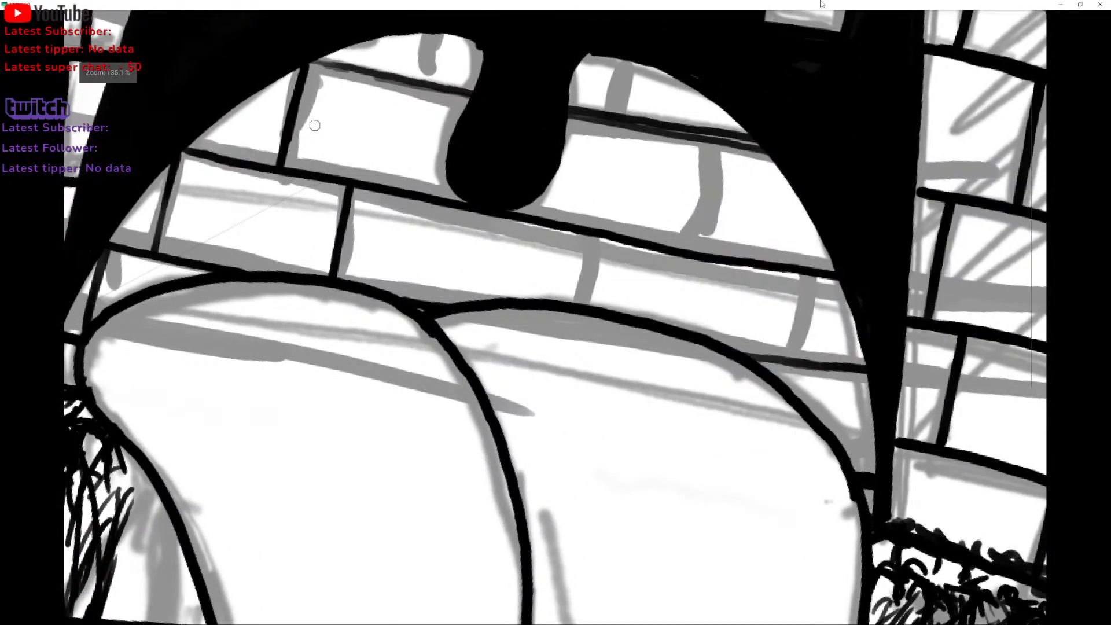
key(Tab)
key(Tab)
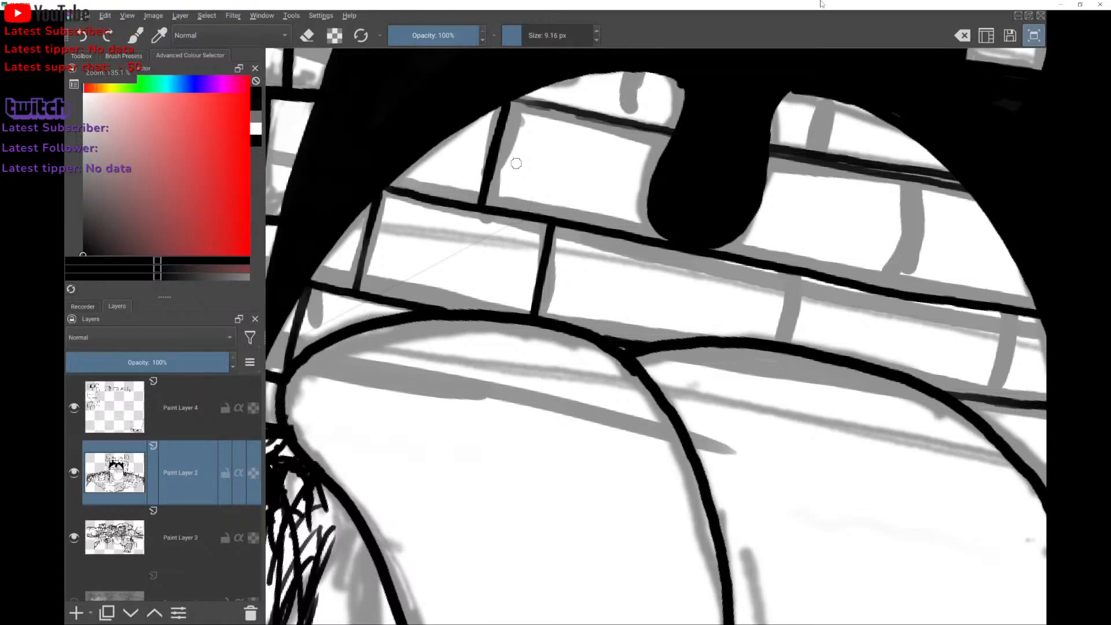
key(Tab)
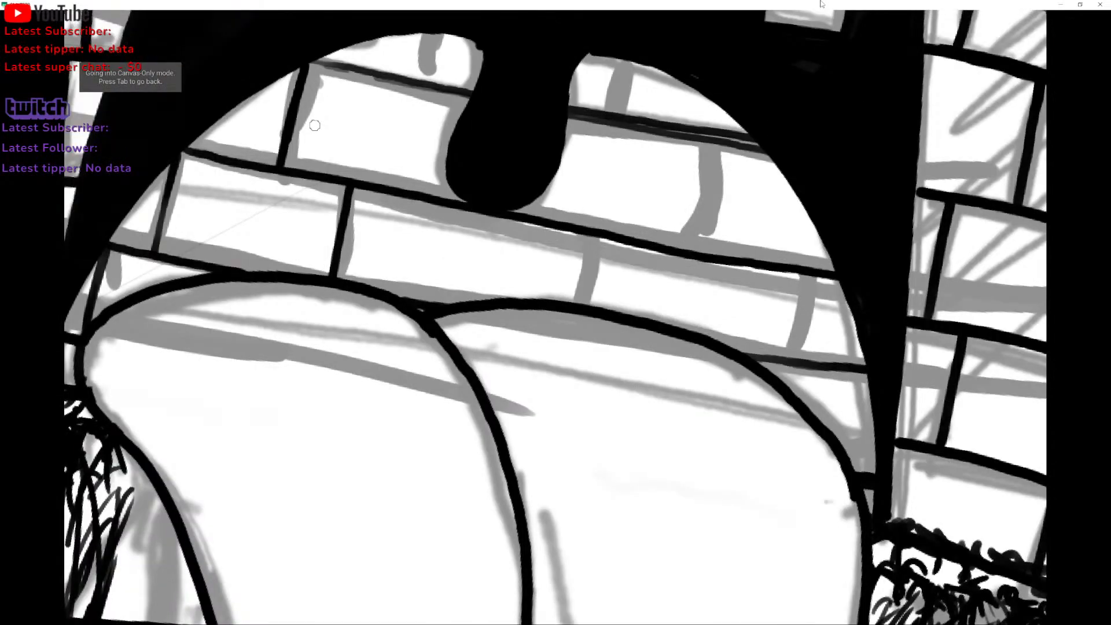
key(Tab)
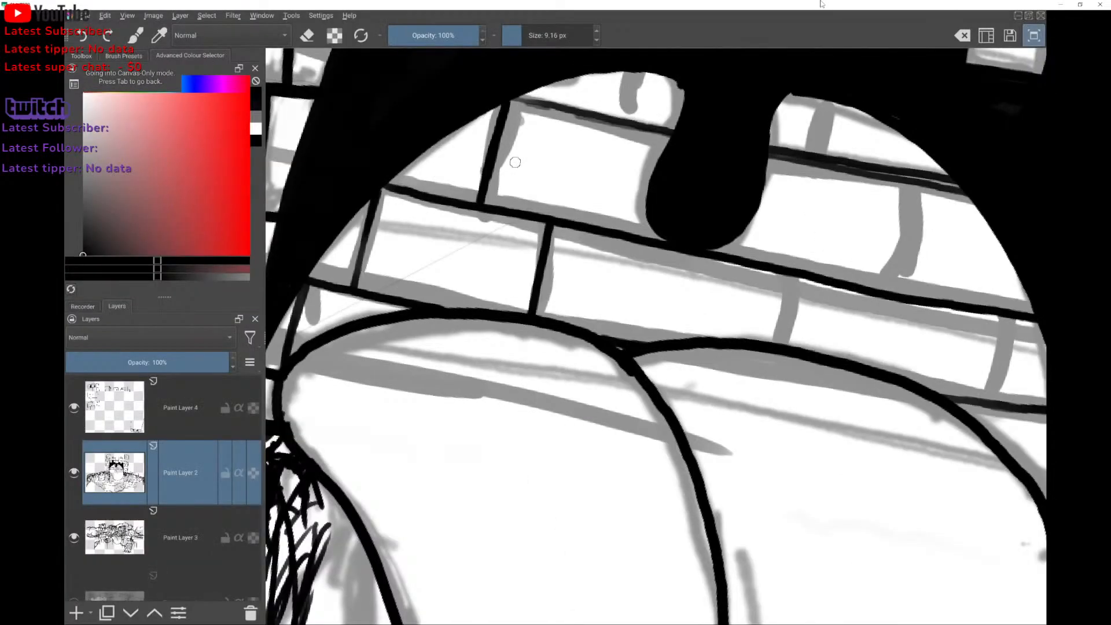
key(Tab)
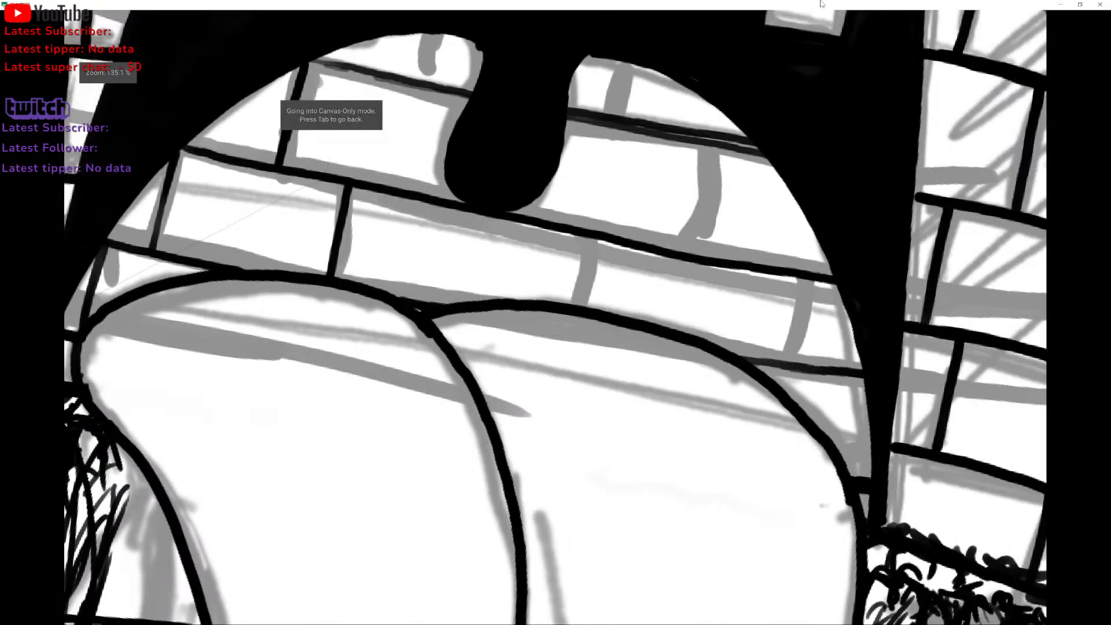
scroll(555, 317, down, 2)
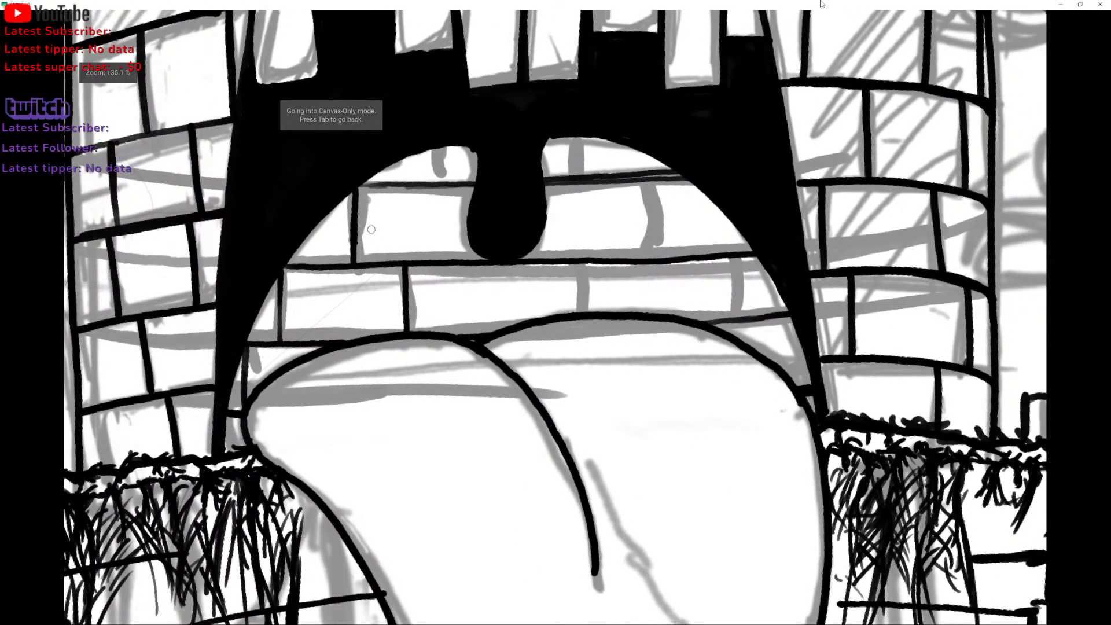
key(Tab)
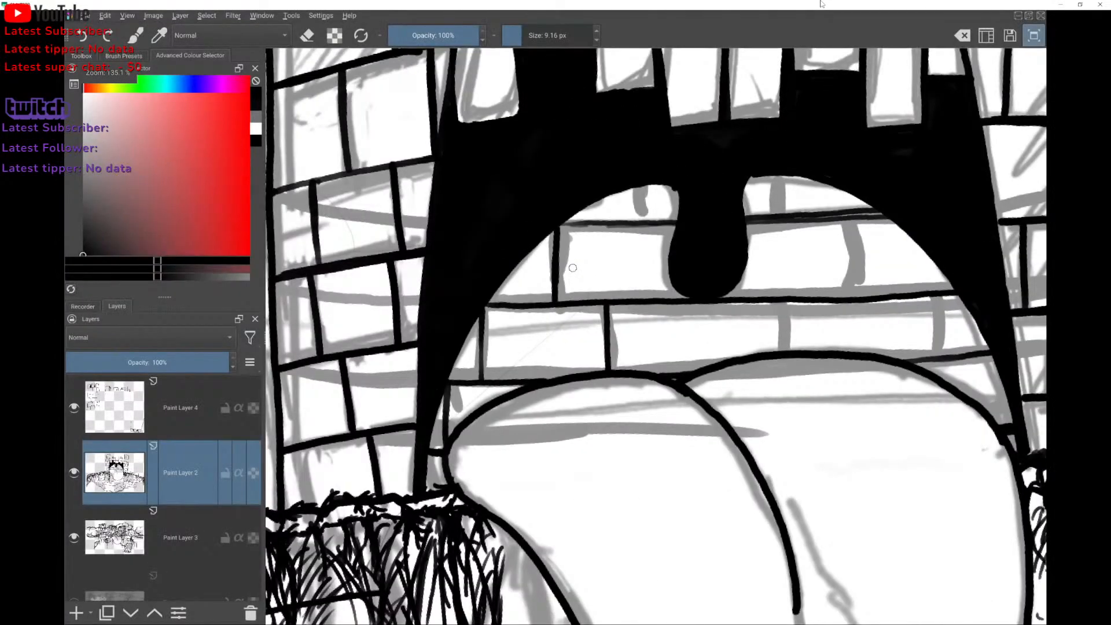
key(Tab)
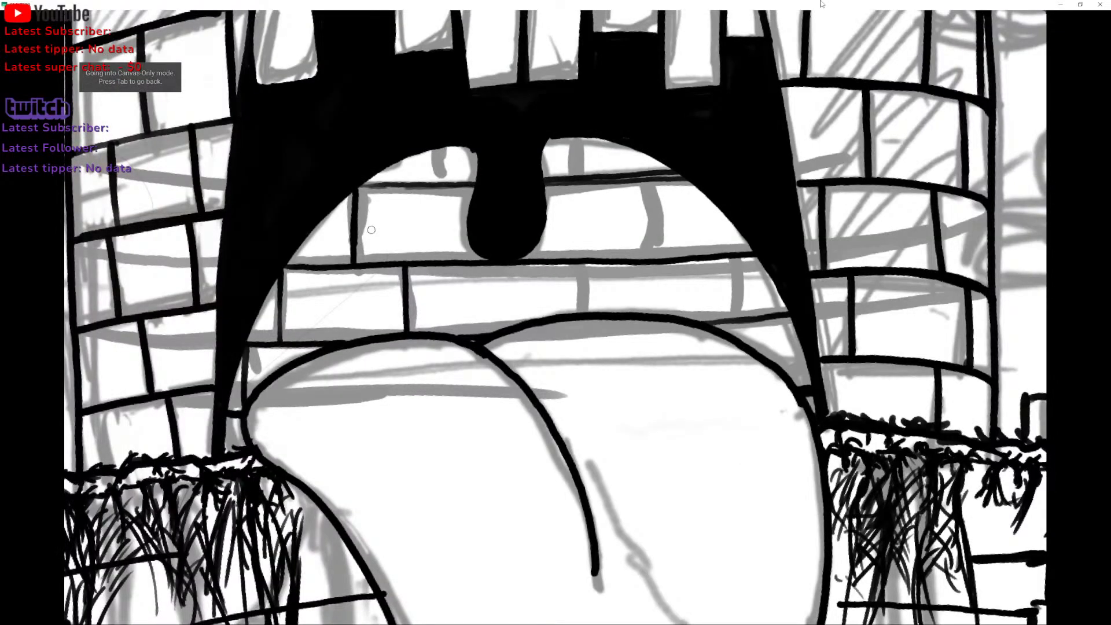
scroll(651, 324, up, 4)
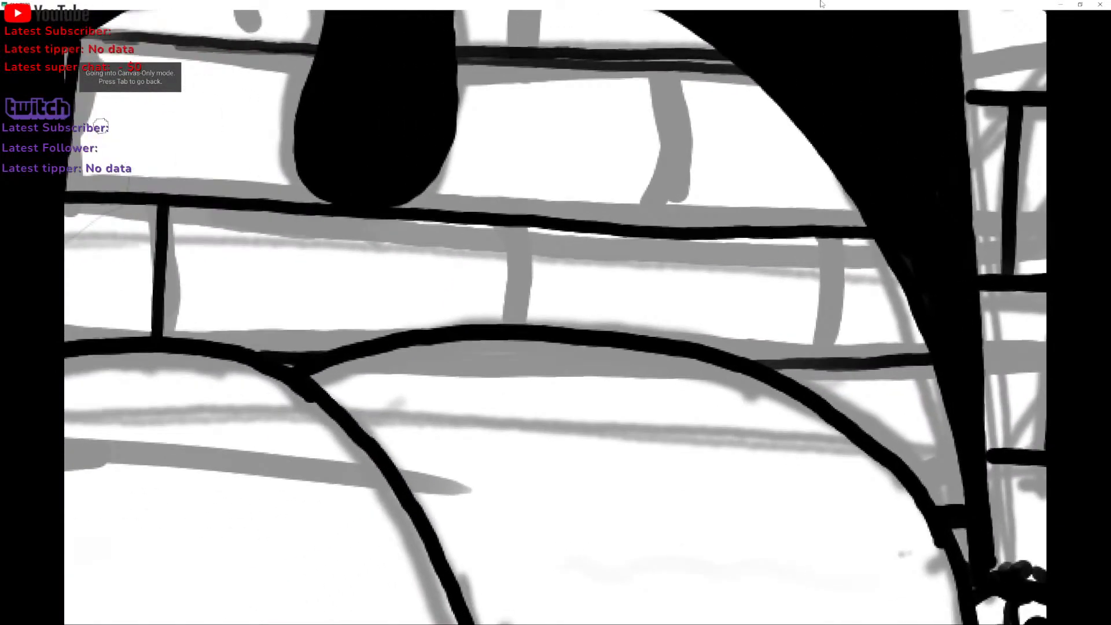
Ink two vertical joints in the brick row above the tongue and one in the row right of the uvula, following the grey guides.
drag(521, 226, 517, 324)
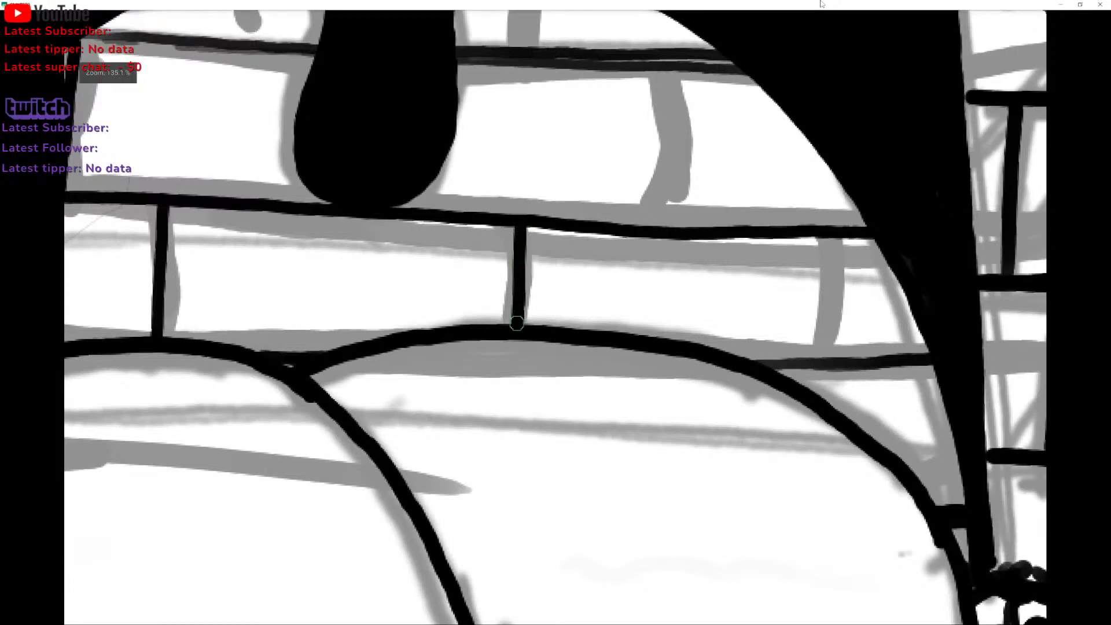
scroll(517, 286, down, 4)
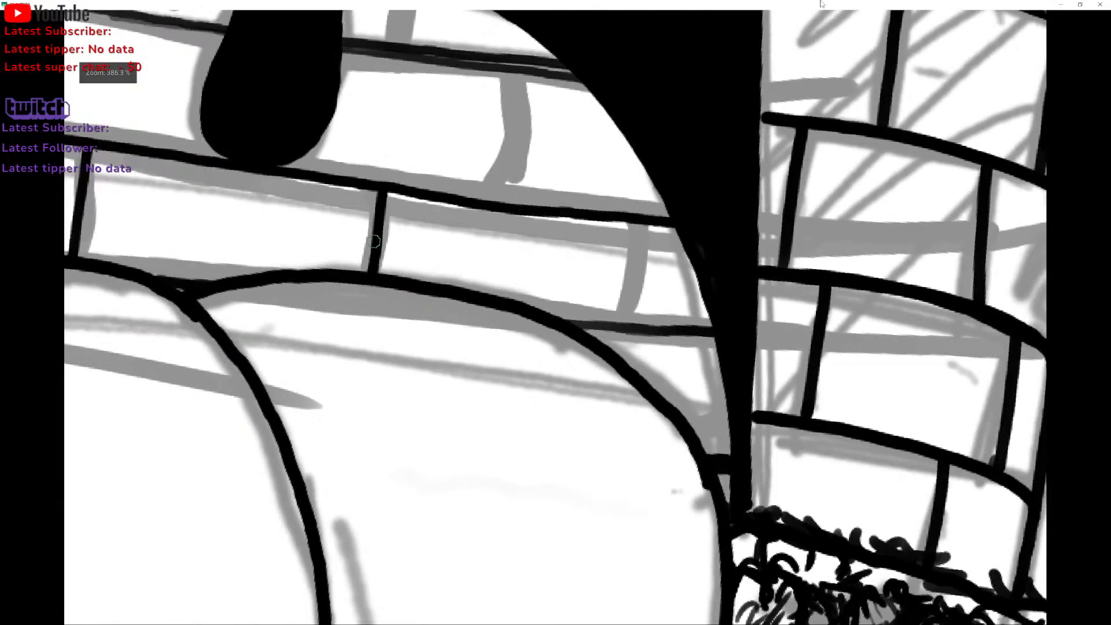
drag(639, 223, 630, 331)
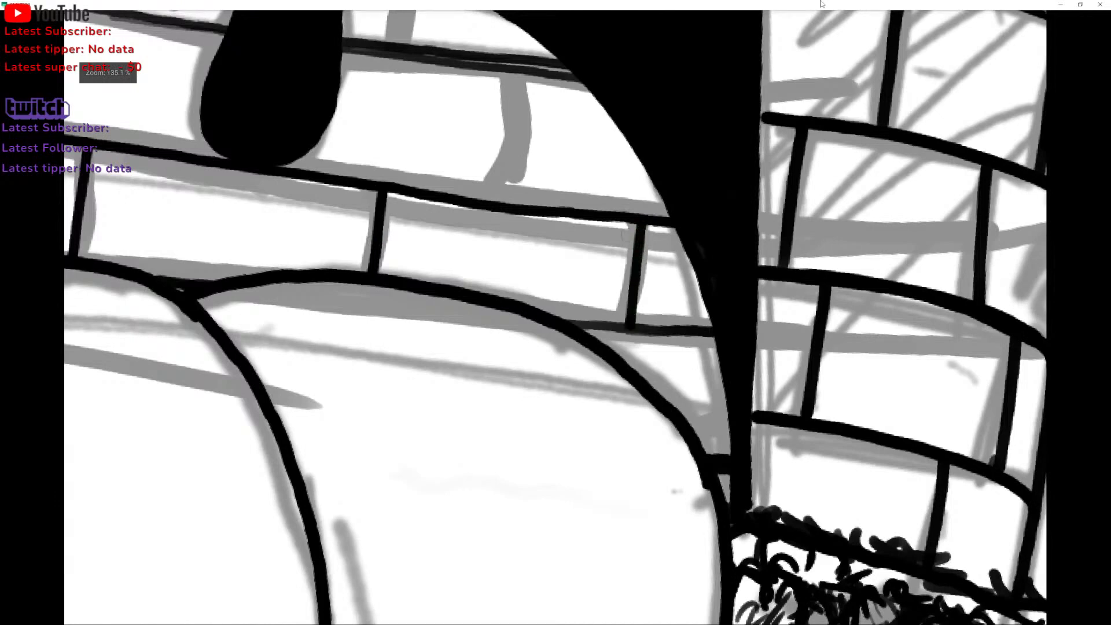
drag(515, 71, 500, 203)
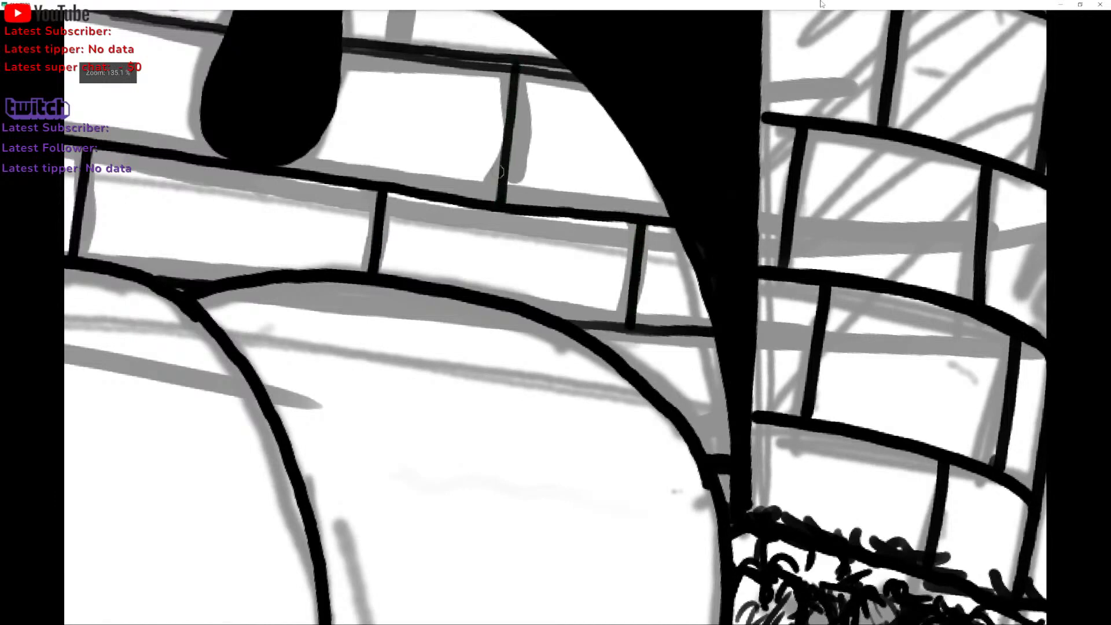
Ink one short vertical joint on each side of the uvula in the topmost brick row of the mouth.
scroll(501, 204, down, 2)
scroll(564, 181, down, 1)
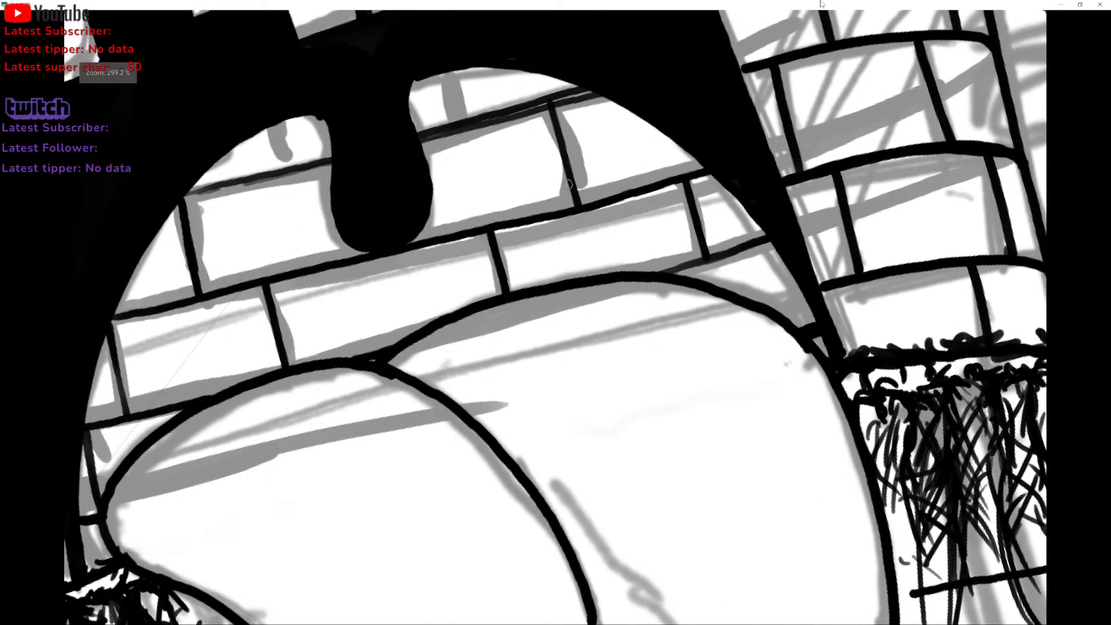
drag(450, 78, 462, 127)
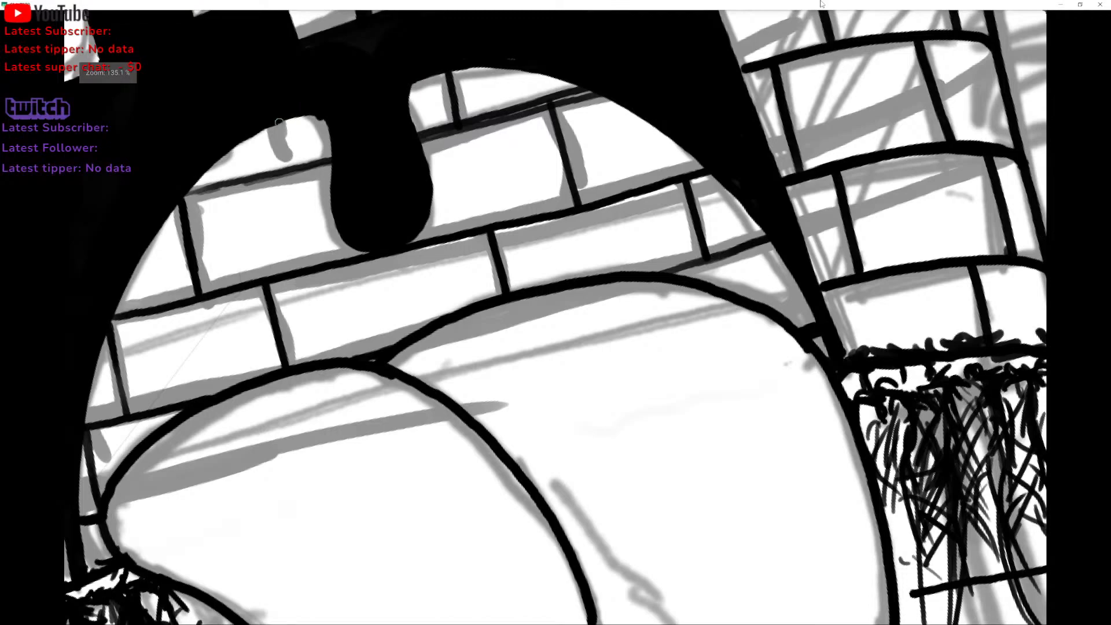
drag(281, 121, 287, 168)
key(ctrl+z)
drag(277, 123, 286, 169)
scroll(556, 318, down, 2)
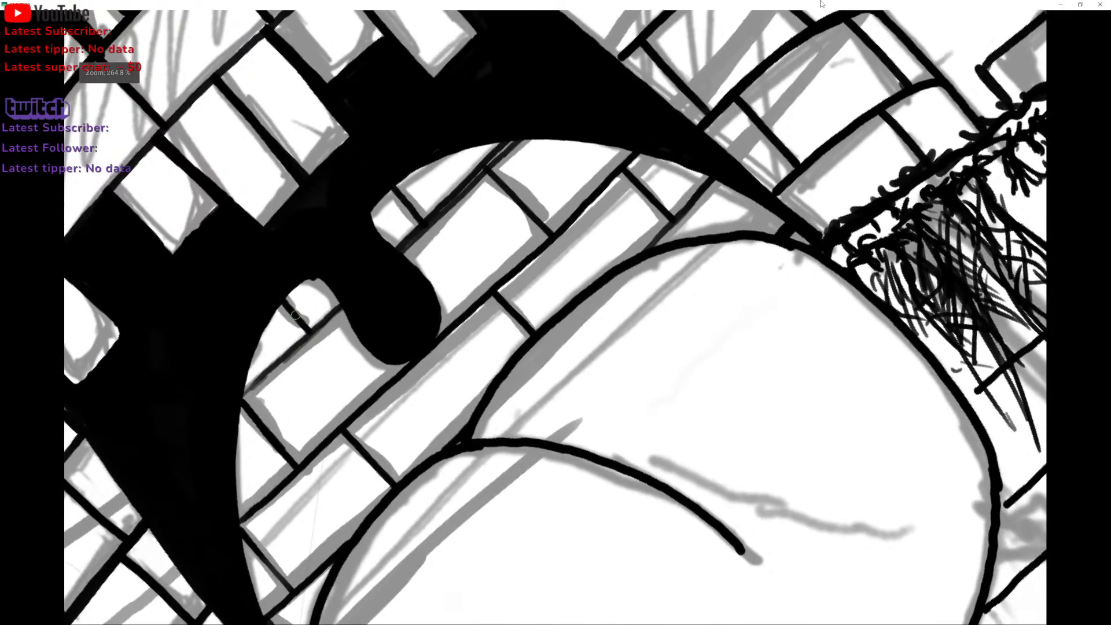
scroll(556, 317, up, 3)
mouse_move(557, 146)
mouse_down()
mouse_move(446, 250)
mouse_move(494, 186)
mouse_up()
scroll(555, 318, down, 3)
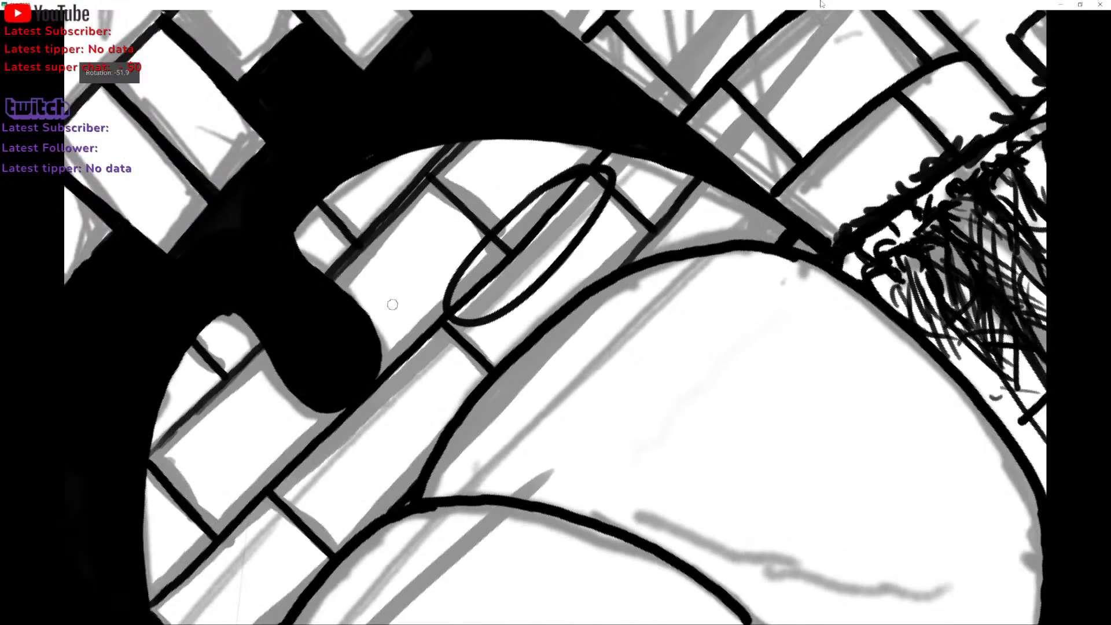
key(ctrl+z)
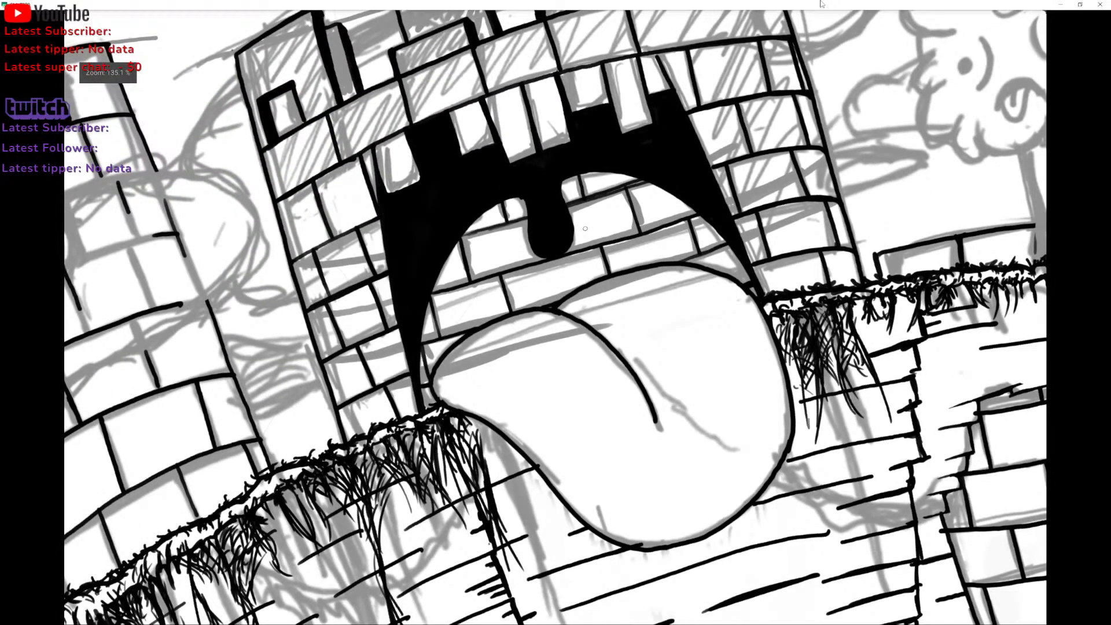
Thicken the middle brick row line beside the uvula and go over the doubled row line above it.
scroll(556, 317, up, 3)
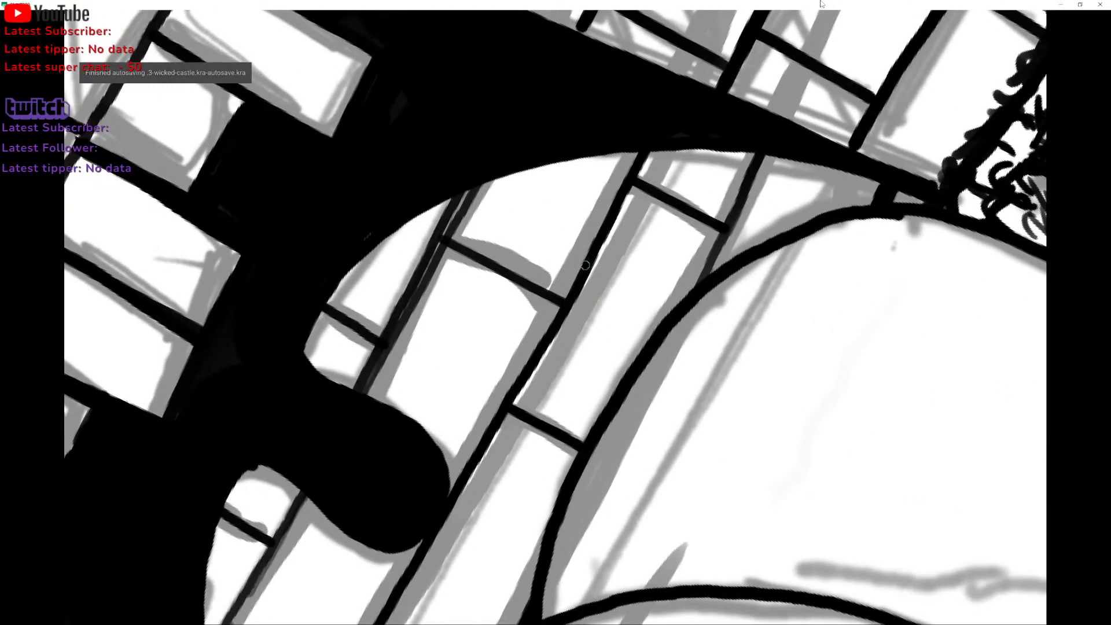
drag(530, 375, 464, 480)
scroll(444, 463, down, 3)
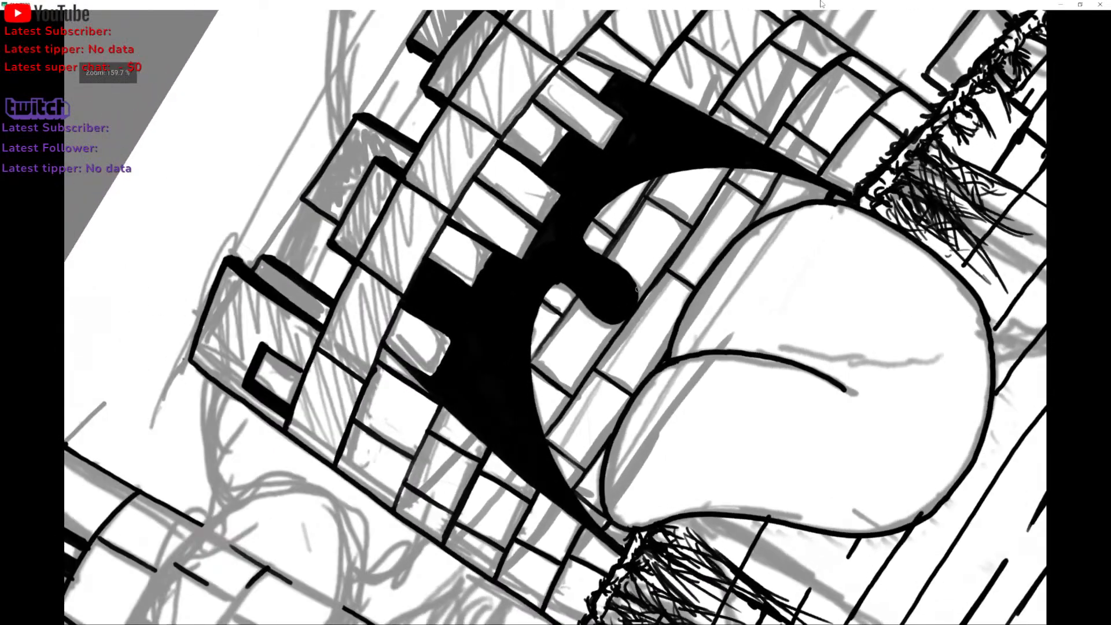
scroll(660, 264, up, 3)
drag(526, 152, 409, 365)
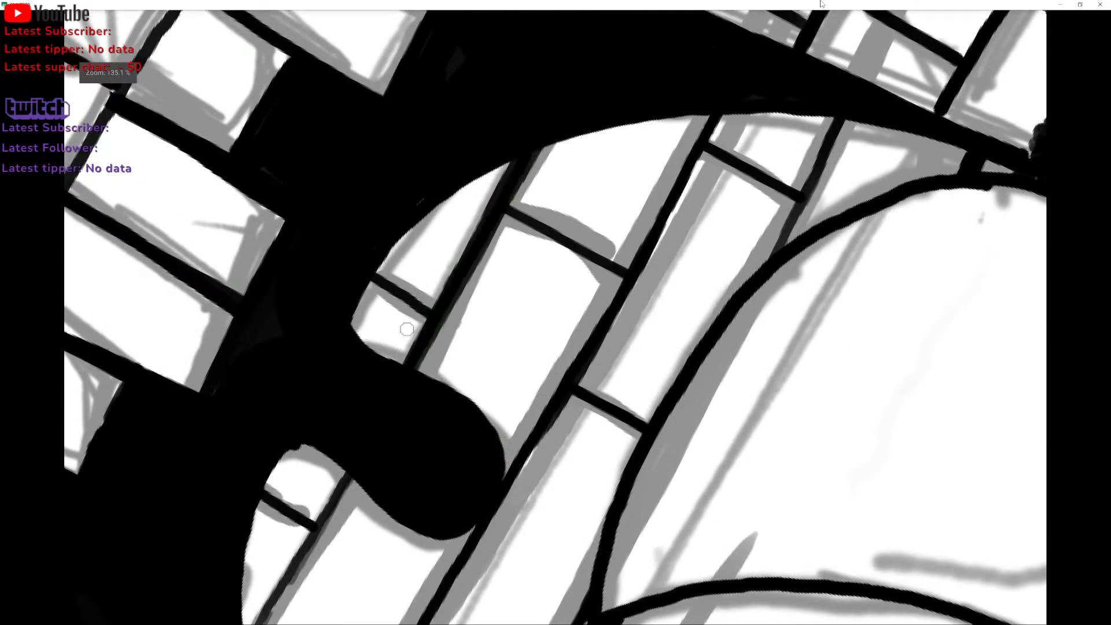
scroll(406, 328, down, 3)
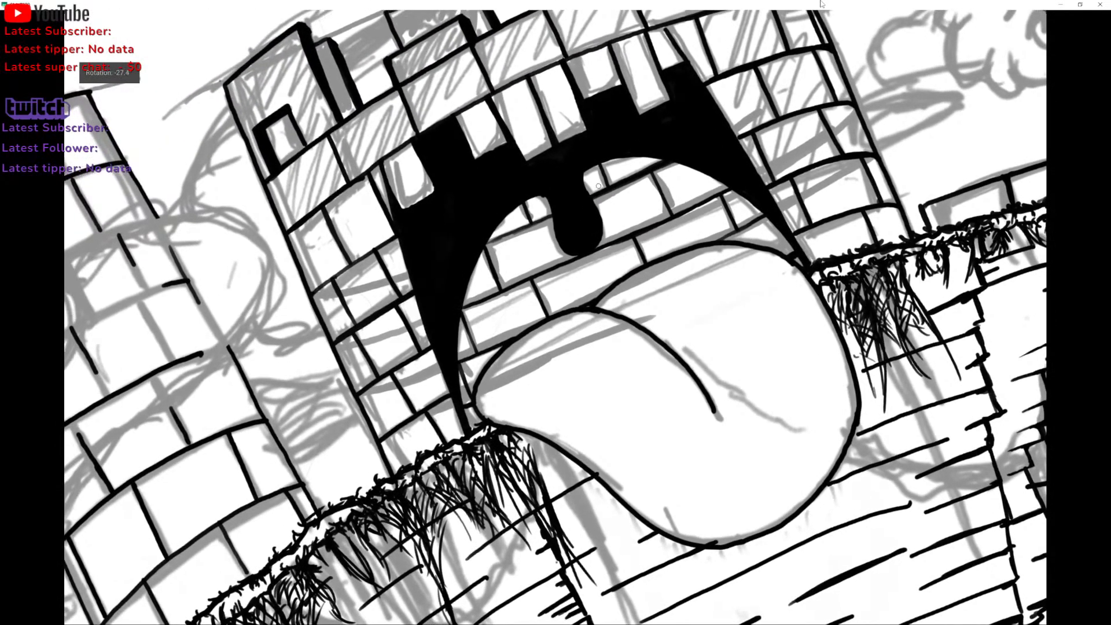
Erase the extra upper stroke of the doubled row line right of the uvula, up to the mouth's black edge.
scroll(464, 285, up, 2)
scroll(465, 285, up, 2)
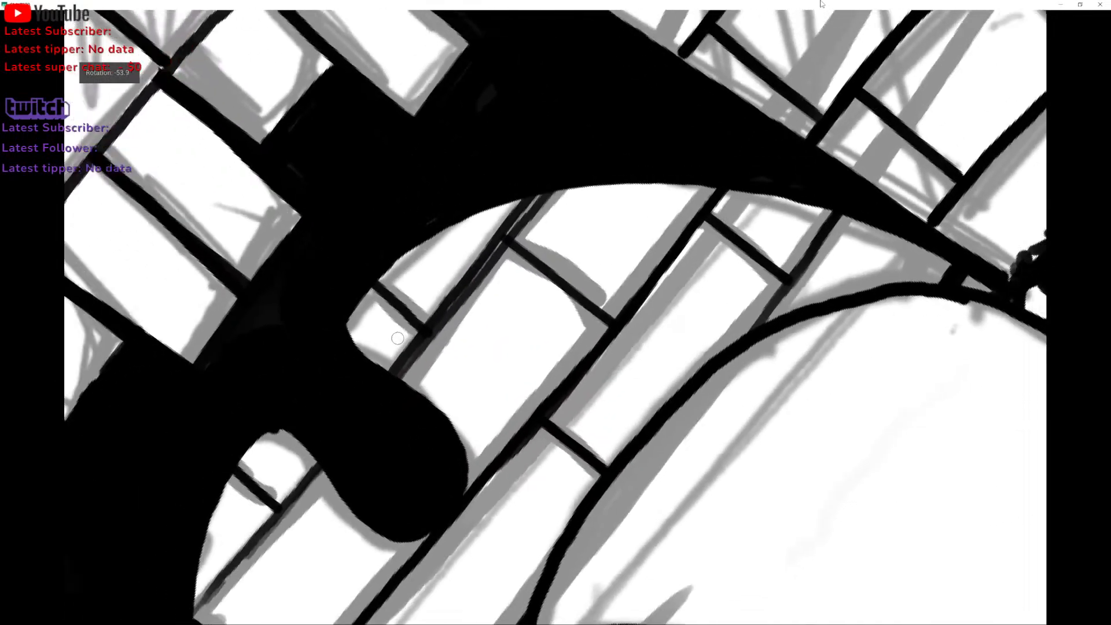
scroll(457, 298, down, 2)
scroll(452, 311, up, 1)
scroll(452, 311, up, 1)
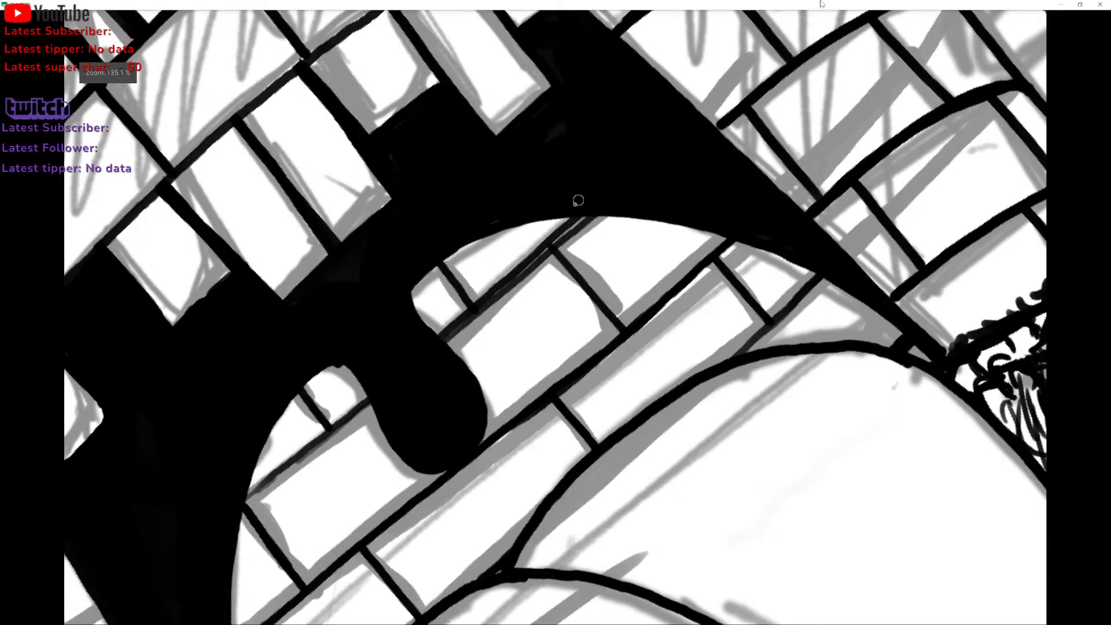
scroll(557, 204, up, 3)
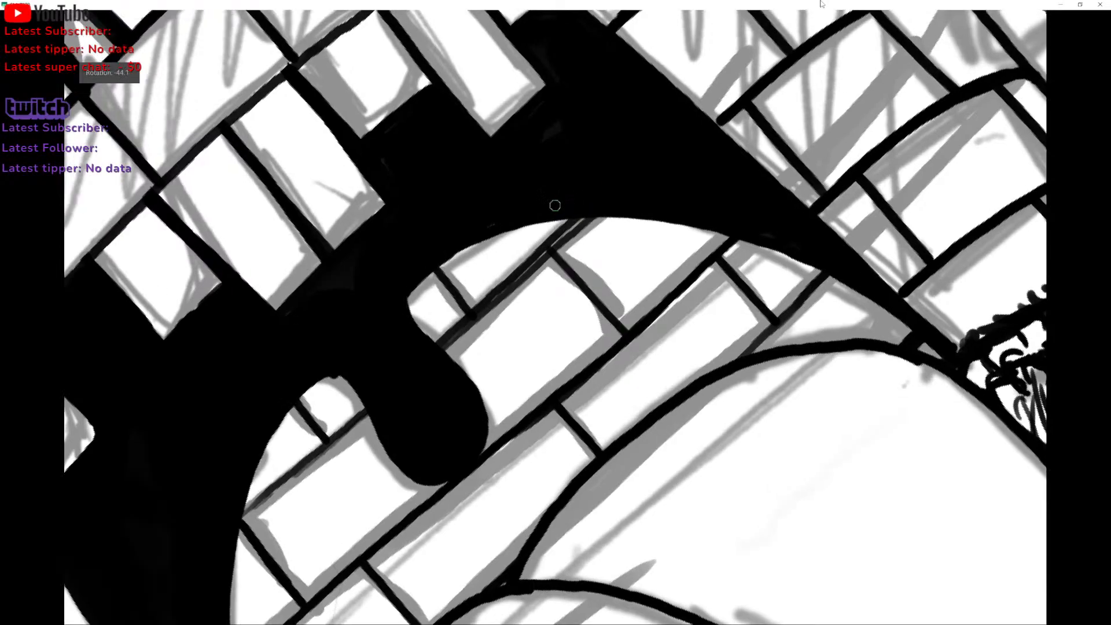
mouse_move(521, 250)
mouse_down()
mouse_move(438, 415)
mouse_move(534, 220)
mouse_move(529, 194)
mouse_up()
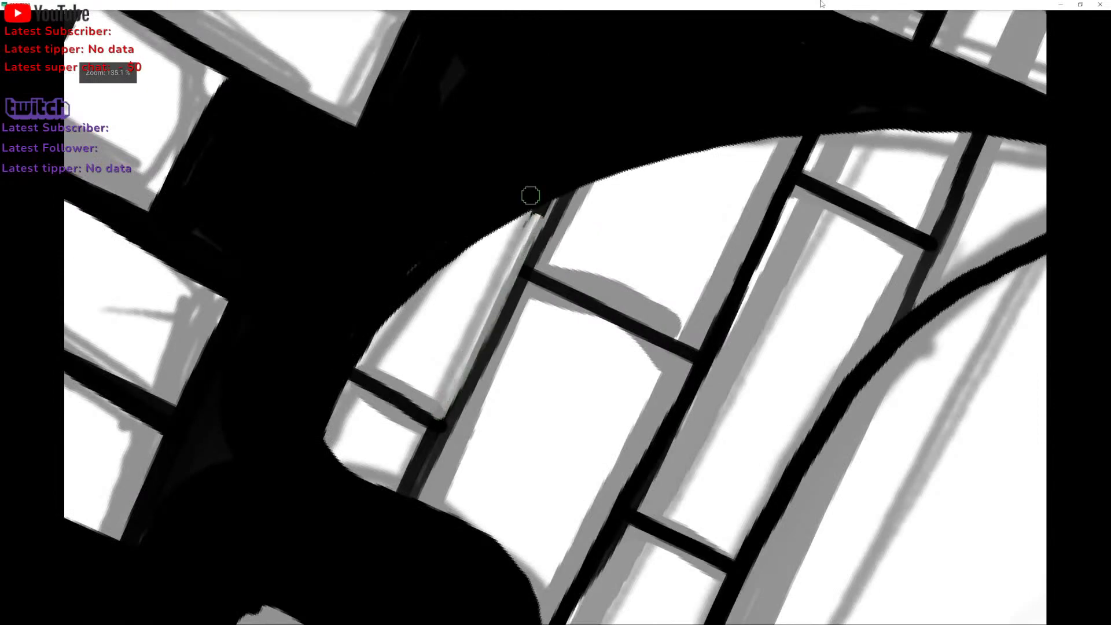
scroll(528, 193, up, 3)
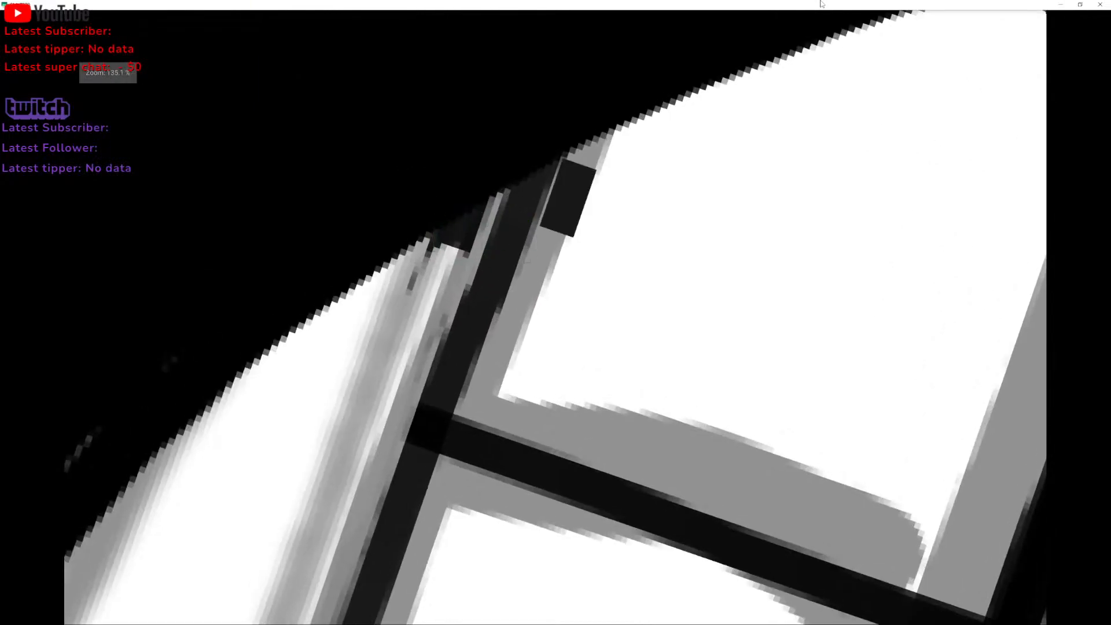
mouse_move(511, 241)
mouse_down()
mouse_move(482, 246)
mouse_move(473, 226)
mouse_move(439, 279)
mouse_move(456, 249)
mouse_move(440, 260)
mouse_move(440, 277)
mouse_move(477, 225)
mouse_move(418, 276)
mouse_move(477, 223)
mouse_up()
scroll(556, 317, down, 5)
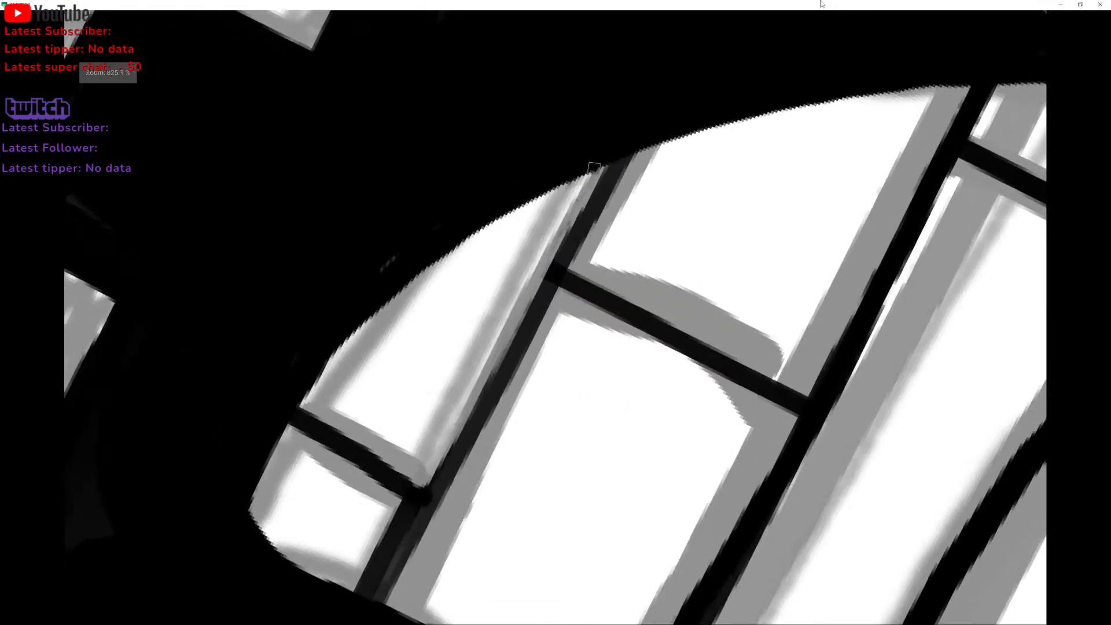
Erase the excess ink along the upper row line between the short joint and the uvula.
scroll(555, 317, up, 4)
scroll(556, 317, up, 1)
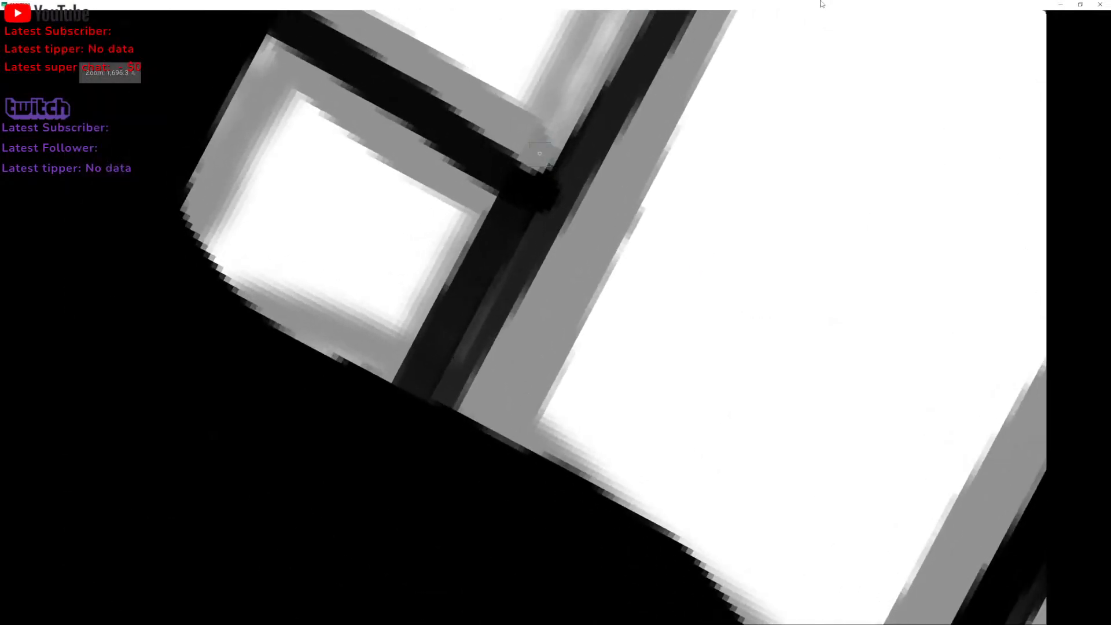
mouse_move(497, 203)
mouse_down()
mouse_move(405, 379)
mouse_move(500, 216)
mouse_move(512, 215)
mouse_move(421, 373)
mouse_up()
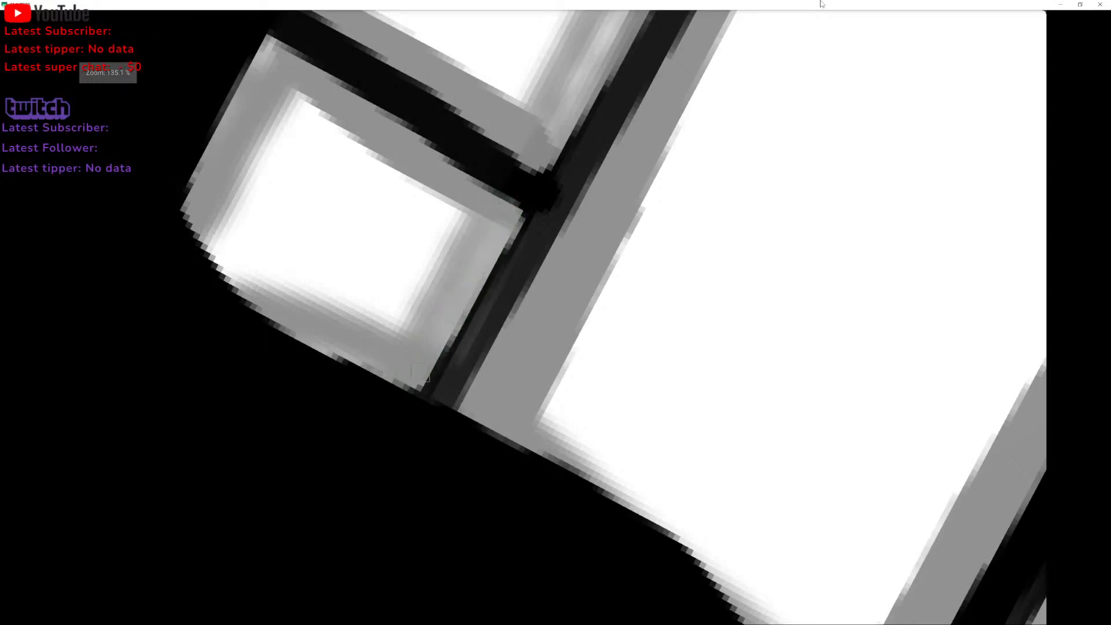
scroll(429, 325, down, 5)
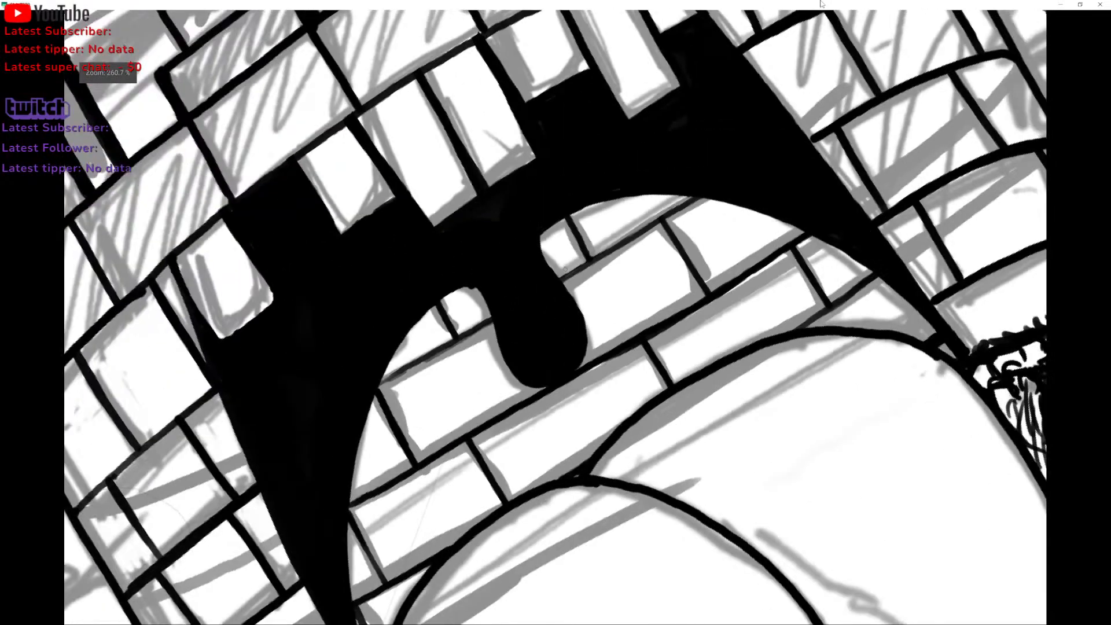
Trim the lower edge of the middle row line around the joint right of the uvula to even out its thickness.
scroll(565, 269, up, 4)
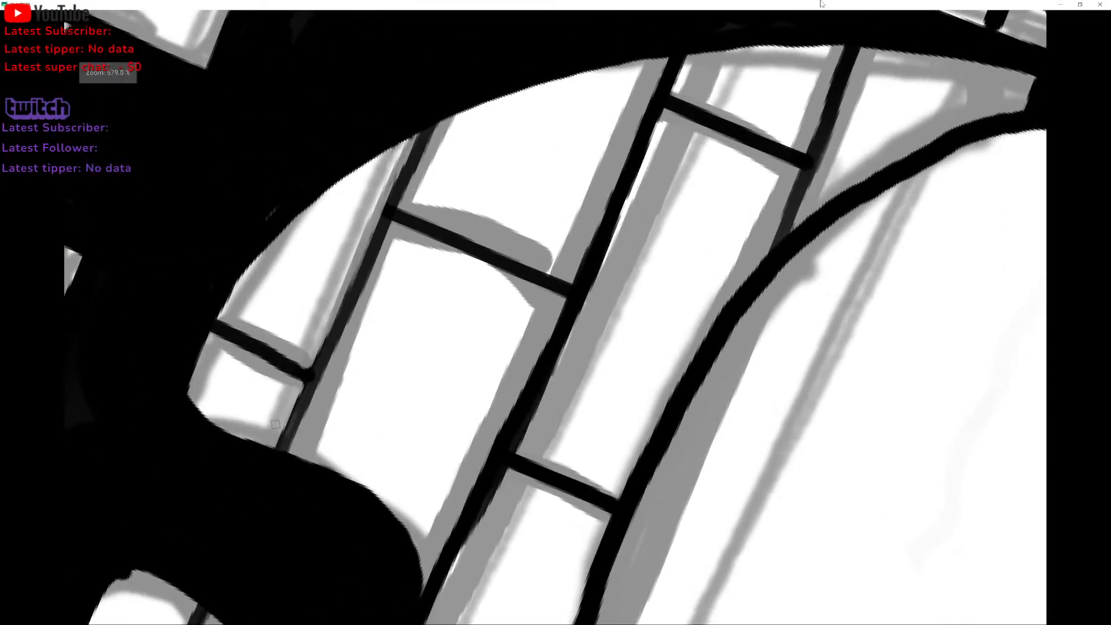
scroll(275, 425, up, 3)
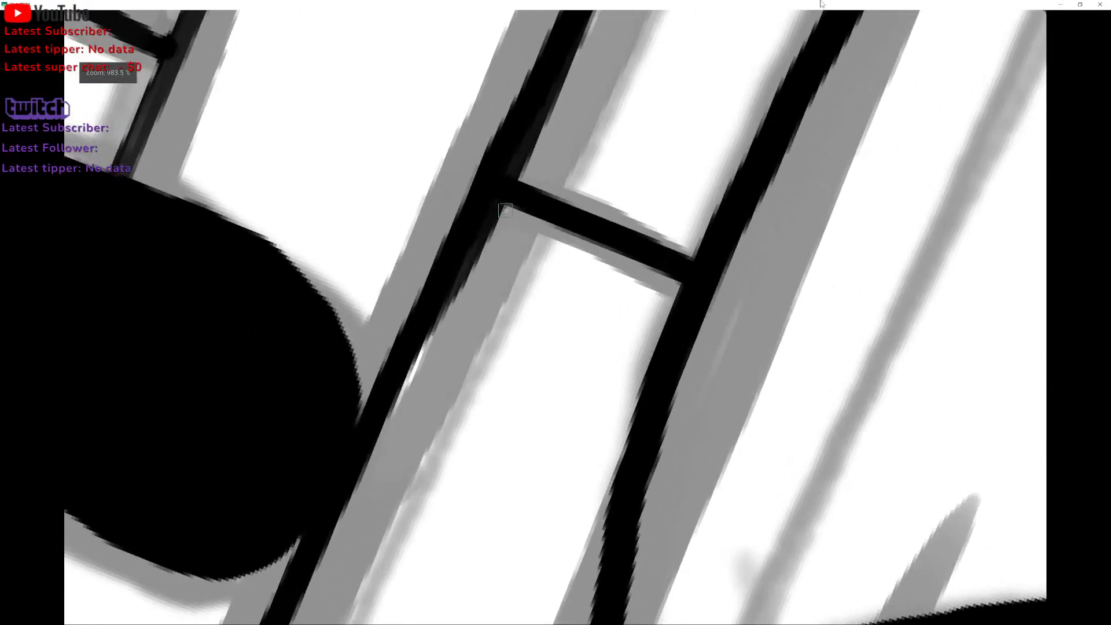
drag(506, 210, 453, 313)
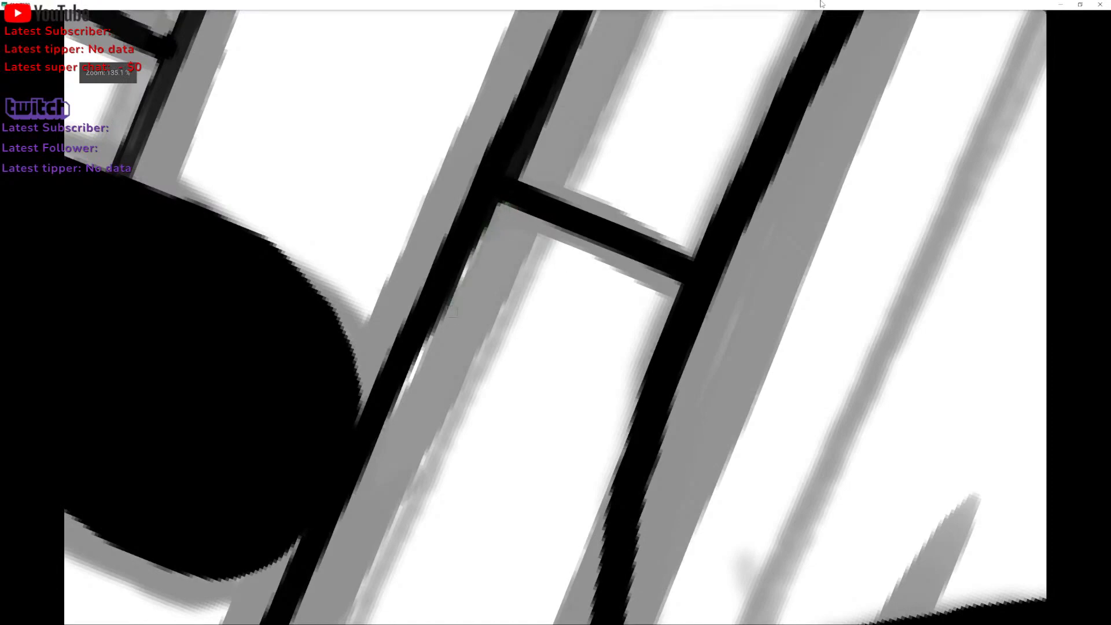
scroll(443, 294, down, 3)
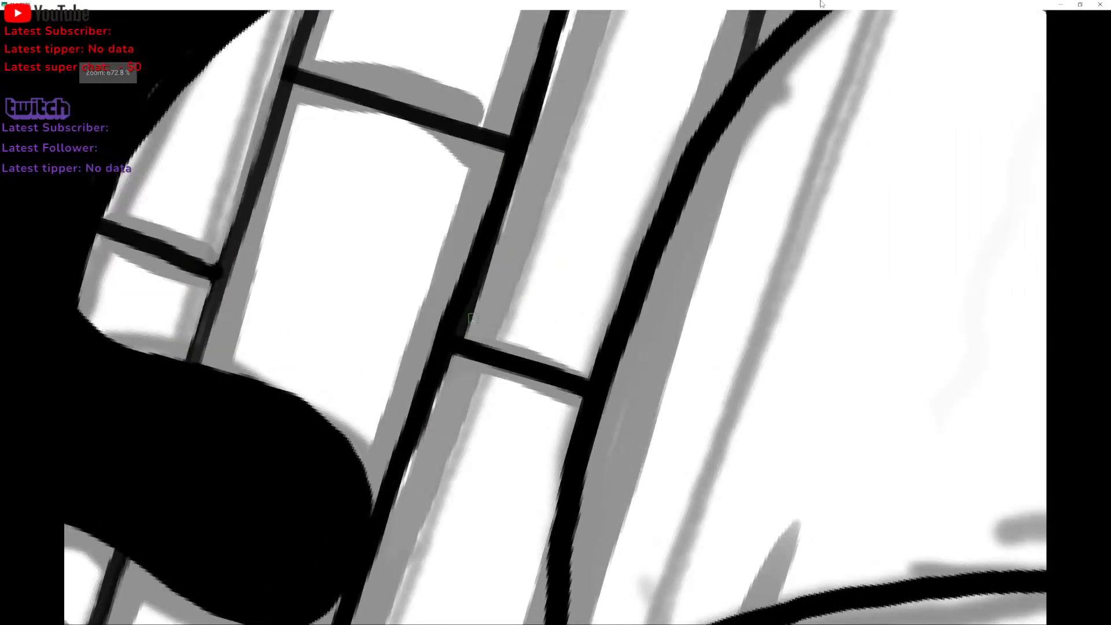
scroll(472, 319, down, 5)
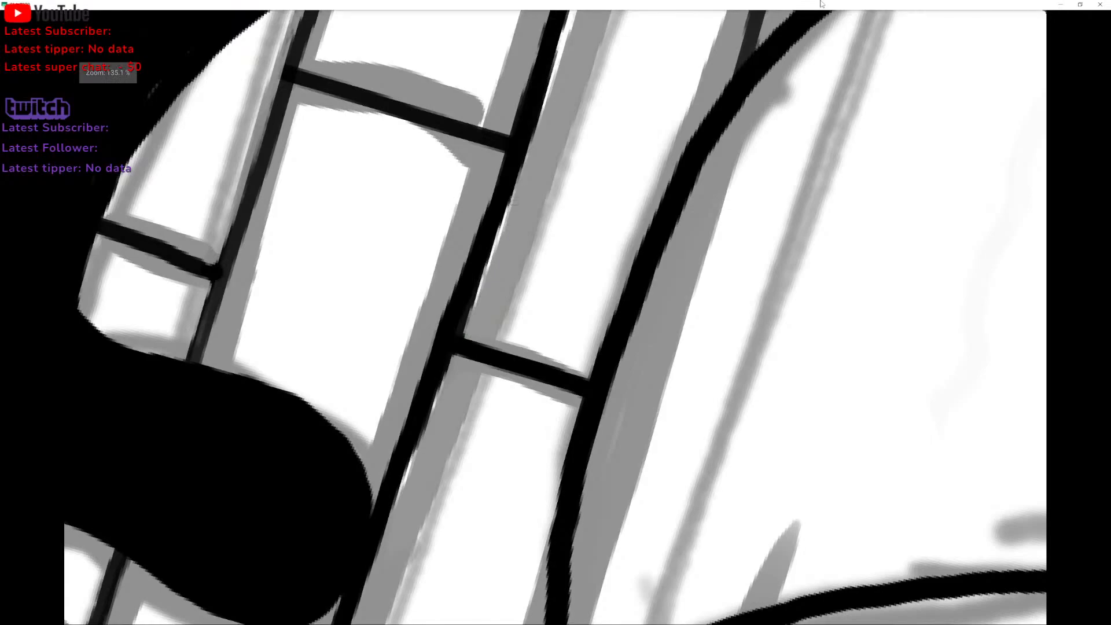
scroll(556, 348, down, 3)
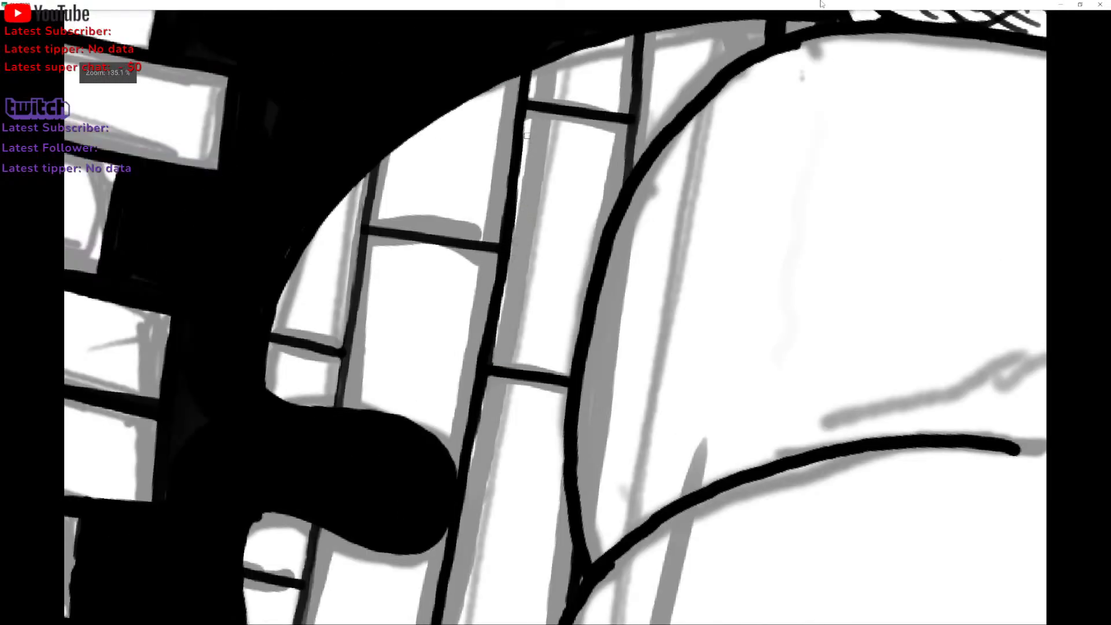
scroll(556, 317, down, 5)
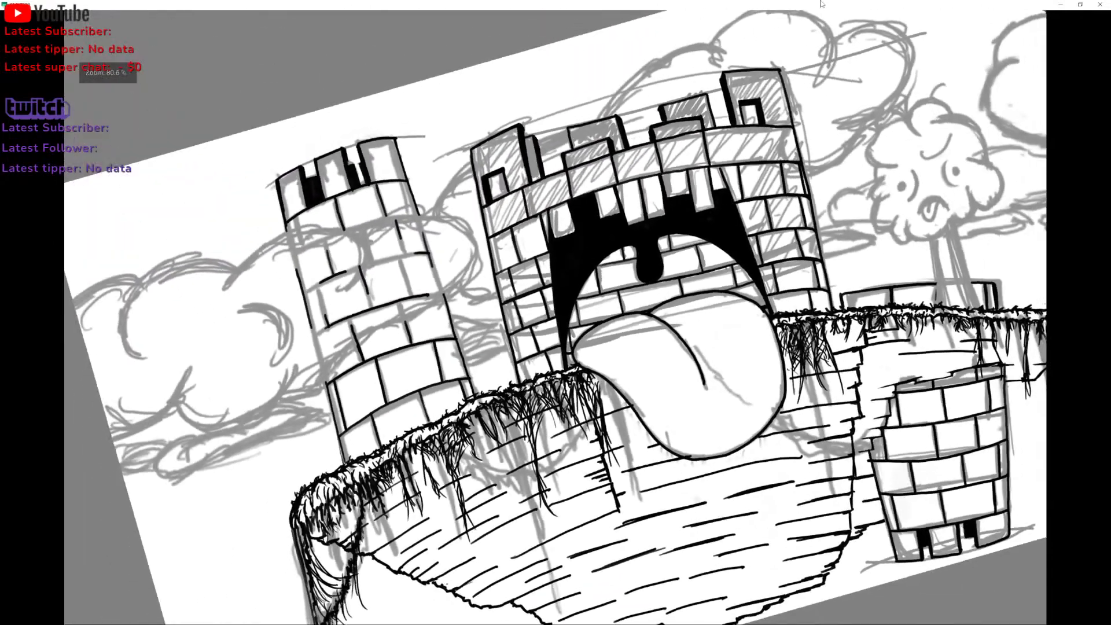
scroll(556, 317, down, 1)
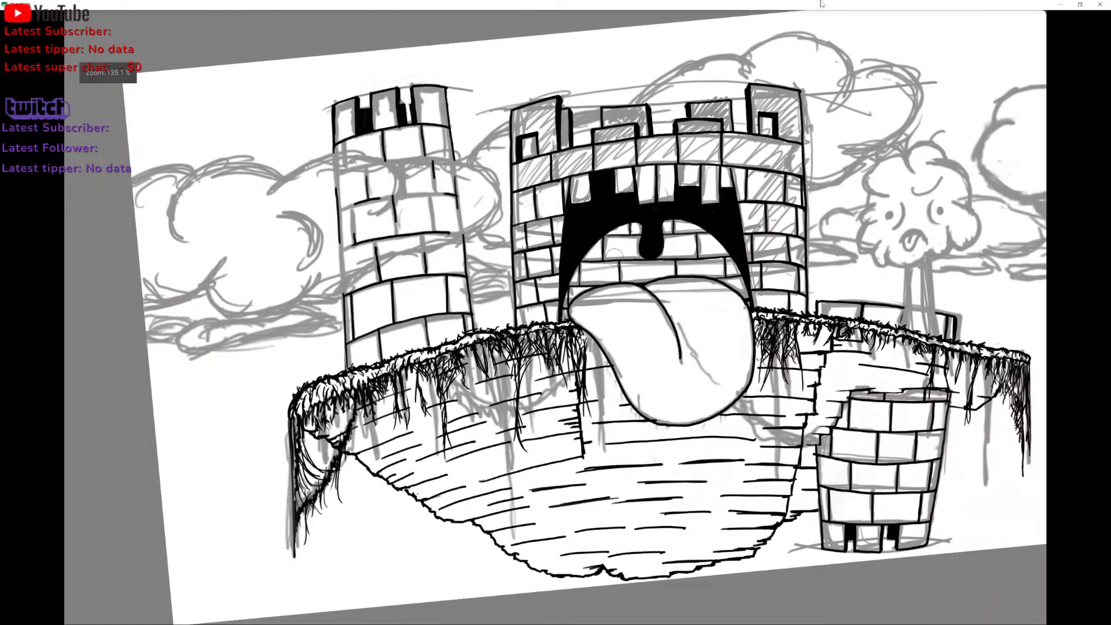
mouse_move(610, 263)
mouse_down()
mouse_move(612, 259)
mouse_move(636, 238)
mouse_move(572, 288)
mouse_move(615, 248)
mouse_move(631, 278)
mouse_move(671, 258)
mouse_move(668, 229)
mouse_move(716, 272)
mouse_up()
key(ctrl+z)
mouse_move(632, 246)
mouse_down()
mouse_move(598, 255)
mouse_move(620, 240)
mouse_move(610, 267)
mouse_move(672, 257)
mouse_move(668, 225)
mouse_move(735, 274)
mouse_move(735, 290)
mouse_move(683, 253)
mouse_move(676, 272)
mouse_move(598, 262)
mouse_move(614, 235)
mouse_move(556, 310)
mouse_up()
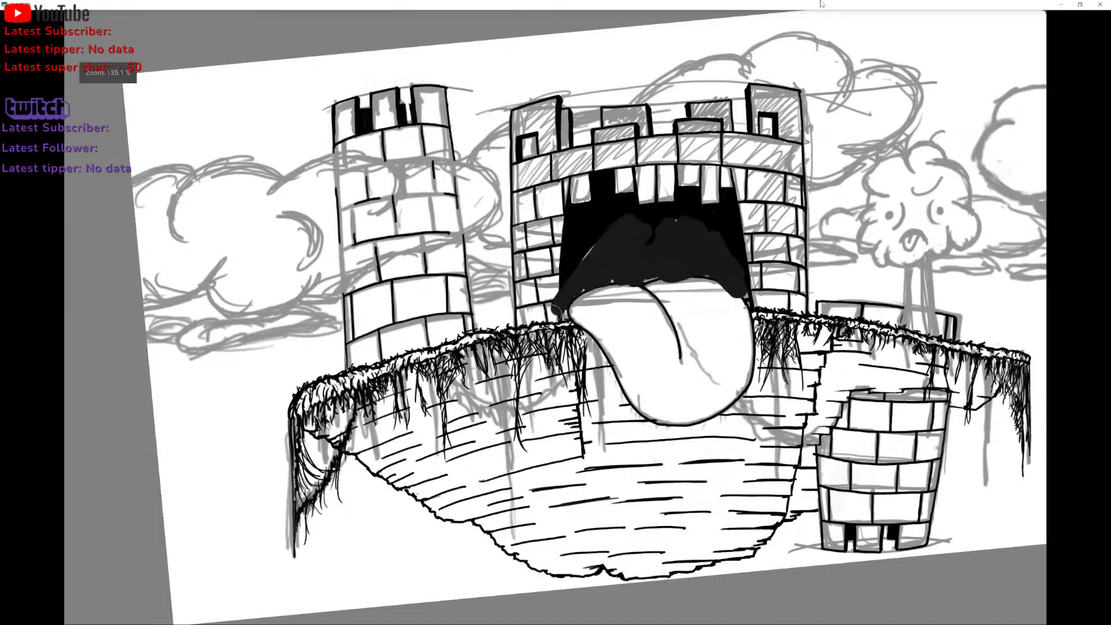
key(ctrl+z)
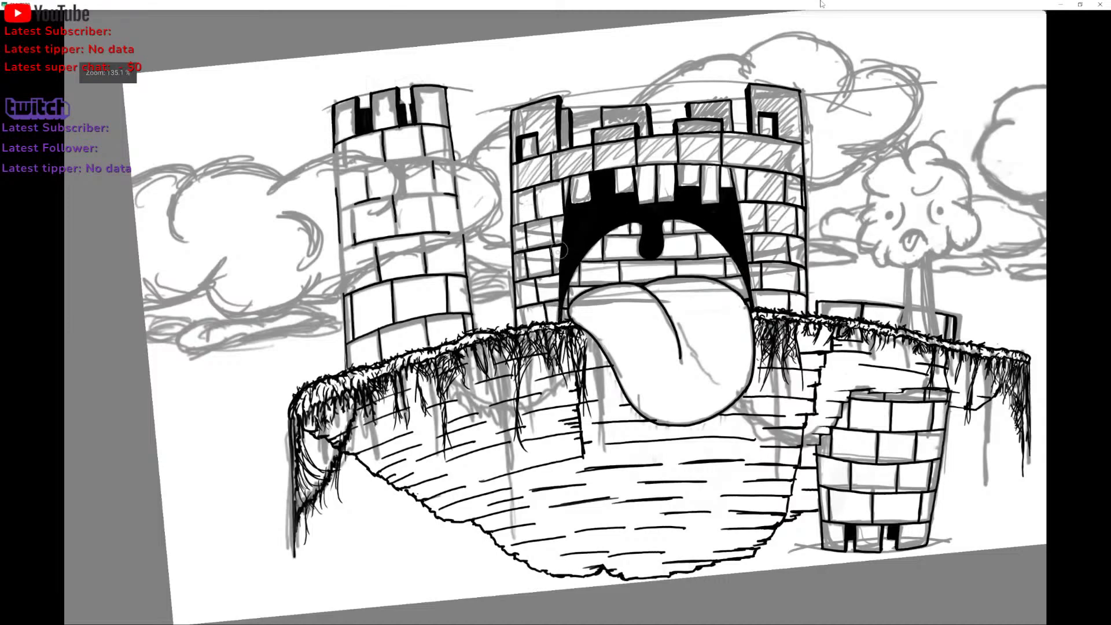
mouse_move(560, 251)
mouse_down()
mouse_move(526, 284)
mouse_move(602, 255)
mouse_move(631, 223)
mouse_up()
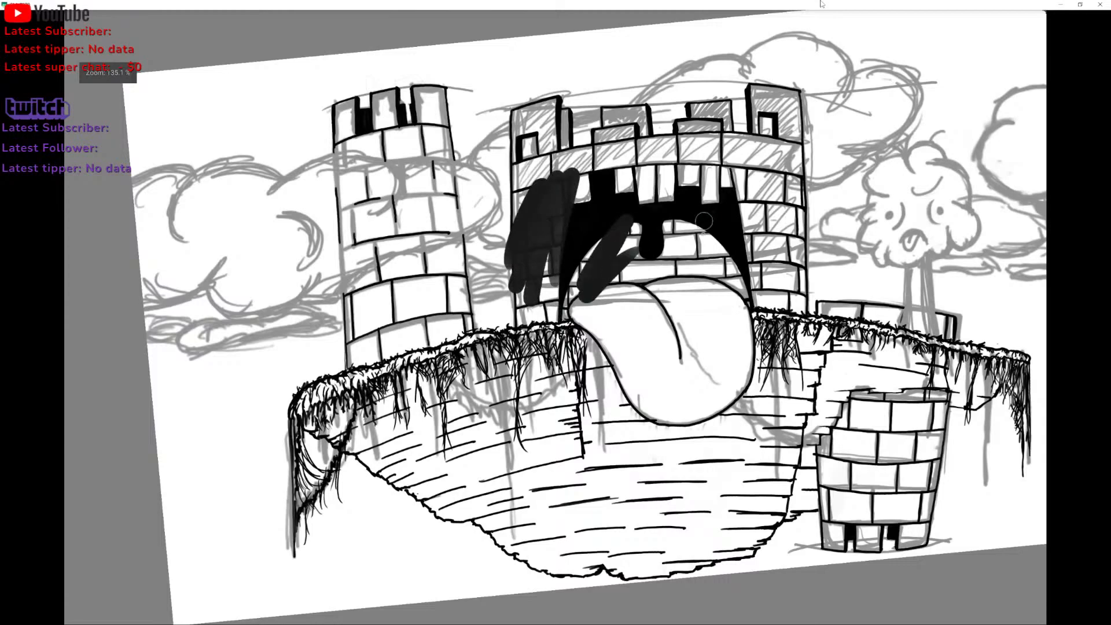
key(ctrl+z)
key(ctrl+z)
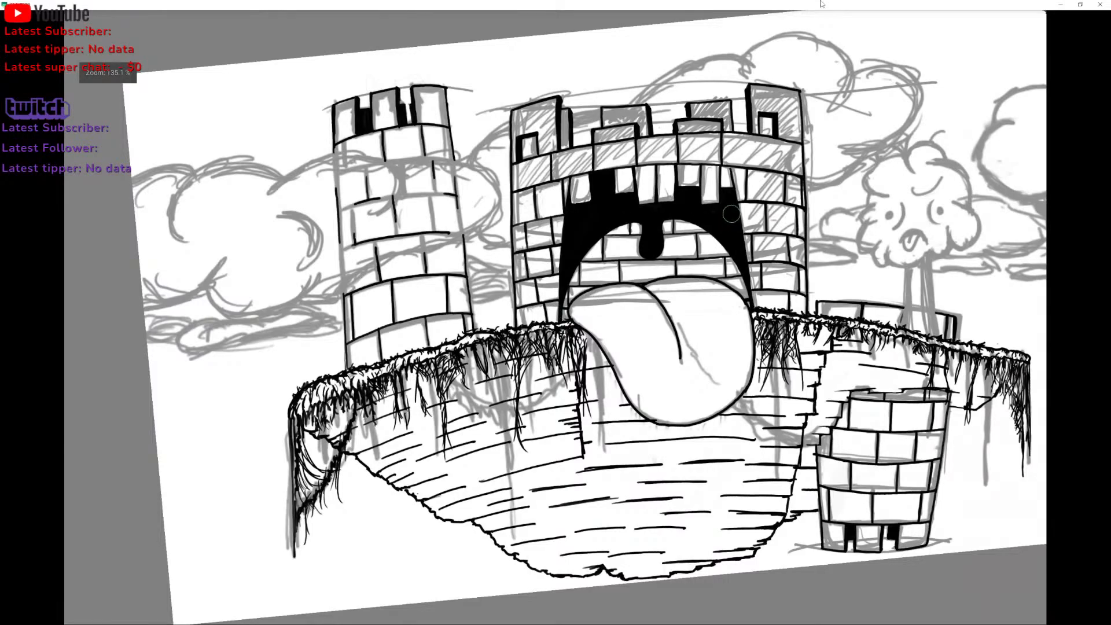
Leave the canvas-only view to bring back the interface panels, with the whole drawing in view.
scroll(689, 336, down, 3)
key(Tab)
scroll(689, 335, down, 2)
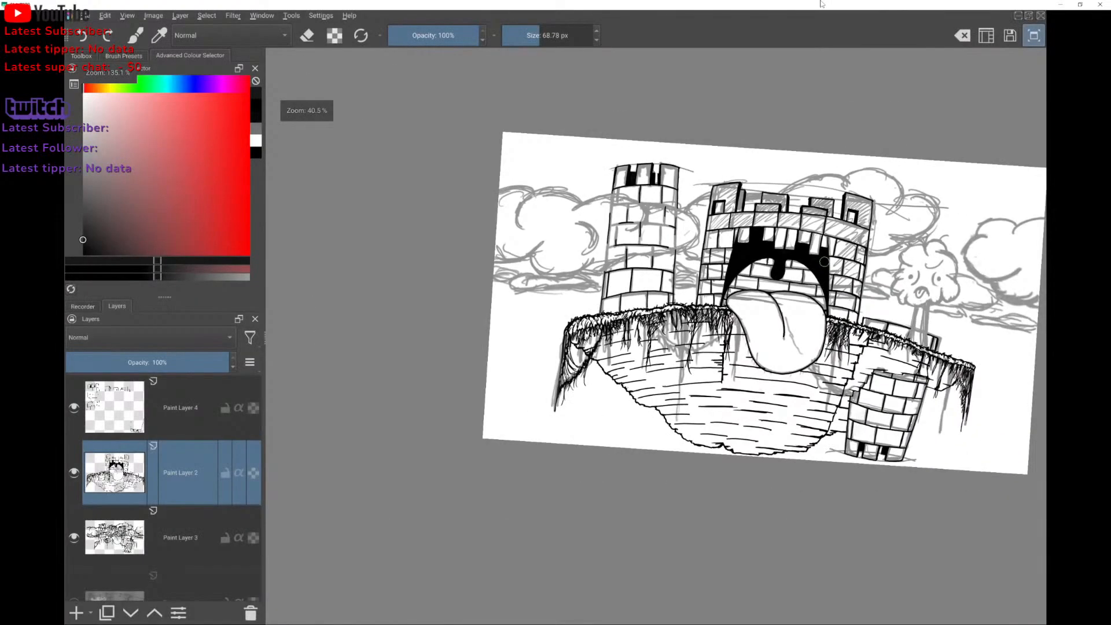
Hide the grey sketch layer, Paint Layer 3, so that only the inked castle shows.
scroll(164, 488, down, 3)
click(75, 438)
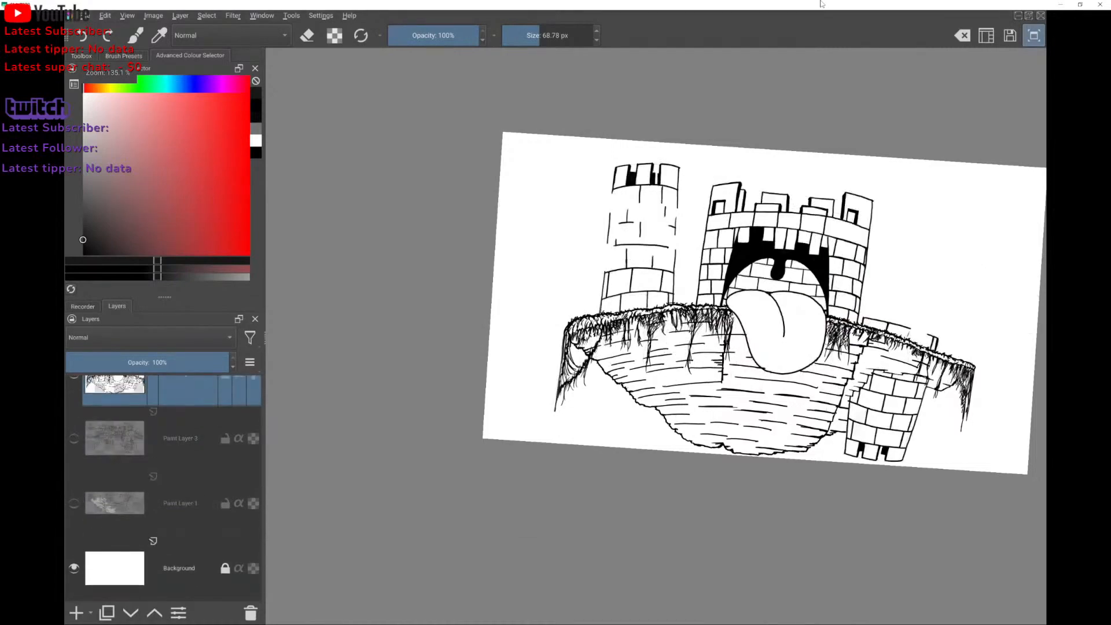
scroll(824, 261, up, 3)
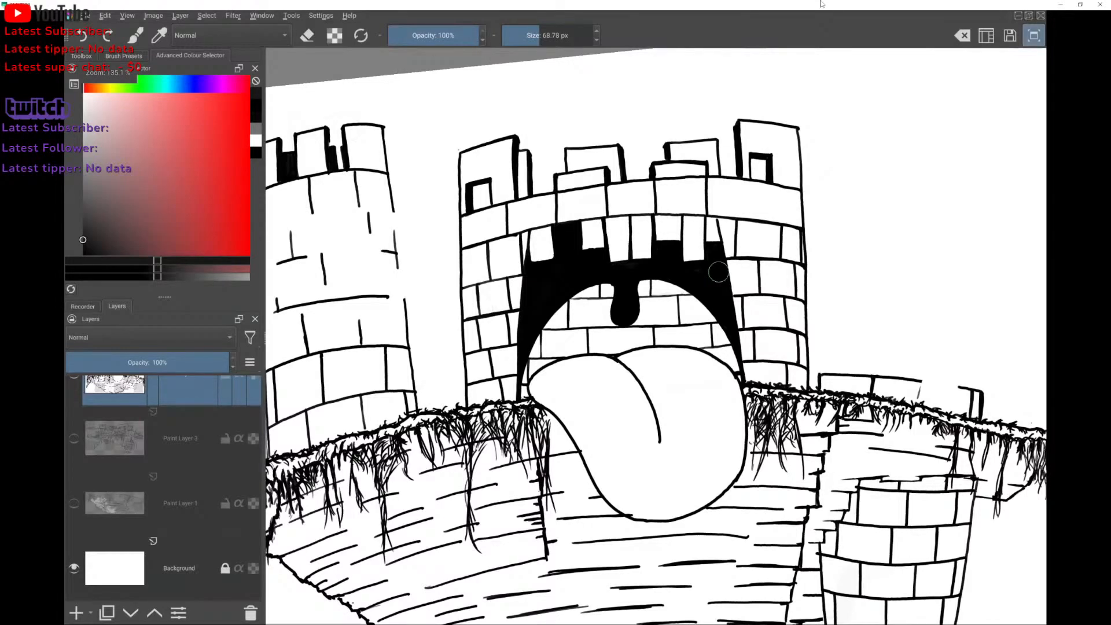
scroll(164, 488, up, 3)
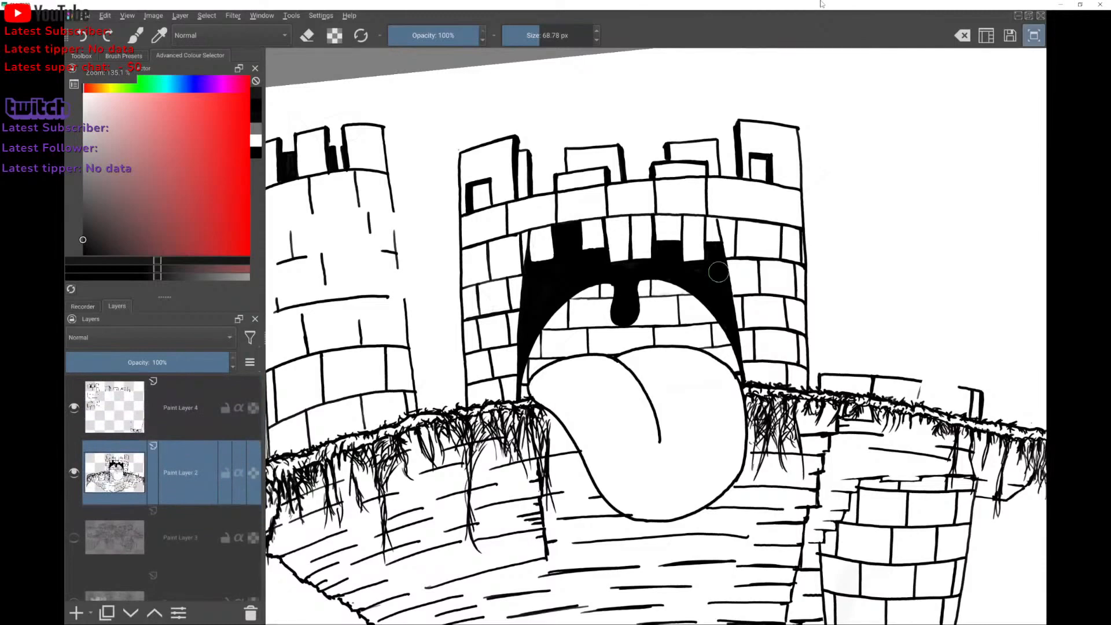
Add a new paint layer and move it directly beneath the ink layer, Paint Layer 2.
key(Insert)
key(ctrl+Page_Up)
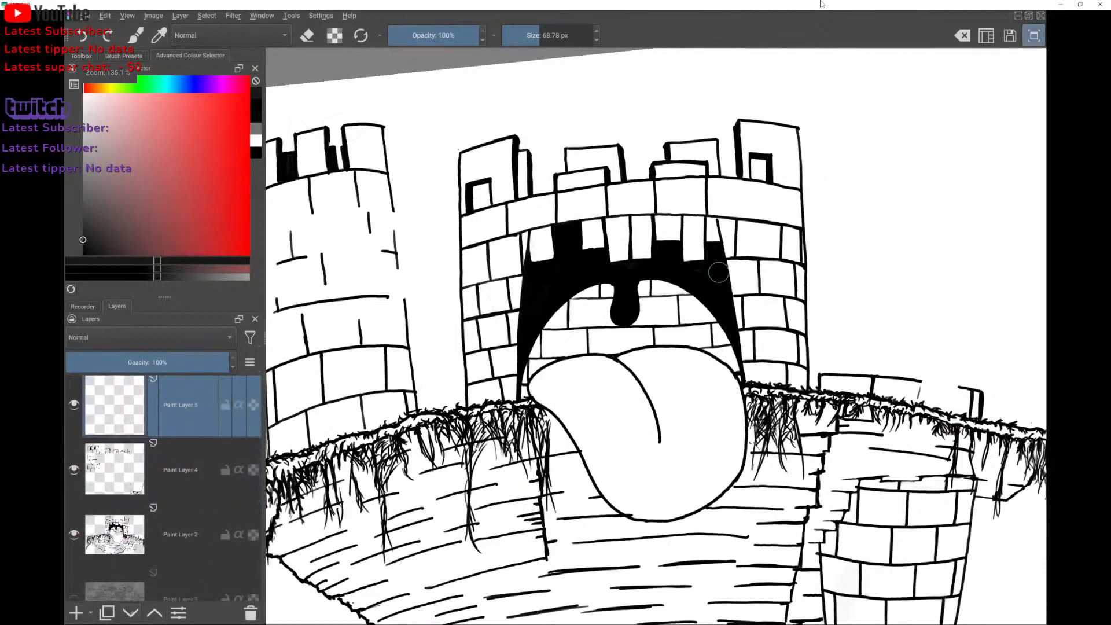
key(ctrl+Page_Down)
key(ctrl+Page_Down)
Pick a mid grey and paint the brick wall at the back of the mouth, left of the uvula.
scroll(719, 272, up, 3)
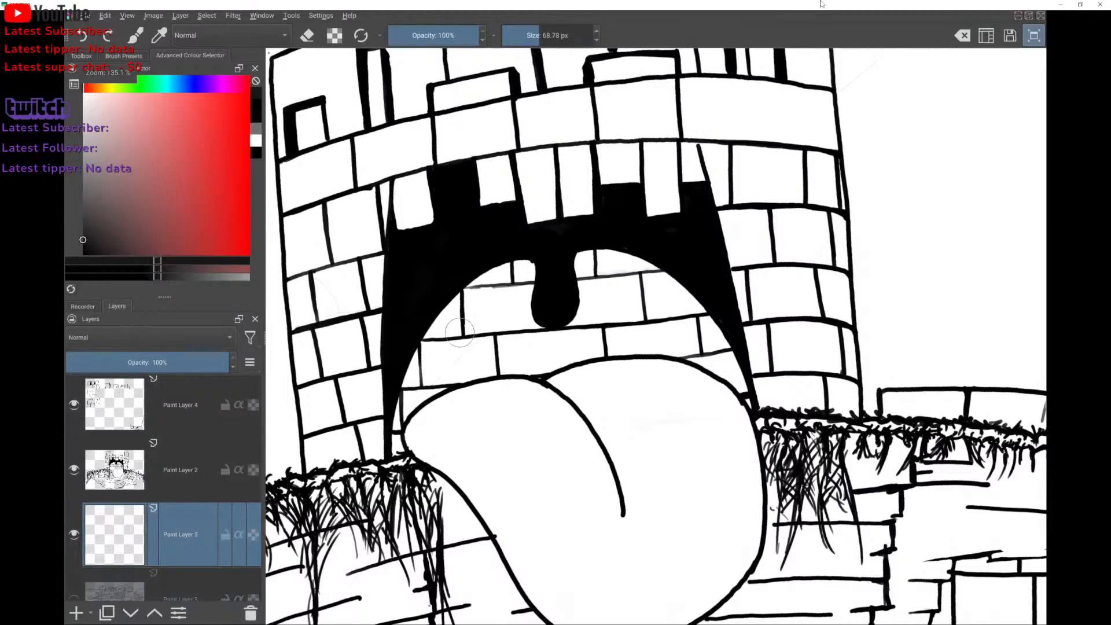
mouse_move(461, 334)
mouse_down()
mouse_move(515, 287)
mouse_move(493, 347)
mouse_up()
key(ctrl+z)
drag(83, 222, 83, 157)
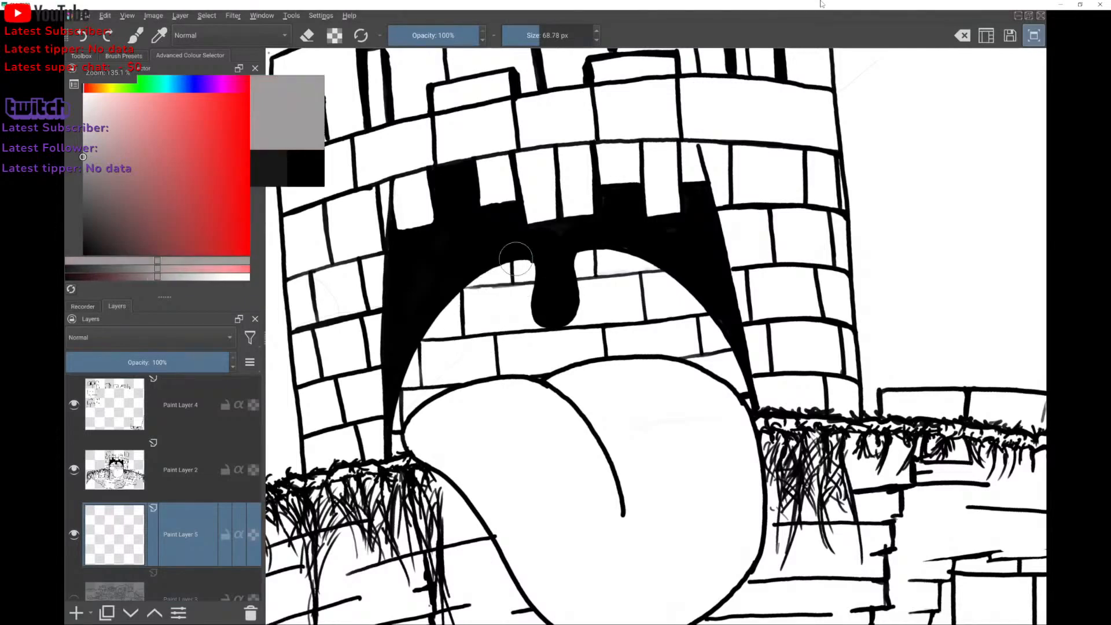
mouse_move(474, 324)
mouse_down()
mouse_move(488, 301)
mouse_move(451, 324)
mouse_move(405, 399)
mouse_move(459, 340)
mouse_move(426, 380)
mouse_move(516, 342)
mouse_move(515, 292)
mouse_move(480, 311)
mouse_move(497, 278)
mouse_move(536, 276)
mouse_move(535, 359)
mouse_up()
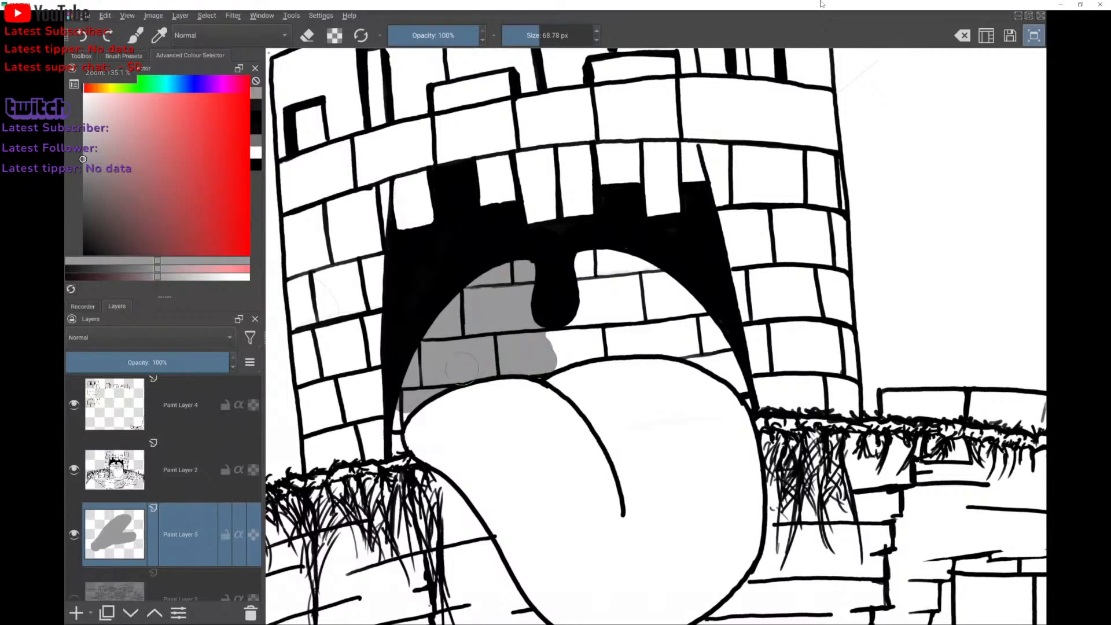
Paint the remaining brick wall right of the uvula grey down to the tongue, reducing the brush to 33.20 px for the edges.
mouse_move(557, 256)
mouse_down()
mouse_move(553, 351)
mouse_move(575, 330)
mouse_move(568, 294)
mouse_move(584, 320)
mouse_move(593, 264)
mouse_move(622, 290)
mouse_move(662, 296)
mouse_move(666, 277)
mouse_move(717, 321)
mouse_move(731, 360)
mouse_up()
key(ctrl+z)
mouse_move(672, 282)
mouse_down()
mouse_move(699, 318)
mouse_move(719, 315)
mouse_move(707, 322)
mouse_move(728, 343)
mouse_move(716, 347)
mouse_move(720, 365)
mouse_move(665, 322)
mouse_up()
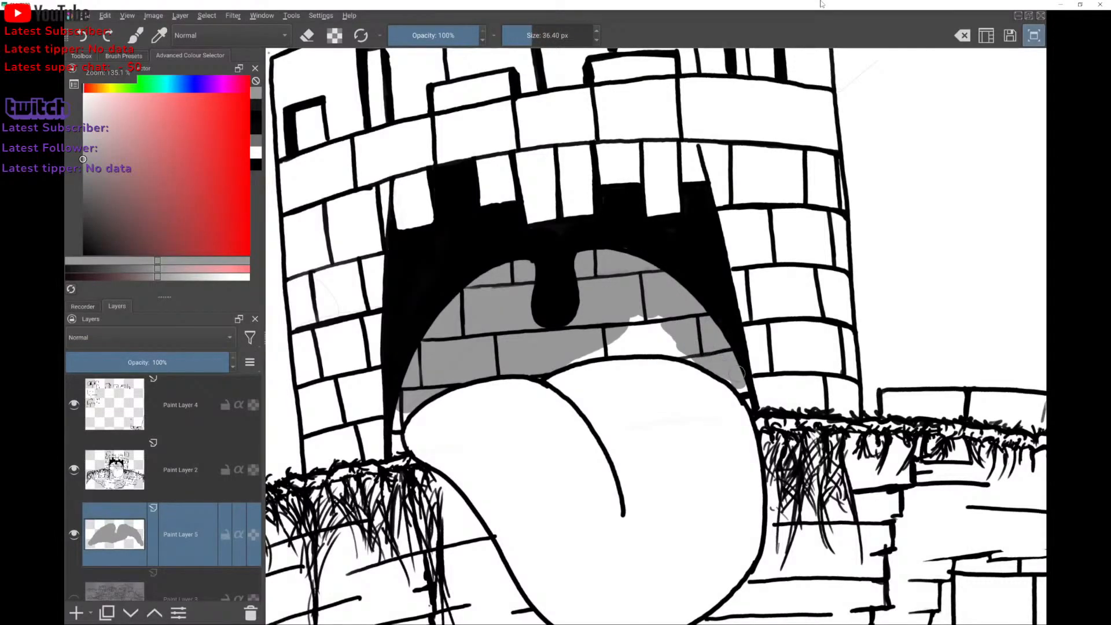
key(bracketleft)
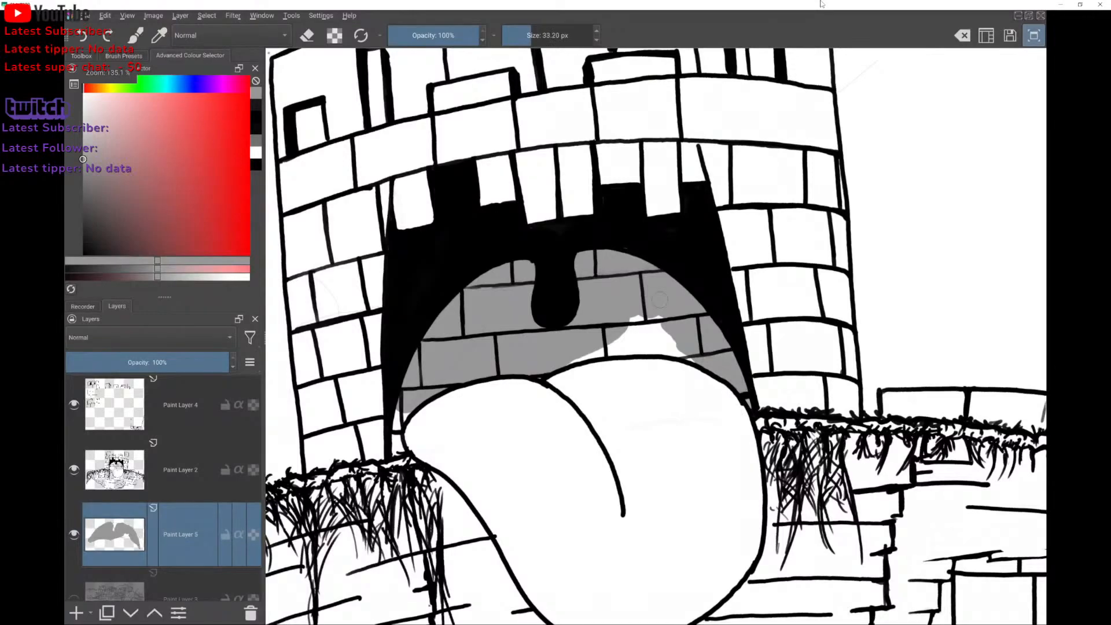
mouse_move(730, 381)
mouse_down()
mouse_move(633, 296)
mouse_move(616, 334)
mouse_move(600, 311)
mouse_up()
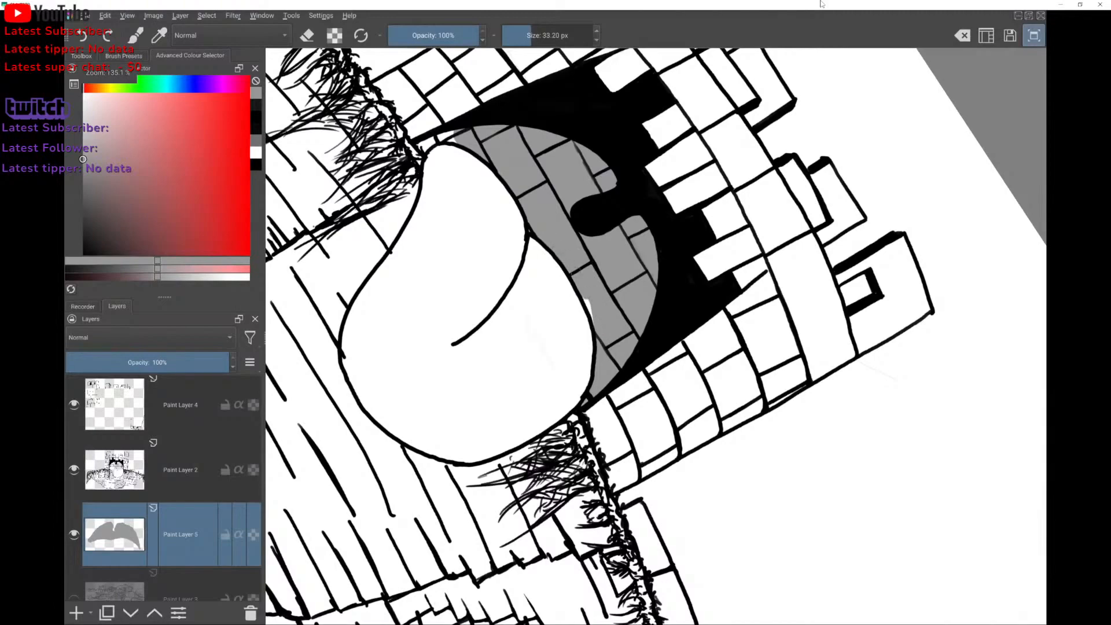
mouse_move(586, 319)
mouse_down()
mouse_move(625, 272)
mouse_move(654, 313)
mouse_move(666, 289)
mouse_move(683, 324)
mouse_move(666, 370)
mouse_up()
Reduce the brush to 17.69 px and fill the narrow gaps at the mouth's left corner beside the tongue with grey.
drag(482, 268, 490, 324)
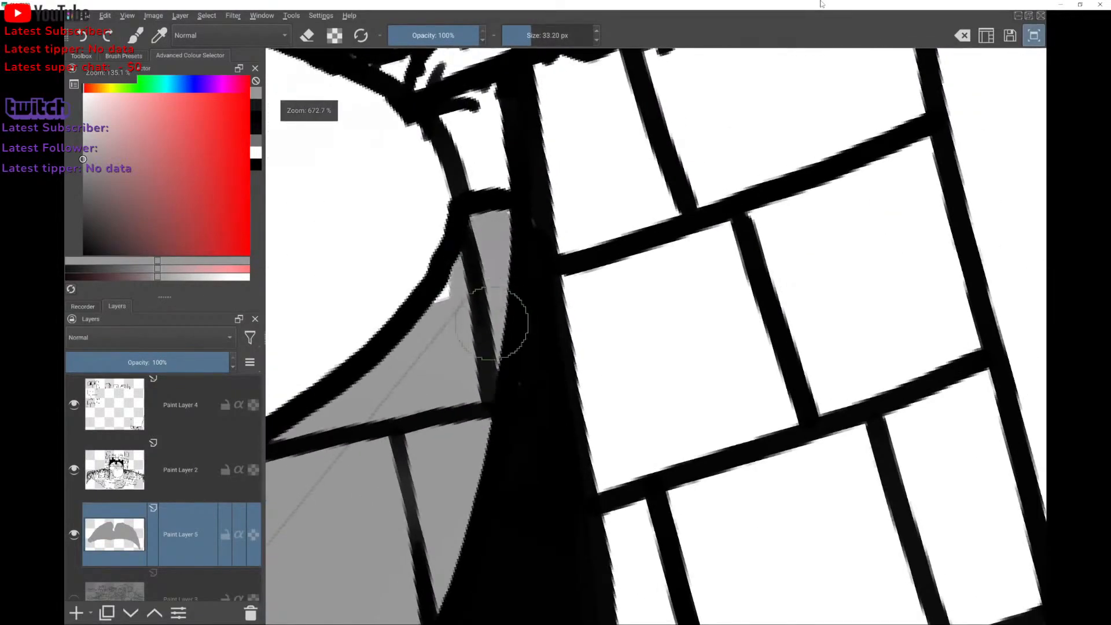
shift+drag(500, 237, 462, 245)
mouse_move(506, 172)
mouse_down()
mouse_move(492, 109)
mouse_move(472, 180)
mouse_move(456, 117)
mouse_up()
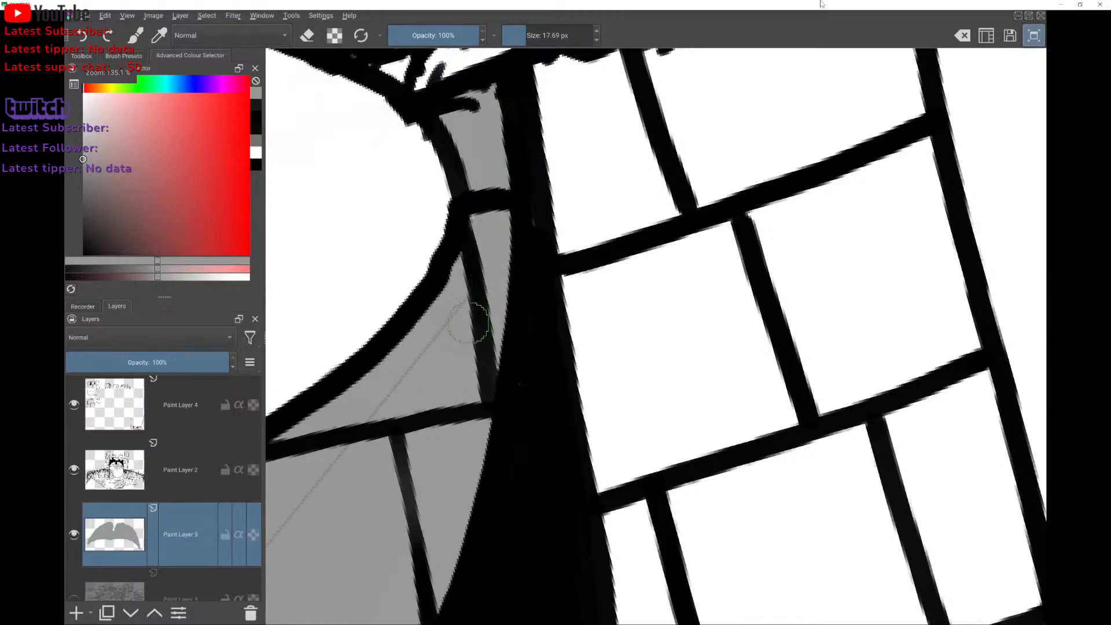
Switch to black on Paint Layer 2 and cover the small grey sliver at the mouth's lower left corner.
scroll(469, 323, down, 8)
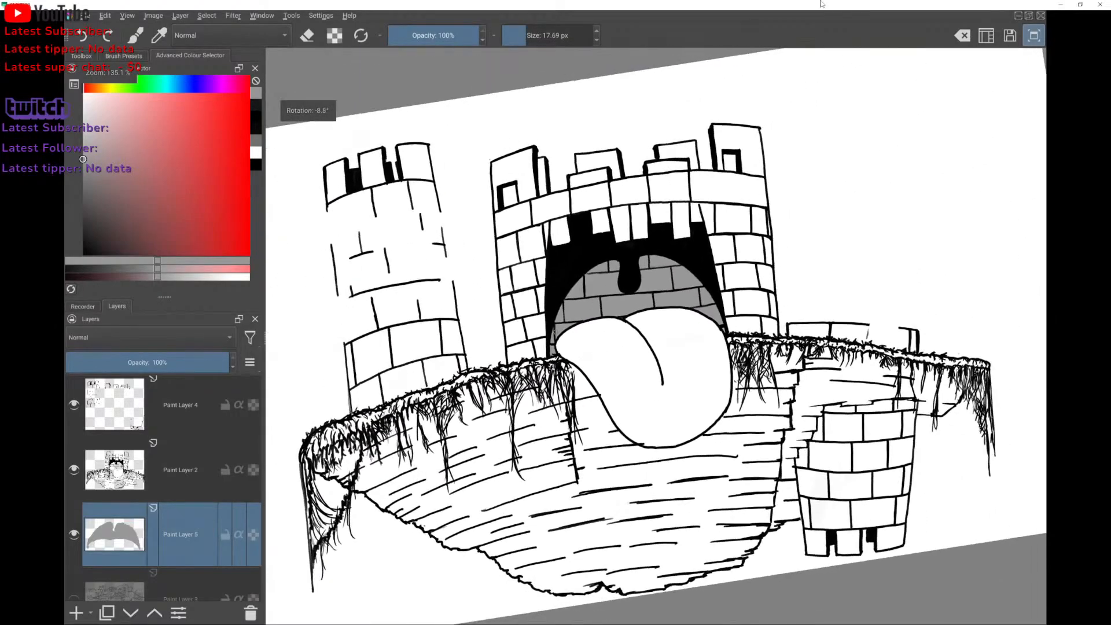
scroll(656, 336, down, 3)
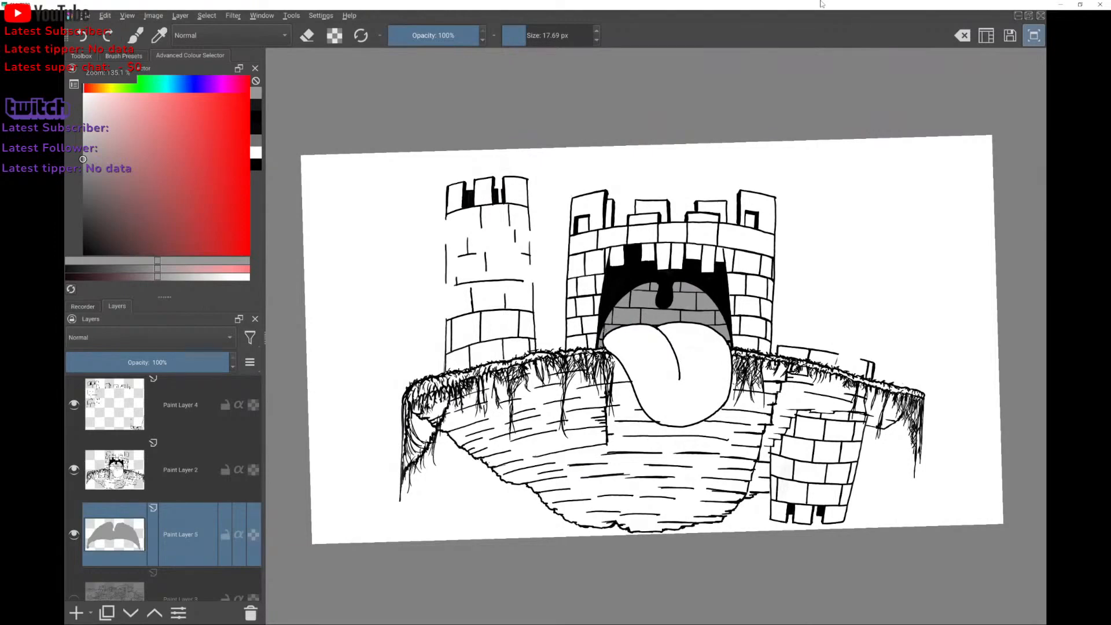
scroll(653, 316, up, 8)
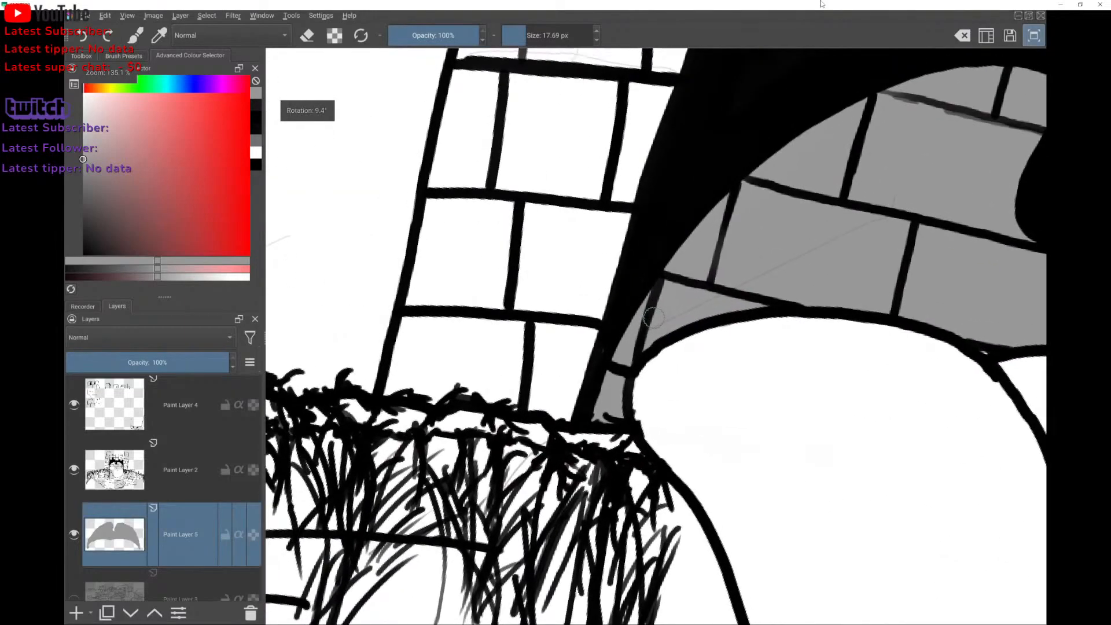
scroll(654, 318, down, 1)
scroll(686, 306, up, 2)
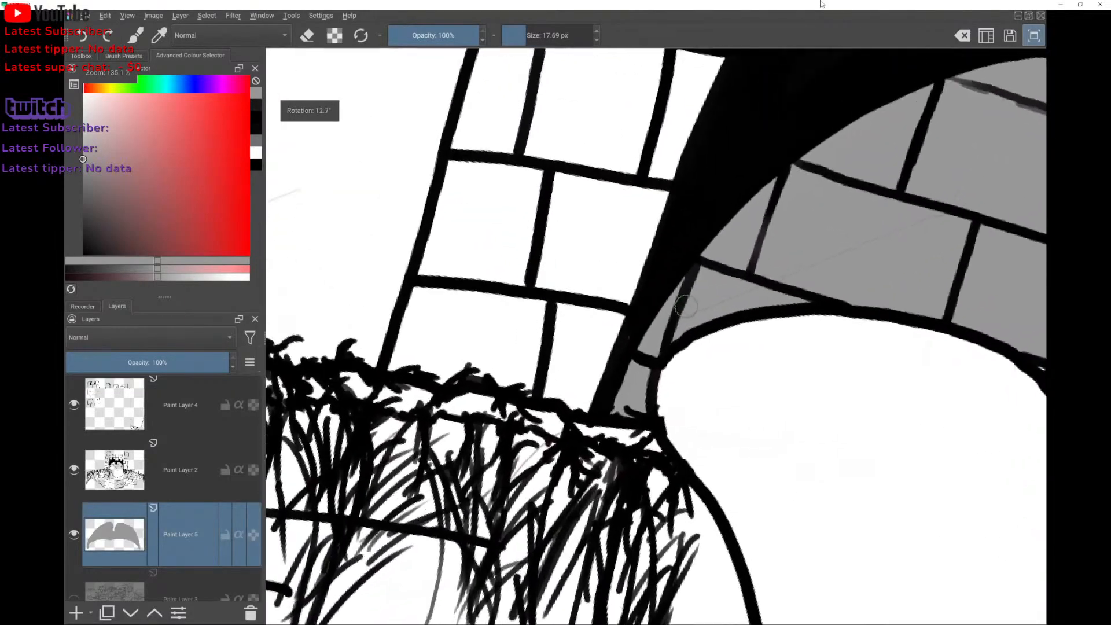
scroll(686, 306, up, 1)
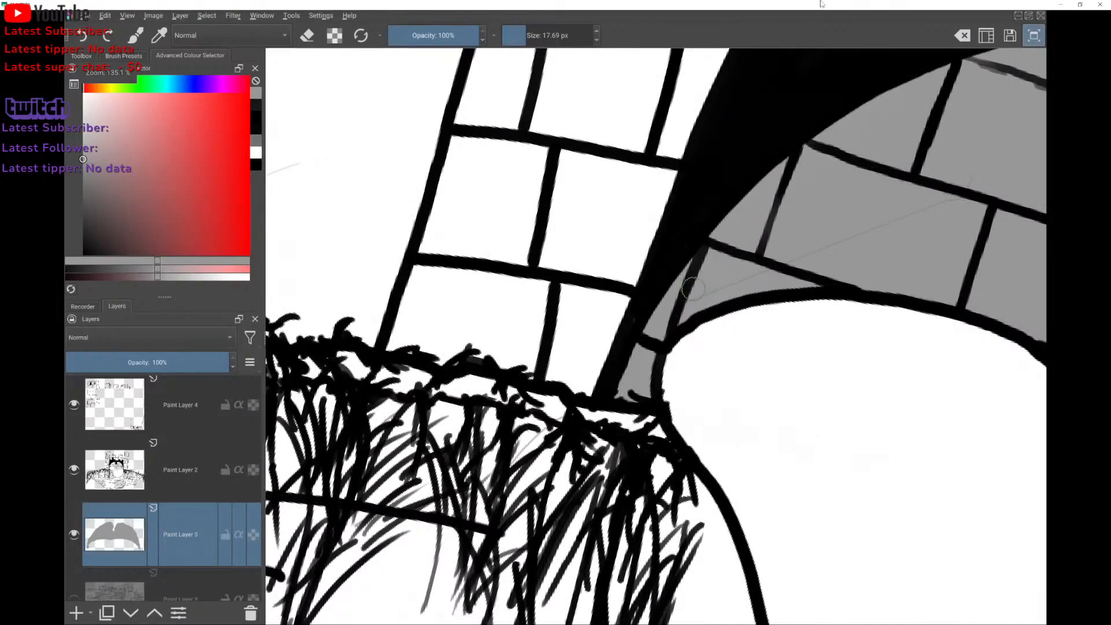
click(83, 247)
click(82, 255)
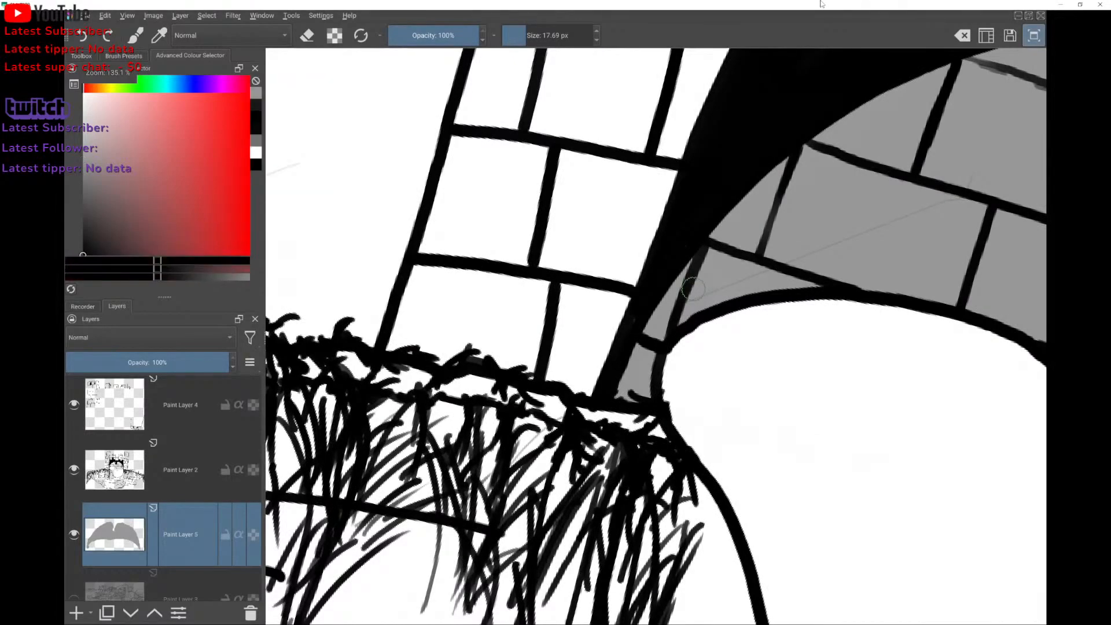
key(ctrl+Page_Up)
scroll(700, 327, up, 4)
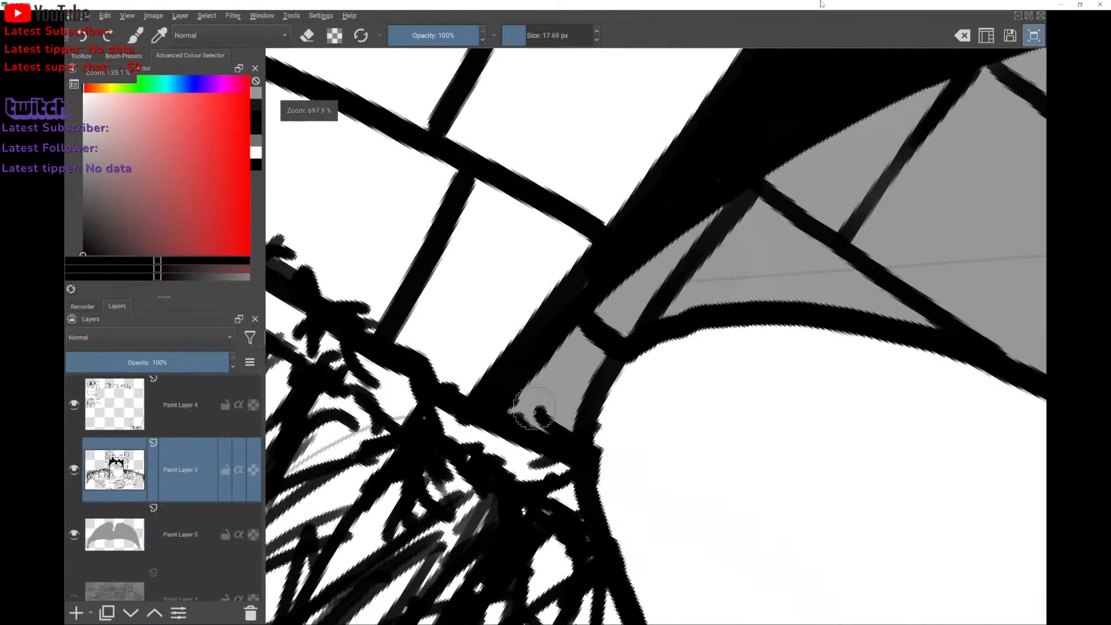
mouse_move(526, 411)
mouse_down()
mouse_move(534, 436)
mouse_move(546, 347)
mouse_move(575, 302)
mouse_move(552, 357)
mouse_move(639, 246)
mouse_move(599, 306)
mouse_move(559, 416)
mouse_move(561, 380)
mouse_move(559, 419)
mouse_move(601, 271)
mouse_move(576, 380)
mouse_move(649, 243)
mouse_up()
mouse_move(686, 205)
mouse_down()
mouse_move(622, 298)
mouse_move(716, 189)
mouse_move(616, 313)
mouse_move(569, 424)
mouse_up()
Thicken and smooth the inner curve of the mouth's black left edge down to the tongue.
scroll(709, 388, down, 4)
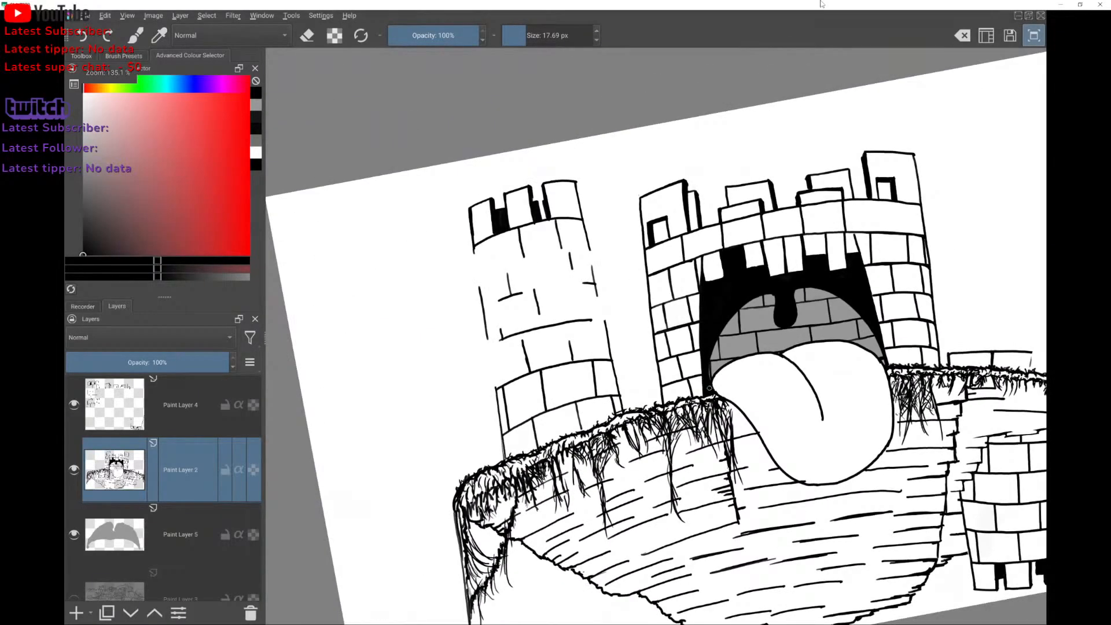
scroll(710, 388, up, 5)
scroll(607, 137, up, 2)
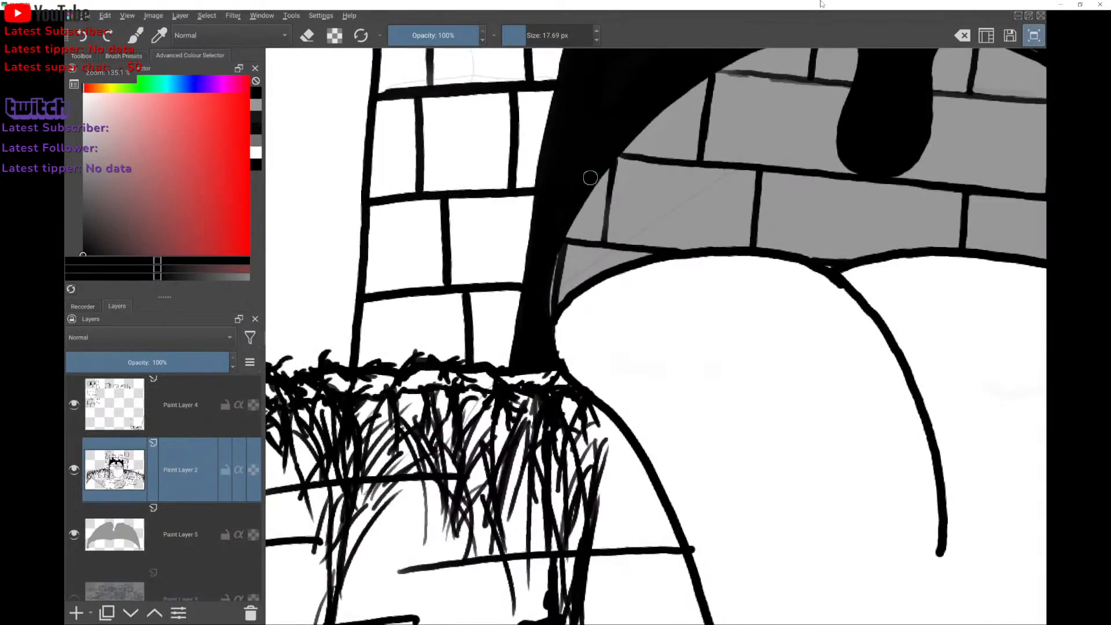
drag(567, 230, 549, 296)
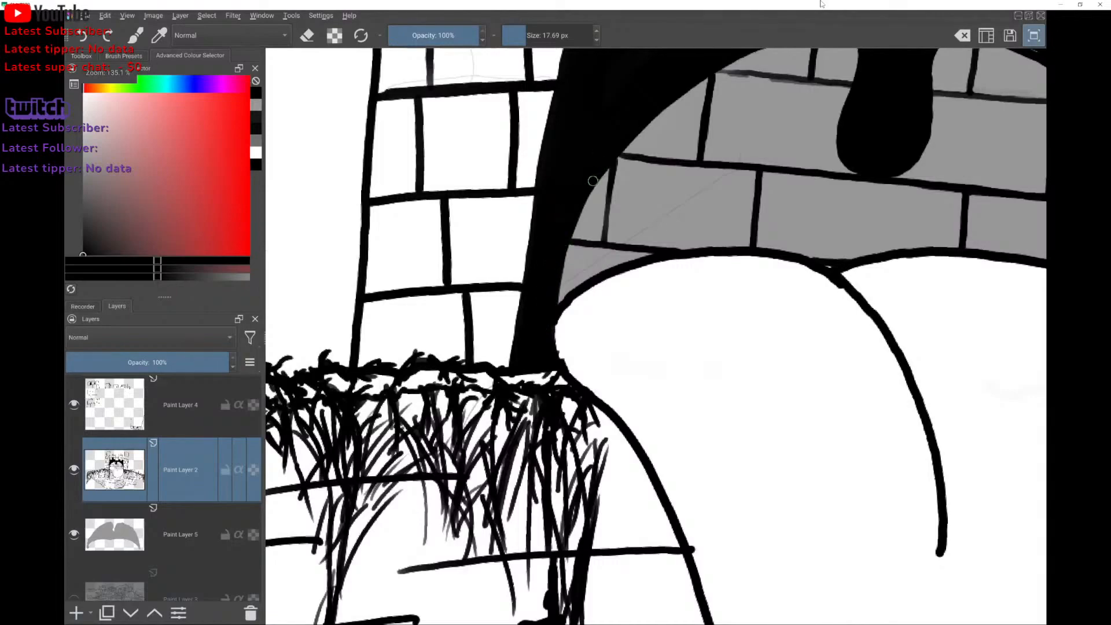
drag(593, 180, 573, 224)
Thicken the black edge at the mouth's lower right, covering the small brick pieces in the corner by the tongue.
scroll(558, 218, down, 5)
scroll(599, 325, down, 1)
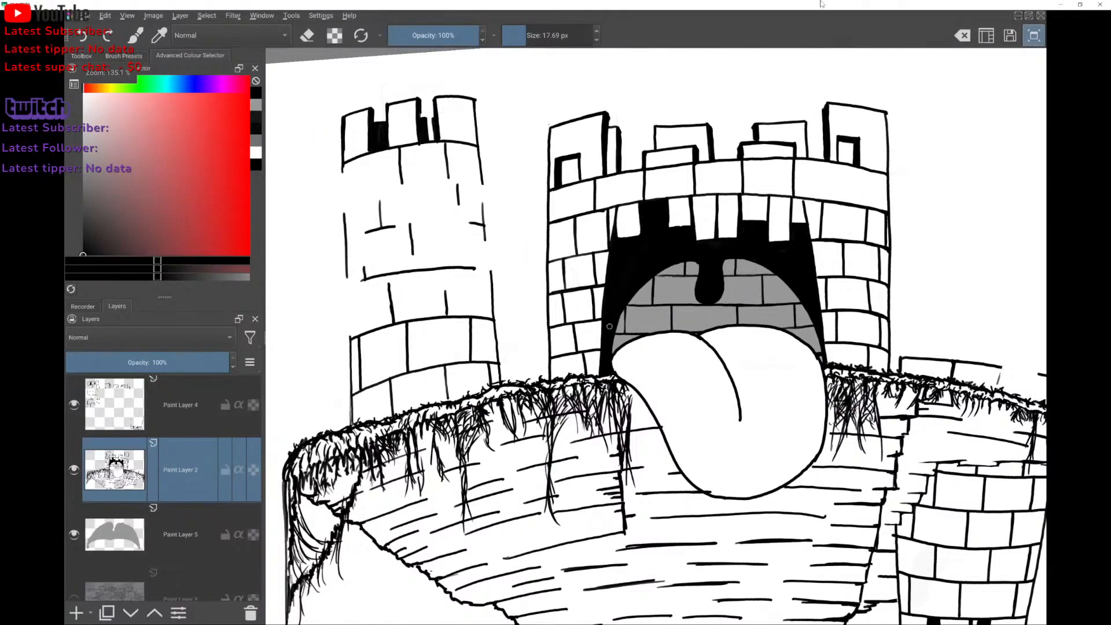
scroll(610, 326, up, 5)
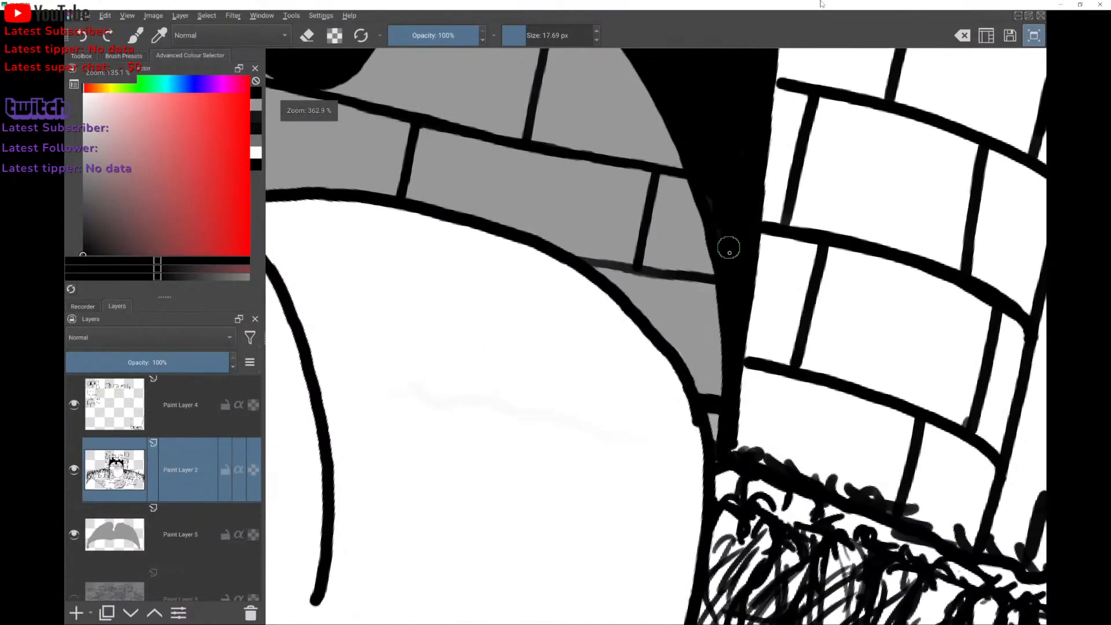
drag(728, 248, 718, 435)
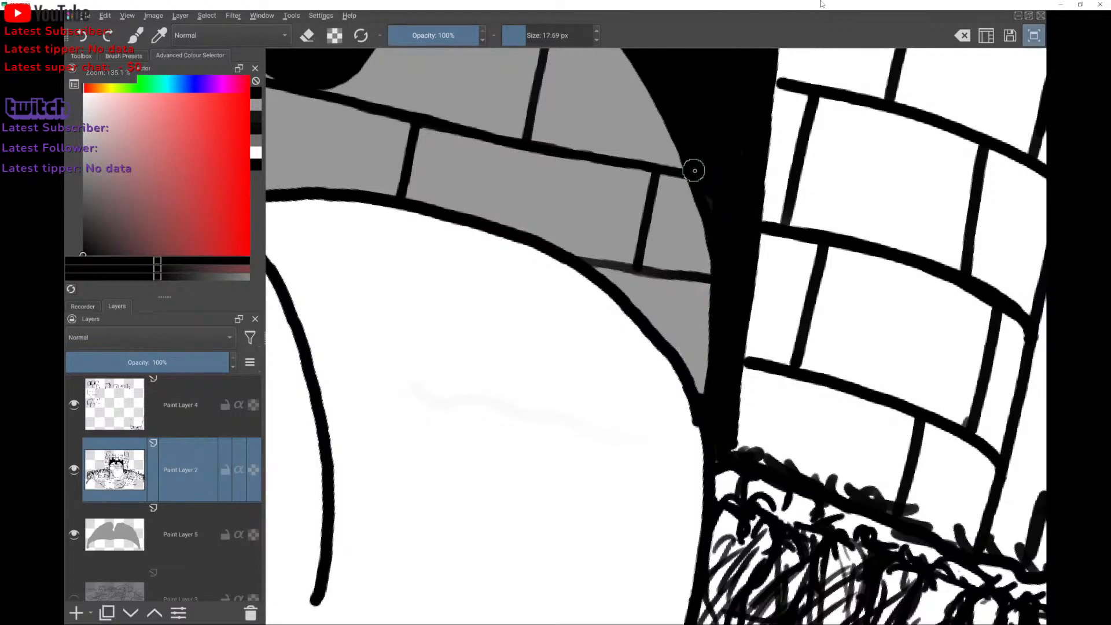
mouse_move(695, 170)
mouse_down()
mouse_move(717, 251)
mouse_move(721, 357)
mouse_up()
Erase the end of the rock line that crosses the tongue's left outline.
scroll(718, 306, down, 5)
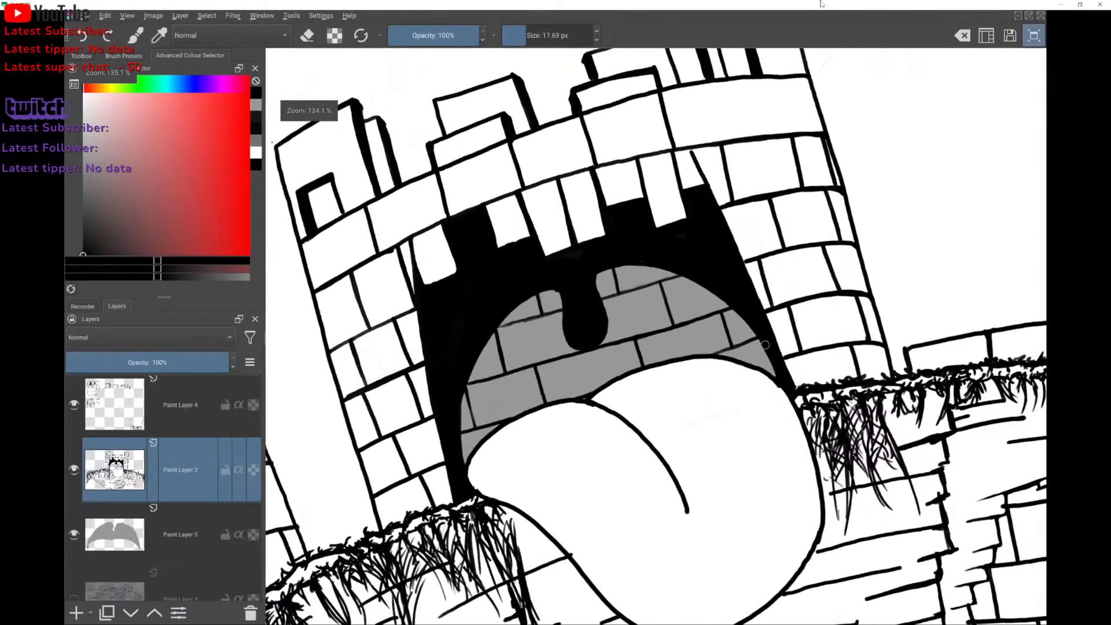
scroll(765, 345, down, 4)
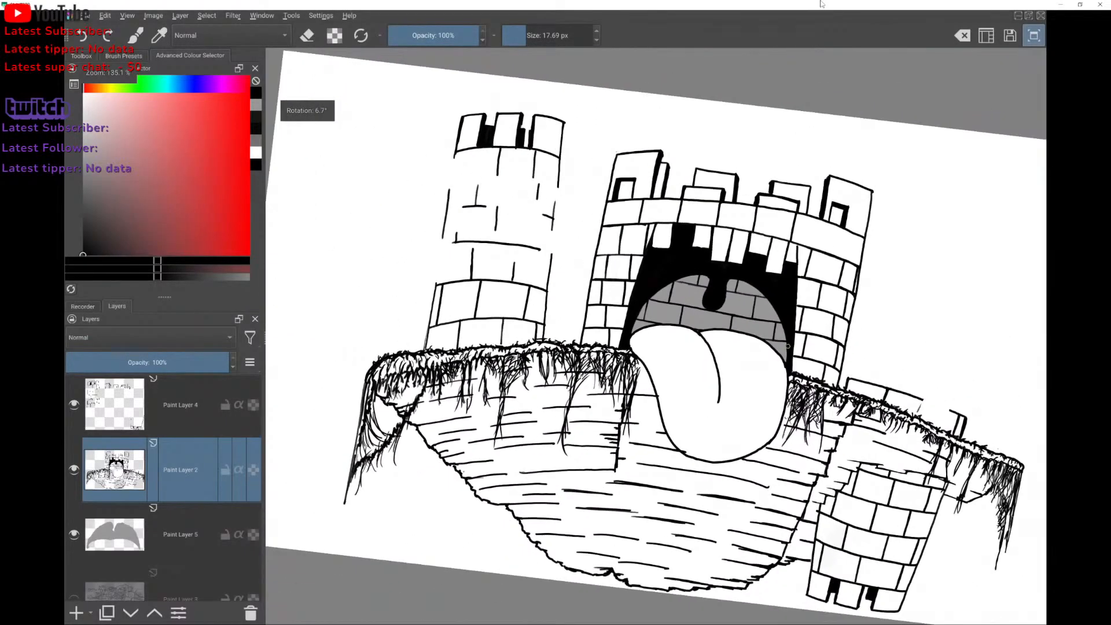
scroll(787, 345, up, 10)
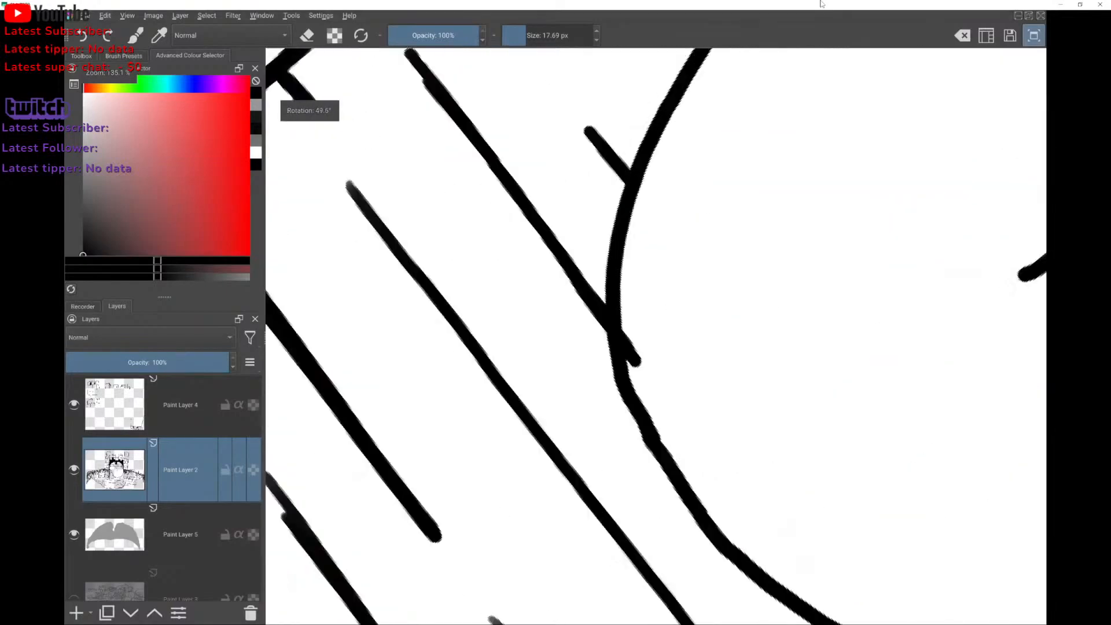
mouse_move(604, 293)
mouse_down()
mouse_move(595, 320)
mouse_move(606, 335)
mouse_up()
key(ctrl+z)
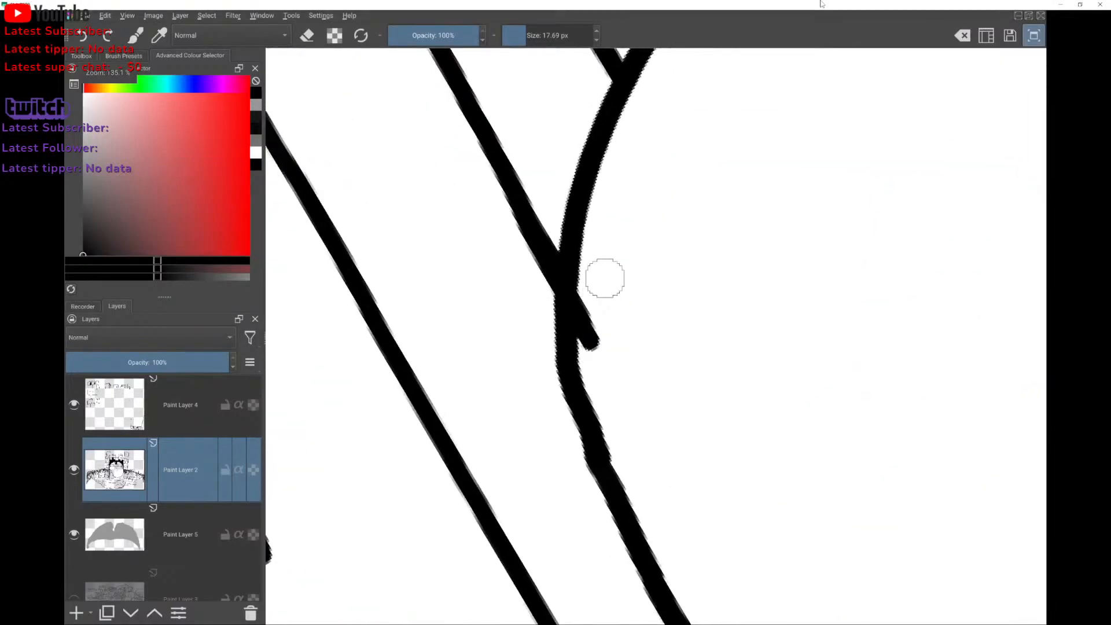
key(e)
mouse_move(602, 277)
mouse_down()
mouse_move(597, 327)
mouse_move(597, 274)
mouse_move(591, 291)
mouse_move(596, 358)
mouse_move(625, 446)
mouse_move(598, 379)
mouse_move(605, 141)
mouse_move(478, 290)
mouse_up()
key(ctrl+z)
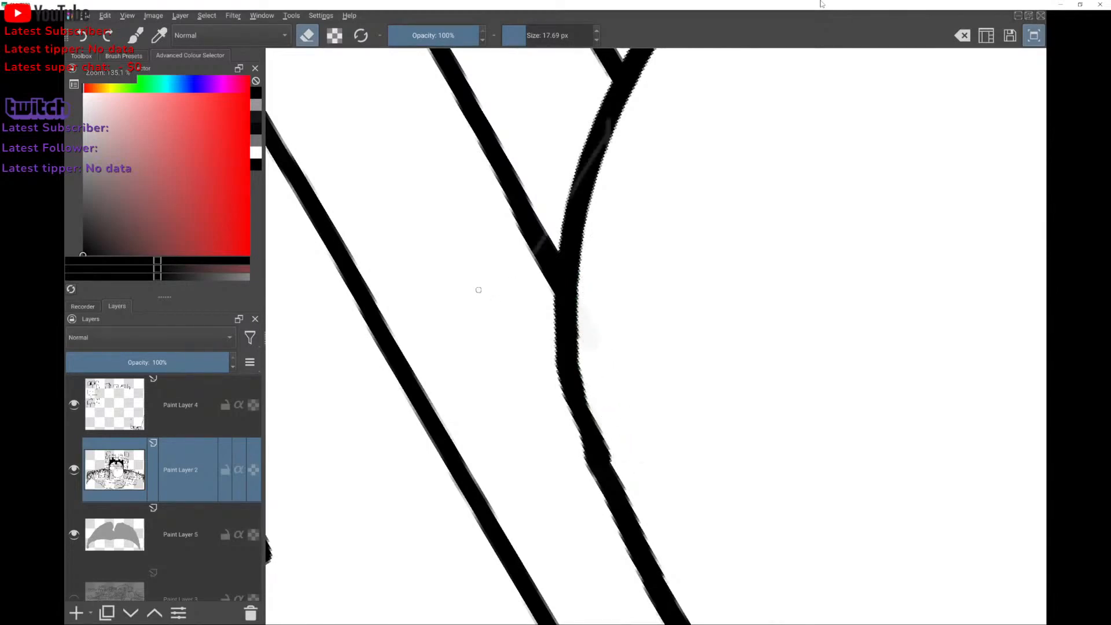
Erase the bump on the tongue's outline near the mouth's right corner.
scroll(478, 290, down, 5)
scroll(656, 336, down, 3)
scroll(655, 335, up, 7)
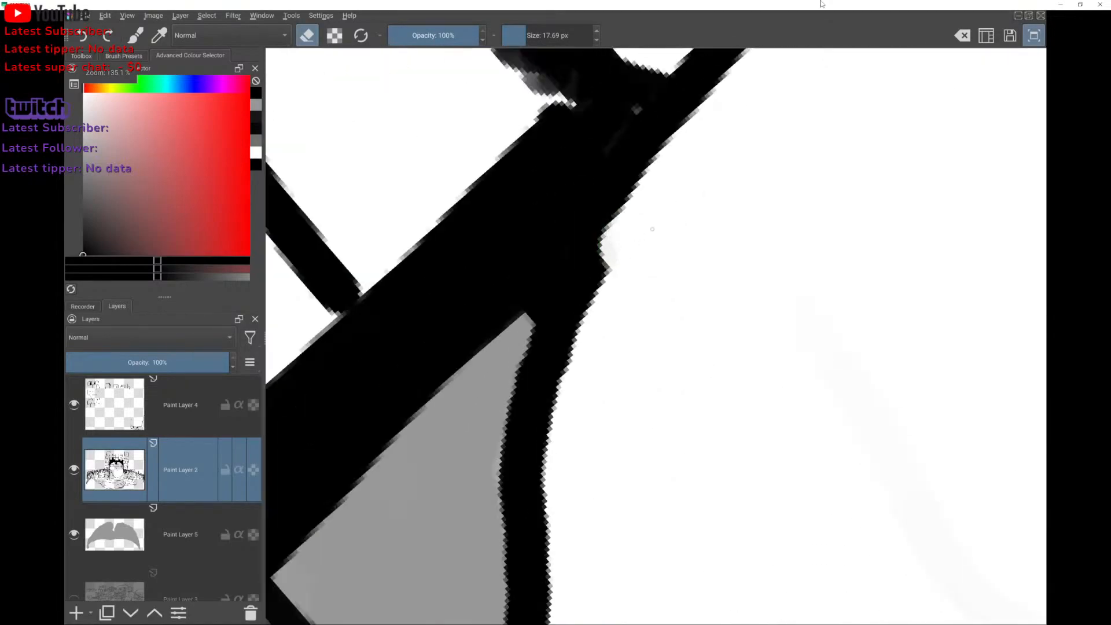
mouse_move(640, 254)
mouse_down()
mouse_move(589, 405)
mouse_move(625, 291)
mouse_move(712, 158)
mouse_up()
scroll(735, 109, down, 5)
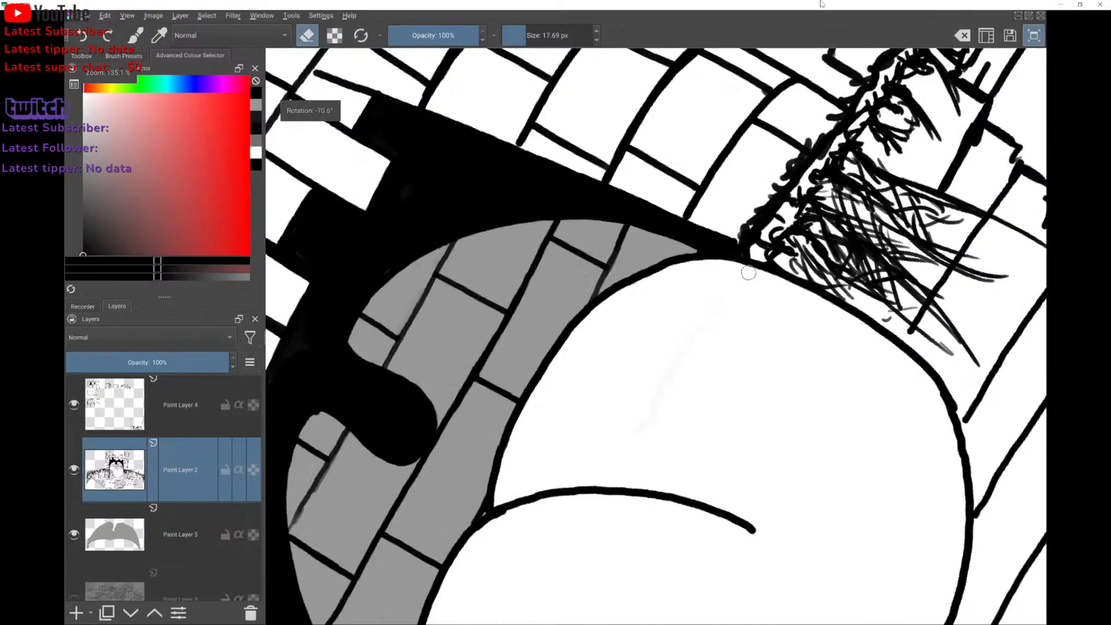
Return to painting and touch up the black at the mouth's right corner where it meets the tongue and the grass.
scroll(672, 221, up, 2)
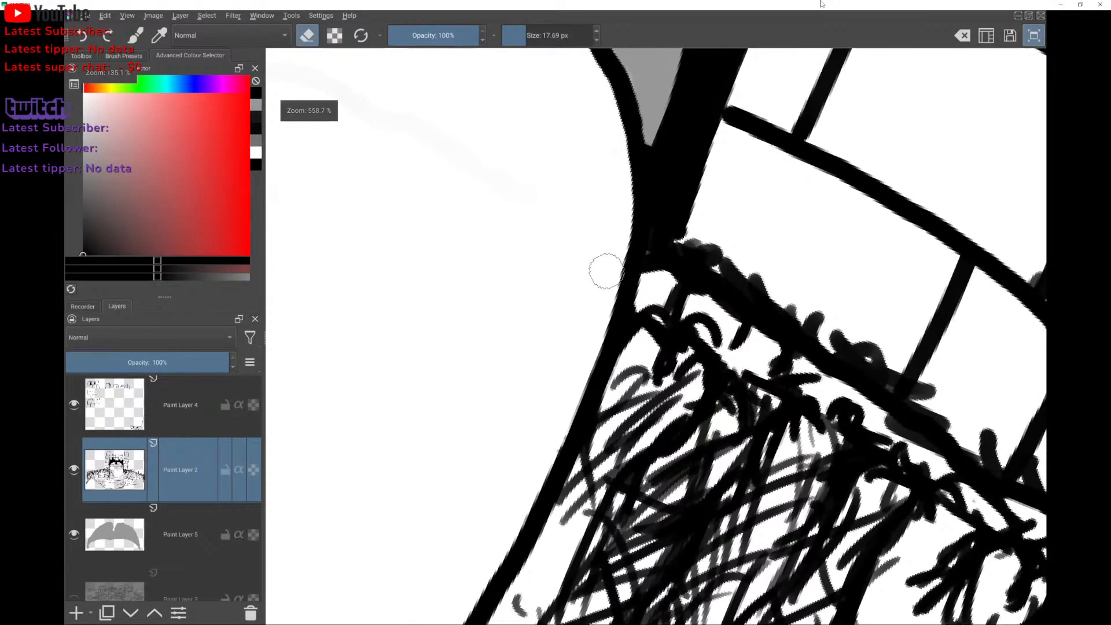
key(e)
mouse_move(665, 210)
mouse_down()
mouse_move(669, 238)
mouse_move(658, 249)
mouse_up()
scroll(658, 201, down, 1)
scroll(674, 243, down, 4)
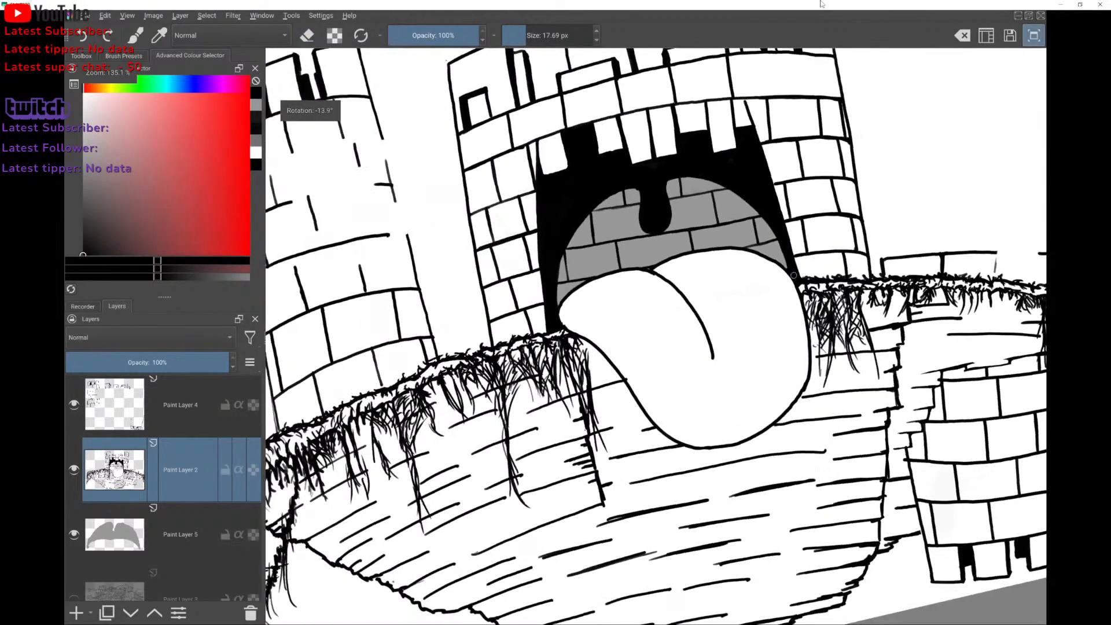
scroll(674, 243, up, 1)
scroll(808, 330, down, 1)
scroll(691, 324, down, 2)
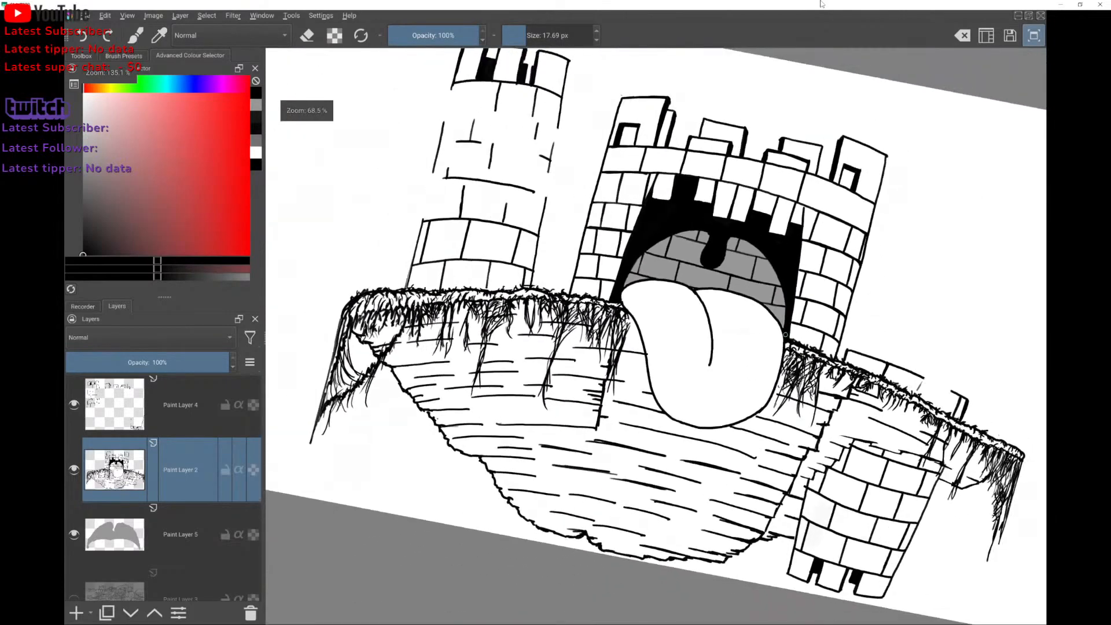
scroll(784, 334, down, 3)
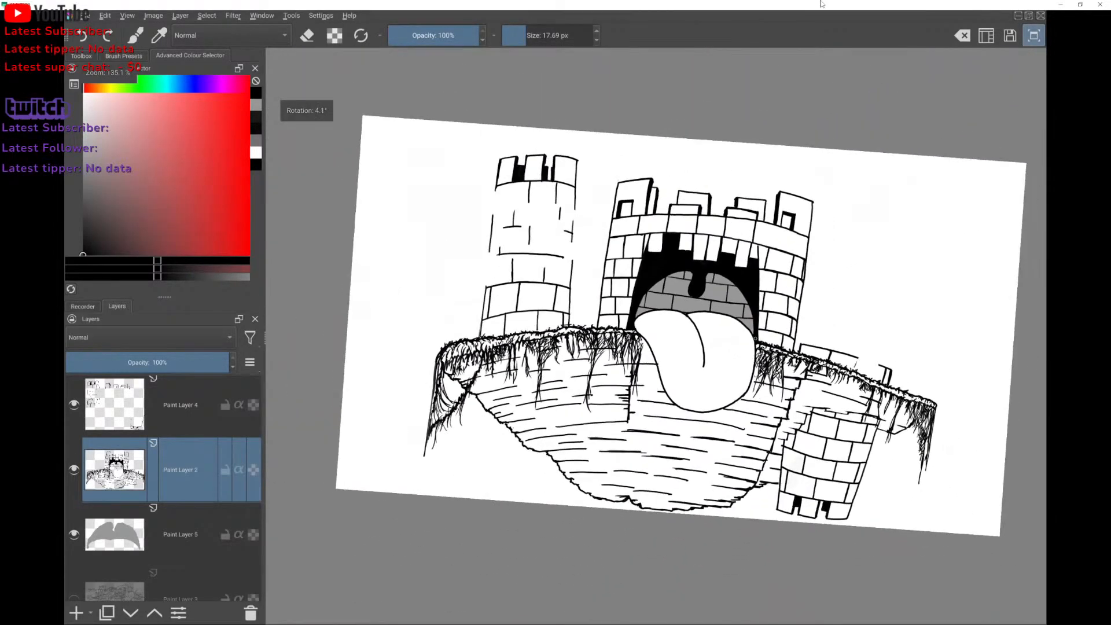
scroll(665, 284, down, 1)
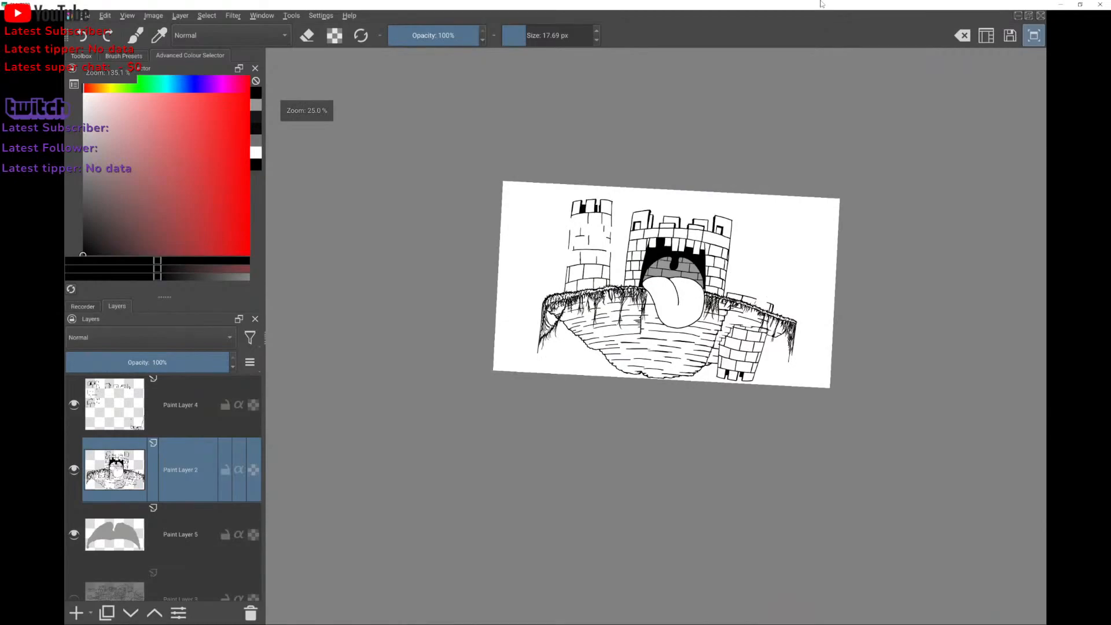
scroll(805, 301, up, 5)
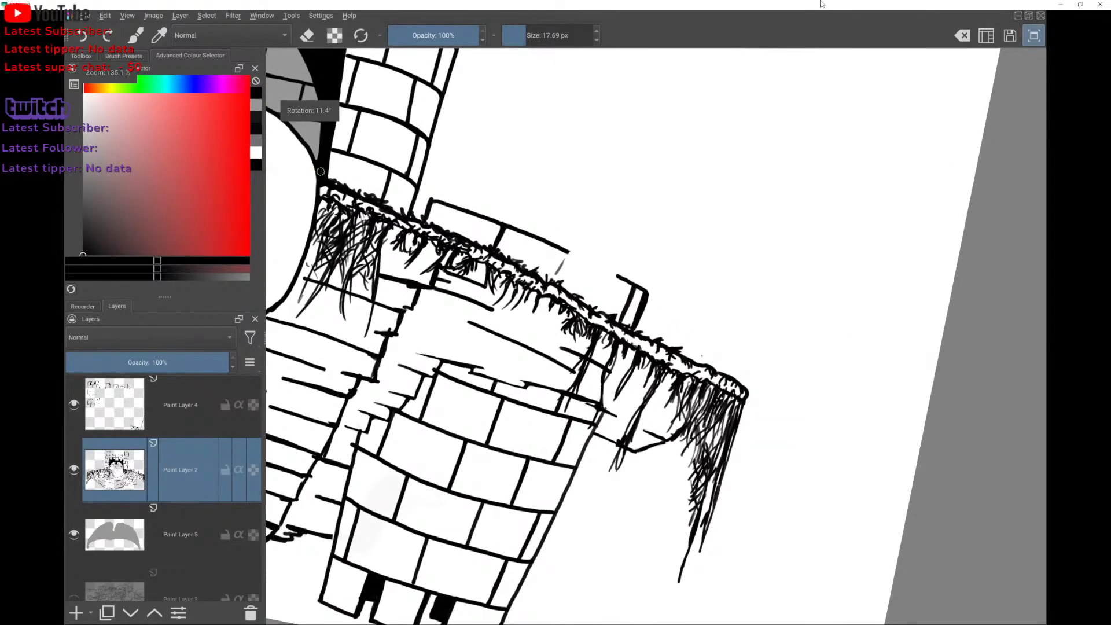
Turn on the visibility of the grey rough sketch on Paint Layer 3 beneath the castle line art.
scroll(654, 335, up, 1)
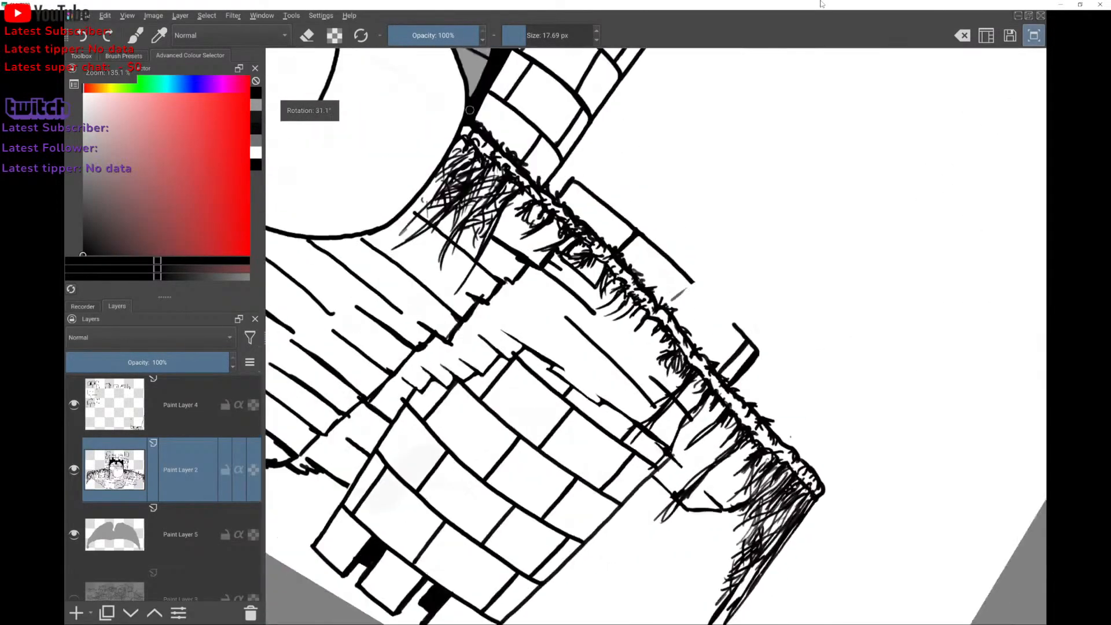
scroll(654, 335, down, 4)
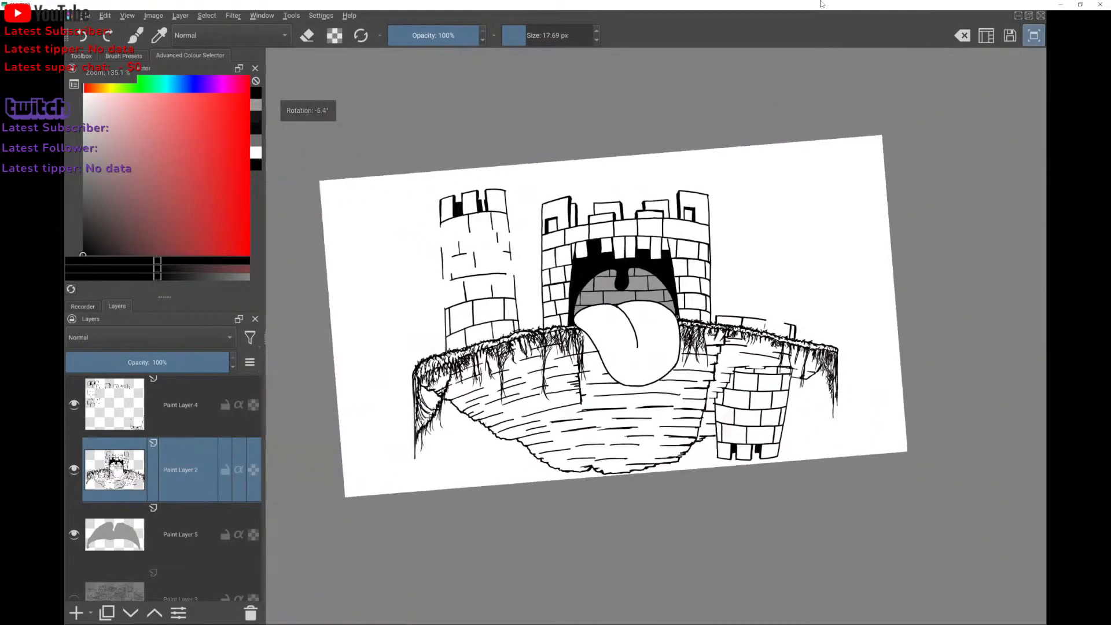
scroll(654, 336, down, 1)
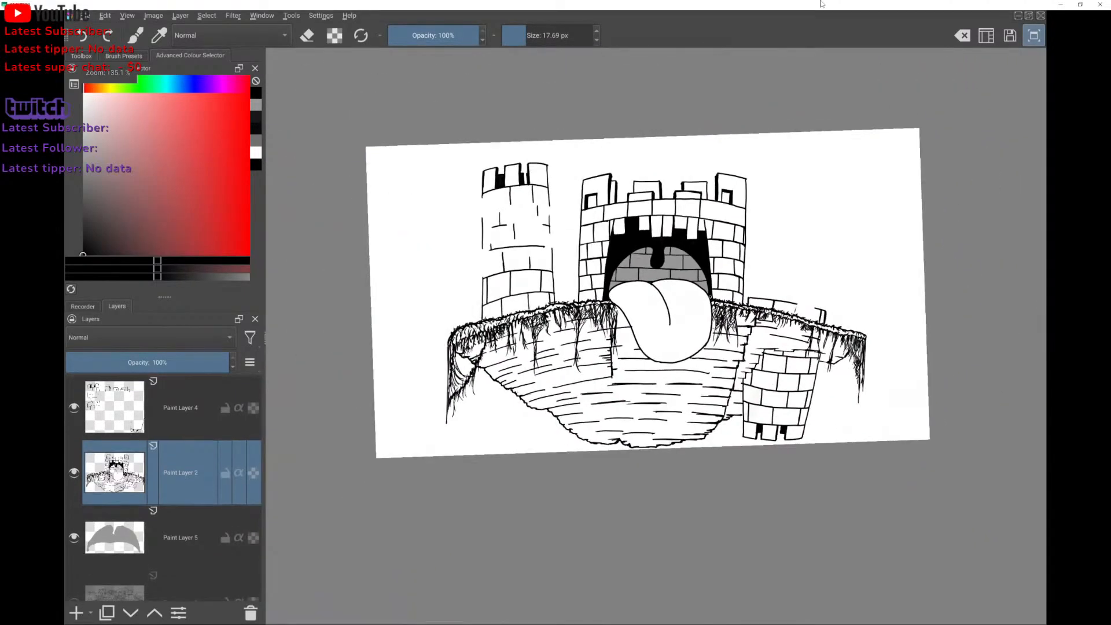
scroll(163, 489, down, 2)
scroll(164, 489, up, 1)
click(73, 586)
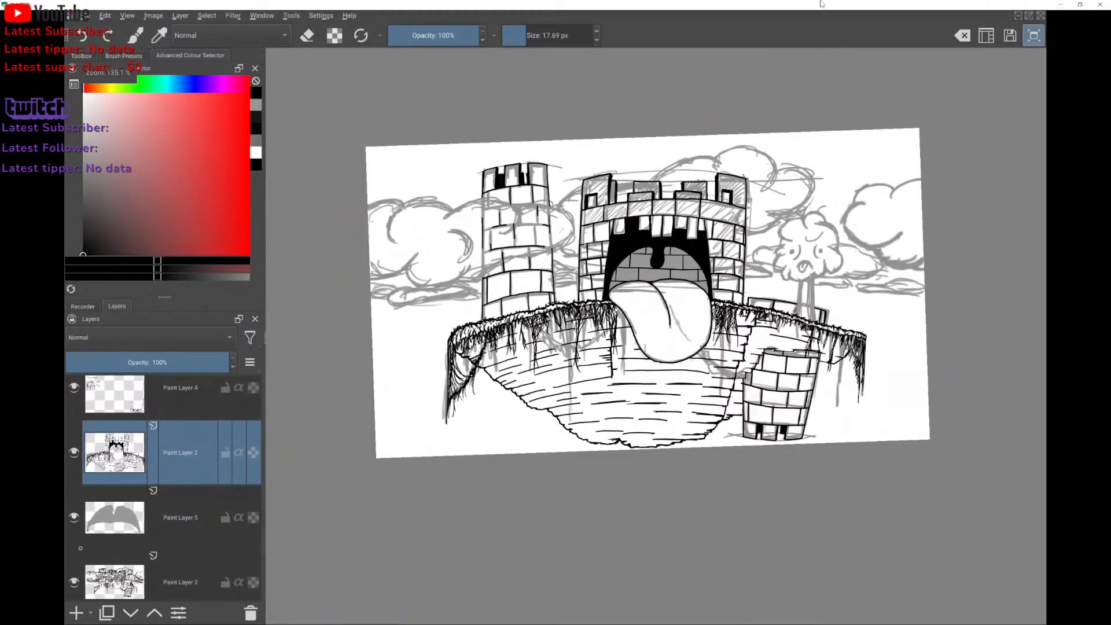
scroll(164, 489, up, 1)
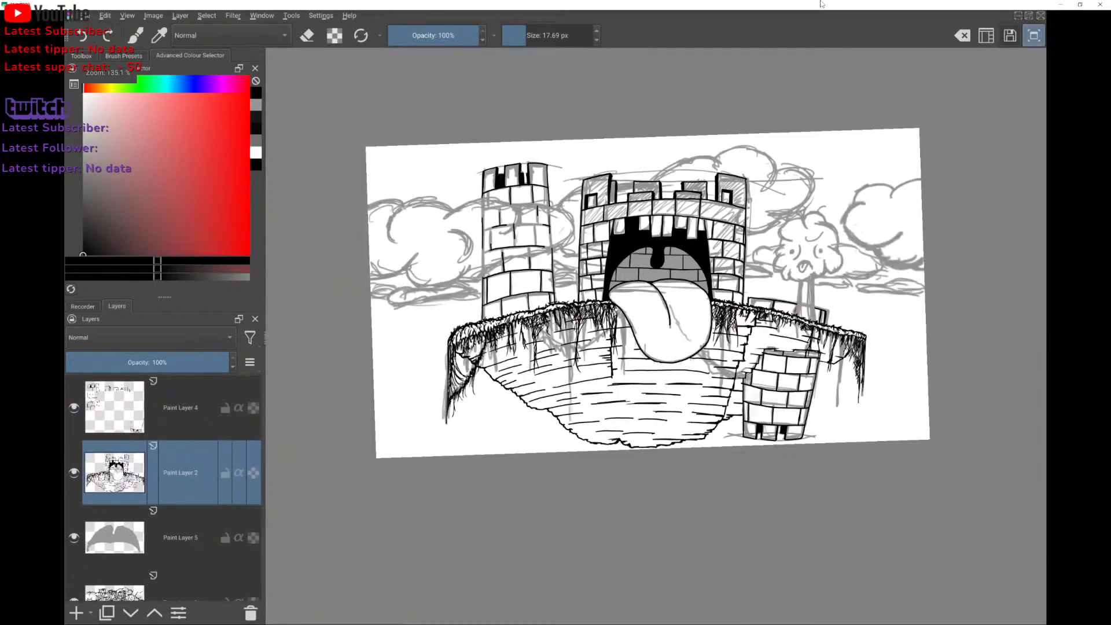
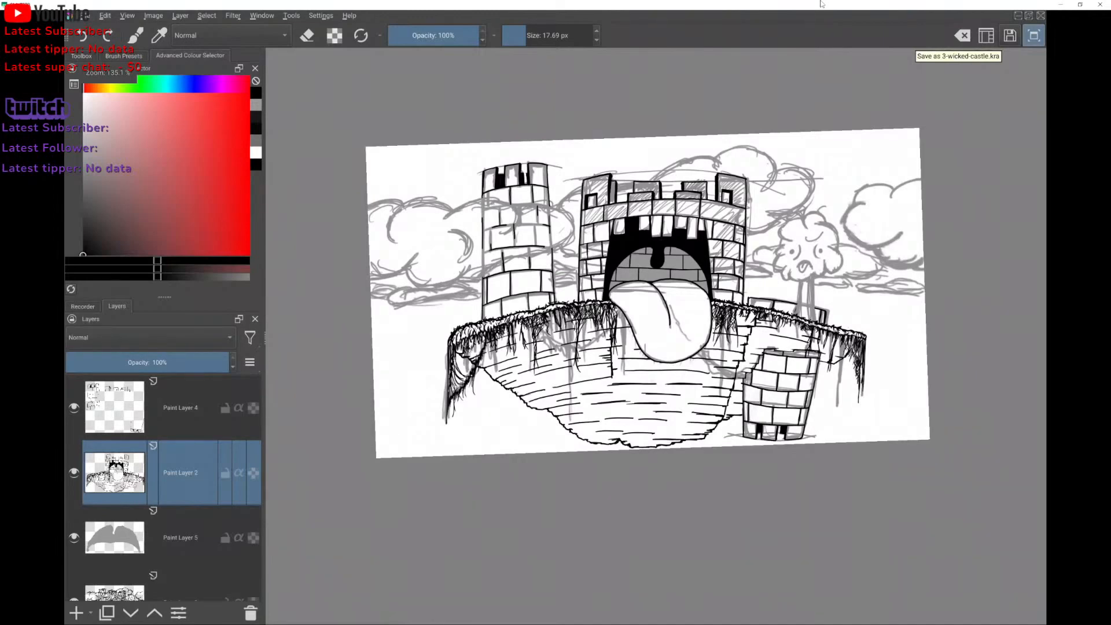
Add a new paint layer above Paint Layer 4 for inking the tree.
key(Page_Up)
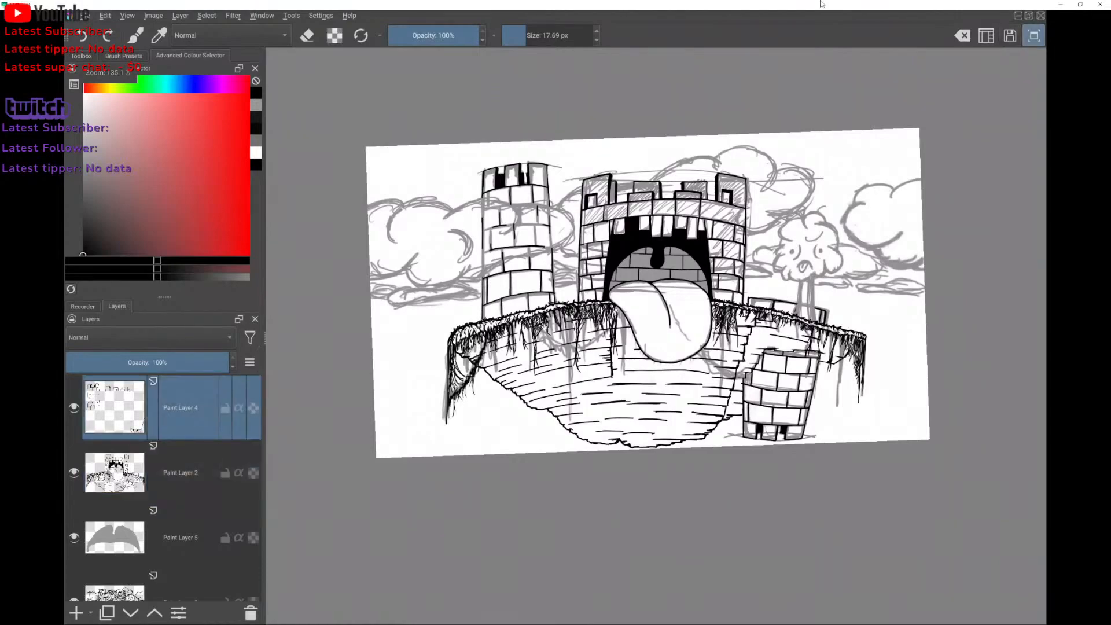
key(Insert)
scroll(655, 335, up, 4)
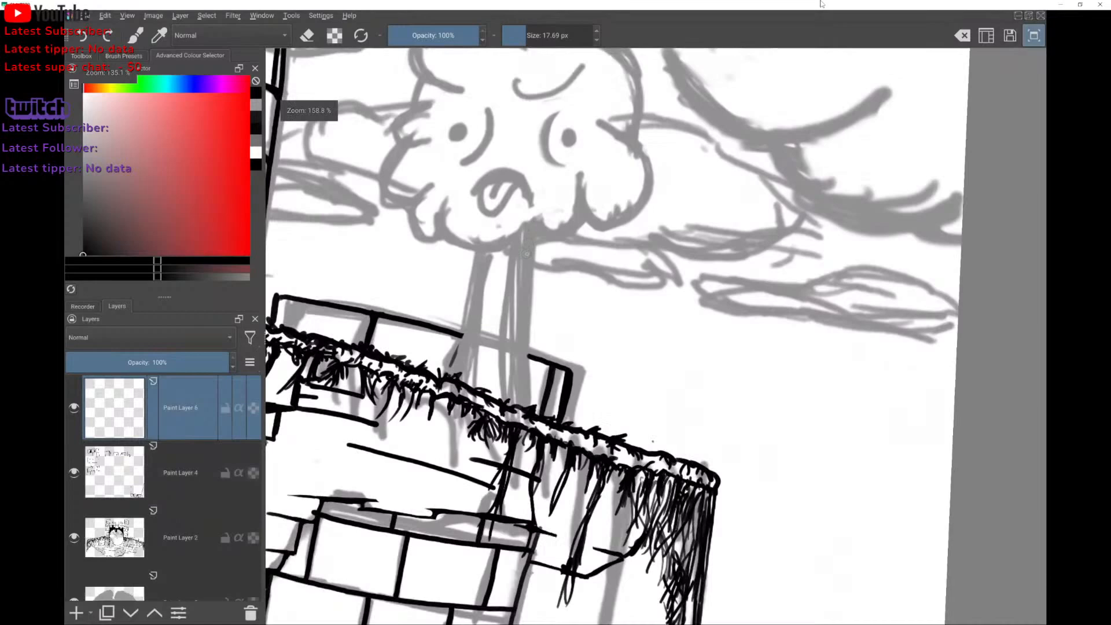
Ink both sides of the tree trunk over the sketch, from the grassy ledge up to the crown.
drag(532, 237, 521, 359)
key(ctrl+z)
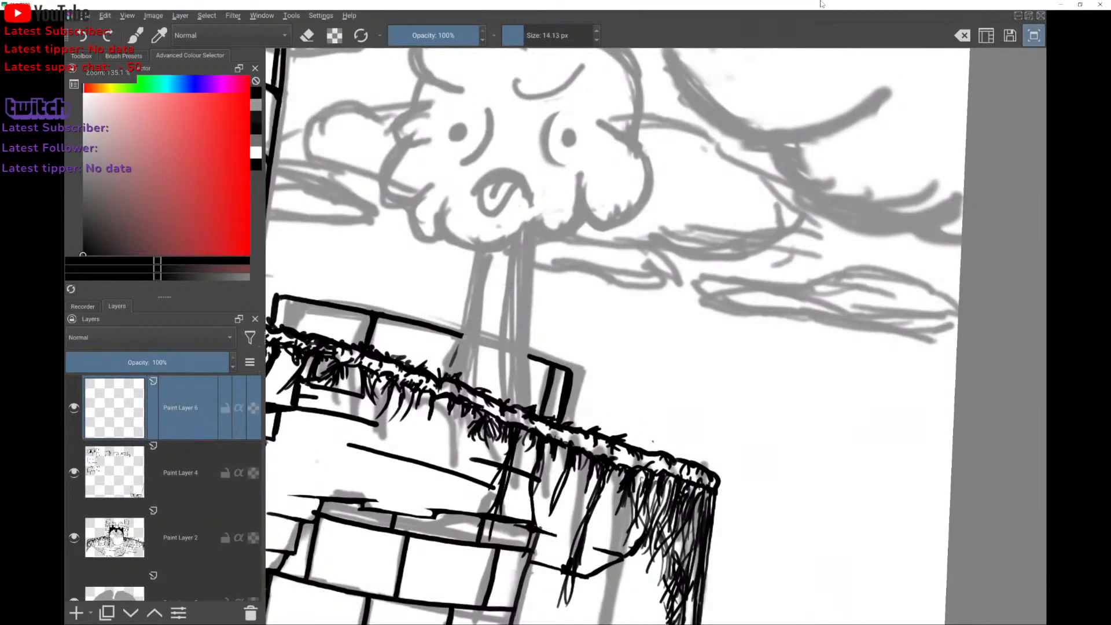
drag(447, 370, 480, 252)
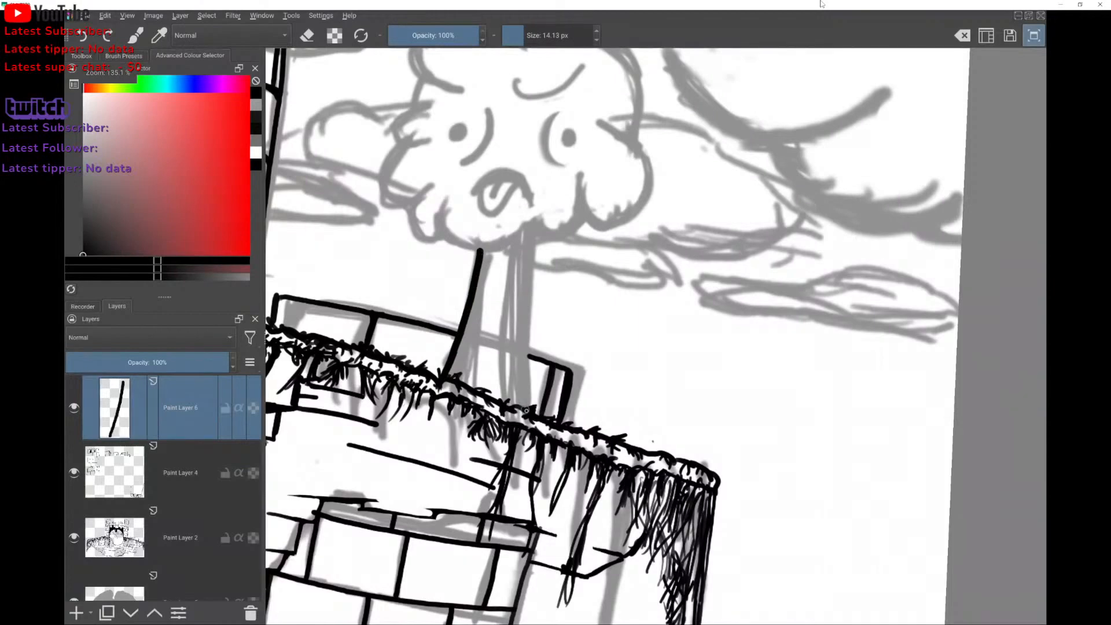
key([)
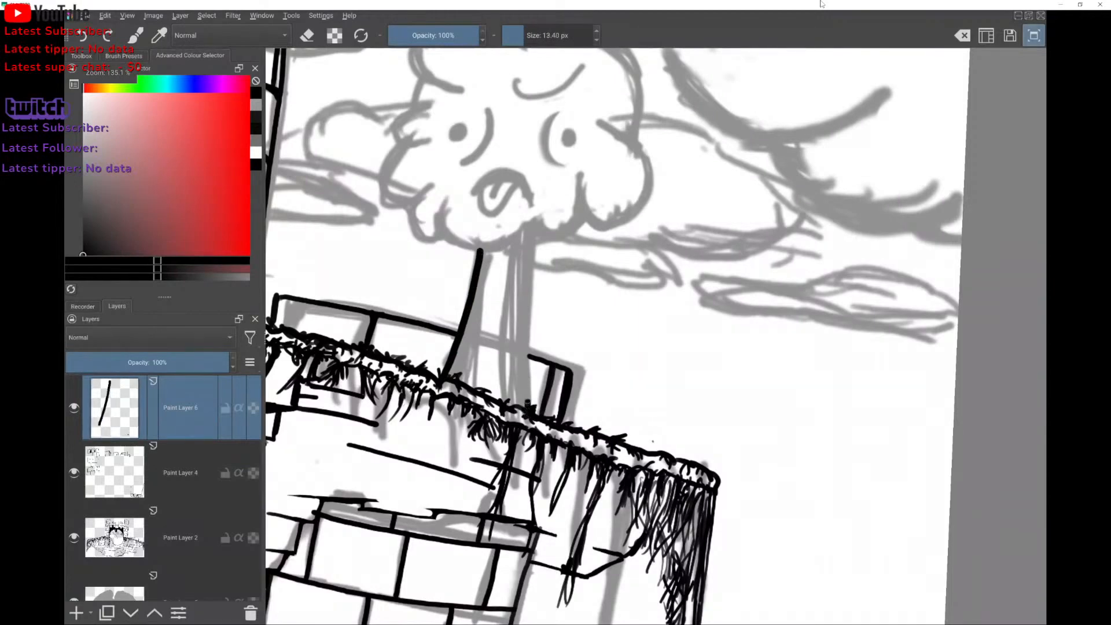
drag(526, 408, 538, 231)
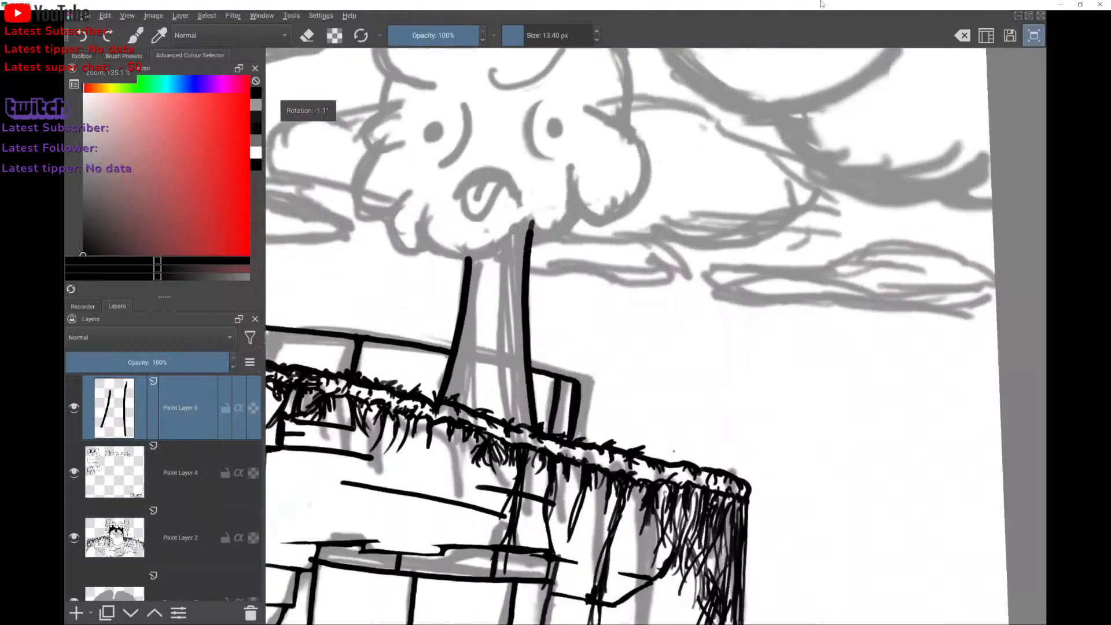
Ink the crown's underside around the trunk and the scalloped lobes on its castle-facing side with a 13.40 px brush.
scroll(523, 227, up, 3)
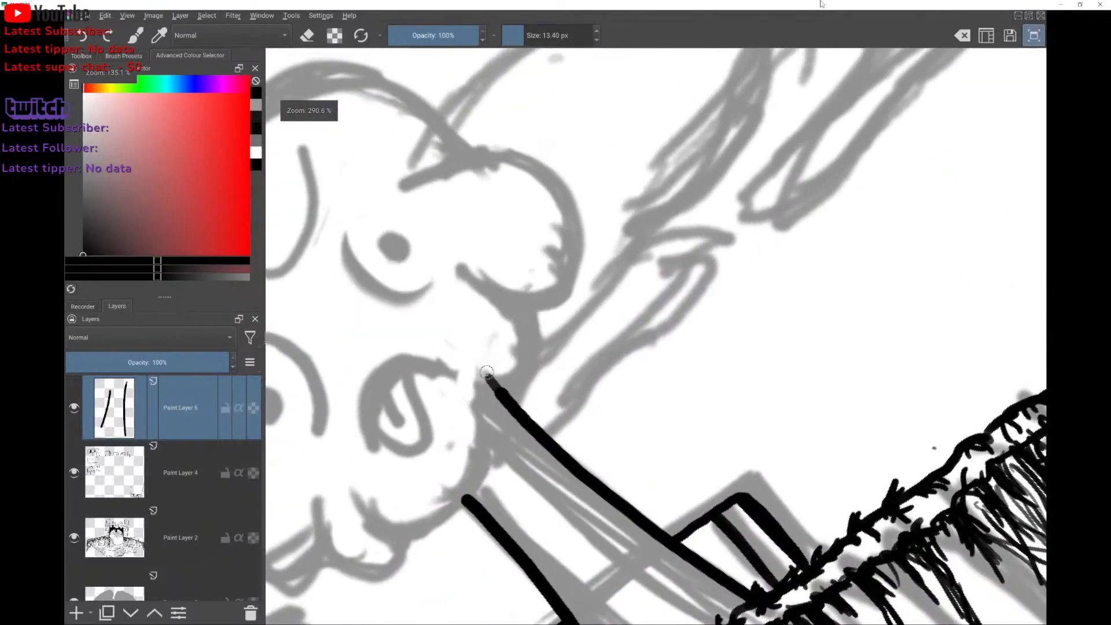
mouse_move(479, 378)
mouse_down()
mouse_move(520, 357)
mouse_move(524, 302)
mouse_move(506, 370)
mouse_move(484, 377)
mouse_move(476, 450)
mouse_move(455, 501)
mouse_move(404, 534)
mouse_move(383, 524)
mouse_up()
key(ctrl+z)
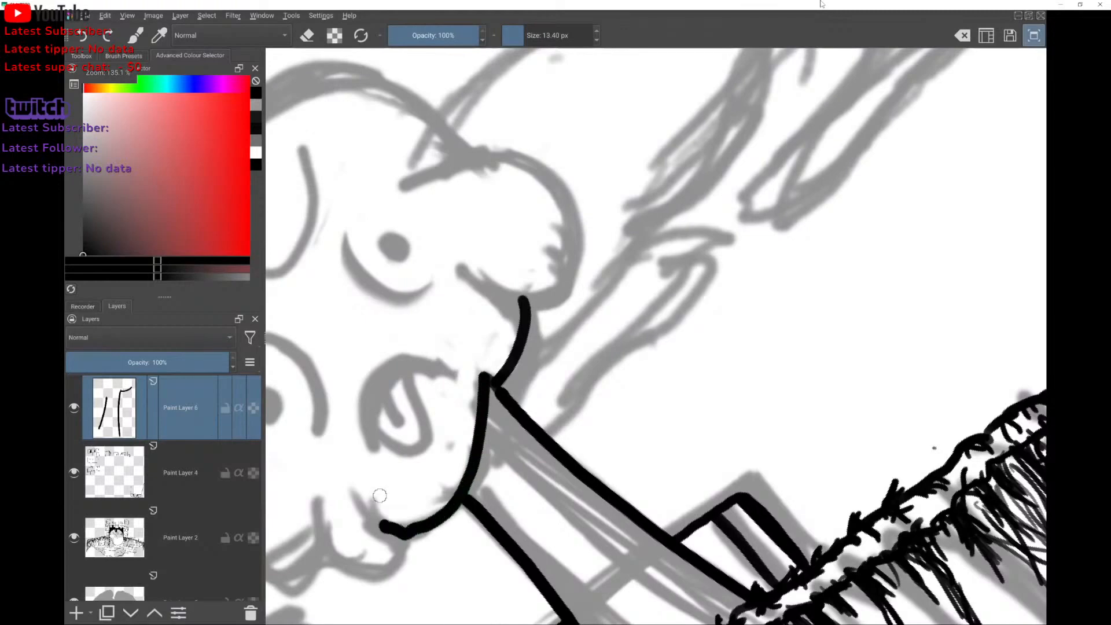
scroll(656, 335, down, 4)
key(ctrl+z)
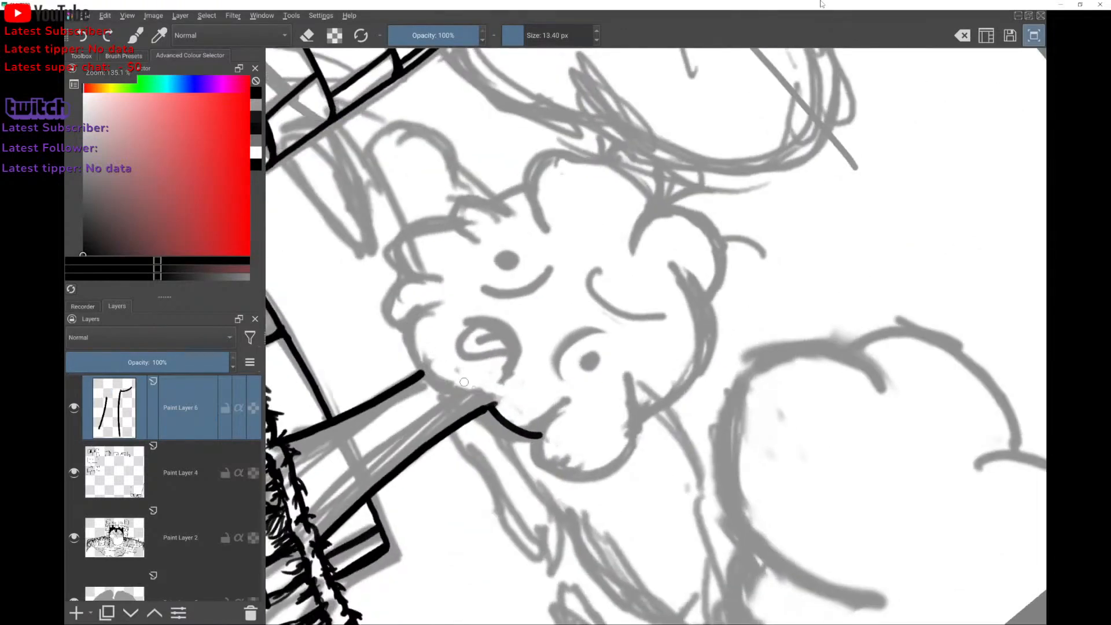
mouse_move(492, 402)
mouse_down()
mouse_move(470, 408)
mouse_move(436, 390)
mouse_move(414, 360)
mouse_move(412, 326)
mouse_move(392, 335)
mouse_move(383, 295)
mouse_move(404, 276)
mouse_move(392, 245)
mouse_move(411, 227)
mouse_move(436, 218)
mouse_move(472, 238)
mouse_move(449, 211)
mouse_move(484, 196)
mouse_move(503, 215)
mouse_move(498, 202)
mouse_move(525, 186)
mouse_up()
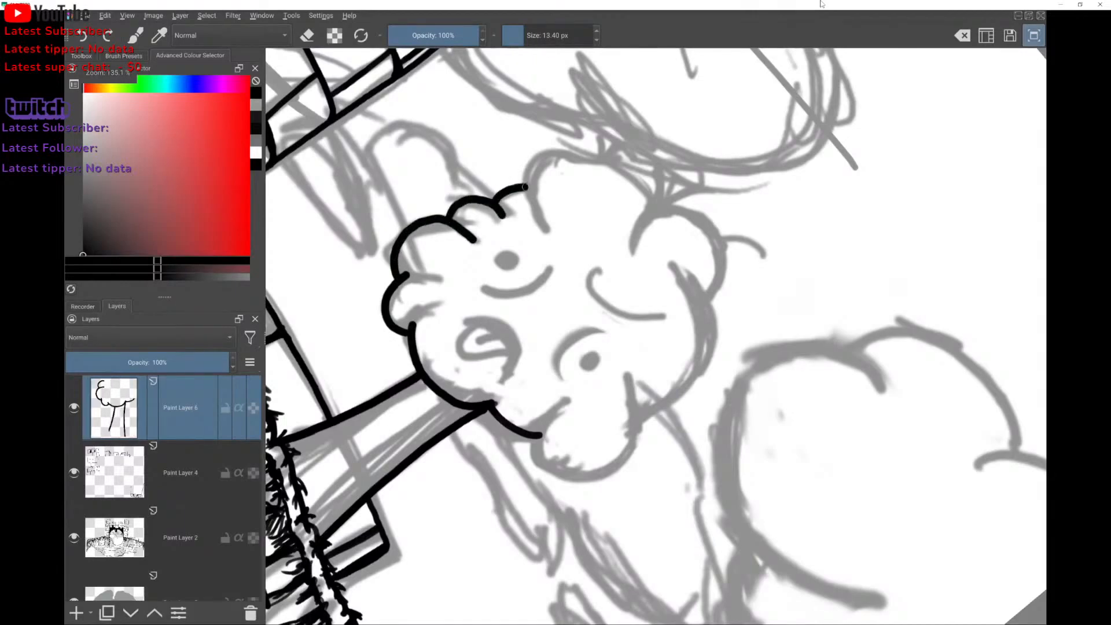
Redo the small joining lobe and ink the large upper lobe on the castle-facing side of the tree's crown.
key(ctrl+z)
mouse_move(545, 225)
mouse_down()
mouse_move(528, 188)
mouse_move(550, 149)
mouse_move(584, 158)
mouse_up()
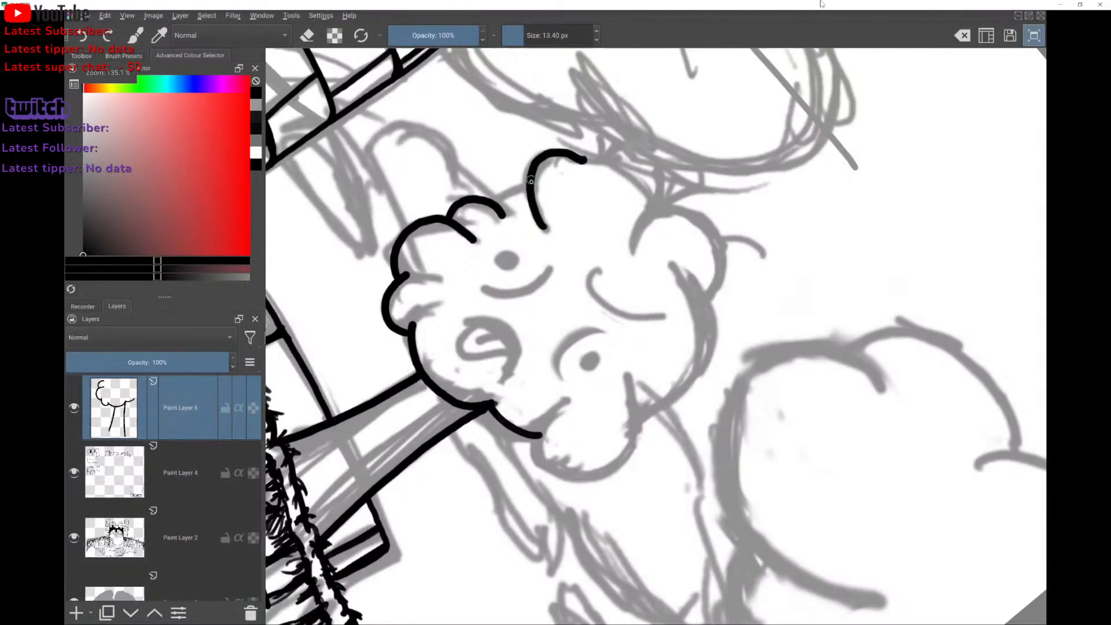
mouse_move(531, 184)
mouse_down()
mouse_move(496, 202)
mouse_move(523, 187)
mouse_up()
key(ctrl+z)
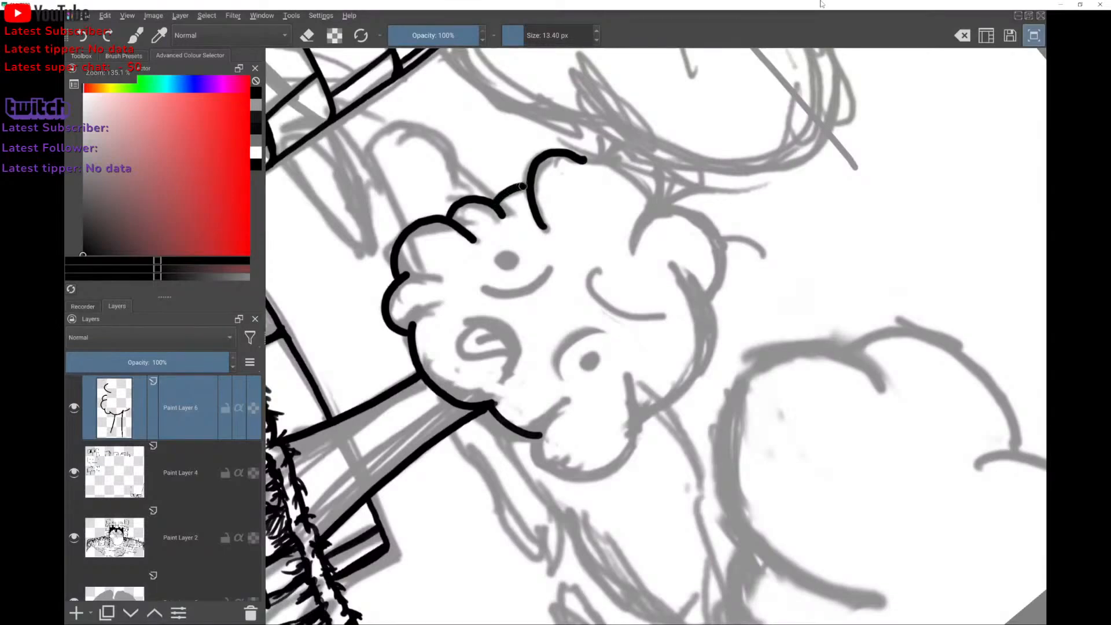
mouse_move(584, 158)
mouse_down()
mouse_move(632, 171)
mouse_move(648, 195)
mouse_up()
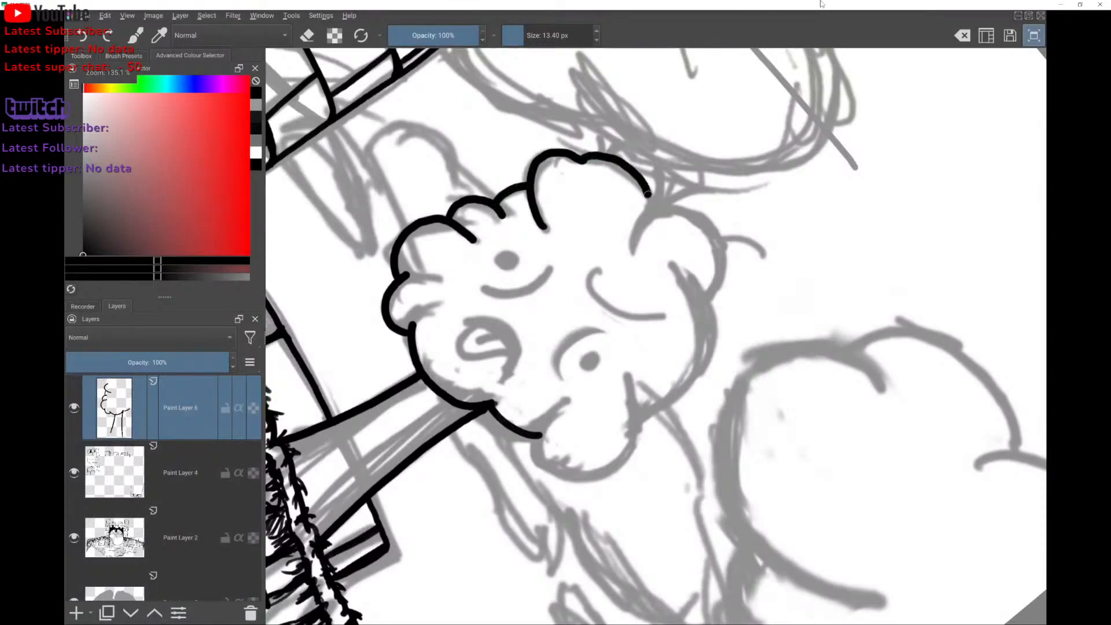
Ink the crown's top lobe and the rounded lobes on the side away from the castle, completing the tree's outline.
mouse_move(628, 251)
mouse_down()
mouse_move(650, 208)
mouse_move(673, 202)
mouse_move(716, 240)
mouse_move(711, 291)
mouse_up()
key(ctrl+z)
mouse_move(631, 255)
mouse_down()
mouse_move(653, 201)
mouse_move(712, 224)
mouse_move(726, 255)
mouse_move(706, 298)
mouse_move(692, 275)
mouse_move(709, 337)
mouse_move(694, 368)
mouse_move(631, 418)
mouse_move(682, 382)
mouse_up()
key(ctrl+z)
mouse_move(659, 427)
mouse_down()
mouse_move(667, 354)
mouse_move(637, 304)
mouse_move(579, 313)
mouse_move(535, 344)
mouse_move(528, 337)
mouse_up()
key(ctrl+z)
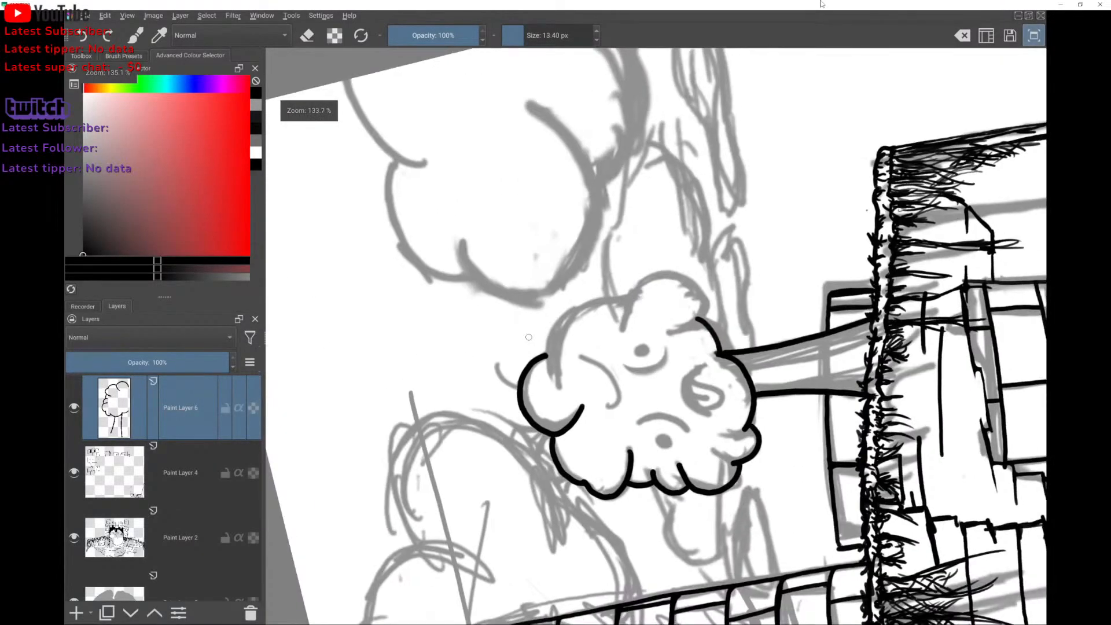
mouse_move(553, 381)
mouse_down()
mouse_move(548, 325)
mouse_move(584, 302)
mouse_move(629, 303)
mouse_up()
key(ctrl+z)
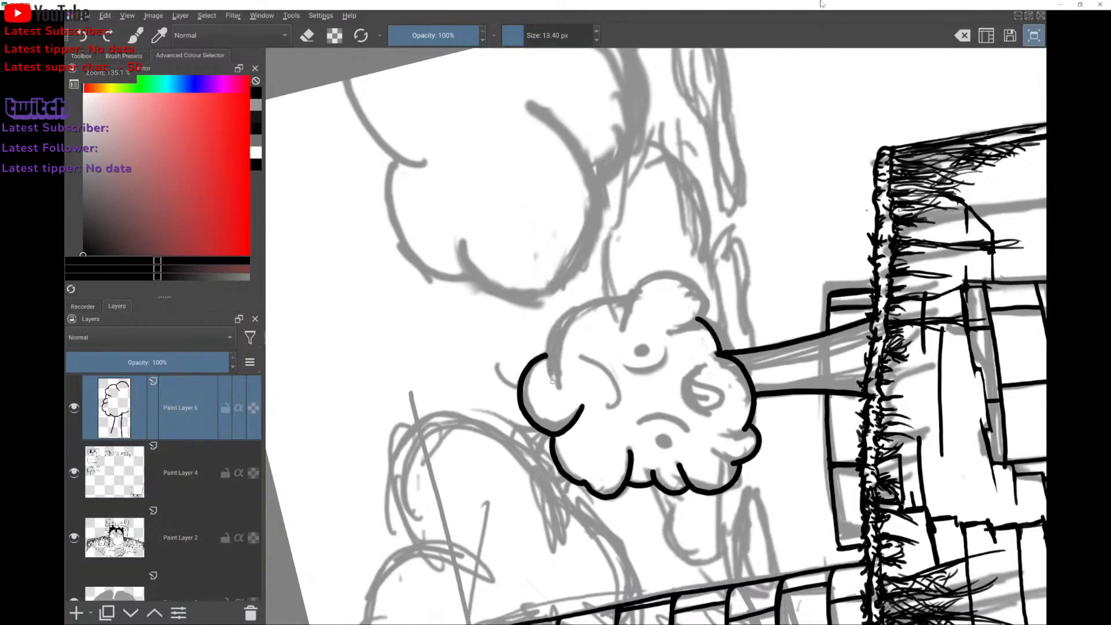
mouse_move(554, 382)
mouse_down()
mouse_move(563, 317)
mouse_move(587, 302)
mouse_move(630, 304)
mouse_move(647, 280)
mouse_move(694, 275)
mouse_up()
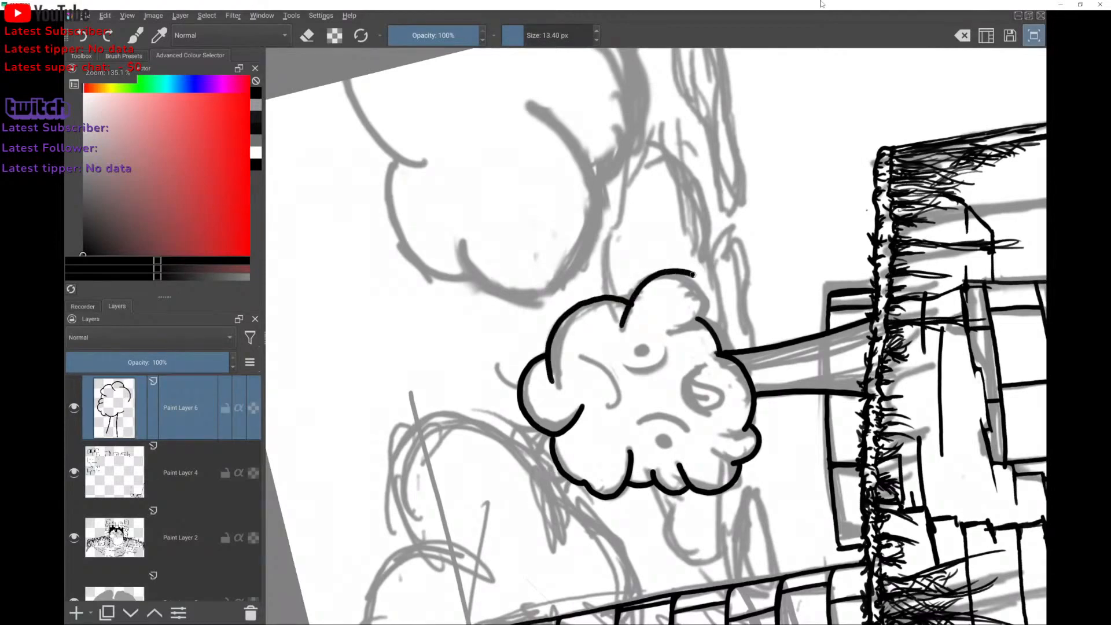
Ink the curved brow line above the tree's eyes, with a thick round dot at its inner end.
scroll(706, 265, down, 2)
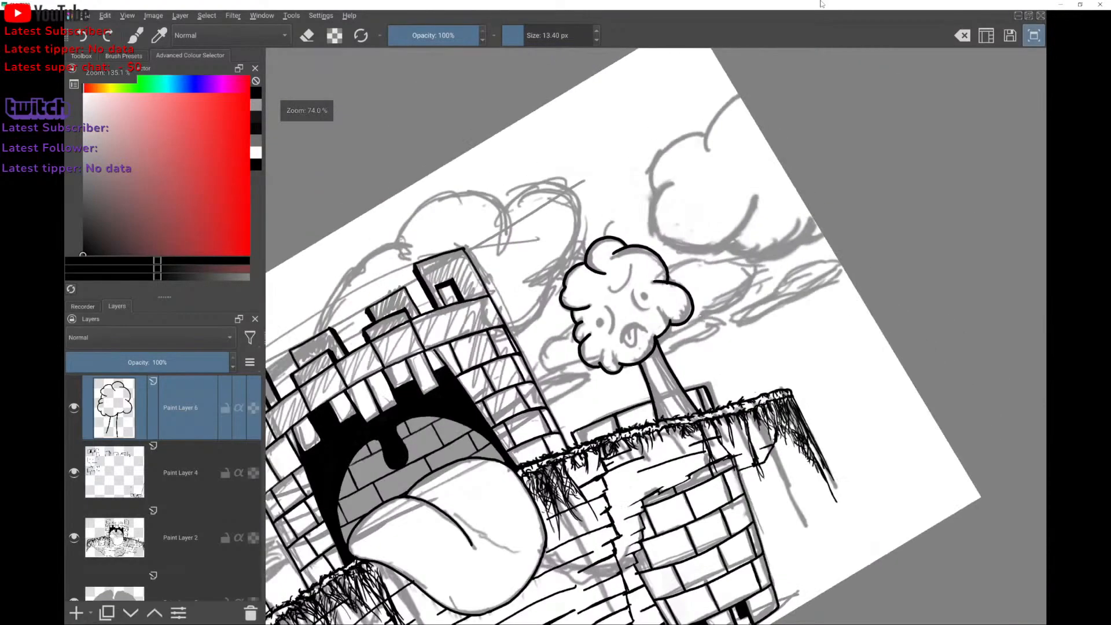
scroll(648, 324, up, 3)
scroll(611, 375, up, 3)
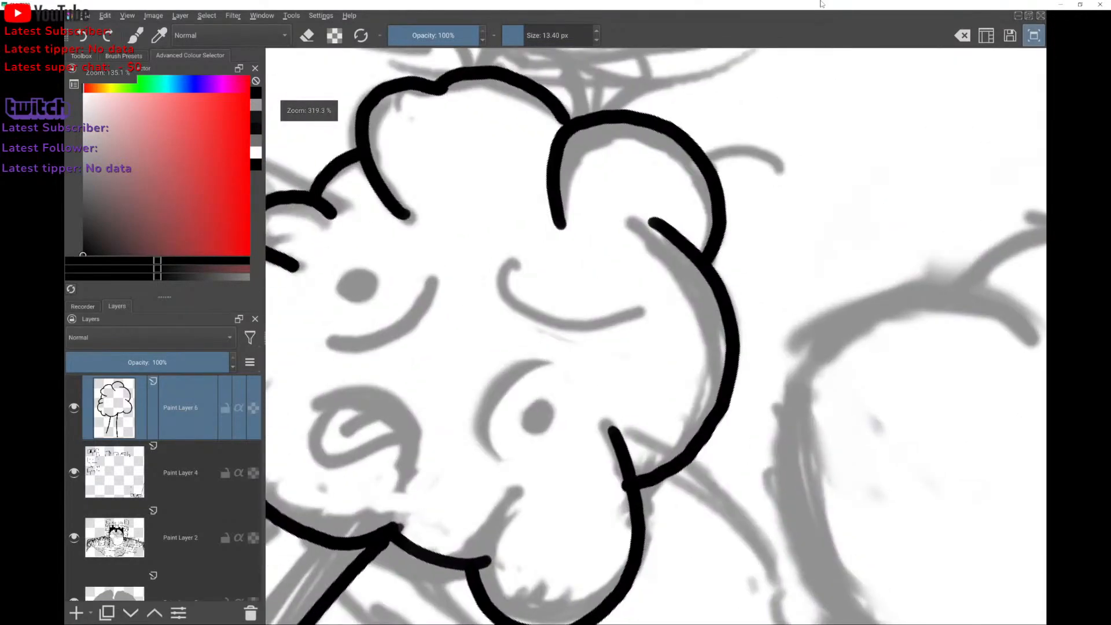
mouse_move(517, 263)
mouse_down()
mouse_move(520, 303)
mouse_move(552, 318)
mouse_move(639, 308)
mouse_up()
mouse_move(498, 257)
mouse_down()
mouse_move(520, 270)
mouse_move(524, 304)
mouse_move(541, 300)
mouse_up()
scroll(541, 301, down, 1)
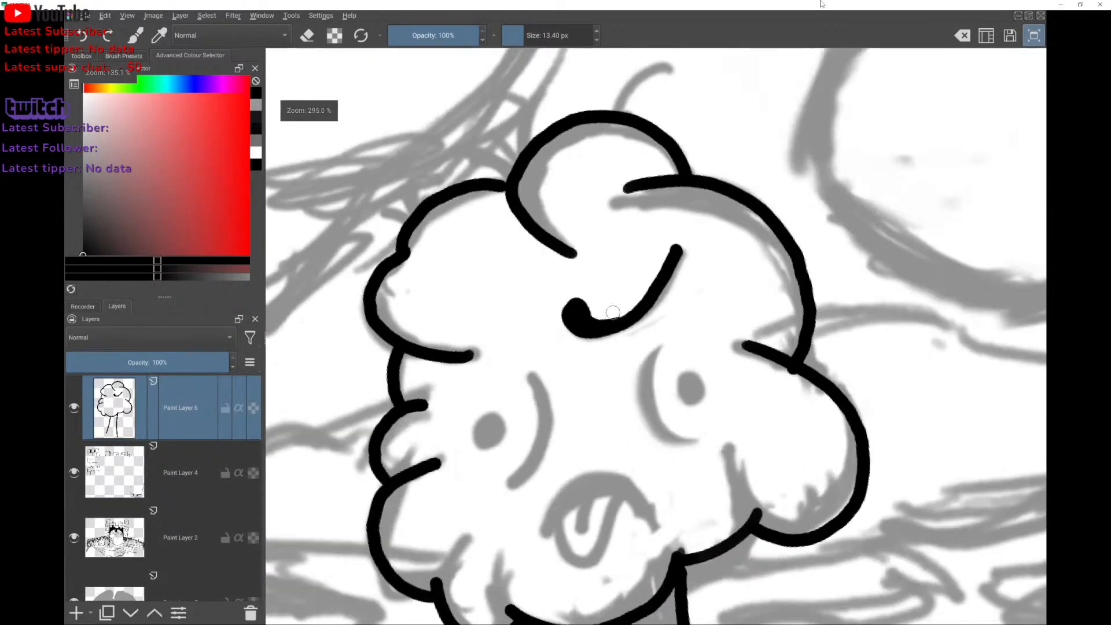
right_click(674, 229)
click(675, 229)
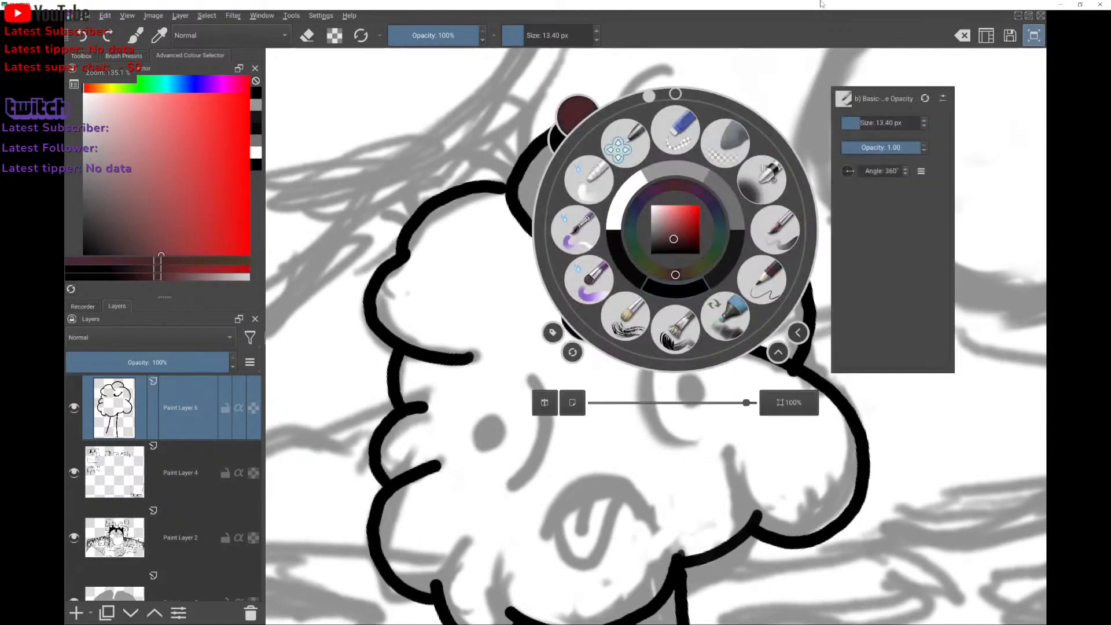
right_click(675, 229)
key(d)
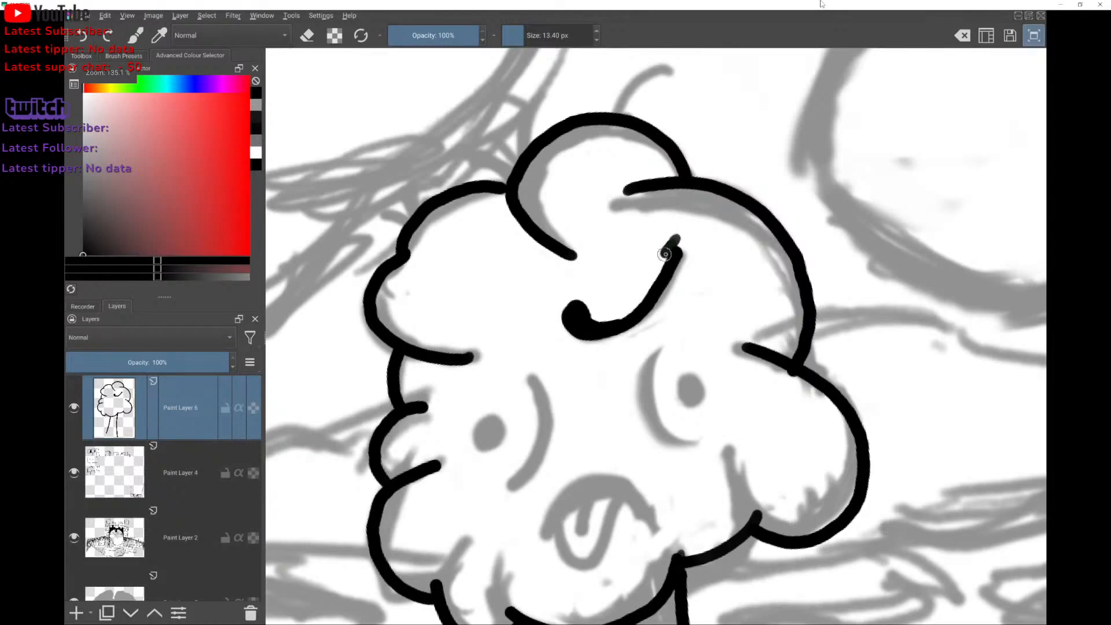
Erase along the end of the tree's brow line so that it tapers to a thin point.
key(e)
drag(664, 244, 667, 252)
mouse_move(638, 291)
mouse_down()
mouse_move(677, 238)
mouse_move(646, 289)
mouse_up()
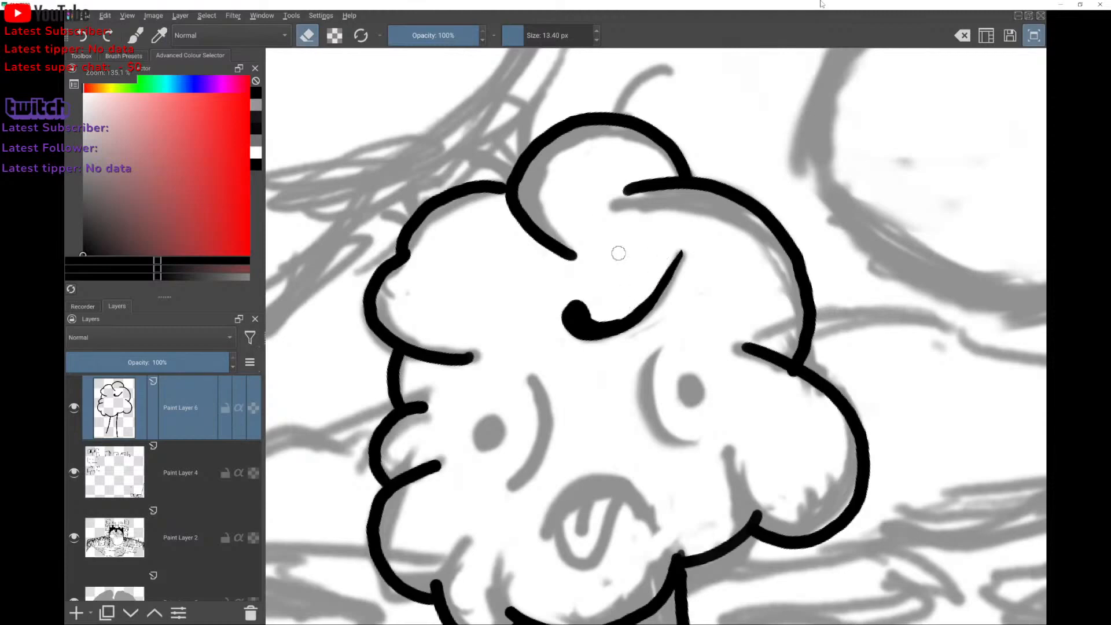
key(e)
Ink the tree's two eyes as solid black pupils with curved lines beside them, using a 10.05 px brush.
scroll(599, 219, down, 3)
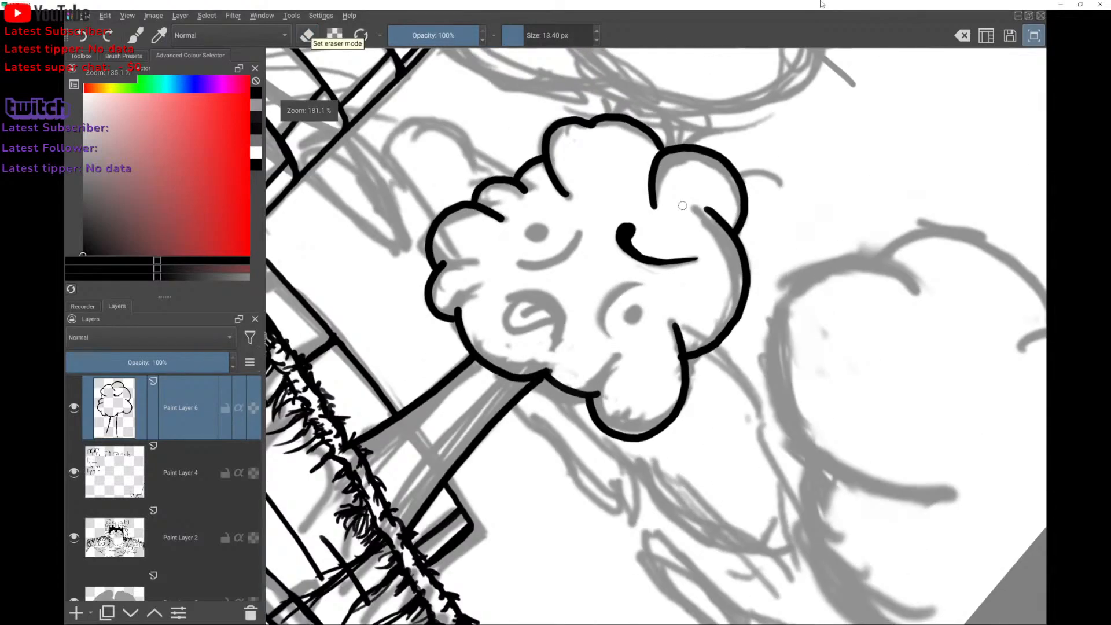
mouse_move(608, 336)
mouse_down()
mouse_move(602, 312)
mouse_move(630, 288)
mouse_move(608, 303)
mouse_move(604, 328)
mouse_up()
key(ctrl+z)
key(ctrl+z)
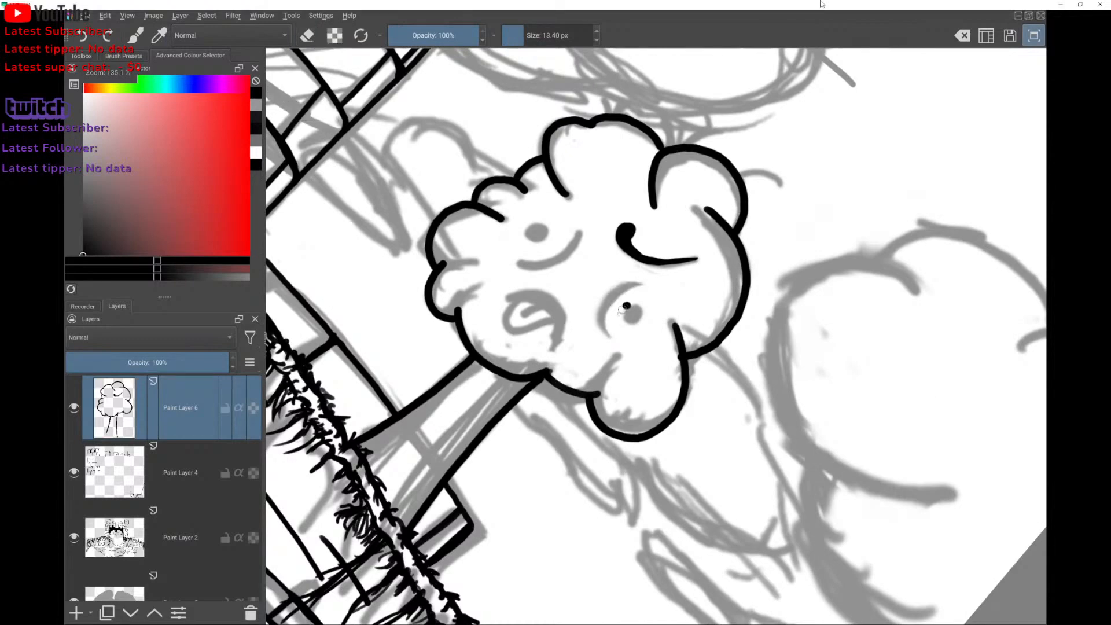
key(ctrl+z)
mouse_move(605, 331)
mouse_down()
mouse_move(640, 283)
mouse_move(635, 312)
mouse_up()
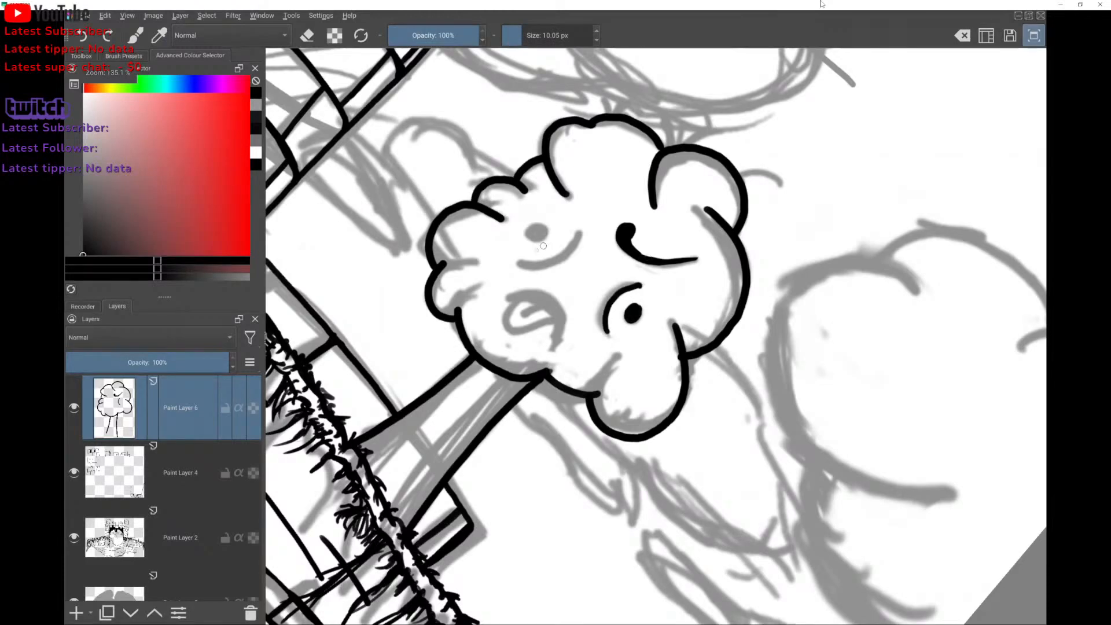
mouse_move(516, 262)
mouse_down()
mouse_move(545, 261)
mouse_move(580, 234)
mouse_move(543, 230)
mouse_up()
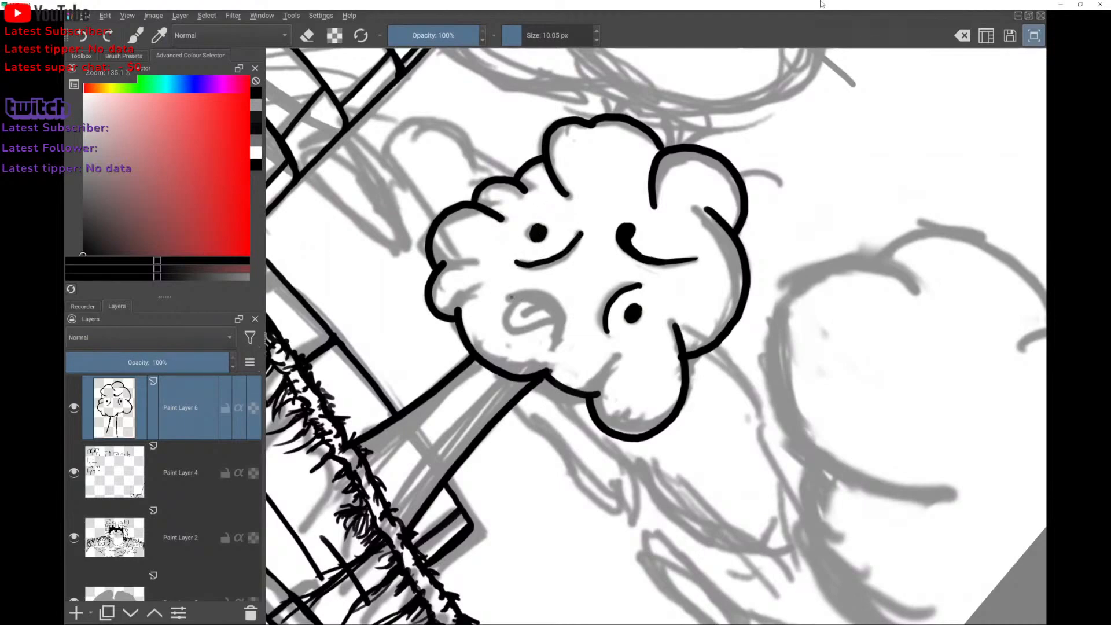
Ink the tree's arched mouth with its tongue sticking out and a short line down the tongue's centre.
mouse_move(551, 302)
mouse_down()
mouse_move(557, 338)
mouse_move(552, 306)
mouse_move(514, 300)
mouse_move(507, 312)
mouse_move(513, 325)
mouse_move(554, 318)
mouse_move(550, 307)
mouse_up()
key(ctrl+z)
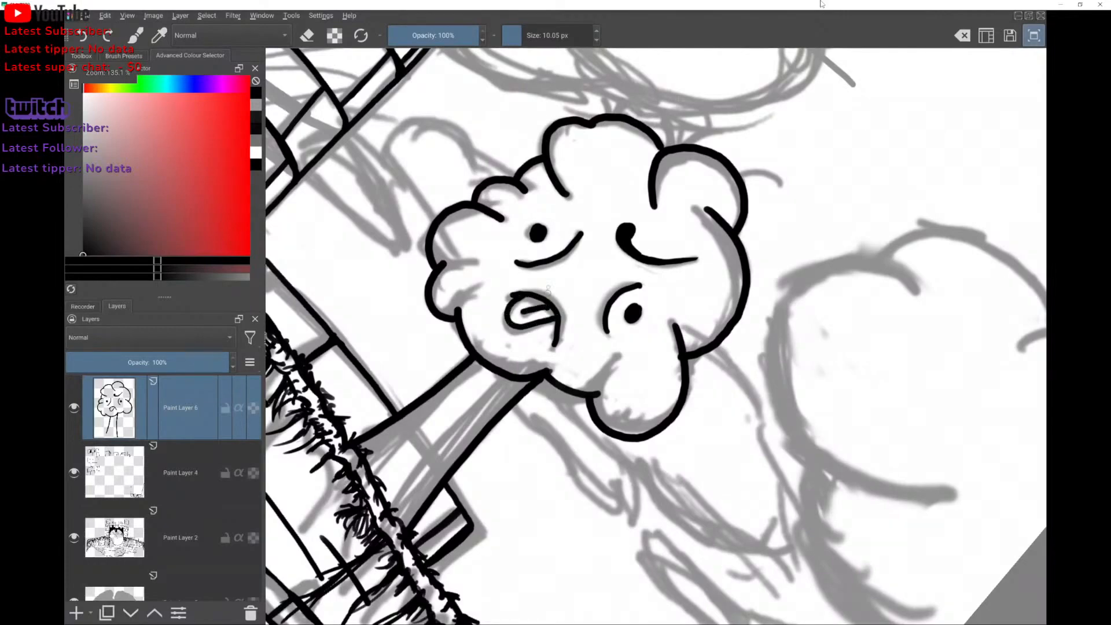
key(ctrl+z)
drag(522, 347, 524, 363)
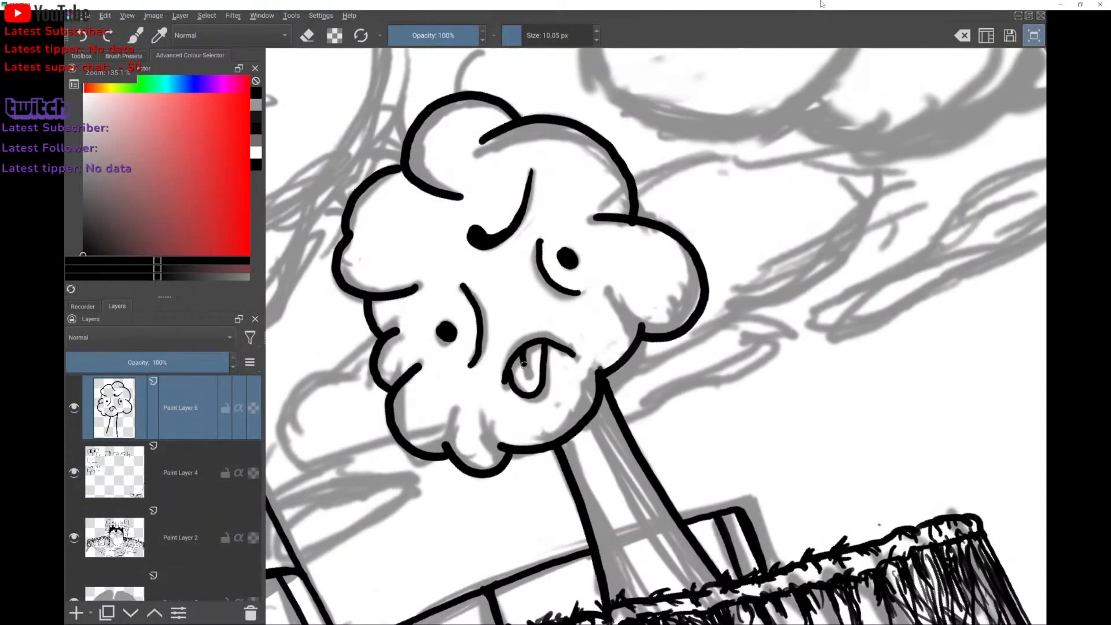
scroll(528, 335, down, 3)
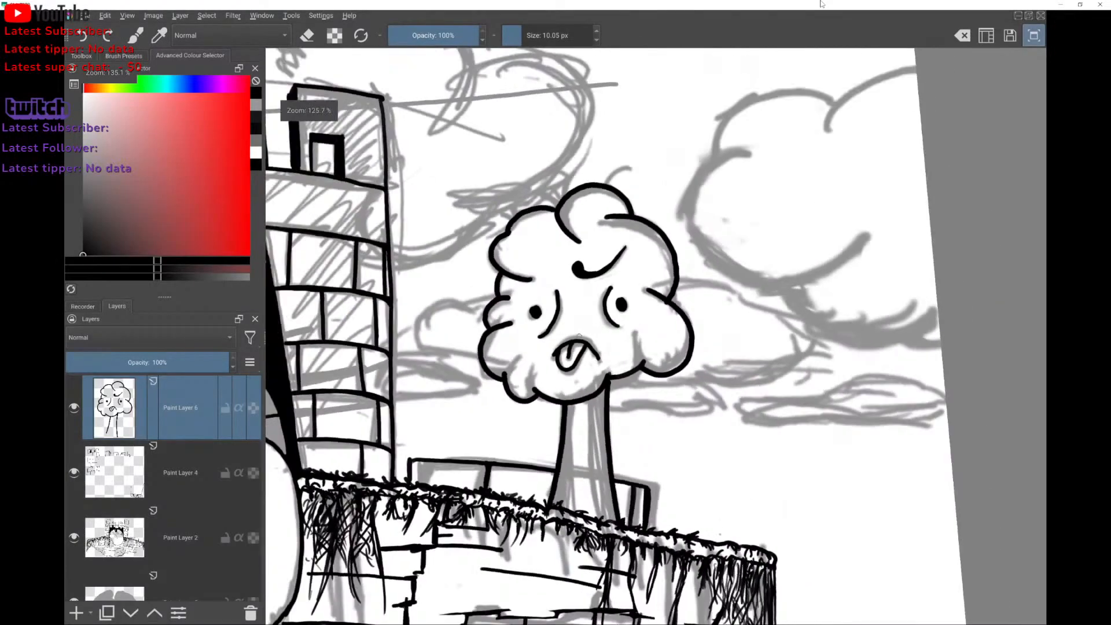
Extend the short inner line between the tree's lower-left foliage lobes slightly upward.
mouse_move(559, 265)
mouse_down()
mouse_move(583, 224)
mouse_move(539, 276)
mouse_up()
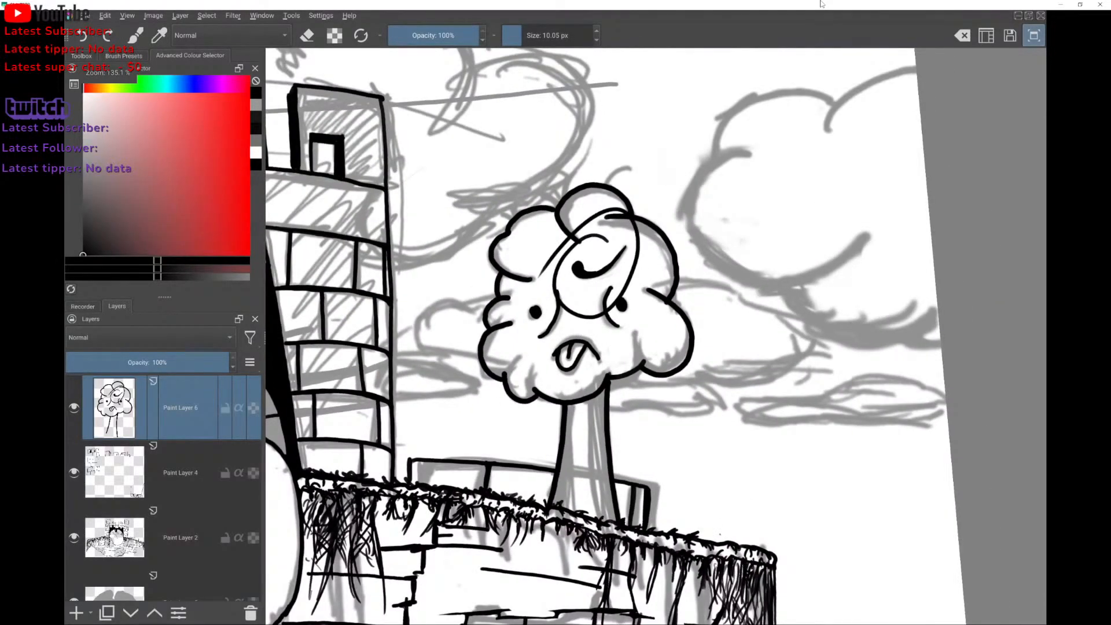
key(ctrl+z)
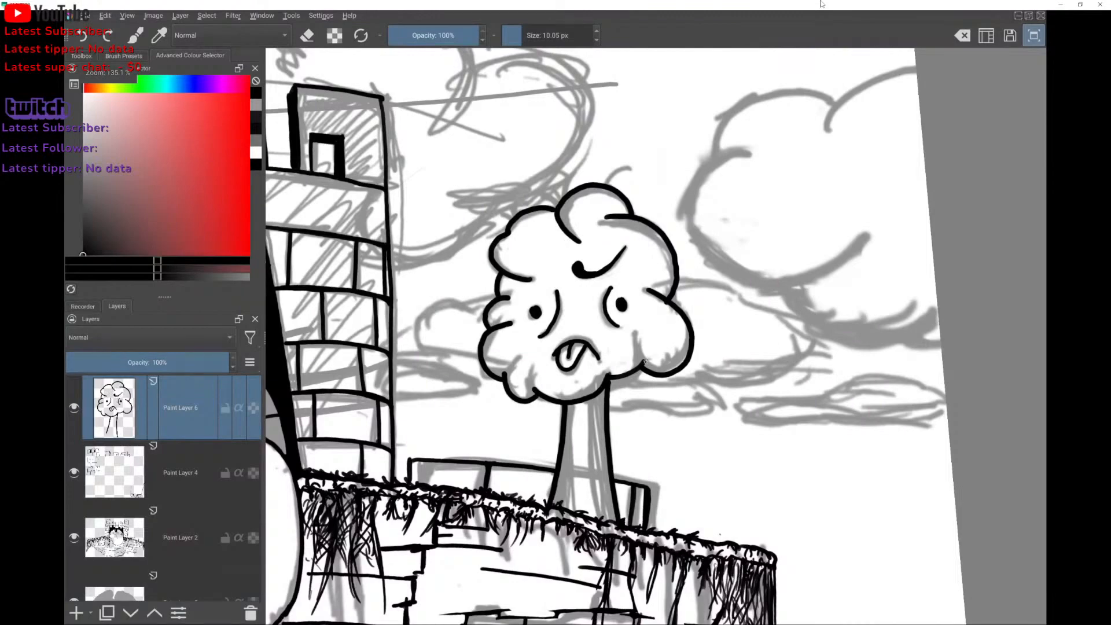
scroll(643, 328, down, 3)
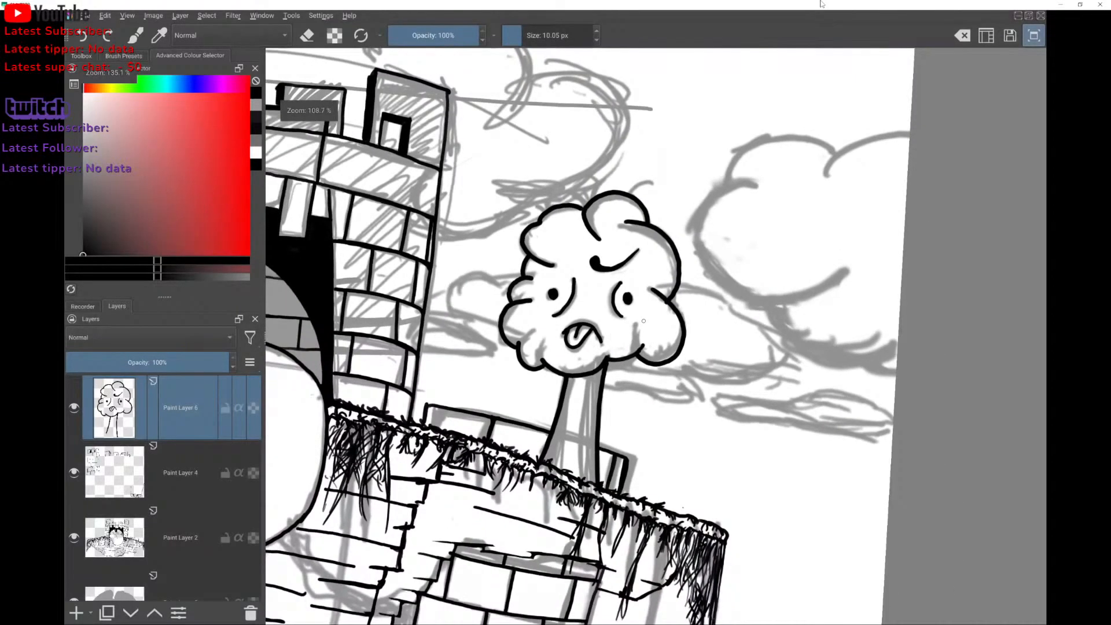
scroll(644, 321, up, 5)
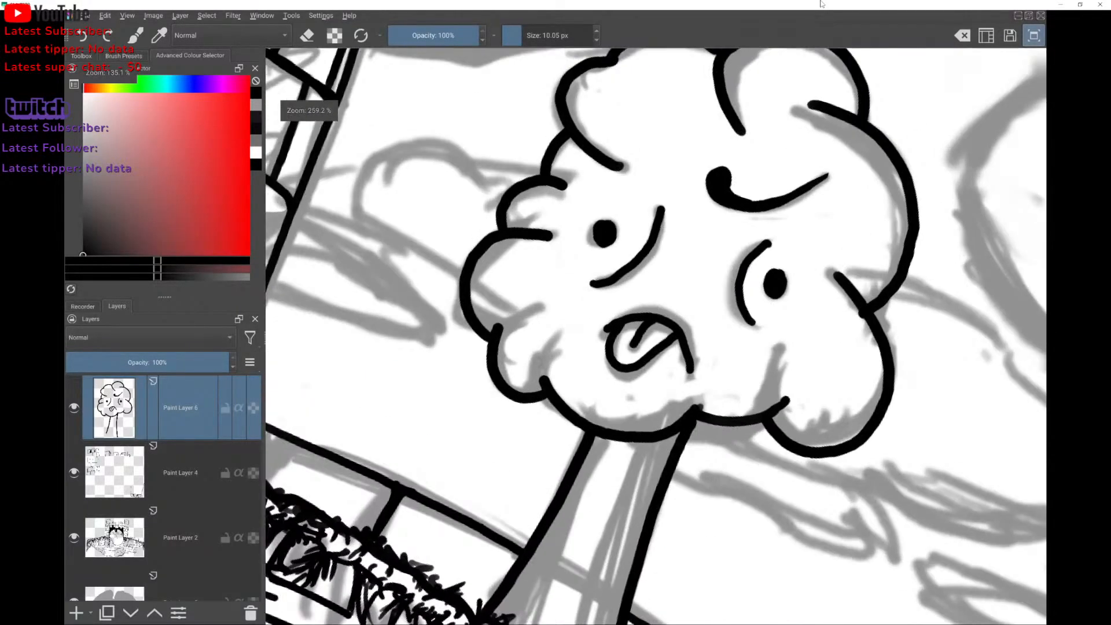
drag(545, 383, 542, 359)
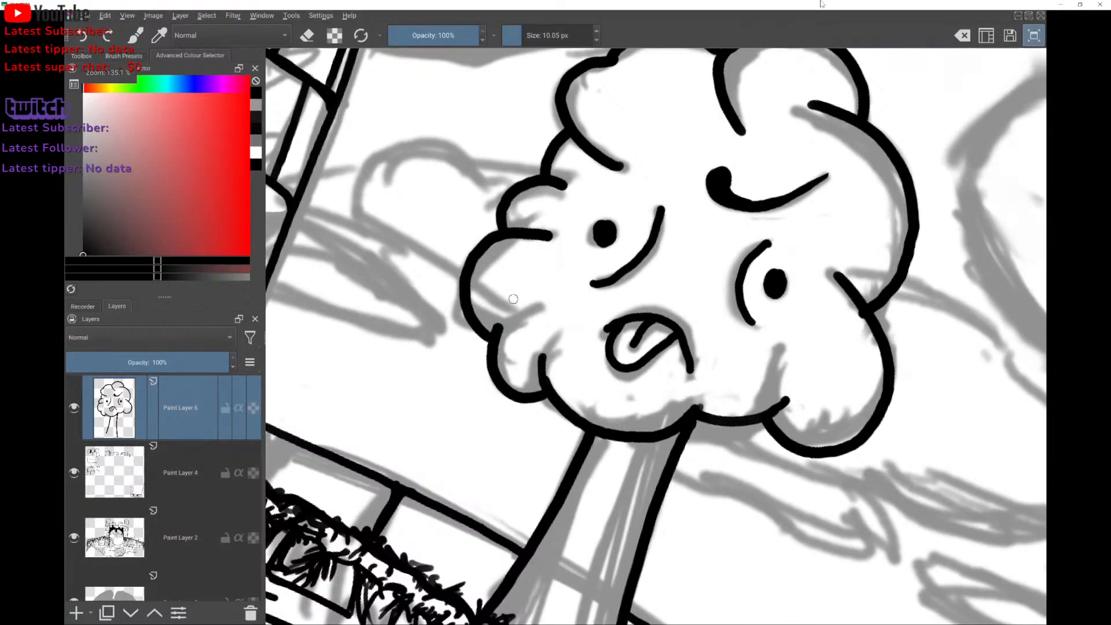
scroll(513, 299, down, 1)
drag(524, 273, 491, 236)
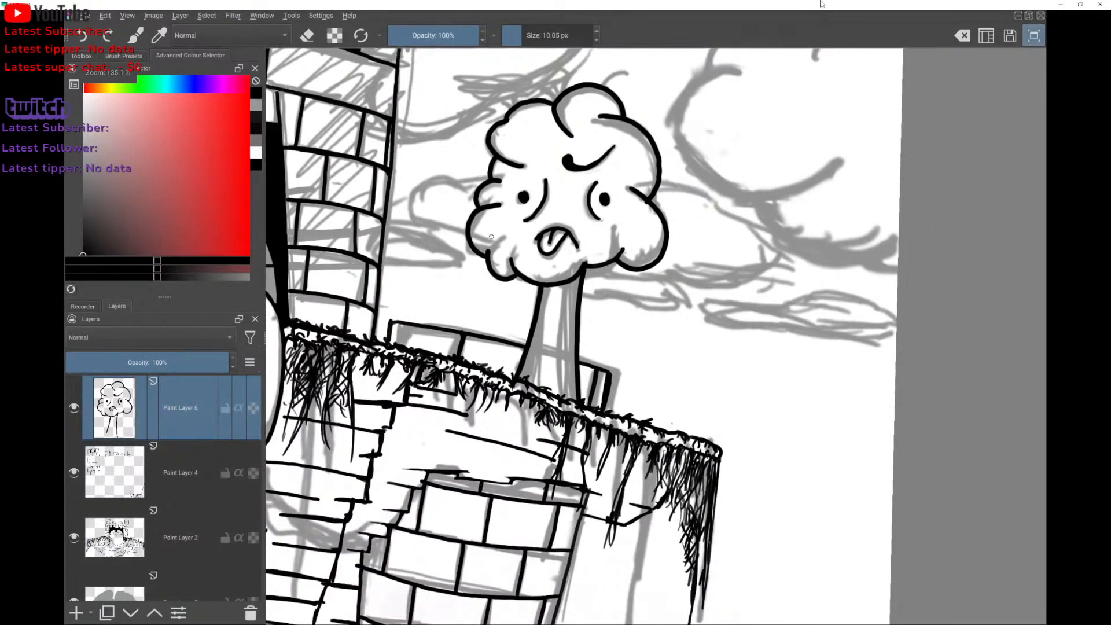
Try to shade the right side of the tree's trunk with solid black strokes.
mouse_move(576, 281)
mouse_down()
mouse_move(559, 339)
mouse_move(575, 400)
mouse_up()
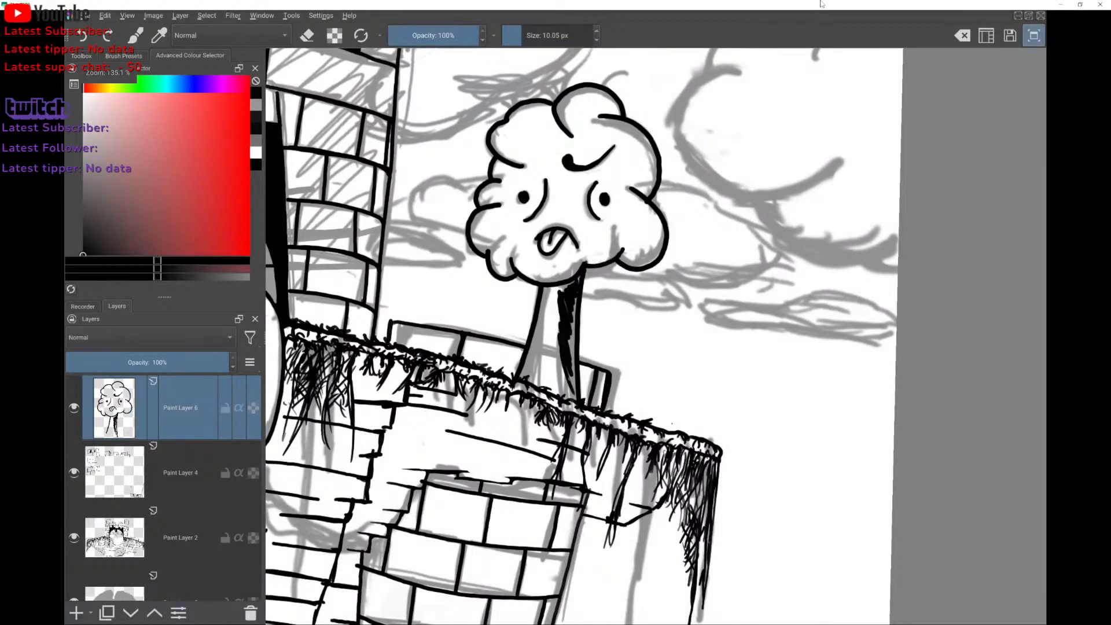
scroll(656, 336, down, 2)
key(ctrl+z)
scroll(655, 336, down, 2)
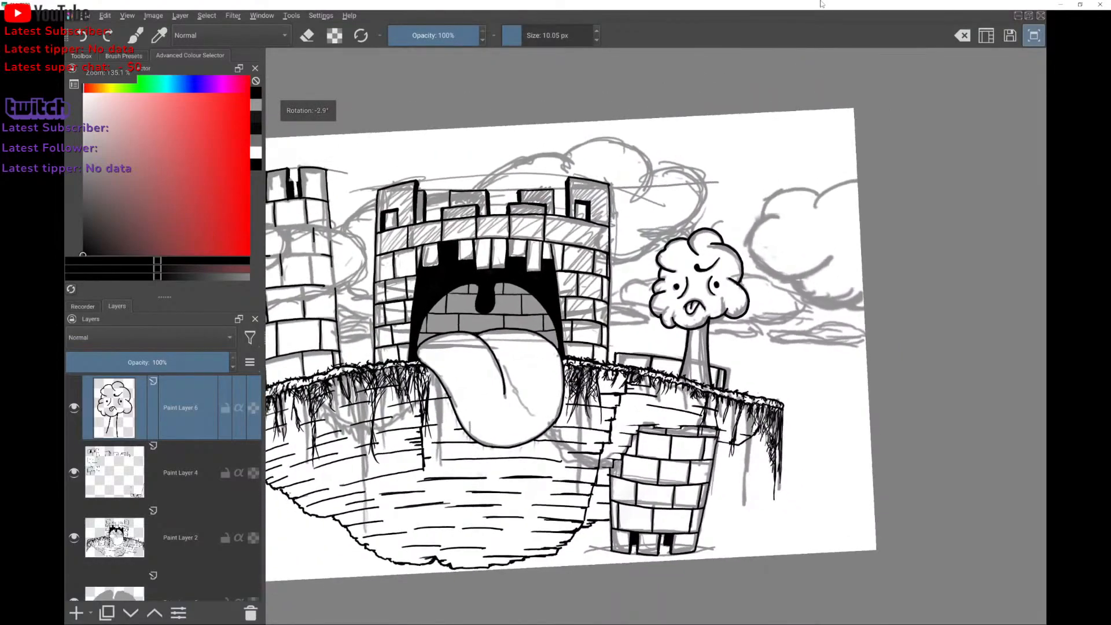
Examine the whole illustration to judge the inked tree against the castle and the sketched clouds.
scroll(683, 358, down, 1)
scroll(578, 335, down, 2)
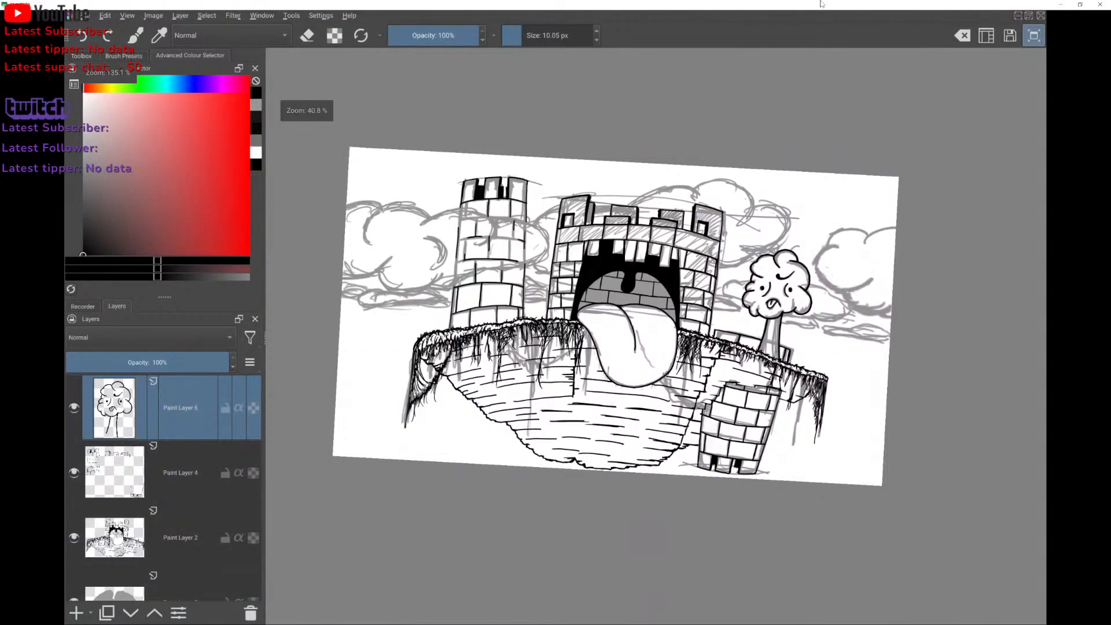
scroll(648, 324, down, 1)
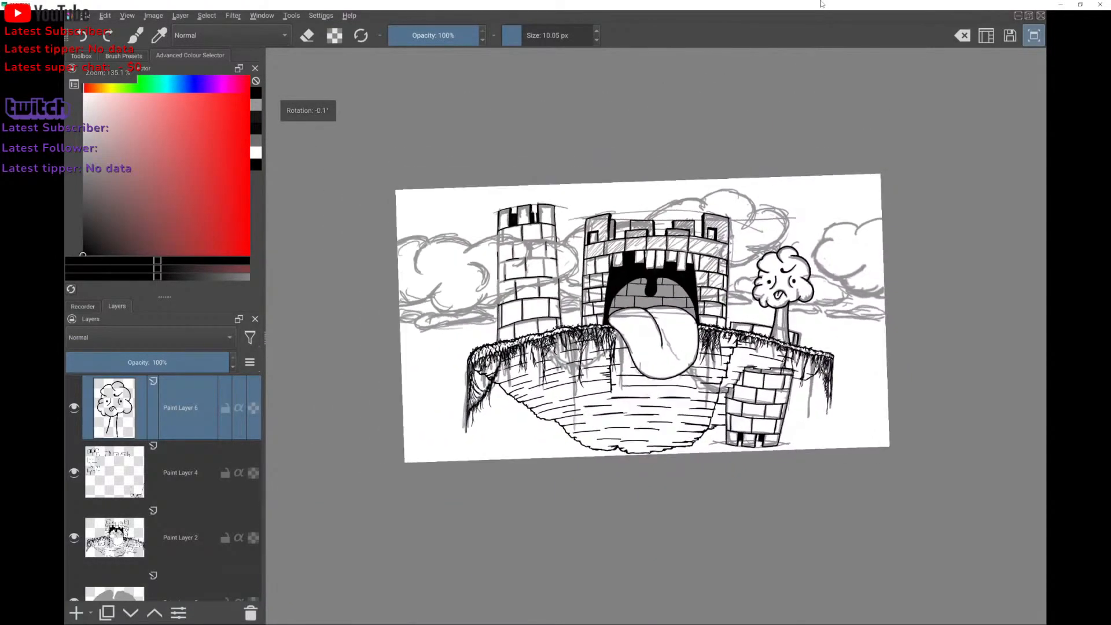
drag(648, 262, 627, 276)
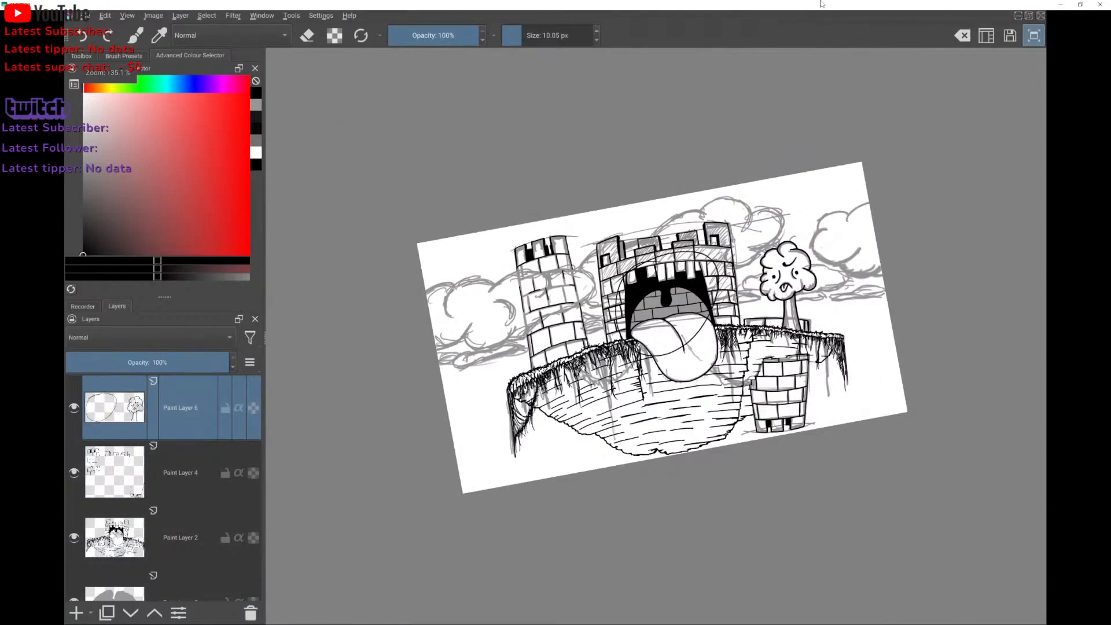
key(ctrl+z)
scroll(656, 335, up, 5)
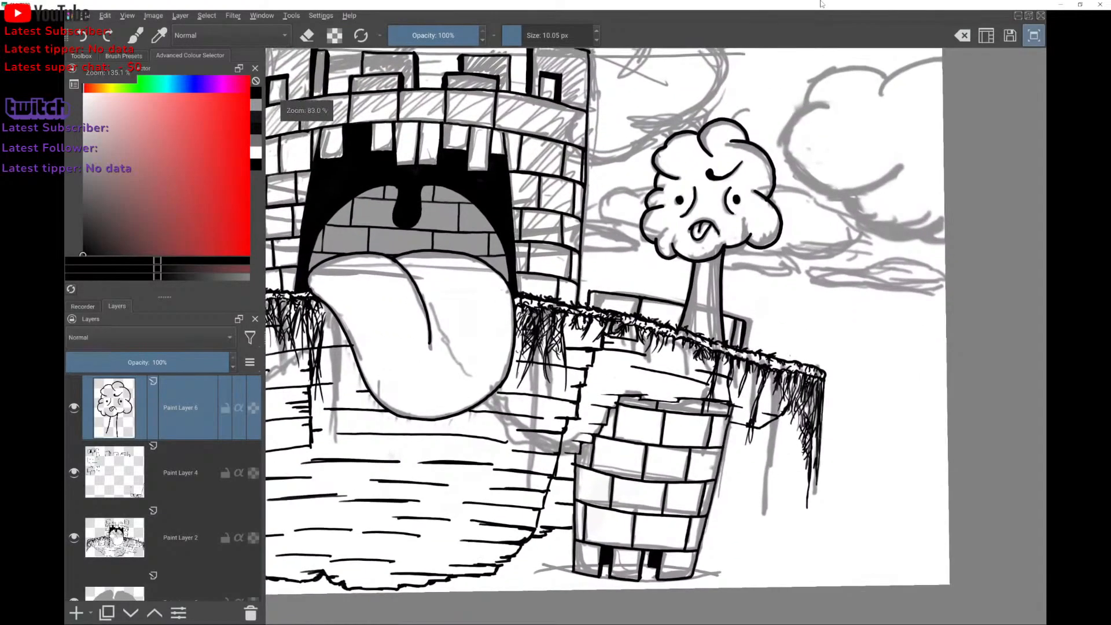
scroll(656, 335, up, 3)
scroll(656, 336, down, 3)
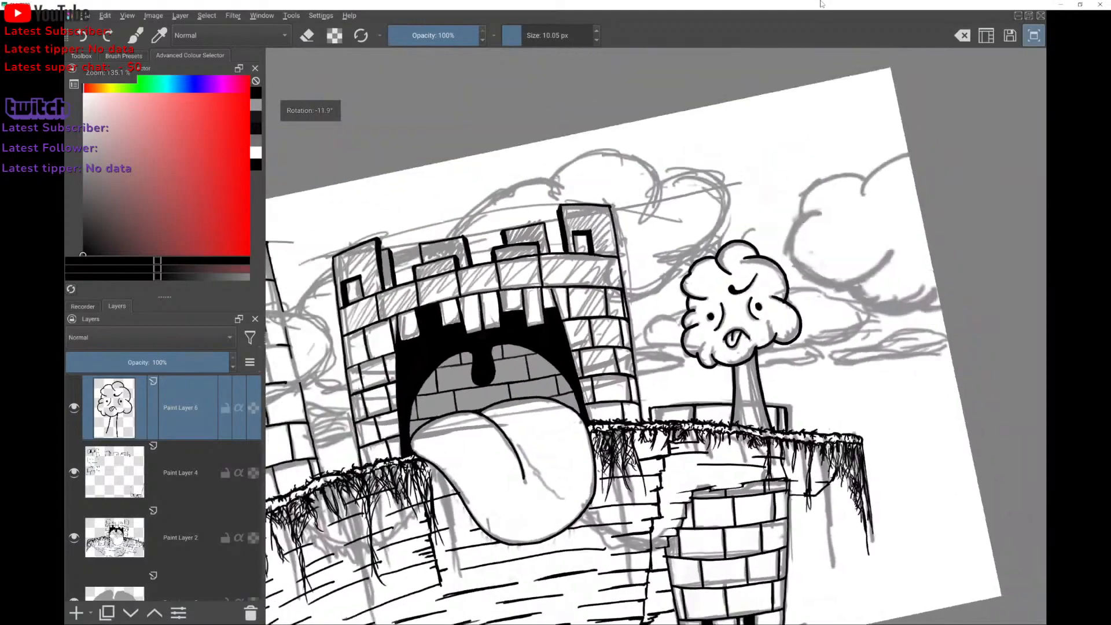
drag(298, 438, 681, 409)
scroll(682, 410, down, 5)
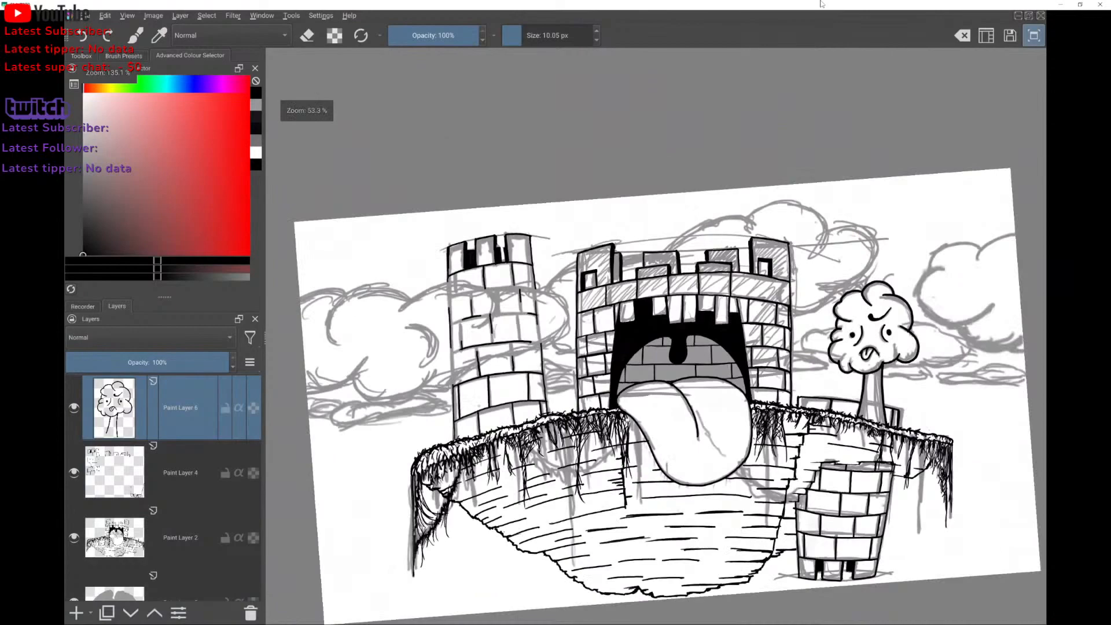
drag(679, 350, 559, 327)
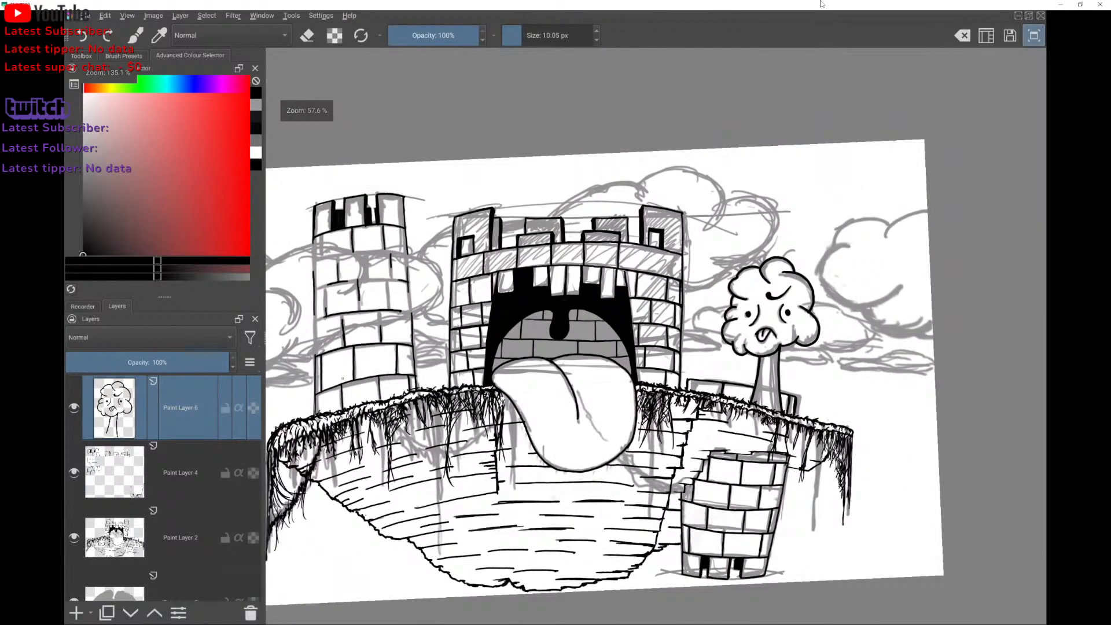
Add a new paint layer above the tree's layer and save the document.
drag(570, 417, 738, 307)
drag(519, 316, 681, 375)
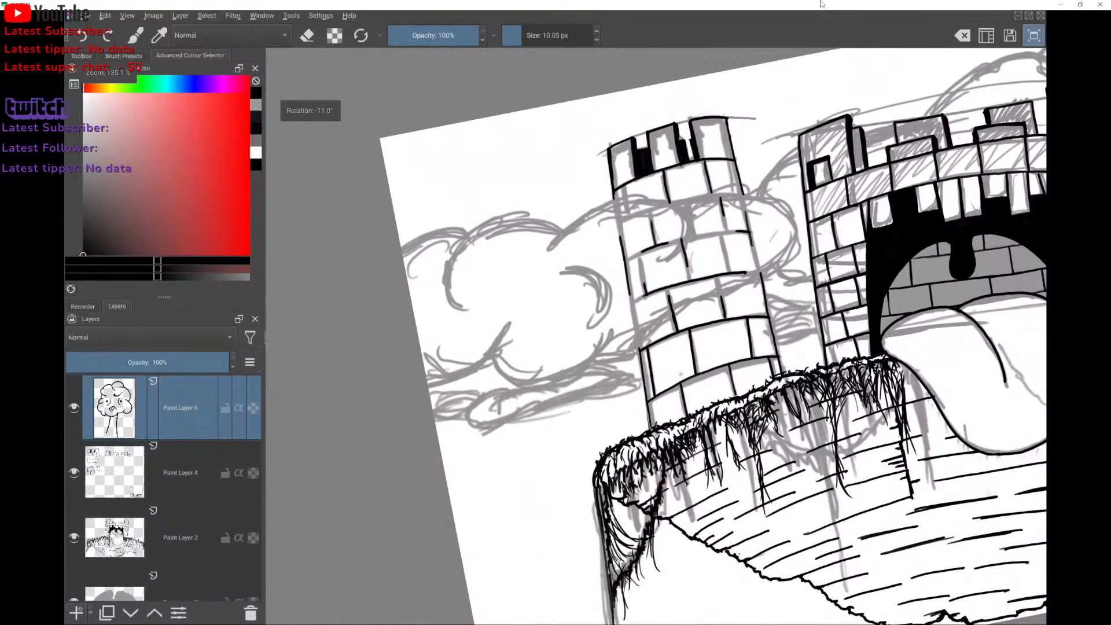
key(Insert)
click(1009, 35)
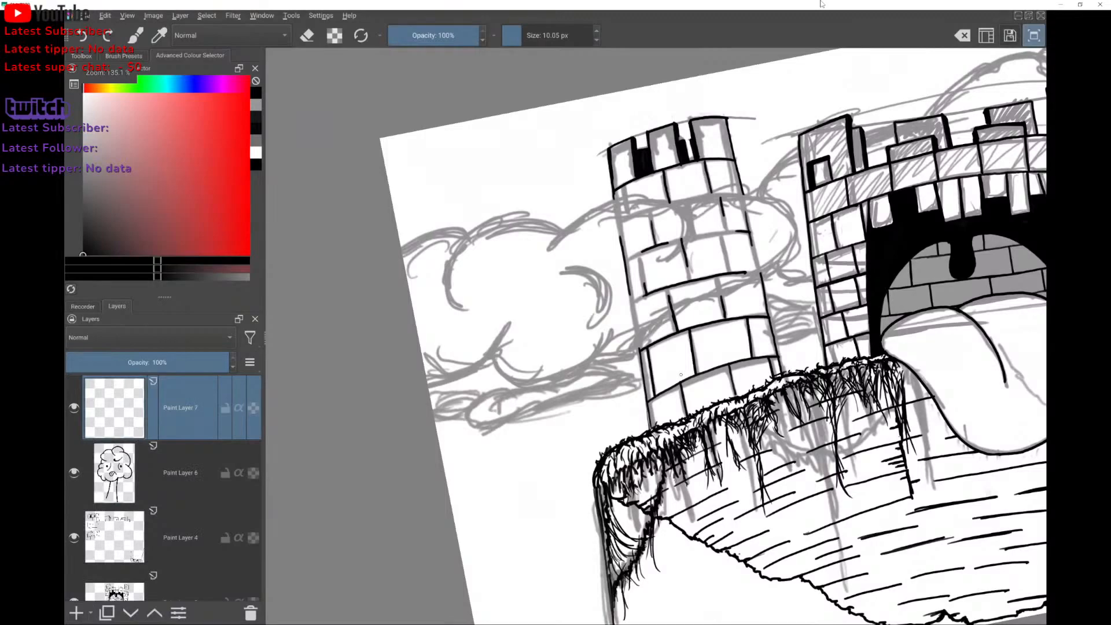
Ink the large rounded top of the cloud beside the narrow tower and the adjoining second lobe that curls over the tower.
mouse_move(681, 375)
mouse_down()
mouse_move(698, 387)
mouse_move(665, 391)
mouse_up()
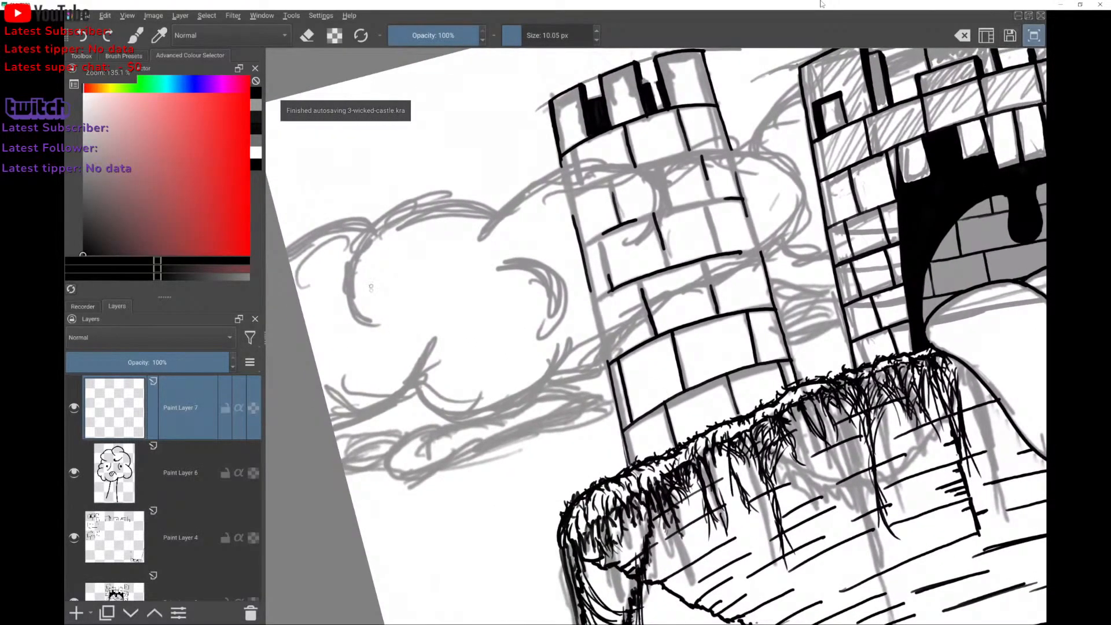
mouse_move(374, 325)
mouse_down()
mouse_move(350, 301)
mouse_move(347, 273)
mouse_move(370, 229)
mouse_move(421, 198)
mouse_move(496, 202)
mouse_up()
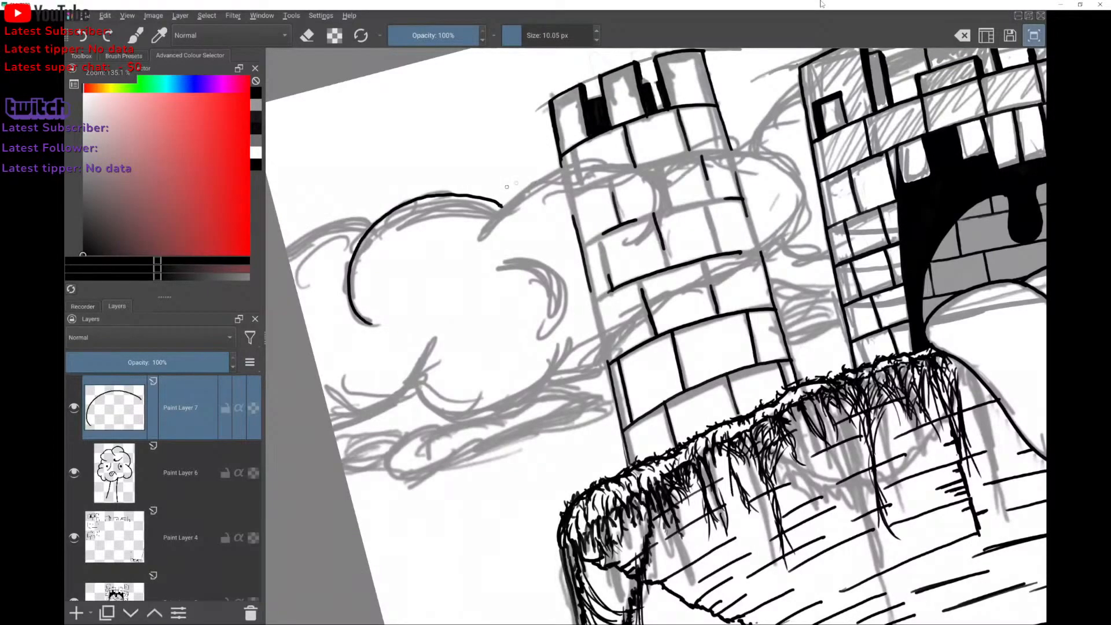
mouse_move(479, 238)
mouse_down()
mouse_move(523, 186)
mouse_move(606, 157)
mouse_up()
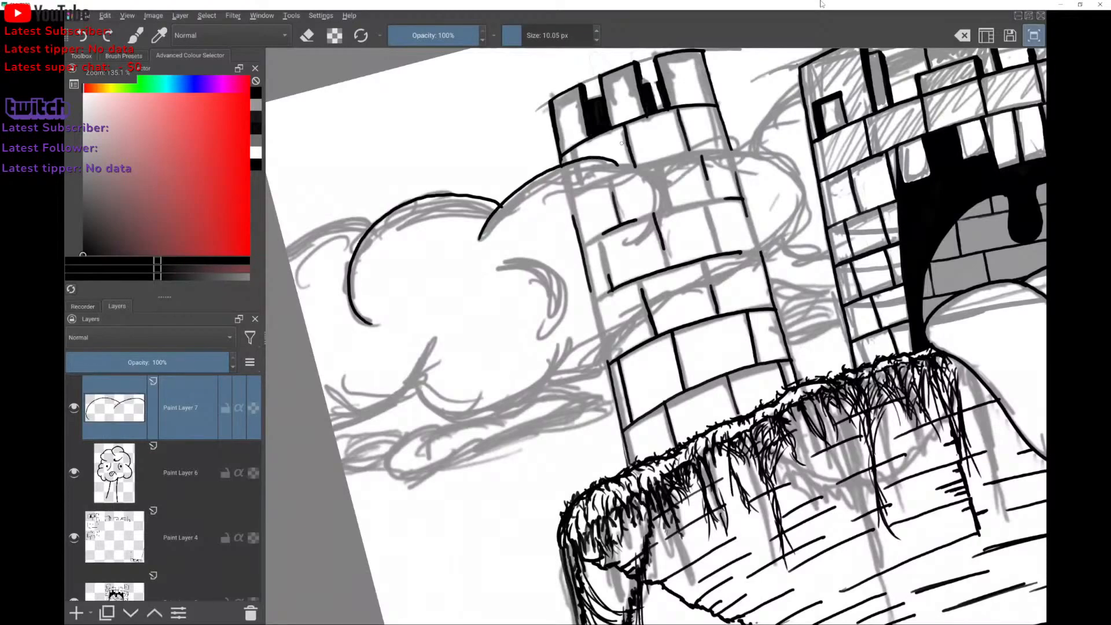
scroll(657, 336, down, 1)
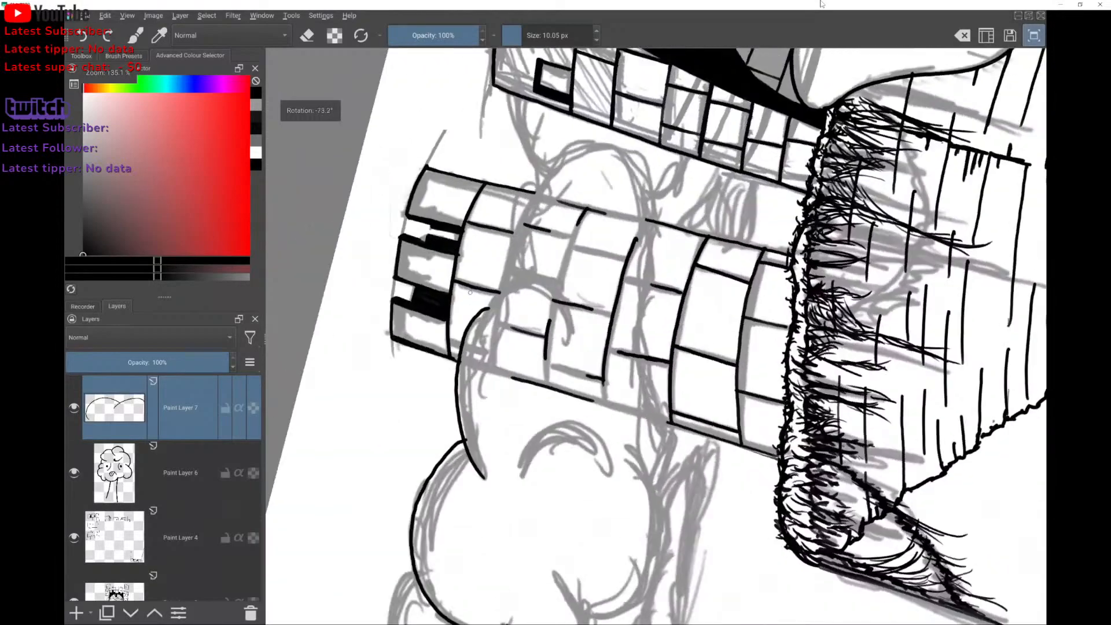
key(ctrl+z)
mouse_move(566, 348)
mouse_down()
mouse_move(539, 316)
mouse_move(508, 303)
mouse_move(484, 315)
mouse_up()
key(ctrl+z)
mouse_move(566, 350)
mouse_down()
mouse_move(515, 307)
mouse_move(484, 314)
mouse_move(464, 340)
mouse_move(453, 433)
mouse_move(480, 504)
mouse_up()
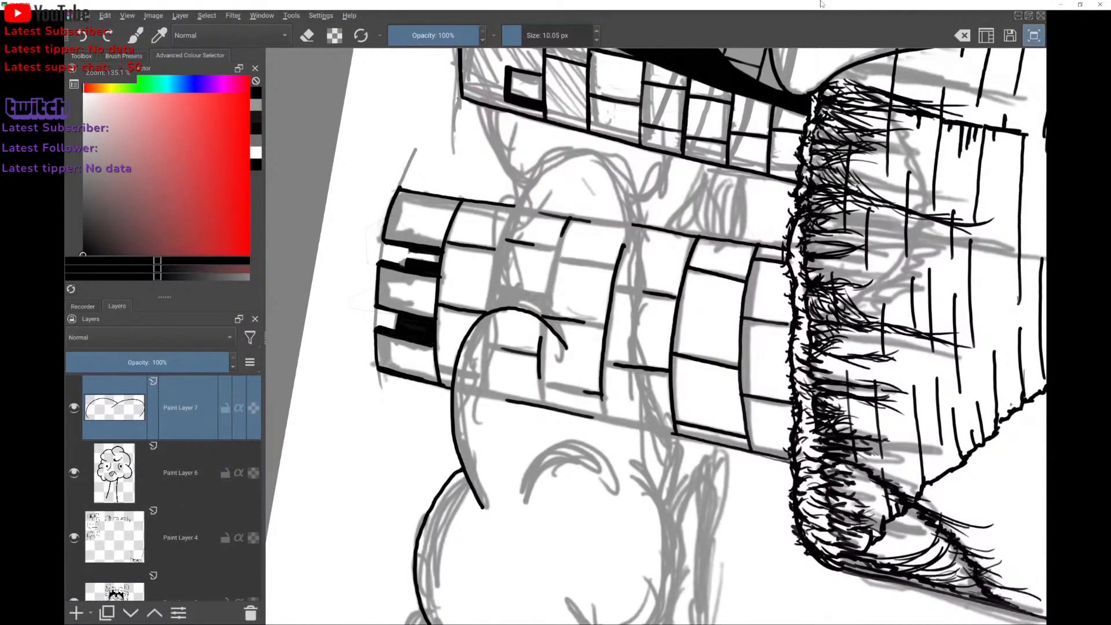
Try to ink the cloud's third lobe over the narrow tower with several trial strokes.
mouse_move(497, 304)
mouse_down()
mouse_move(548, 291)
mouse_move(494, 309)
mouse_up()
key(ctrl+z)
drag(646, 433, 512, 399)
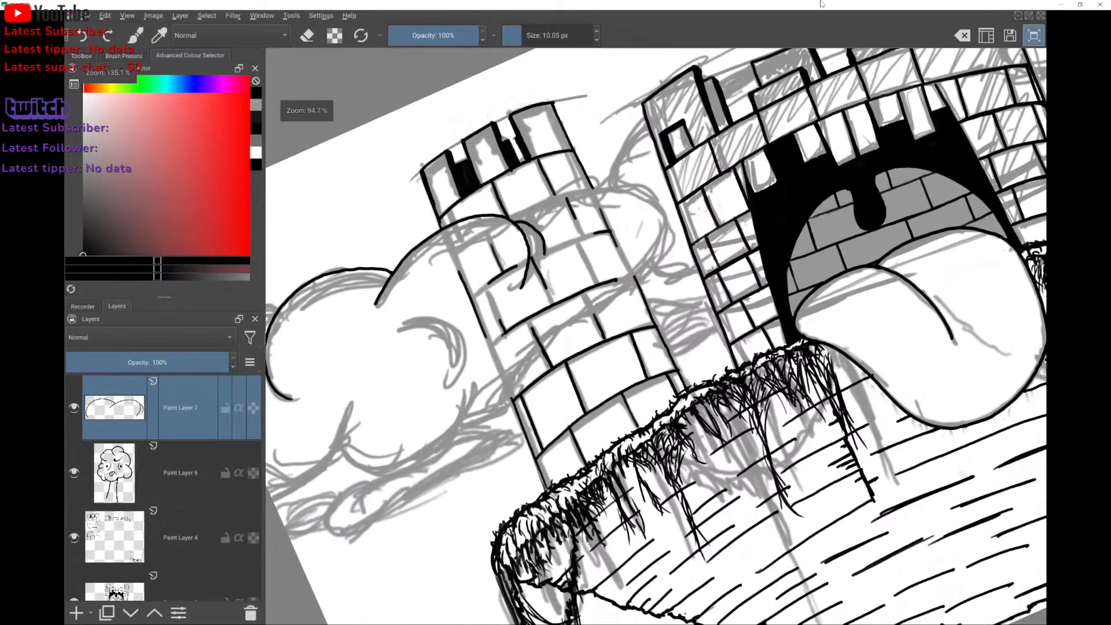
key(ctrl+z)
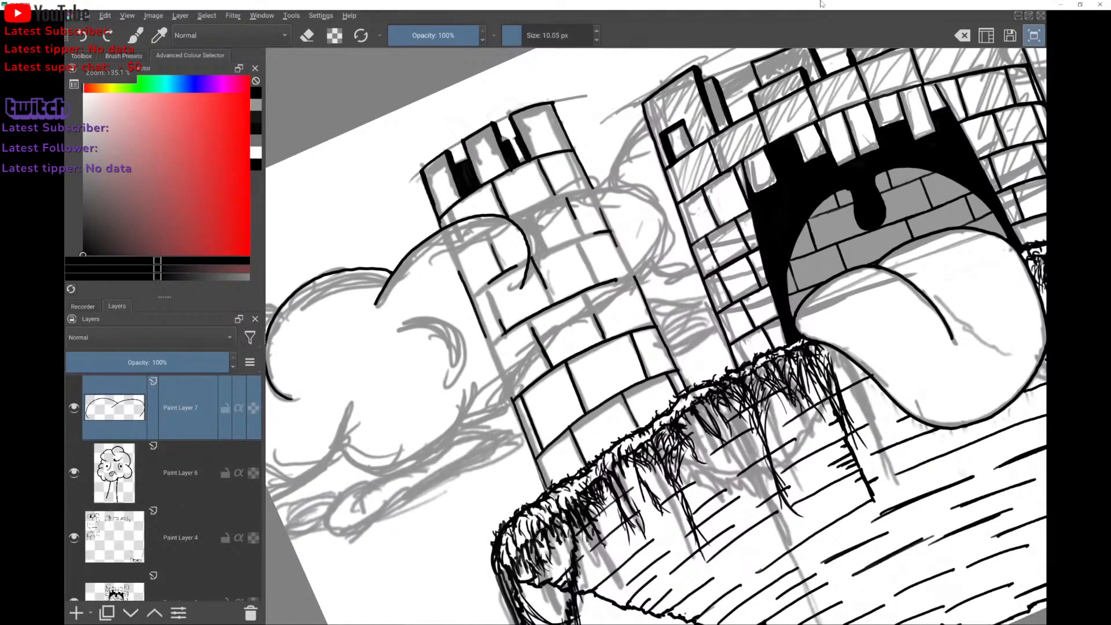
mouse_move(522, 229)
mouse_down()
mouse_move(561, 186)
mouse_move(611, 184)
mouse_up()
key(ctrl+z)
drag(517, 229, 586, 187)
key(ctrl+z)
mouse_move(522, 223)
mouse_down()
mouse_move(578, 190)
mouse_move(645, 189)
mouse_up()
key(ctrl+z)
mouse_move(618, 278)
mouse_down()
mouse_move(645, 263)
mouse_move(665, 227)
mouse_up()
key(ctrl+z)
Ink the rounded outer end of the cloud's third lobe, curving past the narrow tower's right edge and back underneath.
mouse_move(579, 314)
mouse_down()
mouse_move(637, 277)
mouse_move(658, 215)
mouse_move(637, 190)
mouse_up()
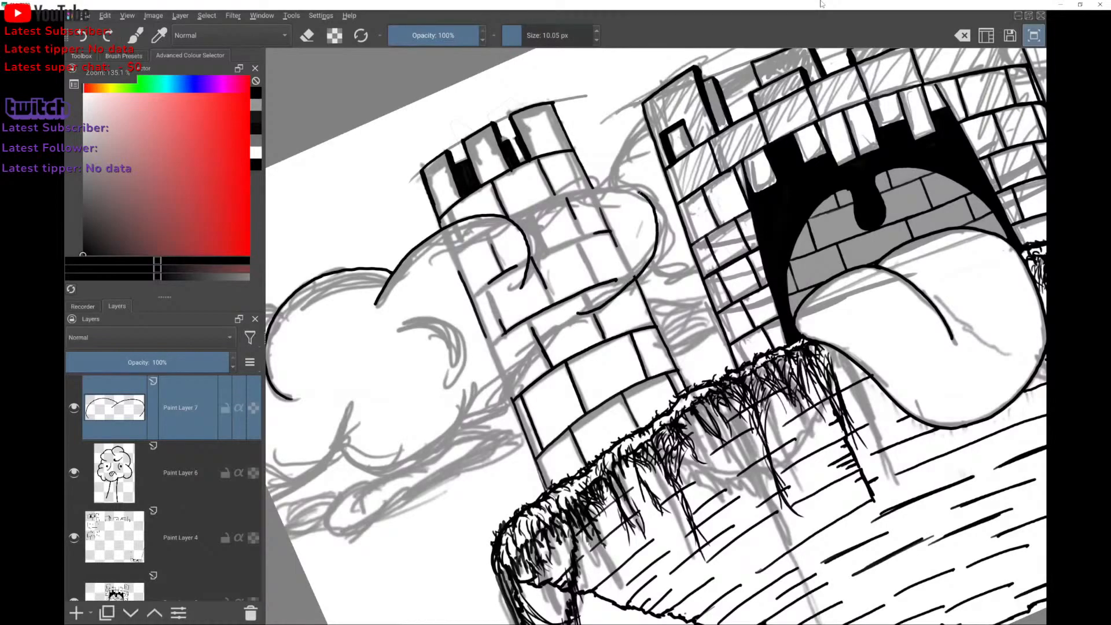
key(ctrl+z)
mouse_move(585, 307)
mouse_down()
mouse_move(649, 265)
mouse_move(659, 220)
mouse_move(642, 193)
mouse_up()
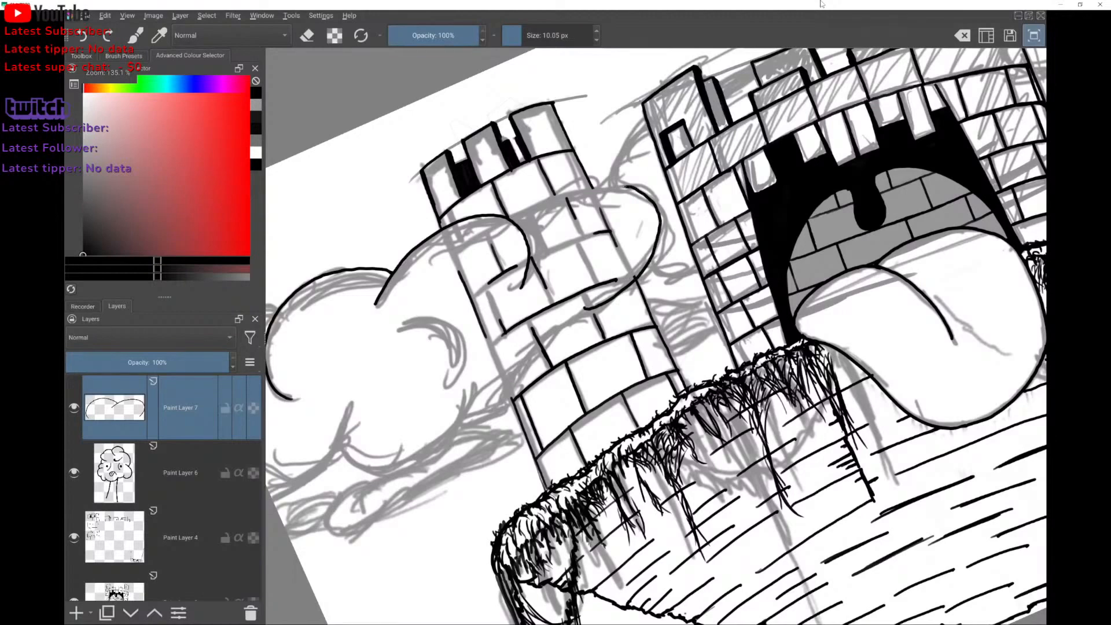
Ink the top curve of the cloud's third lobe, joining the second lobe to the rounded outer end.
drag(519, 229, 611, 183)
key(ctrl+z)
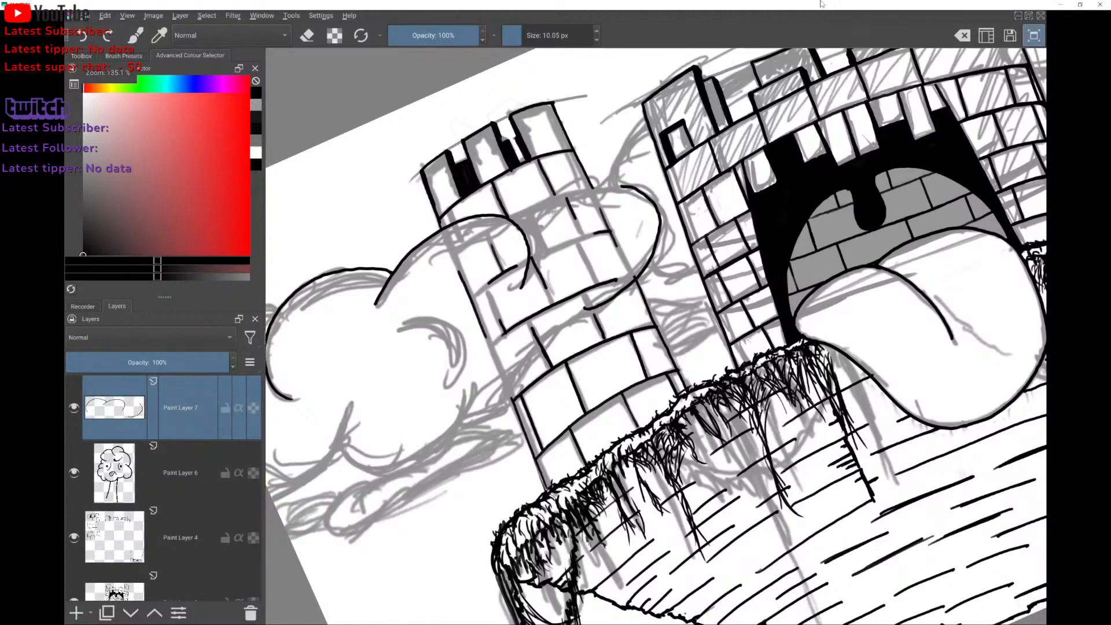
drag(520, 228, 609, 188)
scroll(656, 336, down, 2)
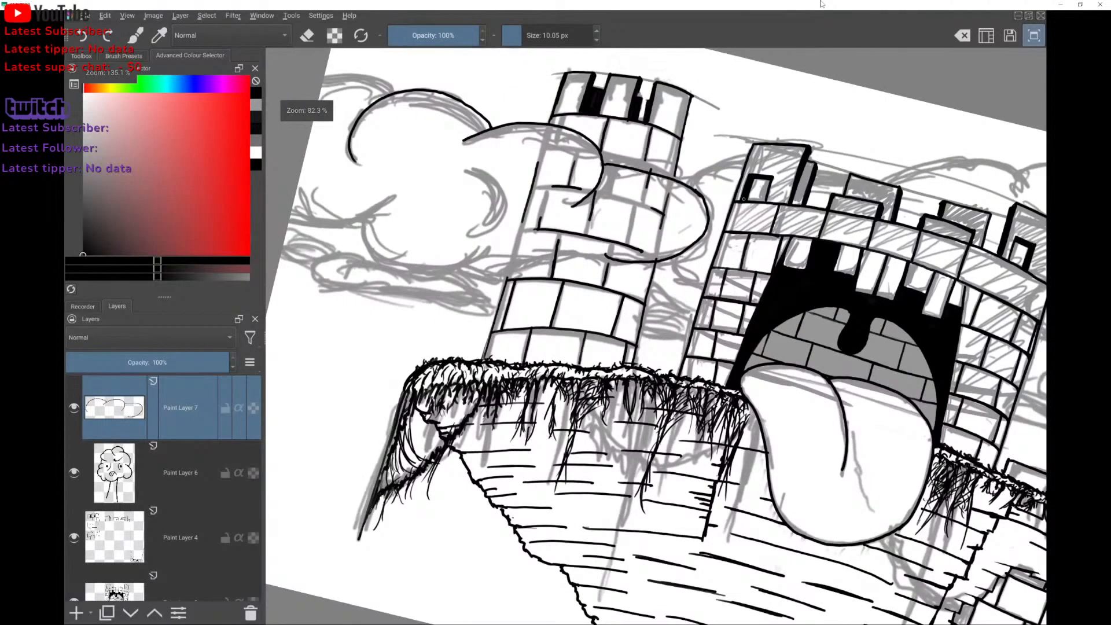
key(ctrl+z)
scroll(656, 335, up, 1)
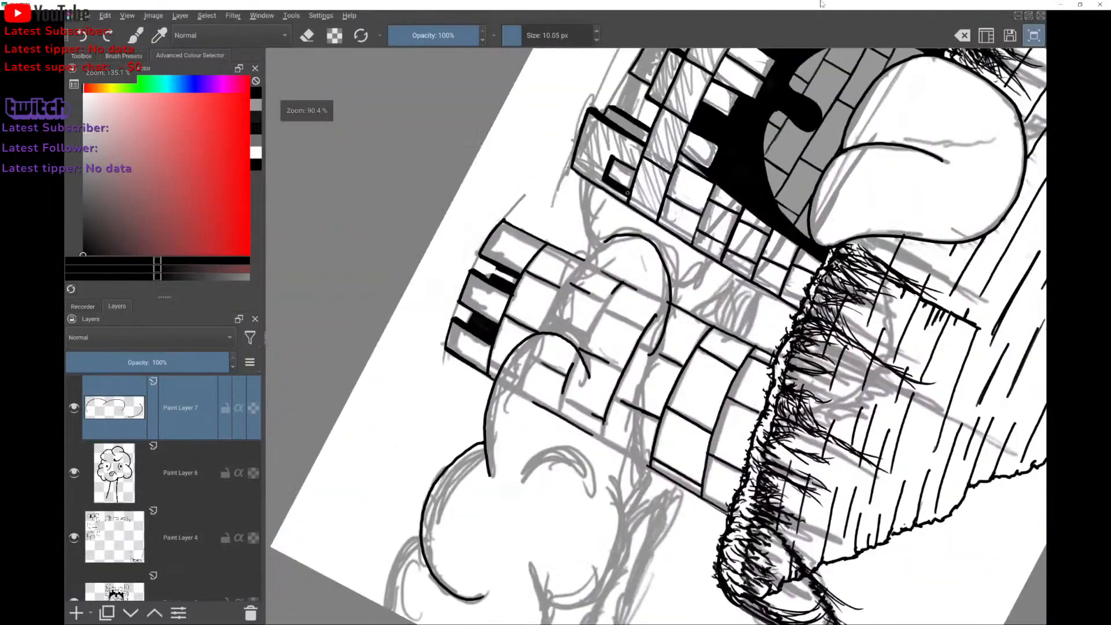
mouse_move(554, 337)
mouse_down()
mouse_move(562, 279)
mouse_move(617, 234)
mouse_up()
scroll(656, 336, down, 3)
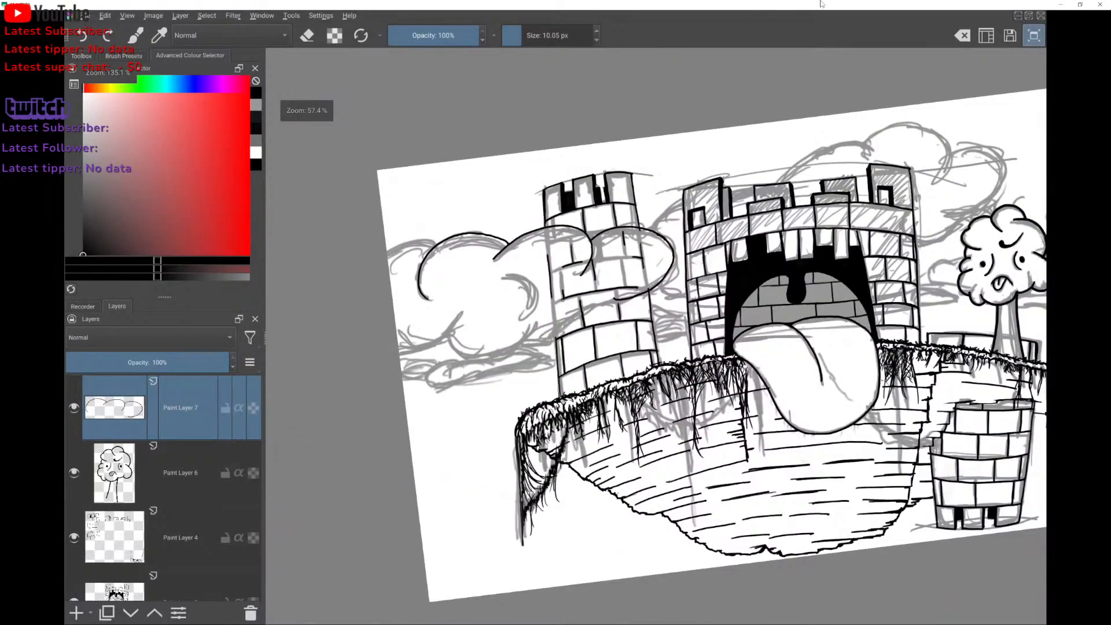
Ink the cloud's underside across the narrow tower and the rounded lower edge of its large lobe.
scroll(656, 336, up, 1)
scroll(656, 336, up, 1)
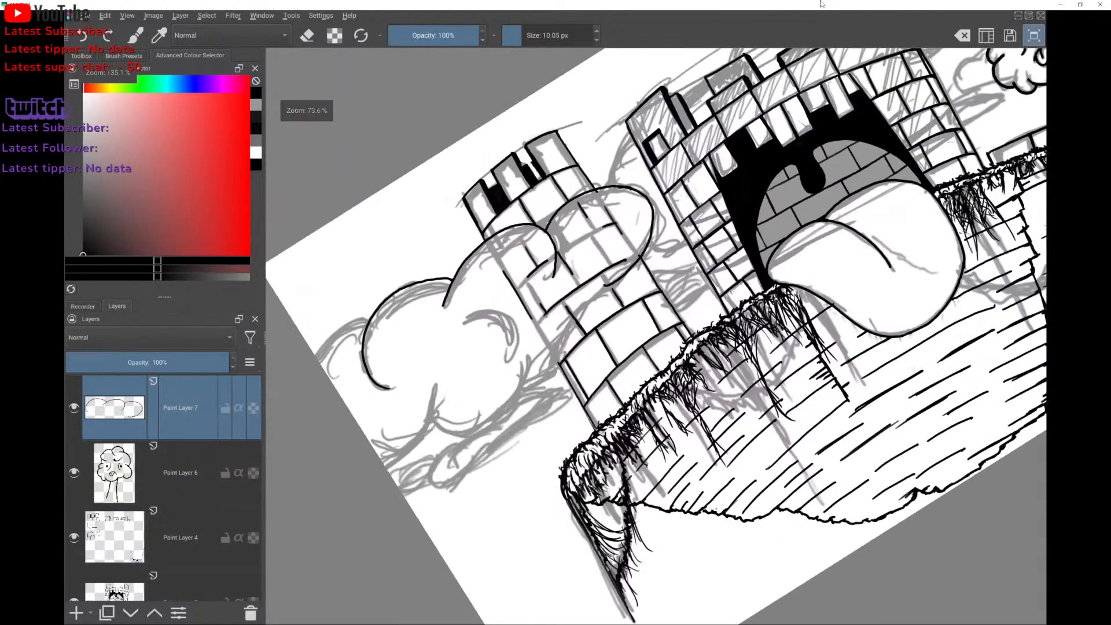
drag(609, 285, 570, 323)
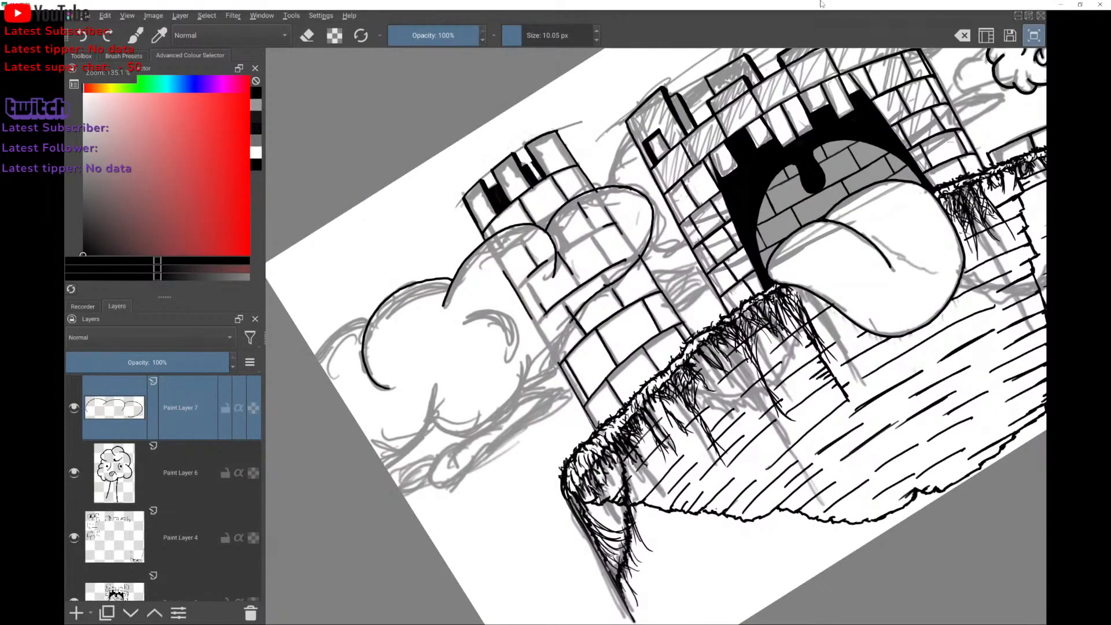
drag(556, 363, 554, 369)
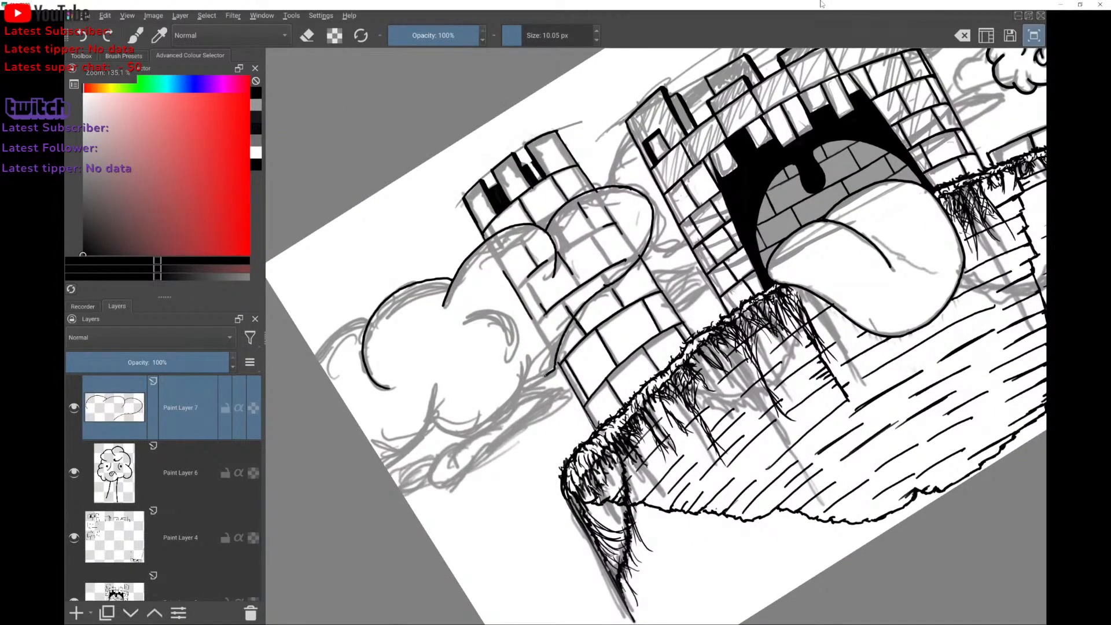
key(ctrl+z)
scroll(656, 336, up, 1)
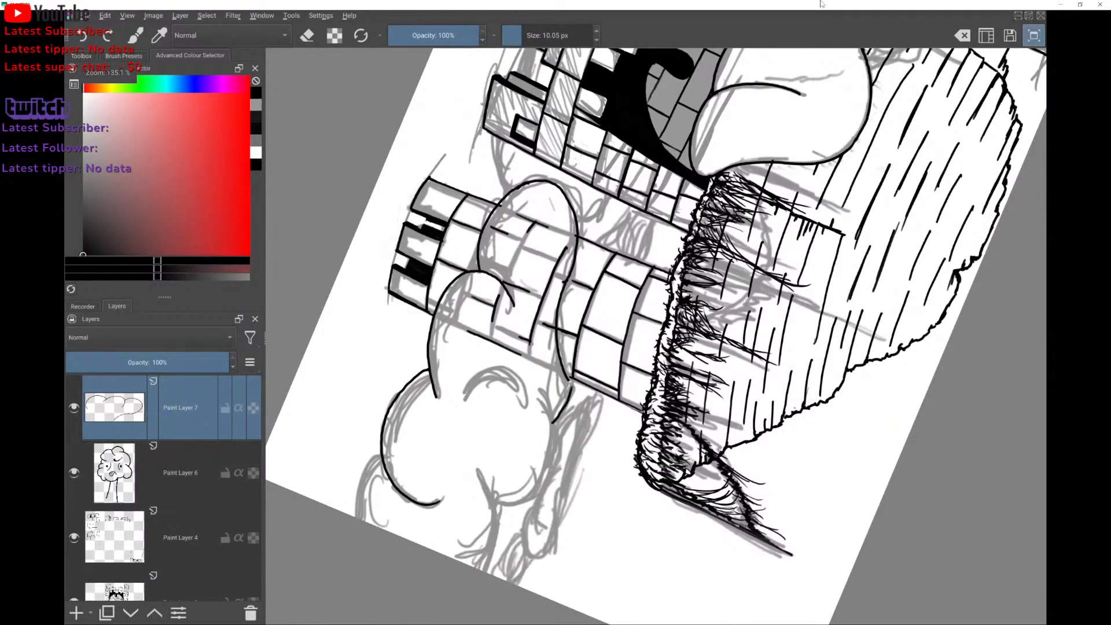
key(ctrl+z)
mouse_move(558, 432)
mouse_down()
mouse_move(559, 460)
mouse_move(540, 489)
mouse_up()
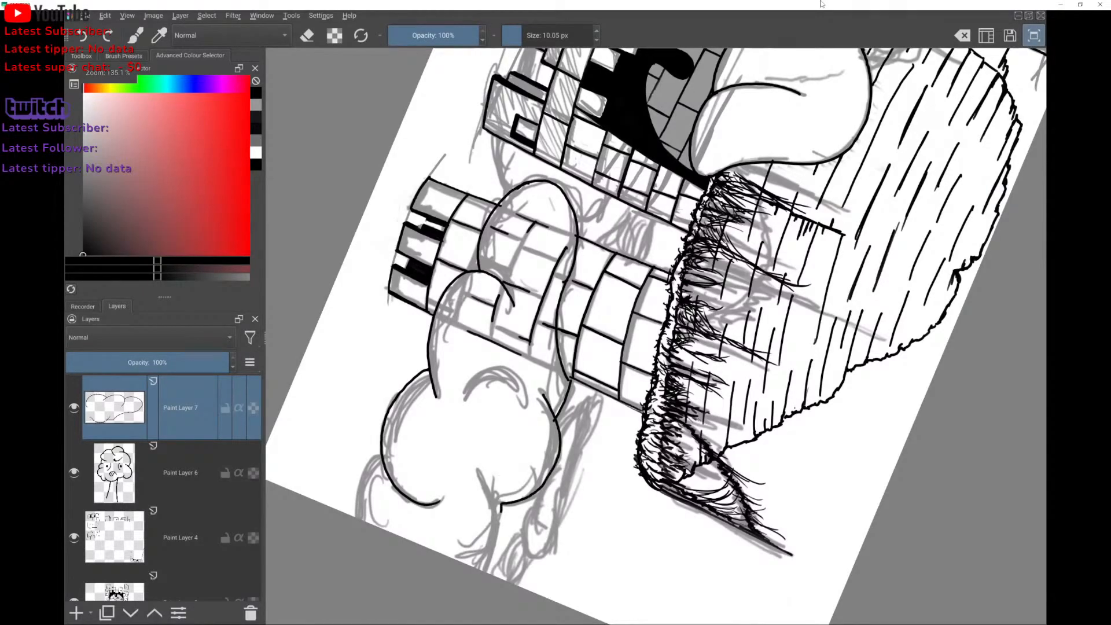
Undo the last stroke and re-ink the rounded lower edge of the cloud's large lobe.
key(ctrl+z)
scroll(539, 562, up, 4)
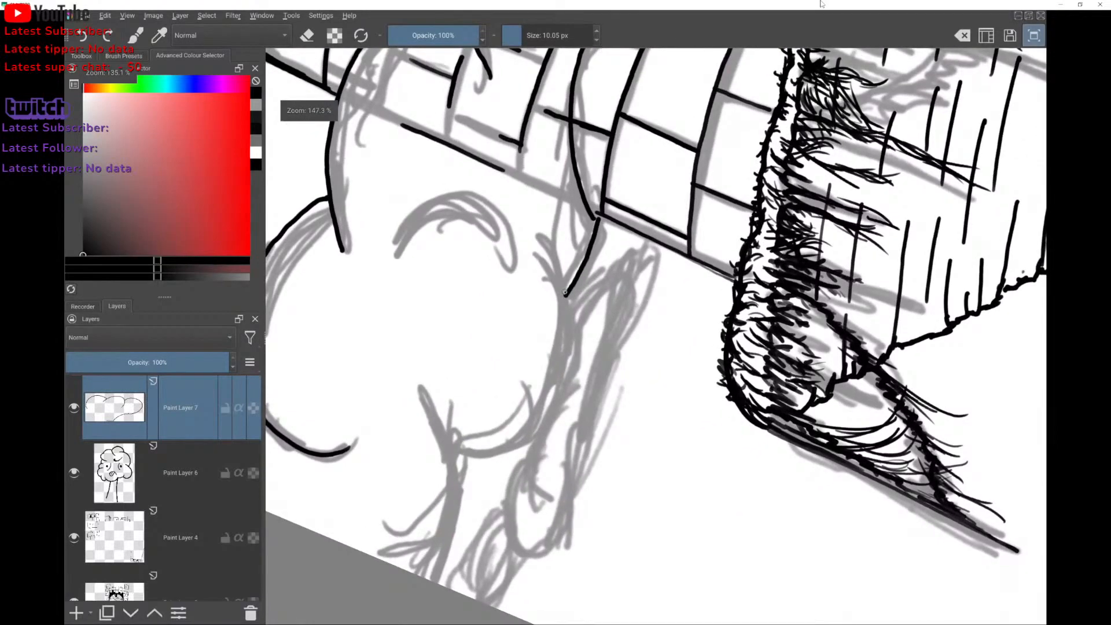
mouse_move(542, 235)
mouse_down()
mouse_move(567, 300)
mouse_move(570, 348)
mouse_move(554, 390)
mouse_move(496, 450)
mouse_move(450, 452)
mouse_up()
Ink the lower and upper curves of the cloud's outermost lobe, running both out to the canvas edge.
mouse_move(449, 413)
mouse_down()
mouse_move(461, 421)
mouse_move(447, 419)
mouse_move(468, 512)
mouse_move(446, 581)
mouse_up()
scroll(570, 316, down, 5)
scroll(570, 316, up, 5)
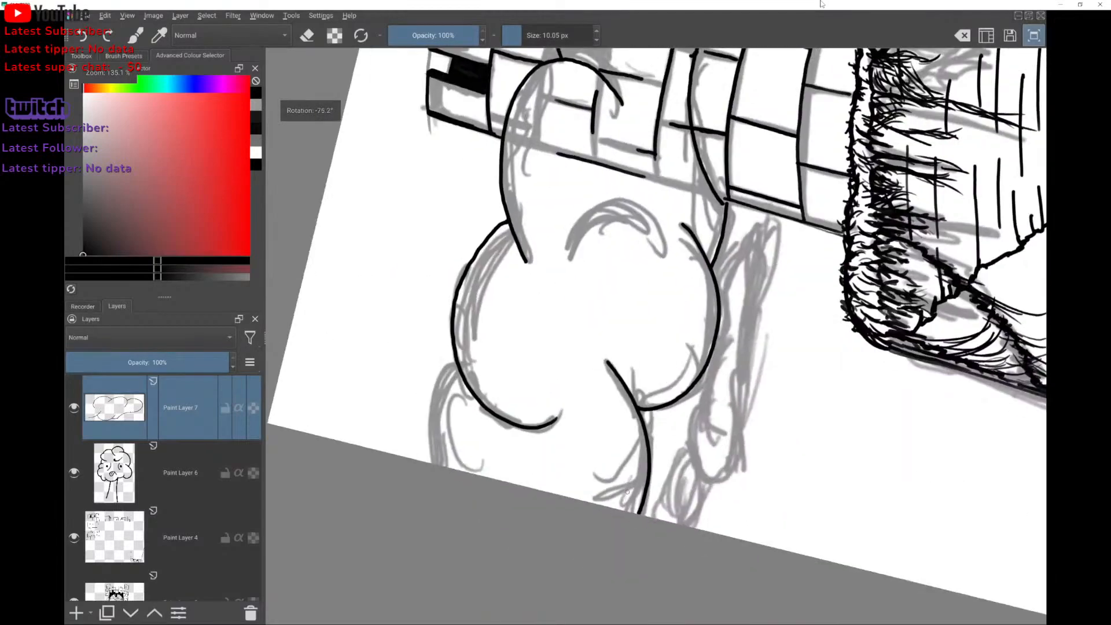
scroll(697, 535, up, 1)
mouse_move(424, 333)
mouse_down()
mouse_move(393, 381)
mouse_move(399, 514)
mouse_up()
scroll(657, 336, down, 4)
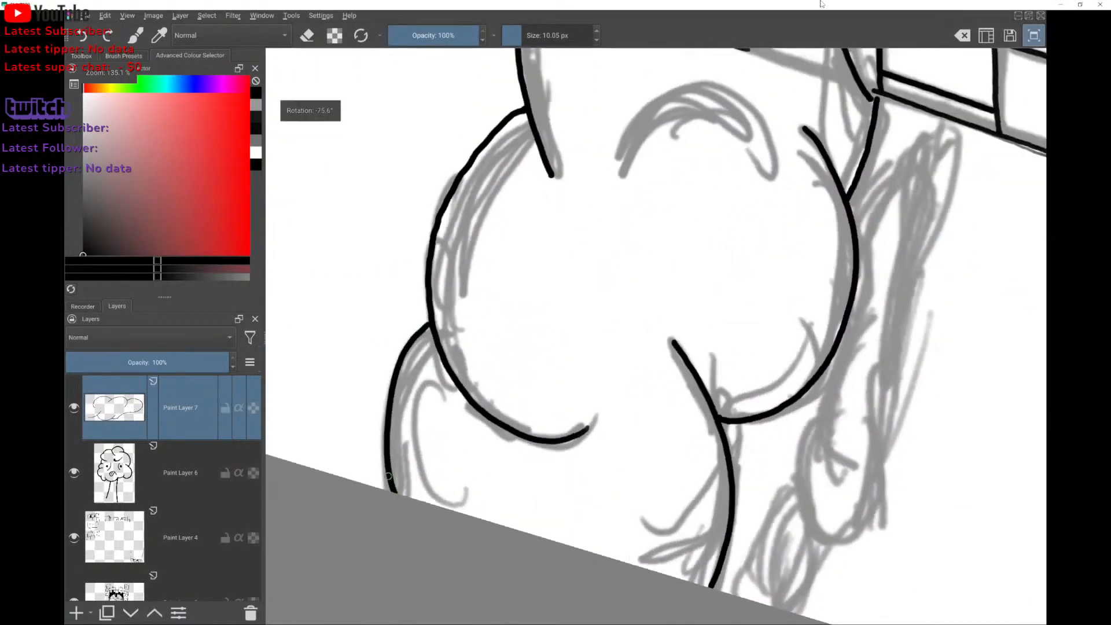
scroll(656, 336, down, 1)
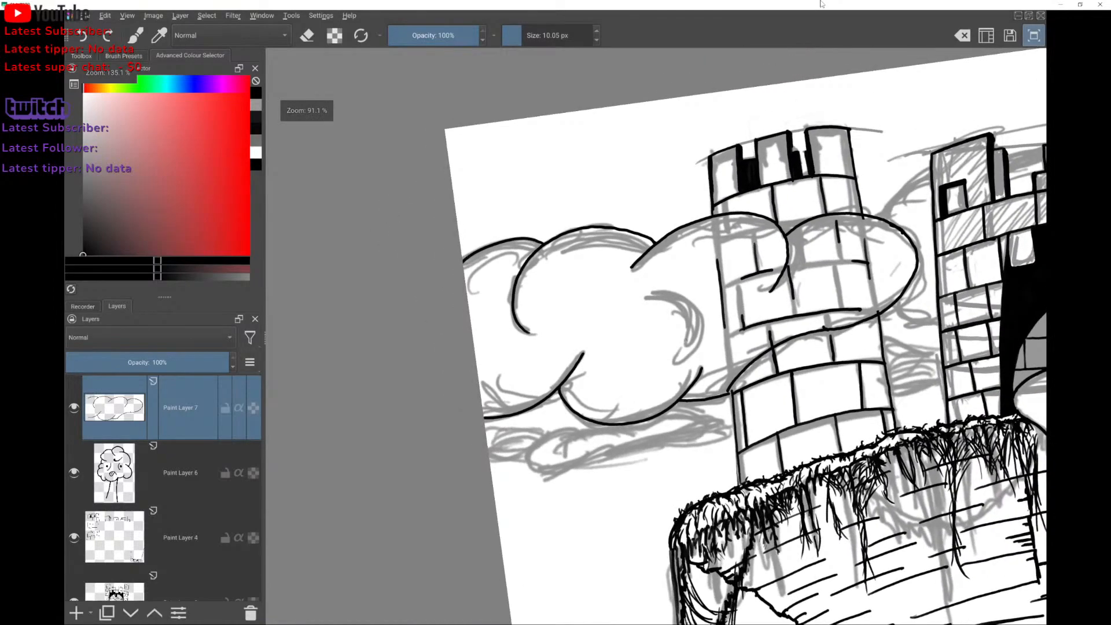
Try to ink the curl inside the cloud's large lobe with several trial strokes.
mouse_move(678, 359)
mouse_down()
mouse_move(703, 336)
mouse_move(686, 300)
mouse_move(655, 292)
mouse_up()
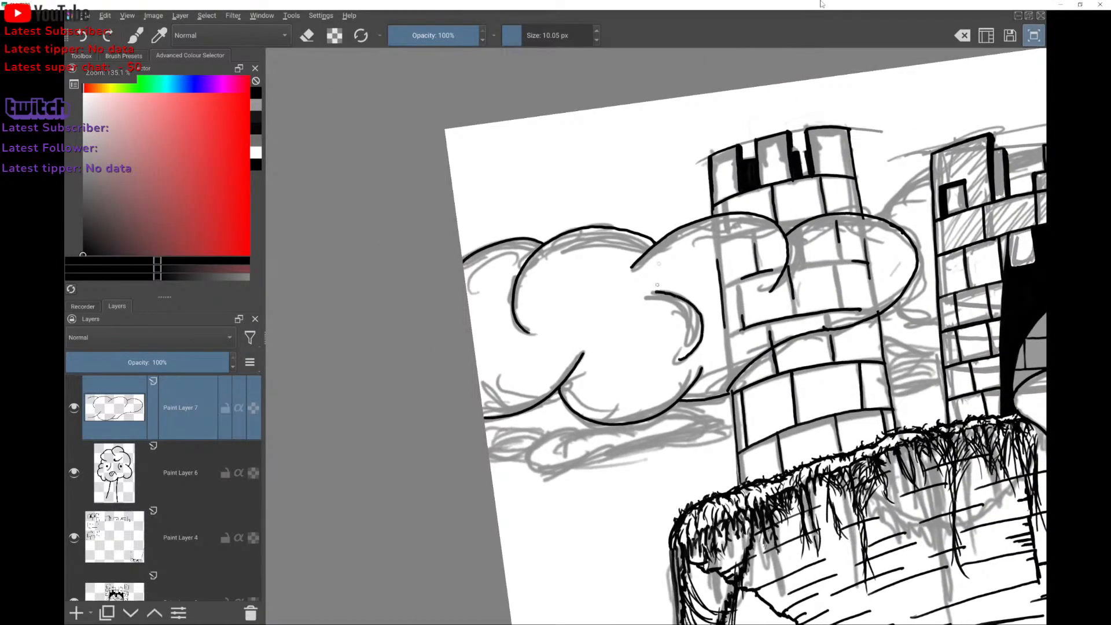
scroll(656, 336, up, 4)
key(Tab)
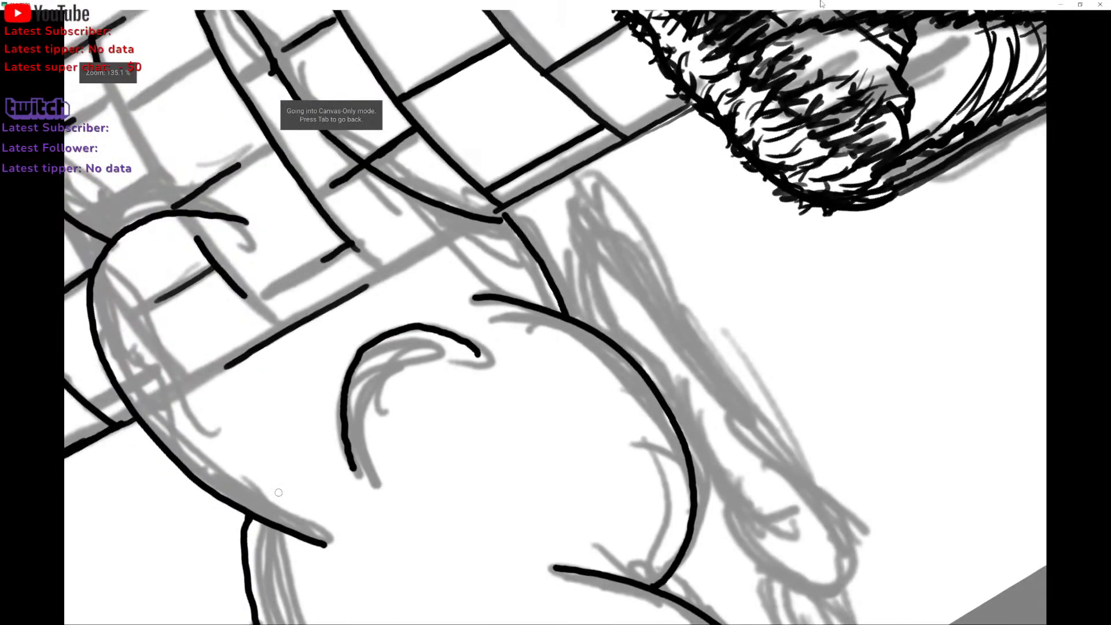
key(ctrl+z)
scroll(555, 317, down, 2)
drag(549, 445, 545, 457)
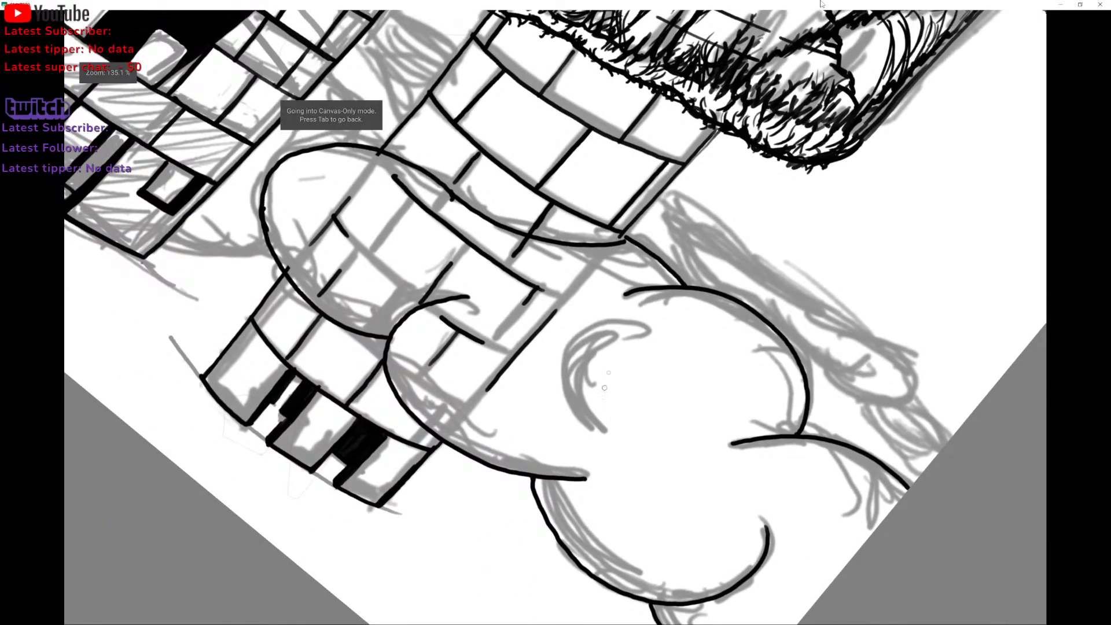
mouse_move(641, 322)
mouse_down()
mouse_move(584, 331)
mouse_move(570, 360)
mouse_move(591, 431)
mouse_up()
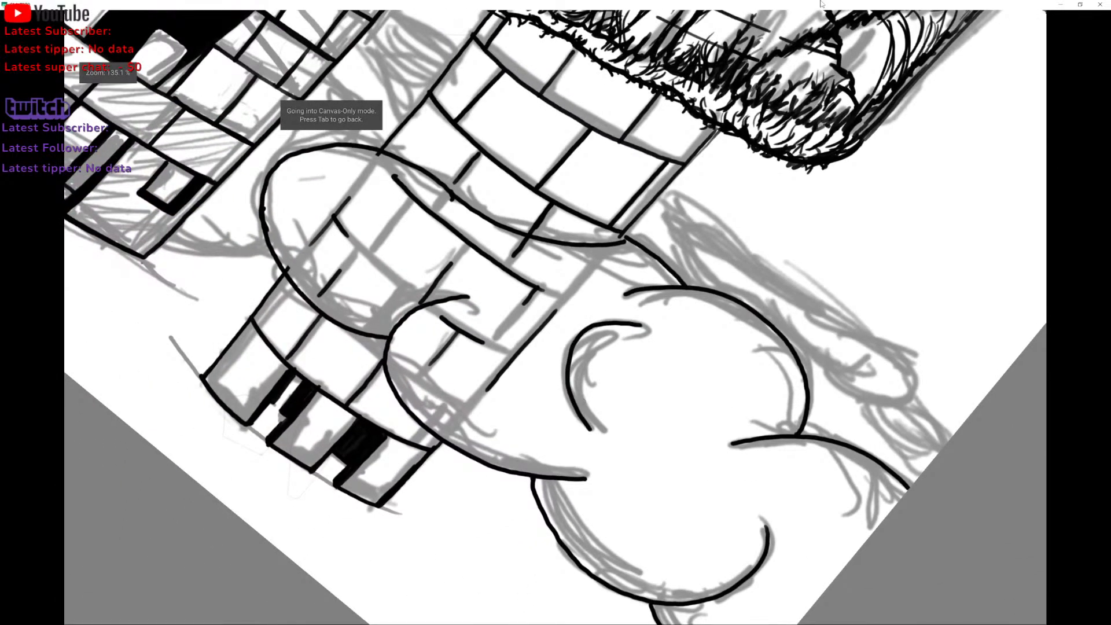
scroll(694, 348, down, 3)
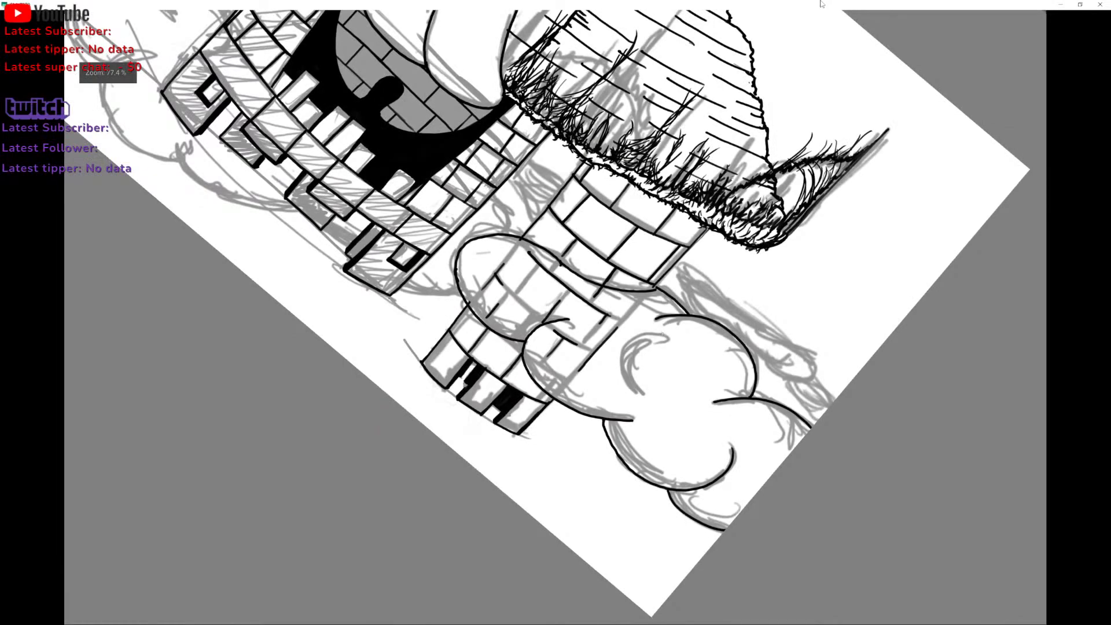
mouse_move(663, 334)
mouse_down()
mouse_move(640, 334)
mouse_move(622, 369)
mouse_move(634, 395)
mouse_up()
key(ctrl+z)
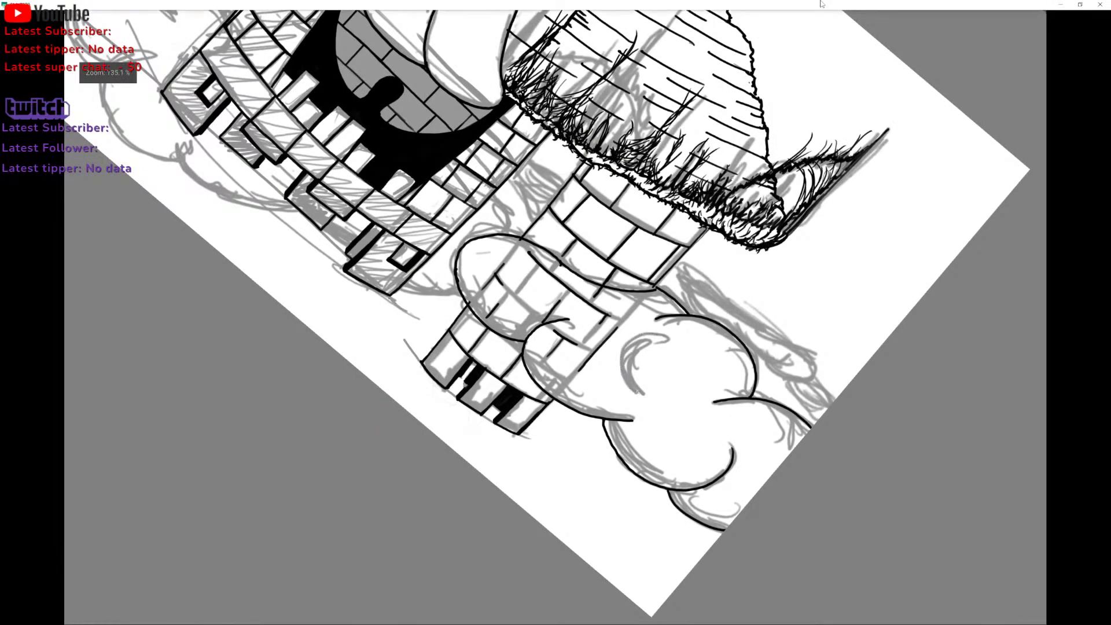
Ink the curved fold inside the cloud's large lobe over the sketched curl.
mouse_move(625, 352)
mouse_down()
mouse_move(672, 334)
mouse_move(624, 357)
mouse_move(636, 393)
mouse_move(629, 379)
mouse_move(647, 335)
mouse_move(673, 335)
mouse_move(626, 336)
mouse_move(634, 394)
mouse_move(621, 344)
mouse_up()
key(ctrl+z)
key(ctrl+z)
key(ctrl+z)
key(ctrl+z)
scroll(663, 308, down, 5)
scroll(662, 308, up, 2)
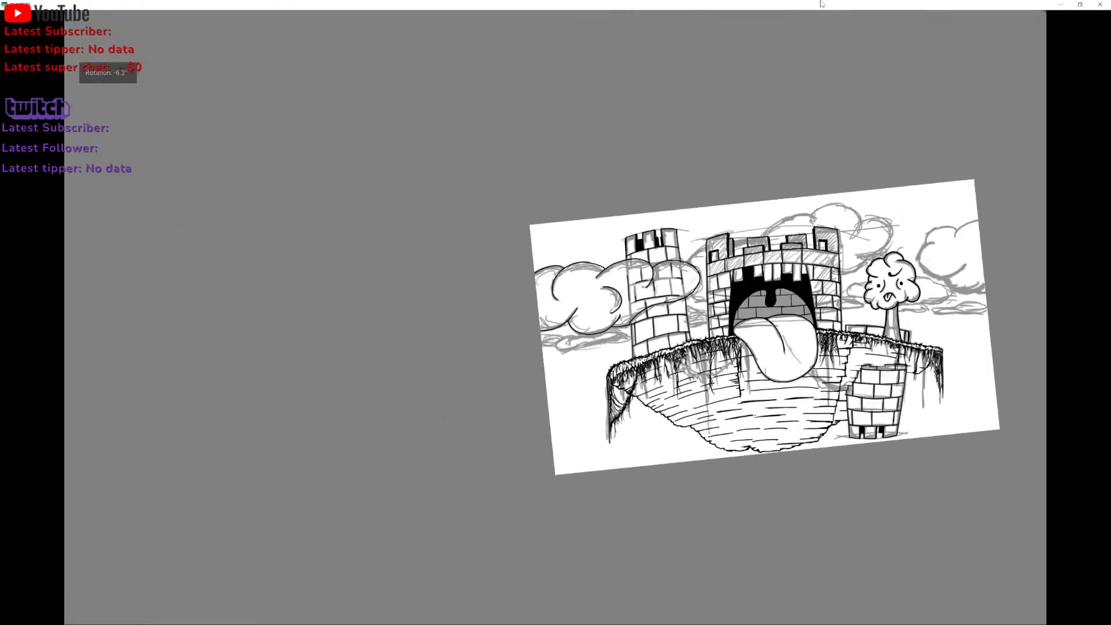
Ink the flat cloud beneath the large lobe with a bumpy top edge, a rounded tip near the narrow tower and the start of its underside.
scroll(680, 246, up, 5)
scroll(521, 447, up, 3)
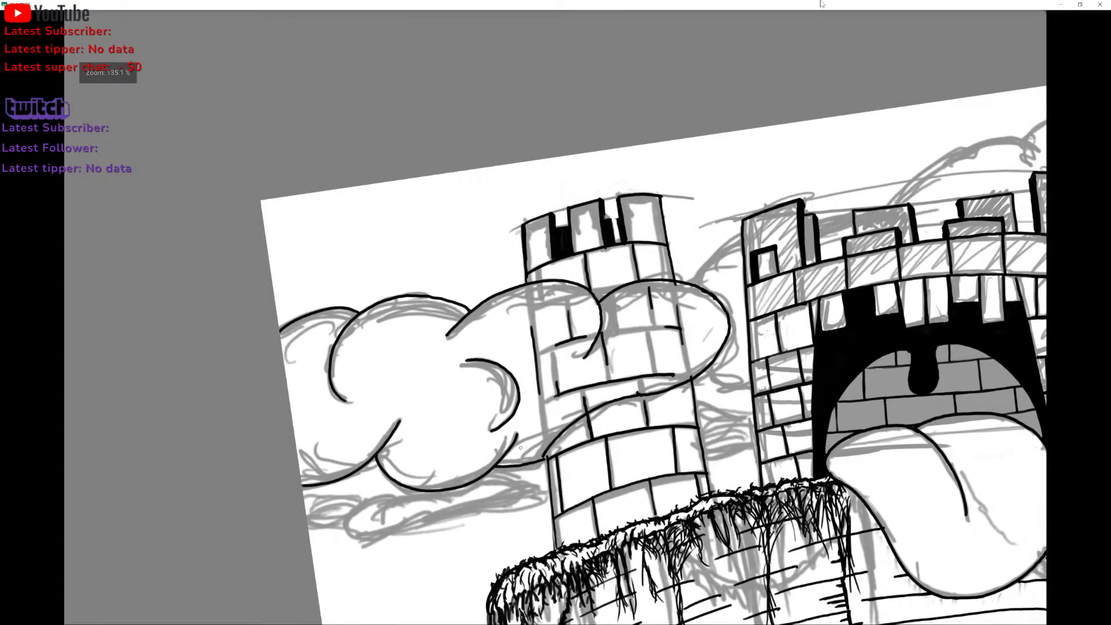
scroll(521, 447, up, 4)
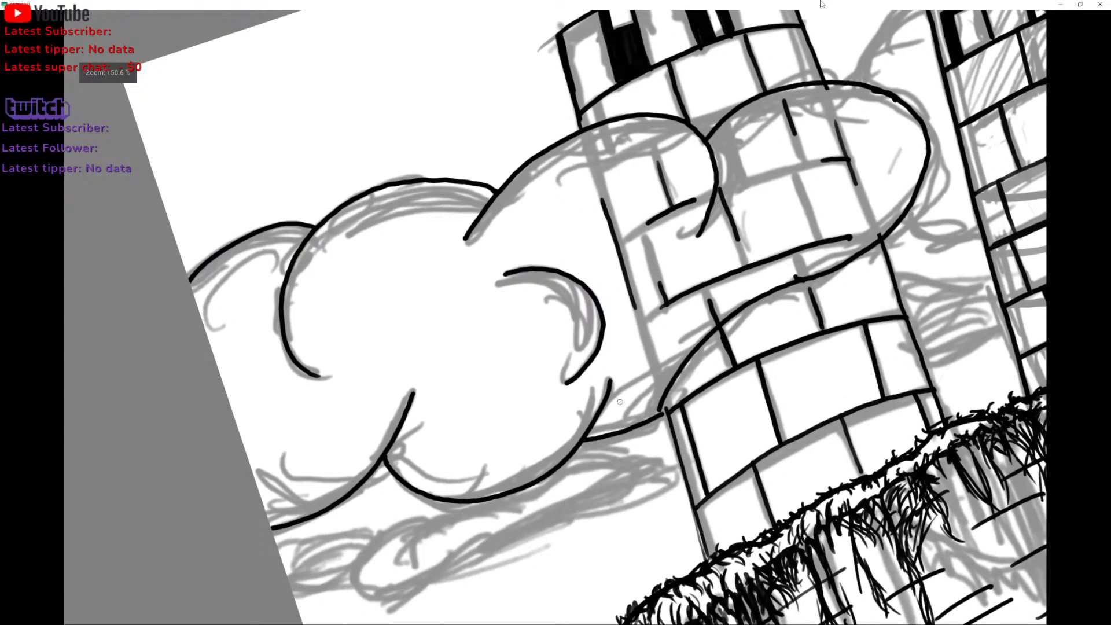
scroll(801, 202, up, 3)
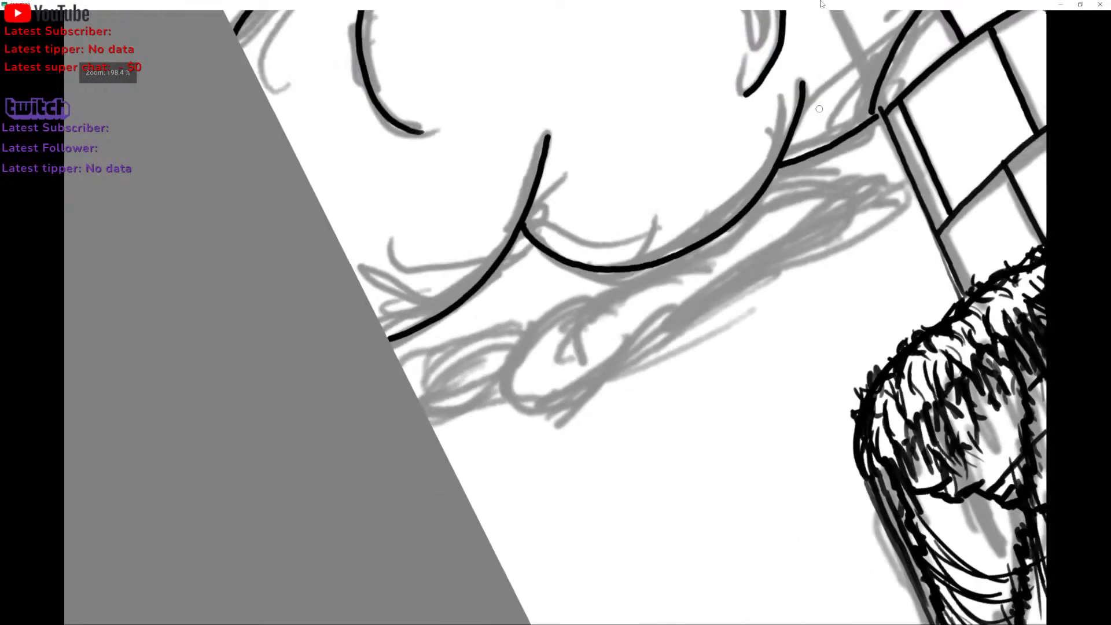
key(Tab)
key(Tab)
drag(818, 109, 593, 91)
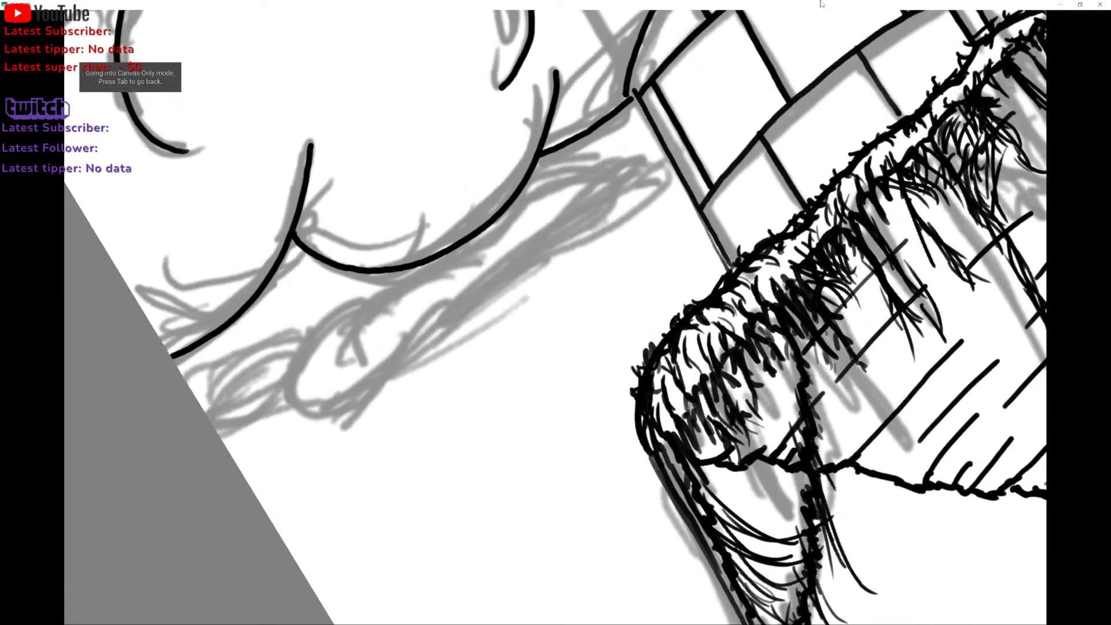
mouse_move(291, 395)
mouse_down()
mouse_move(293, 359)
mouse_move(322, 321)
mouse_move(381, 305)
mouse_move(377, 287)
mouse_move(432, 273)
mouse_up()
mouse_move(527, 180)
mouse_down()
mouse_move(638, 153)
mouse_move(663, 169)
mouse_move(599, 226)
mouse_move(601, 210)
mouse_move(563, 224)
mouse_move(553, 239)
mouse_move(568, 242)
mouse_move(519, 279)
mouse_up()
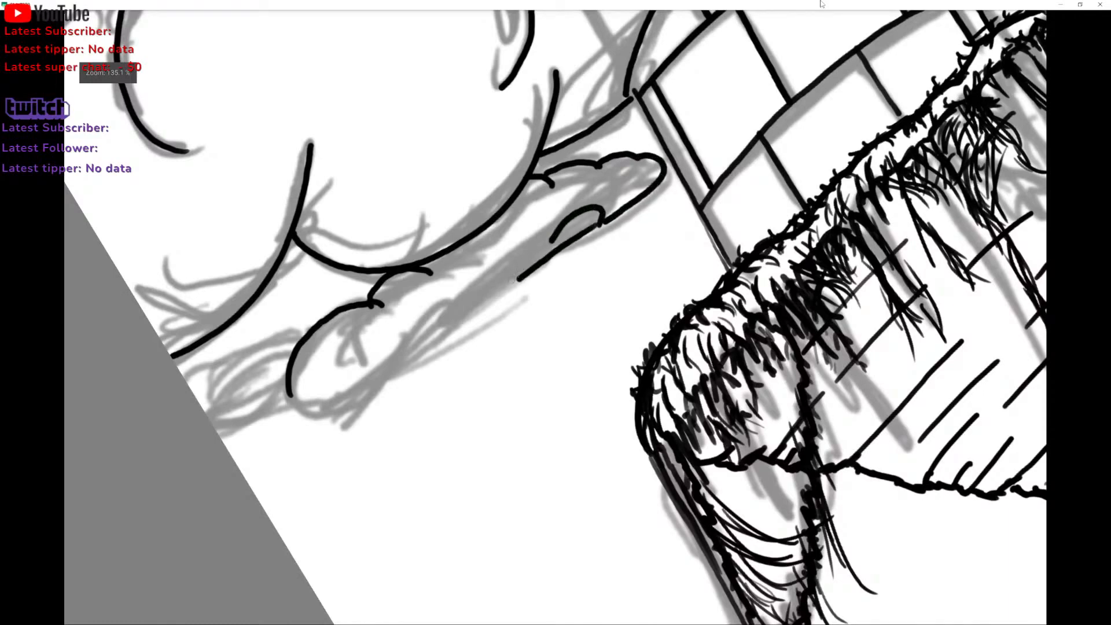
Close the flat cloud's outline by inking its rounded outer end and the rest of its long underside.
mouse_move(287, 392)
mouse_down()
mouse_move(310, 412)
mouse_move(345, 402)
mouse_move(527, 266)
mouse_move(342, 402)
mouse_move(312, 407)
mouse_move(290, 390)
mouse_up()
key(ctrl+z)
scroll(599, 301, down, 3)
scroll(410, 331, down, 1)
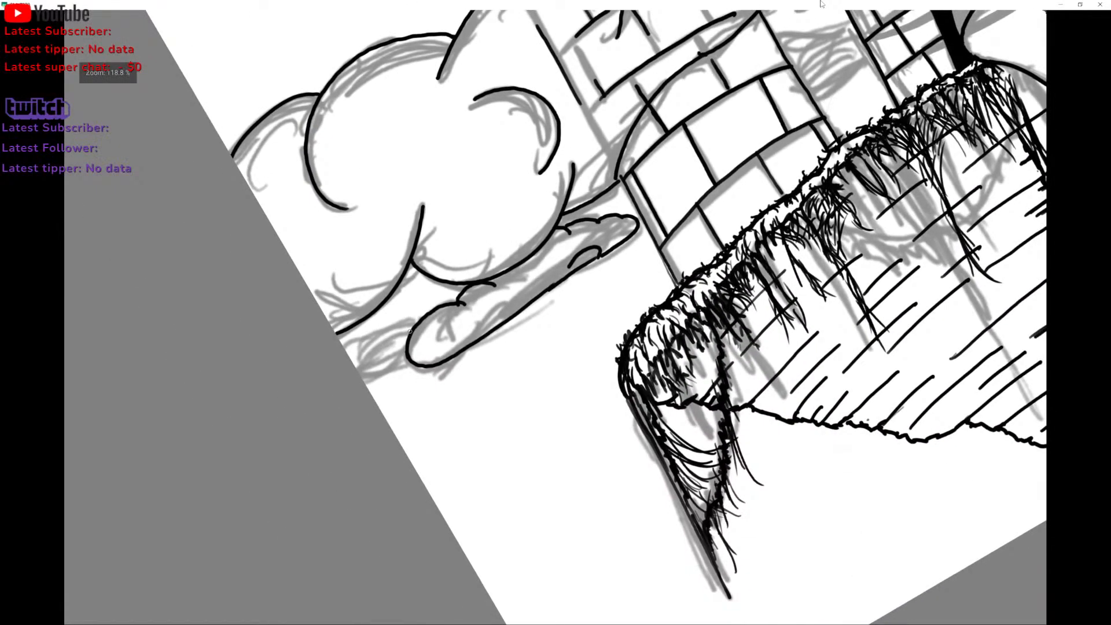
Remove the small inner bump from the flat cloud's underside near its tip.
scroll(410, 331, up, 1)
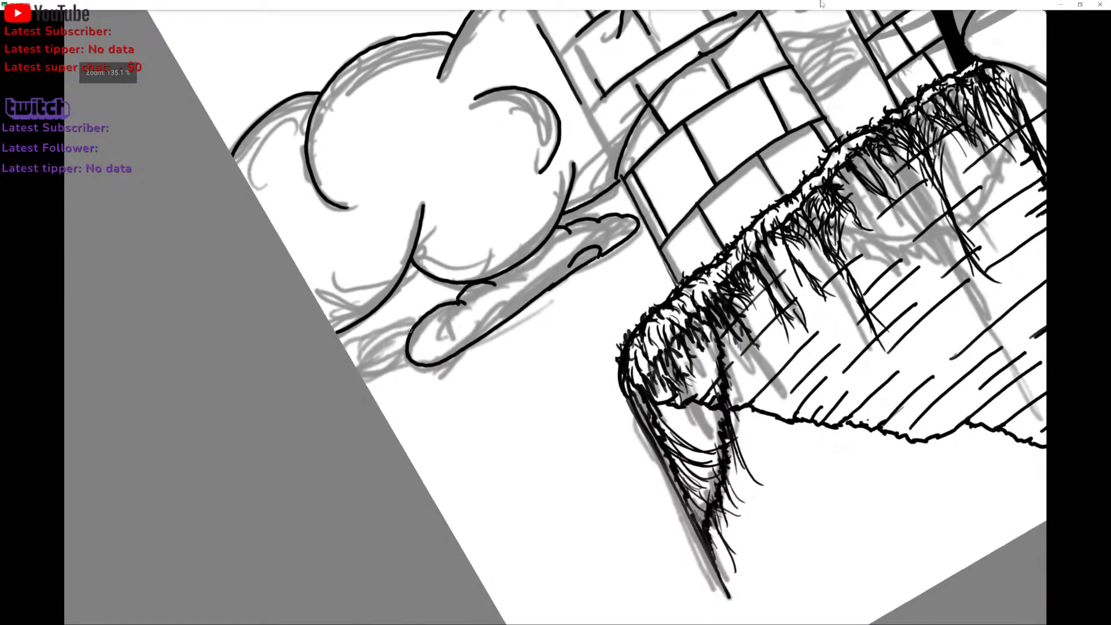
scroll(410, 332, up, 10)
scroll(556, 317, down, 10)
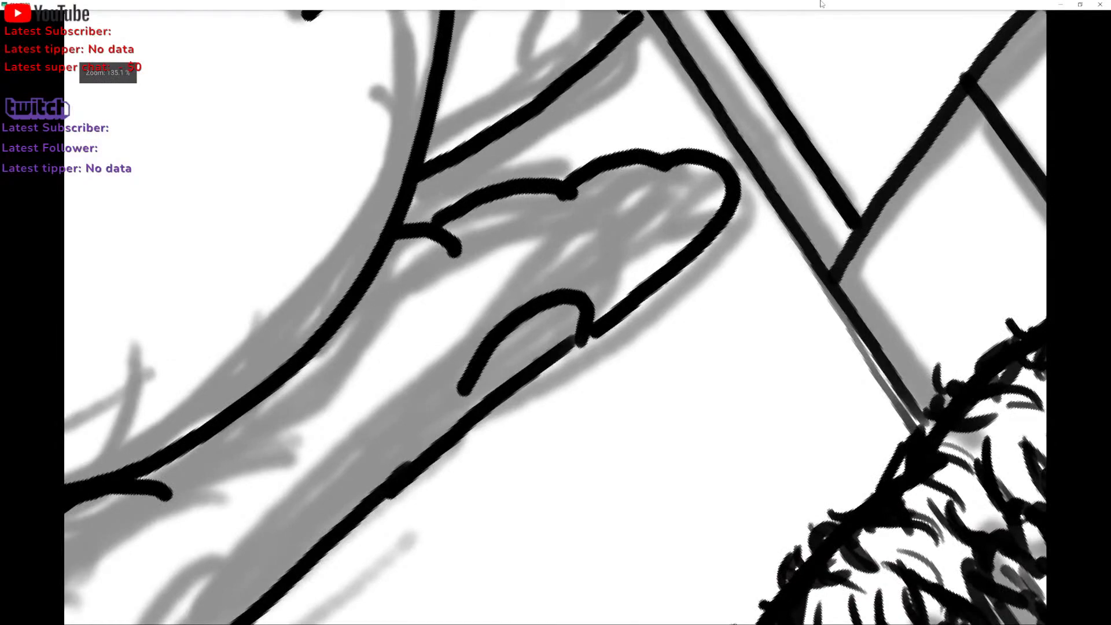
key(Tab)
key(Tab)
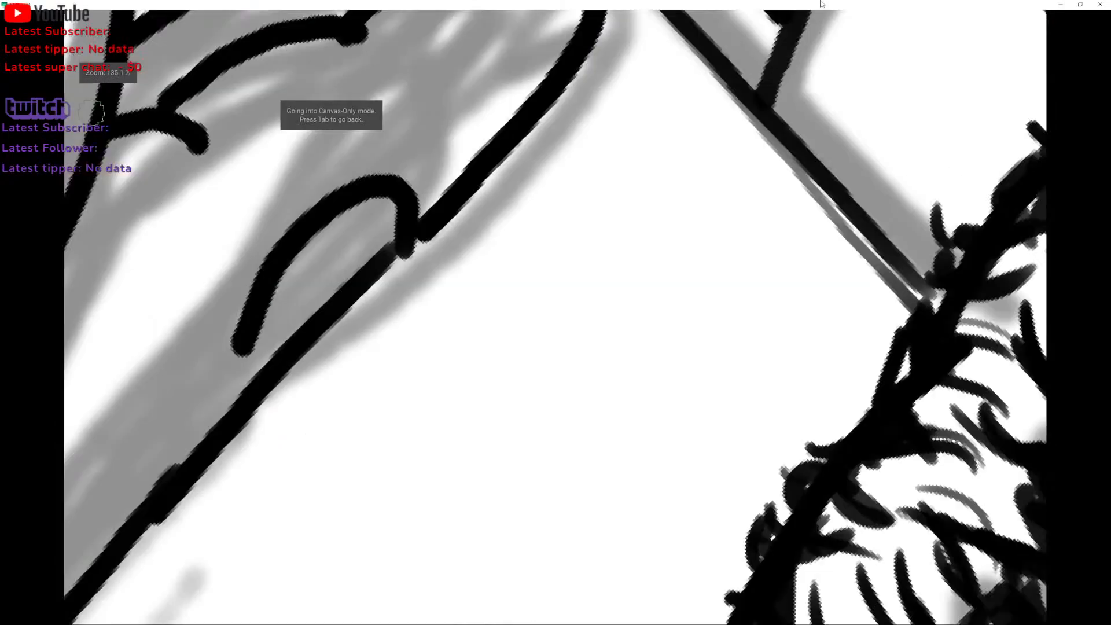
drag(92, 112, 324, 174)
mouse_move(626, 261)
mouse_down()
mouse_move(637, 248)
mouse_move(641, 268)
mouse_move(621, 285)
mouse_move(643, 265)
mouse_up()
drag(641, 329, 708, 265)
mouse_move(634, 238)
mouse_down()
mouse_move(541, 287)
mouse_move(486, 353)
mouse_move(553, 294)
mouse_move(531, 345)
mouse_up()
scroll(458, 369, down, 3)
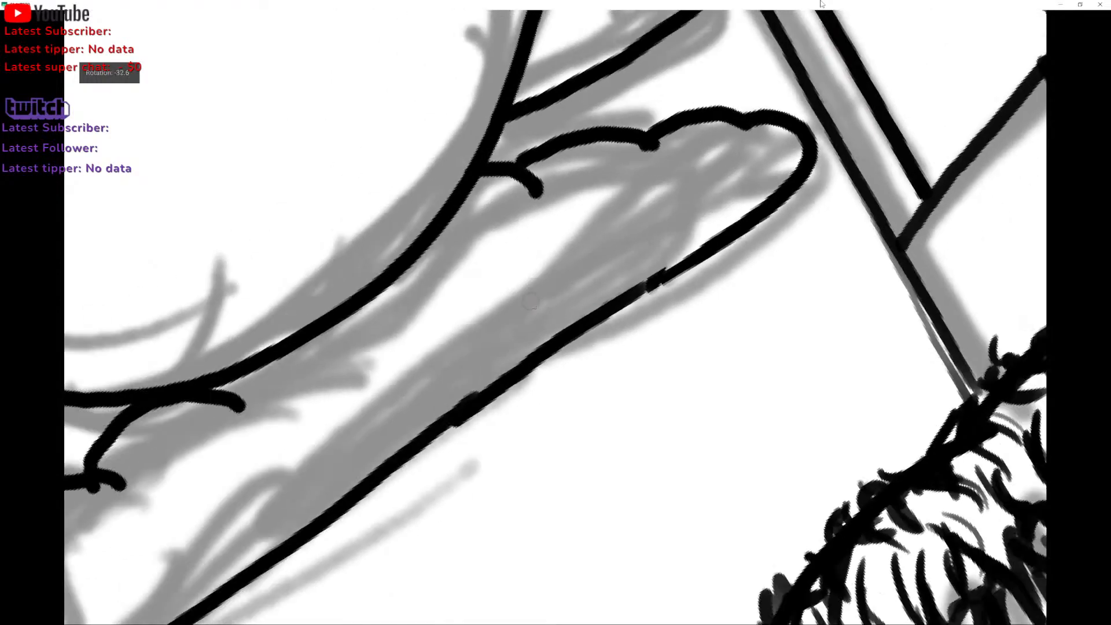
Ink a small inward curl near the flat cloud's tip, closing the gap in its underside.
scroll(553, 291, down, 3)
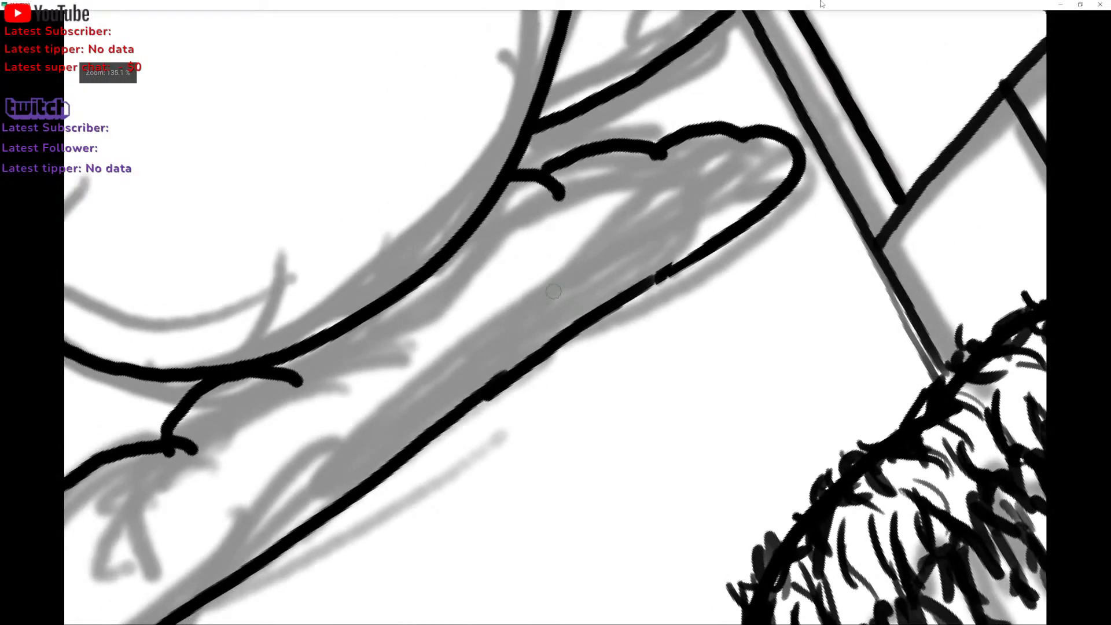
mouse_move(666, 213)
mouse_down()
mouse_move(689, 254)
mouse_move(658, 282)
mouse_up()
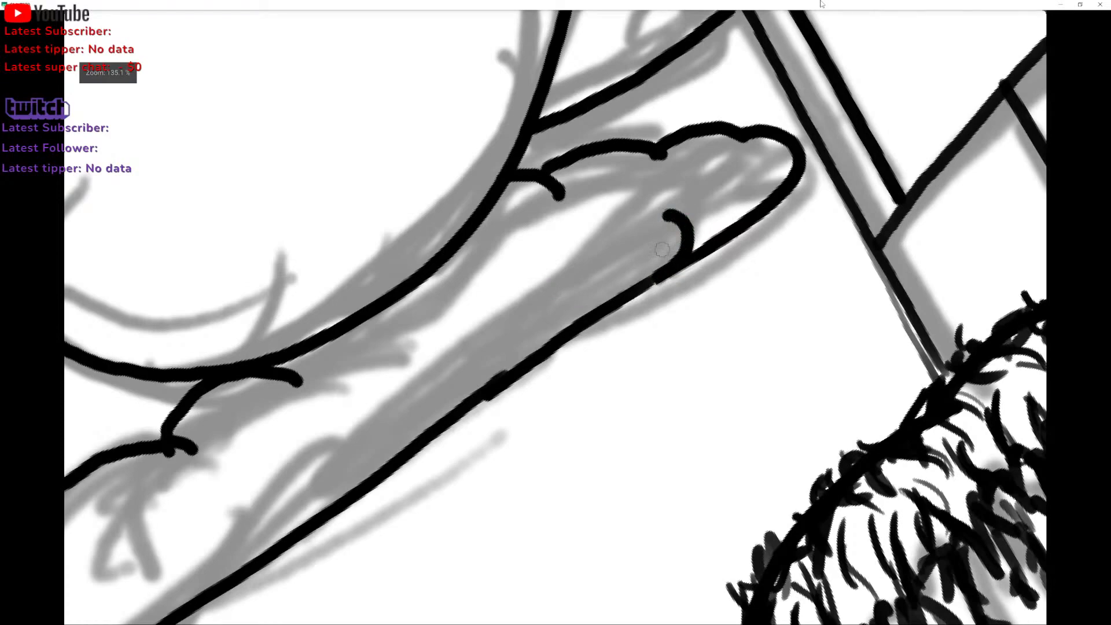
scroll(662, 248, up, 5)
drag(673, 215, 691, 254)
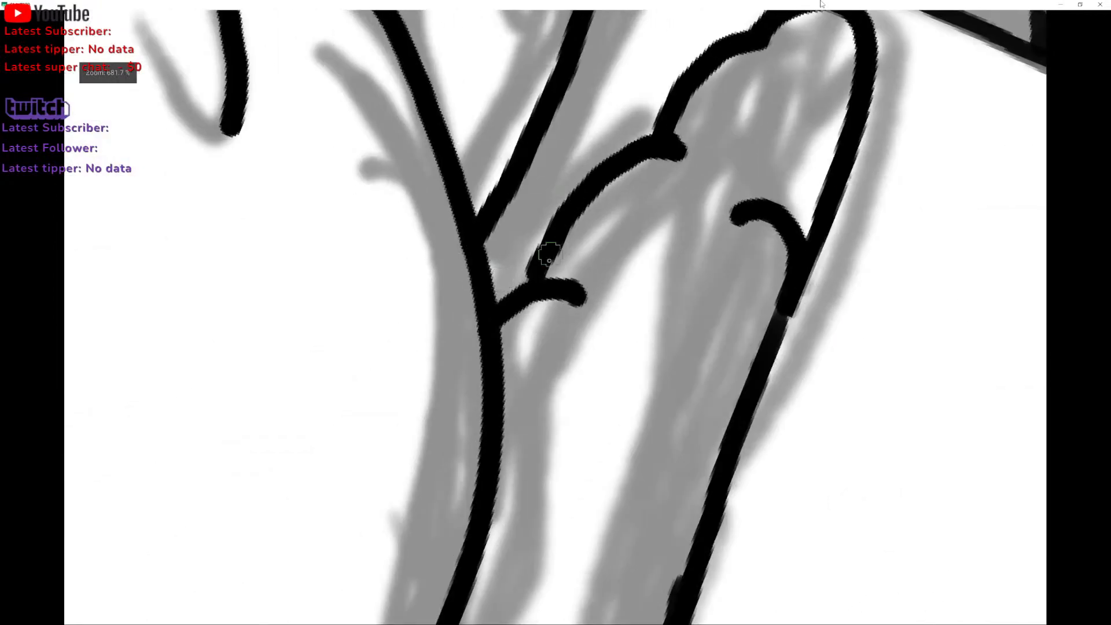
Add a short crease to the bump nearest the tip on the flat cloud's top edge.
mouse_move(550, 255)
mouse_down()
mouse_move(537, 278)
mouse_move(563, 218)
mouse_move(610, 165)
mouse_up()
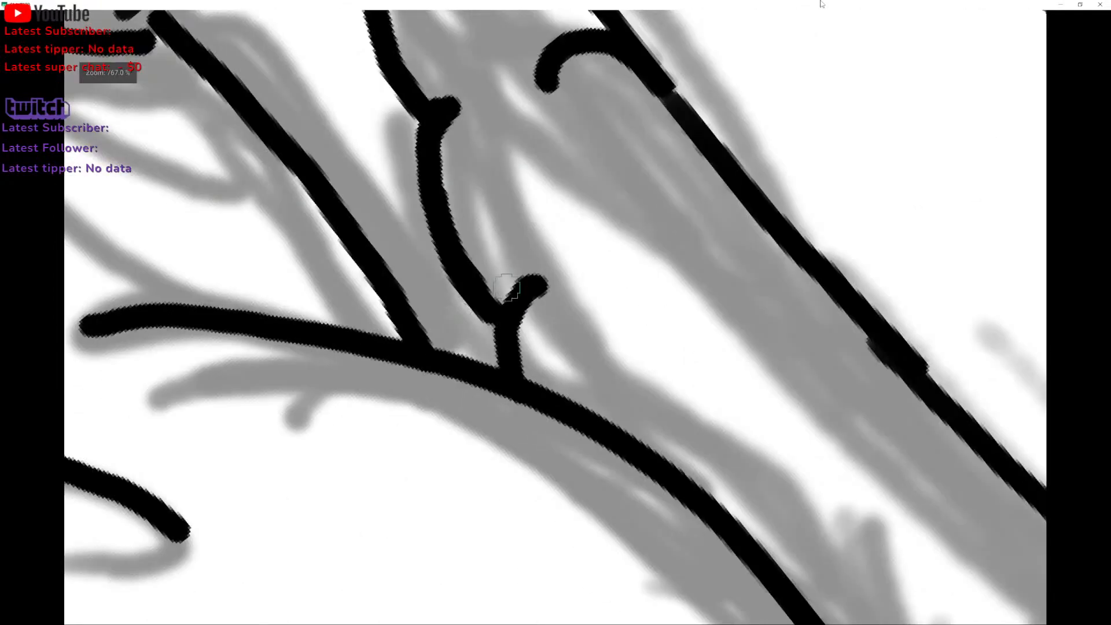
mouse_move(520, 290)
mouse_down()
mouse_move(501, 328)
mouse_move(504, 363)
mouse_move(521, 297)
mouse_up()
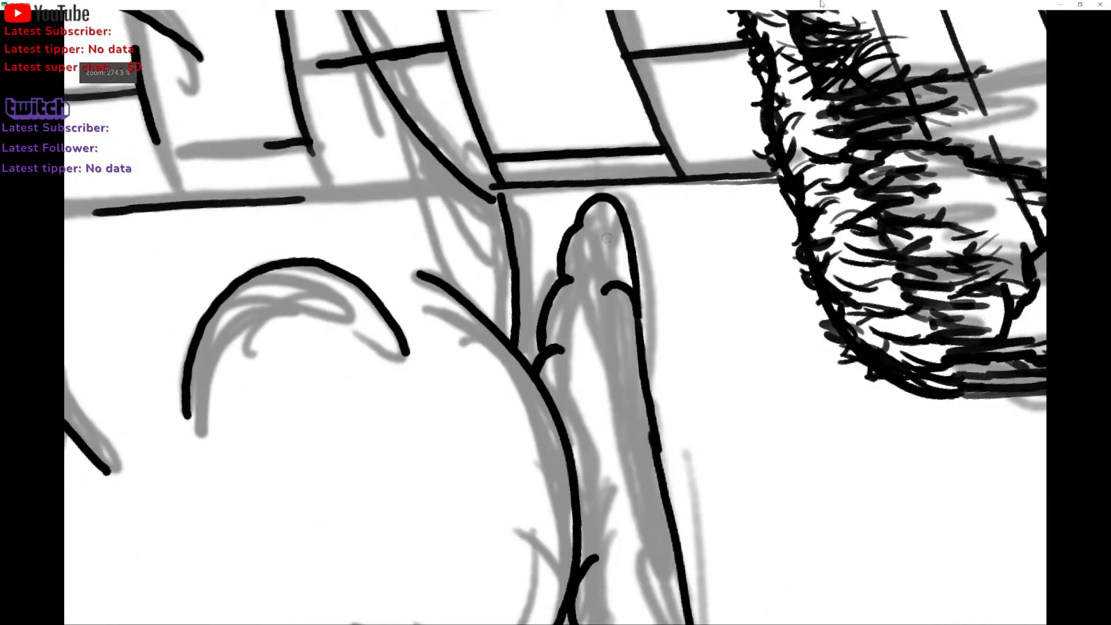
scroll(606, 243, down, 2)
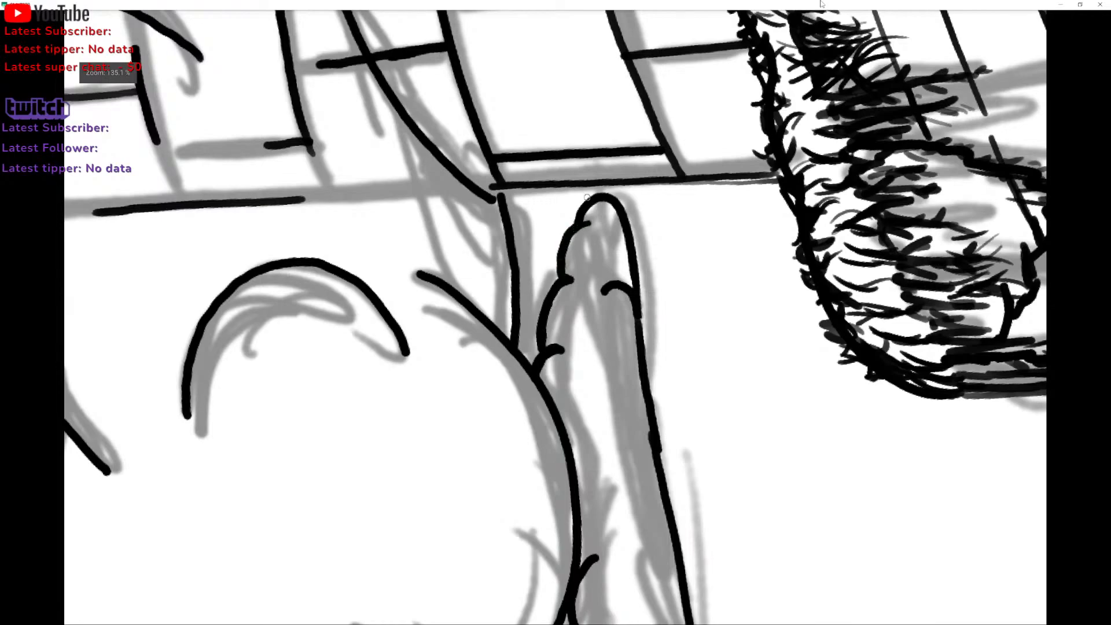
scroll(587, 197, down, 3)
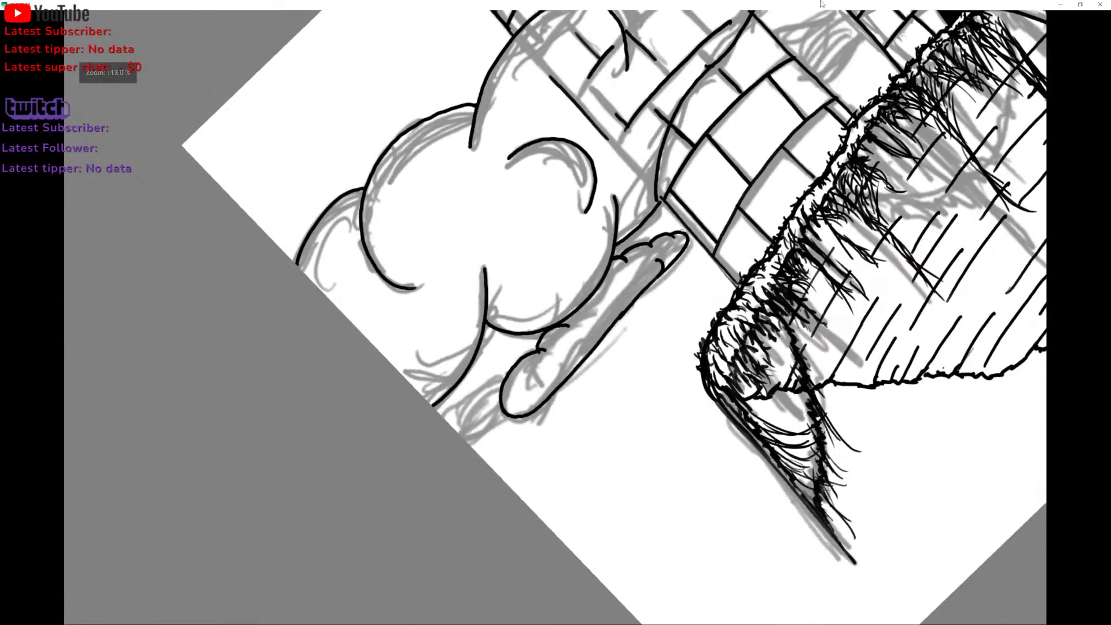
drag(682, 231, 726, 240)
scroll(727, 240, down, 3)
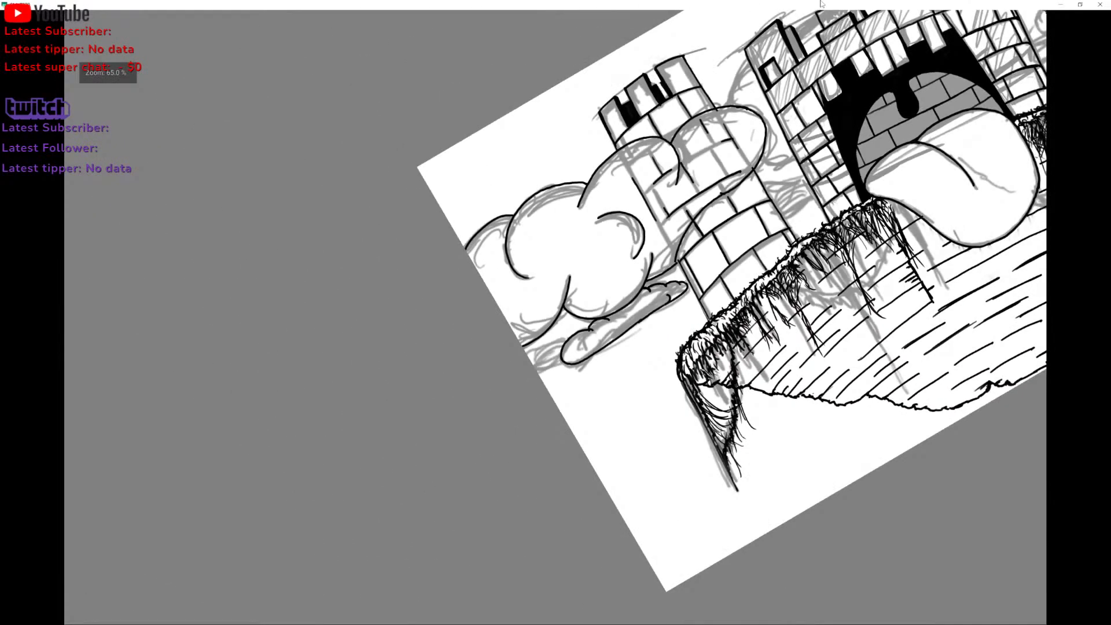
Enlarge the brush and try a thicker outline along the upper curve of the cloud's large lobe.
key(])
key(])
key(])
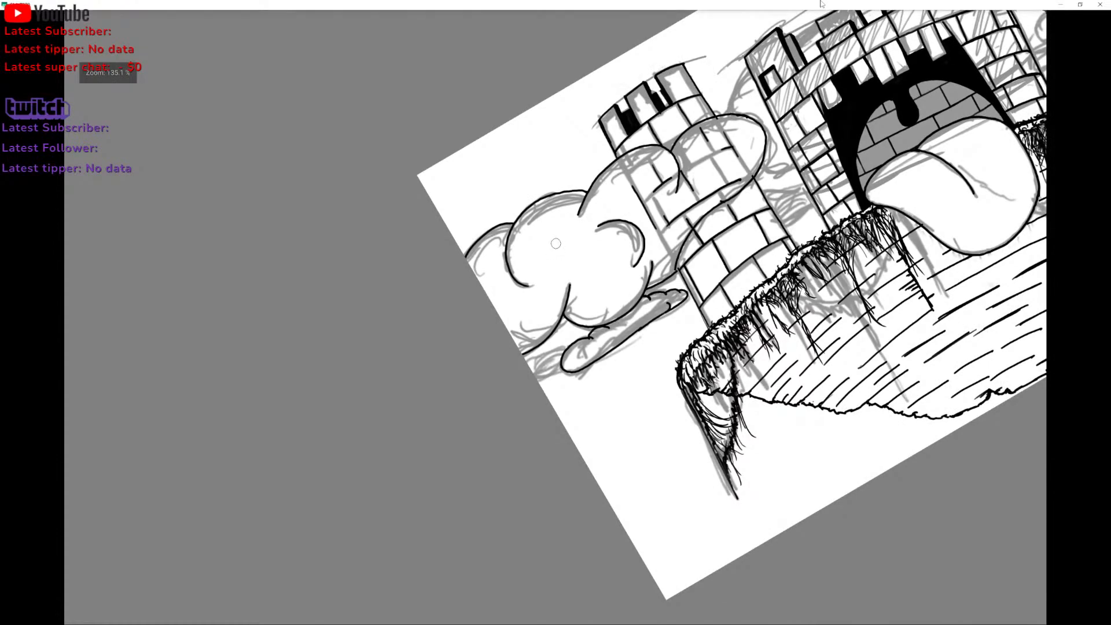
mouse_move(533, 283)
mouse_down()
mouse_move(518, 230)
mouse_move(568, 197)
mouse_up()
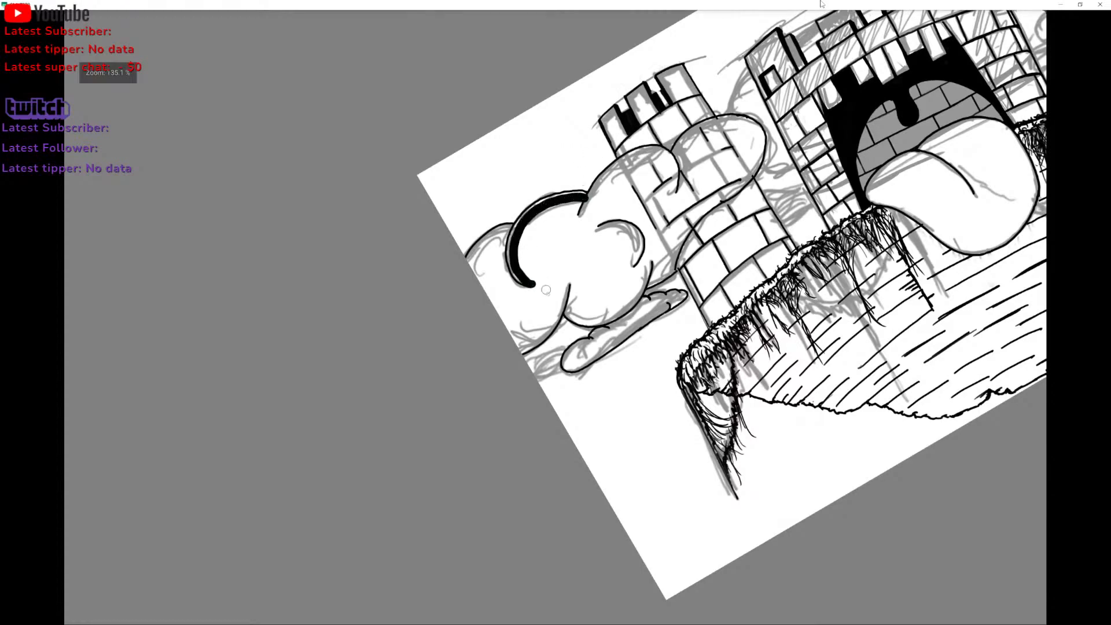
key(ctrl+z)
mouse_move(529, 282)
mouse_down()
mouse_move(507, 244)
mouse_move(524, 209)
mouse_move(588, 189)
mouse_up()
key(ctrl+z)
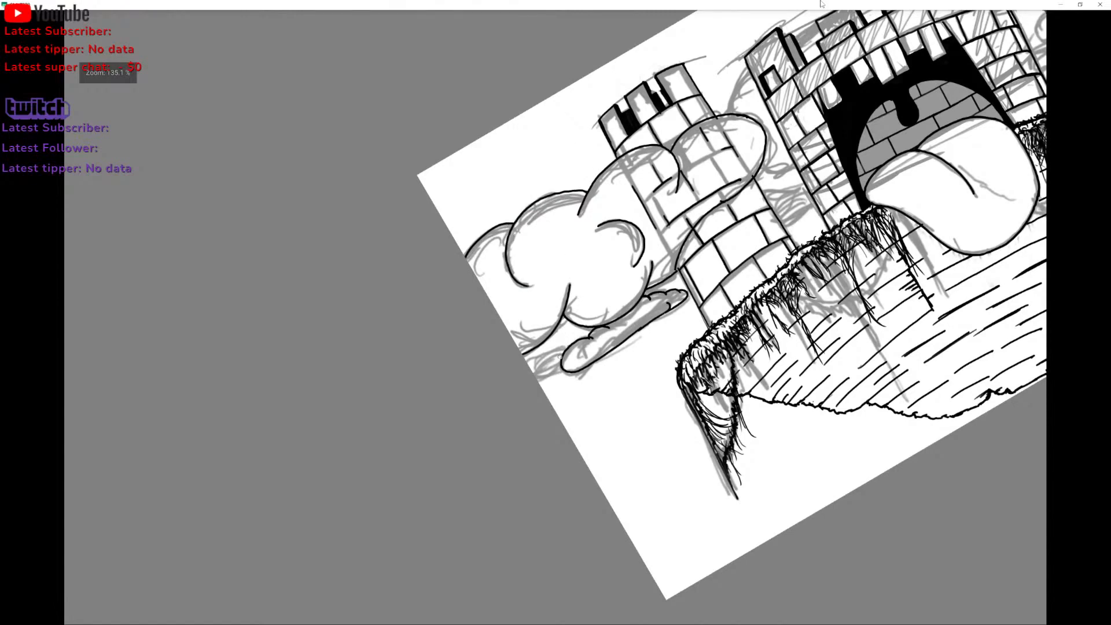
Try a thicker outline along the underside of the flat cloud.
mouse_move(565, 373)
mouse_down()
mouse_move(603, 367)
mouse_move(567, 374)
mouse_move(699, 299)
mouse_up()
key(ctrl+z)
key(ctrl+z)
drag(578, 380, 694, 313)
scroll(694, 359, down, 2)
key(ctrl+z)
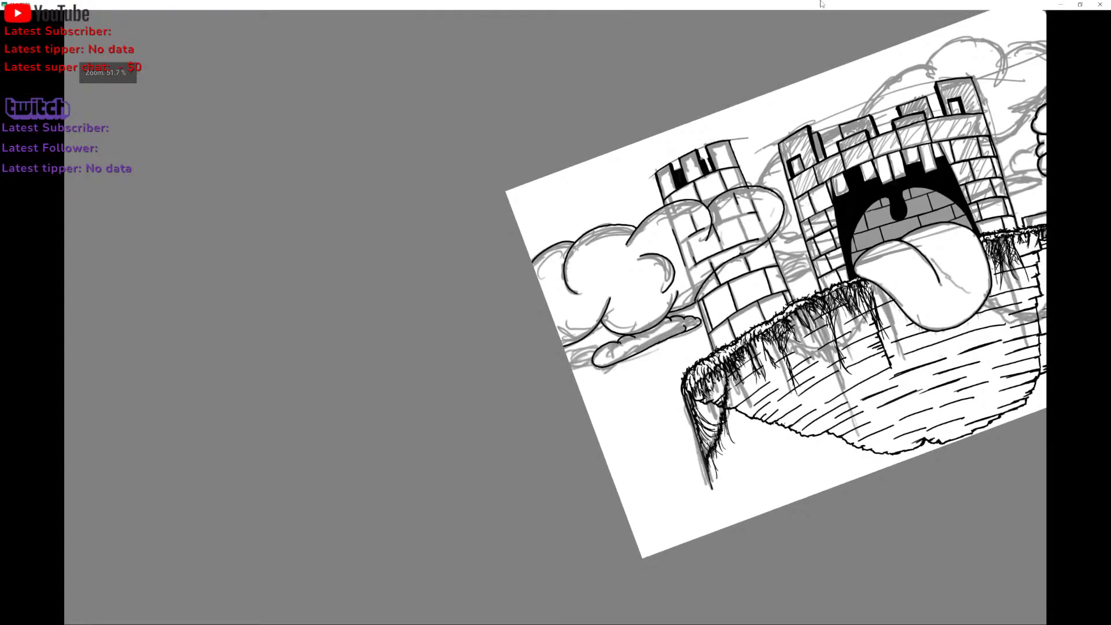
scroll(776, 284, down, 1)
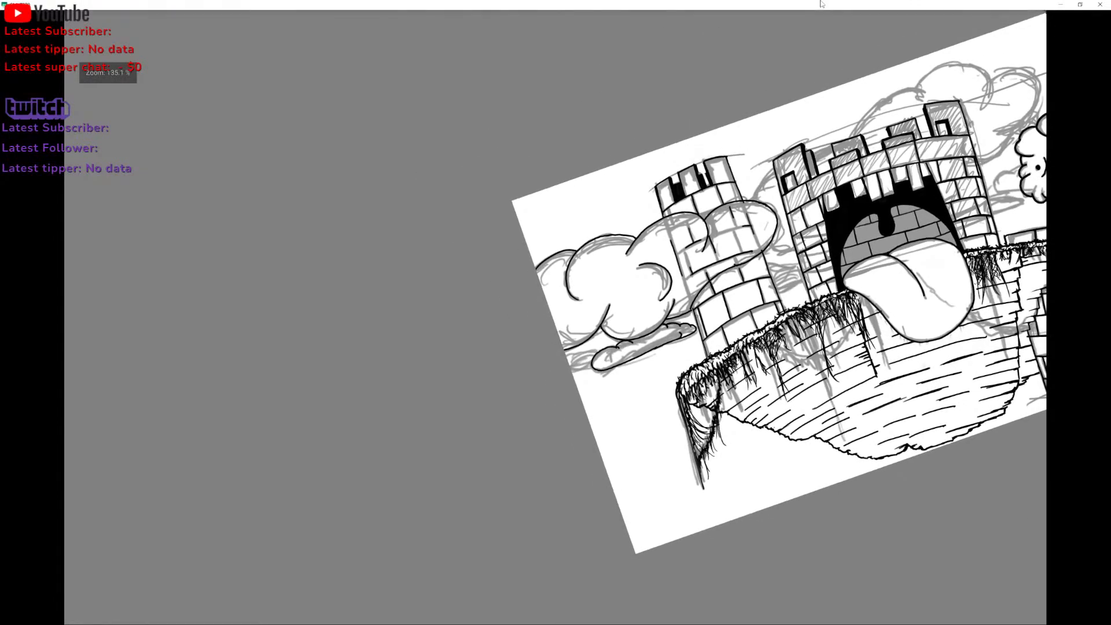
scroll(695, 348, up, 5)
scroll(694, 348, down, 2)
scroll(683, 358, up, 4)
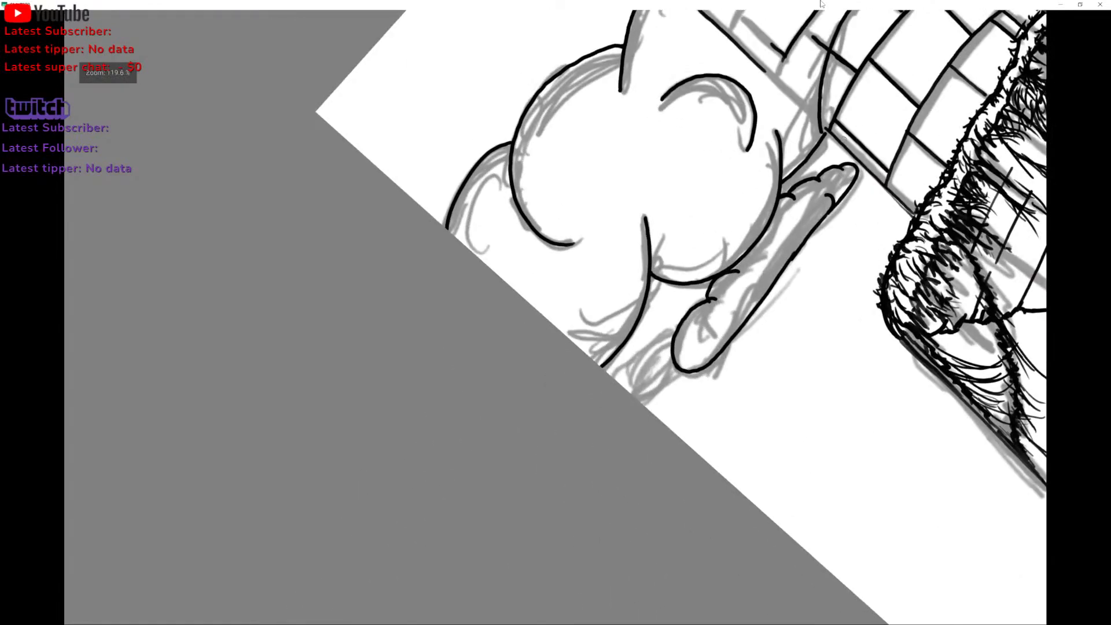
Ink the small bumpy cloud between the flat cloud's rounded end and the canvas edge, including its underside.
mouse_move(636, 302)
mouse_down()
mouse_move(587, 342)
mouse_move(553, 374)
mouse_up()
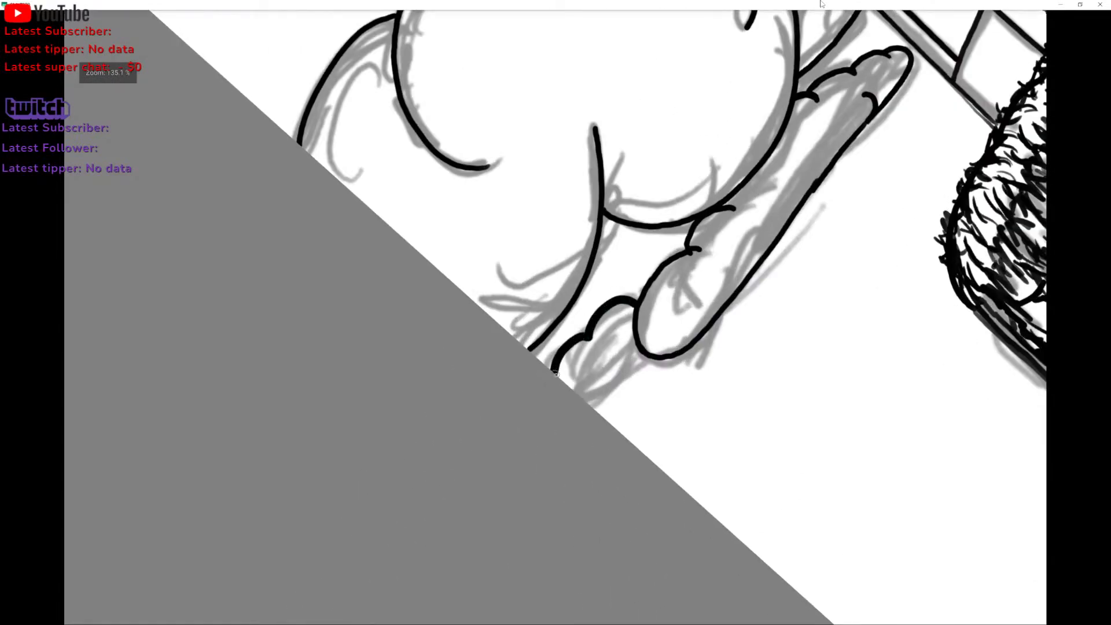
mouse_move(649, 354)
mouse_down()
mouse_move(591, 406)
mouse_move(610, 311)
mouse_move(622, 326)
mouse_move(599, 335)
mouse_move(584, 379)
mouse_move(592, 407)
mouse_up()
key(ctrl+z)
key(ctrl+z)
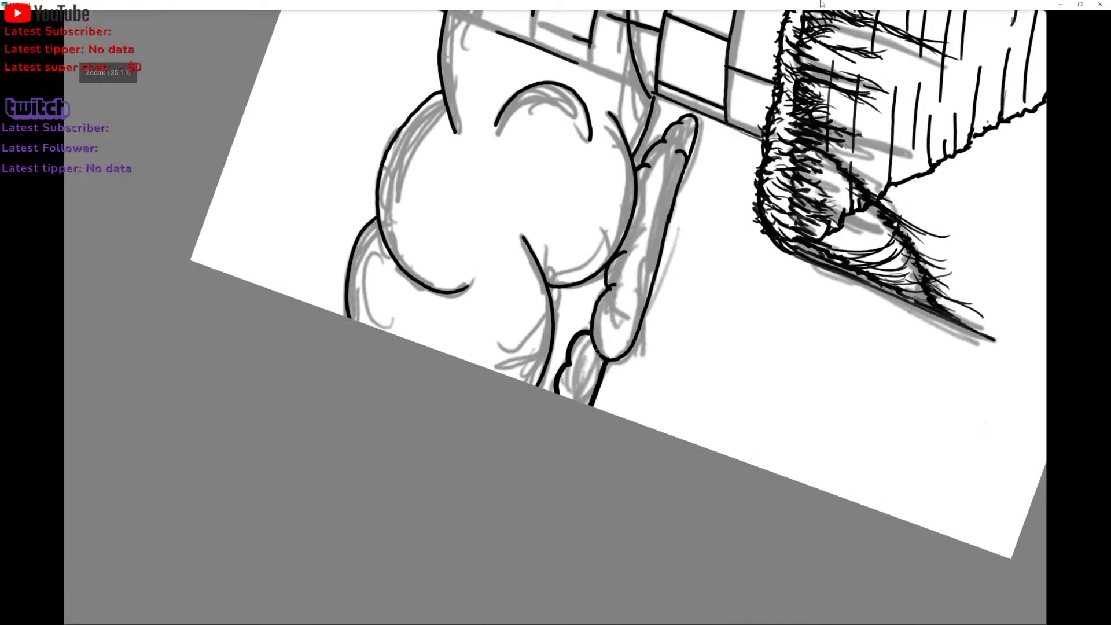
drag(554, 392, 556, 361)
scroll(549, 354, down, 5)
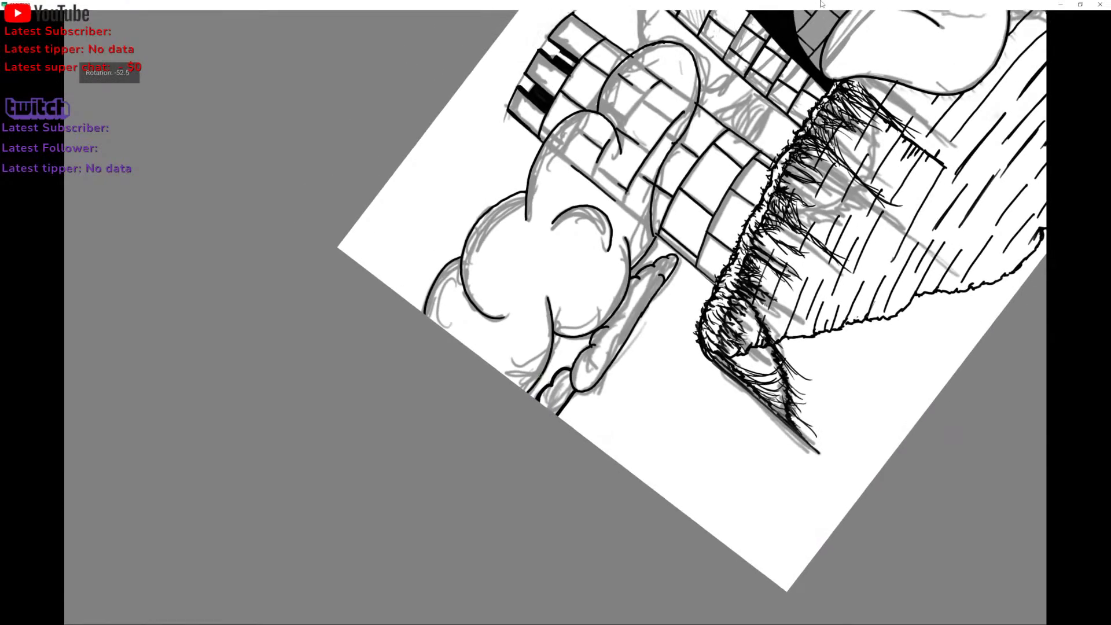
scroll(555, 312, down, 2)
mouse_move(652, 129)
mouse_down()
mouse_move(584, 323)
mouse_move(529, 246)
mouse_up()
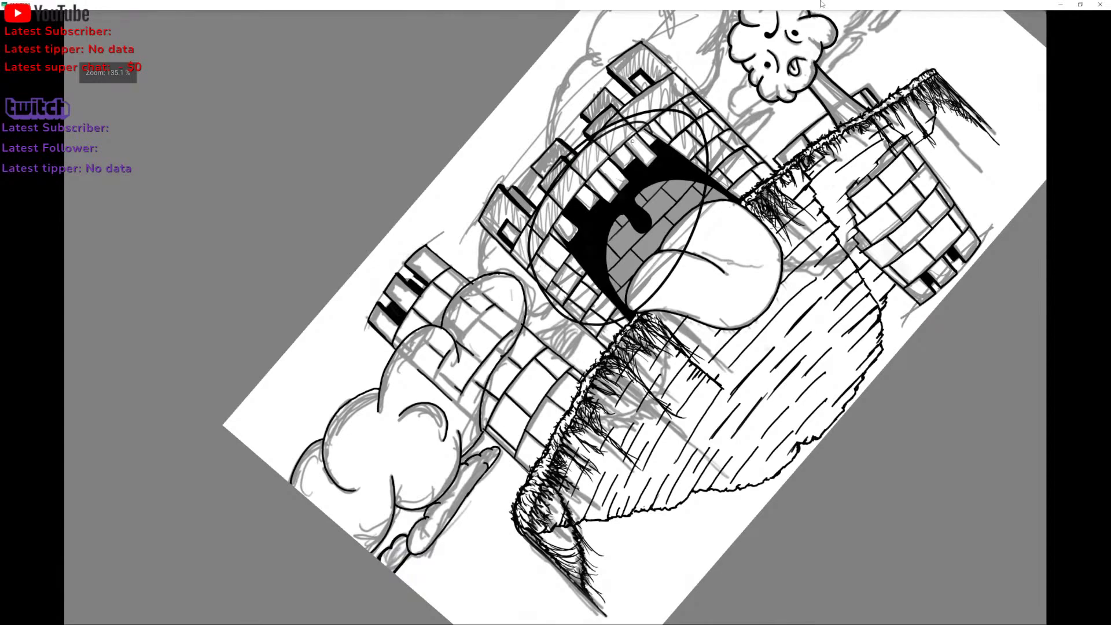
key(ctrl+z)
mouse_move(405, 241)
mouse_down()
mouse_move(416, 222)
mouse_move(393, 243)
mouse_up()
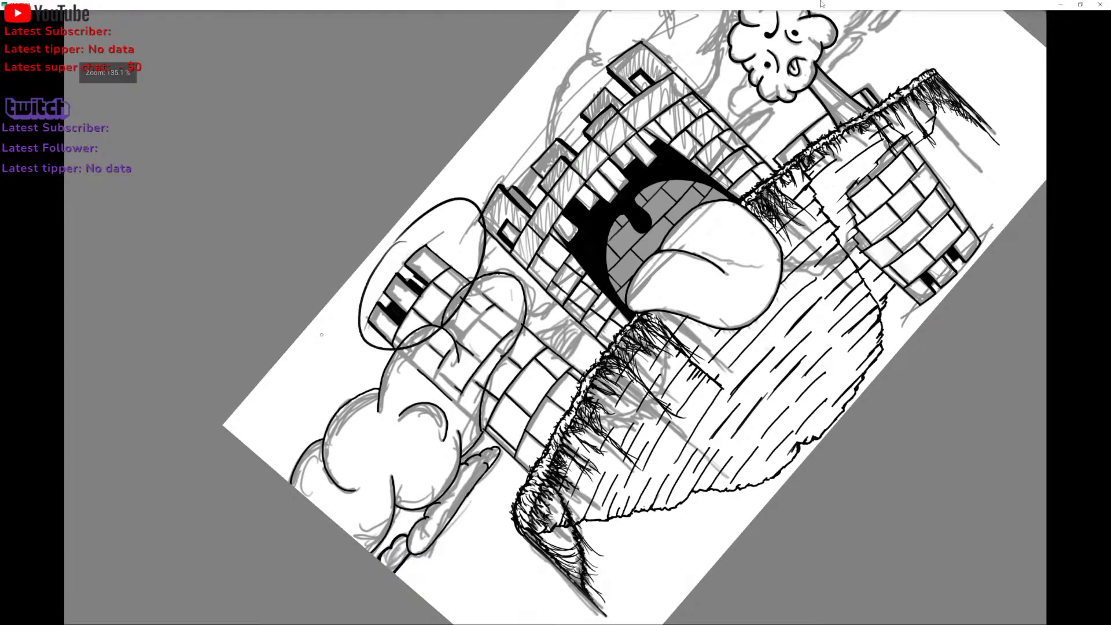
scroll(555, 313, down, 3)
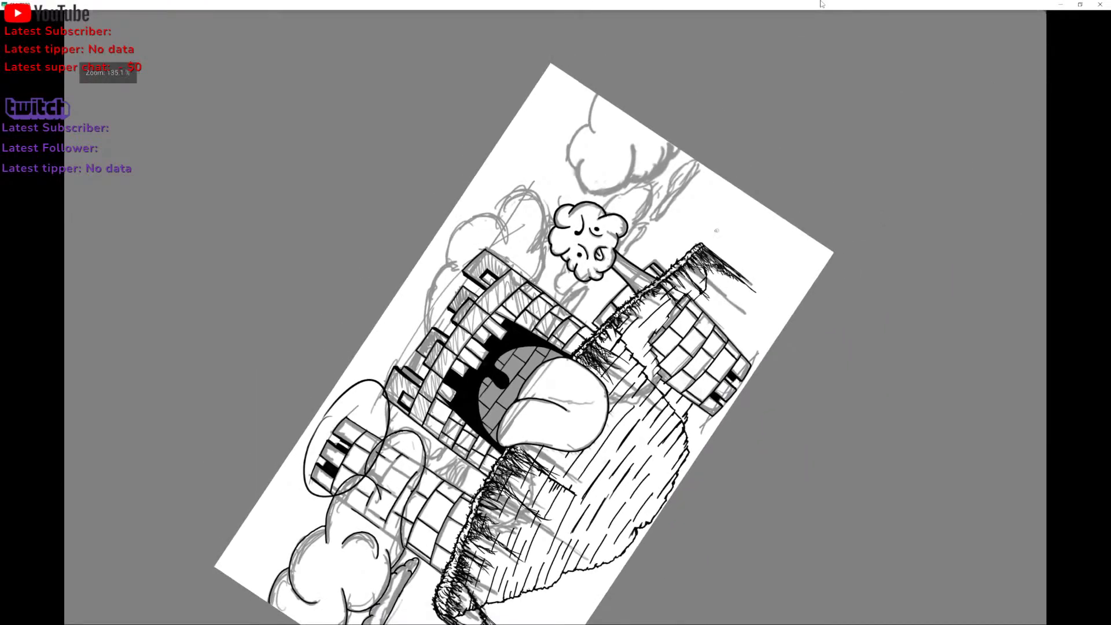
mouse_move(709, 225)
mouse_down()
mouse_move(779, 255)
mouse_move(619, 261)
mouse_up()
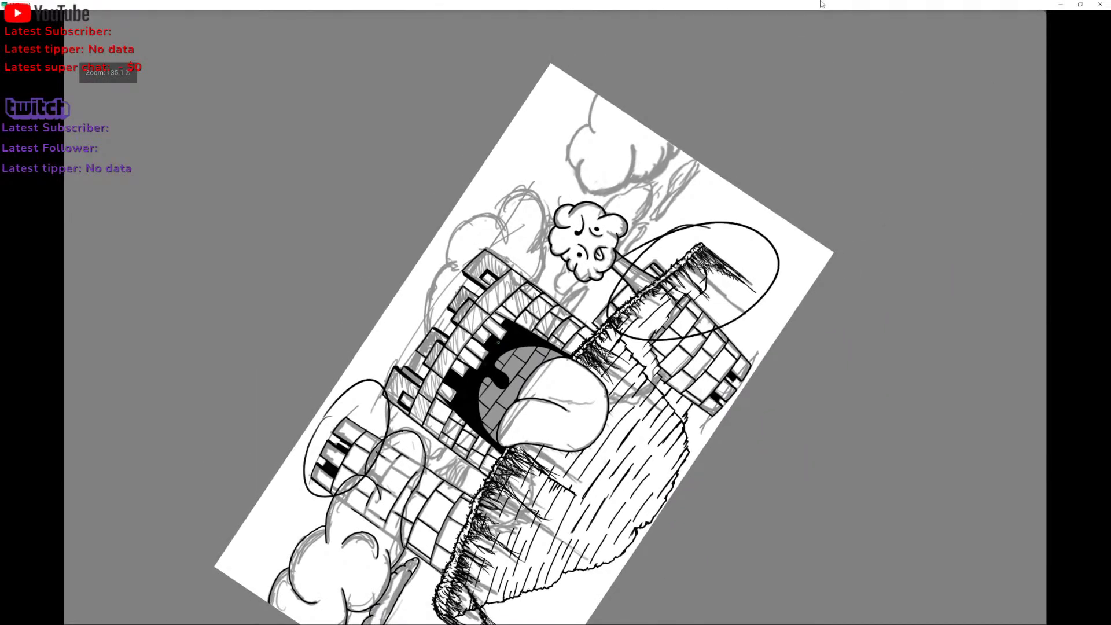
scroll(555, 312, down, 2)
scroll(614, 310, up, 2)
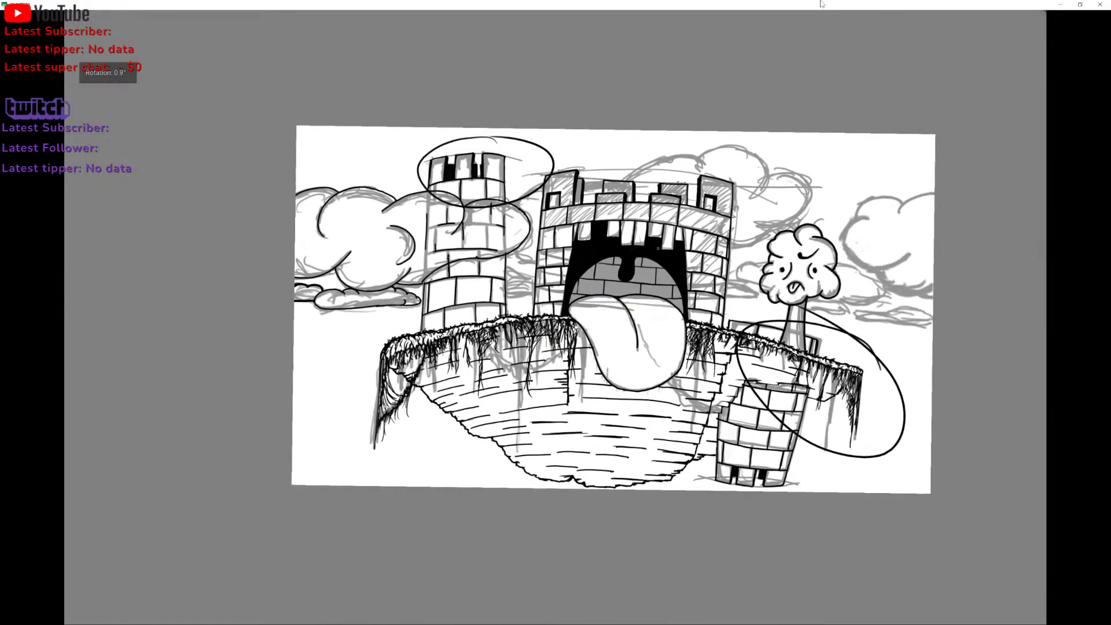
scroll(614, 309, down, 1)
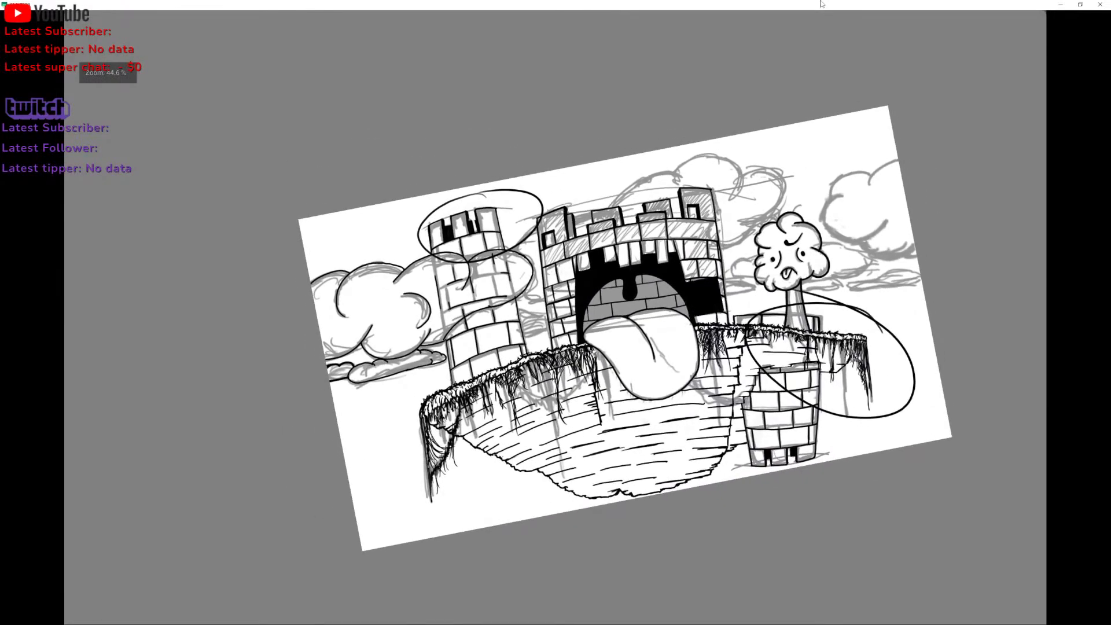
key(ctrl+z)
key(ctrl+z)
Ink the puffy upper outline of the large cloud beside the face tree, with its front lobe curling inward.
scroll(625, 327, up, 4)
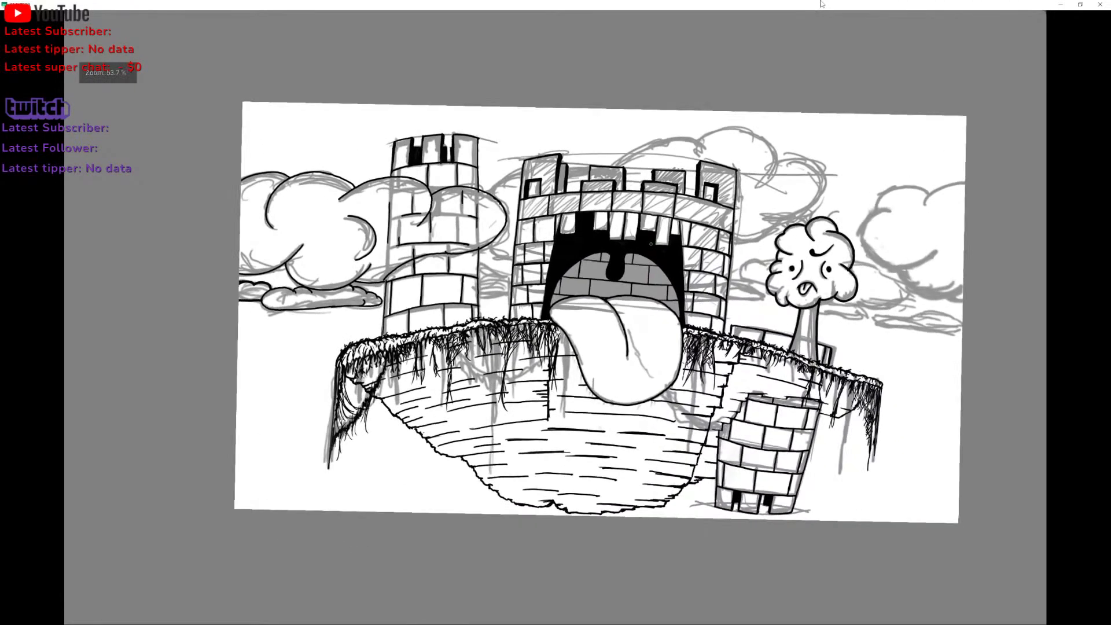
scroll(555, 317, up, 1)
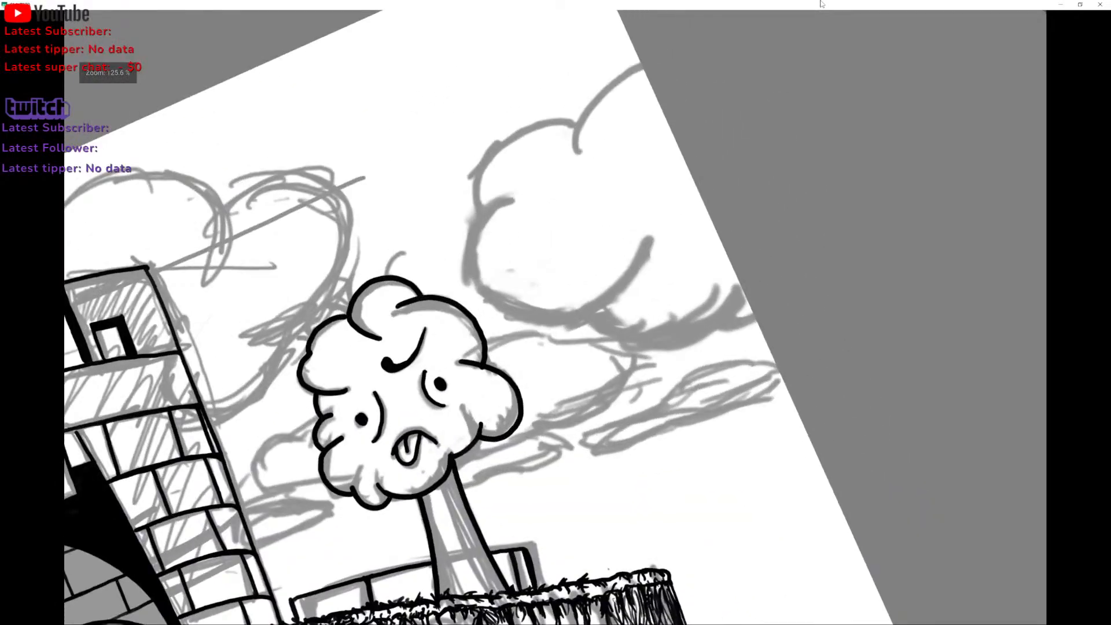
mouse_move(511, 200)
mouse_down()
mouse_move(489, 212)
mouse_move(468, 259)
mouse_move(492, 310)
mouse_move(543, 324)
mouse_move(619, 284)
mouse_move(648, 235)
mouse_move(616, 286)
mouse_move(566, 319)
mouse_move(500, 313)
mouse_move(465, 259)
mouse_move(481, 217)
mouse_move(510, 203)
mouse_move(473, 187)
mouse_move(485, 157)
mouse_move(527, 126)
mouse_move(576, 131)
mouse_move(614, 76)
mouse_move(641, 62)
mouse_up()
key(ctrl+z)
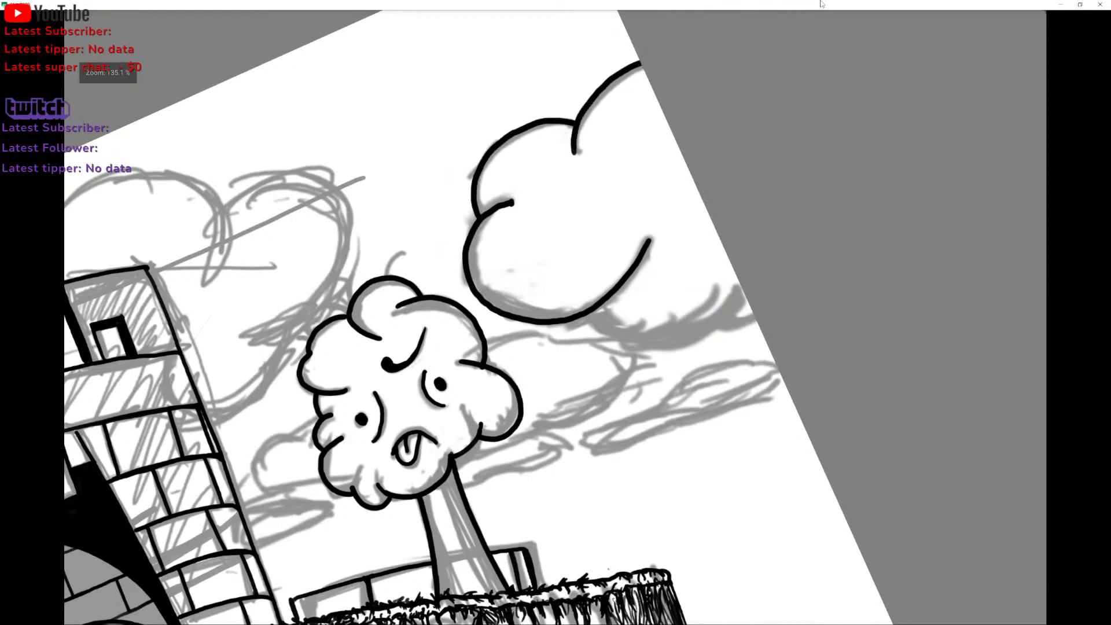
drag(639, 239, 516, 316)
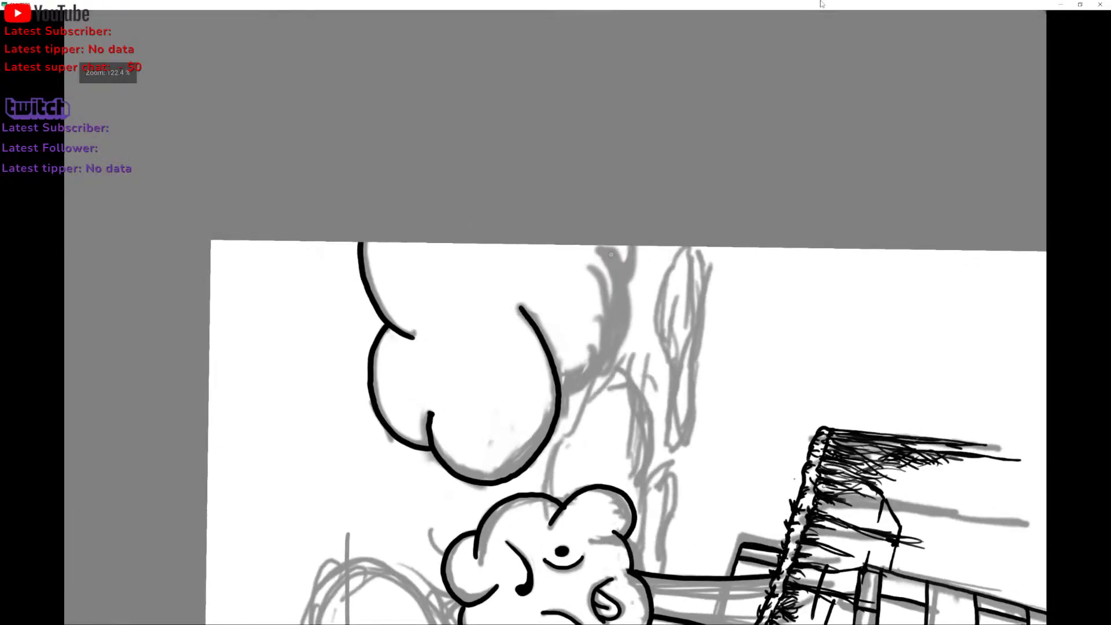
Ink the large cloud's bottom lobe and the short curve where it meets the canvas edge.
mouse_move(611, 255)
mouse_down()
mouse_move(632, 309)
mouse_move(611, 360)
mouse_move(561, 395)
mouse_up()
drag(626, 278, 636, 246)
mouse_move(561, 579)
mouse_down()
mouse_move(496, 451)
mouse_move(471, 272)
mouse_up()
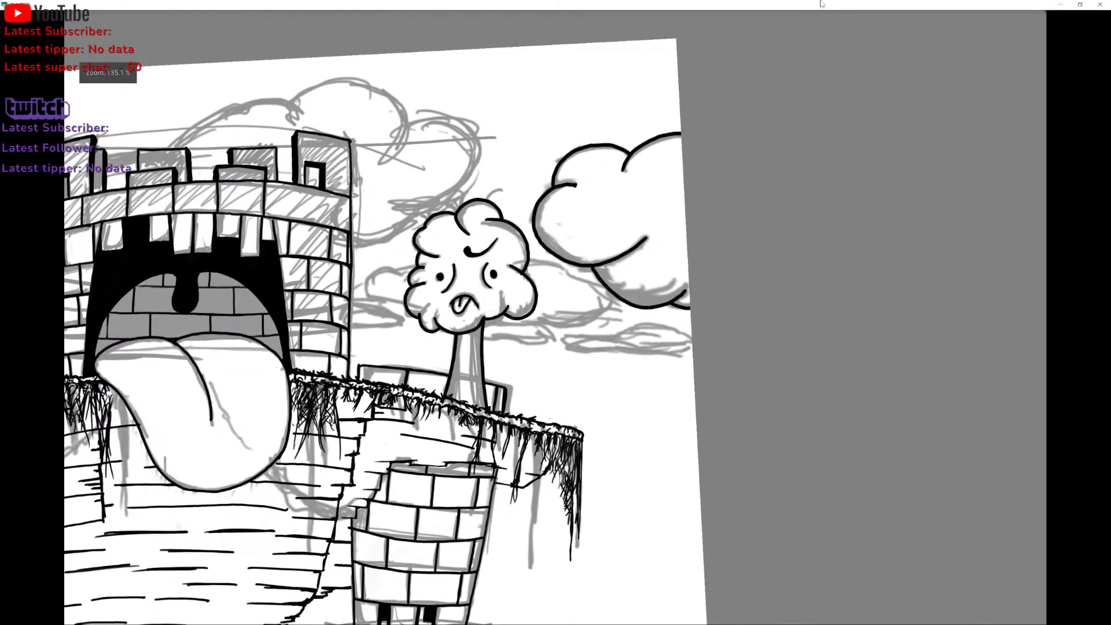
mouse_move(225, 314)
mouse_down()
mouse_move(347, 264)
mouse_move(565, 232)
mouse_move(528, 266)
mouse_up()
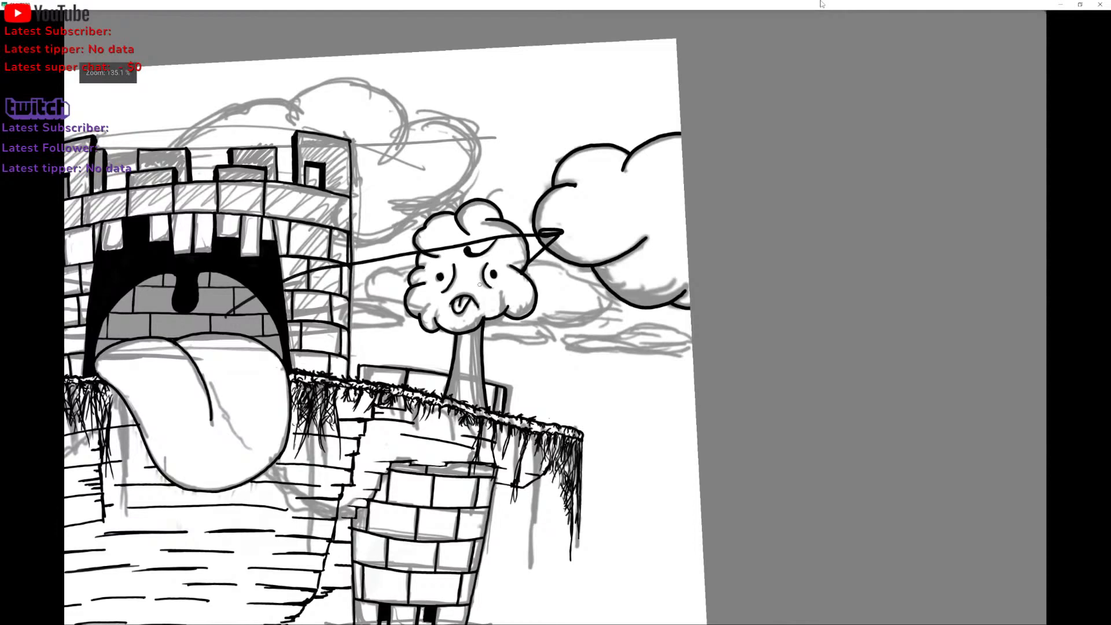
mouse_move(545, 200)
mouse_down()
mouse_move(548, 227)
mouse_move(573, 240)
mouse_move(644, 238)
mouse_up()
mouse_move(545, 195)
mouse_down()
mouse_move(553, 230)
mouse_move(572, 242)
mouse_move(638, 235)
mouse_up()
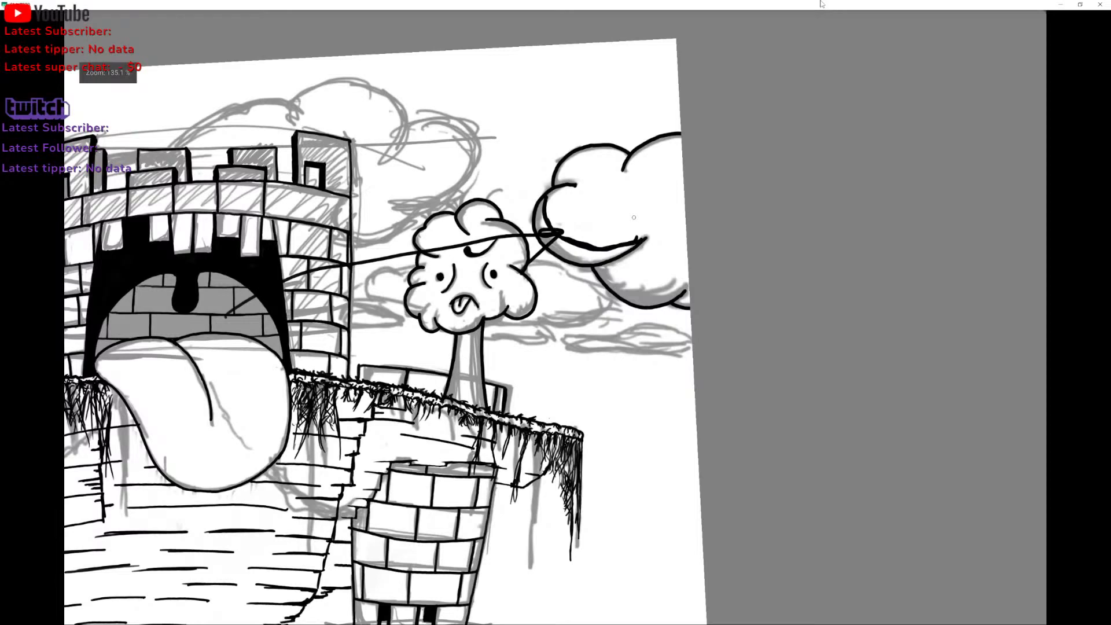
key(ctrl+z)
mouse_move(479, 331)
mouse_down()
mouse_move(482, 408)
mouse_move(479, 344)
mouse_up()
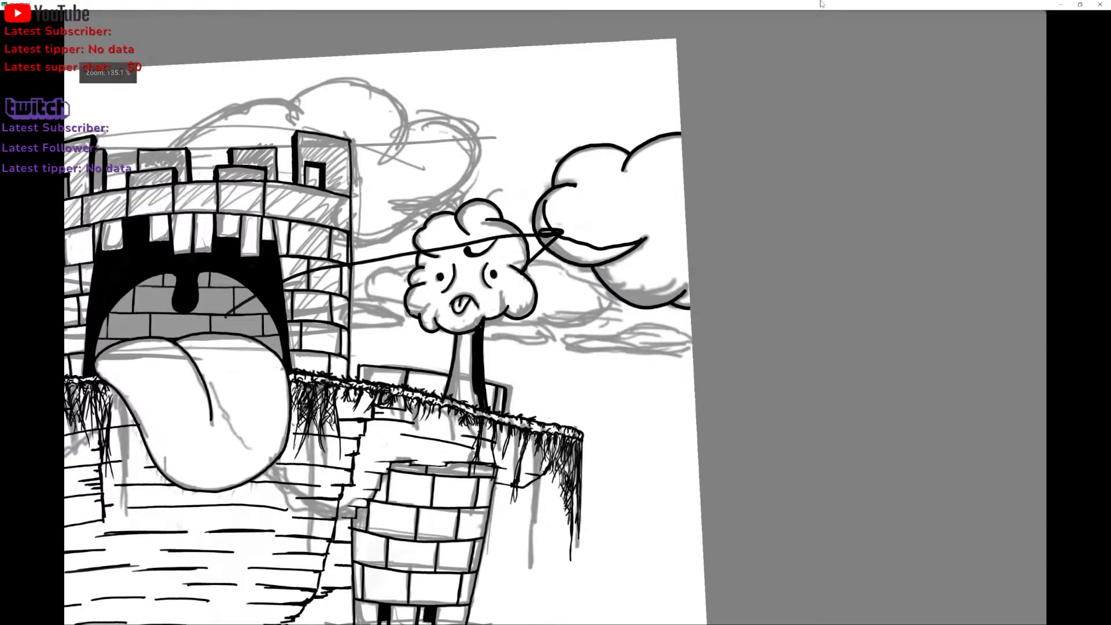
mouse_move(406, 300)
mouse_down()
mouse_move(523, 287)
mouse_move(540, 301)
mouse_move(490, 345)
mouse_move(424, 335)
mouse_move(407, 296)
mouse_up()
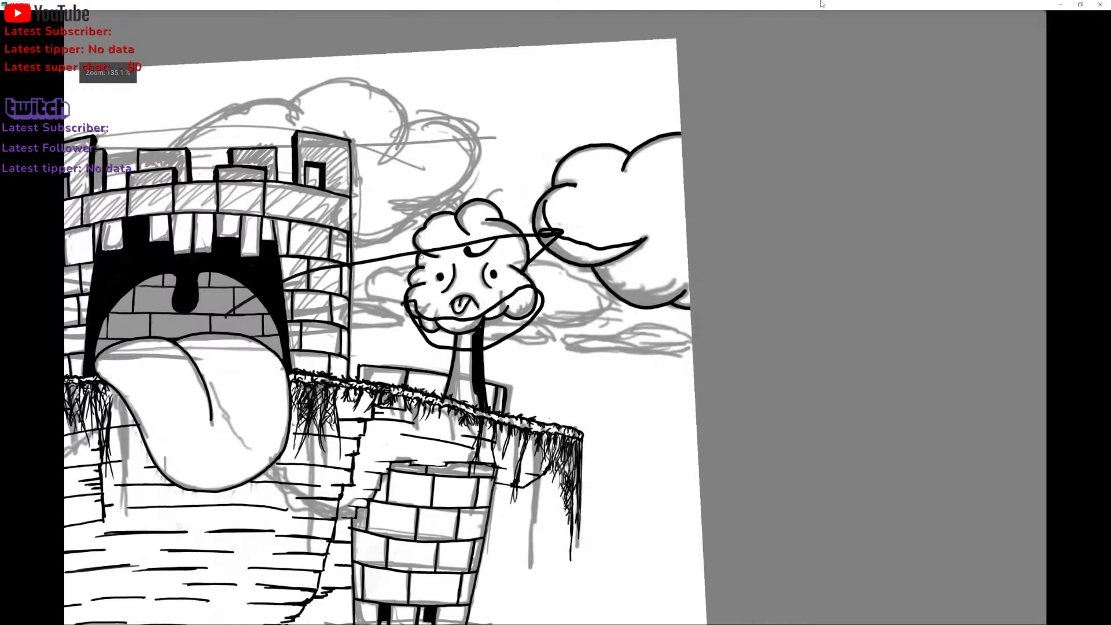
key(ctrl+z)
key(ctrl+z)
key(ctrl+z)
key(ctrl+z)
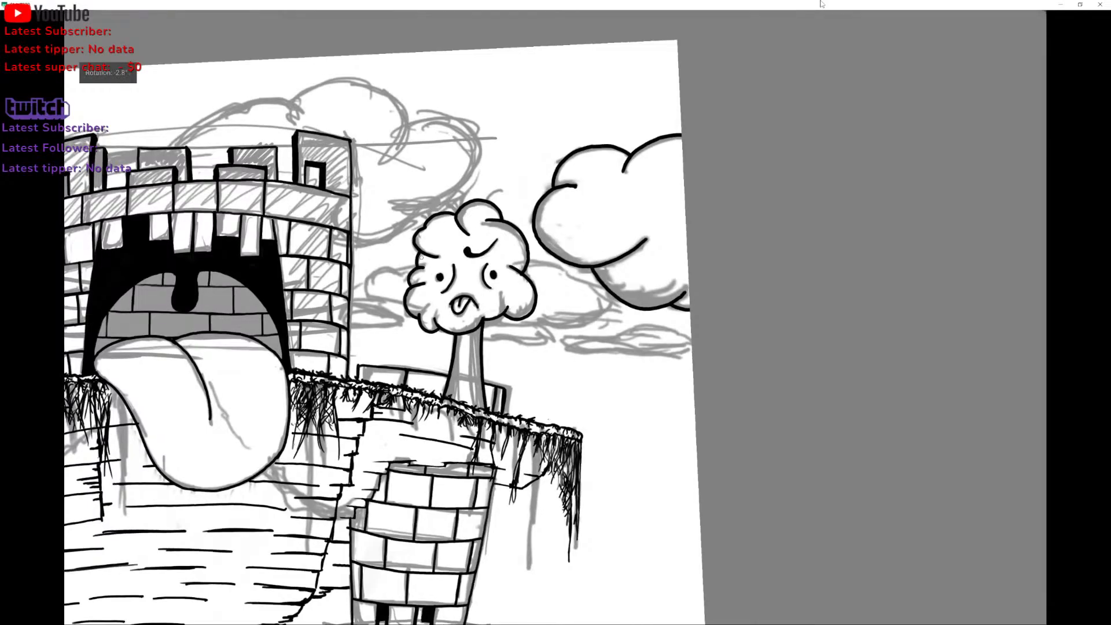
Ink the small cloud behind the face tree, tucked under the large cloud, and run its lower edge to the trunk.
scroll(555, 317, down, 2)
scroll(556, 317, up, 4)
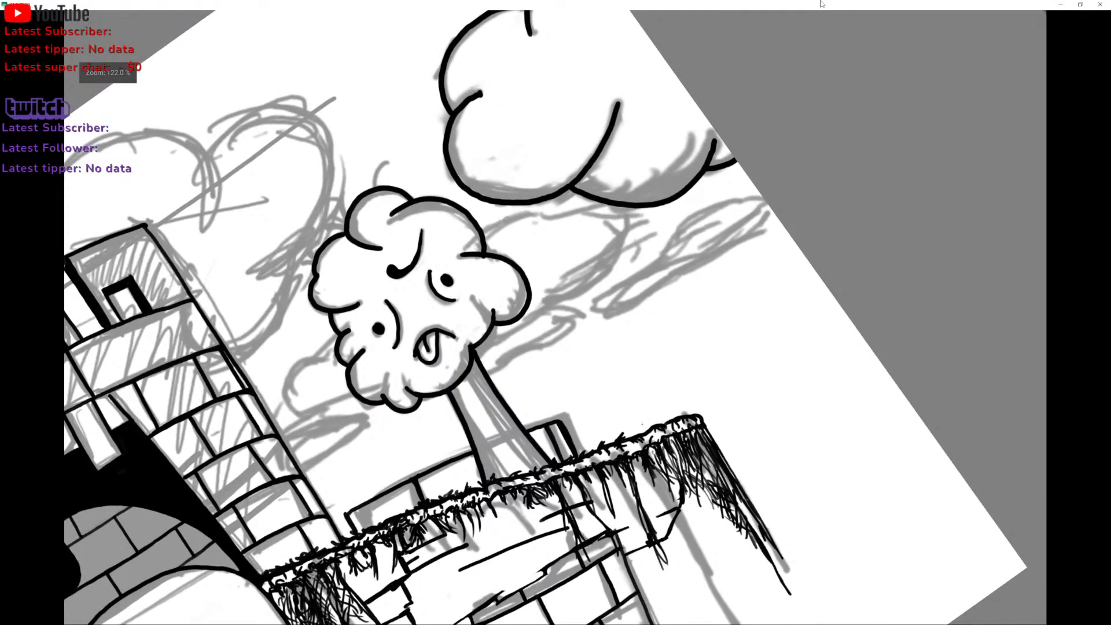
mouse_move(483, 234)
mouse_down()
mouse_move(524, 214)
mouse_move(559, 220)
mouse_move(604, 203)
mouse_move(637, 234)
mouse_move(585, 293)
mouse_move(559, 299)
mouse_move(611, 264)
mouse_move(626, 200)
mouse_move(634, 208)
mouse_move(641, 232)
mouse_move(618, 264)
mouse_move(533, 299)
mouse_up()
key(ctrl+z)
key(ctrl+z)
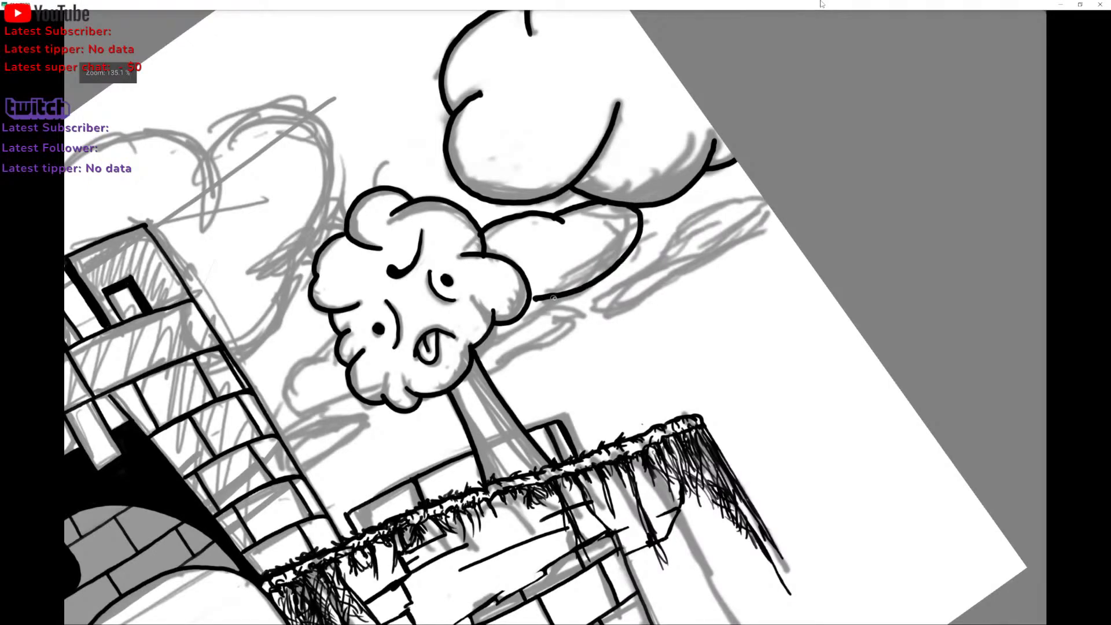
drag(555, 297, 473, 360)
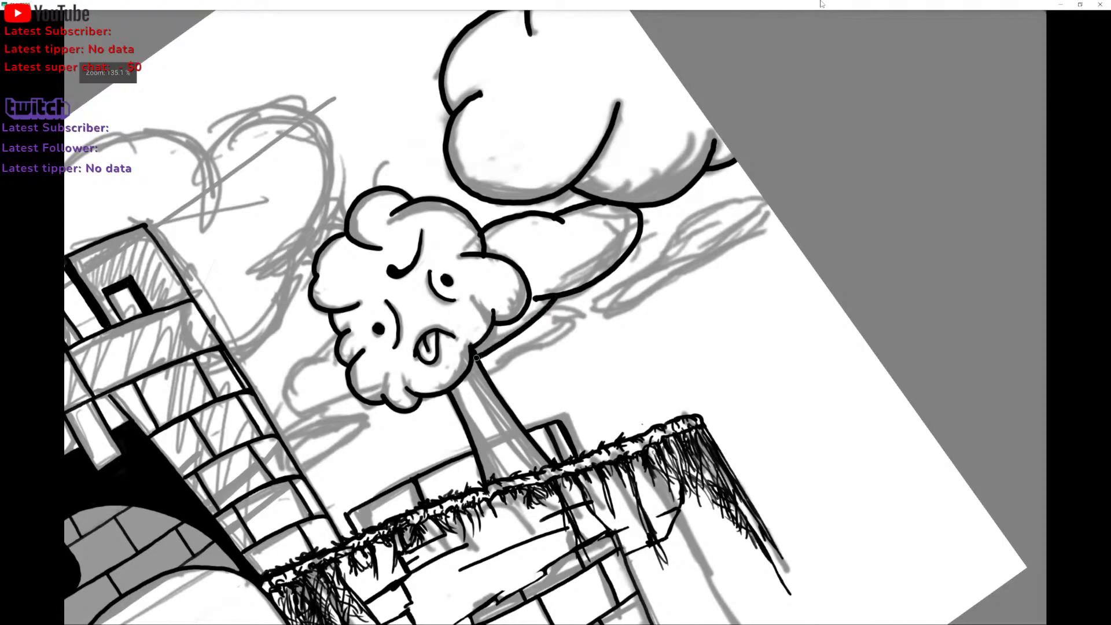
Ink a thin underside with a curled tip for the flat wisp of cloud beside the tree trunk.
mouse_move(697, 257)
mouse_down()
mouse_move(648, 309)
mouse_move(652, 322)
mouse_move(592, 351)
mouse_move(662, 328)
mouse_move(747, 241)
mouse_up()
key(ctrl+z)
mouse_move(546, 311)
mouse_down()
mouse_move(568, 308)
mouse_move(573, 329)
mouse_move(484, 378)
mouse_up()
key(ctrl+z)
mouse_move(487, 373)
mouse_down()
mouse_move(572, 324)
mouse_move(562, 307)
mouse_up()
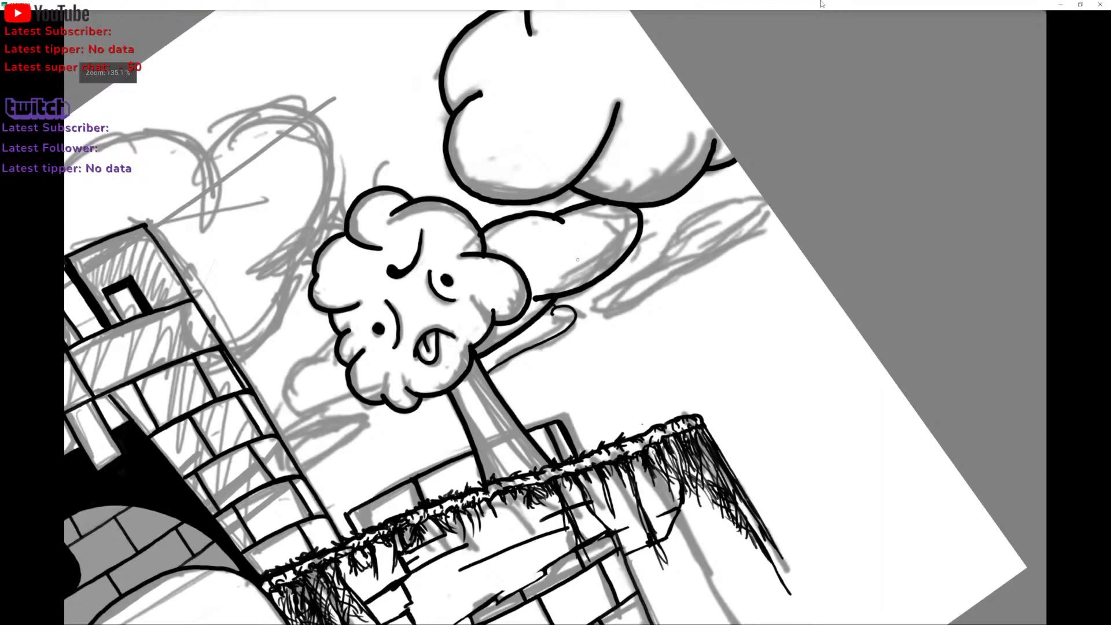
Try inking the flat cloud below the large cloud, with bumps along its top and a smooth underside to the canvas edge.
scroll(577, 260, down, 2)
scroll(524, 270, down, 1)
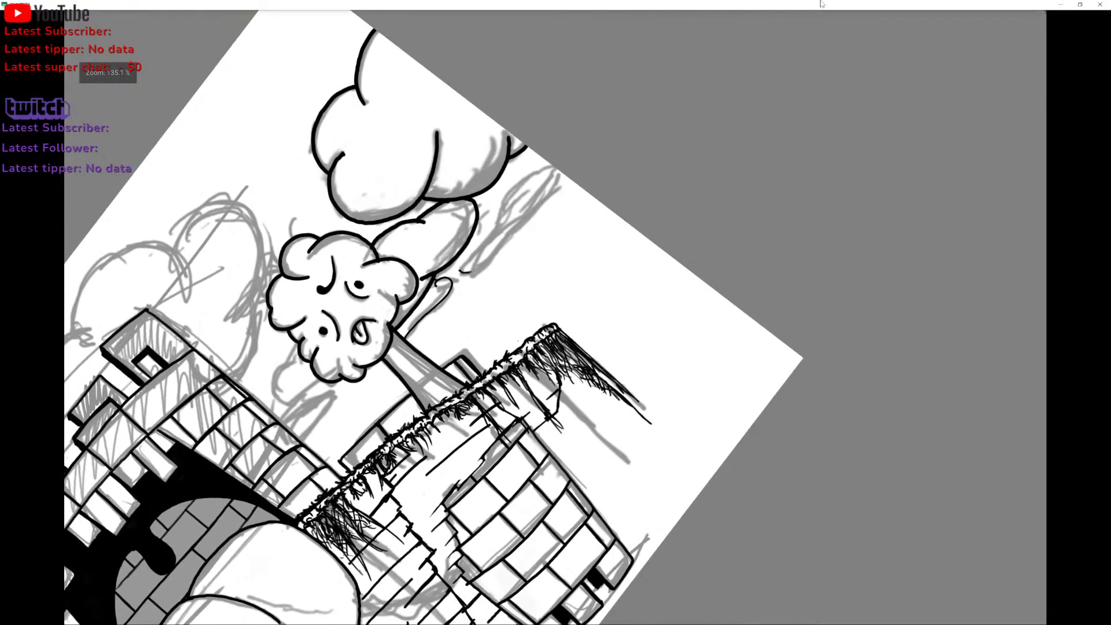
drag(471, 271, 514, 229)
drag(532, 206, 556, 180)
key(ctrl+z)
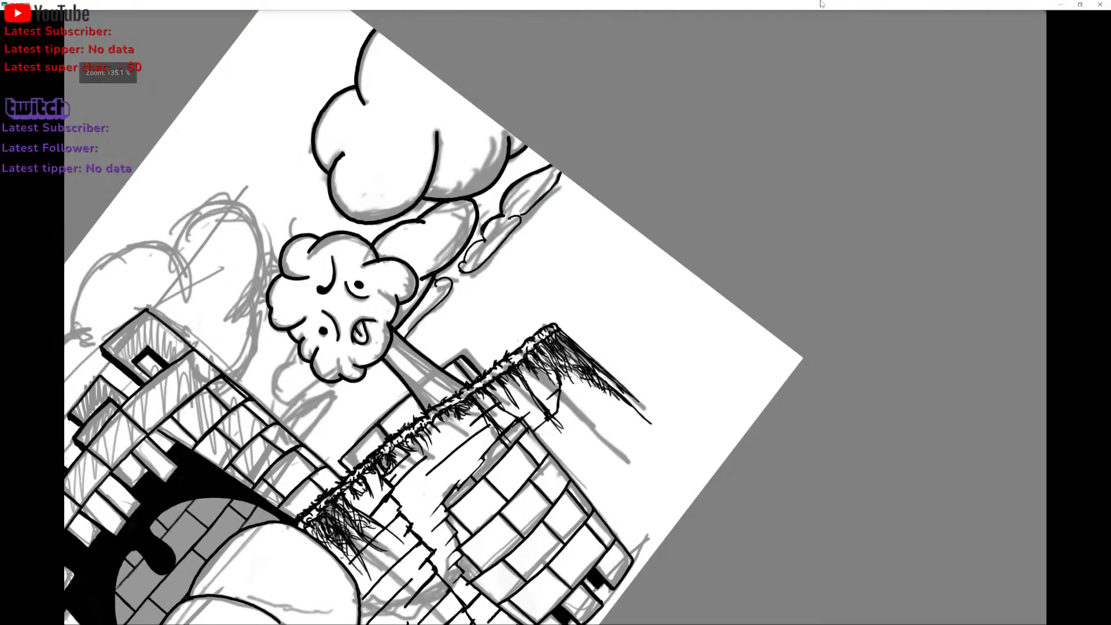
drag(483, 233, 484, 239)
key(ctrl+z)
mouse_move(484, 263)
mouse_down()
mouse_move(515, 206)
mouse_move(520, 216)
mouse_move(559, 175)
mouse_up()
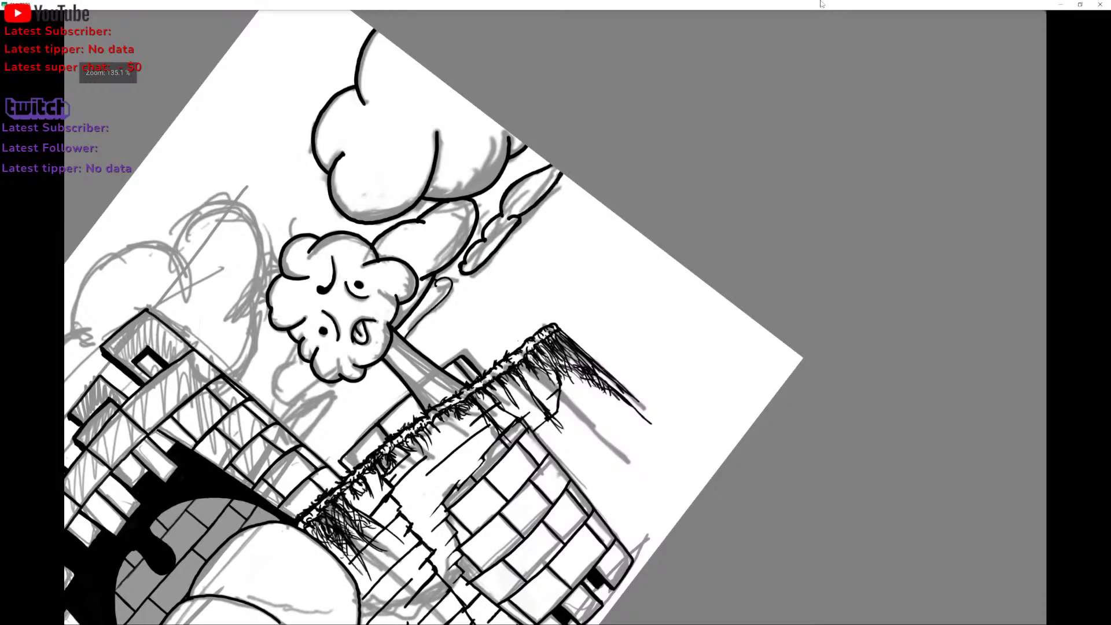
Try thickening the top bumps and rounded tip of the flat cloud with repeated strokes.
scroll(556, 317, down, 2)
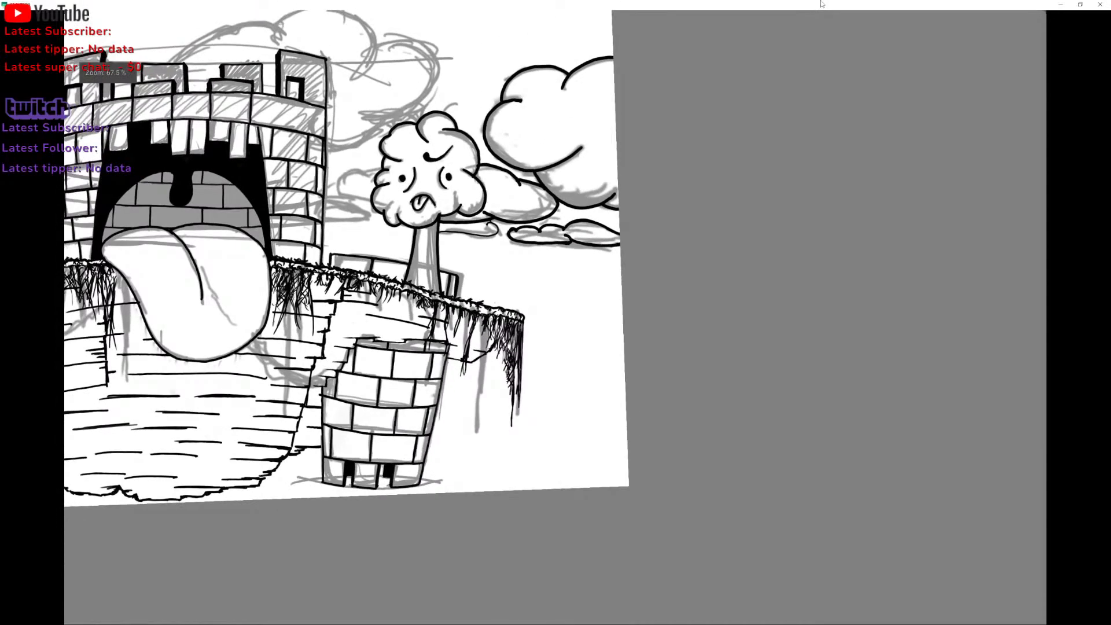
scroll(555, 317, up, 3)
scroll(555, 317, up, 1)
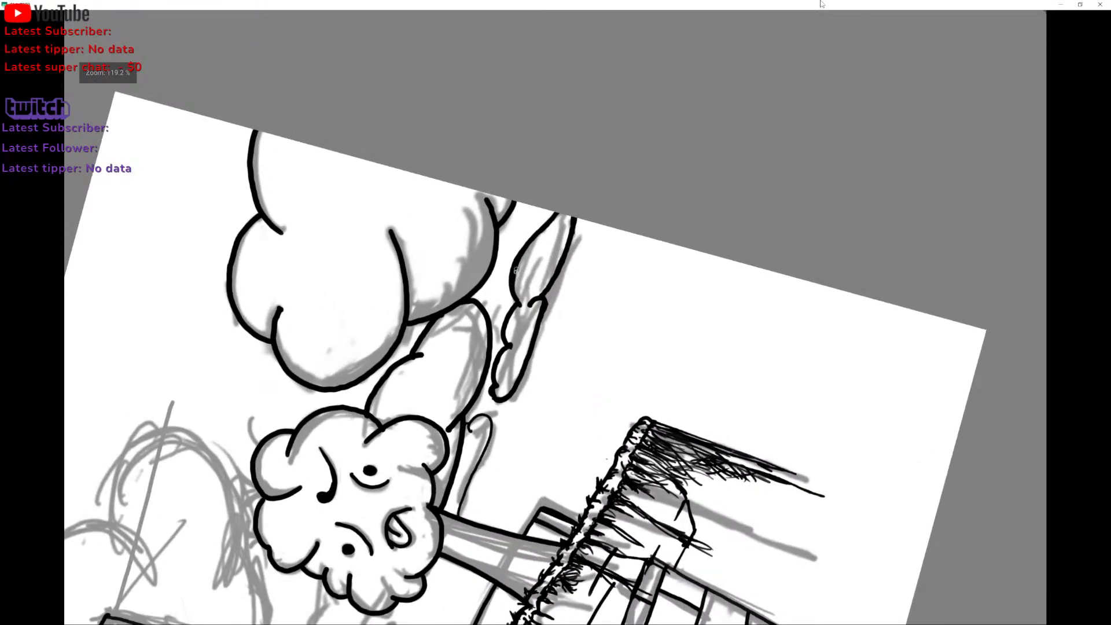
drag(515, 270, 548, 215)
drag(512, 270, 541, 212)
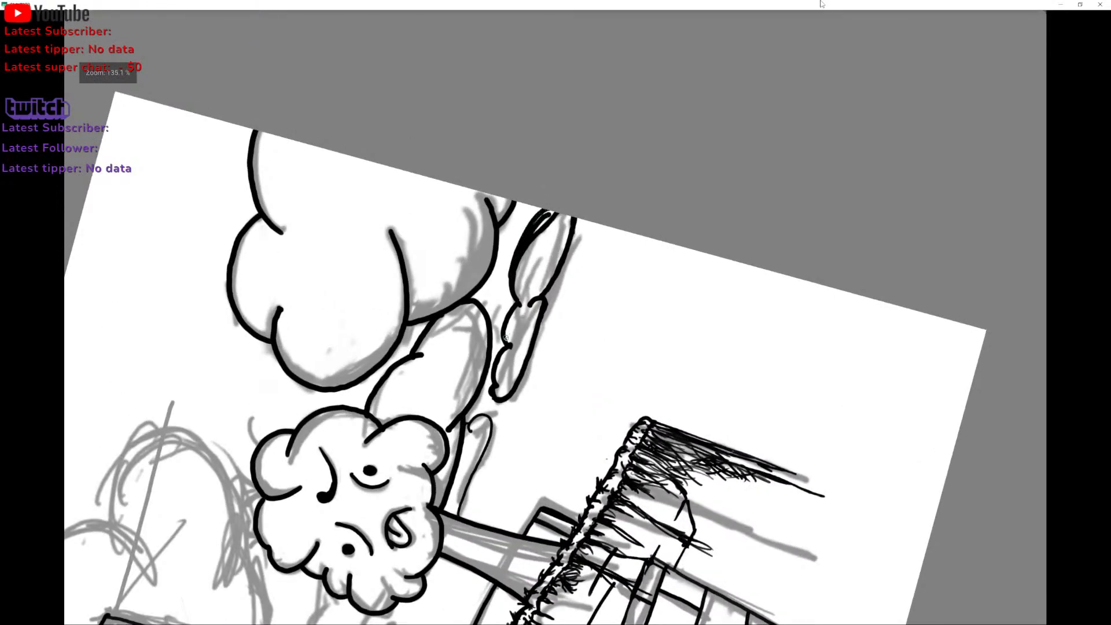
drag(496, 353, 516, 305)
drag(496, 358, 492, 391)
Remove the inked outline of the flat cloud below the large cloud, leaving only its rough sketch.
scroll(506, 278, down, 3)
scroll(571, 299, up, 3)
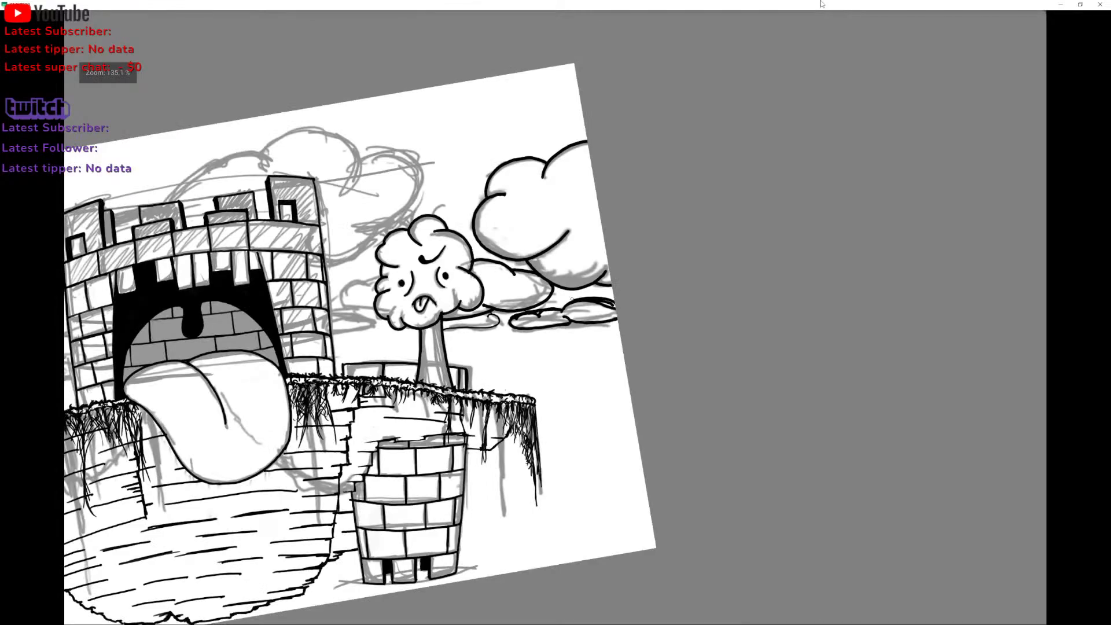
scroll(572, 298, up, 3)
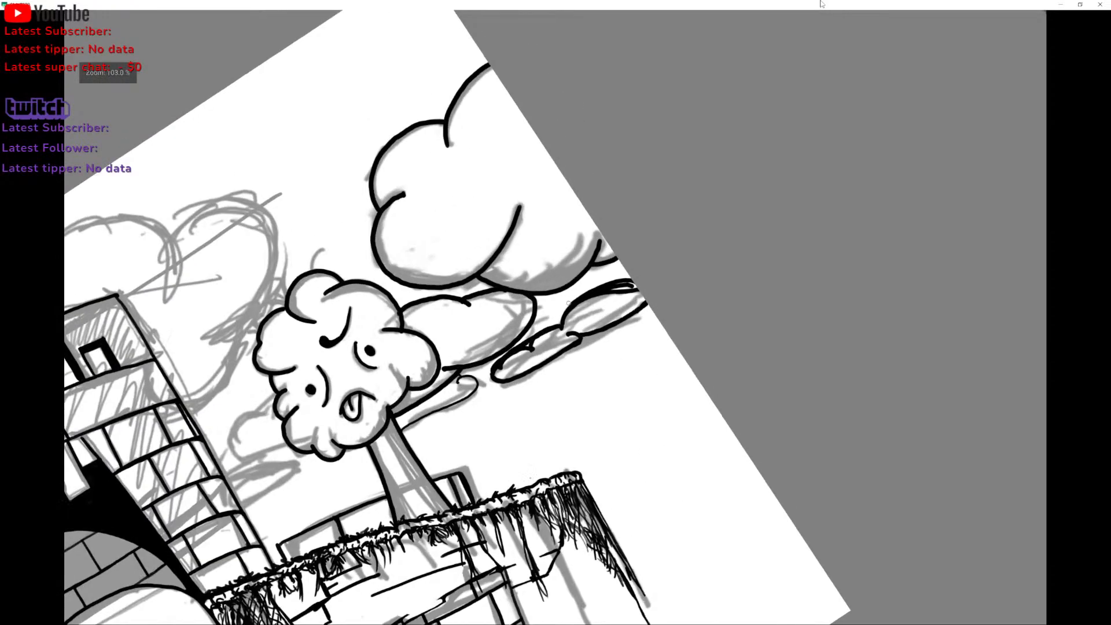
scroll(561, 264, up, 1)
scroll(547, 260, down, 1)
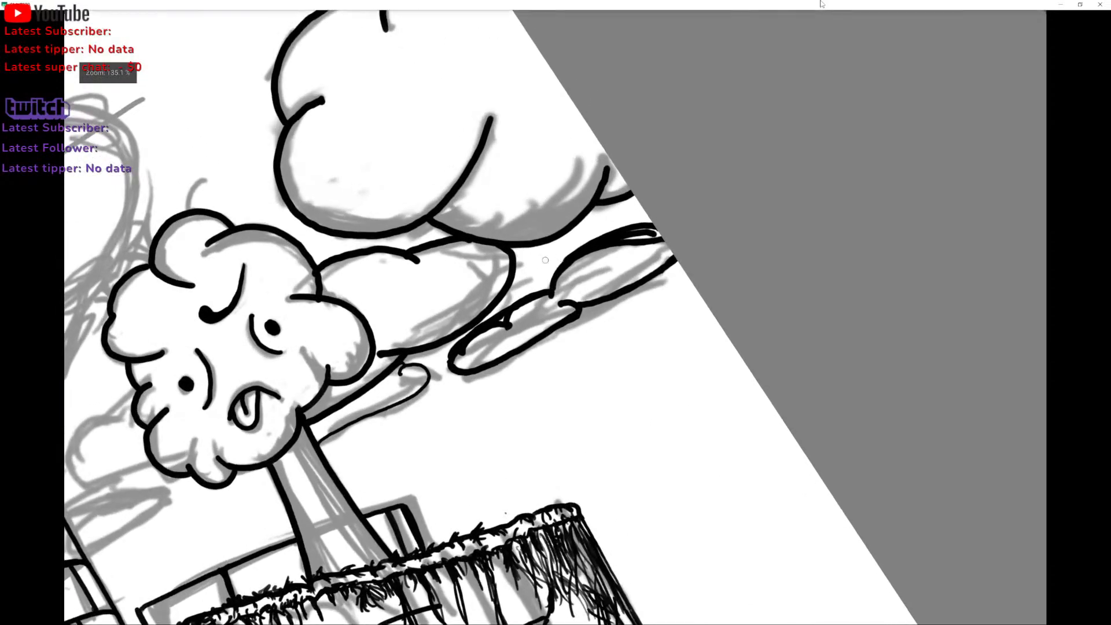
mouse_move(555, 355)
mouse_down()
mouse_move(622, 263)
mouse_move(588, 330)
mouse_up()
key(ctrl+z)
key(ctrl+z)
key(ctrl+z)
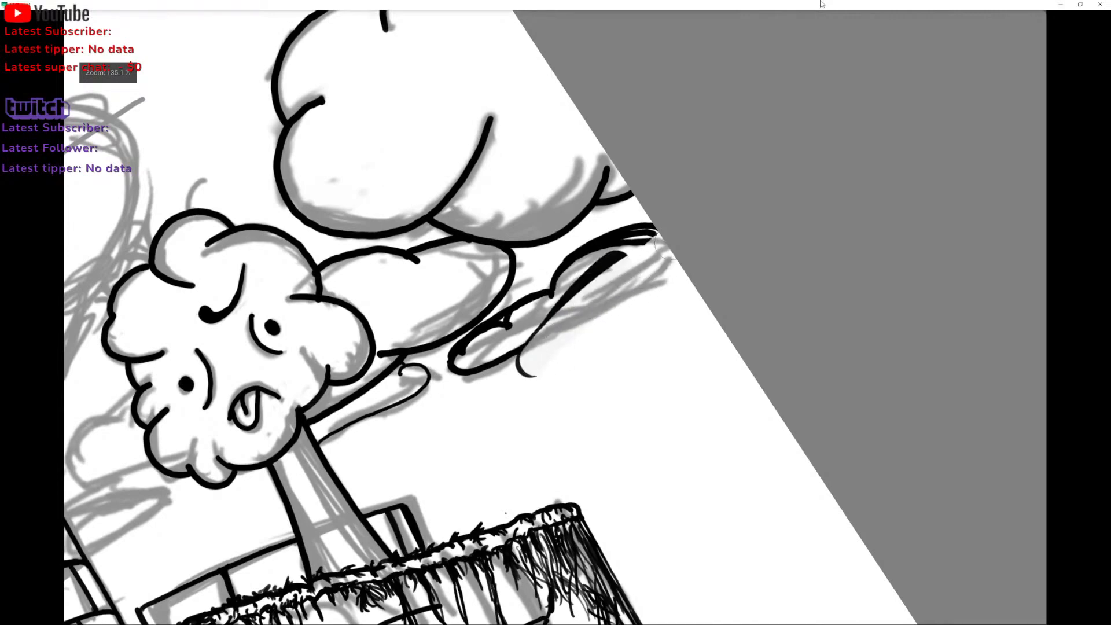
mouse_move(627, 249)
mouse_down()
mouse_move(588, 265)
mouse_move(623, 234)
mouse_move(606, 239)
mouse_move(536, 312)
mouse_move(530, 305)
mouse_move(457, 369)
mouse_move(515, 320)
mouse_move(576, 329)
mouse_move(650, 284)
mouse_move(647, 250)
mouse_move(545, 322)
mouse_up()
key(ctrl+z)
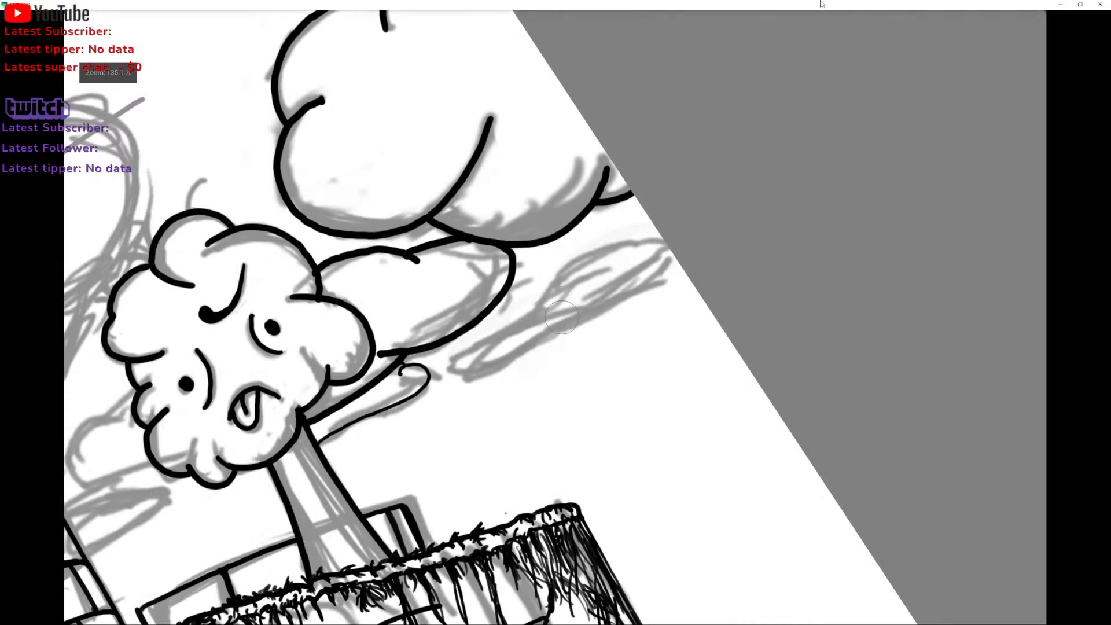
Ink the flat cloud below the large cloud with a smaller brush, giving it a small lobe, two larger bumps and a smooth underside to the canvas edge.
key([)
key([)
key([)
key([)
key([)
mouse_move(471, 376)
mouse_down()
mouse_move(461, 360)
mouse_move(489, 331)
mouse_move(546, 307)
mouse_move(574, 310)
mouse_up()
key(ctrl+z)
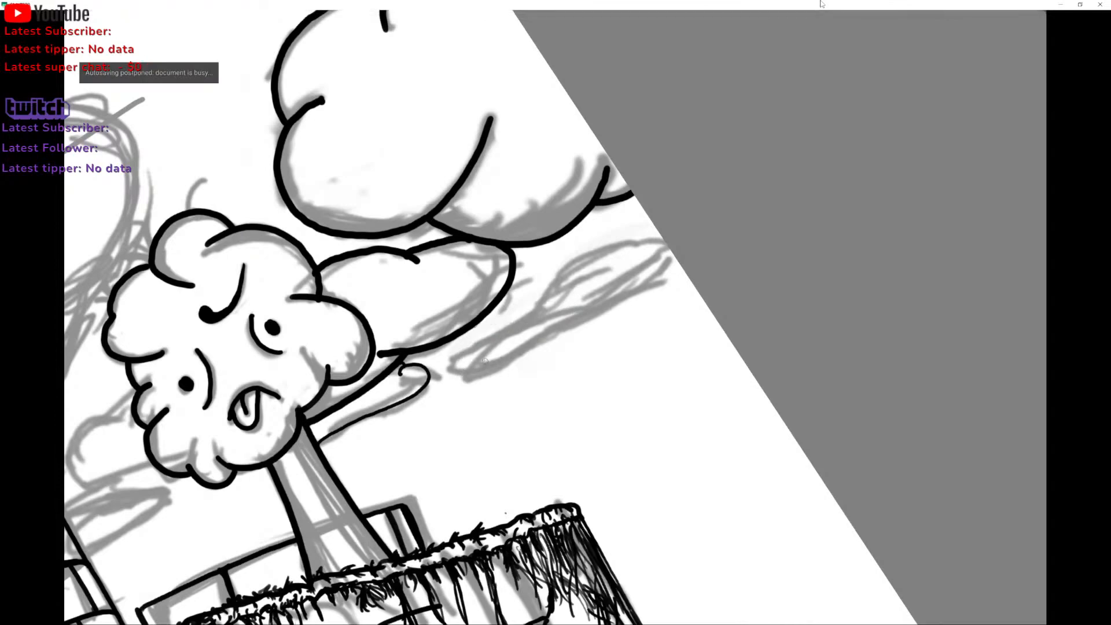
mouse_move(478, 344)
mouse_down()
mouse_move(465, 374)
mouse_move(462, 361)
mouse_move(467, 376)
mouse_move(541, 340)
mouse_move(557, 316)
mouse_move(486, 334)
mouse_move(466, 355)
mouse_up()
key(ctrl+z)
mouse_move(537, 310)
mouse_down()
mouse_move(571, 262)
mouse_move(643, 234)
mouse_move(604, 251)
mouse_move(617, 255)
mouse_move(579, 254)
mouse_move(544, 297)
mouse_move(569, 326)
mouse_move(602, 294)
mouse_up()
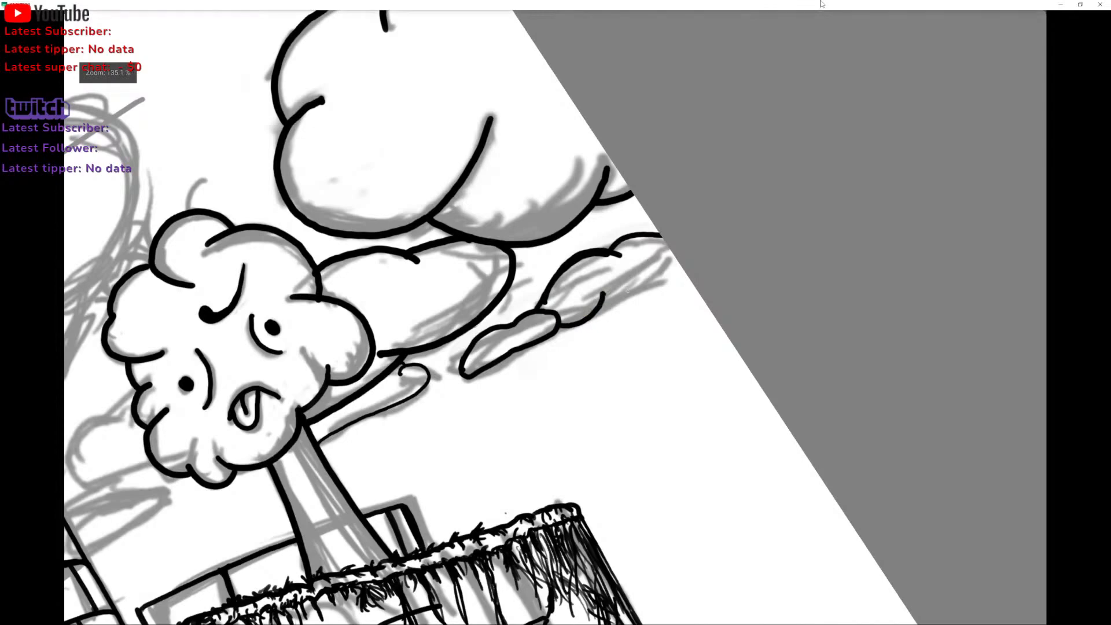
key(ctrl+z)
drag(563, 324, 673, 259)
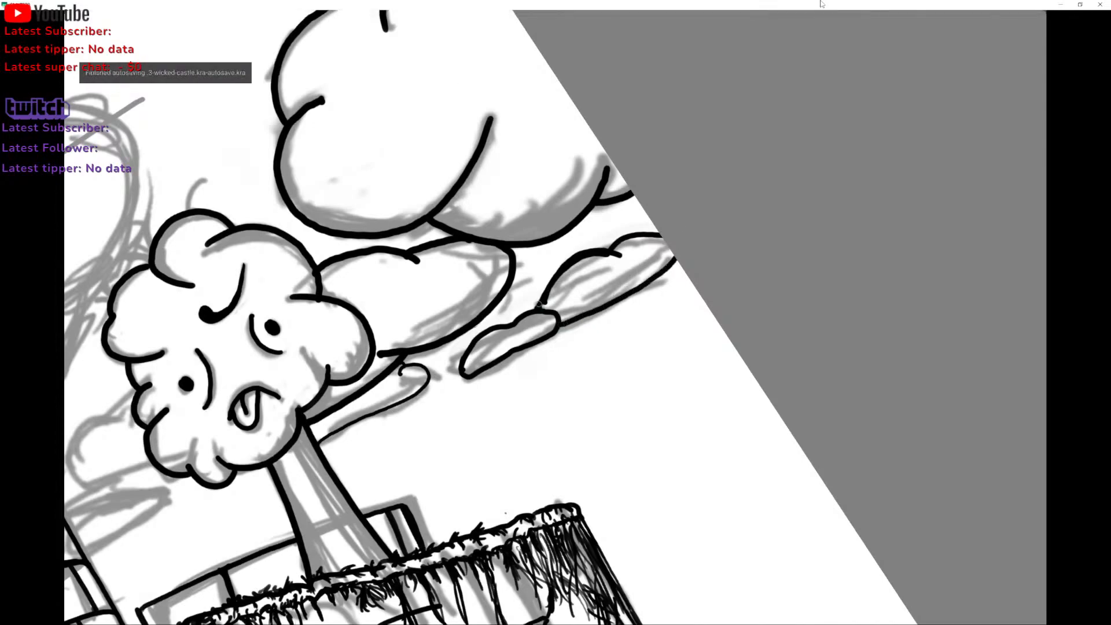
Thicken the curved side of the flat cloud's larger bump where it rises from the small lobe.
drag(540, 305, 573, 258)
key(ctrl+z)
mouse_move(533, 307)
mouse_down()
mouse_move(554, 269)
mouse_move(580, 254)
mouse_up()
key(ctrl+z)
key(ctrl+z)
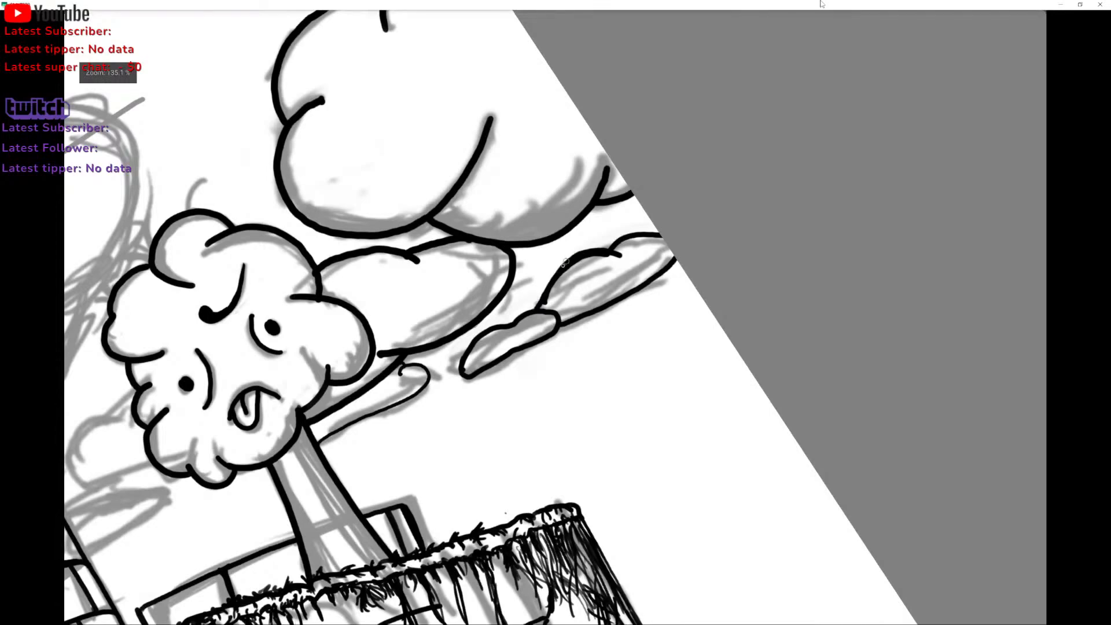
drag(536, 309, 563, 265)
Thin the outline of the larger bump by erasing along its curve, so the line tapers toward the small lobe.
scroll(551, 259, up, 5)
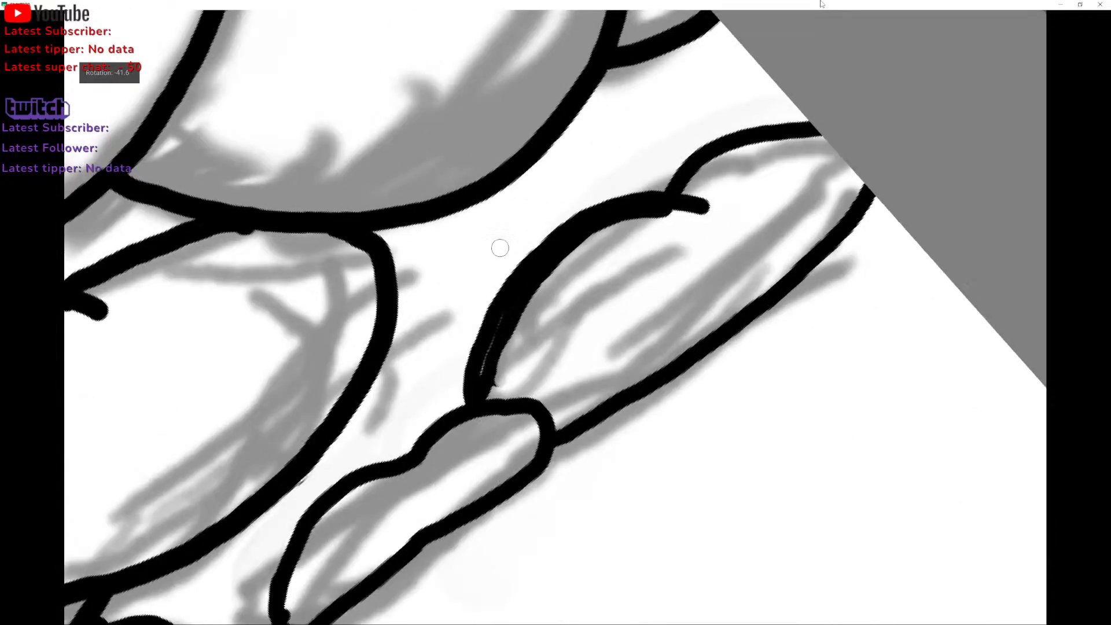
mouse_move(488, 411)
mouse_down()
mouse_move(467, 428)
mouse_move(473, 366)
mouse_move(548, 253)
mouse_move(622, 202)
mouse_move(732, 188)
mouse_move(669, 192)
mouse_move(584, 226)
mouse_move(529, 291)
mouse_move(461, 435)
mouse_move(476, 345)
mouse_move(552, 239)
mouse_move(636, 189)
mouse_move(779, 166)
mouse_up()
scroll(778, 167, down, 4)
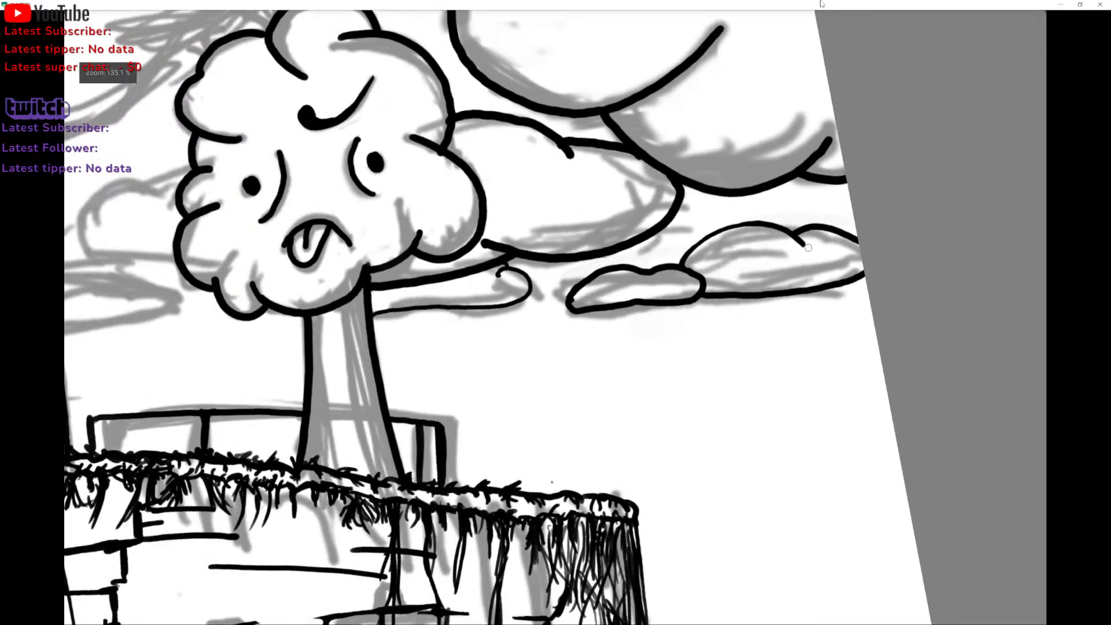
Thin the underside line of the flat cloud's small lobe by erasing part of its width.
scroll(808, 247, up, 4)
scroll(587, 293, up, 3)
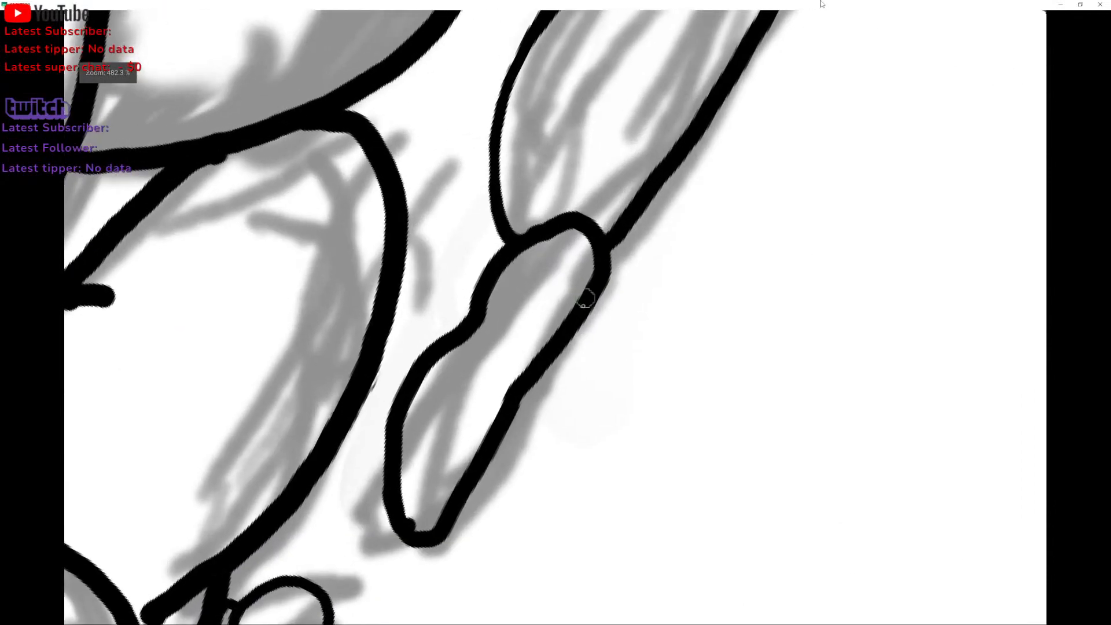
mouse_move(521, 424)
mouse_down()
mouse_move(533, 385)
mouse_move(615, 263)
mouse_up()
key(ctrl+z)
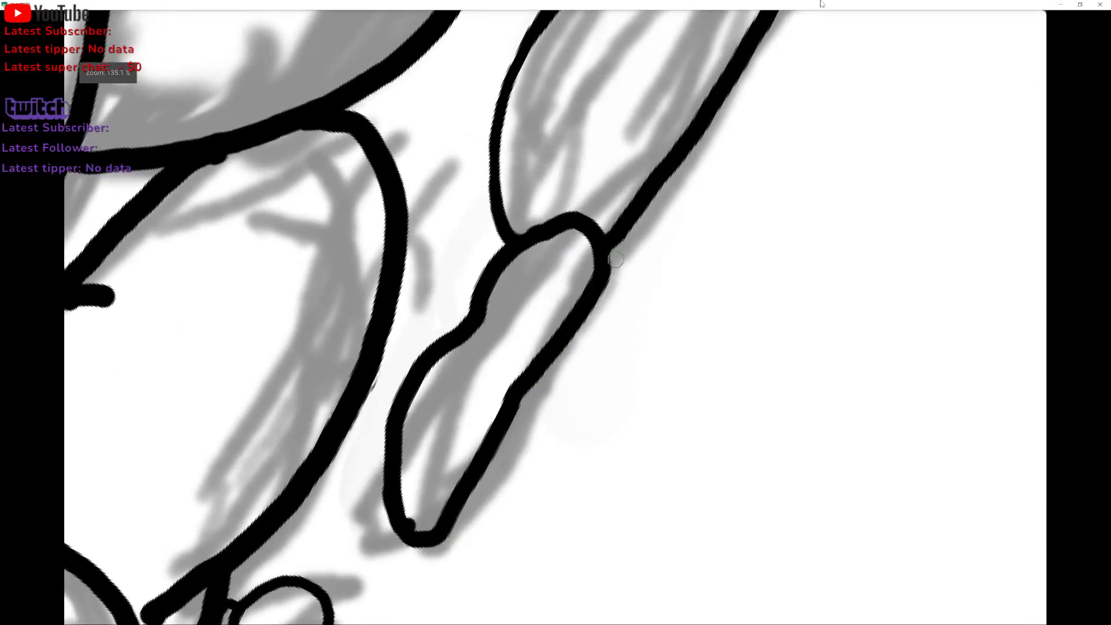
mouse_move(582, 323)
mouse_down()
mouse_move(521, 404)
mouse_move(468, 511)
mouse_move(436, 528)
mouse_up()
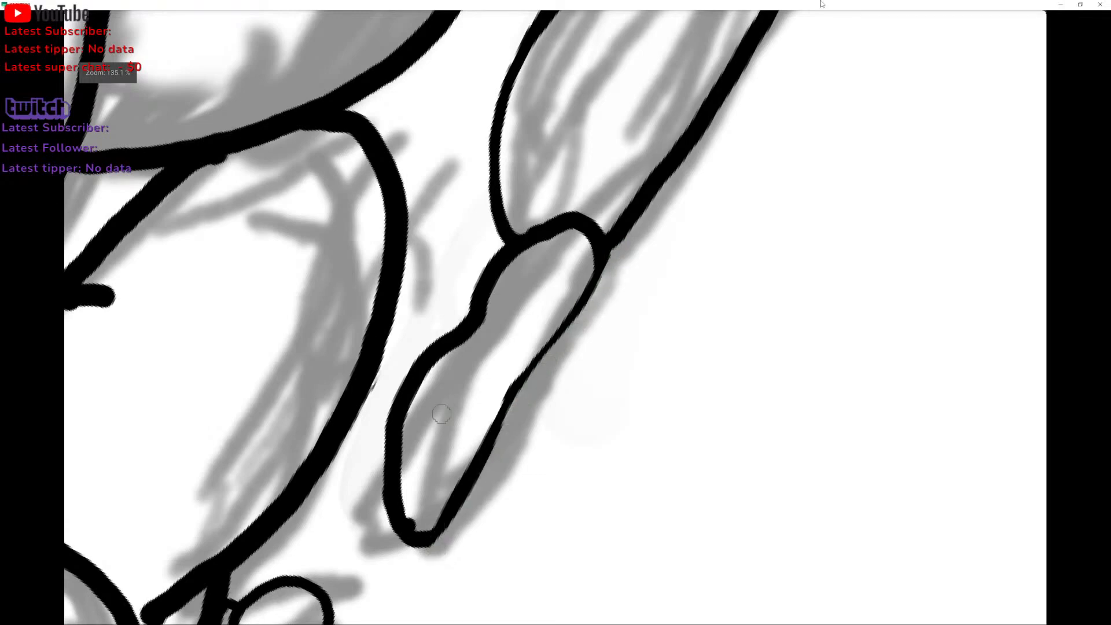
Thin the top outline and the rounded inner end of the small lobe by erasing along their edges.
drag(442, 414, 564, 152)
scroll(565, 151, up, 5)
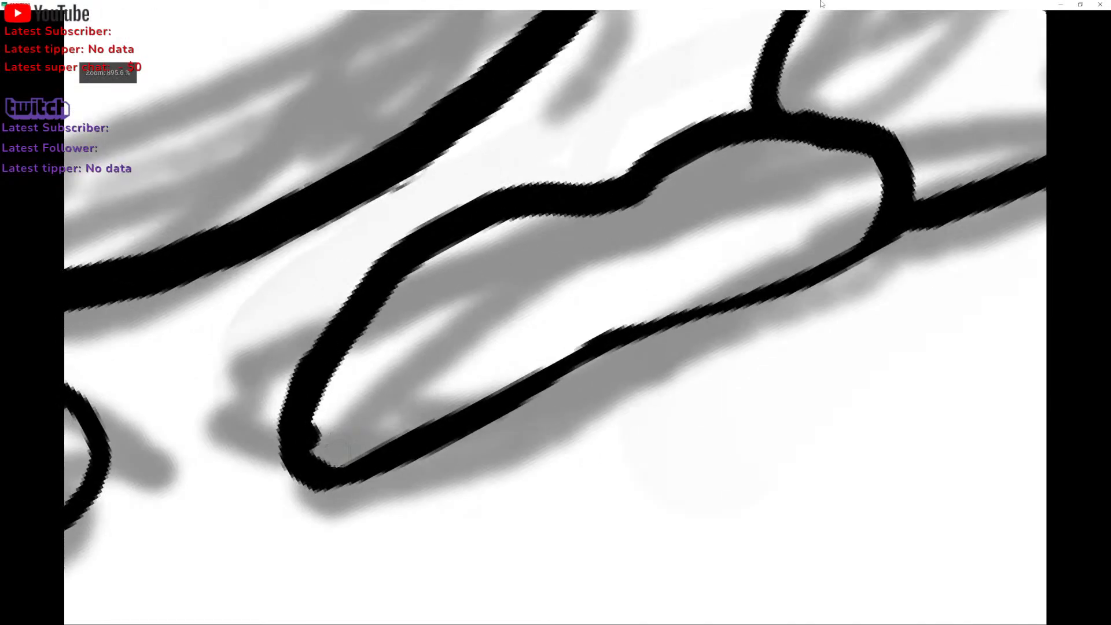
mouse_move(336, 449)
mouse_down()
mouse_move(319, 431)
mouse_move(330, 390)
mouse_move(425, 267)
mouse_move(471, 240)
mouse_move(529, 216)
mouse_move(644, 198)
mouse_move(741, 151)
mouse_move(813, 147)
mouse_move(850, 164)
mouse_move(865, 148)
mouse_up()
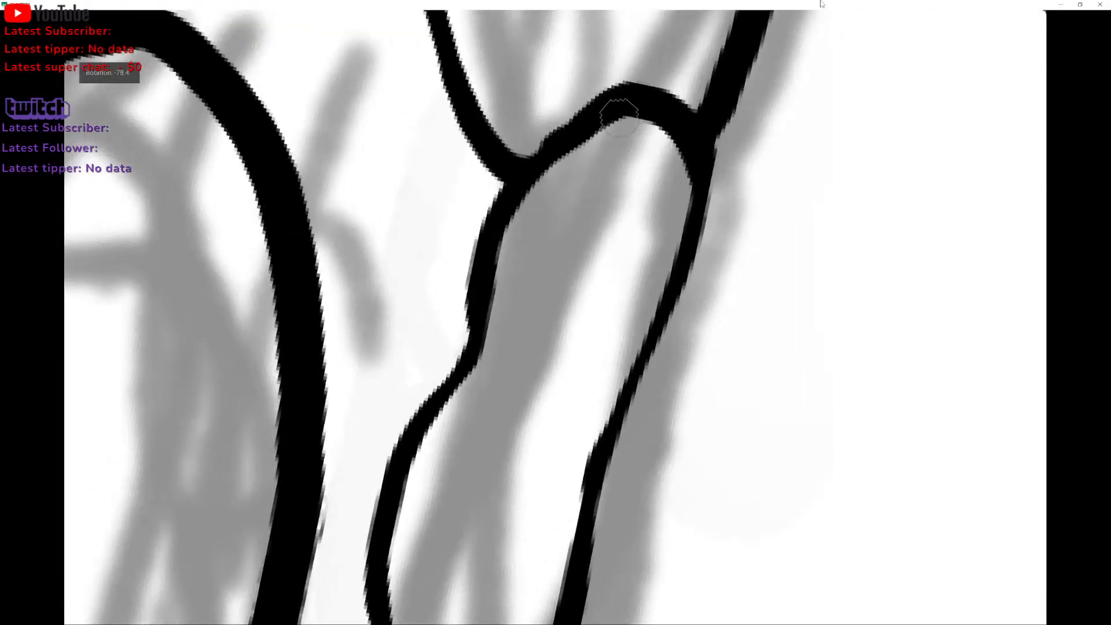
drag(619, 117, 542, 187)
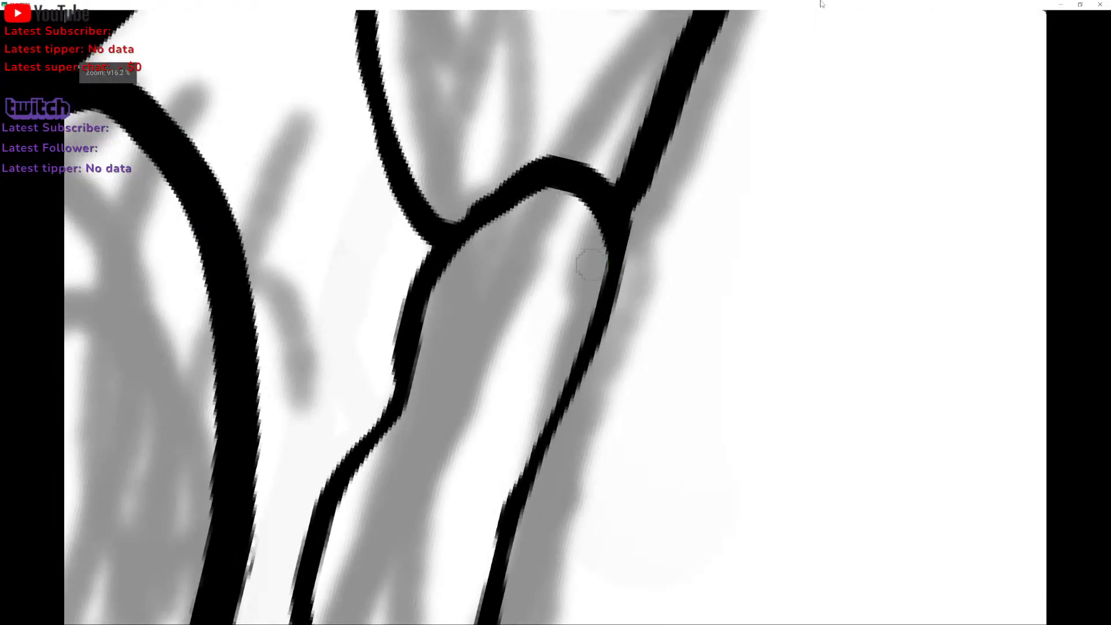
mouse_move(598, 232)
mouse_down()
mouse_move(573, 208)
mouse_move(544, 206)
mouse_move(455, 262)
mouse_up()
mouse_move(431, 377)
mouse_down()
mouse_move(431, 402)
mouse_move(444, 344)
mouse_up()
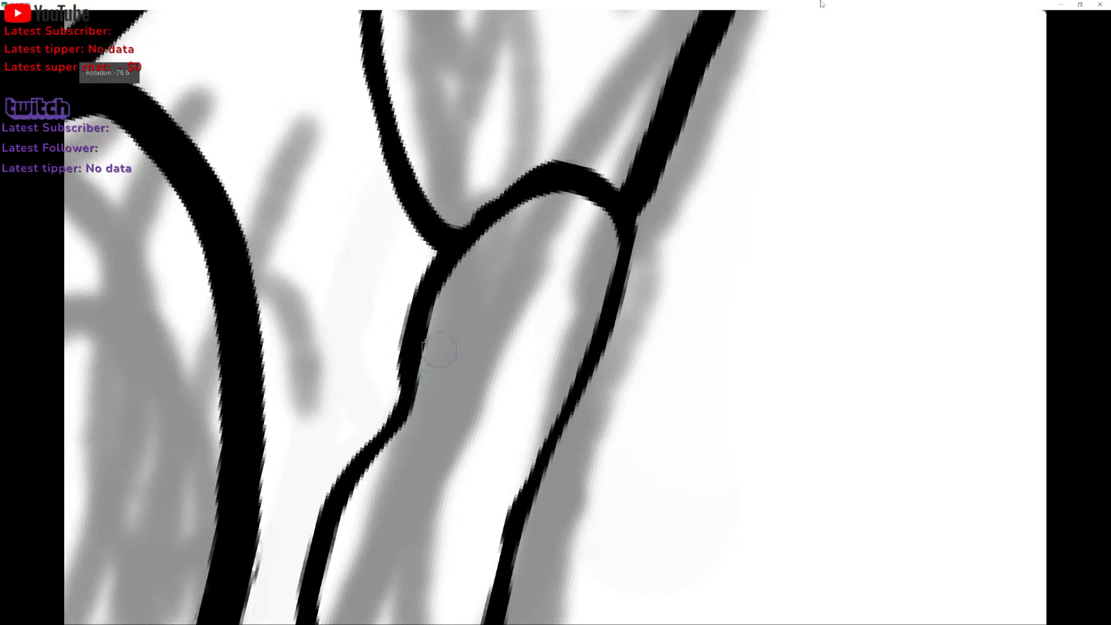
scroll(559, 268, down, 2)
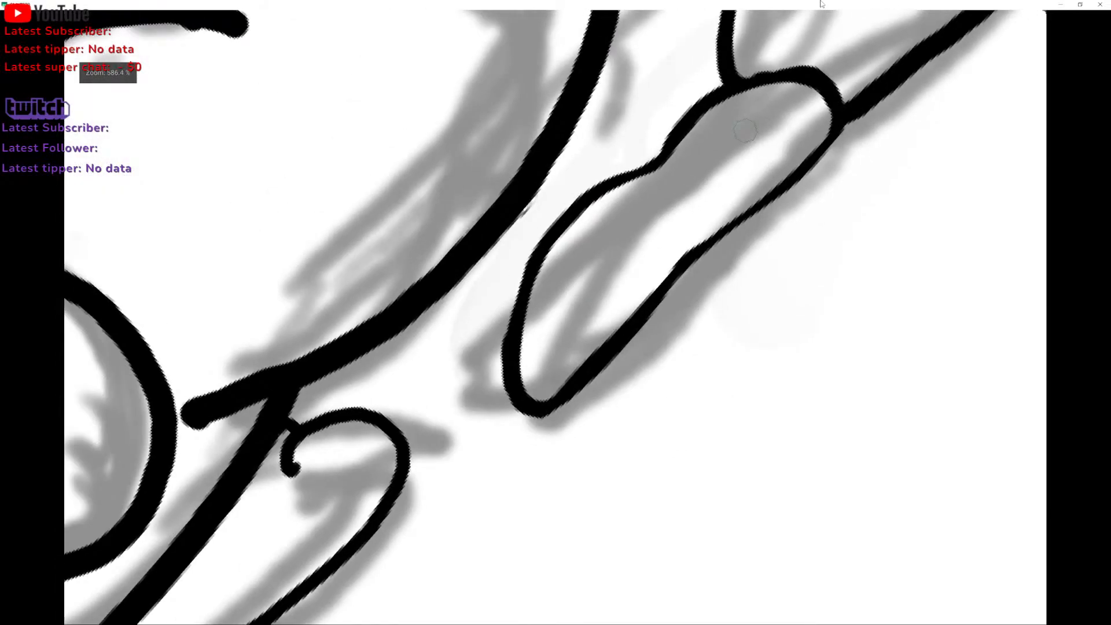
Thin the outline around the small lobe's pointed tip and smooth the bend in its underside.
mouse_move(652, 274)
mouse_down()
mouse_move(599, 349)
mouse_move(541, 394)
mouse_move(544, 334)
mouse_move(519, 360)
mouse_move(527, 391)
mouse_move(527, 332)
mouse_move(550, 264)
mouse_move(640, 161)
mouse_up()
scroll(640, 161, down, 2)
scroll(640, 201, up, 3)
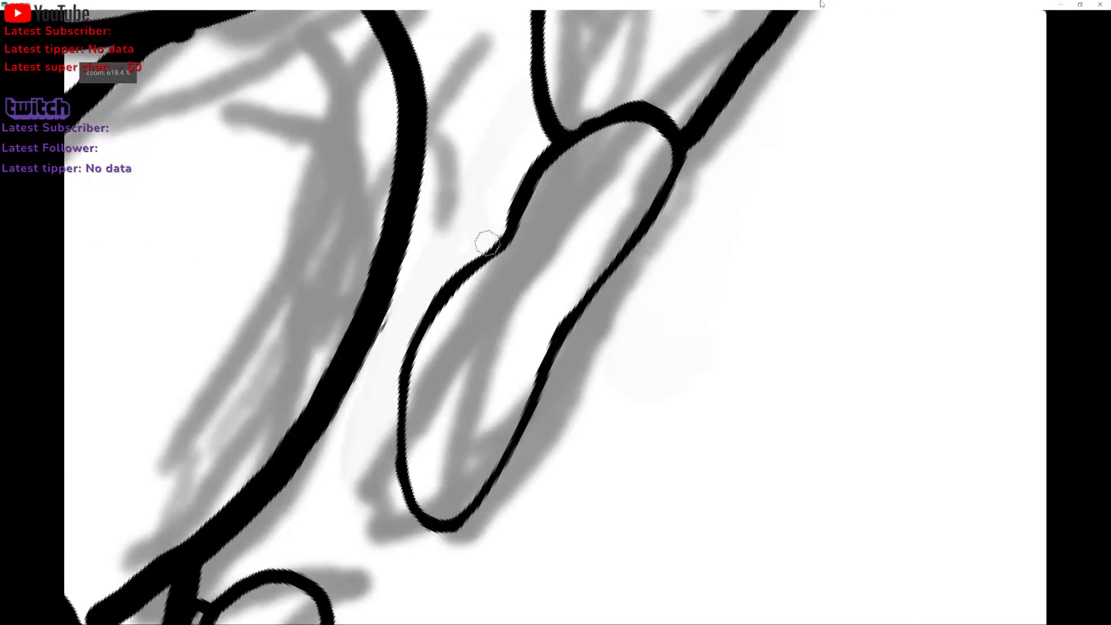
drag(526, 384, 568, 308)
scroll(575, 268, down, 4)
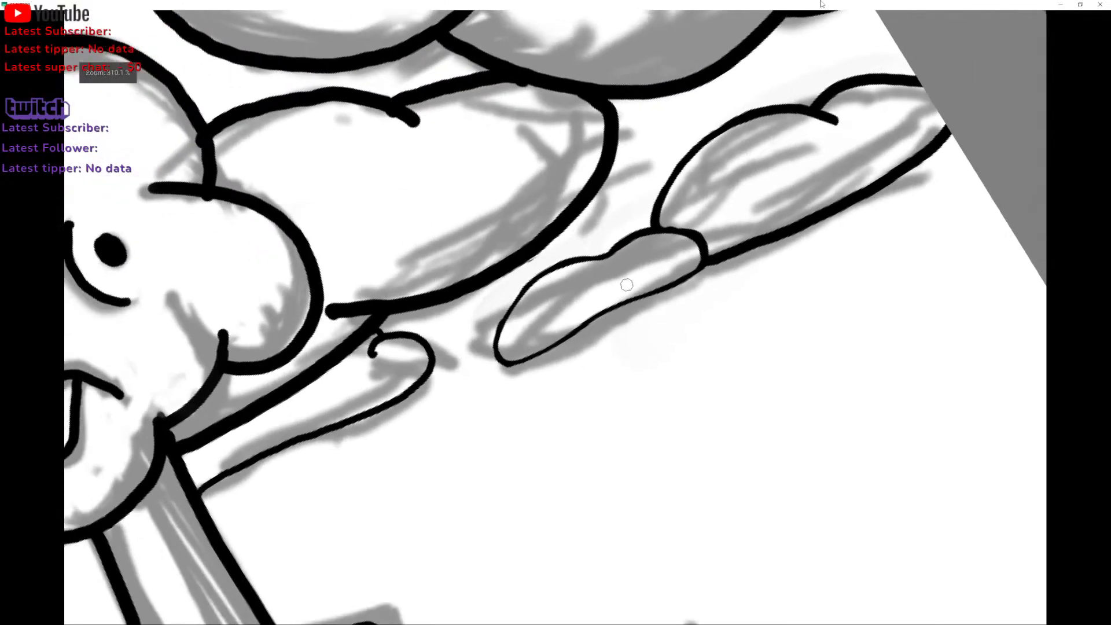
Ink a short curved overlap on the small lobe's upper outline near its tip.
scroll(661, 277, down, 3)
scroll(666, 284, up, 4)
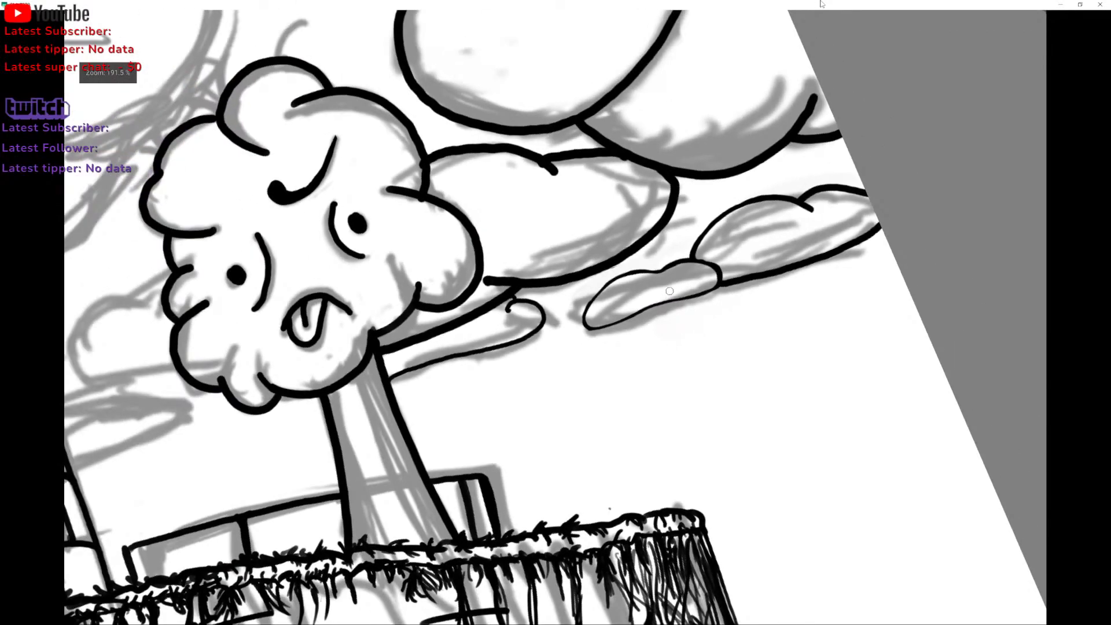
scroll(670, 291, down, 5)
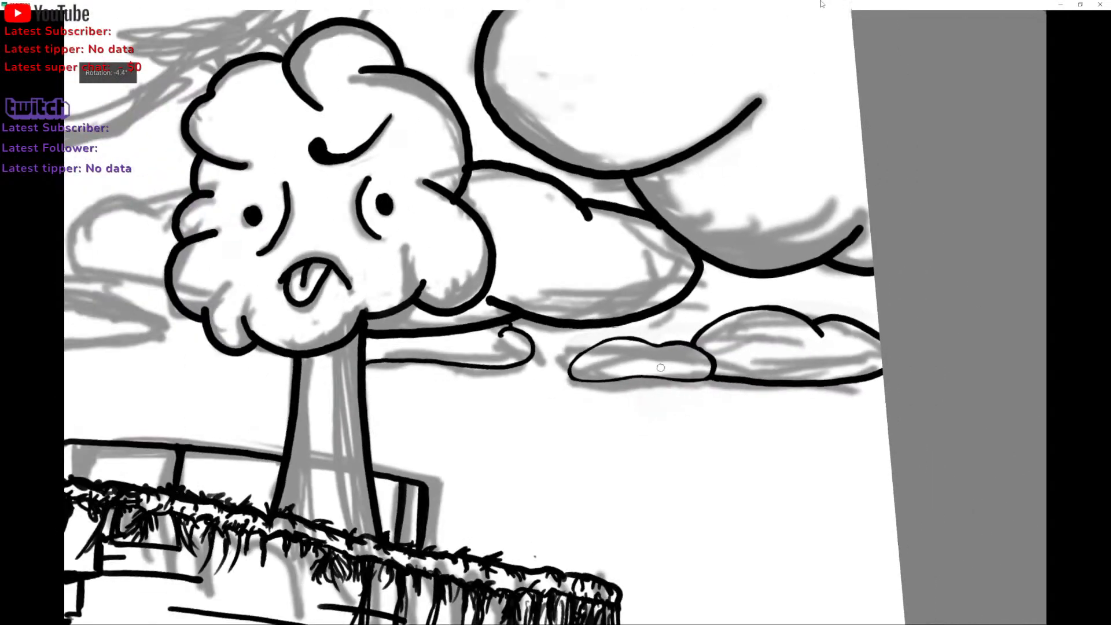
scroll(671, 292, down, 3)
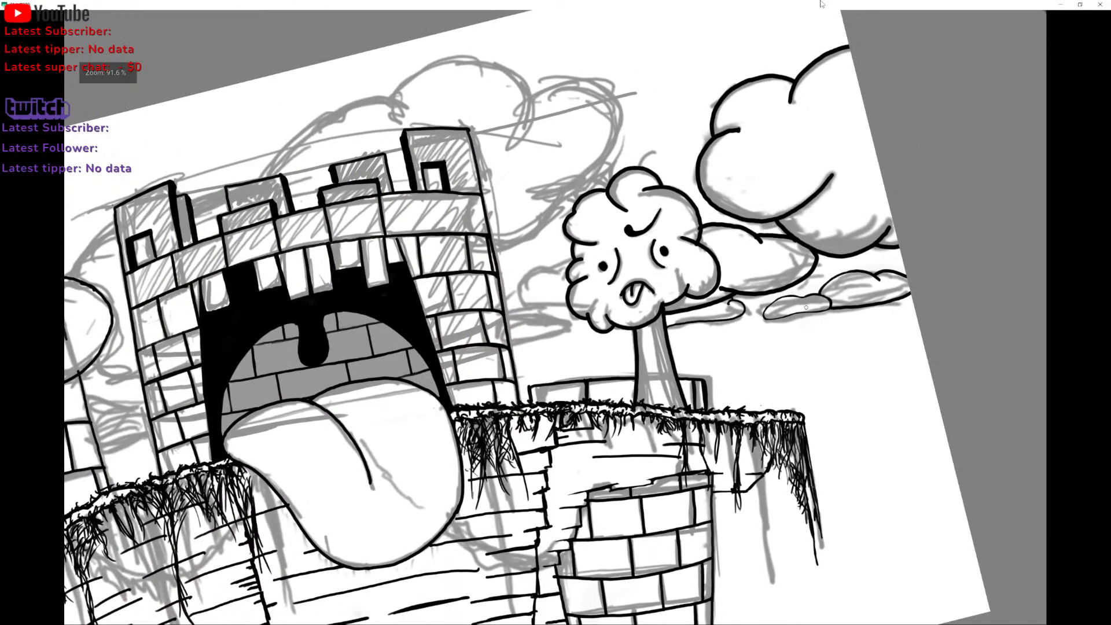
scroll(806, 307, up, 10)
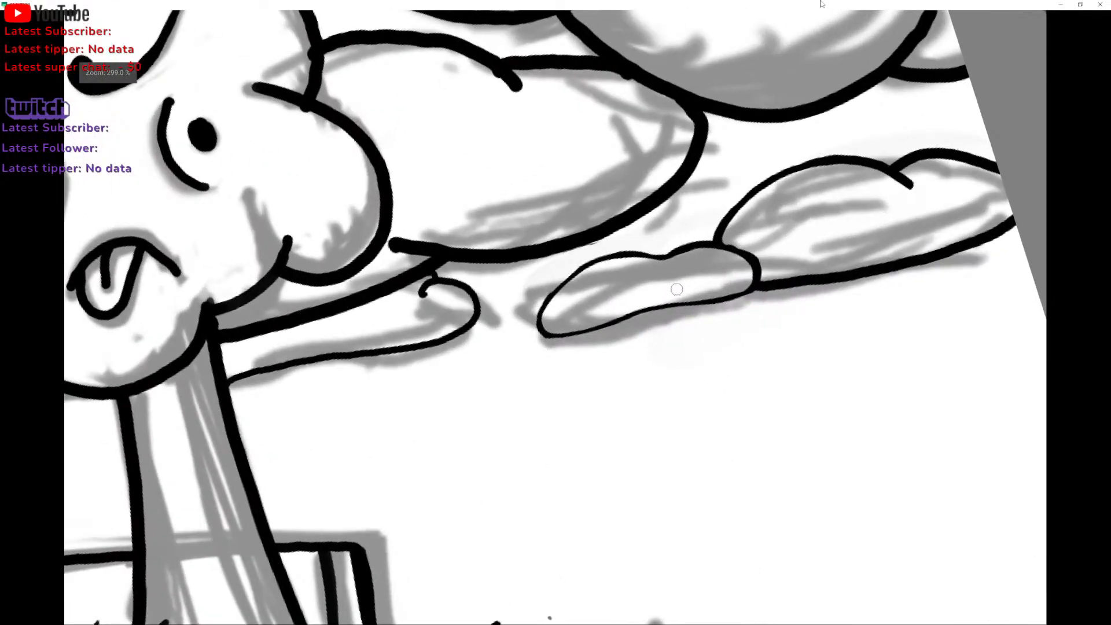
scroll(676, 289, up, 2)
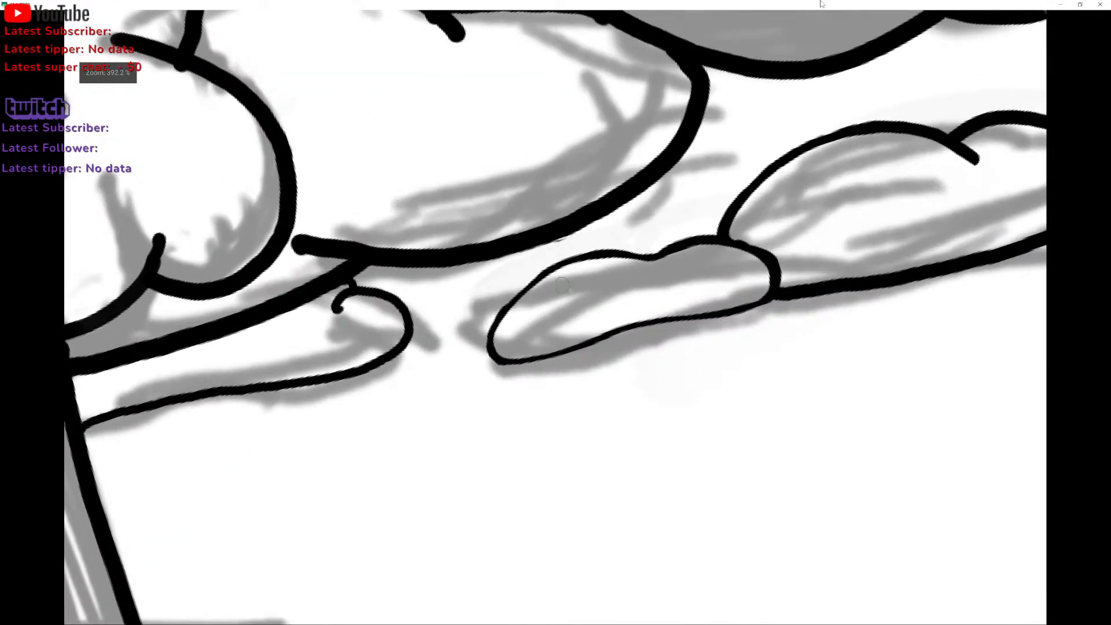
drag(537, 278, 524, 305)
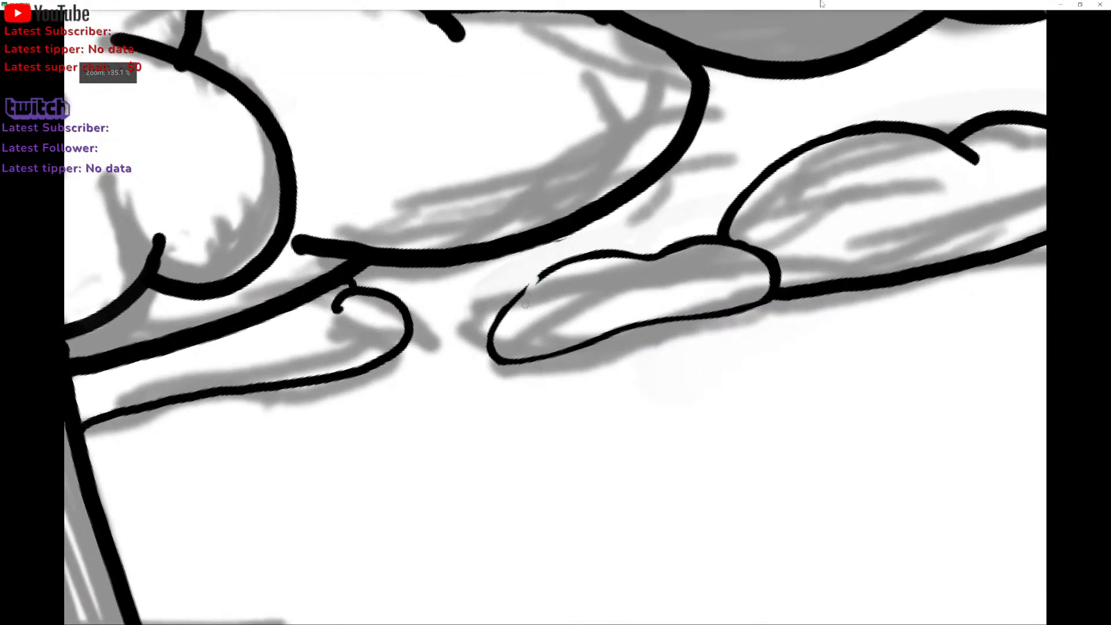
key(ctrl+z)
mouse_move(522, 312)
mouse_down()
mouse_move(521, 293)
mouse_move(557, 260)
mouse_up()
scroll(550, 249, down, 2)
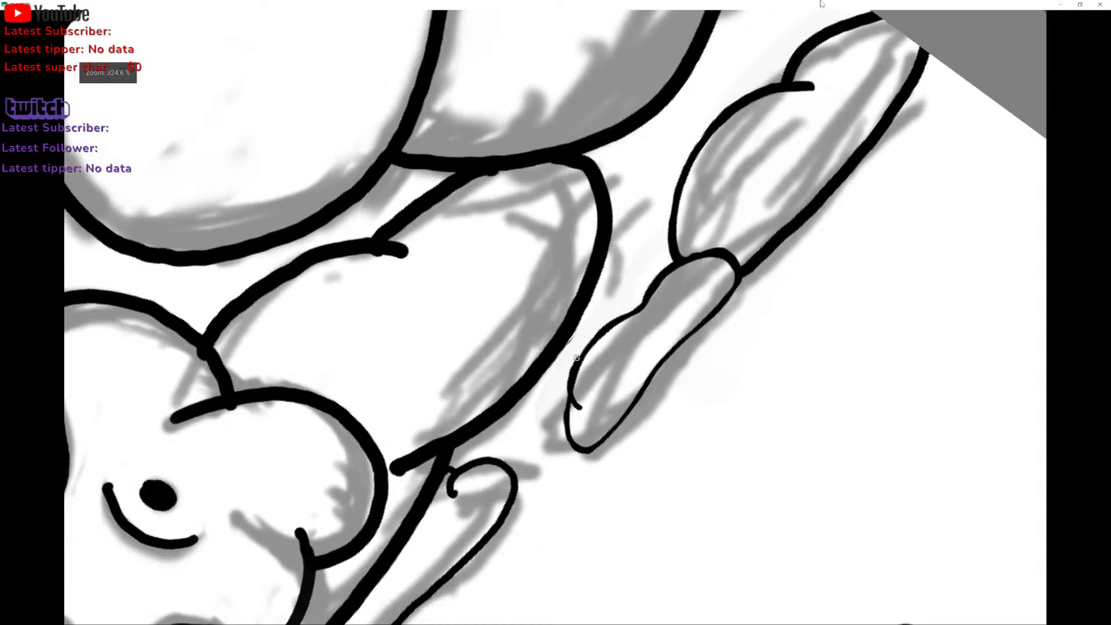
Thicken the small lobe's top outline and ink a short notch where its two bumps meet.
drag(575, 364, 601, 332)
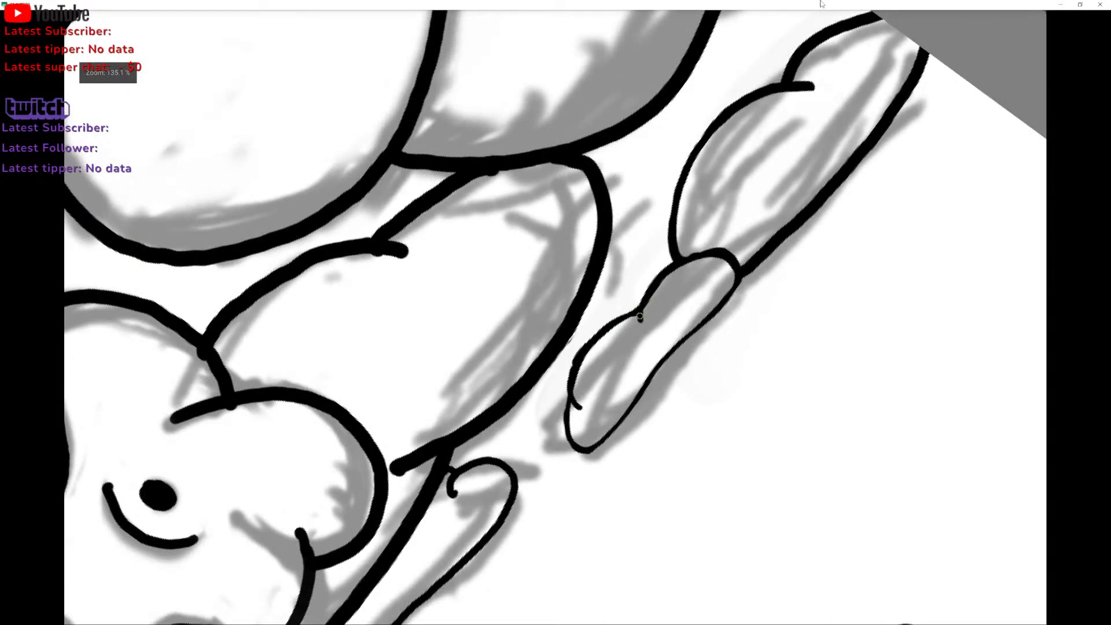
drag(646, 302, 641, 322)
mouse_move(651, 301)
mouse_down()
mouse_move(642, 325)
mouse_move(667, 266)
mouse_up()
scroll(679, 223, down, 4)
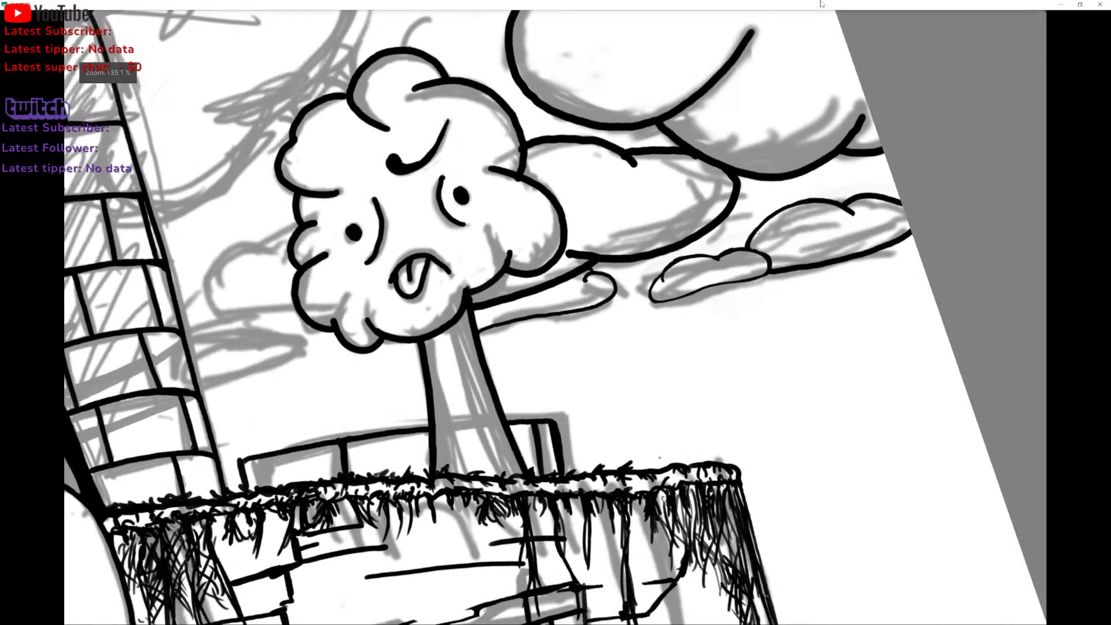
Try inking a higher underside line across the small lobe, from its tip to the middle of its base.
scroll(758, 232, up, 5)
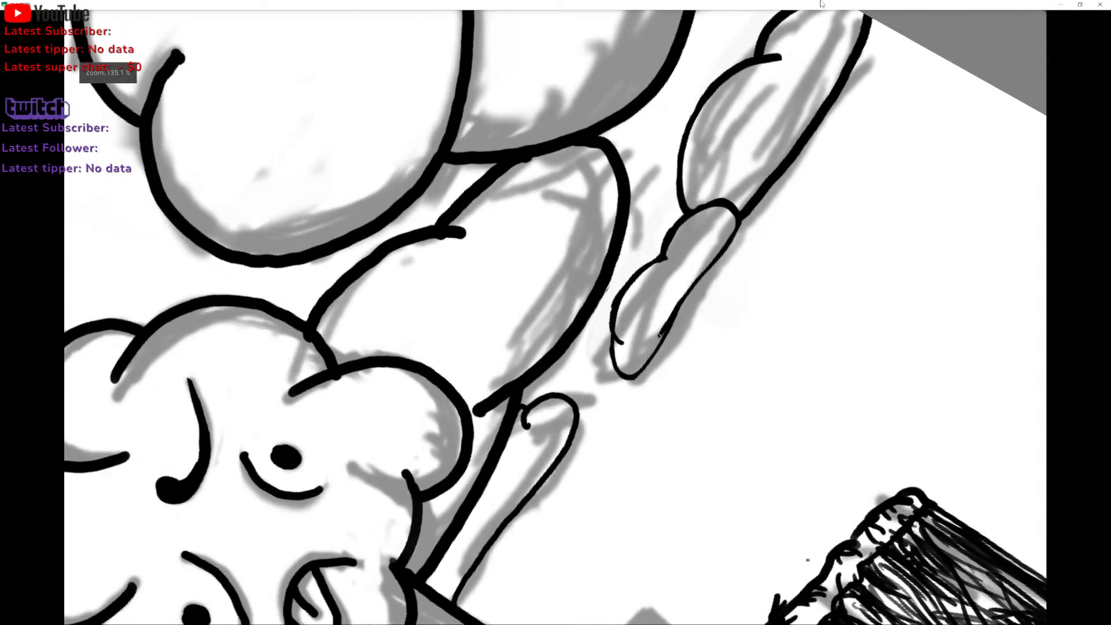
drag(670, 321, 687, 291)
drag(664, 328, 650, 346)
key(ctrl+z)
drag(624, 353, 688, 288)
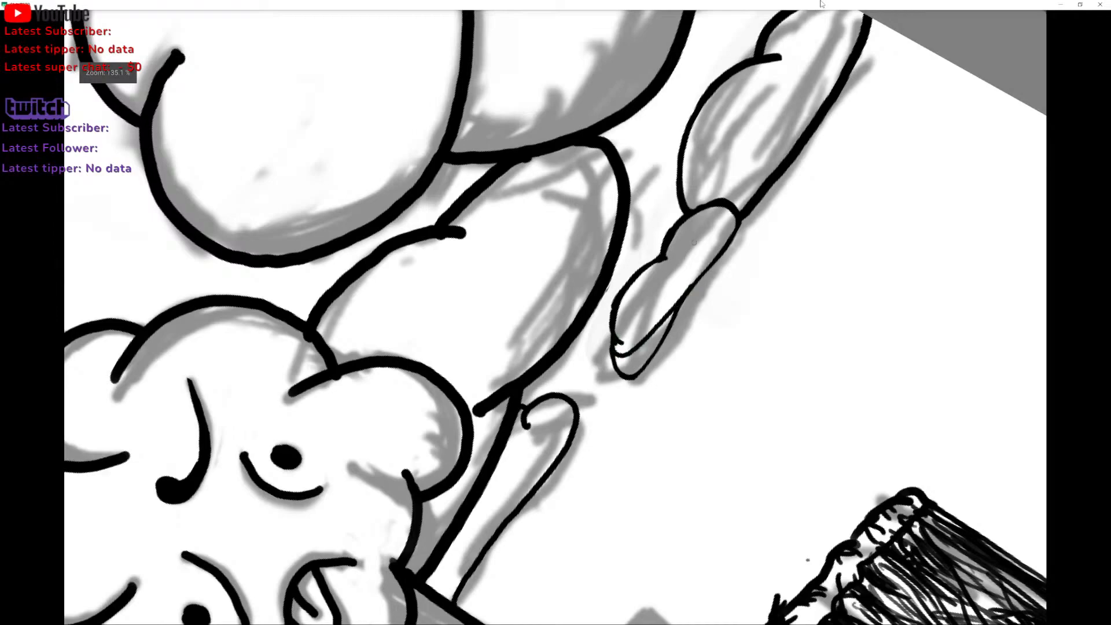
scroll(555, 317, down, 3)
scroll(555, 317, down, 1)
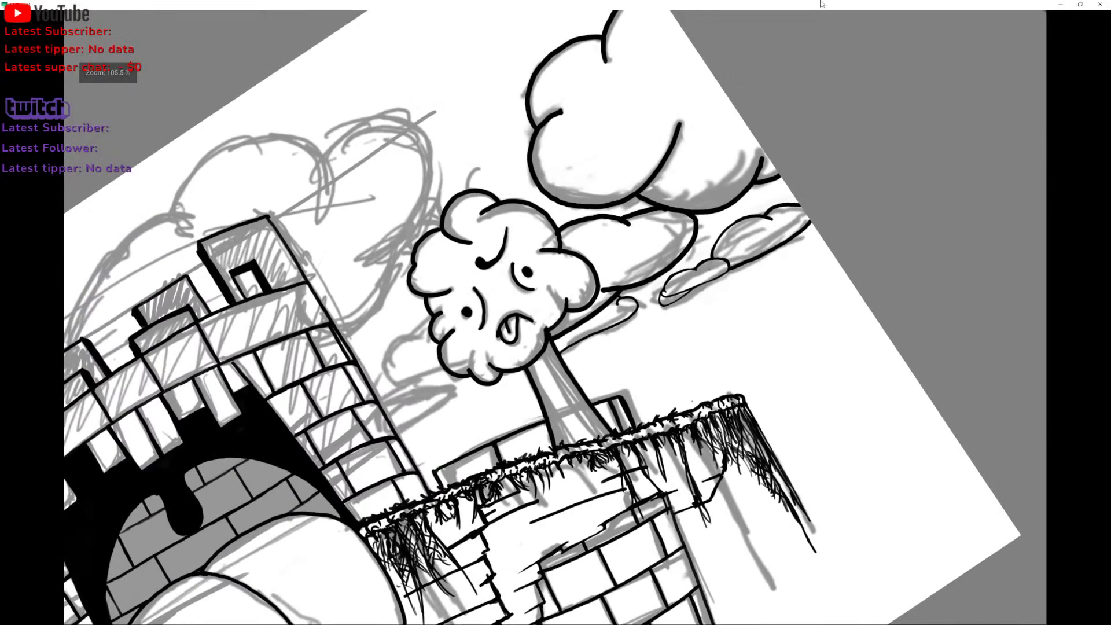
scroll(555, 317, up, 1)
scroll(555, 317, down, 2)
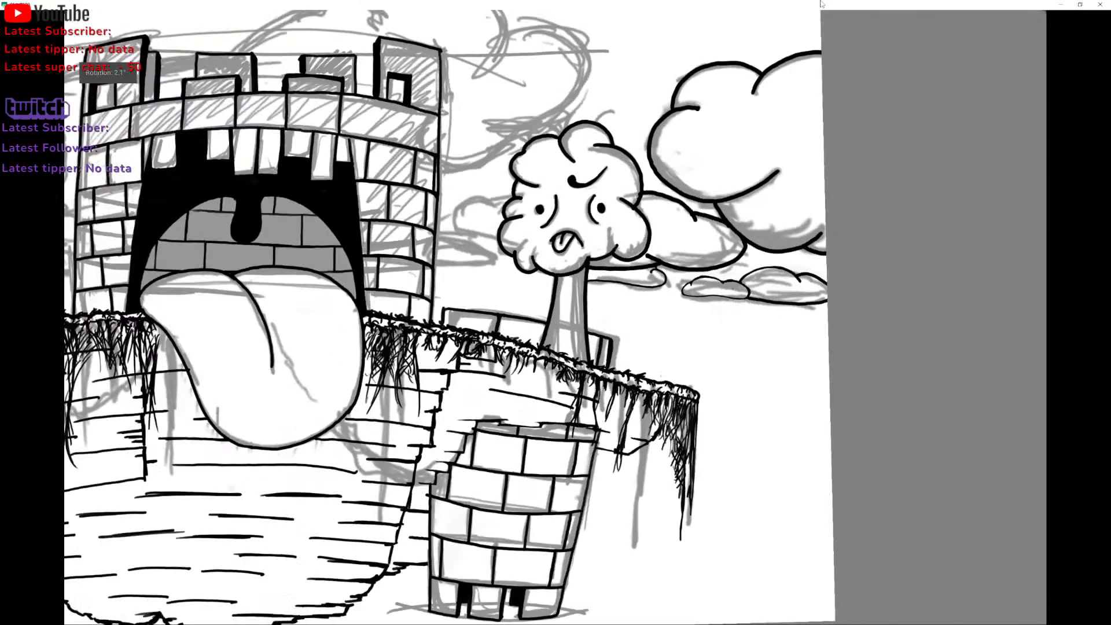
Ink a higher, flatter underside for the small lobe, running from its tip into the existing base line.
scroll(555, 317, up, 4)
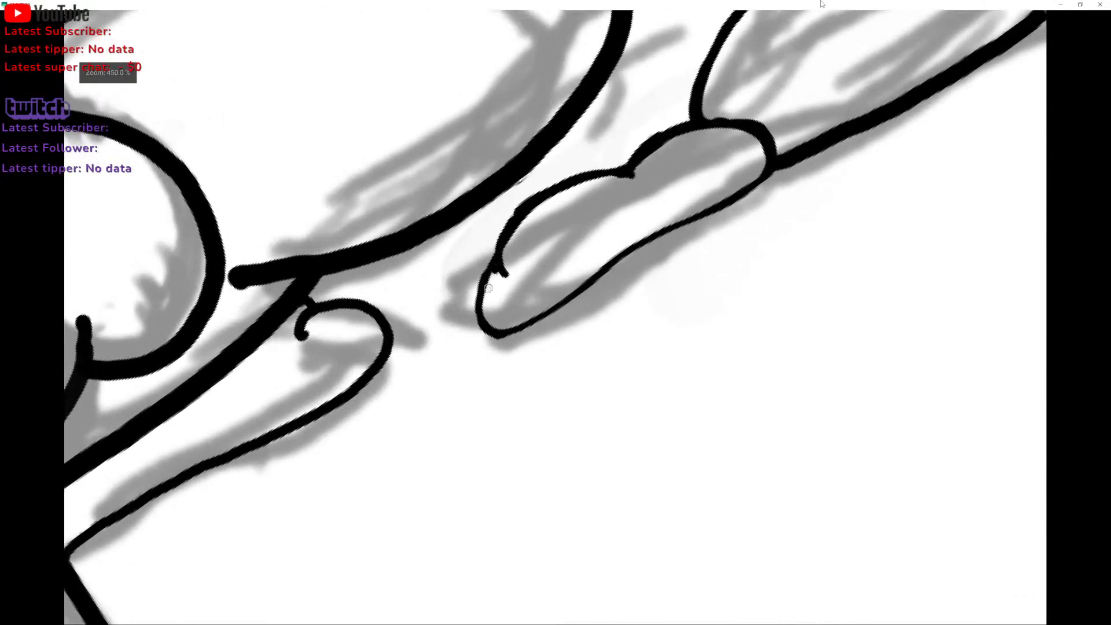
mouse_move(498, 314)
mouse_down()
mouse_move(559, 294)
mouse_move(701, 211)
mouse_up()
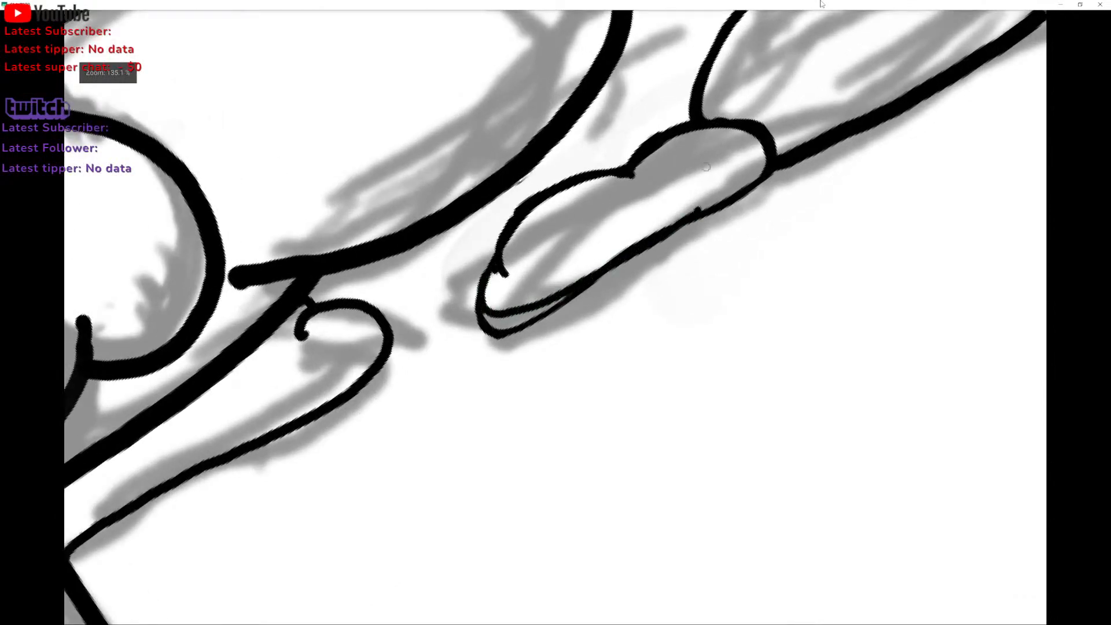
scroll(556, 317, down, 5)
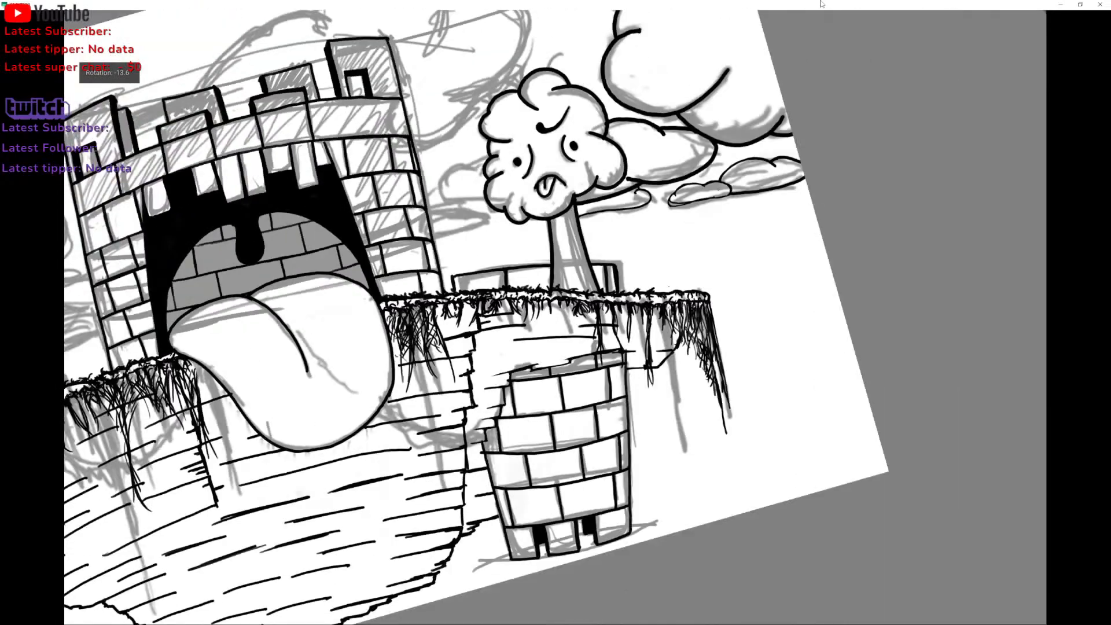
Erase the old lower underside line around the small lobe's tip, keeping the higher line as its base.
drag(298, 451, 347, 493)
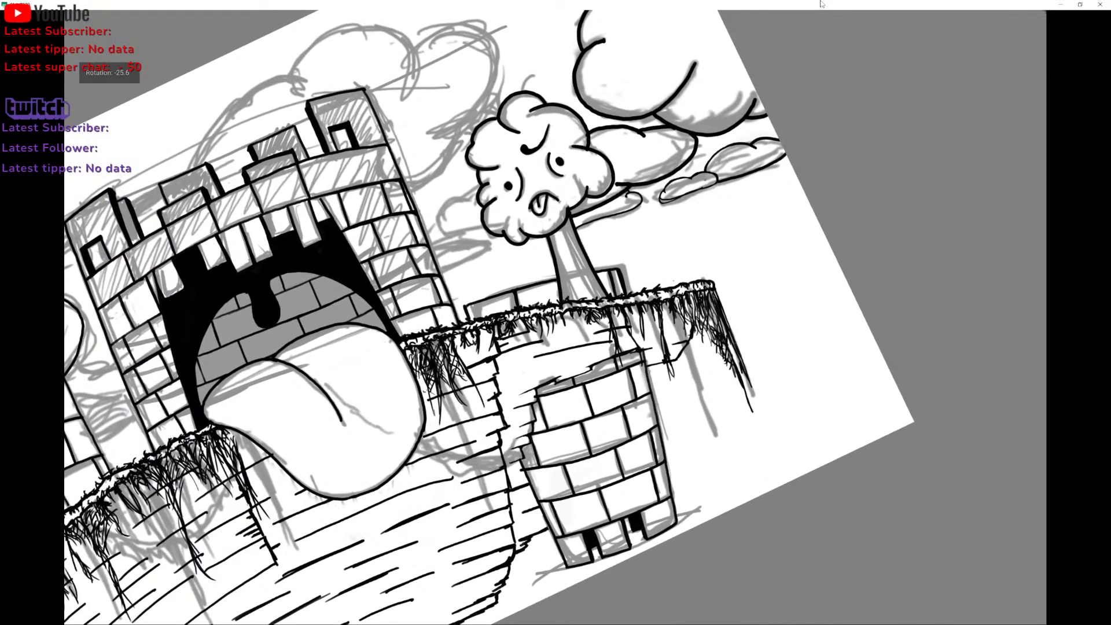
scroll(555, 317, down, 2)
drag(399, 382, 390, 277)
scroll(555, 317, up, 10)
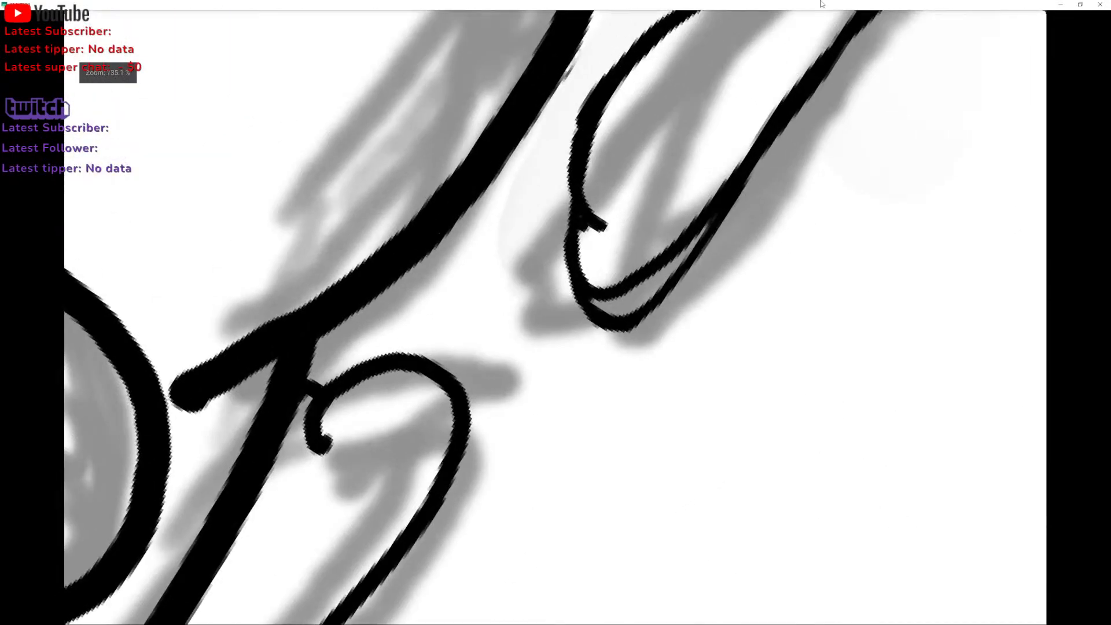
drag(641, 322, 697, 262)
drag(657, 295, 747, 180)
mouse_move(647, 301)
mouse_down()
mouse_move(616, 327)
mouse_move(584, 304)
mouse_up()
scroll(556, 317, down, 5)
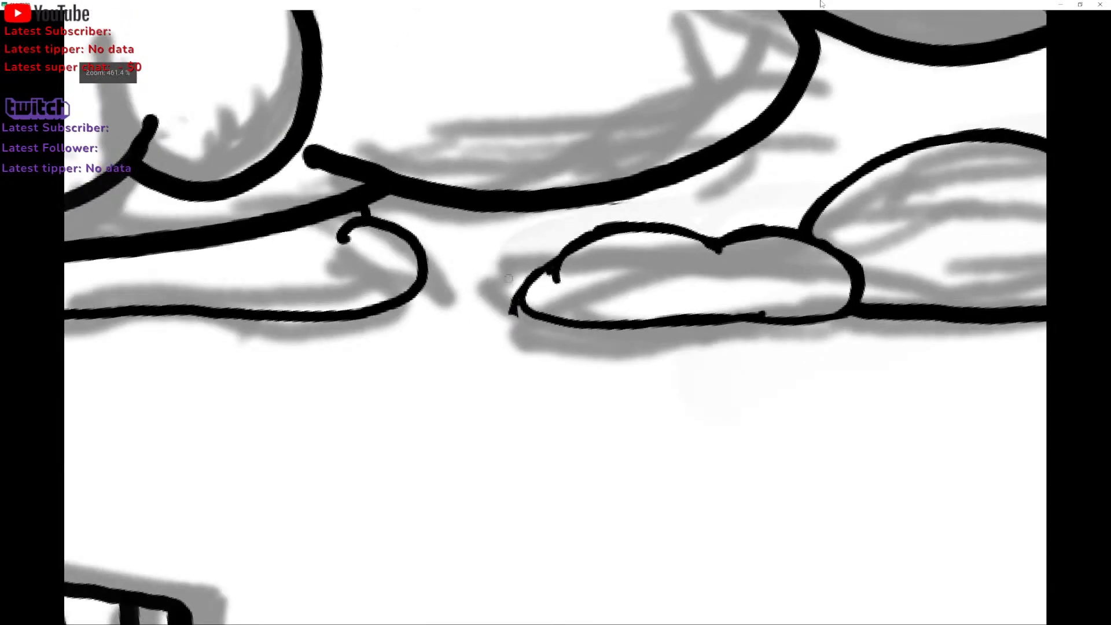
Erase the stray spur at the small lobe's tip and smooth the jagged outer edge of its top outline.
mouse_move(508, 278)
mouse_down()
mouse_move(513, 311)
mouse_move(514, 302)
mouse_up()
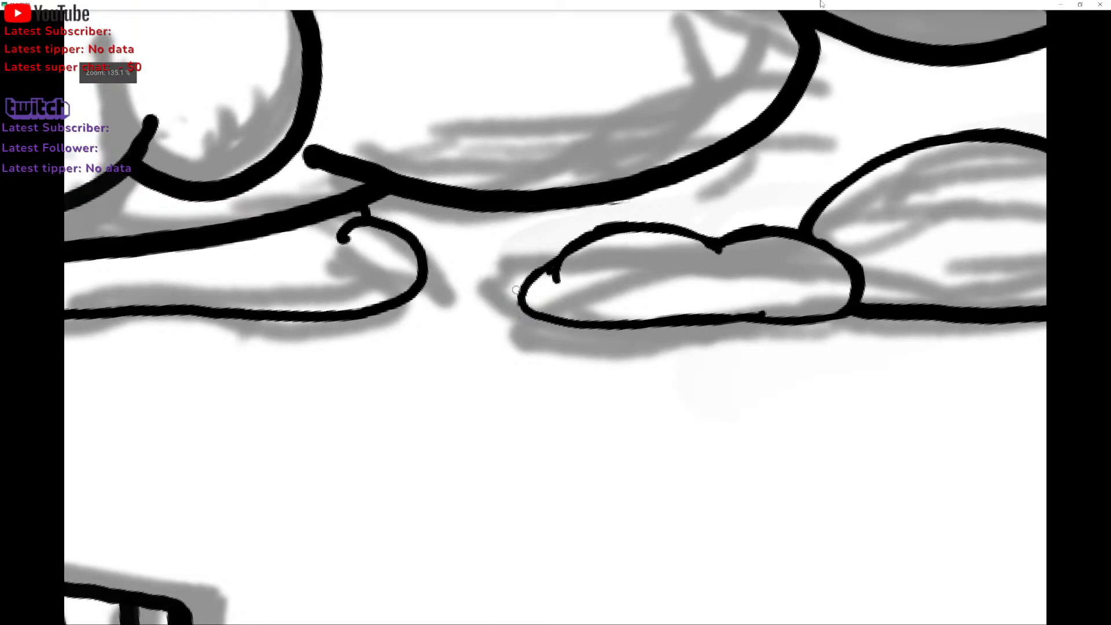
scroll(536, 199, down, 4)
scroll(482, 221, up, 6)
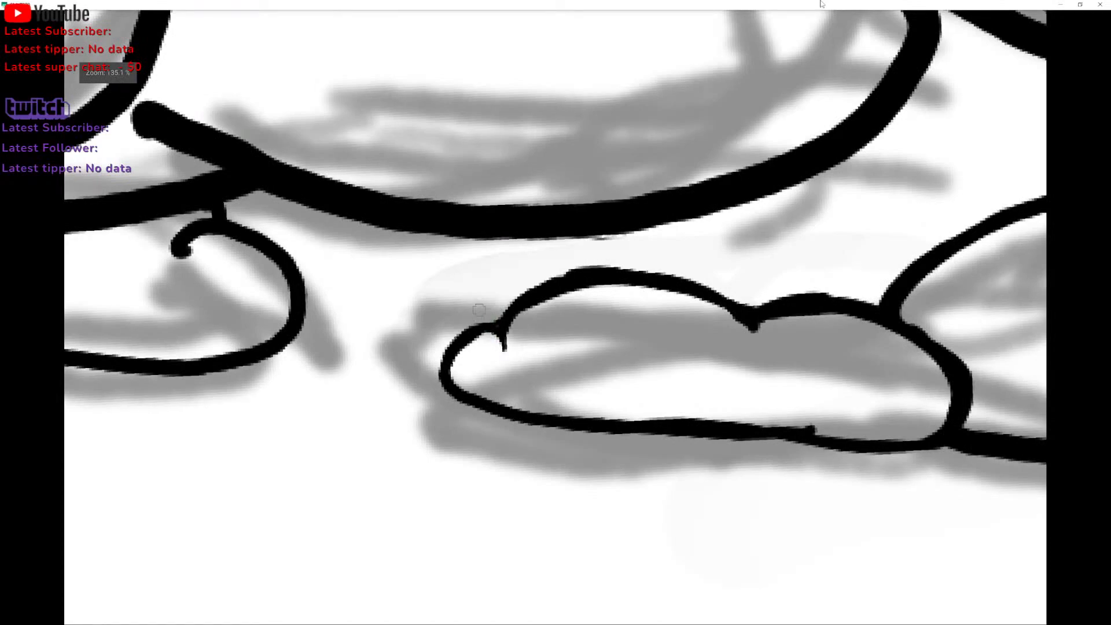
scroll(484, 341, down, 3)
scroll(385, 372, up, 3)
scroll(385, 372, up, 1)
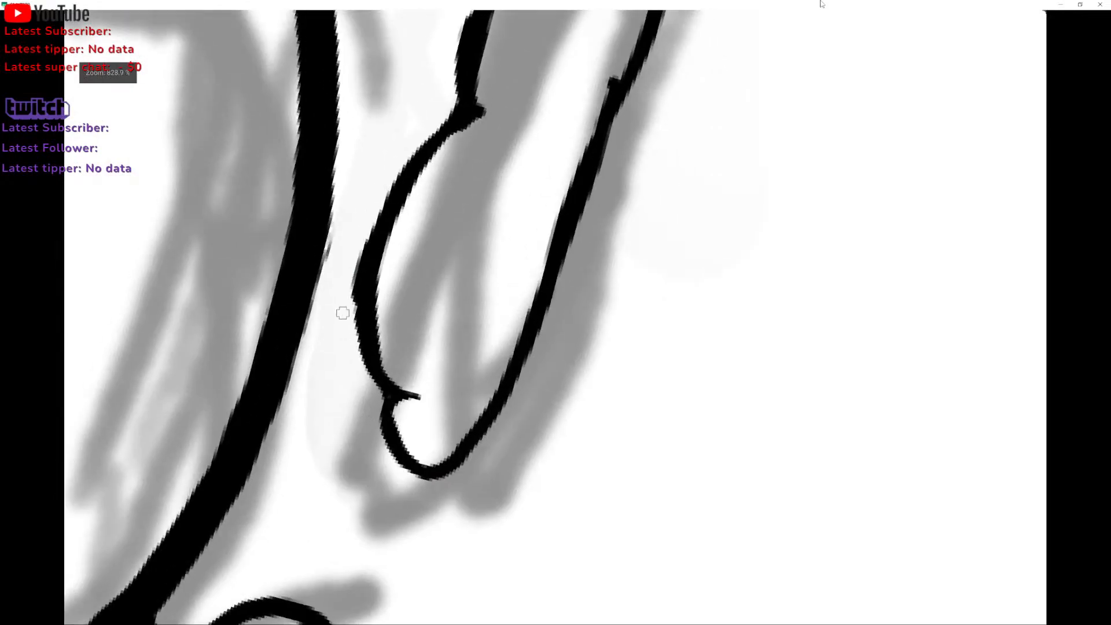
drag(347, 302, 362, 233)
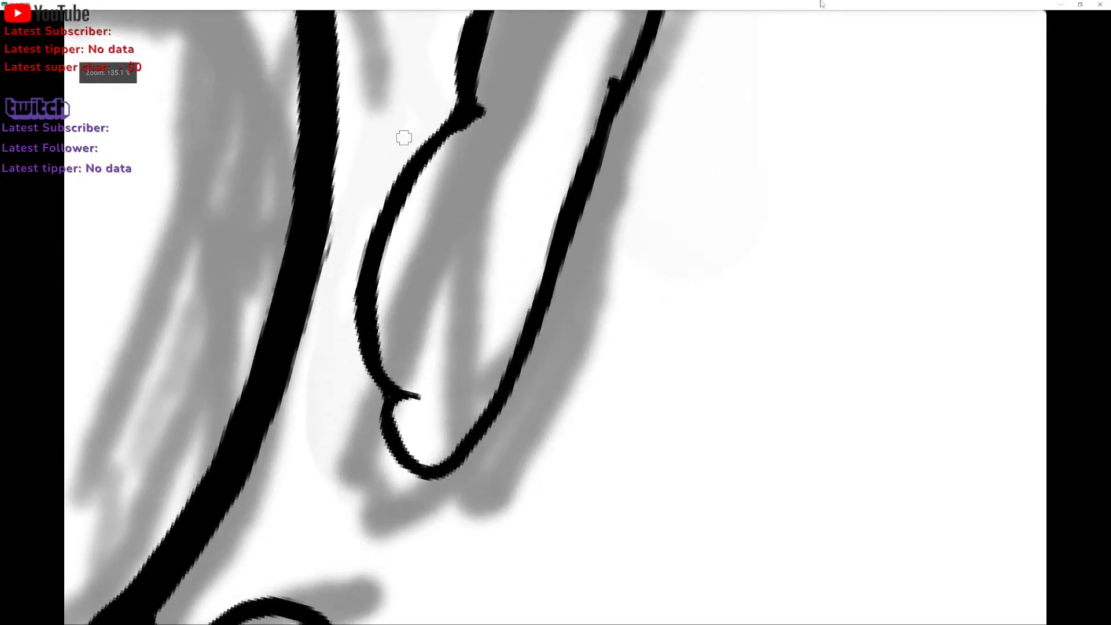
Clean up the small lobe's outline beside the notch between its two bumps and remove the nub on its underside.
scroll(405, 138, down, 3)
scroll(415, 317, up, 3)
scroll(414, 317, up, 3)
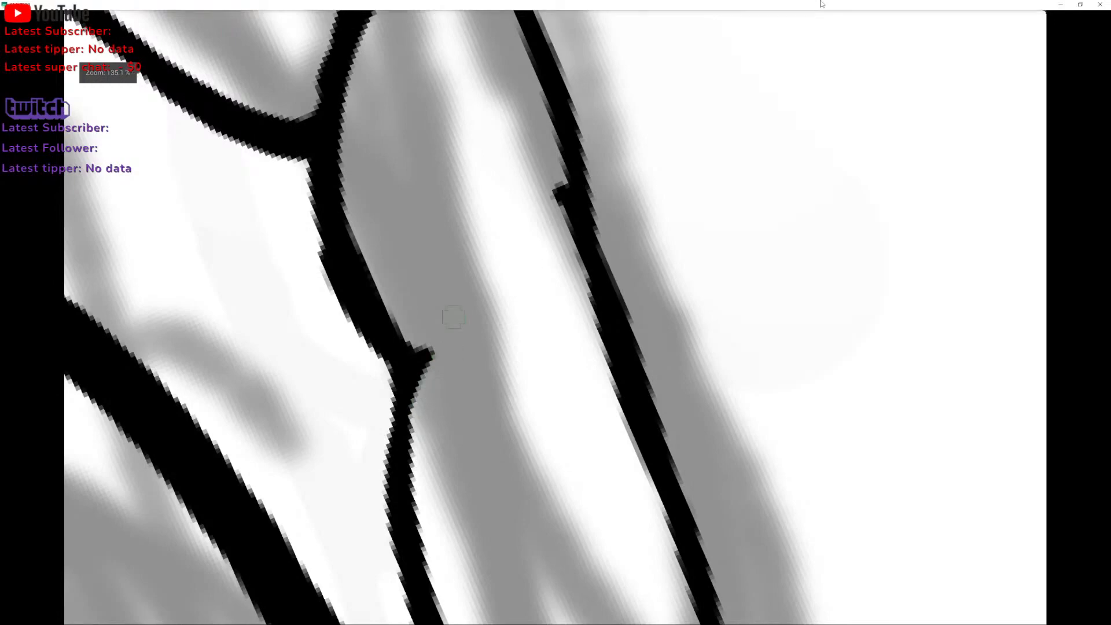
mouse_move(423, 335)
mouse_down()
mouse_move(427, 350)
mouse_move(382, 284)
mouse_up()
scroll(381, 225, down, 5)
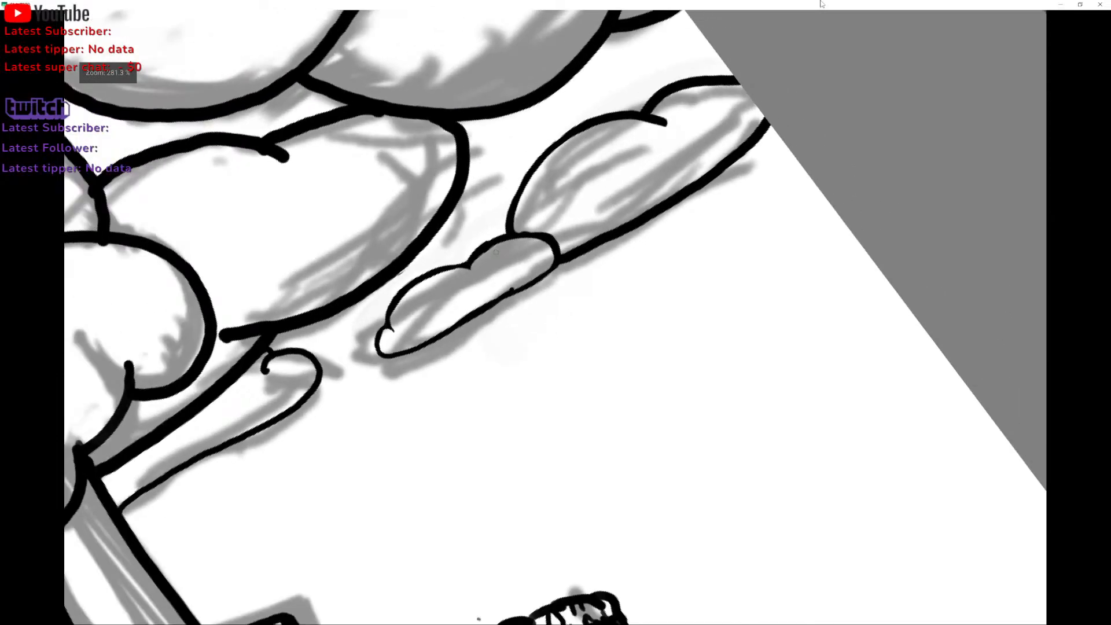
scroll(356, 303, up, 4)
scroll(356, 302, up, 1)
drag(439, 339, 410, 429)
scroll(441, 335, down, 4)
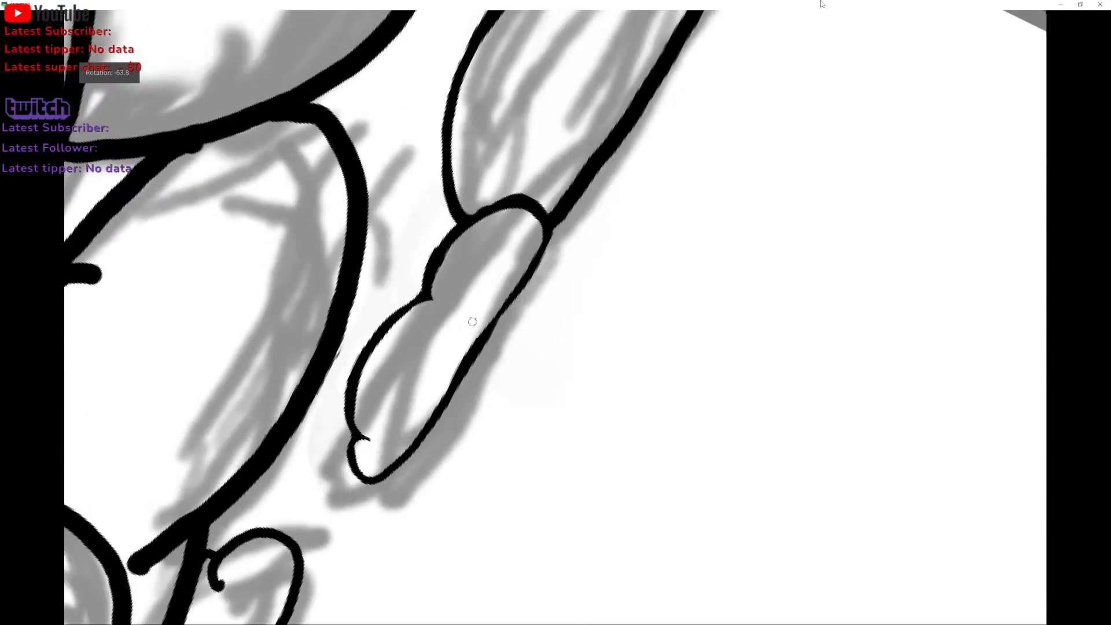
Try a stroke across the flat cloud near the canvas edge, after viewing more of the drawing.
shift+drag(471, 318, 494, 269)
scroll(493, 270, down, 3)
scroll(520, 243, up, 4)
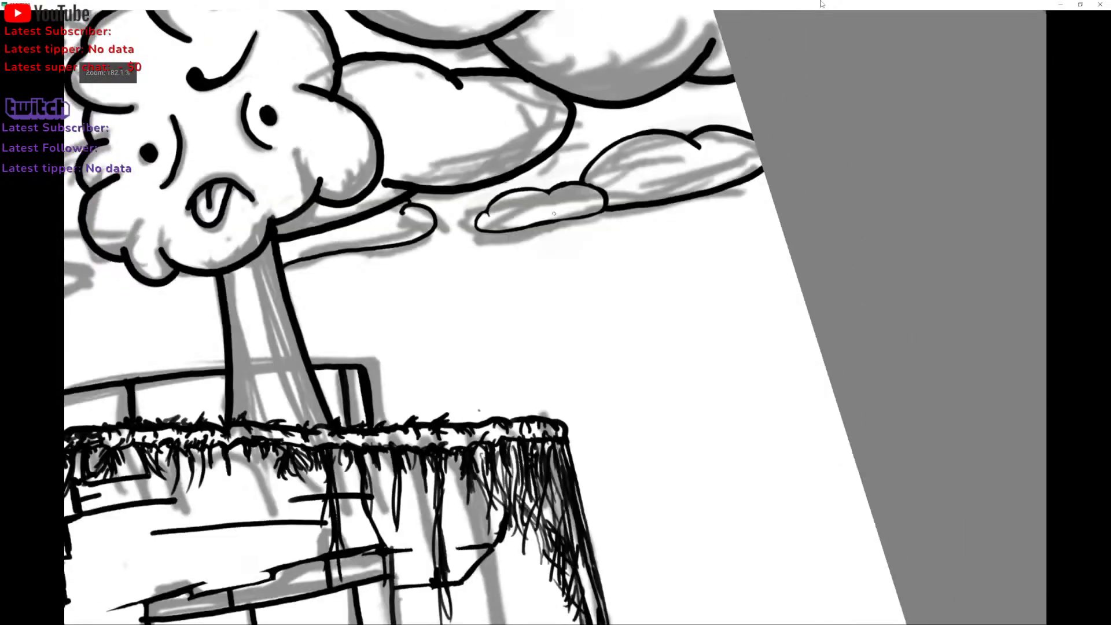
scroll(553, 214, up, 3)
scroll(511, 290, down, 4)
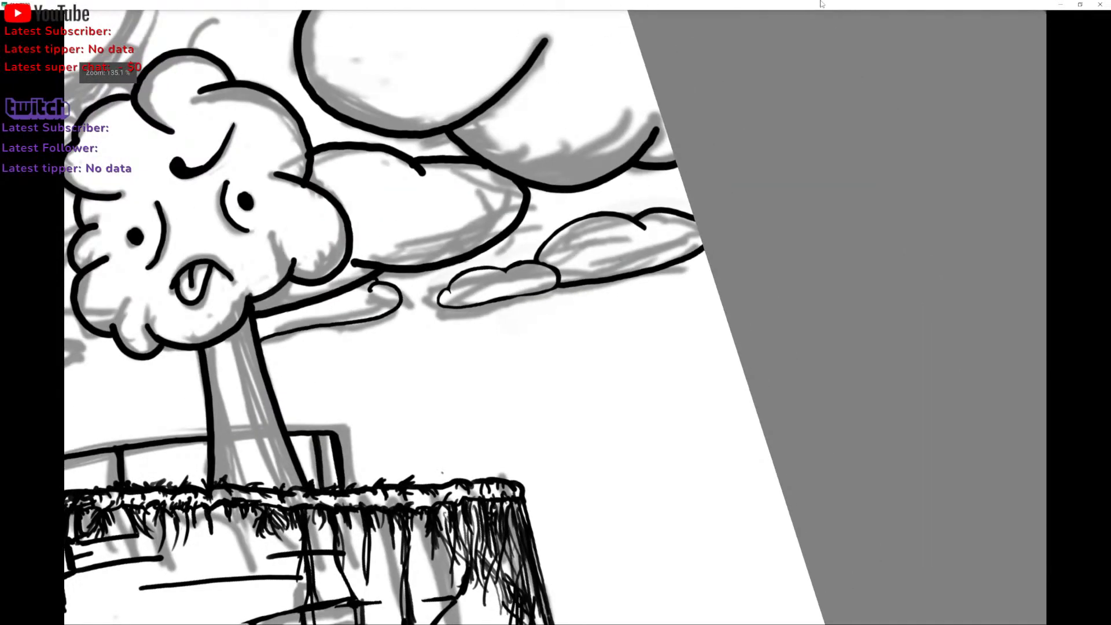
right_click(622, 259)
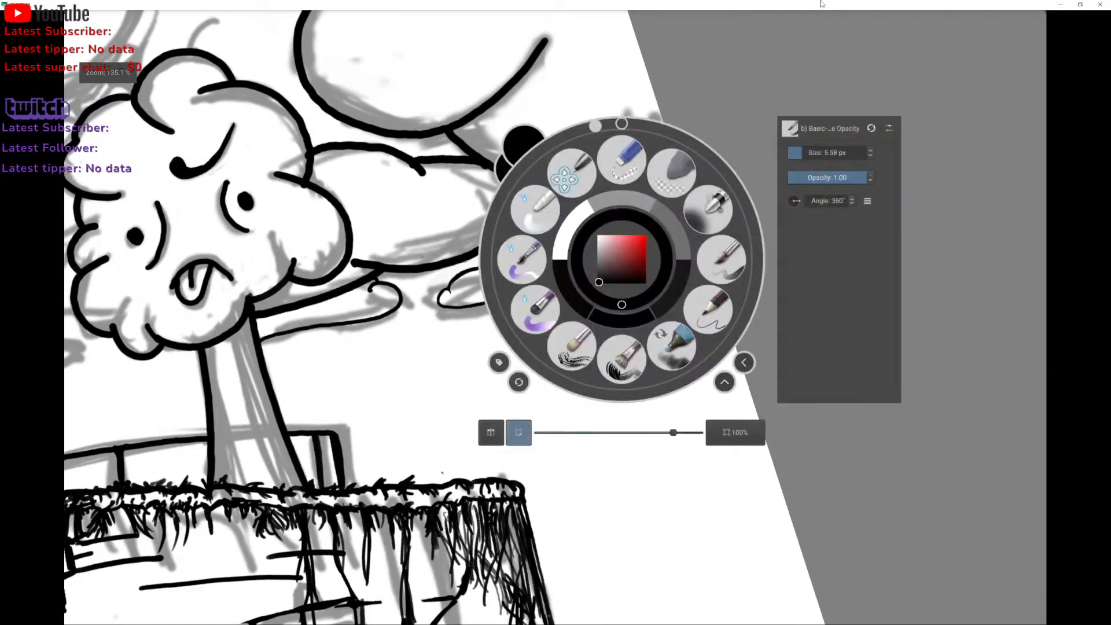
key(Escape)
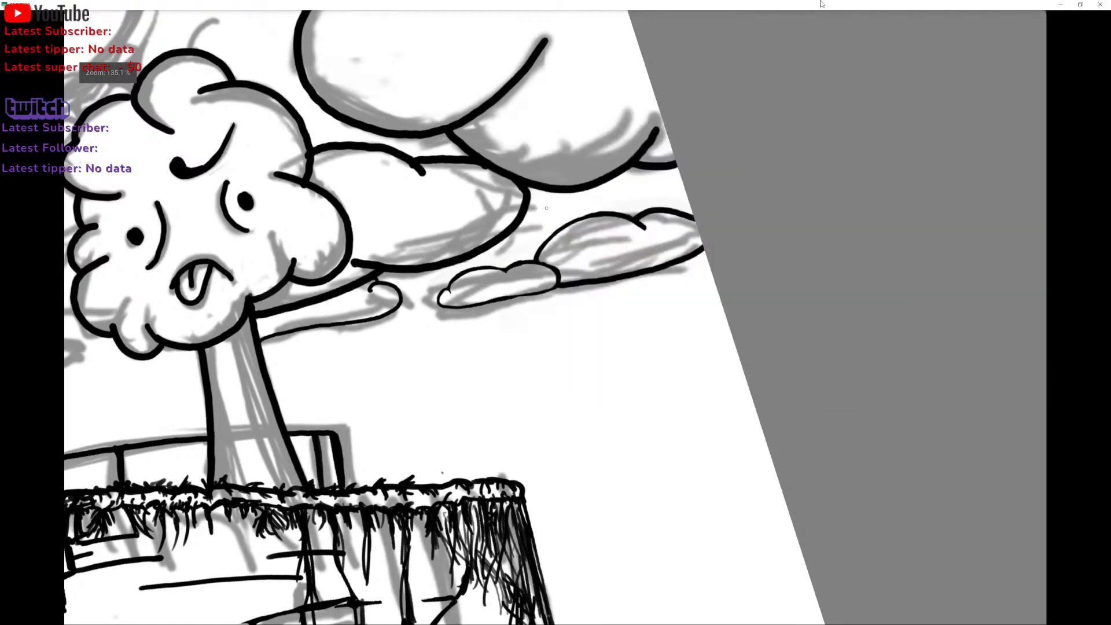
mouse_move(590, 190)
mouse_down()
mouse_move(633, 297)
mouse_move(614, 203)
mouse_move(704, 250)
mouse_up()
key(ctrl+z)
key(ctrl+z)
Try marking large loose ovals around the low cloud areas on both sides of the castle scene.
scroll(556, 317, down, 4)
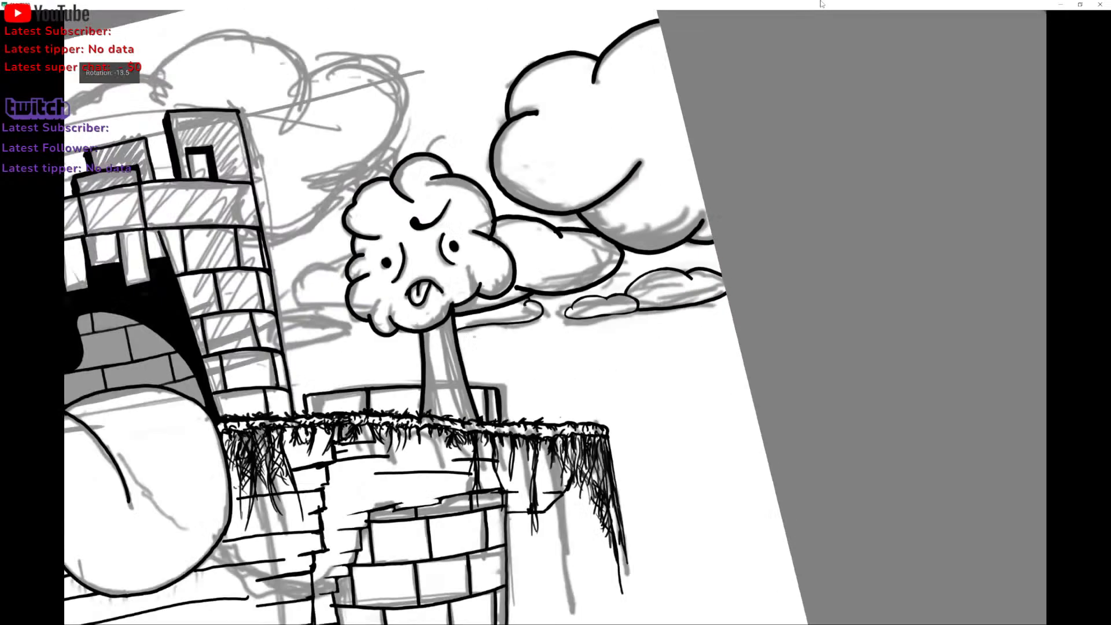
scroll(556, 317, down, 2)
scroll(556, 317, down, 3)
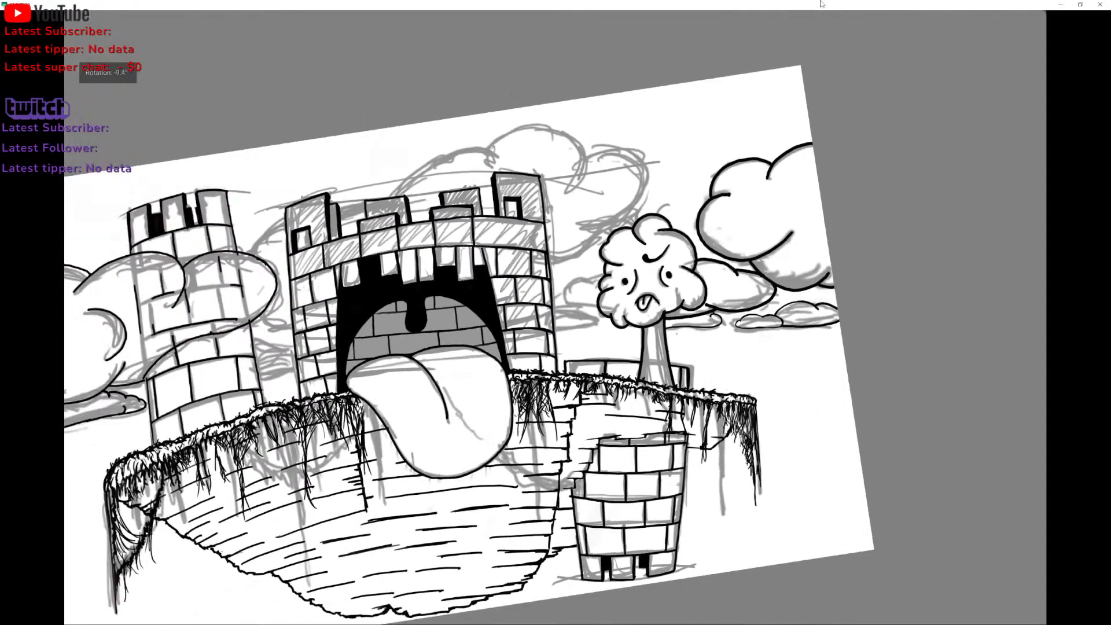
scroll(555, 317, down, 1)
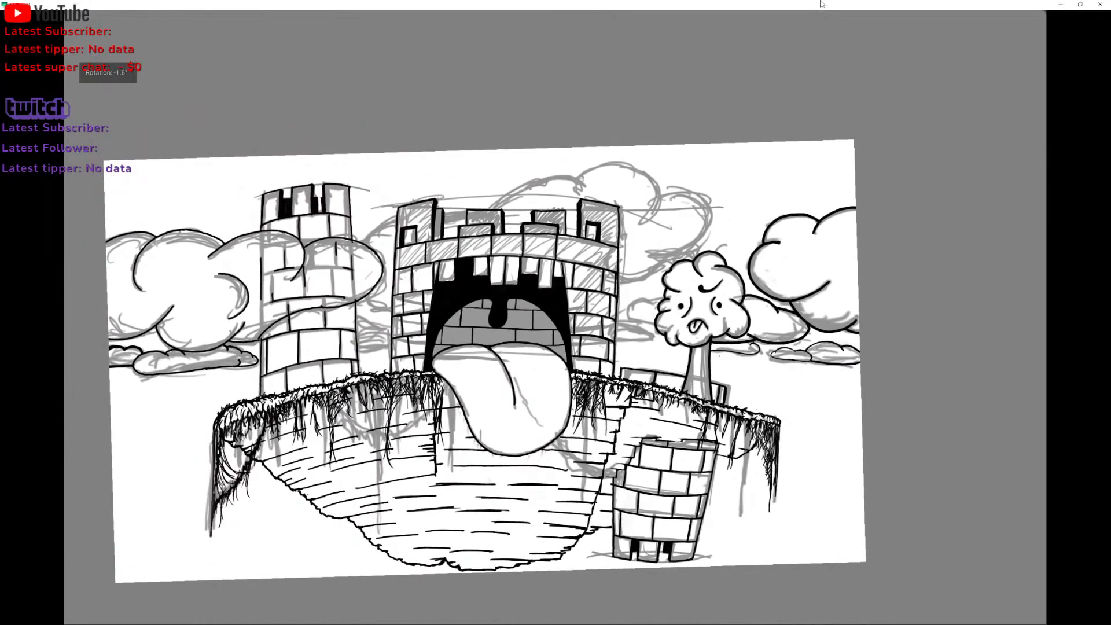
mouse_move(259, 336)
mouse_down()
mouse_move(108, 336)
mouse_move(175, 318)
mouse_move(131, 337)
mouse_up()
mouse_move(793, 313)
mouse_down()
mouse_move(738, 408)
mouse_move(718, 310)
mouse_up()
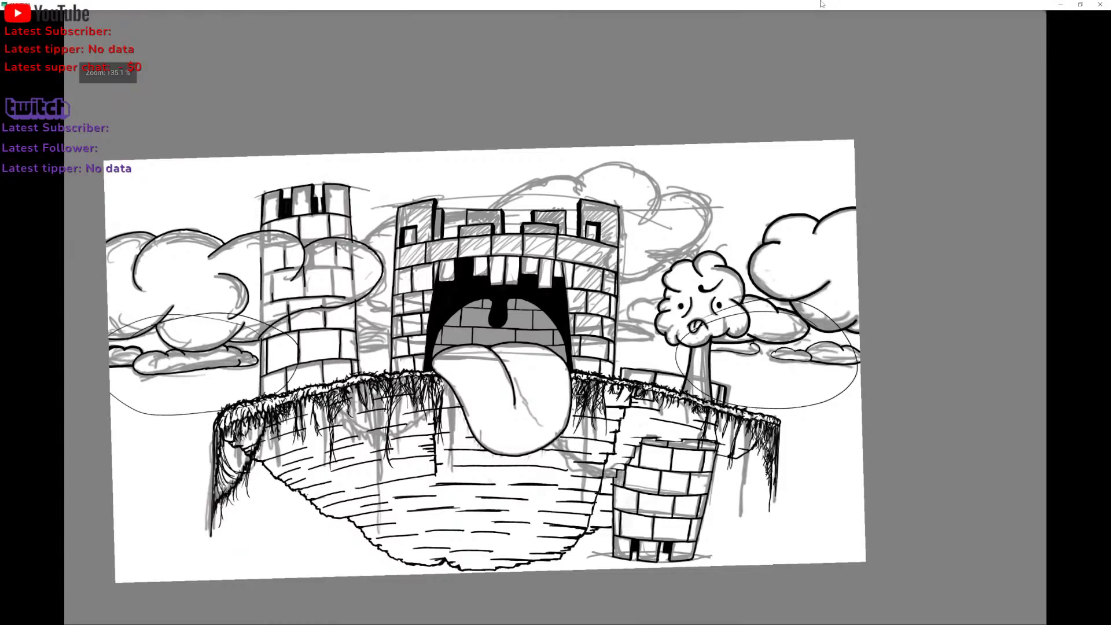
mouse_move(753, 301)
mouse_down()
mouse_move(828, 325)
mouse_move(842, 341)
mouse_move(718, 324)
mouse_up()
key(ctrl+z)
key(ctrl+z)
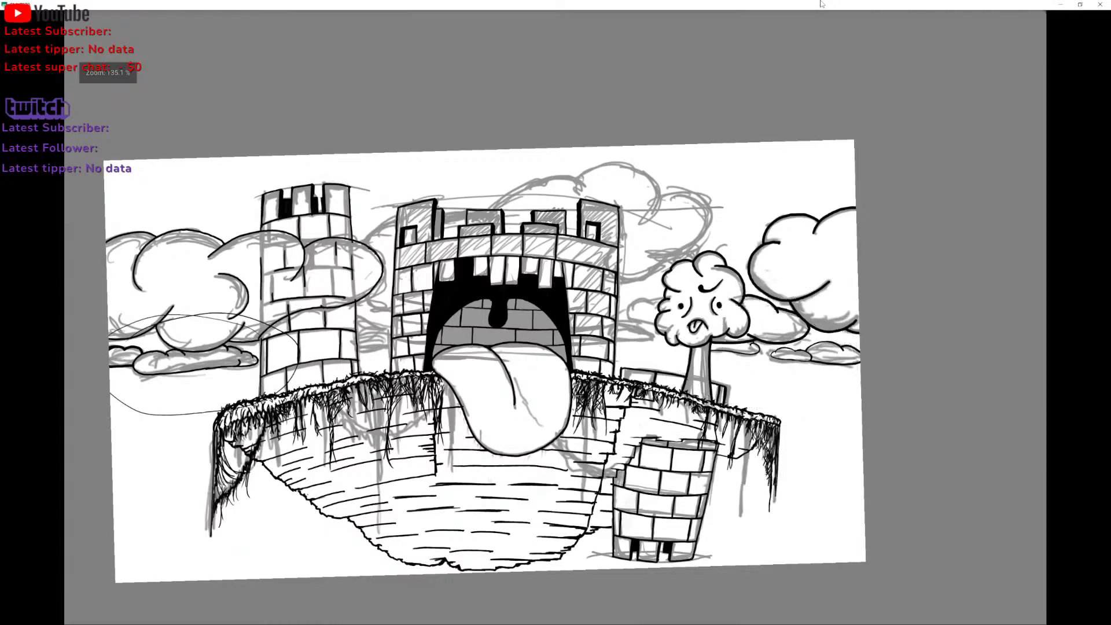
key(ctrl+z)
Ink the small bump and large round lobe of the cloud peeking out behind the face tree, on its castle side.
scroll(555, 324, up, 5)
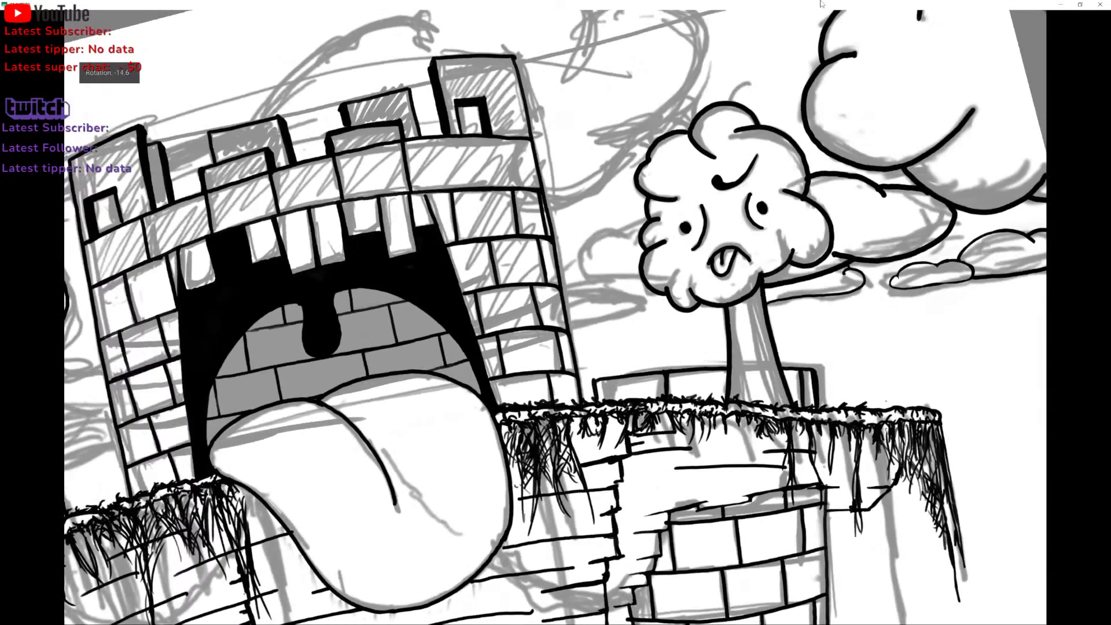
scroll(556, 324, down, 1)
scroll(556, 324, down, 1)
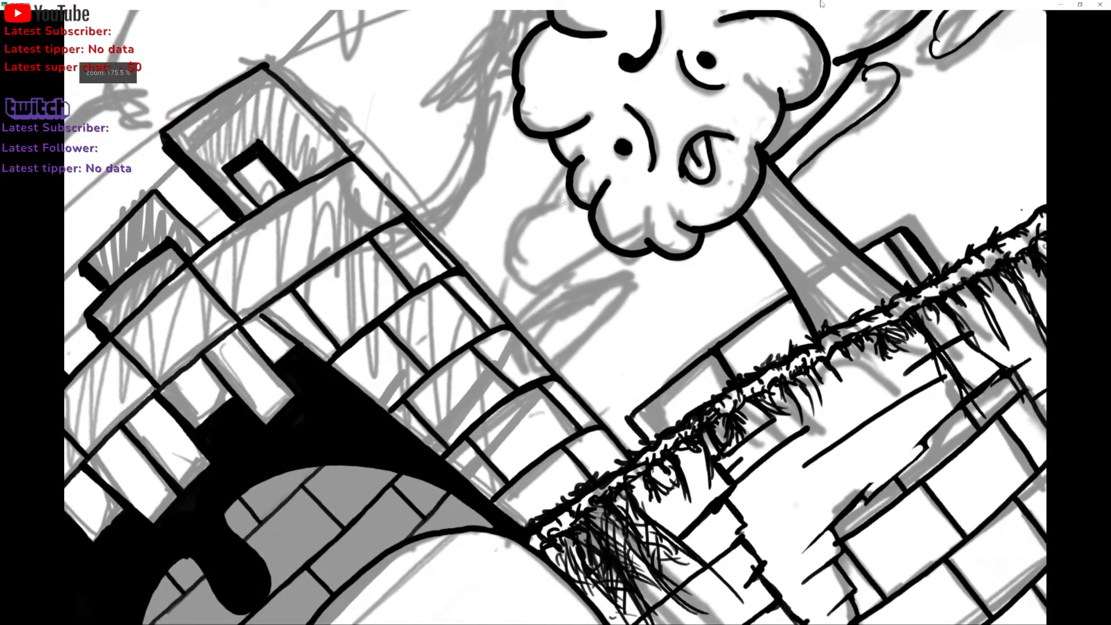
drag(548, 203, 560, 165)
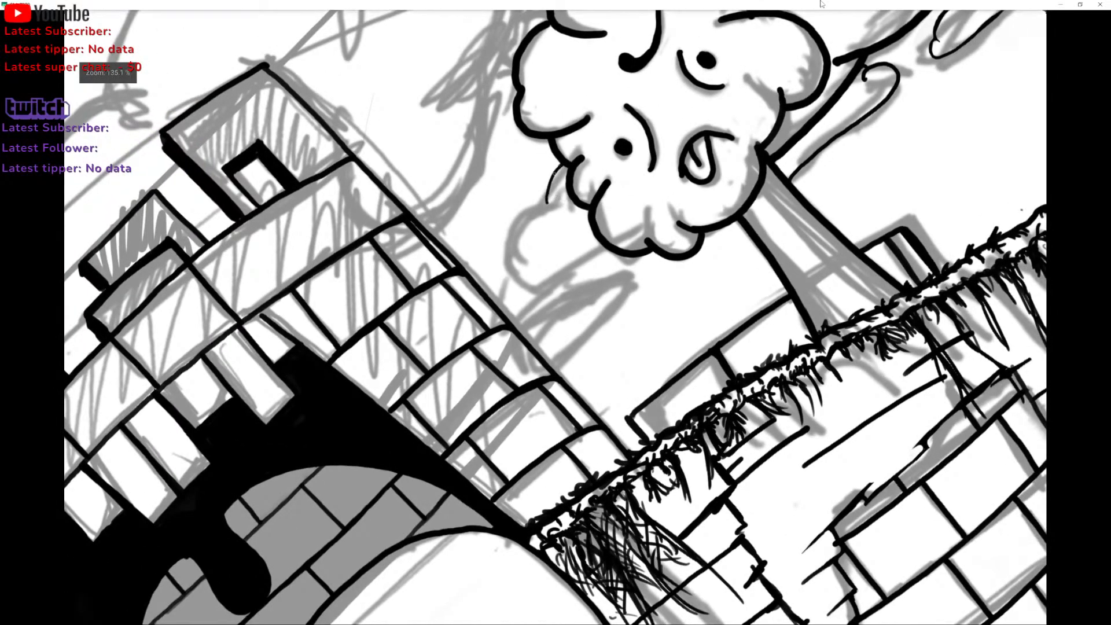
mouse_move(544, 204)
mouse_down()
mouse_move(505, 239)
mouse_move(503, 257)
mouse_move(527, 290)
mouse_move(562, 291)
mouse_move(608, 245)
mouse_up()
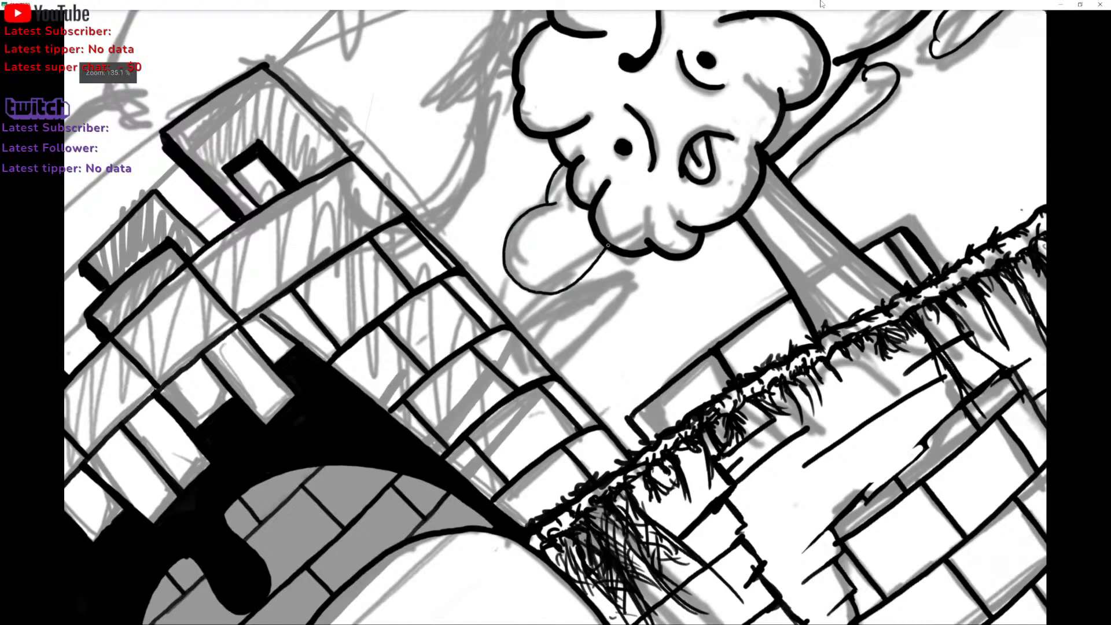
Try inking the rounded tip of the flat cloud sketched between the castle tower and the face tree.
scroll(556, 318, down, 2)
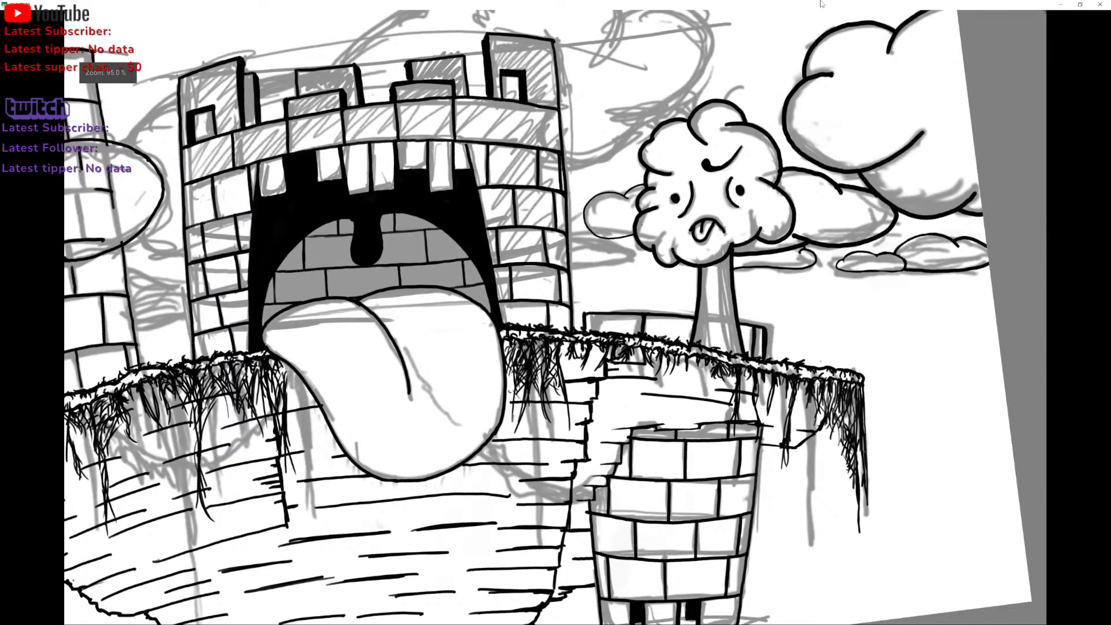
scroll(556, 318, down, 1)
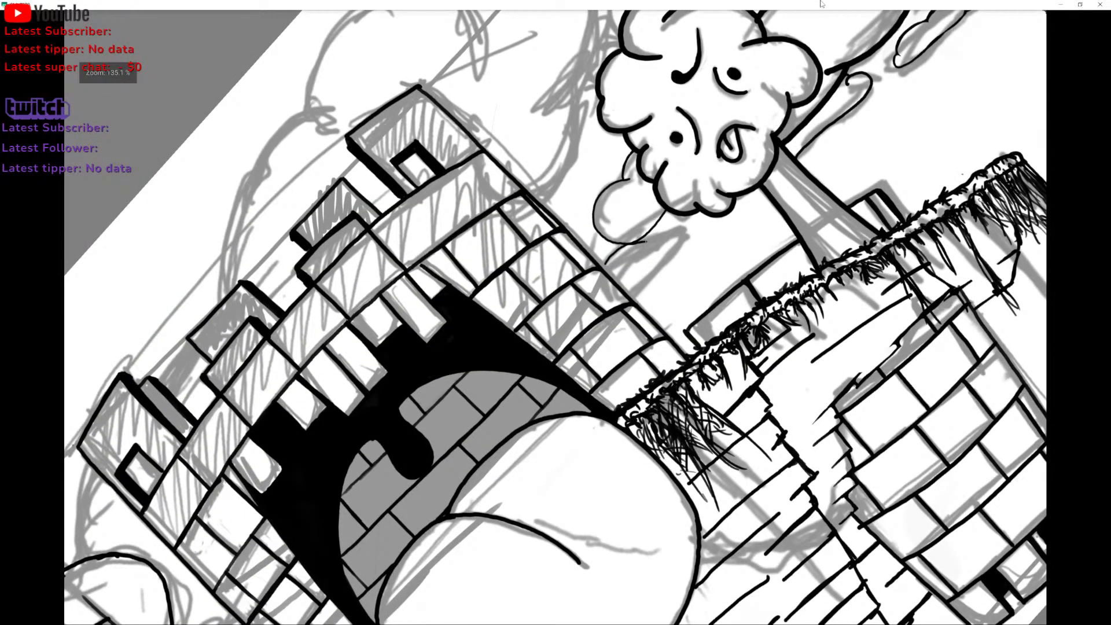
key(ctrl+z)
drag(677, 251, 647, 279)
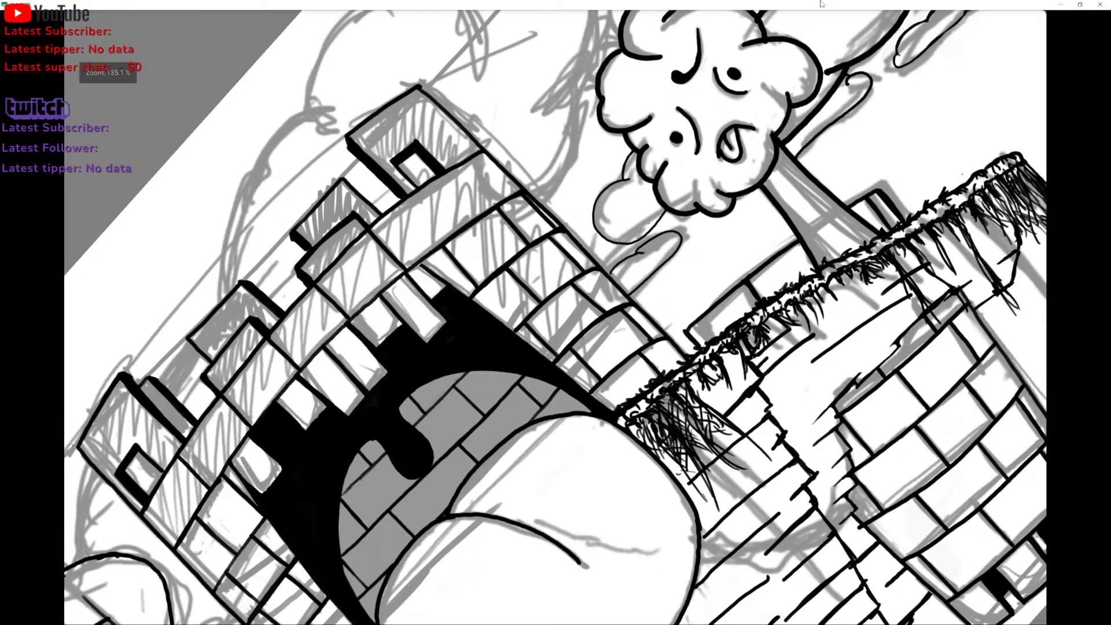
scroll(556, 317, down, 3)
key(ctrl+z)
Try inking the flat cloud beside the castle tower again, with a hooked tip and a small bump along its top.
scroll(556, 317, up, 3)
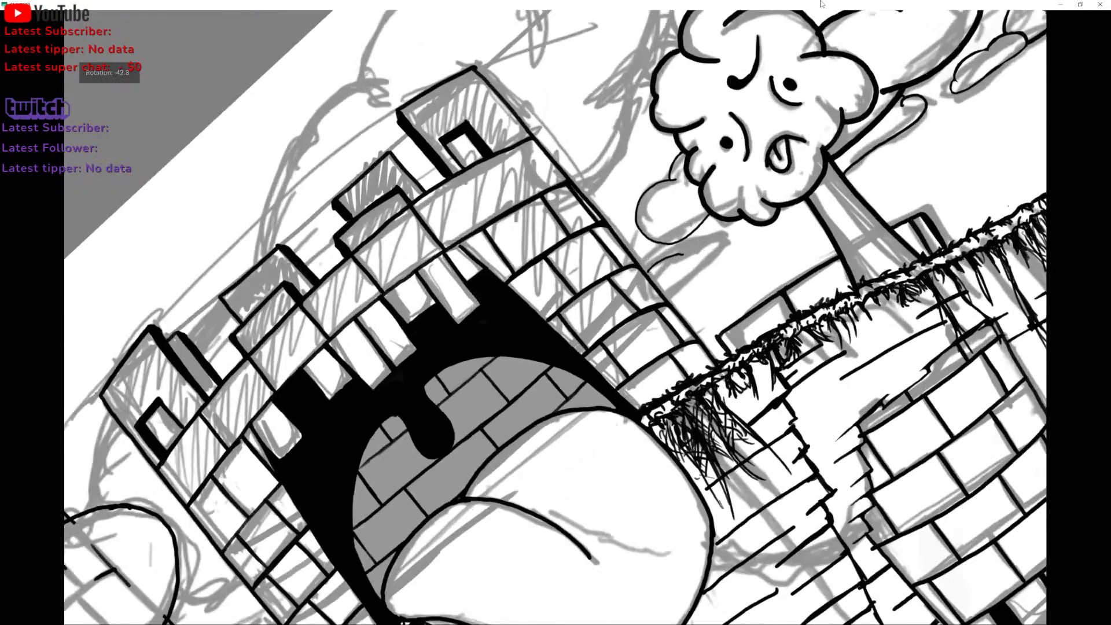
scroll(556, 317, up, 2)
scroll(556, 317, down, 1)
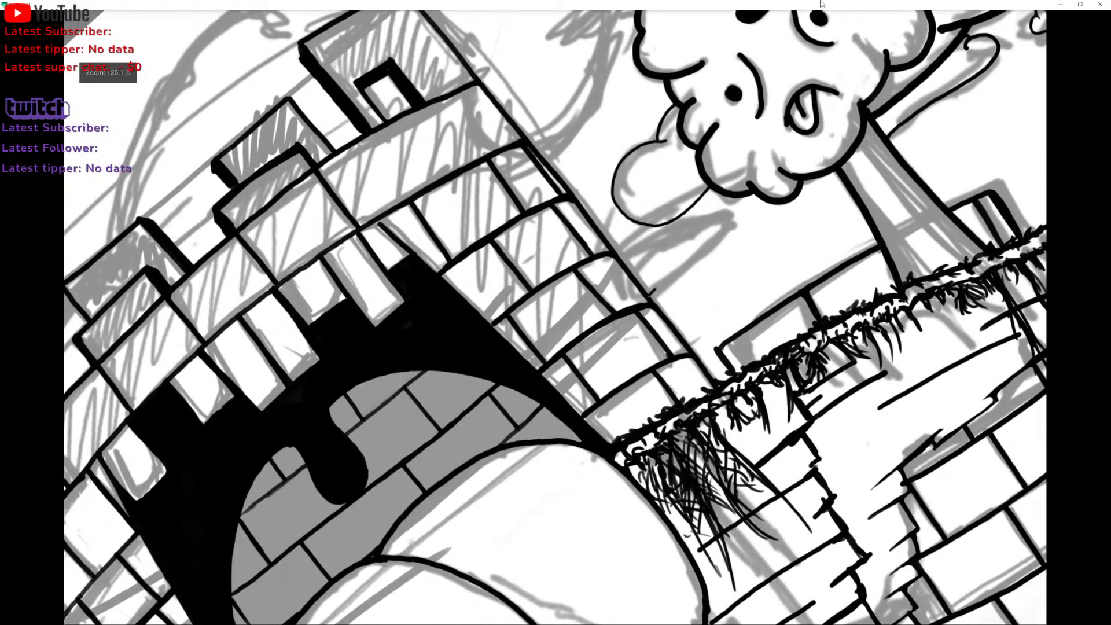
mouse_move(656, 288)
mouse_down()
mouse_move(722, 219)
mouse_move(691, 225)
mouse_move(673, 245)
mouse_move(680, 234)
mouse_move(632, 240)
mouse_up()
key(ctrl+z)
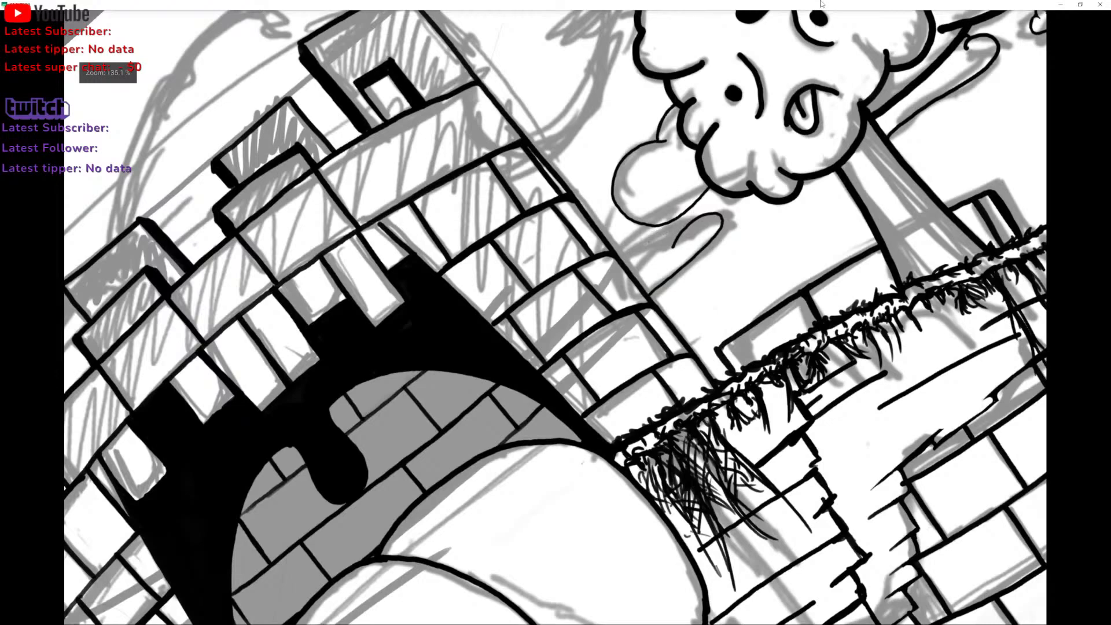
scroll(556, 318, down, 1)
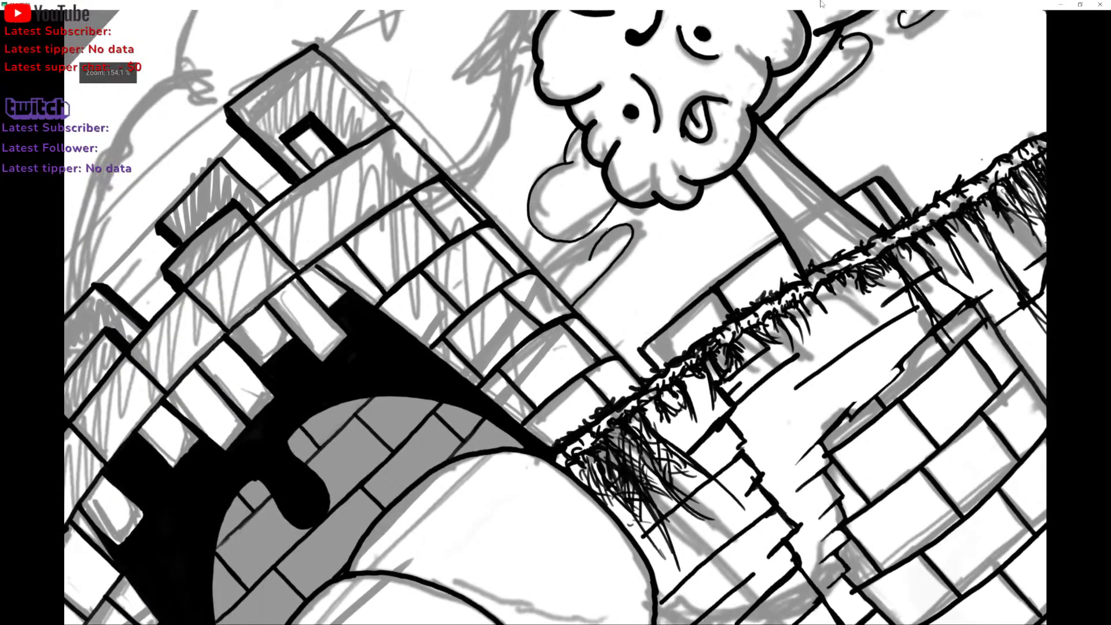
drag(590, 260, 570, 257)
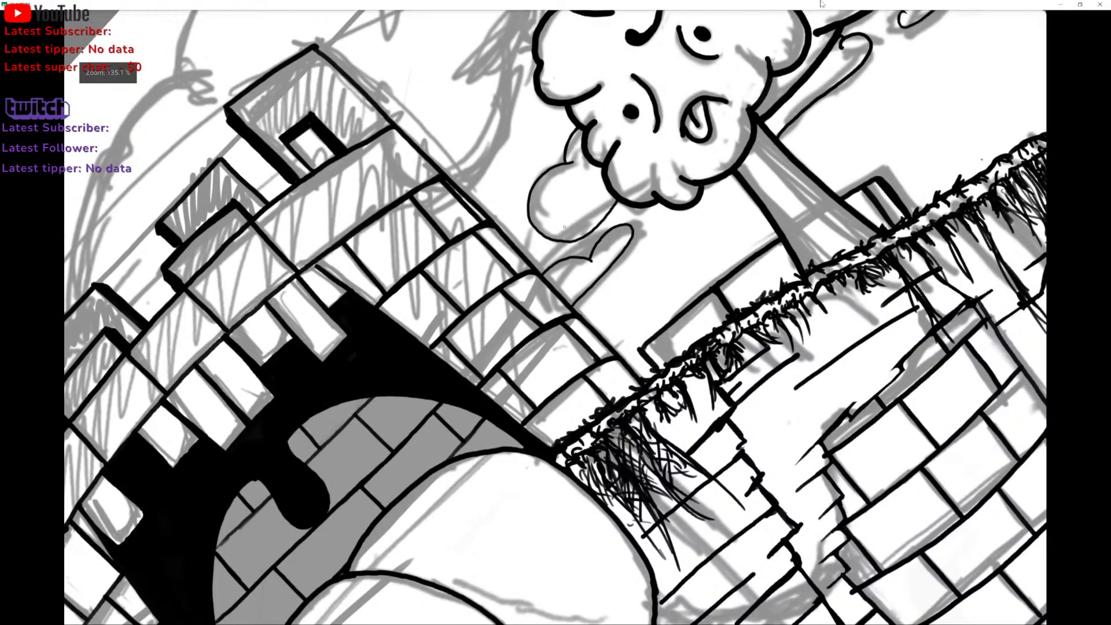
key(ctrl+z)
key(ctrl+z)
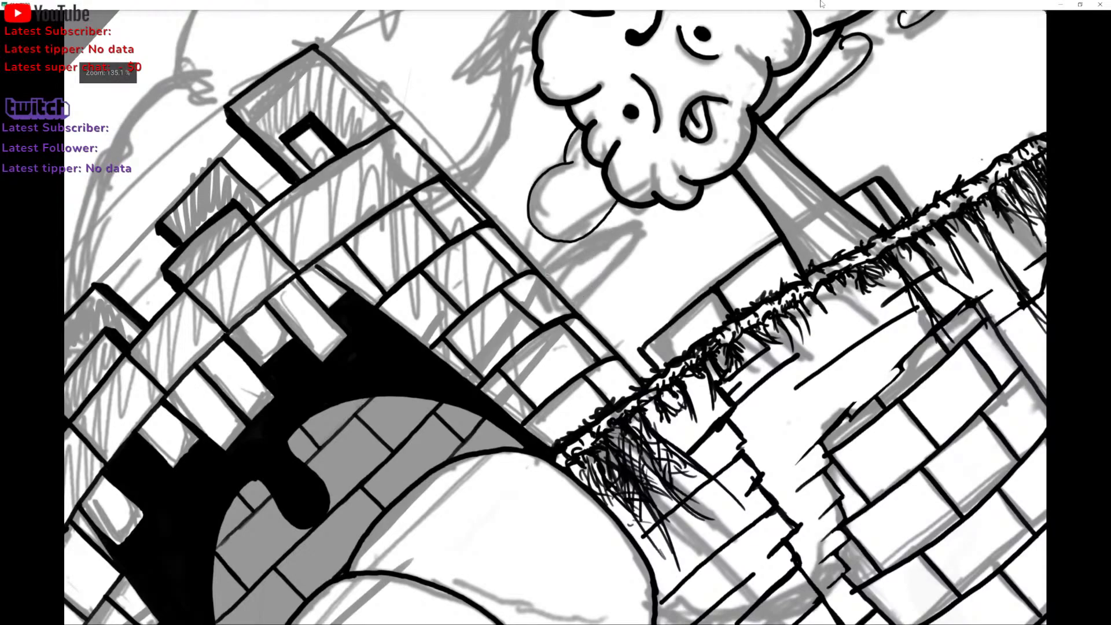
Thicken the outline of the round cloud lobe behind the face tree, from its lower edge around to the small bump.
scroll(556, 318, down, 5)
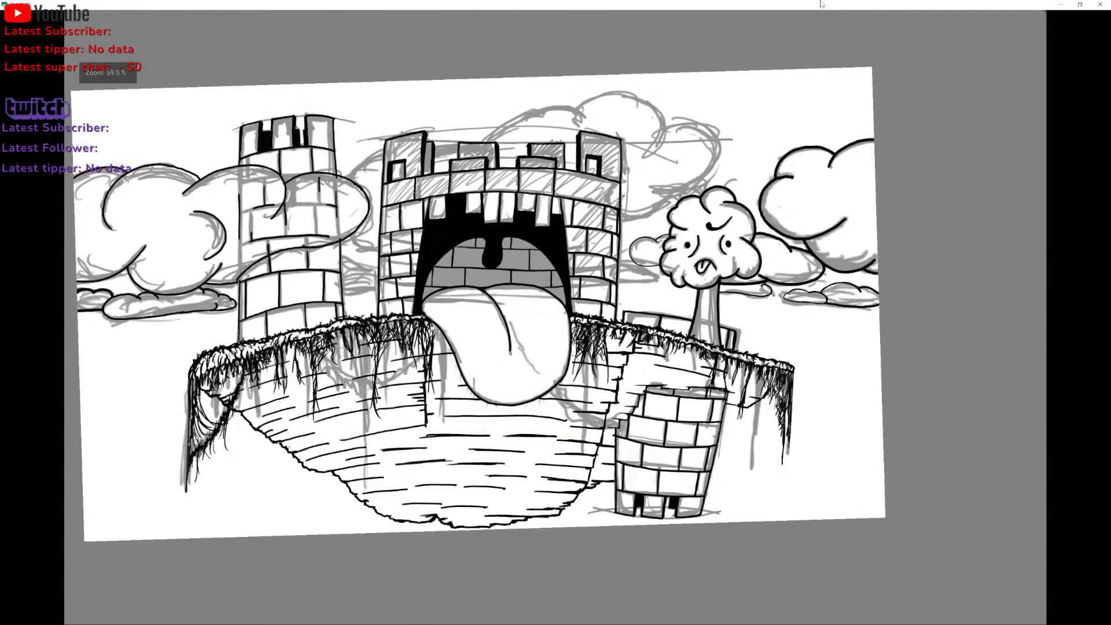
scroll(556, 317, up, 3)
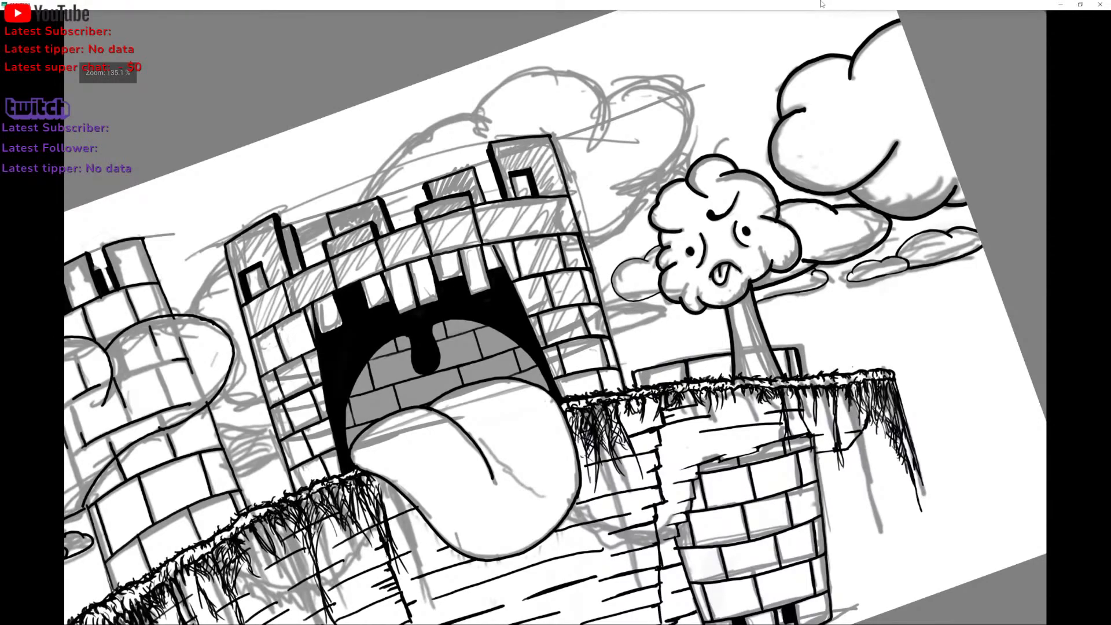
scroll(555, 317, up, 5)
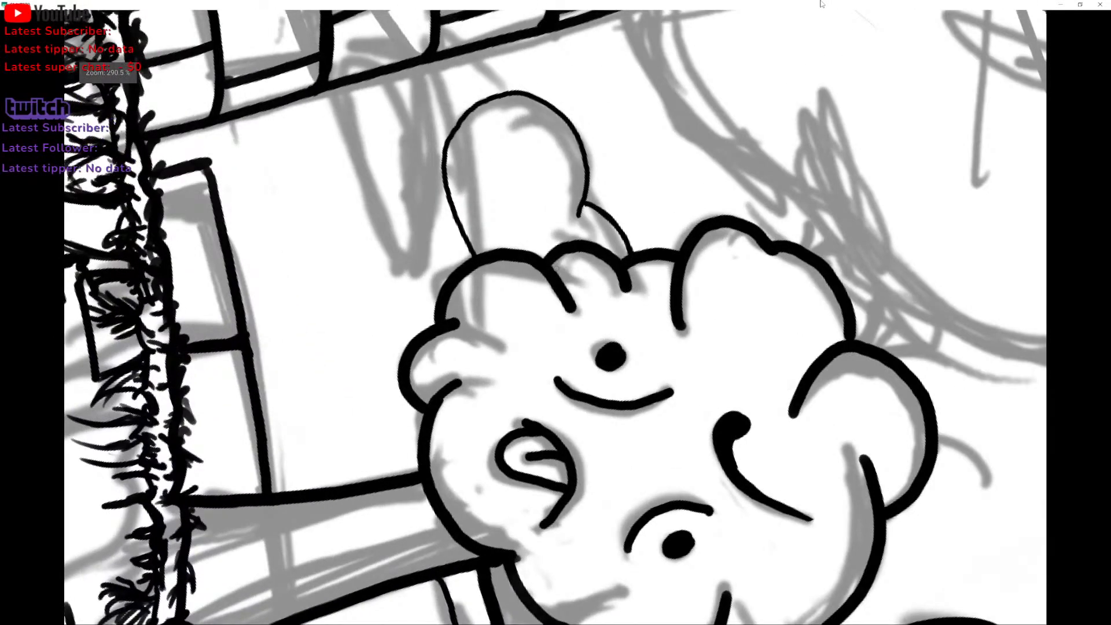
key(Tab)
scroll(460, 218, down, 2)
key(Tab)
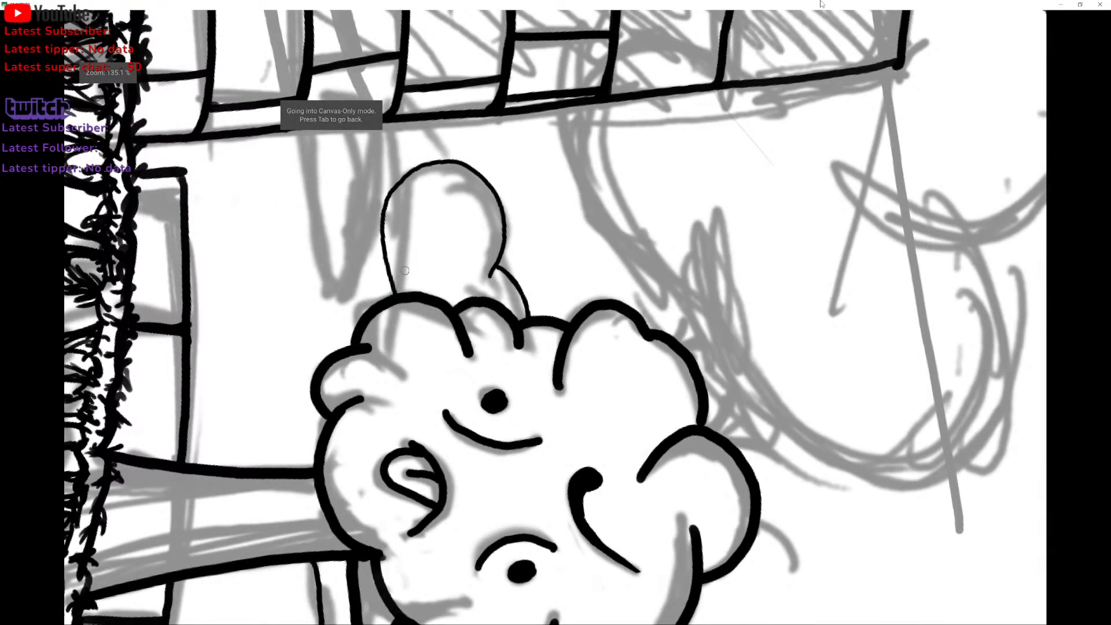
mouse_move(392, 292)
mouse_down()
mouse_move(378, 217)
mouse_move(406, 171)
mouse_move(441, 159)
mouse_move(497, 195)
mouse_move(503, 248)
mouse_move(491, 274)
mouse_move(522, 298)
mouse_move(526, 318)
mouse_up()
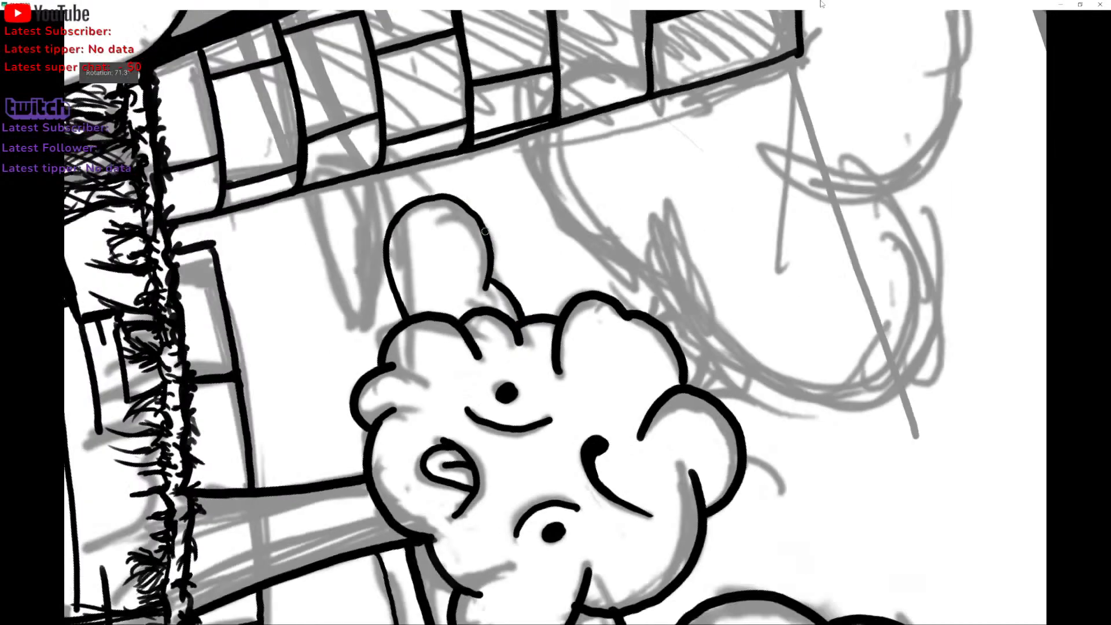
scroll(485, 231, down, 5)
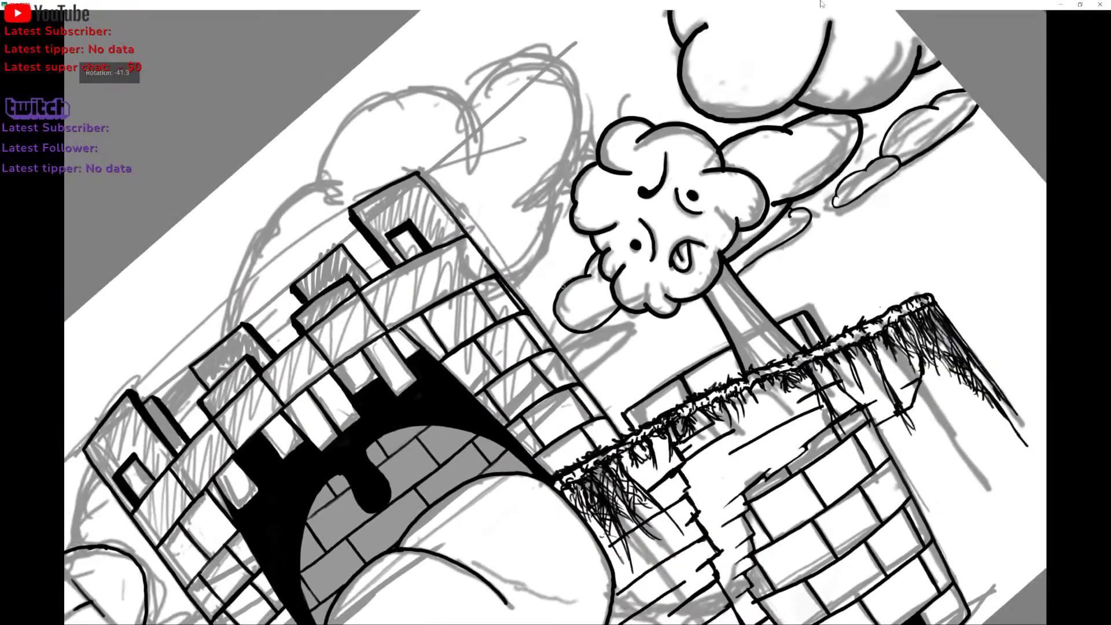
Try thickening the top outline of the cloud lobe that reaches the small tower.
scroll(563, 286, down, 4)
scroll(614, 324, down, 2)
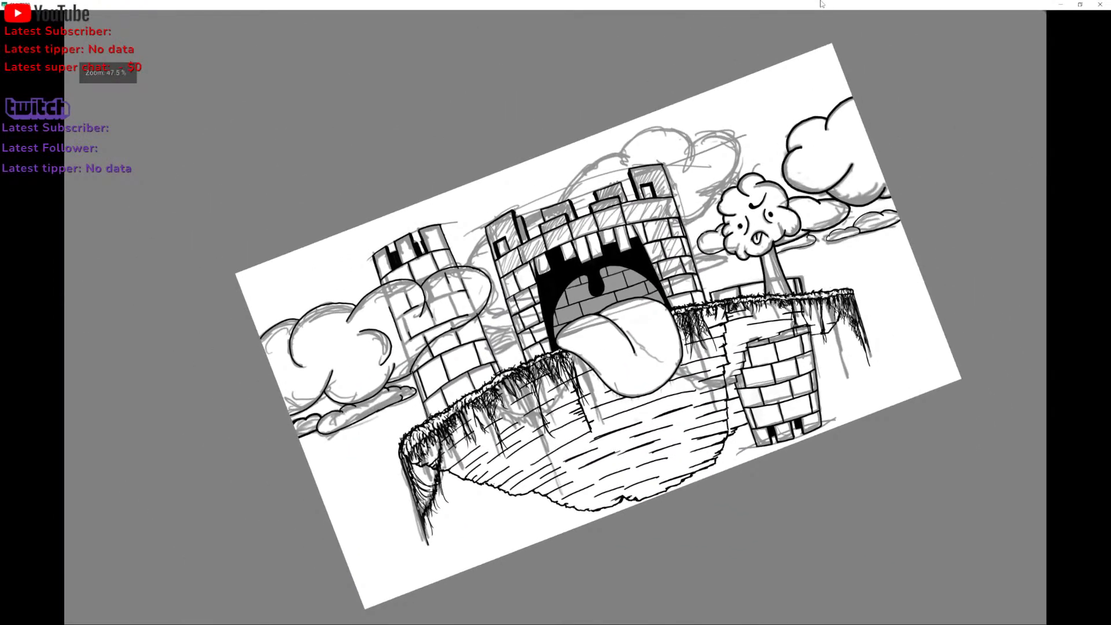
scroll(598, 325, up, 5)
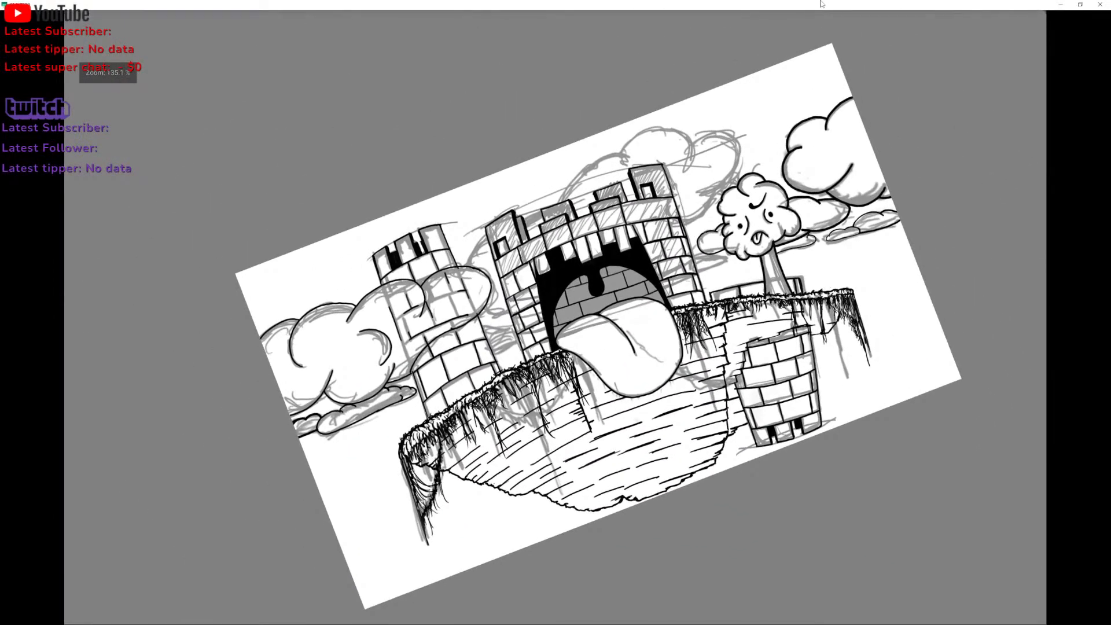
scroll(598, 325, down, 2)
scroll(382, 268, up, 2)
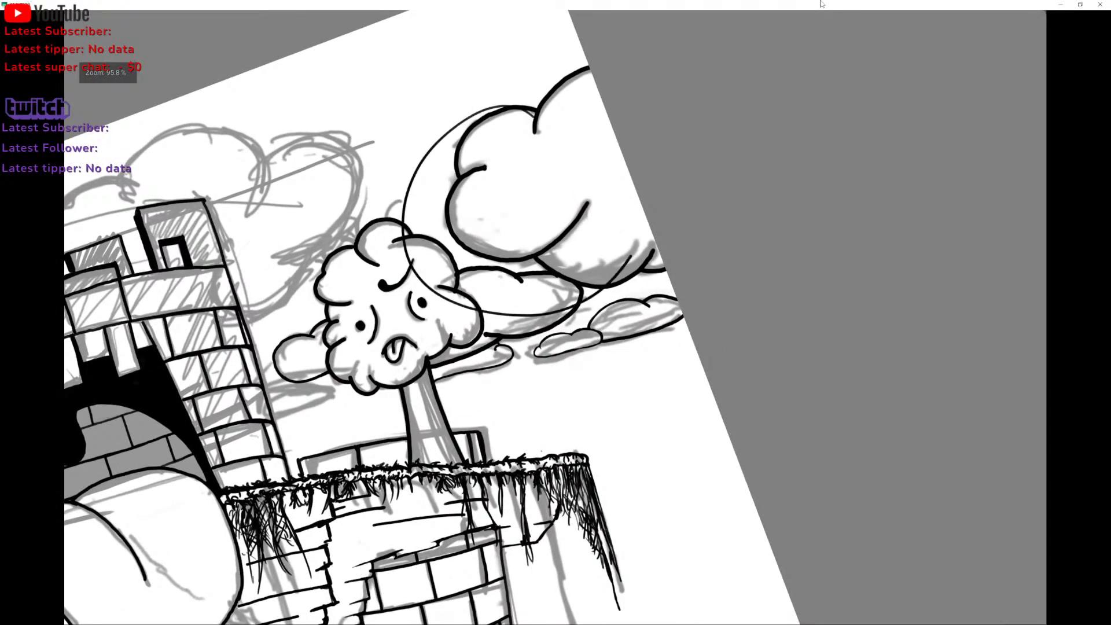
scroll(383, 267, down, 2)
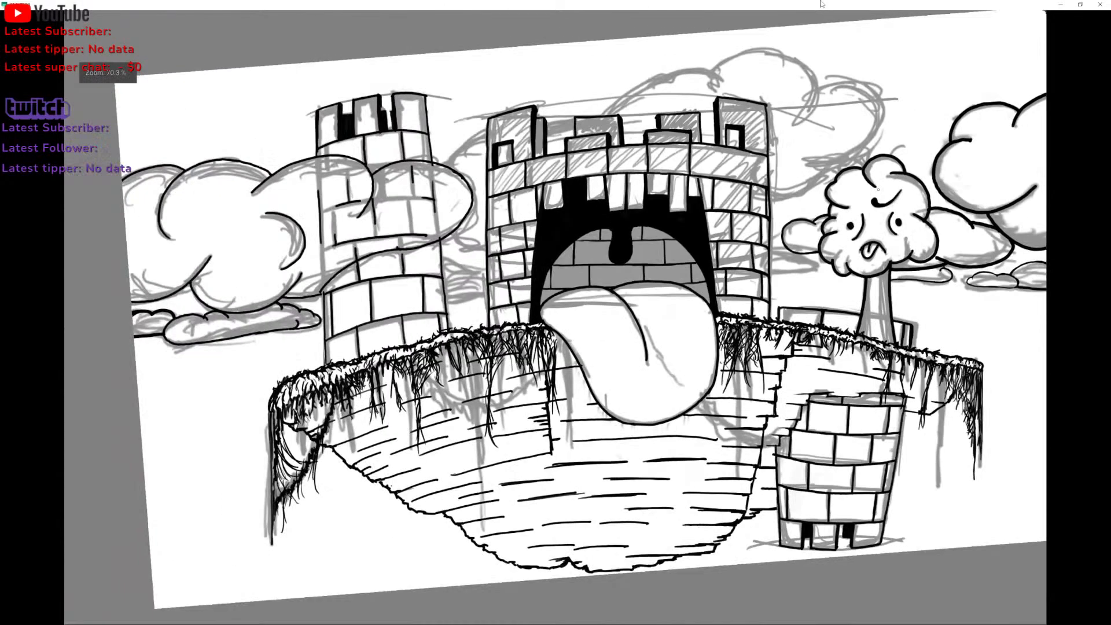
scroll(275, 270, up, 2)
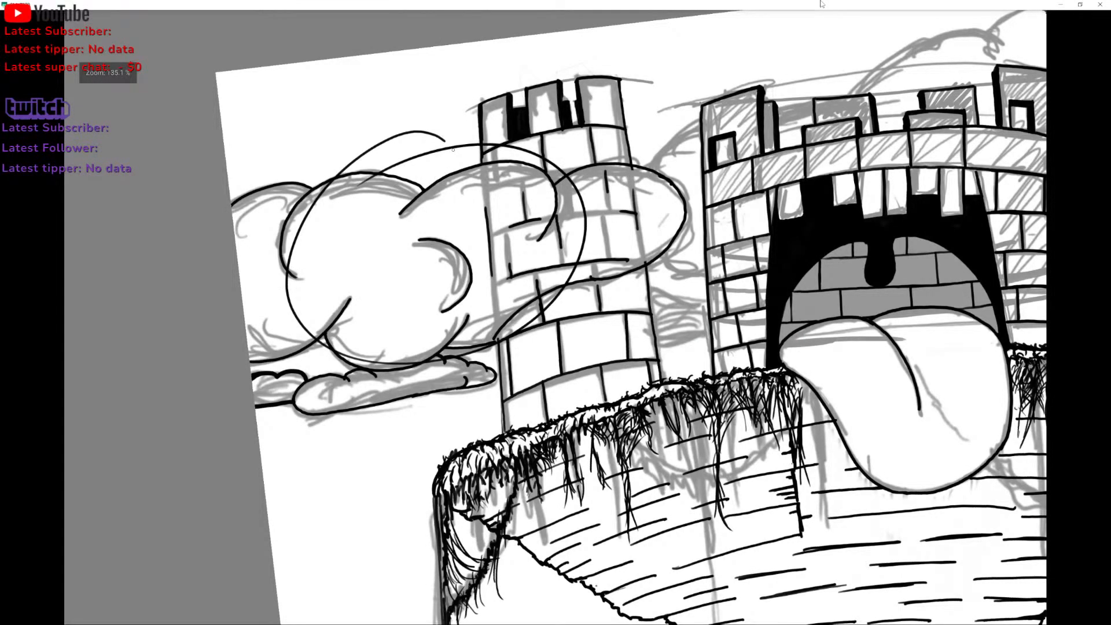
scroll(453, 149, up, 3)
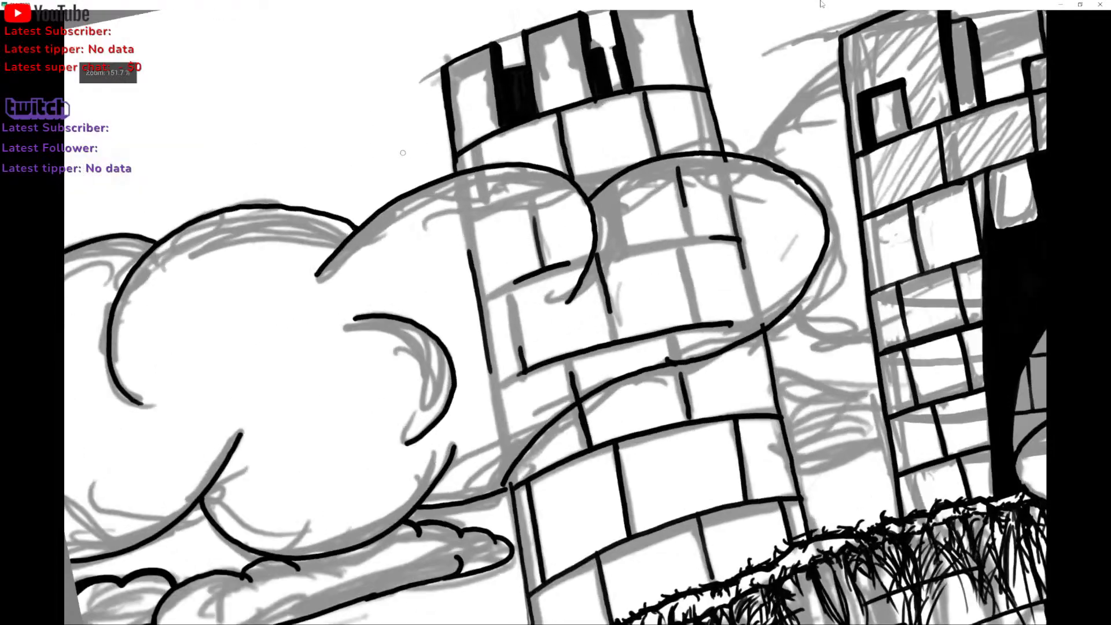
scroll(301, 272, down, 2)
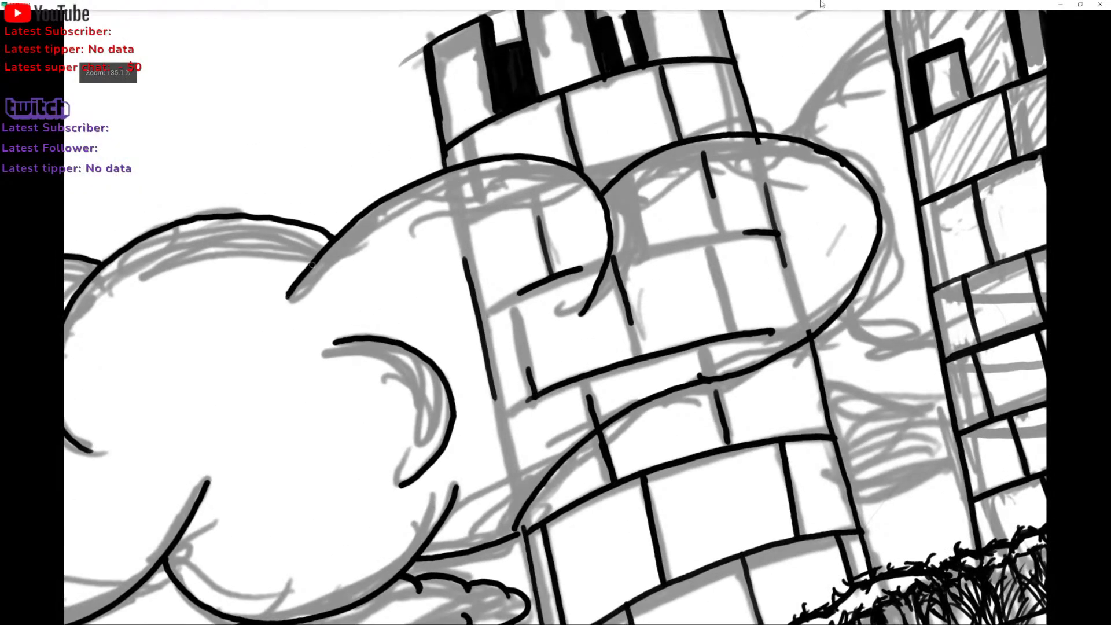
mouse_move(313, 265)
mouse_down()
mouse_move(416, 180)
mouse_move(475, 158)
mouse_move(562, 155)
mouse_up()
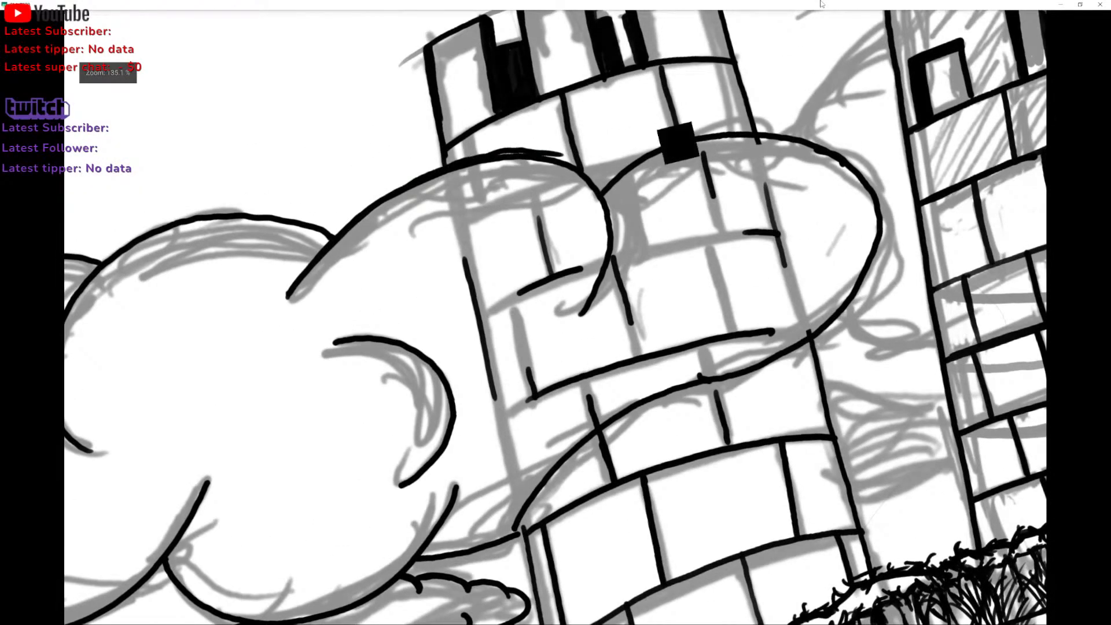
key(ctrl+z)
Try inking the lower curve of the cloud sketched in the gap between the small tower and the castle.
mouse_move(740, 255)
mouse_down()
mouse_move(400, 199)
mouse_move(378, 207)
mouse_up()
scroll(400, 284, down, 3)
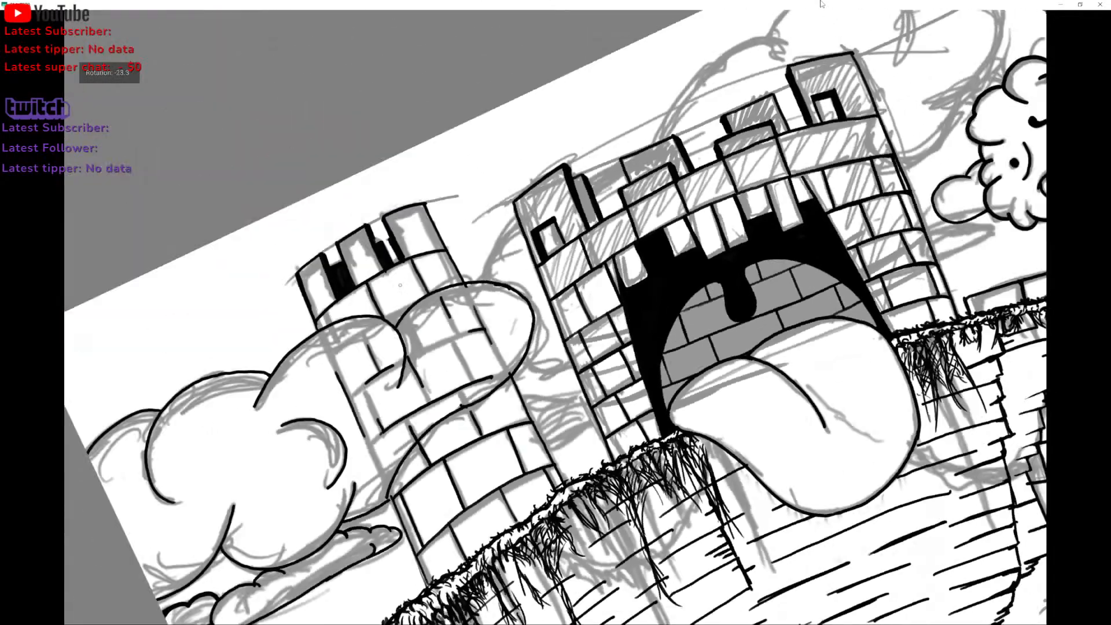
scroll(400, 285, down, 3)
scroll(335, 310, up, 3)
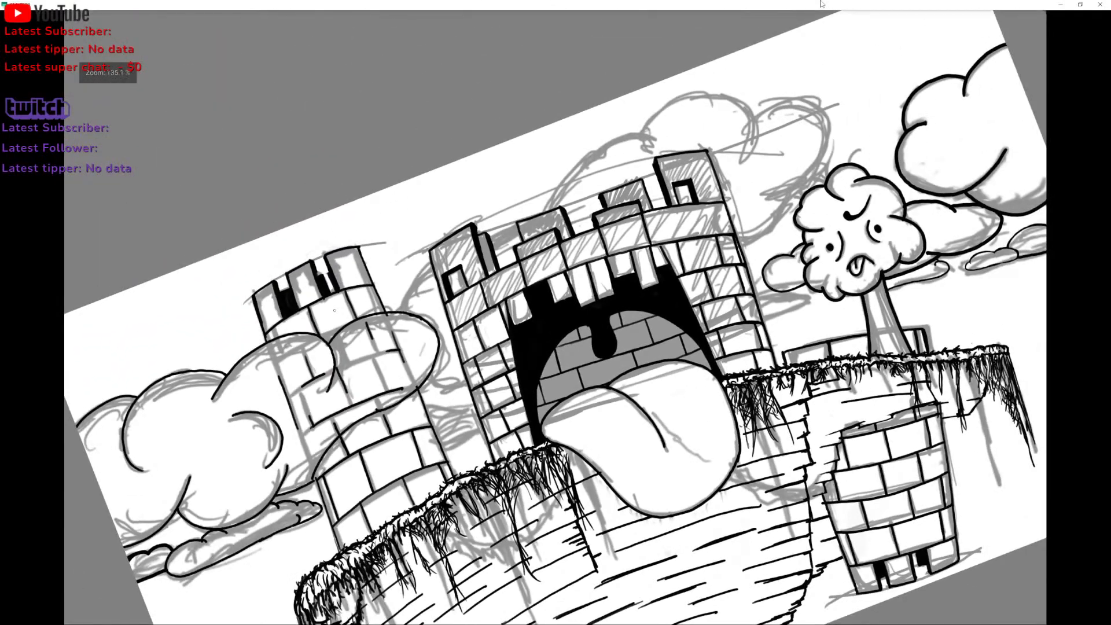
mouse_move(335, 310)
mouse_down()
mouse_move(370, 275)
mouse_move(306, 184)
mouse_move(343, 110)
mouse_move(362, 233)
mouse_up()
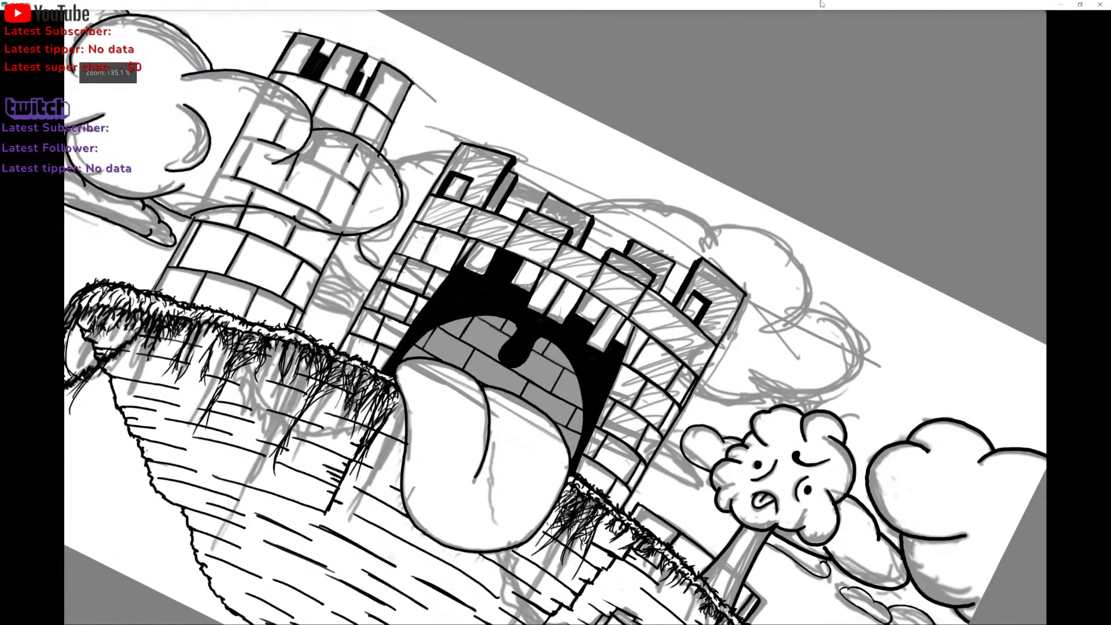
drag(359, 218, 360, 222)
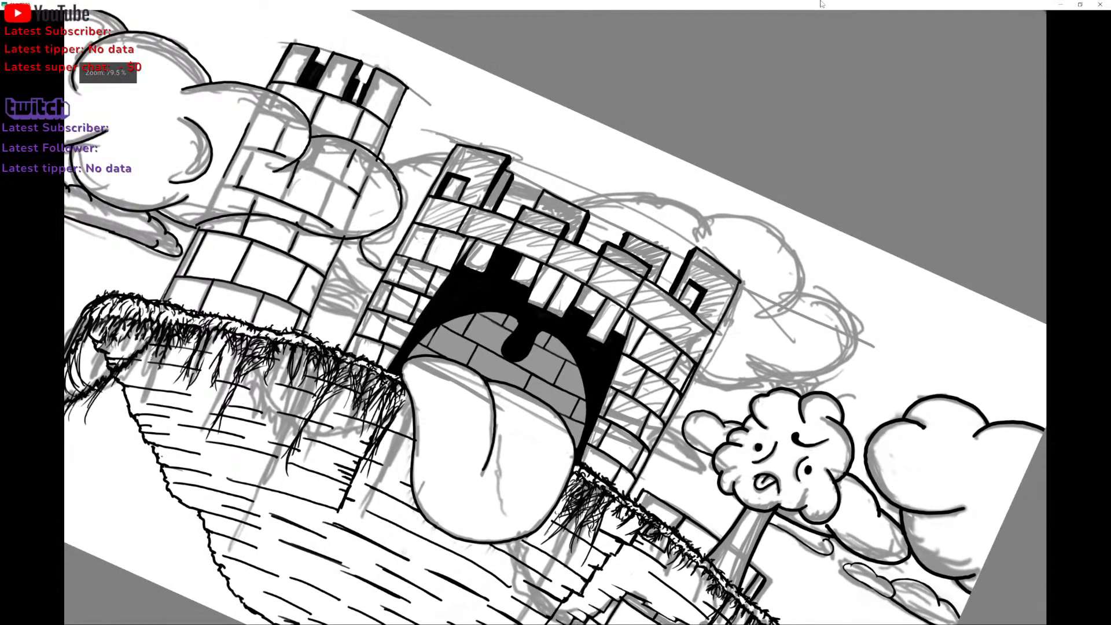
key(ctrl+z)
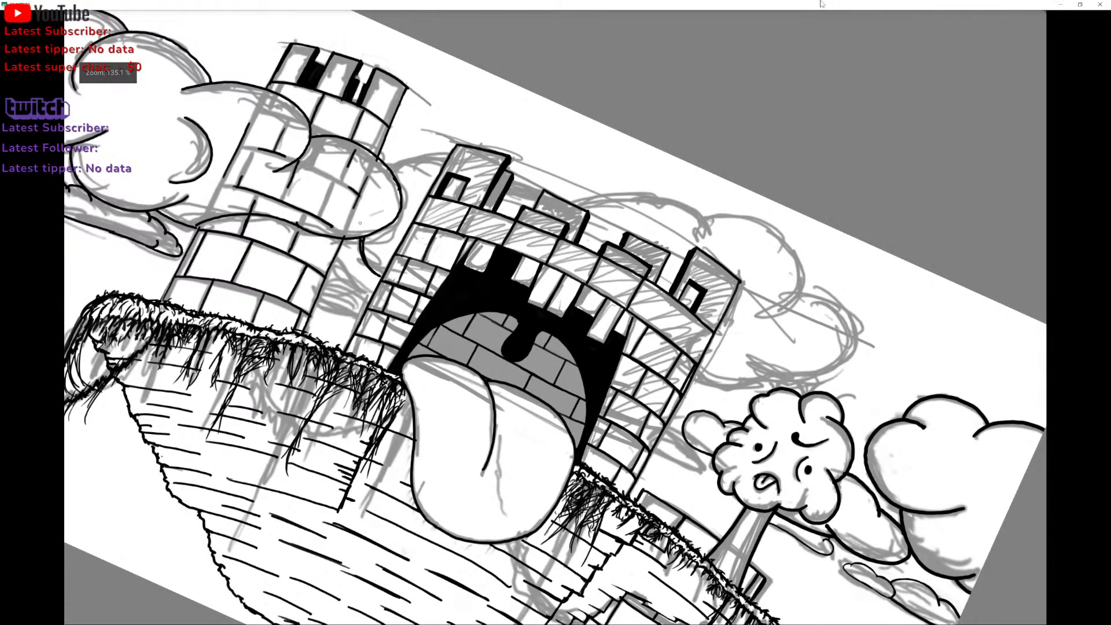
drag(360, 223, 363, 348)
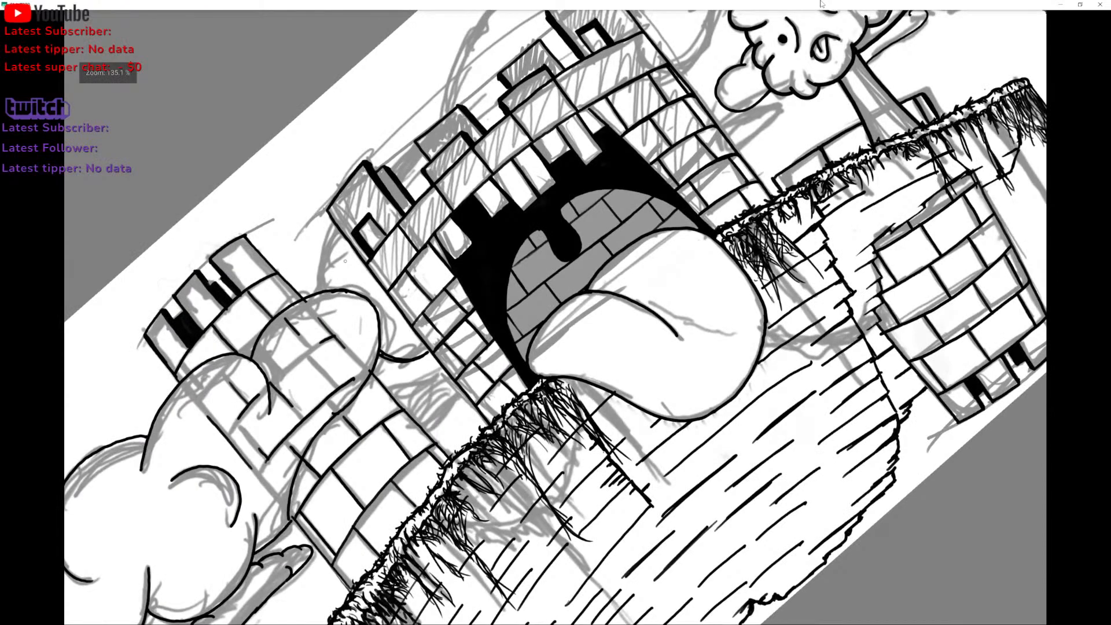
Ink the cloud's lower curve again, from the overlapping cloud lobe at the small tower to the castle's brick edge.
drag(345, 261, 406, 293)
drag(484, 239, 591, 188)
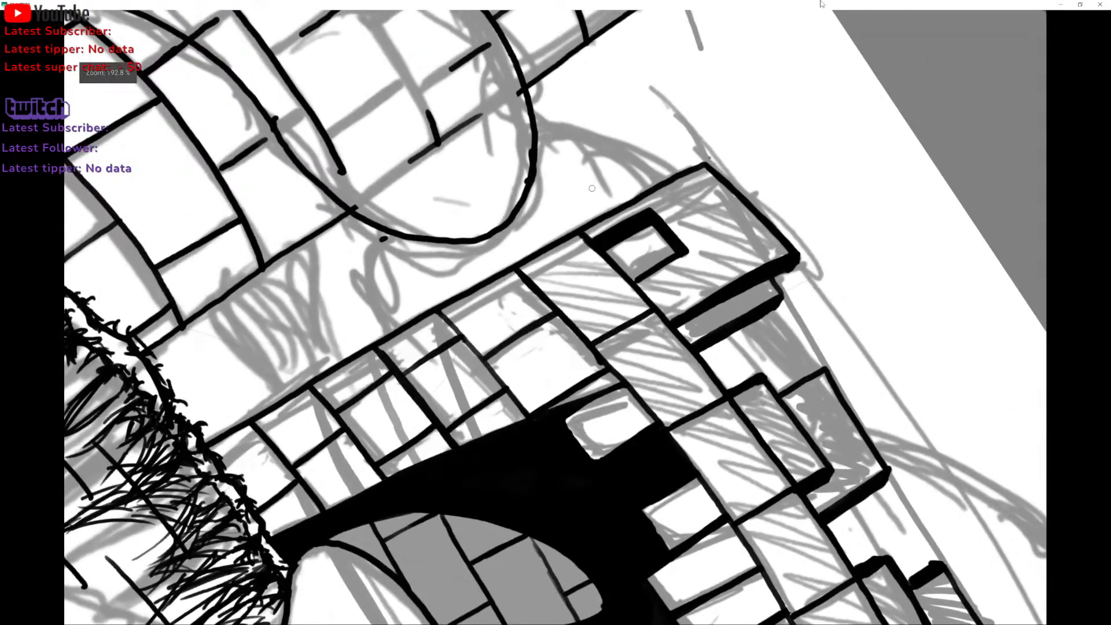
mouse_move(385, 236)
mouse_down()
mouse_move(374, 301)
mouse_move(387, 332)
mouse_move(375, 285)
mouse_move(385, 228)
mouse_up()
key(ctrl+z)
click(387, 333)
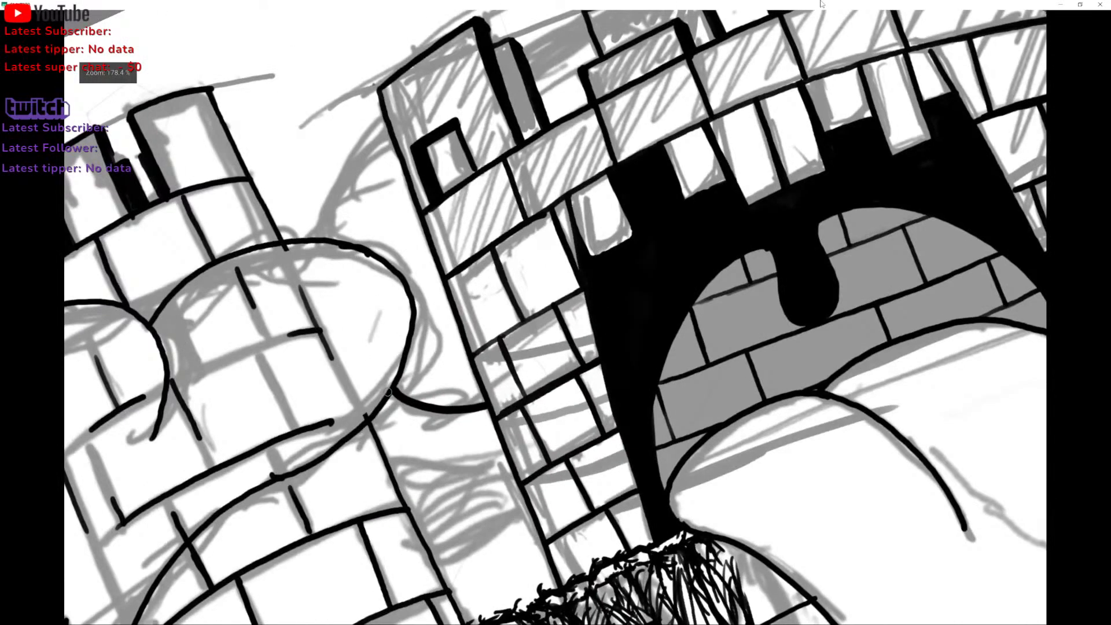
Ink the rounded upper lobe of the cloud between the small tower and the castle battlements.
mouse_move(322, 240)
mouse_down()
mouse_move(317, 206)
mouse_move(335, 162)
mouse_move(387, 124)
mouse_up()
scroll(556, 317, down, 3)
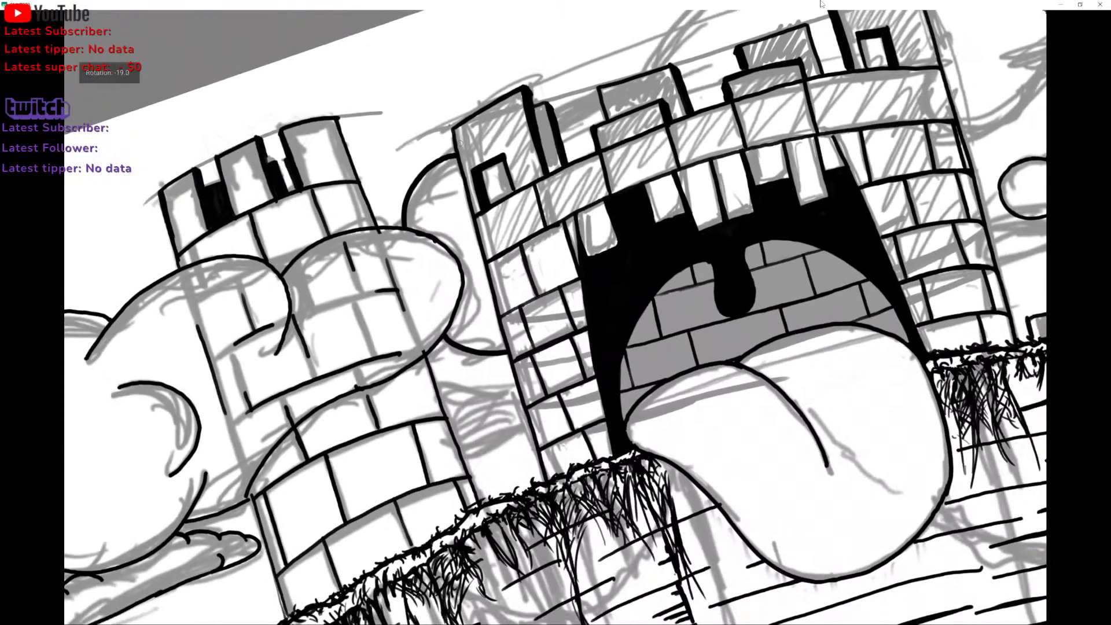
key(ctrl+z)
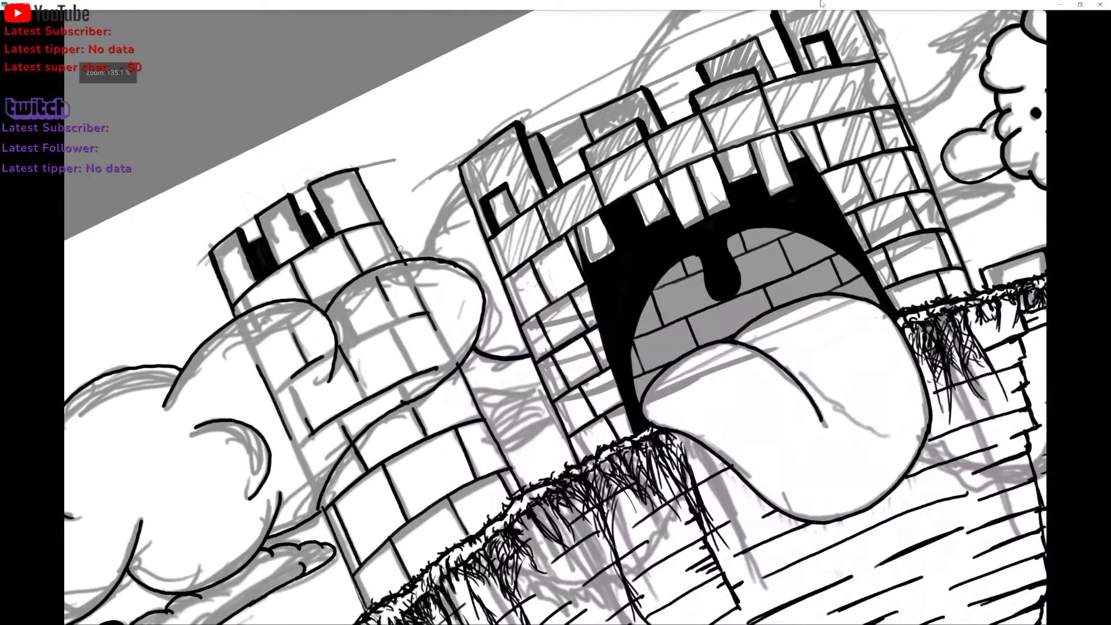
mouse_move(394, 243)
mouse_down()
mouse_move(422, 201)
mouse_move(461, 183)
mouse_up()
Try hatching the cloud between the small tower and the castle with bold black strokes.
scroll(556, 317, down, 4)
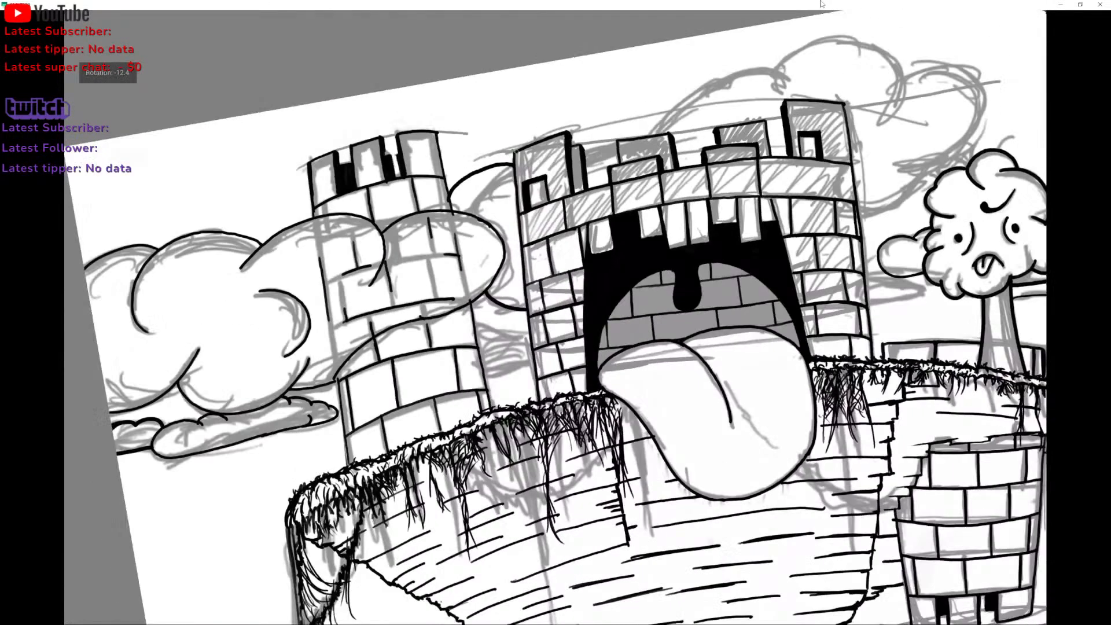
scroll(556, 317, down, 1)
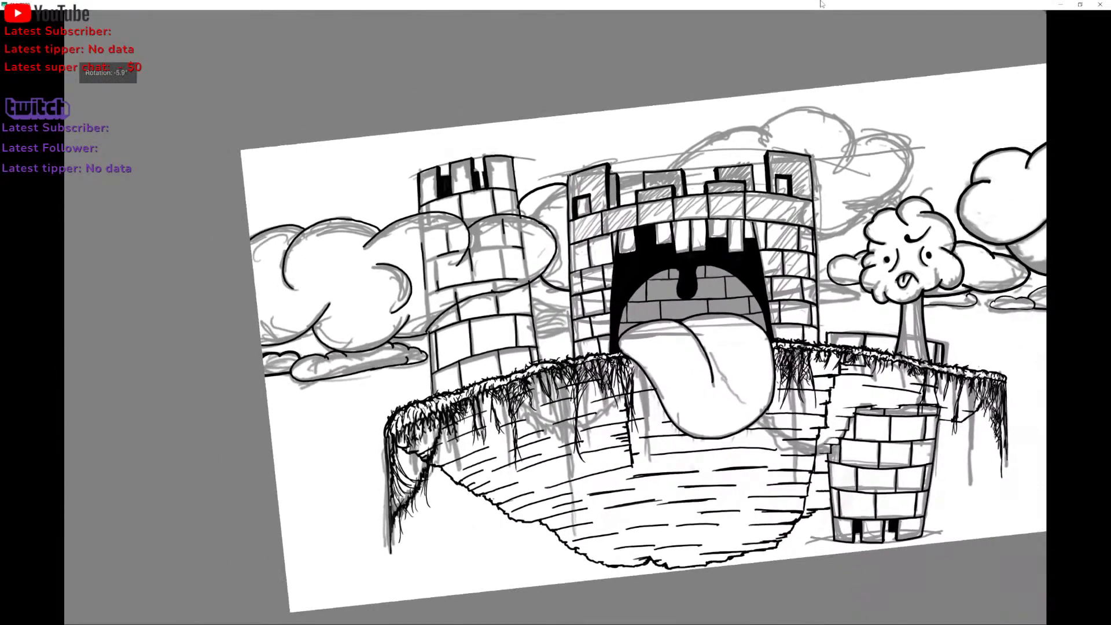
scroll(555, 317, down, 1)
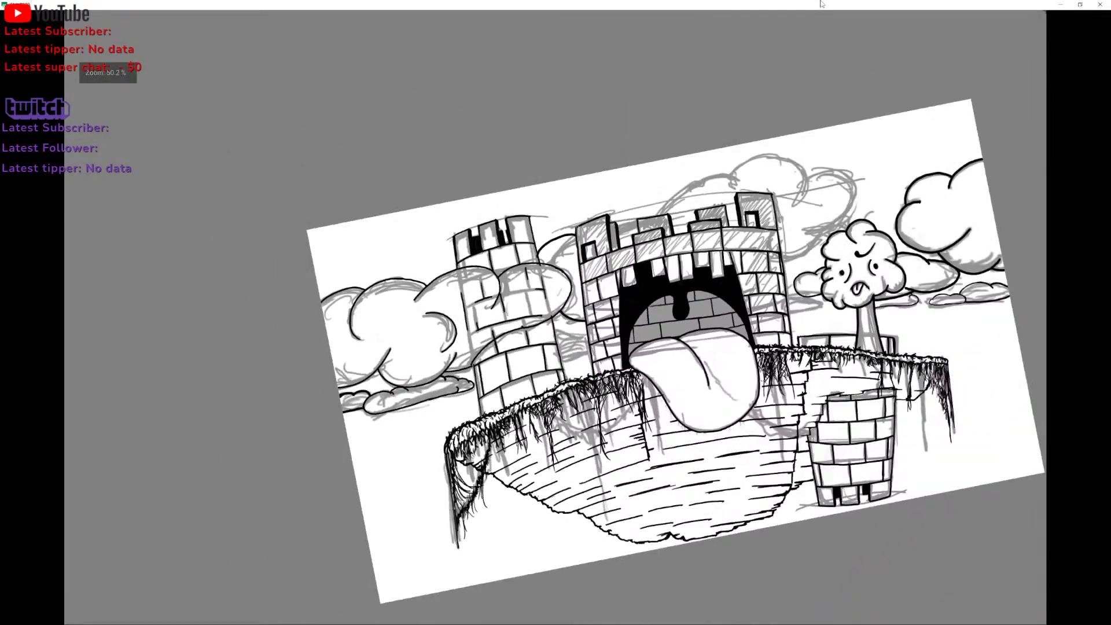
scroll(544, 255, up, 4)
drag(553, 248, 577, 304)
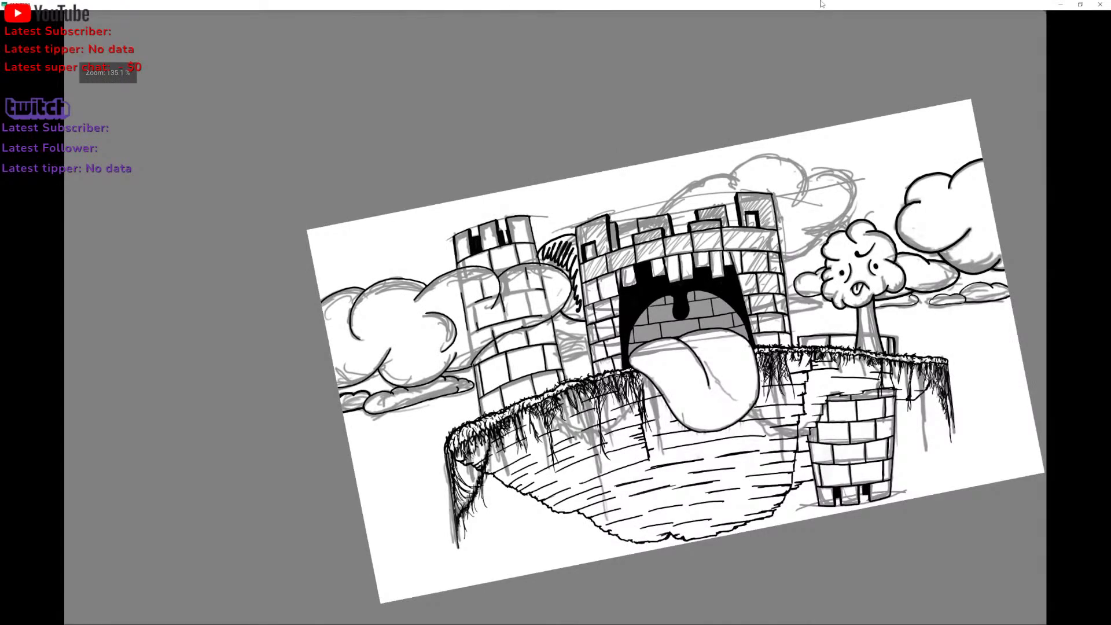
key(ctrl+z)
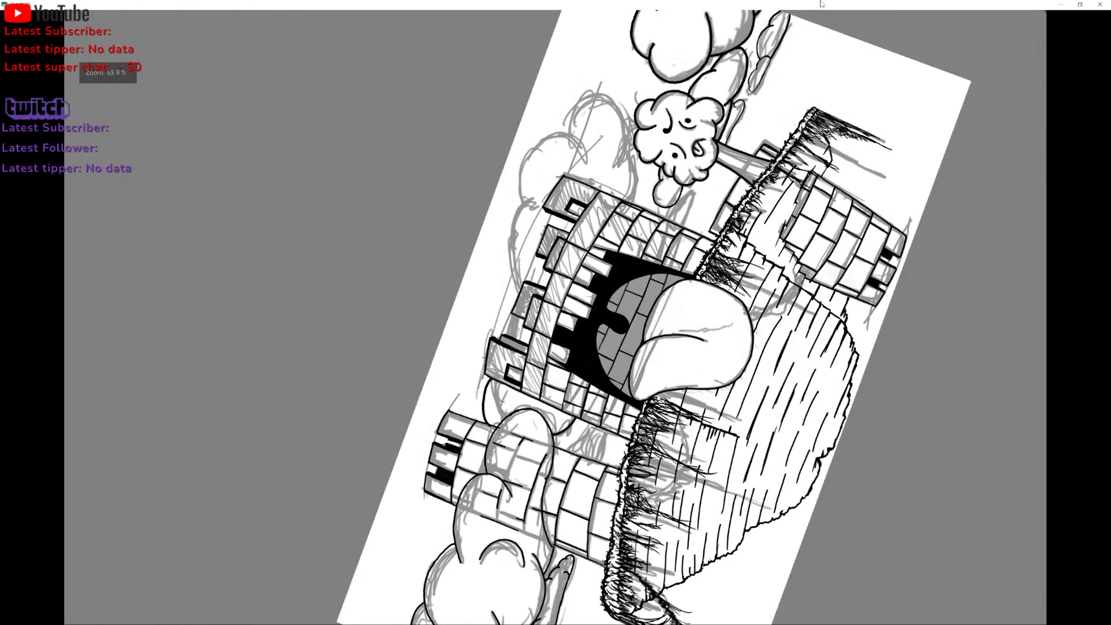
Ink the outline of the large multi-lobed cloud behind the castle battlements, down to its edge beside the face tree.
drag(514, 316, 511, 336)
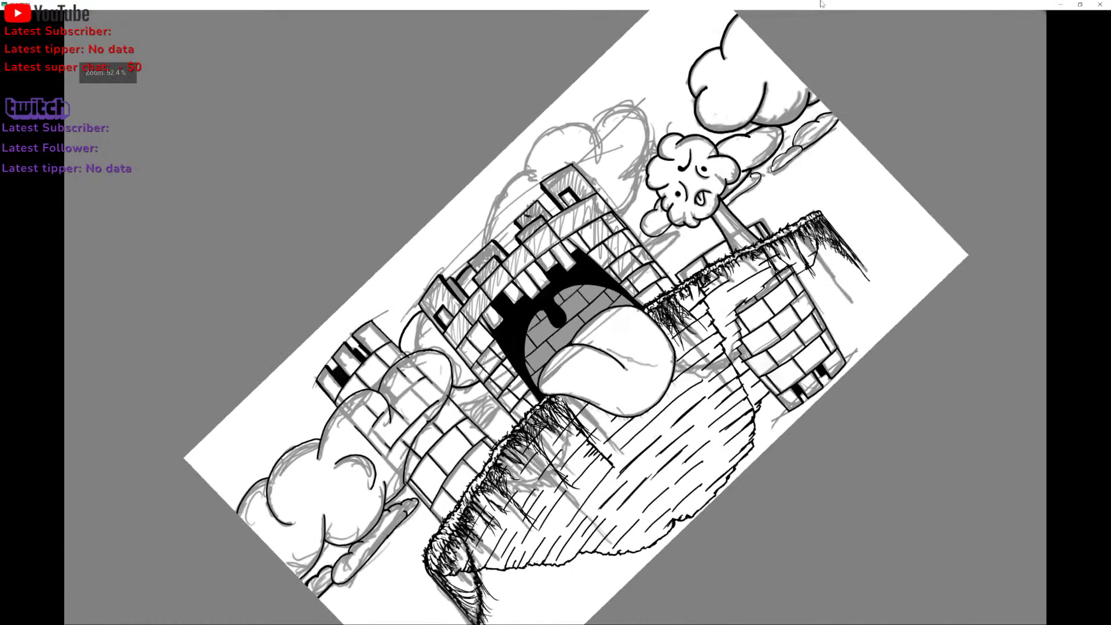
drag(529, 217, 541, 209)
key(ctrl+z)
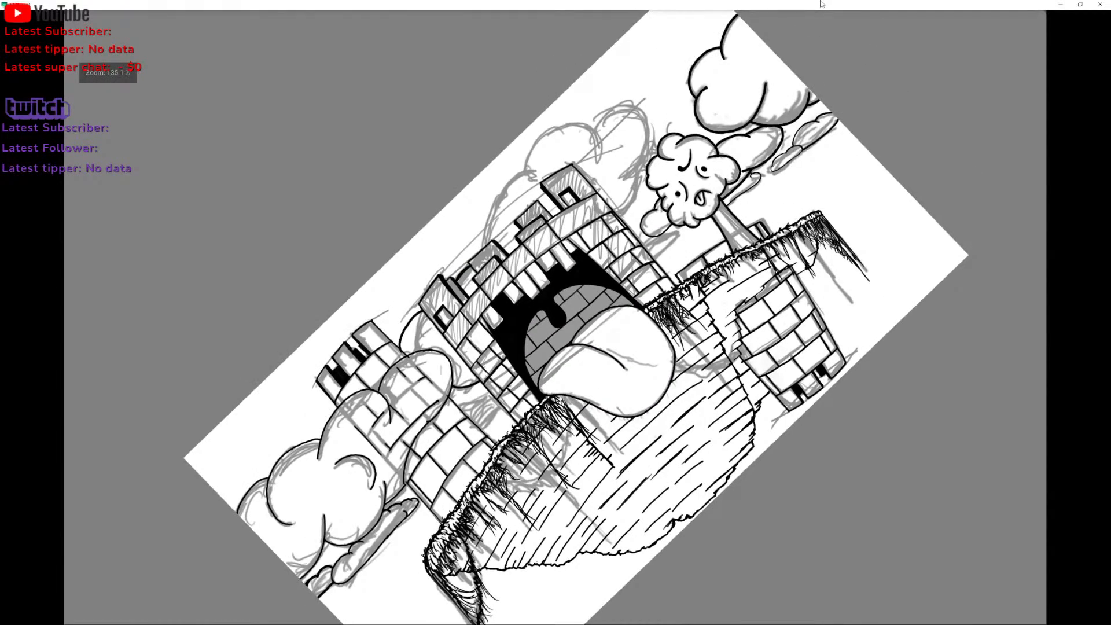
mouse_move(485, 242)
mouse_down()
mouse_move(548, 132)
mouse_move(644, 100)
mouse_move(631, 196)
mouse_up()
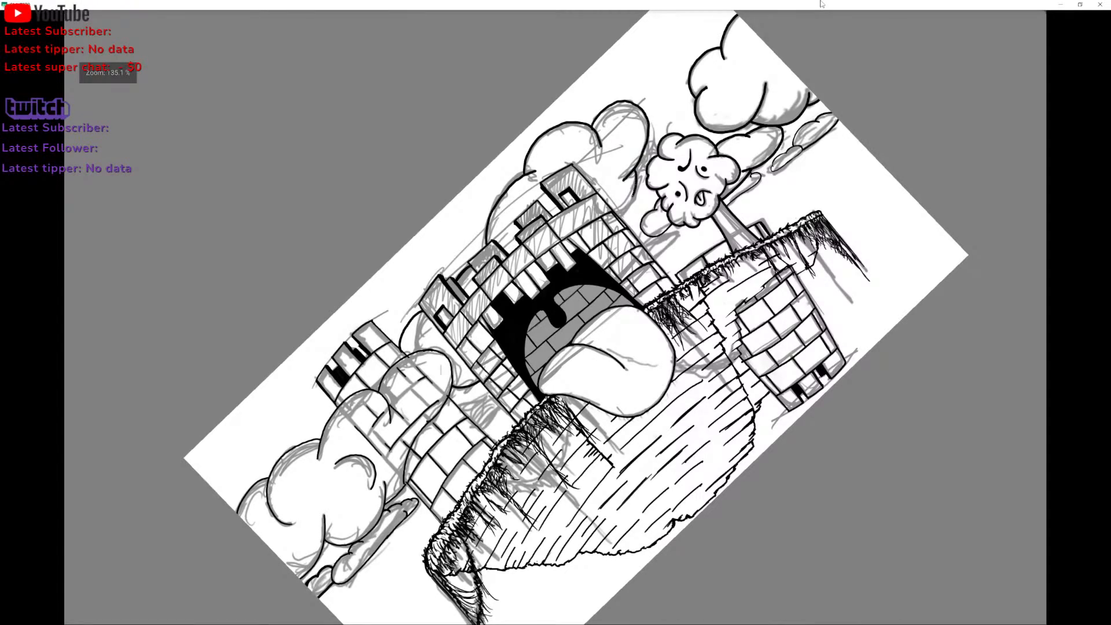
key(ctrl+z)
key(ctrl+z)
scroll(608, 335, down, 5)
scroll(630, 333, up, 5)
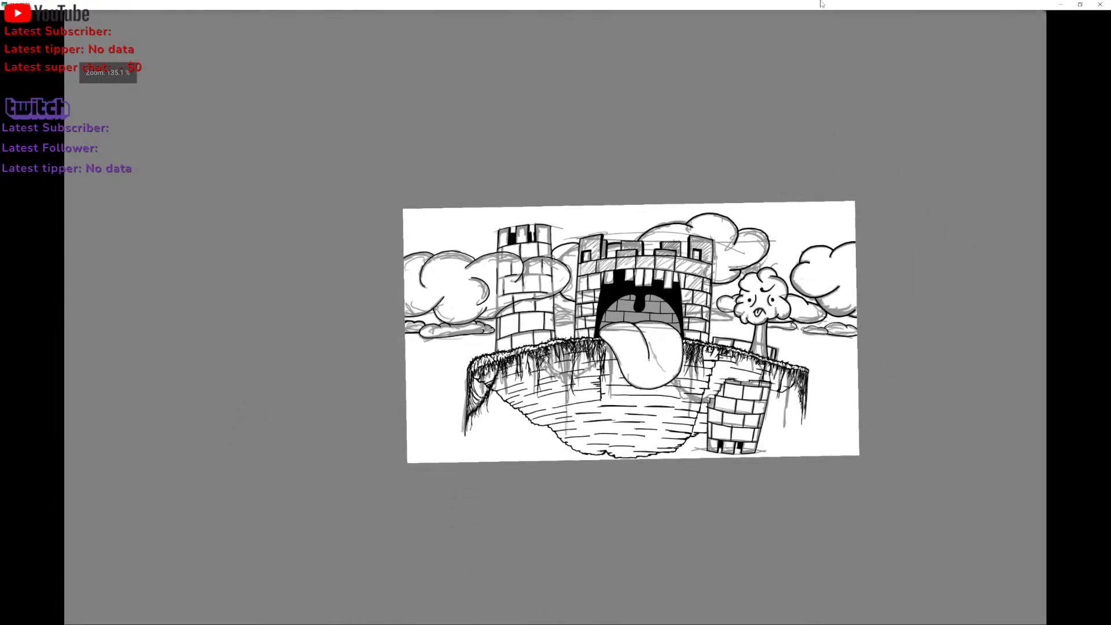
Ink the lower edge of the flat cloud sketched between the small tower and the castle, just above the grass.
scroll(630, 332, up, 3)
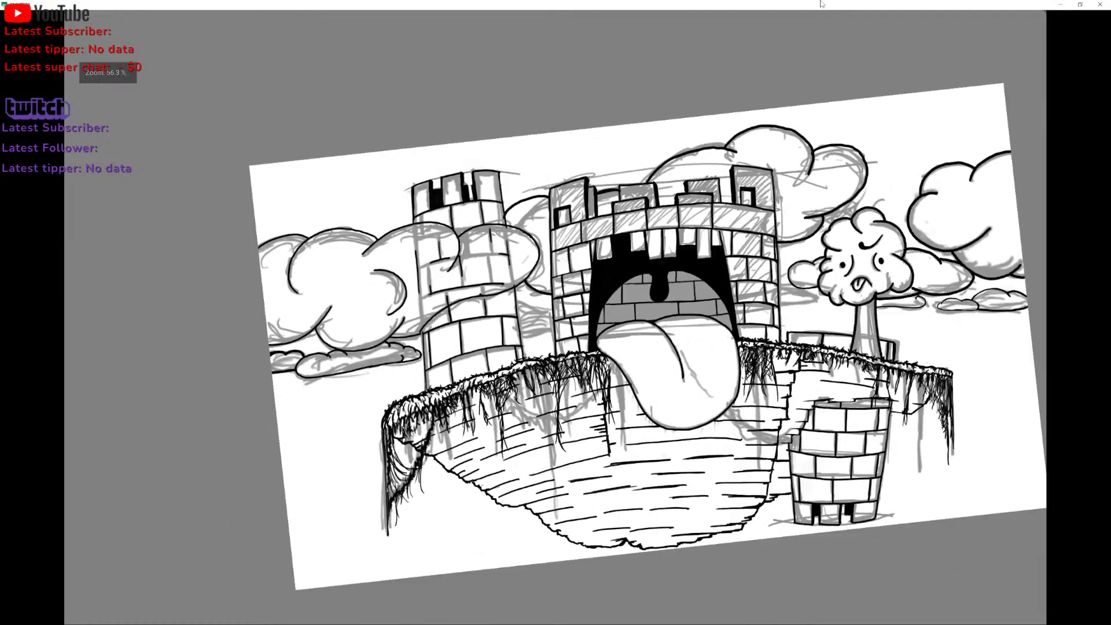
scroll(631, 332, up, 5)
scroll(541, 326, down, 1)
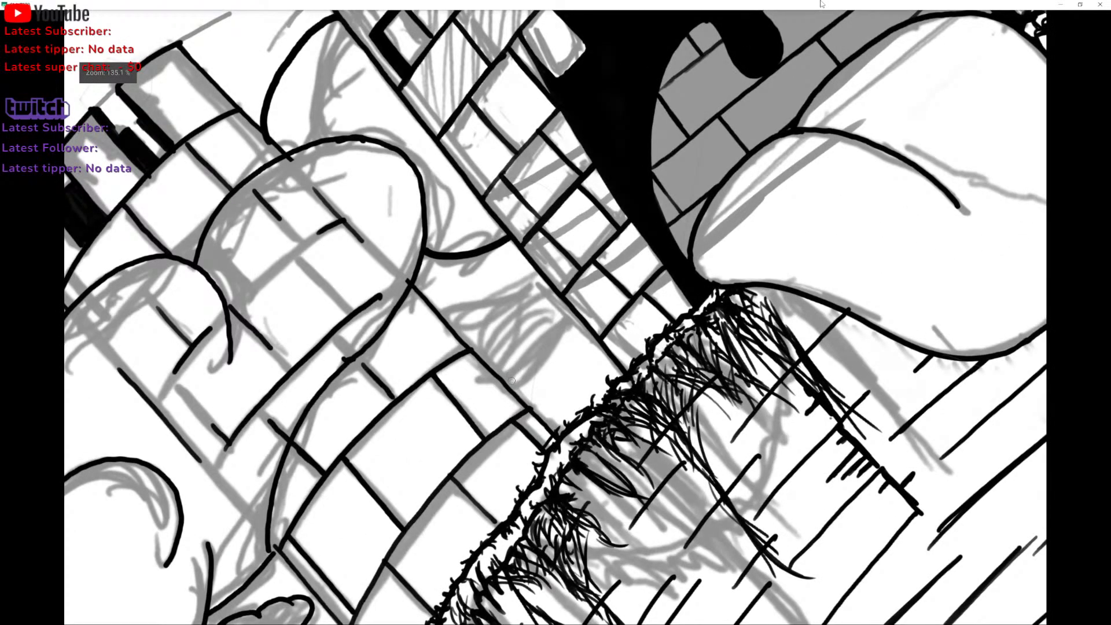
drag(508, 380, 570, 312)
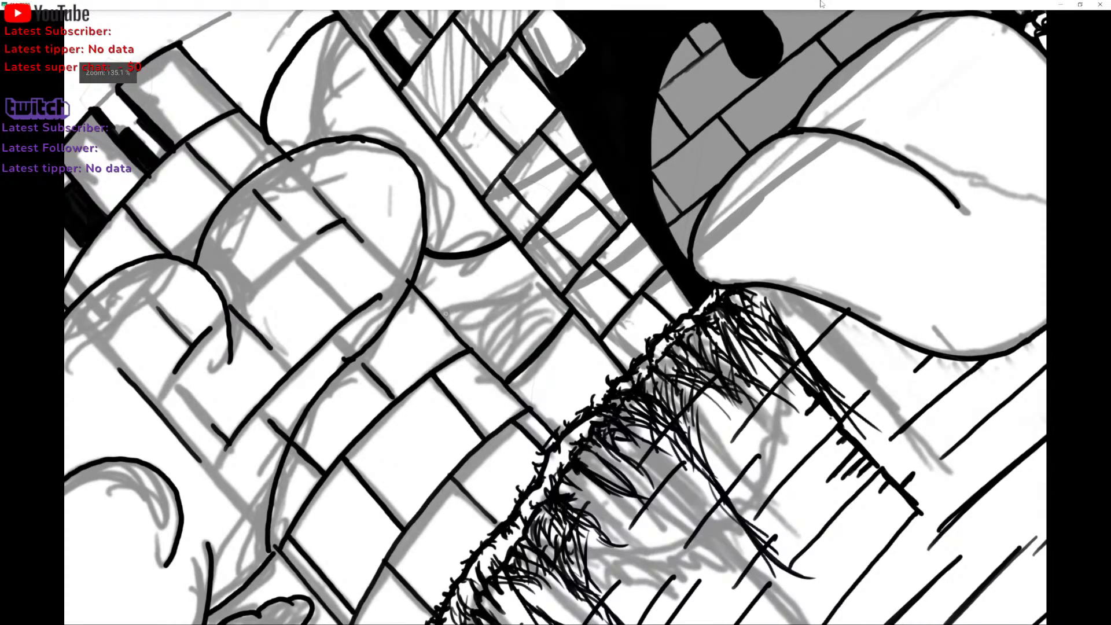
Ink a small bump along the top of the flat cloud beside the small tower, redoing the stroke until it fits.
drag(440, 316, 494, 265)
key(ctrl+z)
drag(451, 255, 443, 318)
key(ctrl+z)
drag(459, 257, 437, 289)
key(ctrl+z)
mouse_move(446, 300)
mouse_down()
mouse_move(434, 301)
mouse_move(466, 297)
mouse_move(454, 289)
mouse_move(461, 257)
mouse_move(452, 294)
mouse_up()
scroll(555, 317, down, 4)
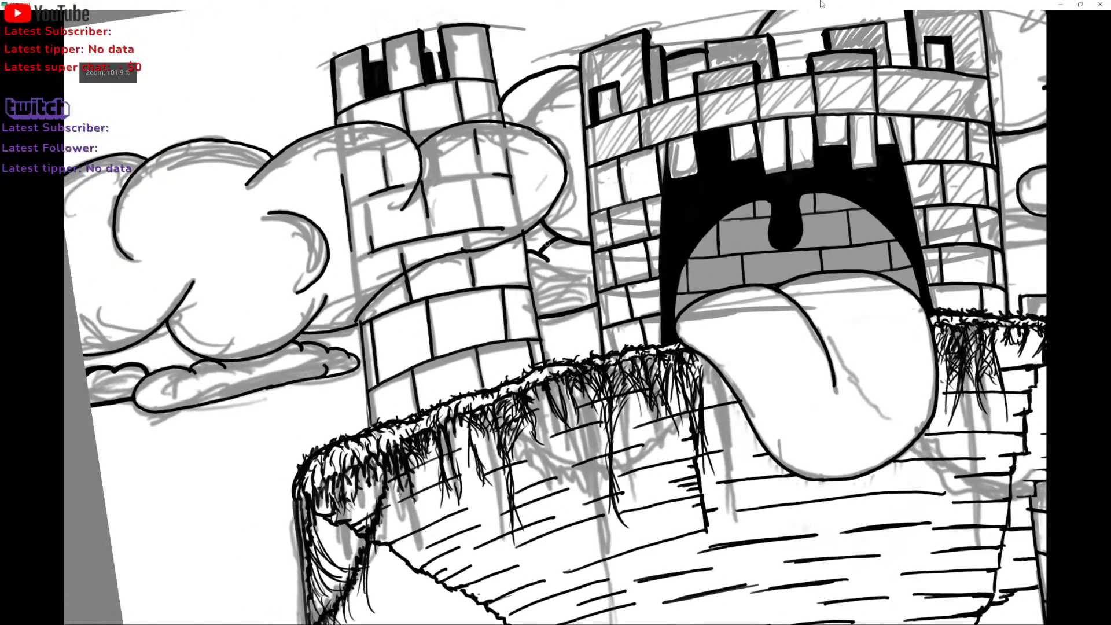
scroll(555, 317, down, 6)
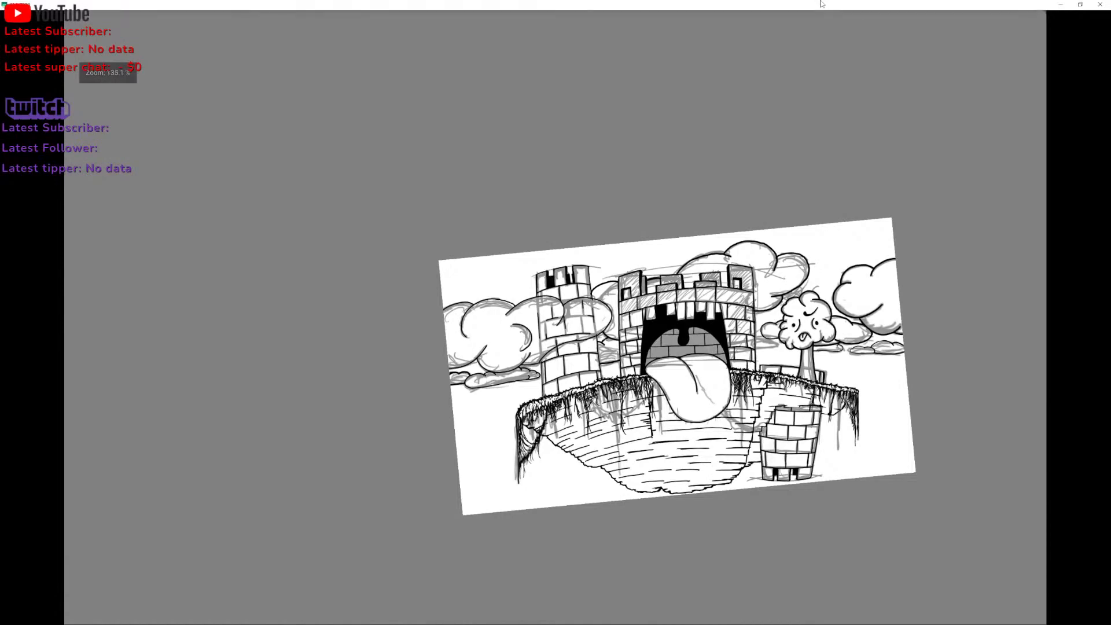
scroll(556, 317, up, 8)
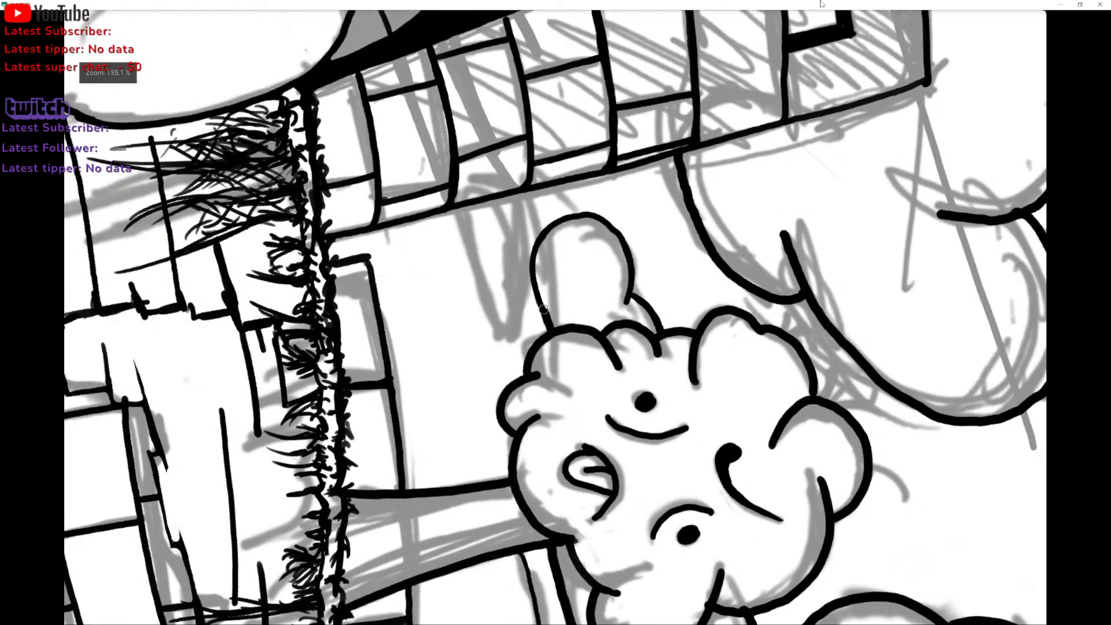
scroll(541, 204, down, 3)
scroll(541, 204, down, 6)
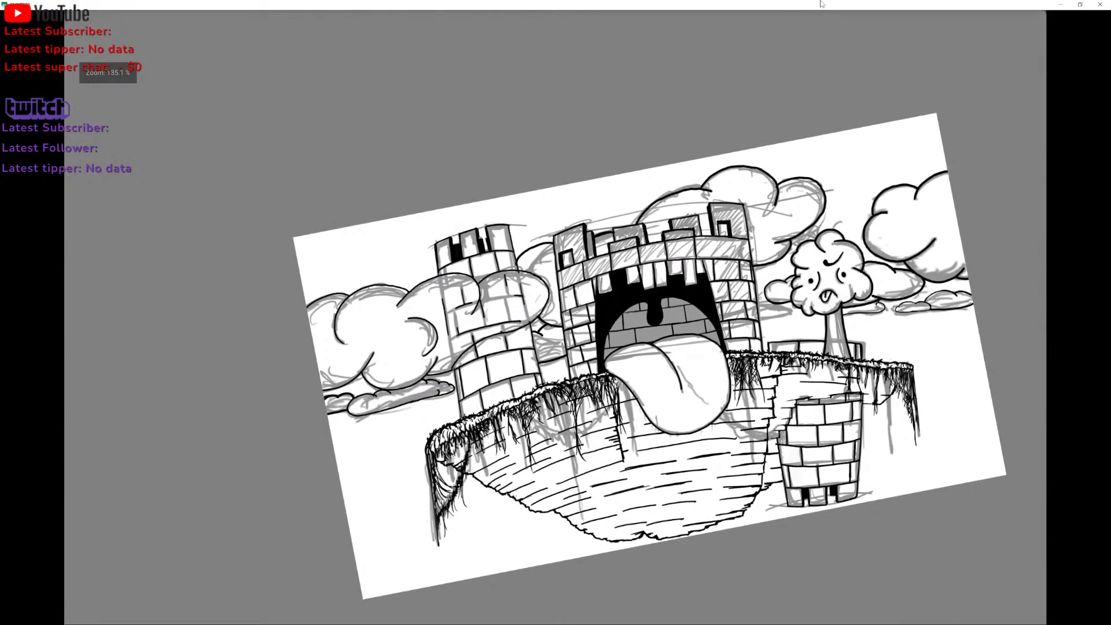
scroll(759, 298, up, 5)
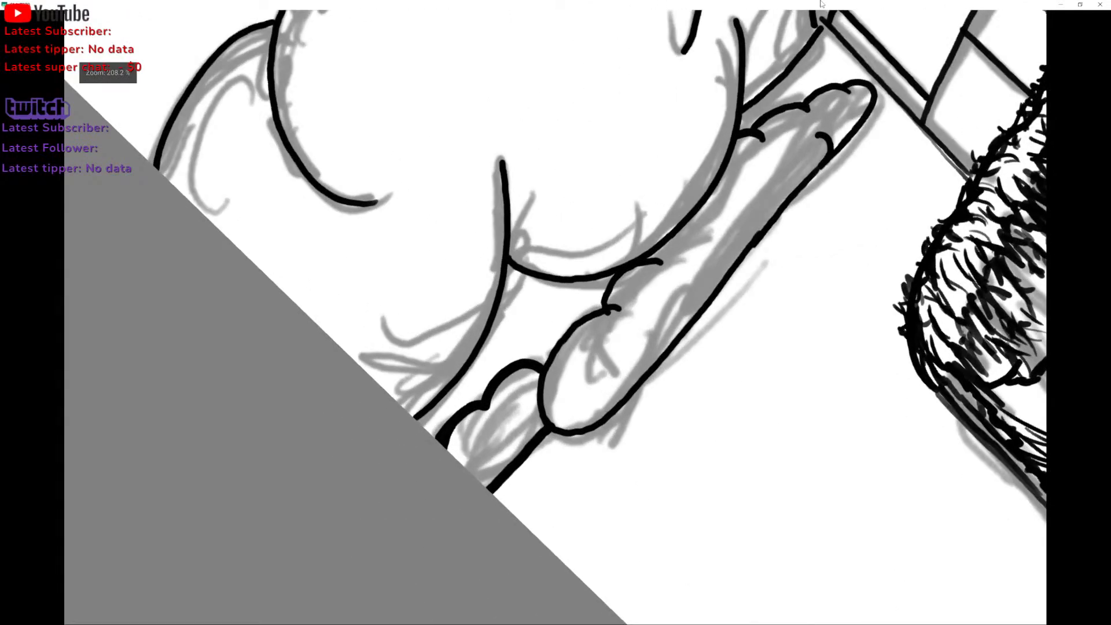
Thicken the inked curve under the large cloud beside the small tower, running down to the canvas edge.
key(Tab)
scroll(502, 173, down, 3)
key(Tab)
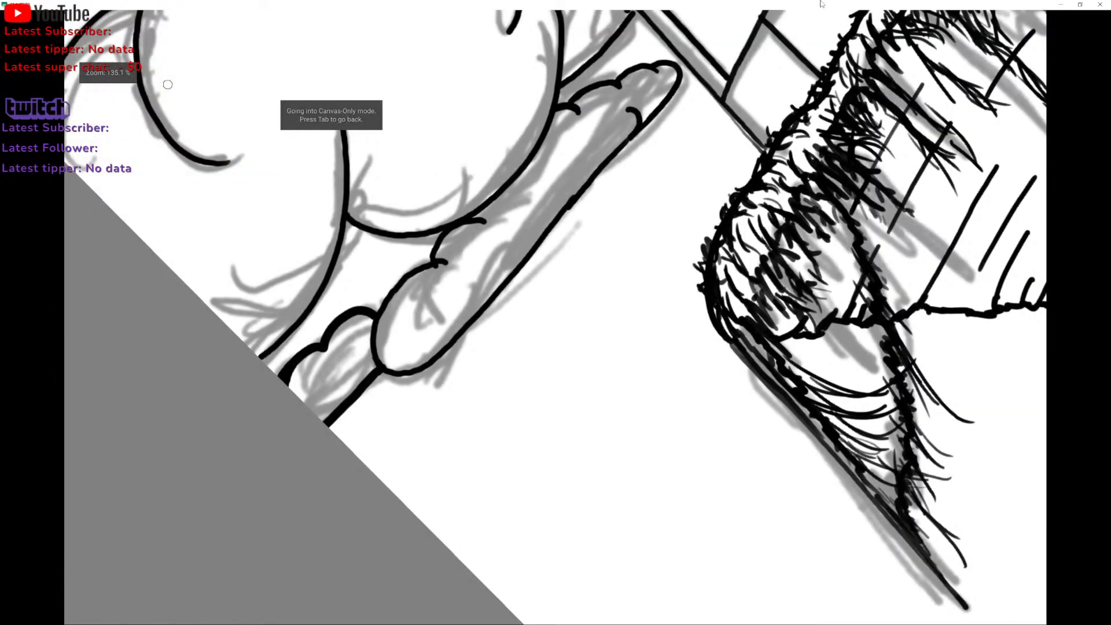
mouse_move(502, 251)
mouse_down()
mouse_move(472, 388)
mouse_move(399, 461)
mouse_up()
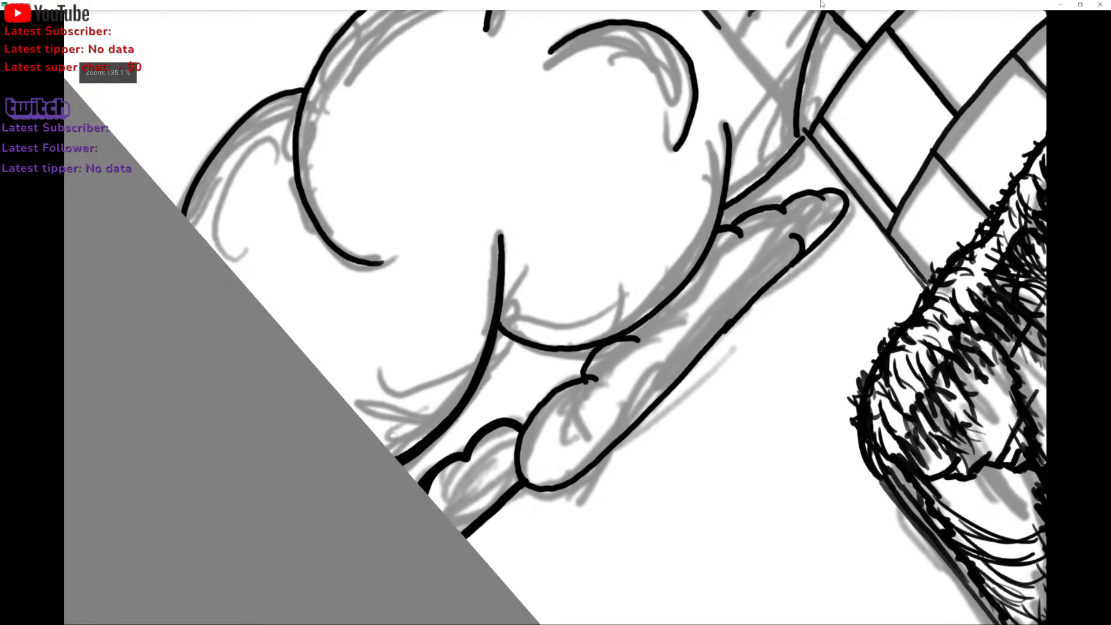
scroll(555, 317, down, 2)
scroll(555, 317, up, 5)
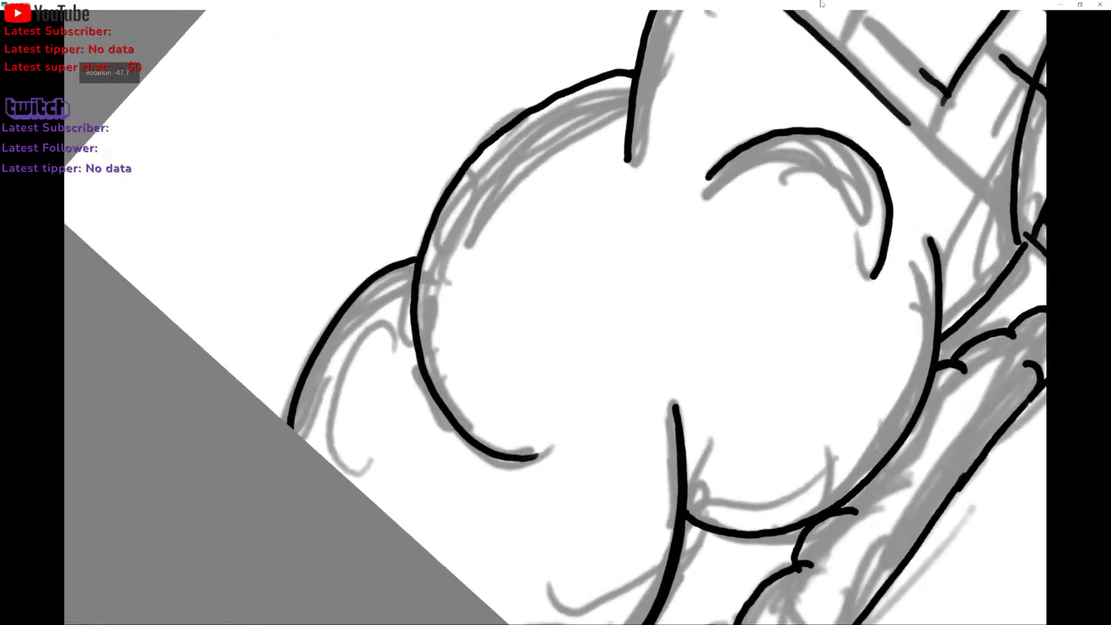
Thicken the outer outlines of the large cloud's two lobes nearest the canvas edge, redoing the upper stretch.
mouse_move(290, 435)
mouse_down()
mouse_move(296, 367)
mouse_move(331, 314)
mouse_move(374, 265)
mouse_move(428, 231)
mouse_move(420, 302)
mouse_move(463, 415)
mouse_move(511, 455)
mouse_move(577, 463)
mouse_up()
mouse_move(427, 240)
mouse_down()
mouse_move(457, 145)
mouse_move(514, 80)
mouse_up()
scroll(519, 52, down, 2)
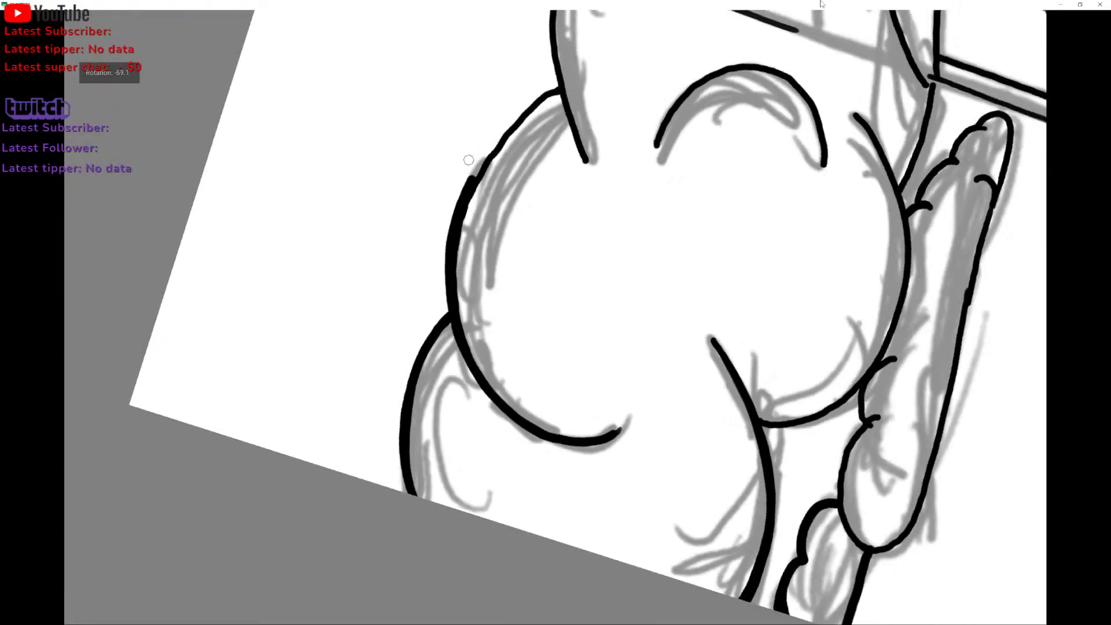
key(ctrl+z)
mouse_move(450, 374)
mouse_down()
mouse_move(439, 278)
mouse_move(489, 172)
mouse_up()
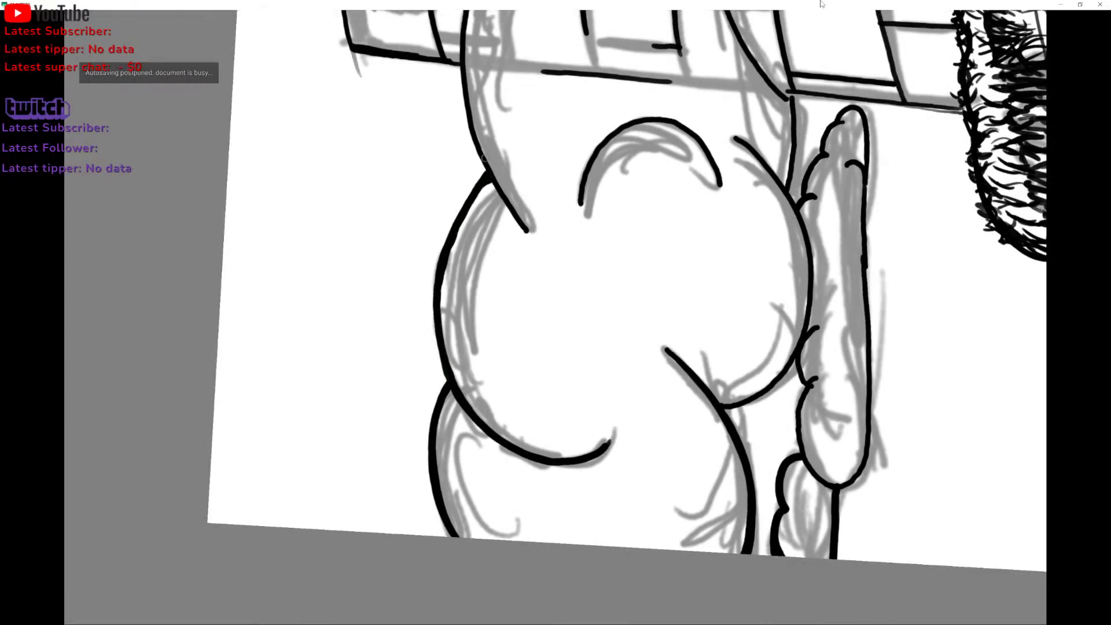
Thicken the outer outline of the cloud lobe that overlaps the small tower's edge, redoing the stretch over the bricks.
scroll(485, 158, down, 1)
scroll(399, 245, up, 2)
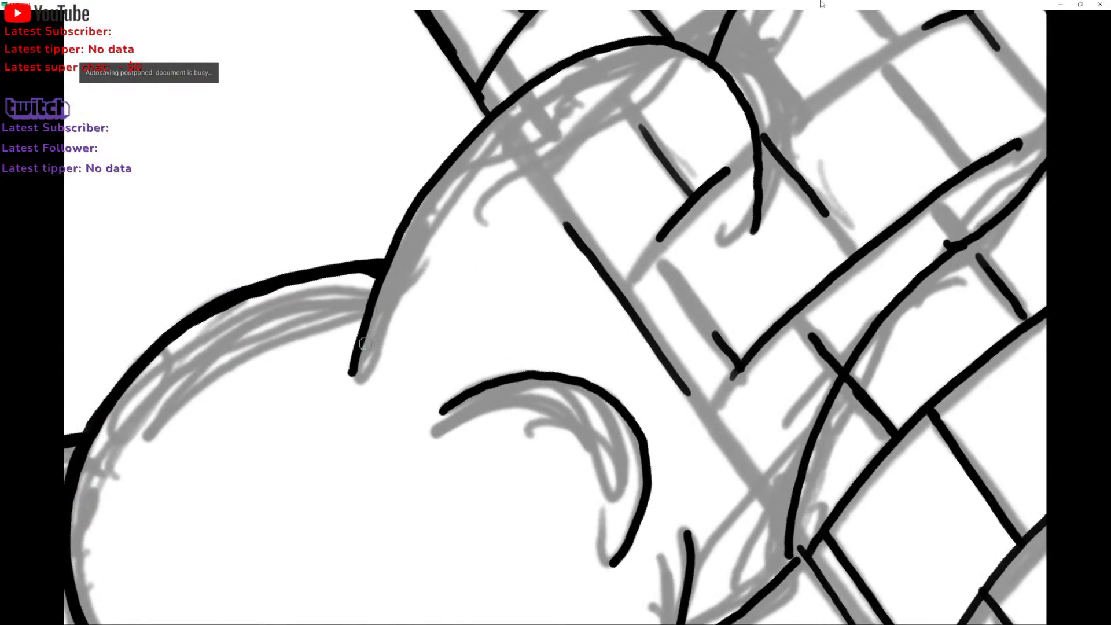
mouse_move(353, 369)
mouse_down()
mouse_move(371, 287)
mouse_move(408, 209)
mouse_move(459, 142)
mouse_move(529, 86)
mouse_up()
scroll(340, 303, up, 3)
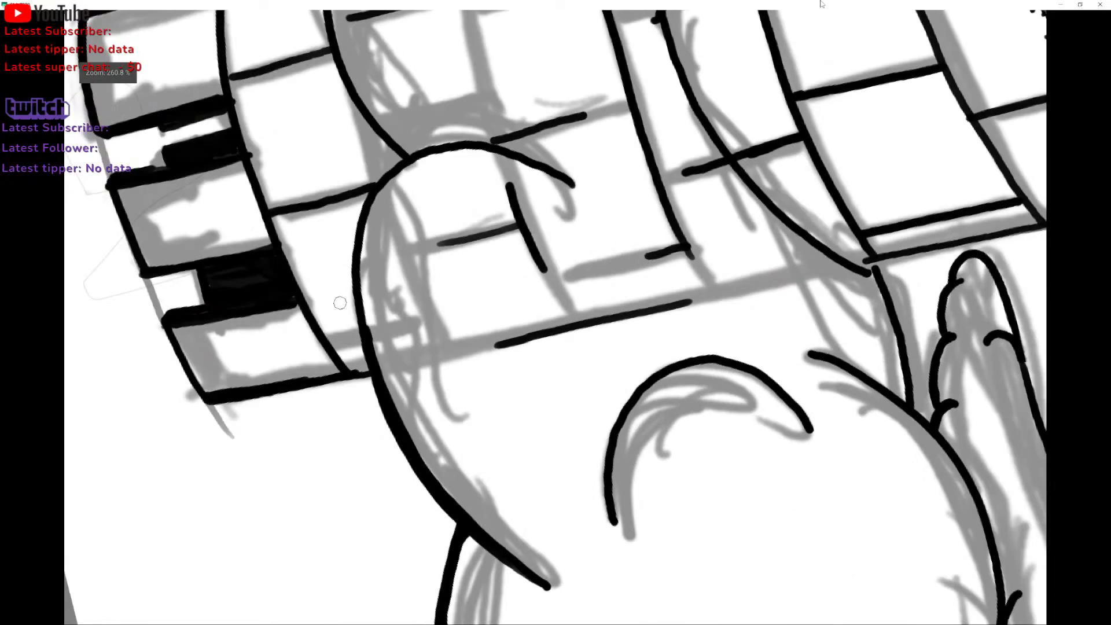
mouse_move(363, 343)
mouse_down()
mouse_move(362, 259)
mouse_move(389, 182)
mouse_up()
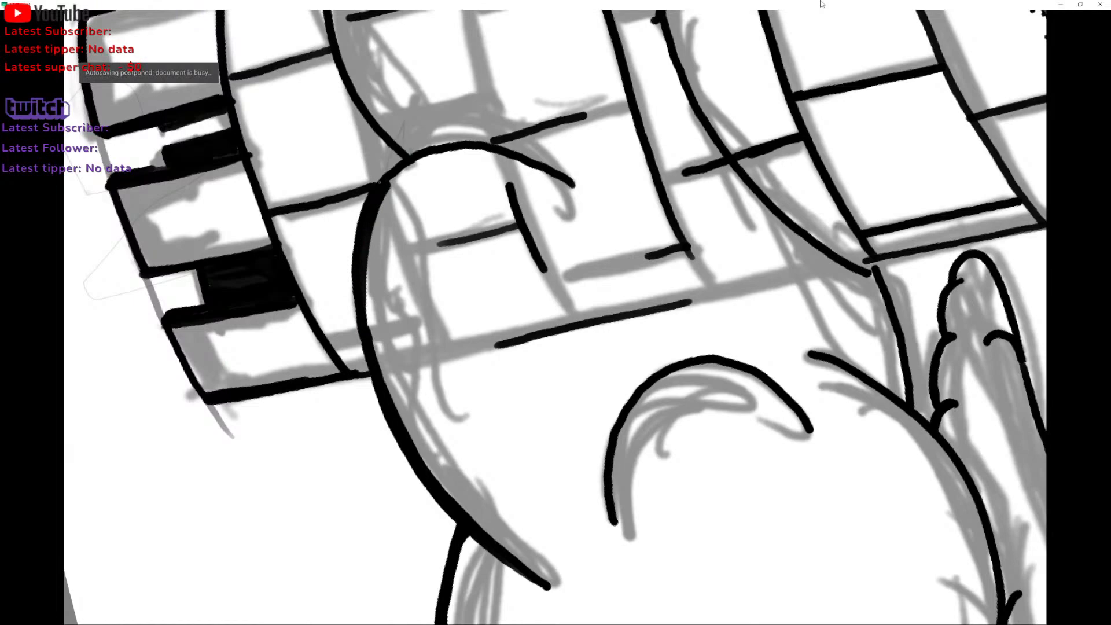
scroll(482, 270, down, 1)
key(ctrl+z)
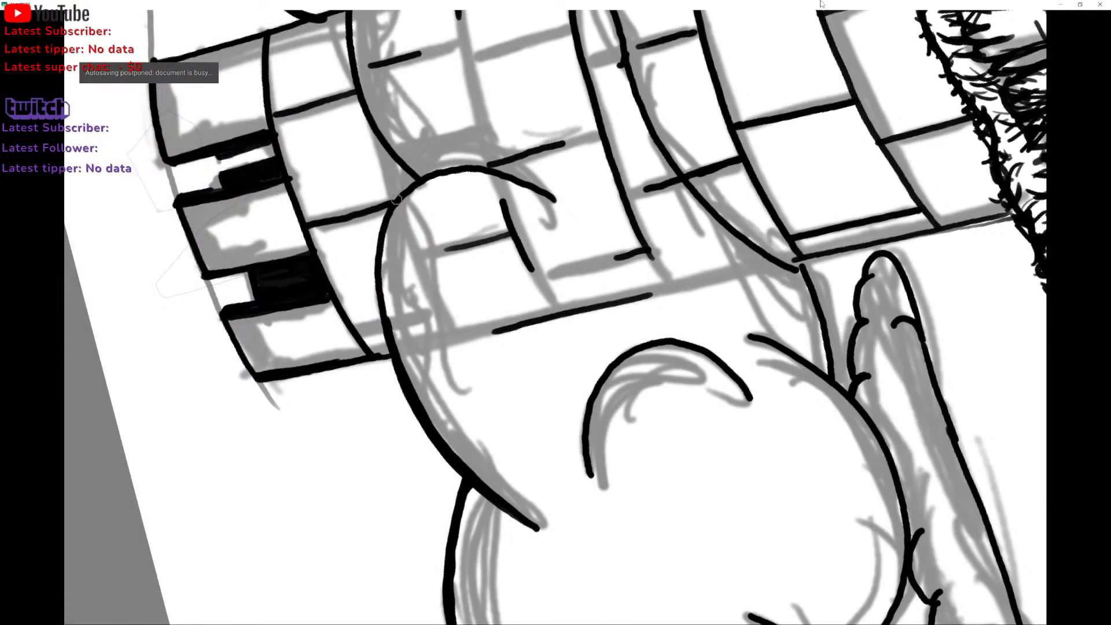
mouse_move(407, 192)
mouse_down()
mouse_move(381, 255)
mouse_move(390, 344)
mouse_up()
Thicken the outline of the rounded cloud end in front of the small tower, facing the castle, redoing a stroke.
scroll(391, 345, up, 5)
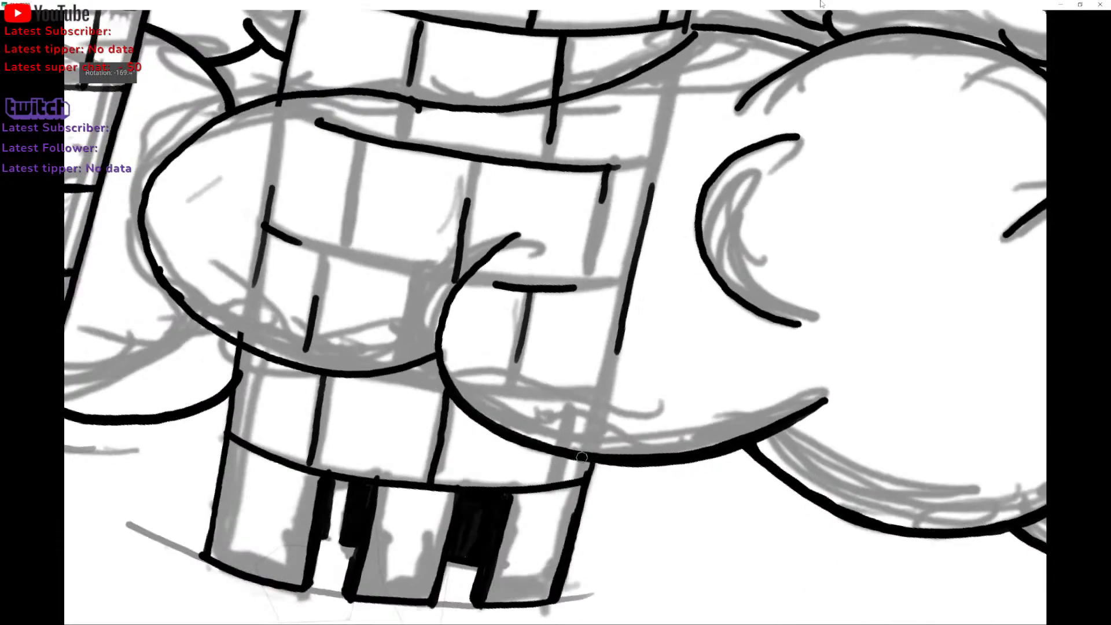
mouse_move(418, 469)
mouse_down()
mouse_move(396, 428)
mouse_move(380, 351)
mouse_move(386, 278)
mouse_move(412, 203)
mouse_move(387, 294)
mouse_move(387, 382)
mouse_up()
key(ctrl+z)
mouse_move(408, 212)
mouse_down()
mouse_move(382, 318)
mouse_move(383, 387)
mouse_move(407, 453)
mouse_move(452, 490)
mouse_move(595, 266)
mouse_move(531, 225)
mouse_move(493, 322)
mouse_move(627, 609)
mouse_move(663, 533)
mouse_move(679, 622)
mouse_up()
scroll(605, 188, up, 3)
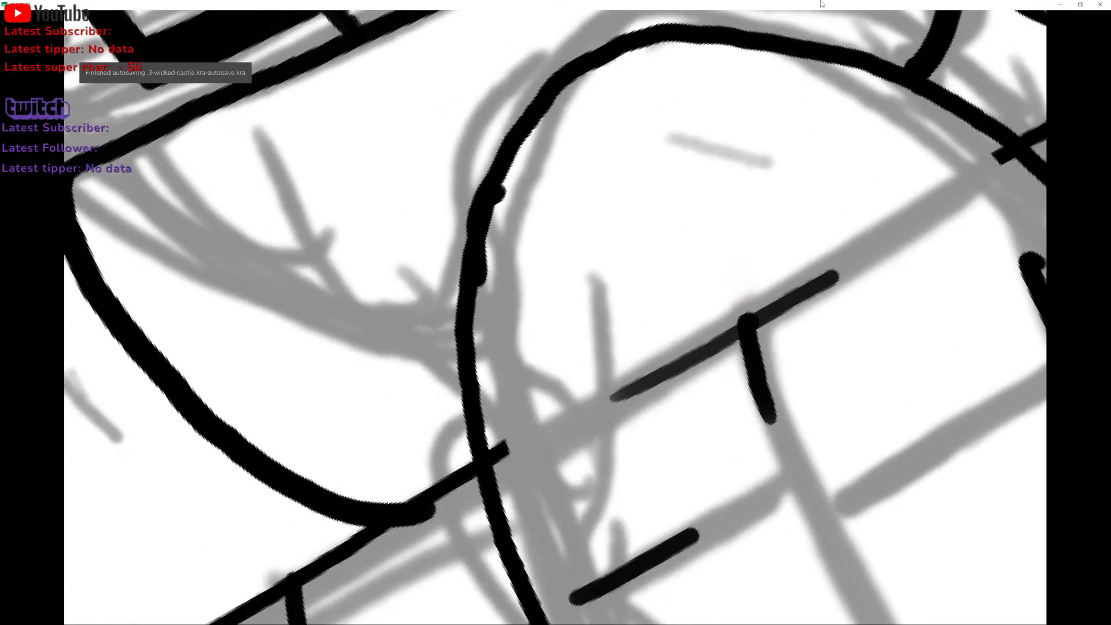
mouse_move(468, 266)
mouse_down()
mouse_move(464, 297)
mouse_move(479, 224)
mouse_move(529, 112)
mouse_move(558, 84)
mouse_up()
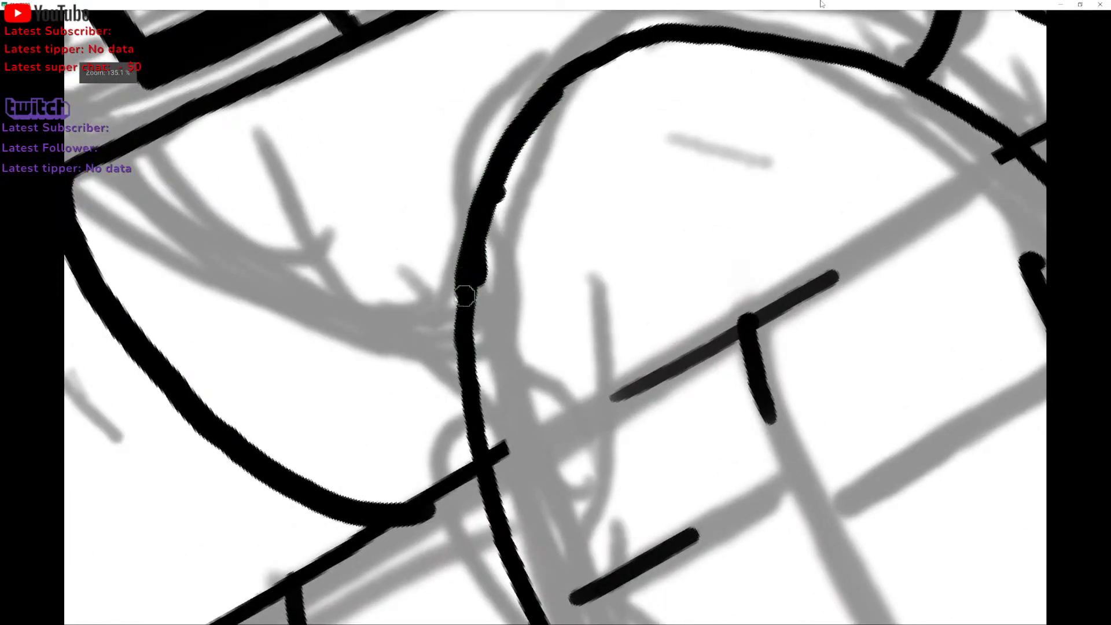
drag(464, 294, 473, 427)
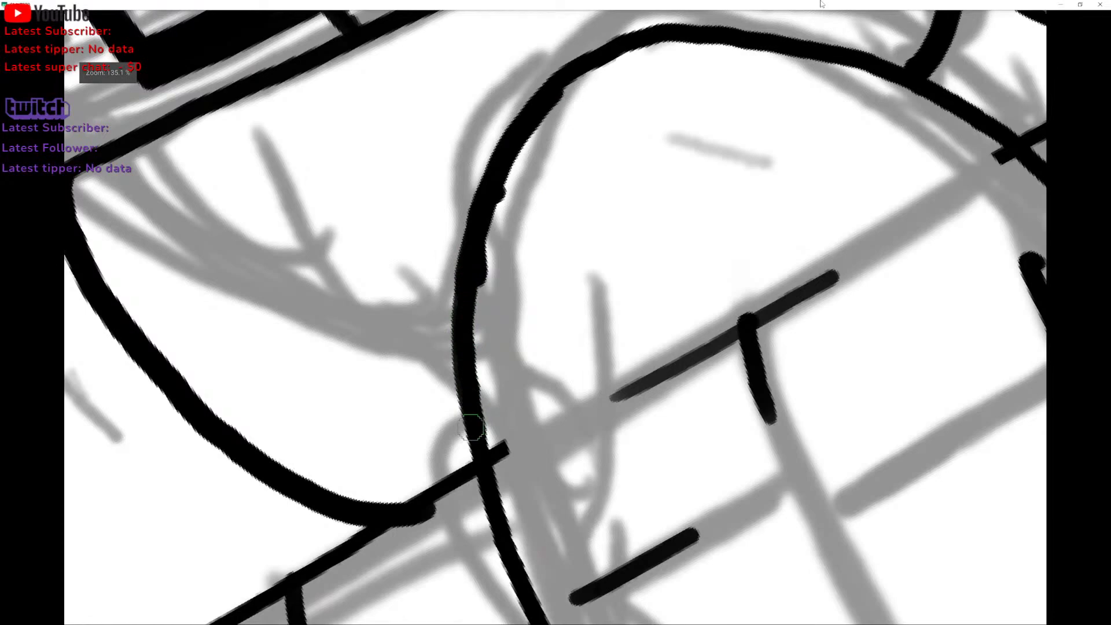
Erase the stray bumps along the inner edge of the rounded cloud end between the small tower and the castle.
right_click(472, 427)
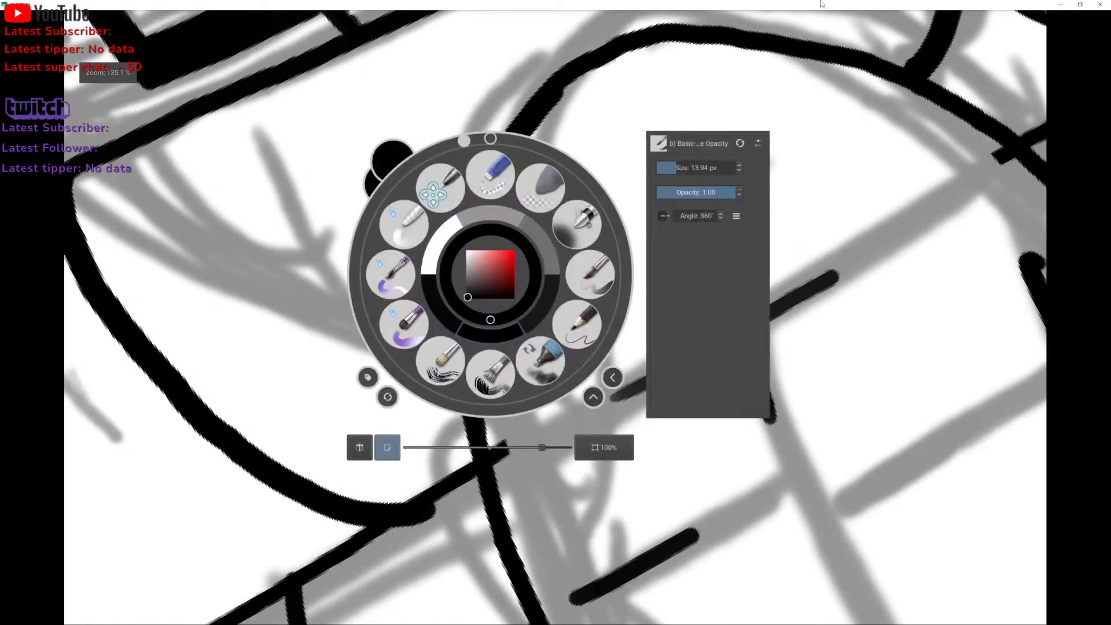
right_click(491, 274)
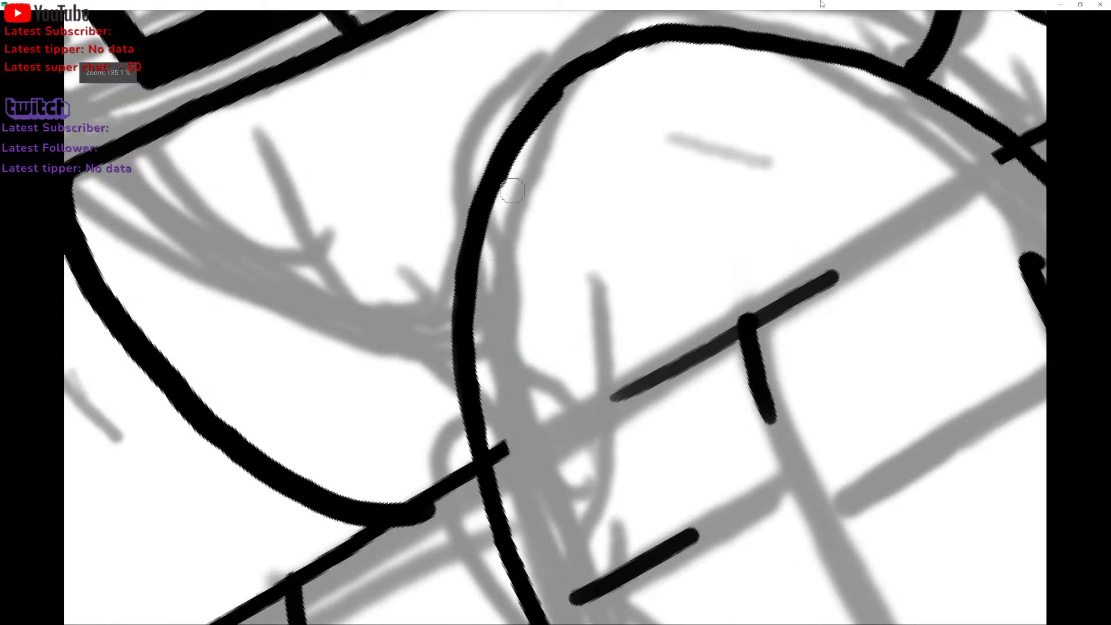
scroll(624, 48, down, 5)
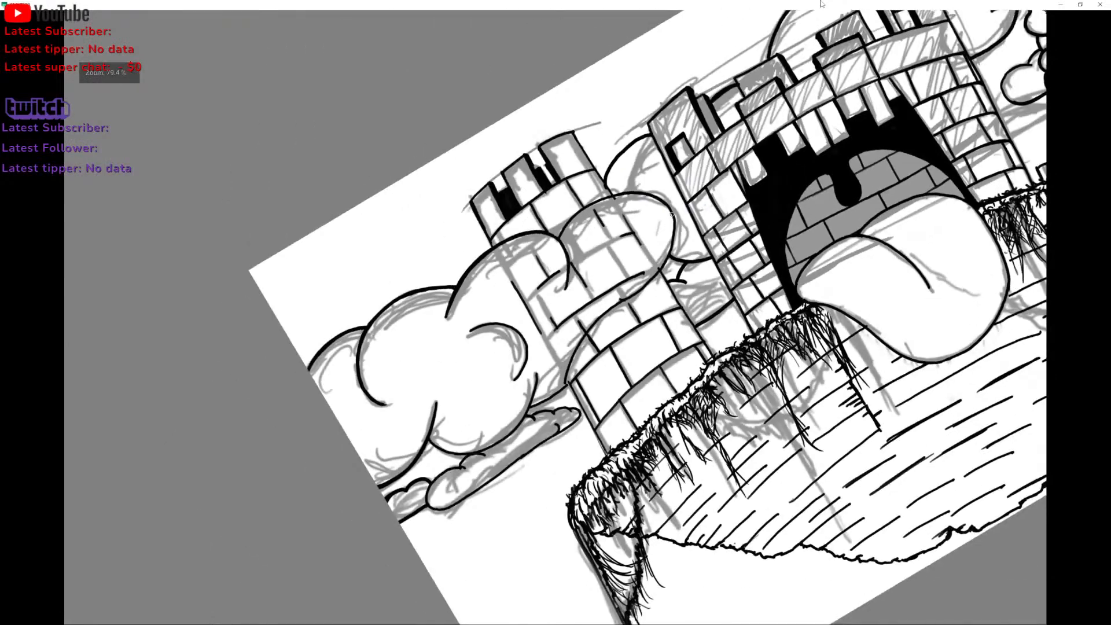
scroll(752, 333, up, 5)
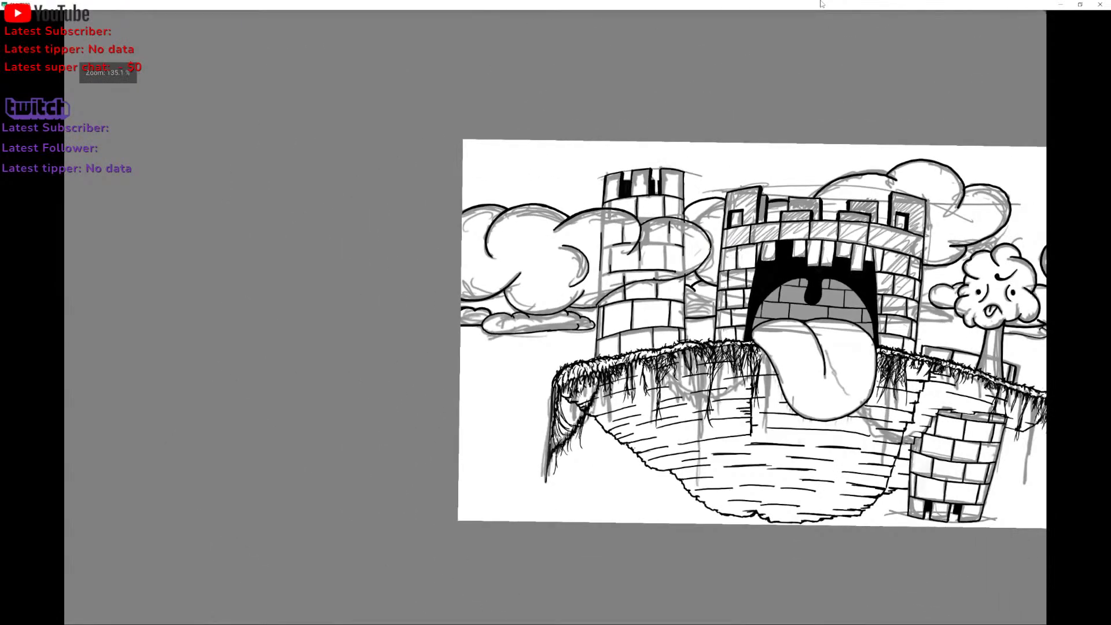
scroll(752, 333, down, 1)
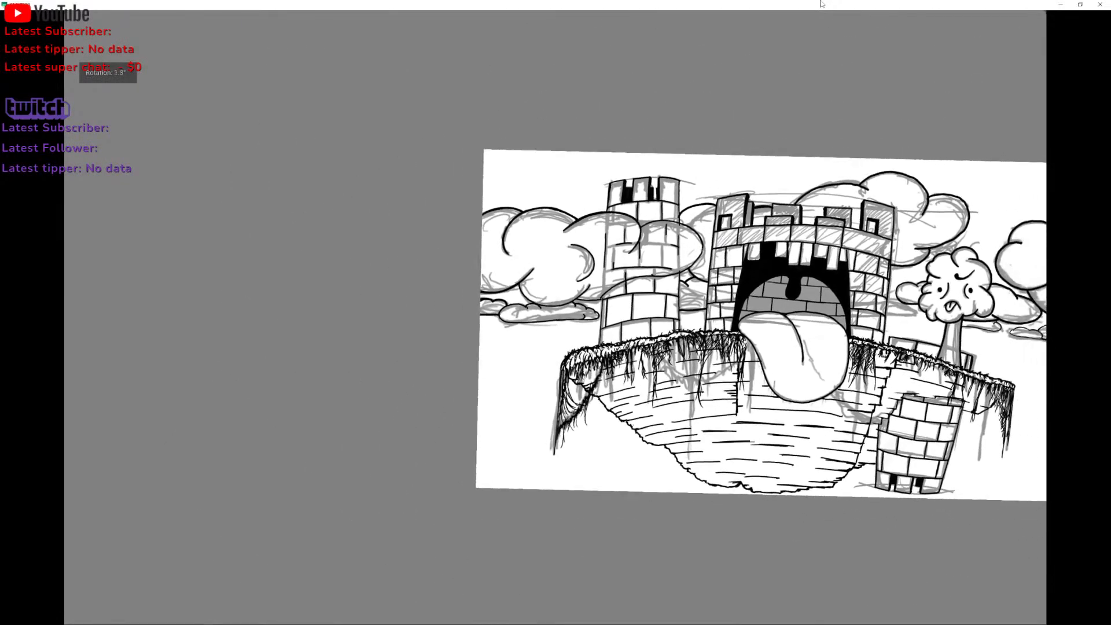
scroll(773, 290, down, 1)
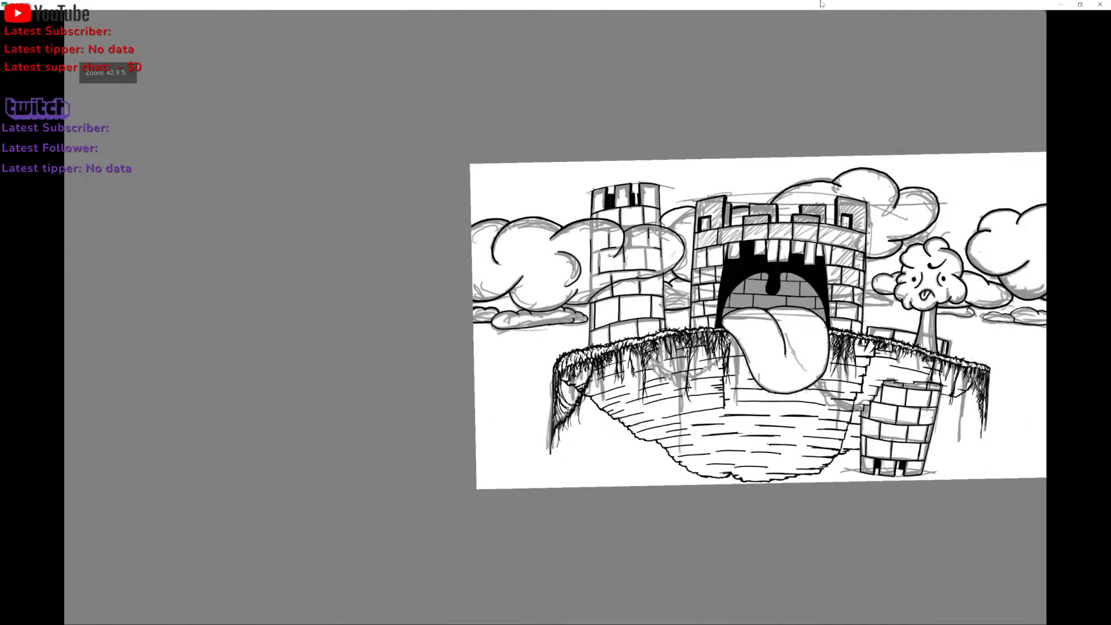
scroll(773, 318, right, 3)
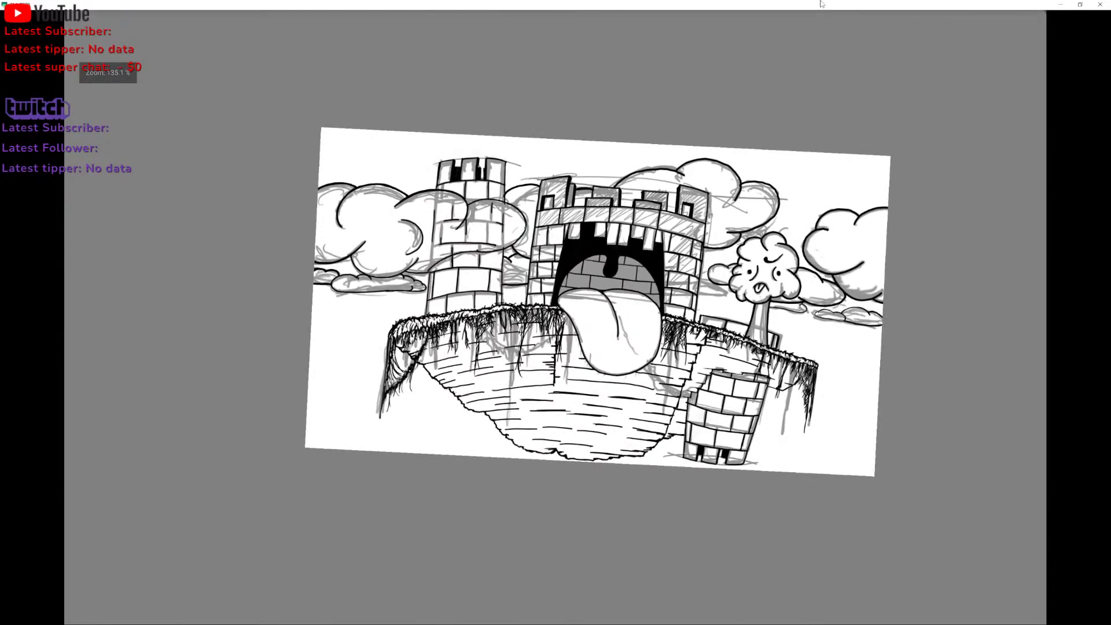
Add a new paint layer above Paint Layer 7 and switch from erasing to painting in grey.
key(Tab)
scroll(654, 307, up, 2)
scroll(656, 336, down, 1)
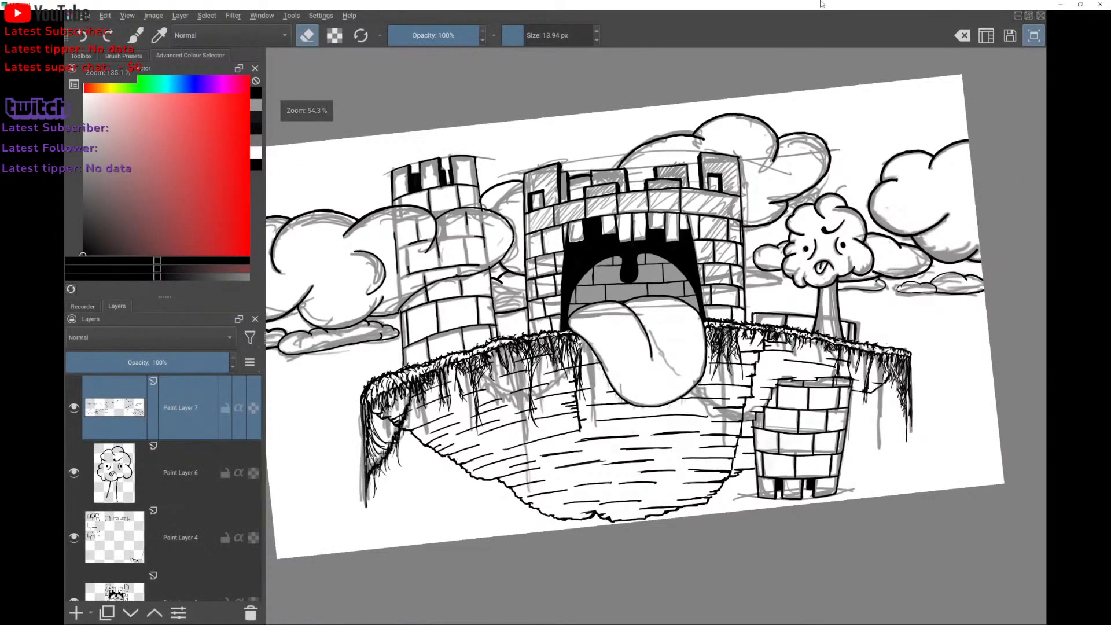
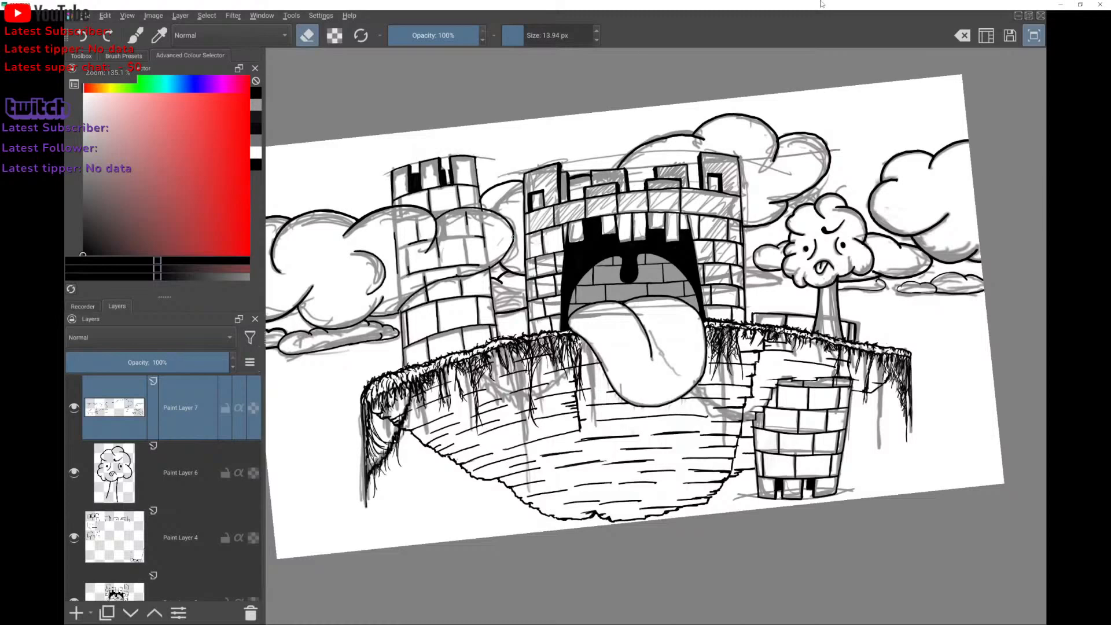
key(Insert)
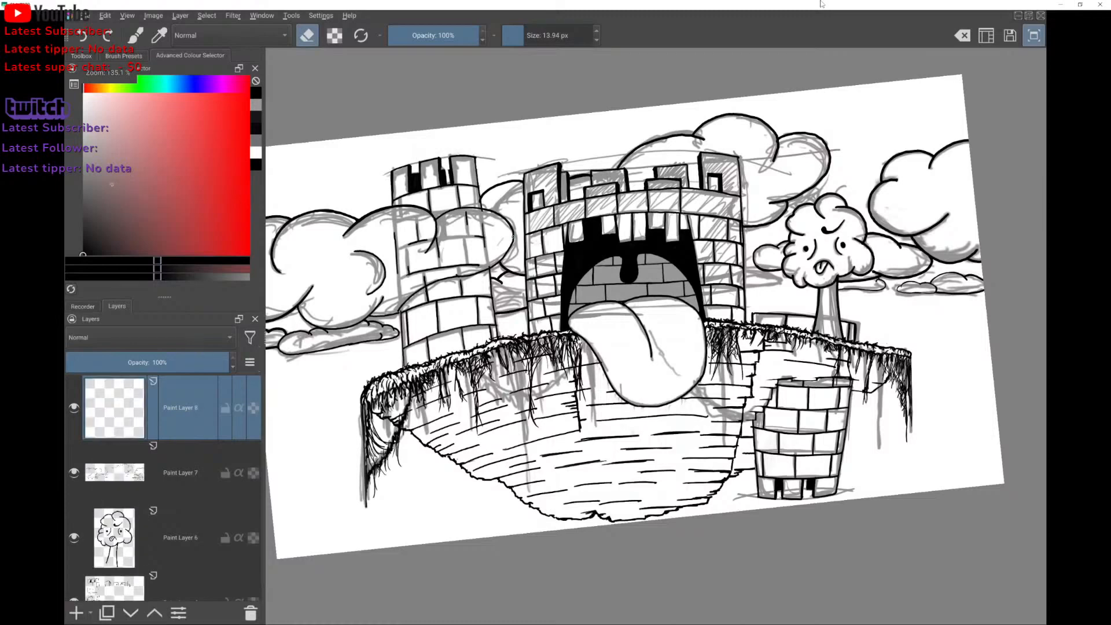
key(e)
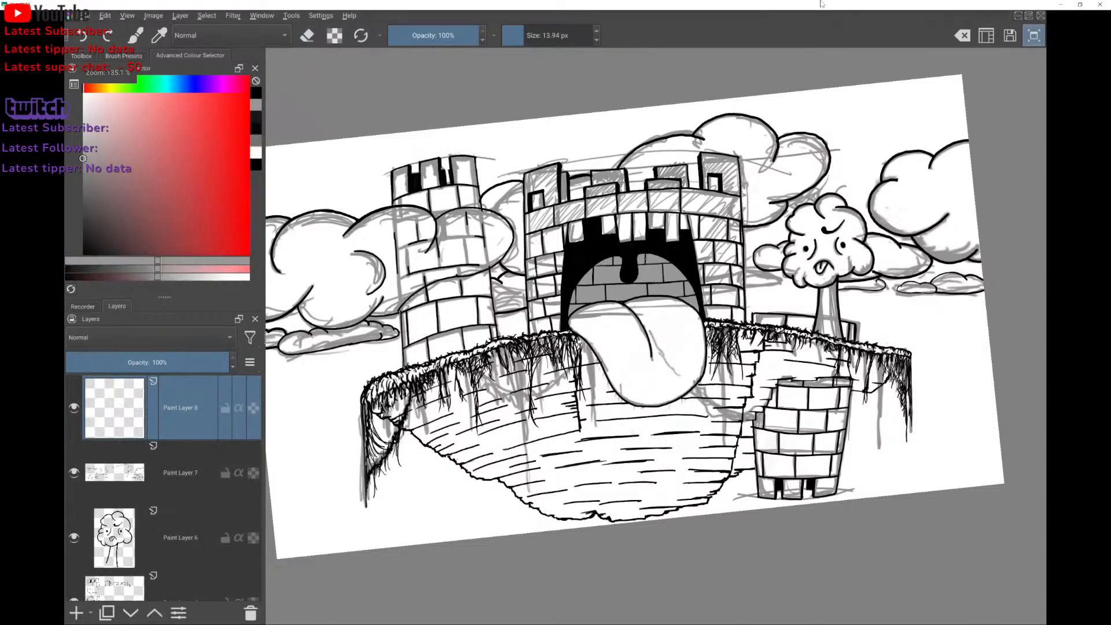
Hide Paint Layer 3 with the grey rough sketch.
key(Tab)
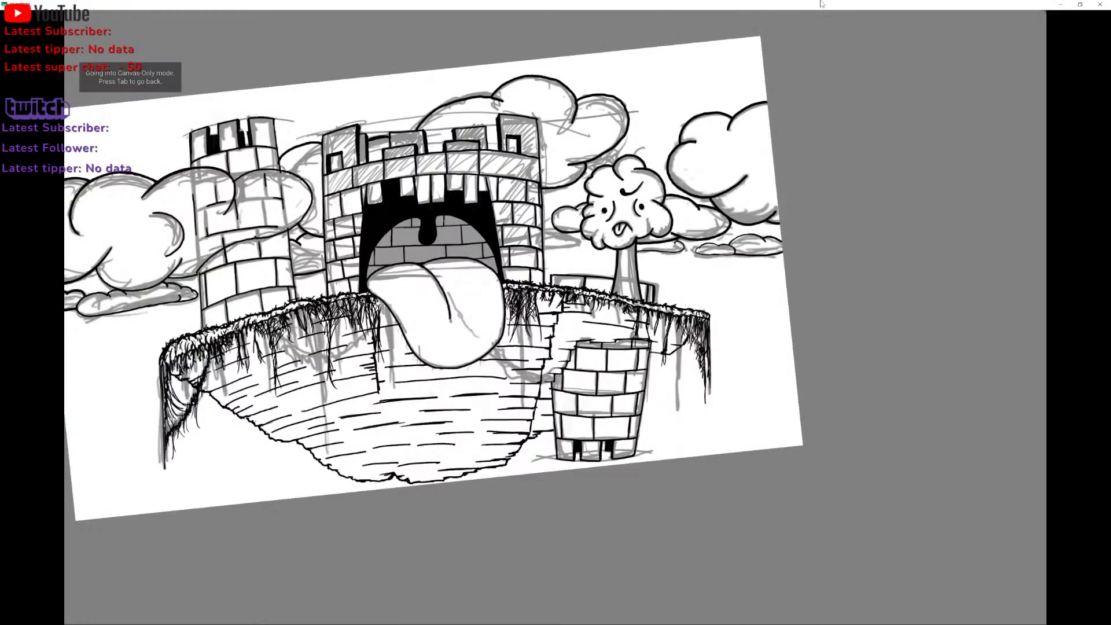
scroll(556, 317, up, 3)
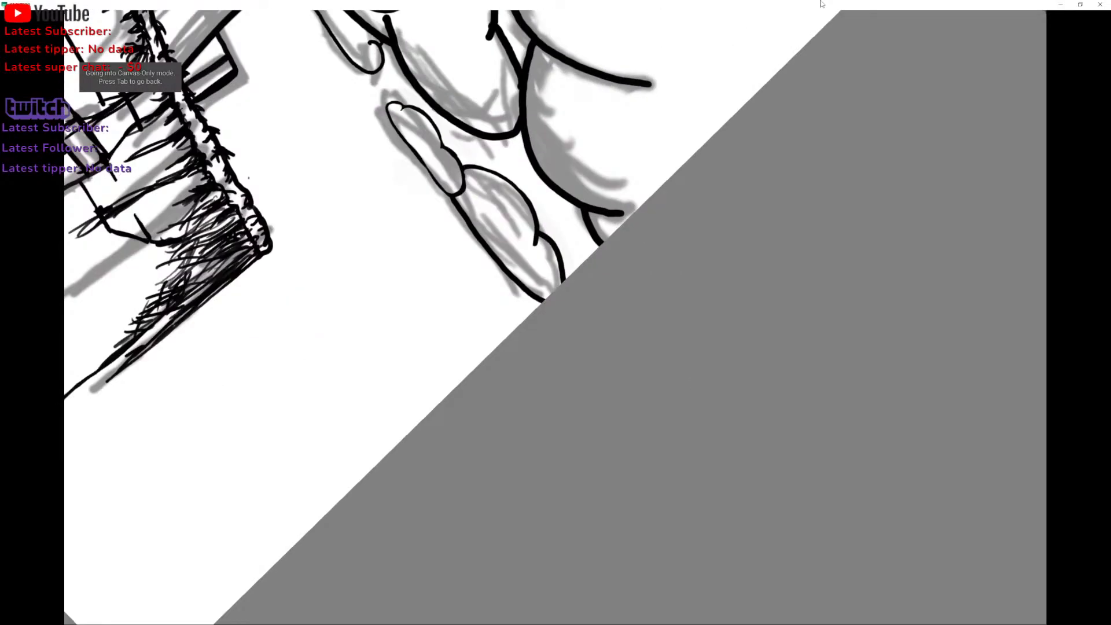
scroll(555, 317, down, 3)
key(Tab)
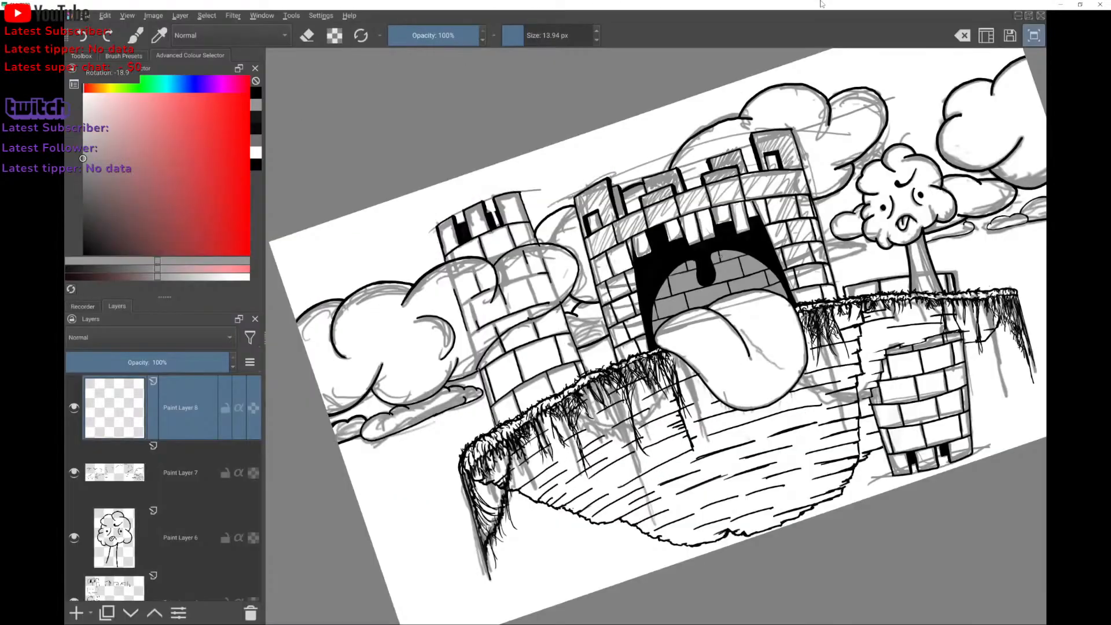
scroll(163, 489, down, 4)
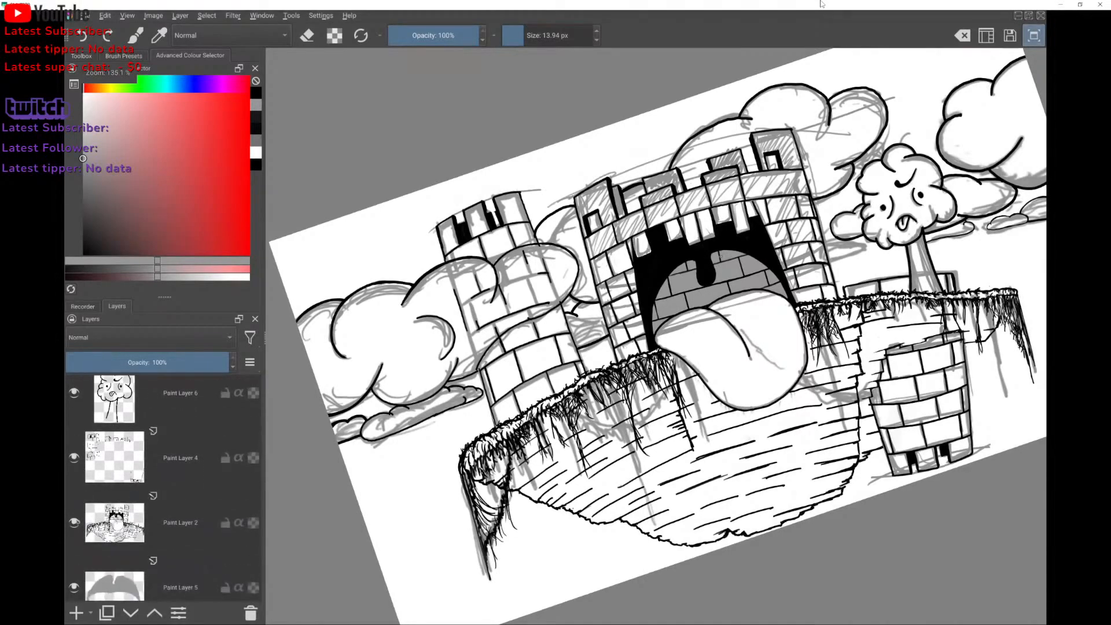
click(74, 522)
click(74, 523)
scroll(163, 488, down, 1)
scroll(163, 488, down, 5)
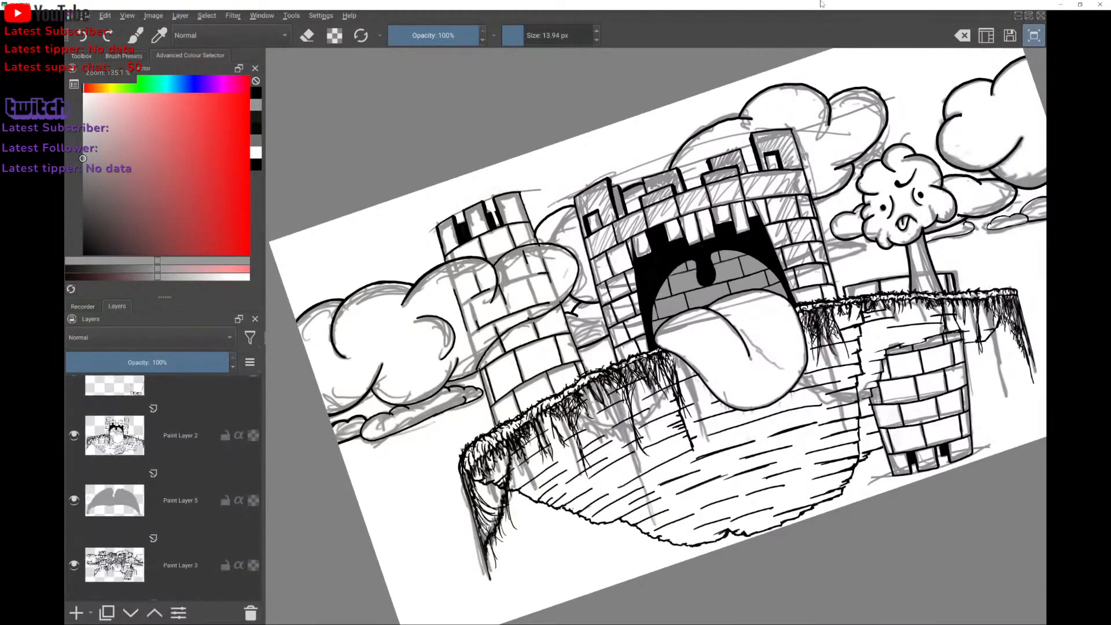
click(74, 497)
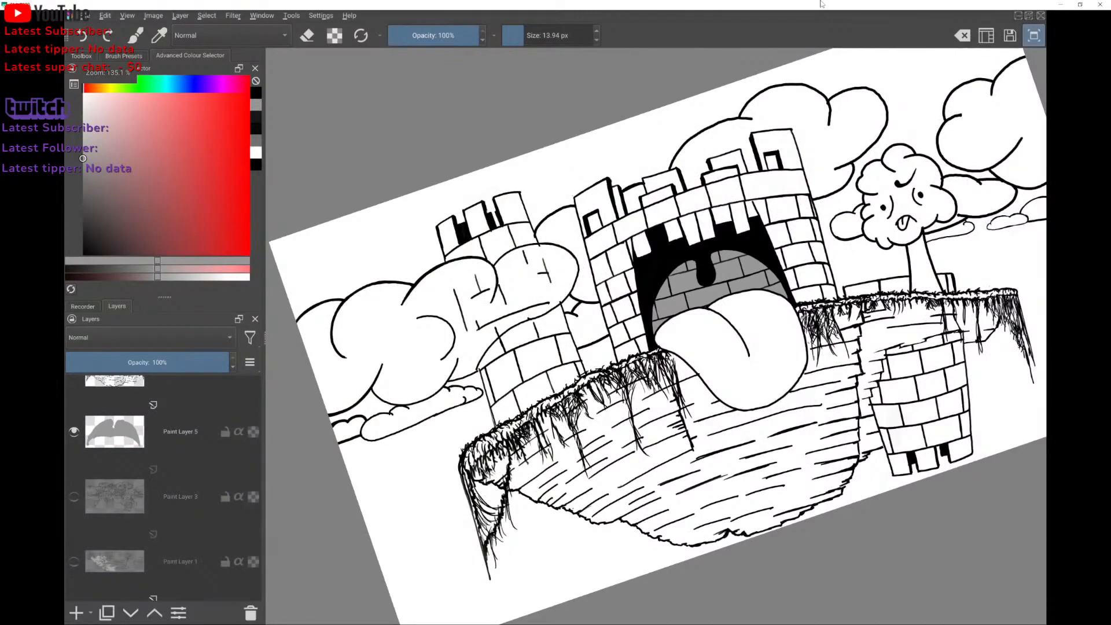
Draw a grey slanted oval on the small tower's bricks just below the overlapping cloud.
drag(905, 196, 911, 251)
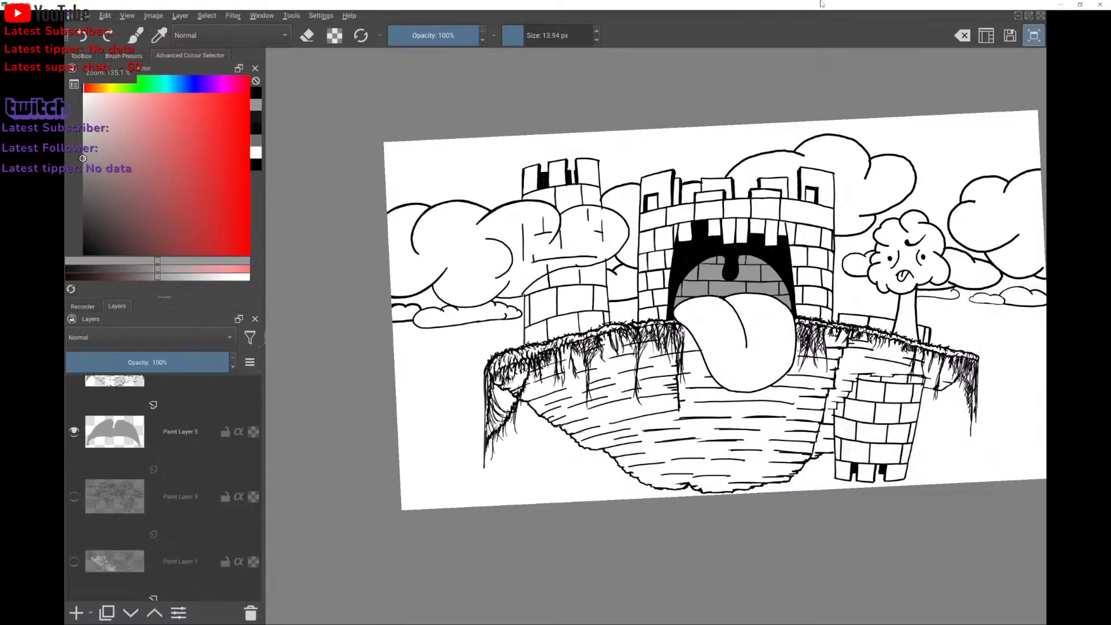
scroll(544, 190, up, 4)
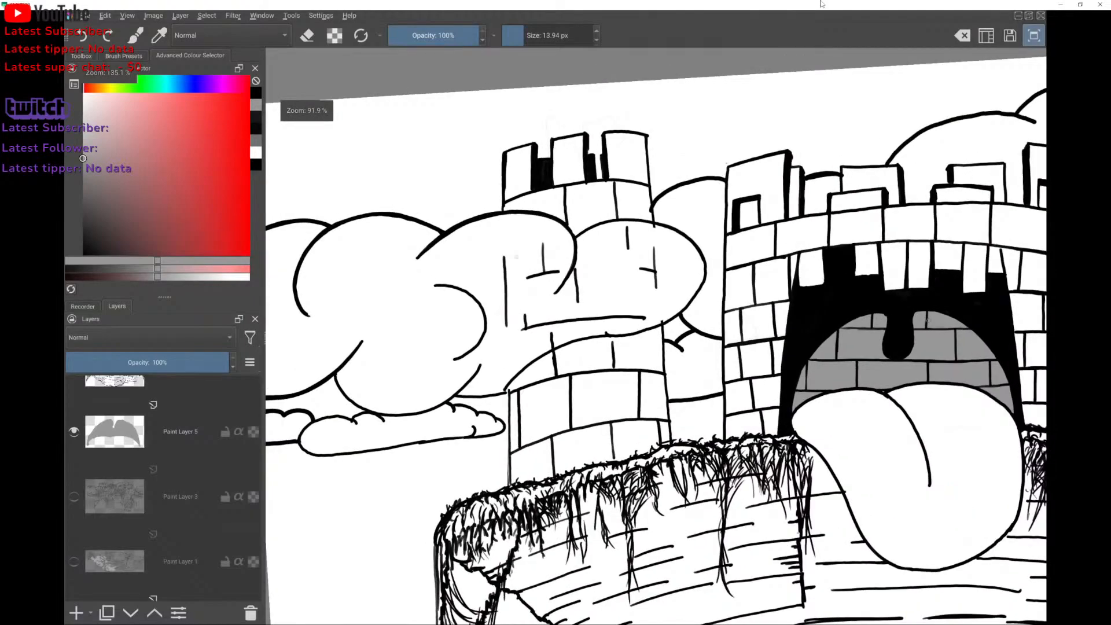
mouse_move(525, 223)
mouse_down()
mouse_move(592, 225)
mouse_move(407, 299)
mouse_up()
key(ctrl+z)
scroll(479, 330, down, 4)
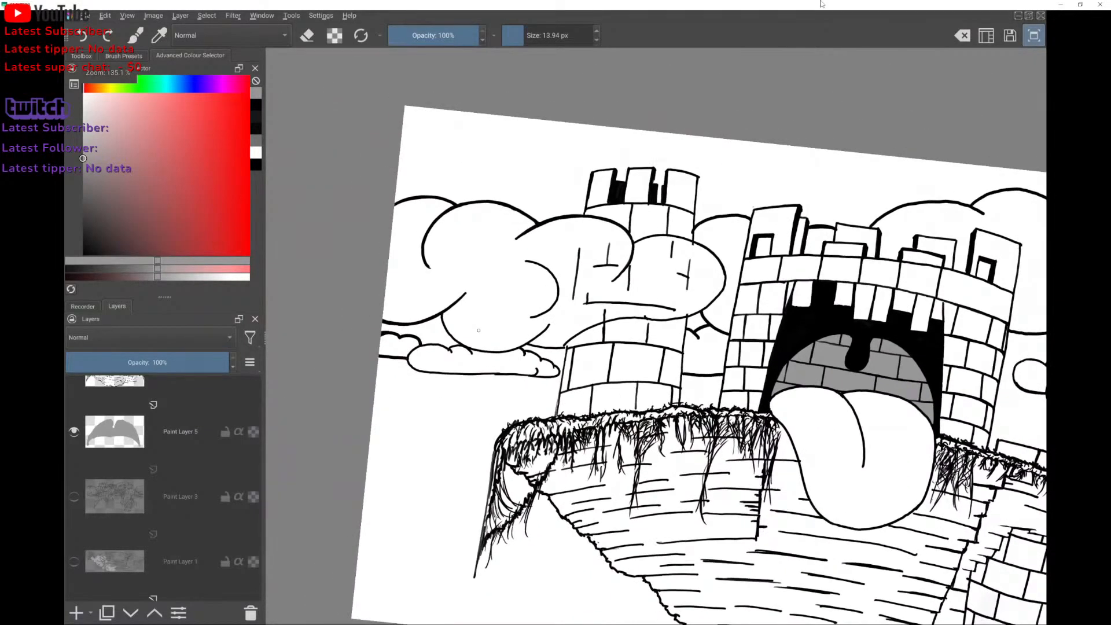
scroll(660, 347, up, 2)
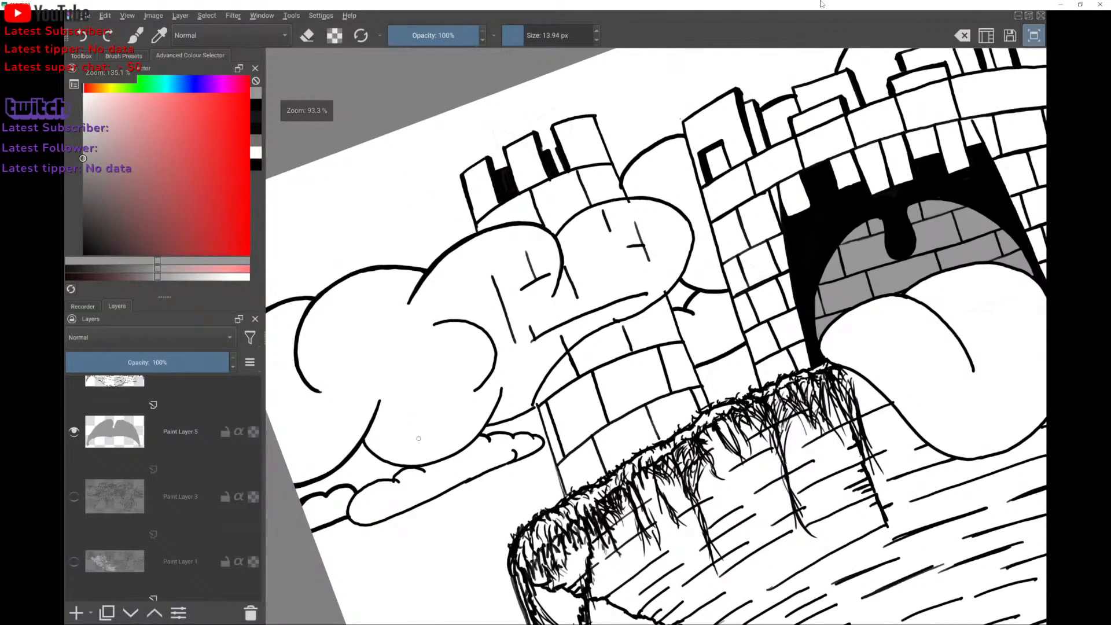
drag(614, 314, 562, 334)
drag(584, 376, 541, 339)
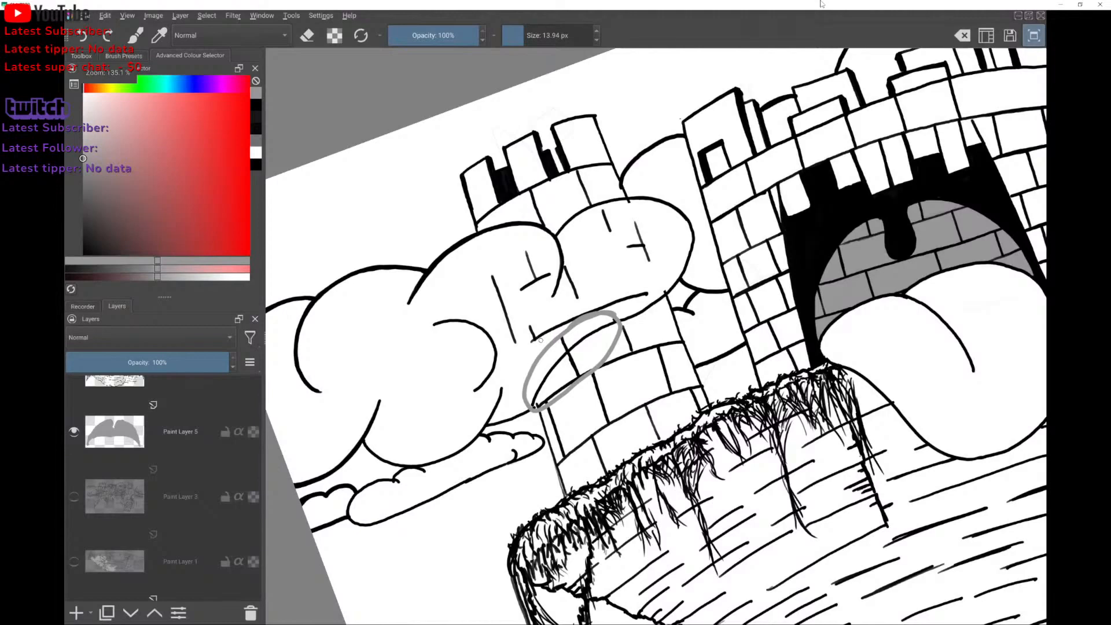
Undo the grey oval and its extra stroke on the small tower's bricks below the cloud.
mouse_move(519, 374)
mouse_down()
mouse_move(576, 365)
mouse_move(612, 314)
mouse_up()
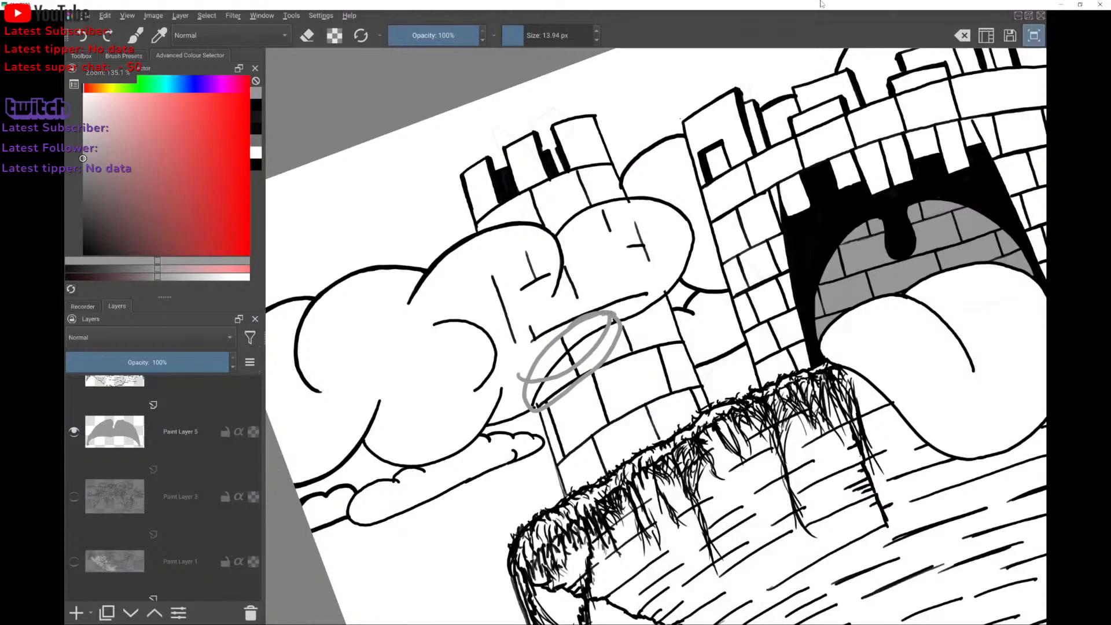
key(ctrl+z)
key(ctrl+z)
Erase the lower cloud outline that curves across the small tower's bricks on Paint Layer 7.
scroll(608, 312, up, 4)
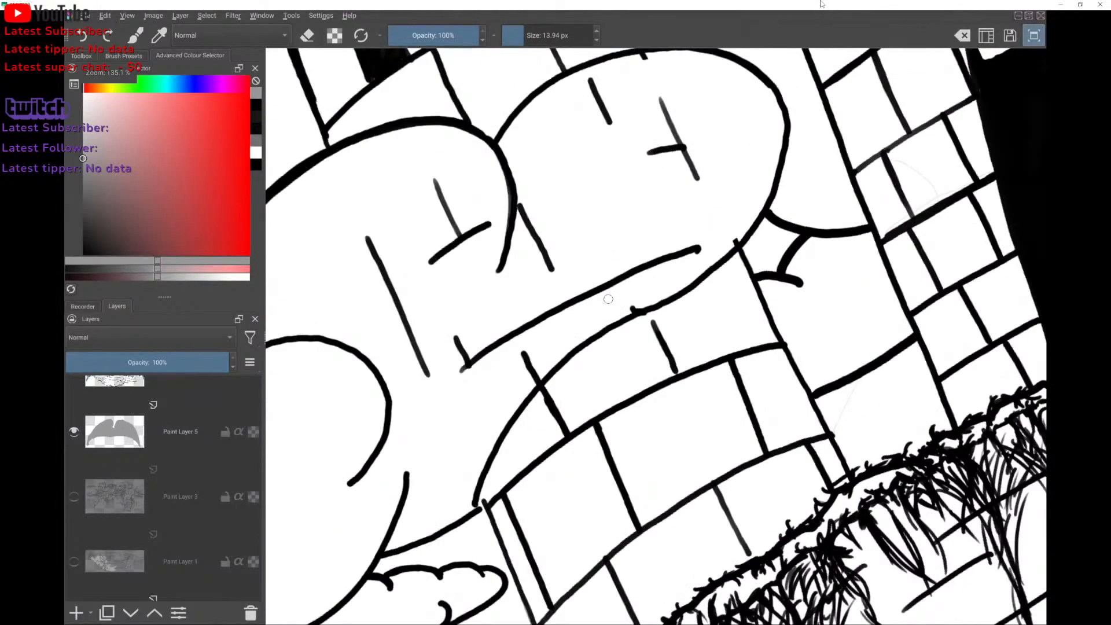
key(e)
scroll(181, 498, up, 5)
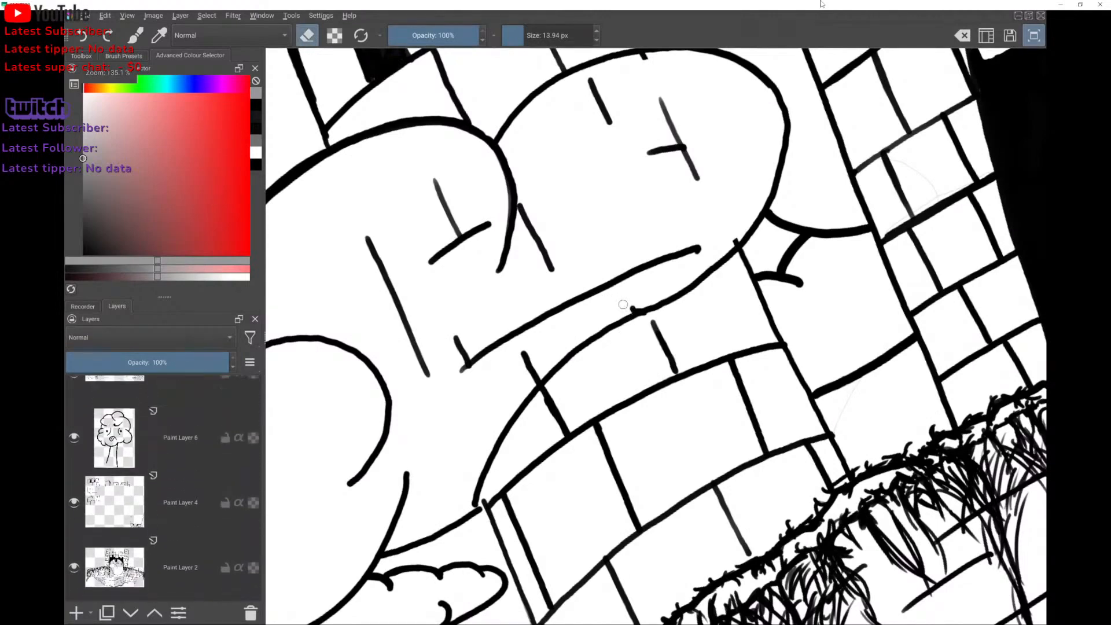
click(171, 469)
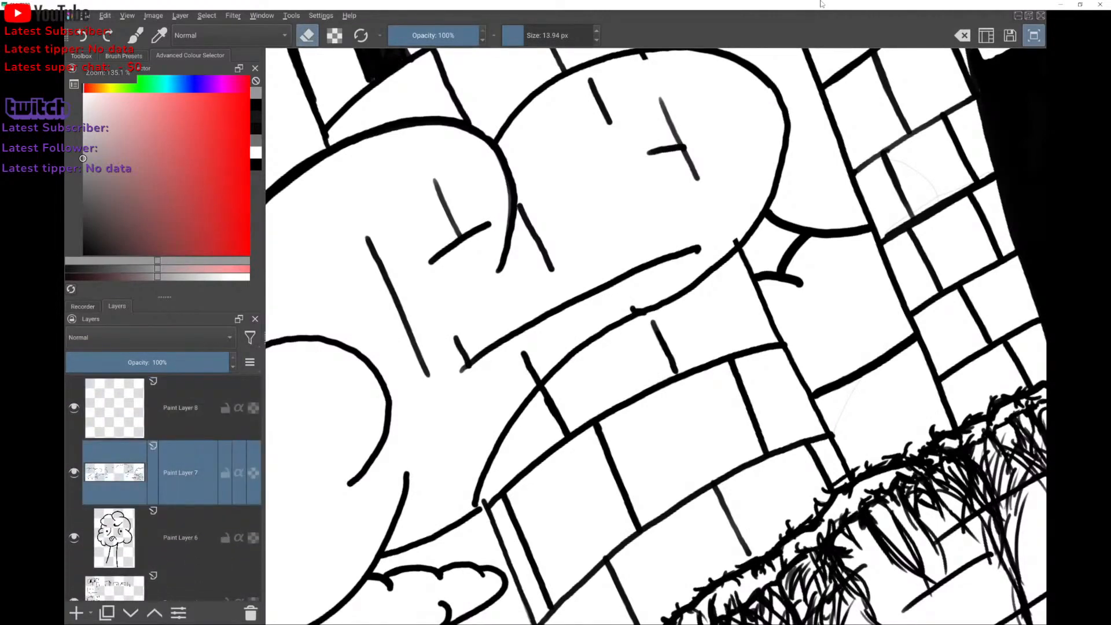
mouse_move(599, 332)
mouse_down()
mouse_move(626, 316)
mouse_move(585, 353)
mouse_move(629, 315)
mouse_move(646, 317)
mouse_move(582, 346)
mouse_move(547, 379)
mouse_move(550, 351)
mouse_move(539, 393)
mouse_move(491, 462)
mouse_move(508, 422)
mouse_move(498, 433)
mouse_move(489, 495)
mouse_up()
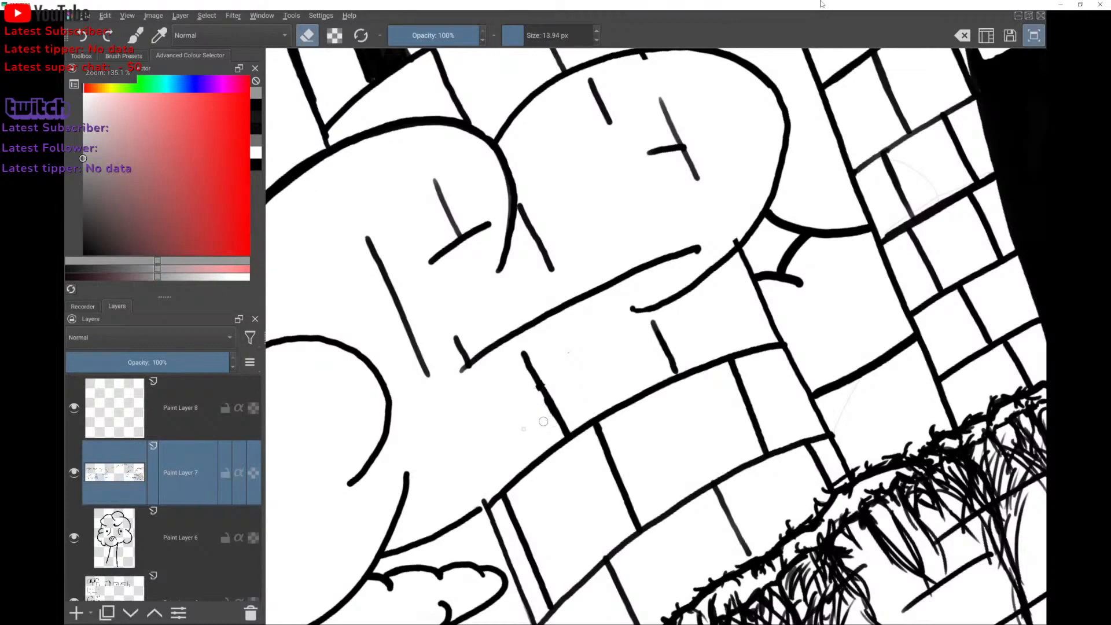
Draw a new black 10.34 px lower cloud edge from the rounded cloud's end across the small tower's bricks.
key(e)
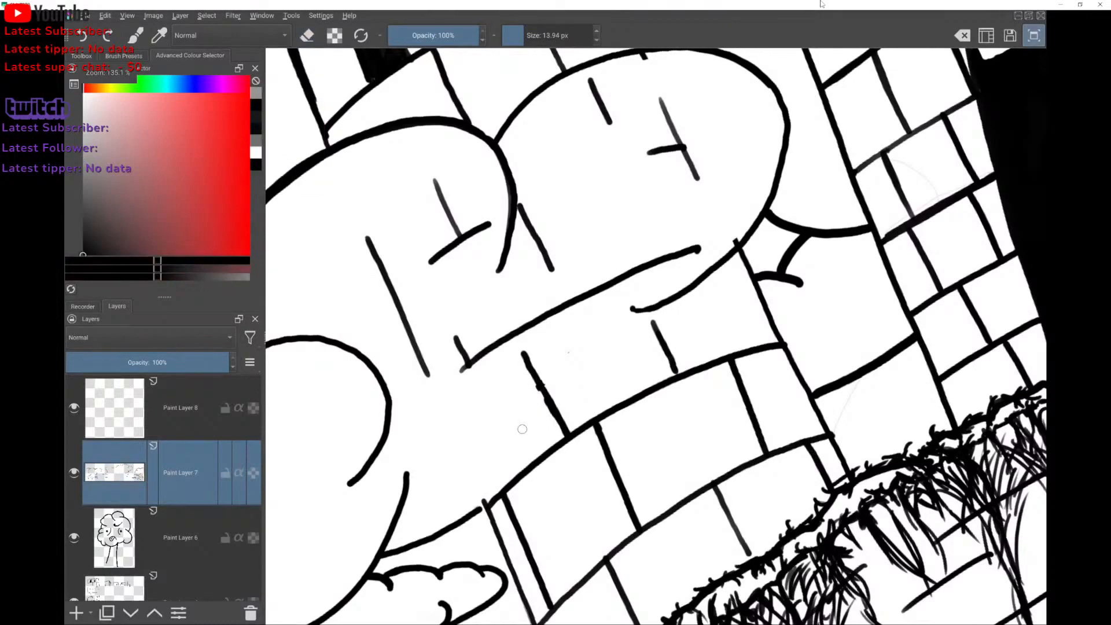
key(e)
key(e)
mouse_move(626, 295)
mouse_down()
mouse_move(611, 324)
mouse_move(524, 393)
mouse_up()
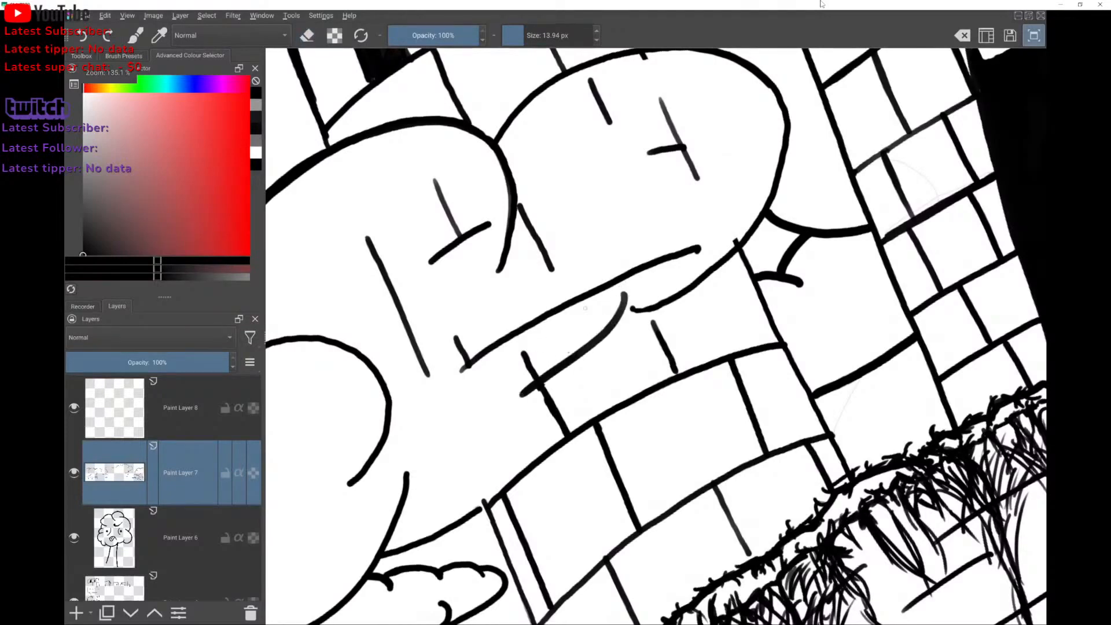
key(ctrl+z)
key(bracketleft)
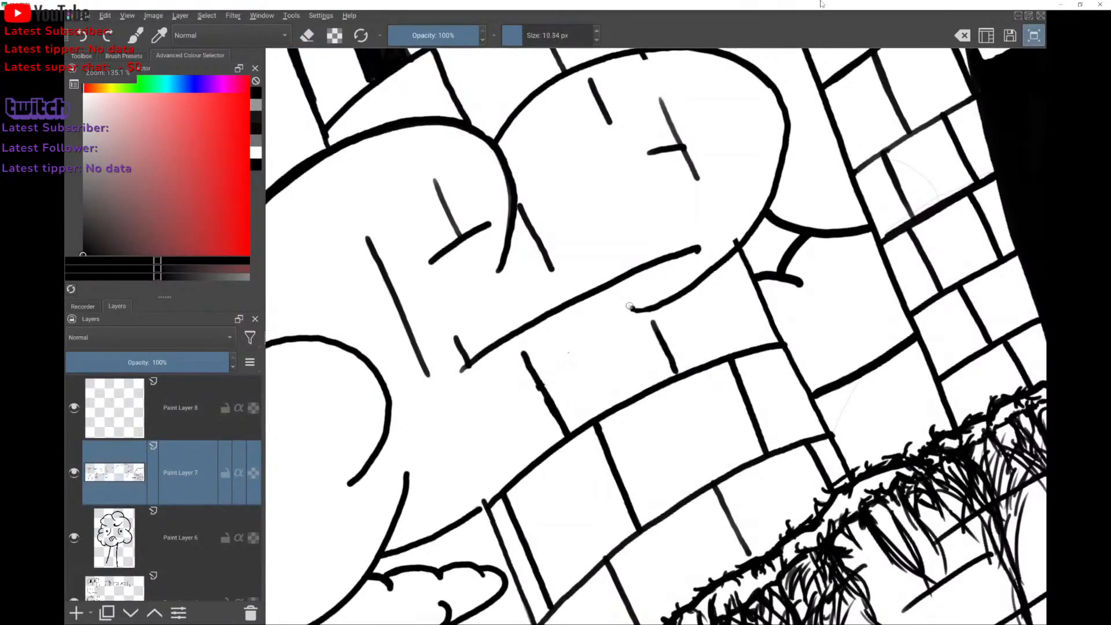
mouse_move(631, 305)
mouse_down()
mouse_move(585, 396)
mouse_move(537, 441)
mouse_move(455, 476)
mouse_up()
key(4)
key(4)
key(ctrl+z)
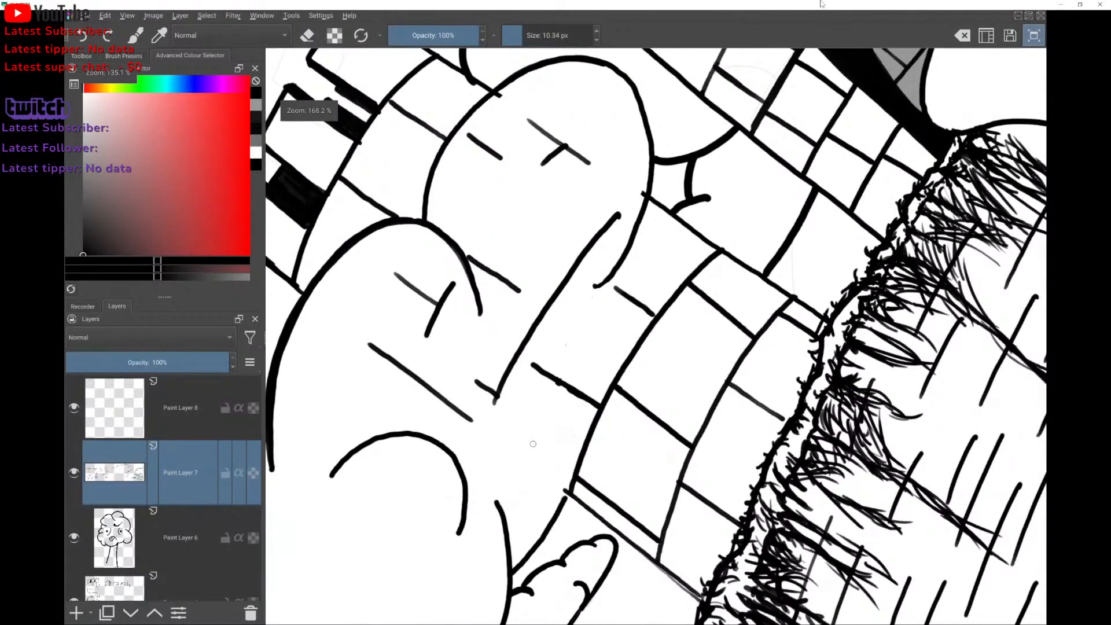
mouse_move(595, 285)
mouse_down()
mouse_move(586, 373)
mouse_move(553, 443)
mouse_up()
Draw a second short black cloud curve over the small tower's left edge, beyond the new lower cloud edge.
scroll(634, 350, down, 3)
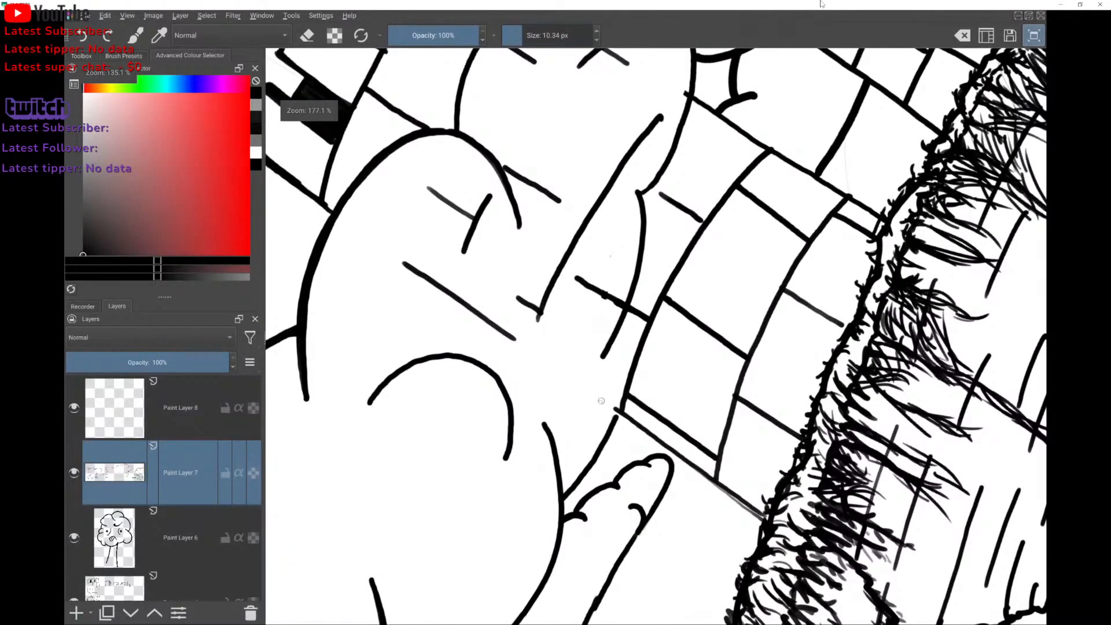
mouse_move(600, 400)
mouse_down()
mouse_move(590, 408)
mouse_move(635, 346)
mouse_move(586, 421)
mouse_up()
key(ctrl+z)
key(ctrl+z)
drag(625, 348, 580, 432)
scroll(692, 309, down, 3)
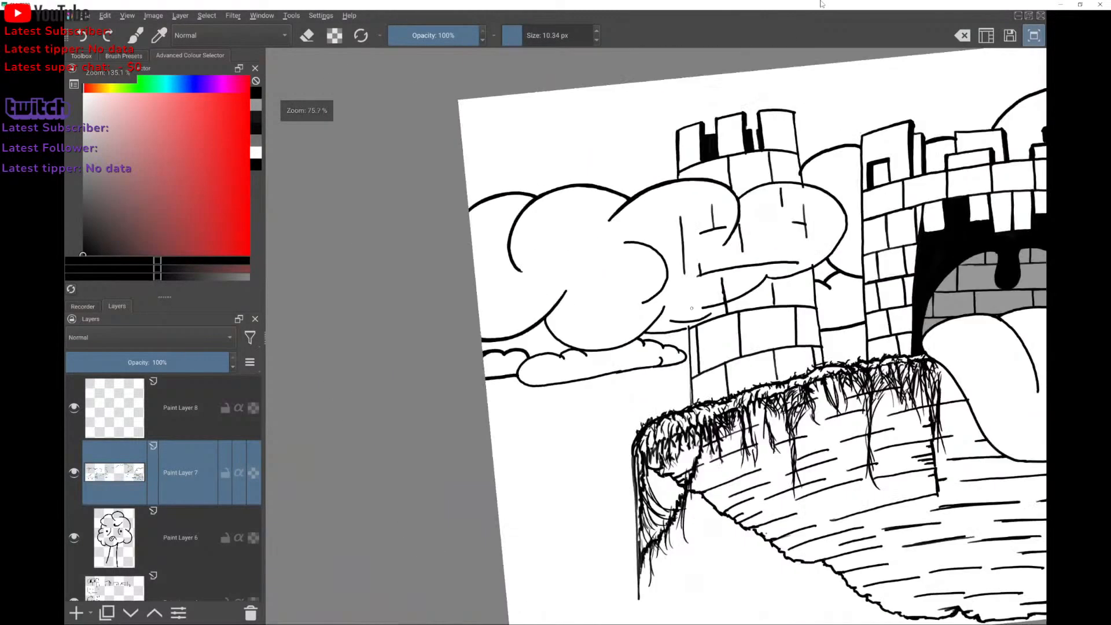
Redraw the small tower's left edge with an 8.48 px black line from inside the cloud down to the grass.
scroll(692, 308, up, 5)
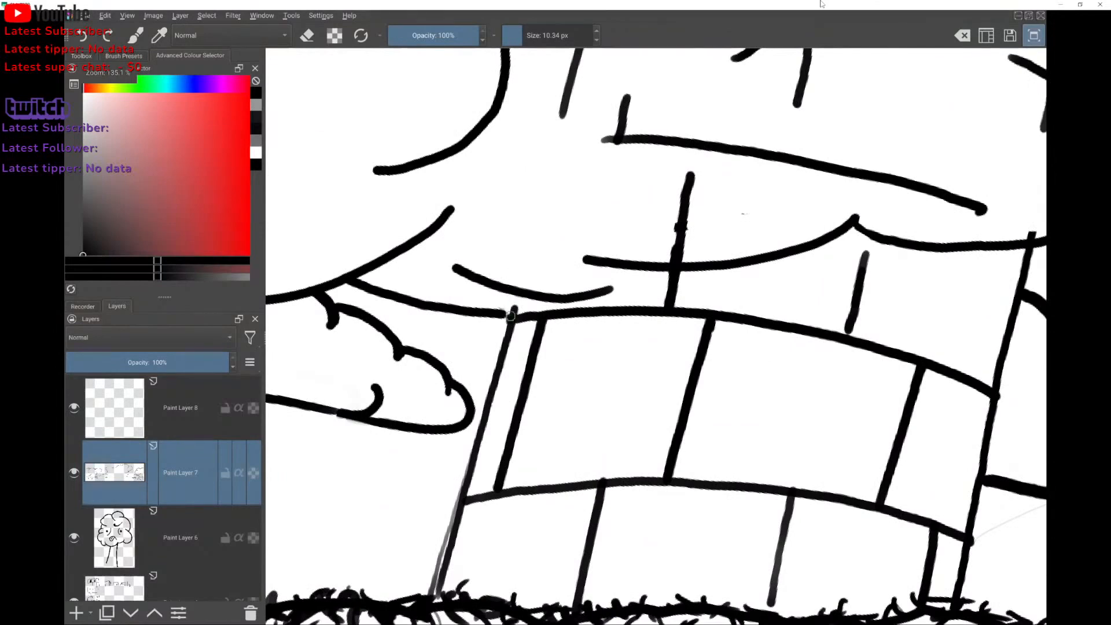
mouse_move(513, 316)
mouse_down()
mouse_move(533, 236)
mouse_move(488, 377)
mouse_up()
key(ctrl+z)
key(ctrl+z)
drag(536, 228, 460, 510)
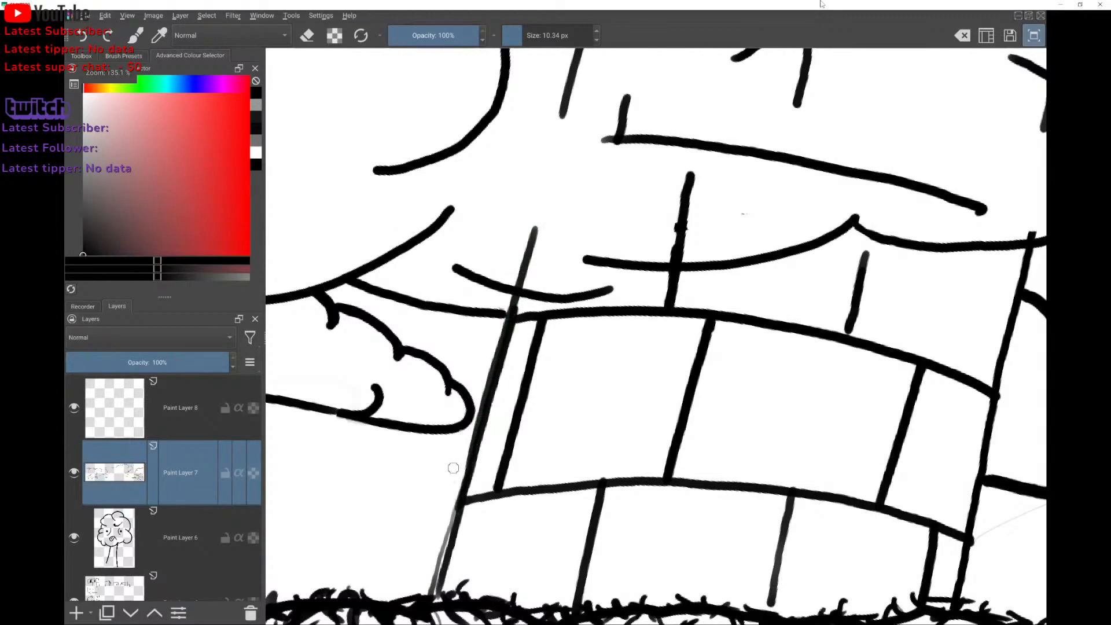
key(ctrl+z)
key(bracketleft)
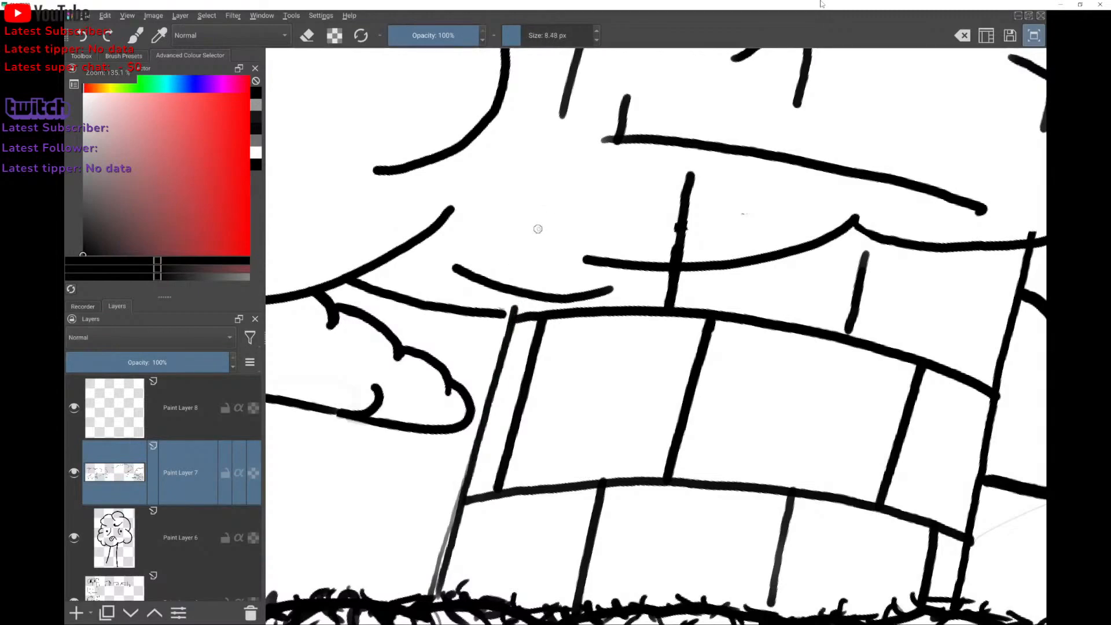
drag(536, 227, 433, 607)
Add a short black brick joint on the small tower between the brick course line and the lower cloud edge.
scroll(546, 529, down, 2)
scroll(546, 529, down, 4)
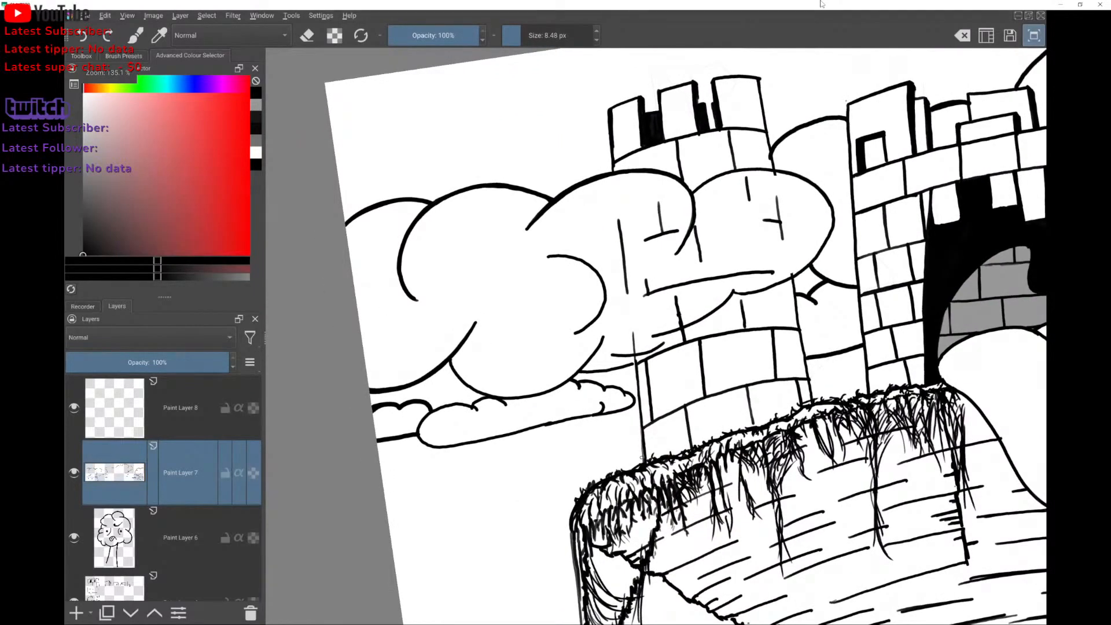
scroll(641, 457, up, 3)
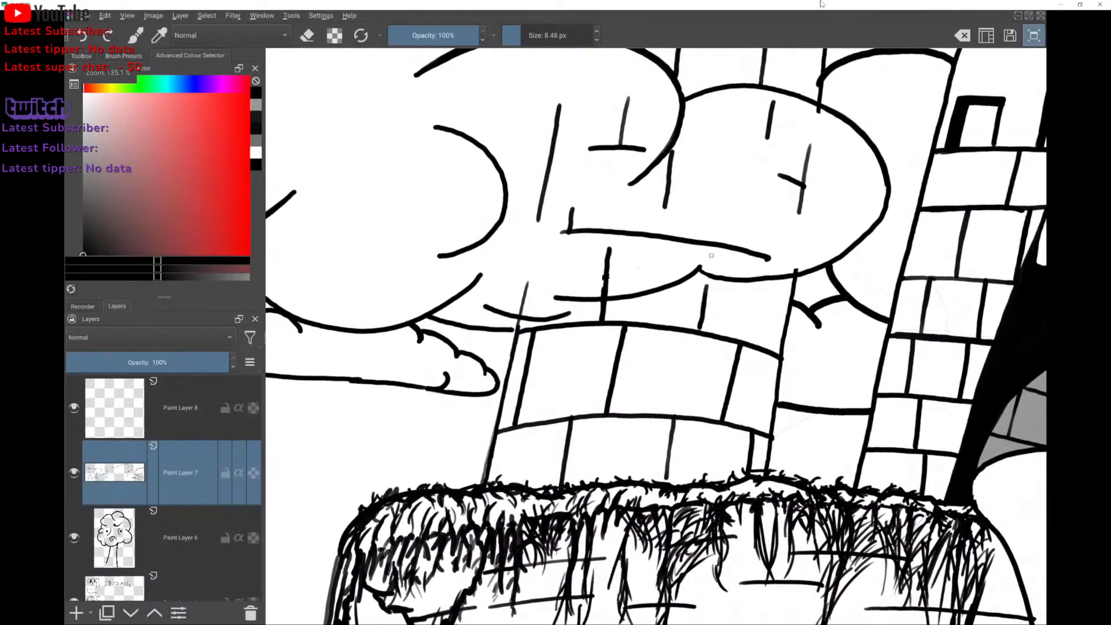
drag(712, 242, 711, 255)
scroll(749, 163, down, 2)
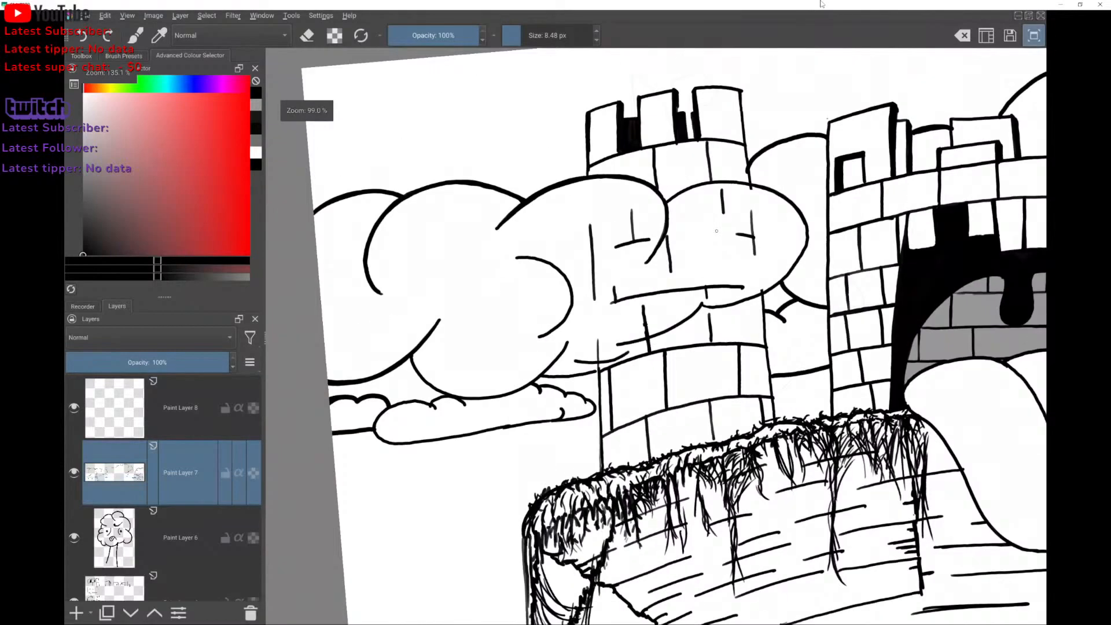
scroll(717, 231, up, 4)
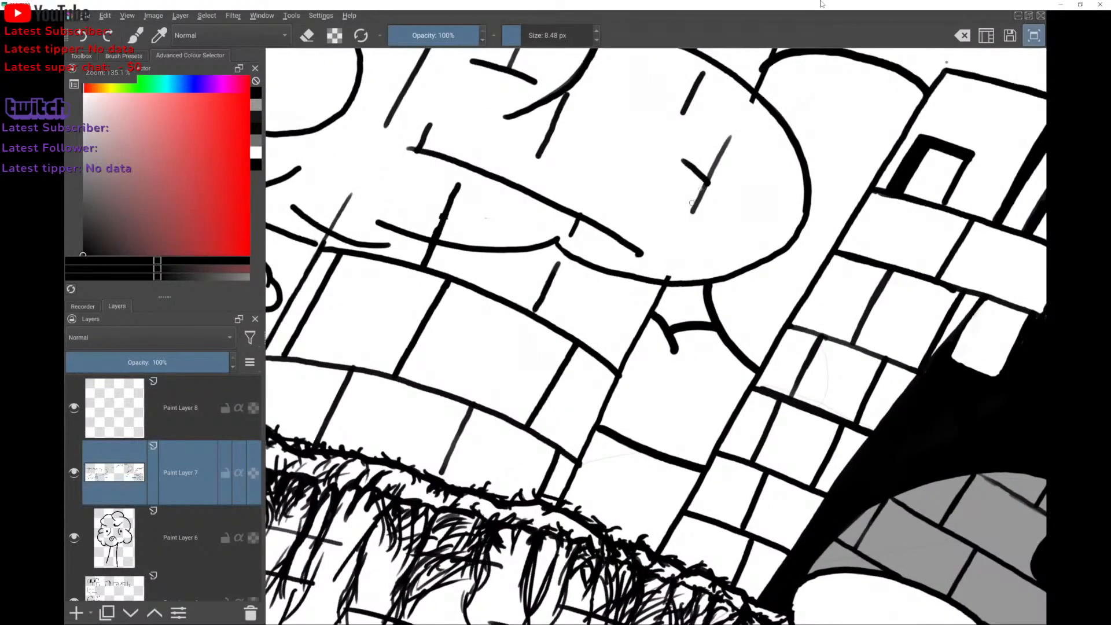
mouse_move(669, 266)
mouse_down()
mouse_move(687, 223)
mouse_move(670, 257)
mouse_up()
key(ctrl+z)
scroll(683, 228, down, 1)
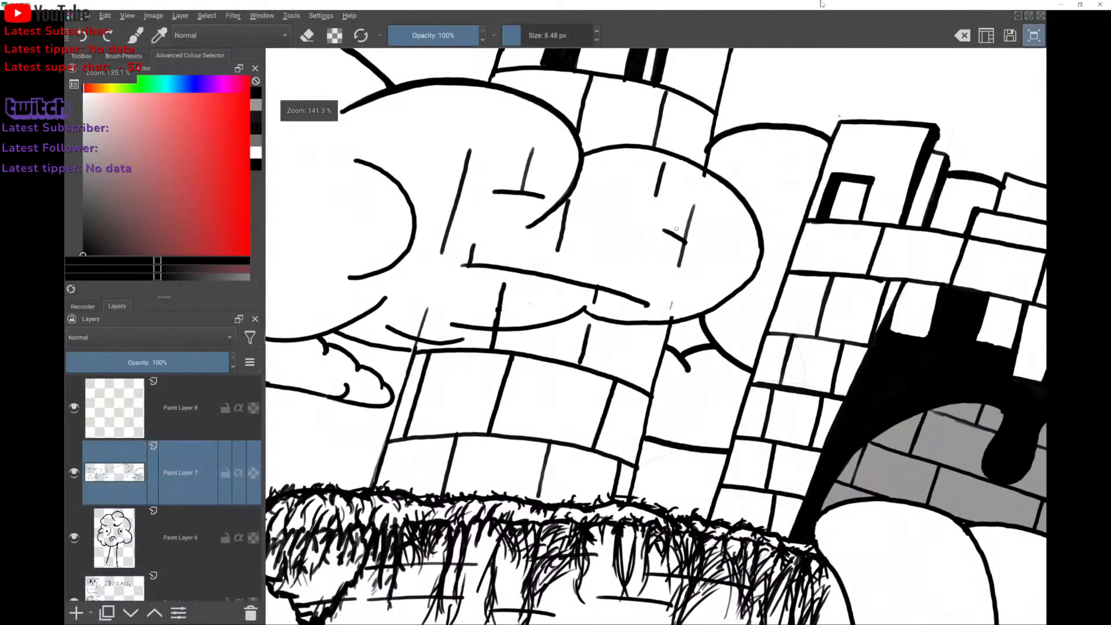
Lighten the brush colour to grey and continue the small tower's right edge up inside the rounded cloud.
key(l)
key(l)
key(l)
key(l)
key(l)
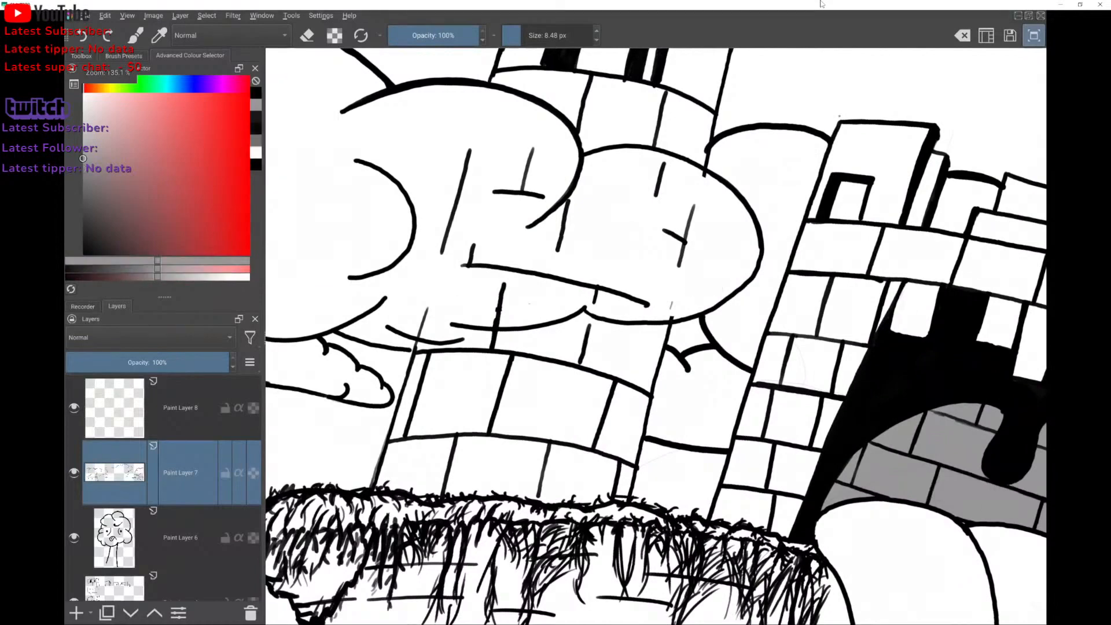
drag(677, 280, 667, 316)
key(ctrl+z)
key(ctrl+z)
drag(678, 272, 669, 310)
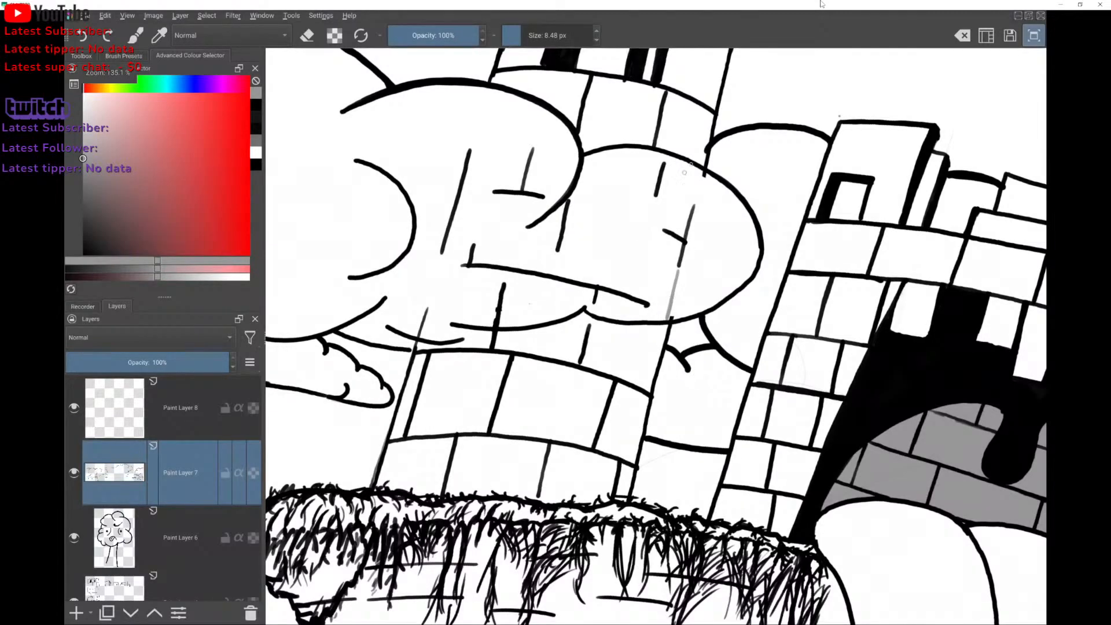
Fill the remaining gaps in both side edges of the small tower behind the clouds with grey segments.
mouse_move(695, 203)
mouse_down()
mouse_move(702, 175)
mouse_move(692, 206)
mouse_up()
mouse_move(471, 144)
mouse_down()
mouse_move(478, 118)
mouse_move(477, 127)
mouse_up()
drag(440, 255, 424, 309)
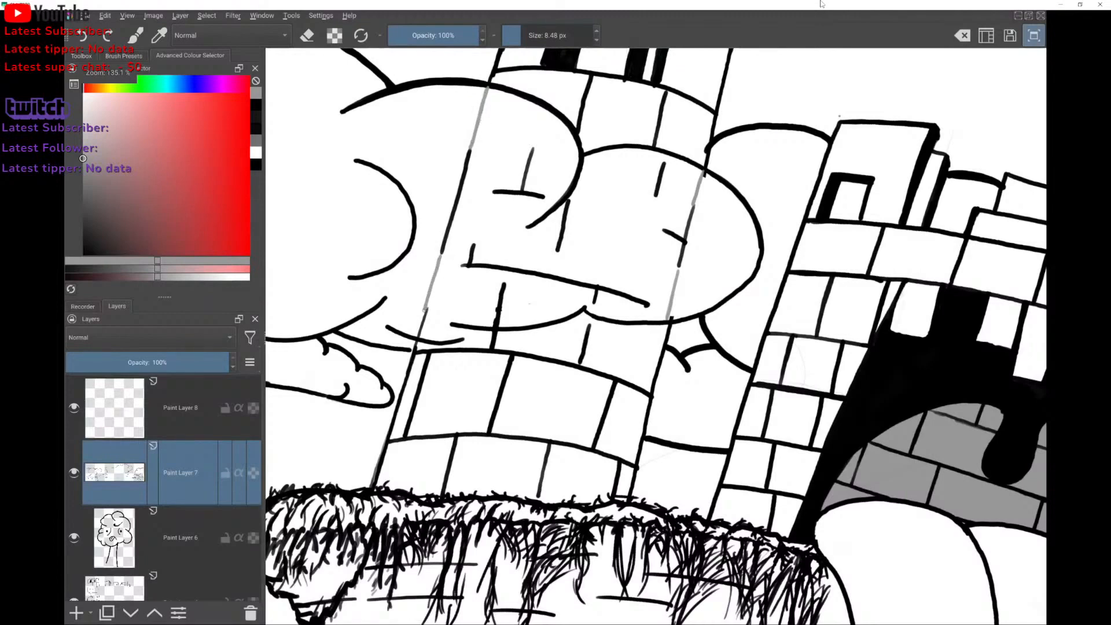
Extend the leftmost vertical brick joint and the brick course toward the small tower's left edge in grey.
mouse_move(474, 241)
mouse_down()
mouse_move(489, 190)
mouse_move(474, 238)
mouse_up()
scroll(527, 306, up, 1)
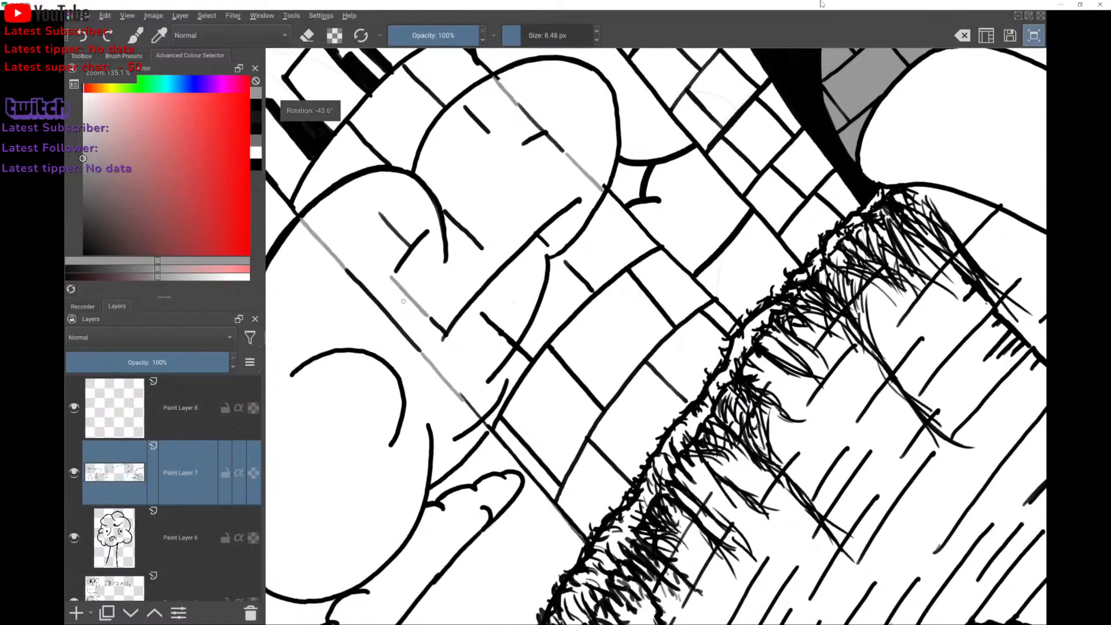
drag(387, 312, 395, 292)
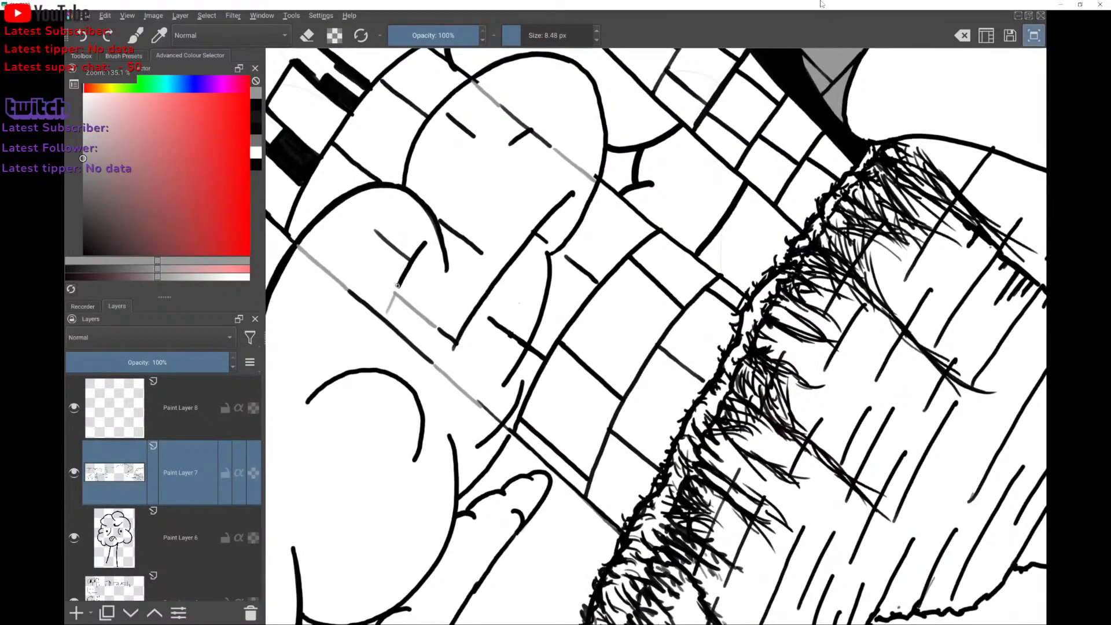
Link the small tower's upper brick course across both clouds in grey and lengthen the vertical joint above it.
mouse_move(427, 242)
mouse_down()
mouse_move(511, 144)
mouse_move(438, 228)
mouse_move(510, 143)
mouse_up()
key(ctrl+z)
key(ctrl+z)
scroll(482, 175, down, 3)
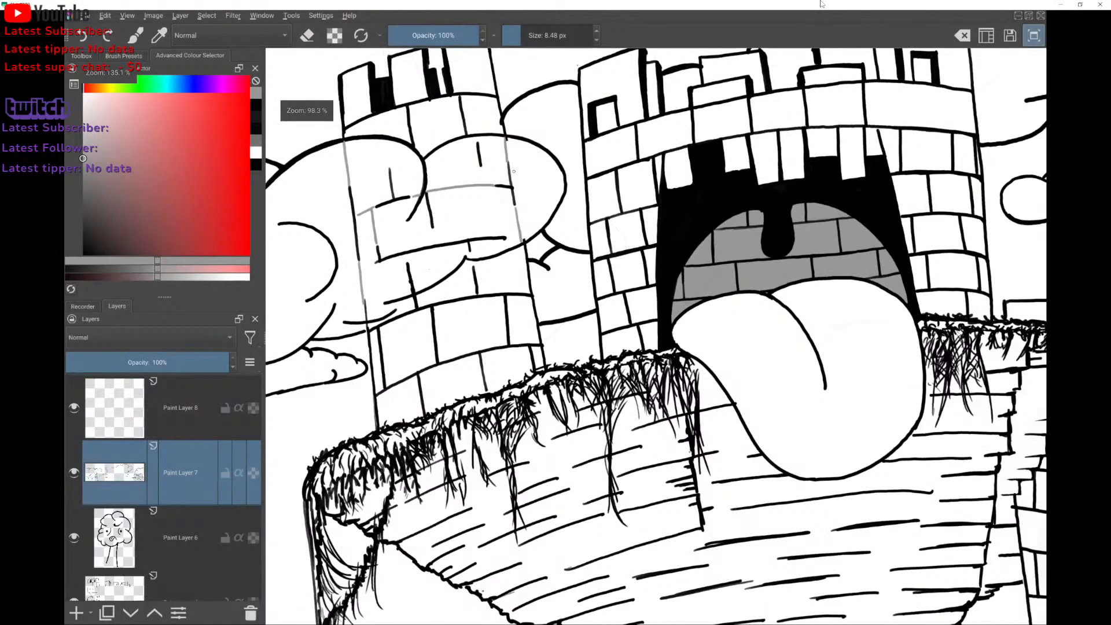
drag(481, 167, 482, 177)
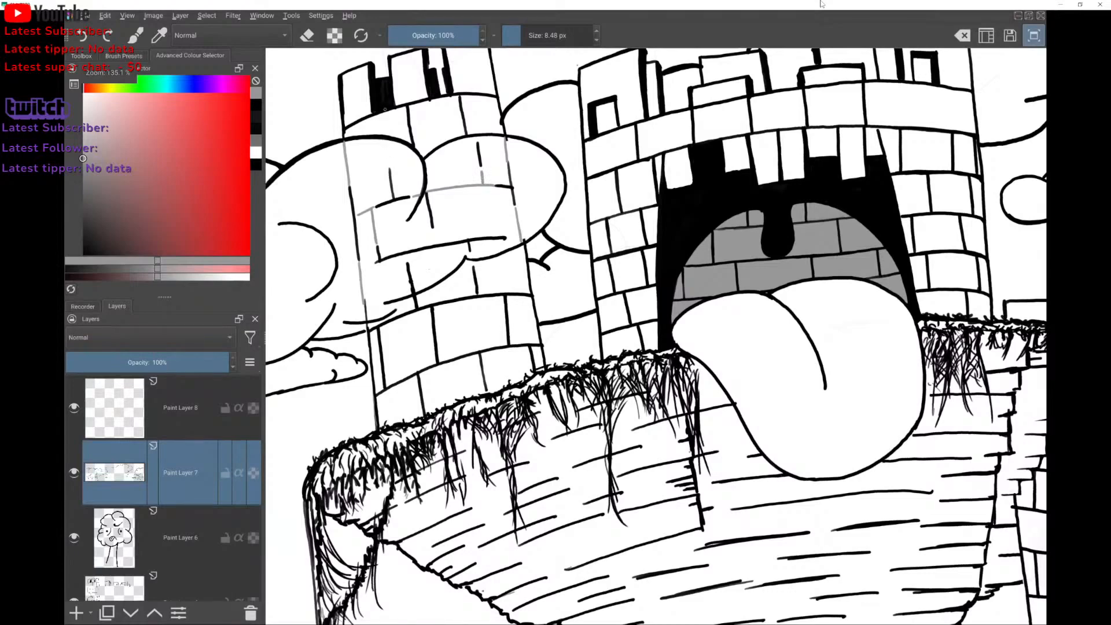
Show Paint Layer 3 and compare its rough sketch with the small tower and cloud line art.
scroll(503, 191, down, 1)
scroll(94, 462, down, 5)
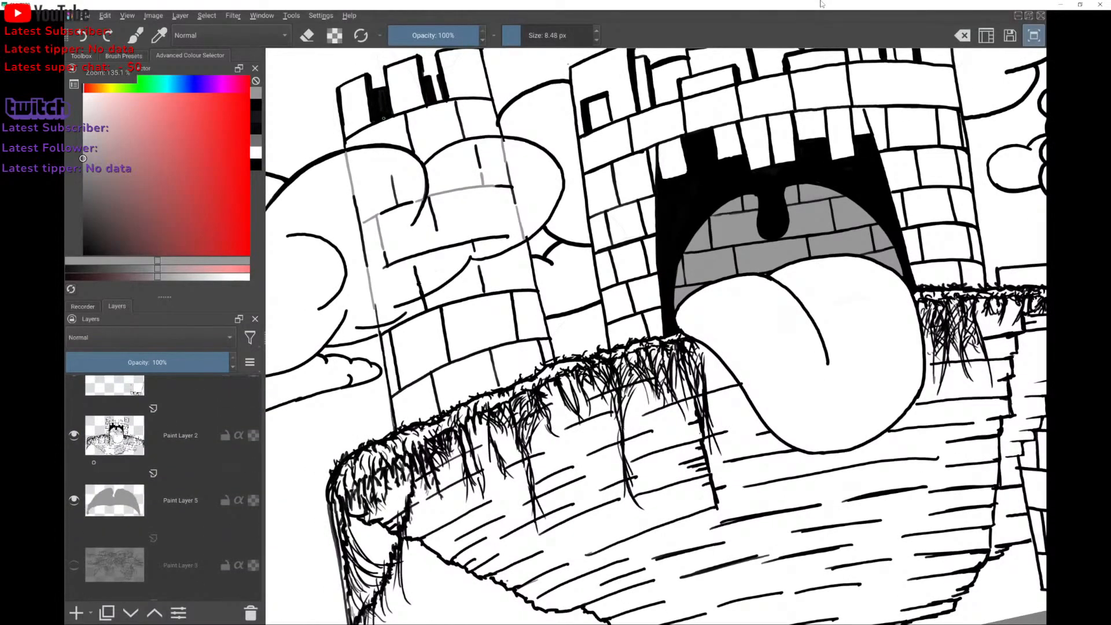
click(77, 435)
click(77, 434)
click(116, 561)
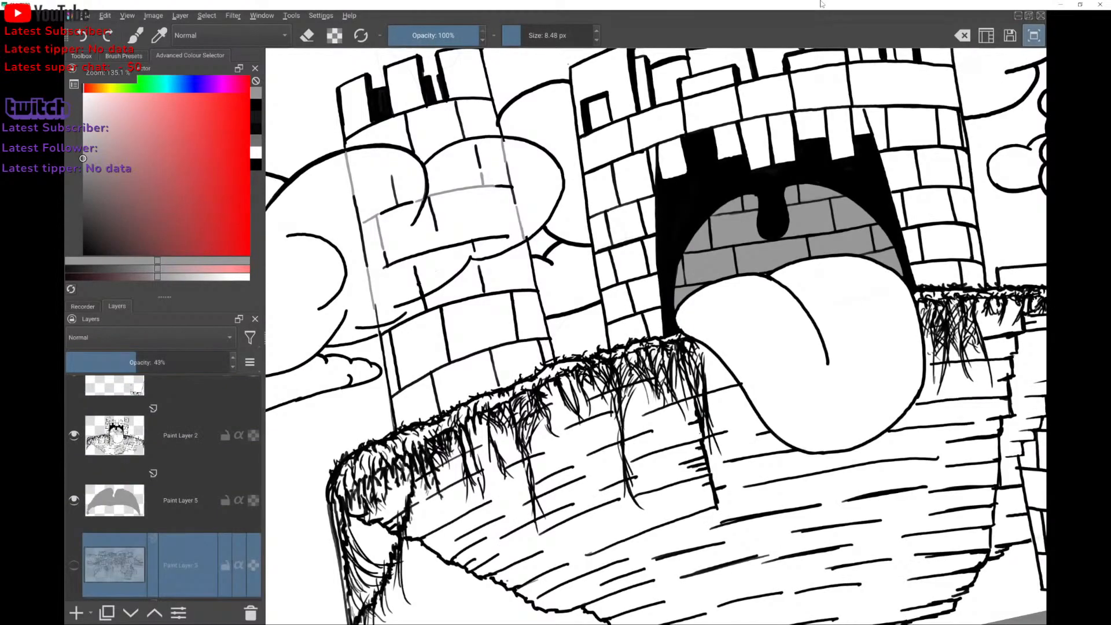
click(74, 565)
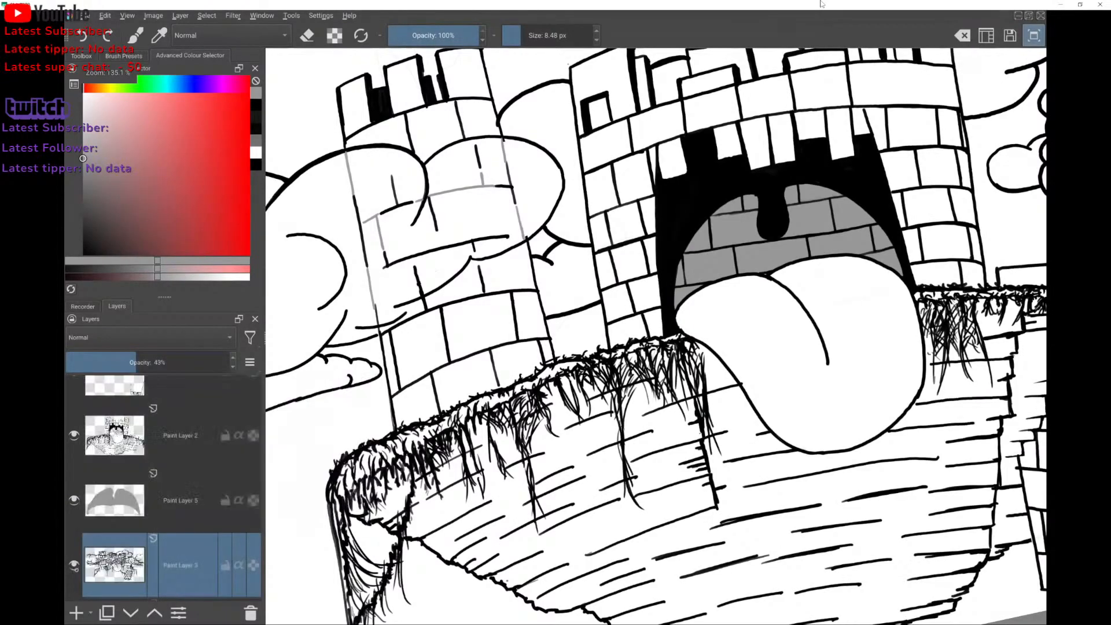
scroll(514, 237, up, 2)
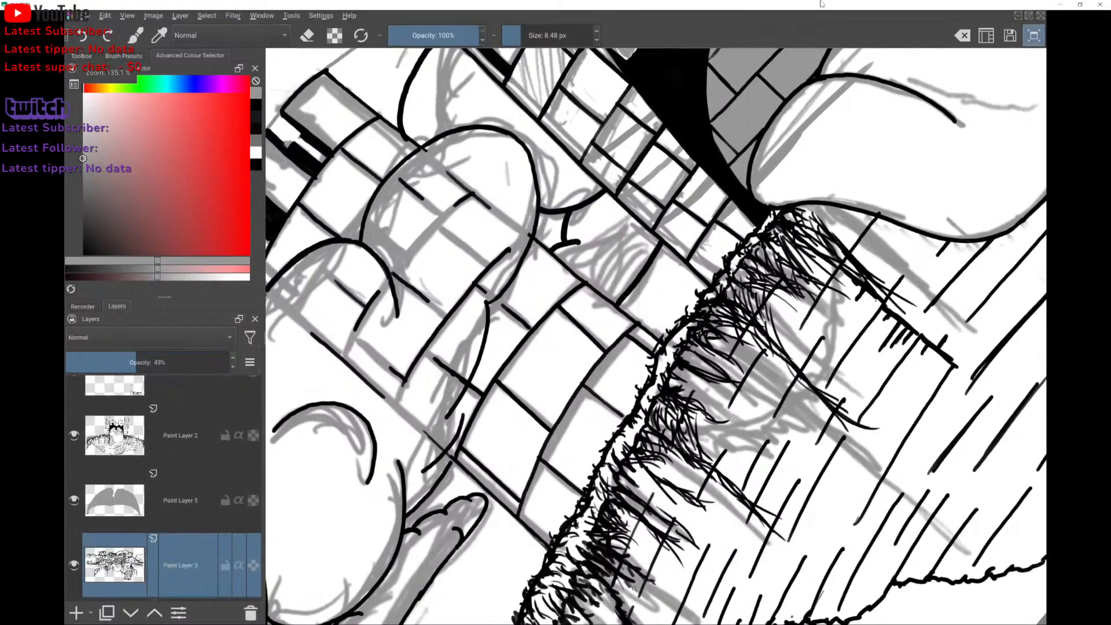
drag(459, 217, 539, 181)
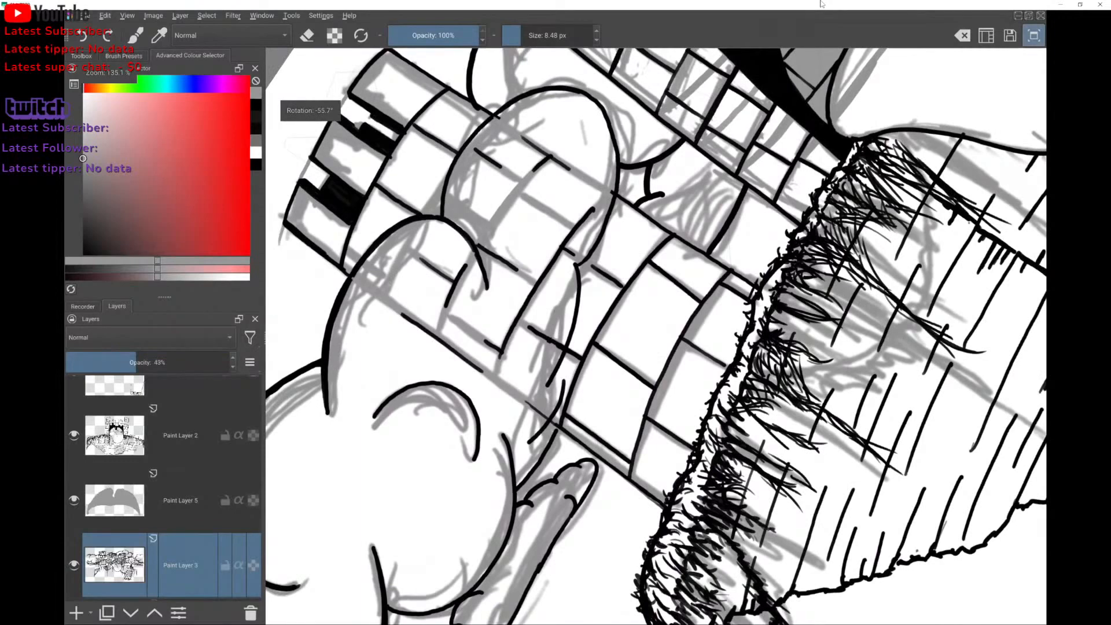
mouse_move(384, 297)
mouse_down()
mouse_move(444, 164)
mouse_move(390, 284)
mouse_up()
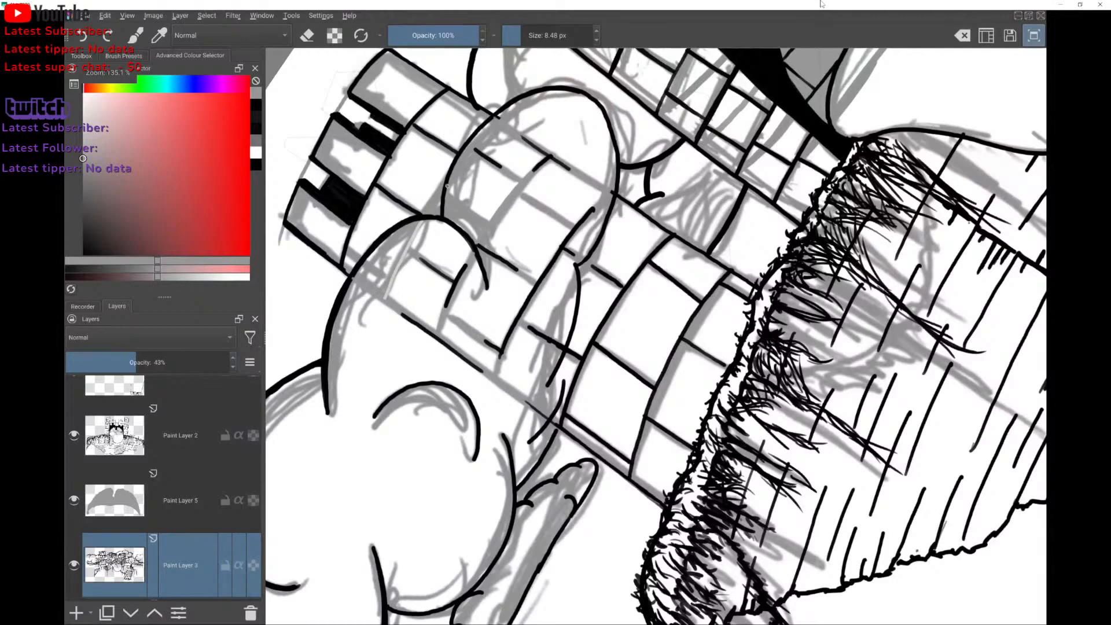
drag(448, 186, 493, 120)
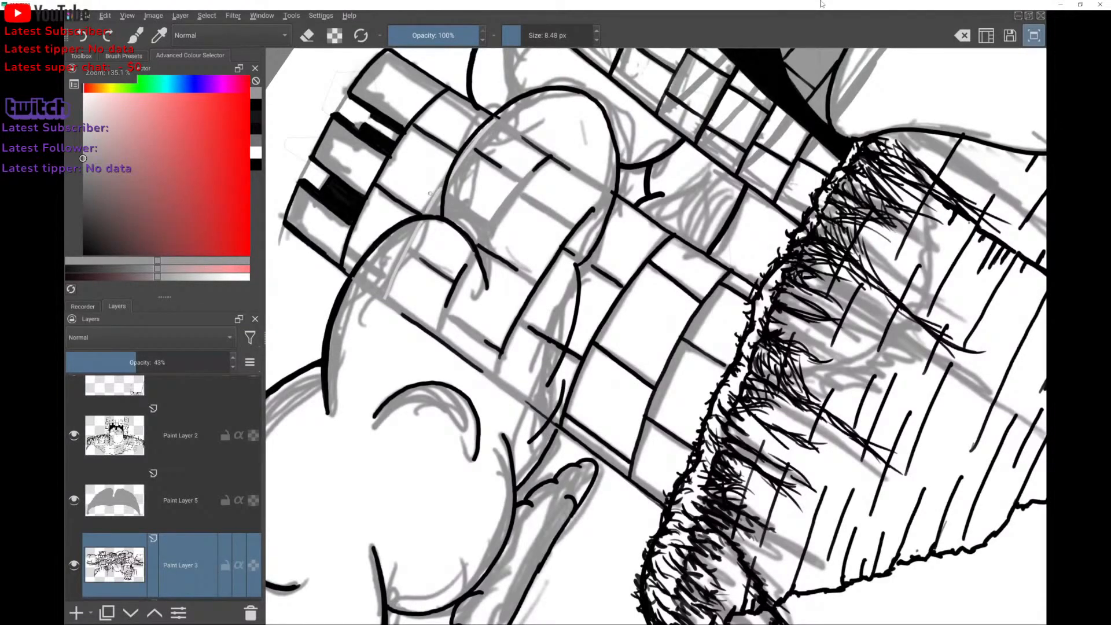
Set the brush colour to black and hide Paint Layer 3 with the rough sketch.
click(83, 254)
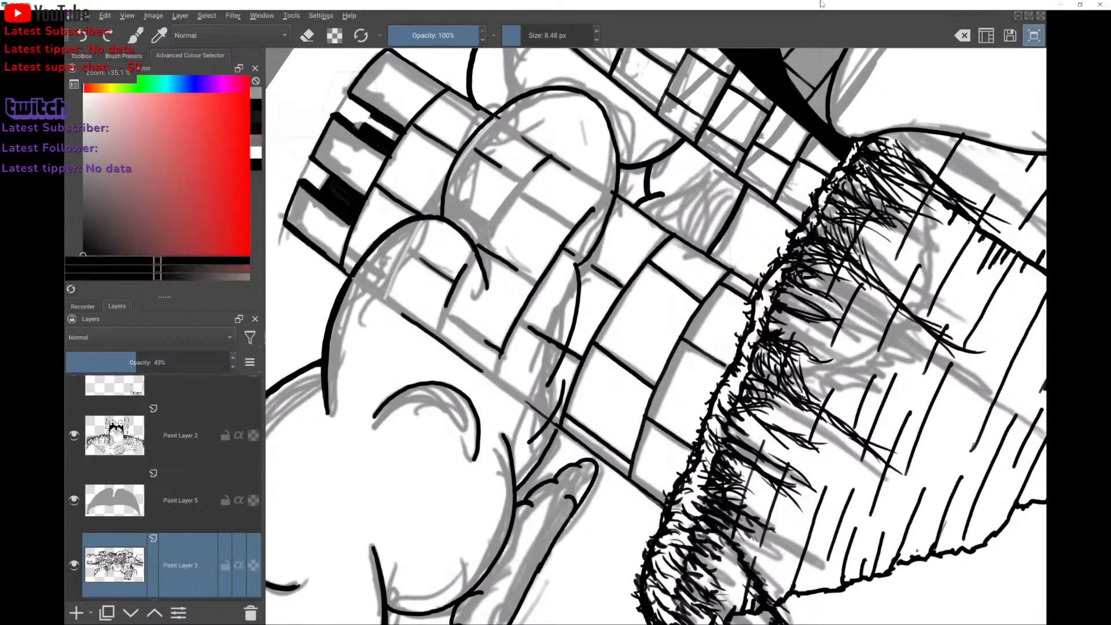
click(74, 565)
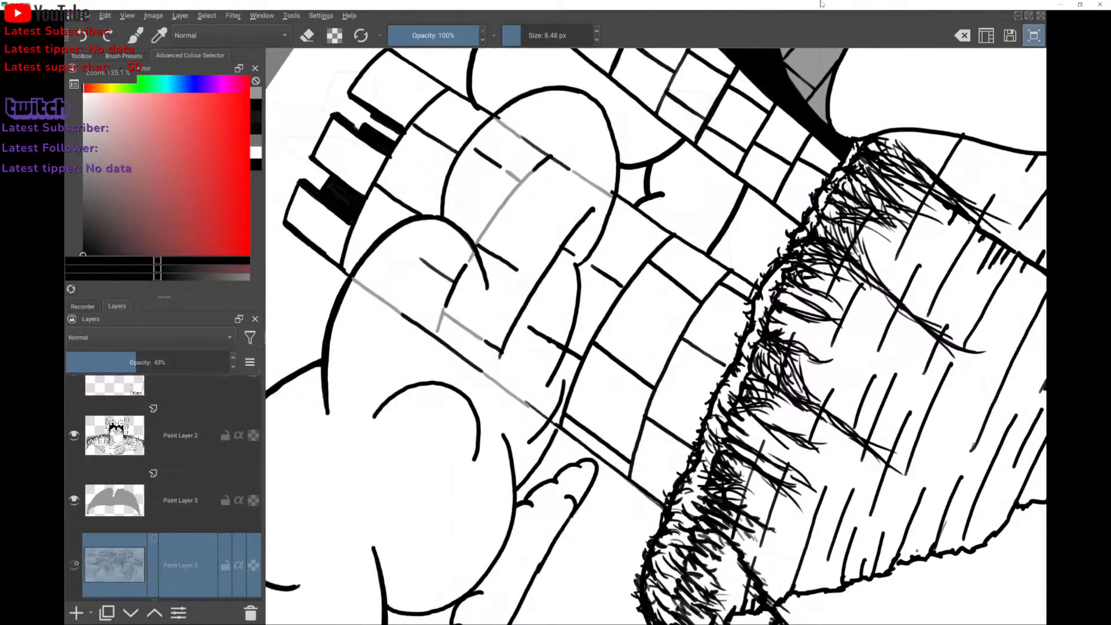
Show Paint Layer 3, check what Paint Layers 7 and 4 contain by toggling their visibility, and select Paint Layer 4.
click(75, 565)
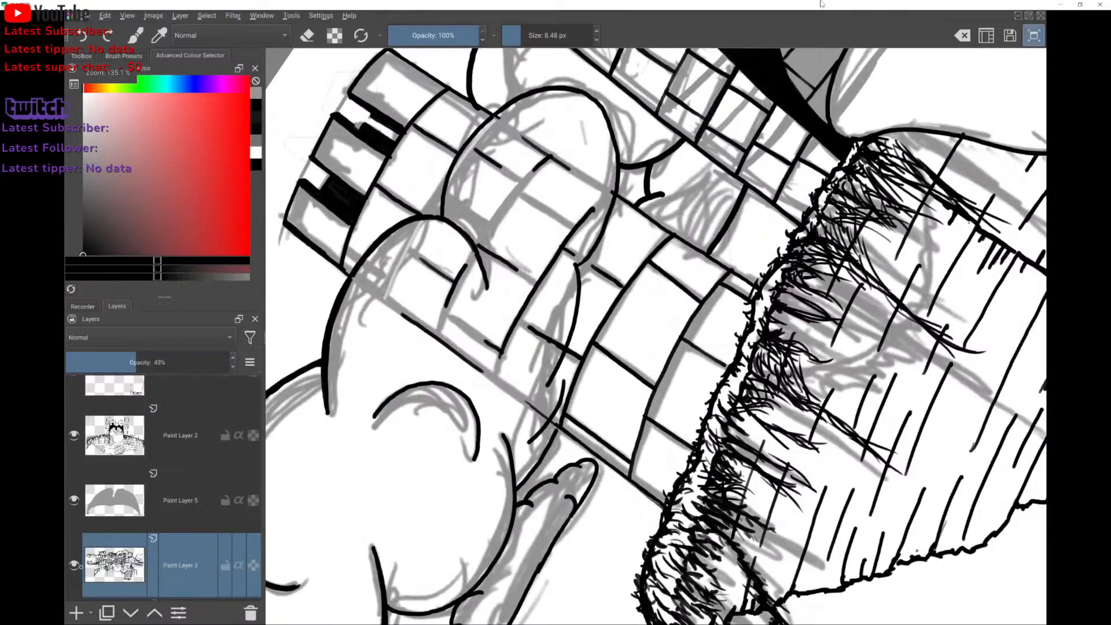
scroll(164, 489, up, 7)
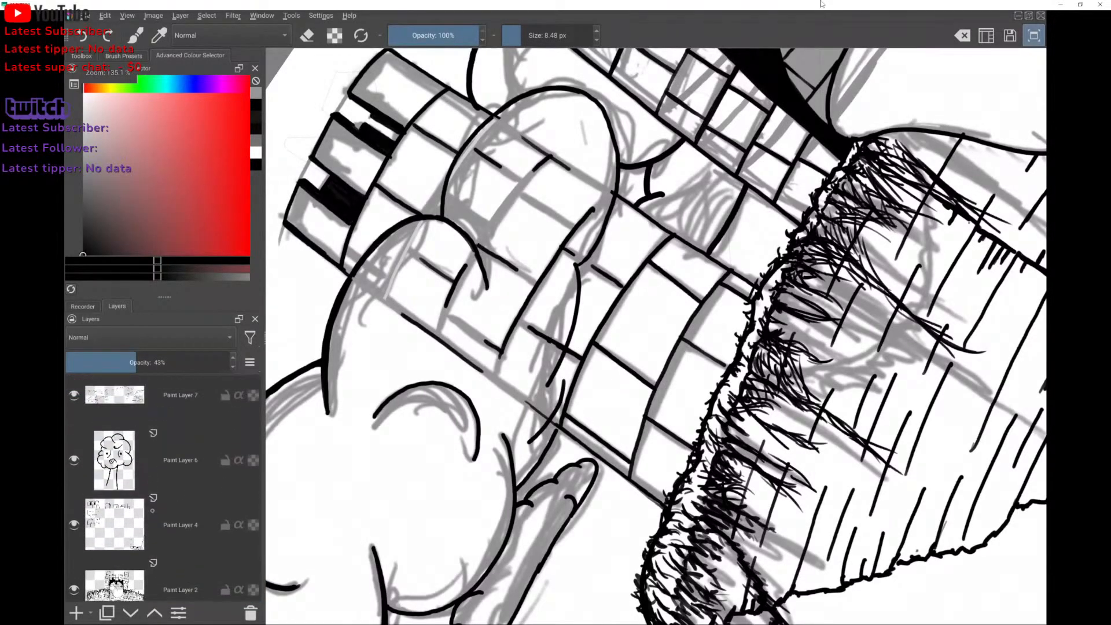
scroll(164, 489, down, 2)
scroll(164, 489, up, 1)
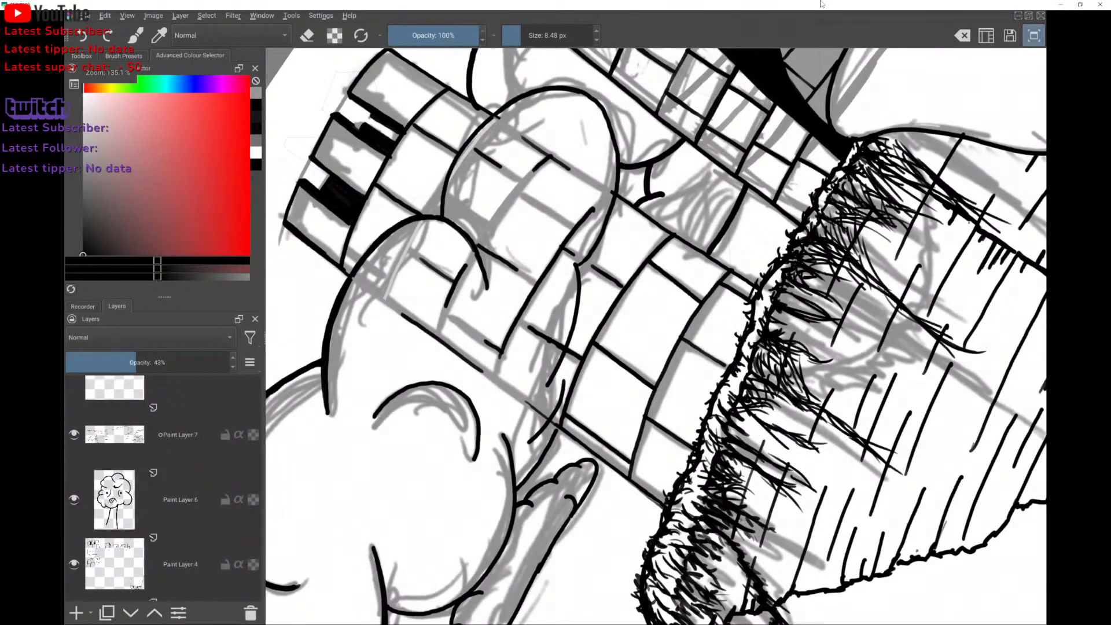
click(162, 434)
click(74, 434)
click(74, 434)
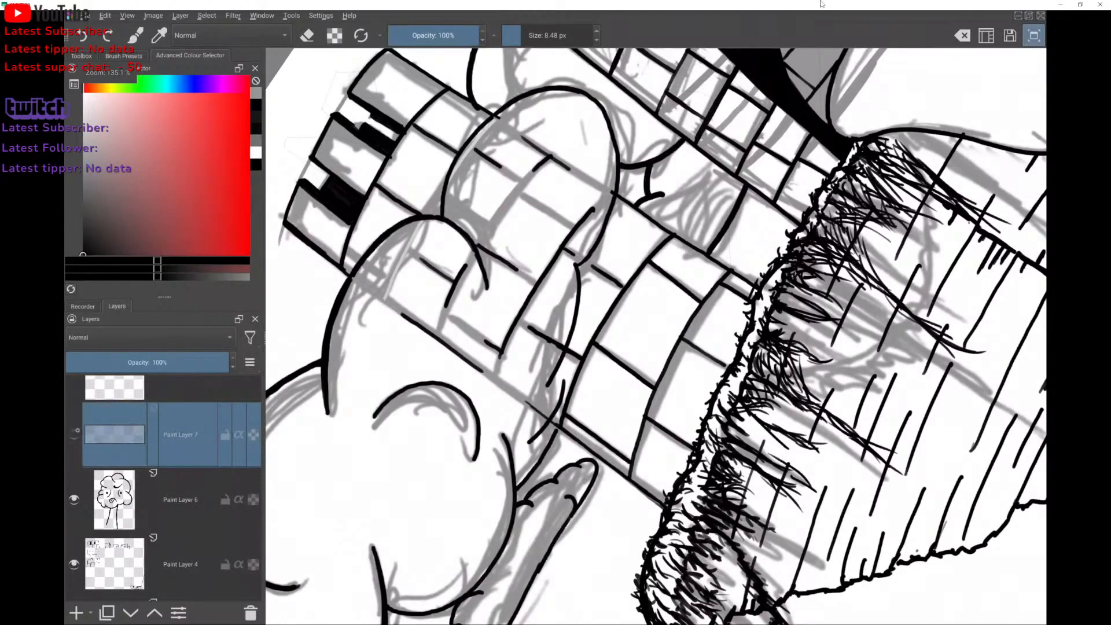
click(74, 434)
click(74, 434)
click(180, 565)
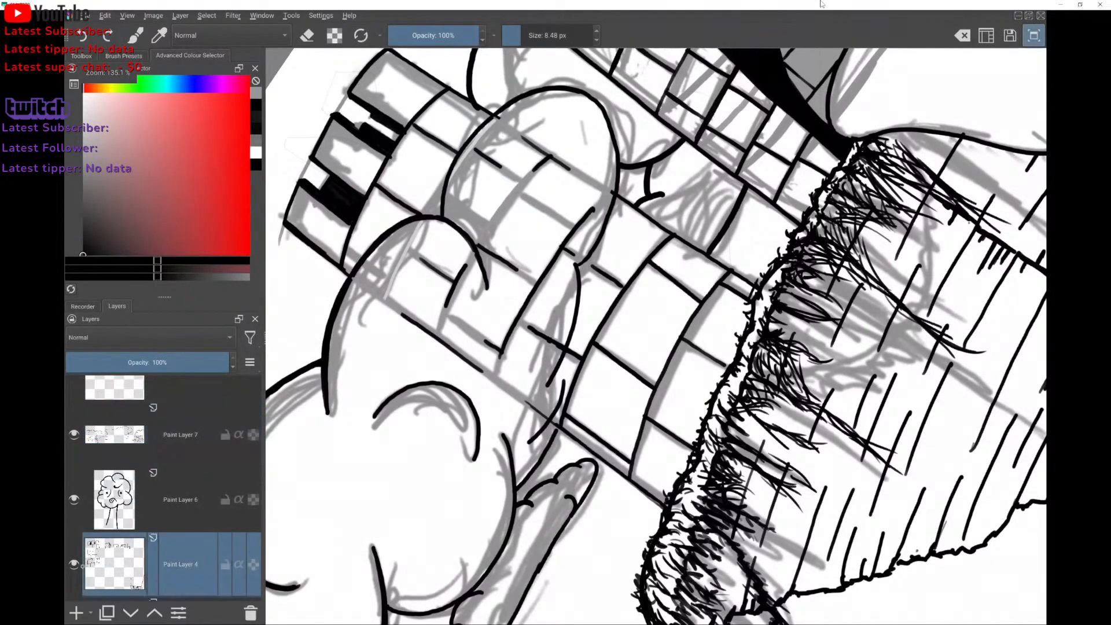
click(74, 564)
click(74, 564)
Trace the small tower's upper brick course and its vertical joint through the clouds in grey, and hide Paint Layer 3.
drag(383, 297, 418, 224)
key(ctrl+z)
click(83, 168)
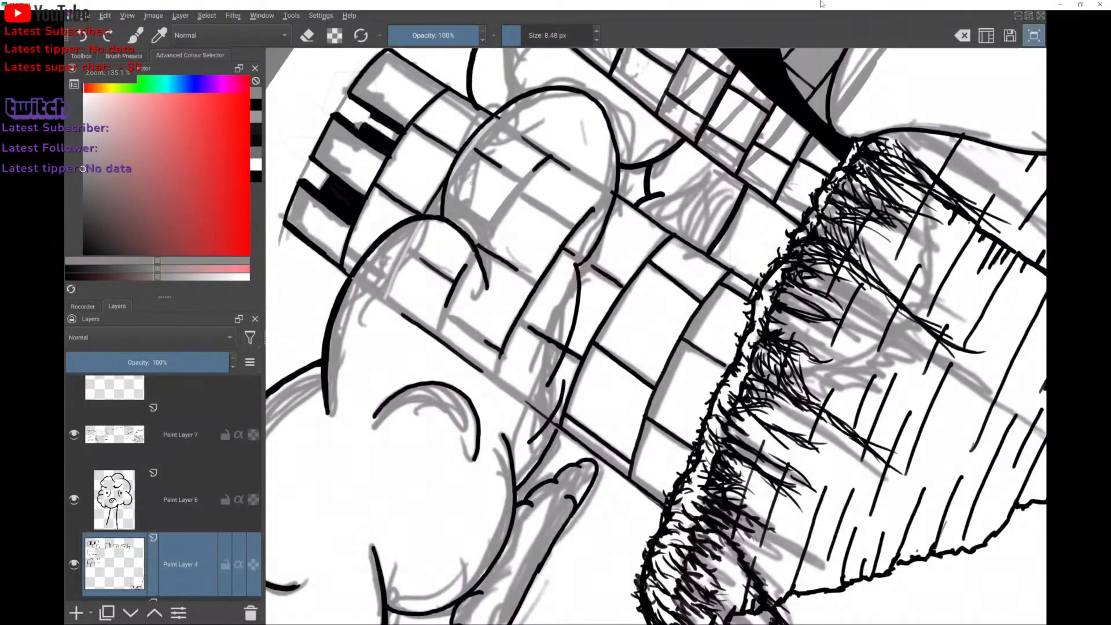
ctrl+click(808, 67)
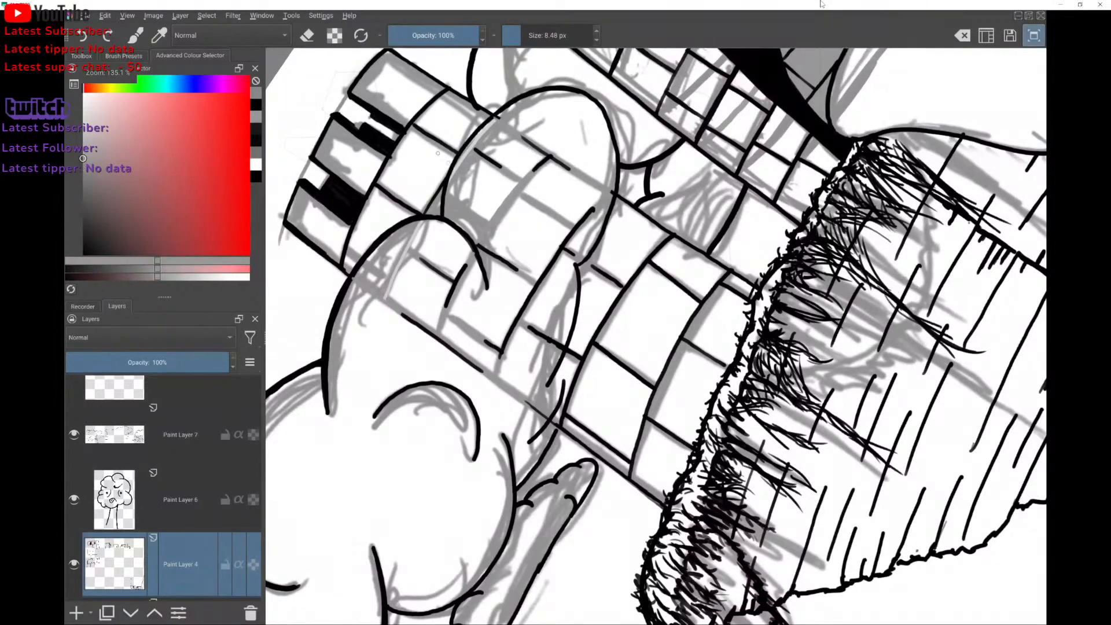
mouse_move(463, 157)
mouse_down()
mouse_move(497, 117)
mouse_move(455, 167)
mouse_up()
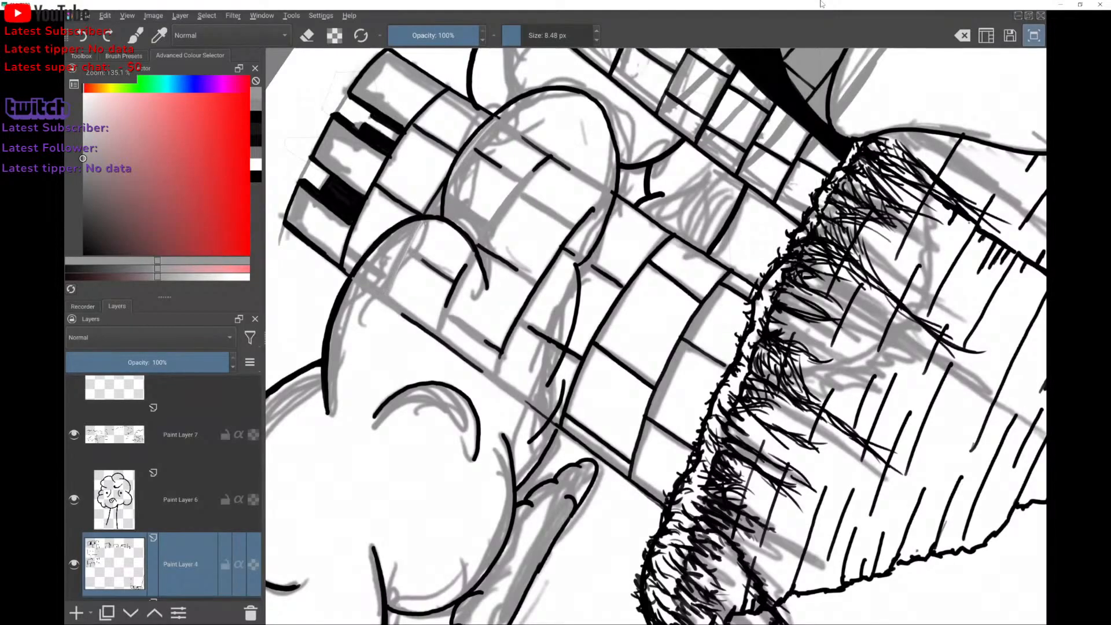
scroll(656, 336, down, 1)
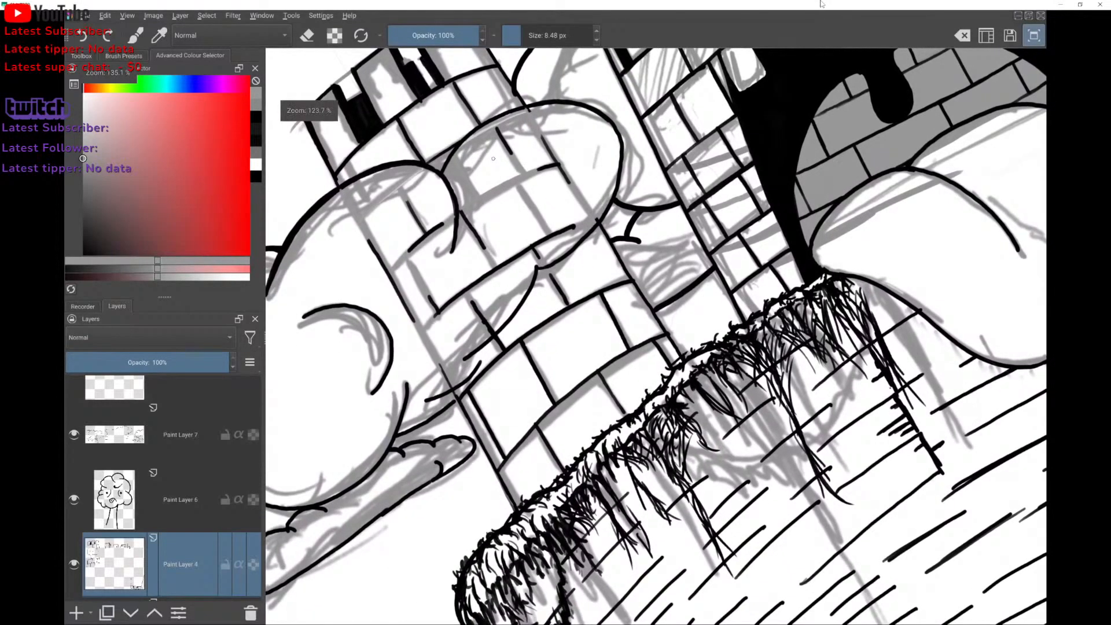
scroll(163, 487, down, 5)
click(74, 439)
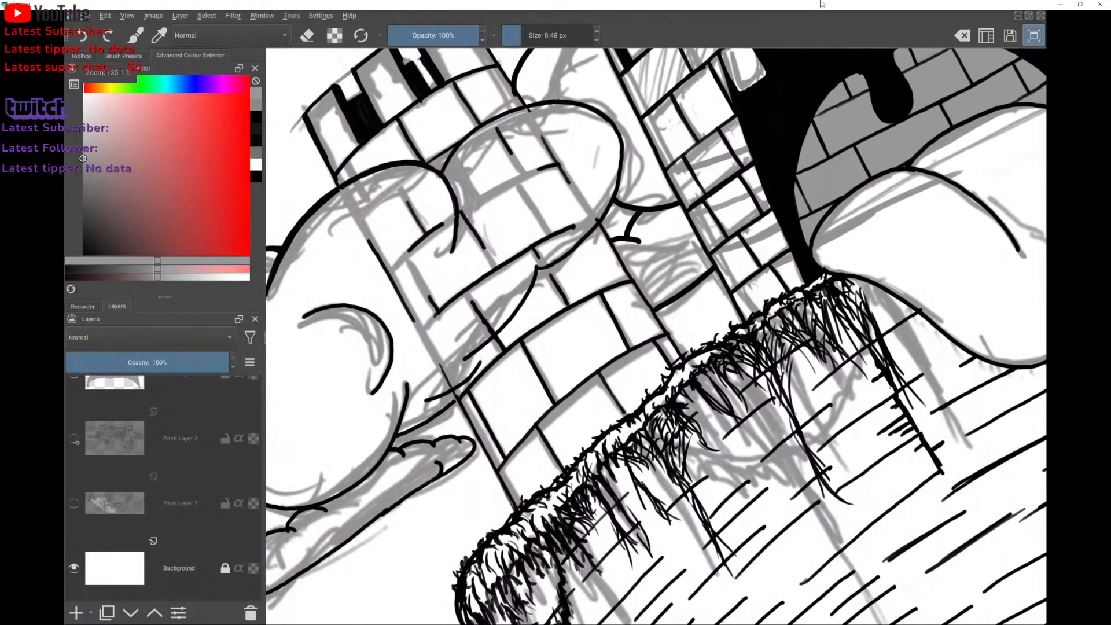
Extend the small tower's lower brick course toward its left edge inside the cloud with short grey strokes.
scroll(656, 336, up, 1)
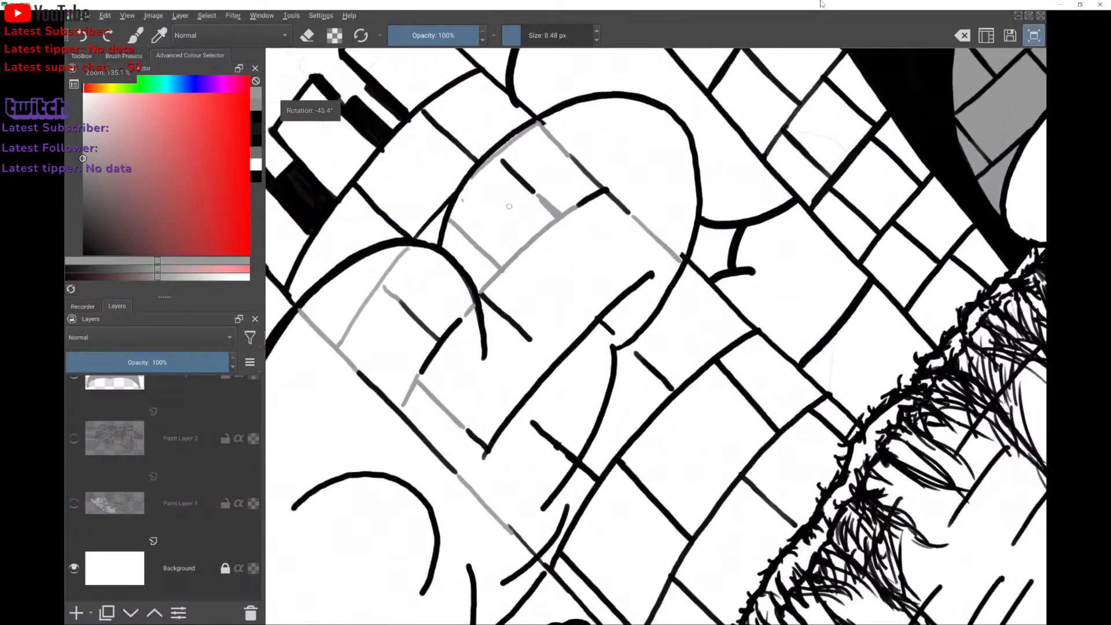
scroll(656, 335, up, 2)
scroll(657, 335, up, 2)
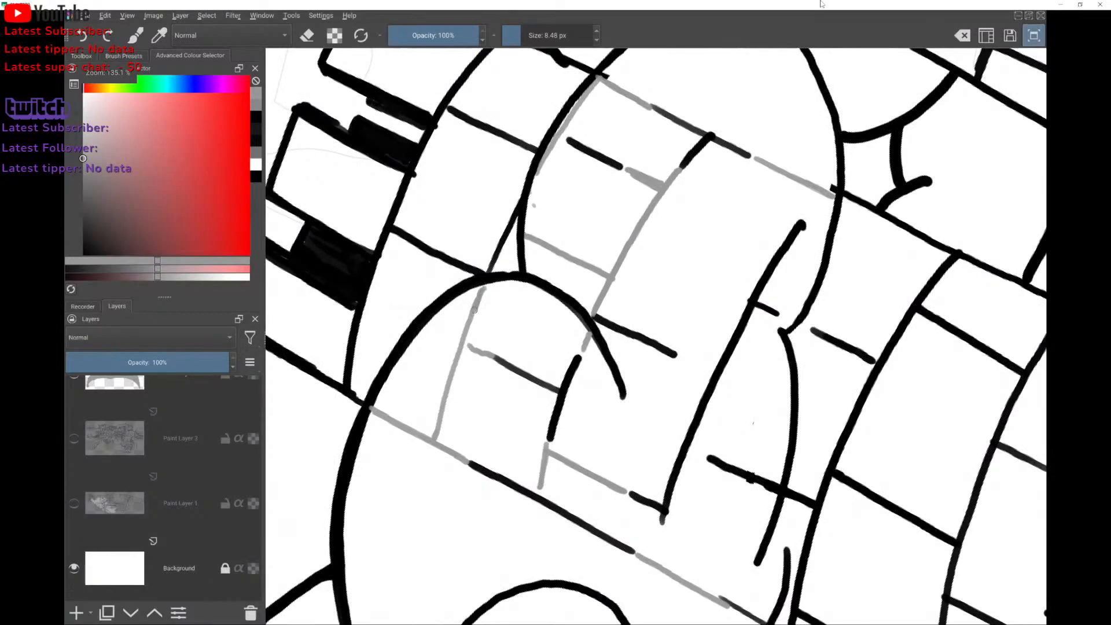
right_click(450, 379)
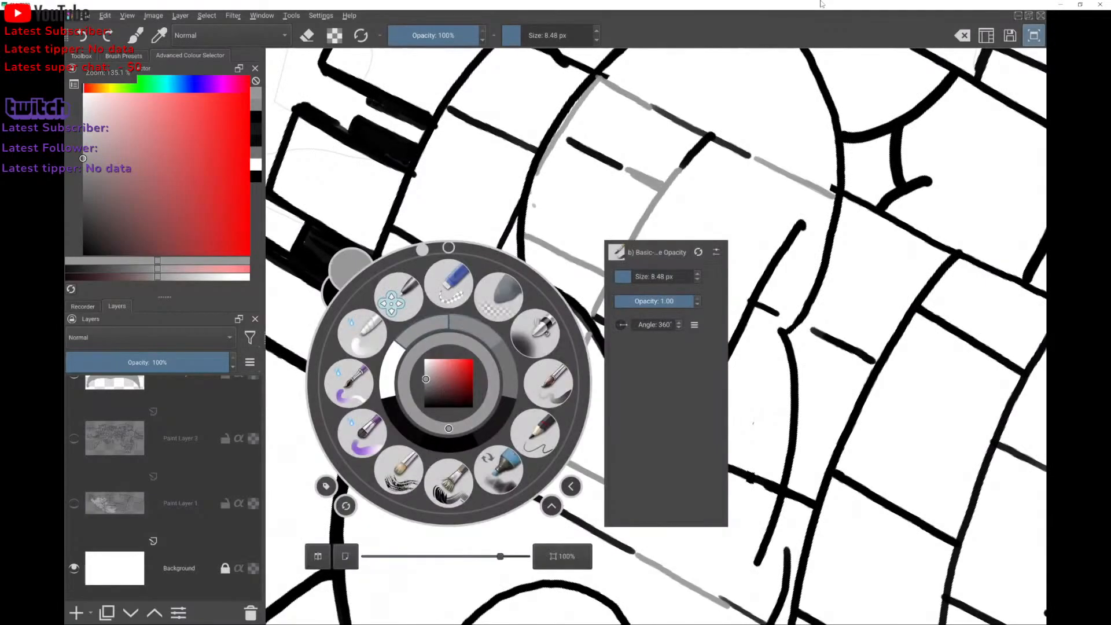
right_click(447, 389)
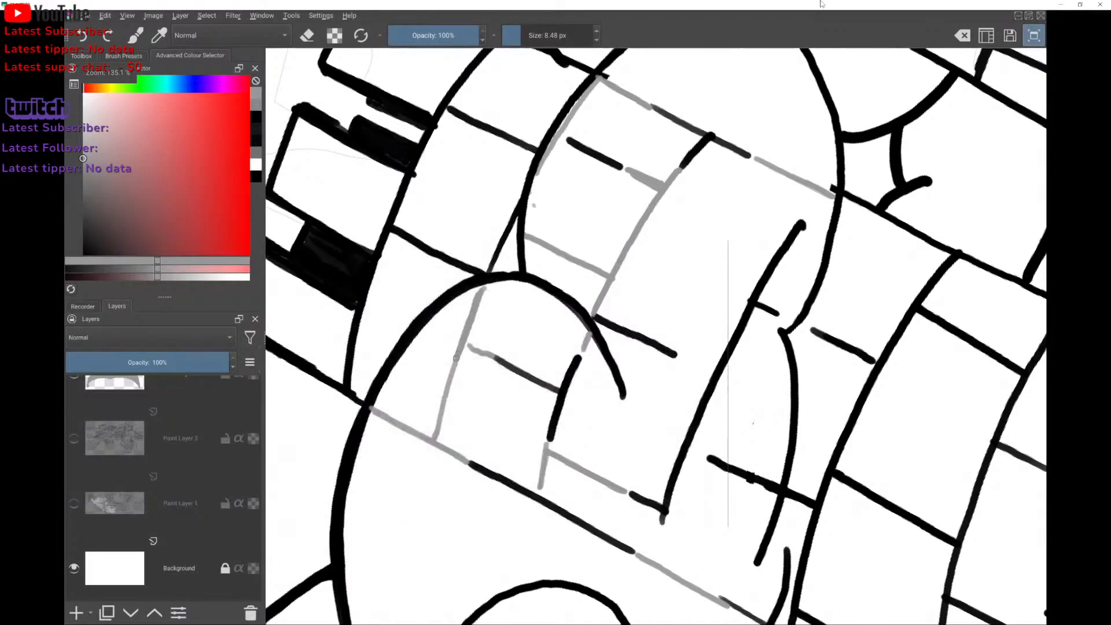
drag(440, 409, 435, 437)
scroll(437, 383, down, 1)
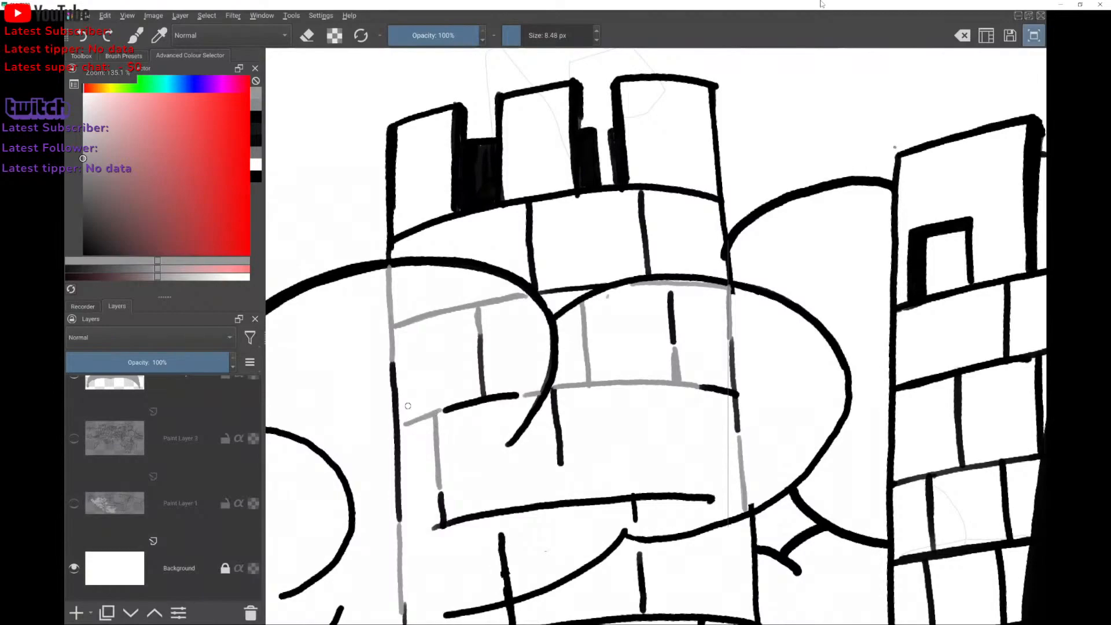
scroll(408, 406, up, 2)
drag(401, 389, 389, 426)
scroll(397, 367, down, 2)
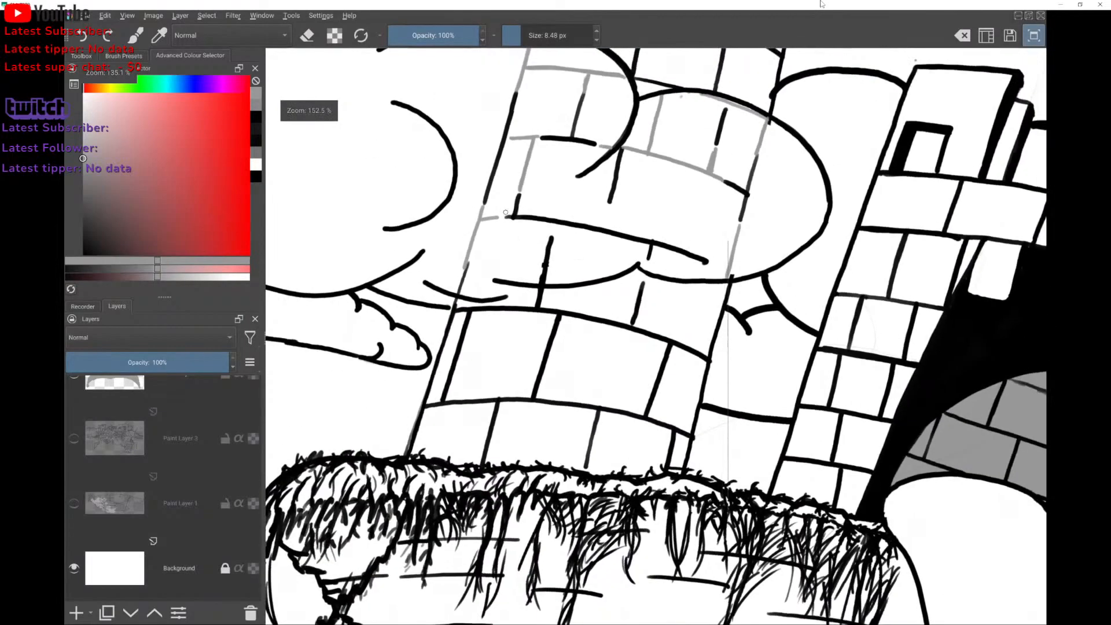
Lengthen the small tower's middle vertical joints and add one near its right edge in grey inside the clouds.
scroll(505, 213, down, 2)
scroll(538, 272, up, 2)
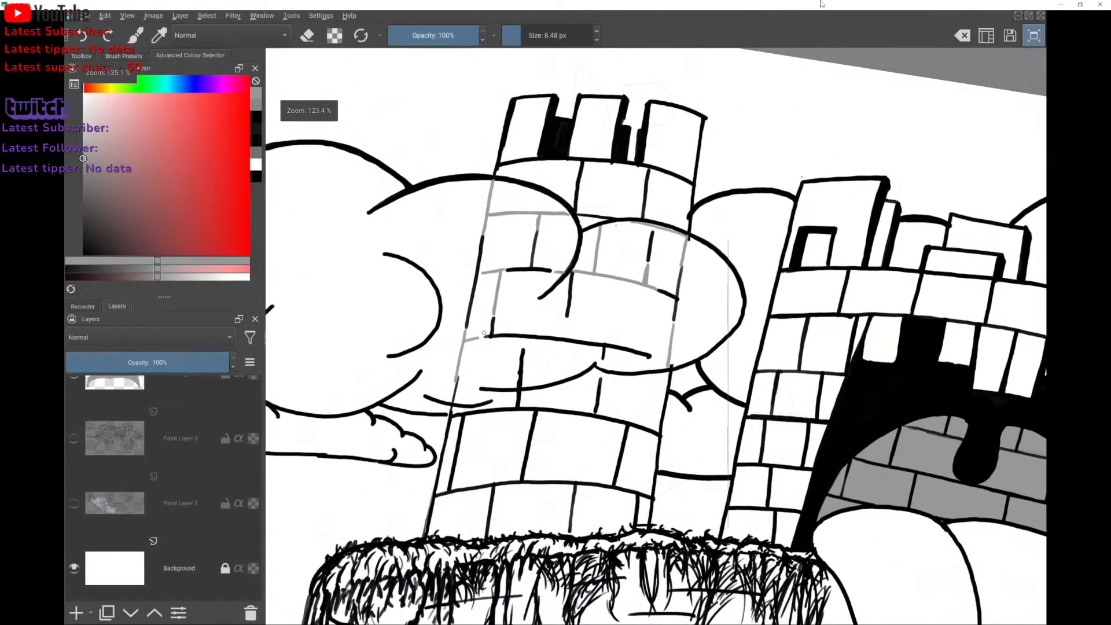
drag(566, 322, 565, 329)
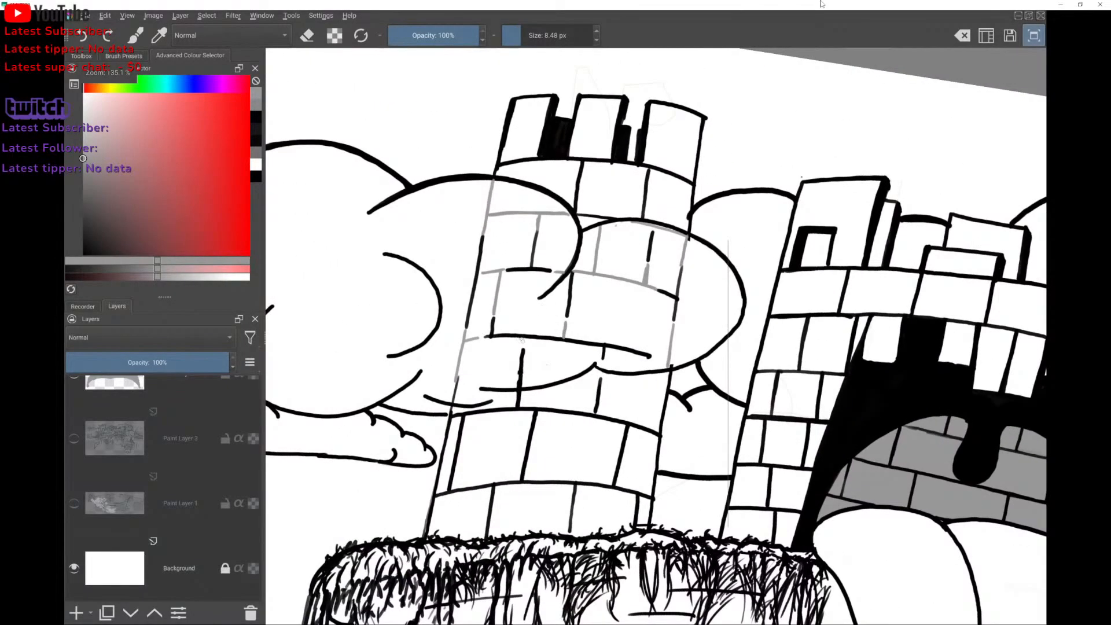
scroll(521, 339, down, 5)
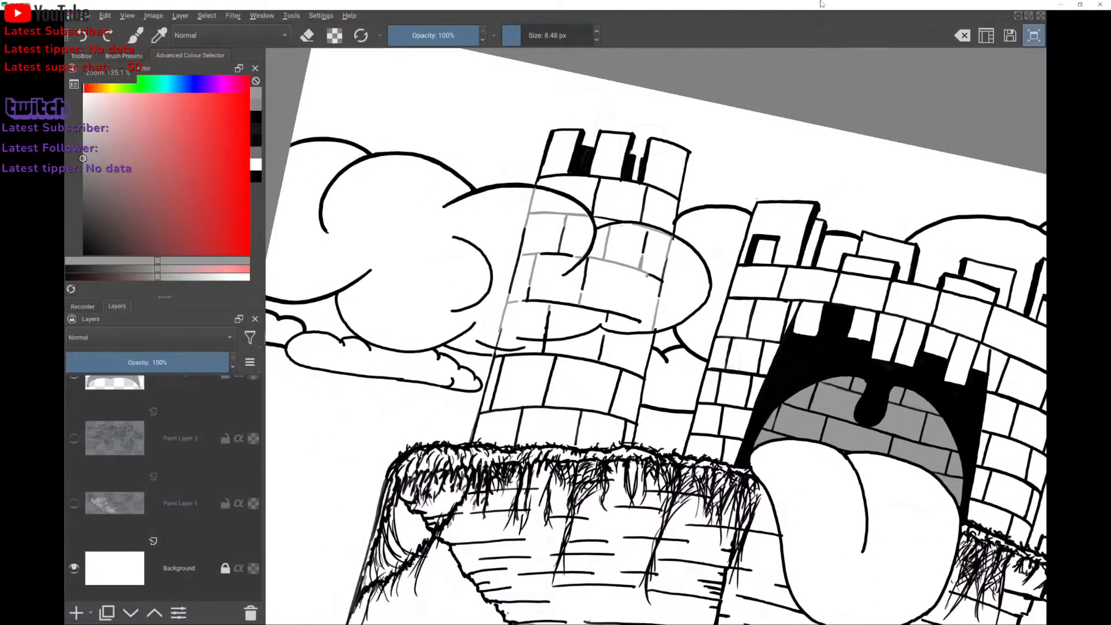
drag(647, 275, 641, 299)
scroll(588, 228, down, 2)
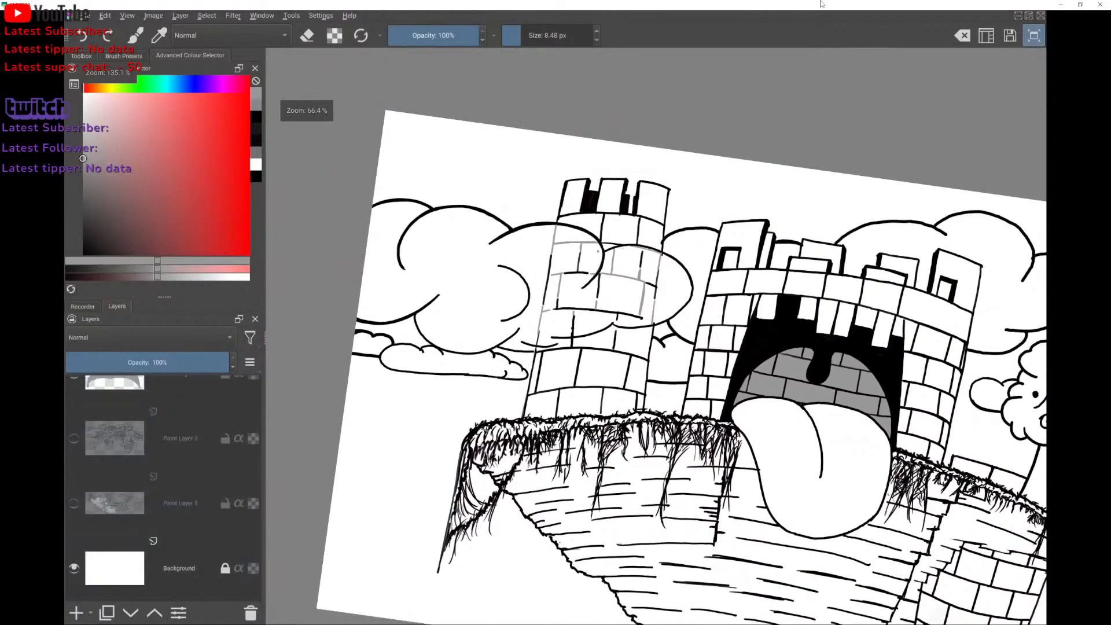
scroll(622, 324, up, 3)
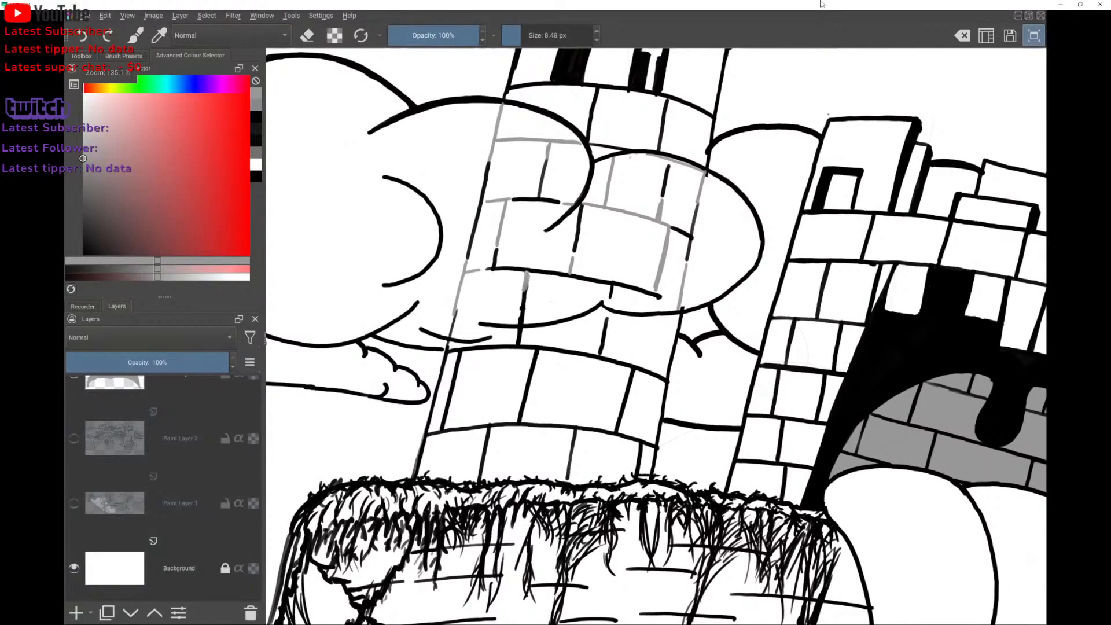
scroll(528, 216, down, 3)
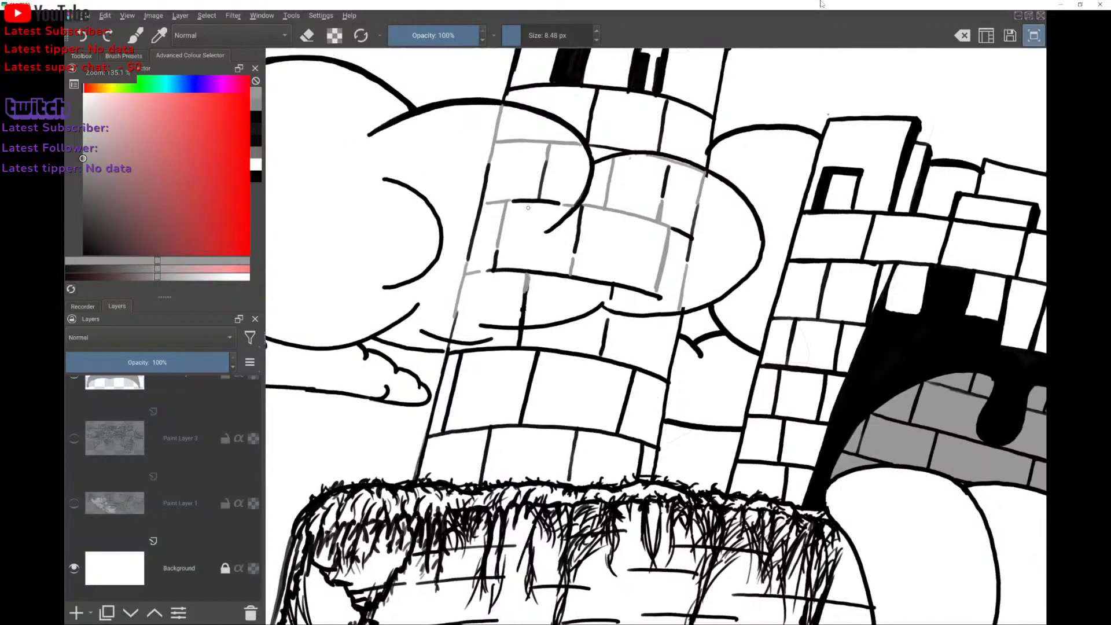
scroll(639, 255, up, 1)
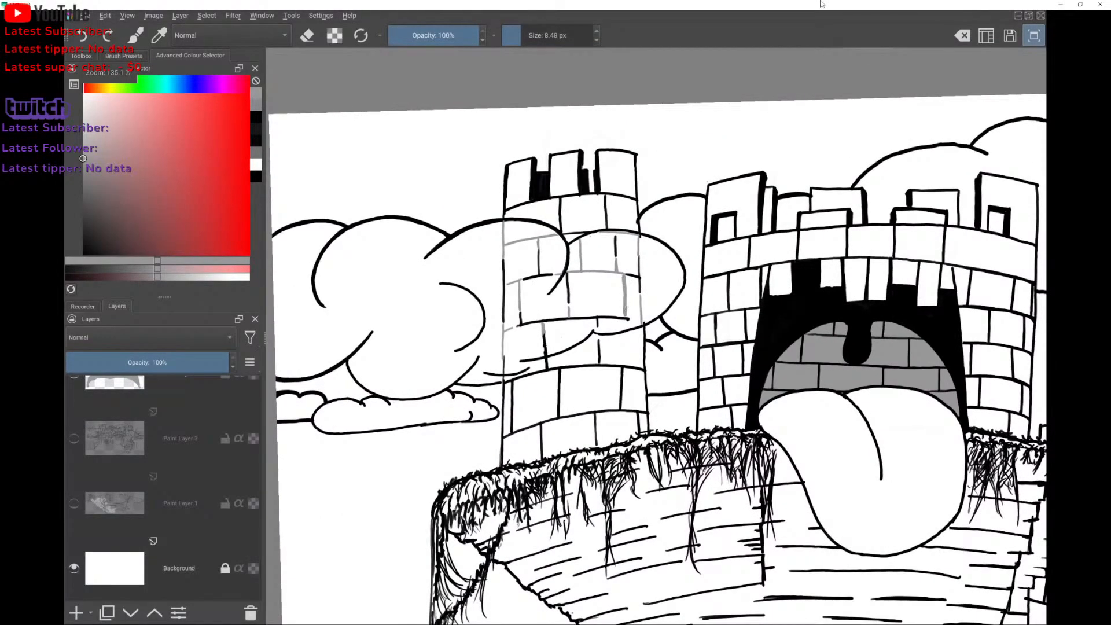
drag(615, 234, 610, 332)
drag(573, 250, 567, 349)
drag(533, 232, 505, 349)
key(ctrl+z)
scroll(655, 336, down, 1)
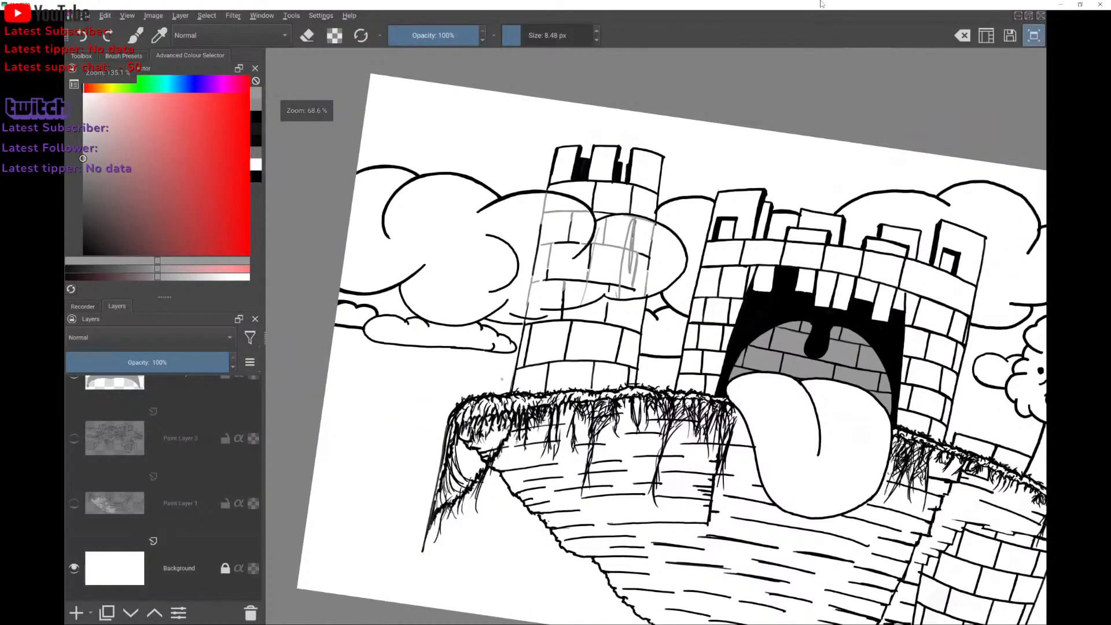
key(ctrl+z)
key(ctrl+z)
scroll(655, 336, down, 1)
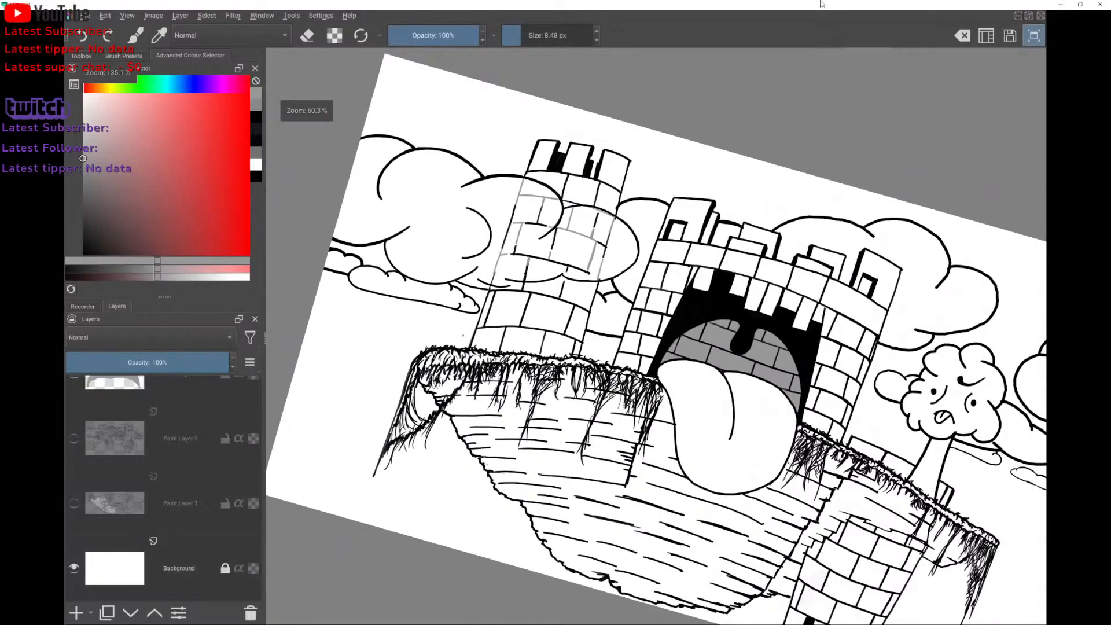
scroll(489, 346, up, 2)
scroll(364, 356, down, 3)
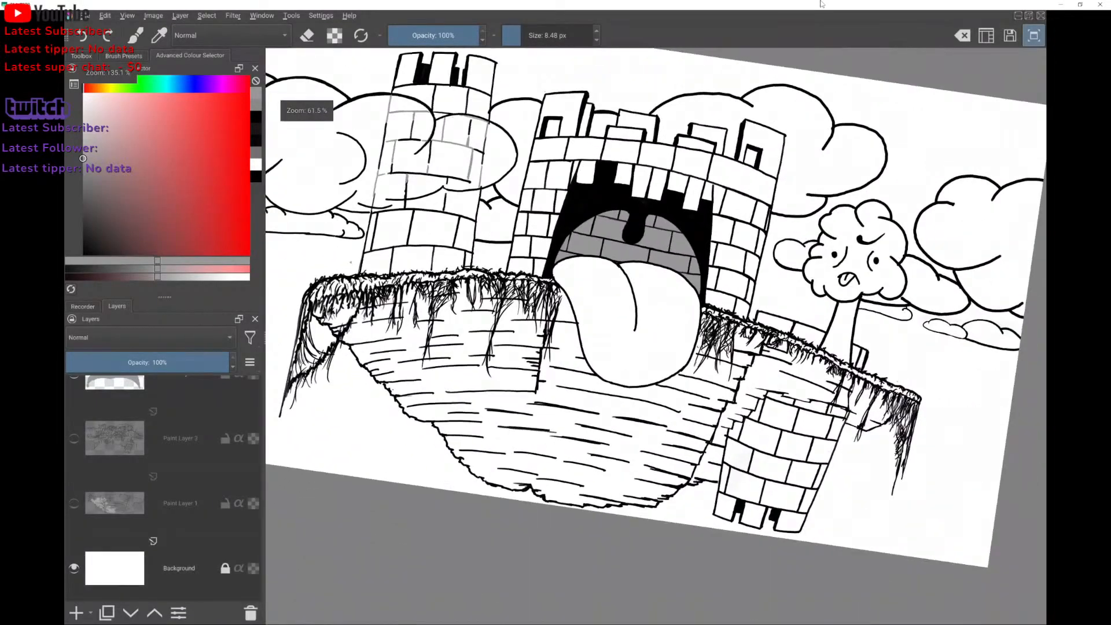
scroll(350, 262, up, 3)
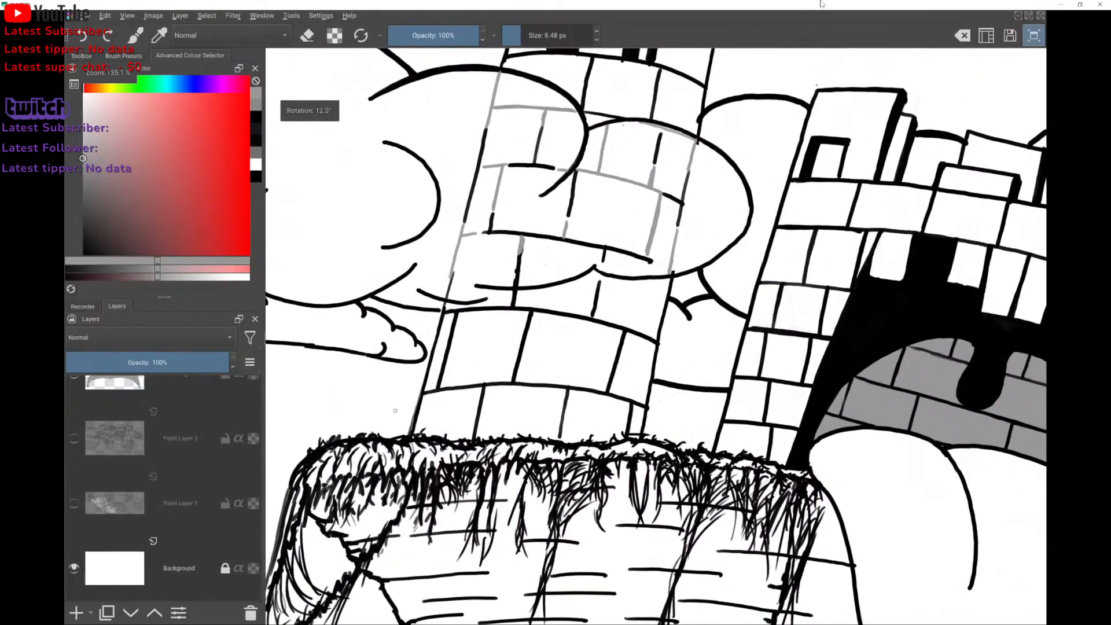
scroll(395, 410, down, 1)
drag(604, 328, 599, 379)
key(ctrl+z)
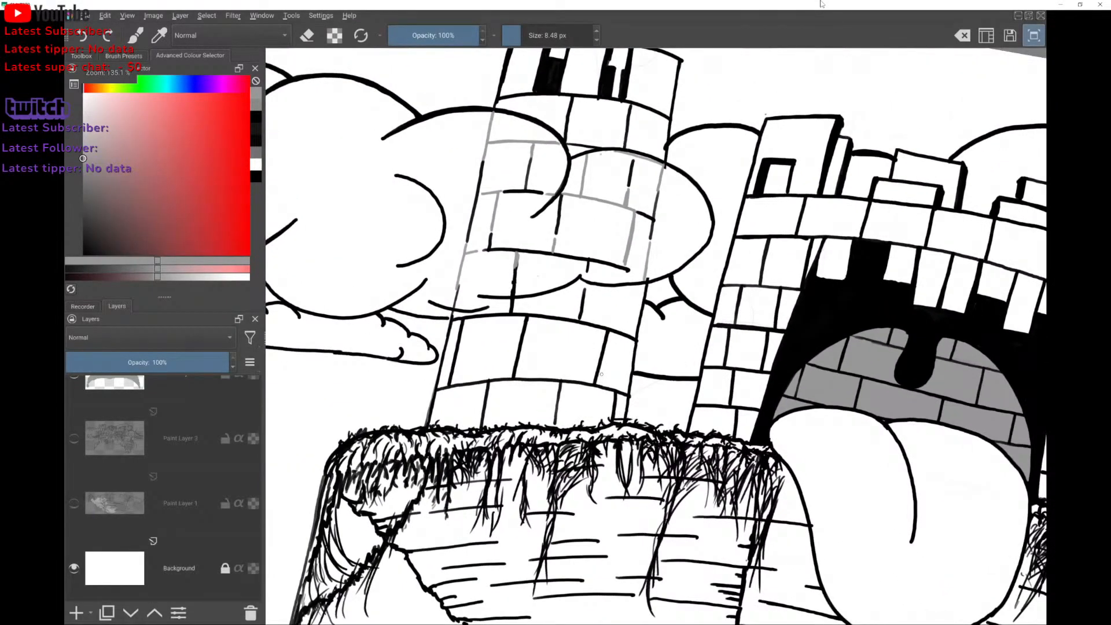
Set the brush colour to black and erase the three vertical joints in the brick course below the clouds with a 20.31 px eraser.
key(d)
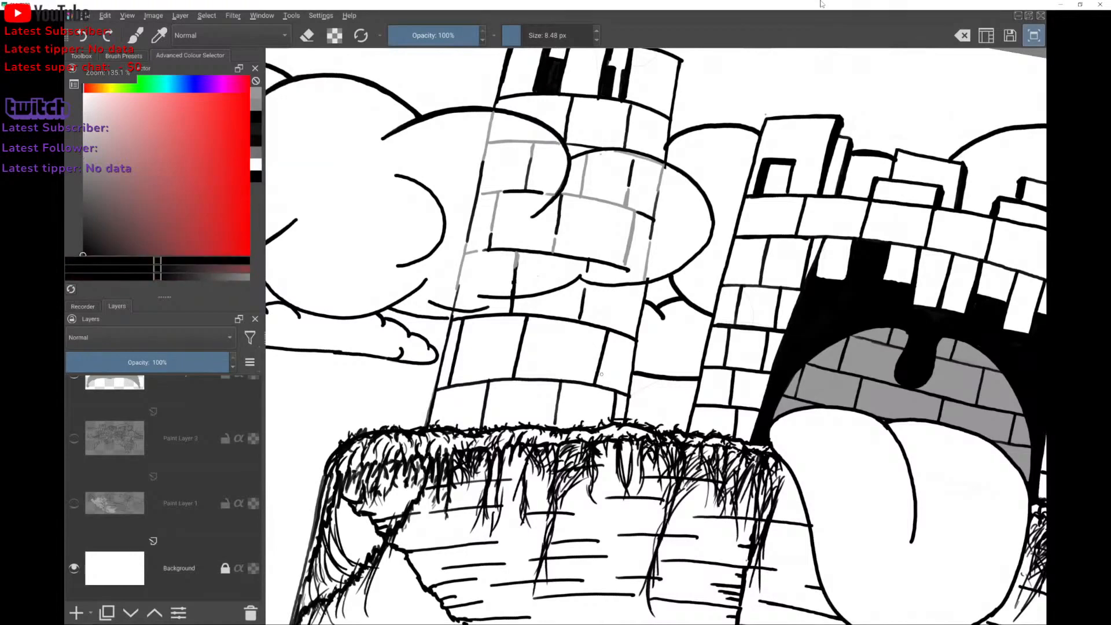
key(e)
mouse_move(600, 356)
shift+mouse_down()
mouse_move(607, 336)
mouse_move(597, 378)
shift+mouse_up()
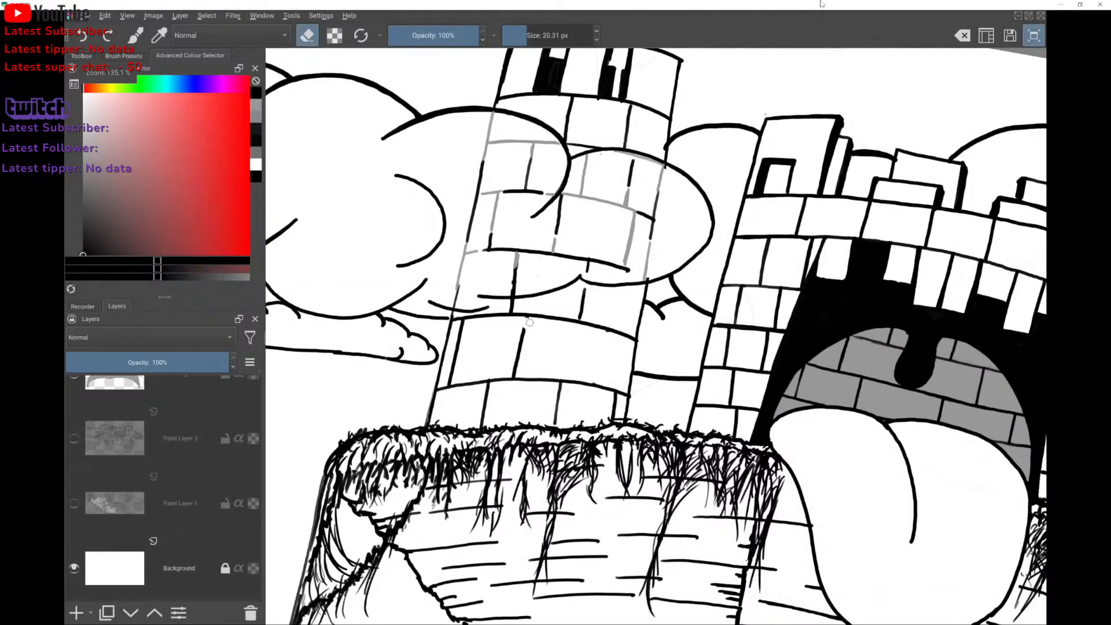
drag(522, 334, 515, 377)
mouse_move(465, 336)
mouse_down()
mouse_move(463, 323)
mouse_move(449, 379)
mouse_up()
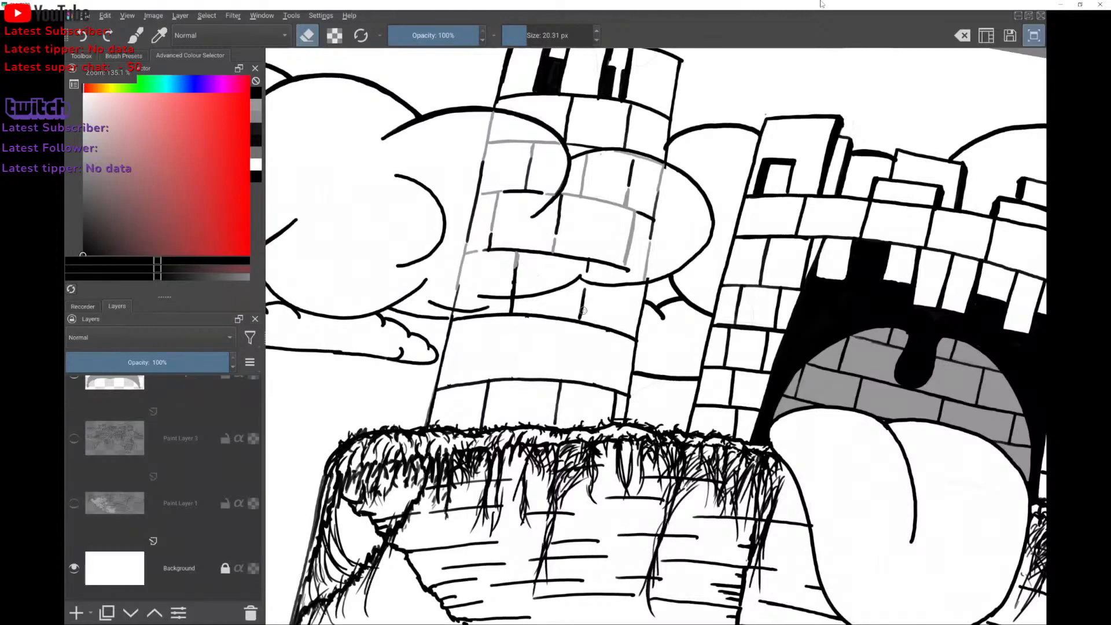
Reduce the eraser to 10.99 px, trim the lower end of the joint above the emptied brick course, and return to painting.
scroll(573, 273, up, 5)
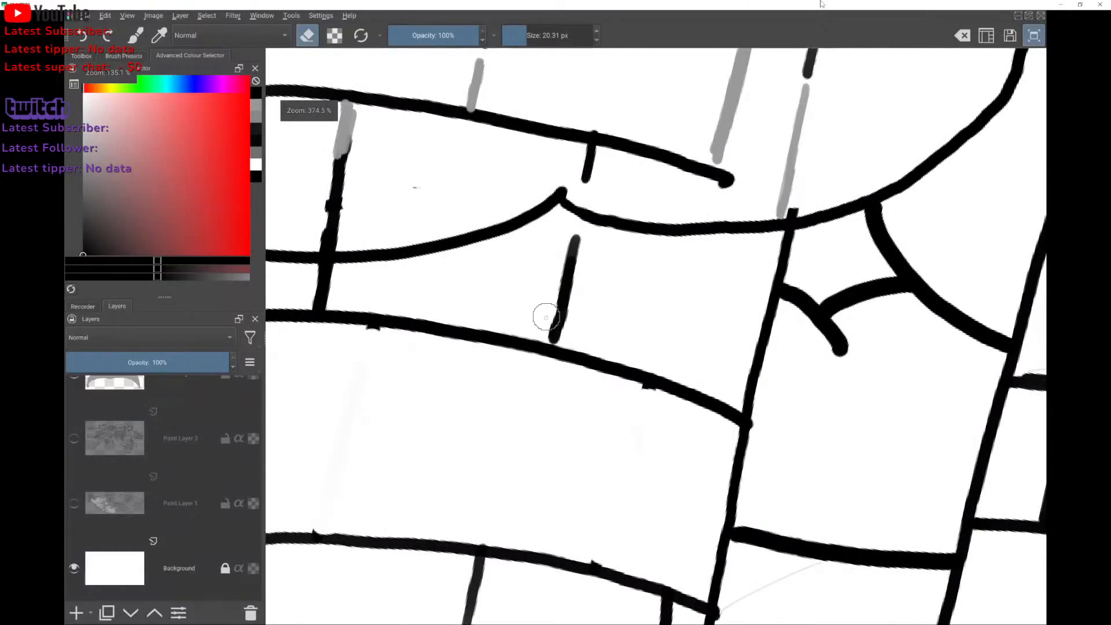
mouse_move(551, 318)
mouse_down()
mouse_move(541, 315)
mouse_move(559, 323)
mouse_up()
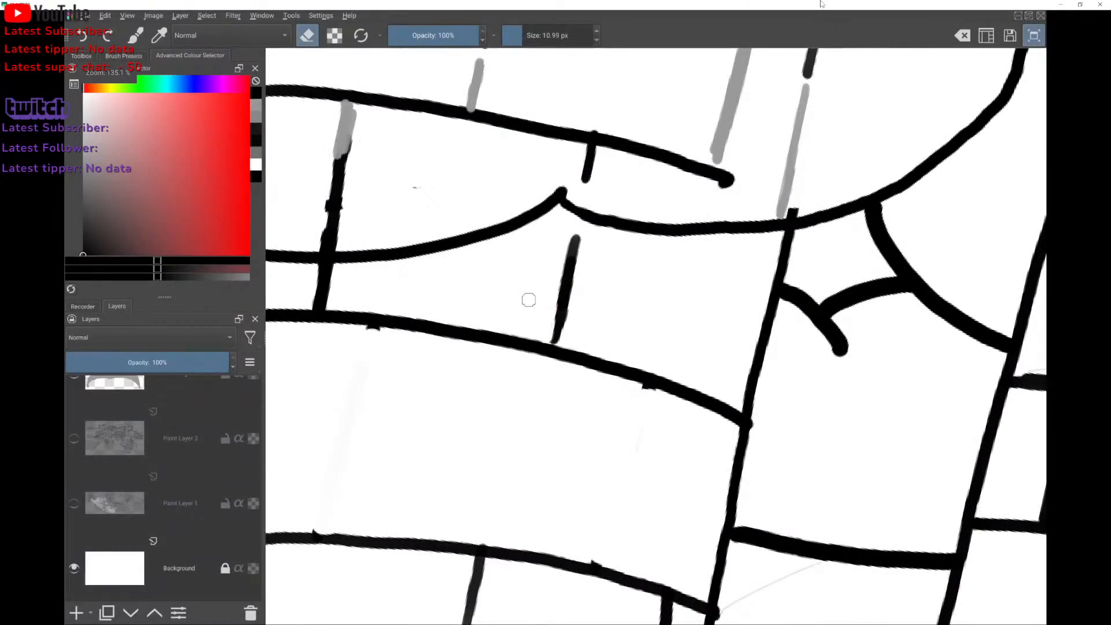
scroll(539, 303, down, 5)
scroll(606, 300, down, 1)
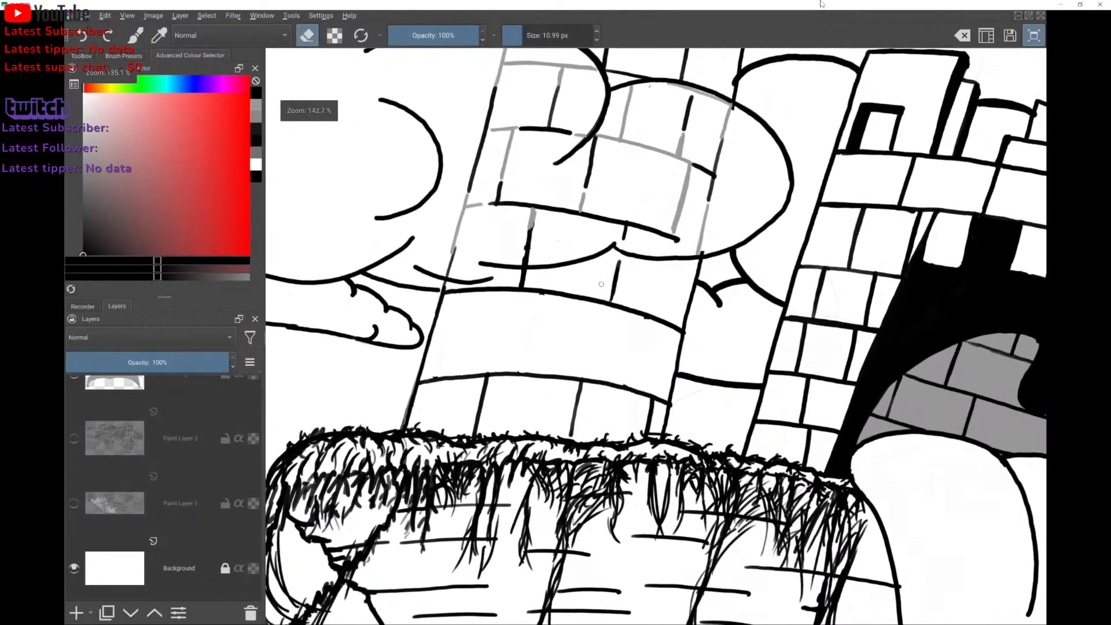
key(e)
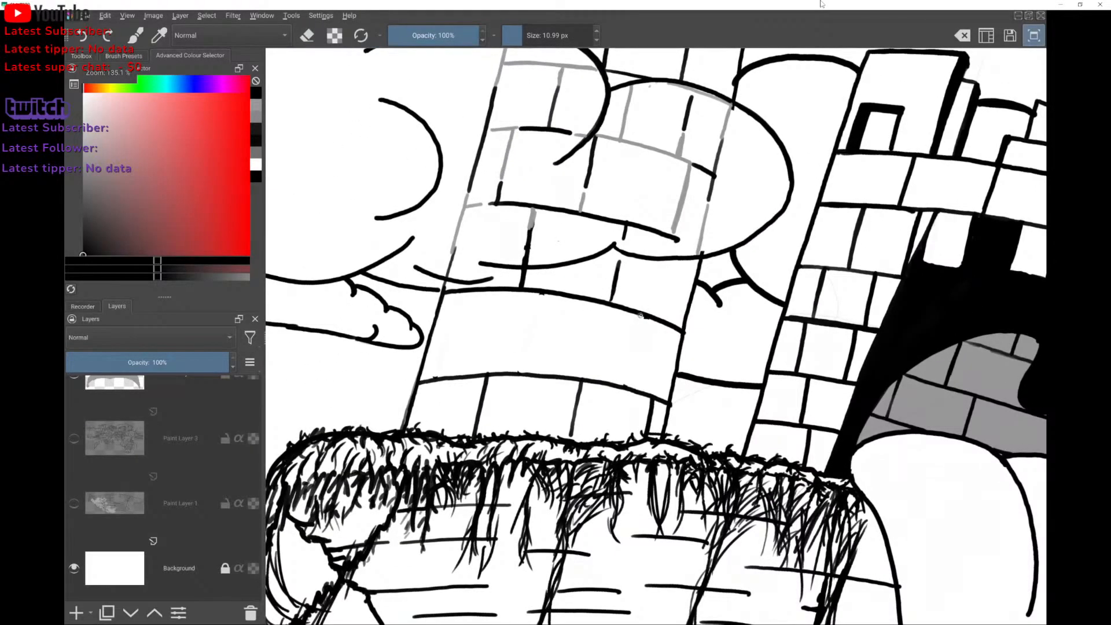
Draw new right and middle vertical joints in black across the emptied brick course of the small tower below the clouds.
scroll(170, 415, up, 3)
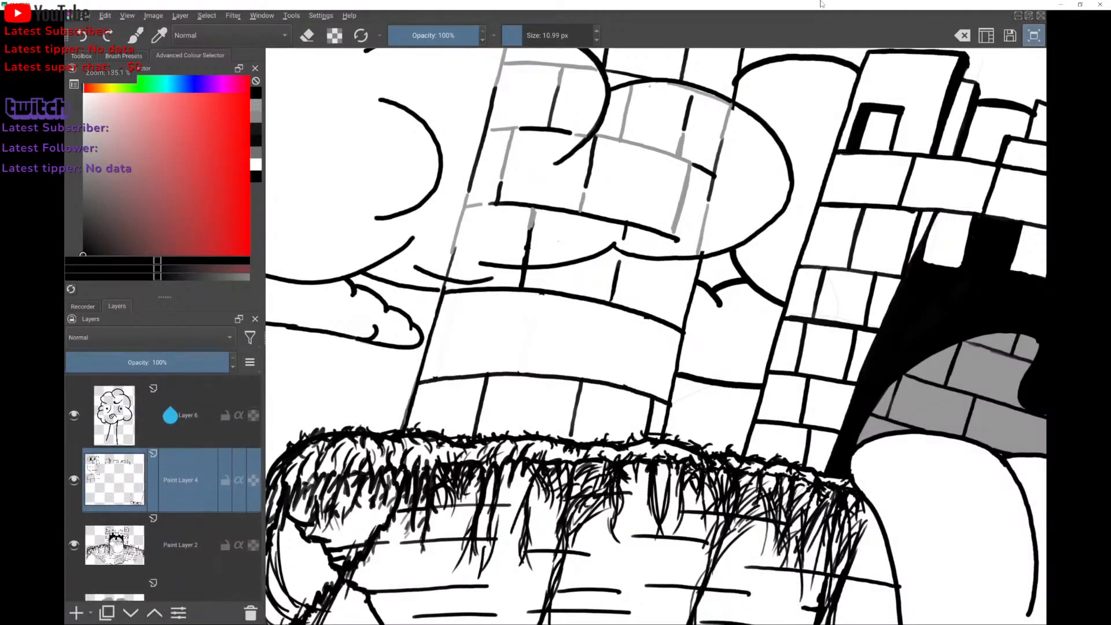
mouse_move(608, 338)
mouse_down()
mouse_move(642, 322)
mouse_move(556, 302)
mouse_move(594, 315)
mouse_move(589, 395)
mouse_move(616, 363)
mouse_move(621, 374)
mouse_up()
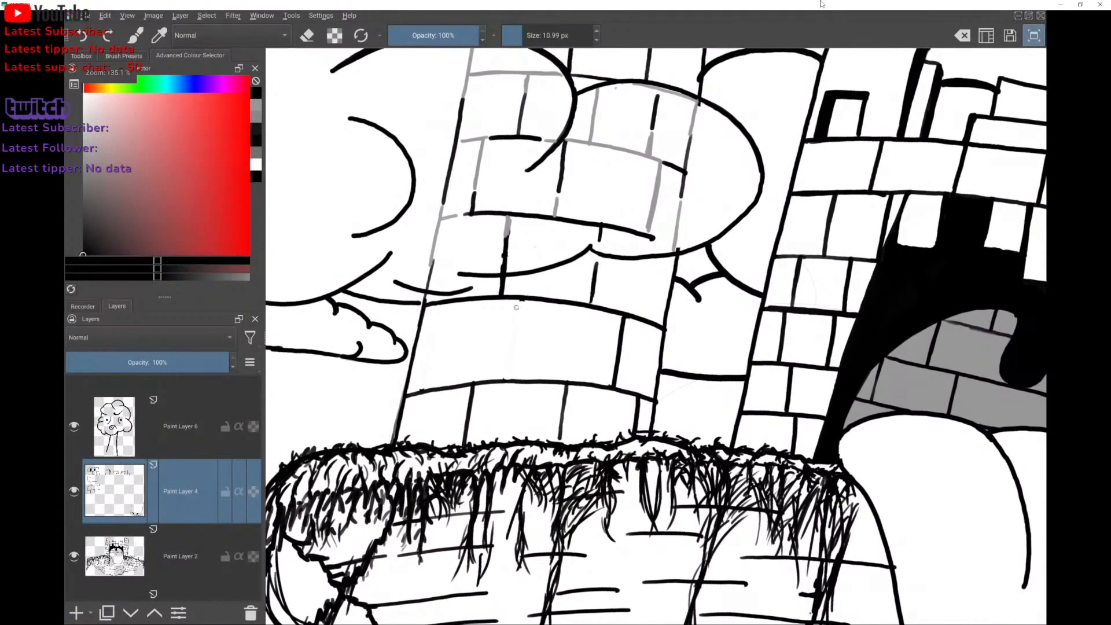
drag(516, 300, 513, 372)
key(ctrl+z)
drag(518, 296, 510, 377)
Add a vertical joint near the left edge of the same brick course and thicken it together with the middle joint.
drag(431, 310, 425, 389)
scroll(424, 366, down, 2)
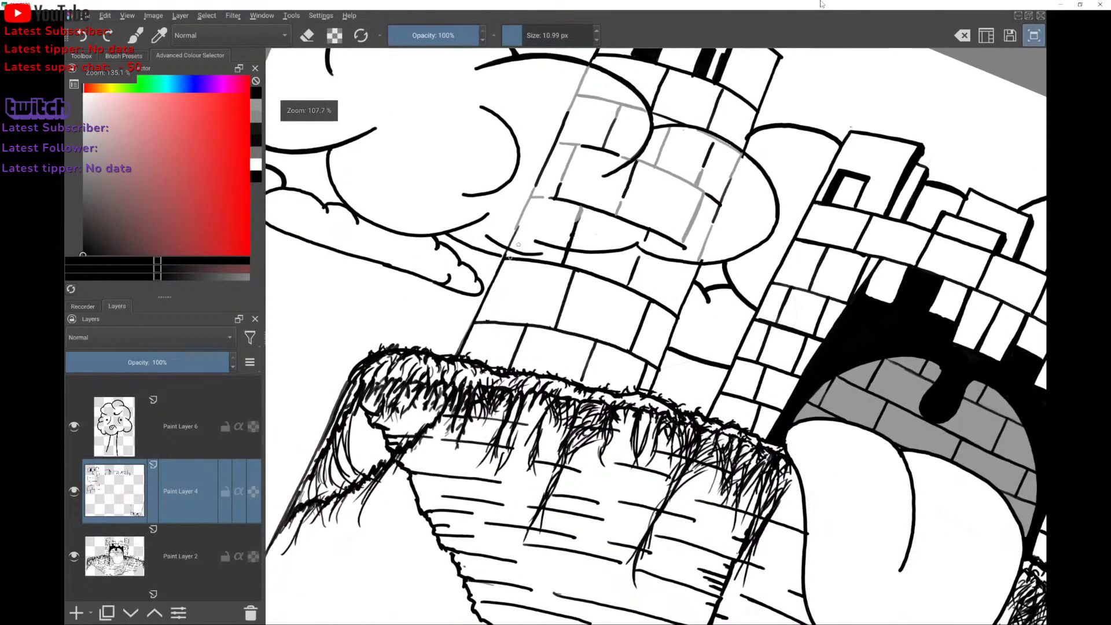
drag(511, 262, 490, 323)
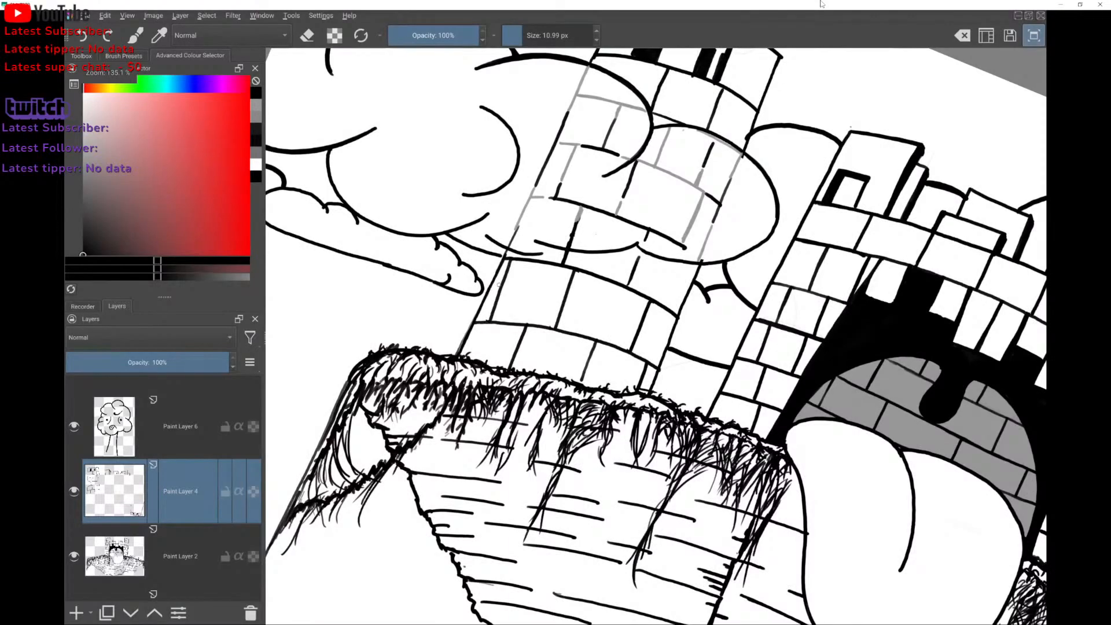
mouse_move(499, 284)
mouse_down()
mouse_move(467, 377)
mouse_move(396, 427)
mouse_move(518, 301)
mouse_move(507, 334)
mouse_up()
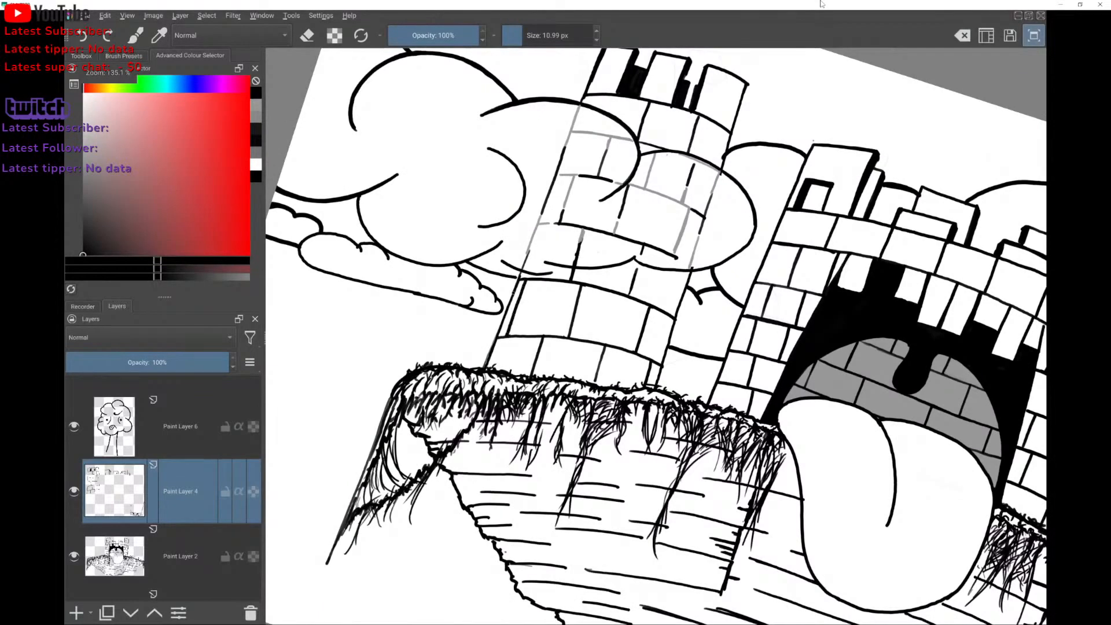
mouse_move(512, 294)
mouse_down()
mouse_move(572, 299)
mouse_move(558, 331)
mouse_up()
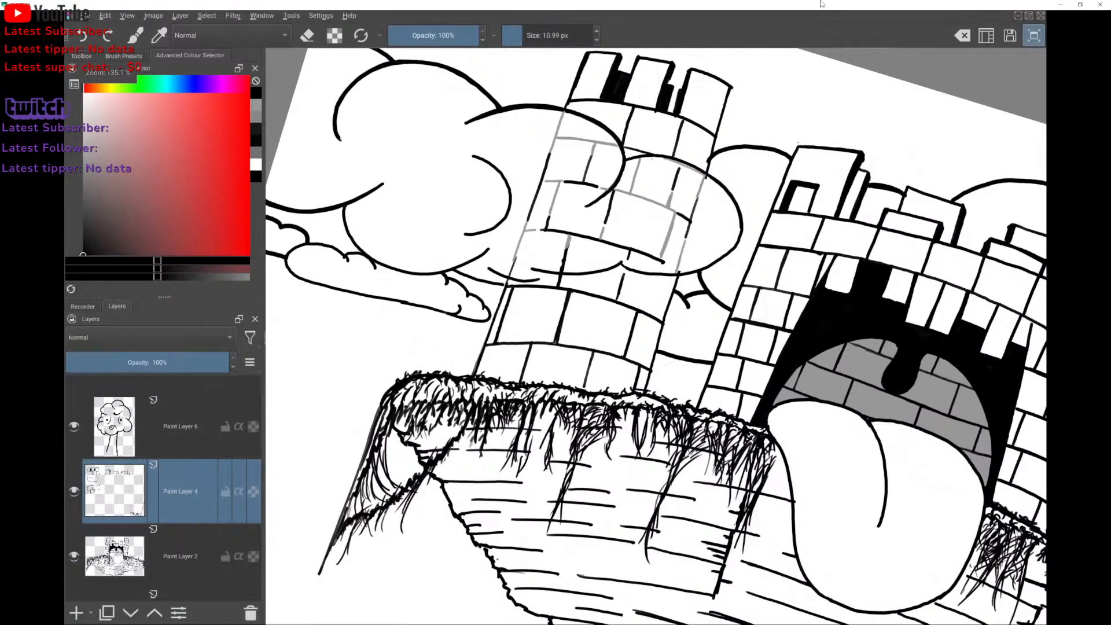
drag(570, 294, 563, 319)
Redraw the left and middle vertical joints in the small tower's lowest brick course with darker, thicker black strokes.
scroll(656, 335, down, 2)
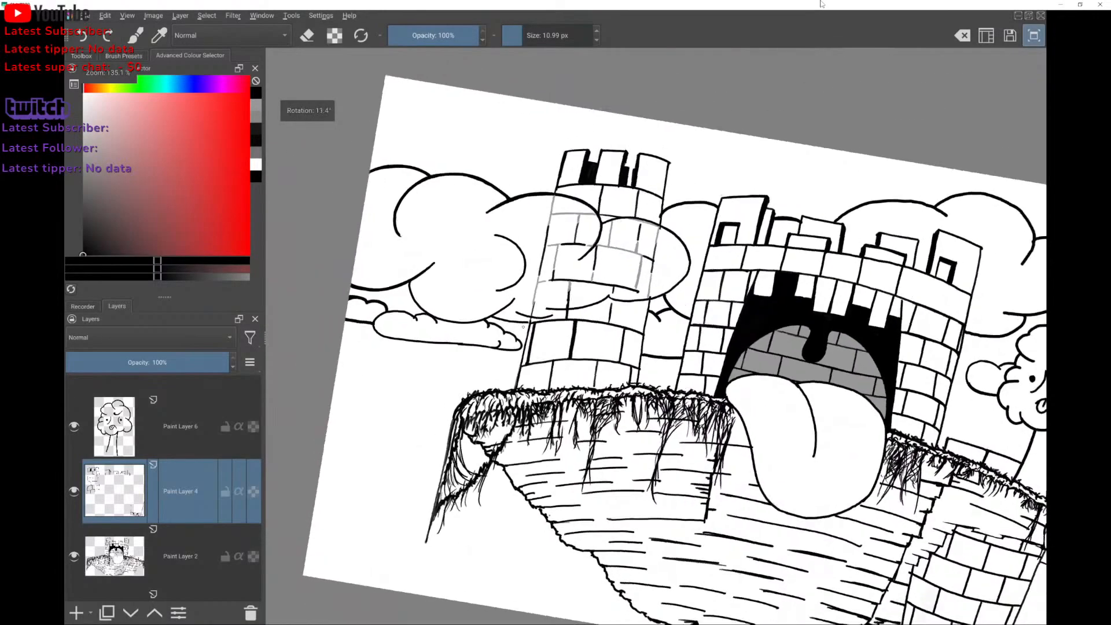
scroll(656, 335, up, 1)
scroll(656, 335, down, 1)
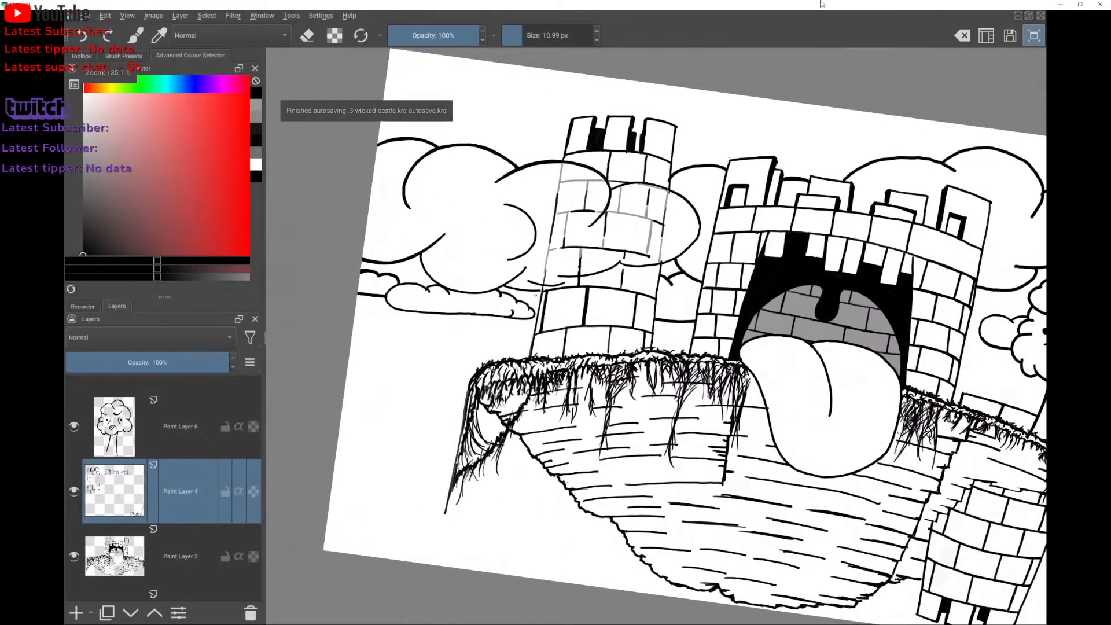
scroll(536, 295, up, 5)
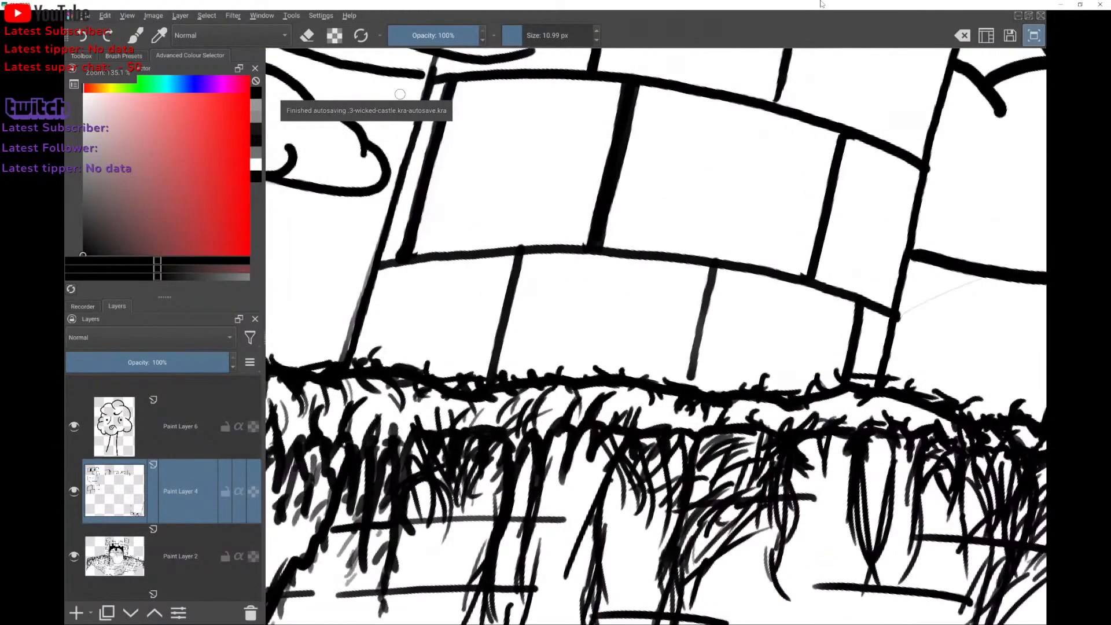
drag(520, 255, 488, 380)
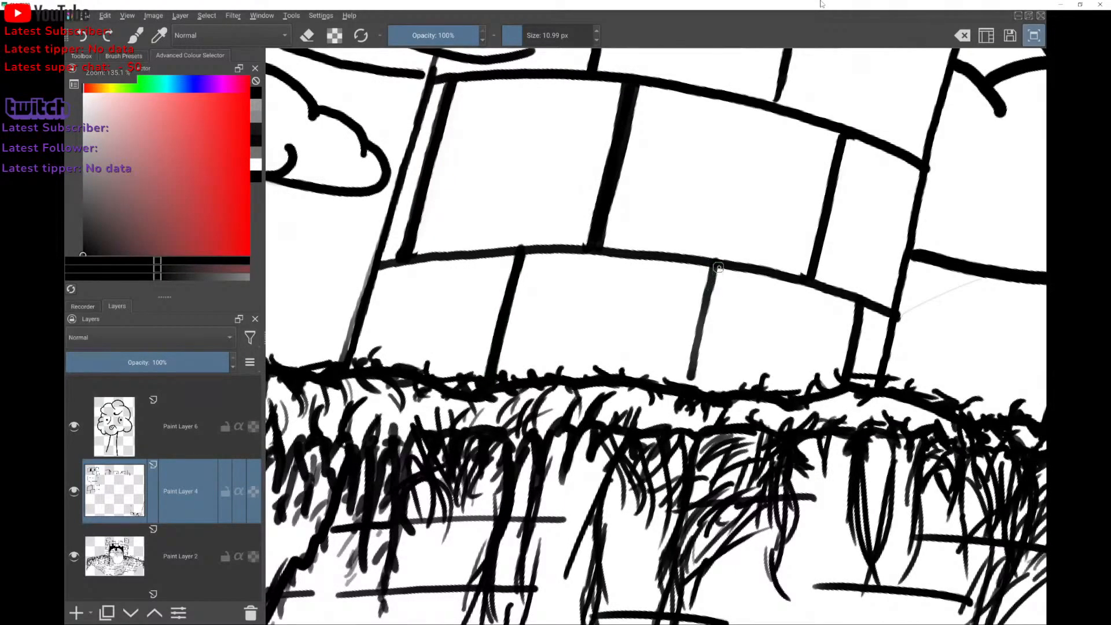
drag(717, 262, 686, 387)
drag(702, 340, 728, 387)
key(ctrl+z)
Examine the whole castle drawing, comparing the upside-down tower's brickwork with the small tower's bricks and cloud area.
scroll(694, 329, down, 3)
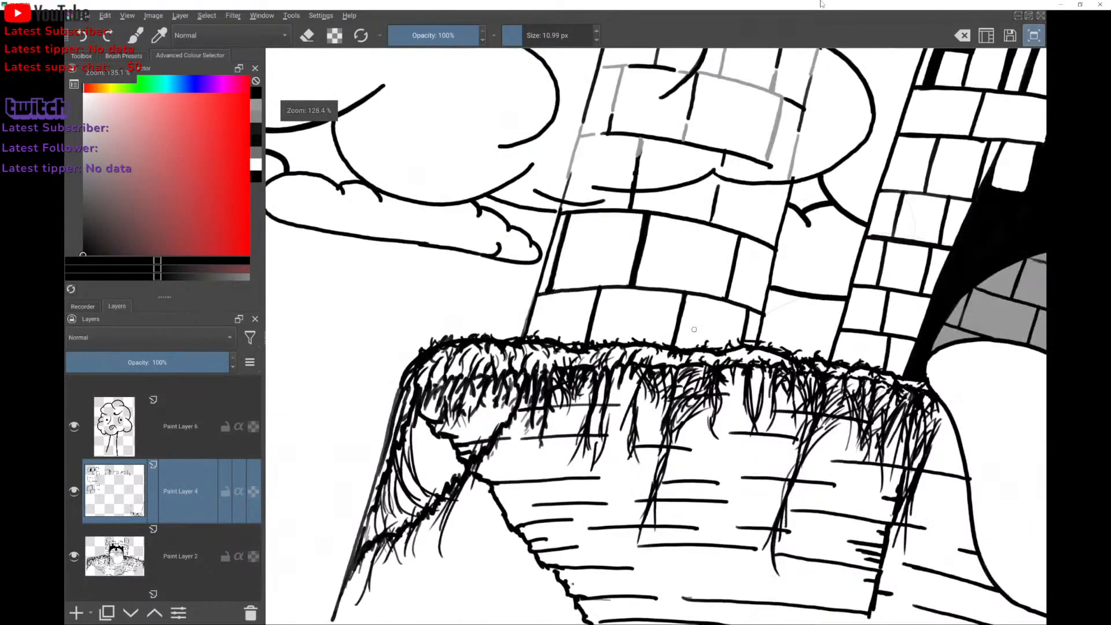
scroll(694, 329, down, 2)
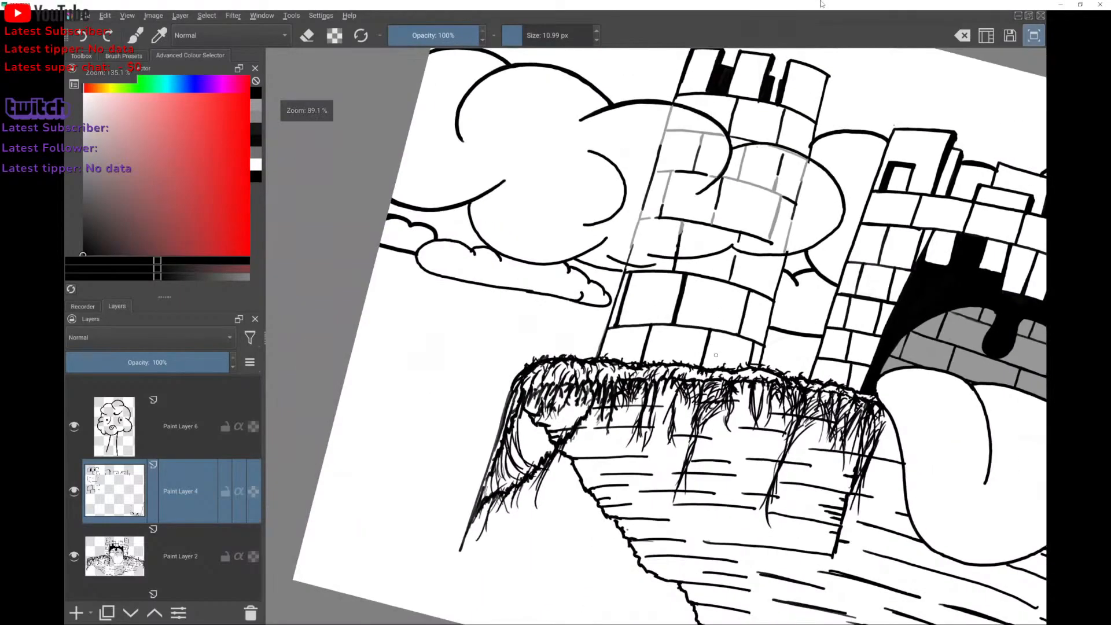
scroll(694, 329, up, 3)
scroll(693, 371, down, 3)
scroll(691, 389, down, 5)
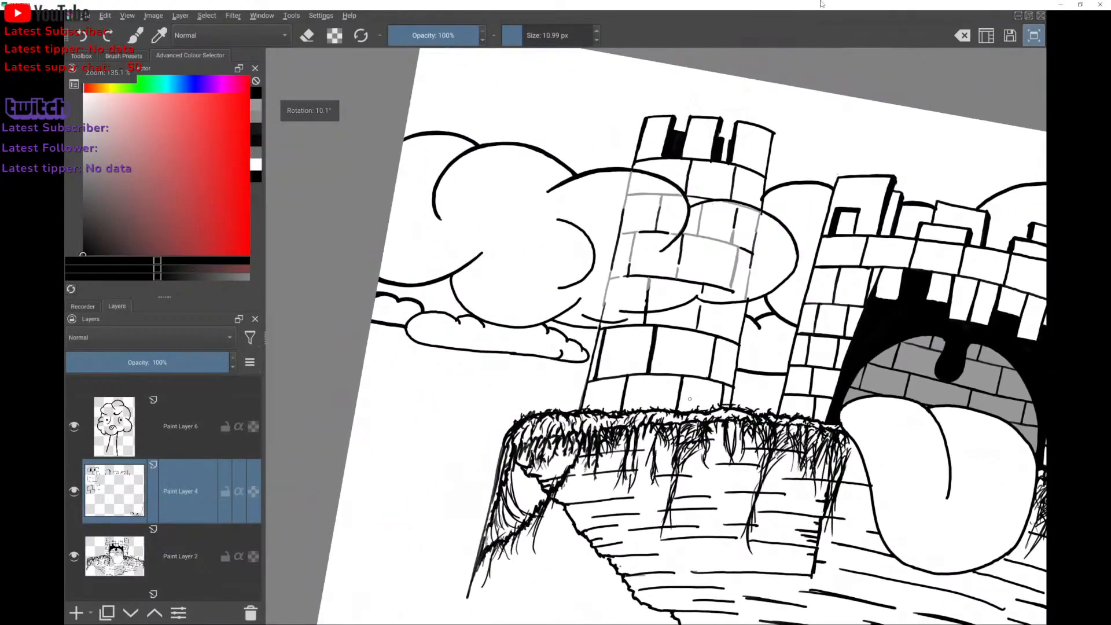
scroll(683, 382, down, 4)
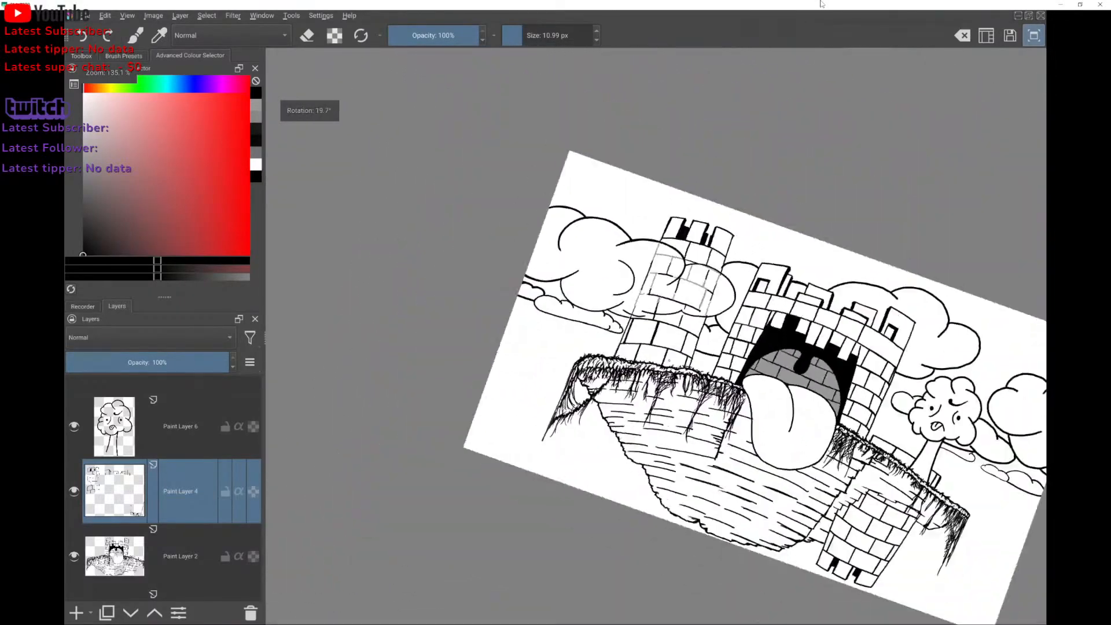
scroll(683, 382, up, 1)
scroll(683, 382, up, 1)
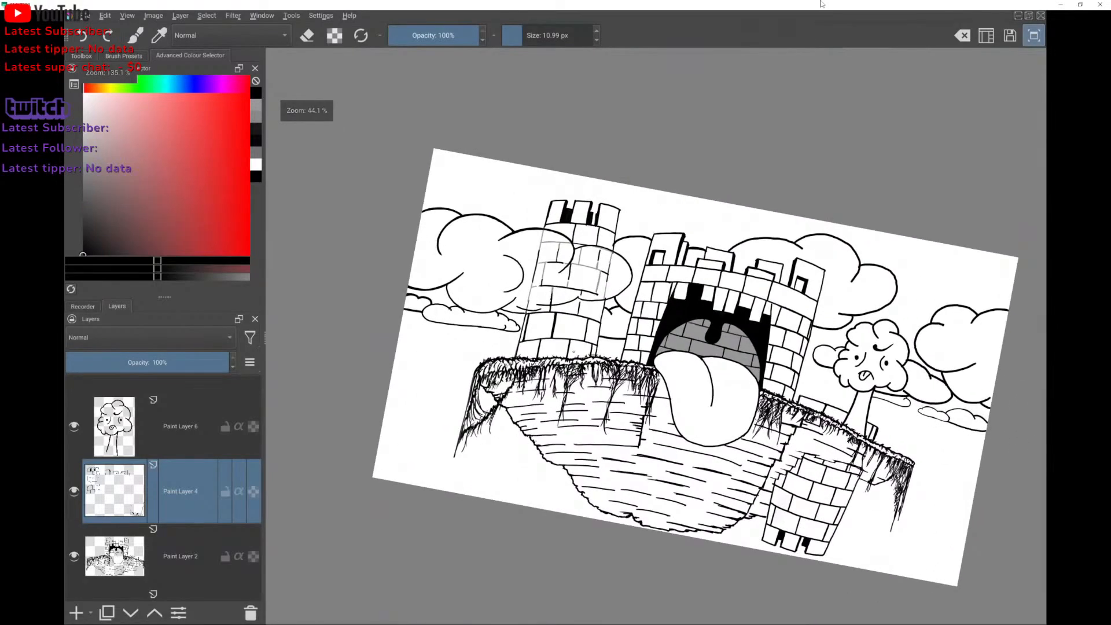
scroll(656, 335, up, 4)
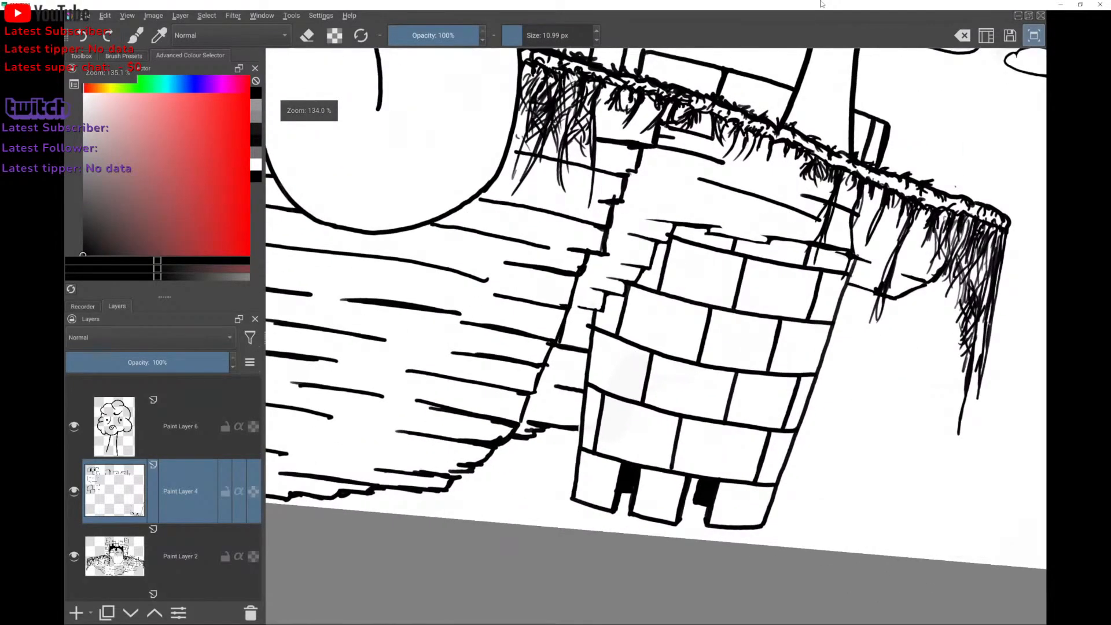
scroll(821, 343, down, 1)
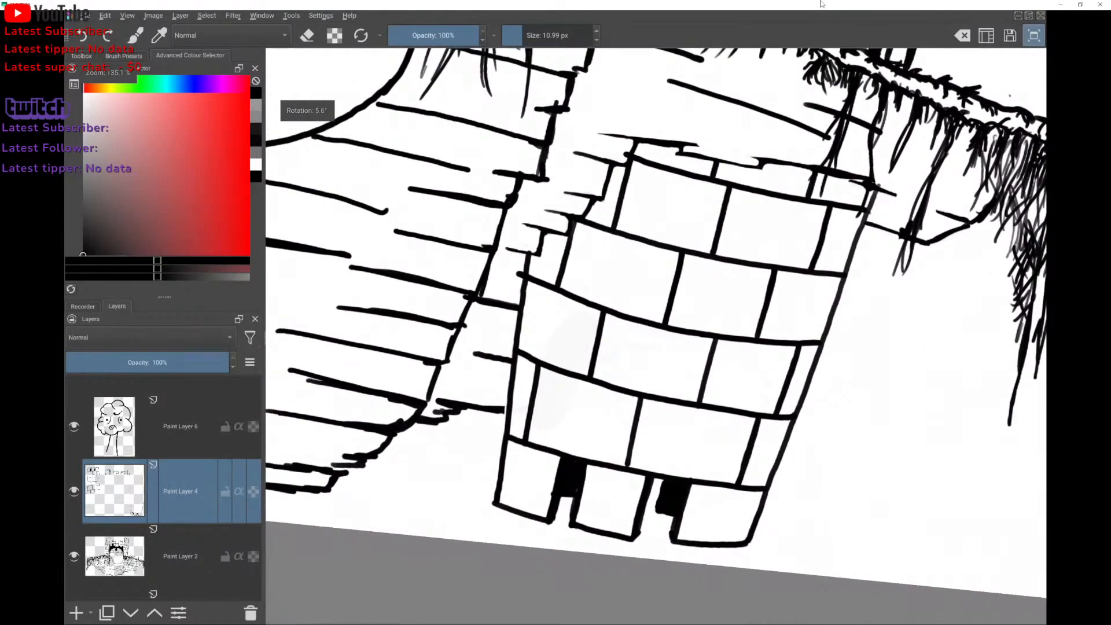
scroll(821, 343, down, 1)
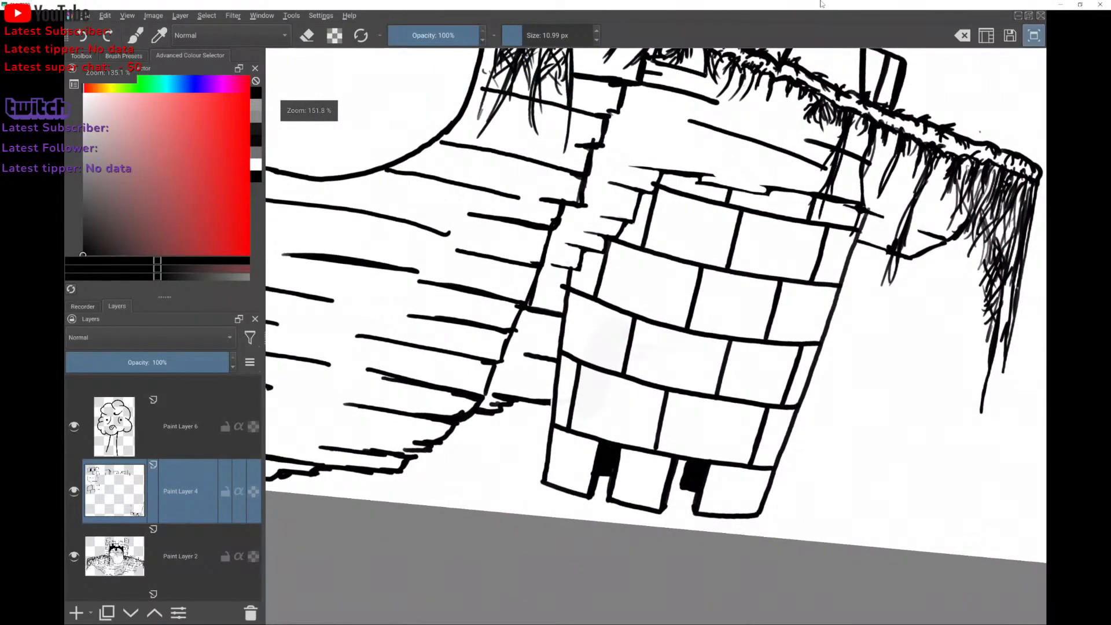
scroll(758, 284, down, 3)
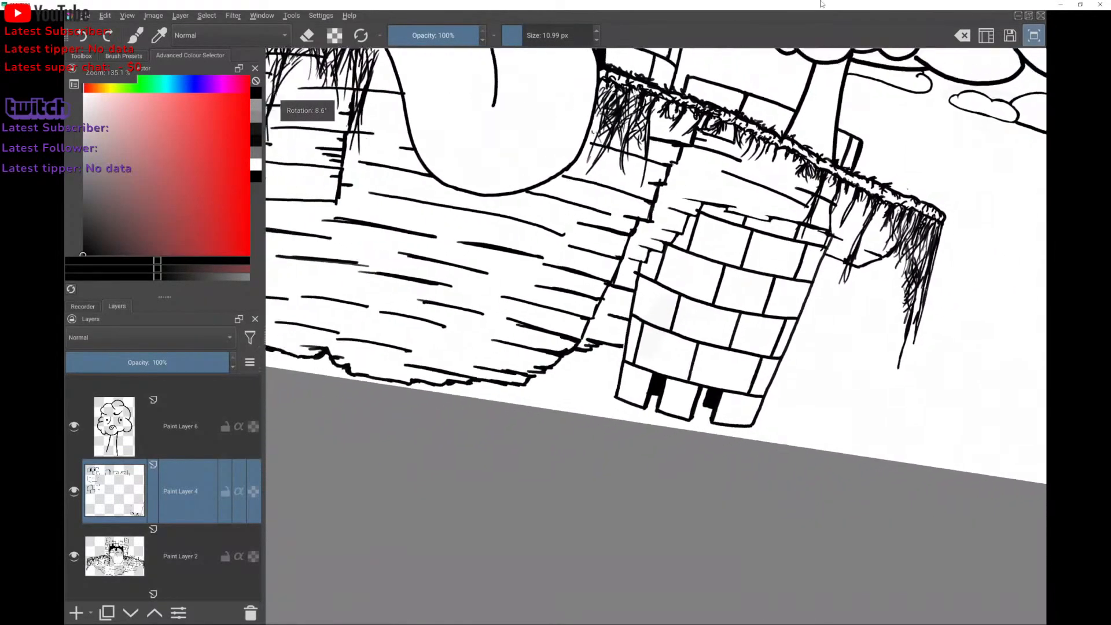
scroll(738, 241, down, 2)
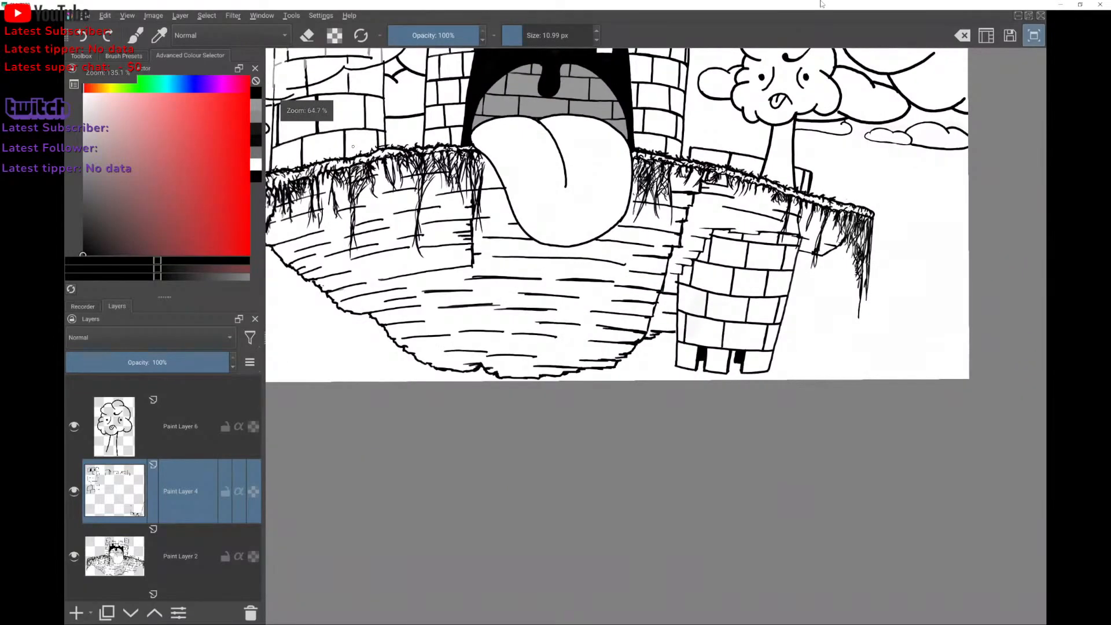
scroll(352, 146, down, 4)
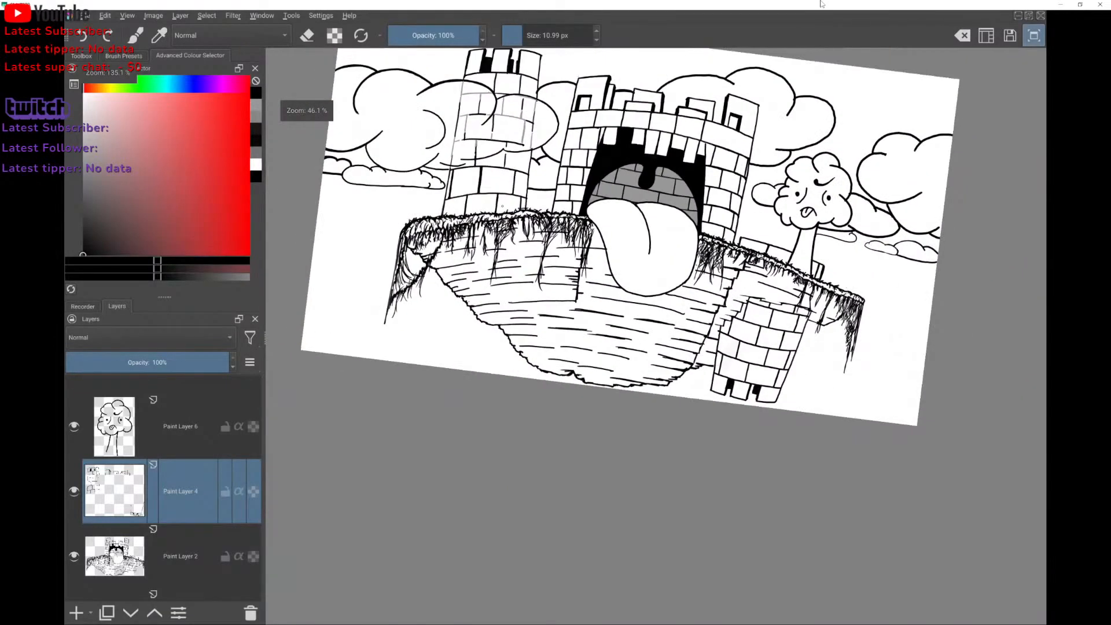
scroll(502, 206, up, 3)
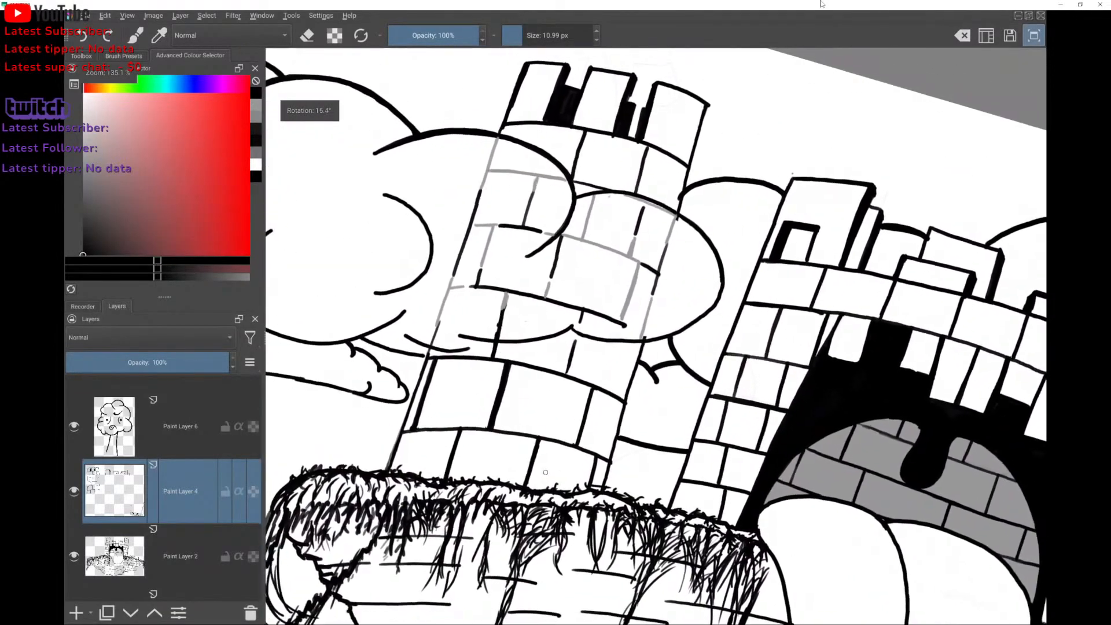
scroll(595, 185, down, 3)
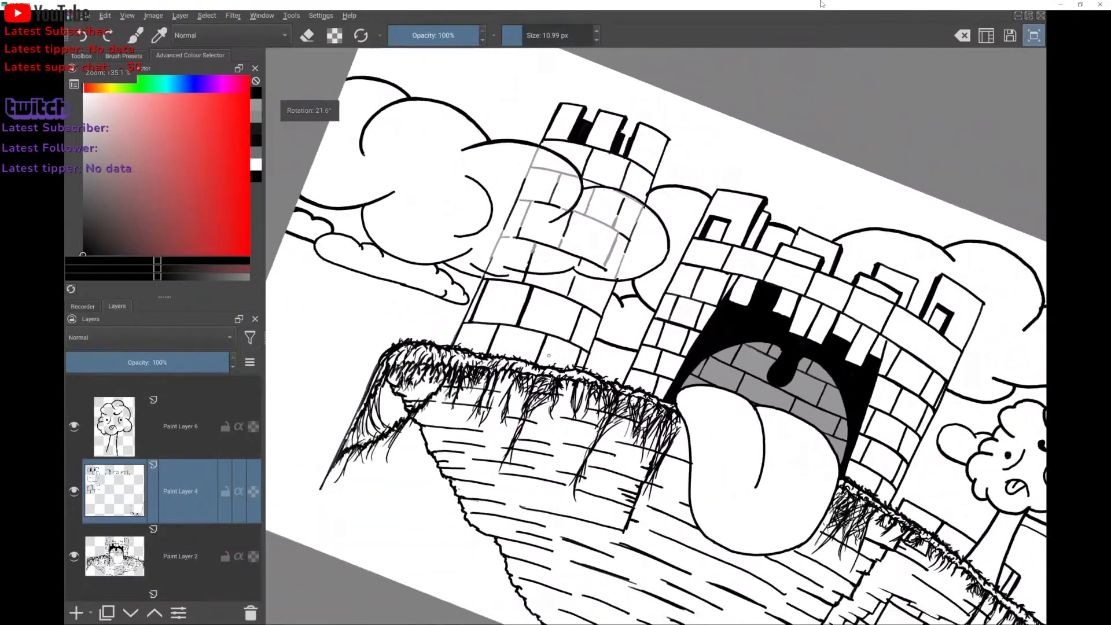
scroll(370, 270, down, 3)
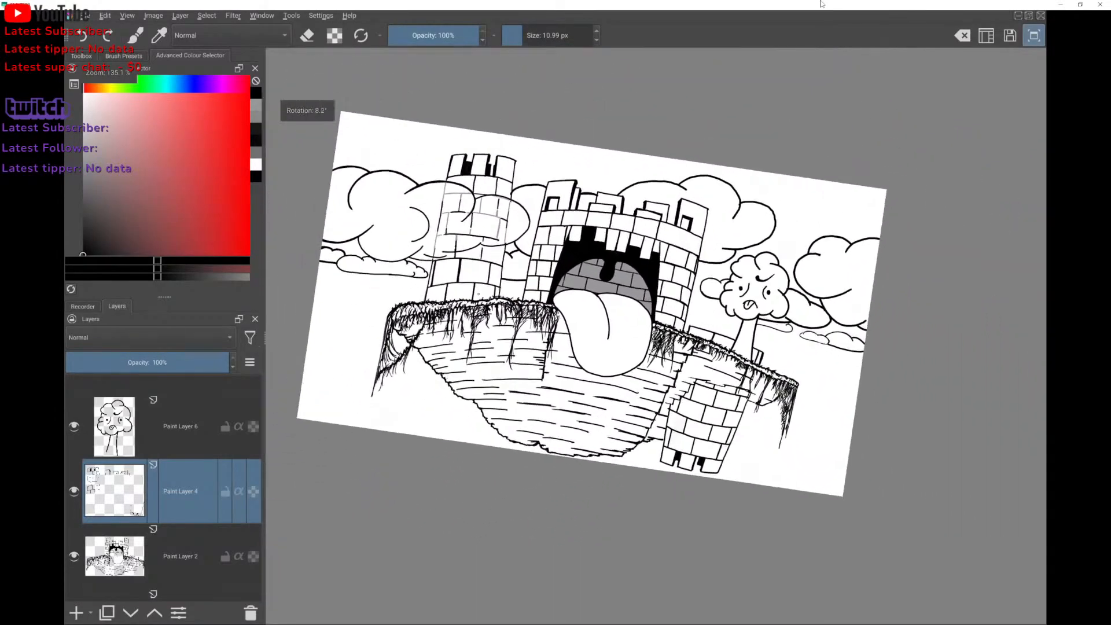
scroll(478, 294, up, 5)
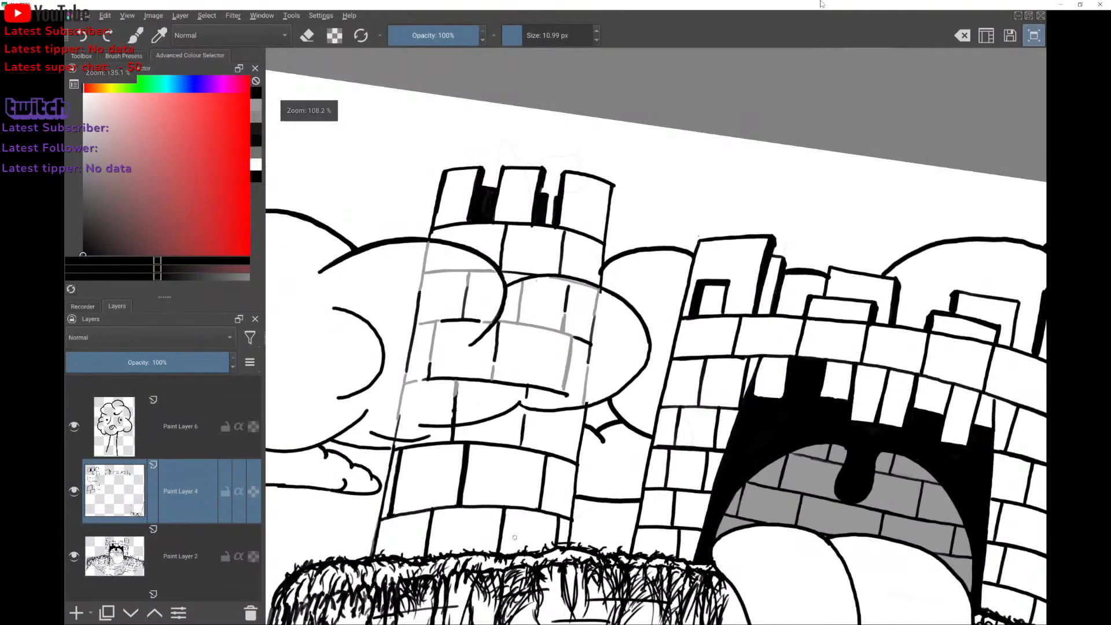
scroll(182, 523, up, 3)
Add a new paint layer directly above Paint Layer 2.
click(181, 408)
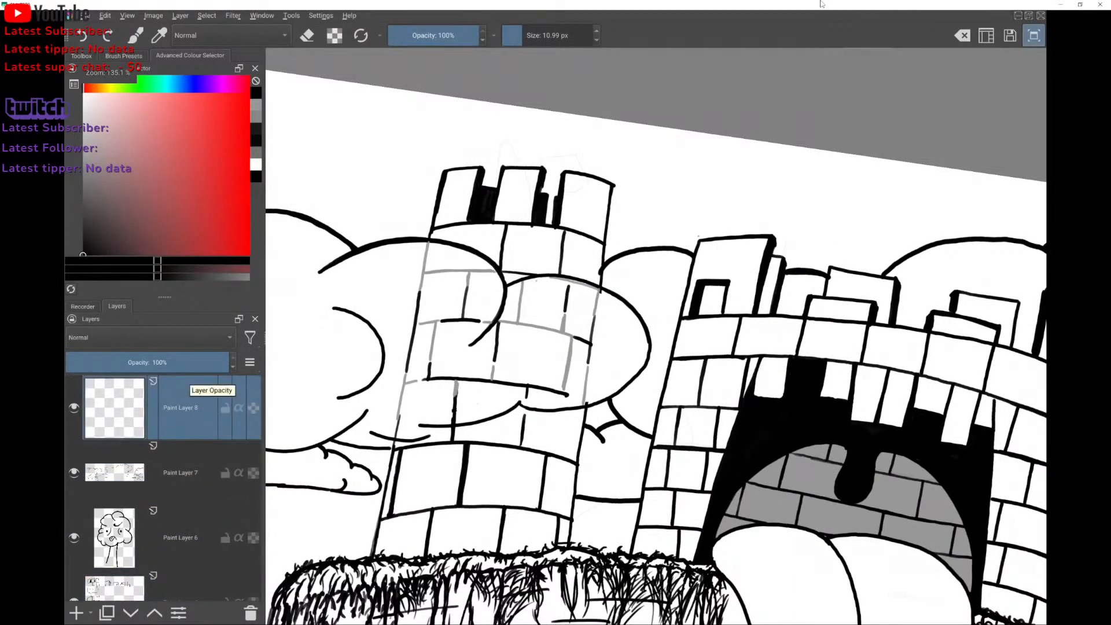
scroll(191, 413, down, 3)
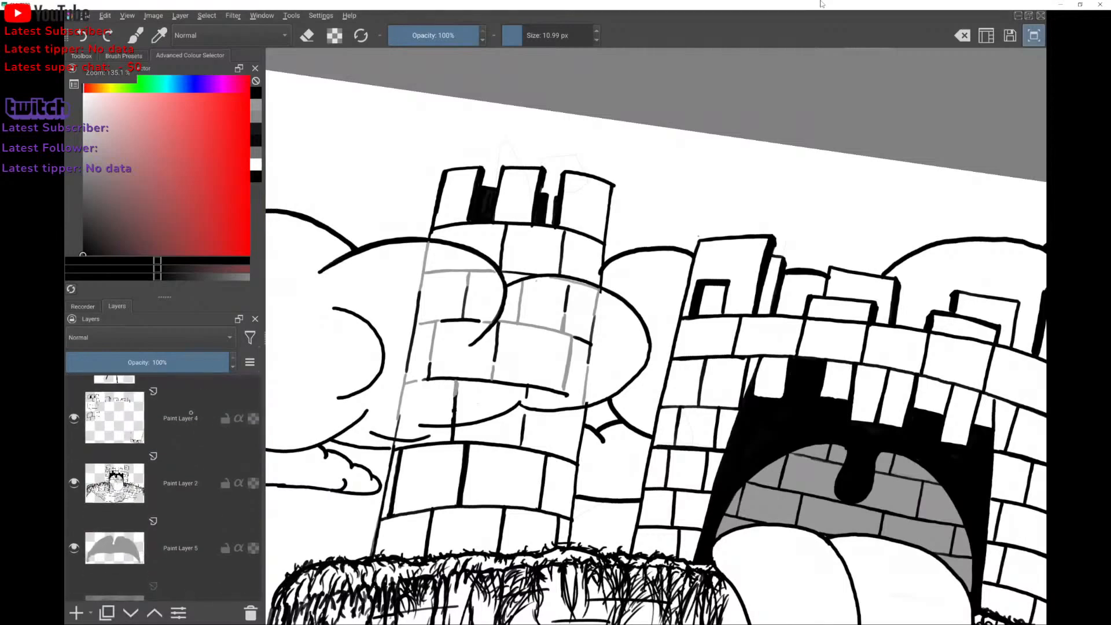
click(165, 493)
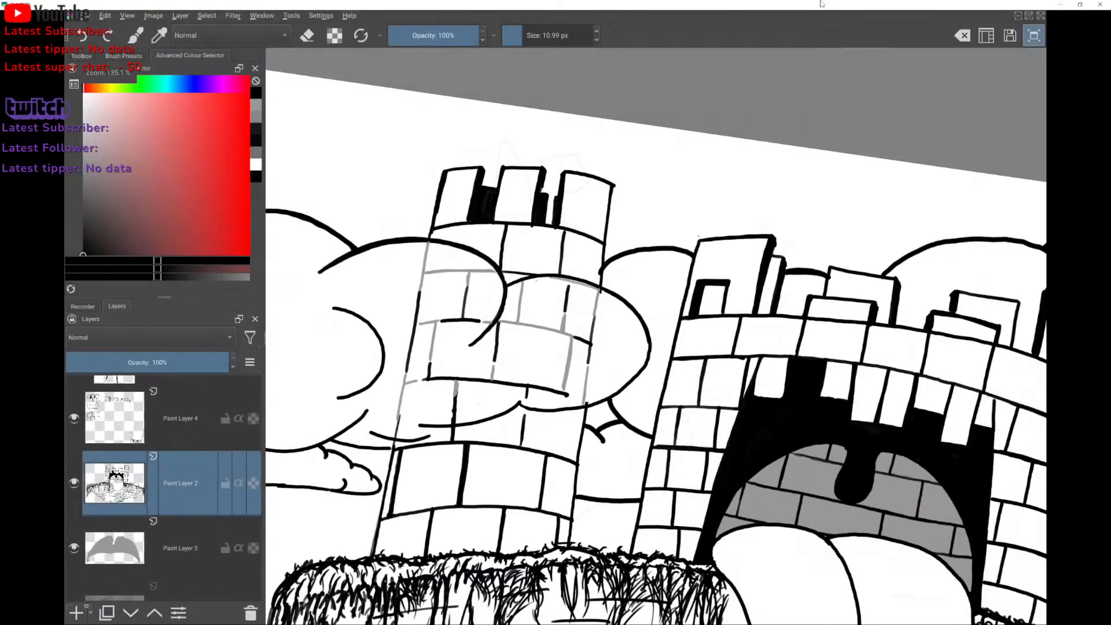
click(79, 613)
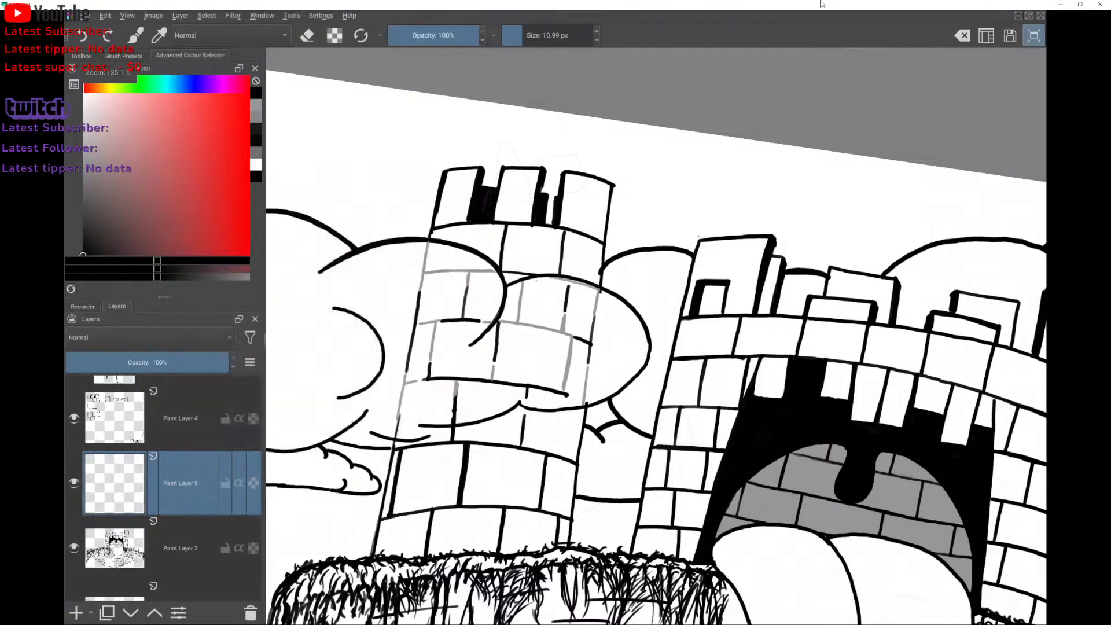
Sample the grey from the mouth's bricks and block in the small tower's area inside the clouds with a 42.07 px brush.
ctrl+click(799, 468)
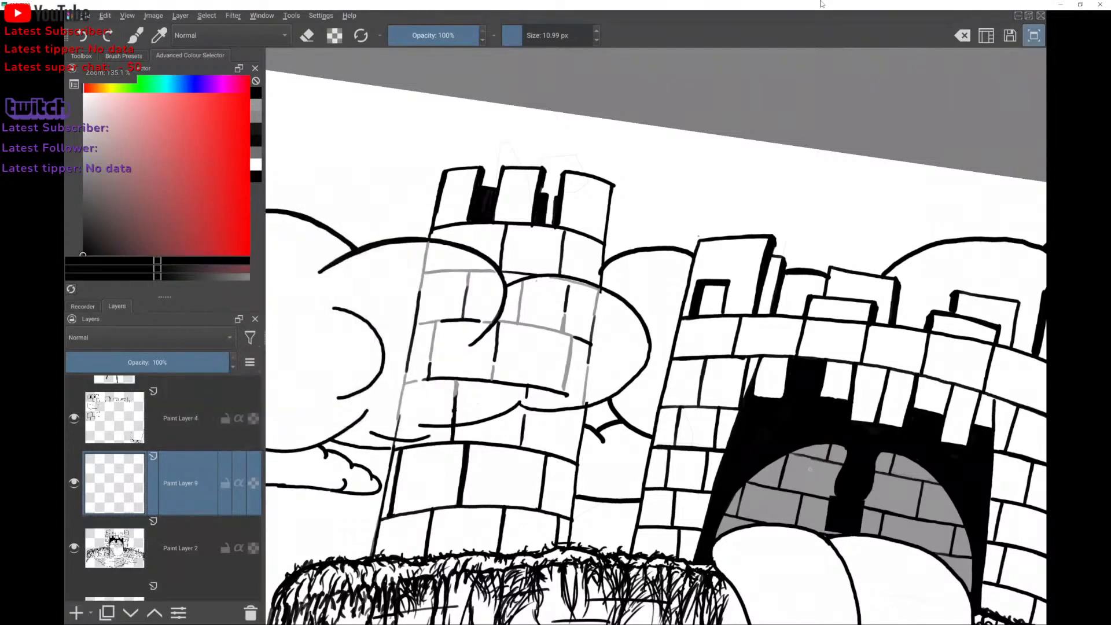
mouse_move(546, 315)
mouse_down()
mouse_move(536, 367)
mouse_move(526, 342)
mouse_move(591, 340)
mouse_up()
key(ctrl+z)
key(ctrl+z)
mouse_move(522, 321)
mouse_down()
mouse_move(492, 324)
mouse_move(454, 271)
mouse_move(431, 330)
mouse_move(434, 384)
mouse_move(460, 369)
mouse_move(489, 399)
mouse_move(540, 375)
mouse_move(564, 382)
mouse_move(617, 357)
mouse_move(629, 331)
mouse_move(597, 315)
mouse_move(489, 307)
mouse_move(468, 289)
mouse_move(452, 298)
mouse_move(435, 399)
mouse_move(498, 382)
mouse_move(480, 349)
mouse_move(553, 370)
mouse_move(558, 385)
mouse_move(584, 347)
mouse_move(582, 302)
mouse_move(561, 317)
mouse_move(555, 372)
mouse_move(471, 341)
mouse_move(437, 364)
mouse_move(429, 394)
mouse_move(481, 398)
mouse_move(553, 377)
mouse_up()
key(ctrl+z)
key(ctrl+z)
drag(566, 337, 520, 337)
scroll(671, 332, up, 3)
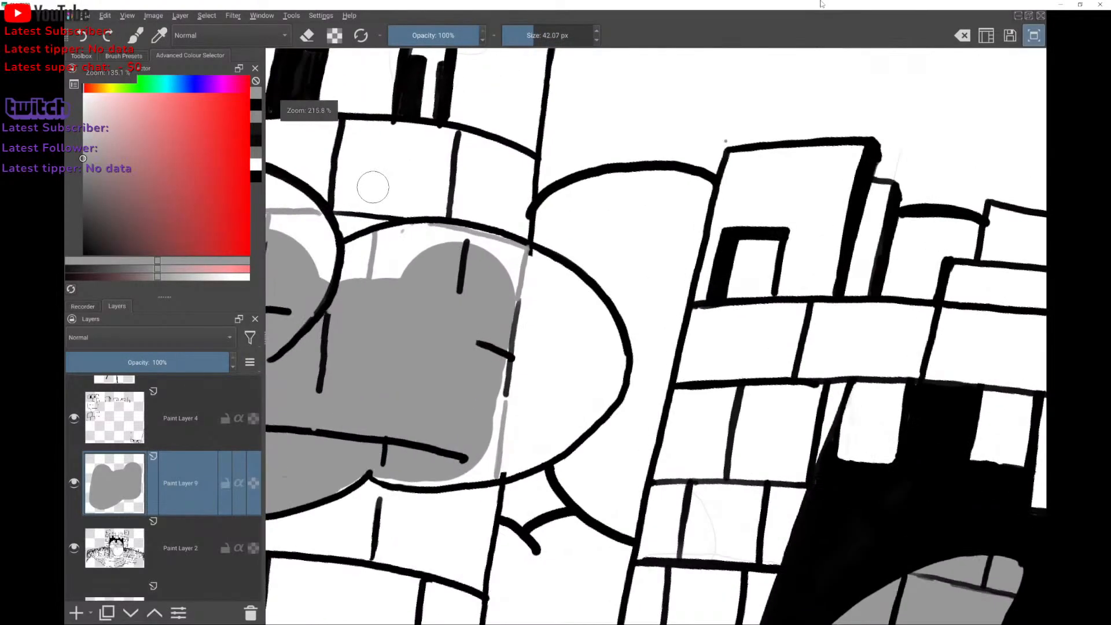
scroll(373, 187, down, 3)
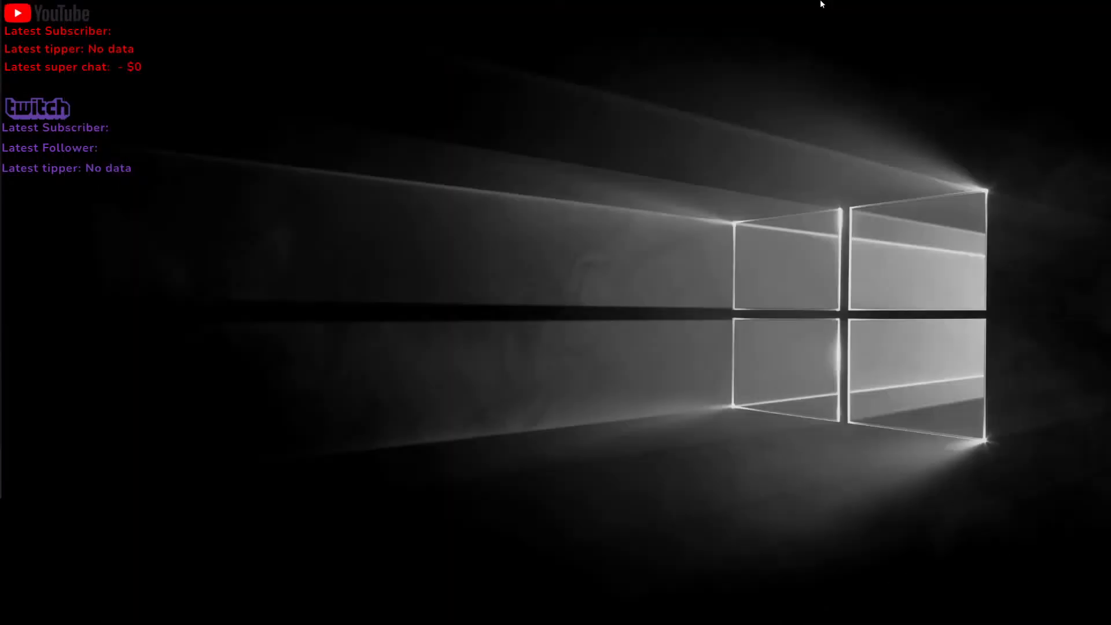